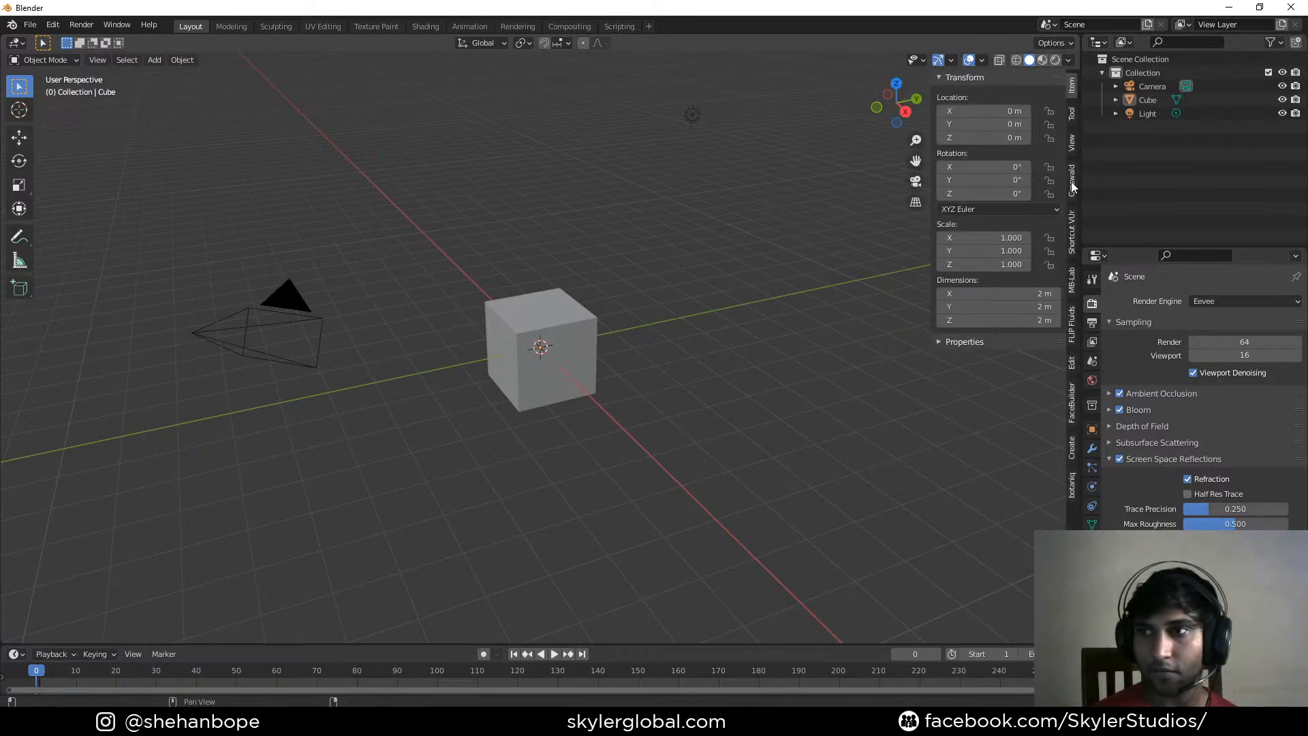
Start the Shortcut VUr key display with its default settings and hide the viewport sidebar
left_click(1072, 145)
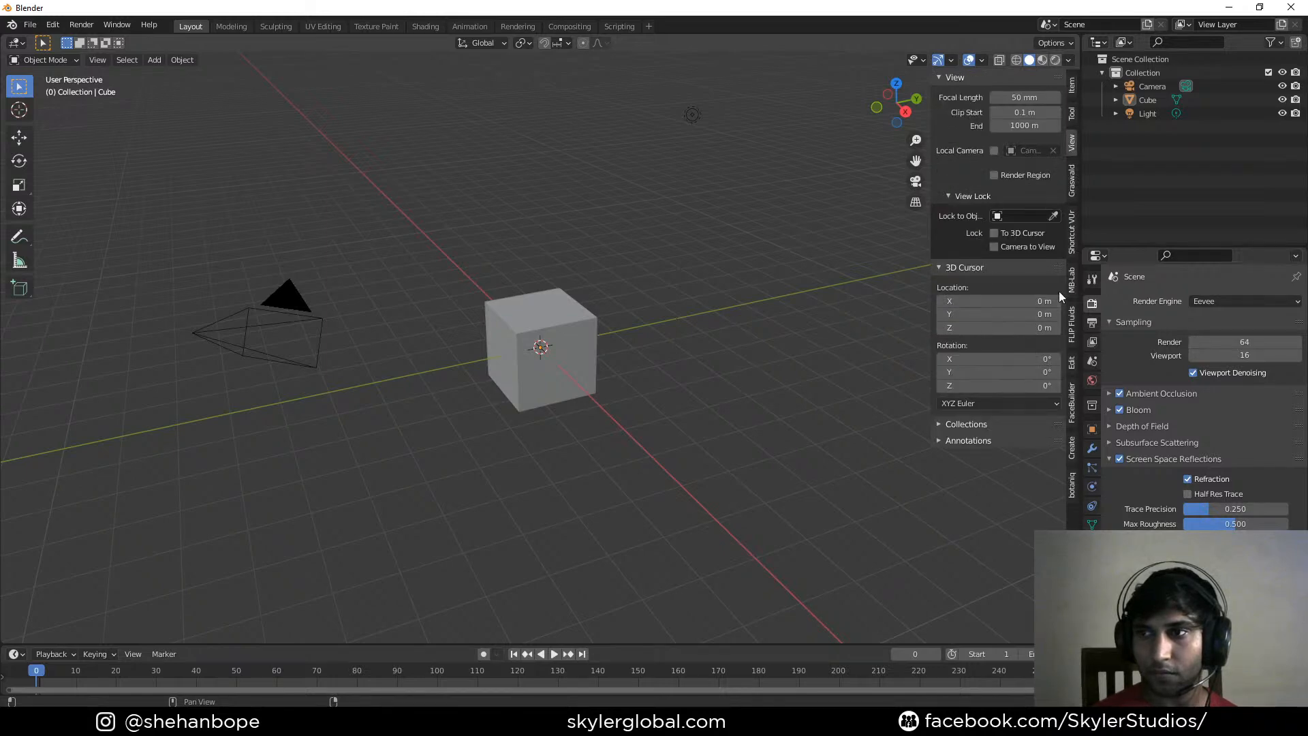
left_click(1072, 235)
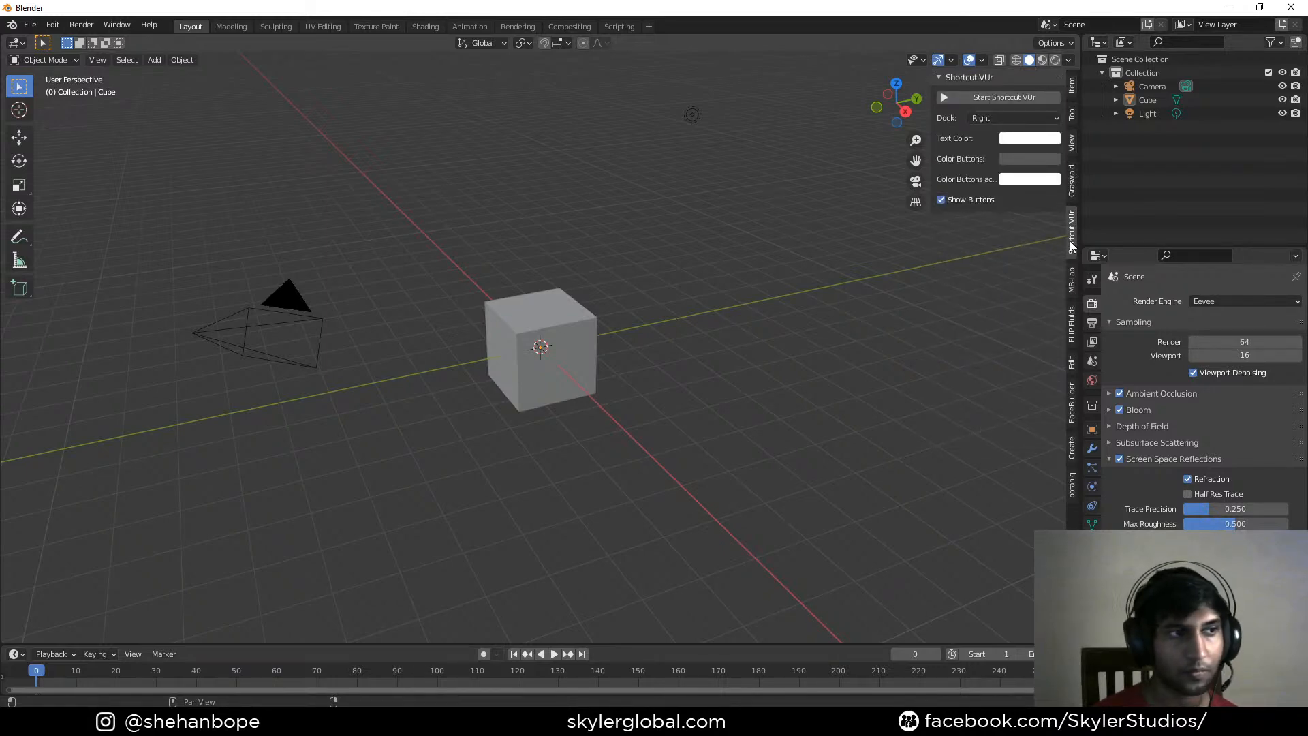
left_click(995, 97)
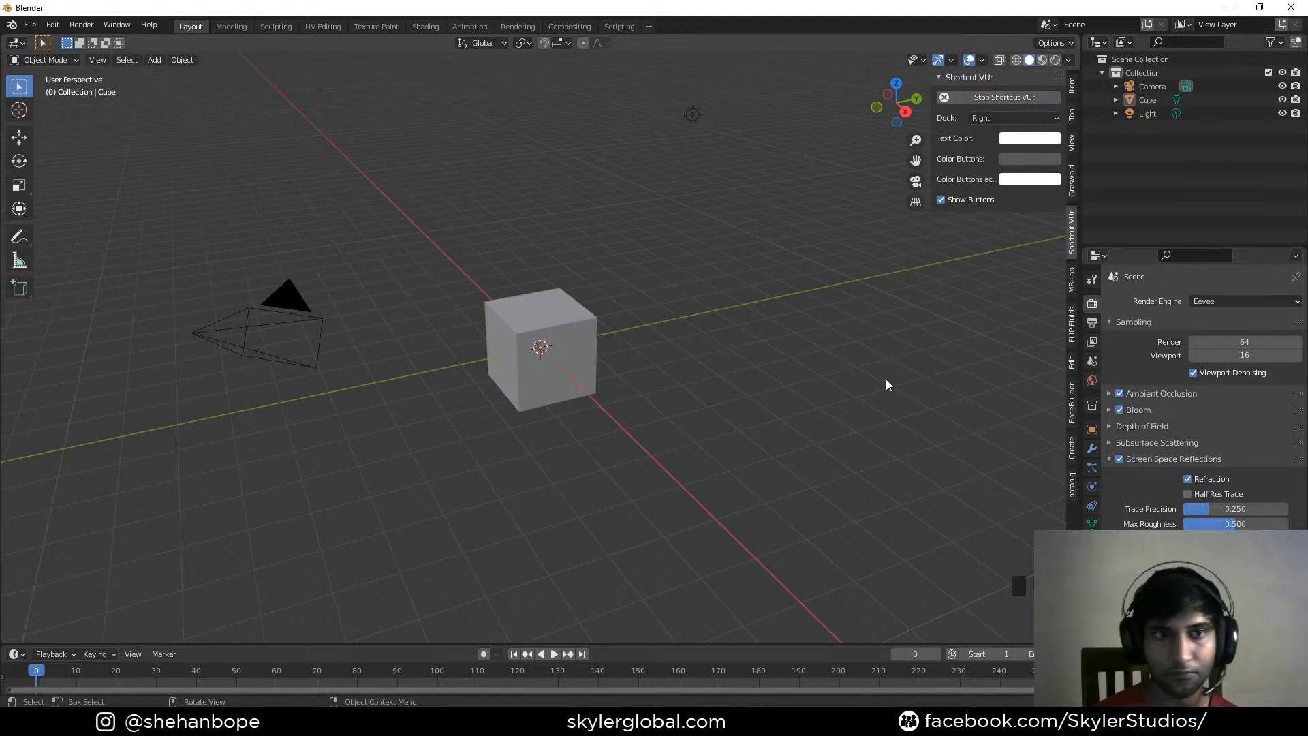
key("n")
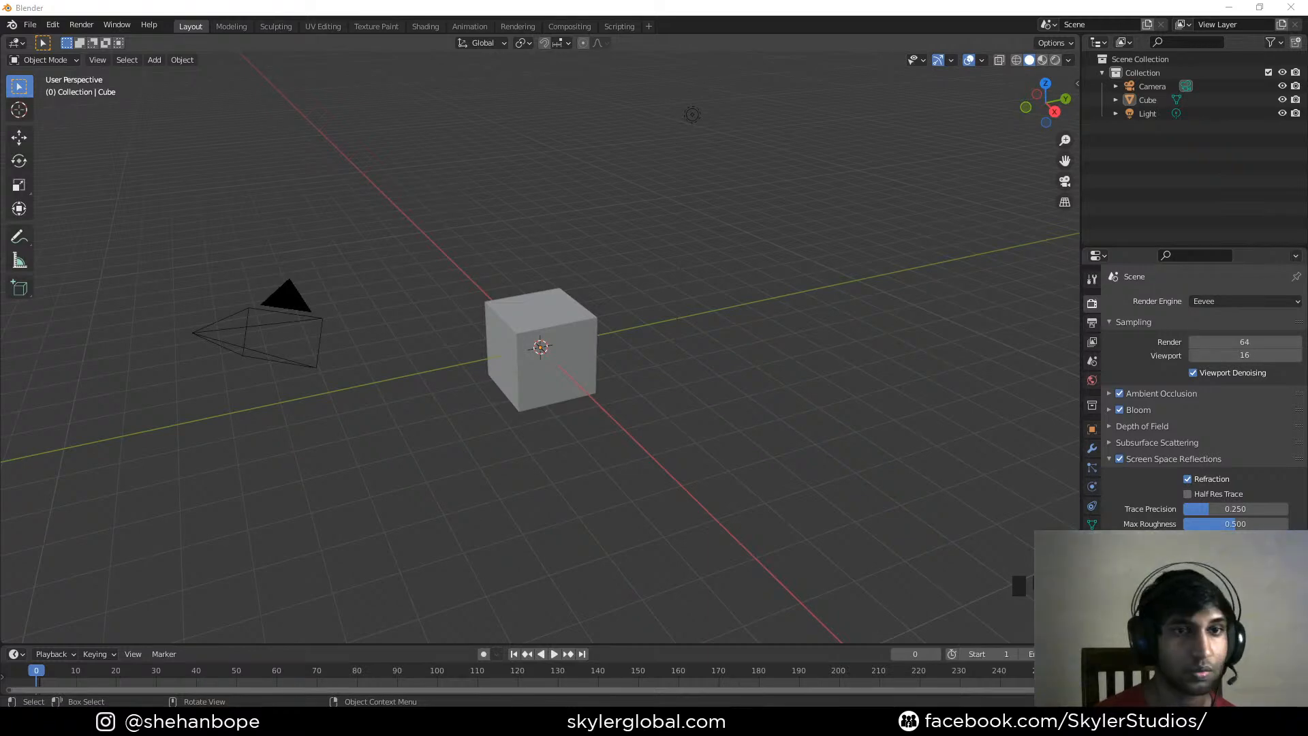
Delete the default cube, camera and light from the scene
mouse_move(369, 385)
middle_mouse_down()
mouse_move(502, 400)
mouse_move(511, 380)
mouse_move(657, 398)
mouse_move(355, 367)
middle_mouse_up()
scroll(341, 295, "down", 2)
left_click_drag(324, 235, 640, 413)
middle_click_drag(631, 418, 497, 387)
key("x")
left_click(542, 385)
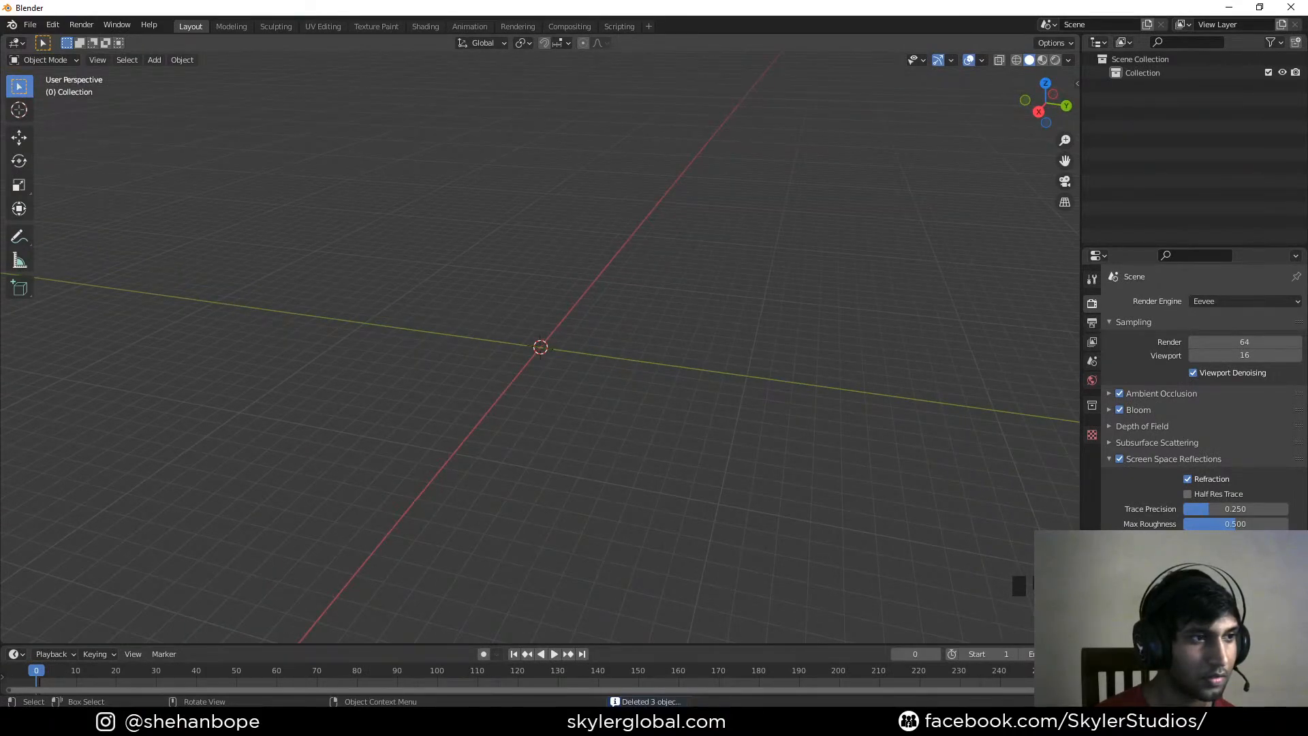
middle_click_drag(628, 346, 578, 374)
scroll(511, 397, "up", 1)
middle_click_drag(511, 397, 670, 374)
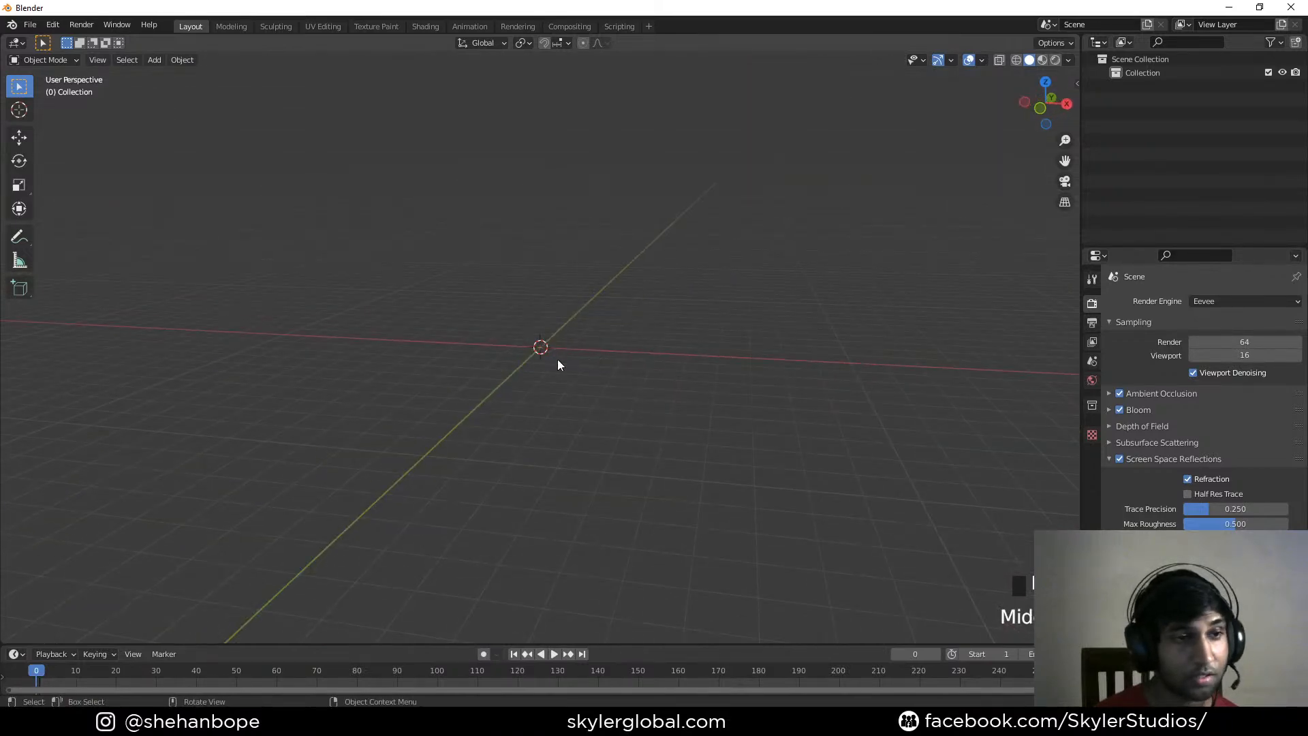
middle_click_drag(265, 470, 201, 566)
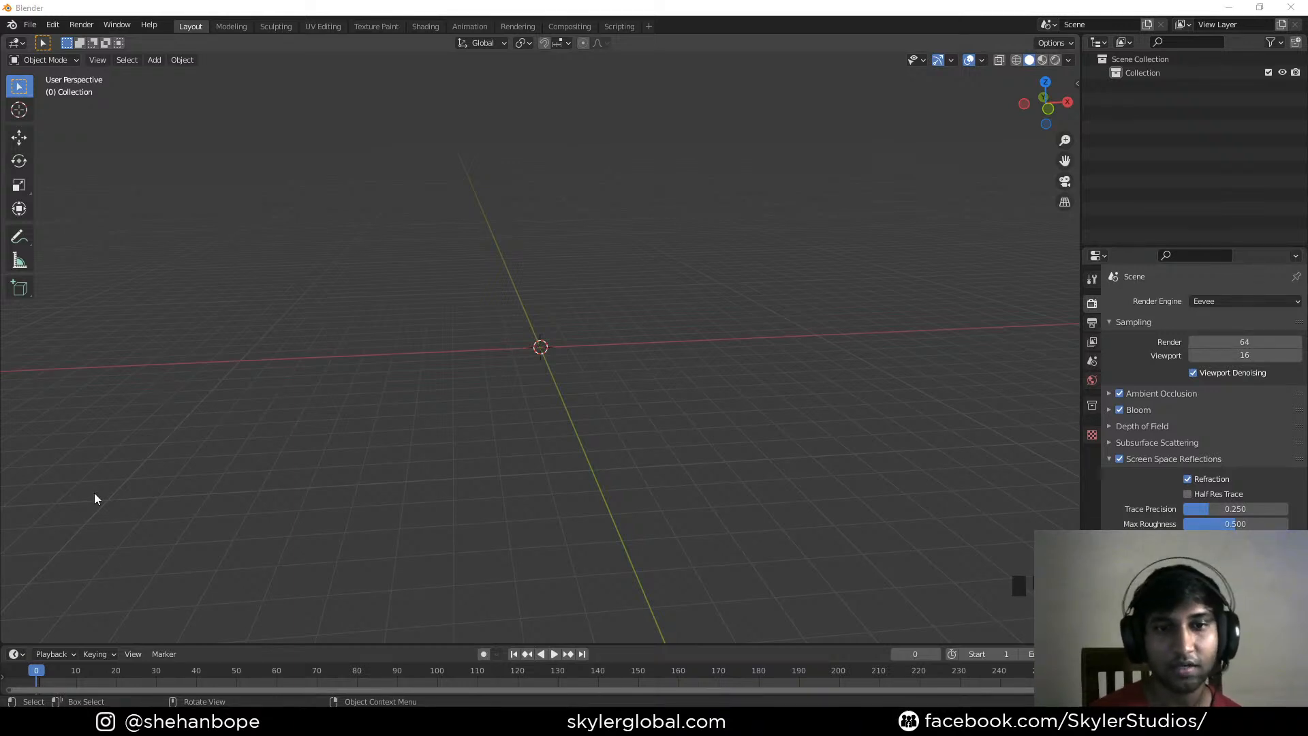
middle_click_drag(489, 430, 343, 496)
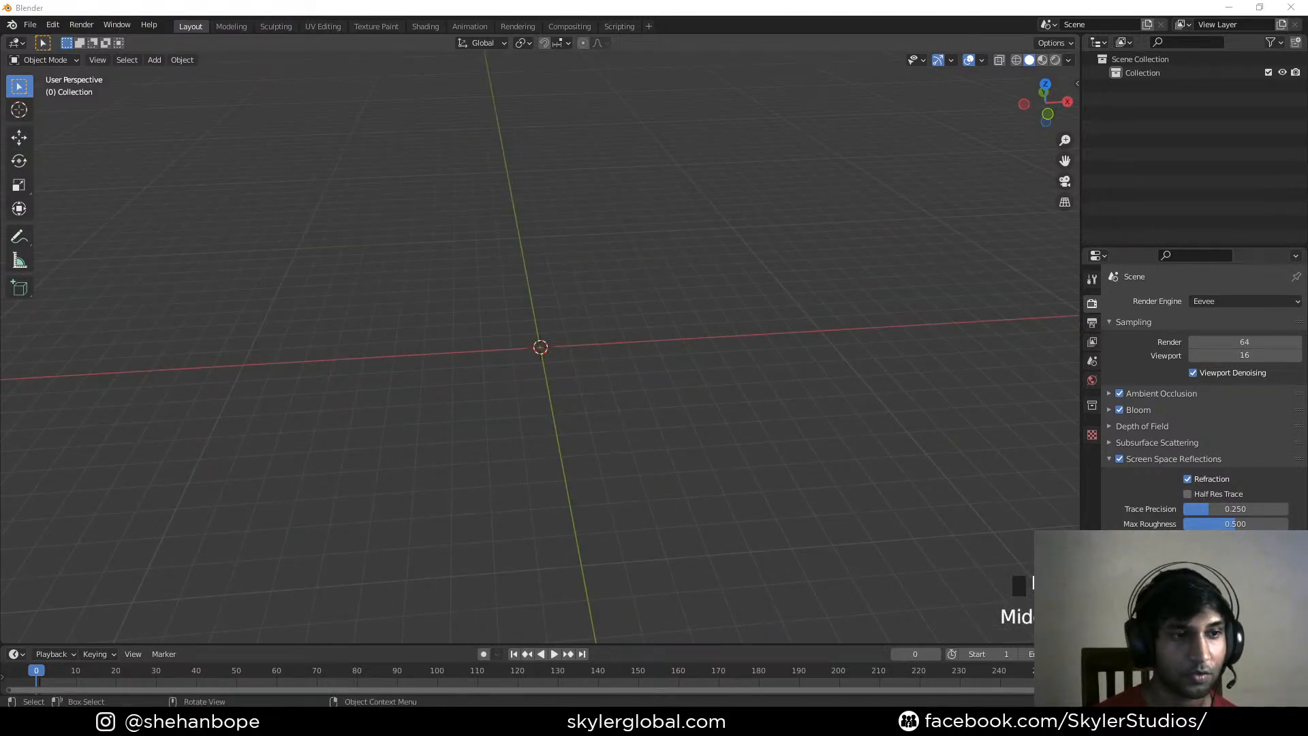
middle_click_drag(540, 347, 707, 316)
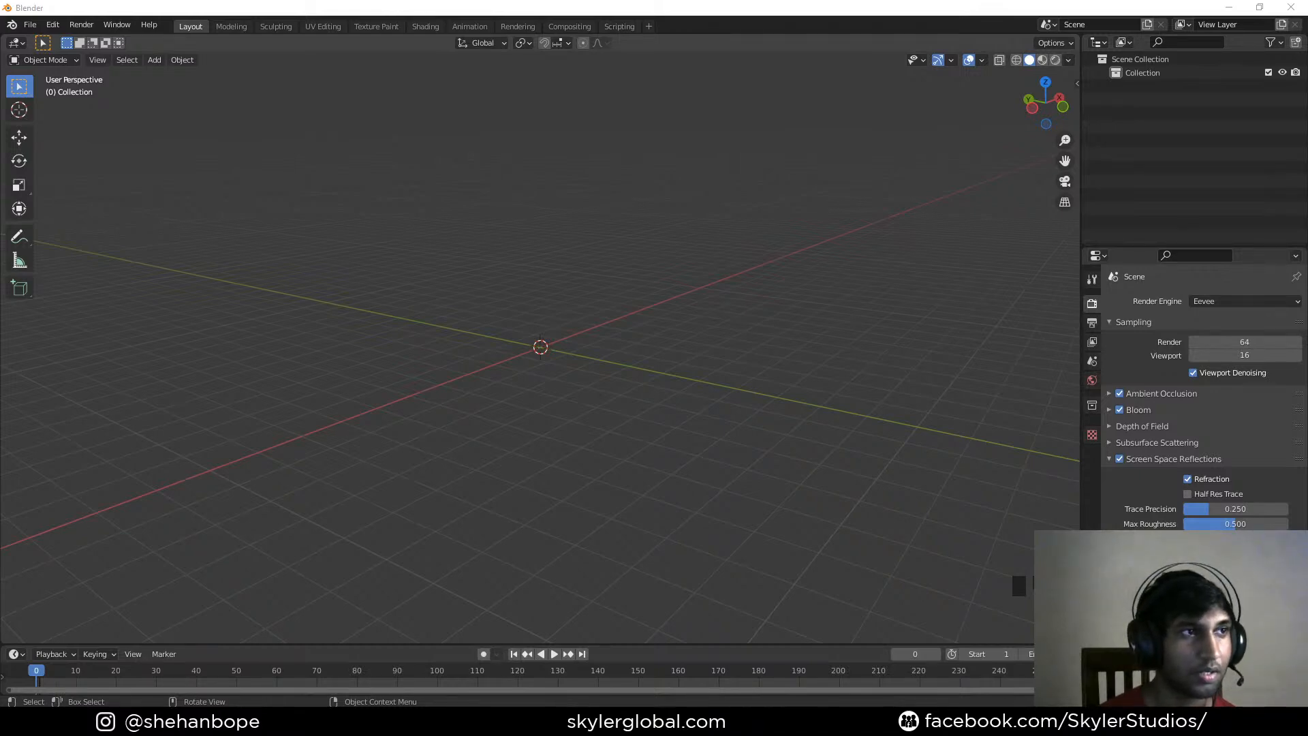
left_click_drag(0, 144, 285, 207)
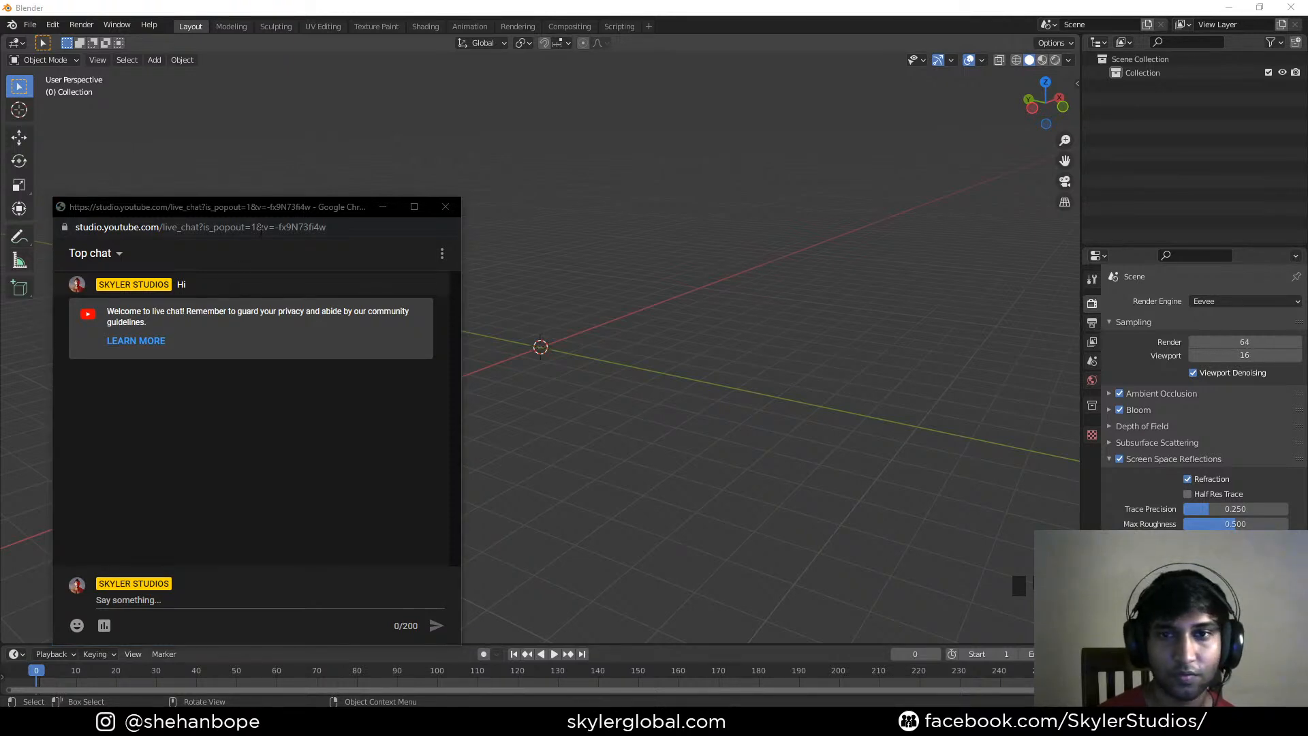
left_click_drag(259, 209, 0, 239)
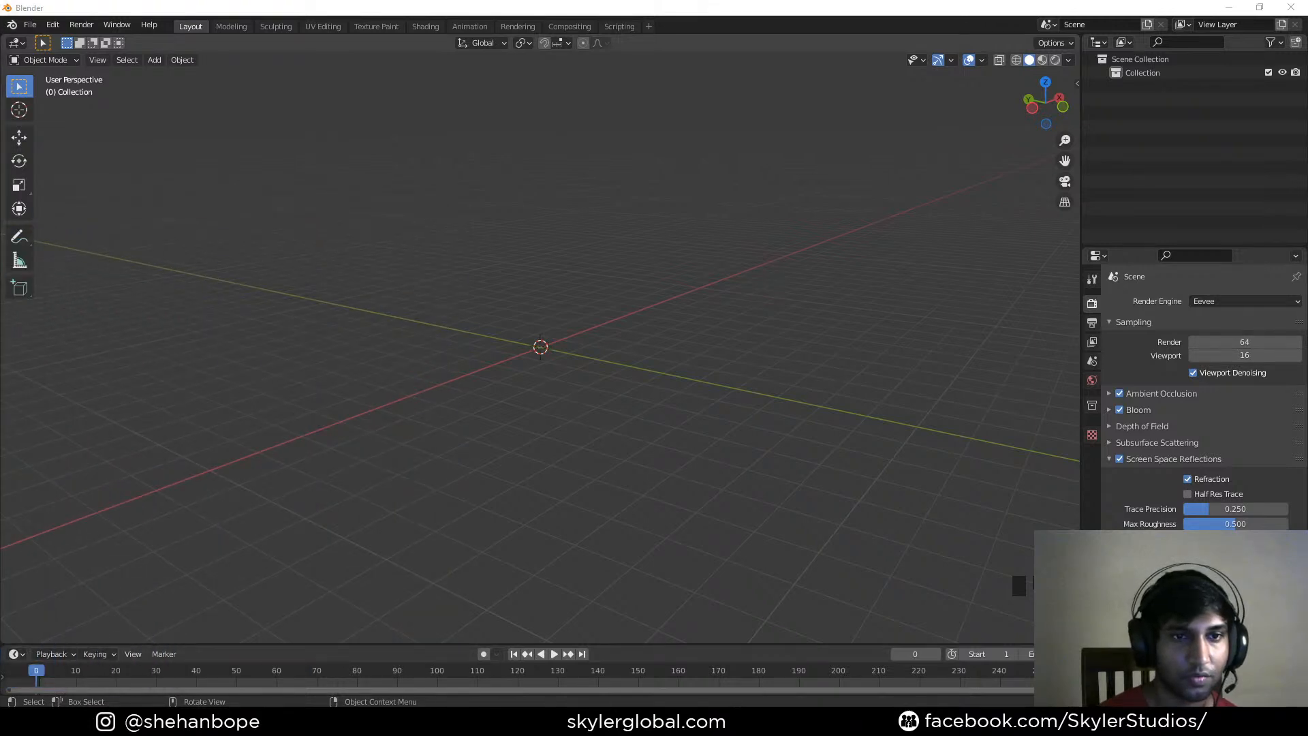
middle_click_drag(440, 304, 478, 331)
key("KP_1")
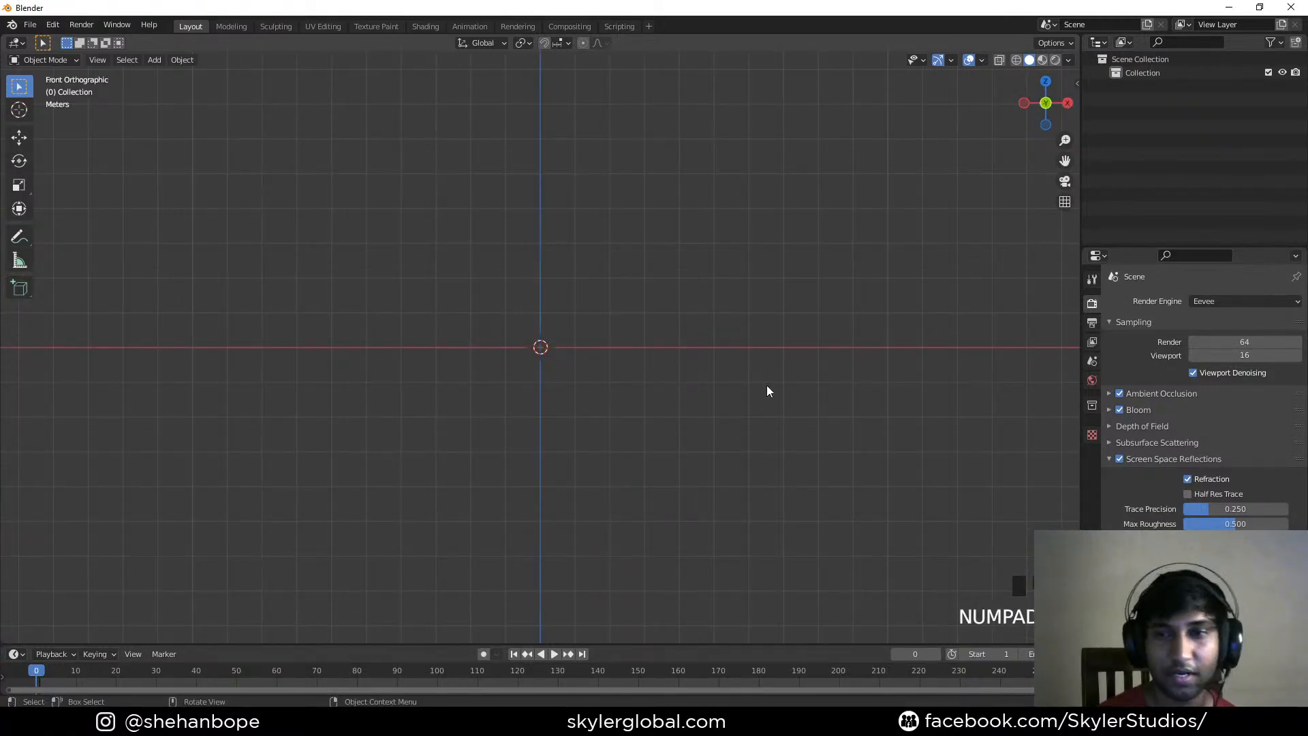
key("shift+a")
mouse_move(579, 293)
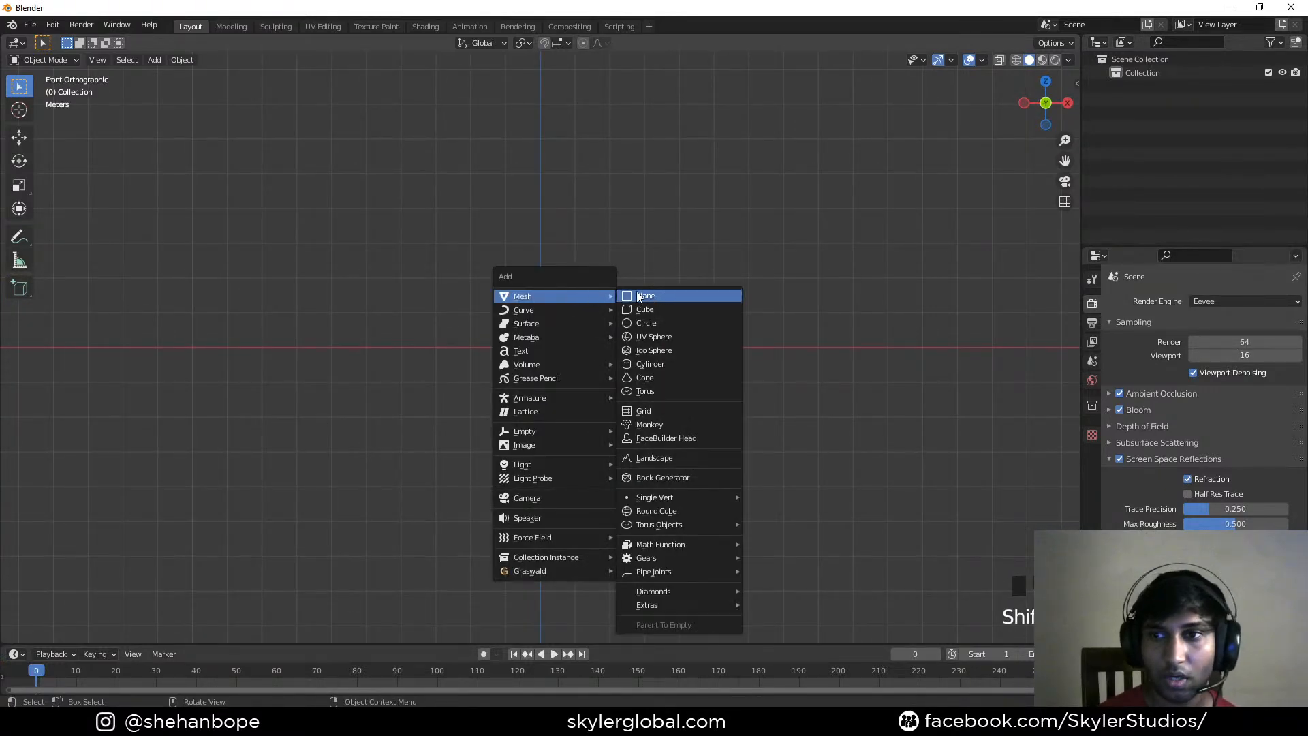
left_click(674, 312)
scroll(620, 368, "down", 2)
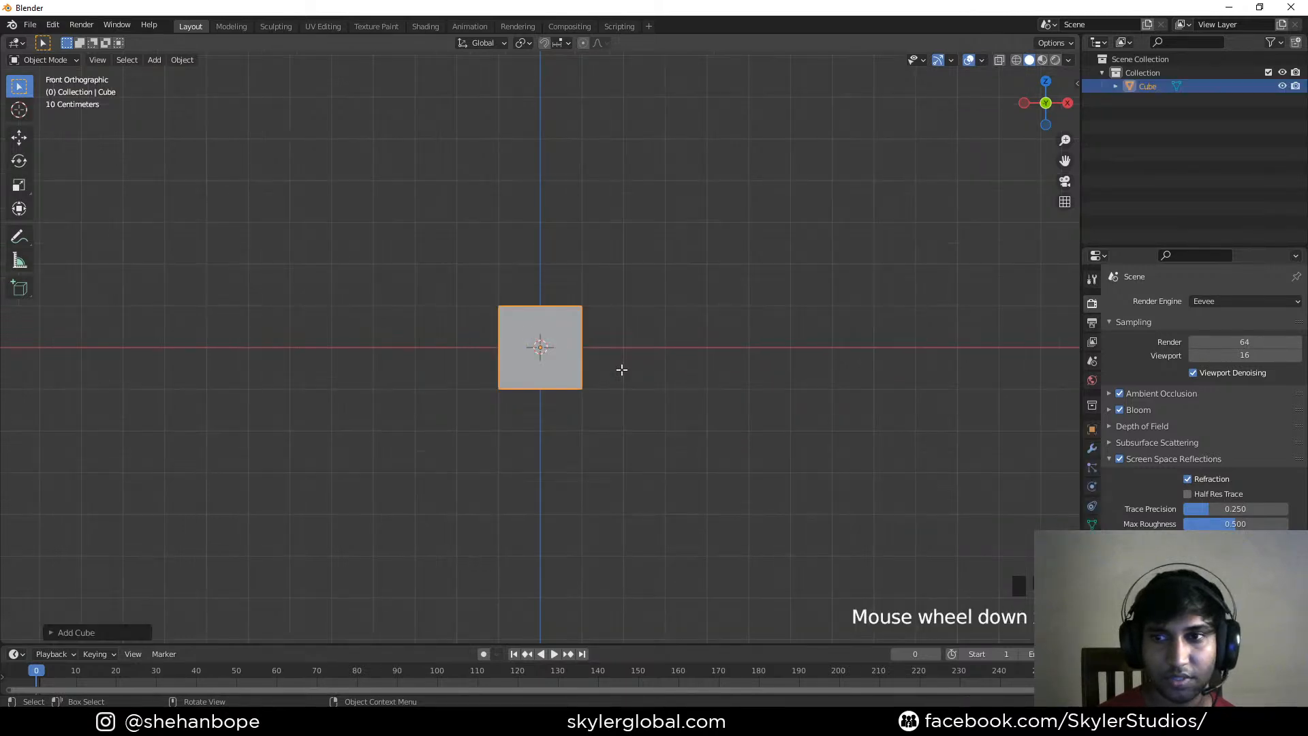
middle_click_drag(619, 368, 620, 286)
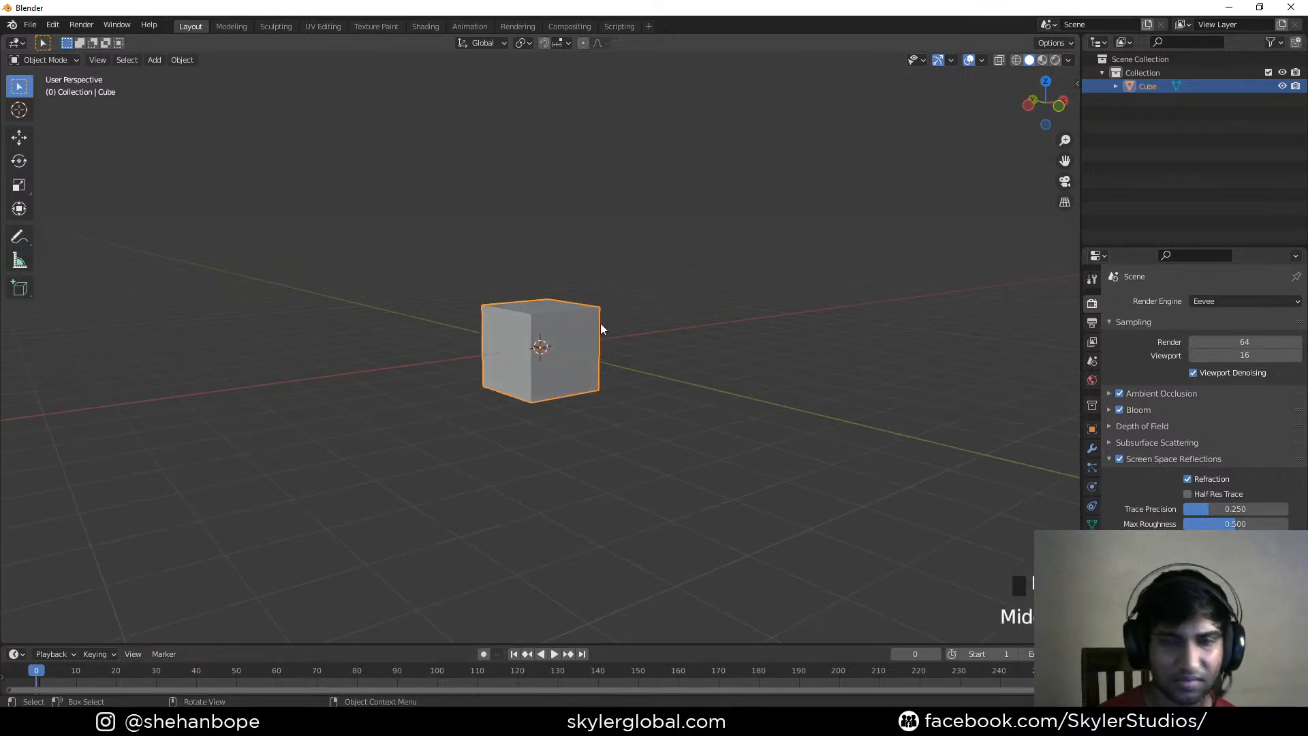
key("x")
left_click(590, 347)
Add a cylinder mesh at the world origin
key("shift+a")
mouse_move(590, 348)
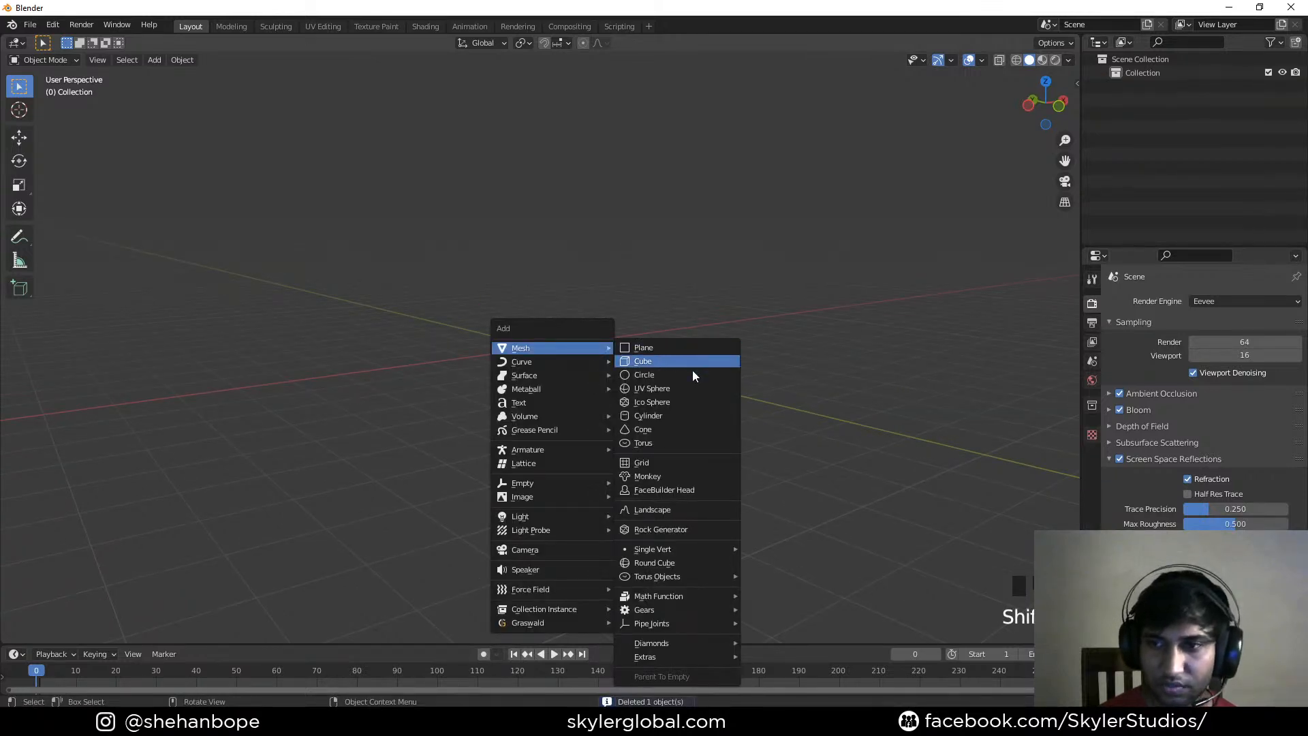
left_click(672, 416)
middle_click_drag(735, 348, 627, 374)
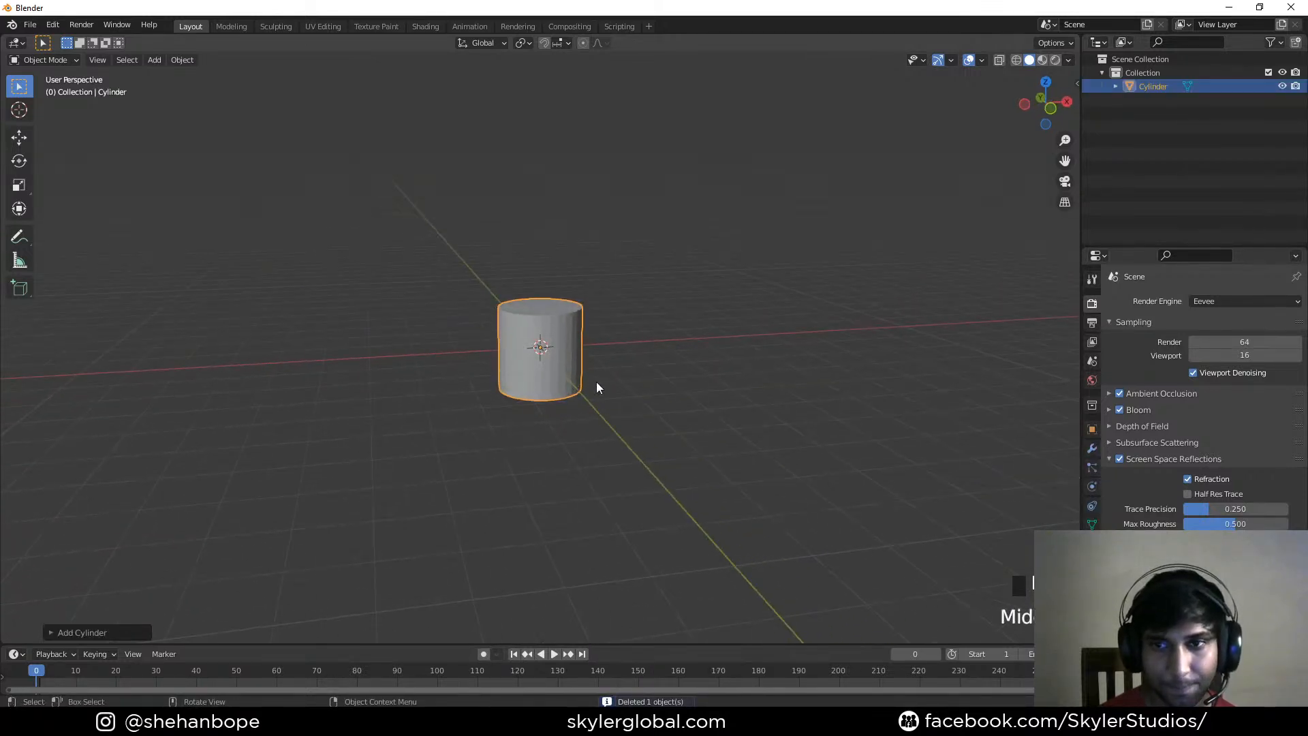
Reduce the new cylinder to 8 vertices
left_click(49, 632)
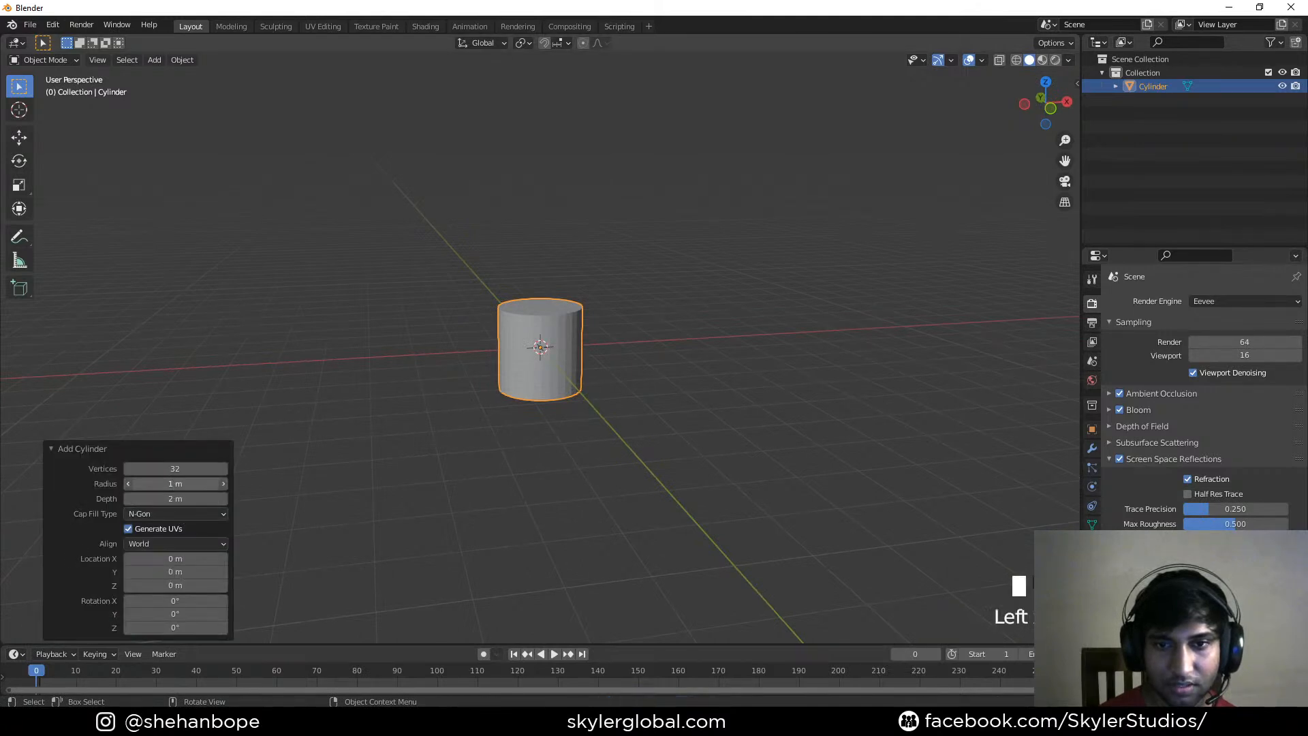
left_click(179, 469)
type("16")
key("Return")
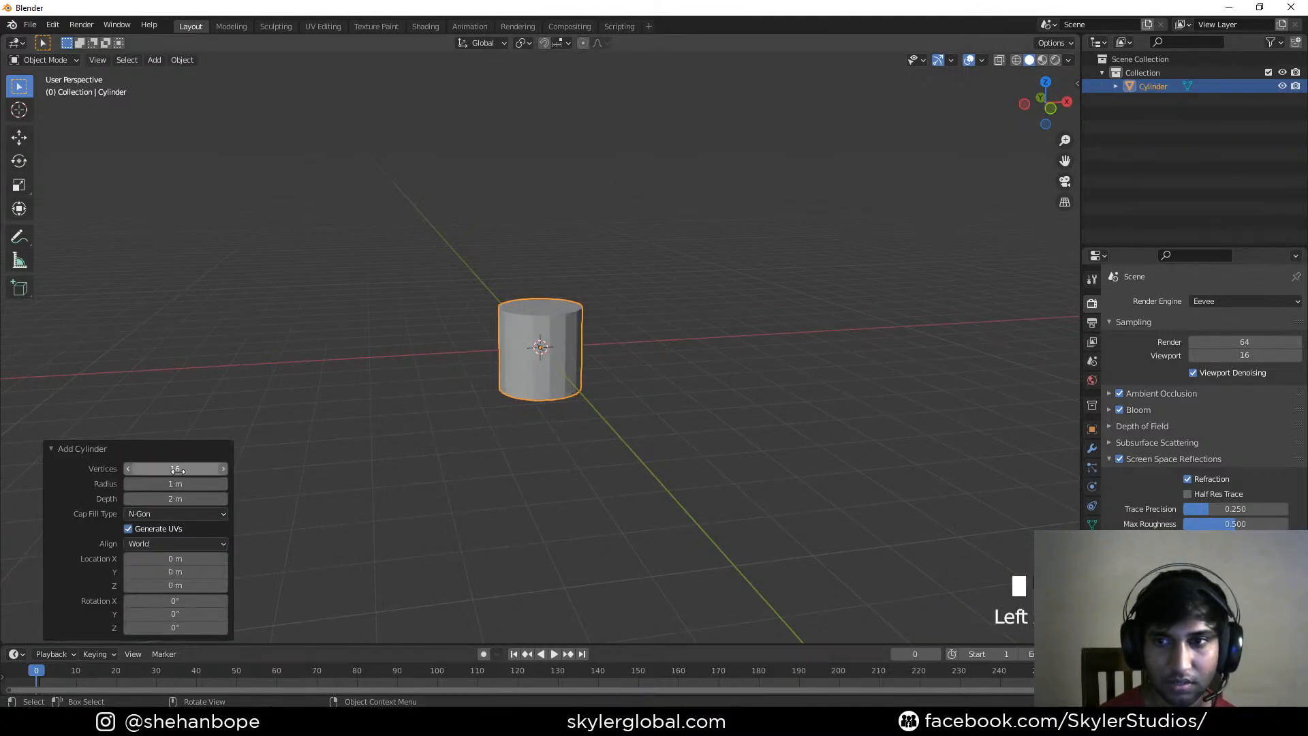
left_click(177, 468)
type("8")
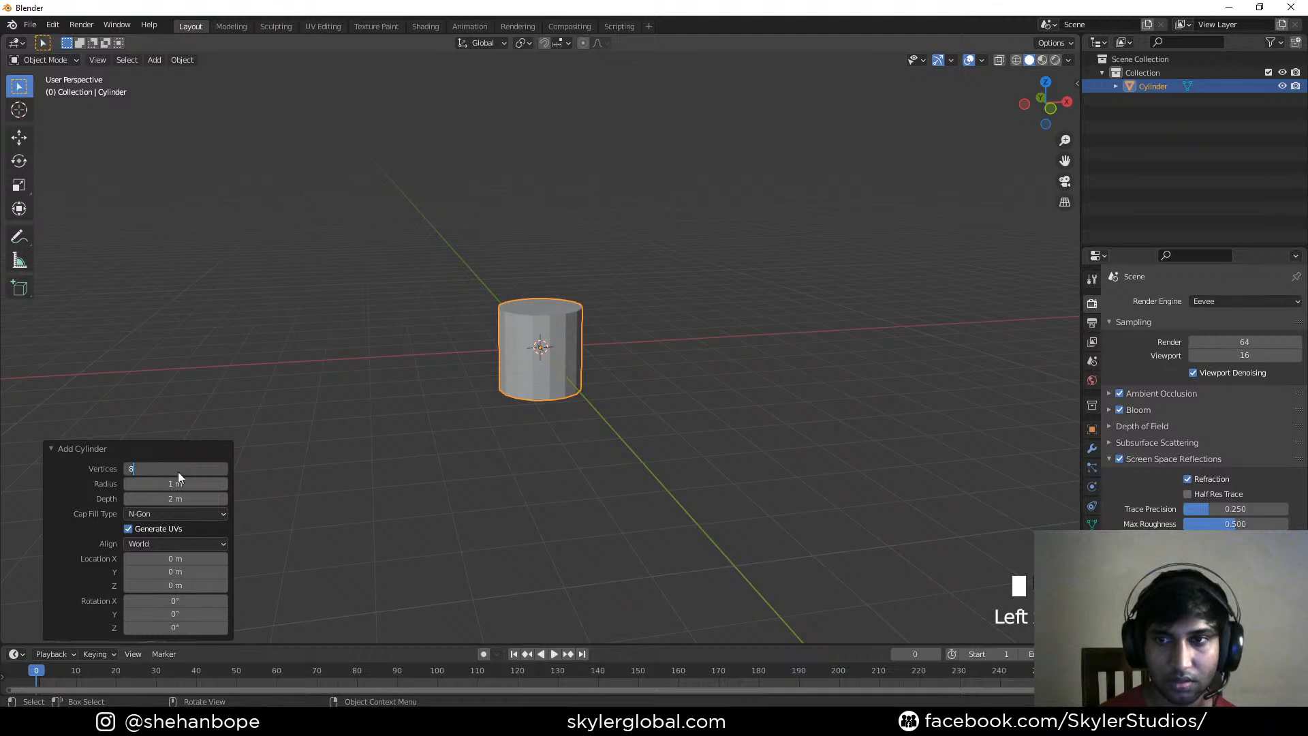
key("Return")
middle_click_drag(601, 441, 562, 410)
scroll(555, 351, "up", 3)
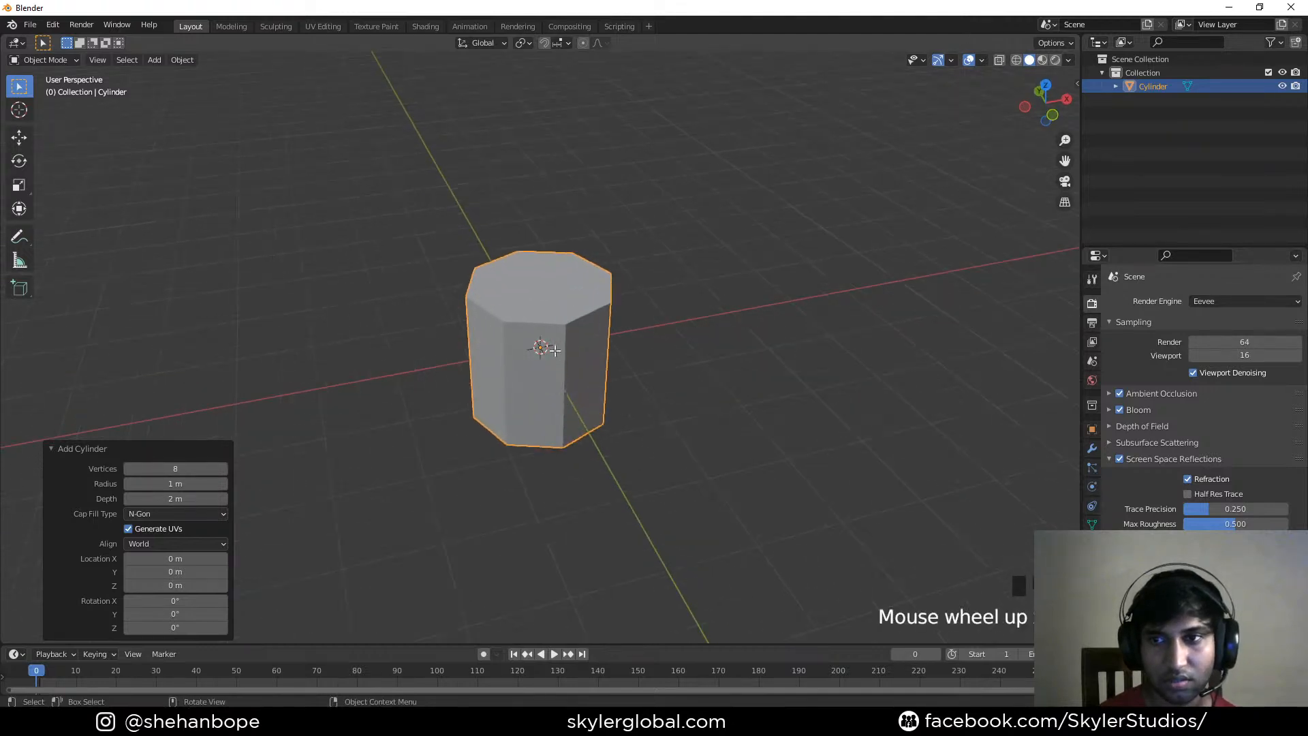
Extrude the cylinder's top face in Edit Mode and raise it about 1.44 m along Z
key("Tab")
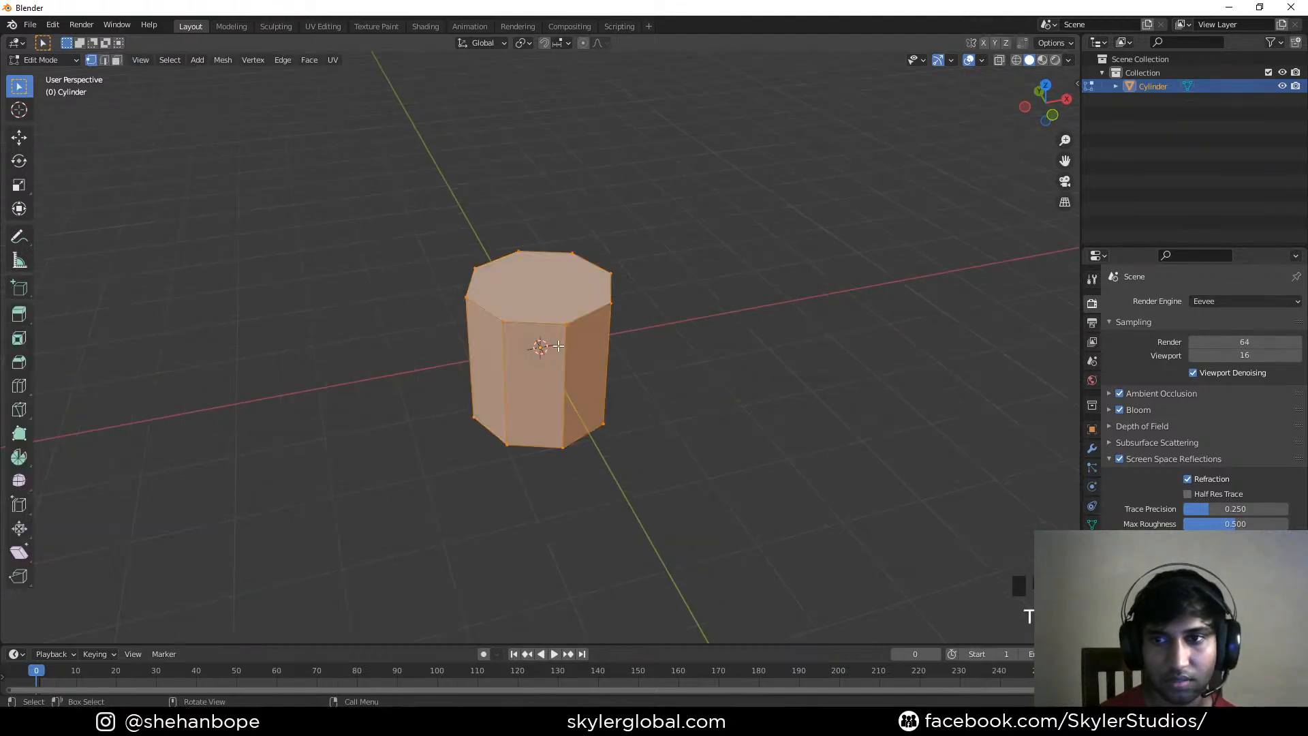
key("3")
left_click(572, 312)
key("KP_1")
key("e")
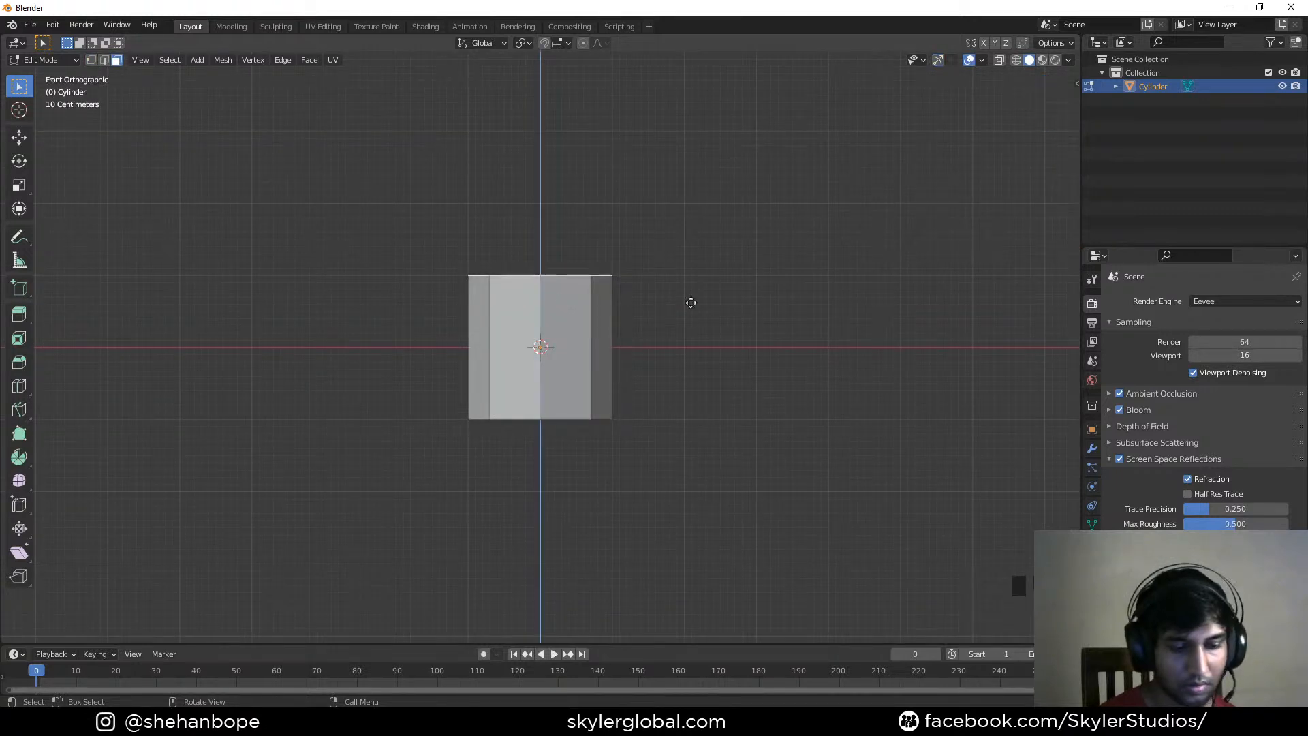
right_click(691, 303)
key("g")
key("z")
left_click(697, 221)
Taper the extruded top by scaling its face to about 0.38 and again to 0.906, and lower it about 0.5 m along Z
key("s")
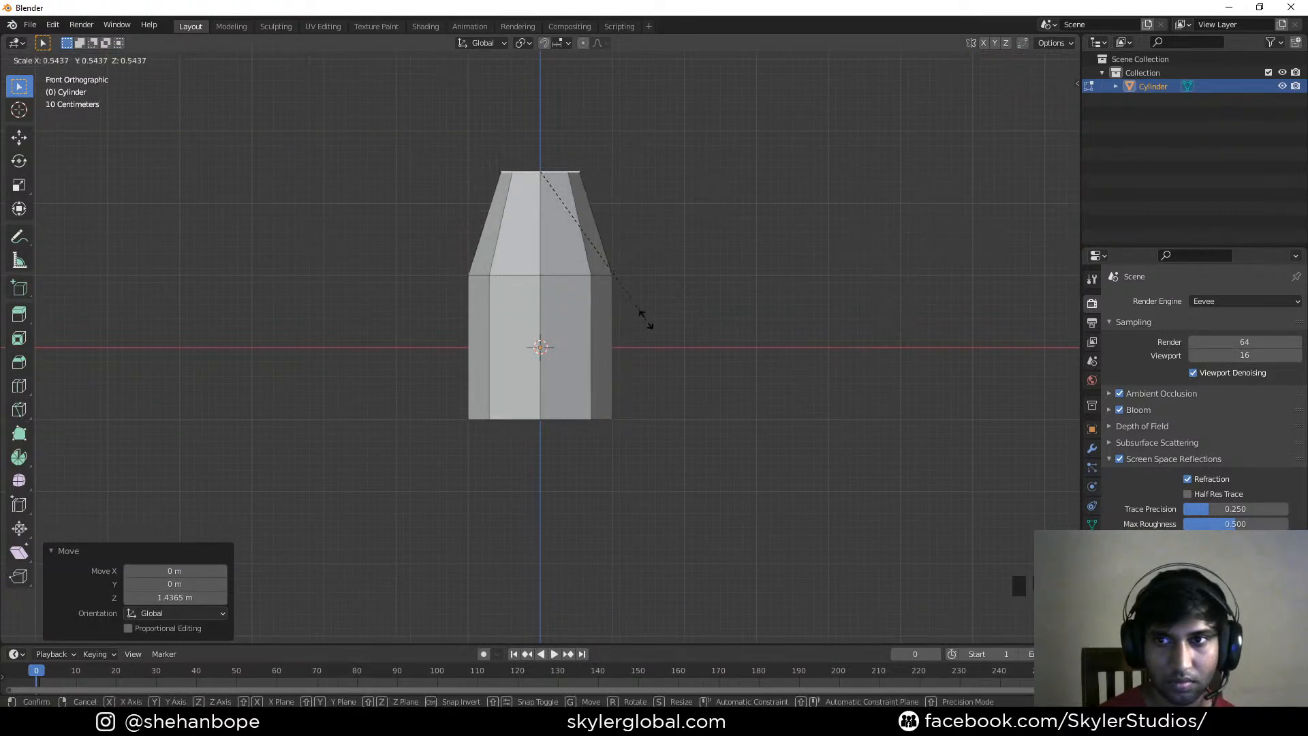
left_click(593, 287)
key("g")
key("z")
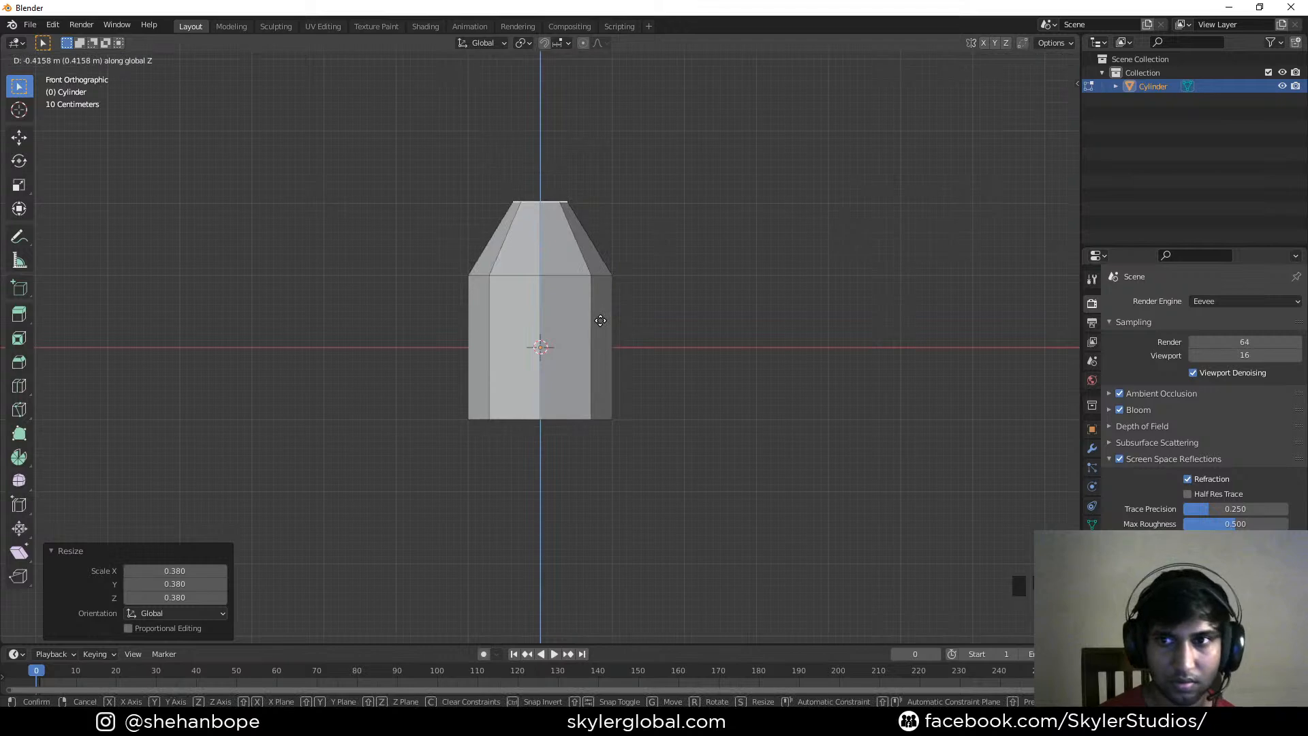
left_click(601, 324)
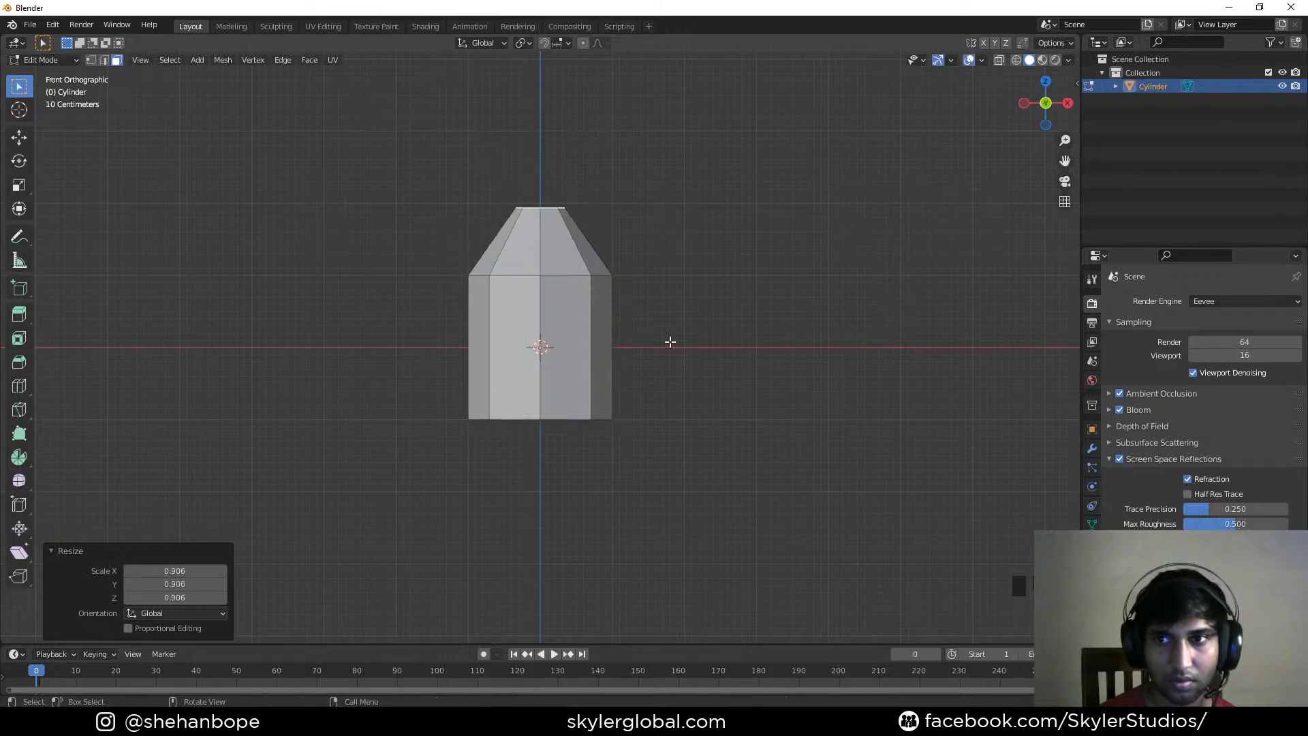
Move the cylinder's bottom face up about 0.36 m along Z
scroll(665, 342, "down", 3)
middle_click_drag(547, 421, 543, 369)
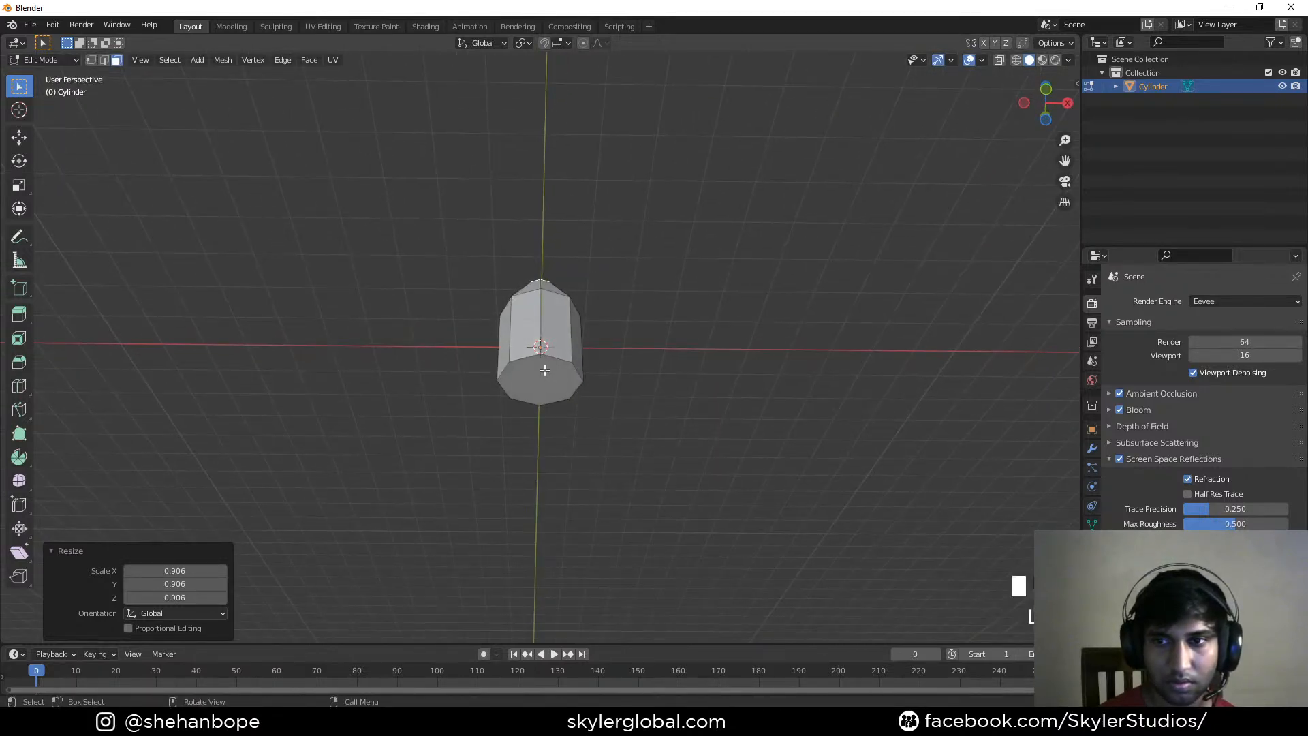
left_click(543, 369)
key("KP_1")
middle_click_drag(643, 461, 631, 412, "shift")
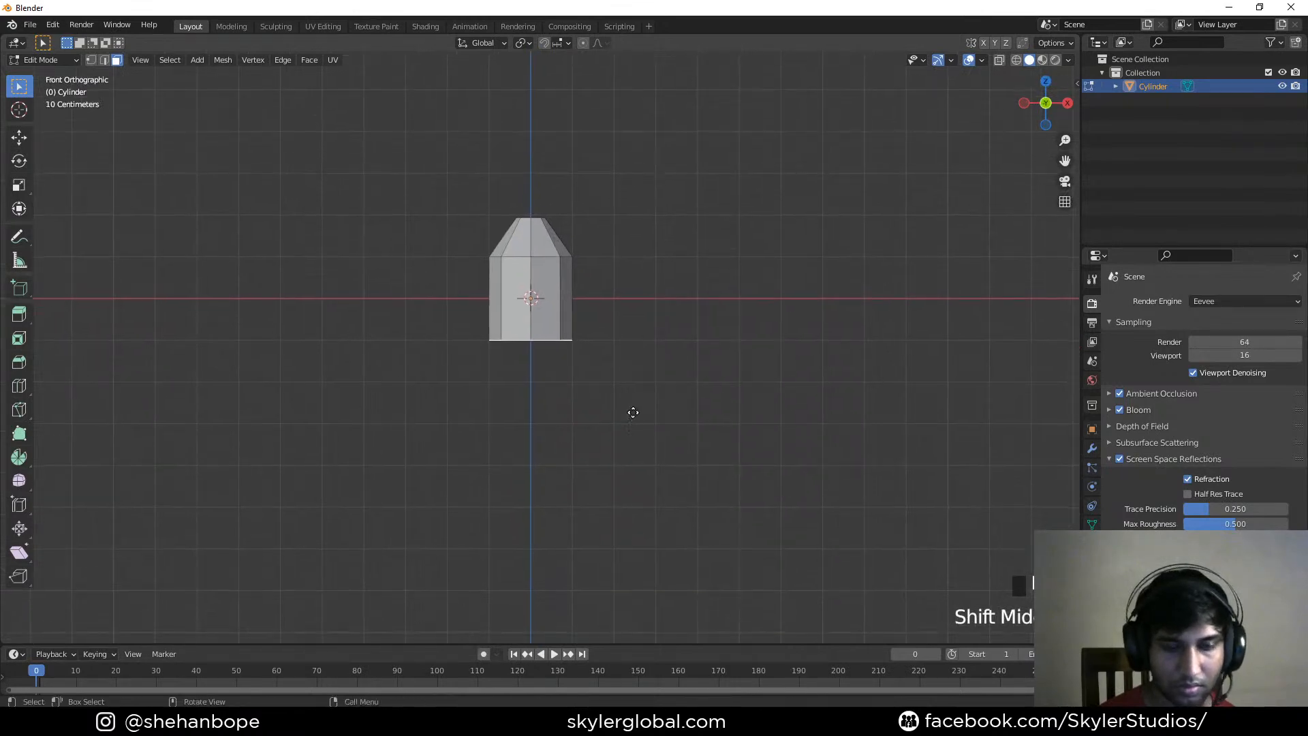
key("g")
key("z")
left_click(638, 398)
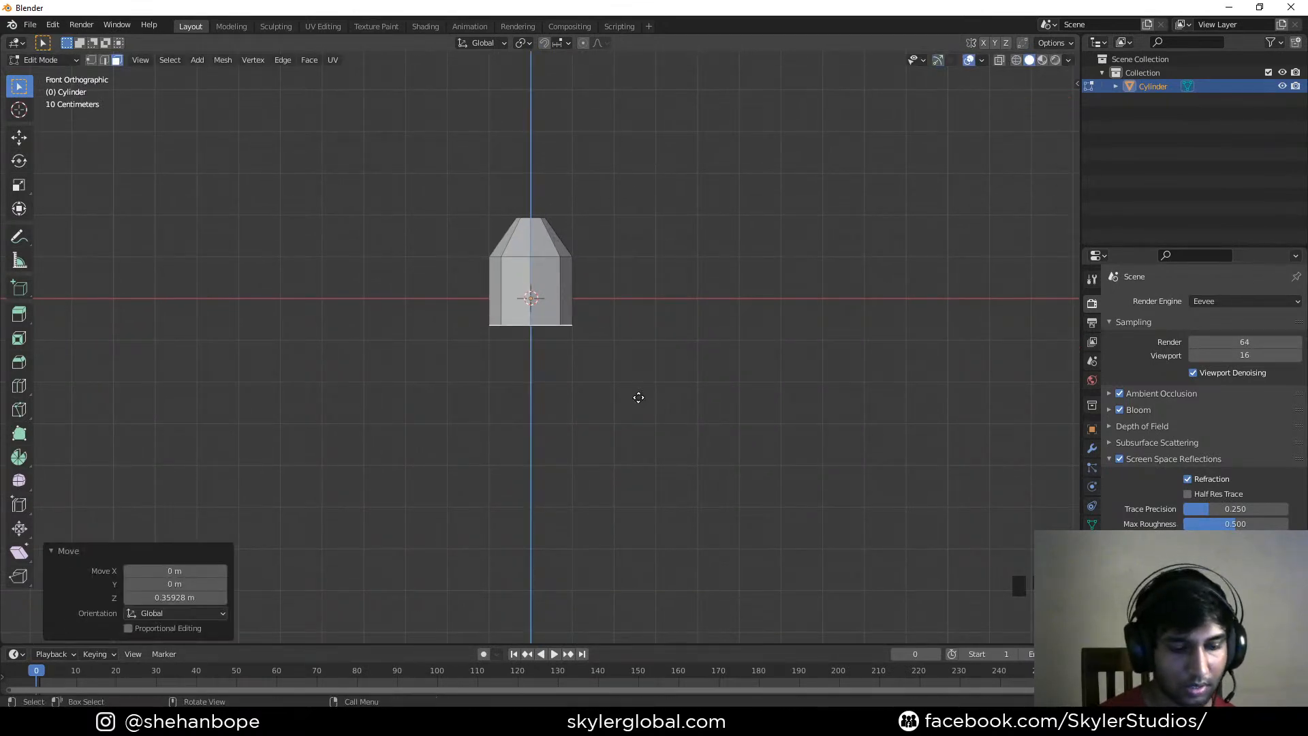
Extrude the bottom face down about 1.47 m and scale it to about 0.41 to taper the lower end
key("e")
left_click(640, 460)
key("s")
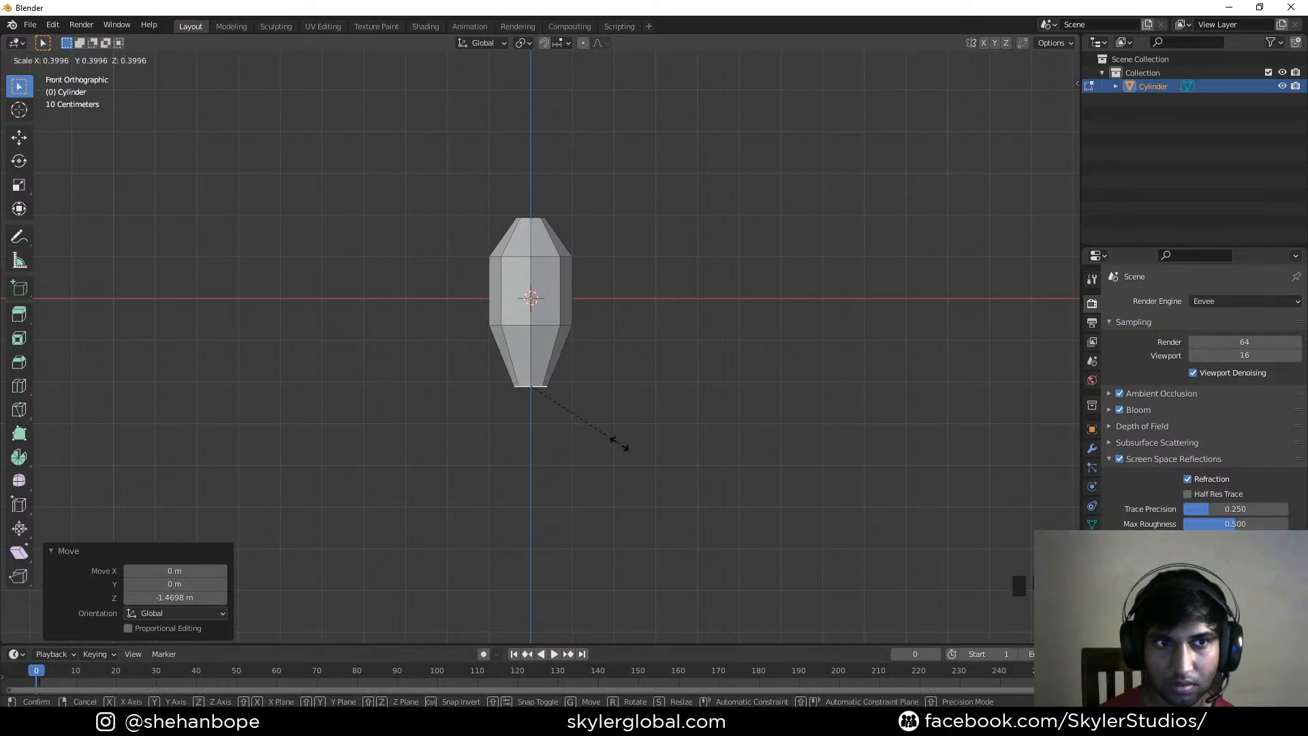
left_click(622, 443)
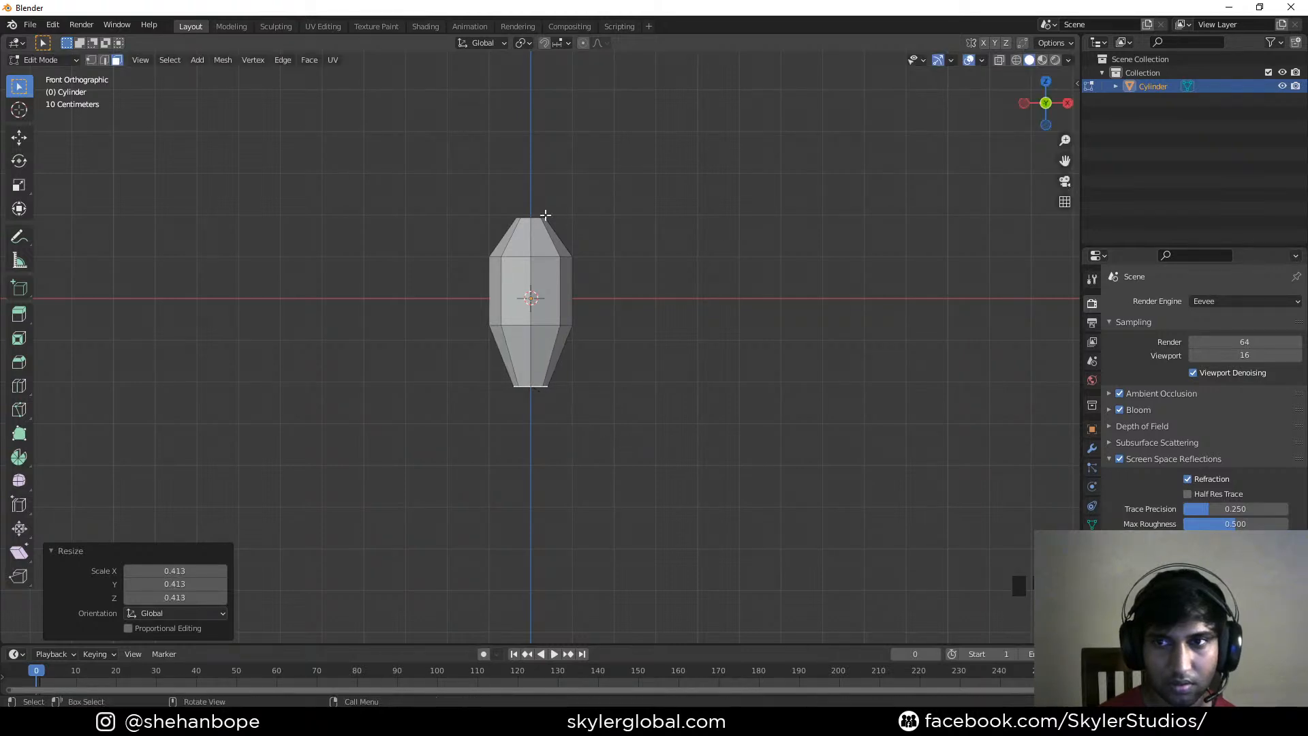
Narrow the topmost edge loop by scaling it to about 0.825, lower it slightly along Z, and return to Object Mode
left_click(541, 215, "alt")
key("s")
left_click(768, 321)
key("g")
key("z")
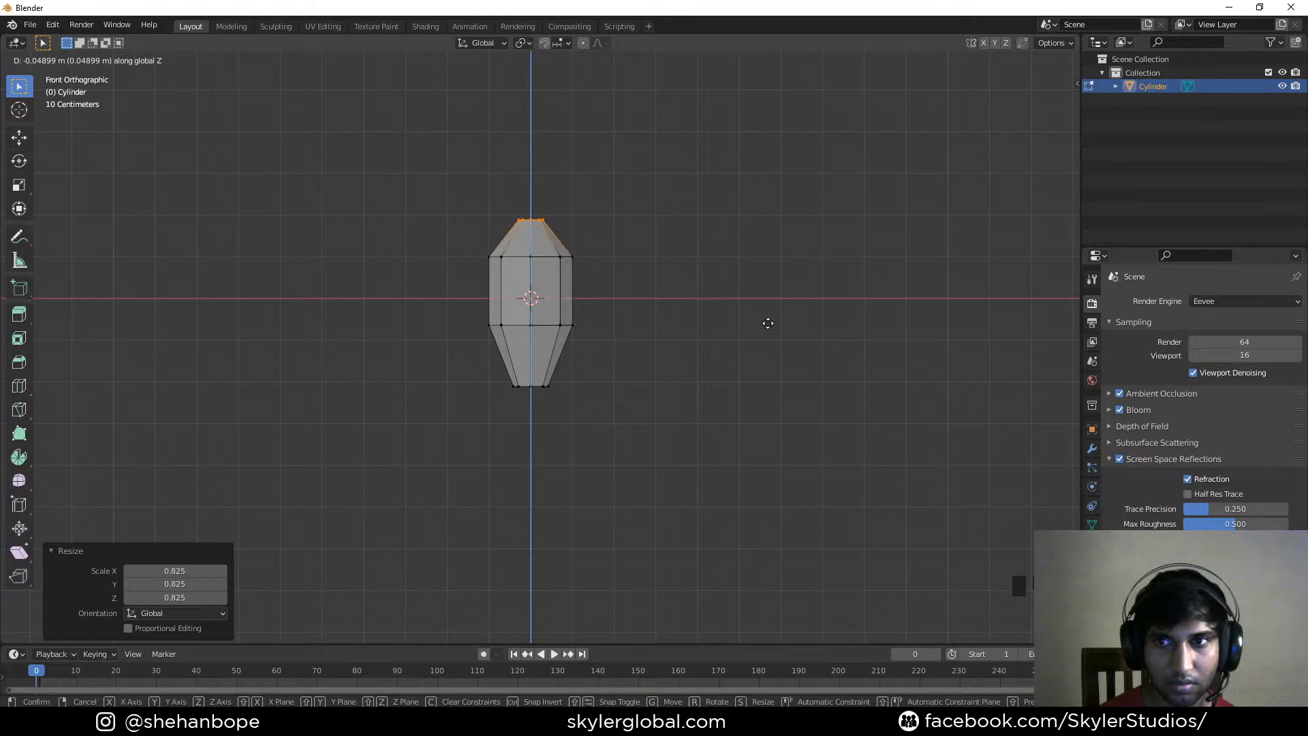
left_click(766, 322)
scroll(601, 323, "up", 2)
key("s")
left_click(740, 373)
key("Tab")
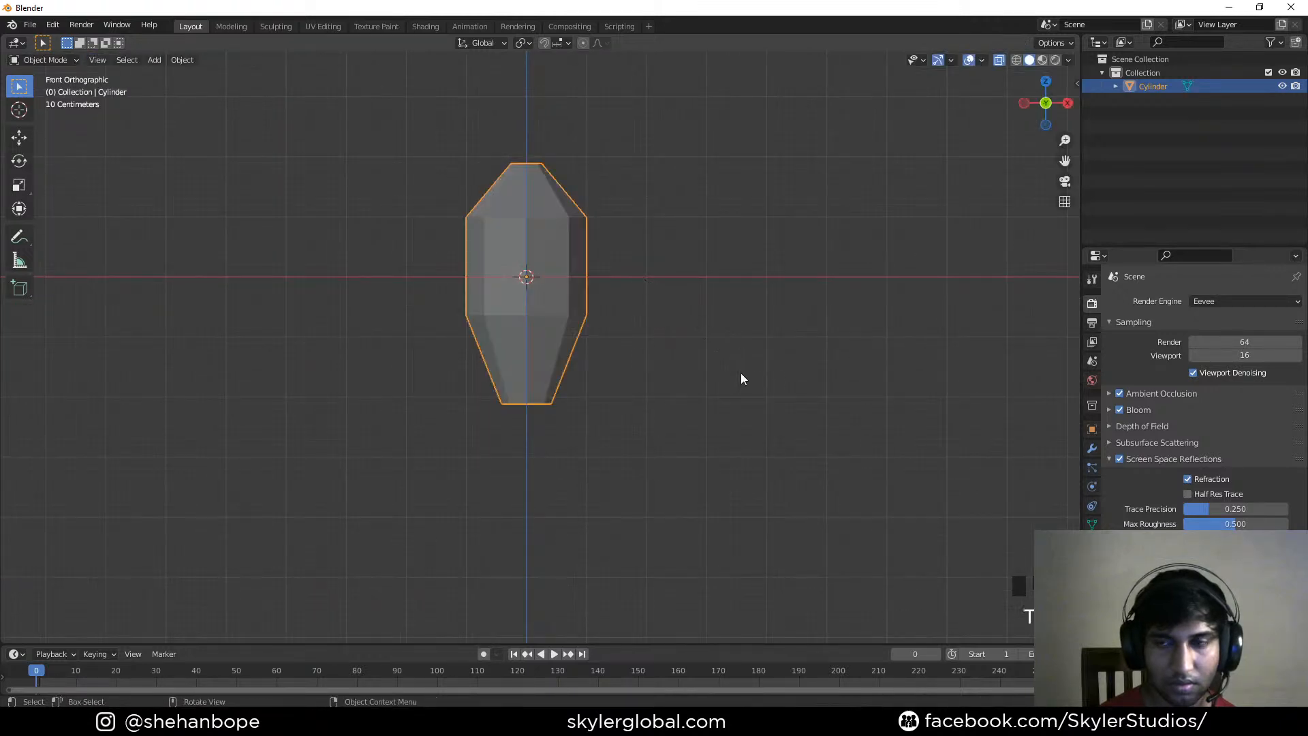
Add a level 2 Subdivision Surface to the tapered cylinder and shade it smooth
key("ctrl+2")
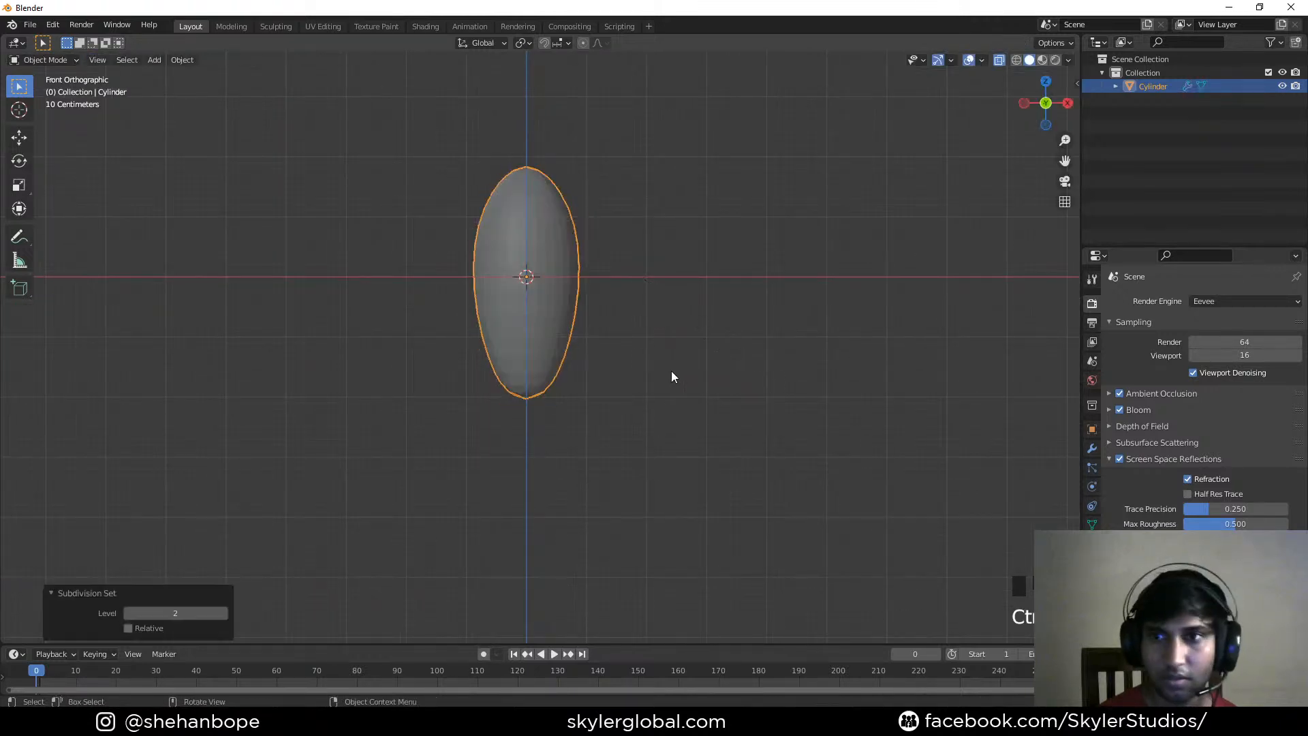
scroll(544, 272, "up", 2)
right_click(549, 281)
left_click(553, 286)
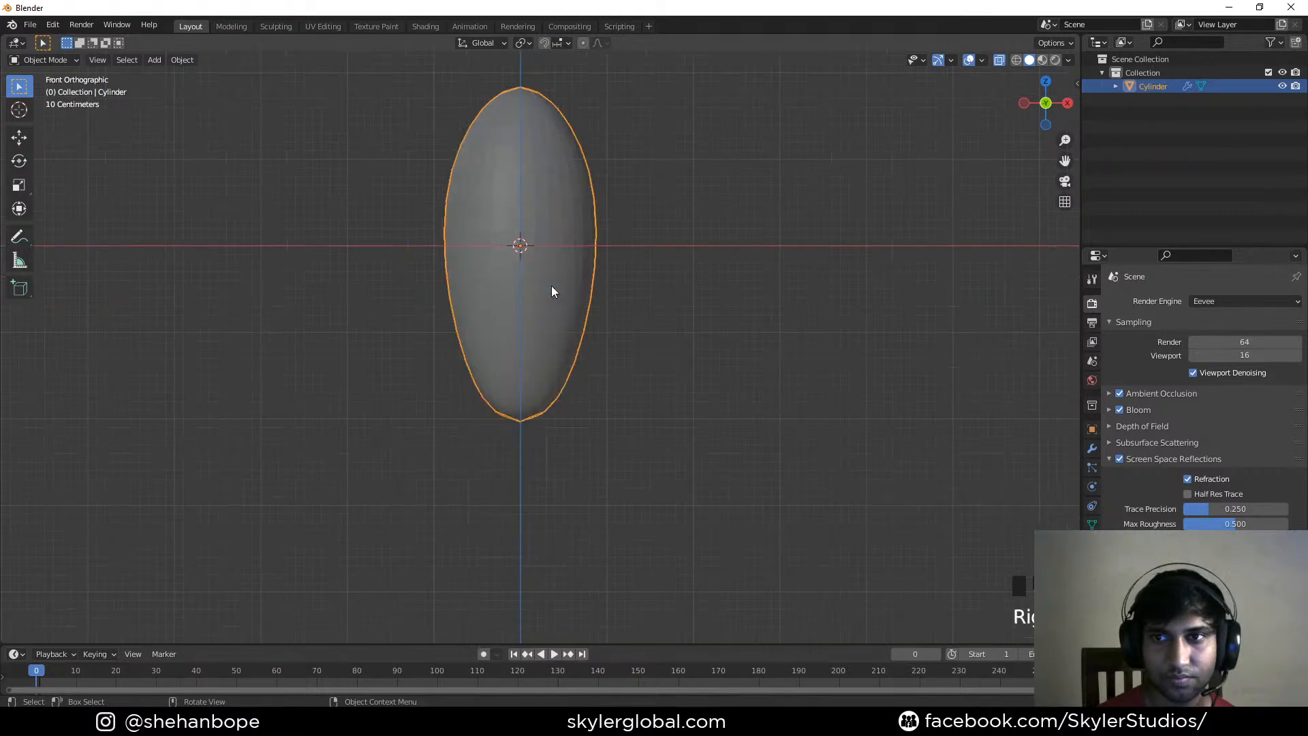
Set the cylinder's Subdivision modifier to level 3 for both viewport and render
left_click(1092, 448)
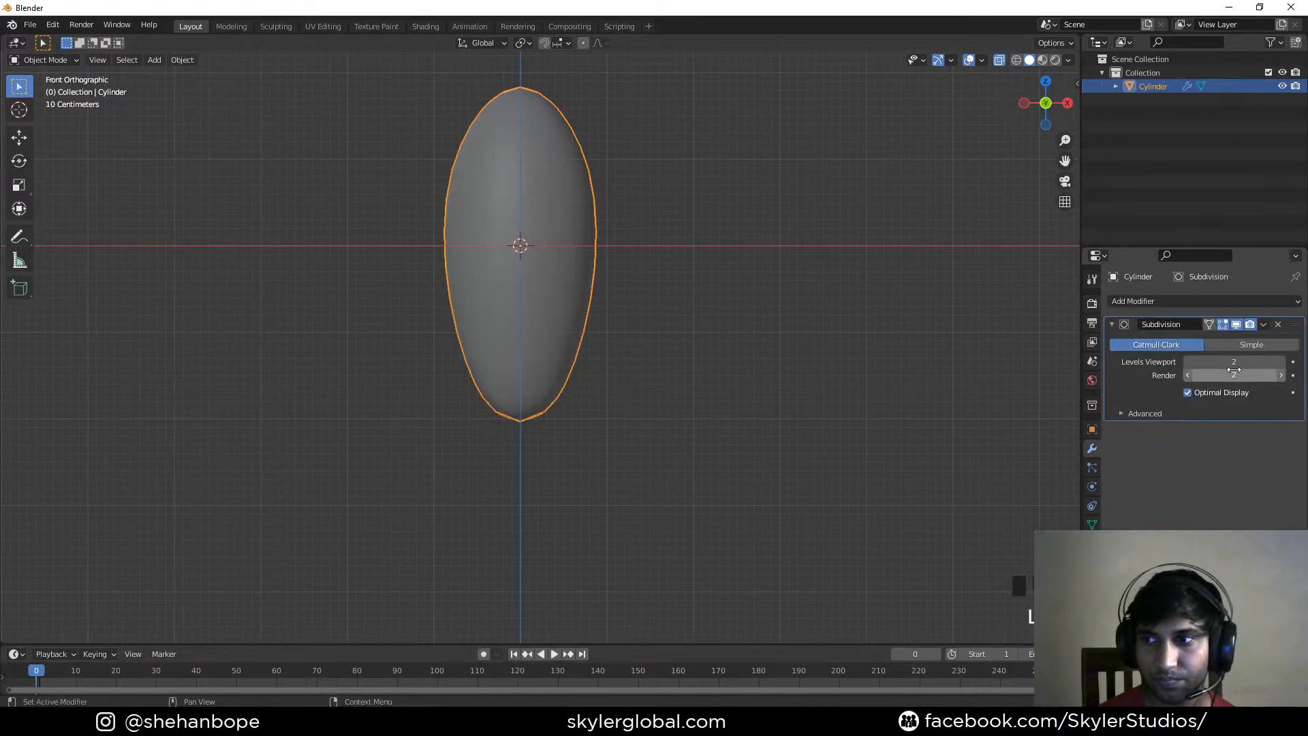
left_click(1280, 361)
left_click(1279, 375)
Lower the body's bottom edge loop by about 0.41 m along Z in Edit Mode
key("Tab")
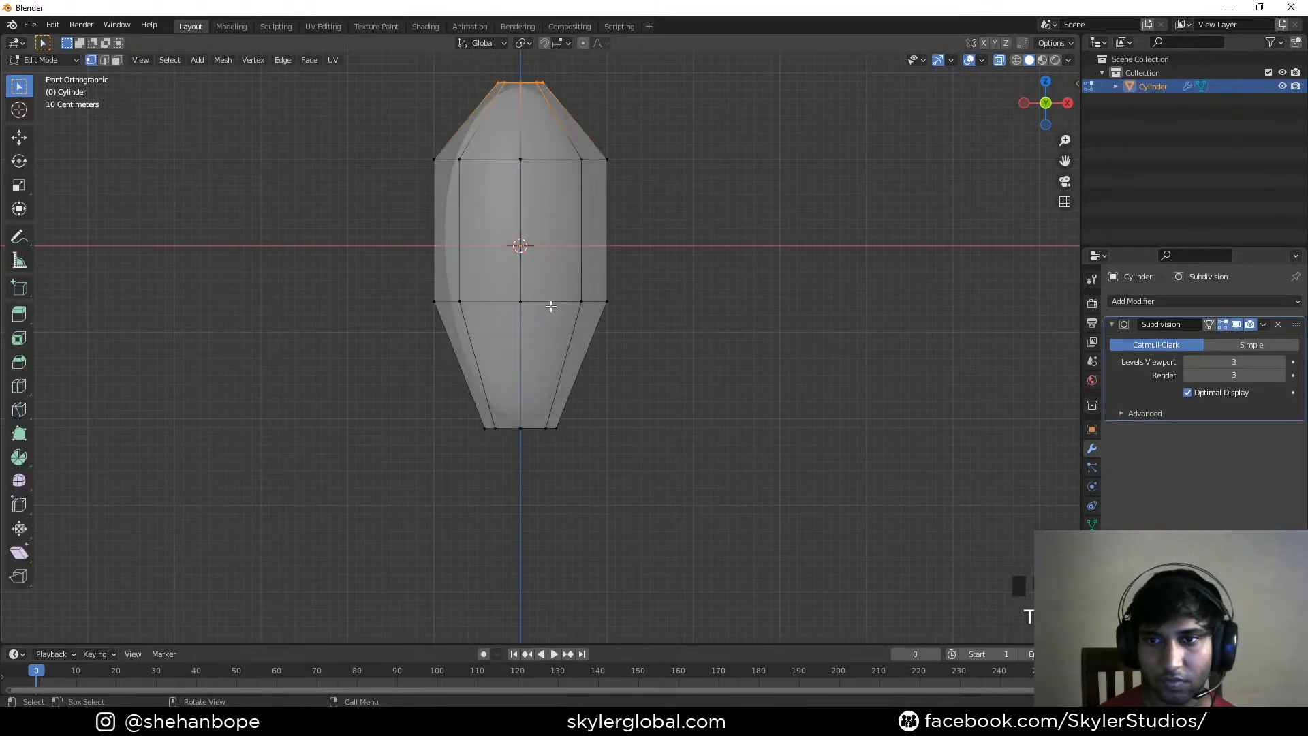
left_click_drag(402, 385, 739, 501)
scroll(693, 456, "down", 2)
key("g")
key("z")
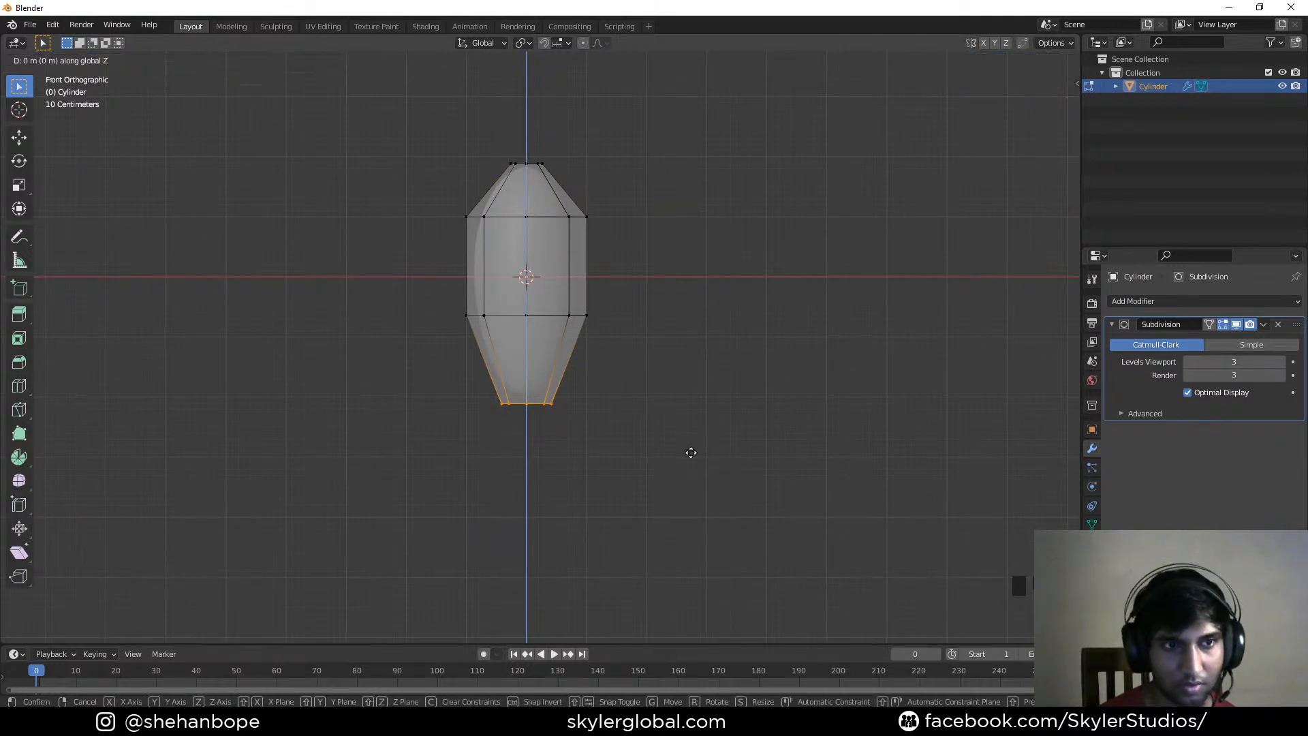
left_click(689, 478)
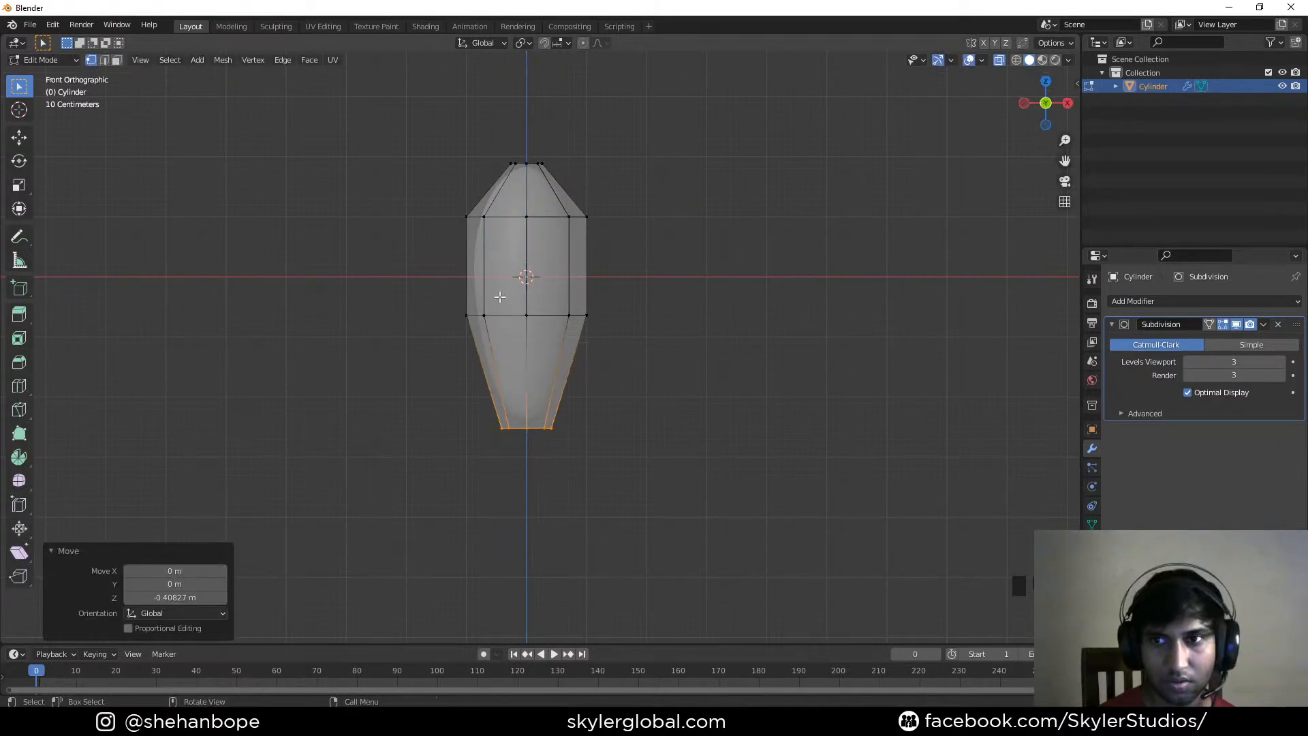
Cut a centered edge loop around the middle section and widen it by scaling to about 1.175
key("ctrl+r")
left_click(583, 277)
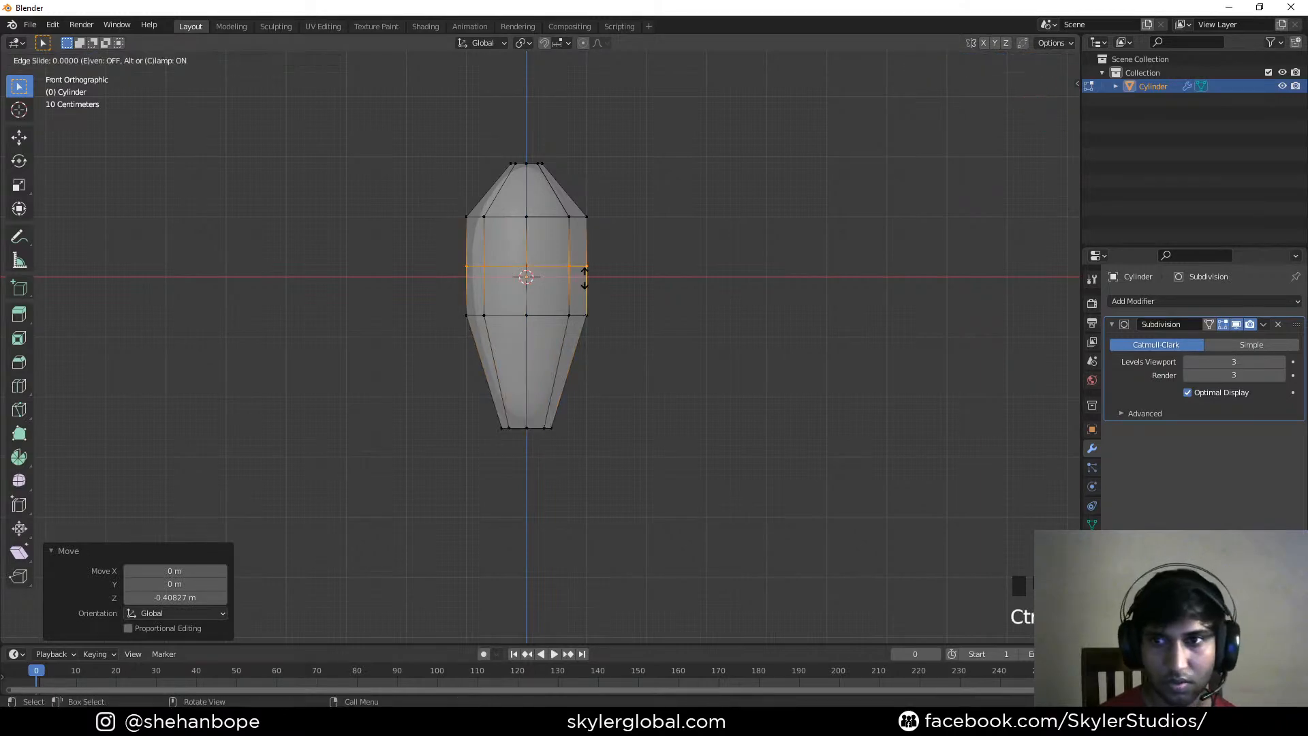
left_click(830, 339)
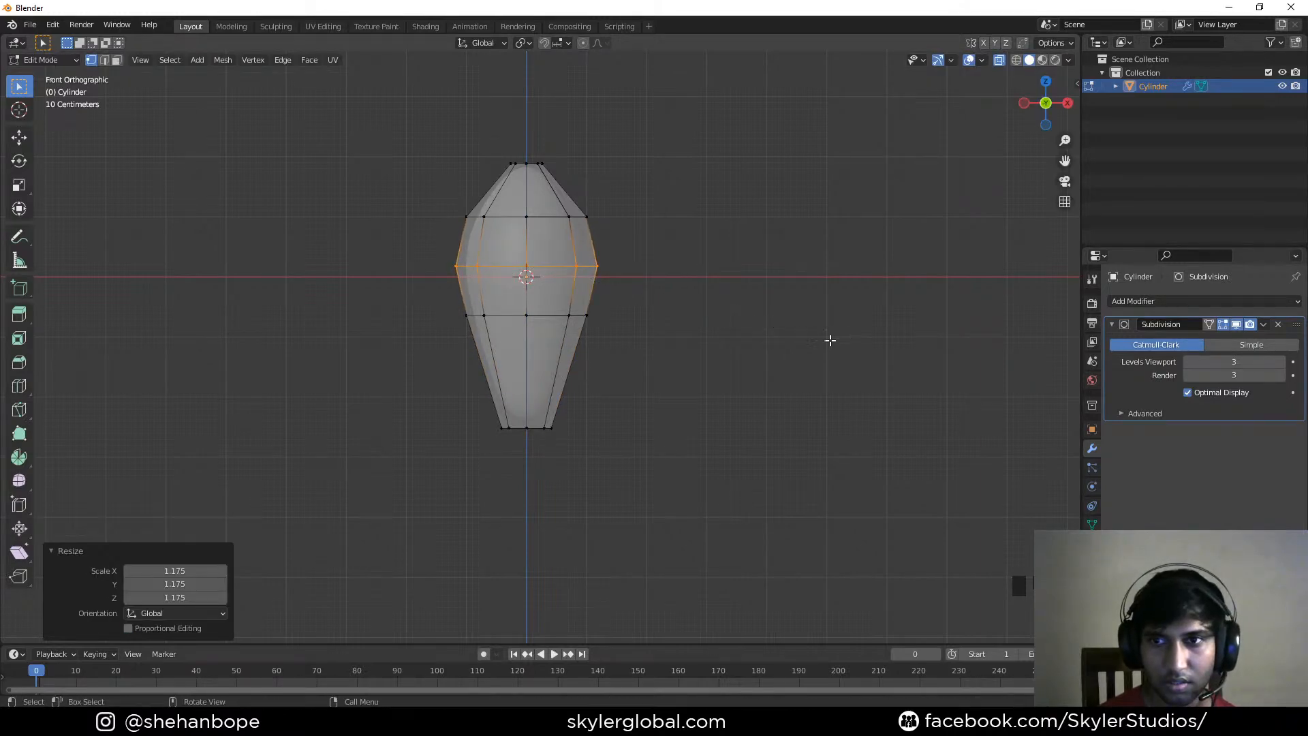
Slide the loop below the middle downward by a factor of about 0.285, adjust its scale slightly, and return to Object Mode
left_click(424, 310, "alt")
key("g")
key("g")
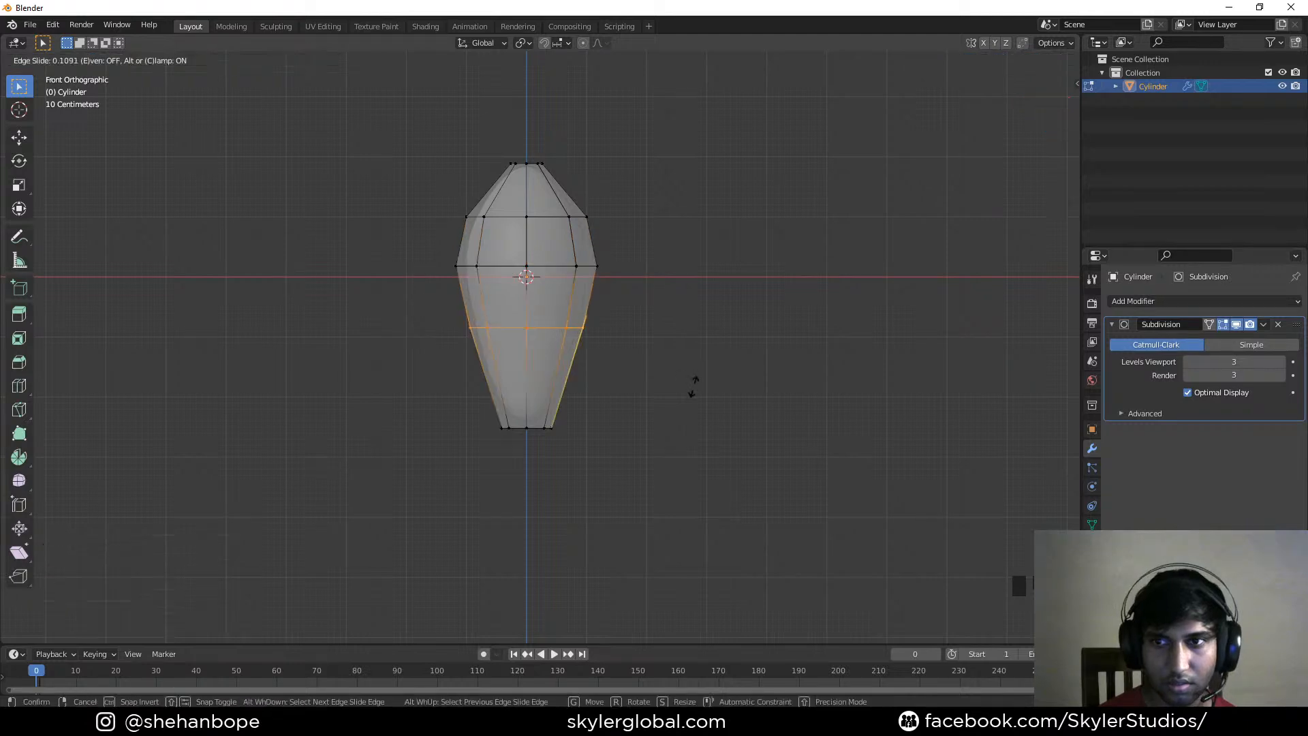
left_click(693, 400)
key("s")
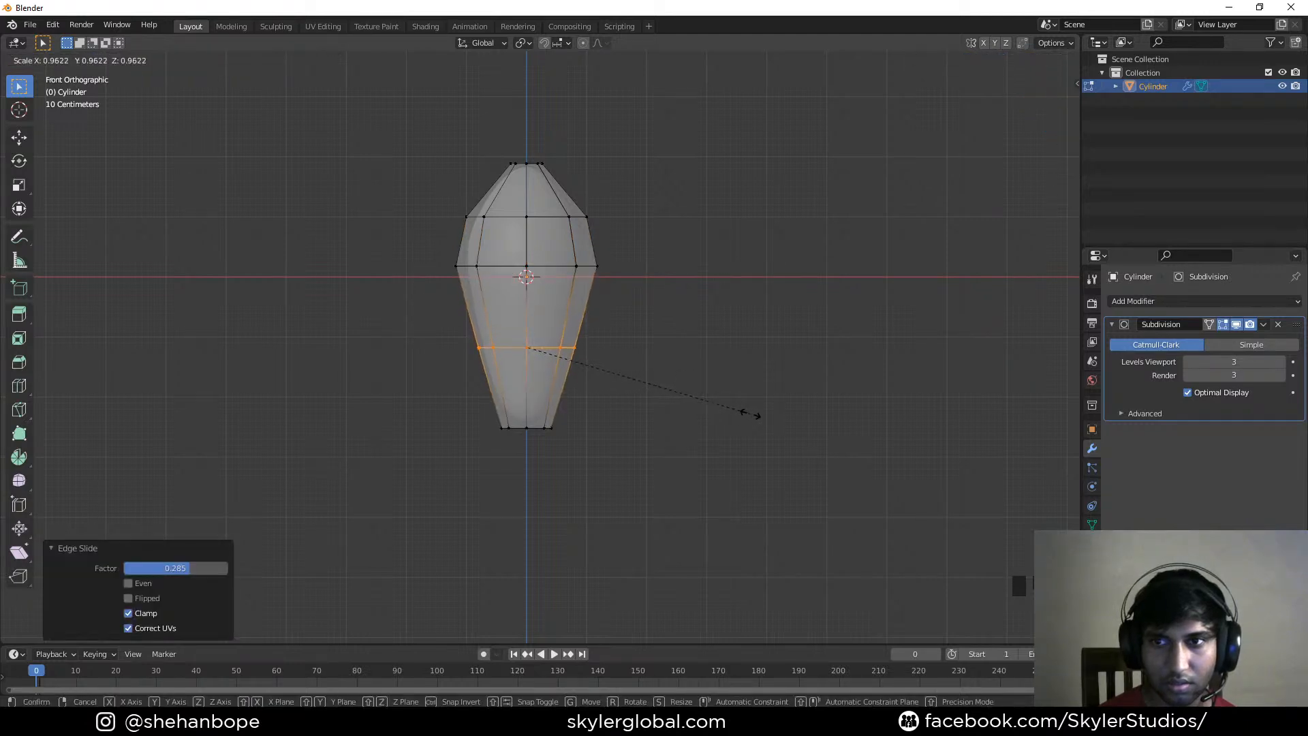
left_click(754, 412)
key("Tab")
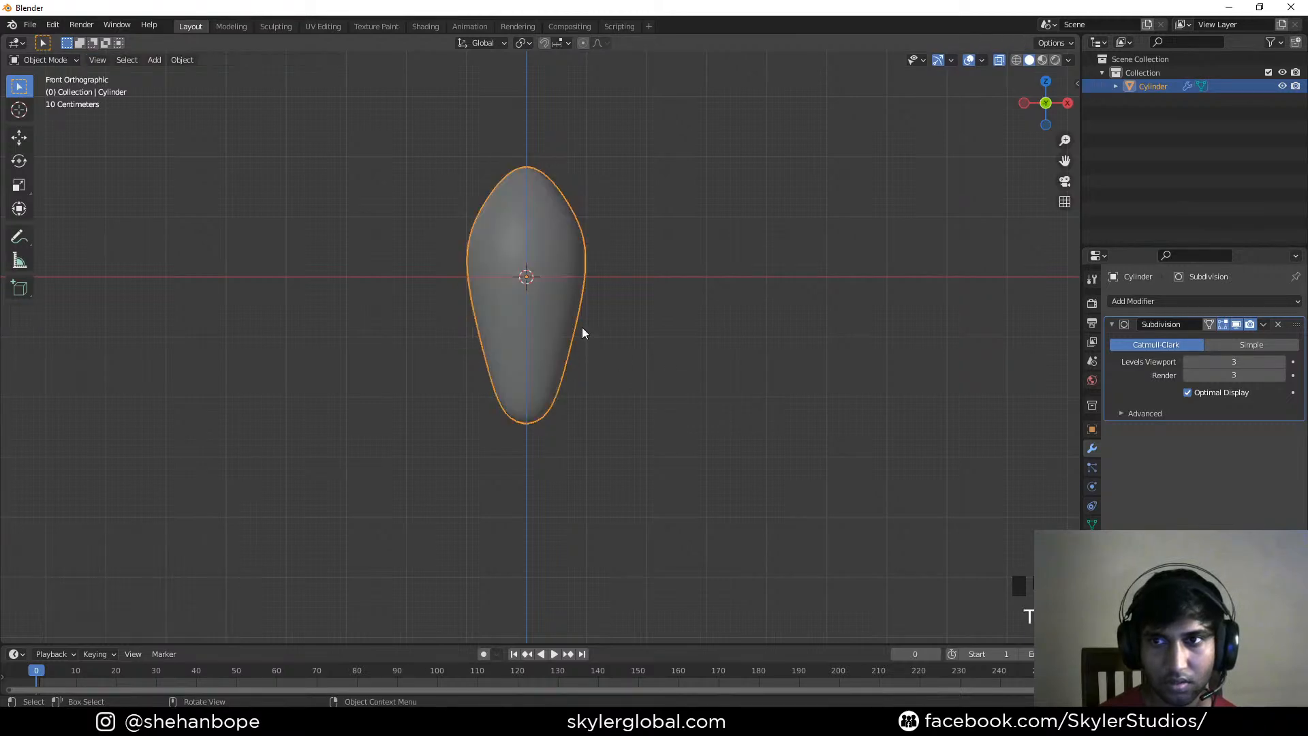
Slide the widest middle edge loop down by a factor of about 0.115 and return to Object Mode
scroll(582, 332, "up", 3)
key("Tab")
scroll(470, 252, "down", 3)
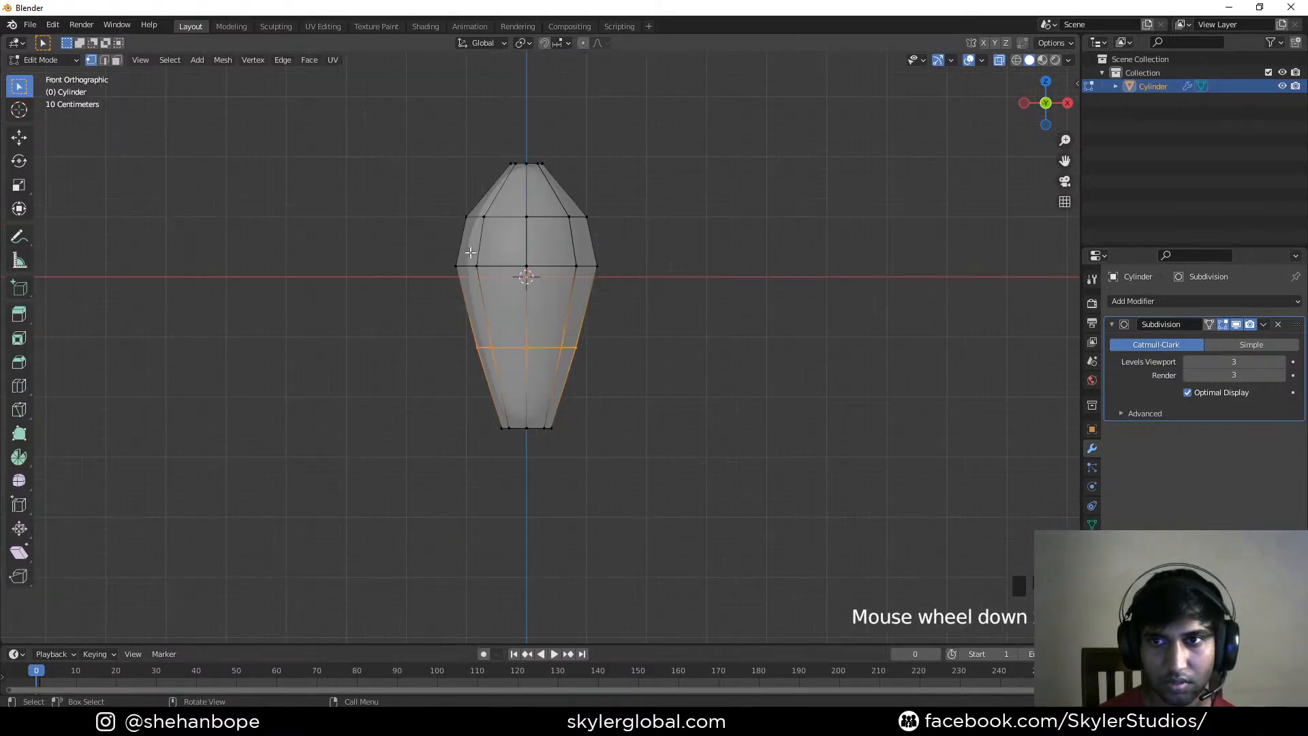
left_click(545, 267, "alt")
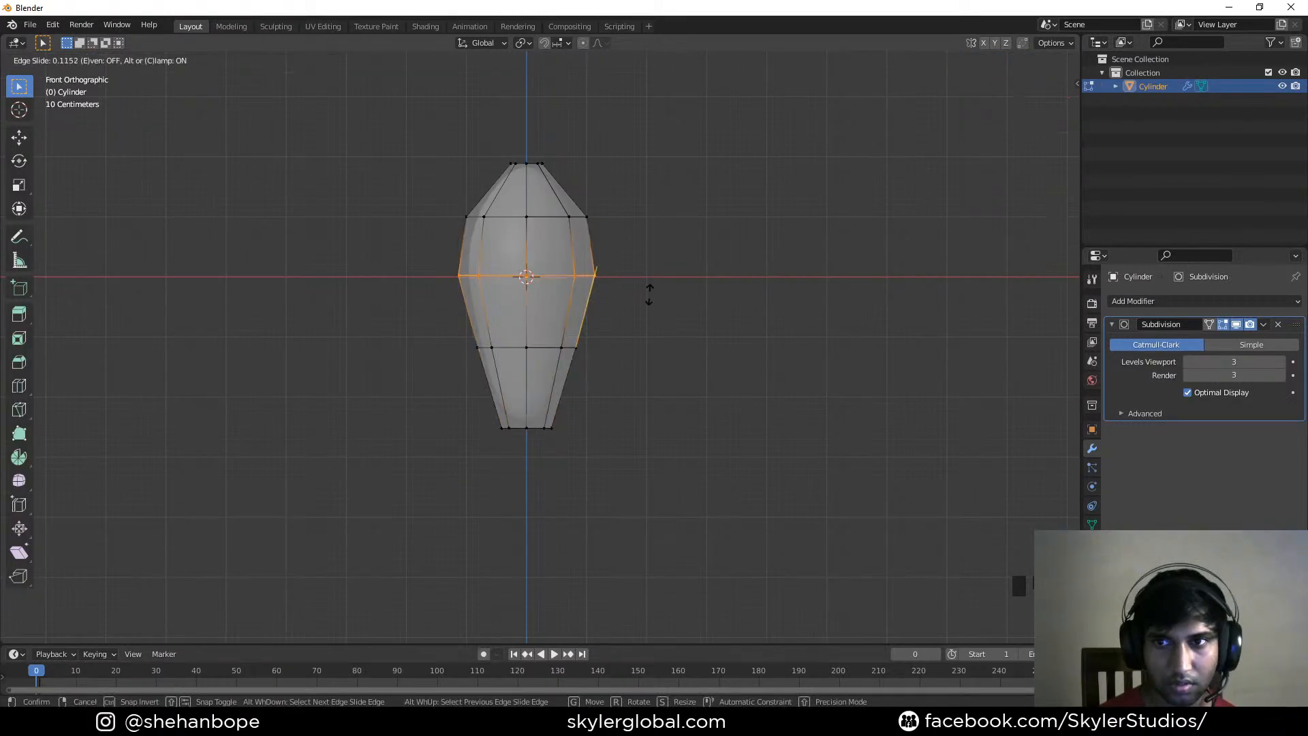
key("s")
left_click(647, 292)
key("Tab")
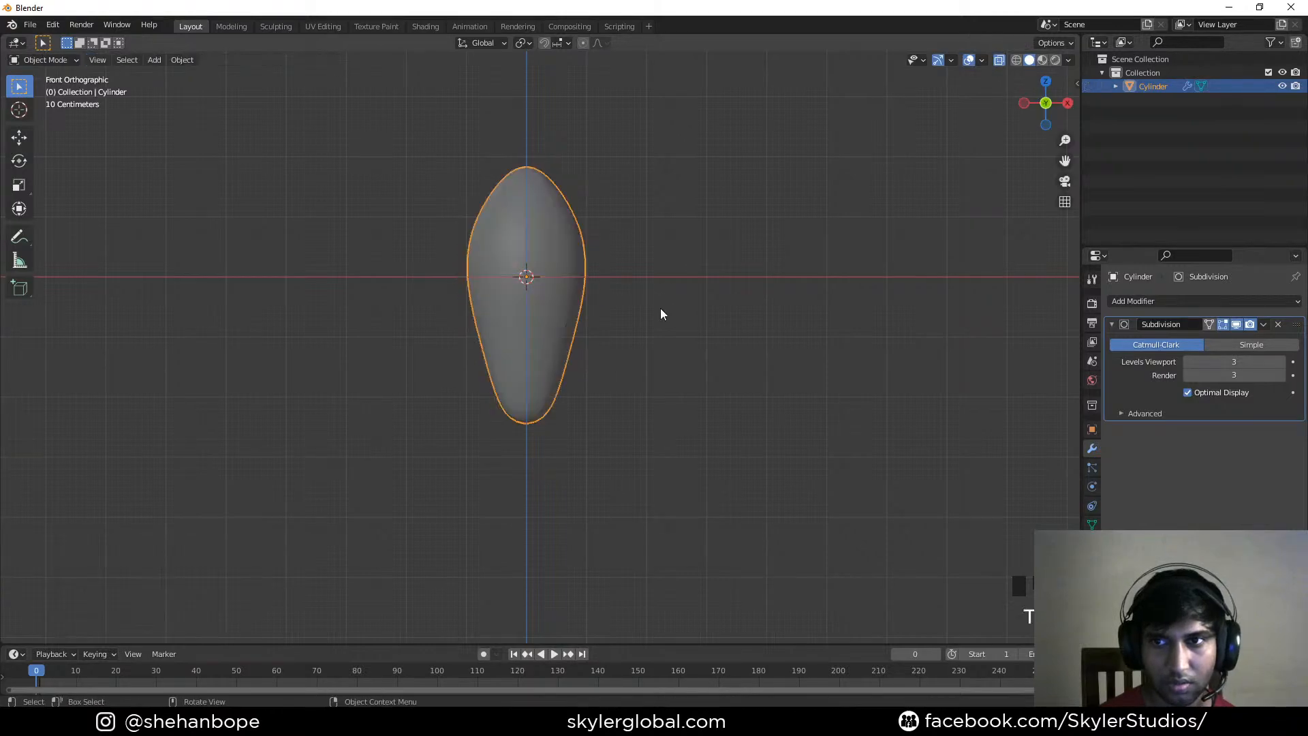
Sharpen the top by scaling its edge loop to about 0.62, raising it about 0.1 m along Z, and scaling it again to about 0.79
middle_click_drag(612, 307, 534, 312)
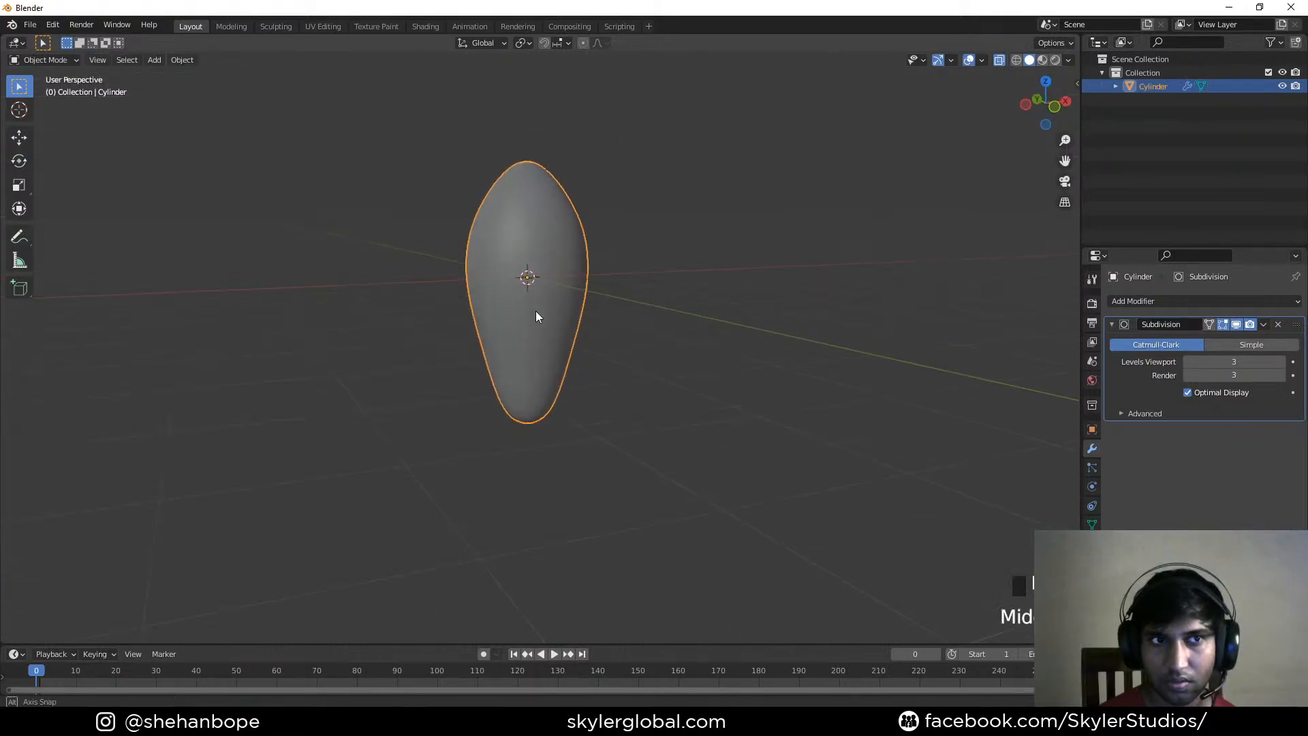
key("KP_1")
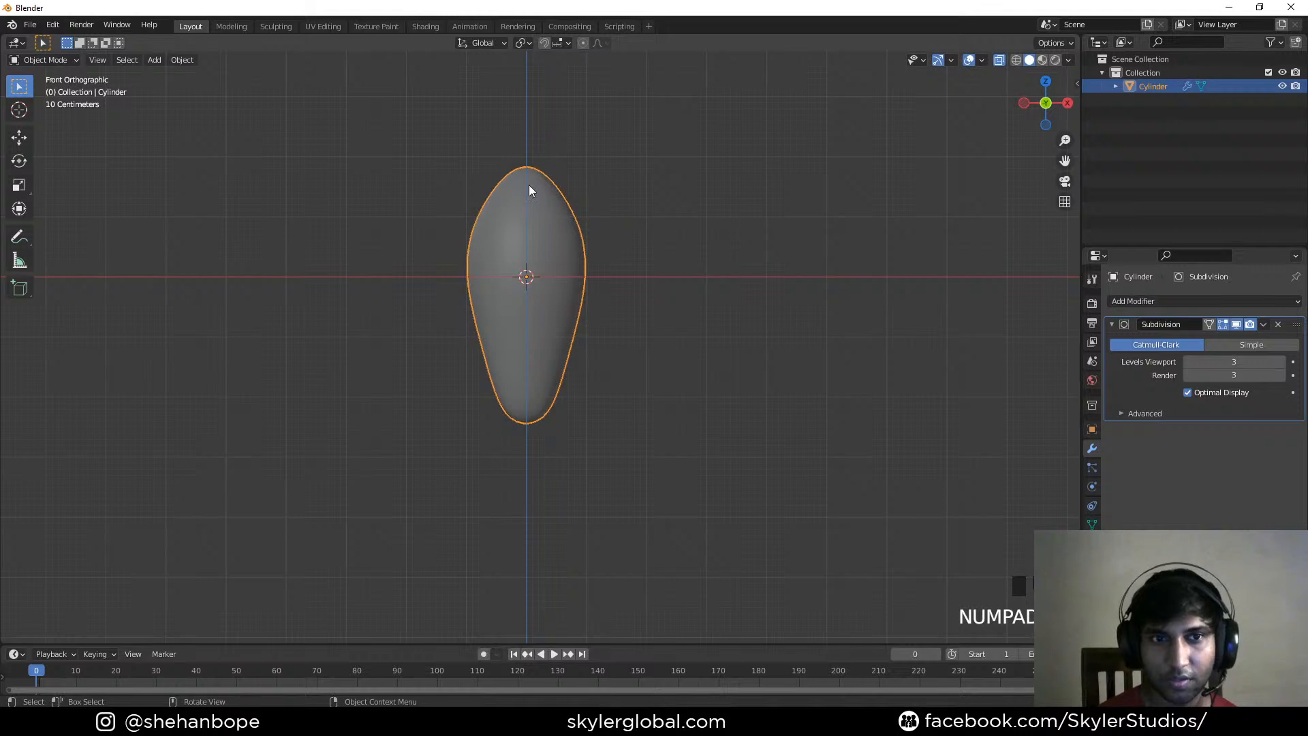
key("Tab")
left_click_drag(455, 140, 579, 187)
key("s")
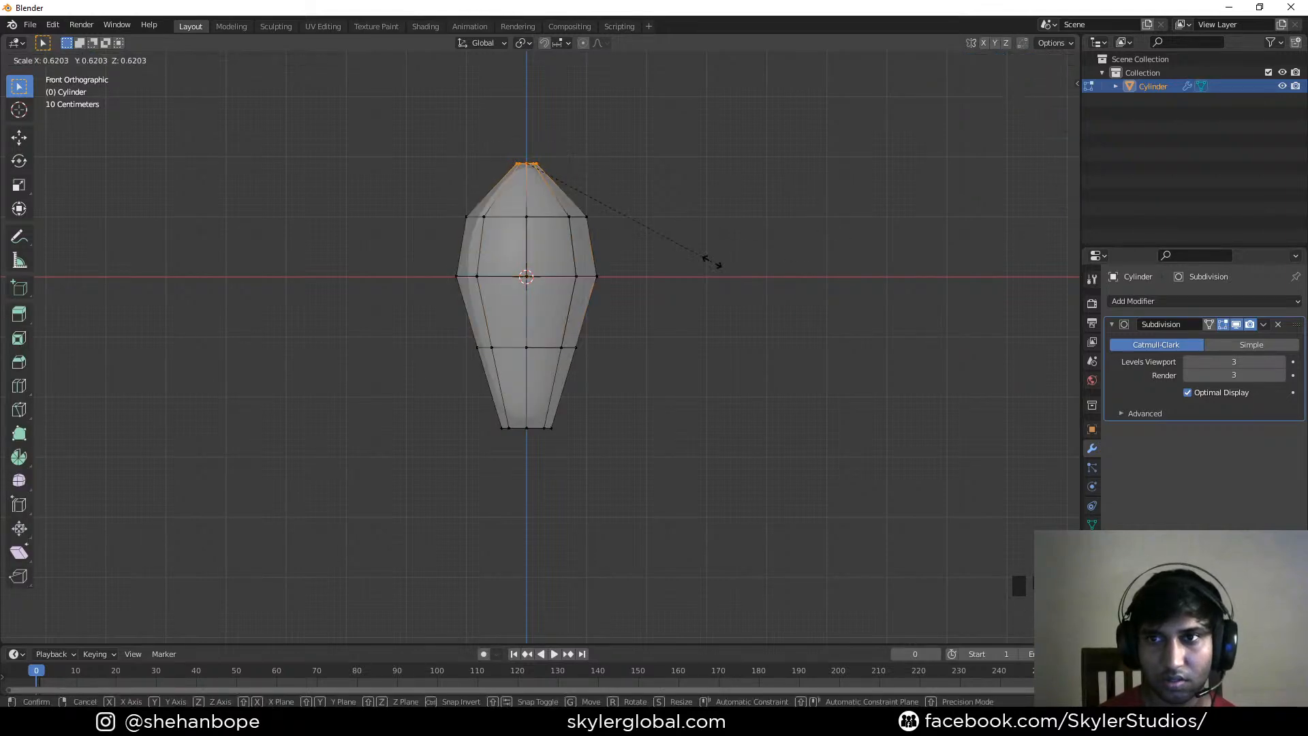
left_click(712, 262)
key("g")
key("z")
left_click(727, 257)
key("s")
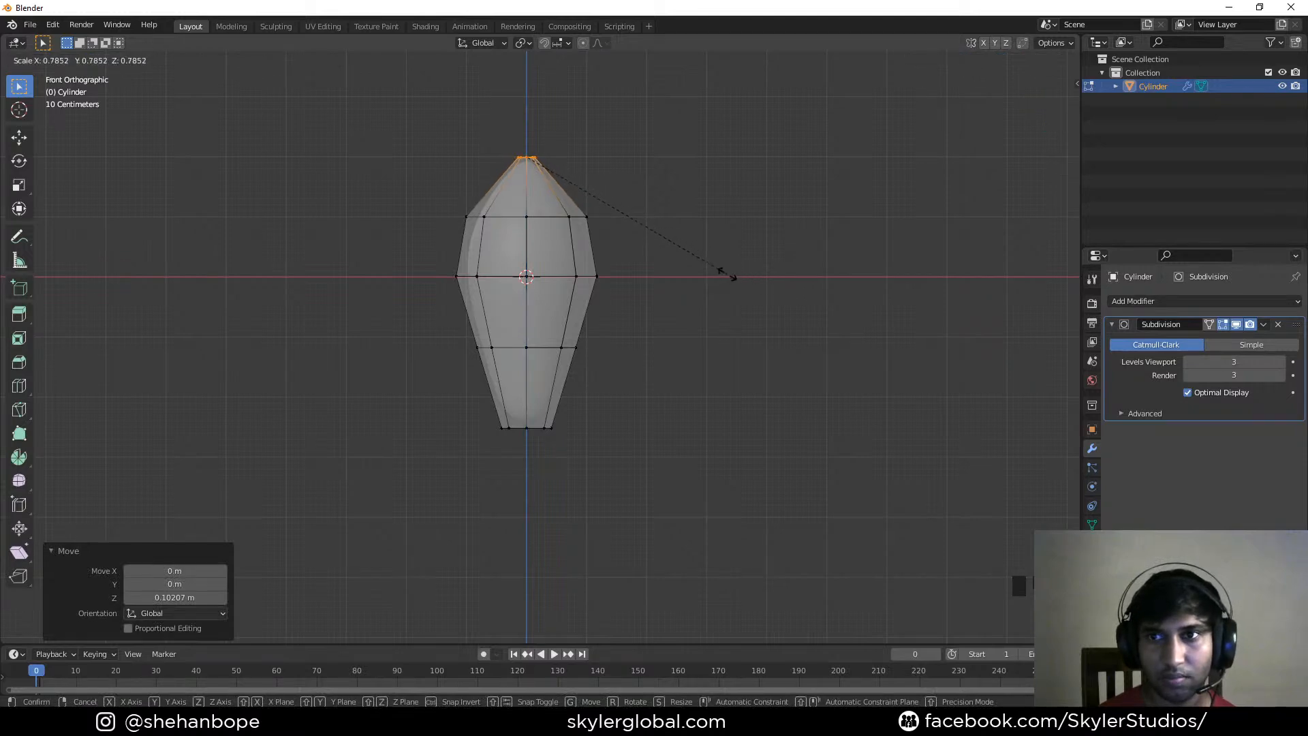
left_click(724, 274)
key("Tab")
Narrow the body's widest middle edge loop slightly by scaling it to about 0.987
key("Tab")
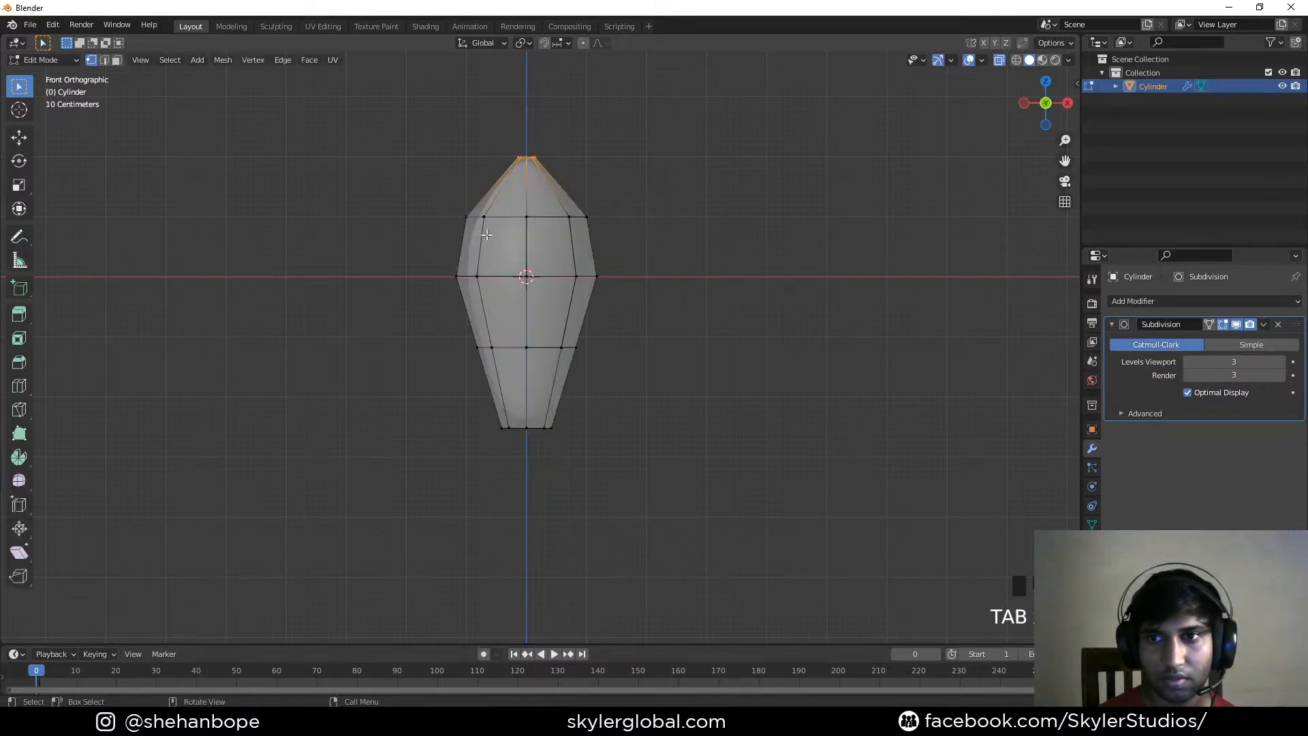
left_click_drag(433, 257, 677, 295)
key("s")
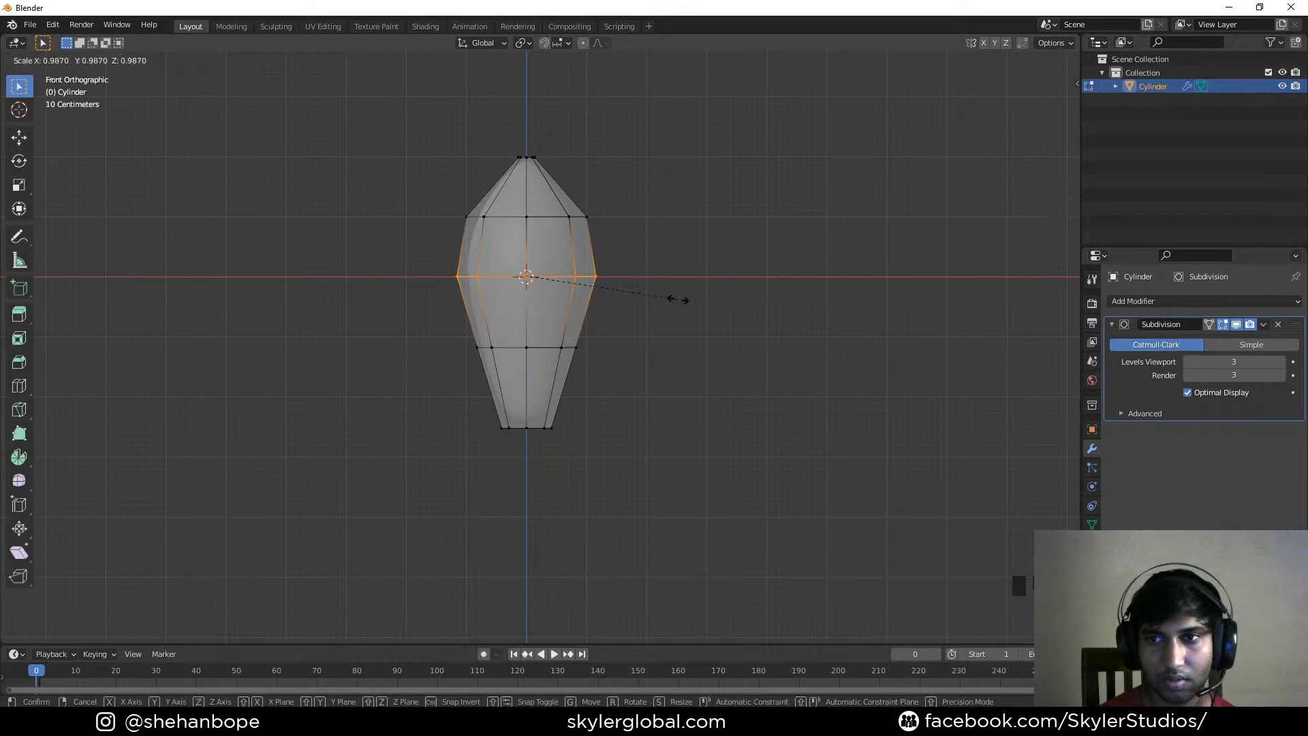
left_click(674, 294)
Slide the loop below the tip slightly upward, fine-tune its width by scaling, and return to Object Mode
left_click_drag(430, 190, 603, 232)
key("s")
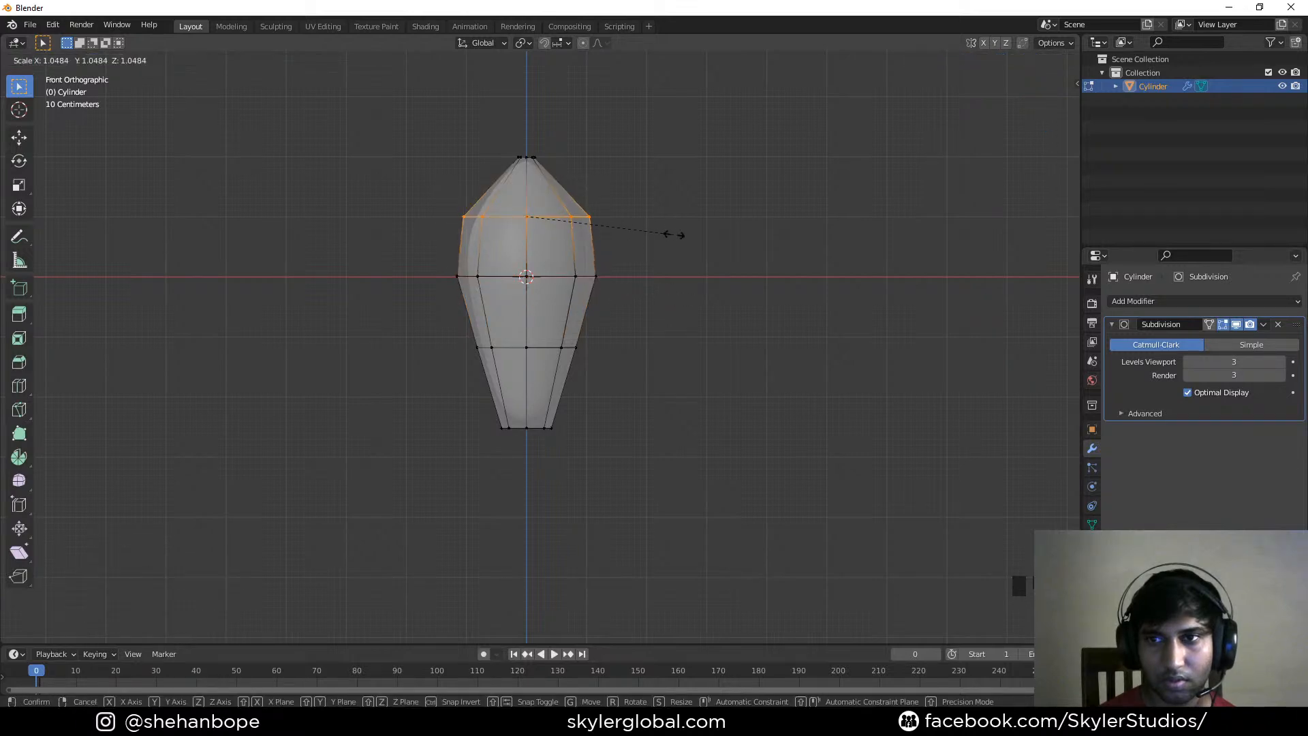
left_click(708, 252)
key("g")
key("g")
left_click(715, 256)
key("s")
left_click(721, 257)
key("Tab")
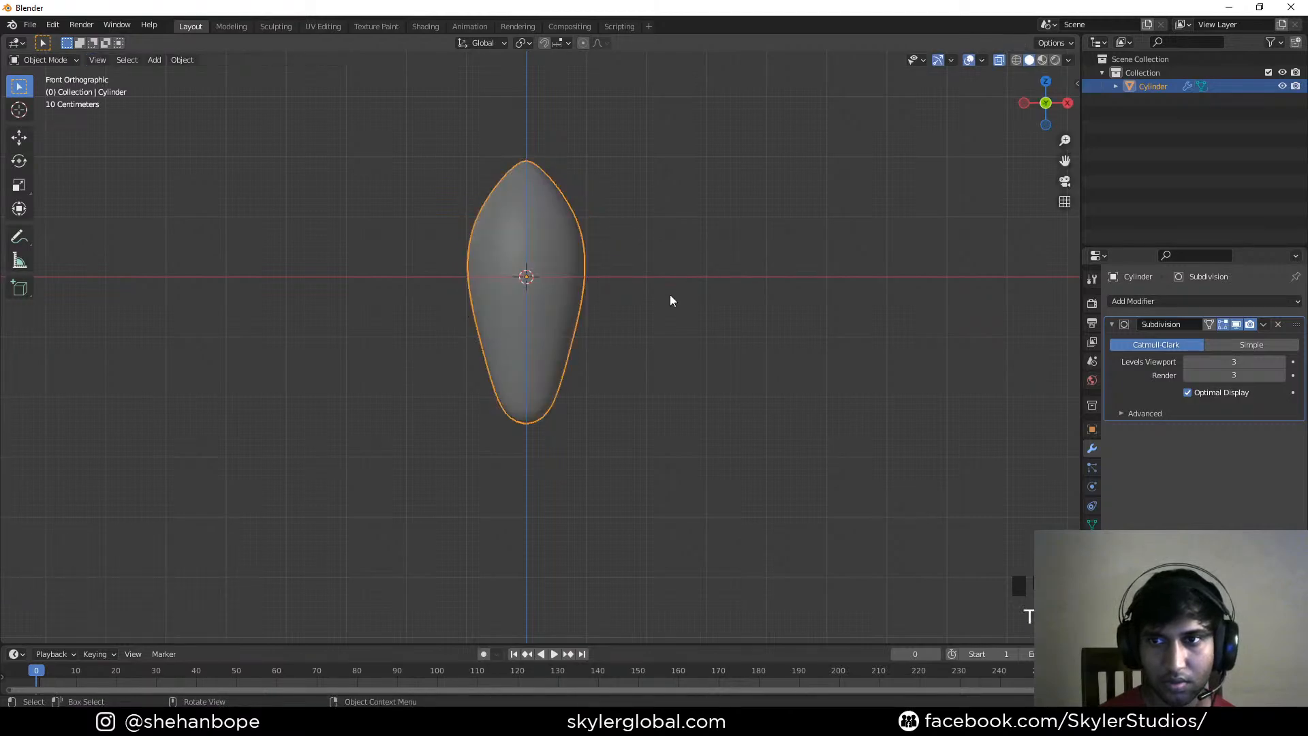
Narrow the bottom edge loop by scaling it to about 0.722 and return to Object Mode
key("Tab")
left_click_drag(423, 382, 670, 487)
key("s")
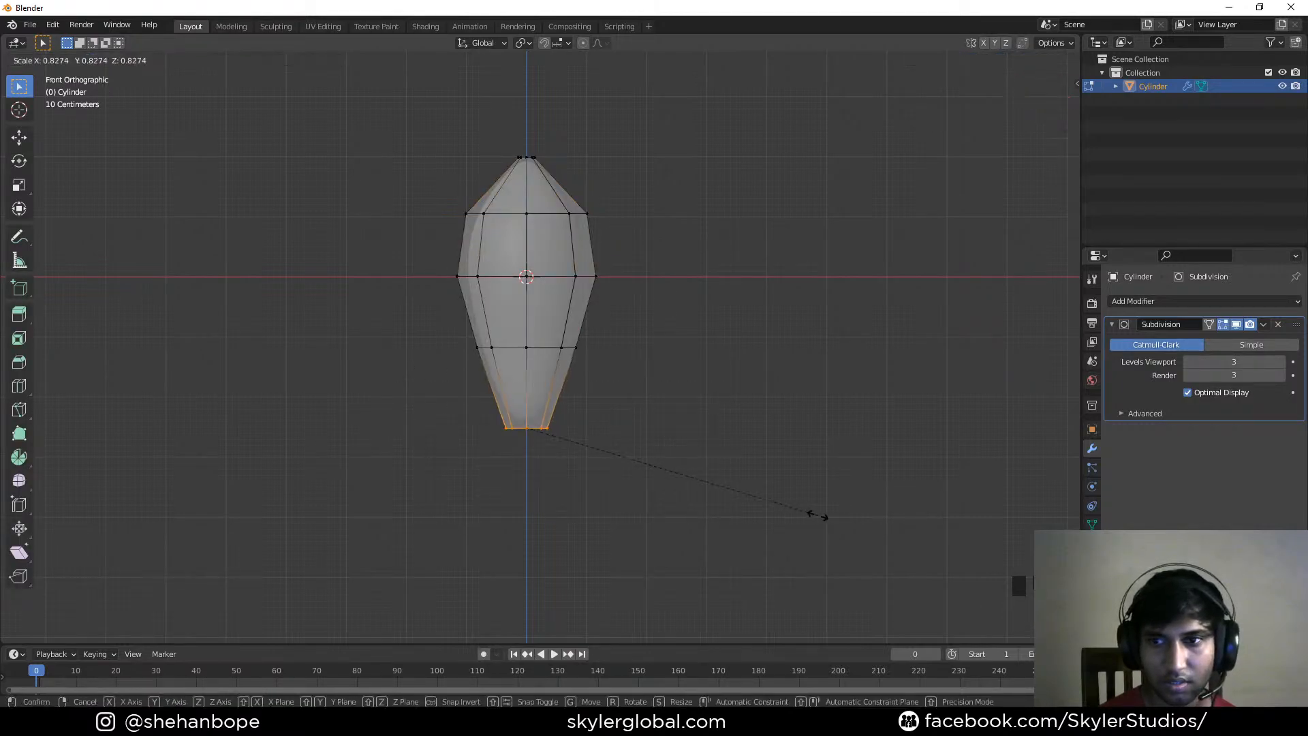
left_click(780, 510)
key("ctrl+s")
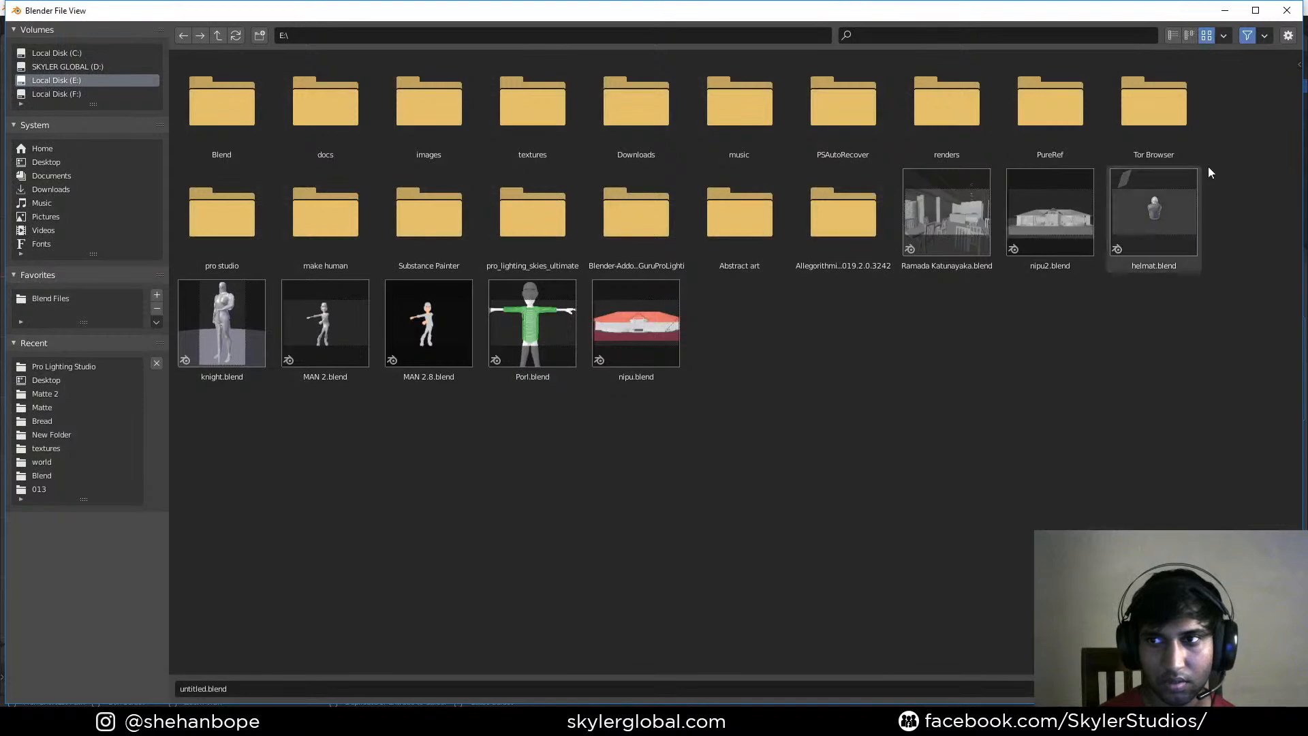
left_click(1287, 11)
scroll(601, 402, "up", 1)
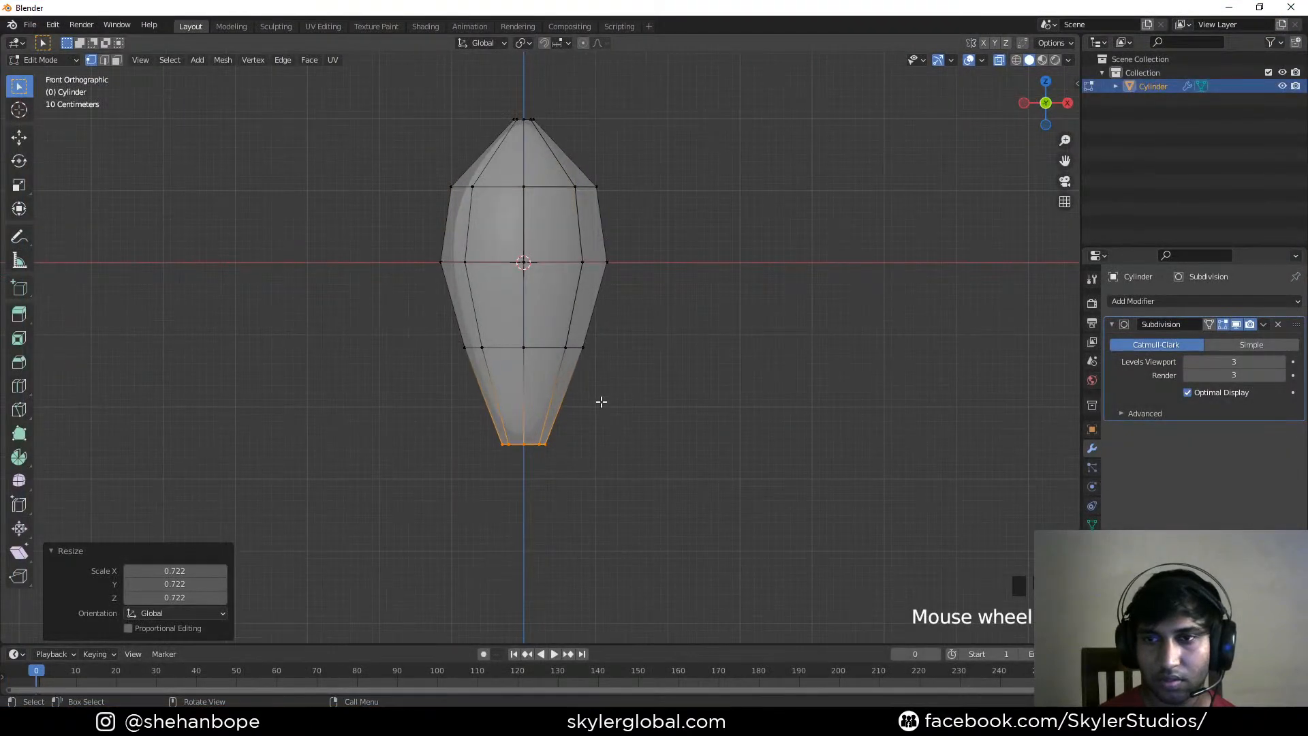
key("Tab")
scroll(595, 391, "down", 2)
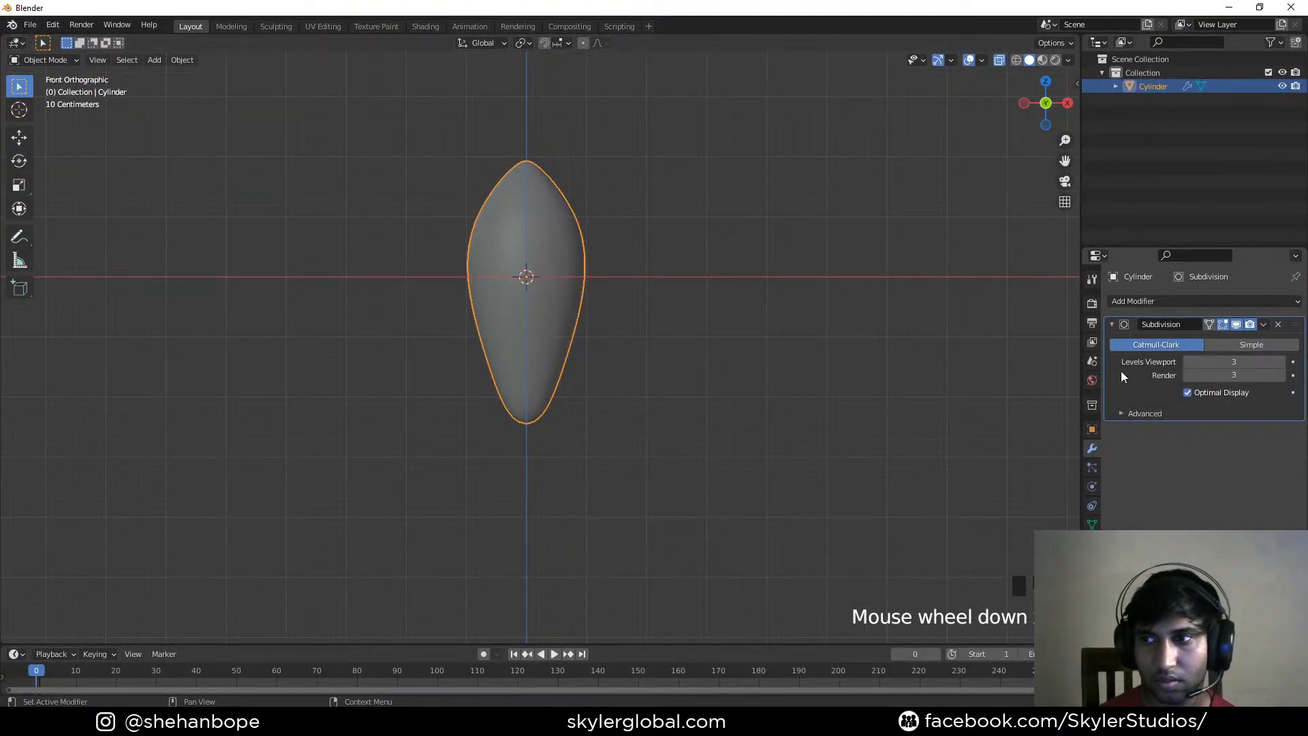
Show the editing cage on the subdivided surface and widen the middle edge loop by scaling it to about 1.017
left_click(1207, 324)
key("Tab")
left_click_drag(445, 261, 654, 293)
key("s")
left_click(602, 264)
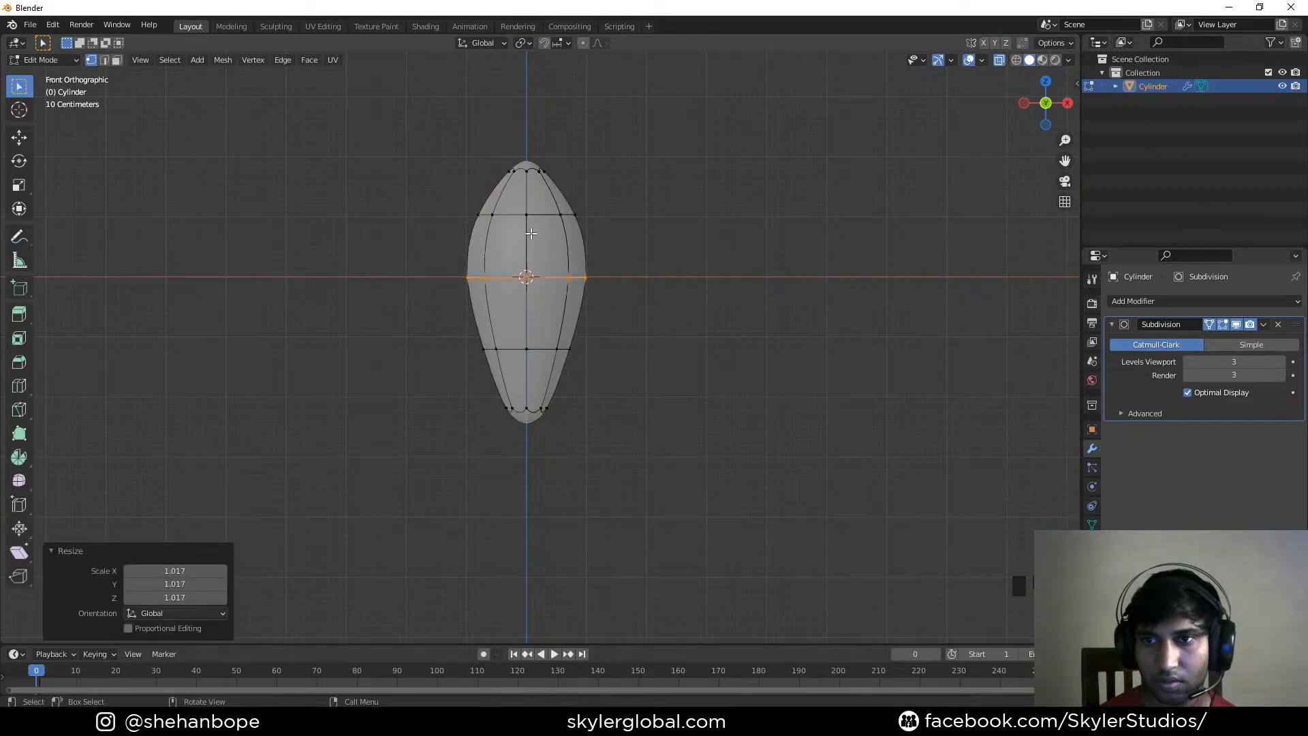
Widen the loop below the middle very slightly, to about 1.005, and return to Object Mode
left_click_drag(467, 330, 656, 376)
key("s")
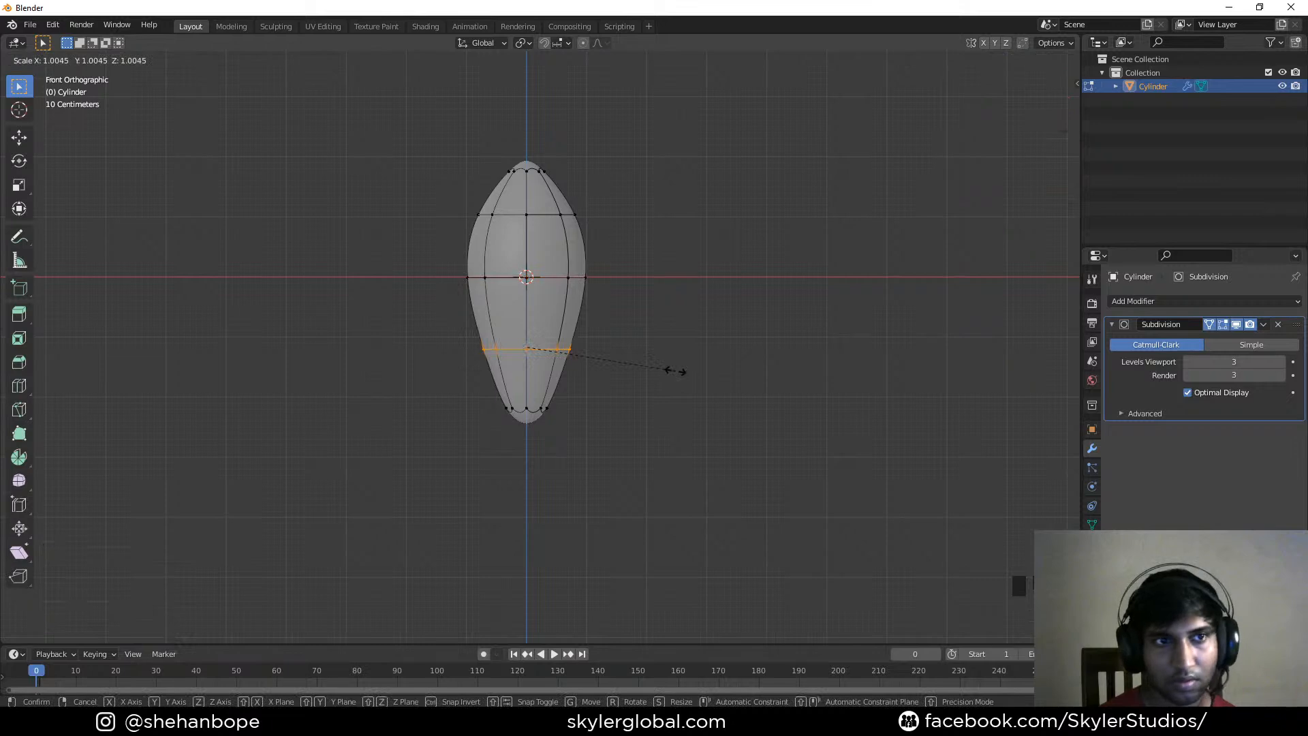
left_click(680, 371)
key("Tab")
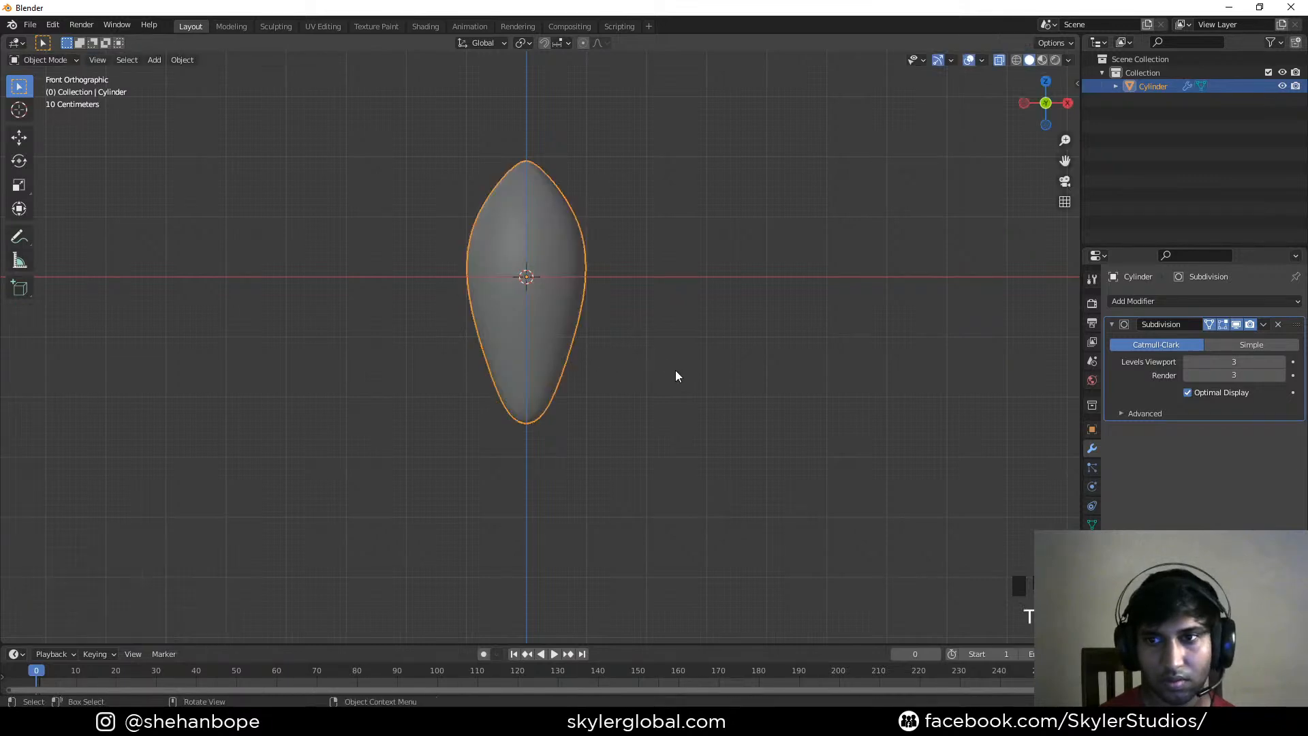
key("ctrl+s")
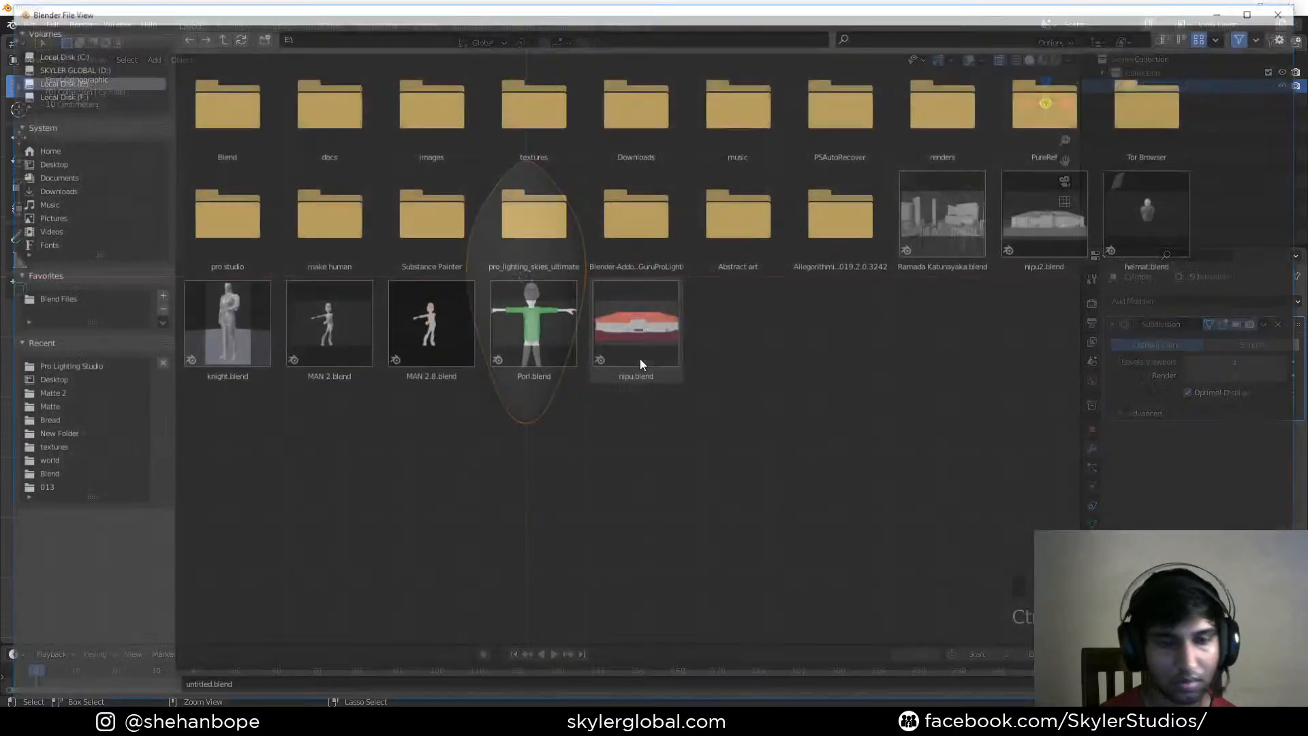
key("Escape")
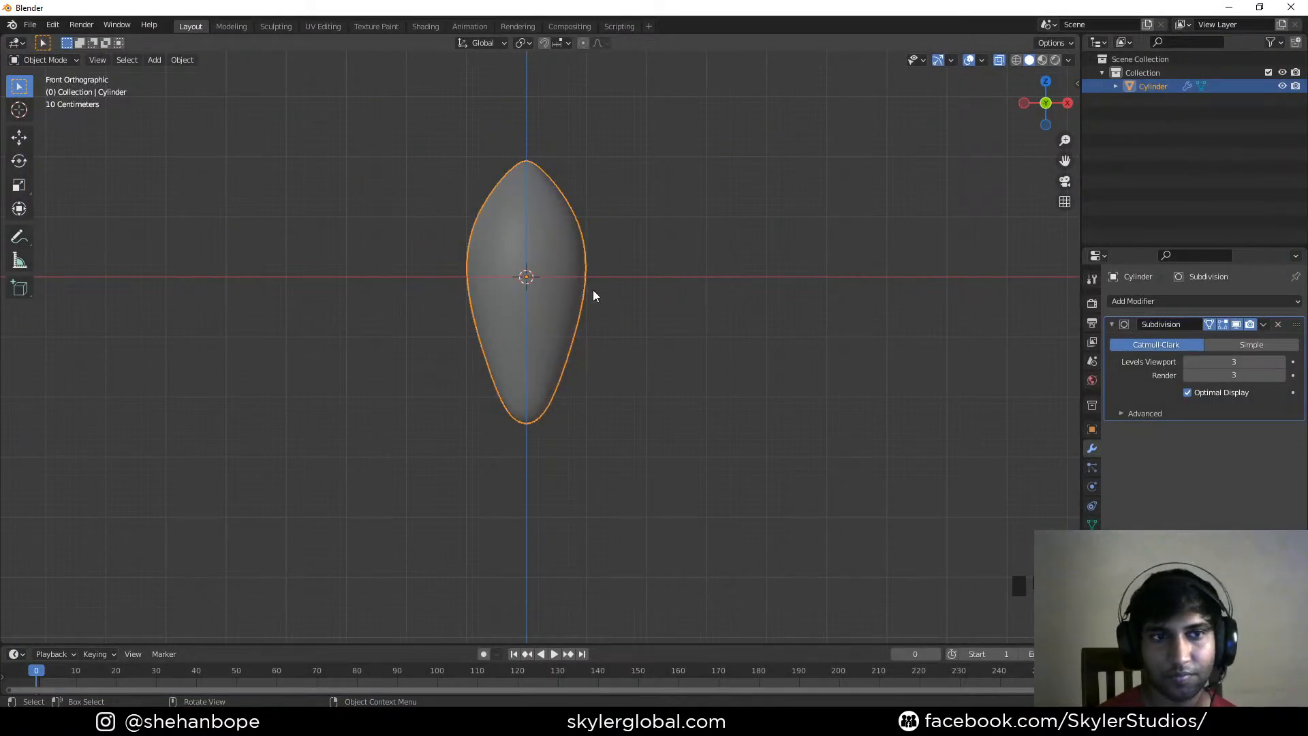
Add a second eight-sided cylinder at the origin and rotate it 90° about the X axis in front view
middle_click_drag(598, 299, 608, 340)
key("KP_1")
key("shift+a")
mouse_move(603, 251)
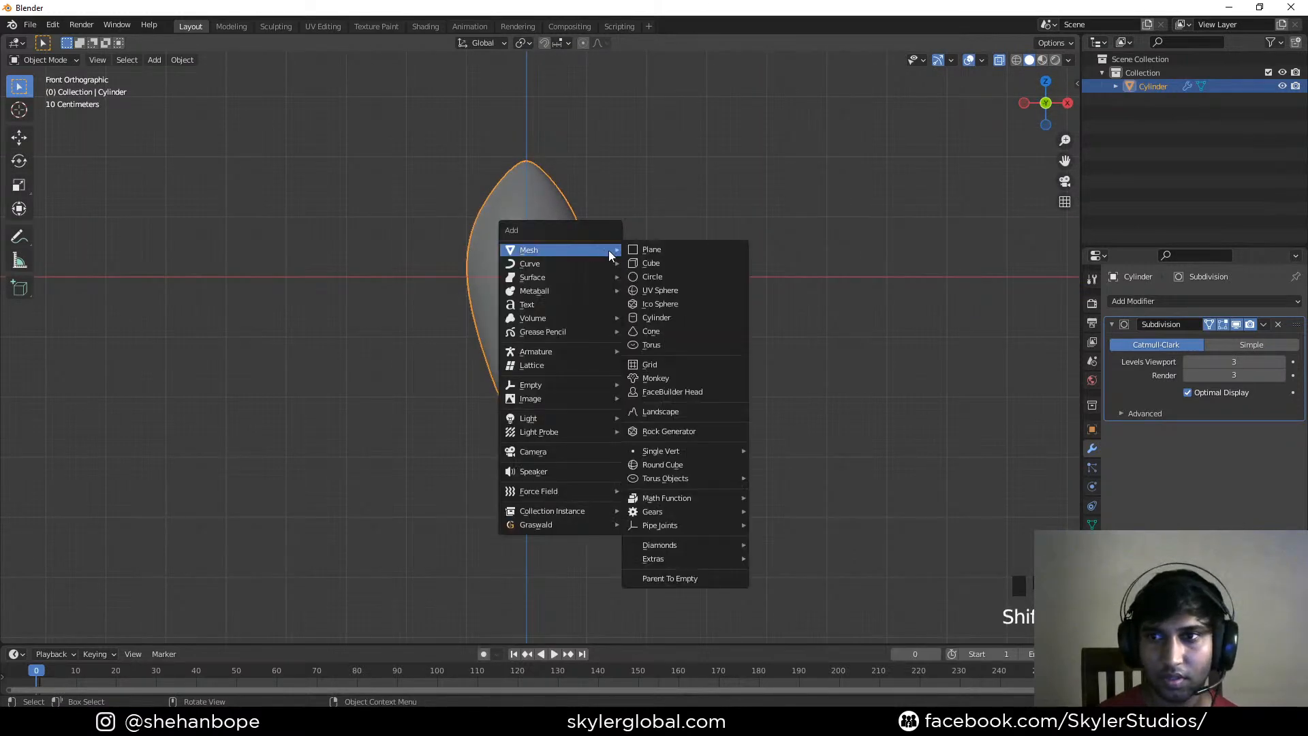
left_click(663, 319)
type("rx90")
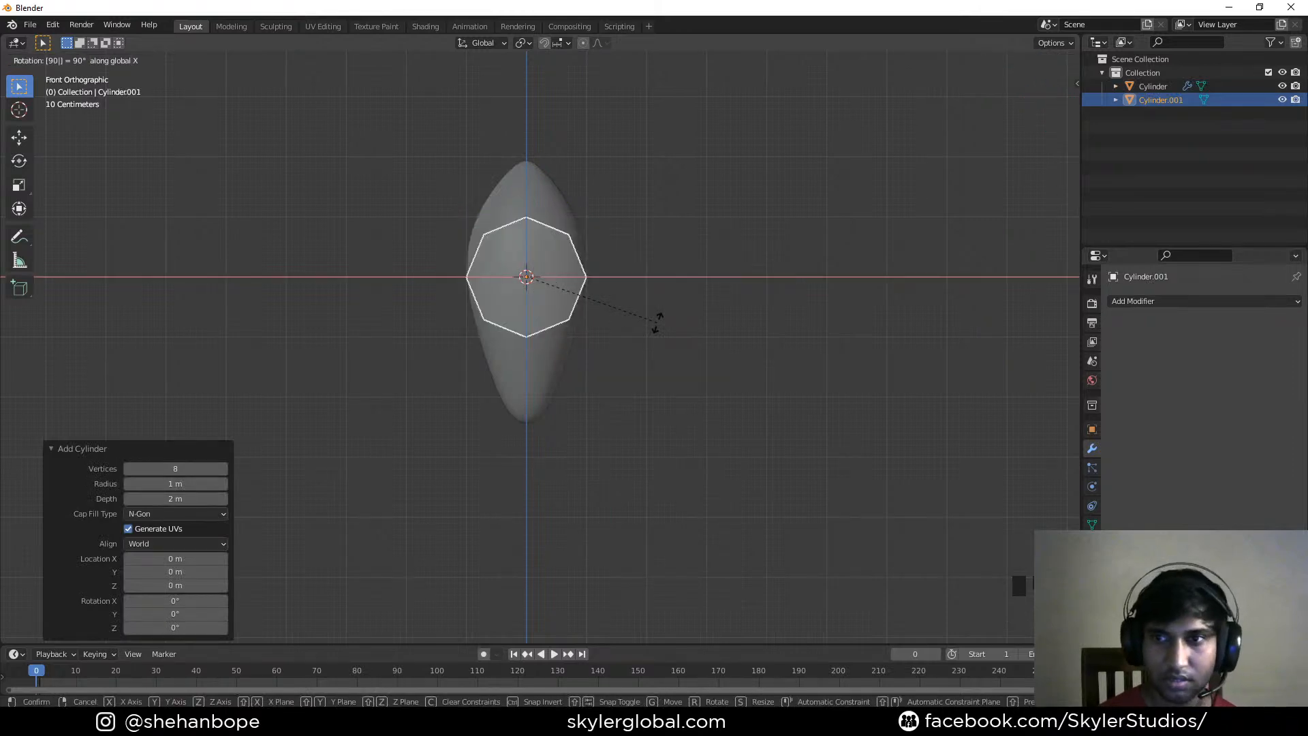
key("Return")
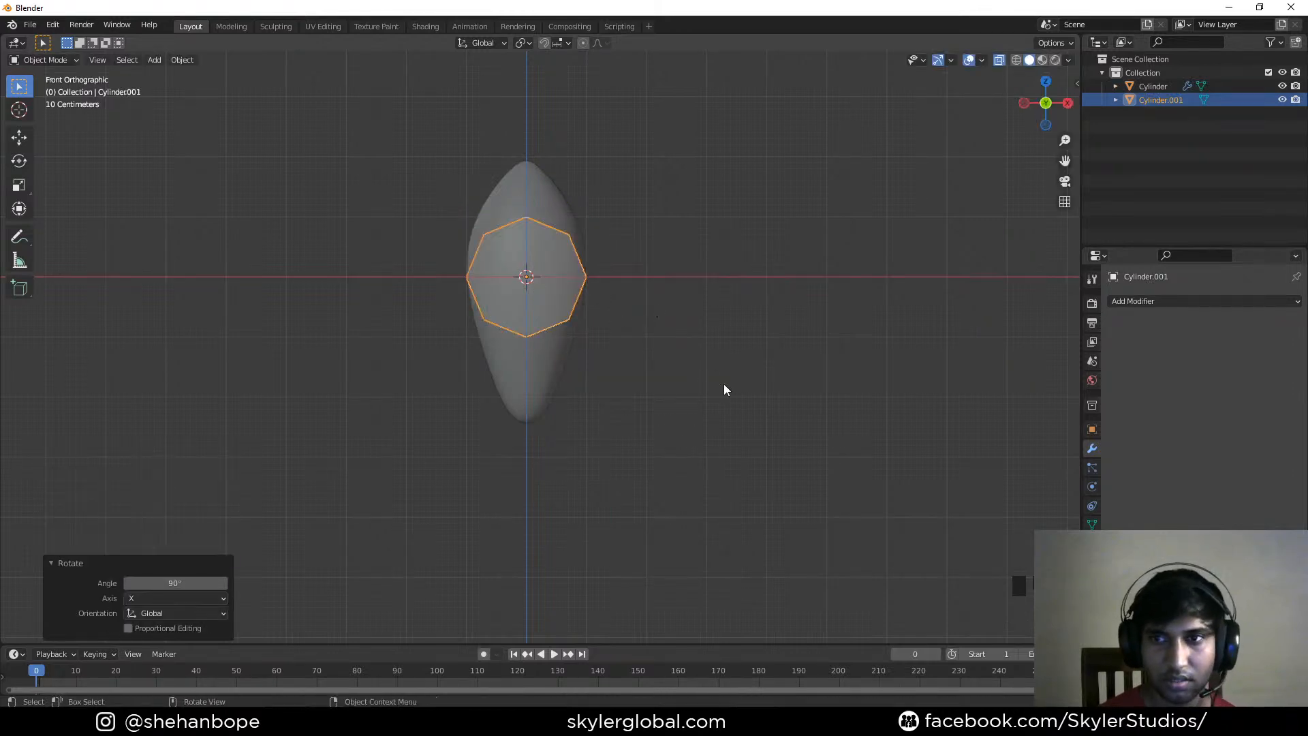
Give the new cylinder a level 2 Subdivision Surface and two evenly spaced loop cuts, ending in face selection mode
middle_click_drag(661, 409, 690, 406)
middle_click_drag(599, 395, 581, 332)
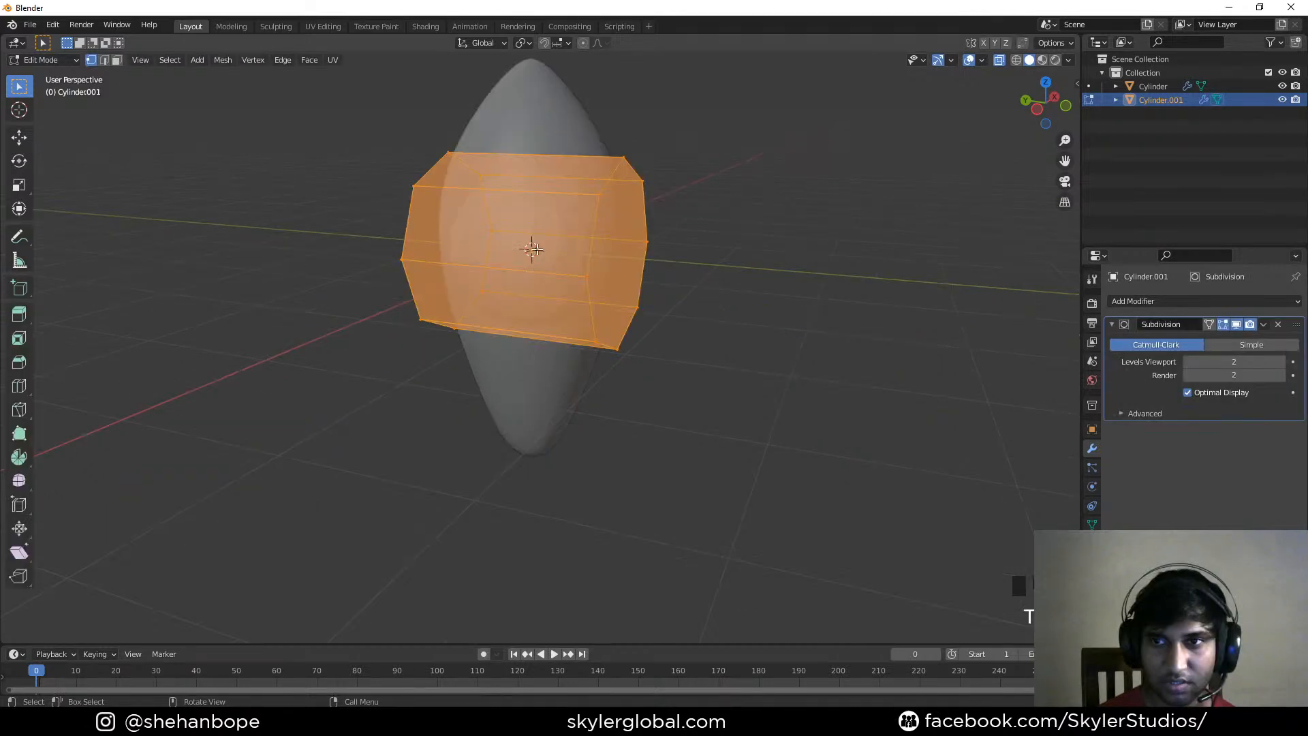
key("ctrl+r")
scroll(531, 205, "up", 1)
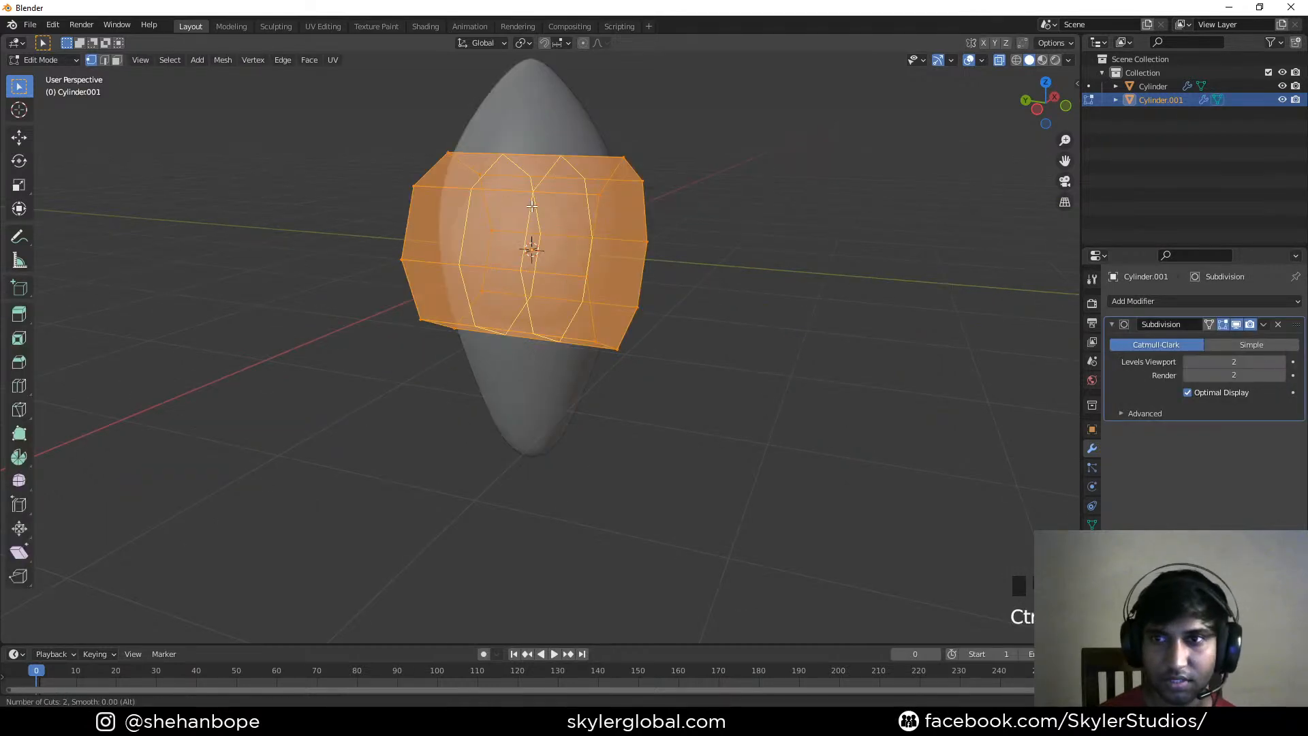
left_click(531, 206)
right_click(525, 204)
middle_click_drag(525, 204, 578, 343)
key("3")
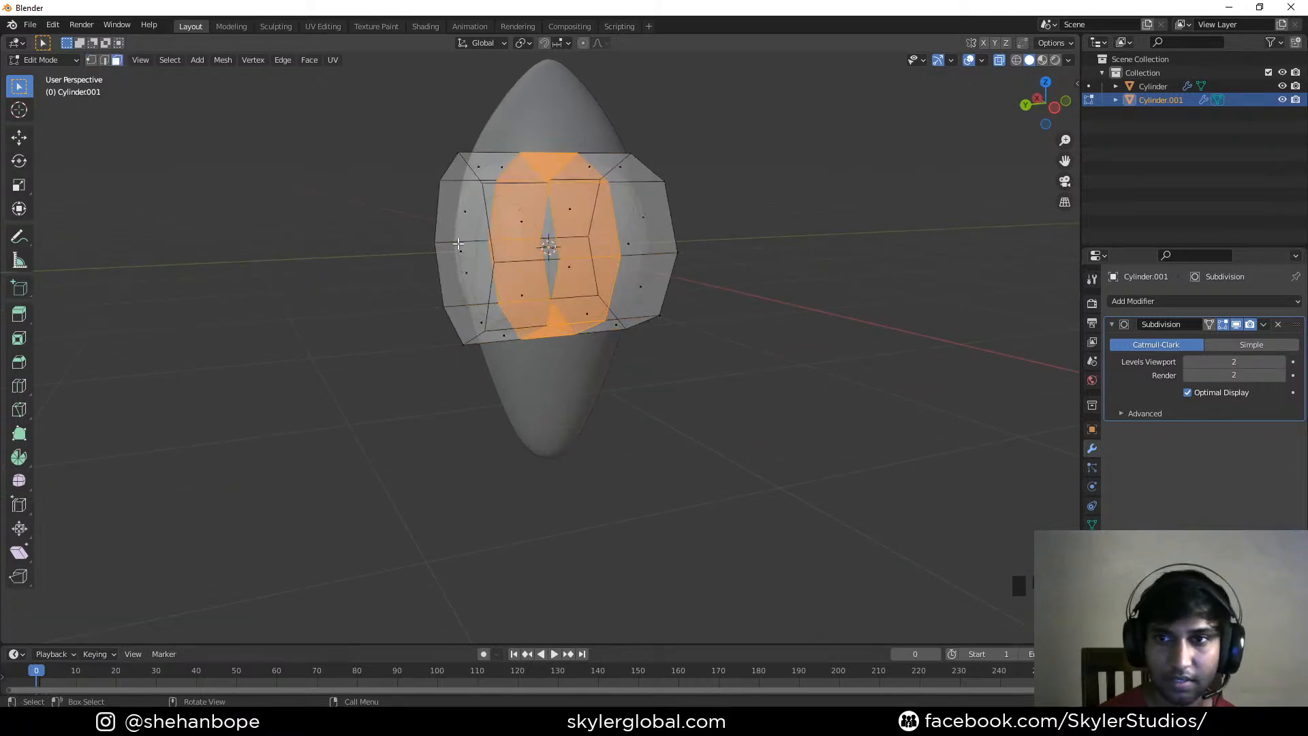
Delete the cap face at one end of the new cylinder and return to Object Mode
middle_click_drag(457, 252, 628, 374)
key("x")
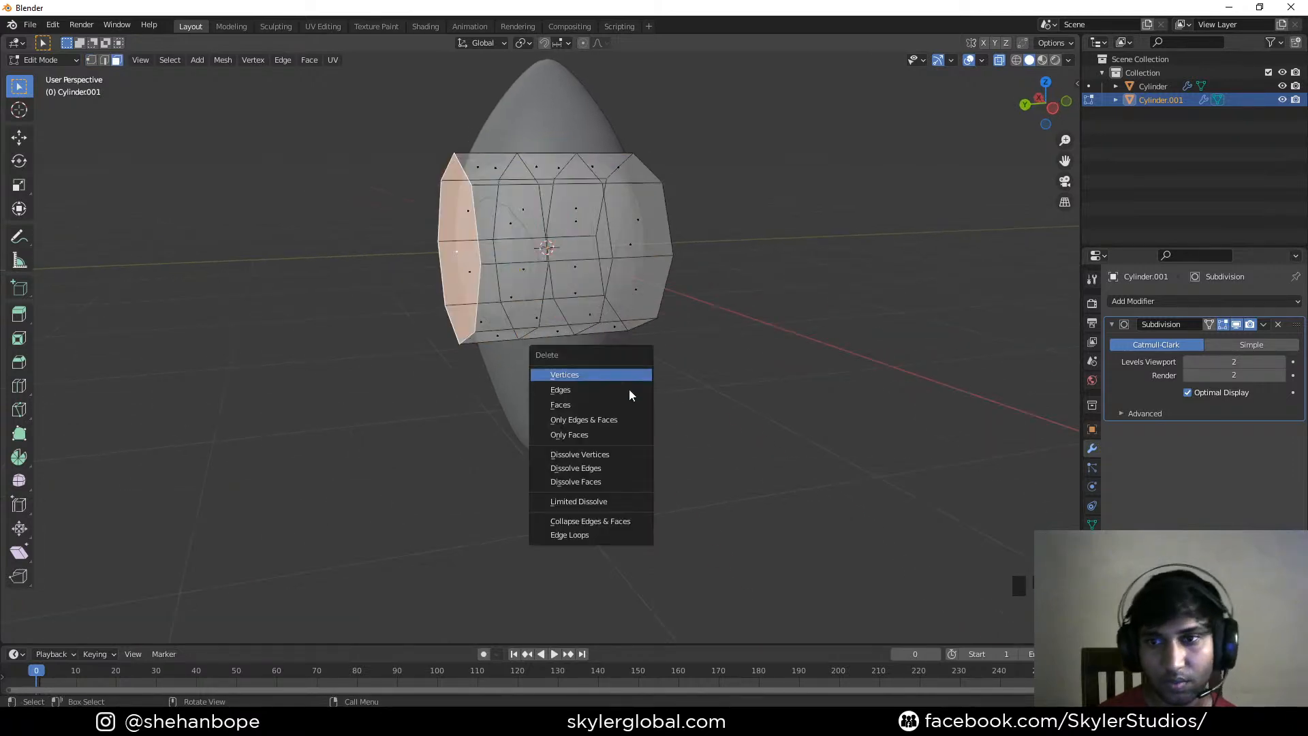
left_click(624, 408)
middle_click_drag(752, 388, 1029, 338)
key("Tab")
Raise the cylinder's Subdivision modifier to level 4 for both viewport and render
left_click(1279, 362)
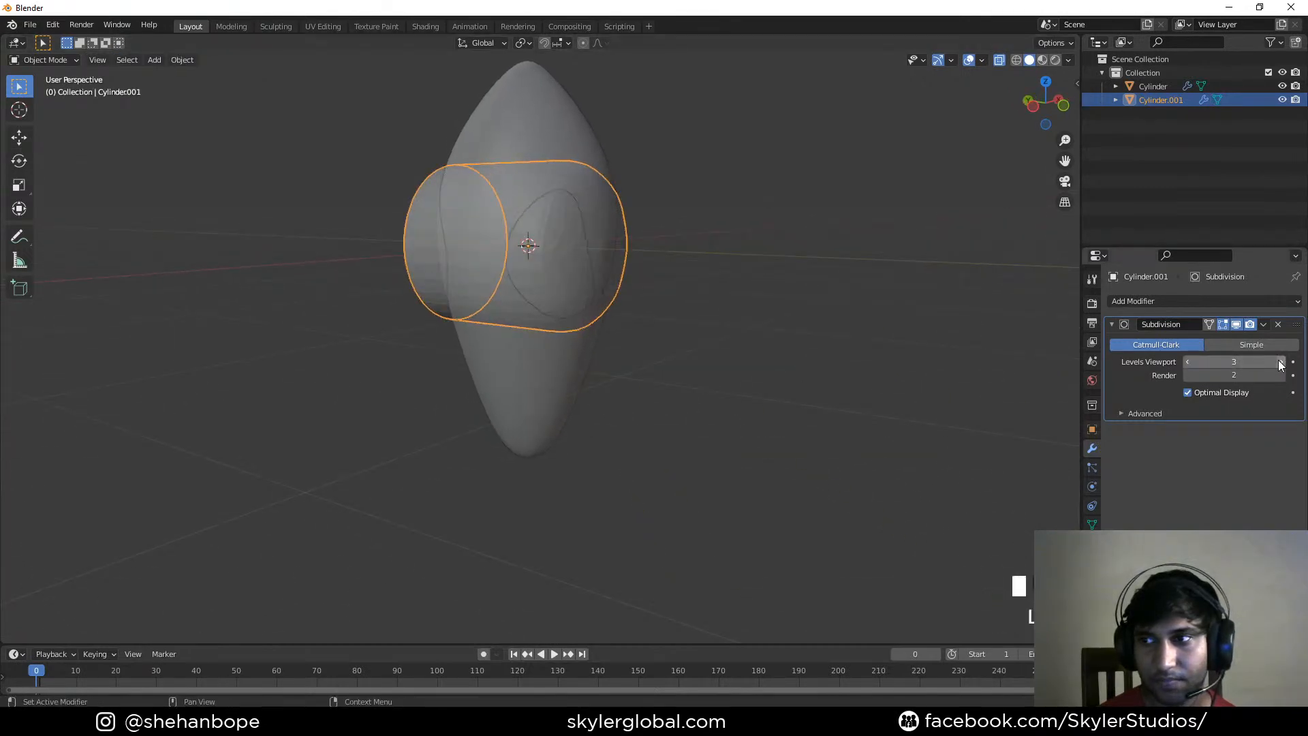
left_click(1279, 361)
left_click(1278, 376)
left_click(1279, 376)
middle_click_drag(740, 356, 601, 330)
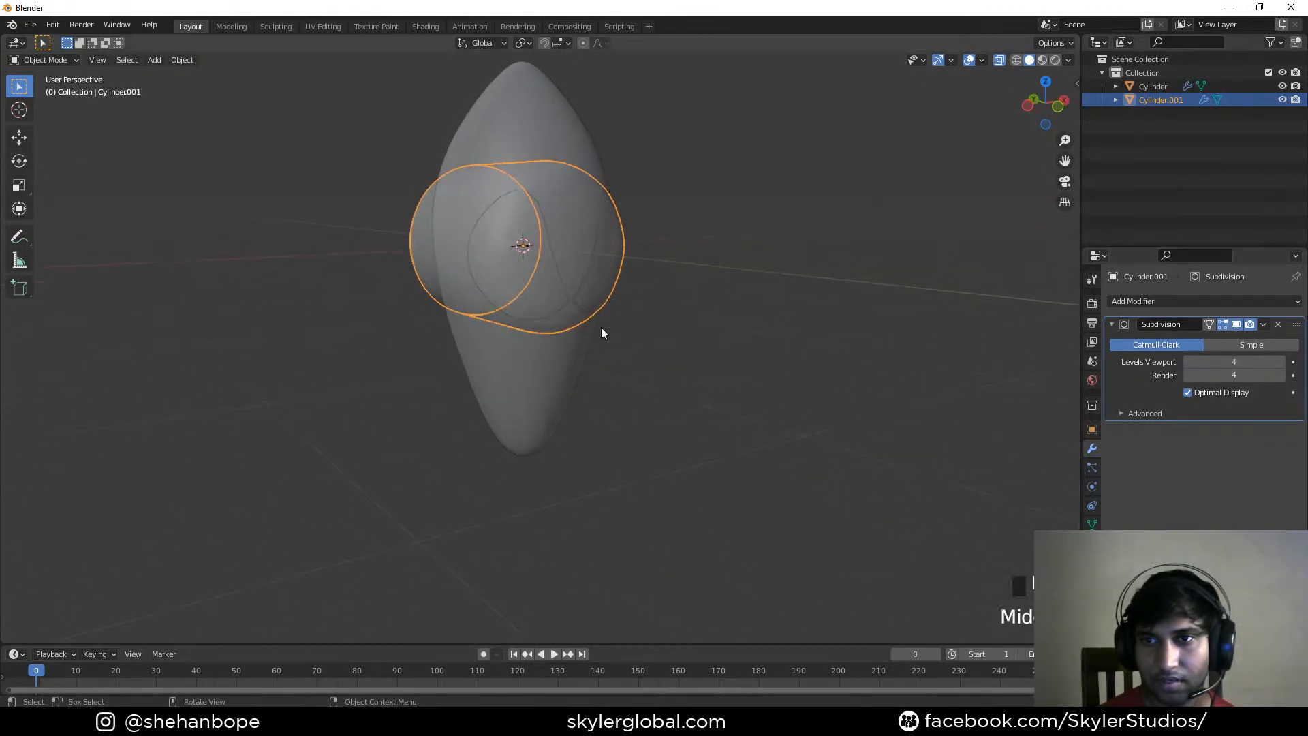
key("Tab")
key("Tab")
Flatten the cylinder to about 0.258 along Y and move it along Y to the front of the body
middle_click_drag(528, 305, 733, 316)
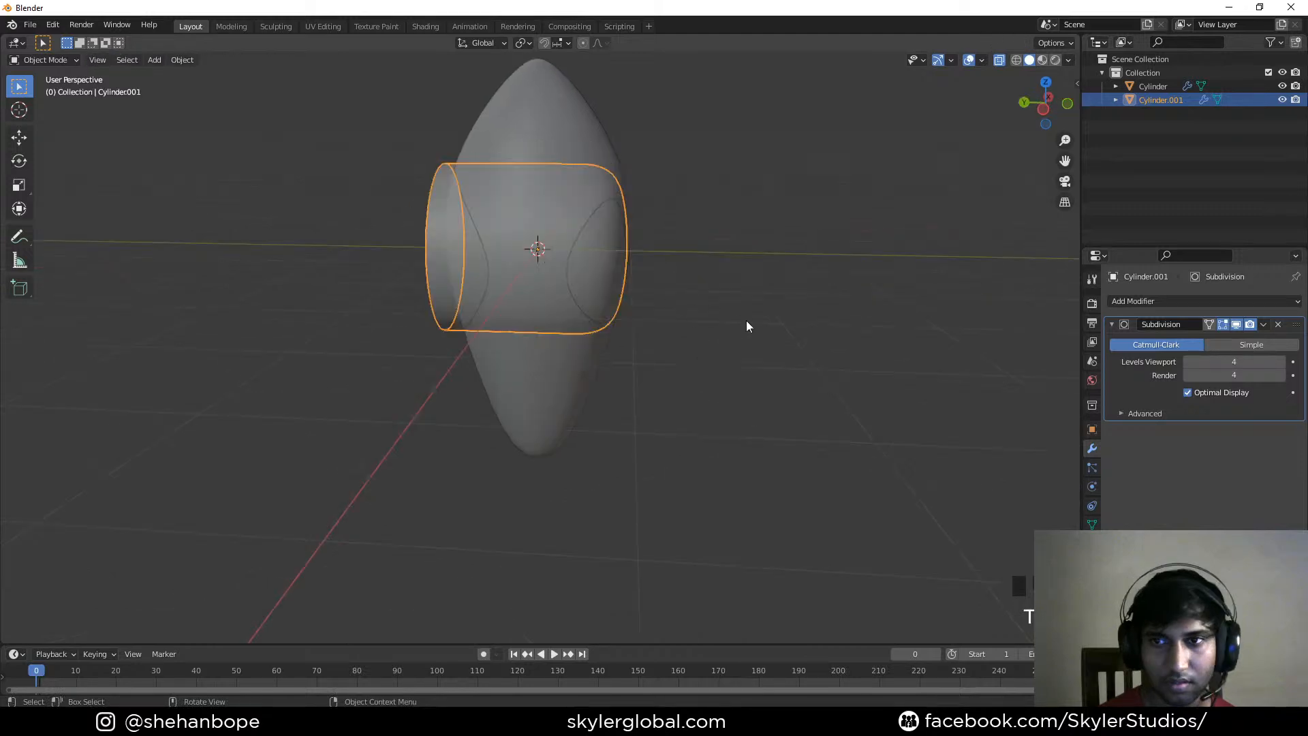
key("s")
key("y")
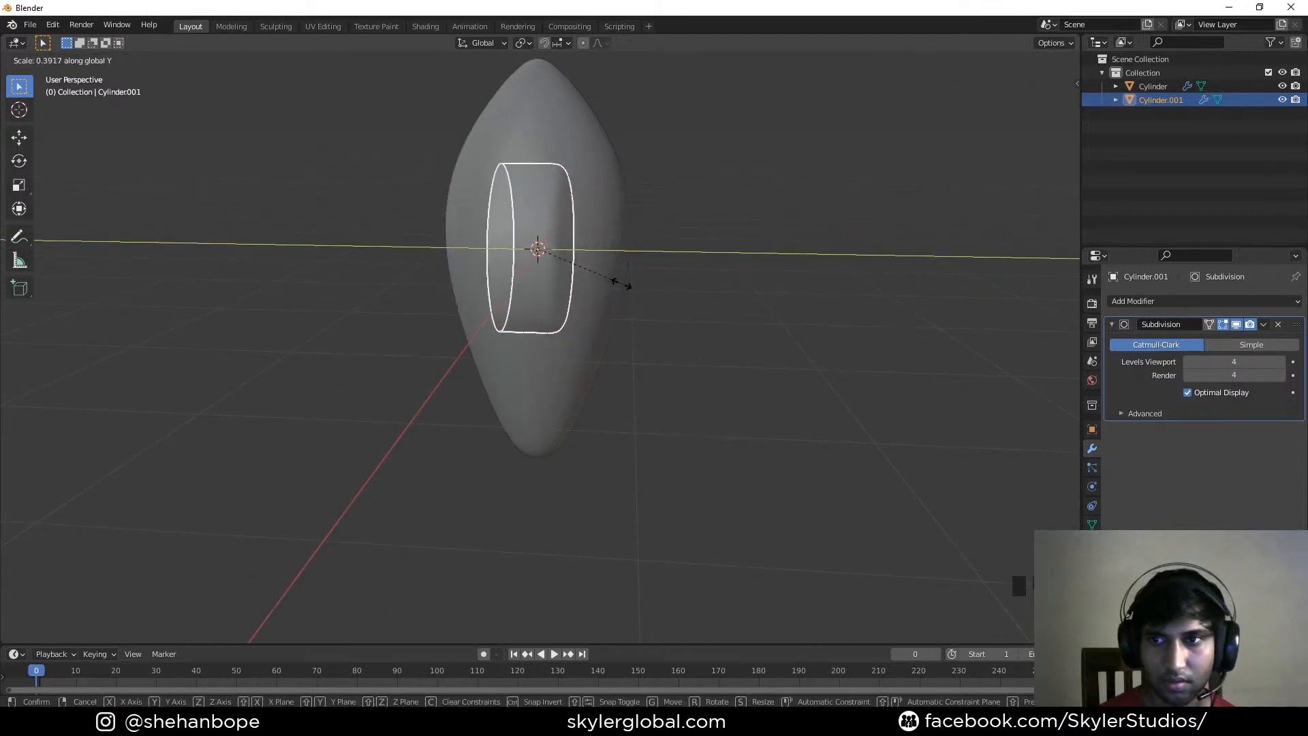
left_click(589, 275)
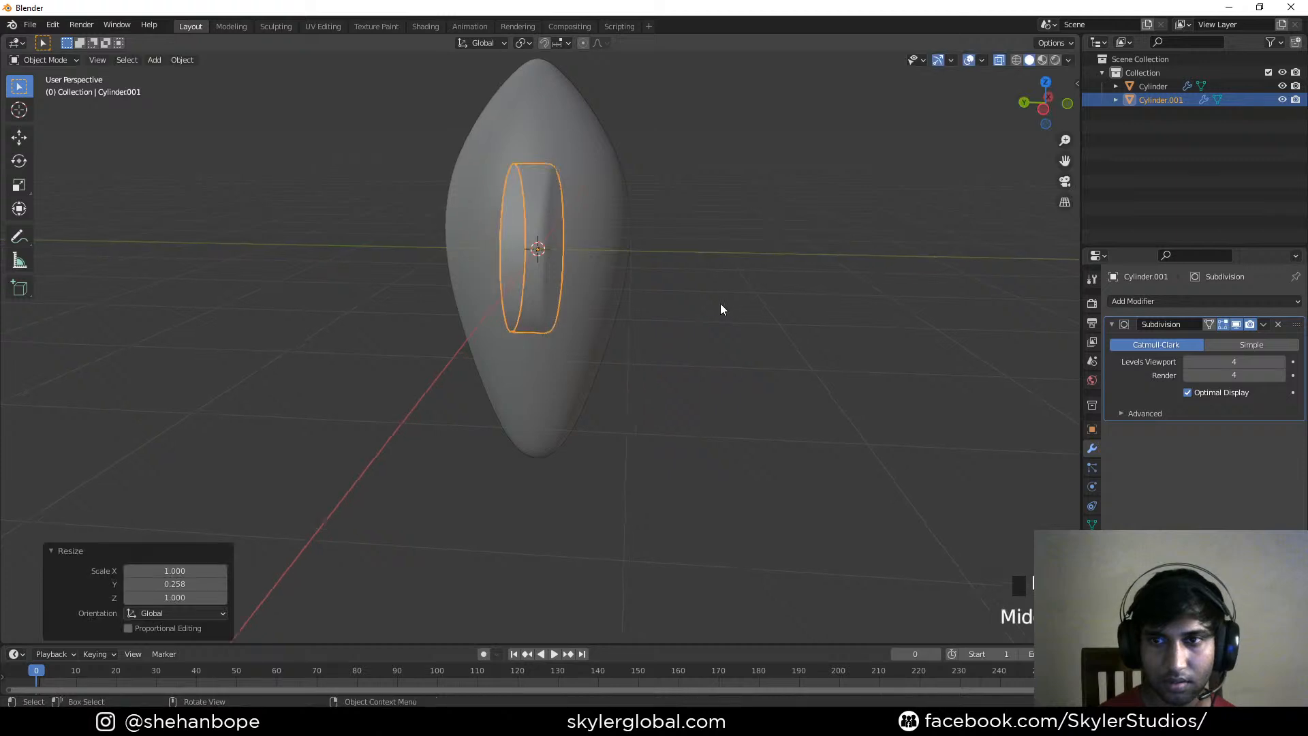
key("g")
key("y")
left_click(846, 323)
middle_click_drag(846, 323, 779, 322)
In front view, shrink the flattened cylinder uniformly and raise it along Z on the body
key("KP_1")
key("s")
left_click(591, 371)
key("g")
key("z")
left_click(737, 394)
key("s")
left_click(807, 412)
Move the disc about -0.033 m along Y so it protrudes further from the body
middle_click_drag(809, 415, 466, 377)
scroll(648, 370, "up", 4)
scroll(517, 378, "up", 2)
key("g")
key("y")
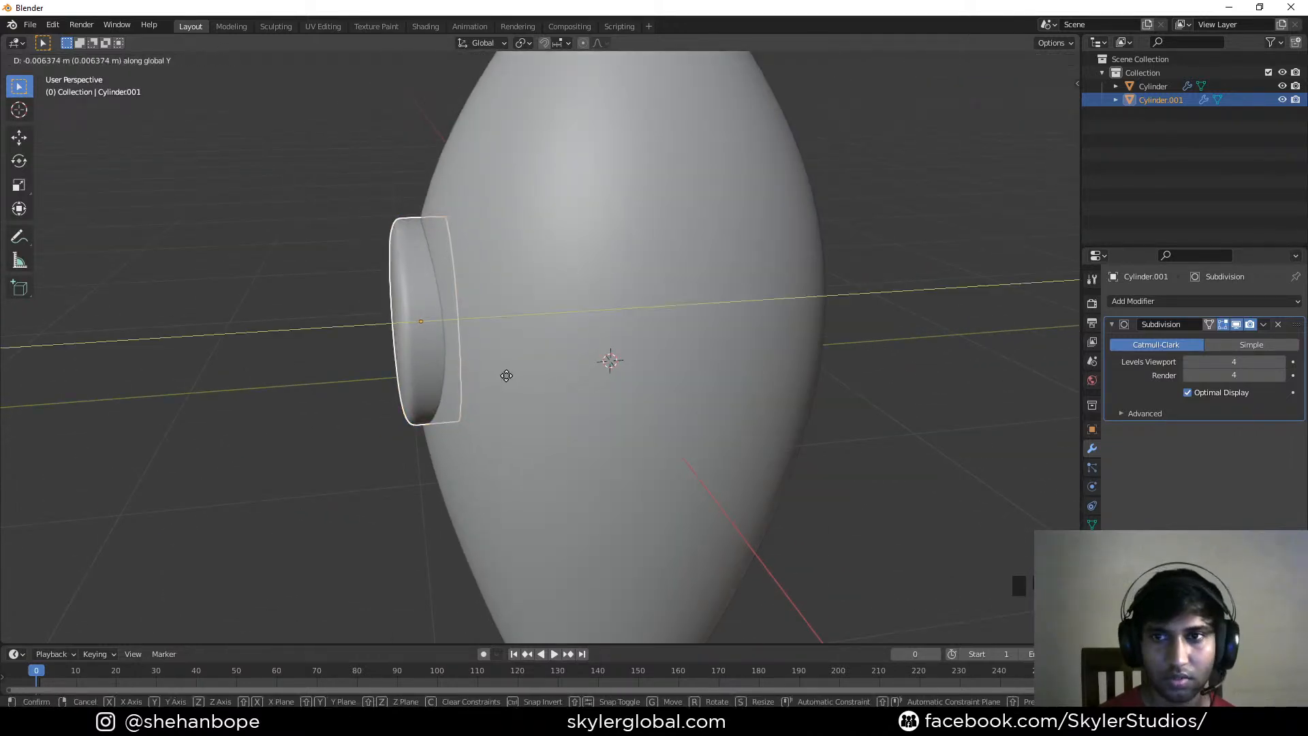
left_click(450, 376)
middle_click_drag(450, 376, 607, 387)
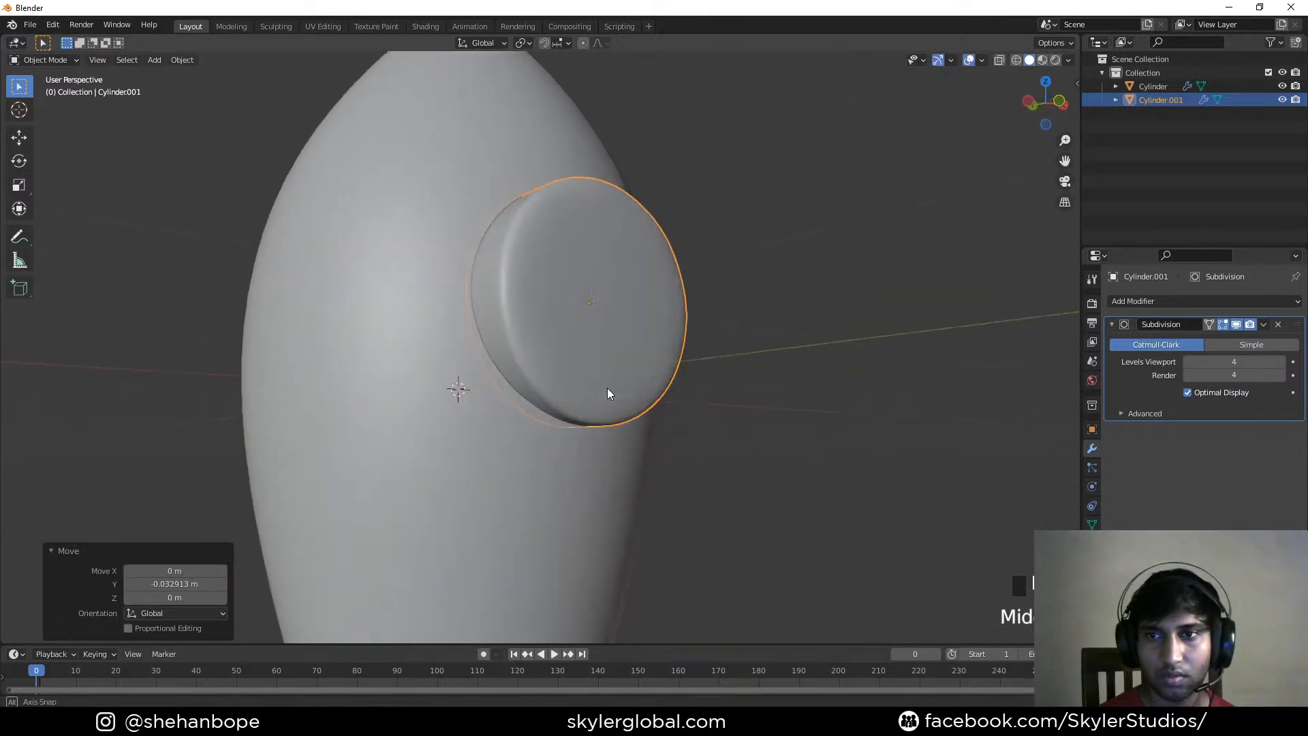
Extrude the disc's front face in place and scale it inward to about 0.74, then by a further 0.958
key("KP_1")
key("Tab")
key("alt+z")
middle_click_drag(522, 341, 595, 373)
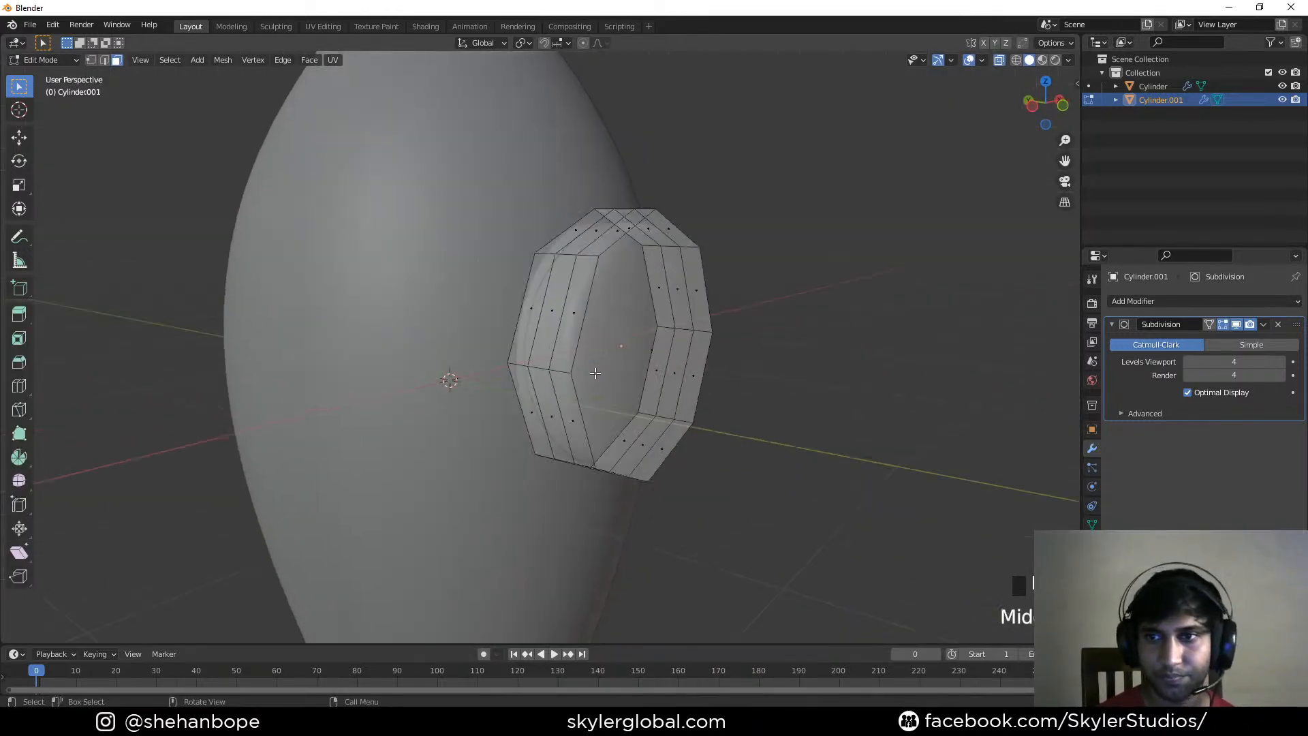
left_click(649, 343)
middle_click_drag(649, 343, 786, 449)
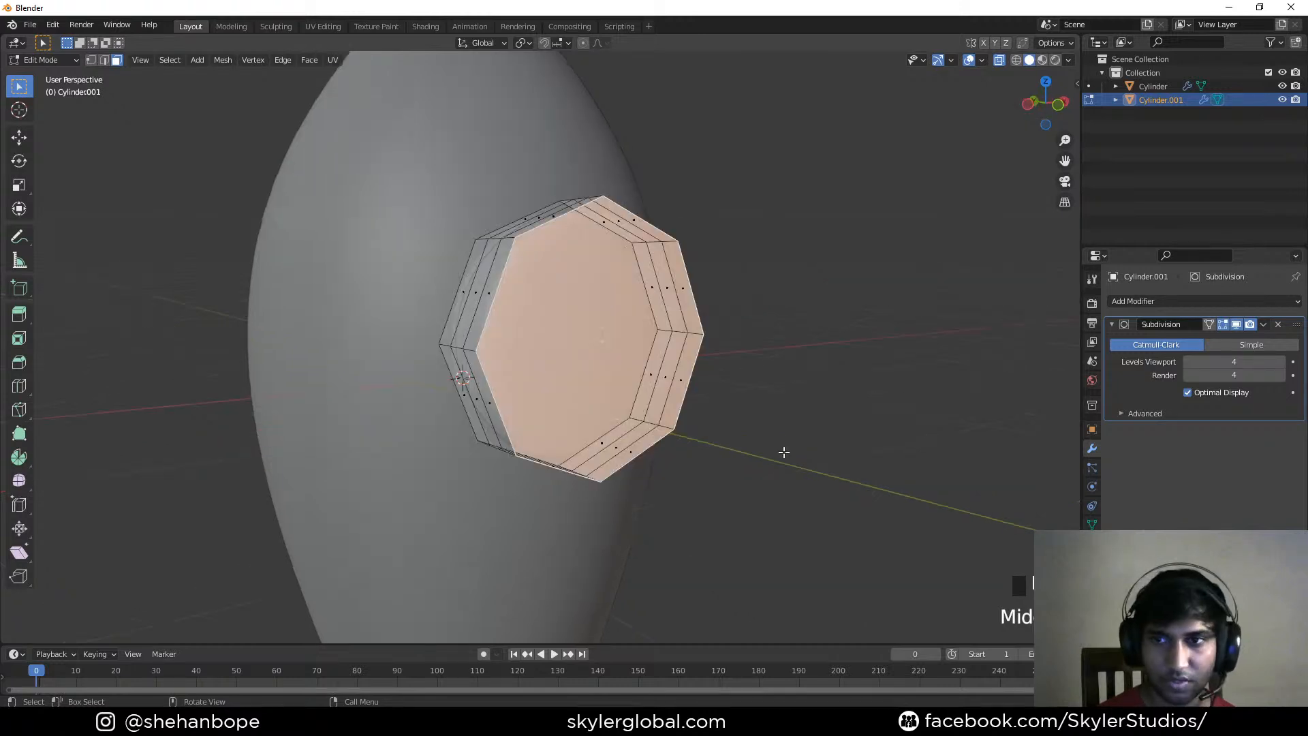
key("e")
right_click(804, 484)
key("s")
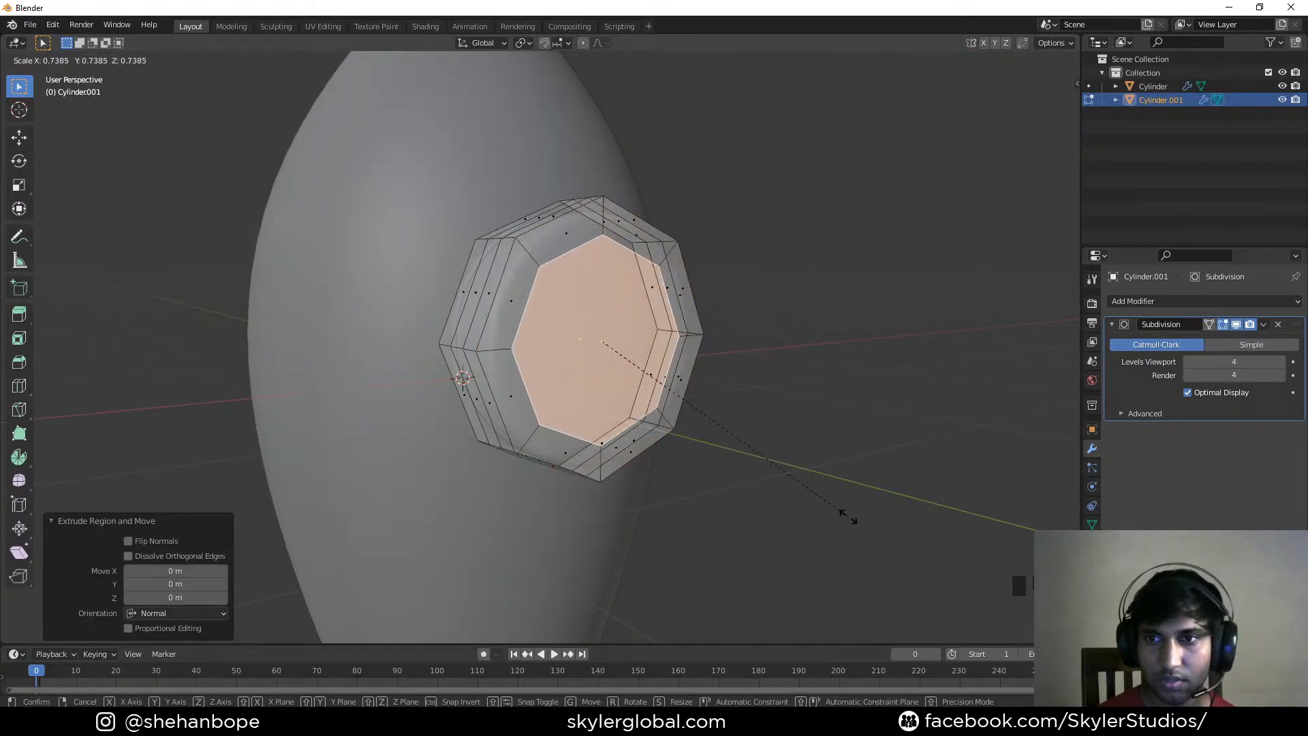
left_click(850, 517)
middle_click_drag(850, 518, 546, 453)
key("s")
left_click(817, 535)
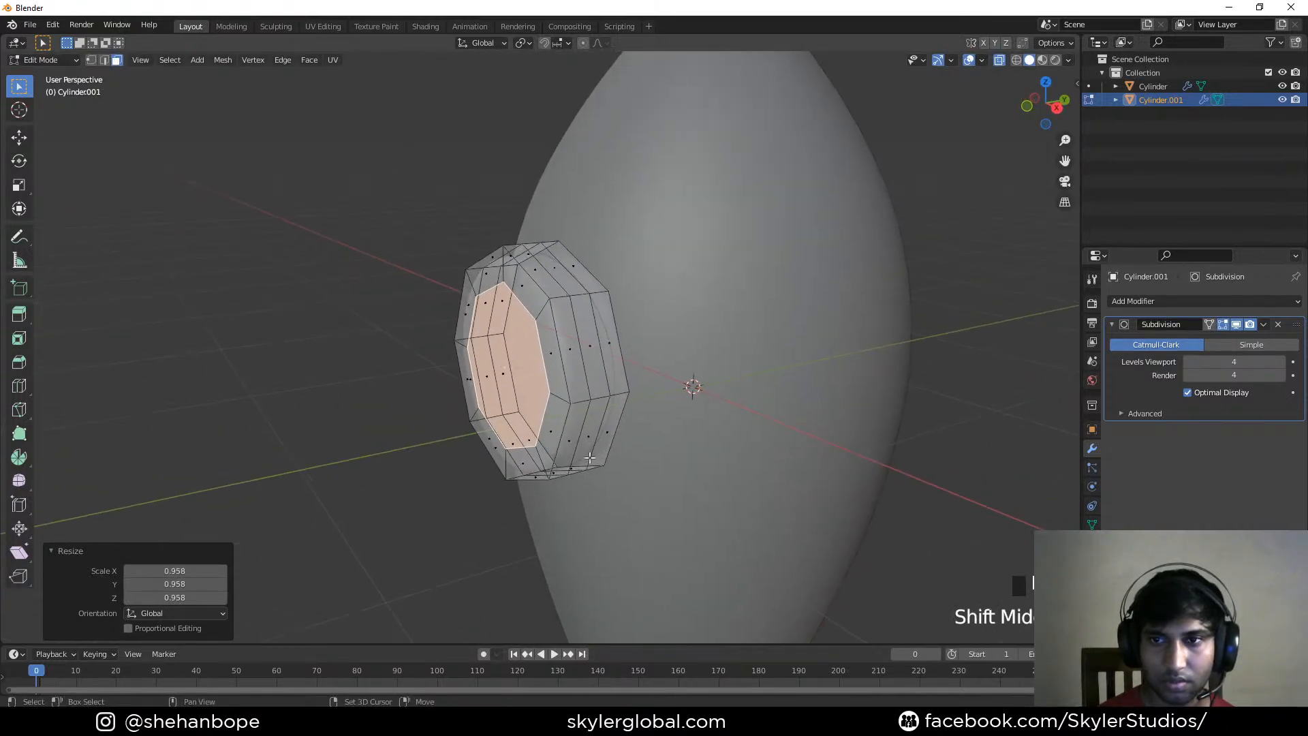
Extrude the inner front face and push it about 0.1075 m along Y into the disc, with X-ray off
scroll(545, 453, "up", 3)
key("e")
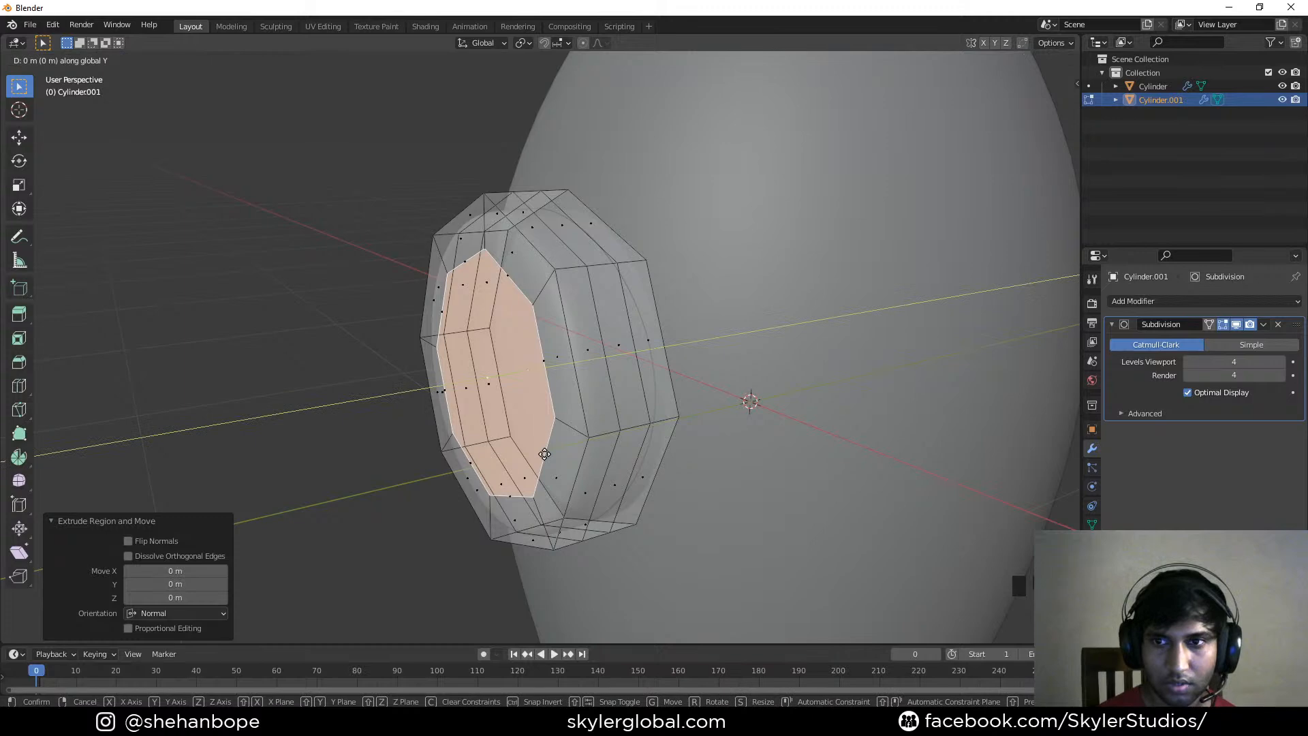
left_click(683, 450)
key("alt+z")
mouse_move(683, 450)
middle_mouse_down()
mouse_move(784, 436)
mouse_move(732, 415)
middle_mouse_up()
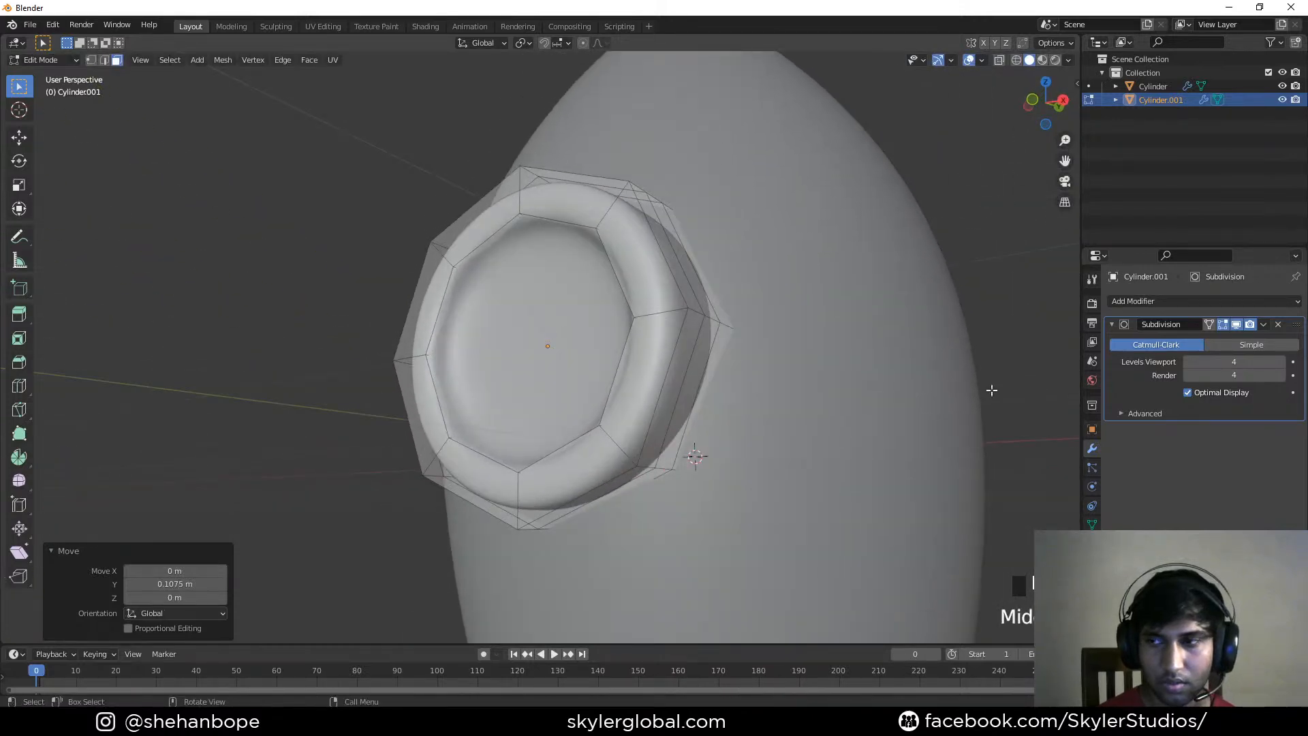
Show the editing cage on the disc's subdivided surface and add one centred loop cut around the recess's inner wall
left_click(1209, 325)
middle_click_drag(545, 380, 581, 391)
scroll(524, 336, "up", 1)
middle_click_drag(524, 337, 444, 262)
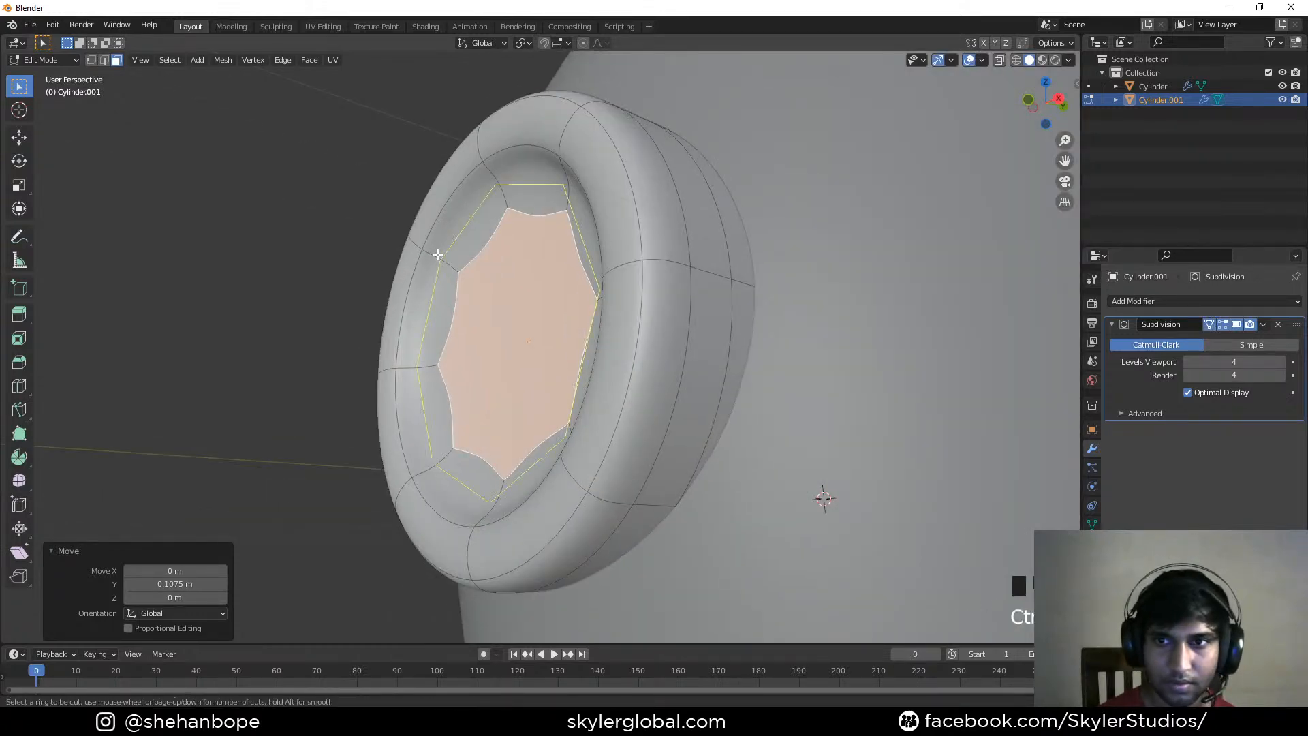
key("ctrl+r")
left_click(432, 254)
right_click(433, 255)
middle_click_drag(432, 254, 664, 312)
scroll(620, 339, "down", 3)
scroll(664, 312, "up", 1)
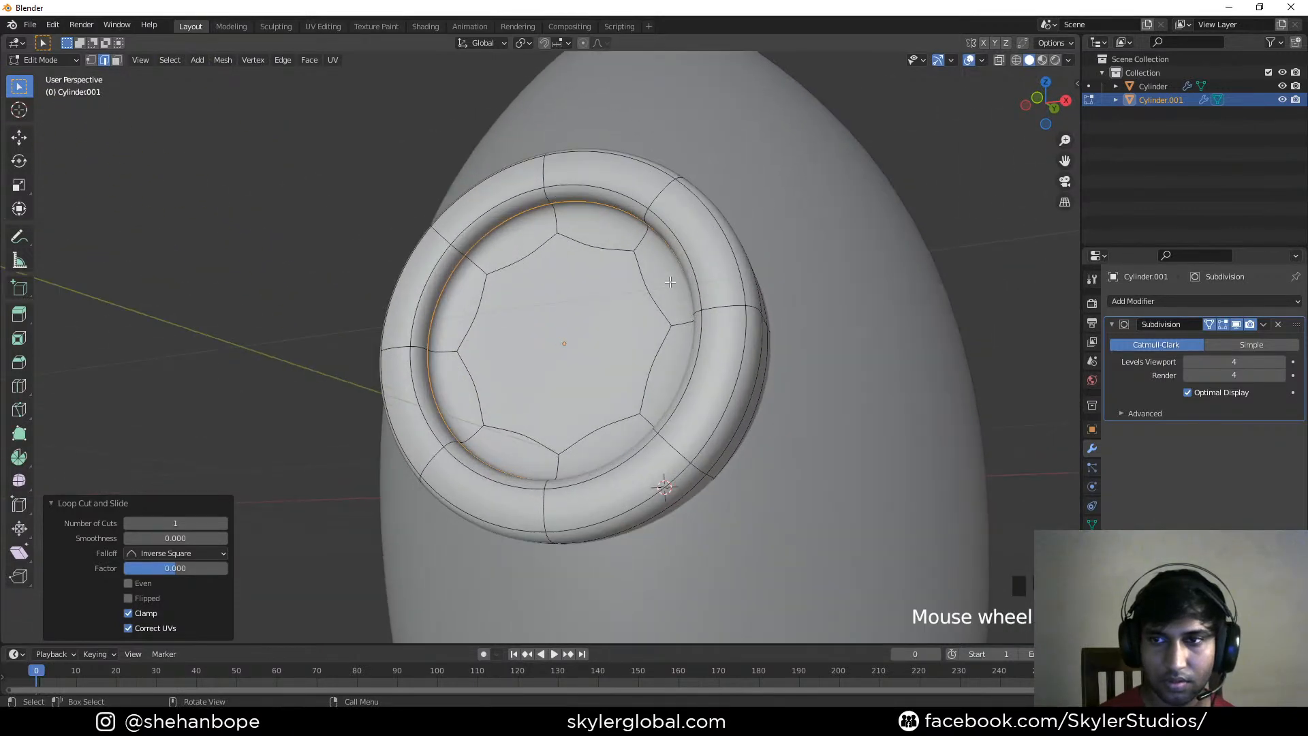
Add one centred loop cut around the ring's front rim and return to Object Mode
key("ctrl+r")
left_click(653, 190)
right_click(652, 188)
key("Tab")
Adjust the recessed ring's position along Y so it sits against the body's curved front surface
scroll(654, 252, "down", 3)
middle_click_drag(654, 251, 670, 416)
key("g")
key("y")
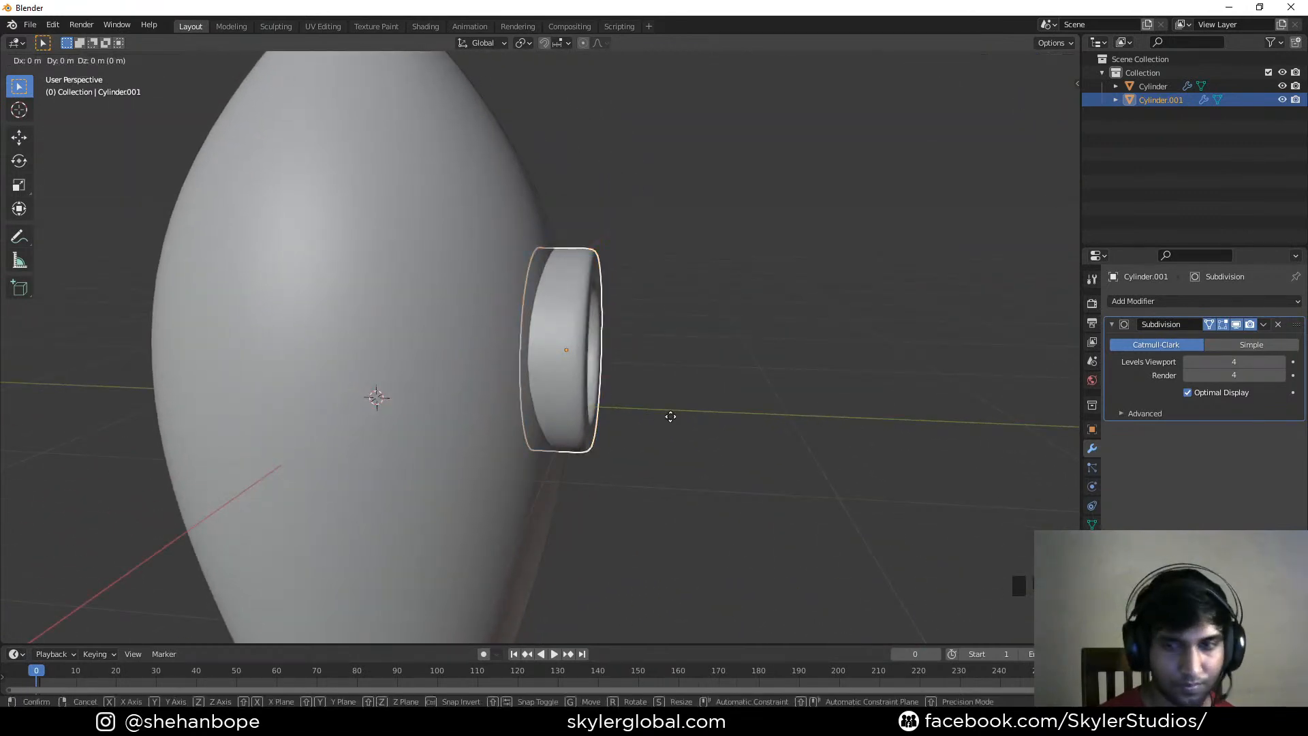
left_click(623, 417)
middle_click_drag(688, 400, 668, 384)
key("g")
key("y")
left_click(756, 403)
Move the ring's open back edge loop about 0.108 m along Y into the body and return to Object Mode
key("Tab")
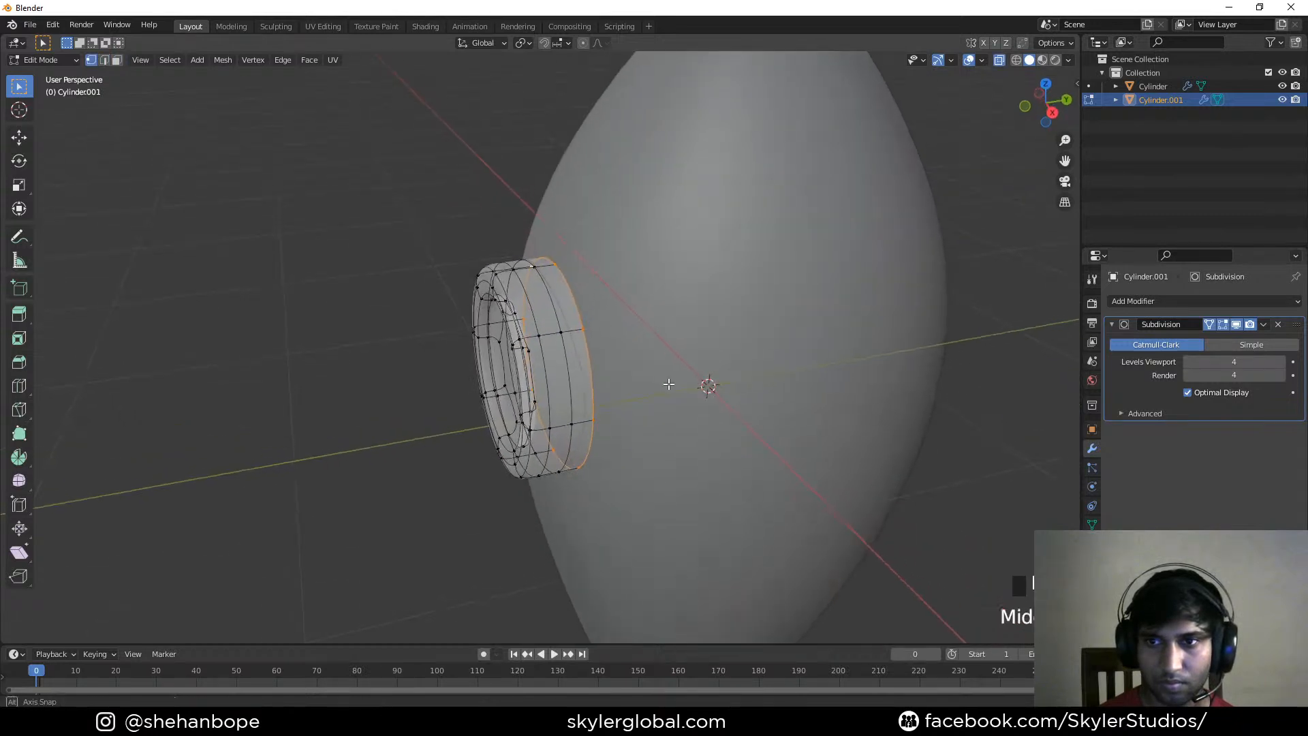
key("g")
key("y")
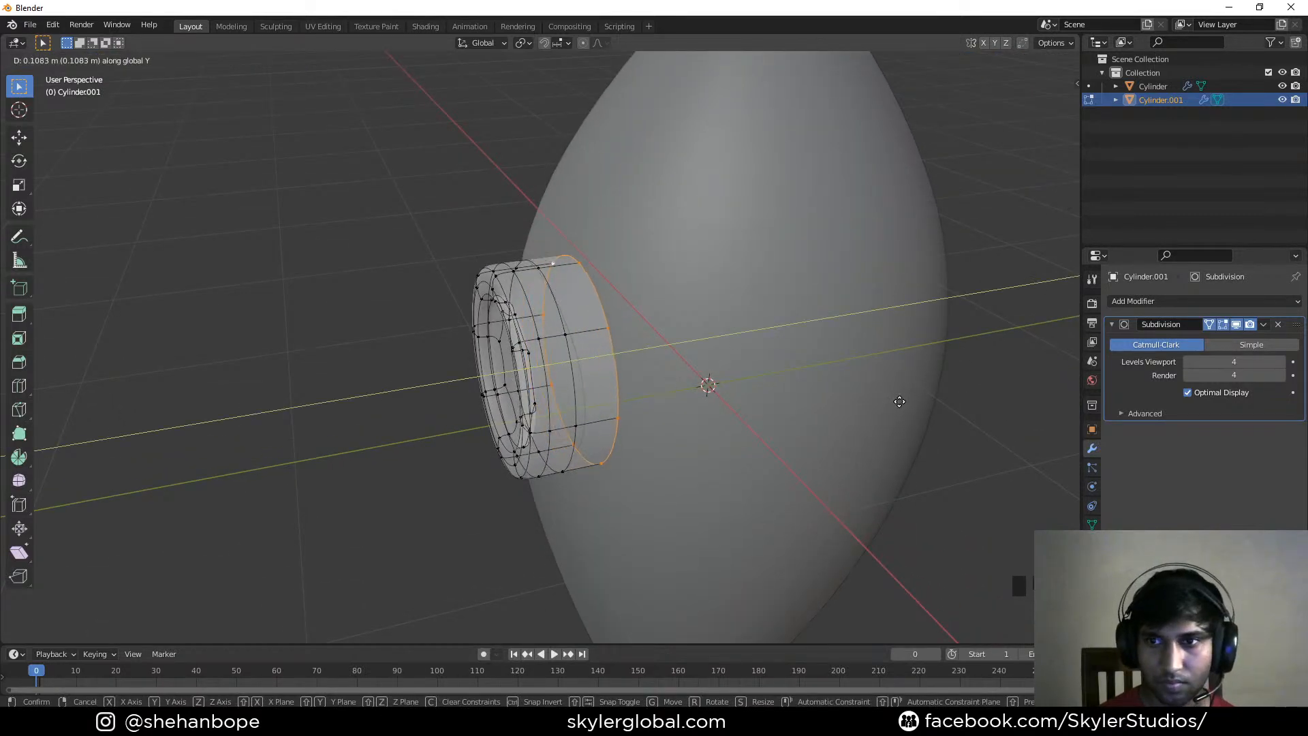
left_click(899, 401)
key("Tab")
middle_click_drag(463, 430, 676, 442)
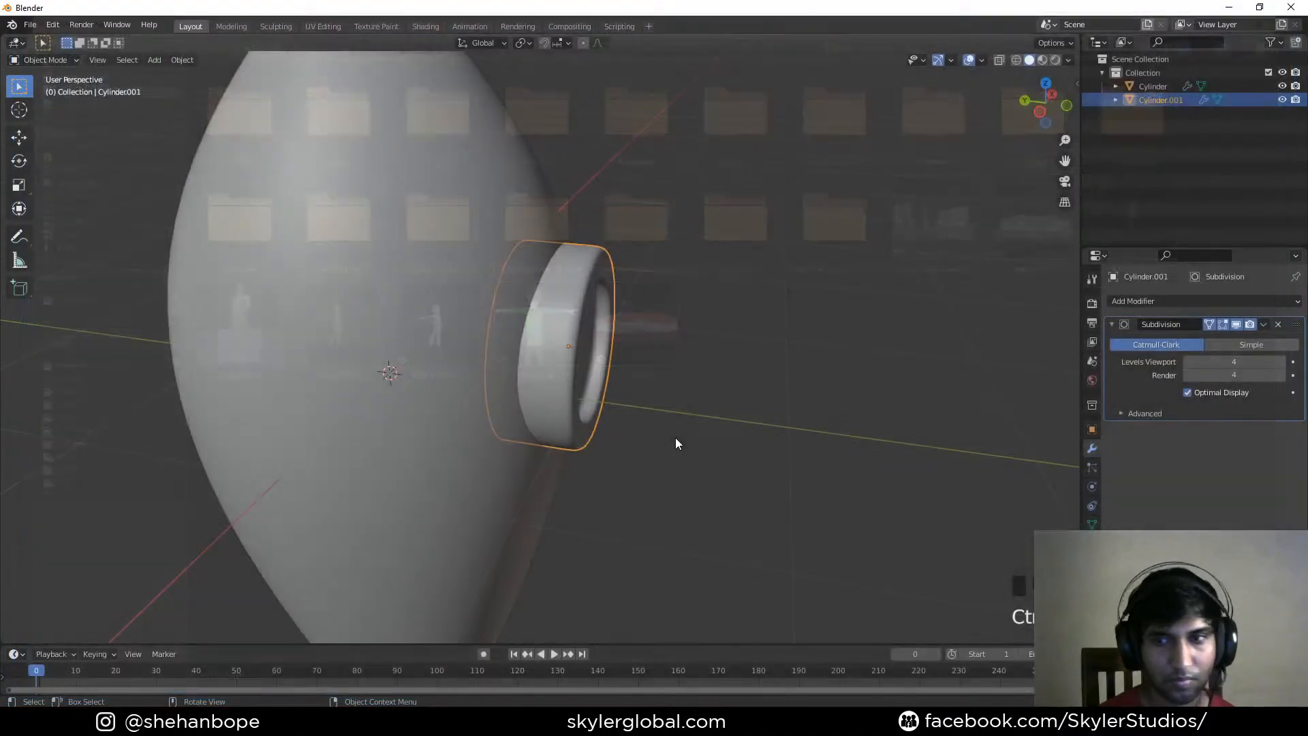
middle_click_drag(676, 439, 644, 421)
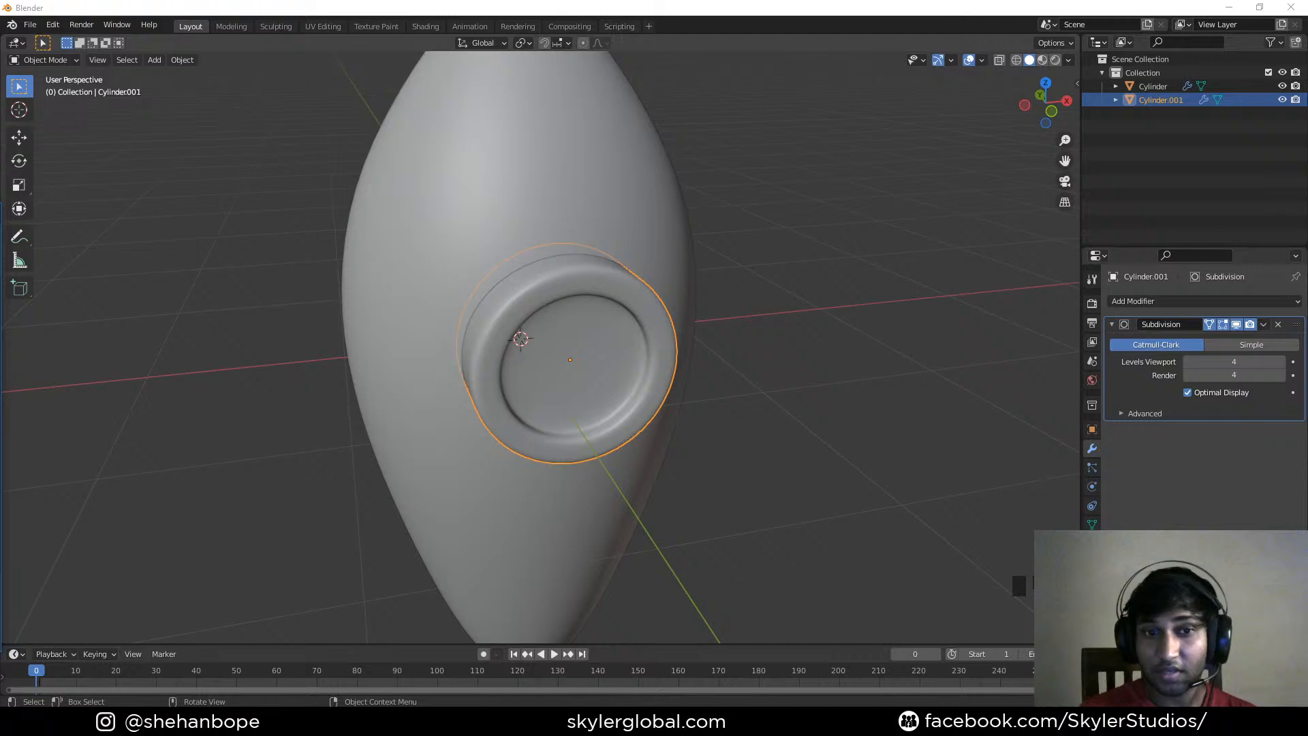
middle_click_drag(408, 550, 488, 372)
scroll(533, 396, "down", 3)
scroll(498, 365, "down", 2)
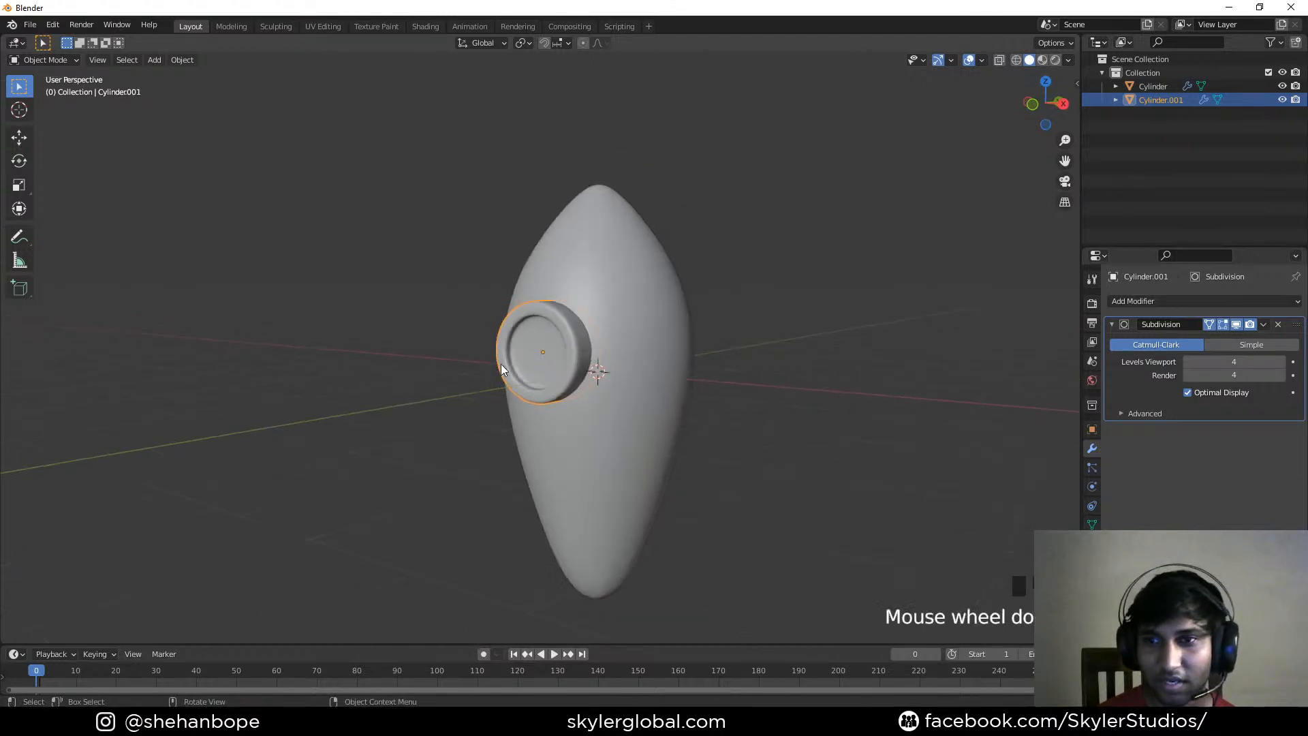
scroll(501, 369, "down", 1)
middle_click_drag(477, 370, 627, 408)
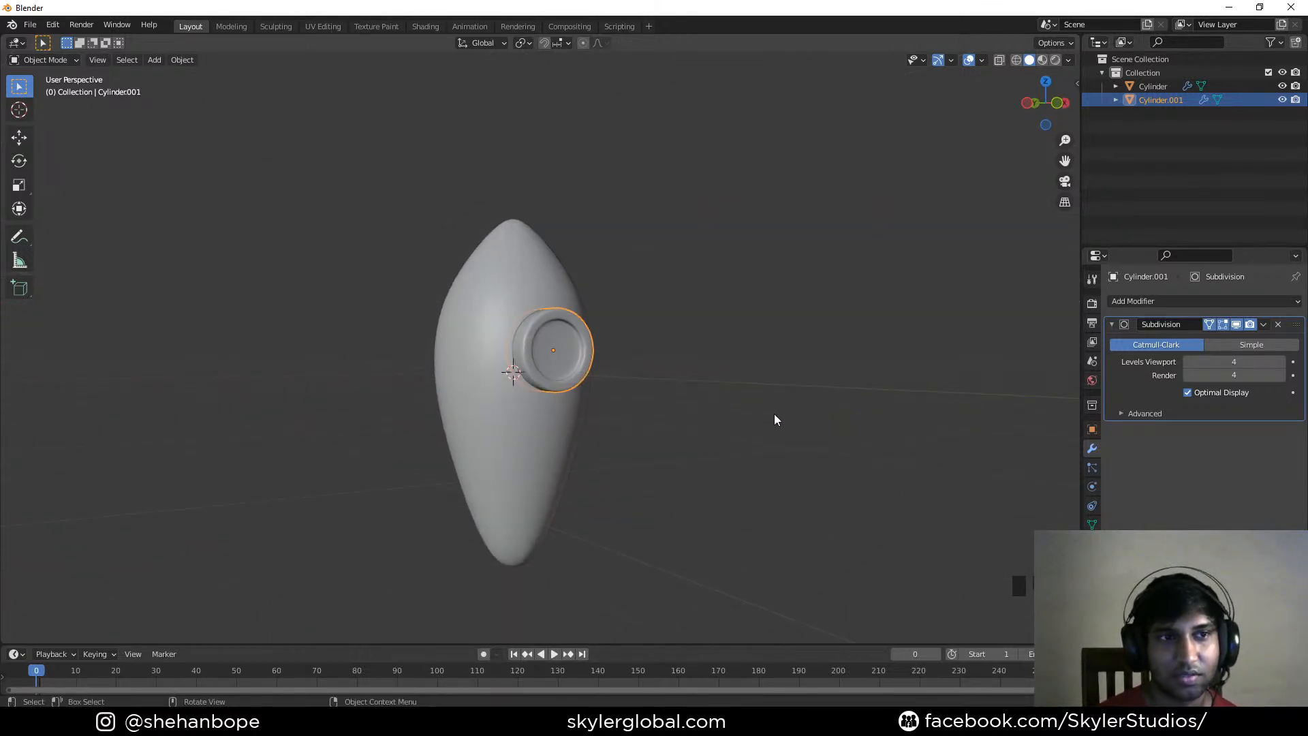
middle_click_drag(701, 418, 675, 394)
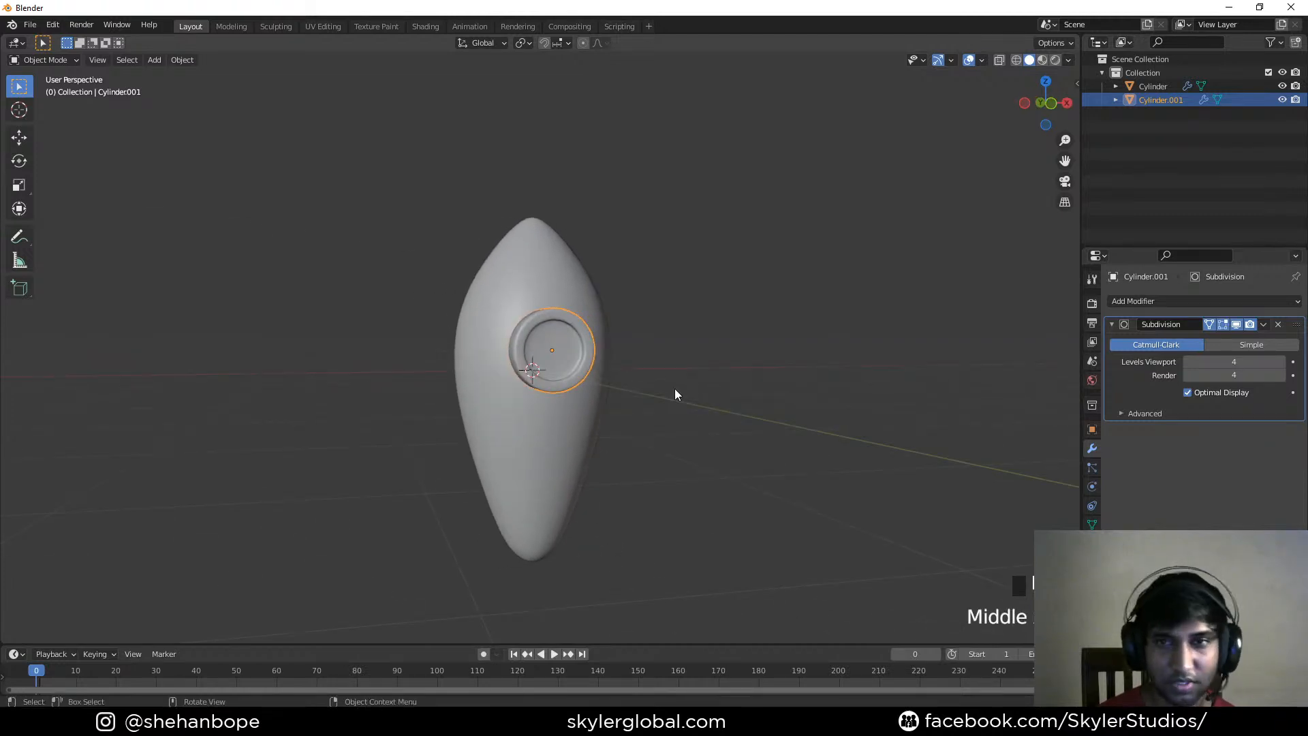
Save the project on the Desktop as Space.blend
key("ctrl+shift+s")
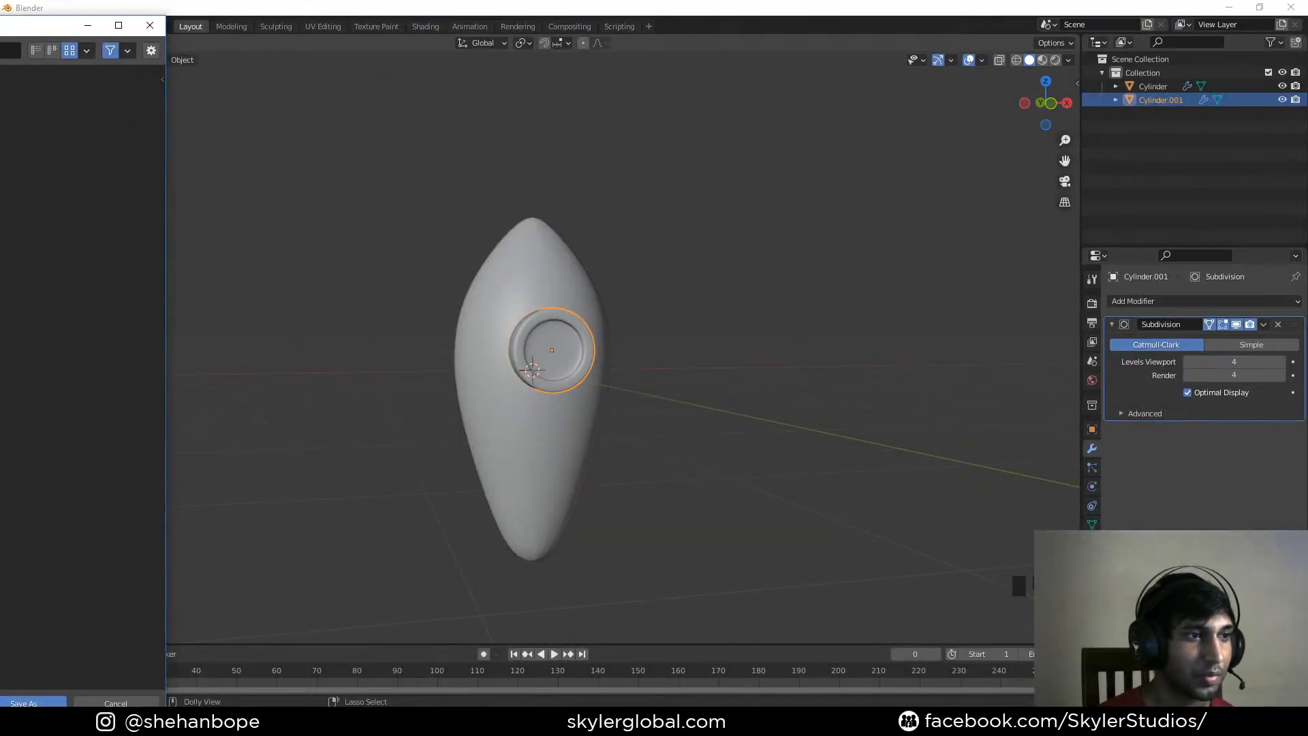
left_click_drag(0, 25, 536, 13)
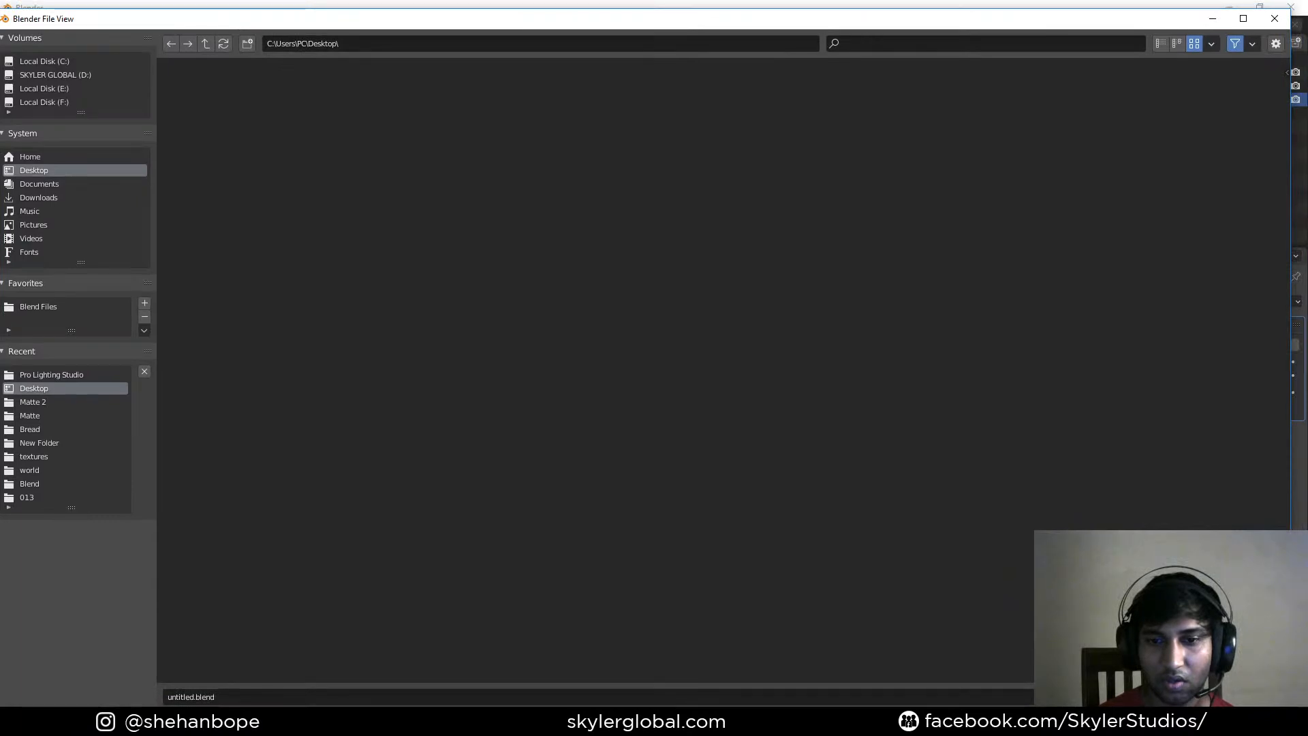
left_click(307, 692)
type("Space")
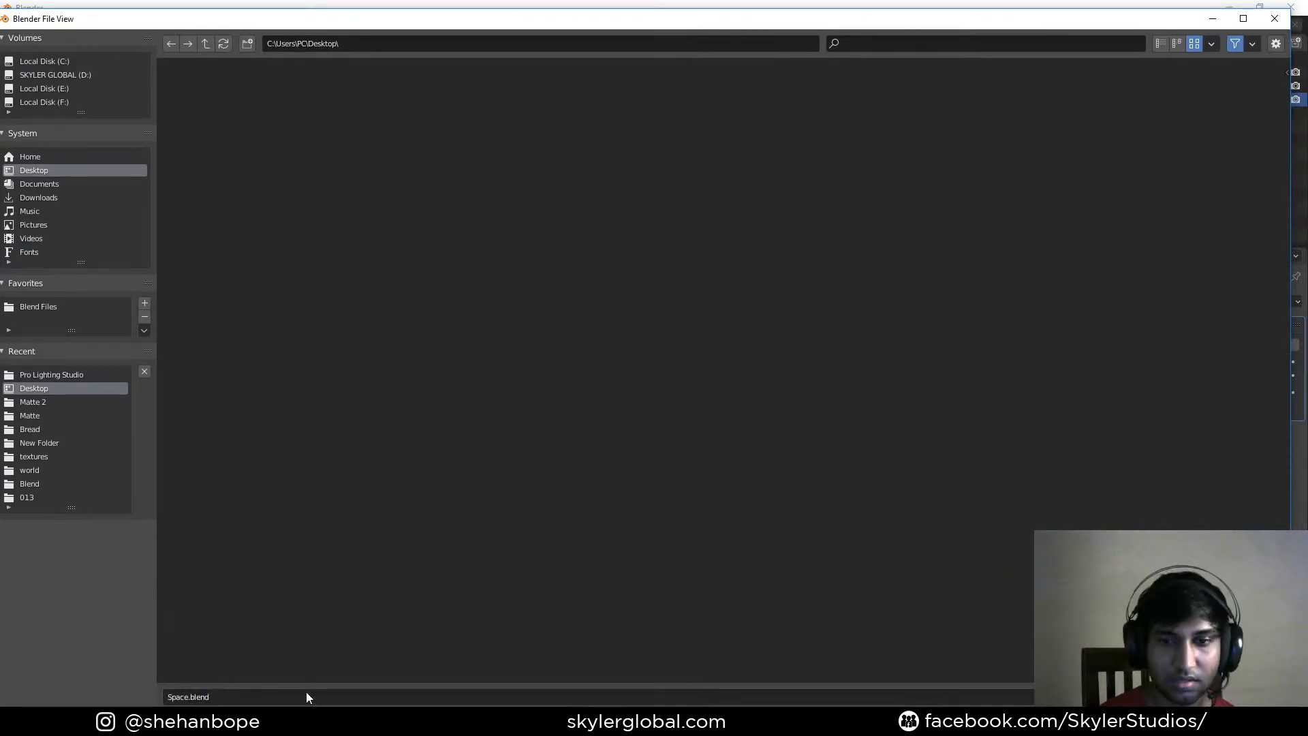
key("Return")
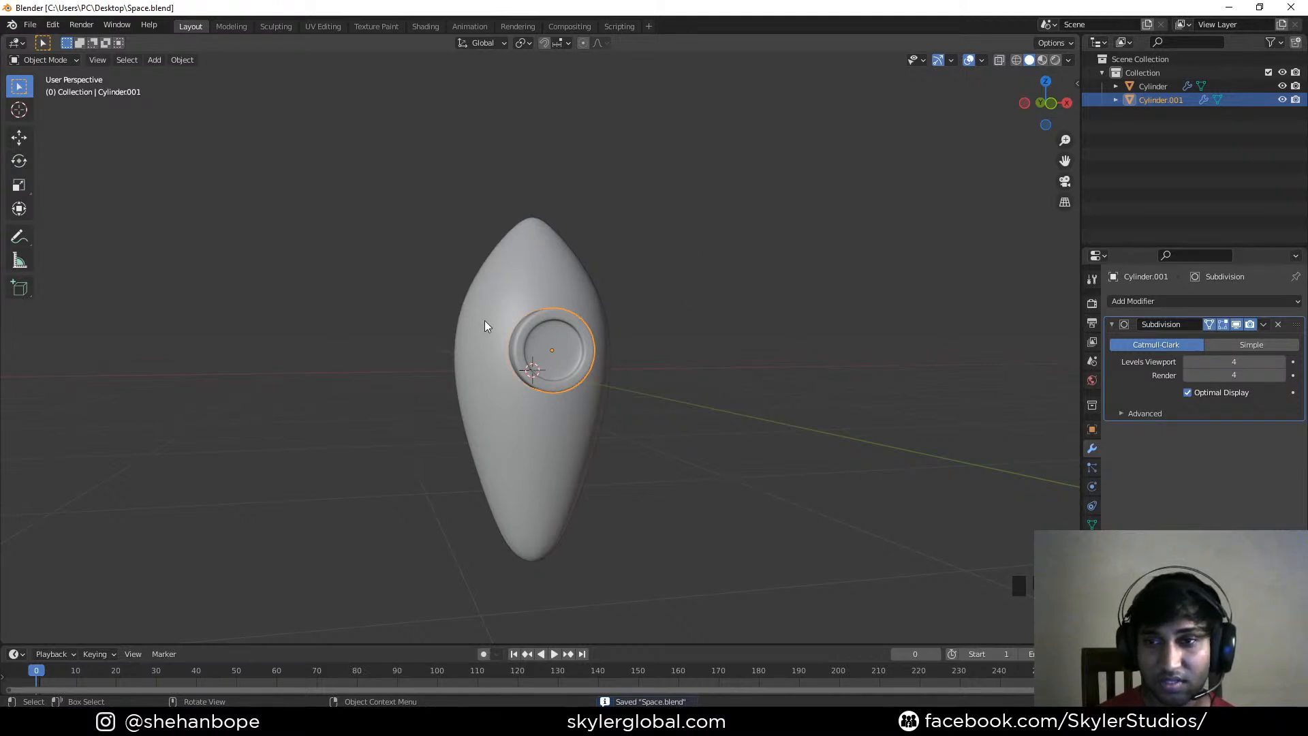
scroll(526, 350, "down", 1)
middle_click_drag(547, 351, 582, 373)
scroll(584, 371, "up", 3)
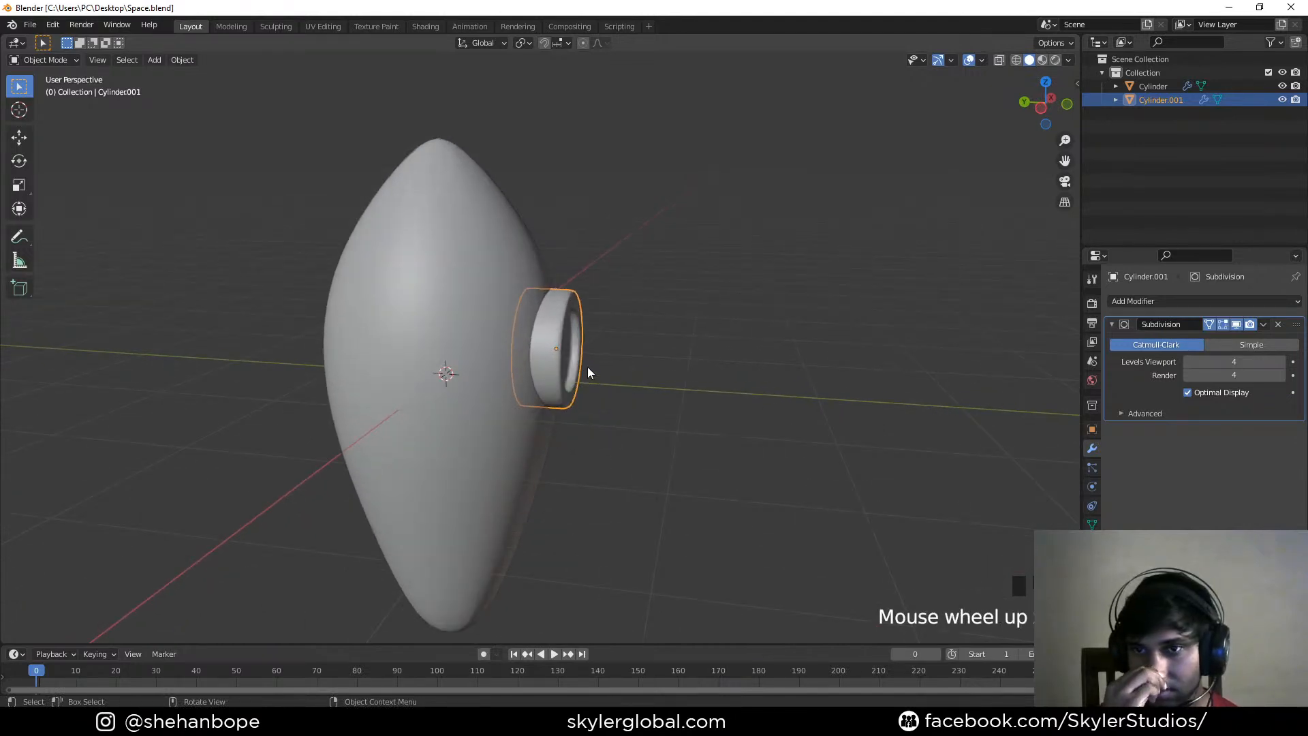
middle_click_drag(651, 298, 558, 289)
key("KP_1")
scroll(557, 285, "down", 3)
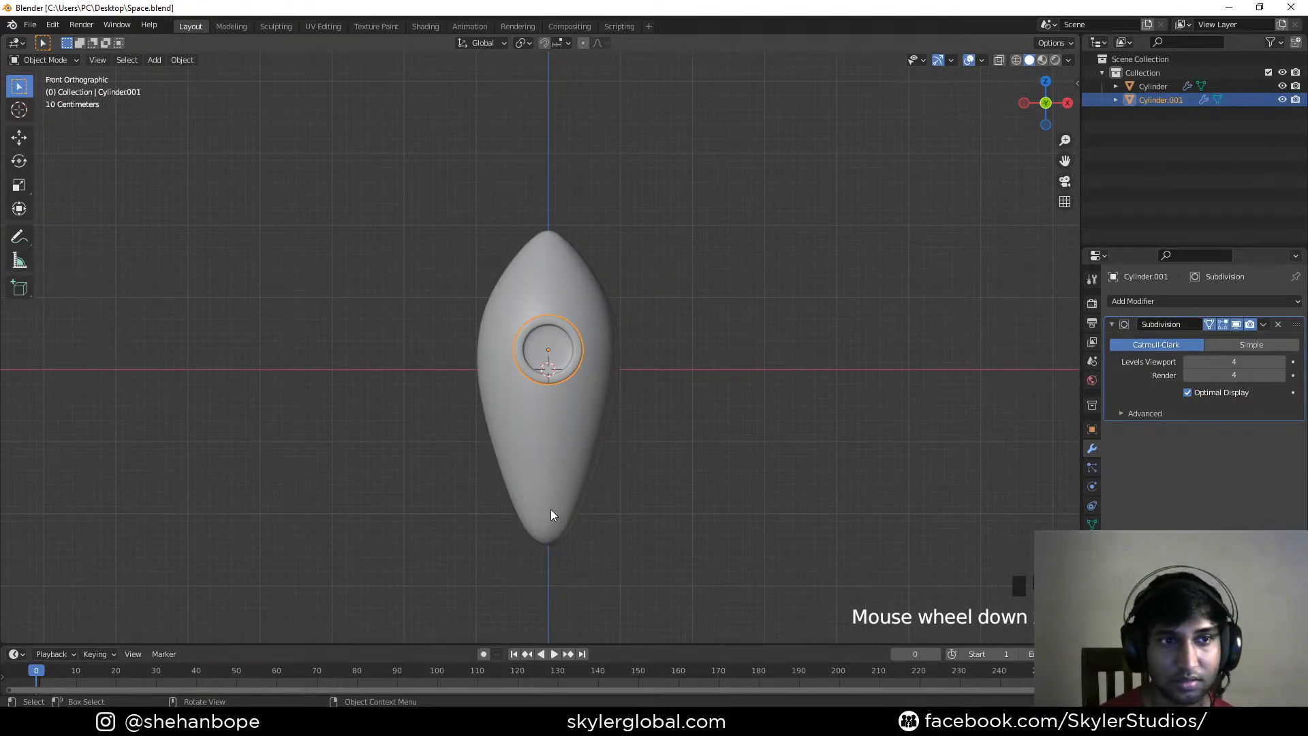
scroll(560, 515, "up", 1)
middle_click_drag(570, 521, 585, 461, "shift")
scroll(591, 472, "up", 3)
scroll(591, 461, "down", 3)
key("Tab")
middle_click_drag(592, 300, 586, 322)
key("Tab")
Duplicate the main body's whole mesh in Edit Mode from top view, offsetting the copy about 1.39 m in X and -1.12 m in Y
left_click(624, 240)
key("Tab")
middle_click_drag(608, 203, 607, 427, "shift")
key("KP_7")
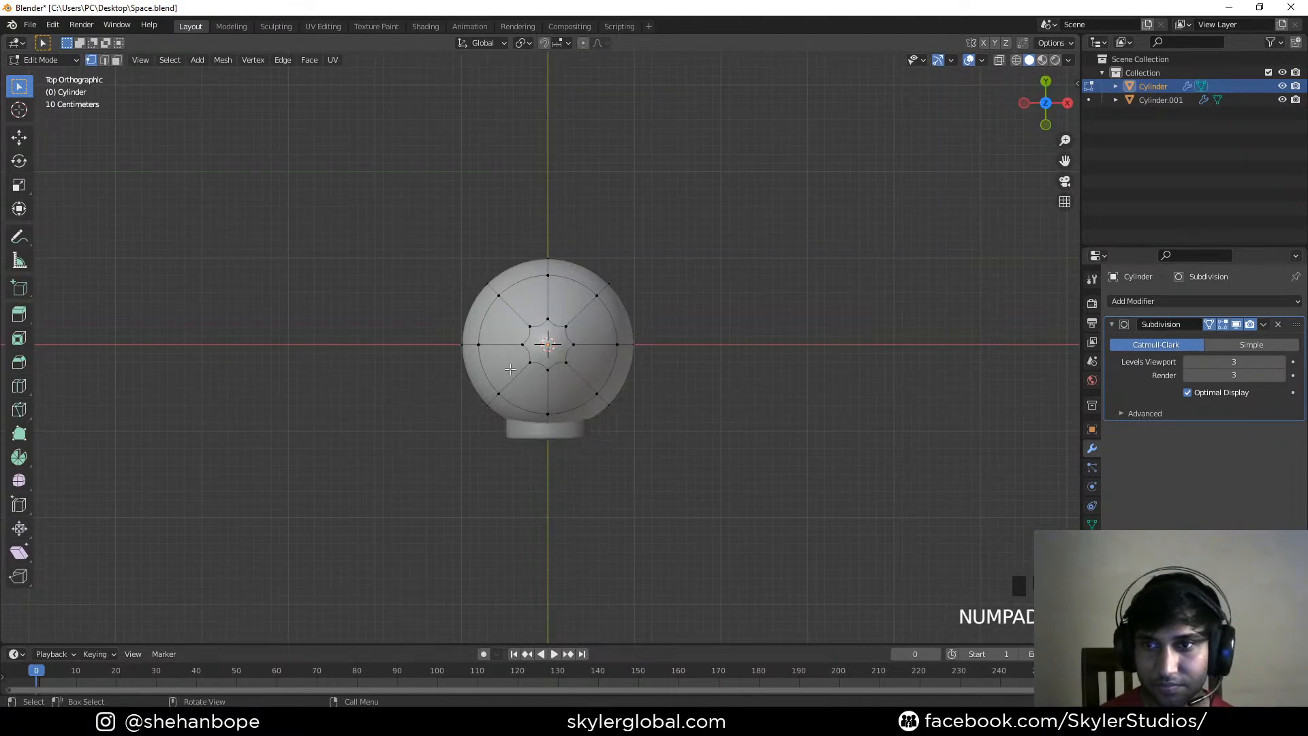
scroll(505, 387, "up", 2)
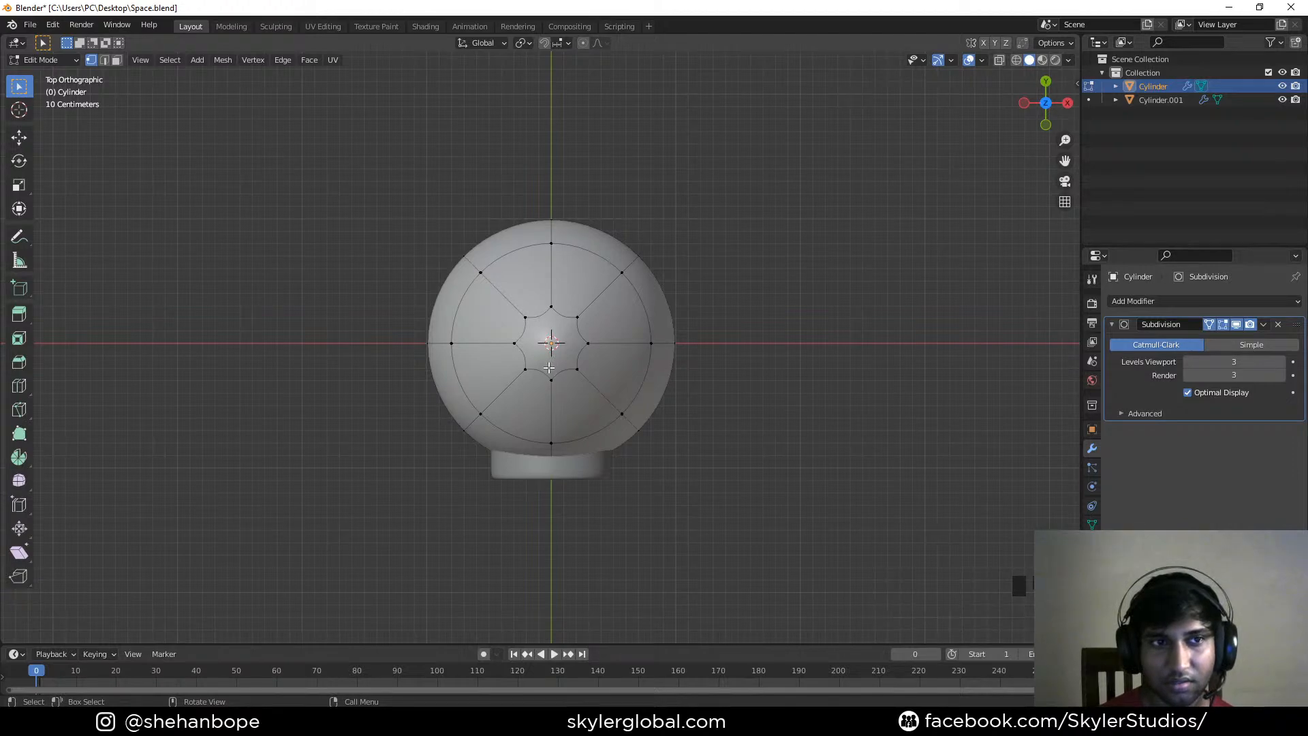
key("Tab")
scroll(652, 402, "down", 2)
middle_click_drag(721, 487, 618, 389, "shift")
key("Tab")
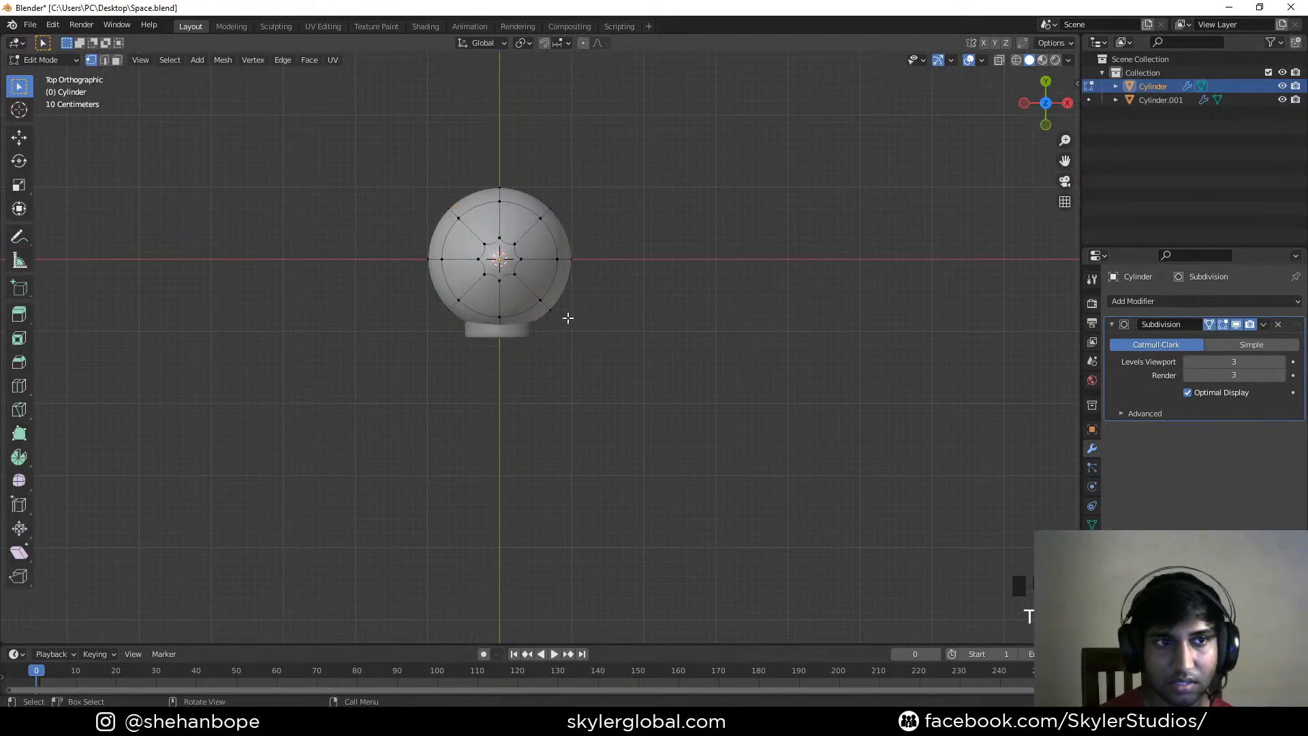
key("l")
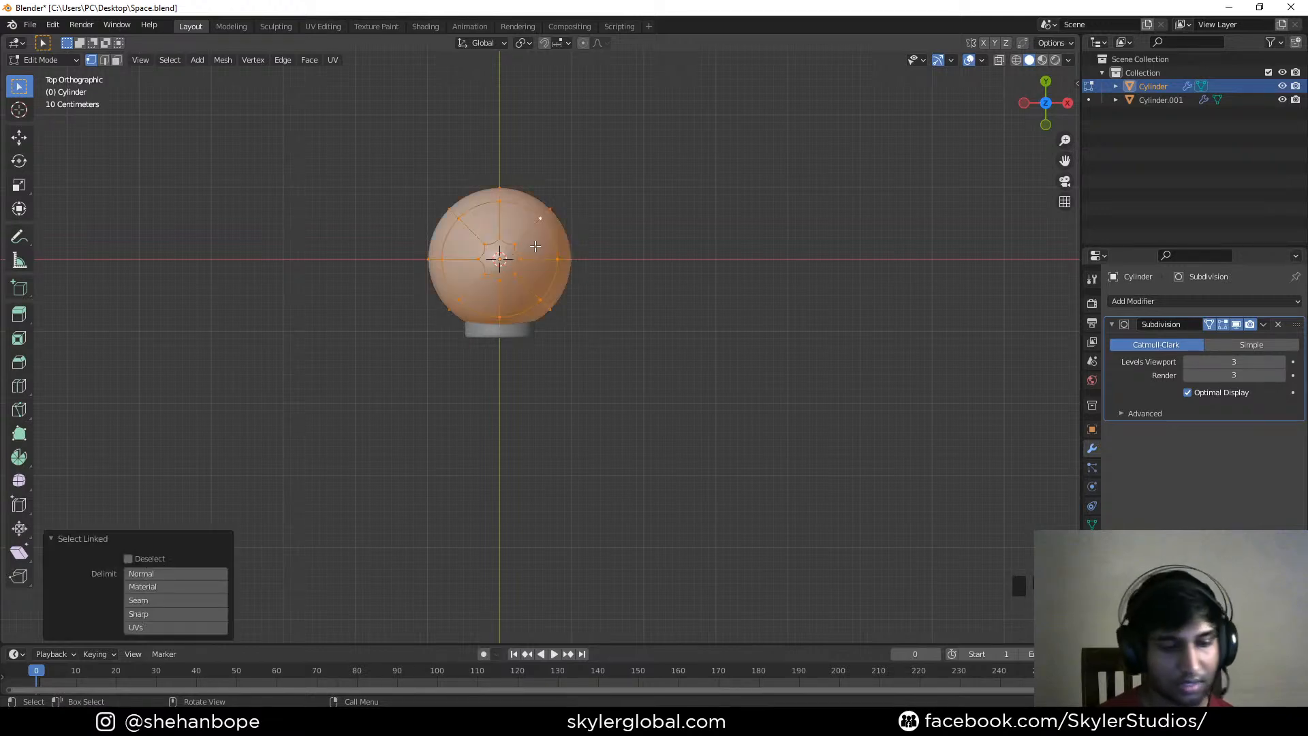
key("shift+d")
left_click(633, 332)
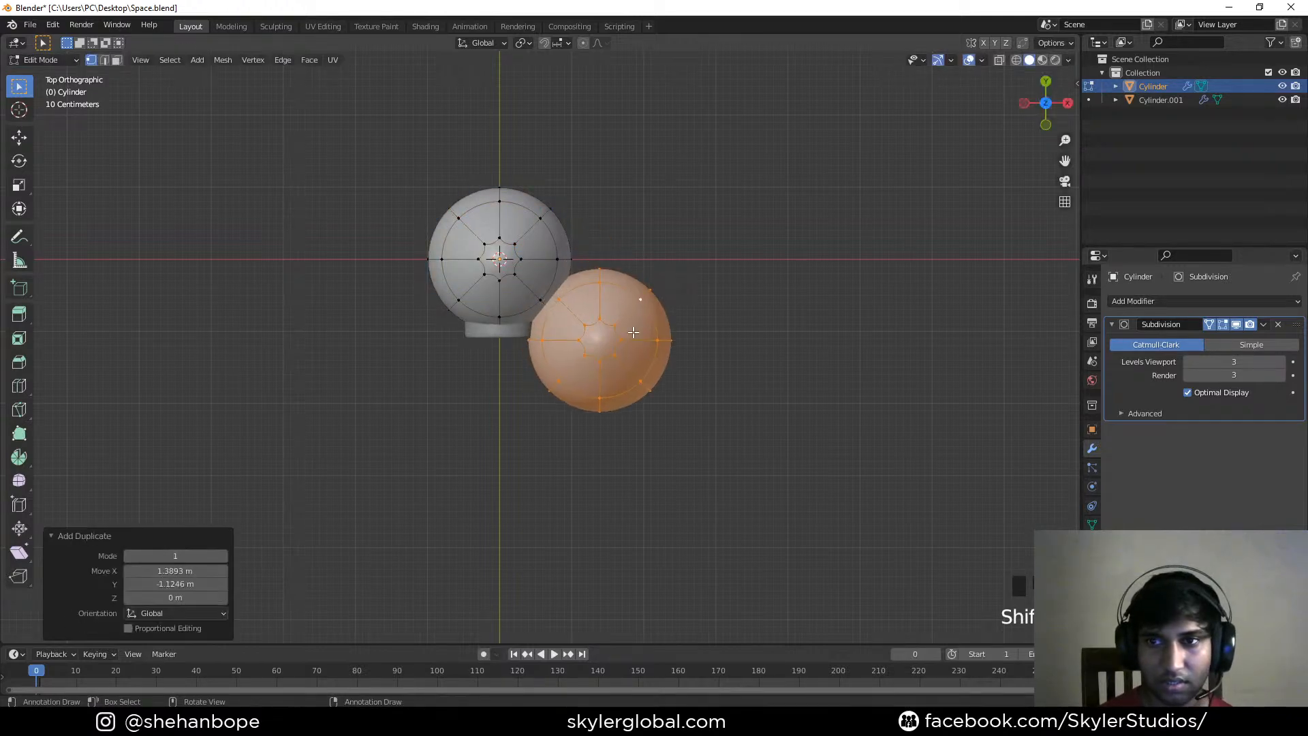
Separate the duplicated body mesh into its own object and select that object in Object Mode
key("p")
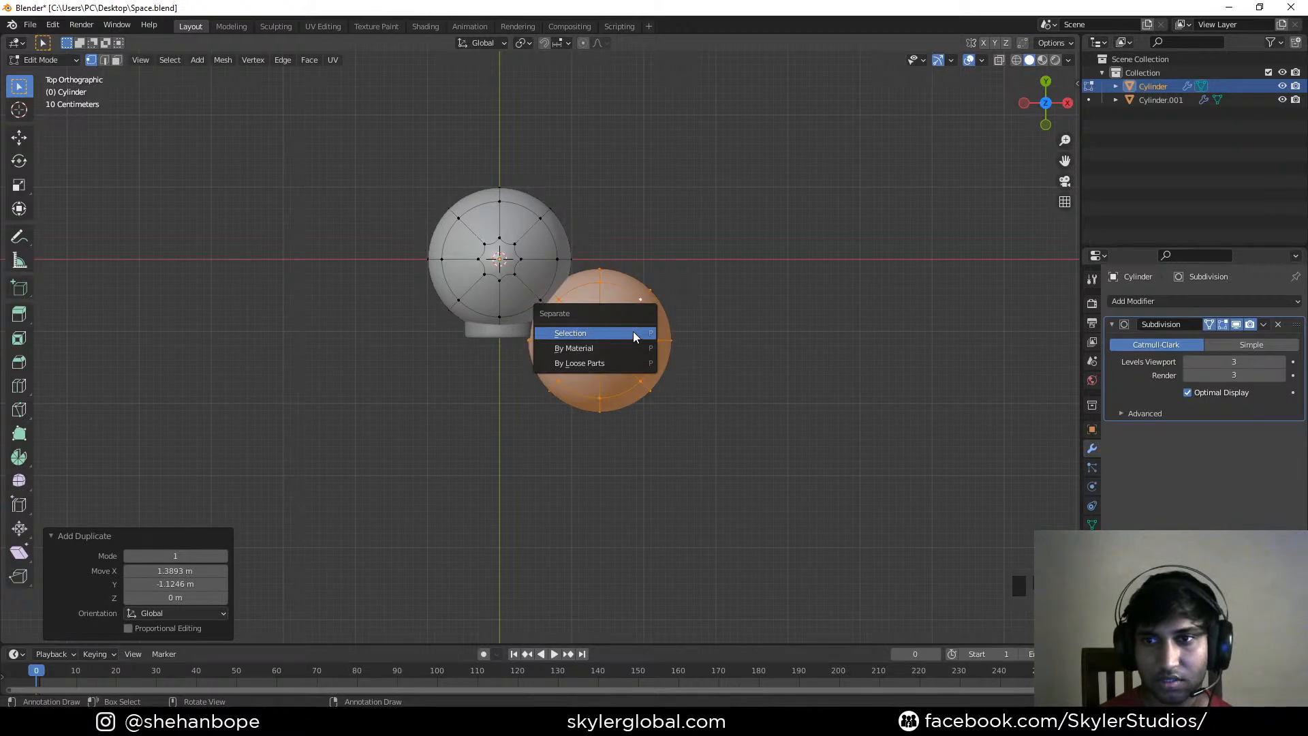
left_click(632, 333)
key("Tab")
left_click(655, 351)
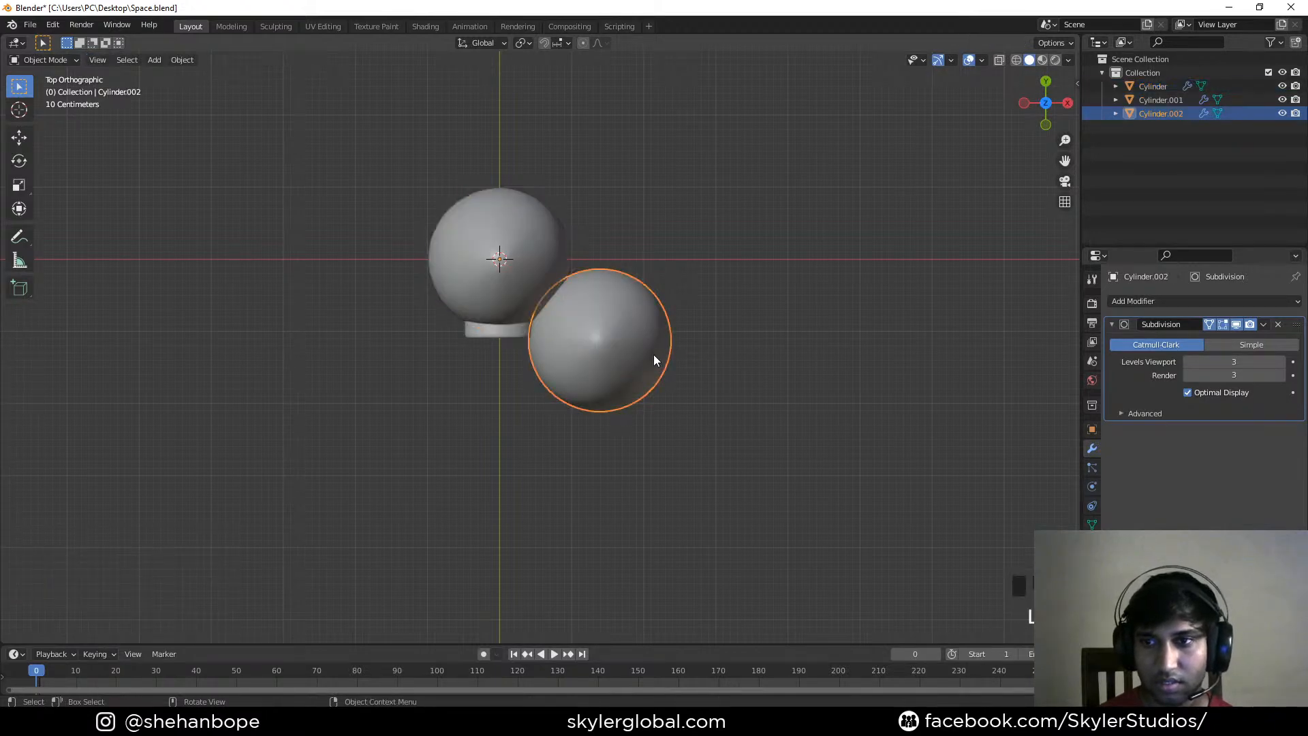
Add a Mirror modifier to the separated copy, mirroring it on both the X and Y axes
left_click(1181, 300)
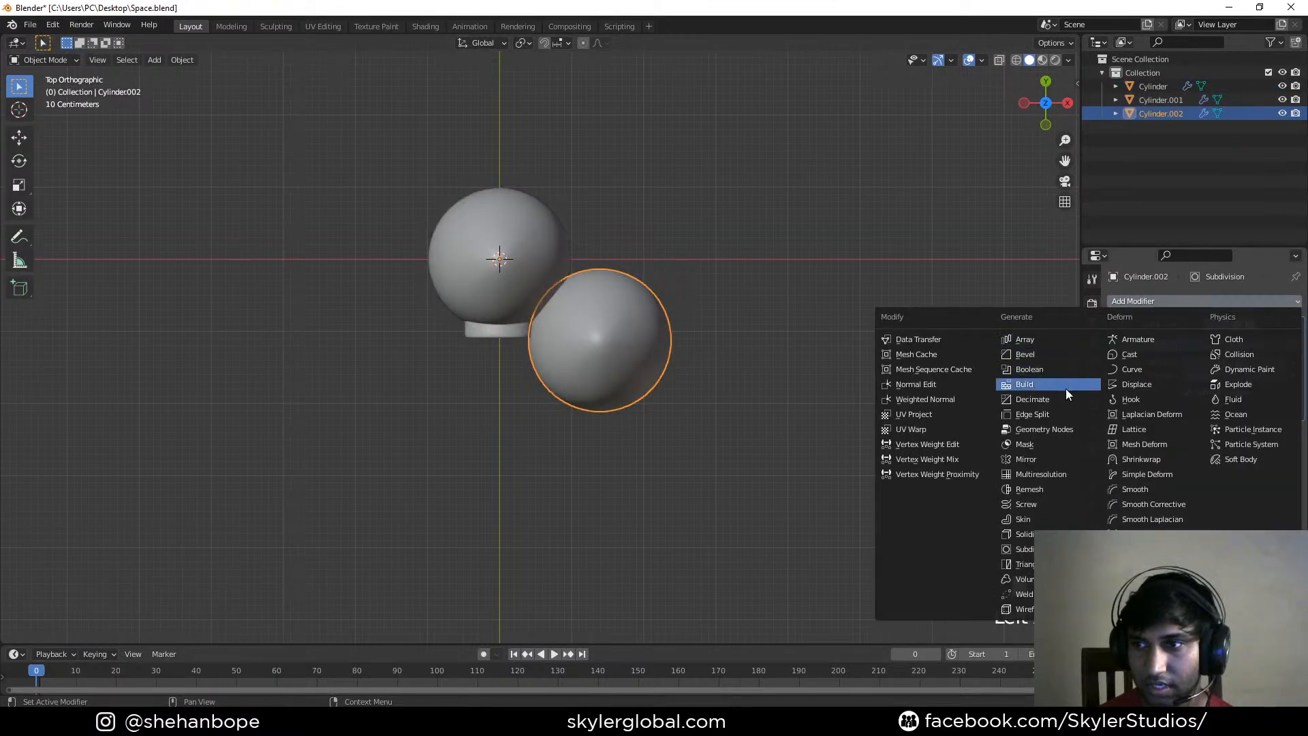
left_click(1057, 460)
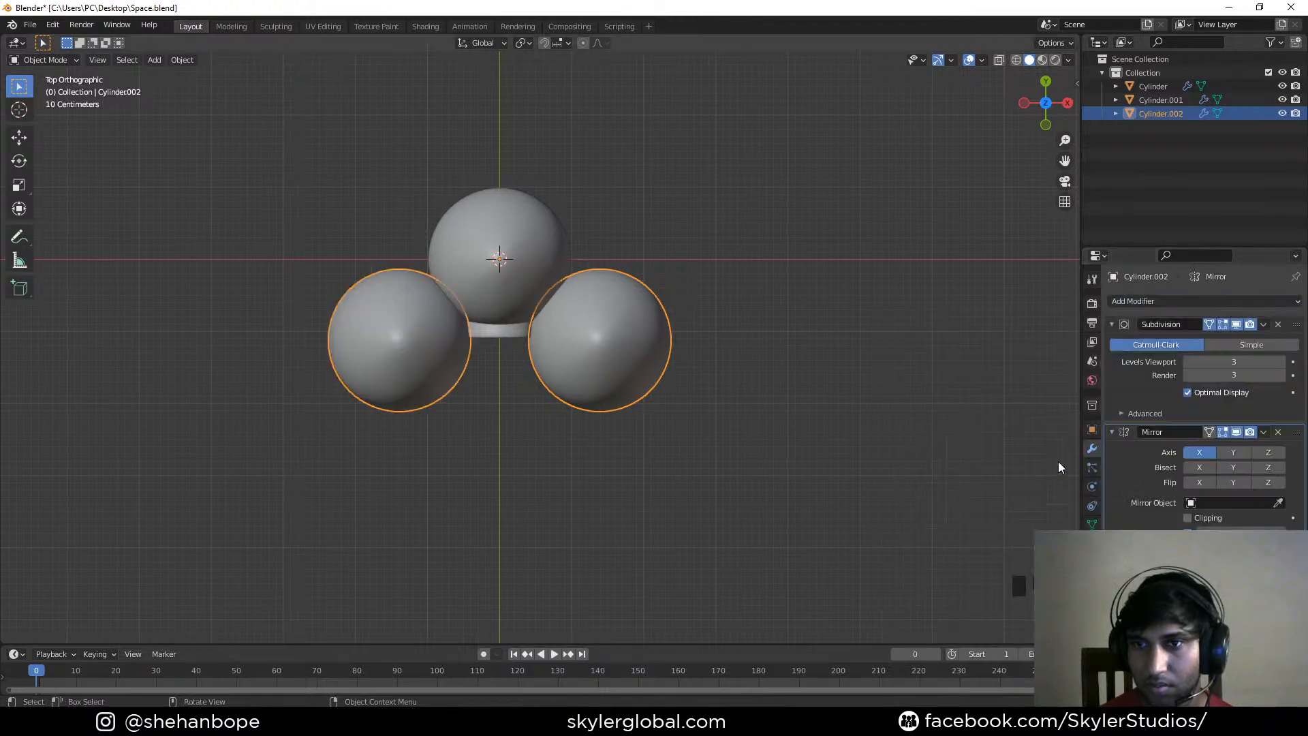
left_click(1232, 455)
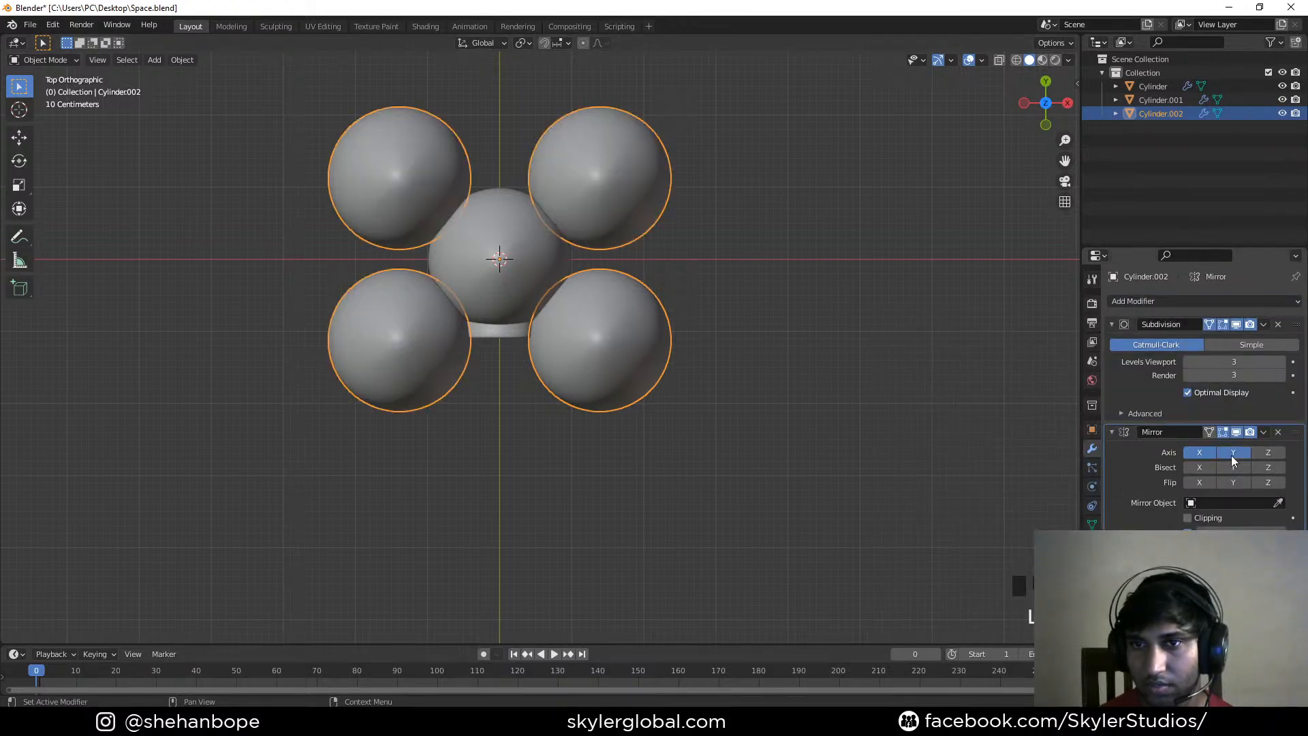
Turn off the copy's Subdivision on-cage display in Edit Mode and dissolve its widest middle edge loop
middle_click_drag(778, 371, 692, 394)
key("Tab")
scroll(641, 366, "up", 1)
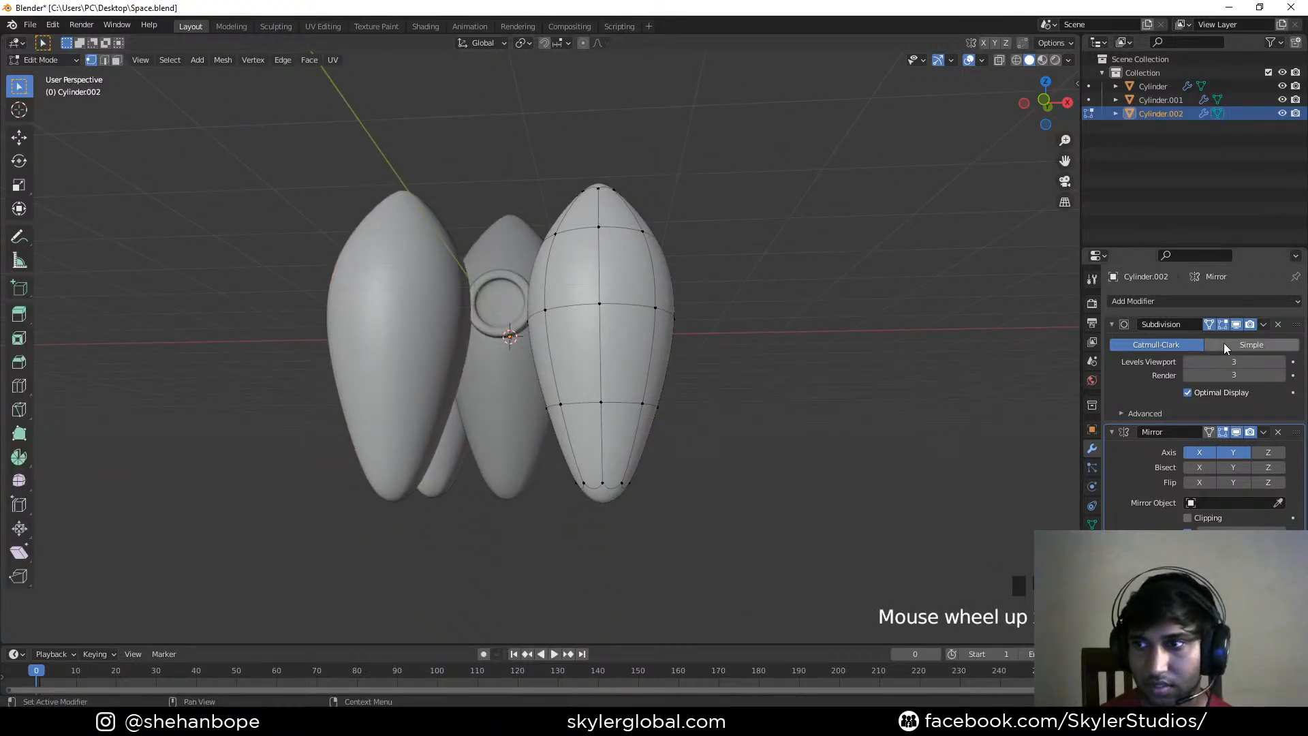
left_click(1210, 324)
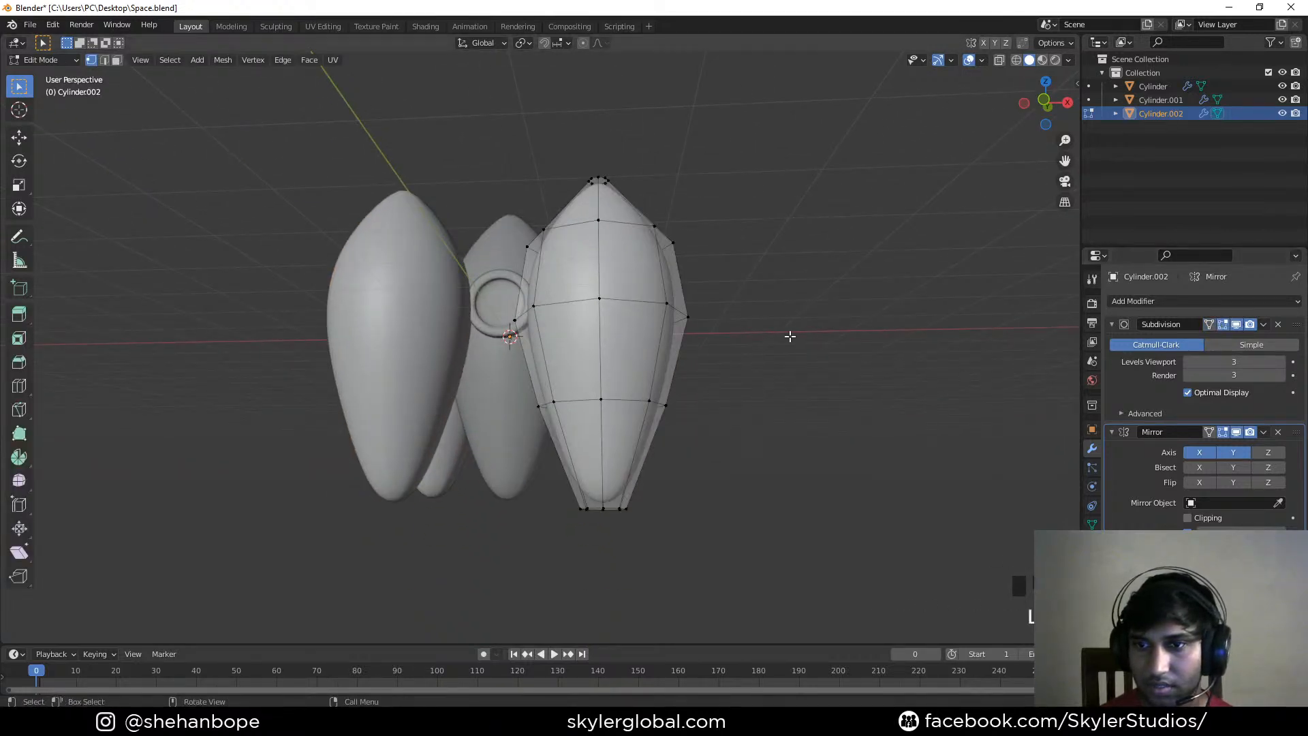
middle_click_drag(791, 337, 721, 380)
left_click(678, 318, "alt")
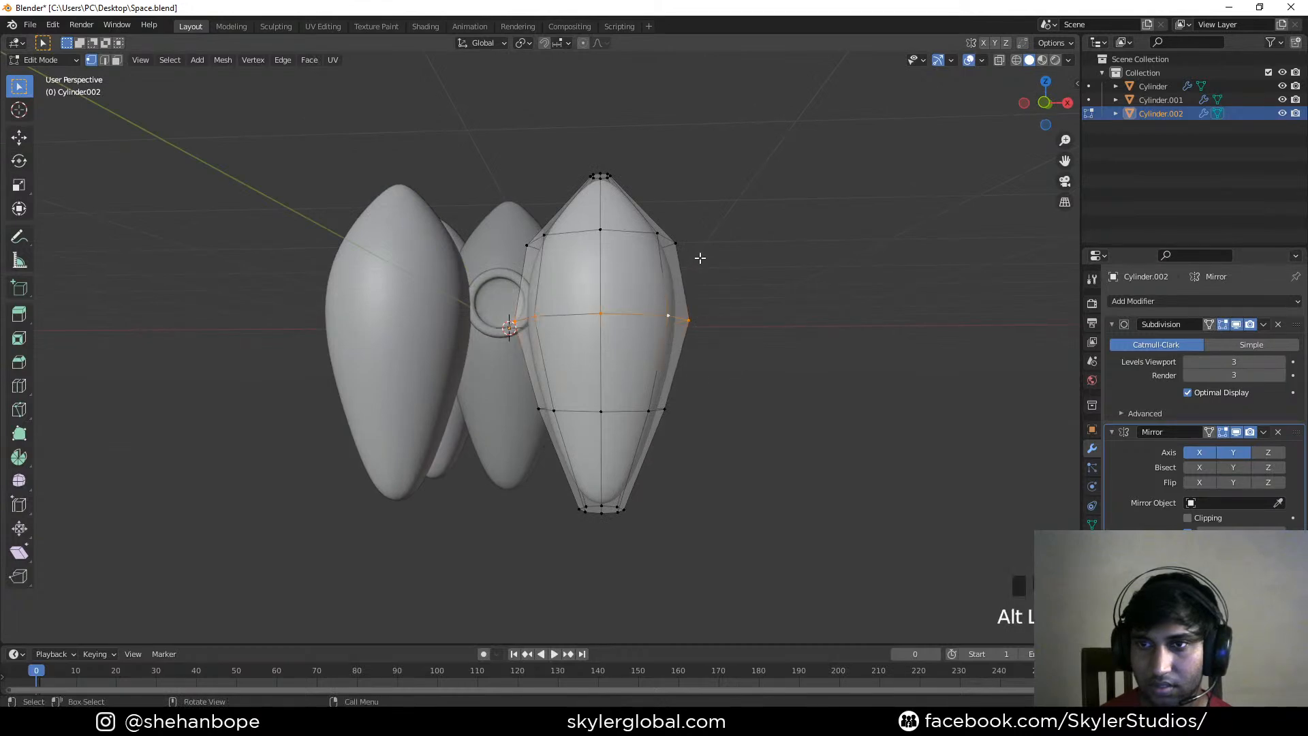
middle_click_drag(701, 257, 703, 274)
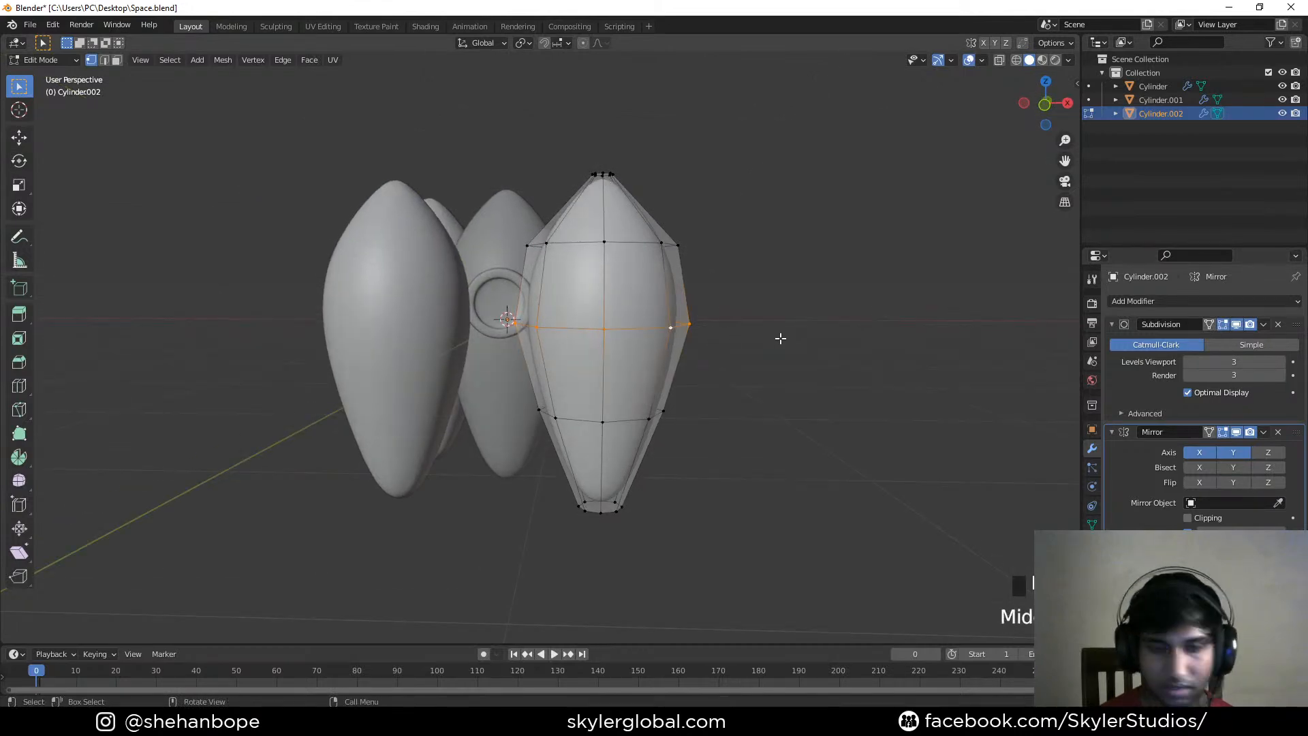
key("x")
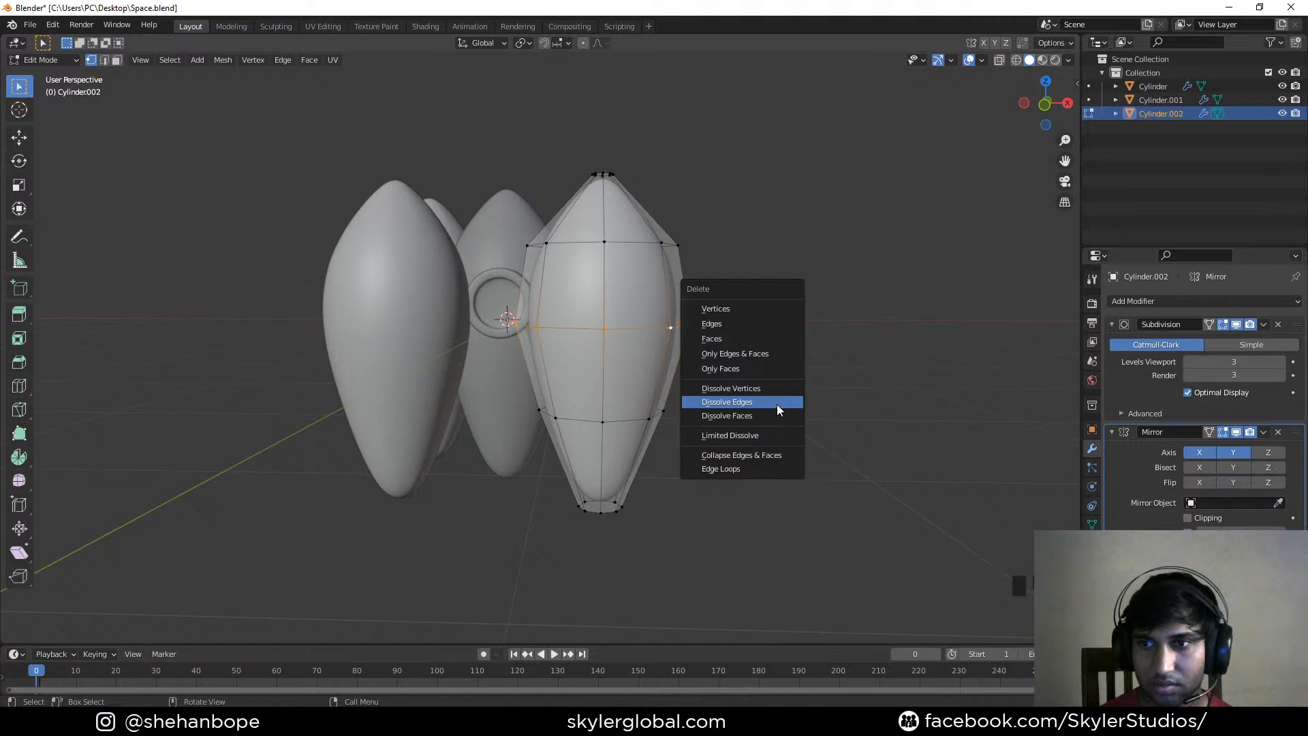
left_click(777, 404)
Slide the copy's upper edge loop down along its sides to lower the widest part
left_click(658, 244, "alt")
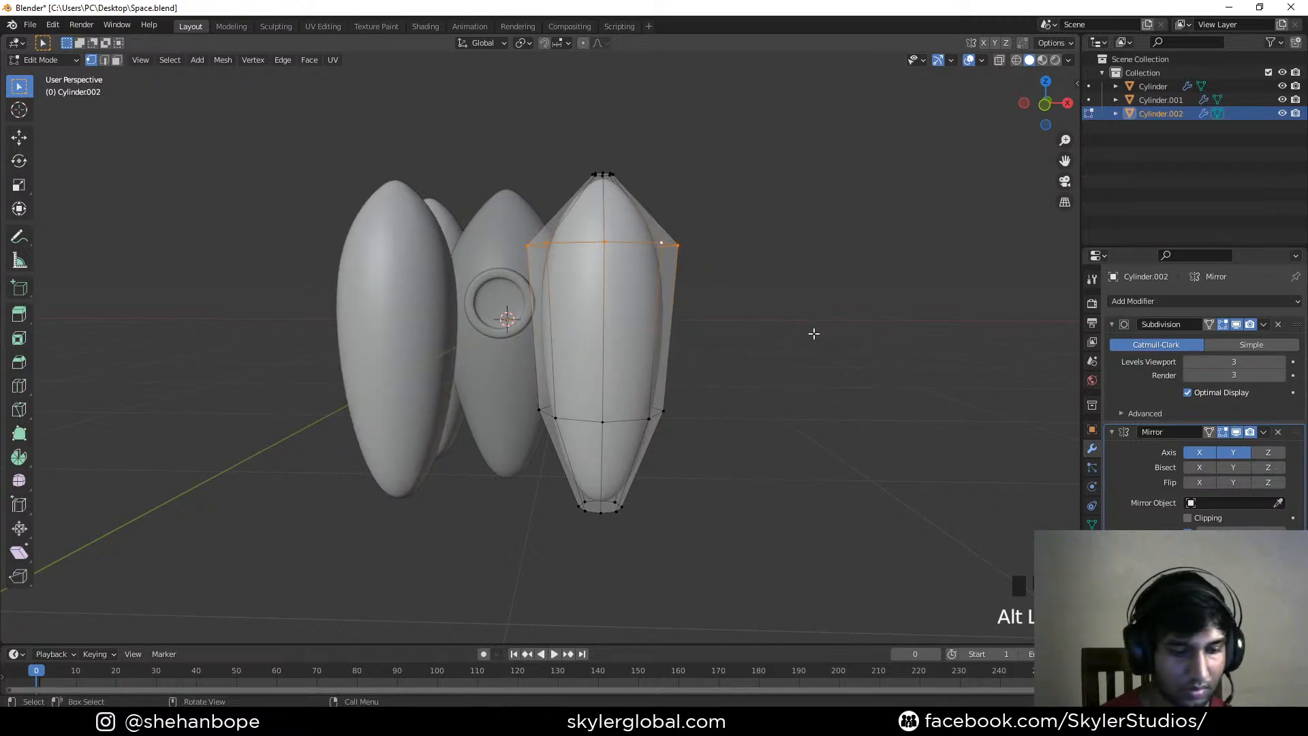
key("g")
key("g")
left_click(811, 355)
Lower the vertices of the copy's top tip in front view with X-ray enabled, shortening the nose
left_click(602, 172, "alt")
key("KP_5")
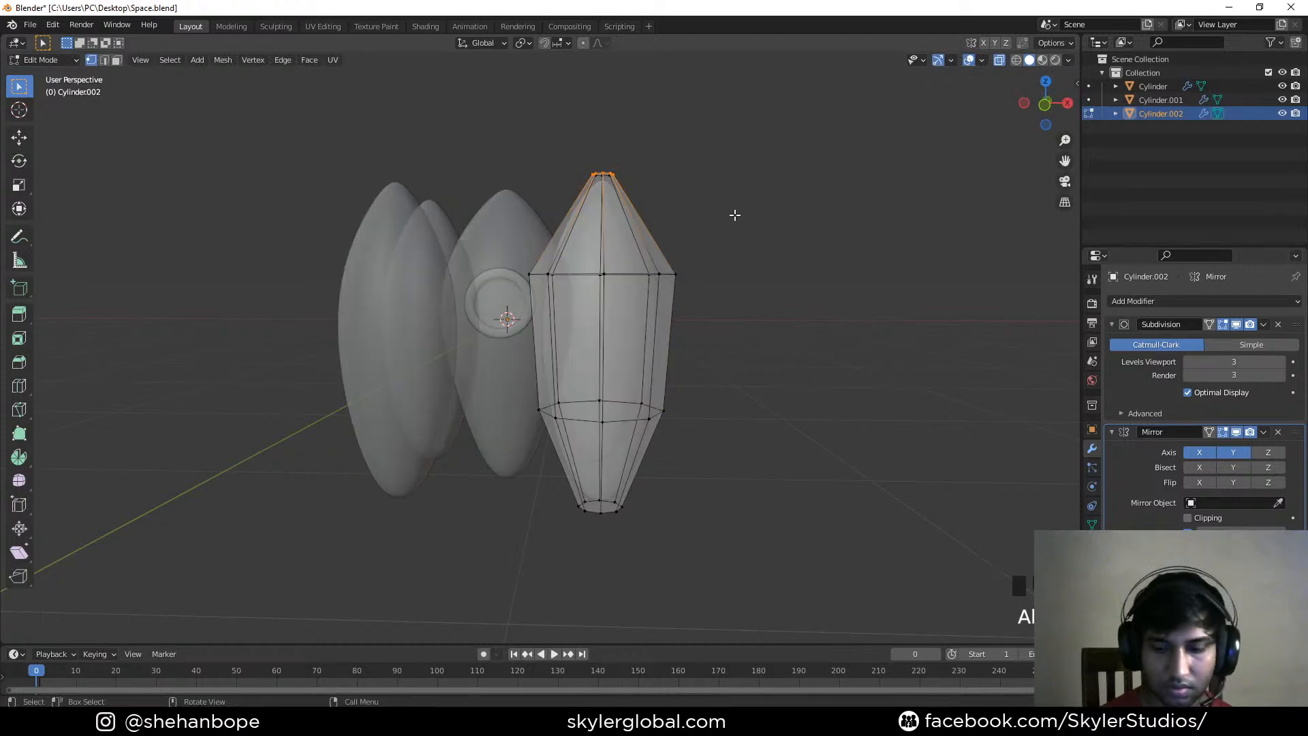
key("KP_1")
left_click_drag(578, 154, 726, 194)
key("g")
left_click(721, 228)
Move the copy's tip and upper edge loop down about 0.3 m along Z
left_click_drag(356, 169, 757, 341)
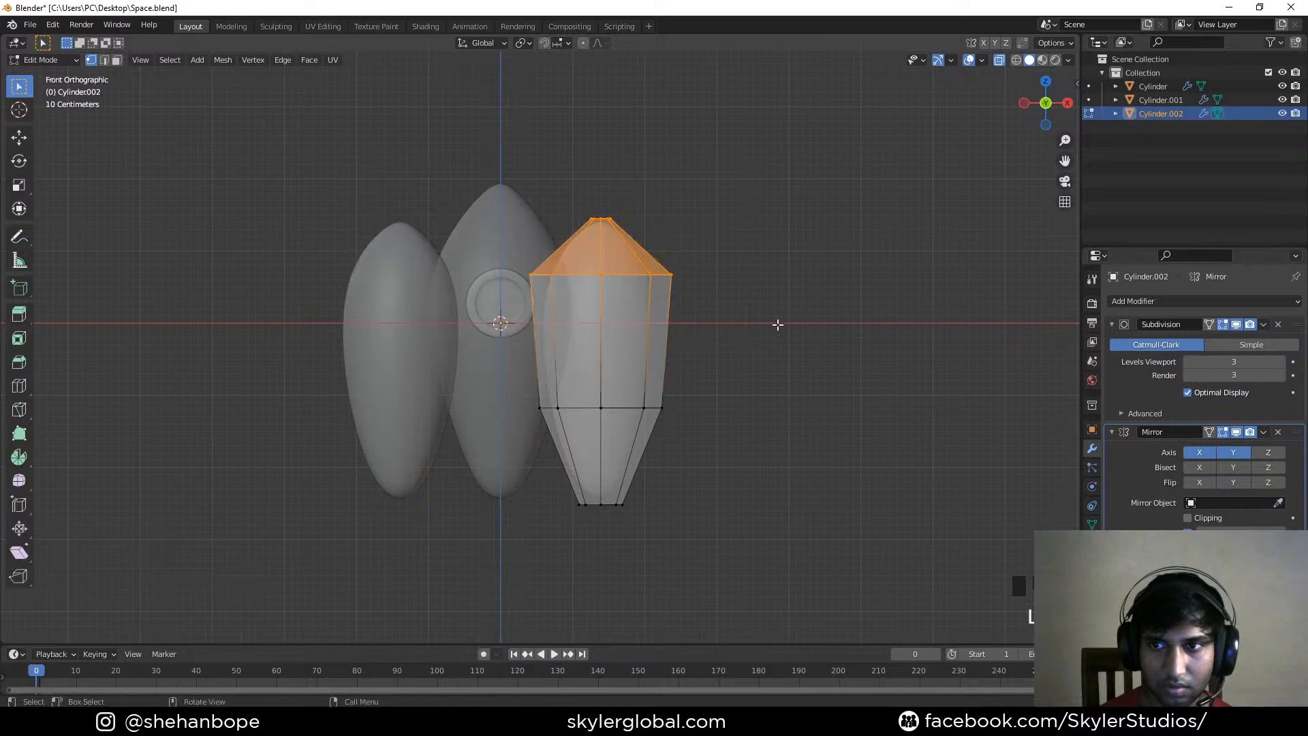
key("g")
key("z")
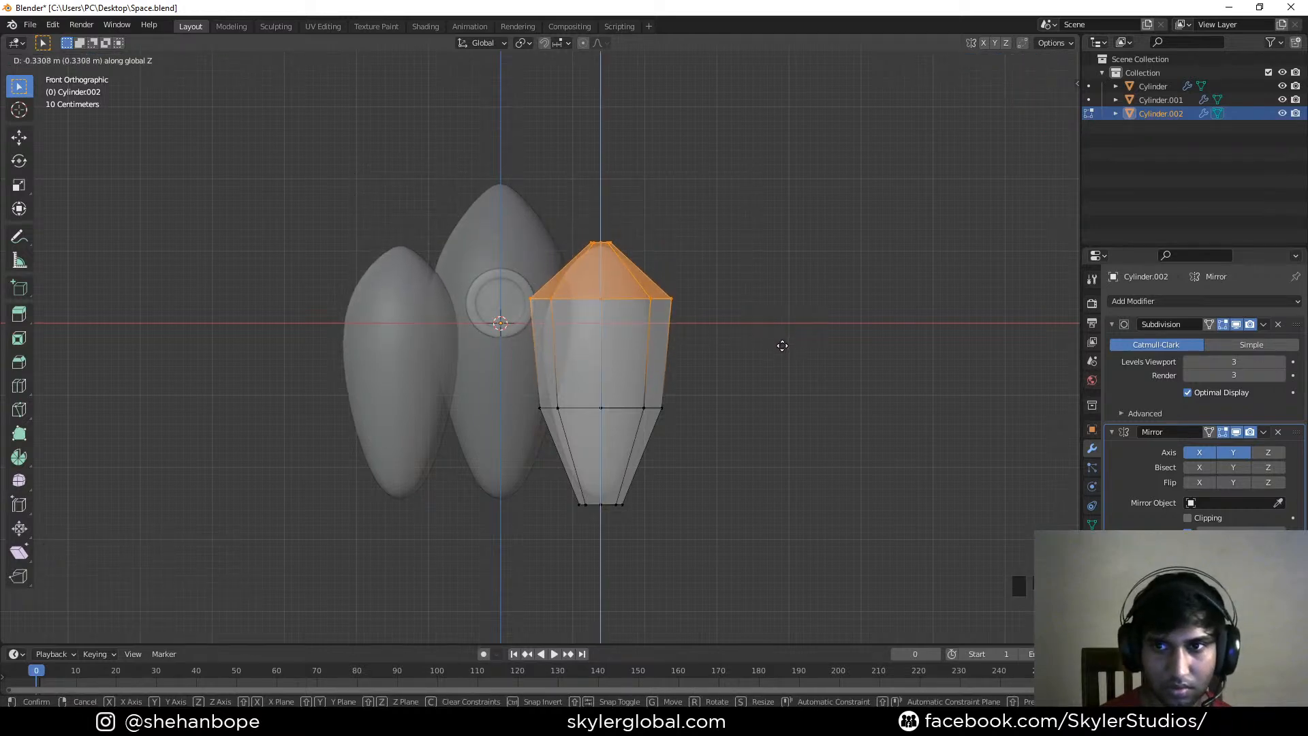
left_click(782, 344)
Scale the copy's two middle edge loops to 0.806 in X and Y with Z locked, and check the slimmer shape in Object Mode
left_click_drag(467, 270, 837, 455)
left_click(515, 302)
left_click_drag(517, 285, 736, 447)
key("s")
key("shift+z")
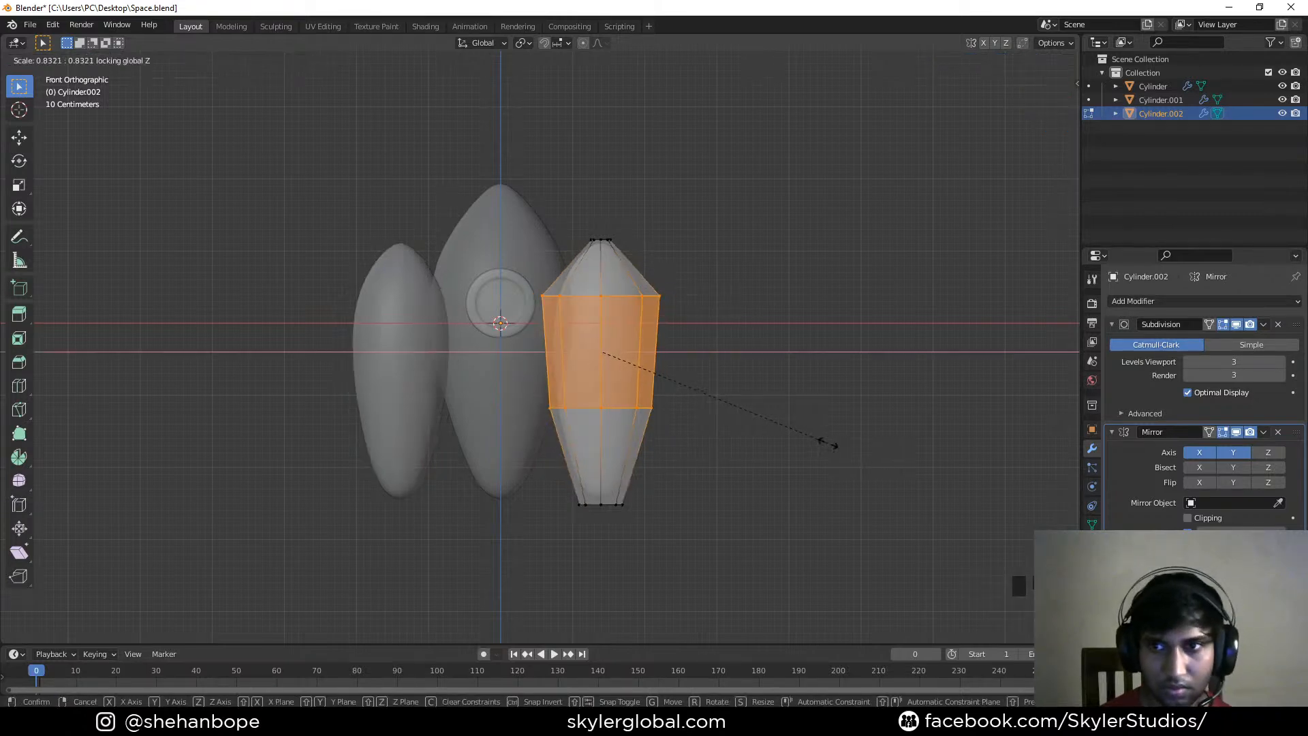
left_click(825, 440)
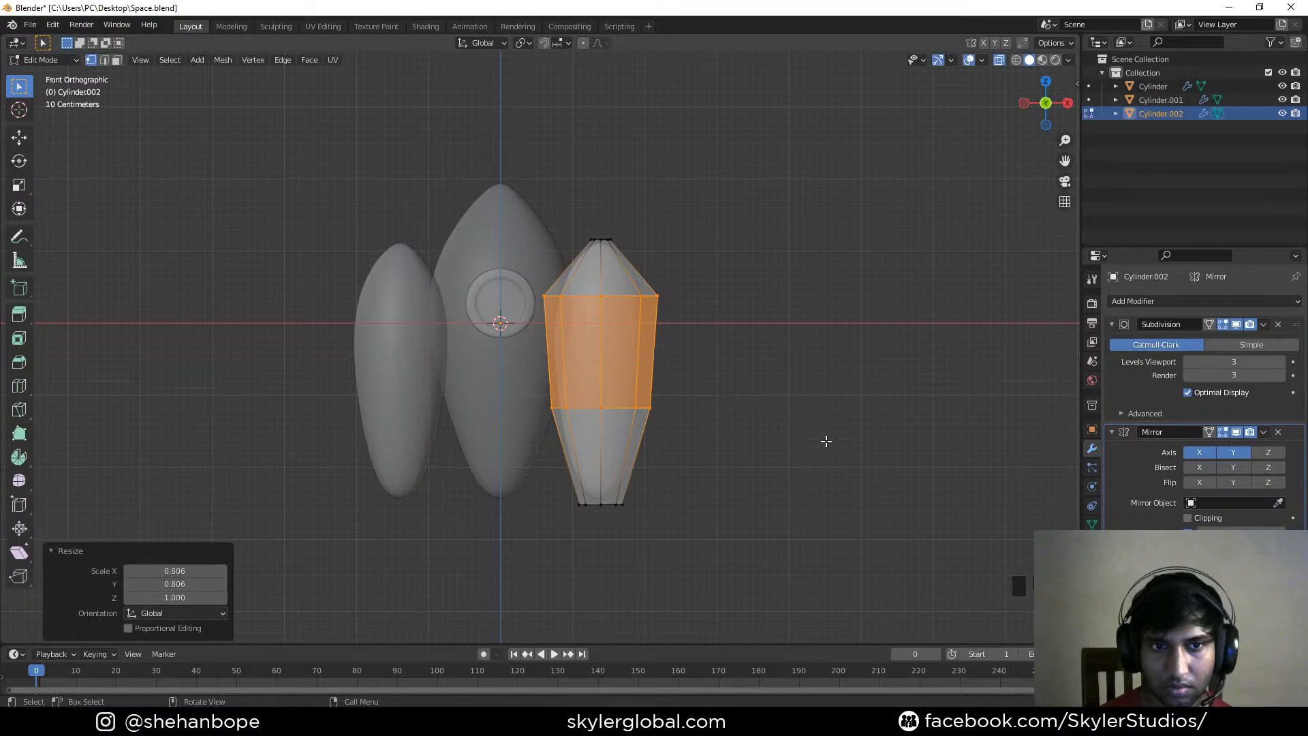
key("Tab")
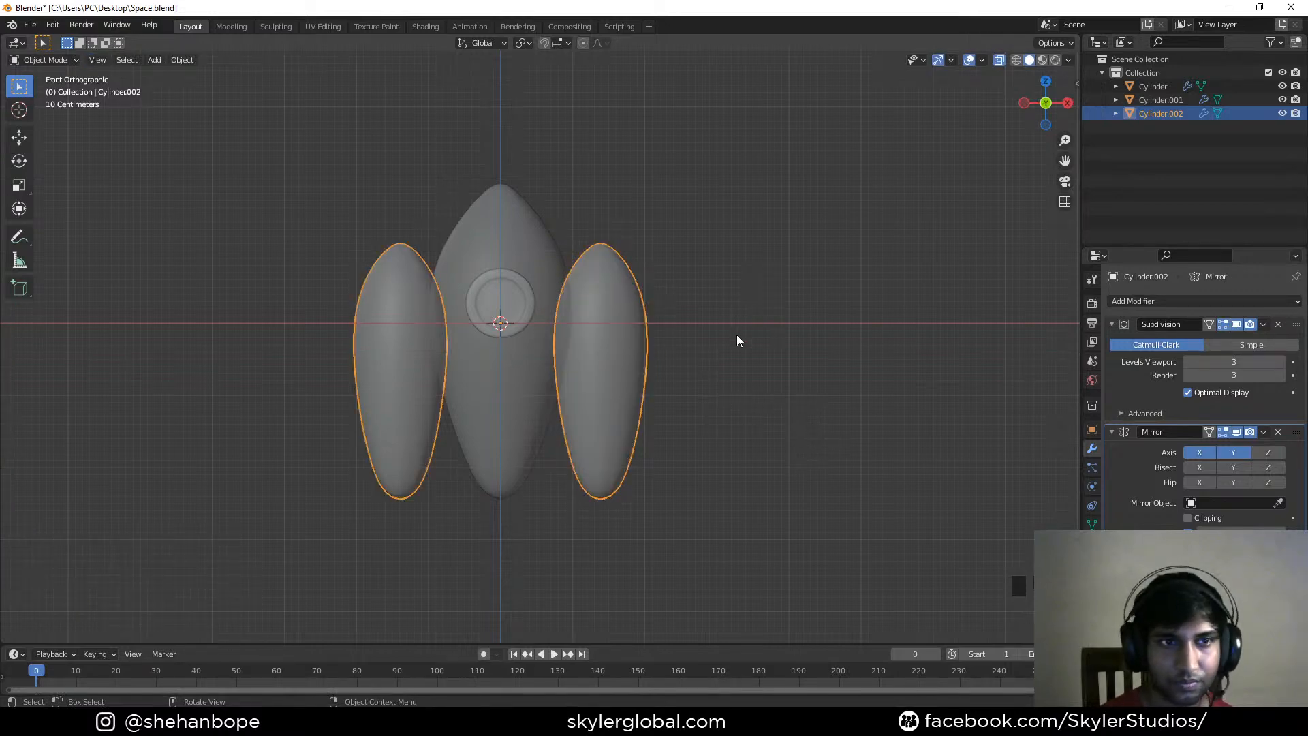
key("Tab")
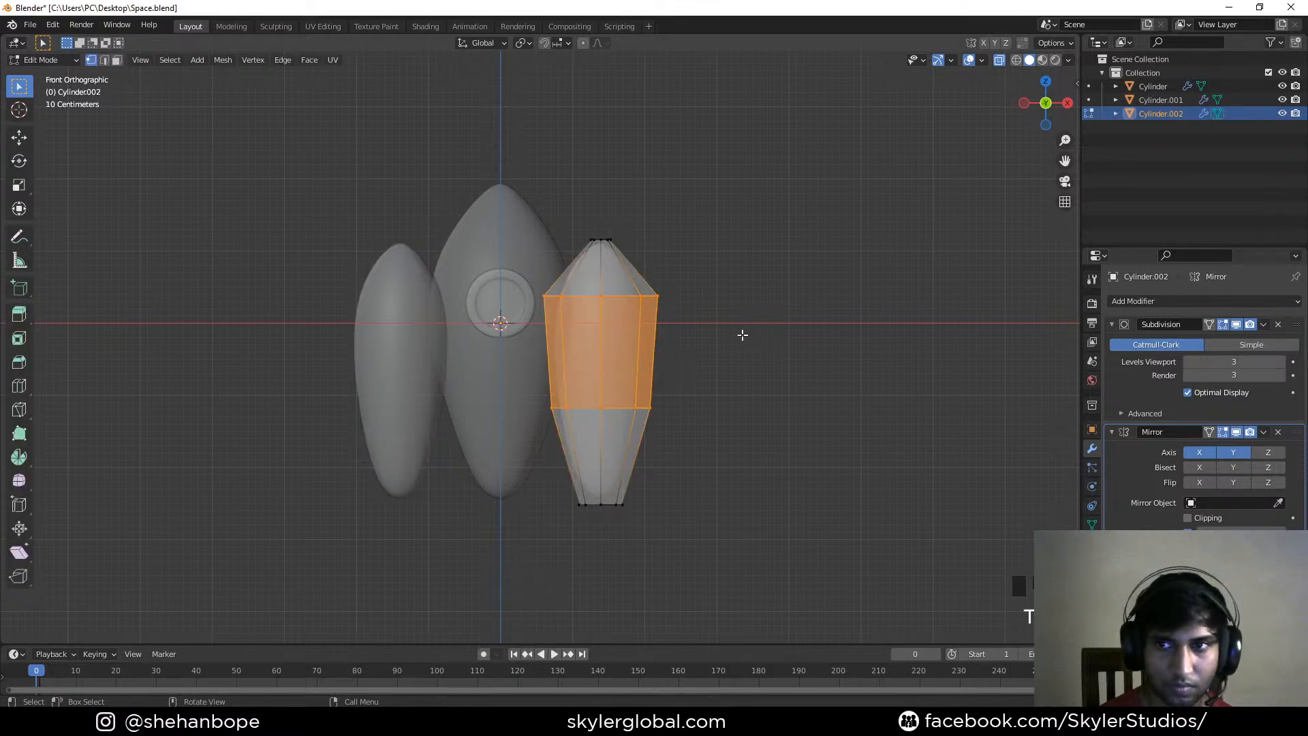
Trackball-rotate the whole pod mesh by about 145.5° and 8°, and move it about 0.14 m in X and -1.47 m in Z
key("r")
key("r")
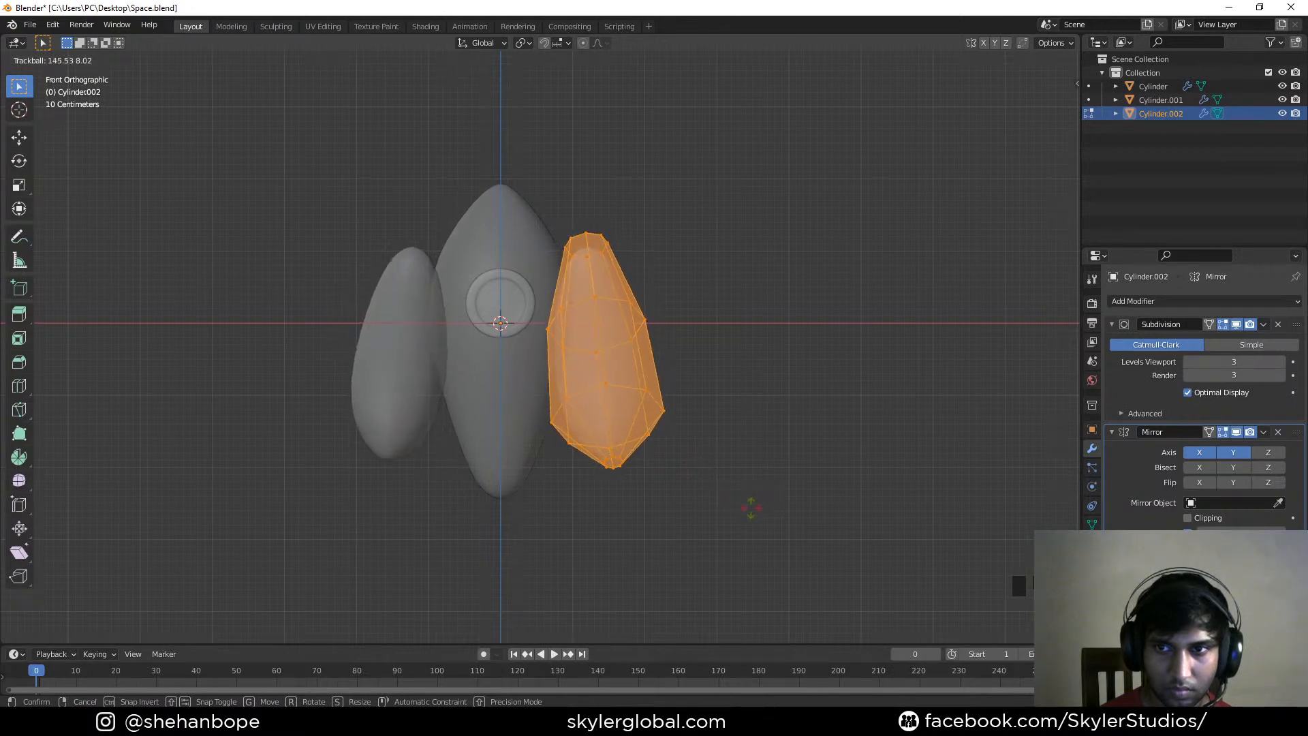
left_click(752, 508)
key("g")
left_click(733, 564)
Scale the whole pod mesh to 0.643 and rotate it -10.9° in front view so it splays outward
key("s")
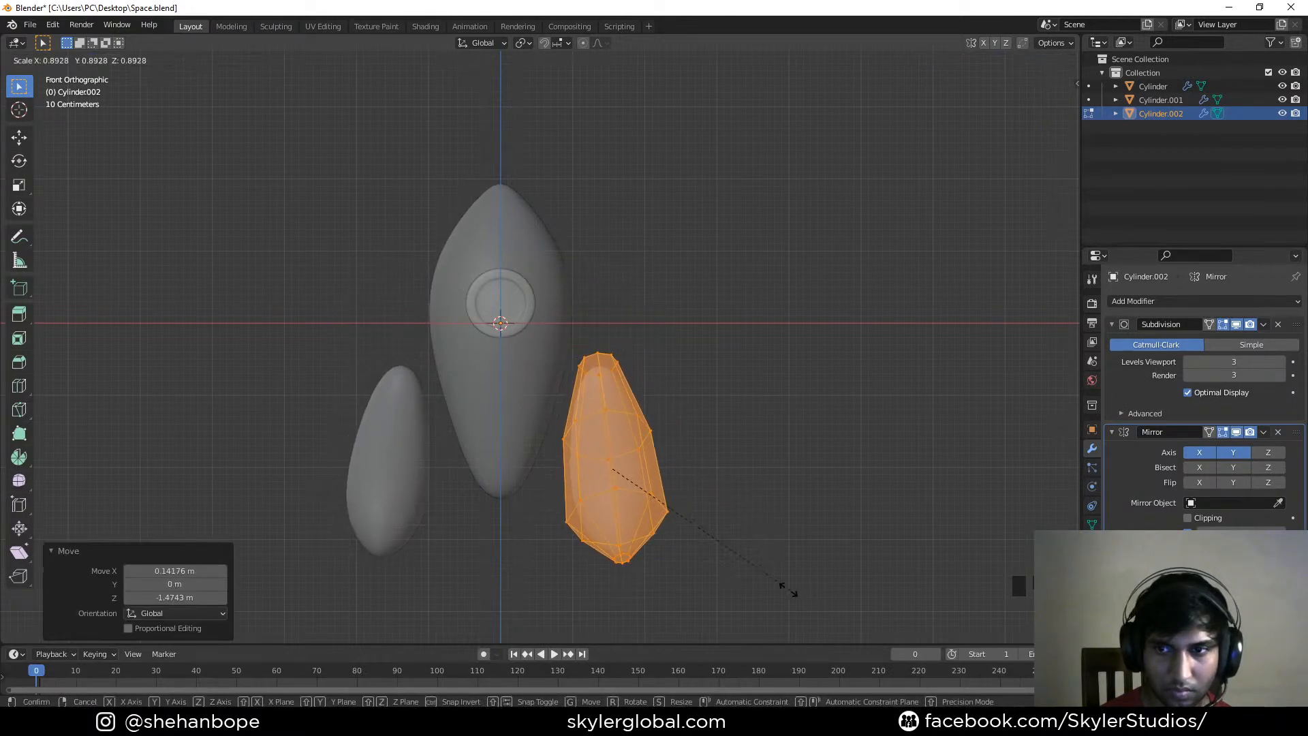
left_click(736, 563)
key("r")
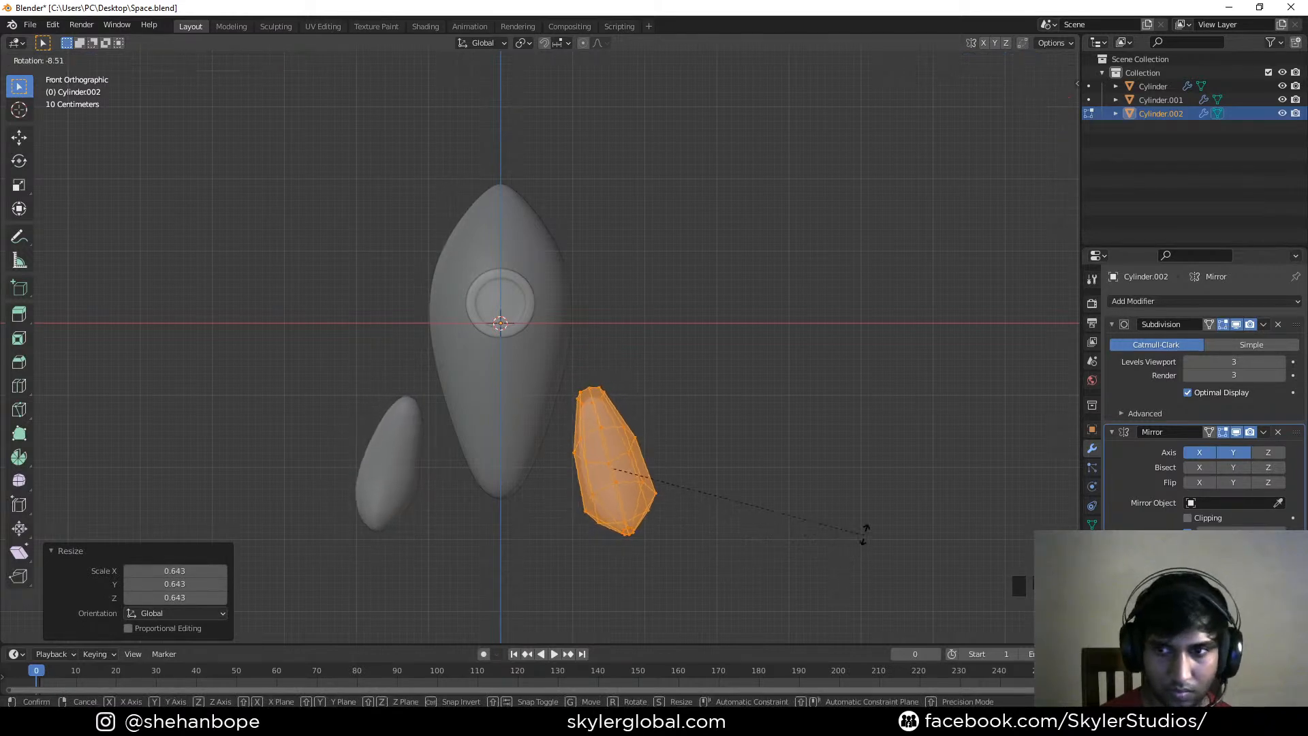
left_click(864, 531)
Move the pod about -0.34 m in X and -0.03 m in Z toward the body, and scale it to 0.630
key("g")
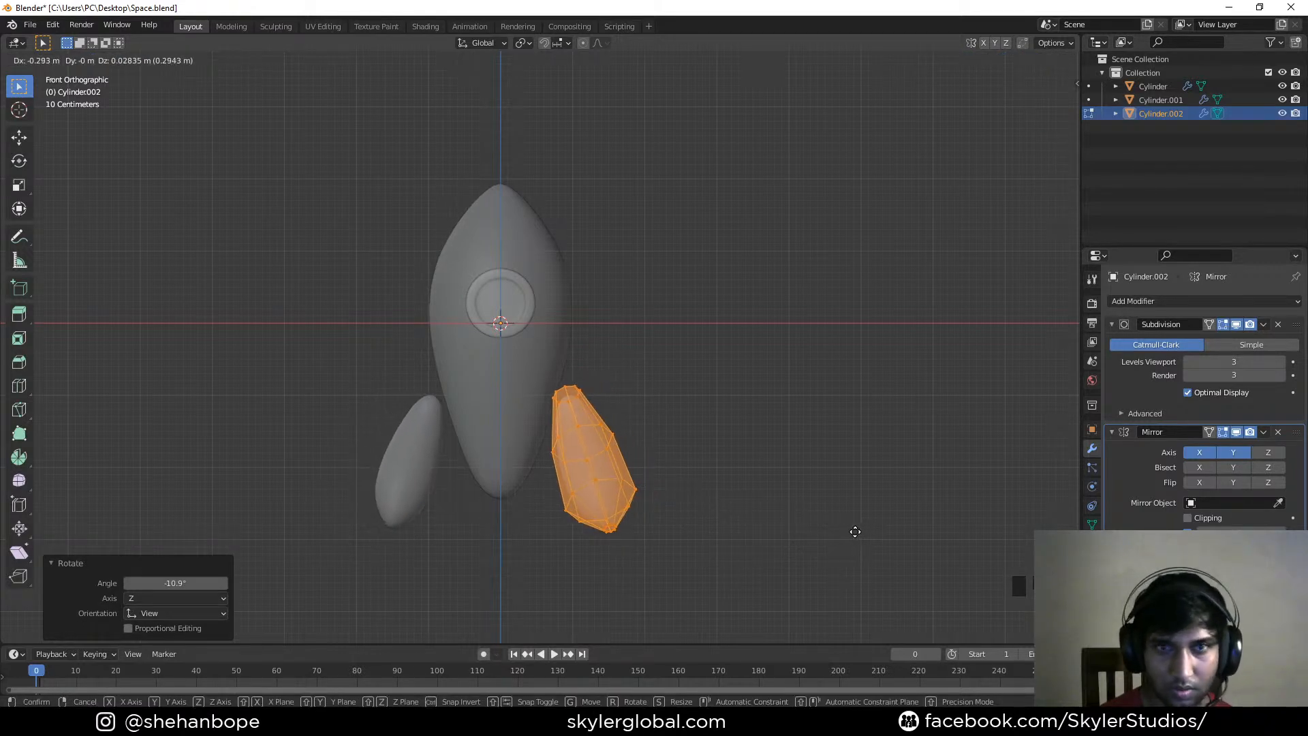
left_click(850, 534)
middle_click_drag(701, 545, 730, 412, "shift")
key("KP_1")
key("s")
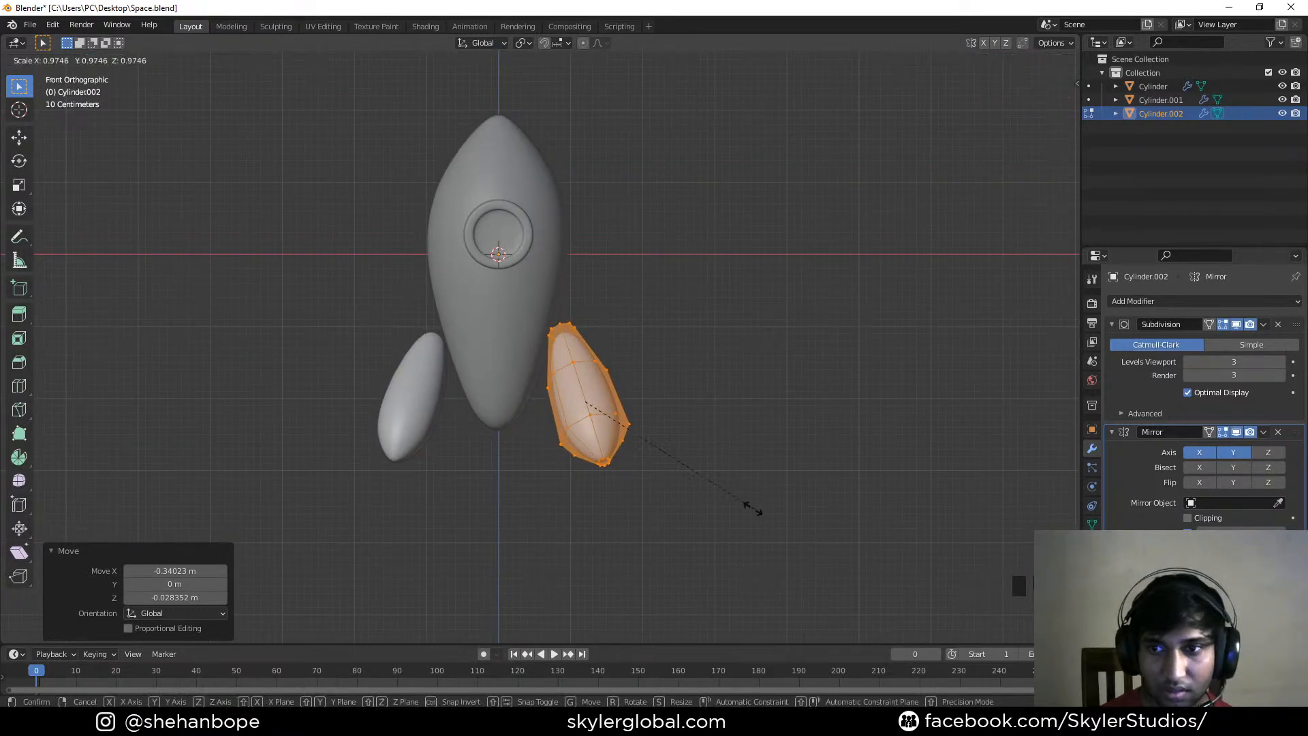
left_click(698, 468)
Move the pod about -0.25 m in X and -0.35 m in Z beside the body's lower end, and adjust its tilt in front view
key("g")
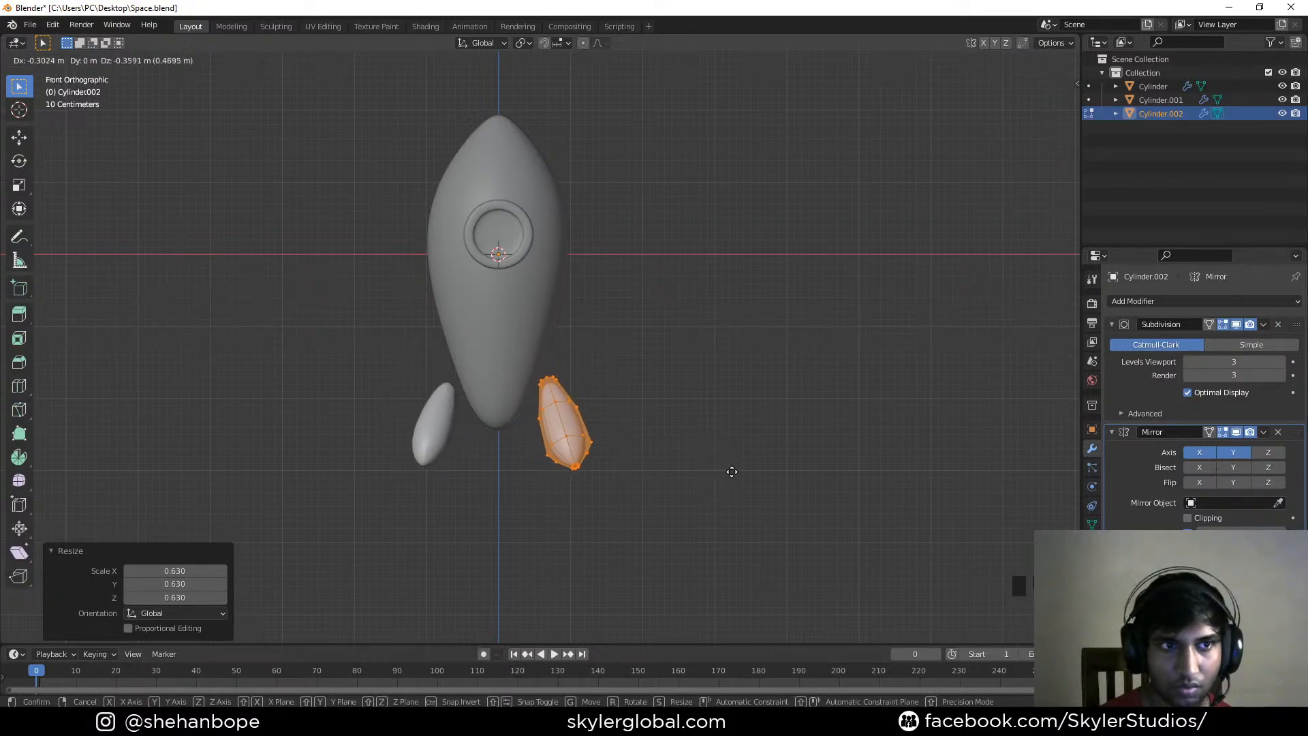
left_click(730, 473)
scroll(661, 508, "up", 2)
middle_click_drag(670, 521, 701, 453, "shift")
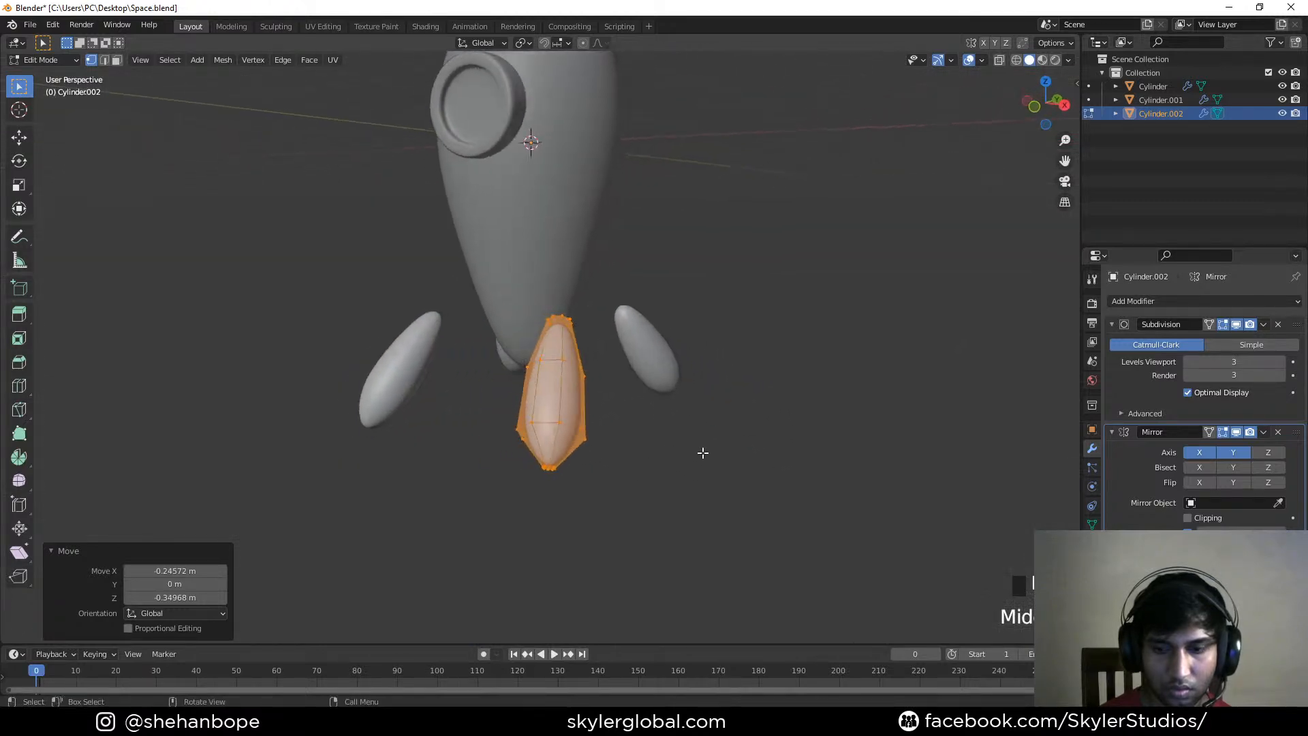
key("KP_1")
key("r")
left_click(709, 459)
Enlarge the pod's upper middle edge loop slightly and scale its lower middle edge loop to 1.133
scroll(663, 432, "up", 1, "shift")
scroll(671, 453, "up", 2)
middle_click_drag(671, 453, 671, 421, "shift")
left_click(572, 321, "alt")
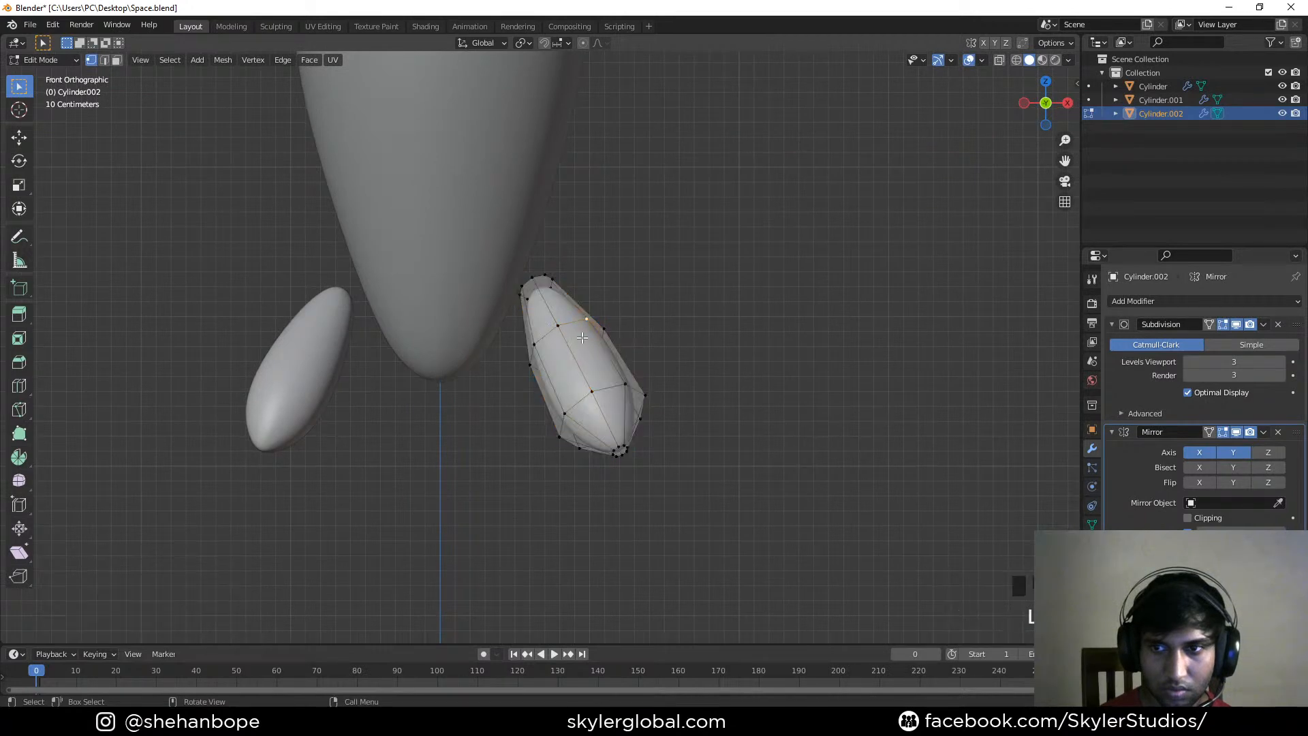
key("s")
left_click(770, 440)
left_click(637, 409, "alt")
key("s")
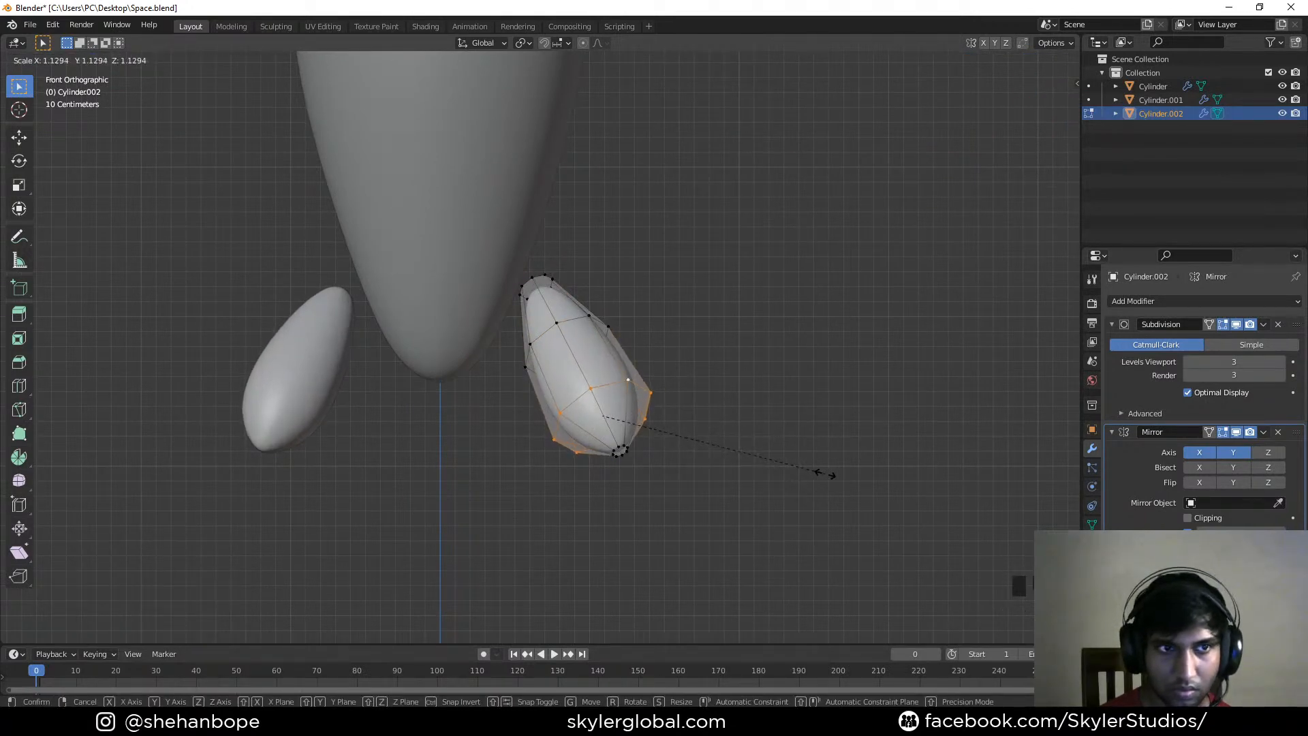
left_click(818, 473)
Select all vertices of the pod's lower tip, using X-ray to include the hidden ones
middle_click_drag(808, 473, 652, 482)
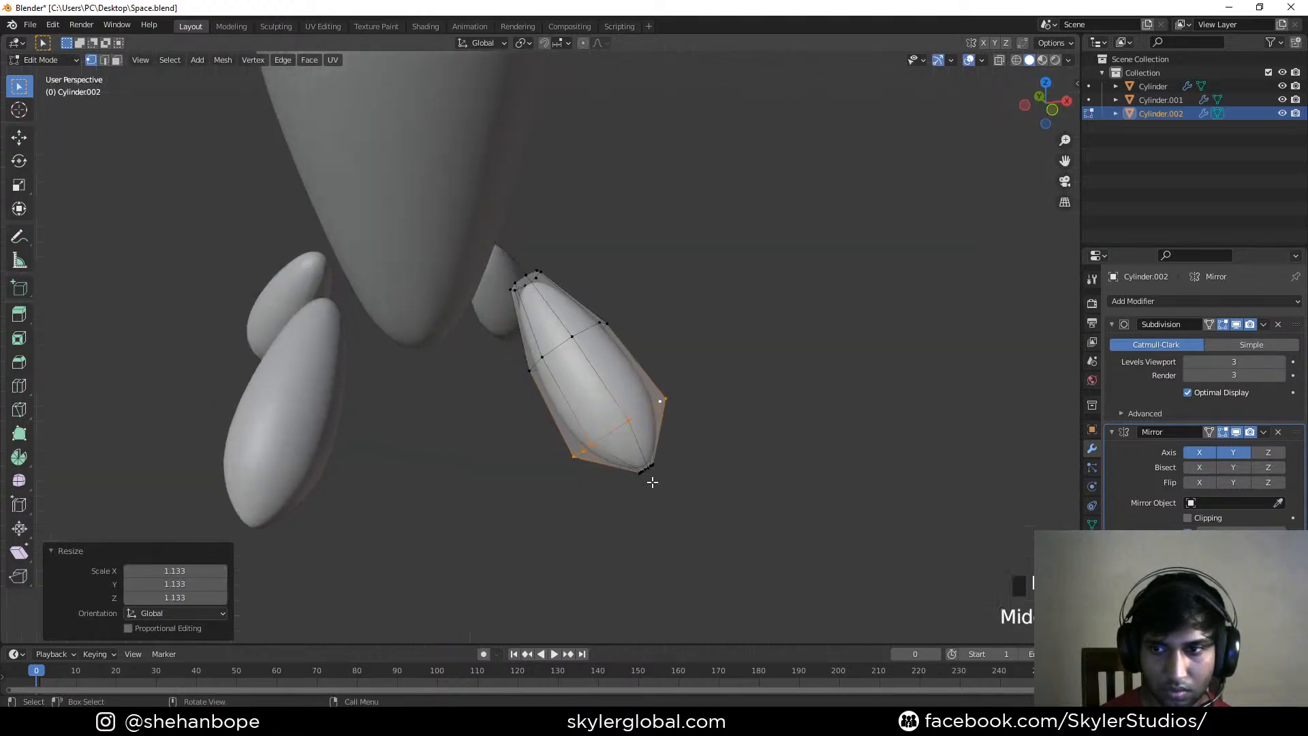
key("alt+z")
left_click_drag(625, 451, 710, 511)
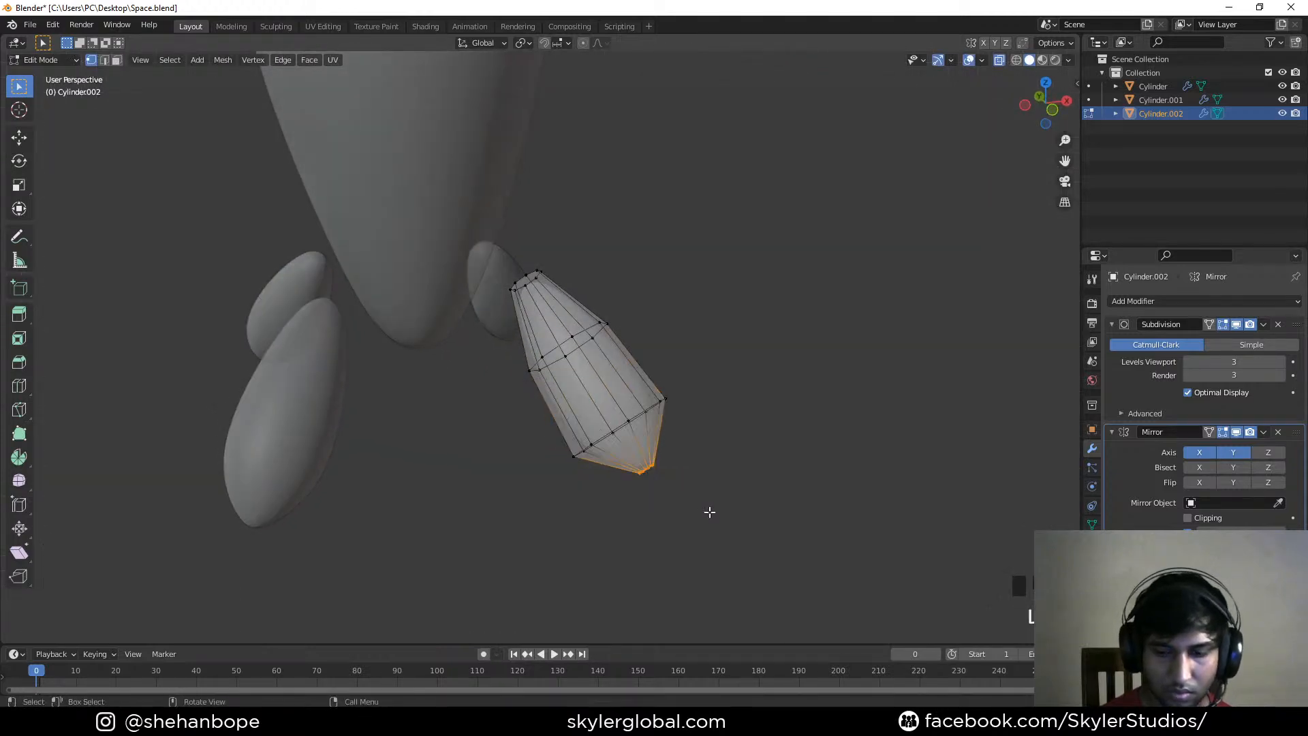
key("KP_1")
key("alt+z")
middle_click_drag(710, 505, 652, 476)
Try to move the lower tip vertices along global Y, and undo the move
key("g")
key("y")
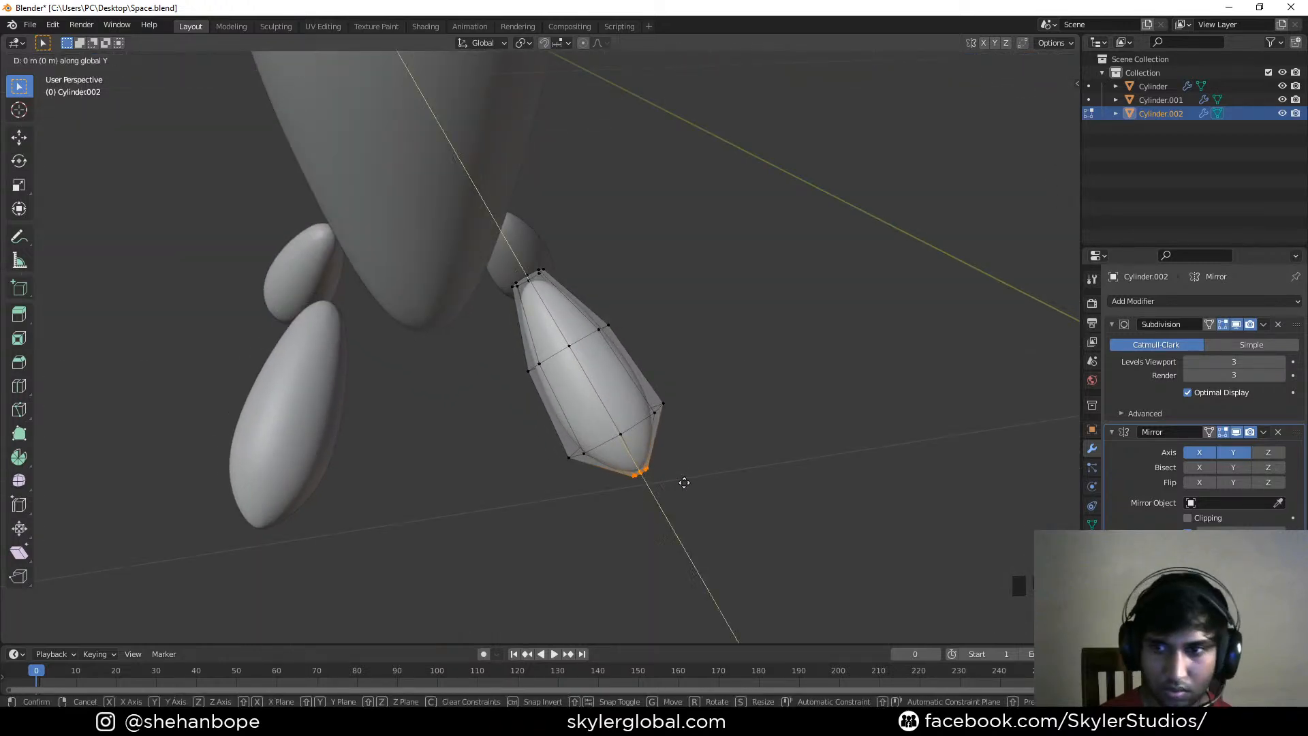
left_click(662, 443)
middle_click_drag(662, 443, 642, 501)
key("ctrl+z")
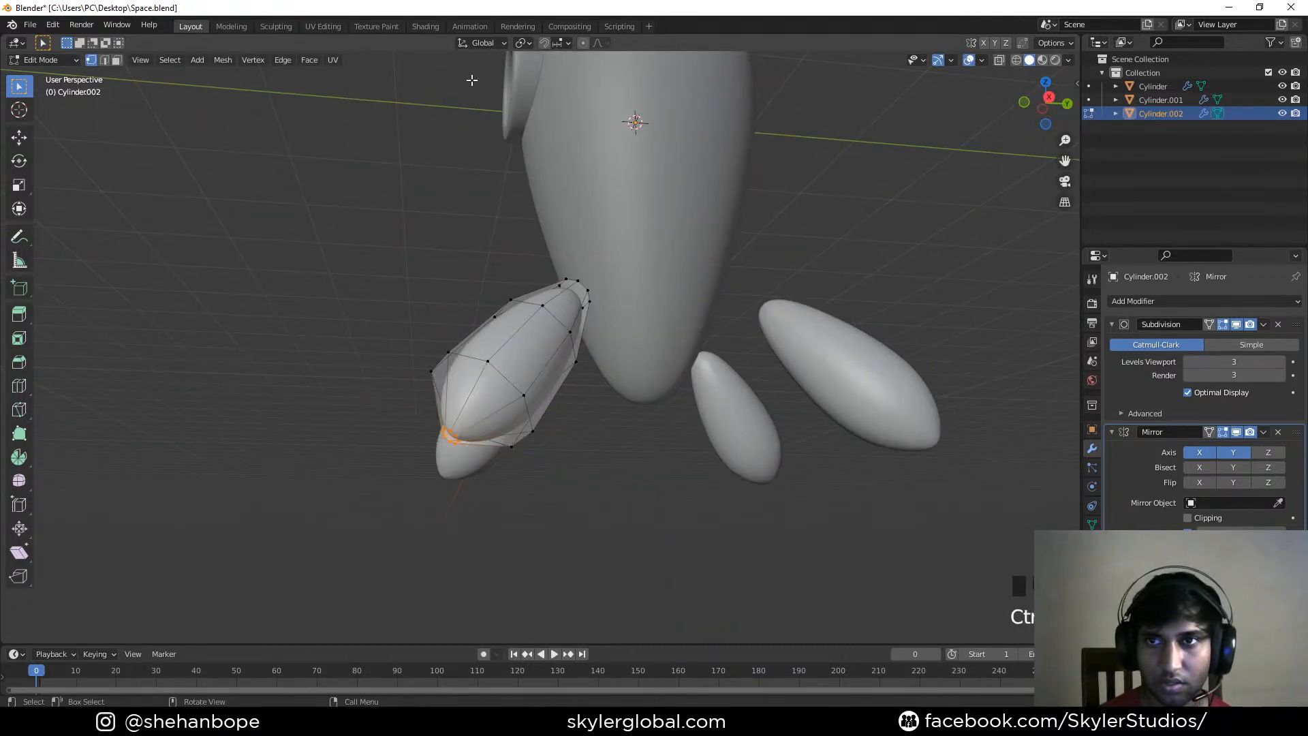
Set the transform orientation to Local
left_click(485, 44)
left_click(467, 96)
middle_click_drag(475, 55, 686, 374)
Try to move the lower tip vertices about 0.61 m along local Y into the pod, and undo the move
key("g")
key("y")
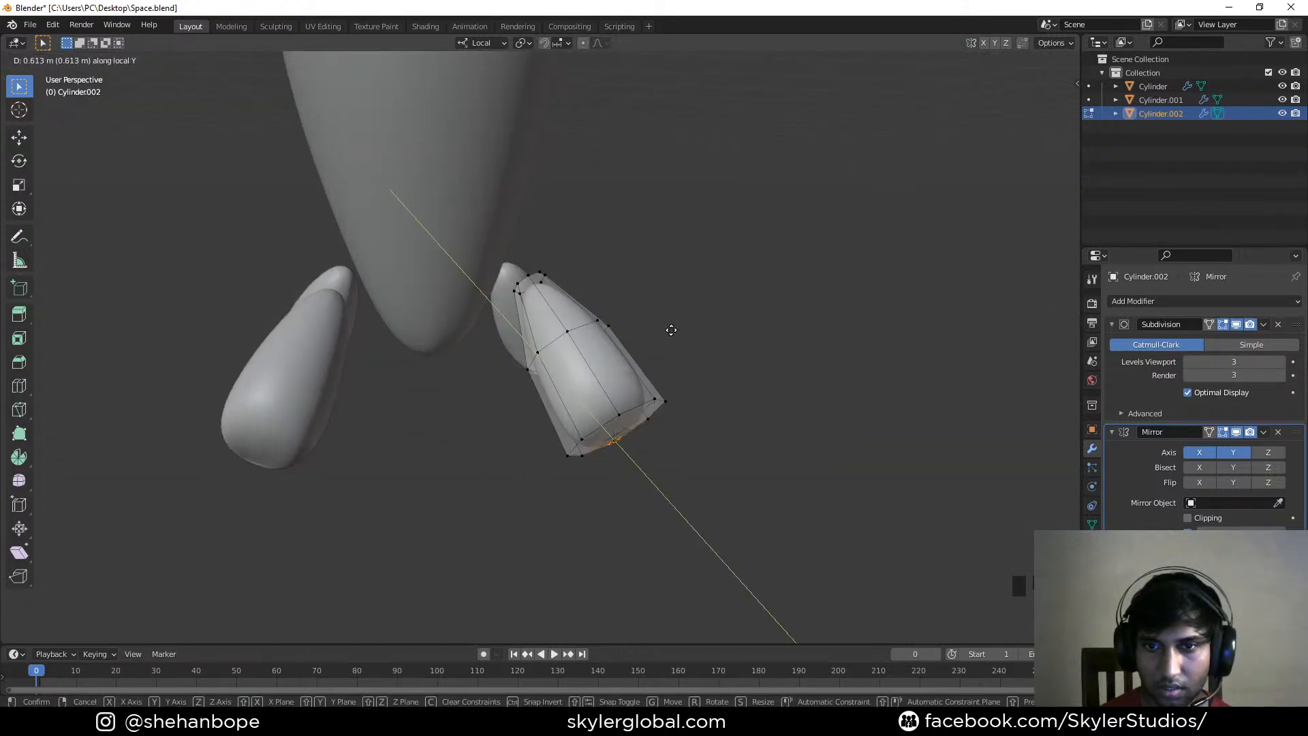
left_click(671, 330)
middle_click_drag(717, 339, 579, 341)
key("ctrl+z")
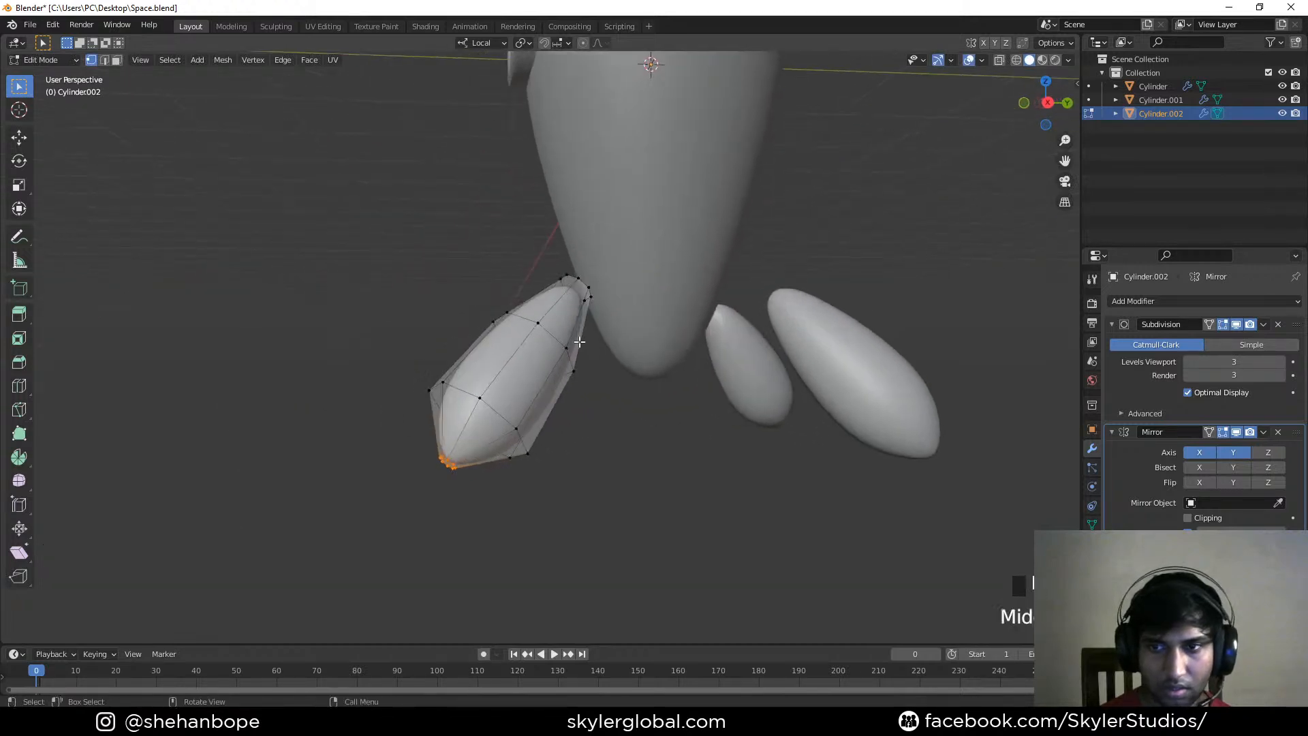
Delete the pod's lower tip vertices to open its end, and select the open edge loop there
left_click(19, 138)
middle_click_drag(599, 408, 773, 355)
key("Tab")
key("Tab")
key("x")
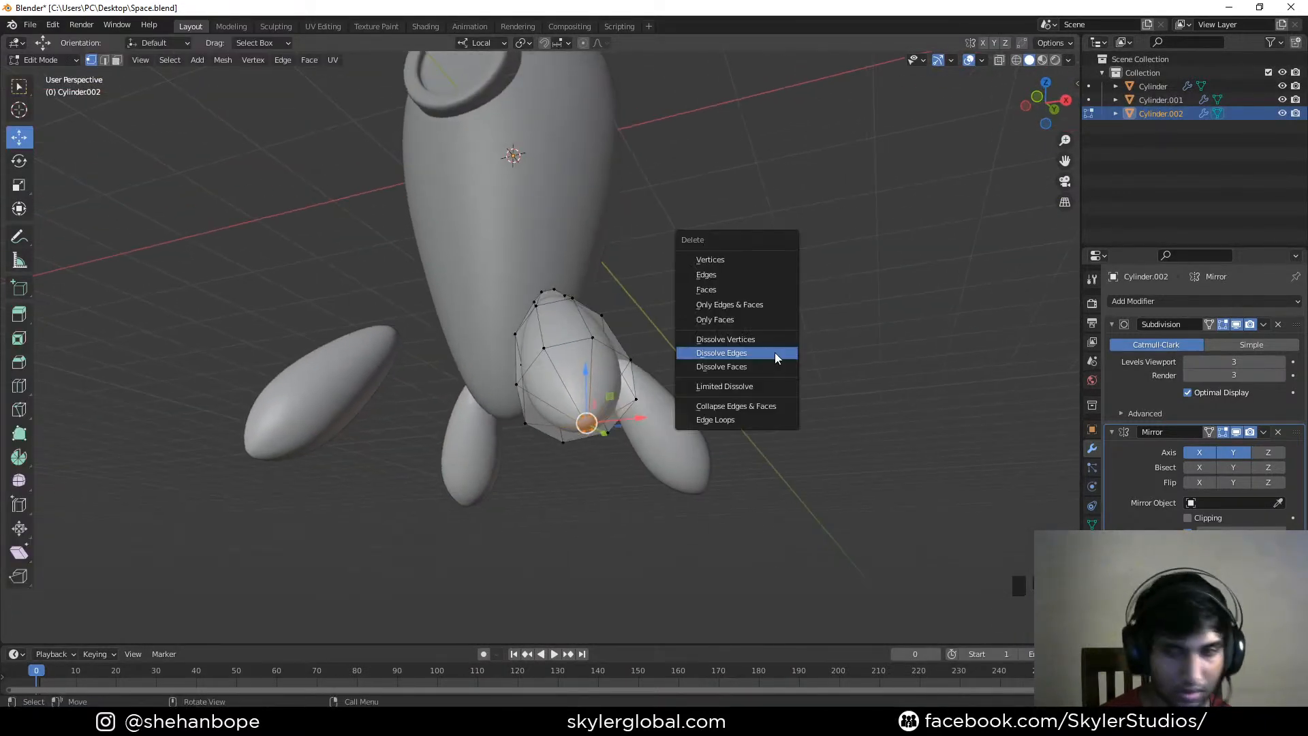
left_click(726, 263)
middle_click_drag(642, 359, 654, 417)
left_click(600, 374, "alt")
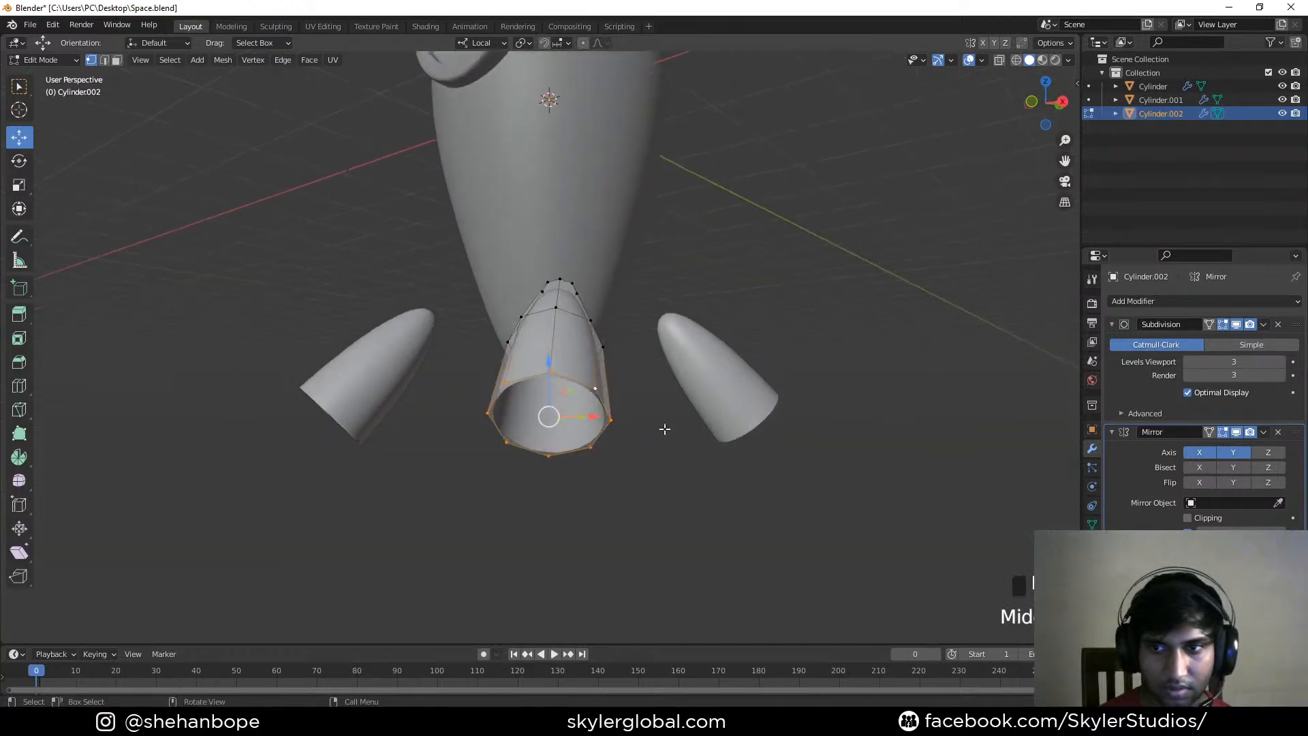
Extrude the pod's open edge loop in place and scale it inward to form a rim around the opening
key("e")
right_click(736, 459)
key("s")
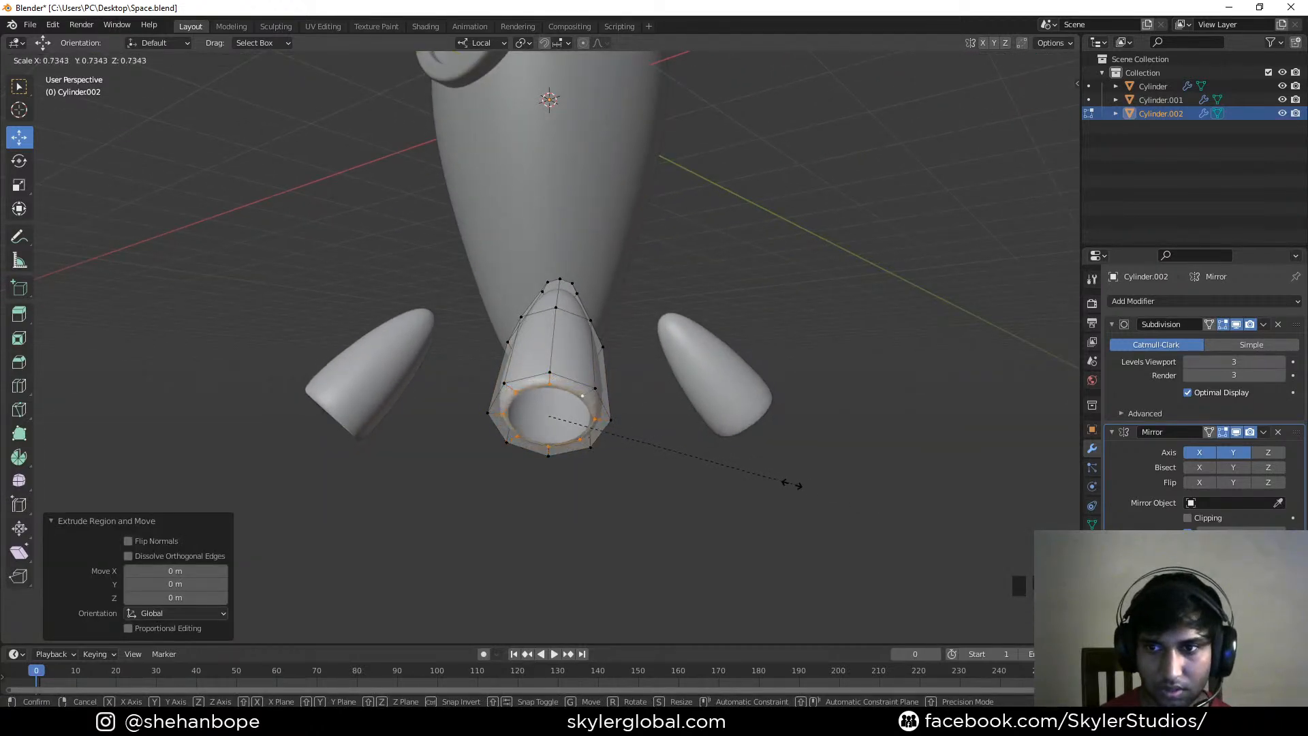
left_click(767, 483)
Extrude the inner rim loop again in place, and set the transform orientation to Normal
middle_click_drag(765, 476, 562, 440)
key("e")
right_click(637, 436)
key("KP_1")
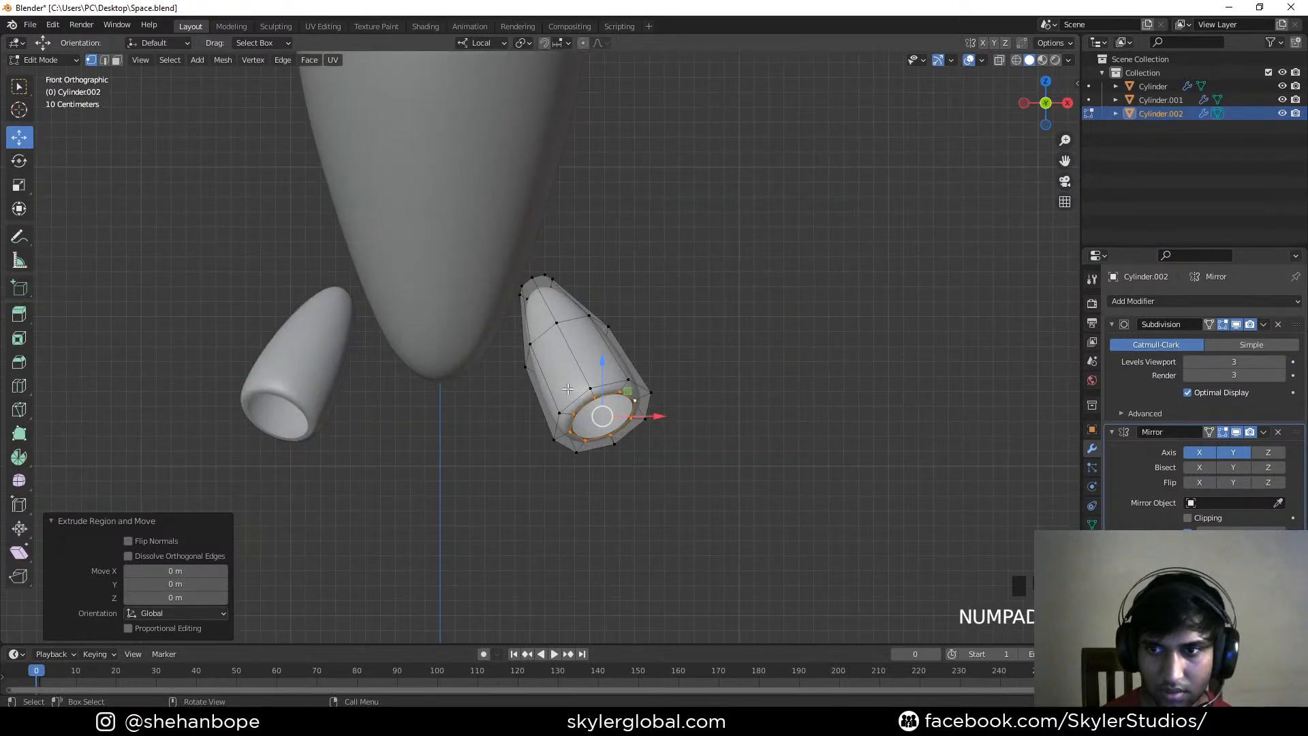
left_click(489, 47)
left_click(469, 100)
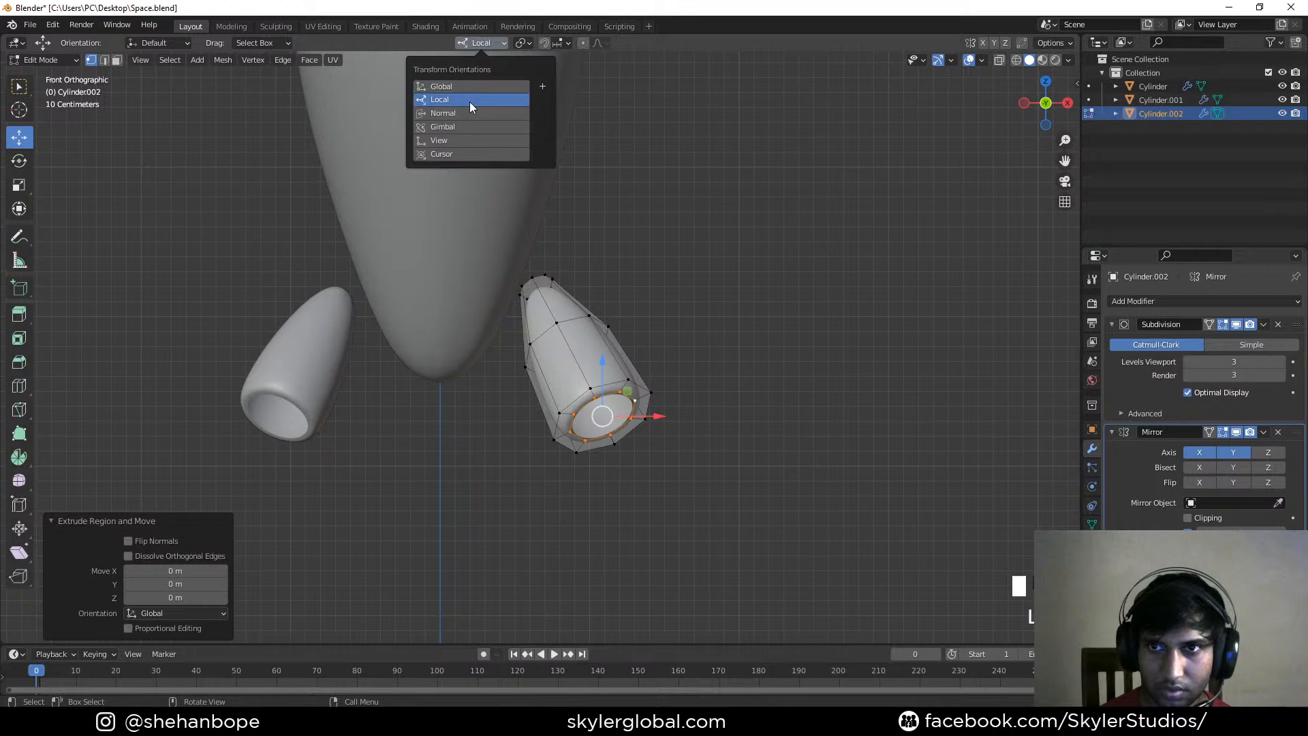
left_click(470, 114)
Try to move the new loop about 0.167 m into the pod along its normal Z, and undo the move
middle_click_drag(628, 529, 672, 476)
left_click_drag(672, 477, 647, 448)
middle_click_drag(646, 447, 567, 357)
scroll(567, 357, "up", 3)
key("w")
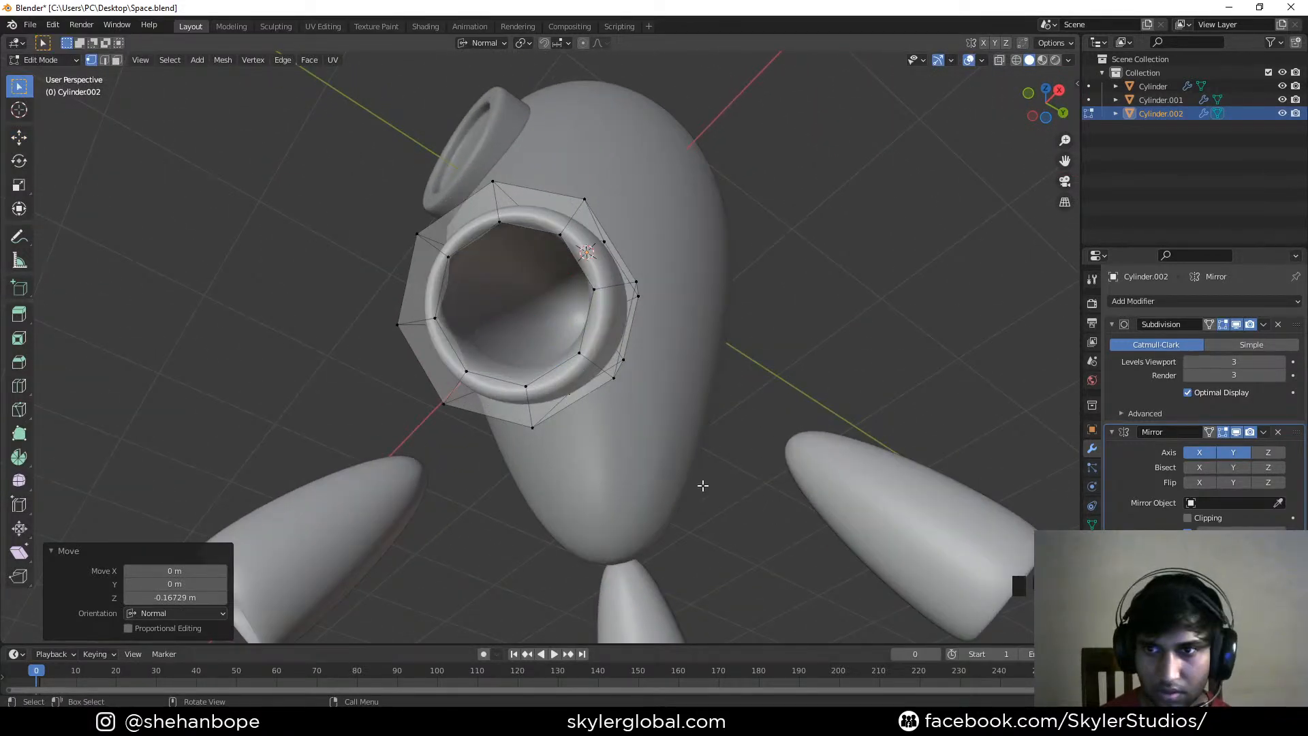
key("ctrl+z")
Scale the new inner loop to 0.789 and move it about 0.265 m into the pod along its normal Z
key("s")
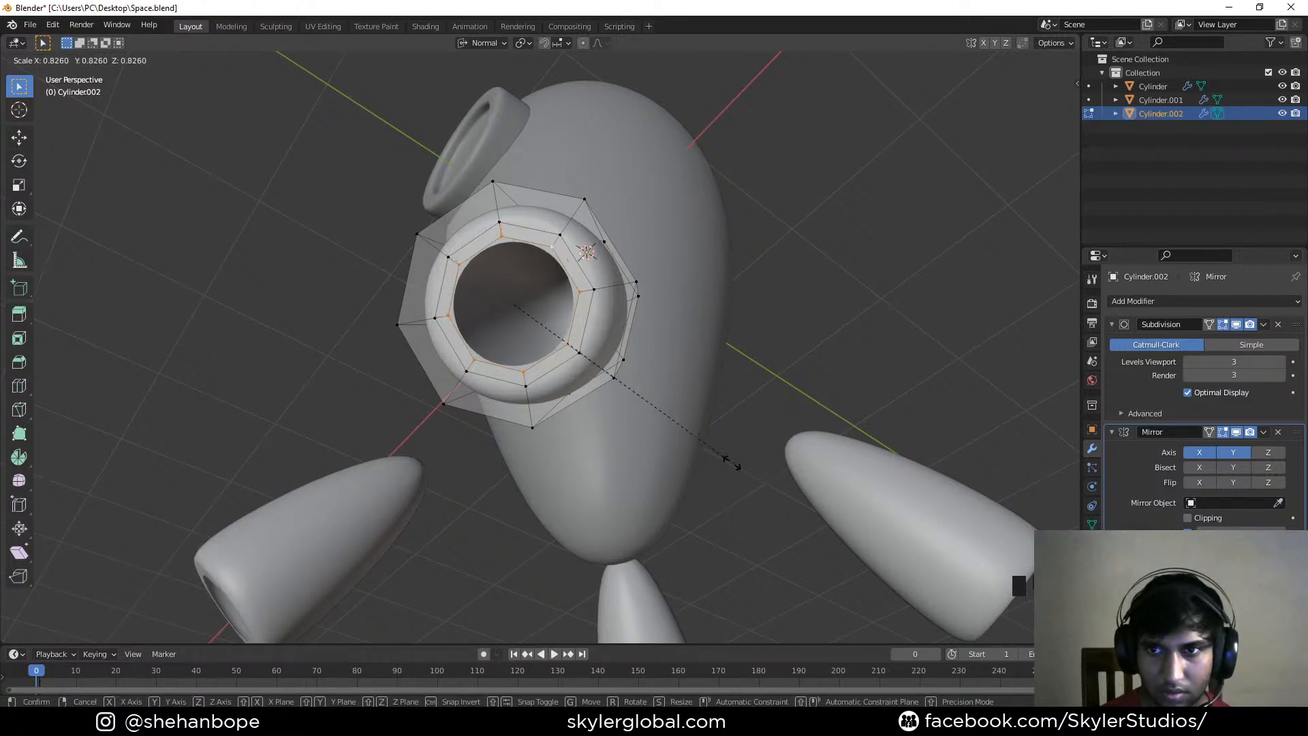
left_click(722, 456)
middle_click_drag(721, 455, 462, 457)
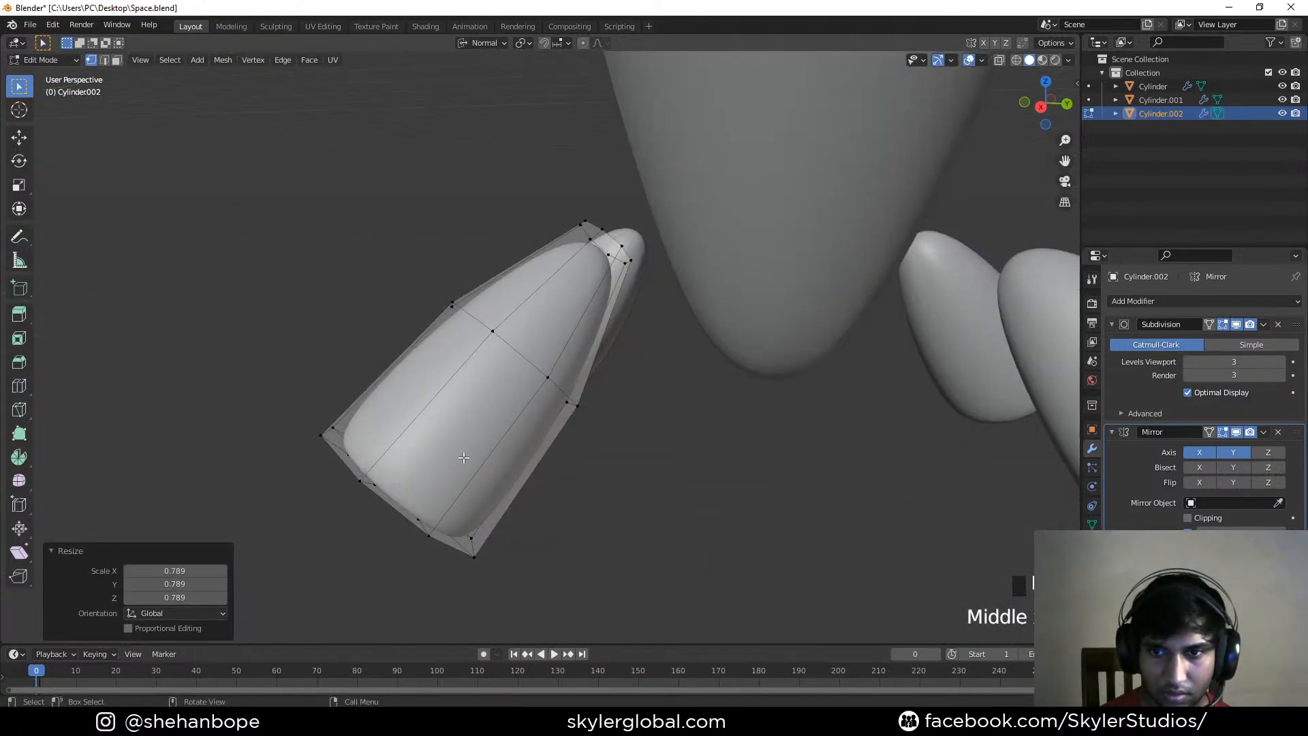
scroll(462, 457, "down", 2)
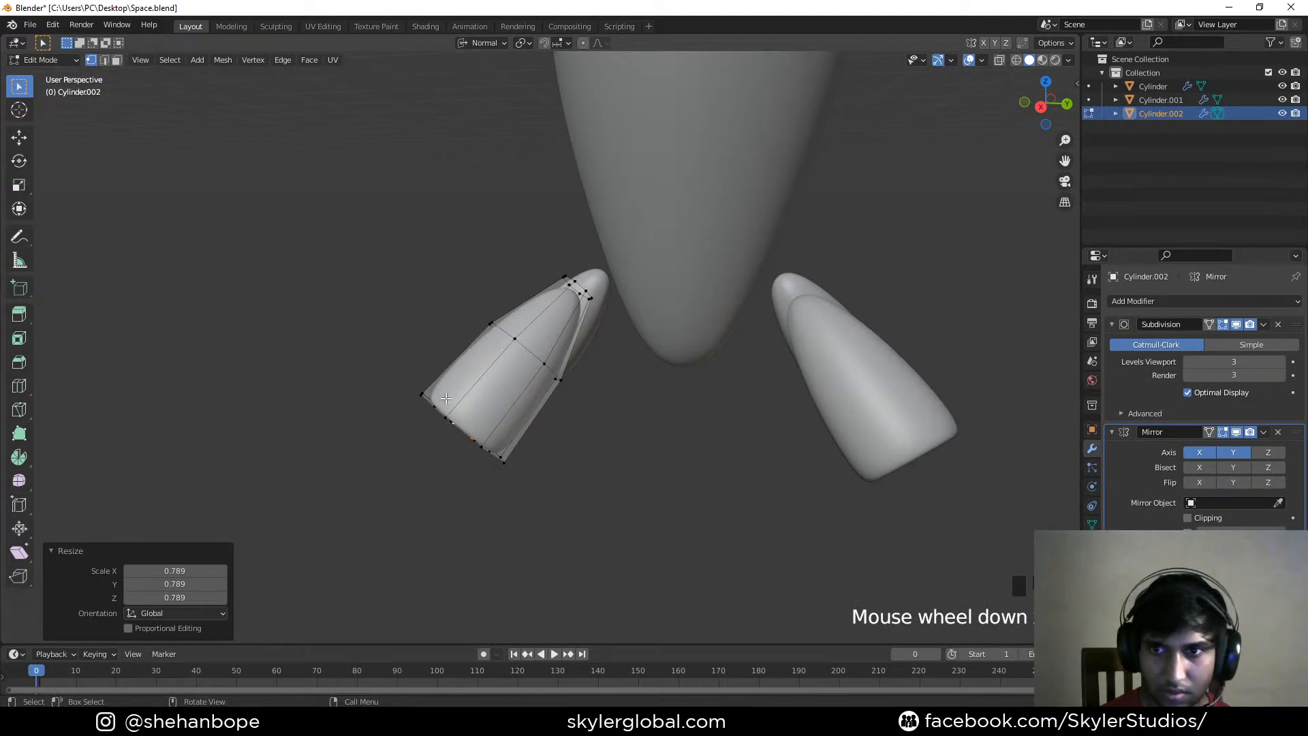
left_click(26, 140)
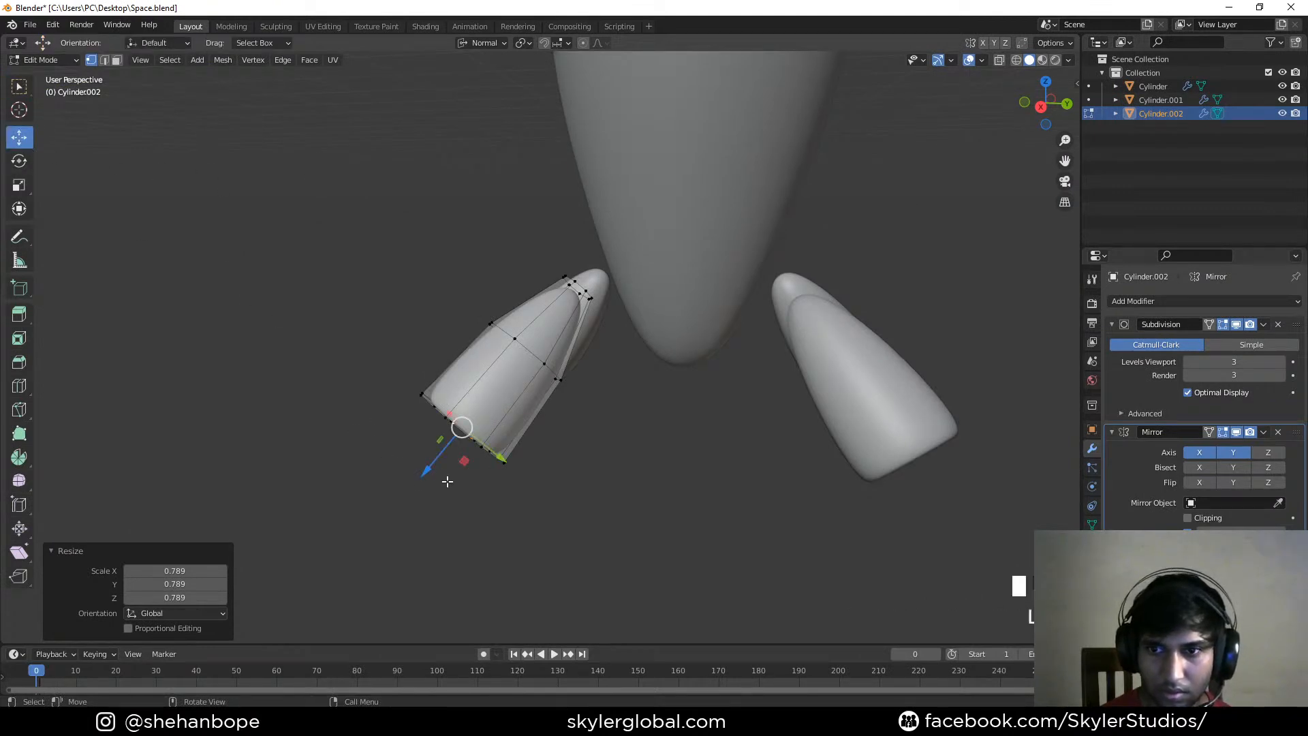
left_click_drag(427, 472, 461, 445)
Scale the loop inside the pod to 1.18, and enable the Subdivision modifier's on-cage display
middle_click_drag(463, 447, 644, 494)
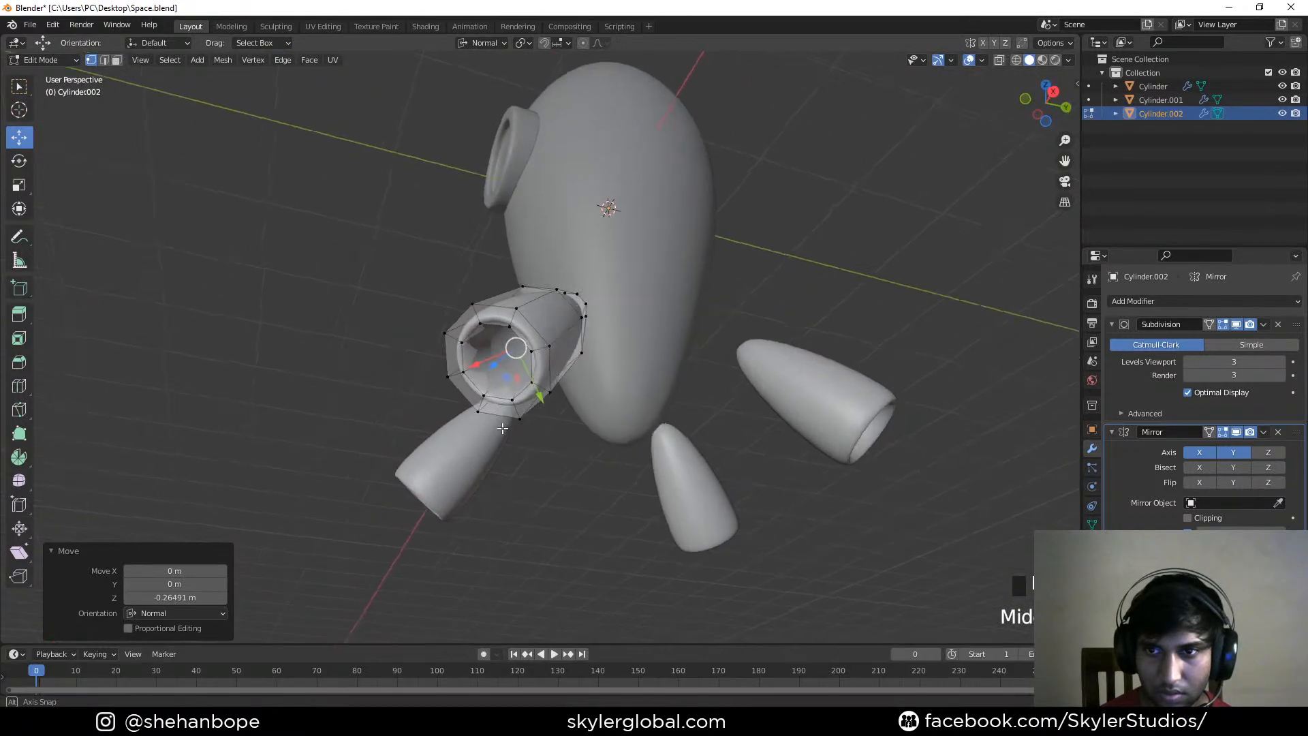
key("s")
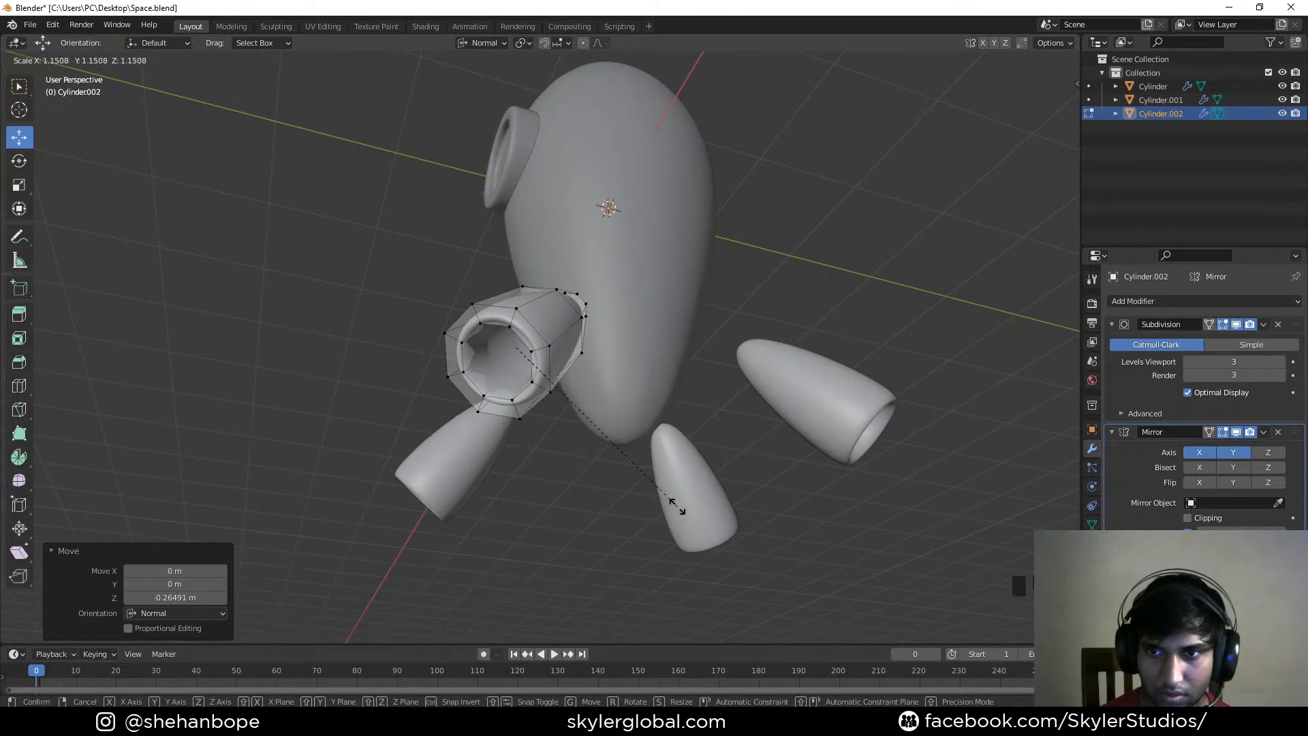
left_click(684, 509)
middle_click_drag(683, 509, 736, 449)
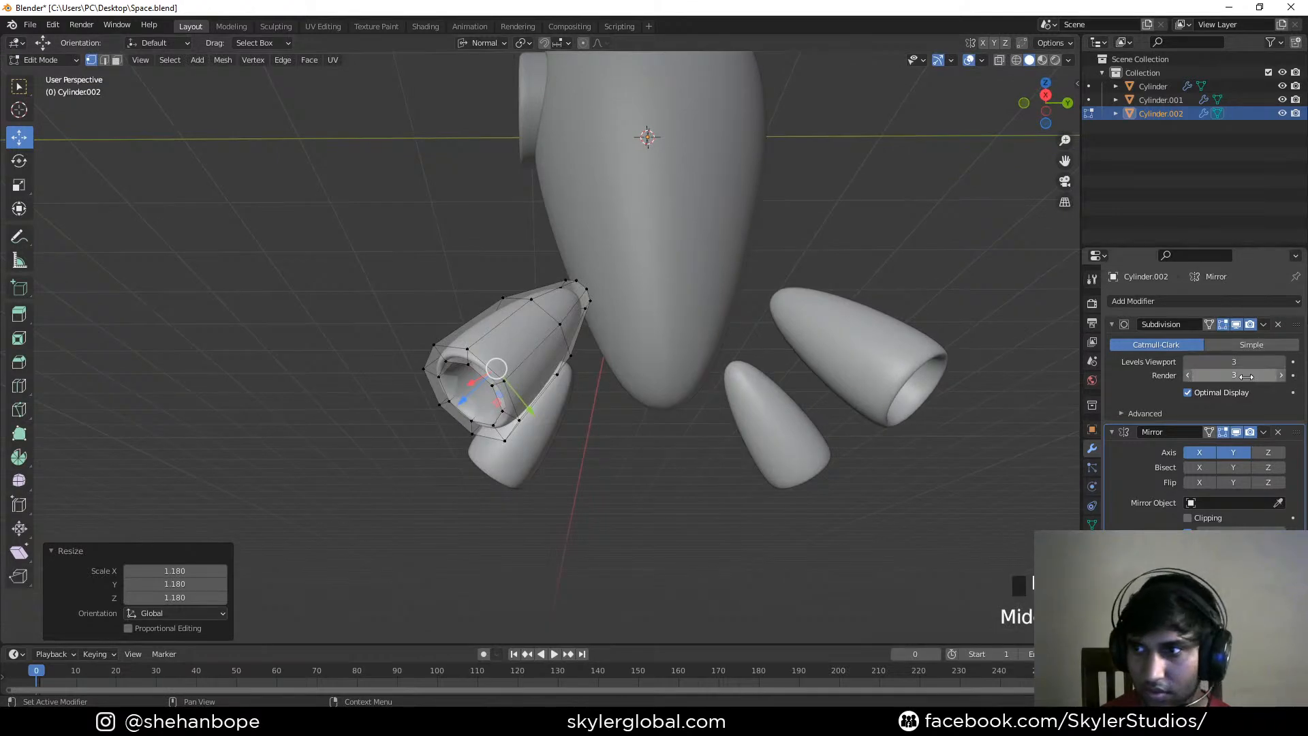
left_click(1208, 324)
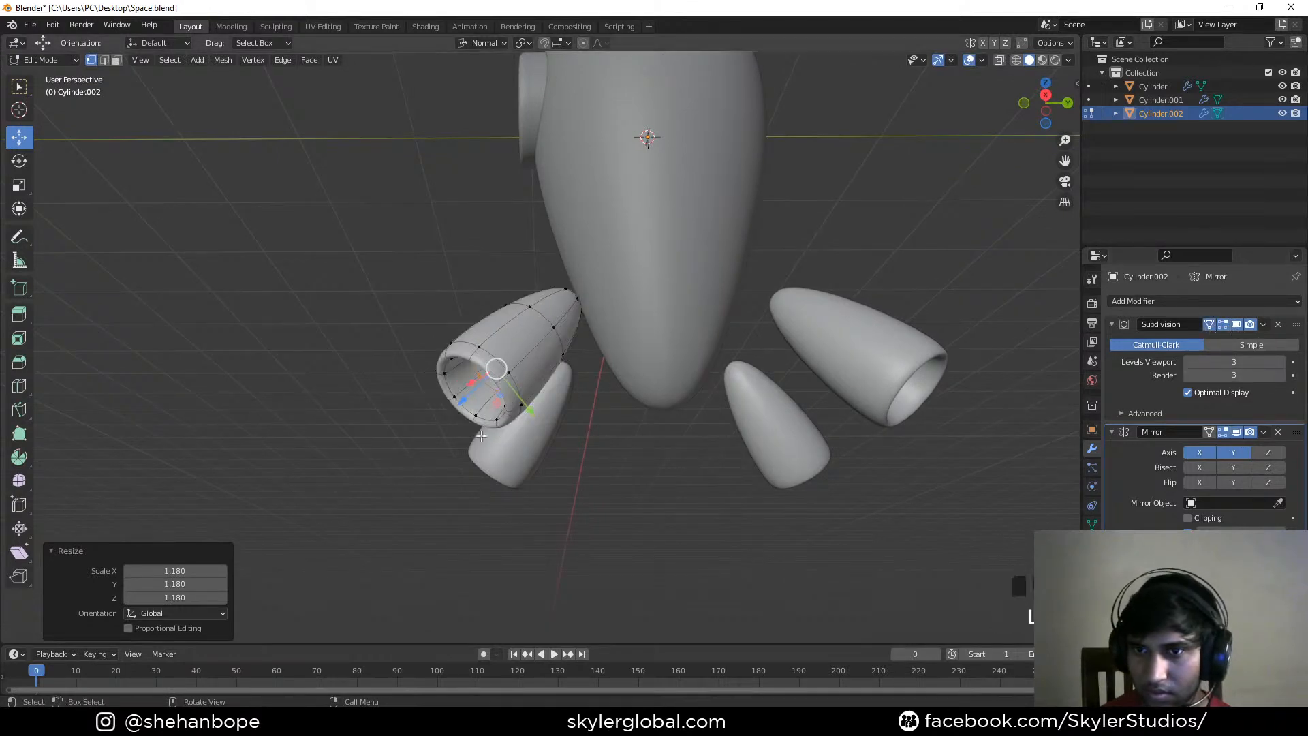
Select the inner edge loop of the pod's rim and scale it to 0.857
scroll(586, 436, "up", 3)
middle_click_drag(586, 436, 517, 425)
scroll(425, 410, "up", 2)
left_click(425, 412, "alt")
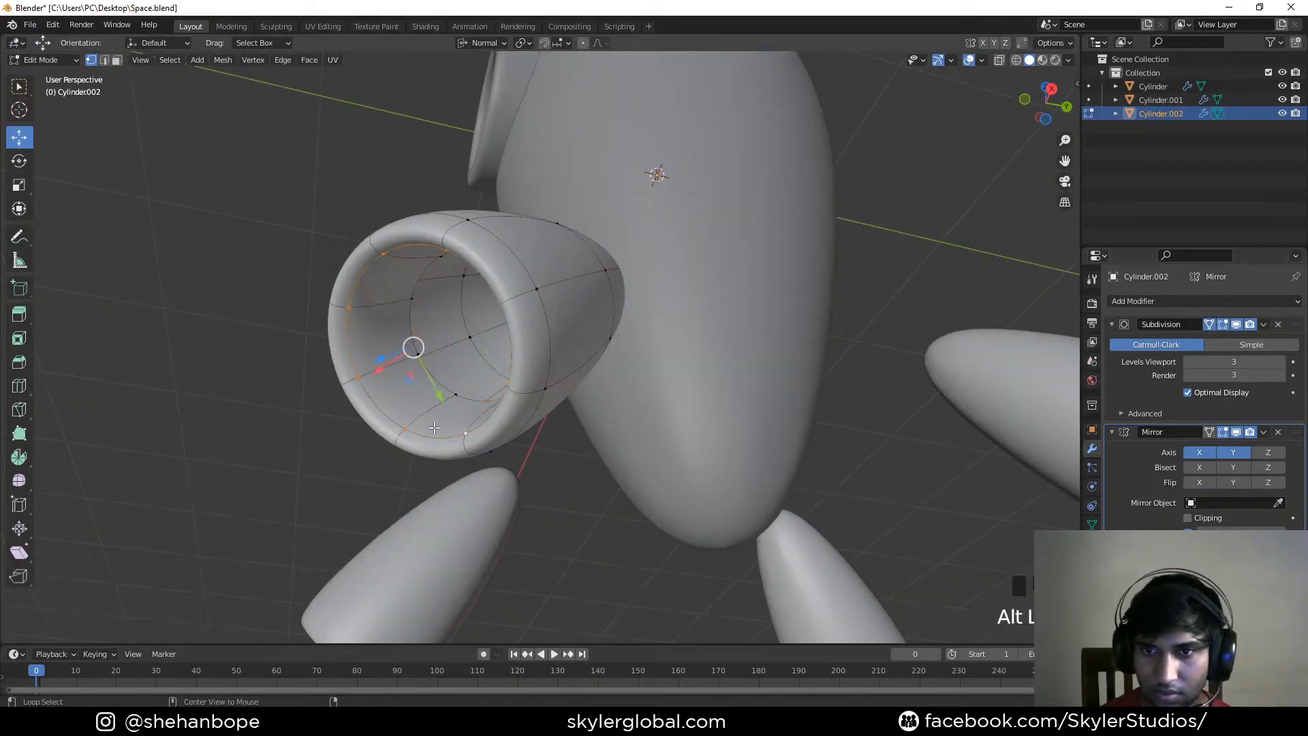
key("s")
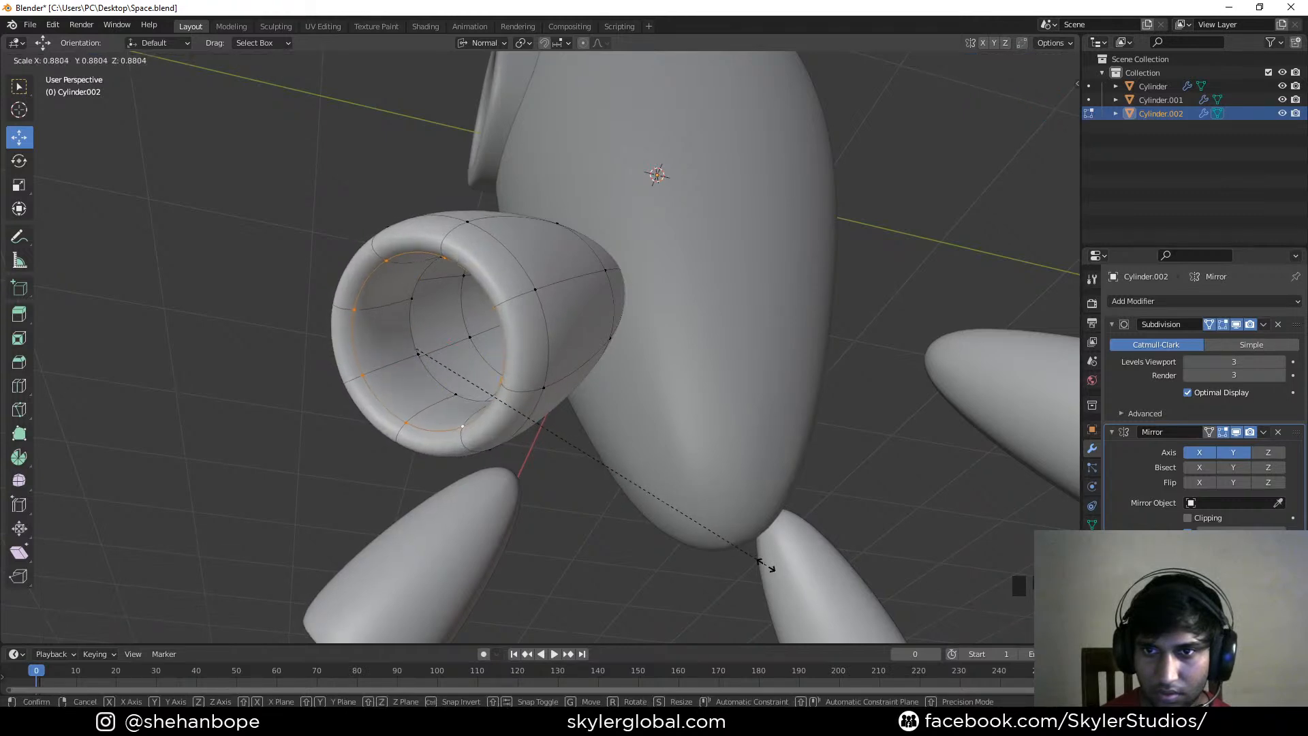
left_click(756, 562)
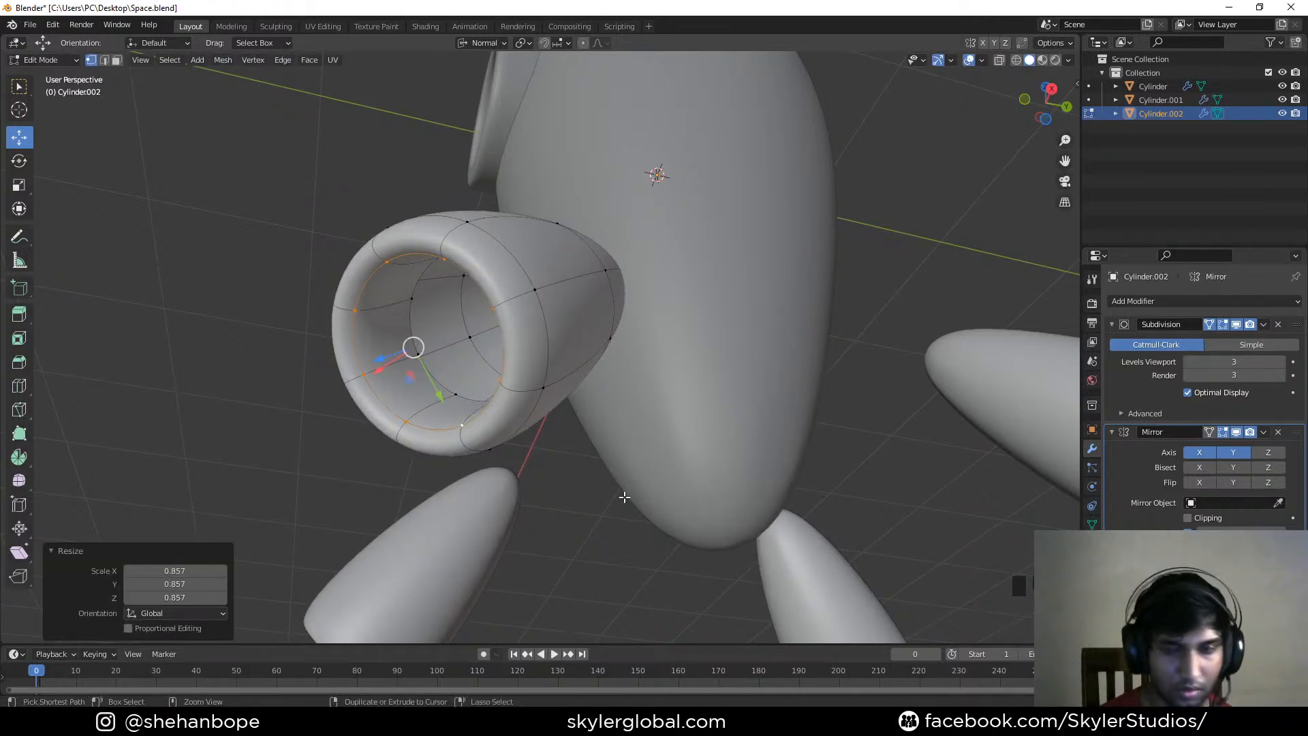
Bevel the inner rim loop about 0.039 m wide with one segment, and return to Object Mode
key("ctrl+b")
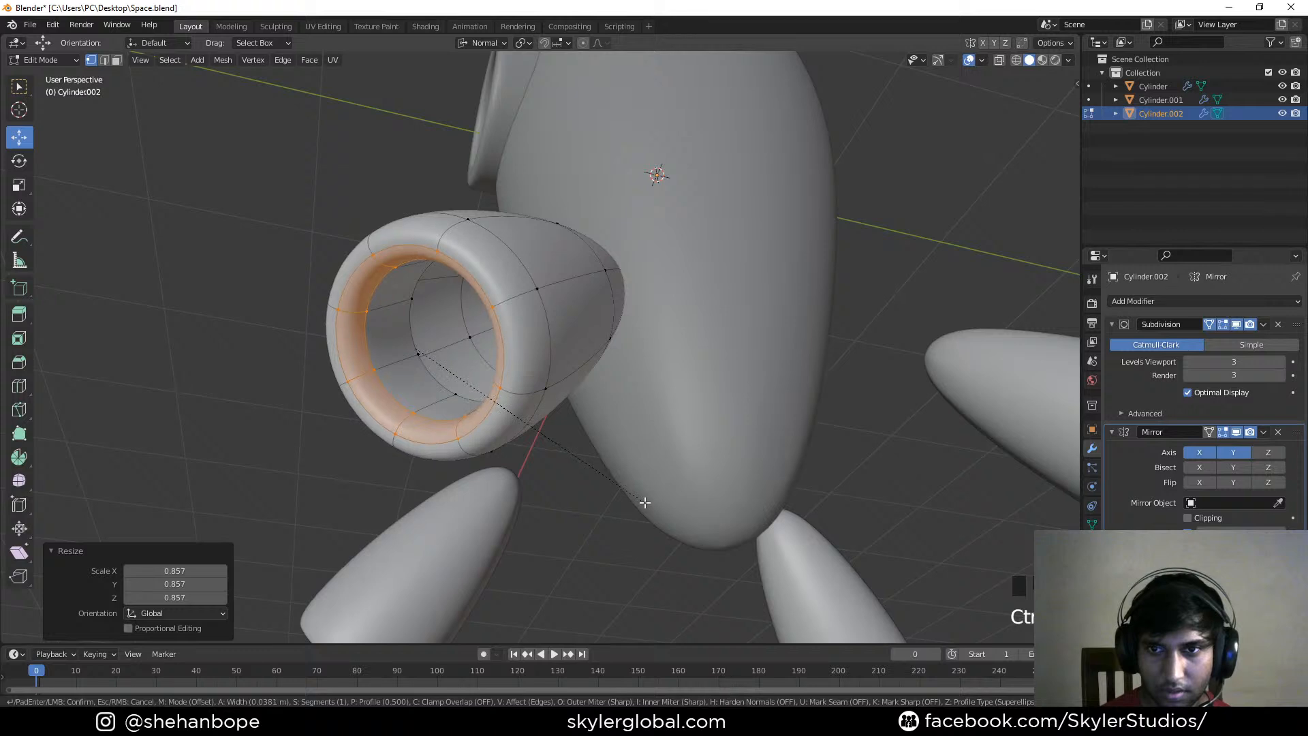
left_click(646, 502)
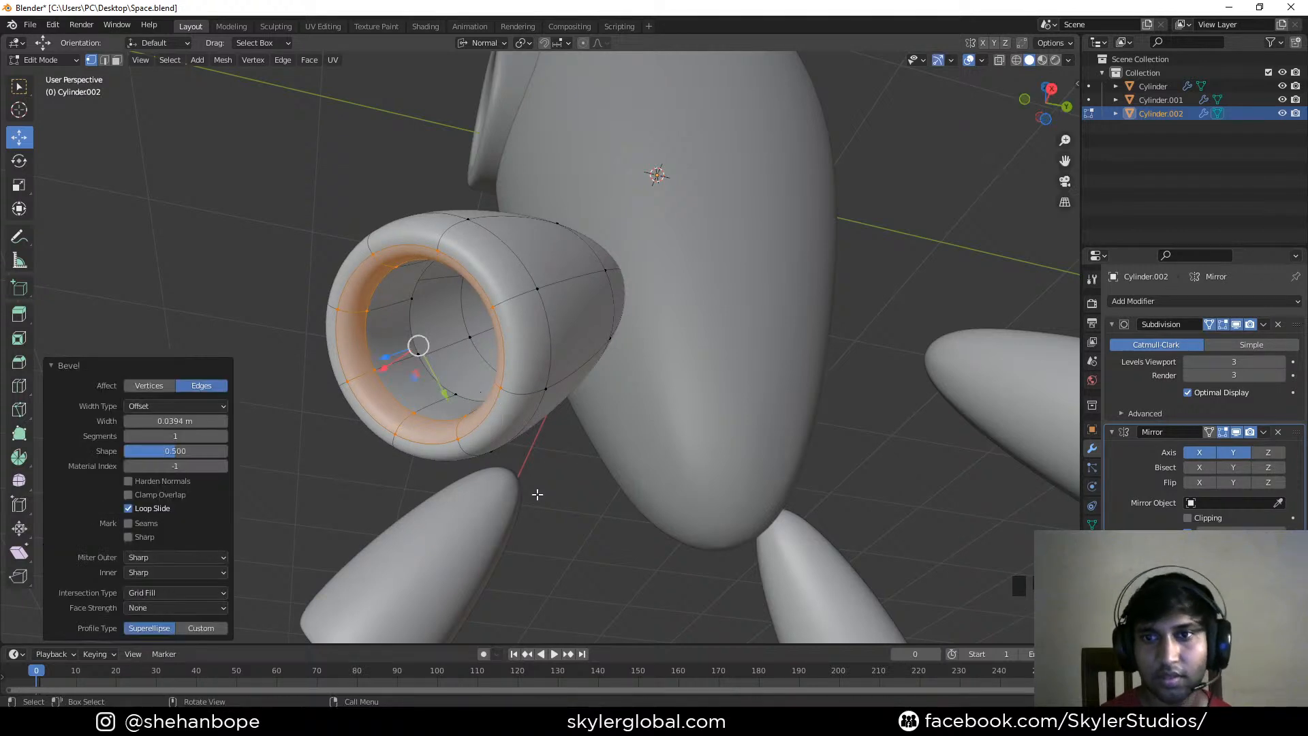
scroll(574, 504, "down", 2)
scroll(595, 391, "down", 3)
key("Tab")
Scale the edge loop at the pod's upper tip to about 0.48 for a sharper point, and return to Object Mode
middle_click_drag(596, 391, 654, 444)
key("KP_1")
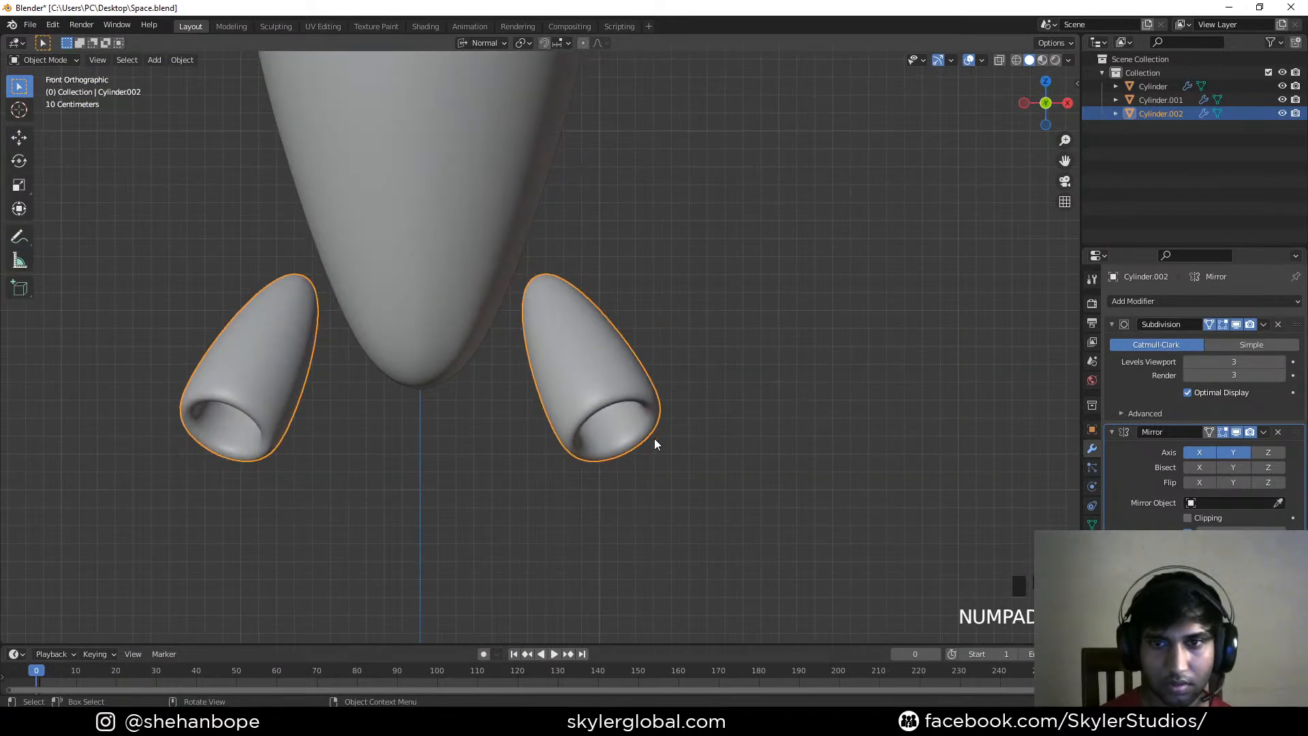
key("Tab")
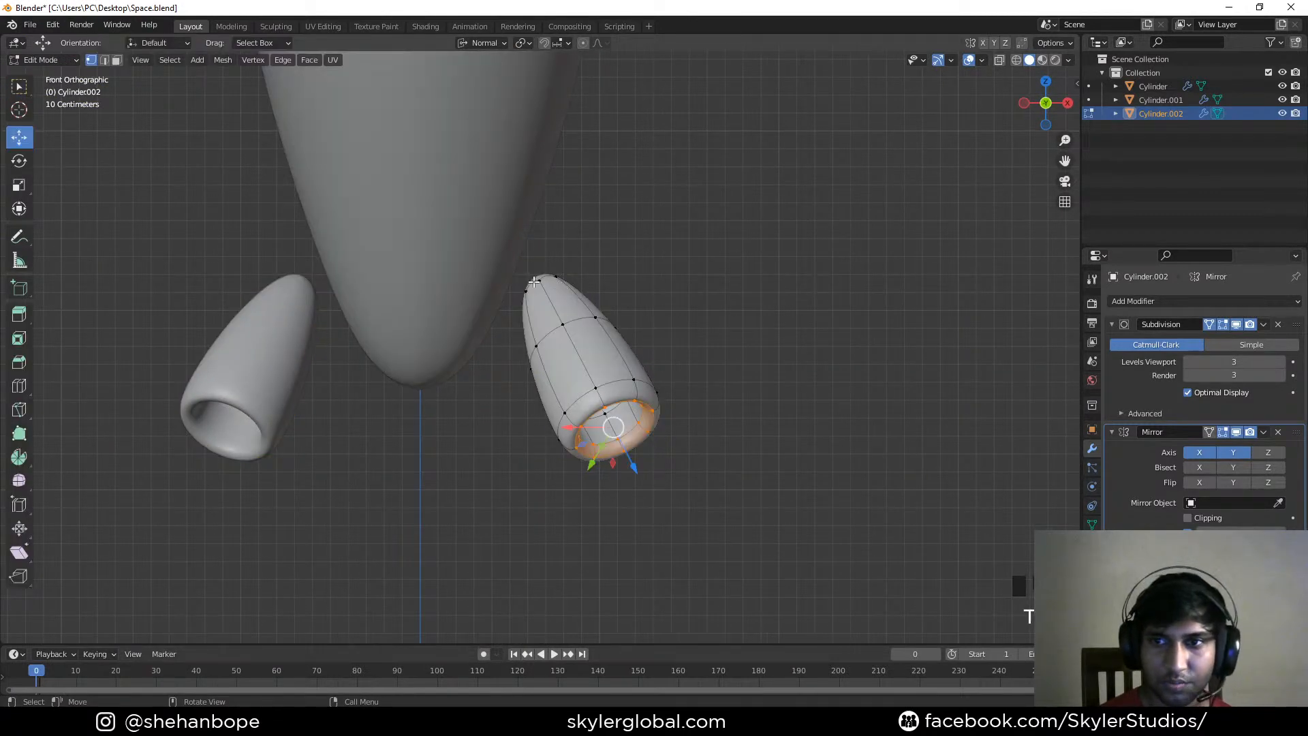
left_click(545, 278, "alt")
middle_click_drag(545, 278, 927, 470)
key("s")
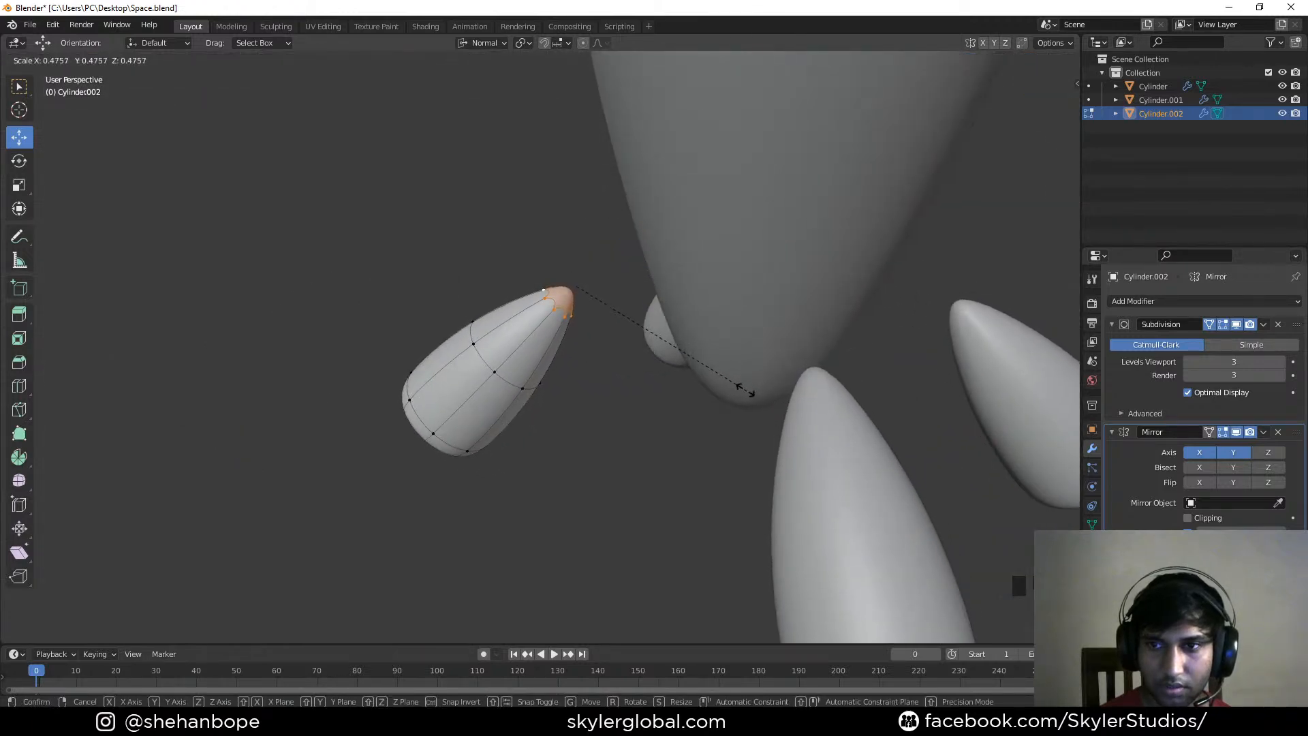
left_click(746, 390)
key("Tab")
key("KP_1")
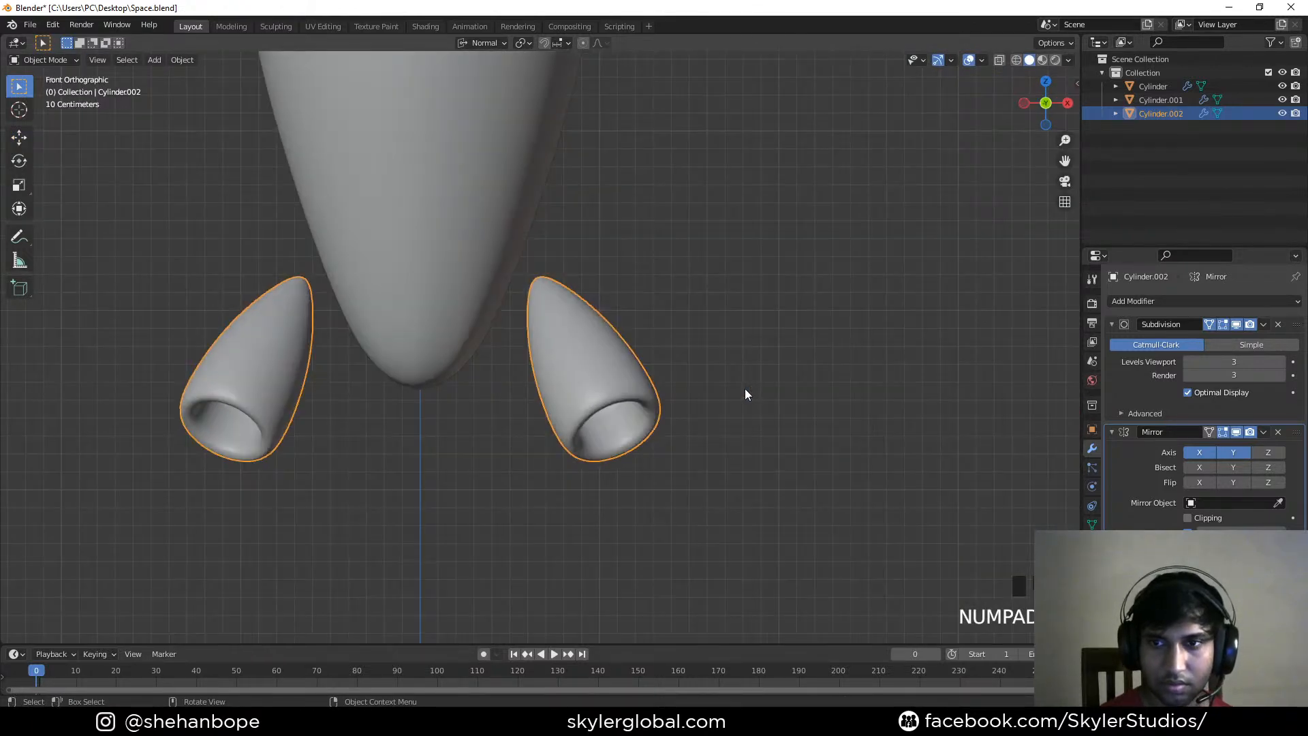
scroll(677, 383, "down", 1)
scroll(632, 368, "down", 3)
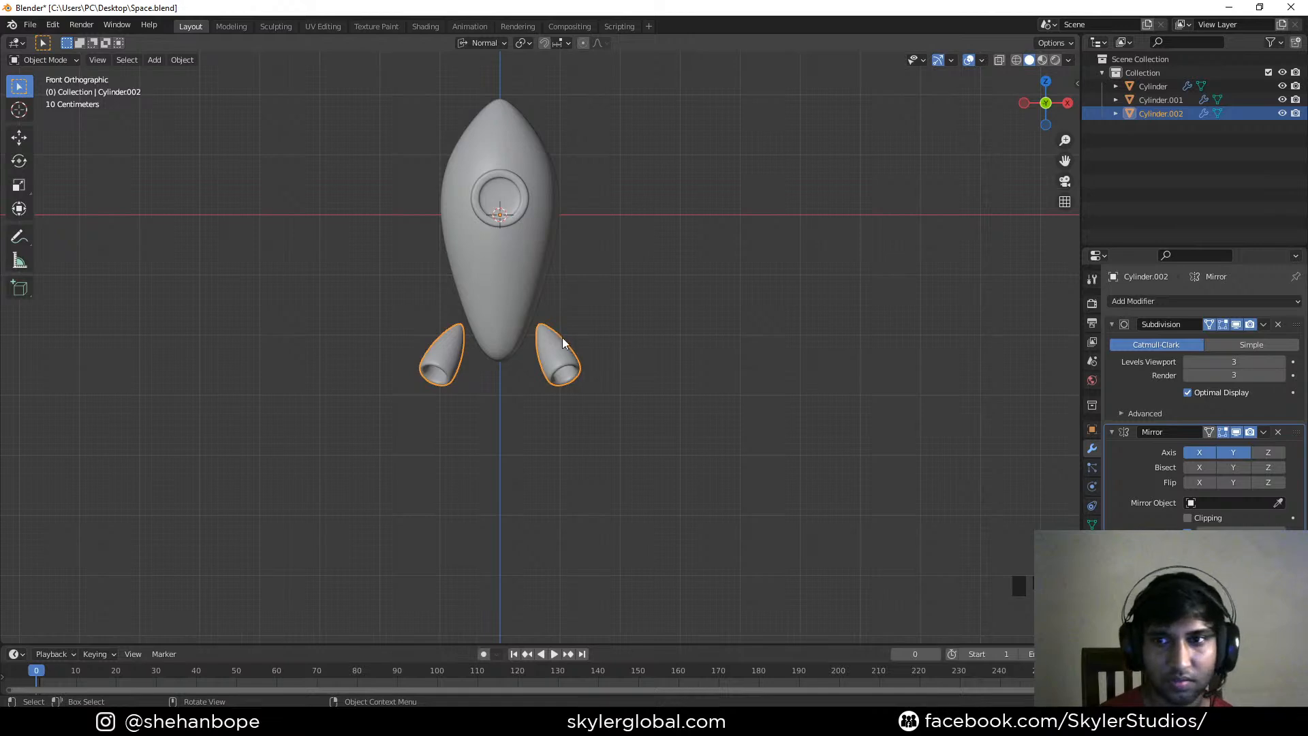
Duplicate two neighbouring vertices on the pod's body-facing side and place the copy about 0.098 m along -X and 0.06 m along Z
scroll(564, 357, "up", 3)
middle_click_drag(564, 357, 633, 343)
key("Tab")
scroll(569, 412, "up", 4)
left_click(555, 362)
left_click(530, 388, "shift")
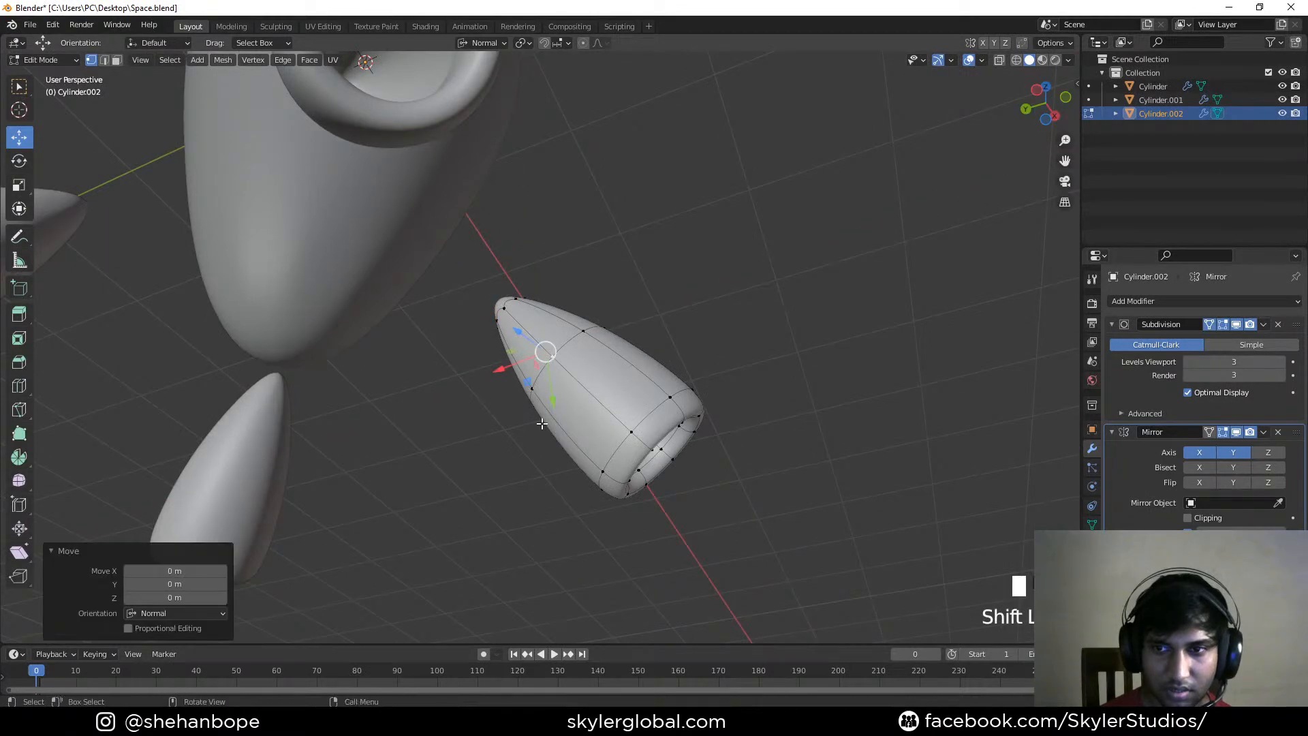
key("ctrl+z")
left_click(531, 389)
left_click(564, 365, "shift")
mouse_move(564, 366)
middle_mouse_down()
mouse_move(574, 392)
mouse_move(554, 381)
middle_mouse_up()
key("KP_1")
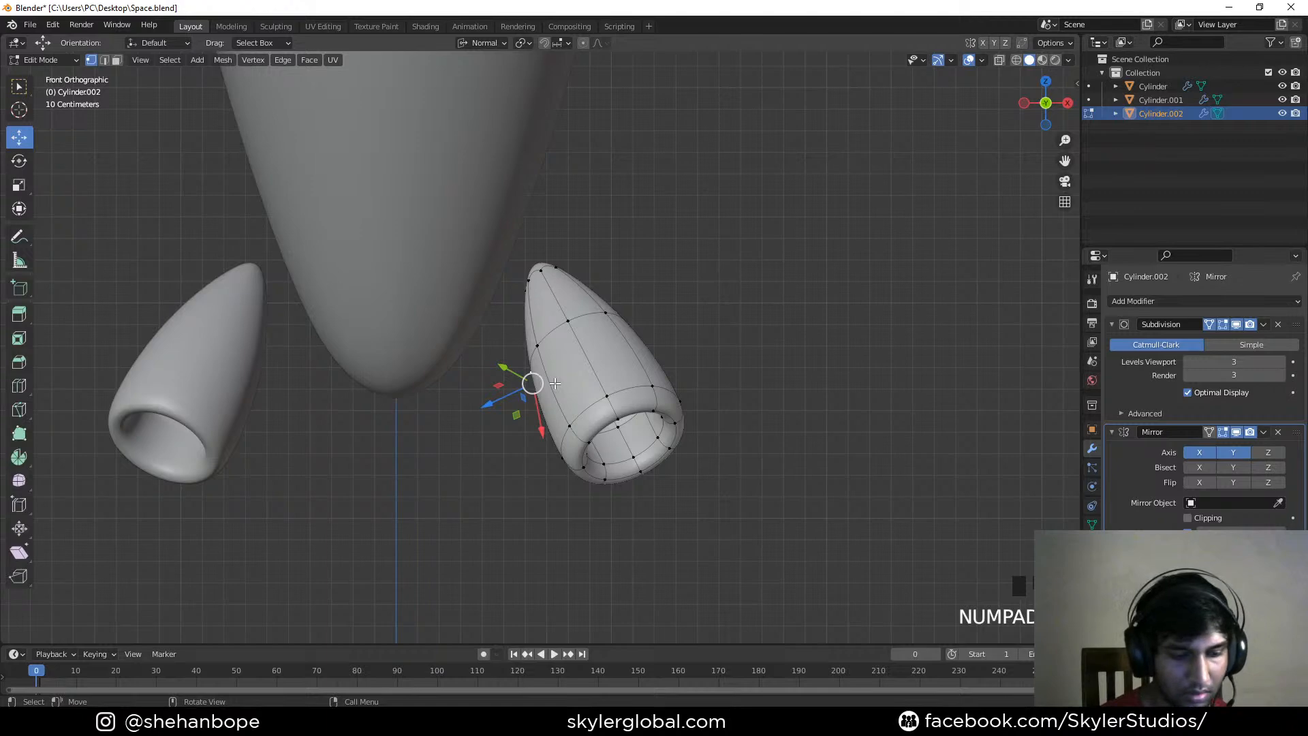
key("shift+d")
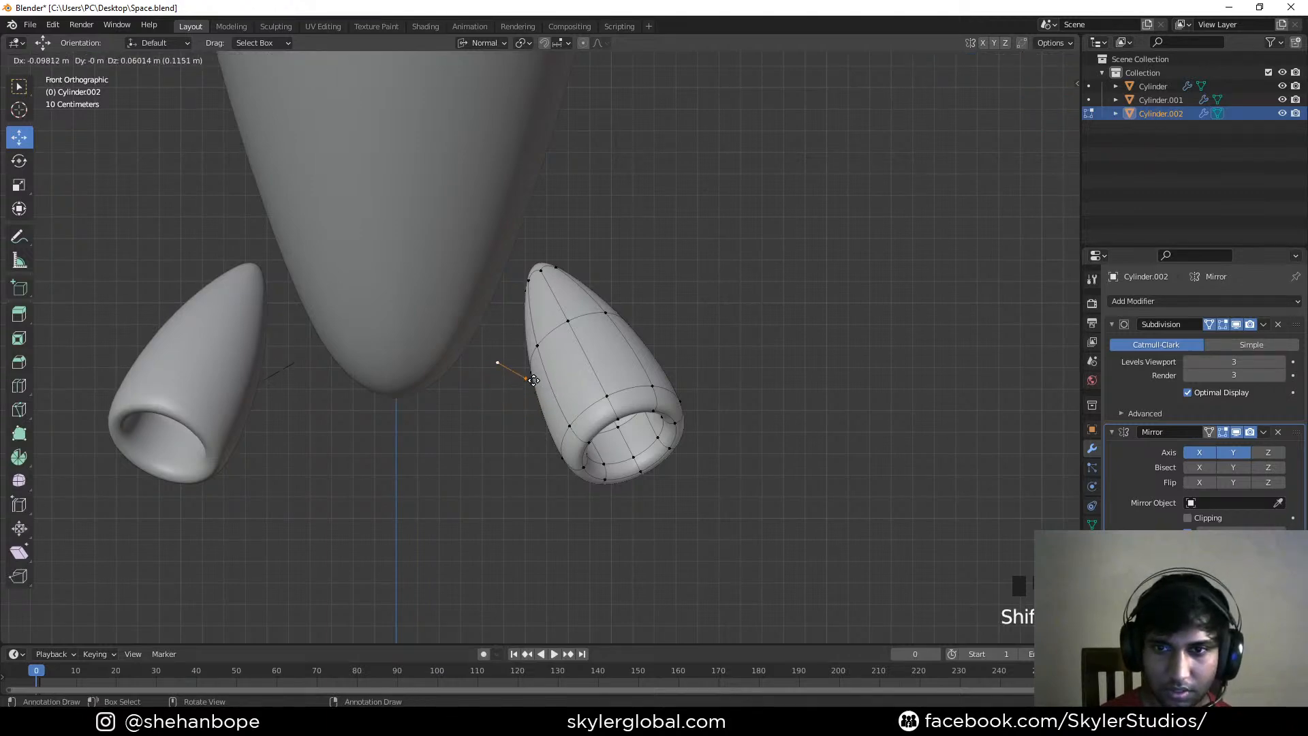
left_click(532, 381)
Extrude the duplicated edge about 0.14 m downward into a small face, and switch to face selection
key("e")
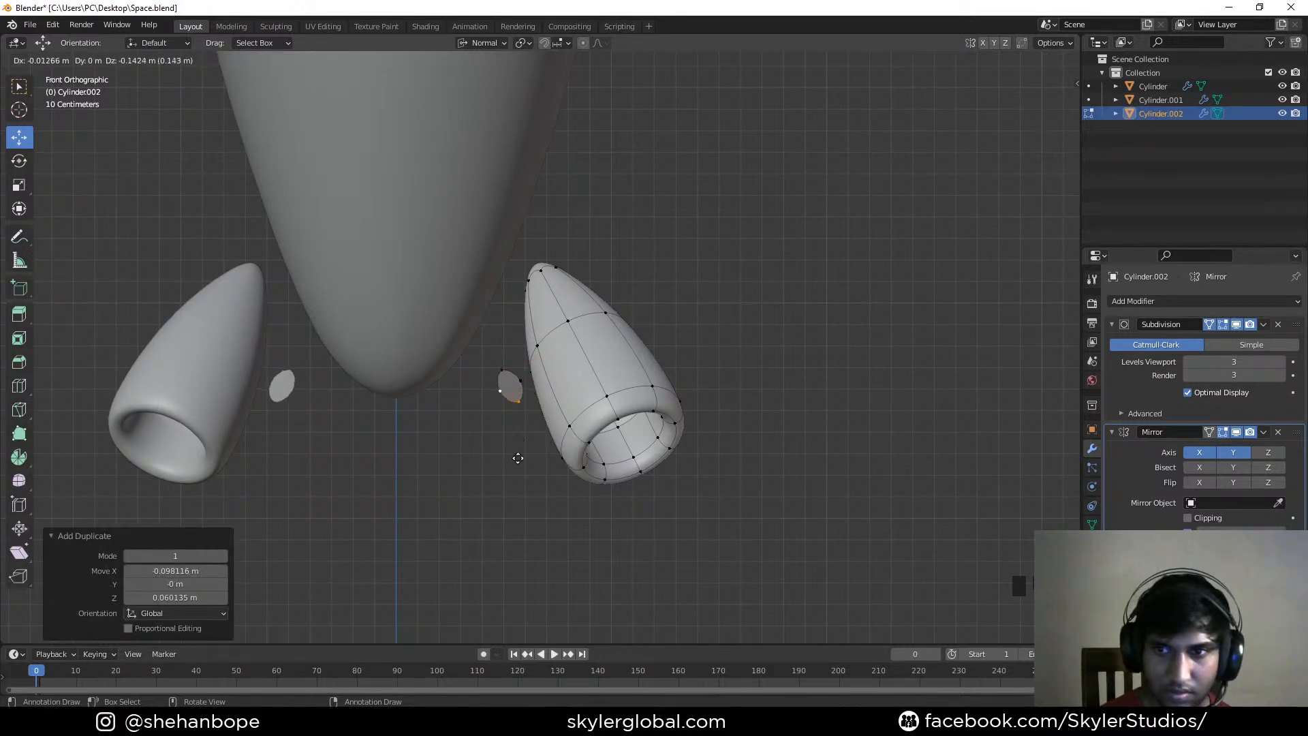
left_click(519, 459)
mouse_move(519, 459)
middle_mouse_down()
mouse_move(518, 443)
mouse_move(588, 451)
mouse_move(502, 467)
middle_mouse_up()
key("3")
Extrude the small face toward the body to start a strut, raising its end about 0.258 m along normal X
key("KP_1")
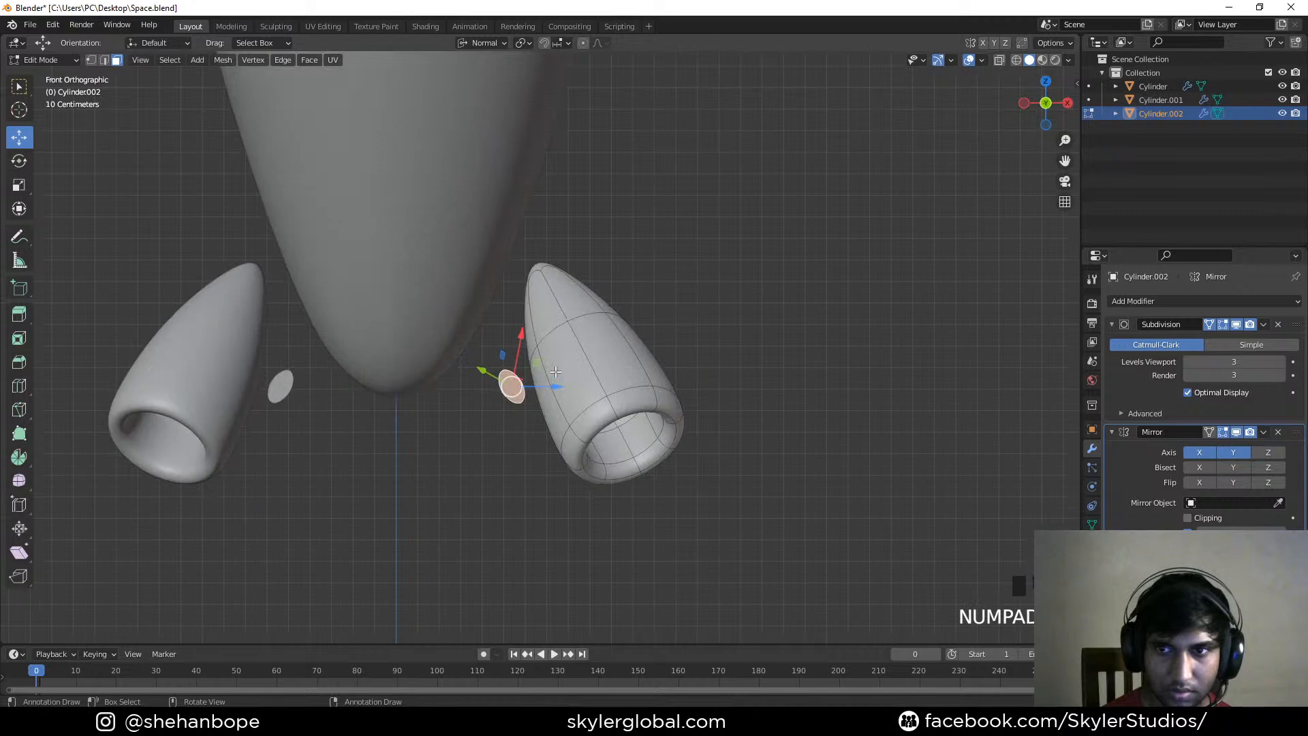
key("e")
right_click(550, 379)
left_click_drag(540, 385, 432, 329)
middle_click_drag(431, 329, 443, 355)
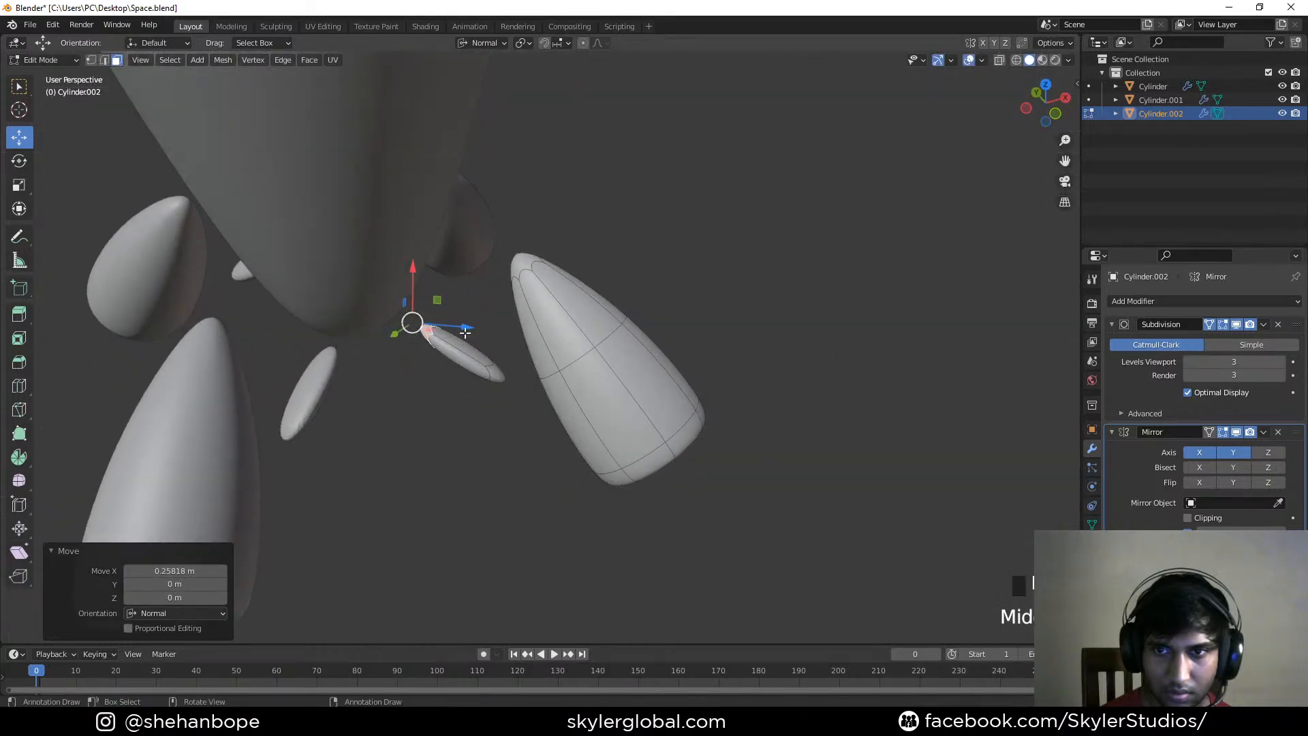
Move the strut's end face about 0.159 m along normal Z and about 0.16 m along normal Y toward the body
key("KP_1")
left_click_drag(477, 332, 452, 333)
middle_click_drag(452, 333, 616, 301)
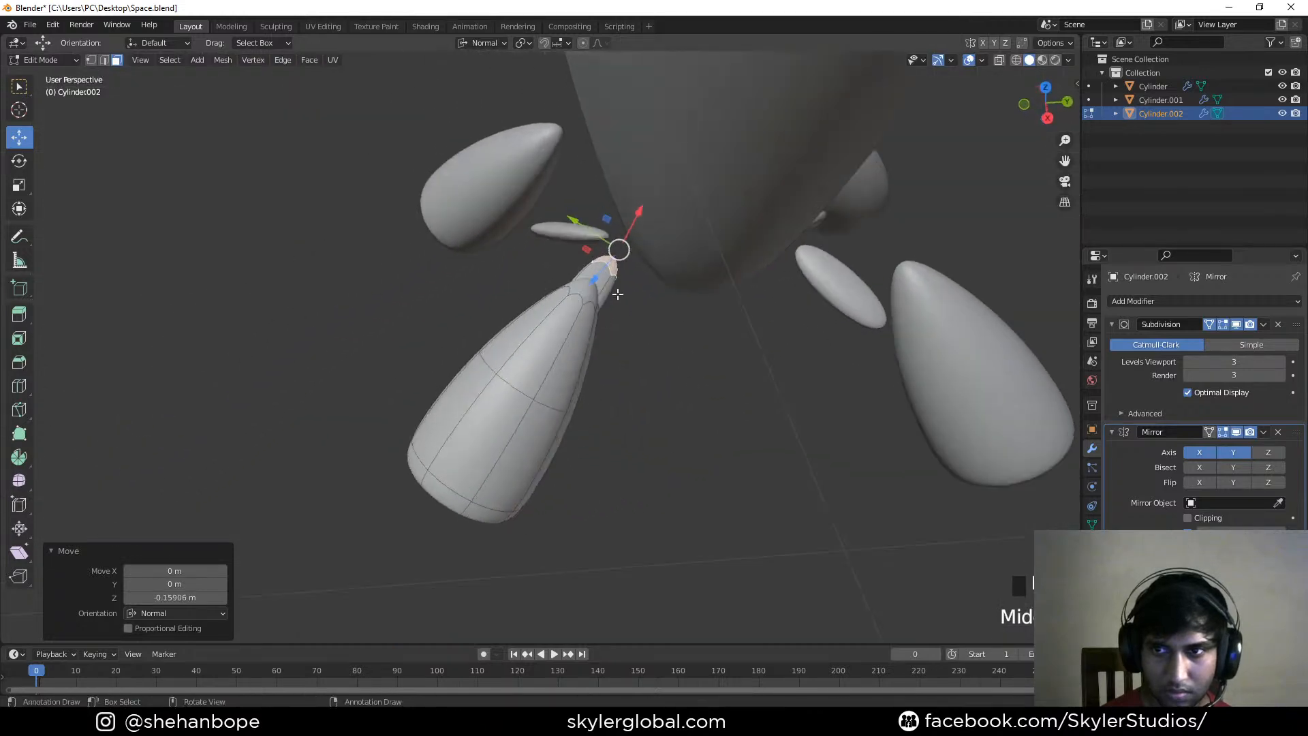
middle_click_drag(593, 252, 590, 226)
left_click_drag(579, 205, 617, 233)
Move the strut's end face about 0.222 m along global Y and 0.082 m along Z into the body
key("KP_3")
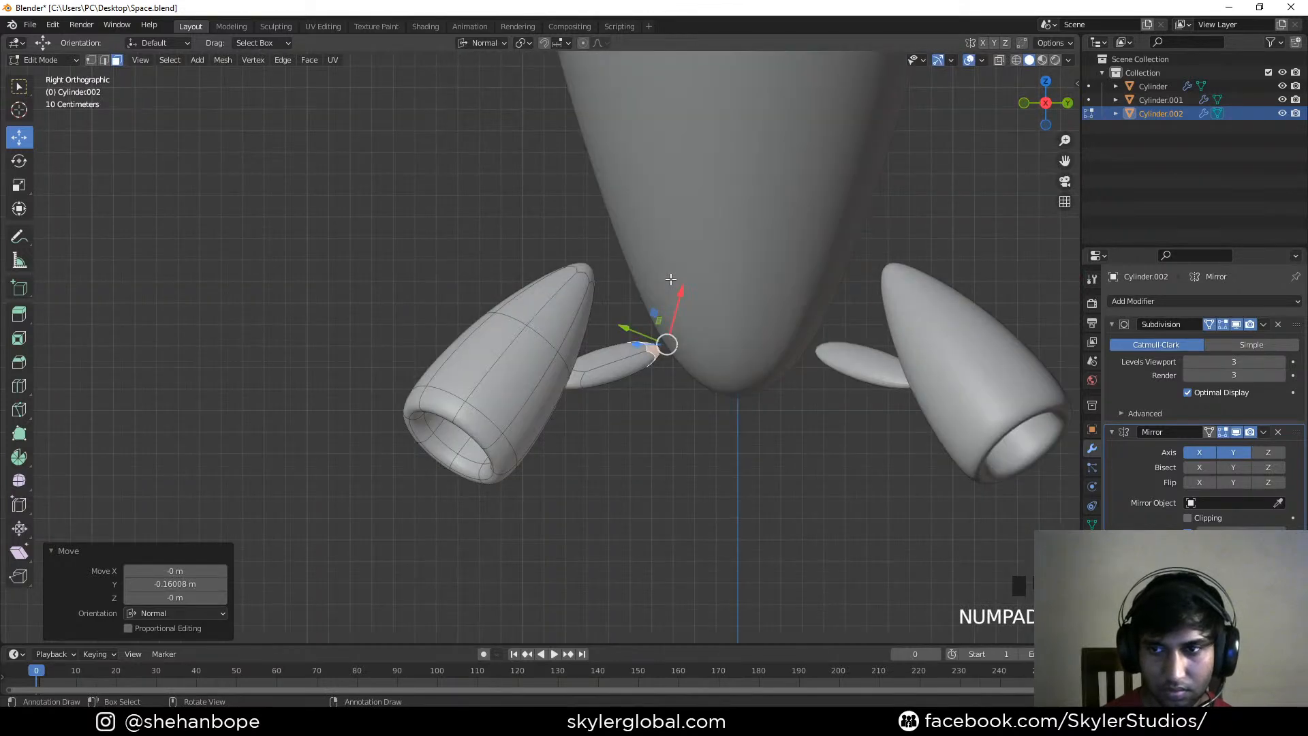
key("g")
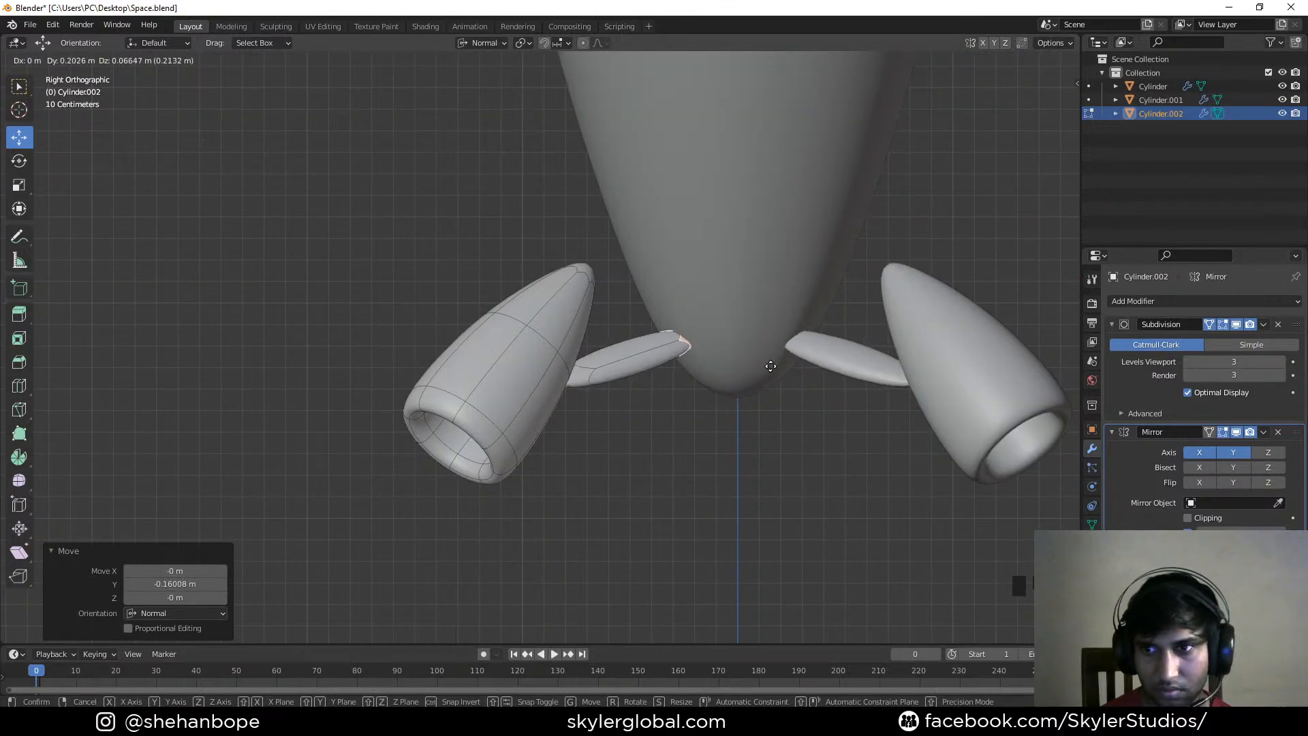
left_click(773, 363)
Delete the faces at both ends of the strut, and select the open edge loop at its pod end
key("x")
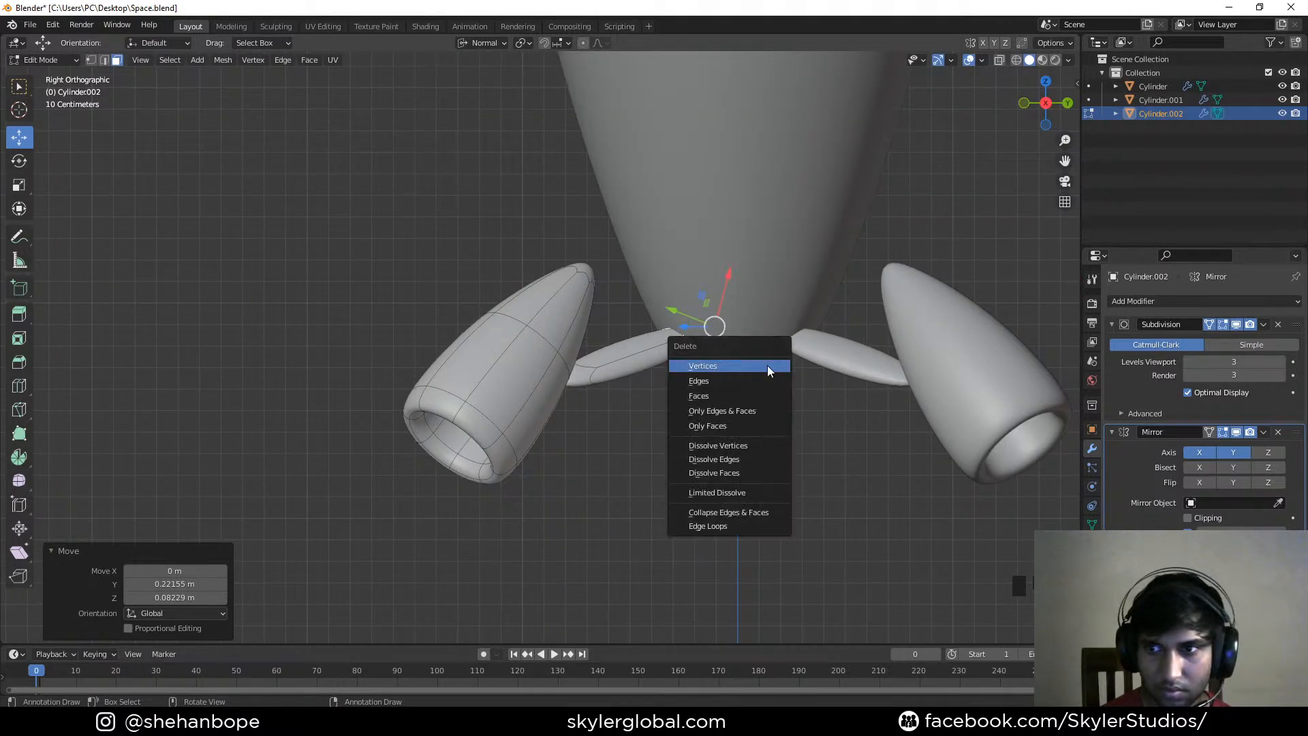
left_click(749, 395)
key("x")
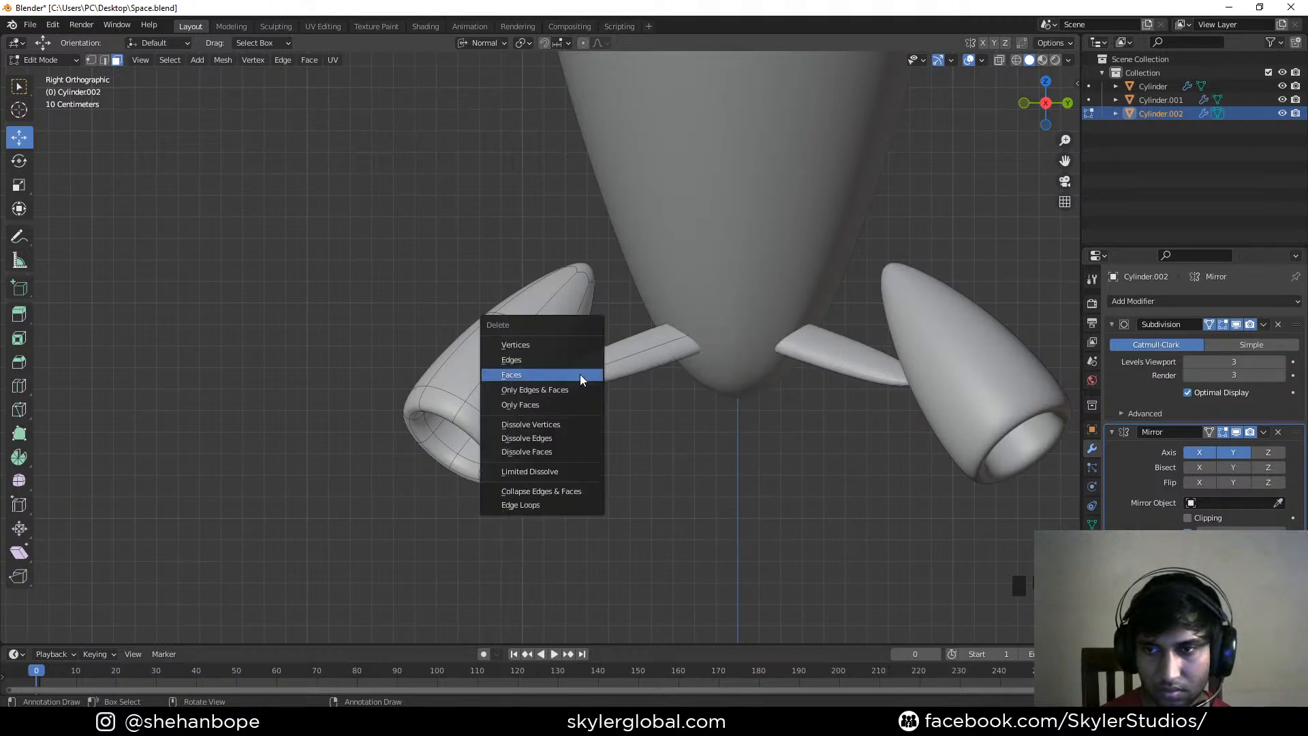
left_click(579, 374)
middle_click_drag(713, 423, 633, 410)
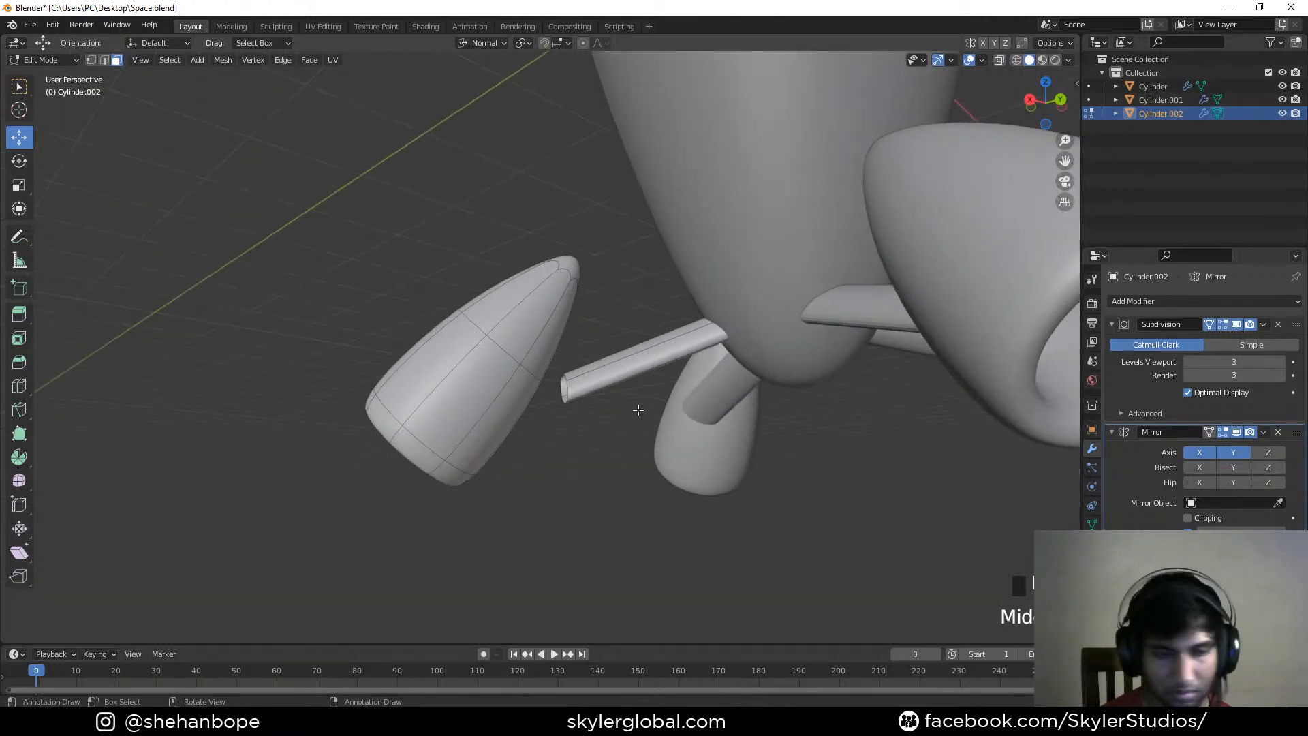
left_click(598, 372, "alt")
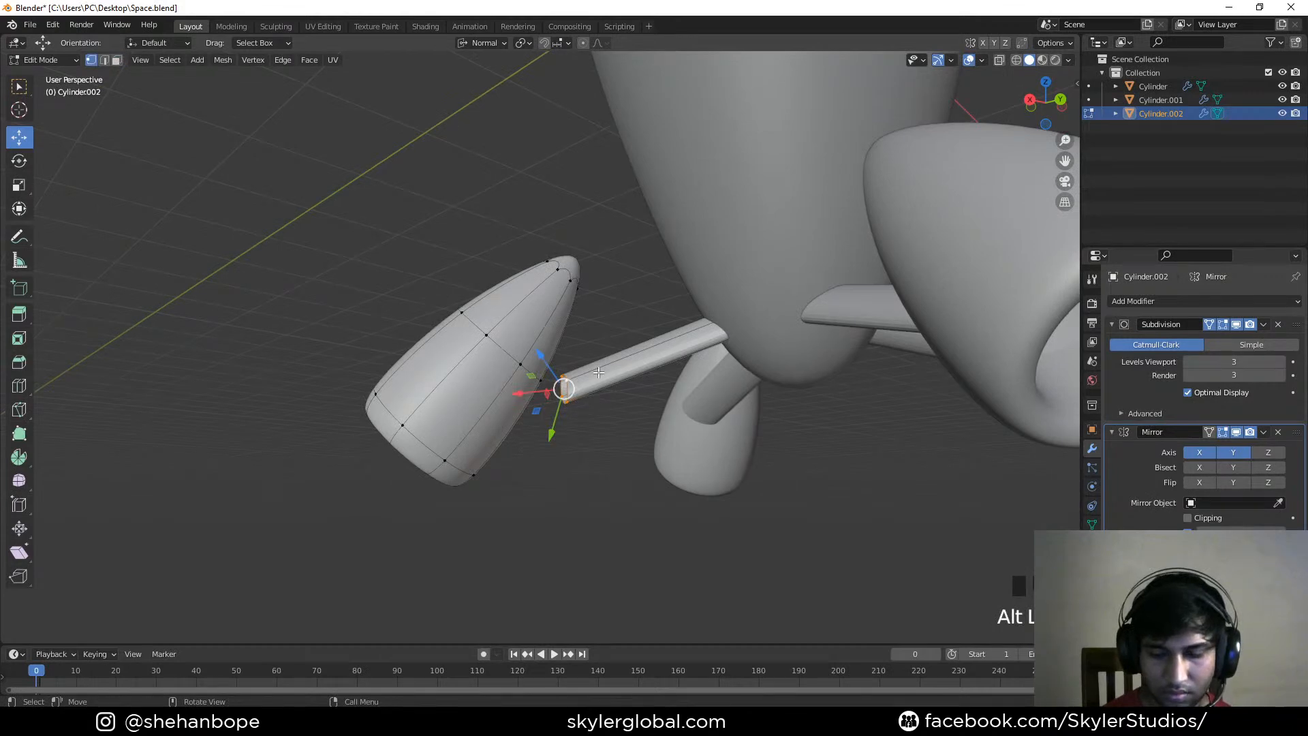
Move the strut's pod-end edge loop about 0.247 m along X, -0.051 m along Z and -0.117 m along Y into the pod
key("KP_1")
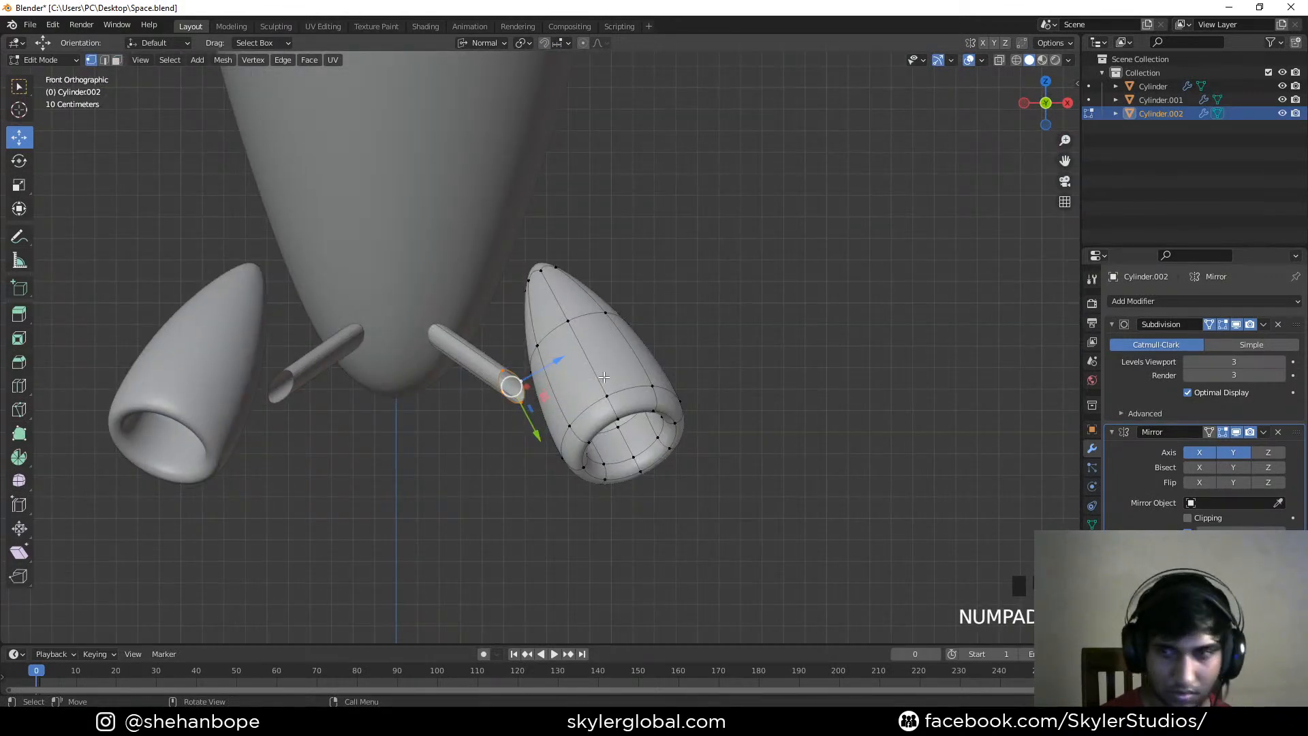
key("g")
left_click(652, 374)
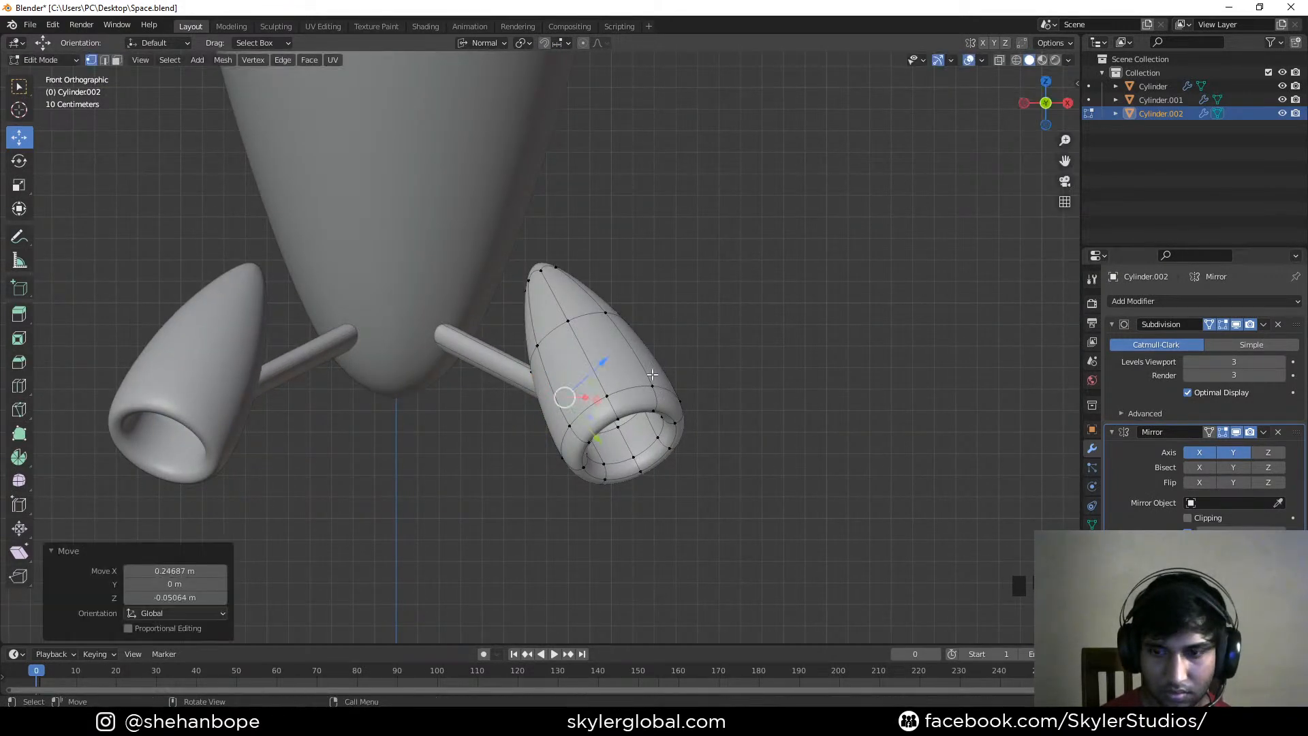
key("KP_3")
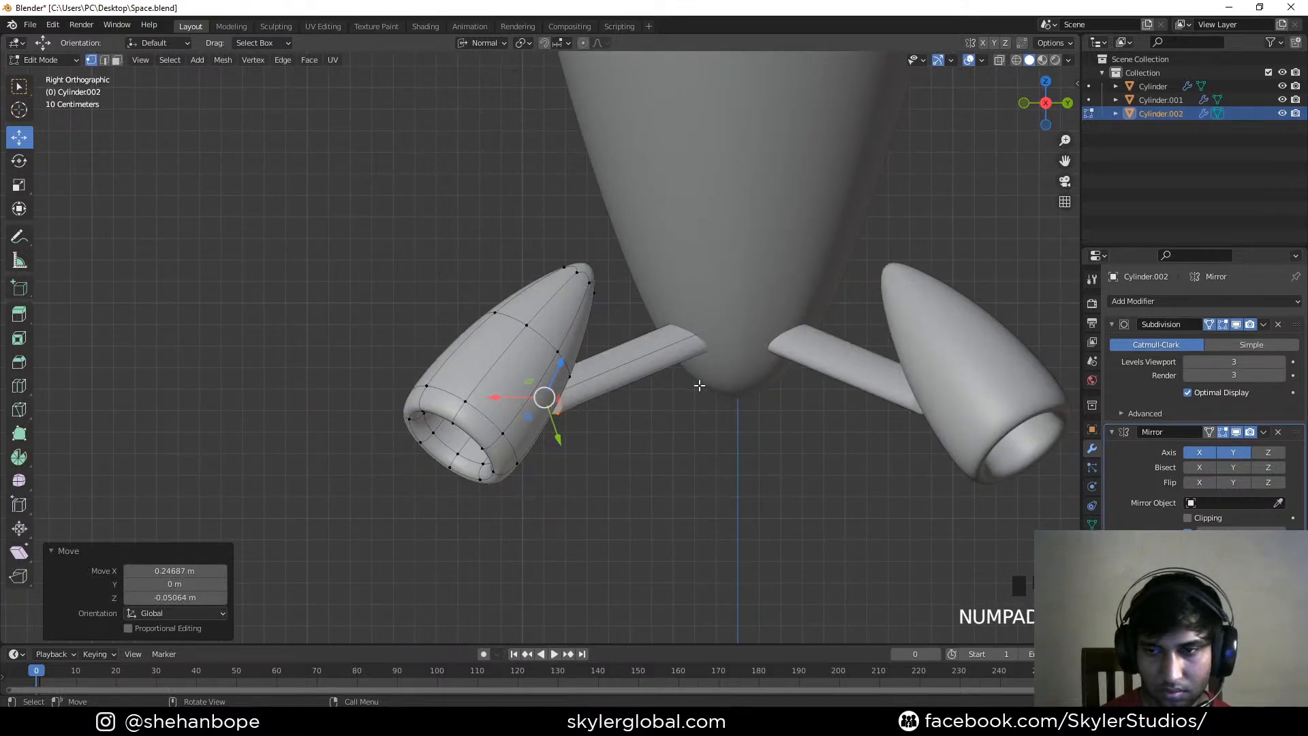
key("g")
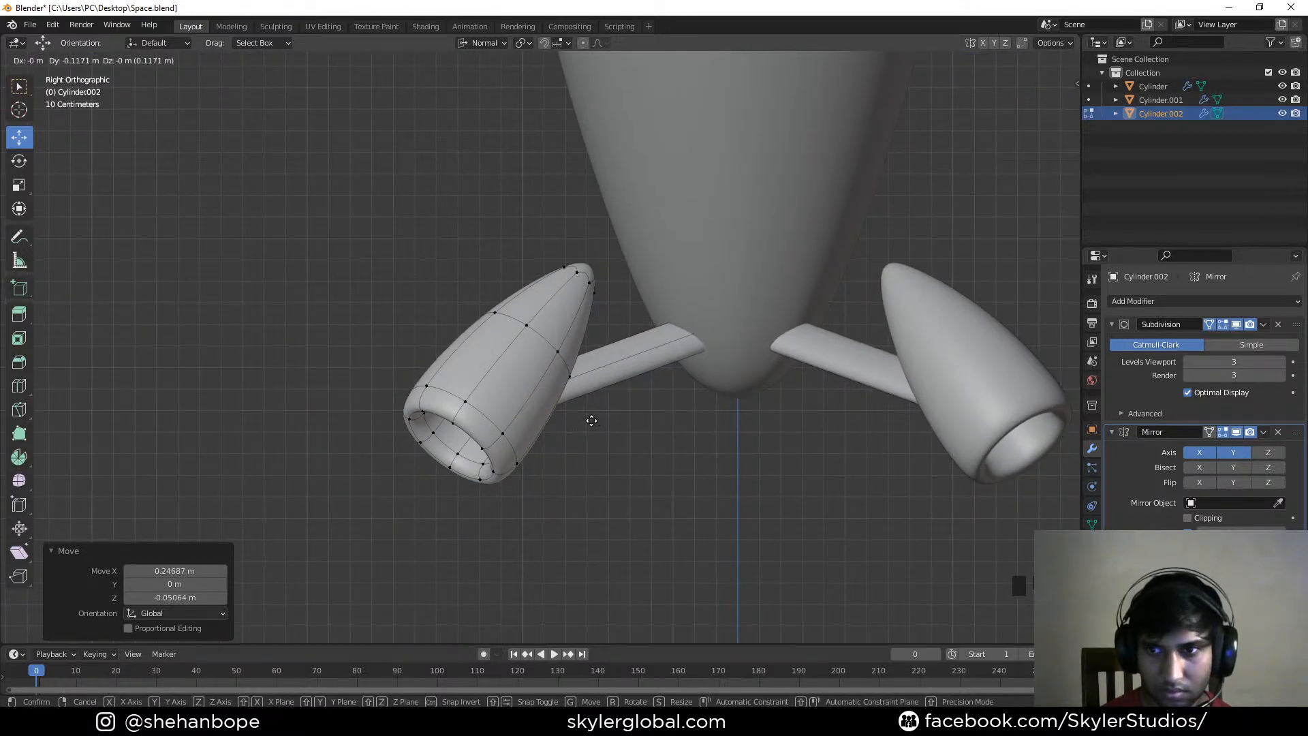
left_click(591, 421)
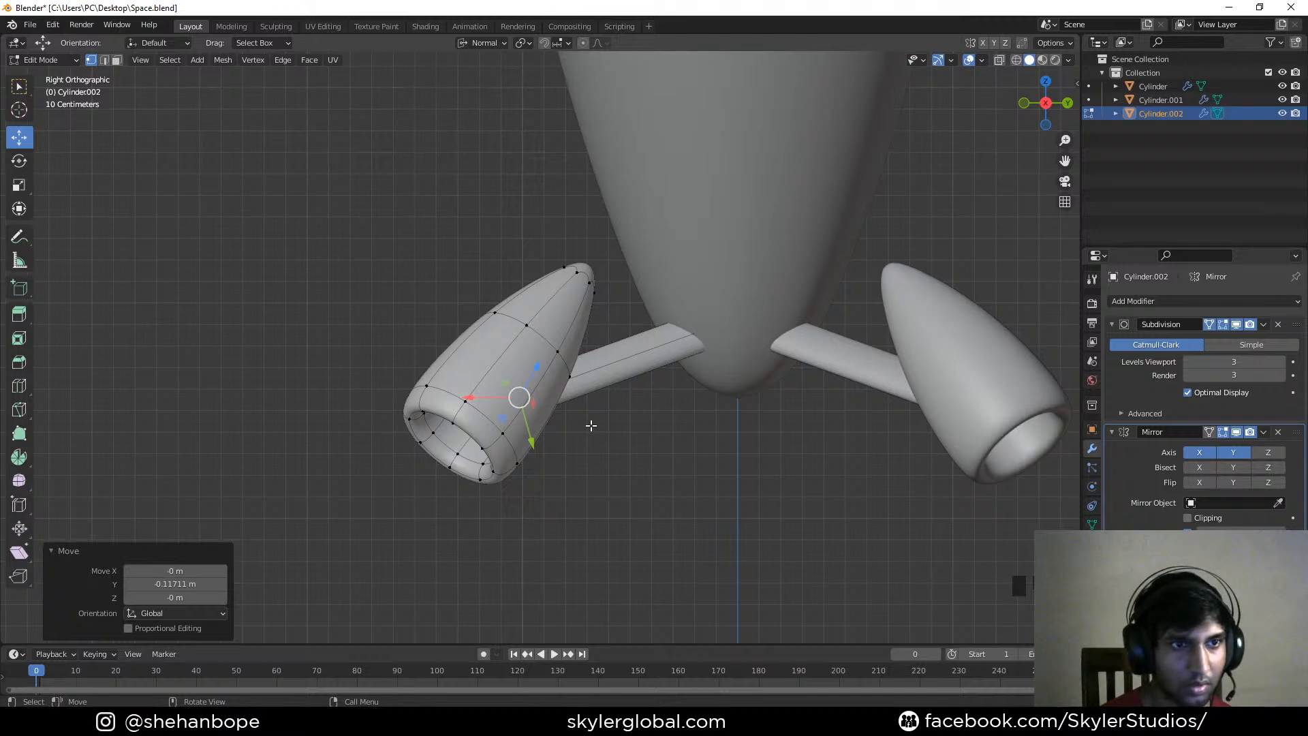
key("Tab")
middle_click_drag(590, 425, 624, 400)
right_click(555, 418)
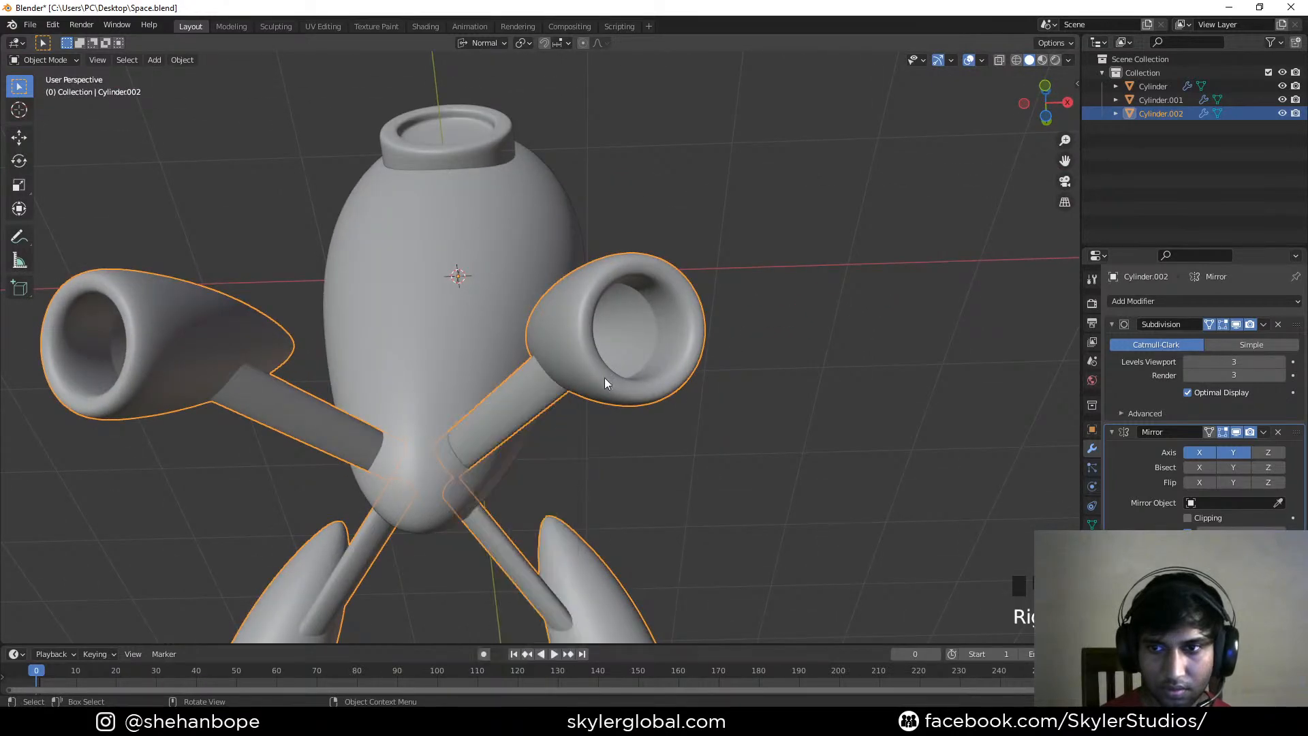
Select the whole linked pod, move it about -0.152 m along X and 0.035 m along Z, and rotate it slightly in front view
key("KP_1")
key("Tab")
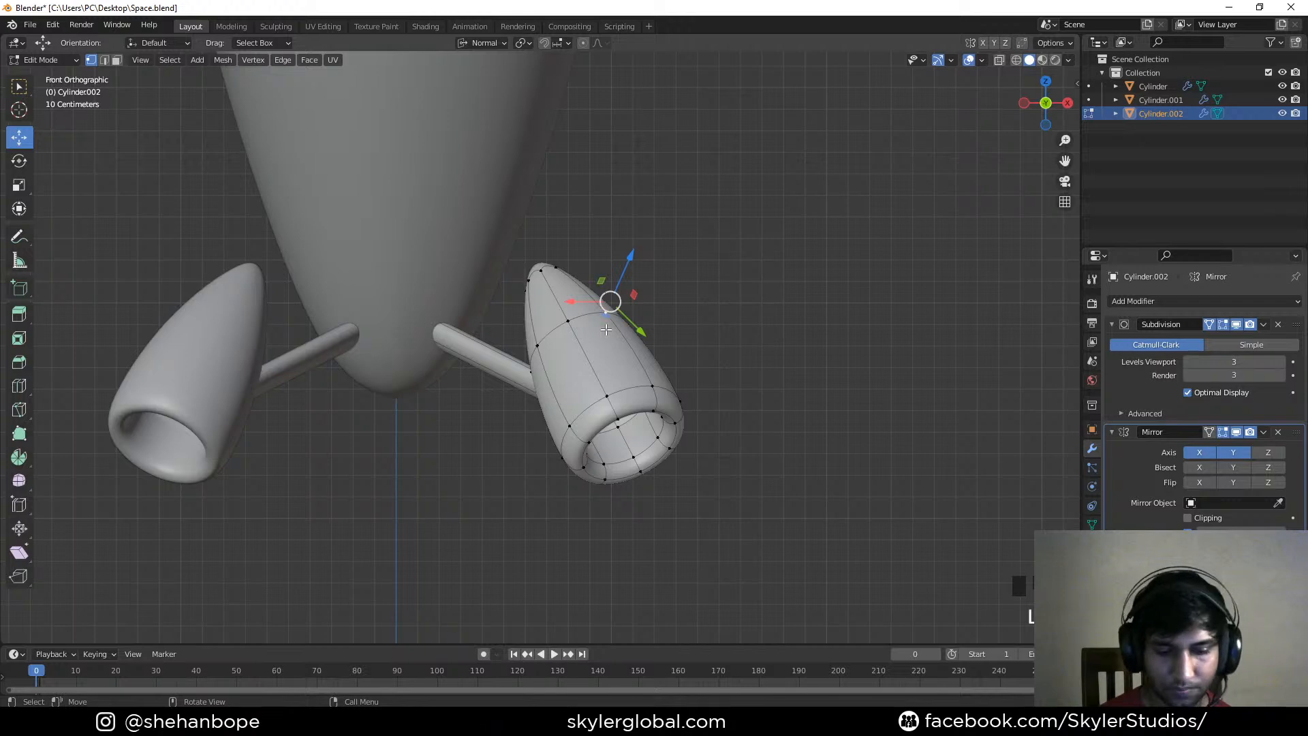
key("ctrl+l")
key("g")
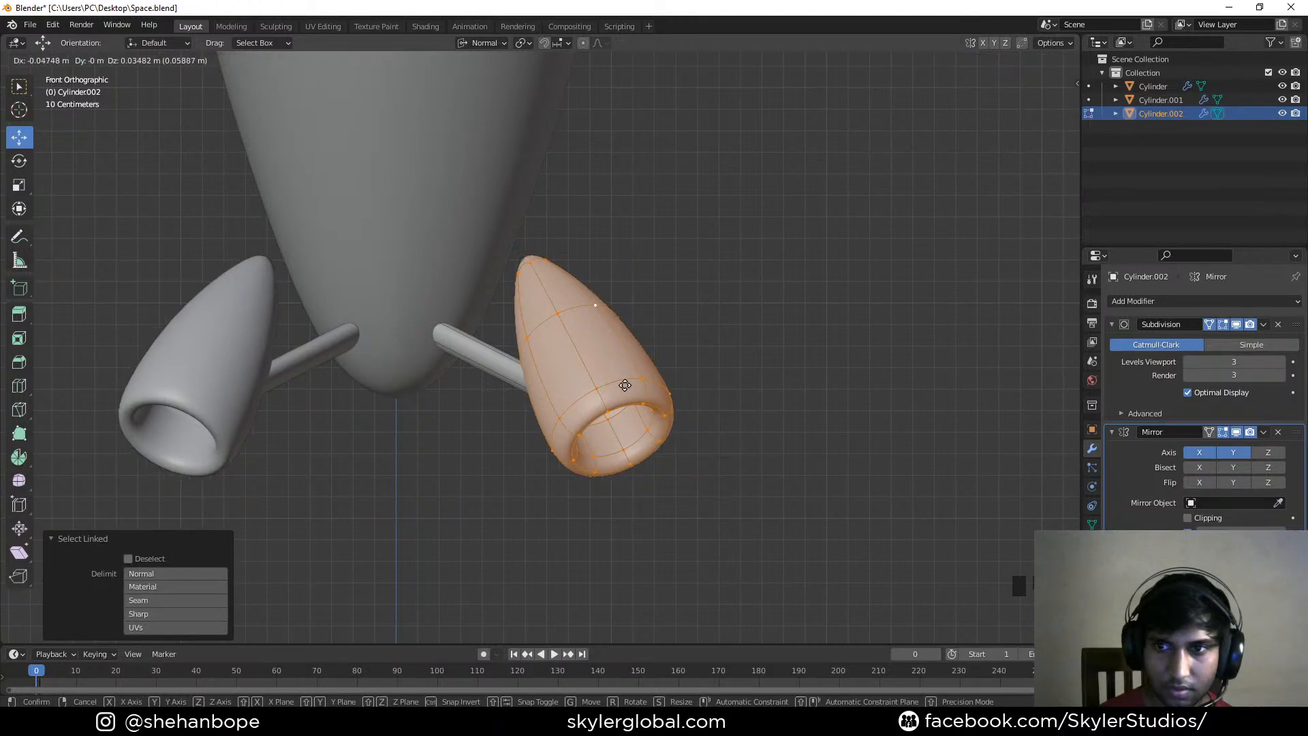
left_click(599, 379)
key("r")
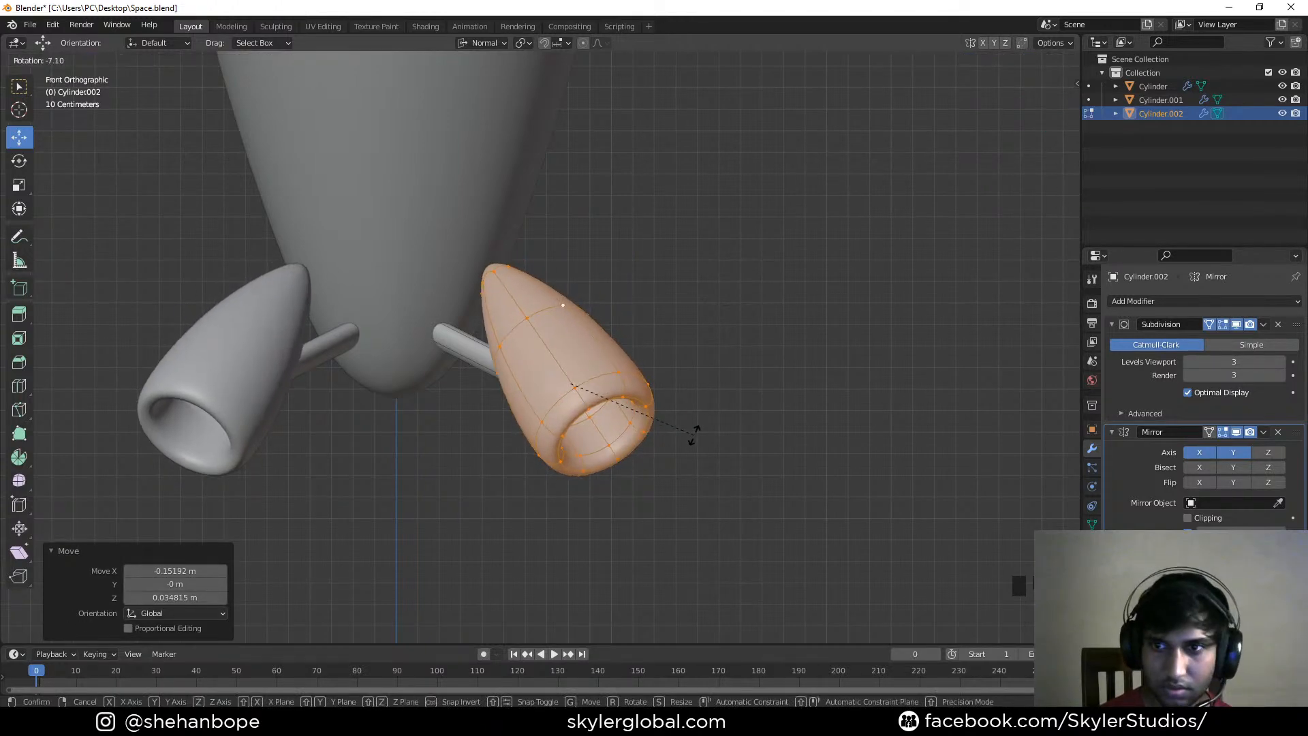
left_click(698, 430)
Shift the pod about 0.013 m along X, 0.155 m along Y and -0.01 m along Z toward the body
key("g")
left_click(724, 438)
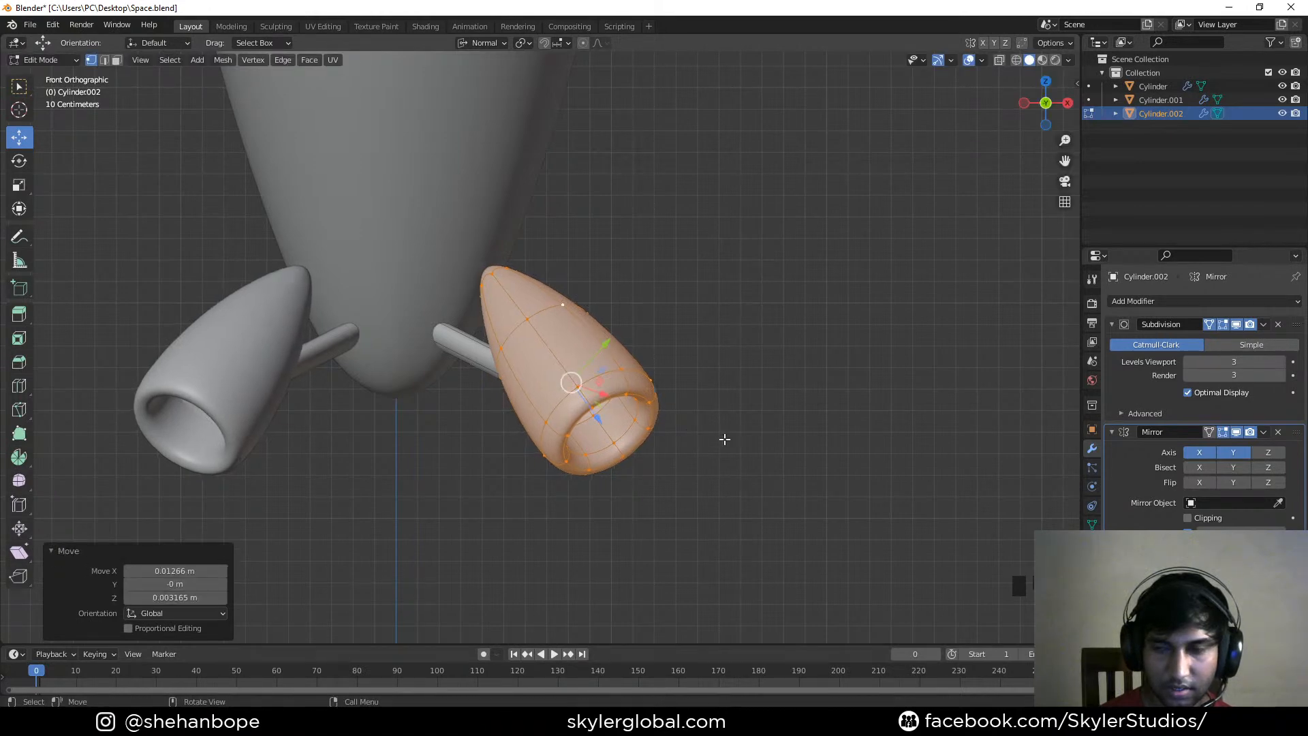
key("KP_3")
key("g")
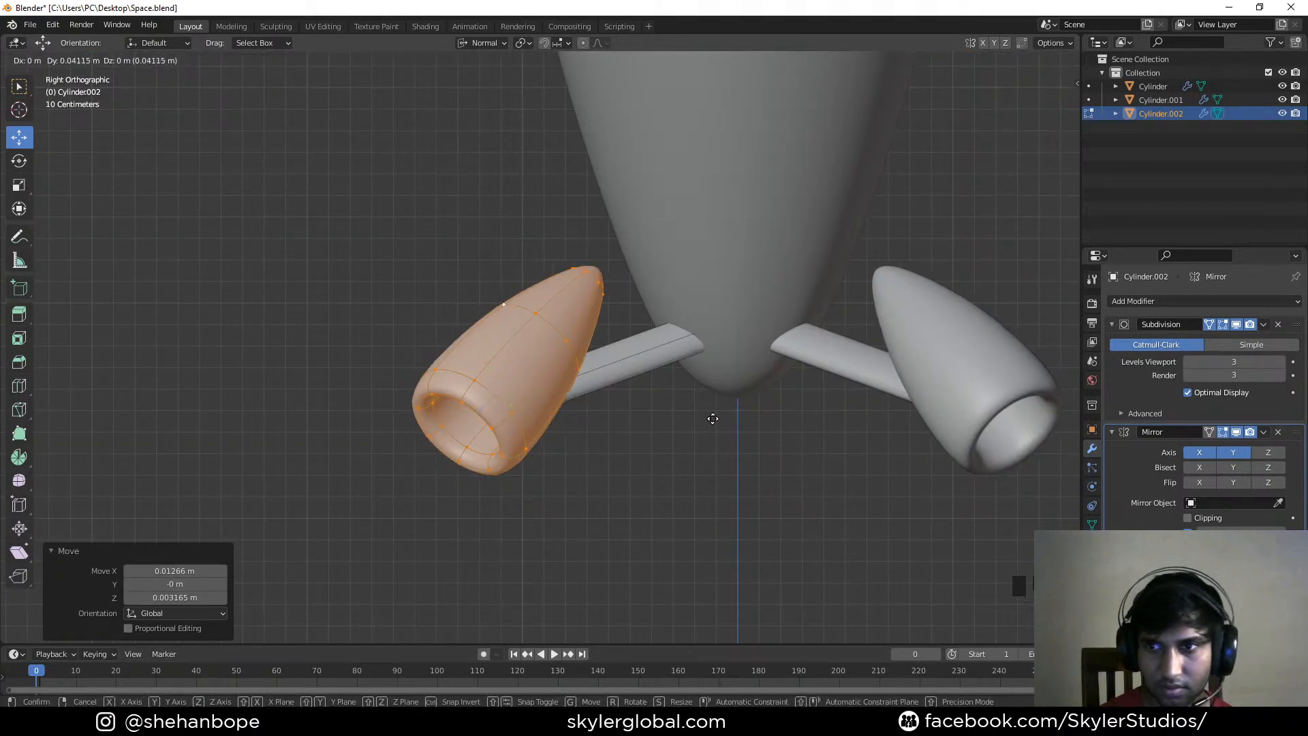
left_click(736, 421)
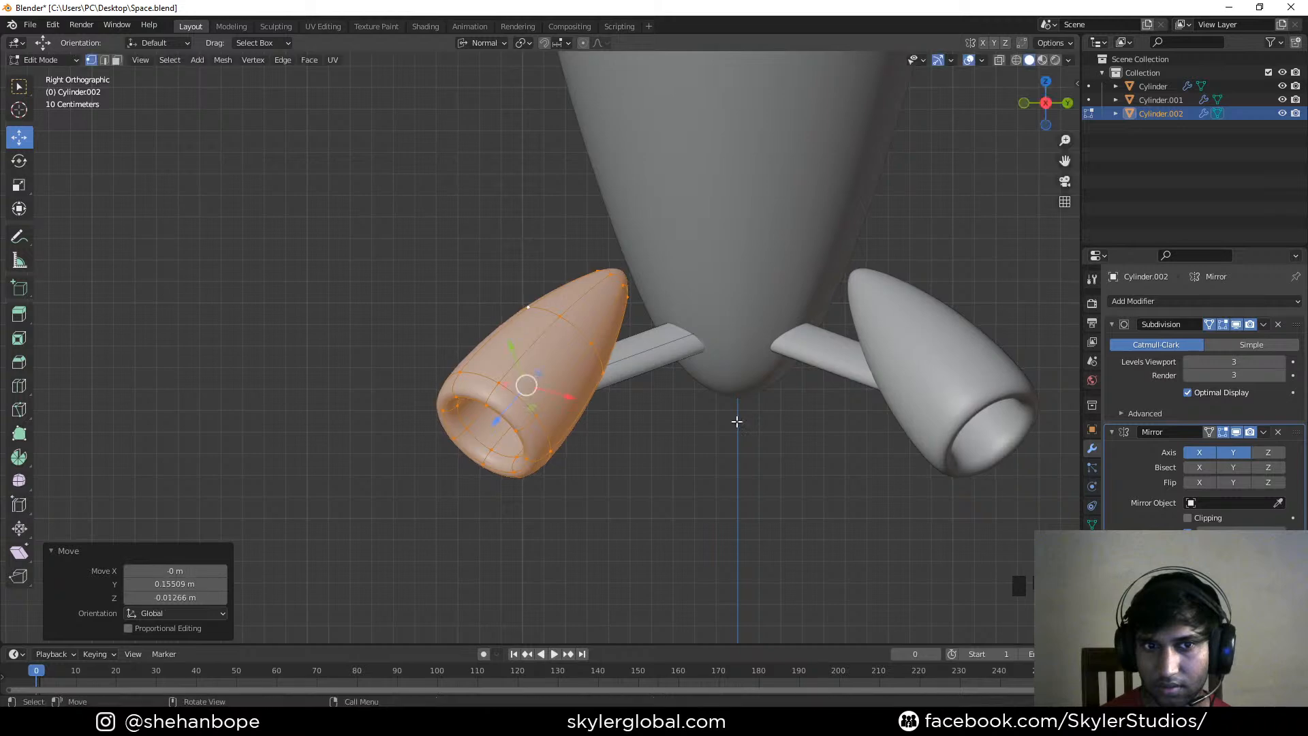
key("Tab")
middle_click_drag(639, 368, 658, 391)
Shift the strut's pod-end edge loop about -0.108 m along X and 0.07 m along Z, and along Y toward the body
key("Tab")
middle_click_drag(581, 417, 551, 397)
left_click(550, 396, "alt")
key("KP_1")
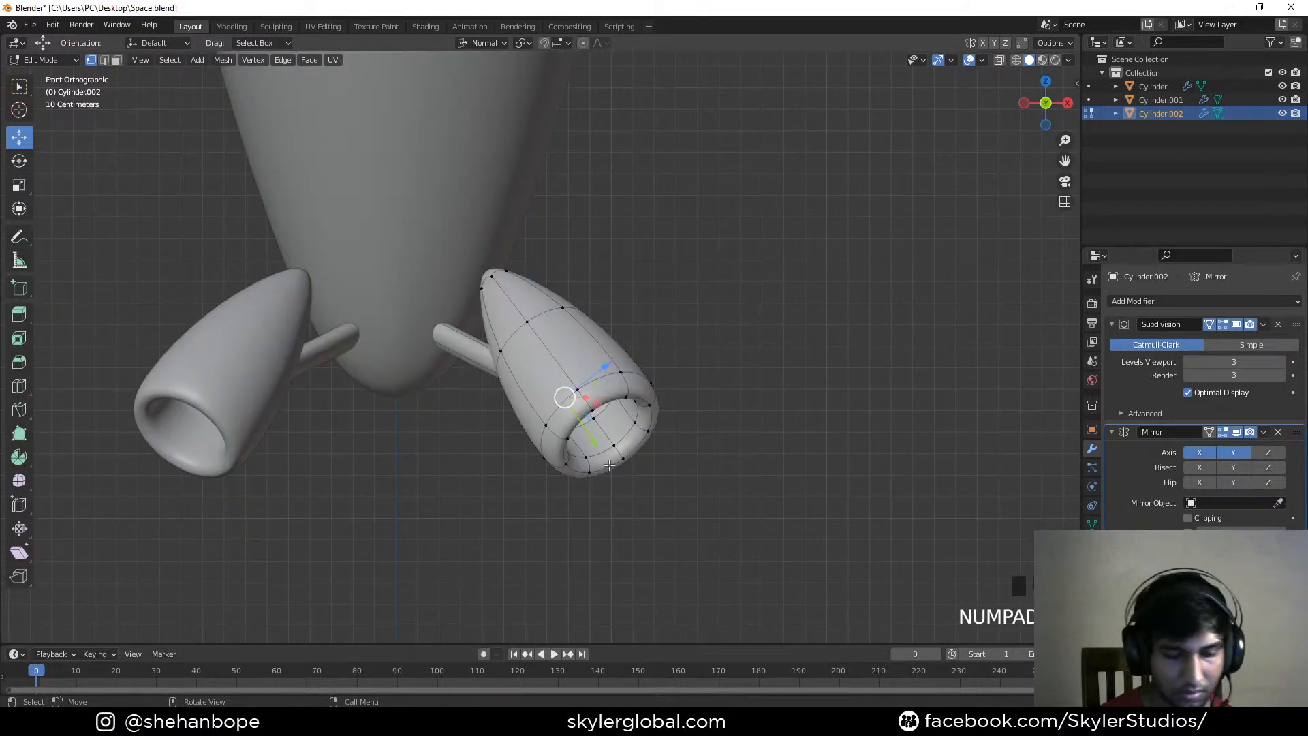
key("alt+z")
key("g")
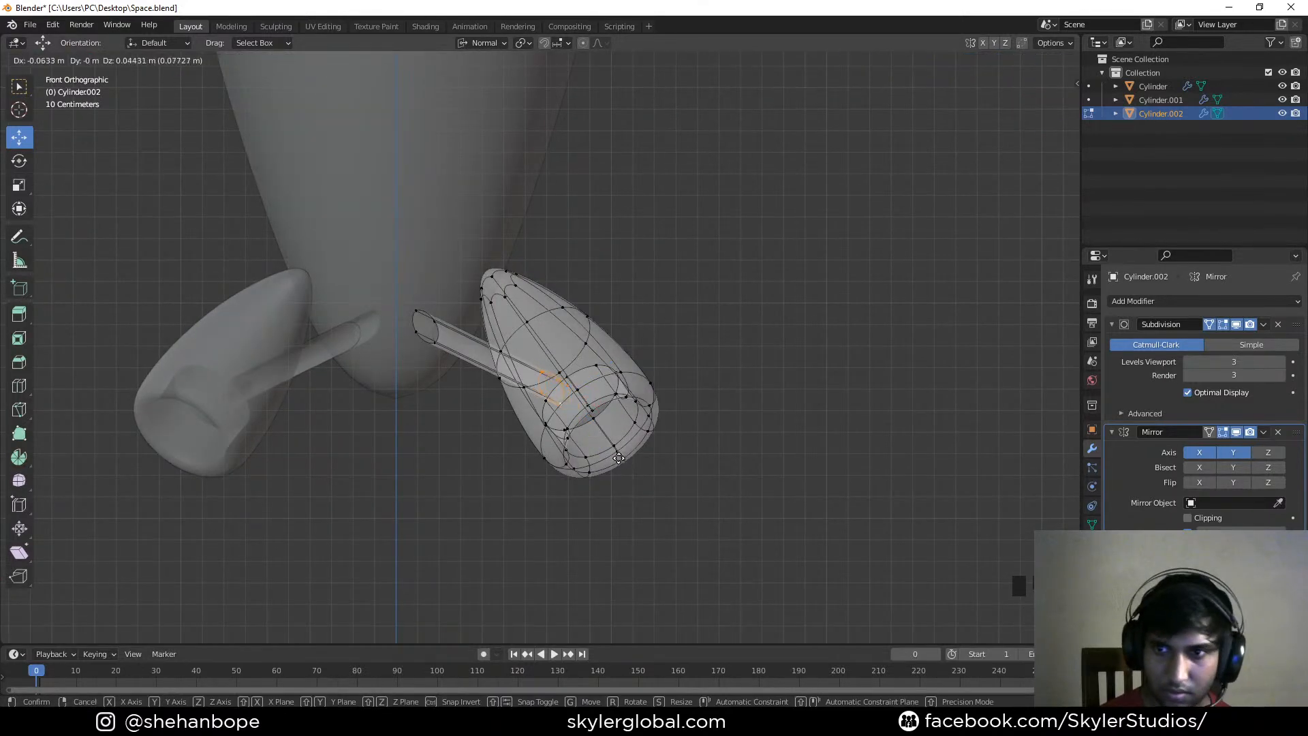
left_click(608, 447)
key("KP_3")
key("g")
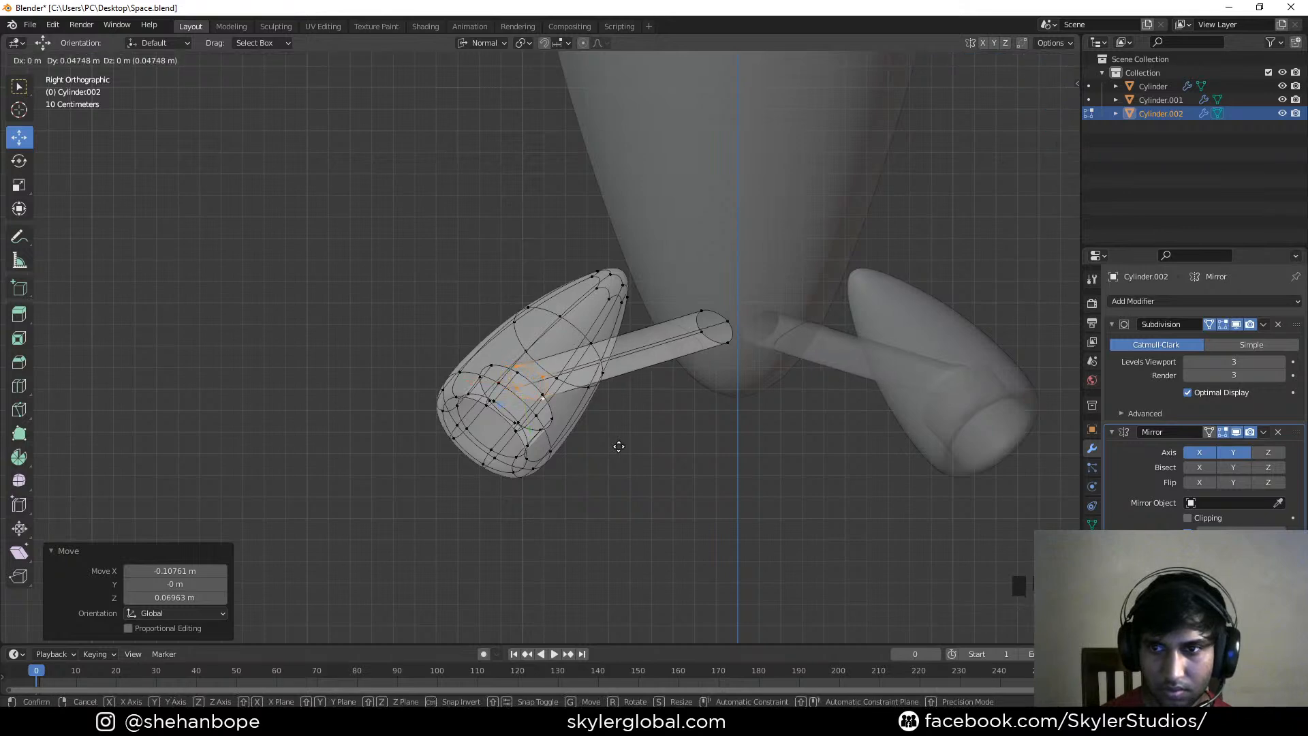
left_click(639, 444)
key("Tab")
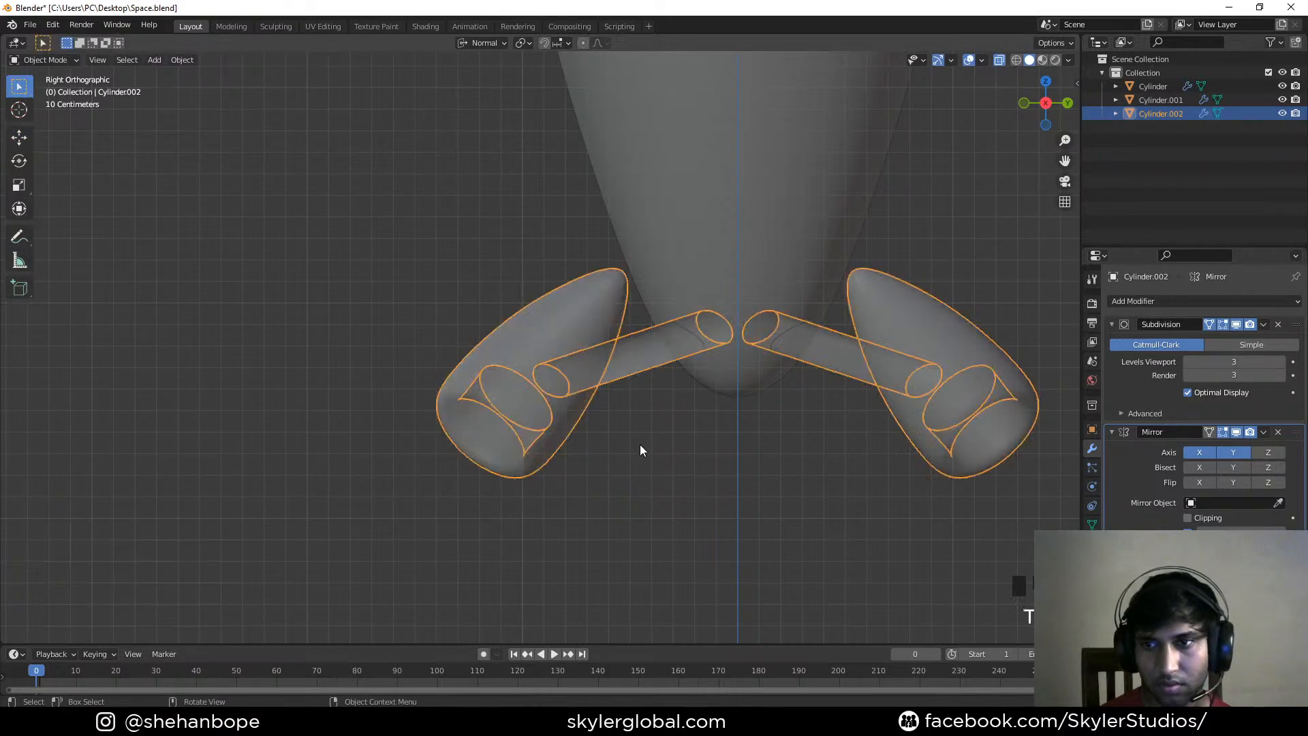
Select the linked strut geometry, separate it from the pod mesh, and select the new strut object
scroll(626, 440, "down", 3)
scroll(623, 365, "up", 2)
key("Tab")
key("Tab")
left_click(641, 348)
left_click(616, 358)
key("Tab")
left_click(619, 357)
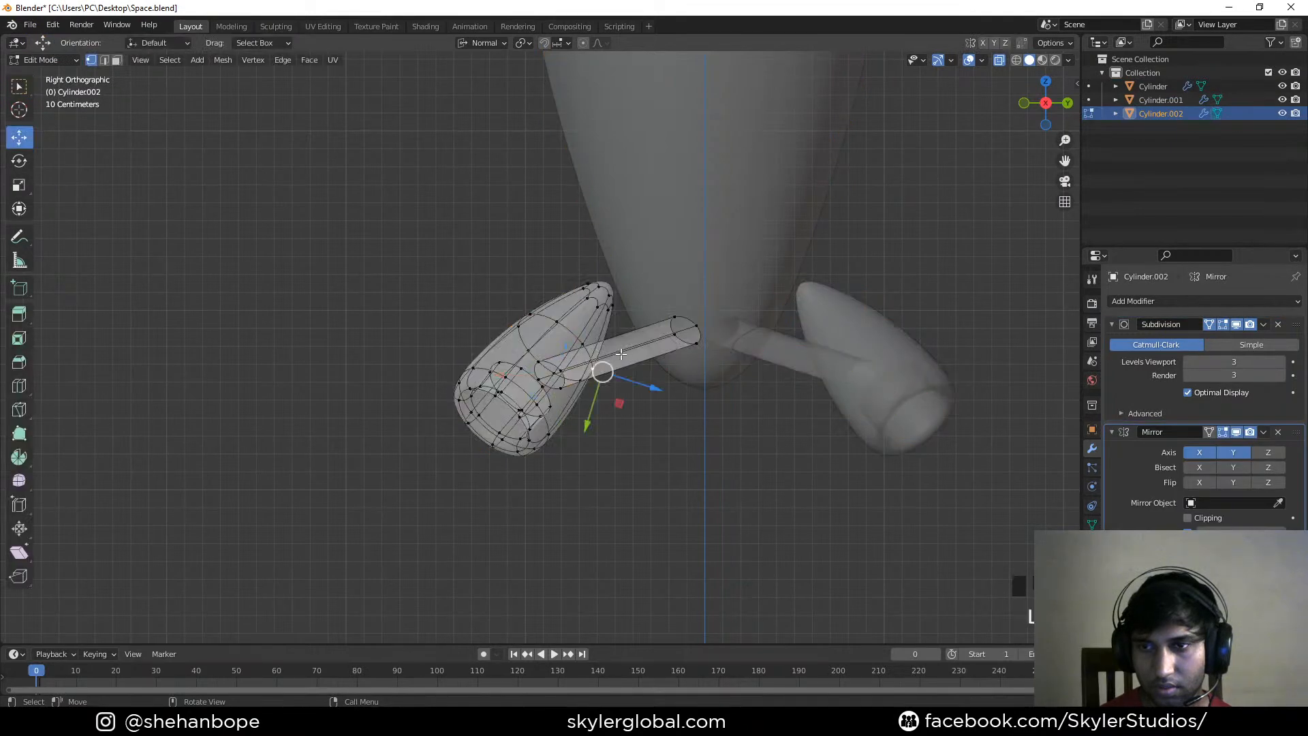
left_click(680, 336)
key("ctrl+l")
key("p")
left_click(681, 337)
key("Tab")
left_click(639, 355)
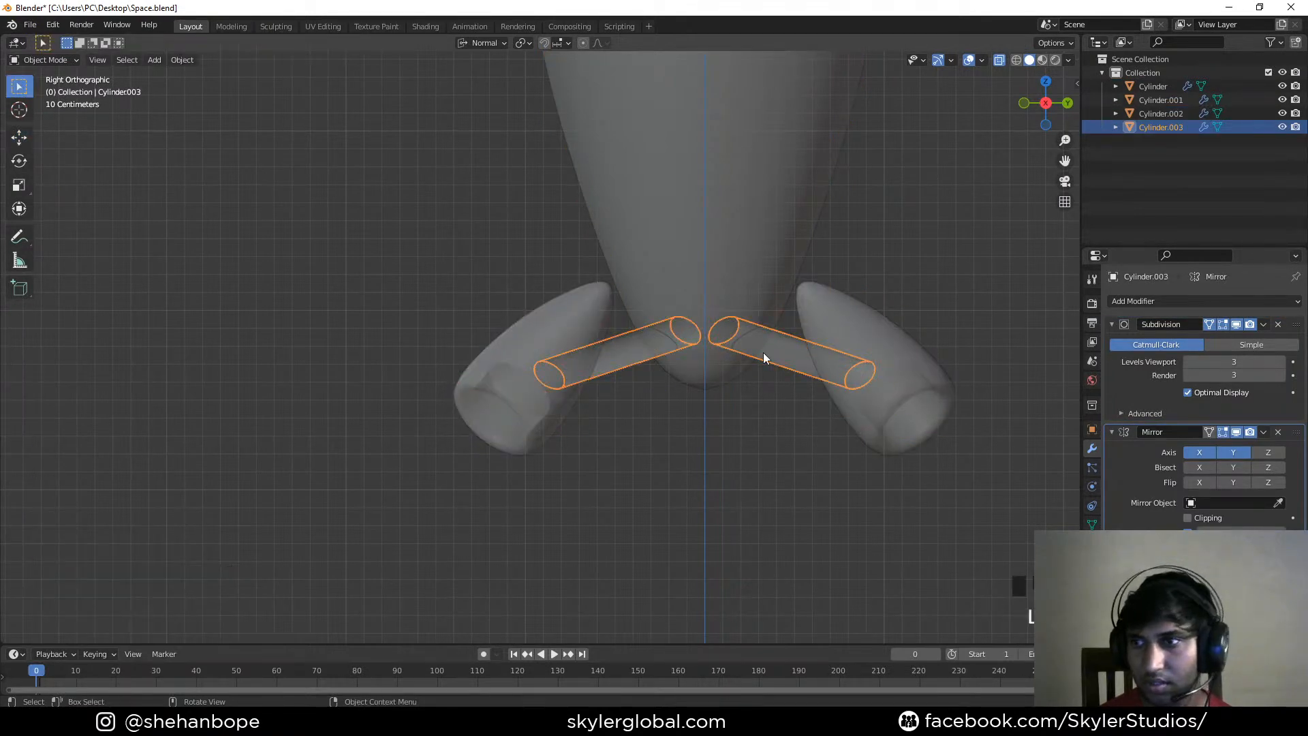
Add a Bevel modifier to the strut object and place it above the Subdivision modifier
left_click(1183, 300)
left_click(1049, 353)
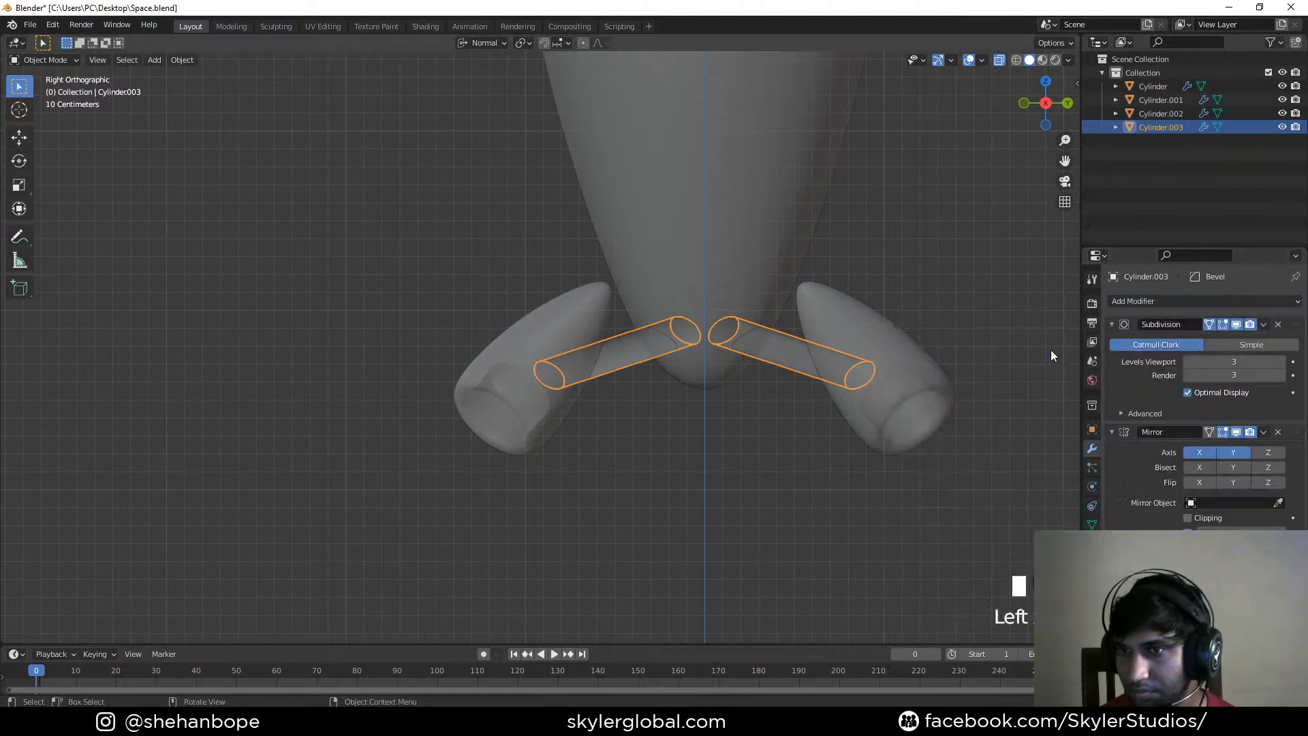
left_click_drag(1287, 516, 1286, 326)
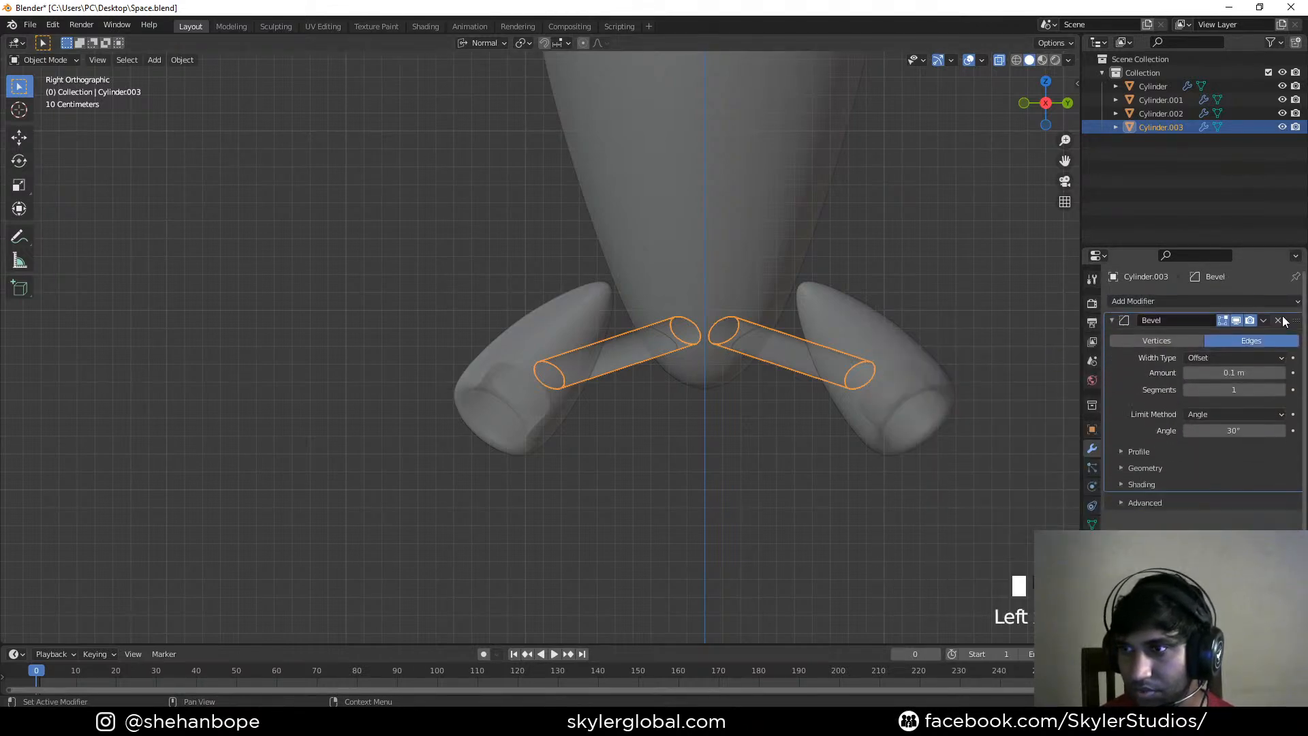
scroll(726, 447, "up", 2)
middle_click_drag(726, 447, 828, 271)
middle_click_drag(738, 413, 627, 458)
Move one lengthwise edge of the strut slightly in edge selection mode
key("Tab")
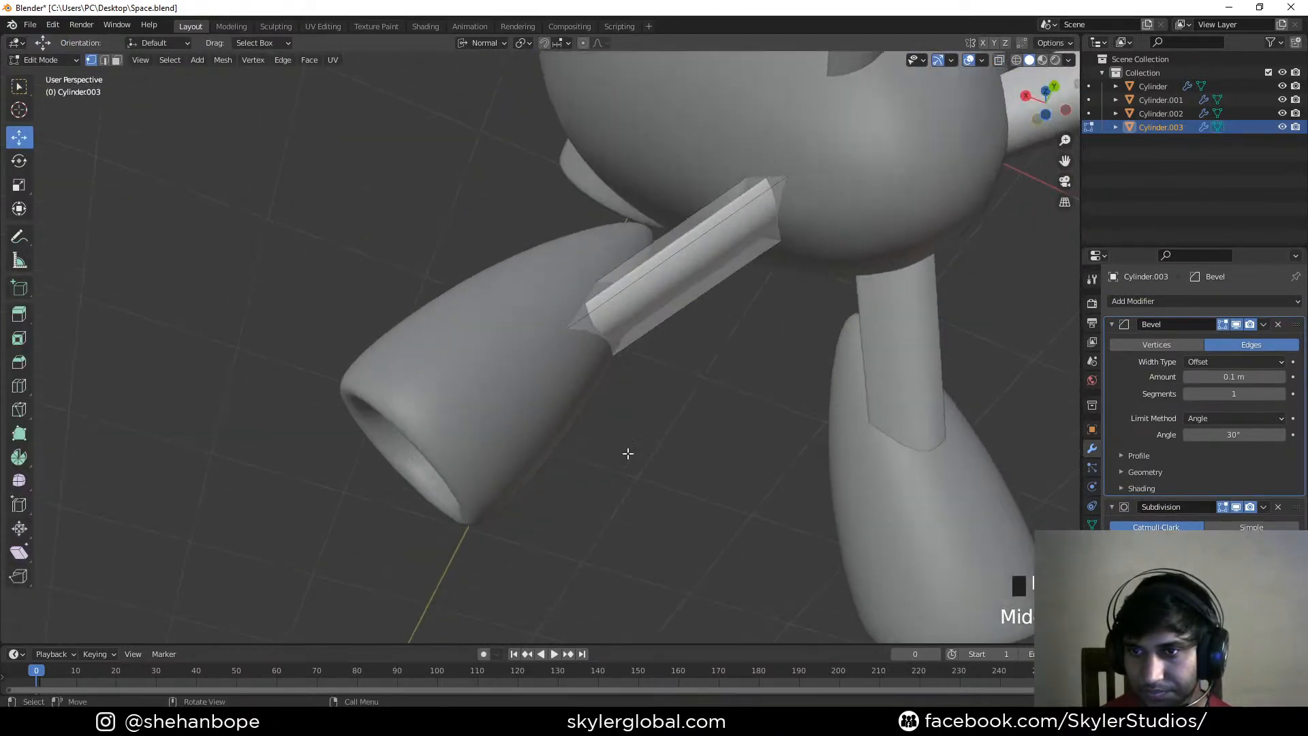
scroll(688, 342, "down", 2)
middle_click_drag(692, 341, 420, 382)
key("2")
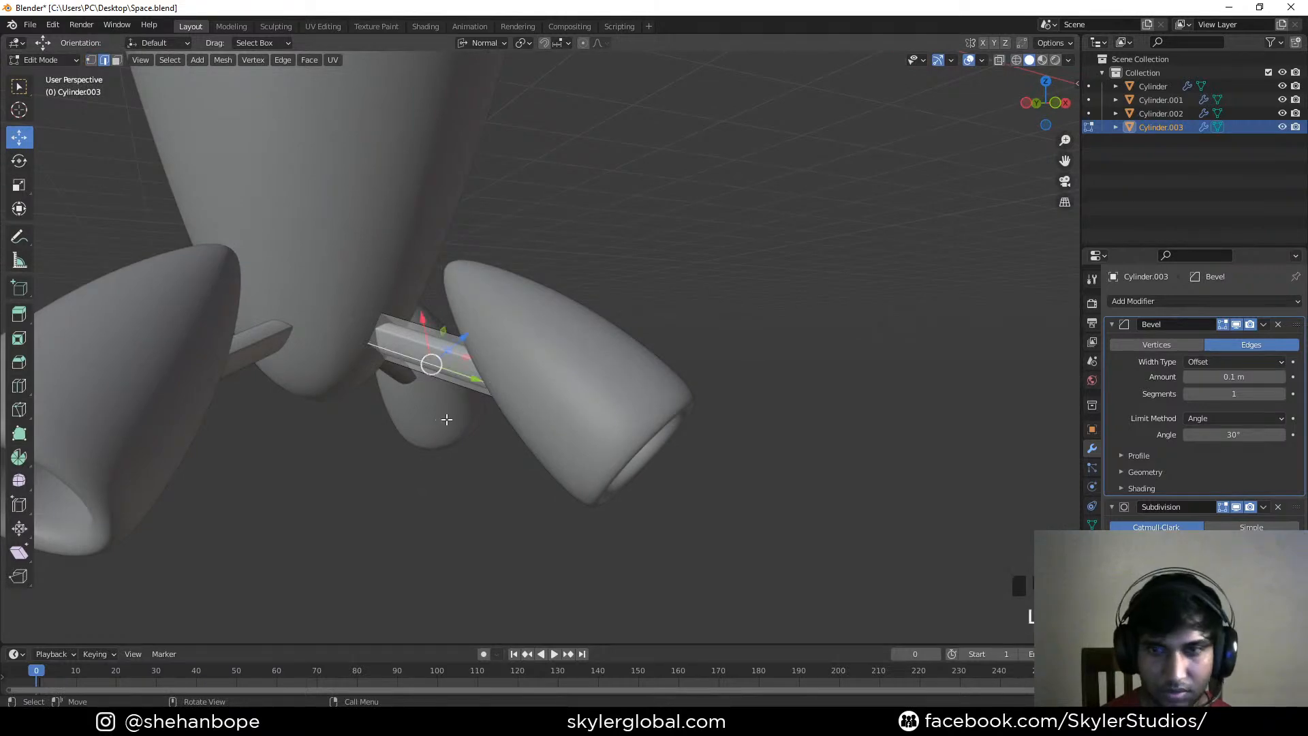
key("g")
left_click(453, 414)
middle_click_drag(453, 415, 494, 353)
key("Tab")
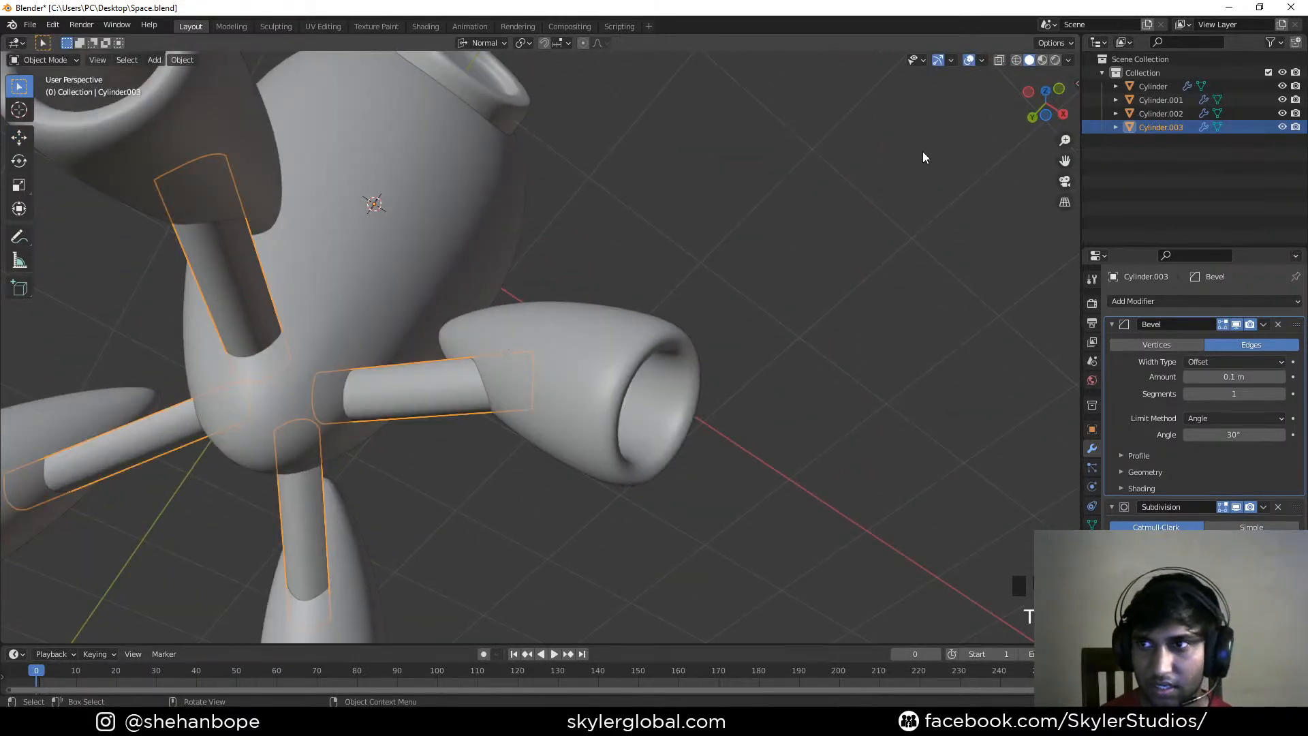
Turn on the Face Orientation overlay and correct the strut's inverted normals so its faces point outward
left_click(988, 60)
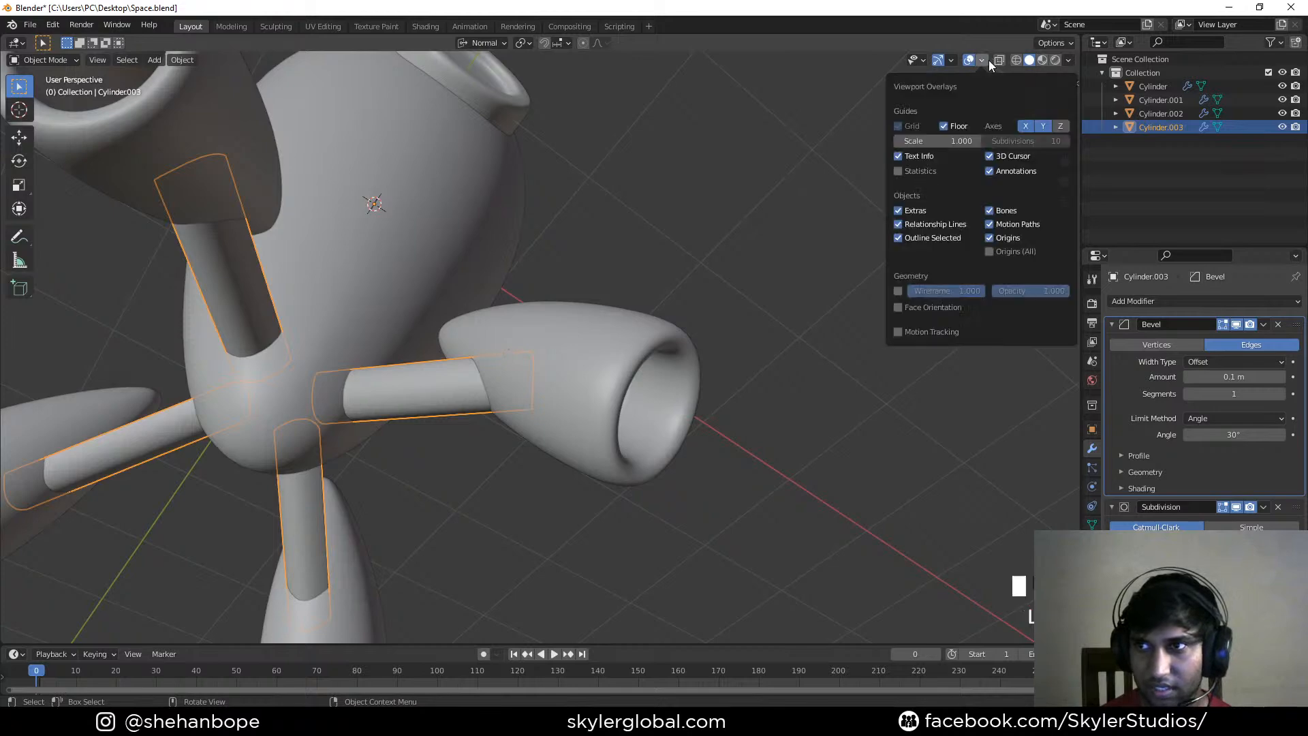
left_click(900, 307)
middle_click_drag(573, 265, 494, 369)
key("Tab")
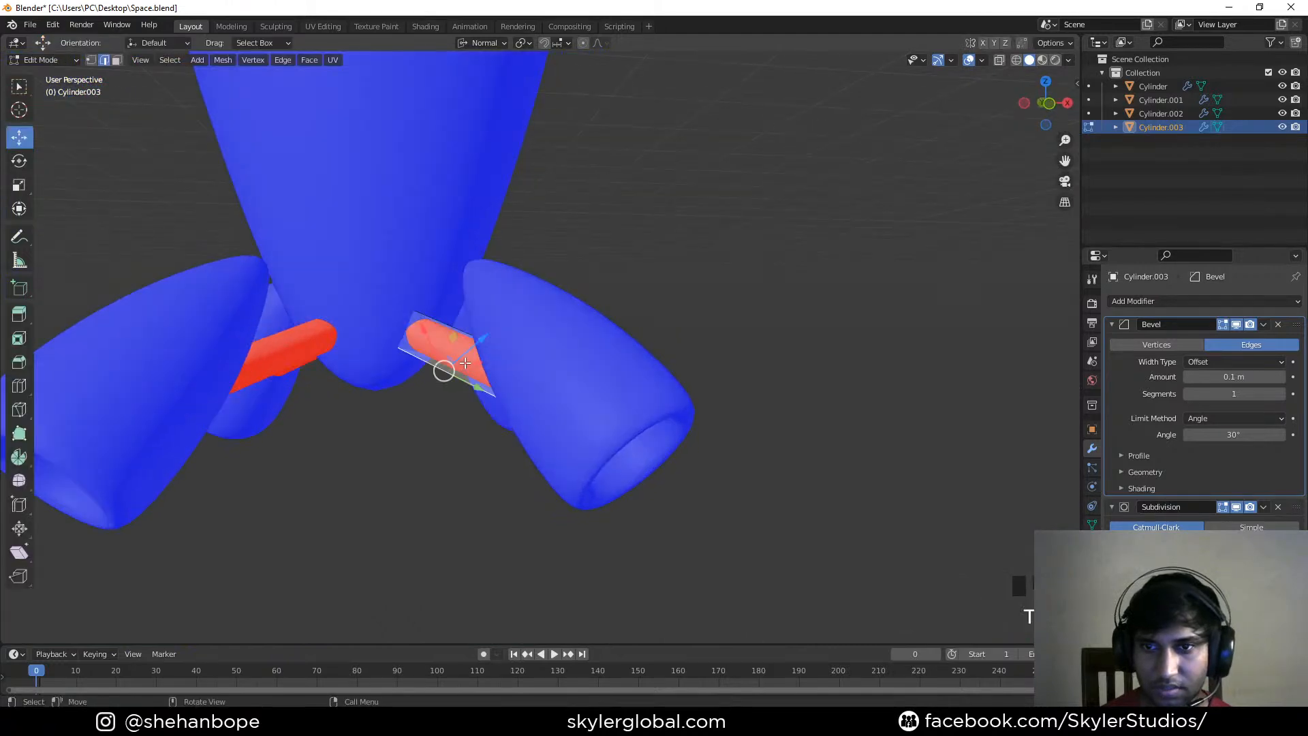
key("alt+n")
left_click(465, 369)
key("Tab")
middle_click_drag(464, 369, 423, 417)
scroll(426, 417, "down", 3)
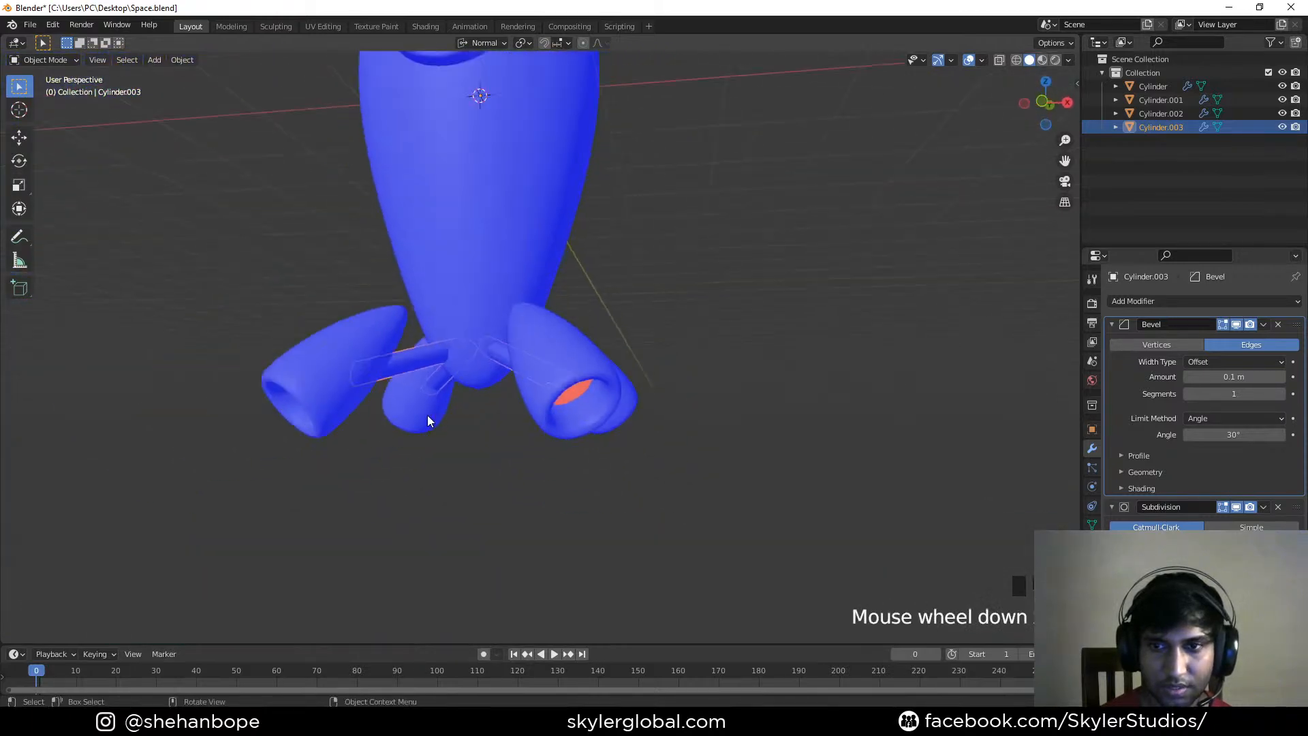
scroll(436, 411, "up", 5)
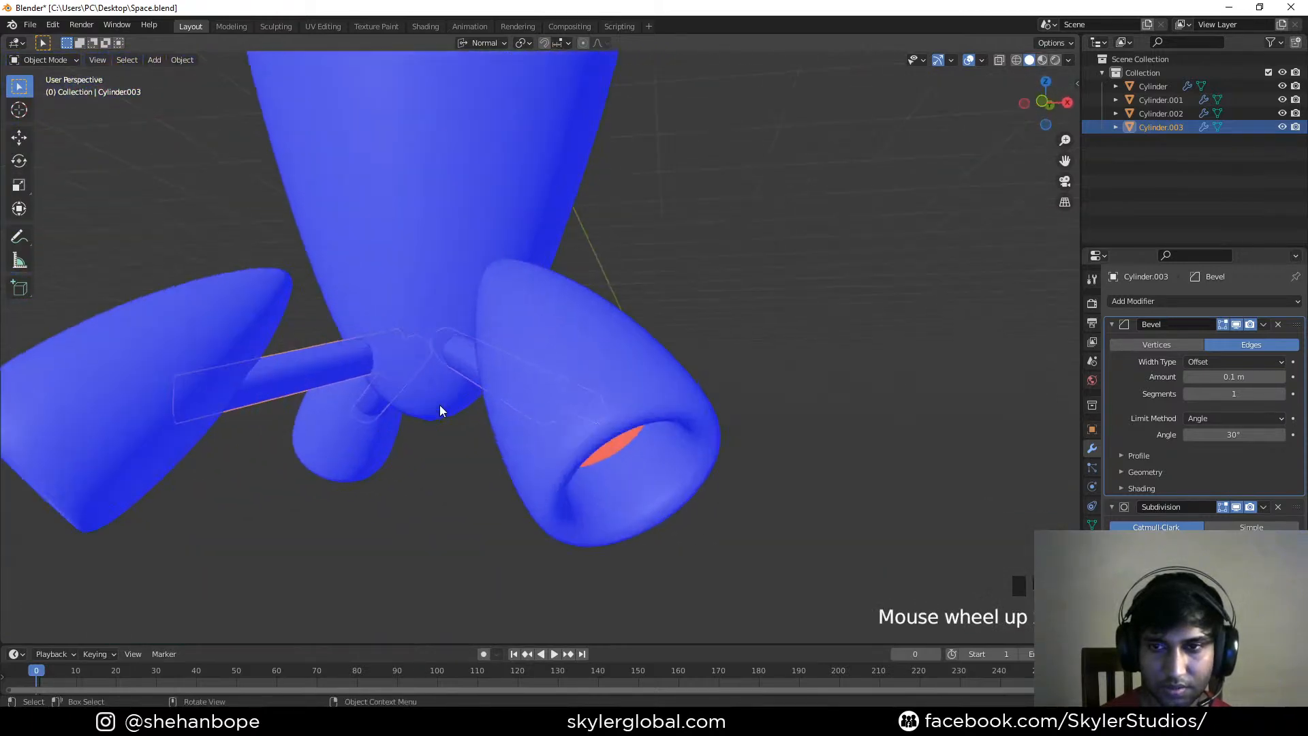
left_click(1281, 394)
key("Tab")
middle_click_drag(508, 412, 554, 295)
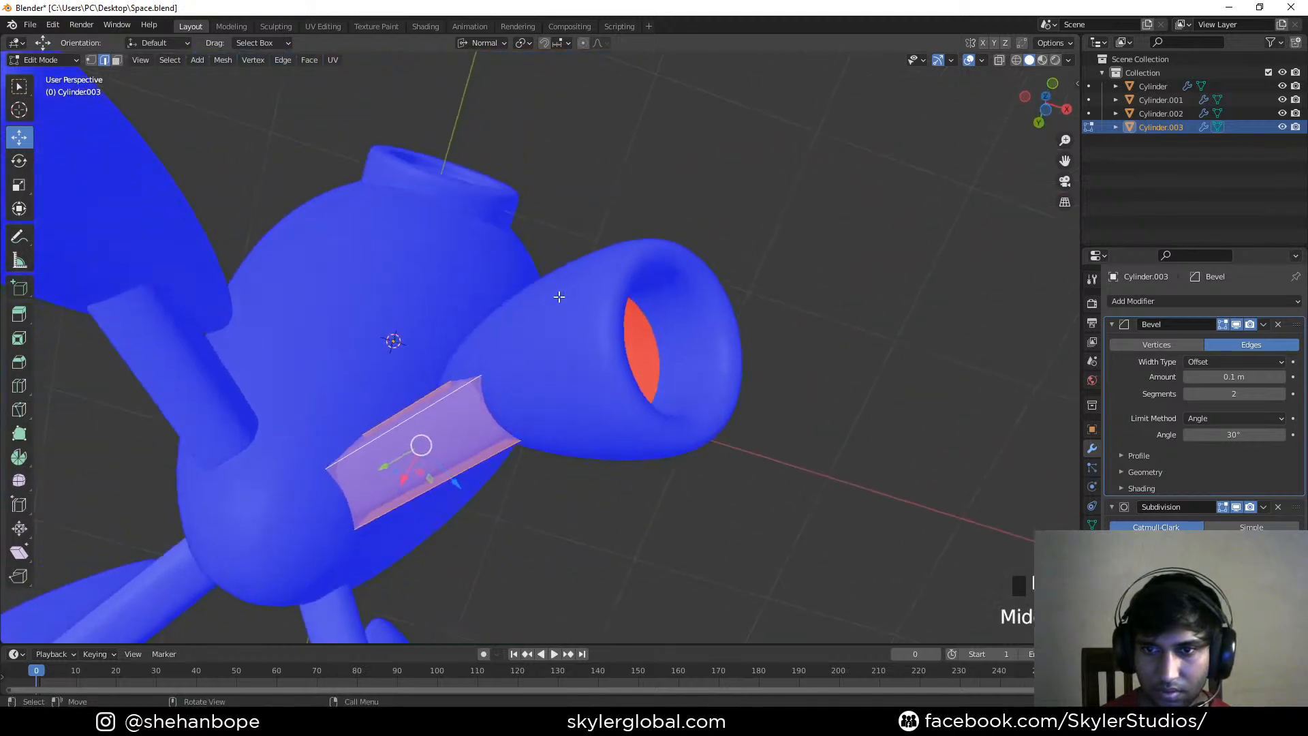
left_click(1188, 394)
Set the strut's bevel amount to 0.02 m
middle_click_drag(914, 400, 630, 376)
left_click_drag(1242, 376, 1195, 377)
key("Tab")
middle_click_drag(632, 359, 565, 382)
Turn off the Face Orientation overlay and show the strut mesh in X-ray from the right view
key("KP_3")
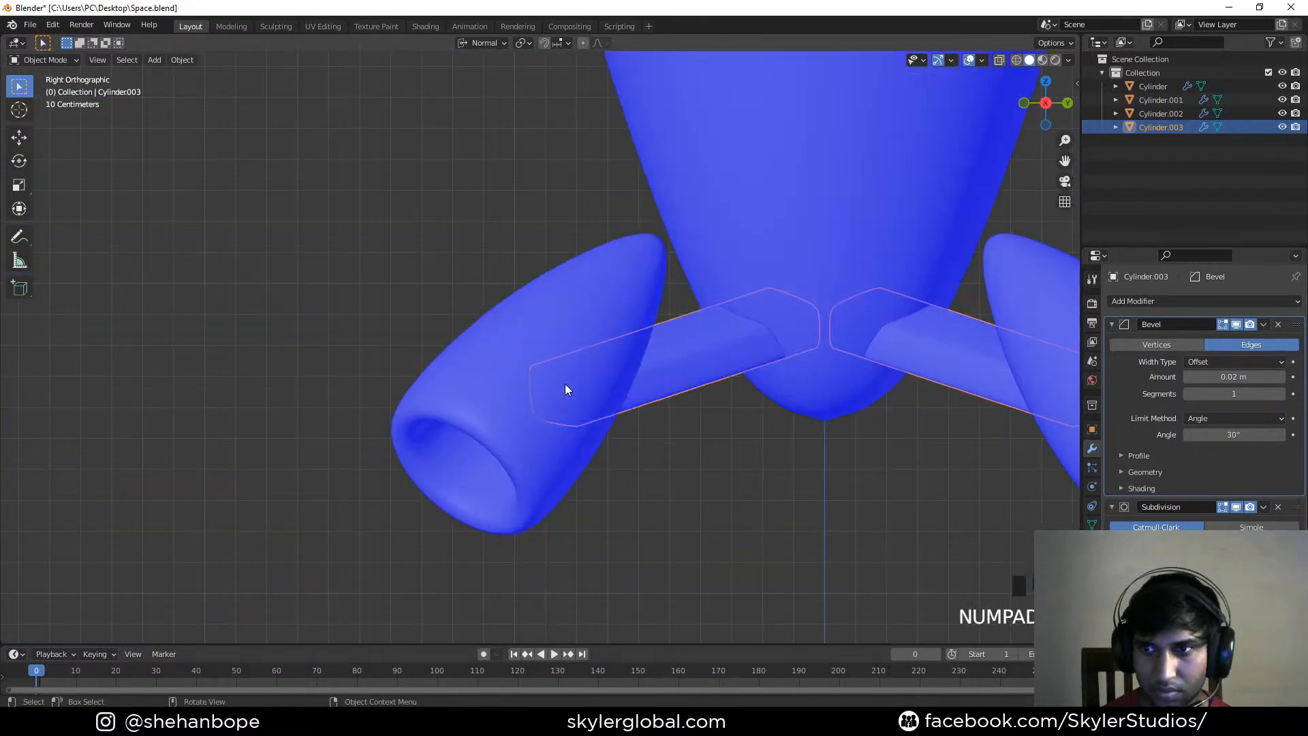
key("Tab")
key("alt+z")
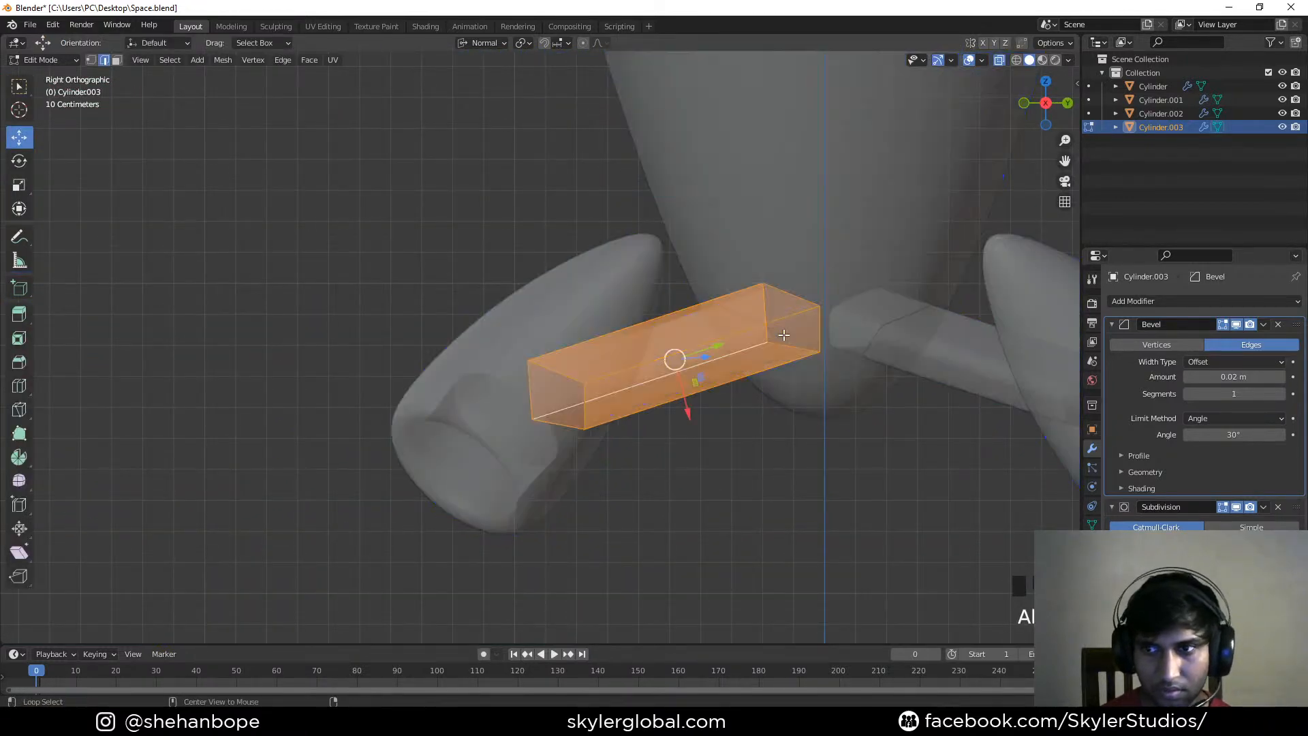
left_click(983, 61)
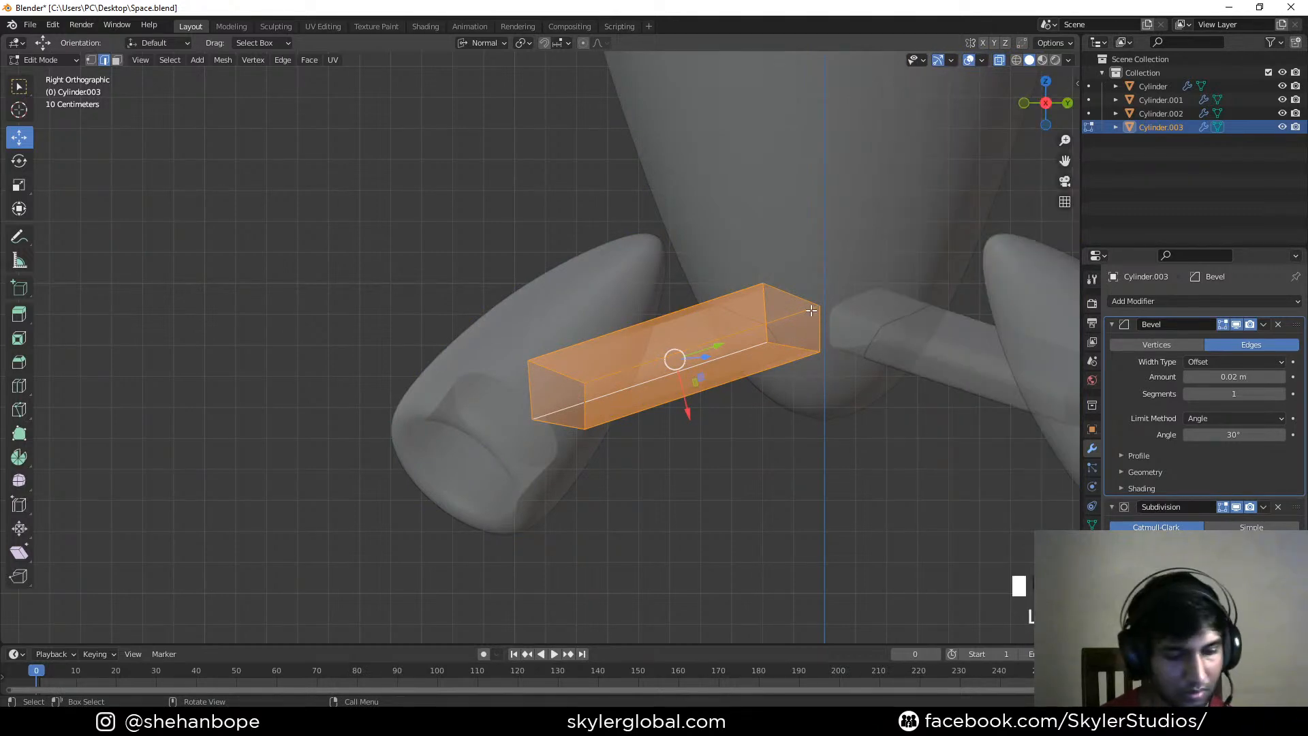
key("alt+z")
key("alt+z")
Select the strut's body-end vertices and move them about -0.081 m along Y and 0.002 m along Z
key("1")
left_click(743, 268)
left_click_drag(748, 253, 812, 382)
key("ctrl+z")
left_click_drag(860, 423, 749, 259)
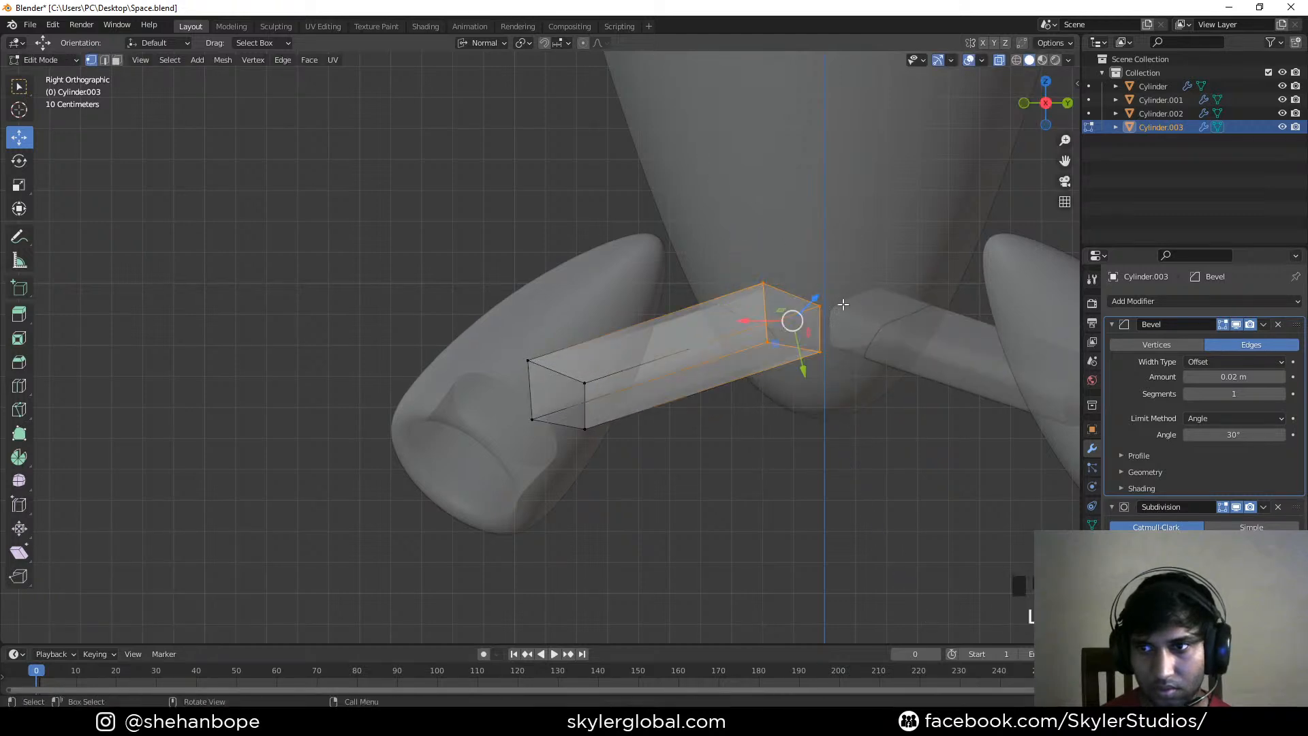
key("g")
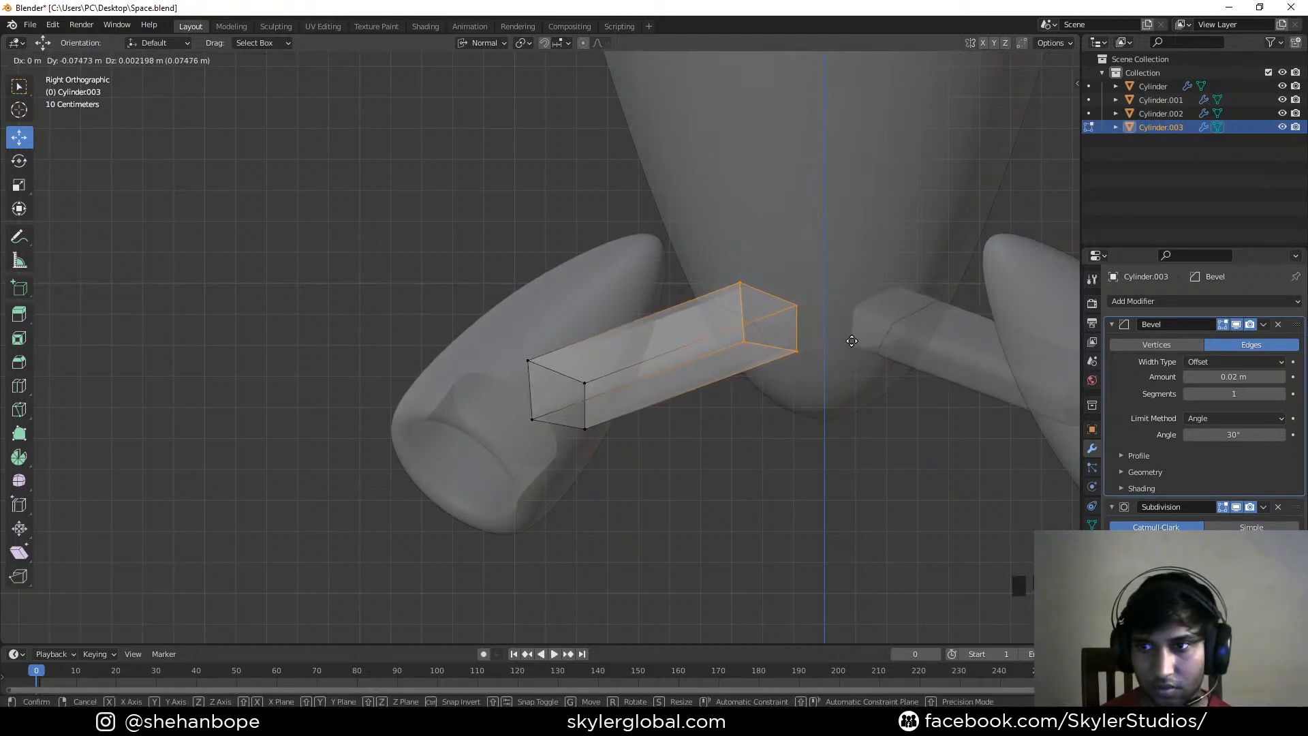
left_click(850, 340)
Move the strut's body-end vertices about 0.046 m along X and -0.013 m along Z, turn off X-ray, and save the file
key("KP_1")
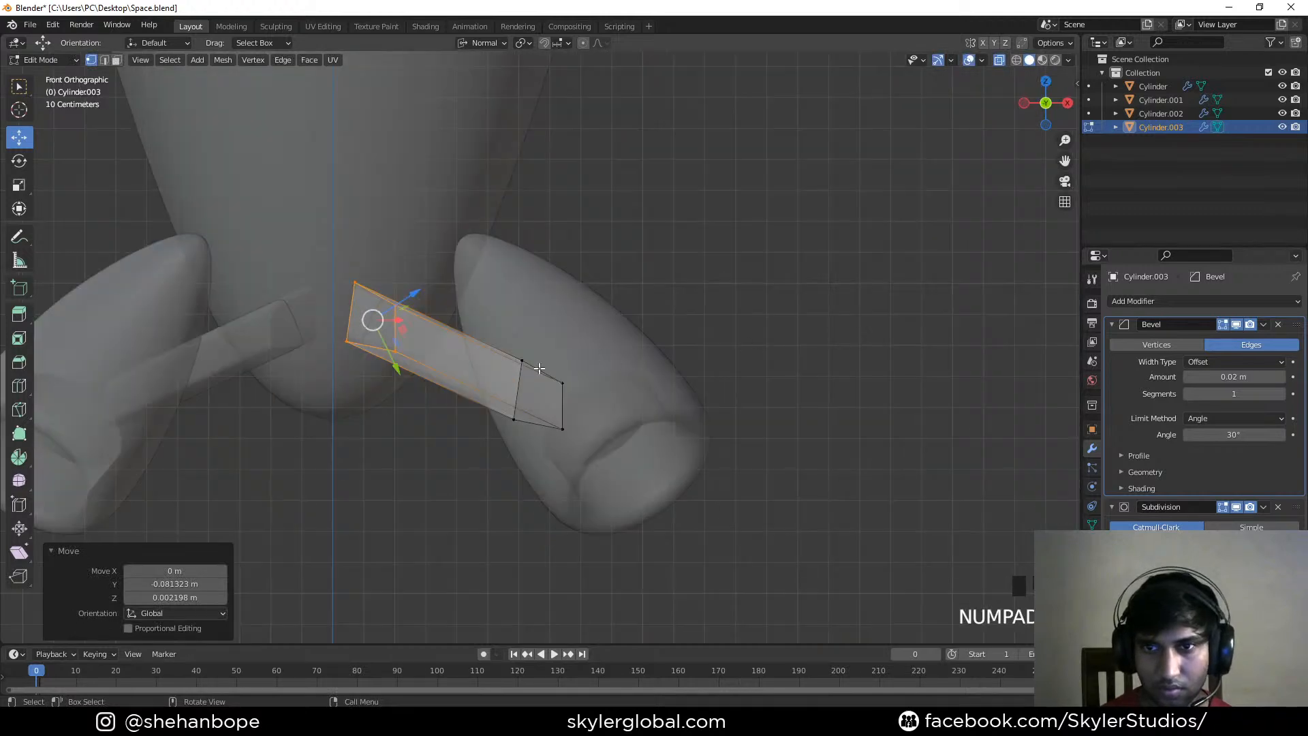
key("g")
left_click(512, 372)
key("alt+z")
middle_click_drag(512, 372, 563, 323)
key("ctrl+s")
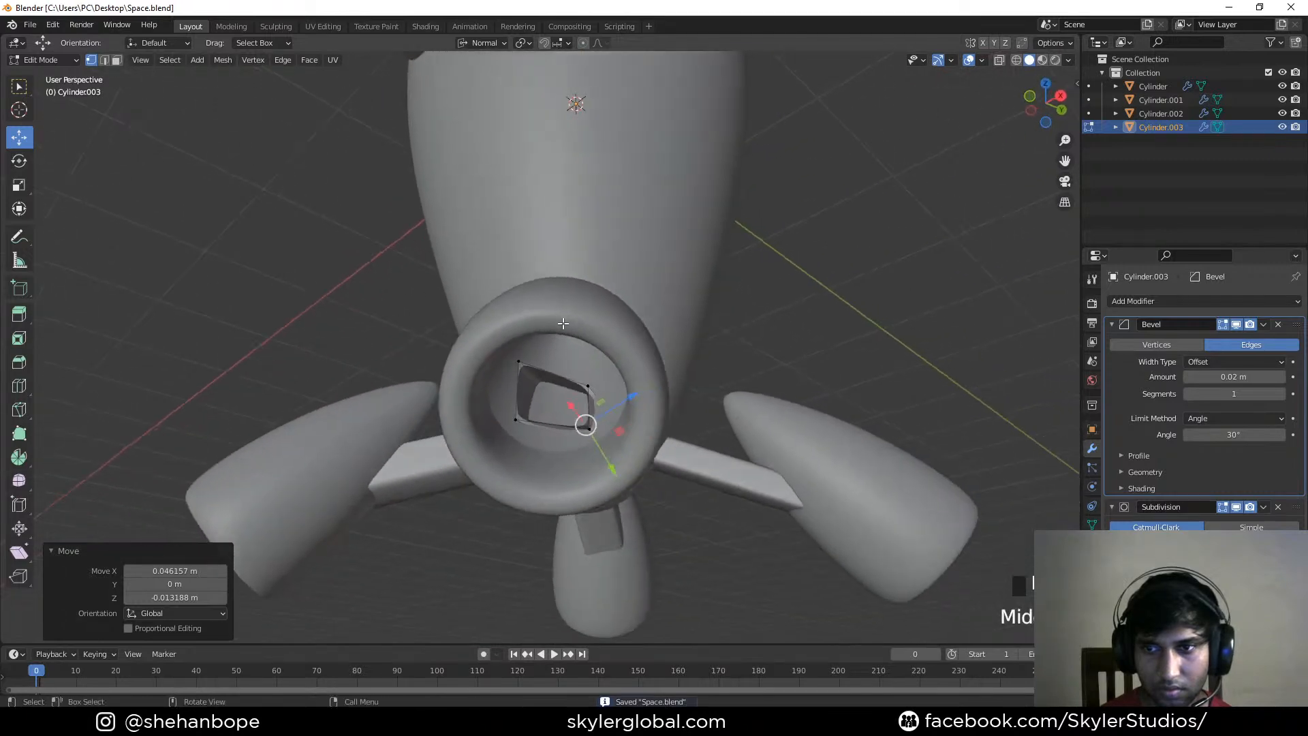
Move two edges of the strut's pod end inside the pod, the second by about 0.007 m X, -0.010 m Y and 0.023 m Z
key("2")
left_click(528, 372)
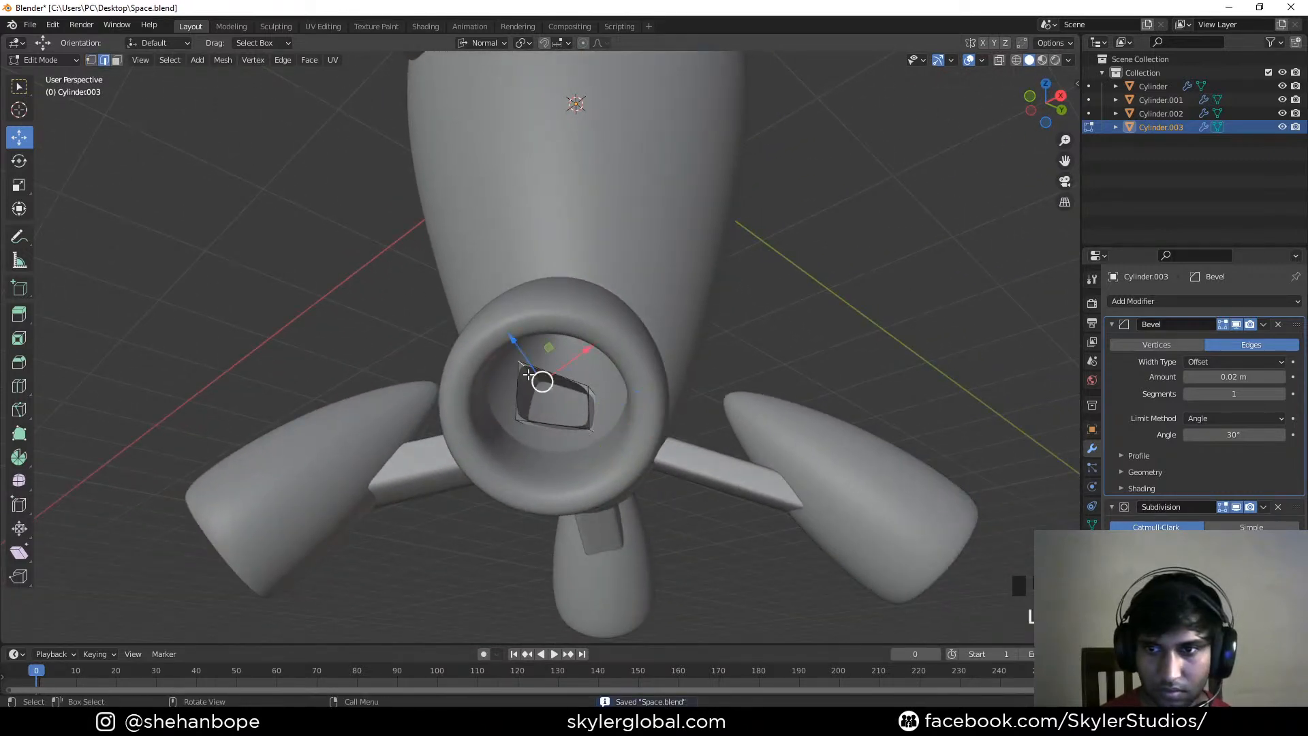
key("g")
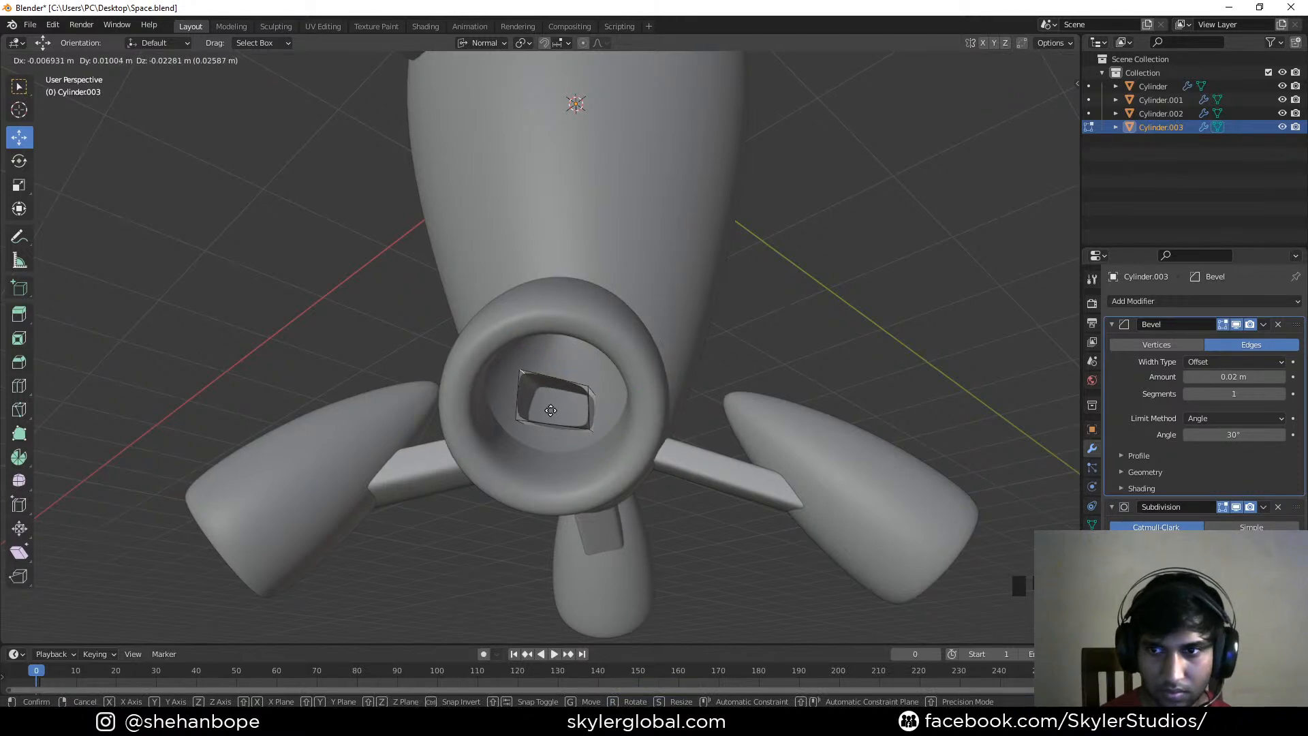
left_click(589, 406)
key("g")
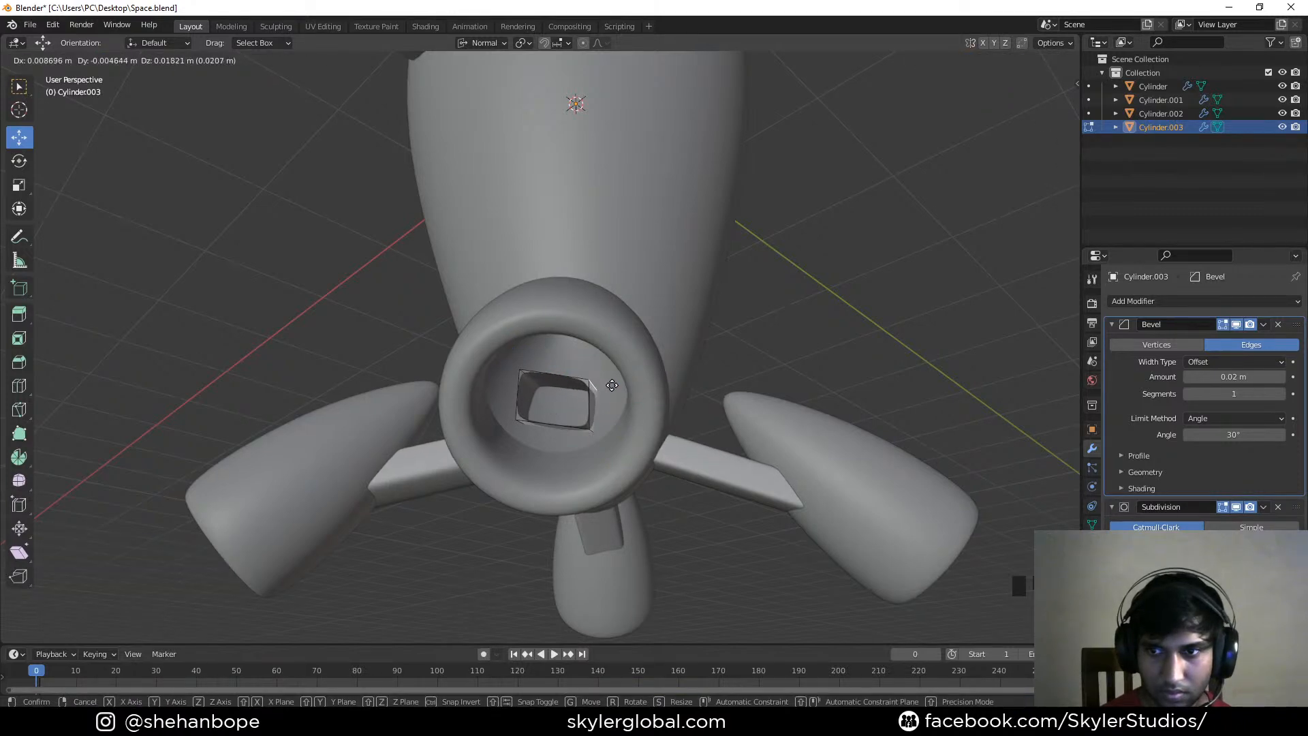
left_click(611, 385)
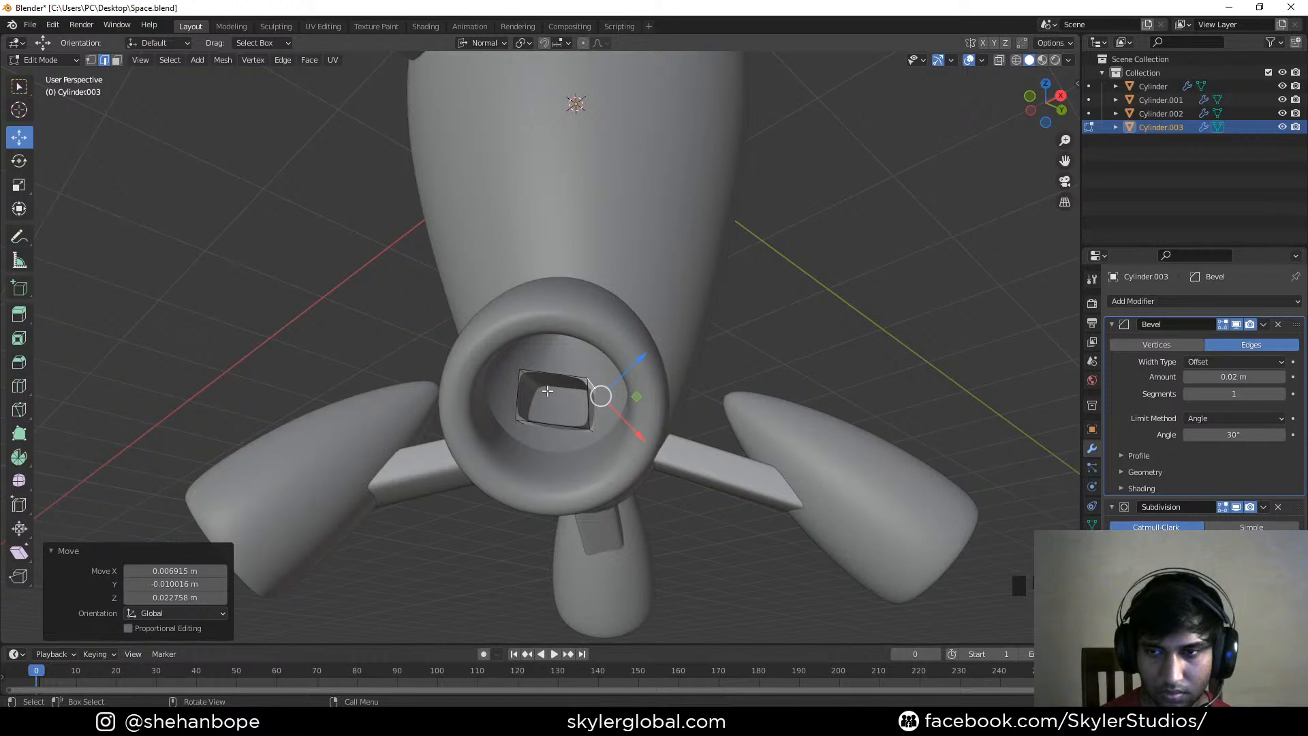
Save the file, check the strut in X-ray from the front view, return to Object Mode with X-ray off, and deselect everything
key("alt+z")
key("ctrl+s")
middle_click_drag(547, 391, 623, 400)
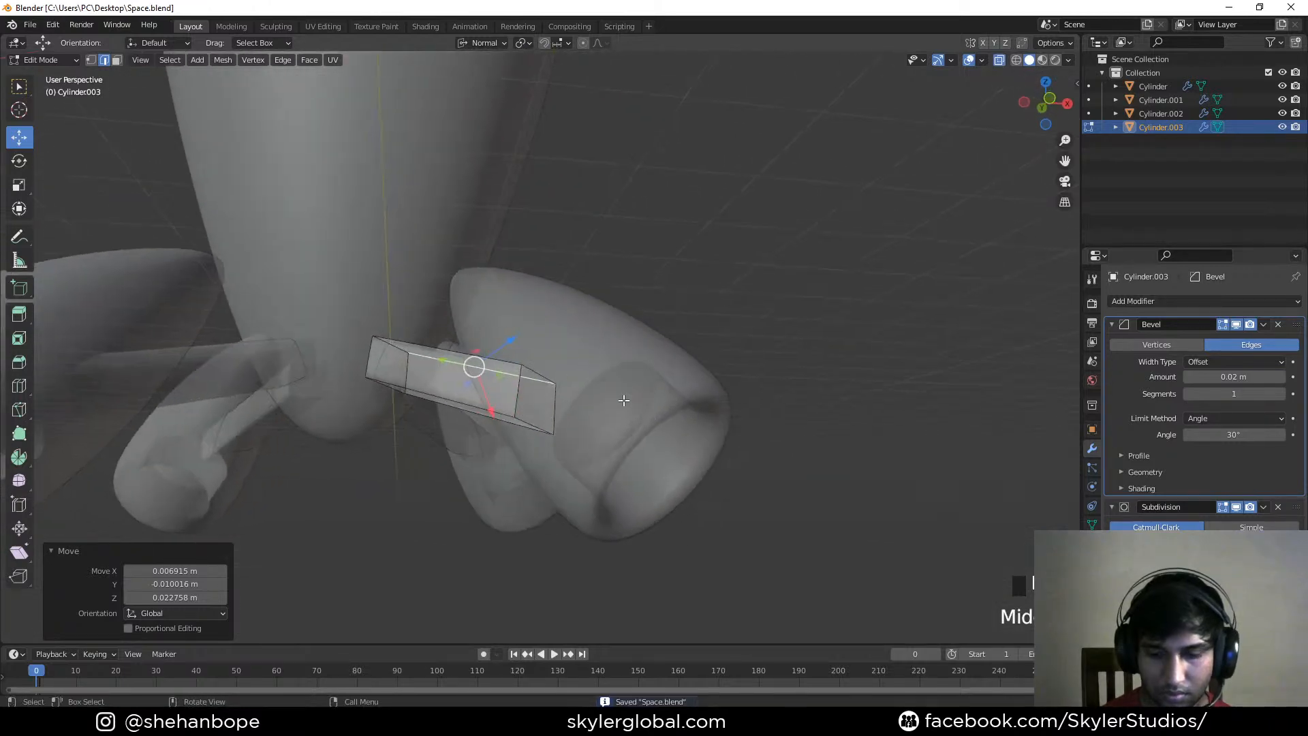
key("KP_1")
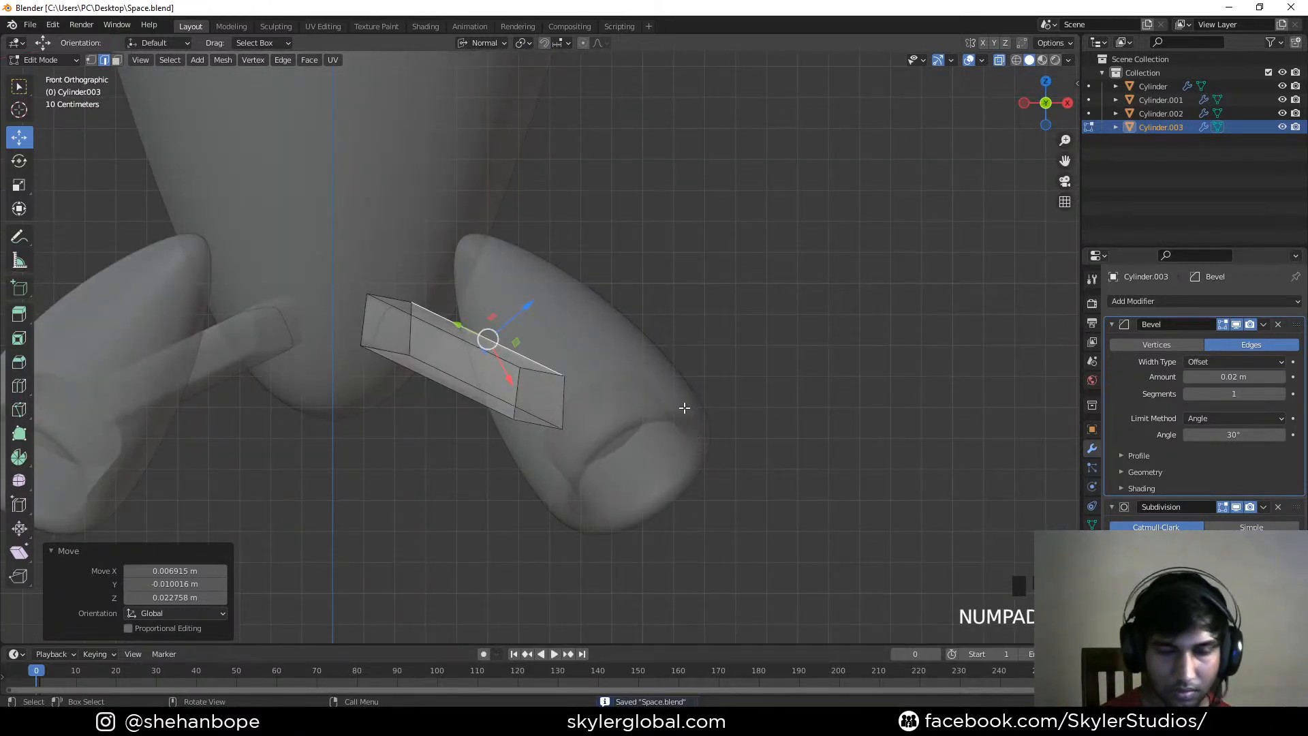
key("Tab")
key("alt+z")
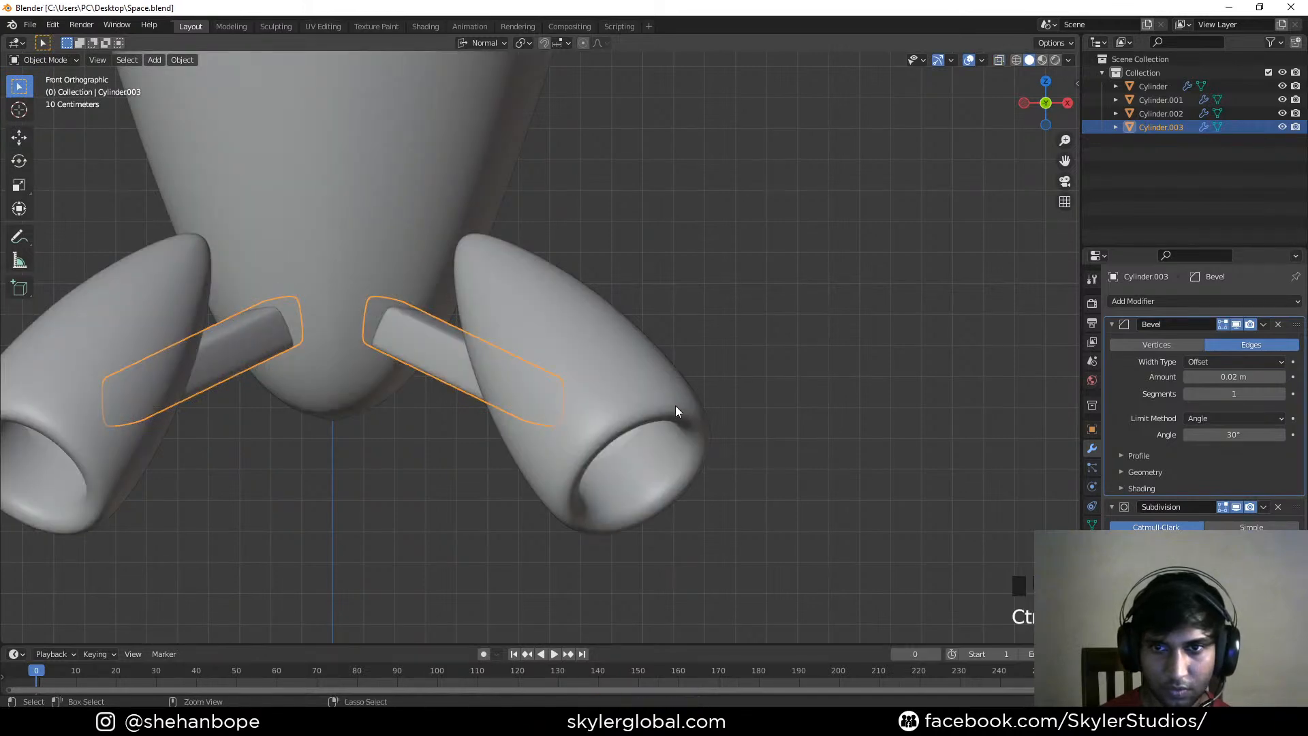
scroll(561, 319, "down", 3)
key("alt+a")
scroll(630, 286, "down", 4)
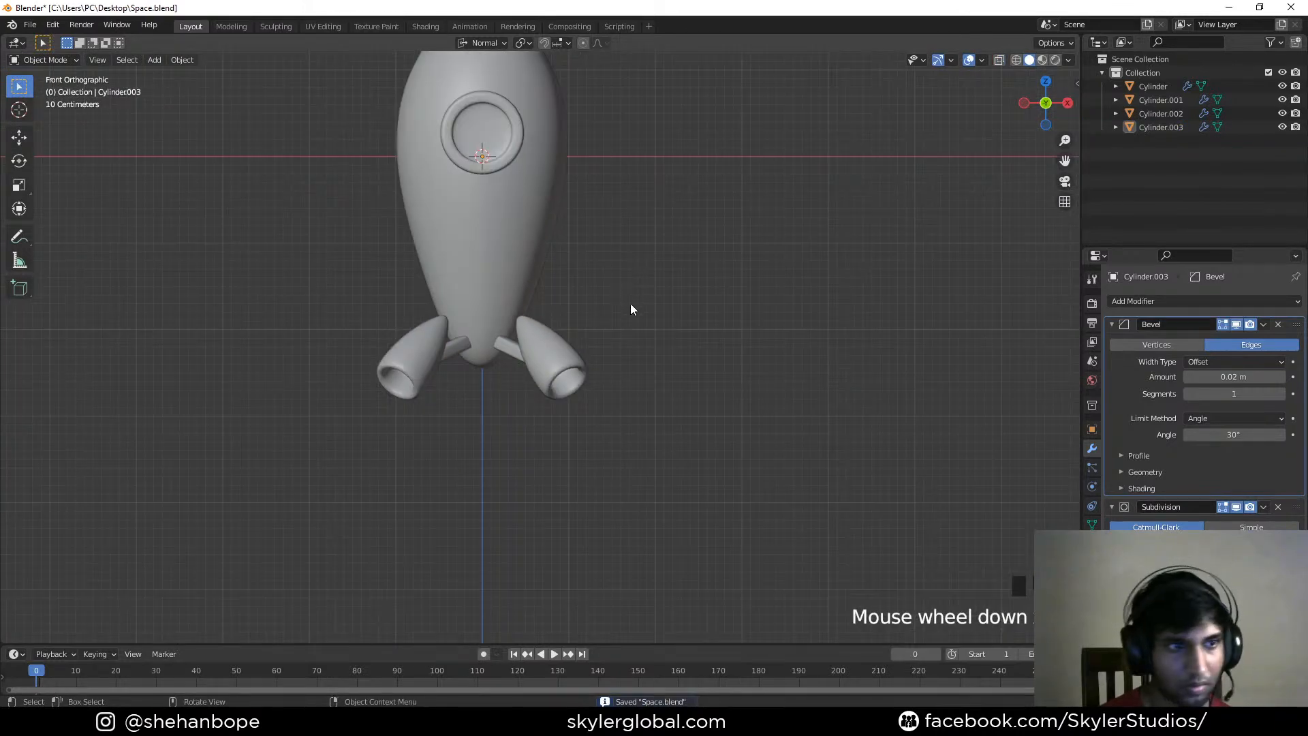
Extrude the bottom face of the spacecraft body in place and scale it up by about 1.213
left_click(492, 370)
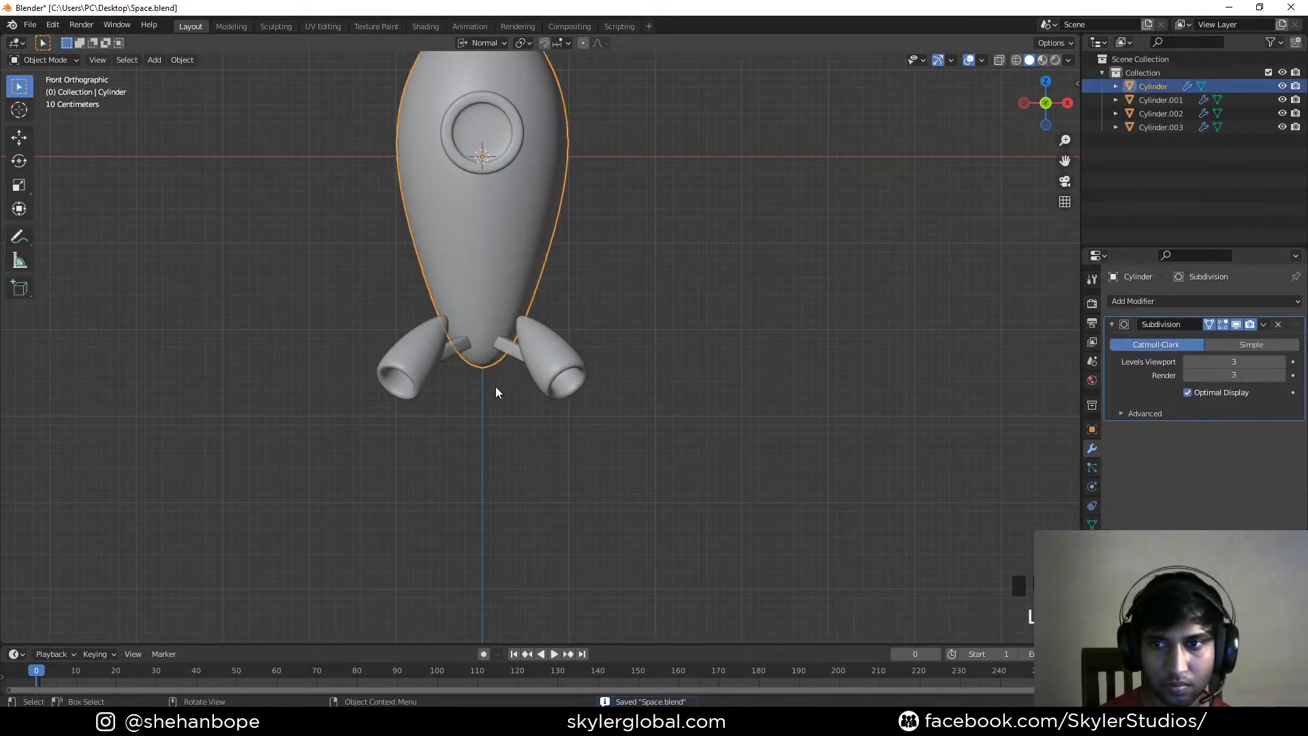
scroll(424, 441, "down", 3)
middle_click_drag(423, 442, 550, 326, "shift")
key("Tab")
left_click(545, 304)
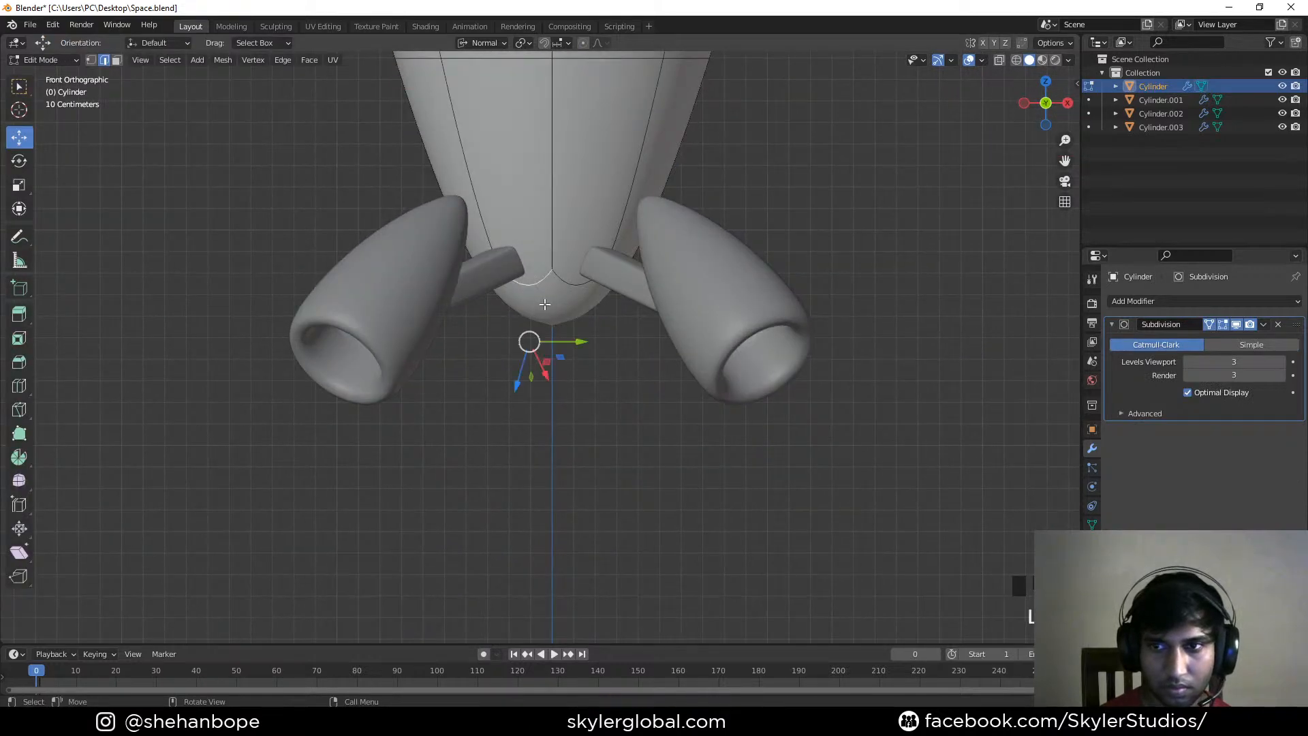
key("3")
scroll(644, 363, "down", 2)
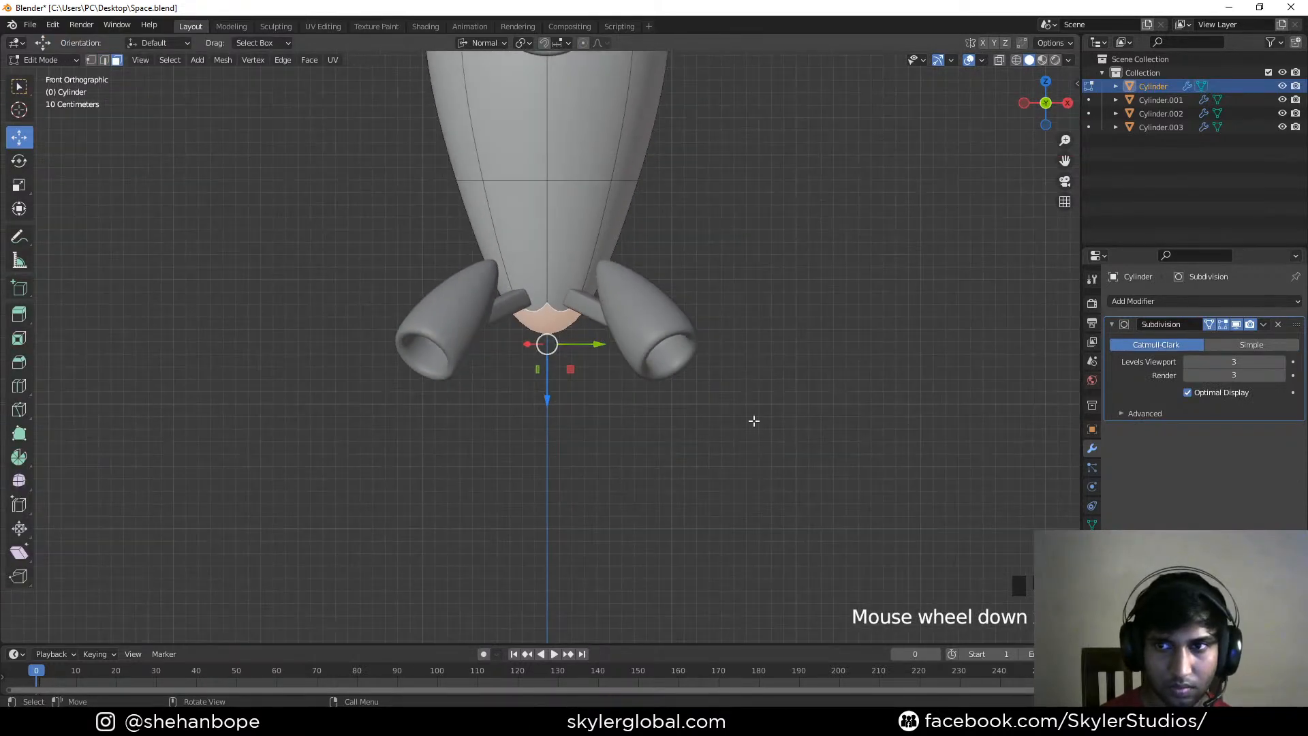
key("e")
right_click(707, 500)
key("s")
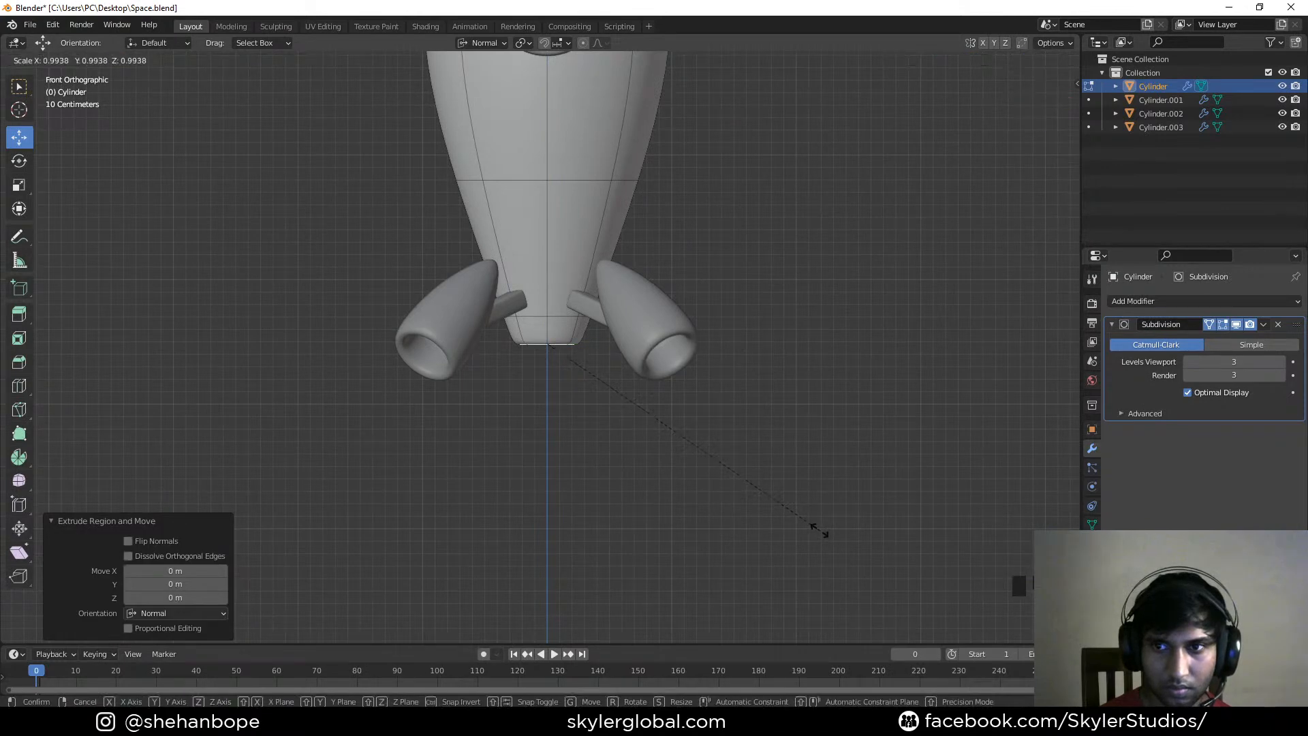
left_click(898, 541)
Enlarge the extruded bottom face of the body by a further scale factor of about 1.169
scroll(619, 444, "down", 2)
scroll(534, 423, "up", 4)
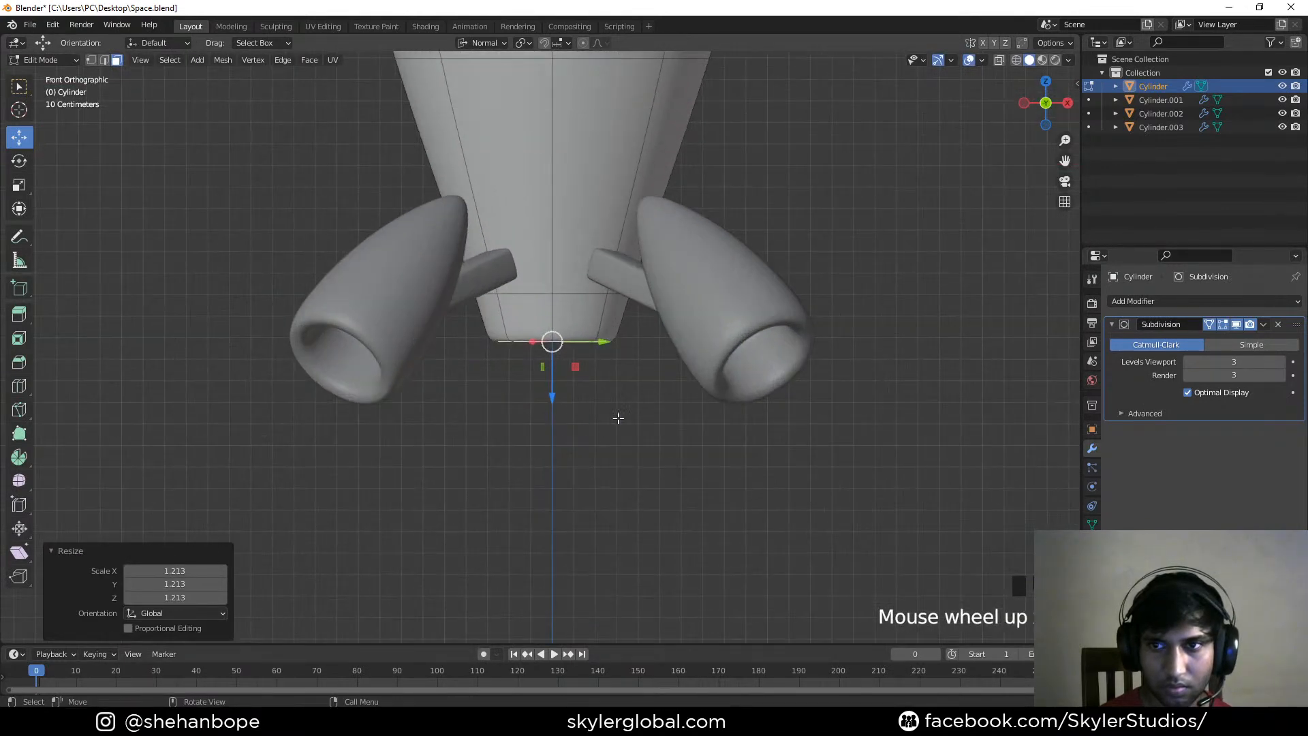
key("s")
left_click(614, 412)
Select the ring of faces around the body's lower rim and scale it by about 1.204 in the front view
middle_click_drag(613, 412, 611, 352)
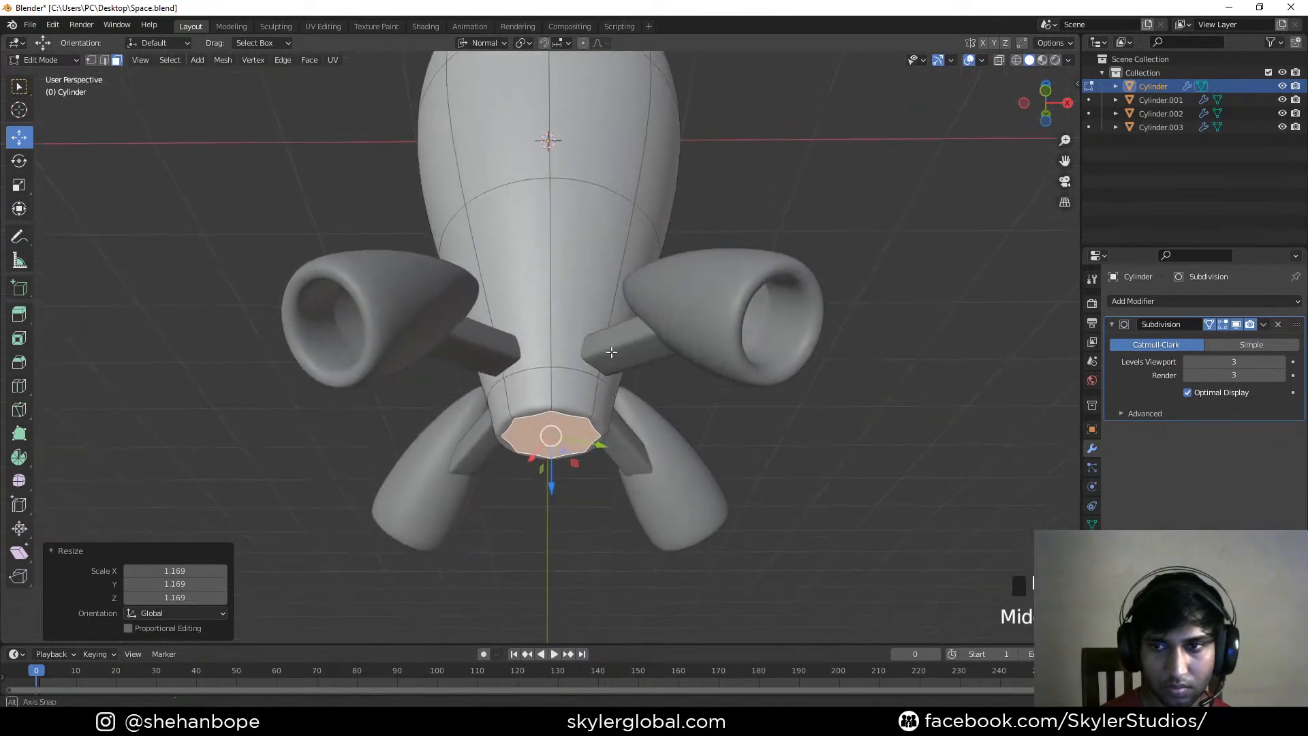
left_click(594, 394, "alt")
key("KP_5")
key("KP_1")
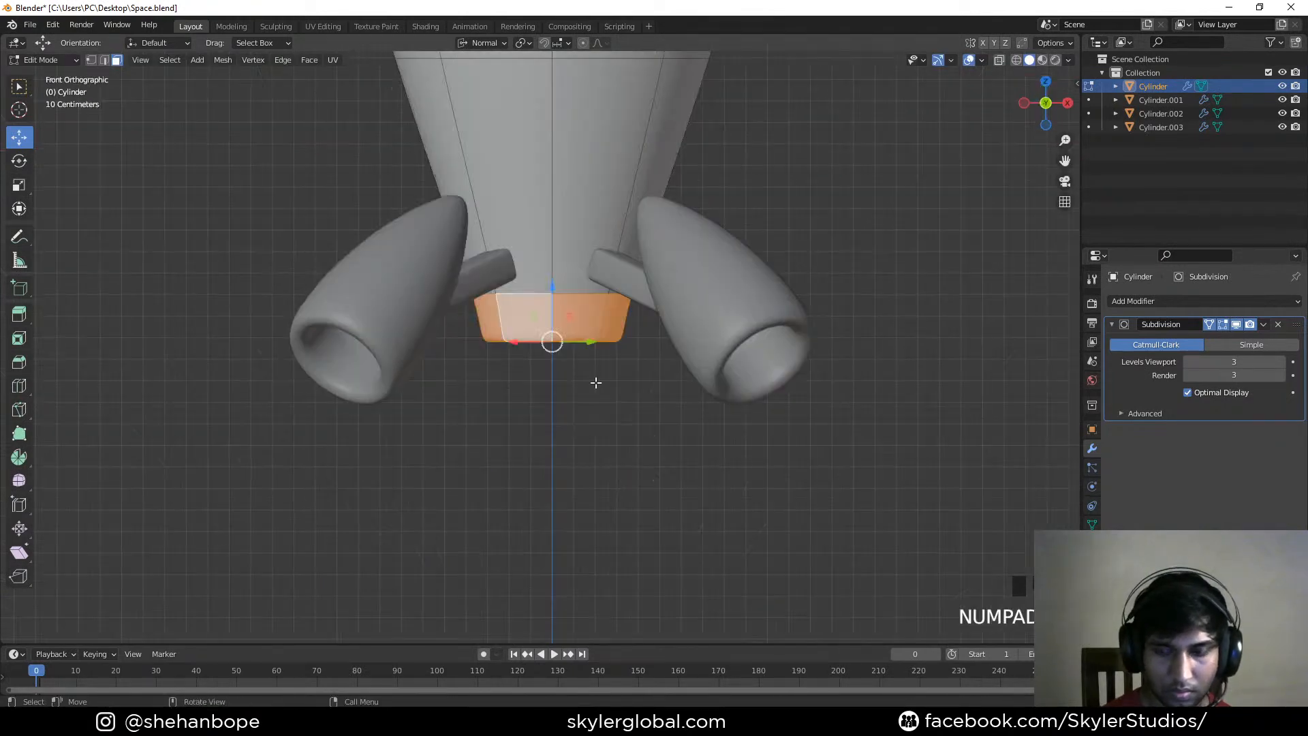
scroll(603, 368, "down", 2)
key("s")
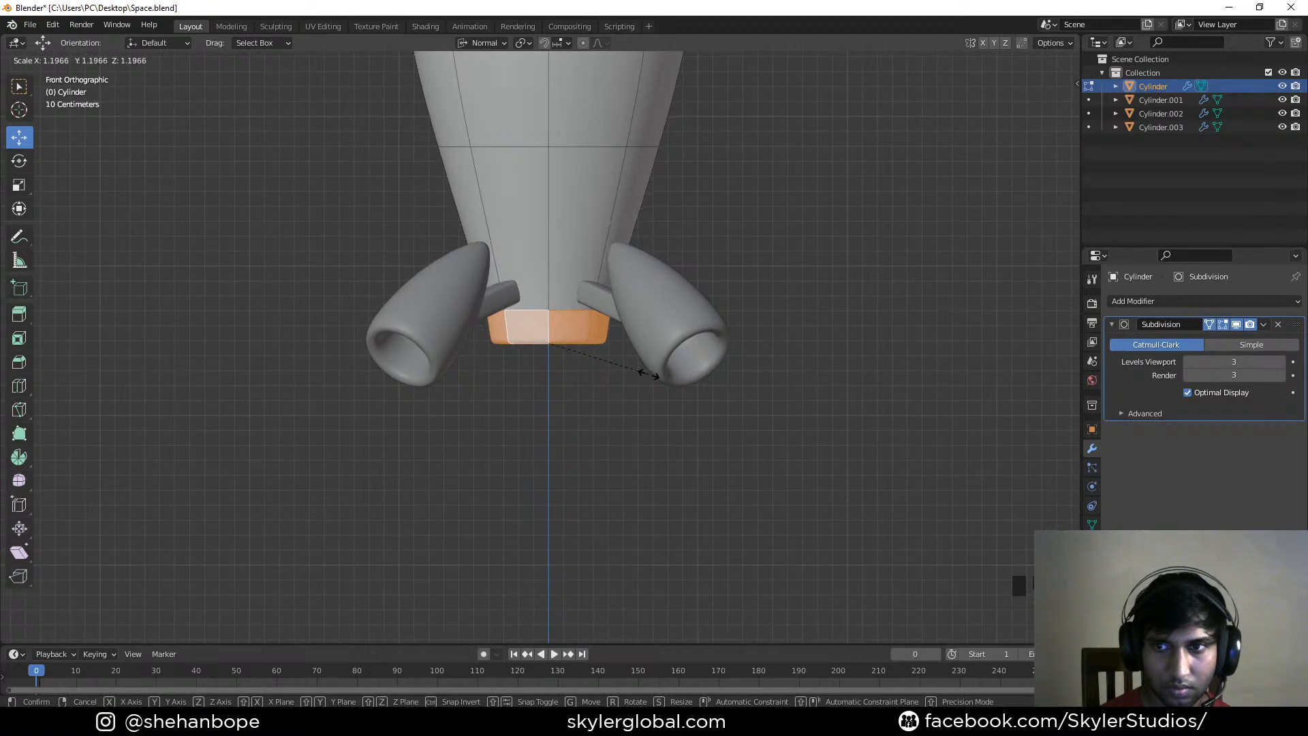
left_click(658, 375)
scroll(641, 372, "down", 3)
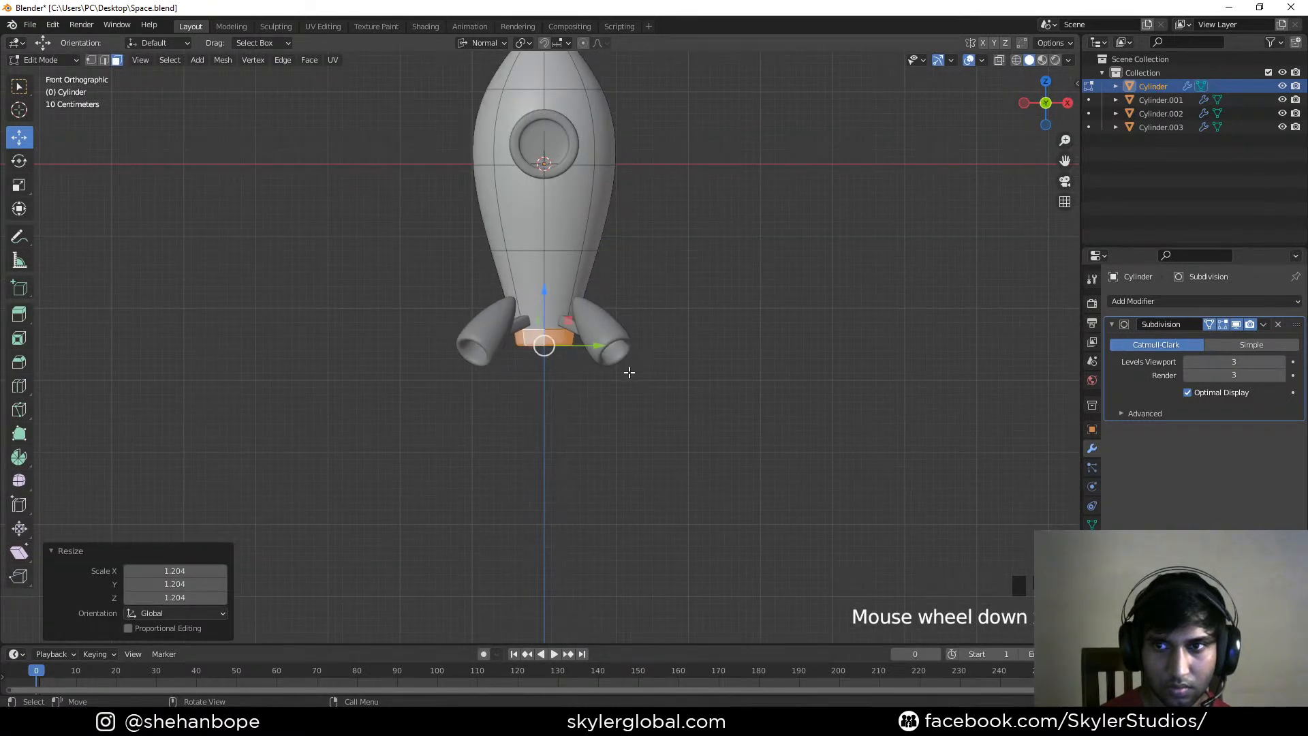
scroll(629, 372, "down", 1)
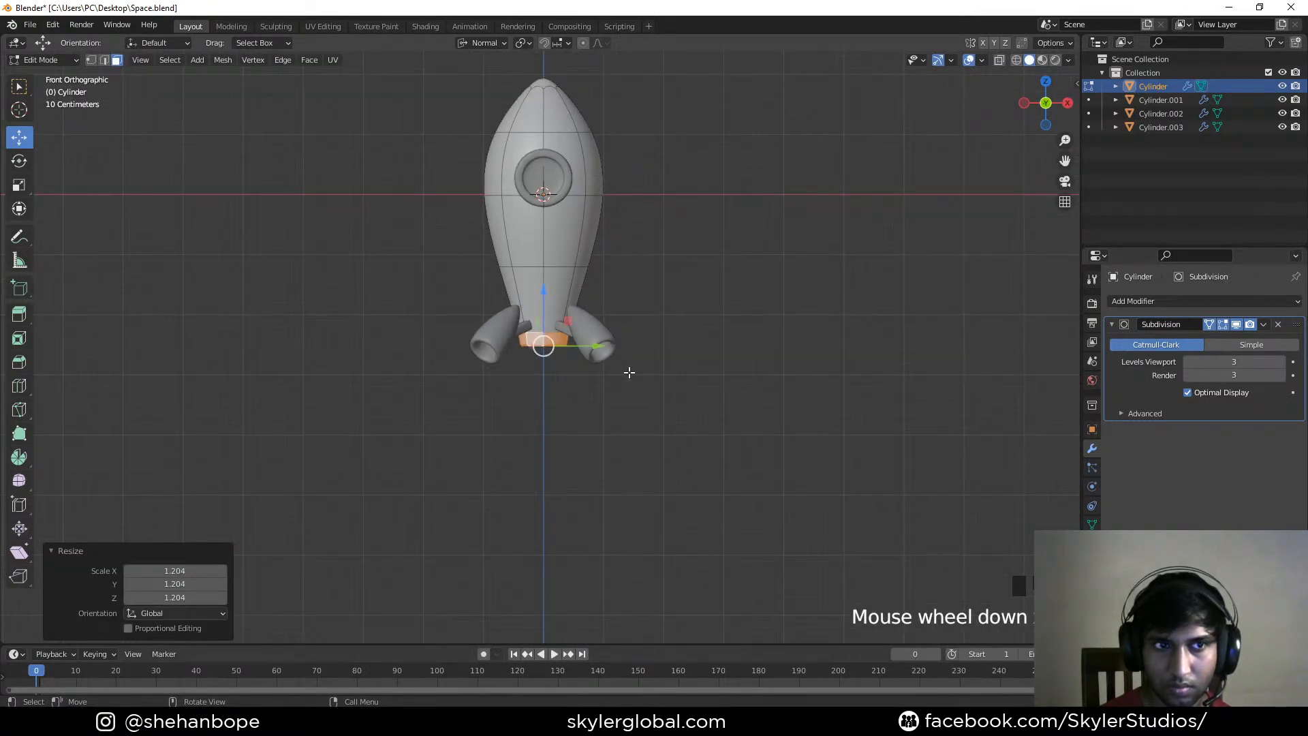
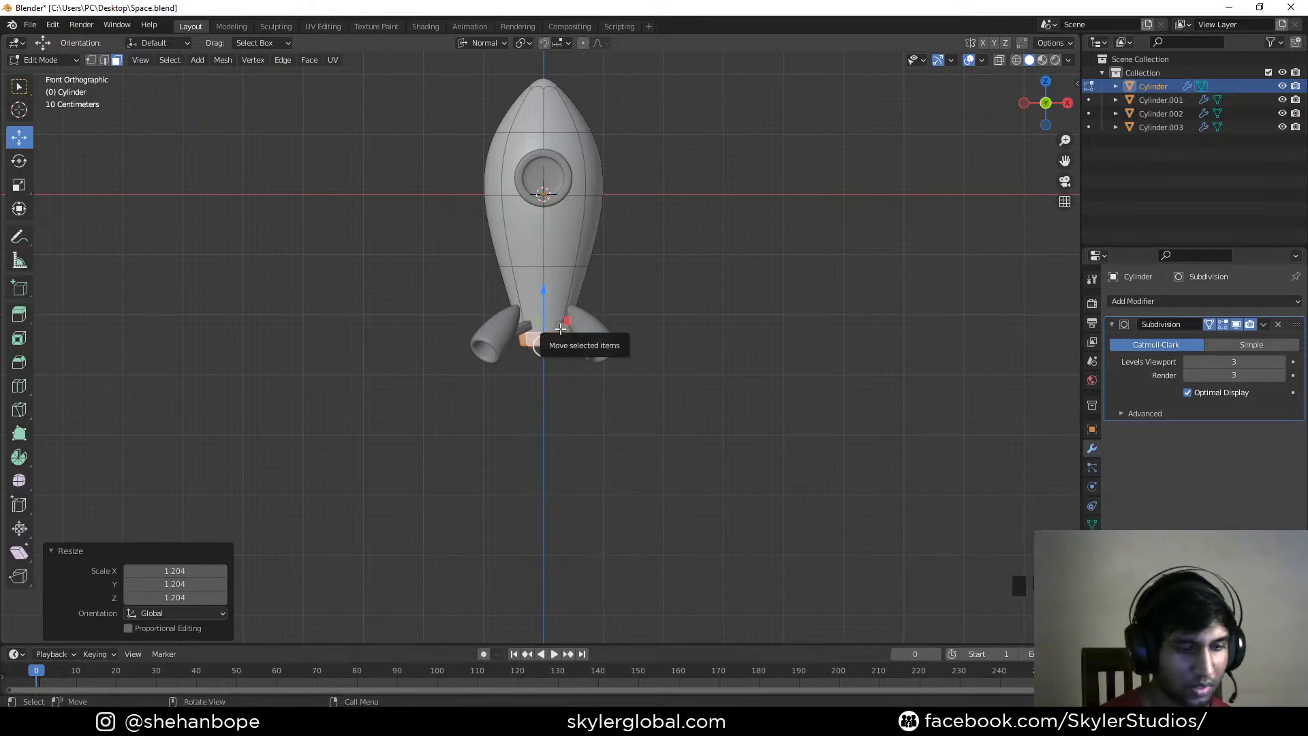
Select the vertex loop just above the body's bottom rim and rescale it
key("1")
scroll(555, 429, "up", 3)
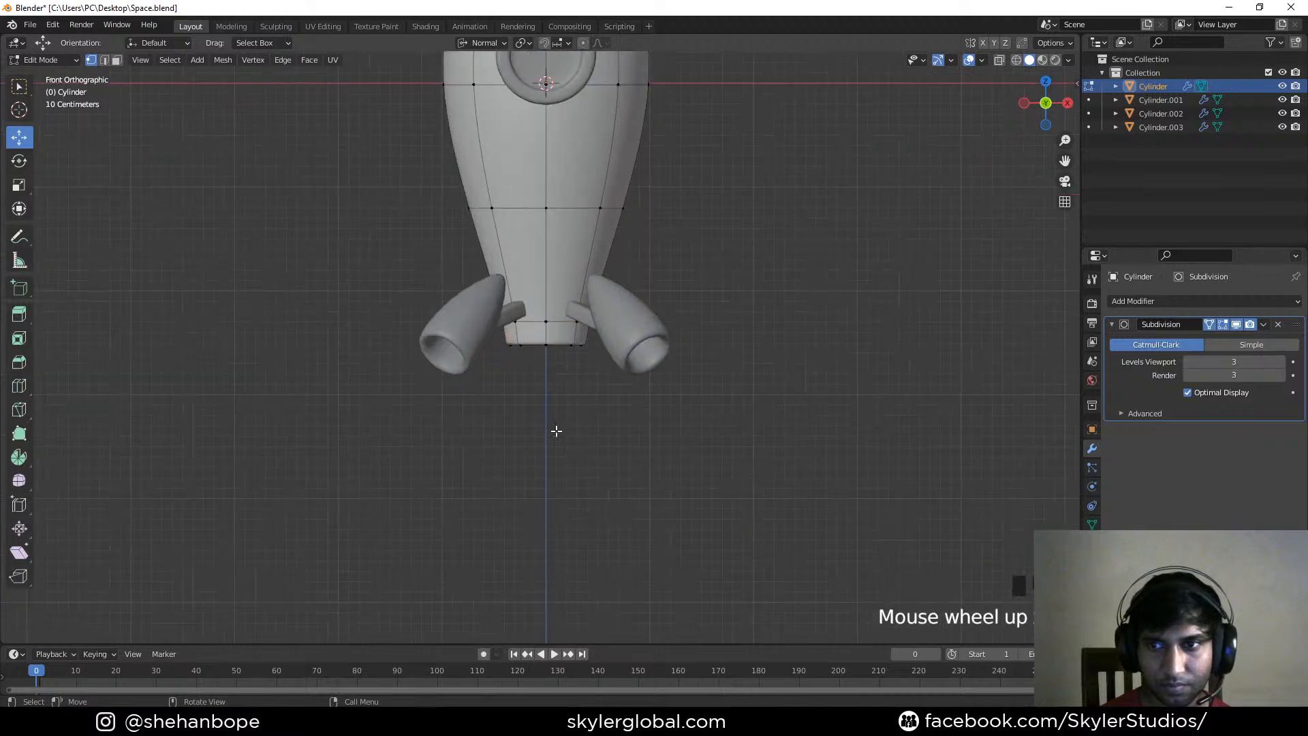
left_click(538, 320, "alt")
key("s")
left_click(720, 380)
Select the body's bottom rim loop, scale it by about 0.842, and return to Object Mode
middle_click_drag(720, 380, 773, 515)
scroll(772, 515, "up", 4)
middle_click_drag(765, 468, 680, 377, "shift")
left_click(507, 328, "alt")
key("KP_1")
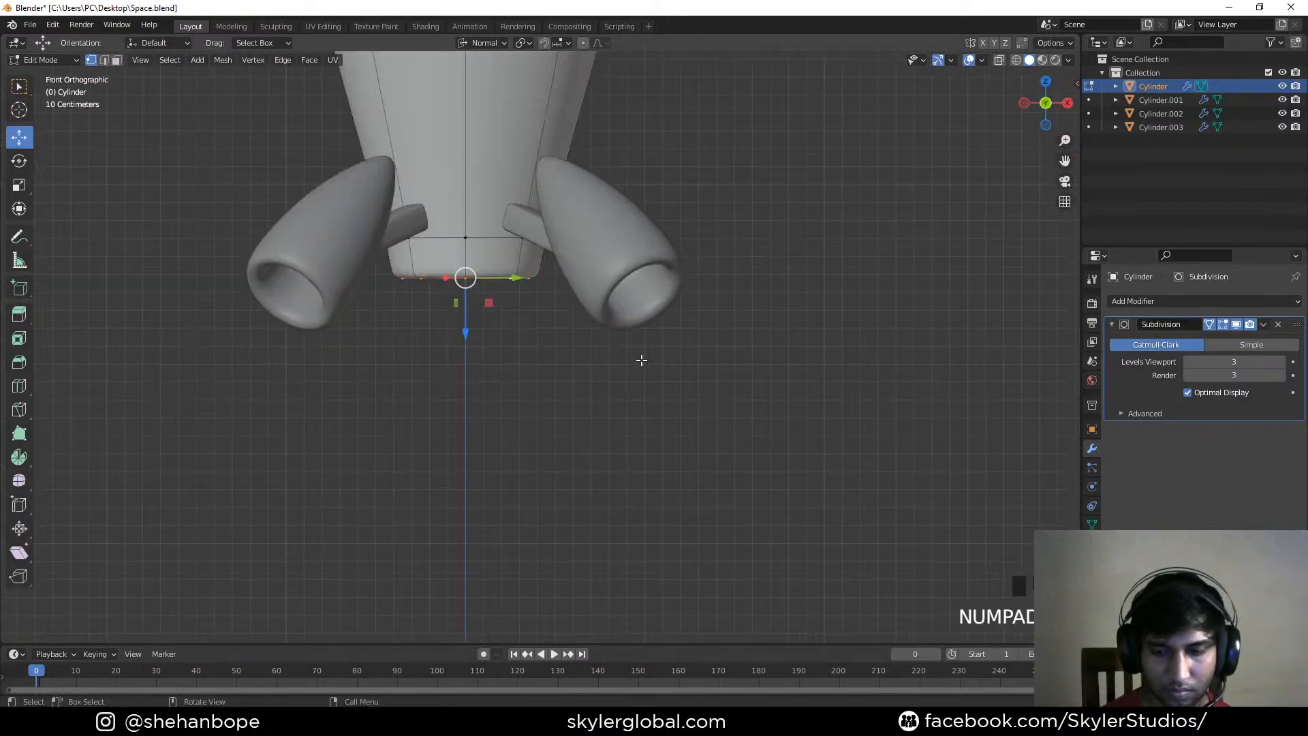
key("s")
left_click(647, 415)
scroll(602, 389, "down", 5)
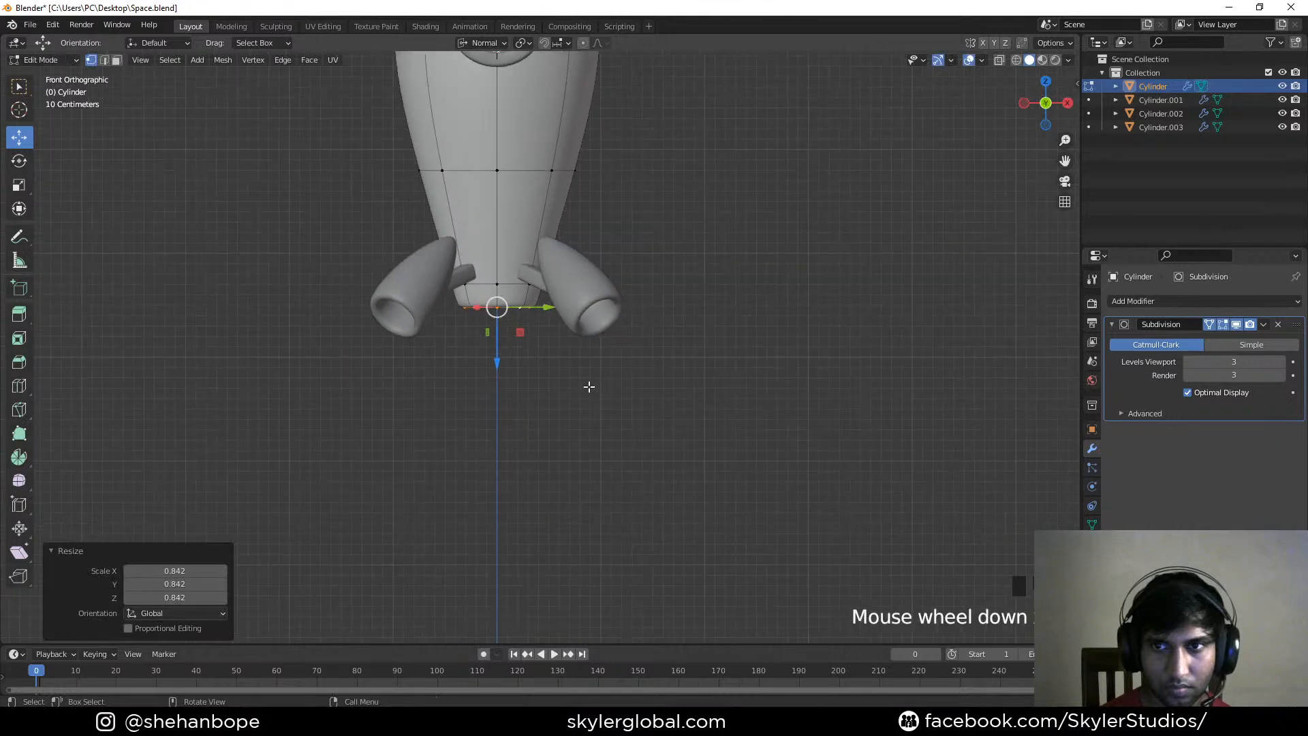
middle_click_drag(602, 388, 608, 386, "shift")
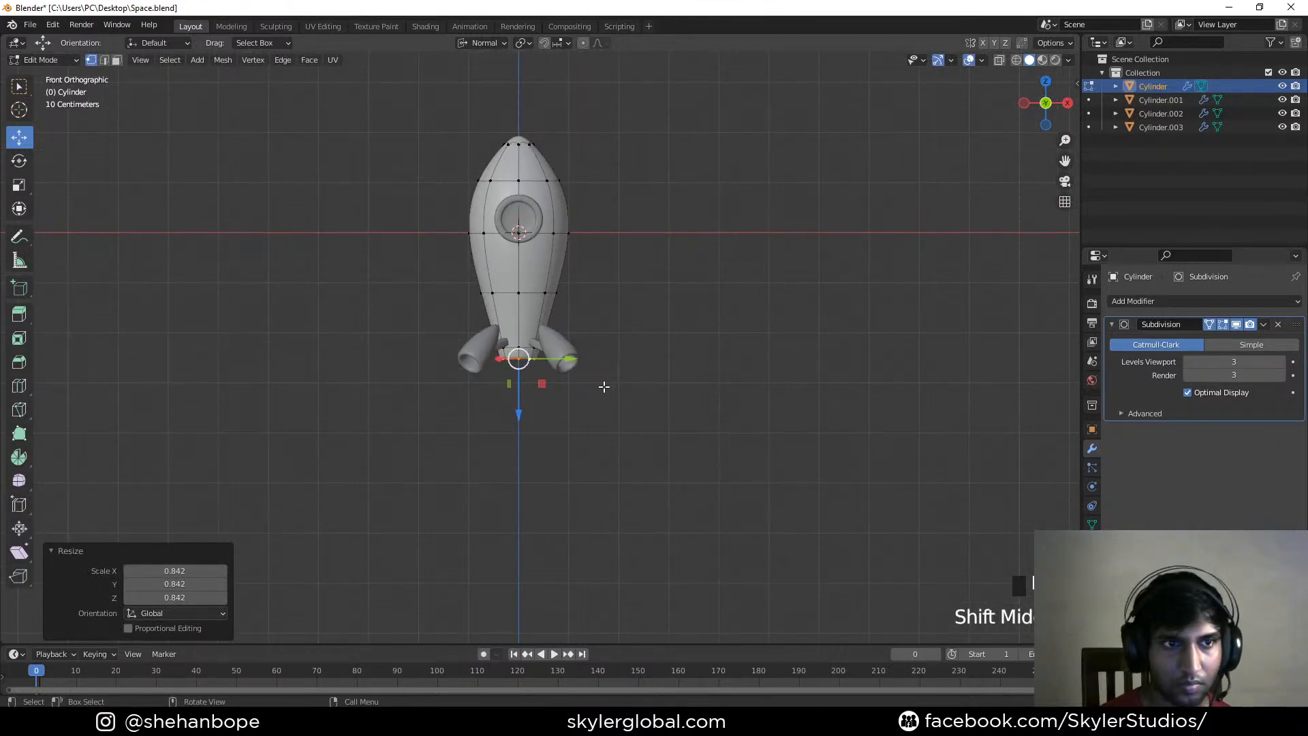
key("Tab")
left_click(573, 358)
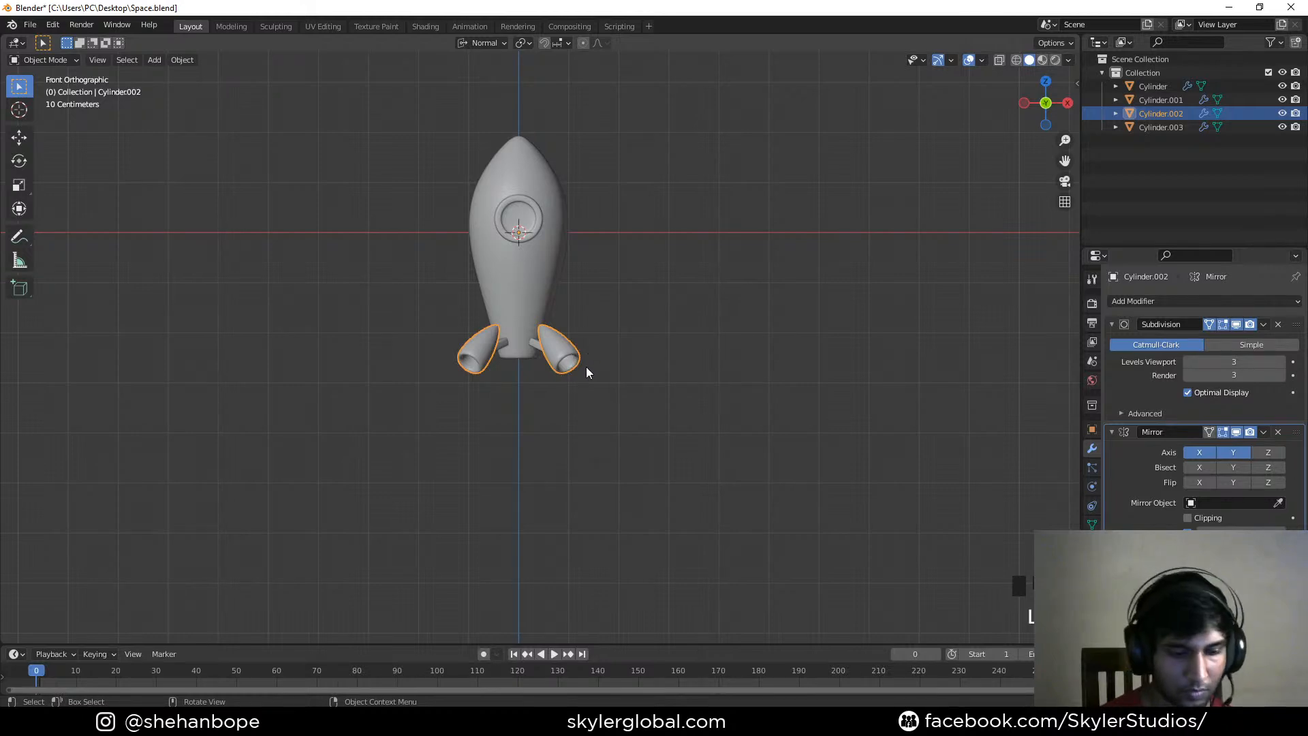
key("alt+s")
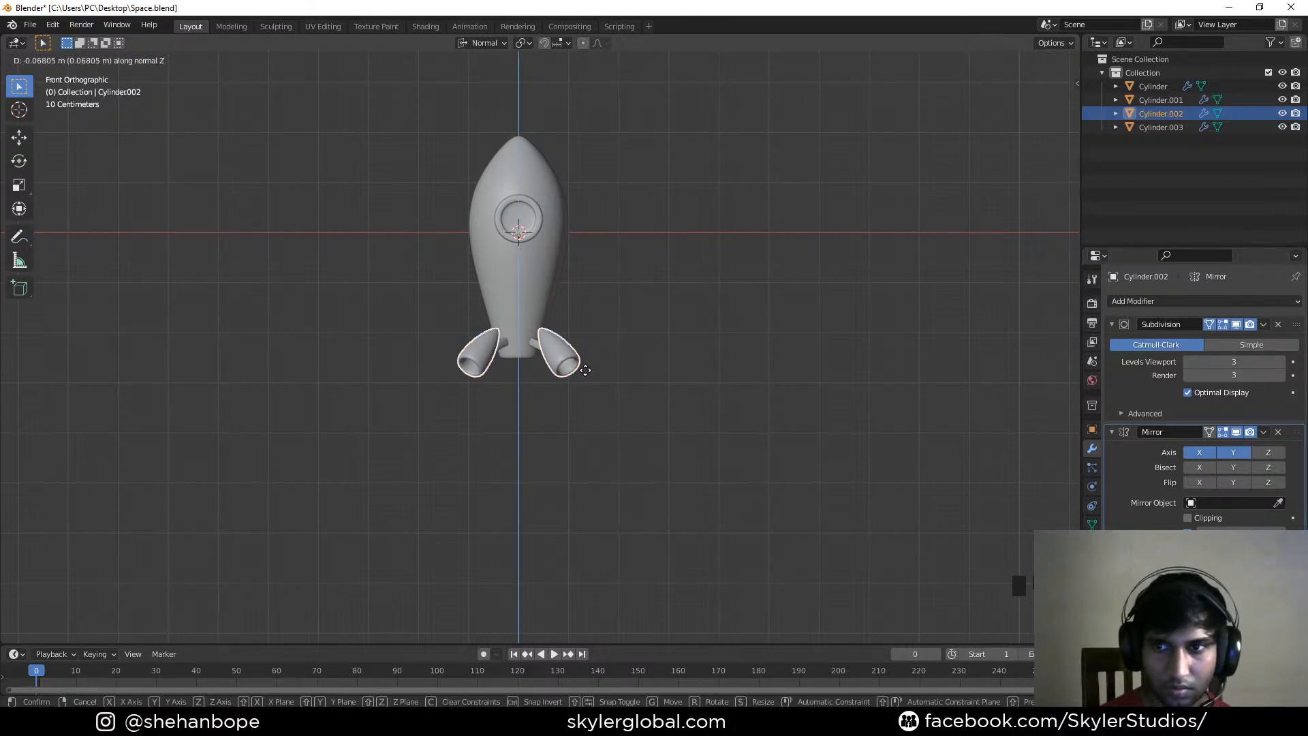
left_click(585, 368)
Select the struts and pods together, move them about -0.07 m along Z, and save the file
scroll(533, 345, "up", 2)
left_click(534, 349)
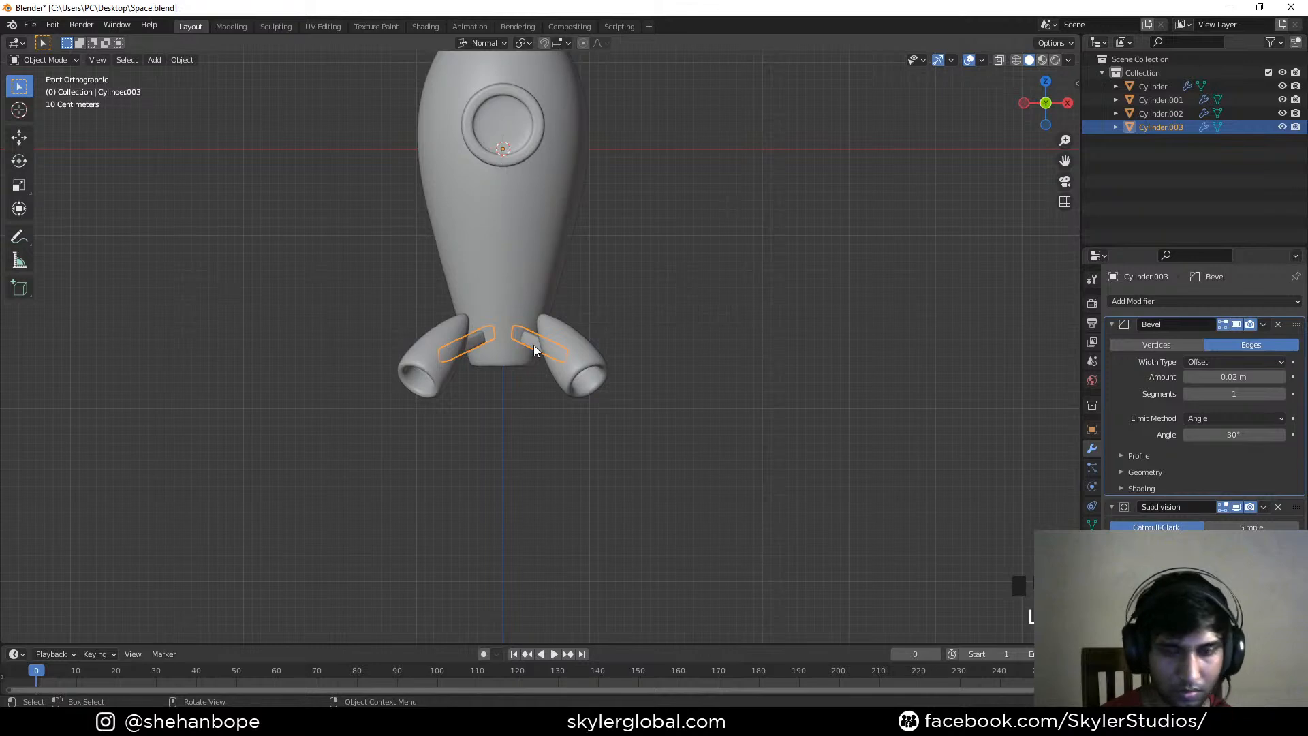
left_click(579, 362, "shift")
key("alt+s")
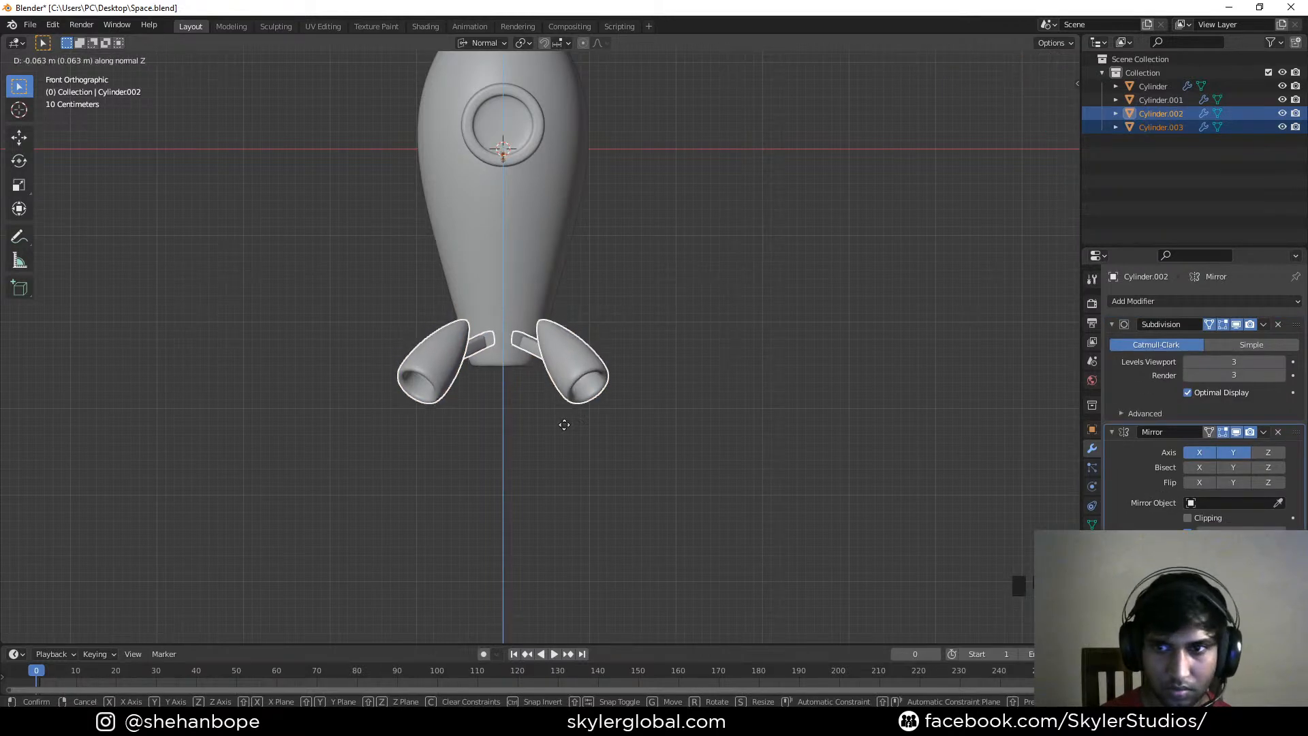
left_click(562, 422)
key("ctrl+s")
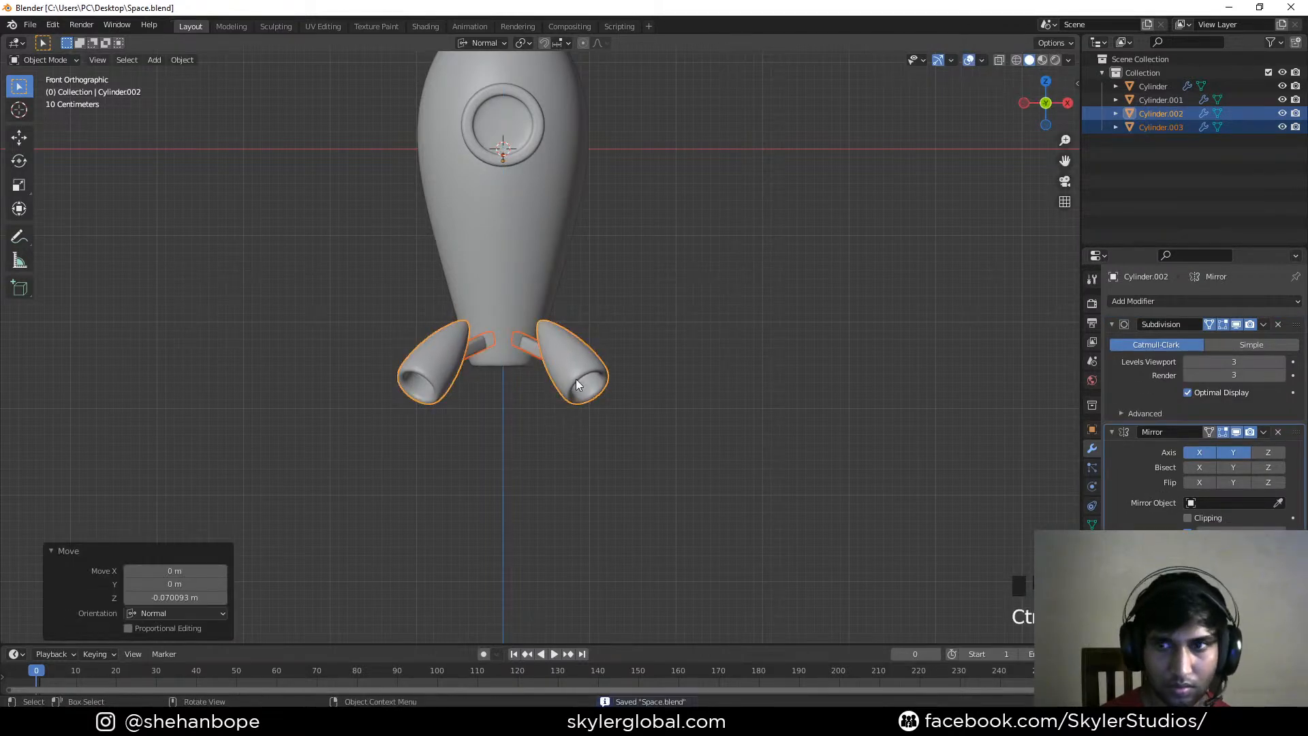
Enter Edit Mode on the pods and rotate the pod mesh about 16.9° in the front view
left_click(578, 374)
key("Tab")
key("shift+space")
key("g")
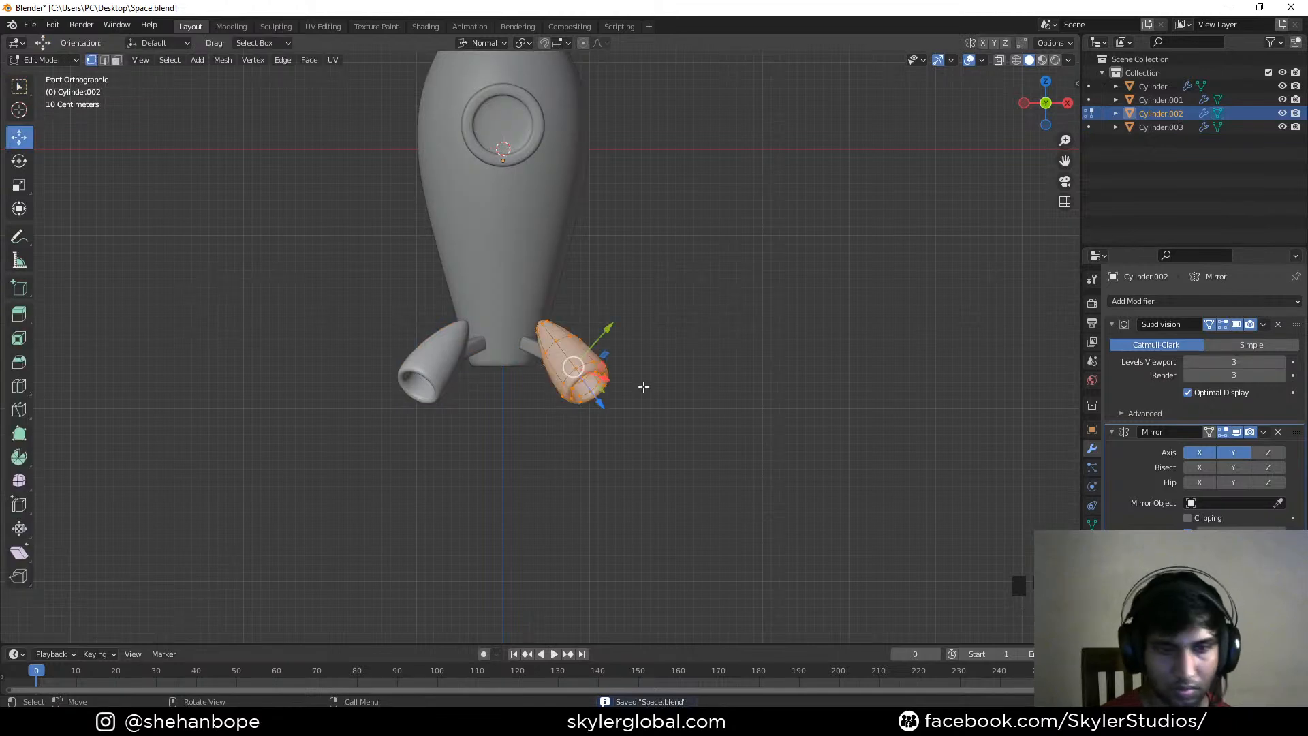
key("r")
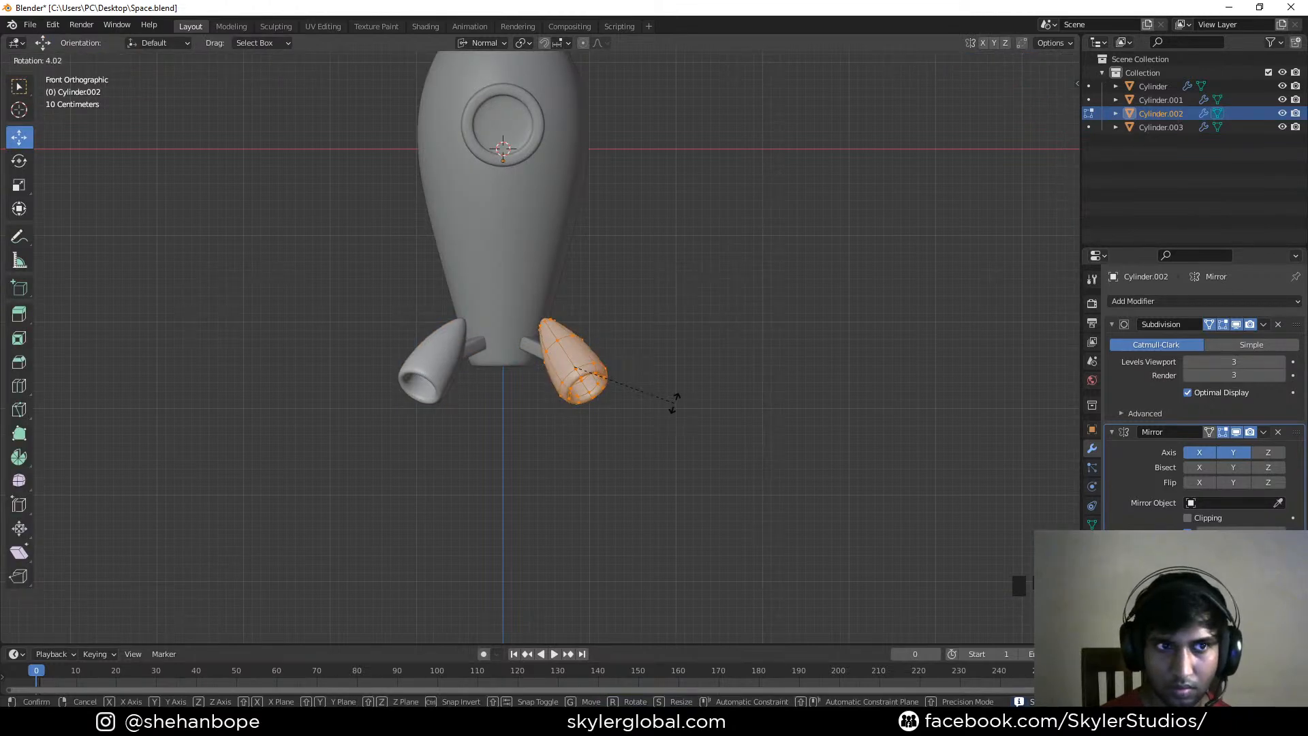
left_click(659, 420)
Rotate the pod mesh in the right view and move it about 0.039 m along Y and 0.016 m along Z
key("KP_3")
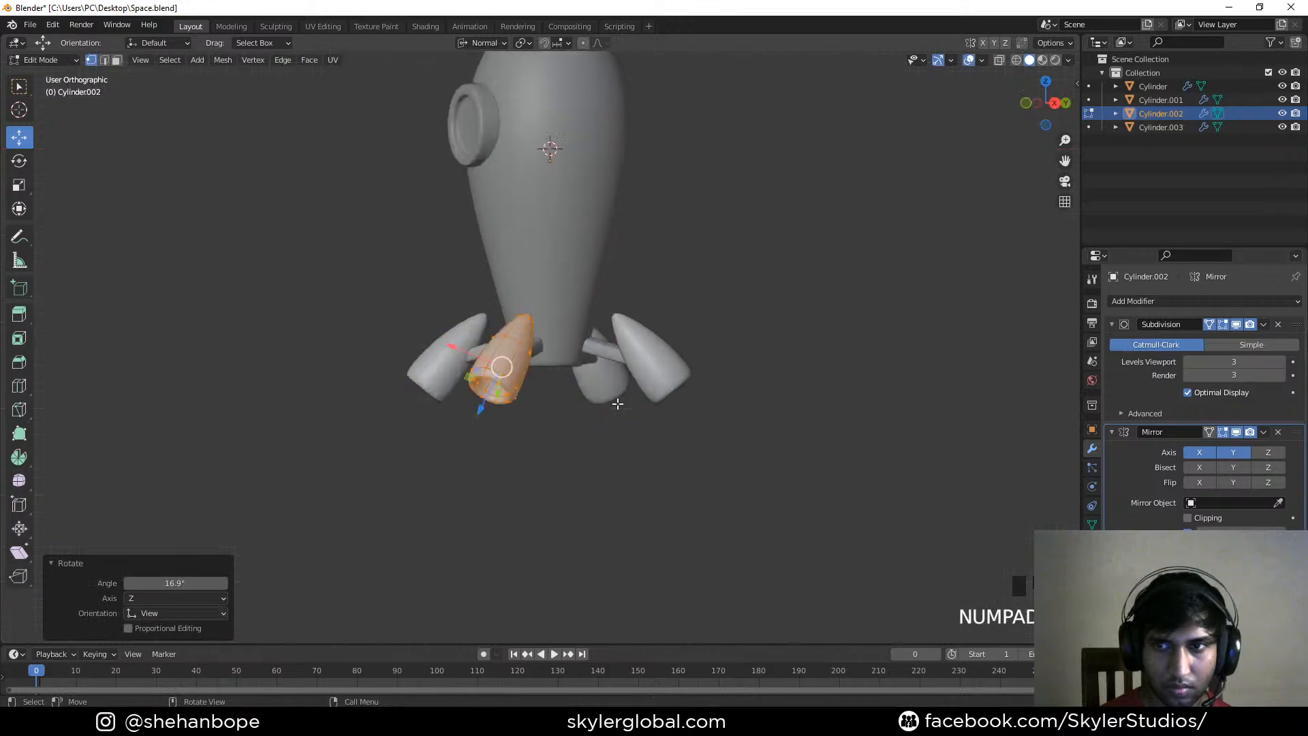
key("r")
left_click(686, 430)
key("g")
left_click(688, 430)
key("KP_1")
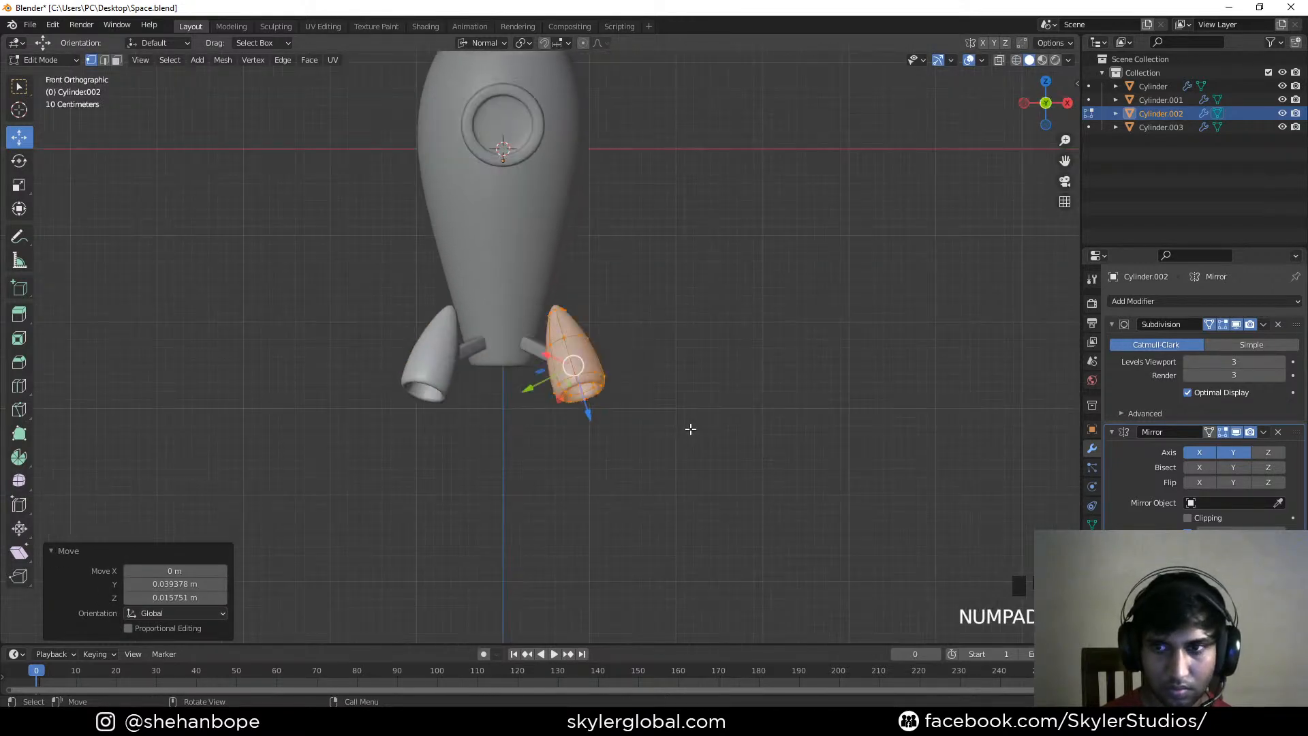
Move the pod mesh about 0.118 m along Y and -0.008 m along Z, save the file, and deselect the mesh
key("KP_3")
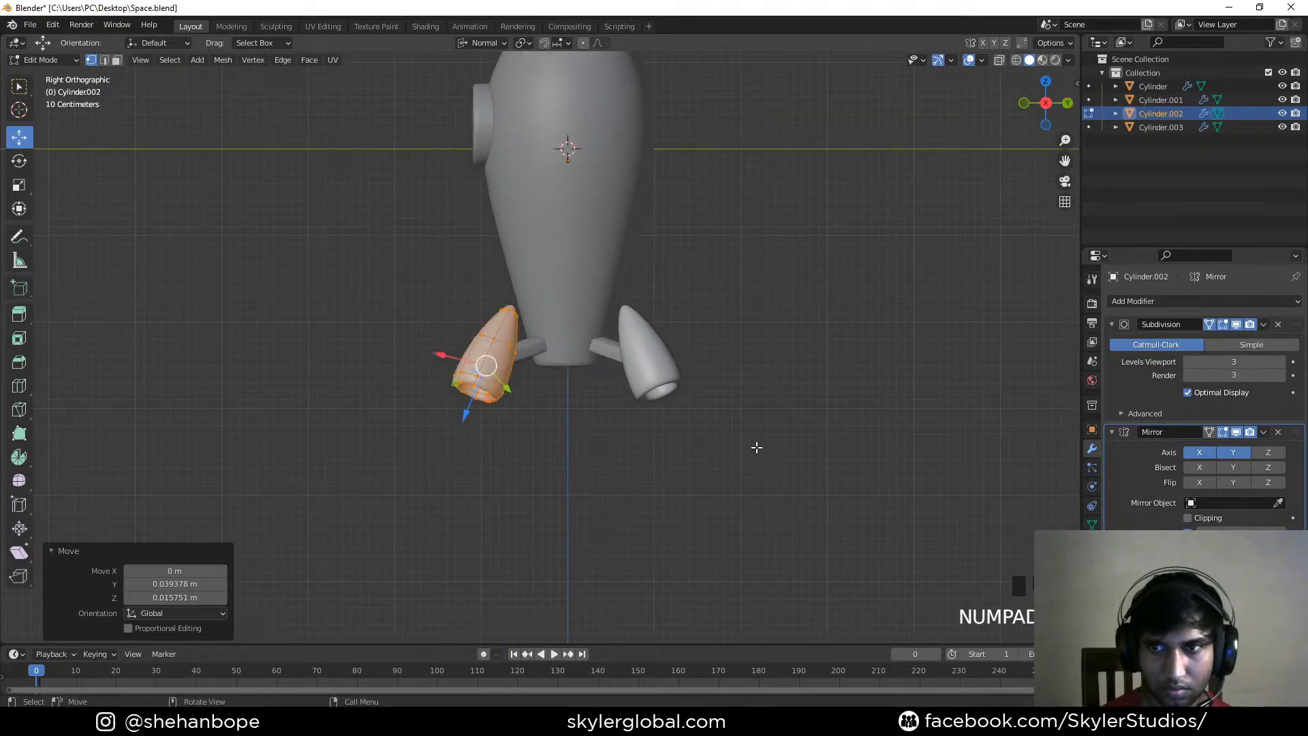
key("g")
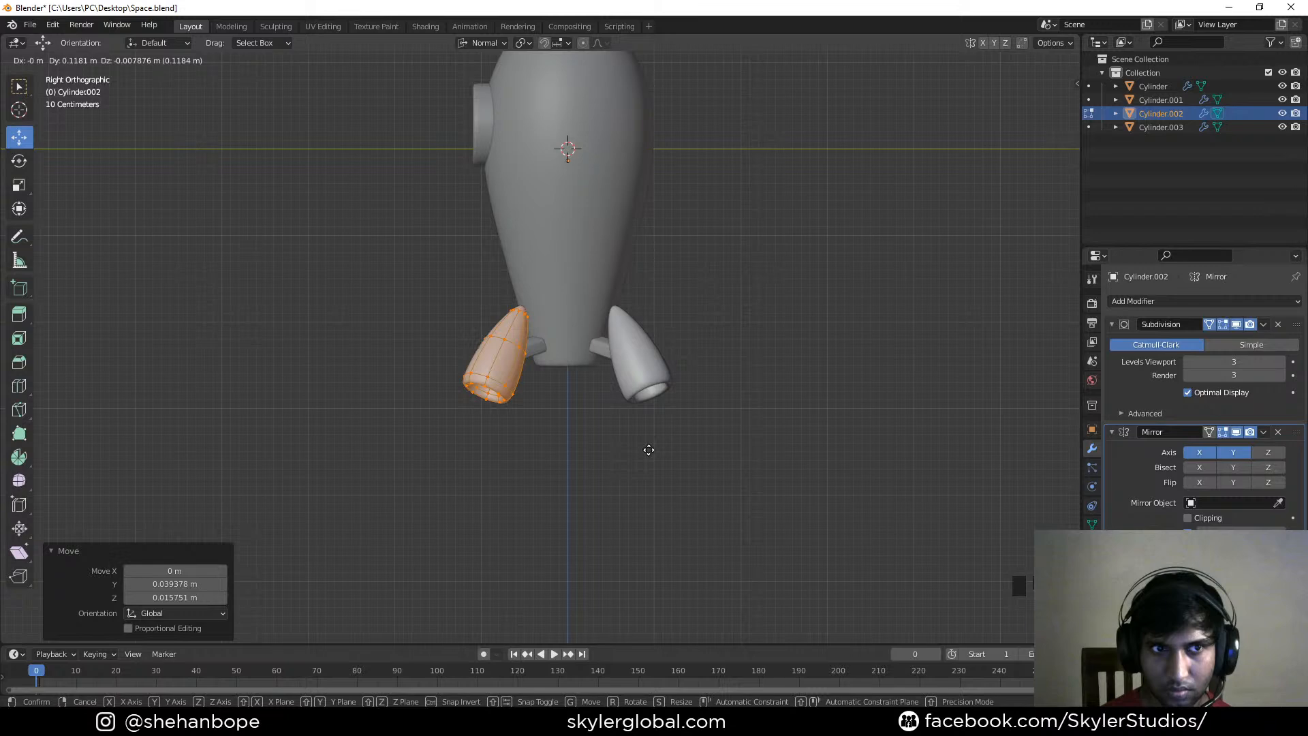
left_click(648, 450)
key("ctrl+s")
middle_click_drag(648, 447, 641, 356)
scroll(560, 444, "up", 3)
left_click(589, 409)
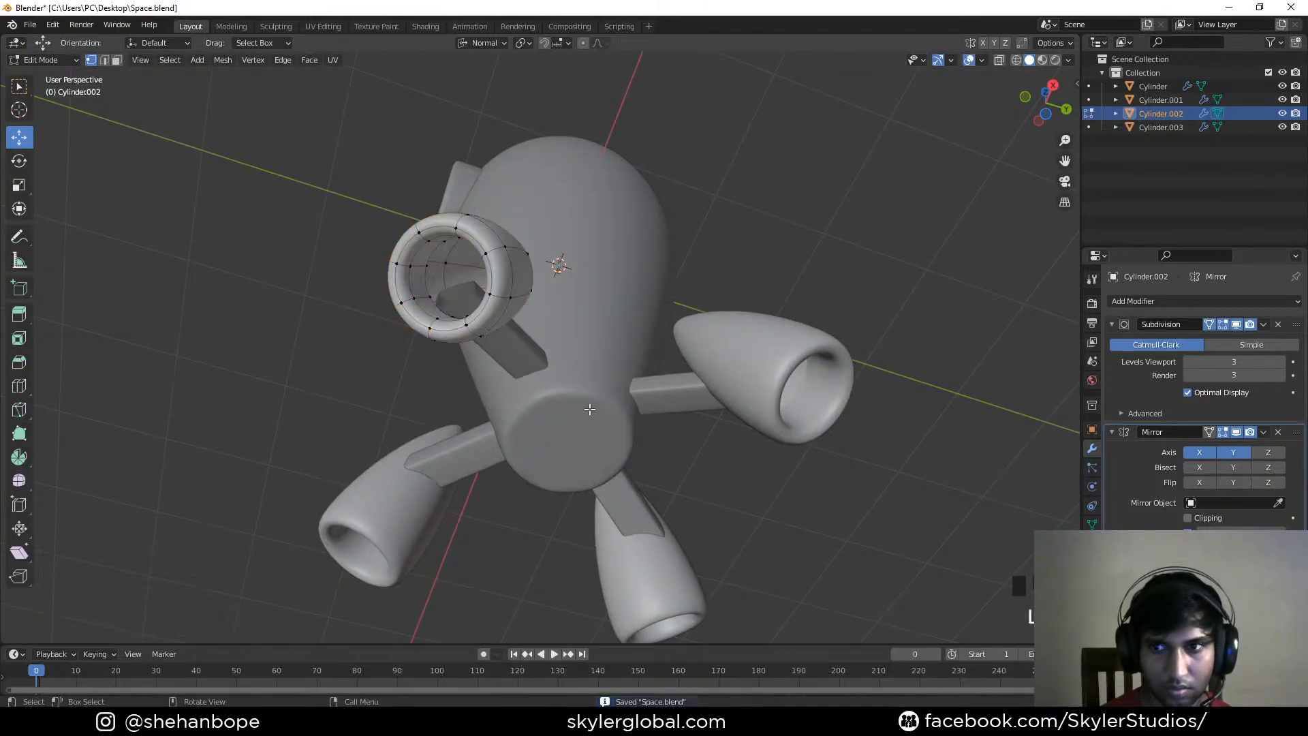
Duplicate the bottom cap faces of the rocket body and move the copy about 0.2 m downward along normal Z
key("Tab")
left_click(583, 387)
middle_click_drag(578, 394, 559, 335)
scroll(684, 459, "down", 3)
key("KP_1")
key("Tab")
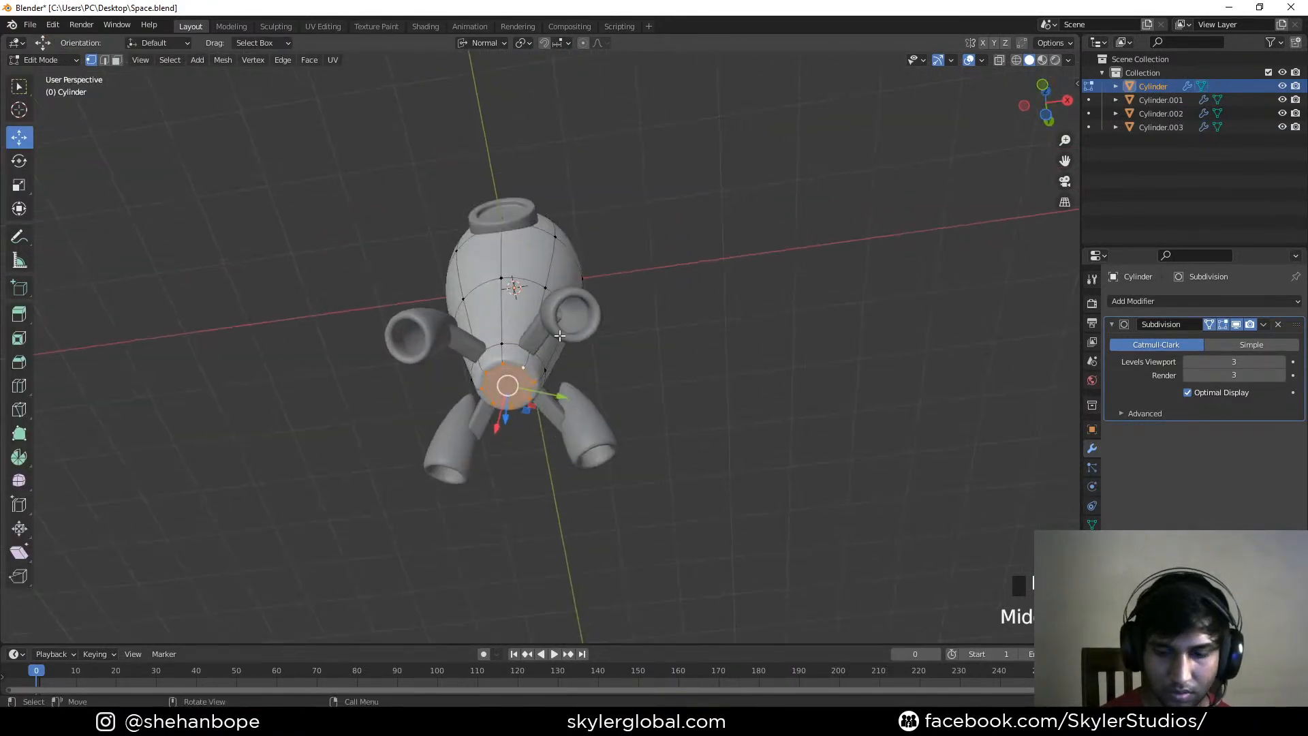
key("shift+d")
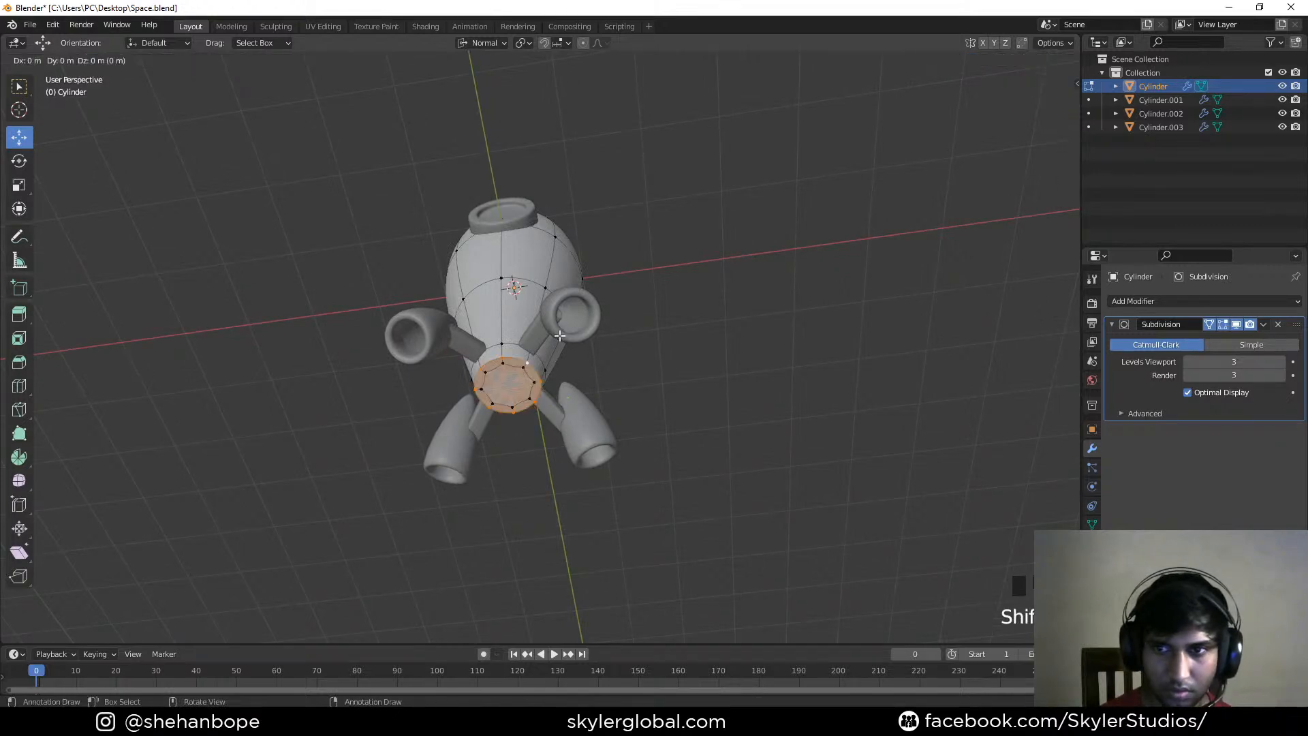
right_click(560, 336)
key("KP_1")
key("g")
key("z")
key("z")
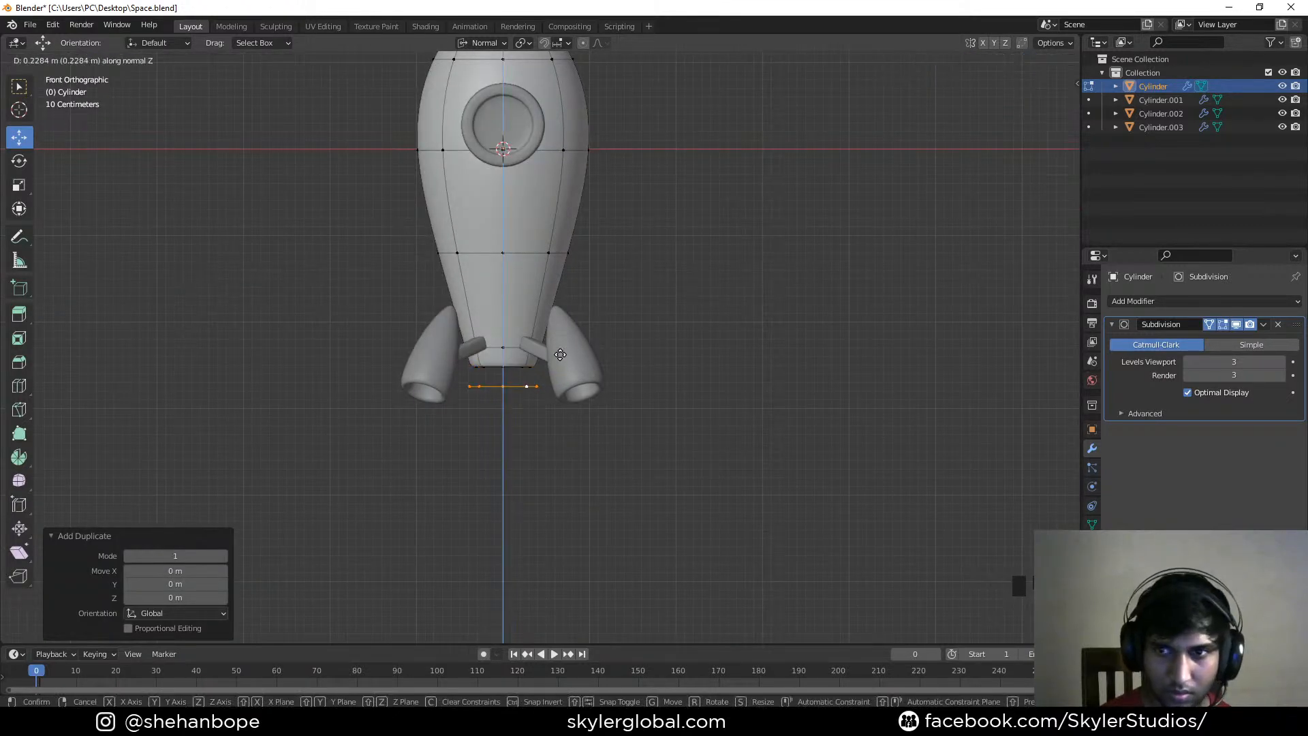
left_click(563, 344)
Extrude the duplicated cap about 0.88 m downward, extrude it again, scale the new end to a narrow tip and move it 0.37 m along normal Z
key("e")
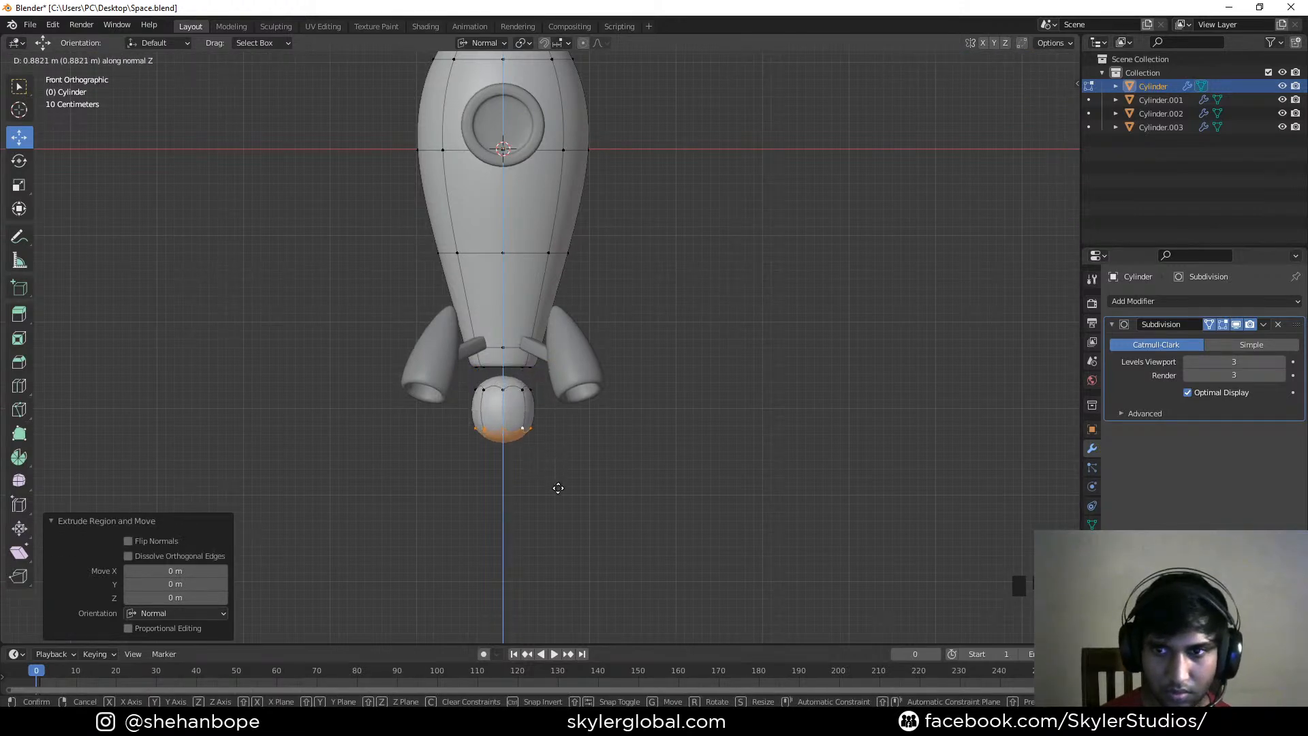
left_click(558, 488)
middle_click_drag(559, 488, 555, 393, "shift")
key("e")
key("Escape")
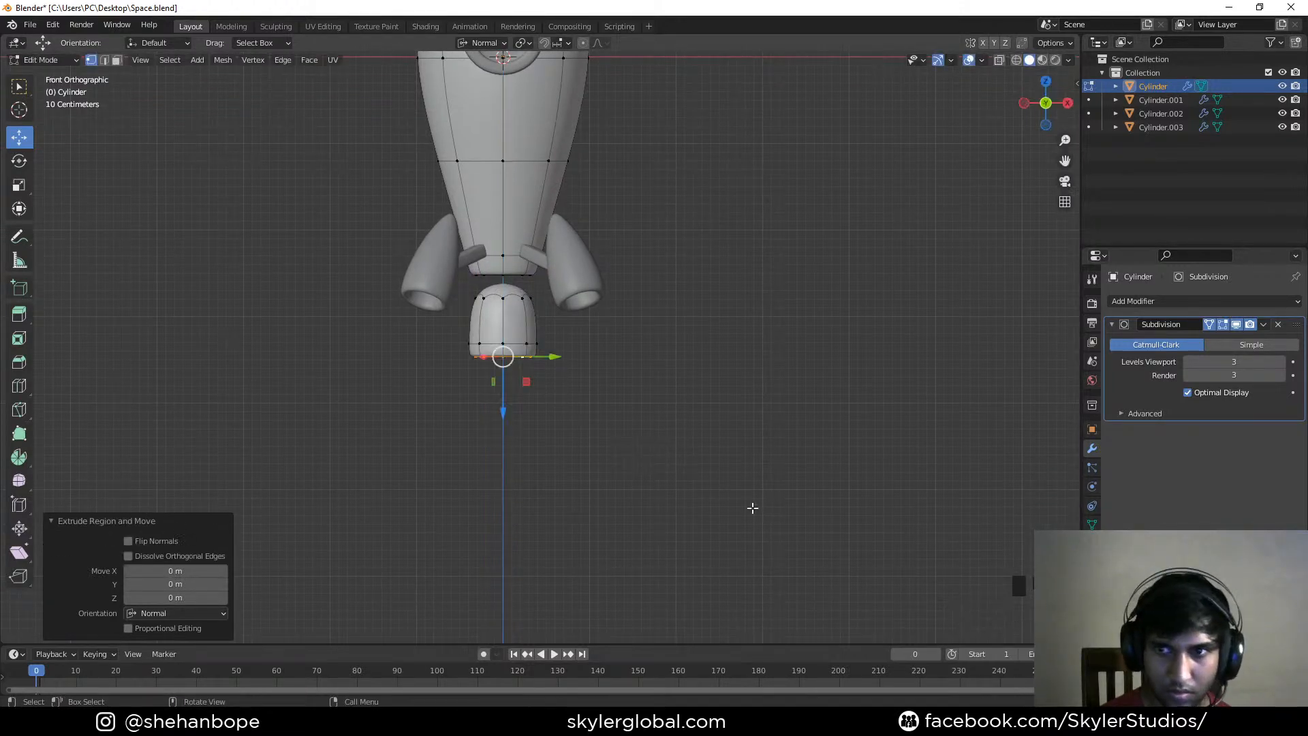
key("s")
left_click(514, 378)
key("g")
key("z")
left_click(523, 408)
scroll(526, 396, "up", 1)
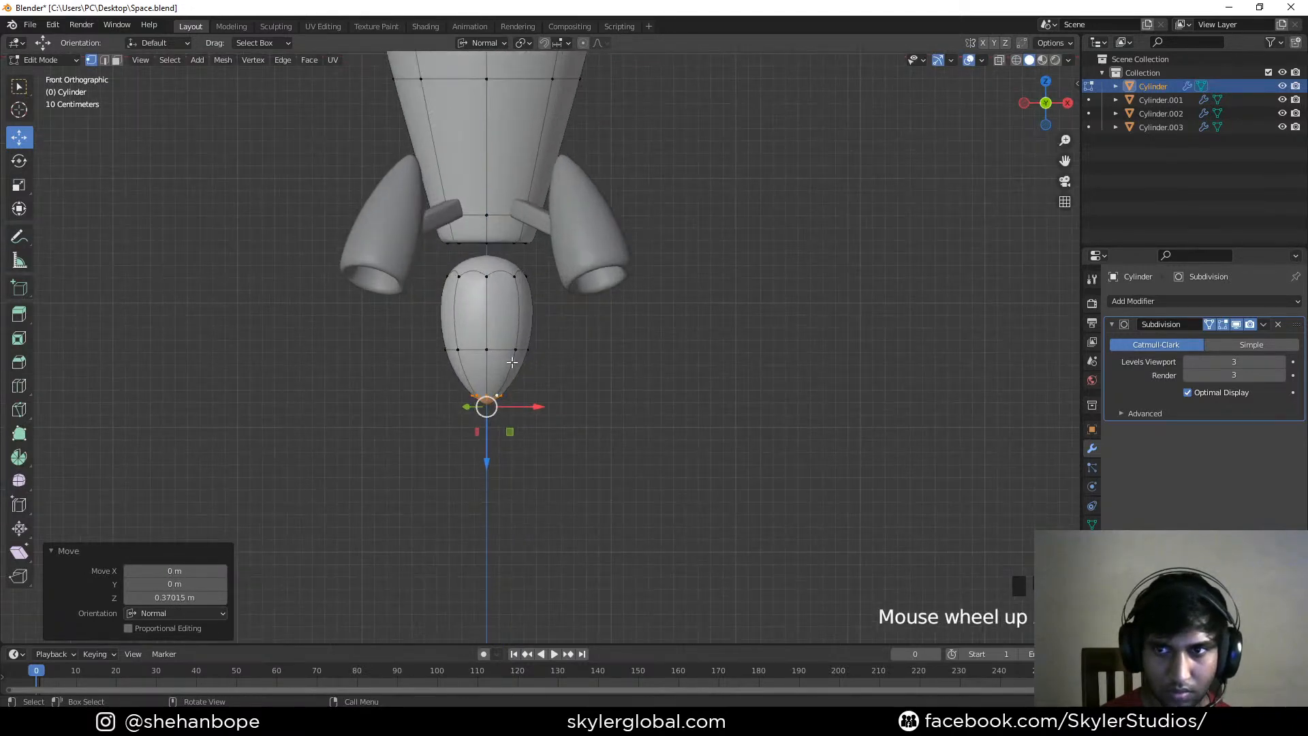
key("3")
left_click(501, 265)
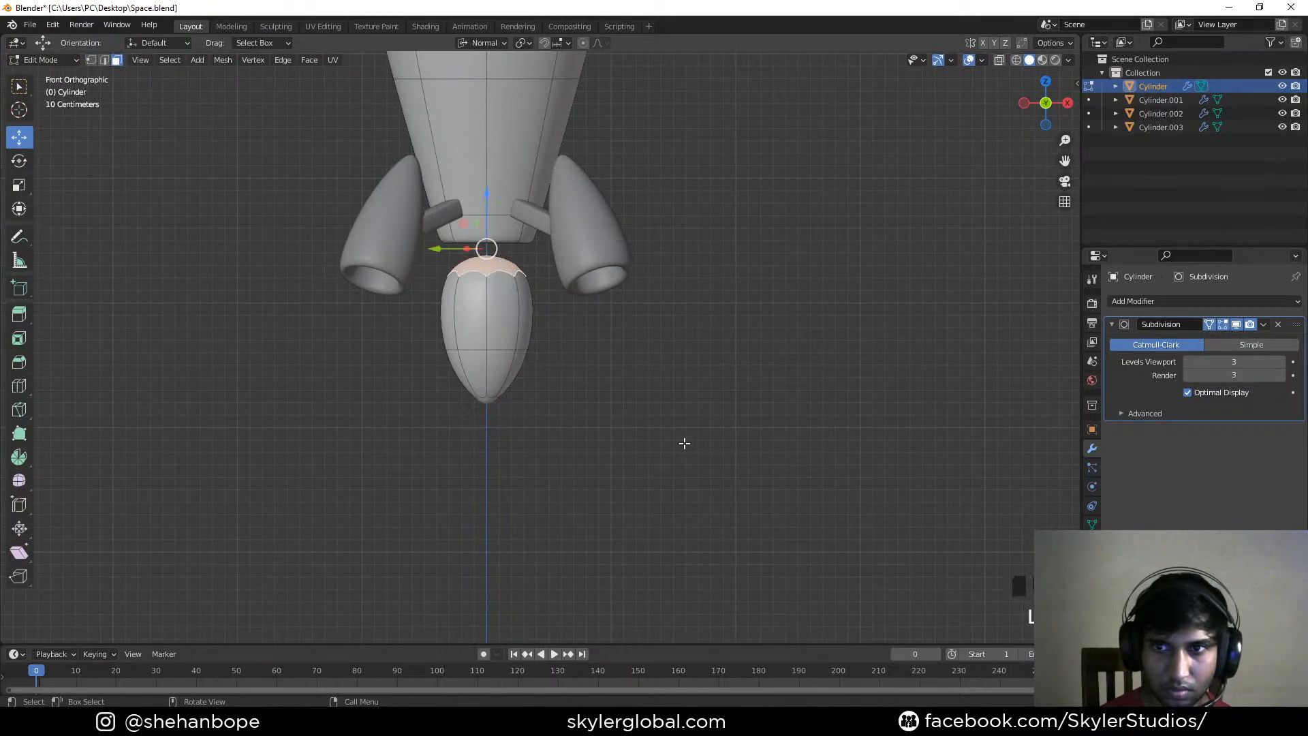
key("s")
left_click(625, 401)
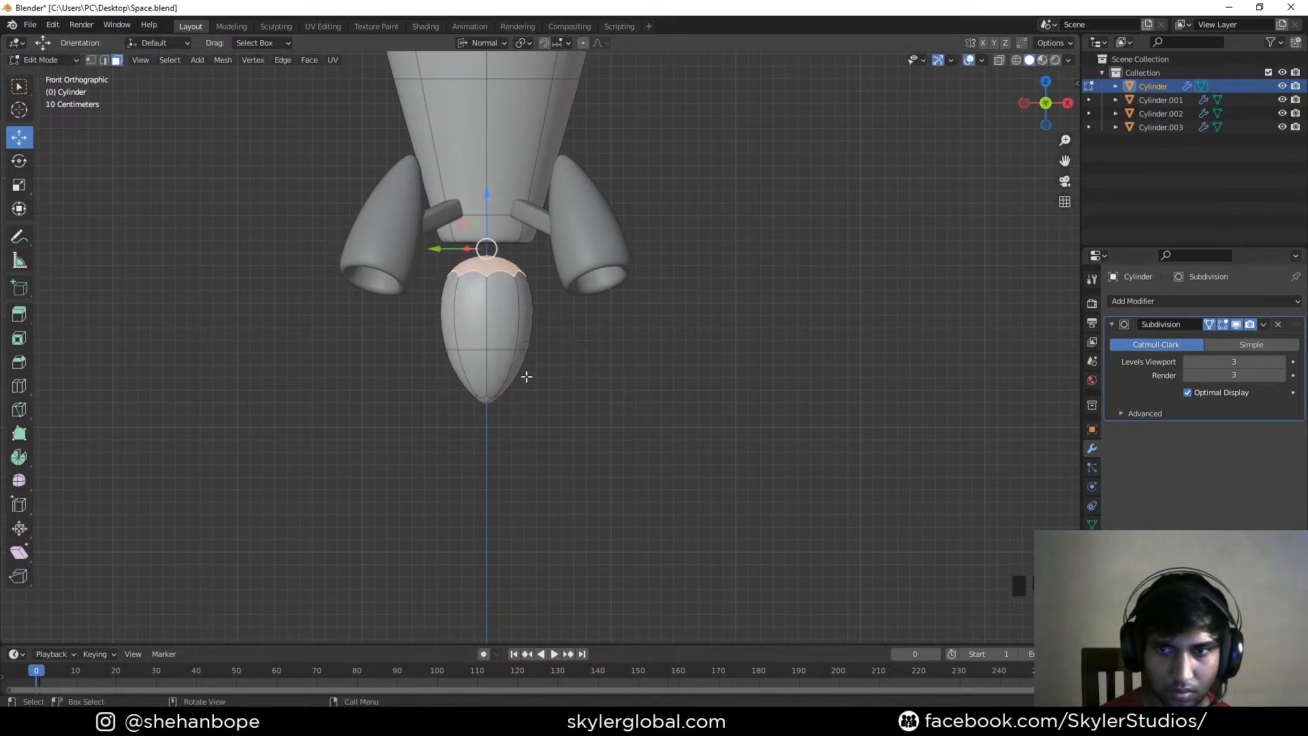
Add one centred horizontal loop cut around the upper part of the flame-shaped piece
key("ctrl+r")
left_click(511, 343)
right_click(511, 343)
key("s")
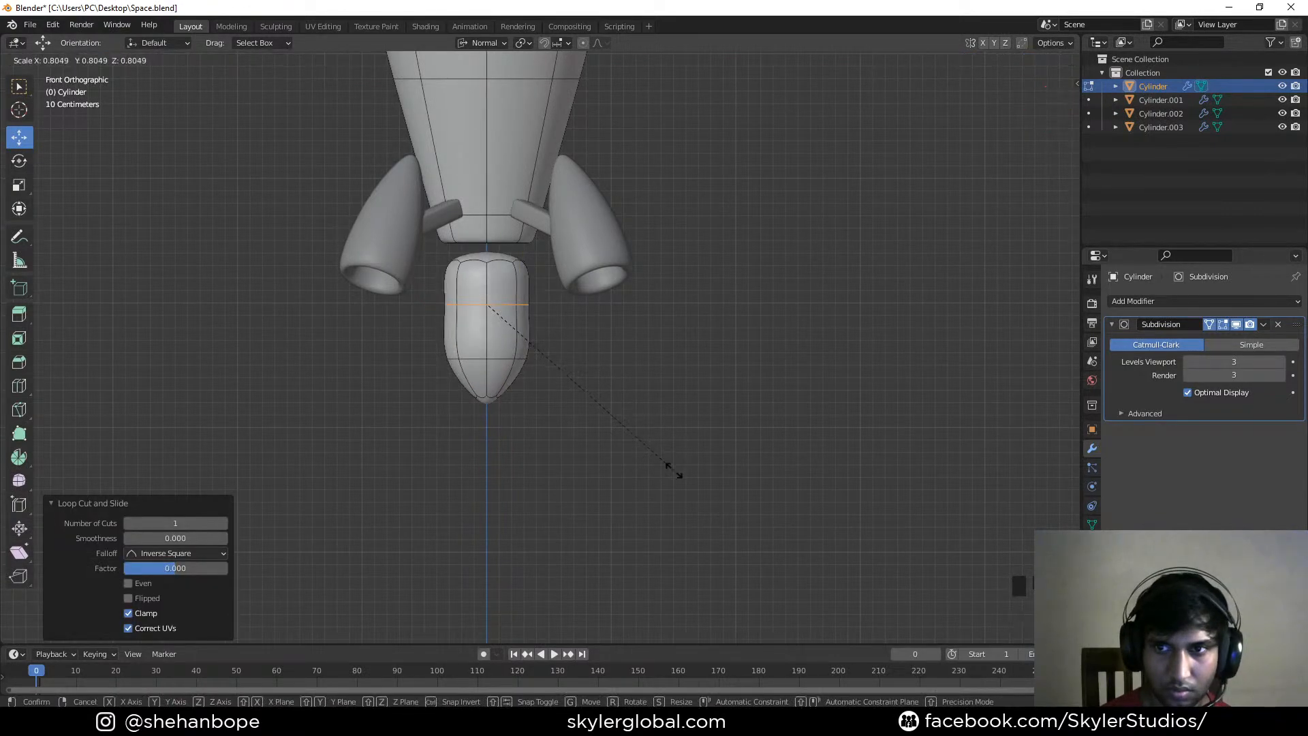
right_click(685, 472)
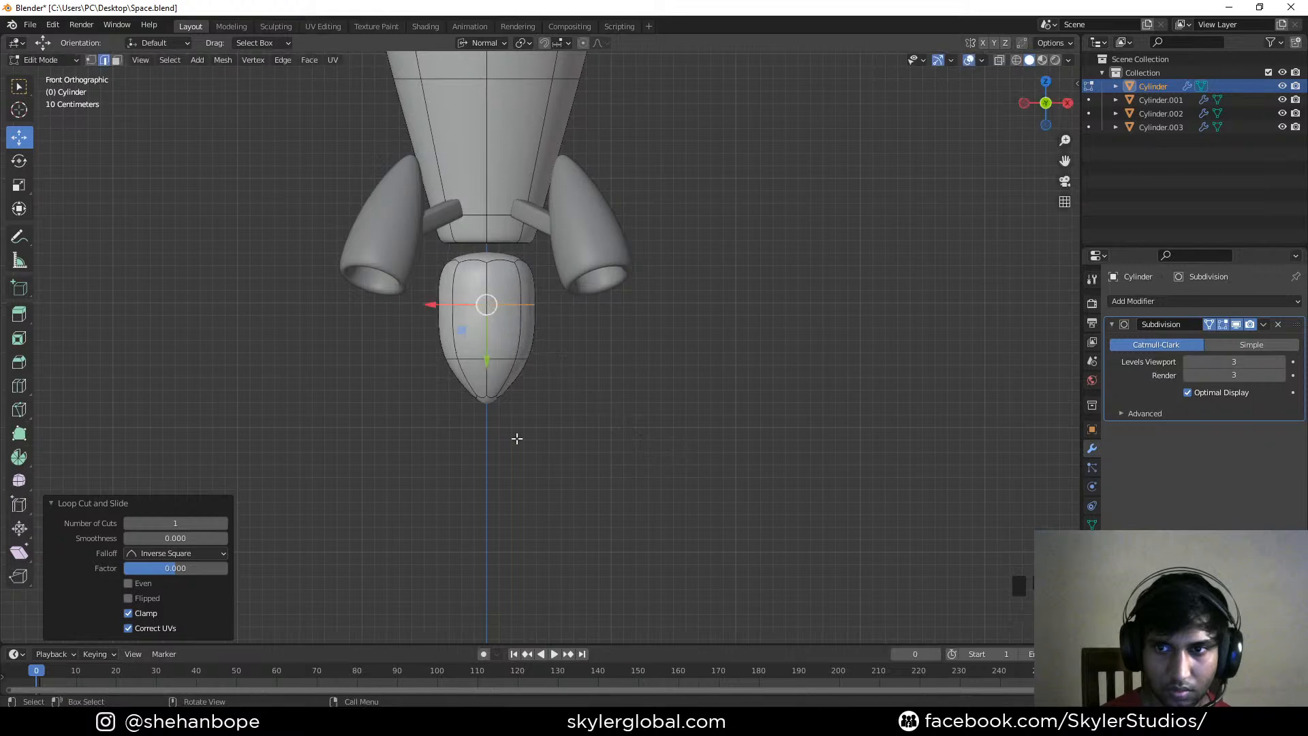
Select the top cap of the flame-shaped piece and scale it to about 0.265
left_click(498, 258)
left_click(498, 257, "alt")
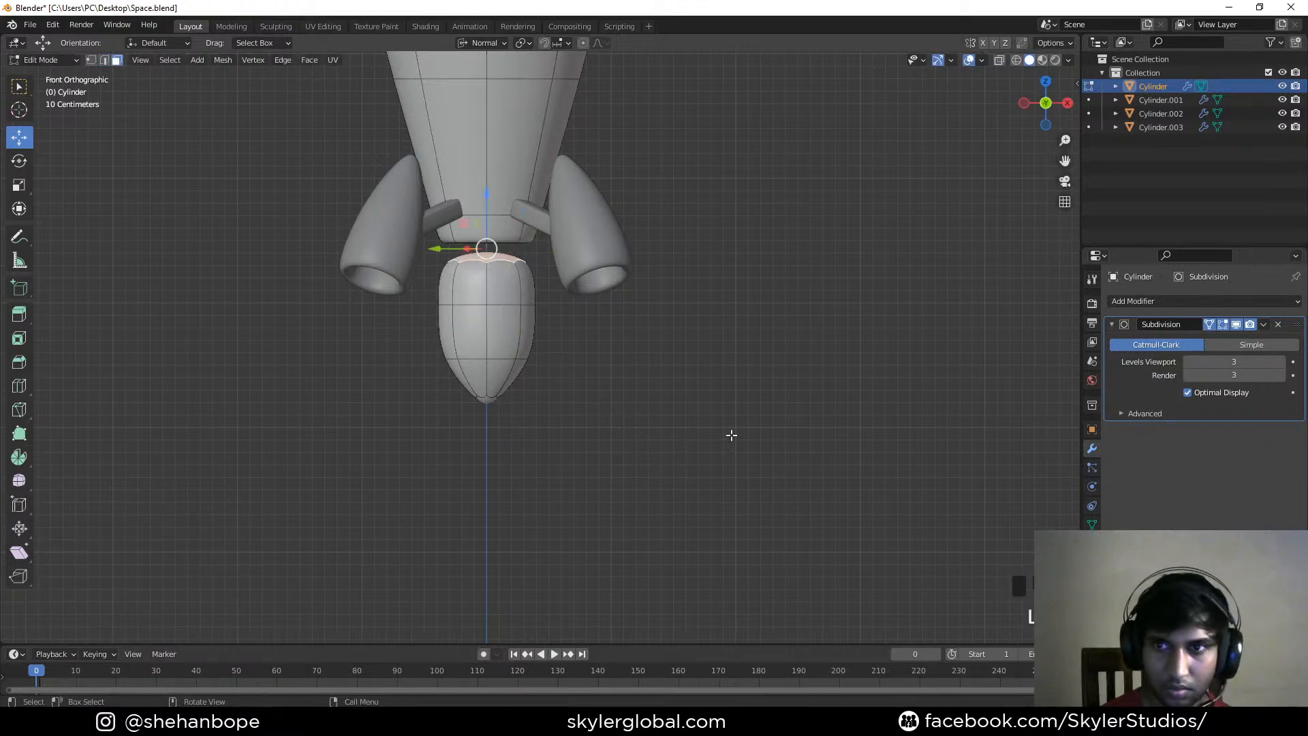
key("s")
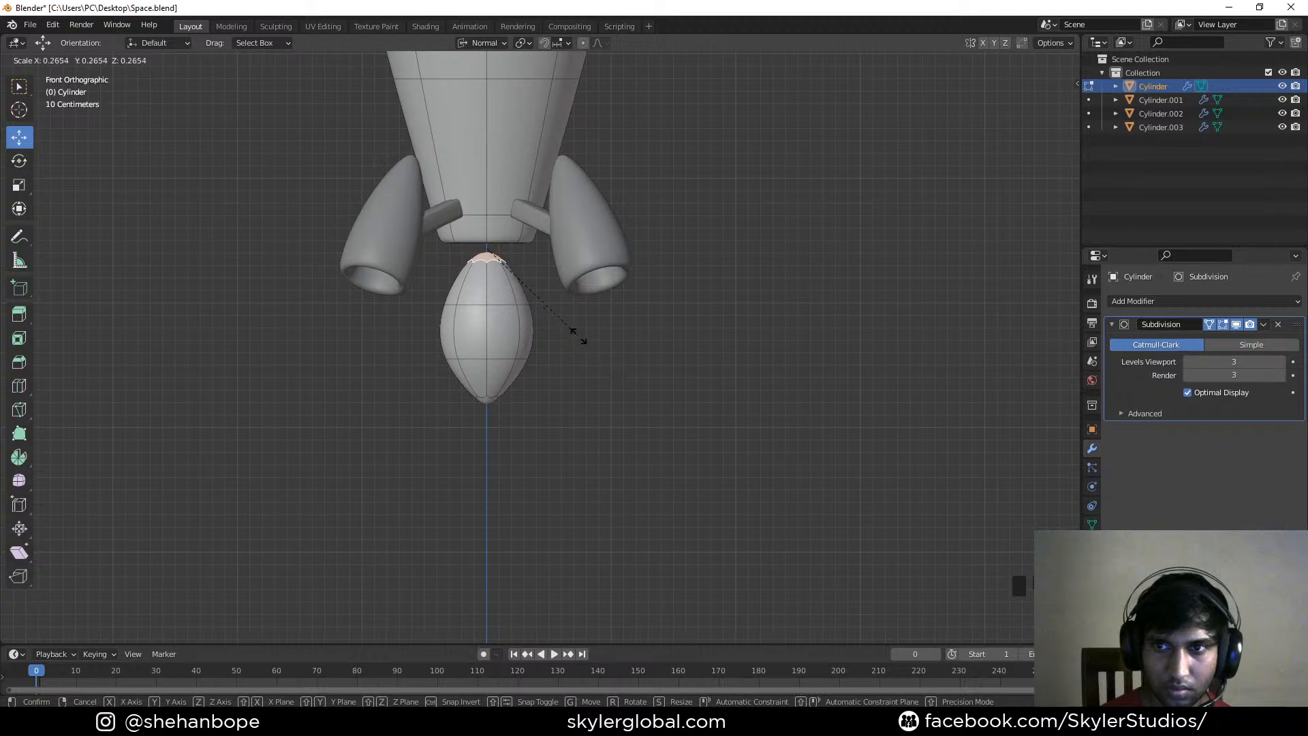
left_click(578, 336)
Select the two middle edge loops of the flame-shaped piece and move them about -0.26 m along normal Z
key("2")
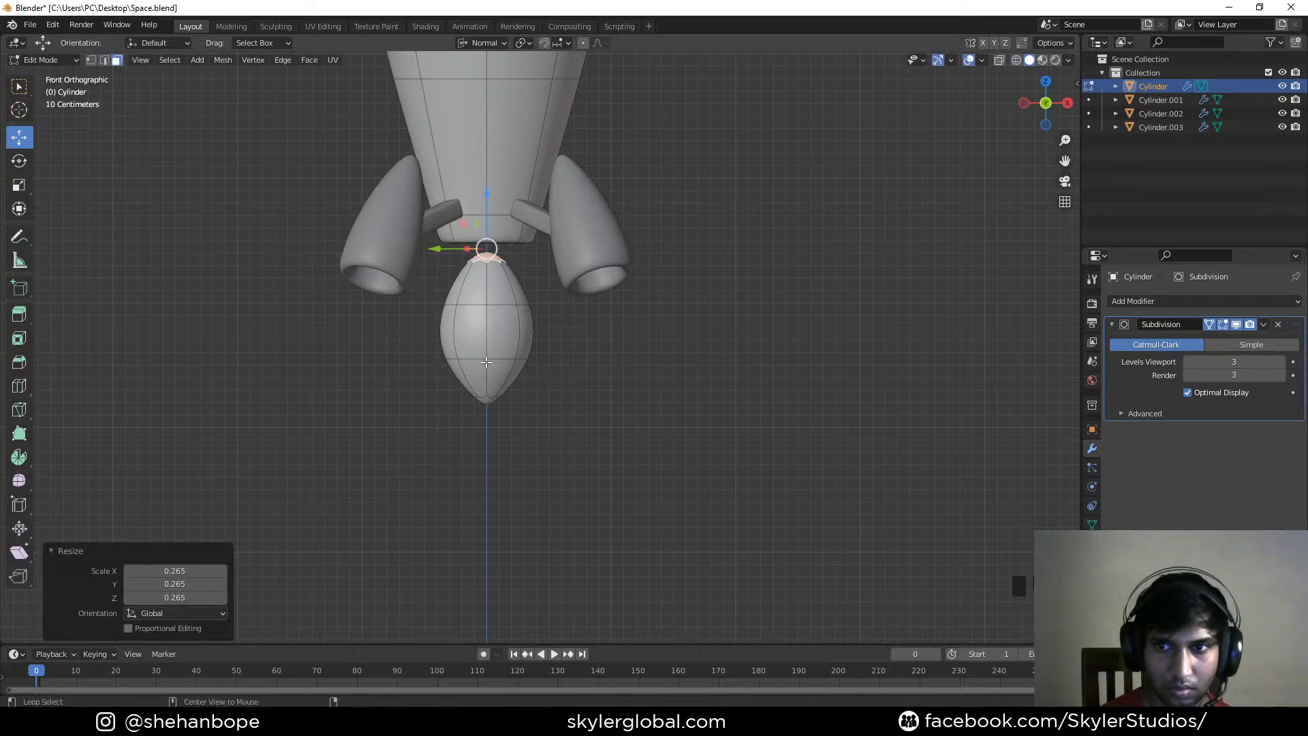
left_click(482, 361, "alt")
left_click(505, 361, "alt")
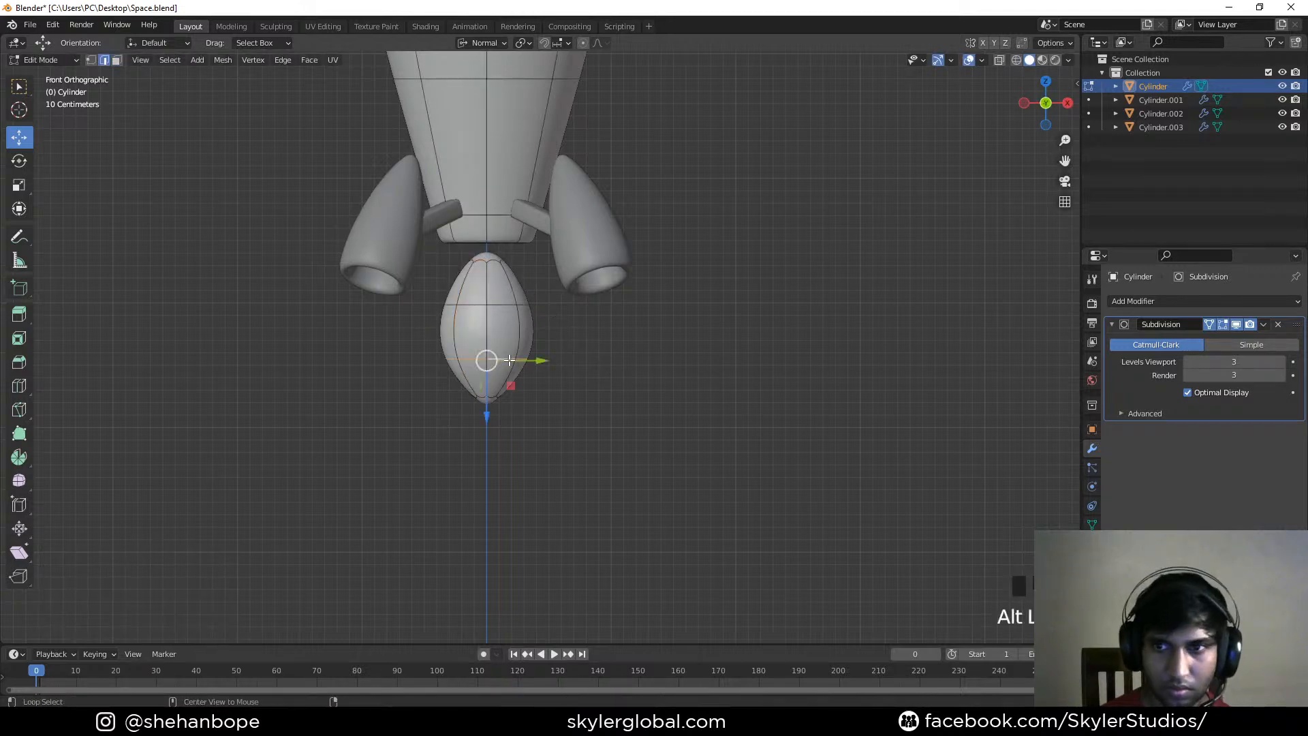
left_click(531, 327, "alt+shift")
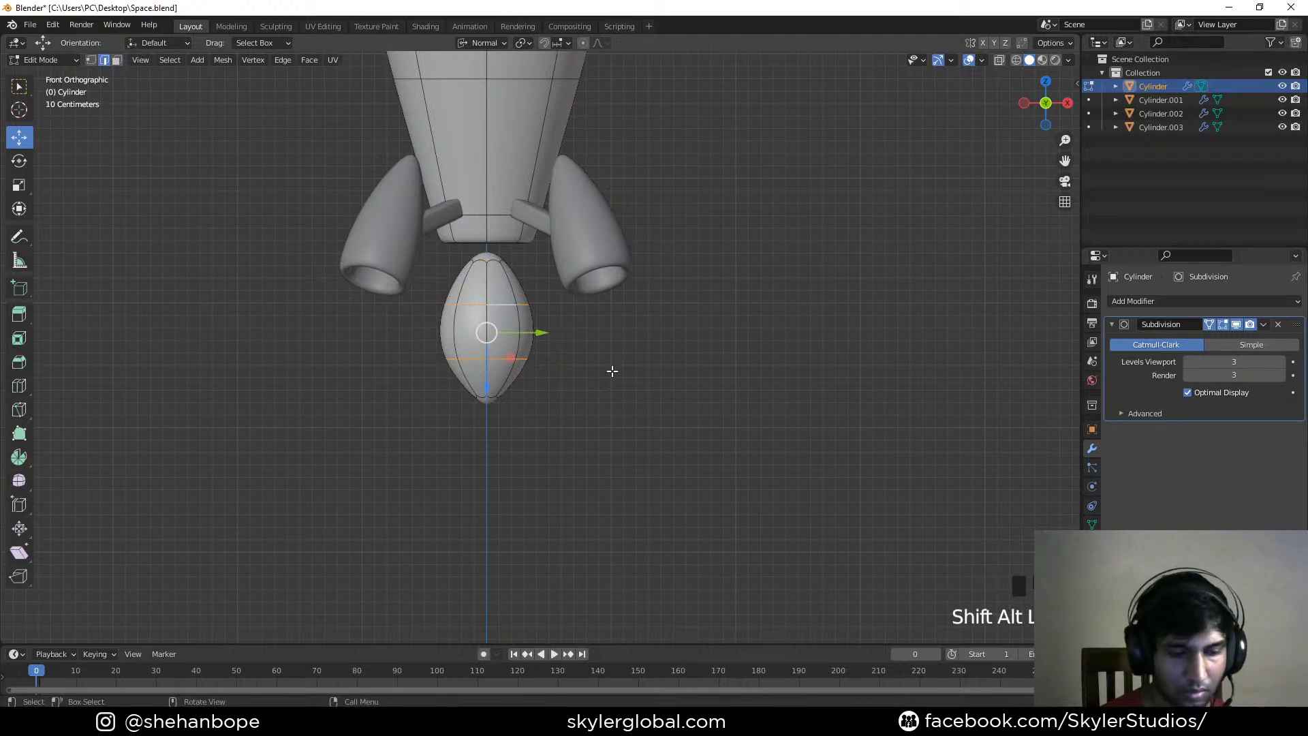
key("g")
key("z")
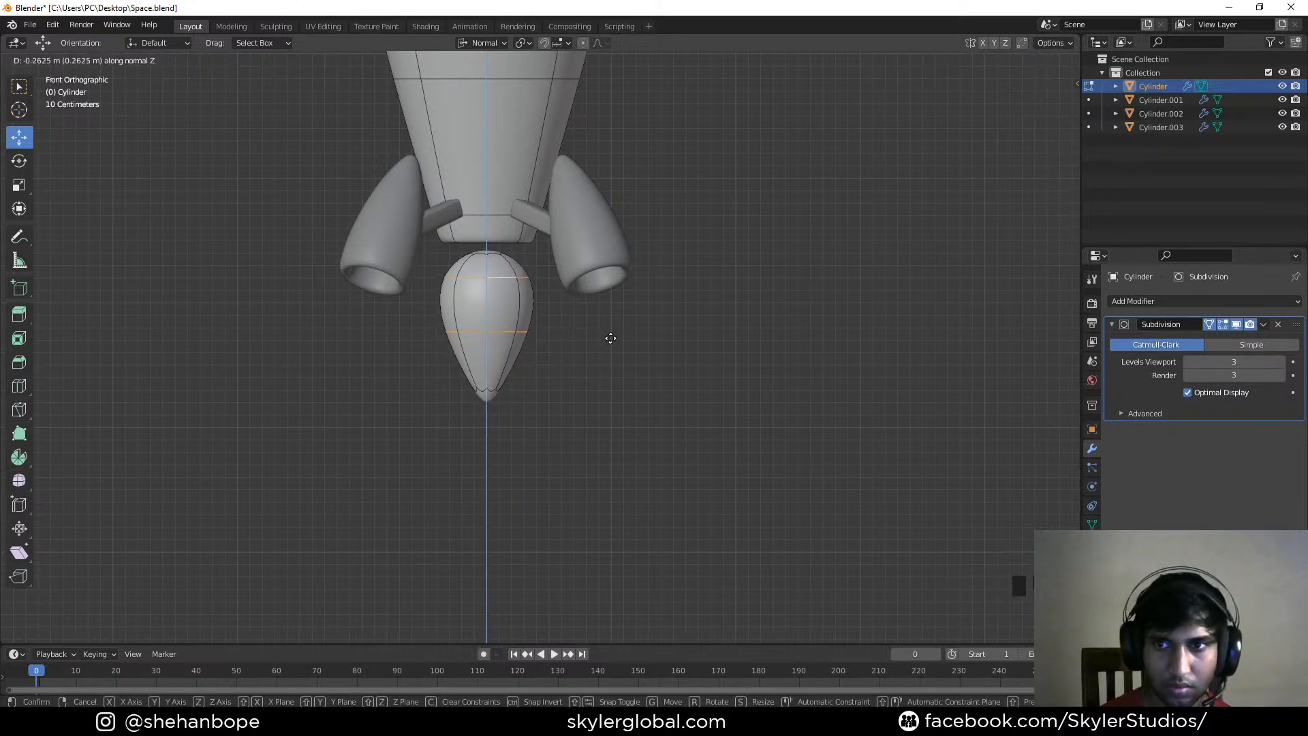
left_click(610, 338)
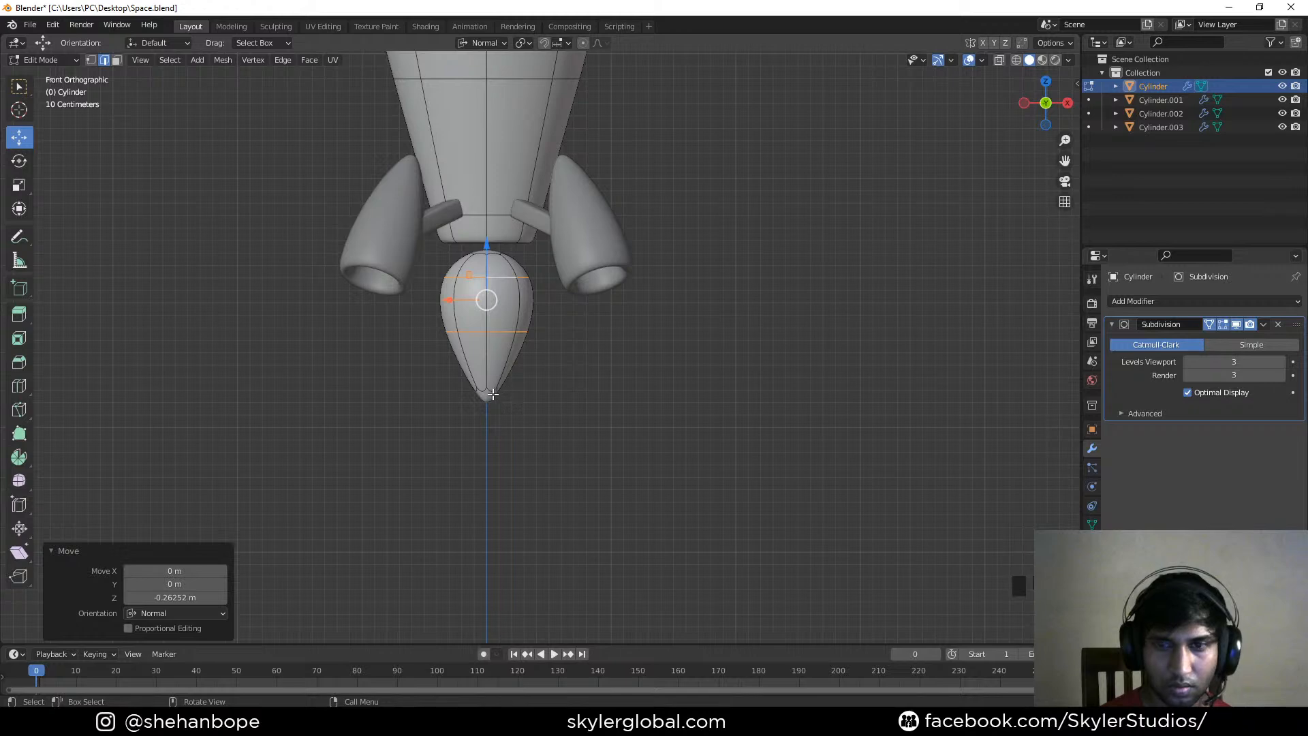
Select the bottom tip faces of the flame-shaped piece and scale them to about 0.66
left_click(493, 394)
key("s")
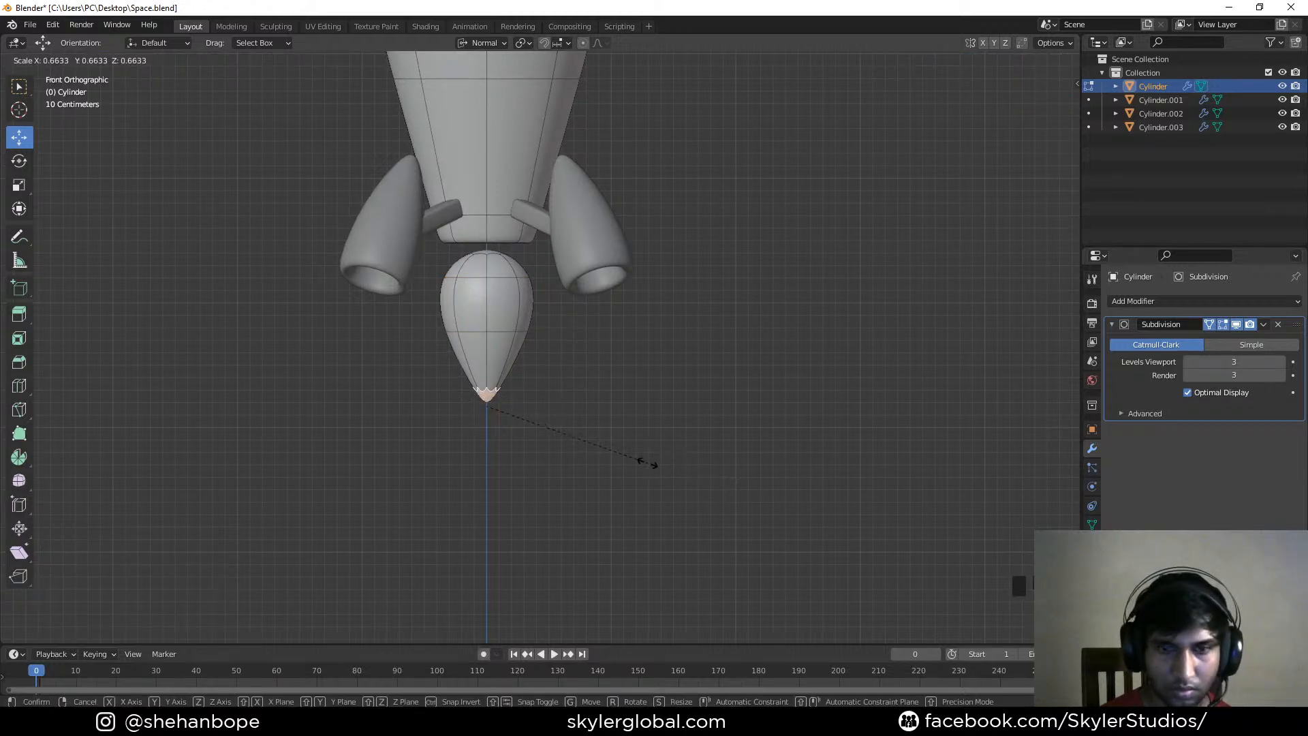
left_click(646, 462)
Select all linked geometry of the flame-shaped piece, scale it down, and stretch it by 1.125 along normal Z
key("a")
left_click(504, 331)
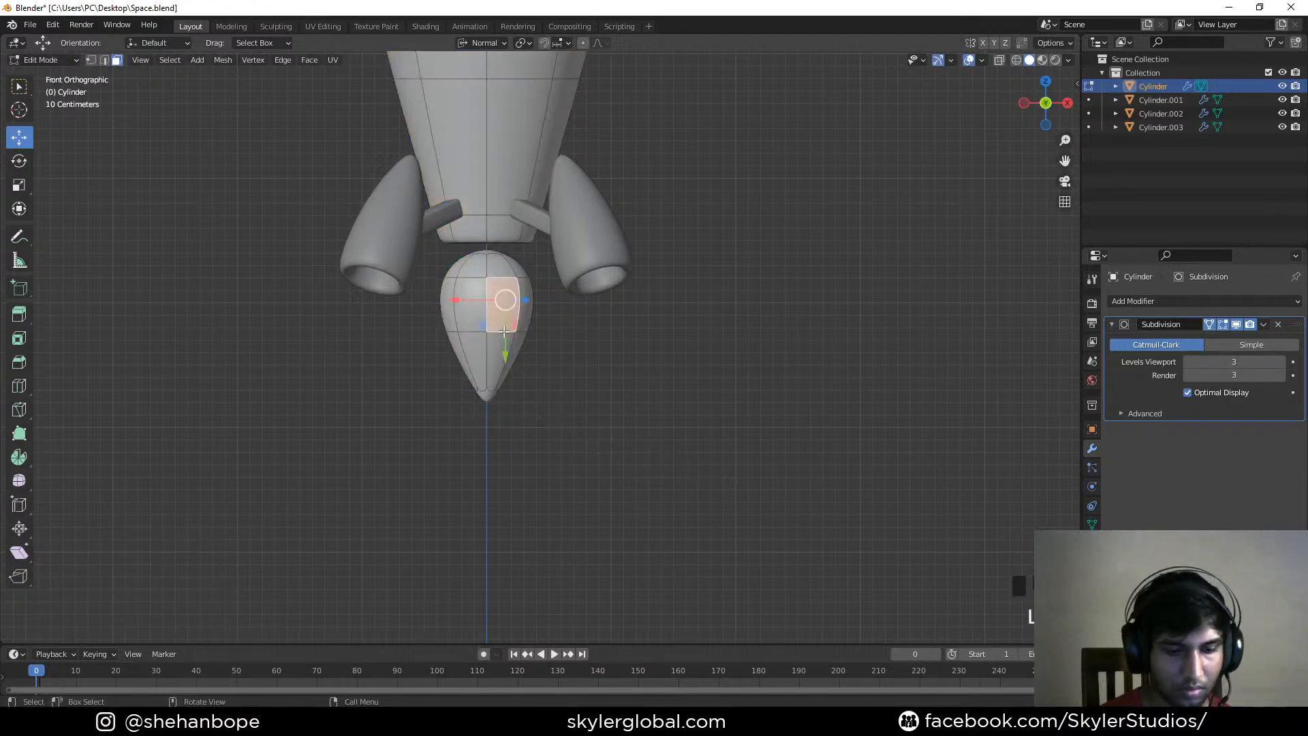
key("ctrl+l")
key("s")
key("z")
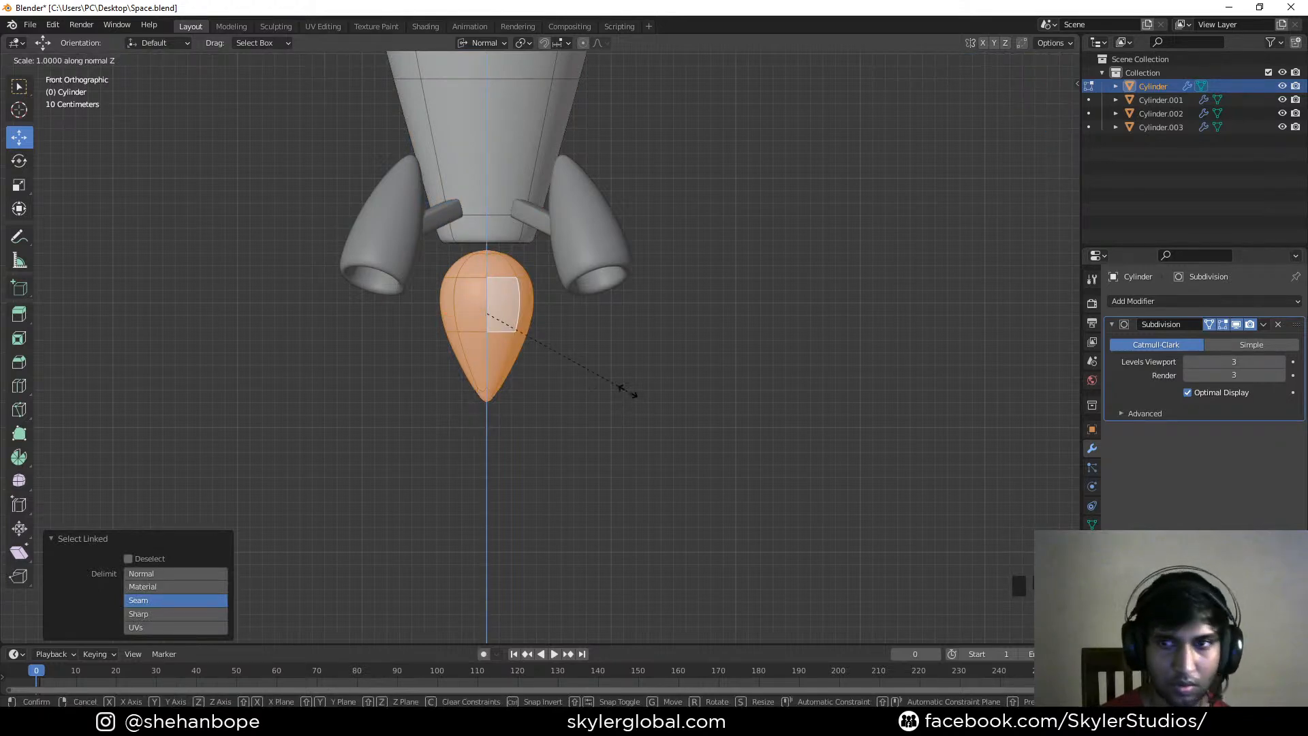
left_click(641, 390)
key("s")
key("z")
left_click(713, 404)
scroll(550, 348, "down", 2)
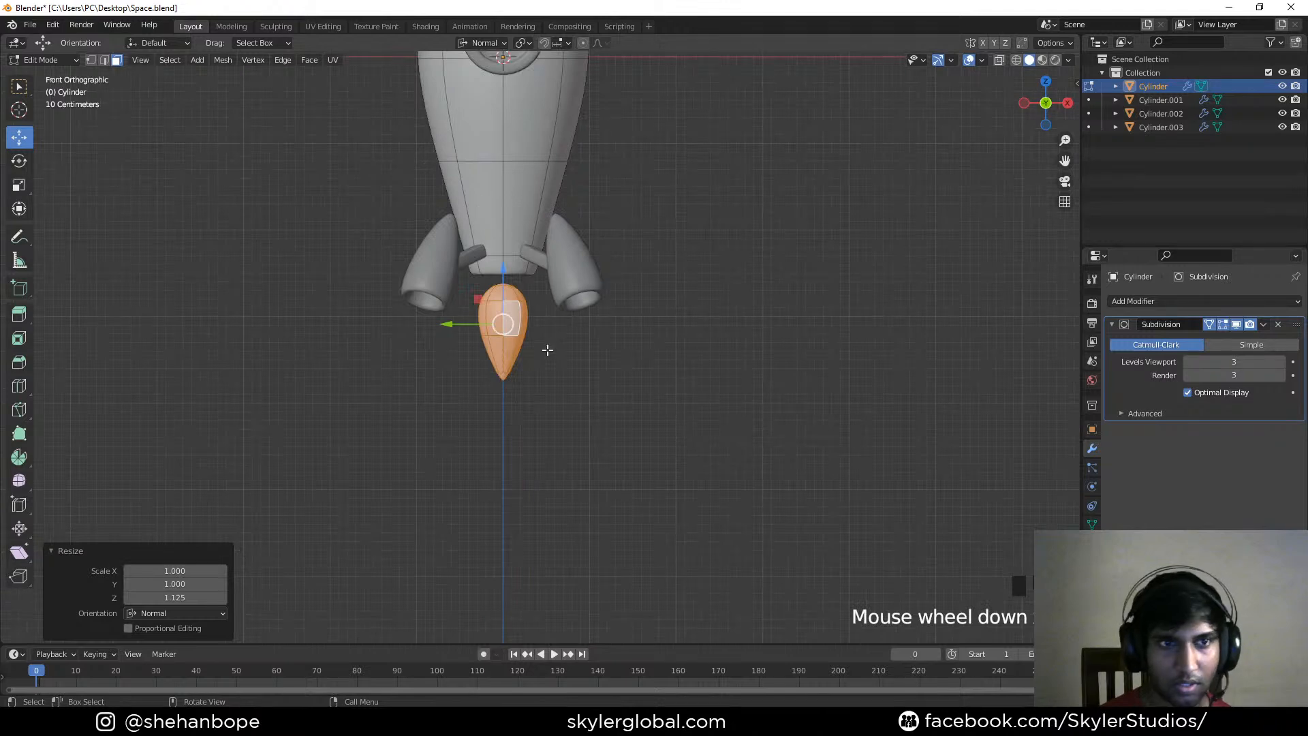
scroll(543, 354, "up", 2)
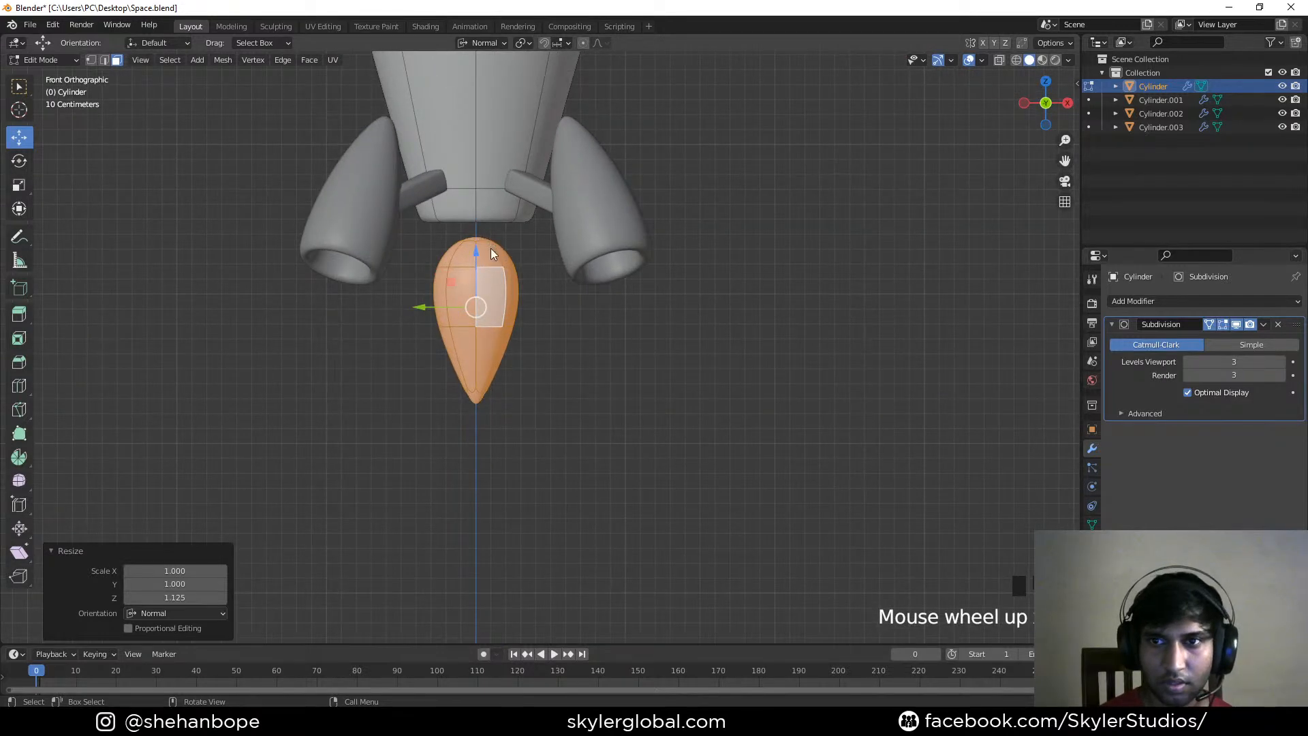
Separate the linked flame geometry into its own object and select that object in Object Mode
key("Tab")
scroll(496, 272, "down", 2)
scroll(536, 356, "down", 2)
scroll(533, 353, "up", 2)
key("Tab")
left_click(517, 327)
key("ctrl+l")
key("p")
left_click(518, 327)
key("Tab")
left_click(517, 333)
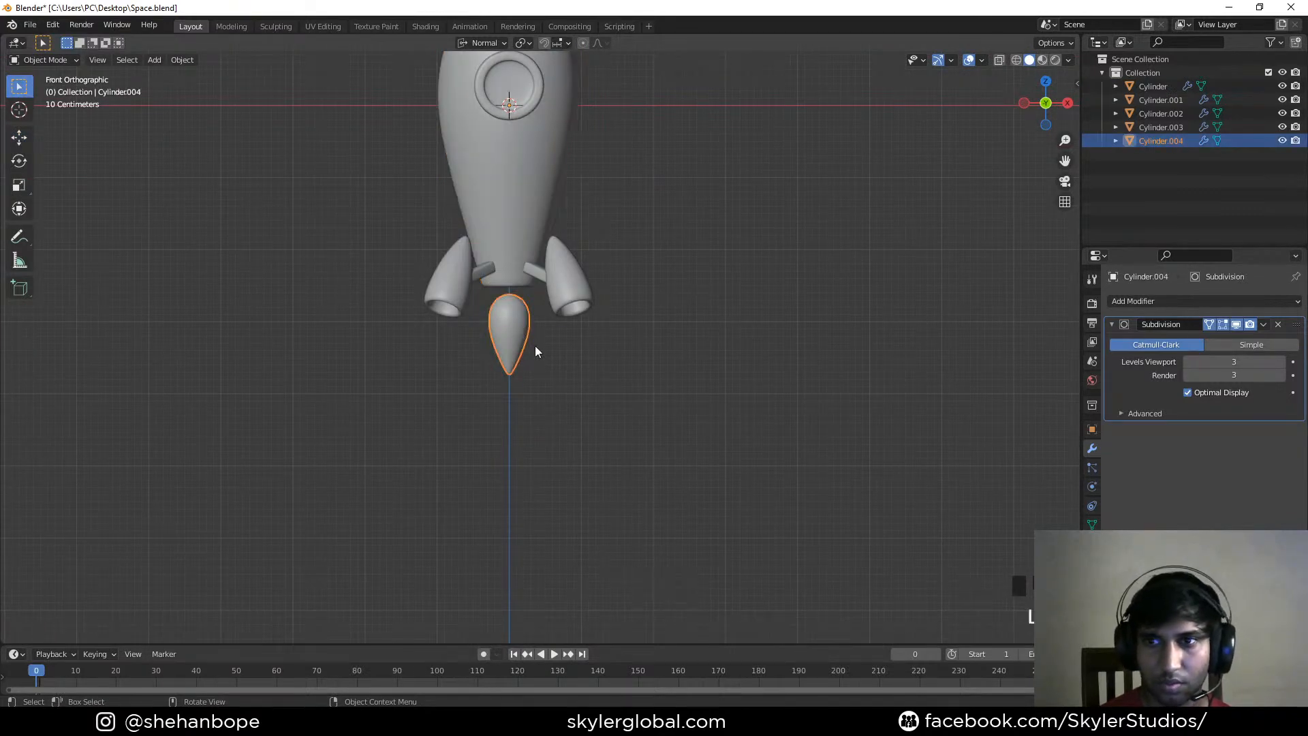
Move the flame object about 0.17 m along Z, up into the bottom of the rocket body
key("g")
key("z")
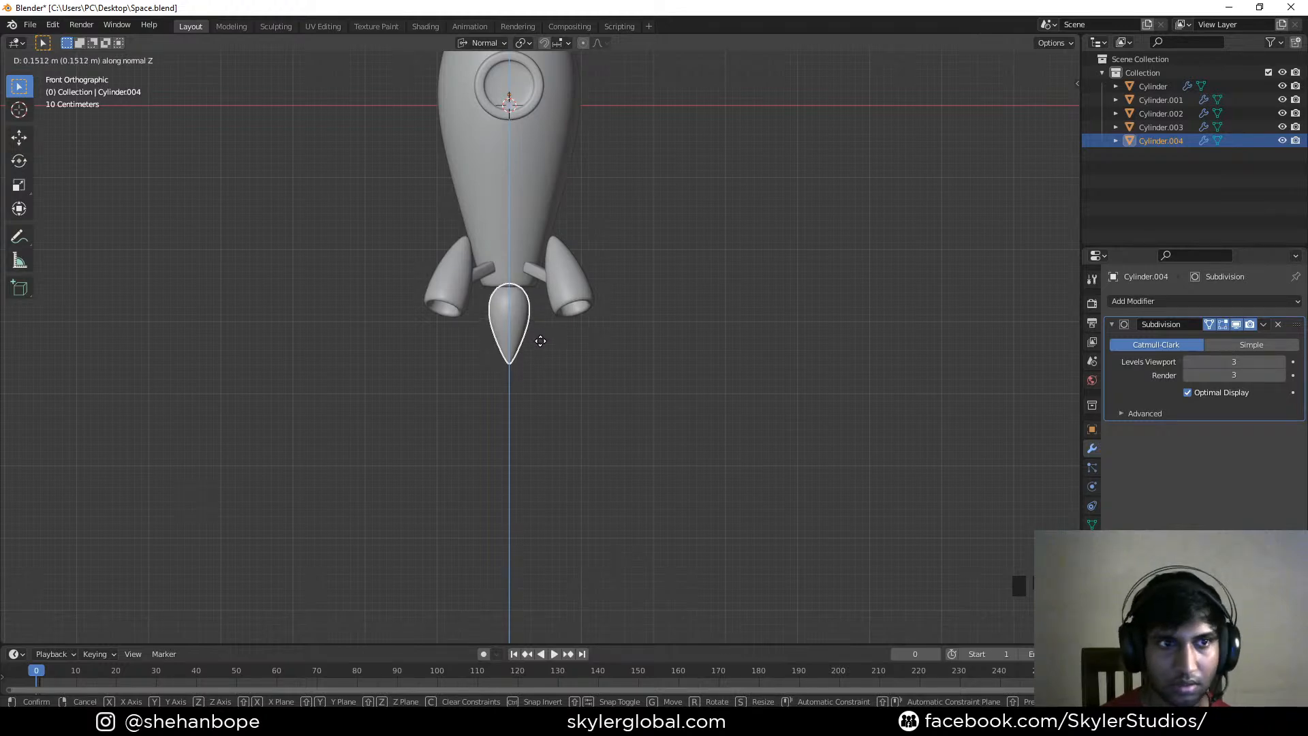
left_click(545, 344)
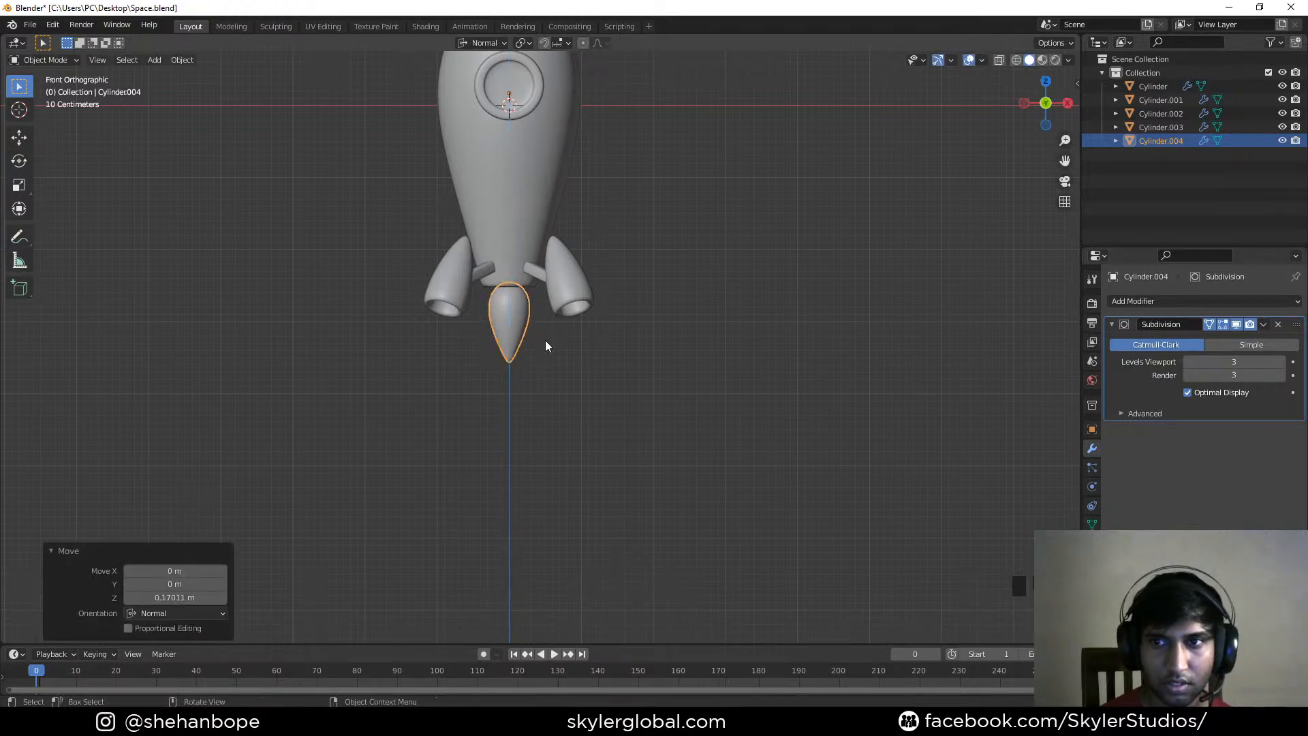
Enter Edit Mode on the rocket body and extrude its bottom faces about 0.22 m along normal Z
scroll(545, 344, "up", 4)
left_click(496, 225)
key("Tab")
middle_click_drag(511, 389, 502, 309)
scroll(501, 309, "up", 3)
scroll(501, 309, "up", 2)
left_click(465, 257, "alt")
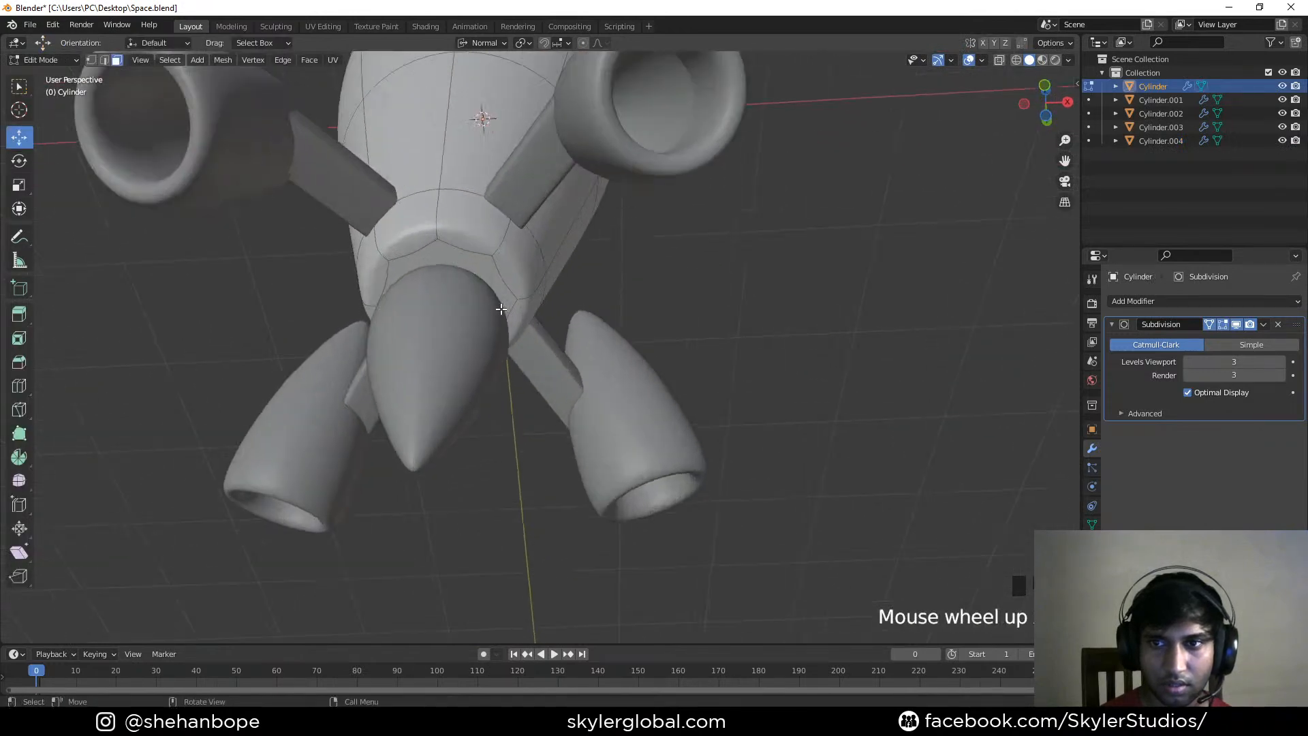
key("w")
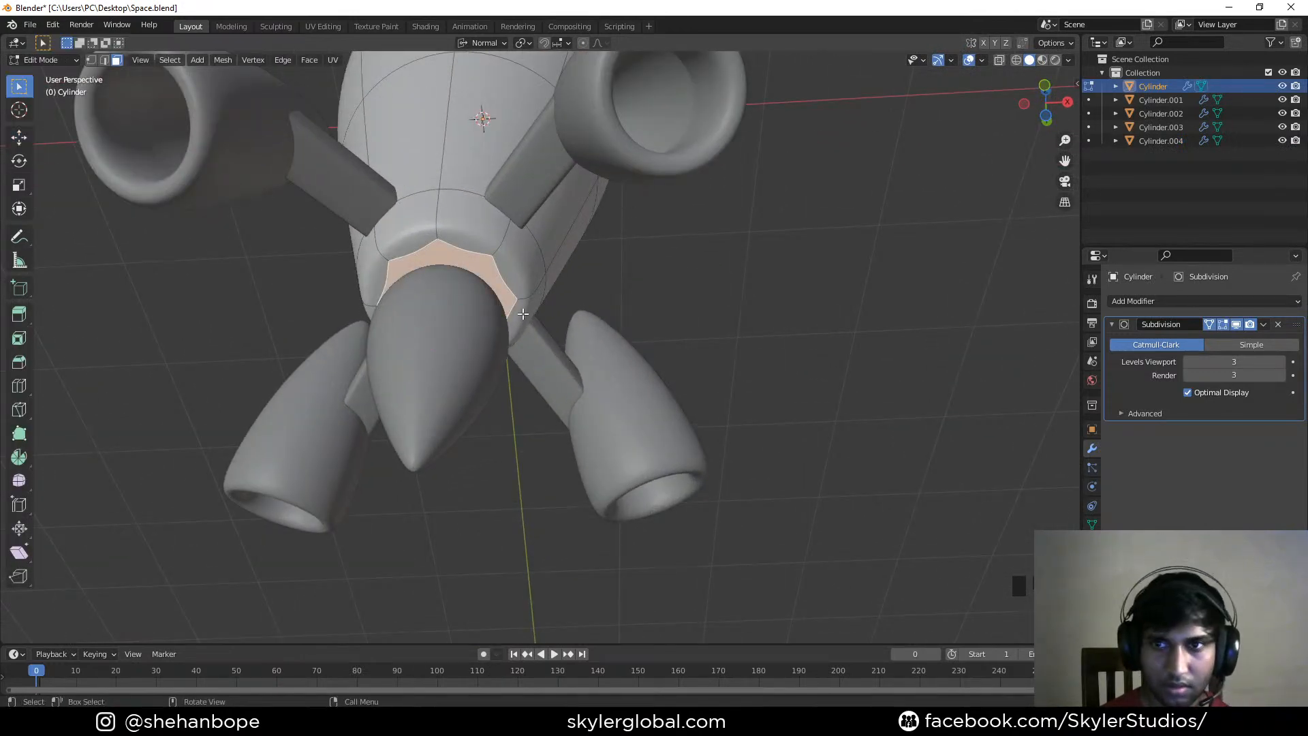
key("e")
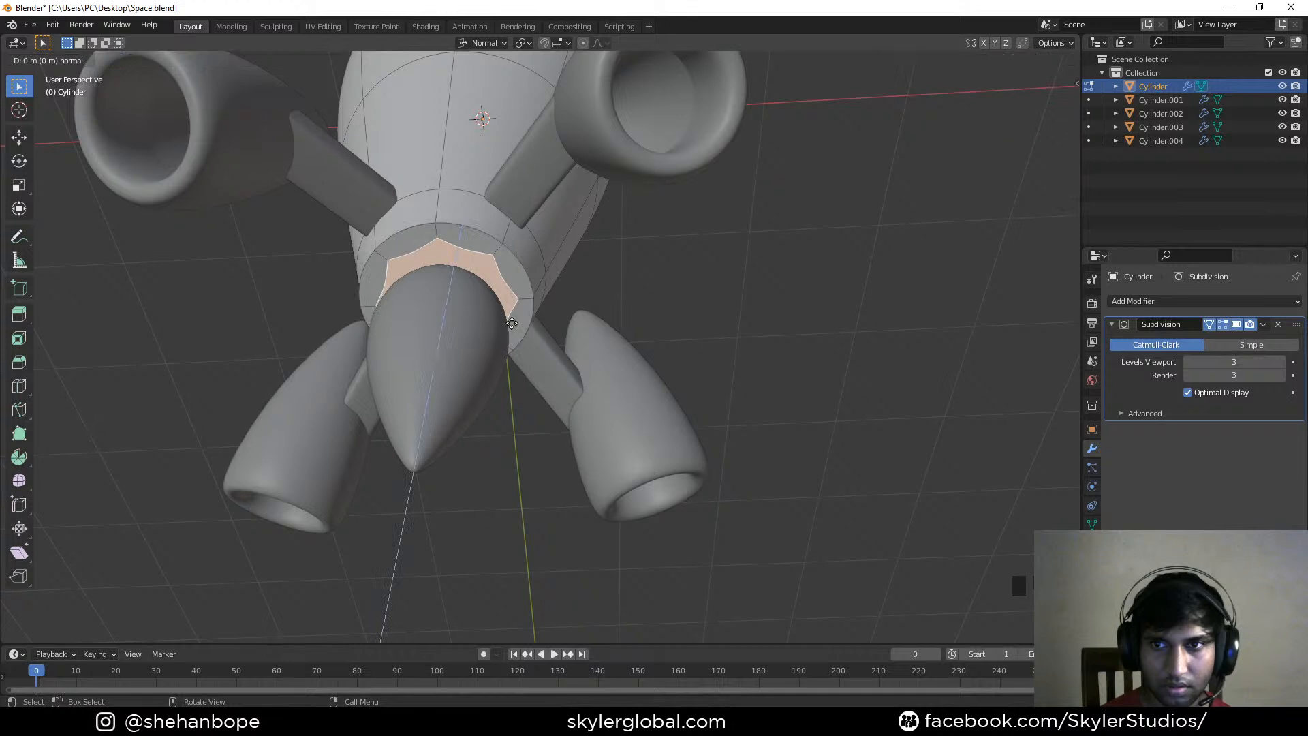
right_click(536, 281)
key("e")
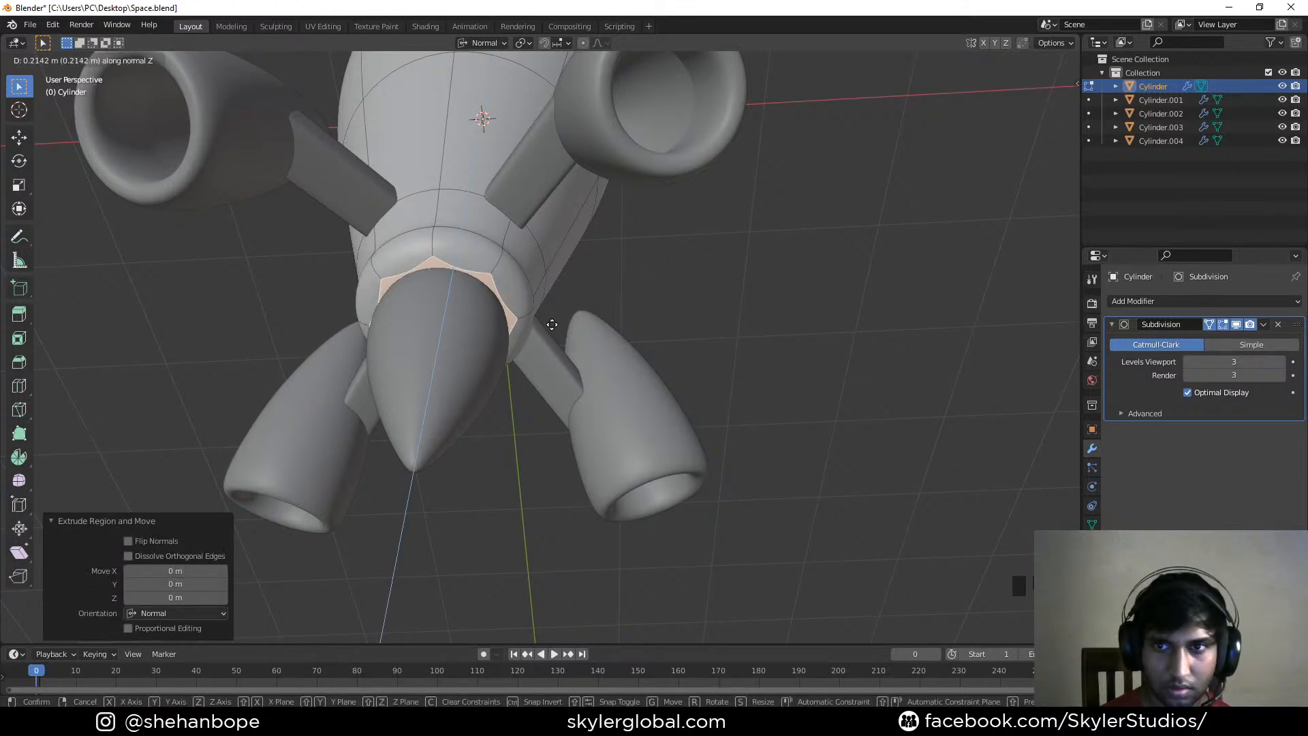
left_click(552, 325)
middle_click_drag(552, 326, 493, 345)
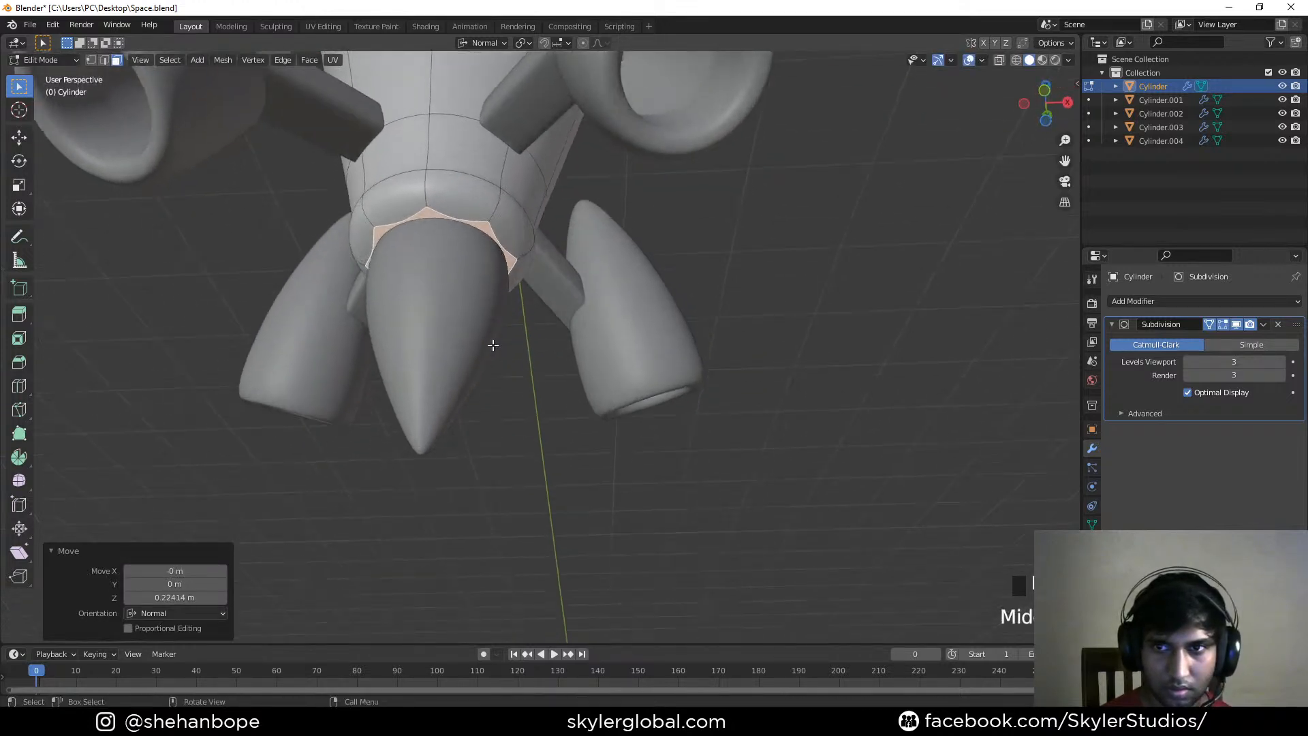
Extrude the body's bottom faces again in place and scale them to 0.833
key("e")
right_click(506, 301)
key("s")
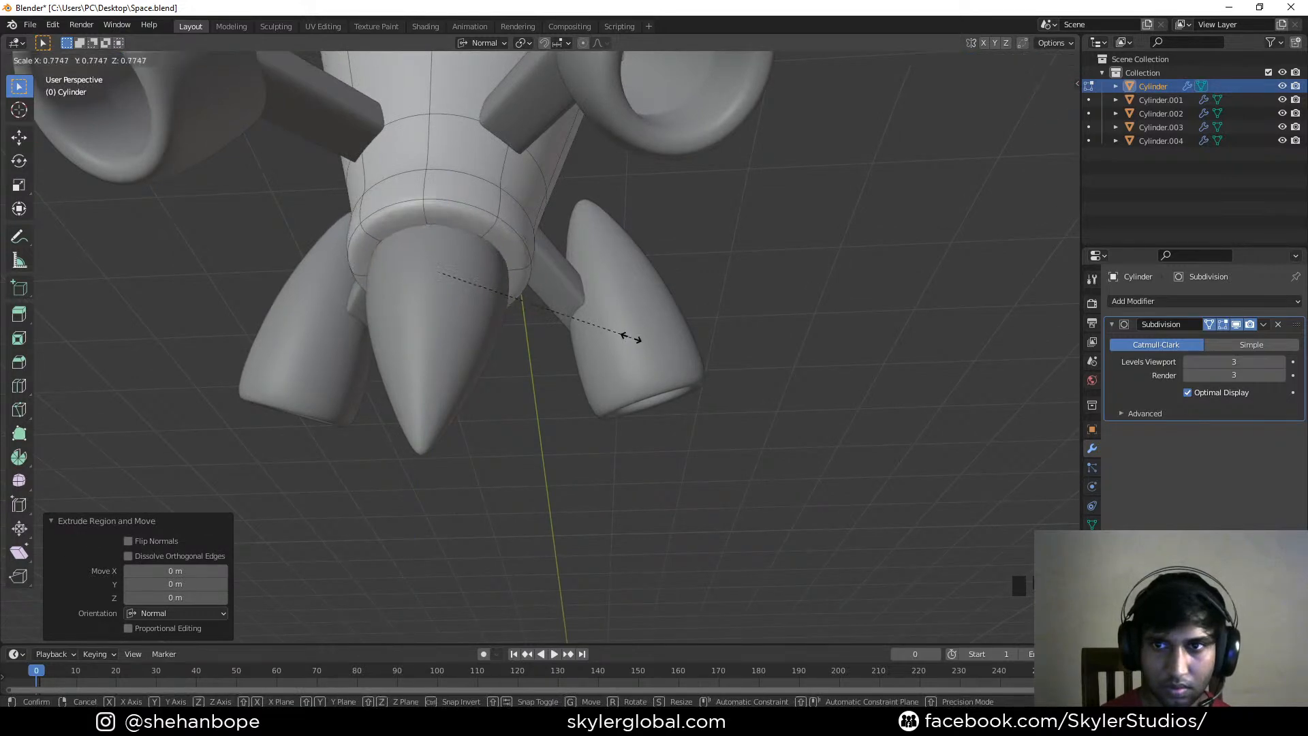
left_click(643, 344)
middle_click_drag(644, 344, 457, 289)
Add two loop cuts around the body's bottom rim, one slid to factor 0.778 and one to -0.438
key("KP_1")
scroll(502, 317, "down", 1)
scroll(453, 287, "up", 3)
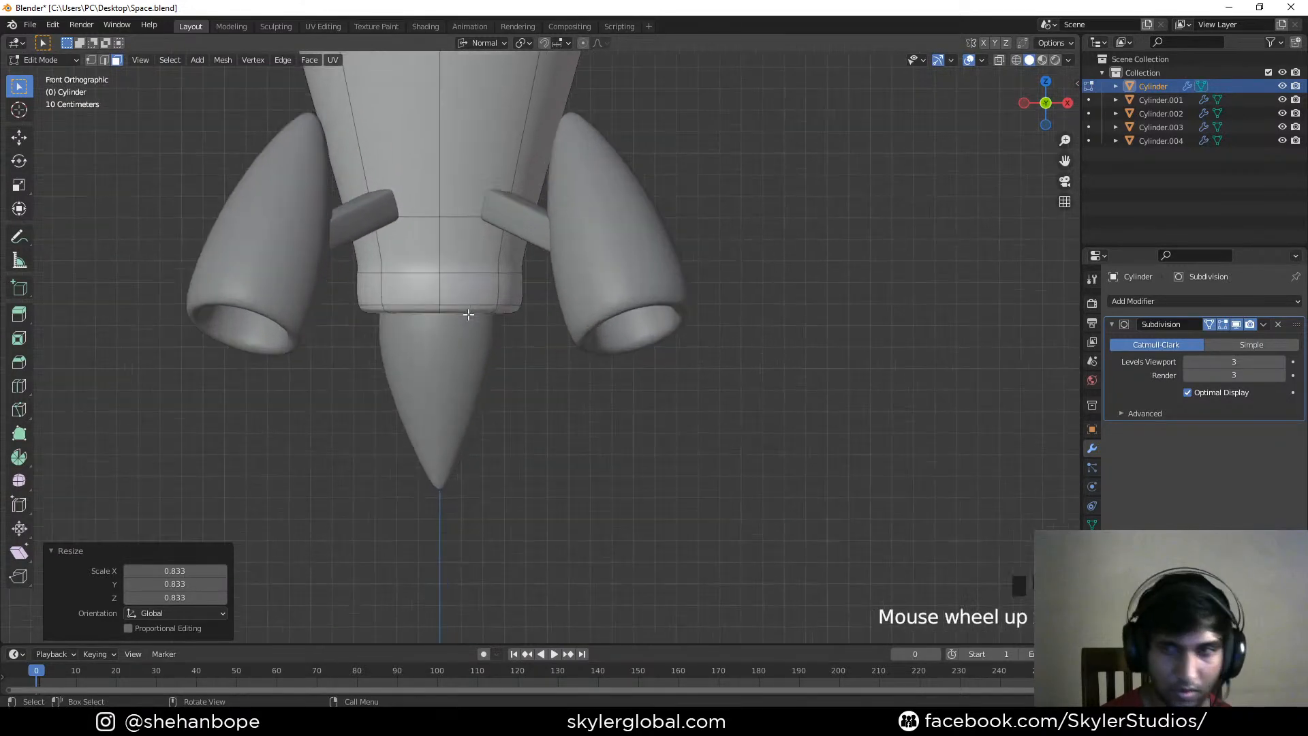
key("ctrl+r")
left_click(451, 286)
left_click(446, 278)
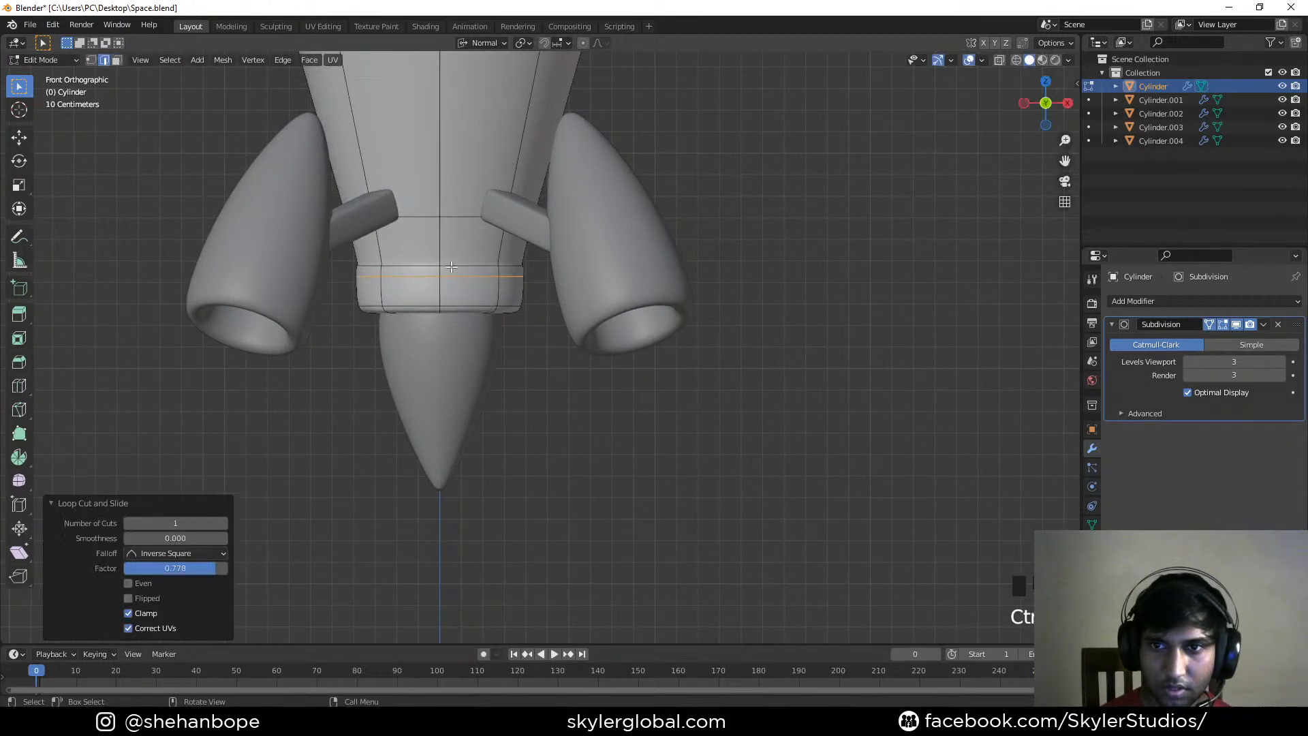
key("ctrl+r")
left_click(436, 284)
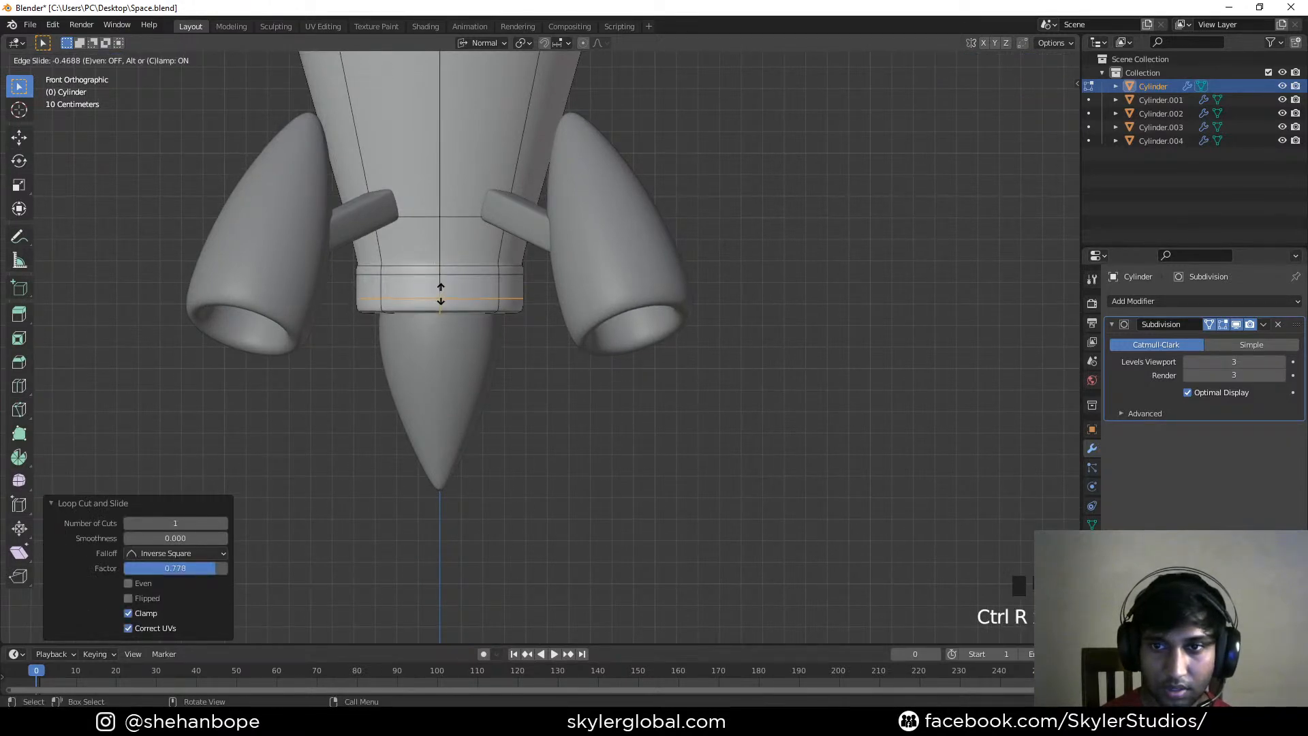
left_click(443, 293)
middle_click_drag(443, 293, 490, 286)
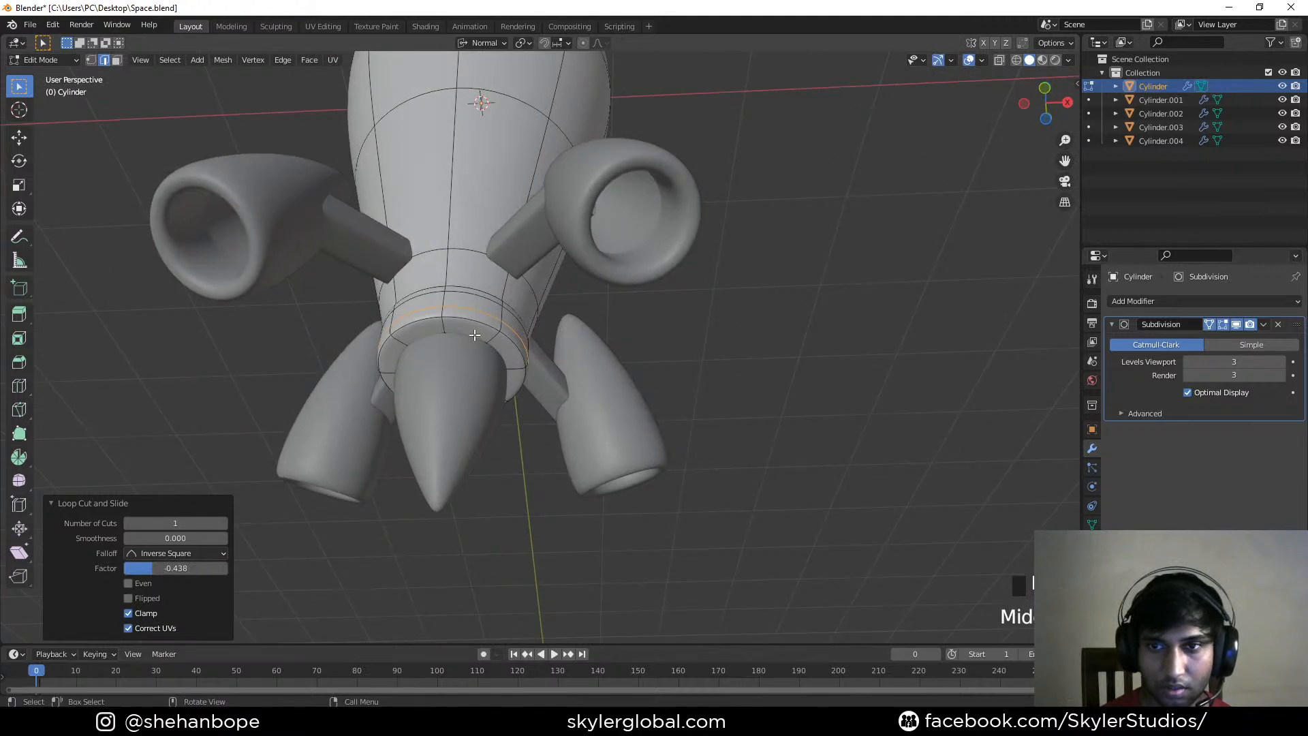
Hide the flame object, Cylinder.004, and return to Edit Mode on the rocket body in face selection mode
scroll(474, 334, "up", 2)
key("3")
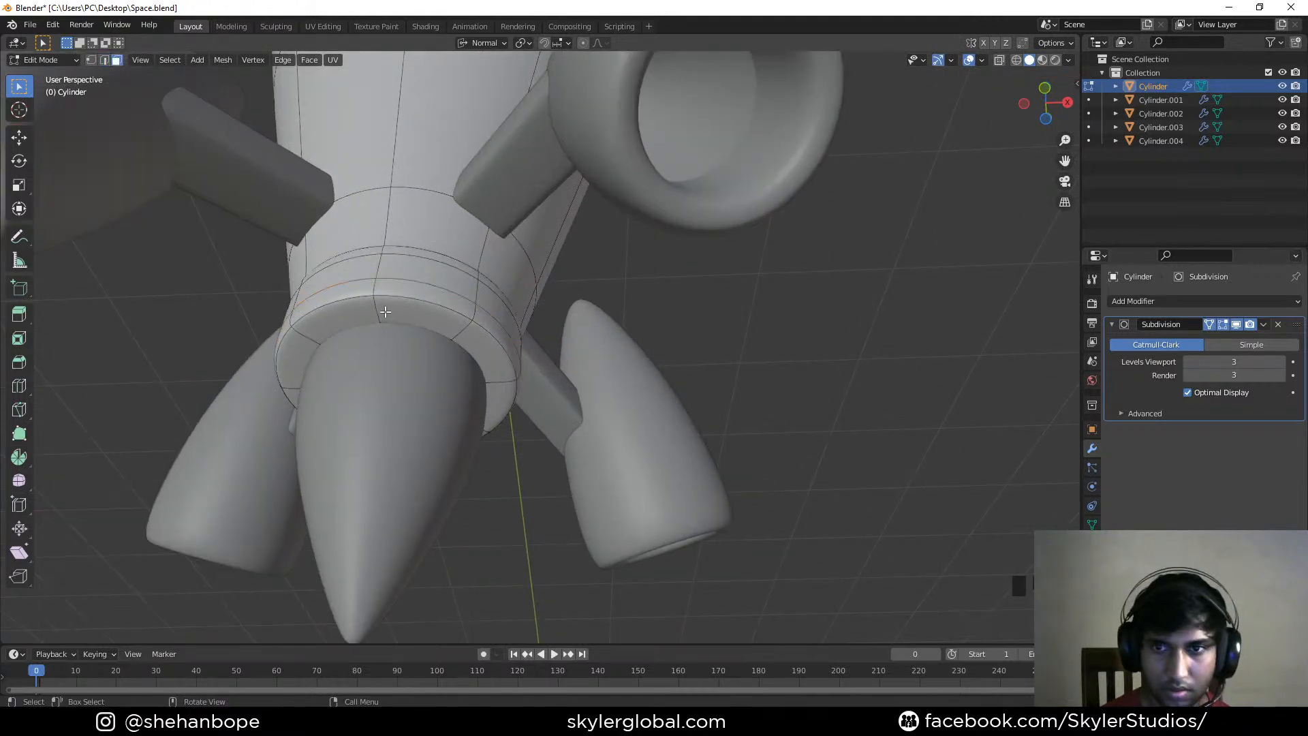
left_click(385, 311)
left_click(385, 312, "alt")
middle_click_drag(509, 357, 464, 394)
key("Tab")
left_click(470, 402)
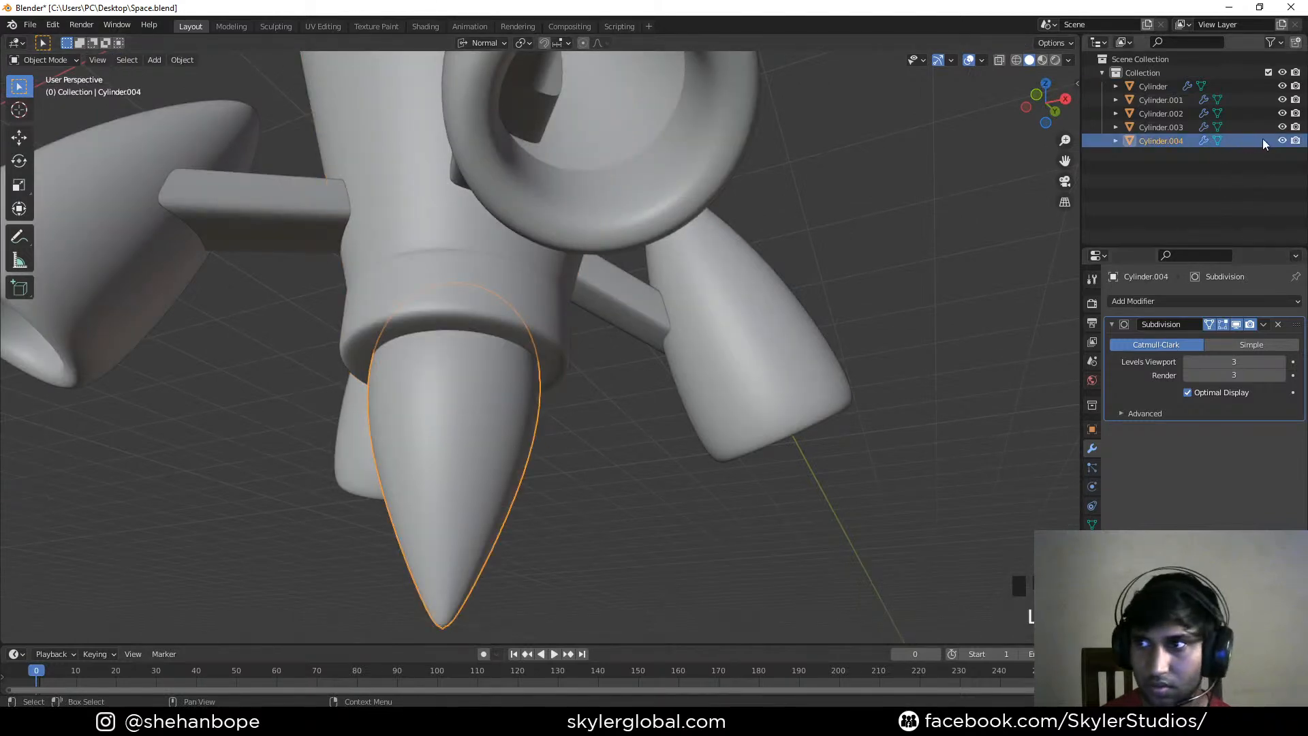
left_click(1281, 140)
middle_click_drag(689, 378, 493, 346)
left_click(493, 346)
key("Tab")
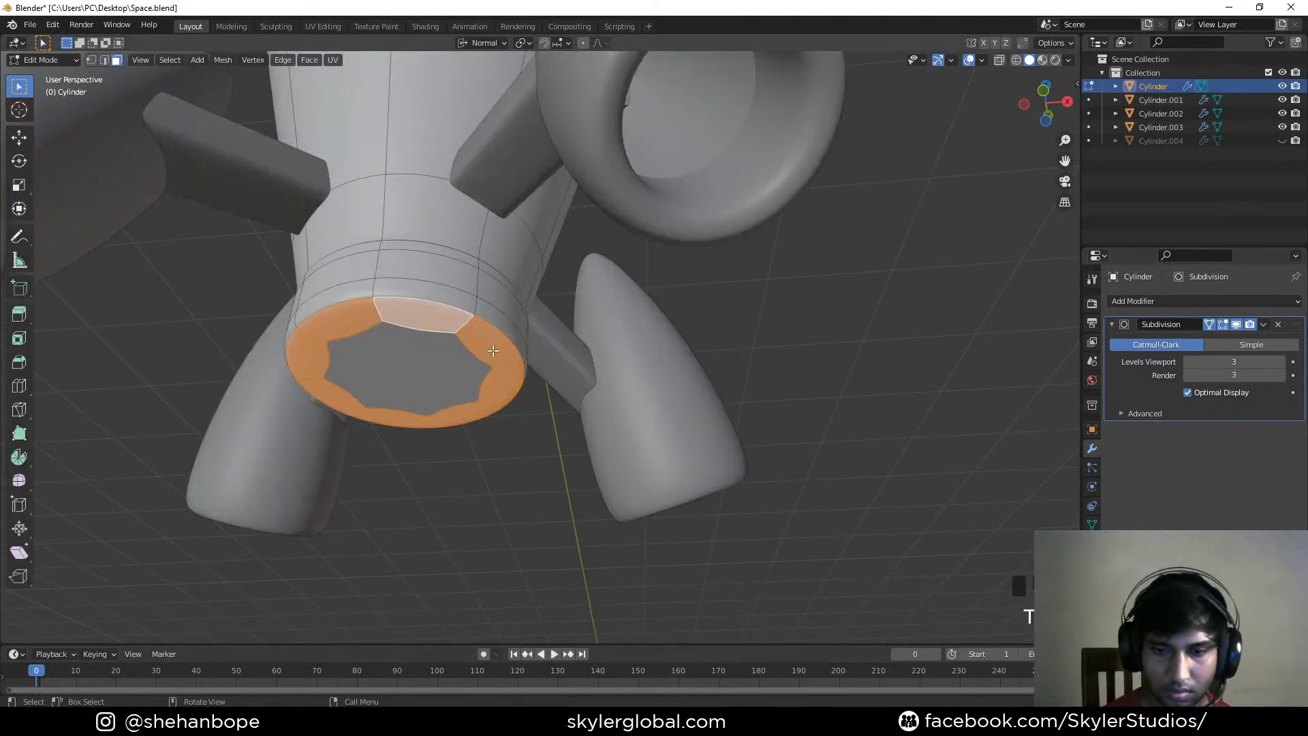
Extrude the body's bottom cap face about 0.09 m along normal Z and scale it to 0.950
left_click(394, 378)
key("e")
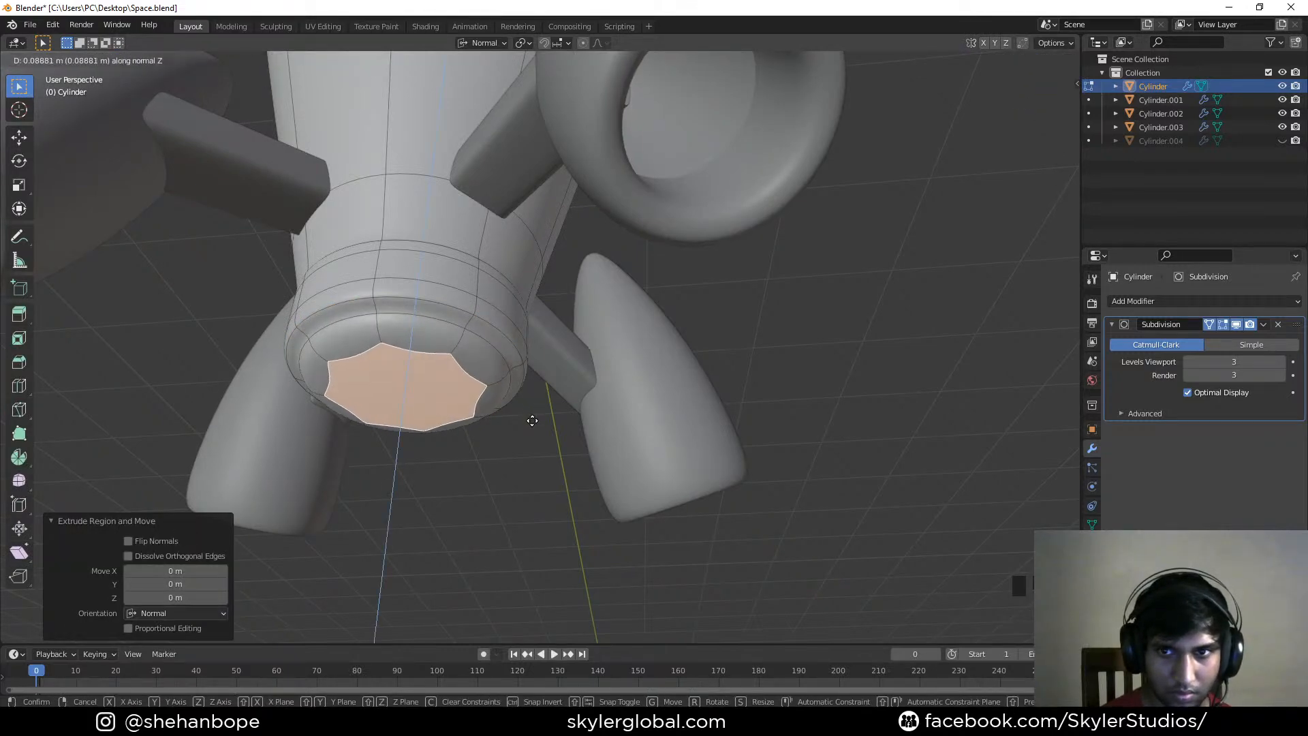
left_click(532, 421)
key("s")
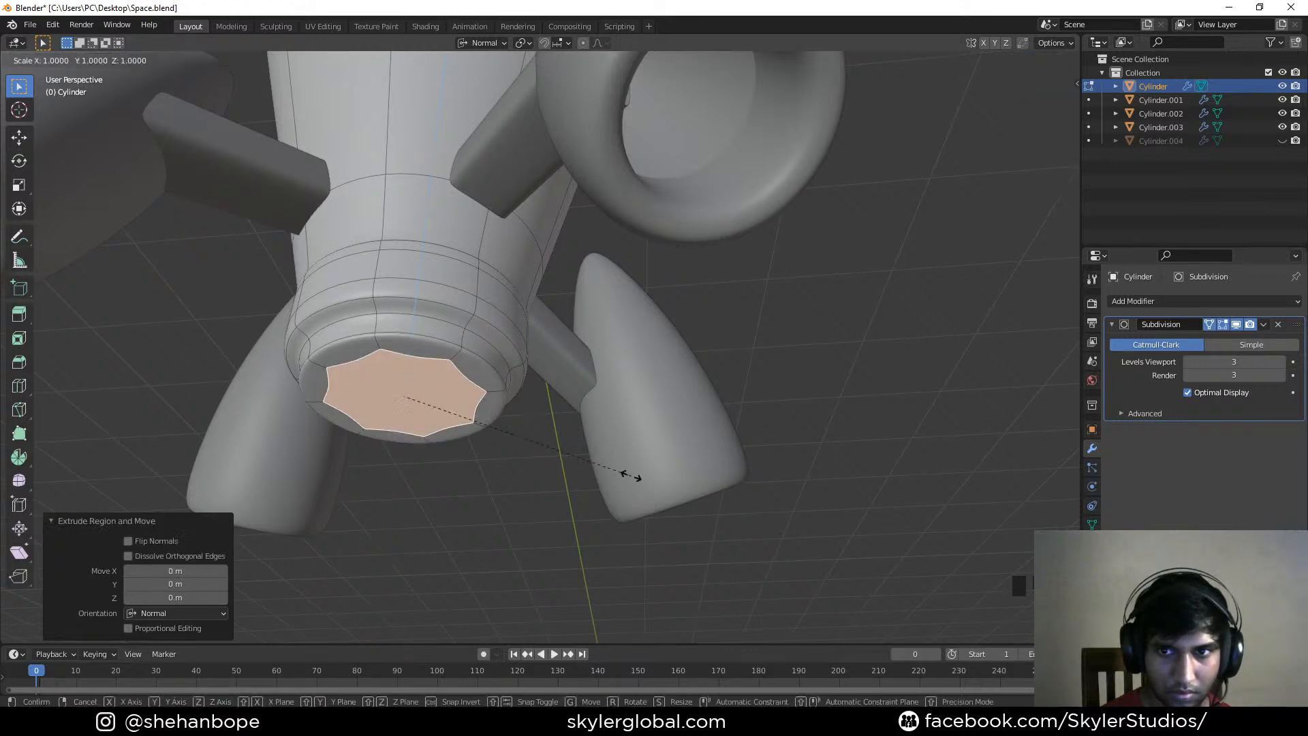
left_click(619, 470)
middle_click_drag(619, 470, 421, 311)
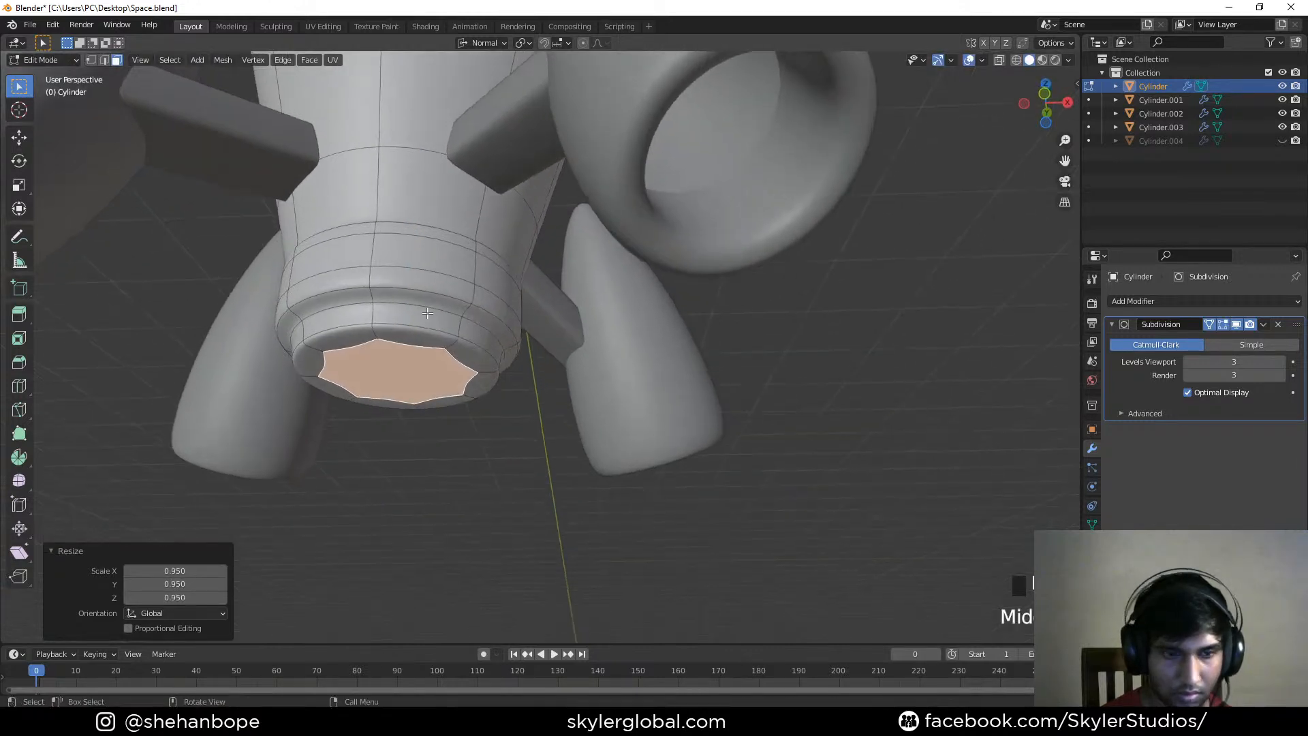
Add a loop cut around the newly extruded bottom section, slid to factor 0.627
key("ctrl+r")
left_click(374, 303)
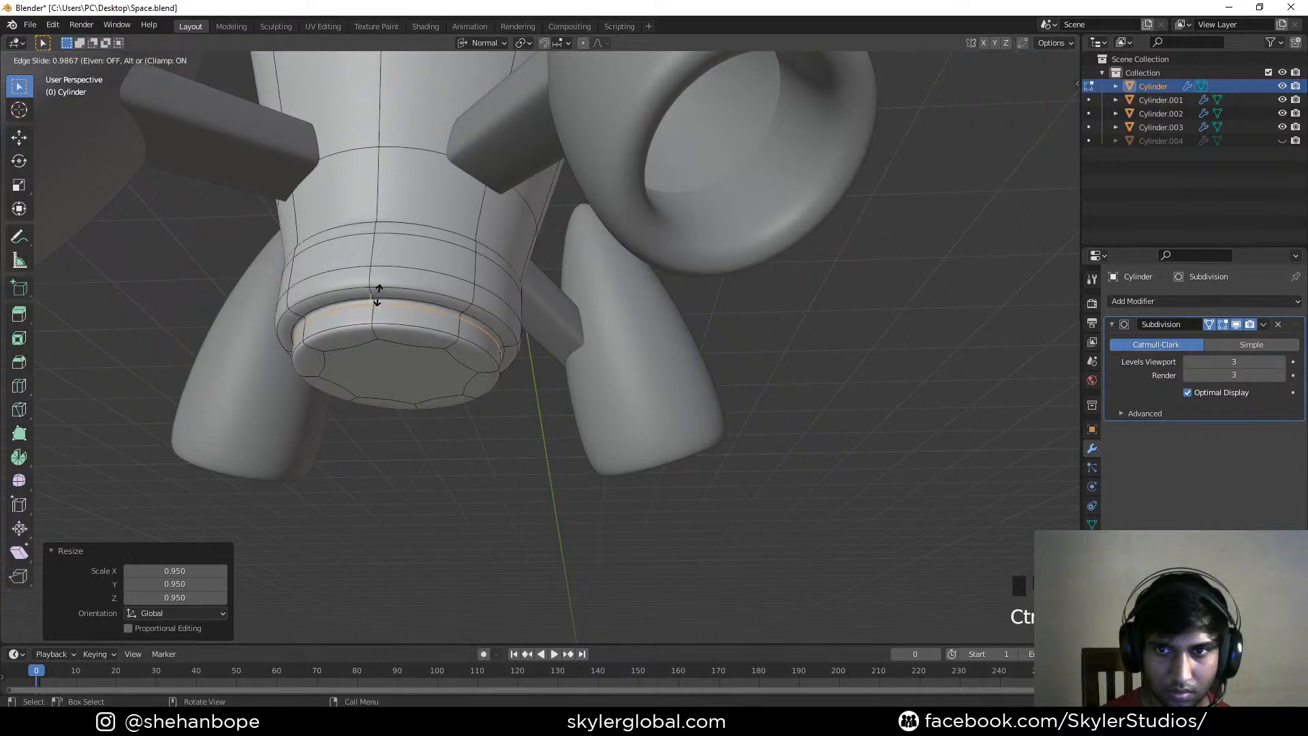
left_click(384, 300)
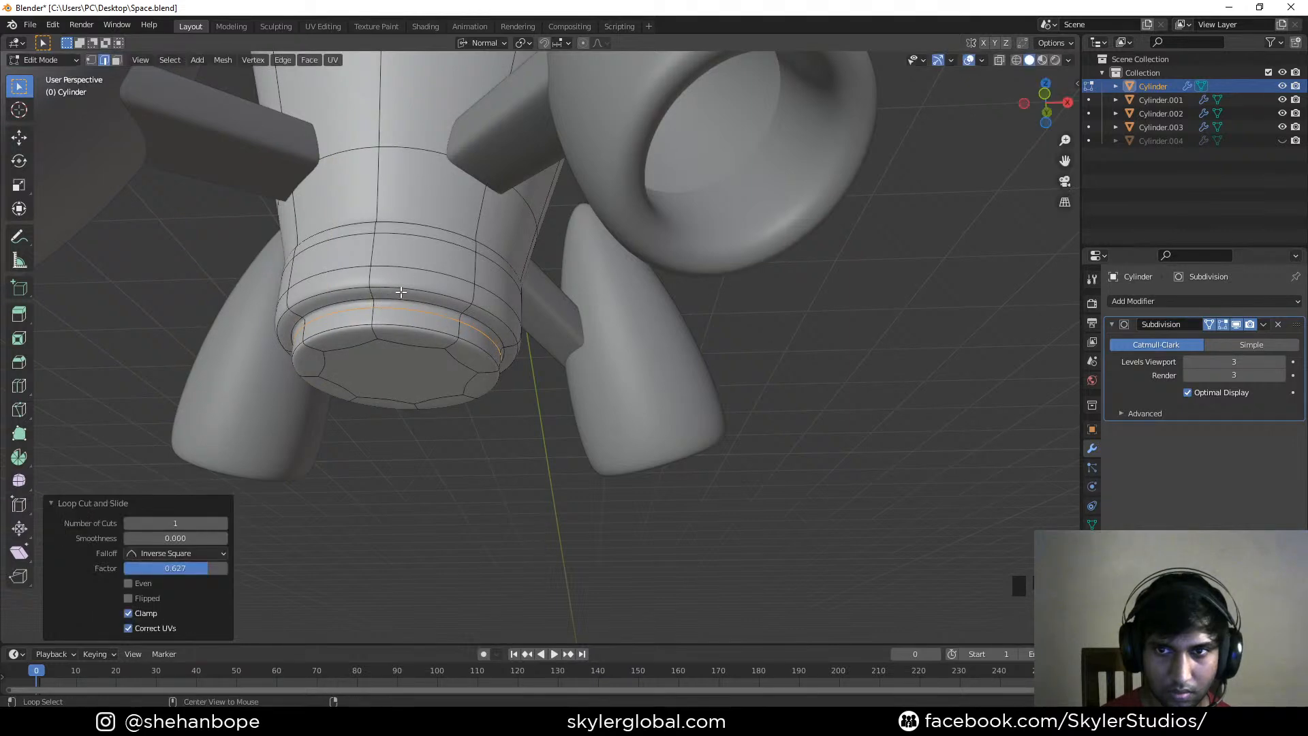
Bevel the collar's lower outer edge loop about 0.0085 m wide and return to Object Mode
left_click(519, 327, "alt")
key("ctrl+b")
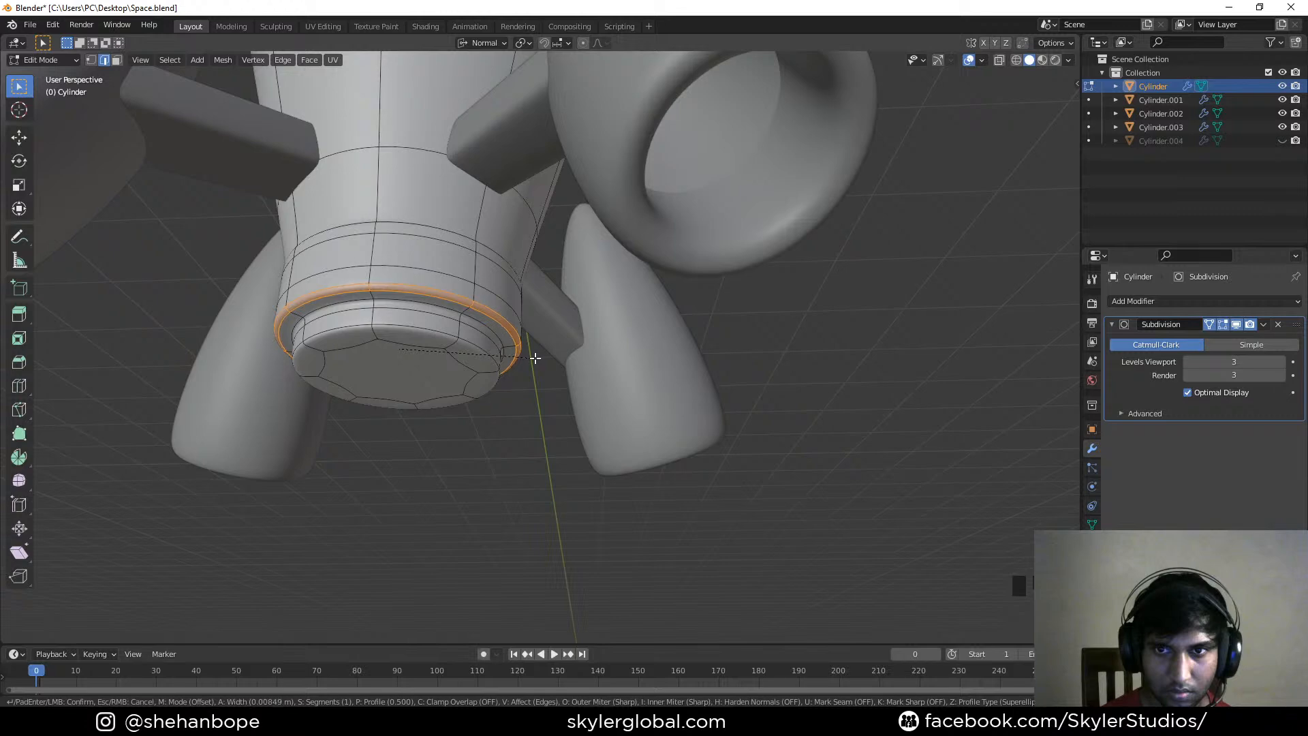
left_click(534, 357)
key("Tab")
scroll(513, 359, "down", 4)
mouse_move(488, 369)
middle_mouse_down()
mouse_move(488, 317)
mouse_move(493, 369)
mouse_move(510, 366)
middle_mouse_up()
scroll(493, 369, "down", 2)
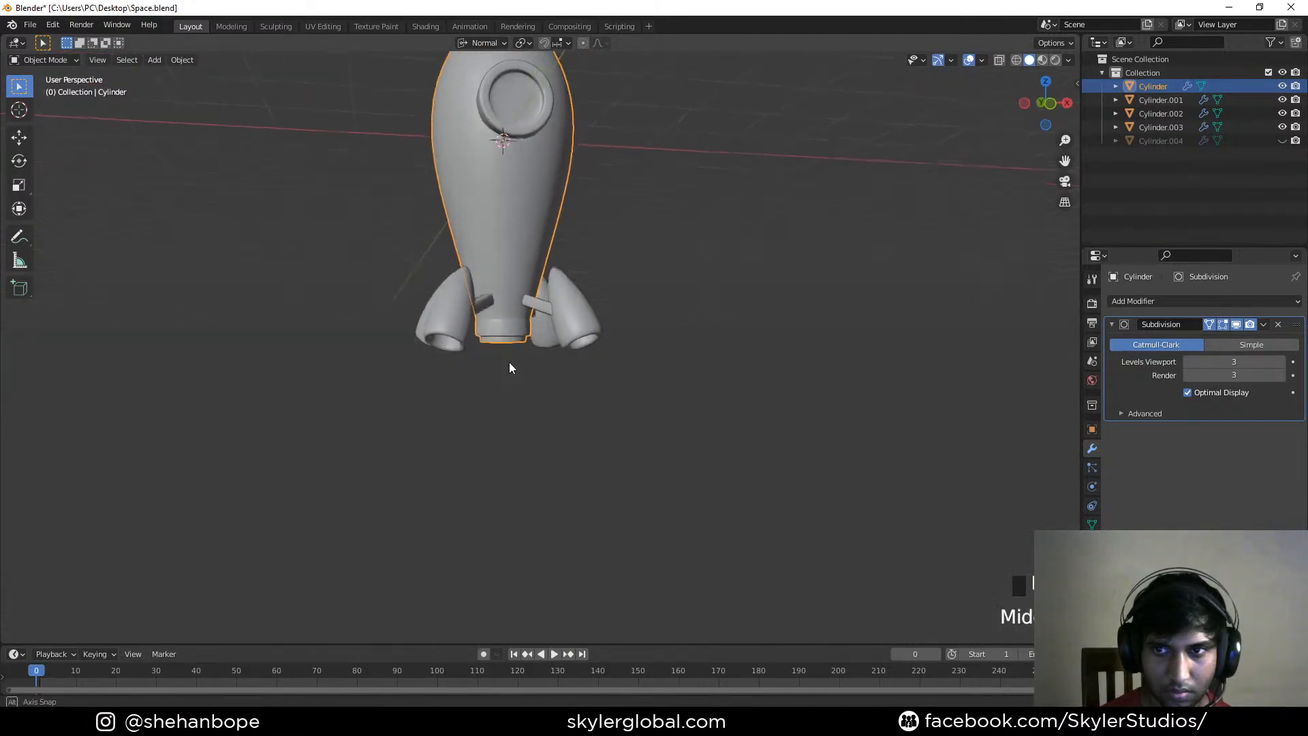
Unhide the flame object and, in front view, move it about -0.277 m along Z below the nozzle
left_click(1282, 141)
middle_click_drag(686, 327, 620, 389)
key("KP_1")
scroll(479, 379, "up", 3)
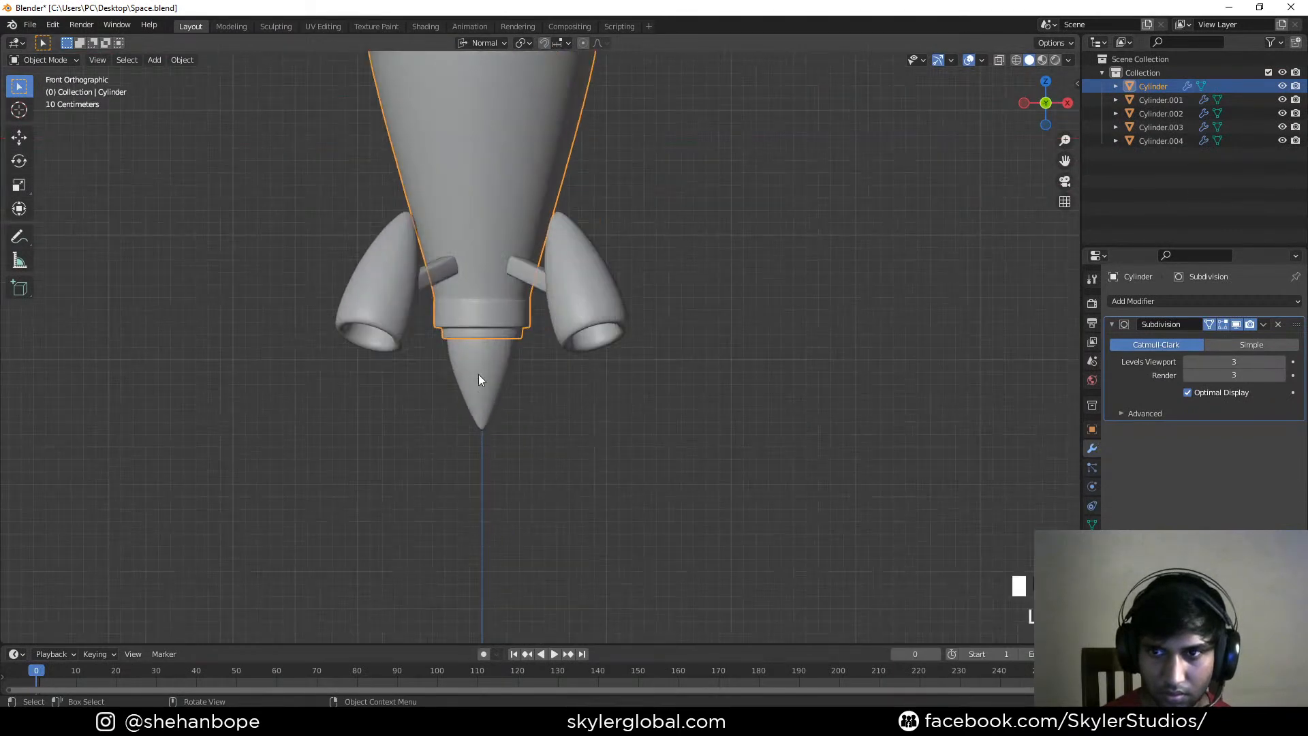
left_click(478, 380)
key("g")
key("z")
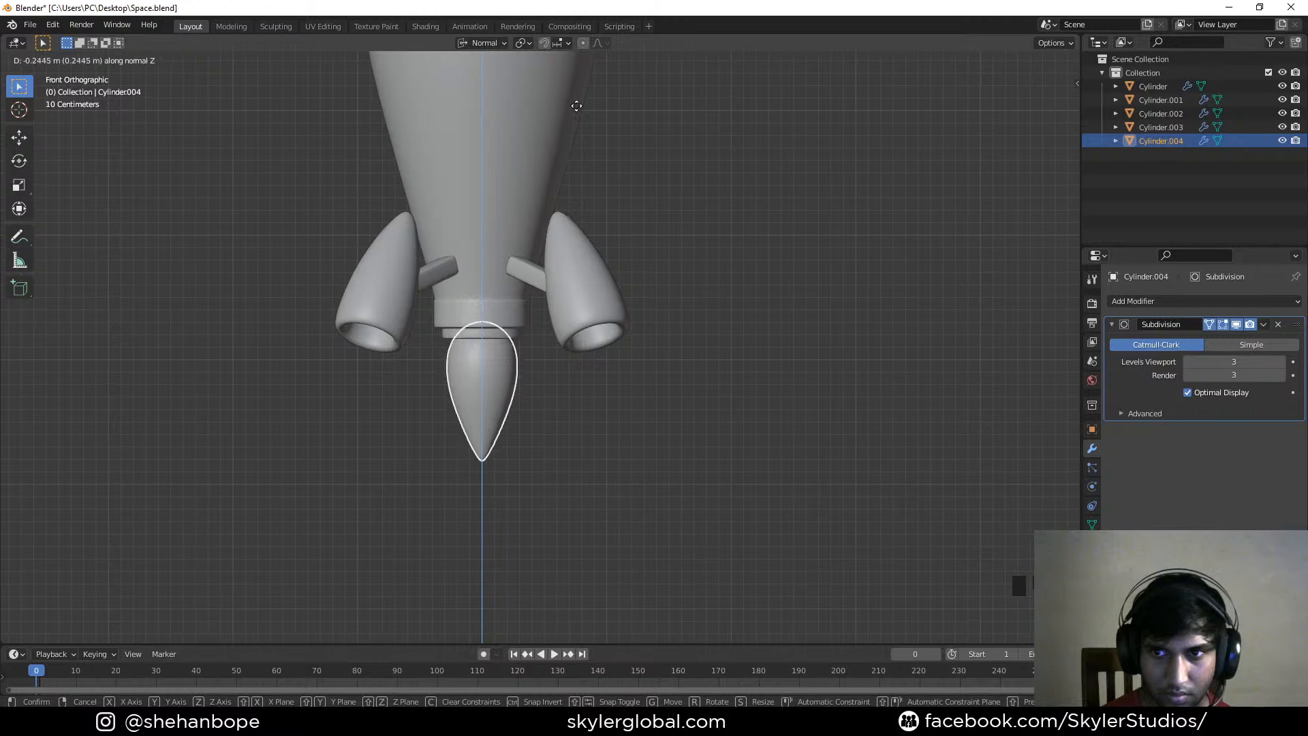
left_click(583, 144)
scroll(447, 350, "up", 2)
scroll(443, 341, "up", 2)
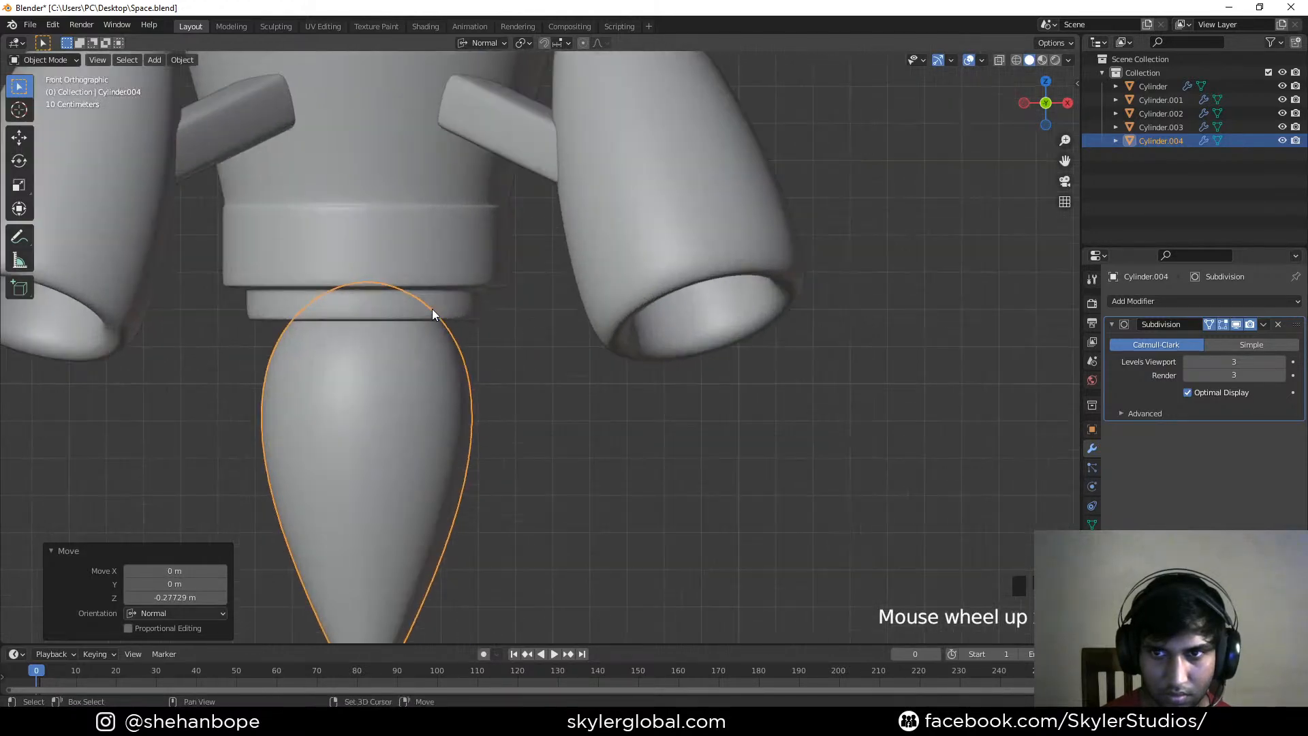
In Edit Mode on the rocket body, scale the collar's top edge loop and the loop above it to 0.846
middle_click_drag(431, 309, 581, 304, "shift")
left_click(637, 301)
scroll(640, 300, "down", 2)
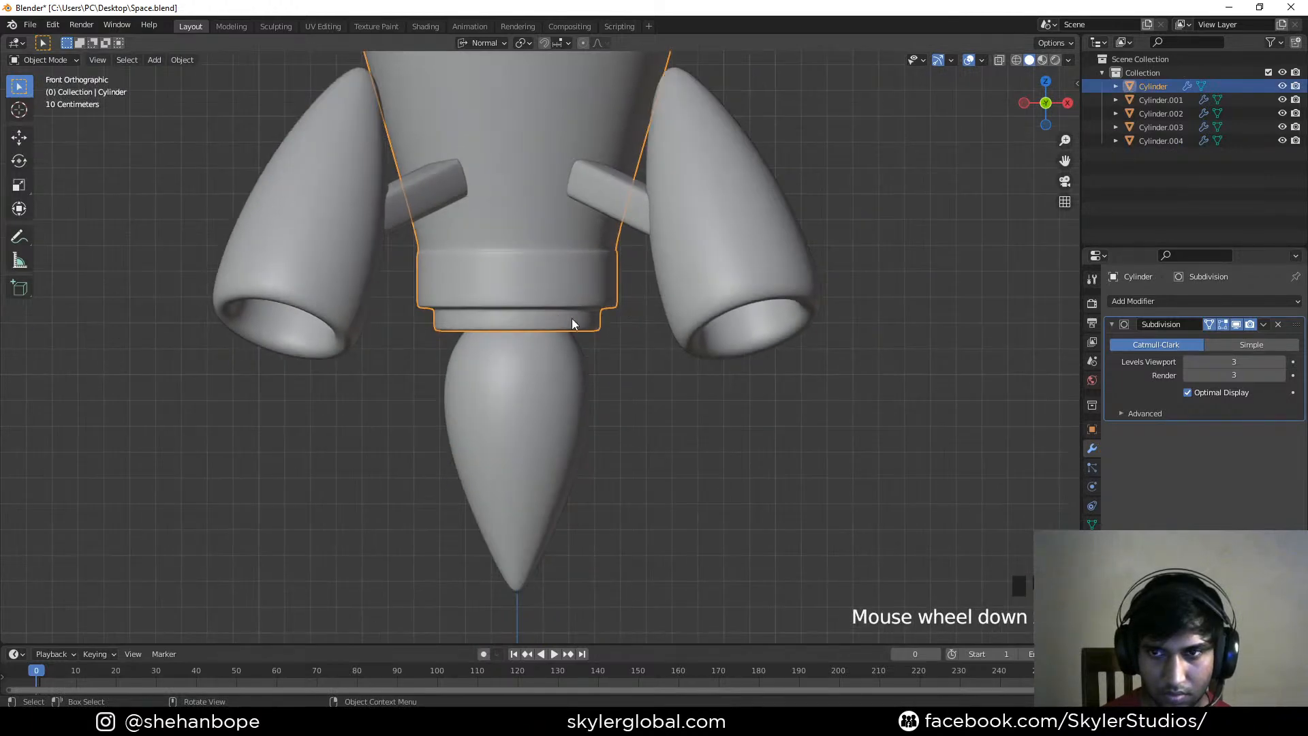
key("Tab")
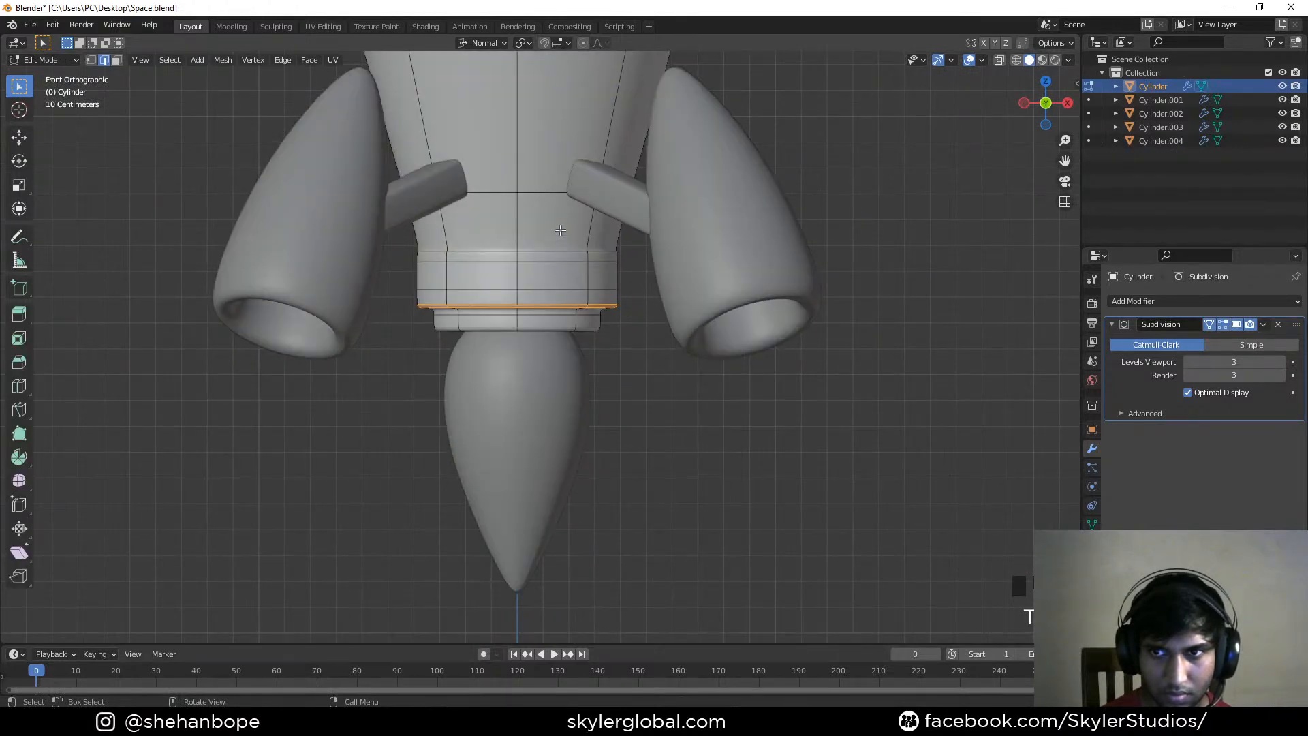
middle_click_drag(560, 253, 558, 274)
left_click(545, 257, "alt")
key("s")
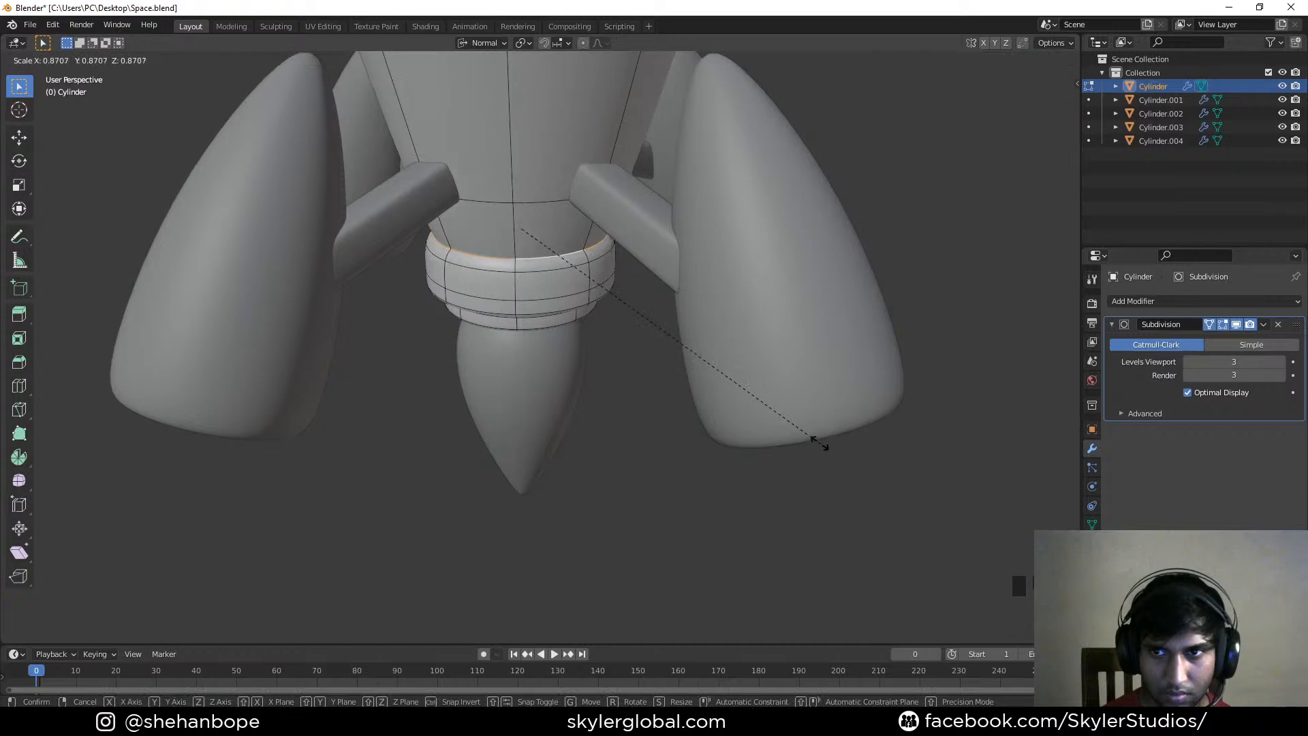
right_click(790, 418)
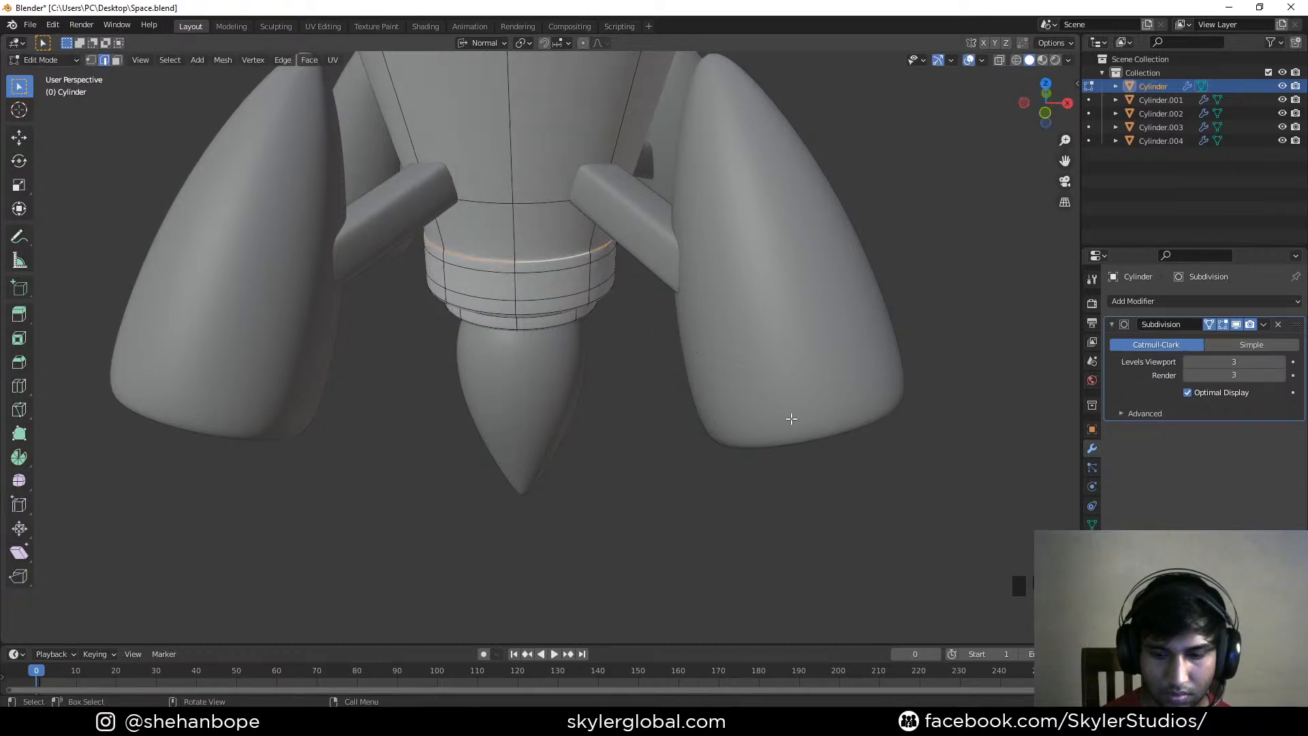
key("KP_1")
left_click(558, 197, "alt+shift")
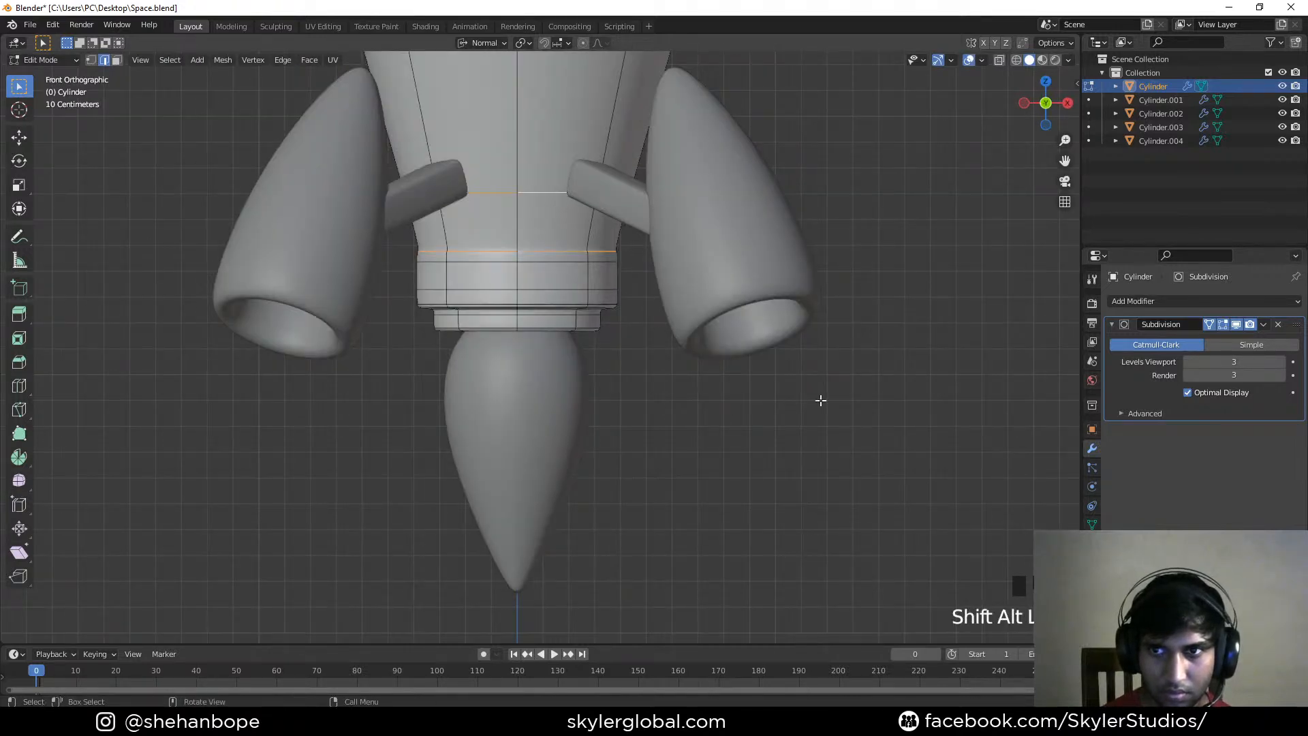
key("s")
left_click(828, 419)
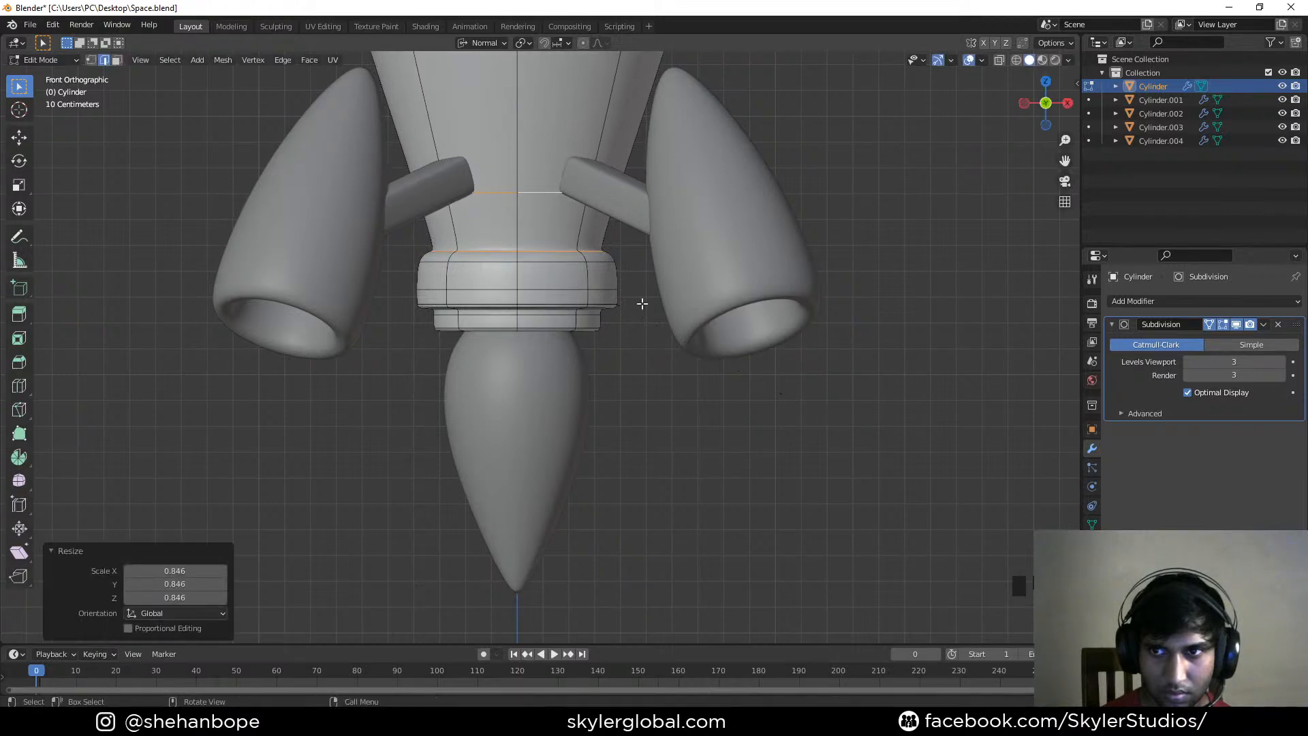
Bevel the collar's upper outer edge loop about 0.008 m wide and nudge it slightly up along Z
left_click(586, 267, "alt")
key("ctrl+b")
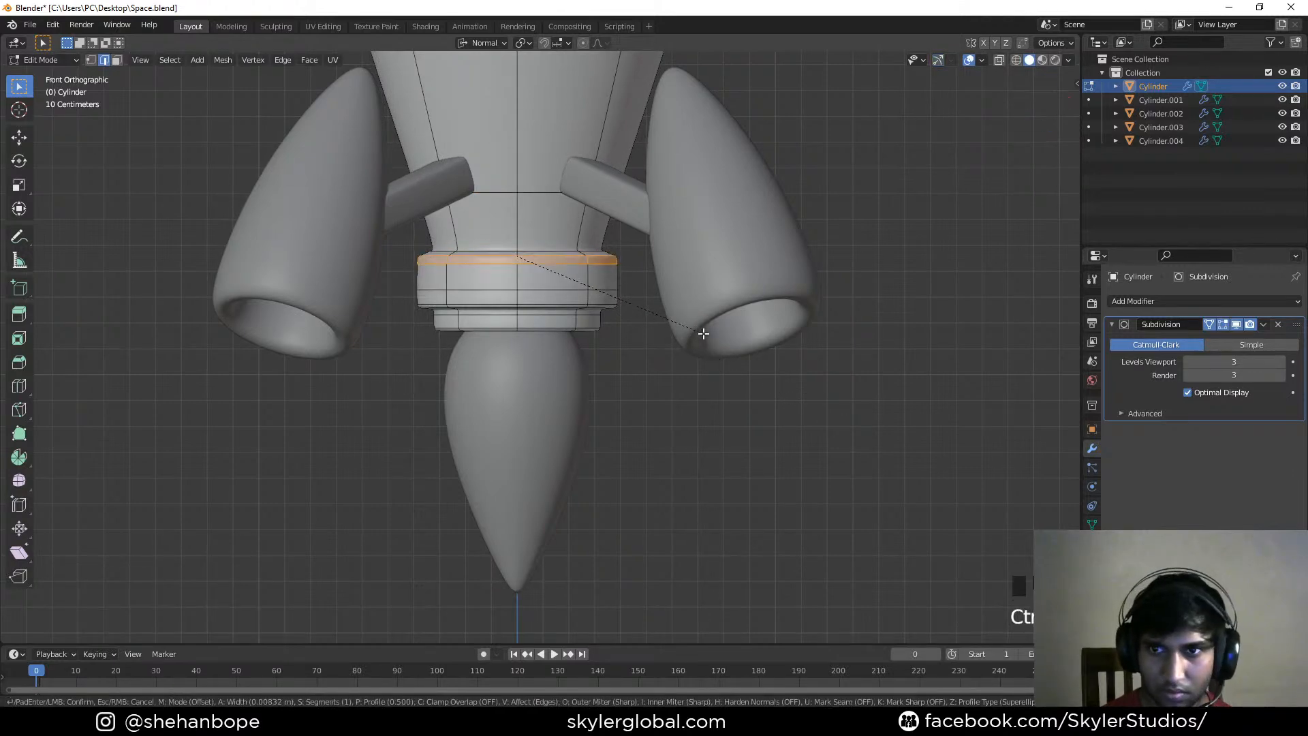
left_click(703, 333)
key("g")
key("z")
left_click(702, 328)
Return to Object Mode, frame the whole rocket in front view, and save the file
key("ctrl+s")
key("Tab")
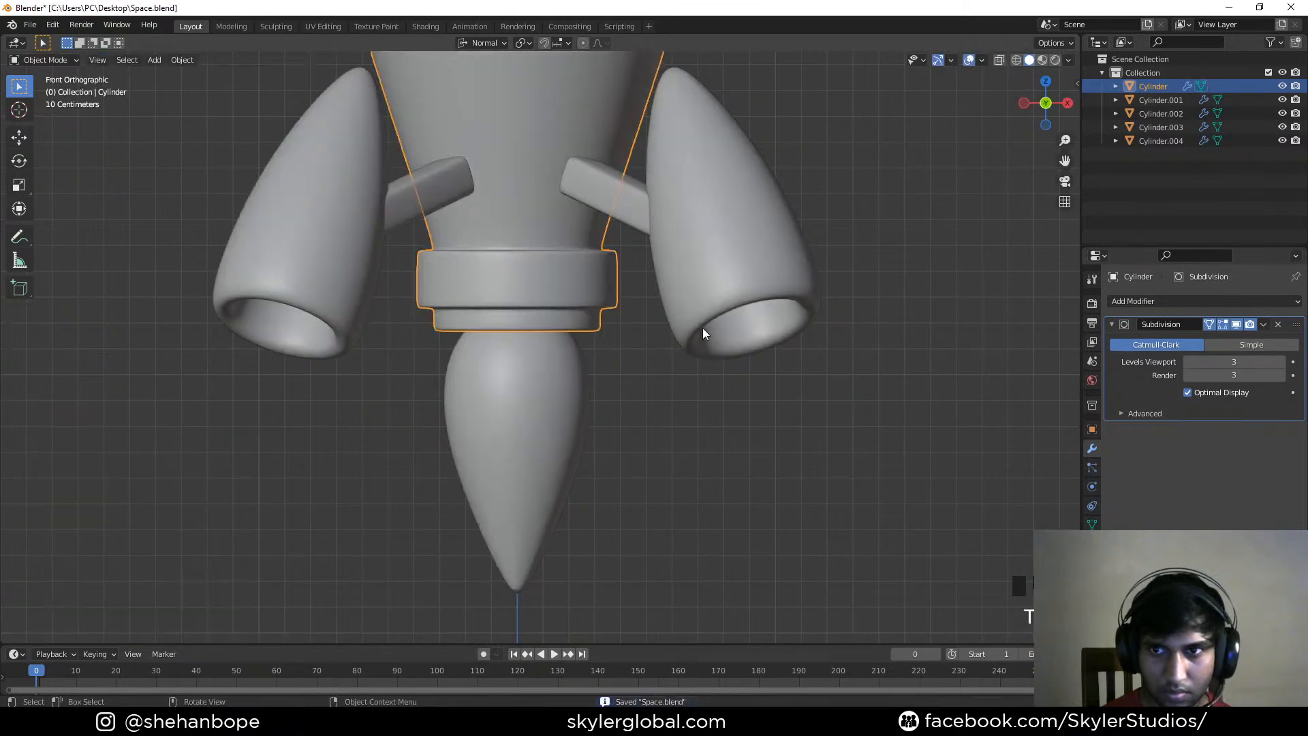
scroll(701, 329, "down", 3)
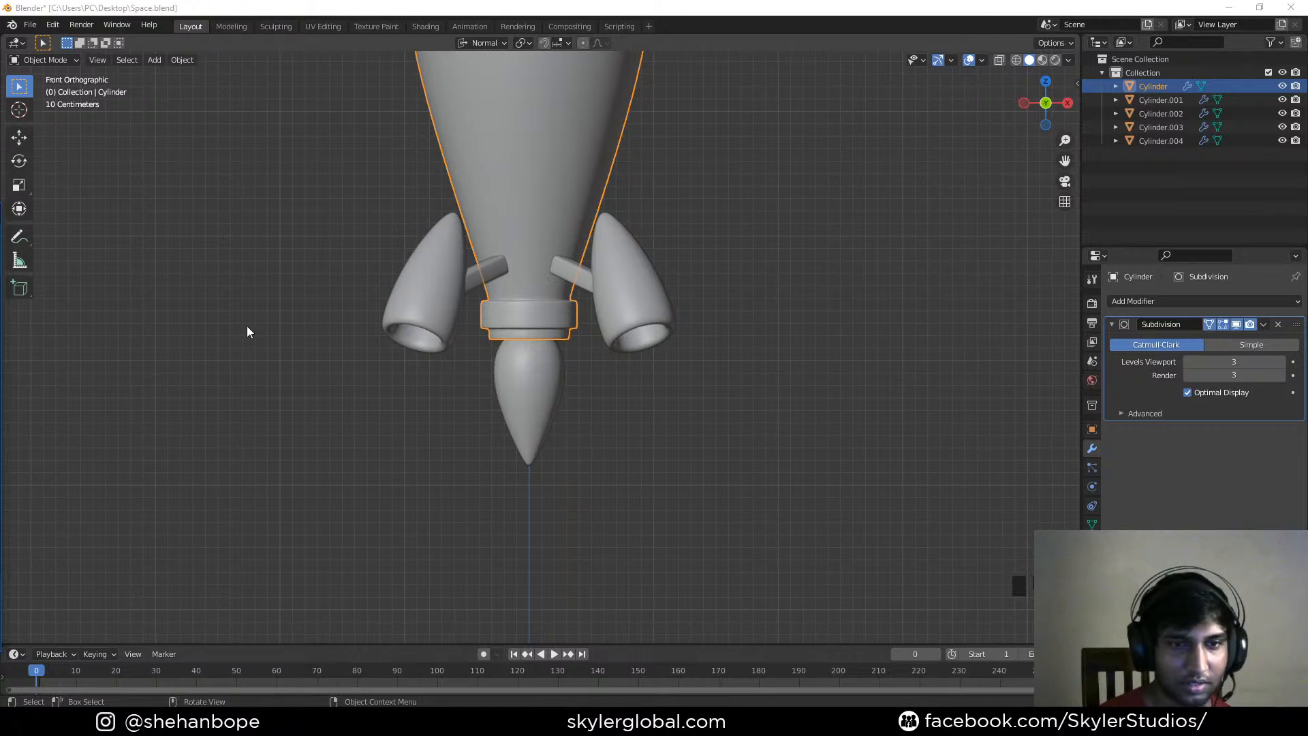
scroll(528, 390, "down", 2)
middle_click_drag(605, 263, 584, 234)
key("KP_1")
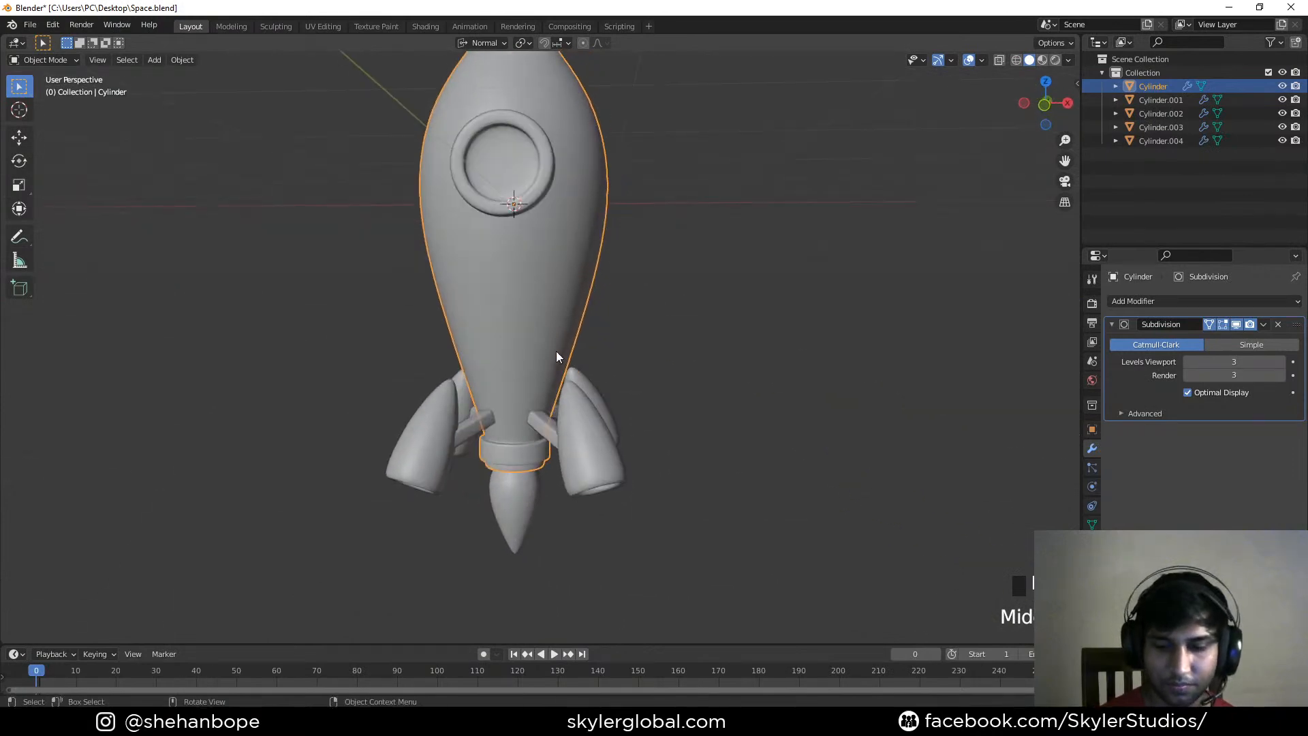
middle_click_drag(590, 177, 603, 361, "shift")
scroll(603, 362, "up", 2)
left_click(587, 314)
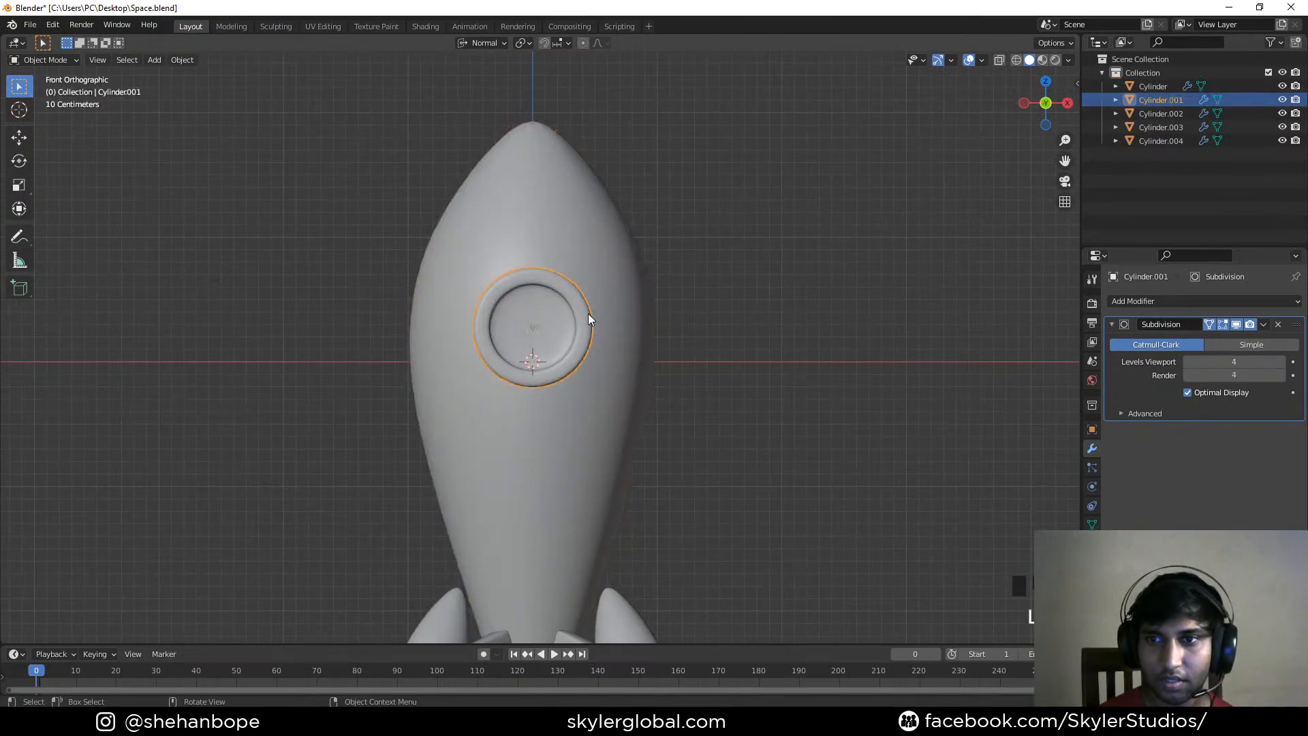
scroll(632, 357, "down", 3)
key("ctrl+s")
scroll(633, 360, "down", 1)
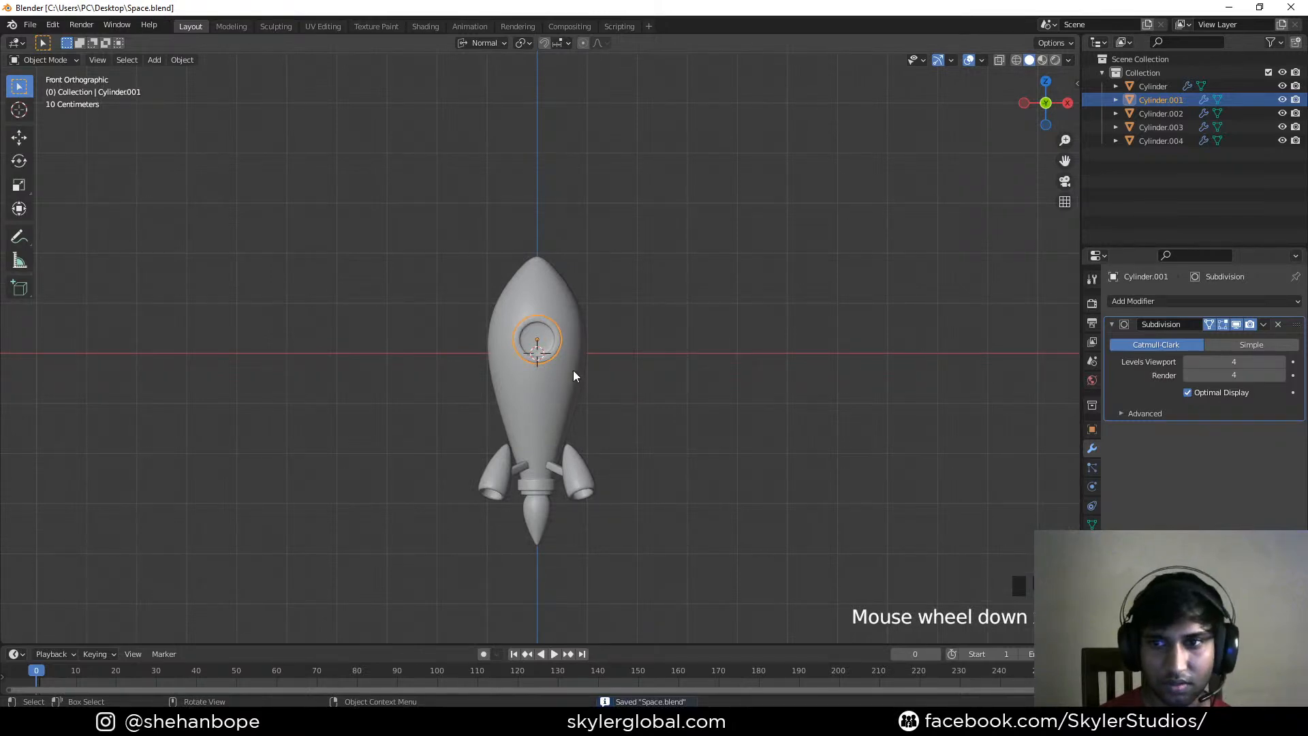
Scale the round window object, Cylinder.001, to 1.057
left_click(562, 342)
left_click(561, 341)
key("s")
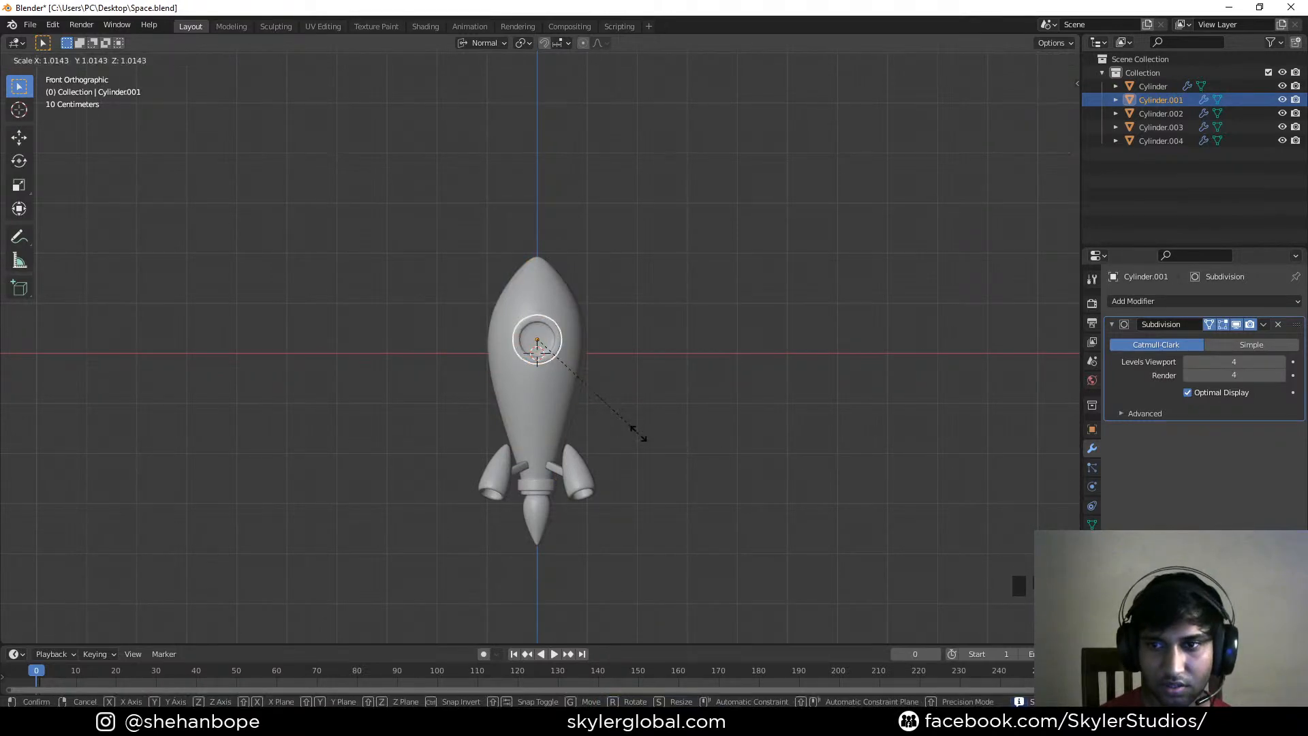
left_click(645, 442)
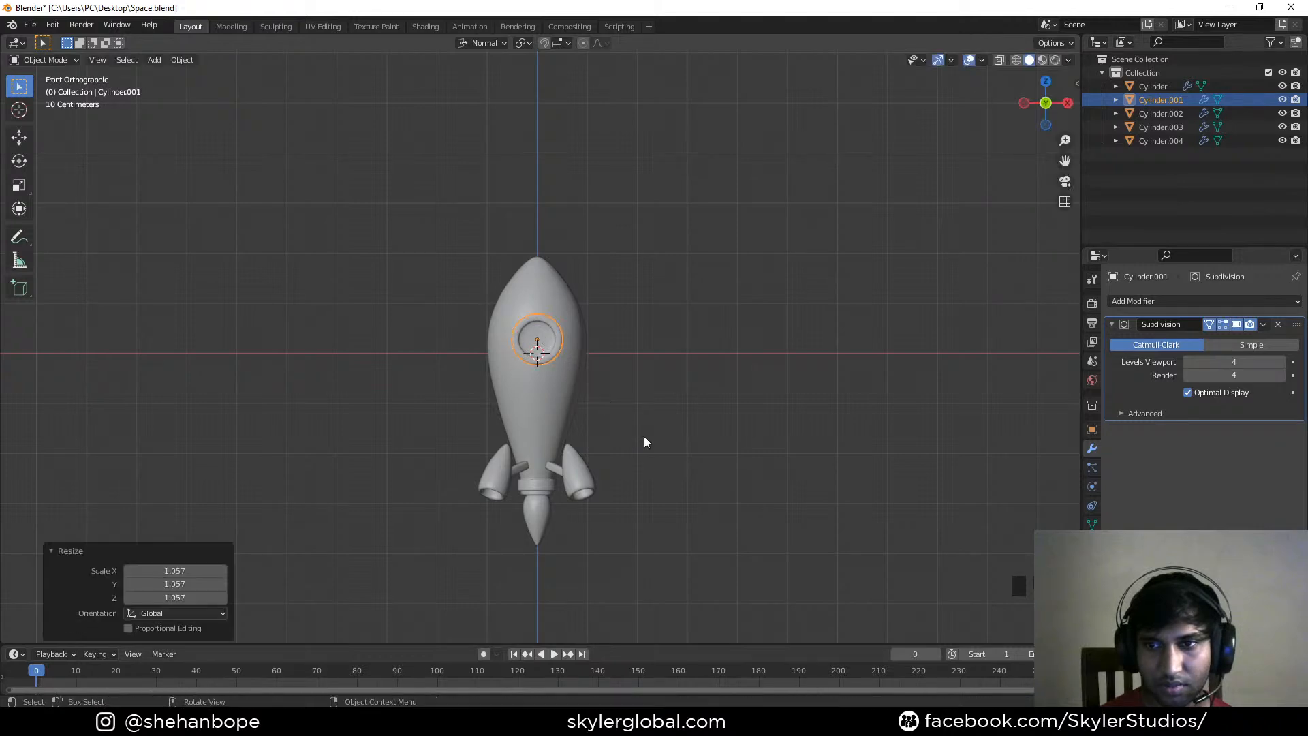
Scale the flame object to 1.062
left_click(545, 529)
key("s")
left_click(644, 566)
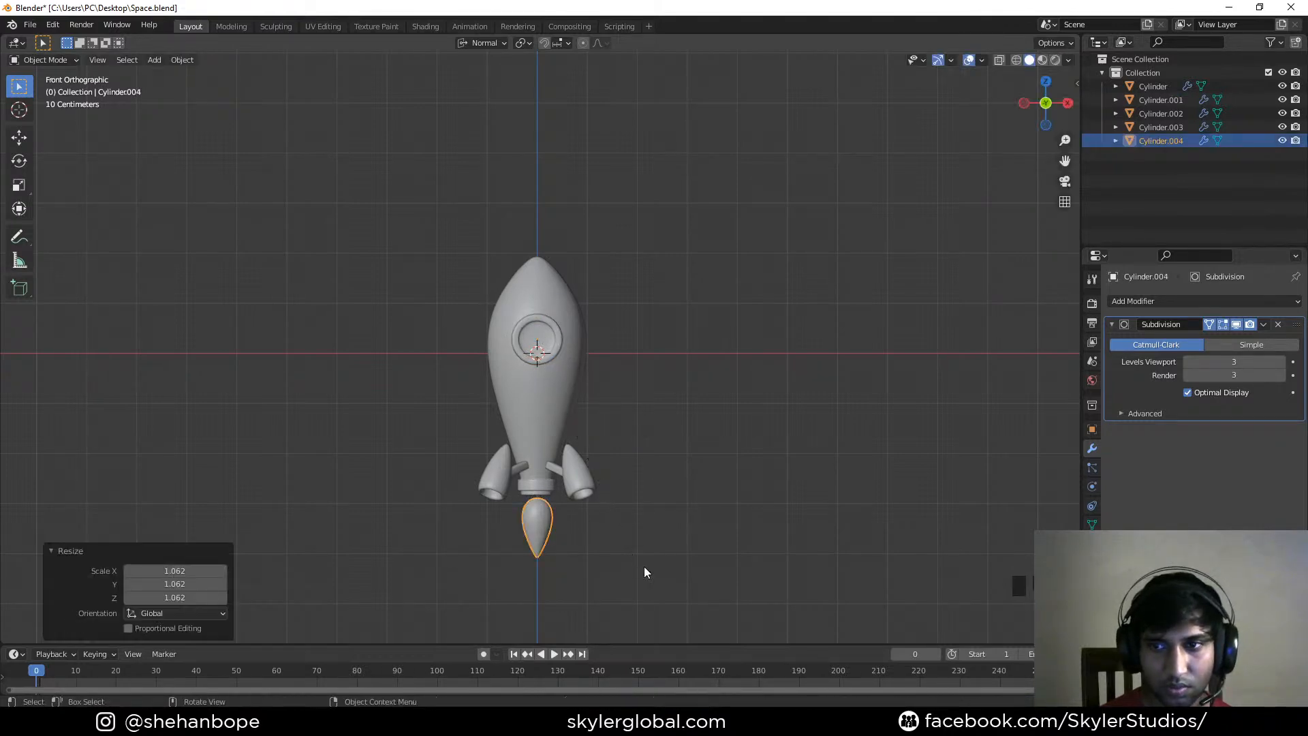
key("g")
key("z")
key("z")
right_click(644, 555)
Enlarge the flame again by 1.114 and move it up about 0.259 m along Z to the nozzle
key("s")
left_click(686, 565)
key("g")
key("z")
key("z")
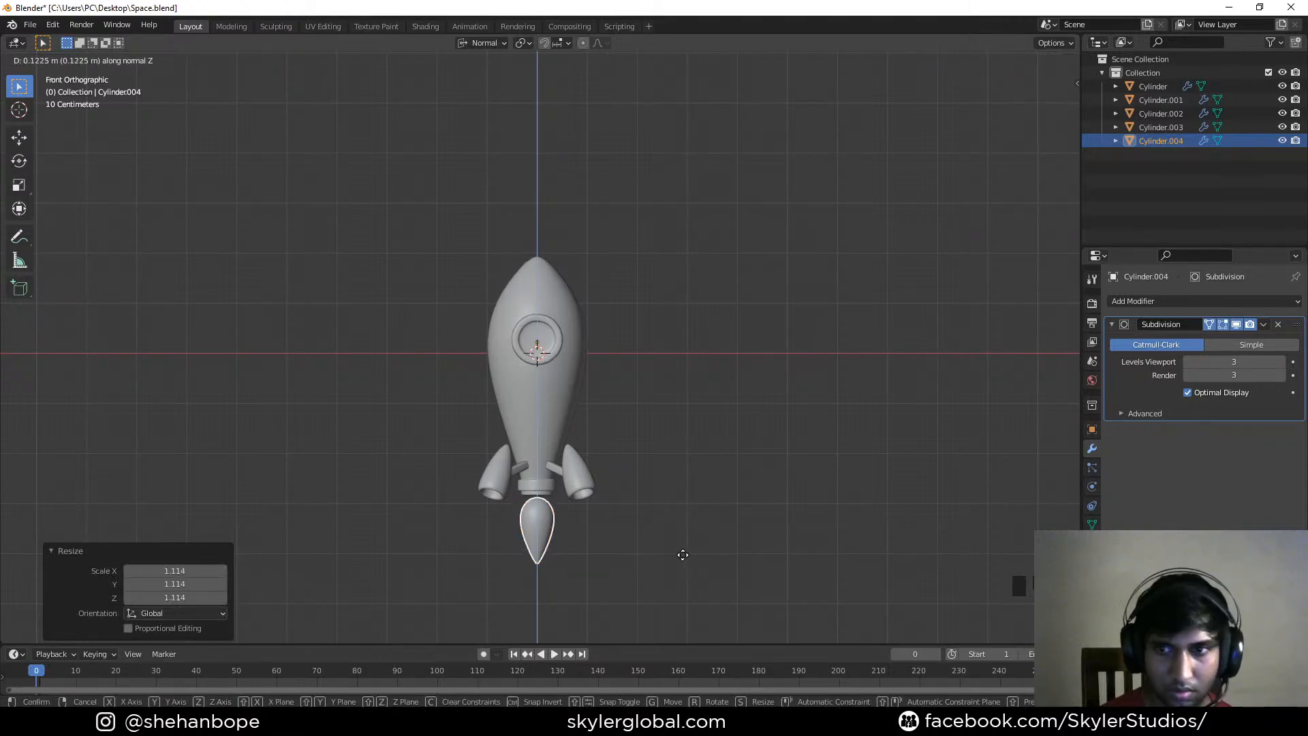
left_click(681, 551)
Enter Edit Mode on the pod strut Cylinder.003, select its inner end vertices, and try shifting them along normal Z
middle_click_drag(652, 537, 641, 525, "shift")
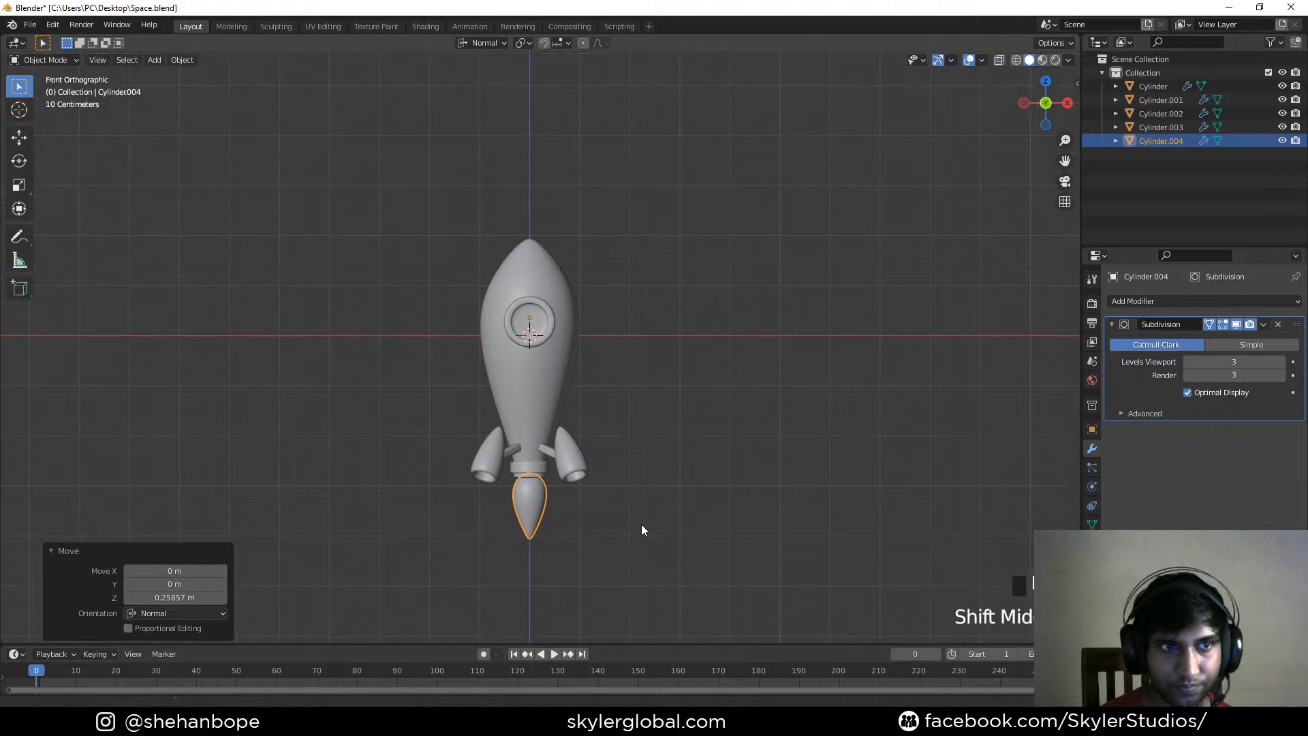
scroll(628, 531, "up", 3)
middle_click_drag(537, 445, 539, 361, "shift")
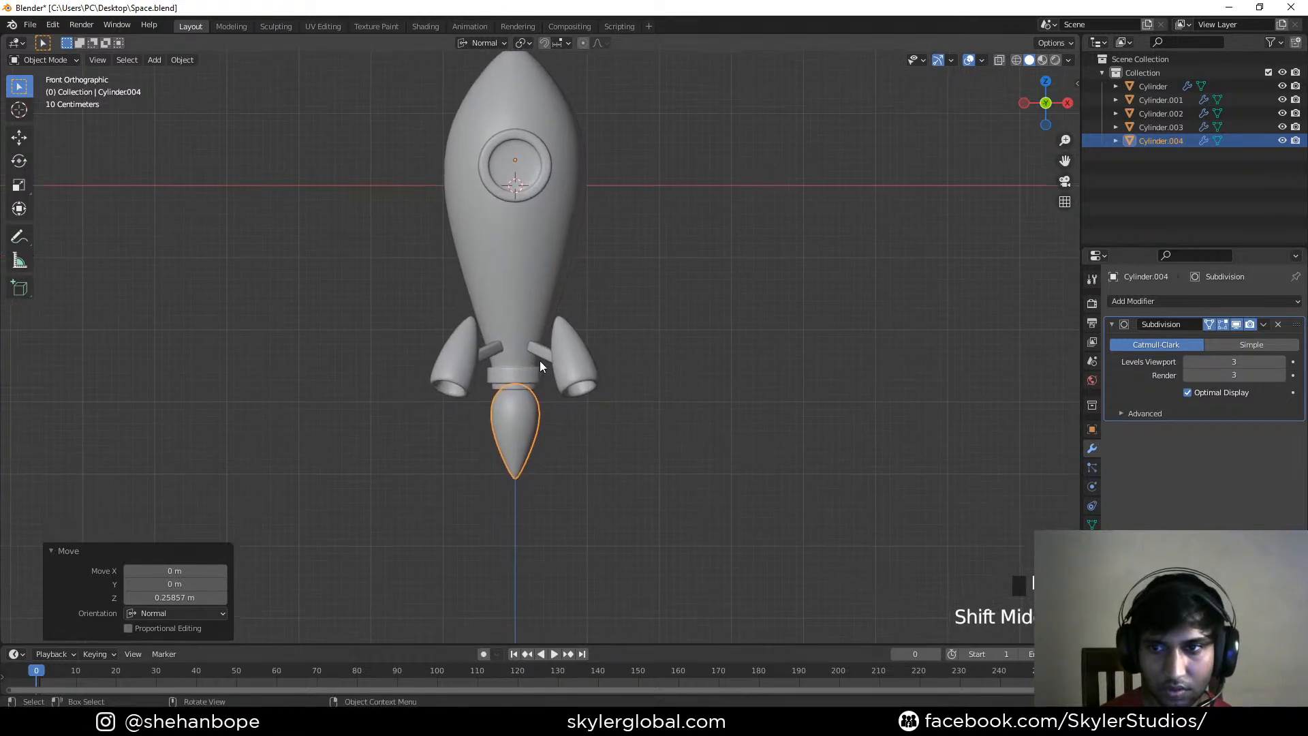
left_click(540, 361)
key("Tab")
key("alt+a")
left_click(538, 365, "alt")
scroll(538, 364, "up", 3)
middle_click_drag(538, 364, 525, 385, "shift")
left_click_drag(501, 259, 541, 351)
key("e")
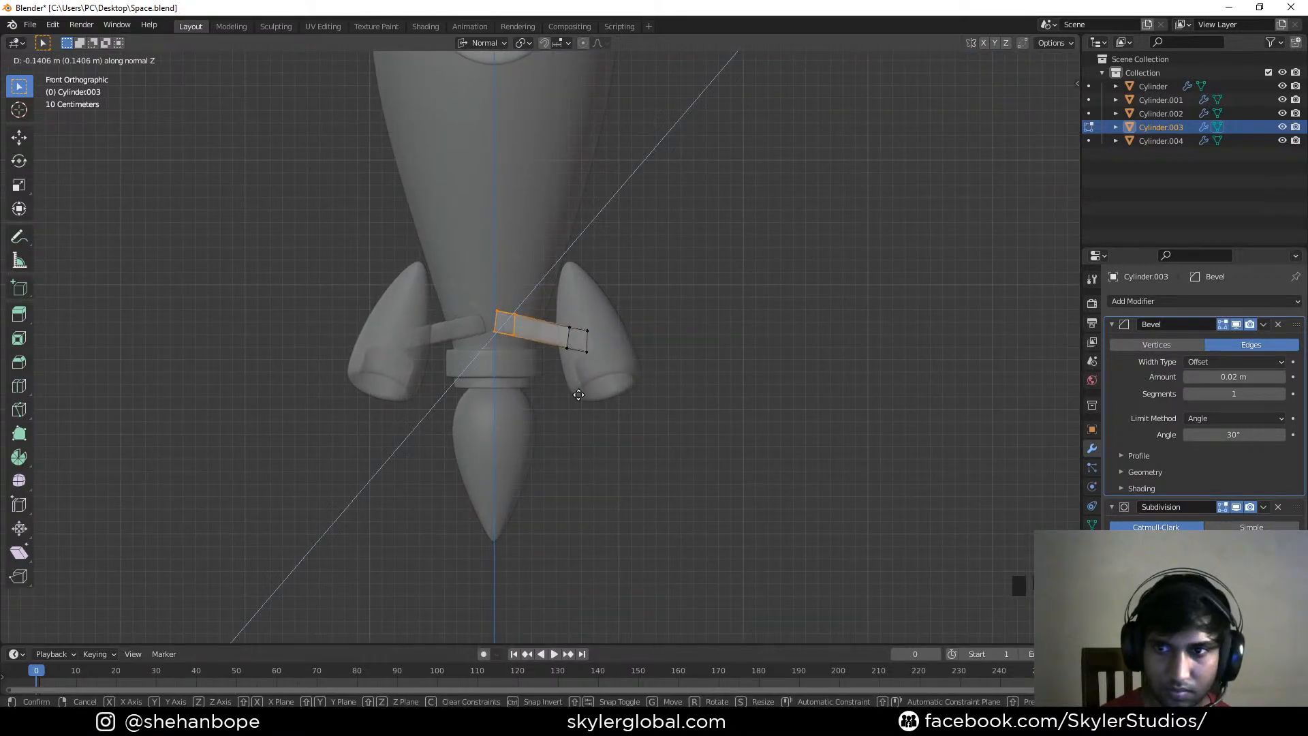
right_click(578, 395)
Switch the transform orientation to Global, lower the strut's inner end vertices about 0.317 m along Z, and scale them by 0.809
left_click(497, 50)
left_click(497, 47)
left_click(477, 87)
left_click_drag(468, 243, 563, 348)
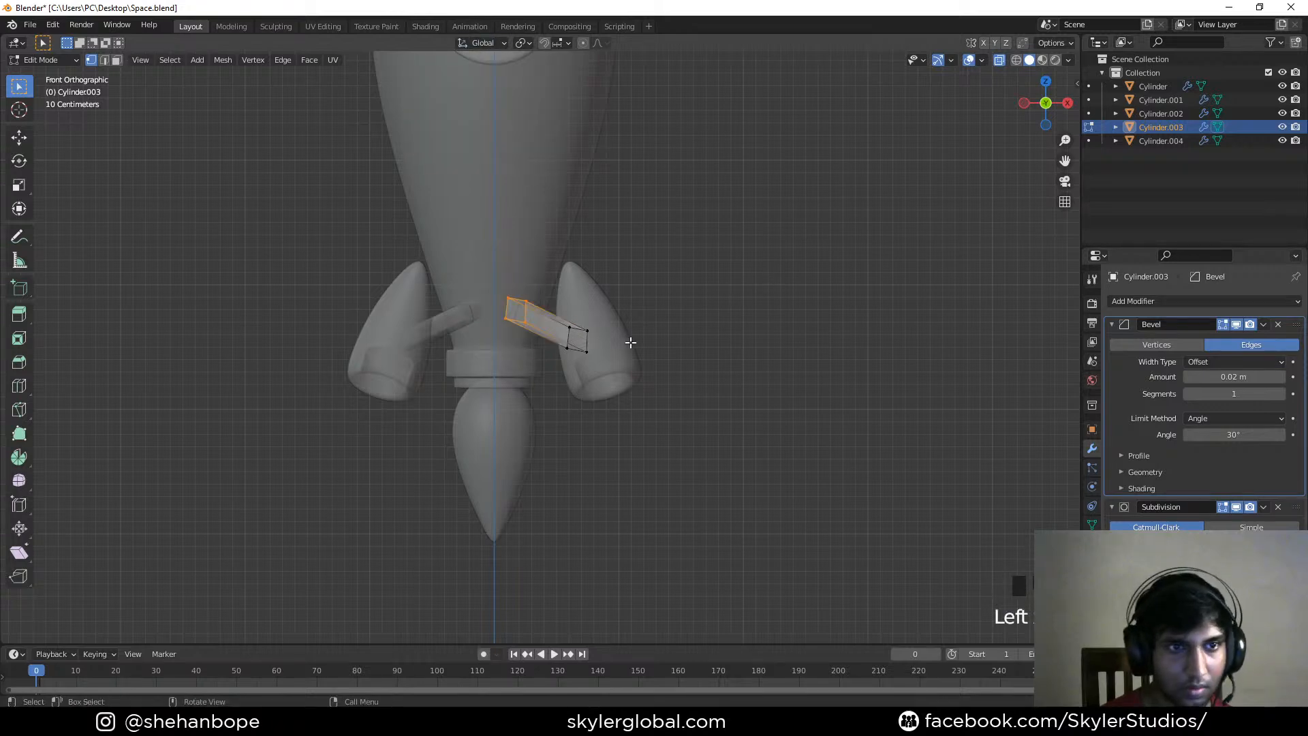
key("g")
key("z")
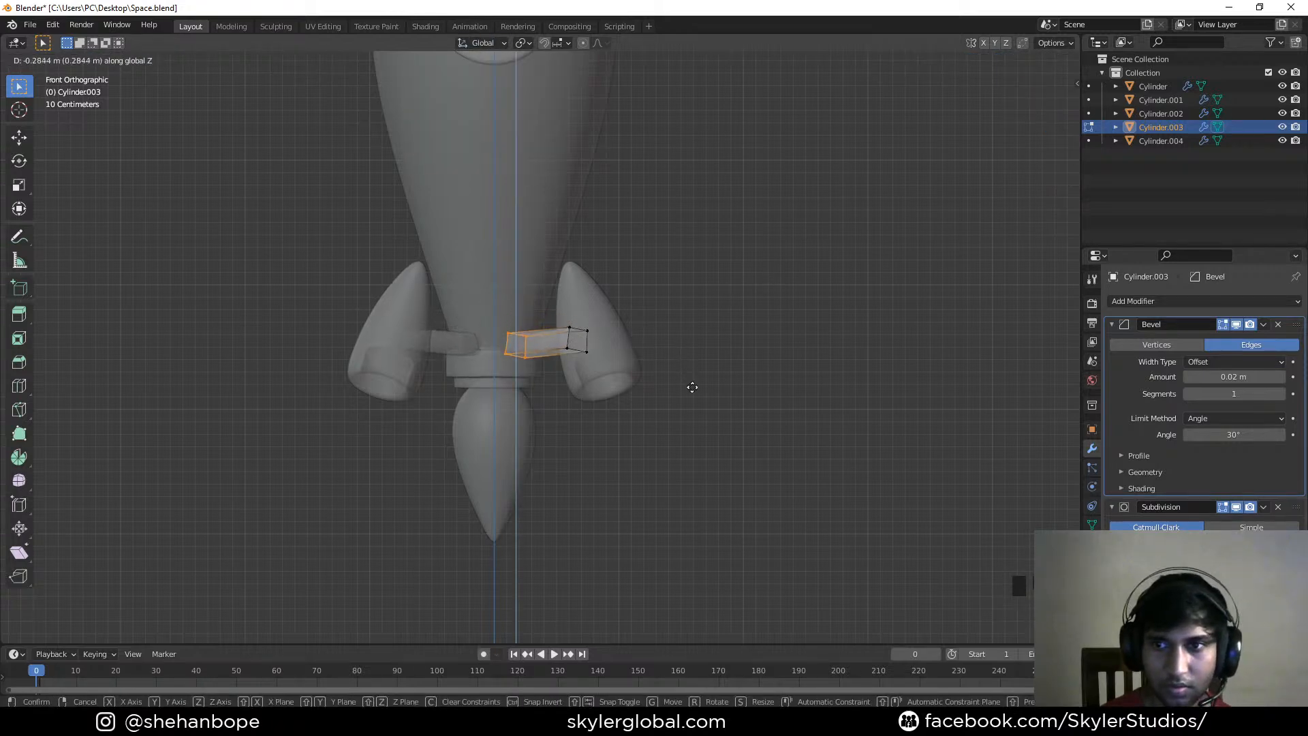
left_click(692, 383)
key("s")
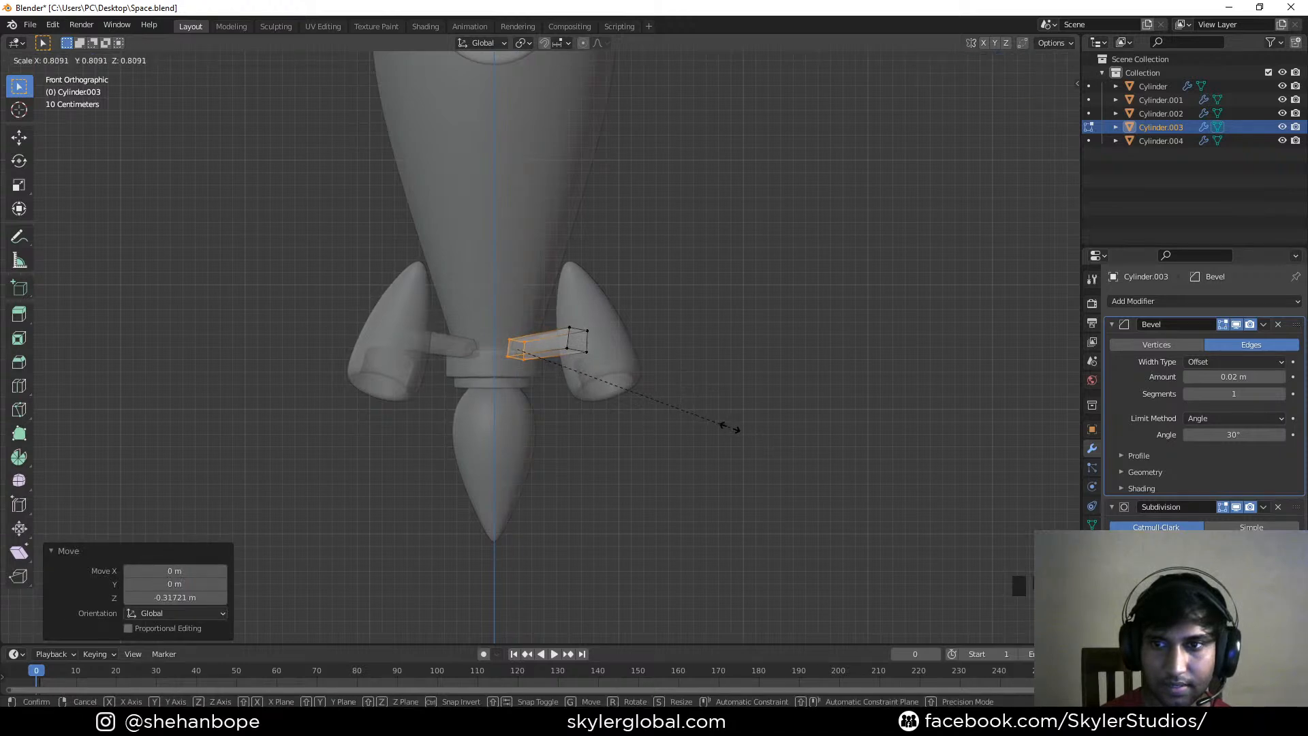
left_click(727, 427)
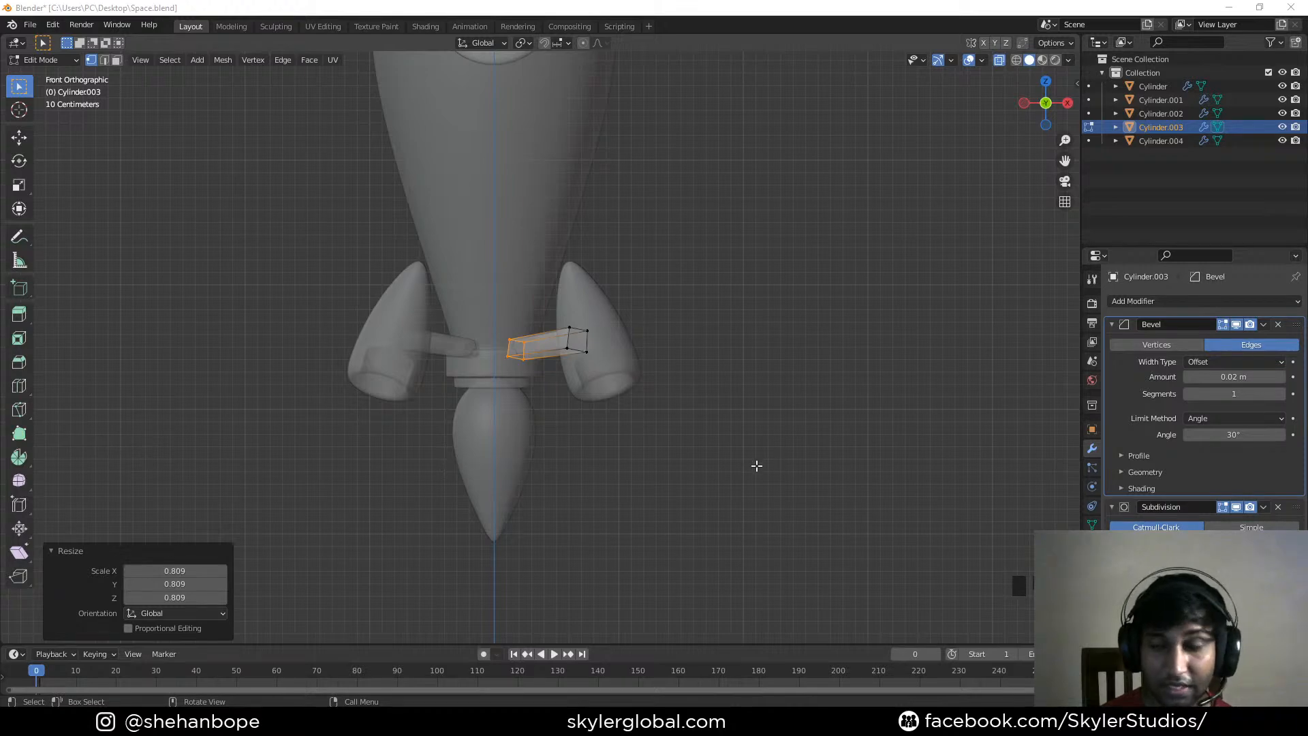
Select the vertices at the strut's outer end inside the pod and scale them to about 0.94
scroll(575, 432, "down", 3)
scroll(521, 407, "up", 5)
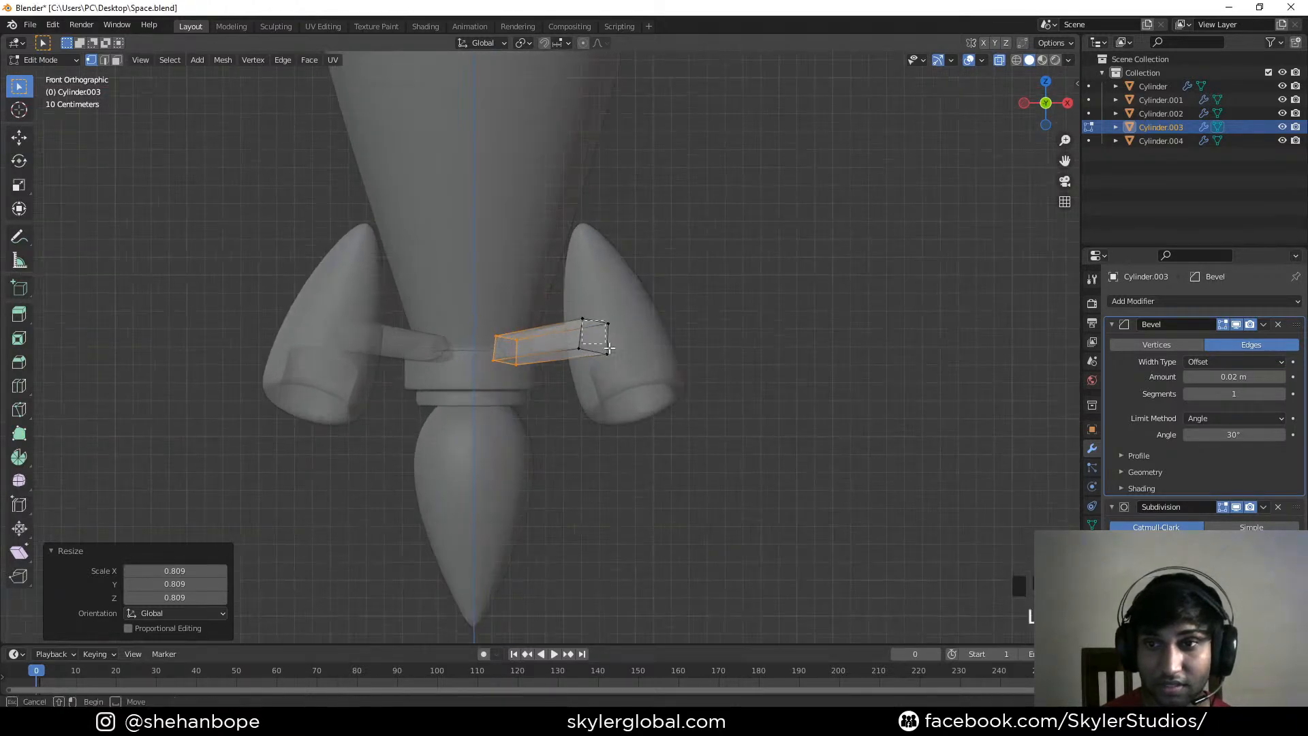
left_click(686, 423)
left_click_drag(566, 287, 642, 389)
key("s")
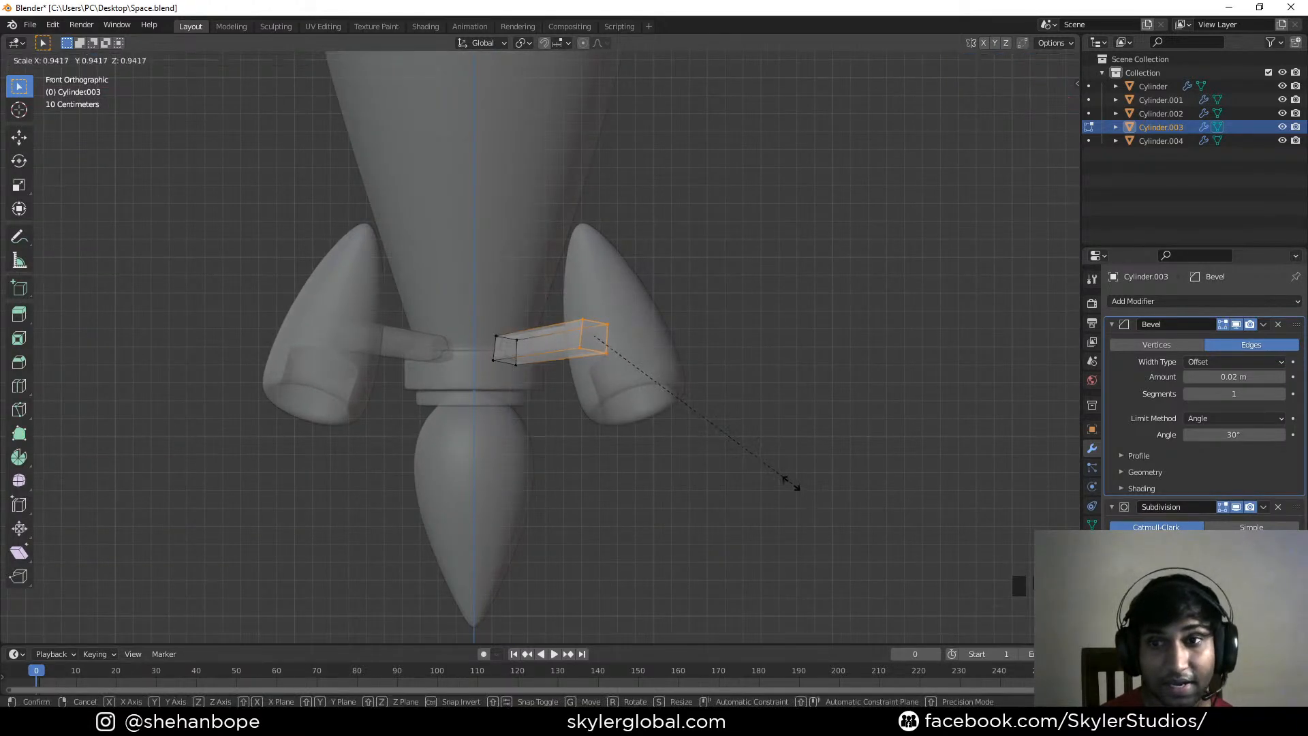
left_click(780, 479)
Lower the strut's inner end vertices another 0.098 m along Z, scale them by 0.872, and return to Object Mode
scroll(435, 292, "up", 2)
left_click_drag(434, 292, 523, 407)
key("g")
key("z")
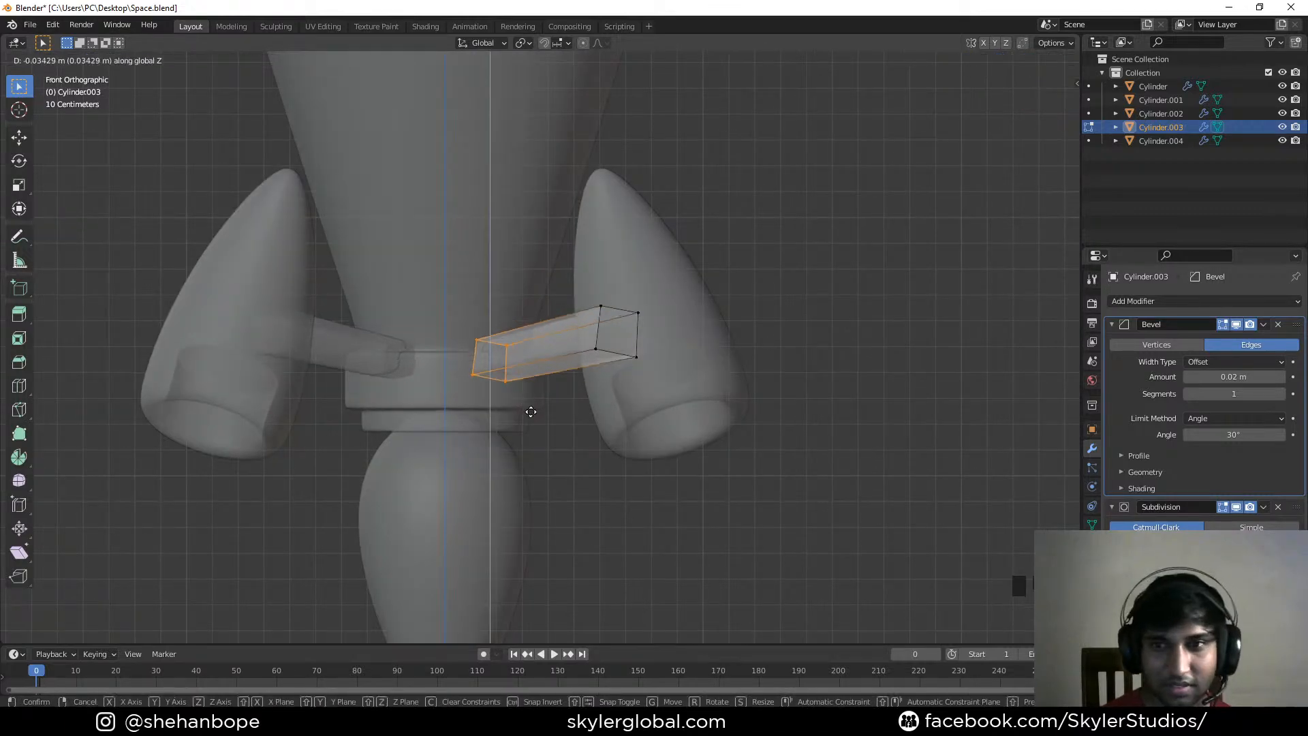
left_click(534, 427)
key("s")
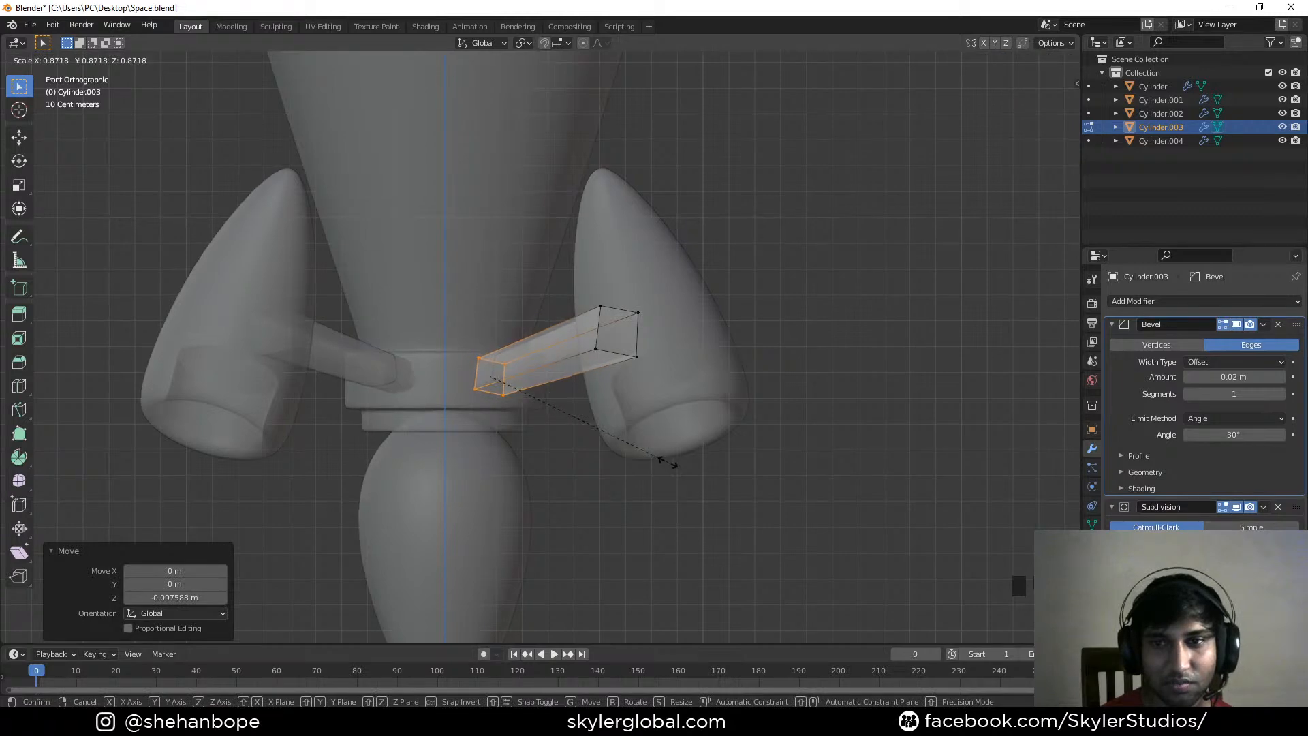
left_click(668, 462)
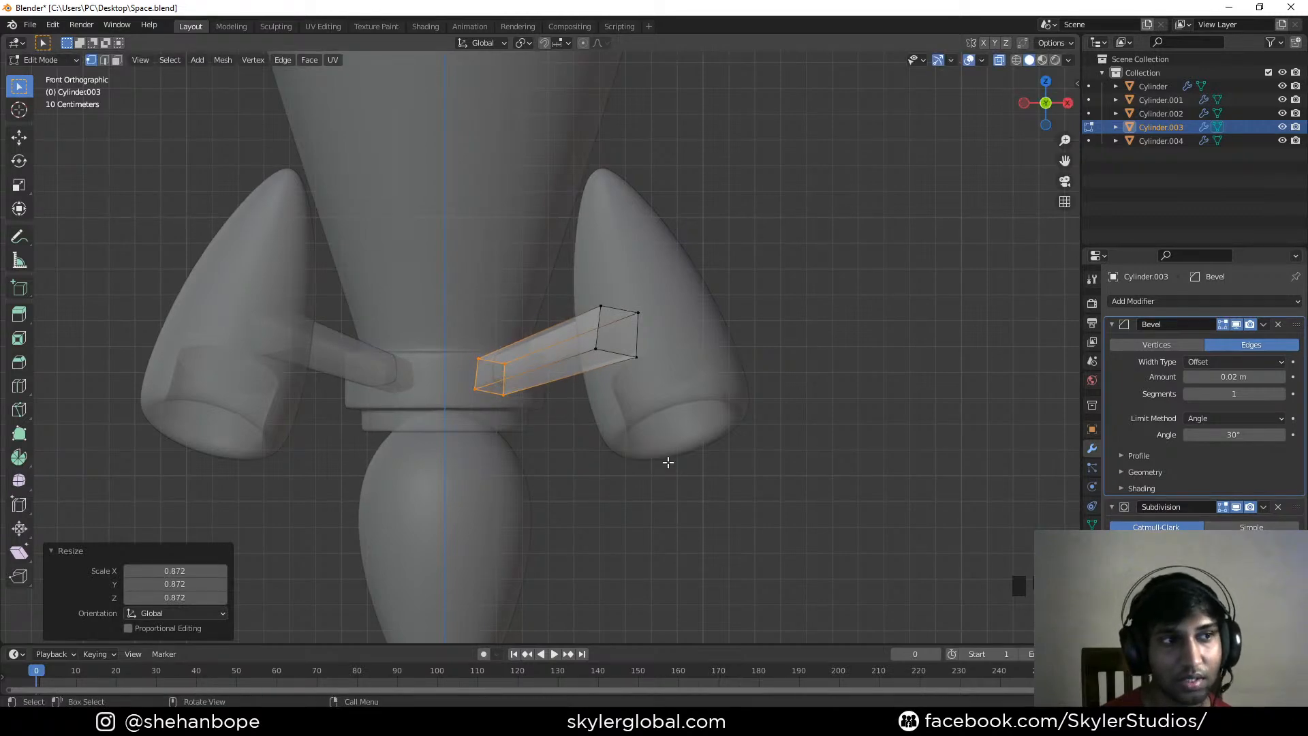
key("Tab")
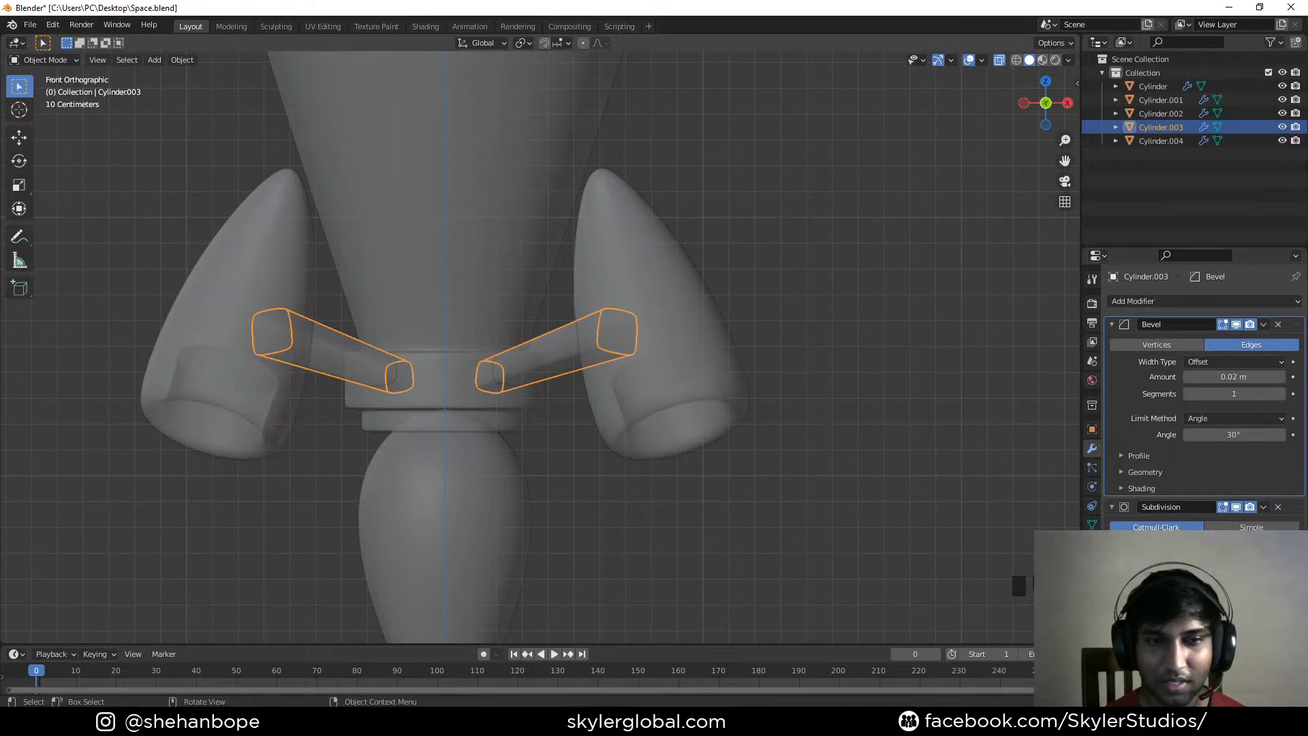
Deselect the pod struts and save the file
scroll(521, 432, "down", 3)
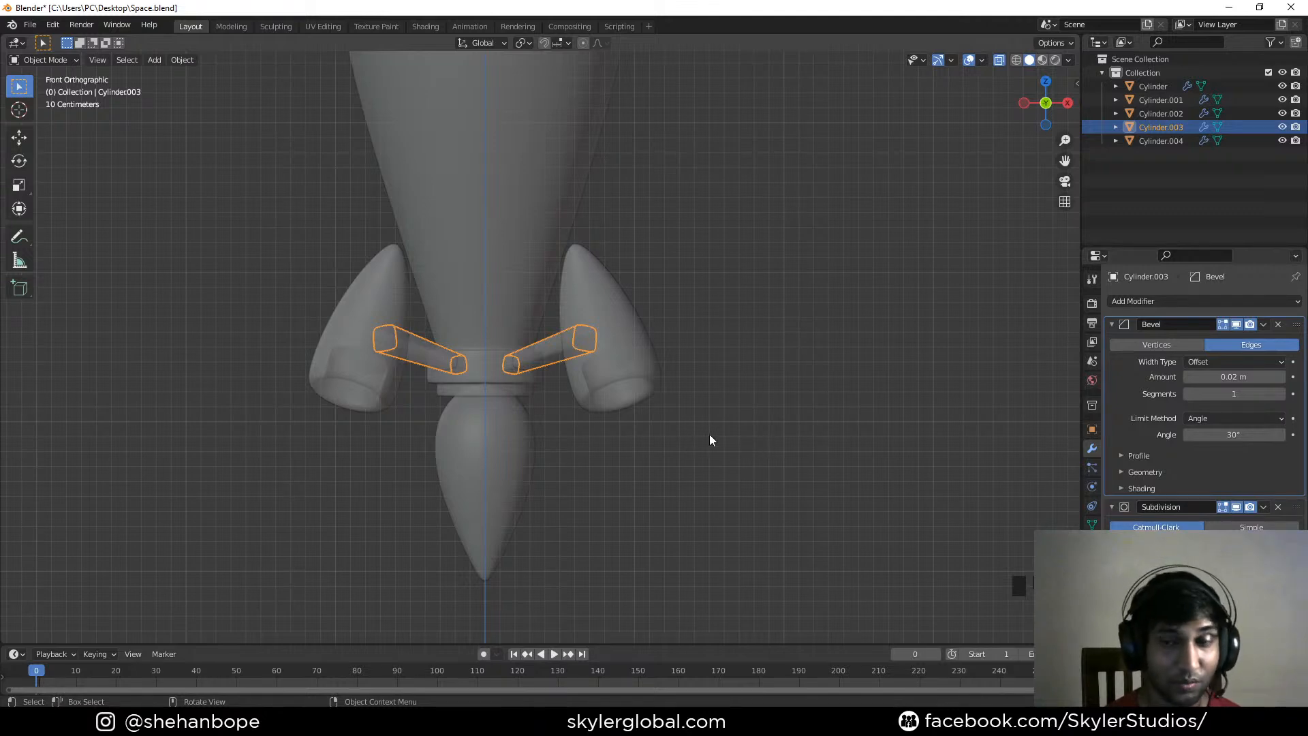
scroll(525, 478, "down", 3)
middle_click_drag(497, 488, 564, 476, "shift")
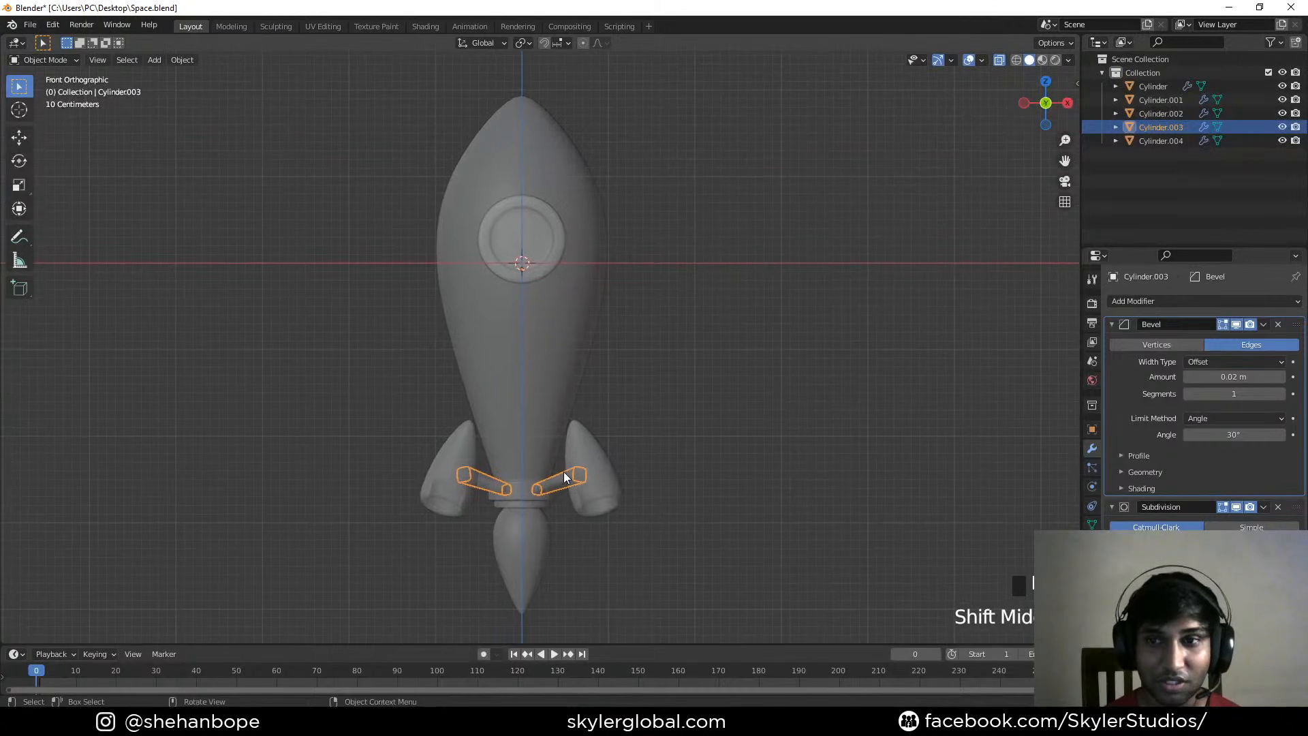
key("ctrl+s")
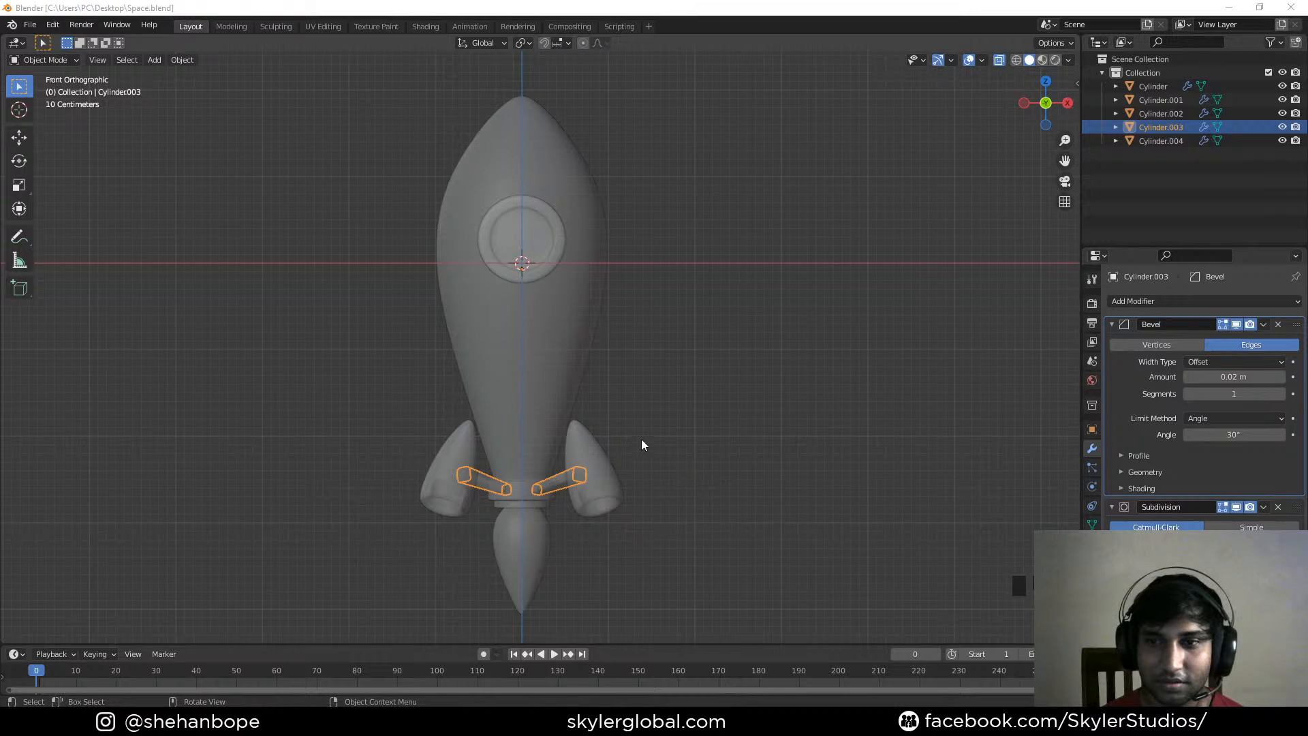
left_click(348, 216)
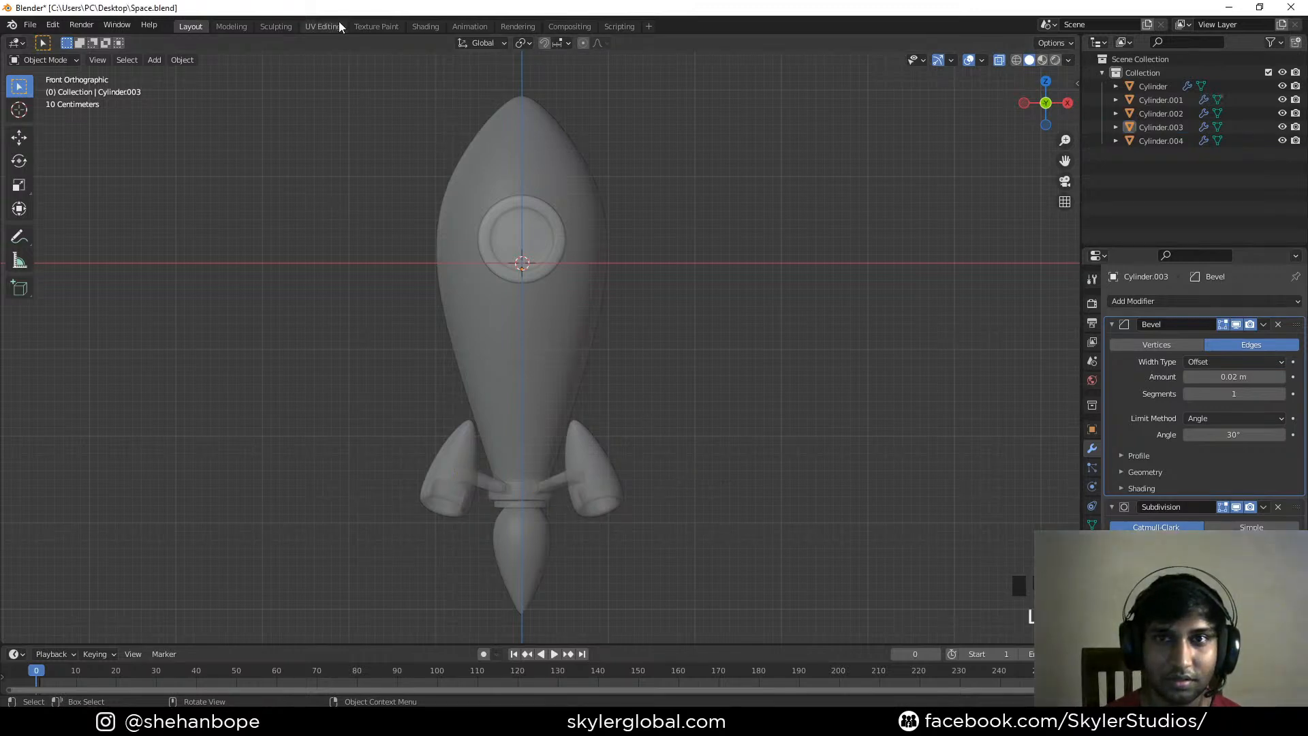
key("ctrl+s")
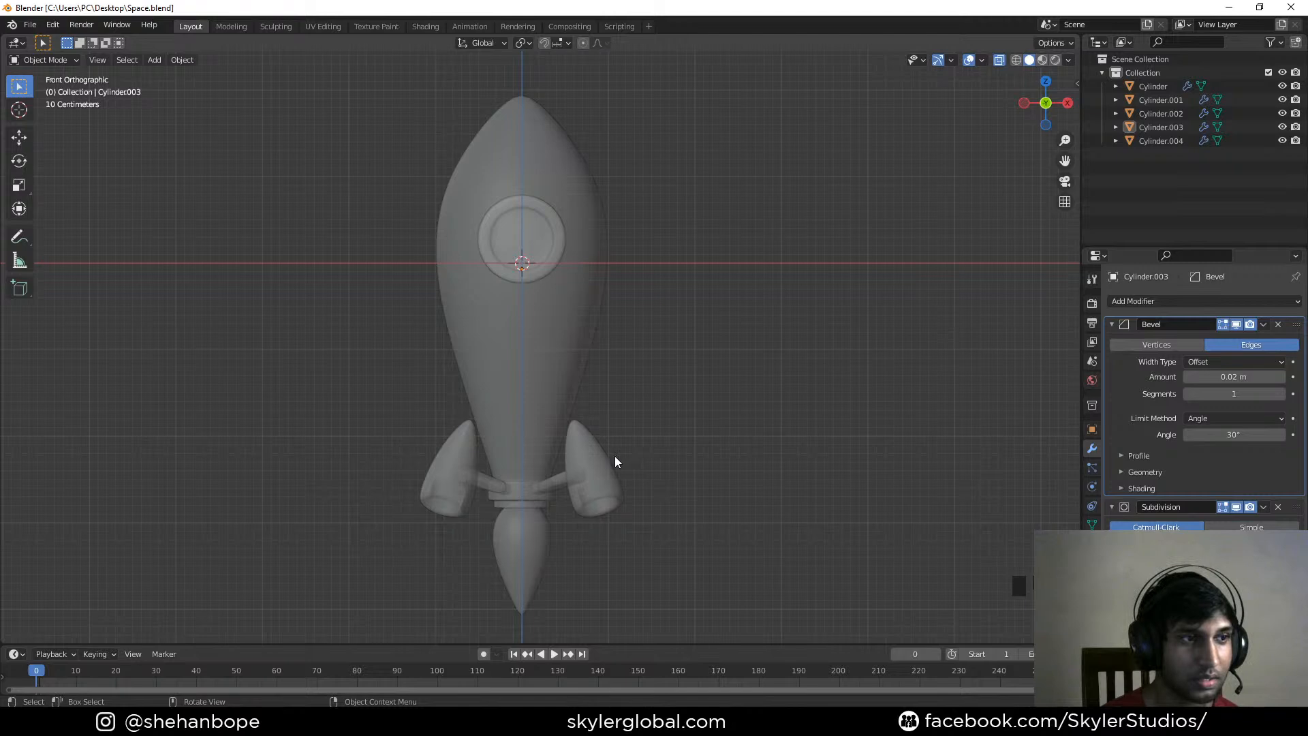
In top view, move the whole pod mesh of Cylinder.002 slightly toward negative X and Y in Edit Mode
scroll(733, 452, "down", 2)
middle_click_drag(733, 452, 647, 500, "shift")
scroll(706, 538, "up", 3)
middle_click_drag(791, 476, 671, 382)
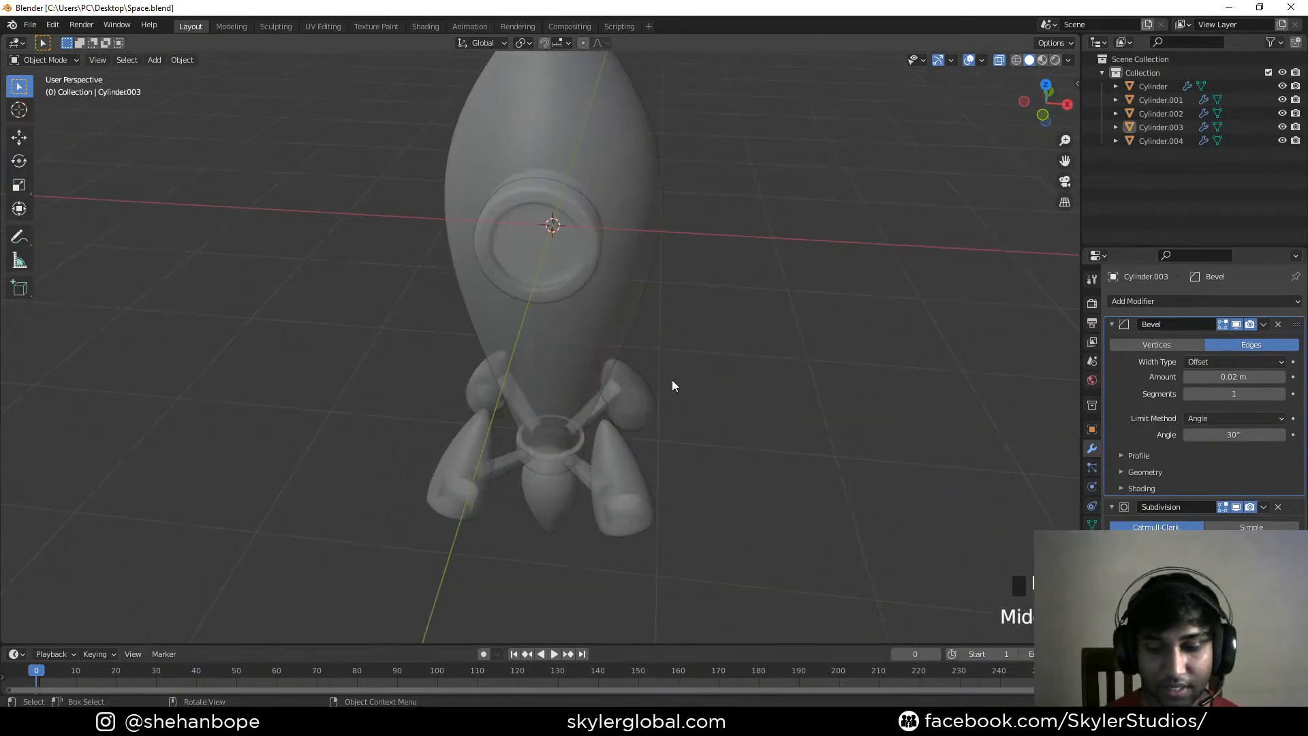
key("KP_7")
left_click(443, 420)
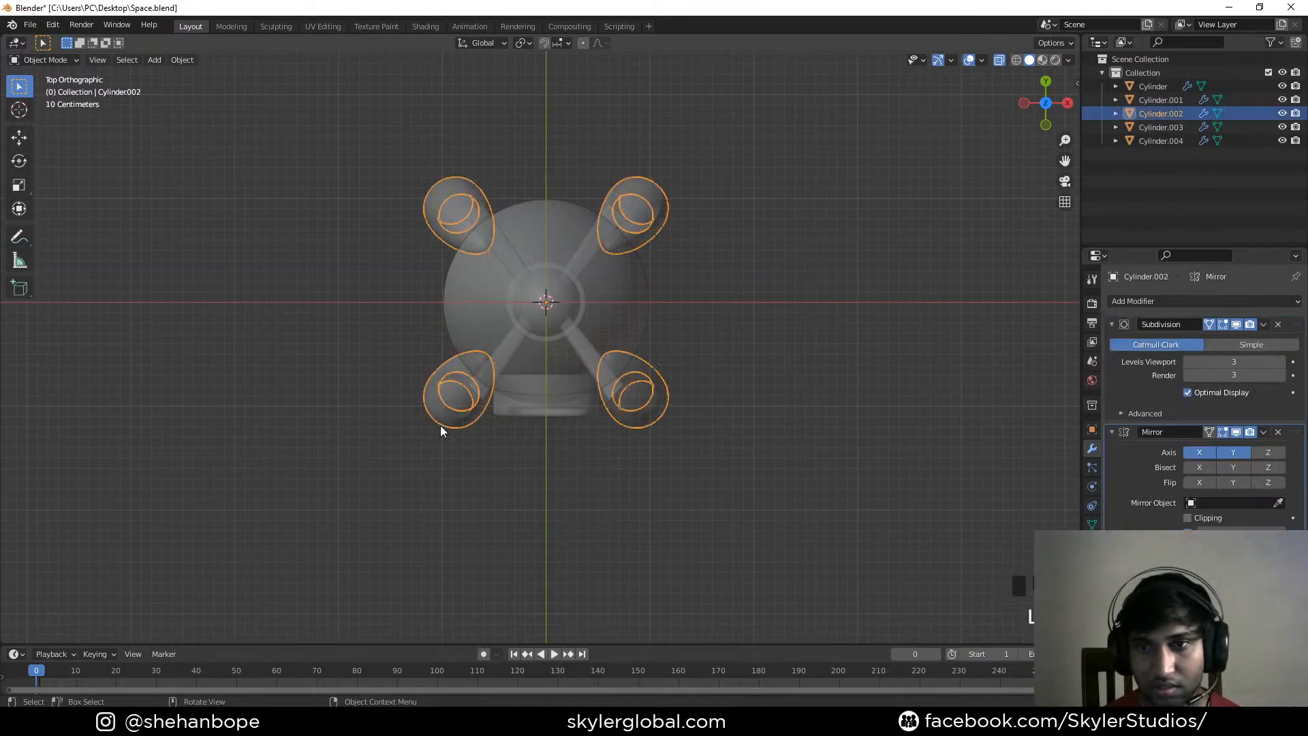
key("Tab")
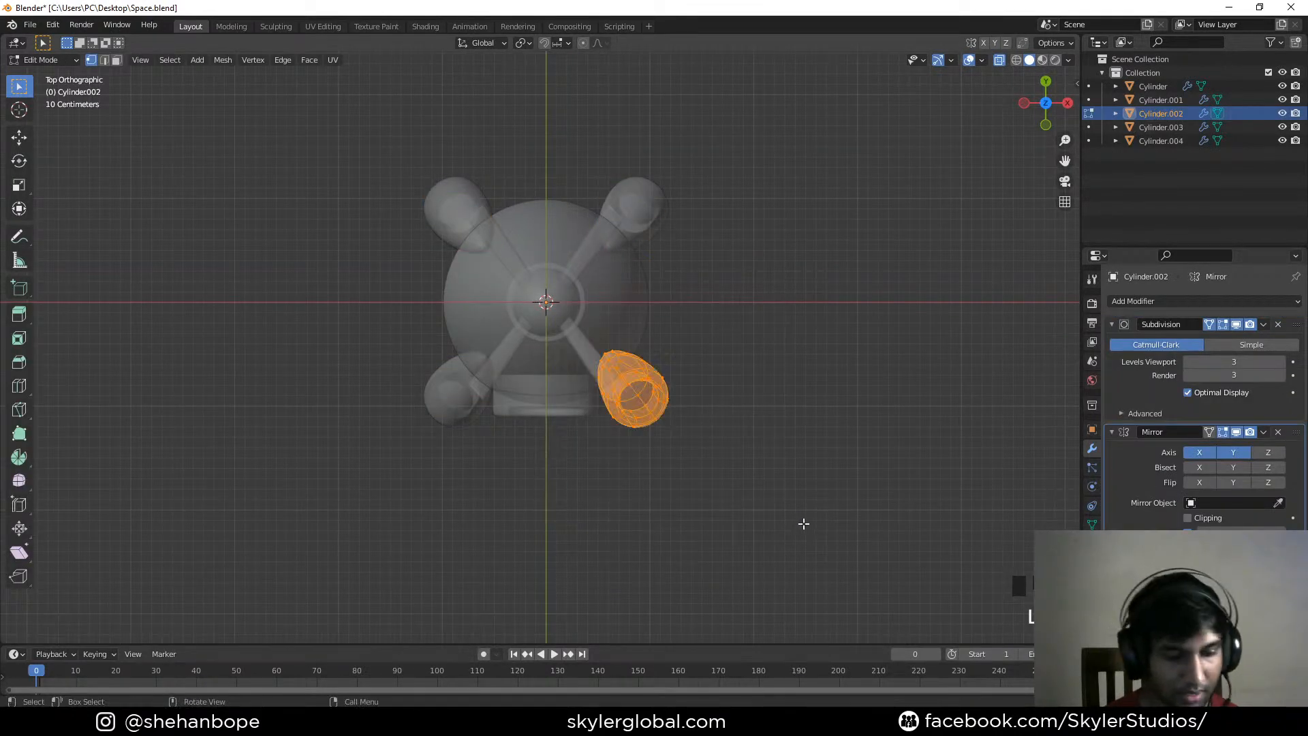
key("g")
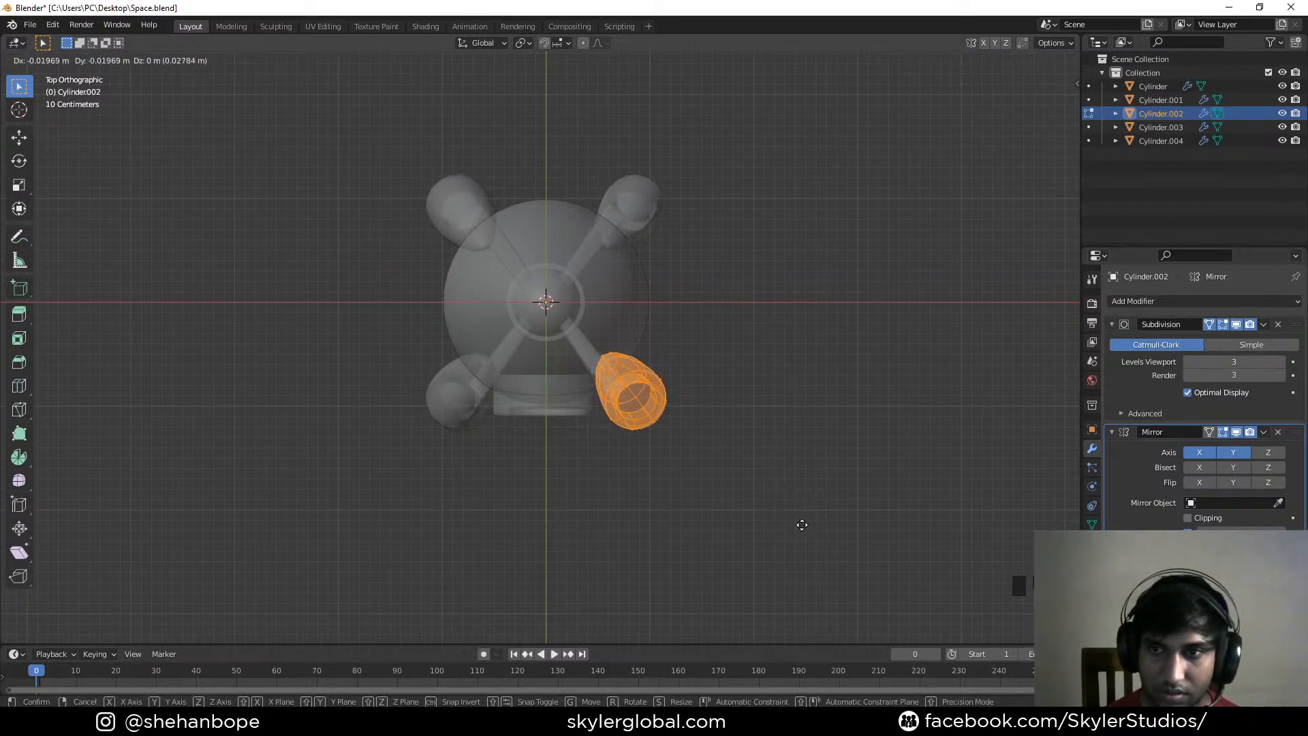
left_click(798, 526)
key("Tab")
Move the outer end vertices of strut Cylinder.003 about 0.092 m in X and 0.112 m in Y, and save the file
left_click(588, 360)
key("Tab")
left_click_drag(674, 359, 578, 446)
key("g")
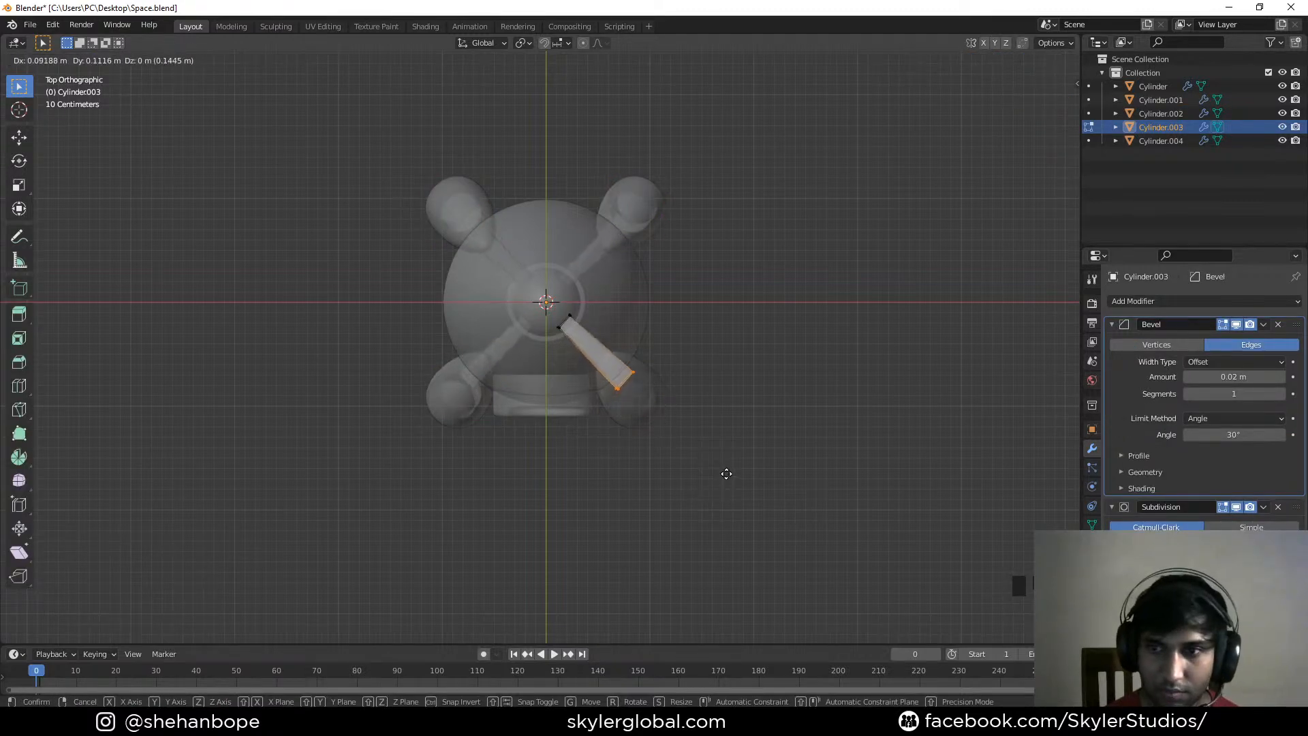
left_click(726, 473)
key("Tab")
key("ctrl+s")
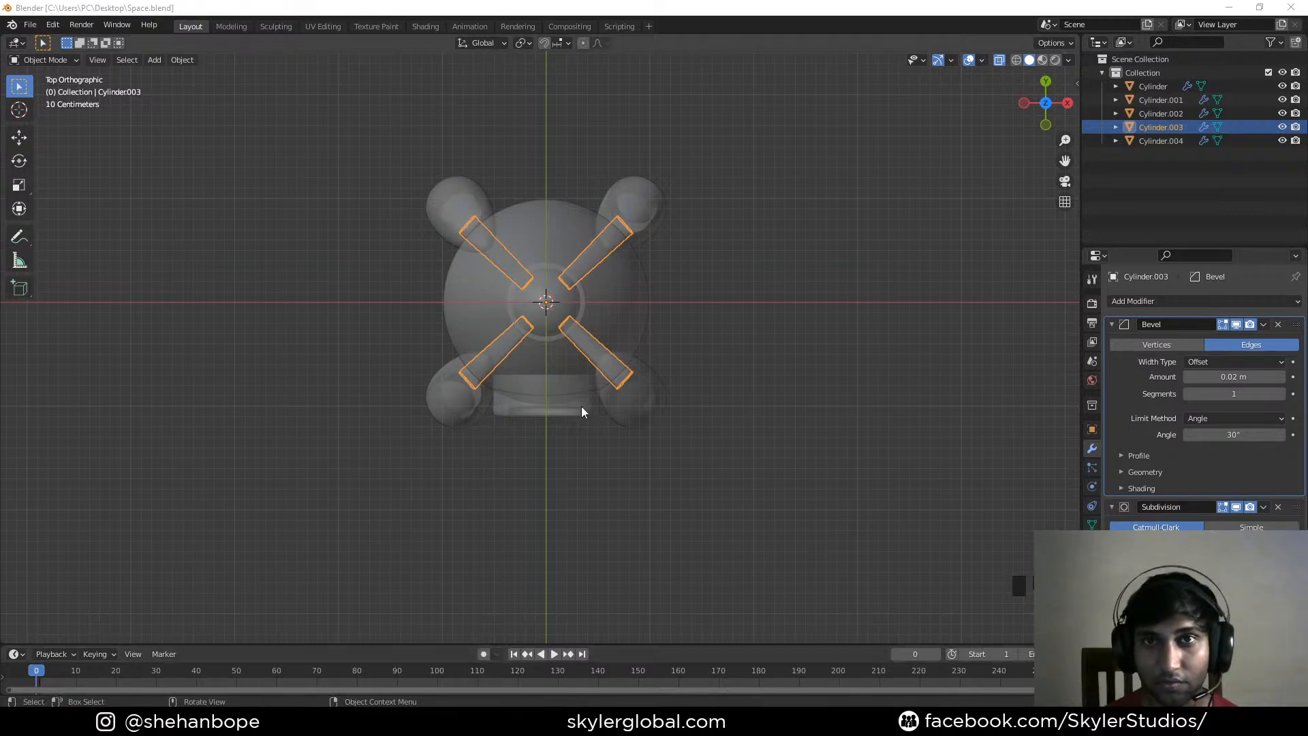
Switch to the Discord page in the browser and open the showcase channel of the Skyler Studios server
mouse_move(332, 661)
left_click(192, 664)
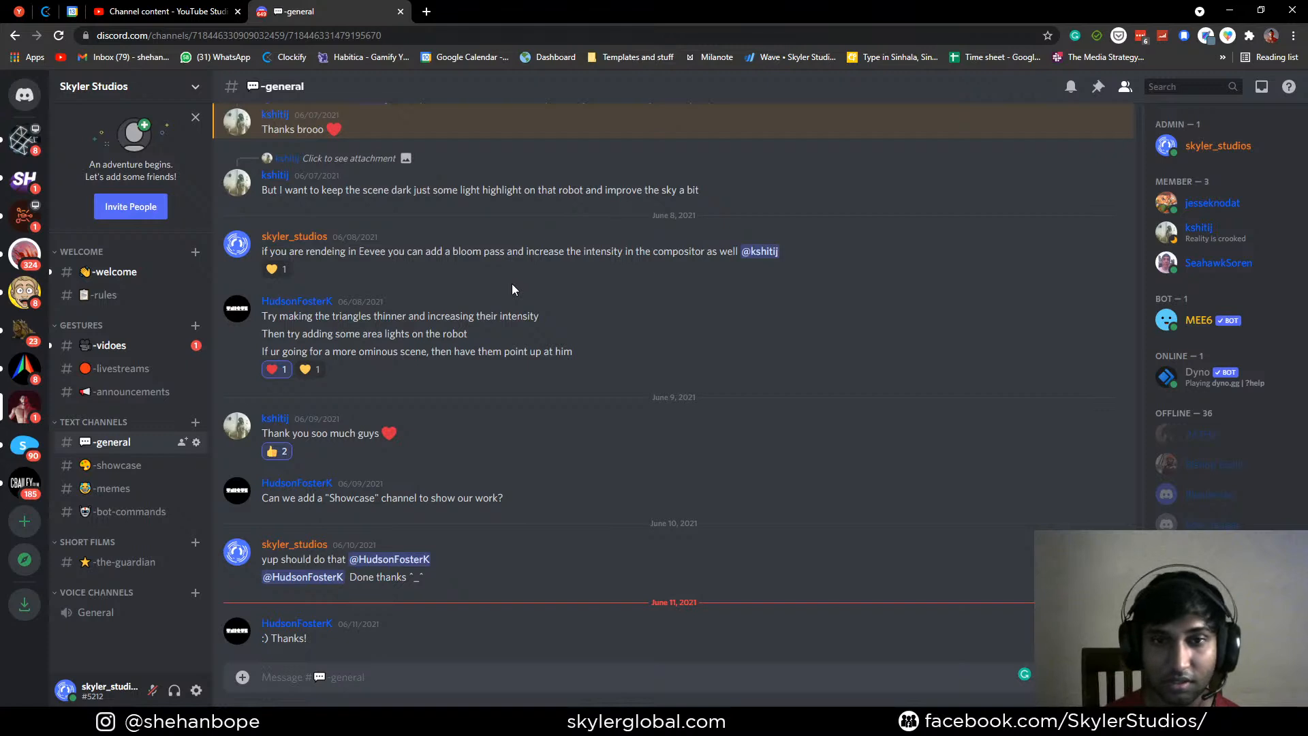
left_click(119, 466)
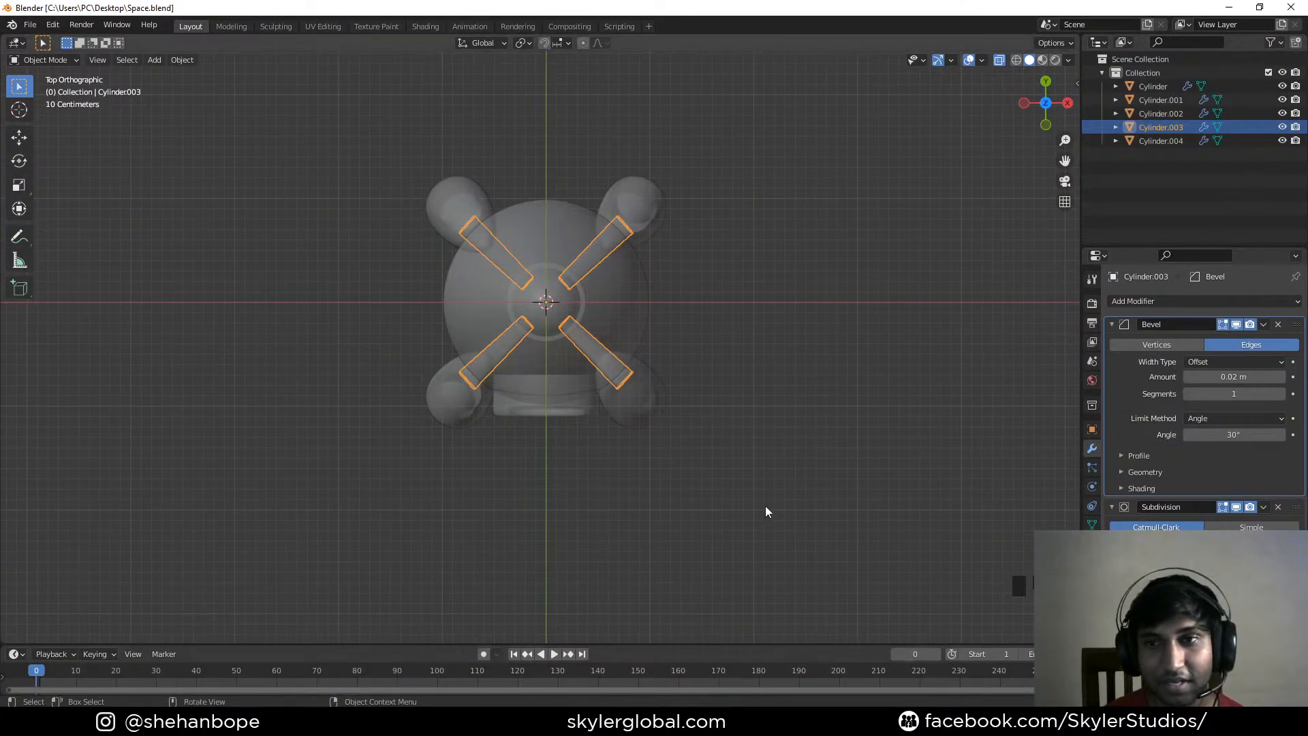
Show the spacecraft in front view in Blender and save the file in Object Mode
middle_click_drag(766, 506, 620, 433)
key("KP_1")
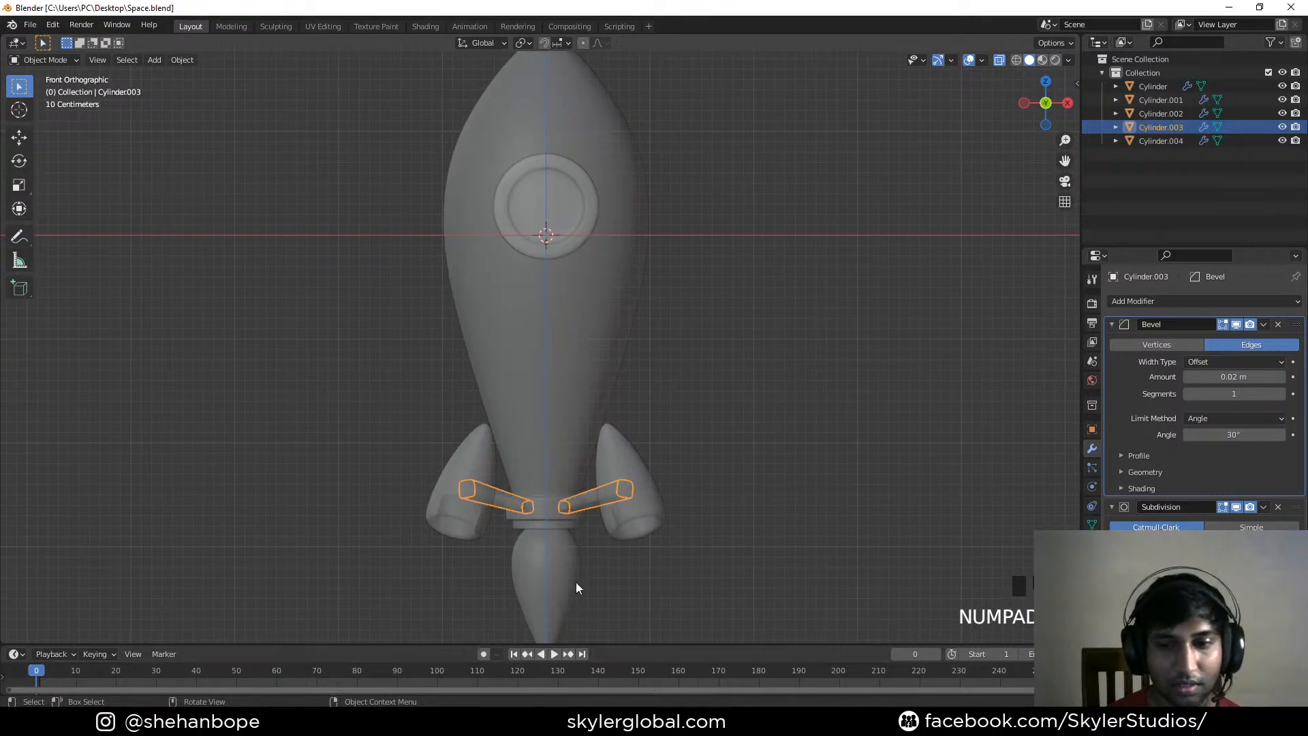
scroll(648, 459, "down", 2)
middle_click_drag(629, 460, 606, 403, "shift")
key("Tab")
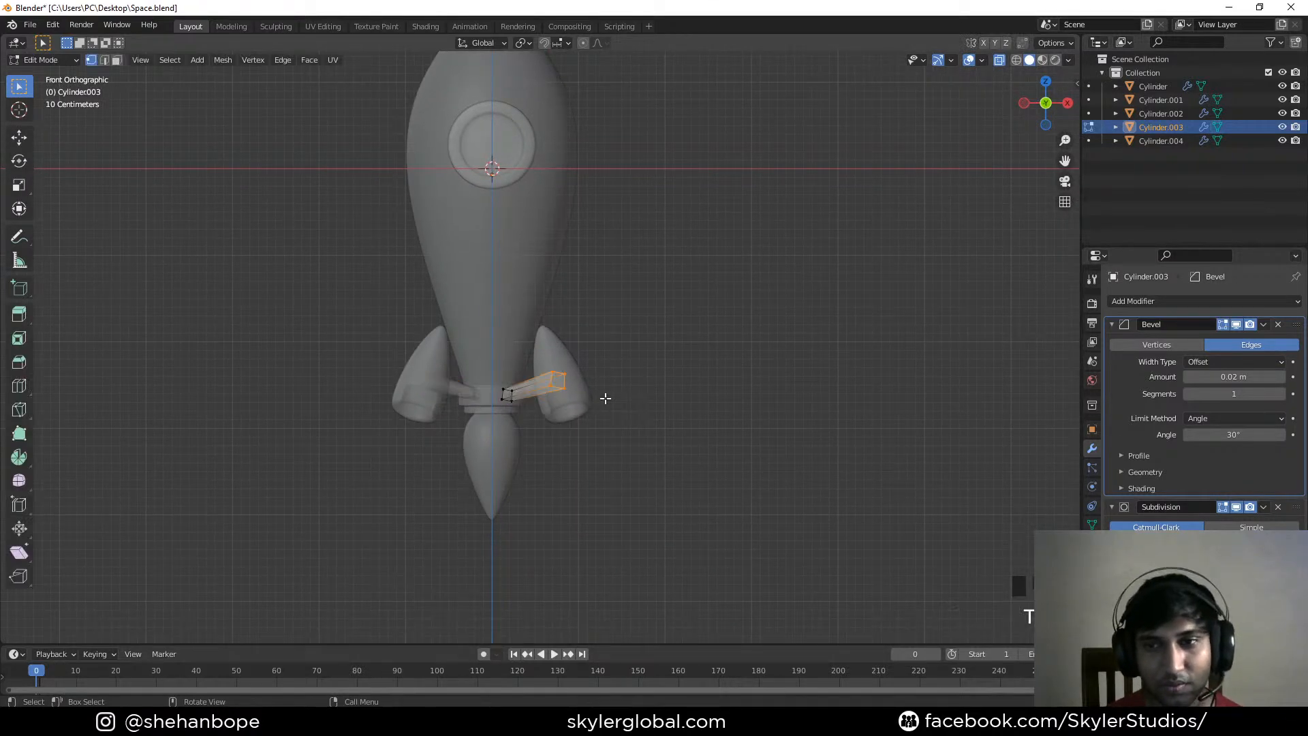
key("Tab")
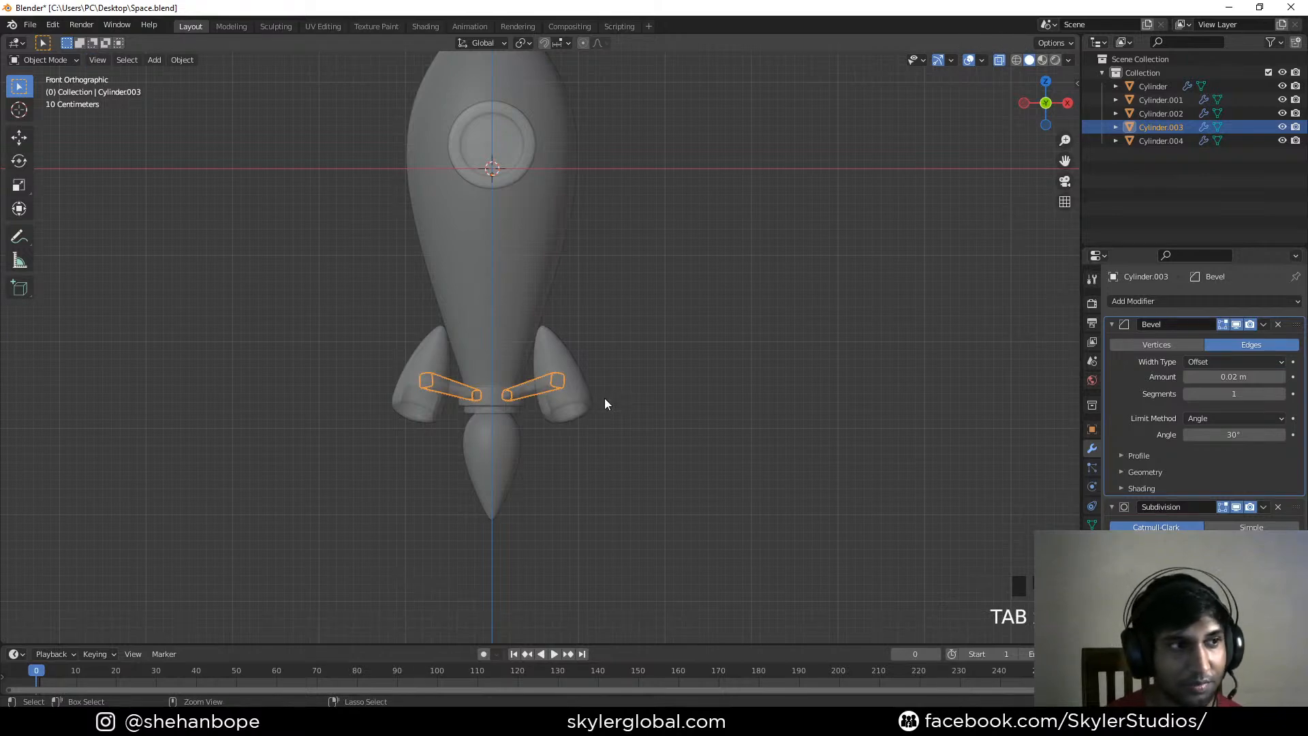
key("ctrl+s")
Deselect the struts, review the whole spacecraft from several angles, and save the file in front view
scroll(576, 404, "up", 2)
middle_click_drag(576, 403, 646, 481, "shift")
scroll(646, 481, "down", 2)
middle_click_drag(616, 345, 632, 427, "shift")
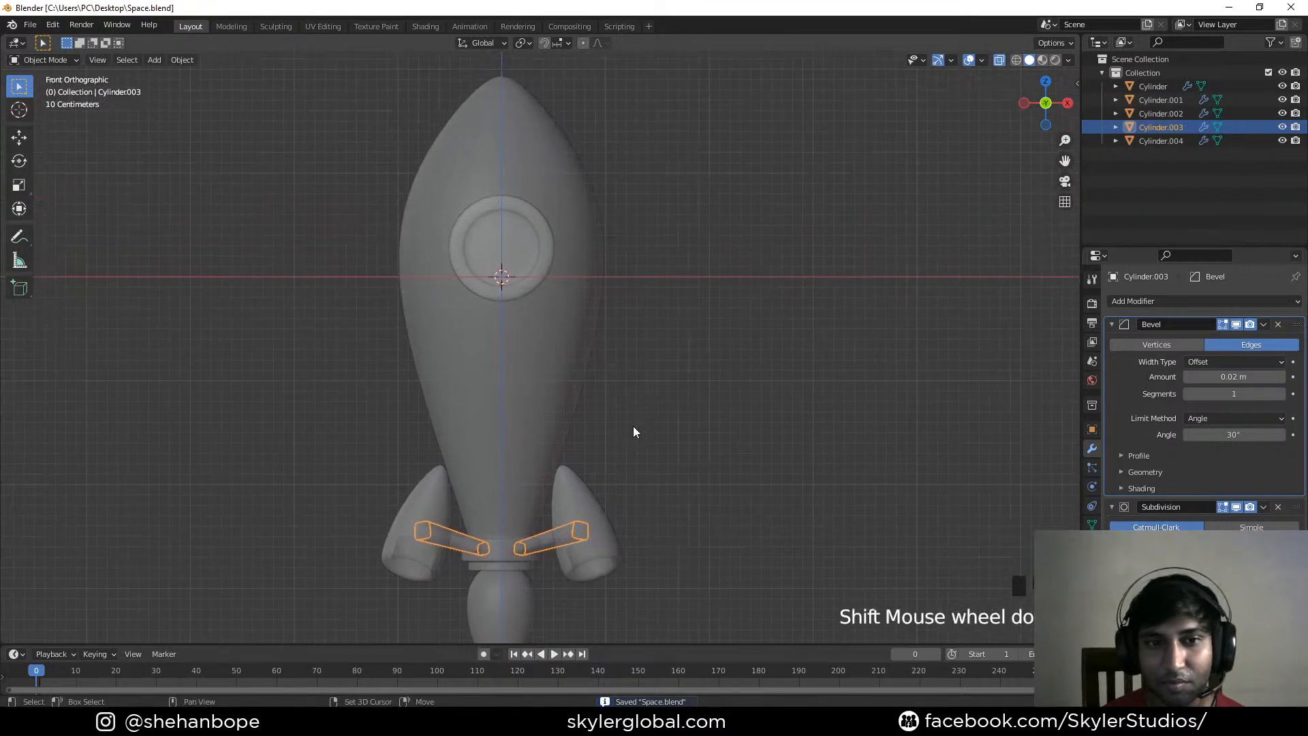
scroll(632, 426, "down", 1)
middle_click_drag(538, 439, 610, 402)
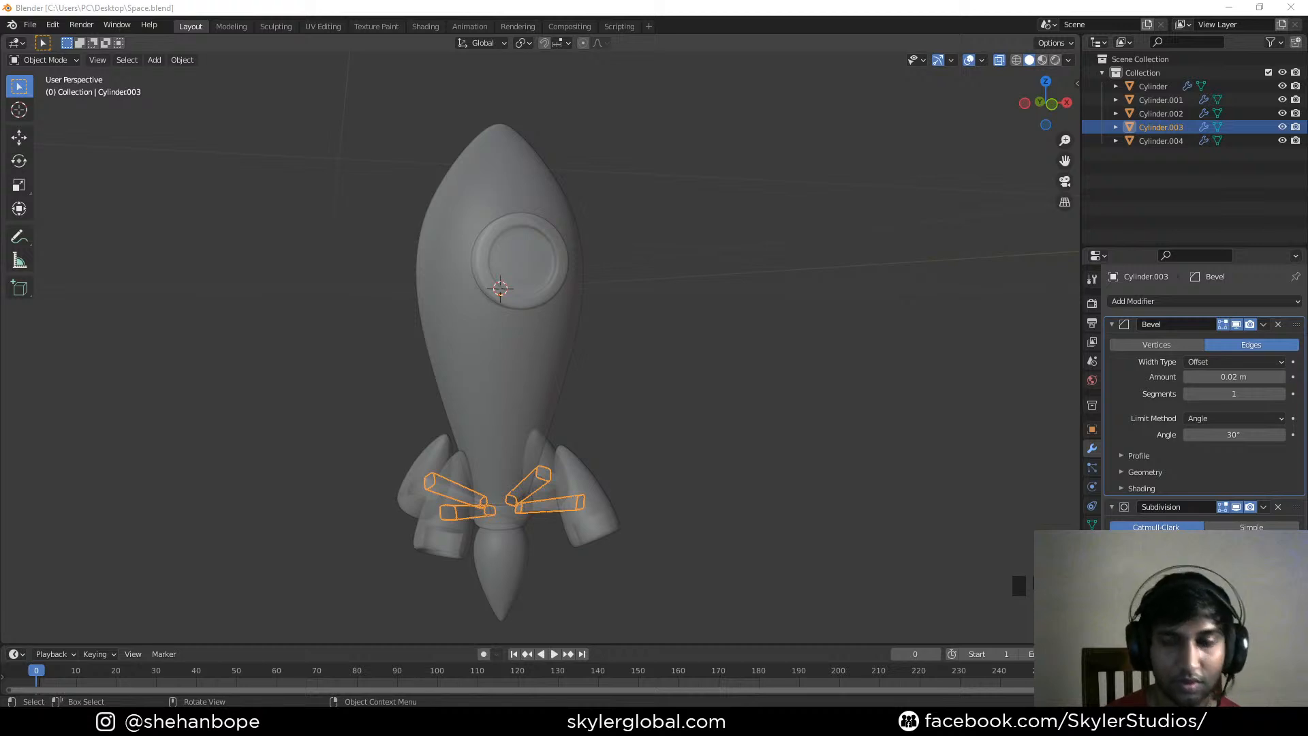
left_click(651, 424)
middle_click_drag(688, 430, 530, 420)
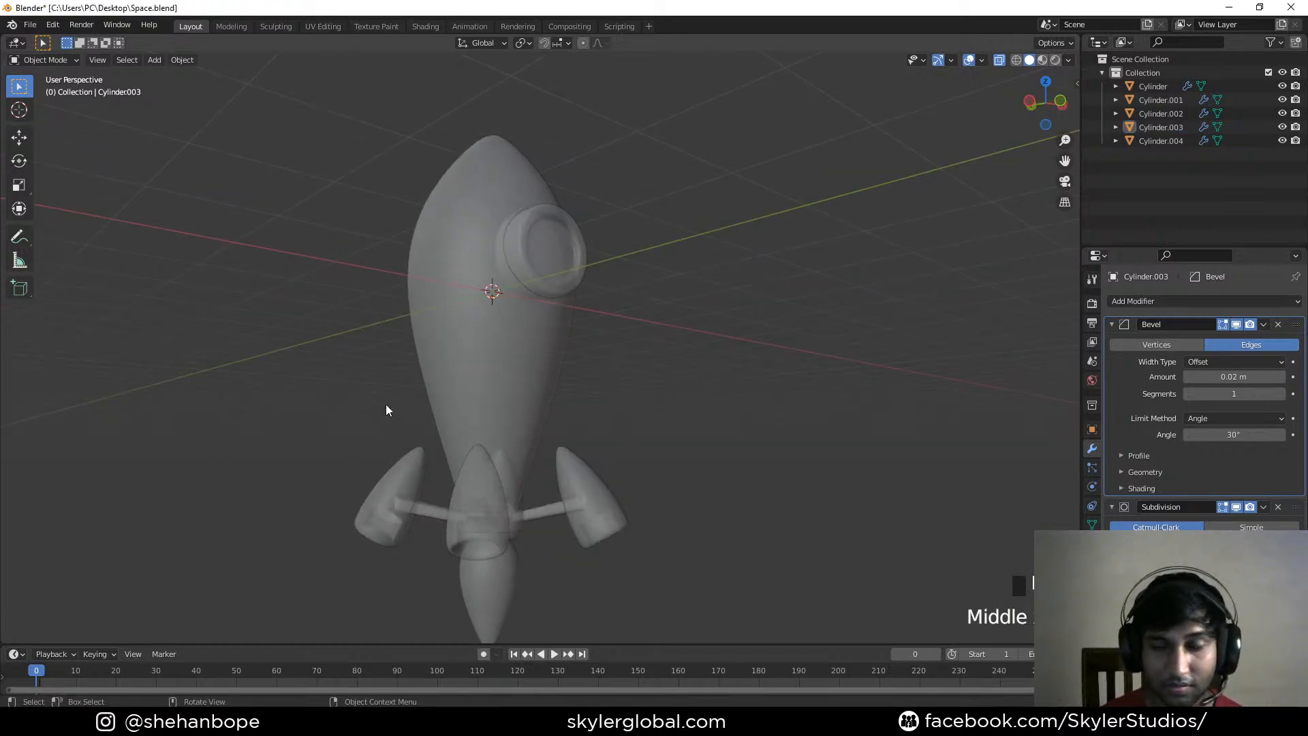
scroll(255, 424, "down", 2)
middle_click_drag(505, 402, 526, 417)
middle_click_drag(425, 590, 570, 423)
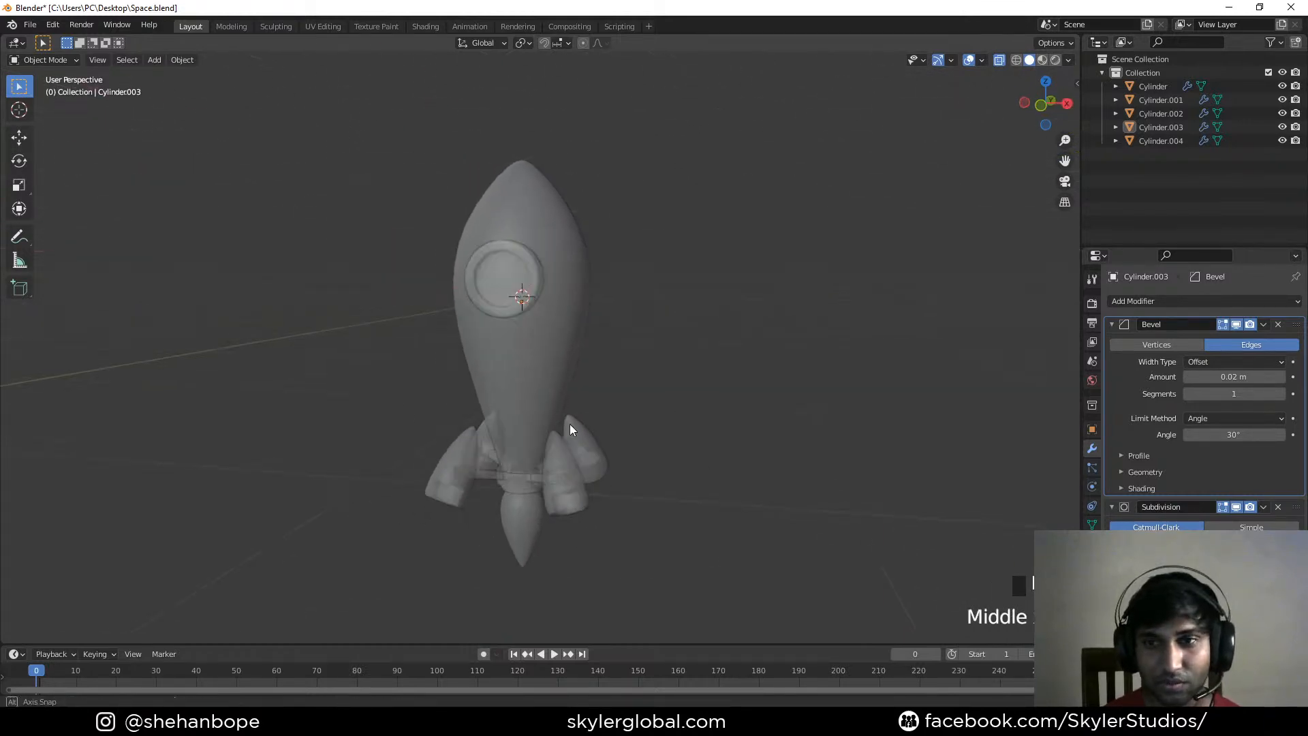
key("KP_1")
key("ctrl+s")
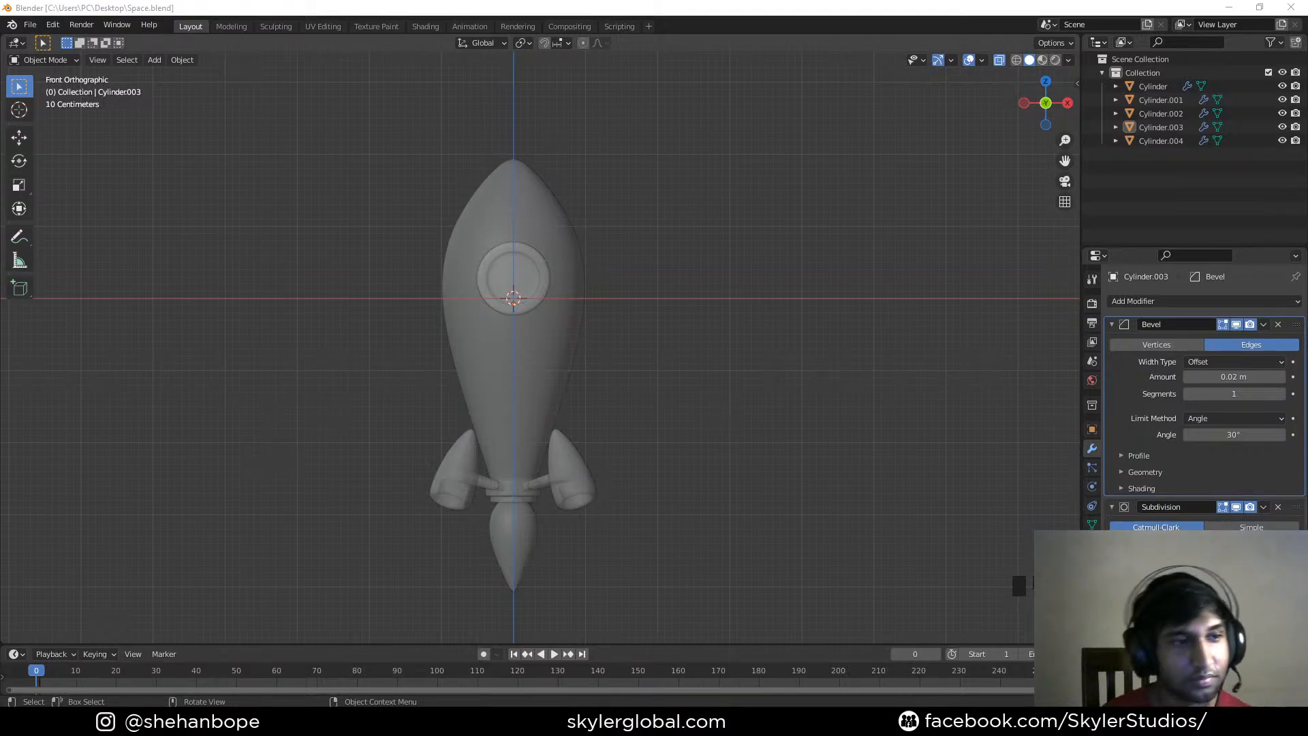
Move all five spacecraft objects into a new collection named Space Ship
scroll(552, 463, "down", 1)
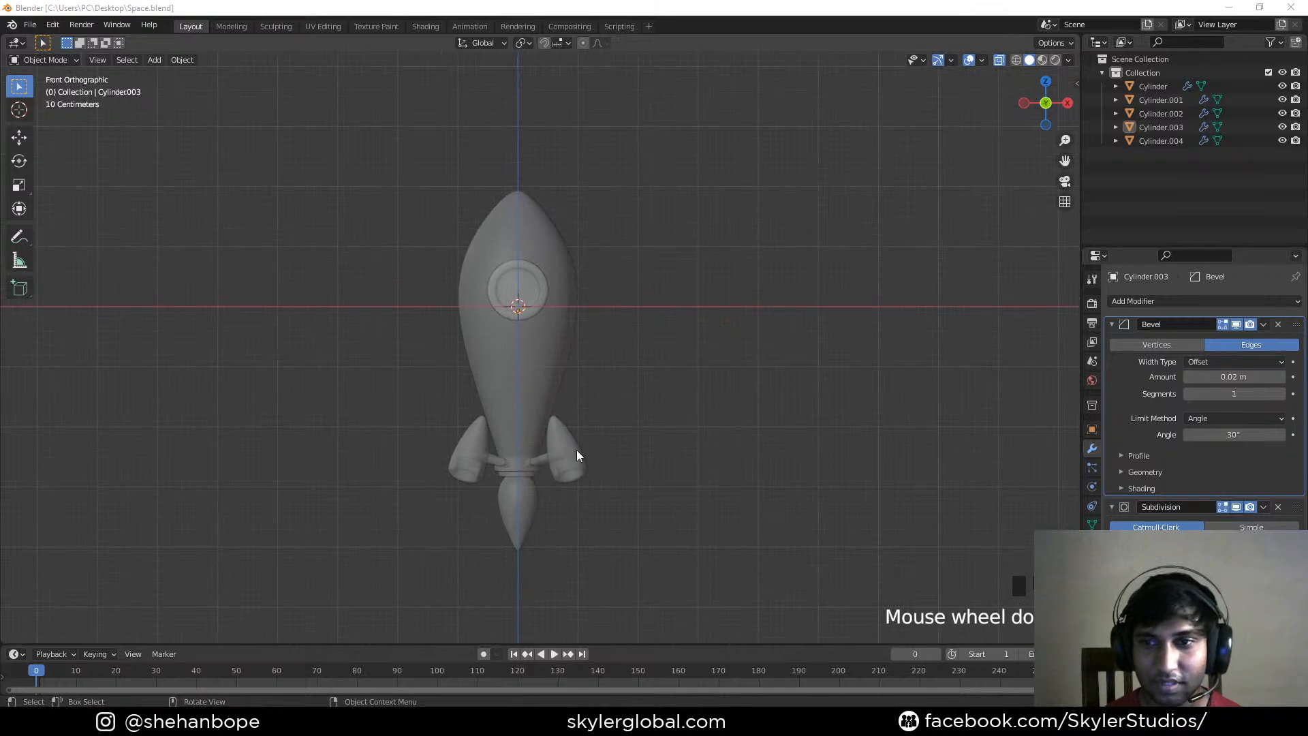
left_click_drag(301, 144, 730, 644)
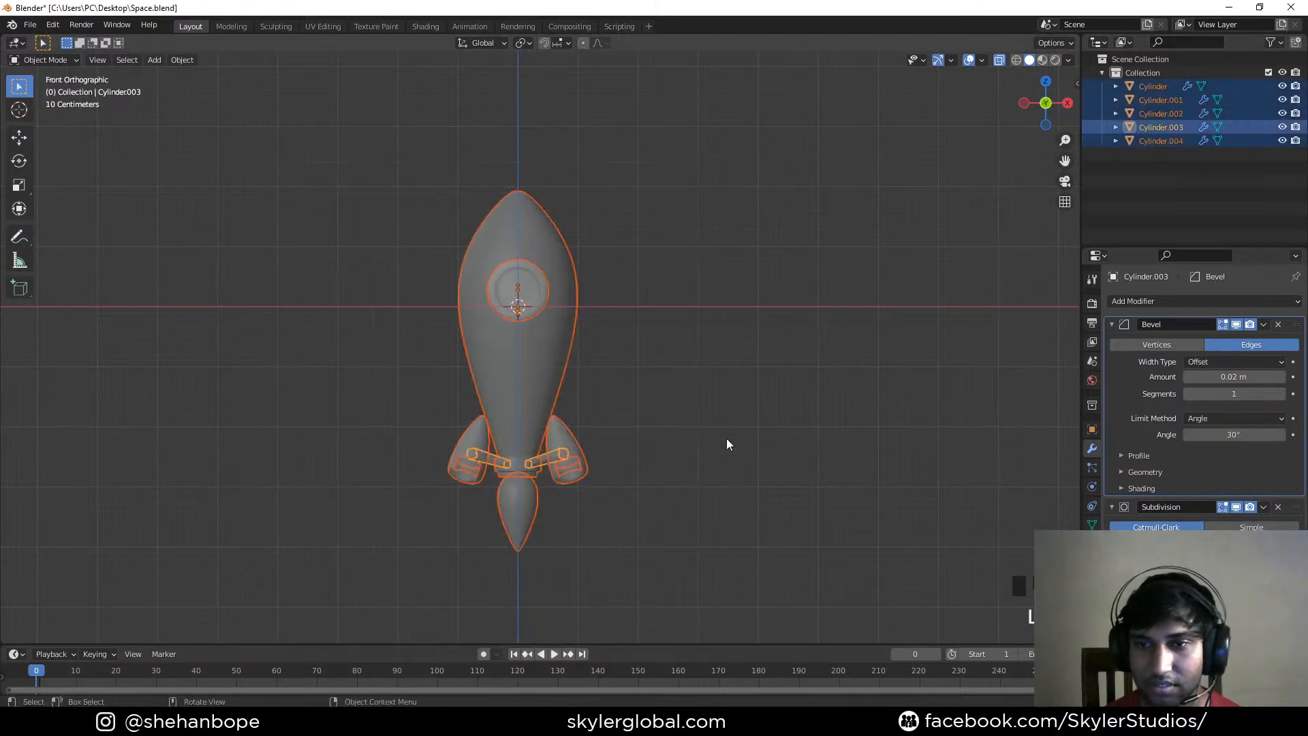
key("m")
left_click(738, 378)
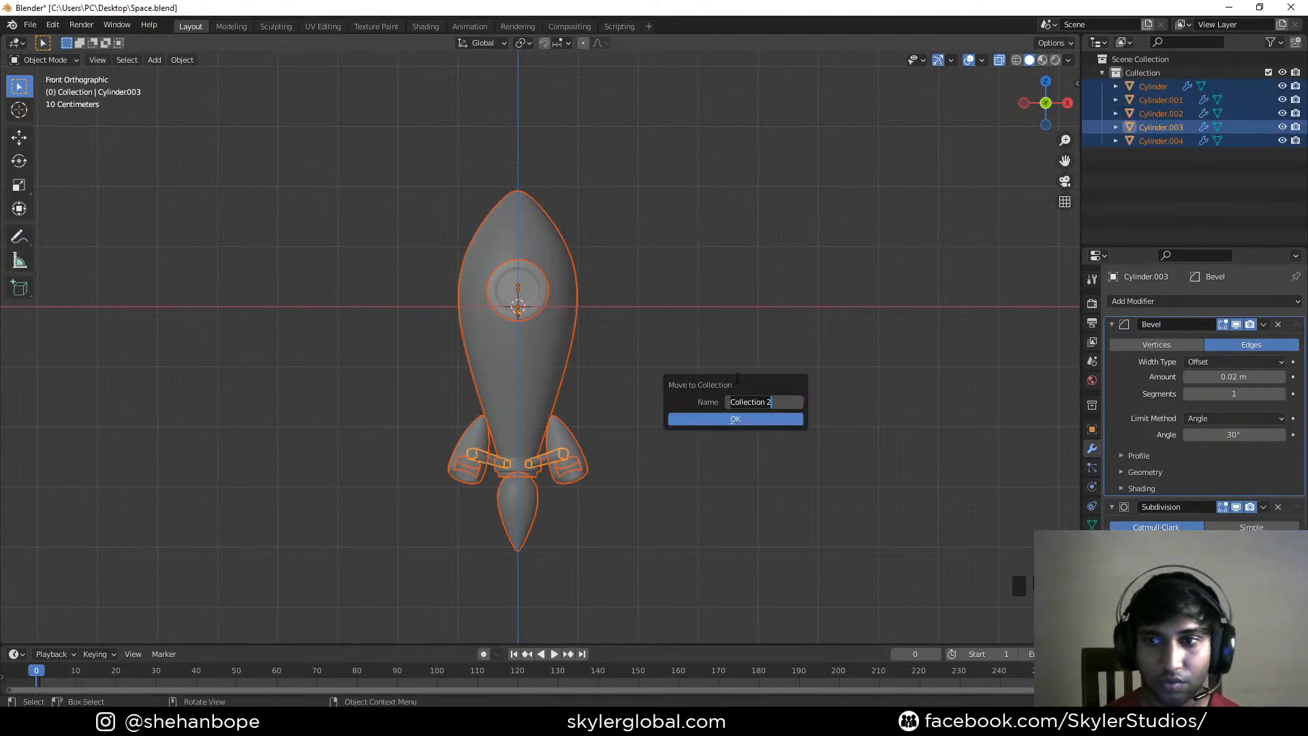
type("Space Sh")
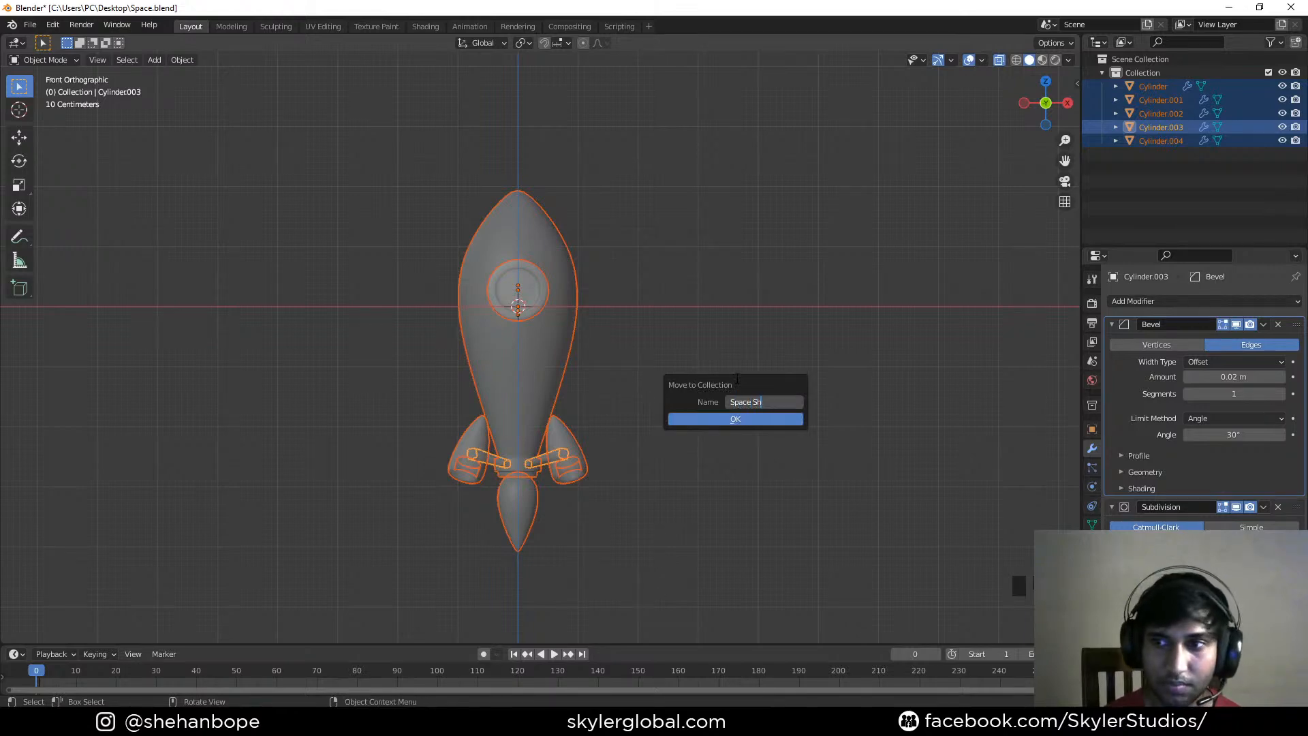
key("BackSpace")
type("hip")
key("Return")
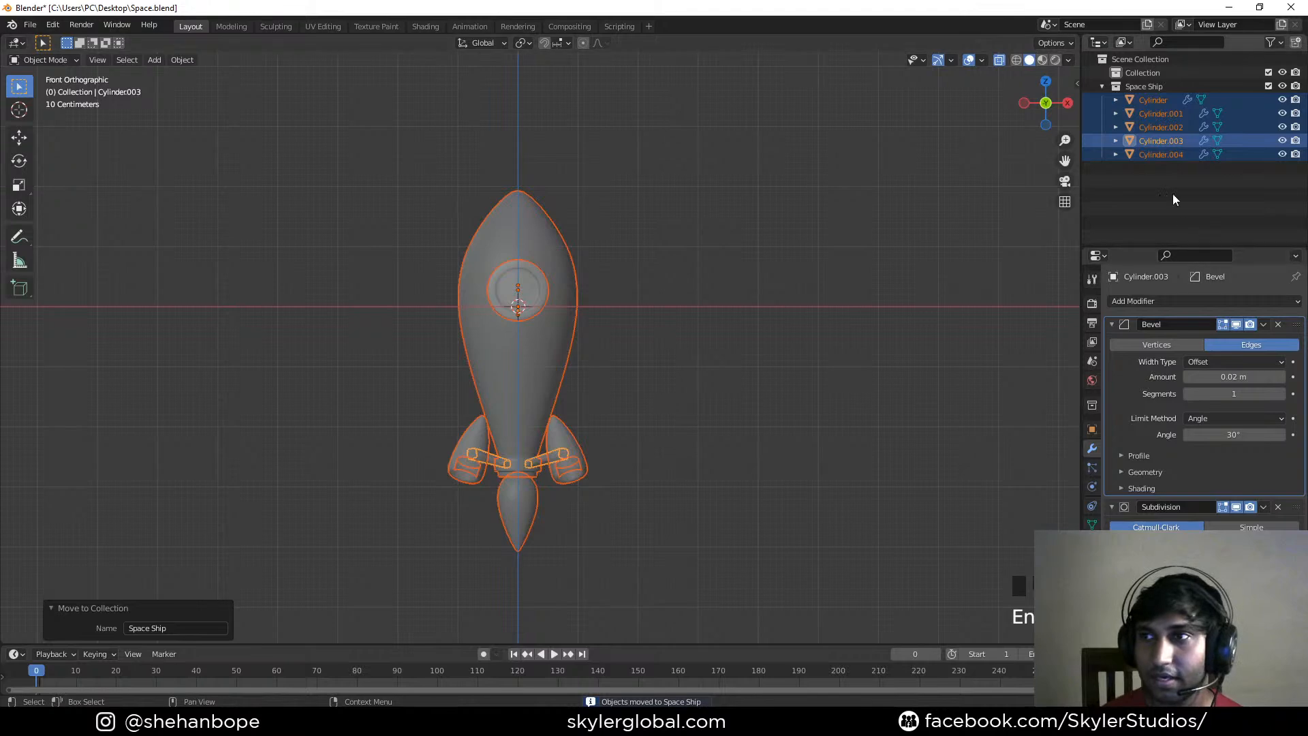
Collapse the Space Ship collection in the outliner and deselect all of the spacecraft's parts
left_click(1102, 86)
left_click(1103, 87)
left_click(1102, 87)
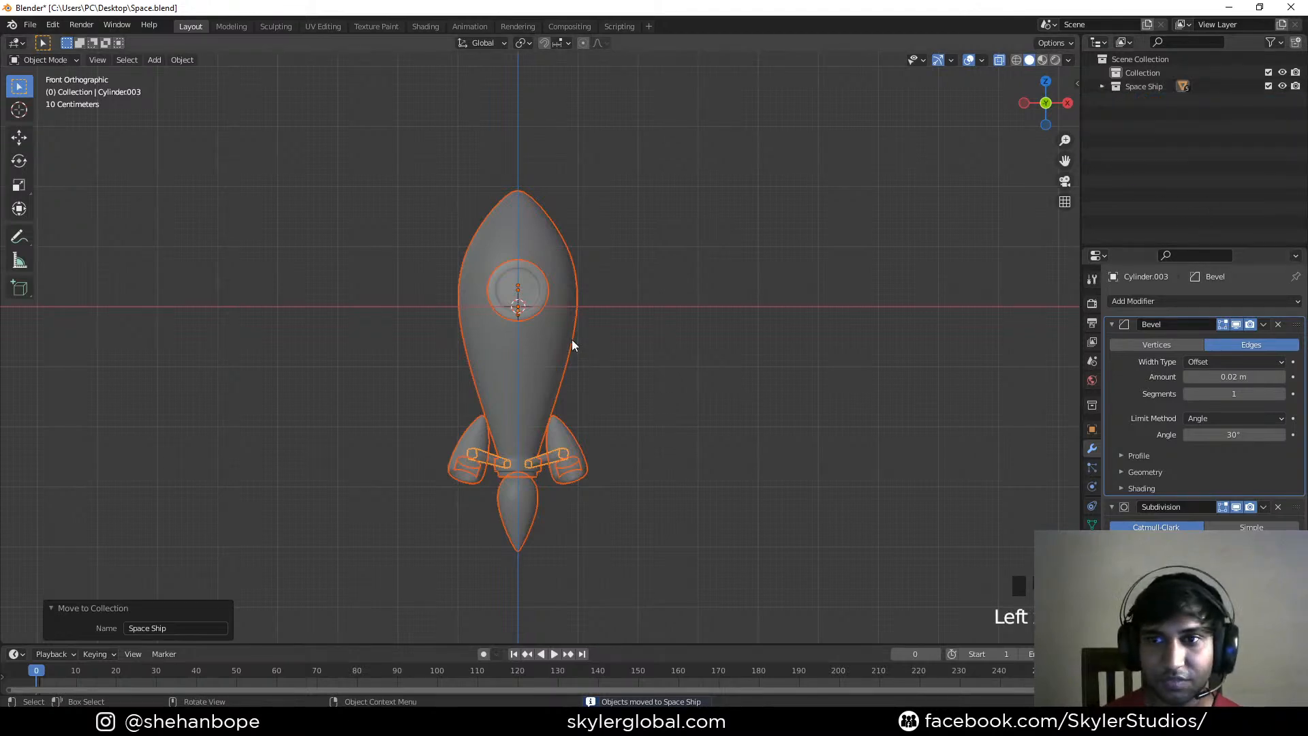
scroll(596, 350, "down", 1)
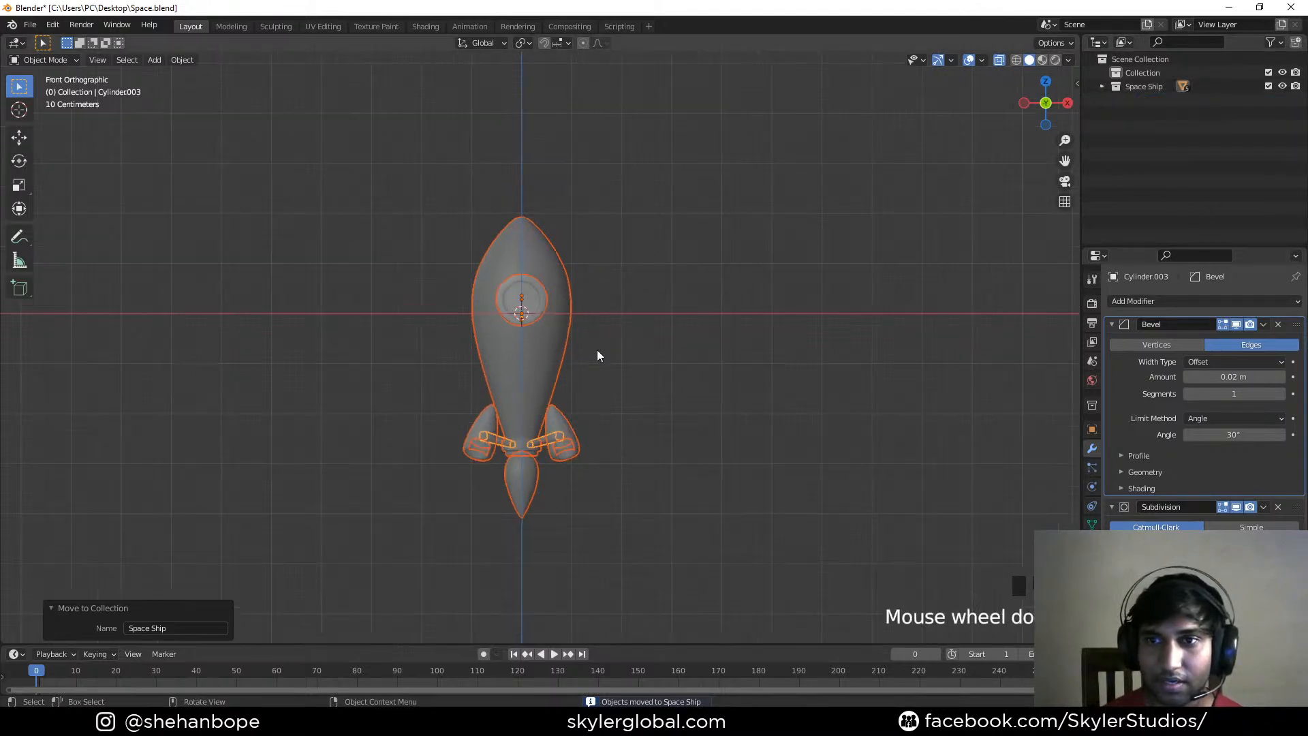
left_click(641, 337)
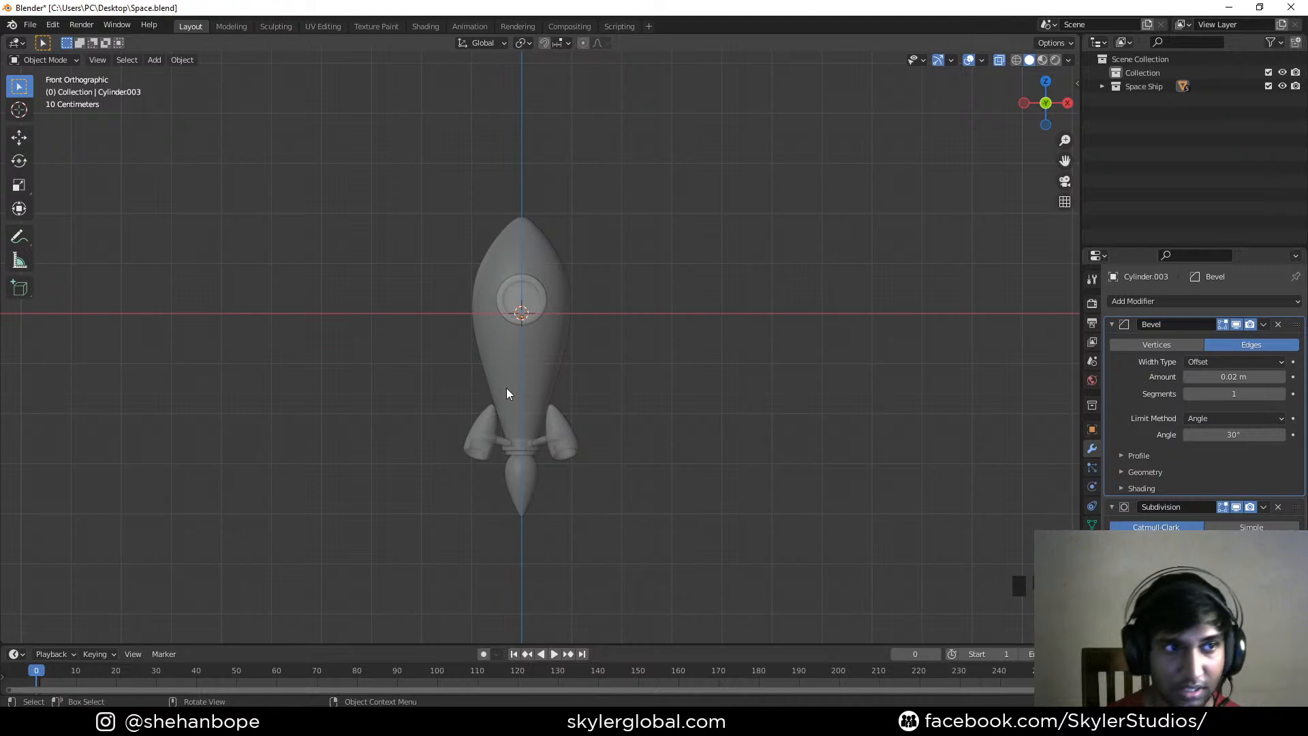
Add a UV sphere with 32 segments, 16 rings and a 1 m radius at the world origin
scroll(470, 334, "down", 2)
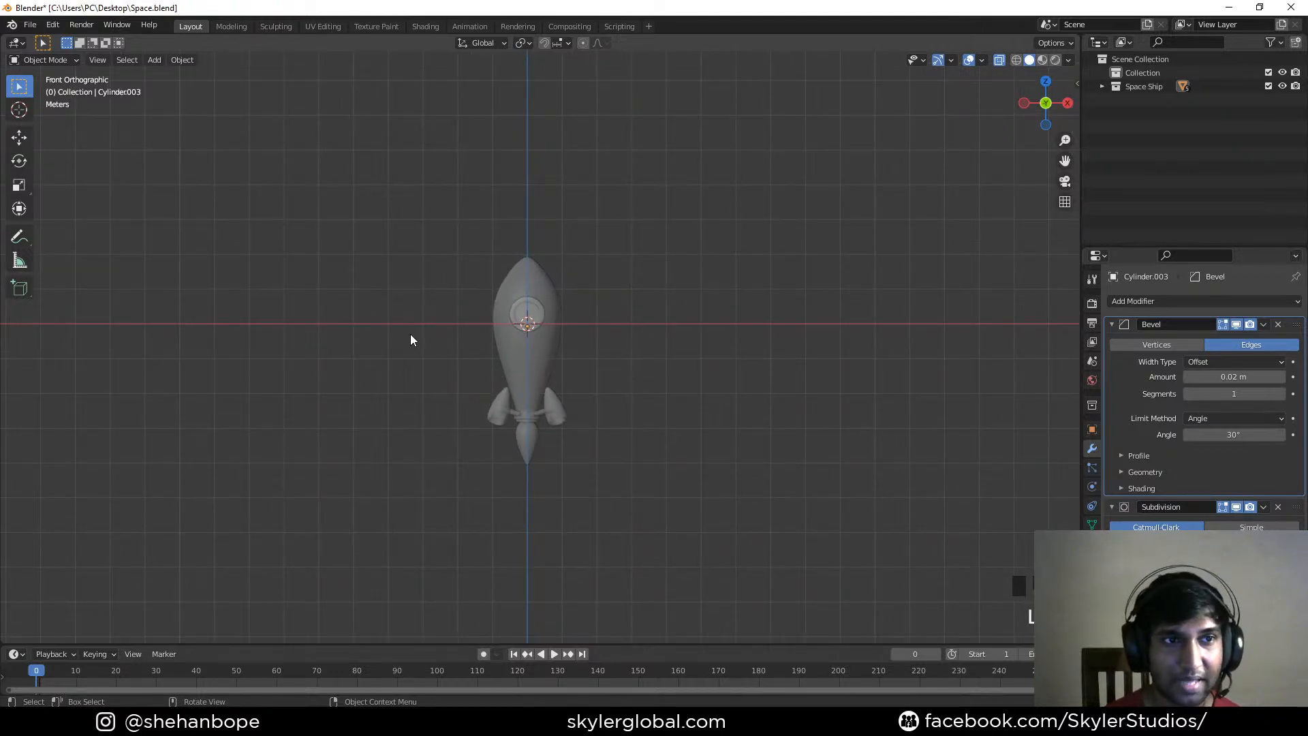
key("shift+a")
mouse_move(309, 313)
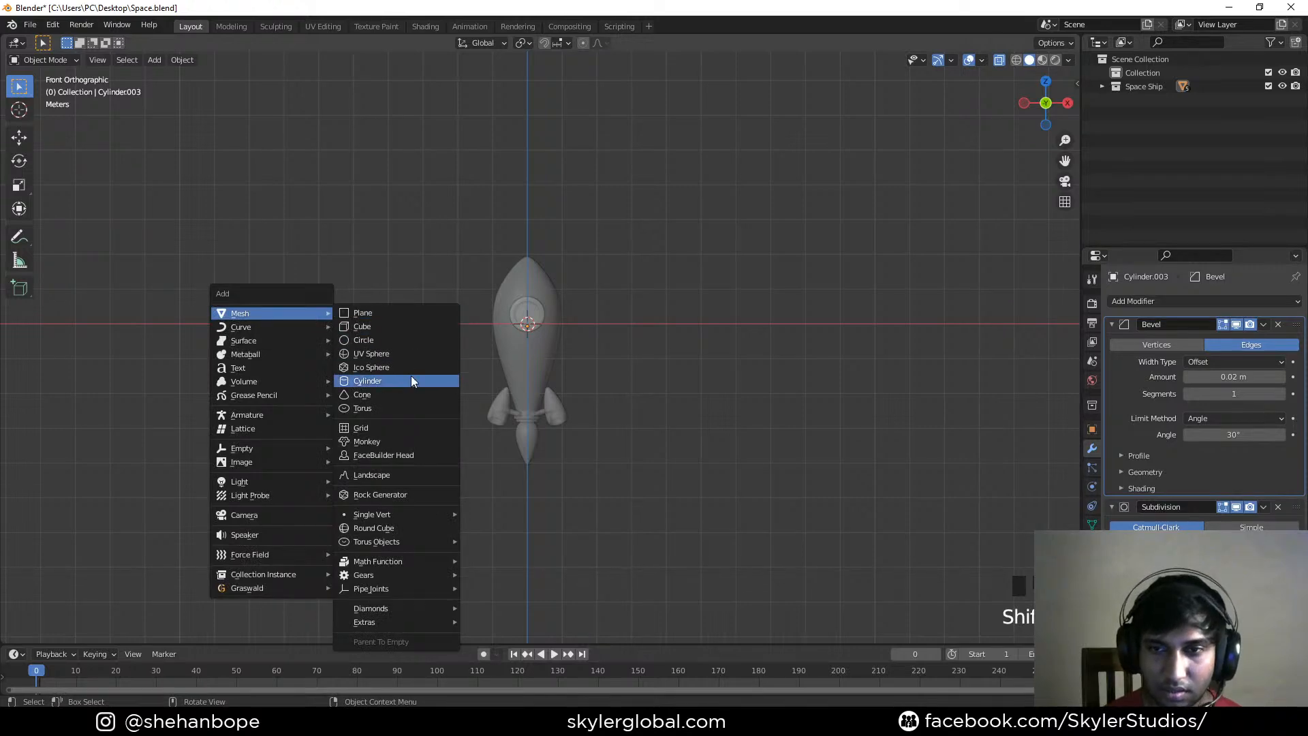
left_click(397, 353)
scroll(579, 399, "down", 2)
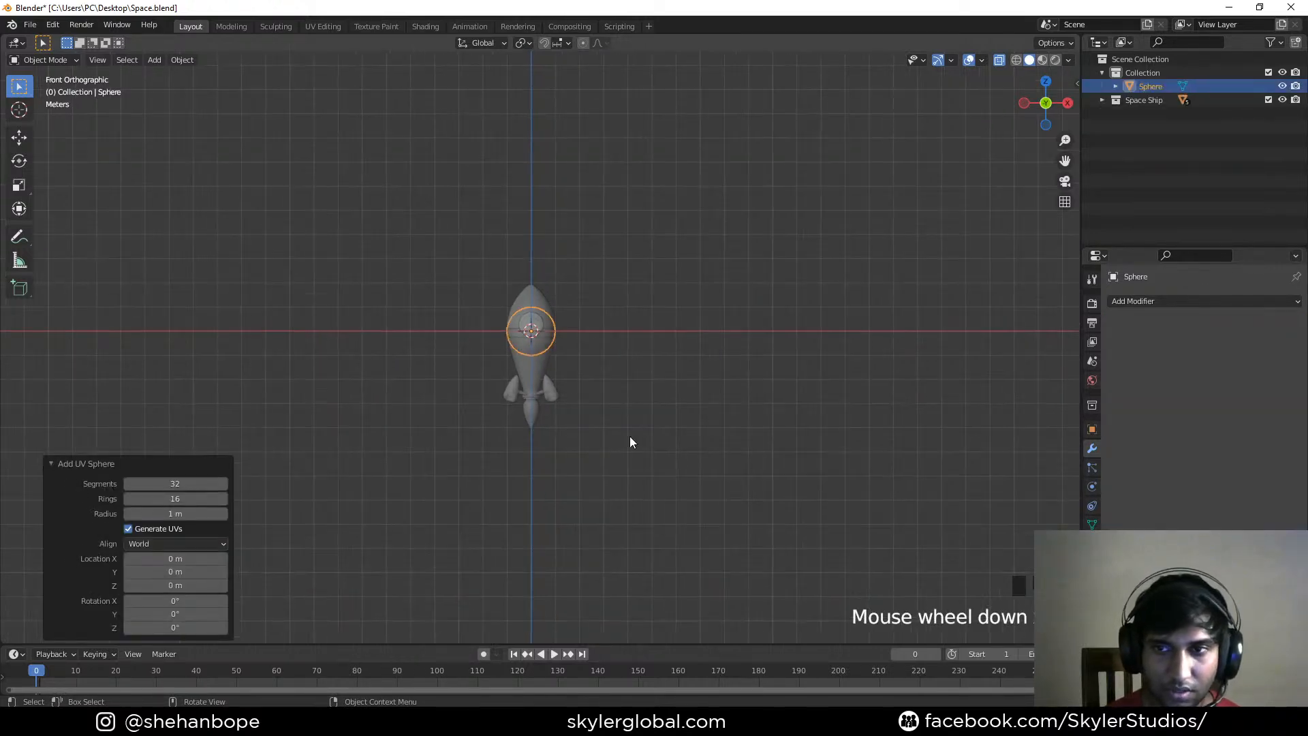
Scale the UV sphere up about 4.07 times and give it a level 2 subdivision surface
key("s")
left_click(920, 622)
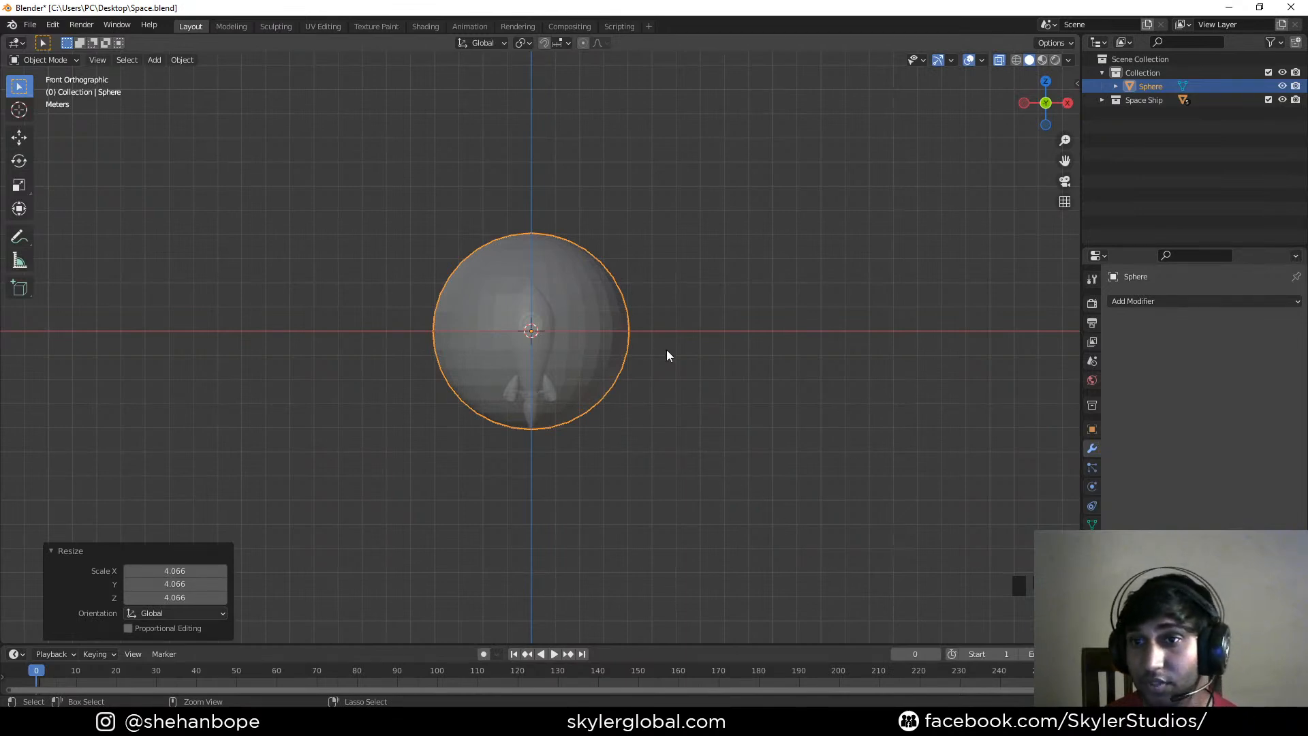
key("ctrl+2")
Move the sphere up and away from the rocket, about -11.8 m in X and 4.7 m in Z
key("g")
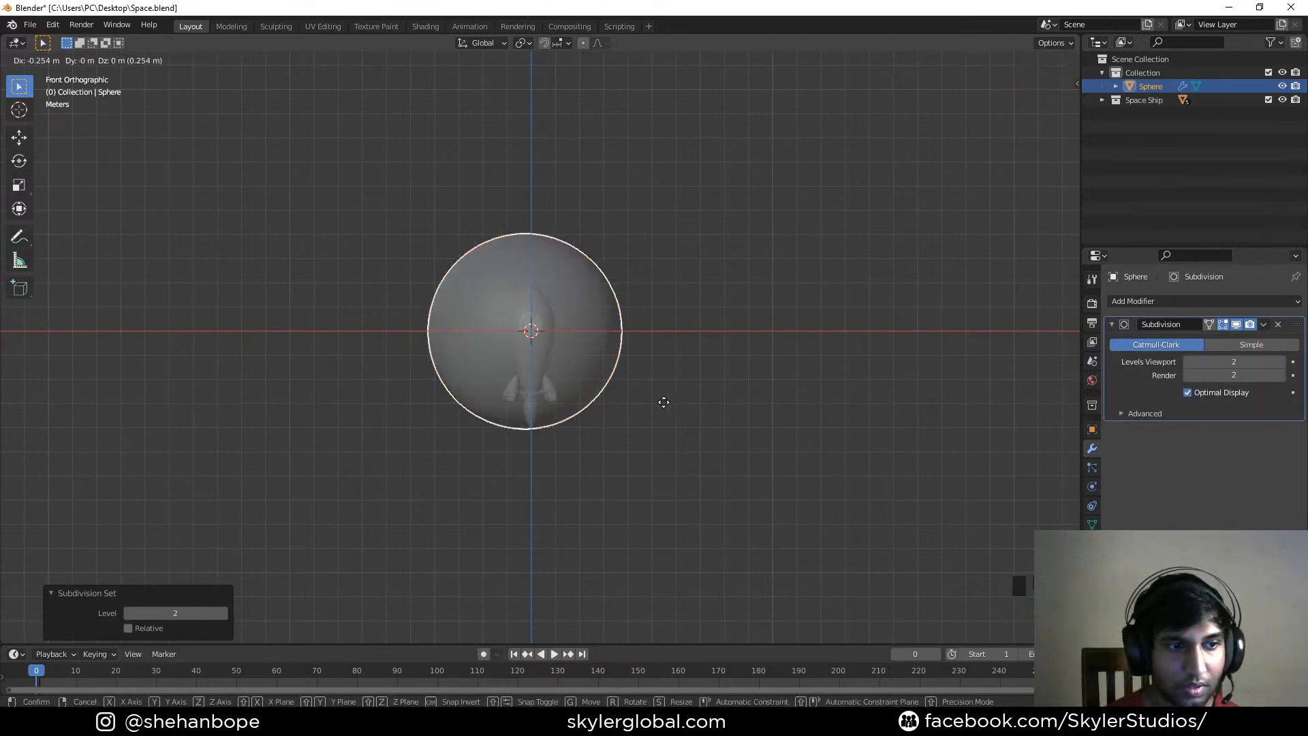
left_click(386, 295)
scroll(562, 393, "up", 2)
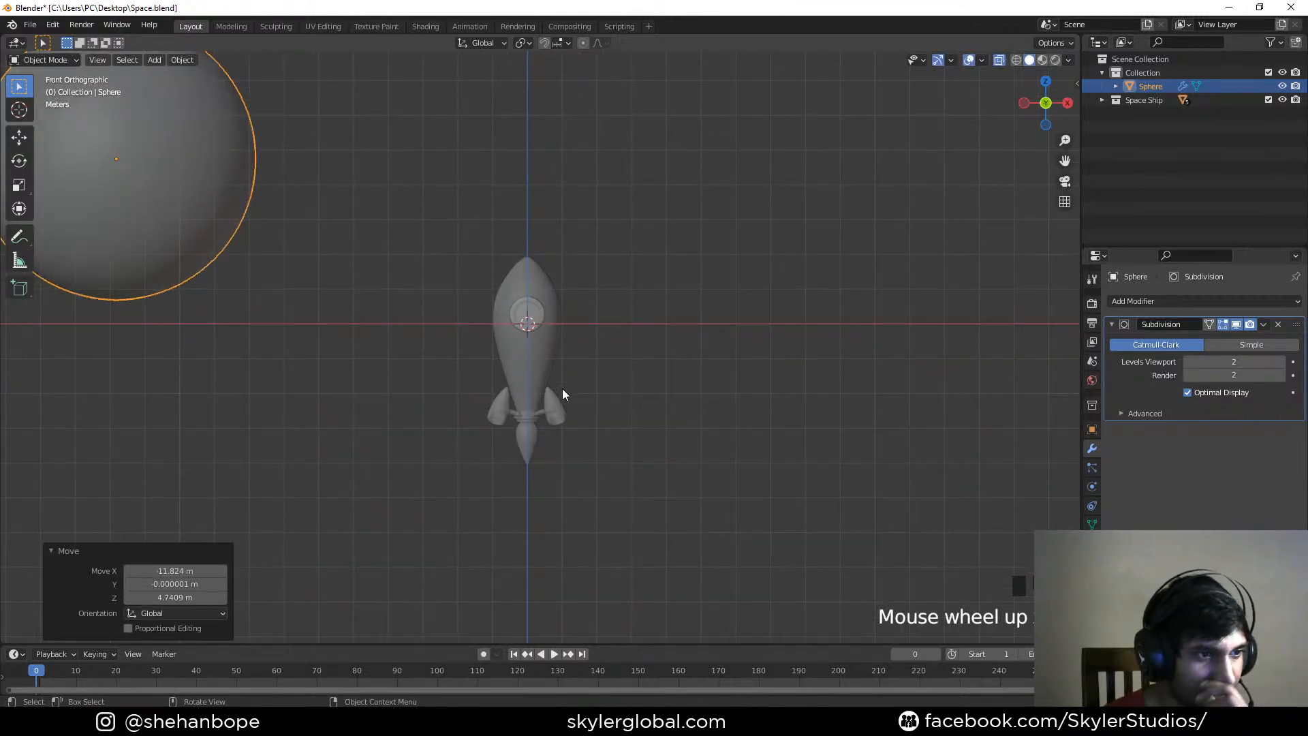
left_click_drag(417, 208, 613, 478)
scroll(627, 418, "up", 2)
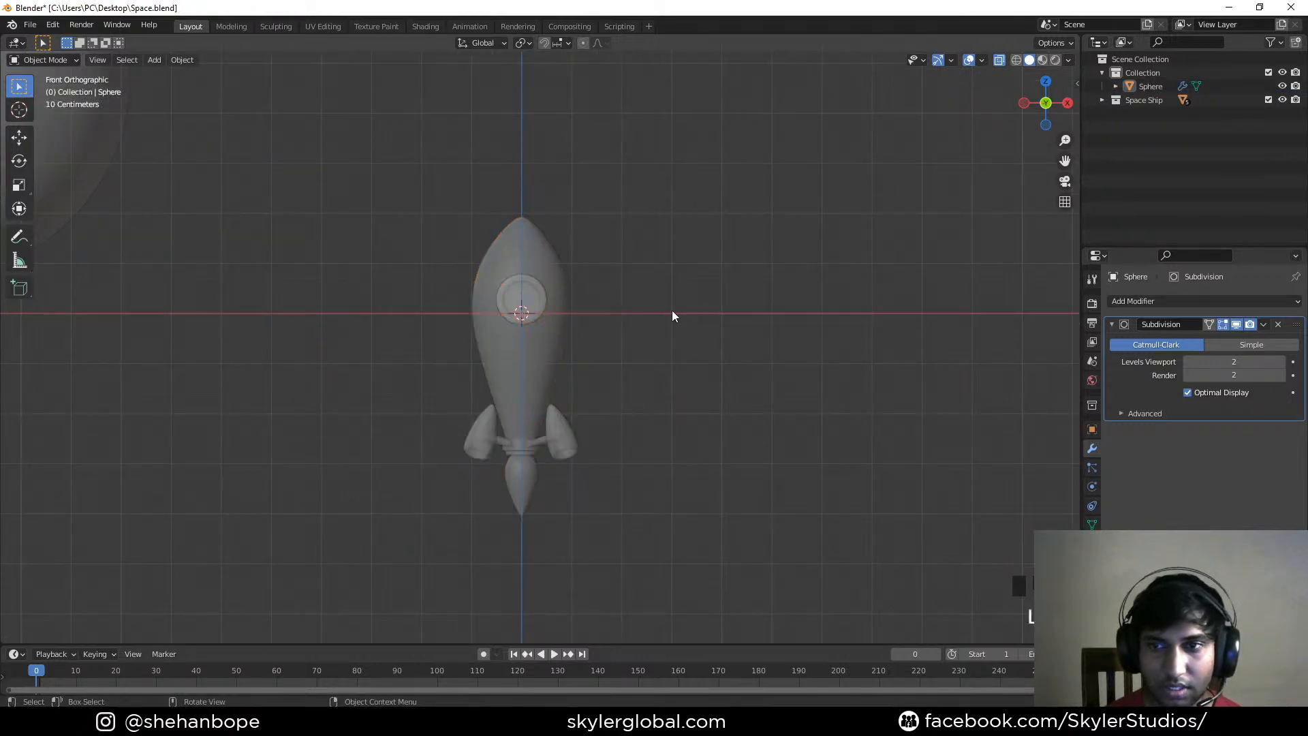
scroll(671, 315, "down", 1)
key("shift+a")
mouse_move(665, 323)
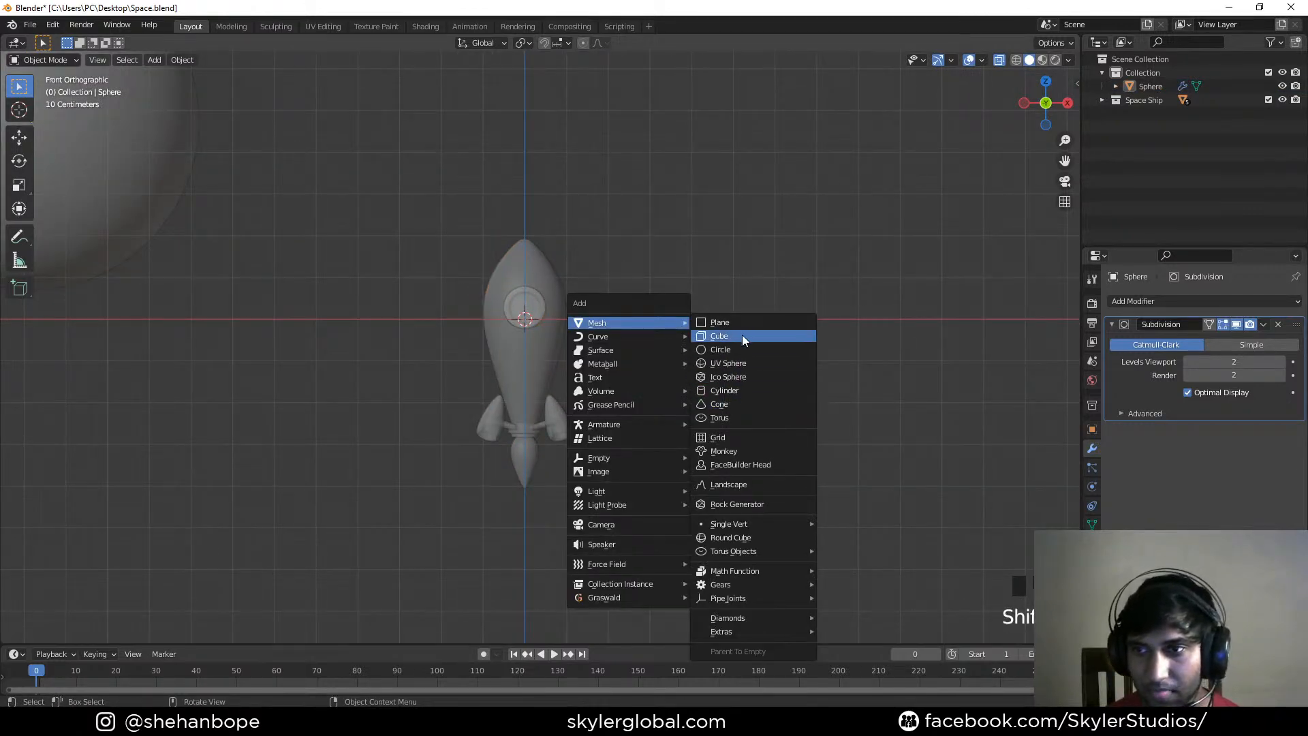
mouse_move(645, 456)
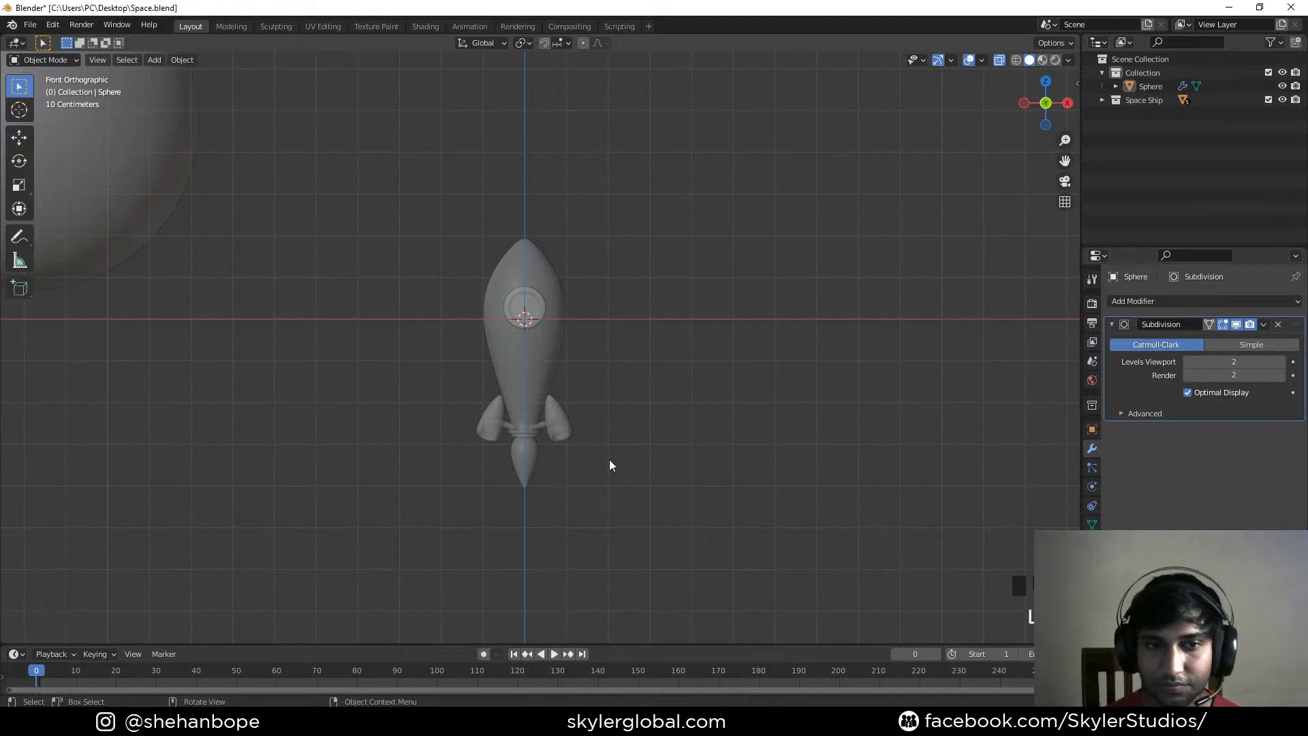
key("shift+a")
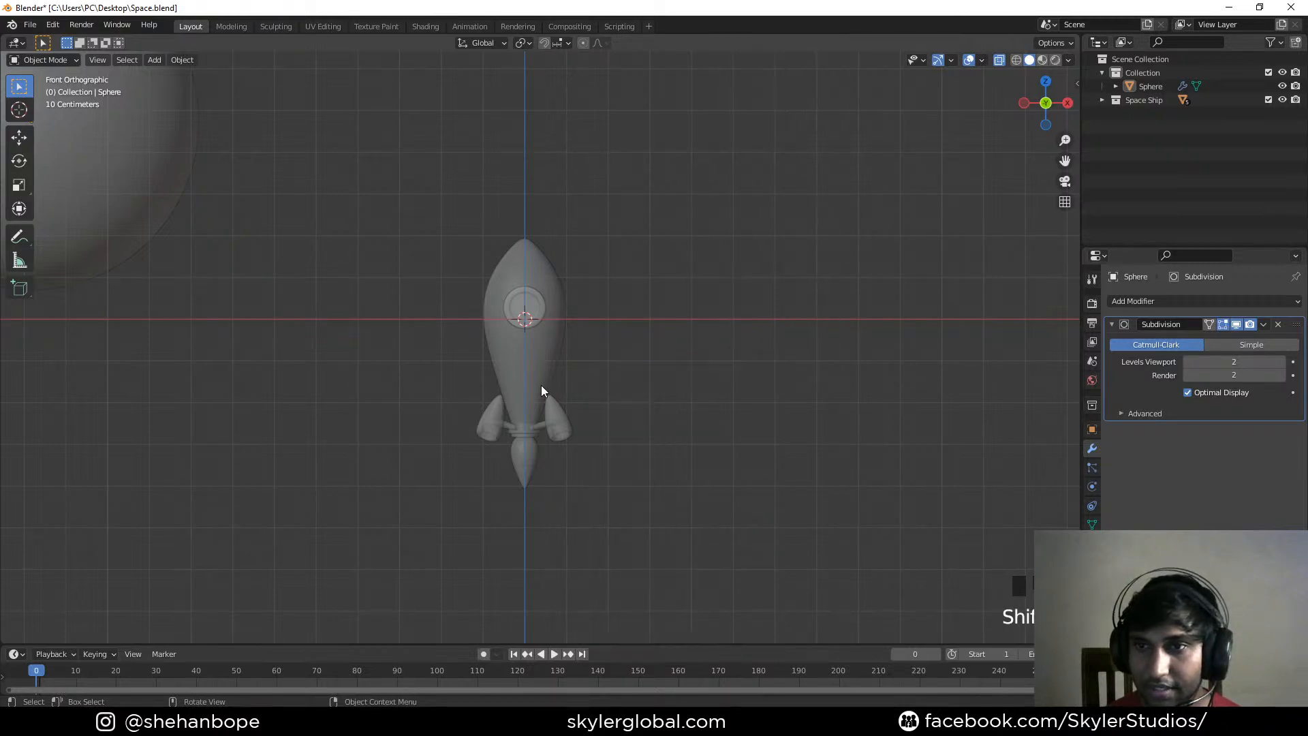
Add a cube-shaped empty at the origin and scale it up to about 1.8
key("shift+a")
mouse_move(688, 334)
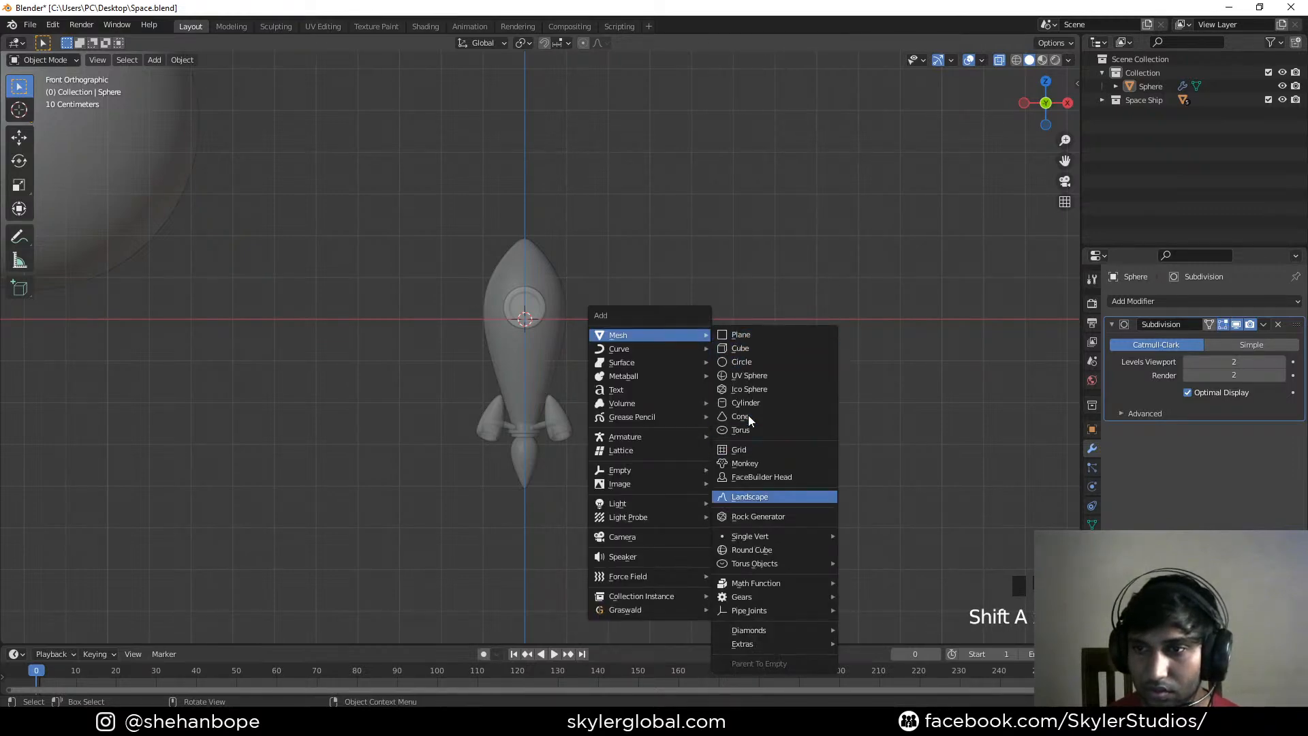
mouse_move(637, 469)
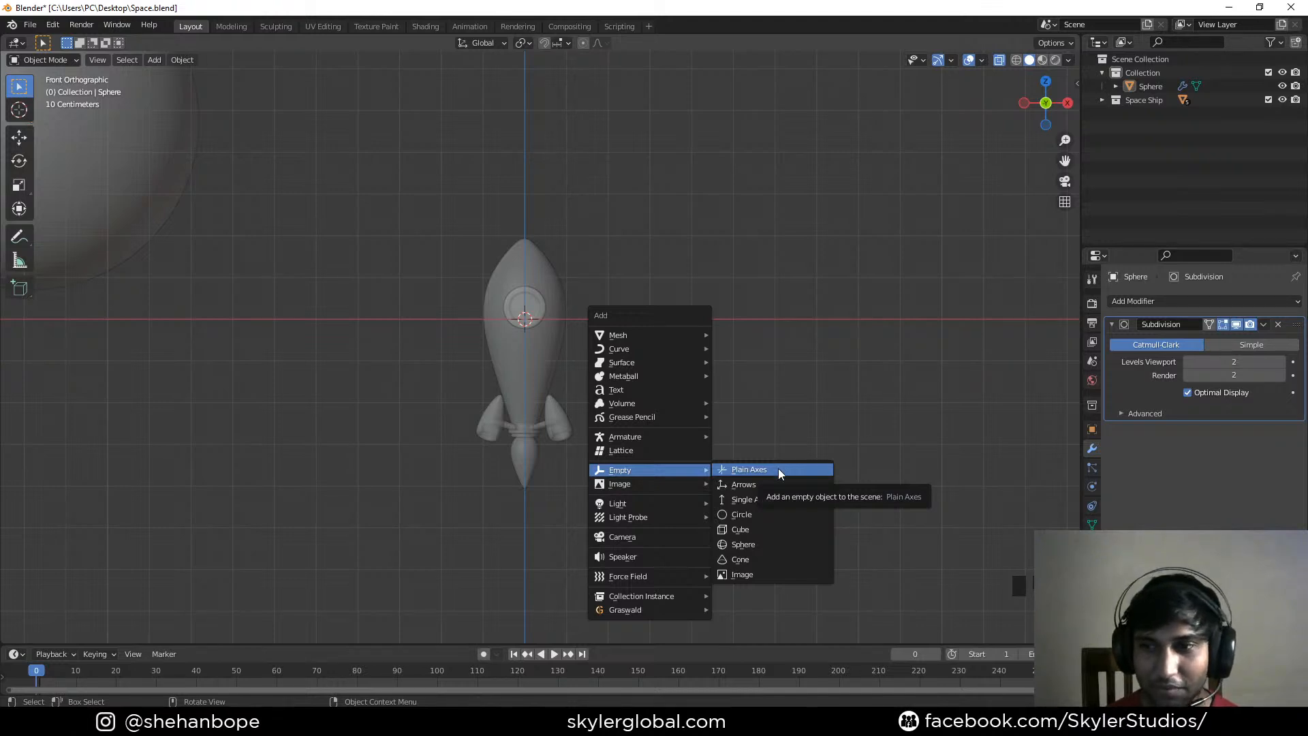
left_click(767, 528)
key("s")
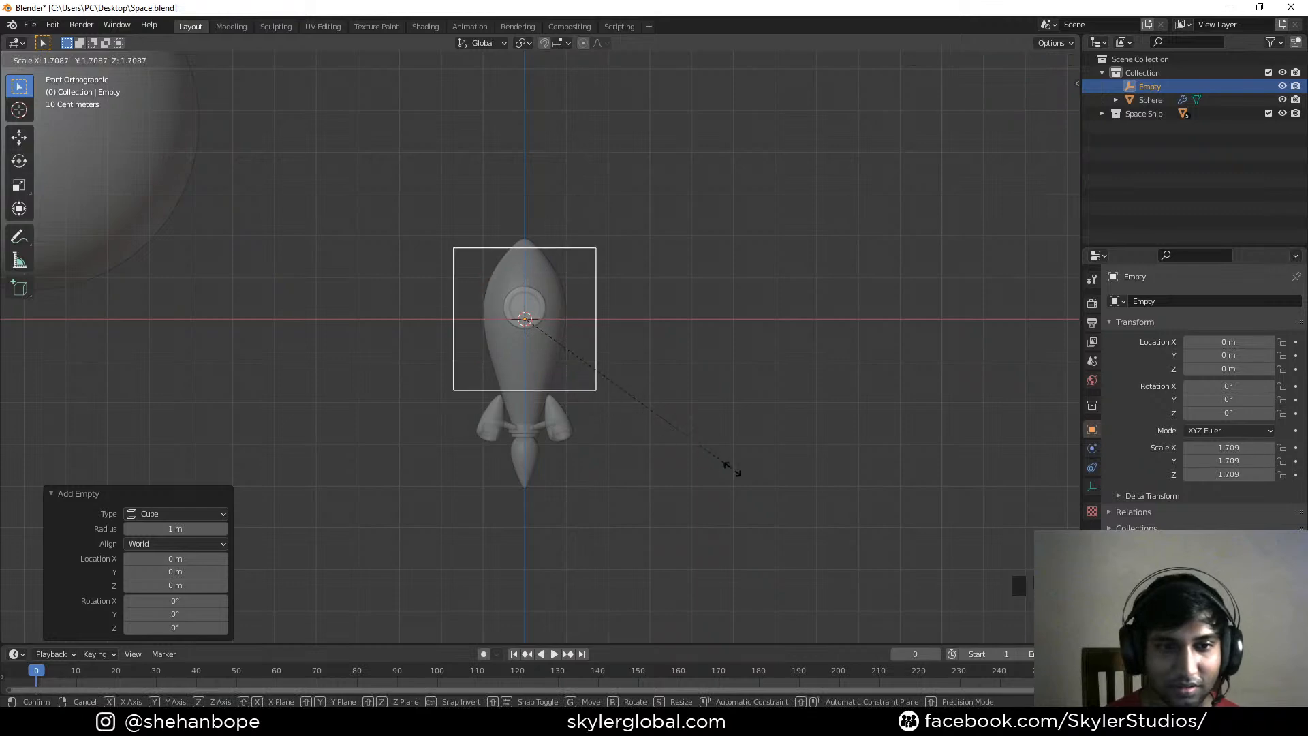
left_click(675, 465)
Stretch the empty about 1.66 times along Z and lower it along Z toward the rocket's middle
key("s")
key("z")
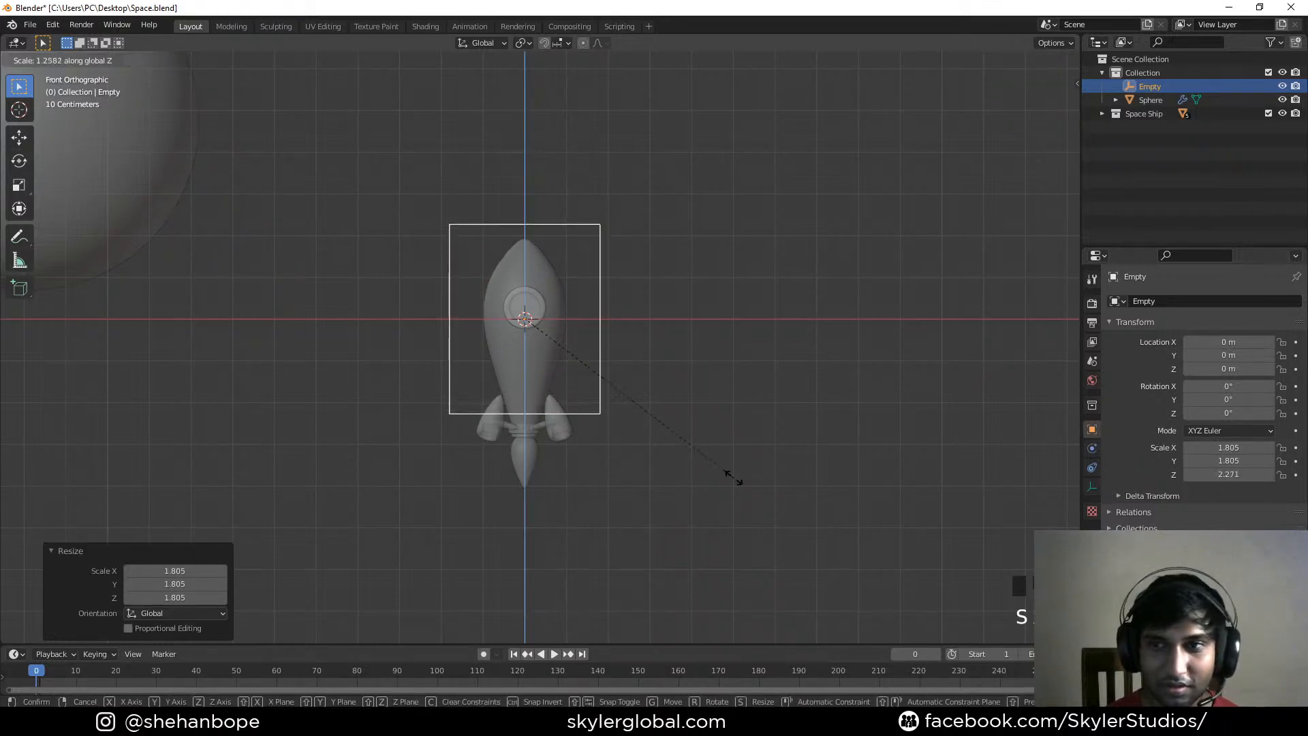
left_click(814, 496)
key("g")
key("z")
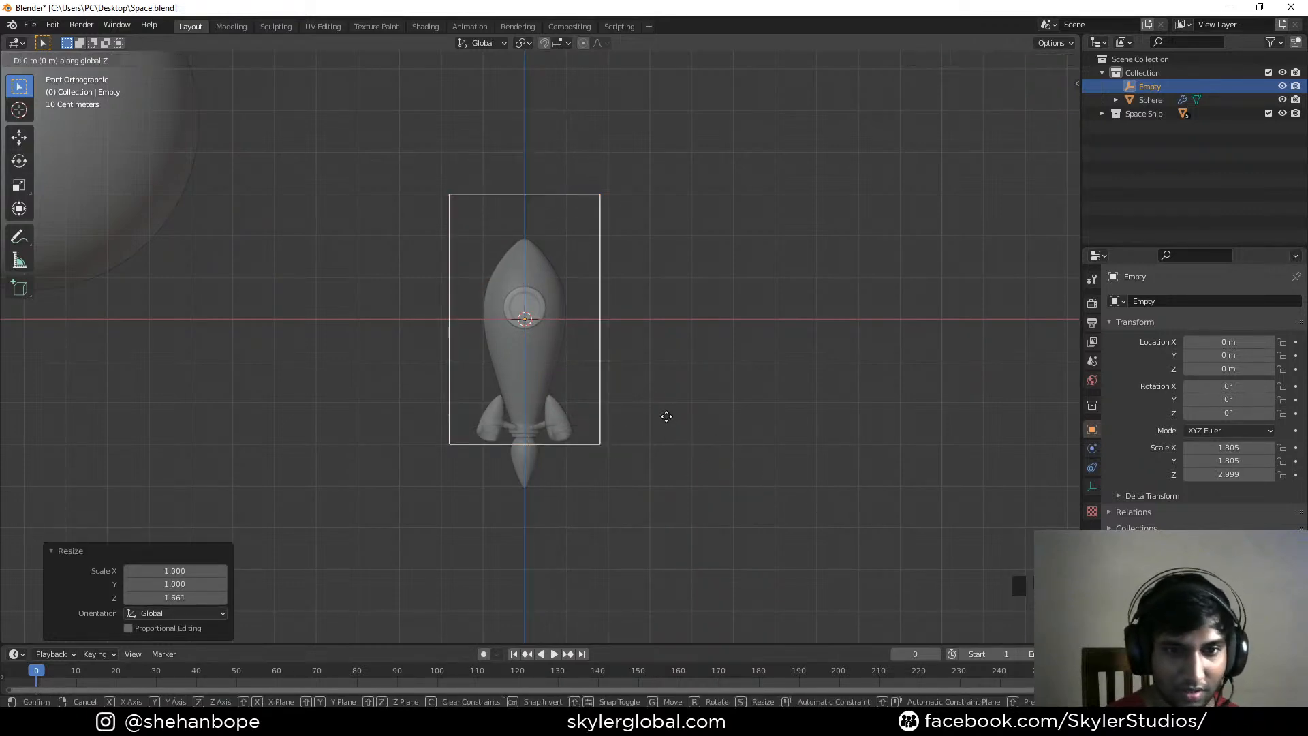
left_click(679, 453)
Enlarge the empty to about 2.02 × 2.02 × 3.36 and lower it to about Z -0.93 m to enclose the whole rocket
key("s")
left_click(708, 468)
key("g")
key("z")
left_click(713, 488)
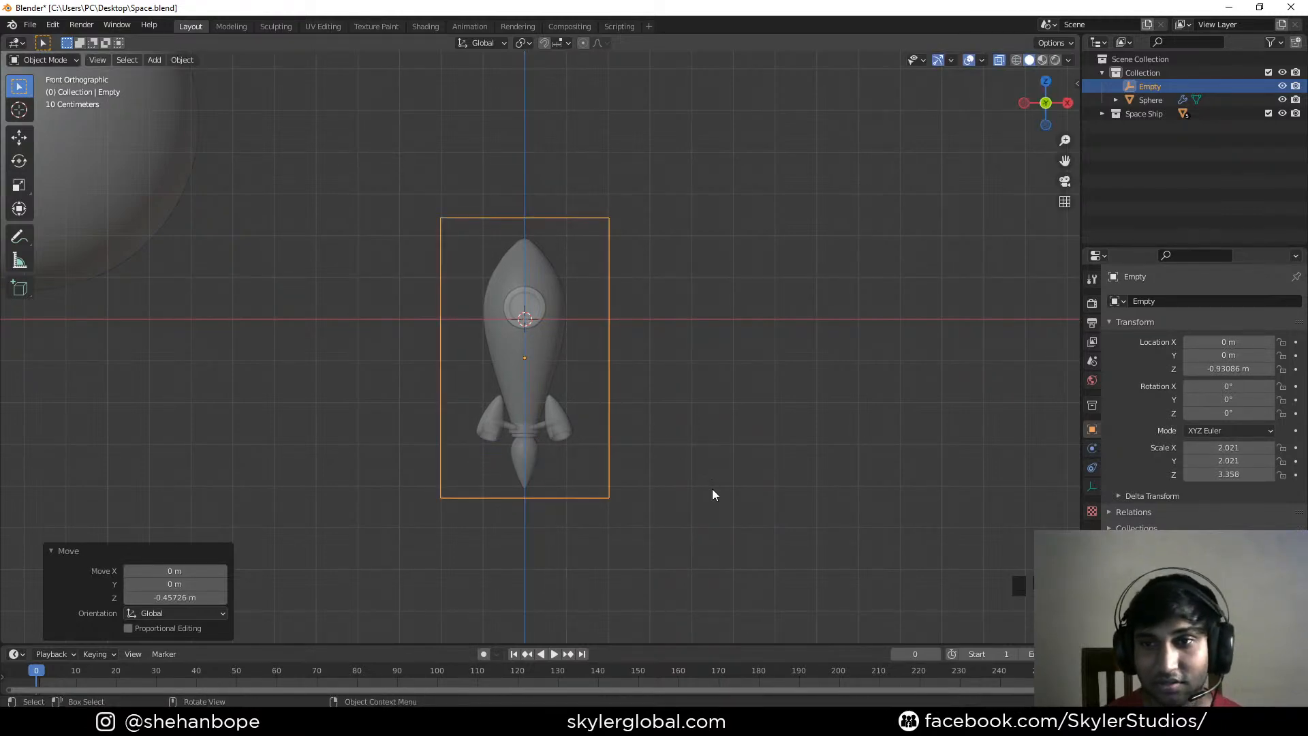
Parent all the rocket parts to the cube empty with the Object type and save the file
left_click_drag(467, 235, 583, 493, "shift")
left_click(610, 231, "shift")
left_click(607, 232, "shift")
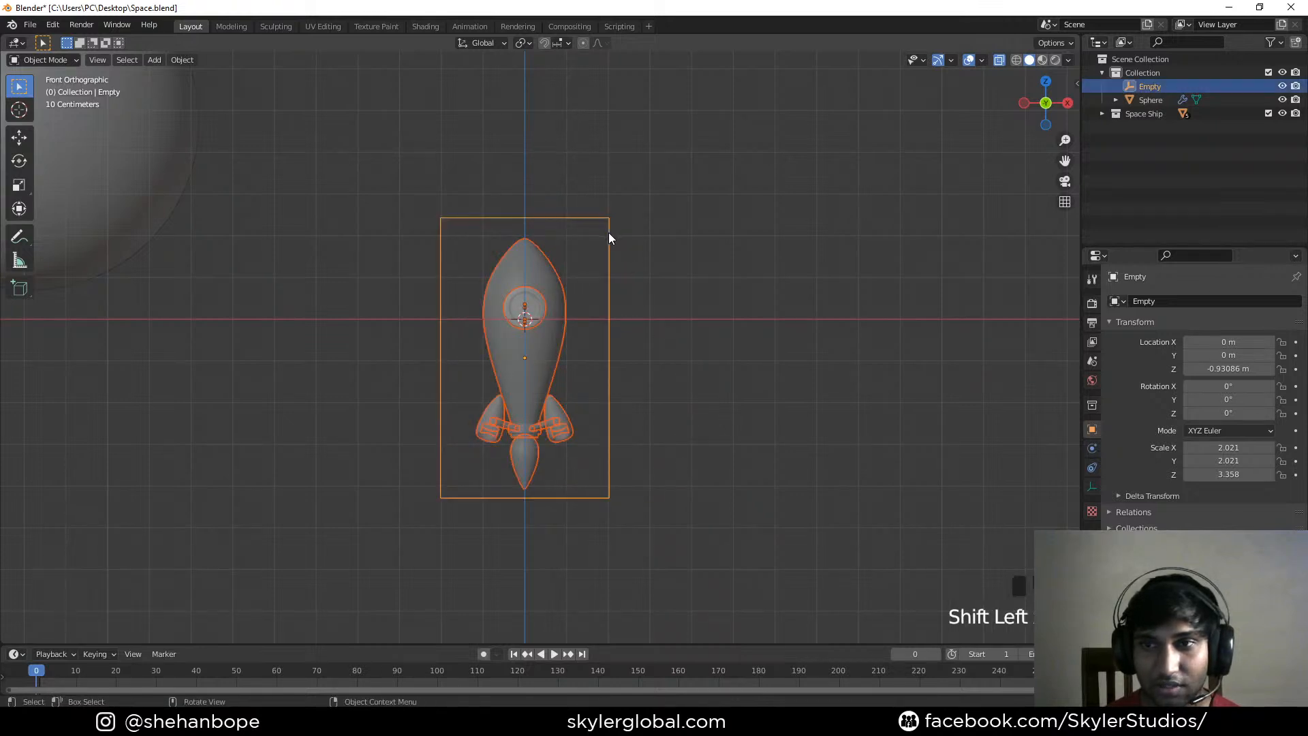
key("ctrl+p")
left_click(607, 233)
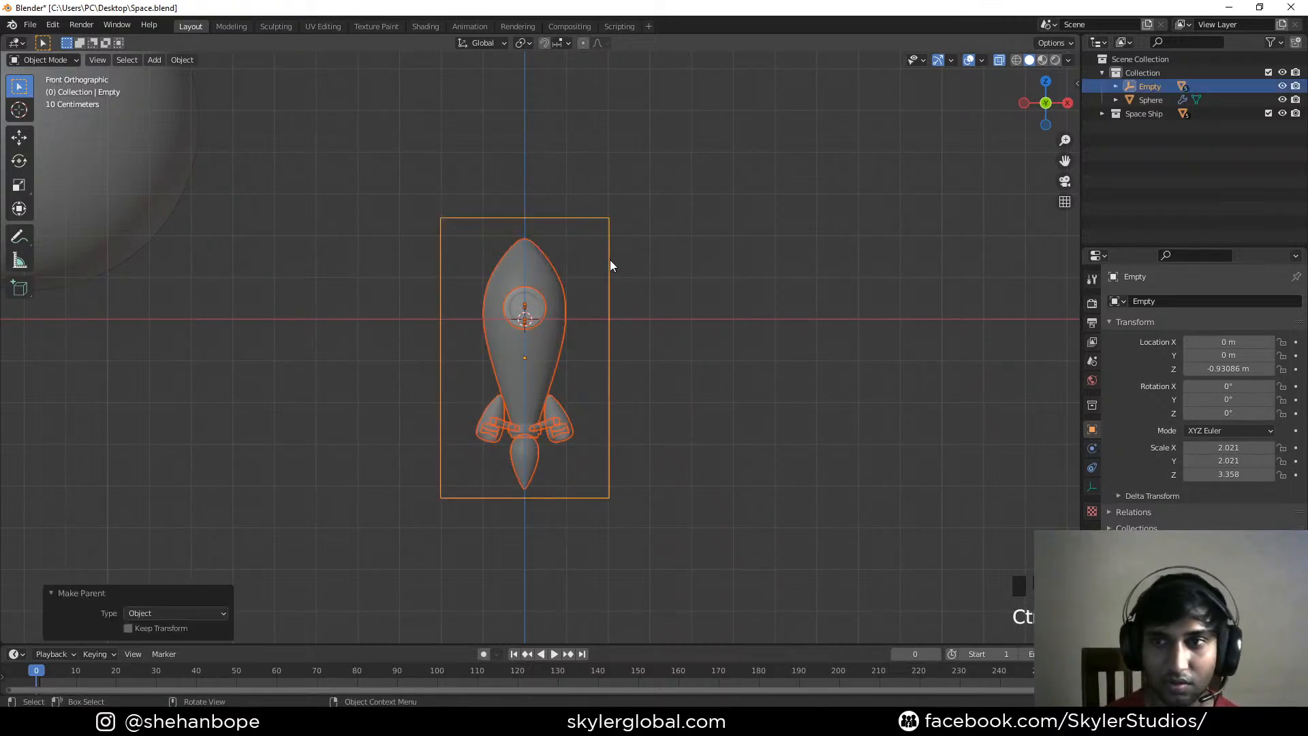
left_click(611, 260)
key("ctrl+s")
Try moving the empty to check that the rocket parts follow it
scroll(644, 248, "down", 2)
middle_click_drag(609, 303, 607, 268)
scroll(672, 313, "up", 2)
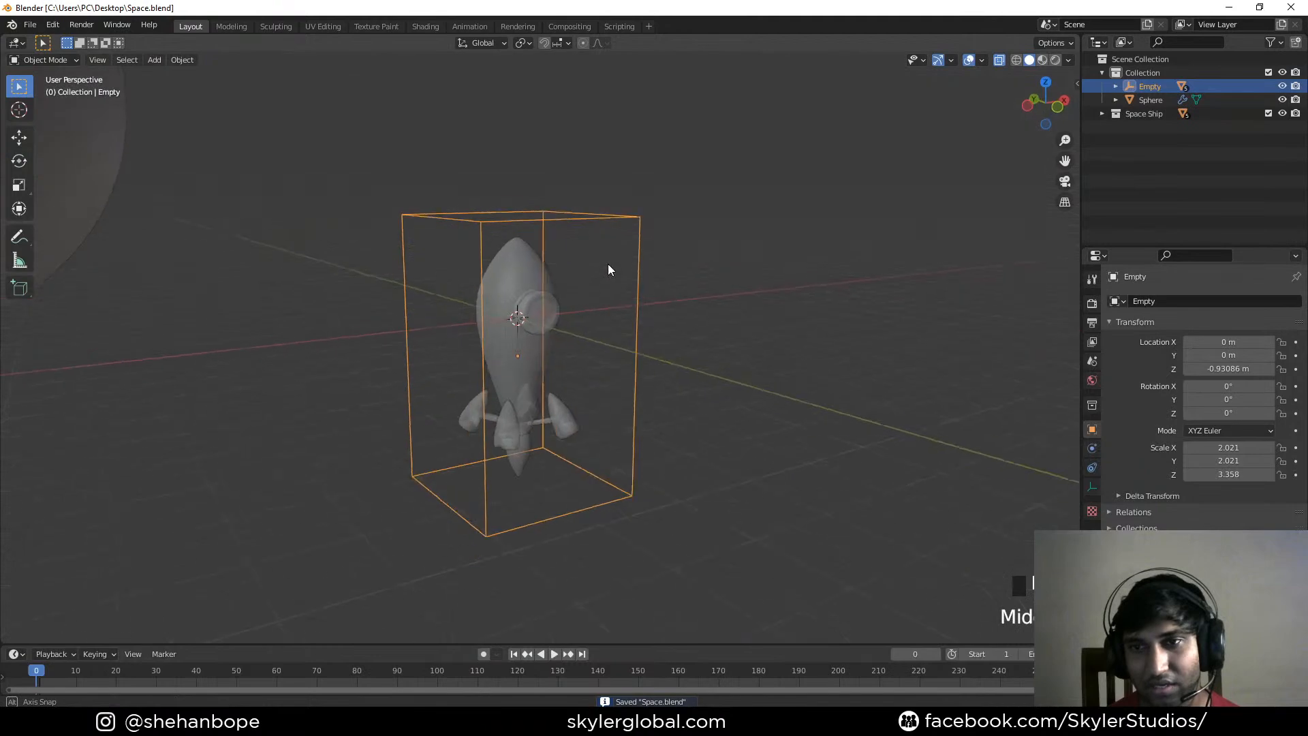
scroll(647, 313, "up", 2)
middle_click_drag(665, 351, 498, 416)
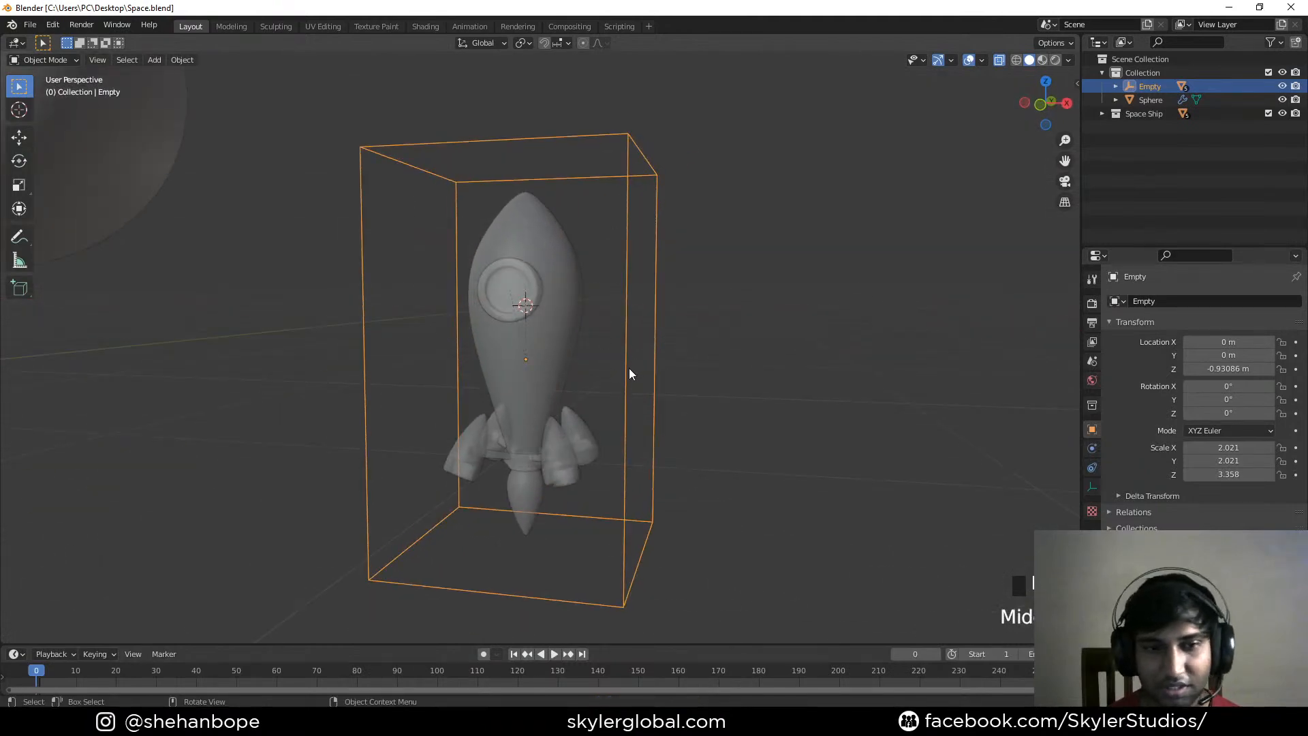
scroll(609, 246, "down", 4)
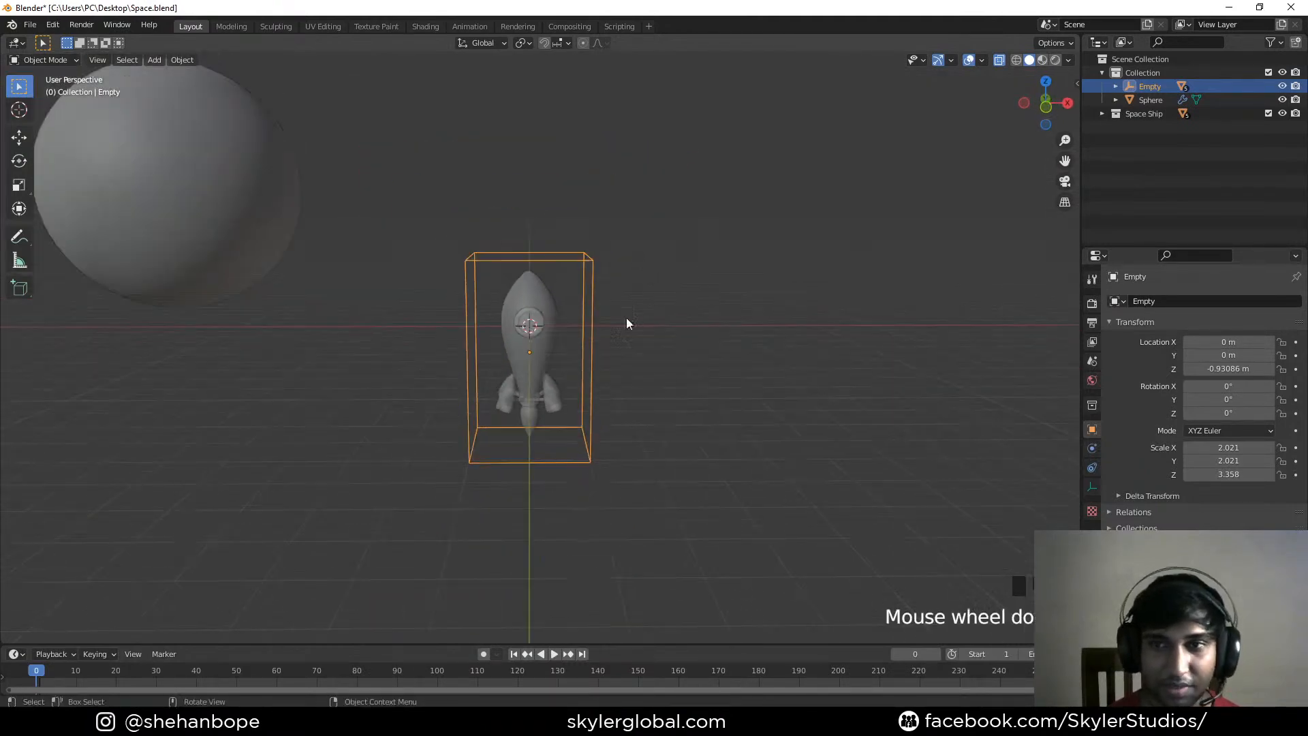
key("g")
key("Escape")
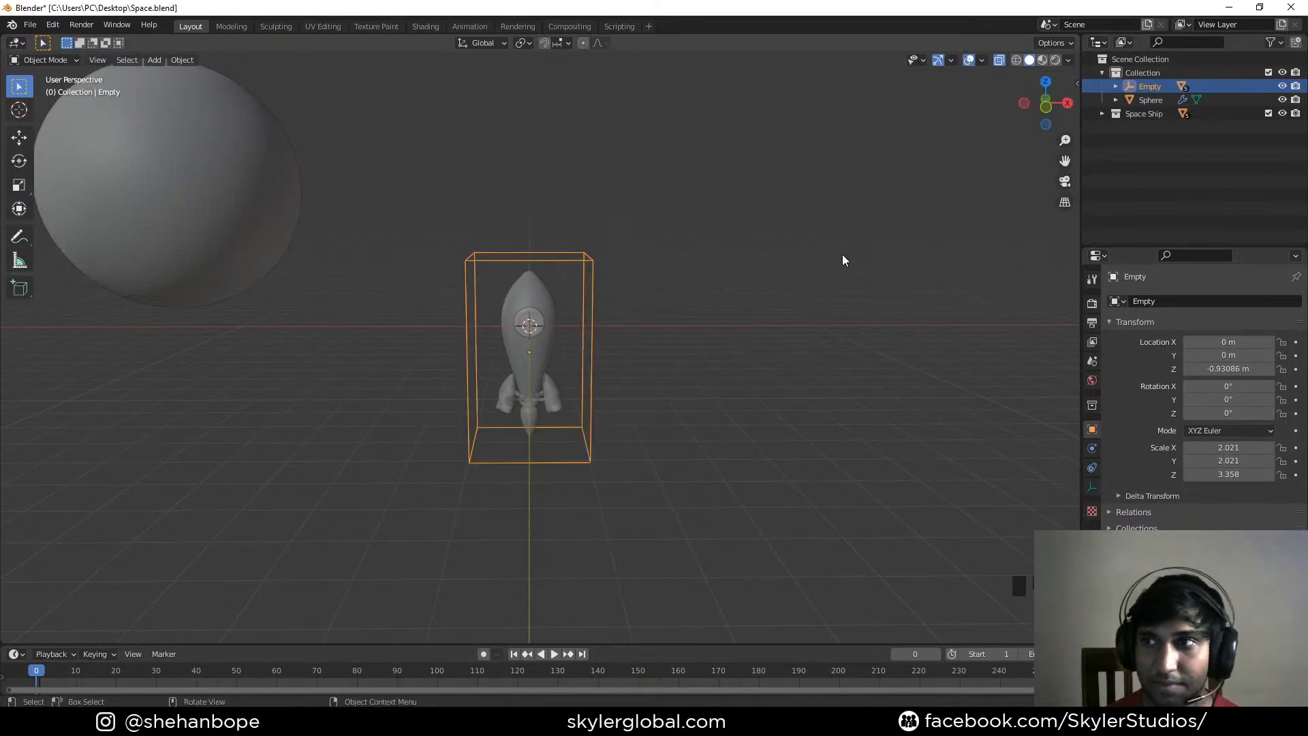
middle_click_drag(722, 290, 571, 356)
key("g")
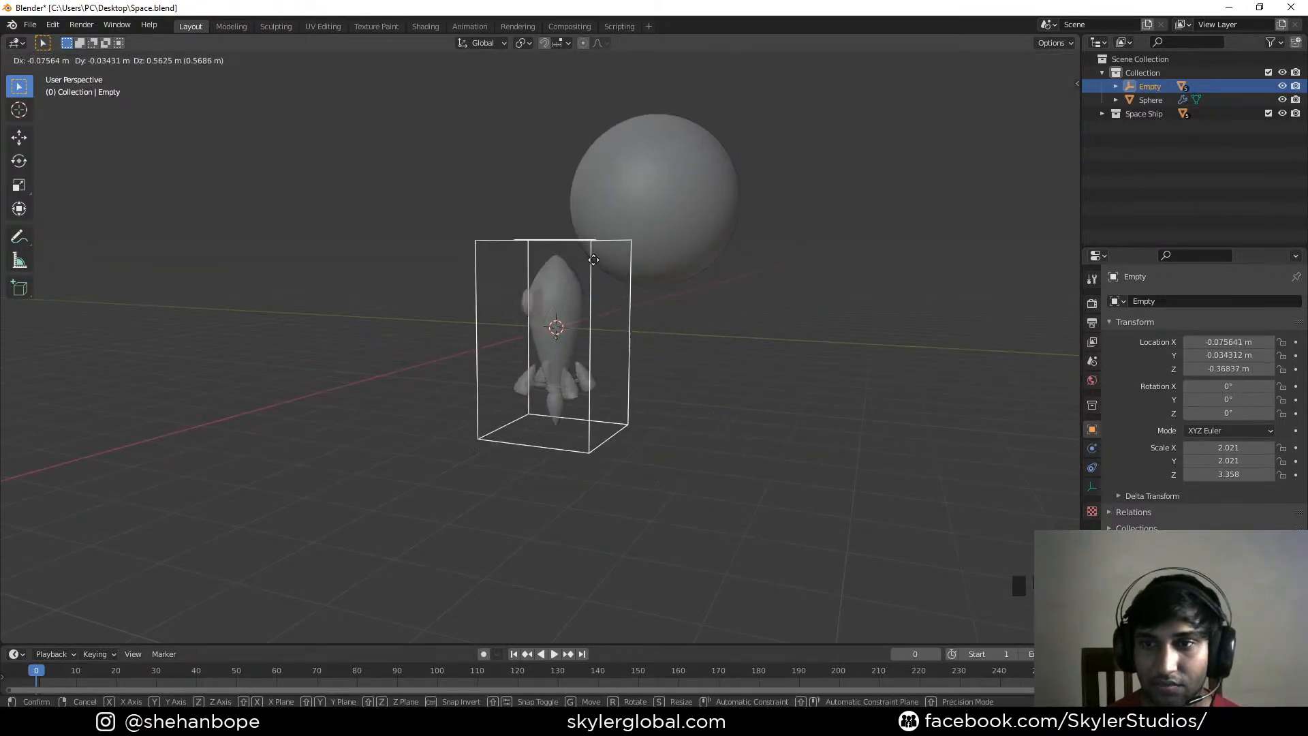
key("Escape")
middle_click_drag(452, 268, 594, 248)
Examine the layout of the rocket and the sphere from the front, right and perspective views
key("KP_1")
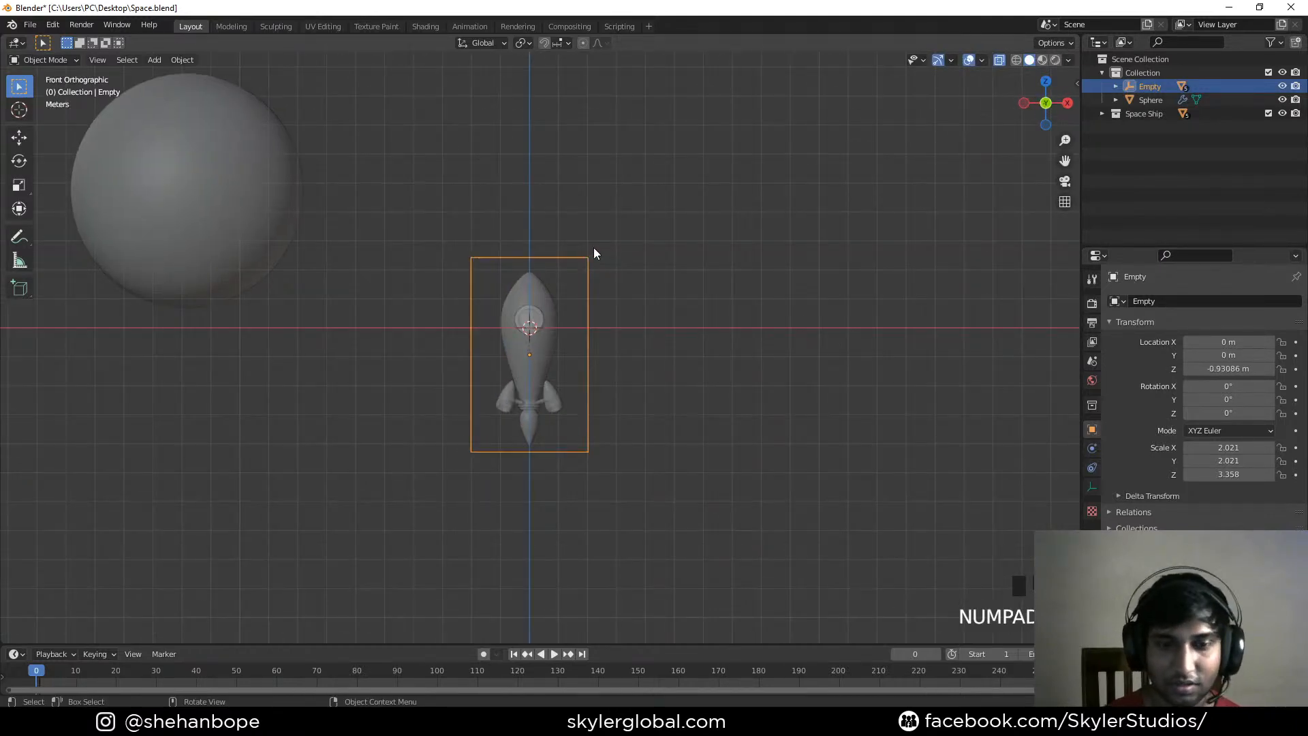
key("KP_3")
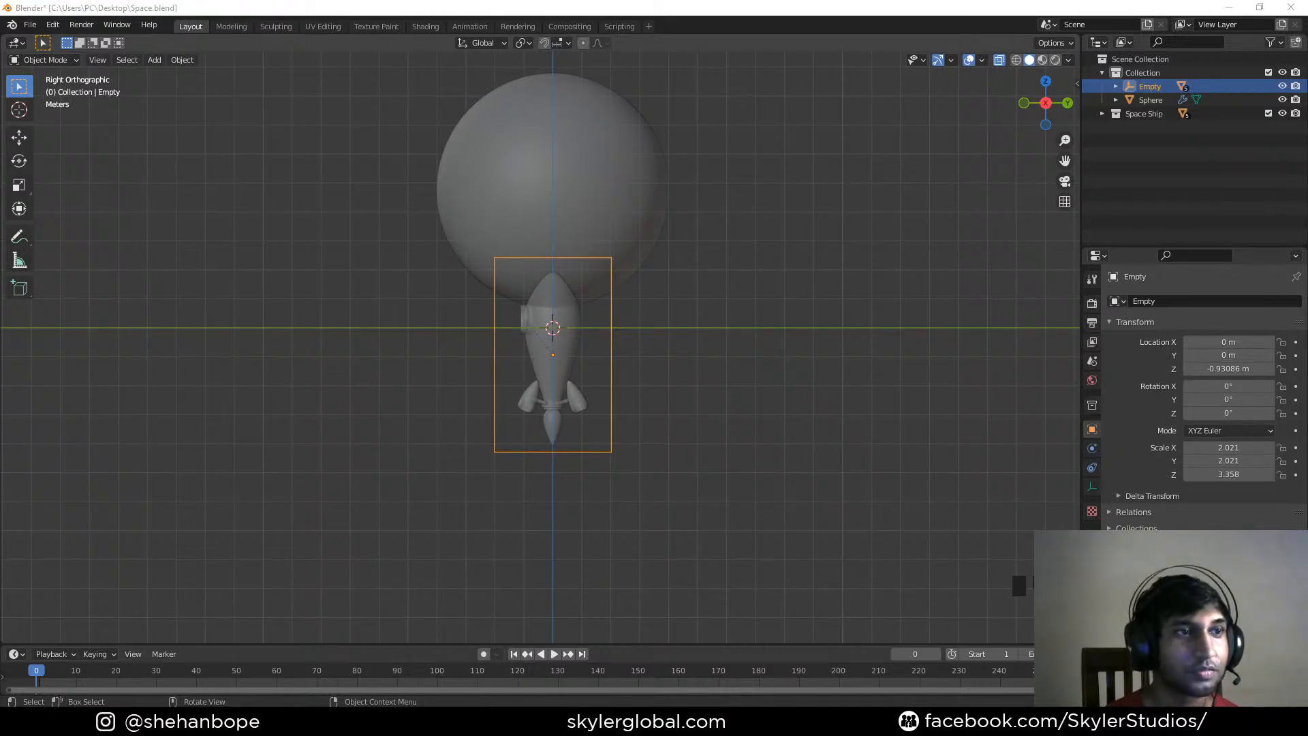
scroll(418, 342, "down", 2)
scroll(676, 316, "down", 1)
middle_click_drag(676, 316, 589, 359)
key("KP_1")
scroll(586, 347, "down", 2)
scroll(589, 361, "down", 1)
key("KP_1")
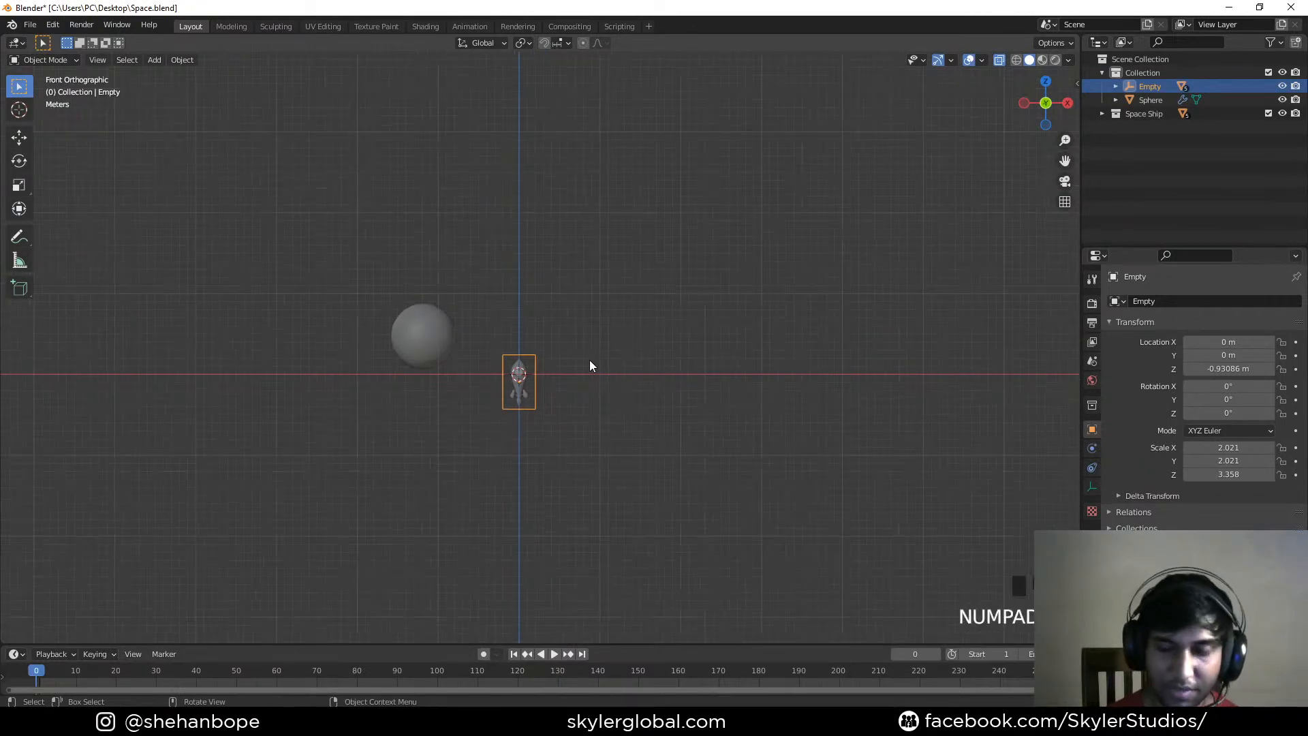
middle_click_drag(590, 360, 502, 232)
Add a camera at the origin facing along the front view and look through it
key("KP_1")
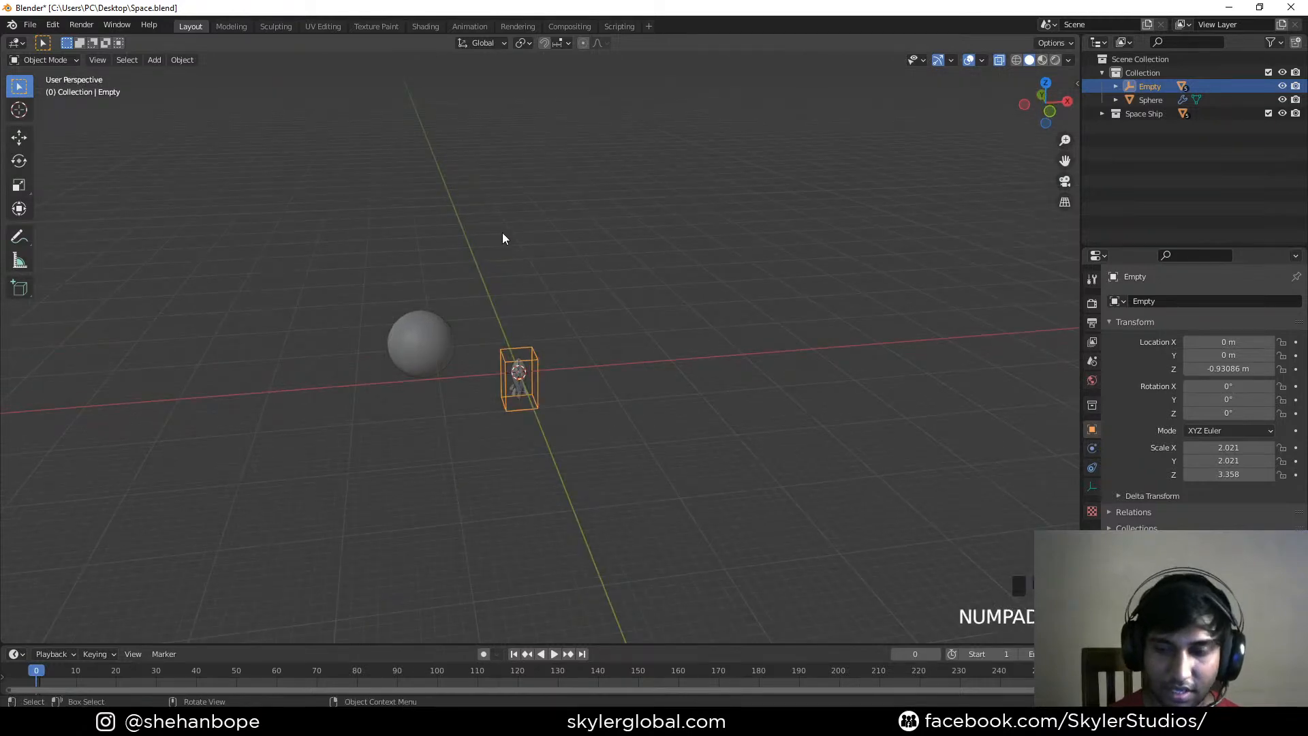
key("shift+a")
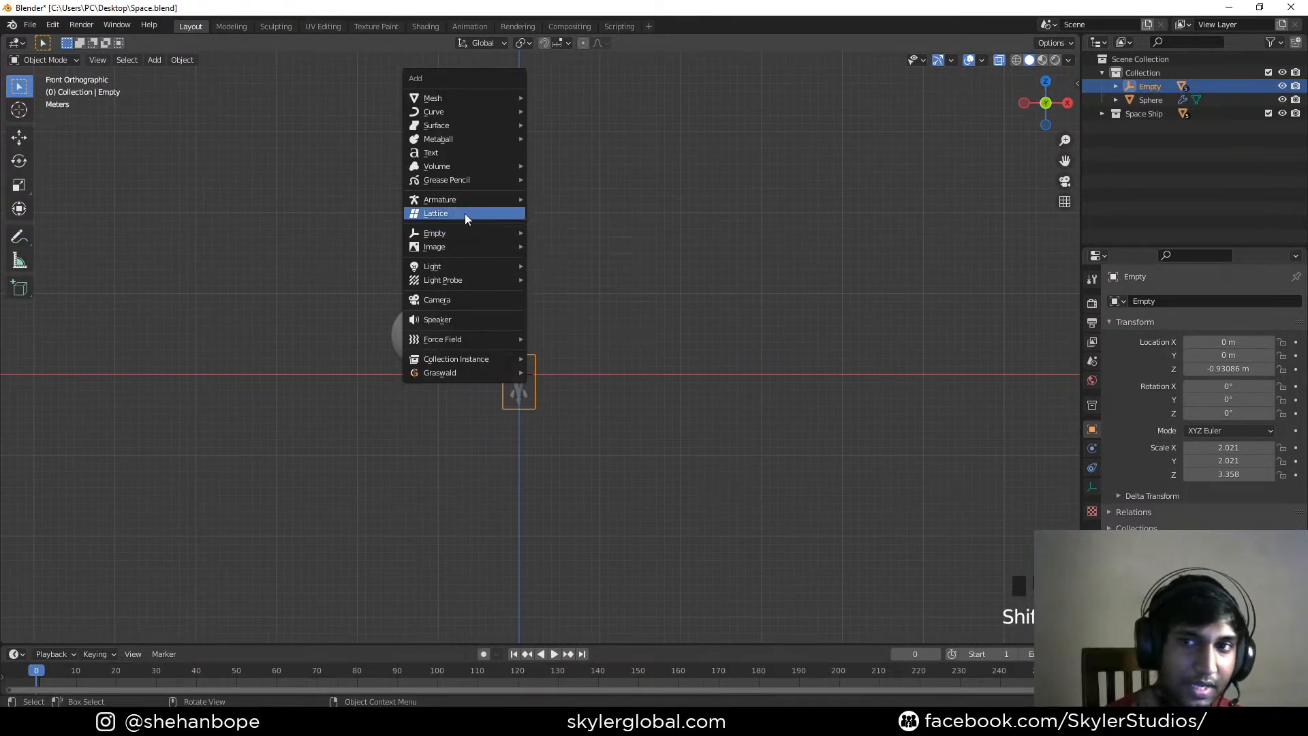
left_click(463, 300)
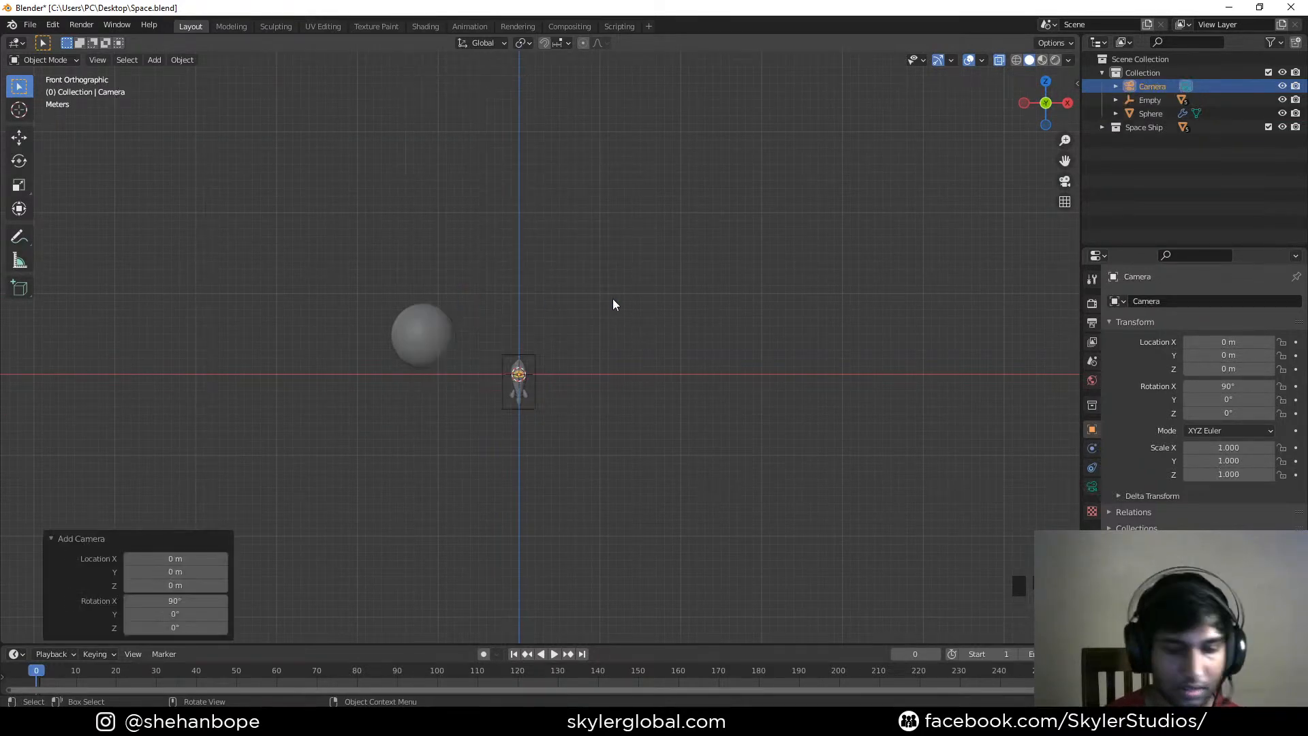
key("KP_0")
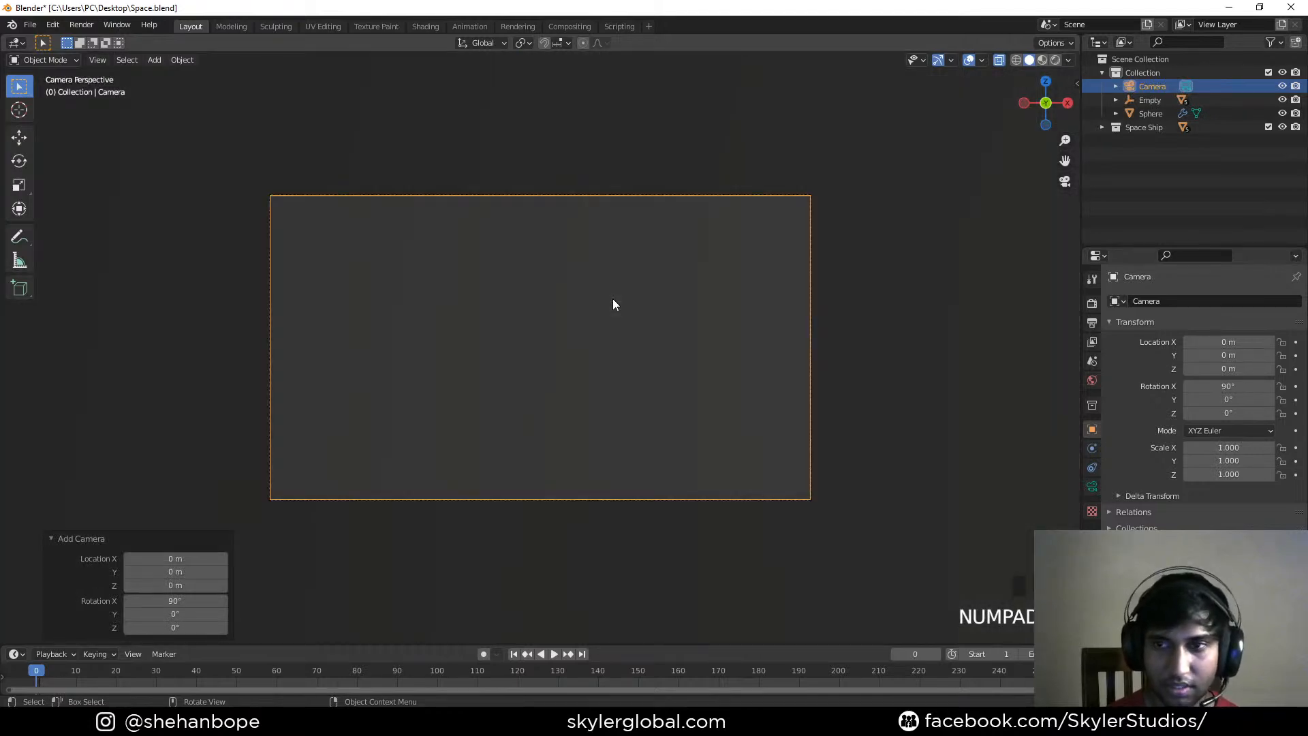
Align the camera to a front view that frames the rocket in the middle with the sphere beside it
scroll(612, 304, "down", 2)
middle_click_drag(488, 316, 467, 324)
key("KP_1")
scroll(467, 321, "down", 10)
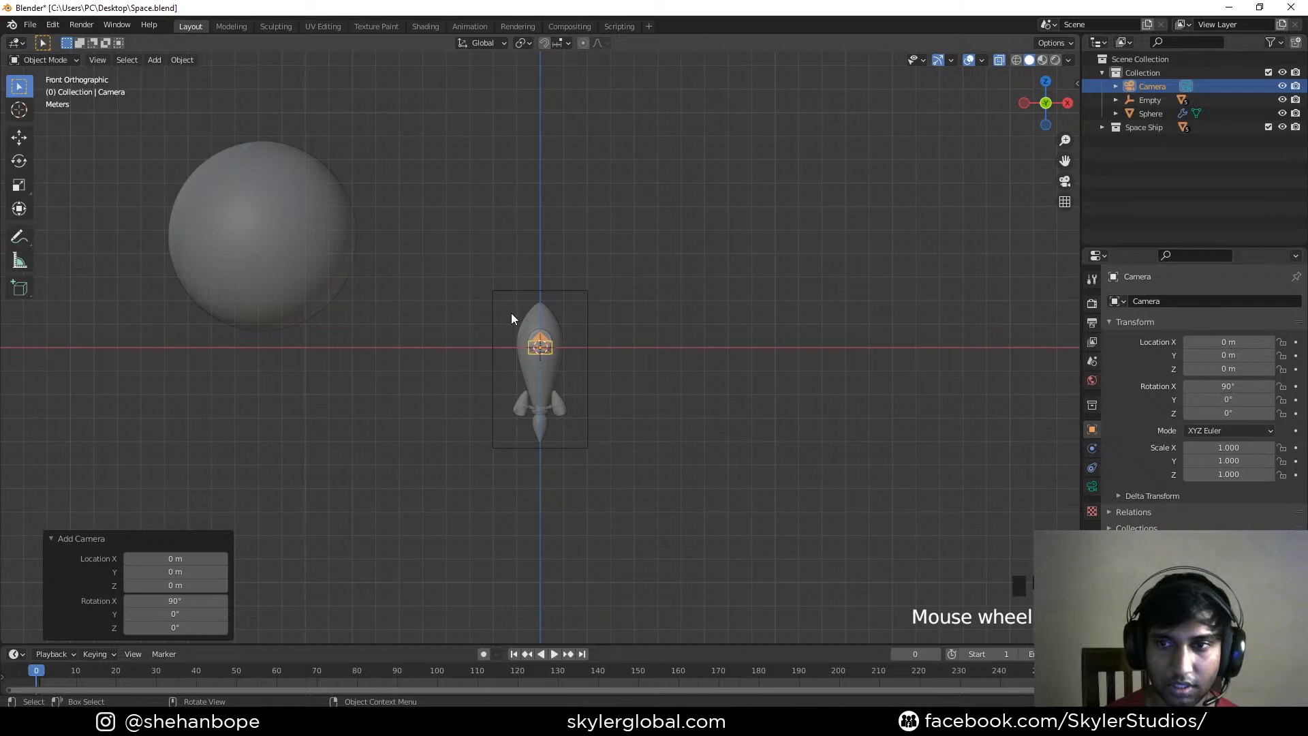
key("ctrl+alt+KP_0")
scroll(590, 362, "up", 5)
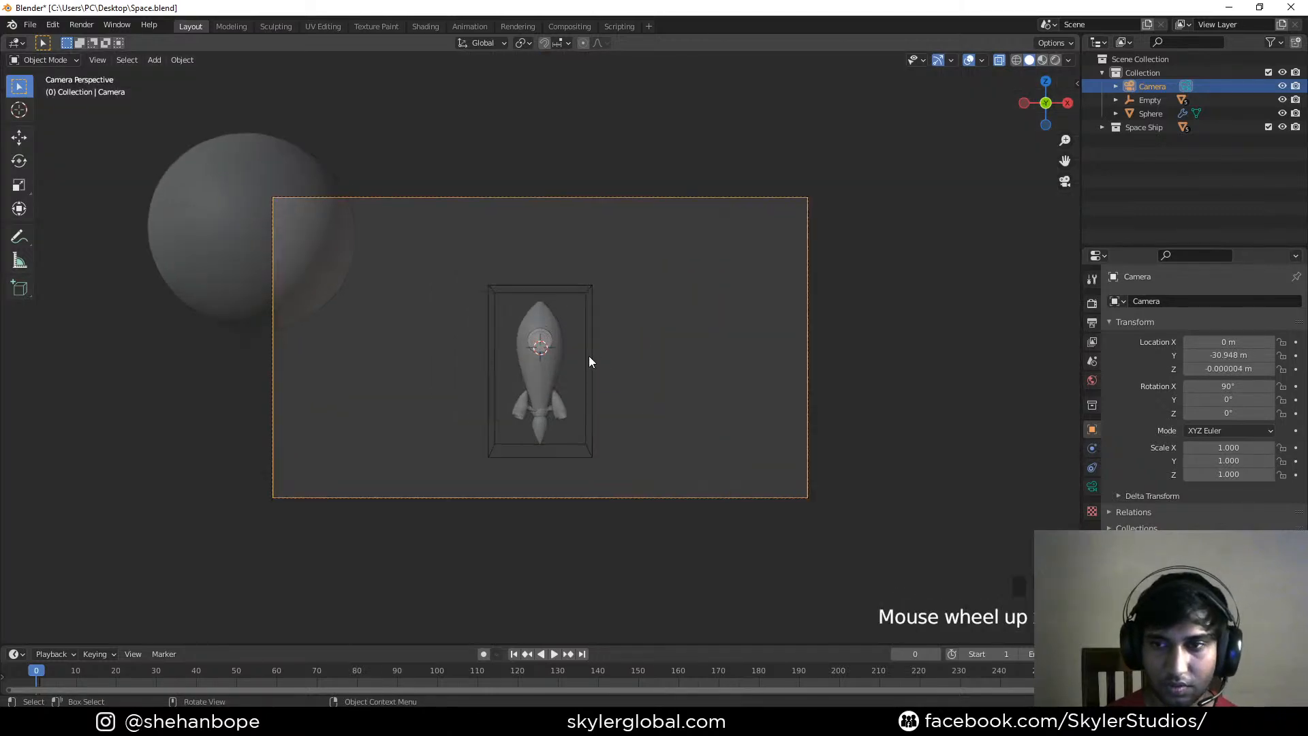
left_click(589, 303)
mouse_move(608, 293)
middle_mouse_down()
mouse_move(672, 294)
mouse_move(621, 306)
middle_mouse_up()
key("KP_1")
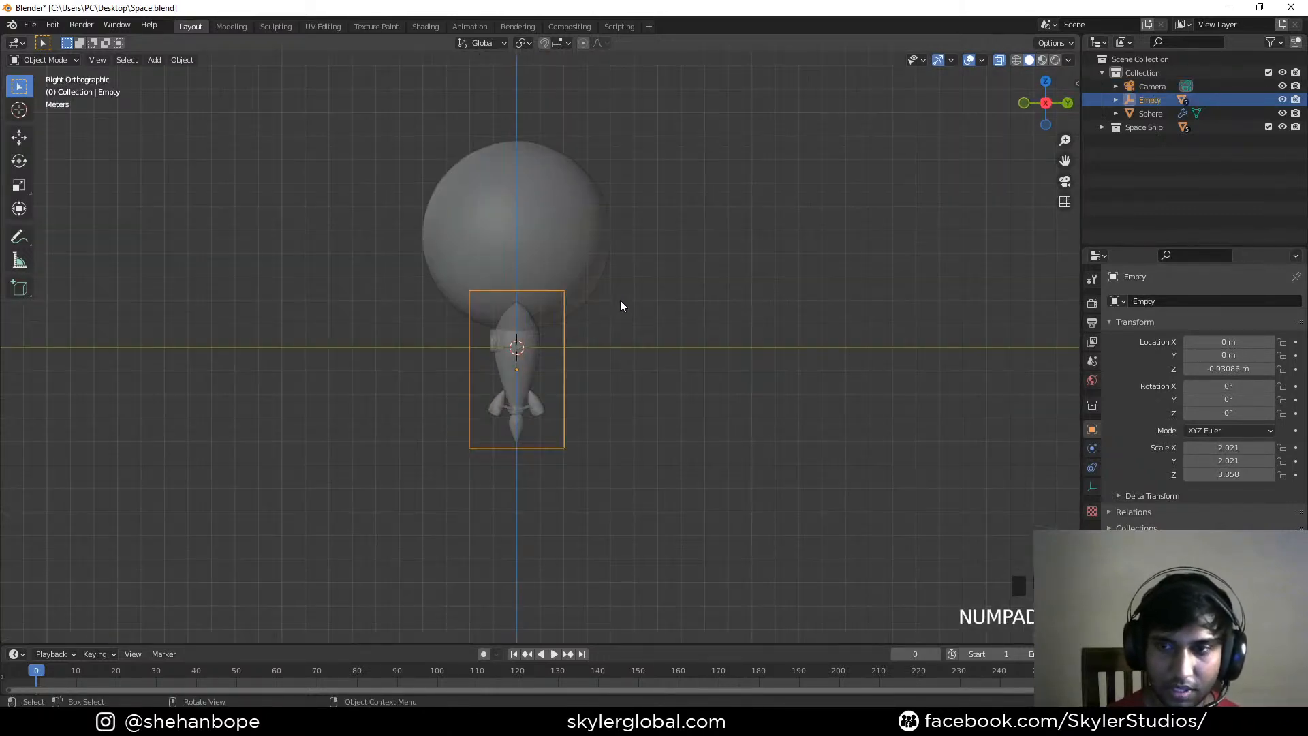
scroll(620, 306, "down", 3)
key("KP_5")
key("KP_0")
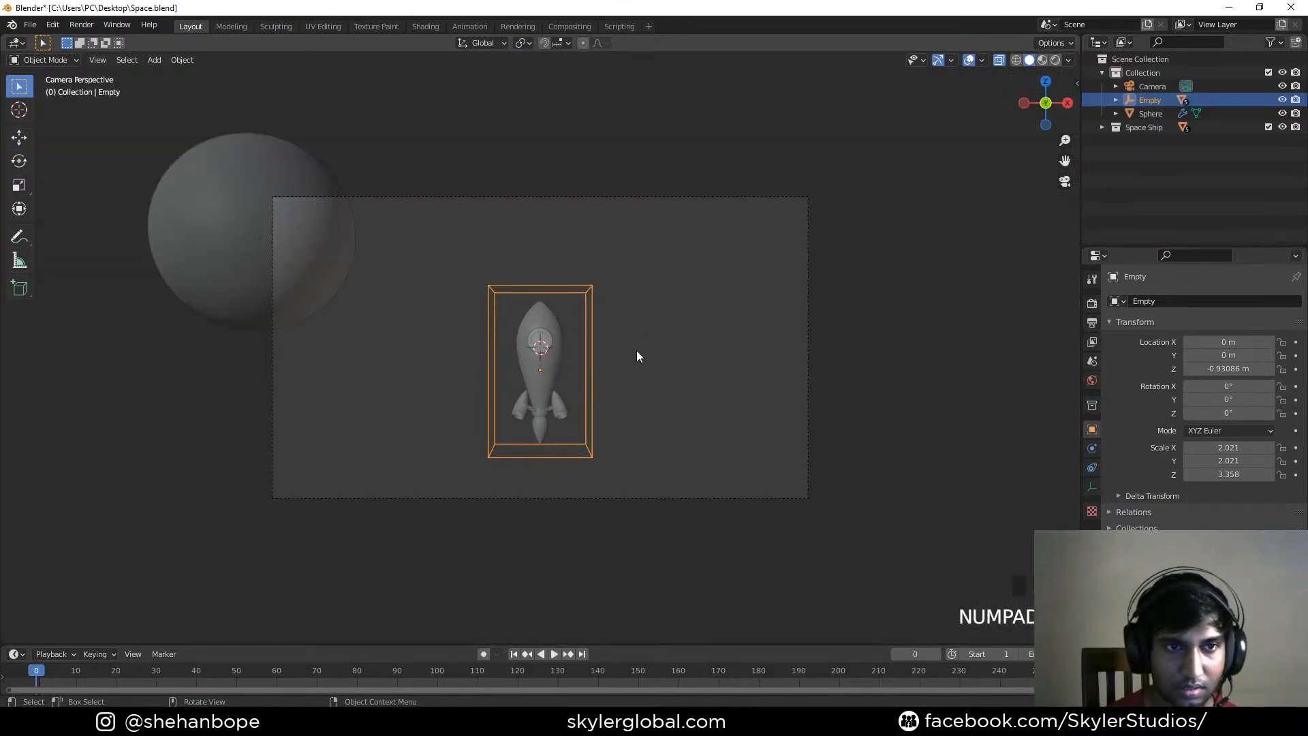
Apply smooth shading to the large sphere
left_click(346, 248)
right_click(375, 246)
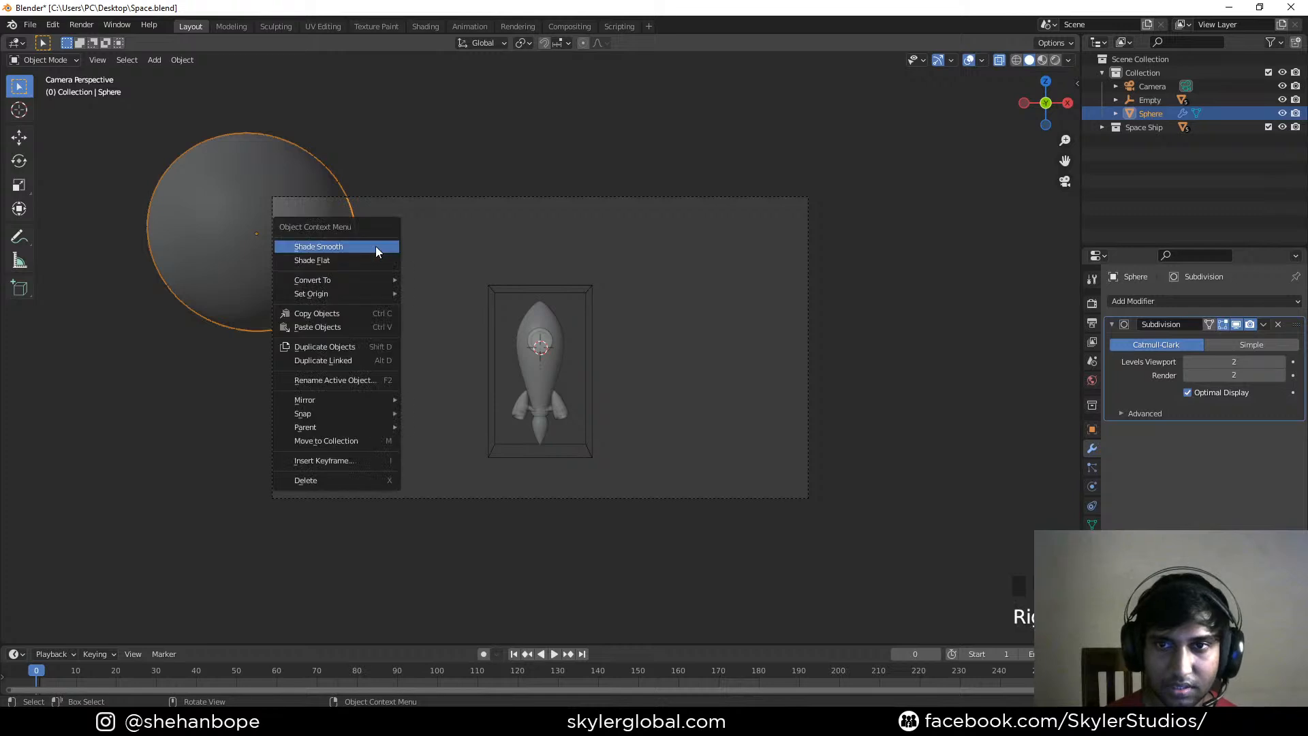
scroll(560, 379, "up", 4)
scroll(303, 273, "down", 2)
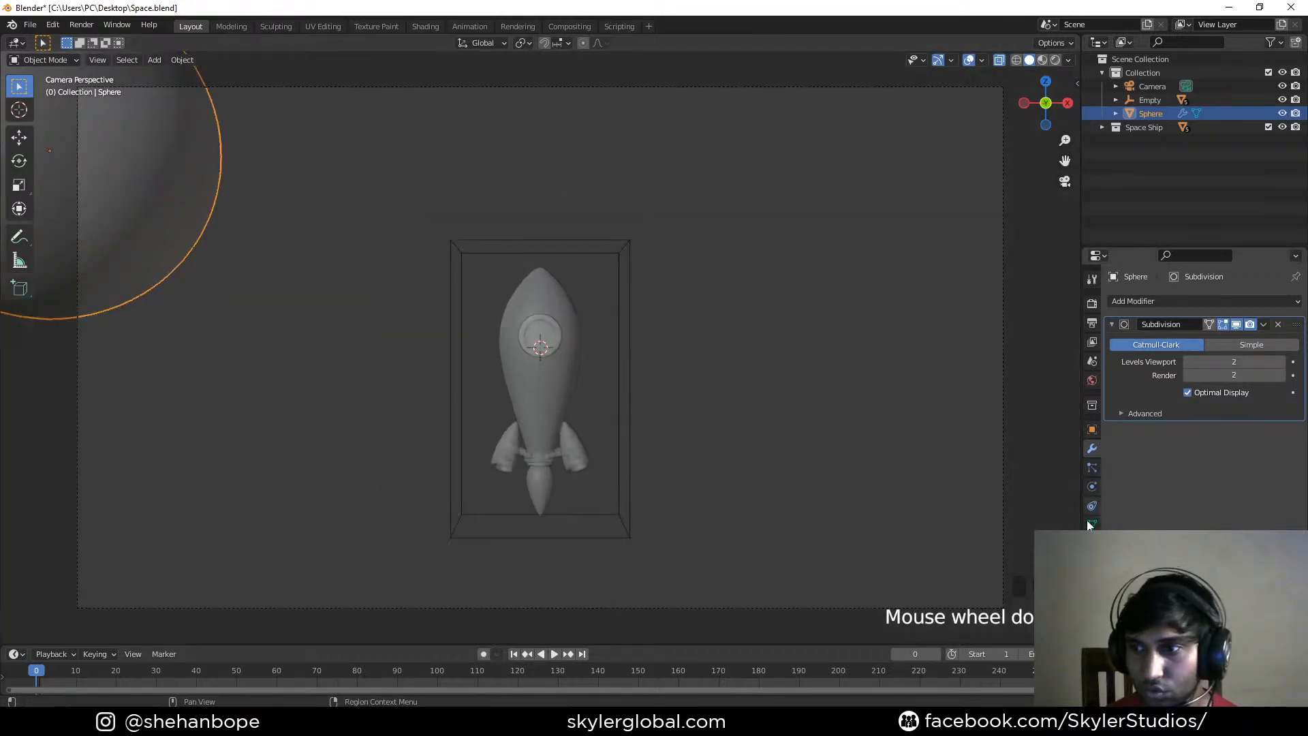
left_click(1092, 523)
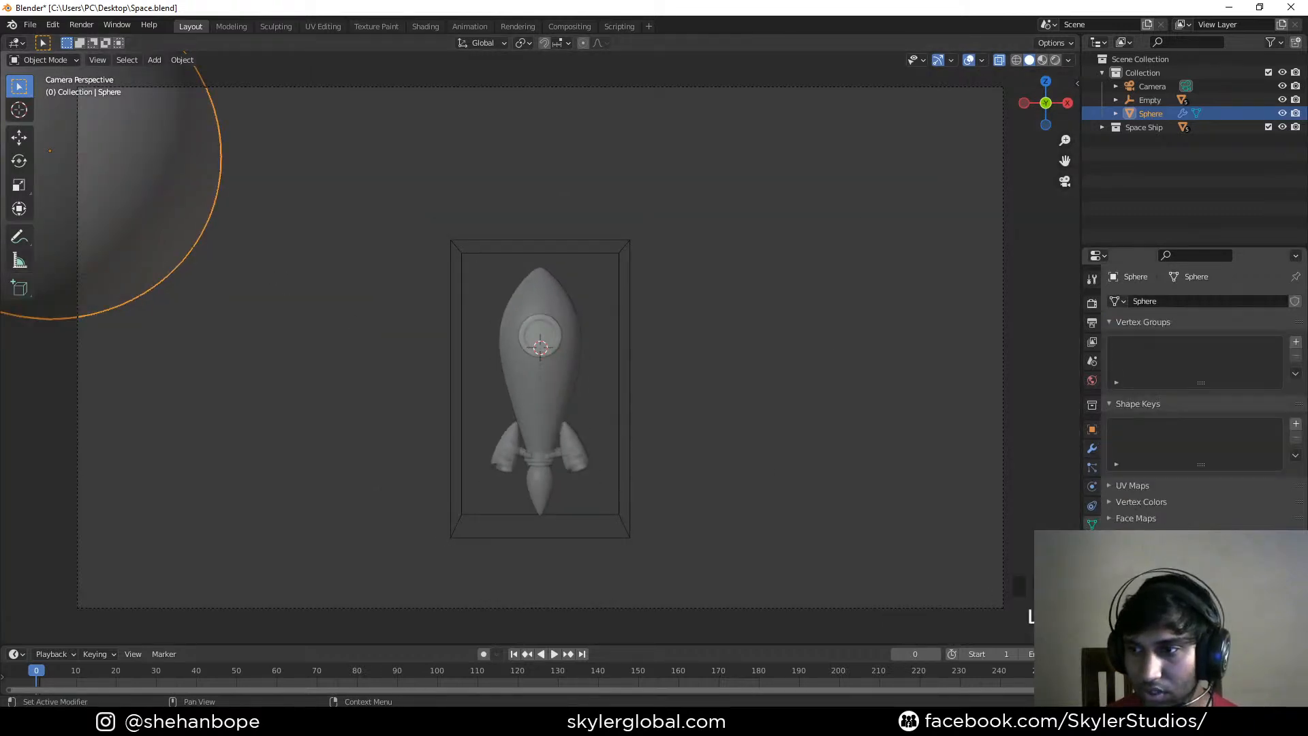
scroll(1123, 526, "down", 1)
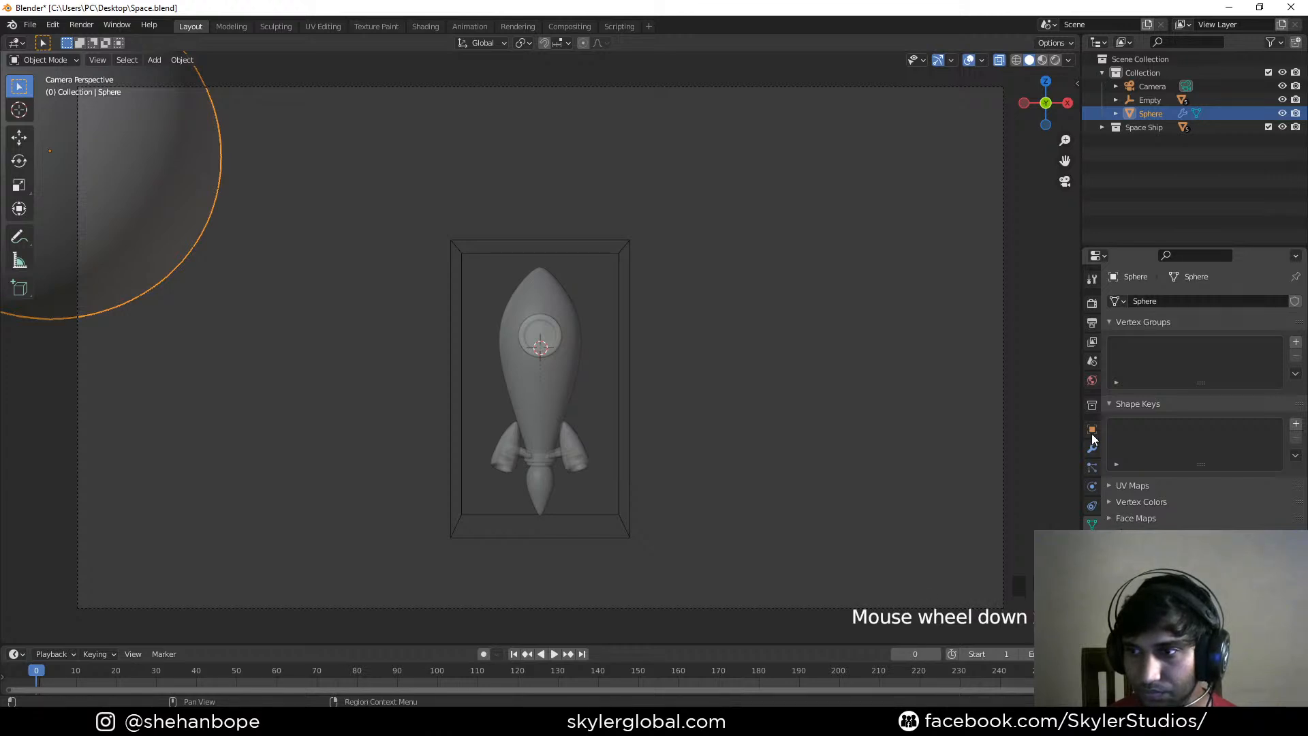
left_click(1092, 380)
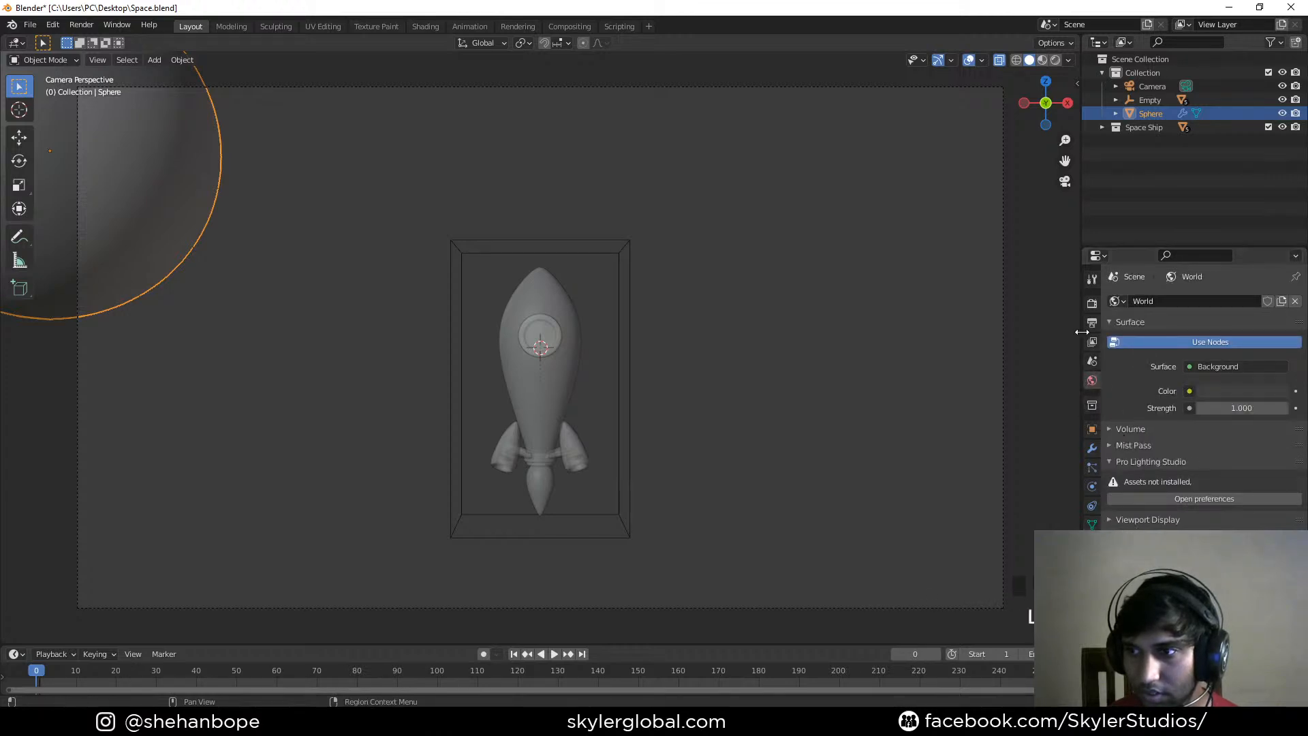
left_click(1093, 523)
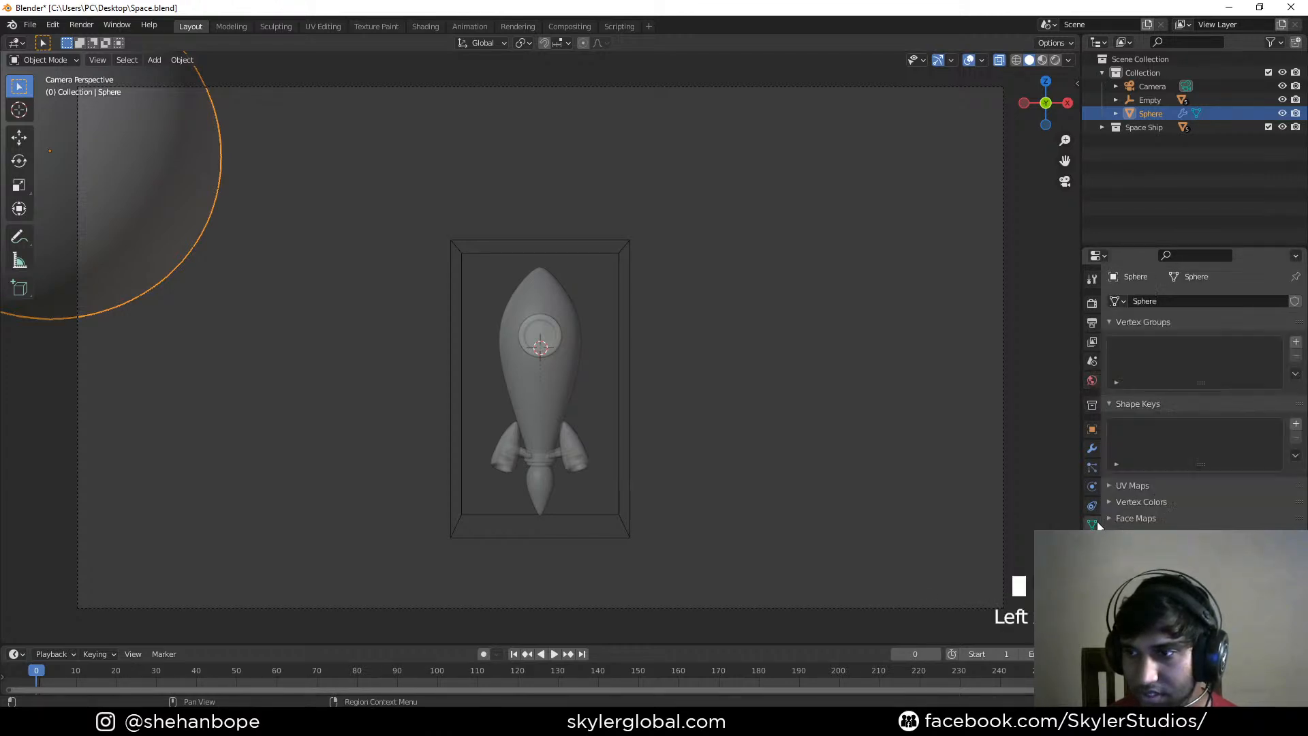
left_click(1092, 431)
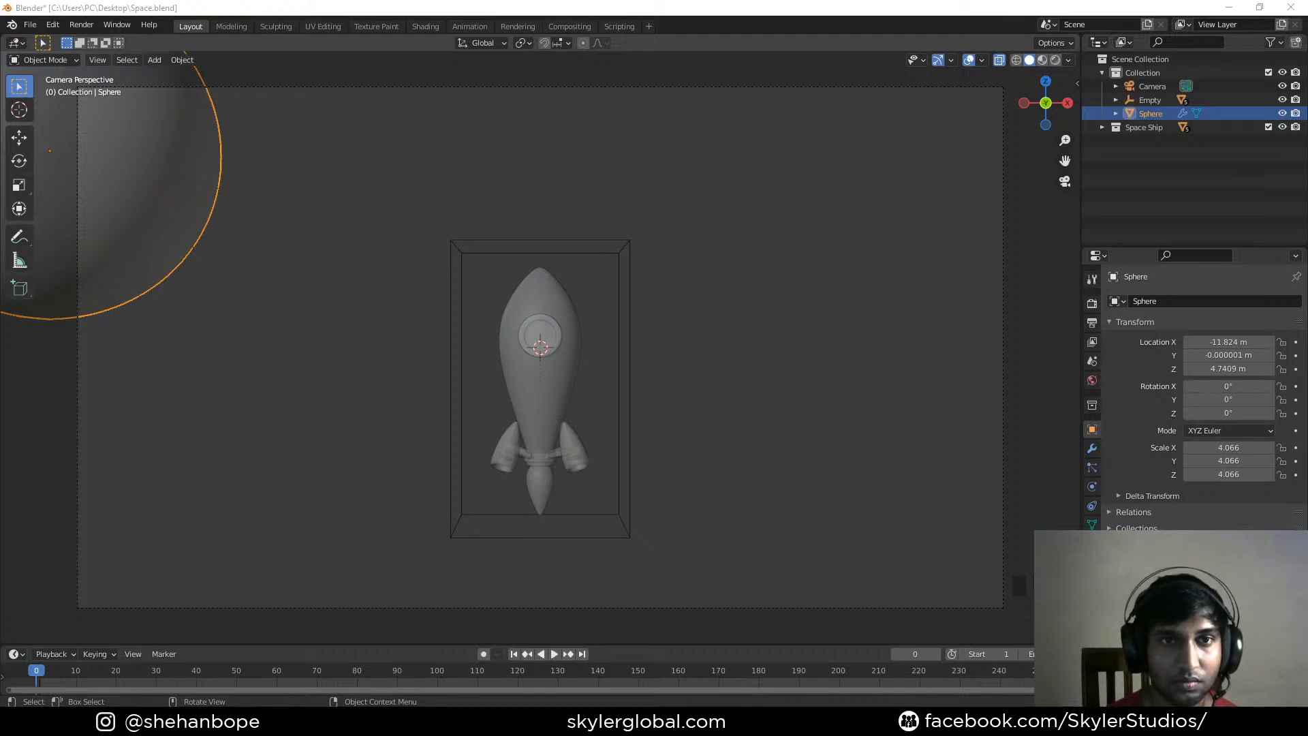
left_click_drag(0, 118, 301, 119)
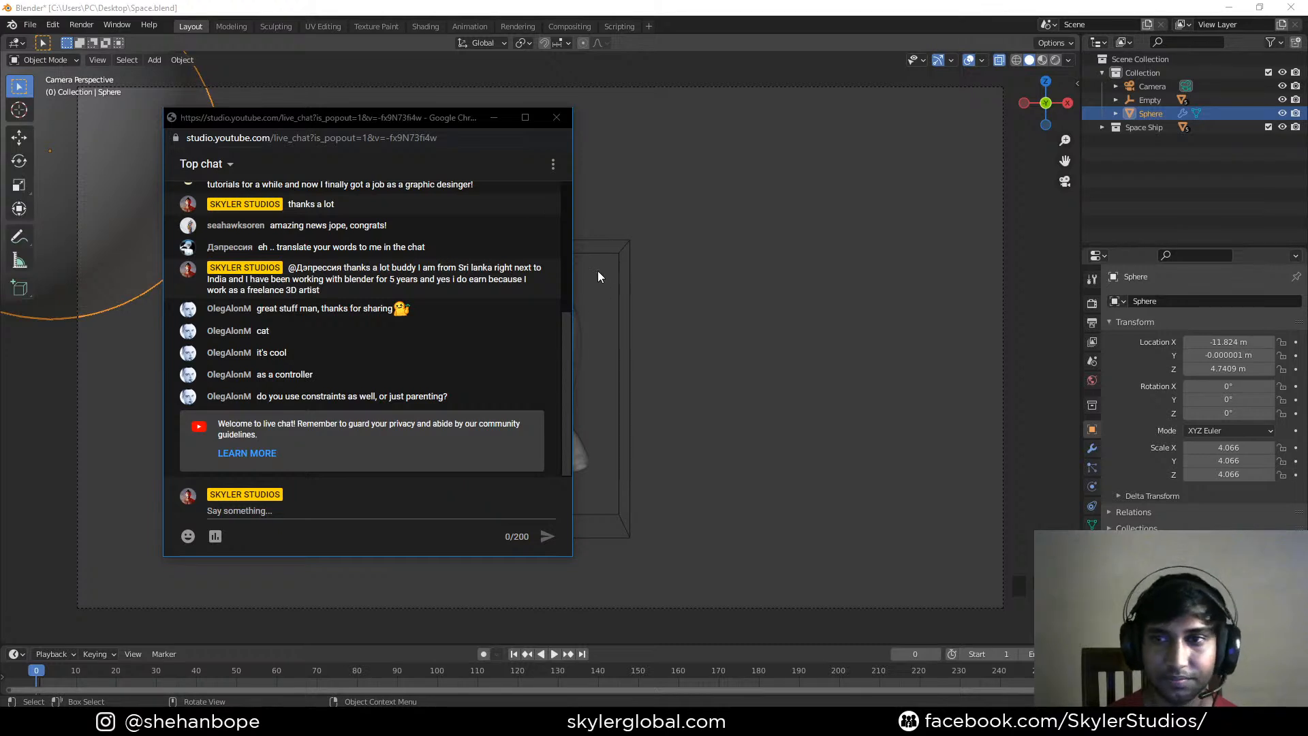
left_click_drag(366, 117, 0, 193)
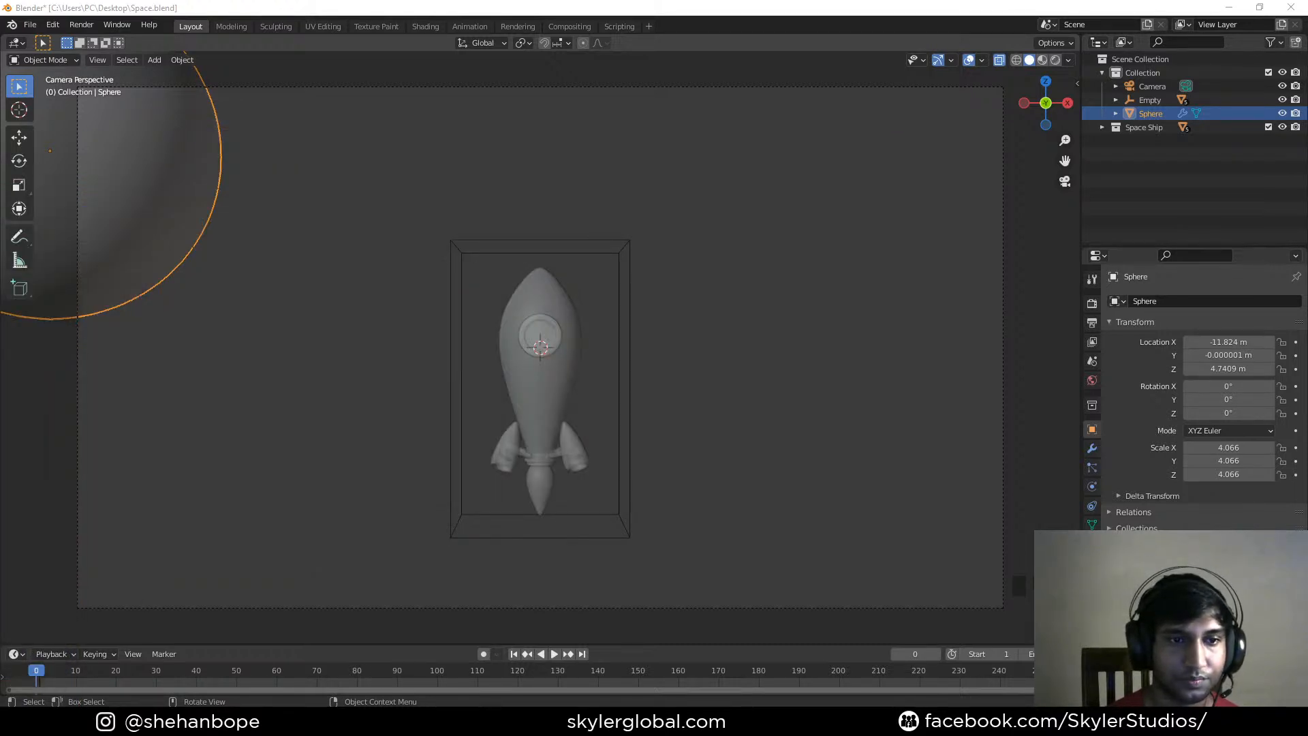
Shrink the sphere to a scale of about 2.575 and move it inside the camera frame at about X -6.29 m, Z 4.03 m
scroll(594, 288, "down", 2)
middle_click_drag(594, 288, 486, 353)
scroll(603, 297, "down", 2)
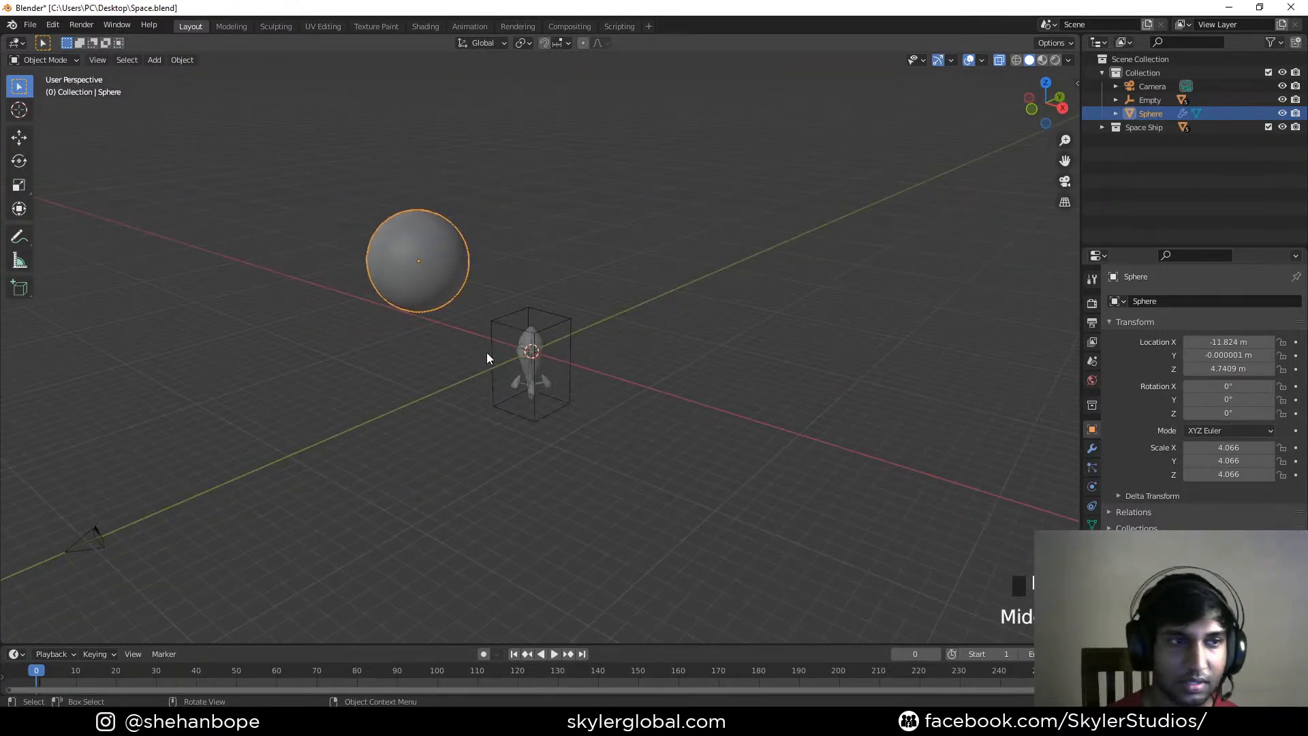
key("Right")
key("KP_0")
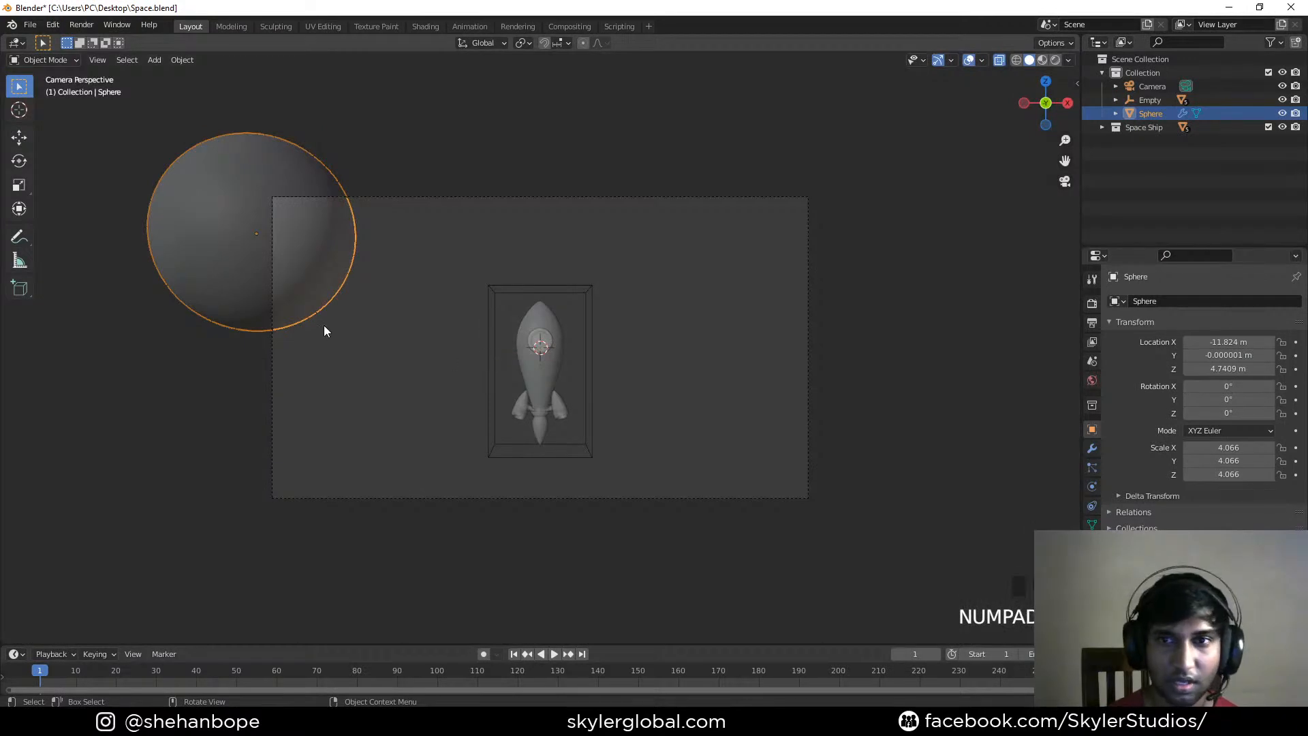
key("s")
left_click(382, 353)
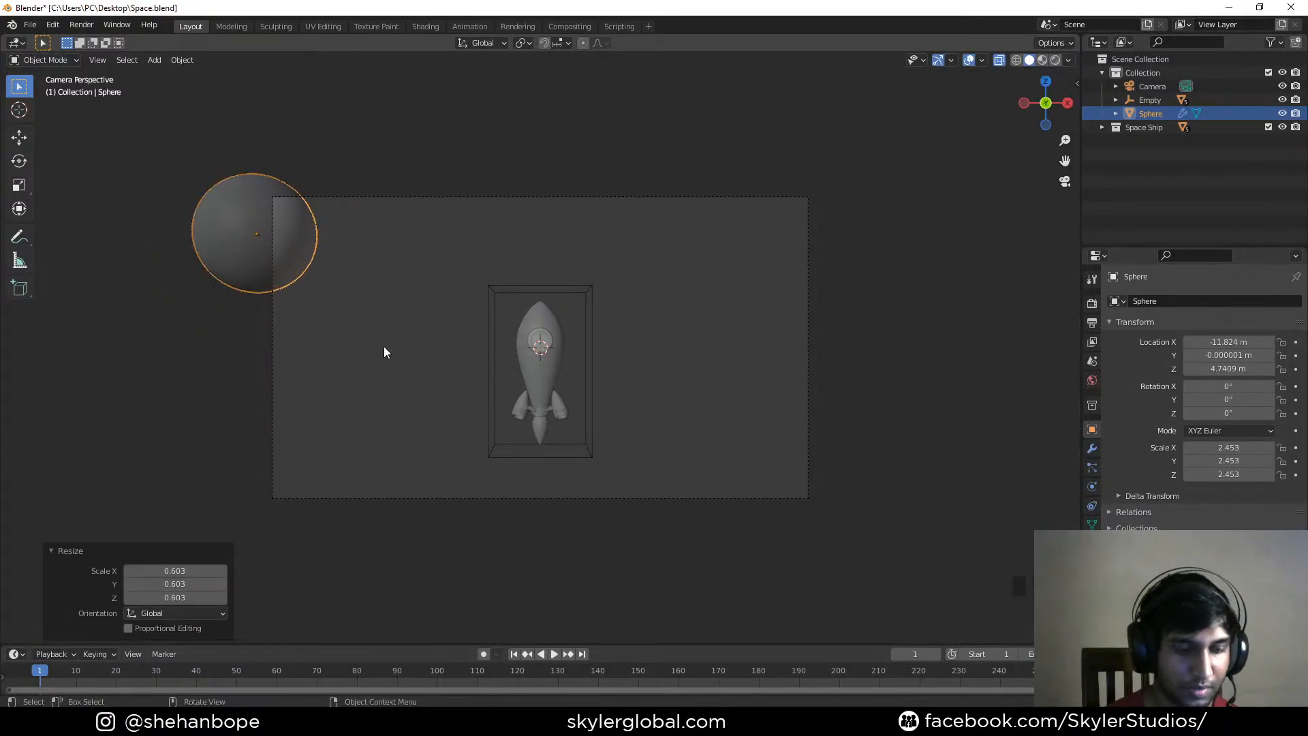
key("g")
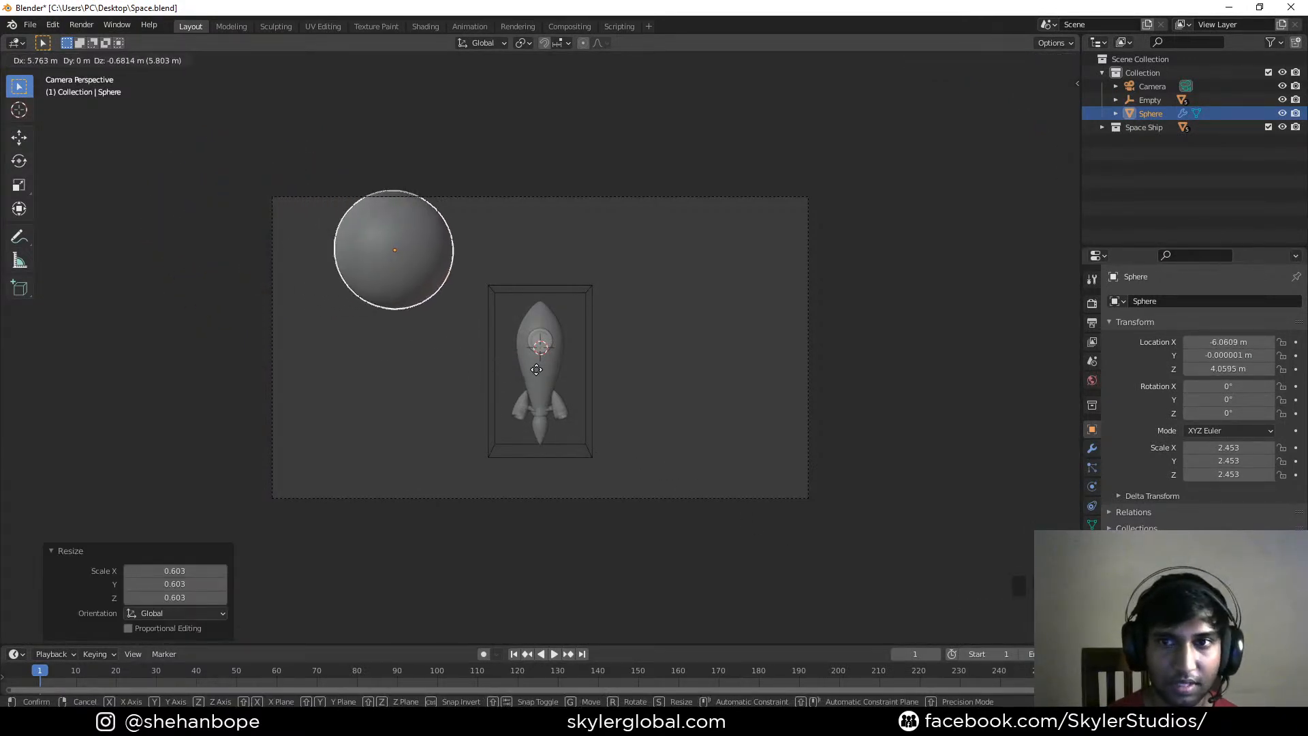
left_click(545, 397)
key("s")
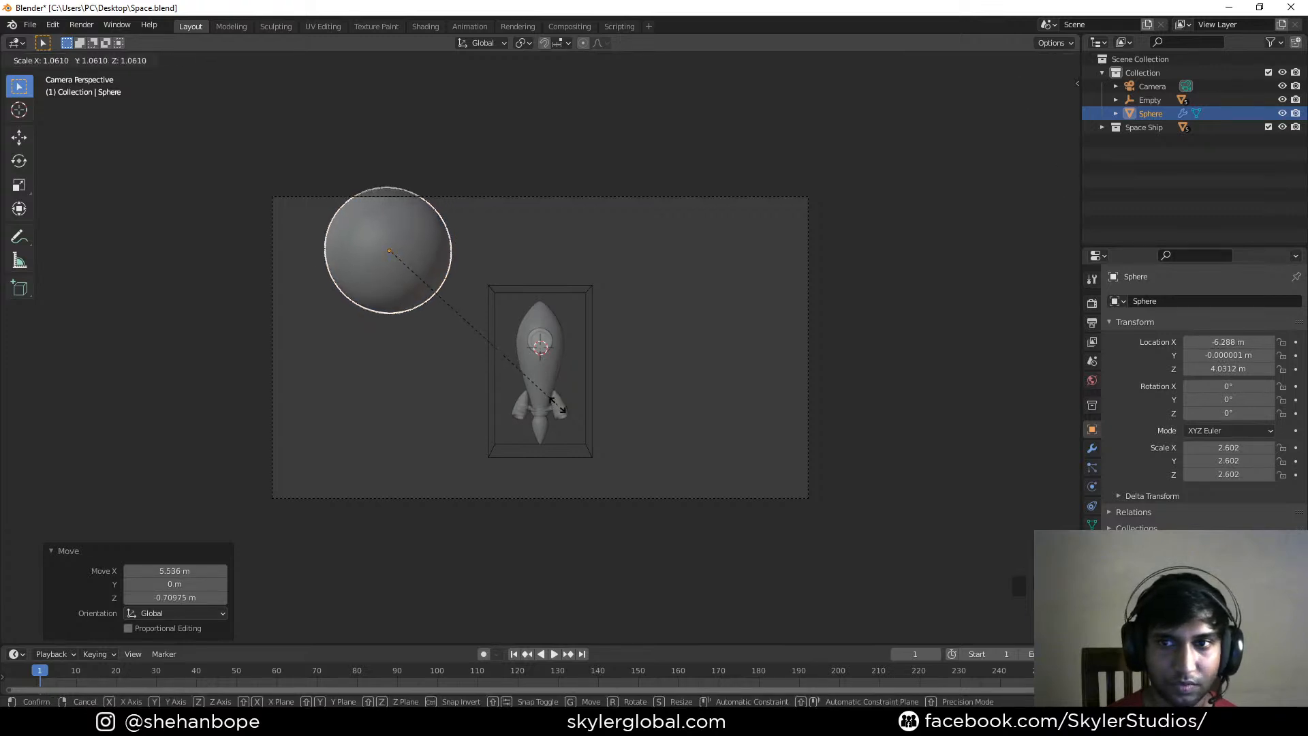
left_click(557, 404)
Scale the rocket's empty down to about 1.238 × 1.238 × 2.057 and move it up to about X 2.1 m, Z 2.62 m
left_click(581, 321)
key("s")
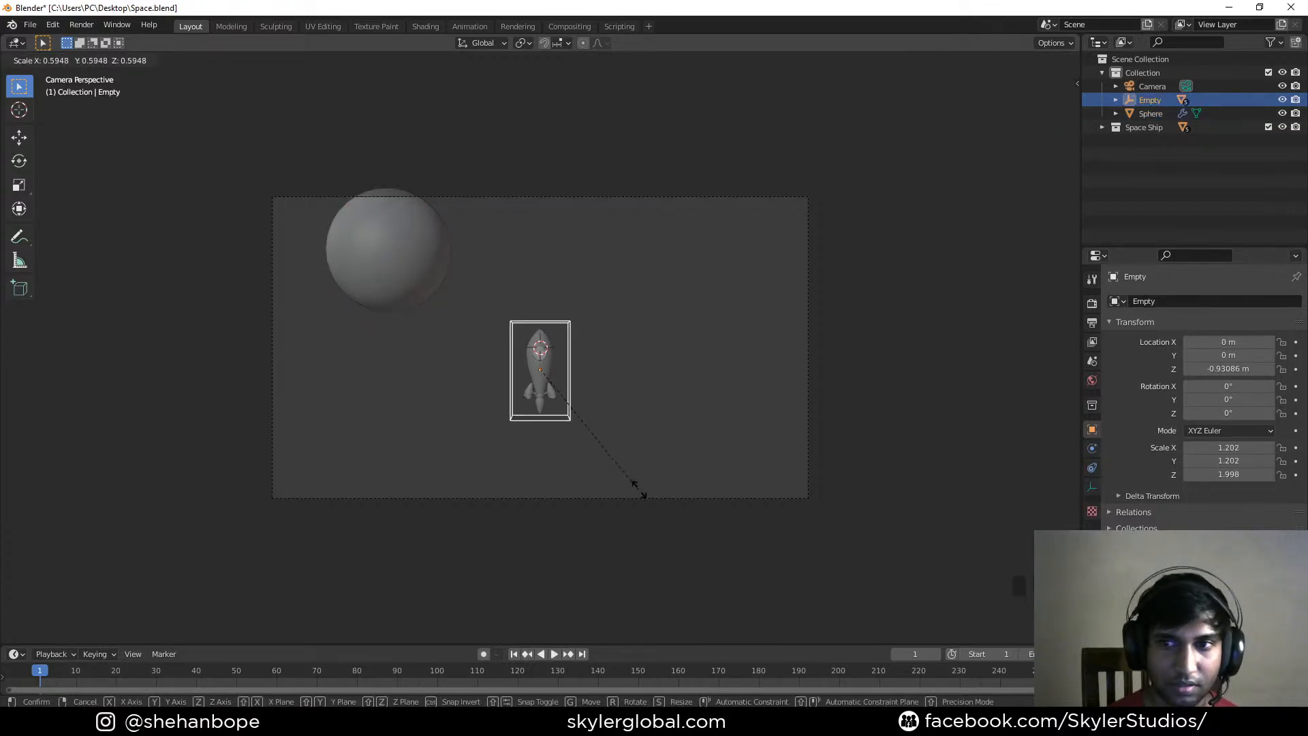
left_click(660, 496)
key("g")
left_click(709, 410)
Tilt the rocket's empty to about X -18.7°, Y 15.1°, Z -3.54° and raise it to about Z 3.07 m
key("r")
left_click(700, 457)
key("r")
key("x")
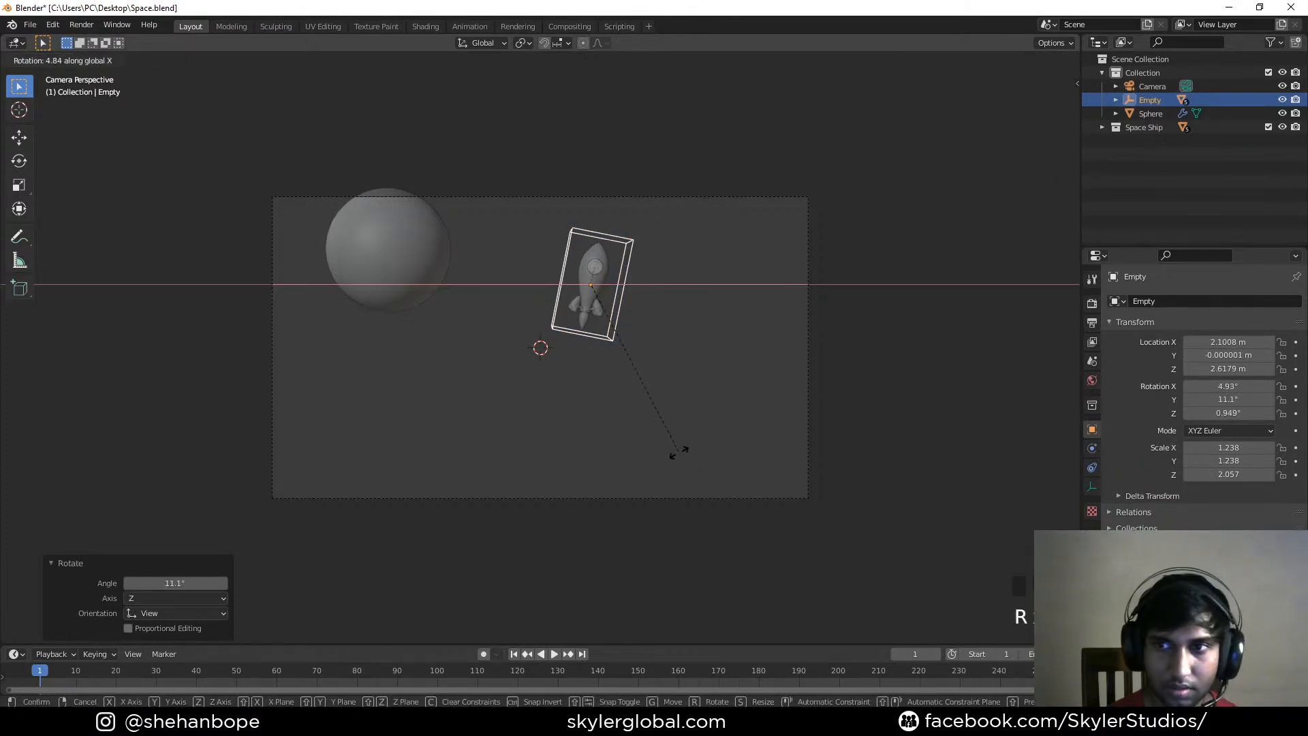
left_click(687, 367)
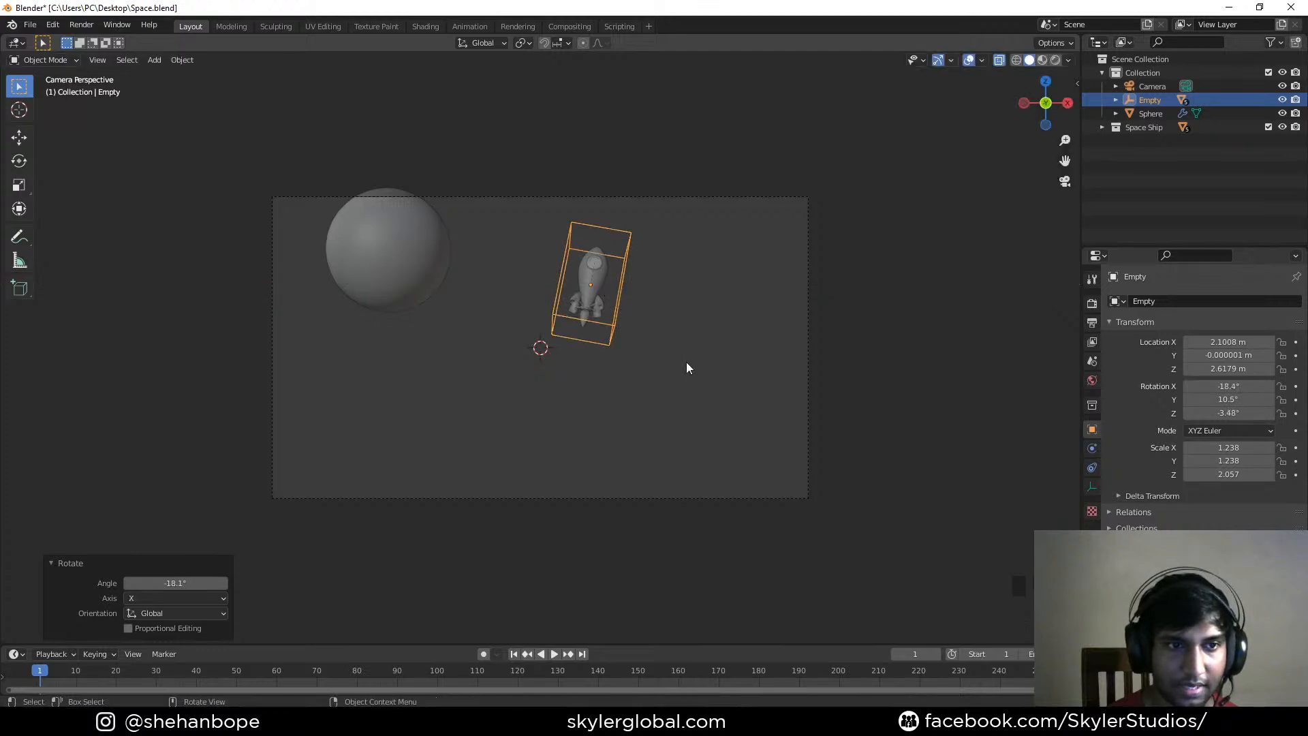
key("r")
left_click(726, 407)
key("g")
left_click(727, 401)
Duplicate the sphere to the other side of the rocket at about X 11.29 m, Z 1.31 m, enlarged to about 4.231
left_click(379, 307)
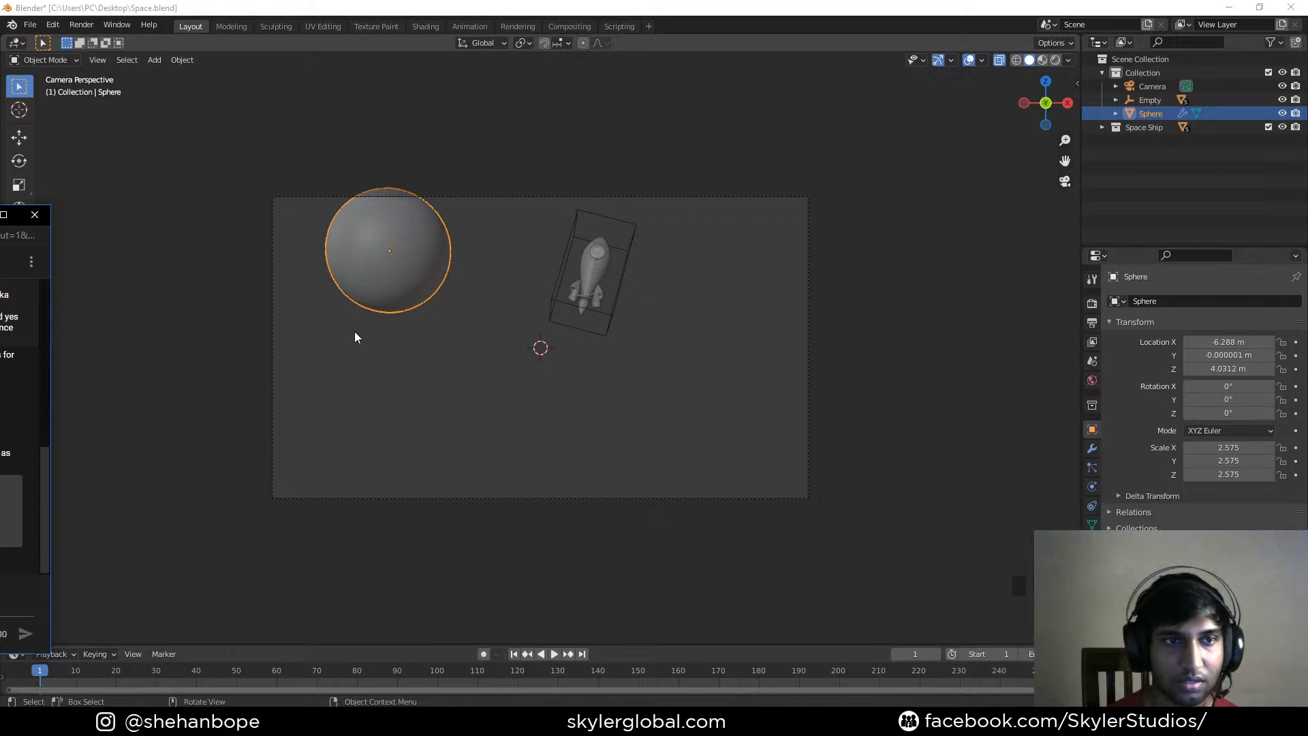
left_click(431, 299)
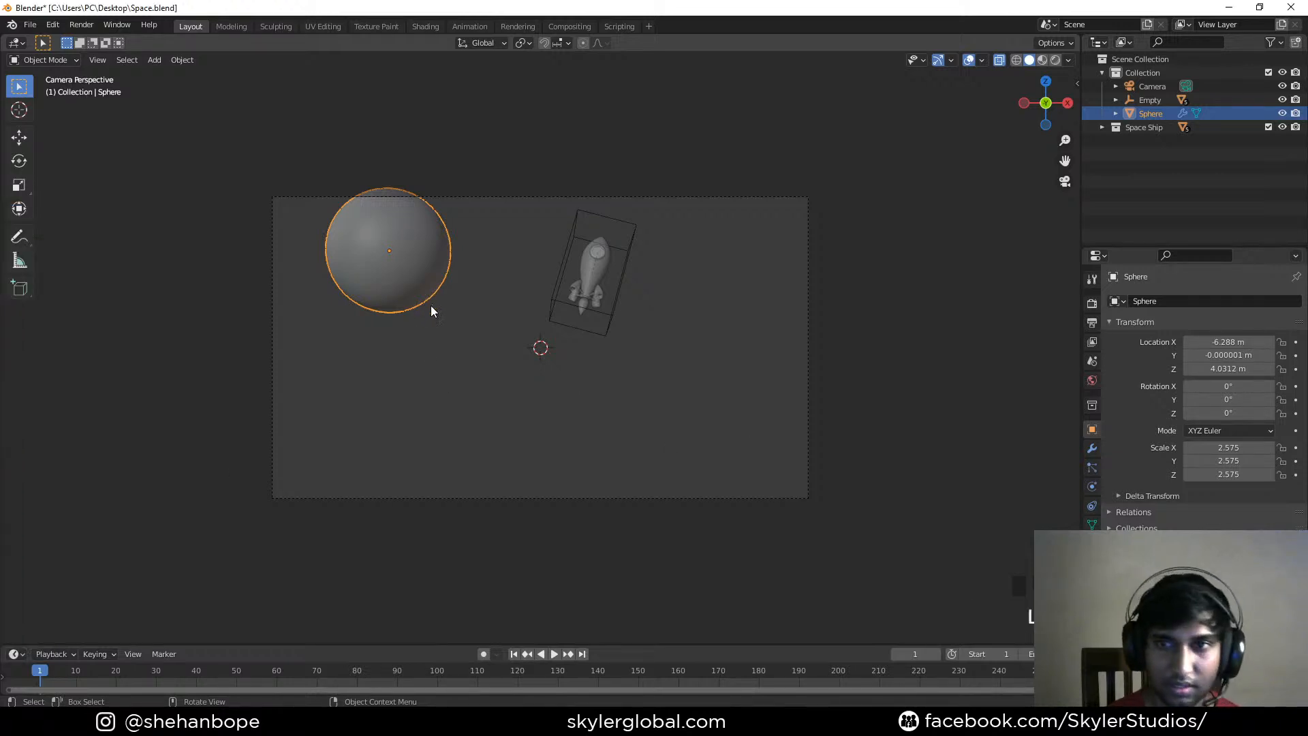
key("g")
right_click(388, 366)
key("shift+d")
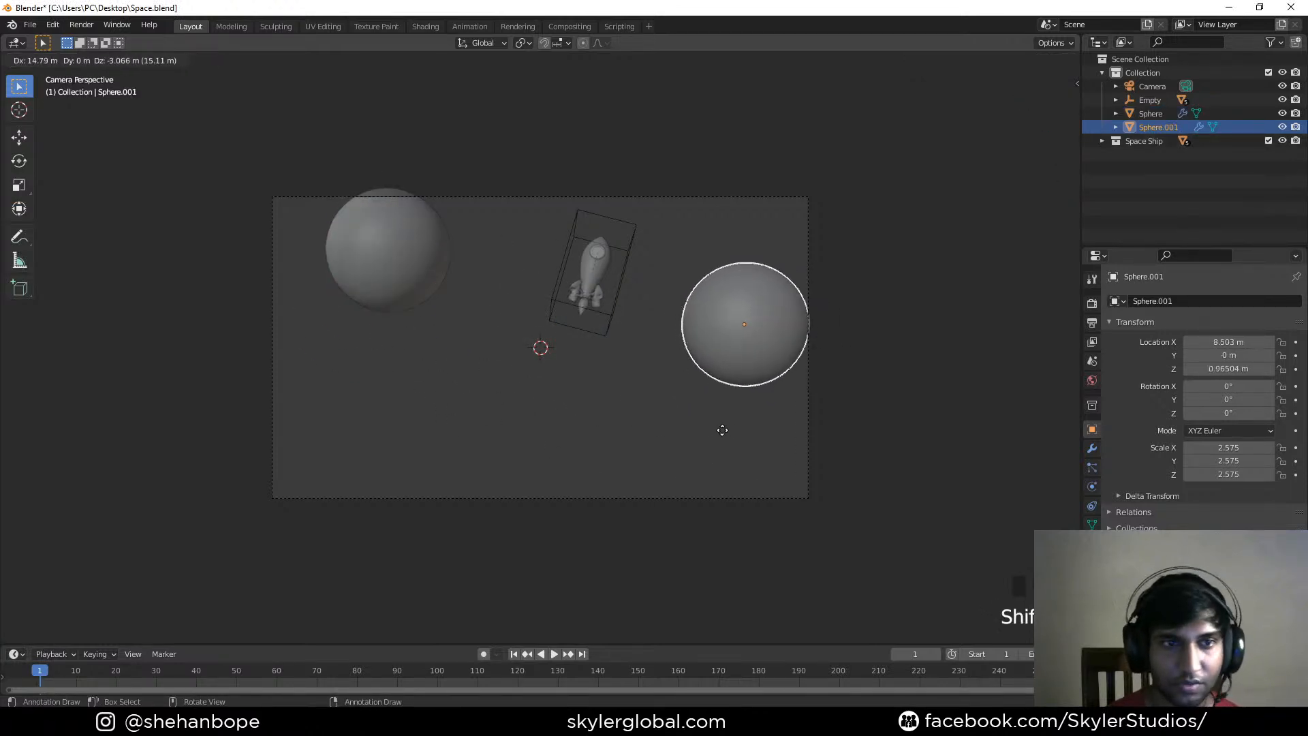
left_click(720, 430)
key("s")
left_click(873, 516)
key("g")
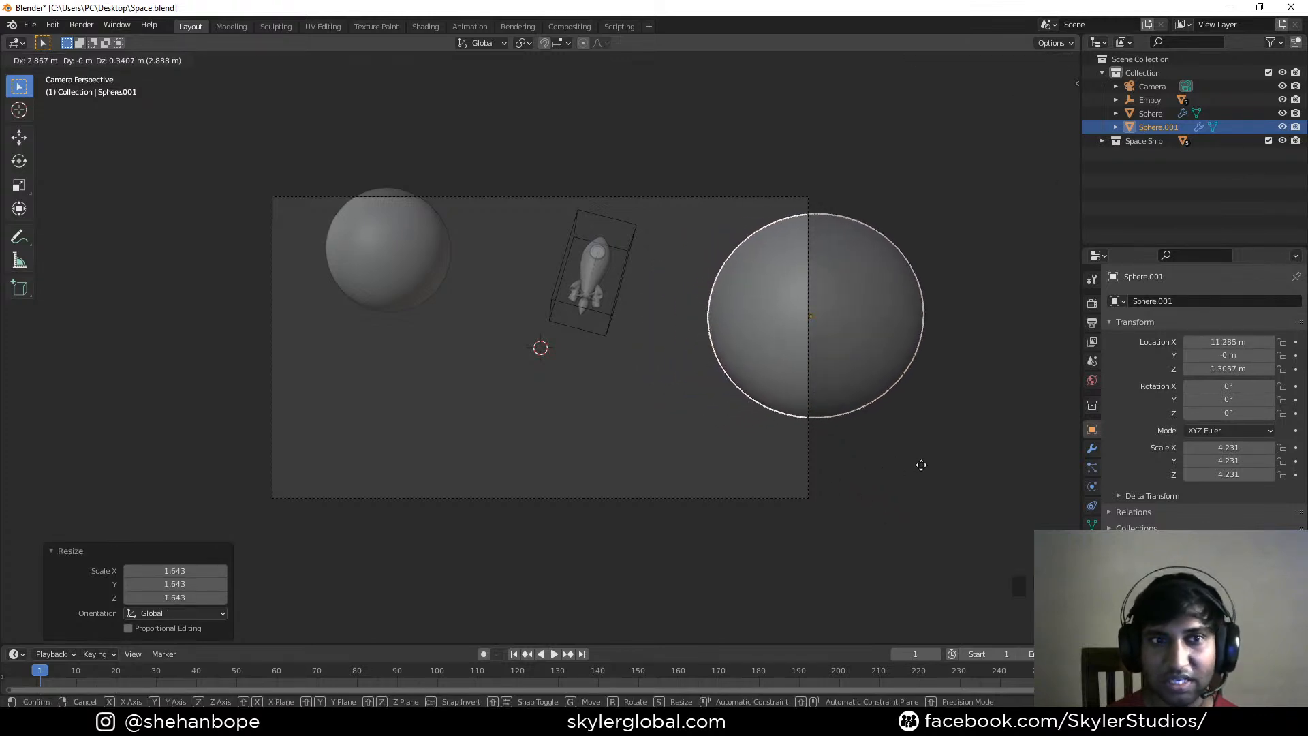
left_click(924, 469)
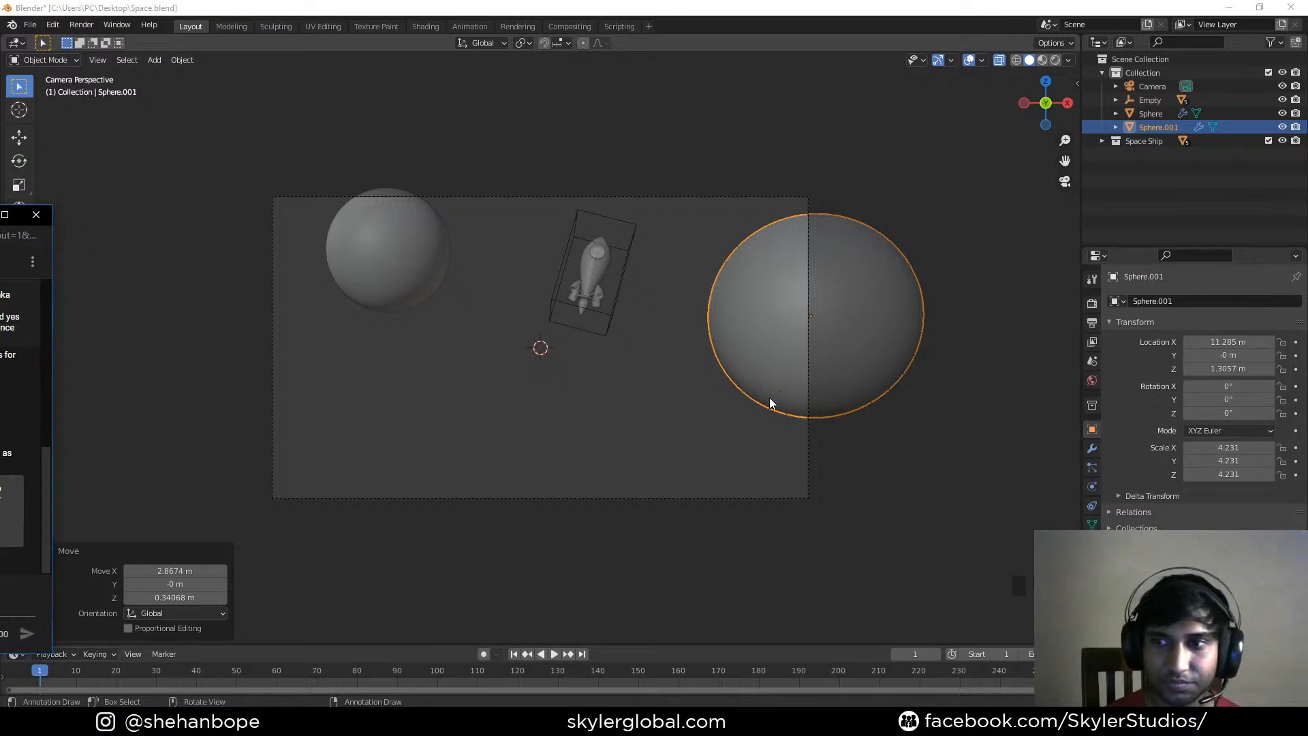
Enlarge the duplicated sphere slightly to a scale of about 4.323 and adjust its position at the edge of the camera frame
left_click(775, 350)
key("s")
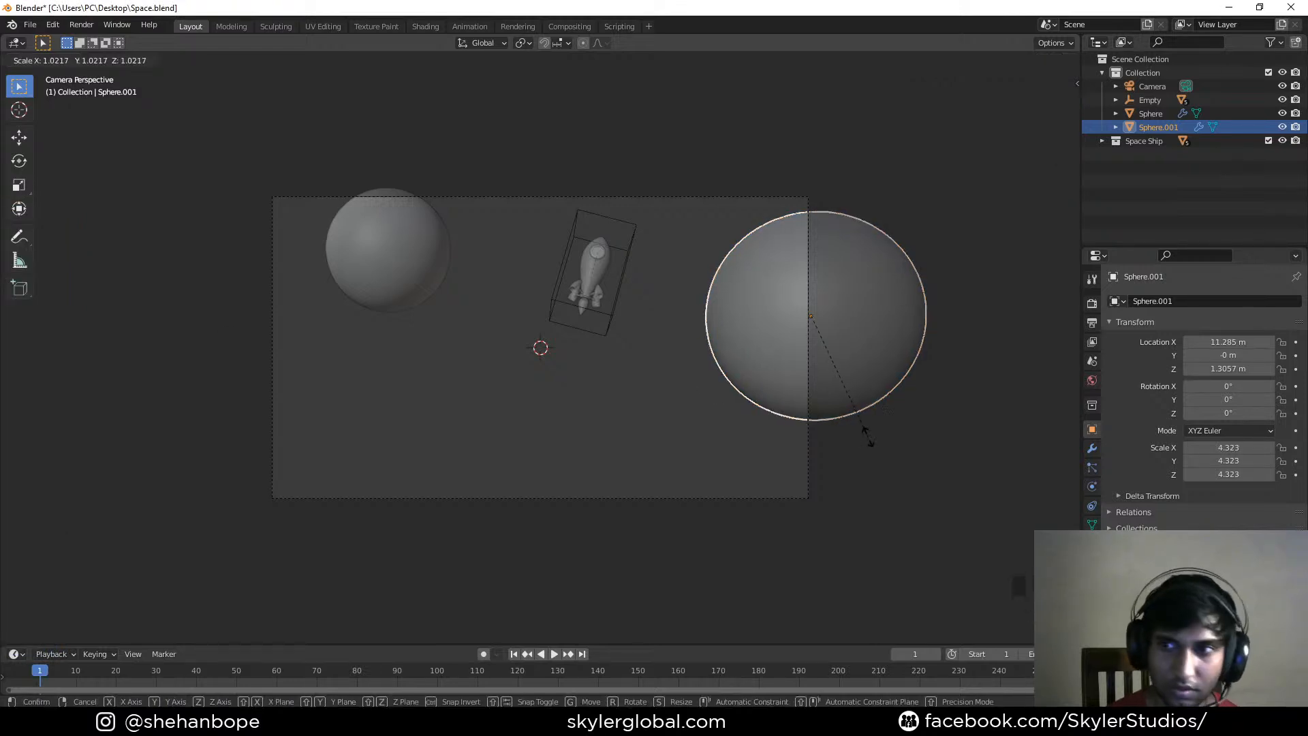
left_click(868, 438)
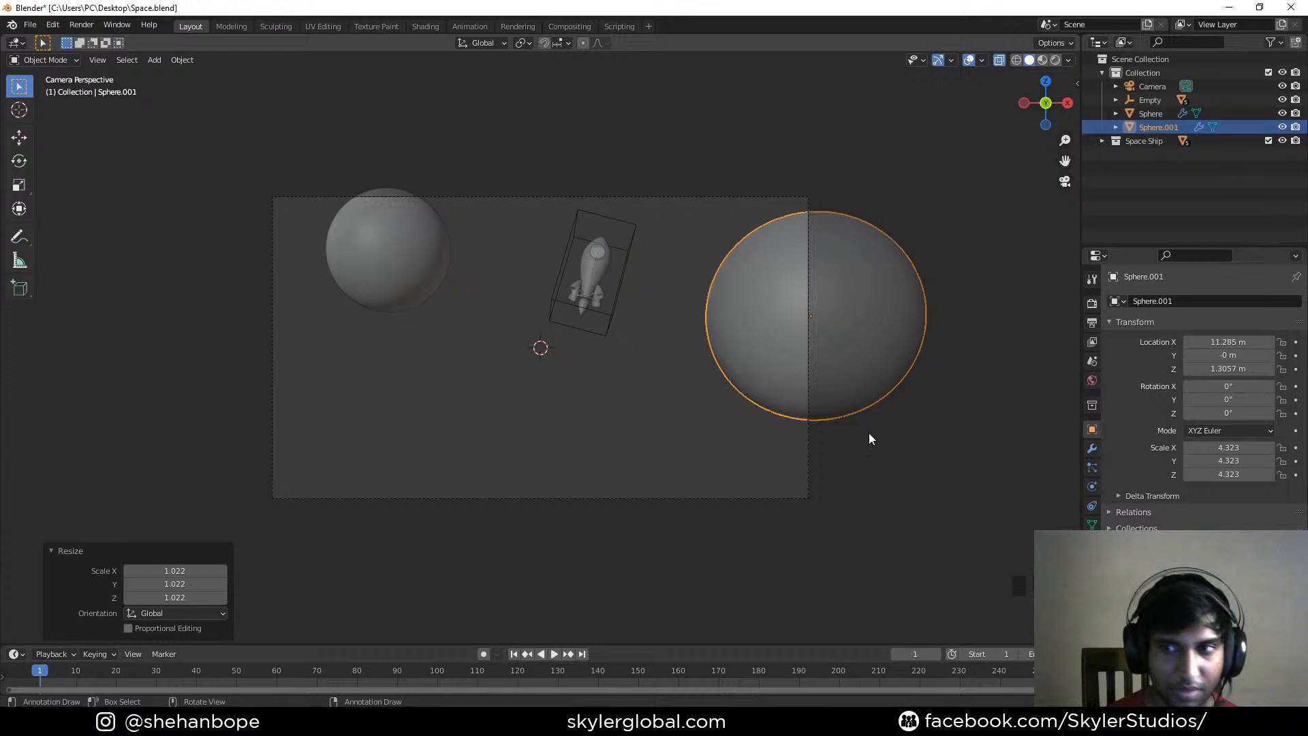
key("g")
left_click(862, 432)
Move the rocket's empty and the small sphere together along Y, away from the camera, to about Y 6.89 m
middle_click_drag(862, 432, 690, 338)
scroll(509, 219, "down", 3)
left_click(507, 233)
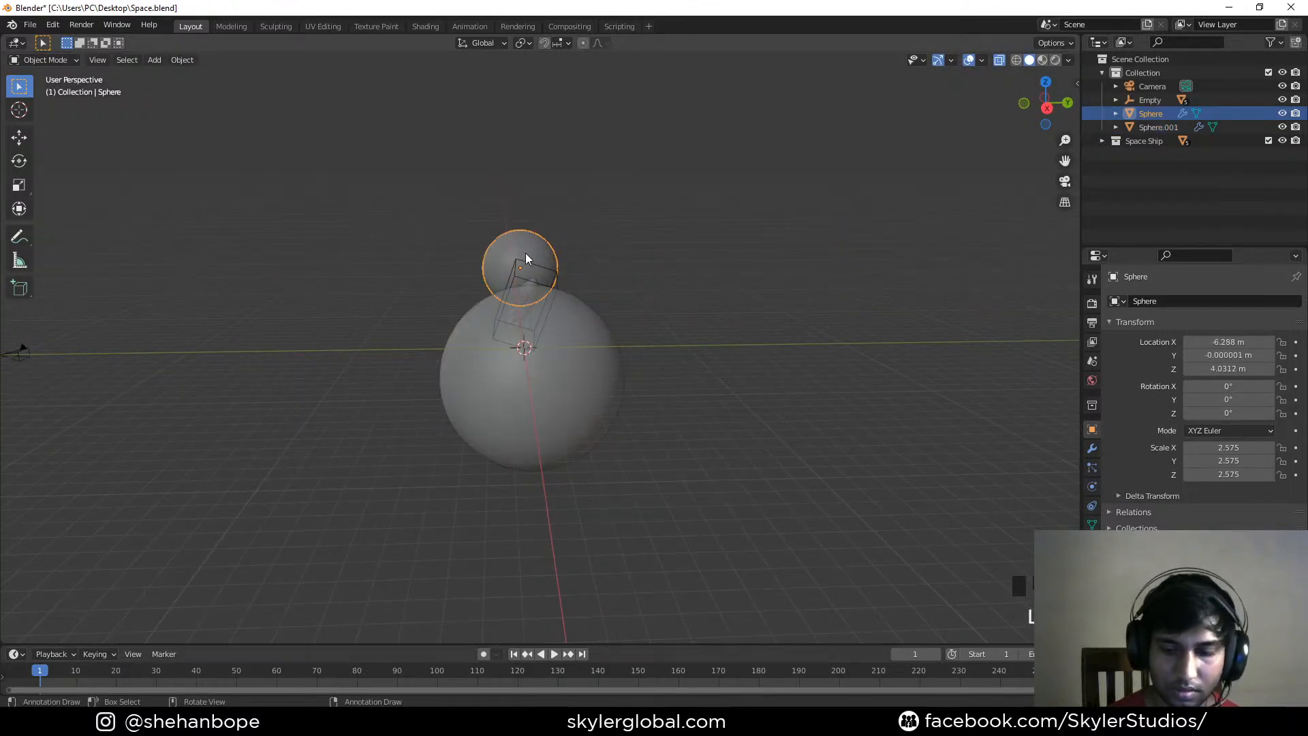
key("KP_7")
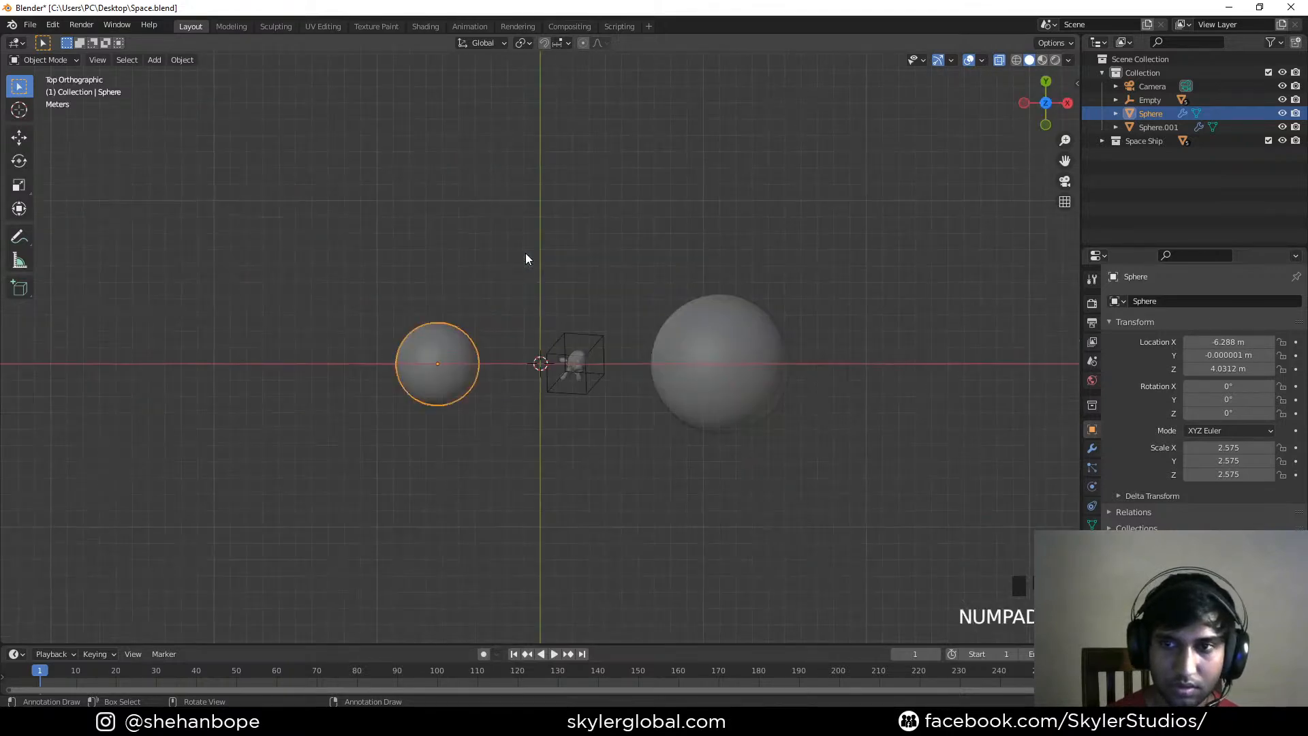
left_click(546, 339)
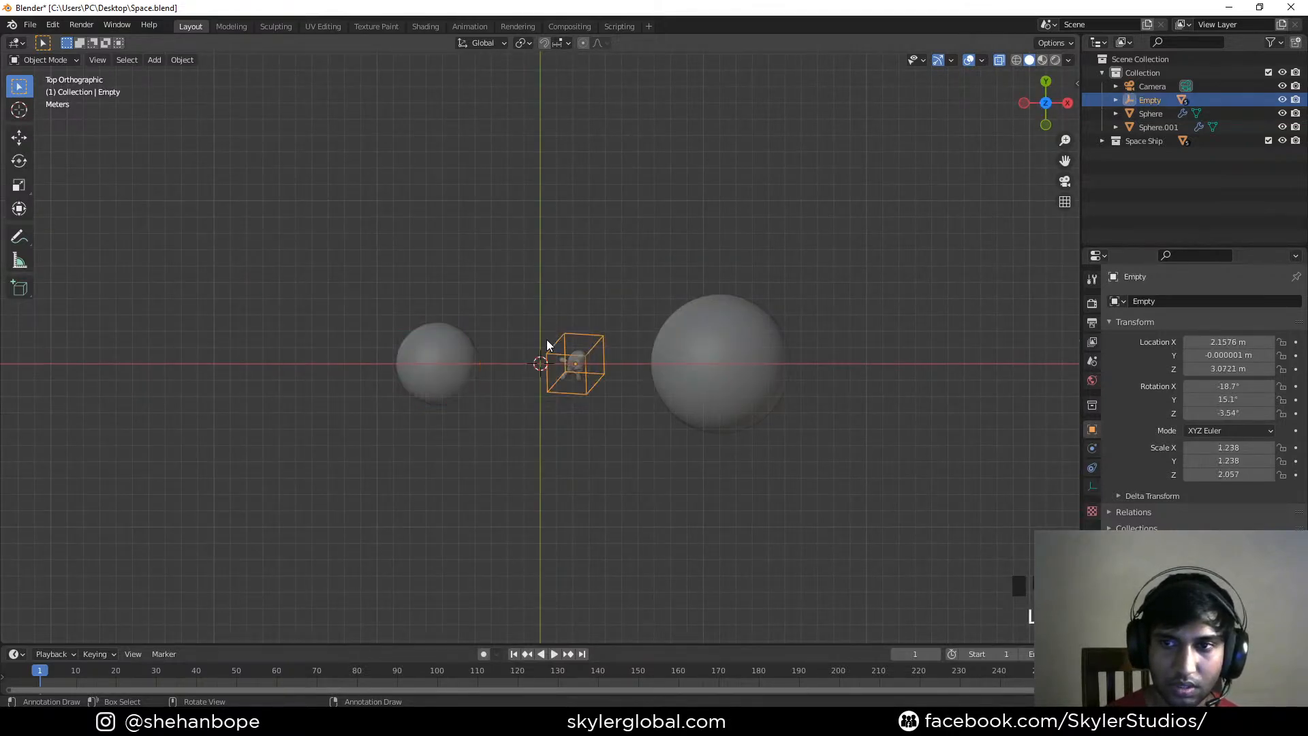
left_click(432, 357, "shift")
key("g")
key("y")
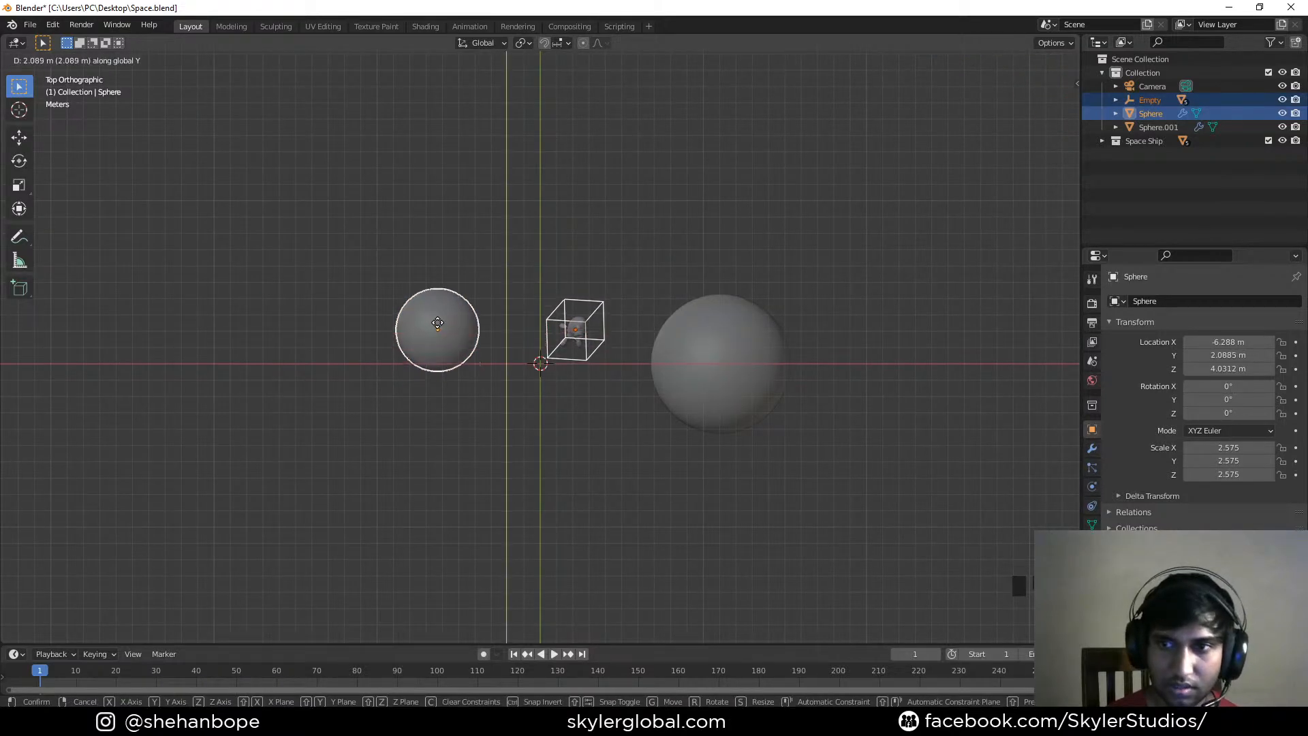
left_click(427, 246)
Move the rocket's empty farther from the camera, to about X 2.28 m, Y 12.95 m
left_click(573, 223)
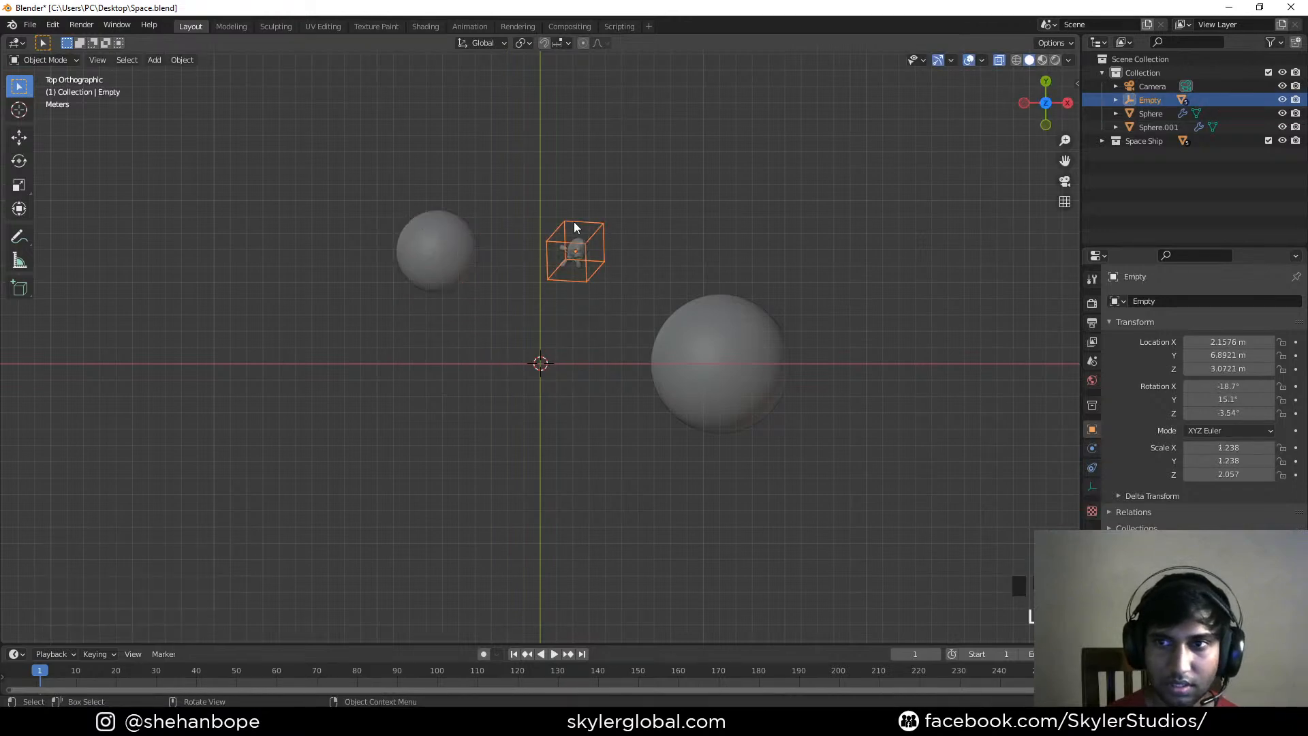
key("g")
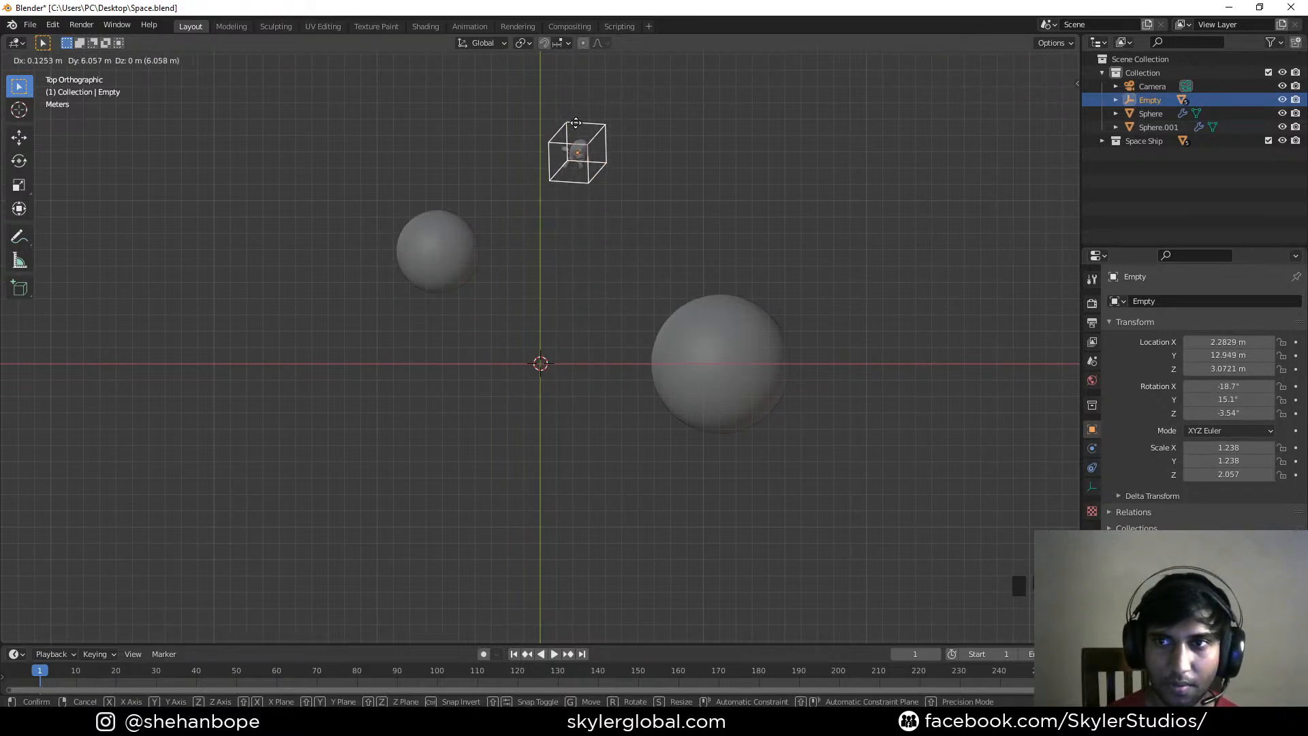
left_click(577, 131)
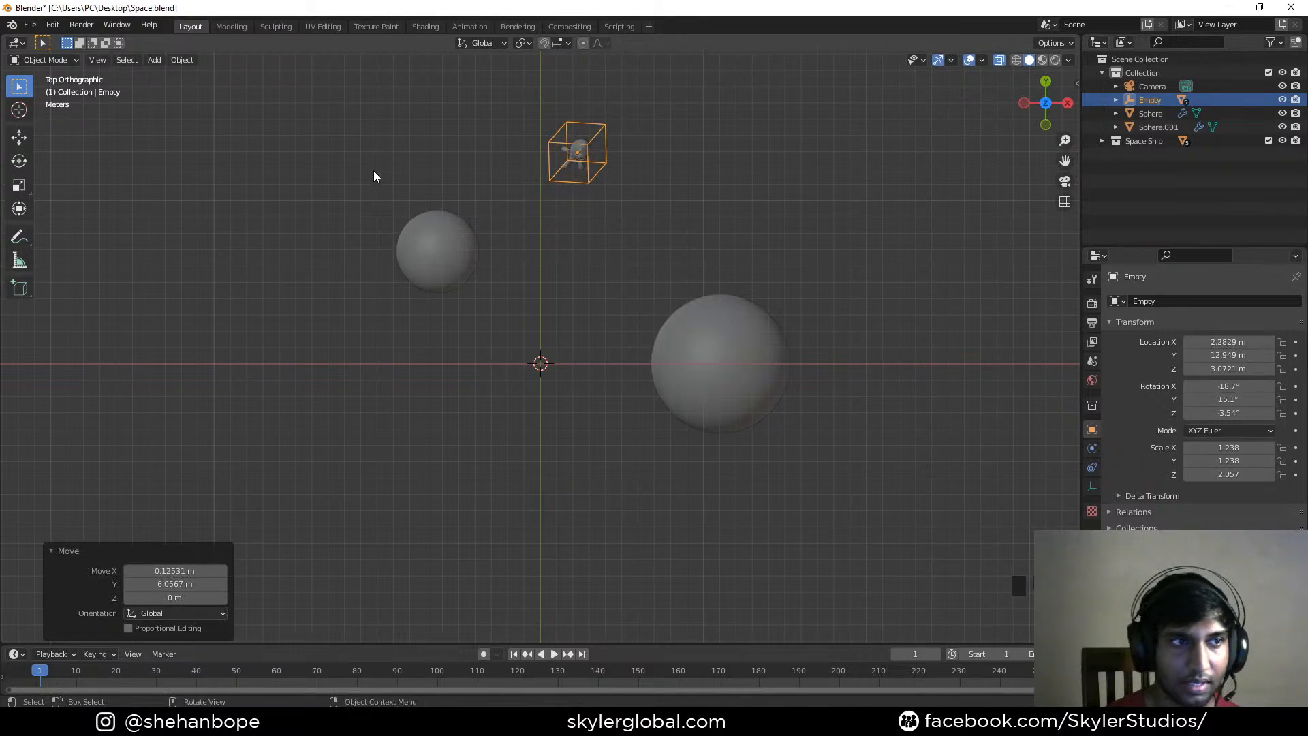
Duplicate the small sphere to a spot well behind the rocket and scale the copy by about 0.816
left_click(429, 270)
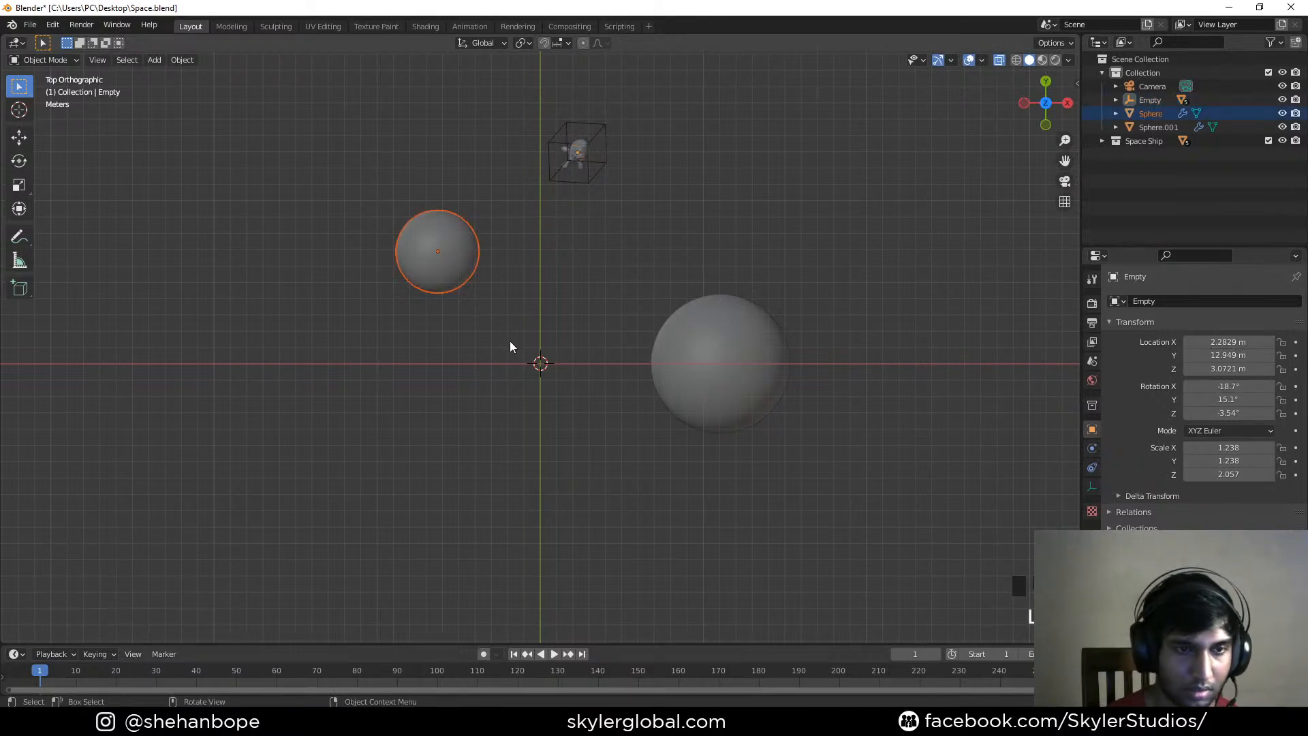
scroll(472, 371, "down", 2)
middle_click_drag(526, 307, 435, 441, "shift")
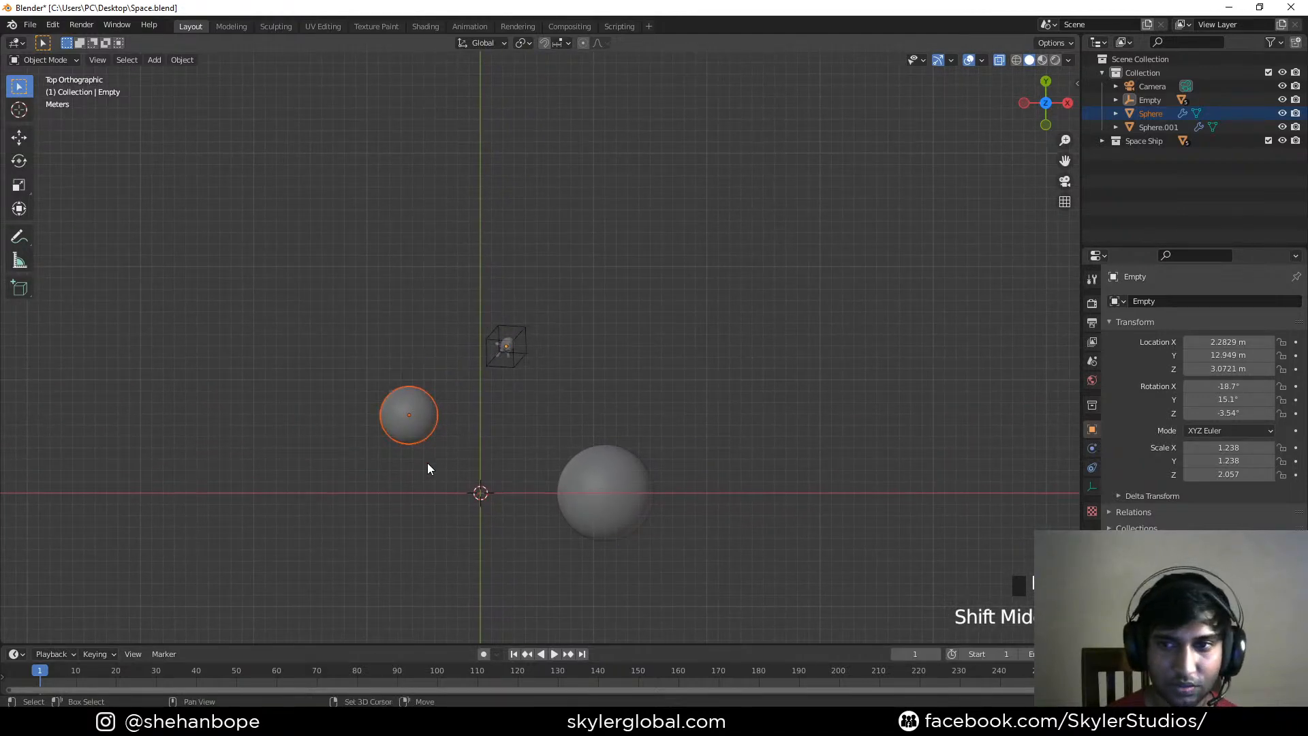
key("shift+d")
left_click(596, 234)
key("s")
left_click(689, 437)
Duplicate the original small sphere to between the large sphere and the camera, at about X 4.83 m, Y -13.38 m
scroll(635, 483, "down", 1)
middle_click_drag(502, 440, 481, 342, "shift")
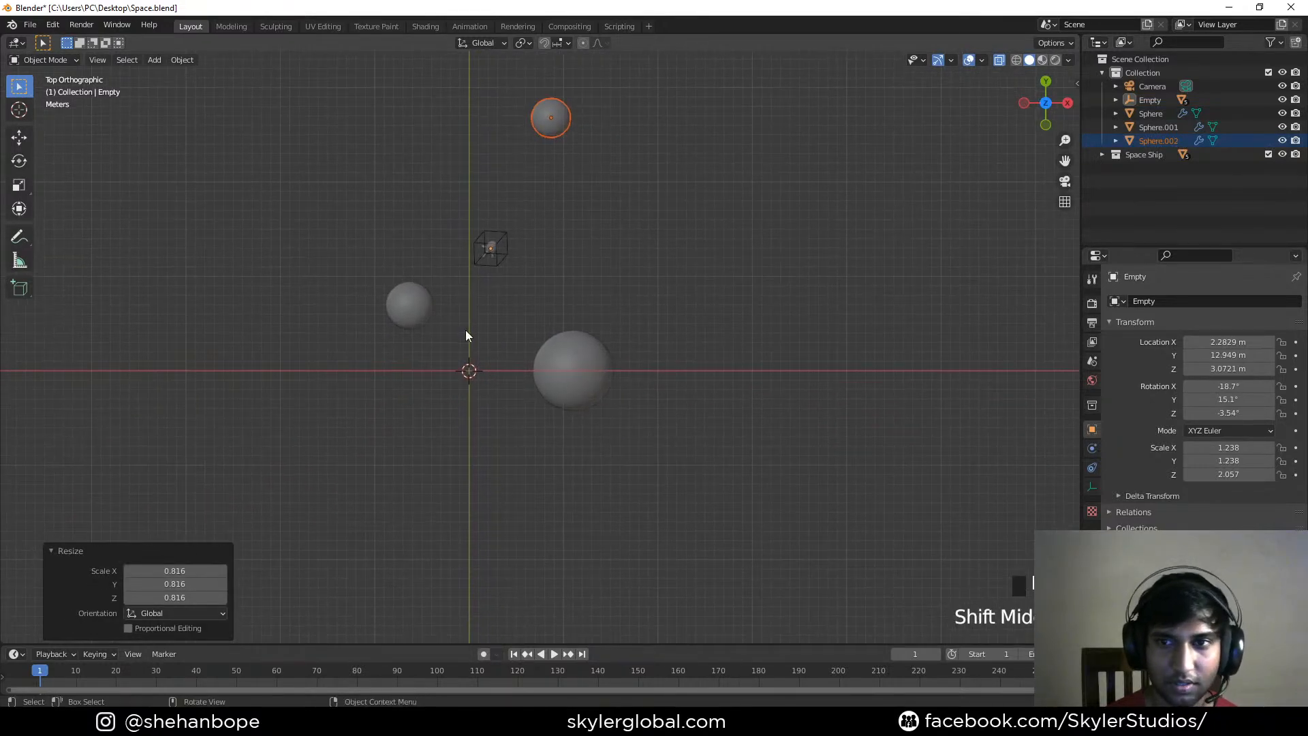
left_click(429, 321)
scroll(470, 365, "down", 2)
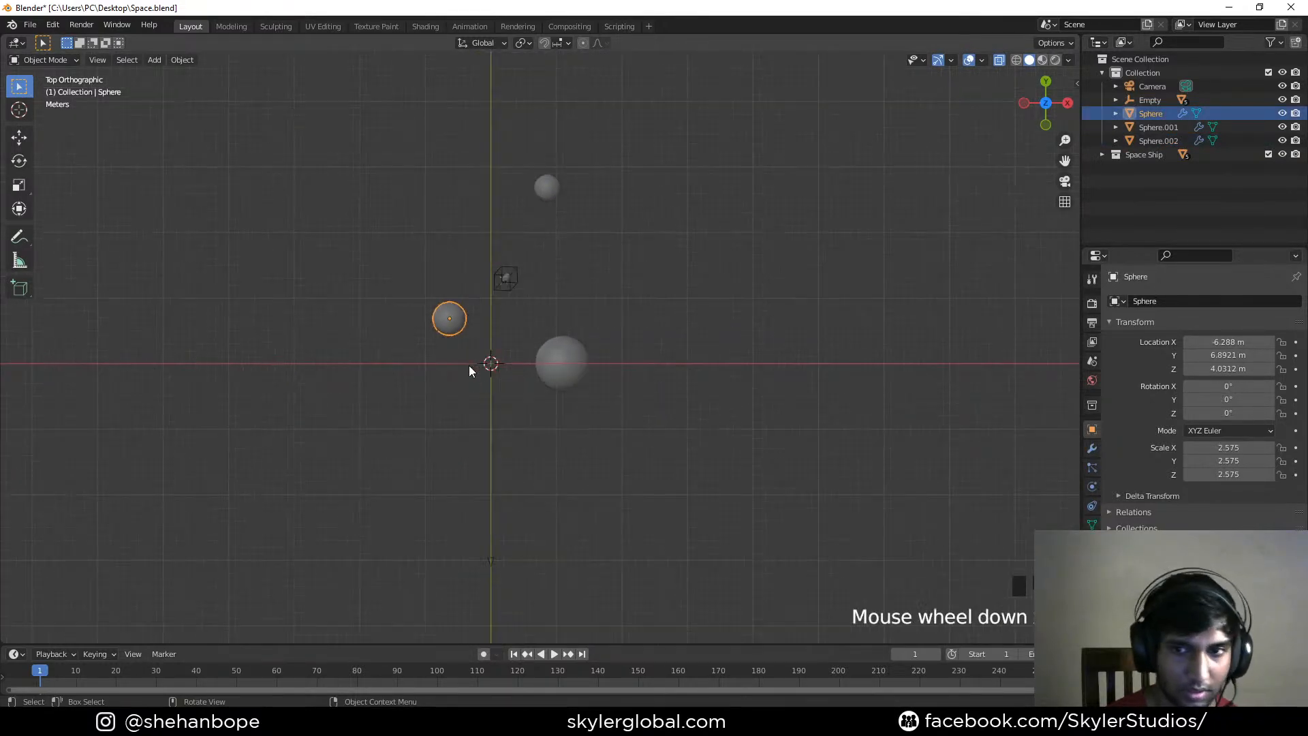
key("shift+d")
left_click(572, 537)
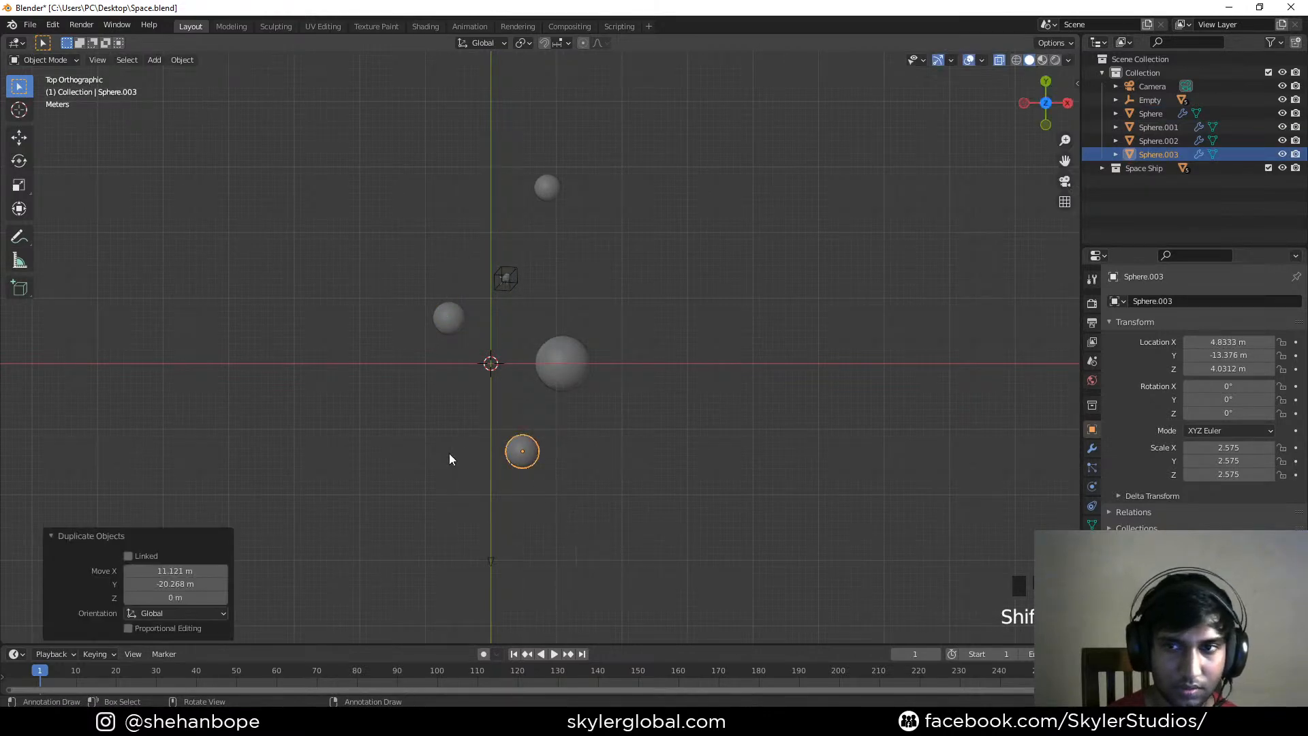
Duplicate the original small sphere and place the copy near the camera frame's left edge, at about X -15.21 m, Y 19.26 m, Z -1.96 m
left_click_drag(403, 283, 461, 345)
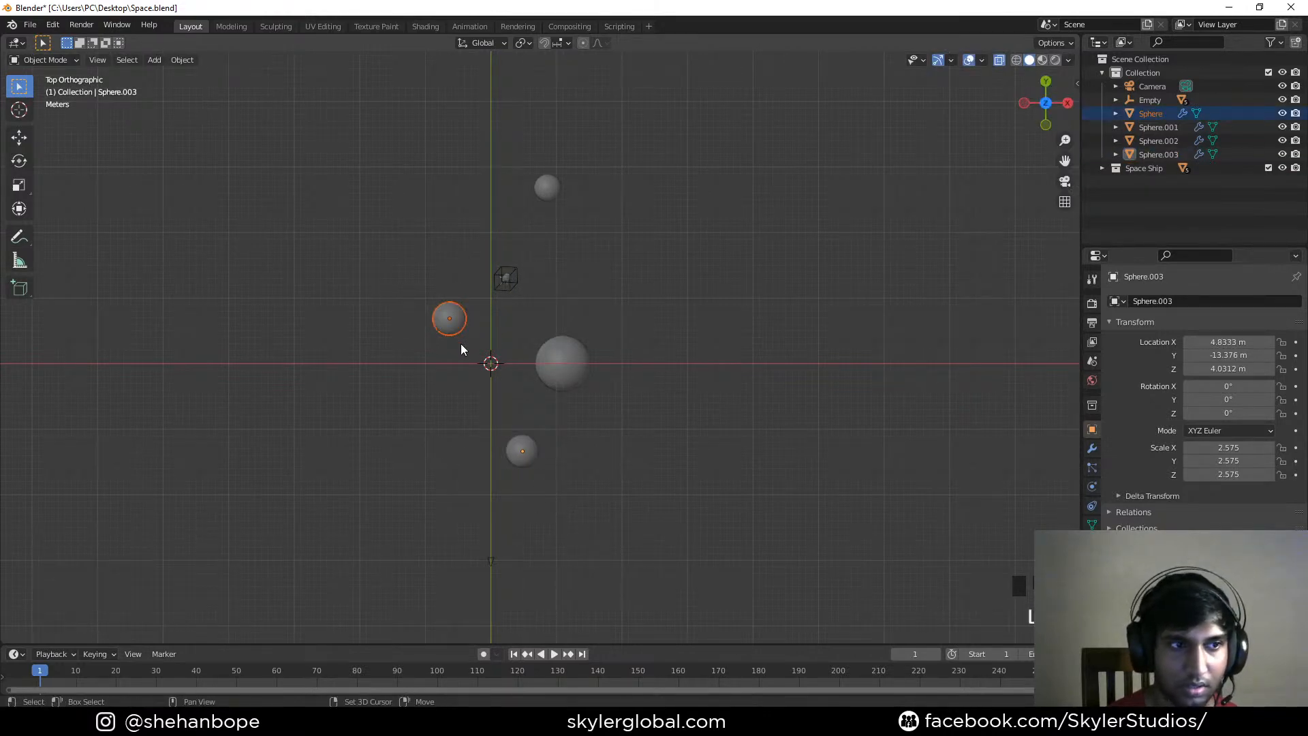
key("shift+d")
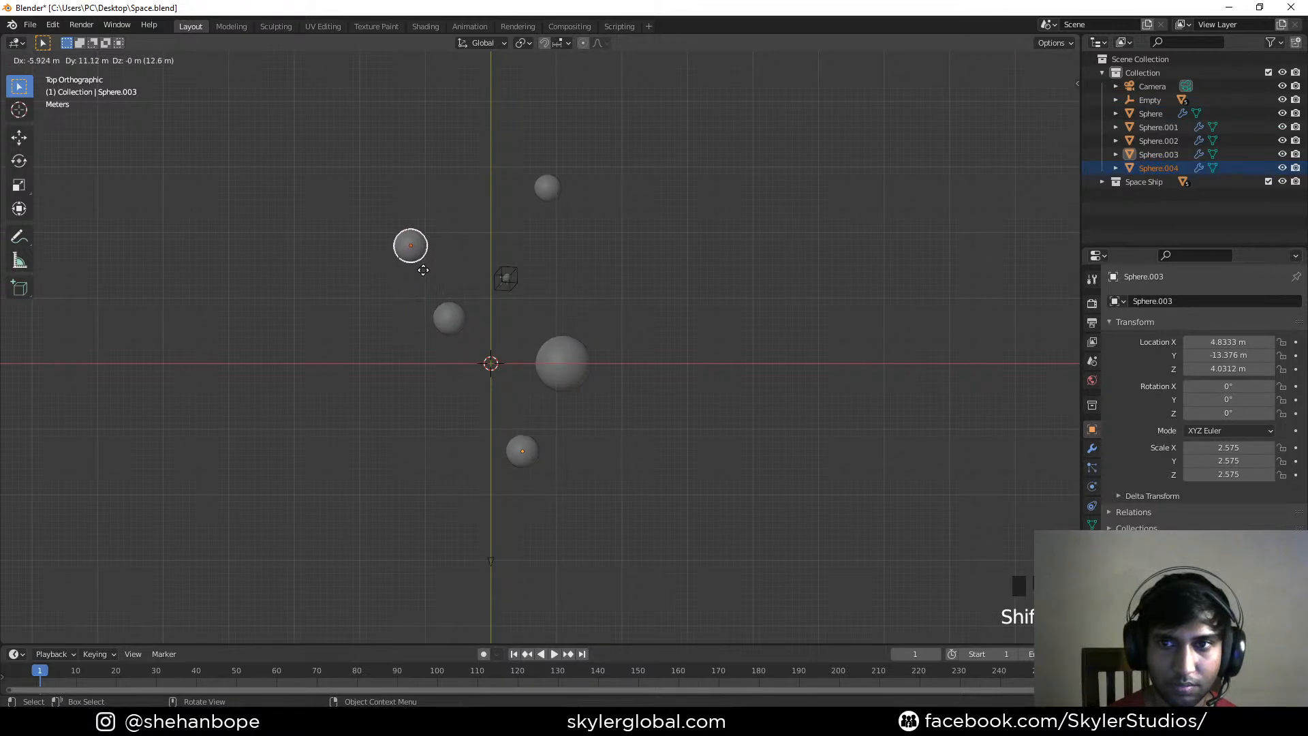
left_click(444, 261)
key("KP_0")
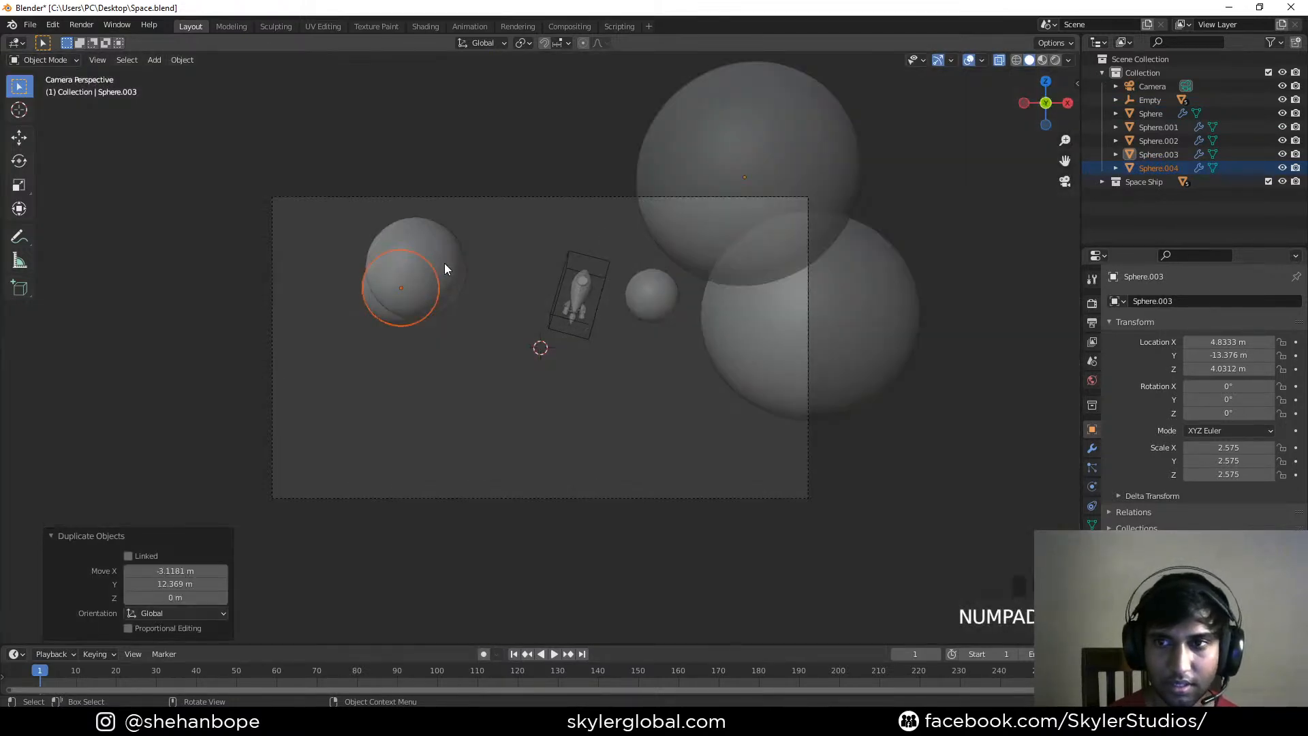
key("g")
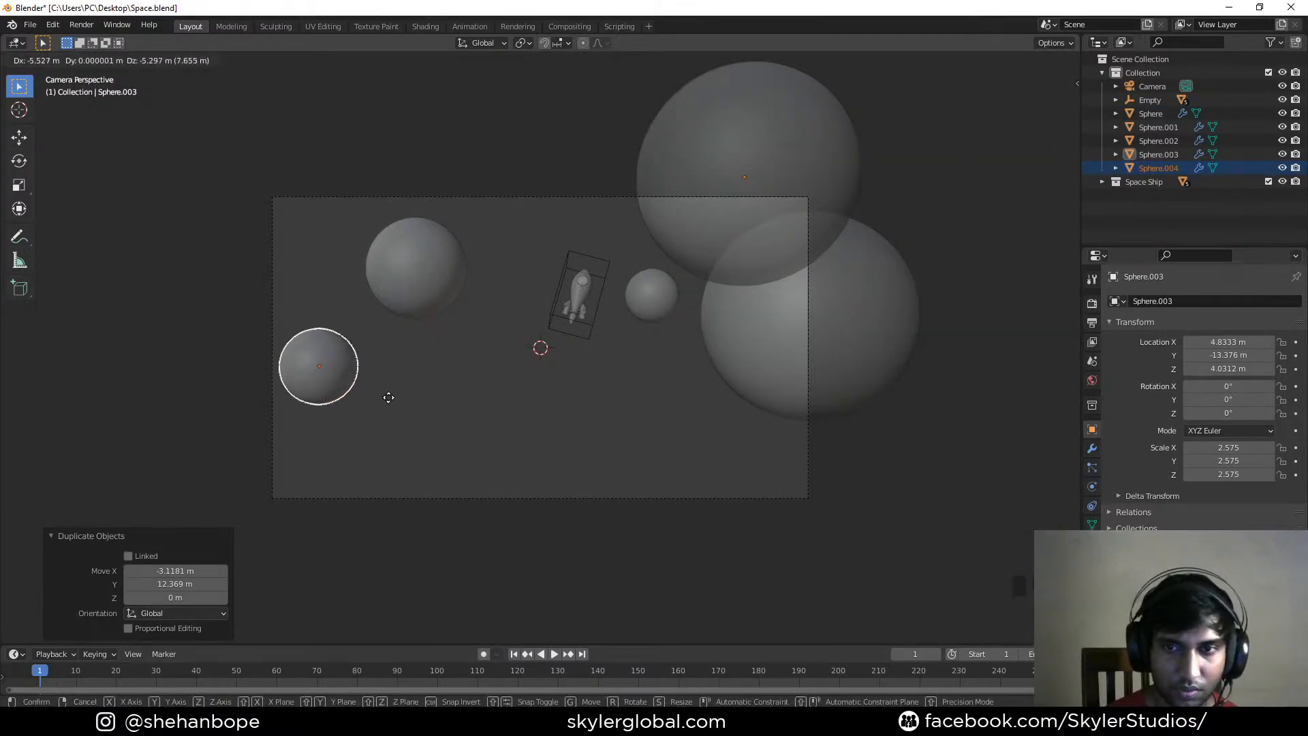
left_click(382, 406)
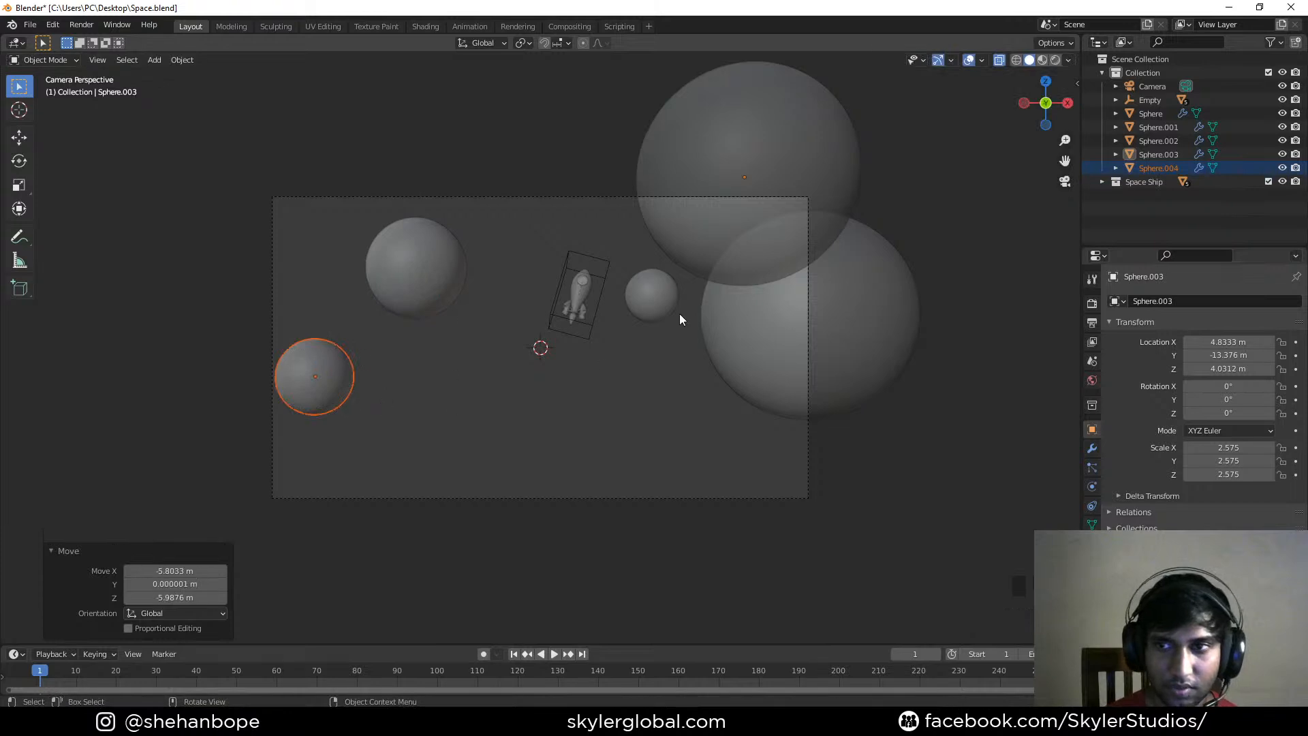
Move the sphere nearest the camera down to about X 3.45 m, Z -3.16 m and scale it up by about 1.647
left_click(768, 140)
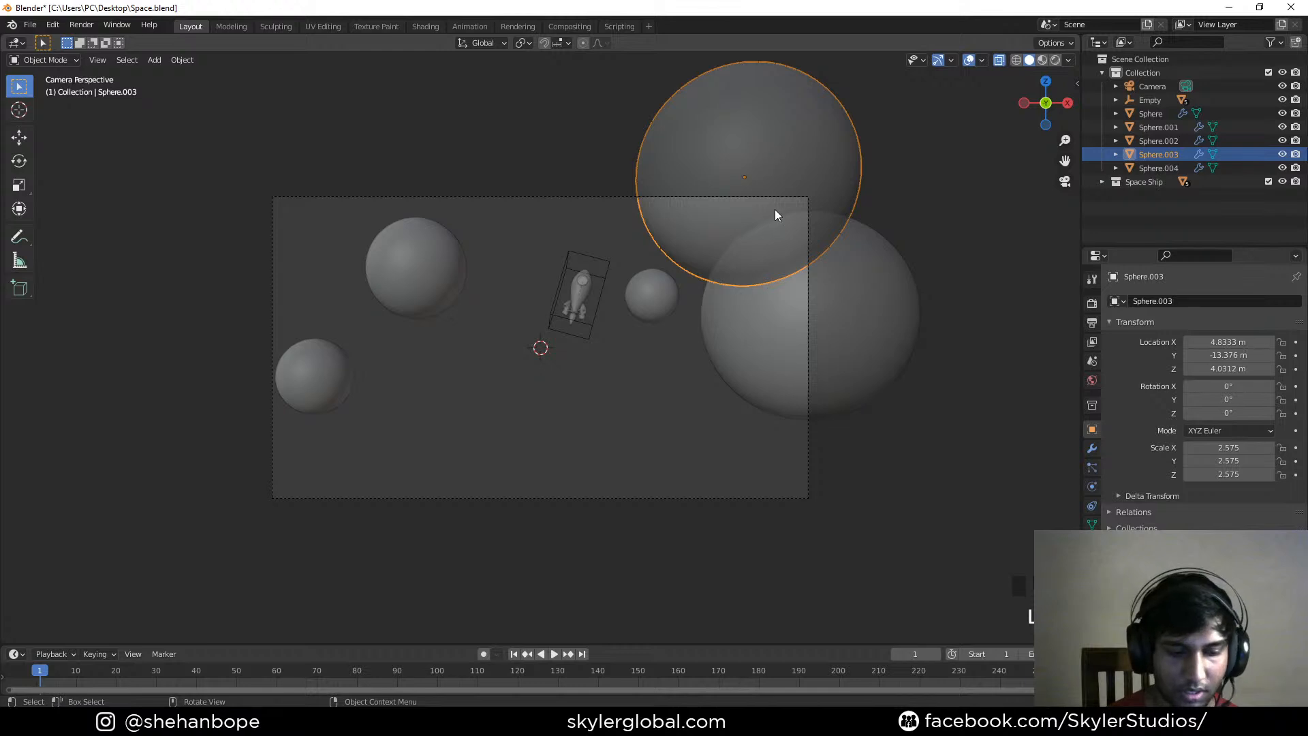
key("g")
left_click(712, 503)
middle_click_drag(744, 346, 778, 240)
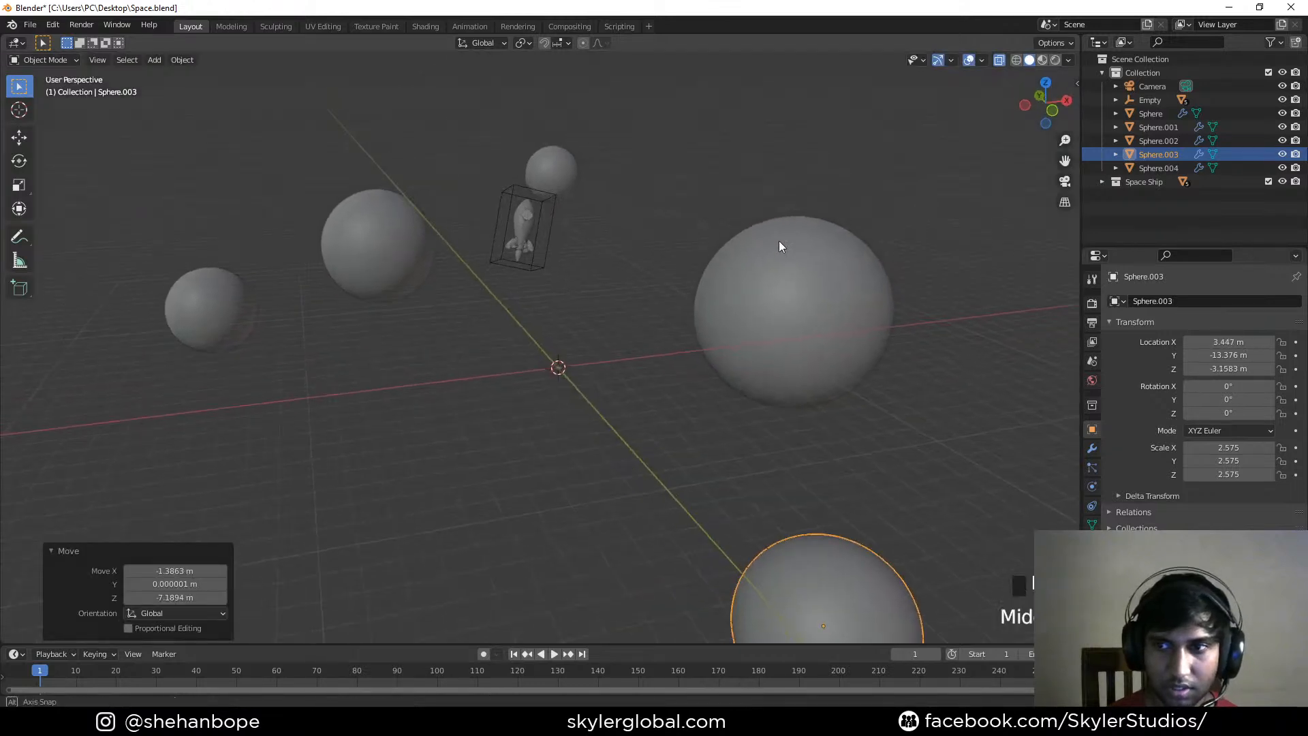
key("KP_0")
key("s")
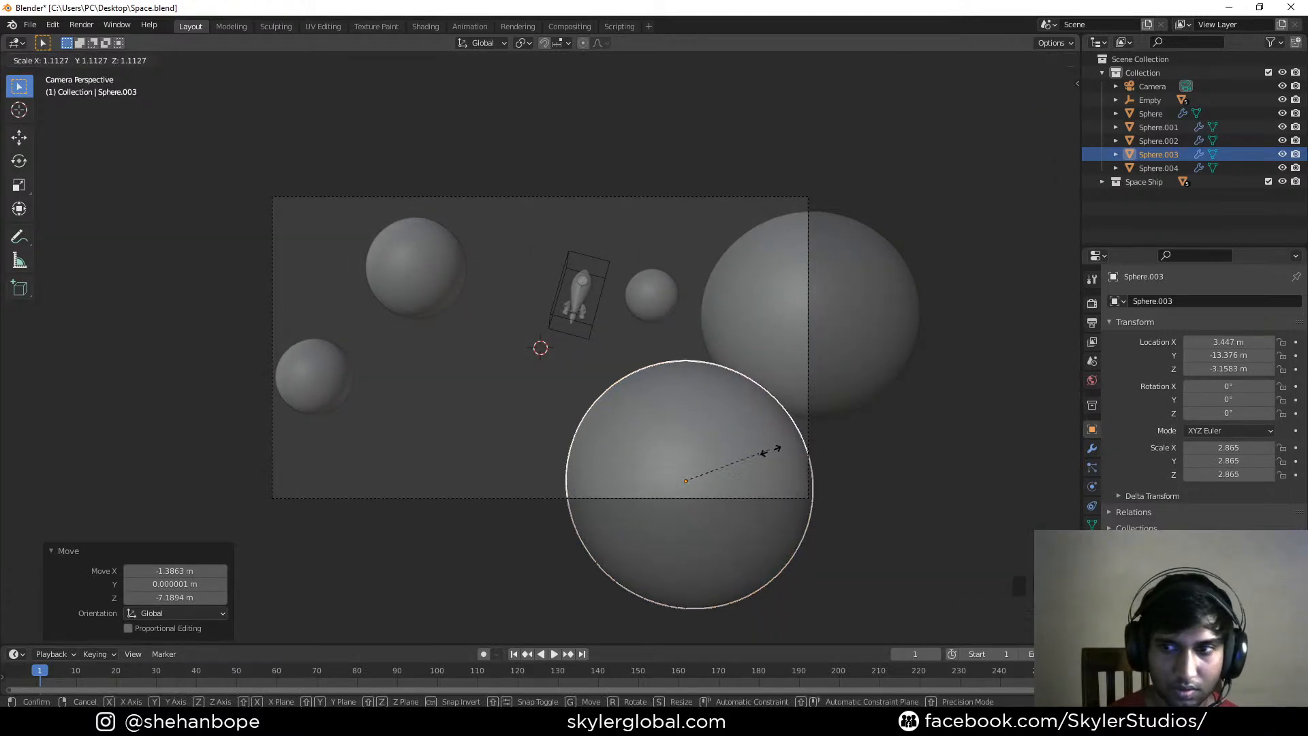
left_click(821, 487)
Enlarge the nearest sphere to a scale of about 5.65 and center it across the camera frame's lower edge, at about X 0.80 m, Z -7.98 m
key("g")
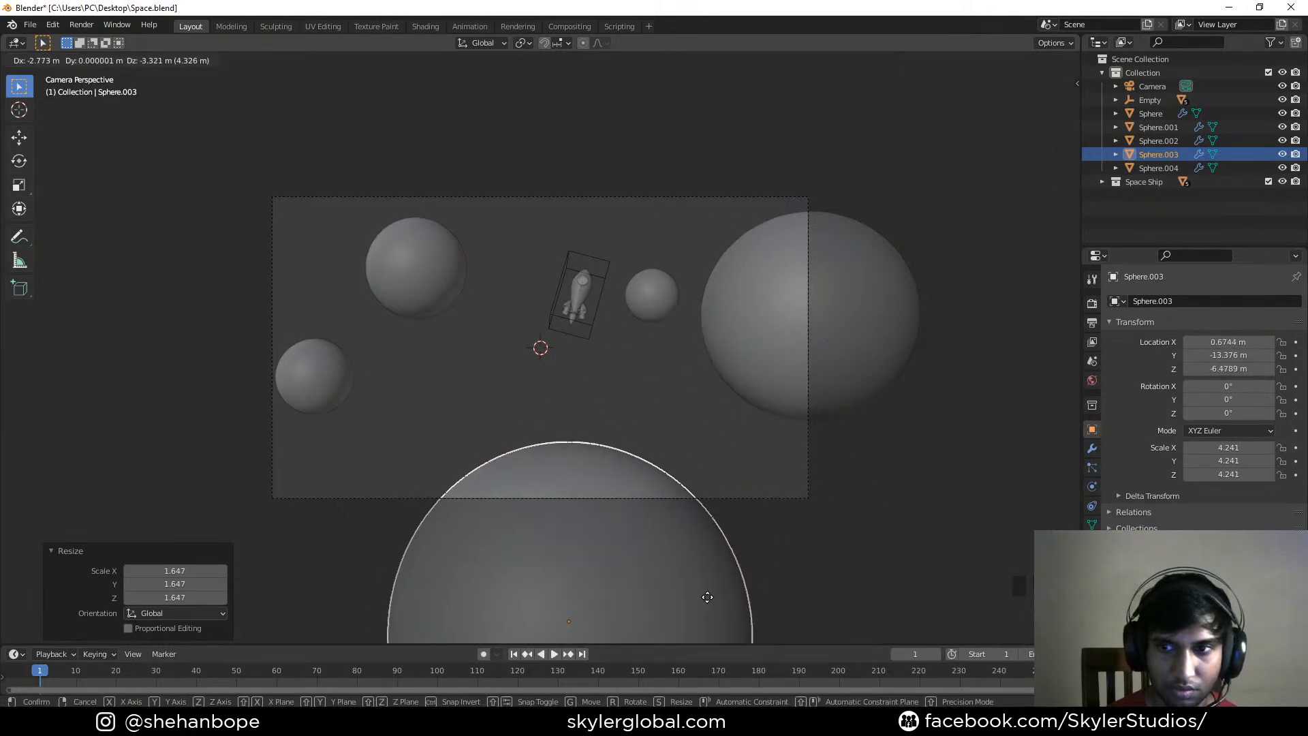
left_click(710, 604)
key("s")
left_click(718, 505)
key("g")
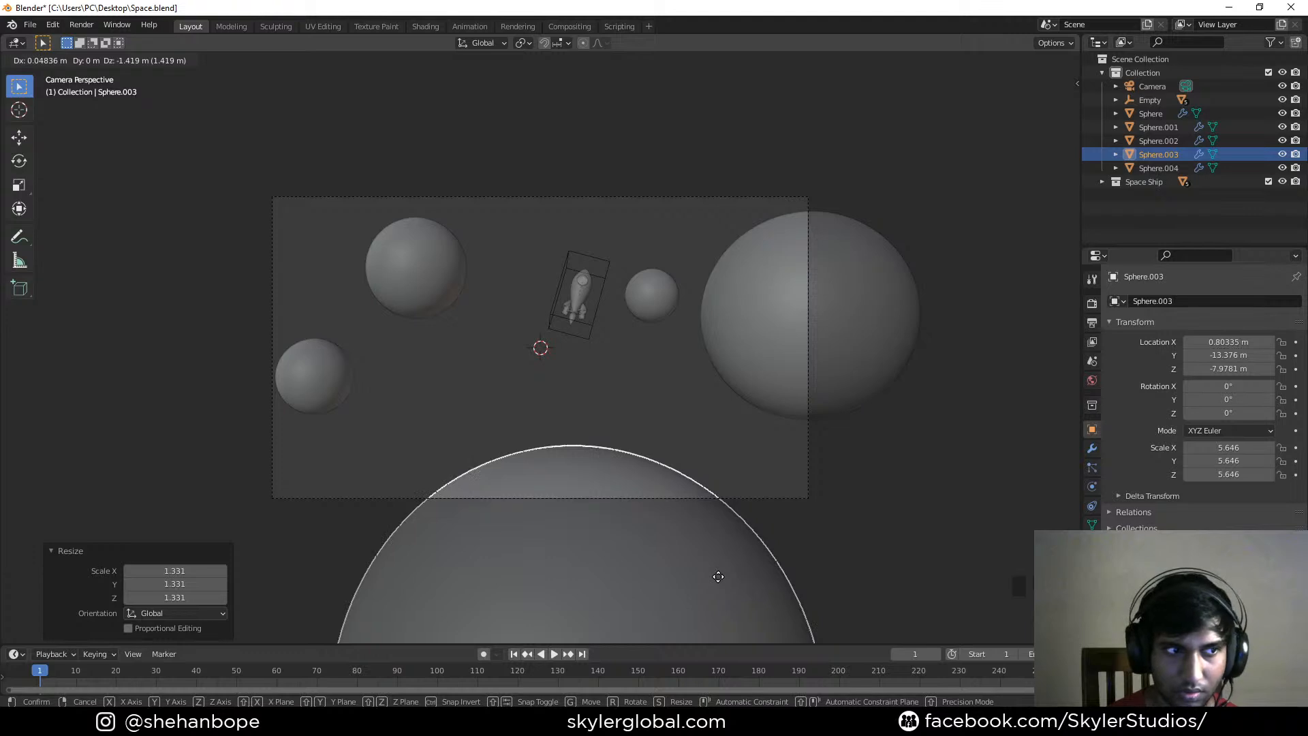
left_click(717, 578)
Scale the small sphere at the camera frame's left edge down by about 0.965
left_click(332, 387)
key("s")
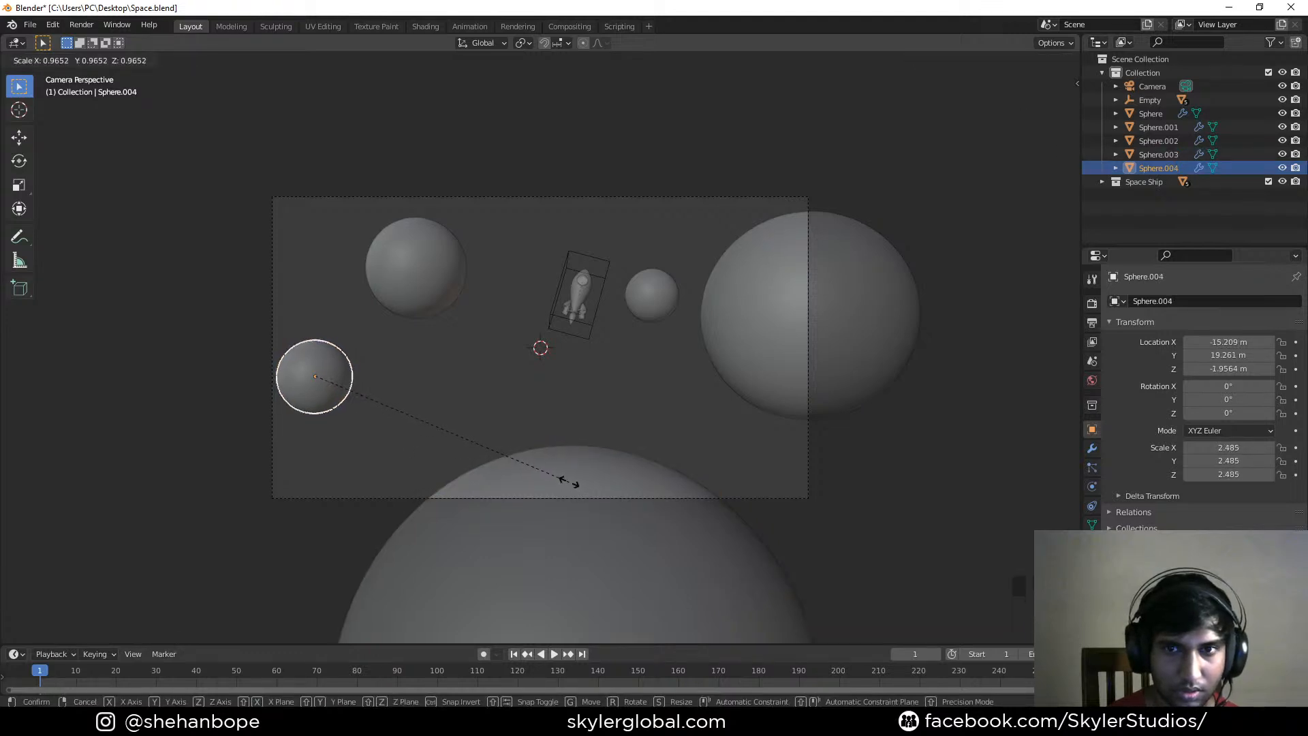
left_click(567, 480)
Enlarge the original small sphere to a scale of about 3.05 and move it up and left to about X -7.29 m, Z 5.49 m
left_click(402, 267)
key("s")
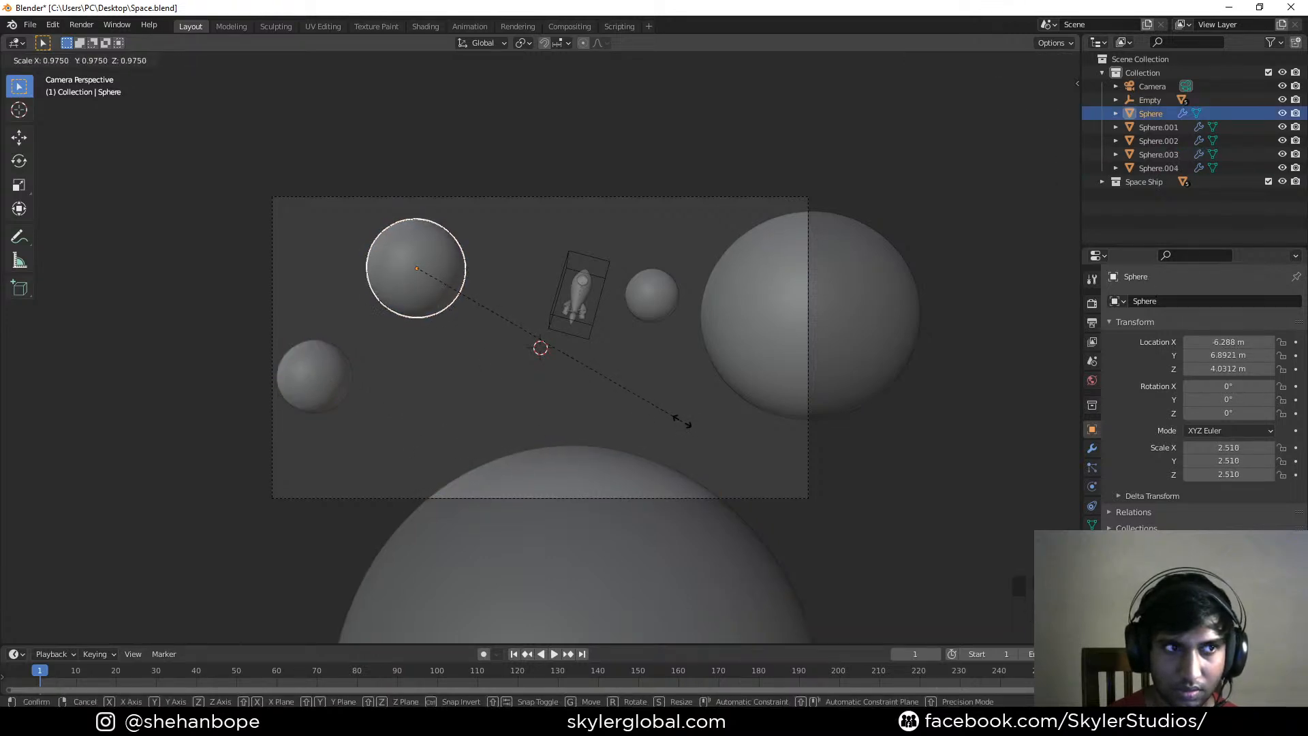
left_click(681, 421)
key("s")
left_click(726, 438)
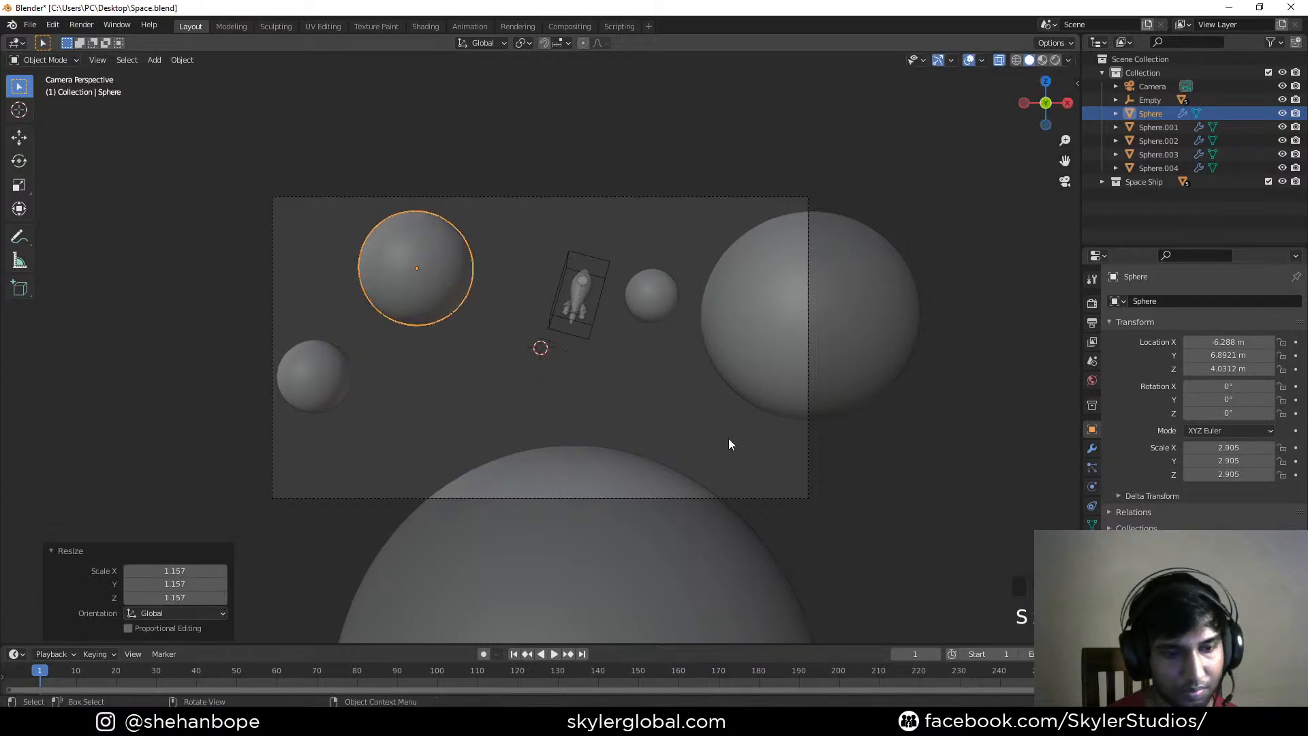
key("g")
left_click(705, 410)
key("s")
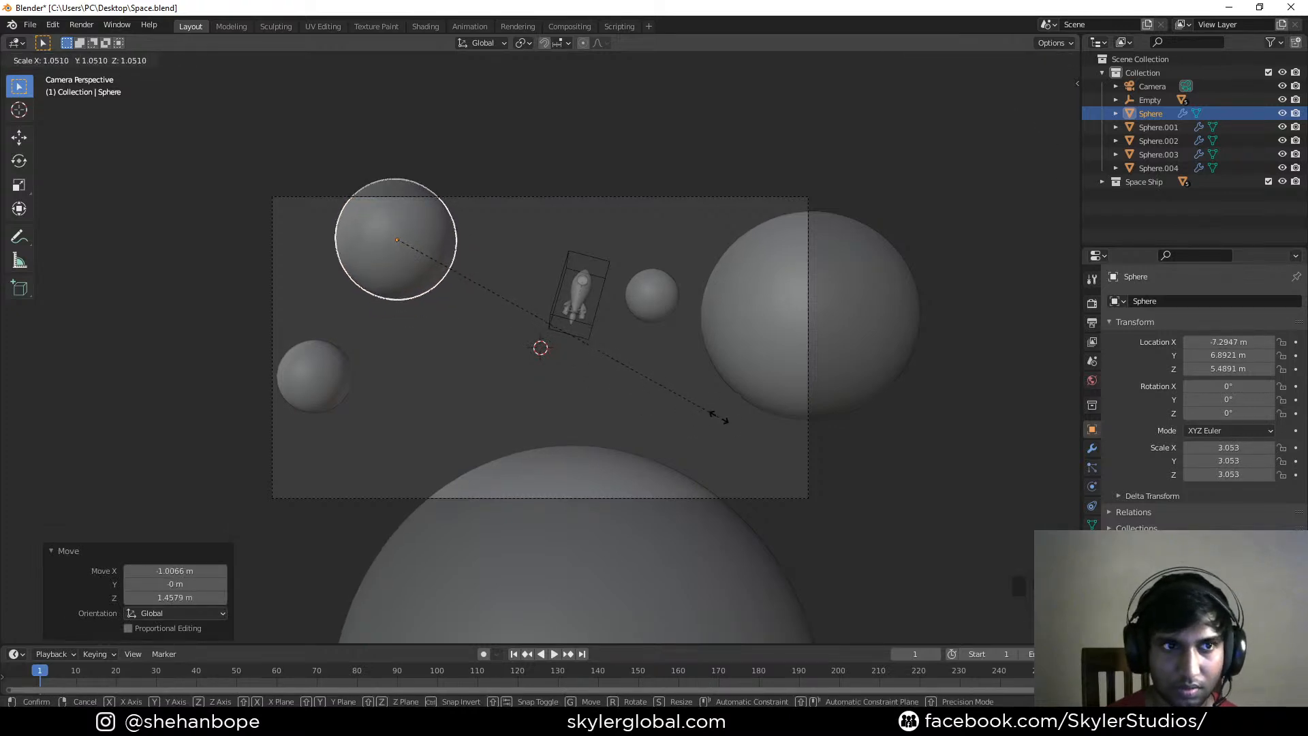
left_click(719, 417)
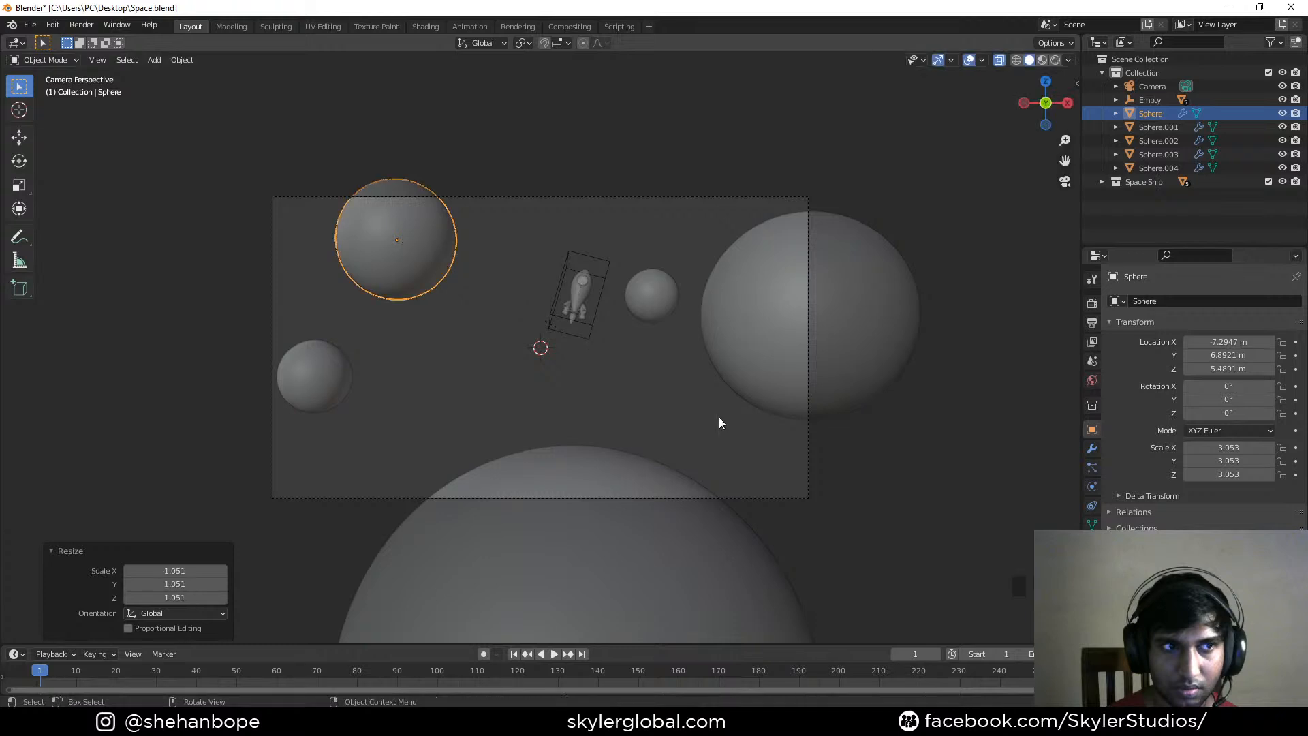
Scale the large sphere on the camera frame's right edge up slightly
left_click(762, 350)
key("s")
left_click(847, 444)
Scale the farthest sphere by 0.972, move it below the rocket to about X 9.01 m, Z -5.35 m, and save the file
left_click(652, 298)
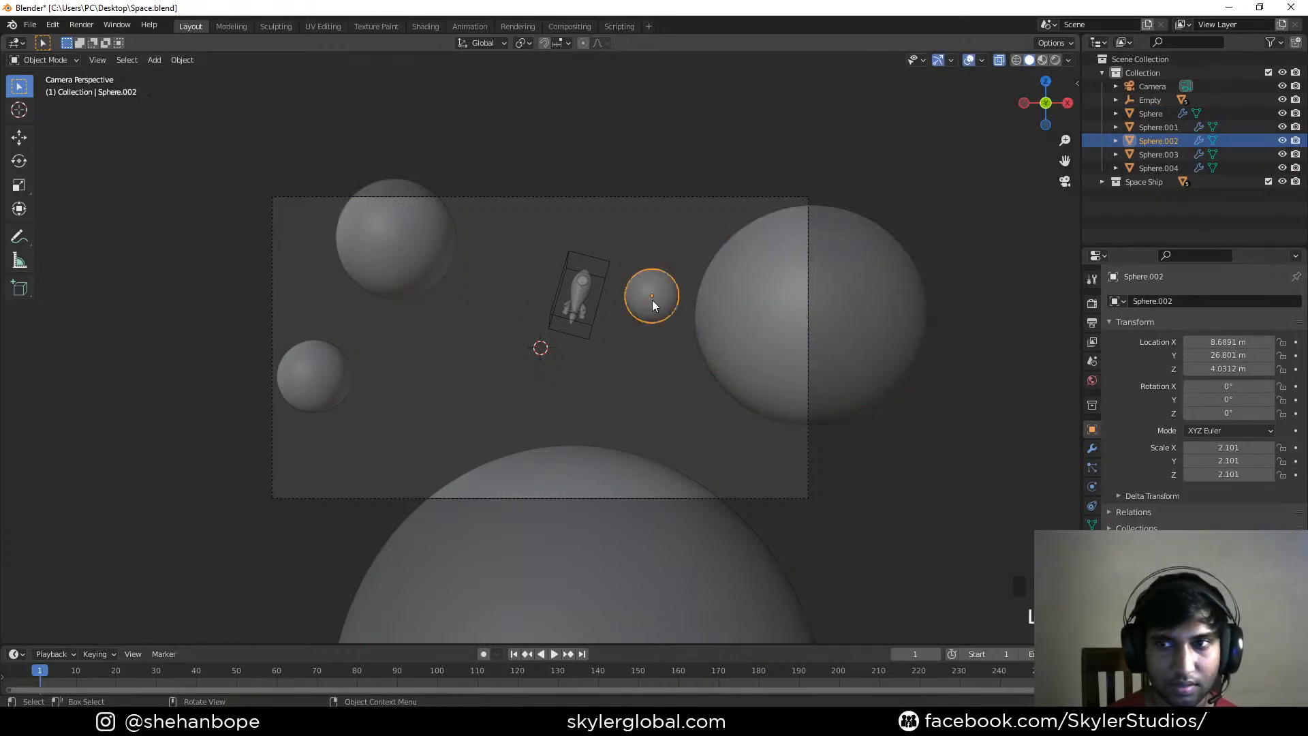
key("s")
left_click(824, 531)
key("g")
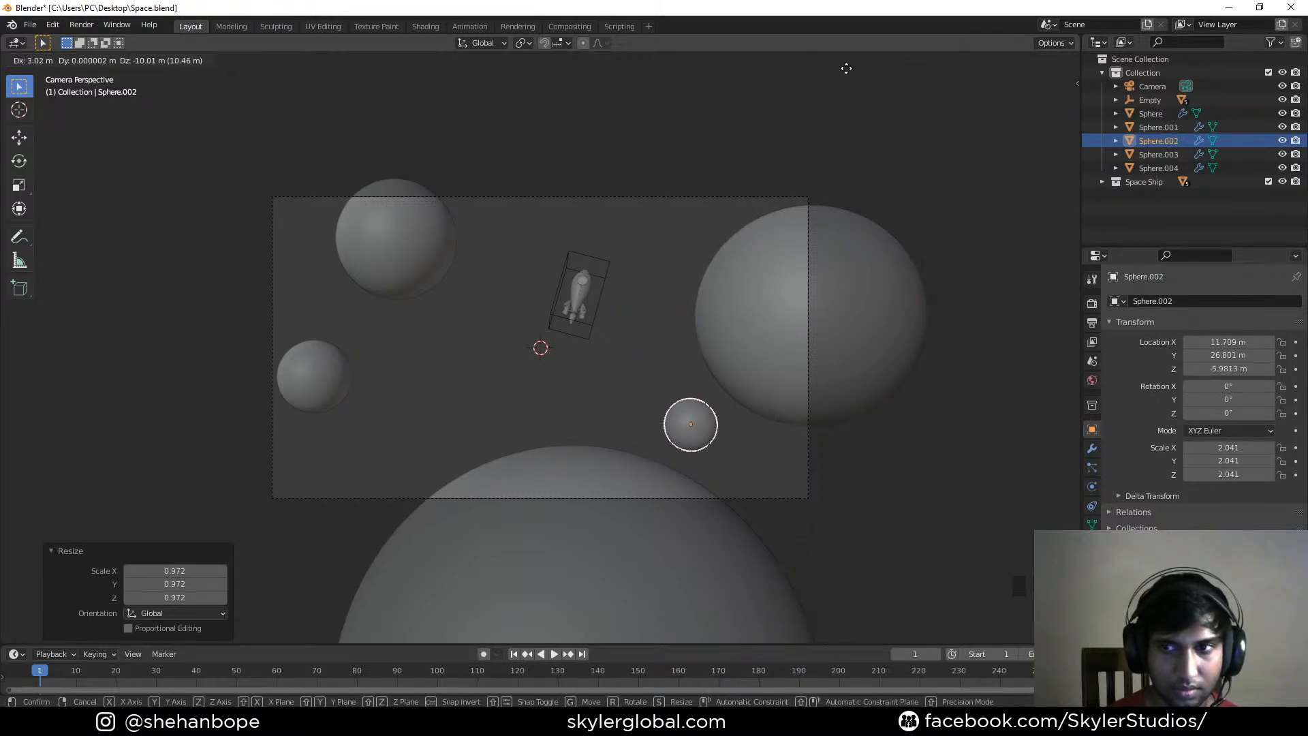
left_click(812, 60)
key("ctrl+s")
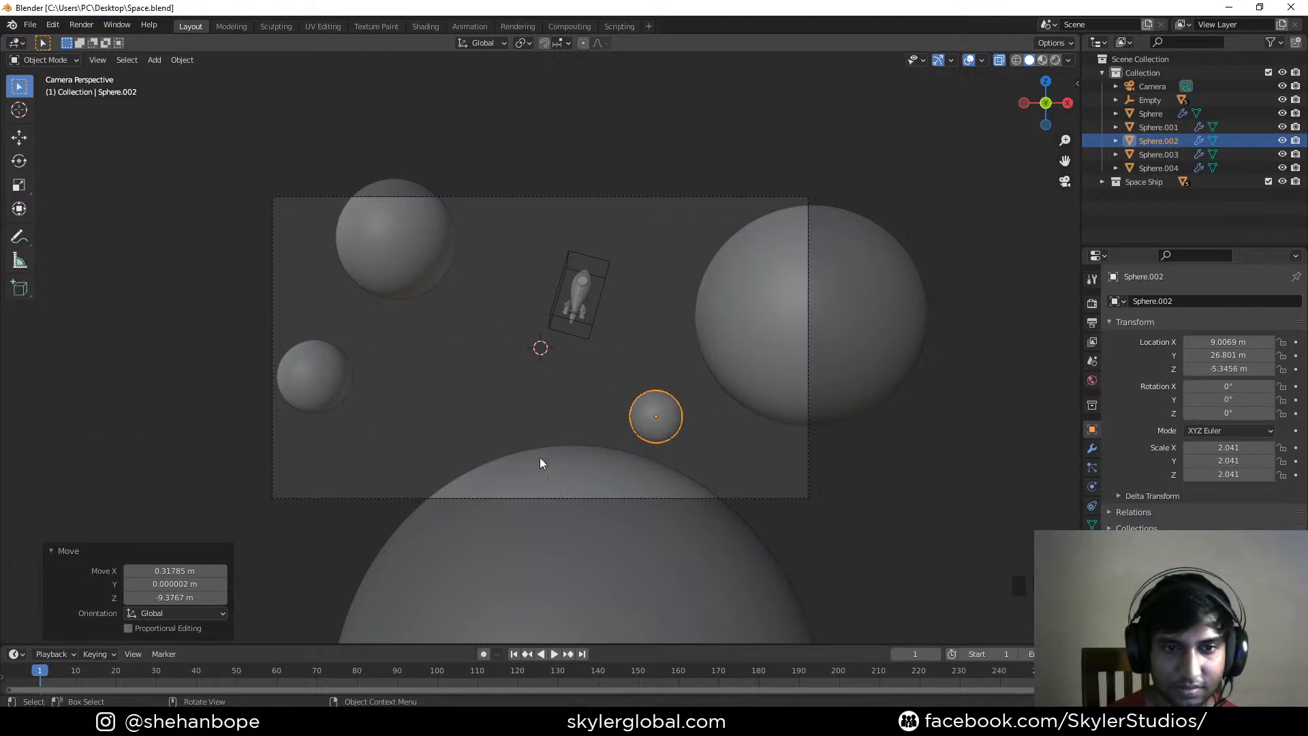
Switch to the chat window and send a reply message
middle_click_drag(666, 243, 666, 251)
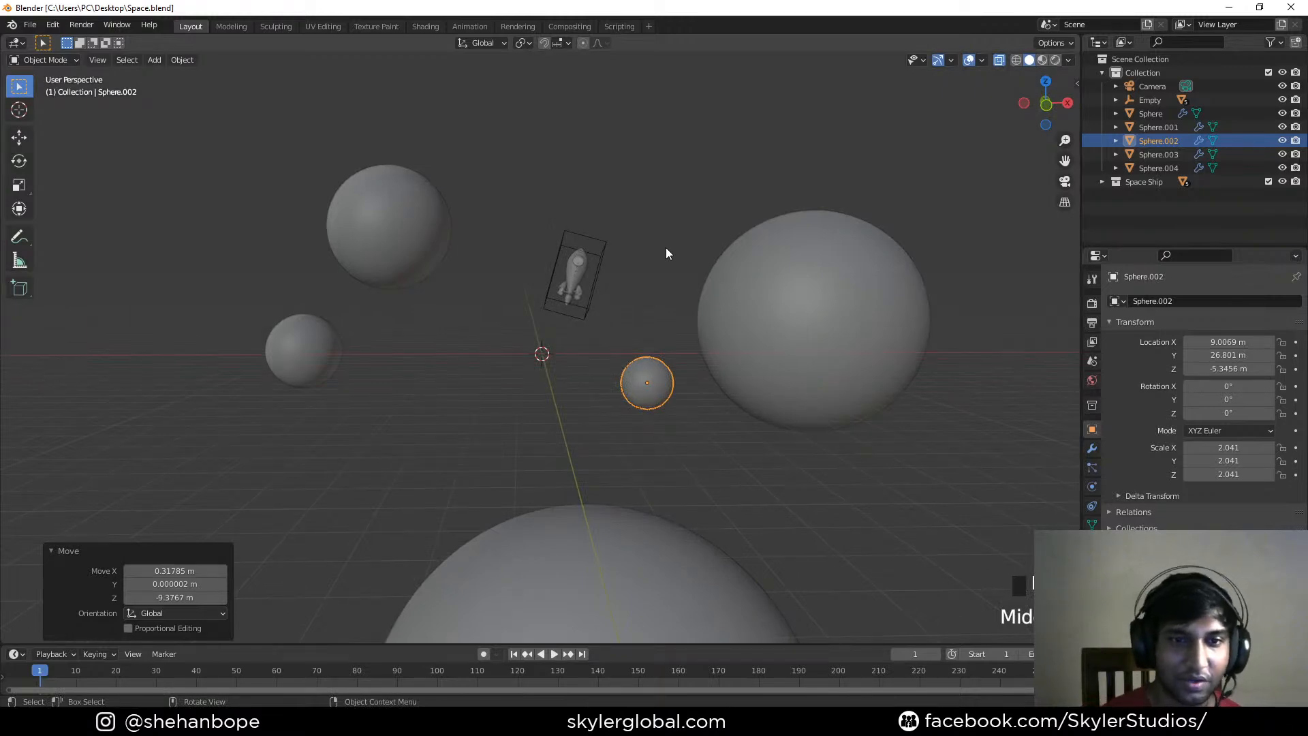
key("alt+Tab")
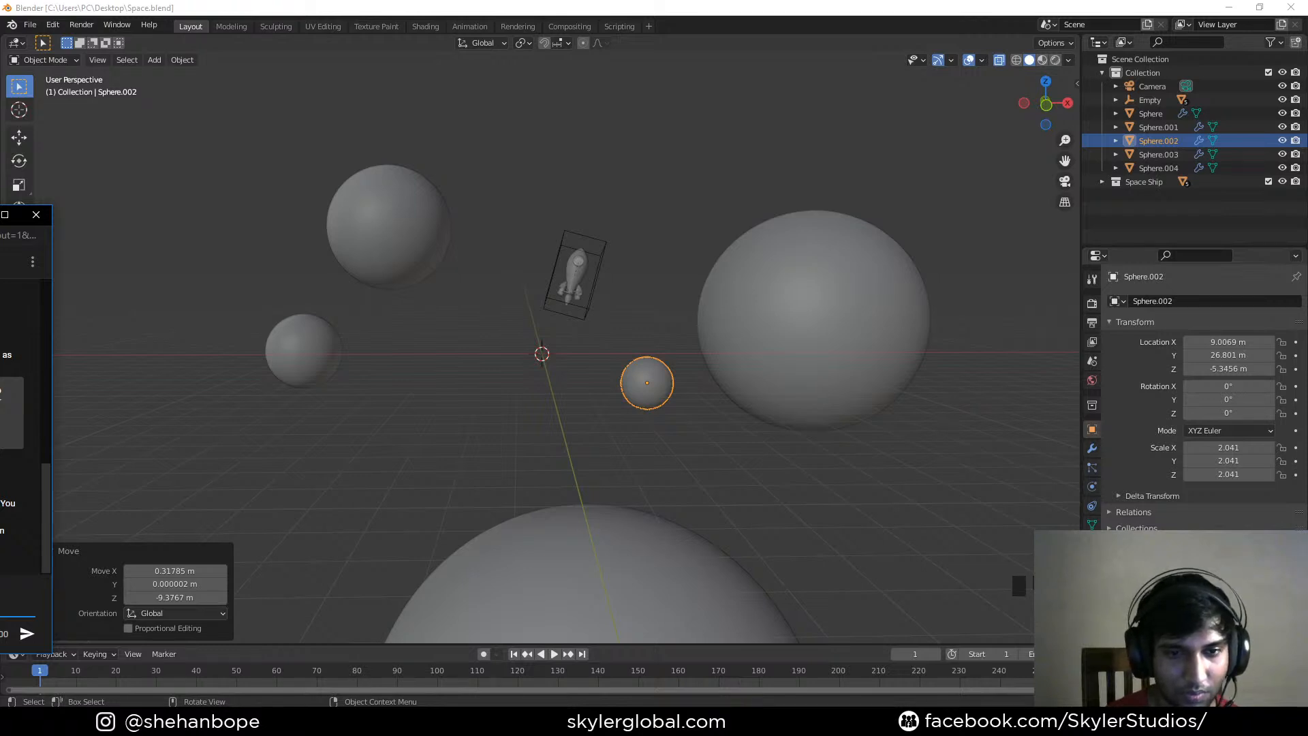
type("have")
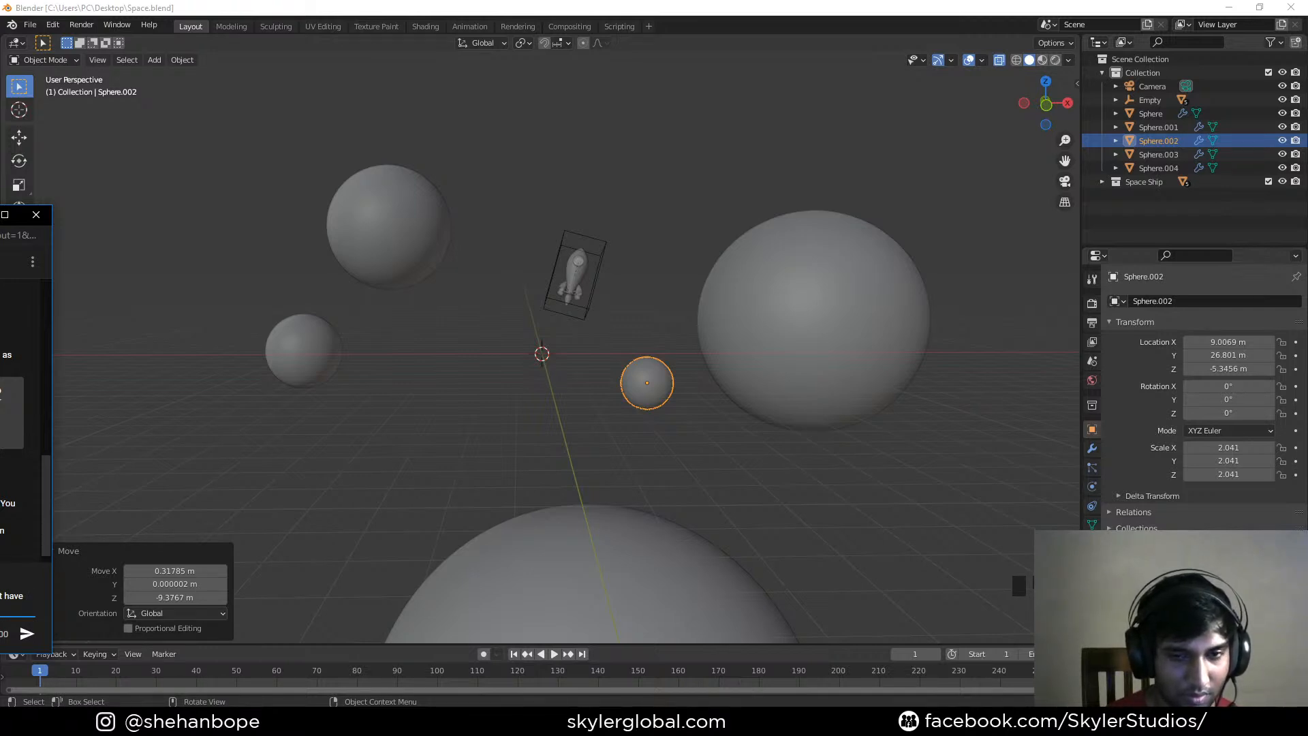
type("for that")
key("Return")
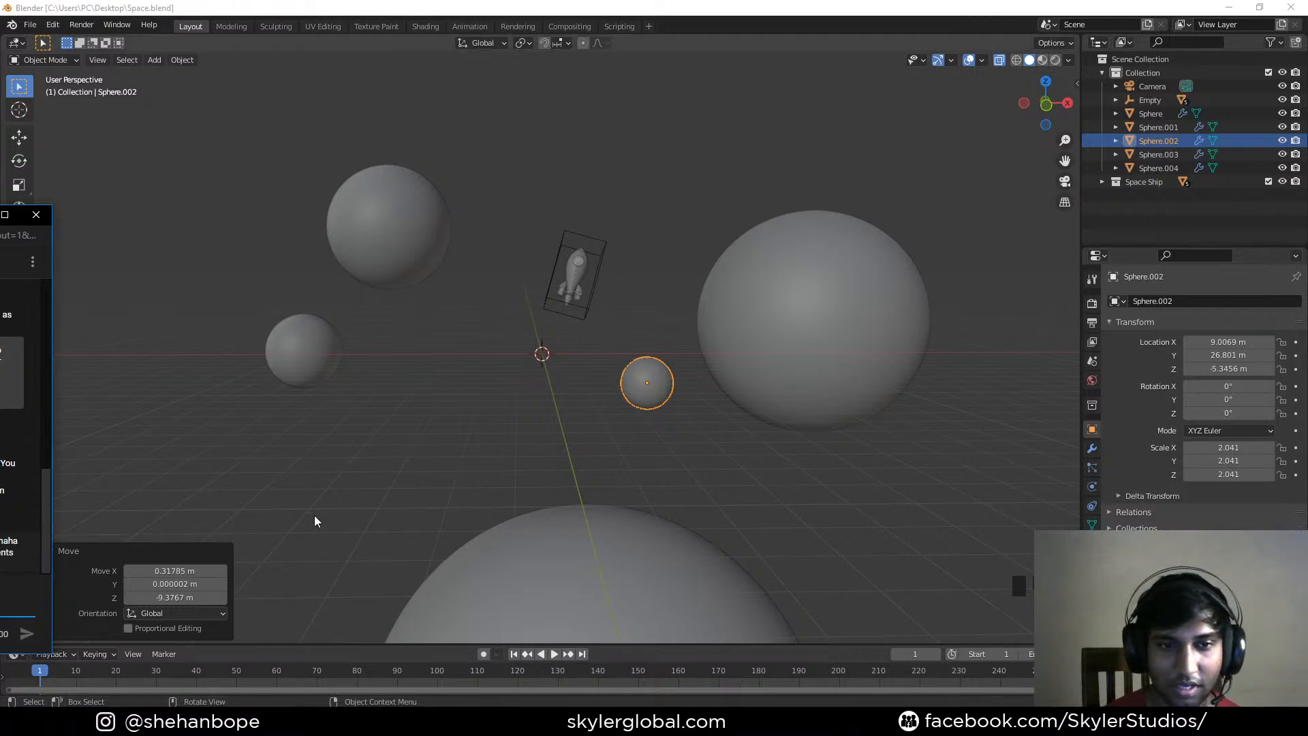
Examine the layout of the rocket and planets from above and save the file
middle_click_drag(551, 403, 599, 455)
key("KP_7")
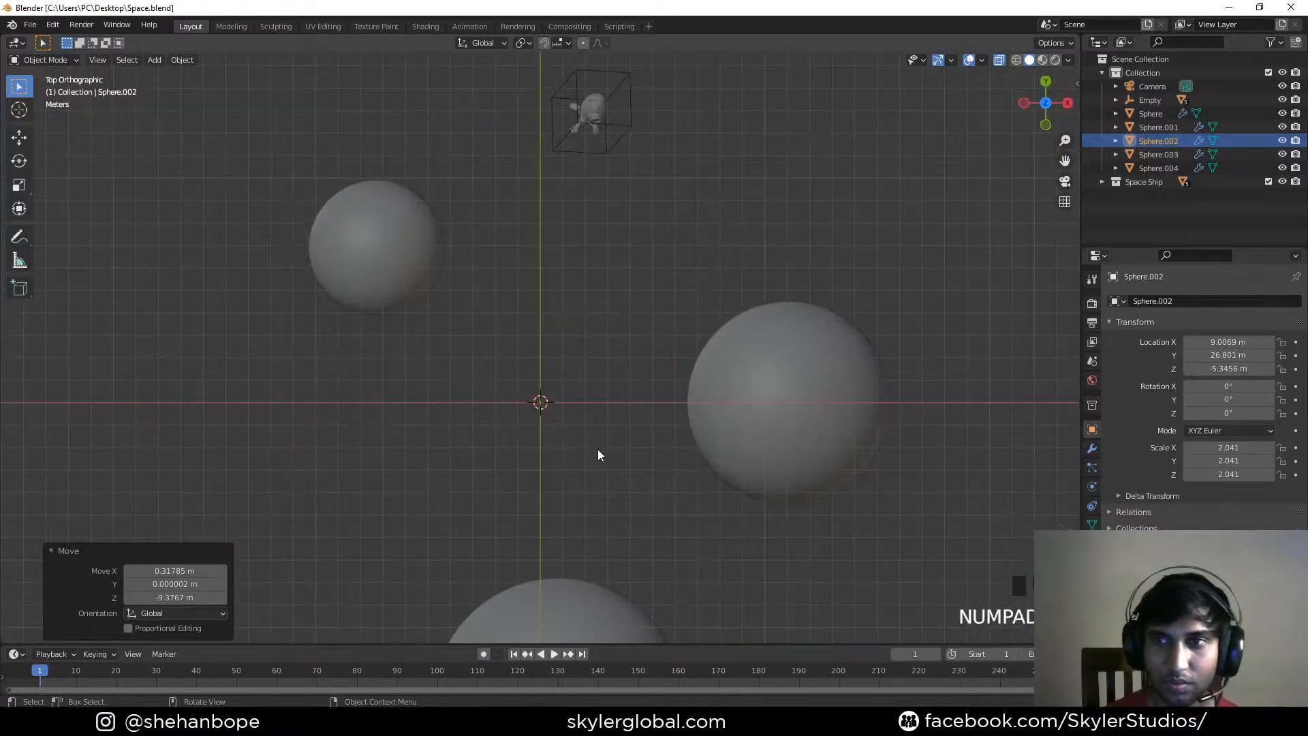
scroll(598, 451, "down", 2)
key("ctrl+s")
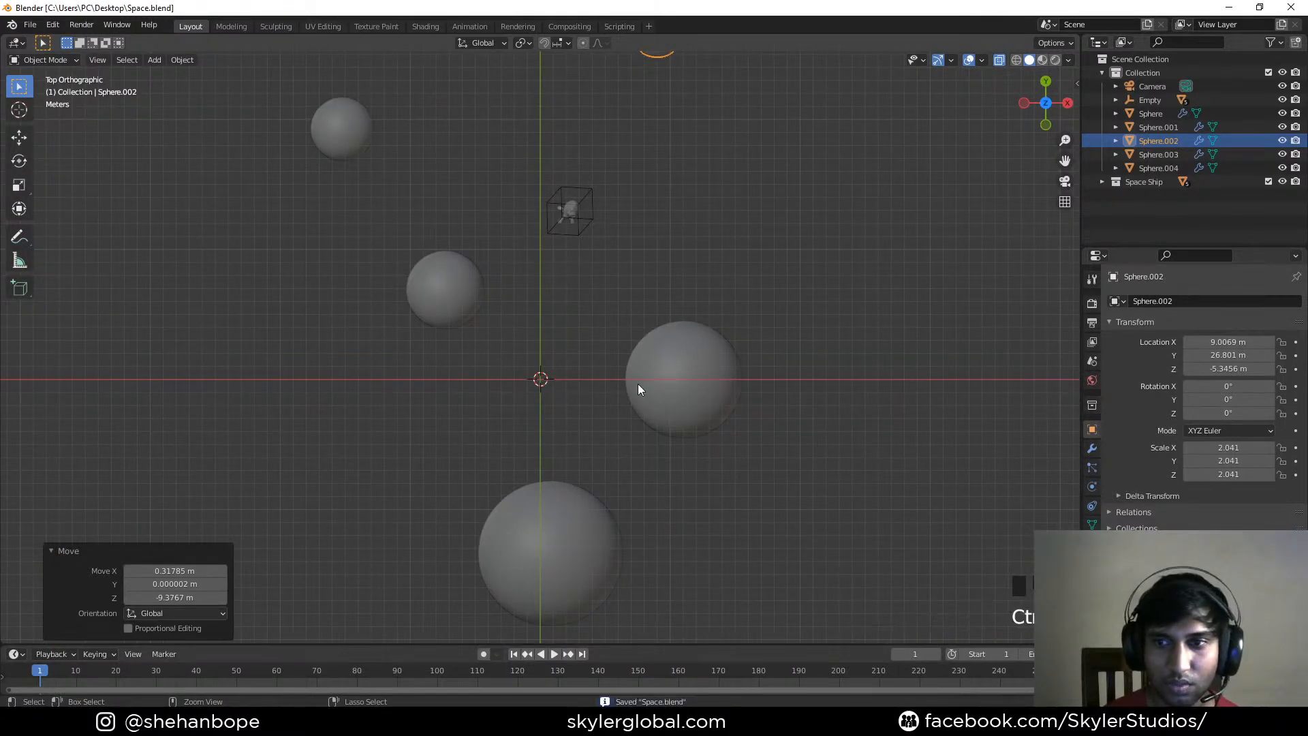
scroll(670, 224, "down", 2)
middle_click_drag(668, 228, 673, 322, "shift")
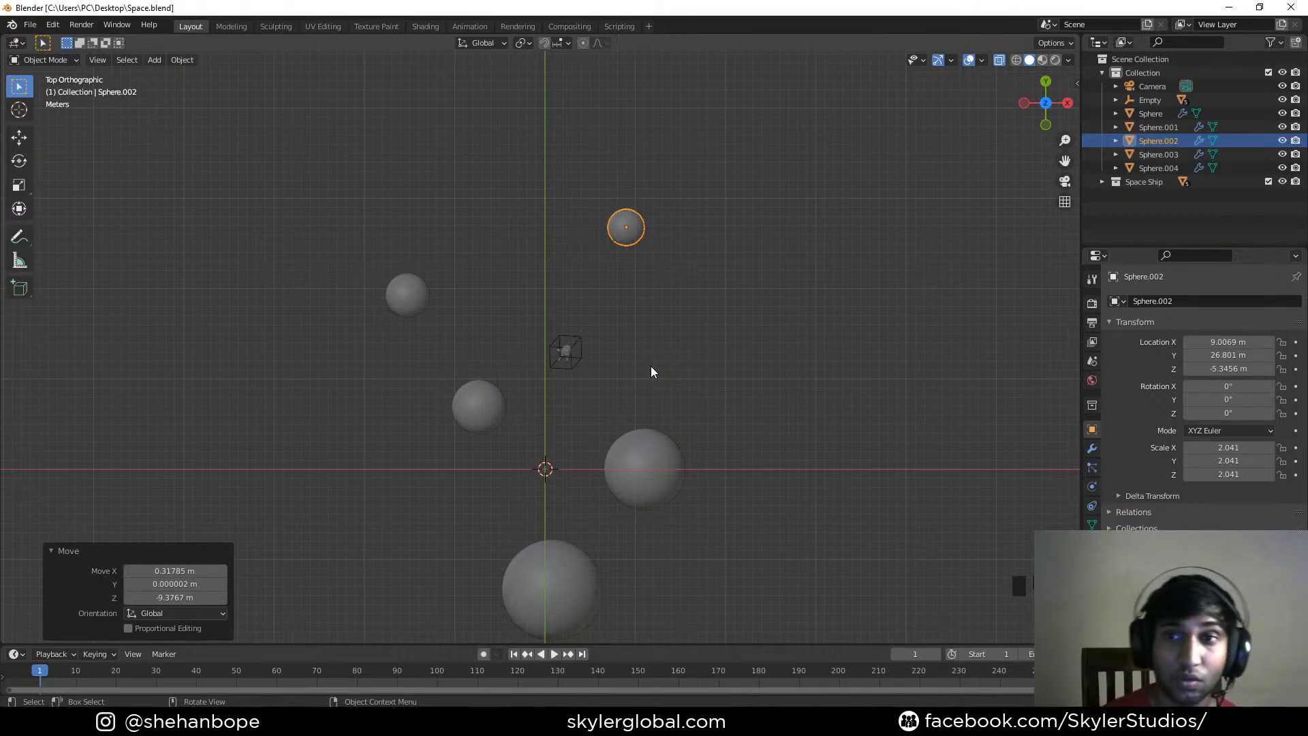
middle_click_drag(759, 271, 744, 289, "shift")
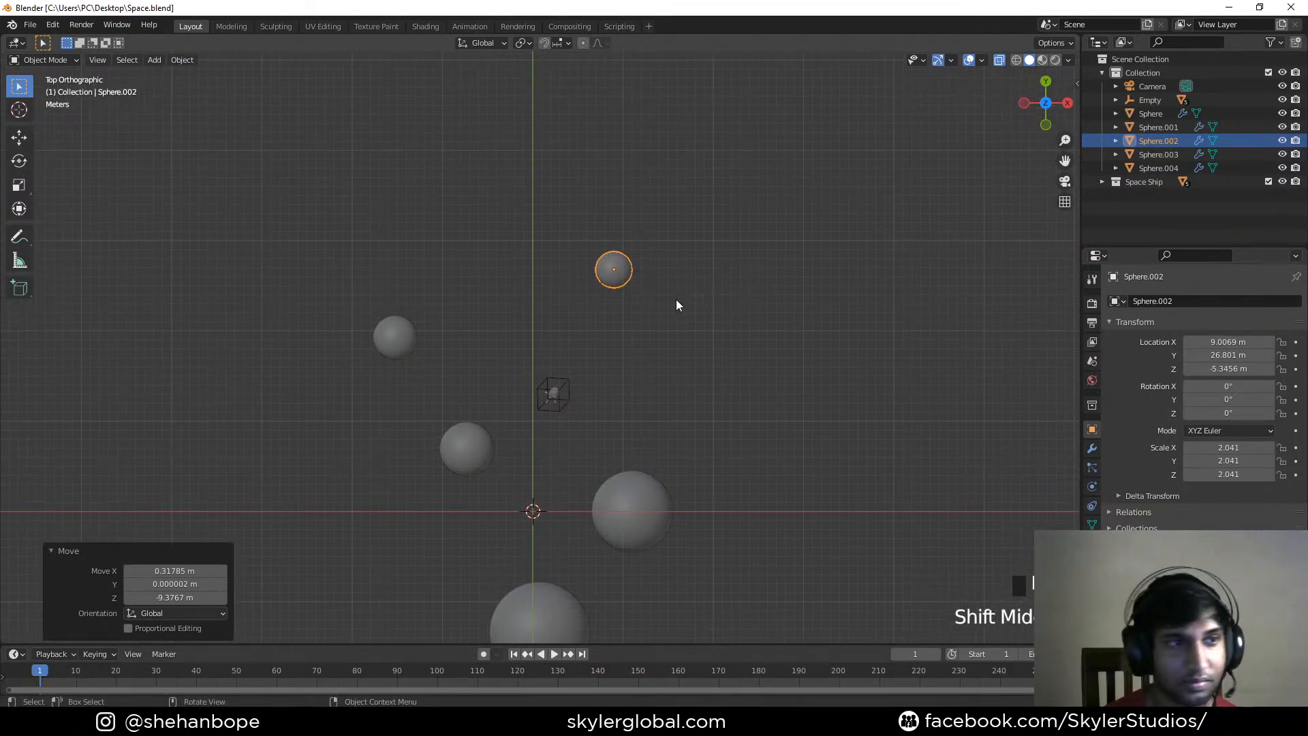
key("ctrl+s")
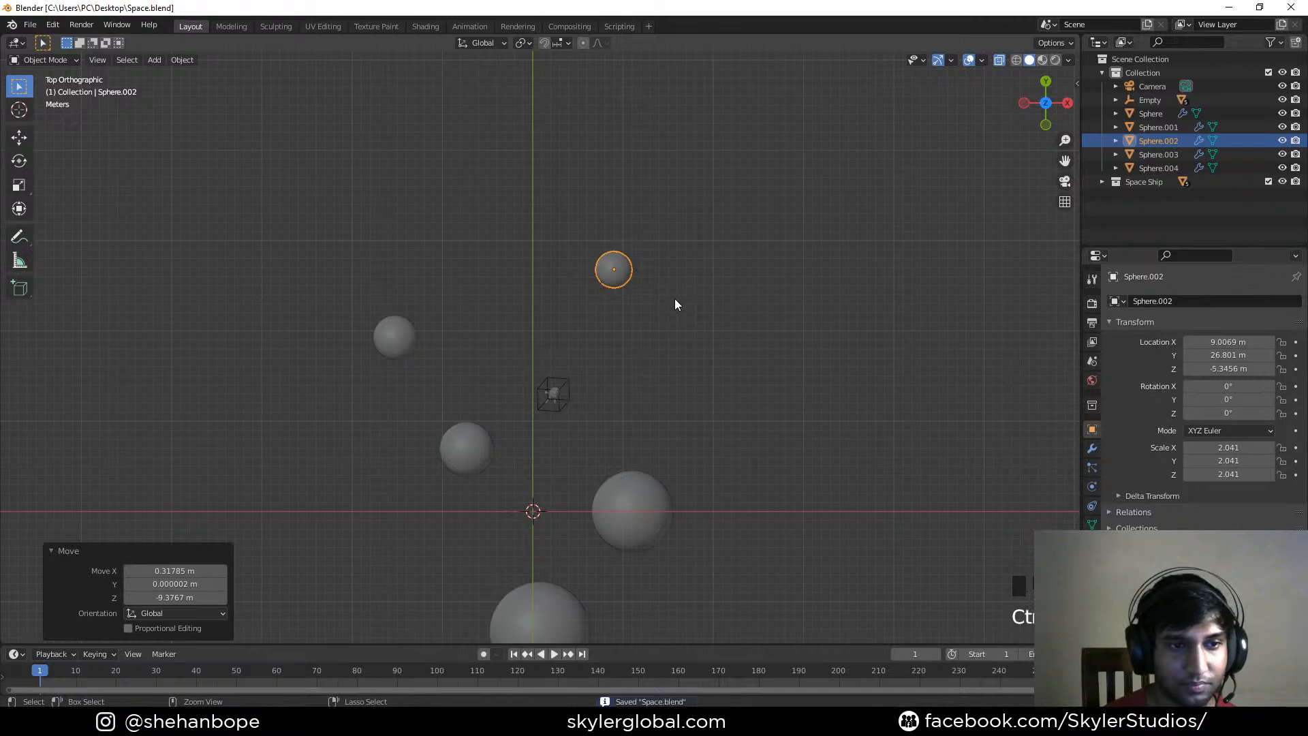
Move the rocket's empty slightly farther from the camera, to about X 2.43 m, Y 14.01 m, and save the file
middle_click_drag(655, 335, 554, 370)
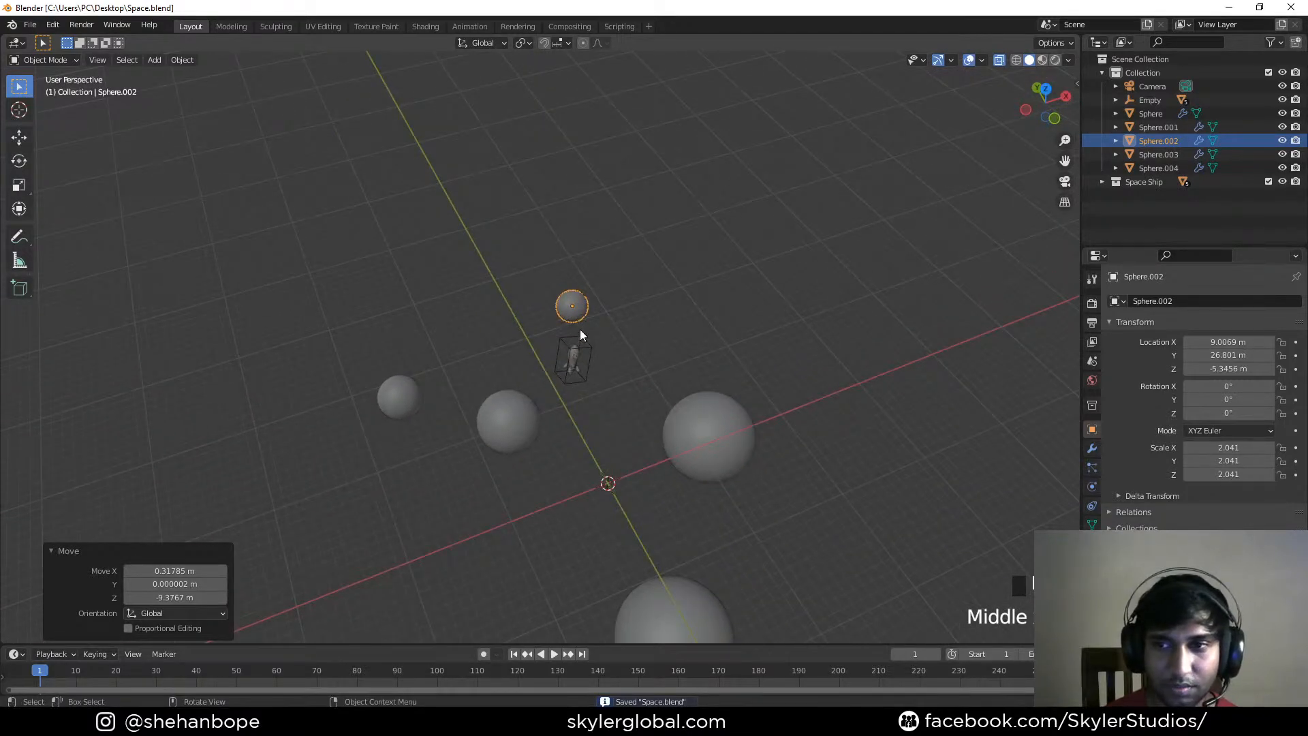
left_click(576, 353)
key("KP_7")
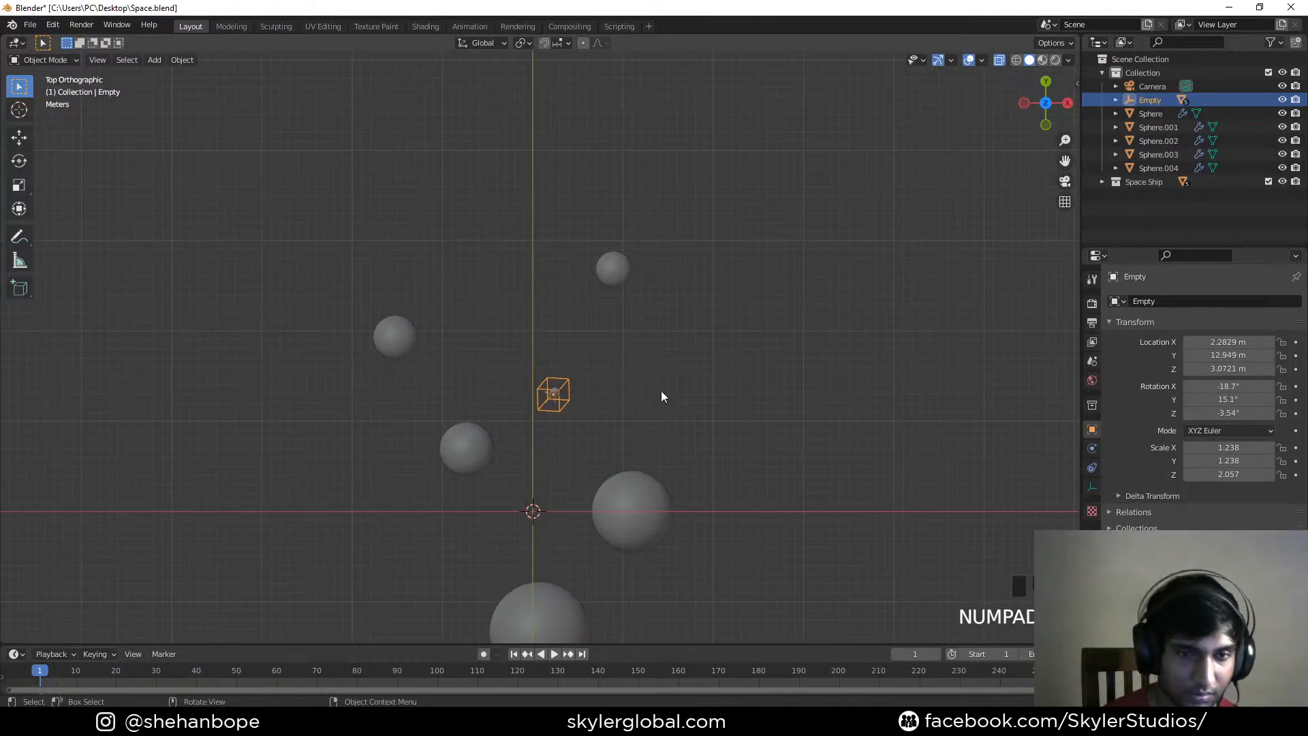
key("g")
left_click(657, 370)
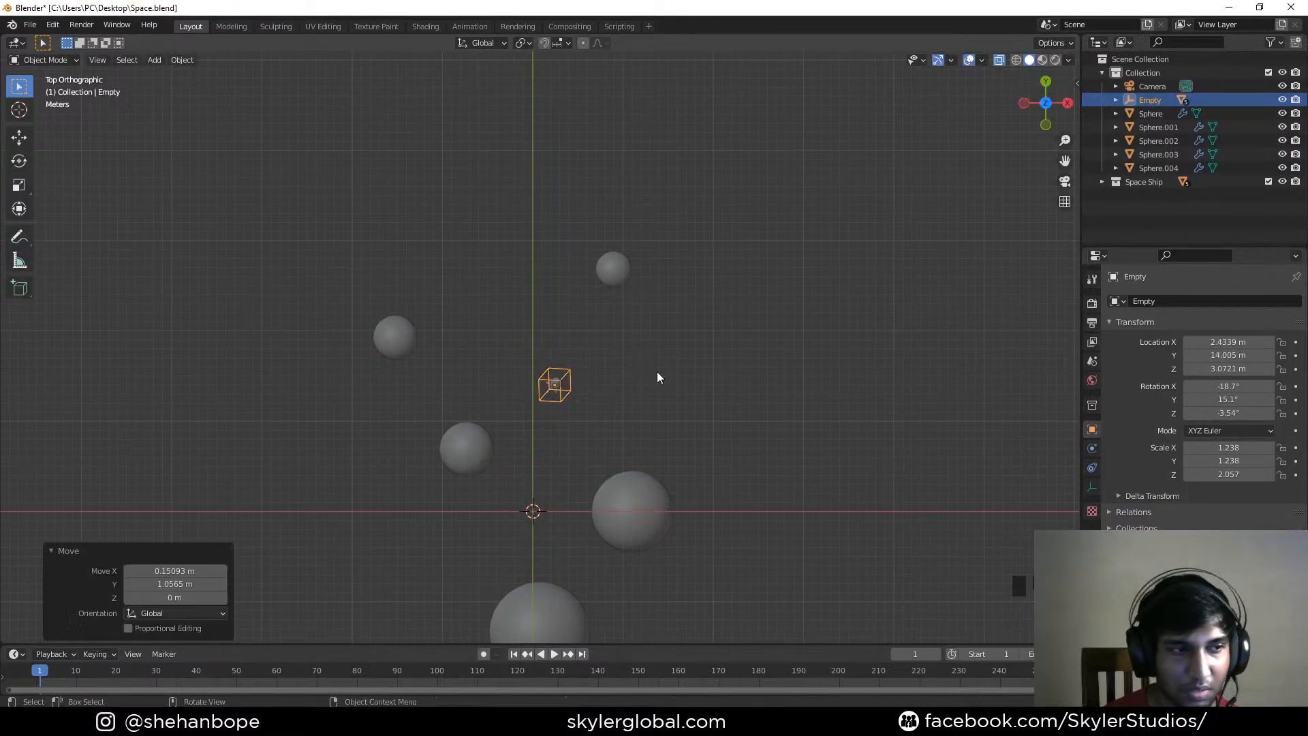
key("ctrl+s")
Examine the nearest planet and the overall composition from below and through the camera
middle_click_drag(666, 447, 444, 451, "shift")
scroll(390, 477, "up", 2)
left_click(443, 447)
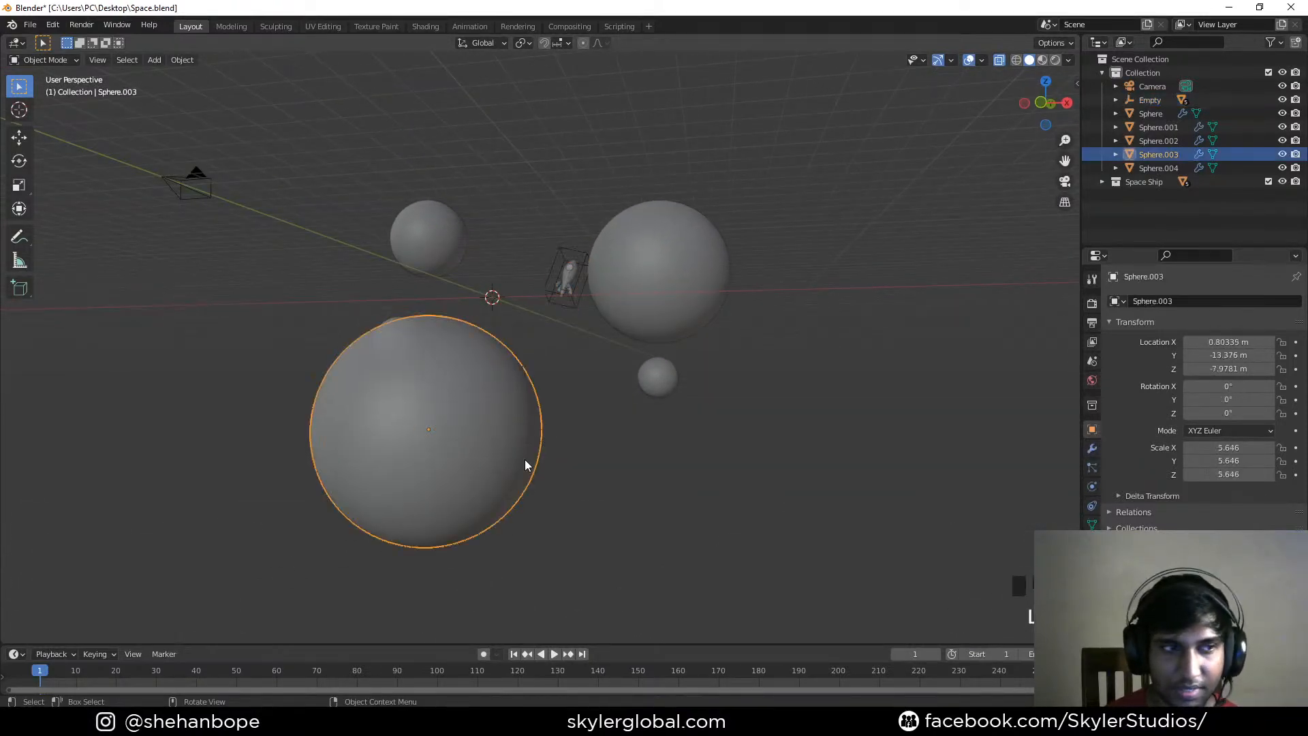
key("KP_0")
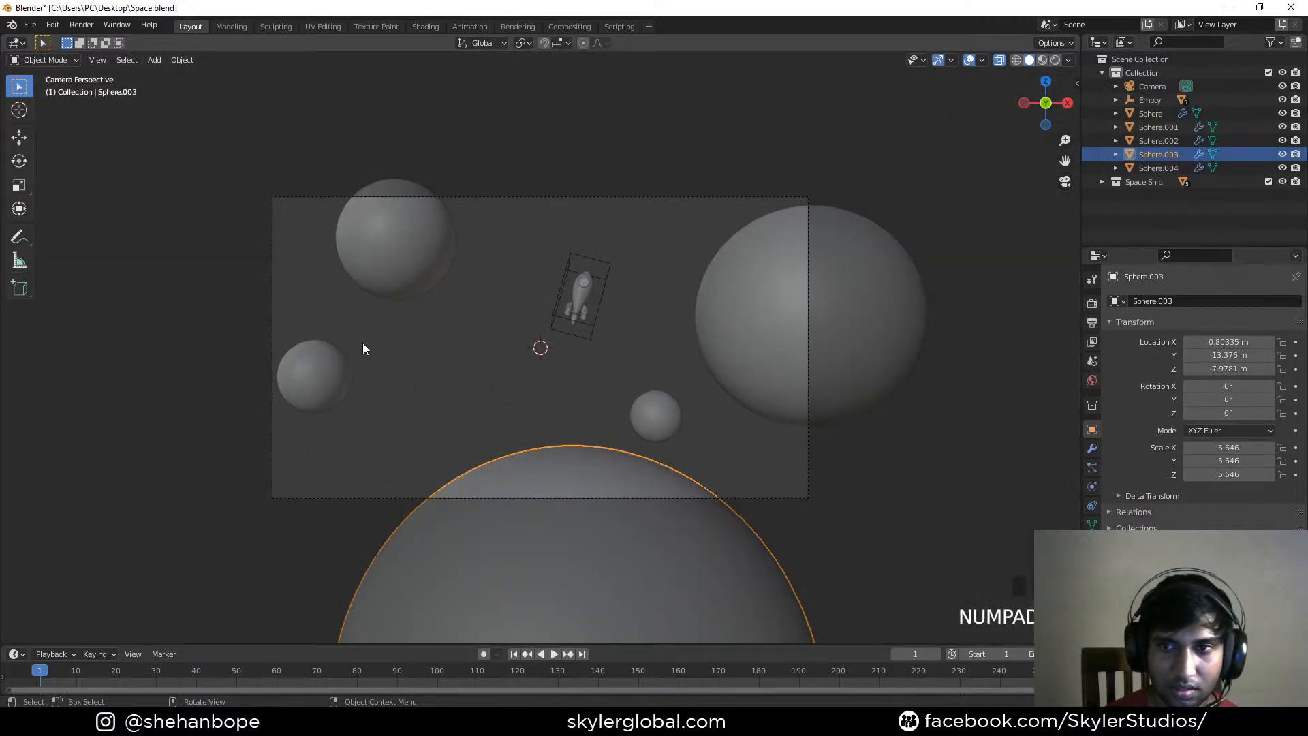
scroll(363, 348, "down", 2)
middle_click_drag(549, 269, 575, 291)
scroll(423, 292, "down", 1)
Select the original planet sphere and check its modifier, physics and particle properties
left_click(414, 301)
middle_click_drag(414, 300, 600, 402)
left_click(1092, 448)
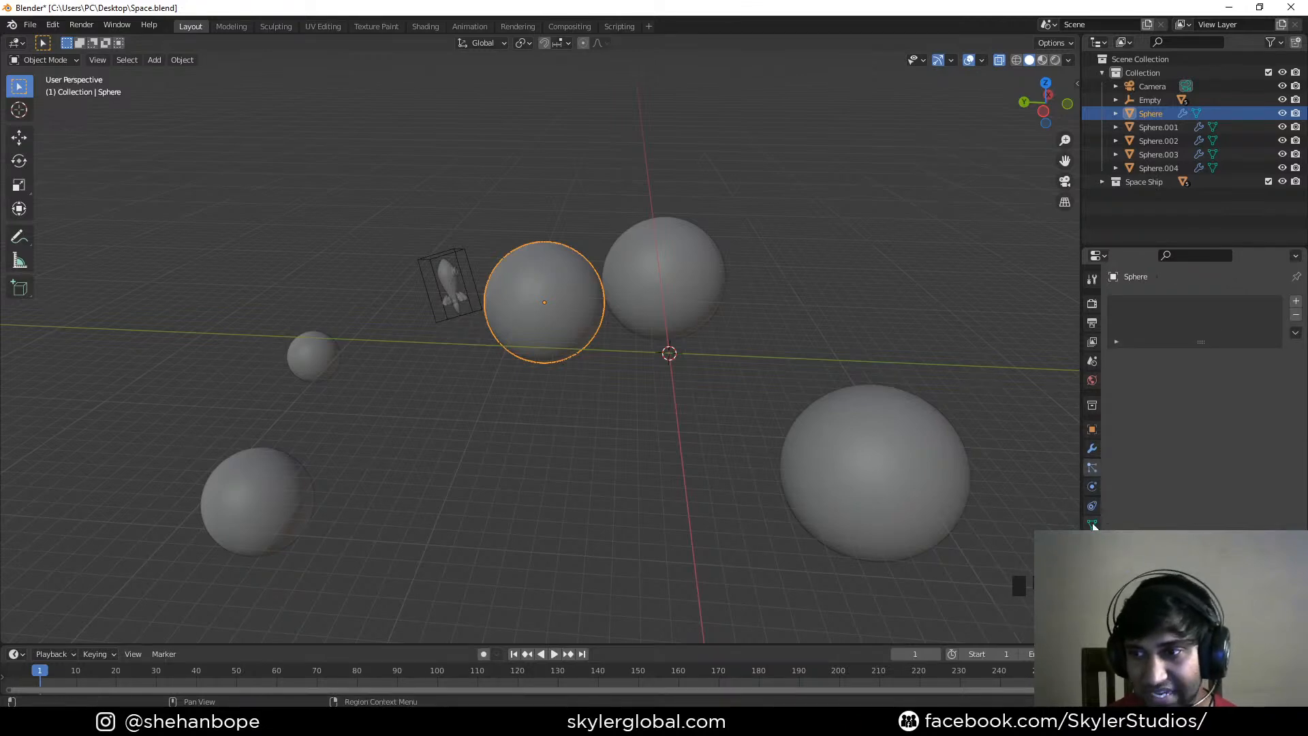
left_click(1093, 447)
left_click(1093, 487)
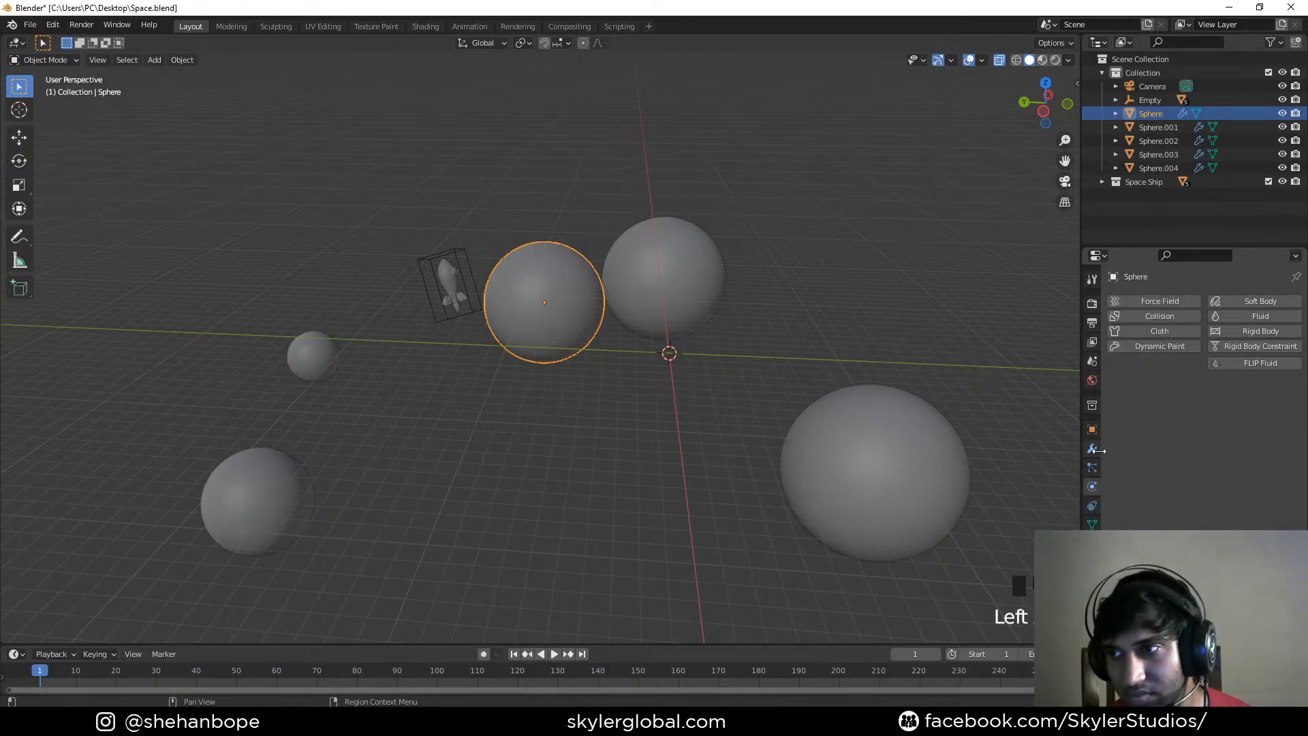
left_click(1091, 467)
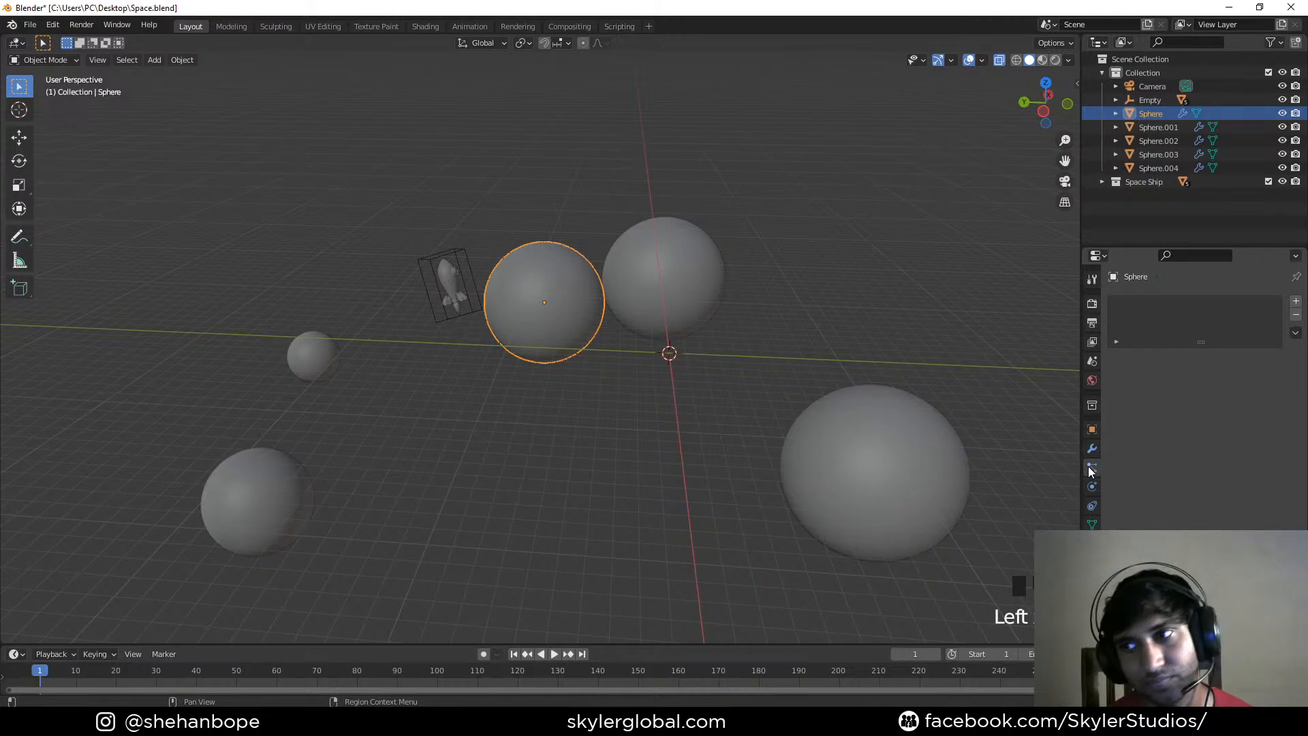
Add a particle system to the original planet sphere and set its type to Hair
left_click(1295, 301)
middle_click_drag(818, 293, 666, 330)
scroll(668, 331, "down", 2)
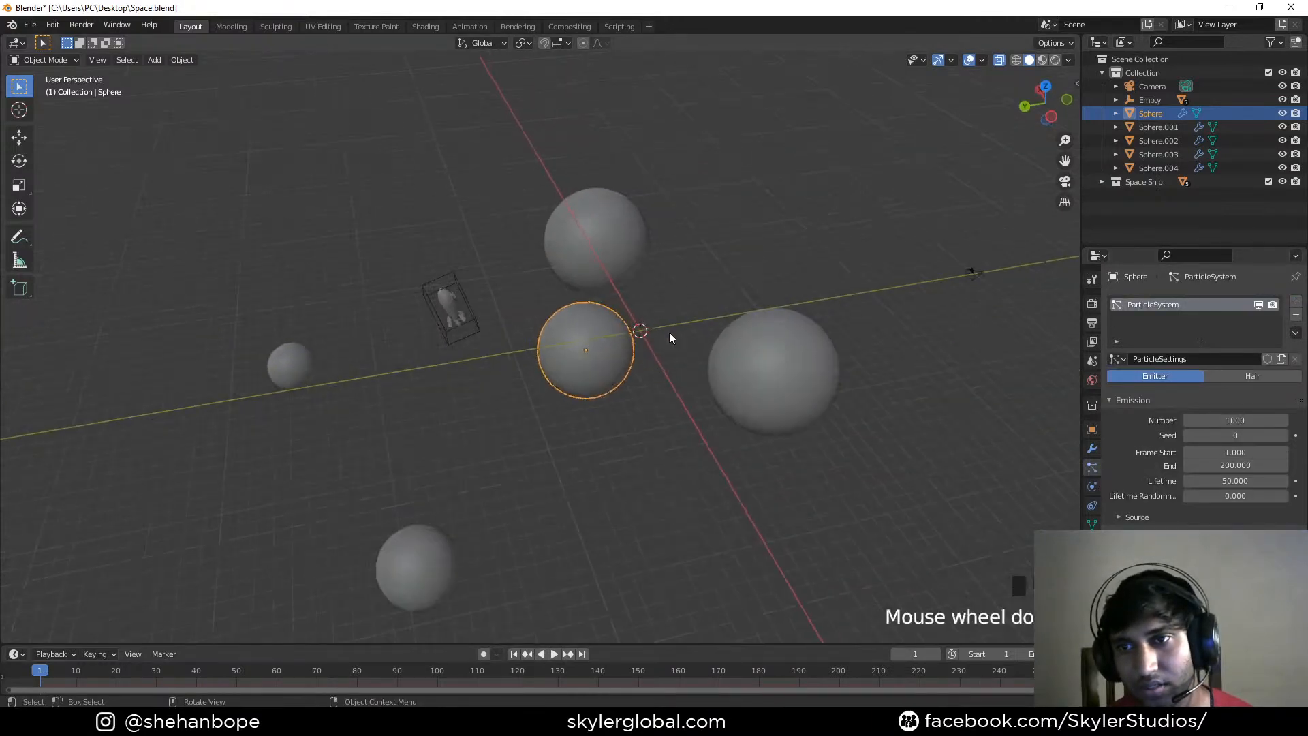
scroll(676, 333, "up", 7)
middle_click_drag(780, 297, 638, 259, "shift")
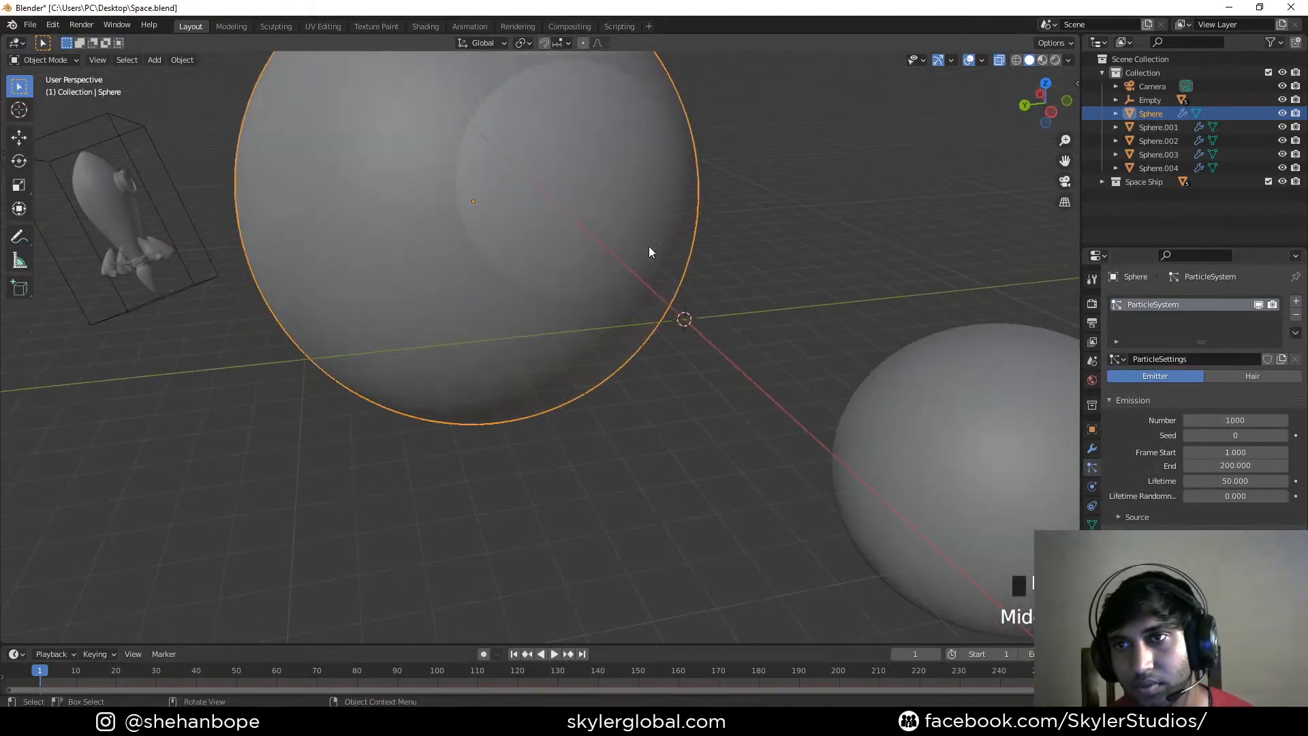
left_click(1247, 375)
scroll(597, 340, "down", 5)
middle_click_drag(598, 344, 645, 365)
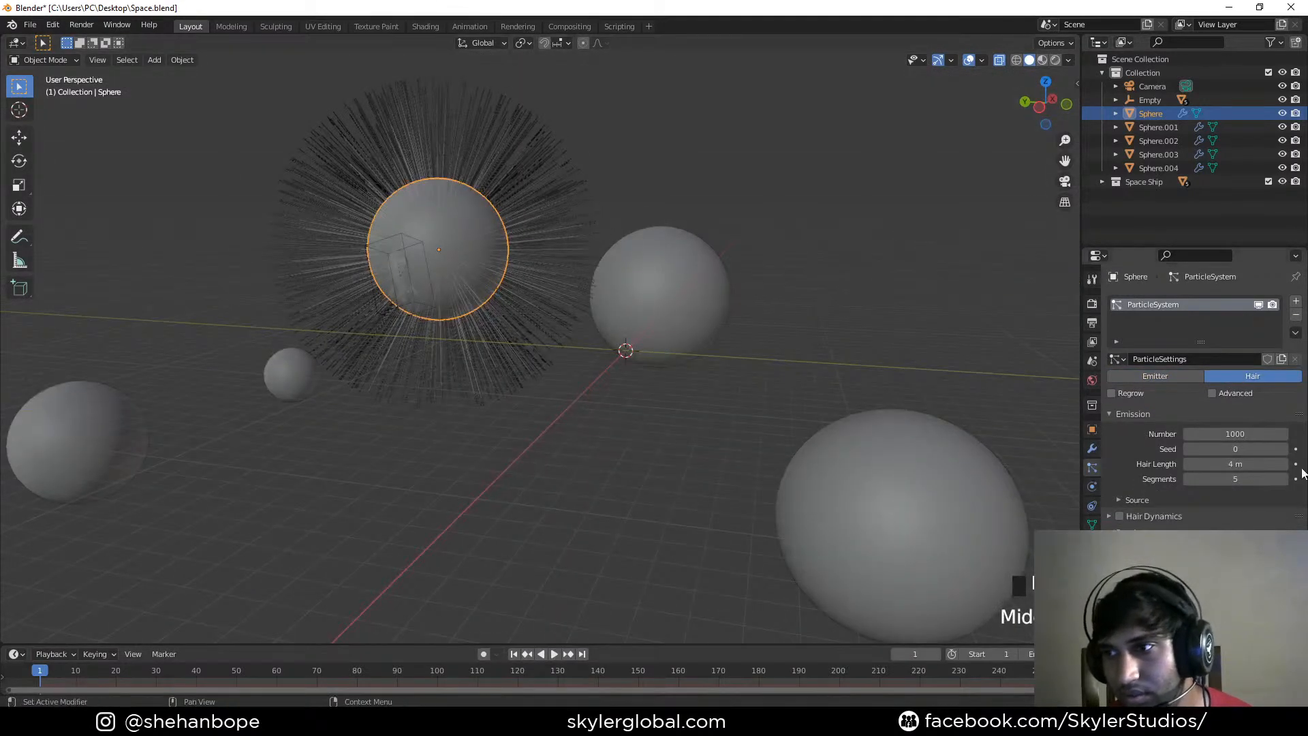
Set the number of hair particles on the original planet to 20
left_click(1244, 433)
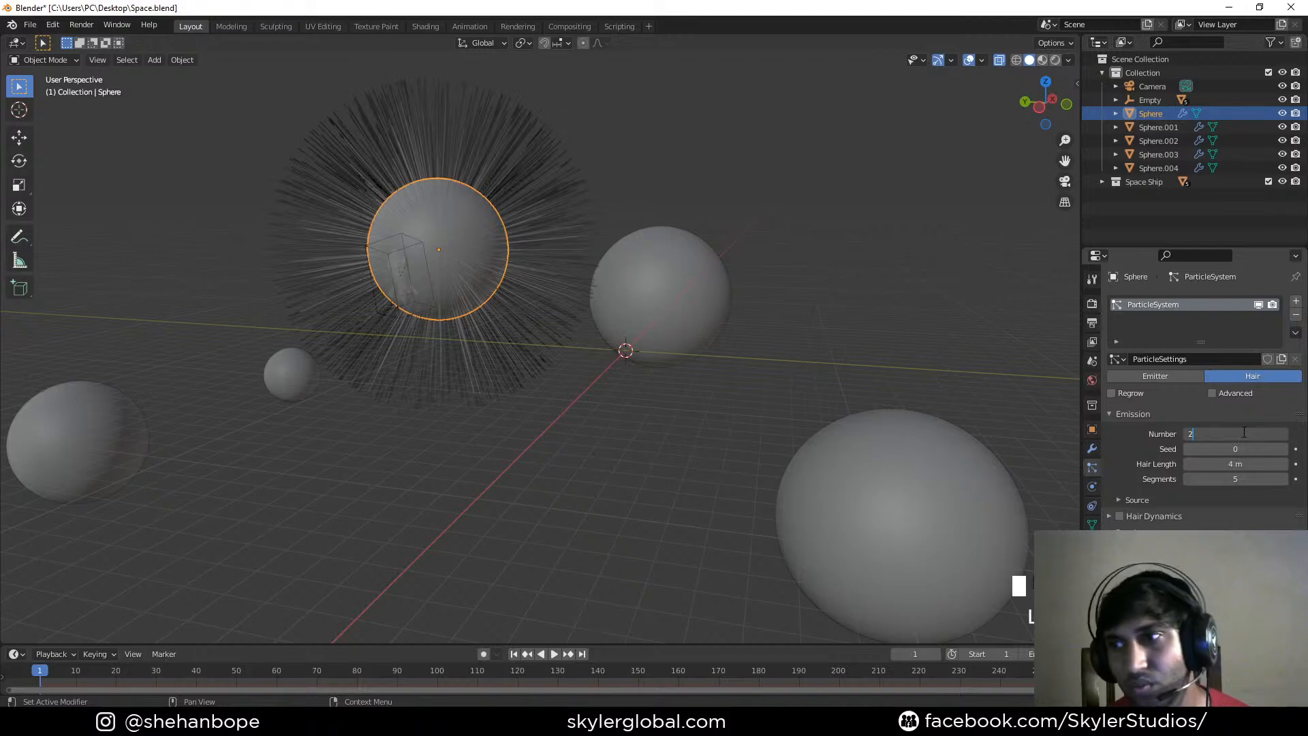
key("Return")
middle_click_drag(518, 395, 576, 404)
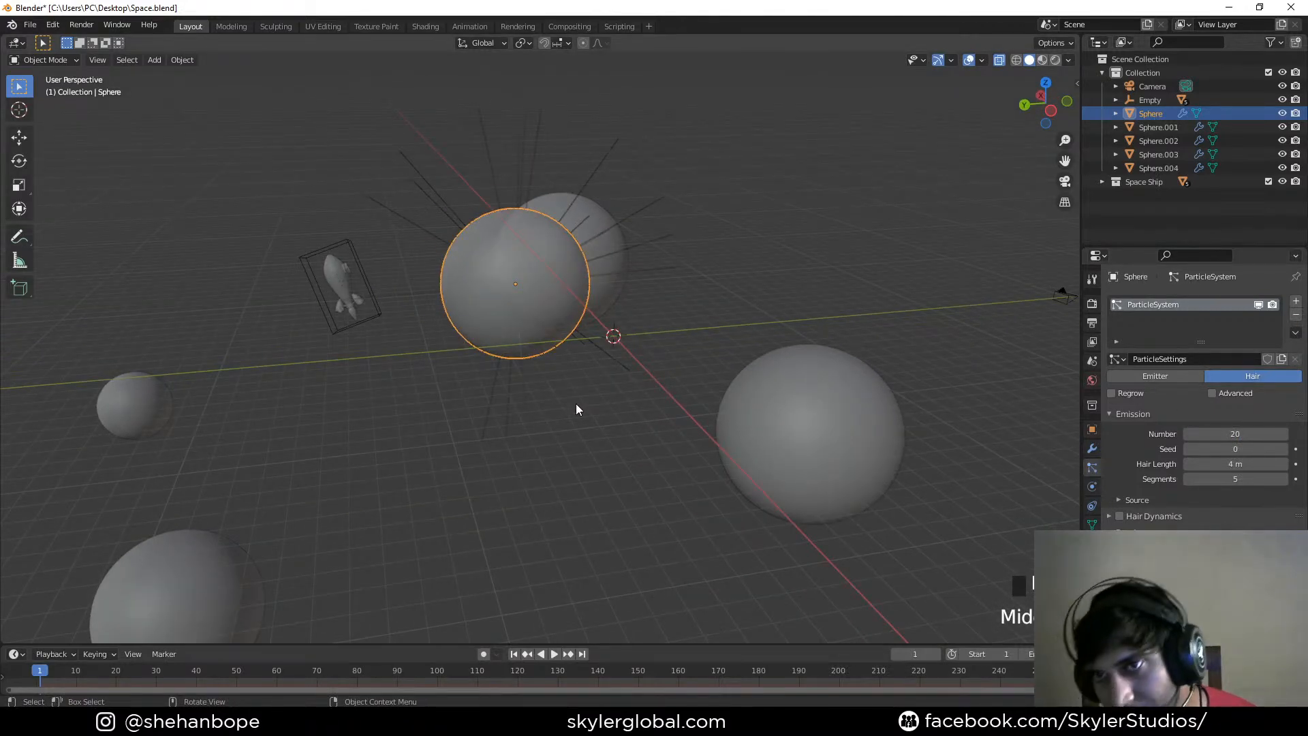
scroll(576, 409, "down", 3)
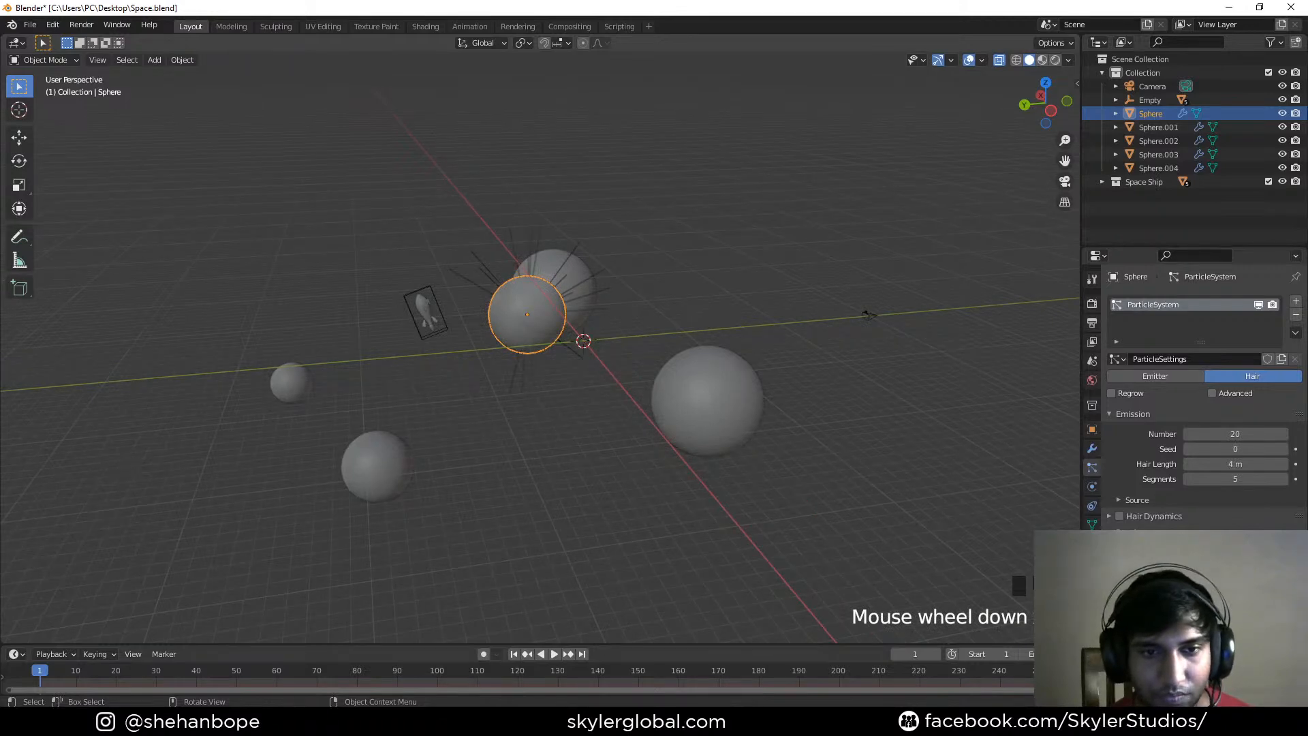
Duplicate the farthest small planet, place the copy about 49 m along X and -15 m along Y, and scale it to about 0.838
middle_click_drag(675, 306, 485, 245)
key("KP_7")
scroll(681, 300, "down", 2)
left_click(470, 232)
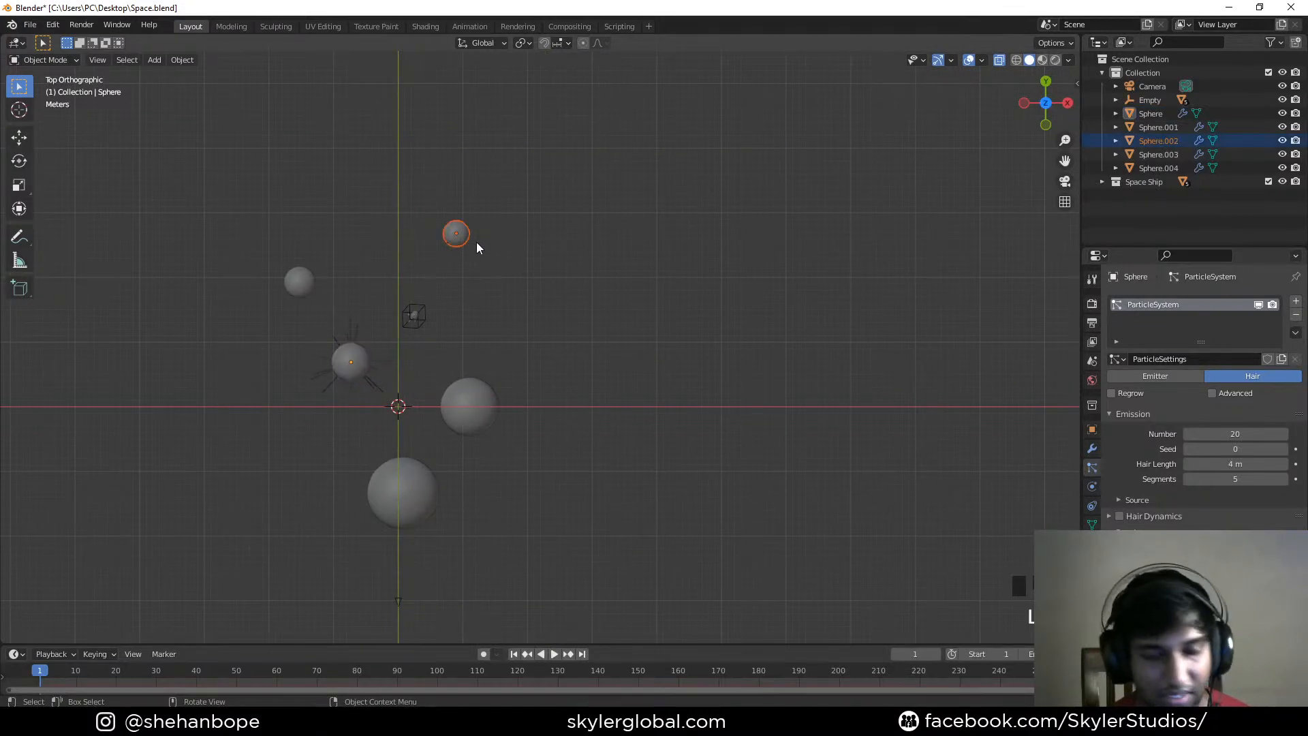
key("shift+d")
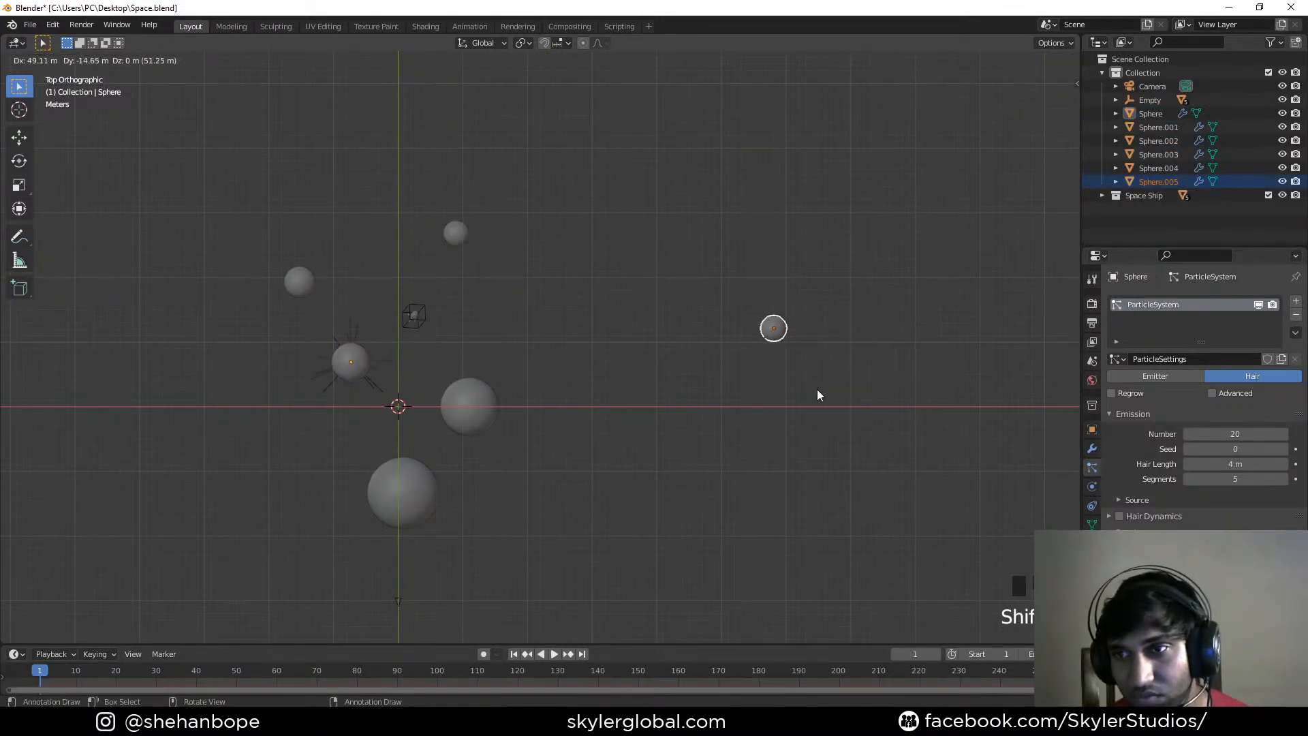
left_click(816, 393)
key("s")
left_click(845, 432)
Reselect the original planet and examine its modifier stack and its particle render and viewport display settings
scroll(287, 407, "up", 2)
middle_click_drag(288, 407, 399, 349, "shift")
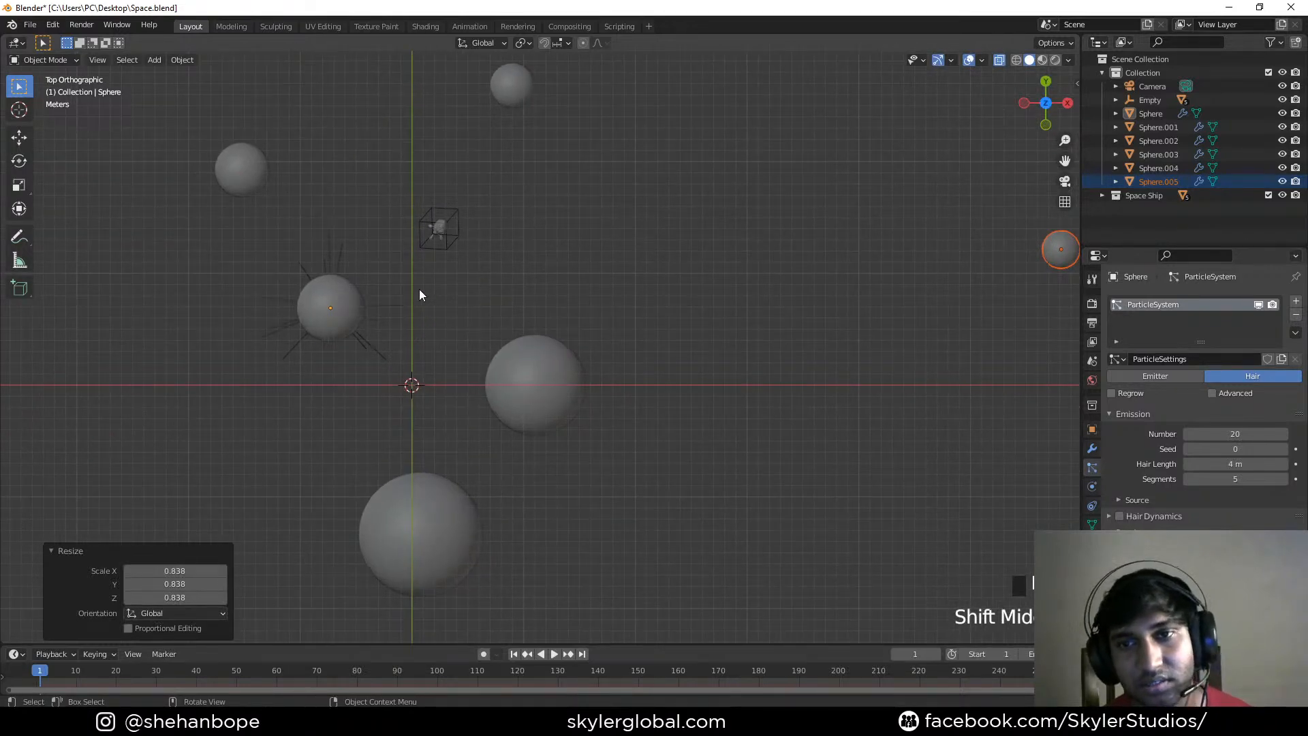
left_click(361, 302)
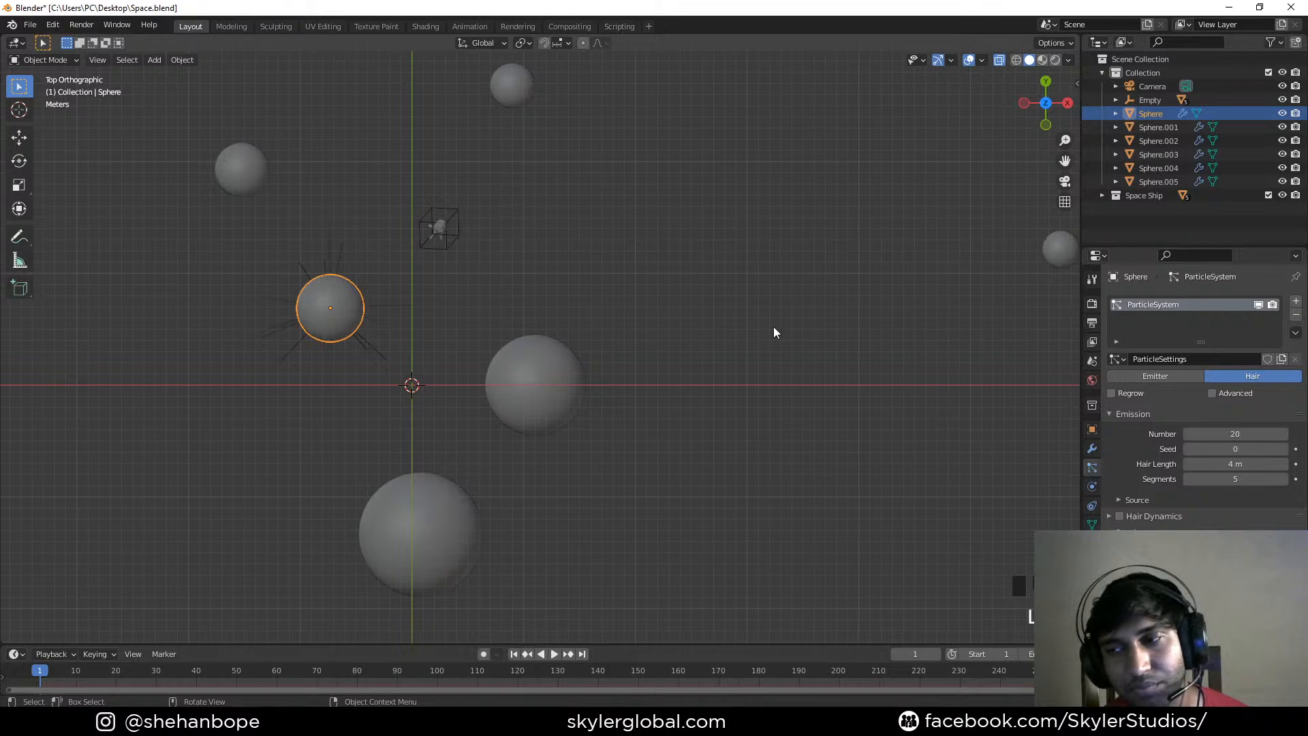
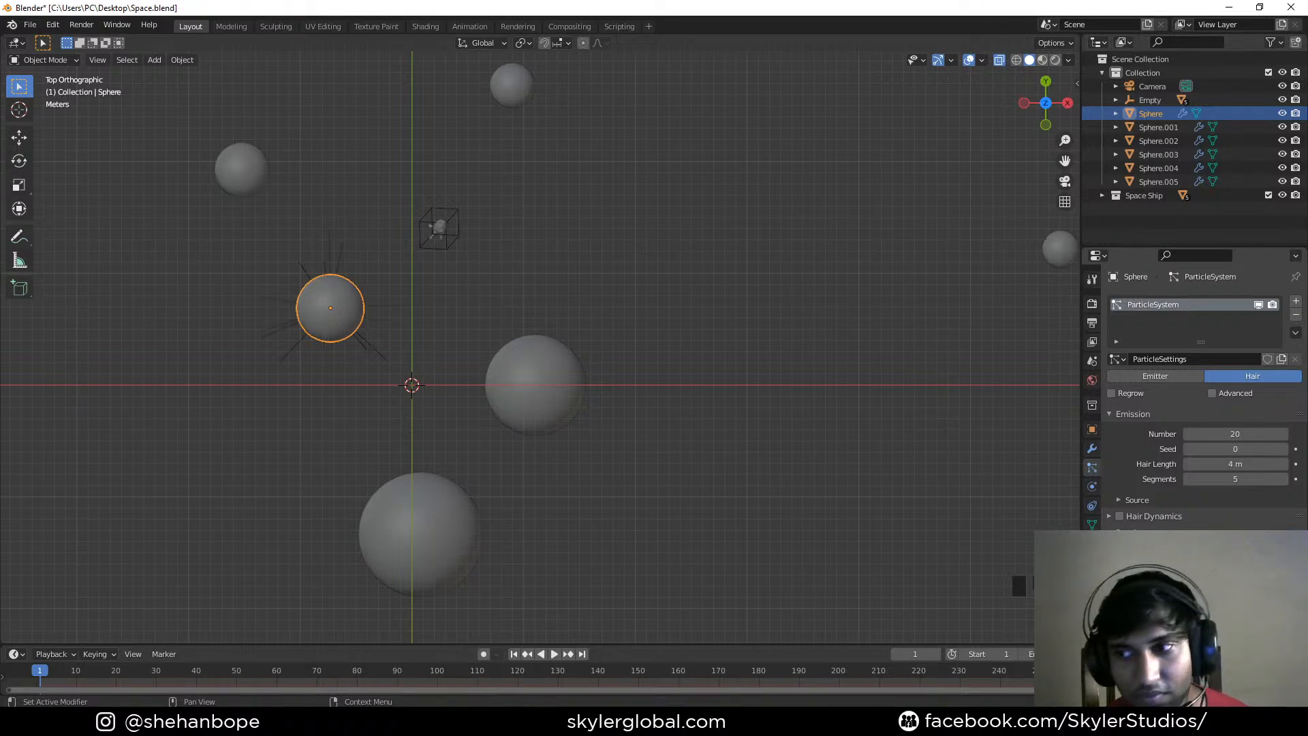
scroll(1199, 409, "down", 3)
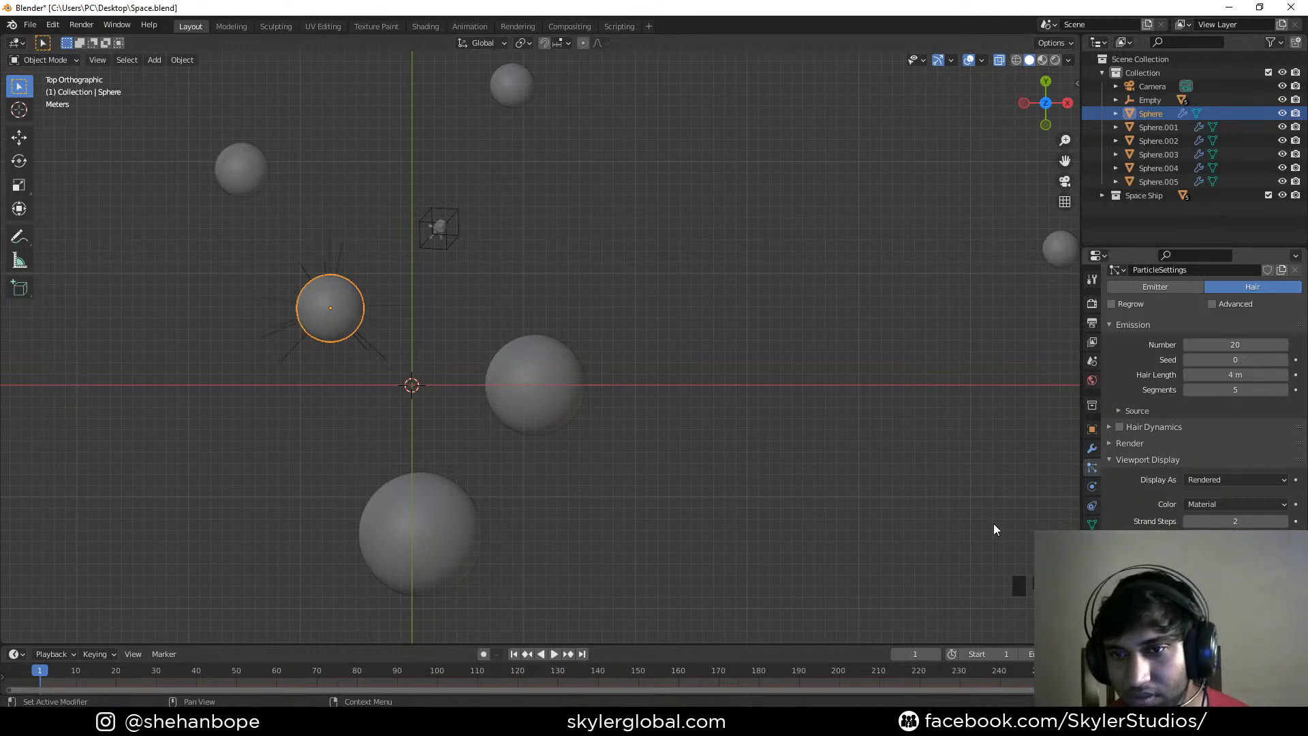
scroll(741, 350, "down", 1)
middle_click_drag(783, 318, 721, 362, "shift")
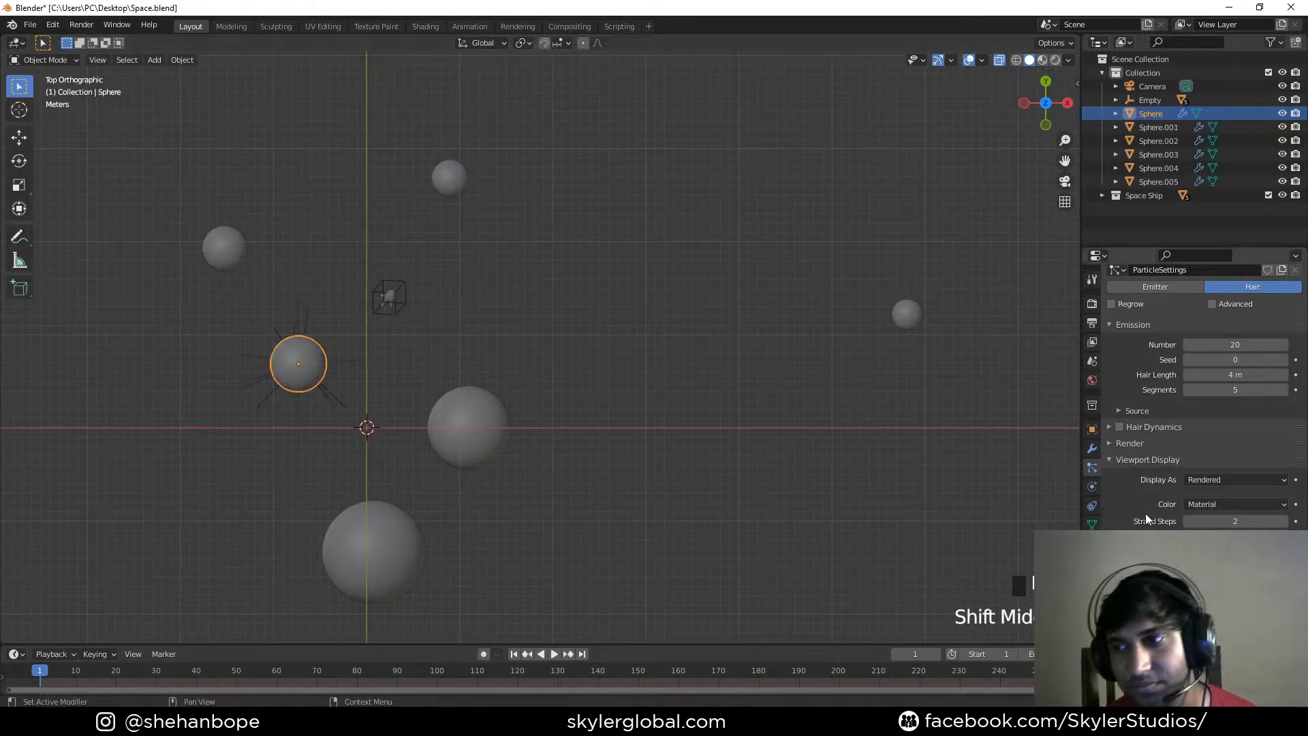
left_click(1093, 451)
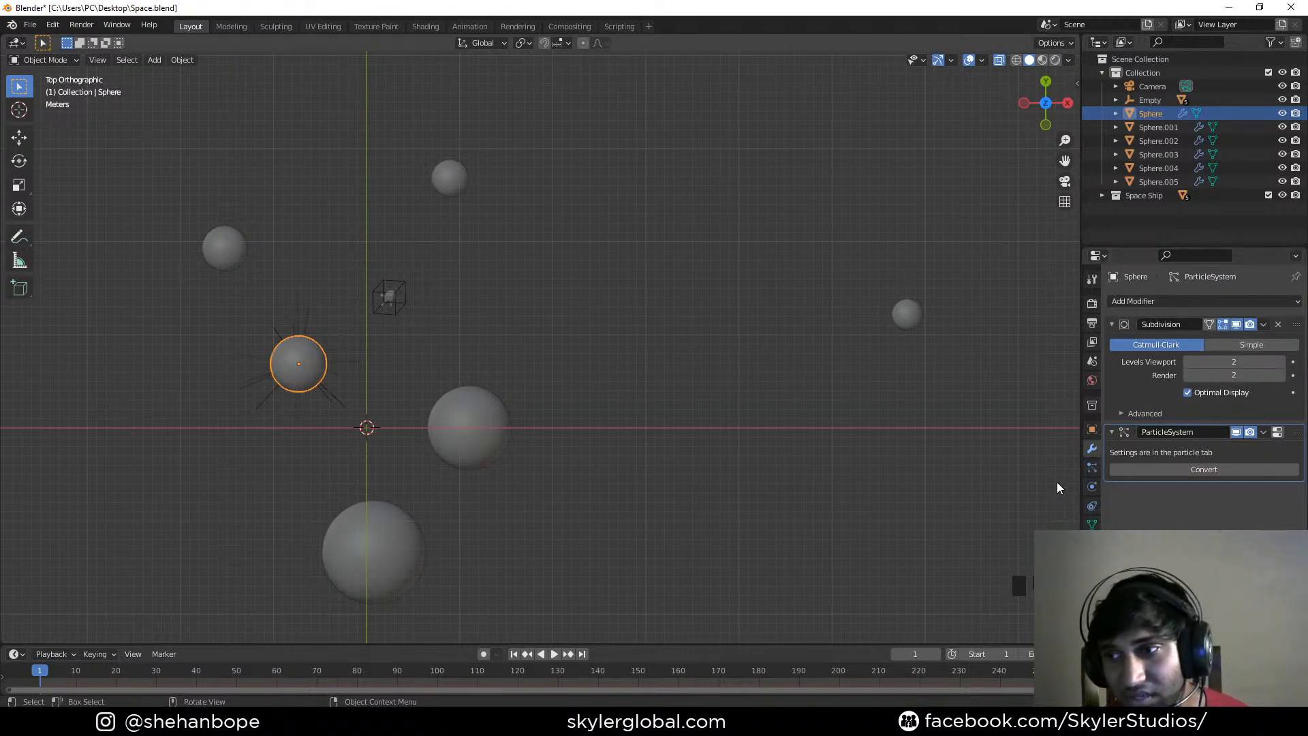
left_click(1092, 468)
left_click(1092, 450)
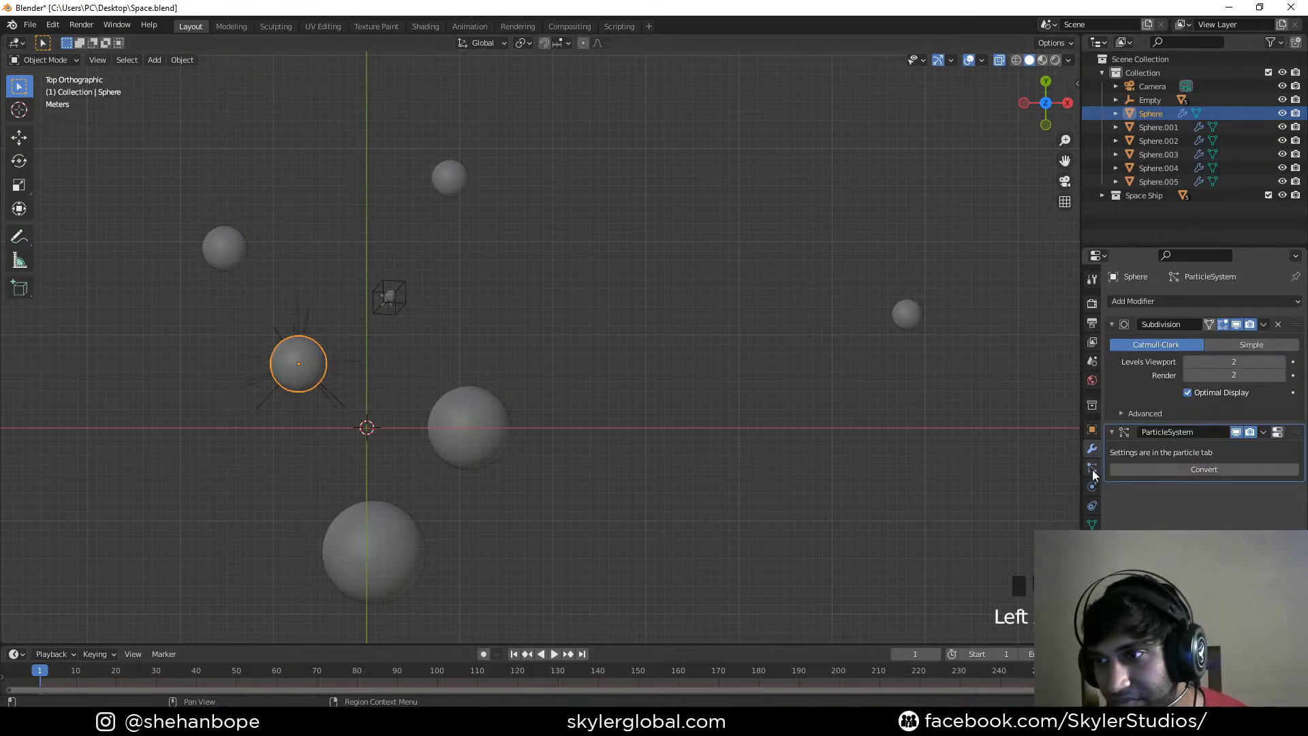
left_click(1093, 469)
scroll(1137, 487, "down", 3)
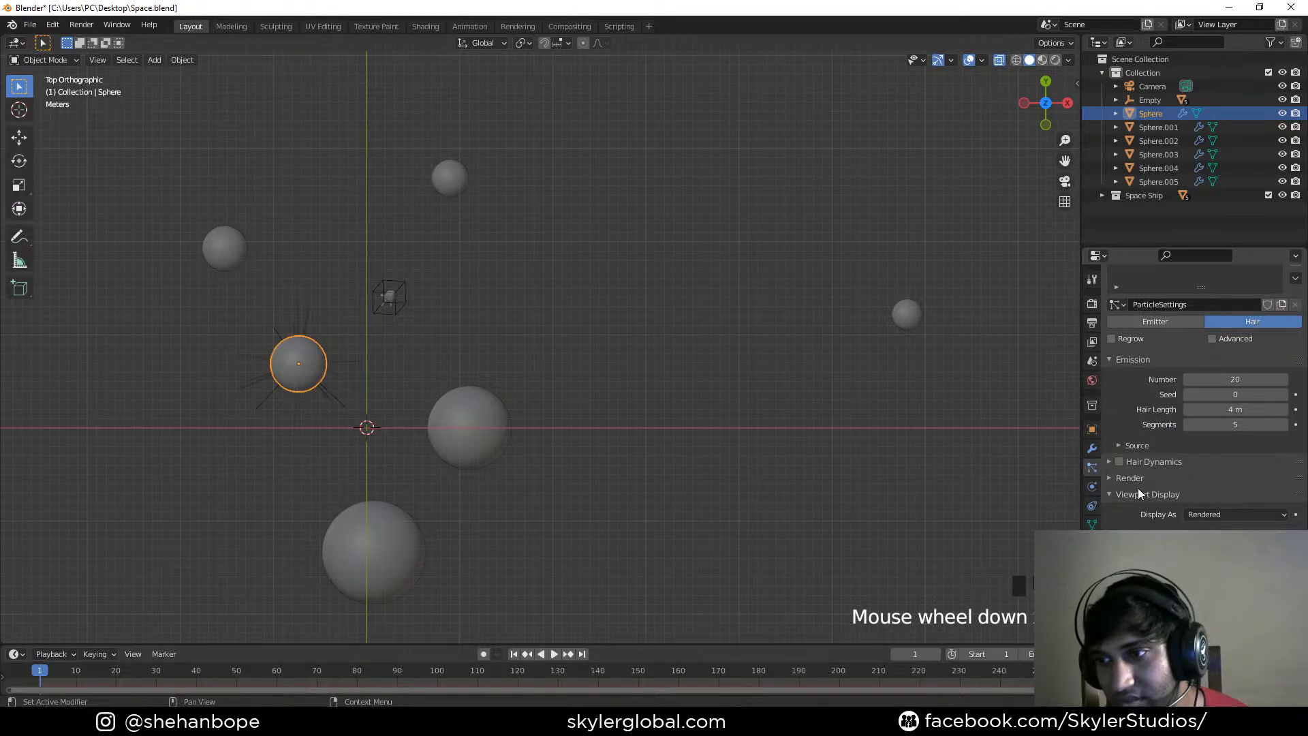
scroll(1137, 488, "down", 2)
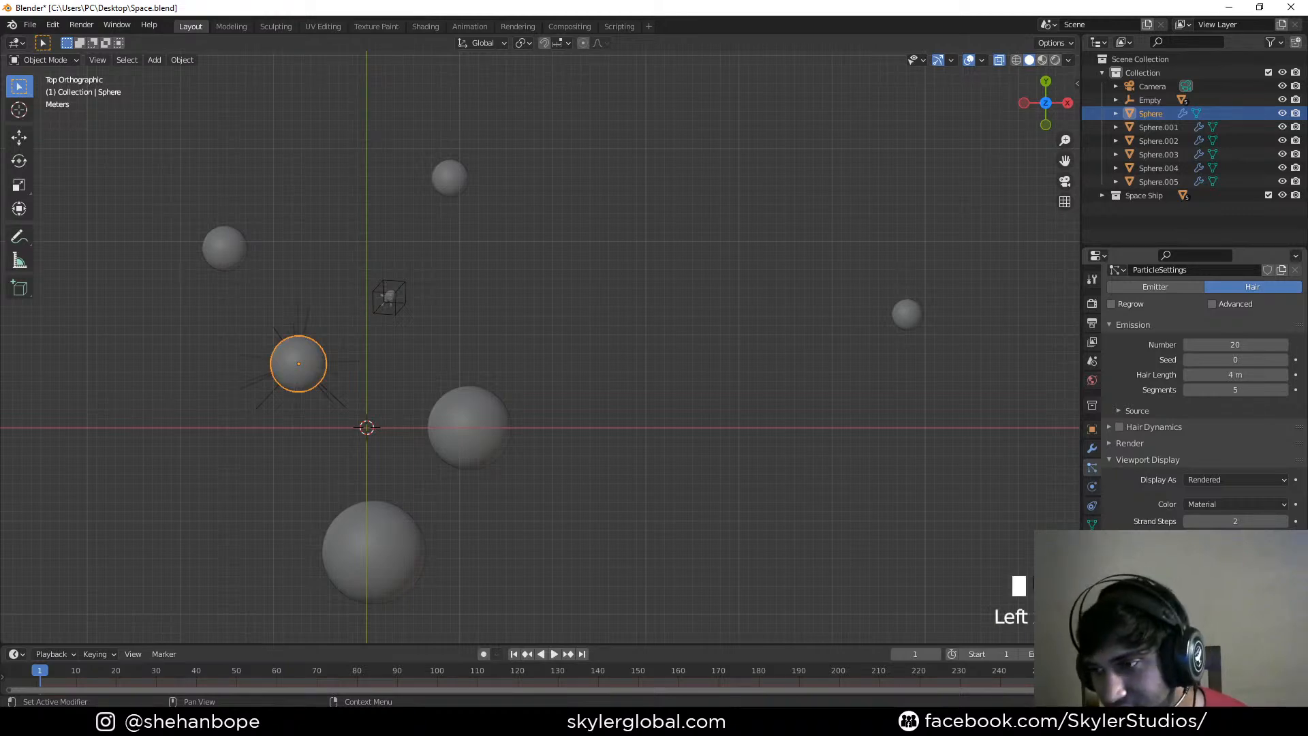
scroll(1193, 477, "down", 2)
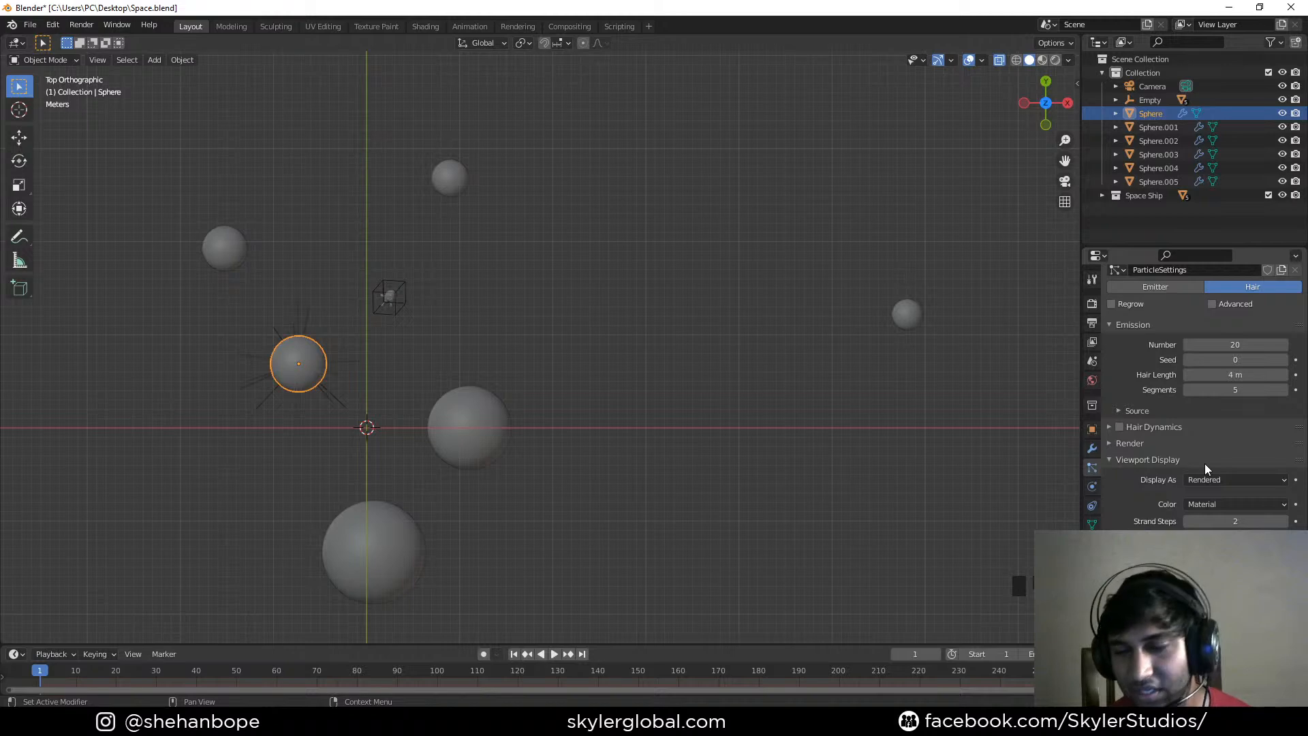
left_click(1154, 459)
scroll(1154, 459, "up", 3)
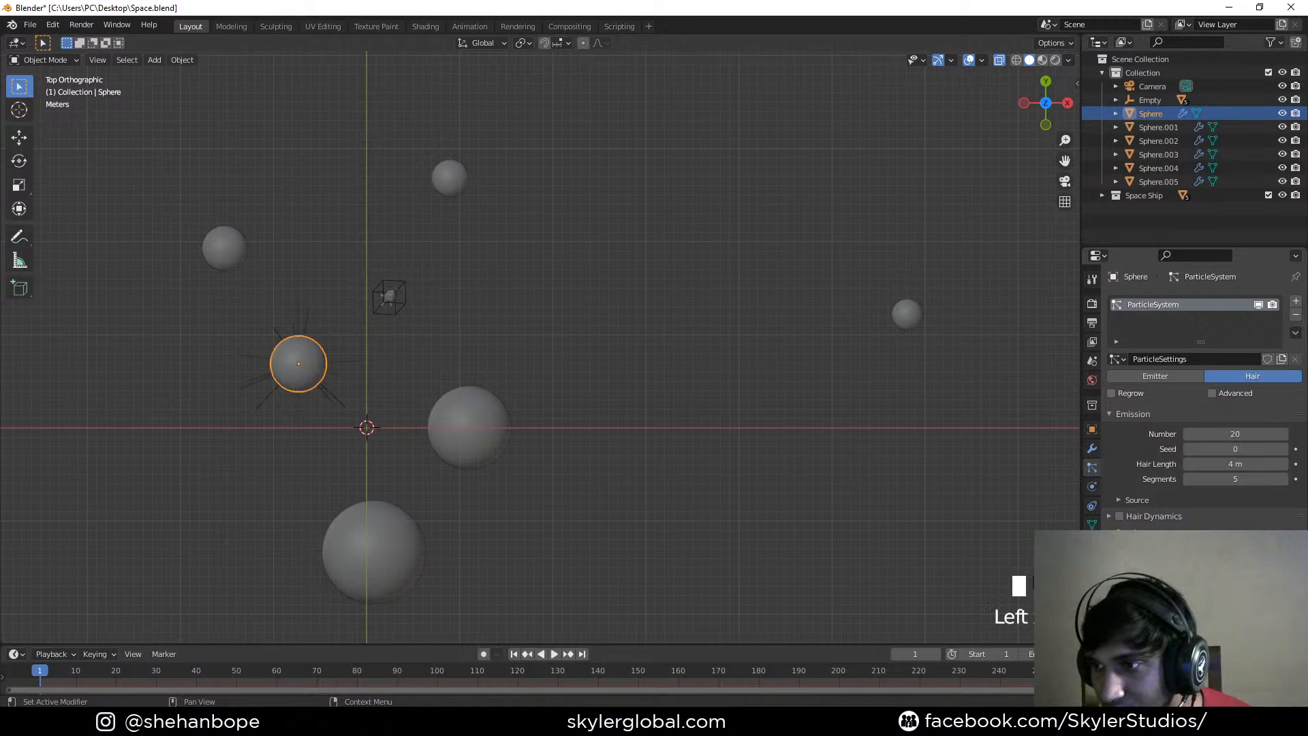
Rename the new small sphere placed away from the planets as "sphere particle"
left_click(916, 317)
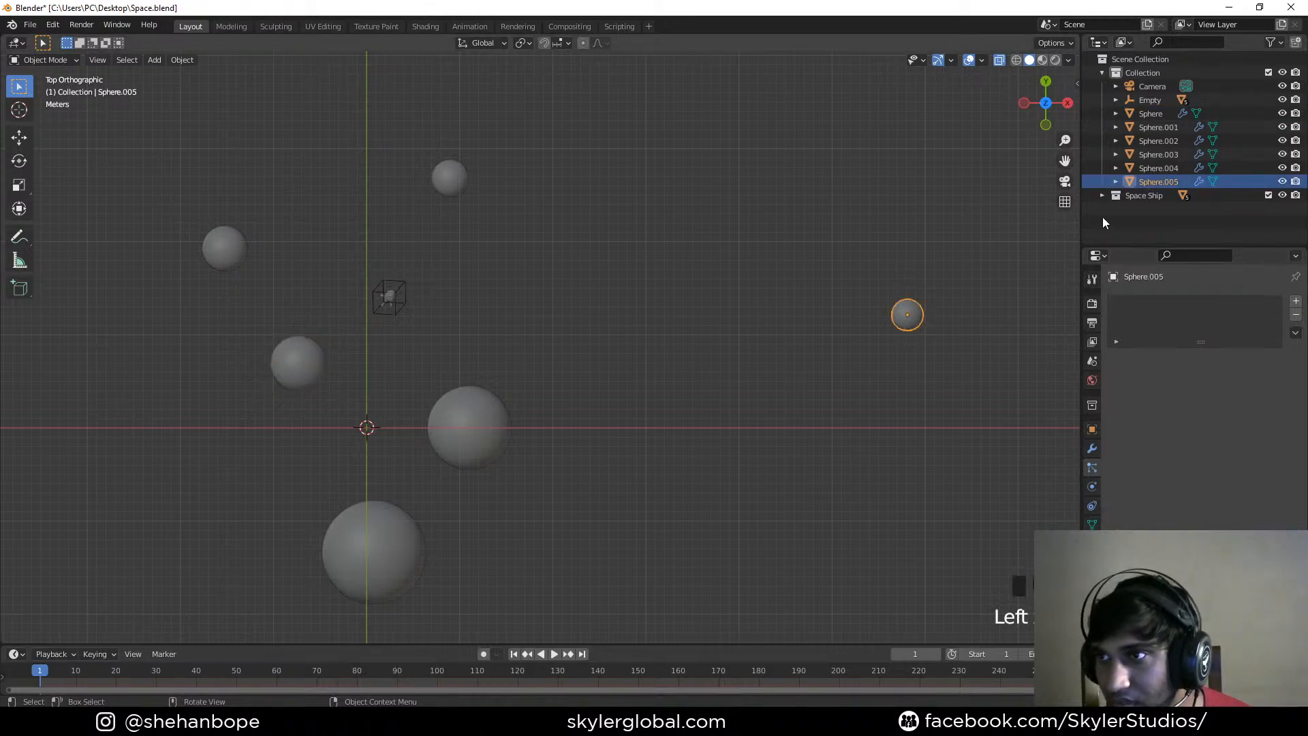
double_click(1158, 181)
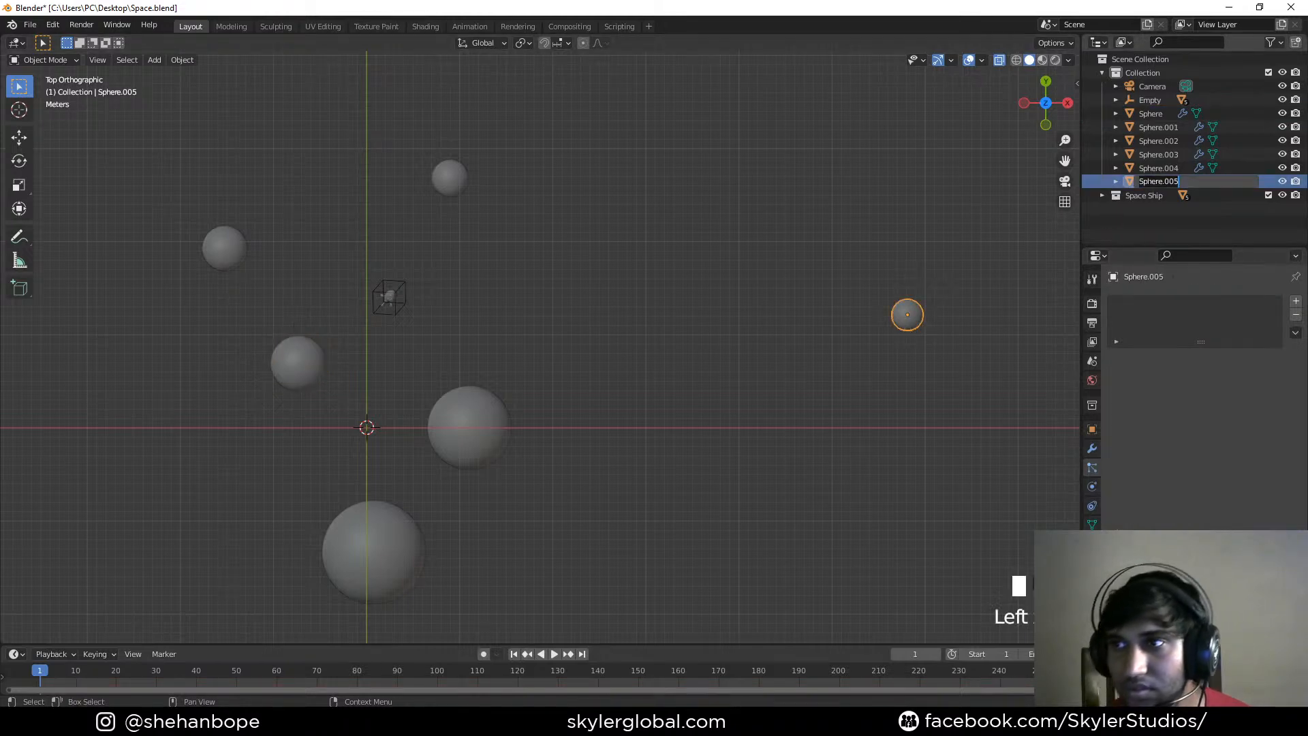
type("sp")
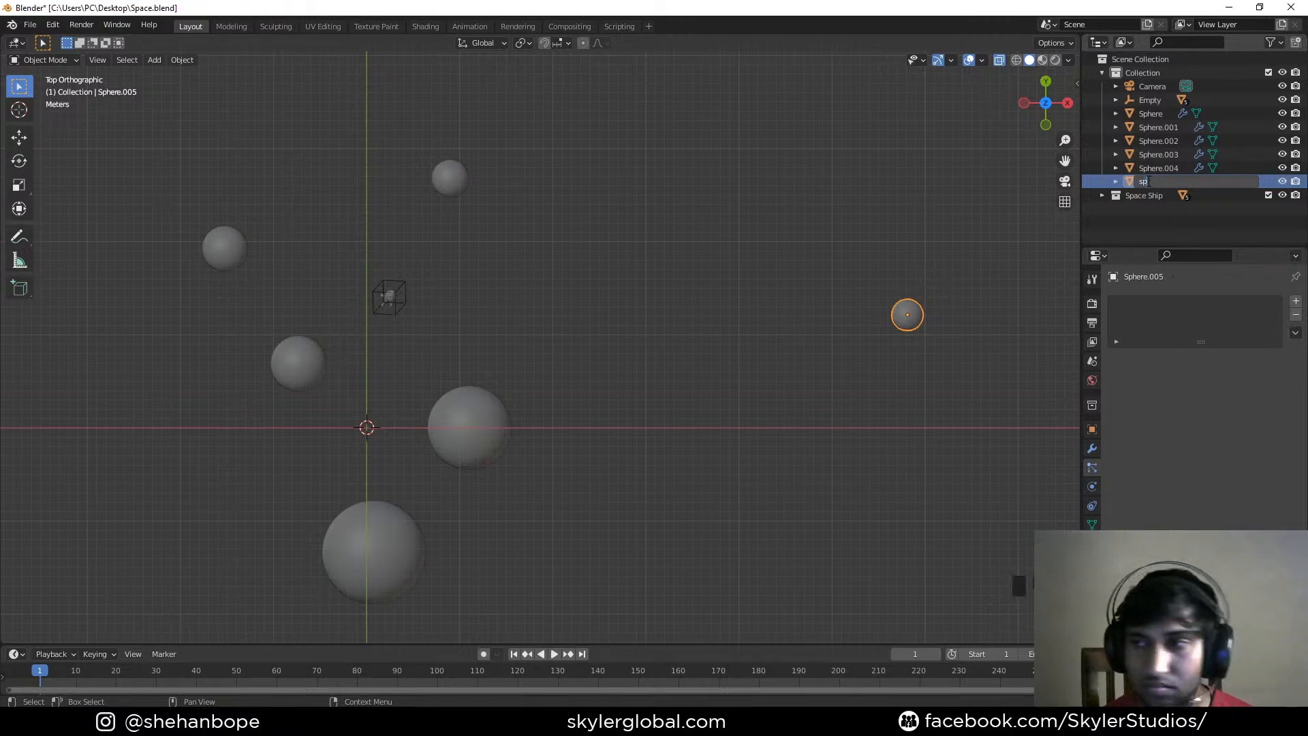
type("here")
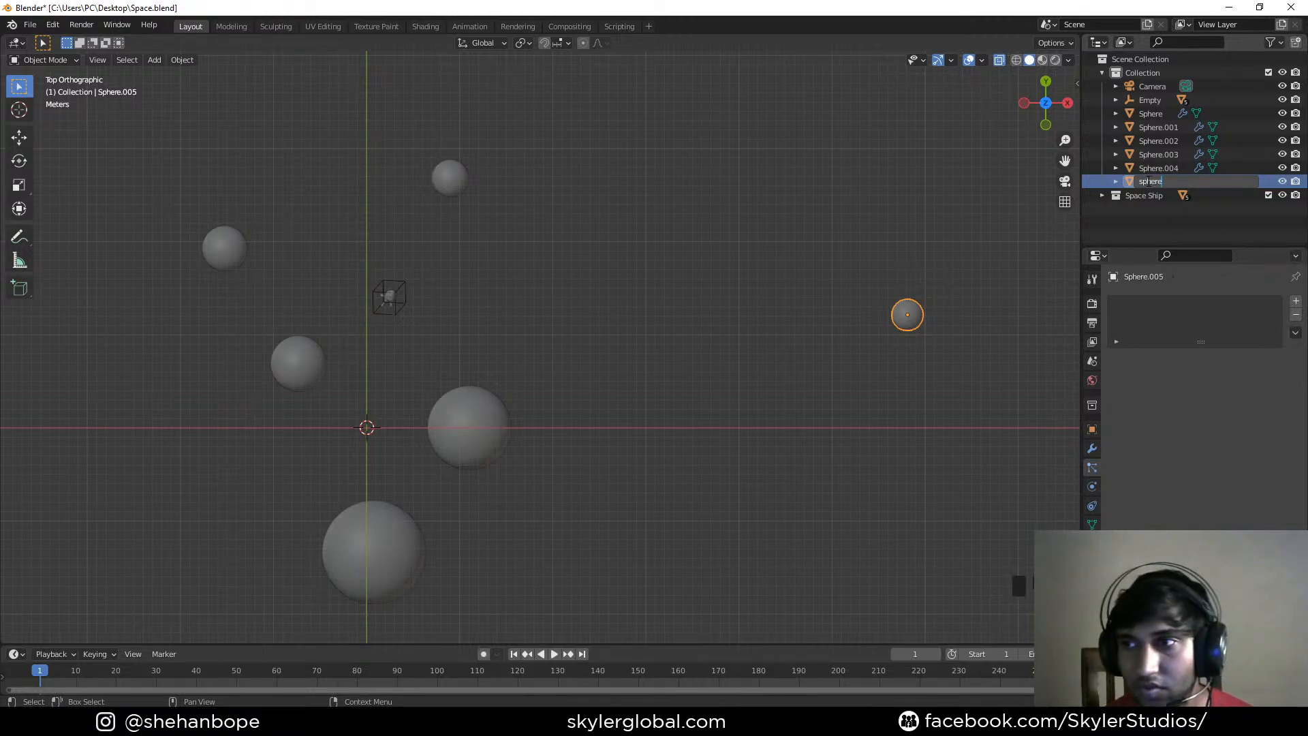
type(" parti")
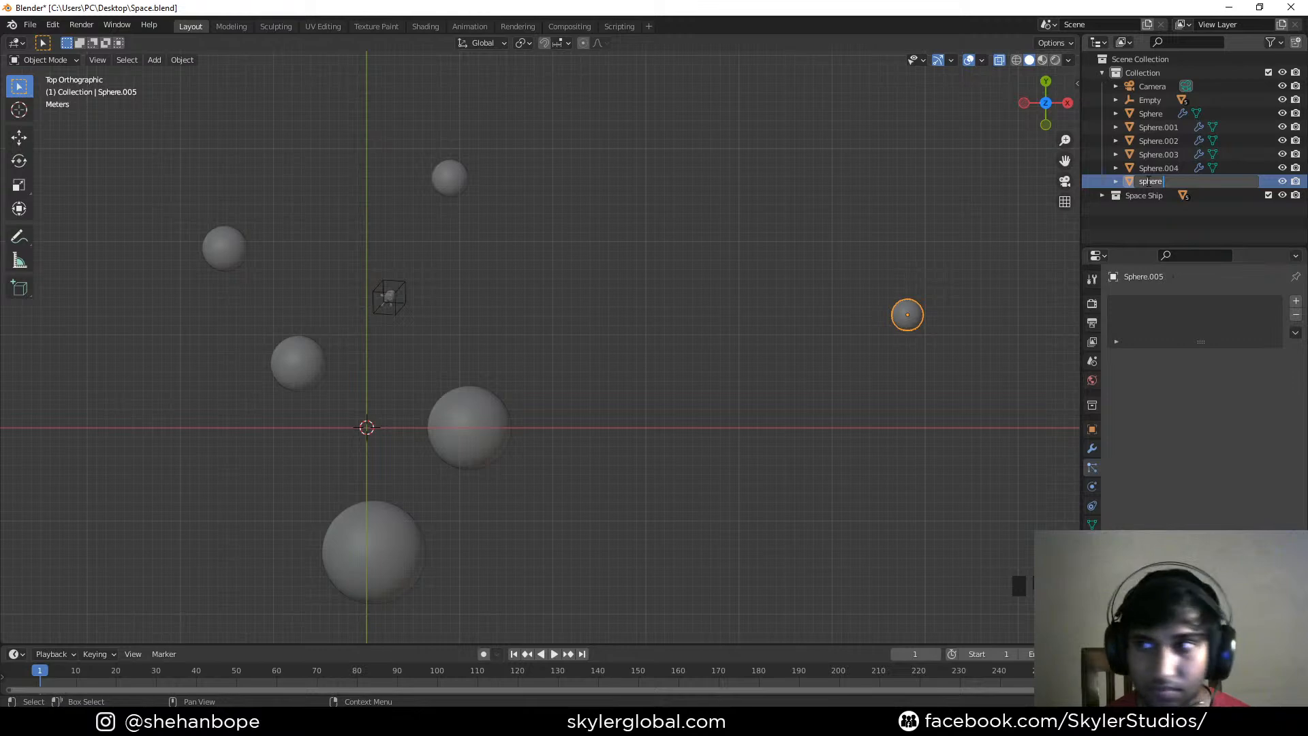
type("cle")
key("Return")
Assign the sphere particle object as the instance rendered for the original planet's hair particles
left_click(302, 372)
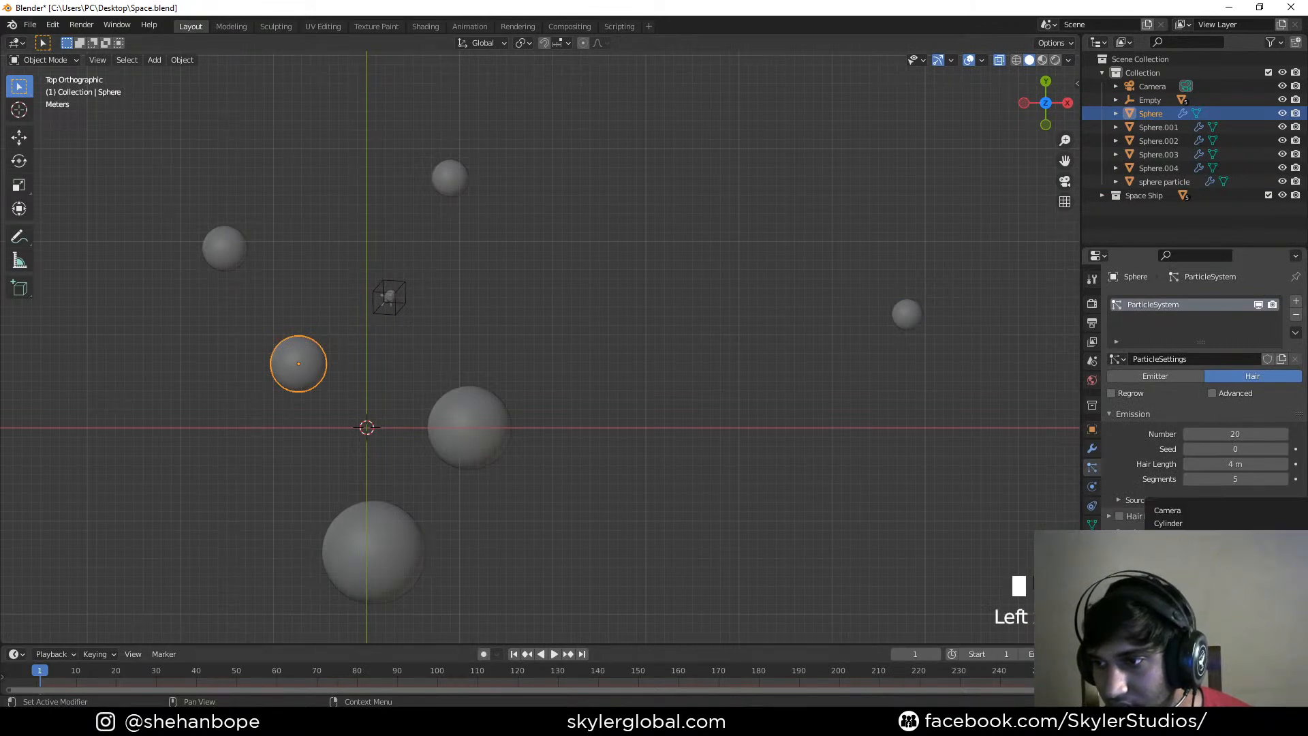
left_click(1193, 613)
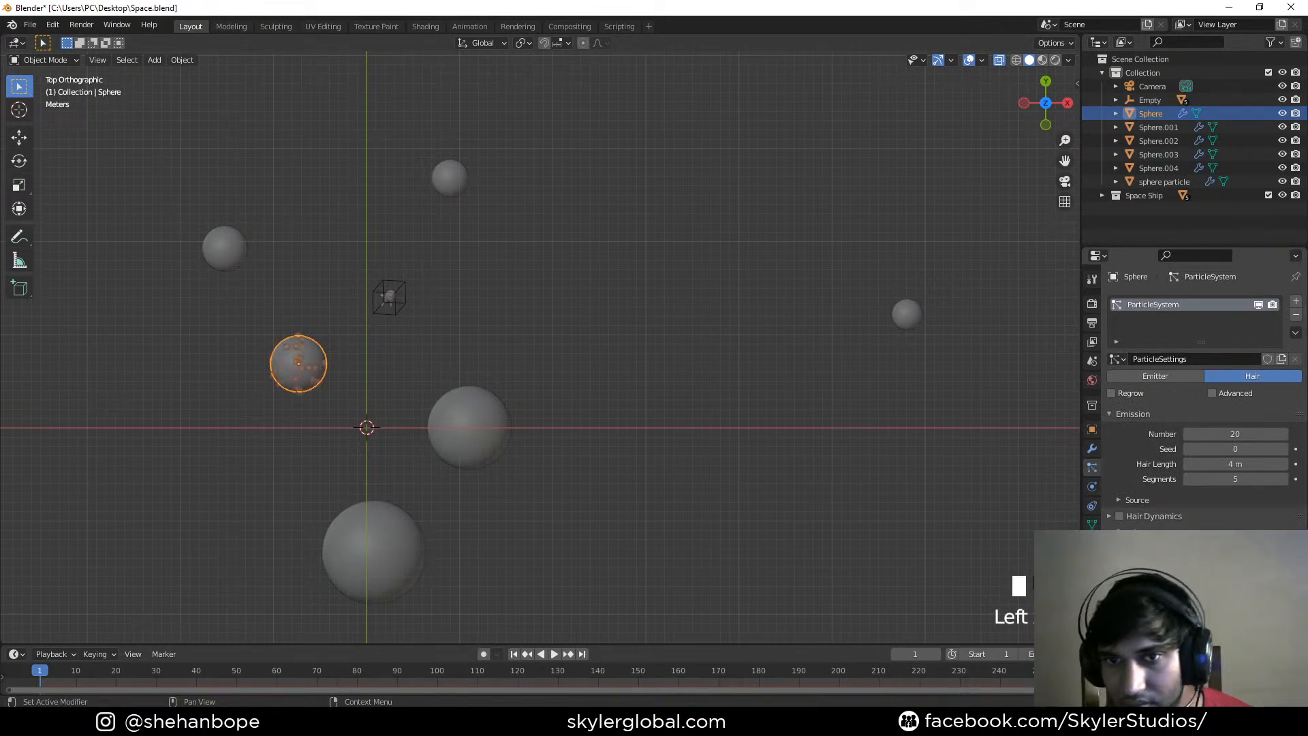
scroll(382, 383, "up", 4)
middle_click_drag(361, 390, 671, 337, "shift")
Examine the small spheres on the planet through the camera, with and without viewport overlays, and from a closer angle
key("KP_0")
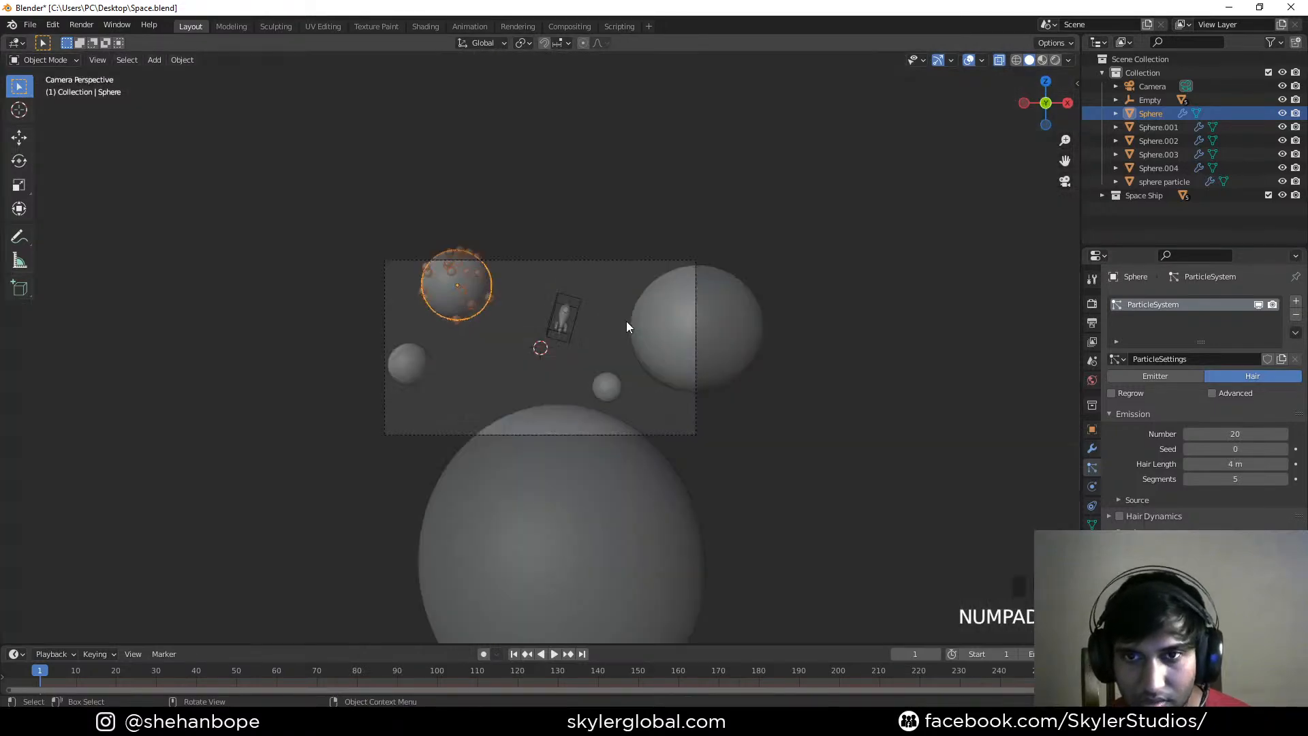
scroll(350, 354, "up", 3)
middle_click_drag(349, 339, 412, 345, "shift")
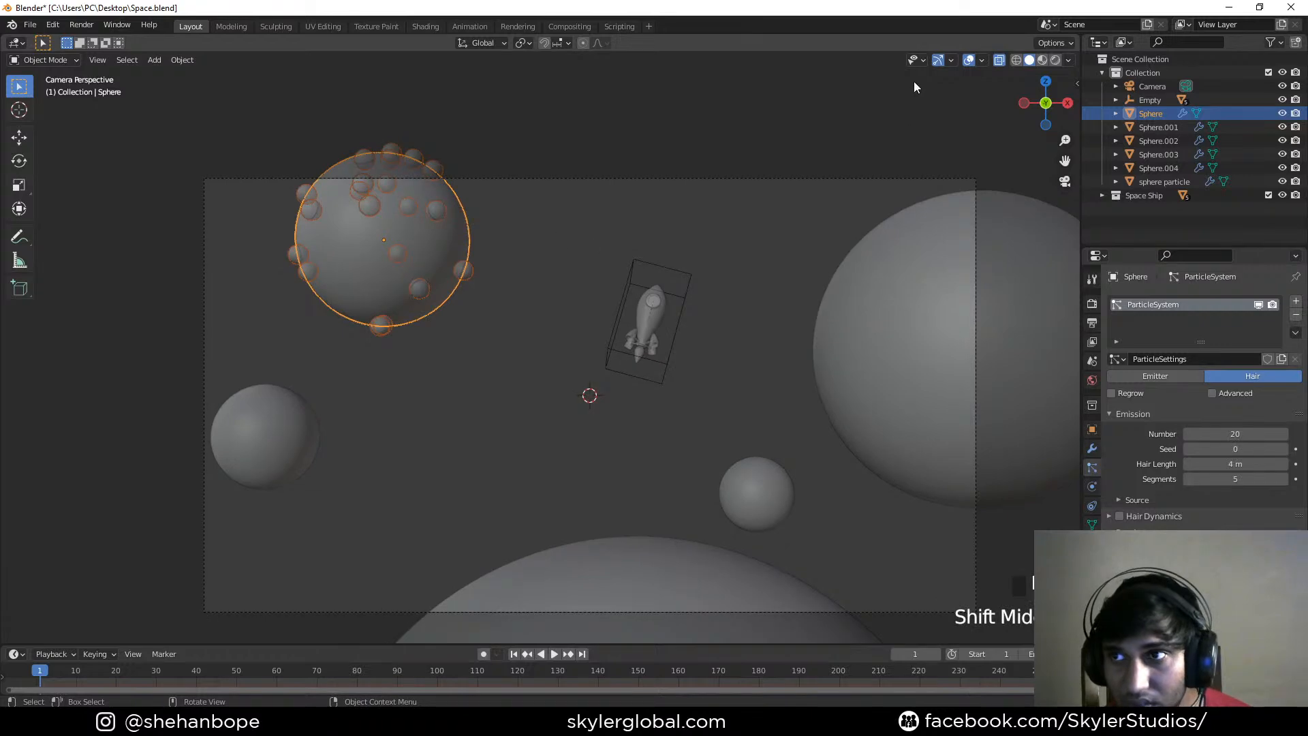
left_click(970, 60)
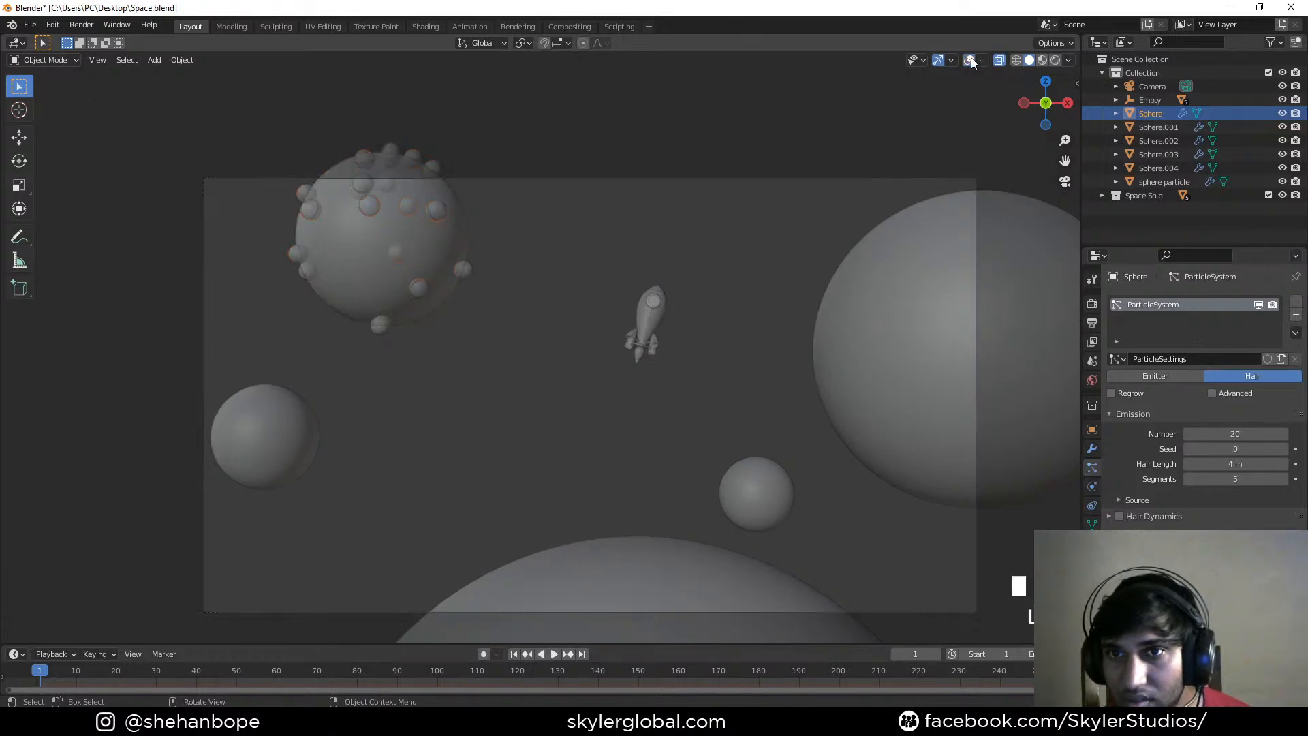
left_click(972, 60)
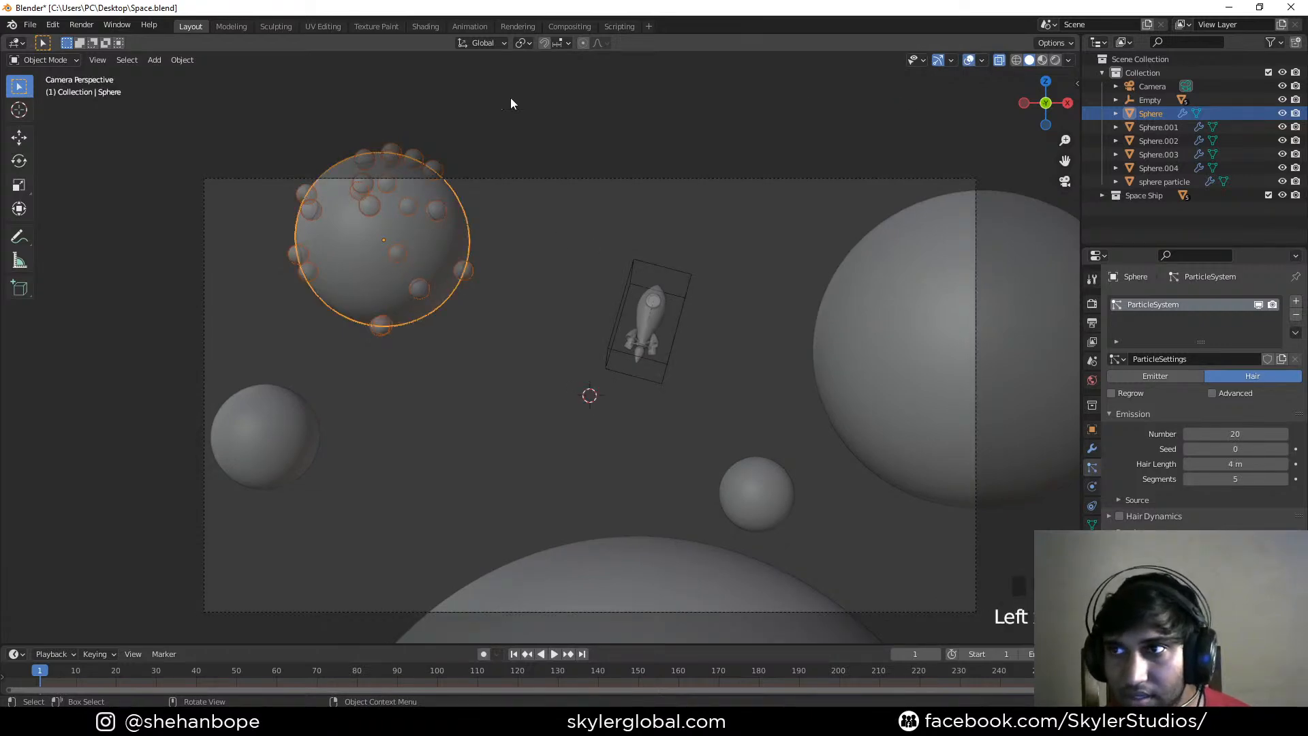
middle_click_drag(659, 97, 414, 190)
scroll(417, 225, "up", 3)
middle_click_drag(420, 252, 480, 210)
scroll(427, 219, "down", 2)
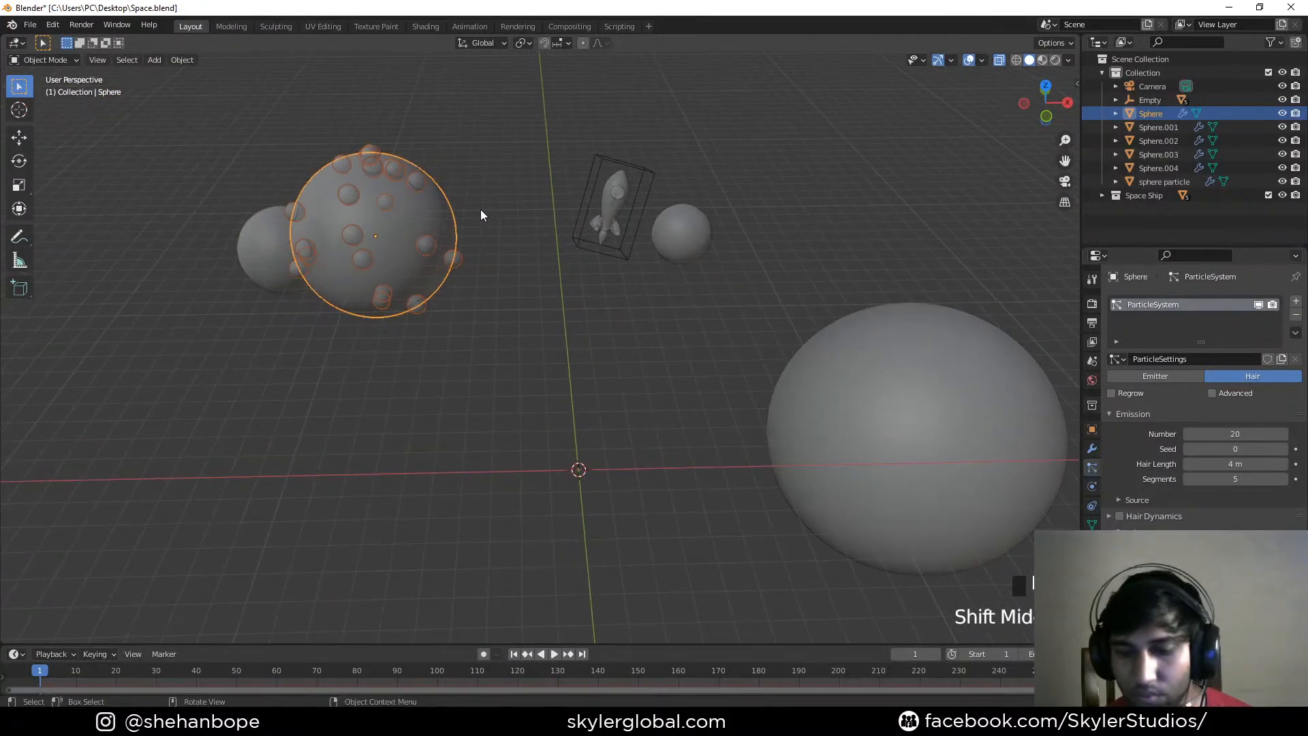
Select the sphere particle object placed away from the planets and save the file
key("KP_0")
scroll(482, 245, "down", 2)
scroll(780, 328, "down", 5)
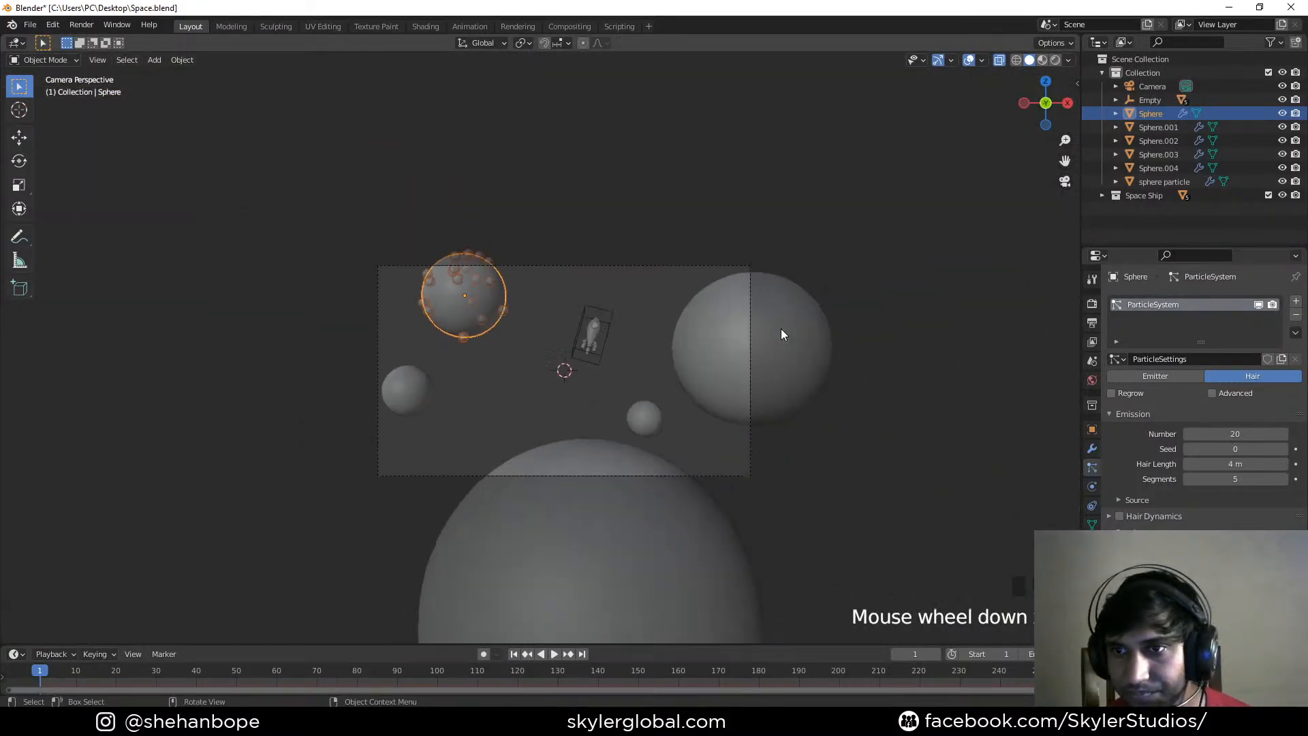
middle_click_drag(934, 413, 925, 411, "shift")
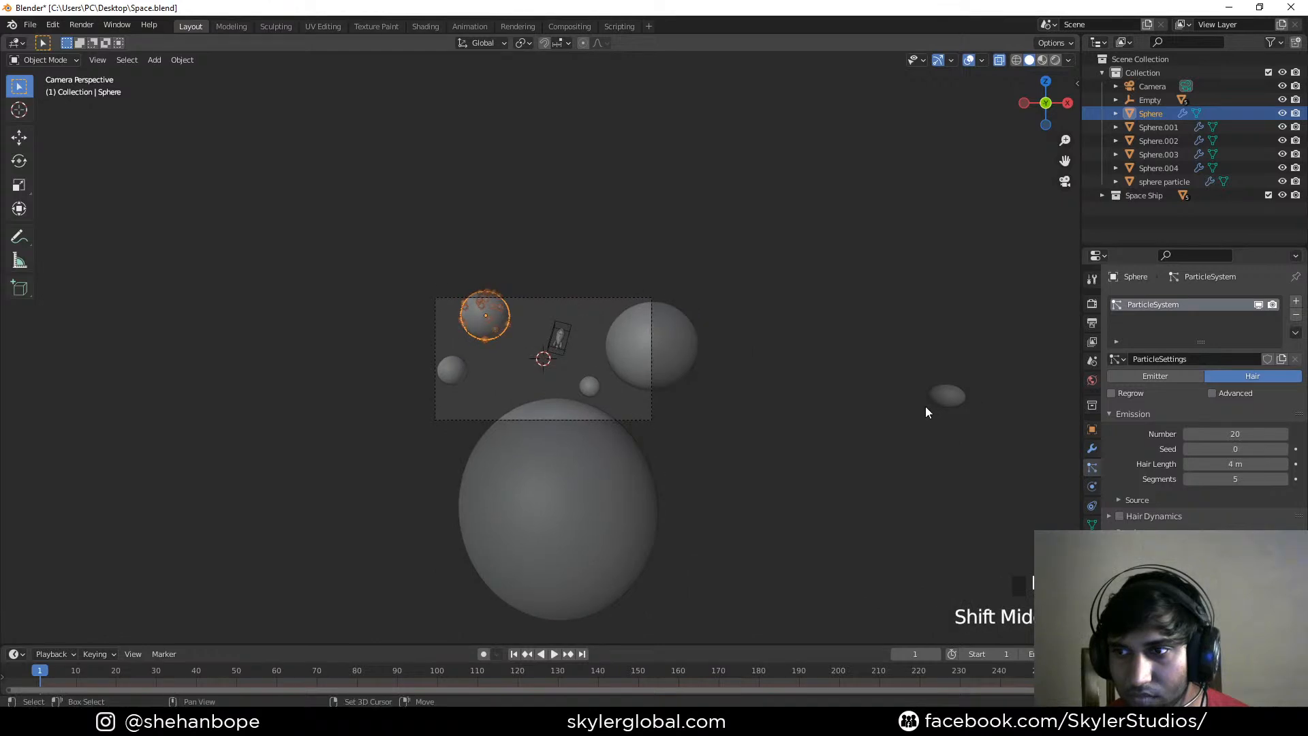
left_click(946, 402)
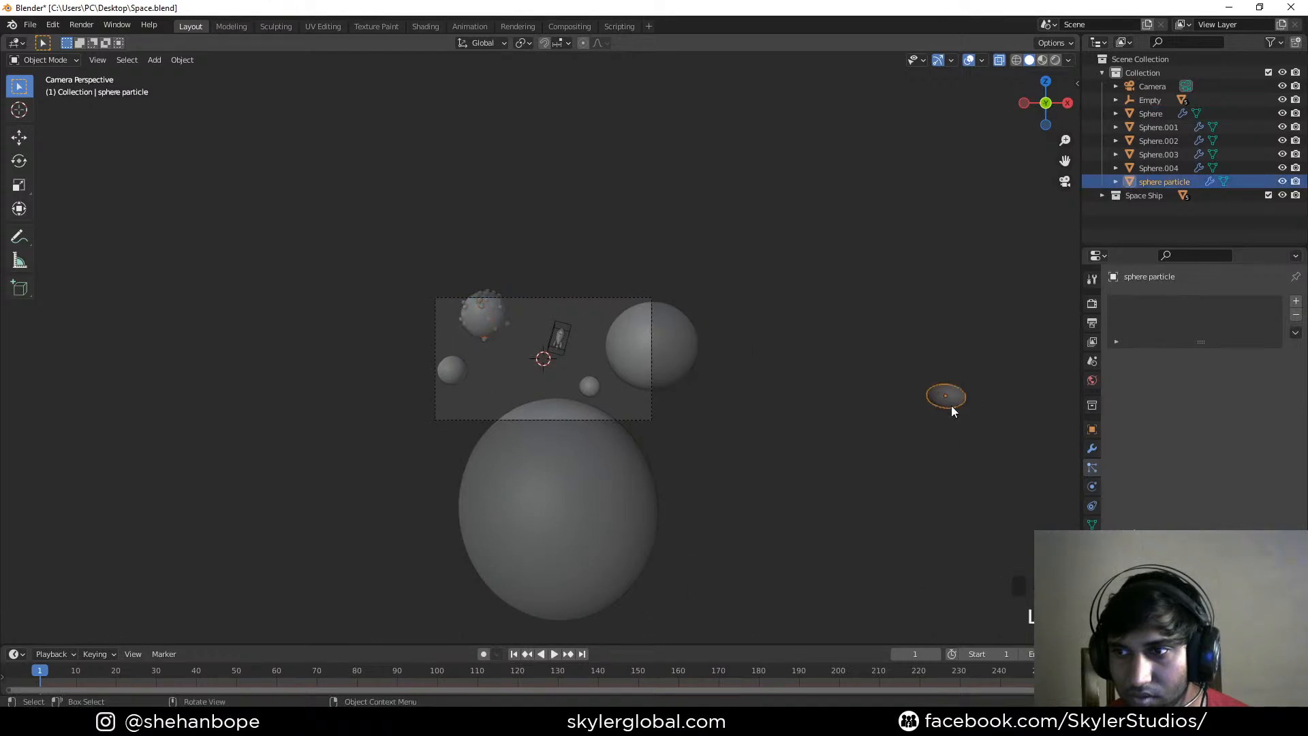
key("ctrl+s")
Try applying all transforms to the sphere particle object, and undo it
key("shift+s")
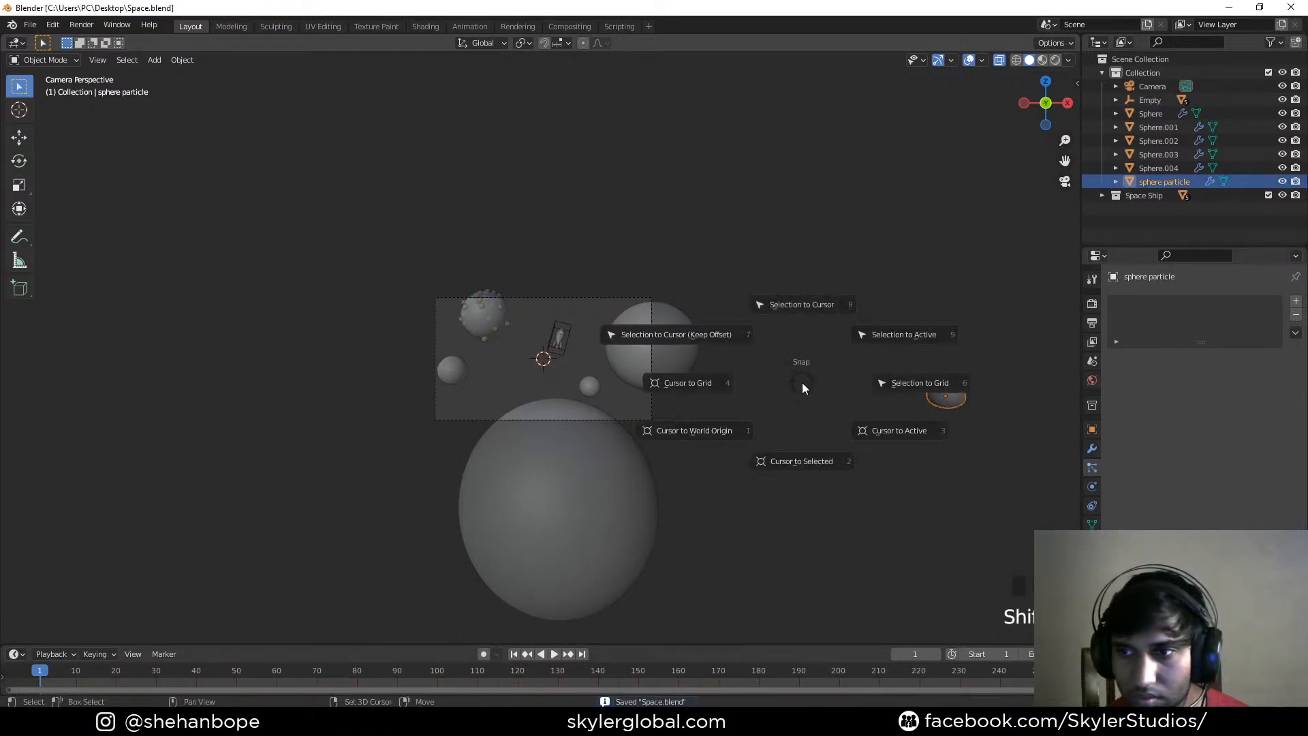
key("ctrl+a")
left_click(791, 423)
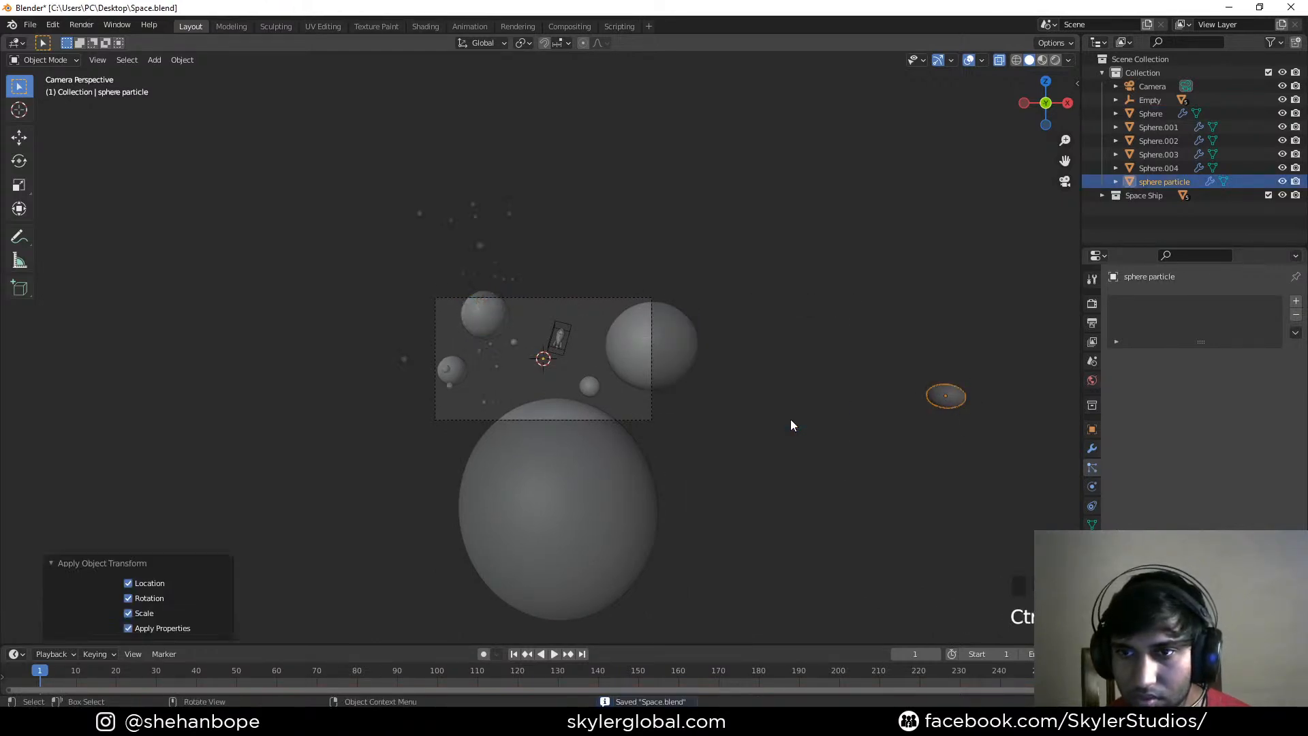
scroll(480, 366, "up", 2)
key("ctrl+z")
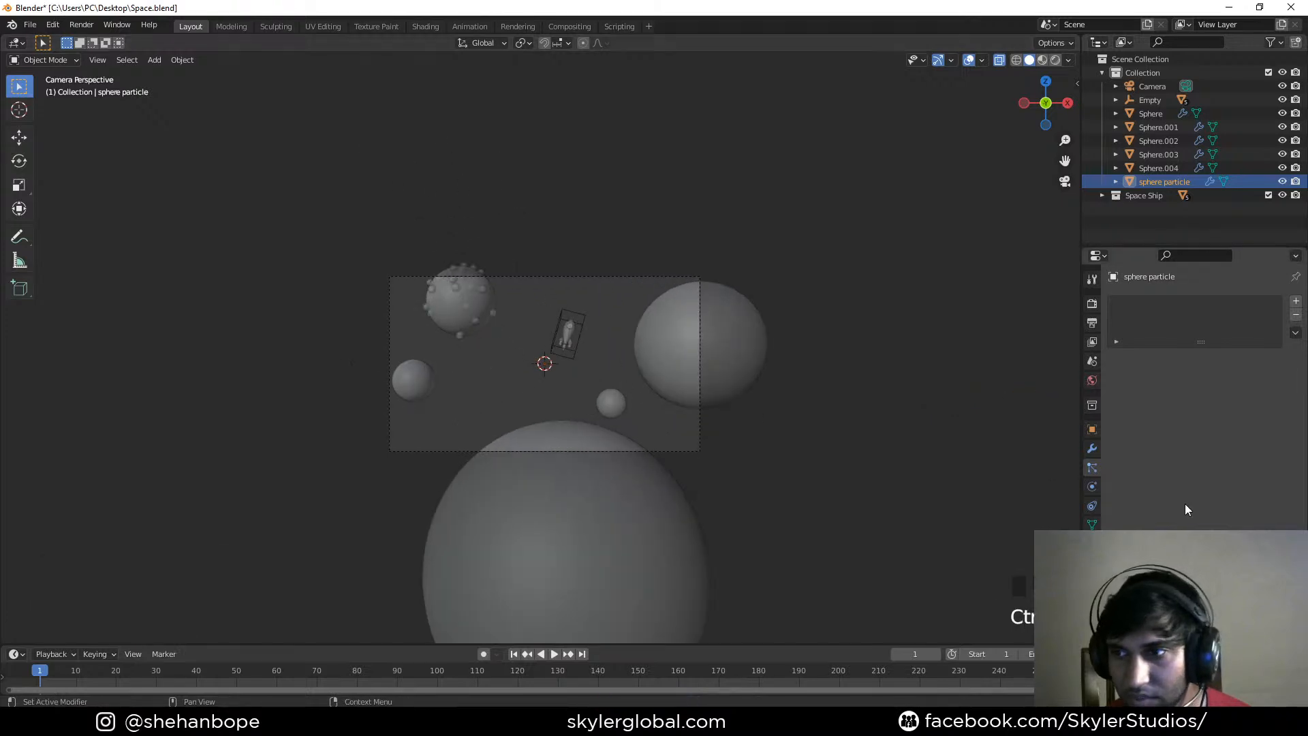
Set the render scale of the original planet's hair particles to 0.1 and toggle the emitter's visibility off and back on
scroll(429, 340, "up", 3)
left_click(469, 291)
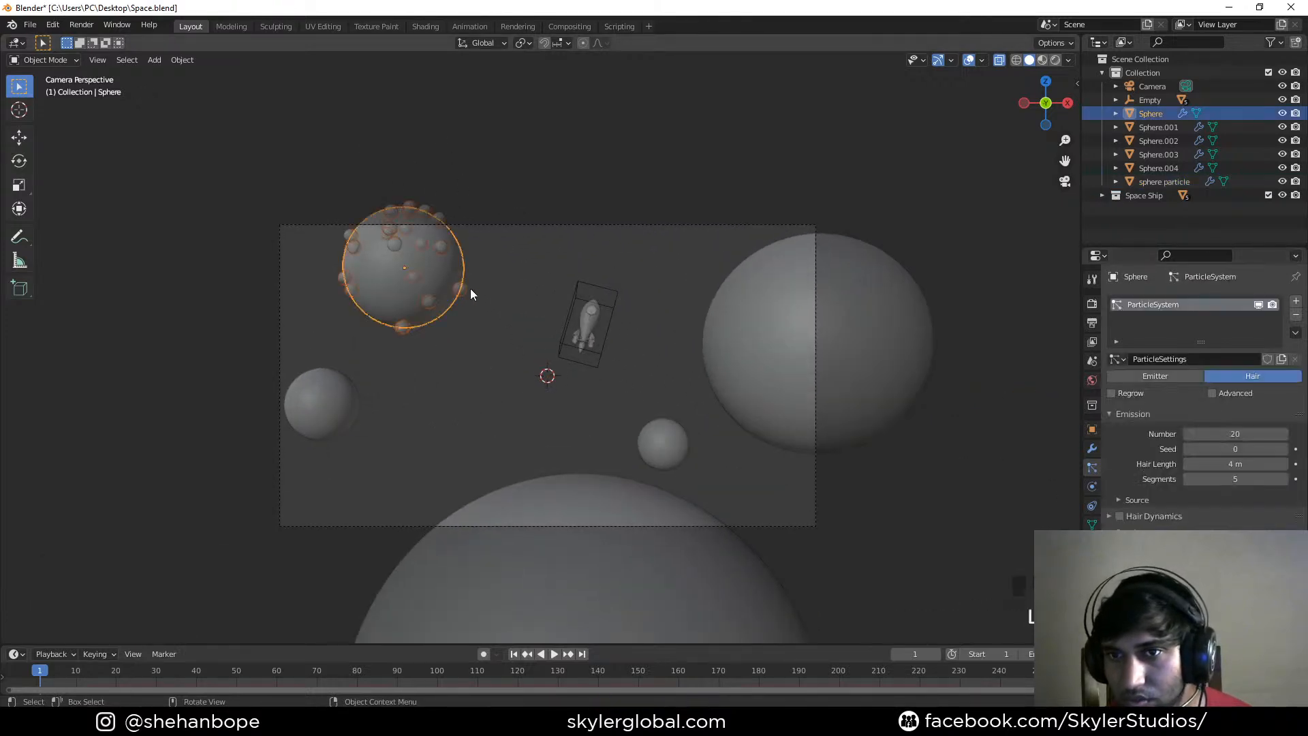
mouse_move(1234, 567)
left_mouse_down()
mouse_move(1264, 567)
mouse_move(1252, 567)
left_mouse_up()
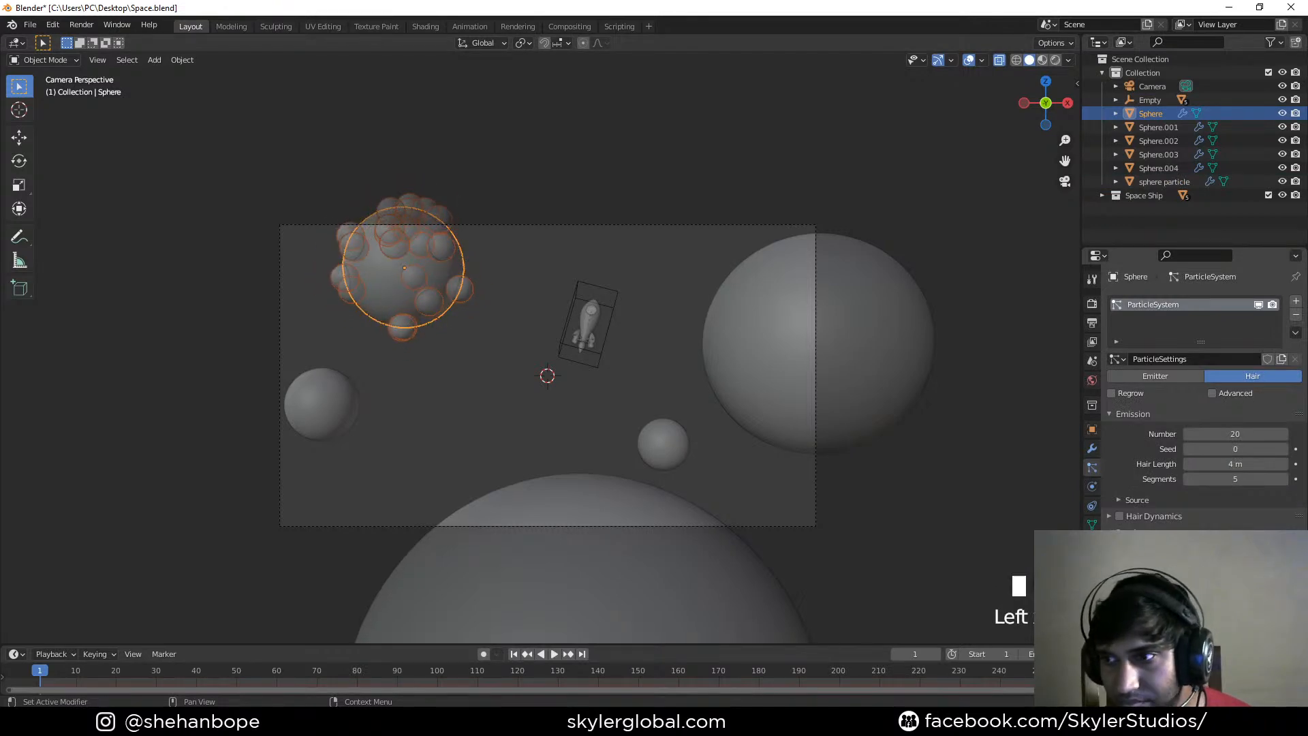
scroll(1199, 395, "down", 3)
scroll(1199, 395, "down", 1)
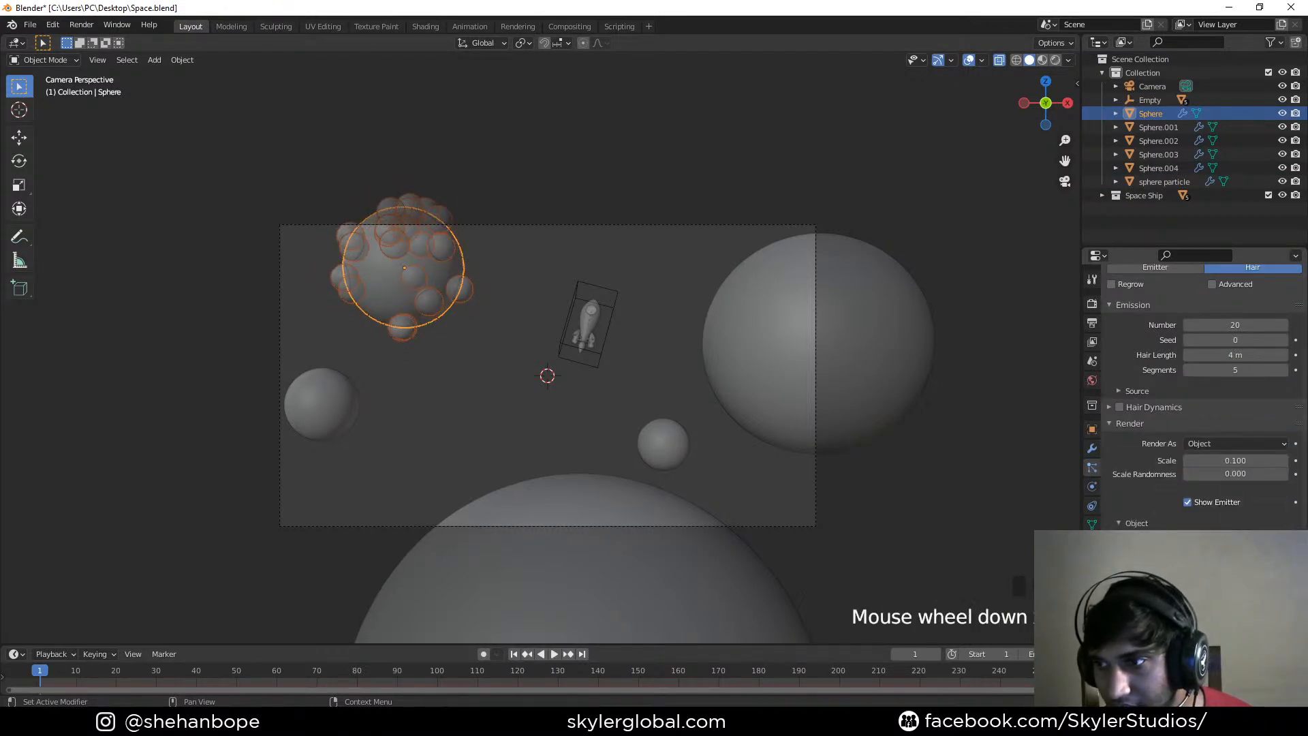
left_click(1188, 504)
left_click(1188, 505)
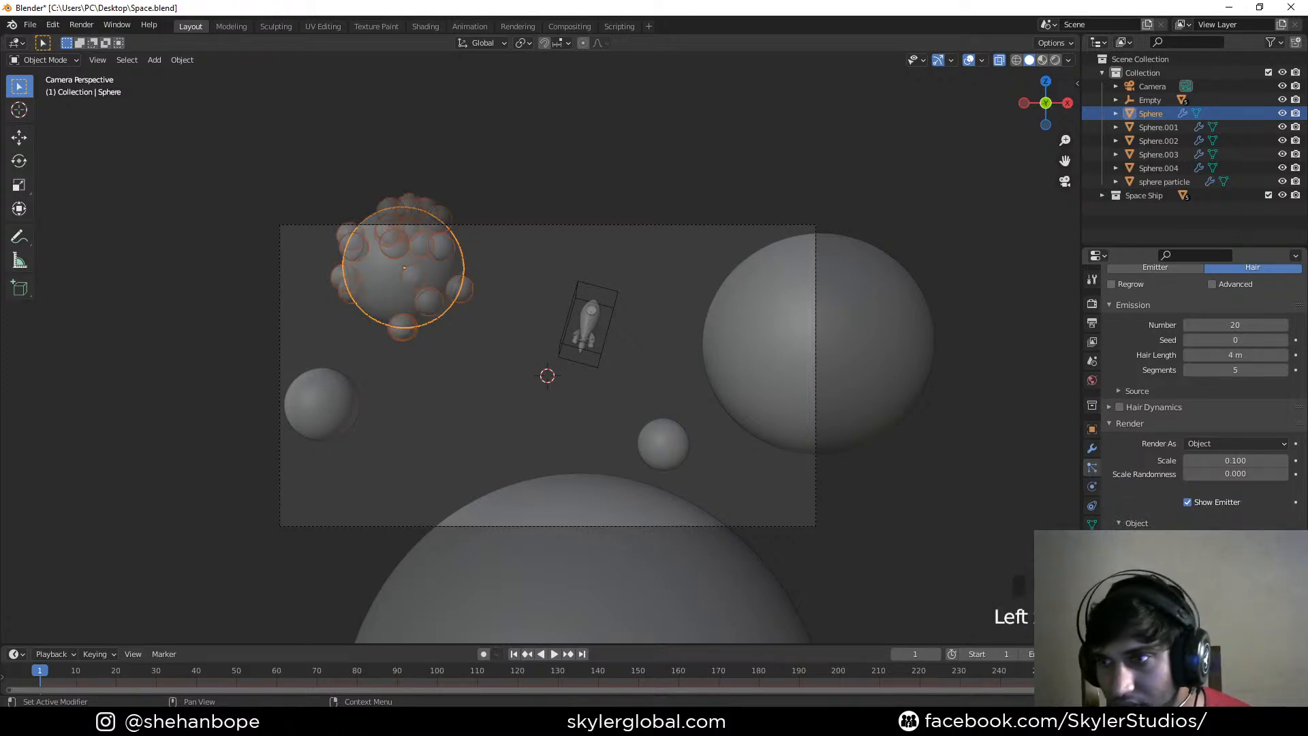
Set the original planet's particle seed to 6 and emit the hair from vertices instead of faces
scroll(1199, 395, "up", 4)
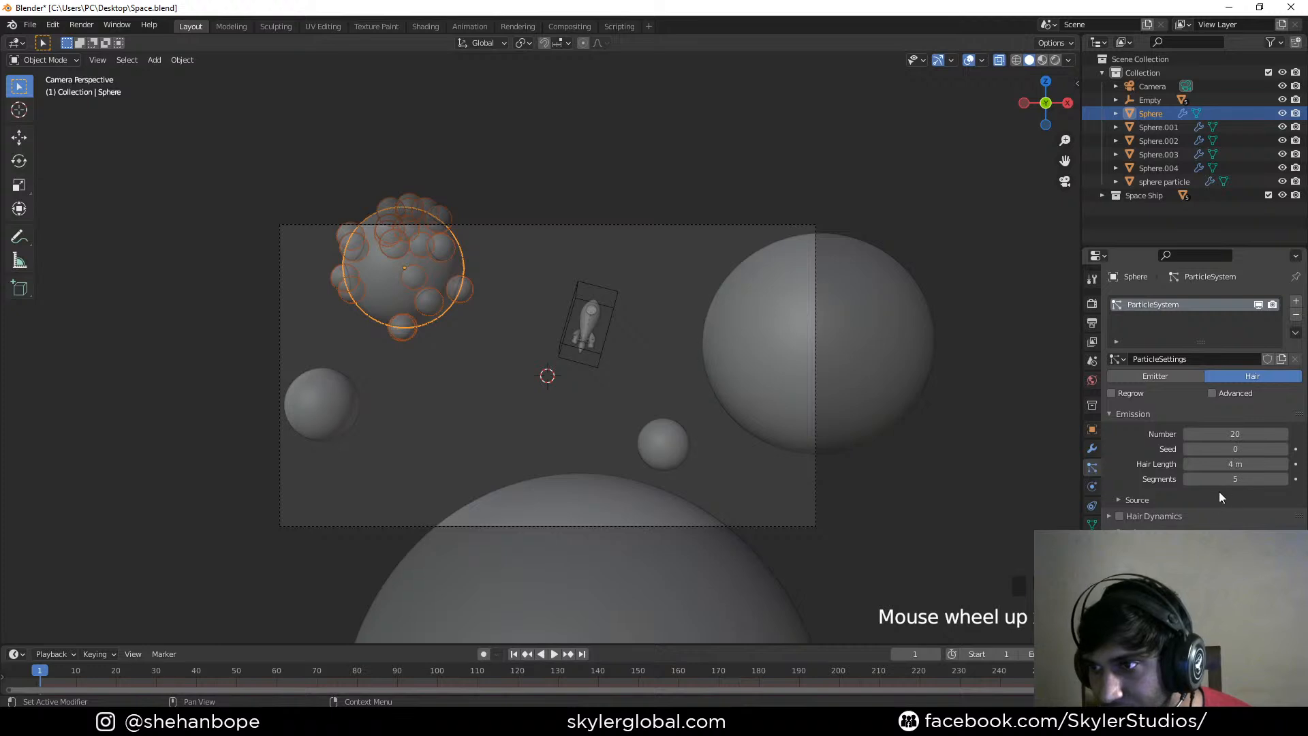
left_click_drag(1221, 450, 1247, 450)
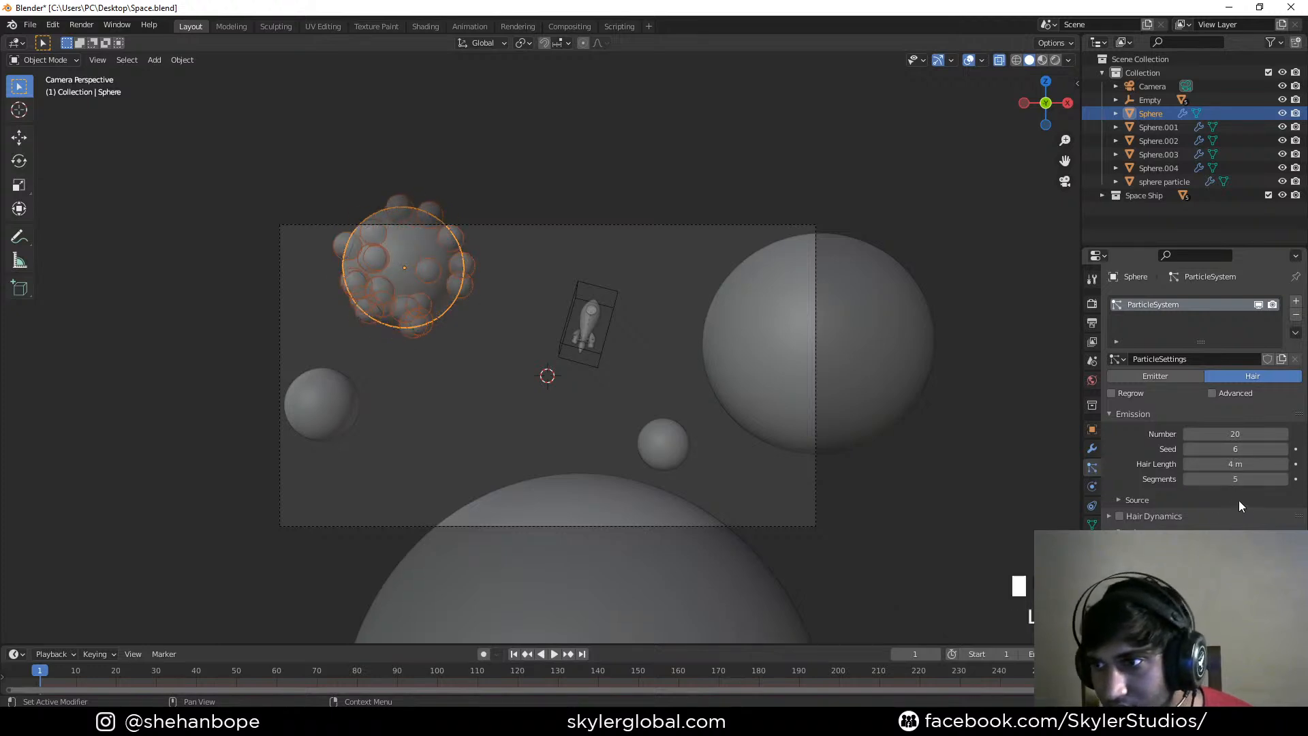
scroll(1199, 508, "down", 2)
left_click(1141, 472)
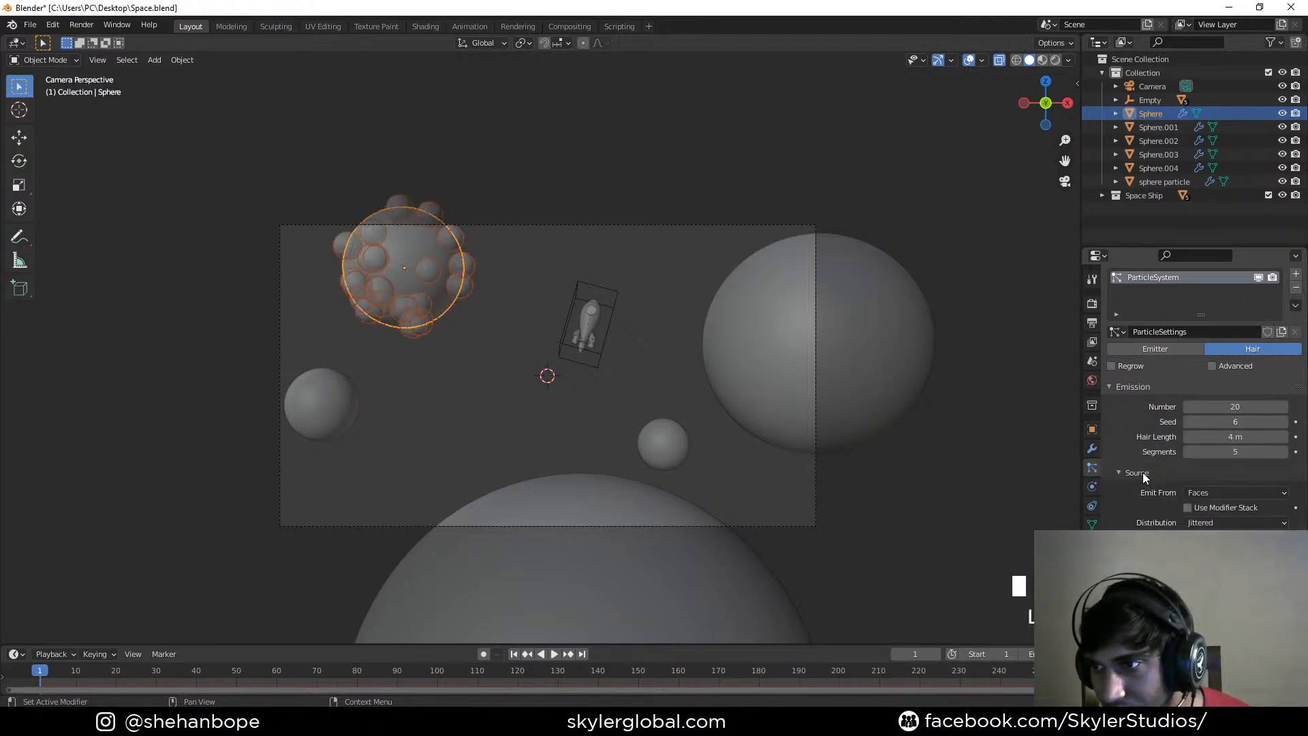
left_click(1191, 493)
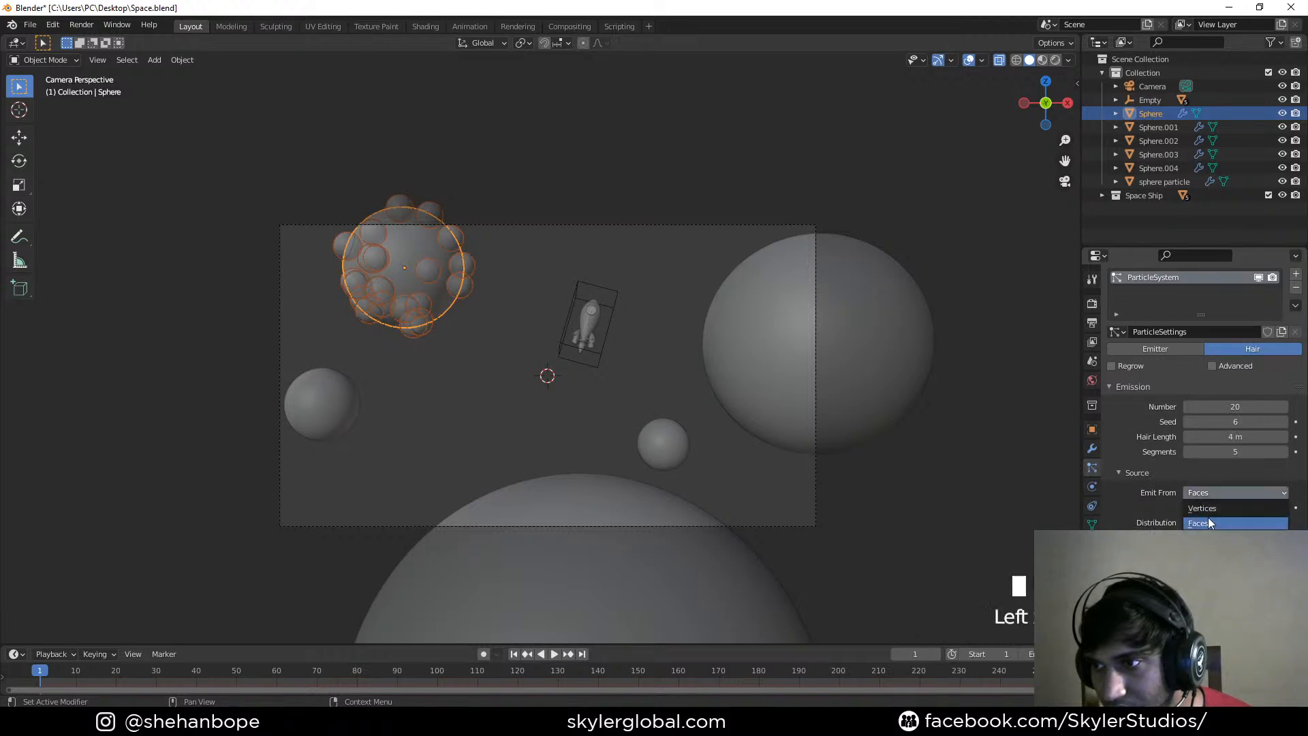
left_click(1211, 509)
middle_click_drag(518, 293, 452, 334)
scroll(1162, 497, "up", 2)
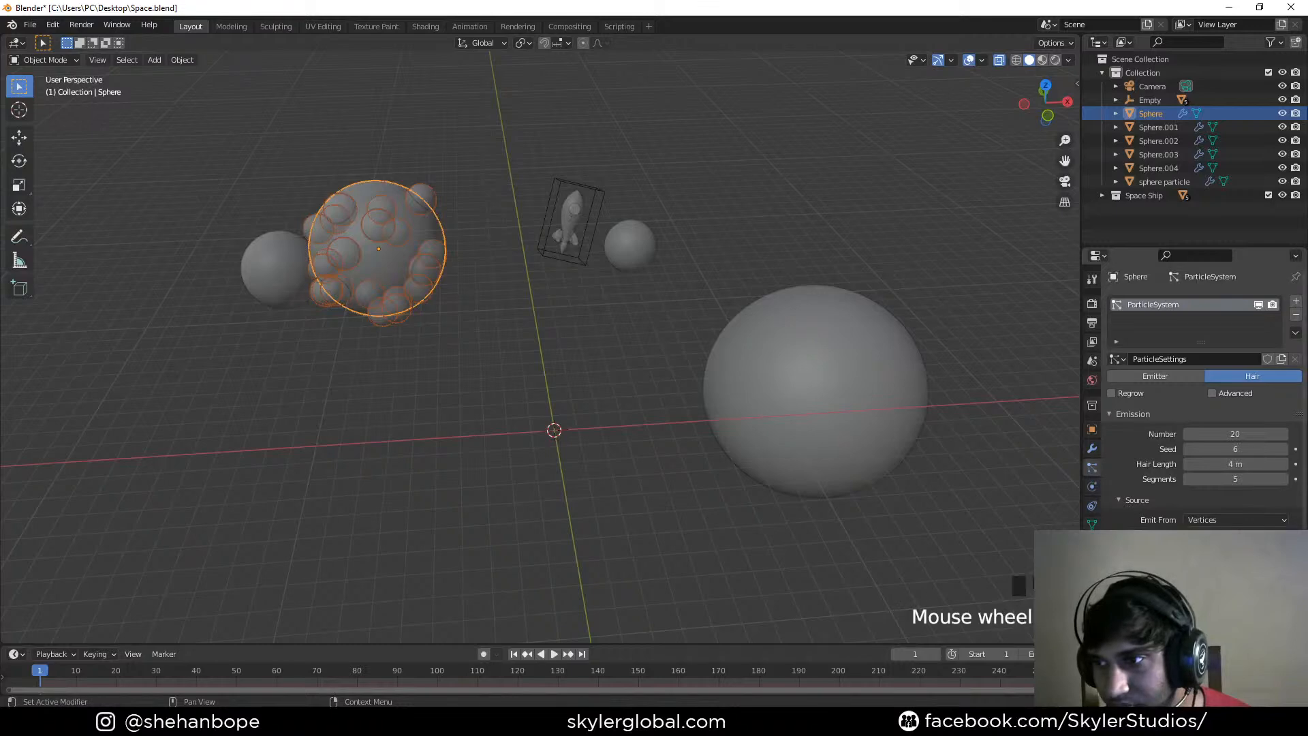
Reduce the render scale of the original planet's particles and check their size from below and through the camera
left_click_drag(1235, 606, 1192, 606)
middle_click_drag(547, 341, 595, 267)
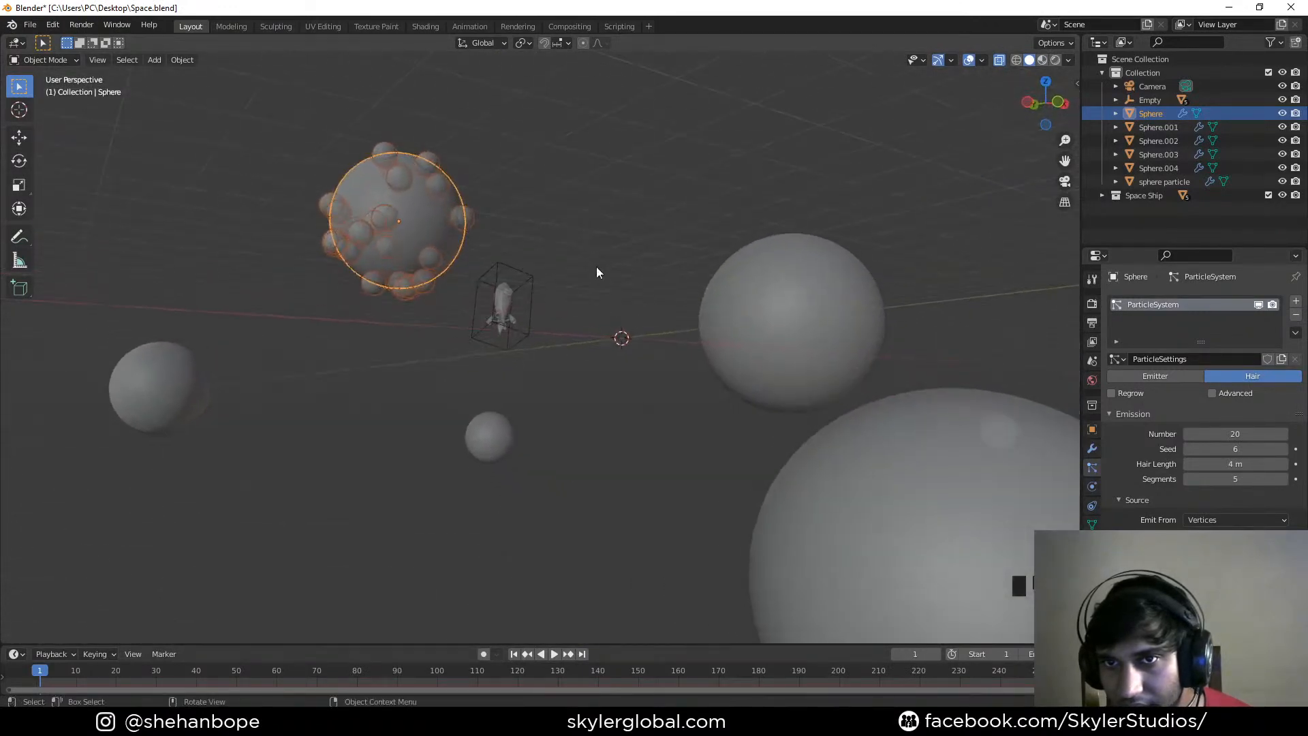
key("KP_0")
scroll(331, 240, "up", 3)
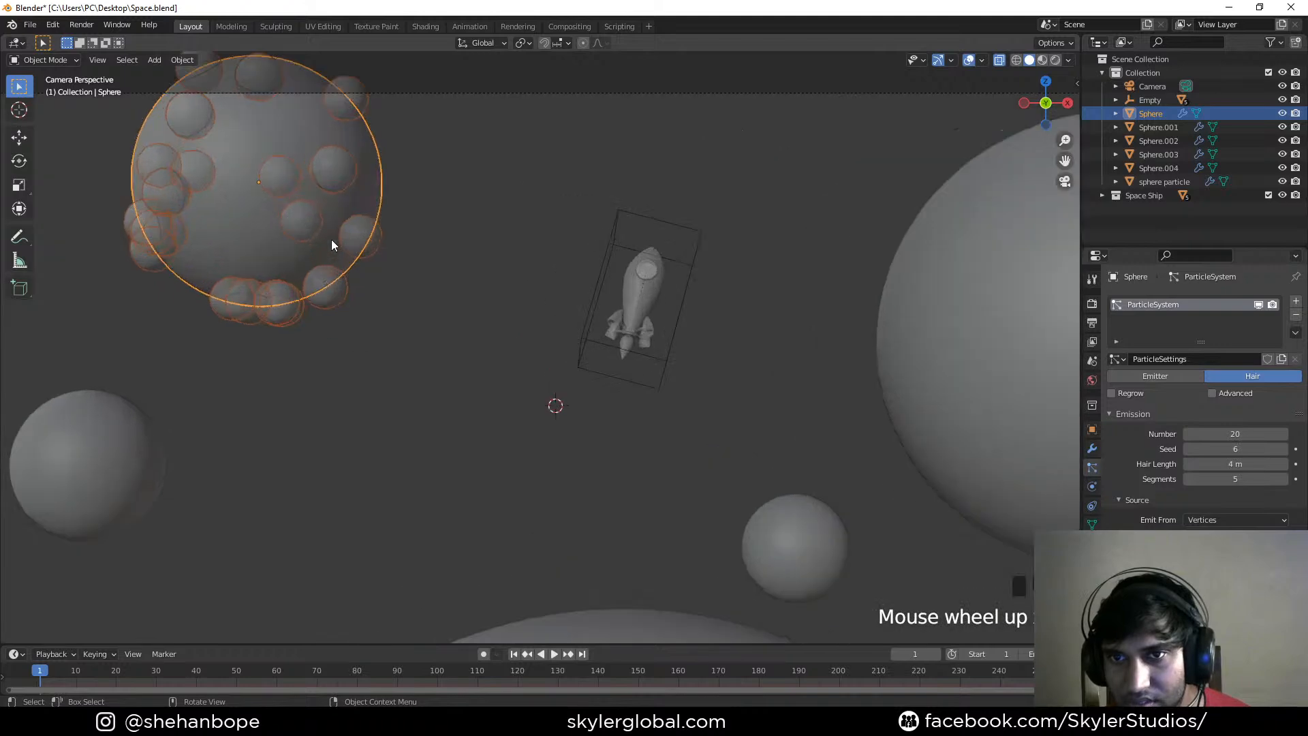
Turn off X-ray shading and briefly hide the viewport overlays to inspect the scene through the camera
left_click(998, 61)
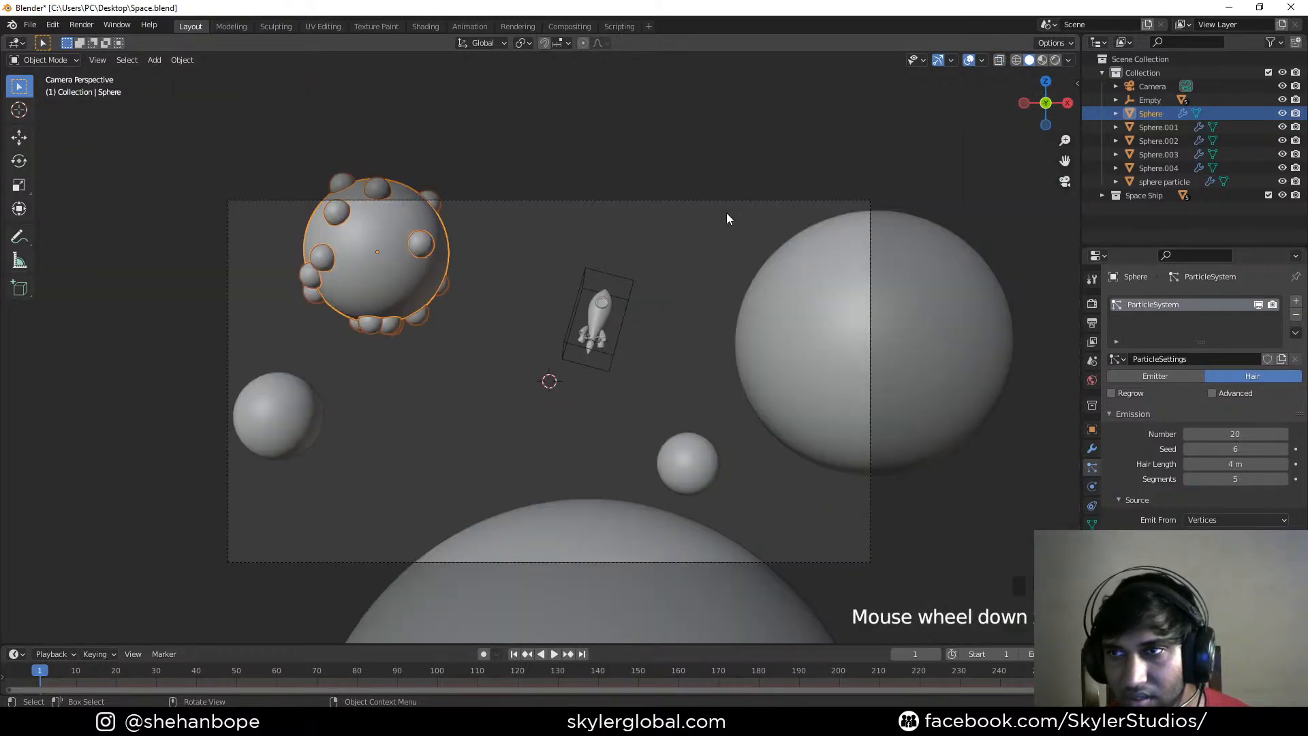
left_click(967, 59)
left_click(546, 198)
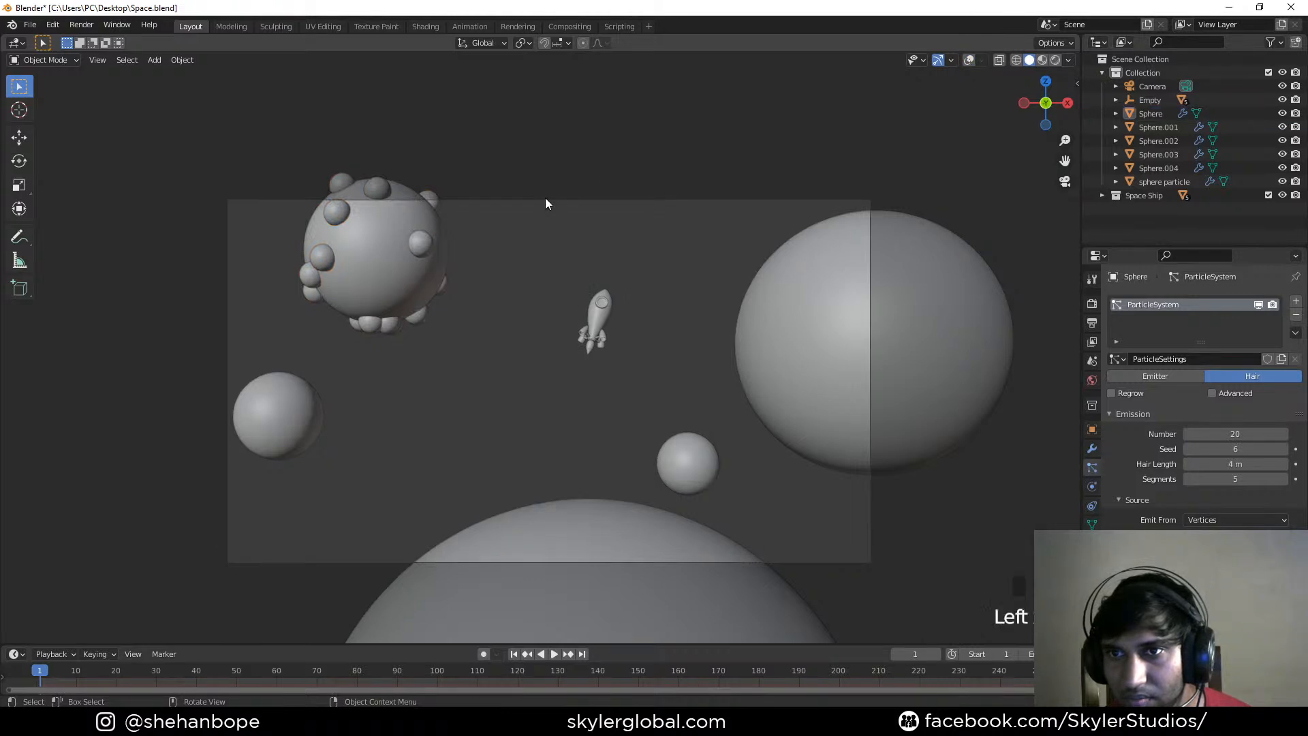
left_click(967, 60)
Select the camera and raise its passepartout opacity until the area outside the frame is fully black
left_click(557, 199)
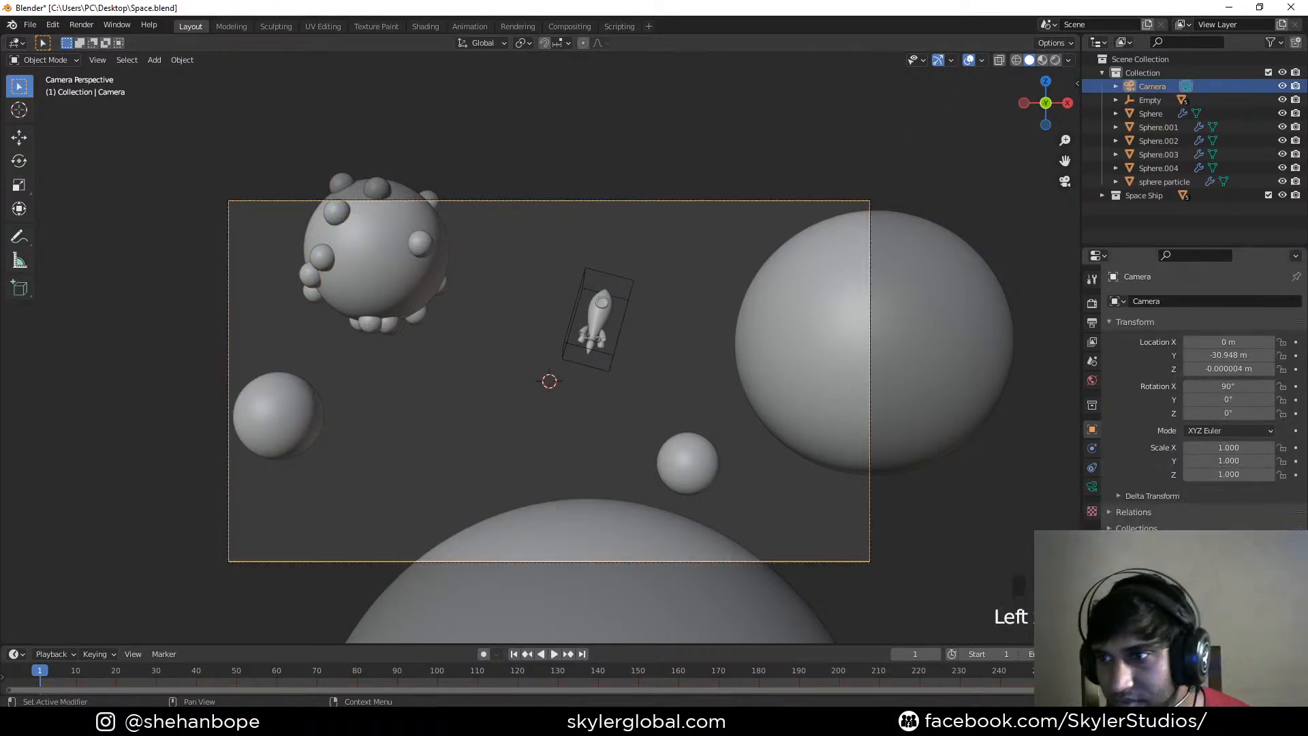
left_click(1093, 485)
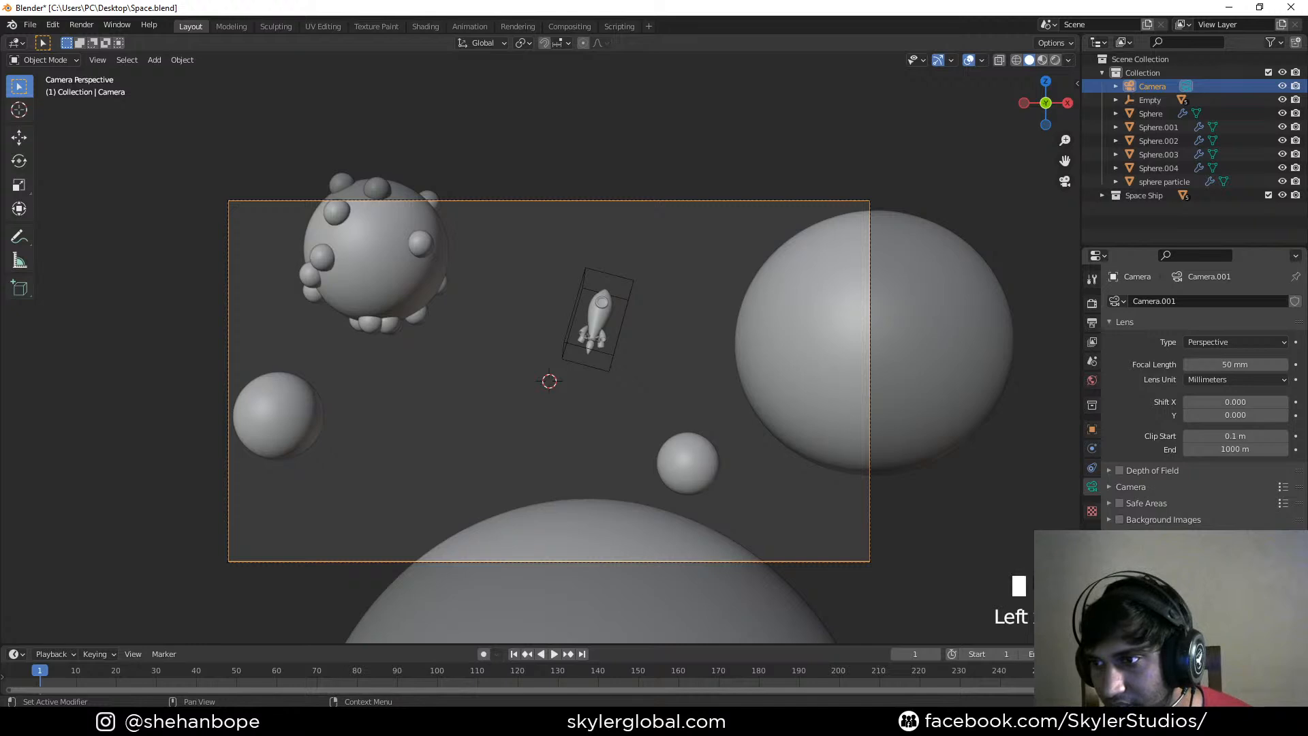
scroll(1193, 477, "down", 2)
left_click_drag(1226, 628, 1290, 628)
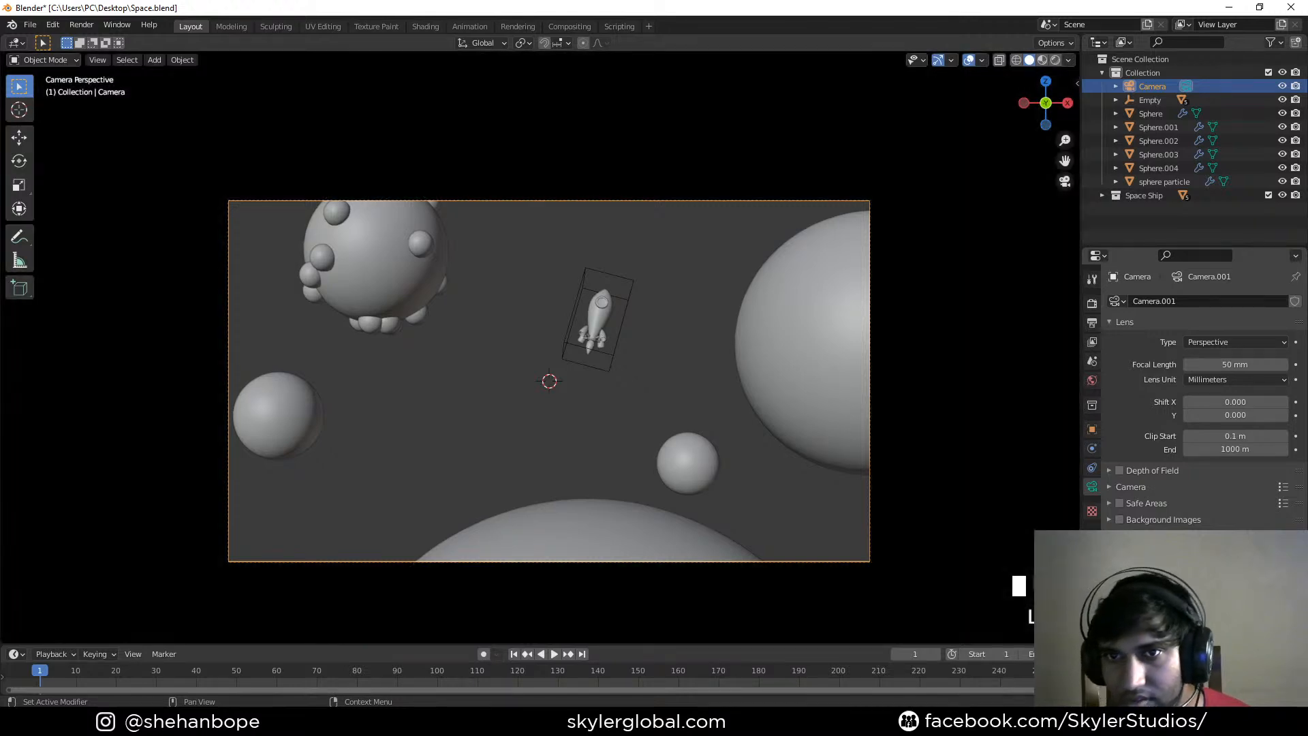
left_click(374, 302)
middle_click_drag(374, 302, 555, 327)
key("KP_0")
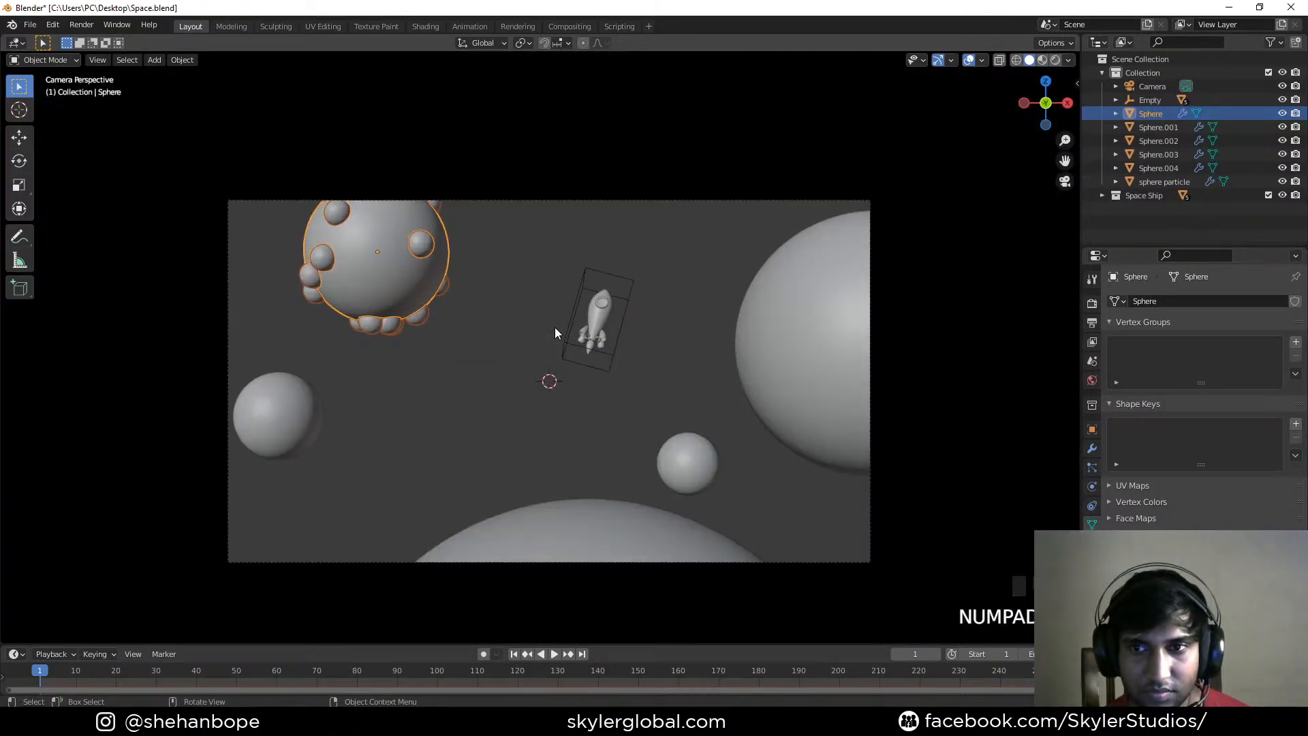
Move the plain planet below the original one about 1 m in X and -0.27 m in Z, and save the file
left_click(250, 408)
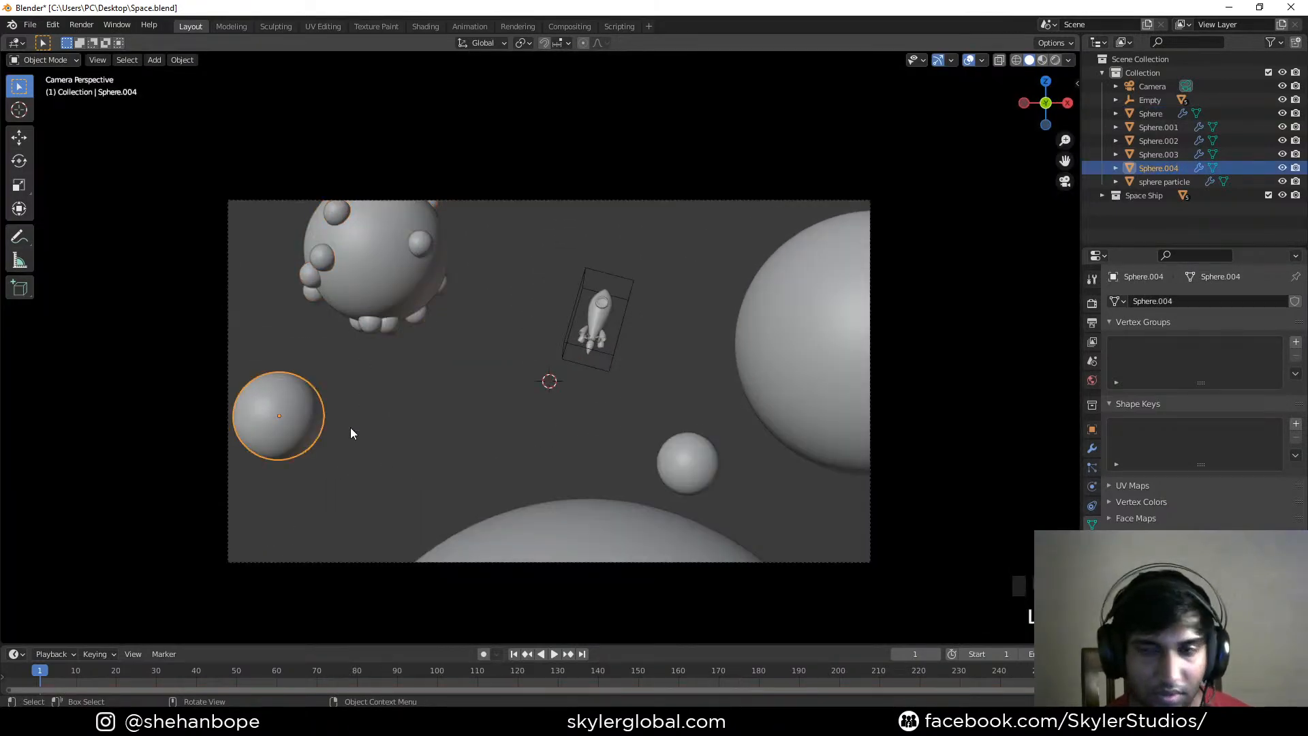
key("g")
left_click(392, 438)
key("ctrl+s")
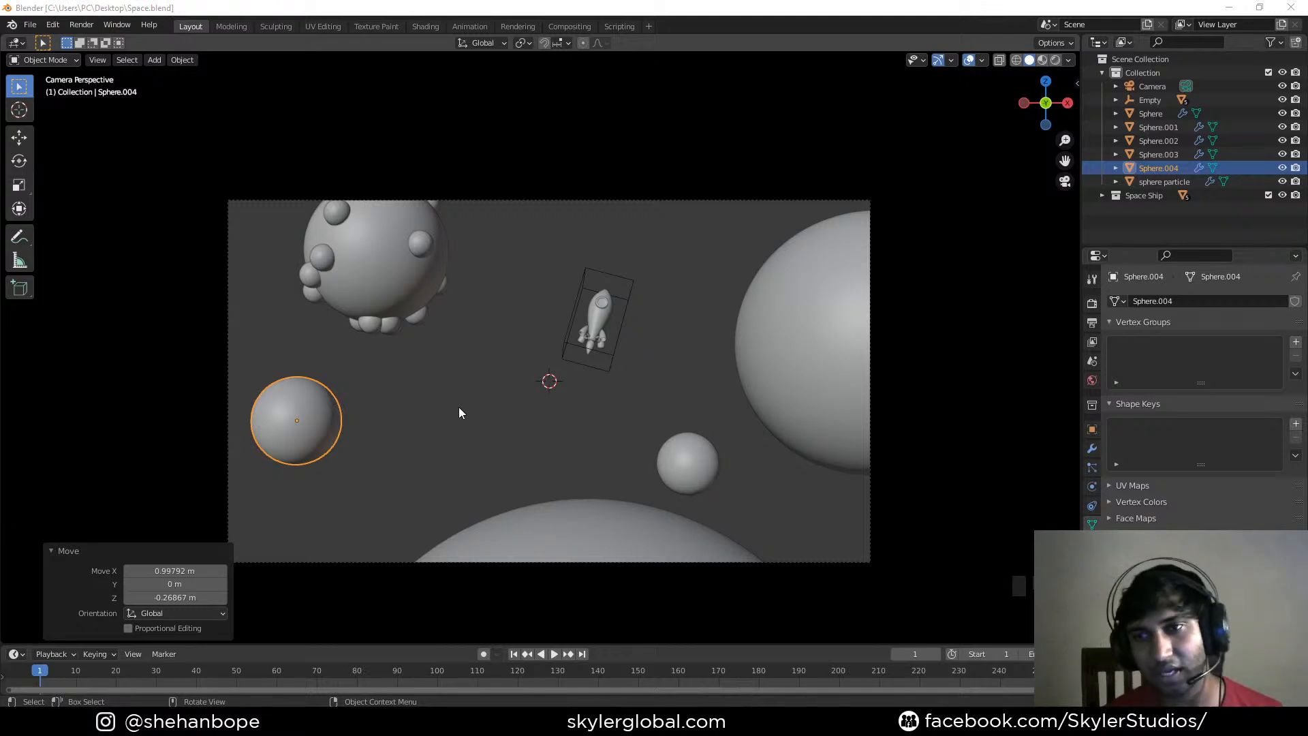
Move the rocket's empty higher, enlarge it, shift it up by about another 0.82 m, and save the file
left_click(590, 284)
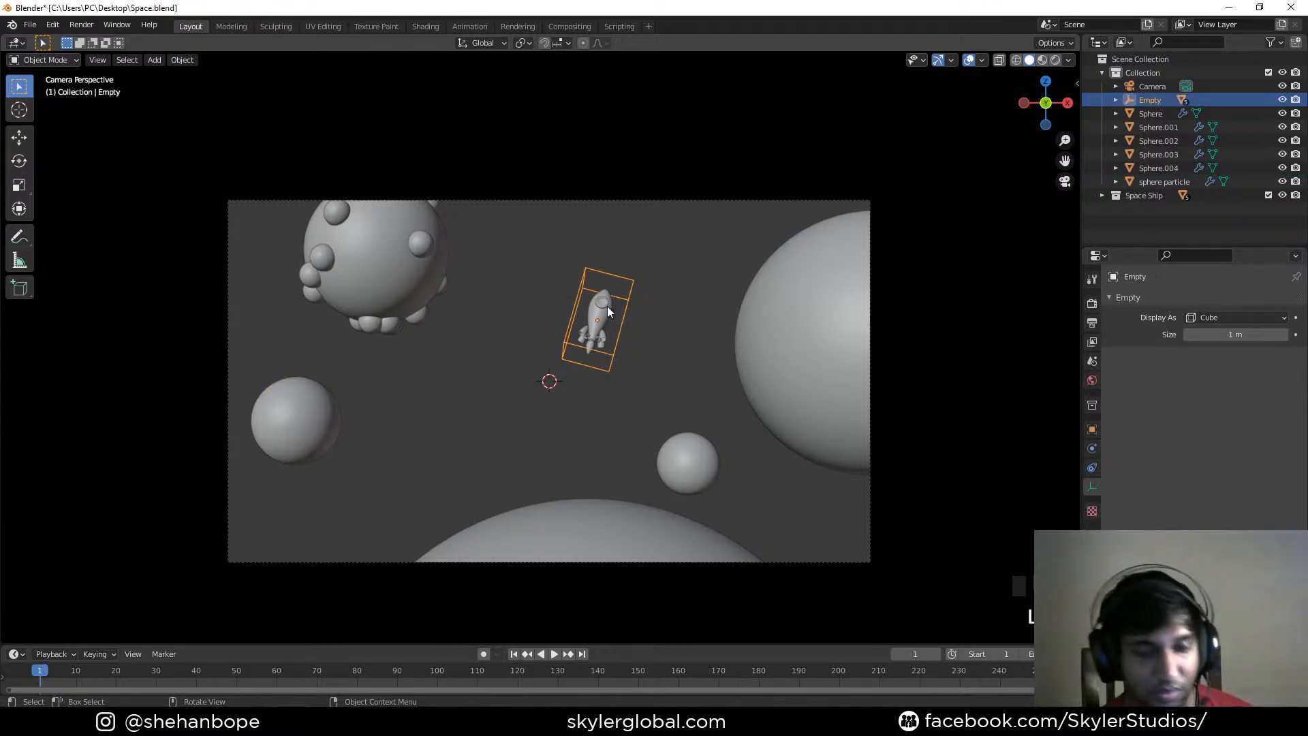
key("g")
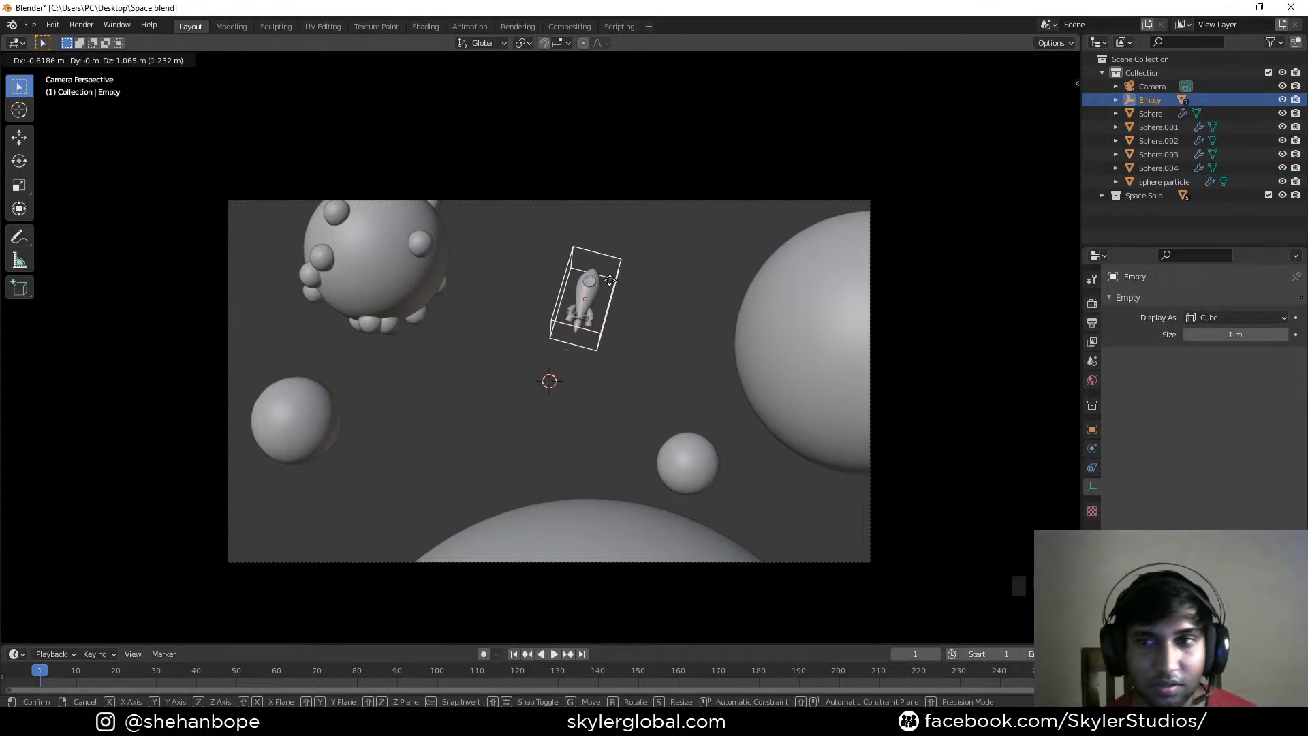
left_click(610, 281)
key("s")
left_click(677, 314)
key("g")
left_click(677, 297)
key("ctrl+s")
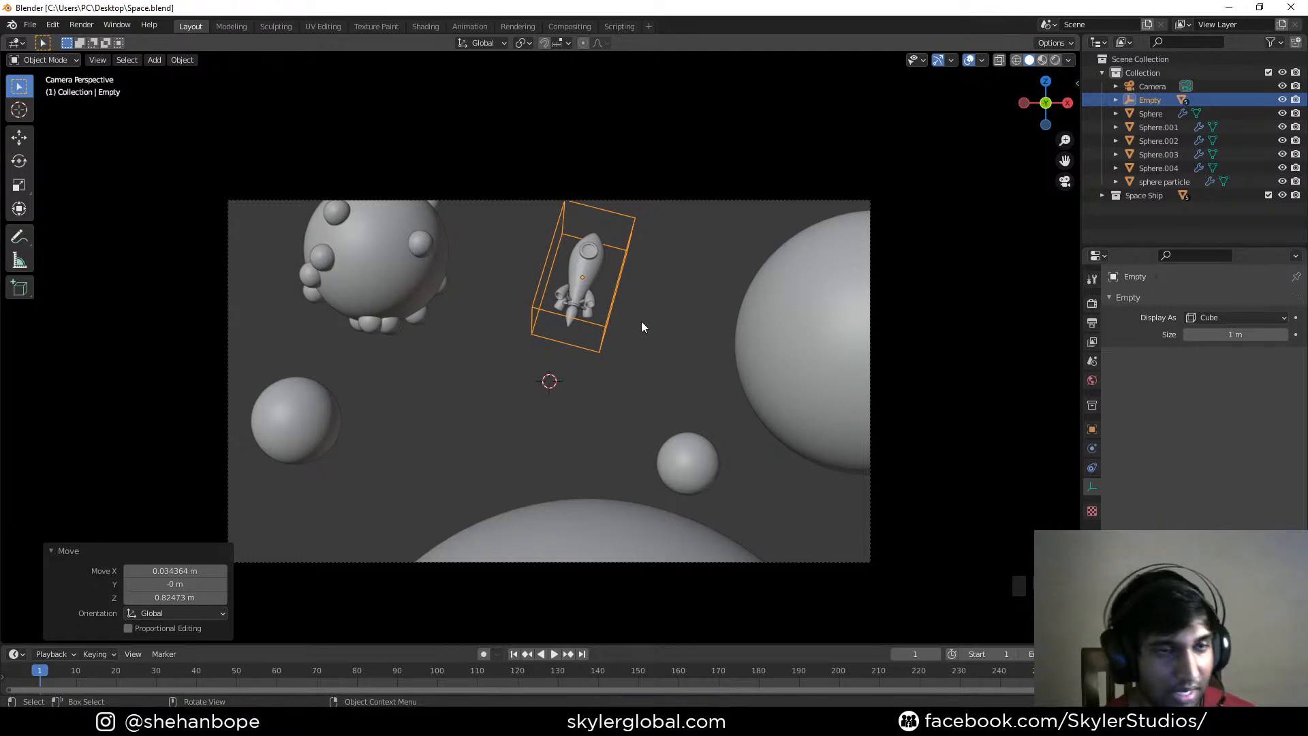
Rotate the rocket's empty about -8.54° around the global X axis and save the file
key("r")
key("x")
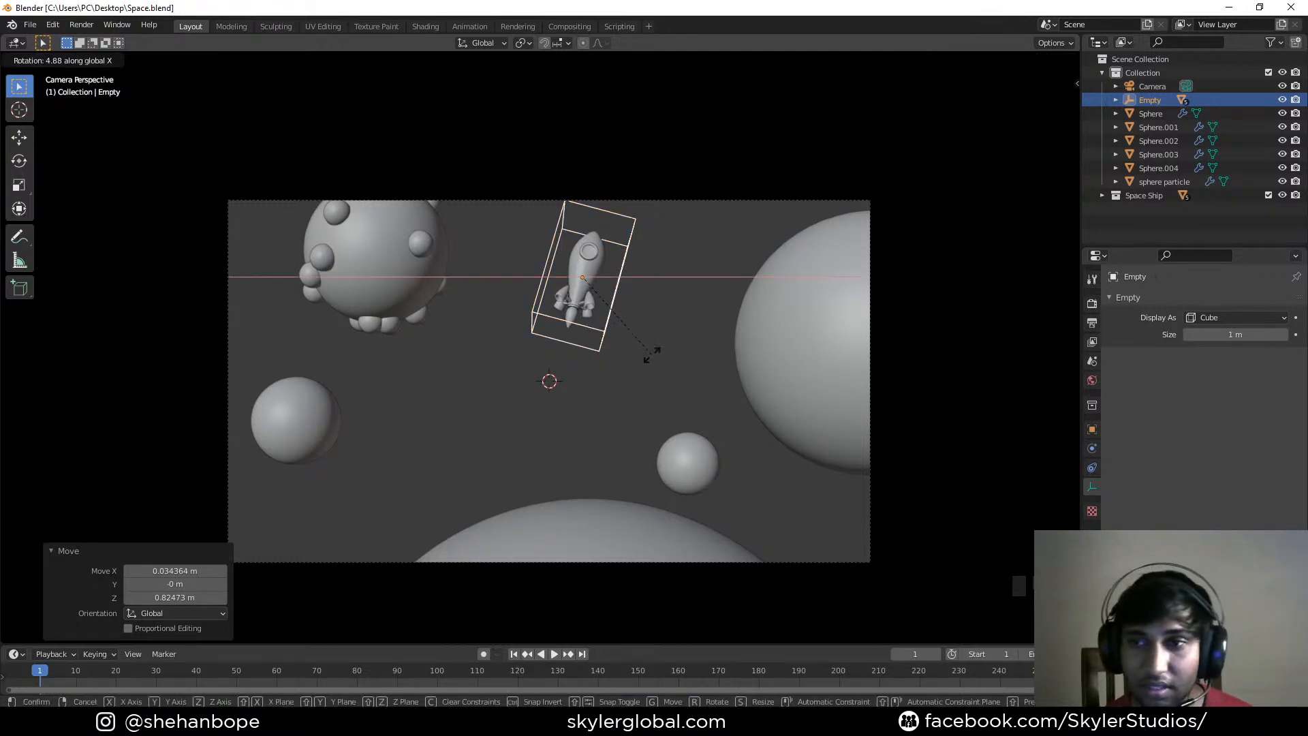
left_click(655, 328)
key("ctrl+s")
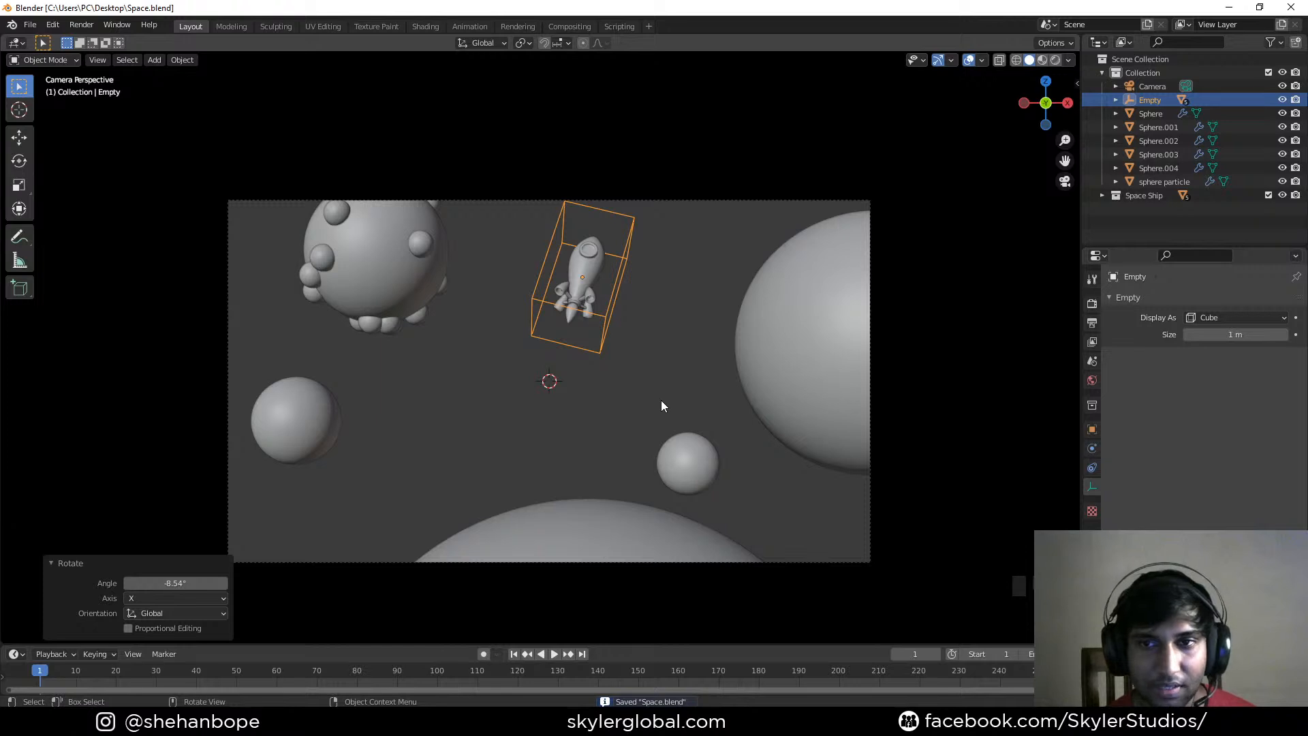
Duplicate the middle horizontal edge loop of the Sphere.004 planet's mesh in place and scale the copy to about 1.727
left_click(313, 456)
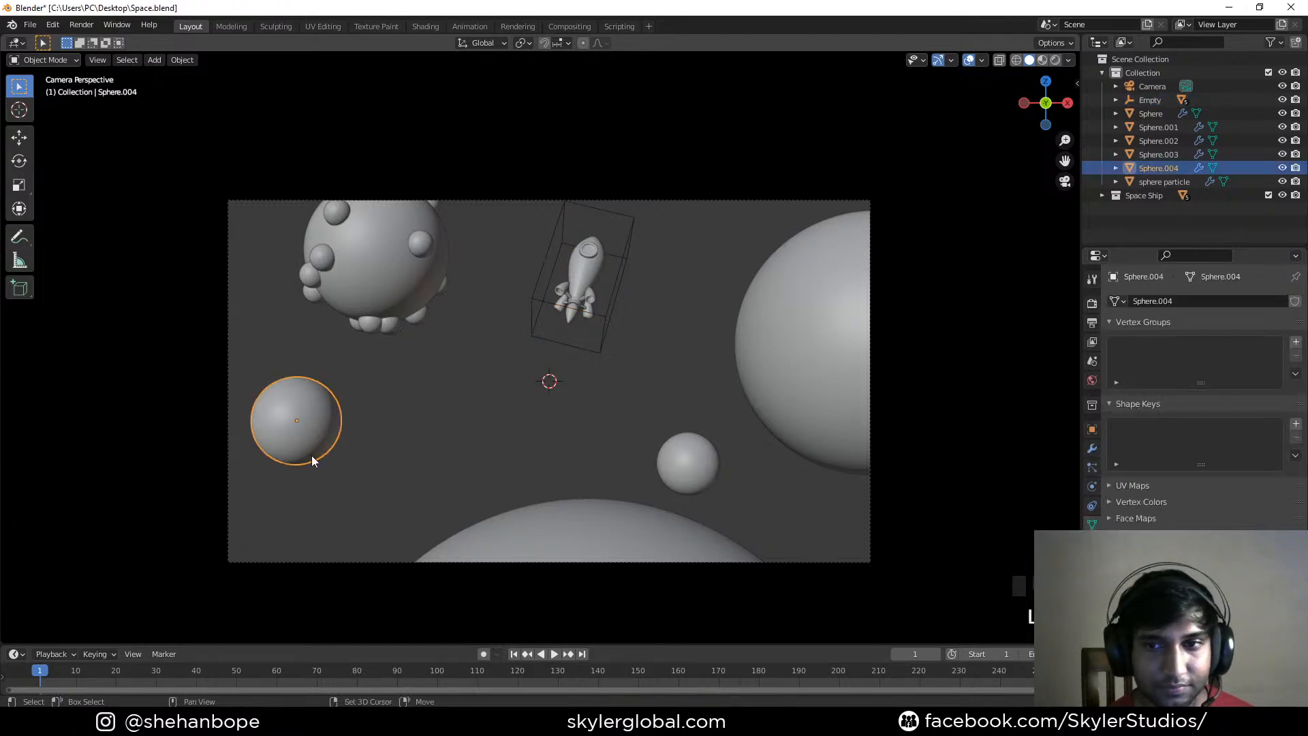
middle_click_drag(312, 456, 429, 436, "shift")
key("Tab")
scroll(430, 425, "down", 3)
middle_click_drag(359, 477, 448, 415, "shift")
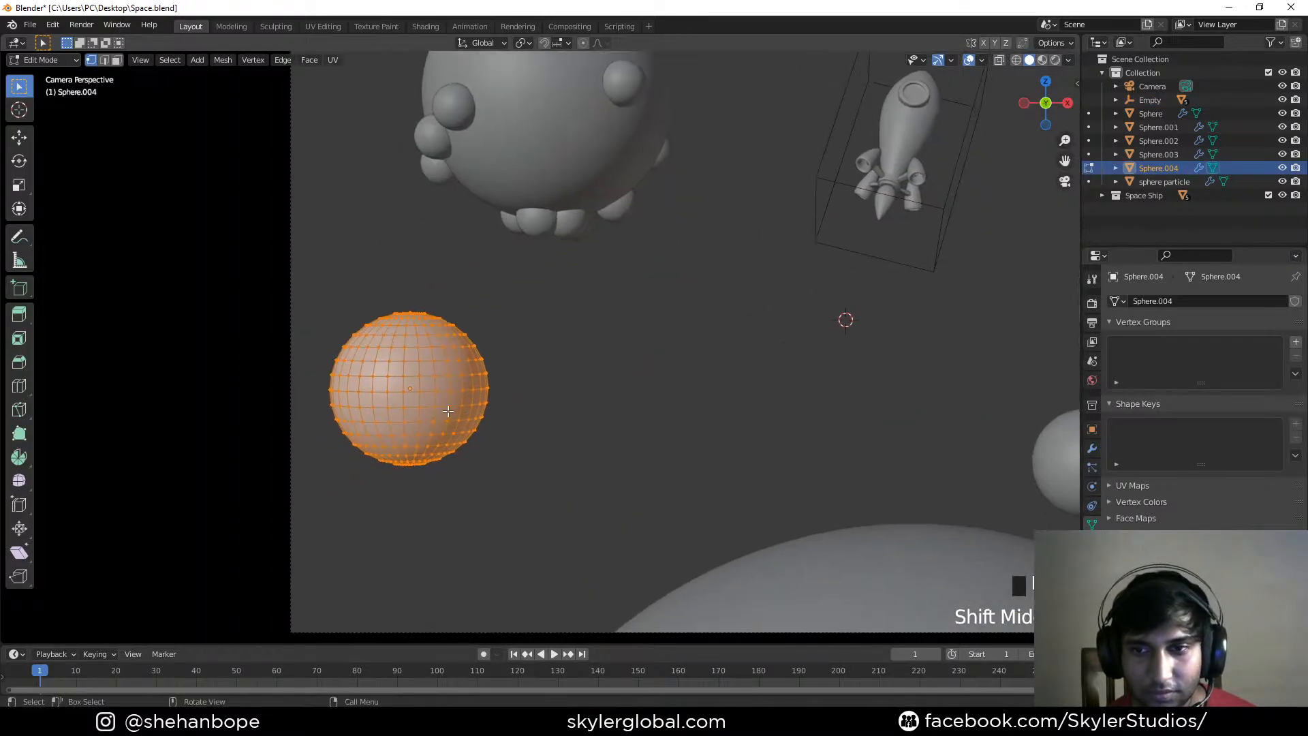
left_click(443, 401, "alt")
key("g")
right_click(500, 402)
key("s")
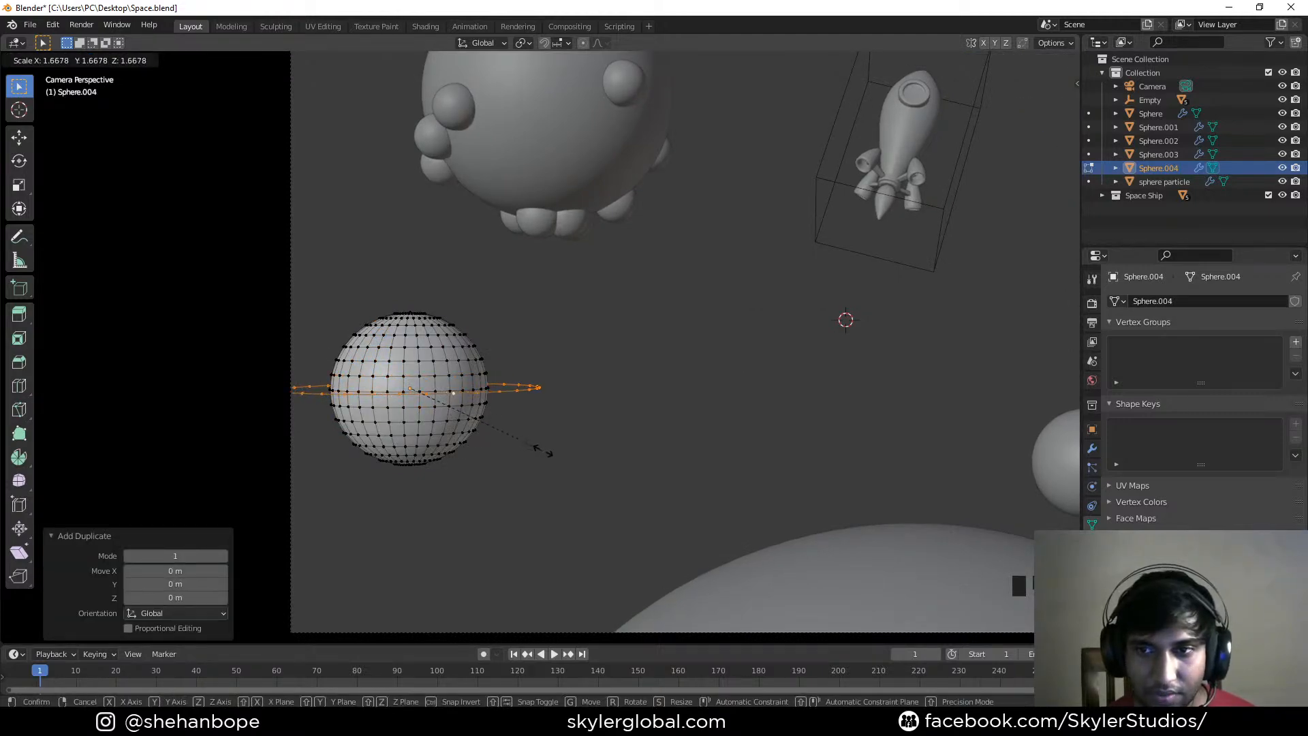
left_click(549, 450)
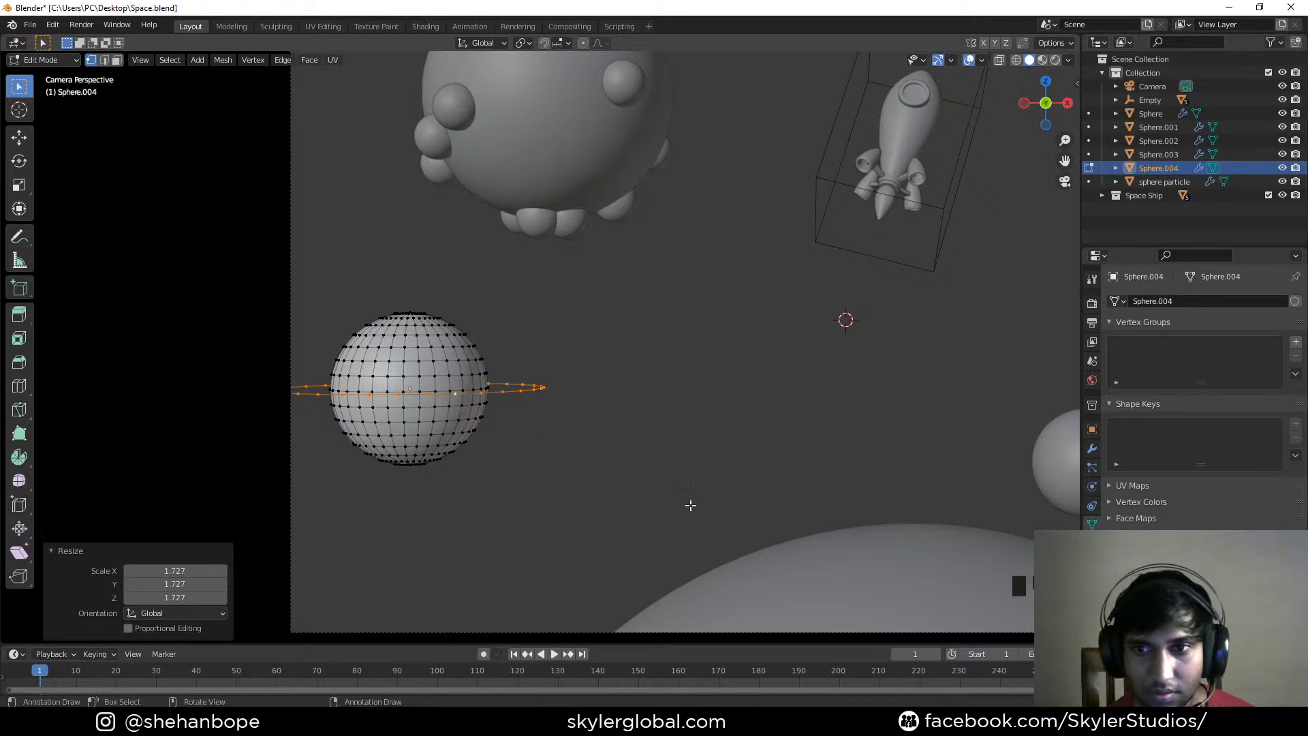
Extrude the enlarged edge loop in place and scale it inward to 0.886 to form a flat ring around the Sphere.004 planet
key("e")
right_click(692, 505)
key("s")
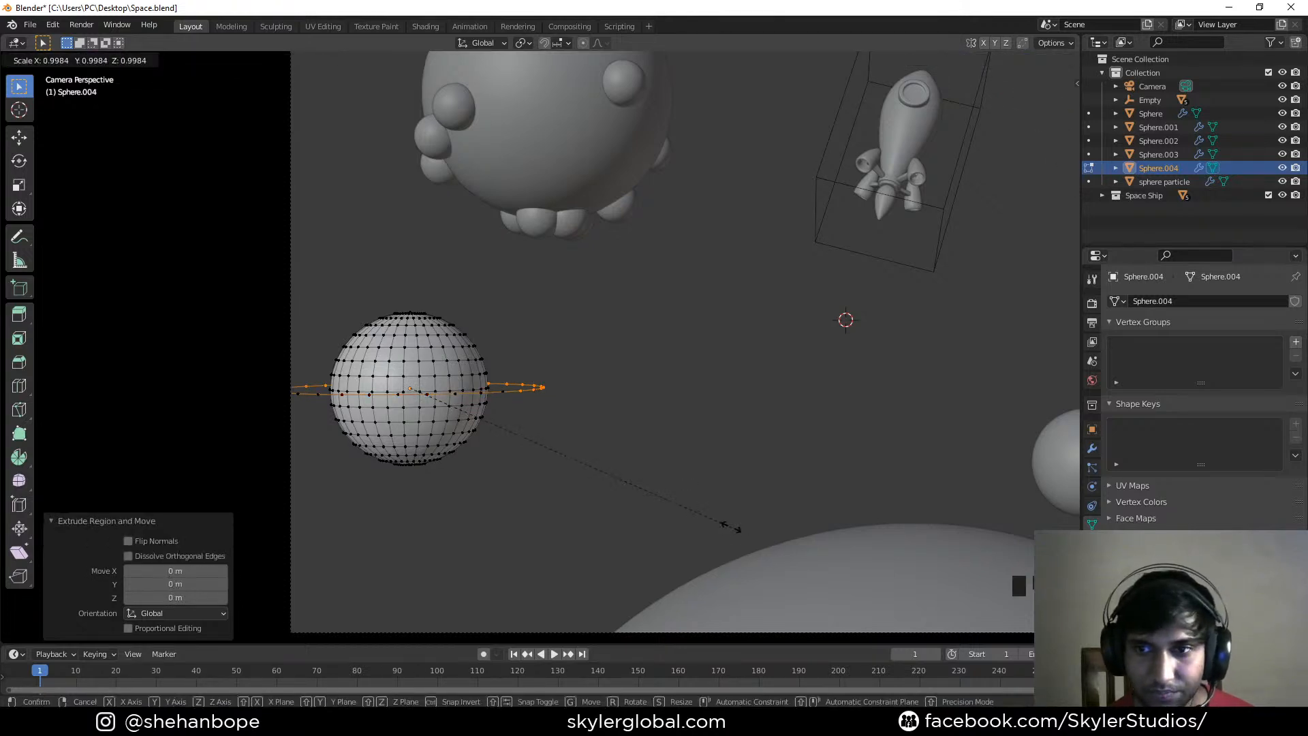
left_click(689, 514)
middle_click_drag(575, 447, 418, 471)
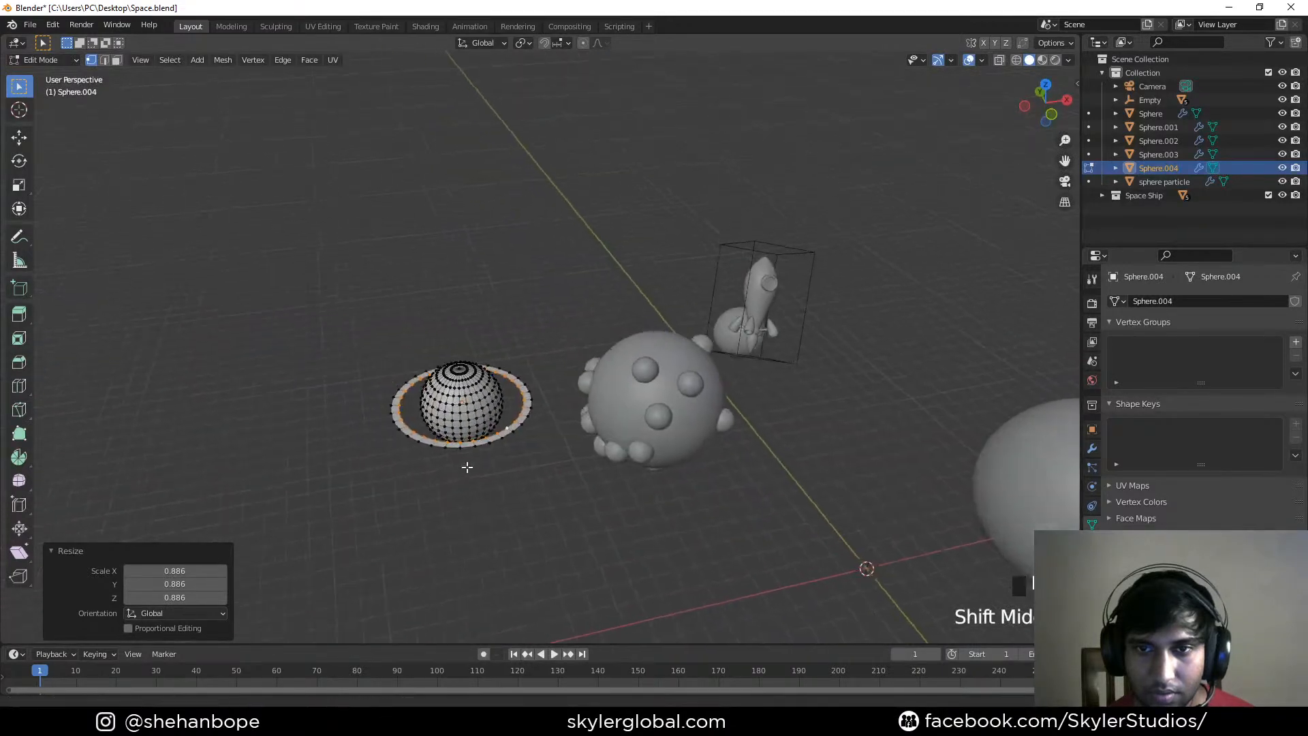
Duplicate the ring's outer edge loop in place and scale the copy up to about 1.19
scroll(443, 436, "up", 3)
left_click(538, 458, "alt")
key("shift+d")
right_click(590, 445)
key("s")
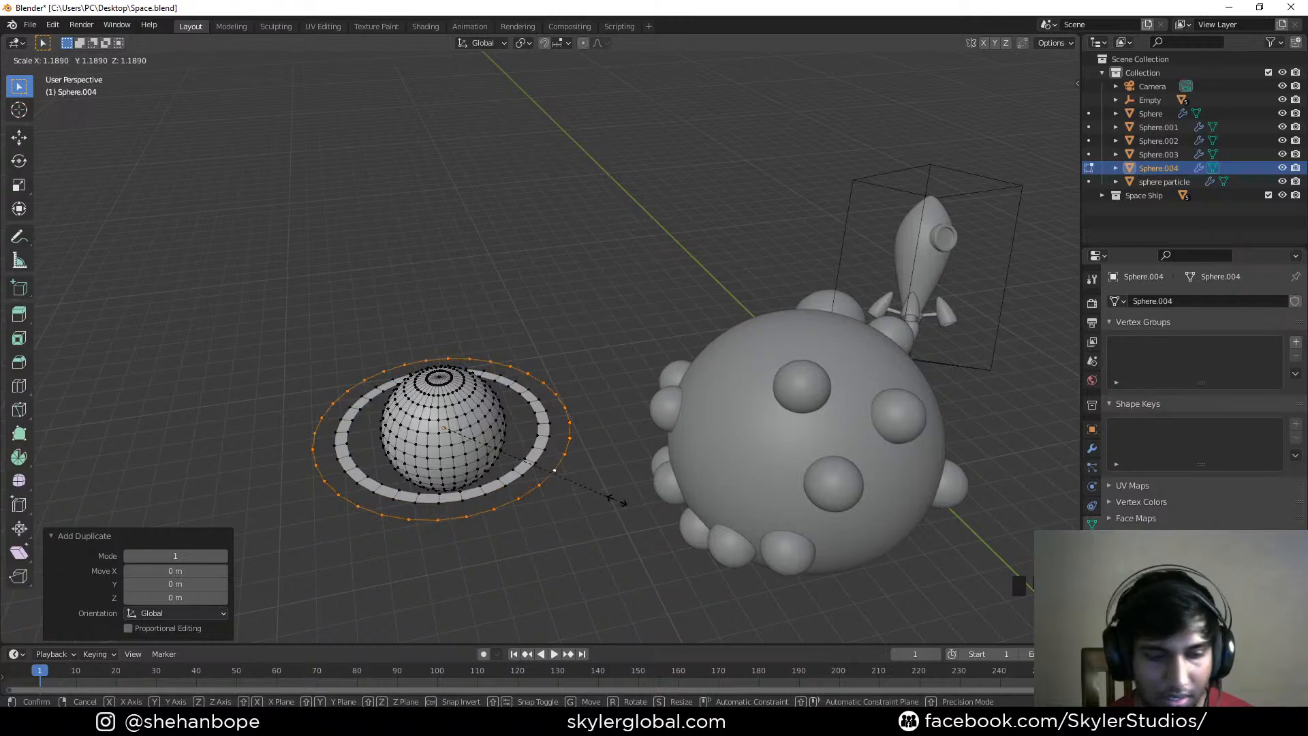
left_click(615, 499)
Extrude the new outer loop with a slight offset and scale it outward to about 1.05
key("e")
left_click(620, 505)
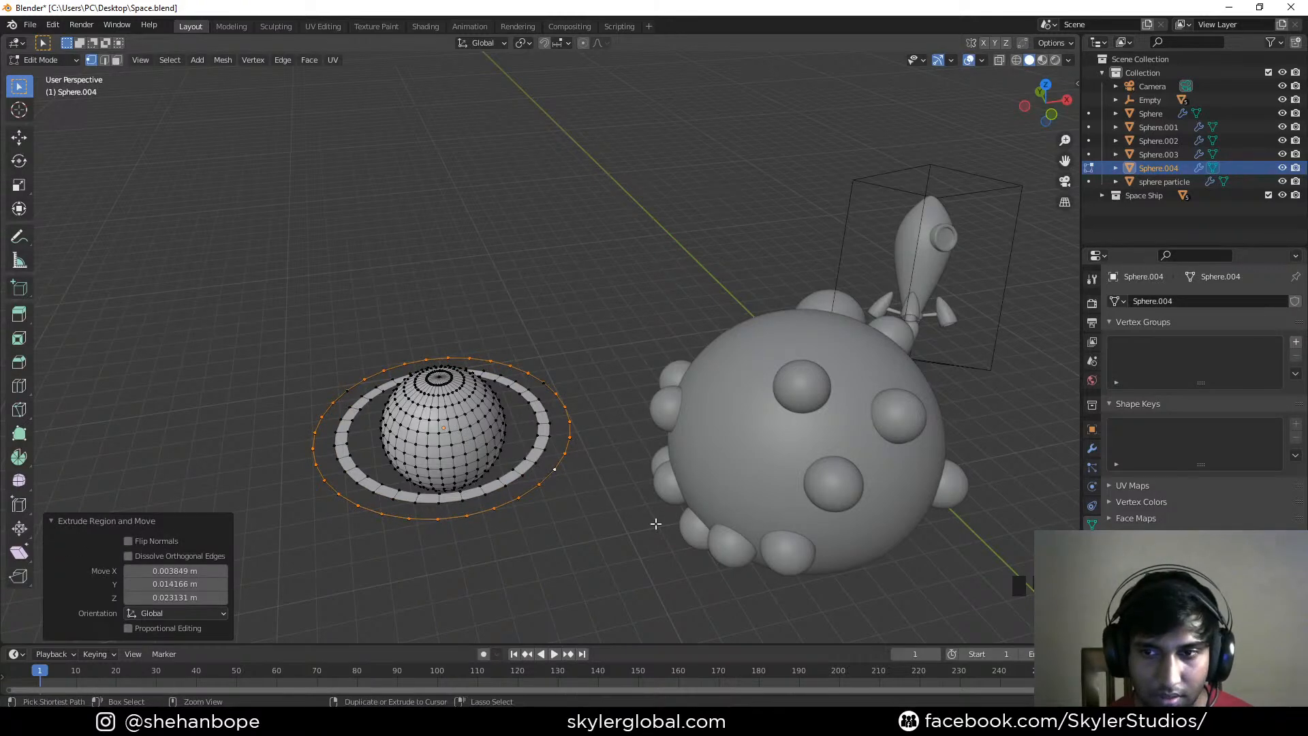
key("s")
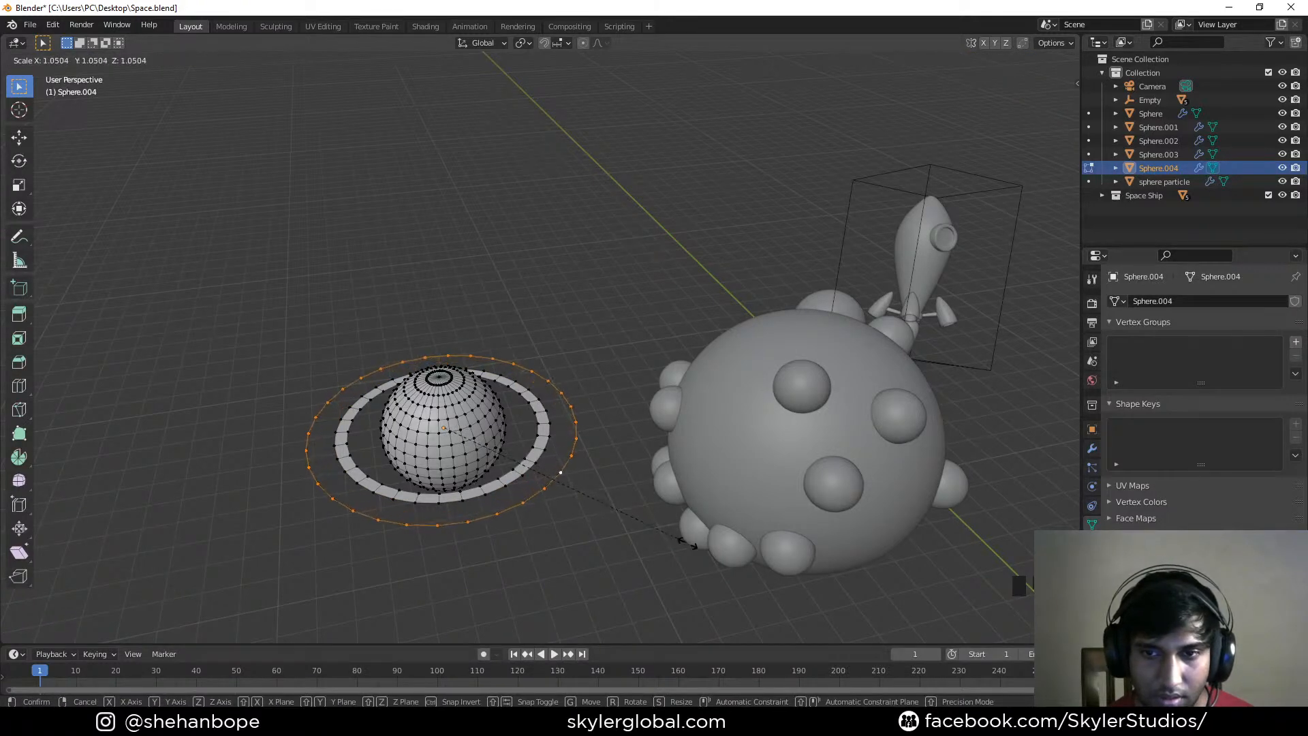
left_click(691, 545)
Extrude the outer loop in place, scale it to 0.946 to form a second flat ring, and return to Object Mode
key("e")
right_click(721, 548)
key("s")
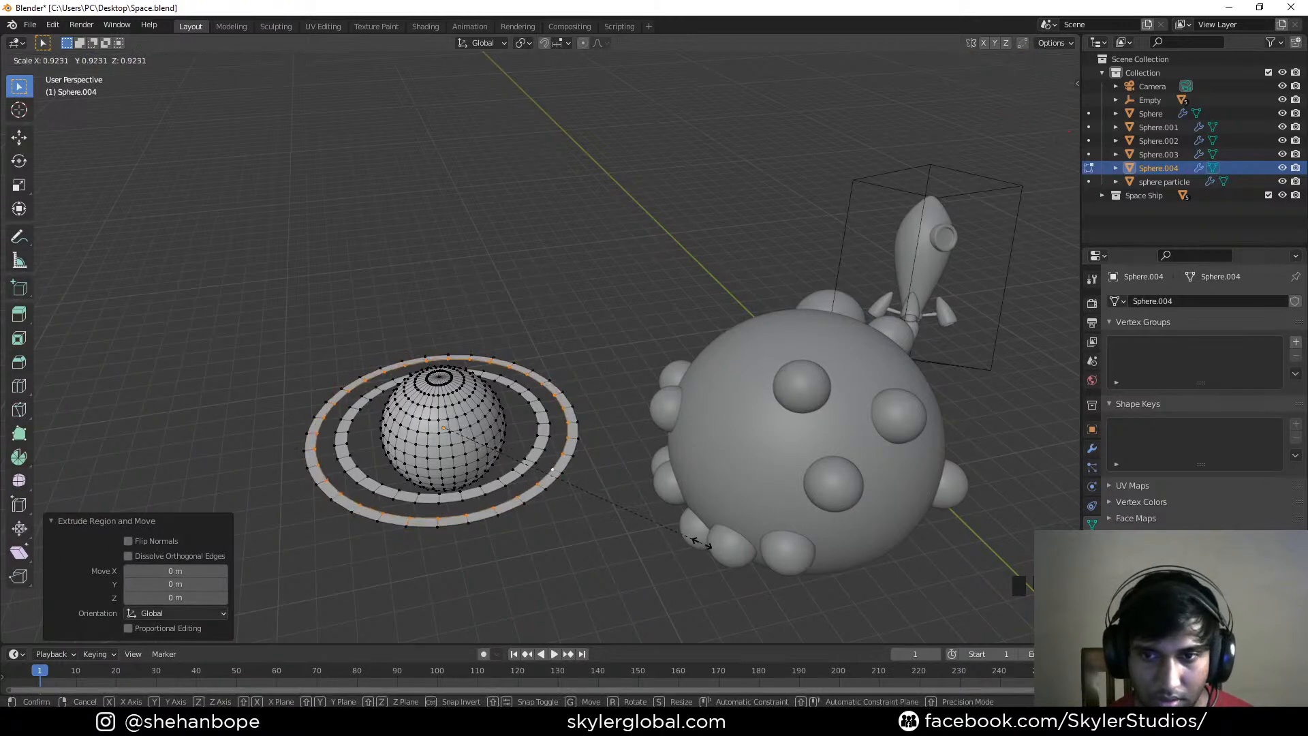
left_click(707, 547)
middle_click_drag(515, 501, 467, 477)
middle_click_drag(467, 476, 627, 456, "shift")
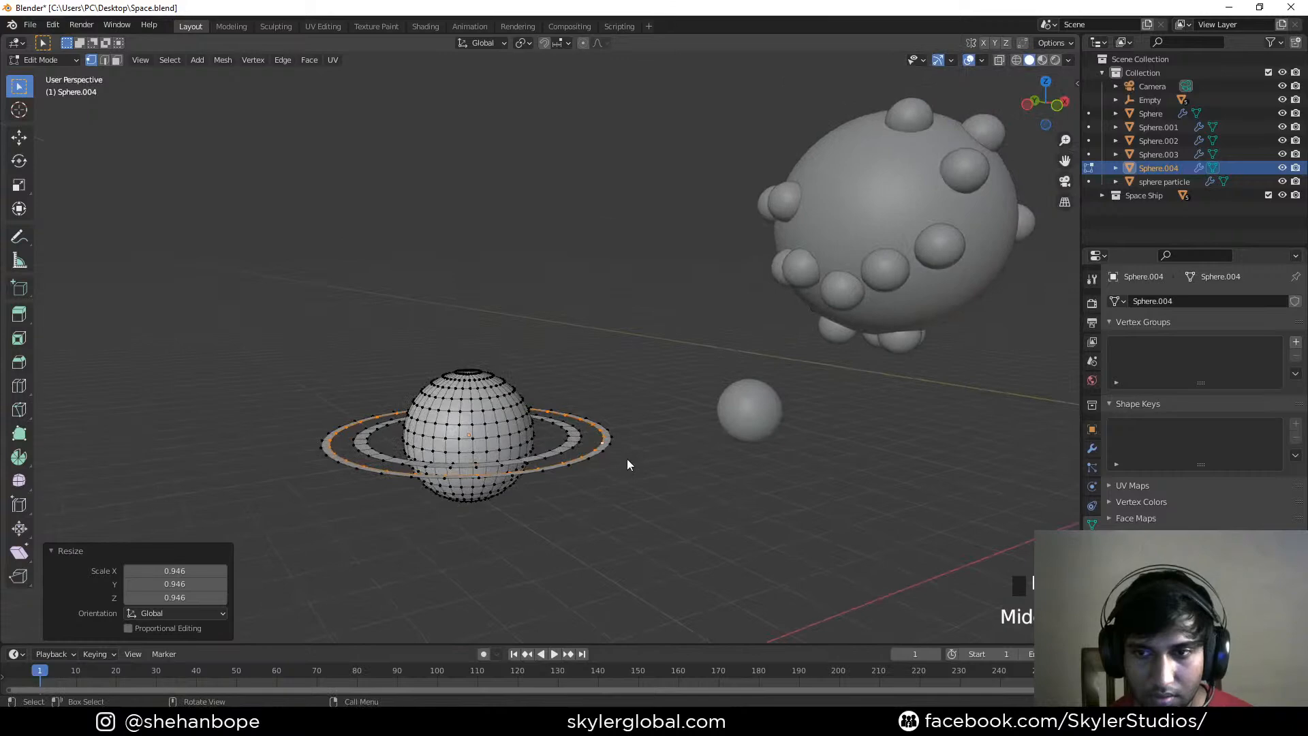
key("Tab")
In the camera view, rotate the ringed planet Sphere.004 by 22.6° and then by another 2.26° around the view axis
key("KP_0")
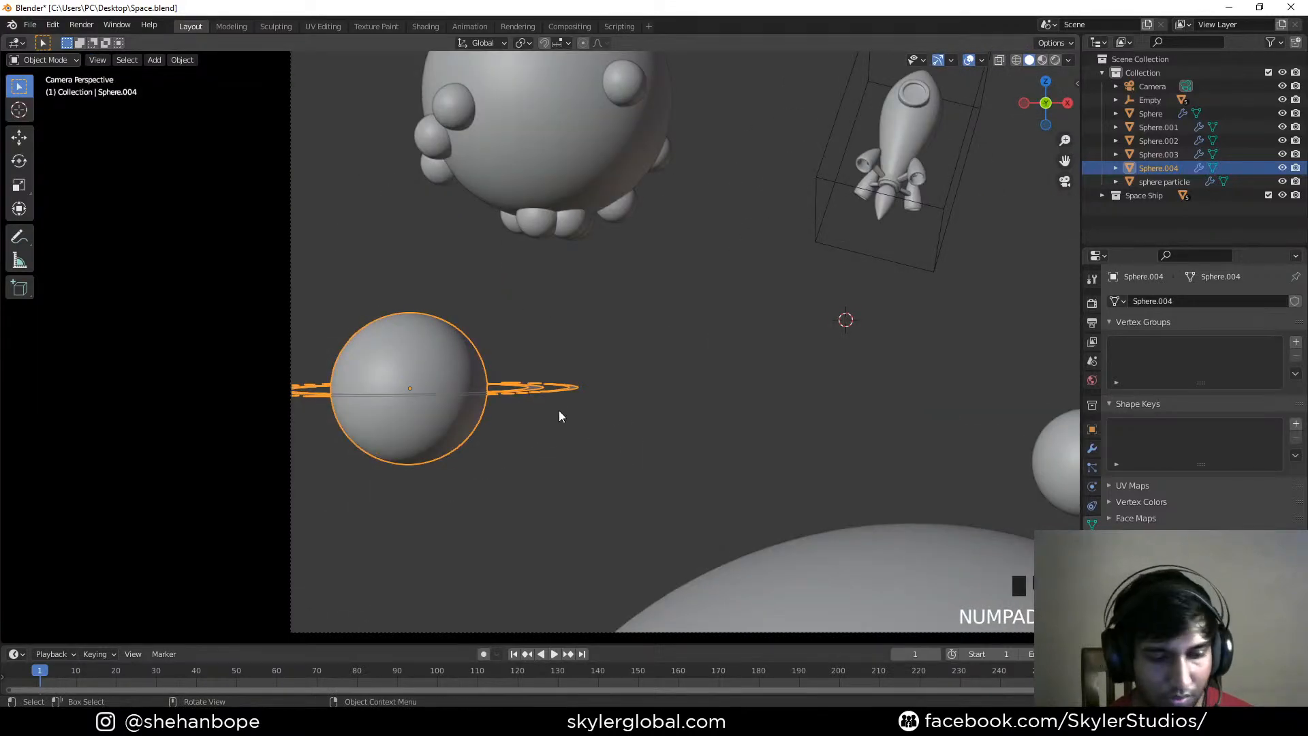
key("r")
left_click(539, 468)
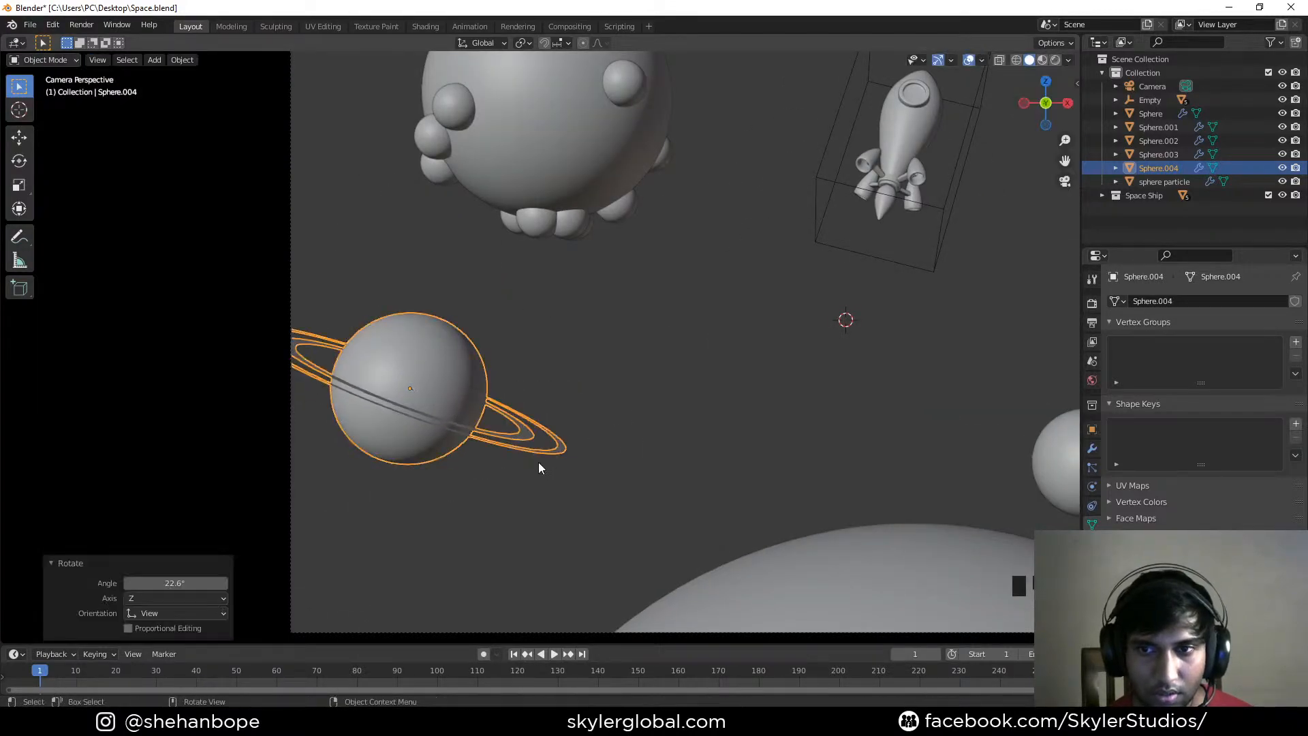
scroll(538, 463, "down", 2)
key("r")
left_click(667, 415)
scroll(709, 414, "down", 1)
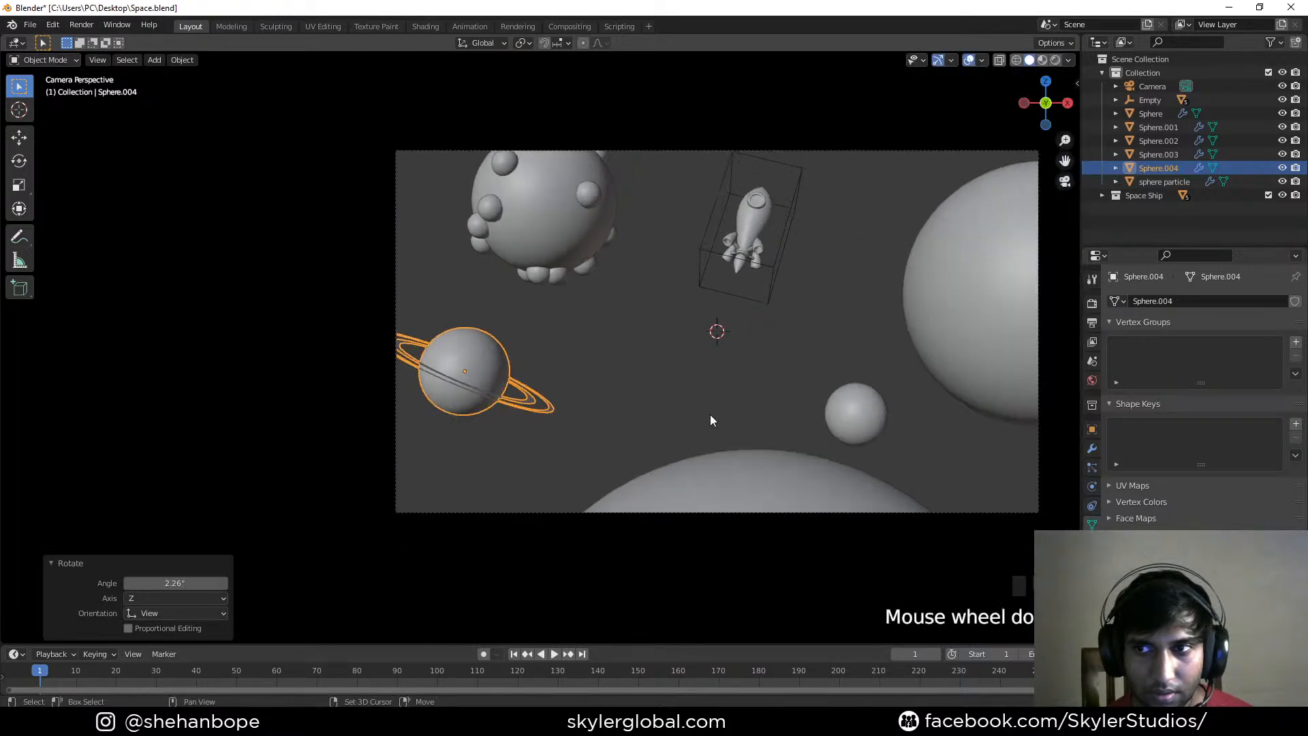
Trackball-rotate the ringed planet so that its rings open up more towards the camera
middle_click_drag(710, 414, 678, 412, "shift")
key("r")
key("r")
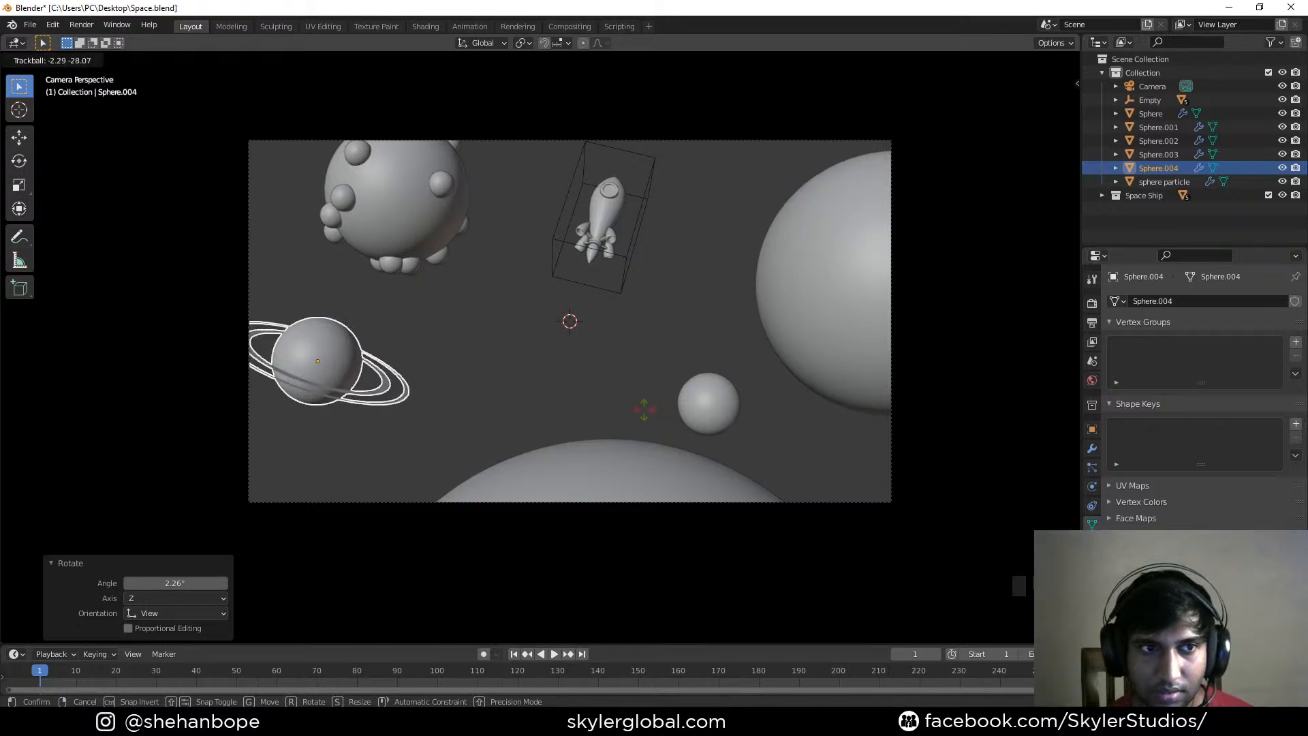
left_click(702, 395)
middle_click_drag(702, 395, 611, 386, "shift")
key("Tab")
key("Tab")
Duplicate the middle horizontal edge loop of the small Sphere.002 planet's mesh in place and scale the copy to about 1.35
left_click(584, 366)
scroll(586, 366, "down", 2)
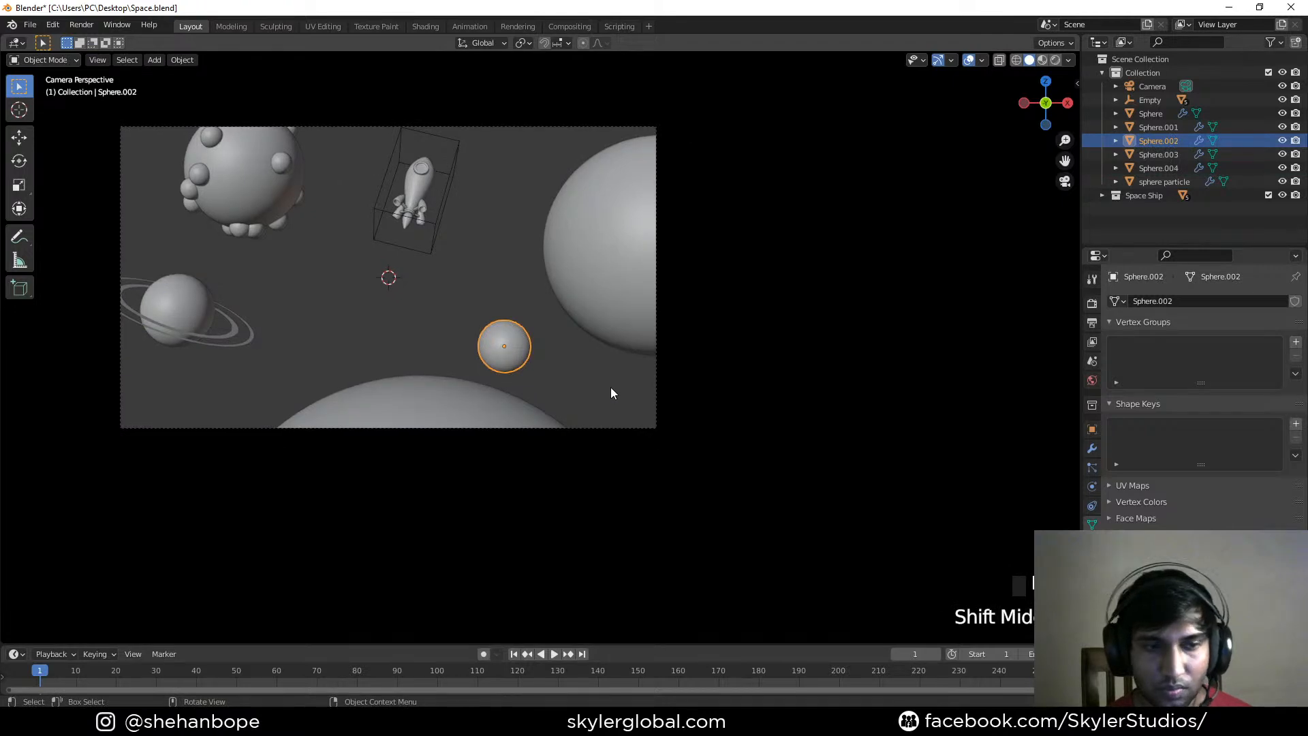
key("Tab")
scroll(525, 375, "up", 5)
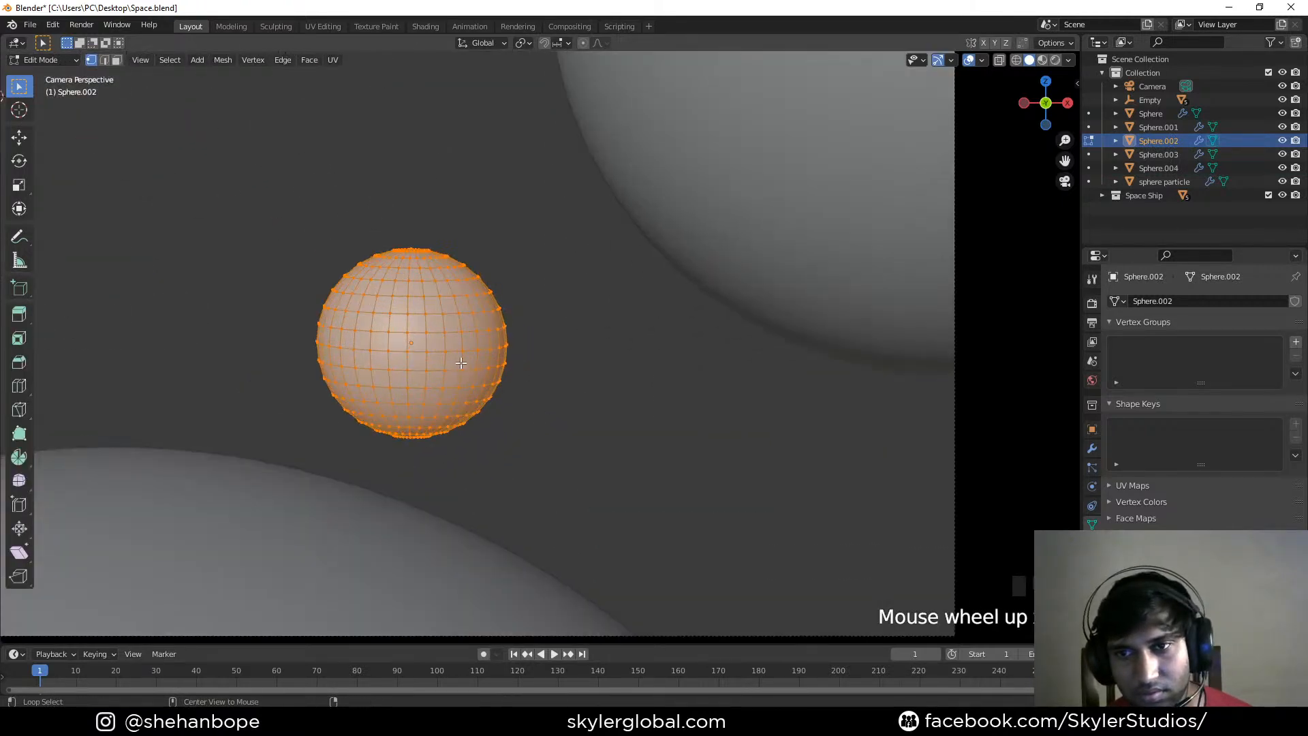
left_click(453, 351, "alt")
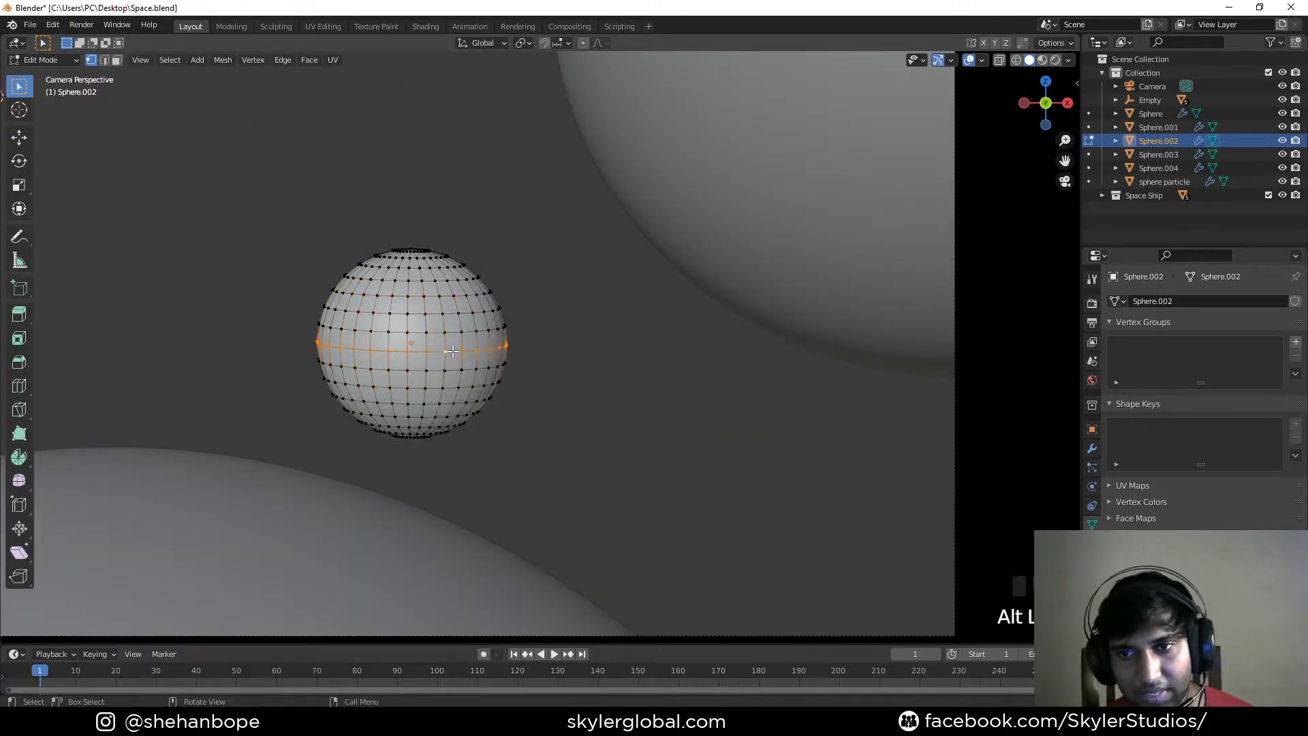
scroll(598, 455, "down", 3)
key("shift+d")
right_click(611, 406)
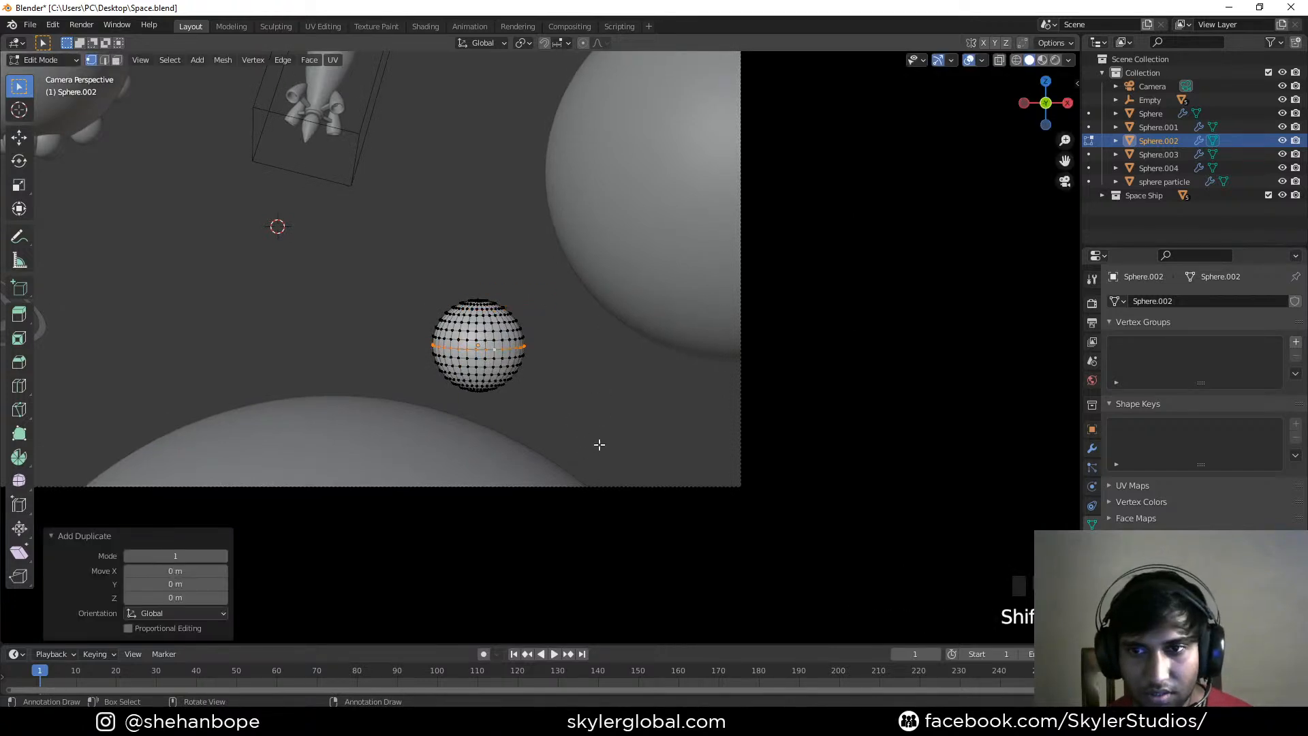
key("s")
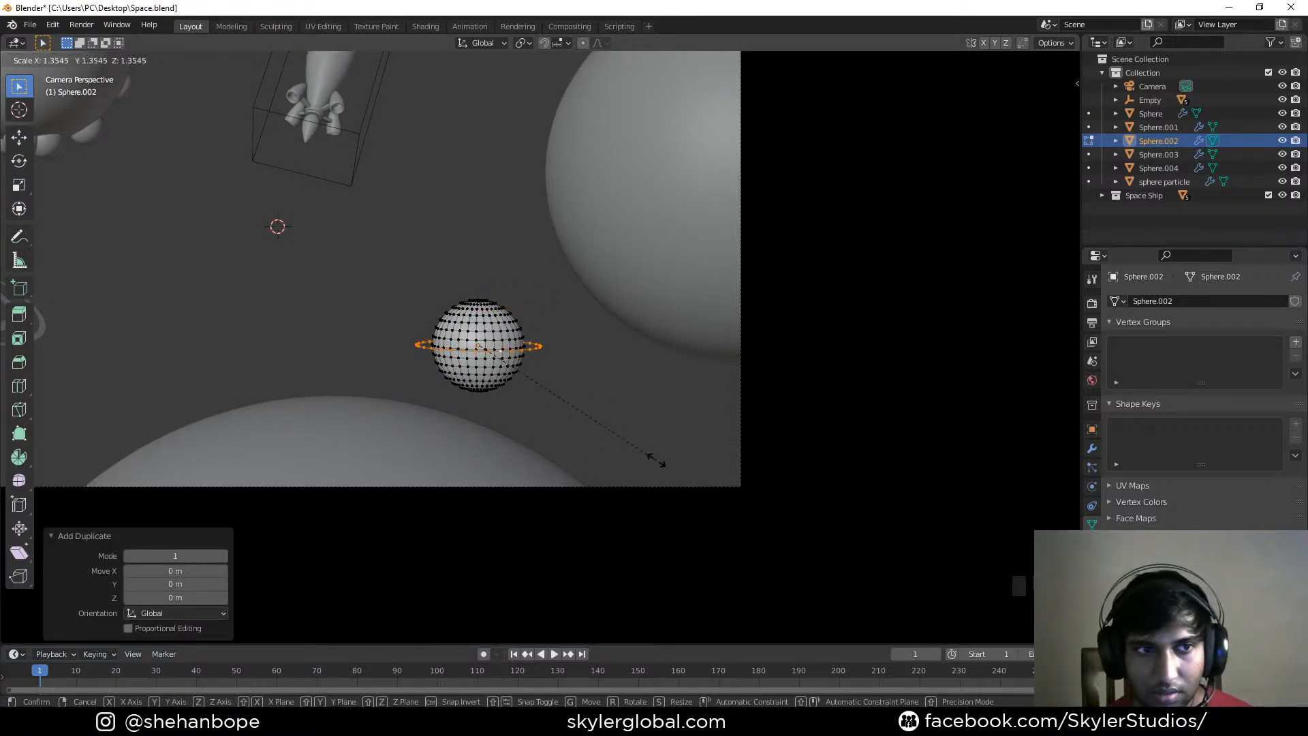
left_click(660, 462)
Extrude the copied loop in place, scale it to about 1.41 to form a wide flat ring, and return to Object Mode
key("e")
right_click(630, 446)
key("s")
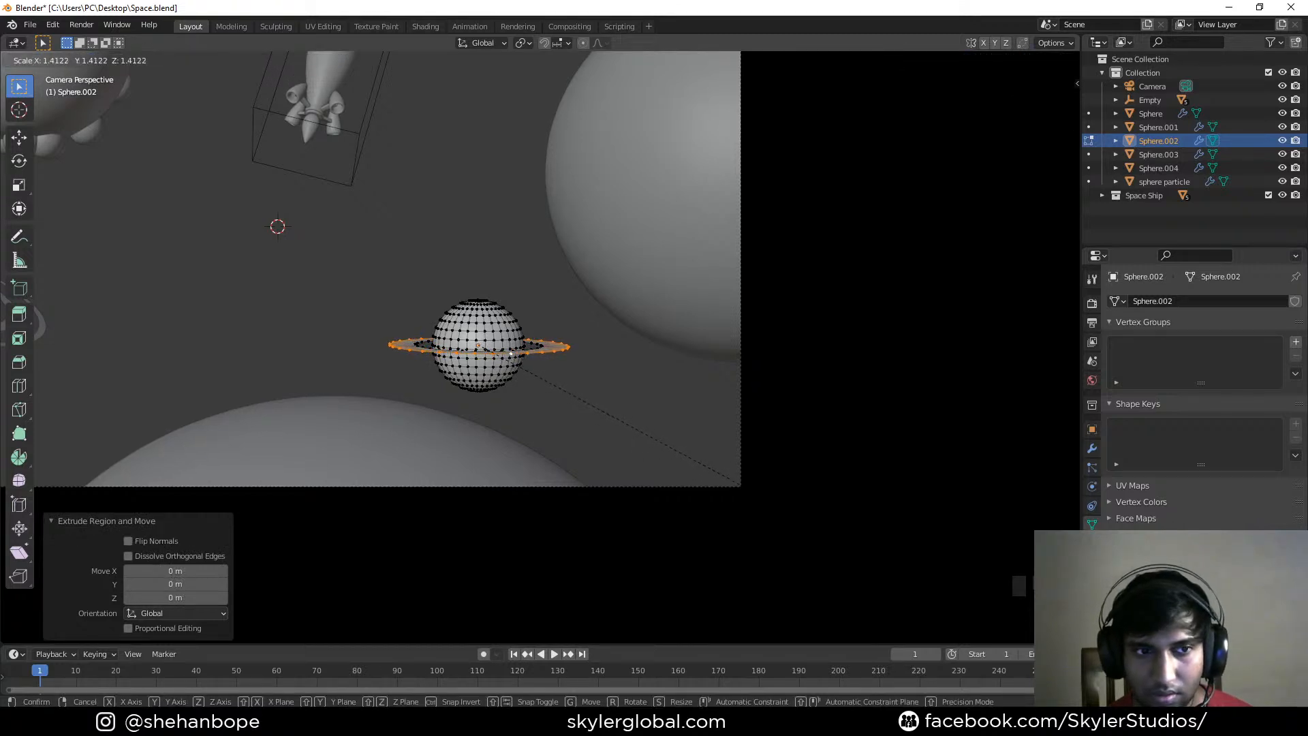
left_click(511, 353)
key("Tab")
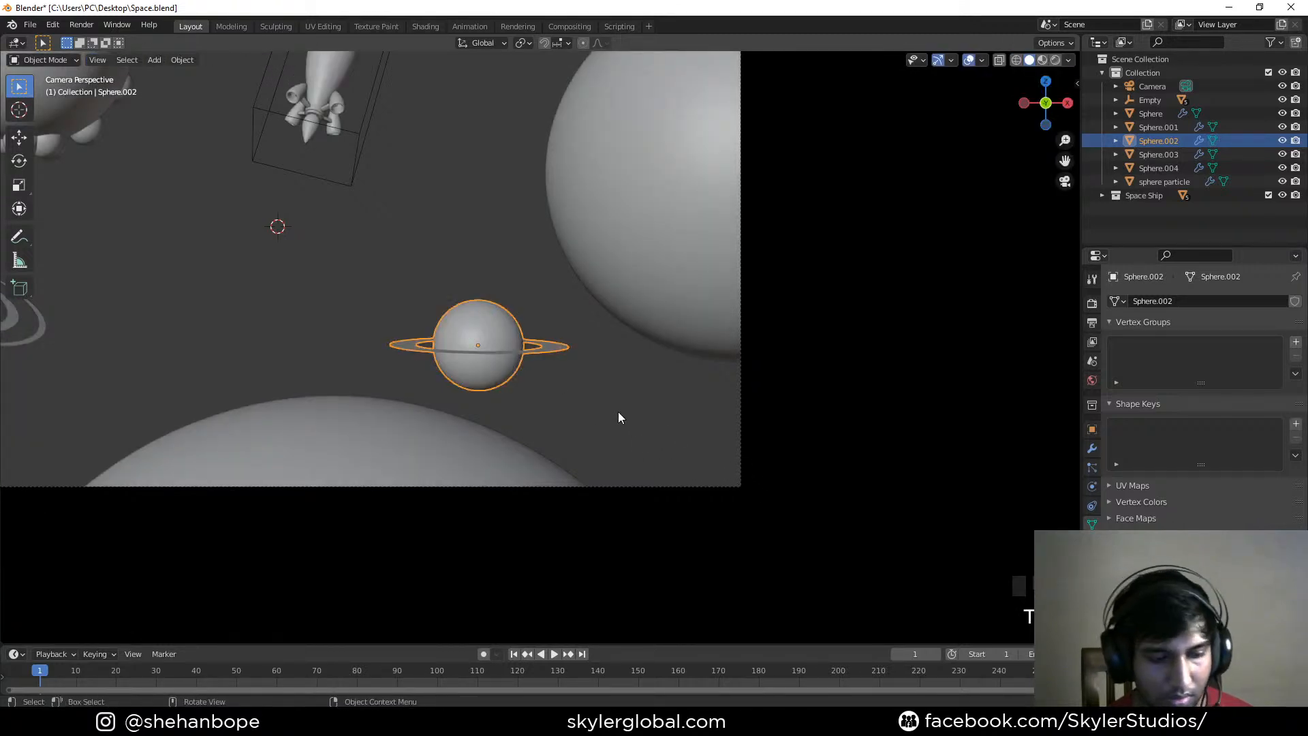
Trackball-rotate the Sphere.002 planet by 17.8° and 1.72°, and tilt it slightly more around the view axis
key("r")
key("r")
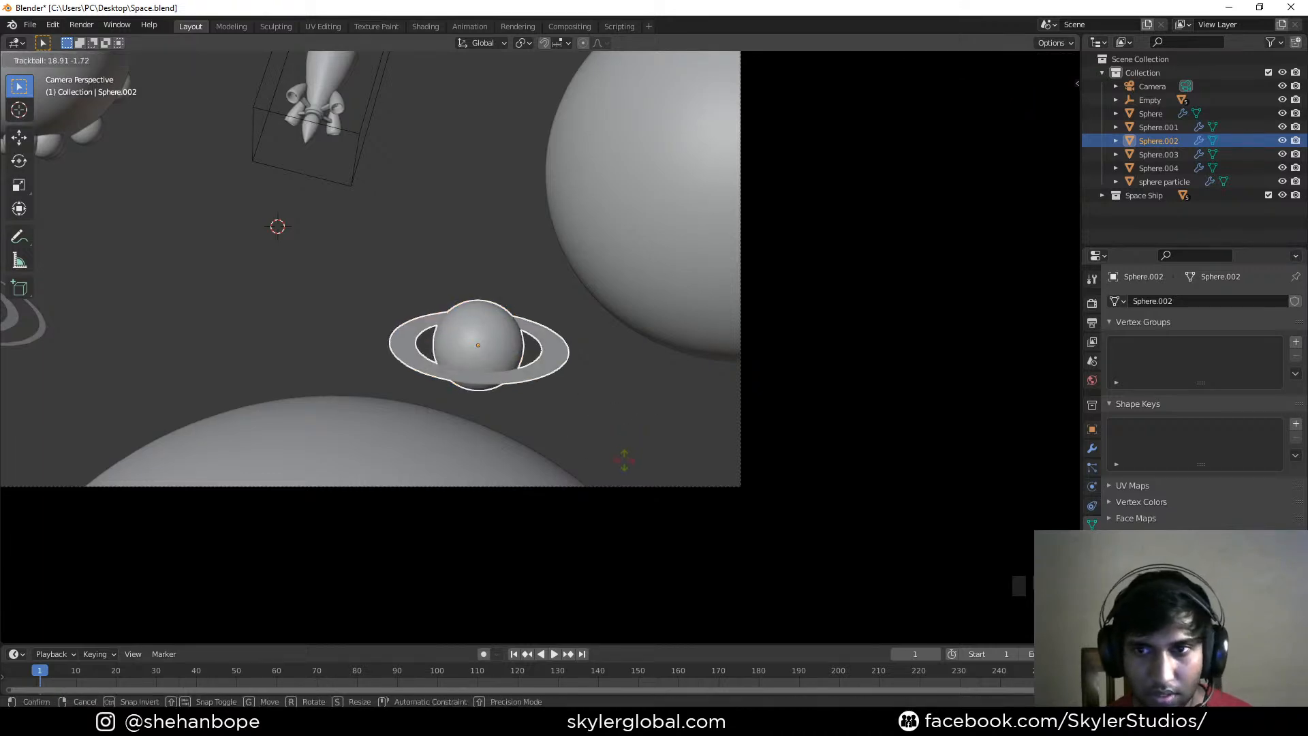
left_click(634, 450)
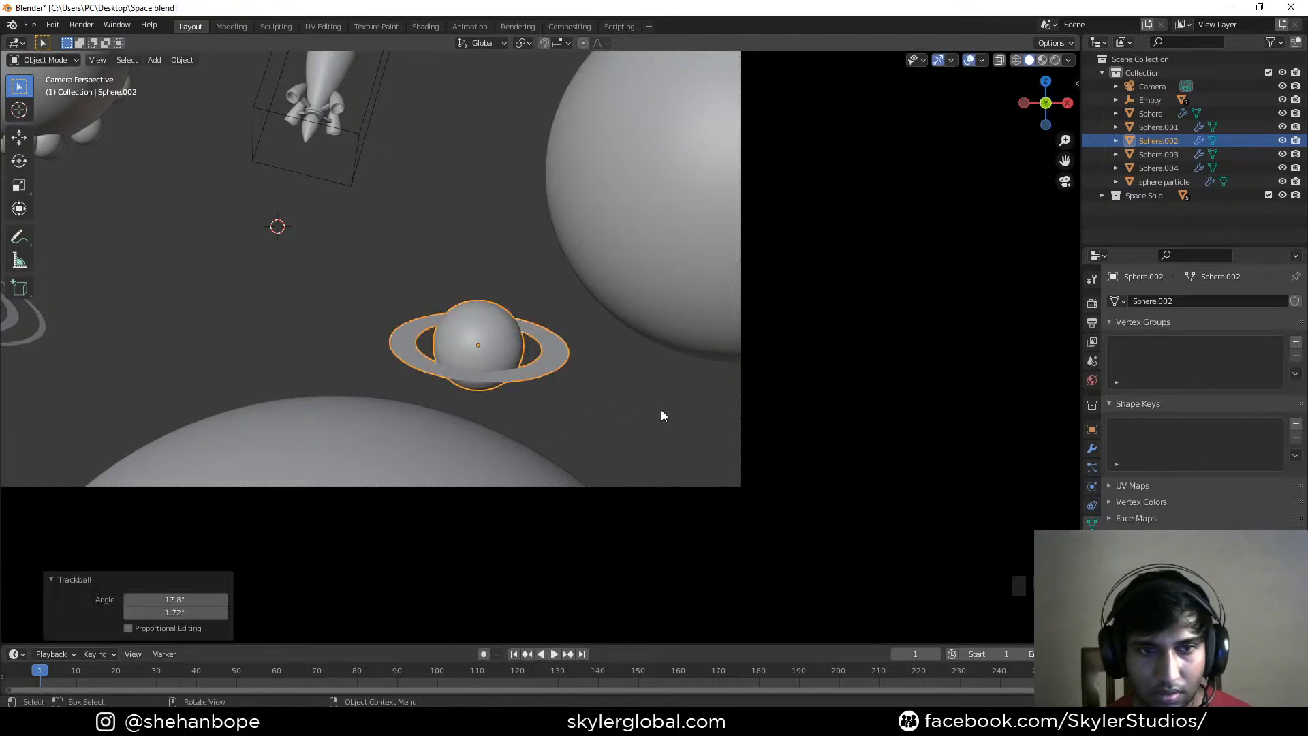
key("r")
left_click(703, 437)
Select only the ball part of Sphere.002's mesh, scale it to 1.14 inside its ring, and return to Object Mode
key("Tab")
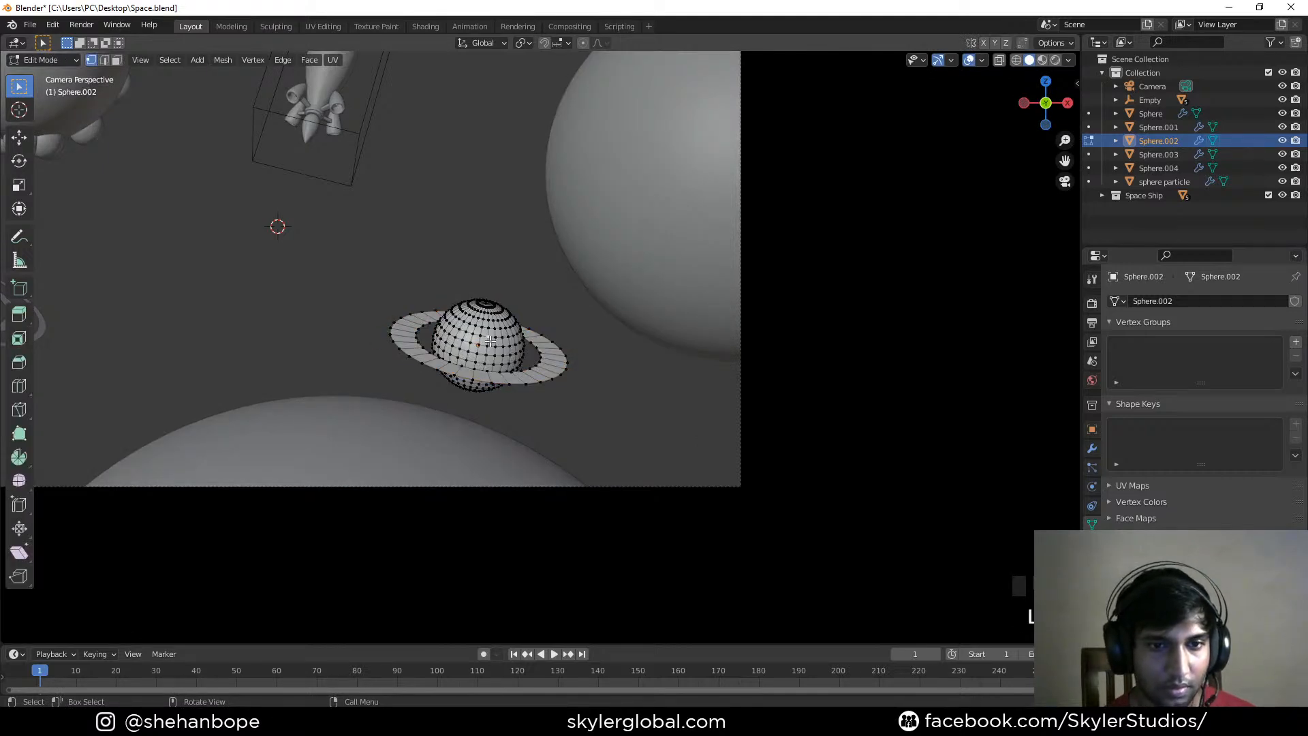
key("l")
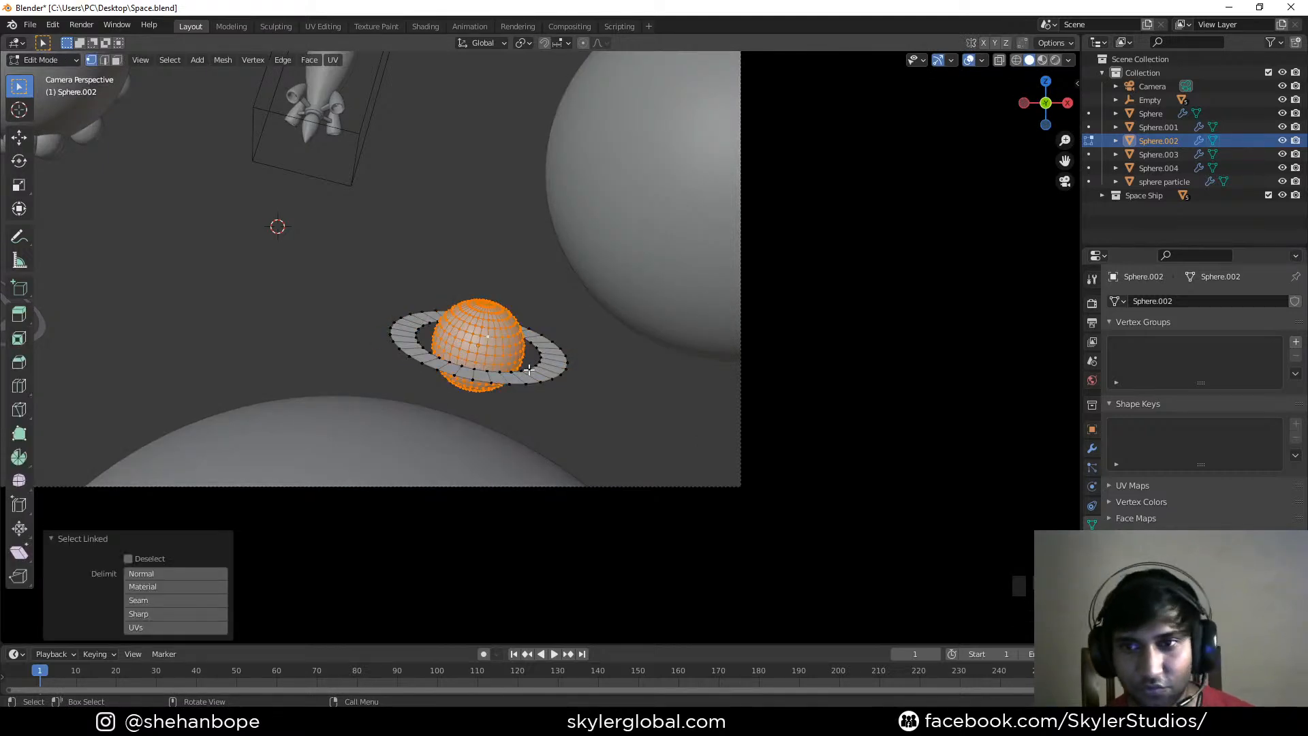
key("s")
left_click(563, 381)
scroll(399, 340, "down", 2)
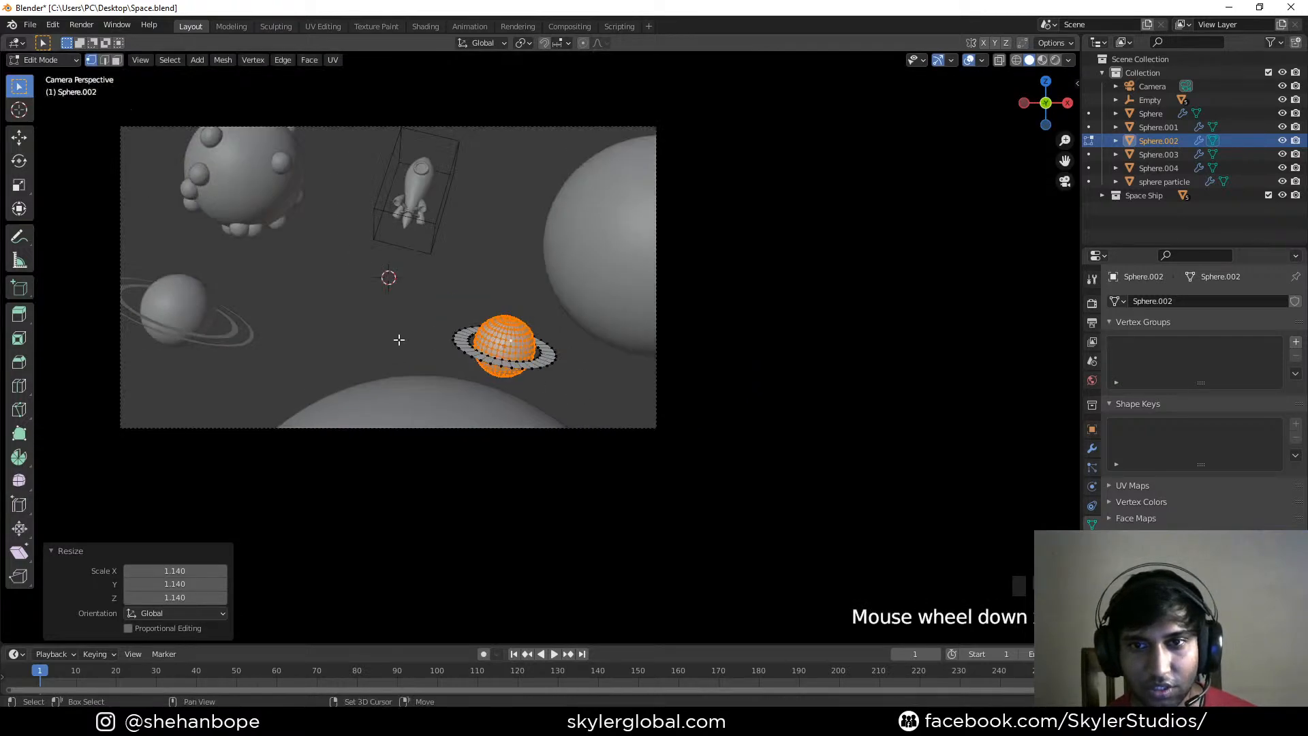
middle_click_drag(399, 339, 443, 346, "shift")
key("Tab")
Duplicate the outermost ring edge loop of the Sphere.004 planet's mesh in place and scale the copy to about 1.04
left_click(275, 340)
middle_click_drag(312, 349, 416, 371)
scroll(416, 372, "up", 4)
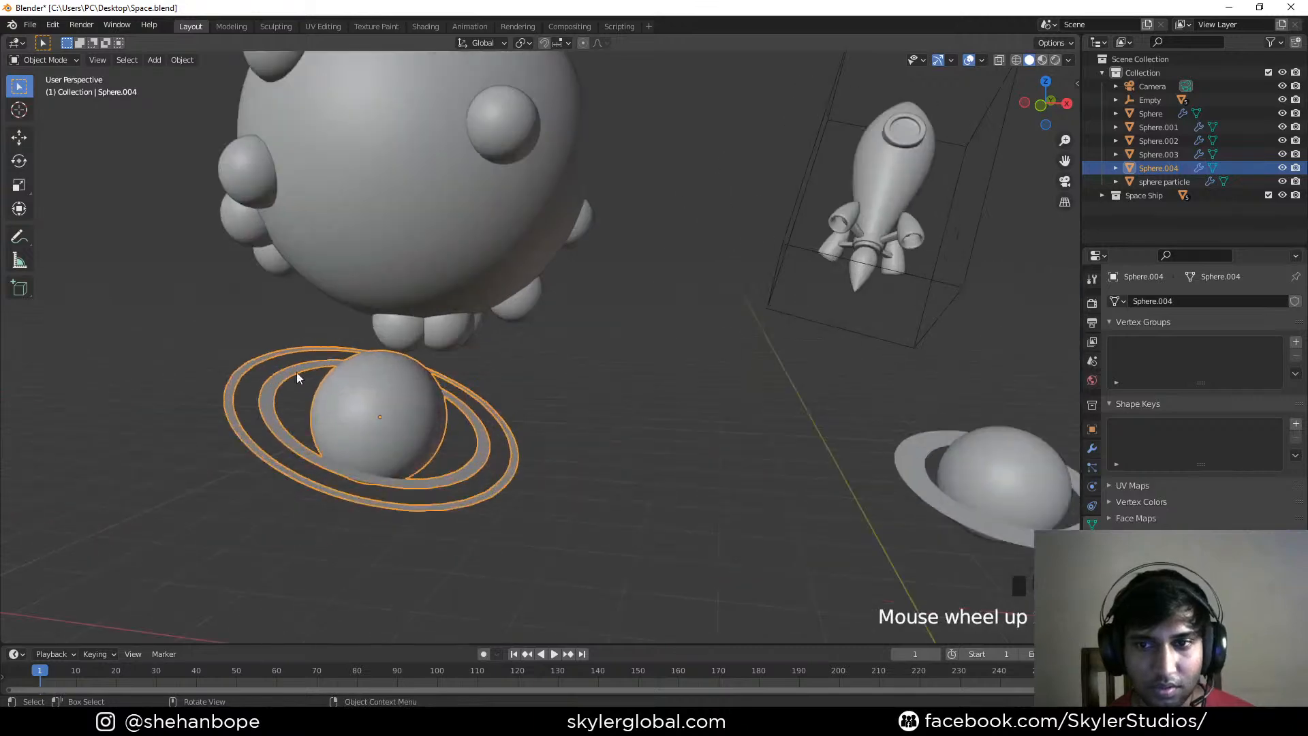
key("Tab")
middle_click_drag(307, 374, 402, 408, "shift")
scroll(402, 408, "up", 2)
left_click(282, 359, "alt")
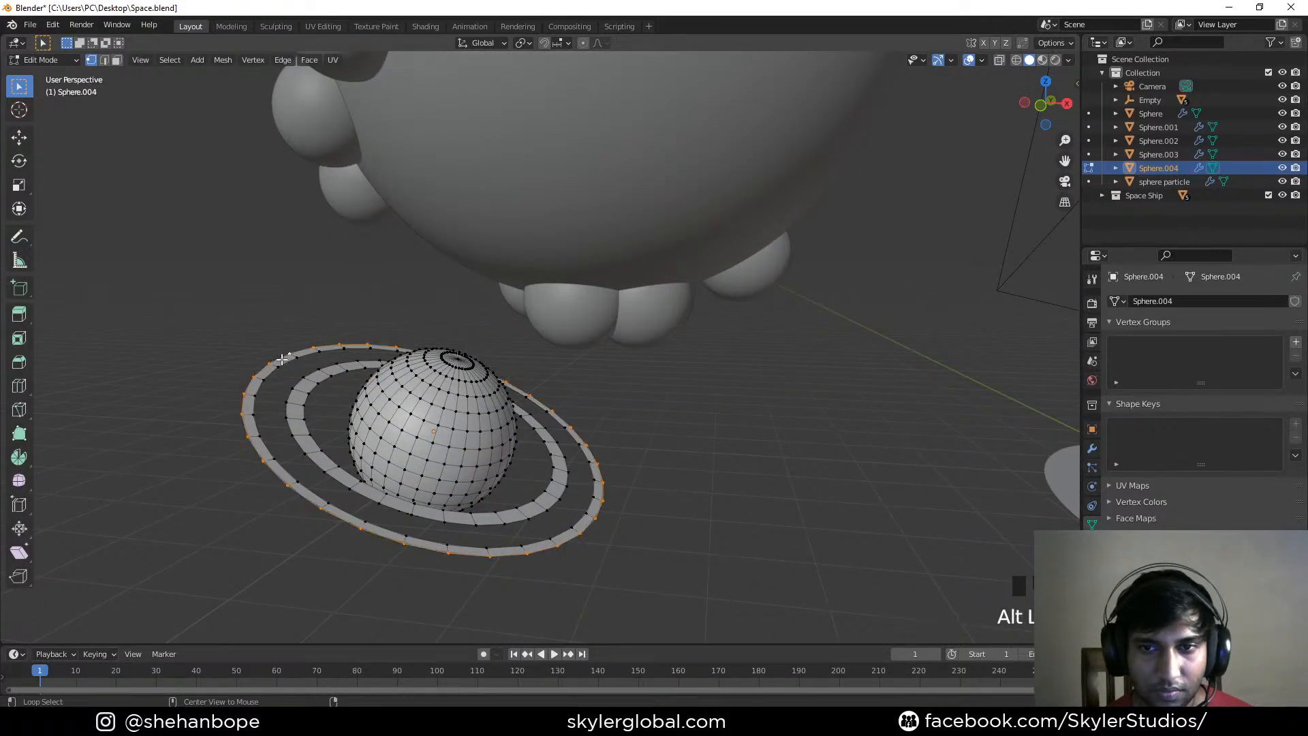
key("shift+d")
key("Escape")
key("s")
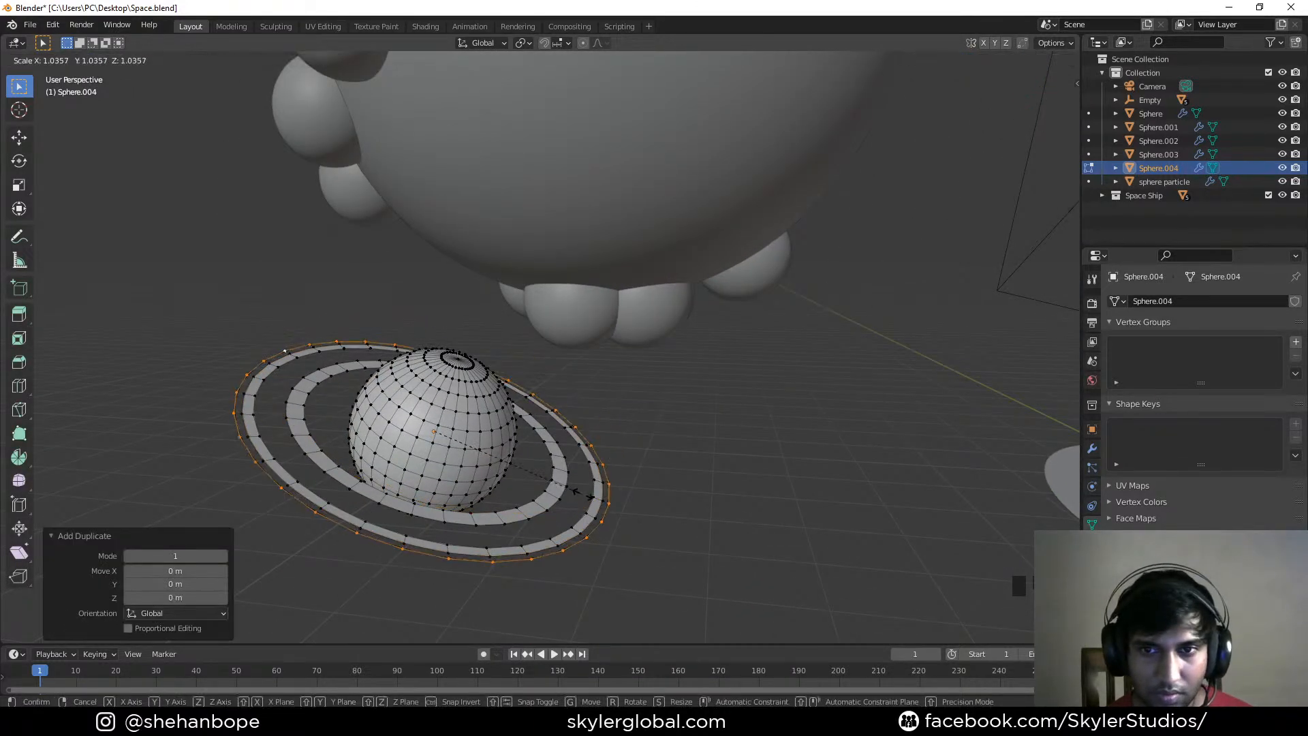
left_click(628, 519)
Extrude the new loop in place and scale it to about 1.008 to form a thin outermost ring
key("e")
key("Escape")
key("s")
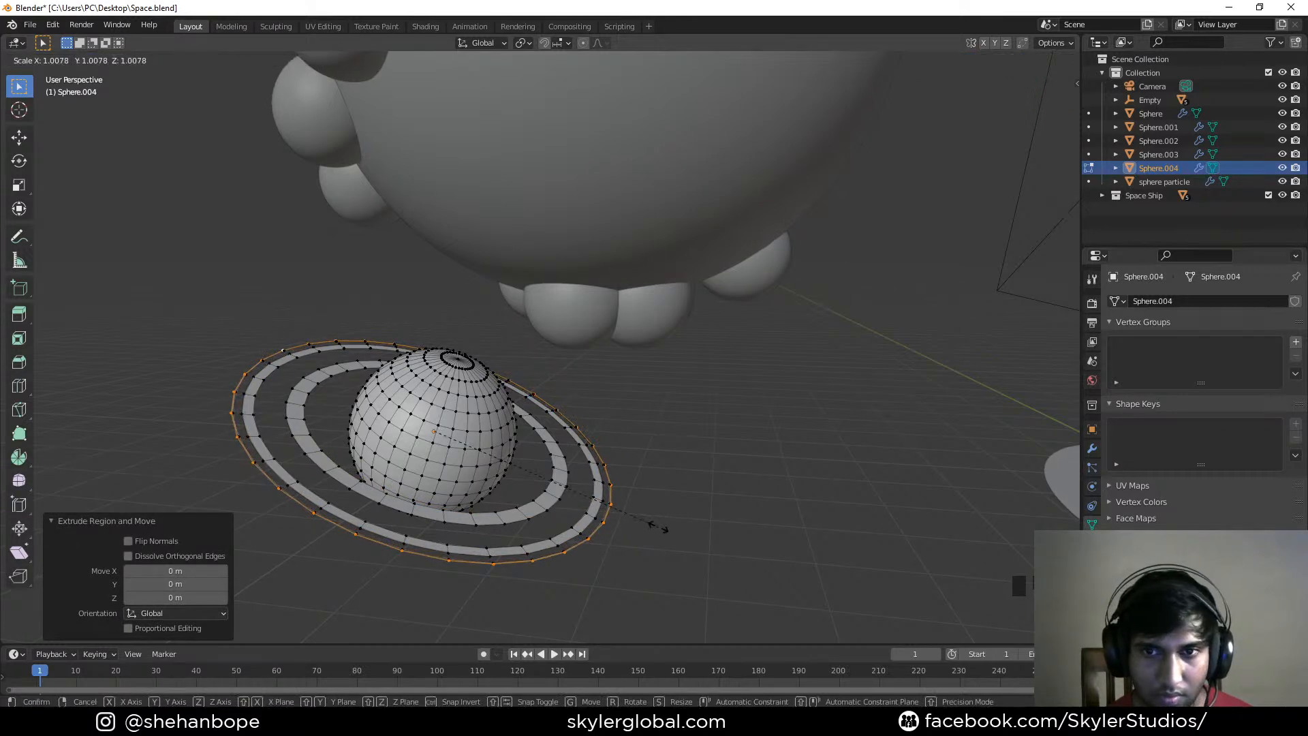
left_click(656, 525)
Select the vertices at one spot on the far side of the thin outermost ring and snap the 3D cursor to them
left_click(283, 344)
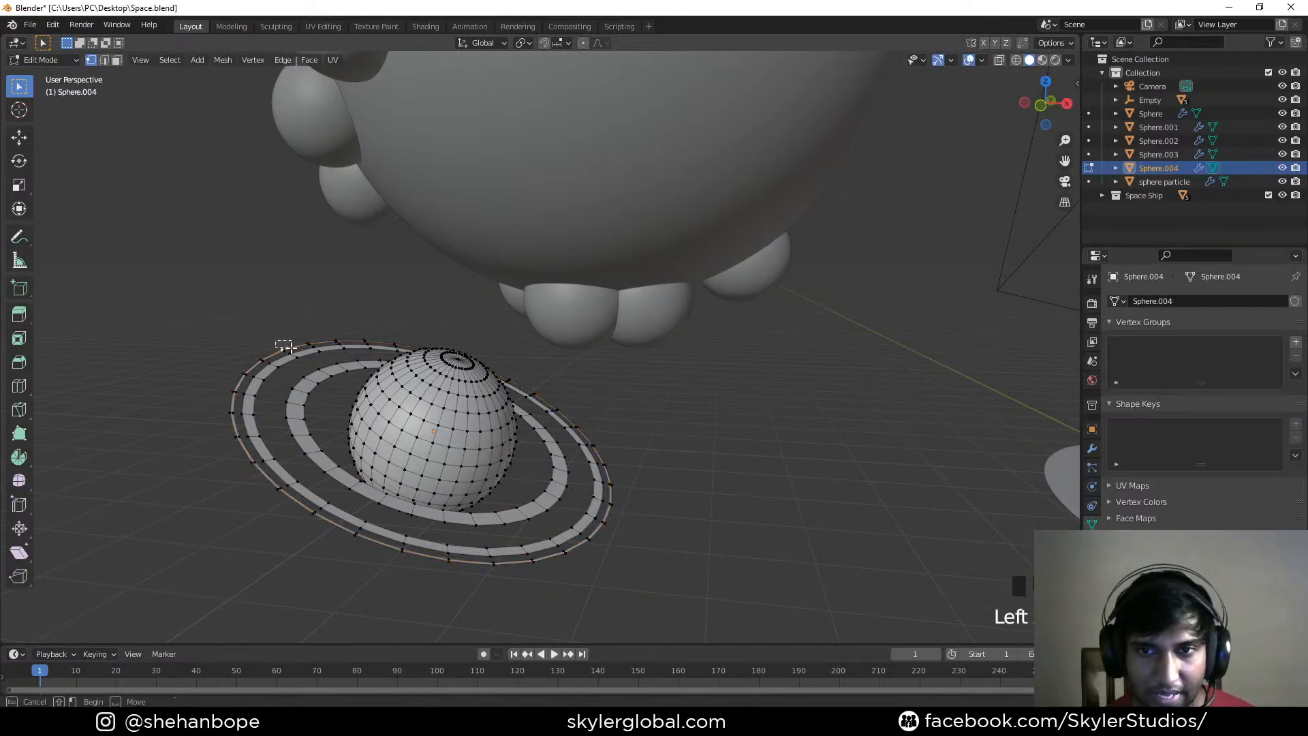
left_click_drag(287, 353, 288, 354)
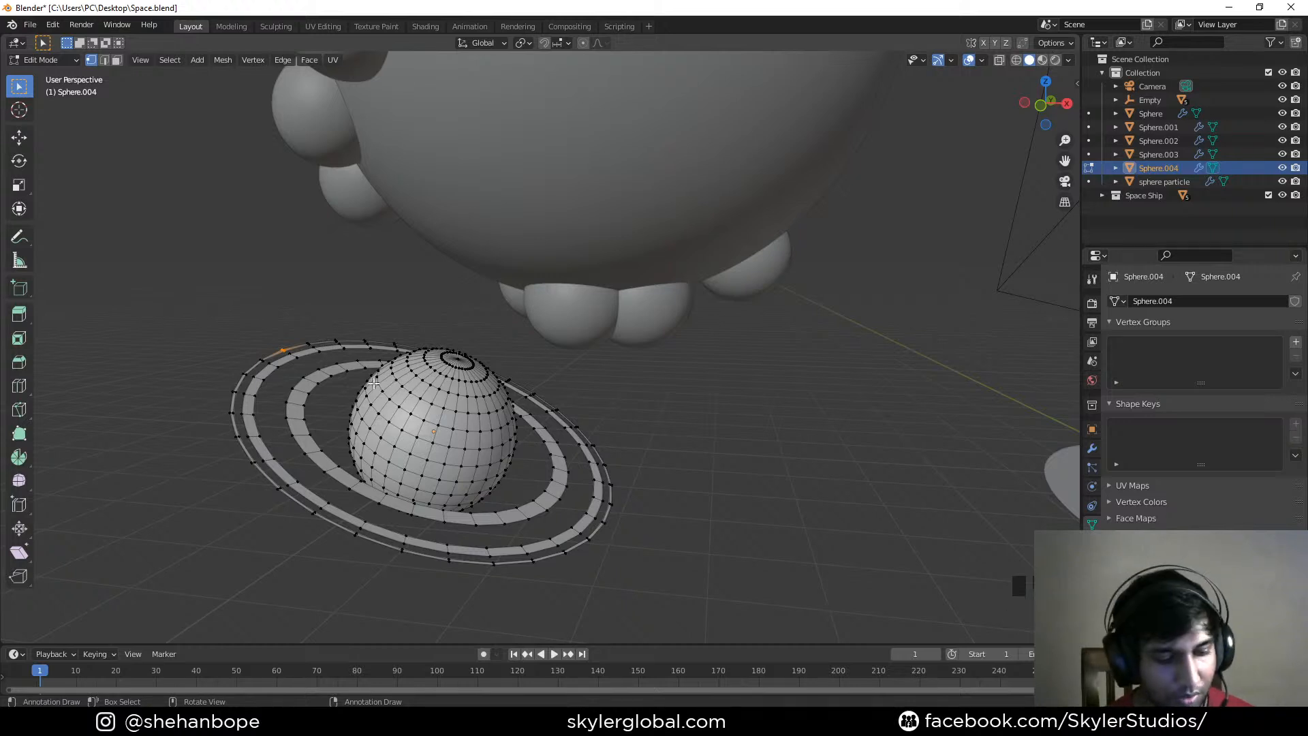
key("shift+s")
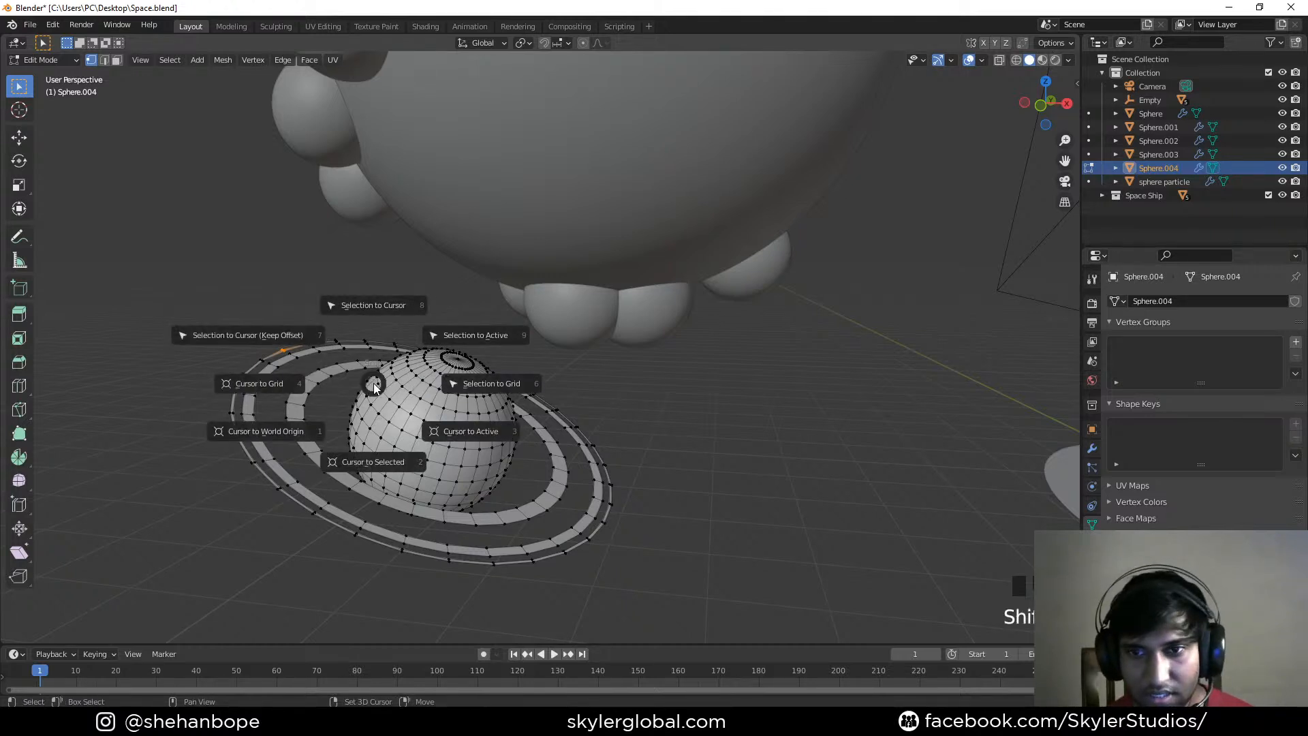
left_click(359, 463)
In Object Mode, add a UV sphere at the 3D cursor on the outermost ring and scale it to about 0.431
key("shift+a")
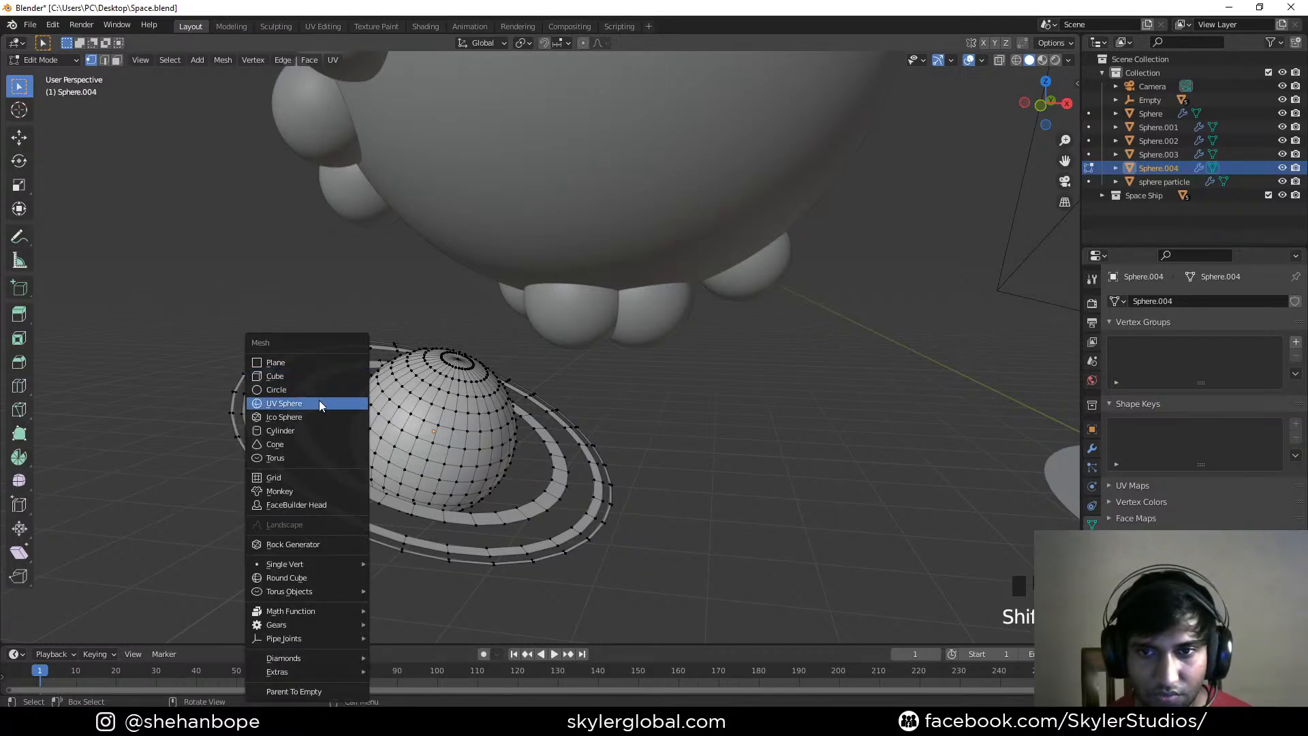
key("Tab")
key("shift+a")
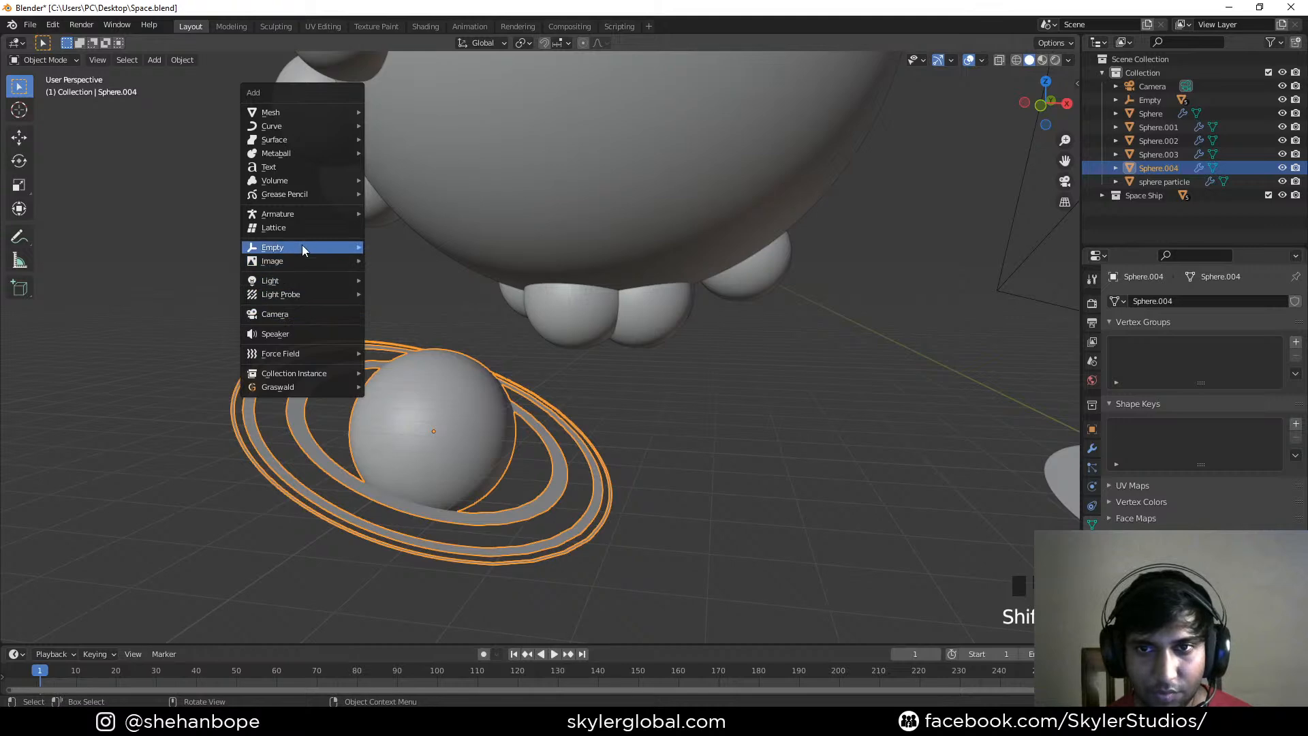
mouse_move(313, 114)
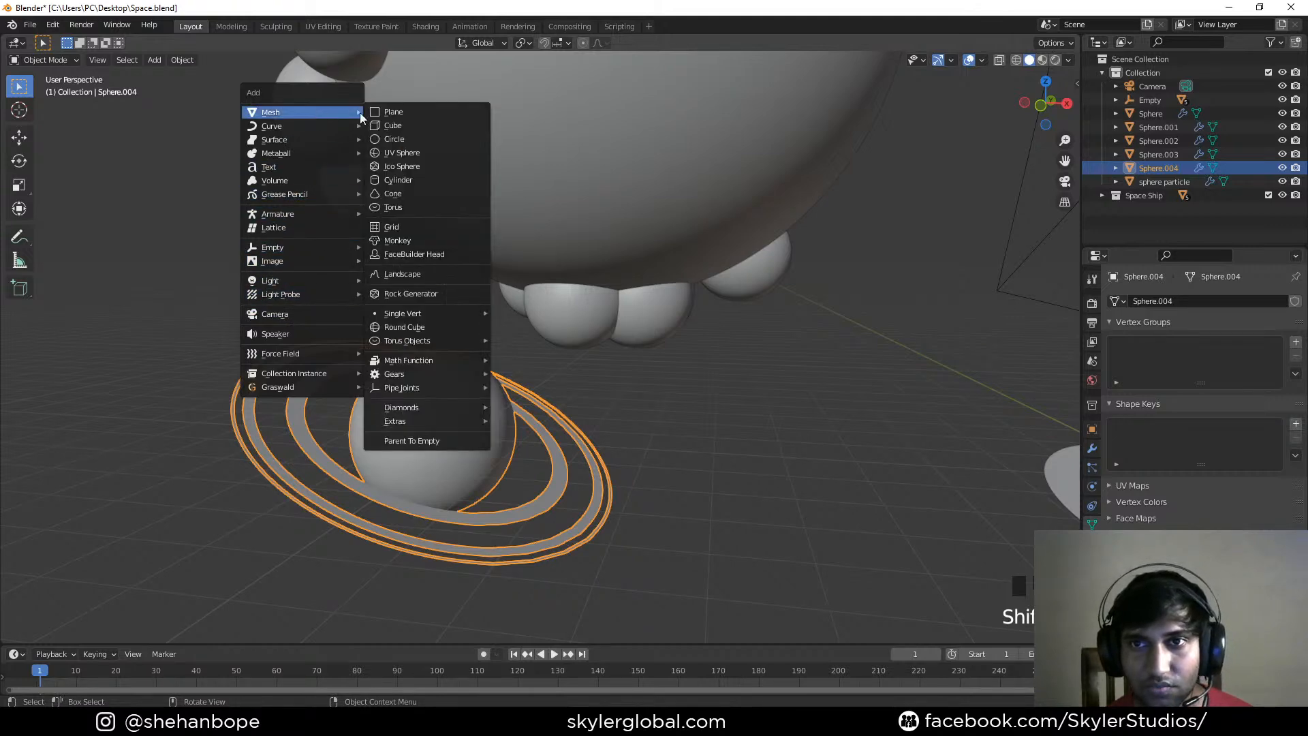
left_click(401, 153)
key("s")
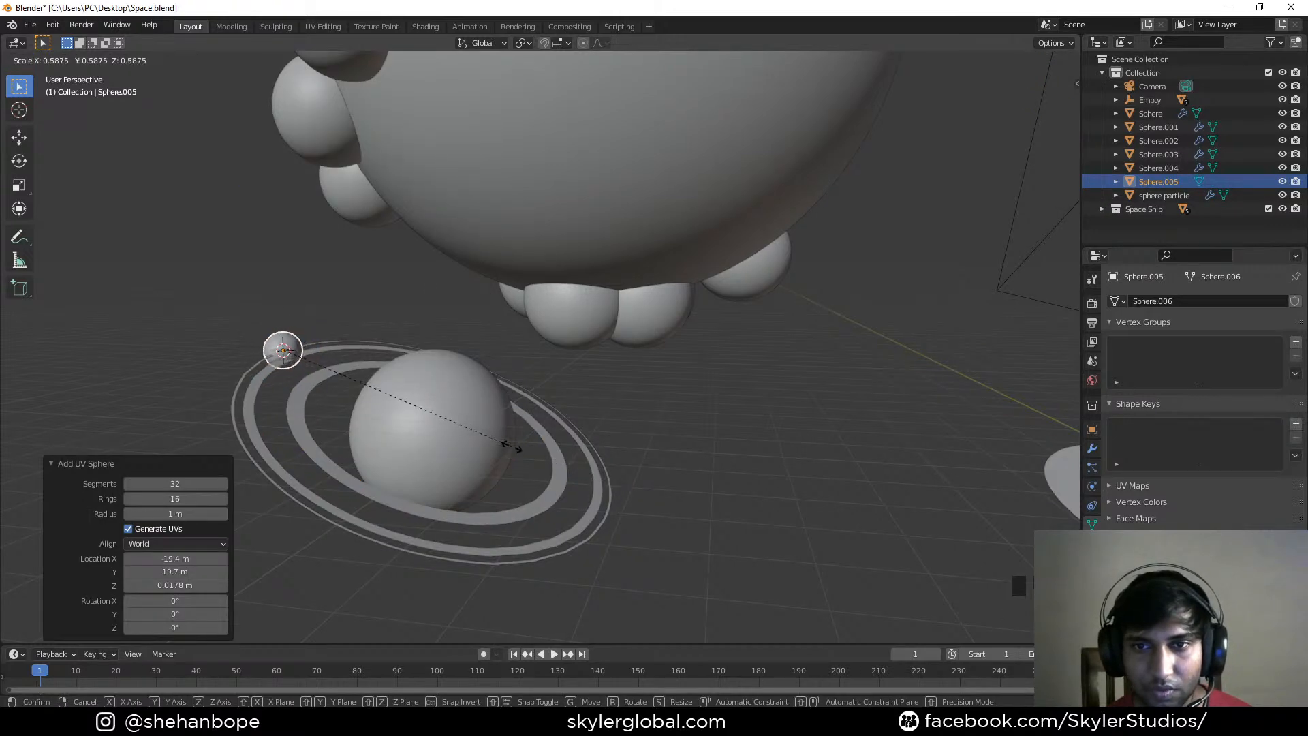
left_click(438, 436)
Shade the small moon smooth, save the file, and give the moon a level 2 subdivision
right_click(611, 399)
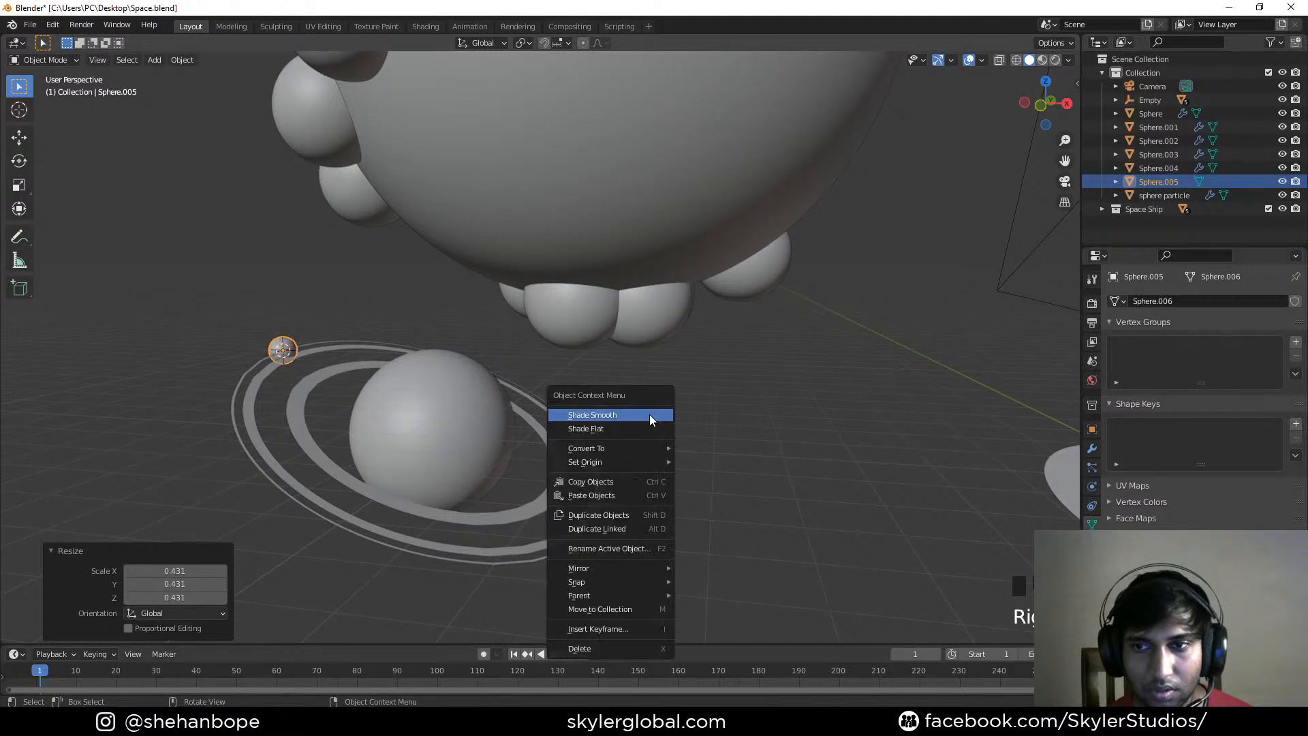
key("ctrl+s")
scroll(240, 333, "up", 5)
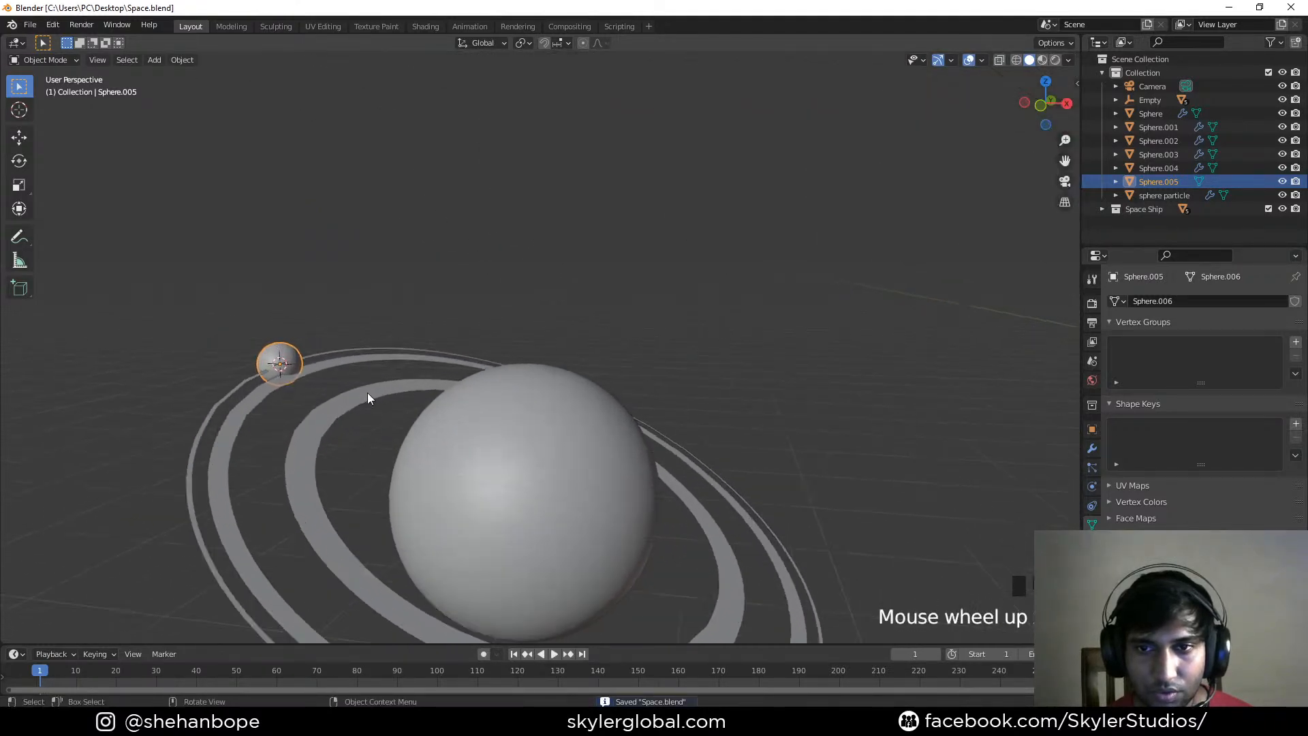
key("ctrl+2")
scroll(367, 399, "down", 3)
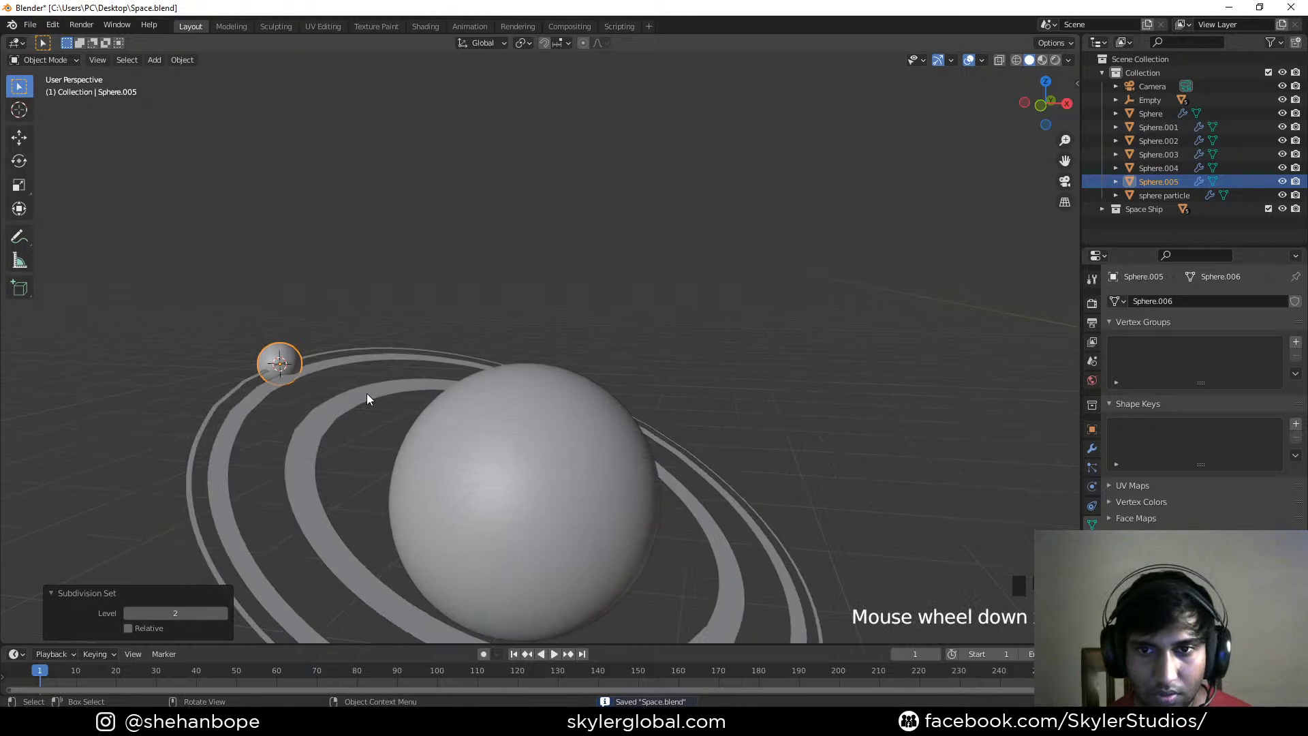
scroll(367, 401, "down", 3)
Try a viewport subdivision level of 3 on the ringed planet Sphere.004 and set it back to 2
left_click(380, 426)
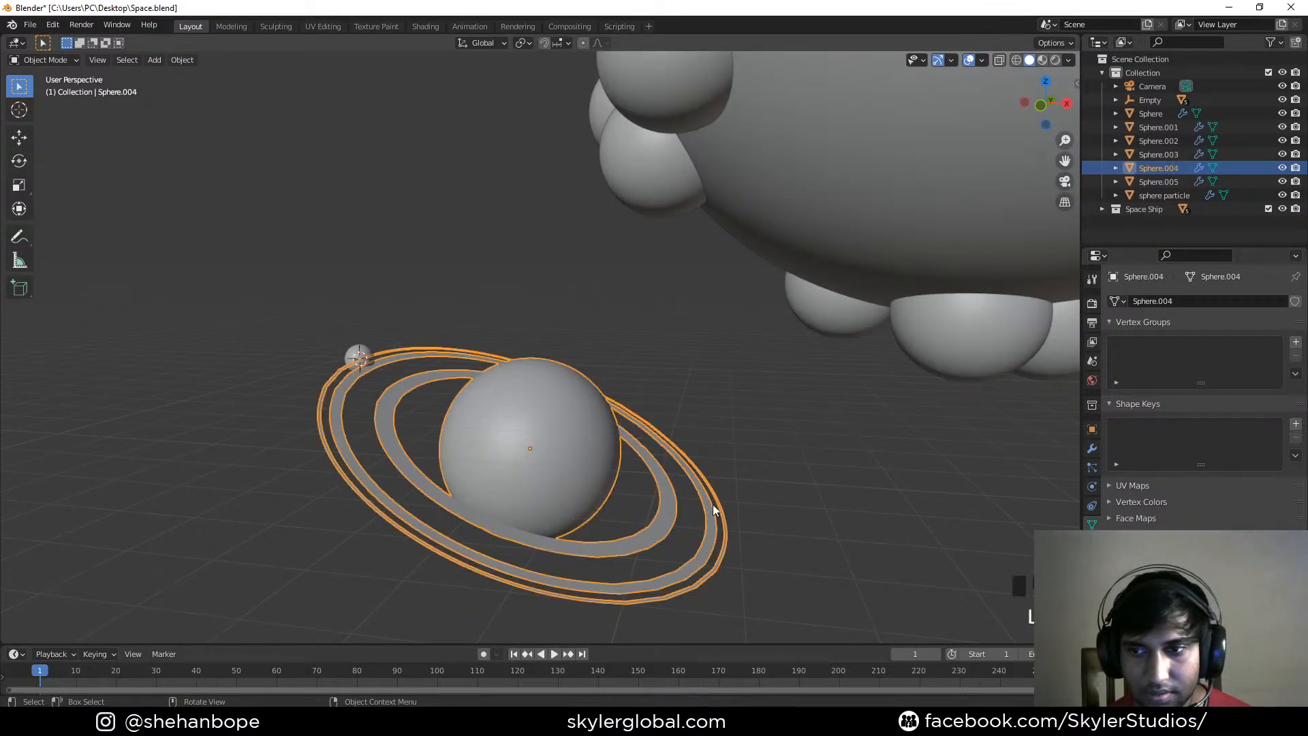
left_click(1092, 448)
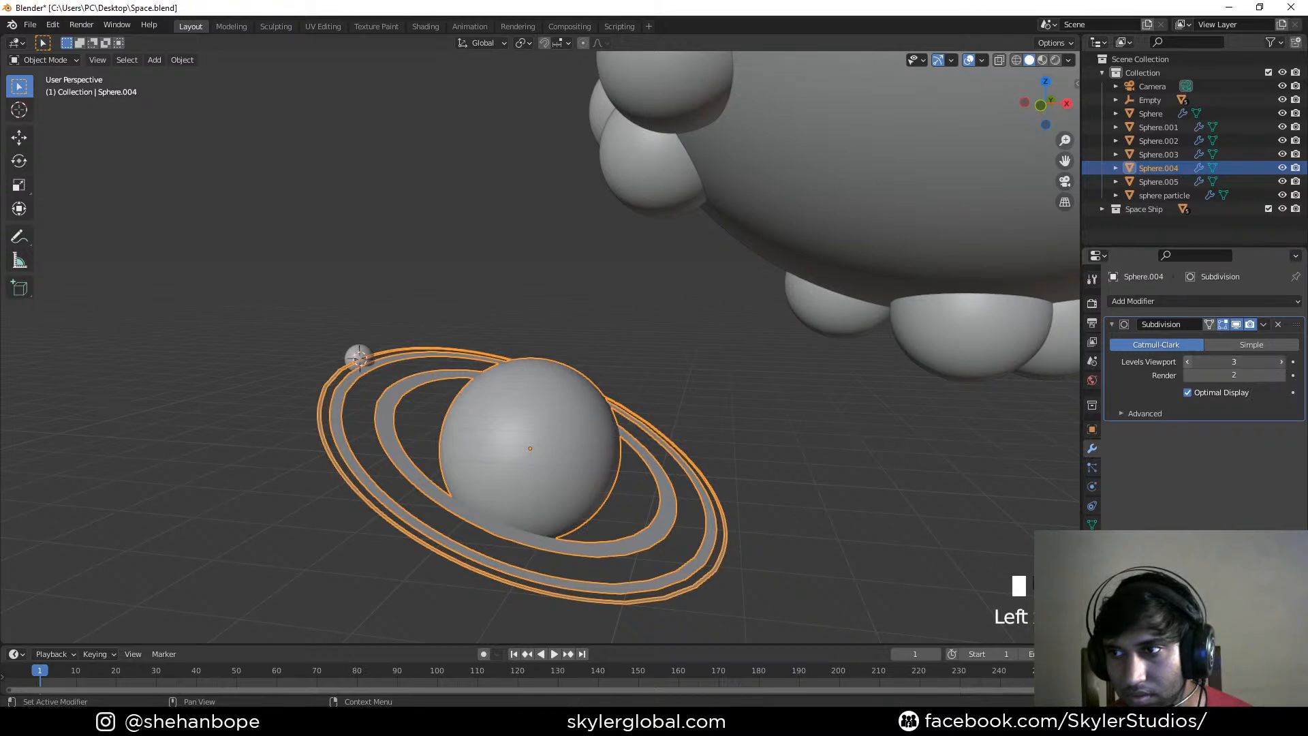
scroll(495, 402, "down", 2)
key("Tab")
key("Tab")
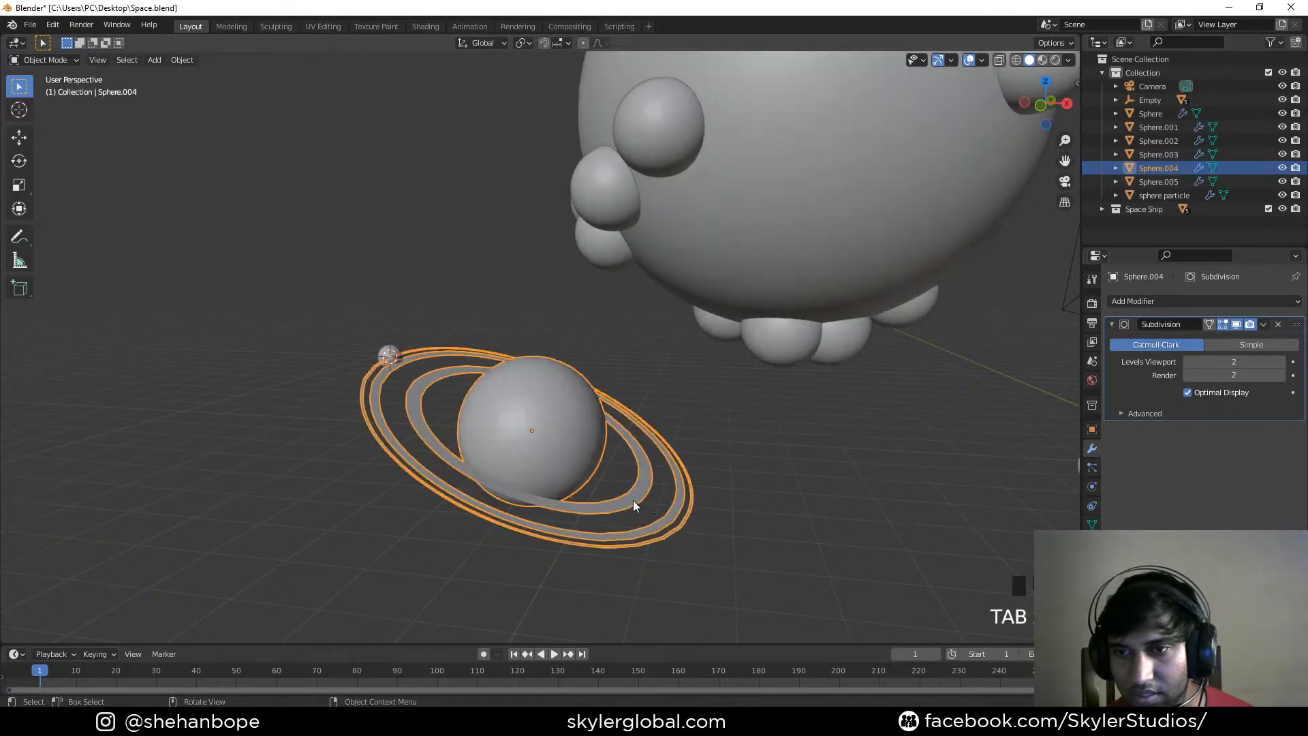
Enable the Face Orientation overlay and keep the ringed planet Sphere.004 selected
left_click(980, 60)
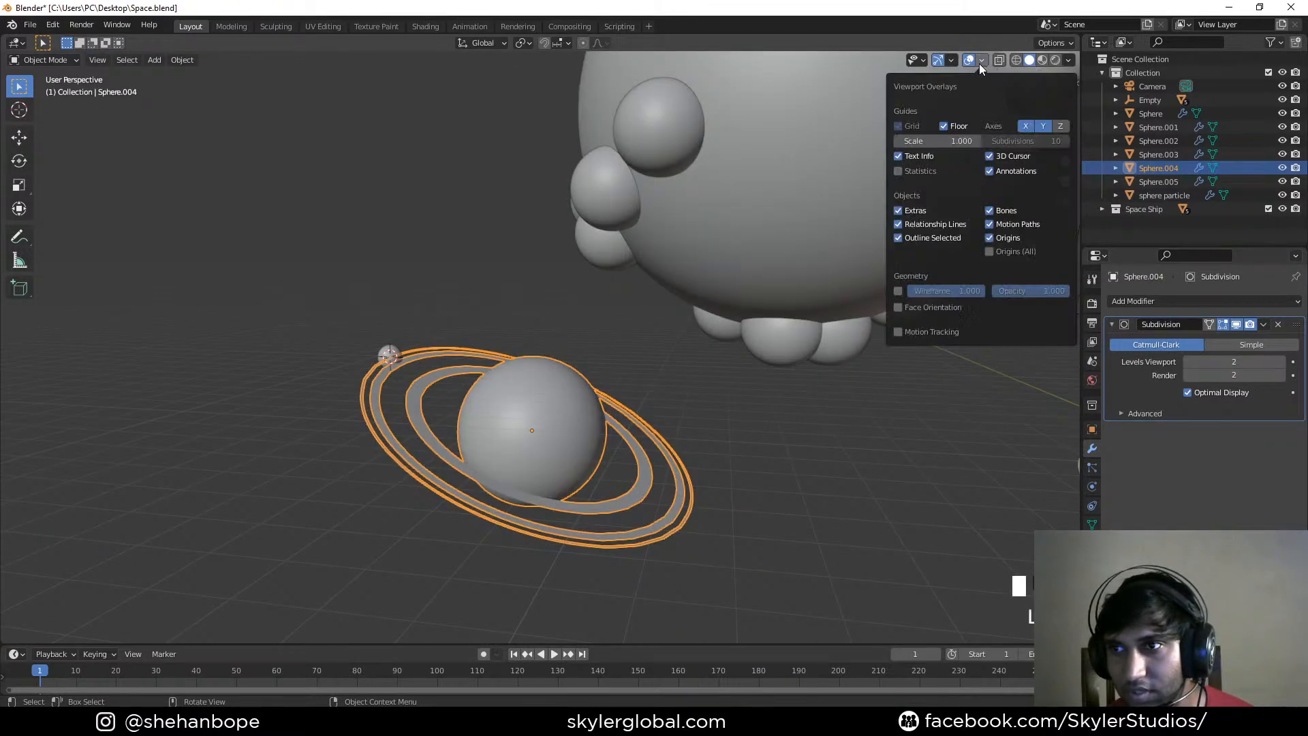
left_click(982, 60)
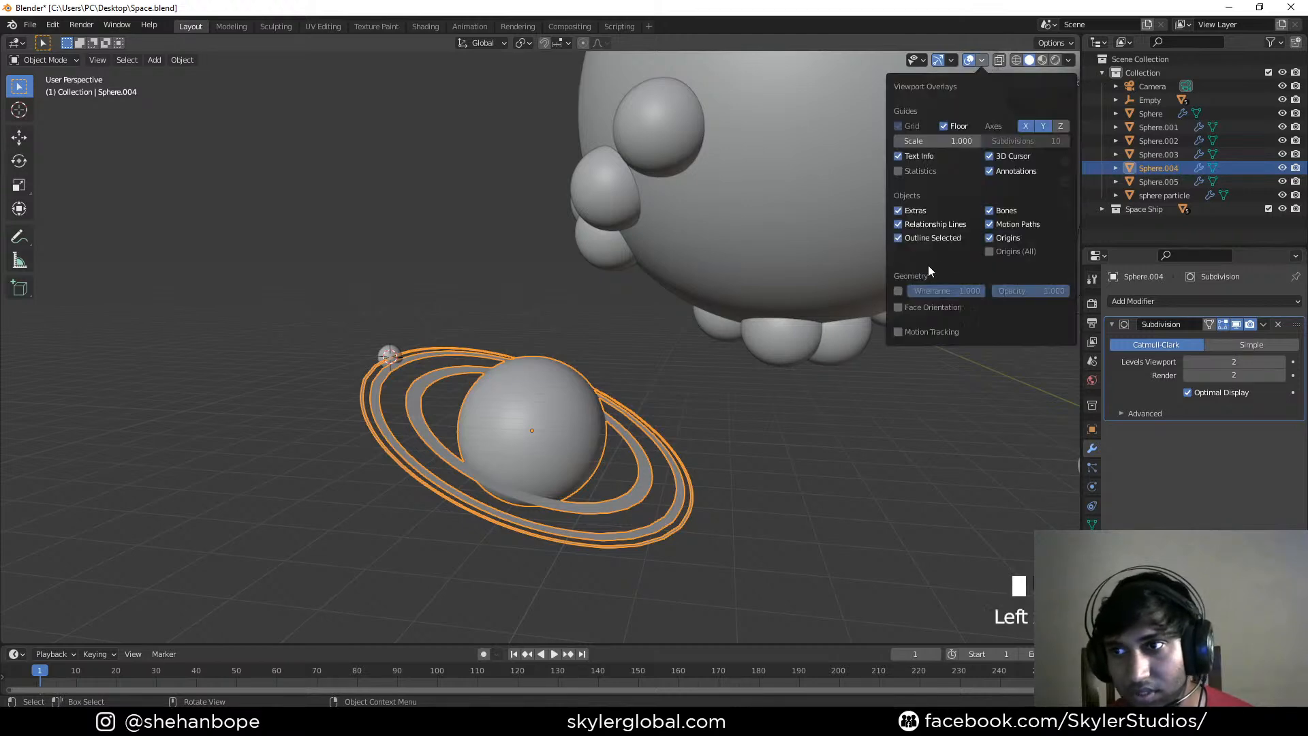
left_click(899, 307)
scroll(615, 505, "up", 1)
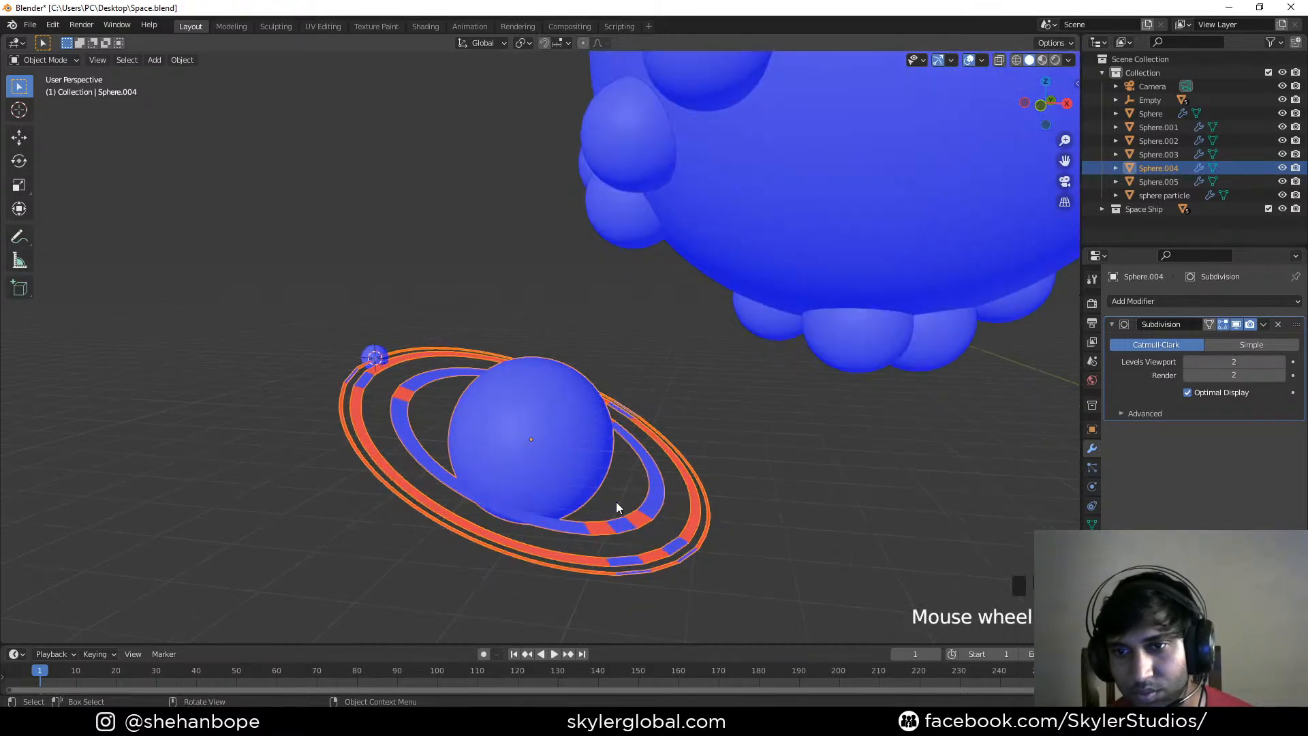
left_click(615, 508)
left_click(631, 517)
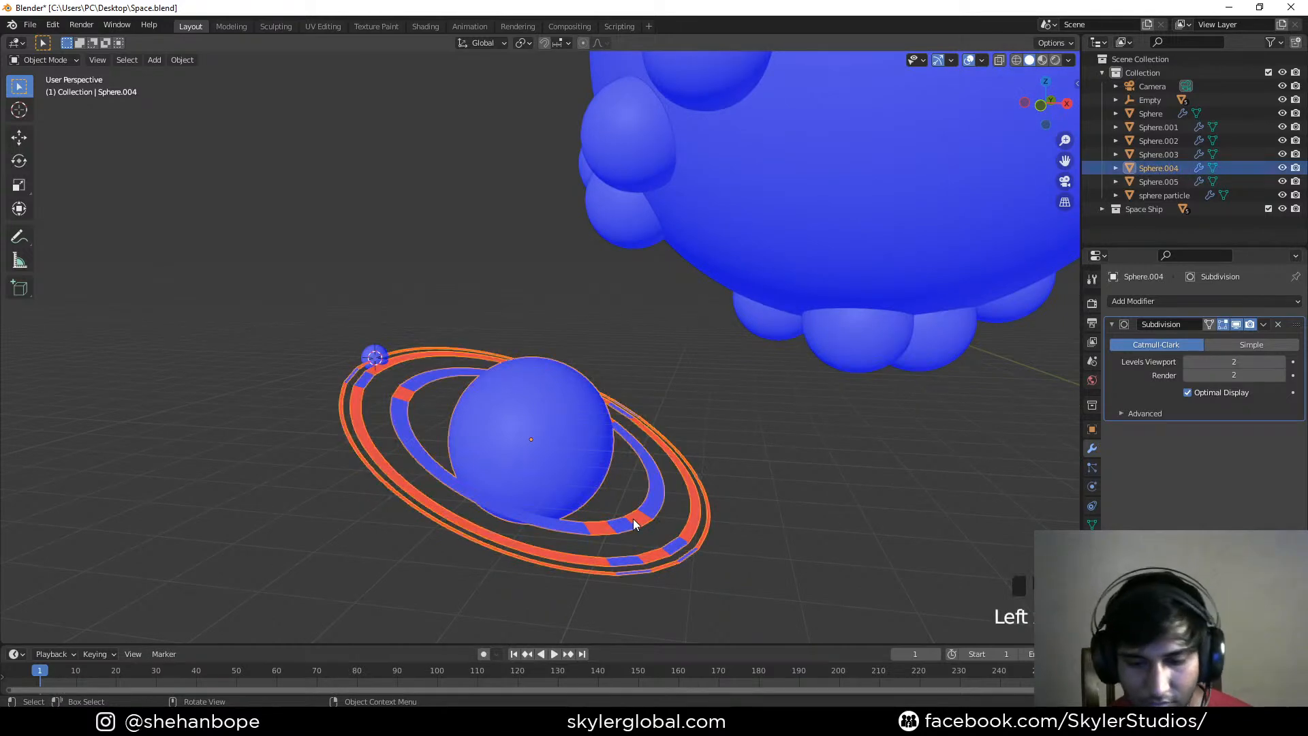
From the top view, select the four red faces of Sphere.004's inner ring in face mode and flip their normals
key("KP_7")
scroll(608, 501, "down", 3)
middle_click_drag(465, 312, 540, 517, "shift")
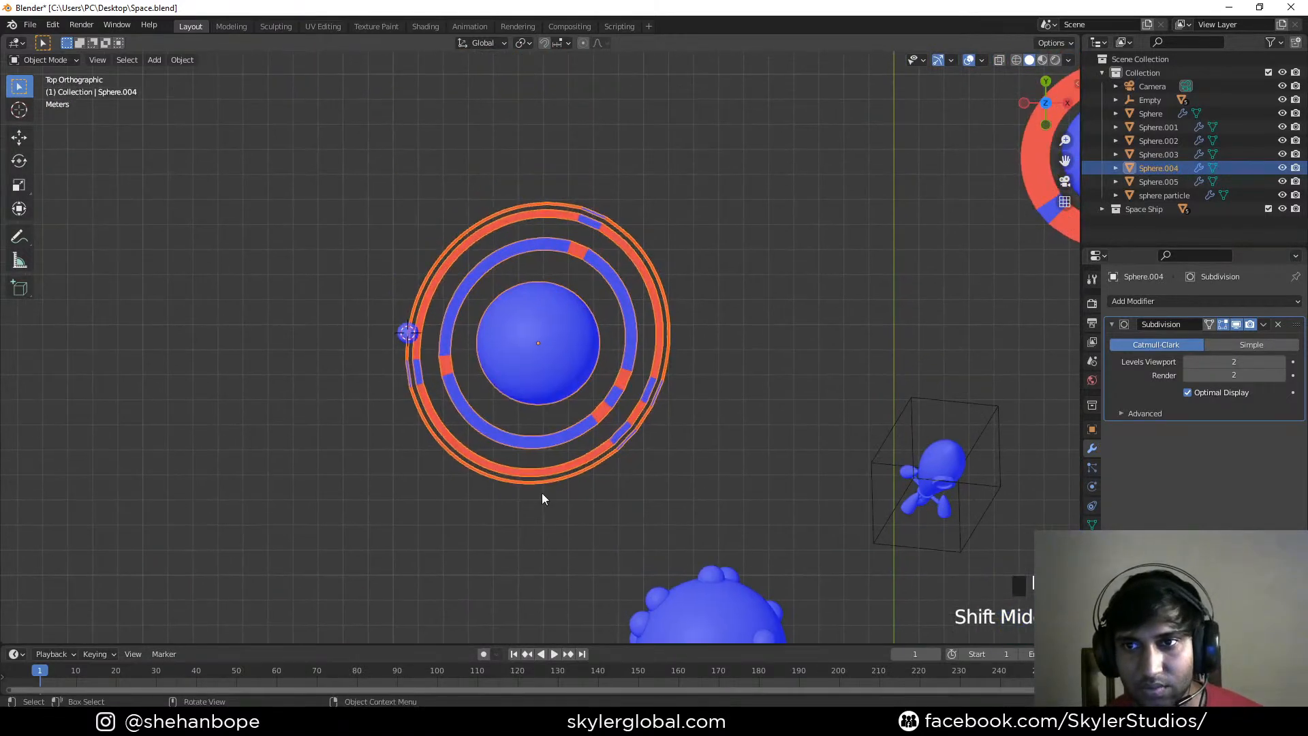
scroll(540, 517, "up", 3)
key("Tab")
middle_click_drag(654, 466, 511, 432, "shift")
key("3")
scroll(512, 431, "up", 1)
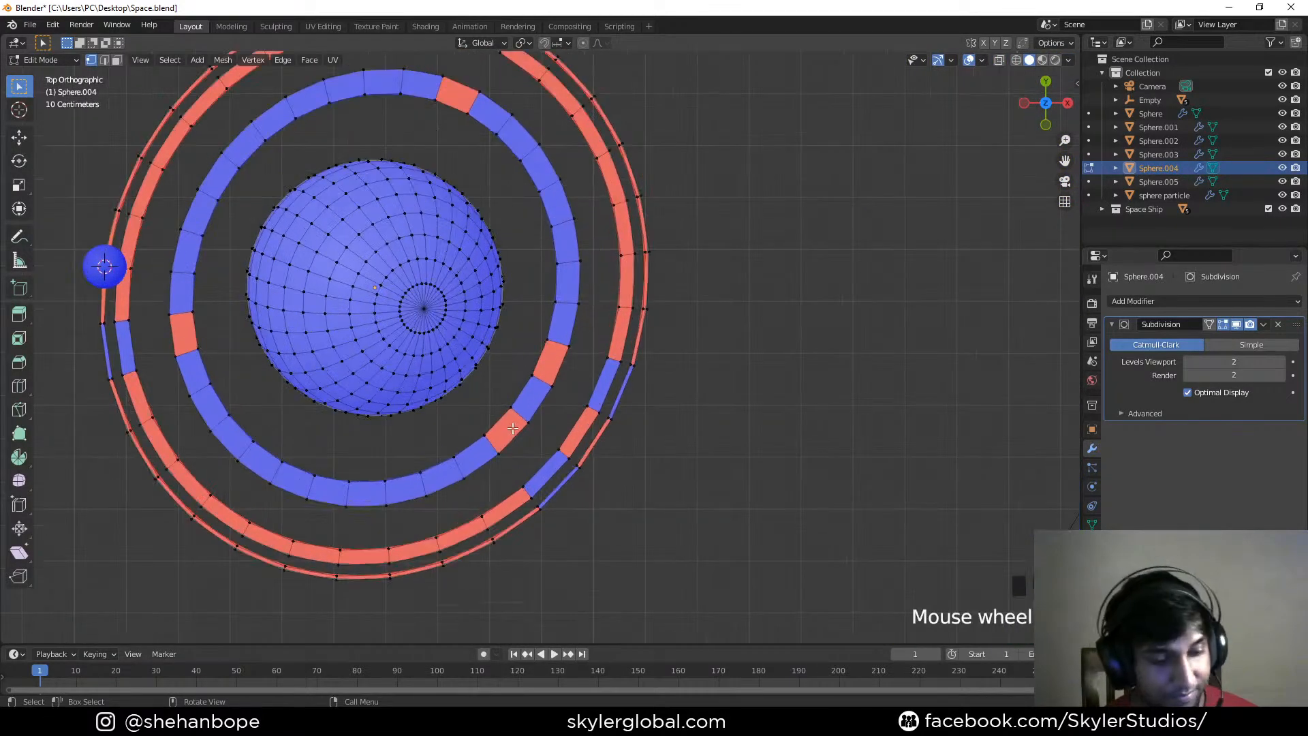
left_click(512, 430)
left_click(549, 362, "shift")
left_click(477, 109, "shift")
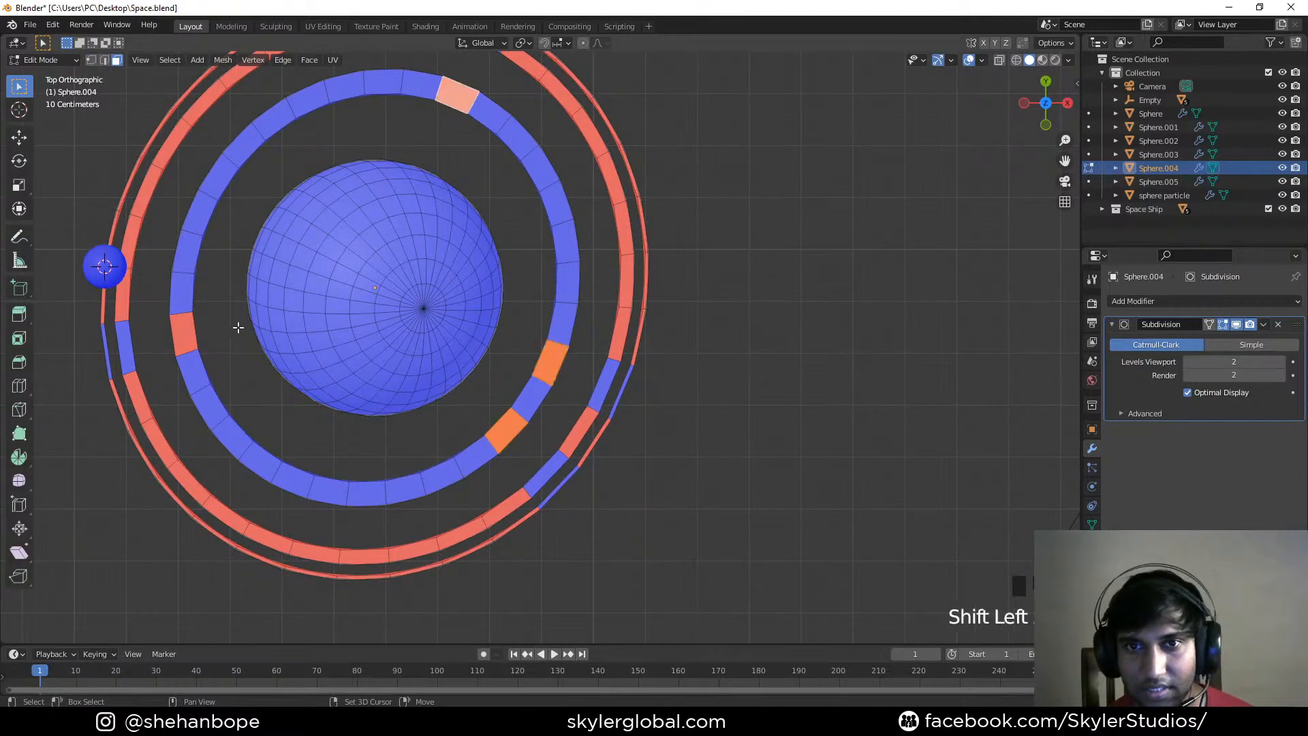
left_click(181, 336, "shift")
key("alt+n")
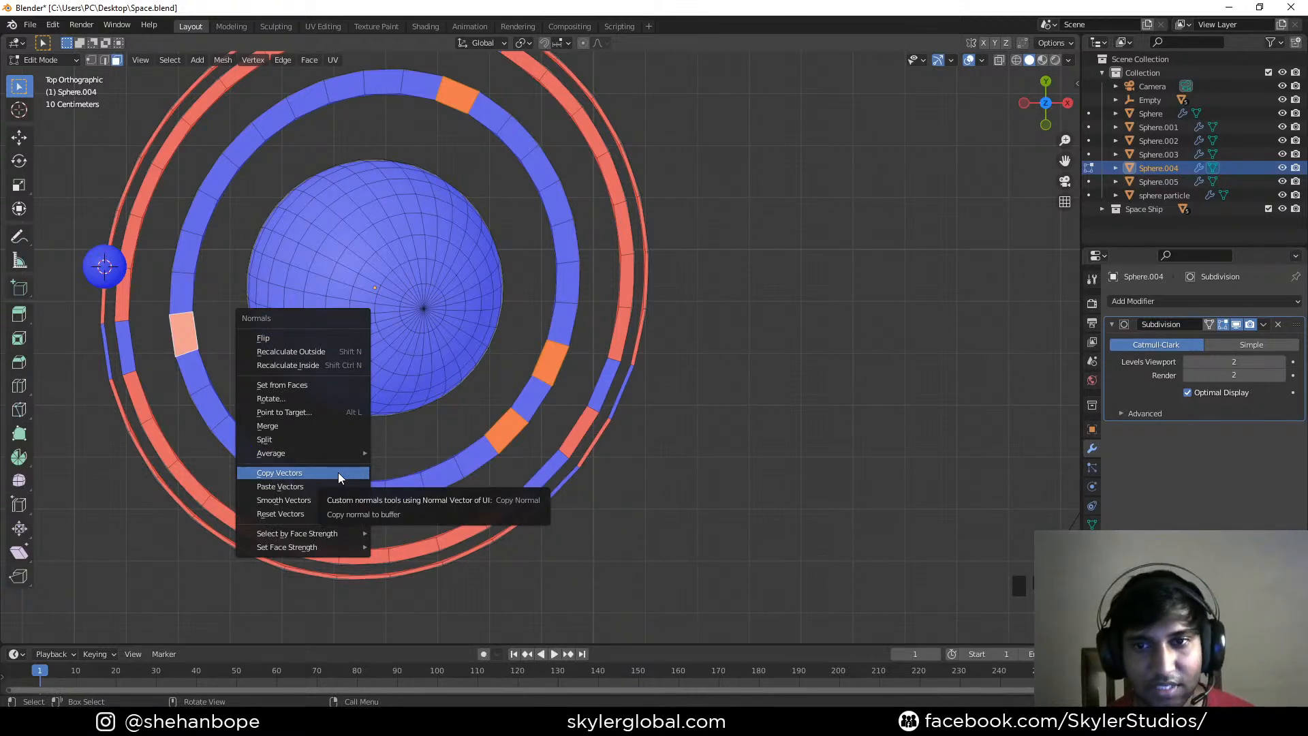
left_click(324, 337)
scroll(473, 433, "down", 2)
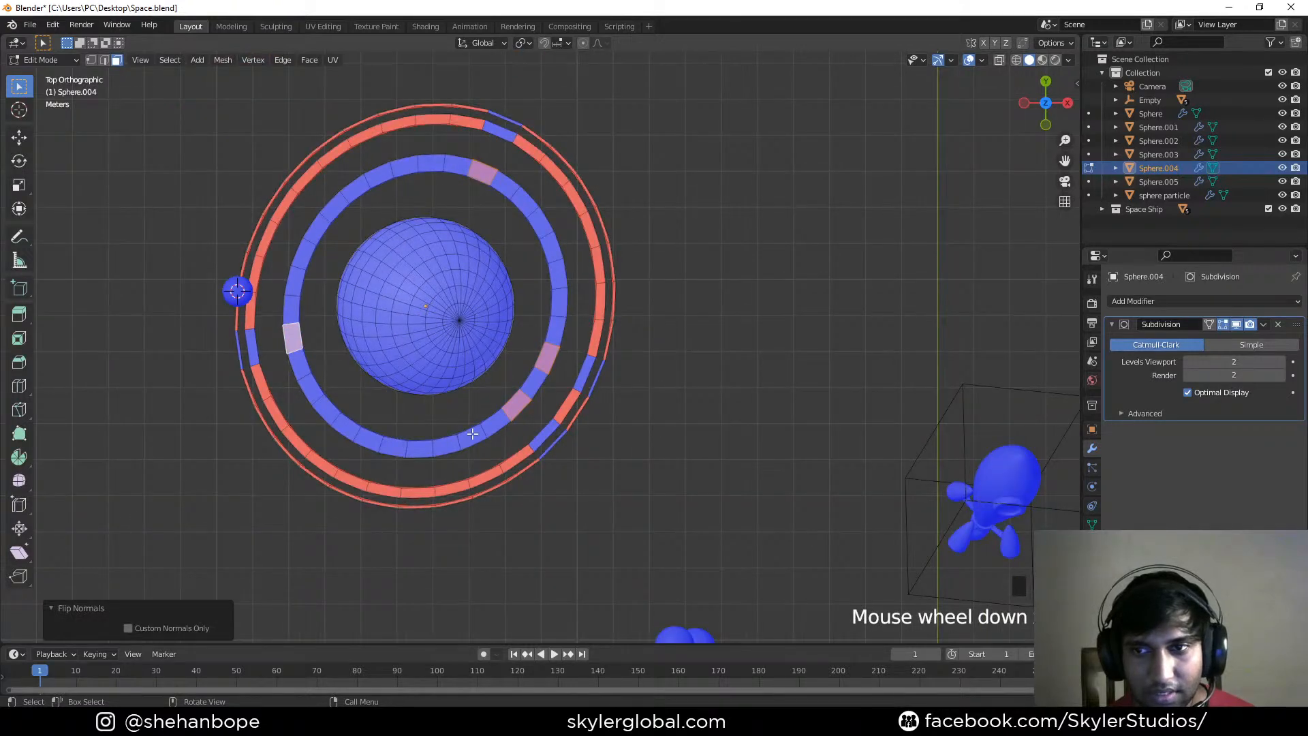
Flip the normals of the two isolated red faces lying between blue ones on the middle and outermost rings
left_click(551, 406)
left_click(570, 401)
left_click(582, 410, "shift")
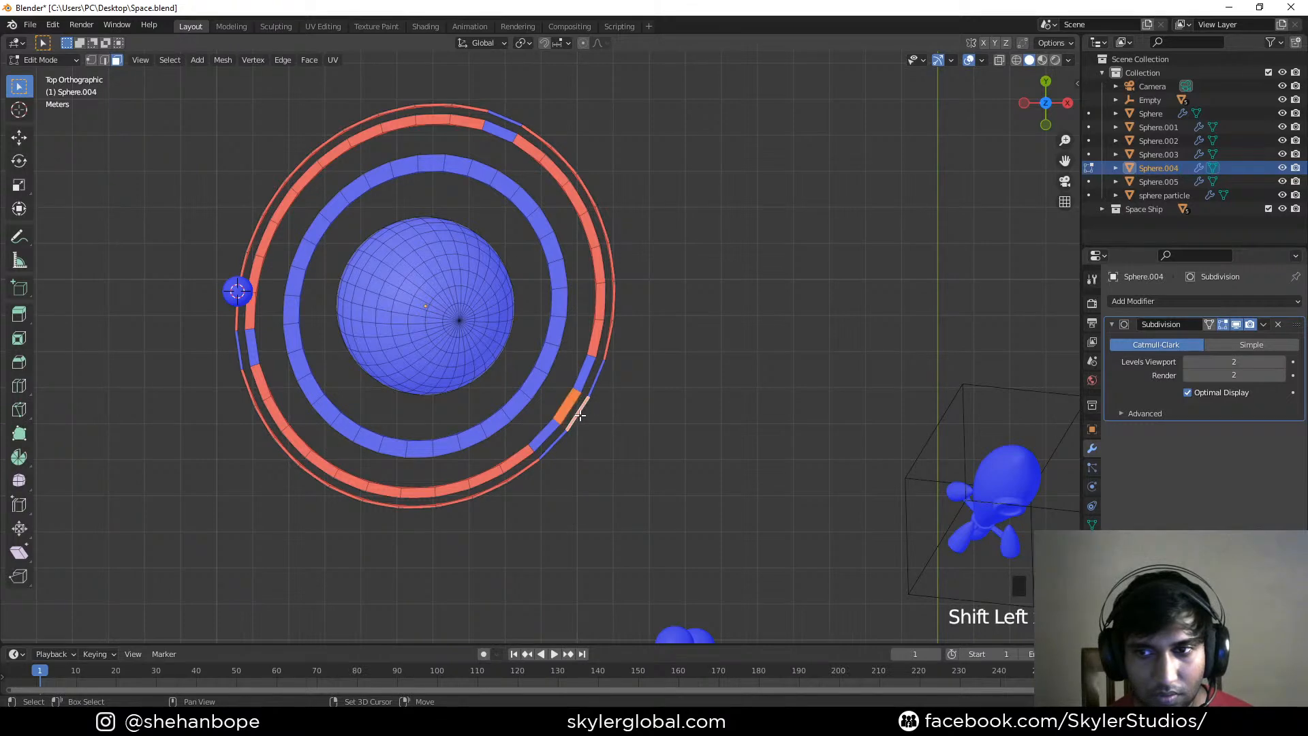
key("alt+n")
left_click(583, 415)
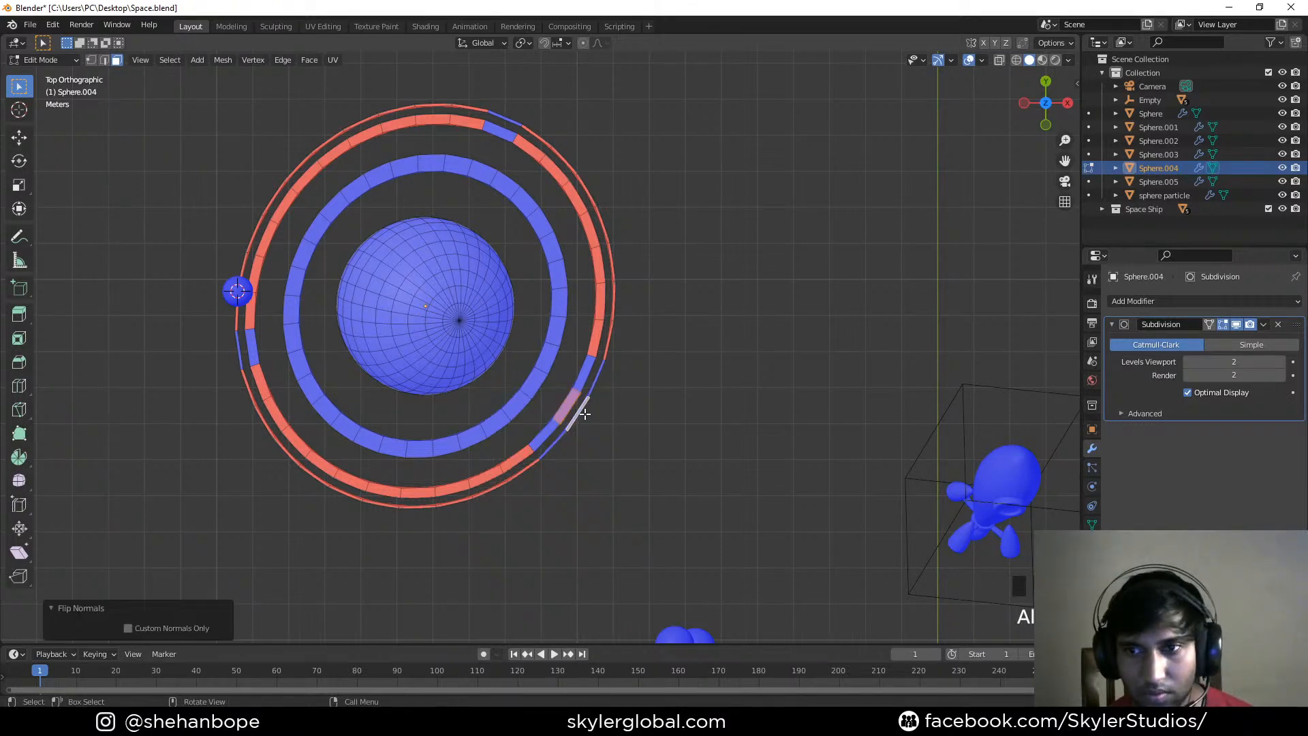
Flip the middle ring's far blue face and the adjoining blue stretches on the middle and outermost rings to match their red faces
left_click(599, 339)
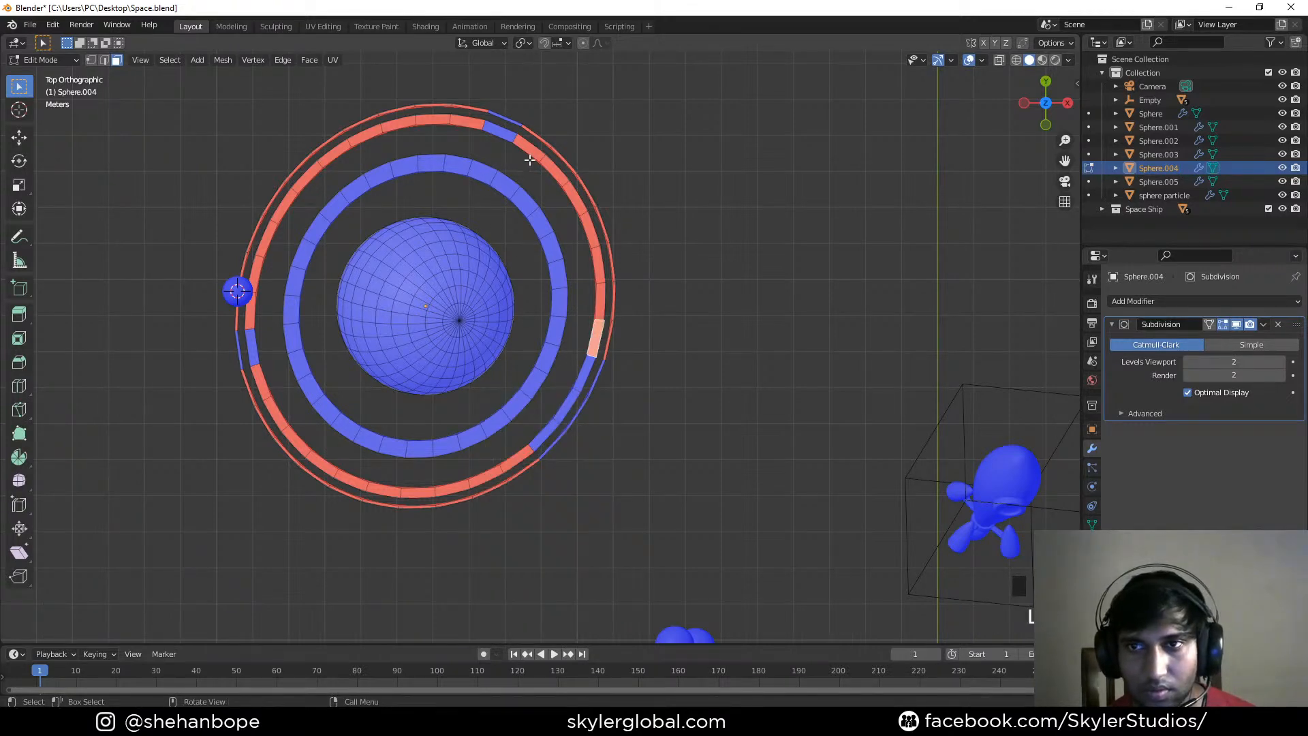
left_click(506, 136)
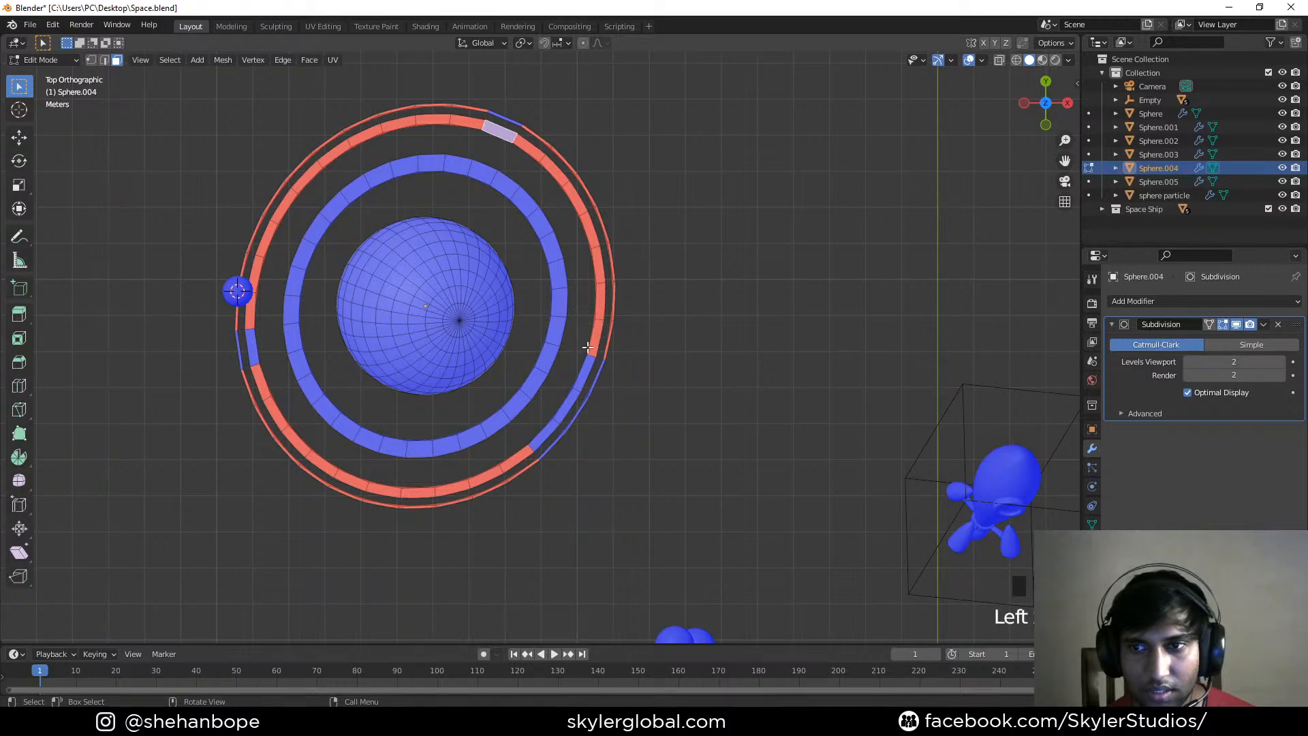
left_click(583, 376, "shift")
left_click(568, 404, "shift")
left_click(548, 431, "shift")
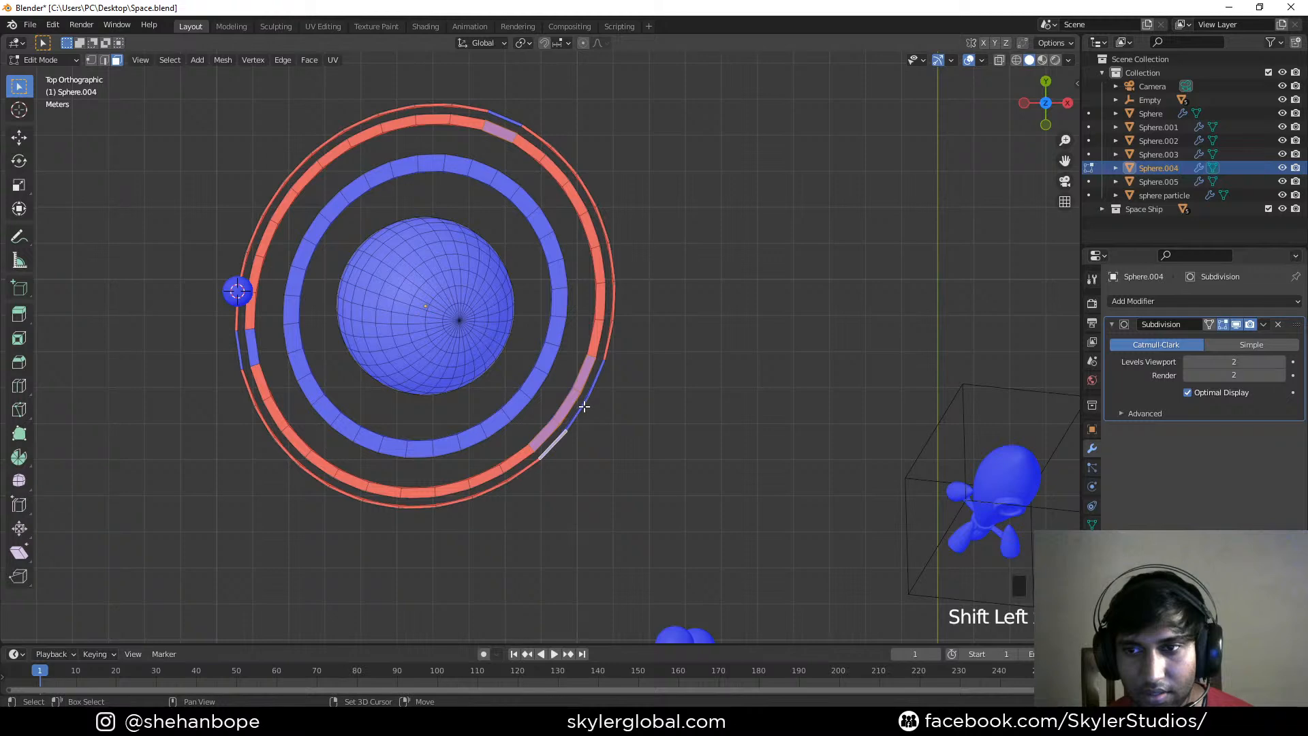
left_click(594, 381, "shift")
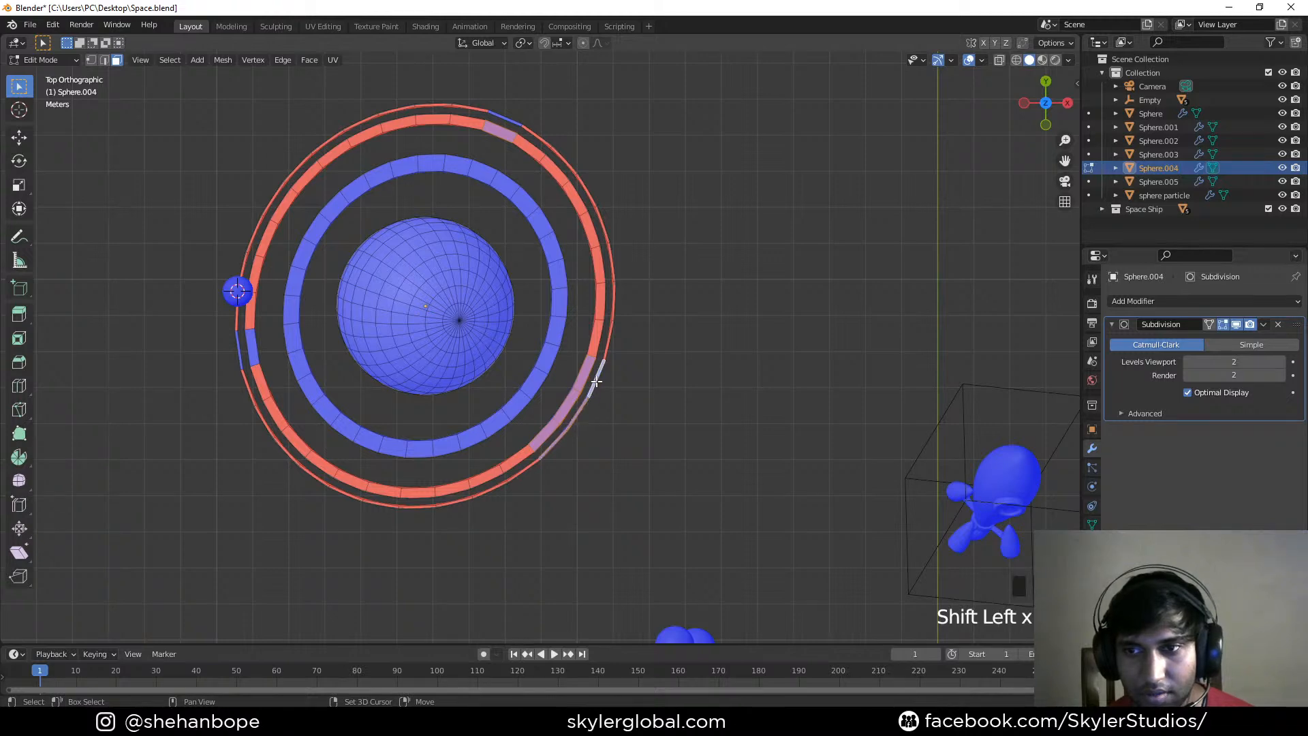
key("alt+n")
left_click(599, 376)
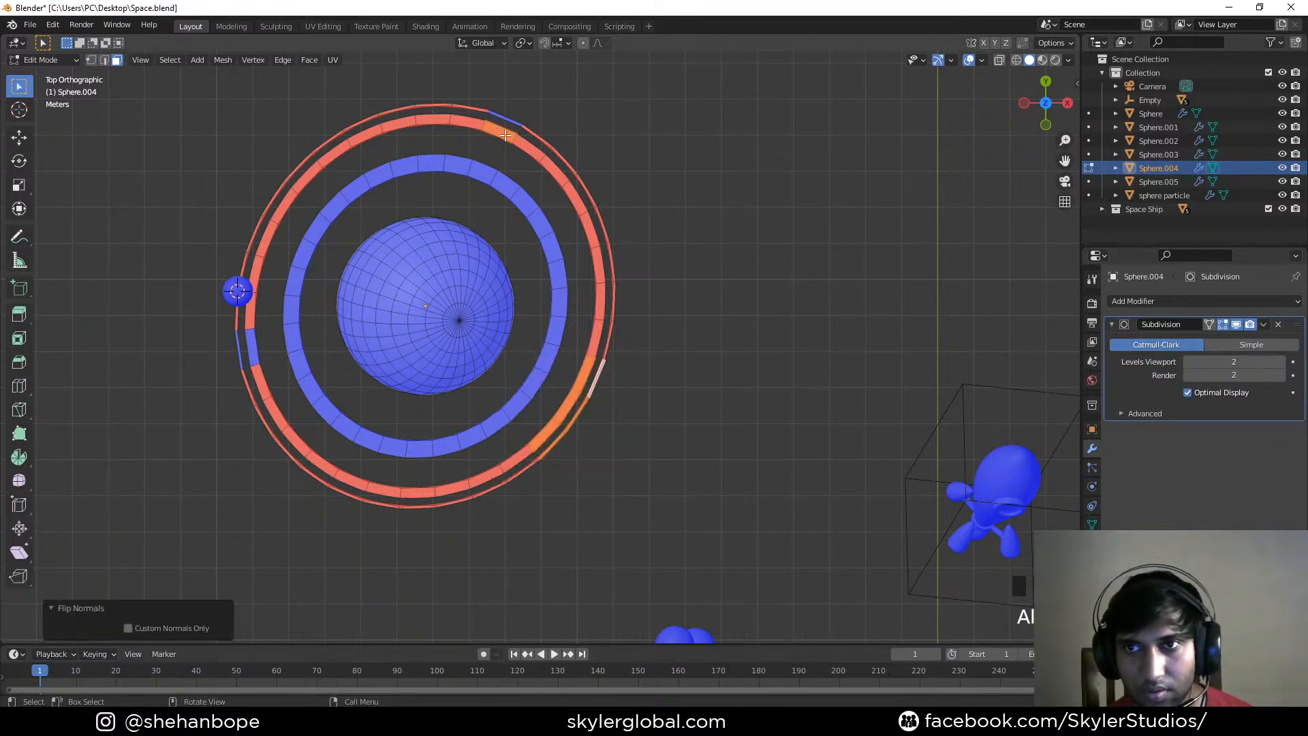
Flip the normals of the two blue faces near the moon and the last blue face of the thin outermost ring
left_click(252, 348)
left_click(240, 349, "shift")
key("alt+n")
left_click(313, 333)
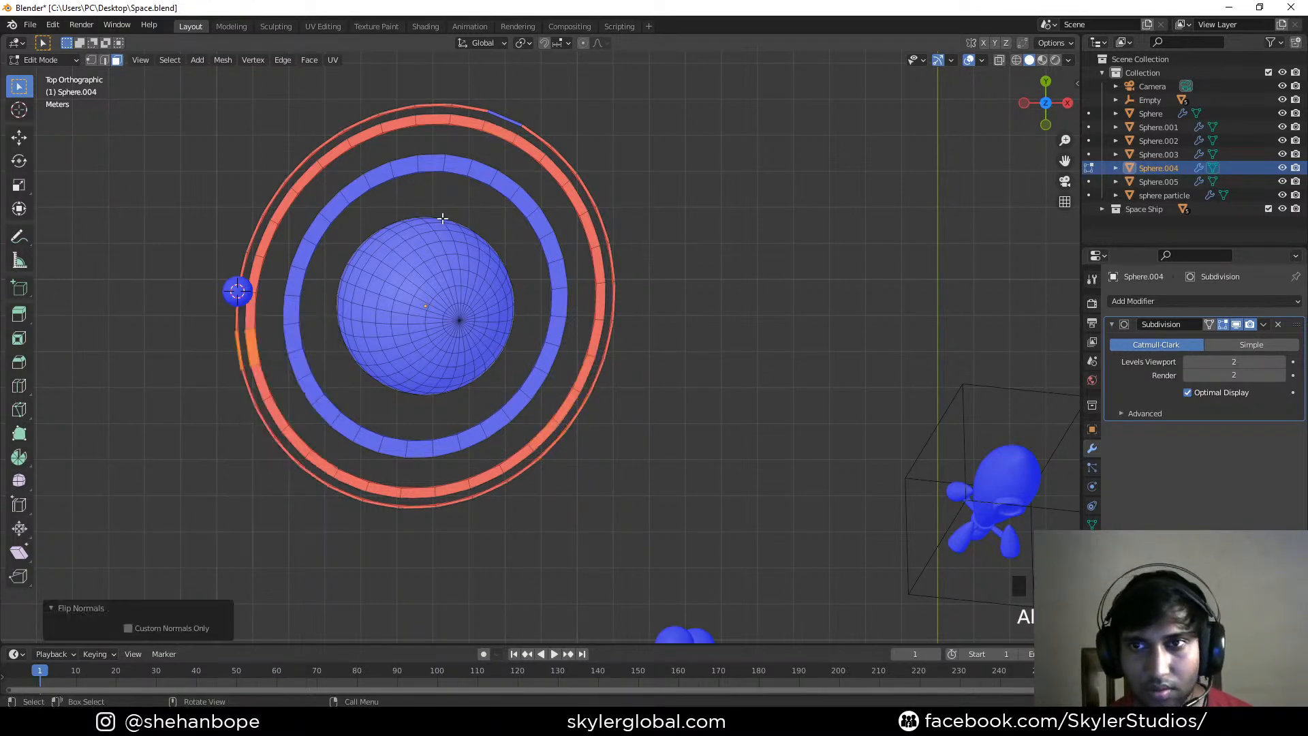
left_click(505, 120, "alt")
key("alt+n")
left_click(507, 133)
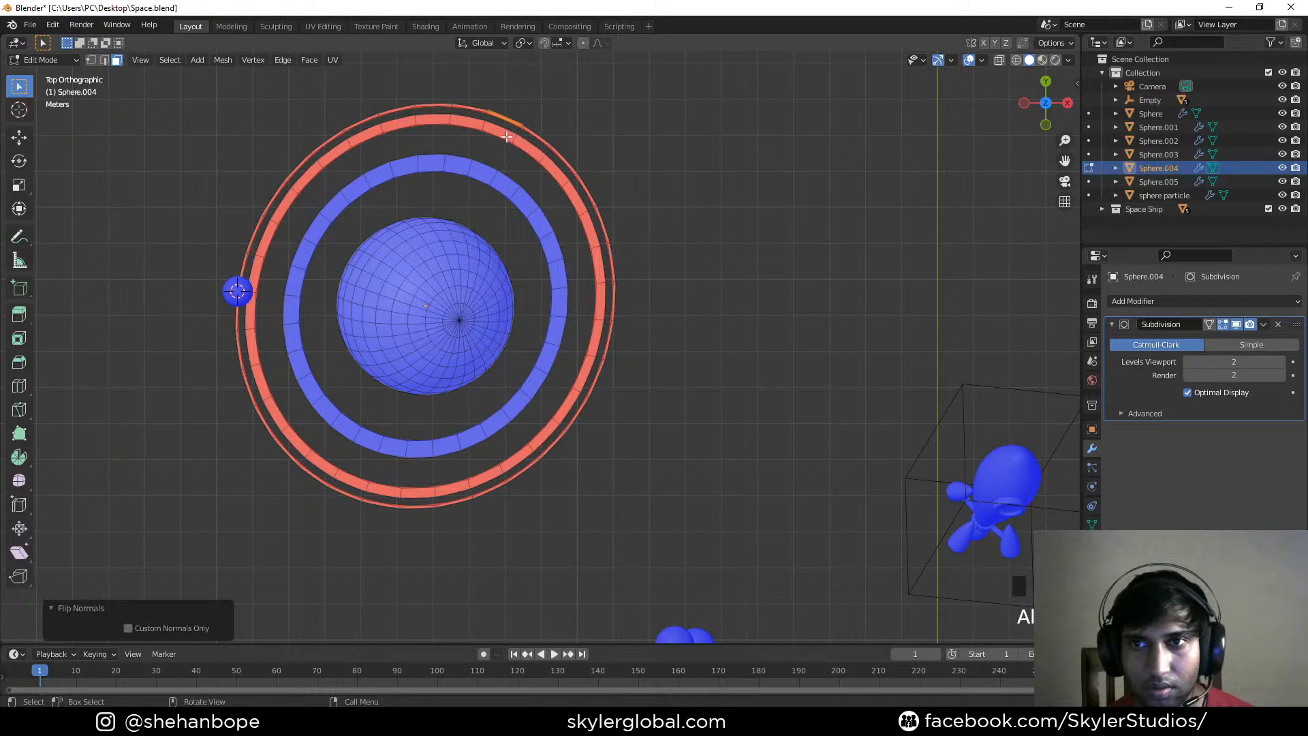
Select the entire middle and outermost rings, flip their normals, and save the file in Object Mode
left_click(506, 137)
key("l")
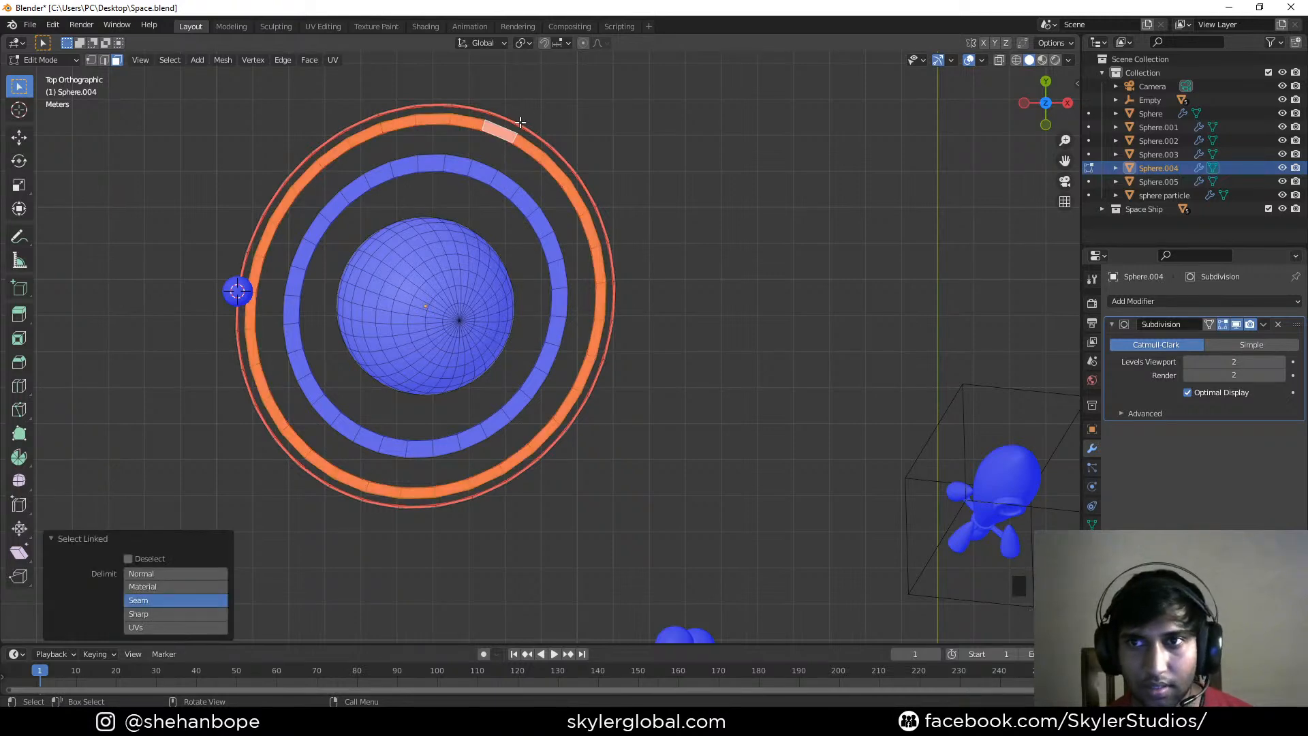
key("l")
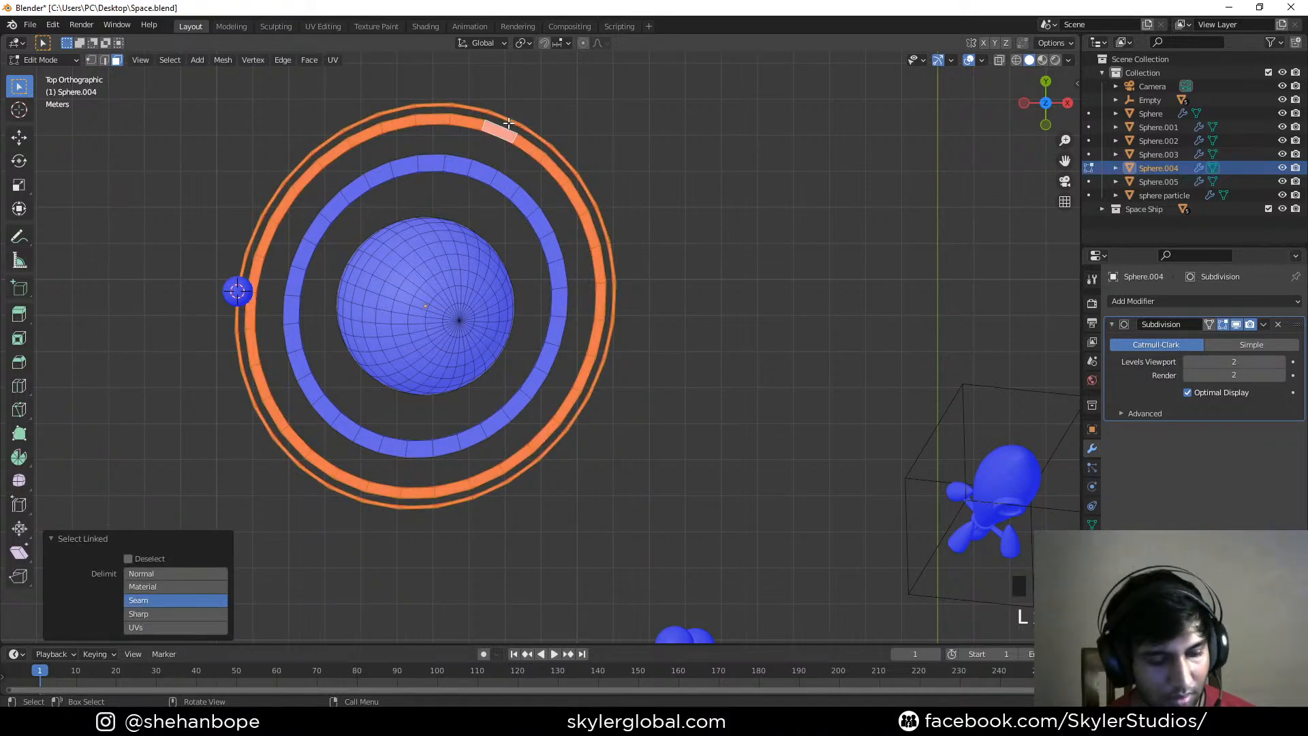
right_click(508, 125)
key("Tab")
key("ctrl+s")
Select the four blue faces on the ring of the Sphere.002 planet and flip their normals
scroll(654, 276, "down", 3)
middle_click_drag(669, 351, 498, 413, "shift")
scroll(675, 320, "up", 2)
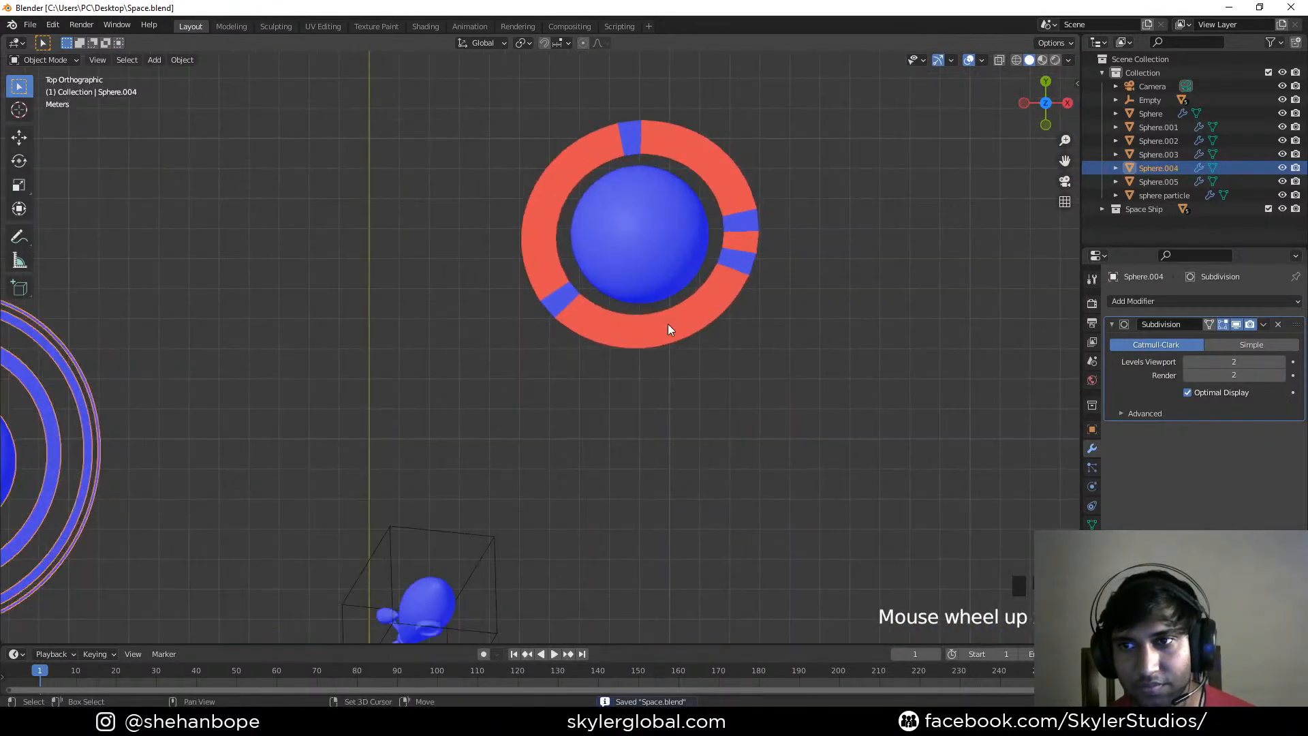
middle_click_drag(675, 316, 539, 385, "shift")
left_click(501, 382)
key("Tab")
left_click(423, 368)
left_click(601, 330, "shift")
left_click(603, 290, "shift")
left_click(501, 211, "shift")
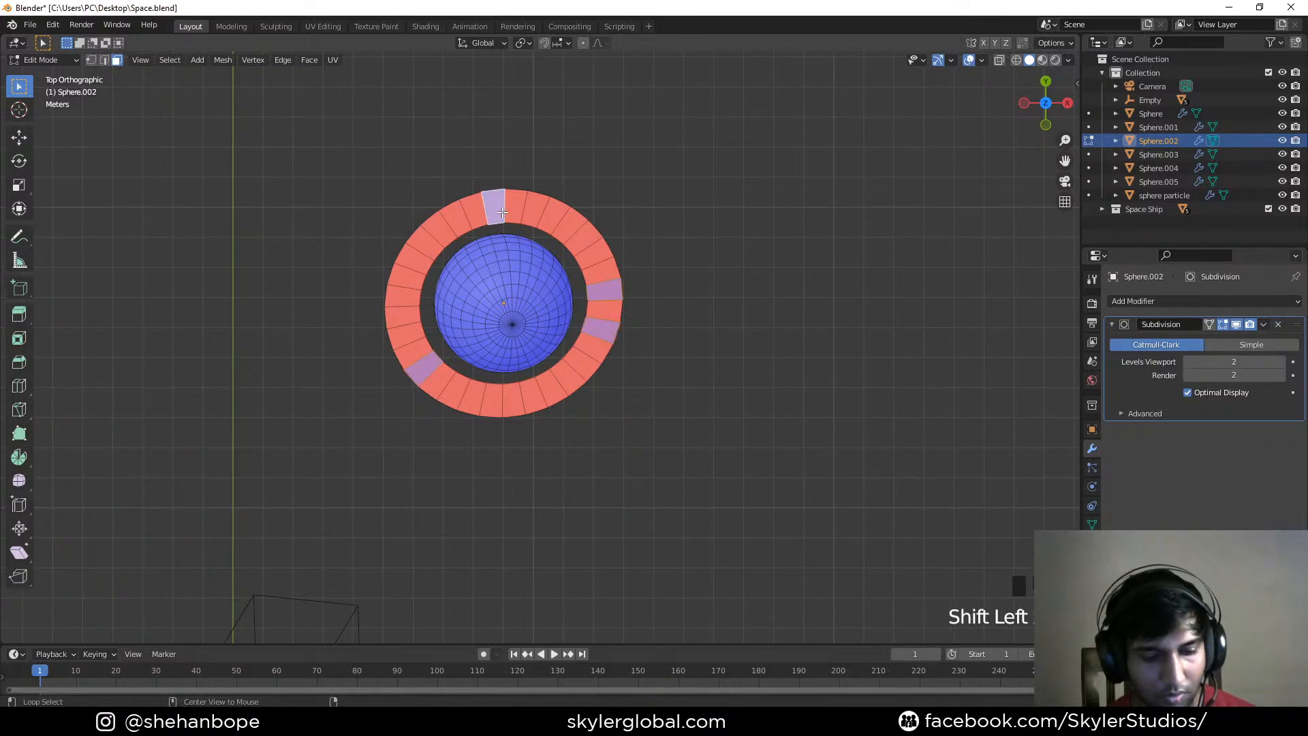
key("alt+n")
left_click(502, 213)
key("Tab")
key("Tab")
Select Sphere.002's whole ring, flip its normals, and return to Object Mode in the camera view
left_click(502, 212)
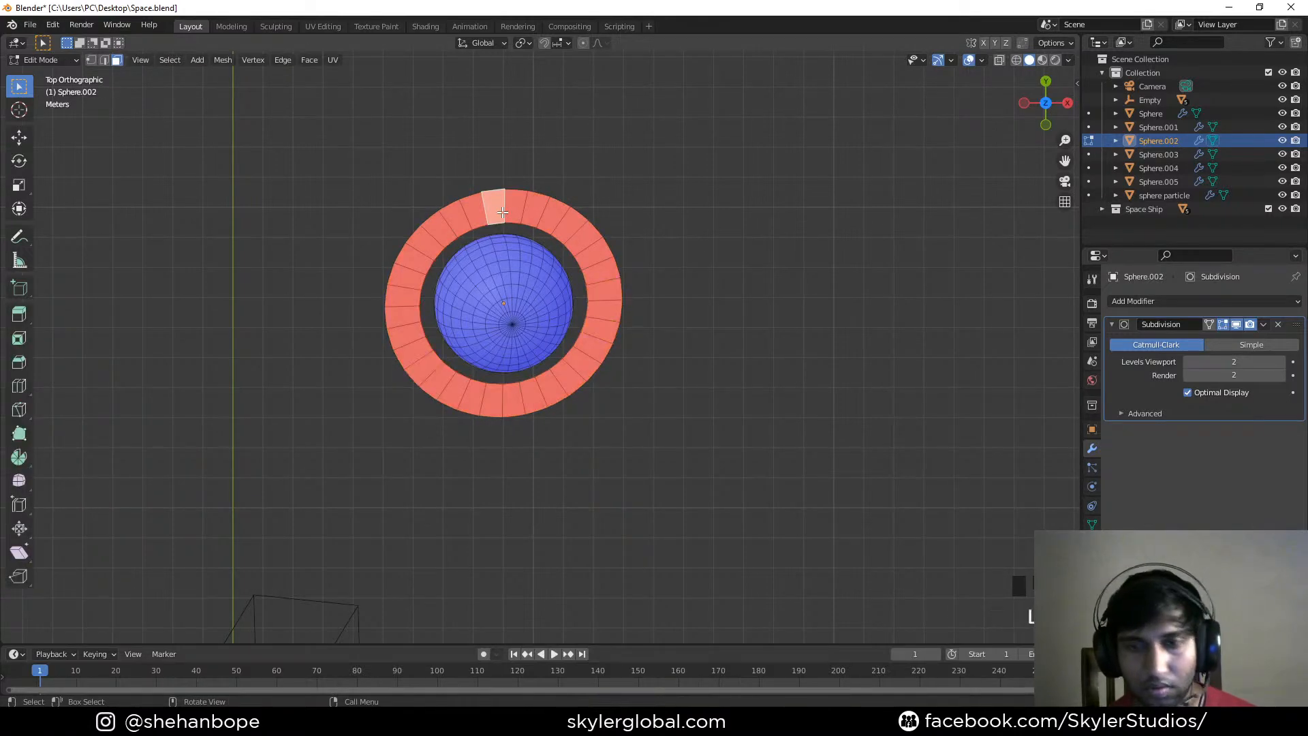
key("l")
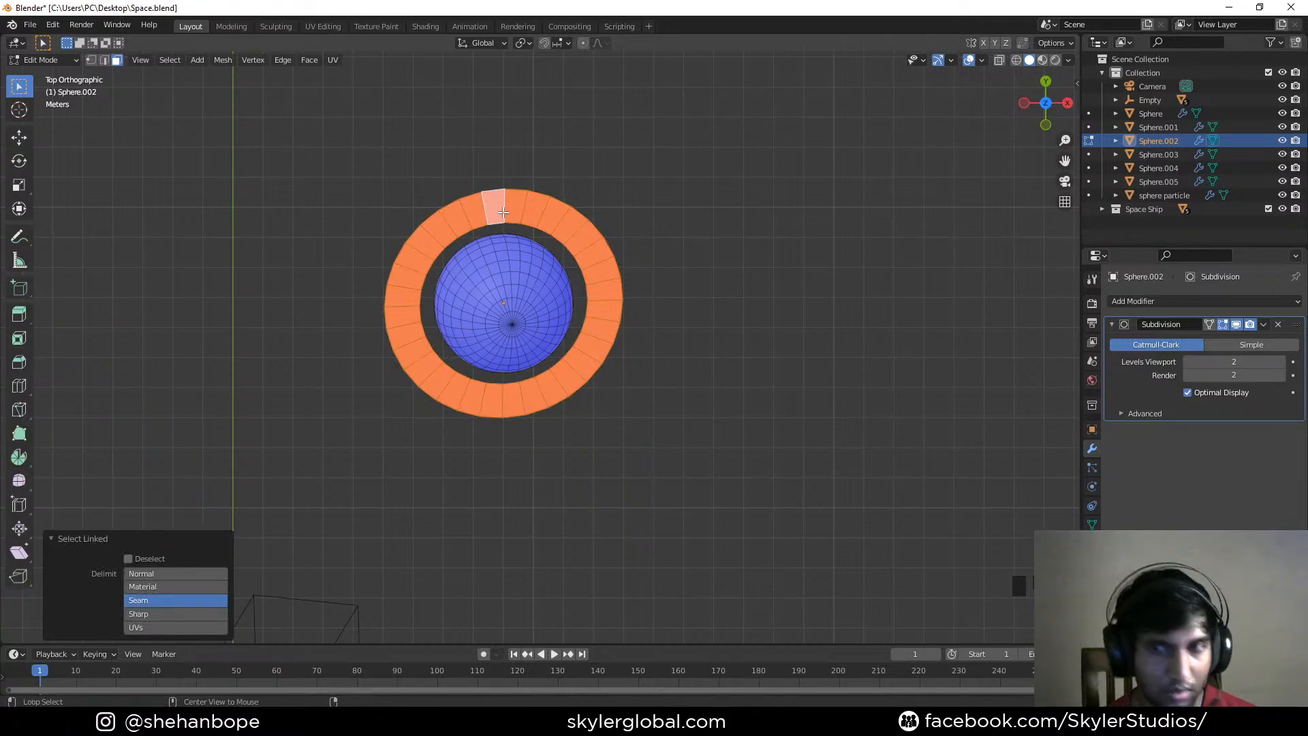
key("alt+n")
left_click(503, 210)
key("Tab")
key("KP_0")
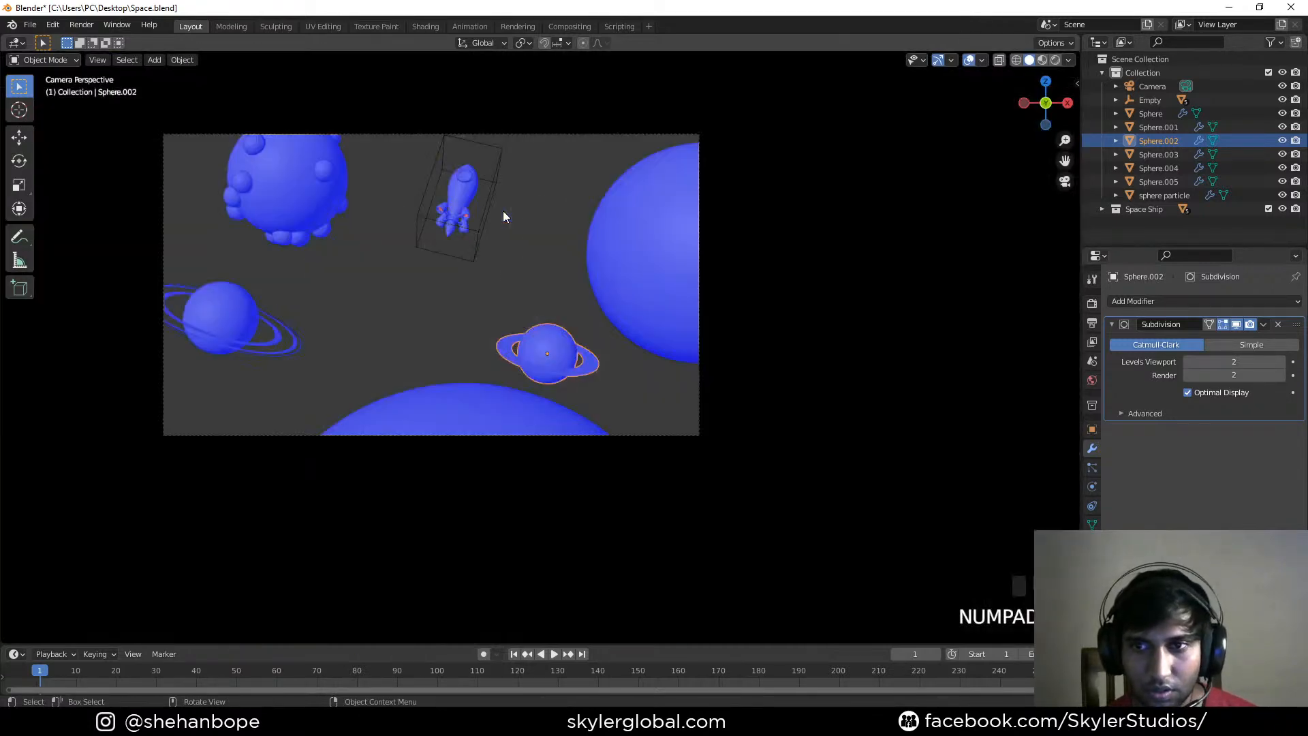
Select the large foreground planet Sphere.003 and turn off the Face Orientation overlay
scroll(447, 439, "down", 2)
left_click(471, 418)
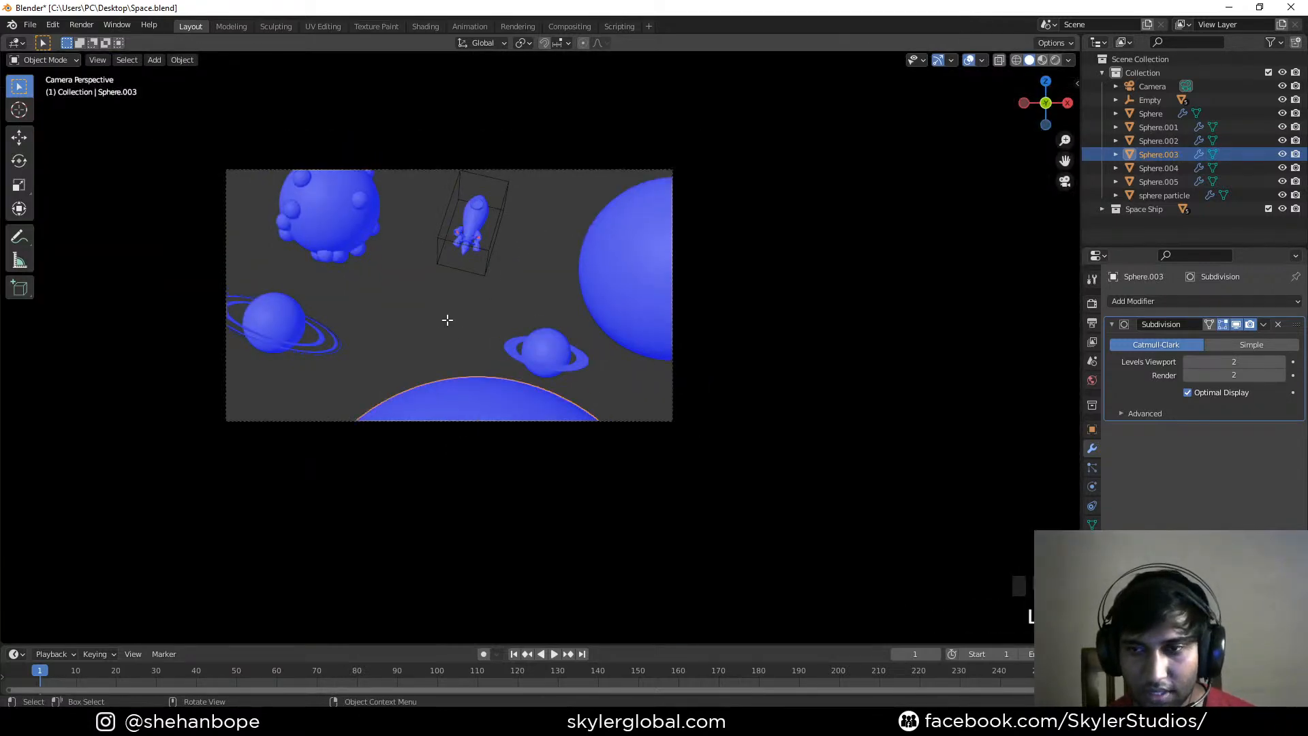
key("Tab")
key("Tab")
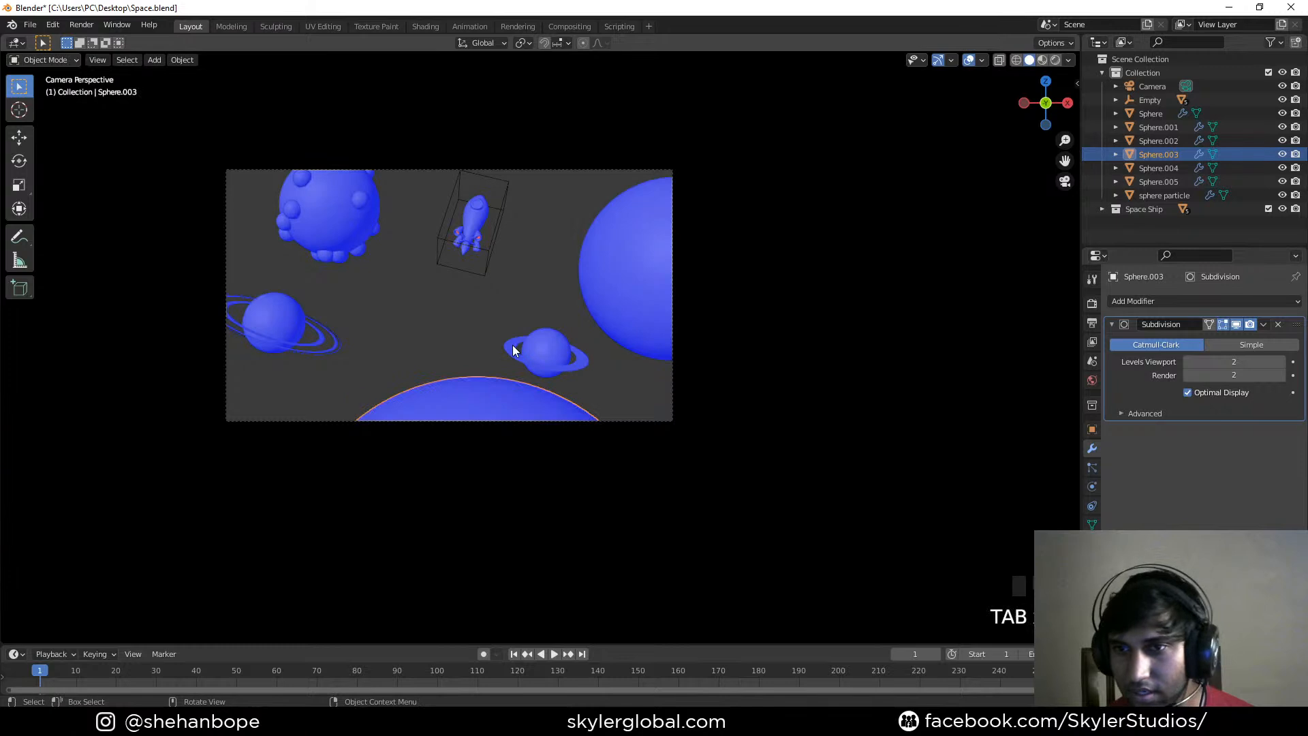
left_click(1155, 299)
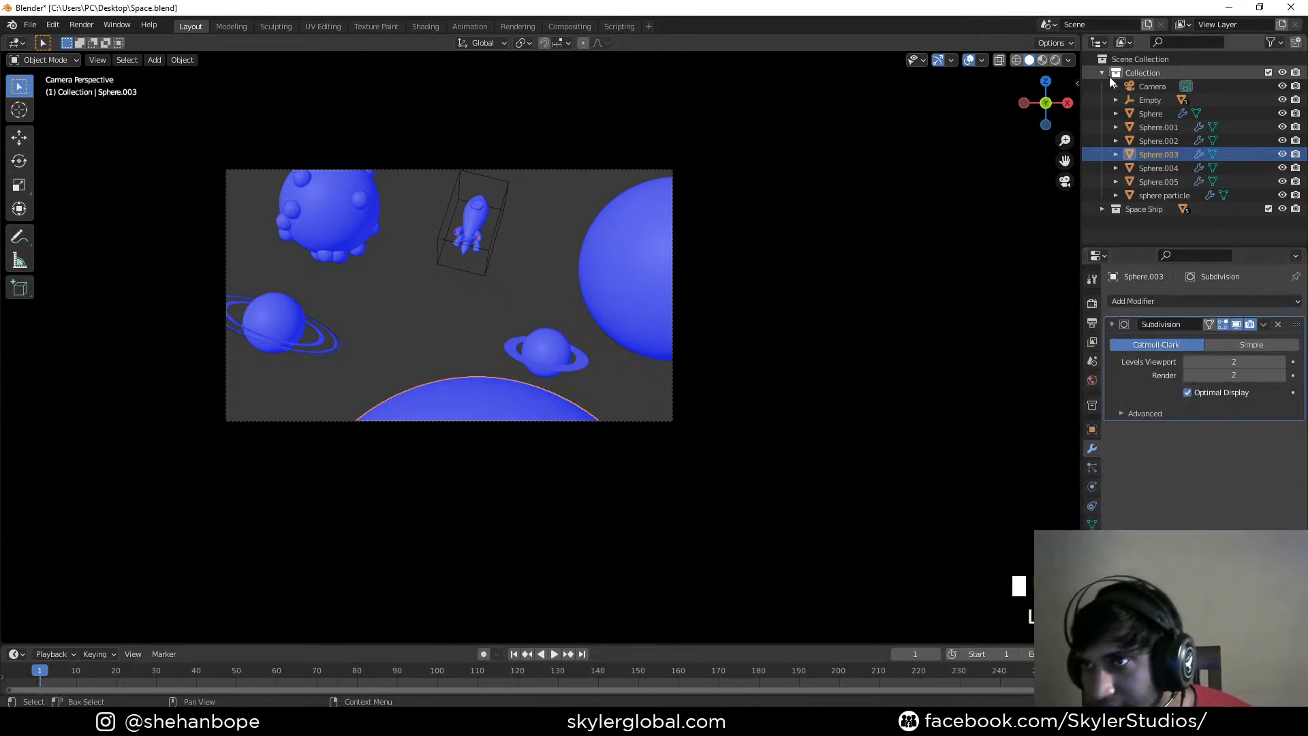
left_click(986, 60)
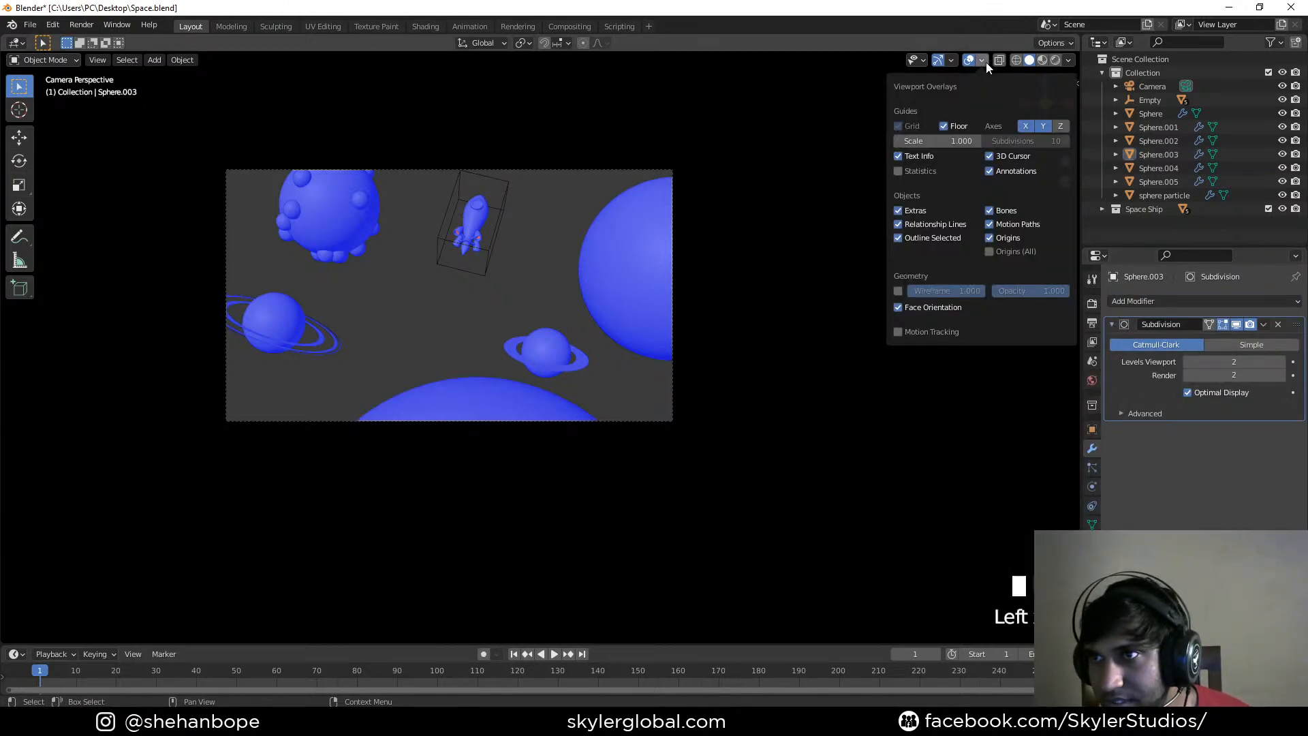
left_click(898, 308)
Add a Displace modifier to Sphere.003, create a new texture for it, and return to the camera view
left_click(528, 422)
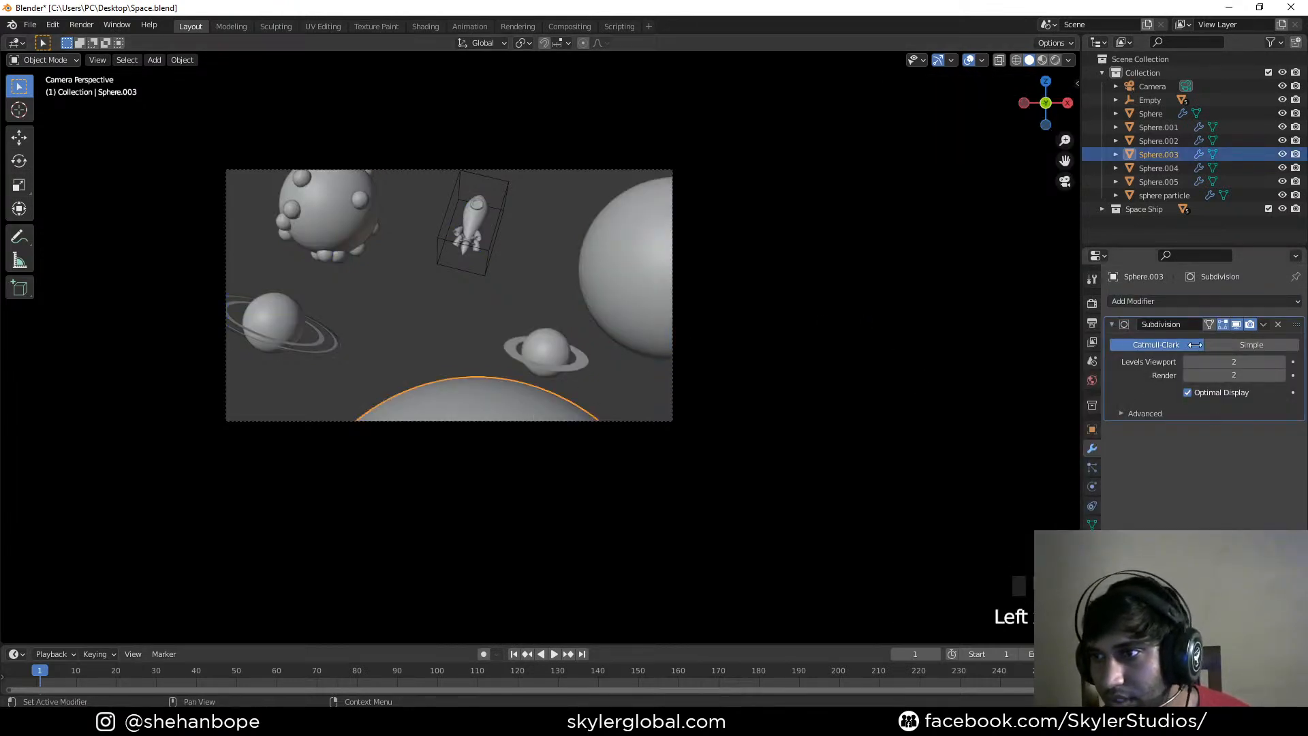
left_click(1179, 301)
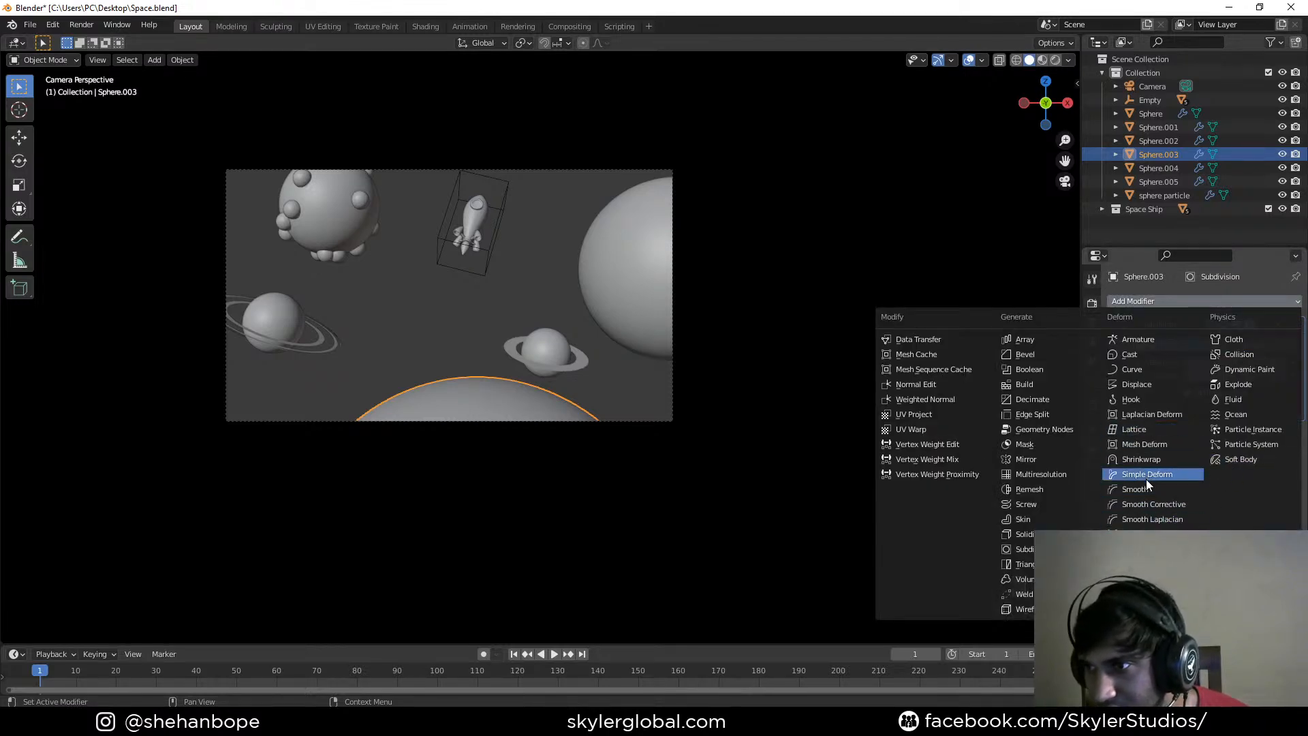
left_click(1152, 385)
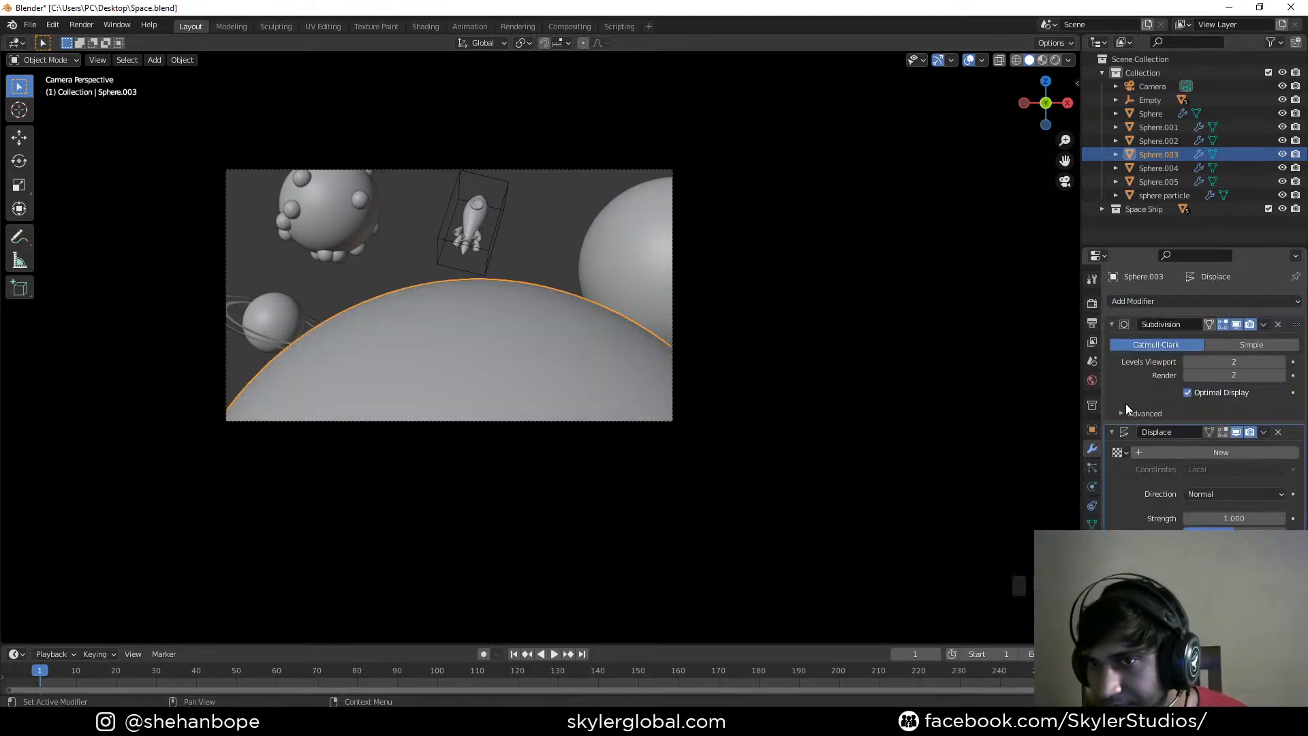
left_click(1237, 451)
middle_click_drag(885, 422, 779, 379)
scroll(888, 415, "down", 3)
key("KP_0")
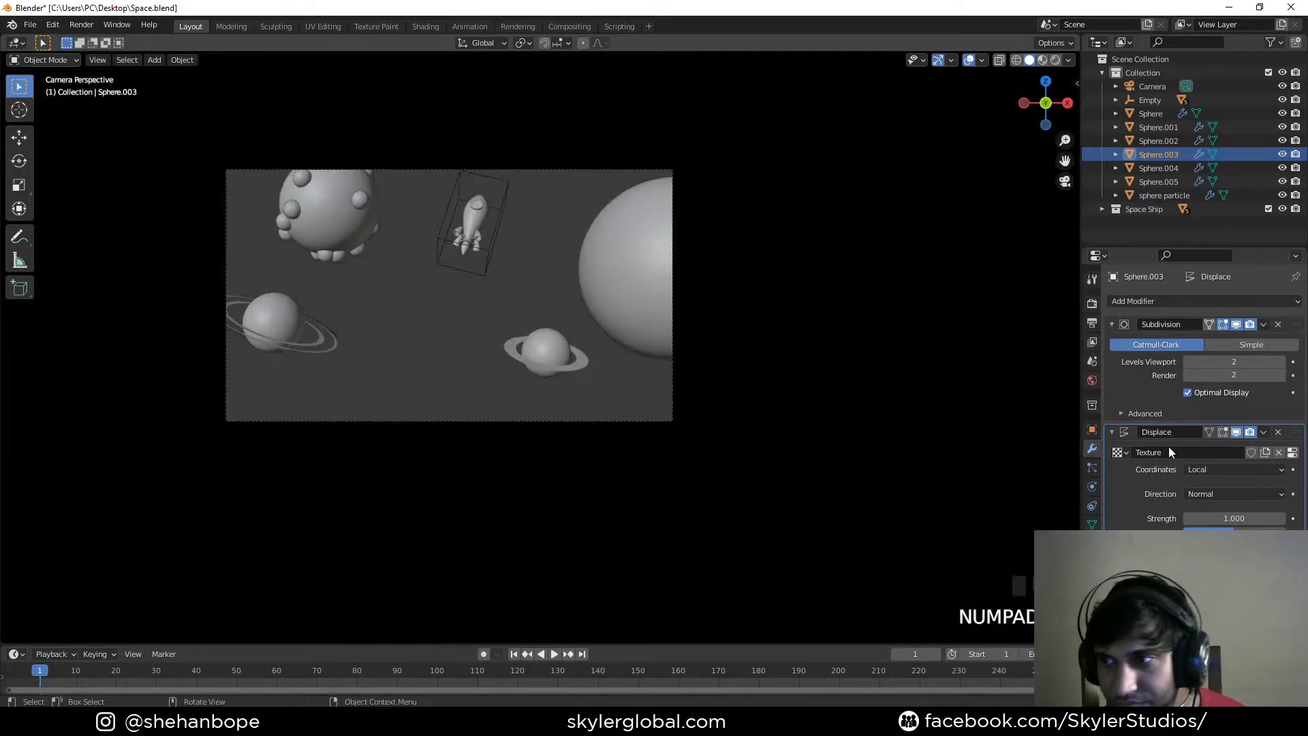
left_click(1217, 468)
left_click(1207, 468)
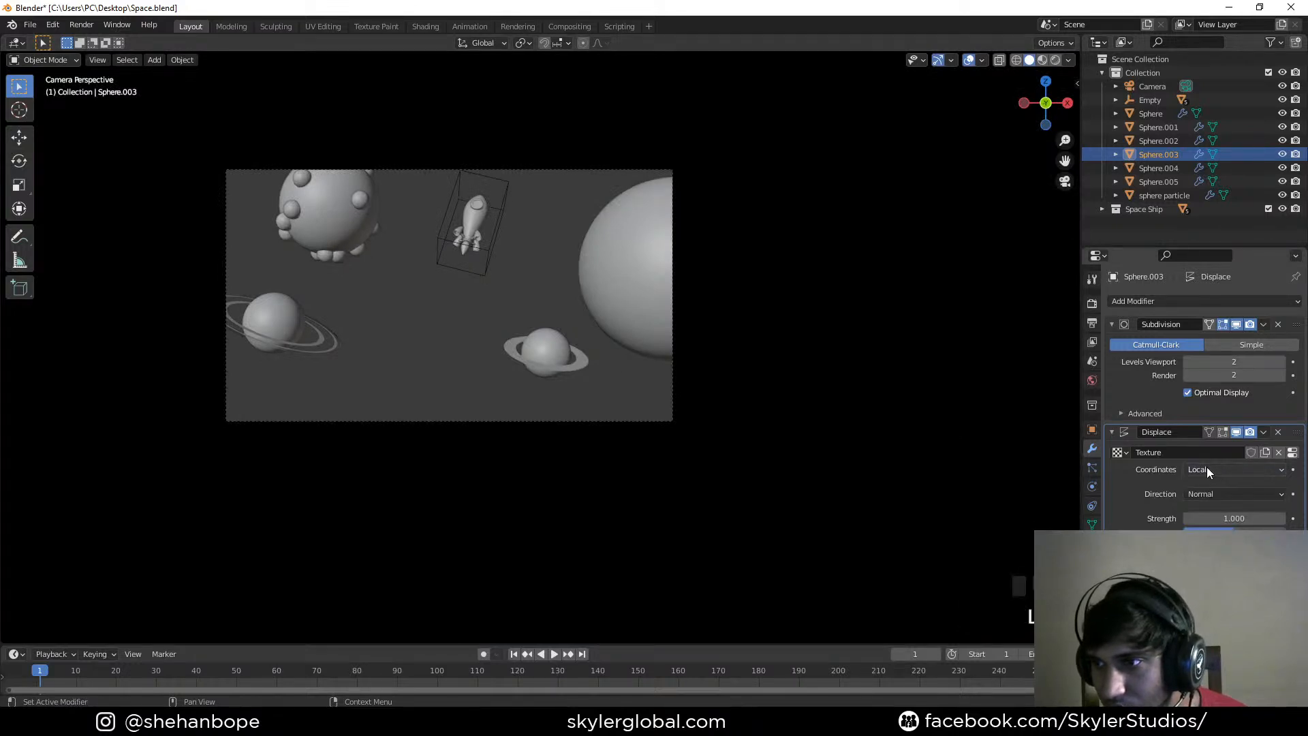
left_click(1214, 492)
left_click(1220, 465)
left_click(1220, 465)
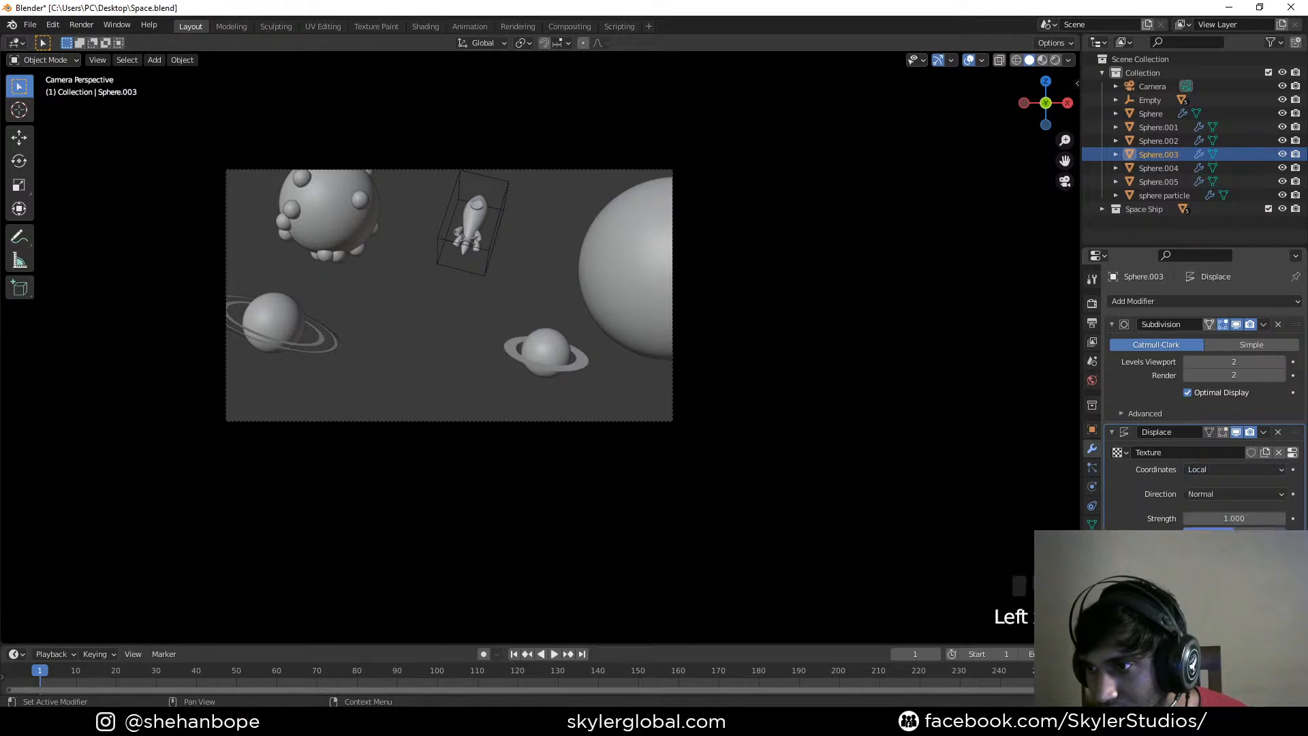
left_click(1248, 466)
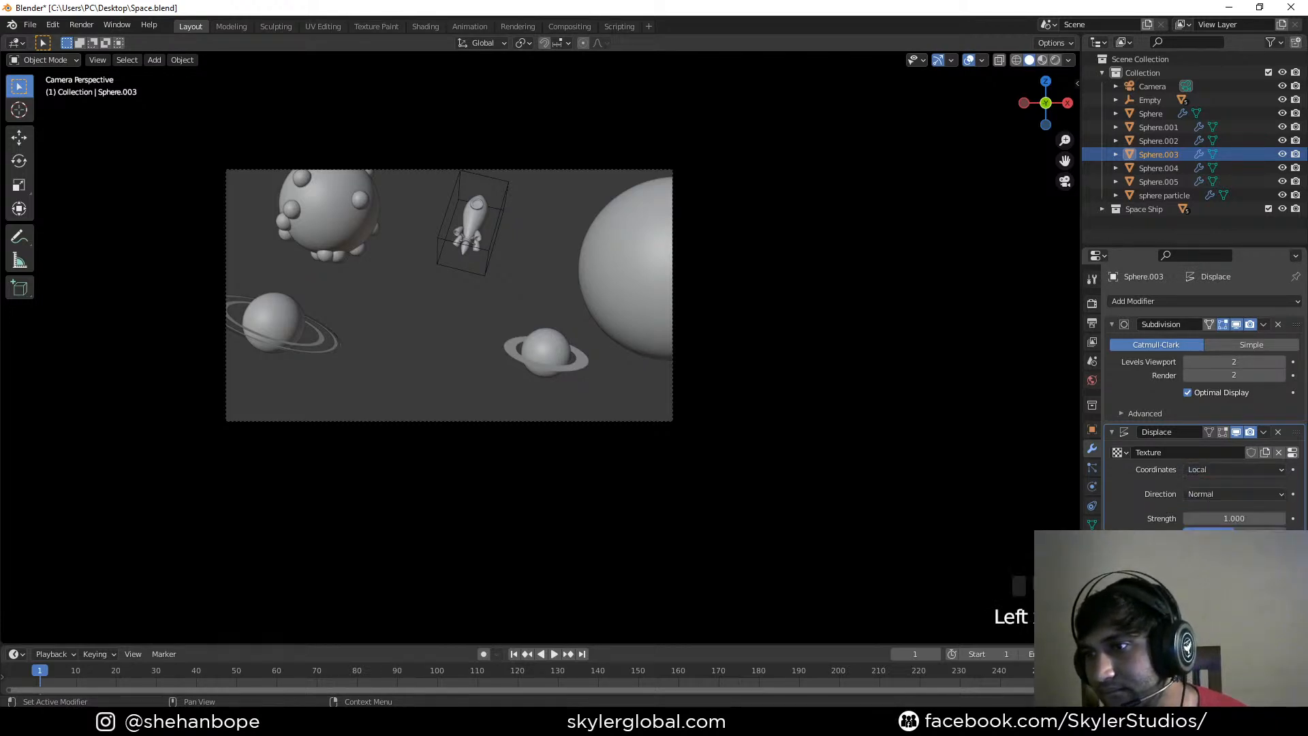
Open the settings of Sphere.003's Displace texture and set the texture type to Clouds
left_click(1291, 452)
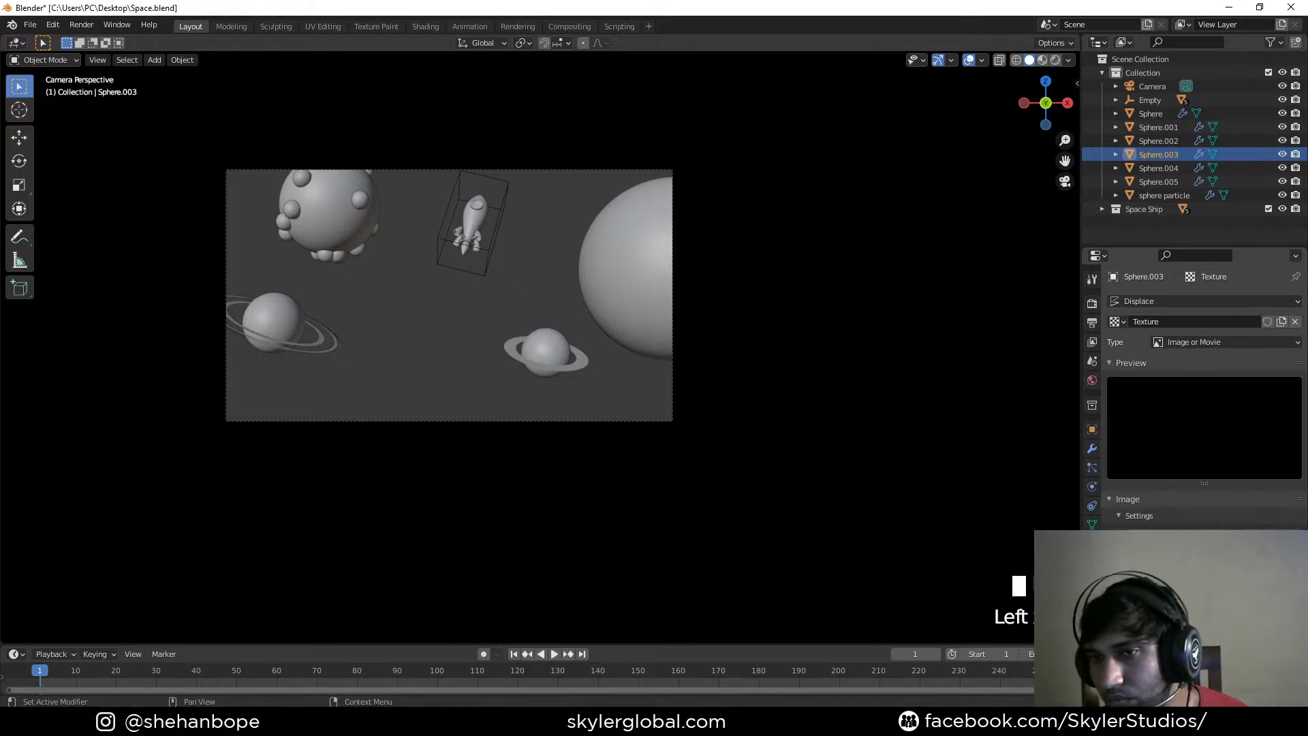
middle_click_drag(780, 438, 774, 408)
scroll(886, 450, "up", 2)
middle_click_drag(989, 492, 865, 468, "shift")
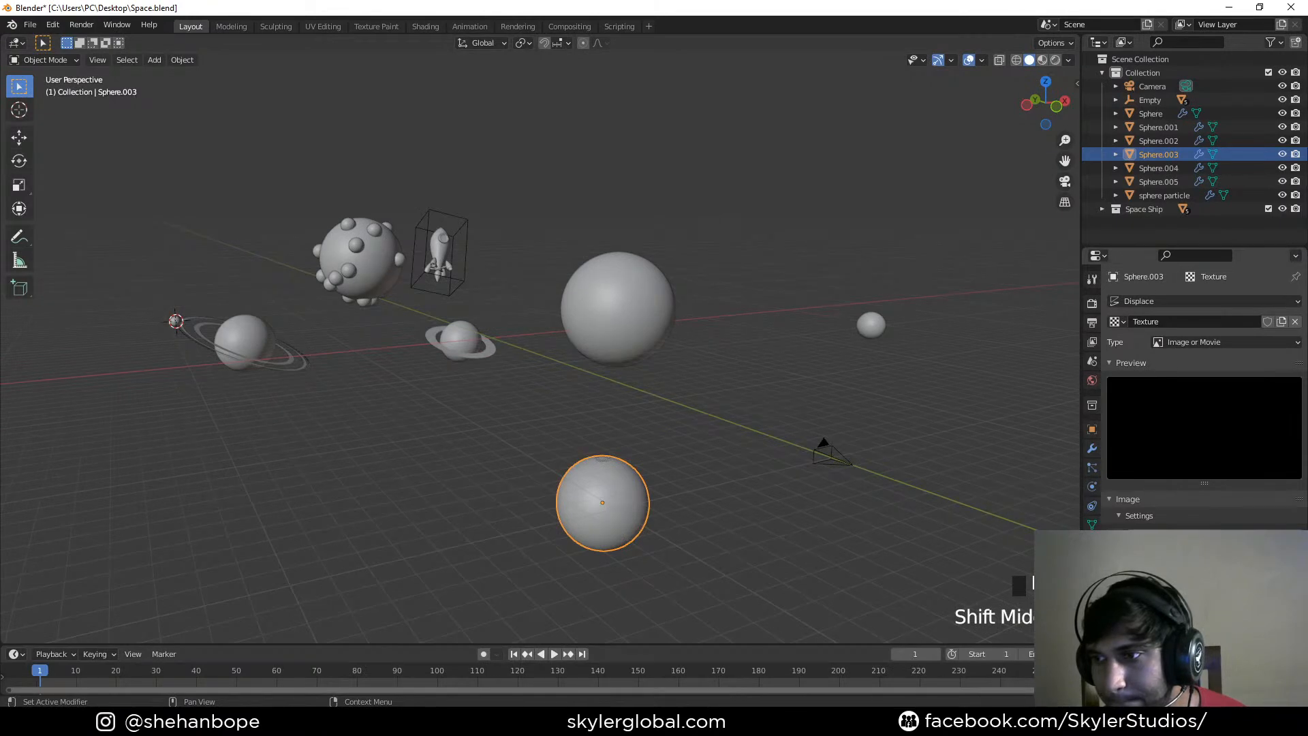
left_click(1170, 534)
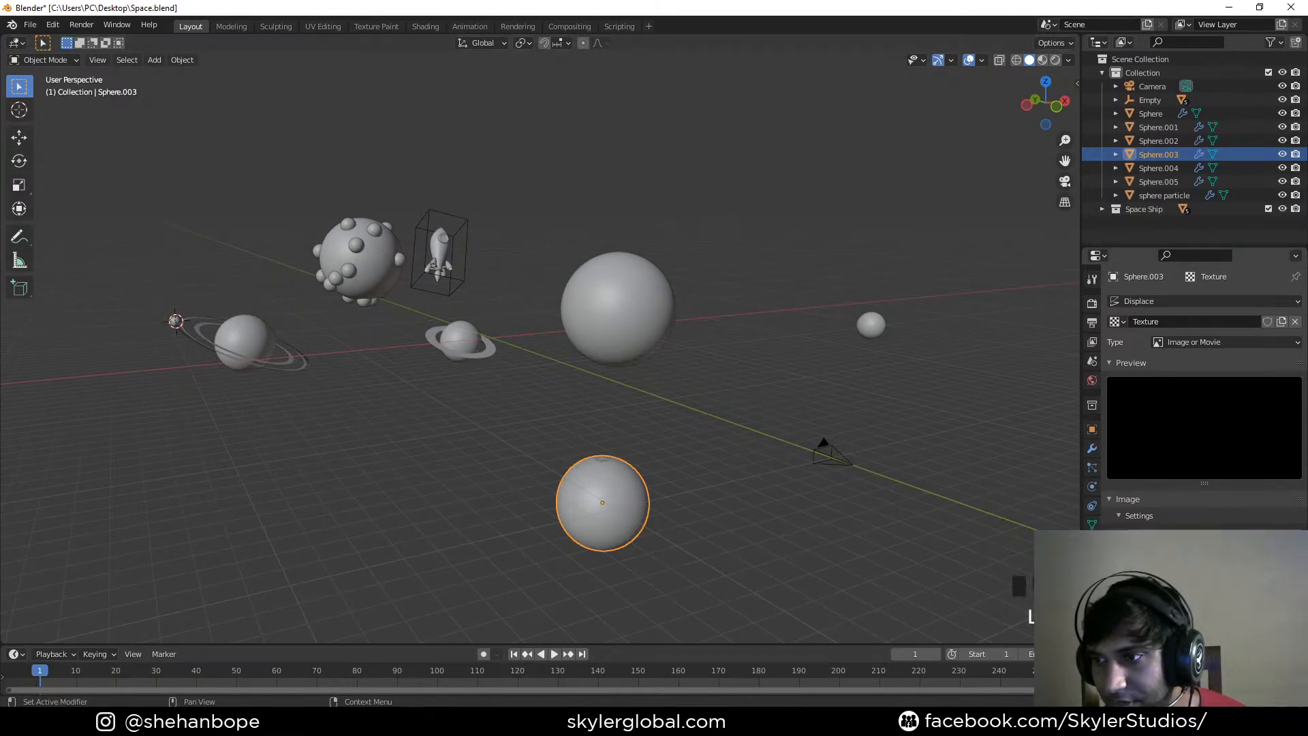
left_click(1201, 340)
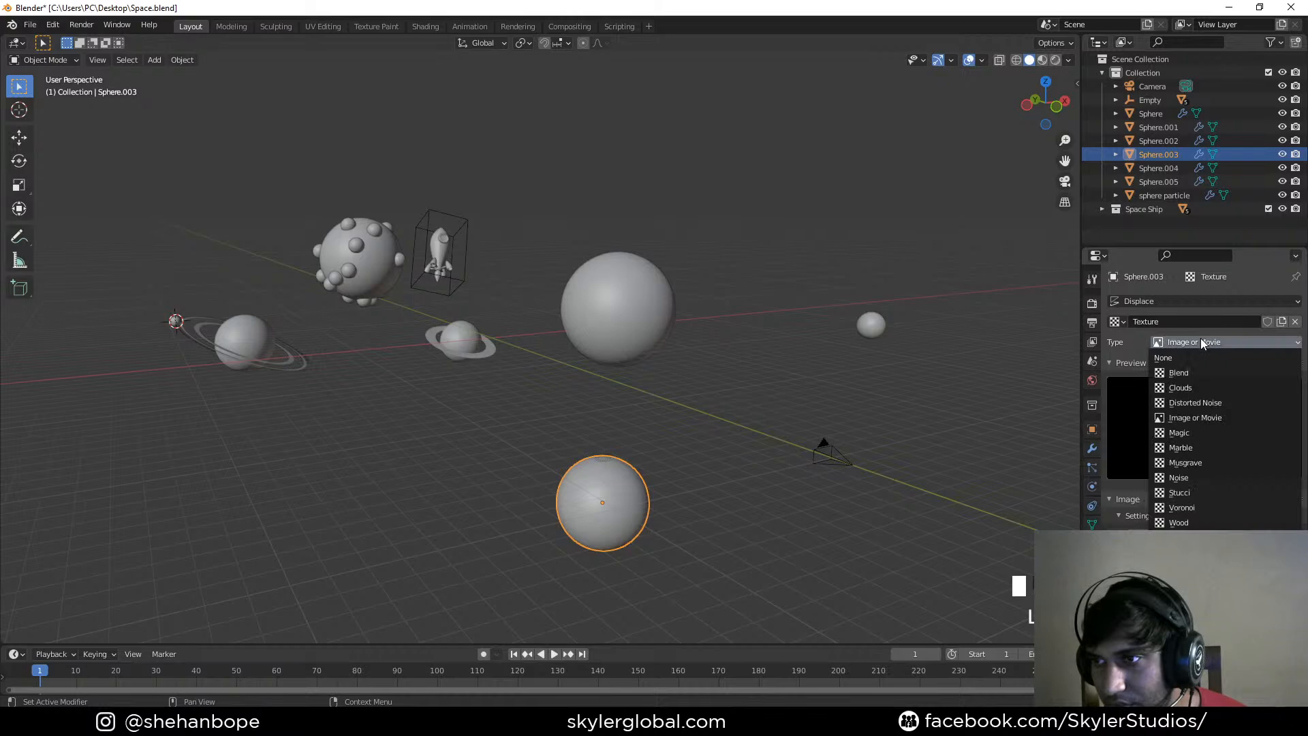
left_click(1203, 388)
middle_click_drag(743, 516, 722, 448, "shift")
Enlarge the noise pattern of Sphere.003's Clouds texture for broad, smooth bumps, checking the shape in the camera view
mouse_move(1237, 582)
left_mouse_down()
mouse_move(1209, 582)
mouse_move(1254, 583)
left_mouse_up()
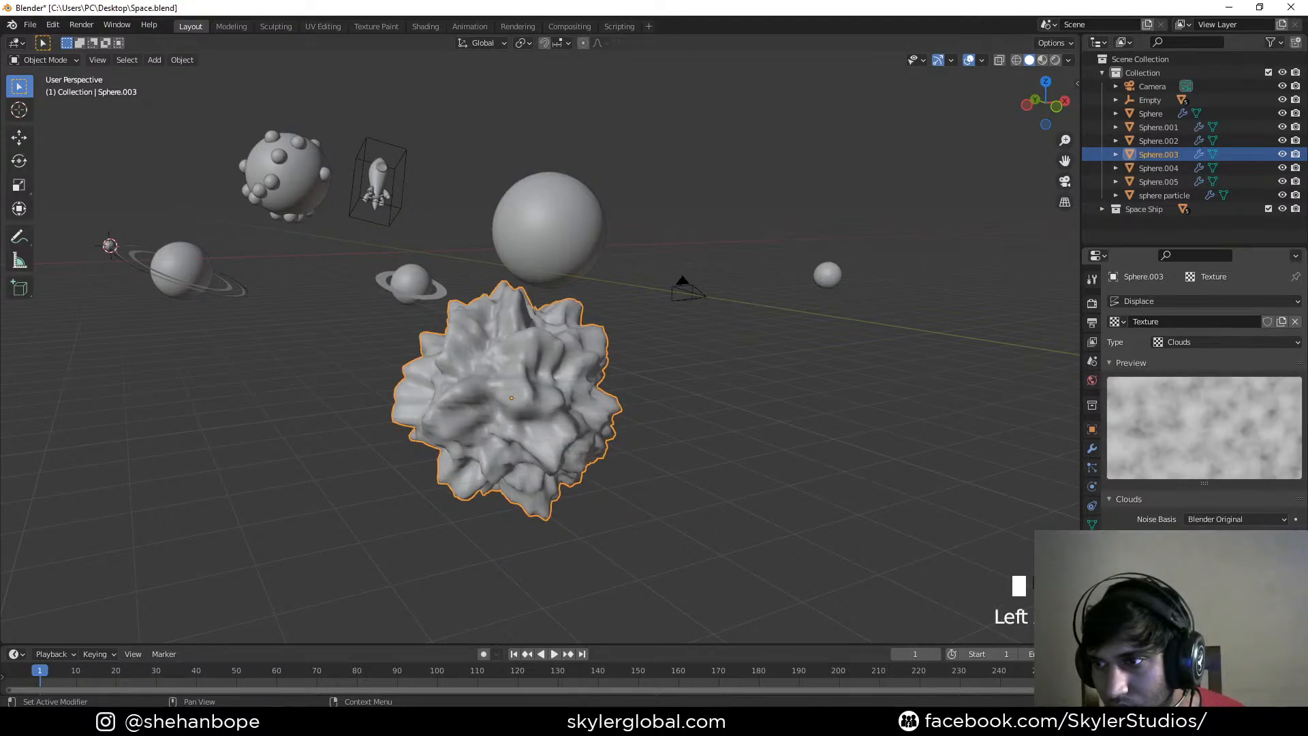
middle_click_drag(576, 458, 617, 451)
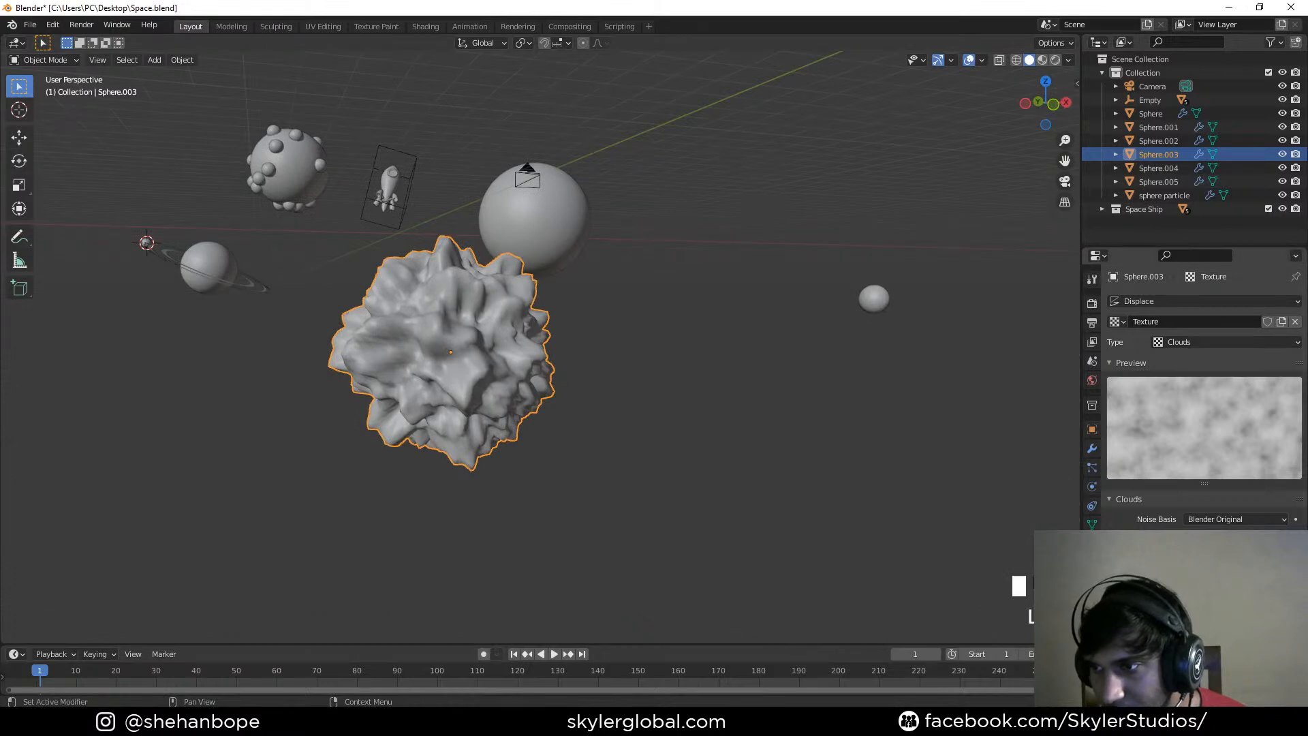
left_click_drag(1236, 582, 1294, 583)
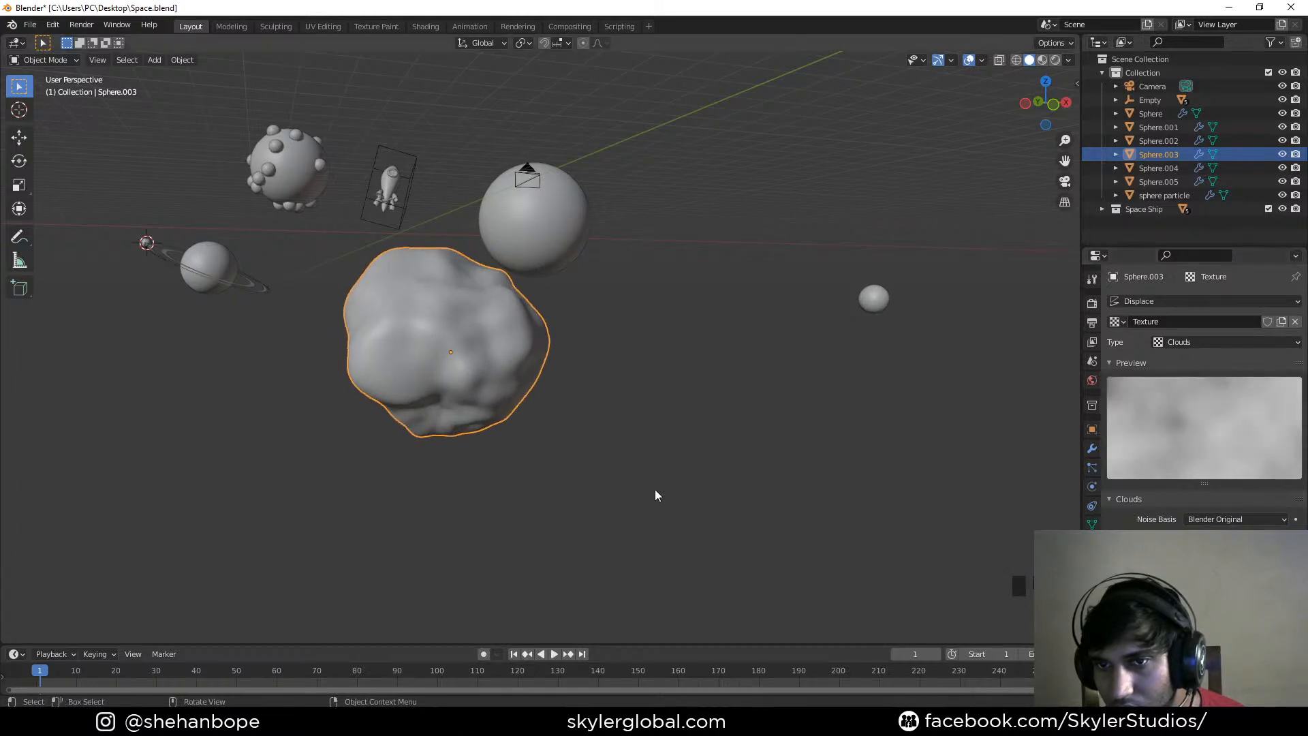
key("KP_0")
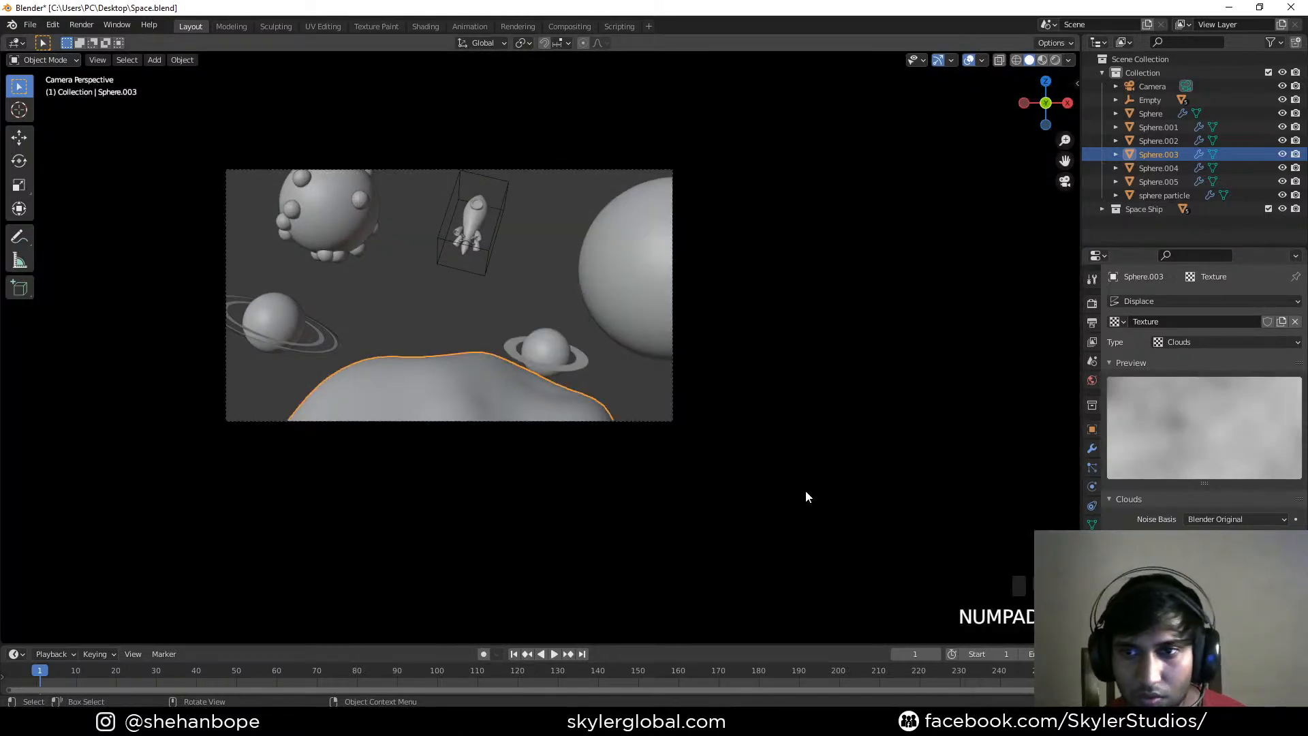
left_click_drag(1236, 583, 1264, 583)
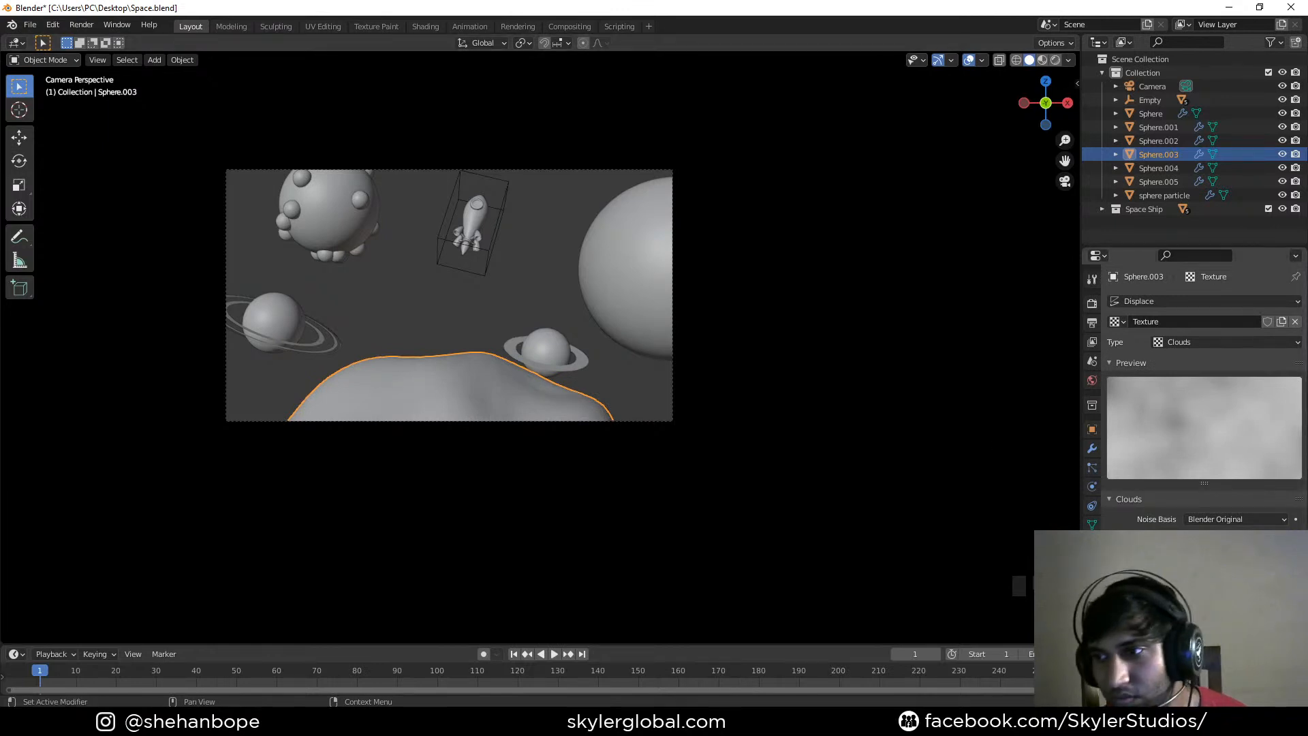
left_click_drag(1236, 582, 1260, 583)
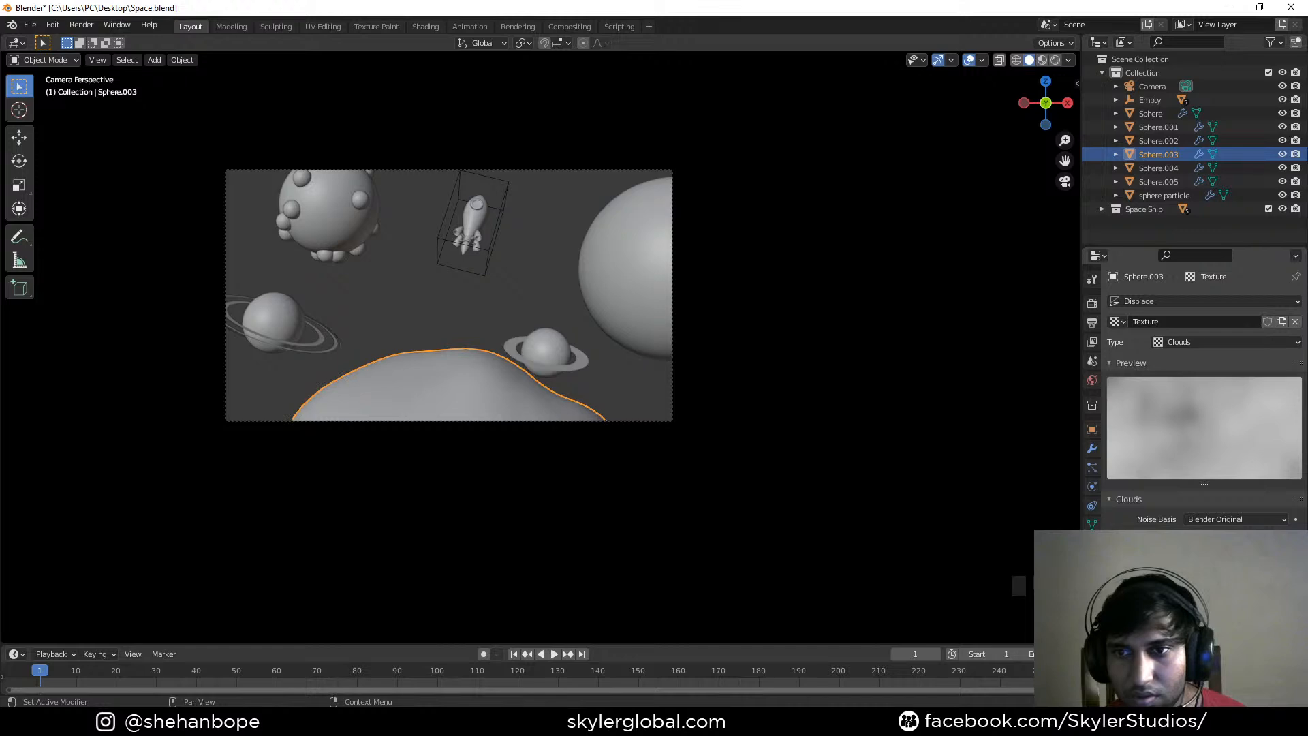
Scale Sphere.003 to about 0.915 along the global Z axis in the camera view
middle_click_drag(795, 408, 796, 400)
scroll(796, 401, "down", 3)
middle_click_drag(799, 356, 773, 318)
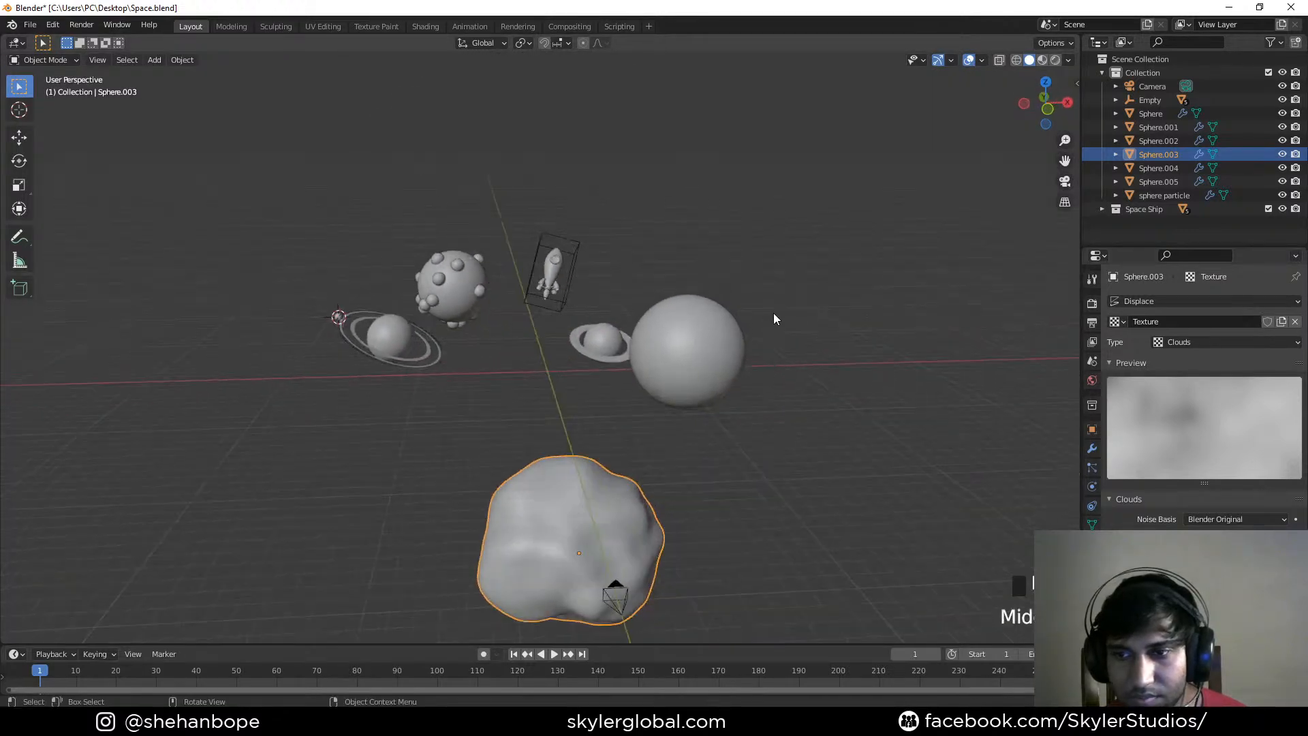
key("KP_0")
key("s")
key("z")
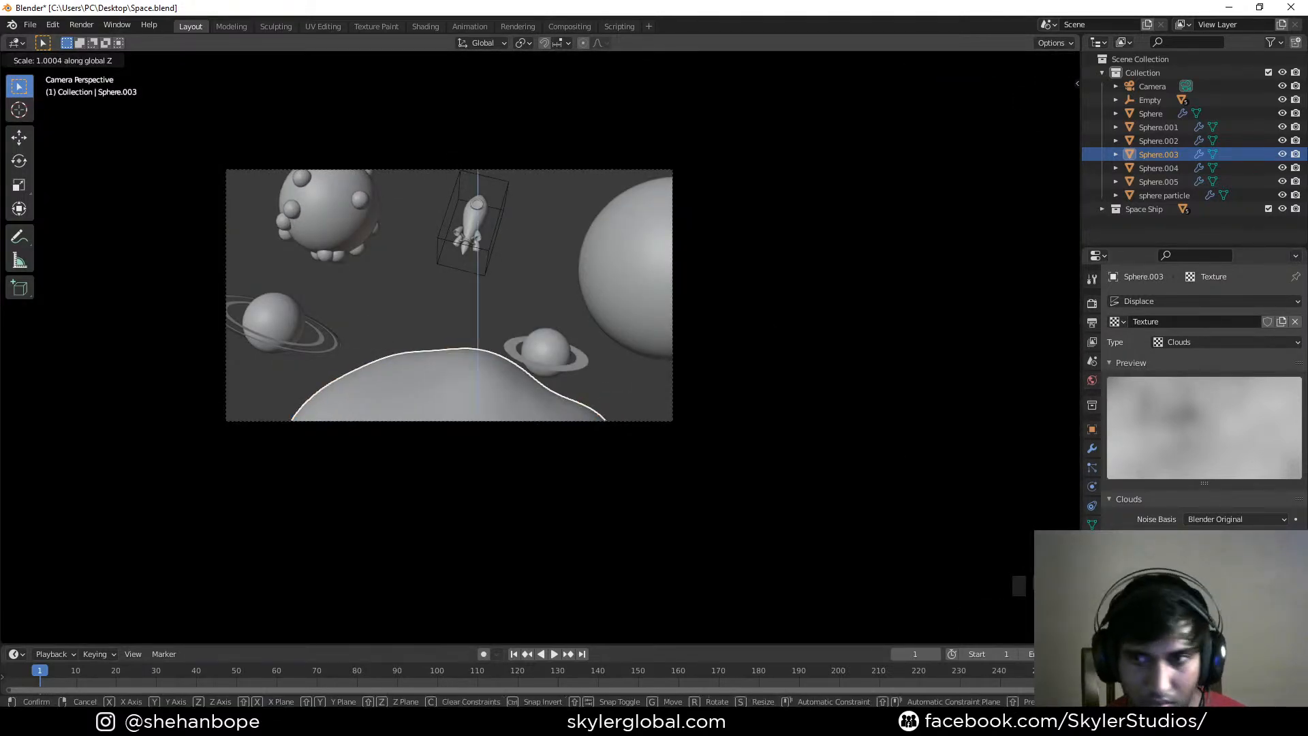
left_click(855, 443)
Fine-tune the noise pattern of Sphere.003's Clouds texture, switch to the top view, and save the file
mouse_move(1226, 571)
left_mouse_down()
mouse_move(1260, 571)
mouse_move(1220, 571)
left_mouse_up()
middle_click_drag(660, 389, 717, 391)
scroll(741, 399, "down", 4)
key("KP_7")
scroll(714, 383, "down", 1)
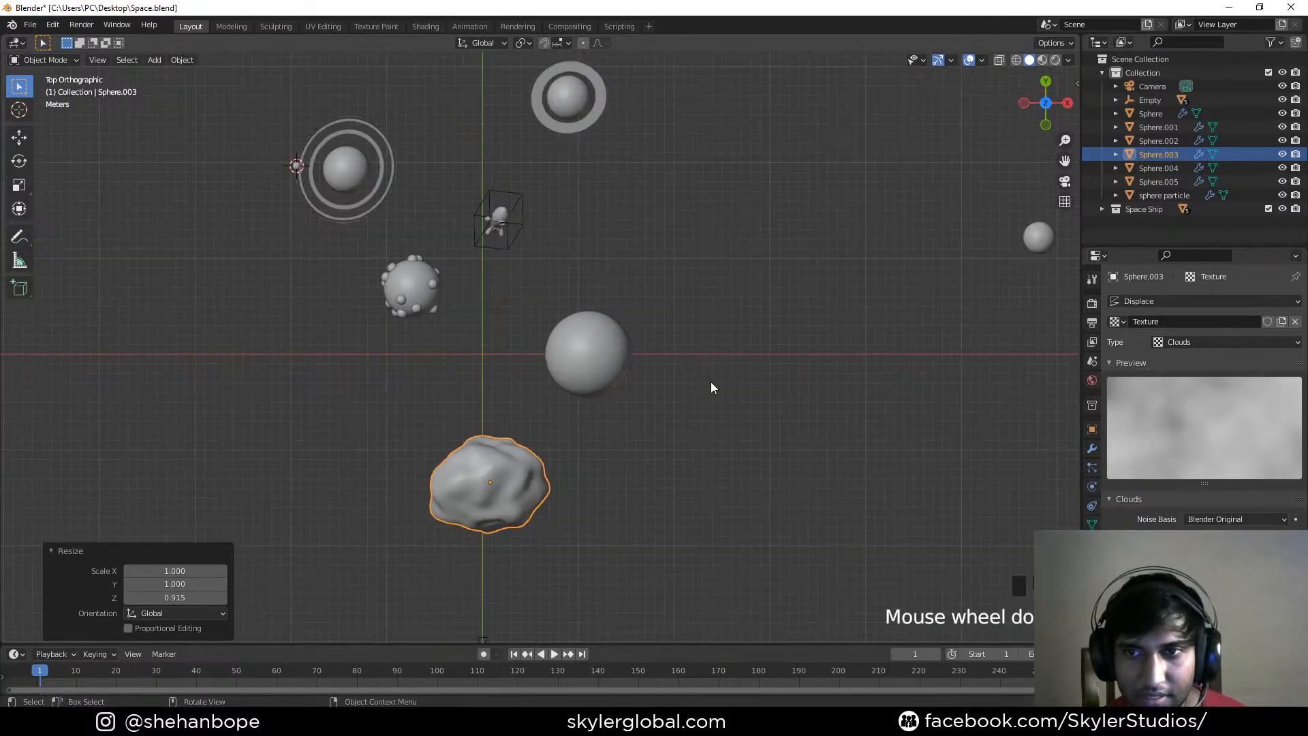
middle_click_drag(499, 408, 493, 419, "shift")
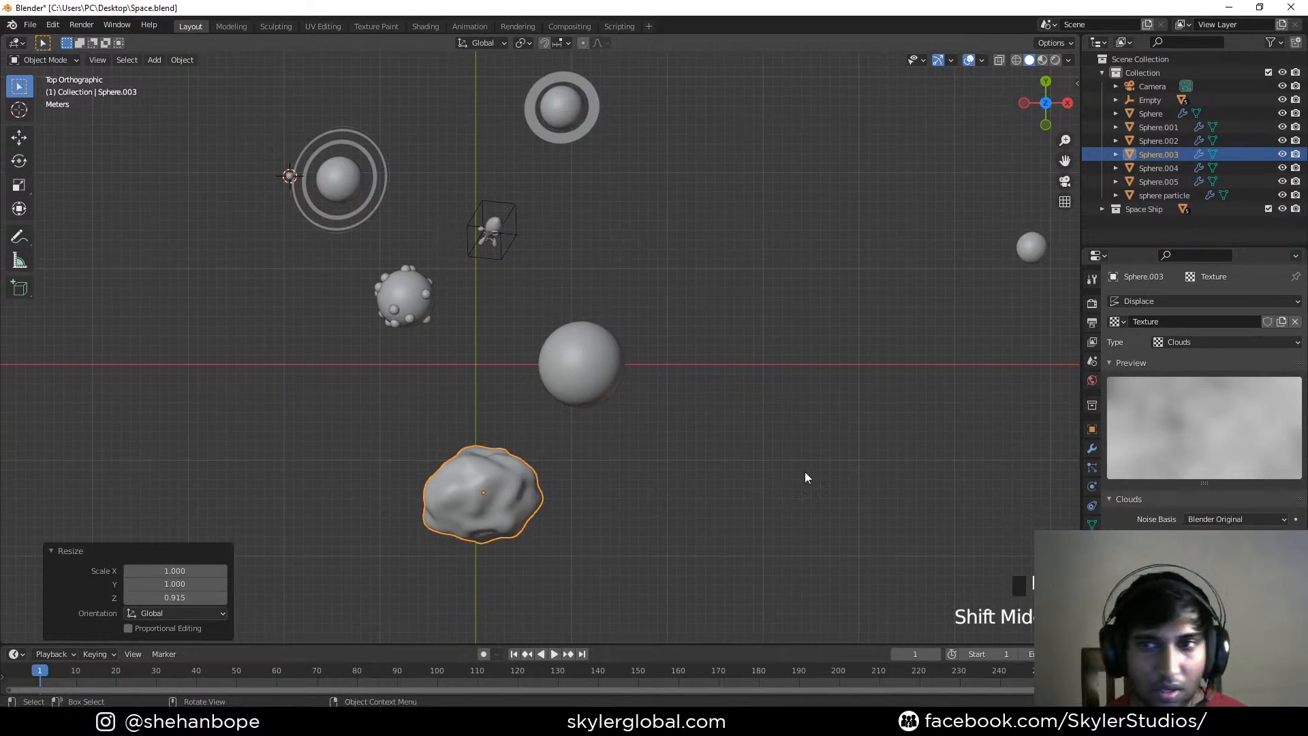
key("ctrl+s")
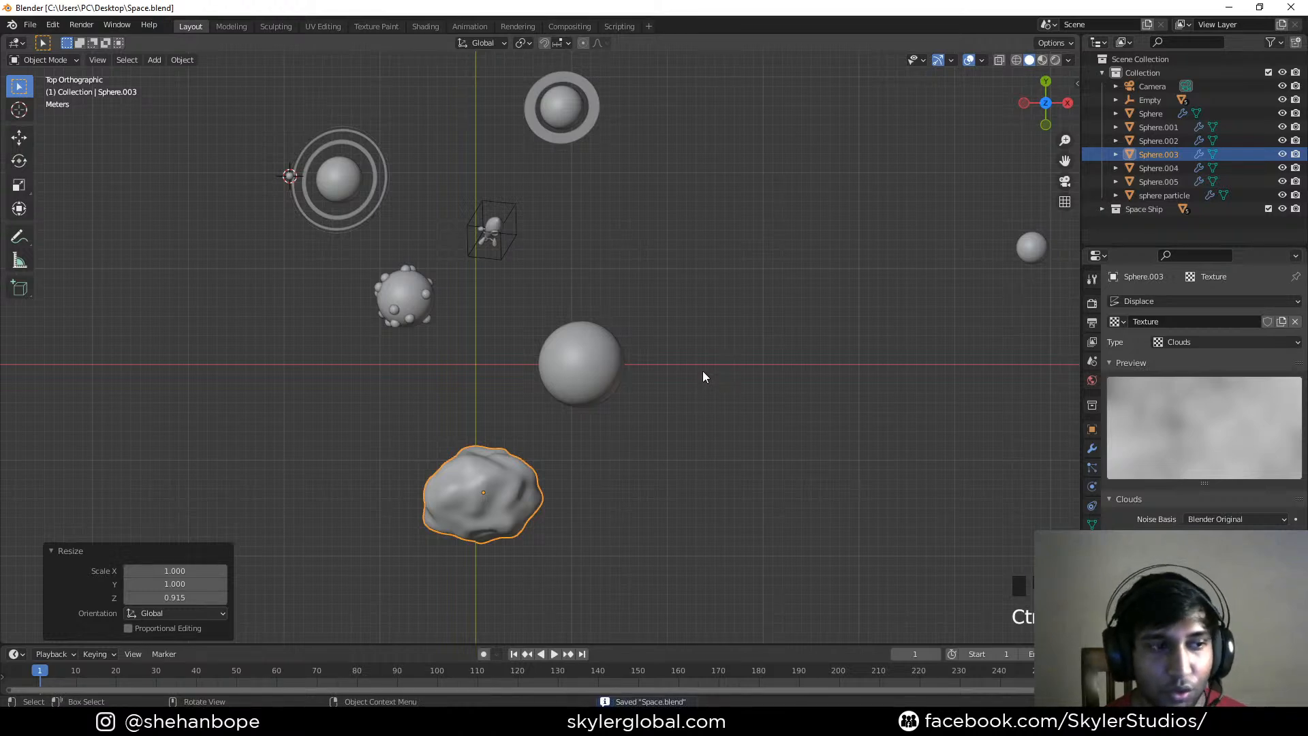
middle_click_drag(716, 389, 708, 304, "shift")
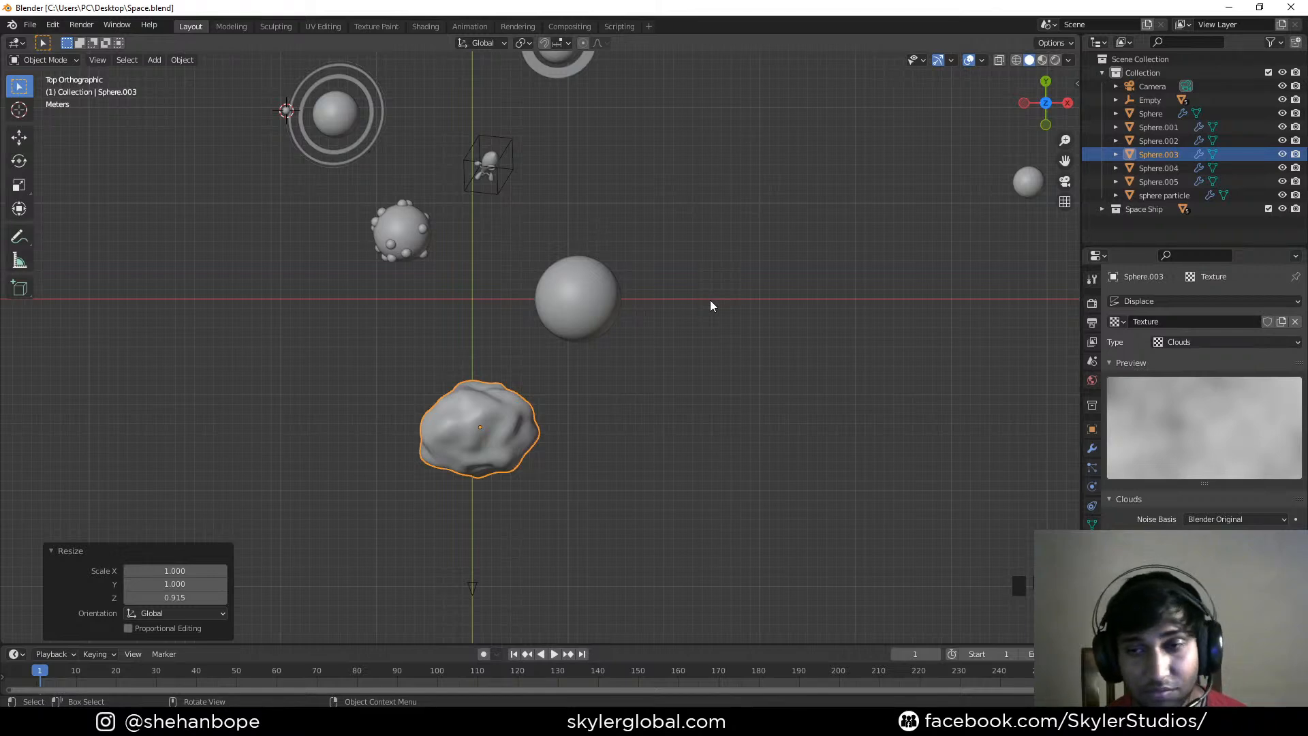
mouse_move(710, 305)
middle_mouse_down("shift")
mouse_move(685, 297)
mouse_move(686, 310)
middle_mouse_up("shift")
key("ctrl+s")
scroll(512, 513, "up", 1)
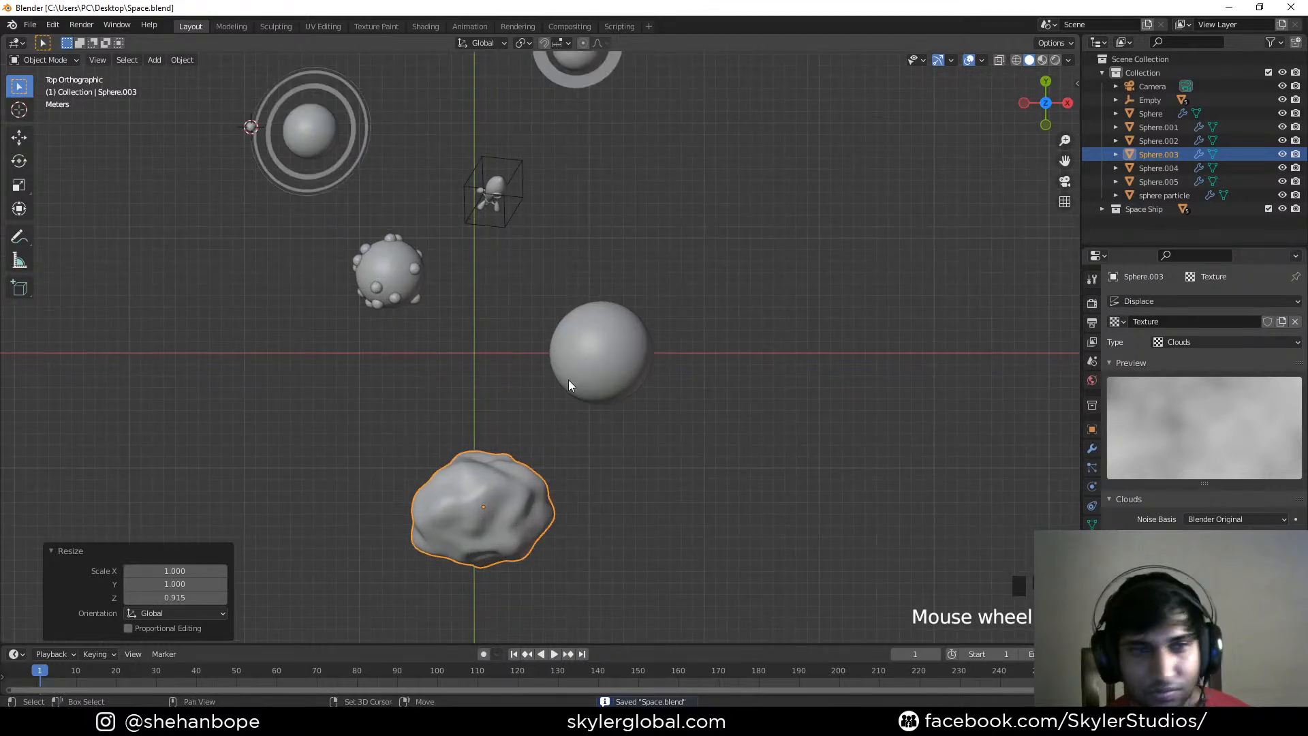
Duplicate Sphere.003 and place the copy about 8 m along negative X and 12 m along positive Y
middle_click_drag(562, 404, 574, 433, "shift")
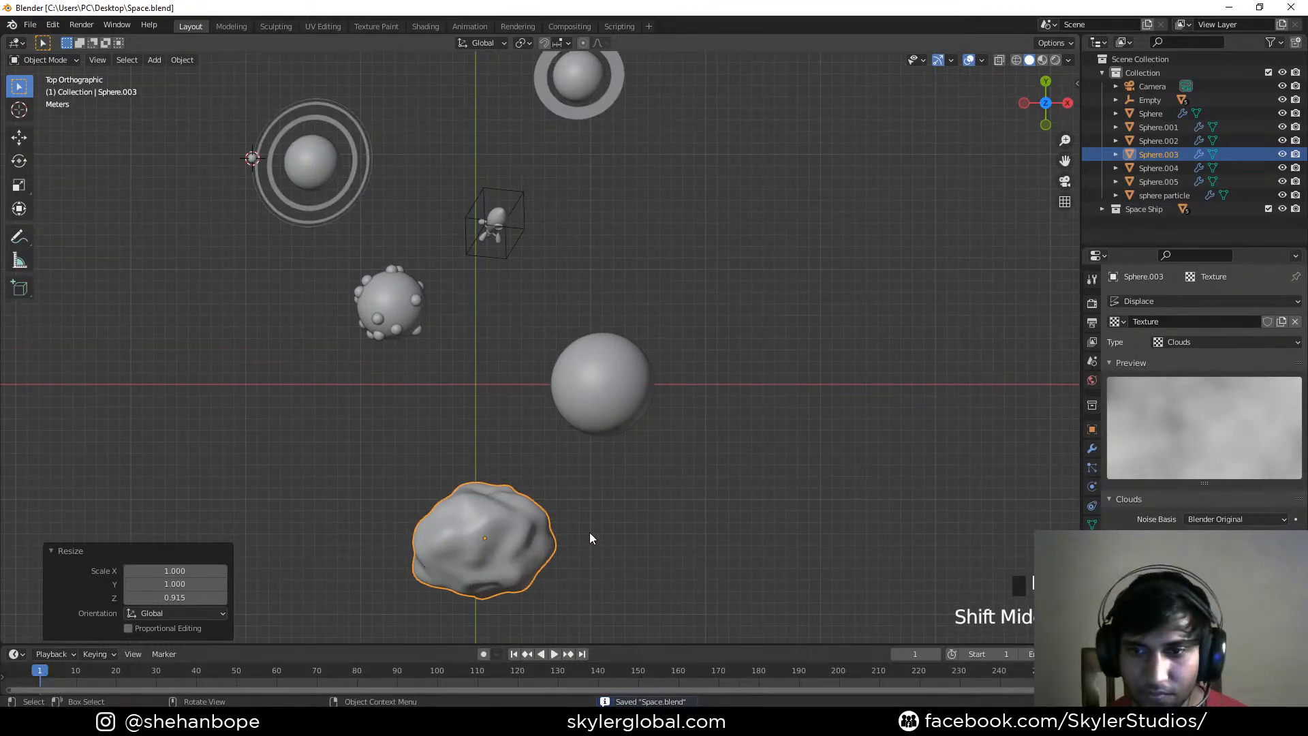
key("shift+d")
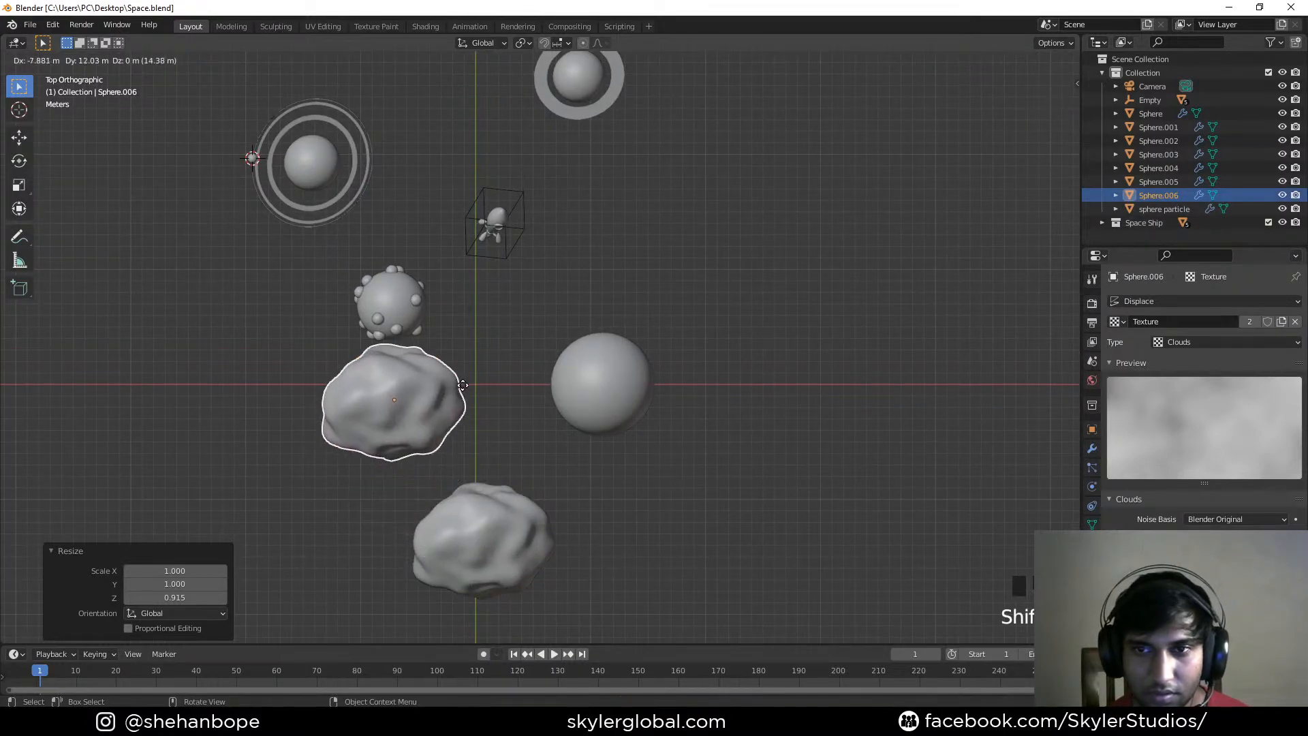
left_click(465, 384)
Try scaling the duplicated planet to about 0.293 of its size, and undo the scaling
key("s")
left_click(504, 454)
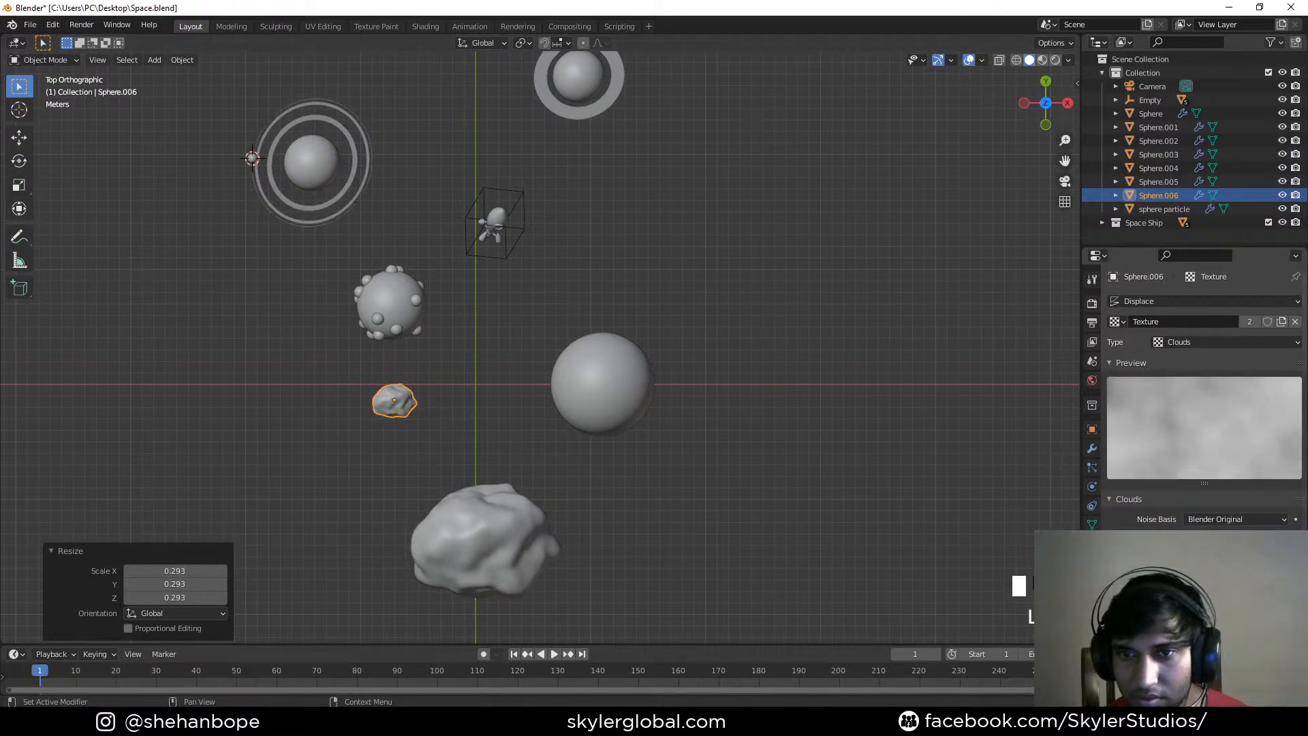
key("ctrl+z")
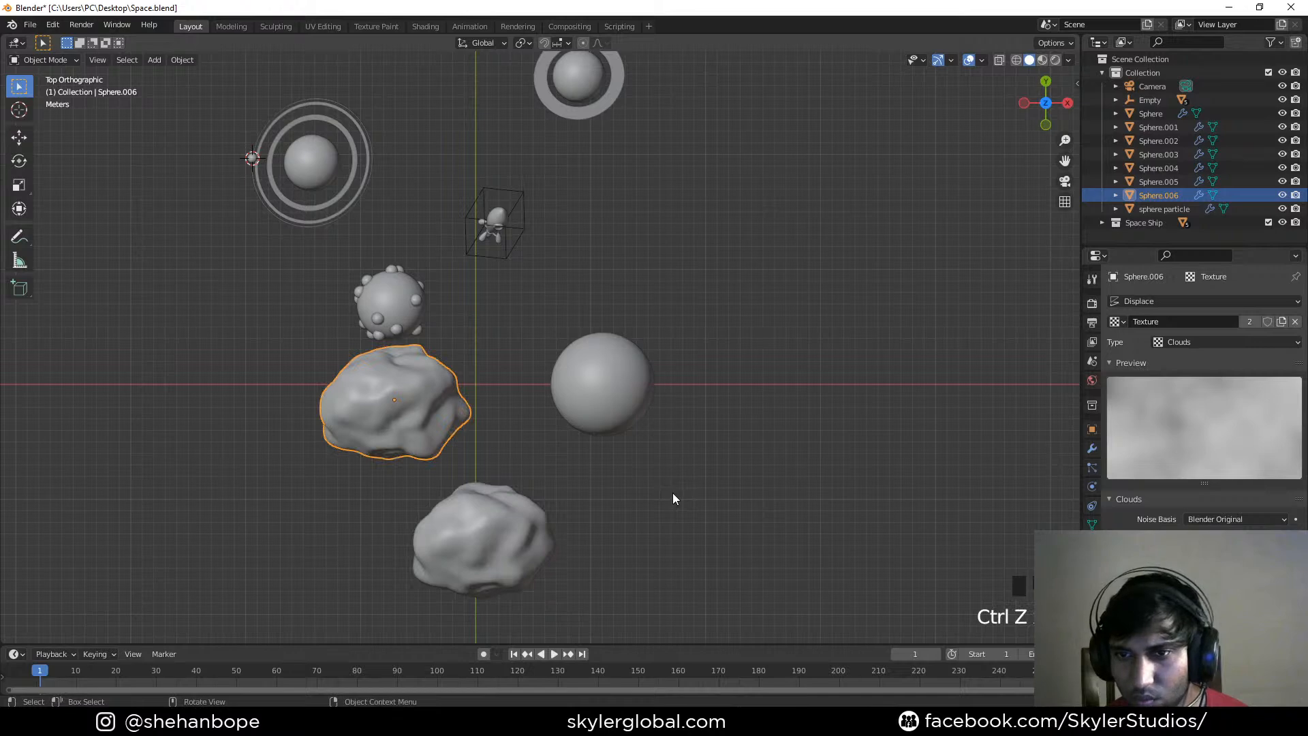
left_click(455, 421)
key("g")
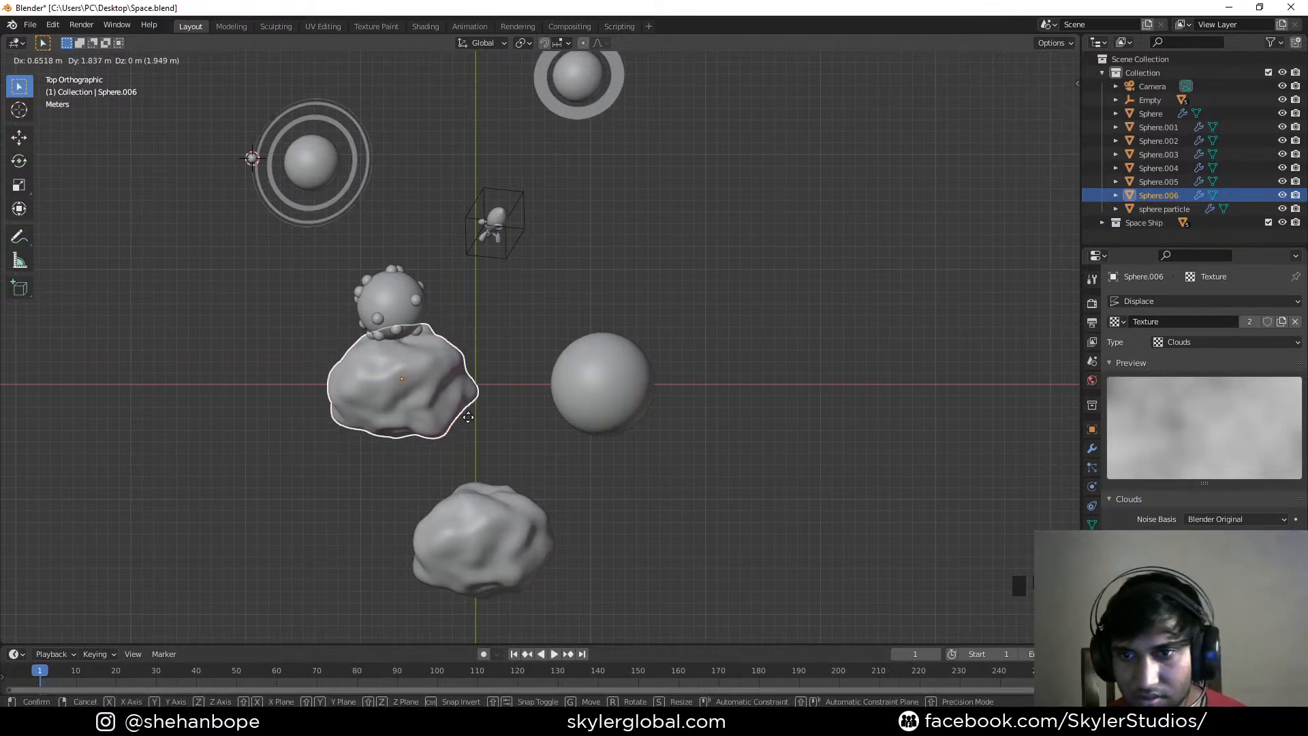
key("Escape")
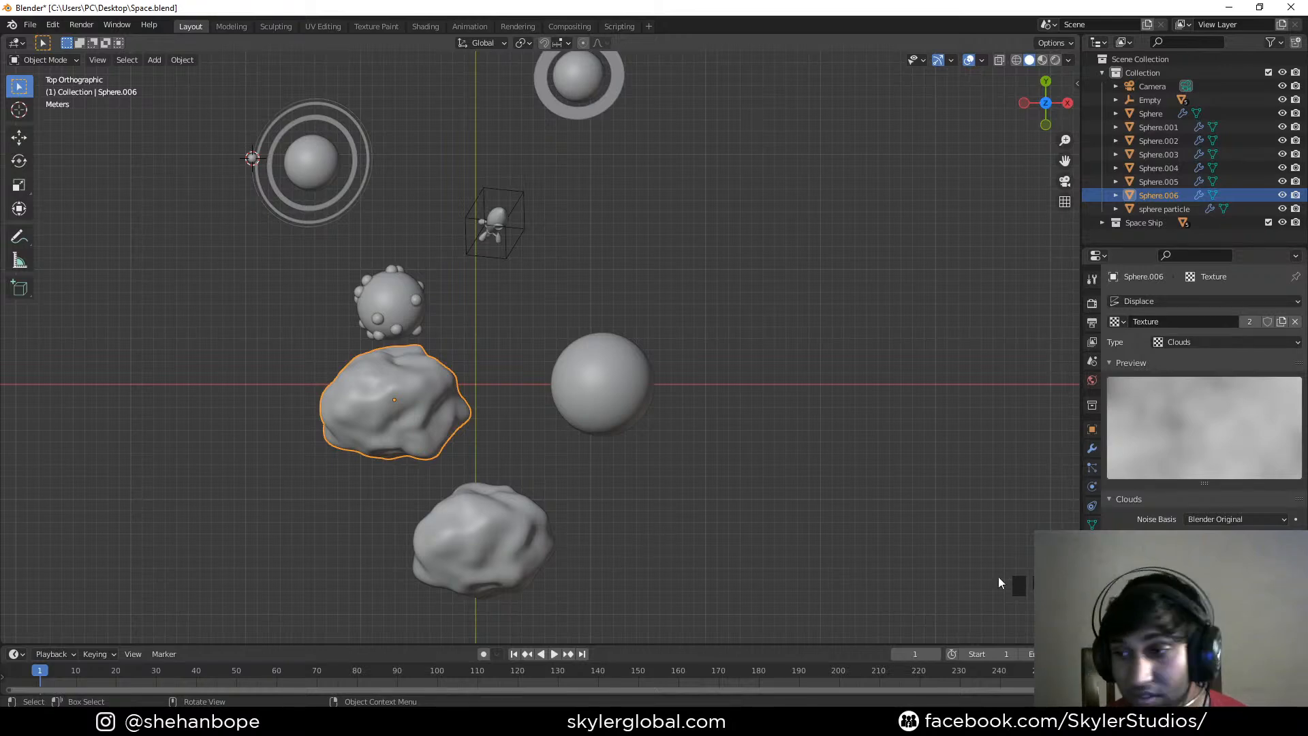
Give Sphere.006's Displace modifier its own copy of the Clouds texture and open that texture's settings
left_click(1093, 449)
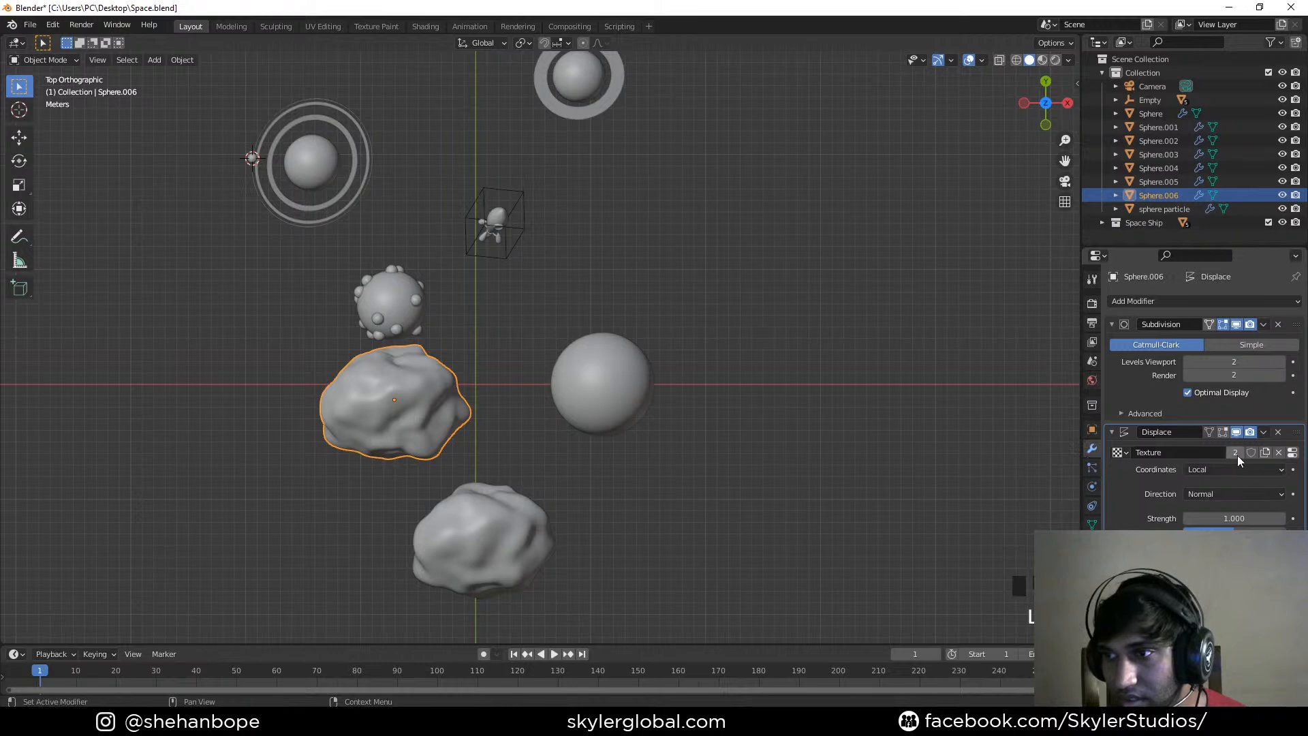
left_click(1235, 453)
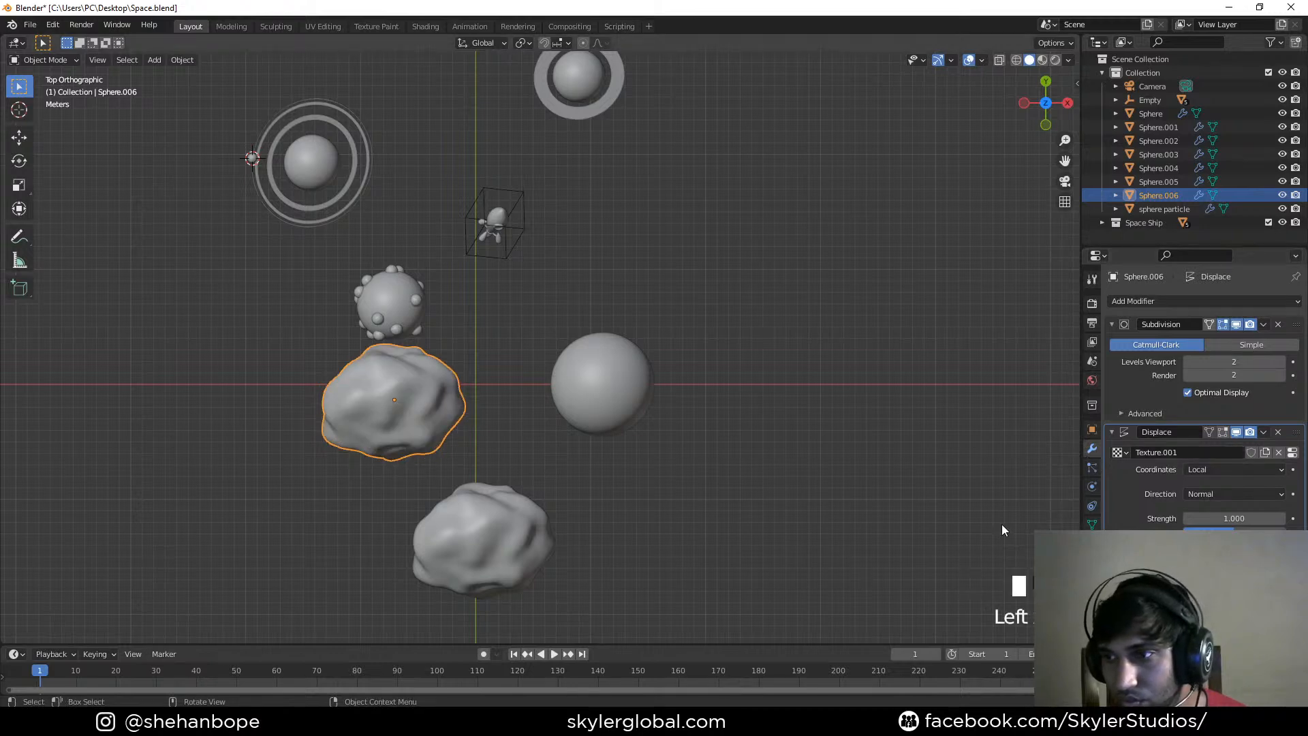
left_click(1293, 452)
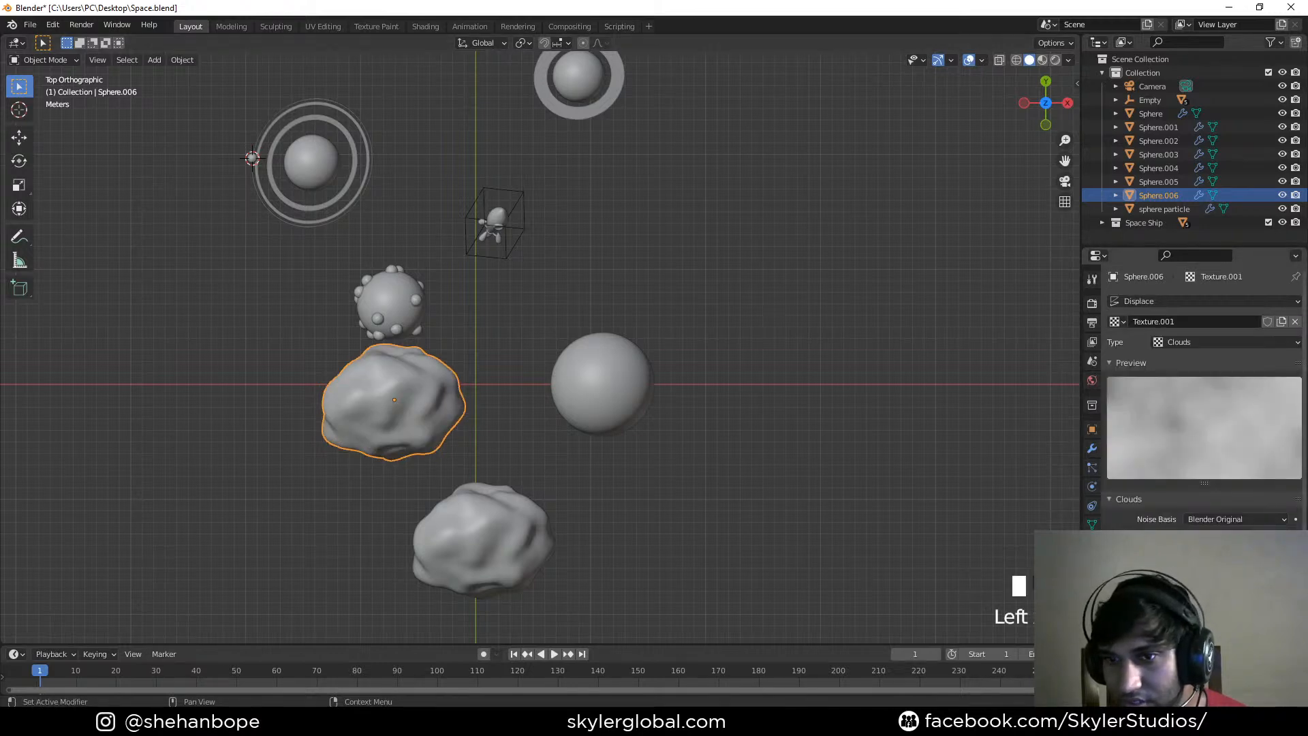
Scale Sphere.006 to about 0.493 of its size and make its Clouds texture's noise pattern finer
key("s")
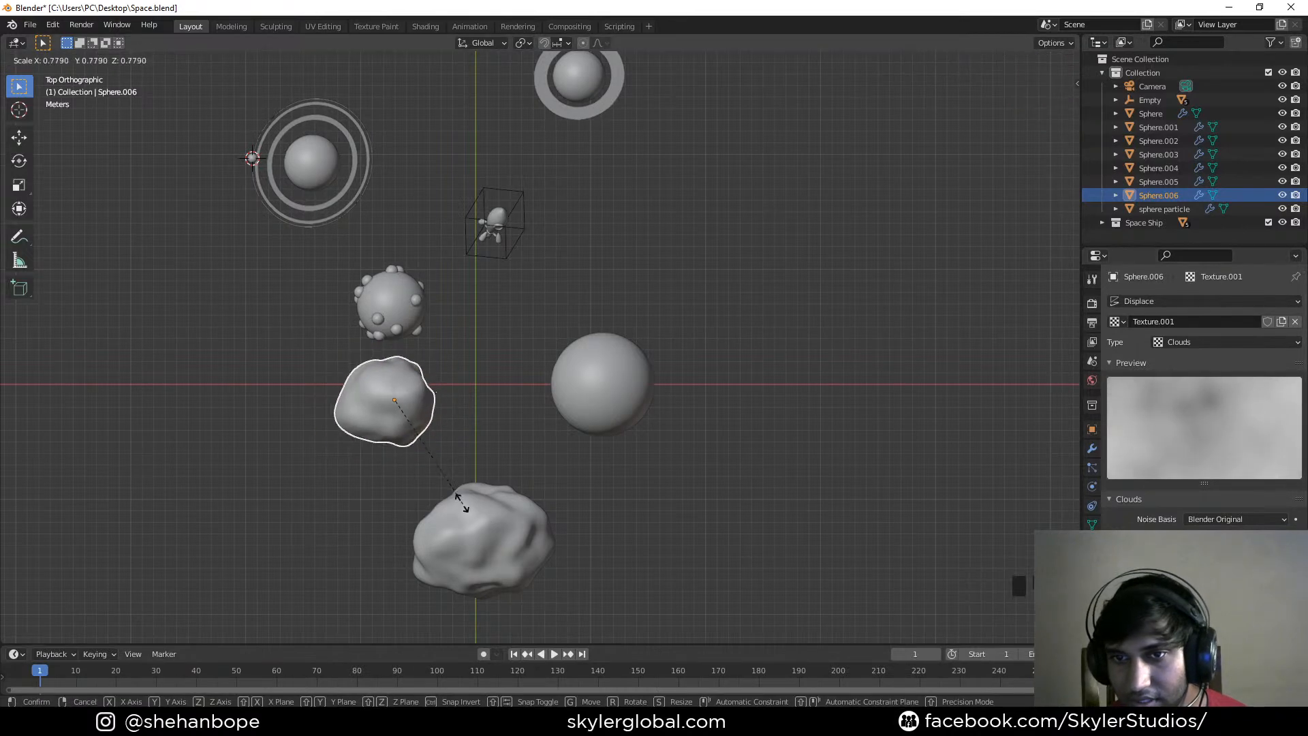
left_click(436, 463)
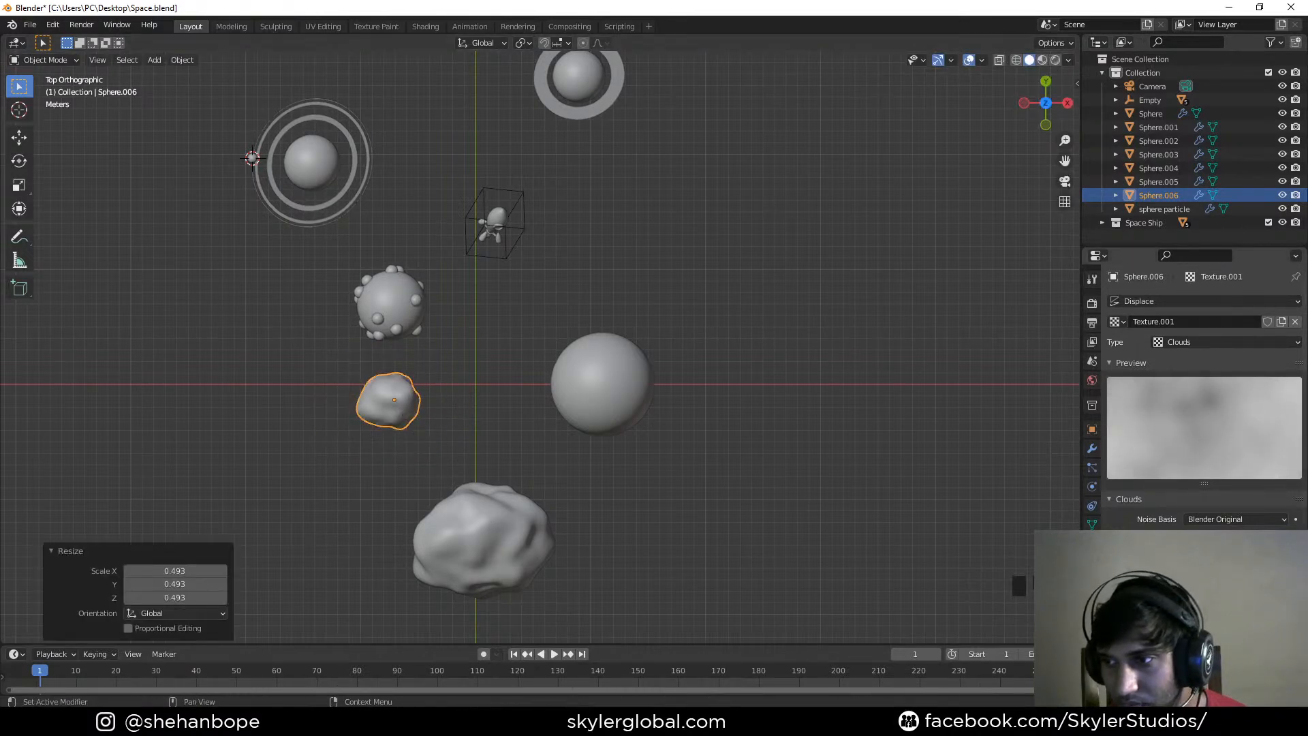
key("ctrl+z")
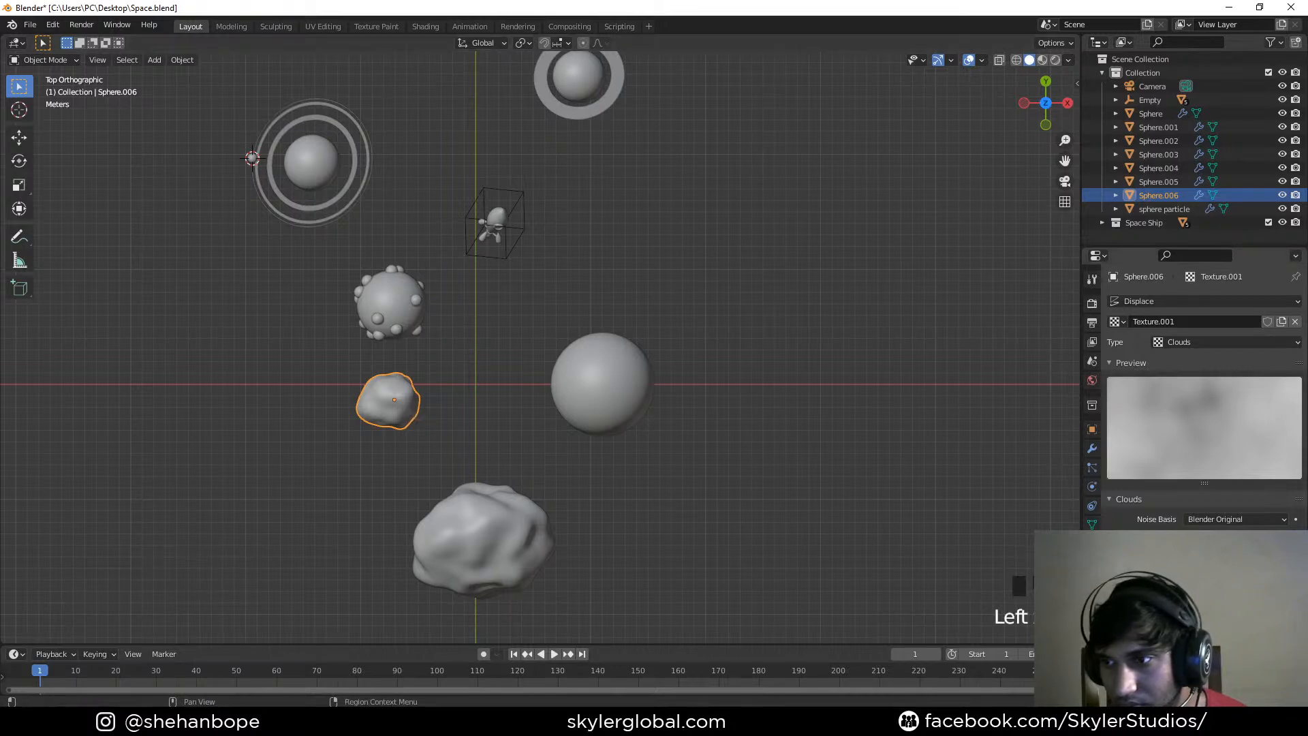
left_click_drag(1237, 573, 1196, 573)
Scale Sphere.006 to about 0.587 and move it about 1.6 m along X and 6.6 m along Z in the camera view
key("s")
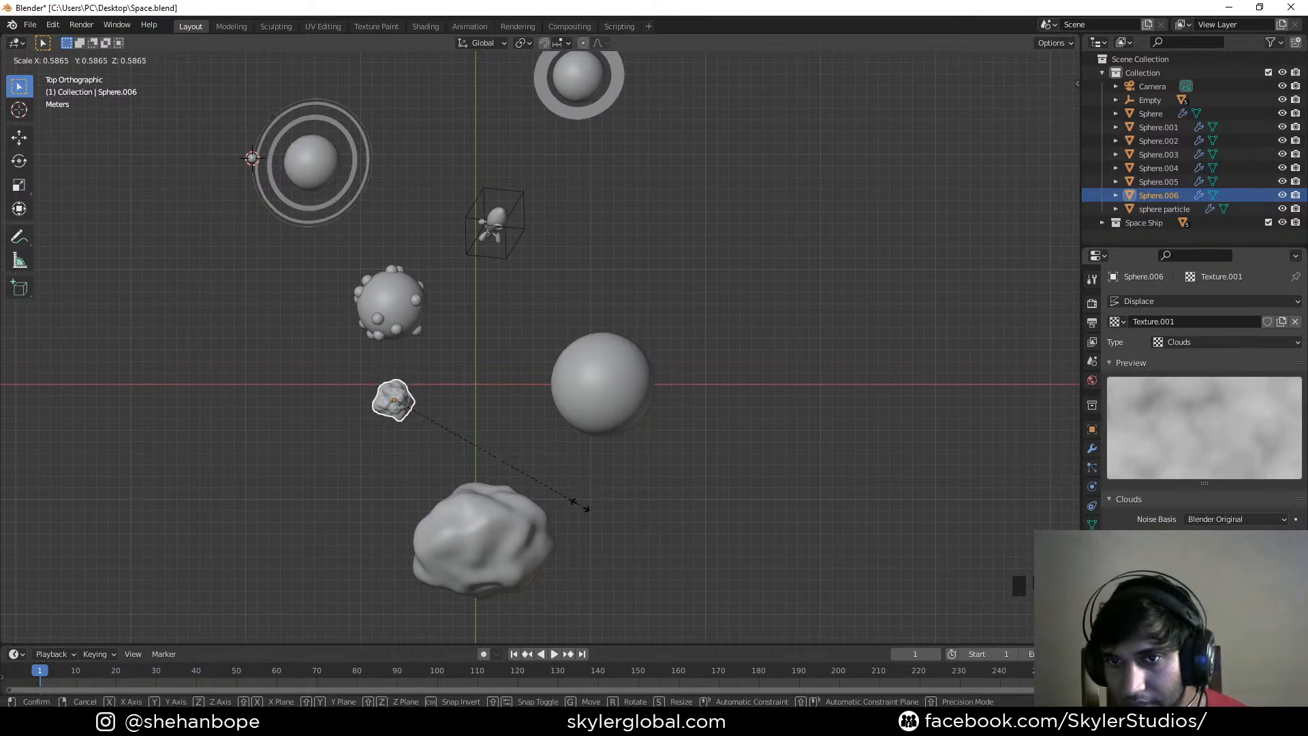
left_click(579, 504)
key("KP_0")
key("g")
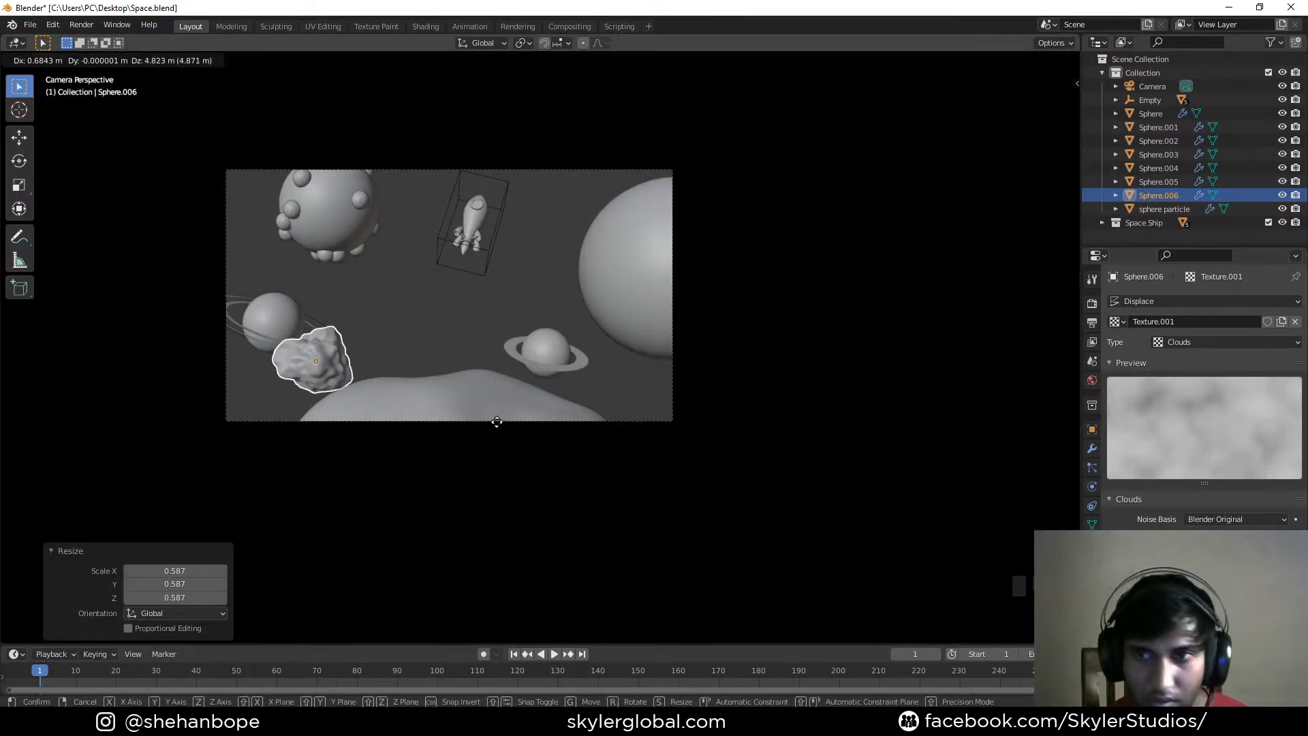
left_click(516, 386)
Shrink Sphere.006 further, move it about 1.73 m along X and 1.04 m along Z, and scale it to about 0.72
key("s")
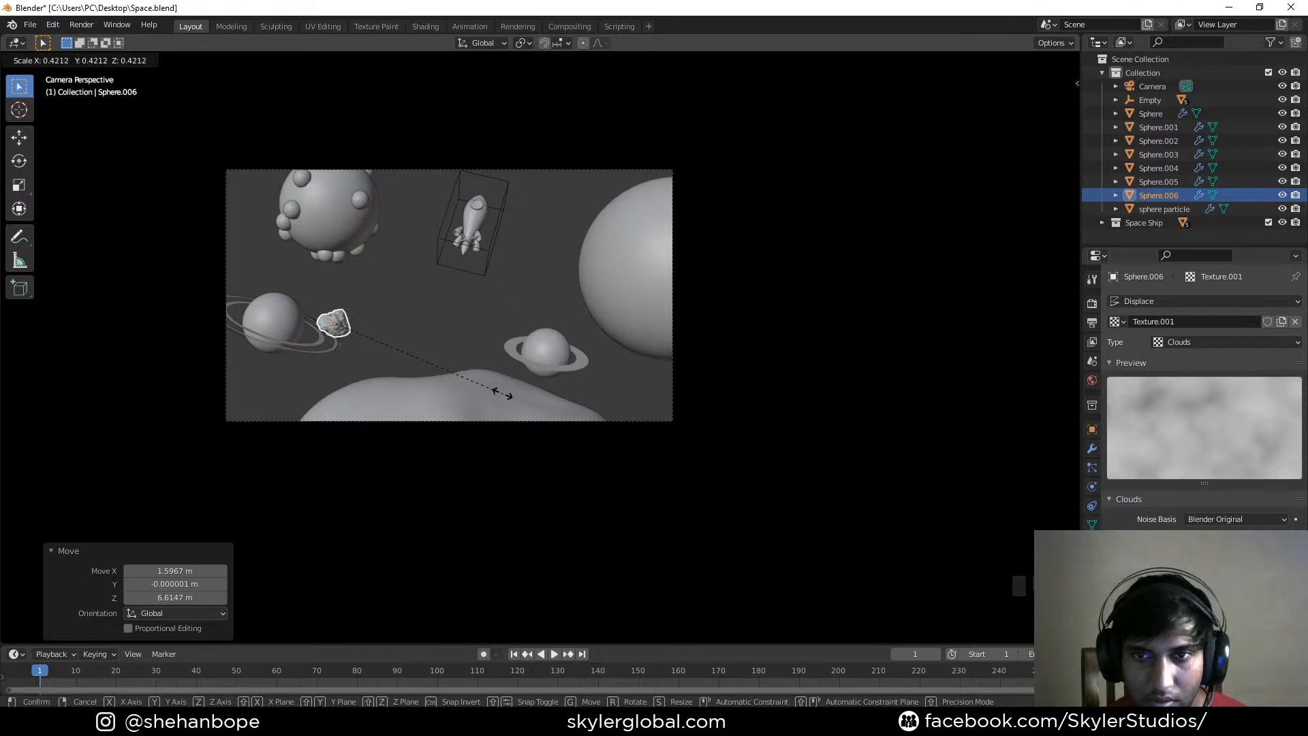
left_click(486, 391)
key("g")
left_click(574, 374)
key("s")
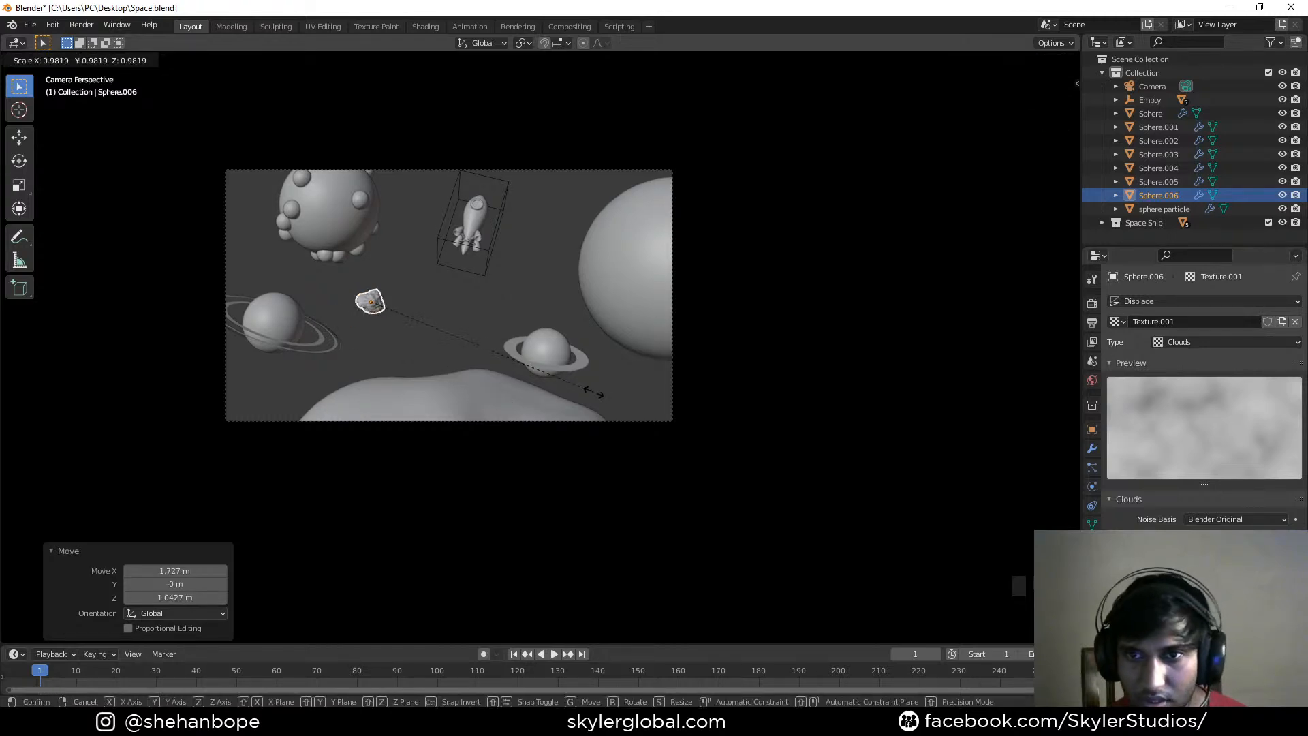
left_click(536, 366)
Duplicate Sphere.006 in the top view and place the copy about 12.9 m along X and 16.1 m along Y
middle_click_drag(435, 371, 487, 410)
key("KP_7")
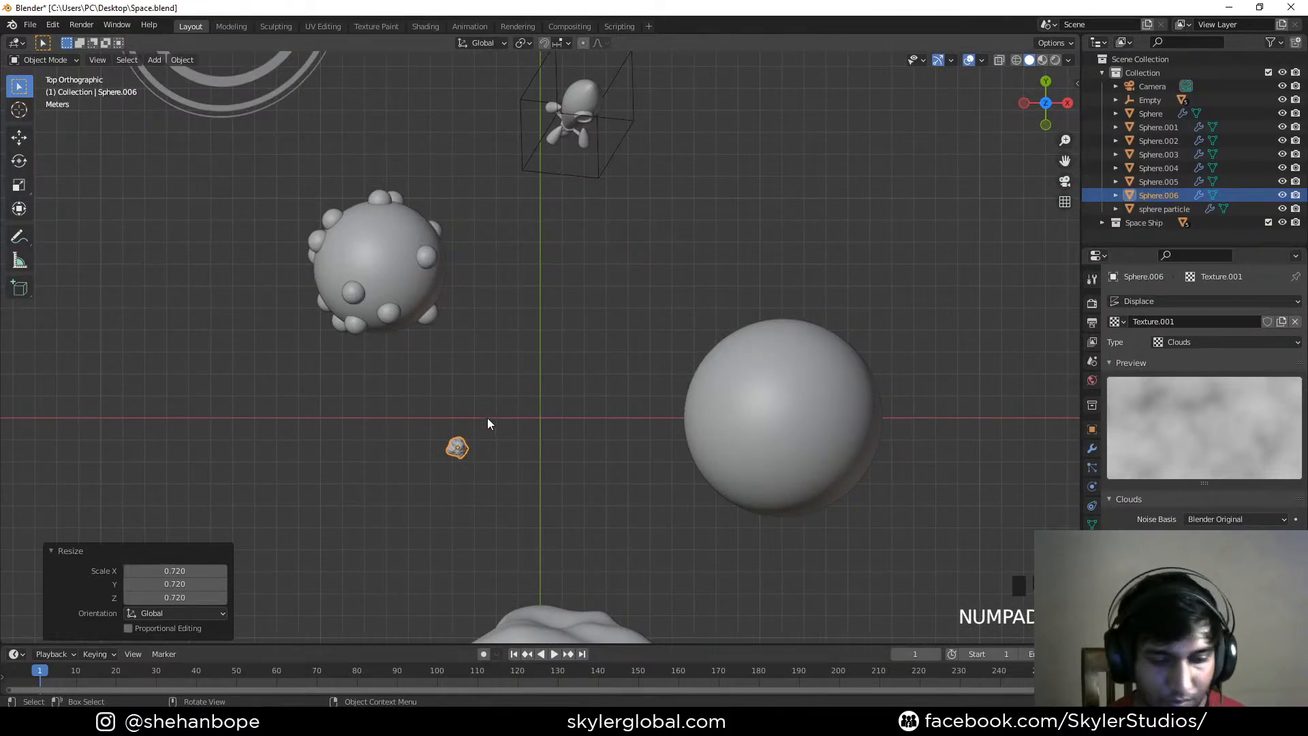
scroll(487, 426, "down", 2)
middle_click_drag(543, 354, 523, 431, "shift")
key("shift+d")
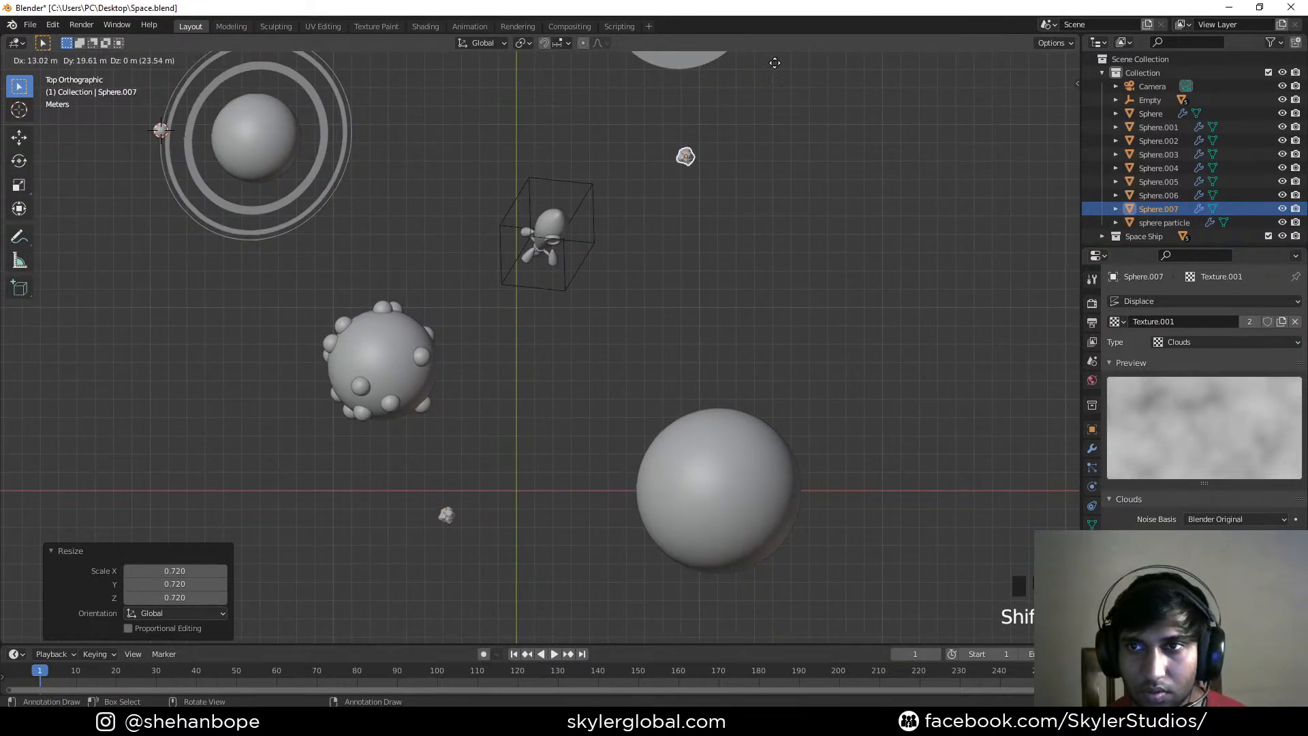
left_click(757, 124)
Duplicate Sphere.007 and place the copy about 11.4 m along negative X and 4.1 m along positive Y
scroll(782, 294, "down", 2)
middle_click_drag(782, 294, 745, 358, "shift")
key("shift+d")
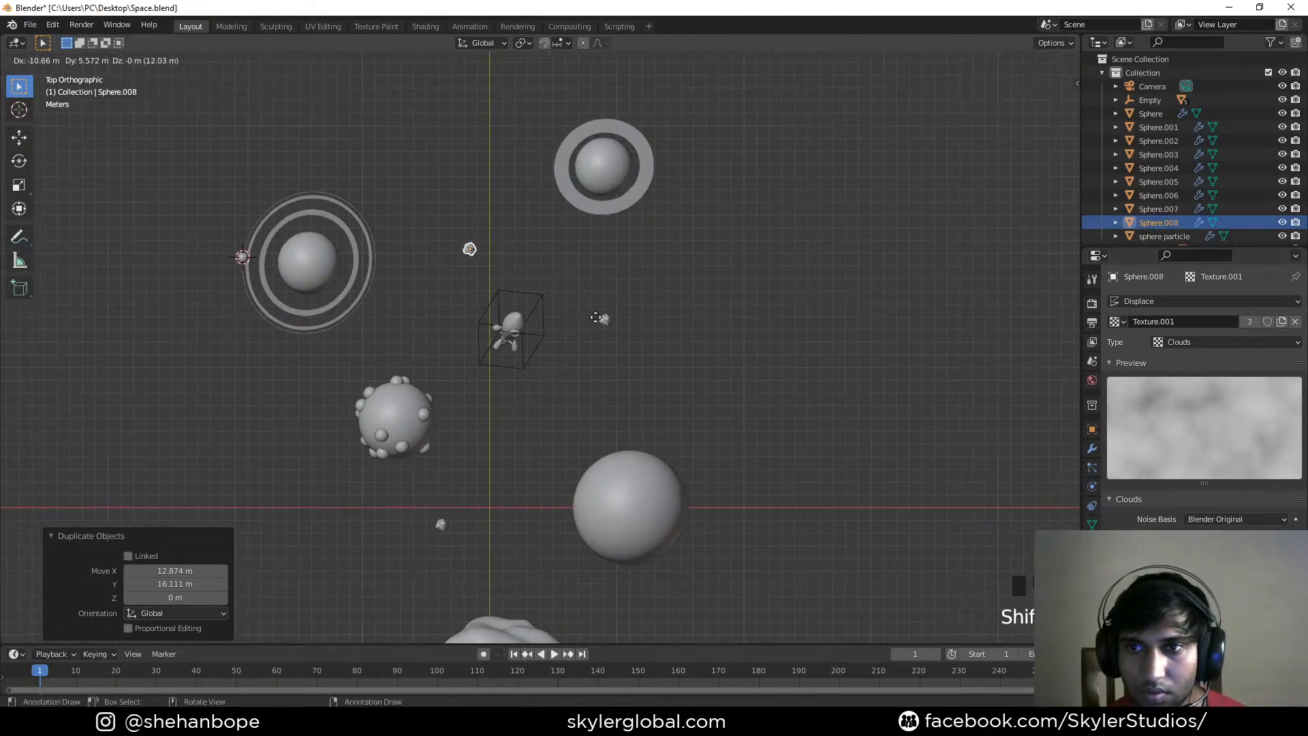
left_click(600, 346)
Adjust the noise pattern of the rocks' Clouds texture and give Sphere.008's Displace modifier its own texture copy
left_click_drag(1226, 575, 1250, 574)
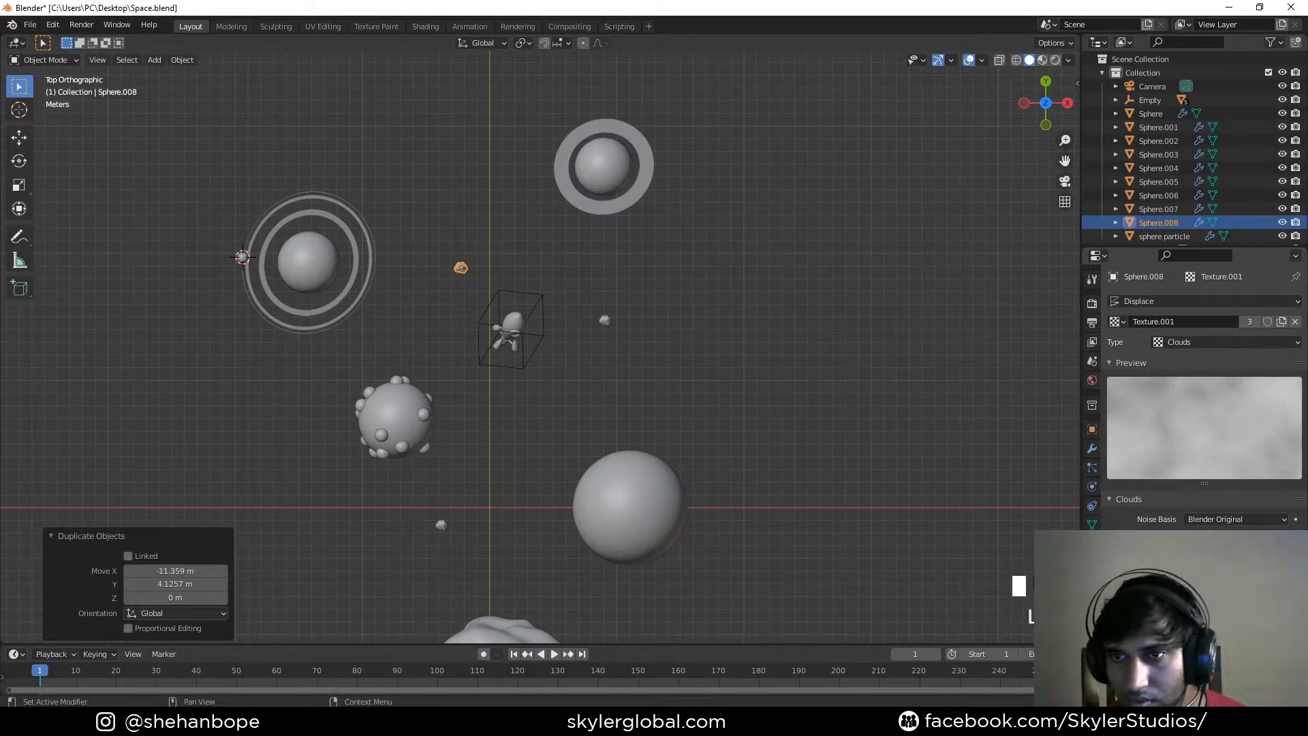
left_click(1092, 447)
left_click(1236, 452)
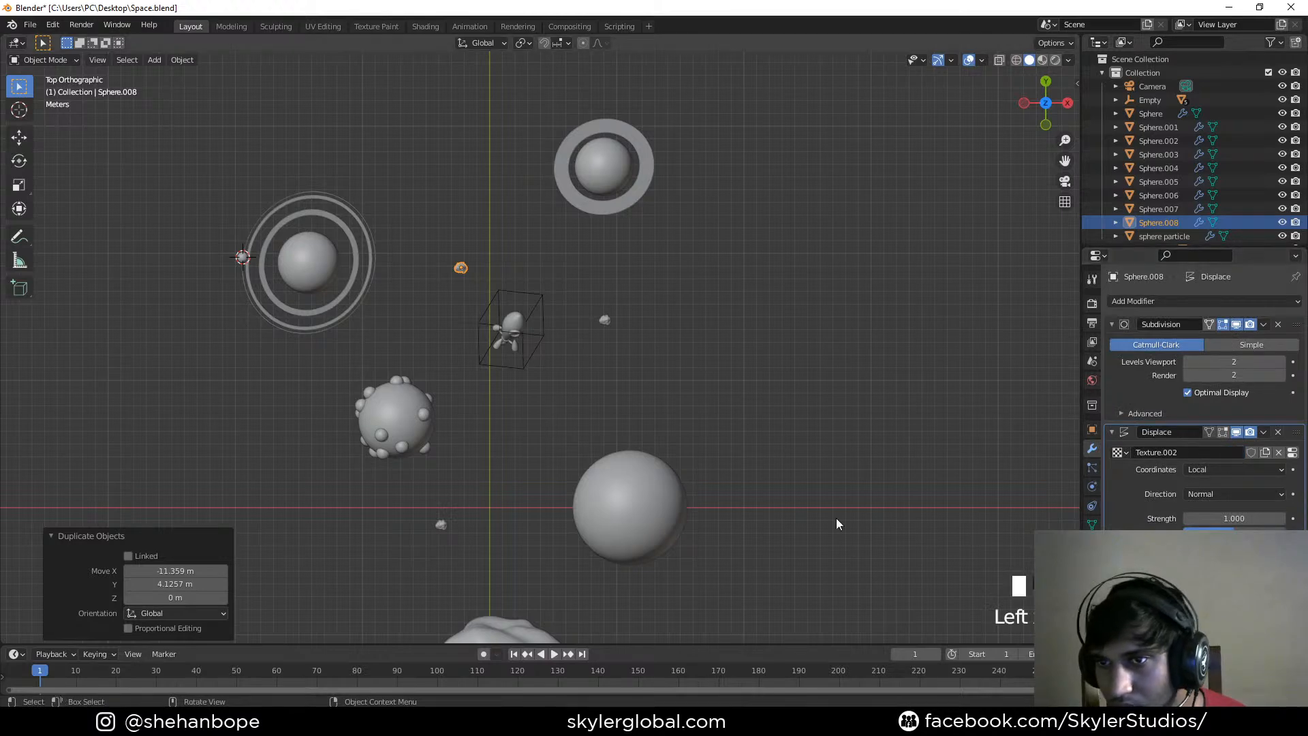
Rotate Sphere.008 in the top view, then rotate Sphere.007 by about 32.2° around the view axis
key("r")
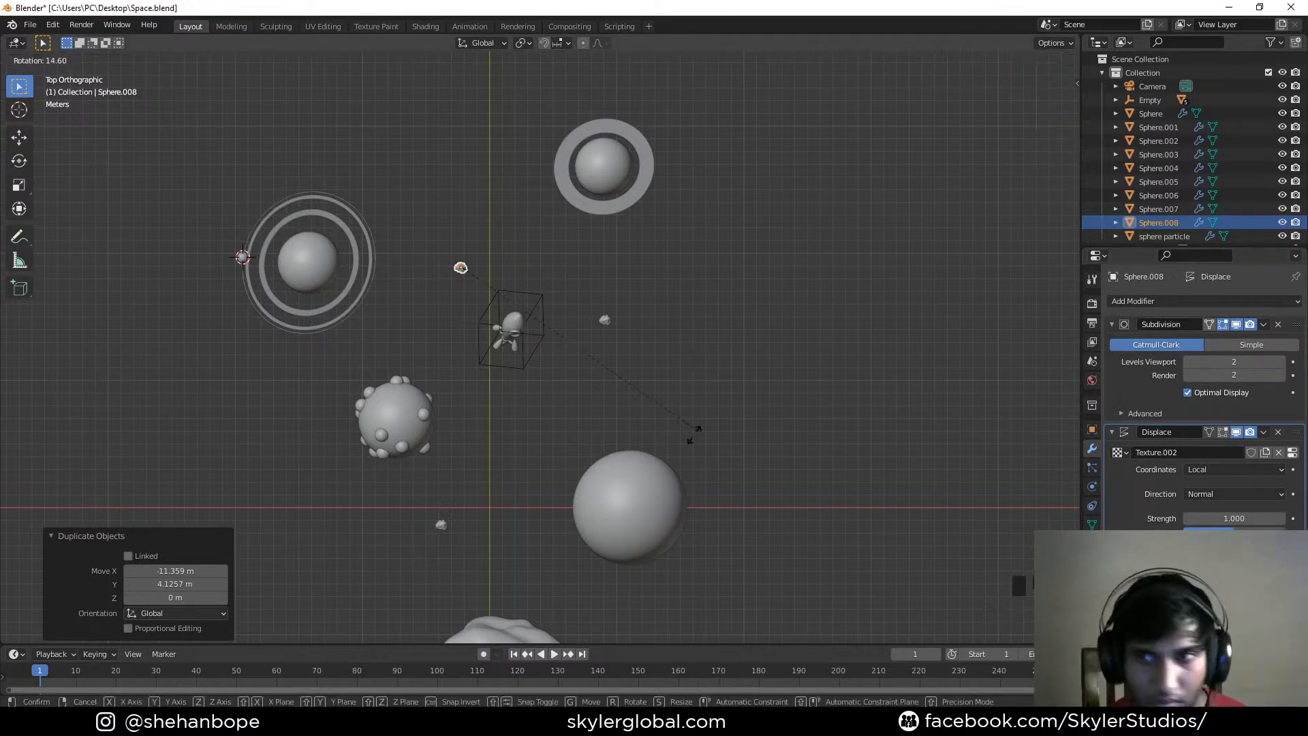
left_click(718, 402)
left_click_drag(559, 304, 697, 371)
key("r")
left_click(664, 419)
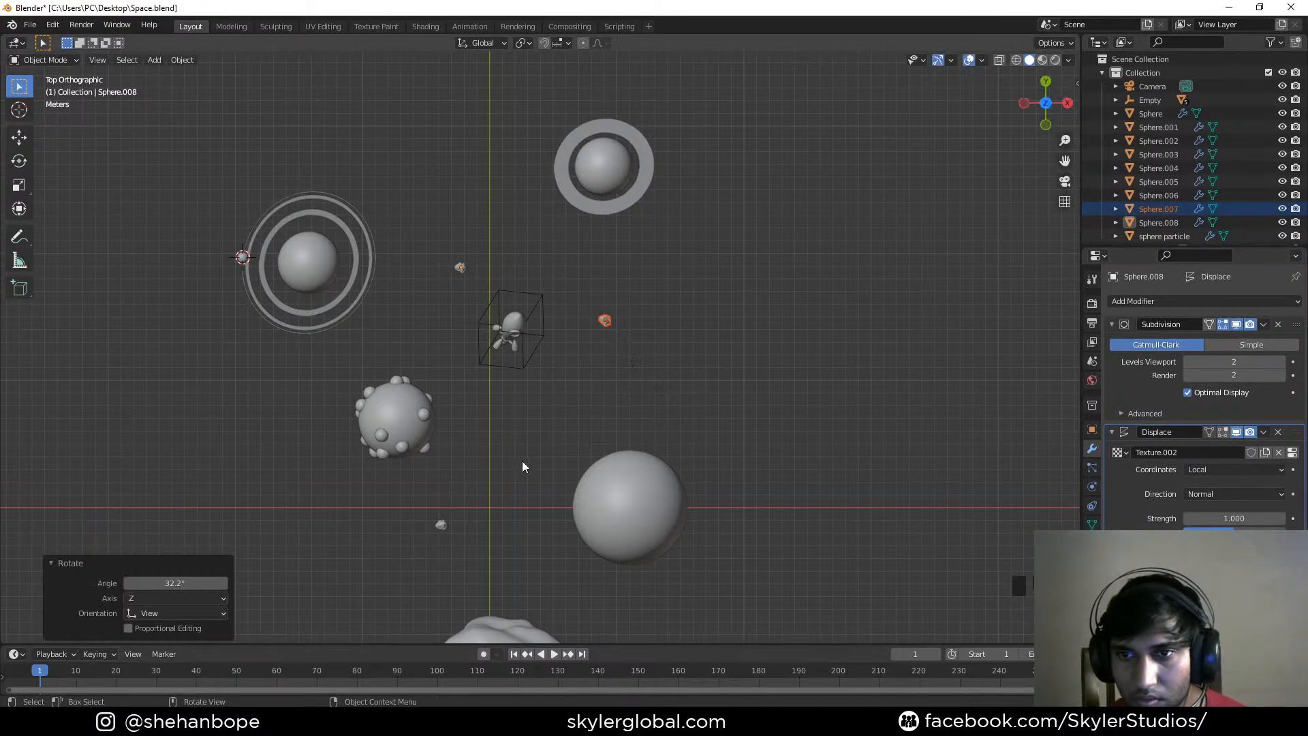
Move Sphere.007 about 2.7 m along X and 5.2 m along negative Z in the camera view
middle_click_drag(523, 470, 537, 369)
key("KP_0")
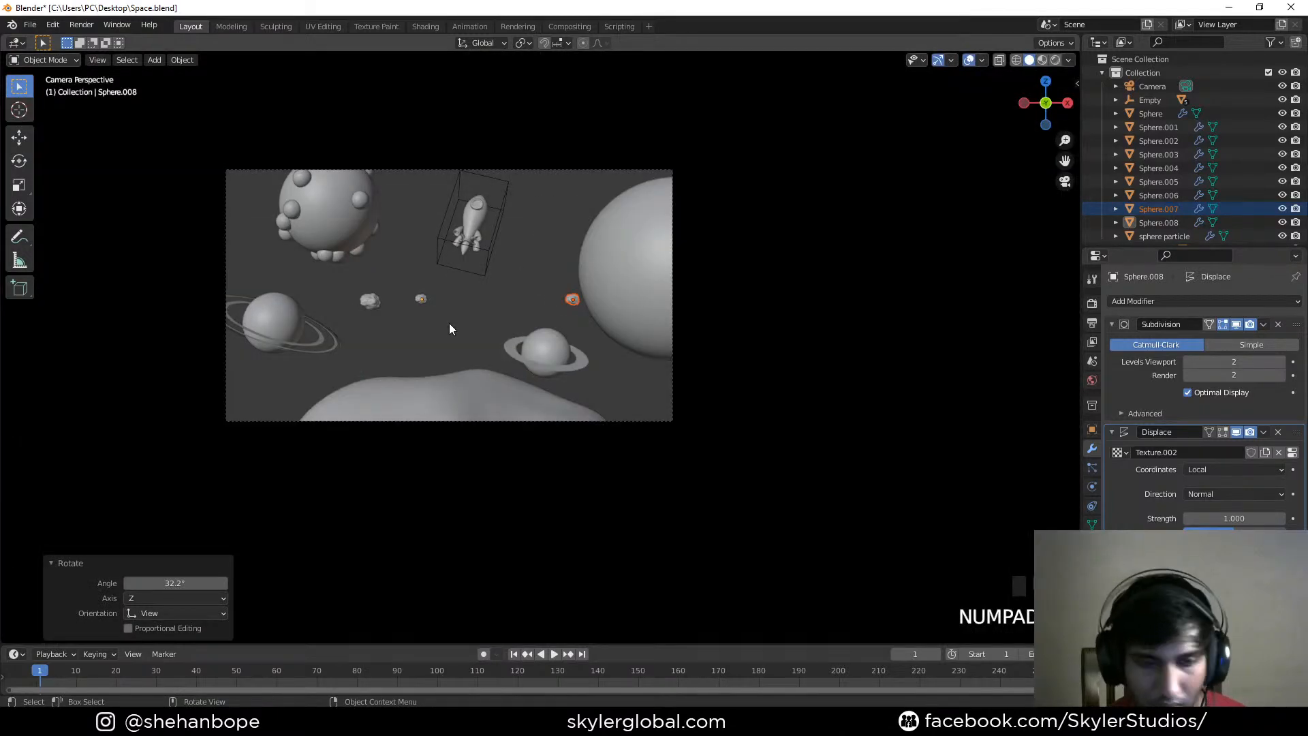
key("g")
left_click(537, 444)
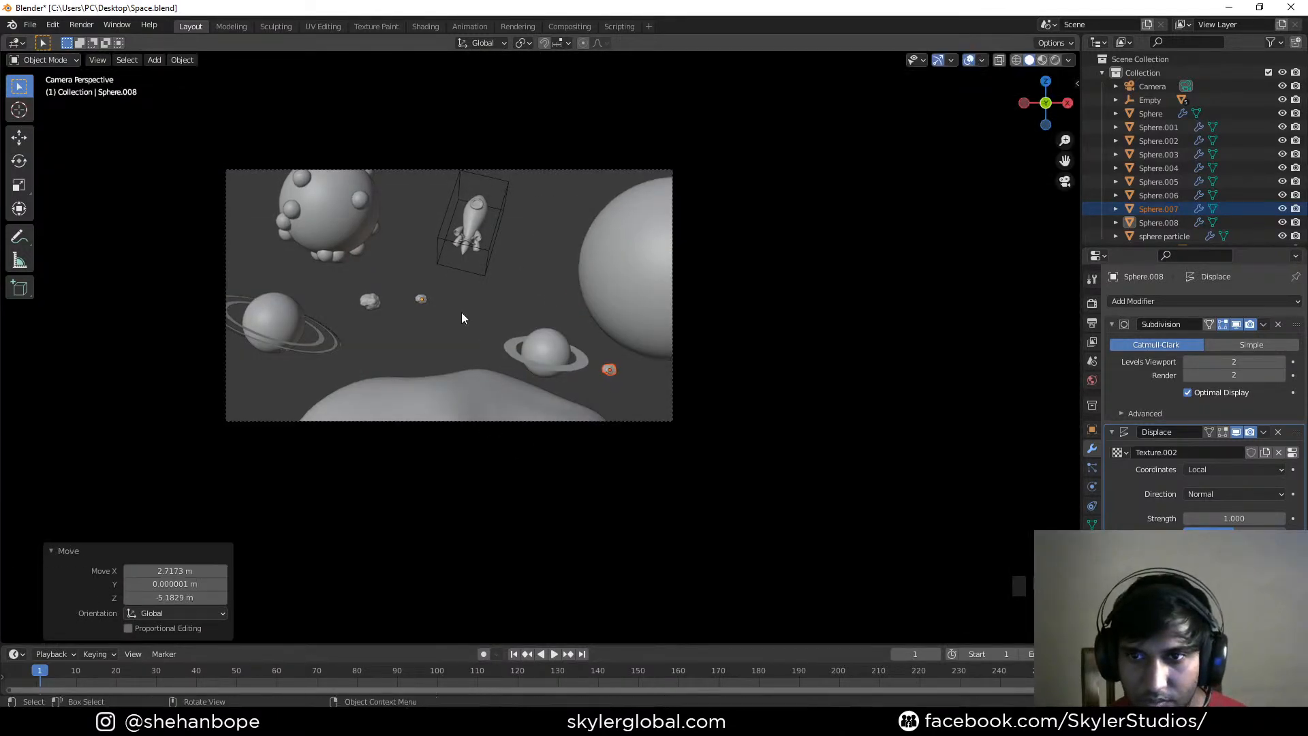
Move Sphere.008 between the rocket and the large planet in the camera view, and rotate it
left_click(423, 299)
key("g")
left_click(628, 284)
key("r")
left_click(556, 406)
Scale Sphere.006 to about 0.646 and move it about 1.6 m along negative X and 3 m along negative Z
left_click_drag(355, 292, 385, 310)
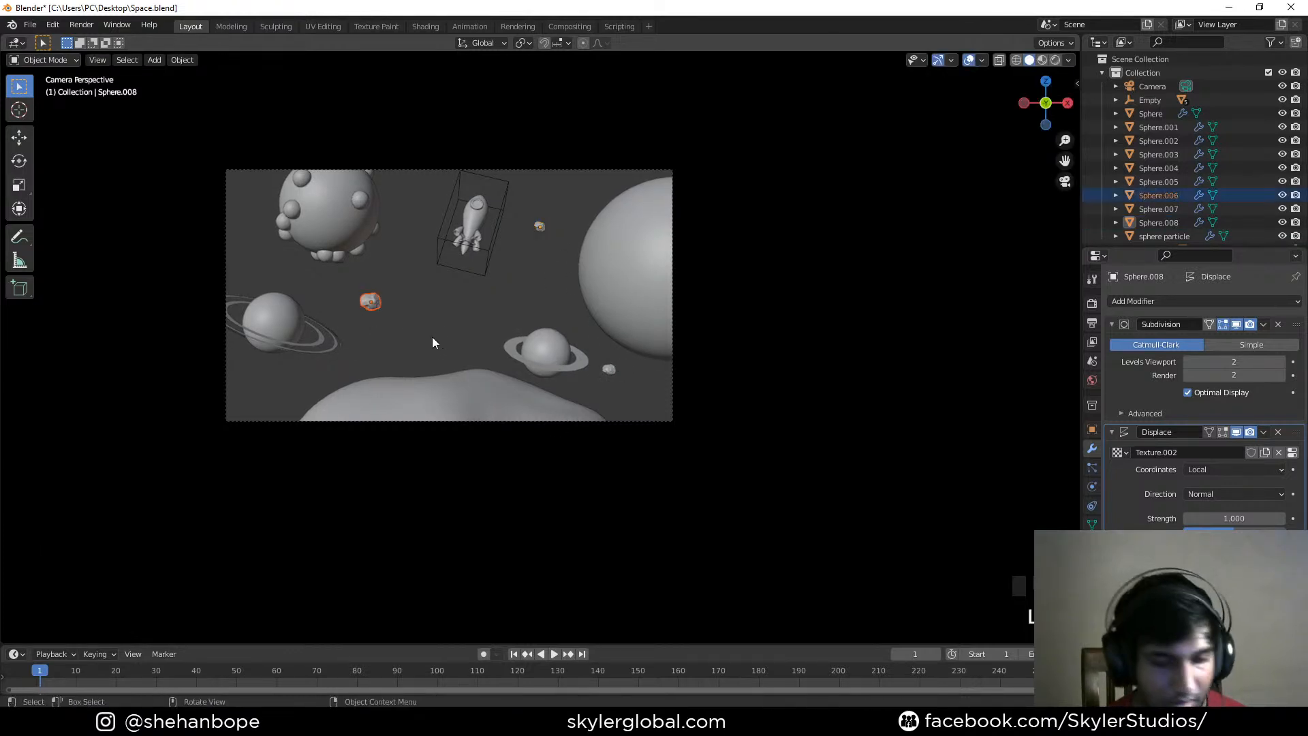
key("s")
left_click(467, 394)
key("g")
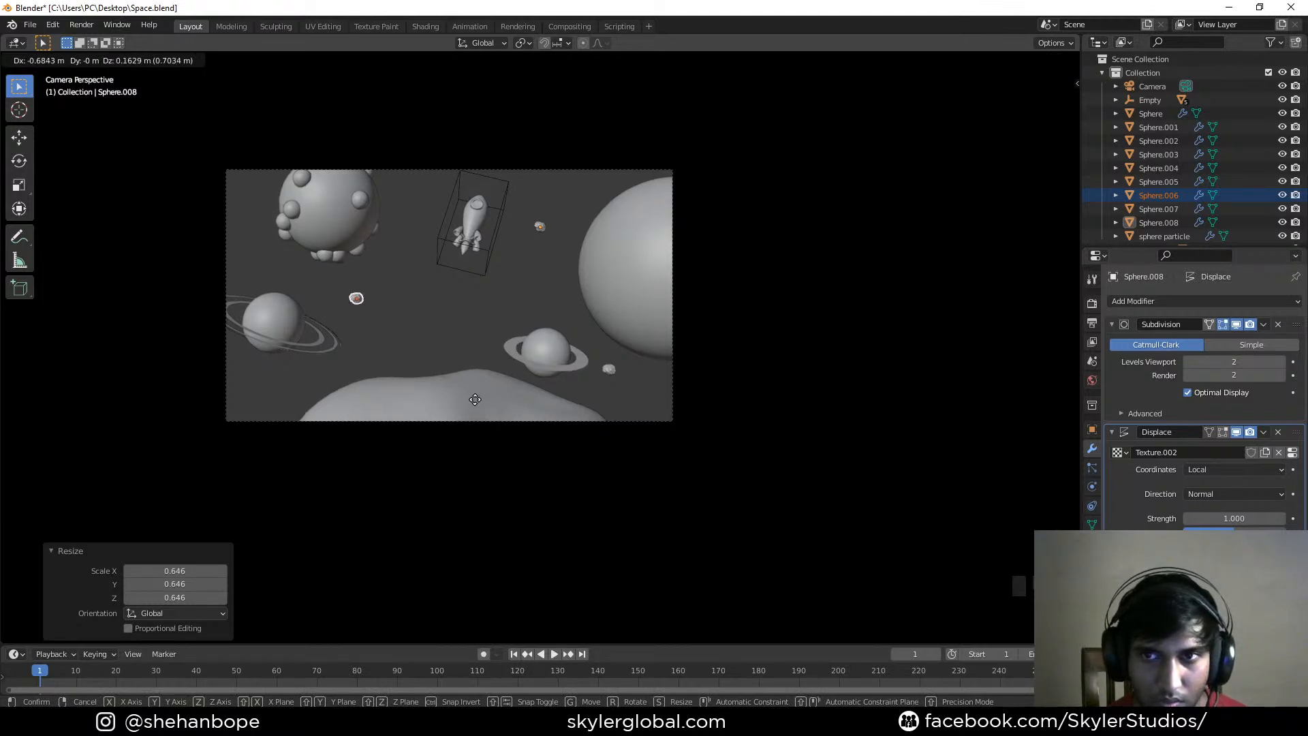
left_click(456, 463)
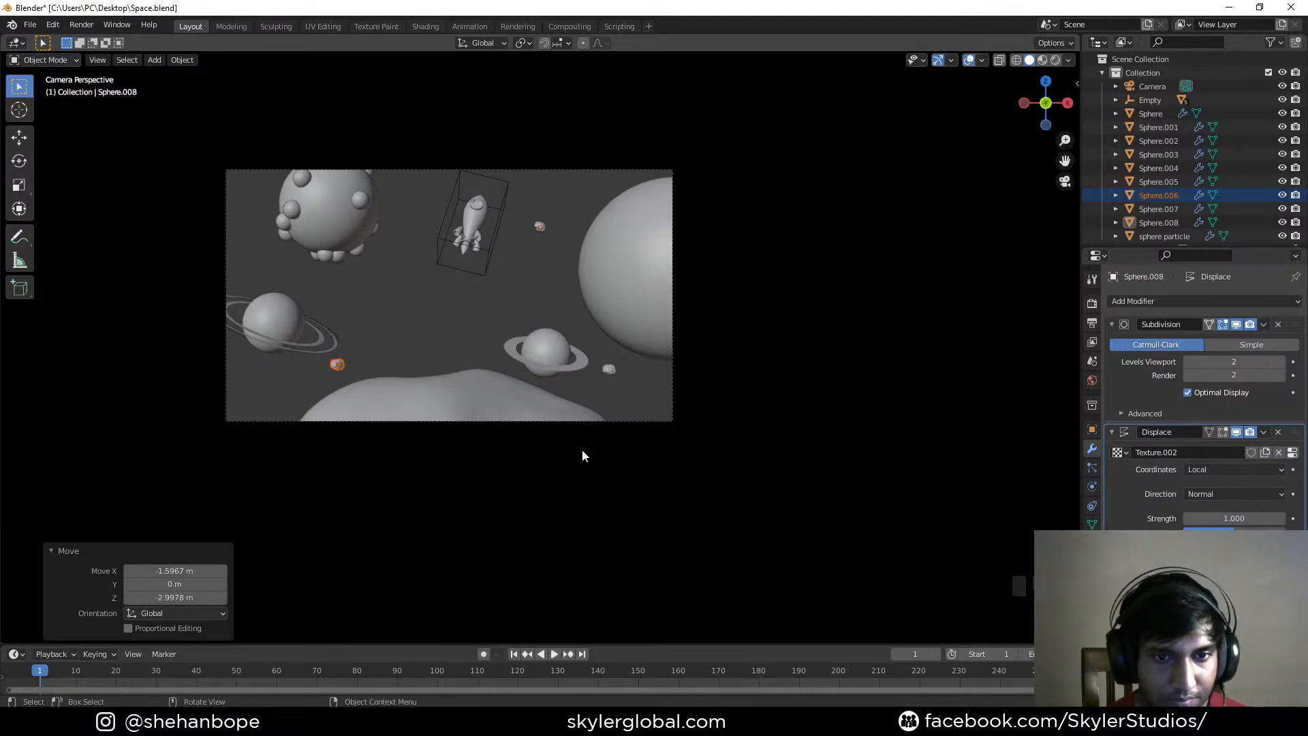
Scale Sphere.006 to about 1.141 along Z and 0.817 along X and Y, and move it slightly along negative X and Z
key("s")
key("z")
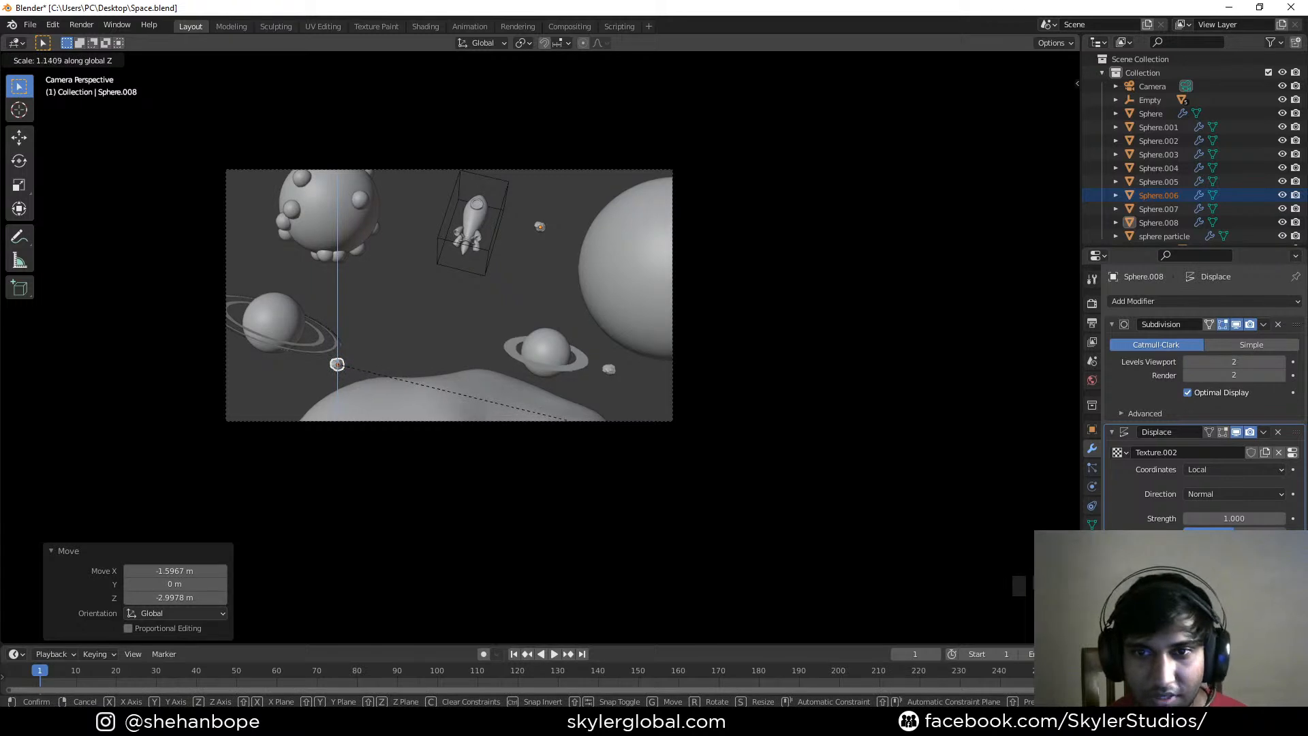
left_click(660, 443)
key("s")
key("shift+z")
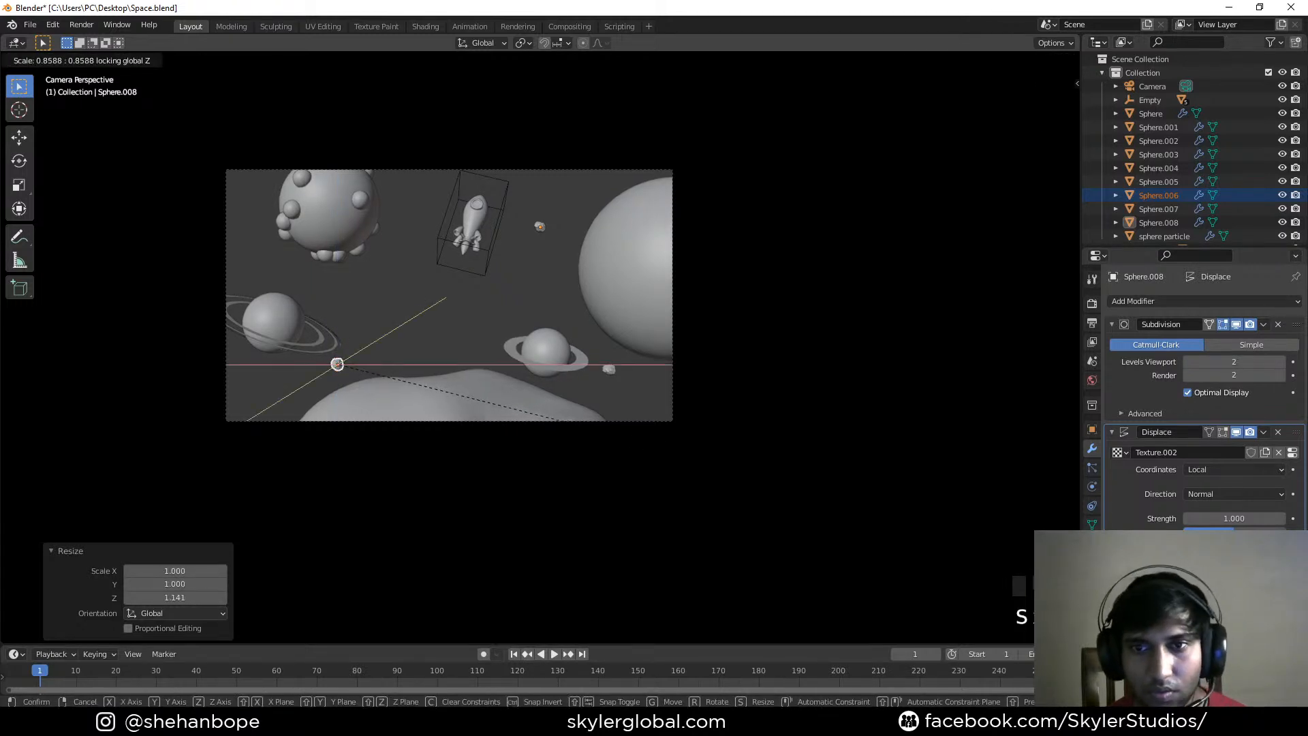
left_click(555, 421)
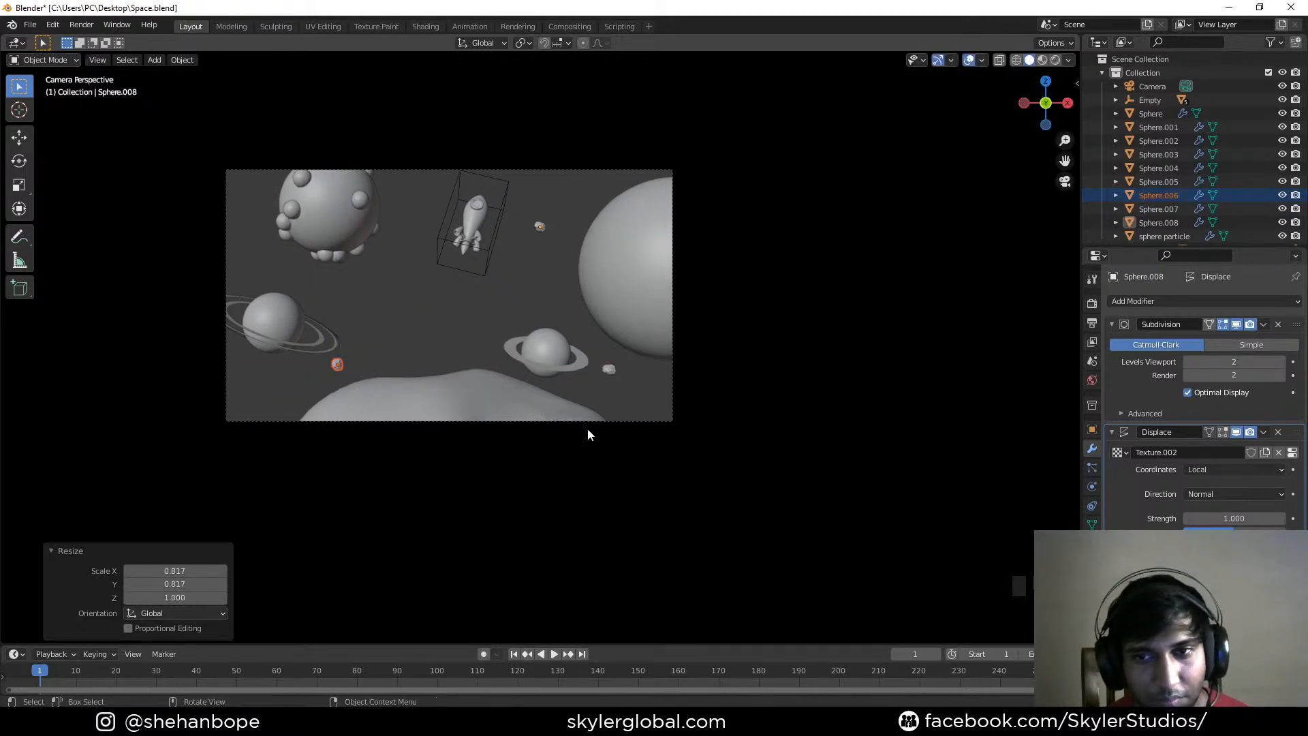
key("g")
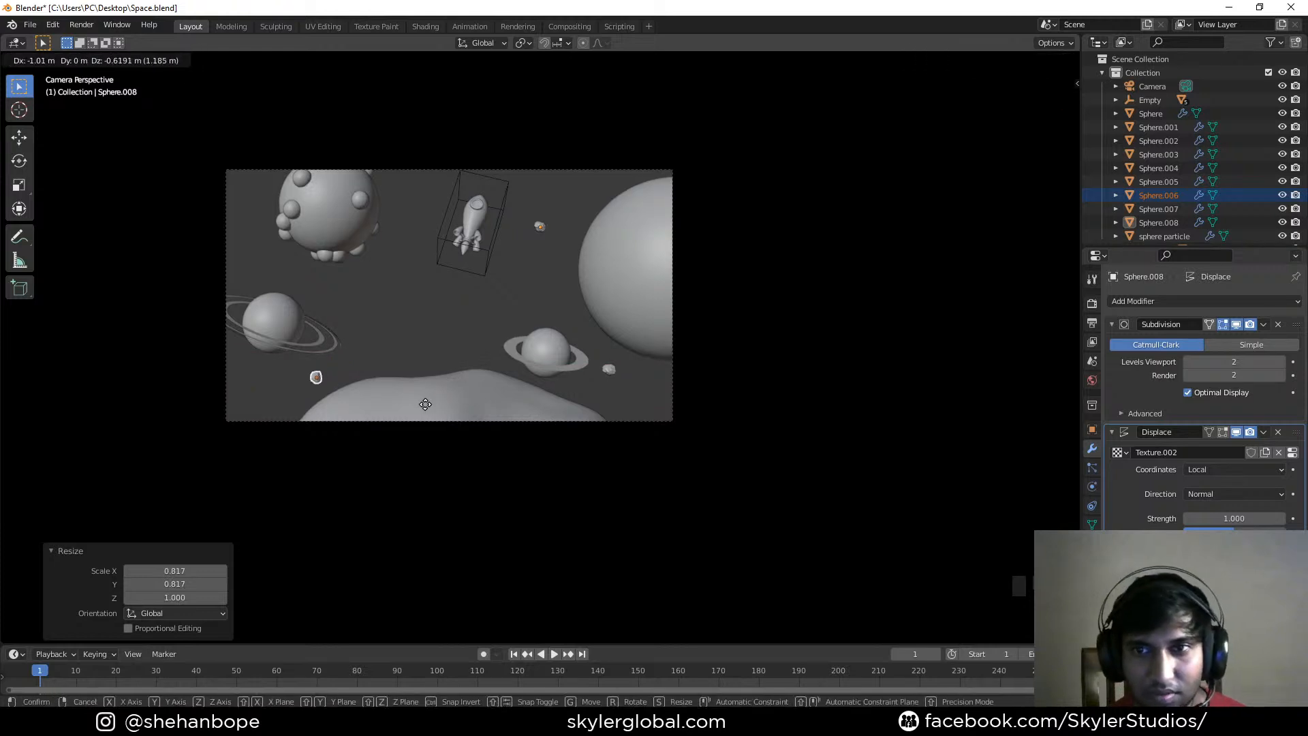
left_click(426, 410)
Duplicate Sphere.007, place the copy between the bumpy planet and the ringed planet below it, and scale it to about 1.231
left_click(607, 368)
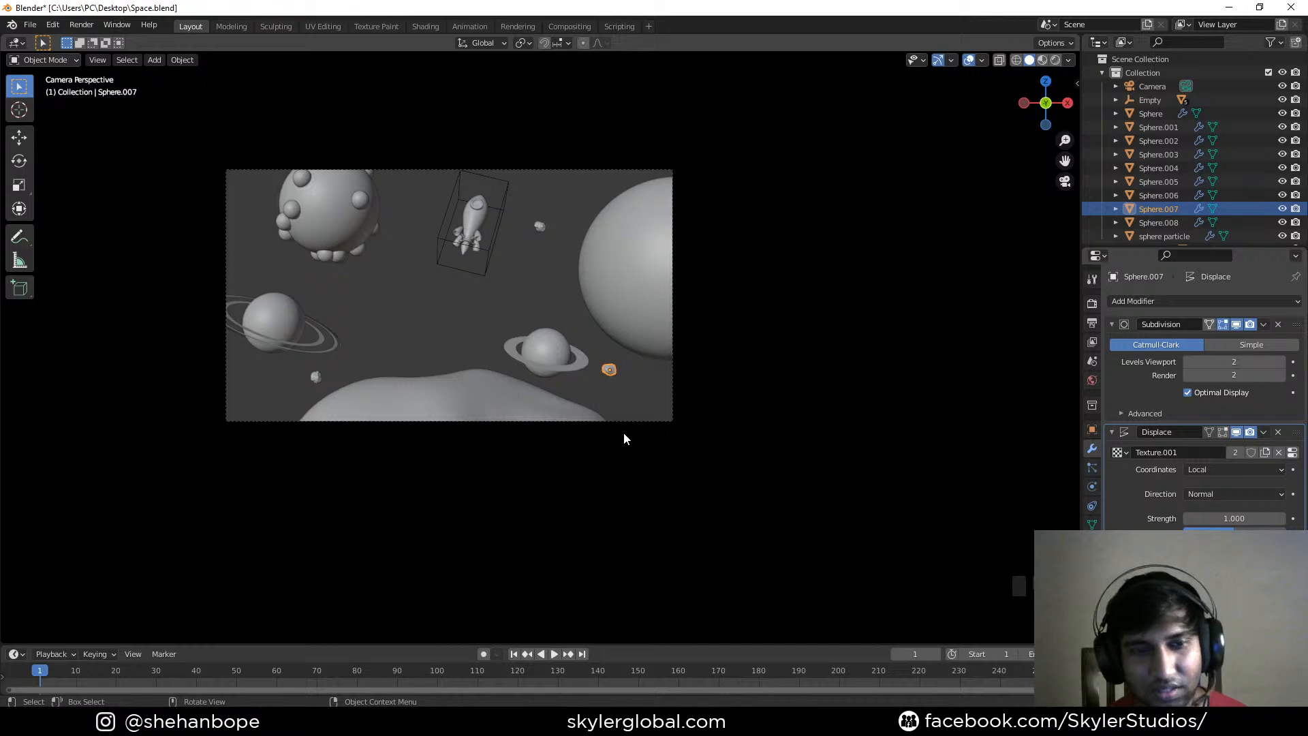
key("shift+d")
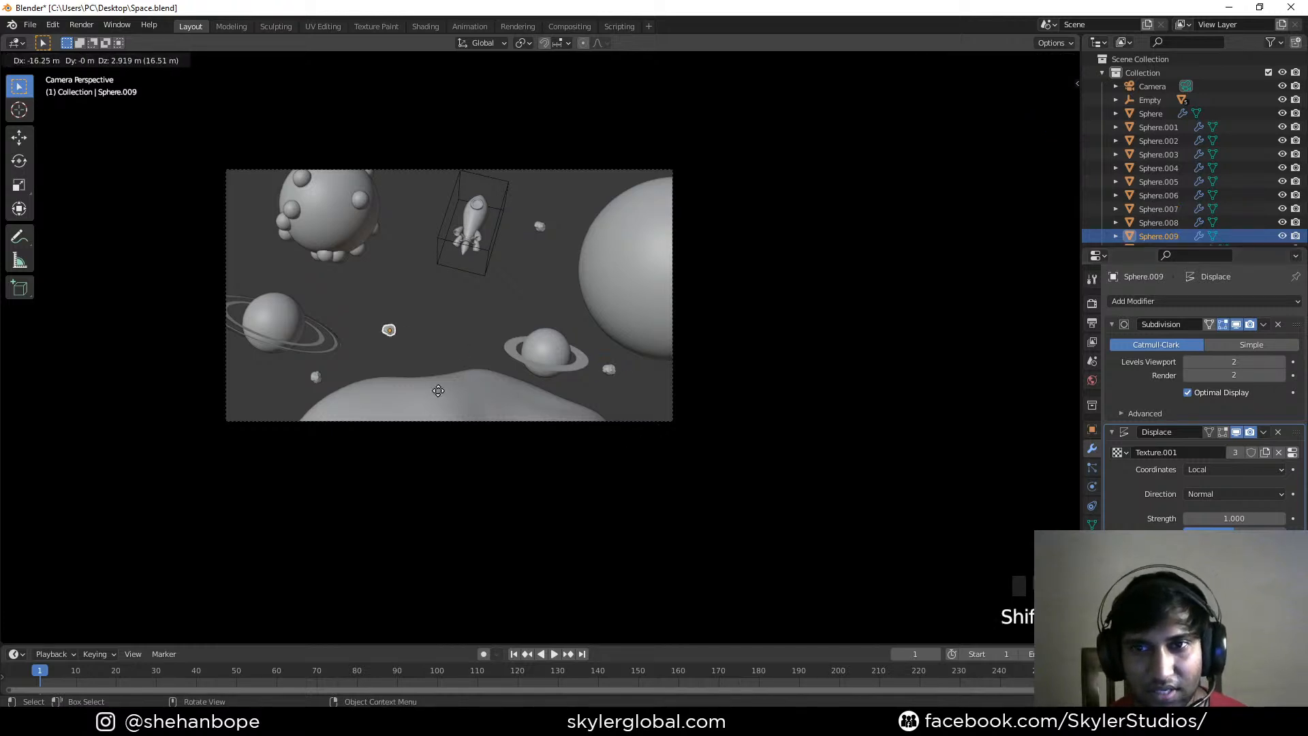
left_click(313, 329)
key("s")
left_click(358, 370)
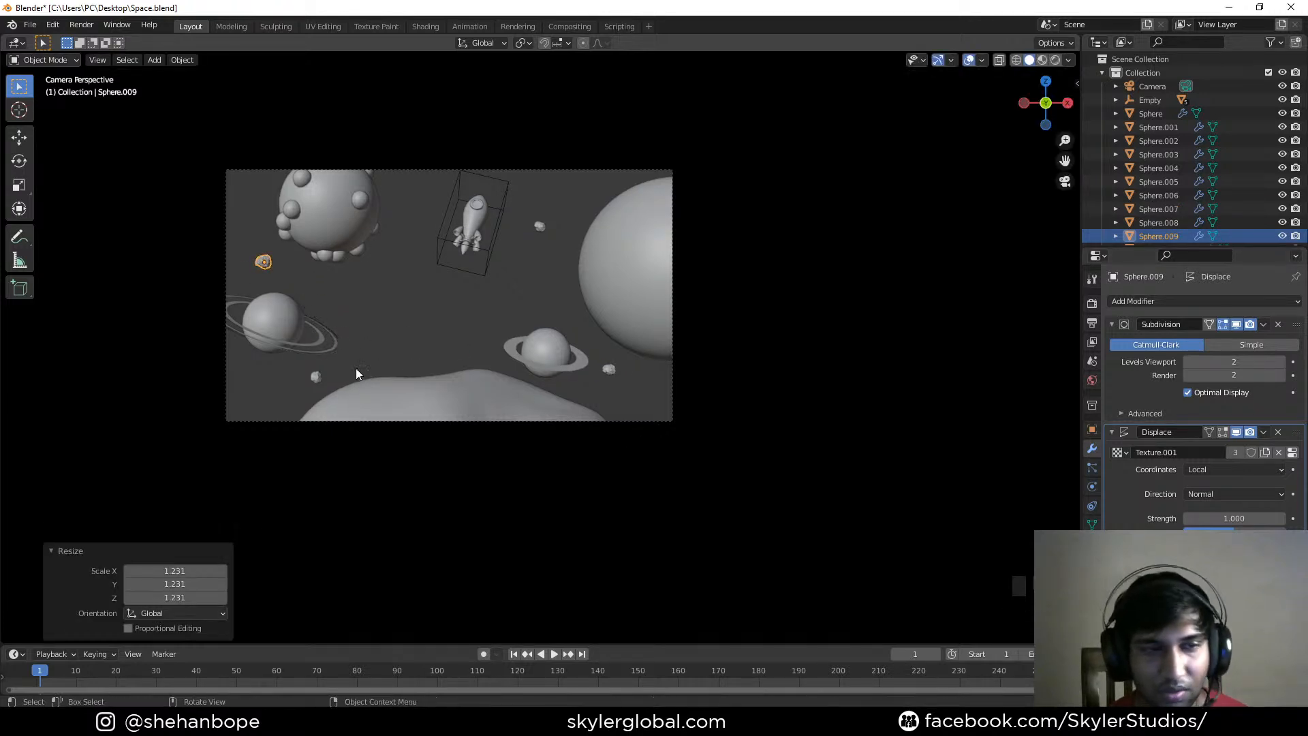
Scale Sphere.009 to about 1.169 along Z and 0.909 along X and Y, move it about 0.7 m along X and -0.2 m along Z, and save
key("s")
key("z")
left_click(376, 373)
key("s")
key("shift+z")
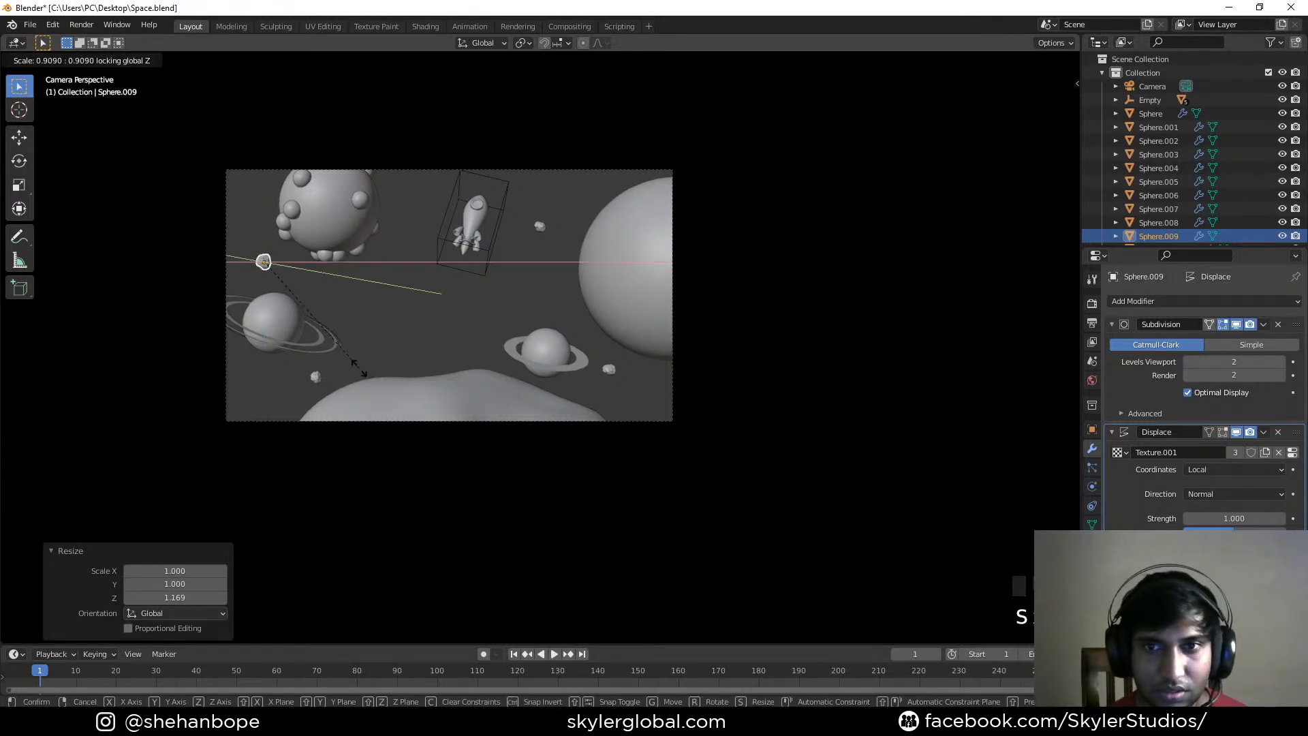
left_click(359, 368)
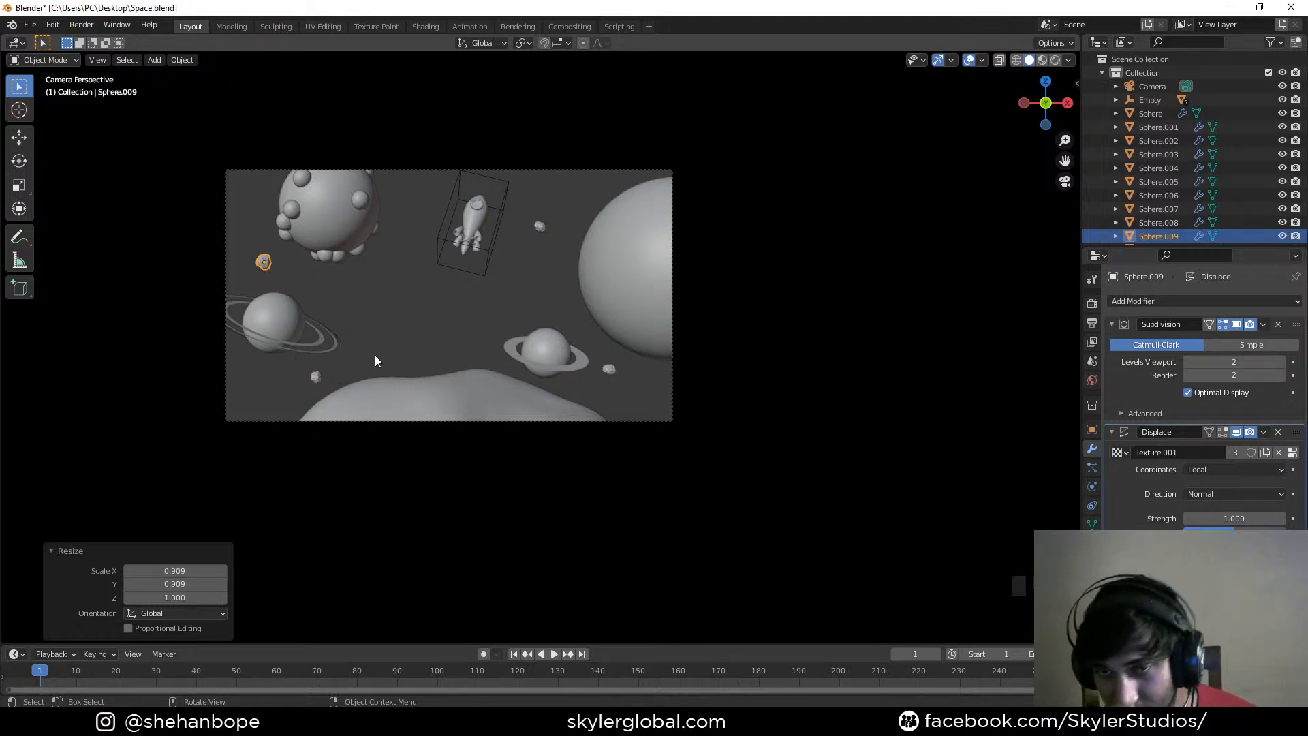
key("g")
left_click(426, 328)
key("ctrl+s")
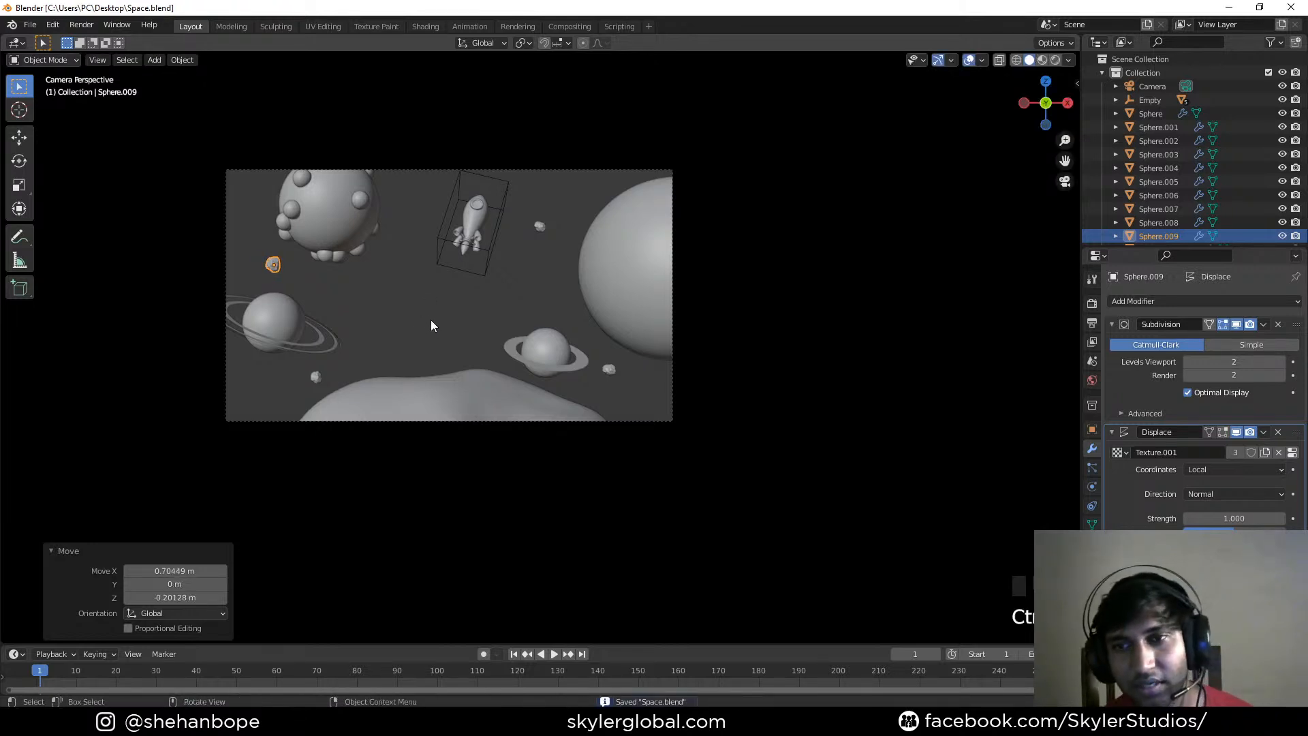
Rotate the rocket's Empty by about 3.33° around the global X axis and save the file
left_click(489, 273)
key("r")
key("x")
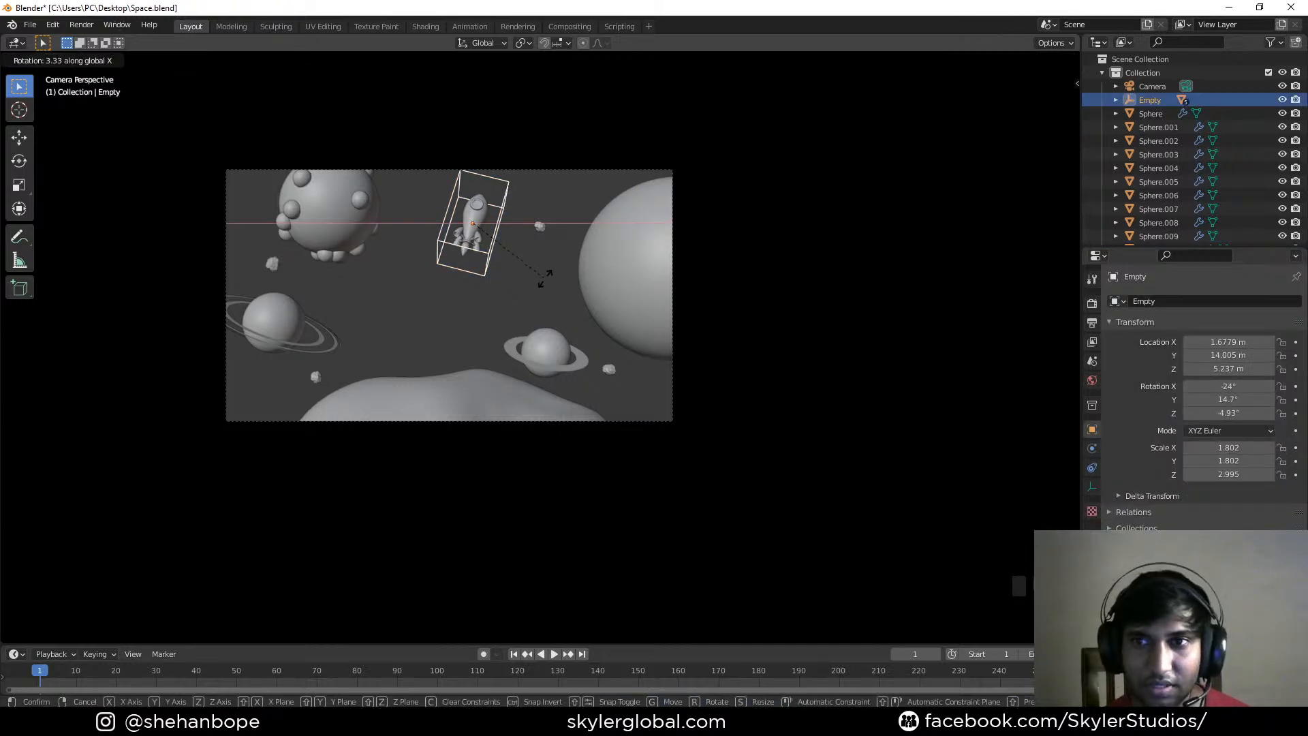
left_click(545, 279)
key("ctrl+s")
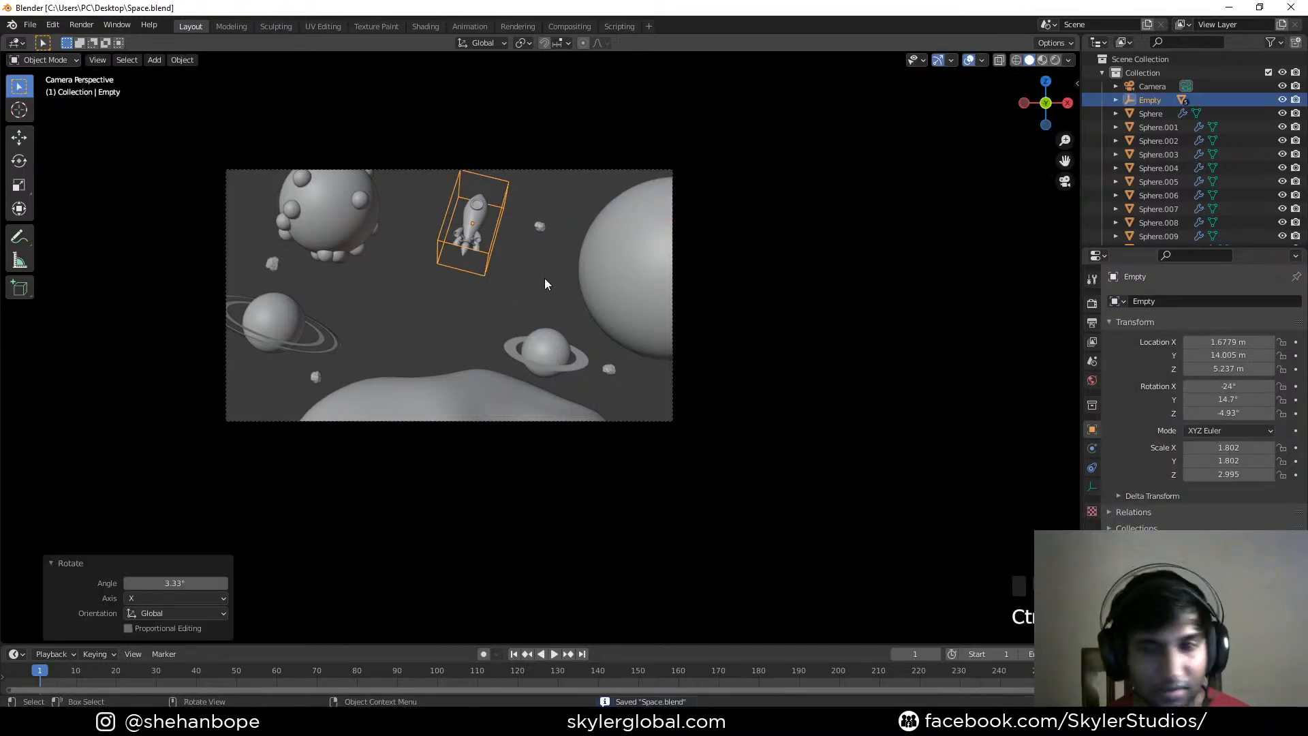
key("r")
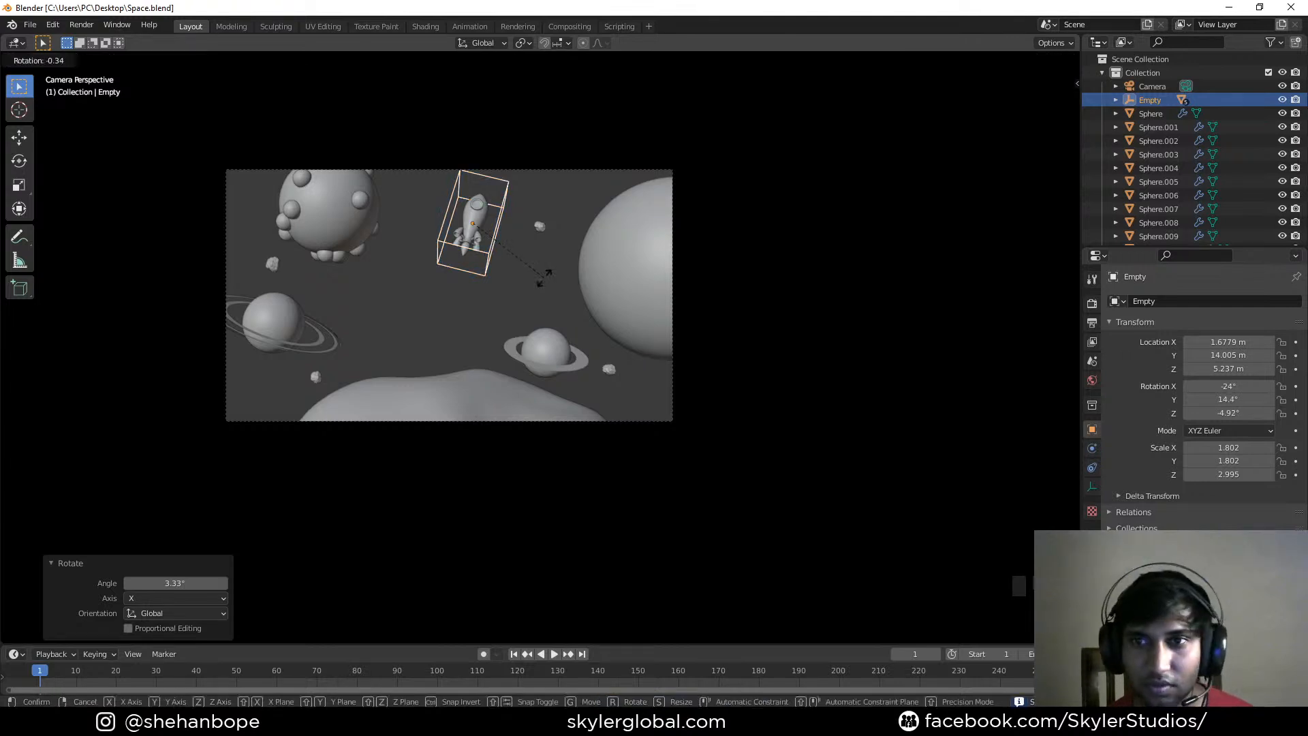
left_click(541, 285)
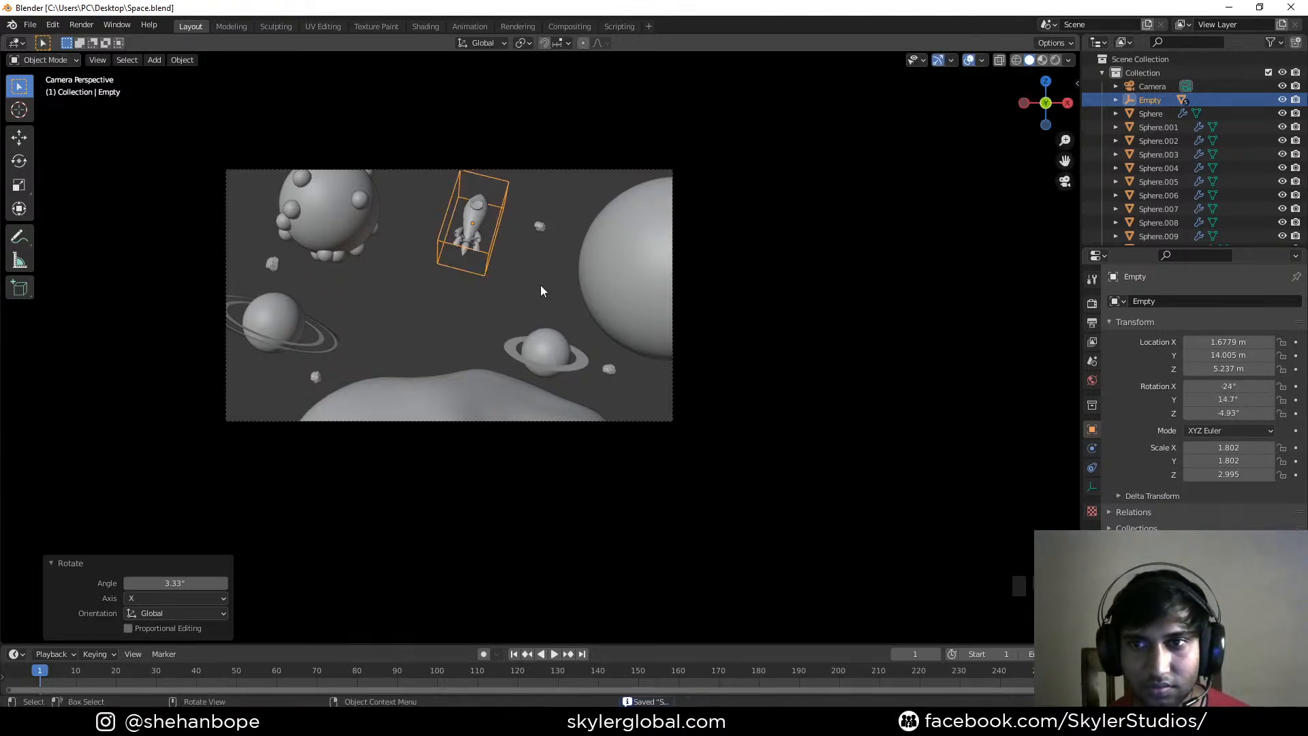
key("ctrl+s")
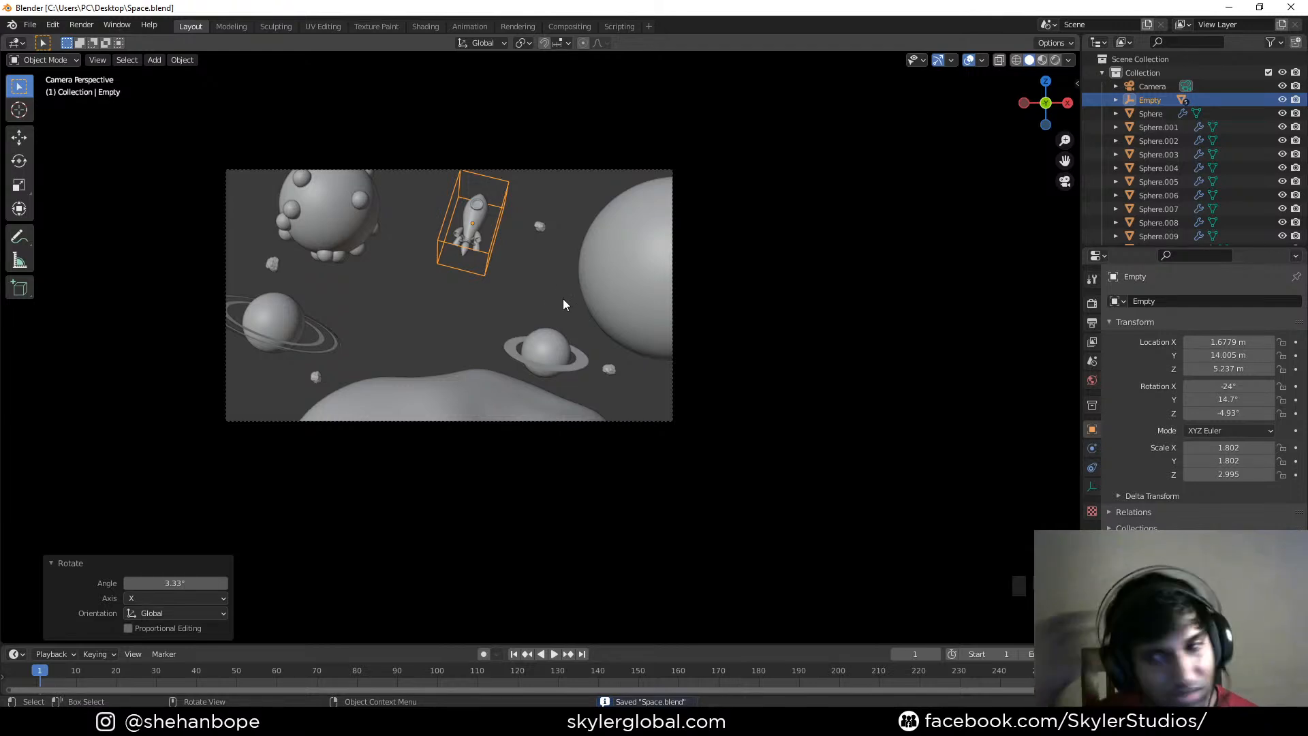
middle_click_drag(592, 288, 599, 353)
scroll(530, 371, "down", 3)
key("KP_Decimal")
key("KP_0")
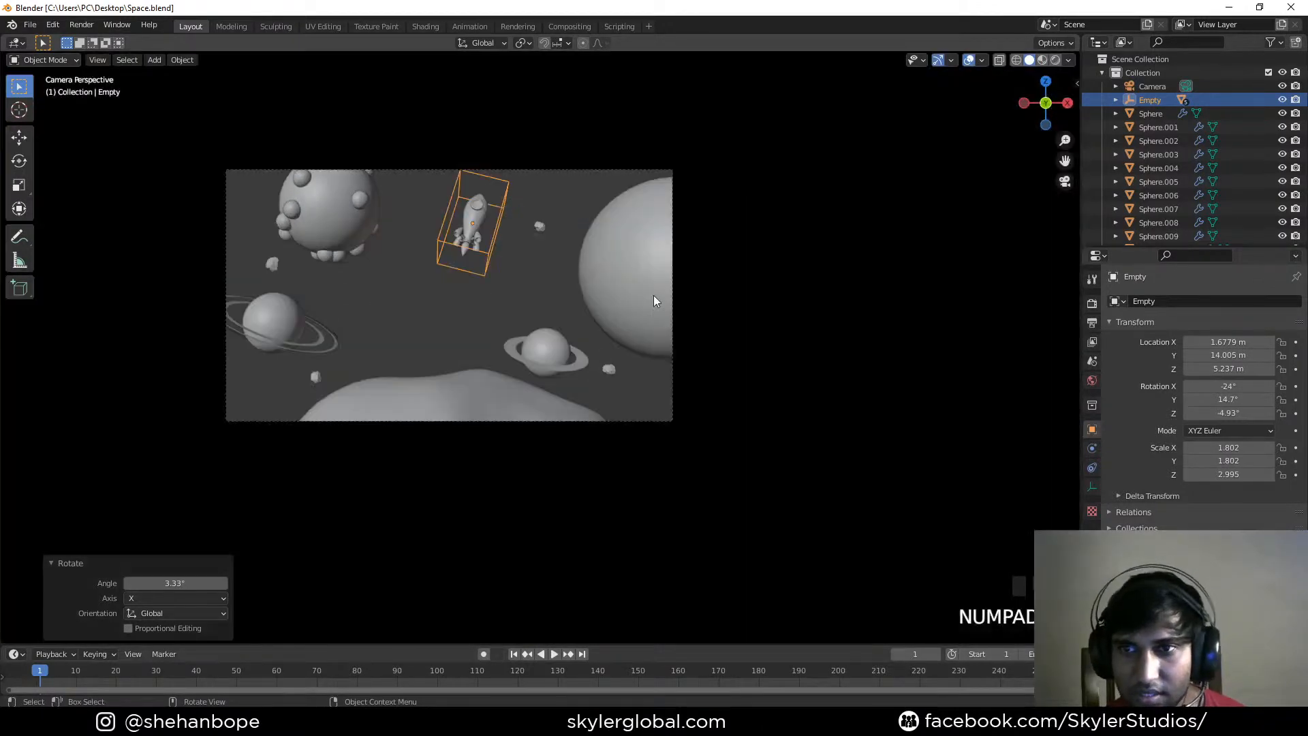
Show the viewport in rendered shading and set the render engine to Cycles
left_click(1057, 61)
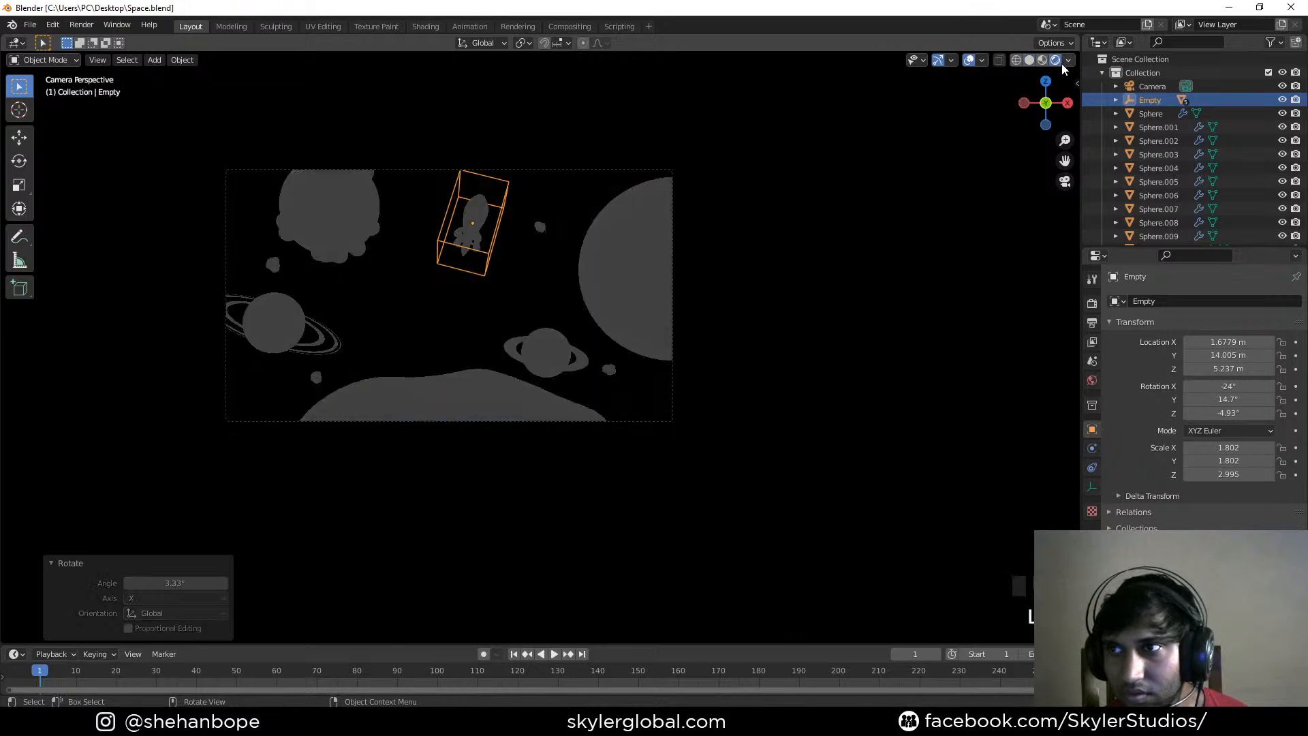
left_click(1092, 303)
left_click(1226, 302)
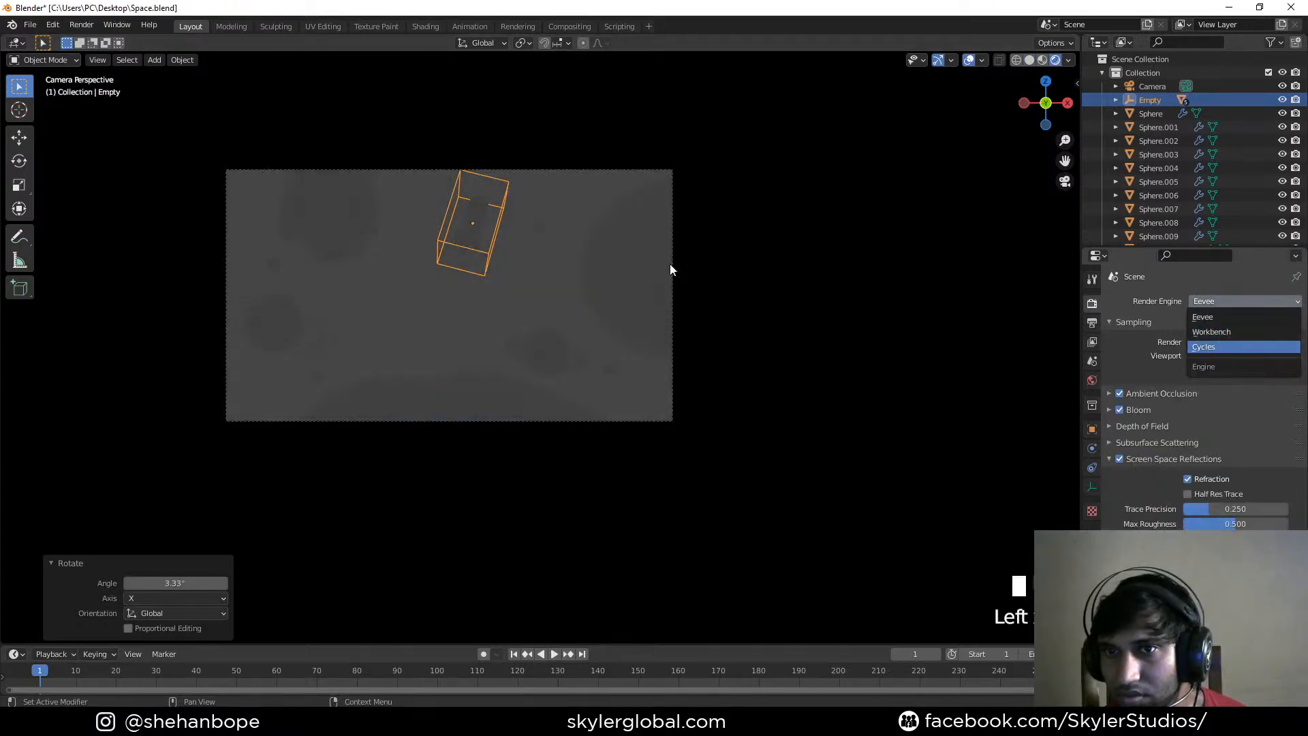
Set the world background colour to dark blue with H 0.640, S 0.642 and V 0.133, return to solid shading and save
left_click(1093, 381)
left_click(1223, 384)
mouse_move(1277, 261)
left_mouse_down()
mouse_move(1277, 217)
mouse_move(1277, 247)
left_mouse_up()
left_click(1234, 382)
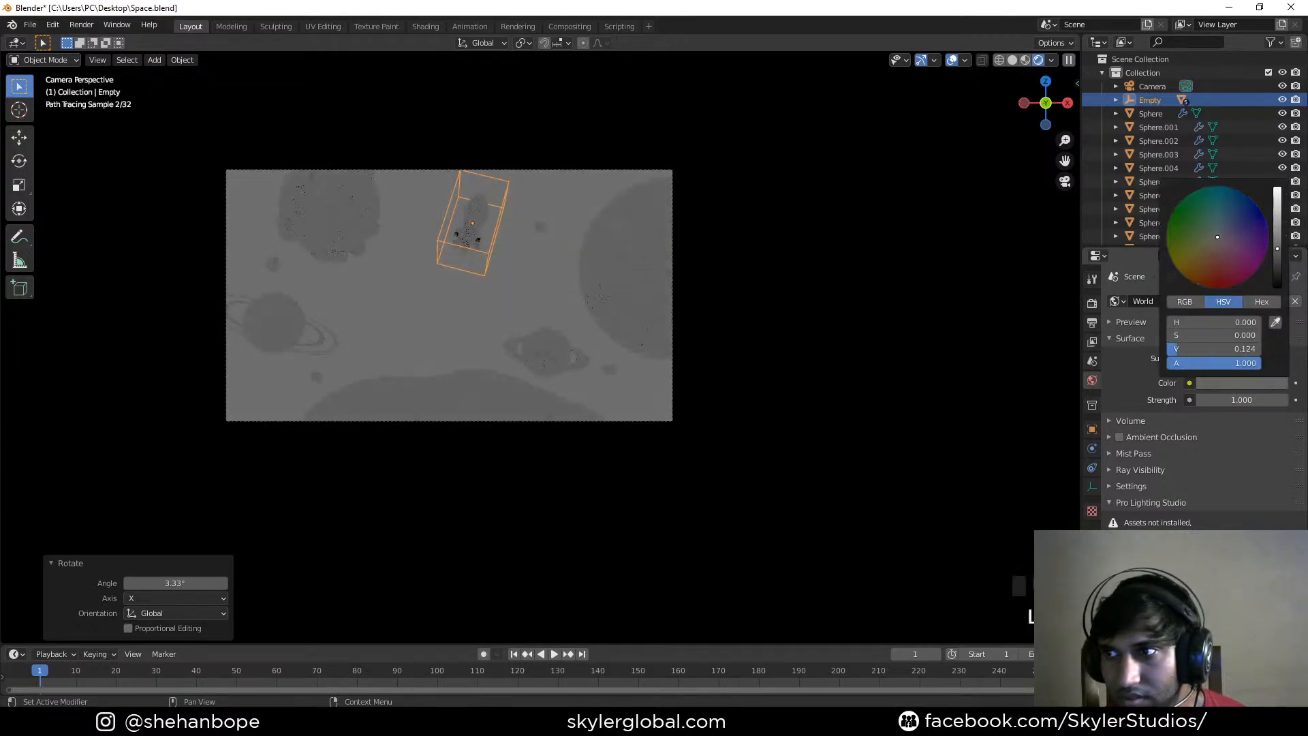
left_click(1230, 227)
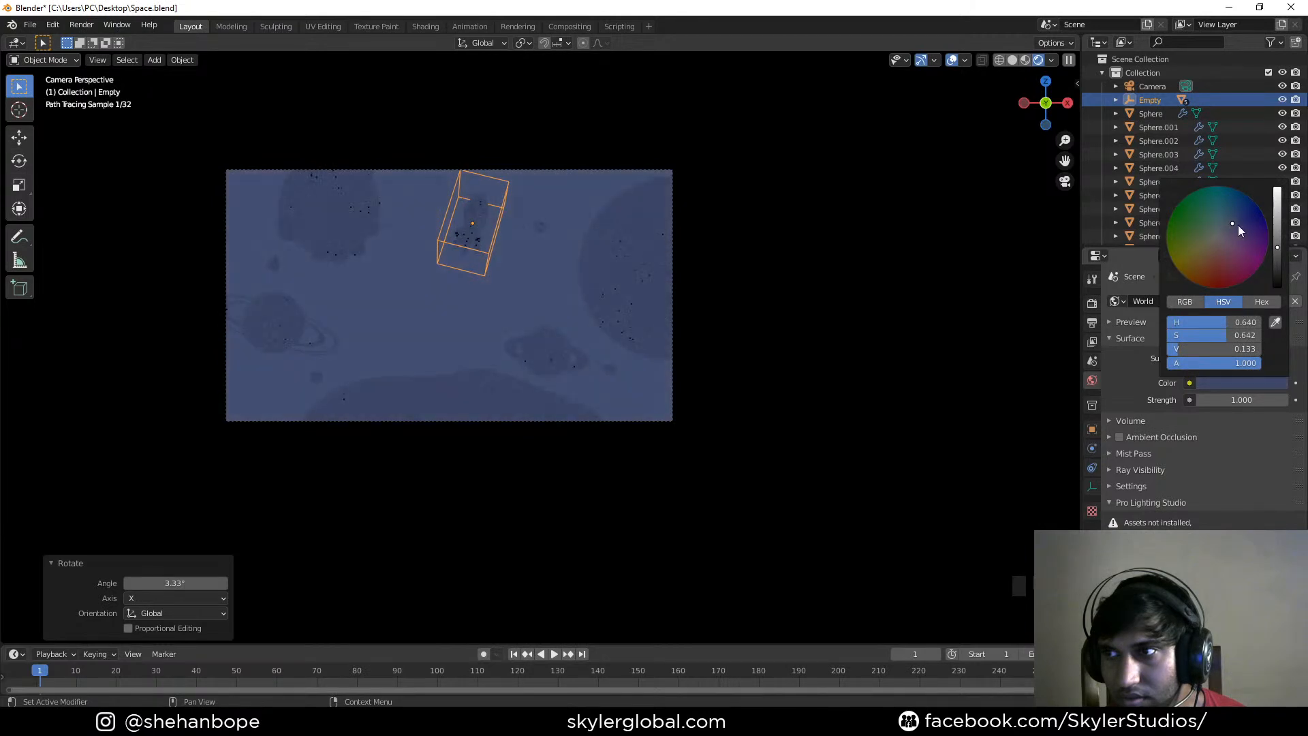
left_click(921, 339)
left_click(1013, 62)
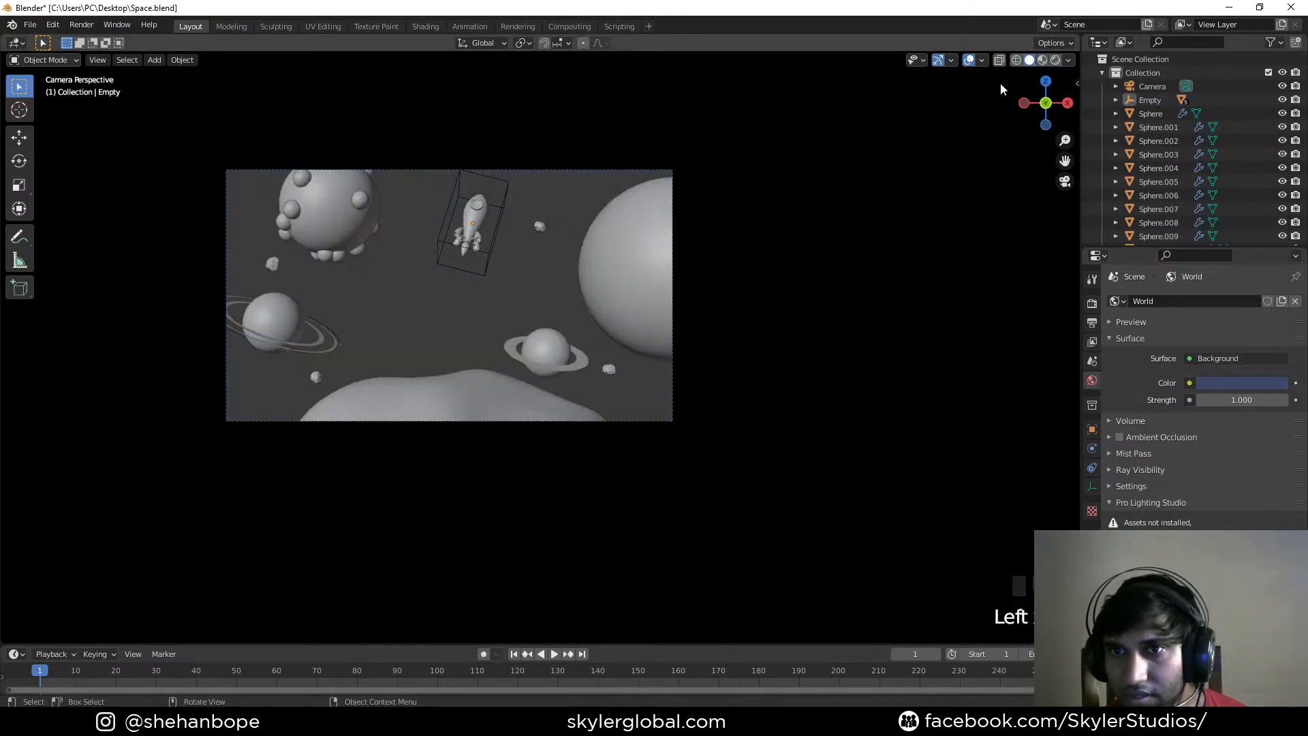
key("ctrl+s")
Rotate the rocket's Empty by about -2.95° around the global Z axis and save the file
mouse_move(697, 325)
middle_mouse_down()
mouse_move(724, 321)
mouse_move(723, 336)
mouse_move(707, 333)
middle_mouse_up()
scroll(729, 327, "down", 3)
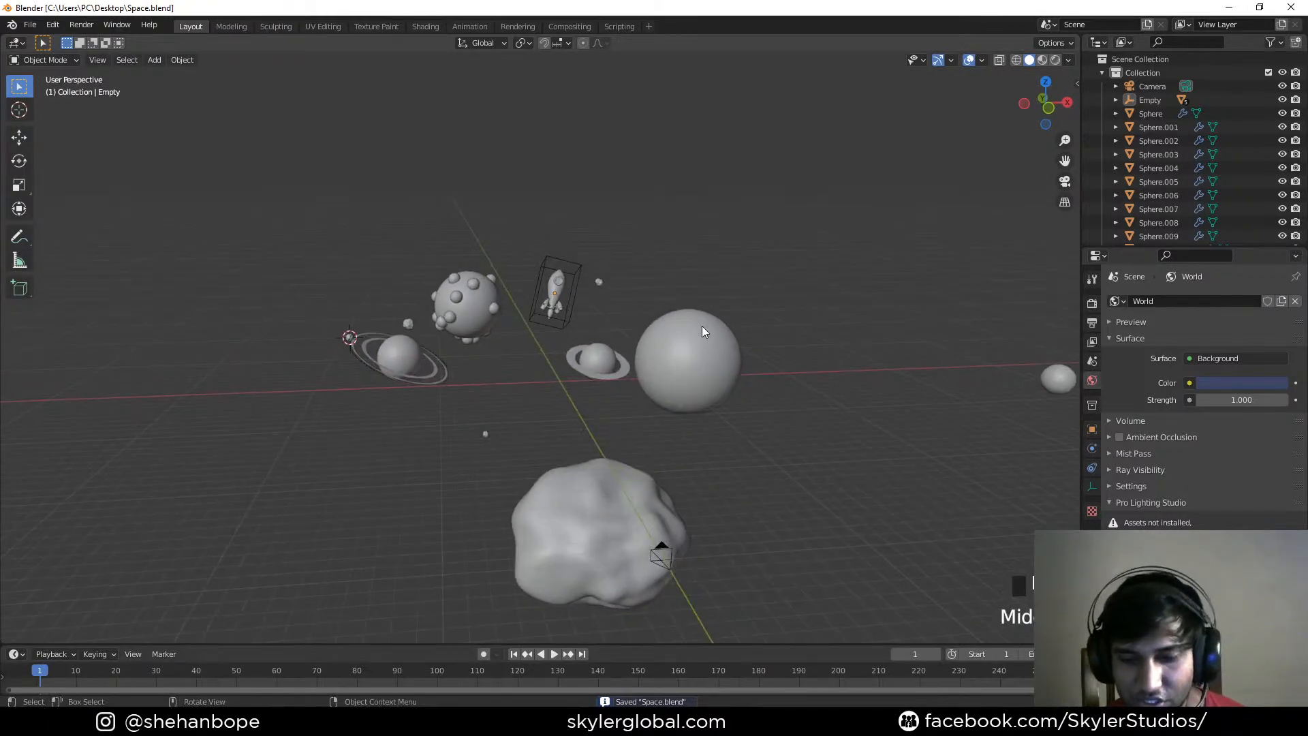
key("KP_0")
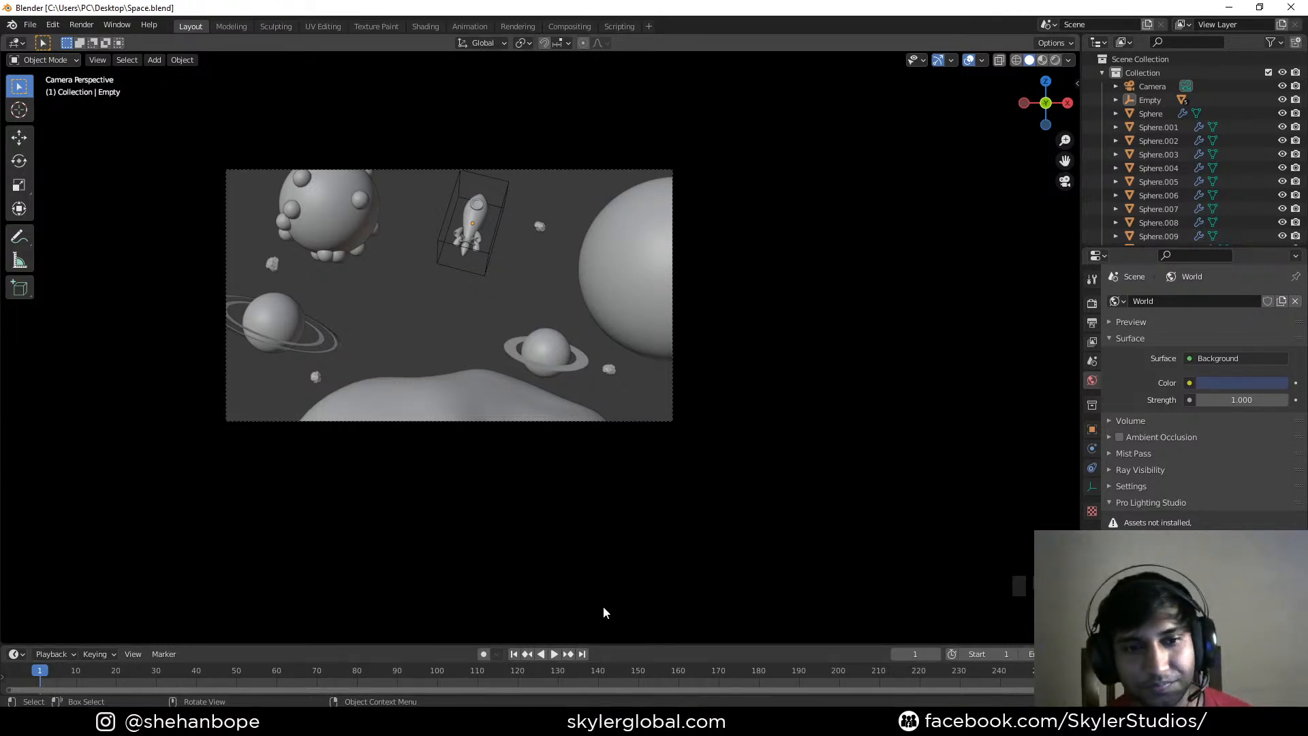
left_click(495, 227)
key("r")
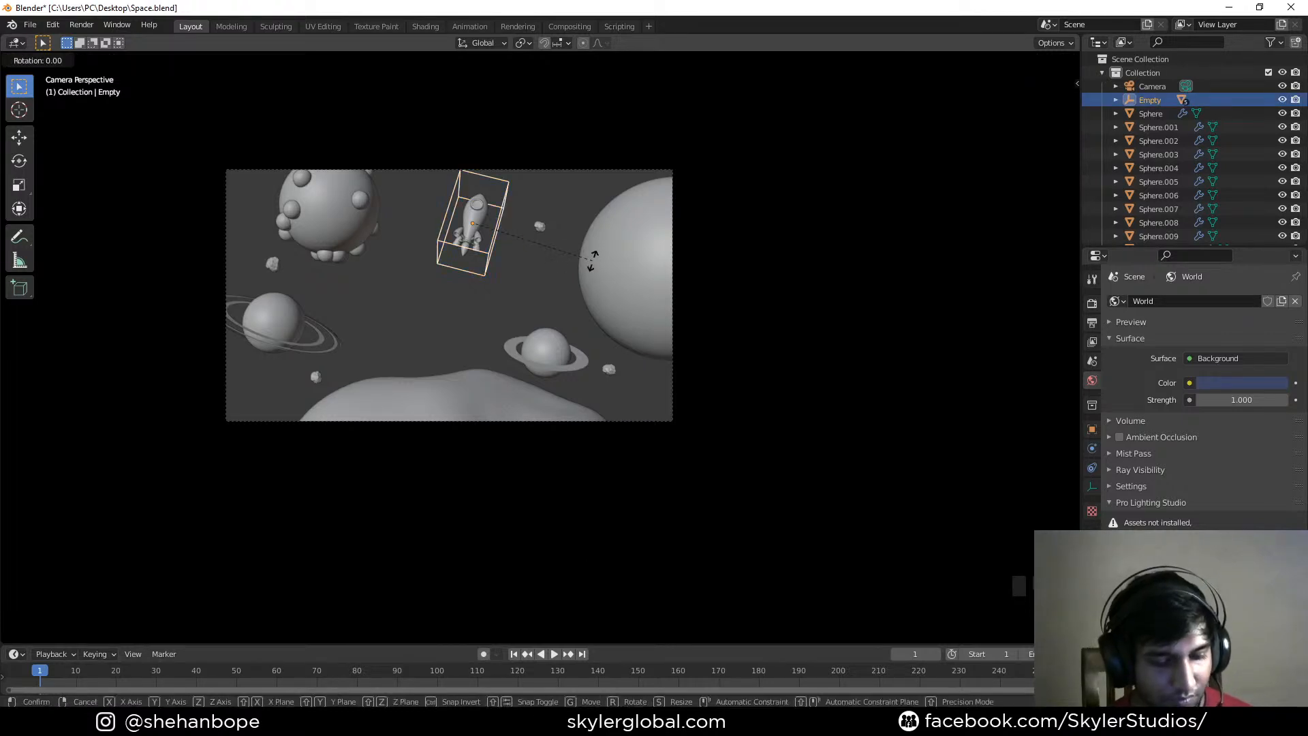
key("z")
left_click(594, 255)
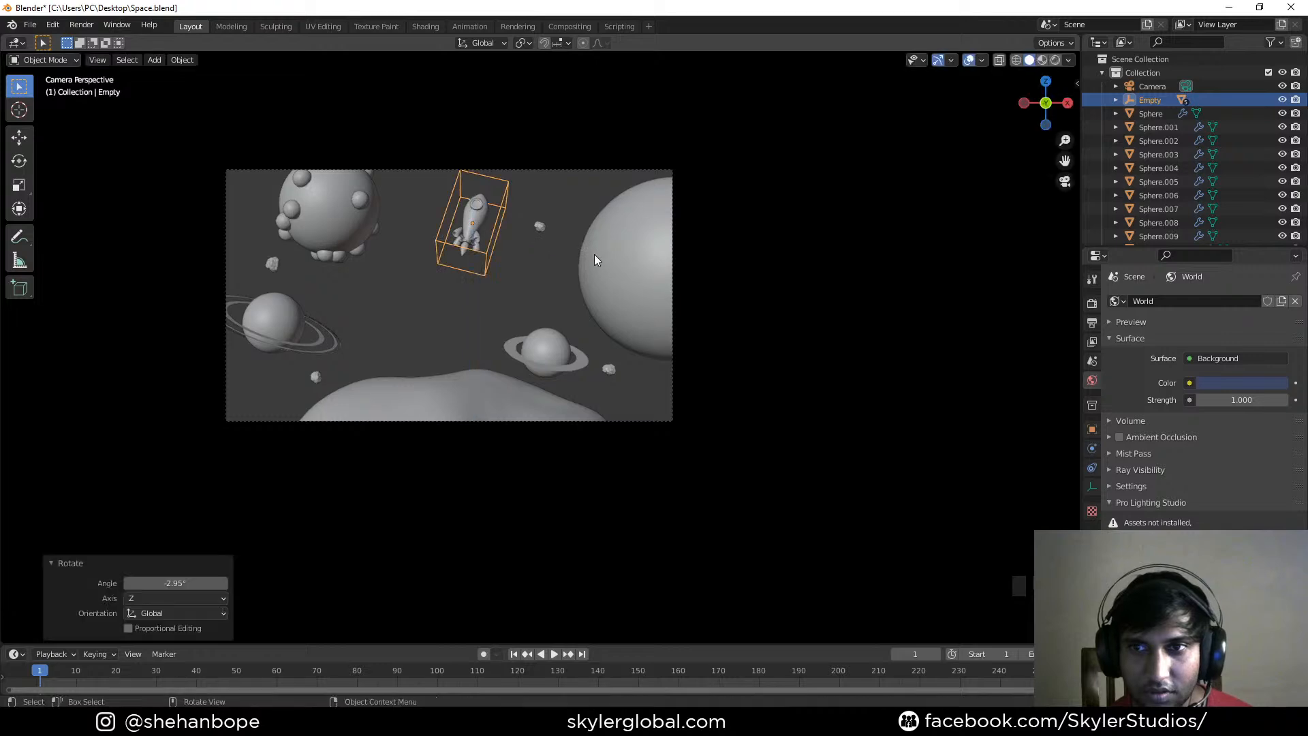
key("ctrl+s")
middle_click_drag(594, 255, 459, 261)
key("KP_0")
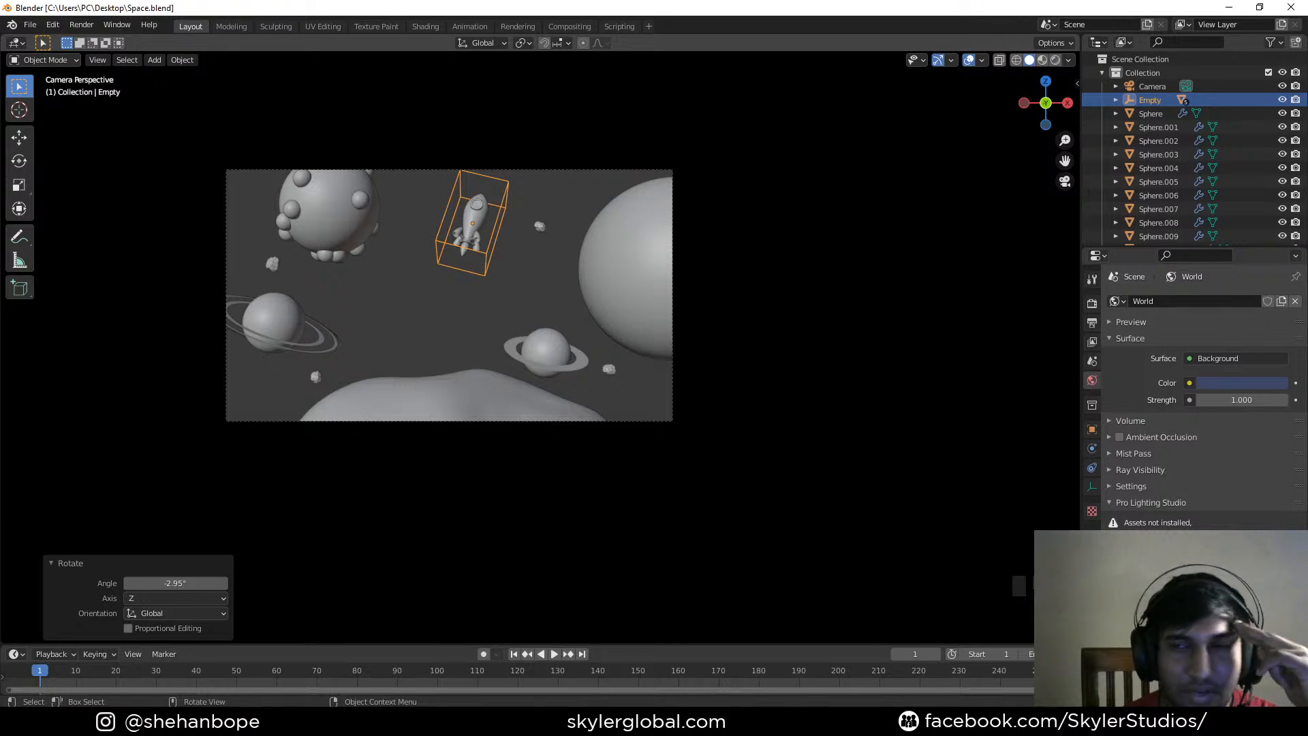
Switch to the web browser, search Google for "space men", dismiss the location request and show the image results
left_click(1234, 6)
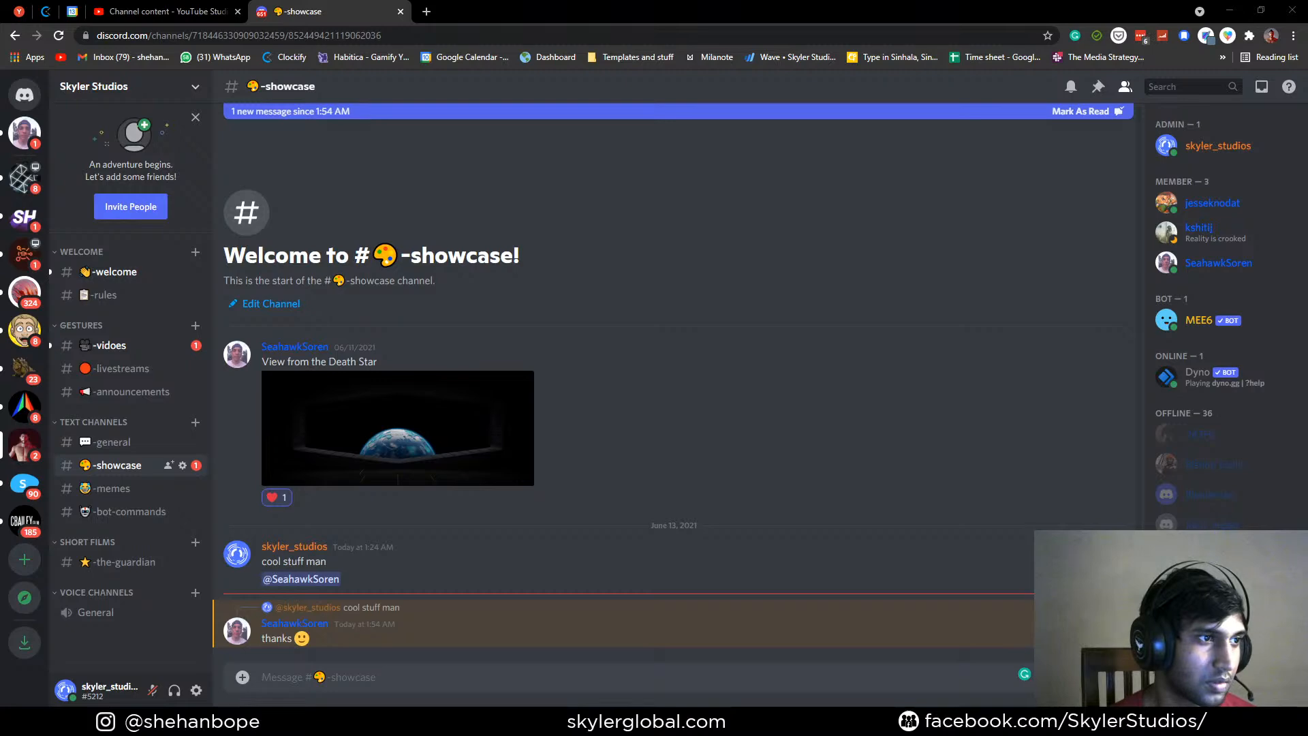
left_click_drag(624, 271, 740, 217)
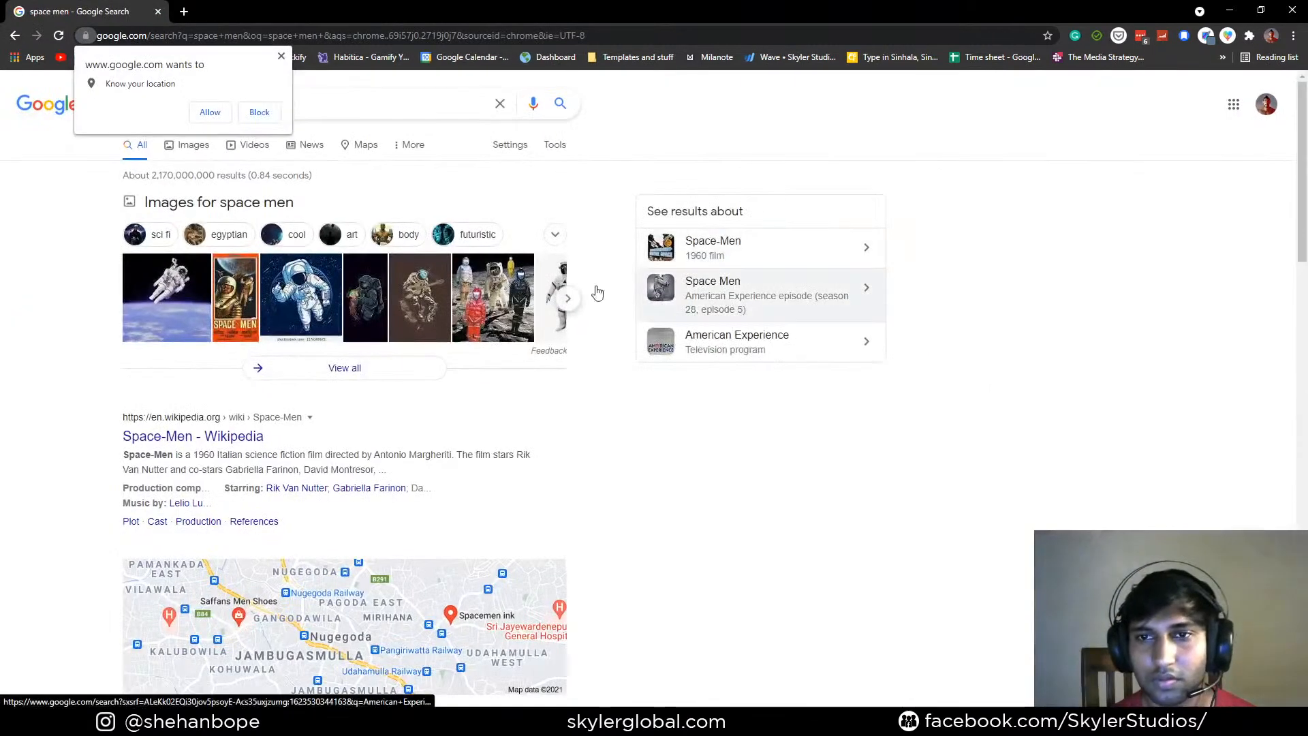
left_click(282, 56)
left_click(184, 145)
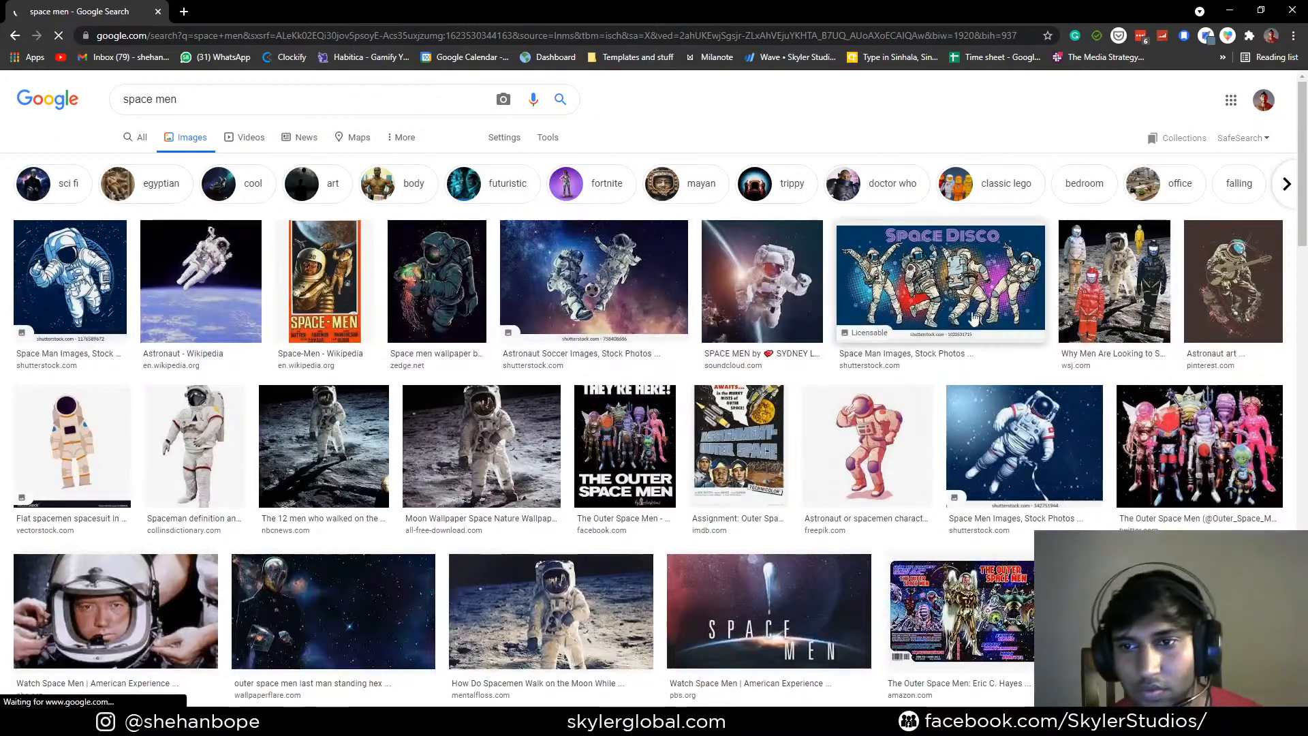
Open the cartoon astronaut vector from Freepik and look through its related images for character references
left_click(898, 440)
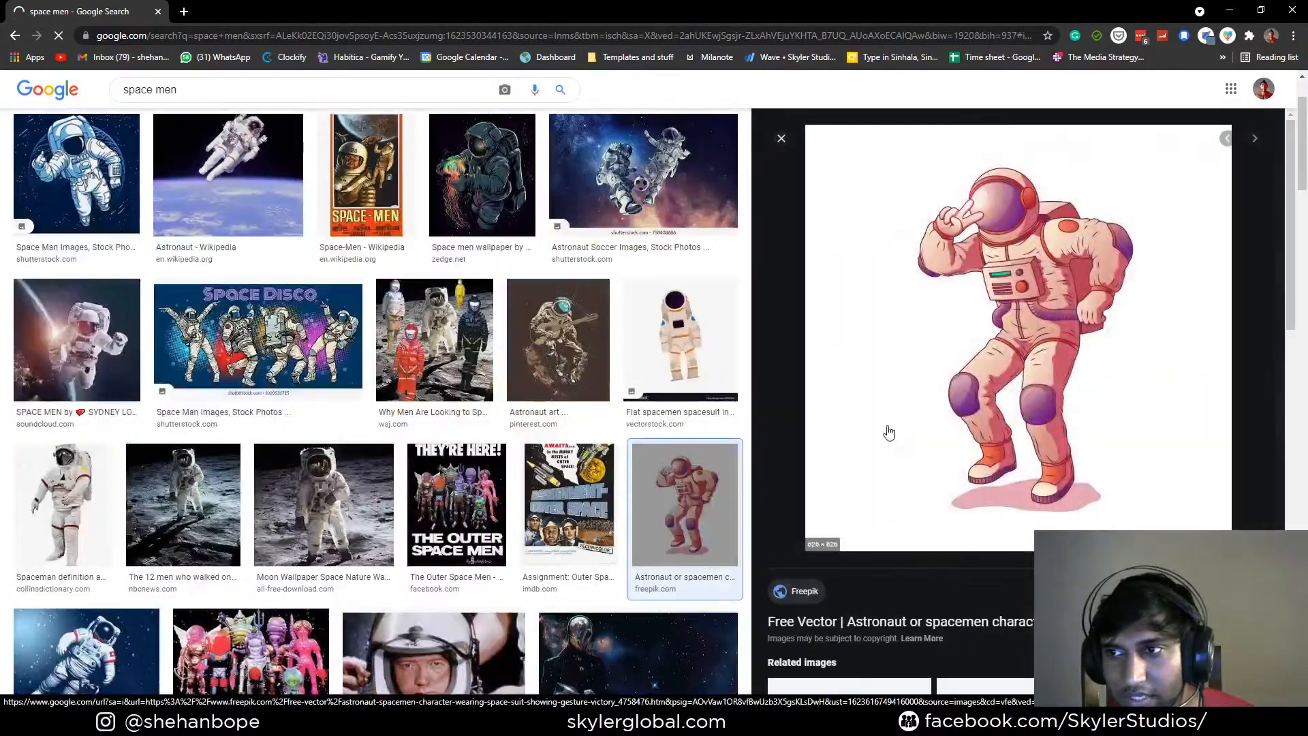
scroll(891, 432, "down", 5)
scroll(890, 425, "down", 5)
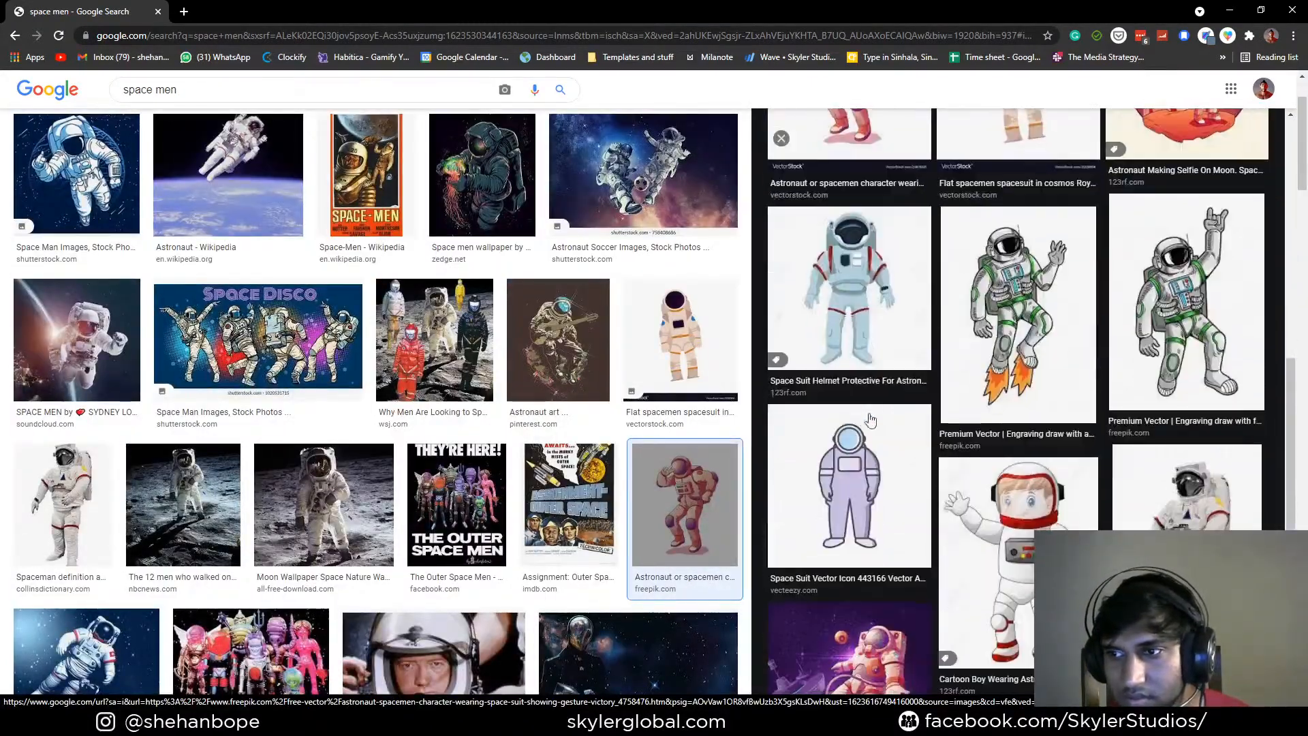
scroll(831, 414, "down", 2)
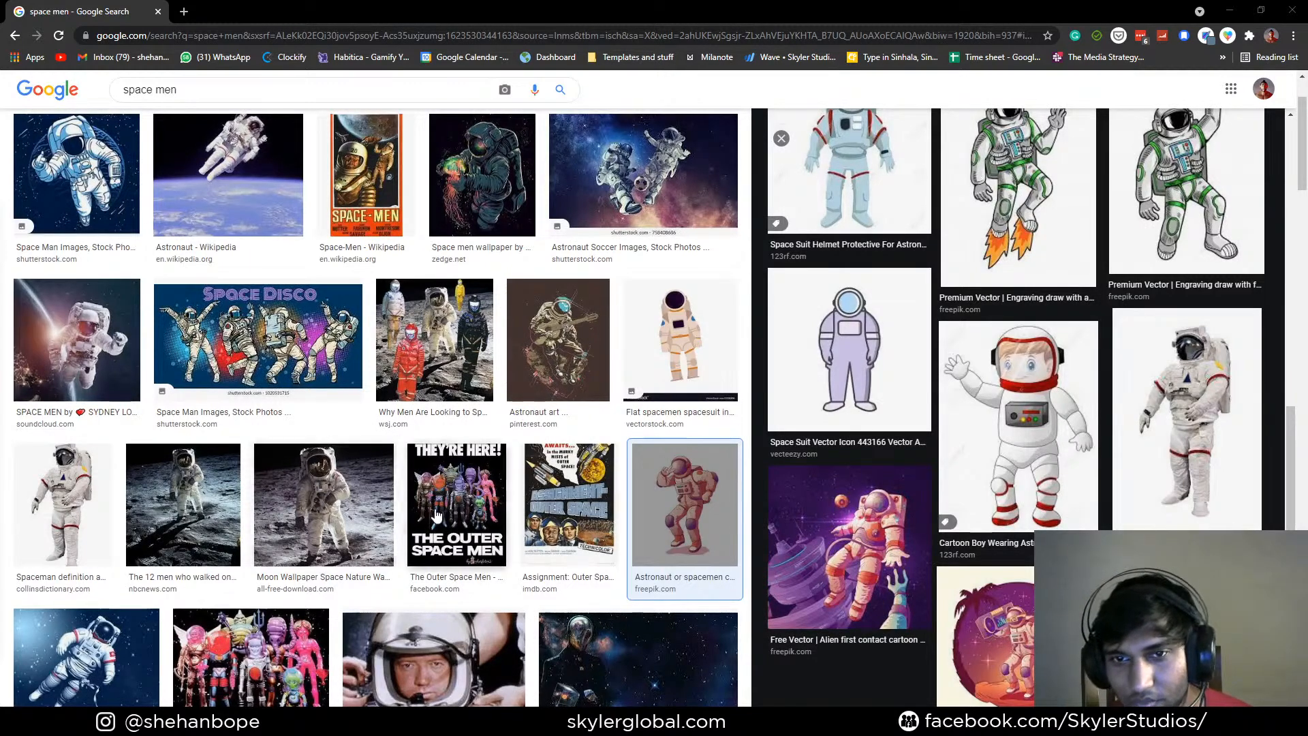
Change the image search to "space cat" and open the Floating Space Cat picture of the orange cat in a helmet
scroll(178, 107, "up", 3)
double_click(167, 100)
type("cat")
key("Return")
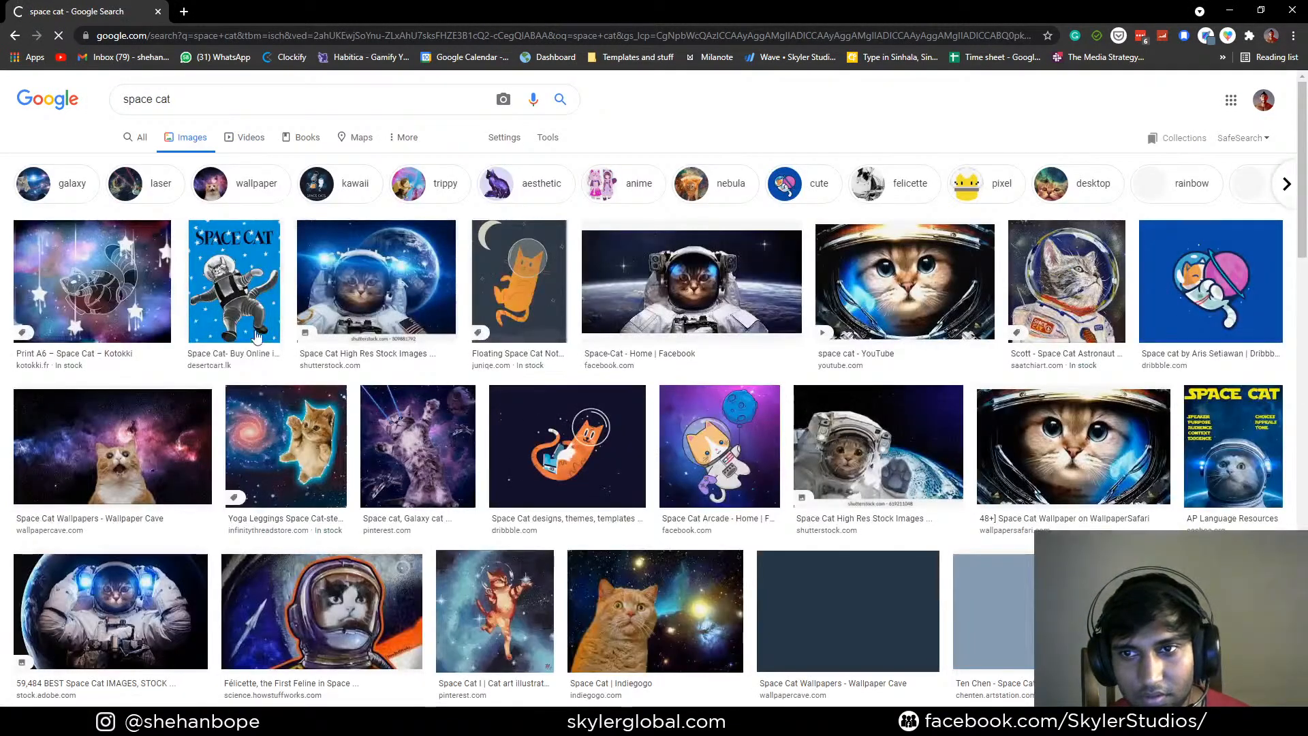
left_click(556, 305)
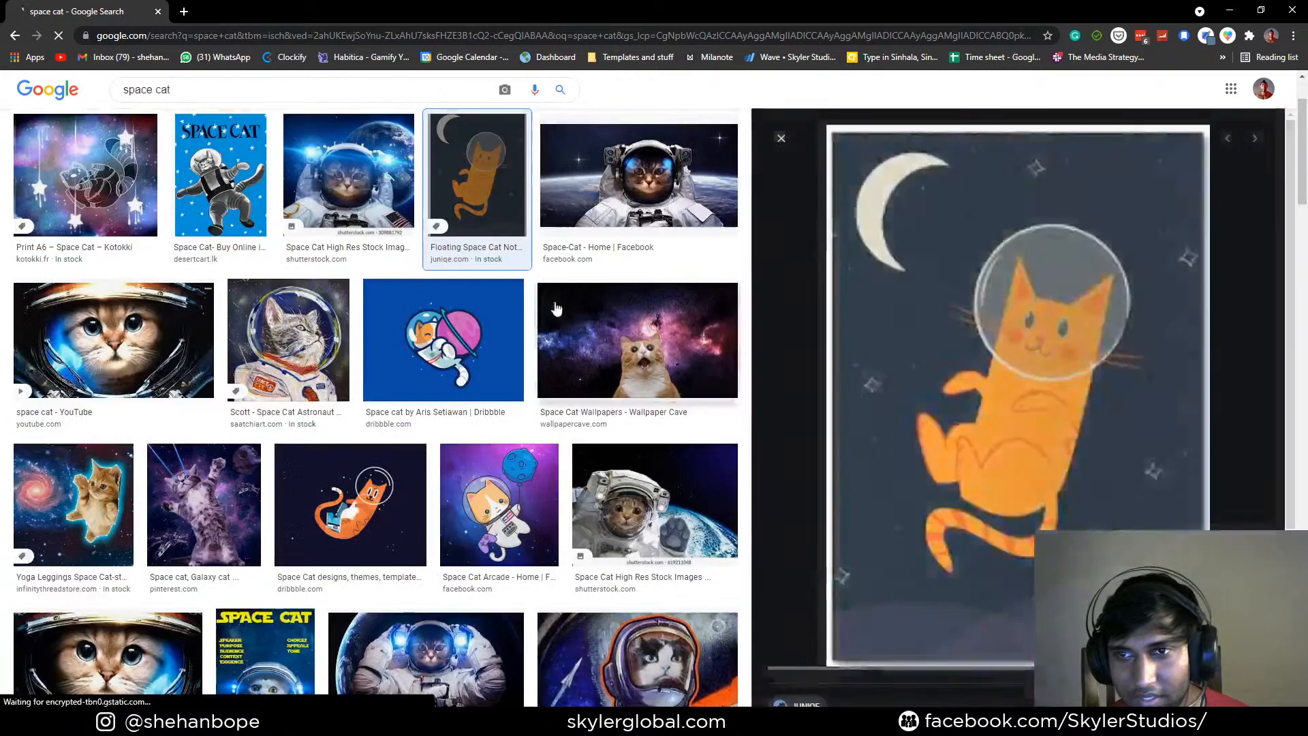
Look further through the space cat results and open the Space Cat 40mm Acrylic Pin Badge image
scroll(613, 444, "down", 2)
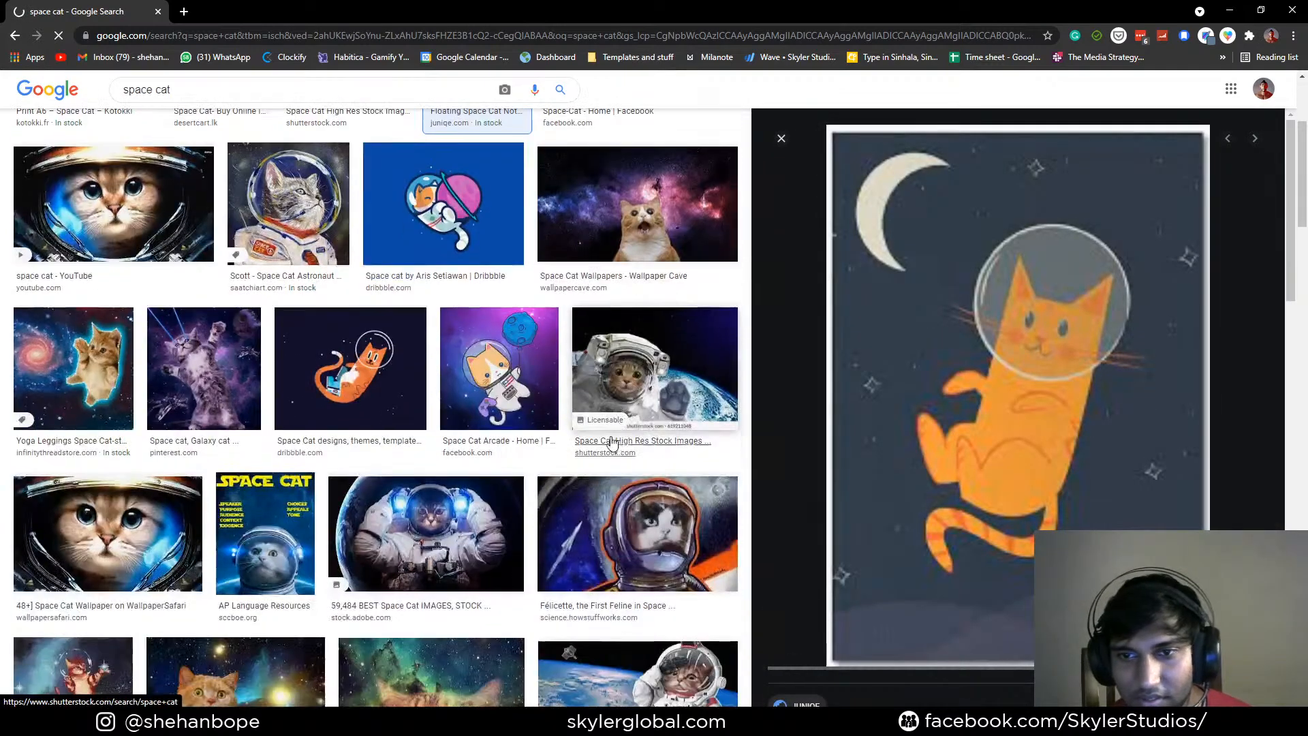
scroll(384, 376, "down", 3)
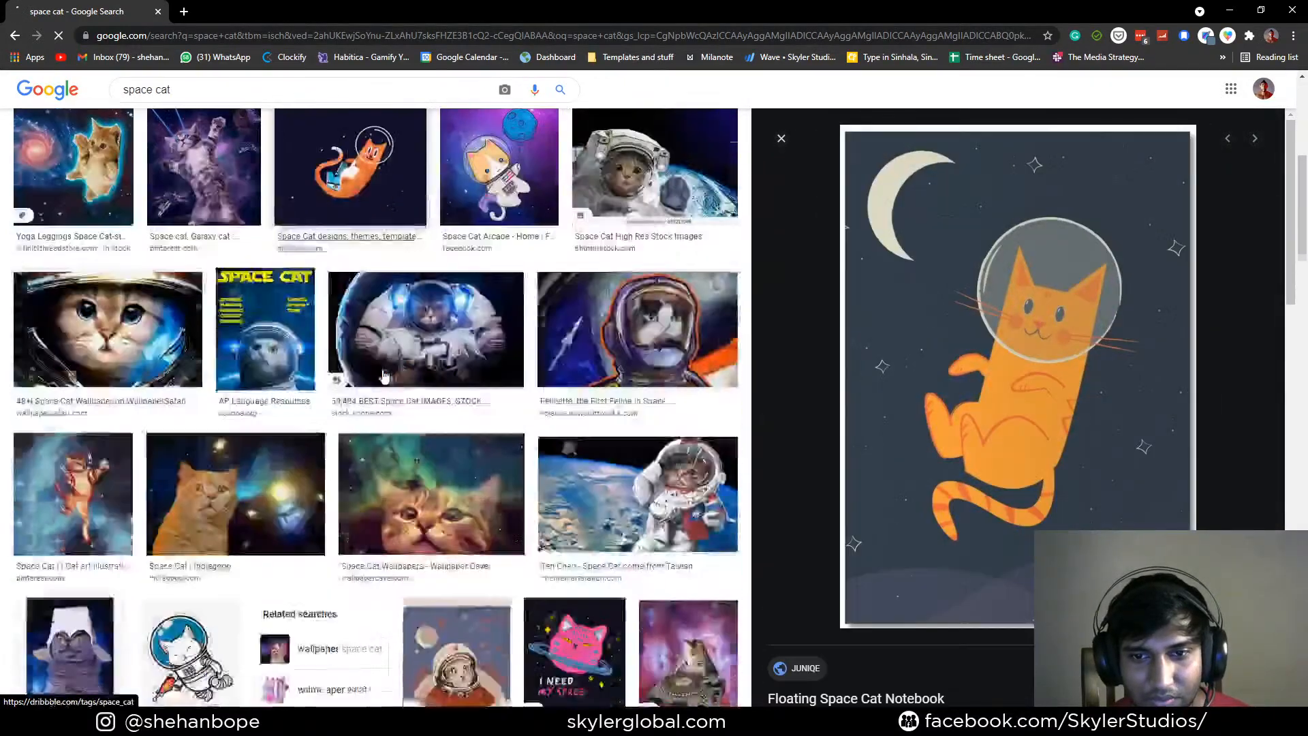
scroll(289, 351, "down", 3)
left_click(197, 449)
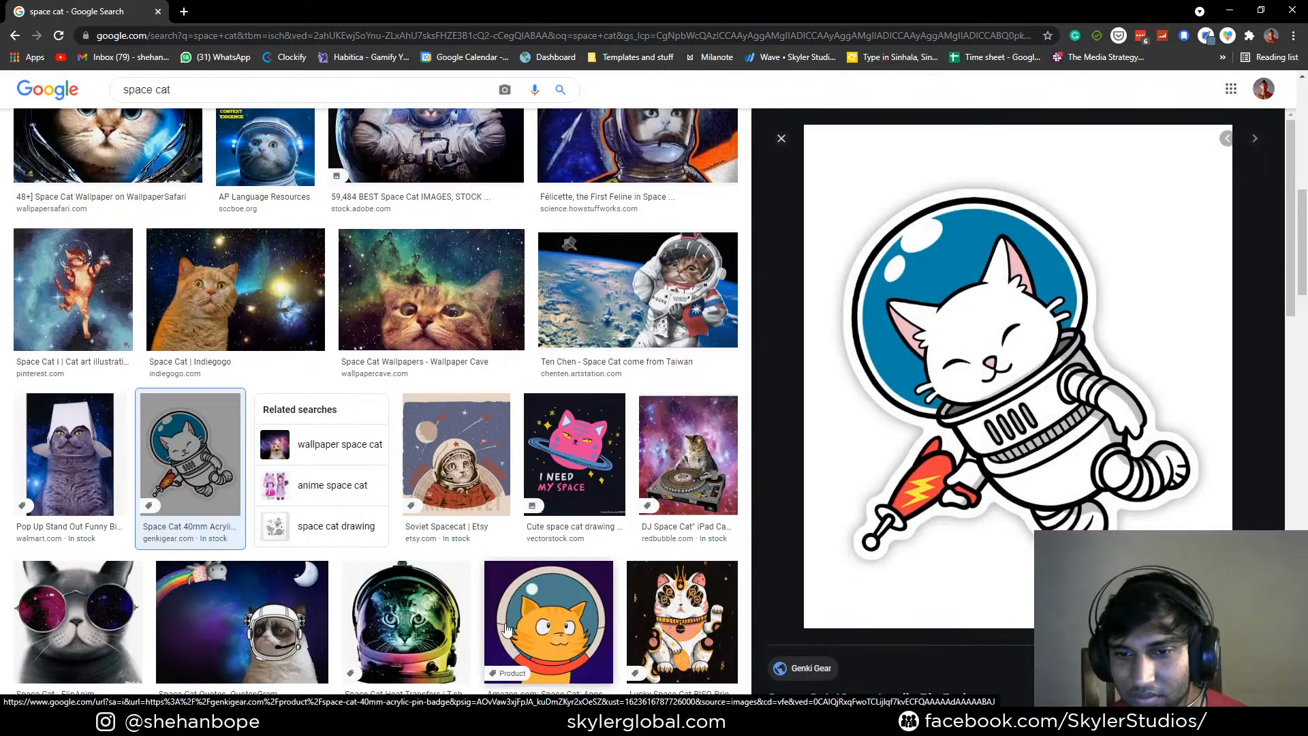
Examine the pin badge picture and its related space cat images as possible character references
scroll(1139, 495, "down", 1)
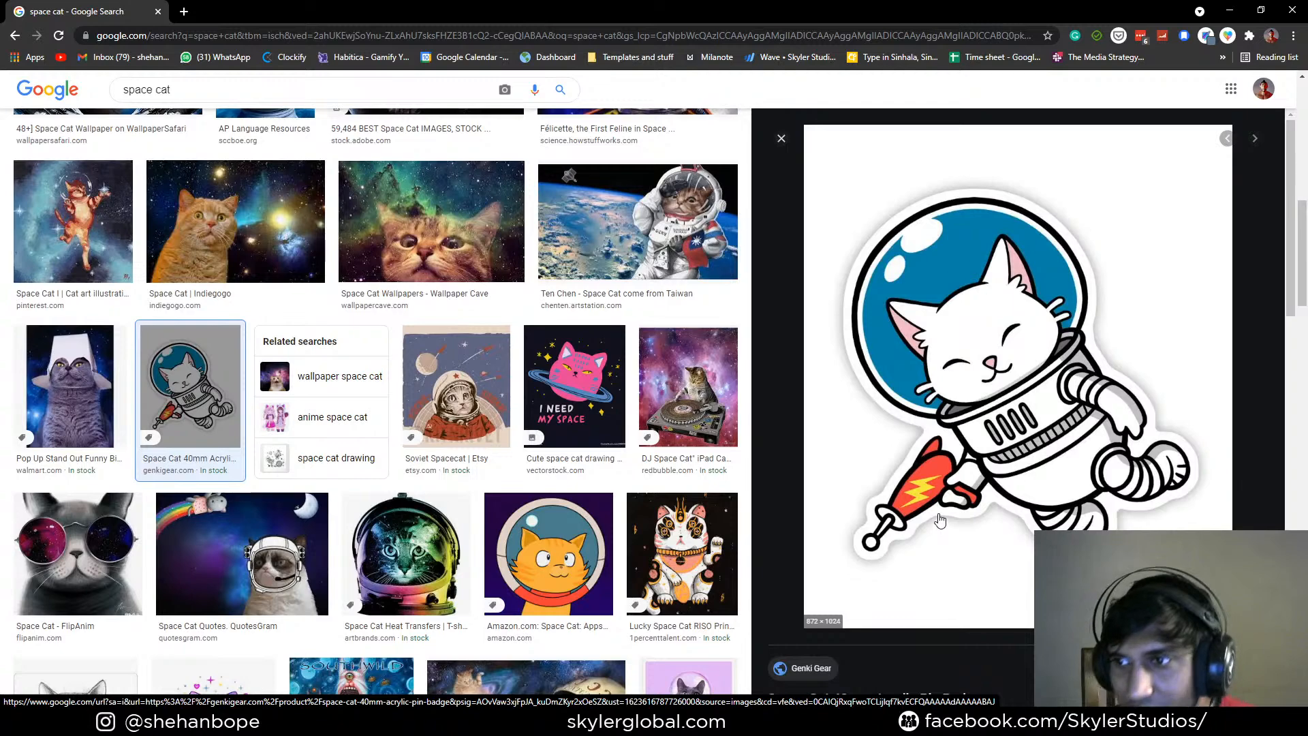
scroll(949, 461, "down", 6)
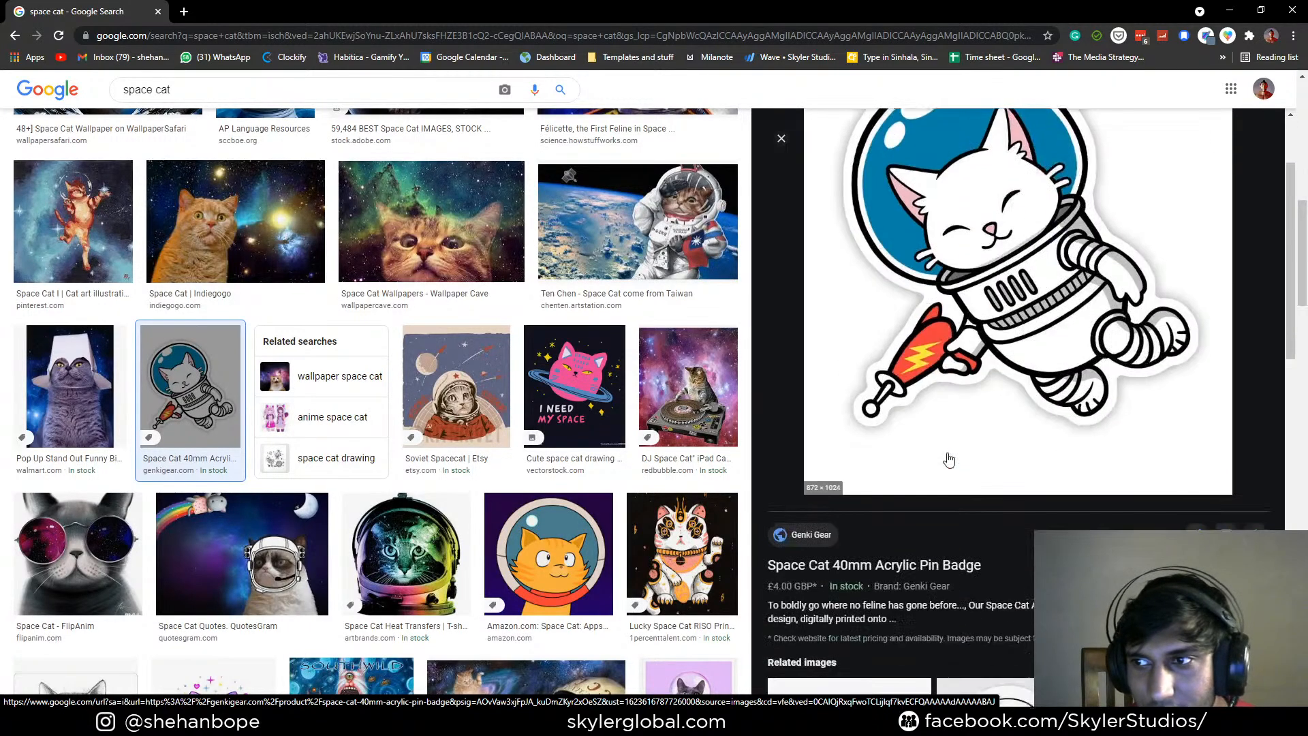
scroll(949, 461, "down", 3)
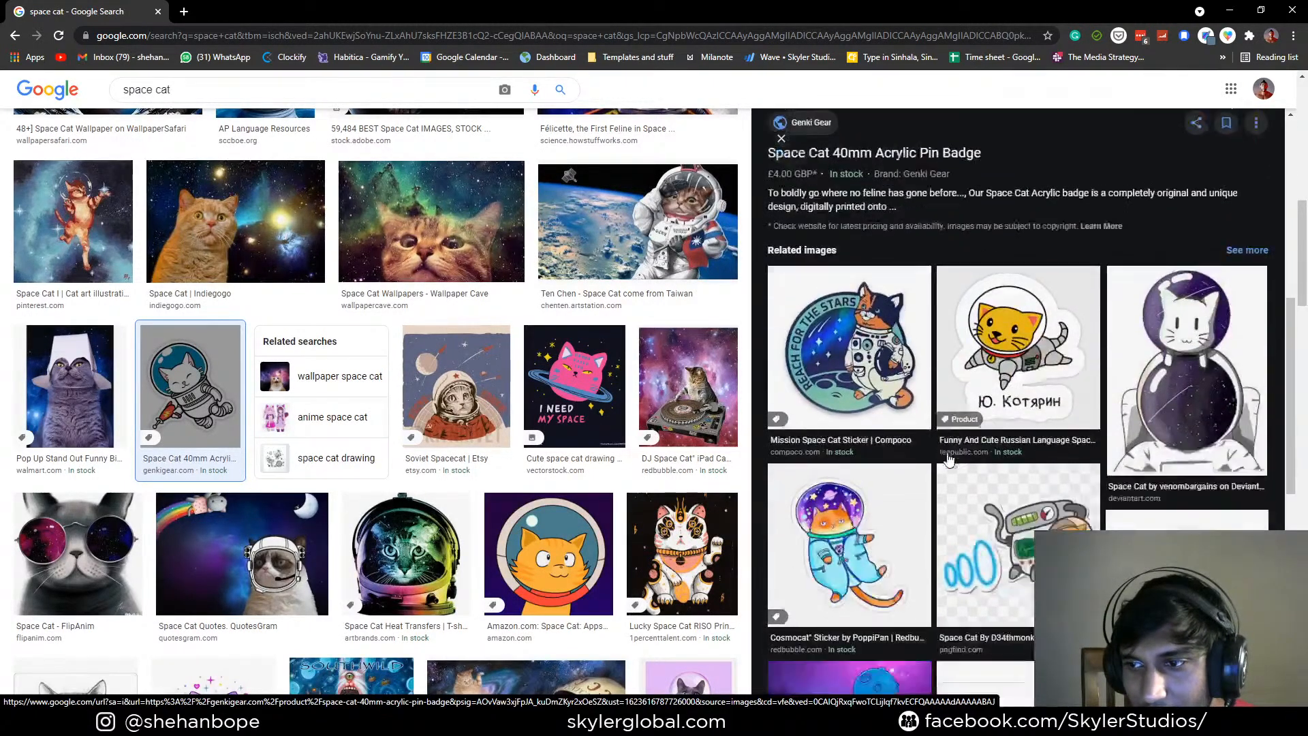
scroll(1064, 377, "down", 2)
scroll(1064, 377, "down", 3)
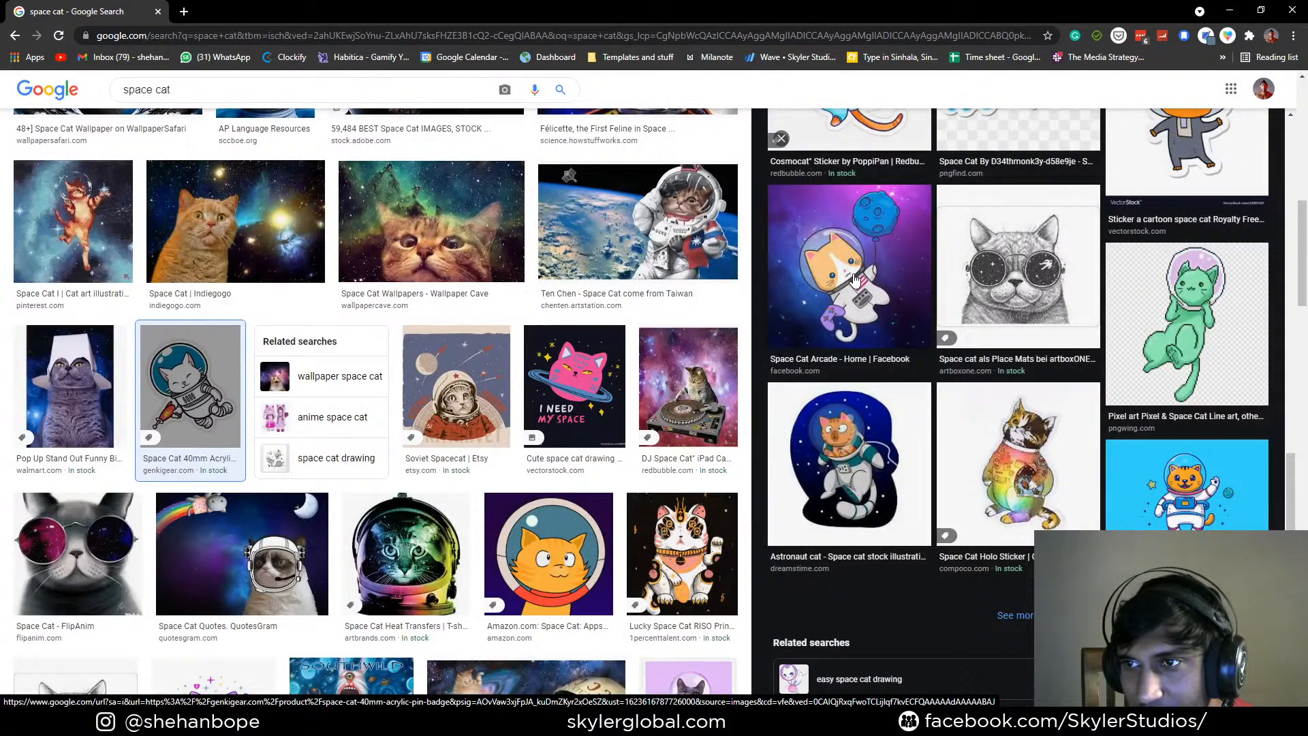
scroll(896, 300, "up", 1)
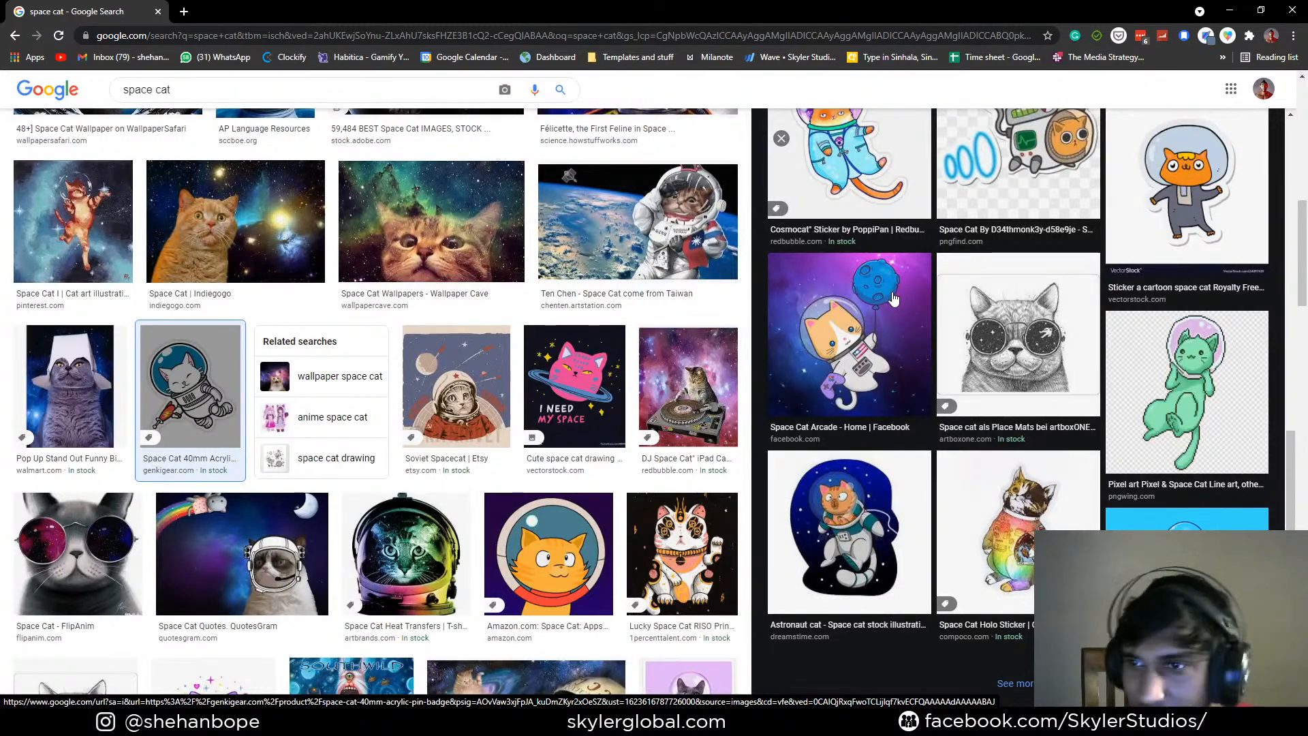
scroll(894, 300, "down", 1)
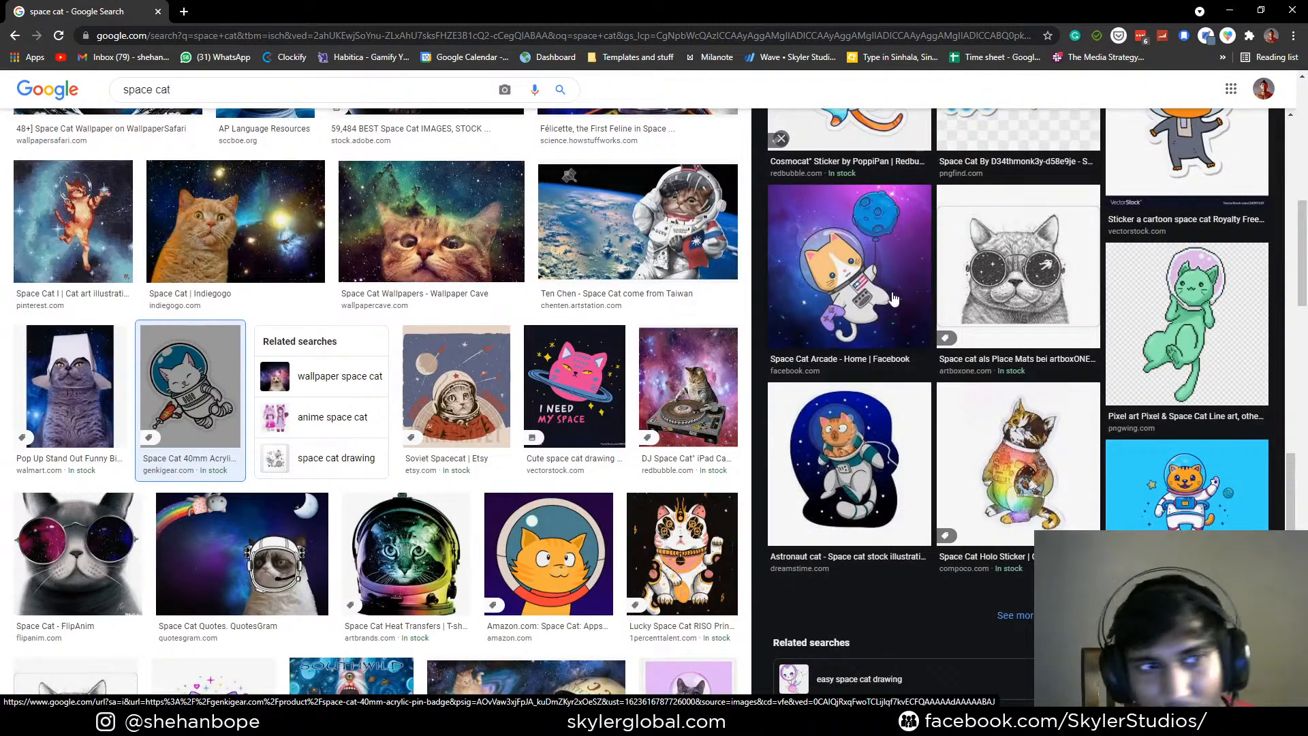
scroll(884, 294, "up", 1)
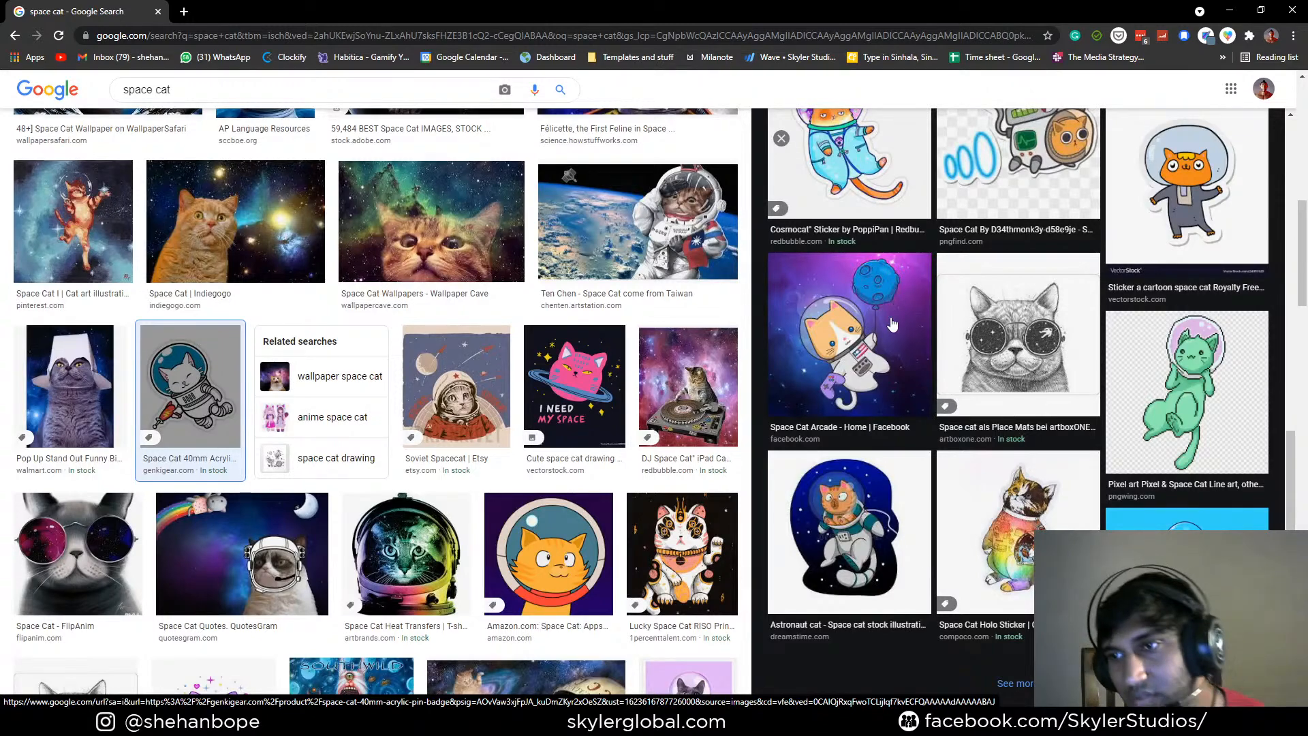
scroll(925, 329, "down", 3)
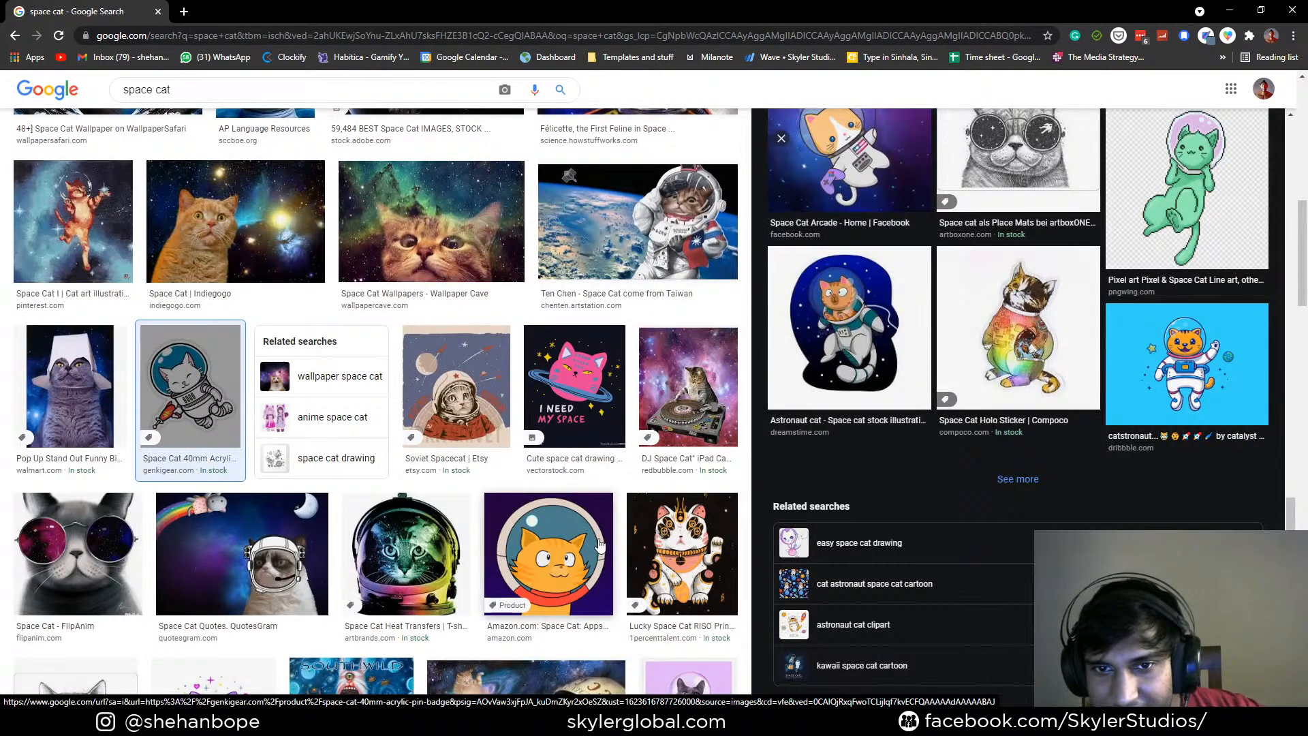
scroll(598, 544, "down", 3)
scroll(563, 511, "up", 4)
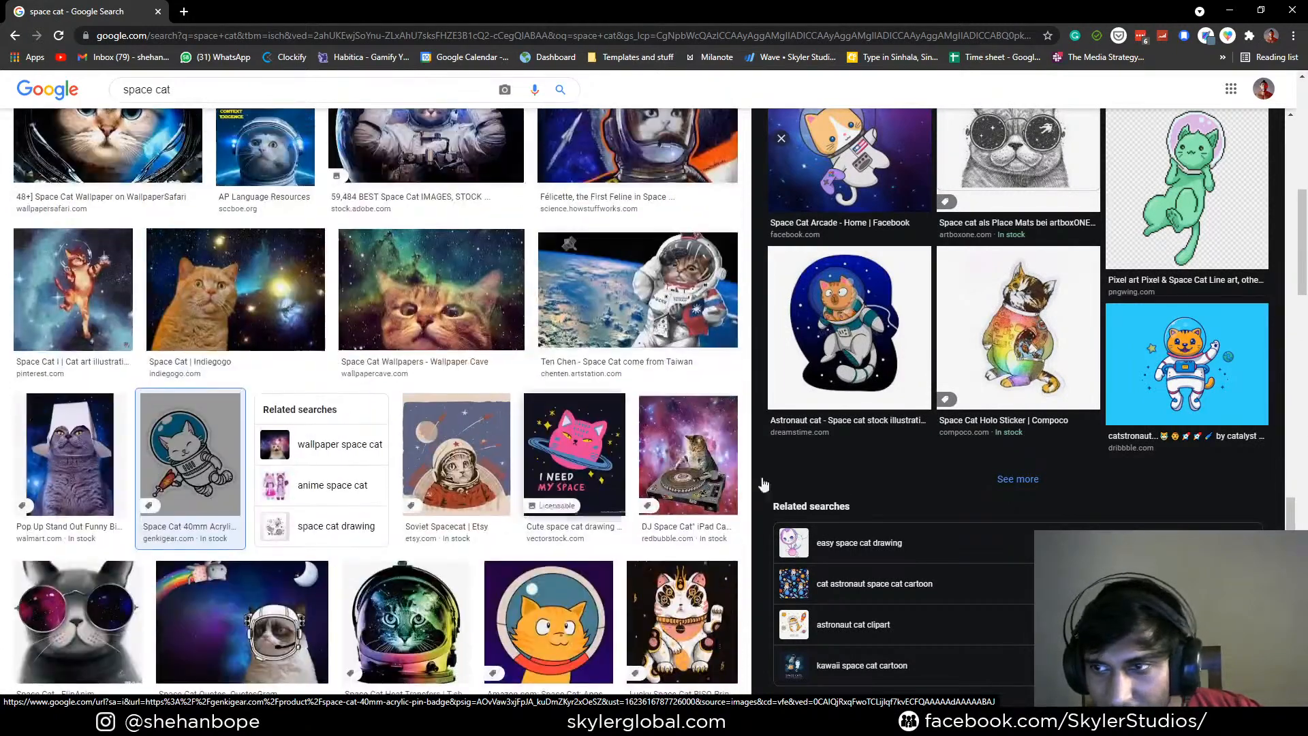
scroll(1019, 423, "up", 10)
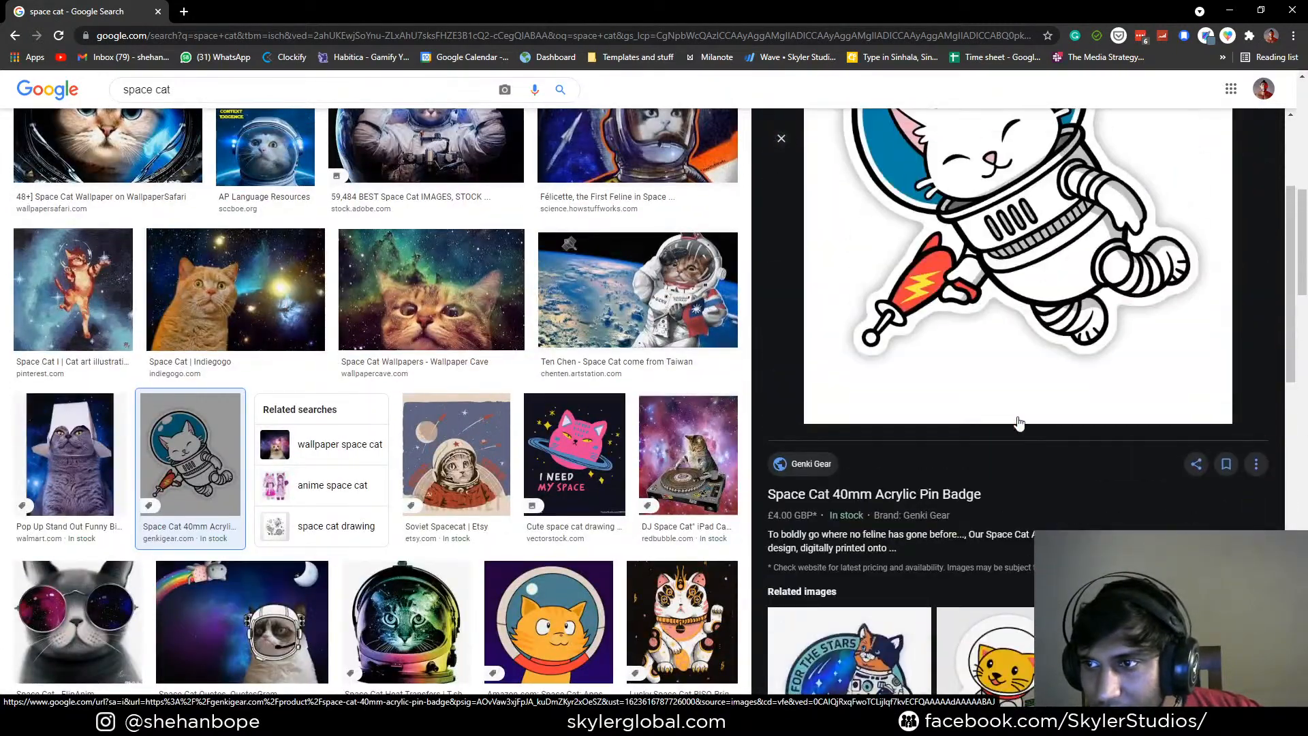
Compare the Space Cat 40mm Acrylic Pin Badge picture with the related cat sticker images listed beneath it
scroll(1018, 422, "down", 7)
scroll(859, 426, "down", 3)
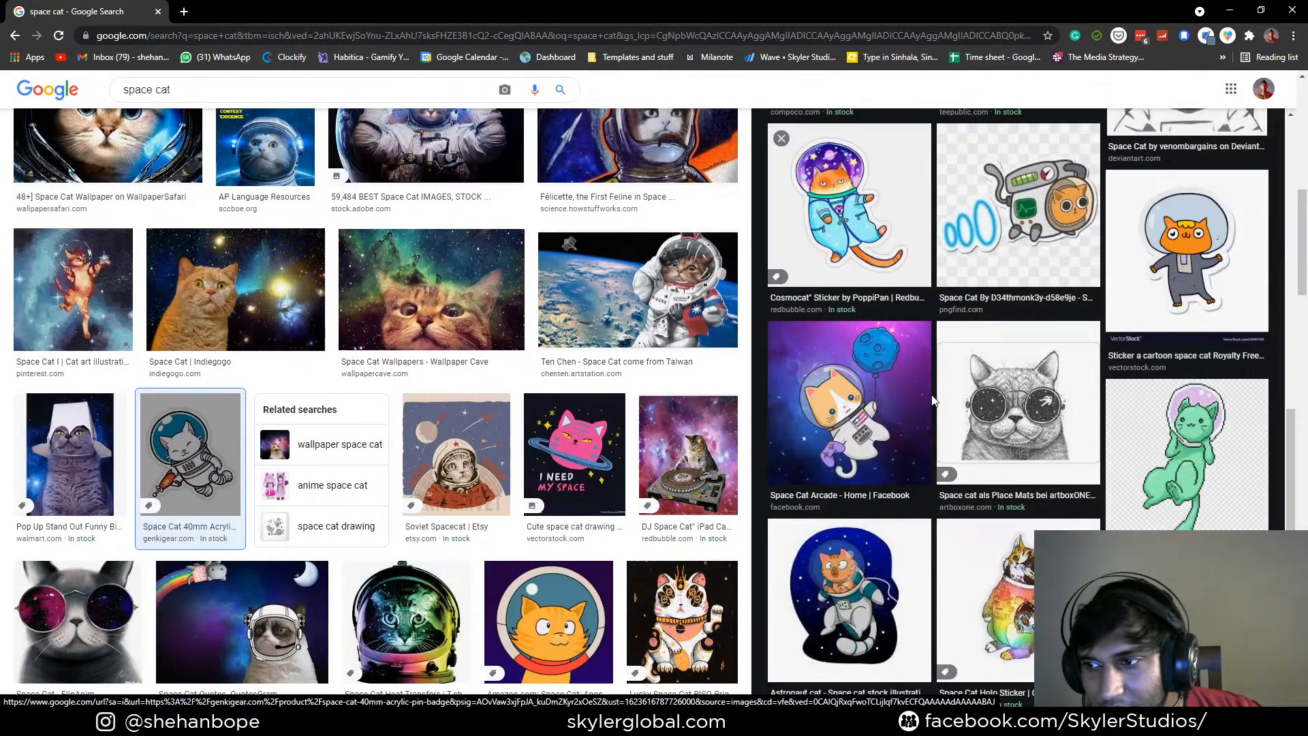
scroll(915, 408, "up", 10)
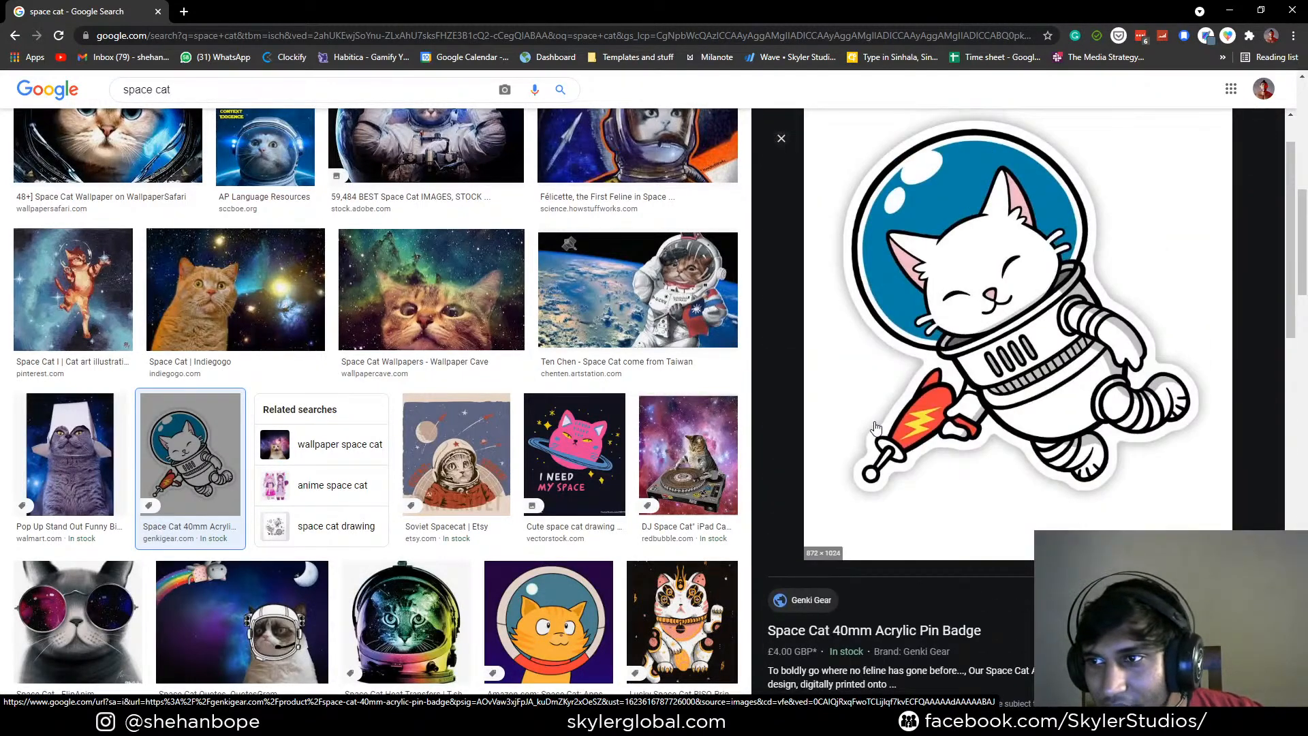
scroll(876, 428, "down", 7)
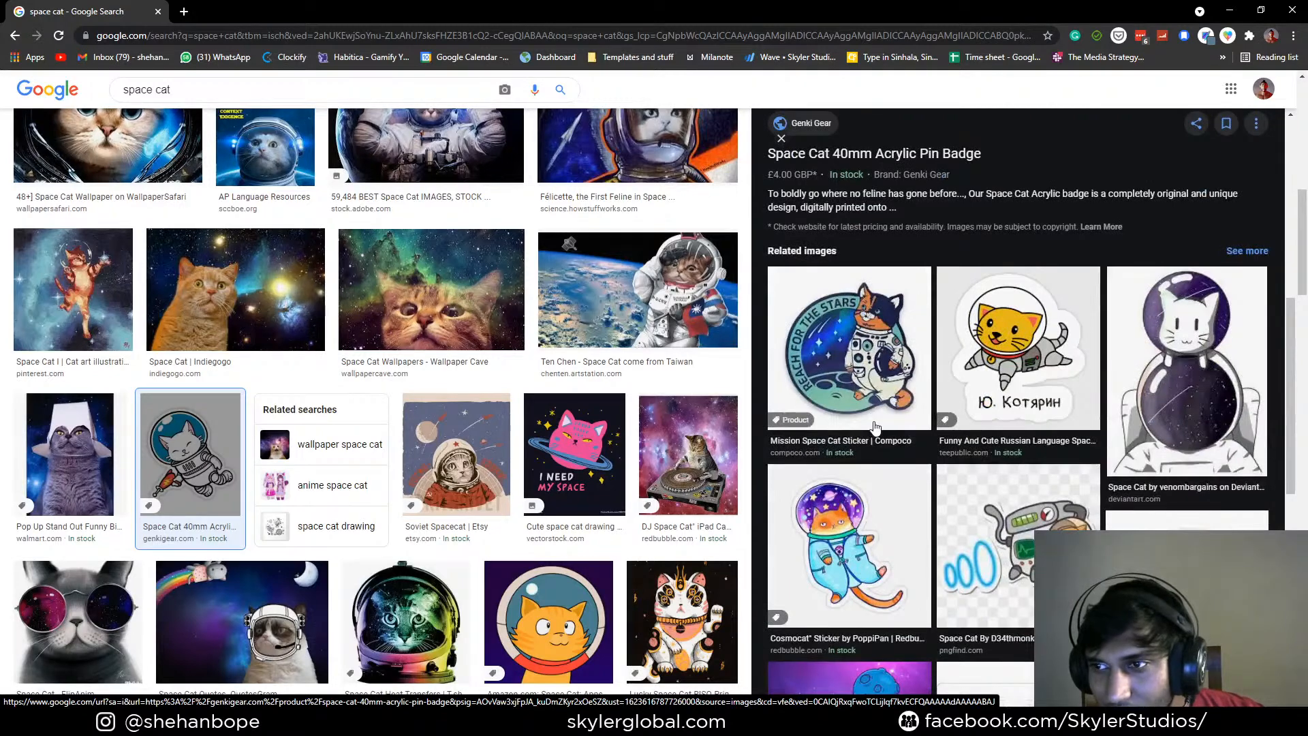
scroll(875, 426, "up", 8)
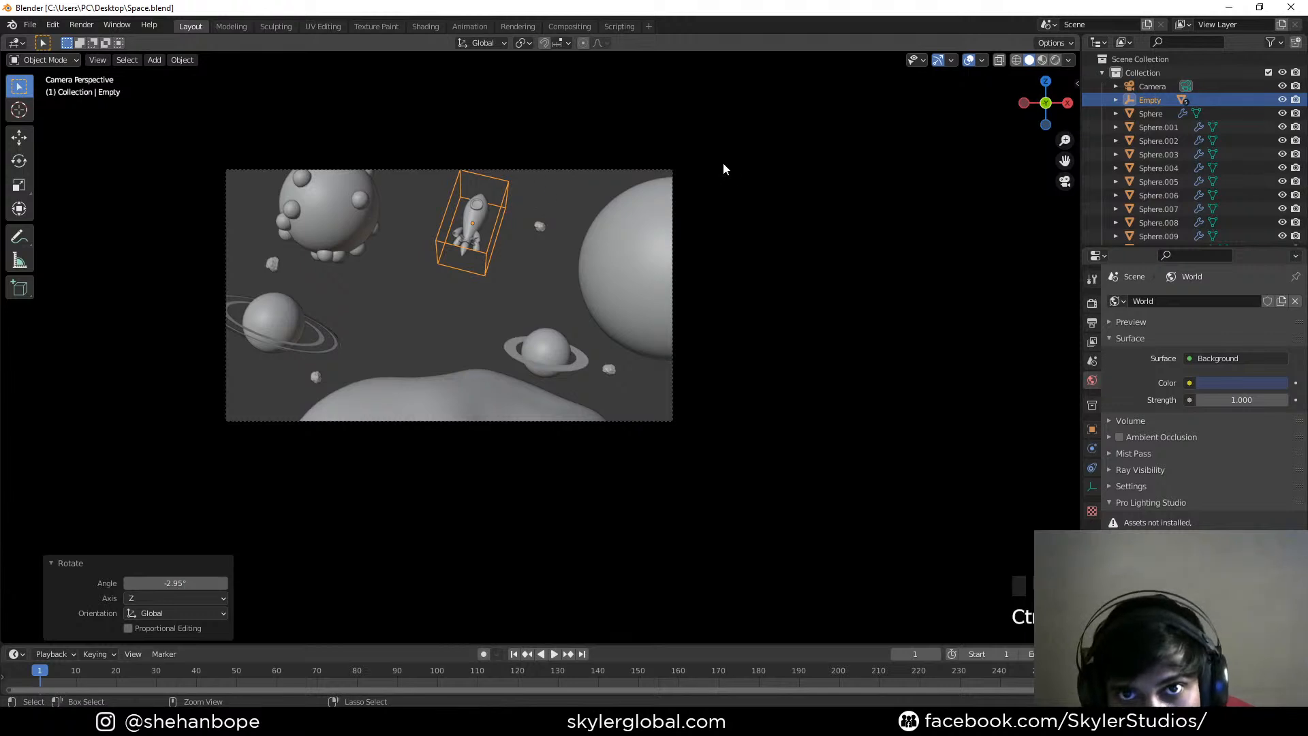
Switch to Blender, save Space.blend and start a new General file
key("ctrl+s")
left_click(30, 25)
mouse_move(52, 39)
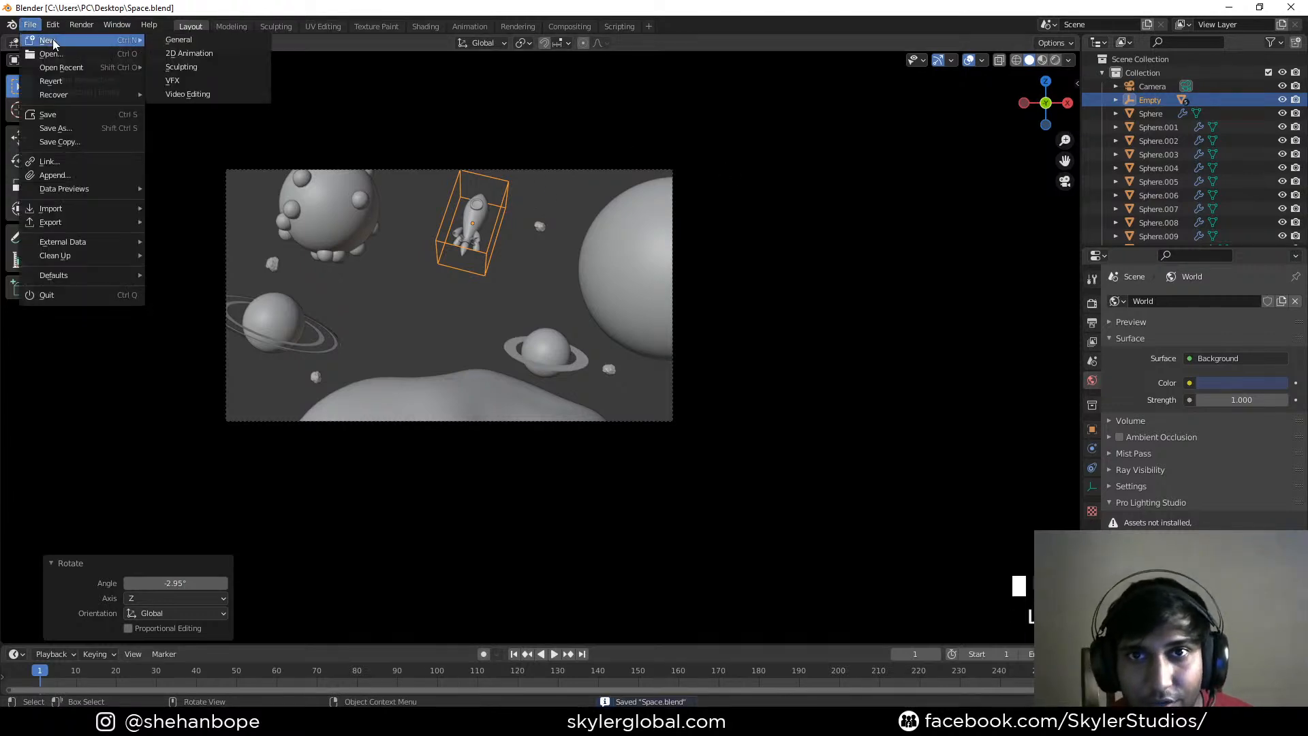
left_click(250, 43)
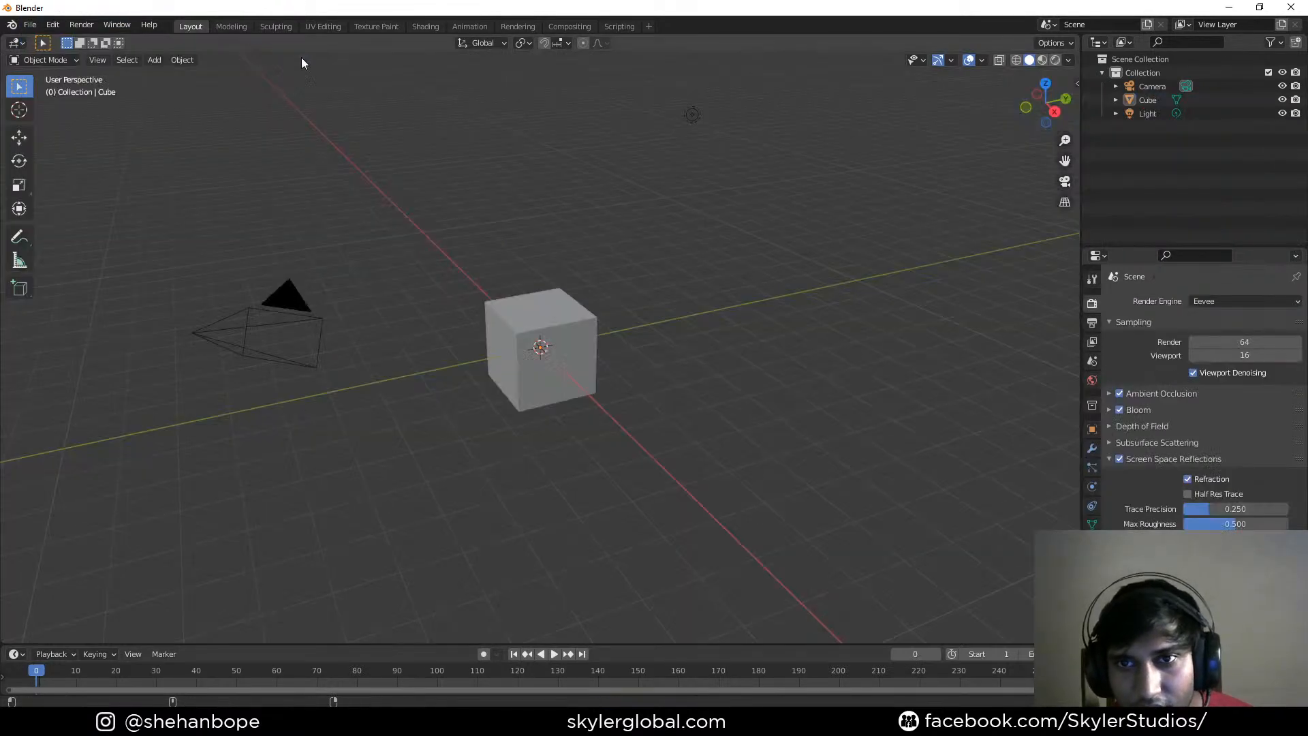
Delete the default camera and light, keeping only the cube in the scene
scroll(545, 215, "down", 1)
left_click(354, 330)
left_click(657, 167, "shift")
key("x")
left_click(722, 182)
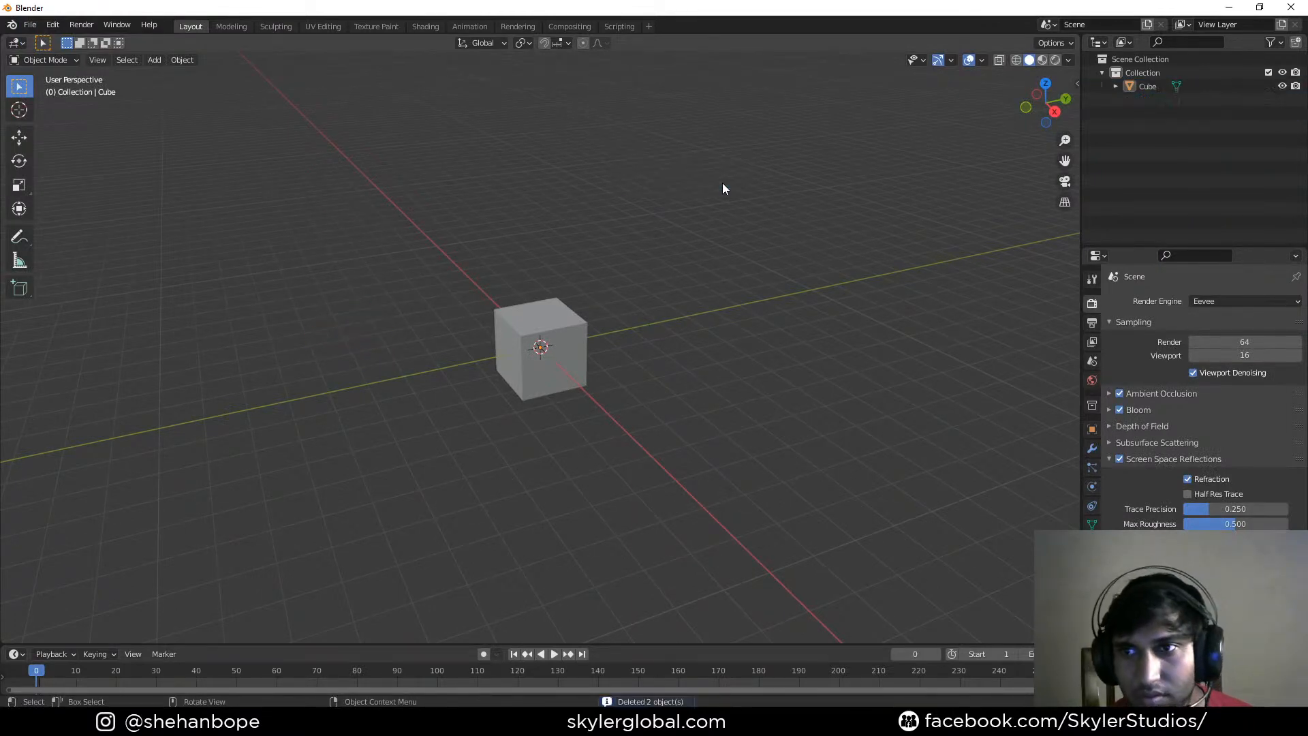
In front view, cut the cube vertically through its centre with a loop cut and delete the vertices of its negative X half
key("KP_1")
scroll(500, 374, "up", 3)
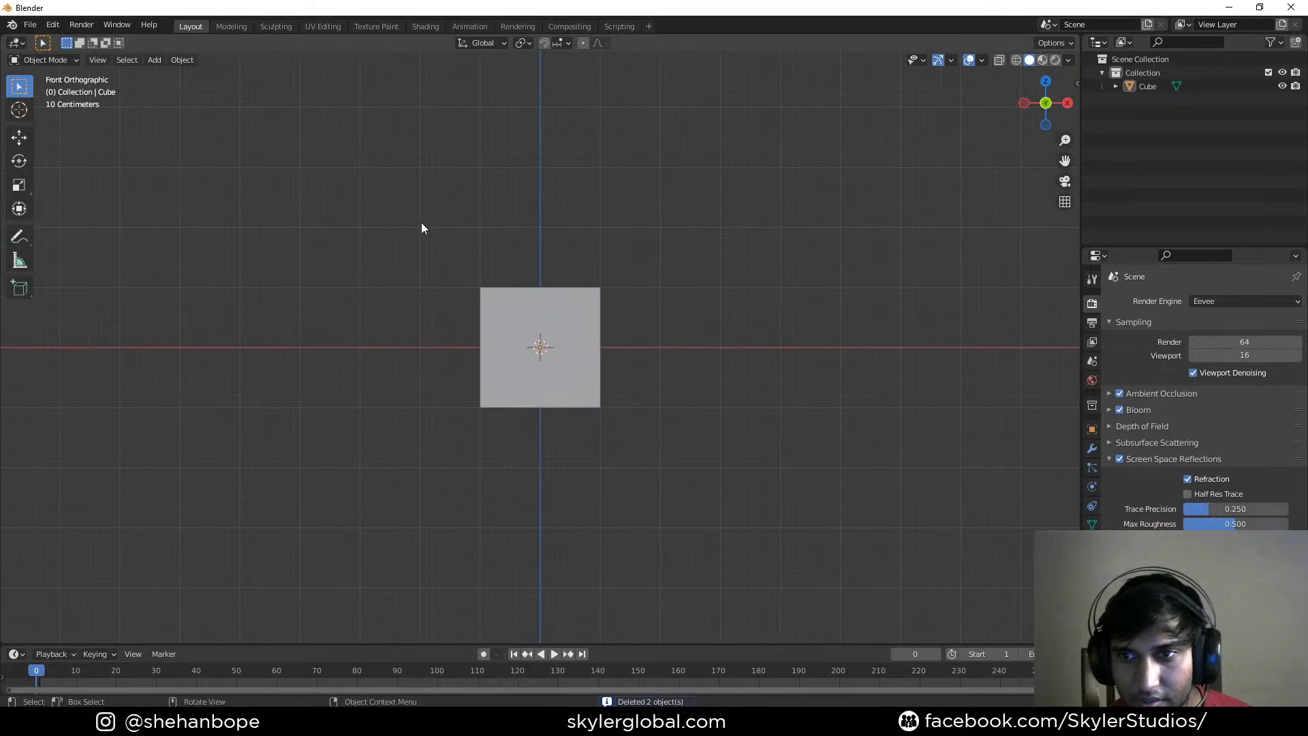
left_click(518, 320)
key("Tab")
scroll(532, 340, "up", 1)
key("ctrl+r")
left_click(550, 276)
right_click(552, 276)
key("alt+a")
left_click_drag(432, 213, 516, 495)
key("x")
left_click(581, 397)
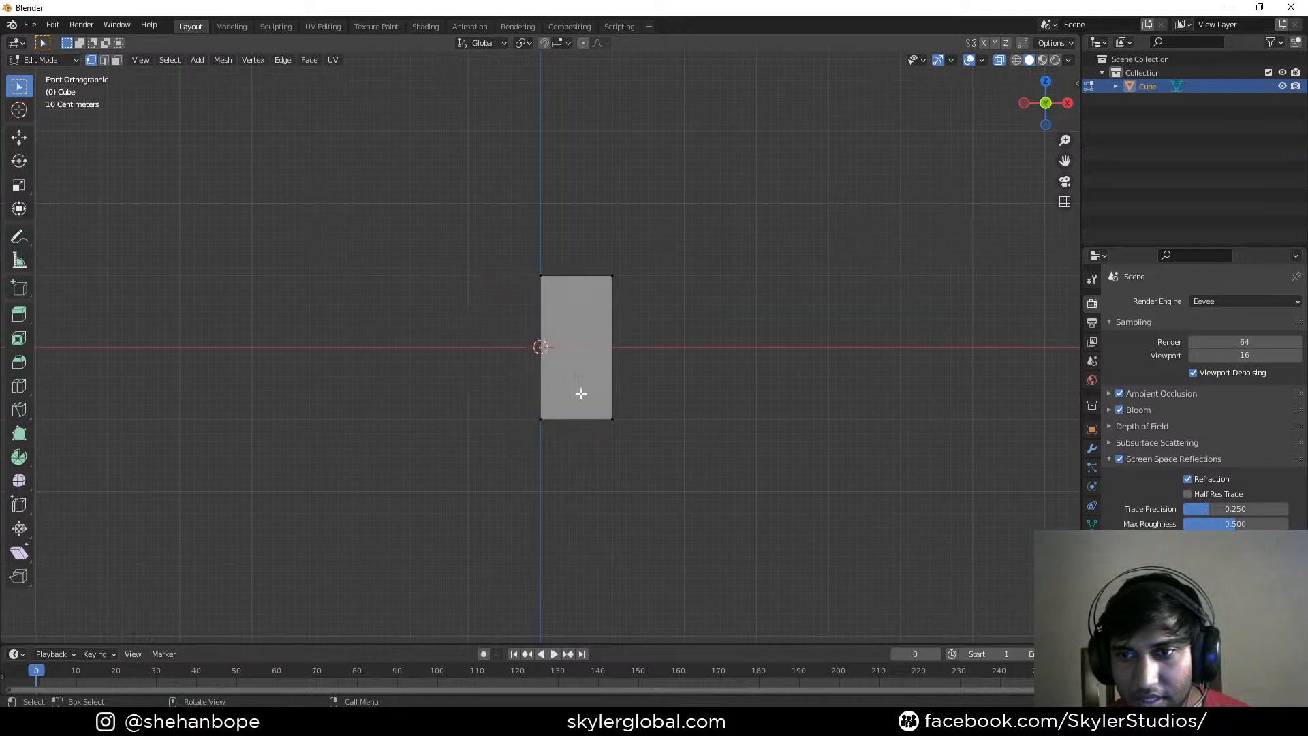
Add a Mirror modifier on the X axis to the half cube and check the mirrored shape from several sides
left_click(1092, 448)
left_click(1178, 301)
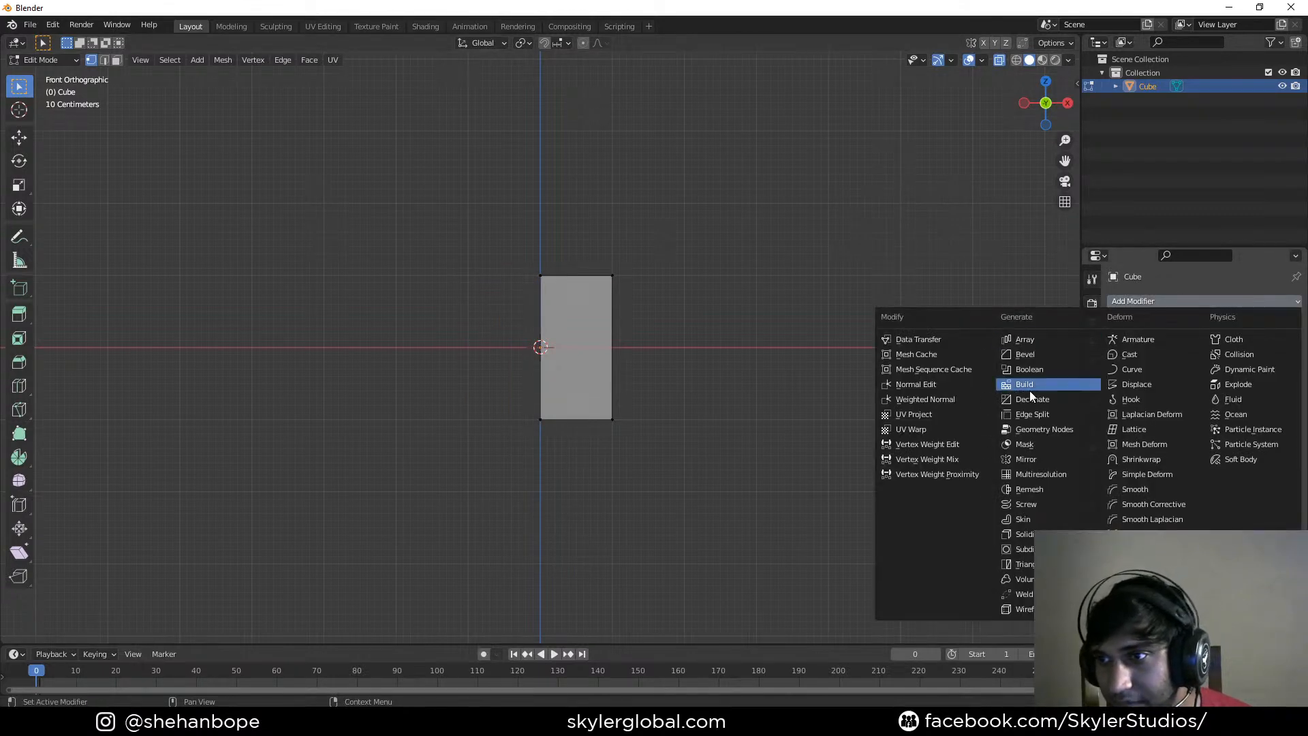
left_click(1025, 459)
key("Tab")
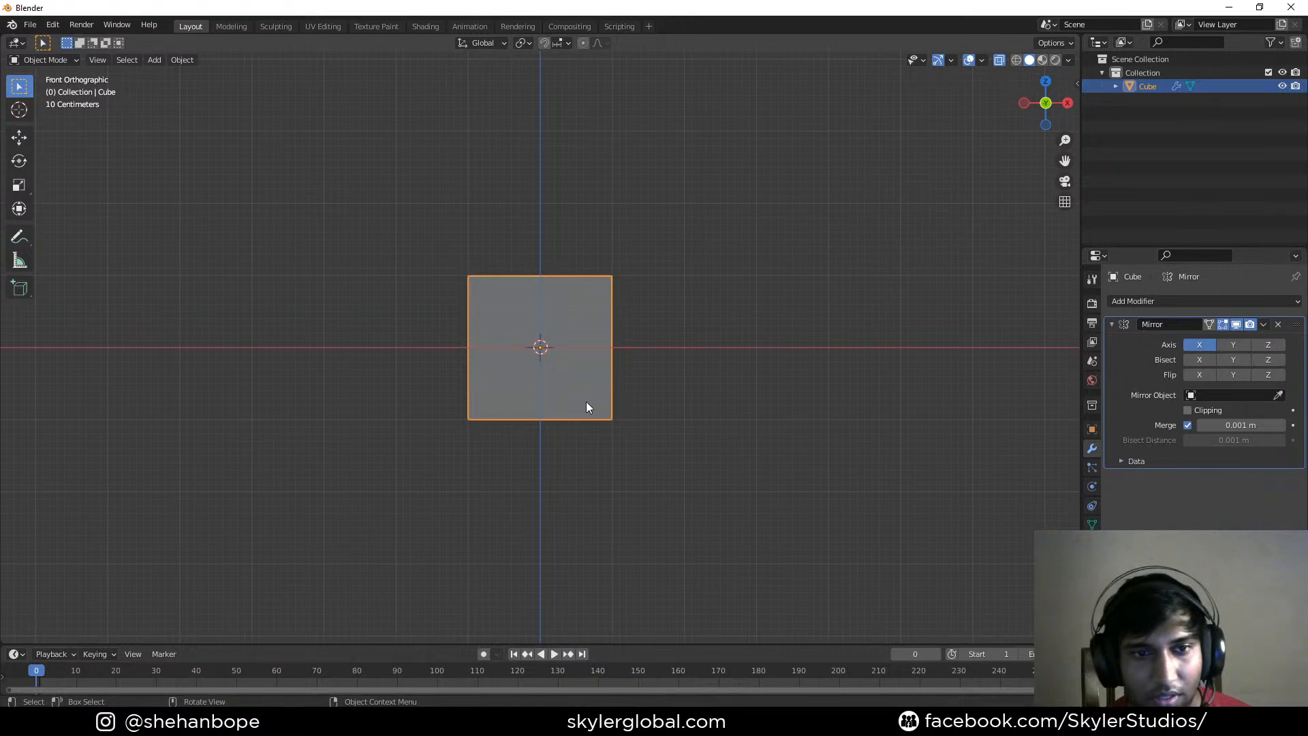
middle_click_drag(890, 324, 821, 335)
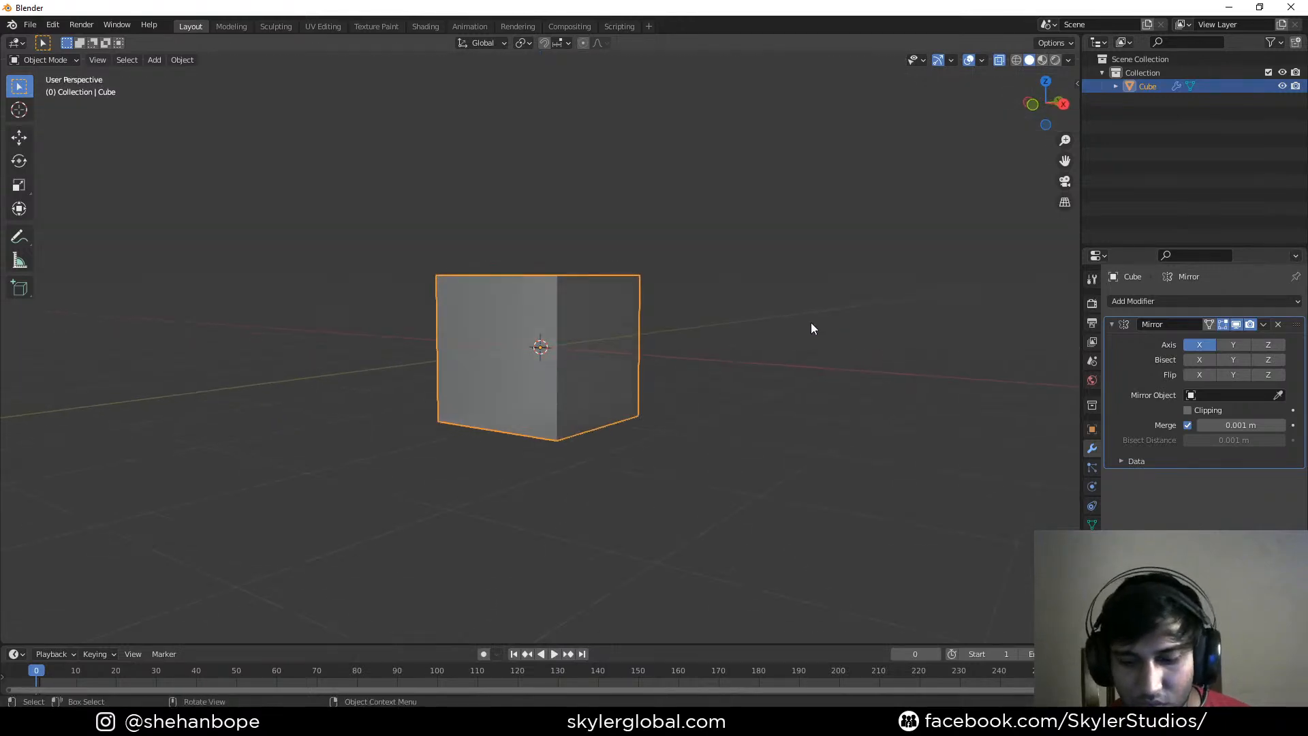
key("KP_3")
key("Tab")
key("KP_1")
key("Tab")
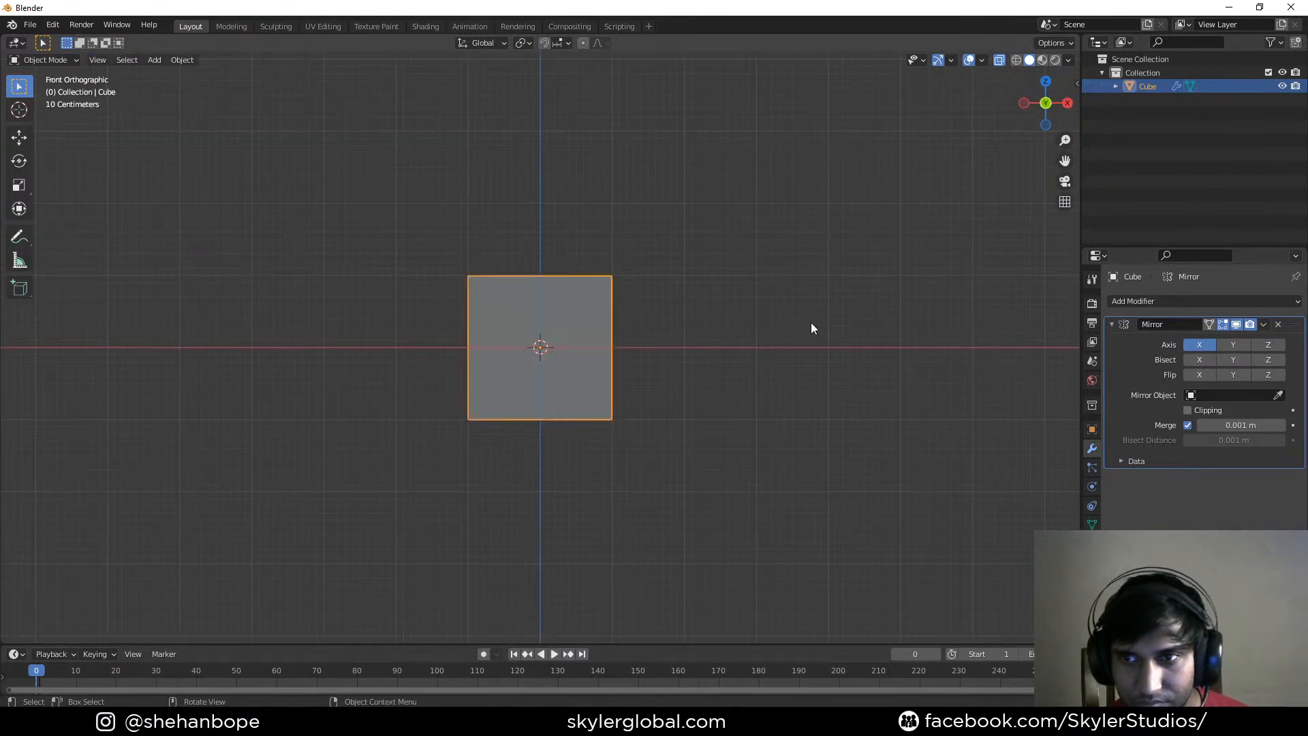
Add a level 2 Subdivision modifier to the cube and insert a centred horizontal edge loop in its mesh
key("ctrl+2")
key("Tab")
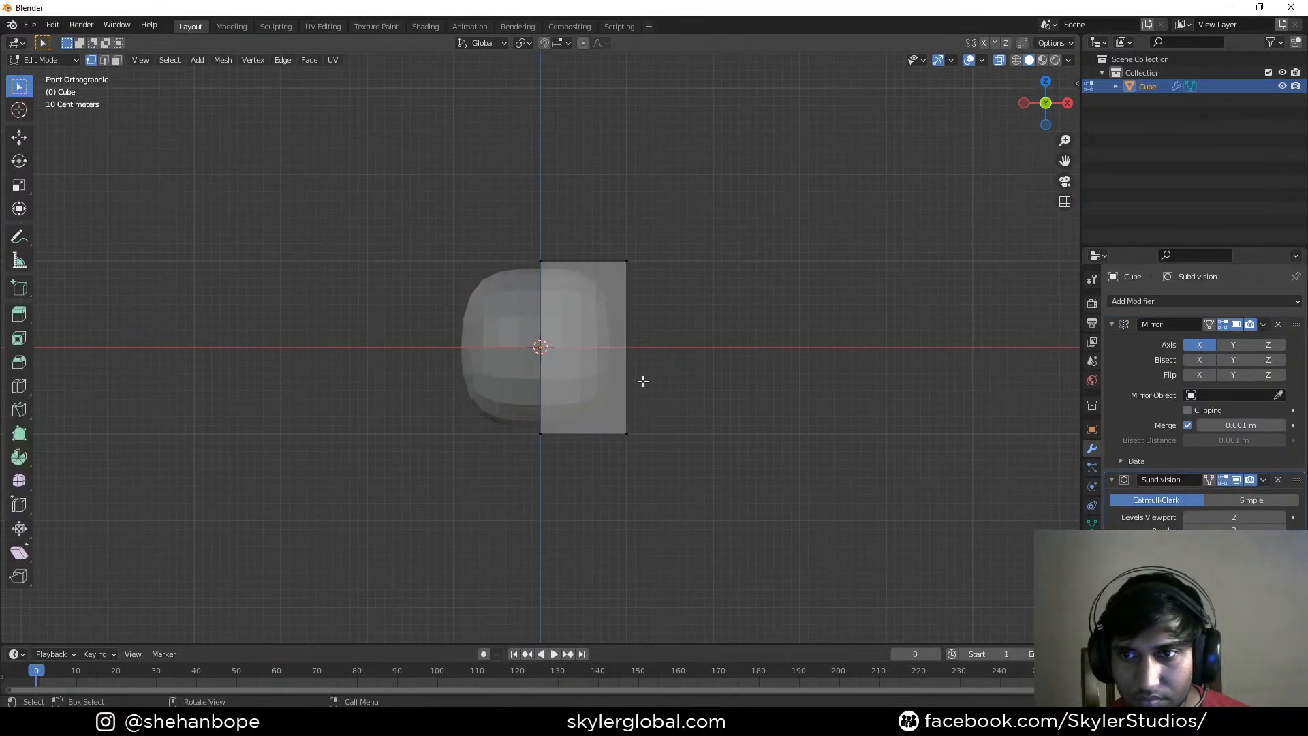
key("ctrl+r")
left_click(580, 356)
right_click(580, 355)
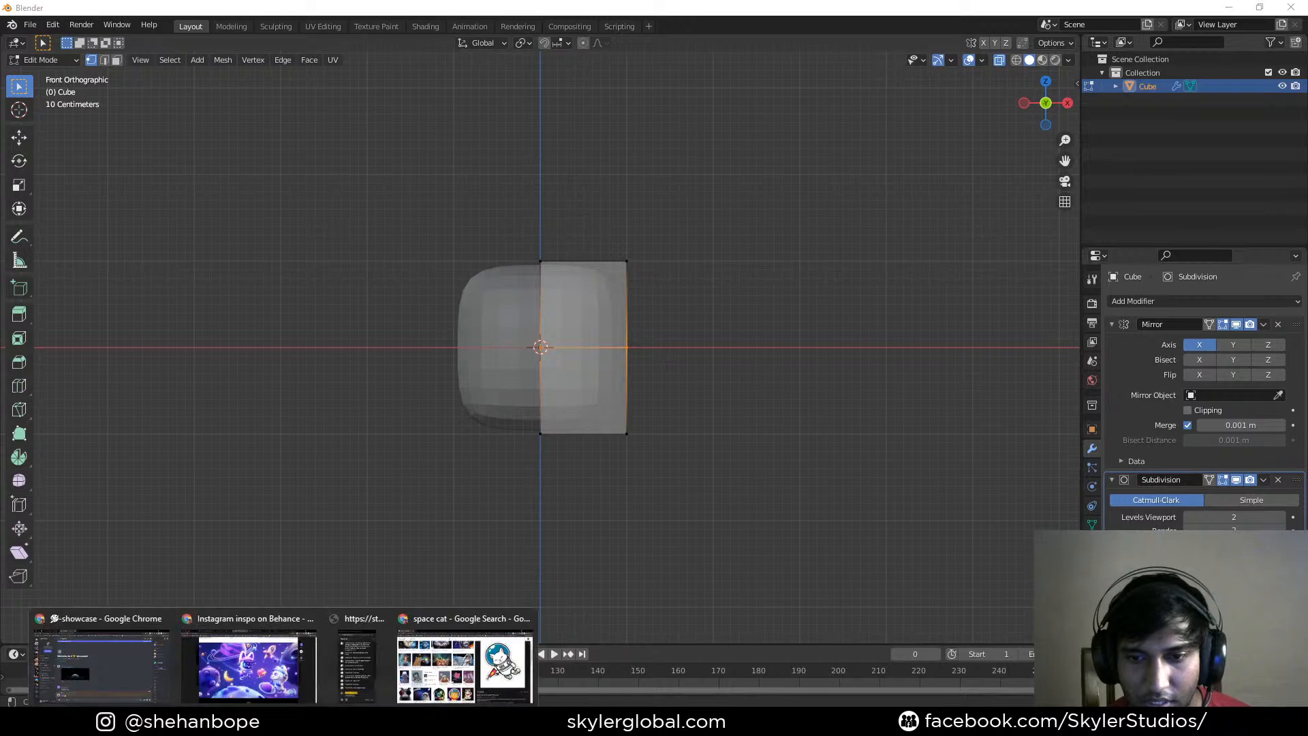
Move the space cat image search window off the modelling screen as a reference, and clear the cube's mesh selection back in Blender
left_click(497, 660)
left_click_drag(103, 9, 0, 477)
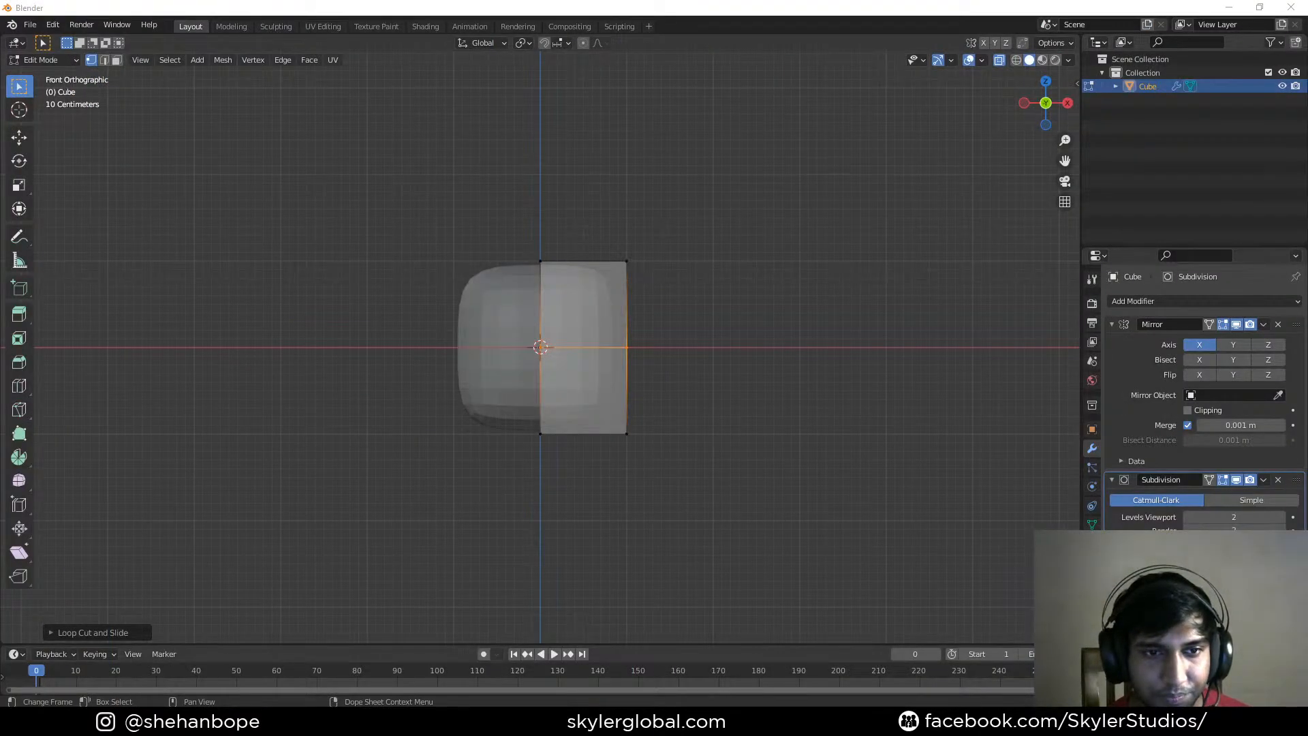
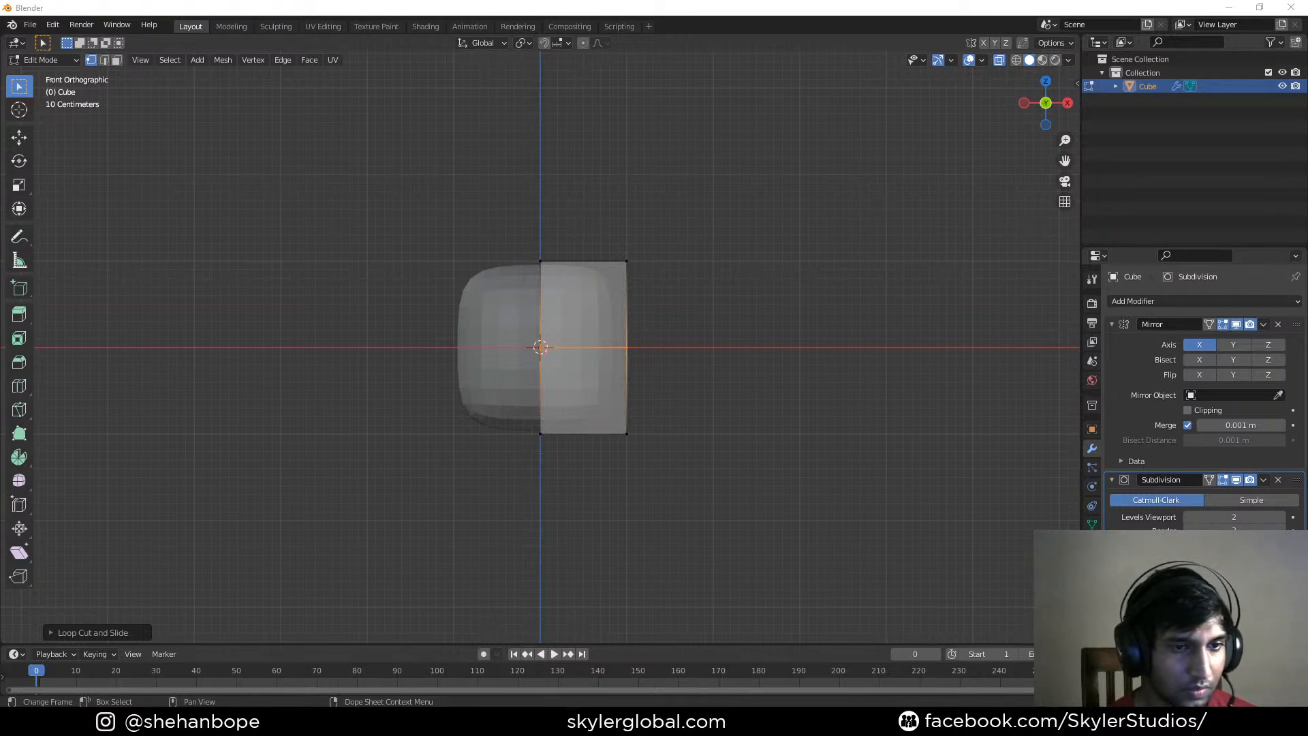
left_click(246, 450)
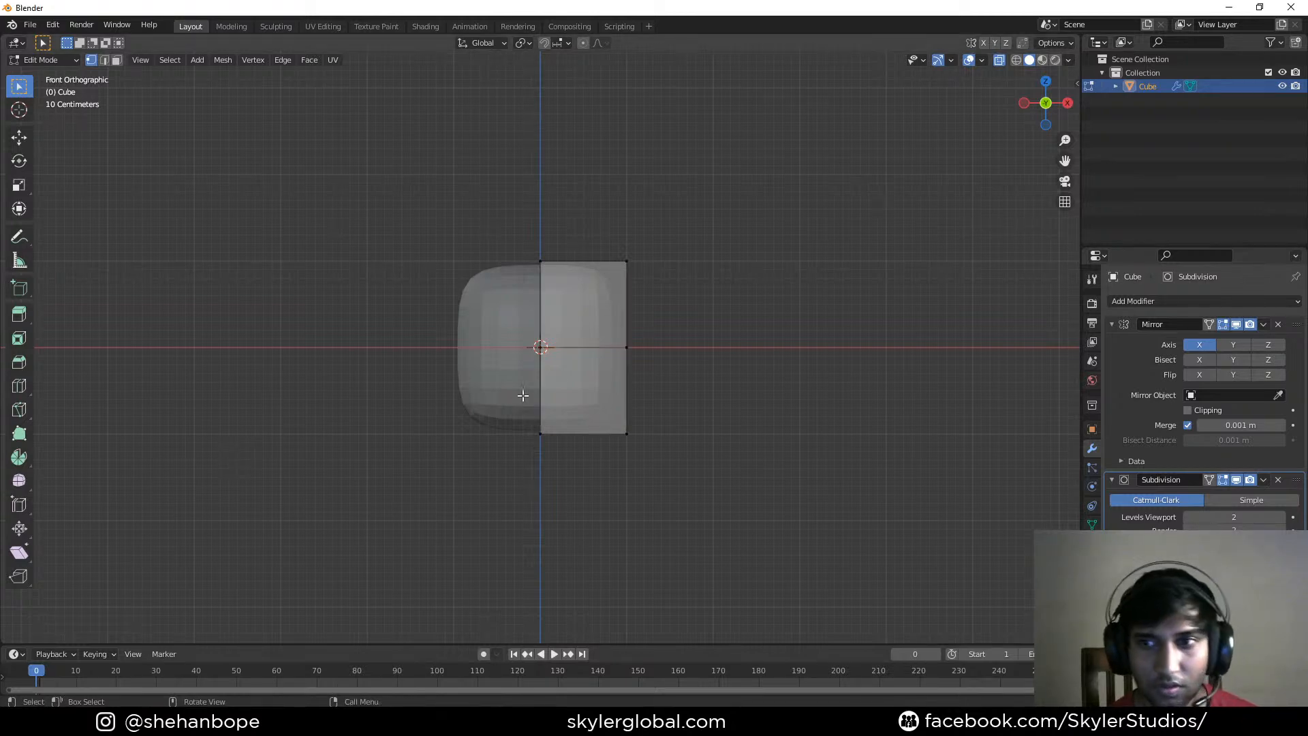
Move the upper outer corner vertices of the cube half inward and down in the front view
left_click_drag(551, 214, 693, 306)
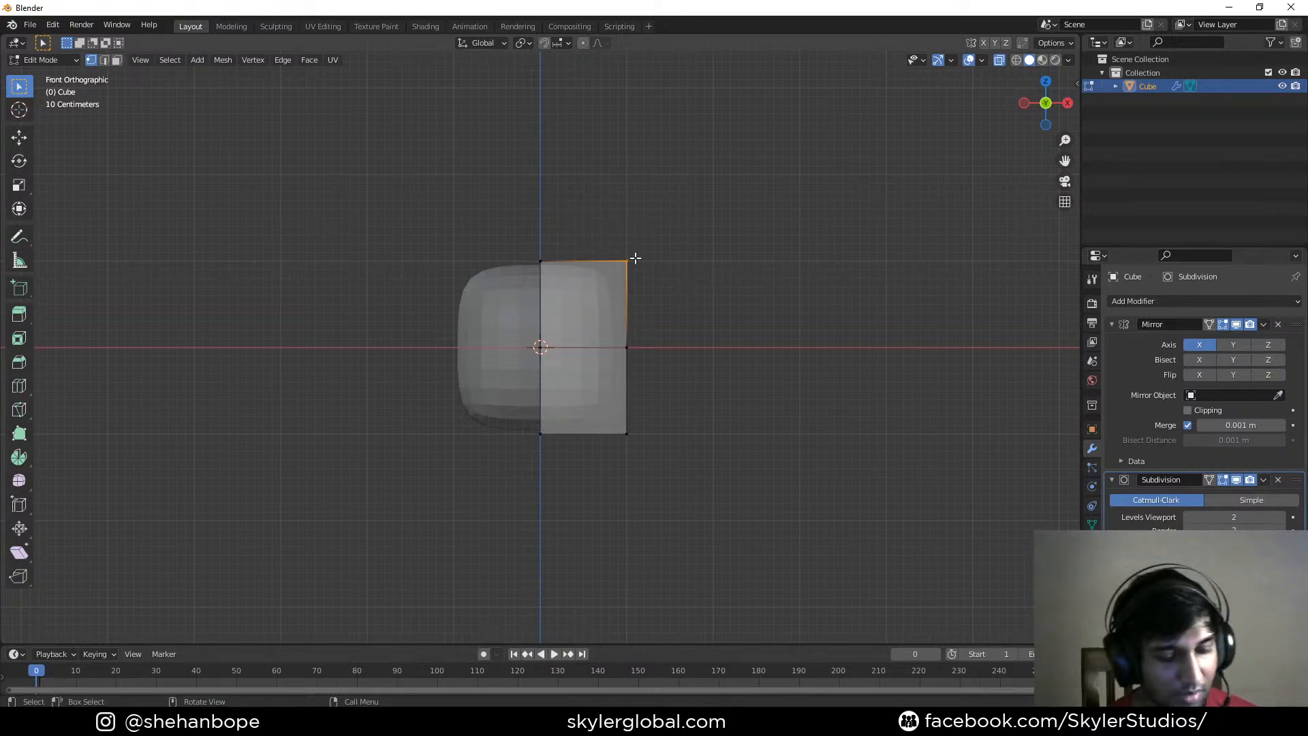
scroll(752, 263, "up", 3)
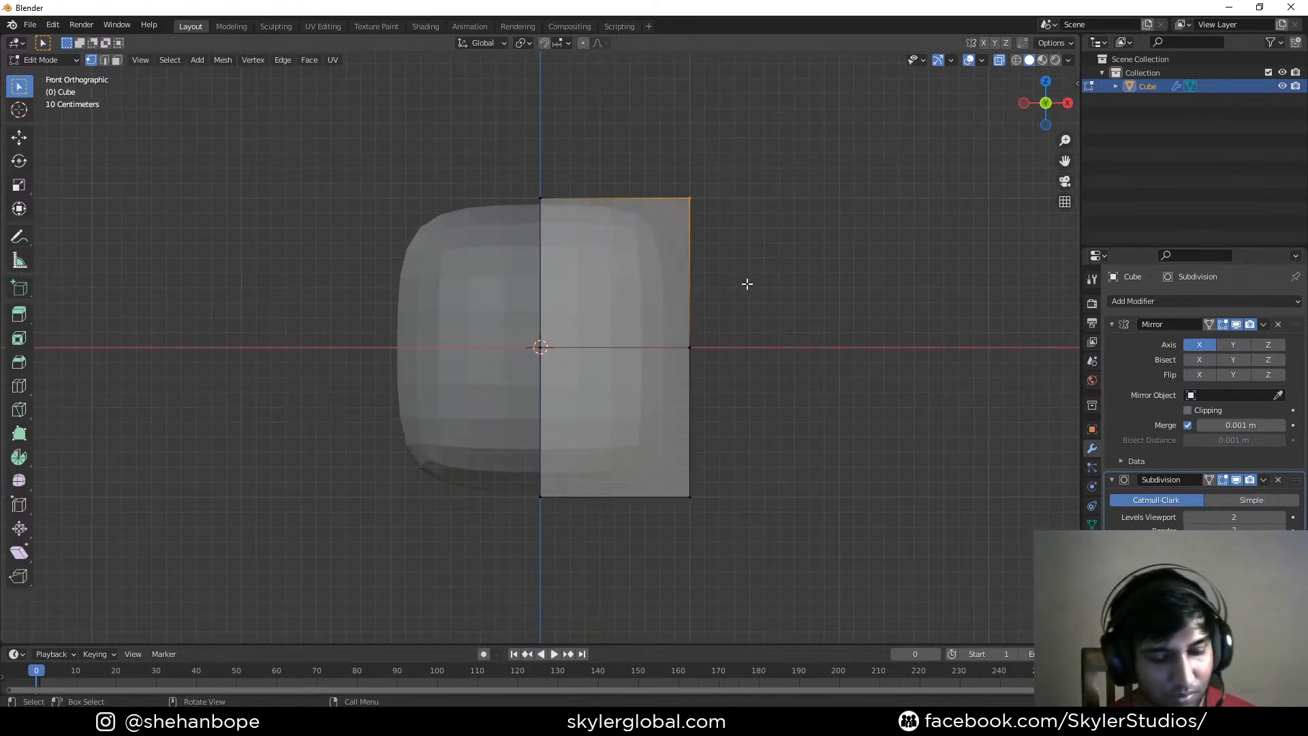
key("g")
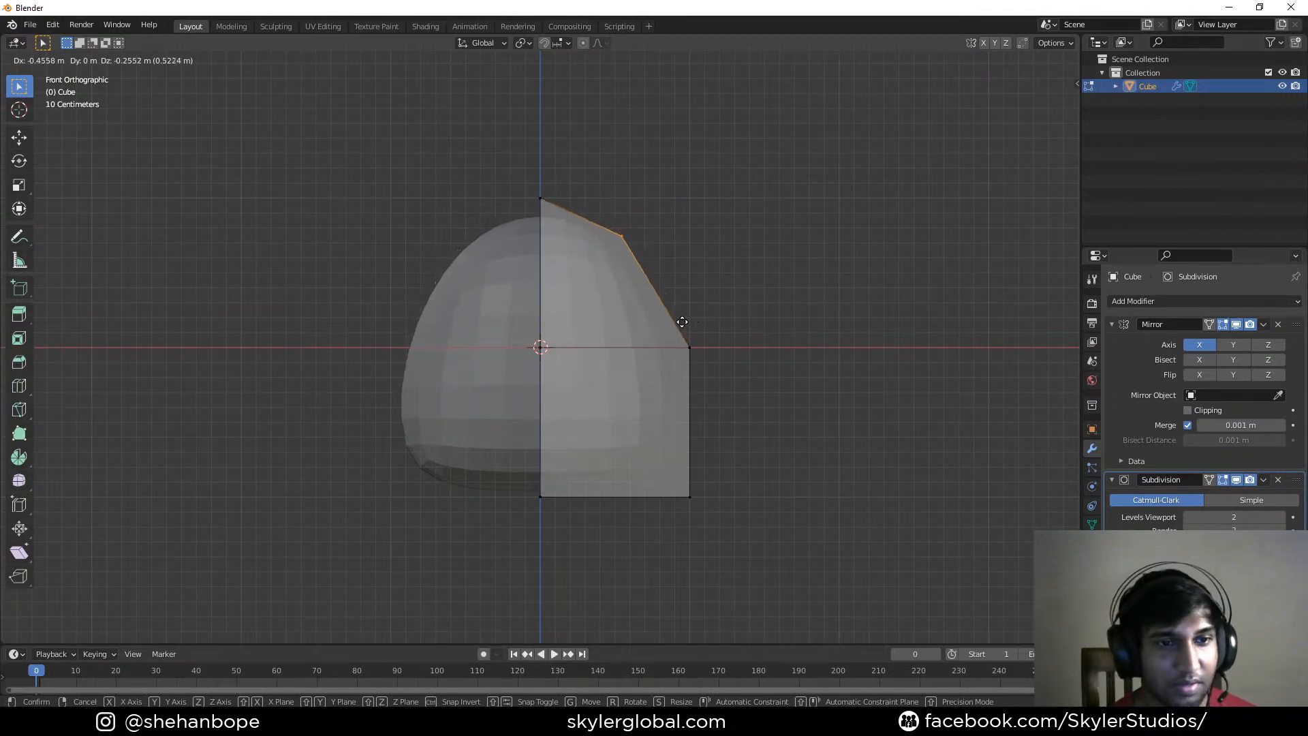
left_click(692, 313)
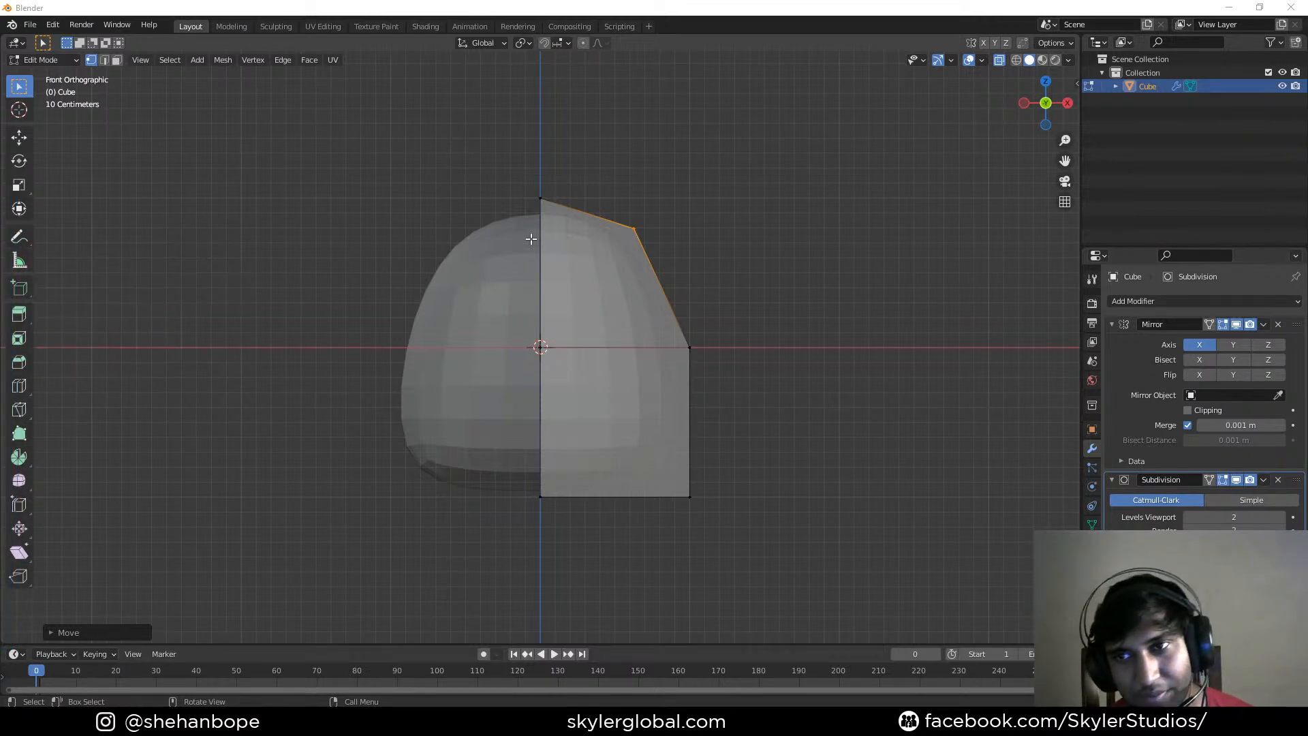
Lower the top centre vertices along Z, then lower the whole top row of vertices along Z
scroll(524, 238, "down", 1)
left_click_drag(520, 156, 590, 273)
key("g")
key("z")
left_click(588, 284)
left_click_drag(476, 164, 726, 299)
key("g")
key("z")
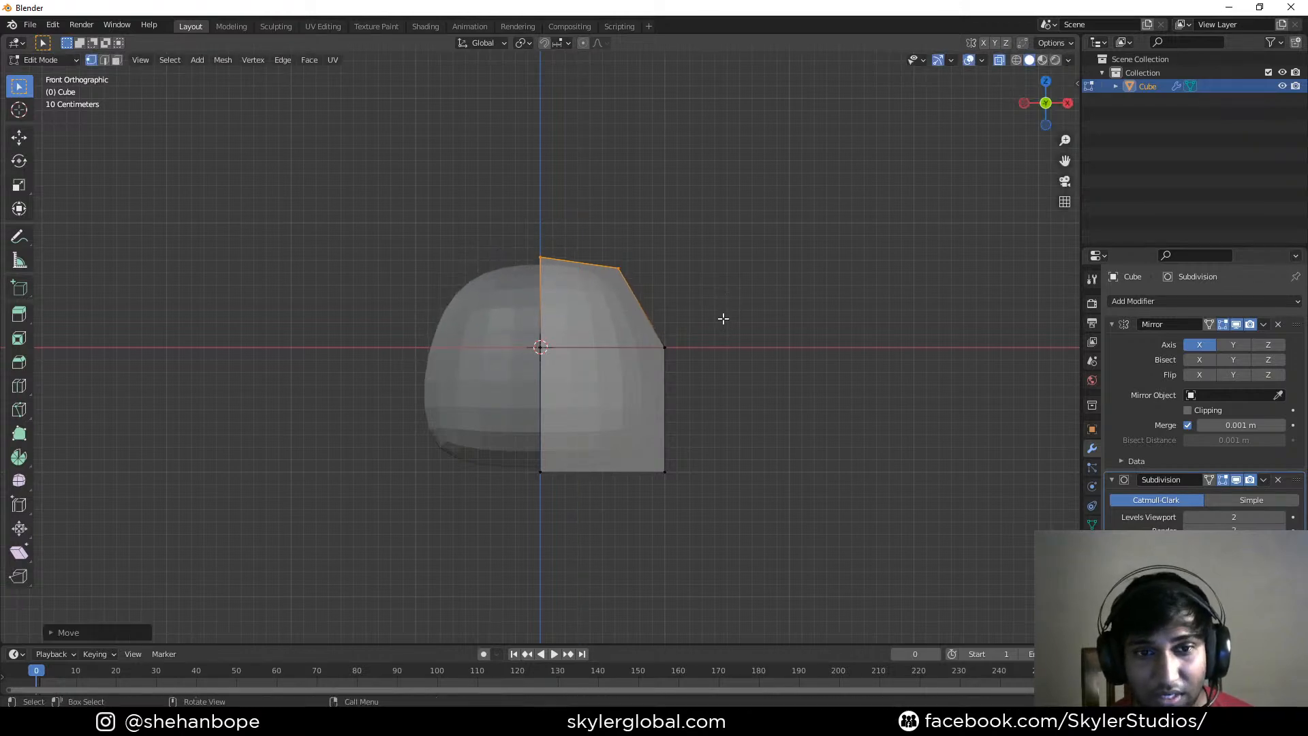
left_click(721, 316)
Raise the bottom outer corner vertices slightly and move the middle outer vertices a little outward
scroll(721, 316, "up", 2)
left_click_drag(831, 354, 637, 549)
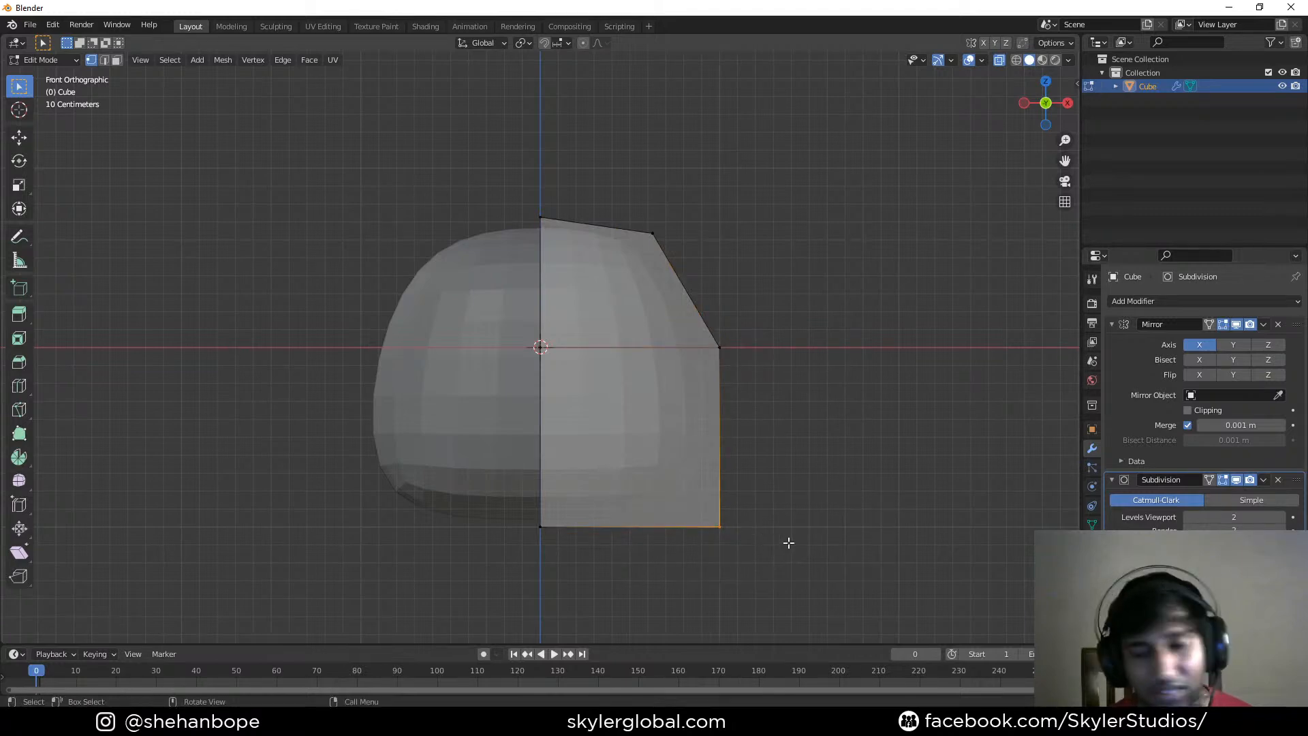
key("g")
left_click(790, 510)
left_click_drag(798, 314, 683, 395)
key("g")
left_click(752, 402)
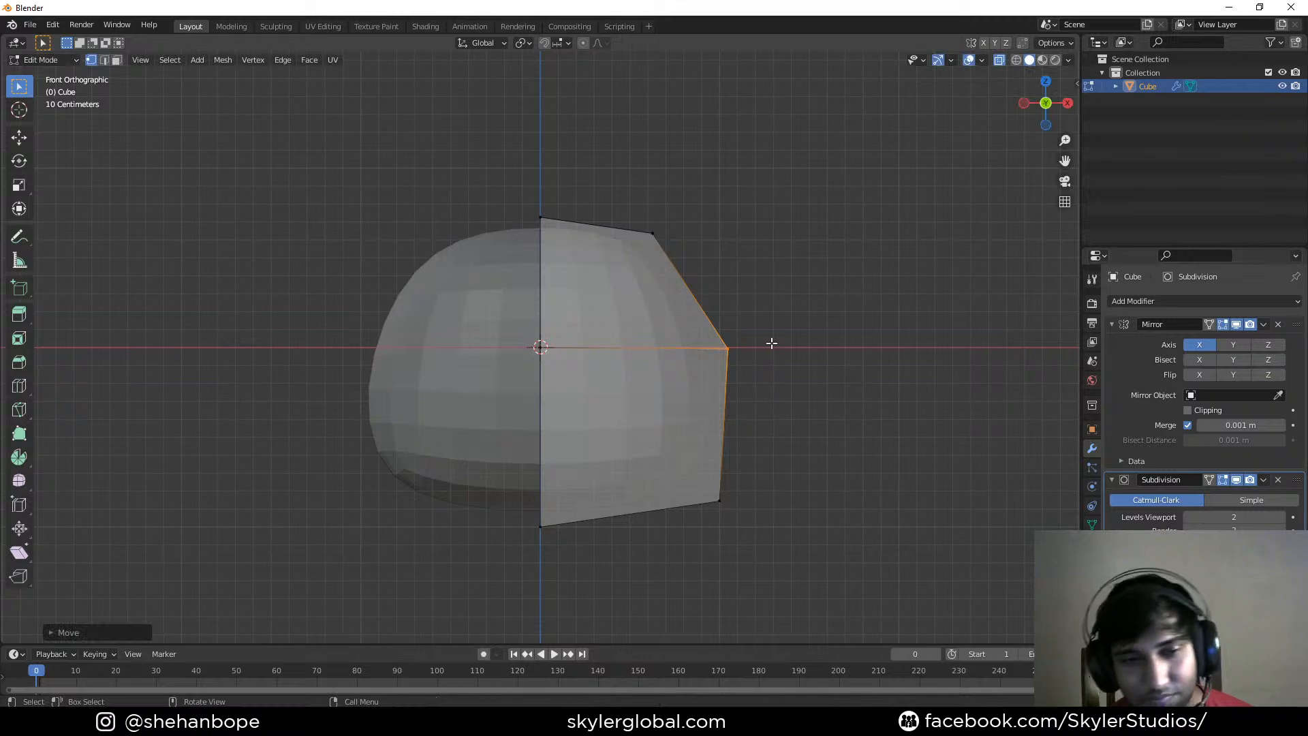
left_click_drag(507, 163, 726, 282)
key("g")
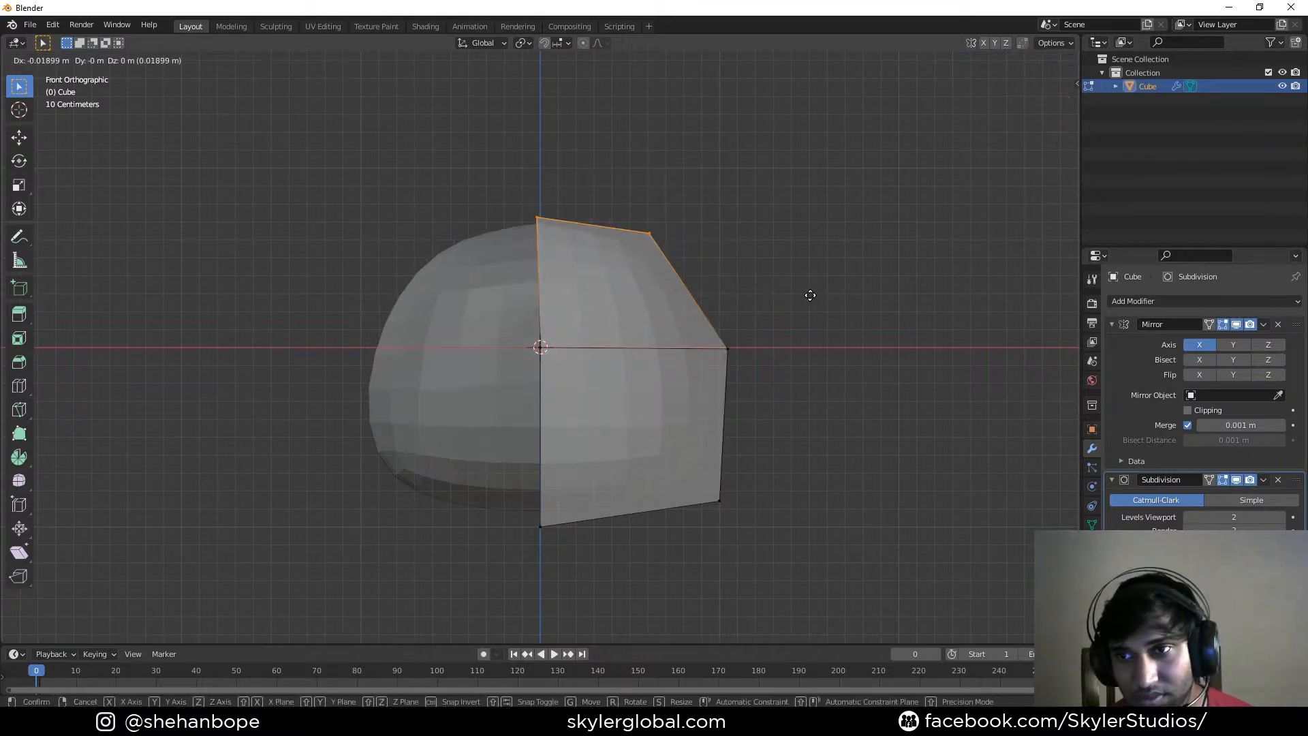
right_click(814, 300)
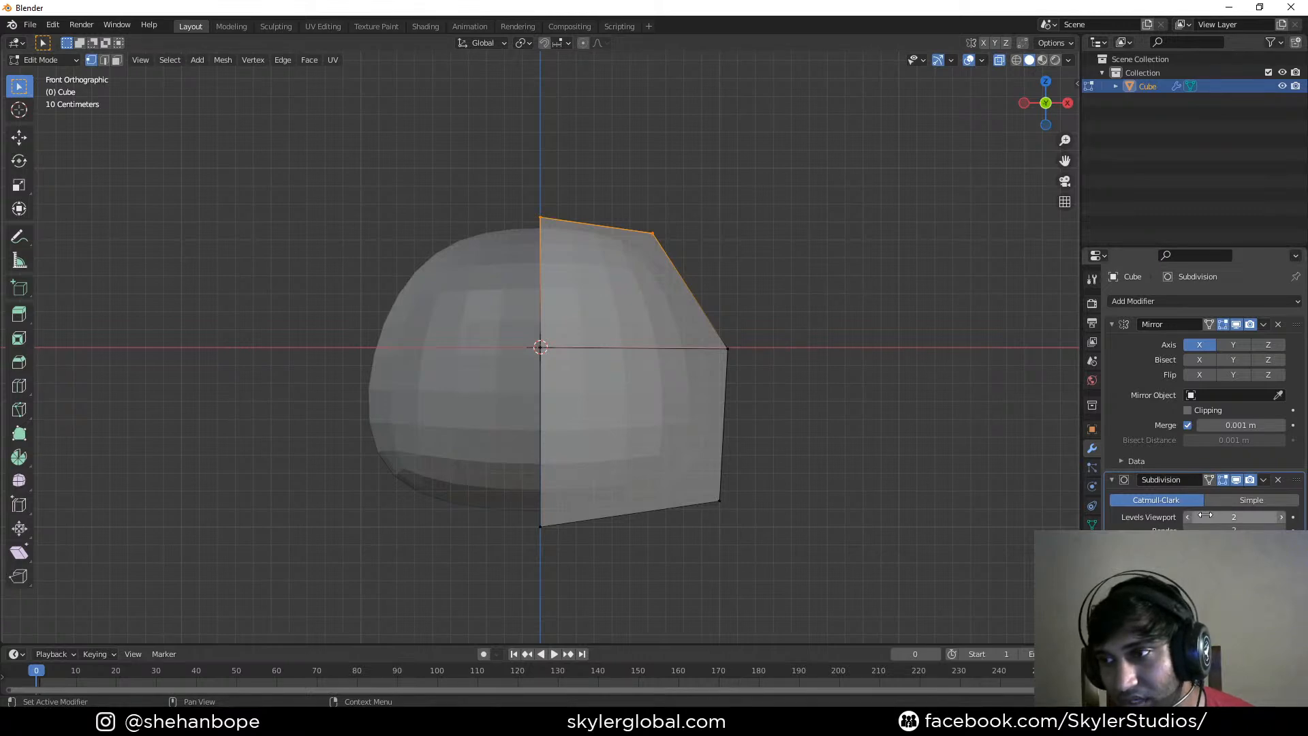
Enable Clipping on the Mirror modifier and lower the top row of vertices slightly along Z
left_click(1188, 410)
left_click_drag(715, 178, 736, 402)
left_click_drag(500, 175, 764, 325)
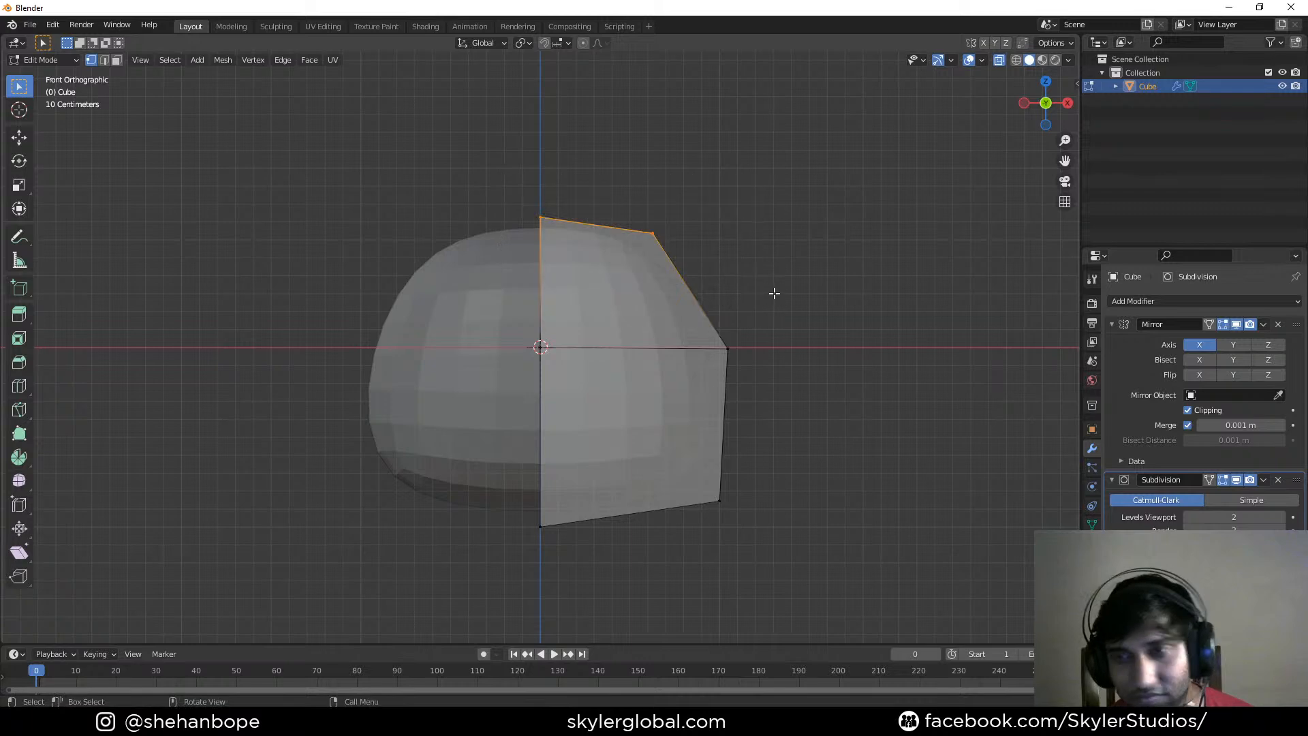
key("g")
key("z")
left_click(777, 302)
Raise the bottom row of vertices slightly along Z and move the upper outer corner about 0.05 m inward and 0.02 m down
left_click_drag(842, 468, 508, 587)
key("g")
key("z")
left_click(816, 554)
left_click_drag(593, 182, 671, 254)
key("g")
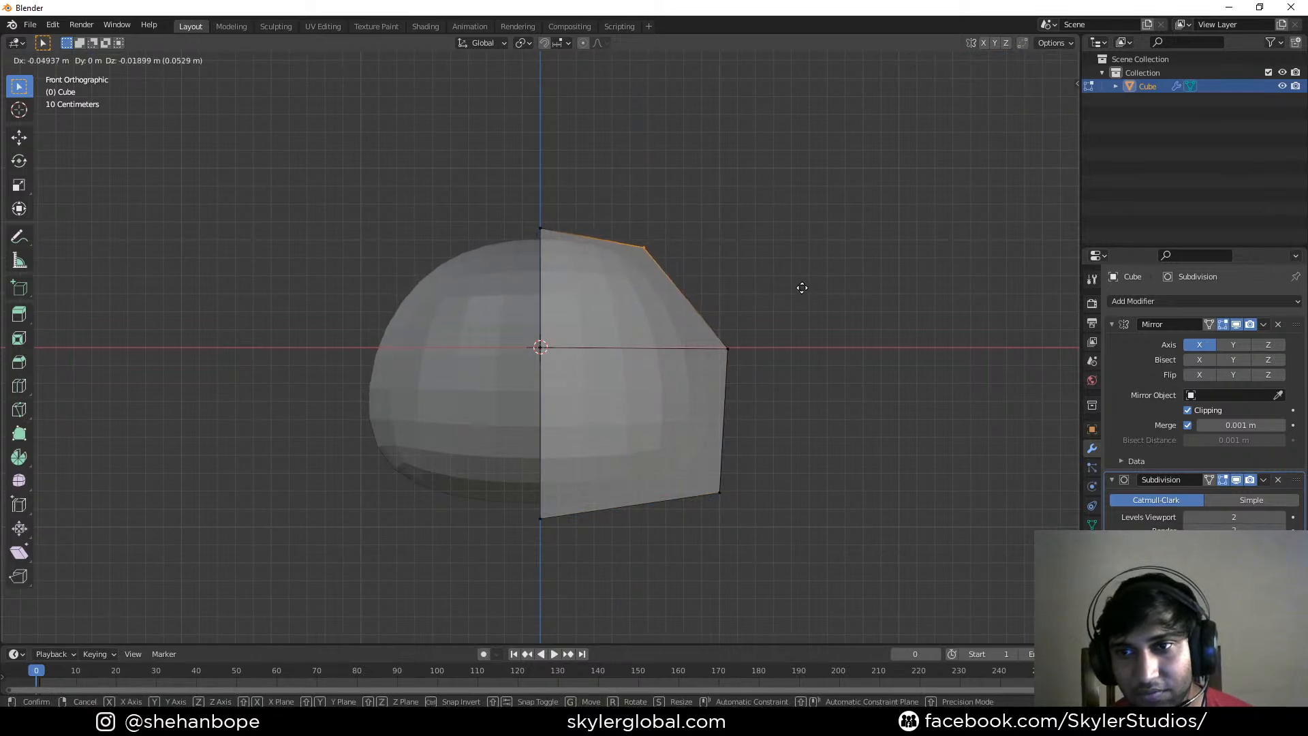
left_click(801, 287)
Apply smooth shading to the cube in Object Mode
key("Tab")
right_click(641, 350)
left_click(640, 350)
In the right side view, move the upper front vertices backward along Y to slope the front
middle_click_drag(854, 342, 697, 360)
key("KP_3")
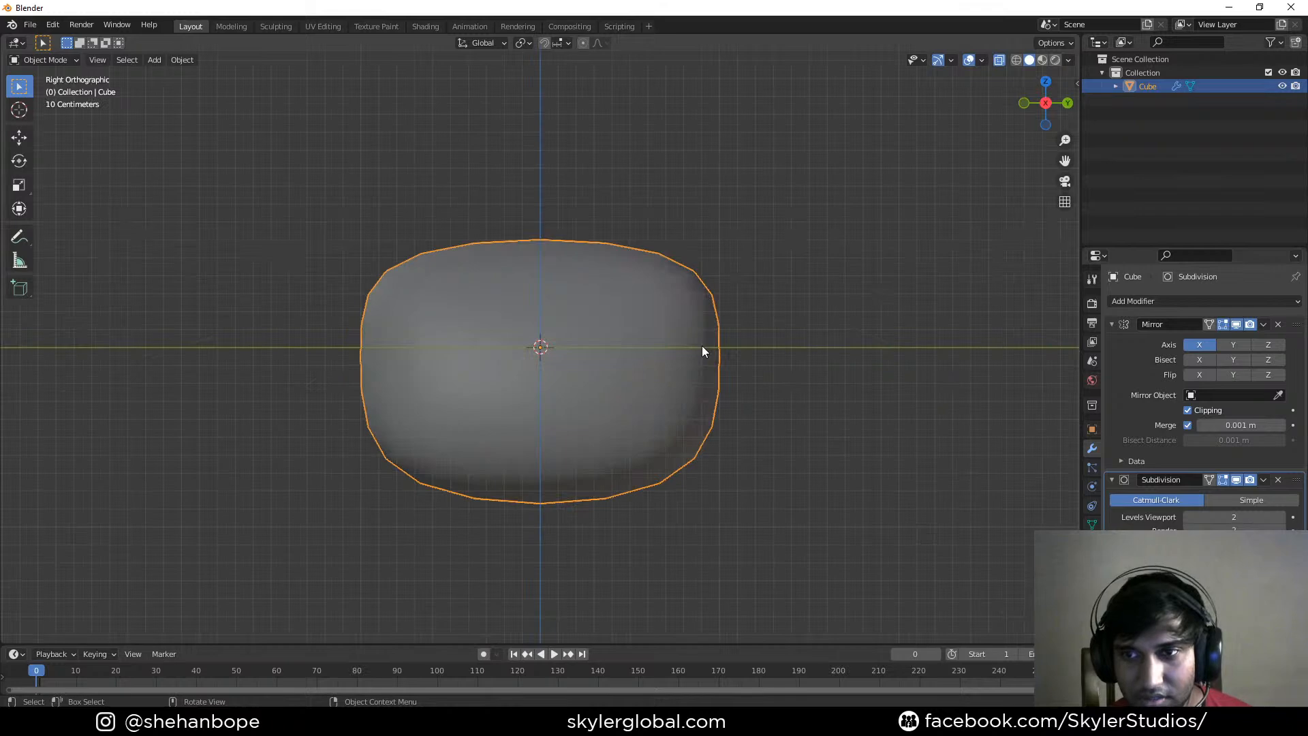
key("Tab")
left_click_drag(296, 167, 505, 301)
key("g")
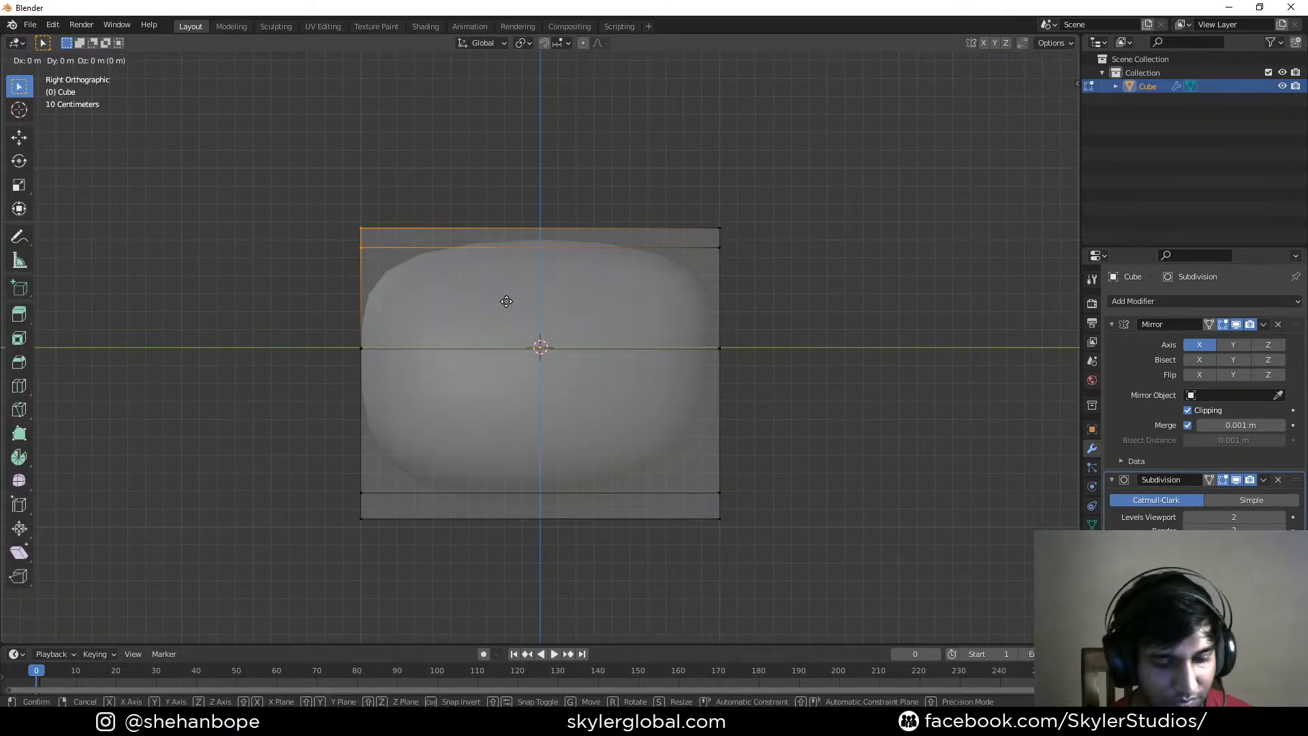
key("y")
left_click(565, 295)
Move the upper back vertices inward along Y to slope the rear
left_click_drag(667, 172, 741, 268)
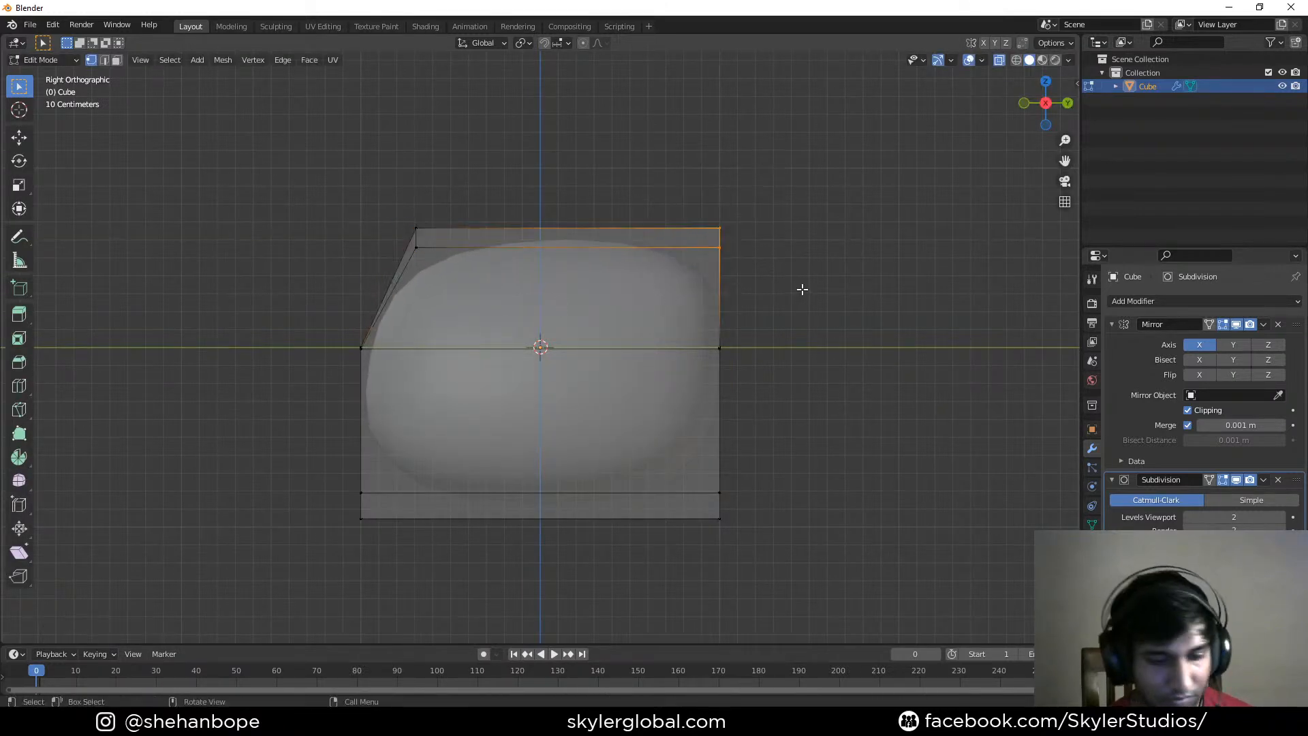
key("g")
key("y")
left_click(764, 292)
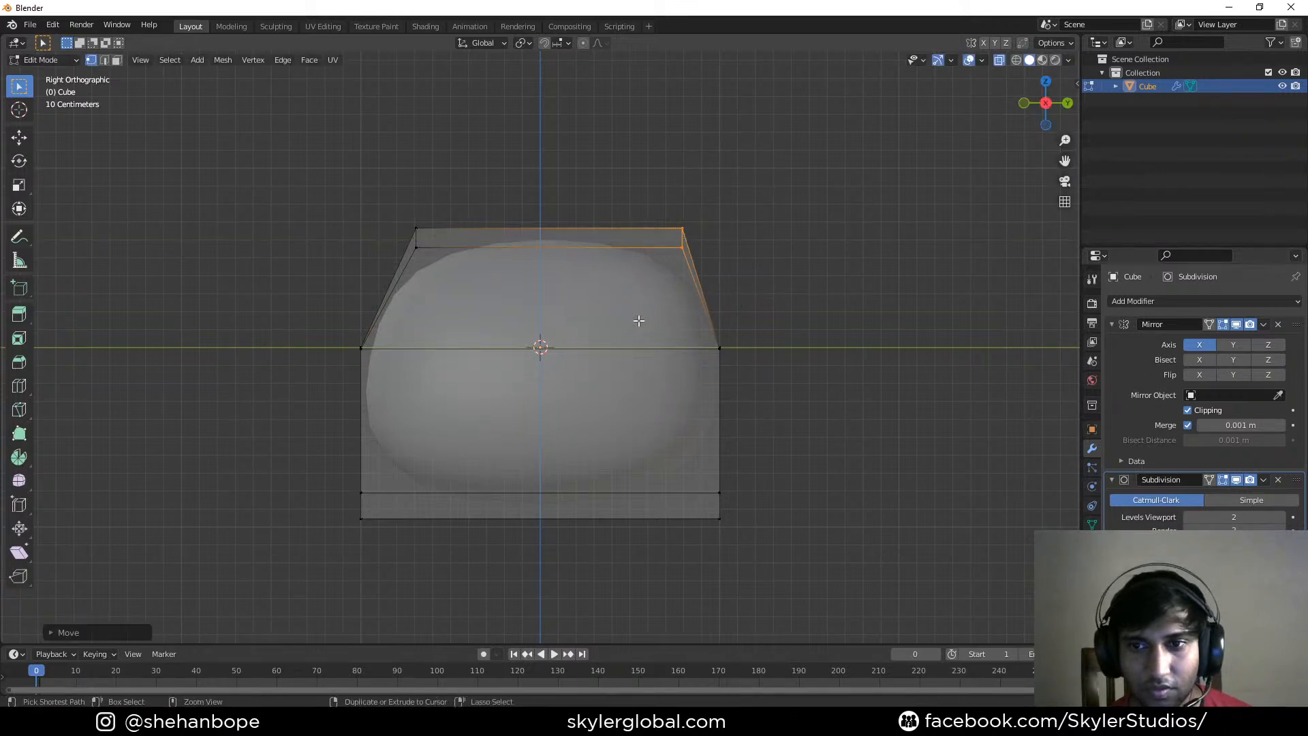
Save the file to the Desktop as "Cute kitten"
key("ctrl+s")
left_click(337, 694)
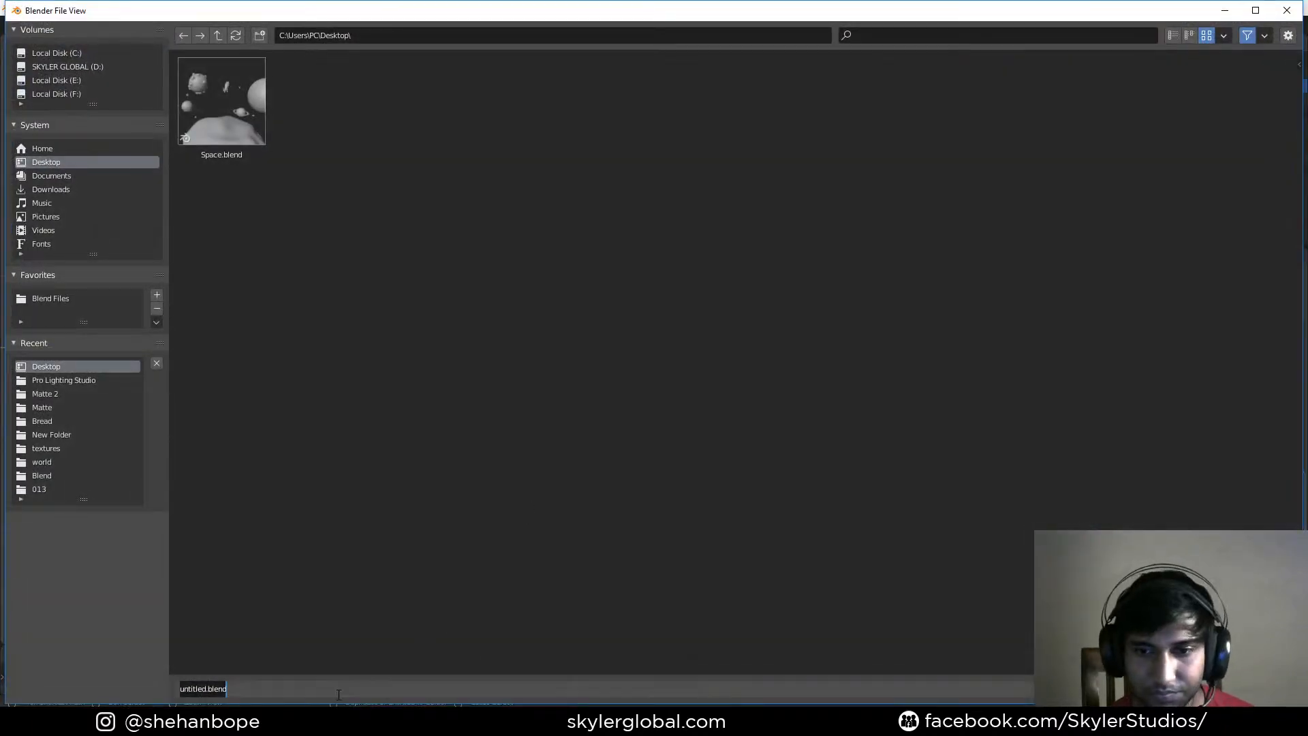
type("Cute")
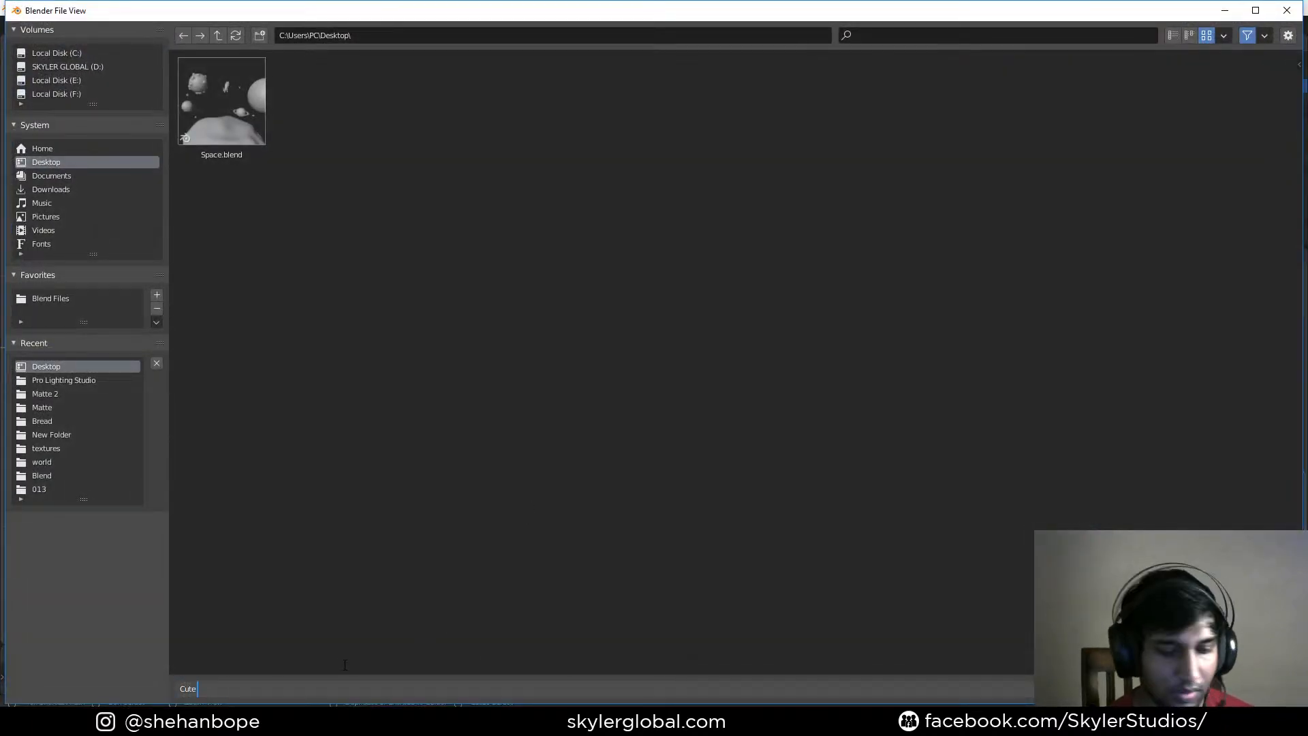
type(" kitten")
key("Return")
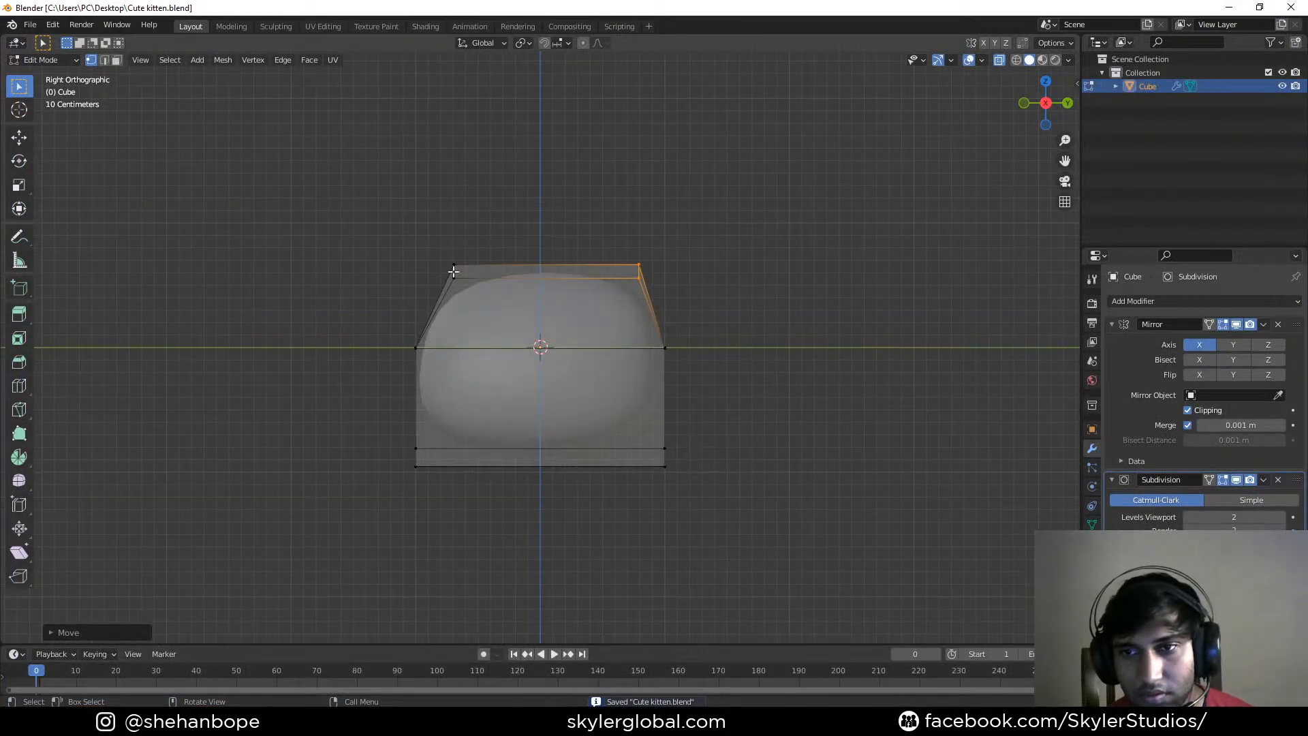
Move the upper front vertices further back along Y for a steeper slope
left_click(671, 248)
left_click_drag(364, 214, 581, 307)
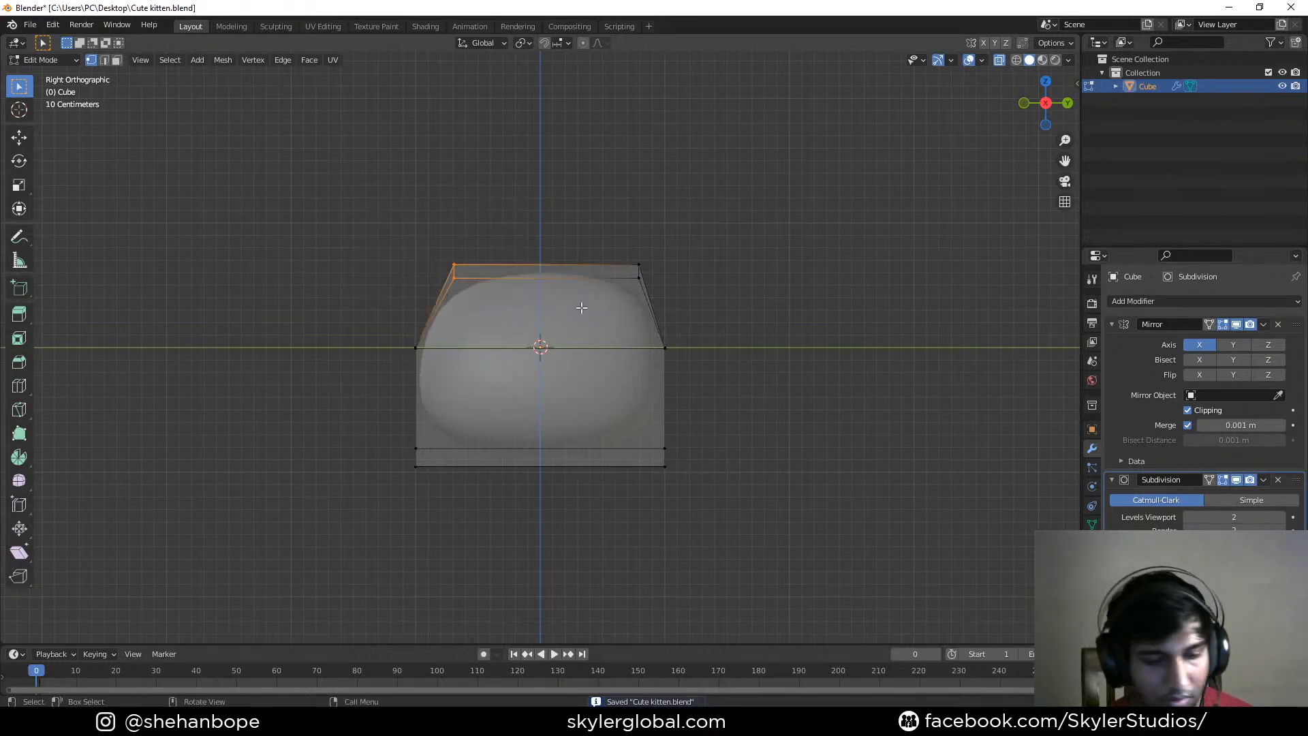
key("g")
key("y")
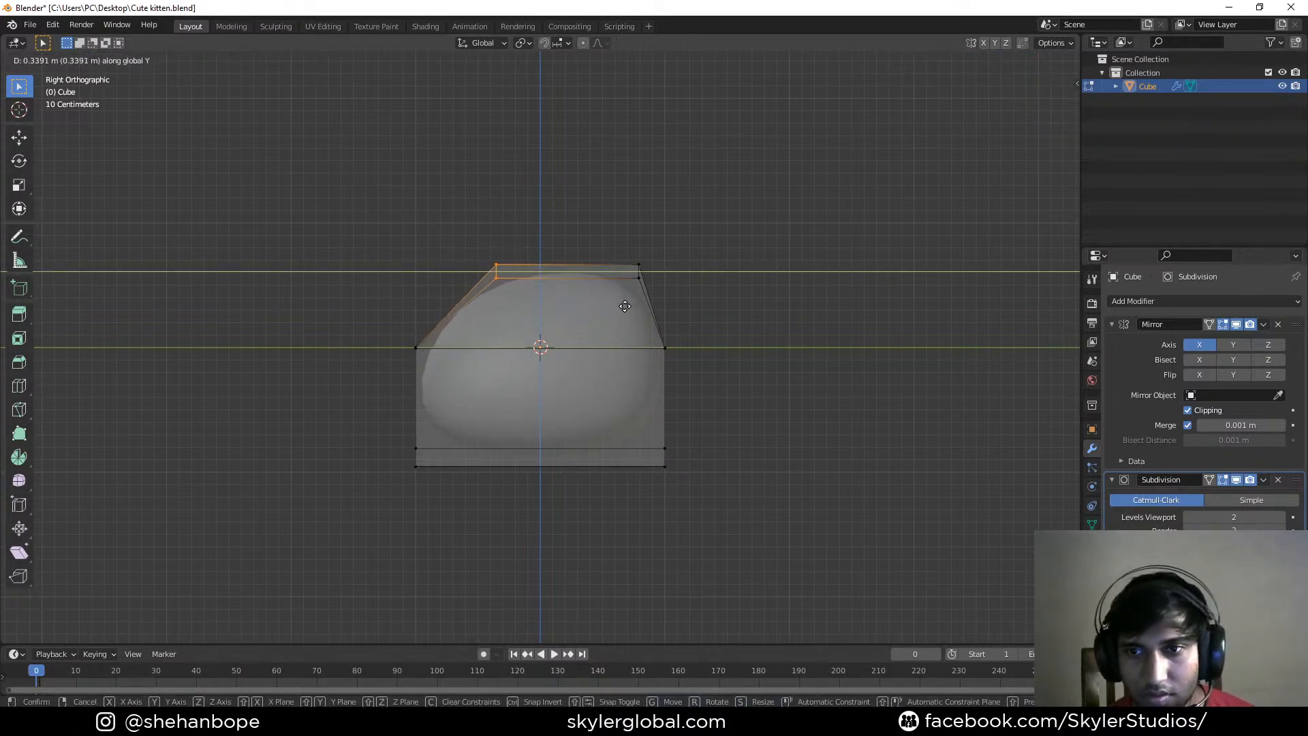
left_click(625, 307)
mouse_move(601, 313)
middle_mouse_down()
mouse_move(678, 306)
mouse_move(579, 322)
middle_mouse_up()
key("KP_3")
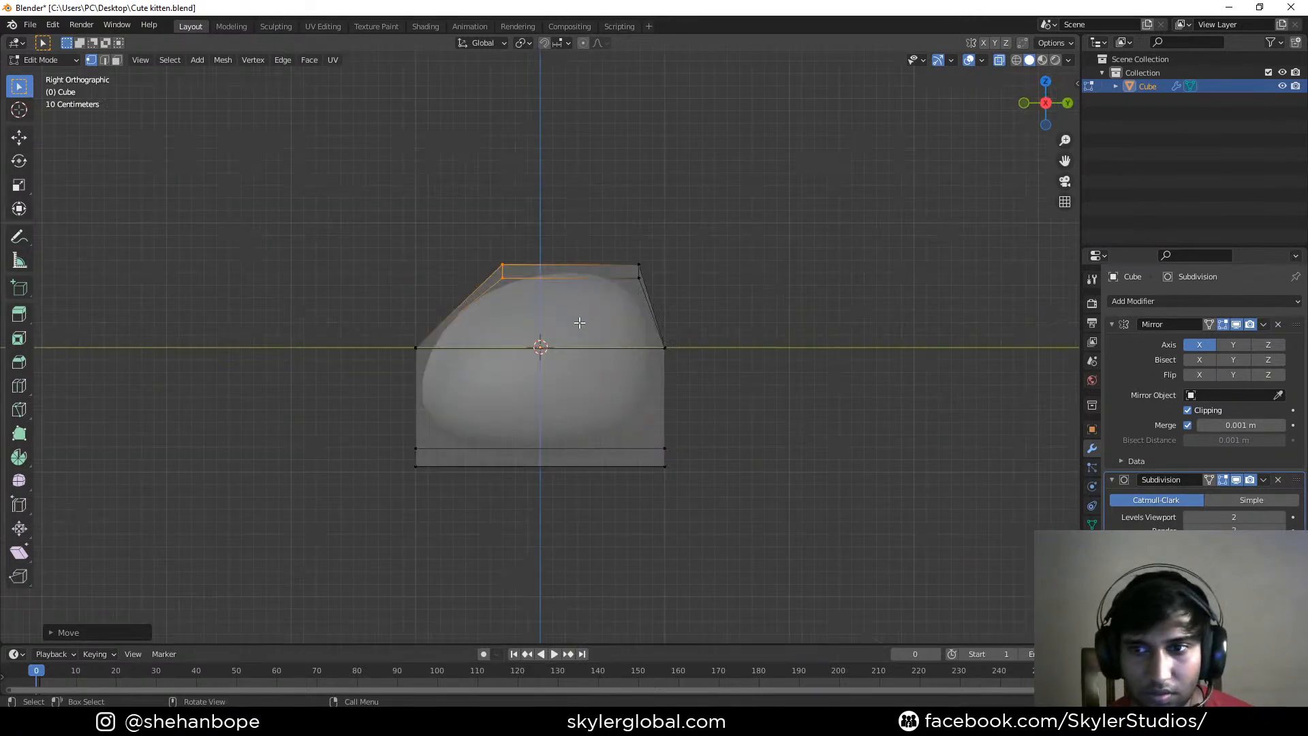
Scale the bottom vertices slightly inward and lower them a little along Z
left_click_drag(371, 417, 790, 535)
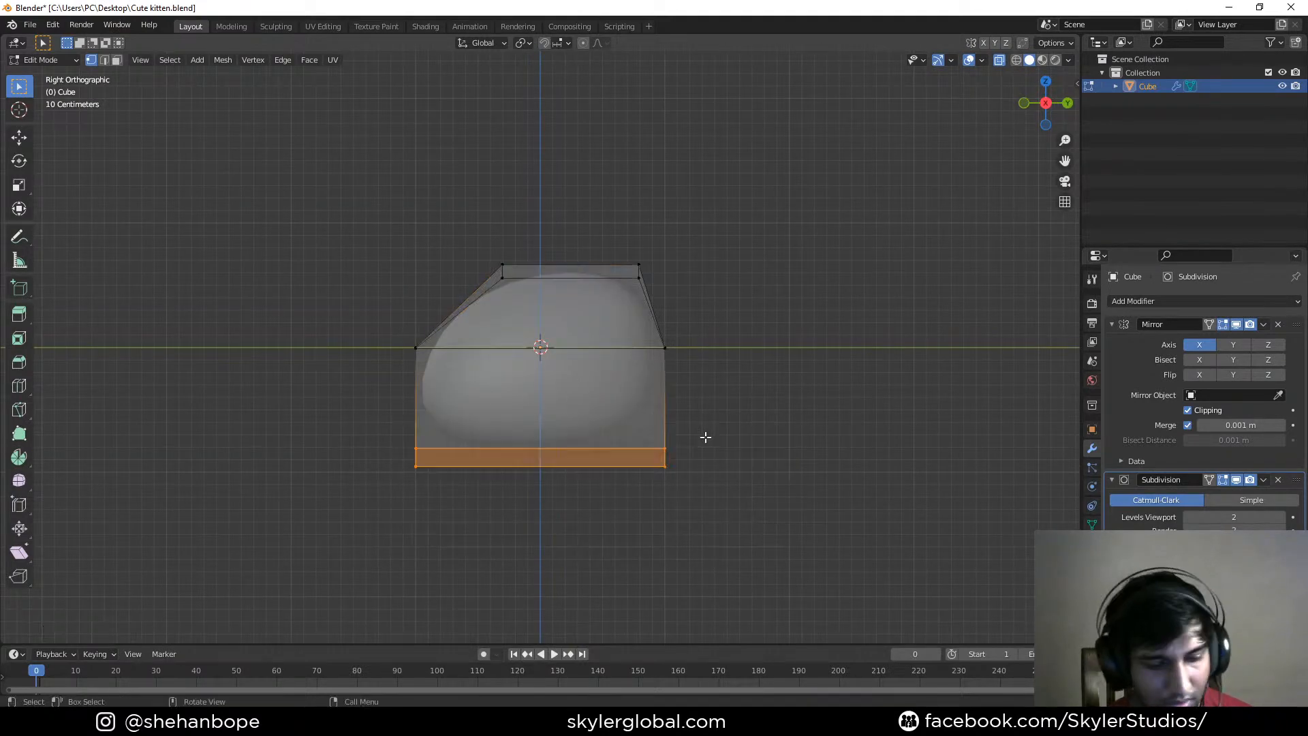
key("s")
left_click(803, 540)
key("g")
key("z")
left_click(803, 550)
Add a centred vertical loop cut between the mirror line and the outer side of the mesh
key("Tab")
middle_click_drag(596, 435, 738, 418)
key("KP_1")
key("Tab")
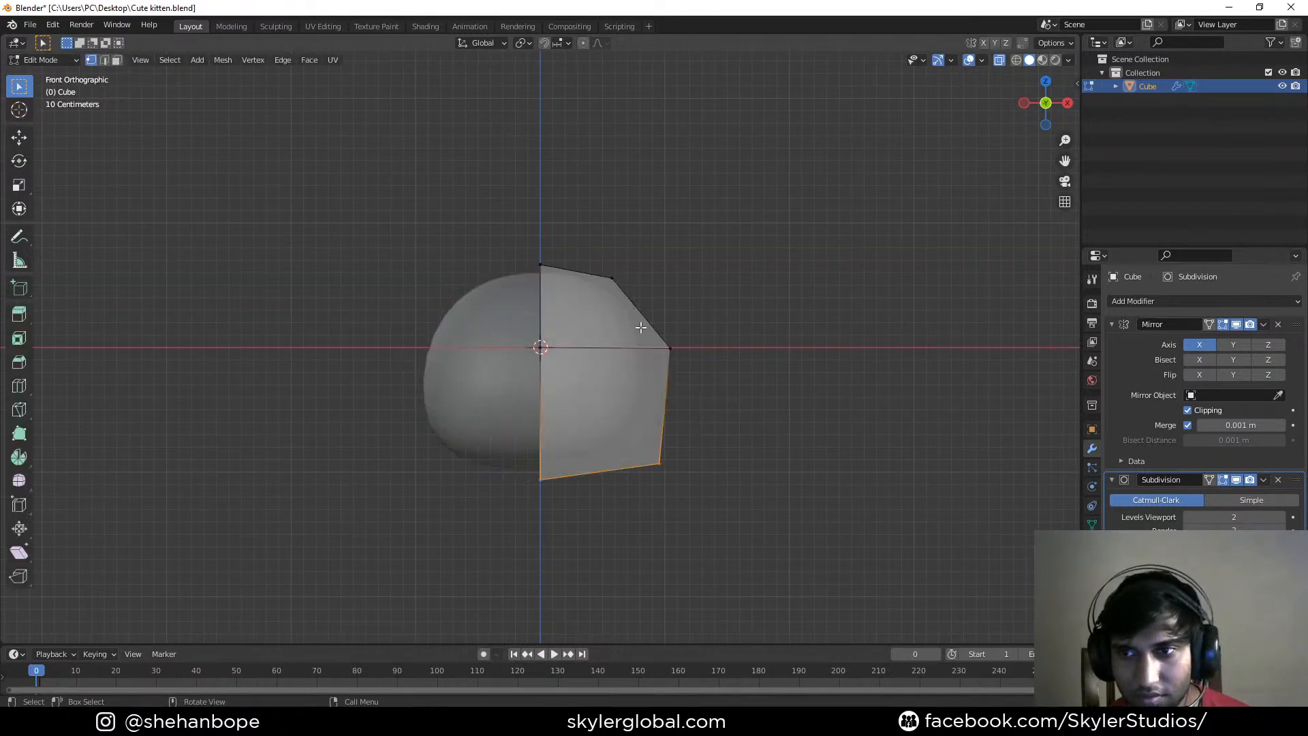
key("ctrl+r")
left_click(579, 290)
right_click(578, 290)
Add a second loop cut halfway along the depth, running around the top, side and bottom
middle_click_drag(784, 373, 609, 299)
key("ctrl+r")
key("KP_1")
key("alt+a")
middle_click_drag(766, 326, 711, 368)
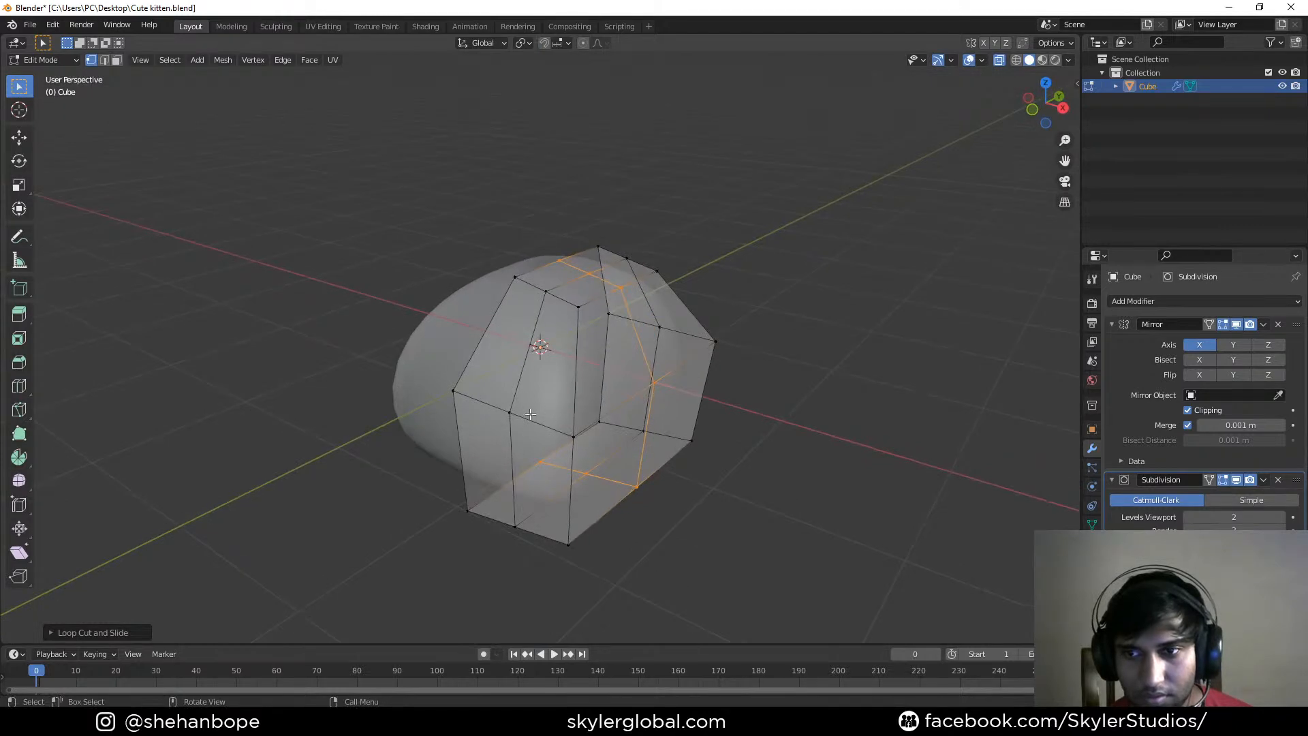
Move the middle and bottom front outer corner vertices about 0.2 m inward, and shift them backward in the top view
key("alt+a")
left_click(576, 545)
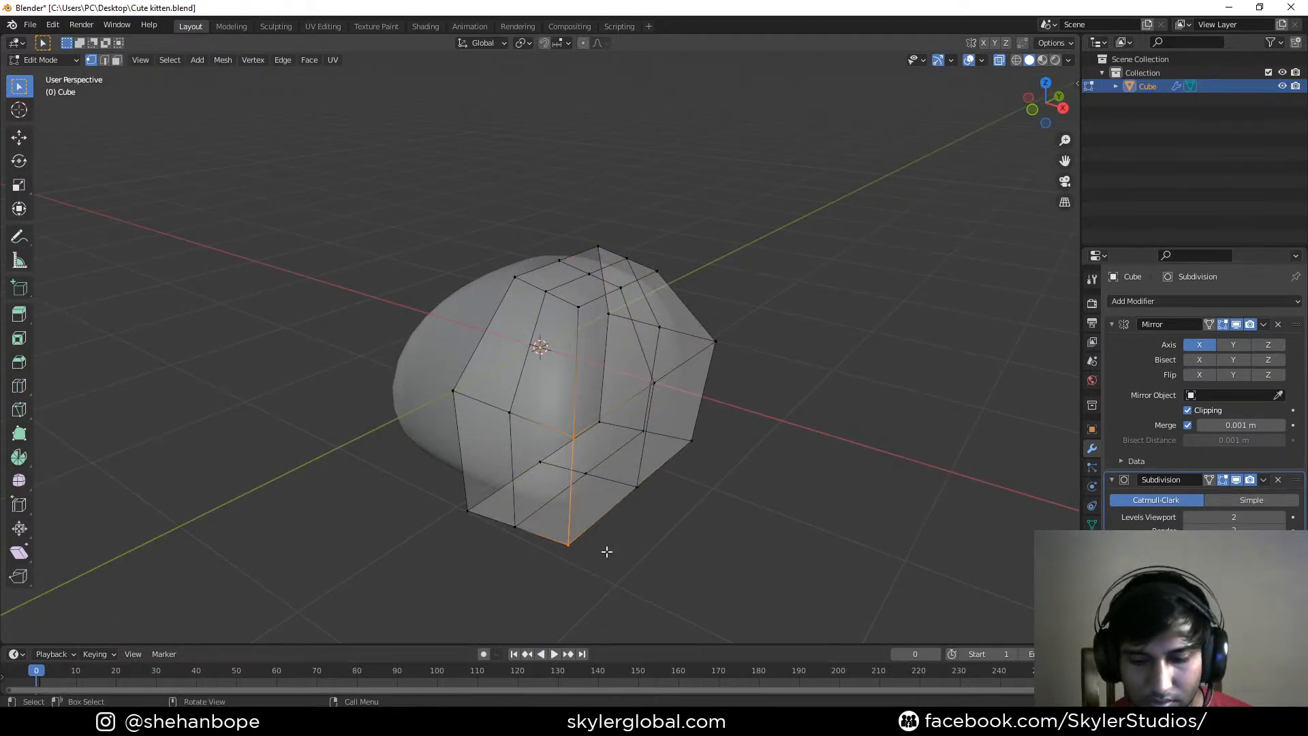
key("KP_1")
key("g")
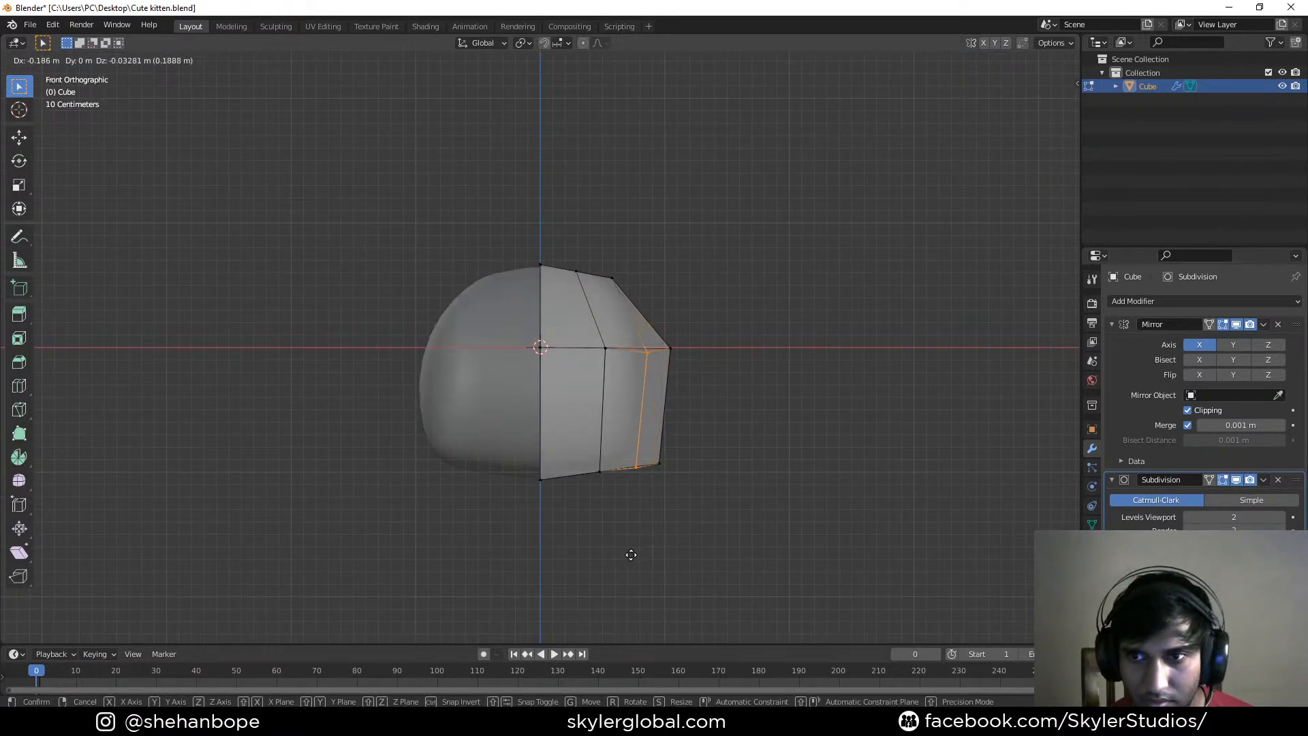
left_click(628, 551)
middle_click_drag(628, 552, 705, 511)
key("KP_7")
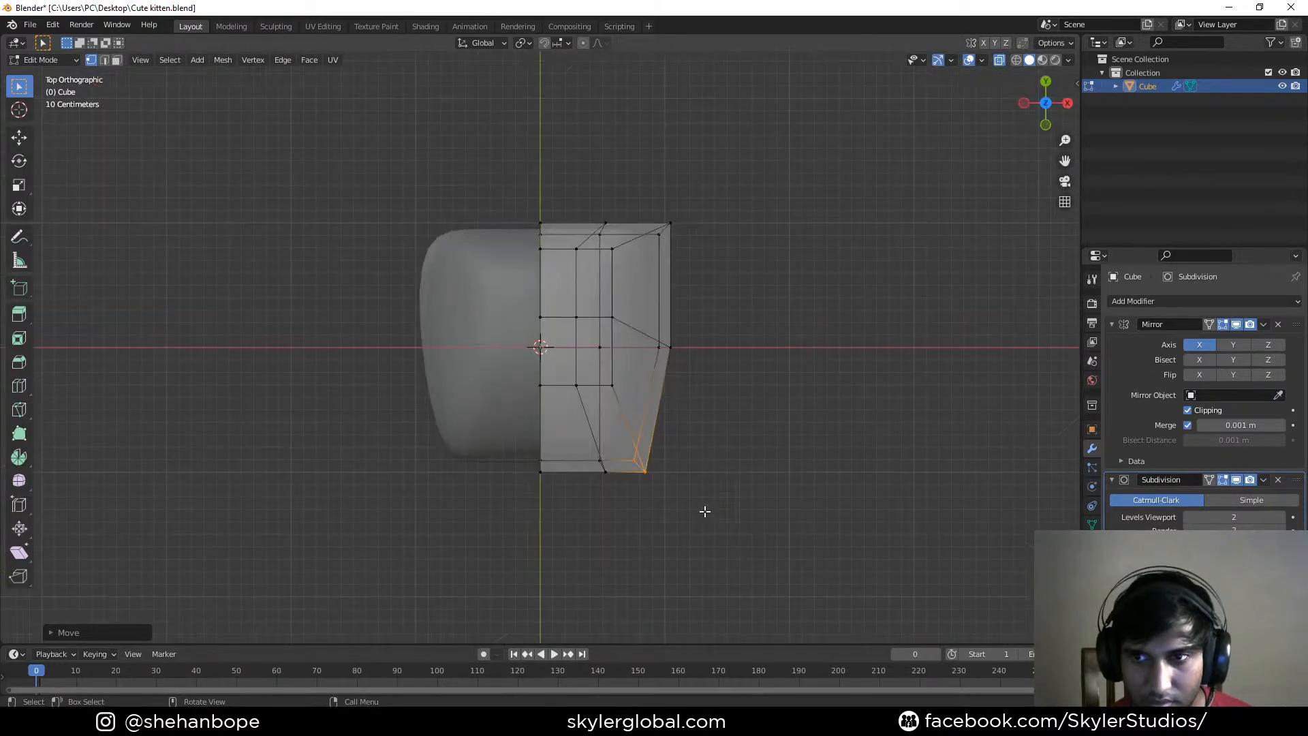
key("g")
left_click(718, 458)
Pull the rear centre vertices backward and move the neighbouring rear vertices about 0.2 m backward to round the back
left_click_drag(518, 171, 556, 265)
left_click(553, 231)
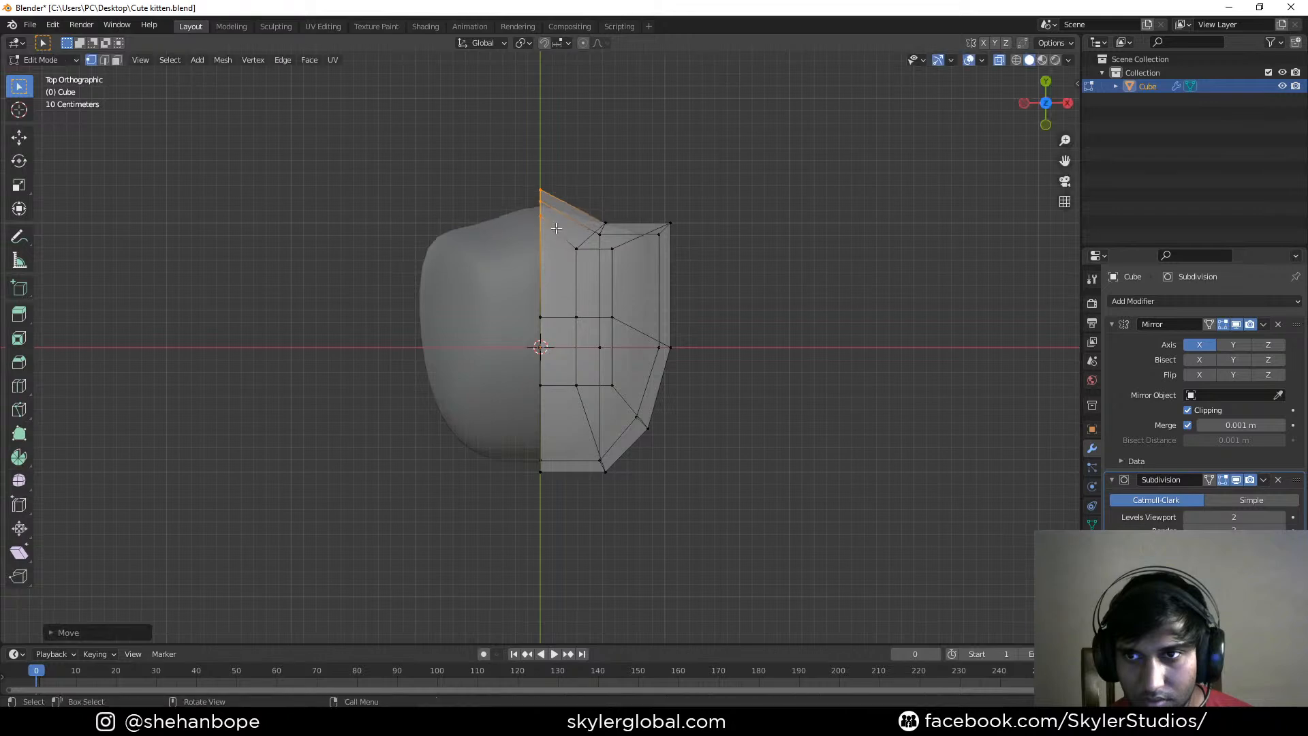
left_click(599, 235, "alt")
key("g")
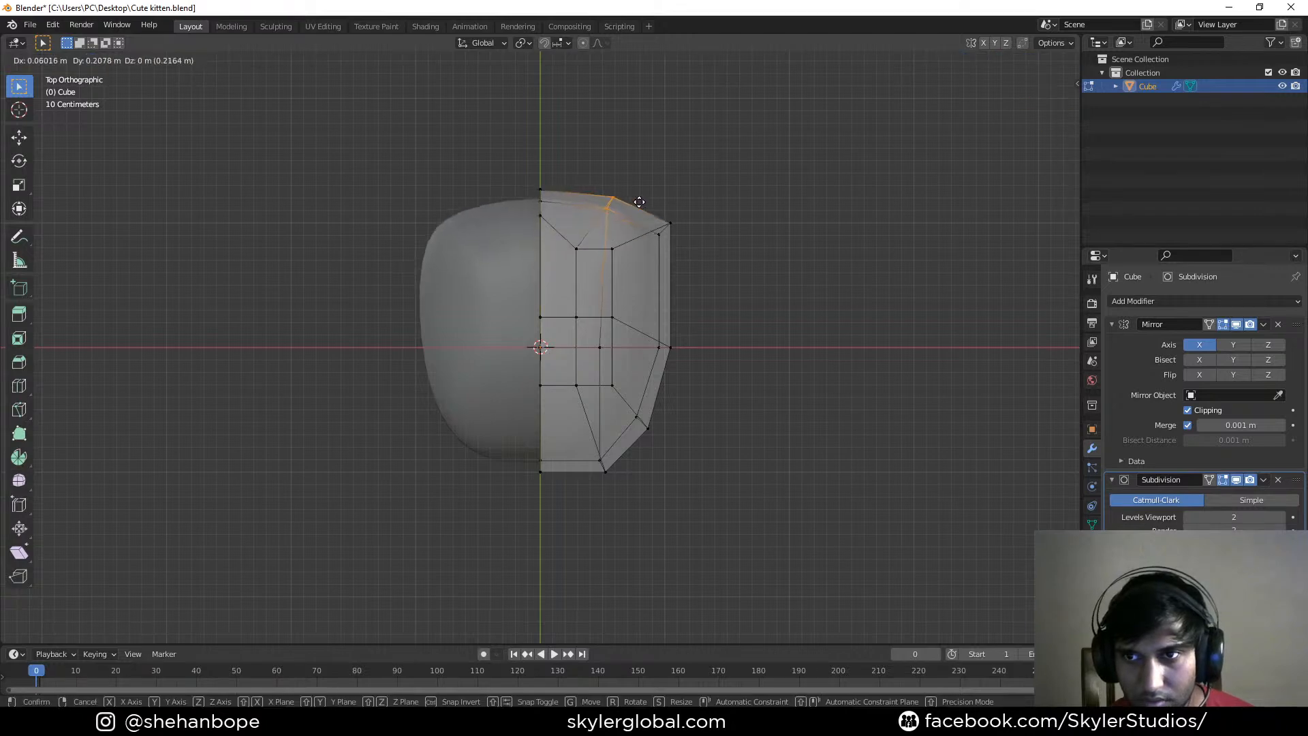
left_click(674, 197)
Move the rear outer corner vertices inward and pull the middle side vertices outward and slightly back
left_click_drag(713, 192, 642, 424)
key("g")
left_click(679, 267)
key("g")
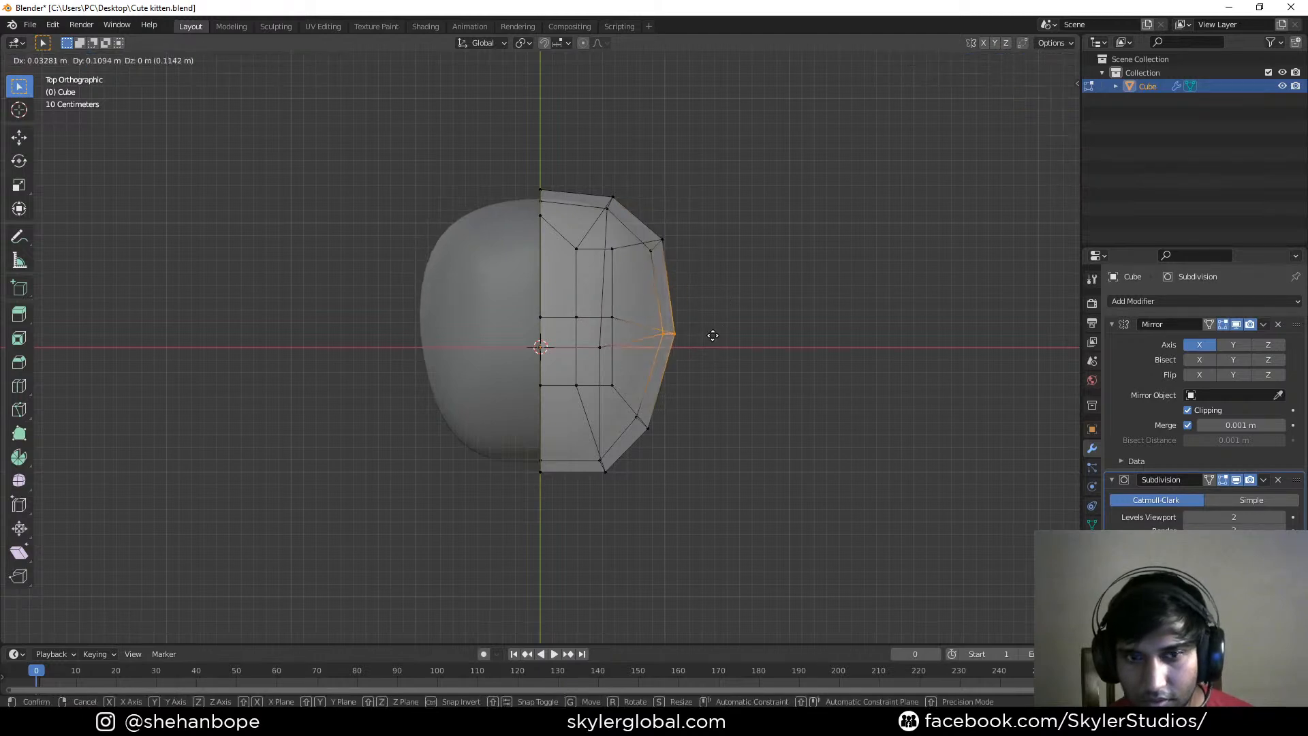
left_click(715, 330)
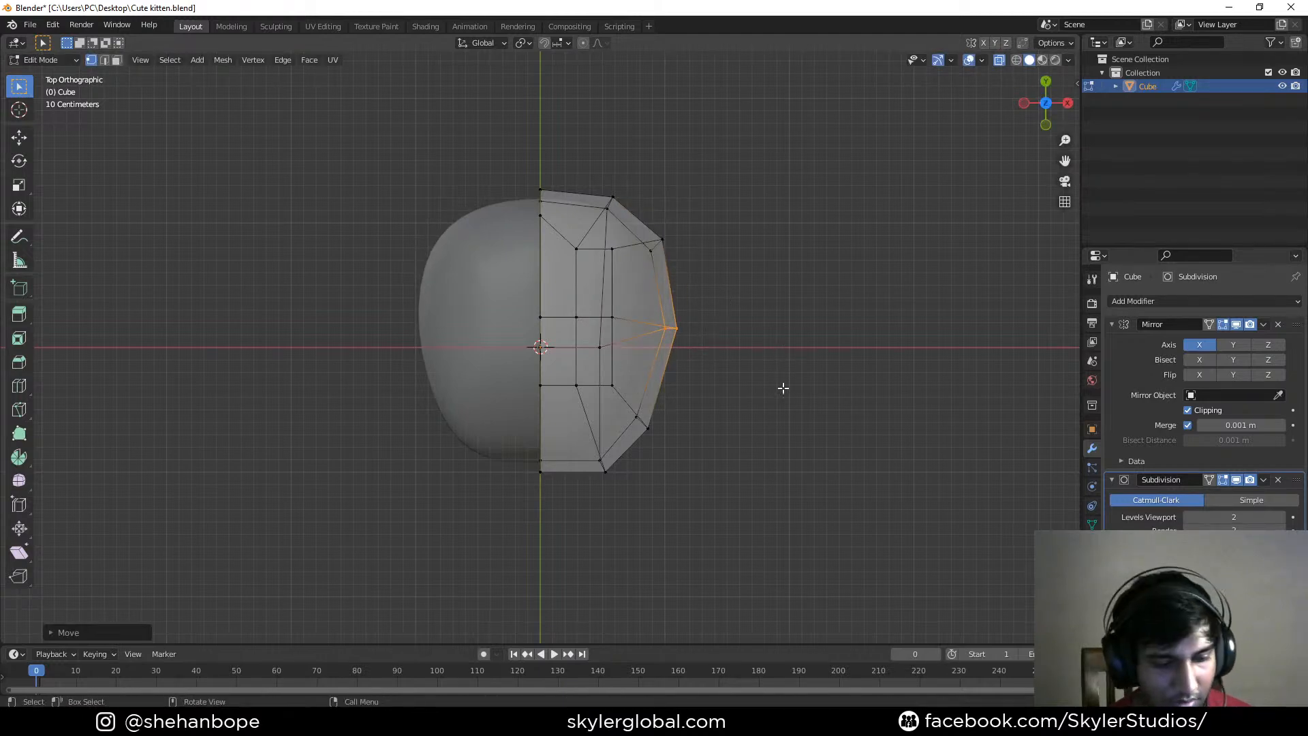
key("g")
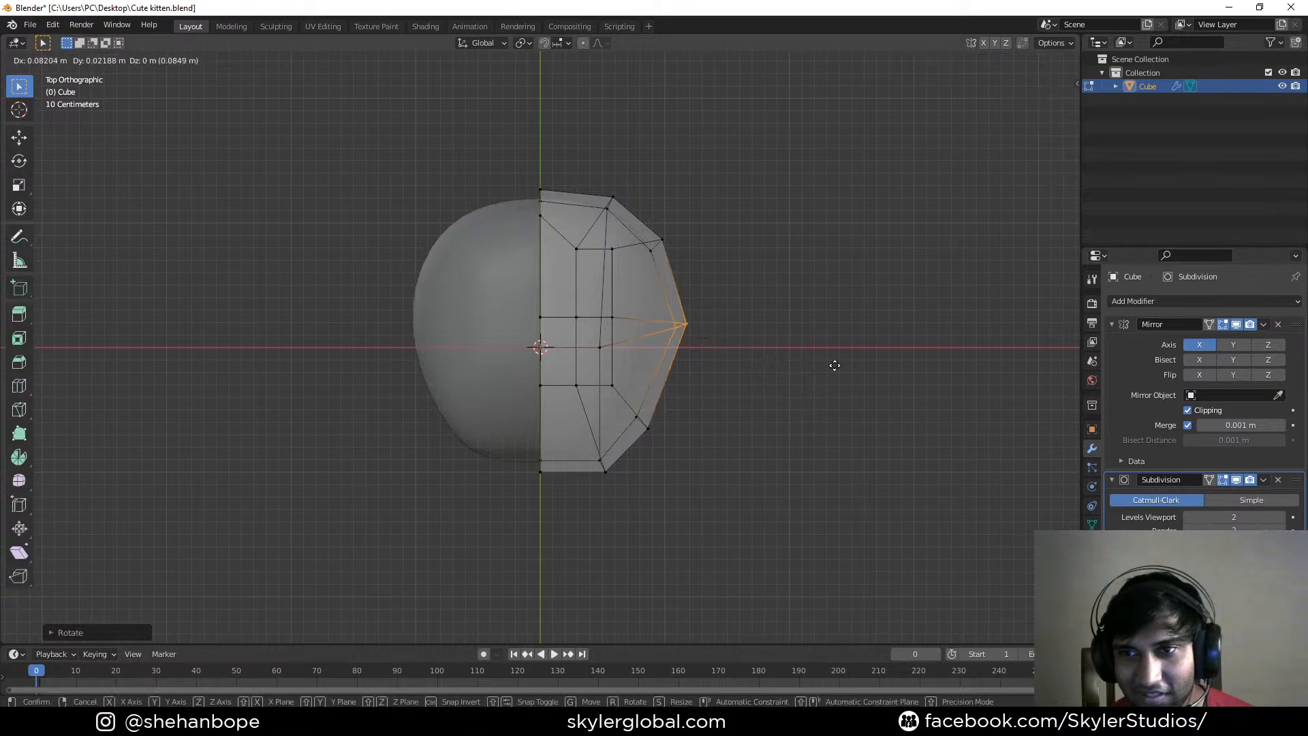
left_click(837, 361)
Shift the inner front vertices slightly back and inward, and move the front centre vertices slightly forward
left_click_drag(590, 451, 633, 502)
key("g")
left_click(664, 483)
left_click_drag(496, 443, 552, 501)
key("g")
left_click(570, 502)
Move the front outer corner vertices about 0.03 m outward and 0.05 m backward
left_click_drag(677, 409, 622, 444)
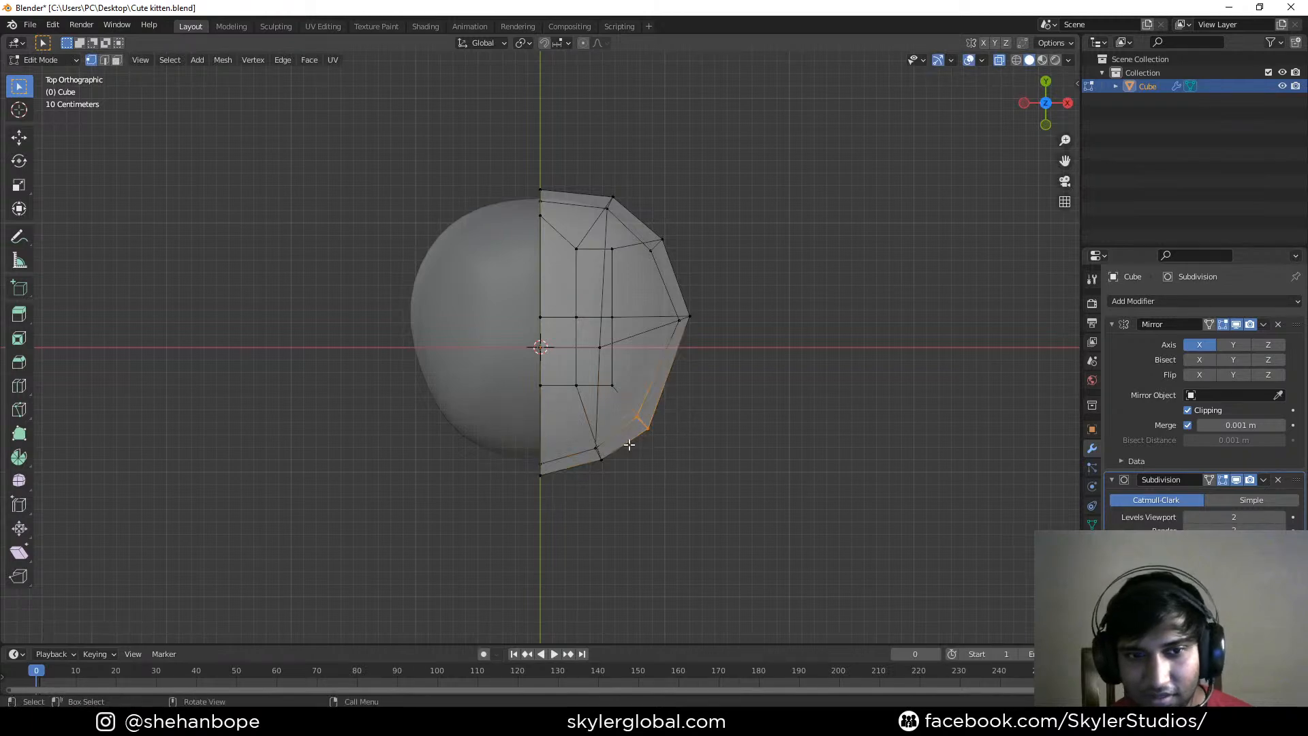
key("g")
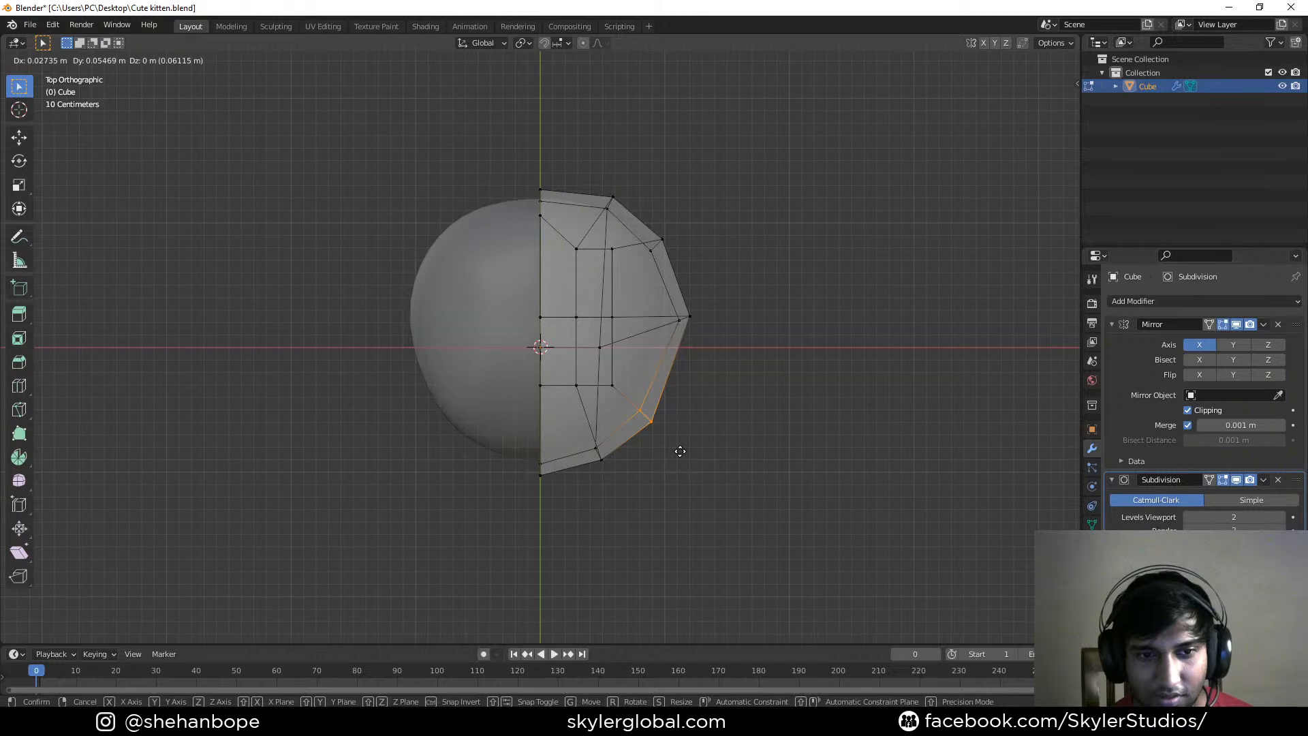
left_click(680, 451)
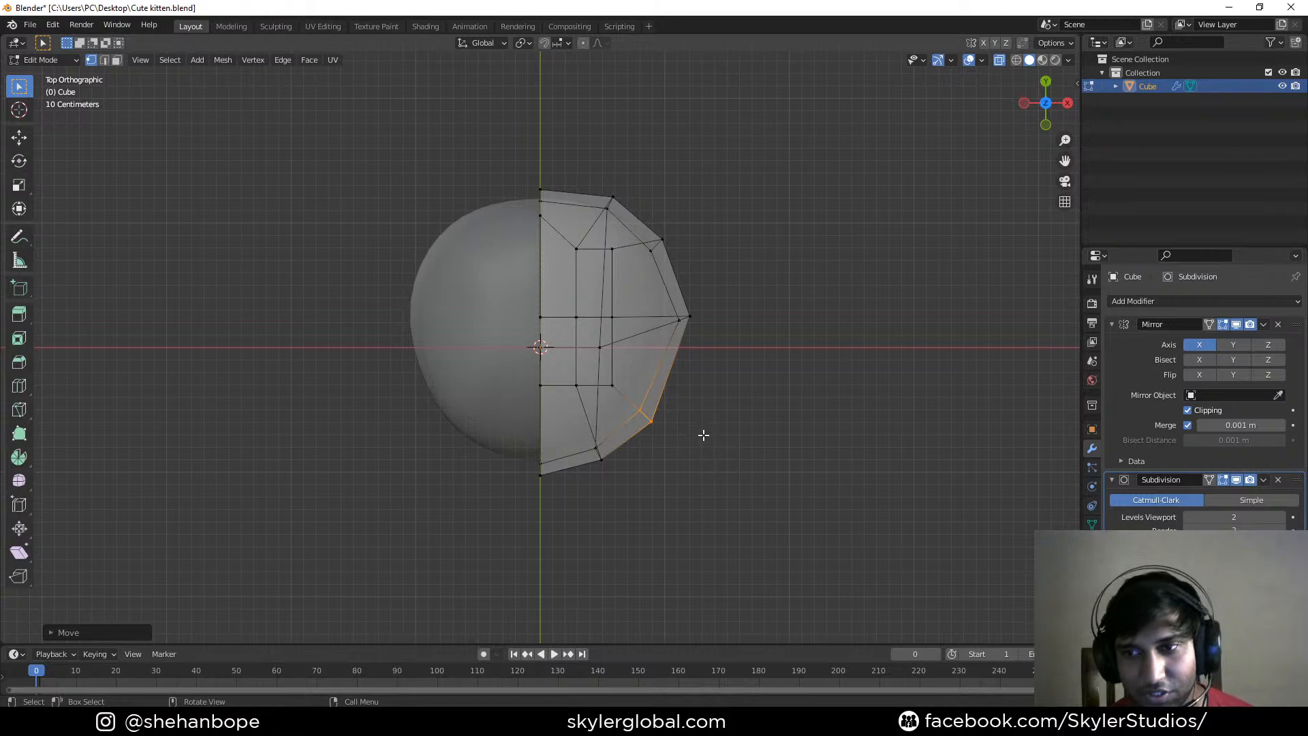
Nudge the front outer corner vertices slightly further outward and backward in the top view
key("g")
left_click(727, 434)
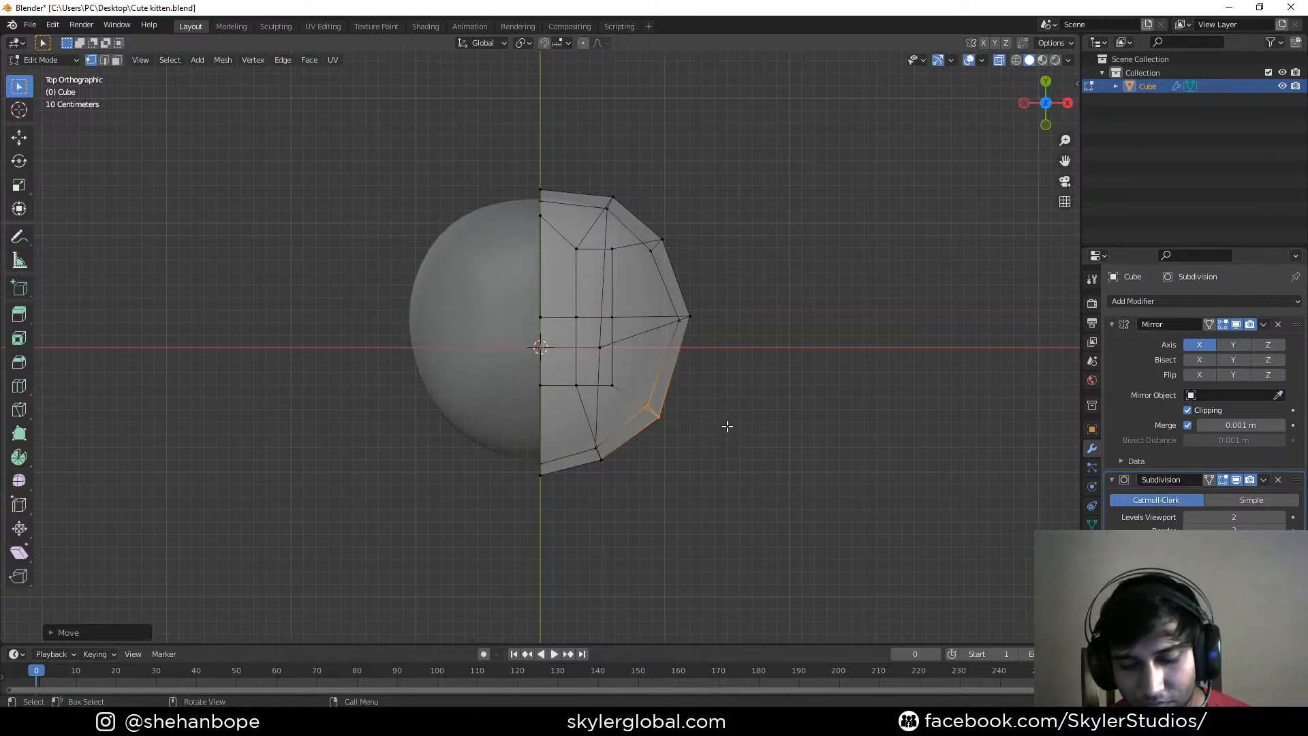
key("KP_1")
key("KP_7")
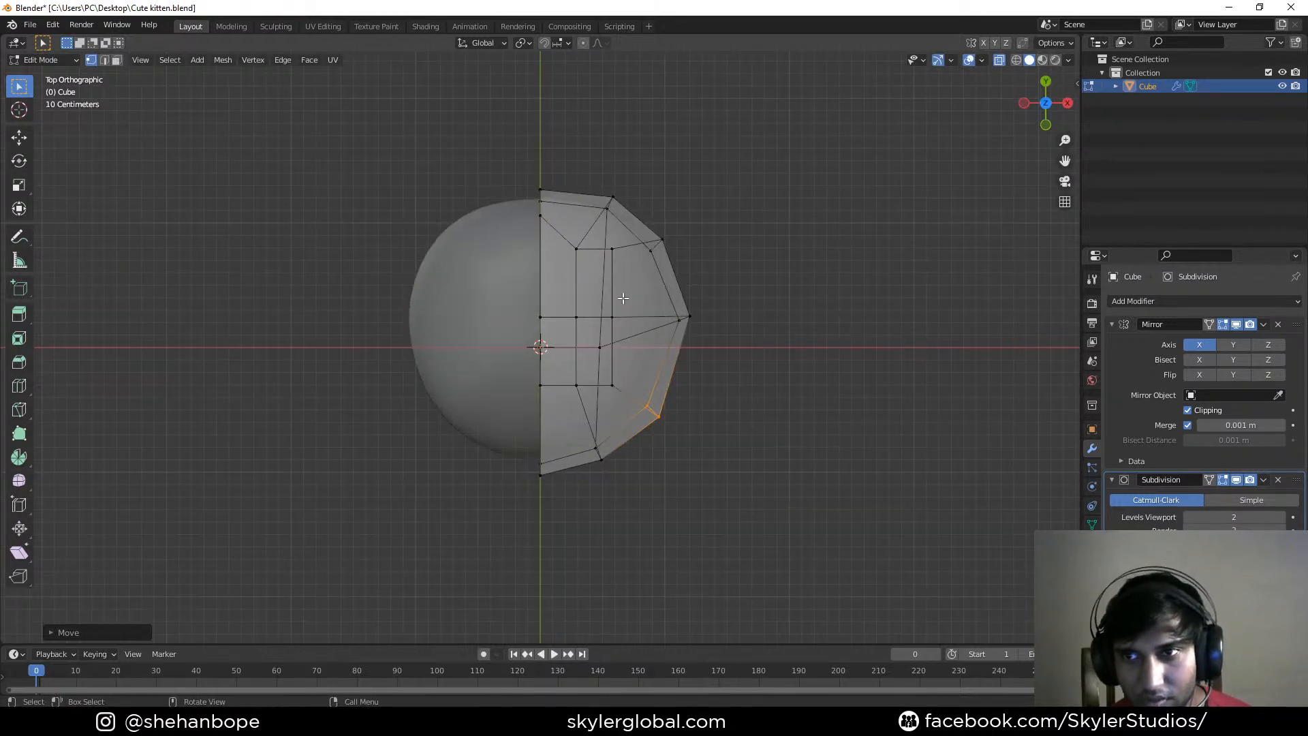
Move the upper rear centre vertex about 0.23 m forward and shift the inner rear vertices slightly backward
left_click(538, 219)
key("g")
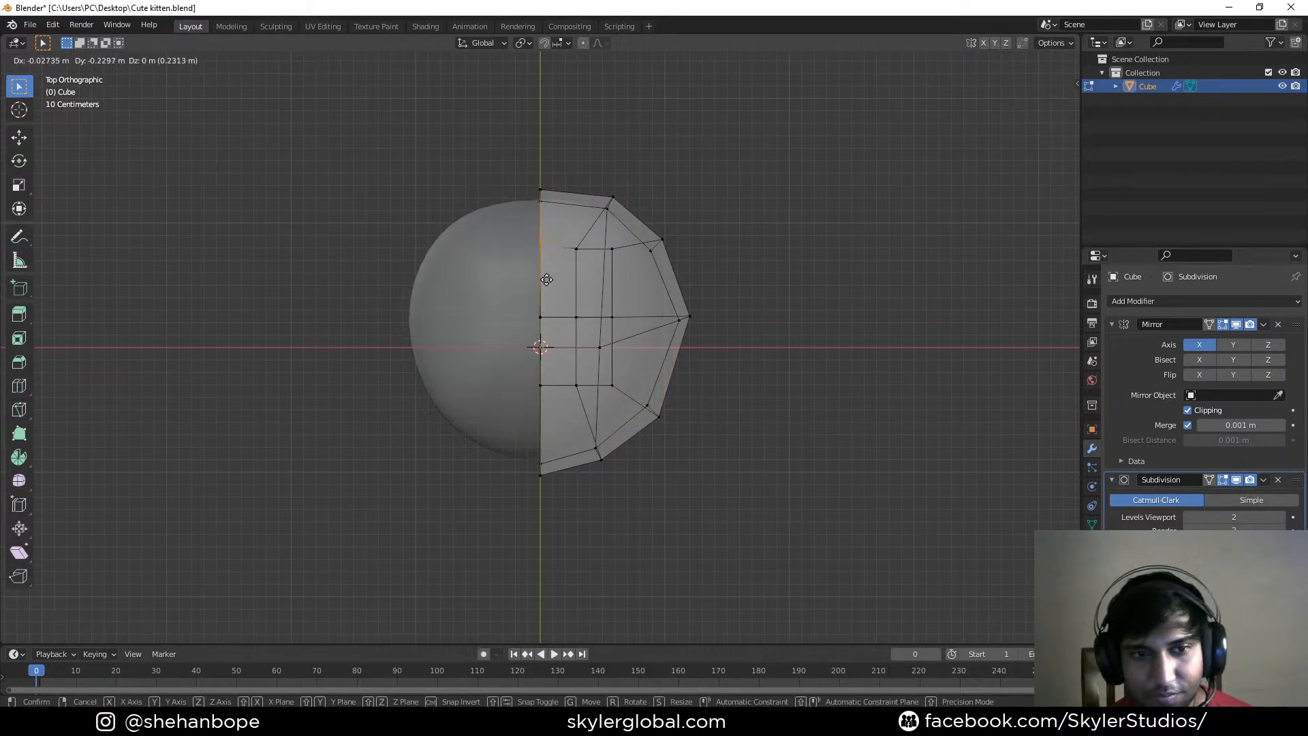
left_click(547, 279)
left_click_drag(591, 166, 621, 232)
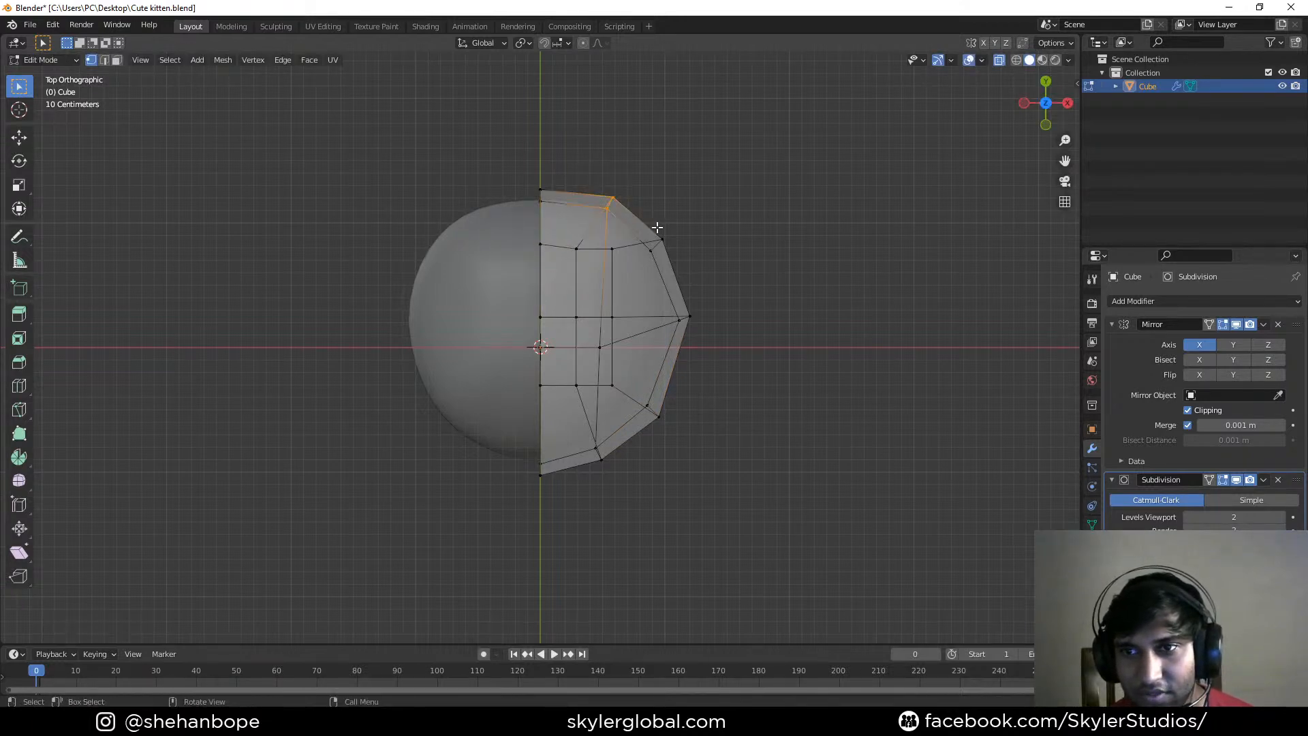
key("g")
left_click(654, 219)
Smooth all vertices of the mesh to even out the rounded head shape
key("Tab")
middle_click_drag(719, 330, 630, 187)
right_click(733, 293)
middle_click_drag(518, 255, 535, 330)
key("Tab")
key("a")
right_click(648, 341)
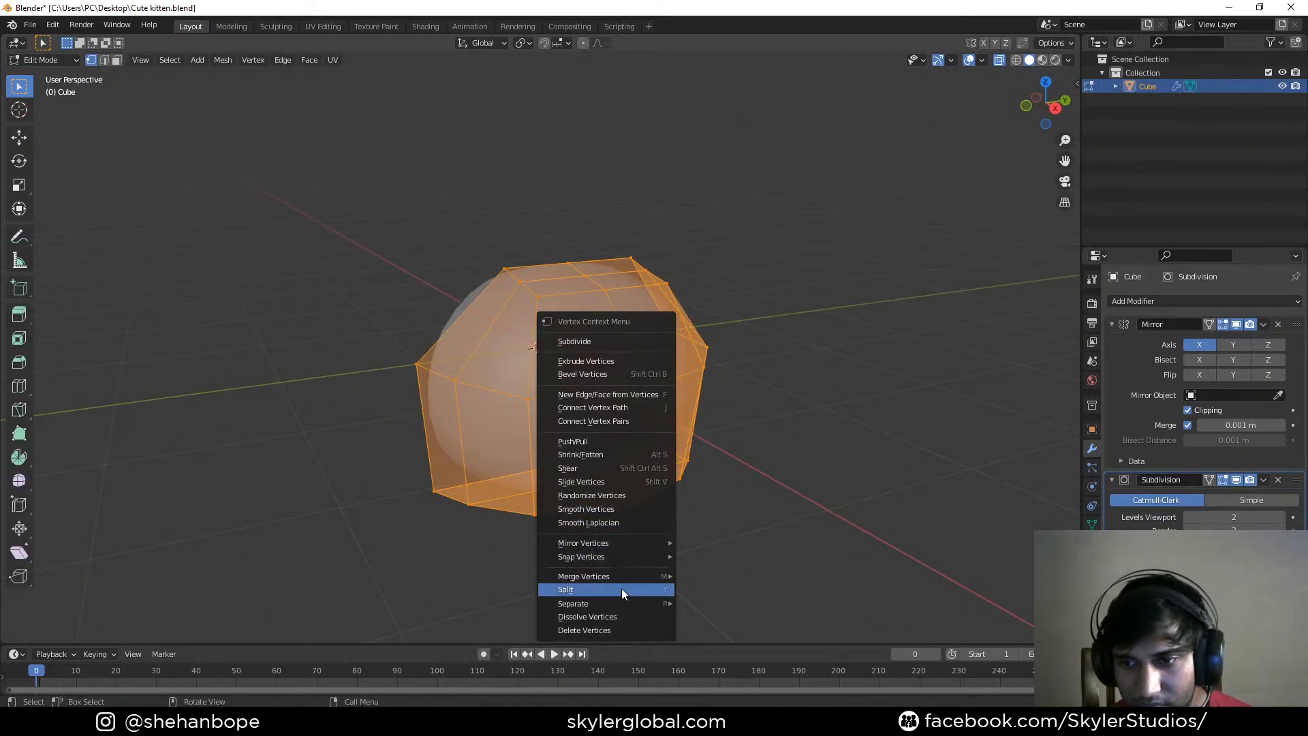
left_click(612, 519)
key("Tab")
mouse_move(564, 370)
middle_mouse_down()
mouse_move(718, 385)
mouse_move(577, 315)
mouse_move(538, 373)
middle_mouse_up()
key("KP_1")
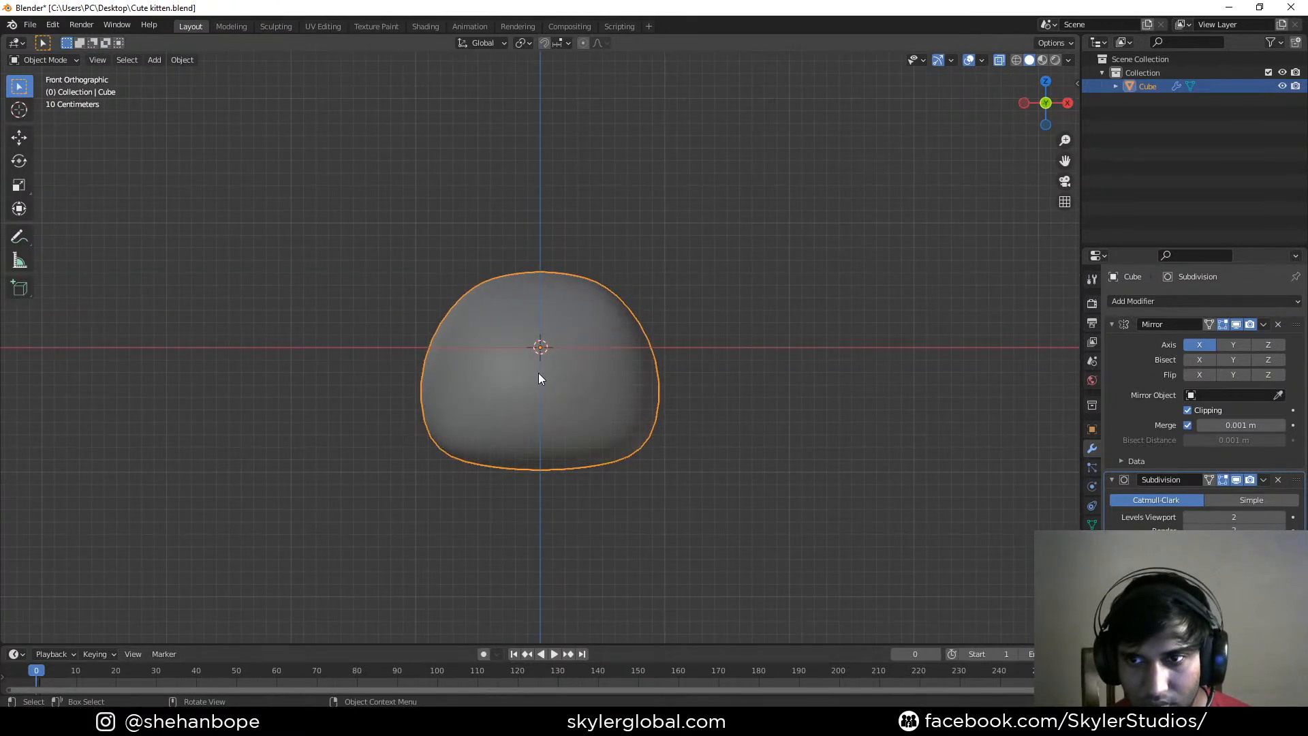
Move the upper outer front vertex slightly down in the front view
key("Tab")
middle_click_drag(589, 389, 577, 277)
left_click(577, 278)
key("KP_1")
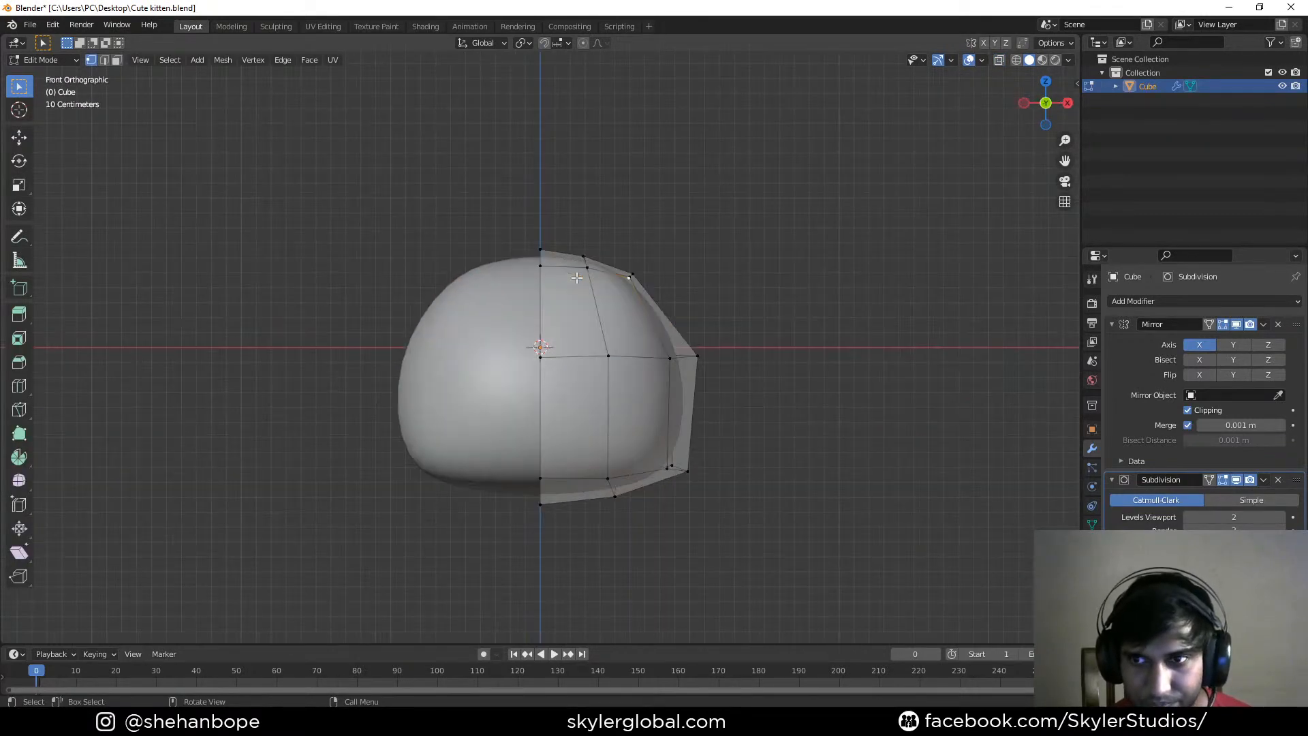
key("g")
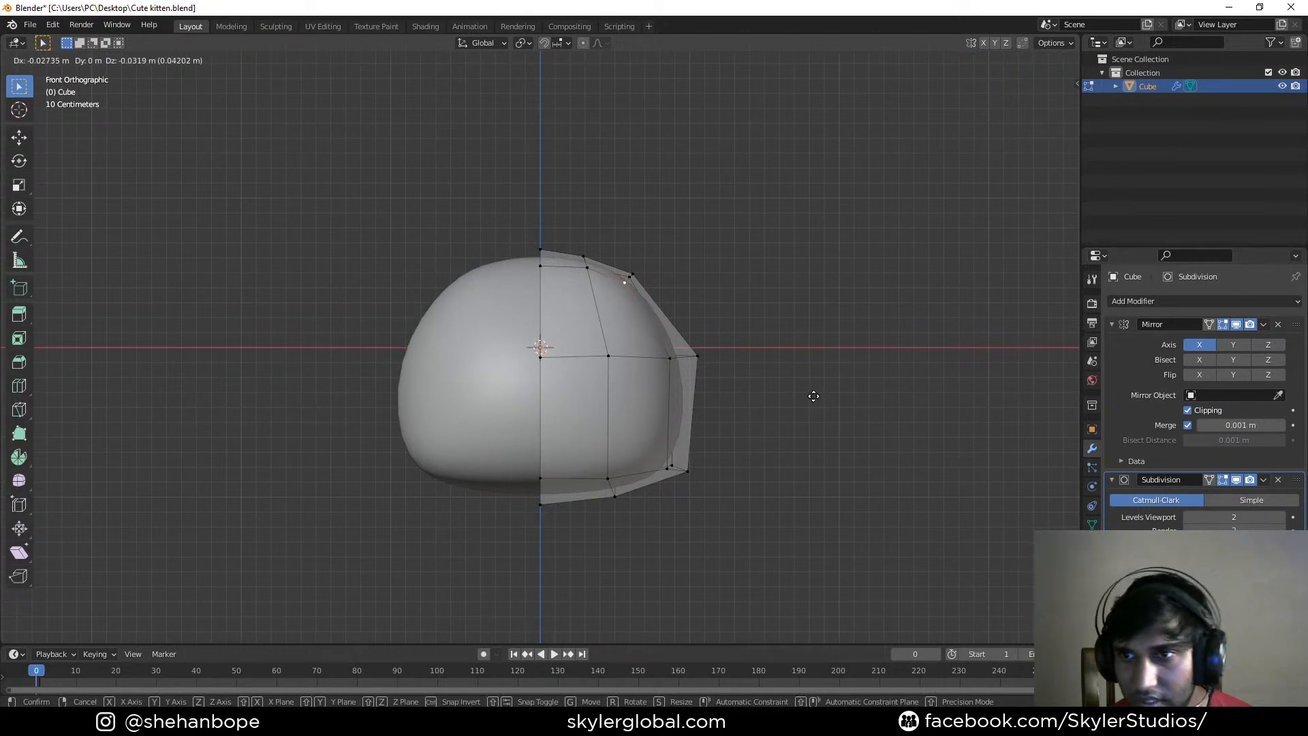
left_click(829, 396)
Make the edit cage follow the Subdivision modifier's smoothed surface
left_click(1211, 325)
left_click(1214, 322)
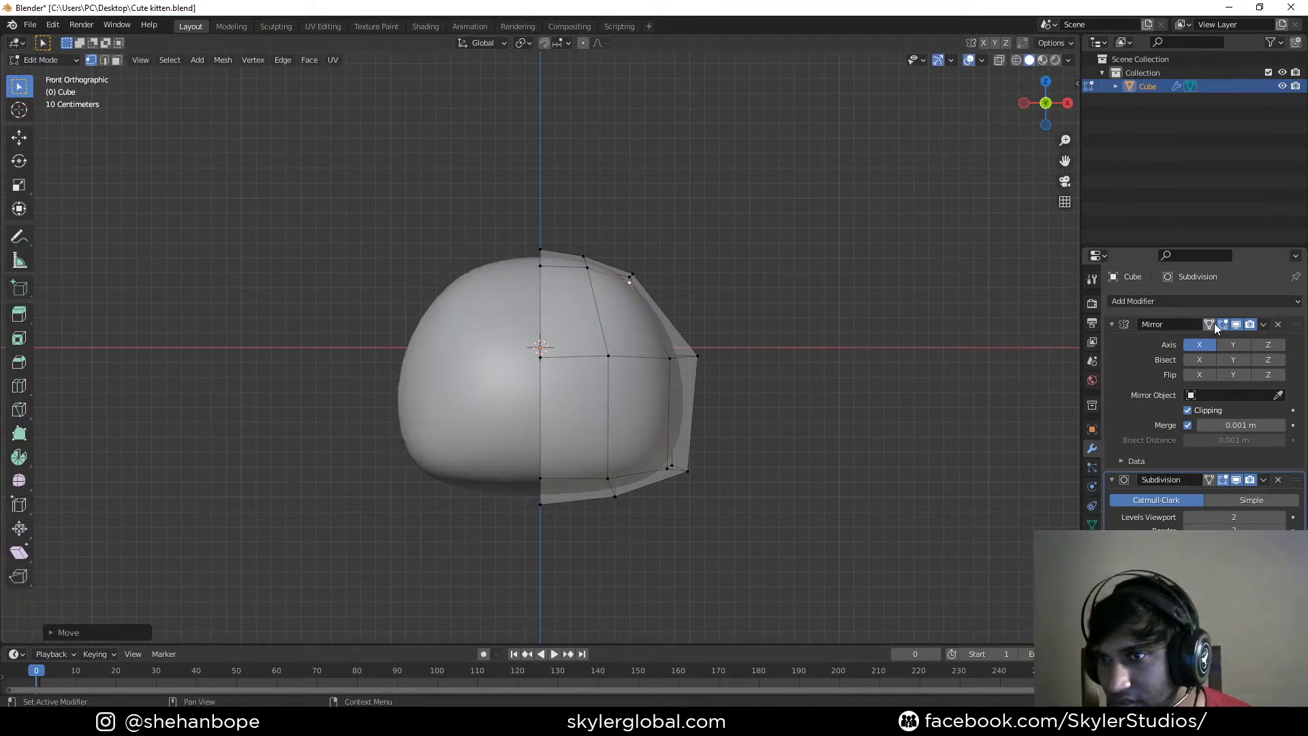
left_click(1210, 481)
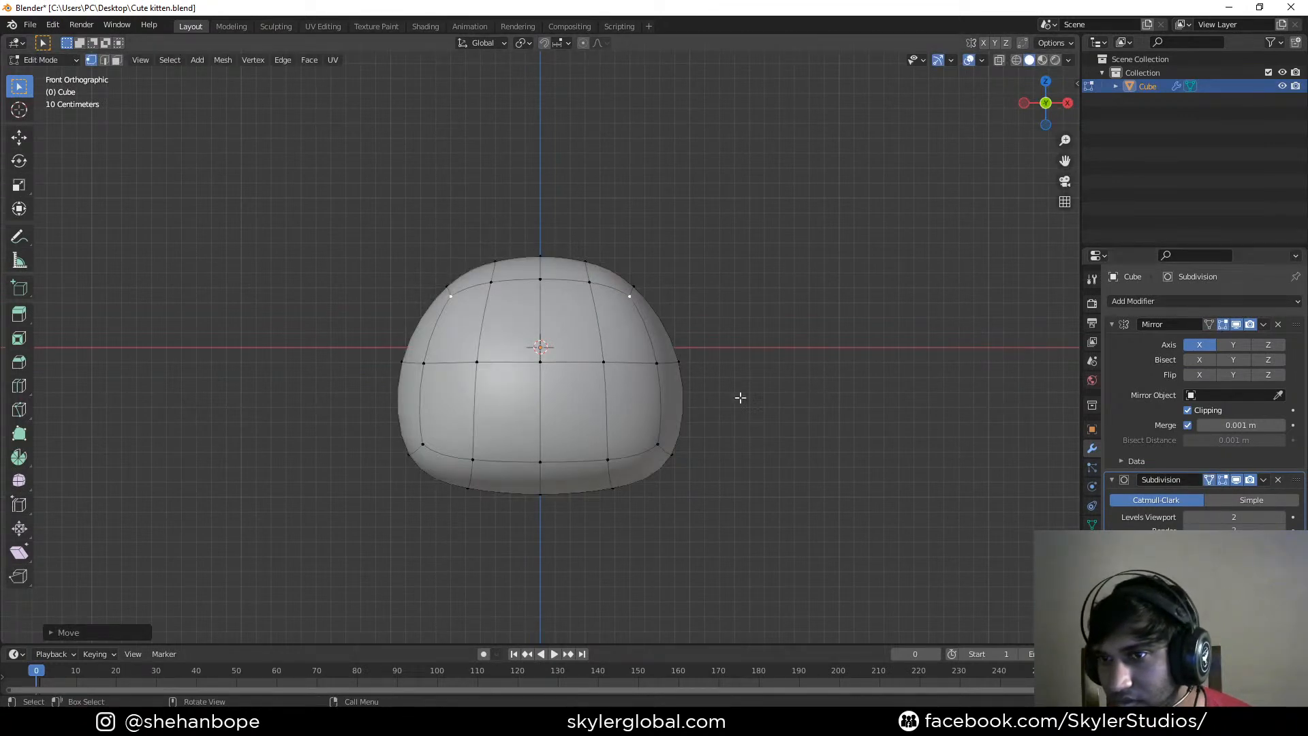
Nudge the upper outer front vertex and the mid-height inner front vertex slightly inward and down
key("g")
left_click(771, 417)
left_click(610, 373)
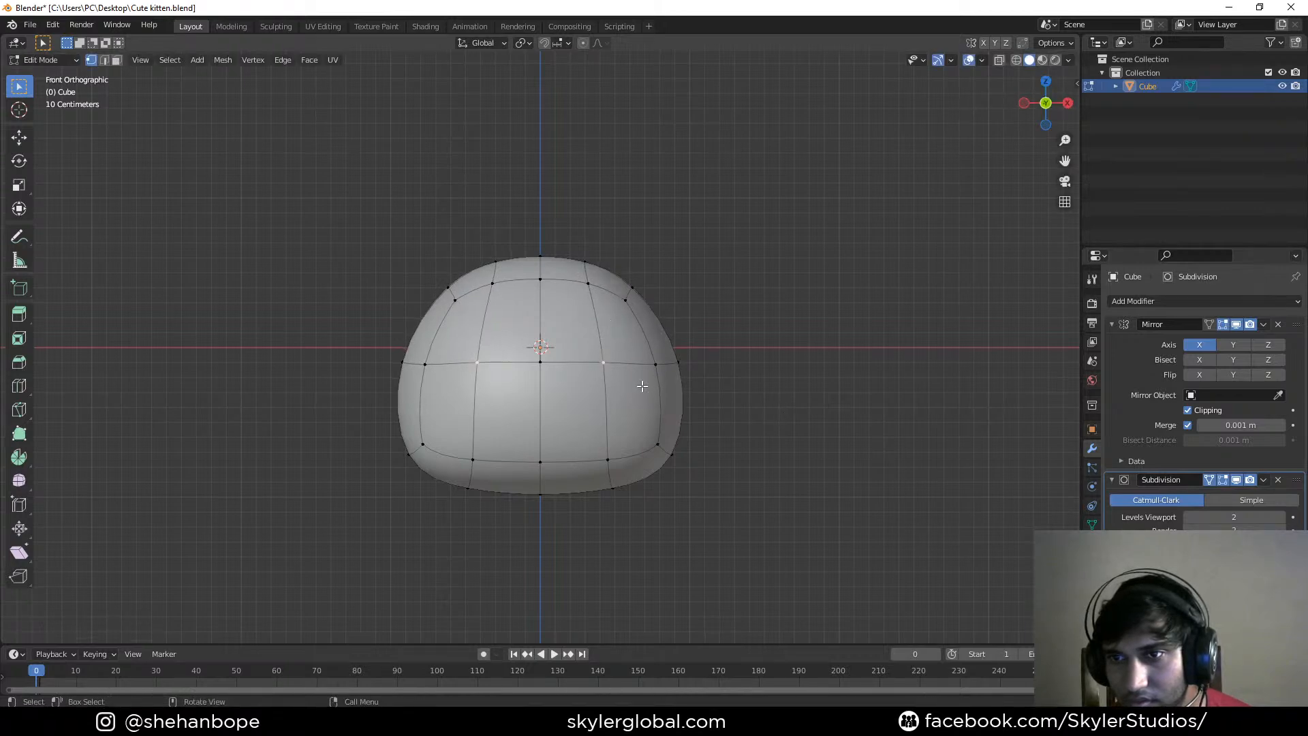
key("g")
left_click(702, 431)
middle_click_drag(702, 431, 675, 380)
key("KP_1")
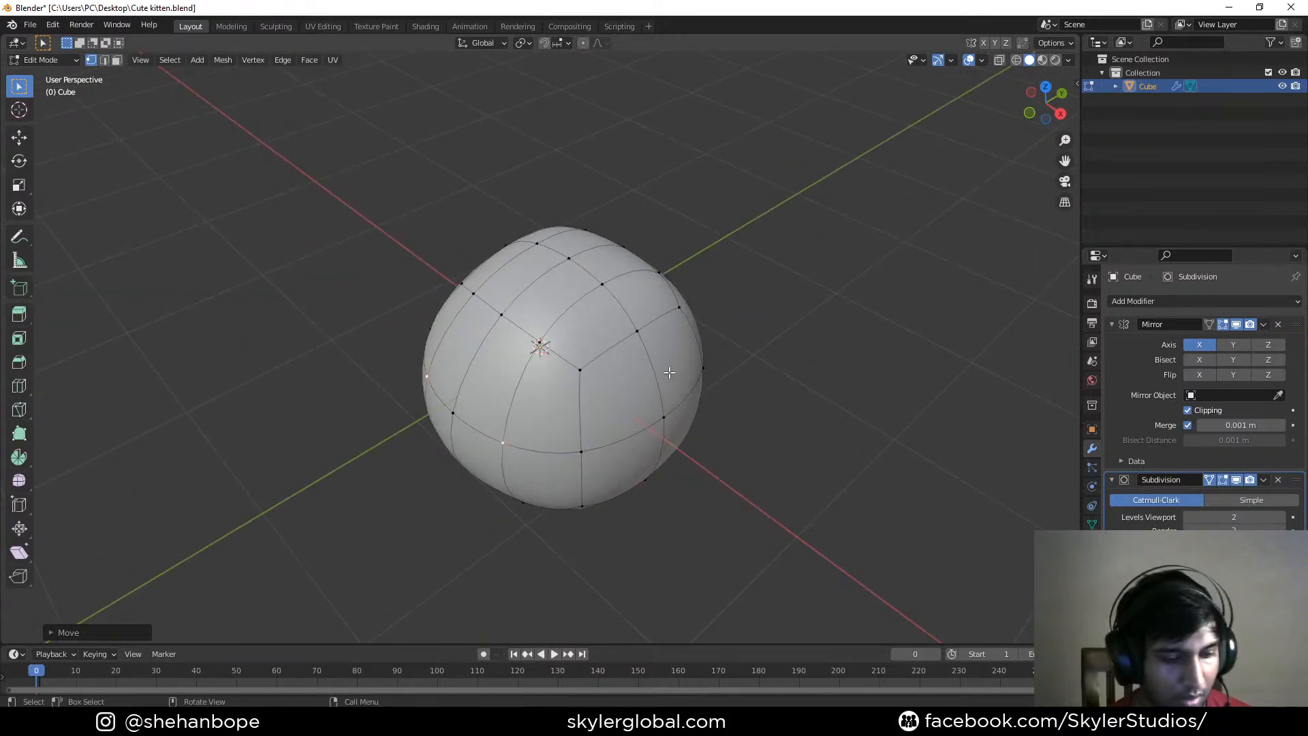
Duplicate the face on the upper side of the head and place the copy there as the ear base
key("3")
left_click(597, 308)
middle_click_drag(597, 308, 655, 259)
key("KP_1")
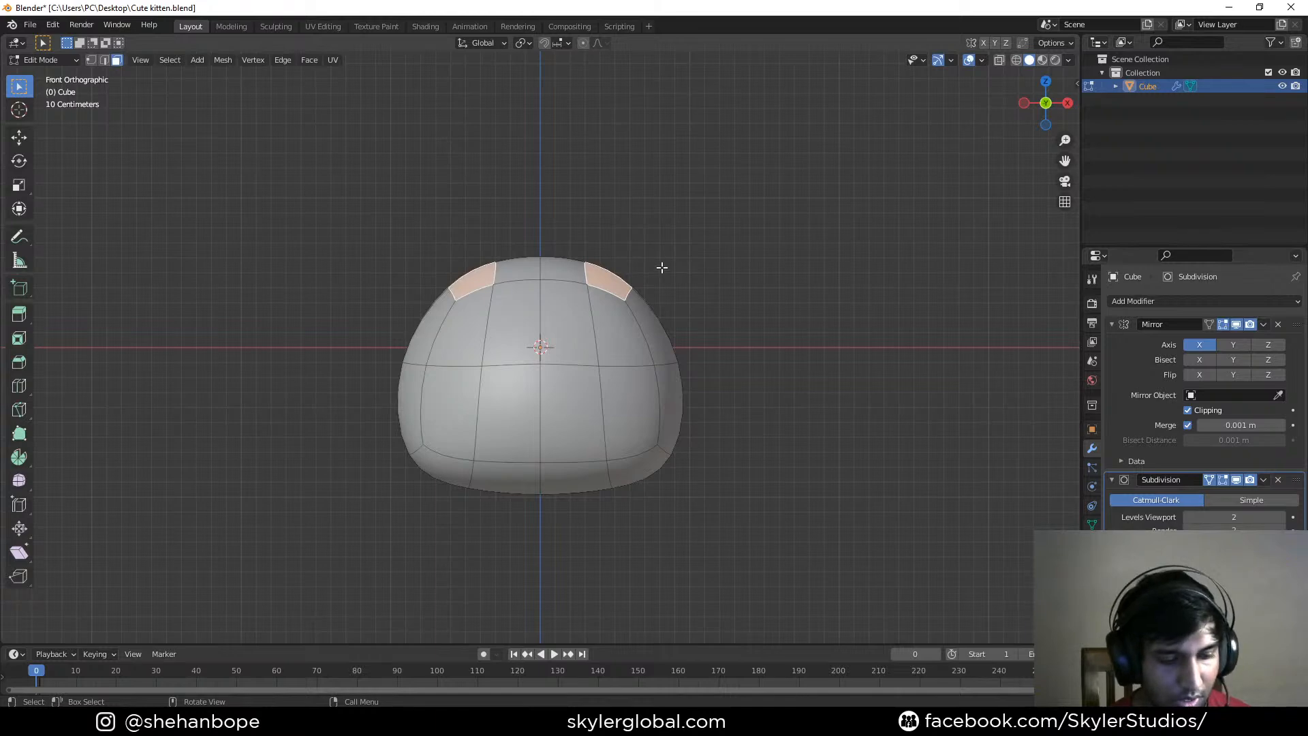
key("shift+d")
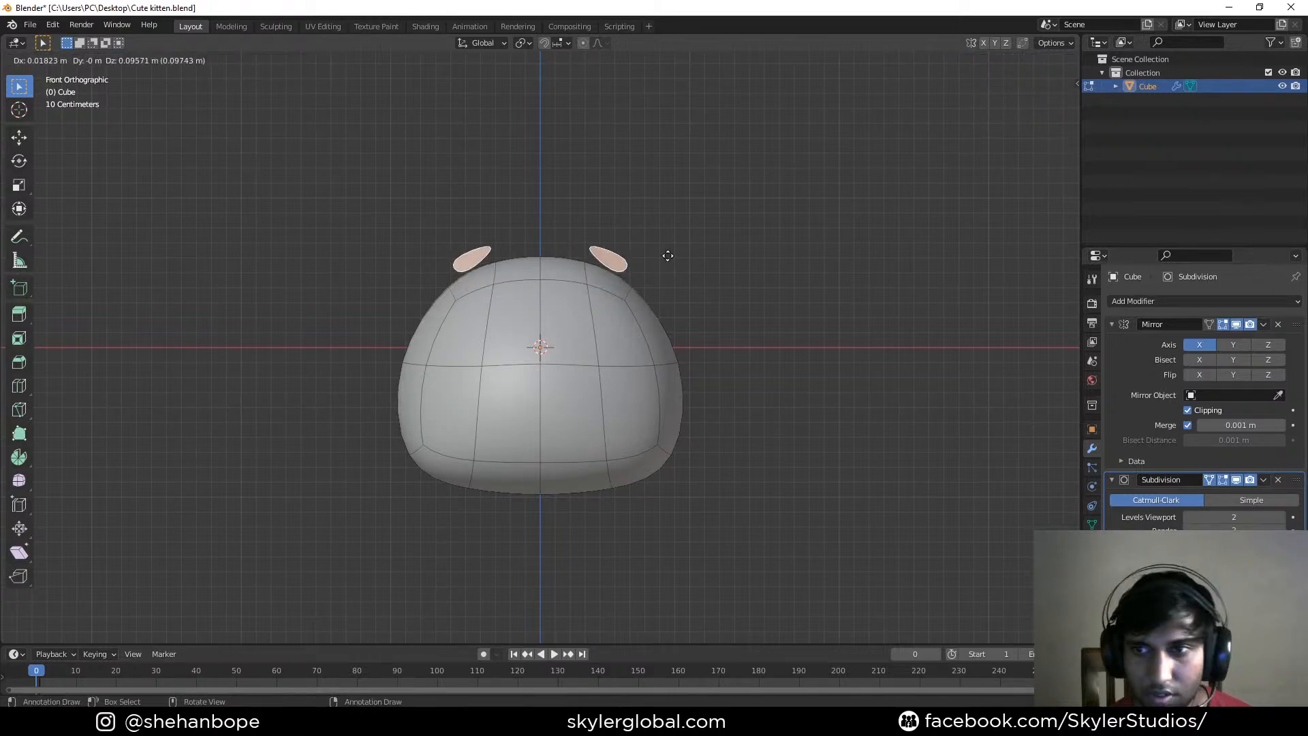
left_click(660, 285)
Extrude the duplicated face upward and outward from the head to form the ear
key("e")
right_click(660, 296)
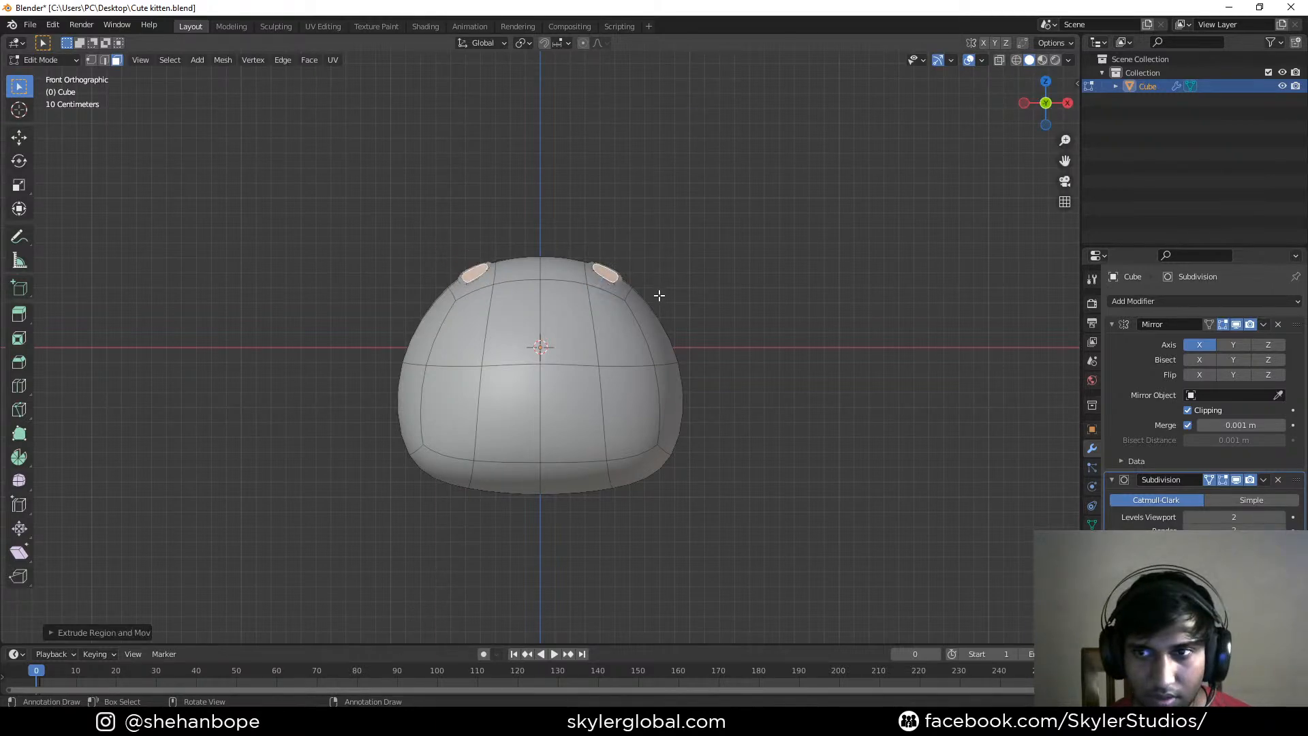
key("g")
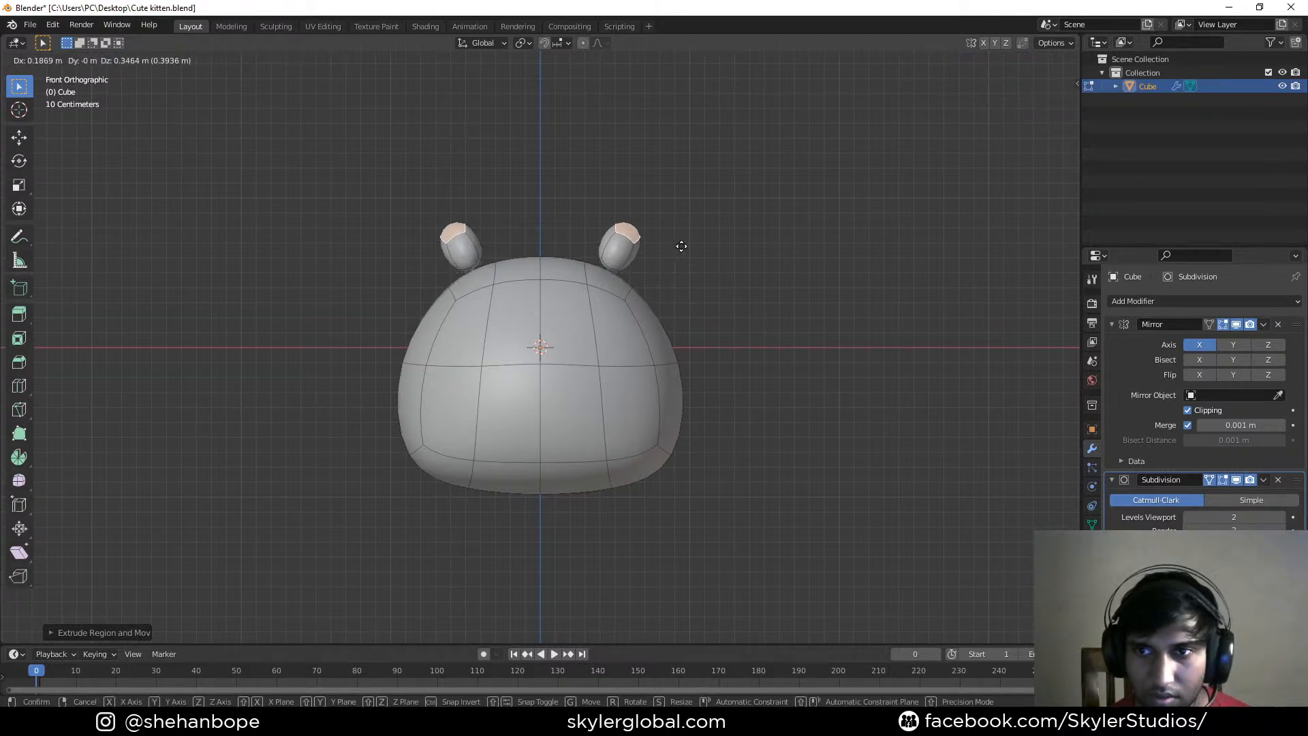
left_click(696, 235)
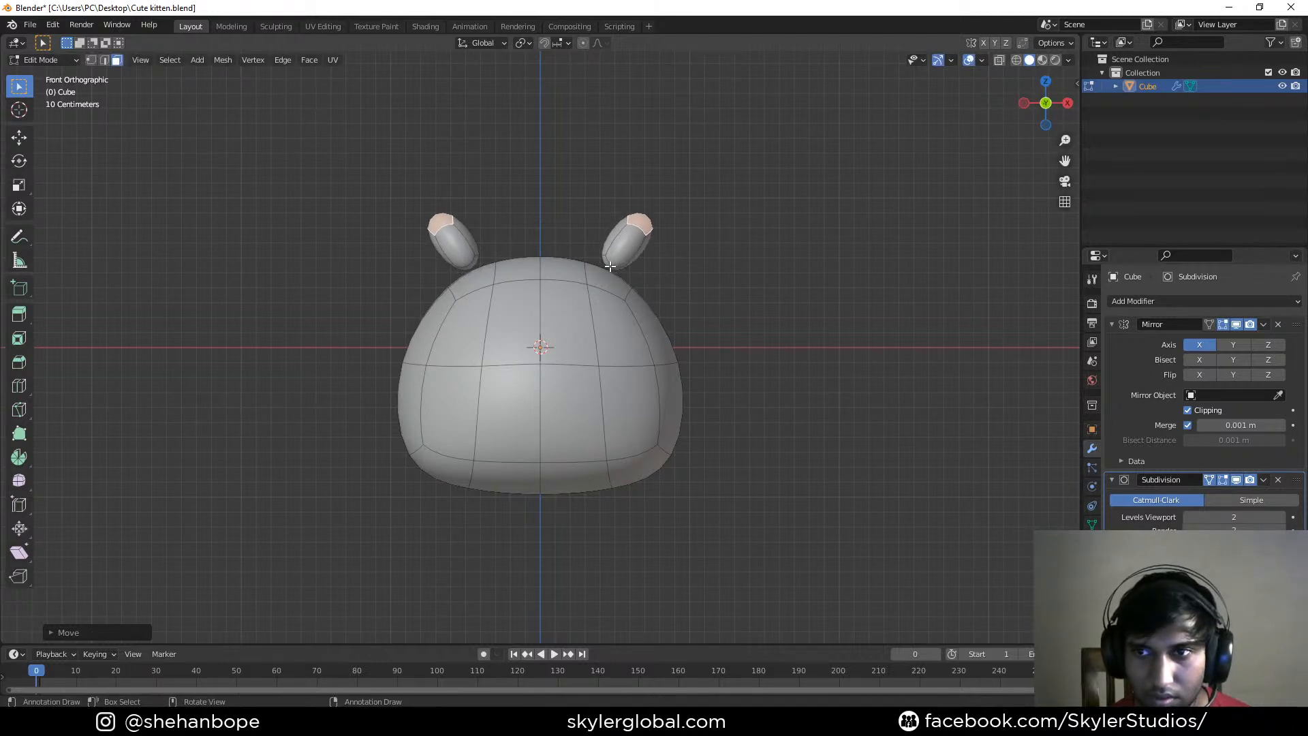
Extrude the ear's open base loop down to the head and lower it about 0.04 m along Z
left_click(612, 267, "alt")
key("e")
left_click(780, 331)
key("g")
key("z")
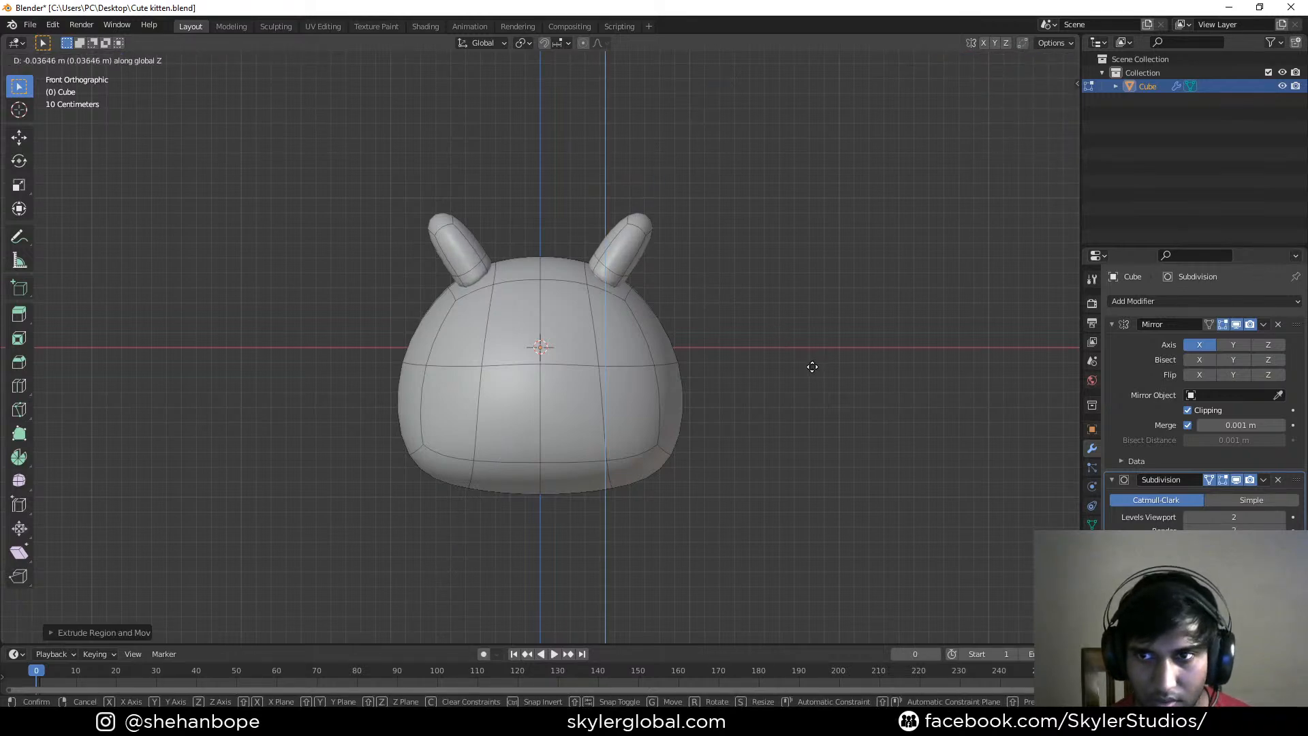
left_click(812, 366)
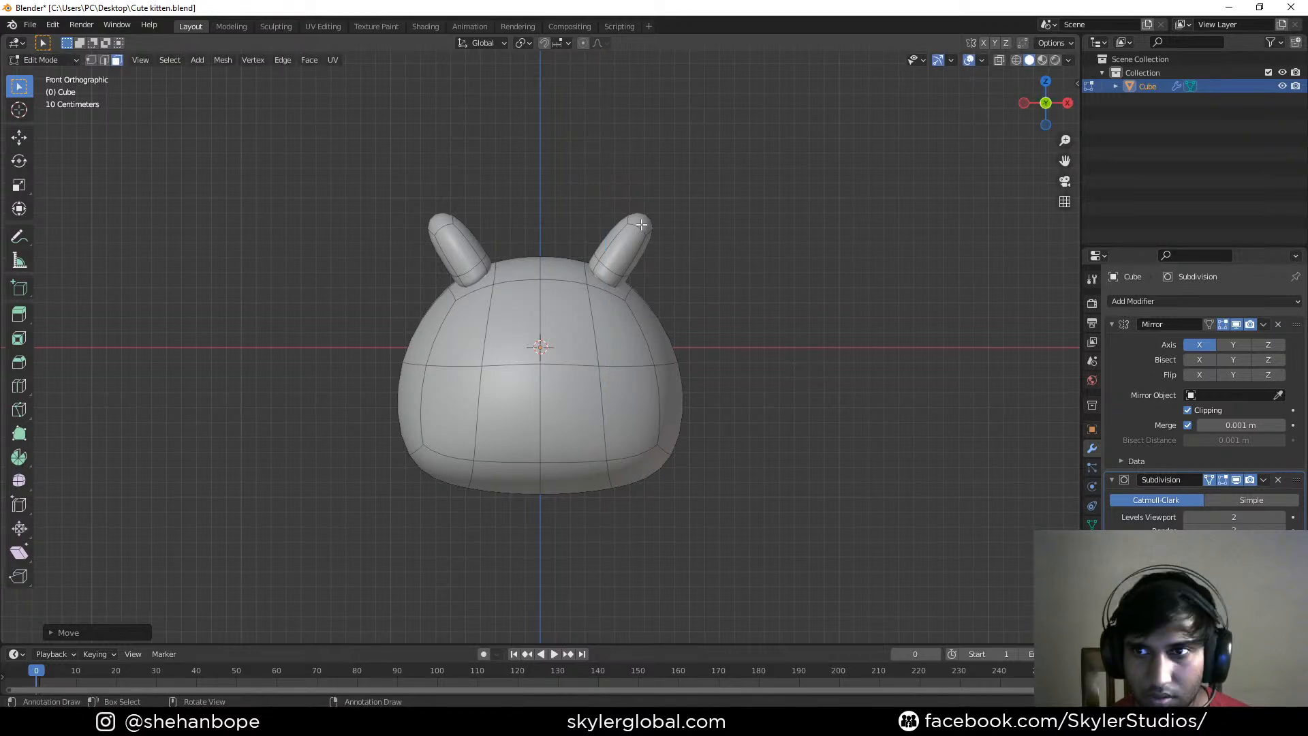
Scale the ear's tip face down to a point and move it about 0.18 m inward and slightly up
key("s")
key("0")
key("Return")
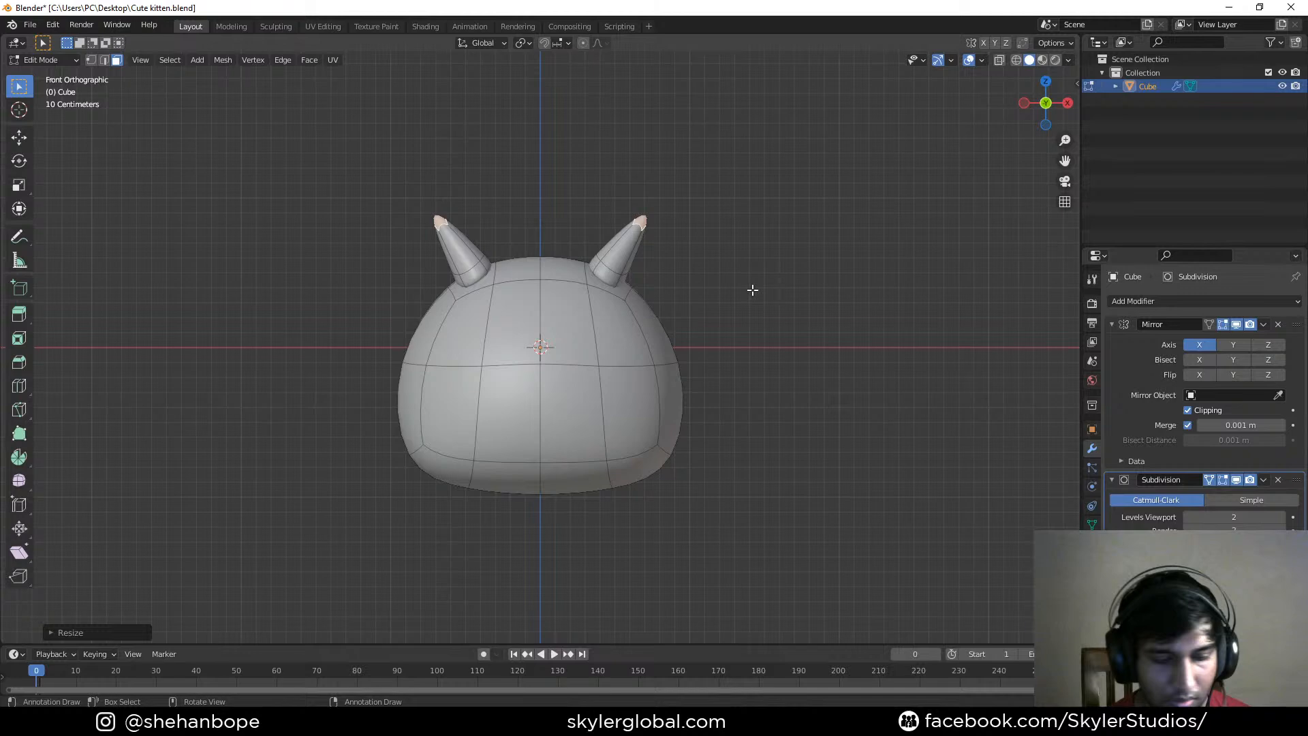
key("g")
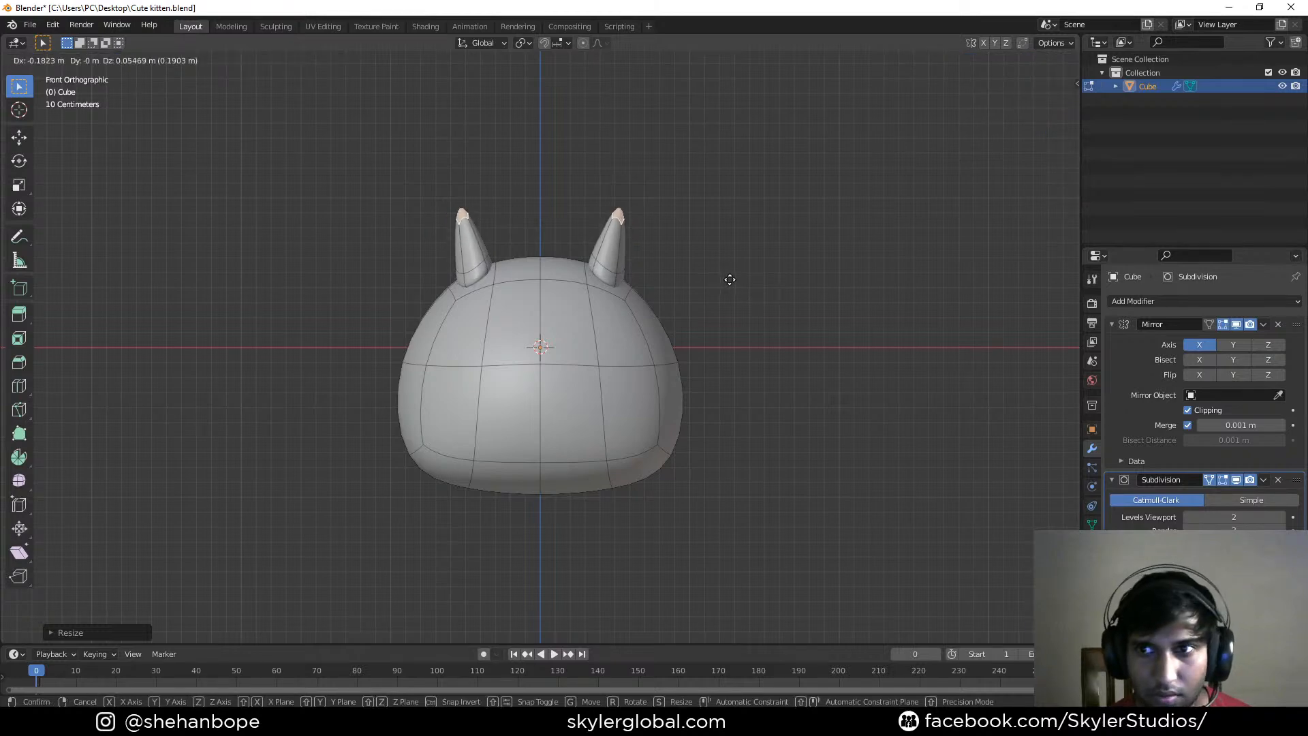
left_click(731, 277)
Add a loop cut around the middle of the ear and move it about 0.07 m outward and slightly down
key("ctrl+r")
left_click(616, 248)
right_click(619, 257)
key("g")
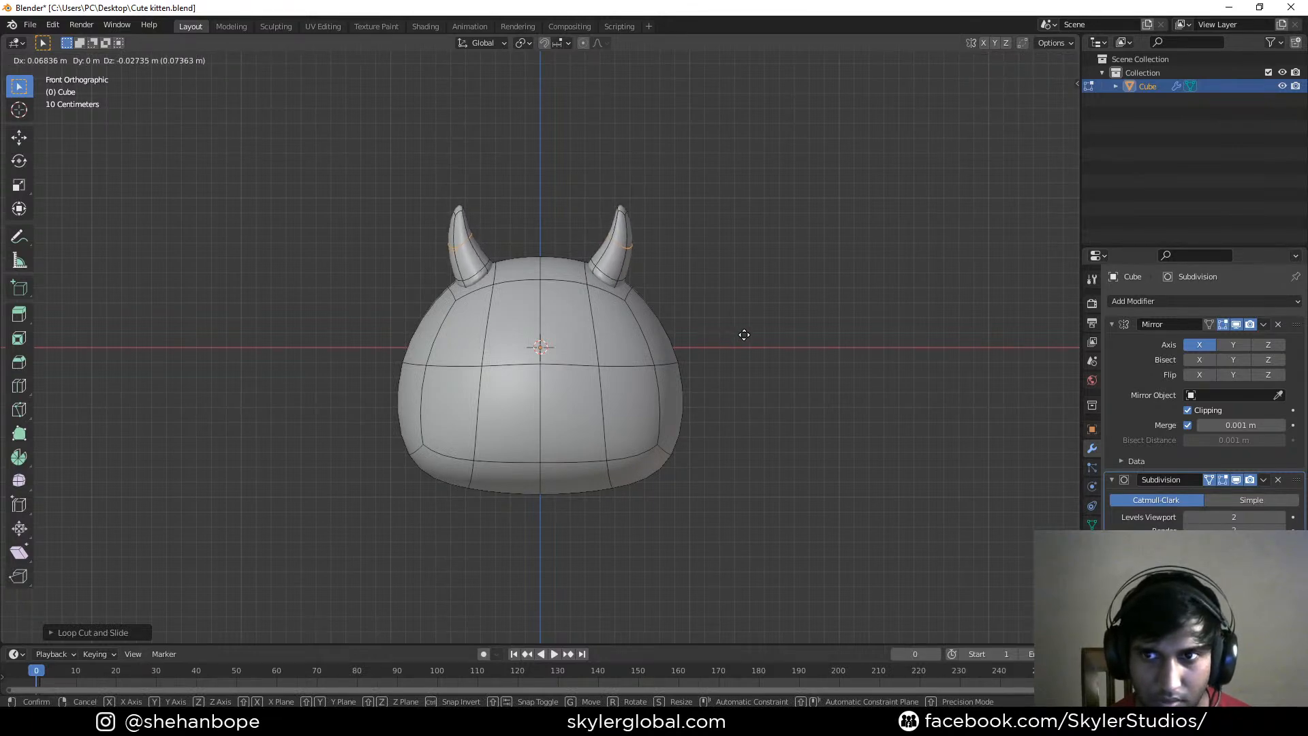
left_click(742, 332)
Shrink the ear's two outward-facing side faces into an inset inner-ear area
middle_click_drag(741, 332, 598, 310)
middle_click_drag(571, 258, 600, 325, "shift")
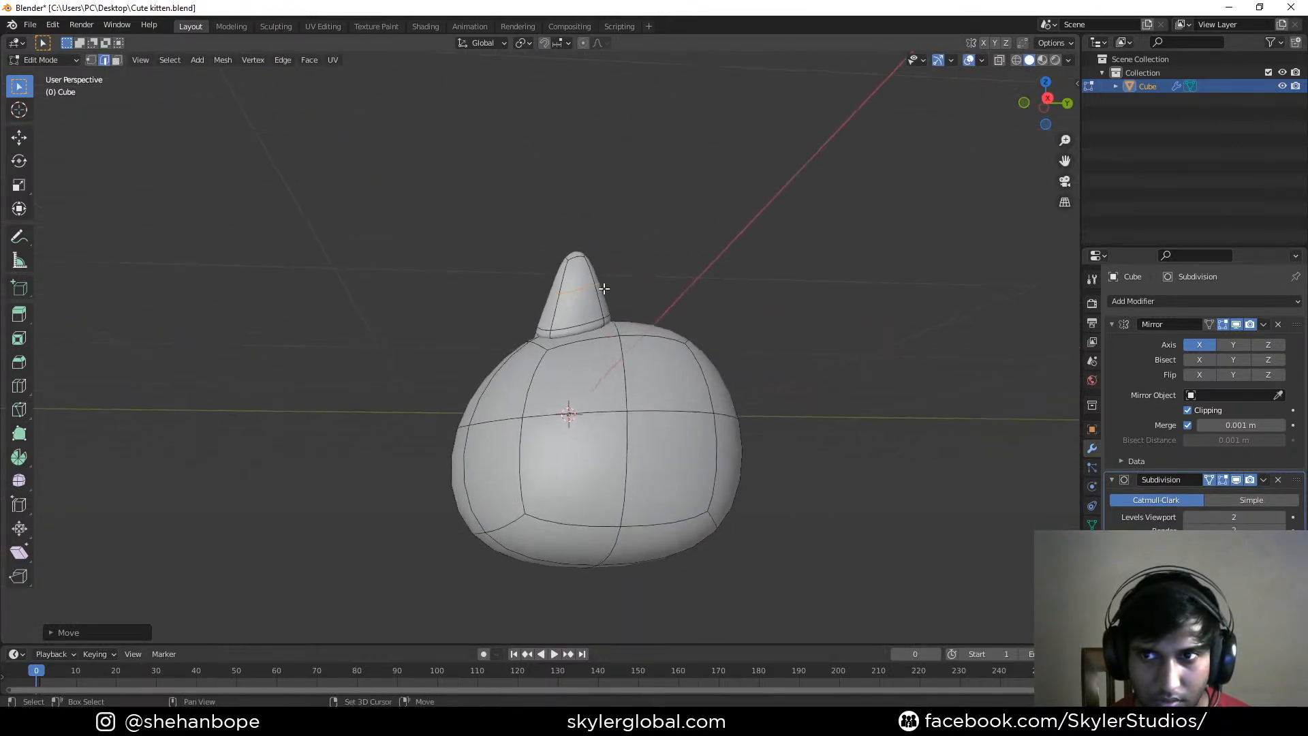
scroll(600, 325, "up", 3)
key("3")
left_click(587, 284)
left_click(609, 210, "shift")
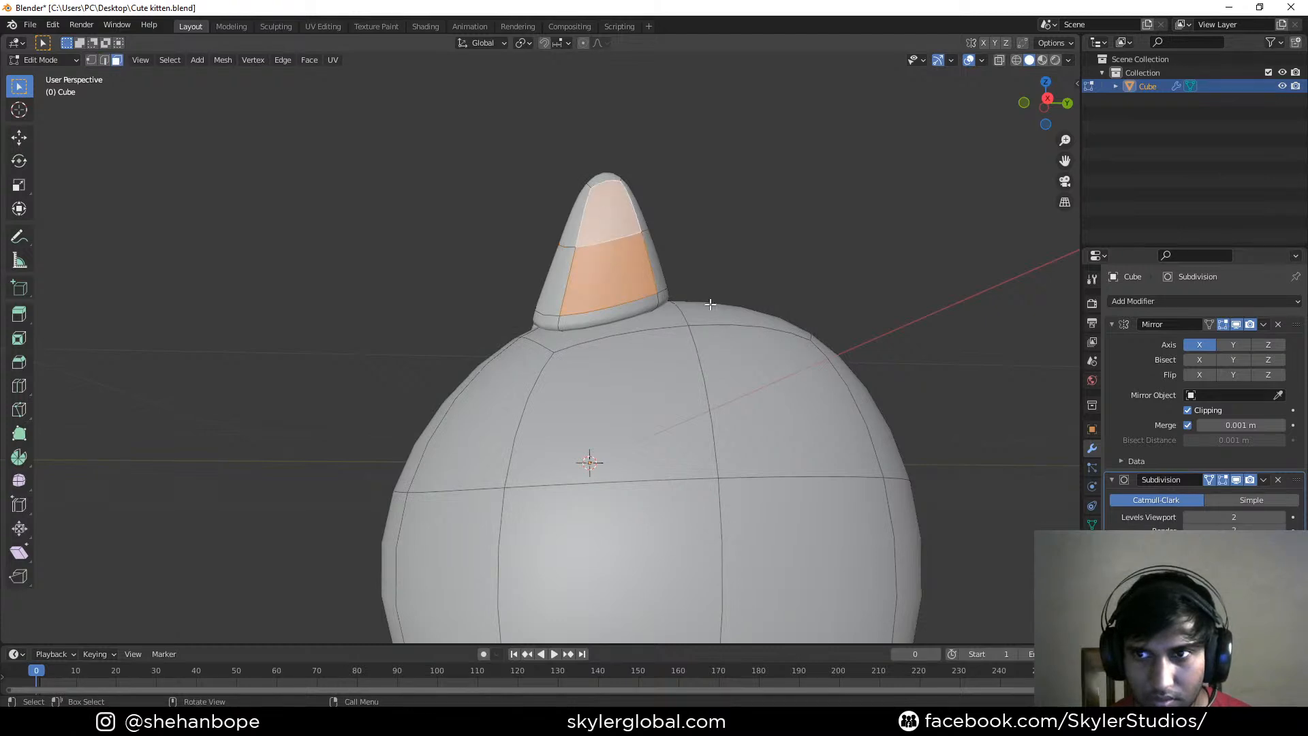
key("s")
middle_click_drag(710, 304, 829, 437)
left_click(838, 469)
Push the inner-ear faces about 0.08 m inward along X
key("g")
key("x")
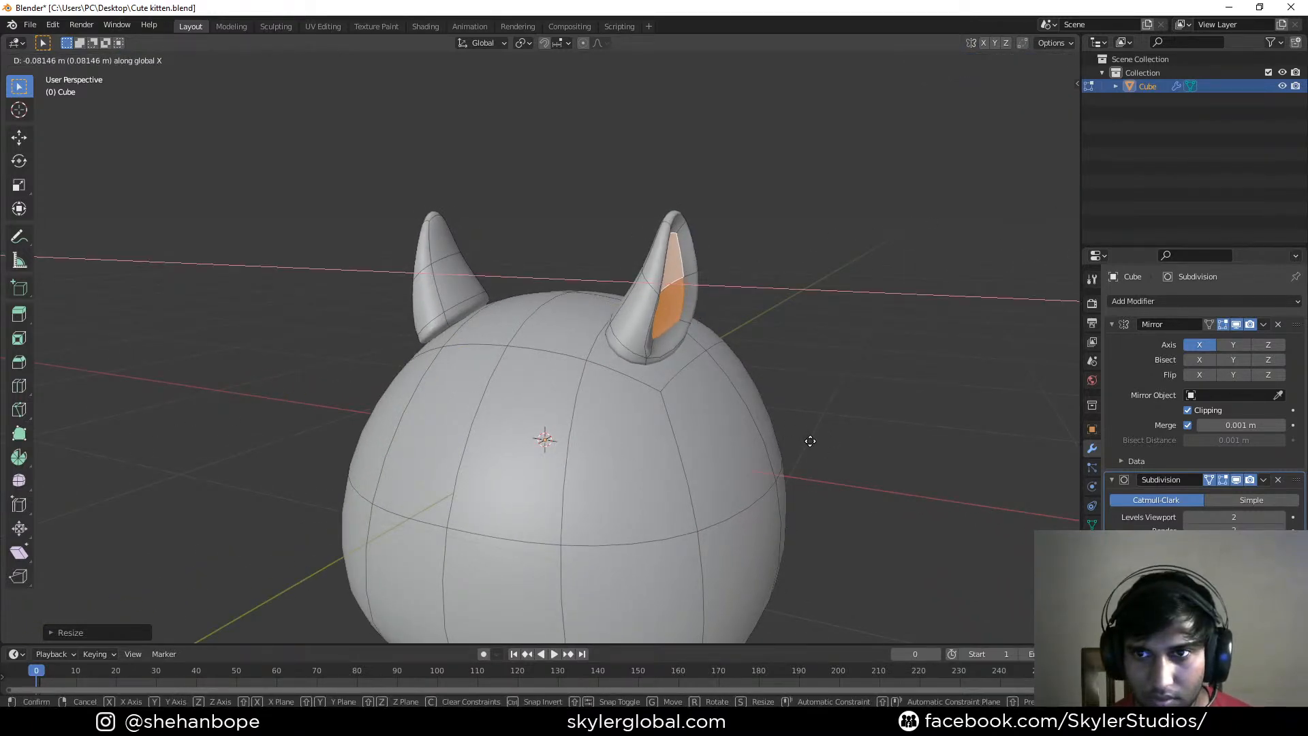
left_click(810, 441)
Extrude the inner-ear faces in place and scale them to about 1.05
middle_click_drag(692, 409, 639, 327)
key("s")
right_click(718, 346)
key("e")
right_click(639, 327)
key("s")
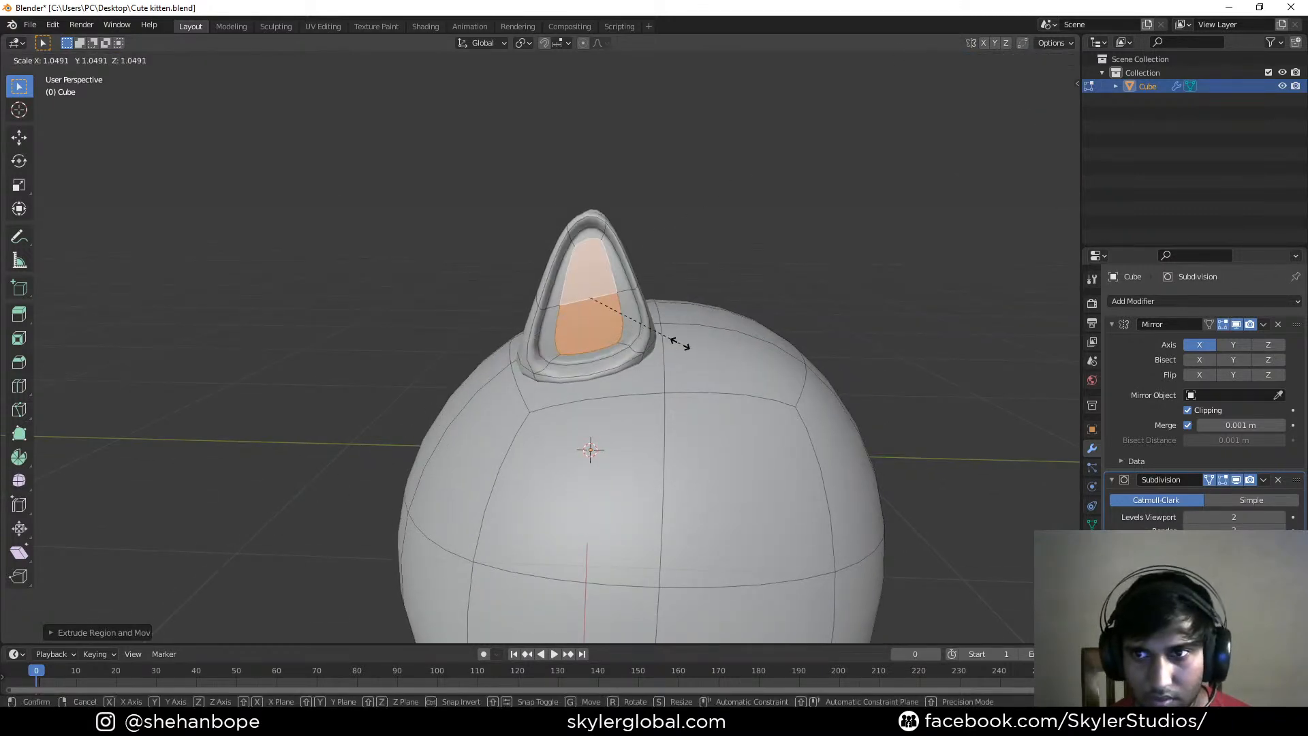
left_click(681, 344)
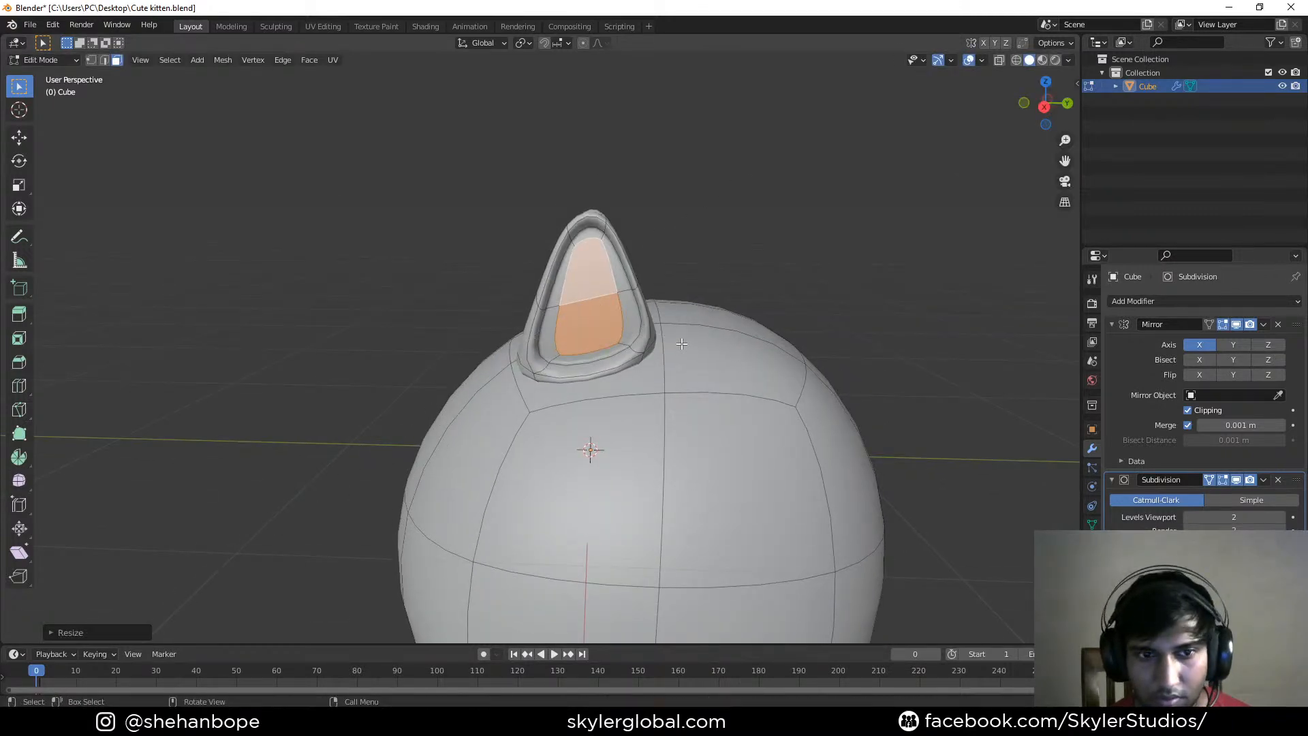
Move the whole ear about 0.21 m backward and 0.03 m up, and rotate it about 8.4° in the side view
middle_click_drag(682, 344, 593, 437)
scroll(754, 345, "down", 3)
left_click(571, 366)
middle_click_drag(569, 366, 567, 326)
left_click(567, 326)
key("ctrl+l")
key("KP_3")
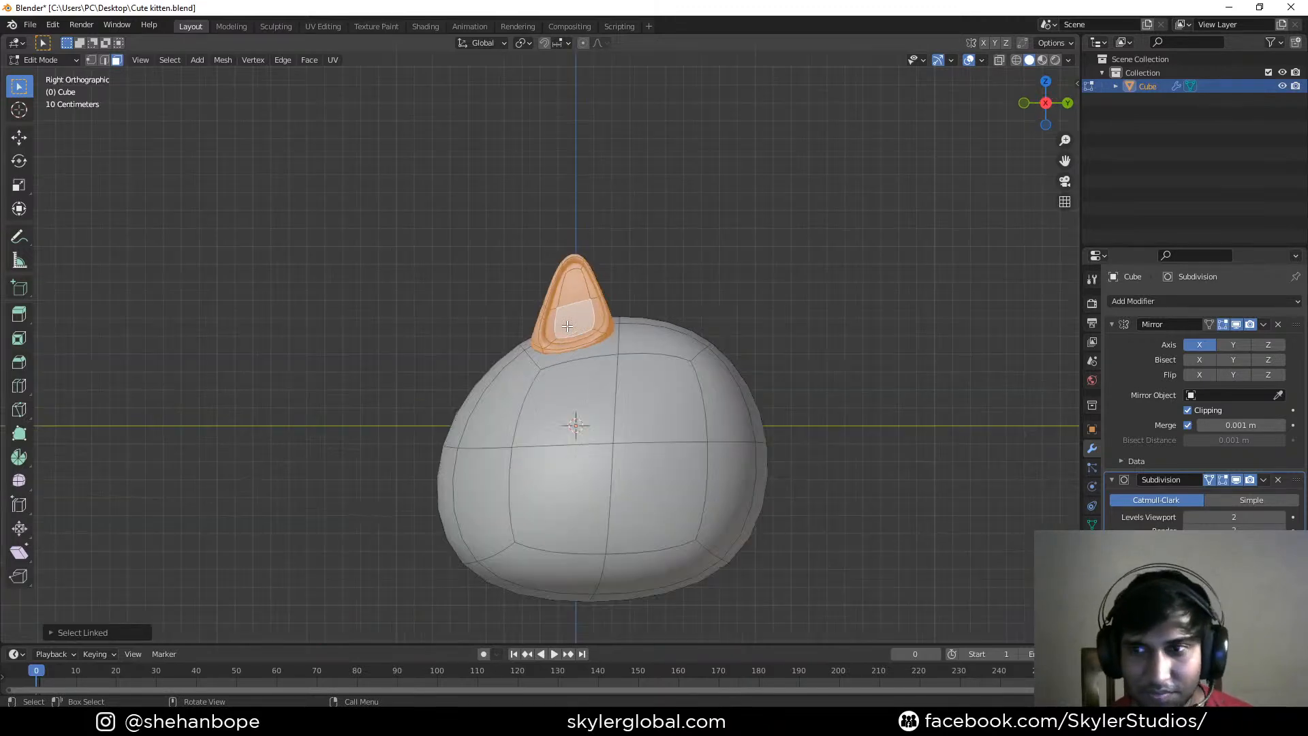
key("g")
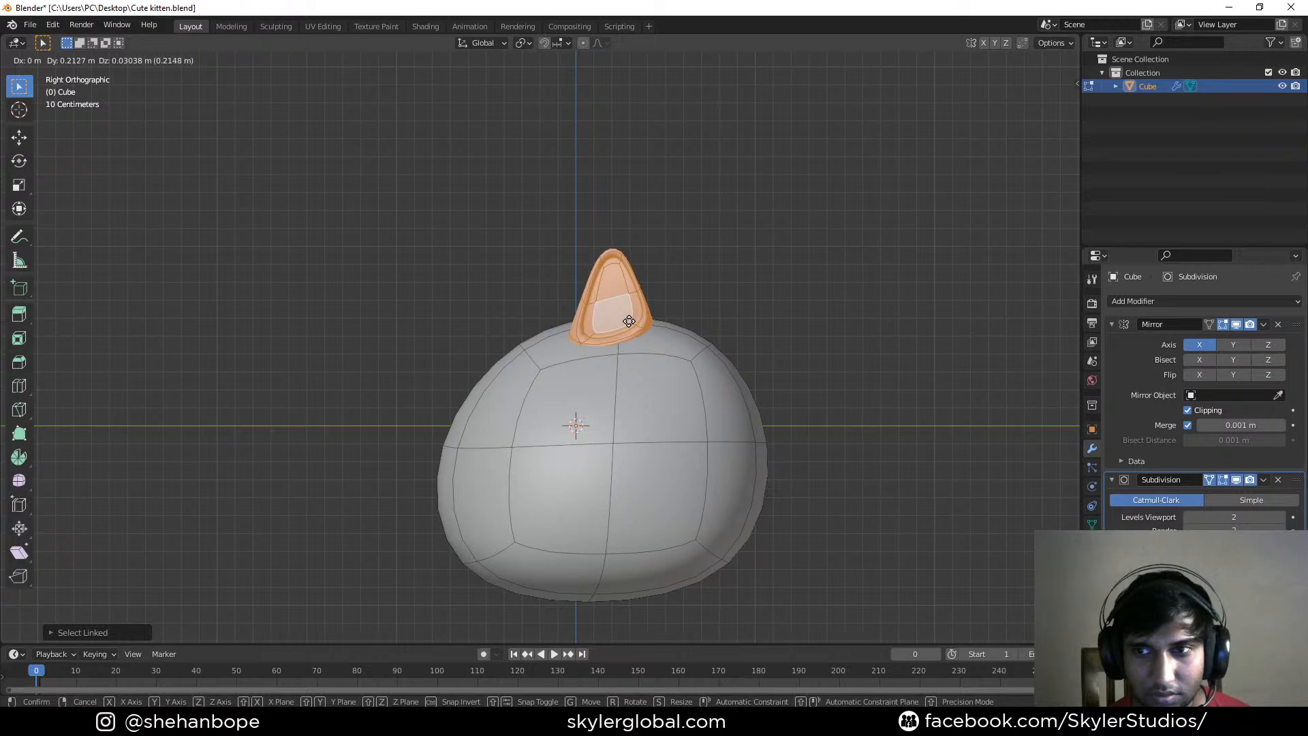
left_click(629, 321)
key("r")
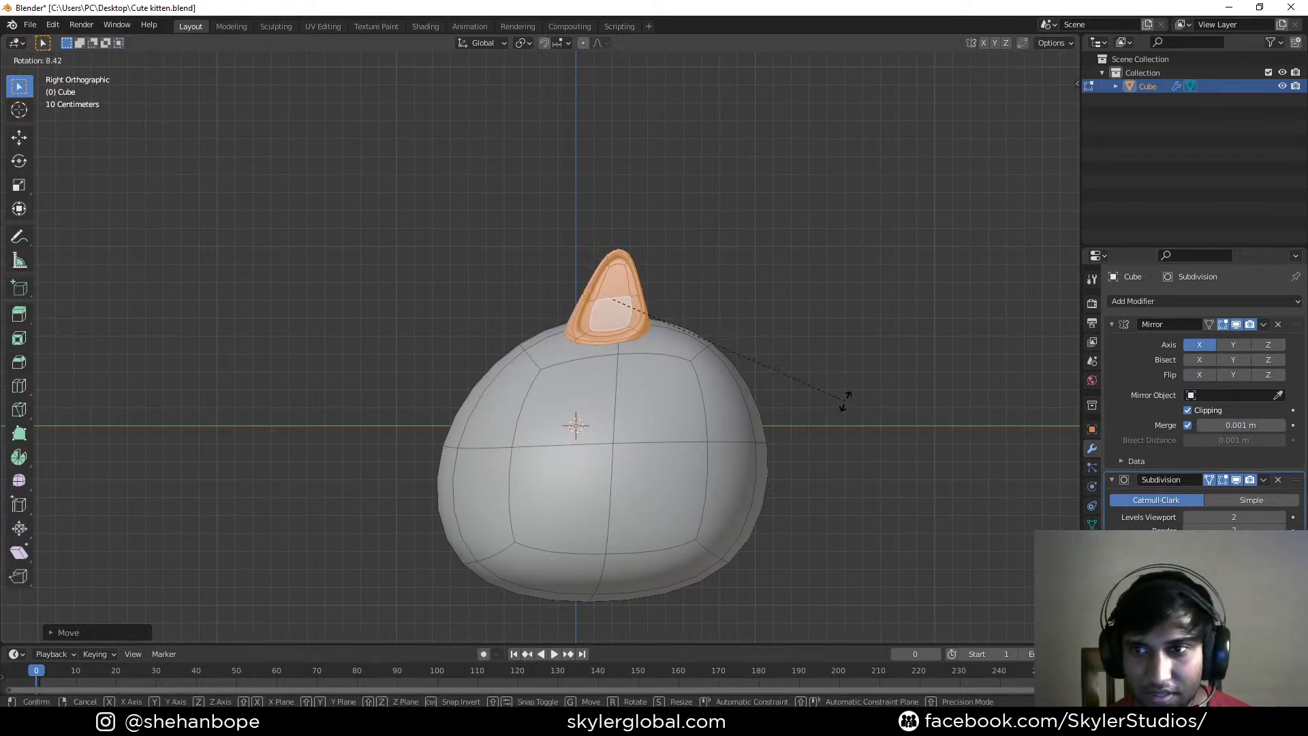
left_click(846, 402)
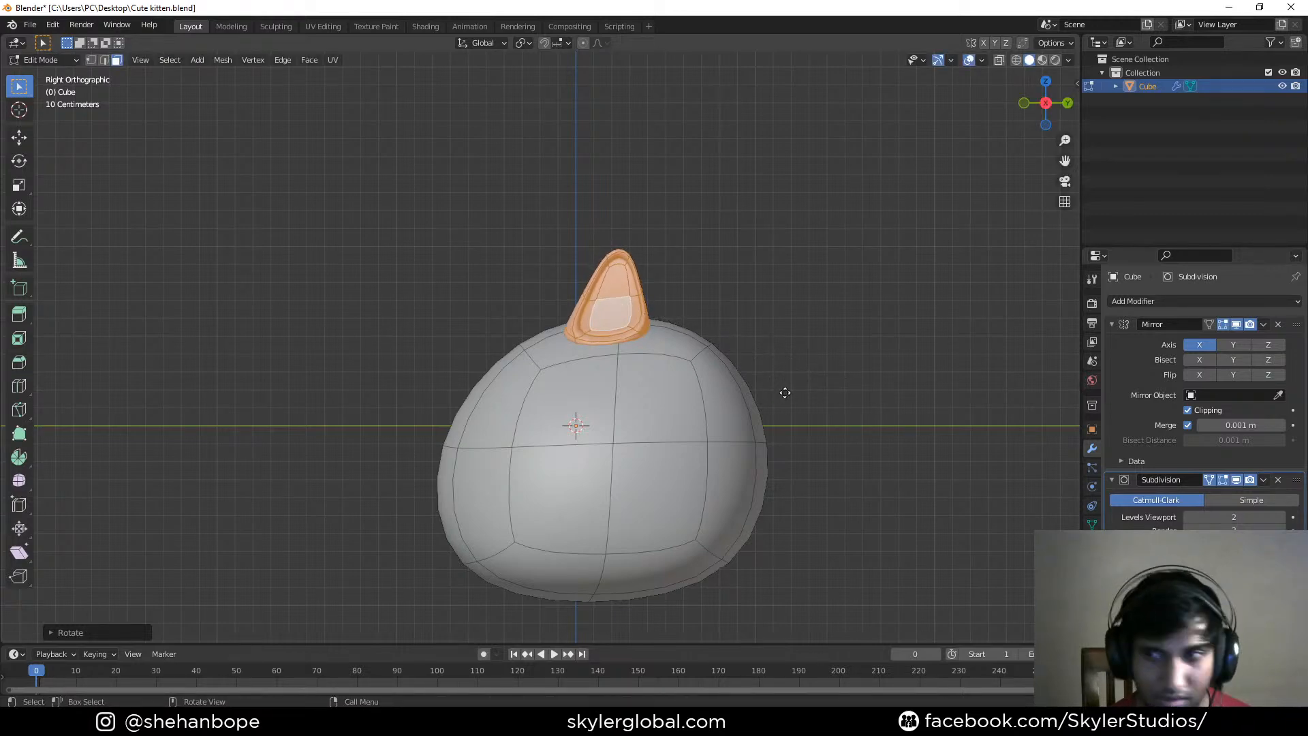
middle_click_drag(785, 392, 599, 320)
left_click(575, 348)
key("g")
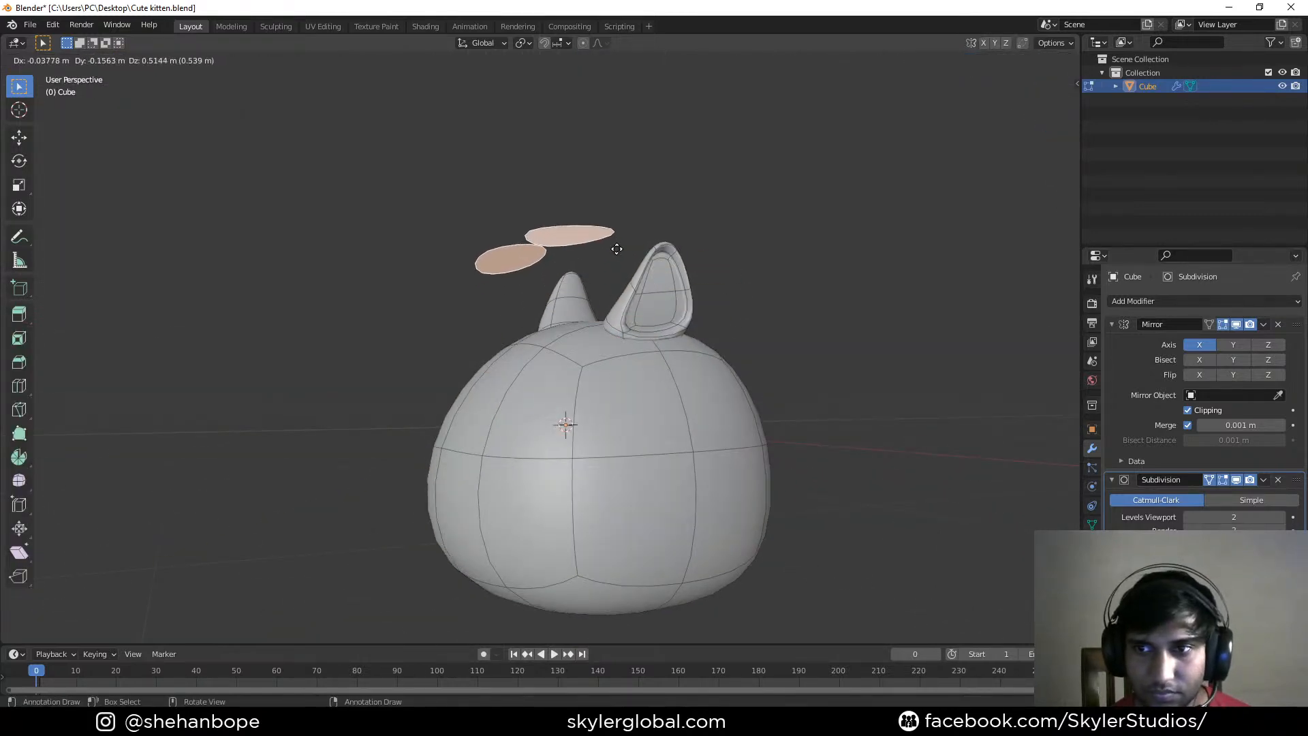
right_click(616, 249)
key("x")
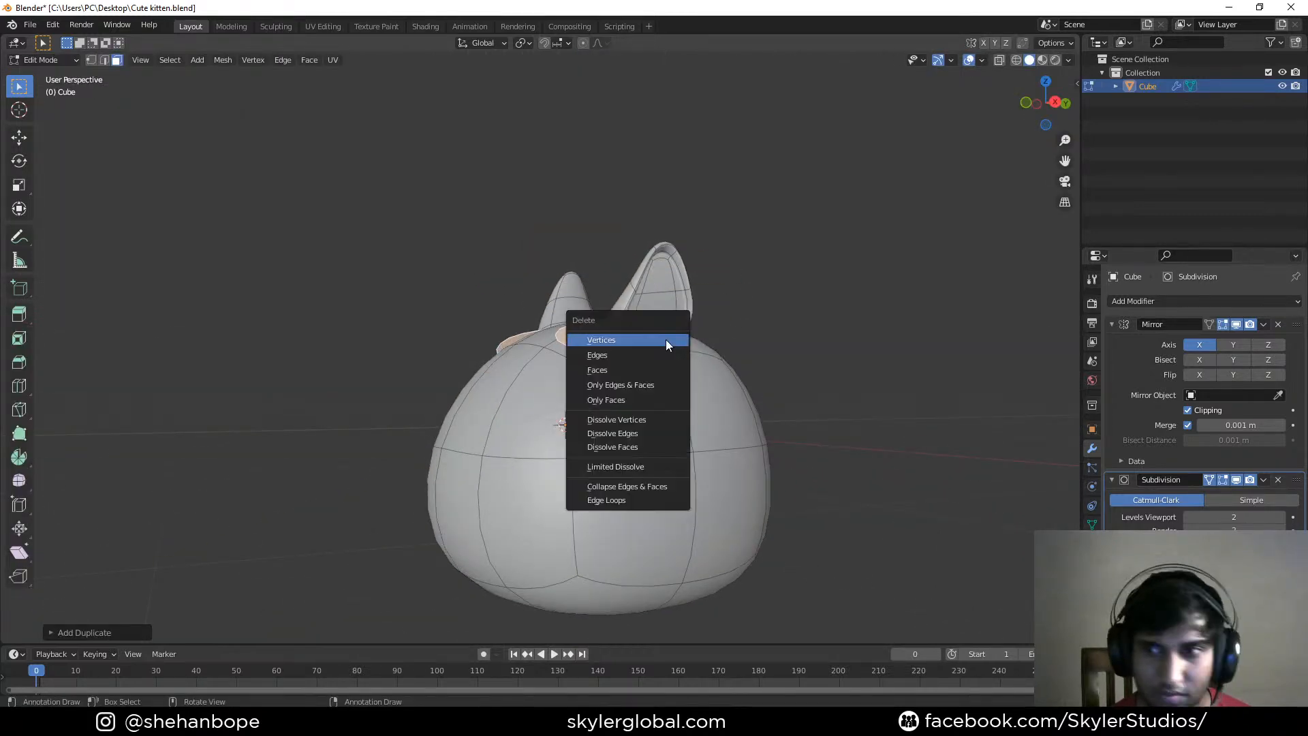
left_click(624, 371)
middle_click_drag(624, 371, 740, 298)
key("Tab")
key("KP_1")
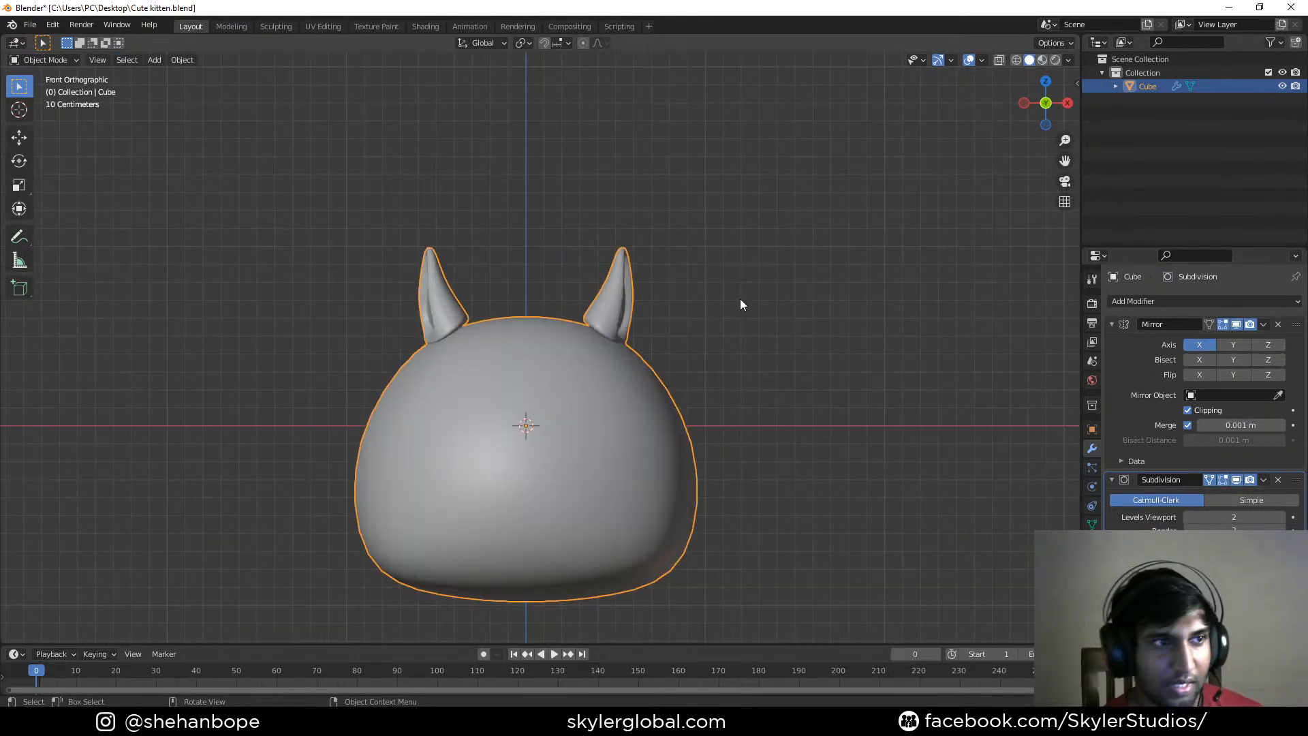
scroll(643, 338, "down", 2)
key("Tab")
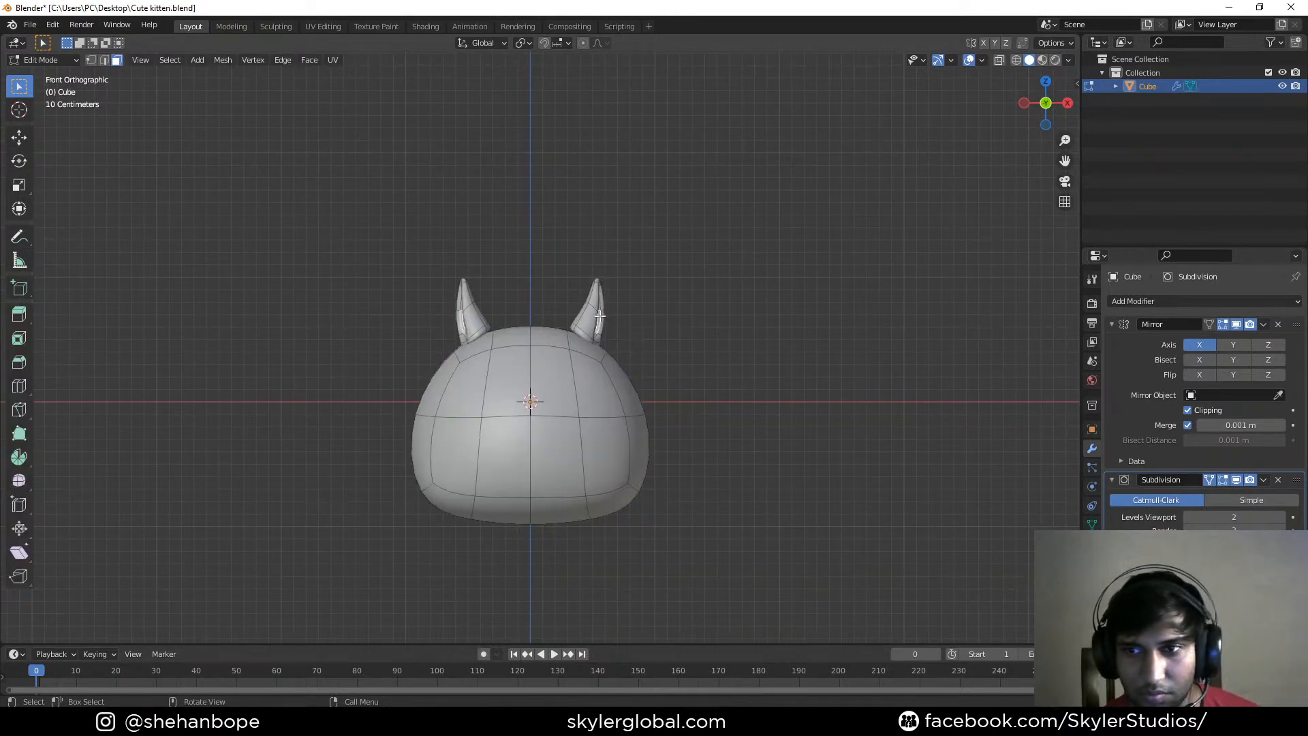
Select the whole ear, scale it to about 1.30, and tilt it outward in the front view
key("ctrl+l")
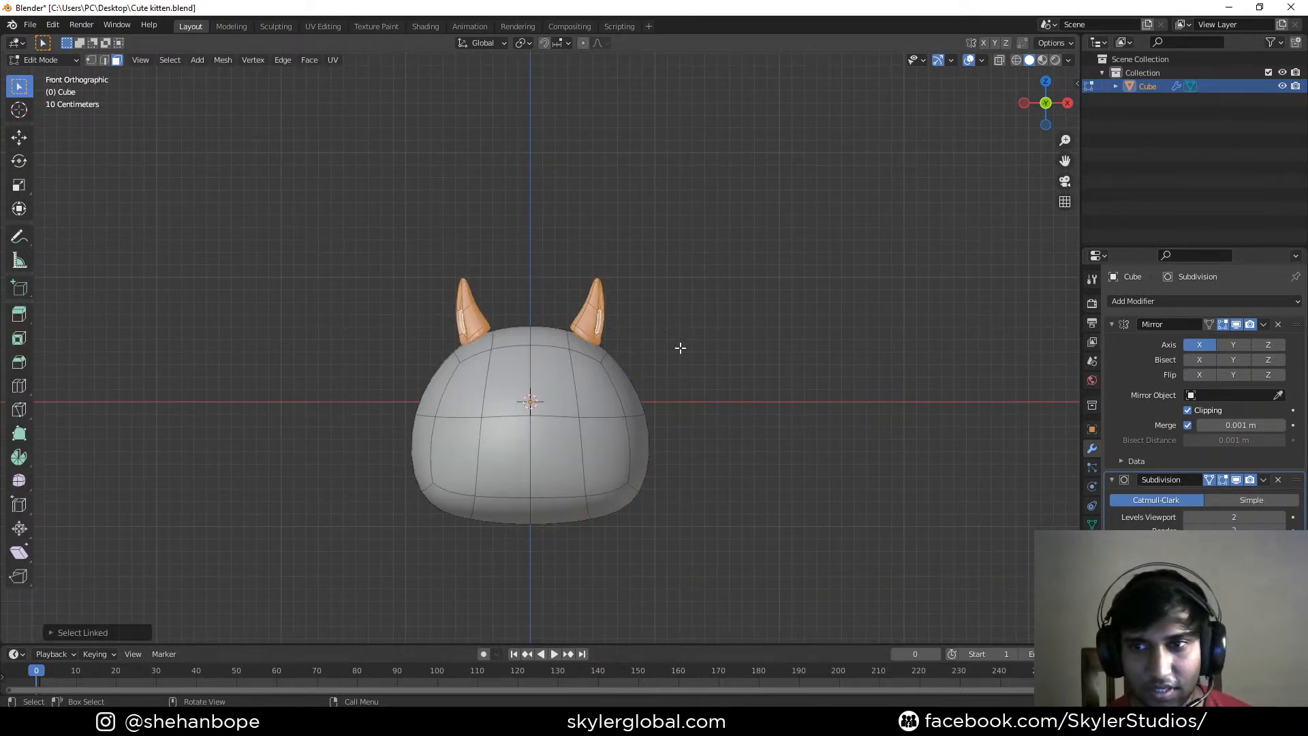
key("s")
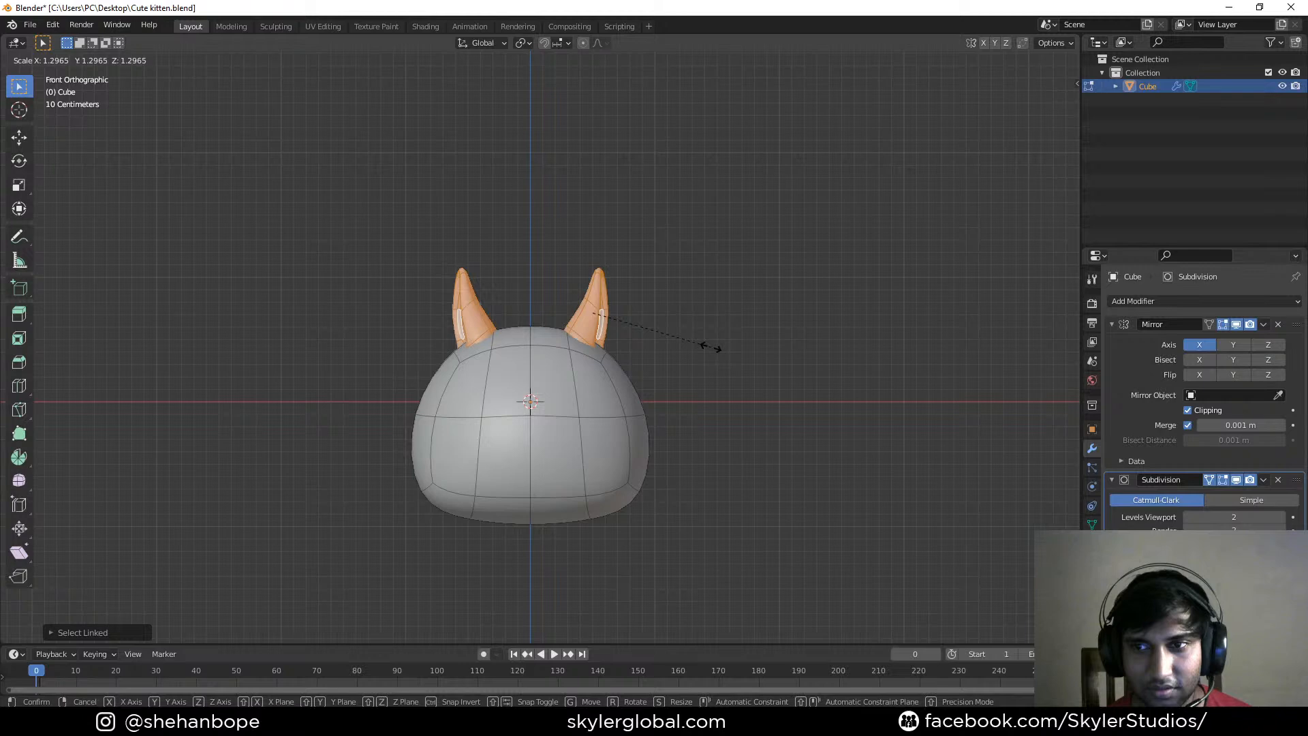
left_click(711, 348)
key("r")
left_click(774, 400)
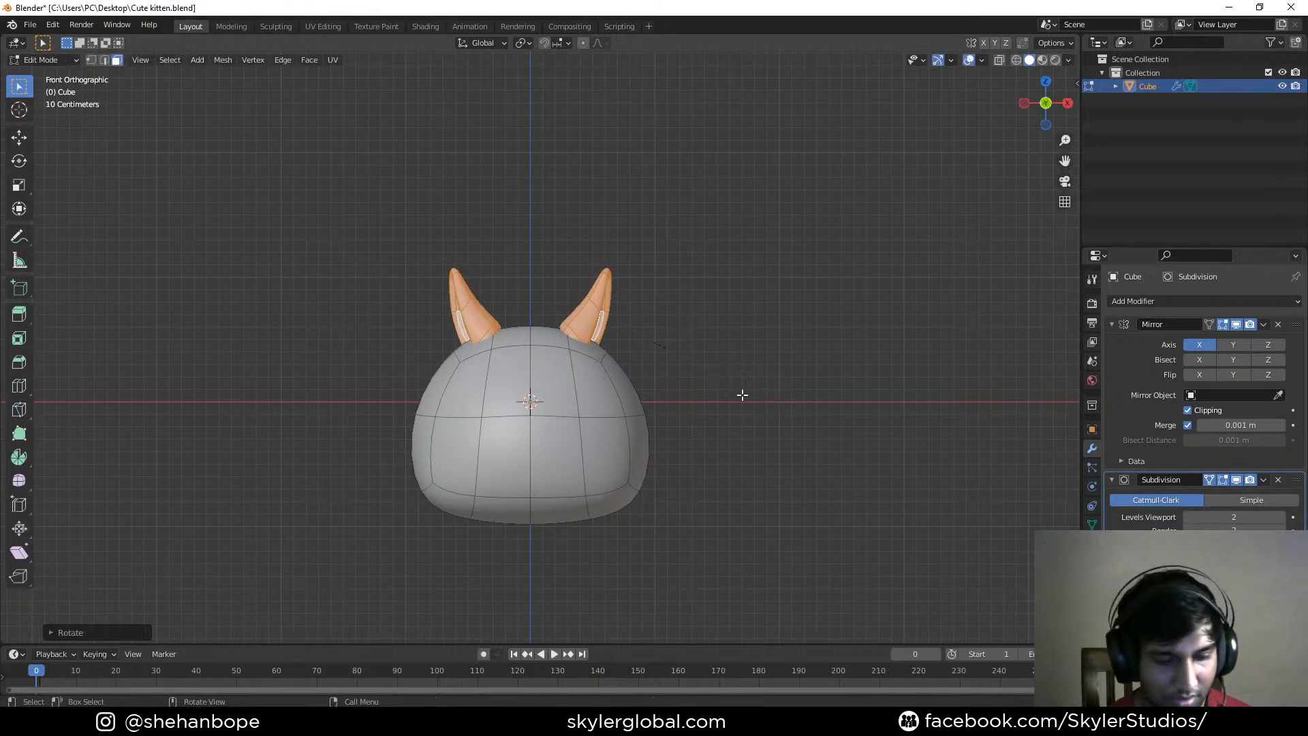
Move the ear outward toward the side of the head, scale it to about 1.25, and raise it slightly
key("g")
left_click(769, 412)
key("s")
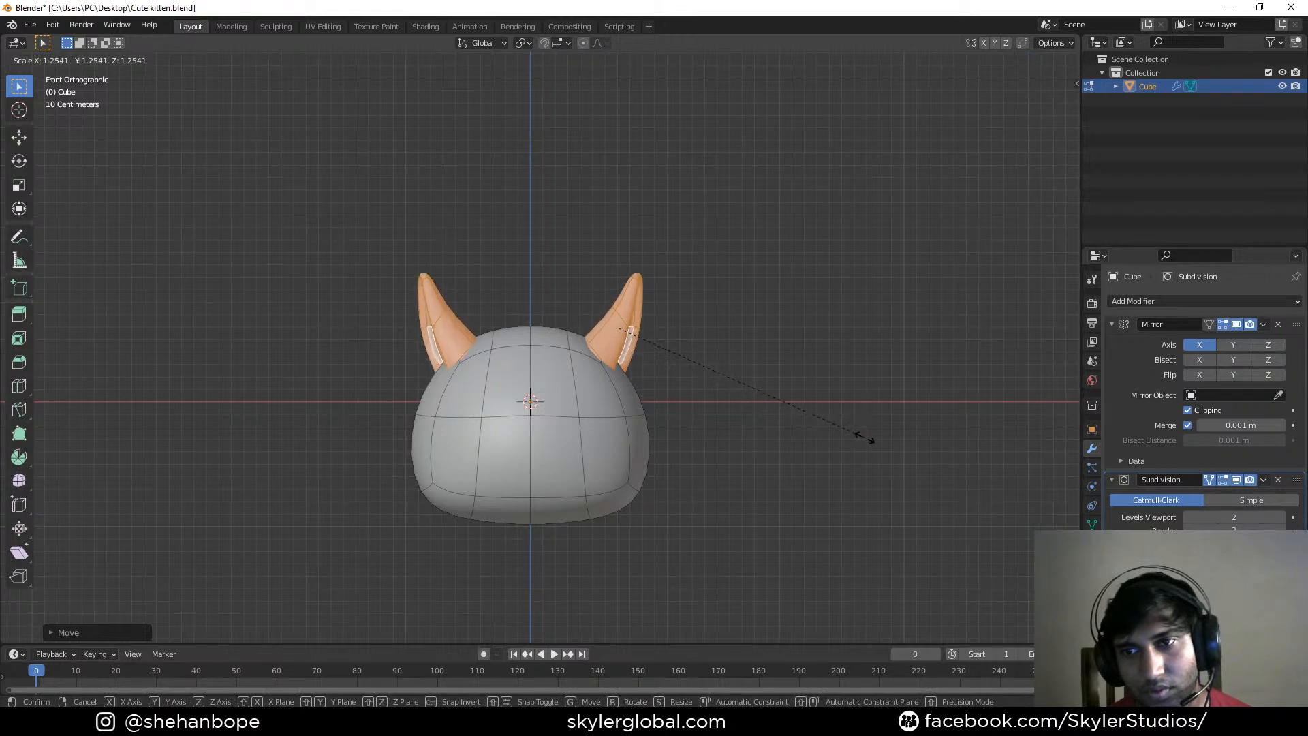
left_click(865, 438)
key("g")
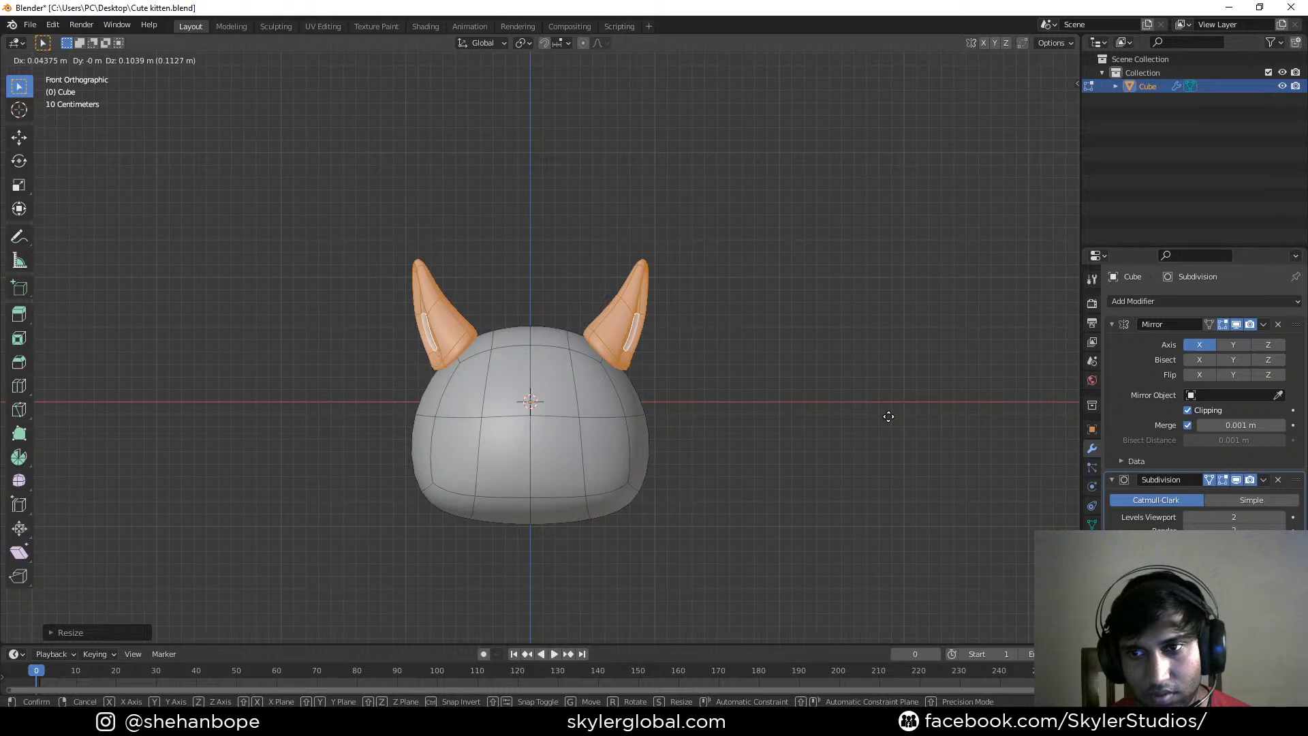
left_click(885, 418)
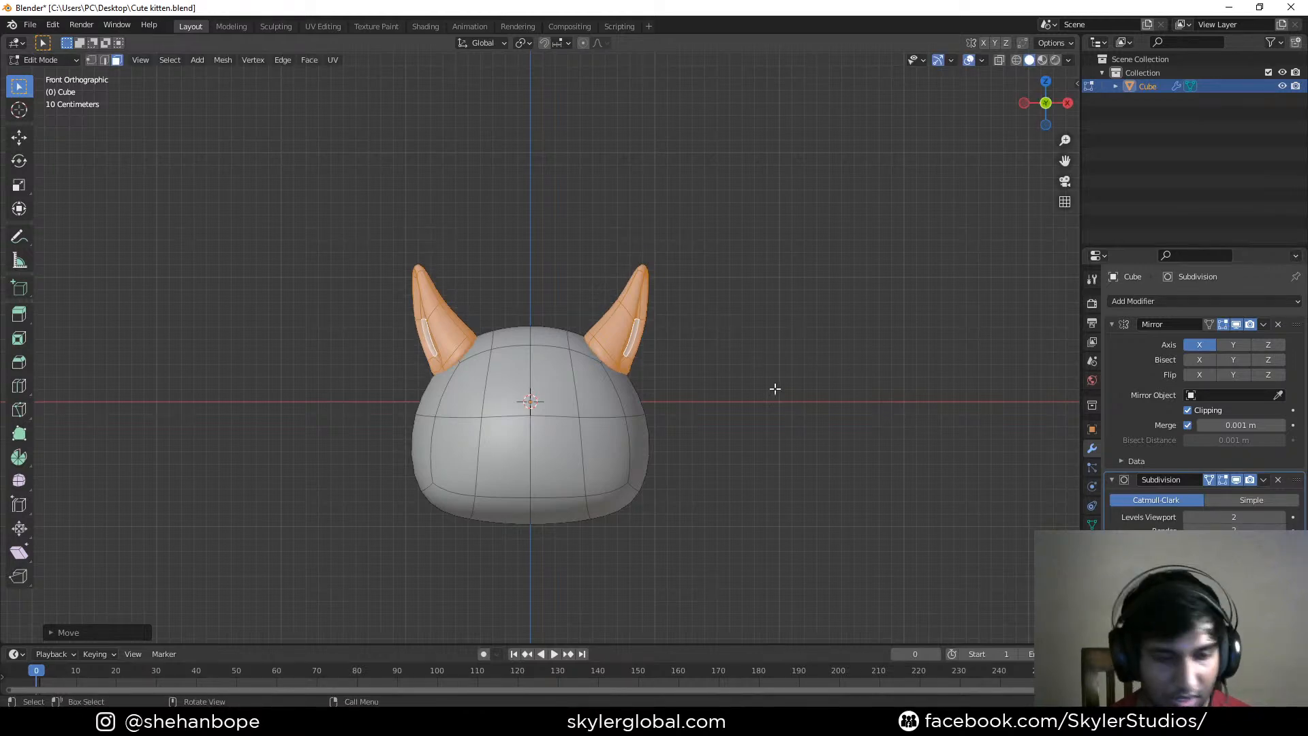
Widen the ear along X and narrow it to about 0.77 along Y
key("s")
key("x")
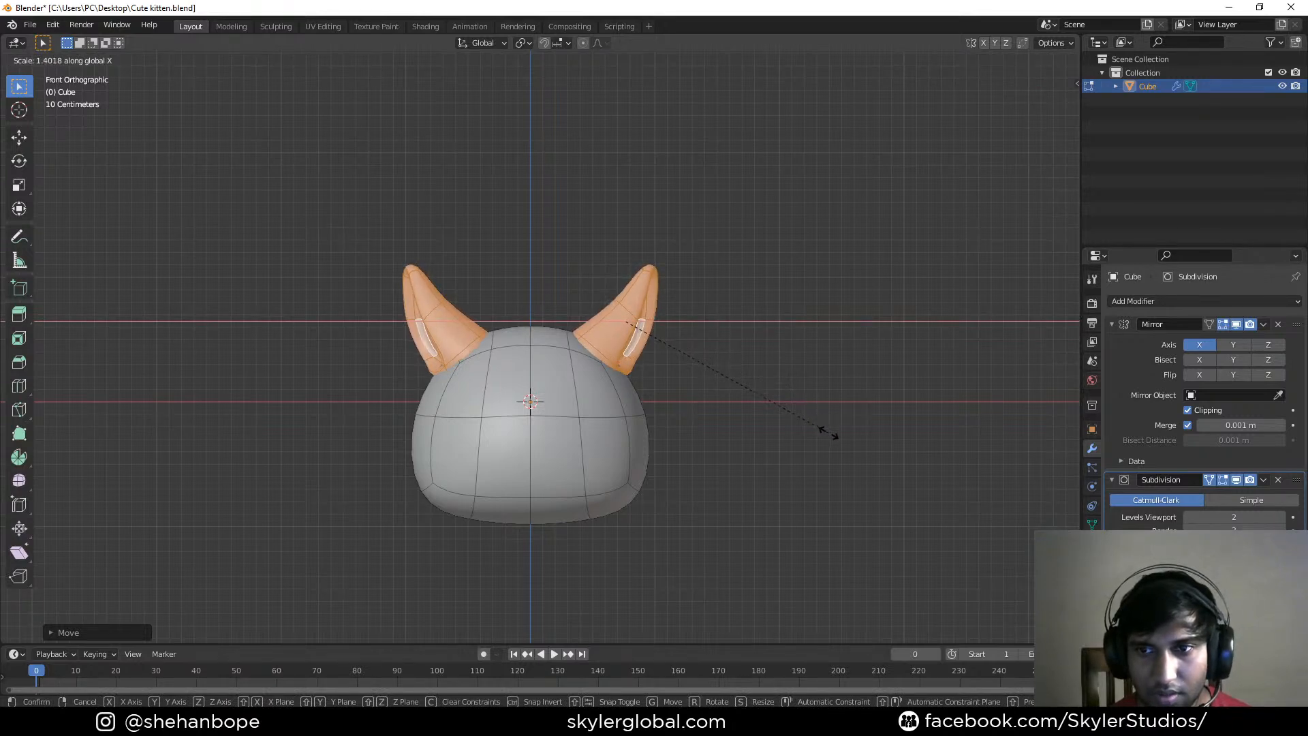
left_click(817, 417)
middle_click_drag(817, 418, 700, 399)
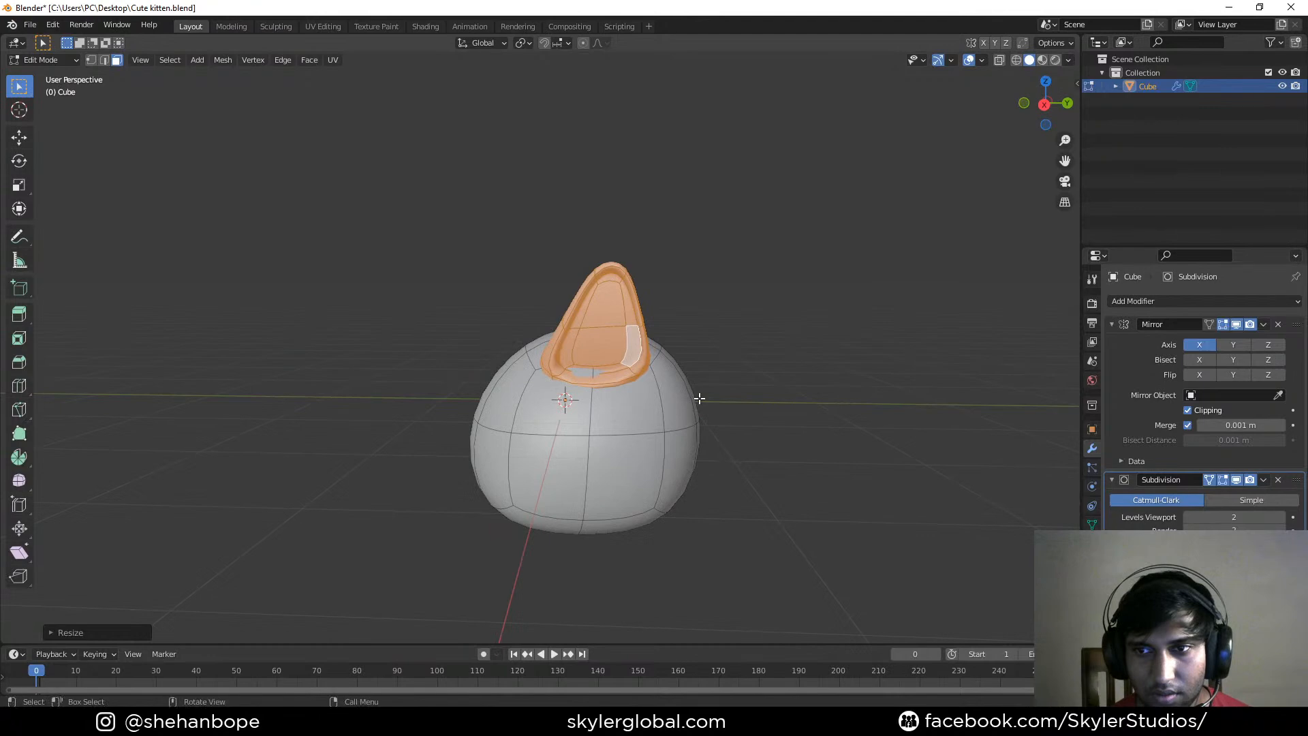
key("s")
key("x")
left_click(690, 360)
key("s")
key("y")
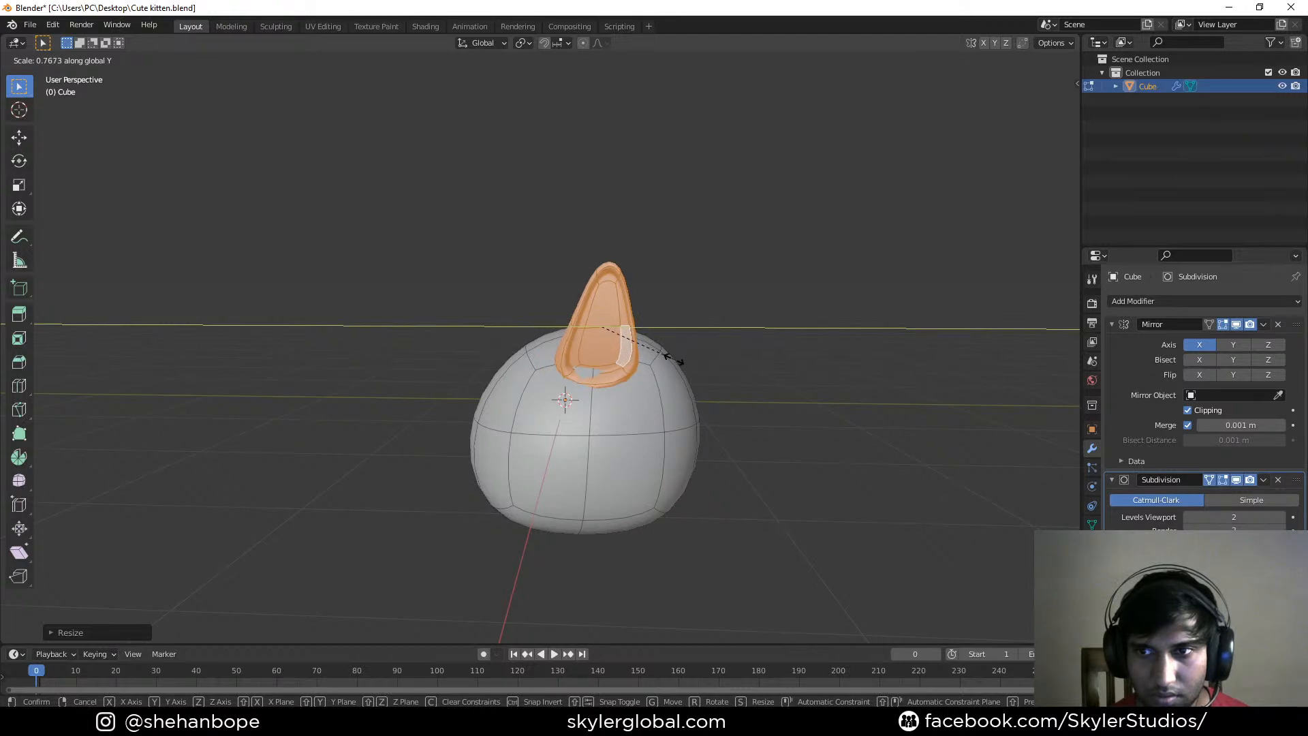
left_click(671, 359)
Select the edge loop around the middle of the ear and scale it up
key("1")
left_click(624, 326, "alt")
key("s")
left_click(712, 332)
Rotate the two recessed inner-ear faces slightly about Z and rescale them inside the ear's rim
middle_click_drag(695, 344, 454, 298)
scroll(471, 408, "up", 6)
left_click(442, 295)
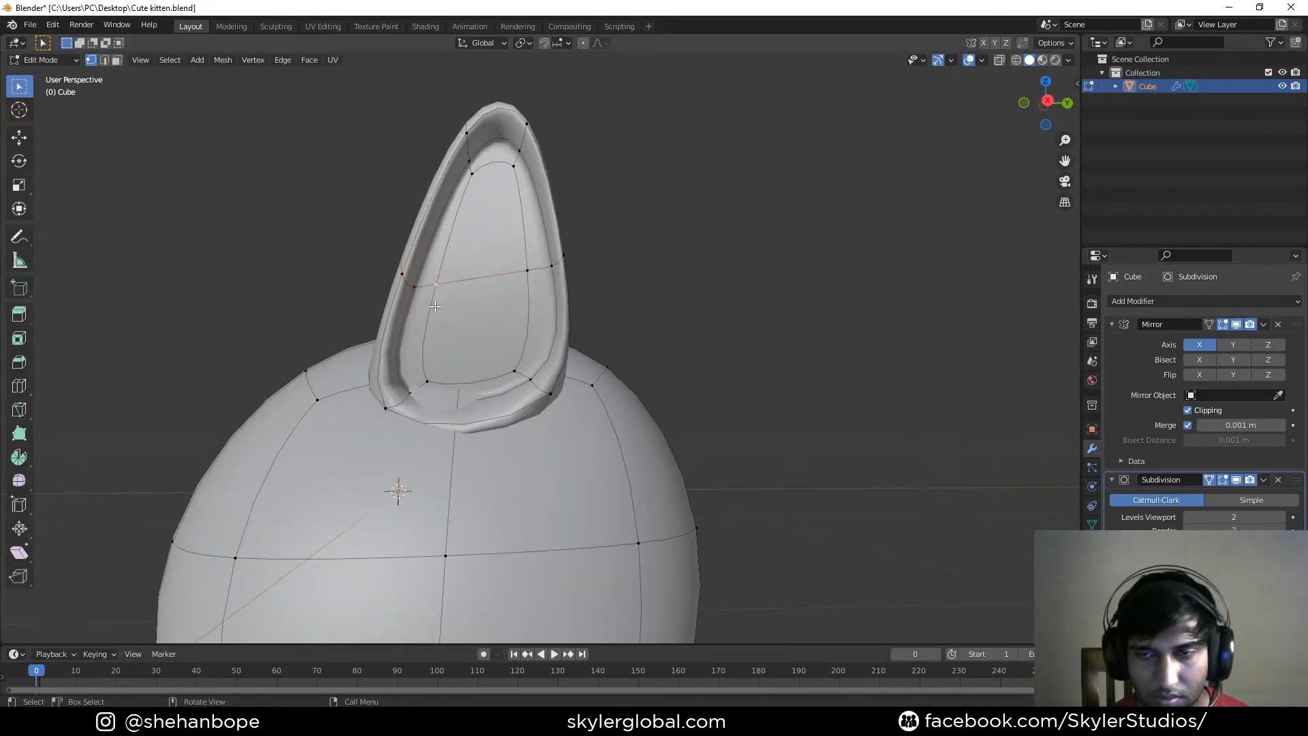
key("3")
left_click(513, 242)
middle_click_drag(513, 242, 576, 242)
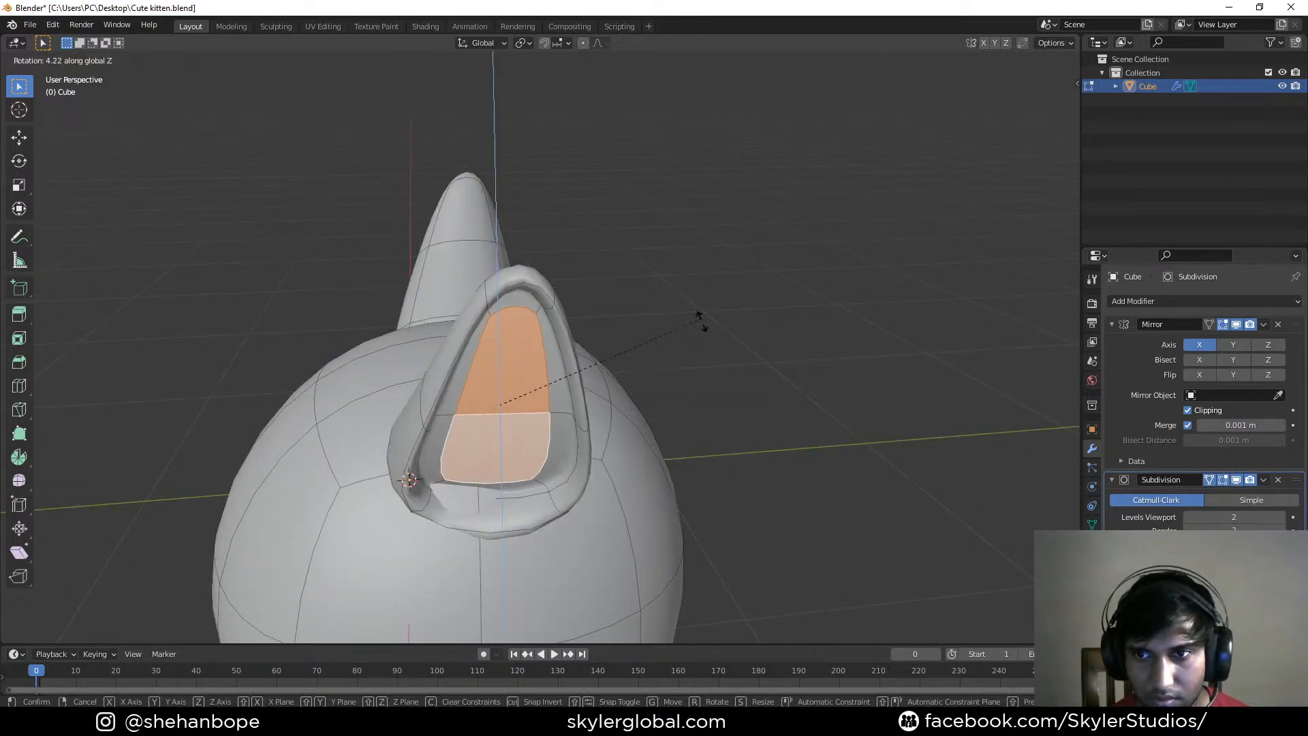
left_click(699, 332)
key("s")
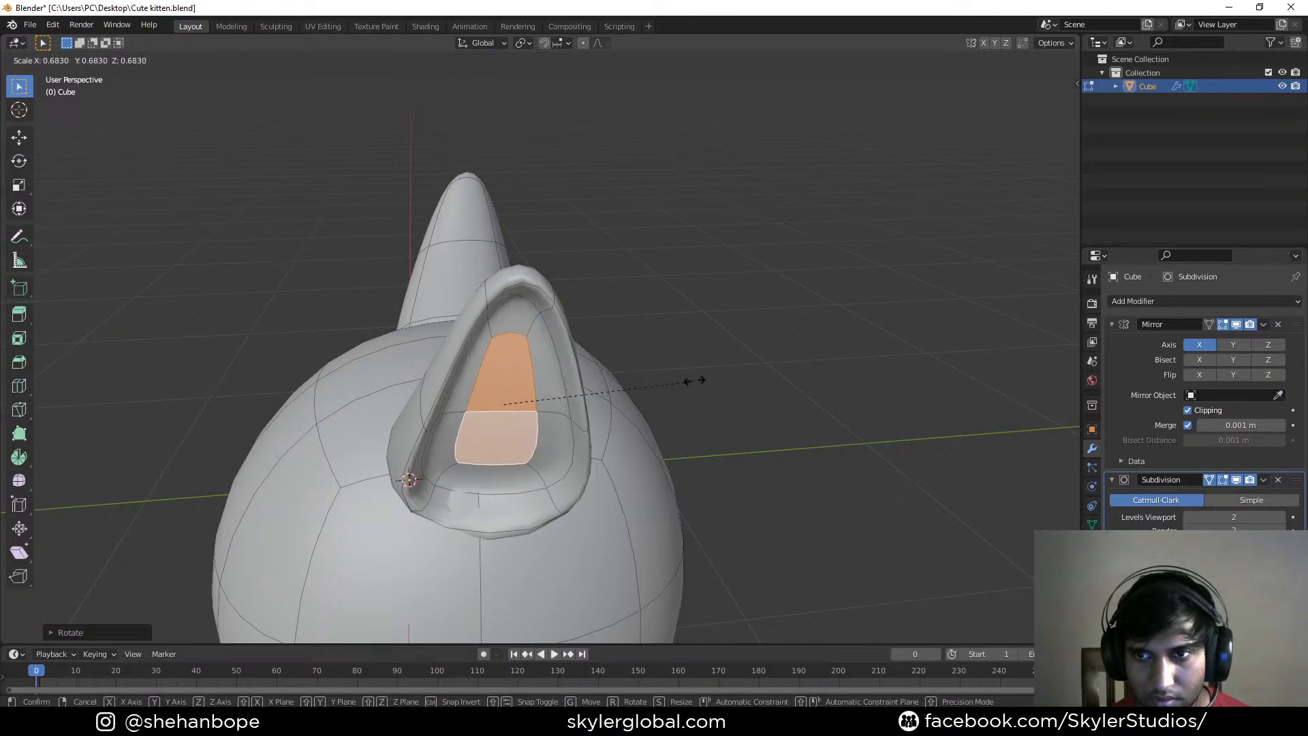
left_click(672, 368)
middle_click_drag(671, 368, 687, 436)
key("s")
left_click(870, 466)
Save the kitten file with the reshaped ears
middle_click_drag(870, 467, 566, 345)
key("Tab")
key("ctrl+s")
key("Tab")
left_click(506, 346)
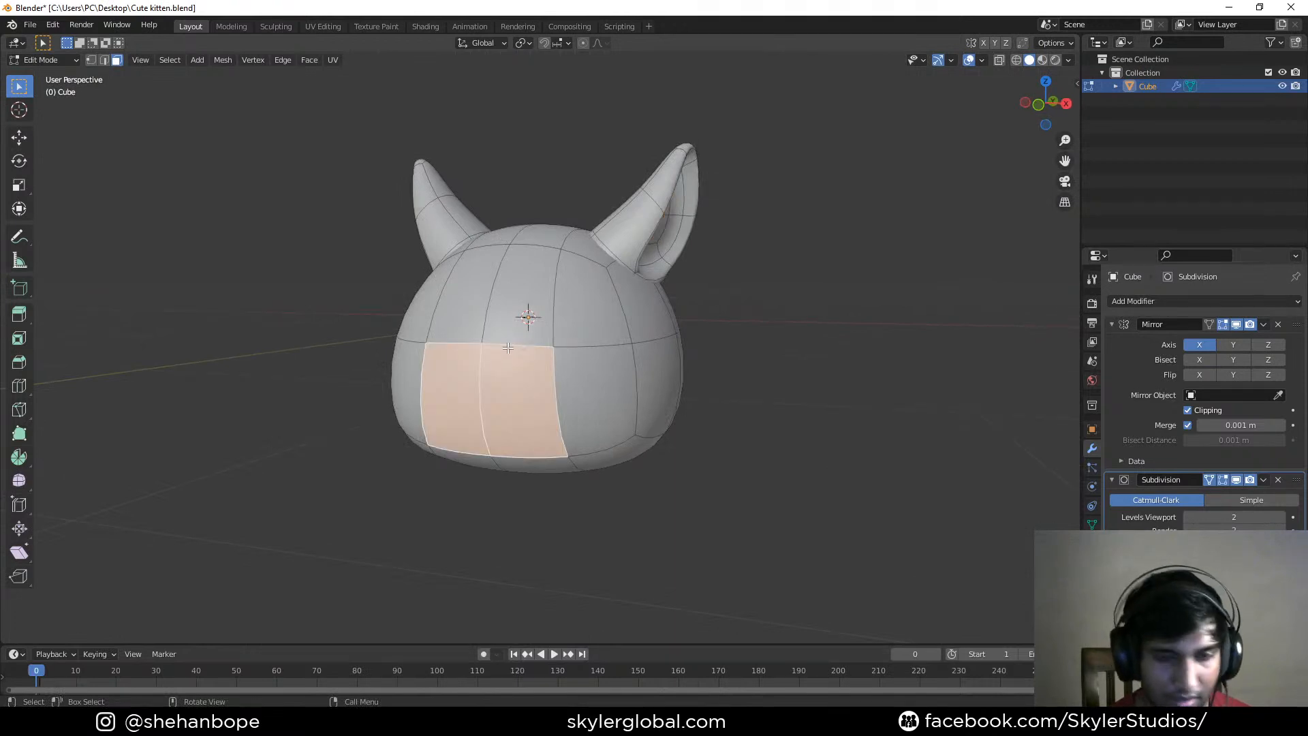
key("2")
left_click(494, 347)
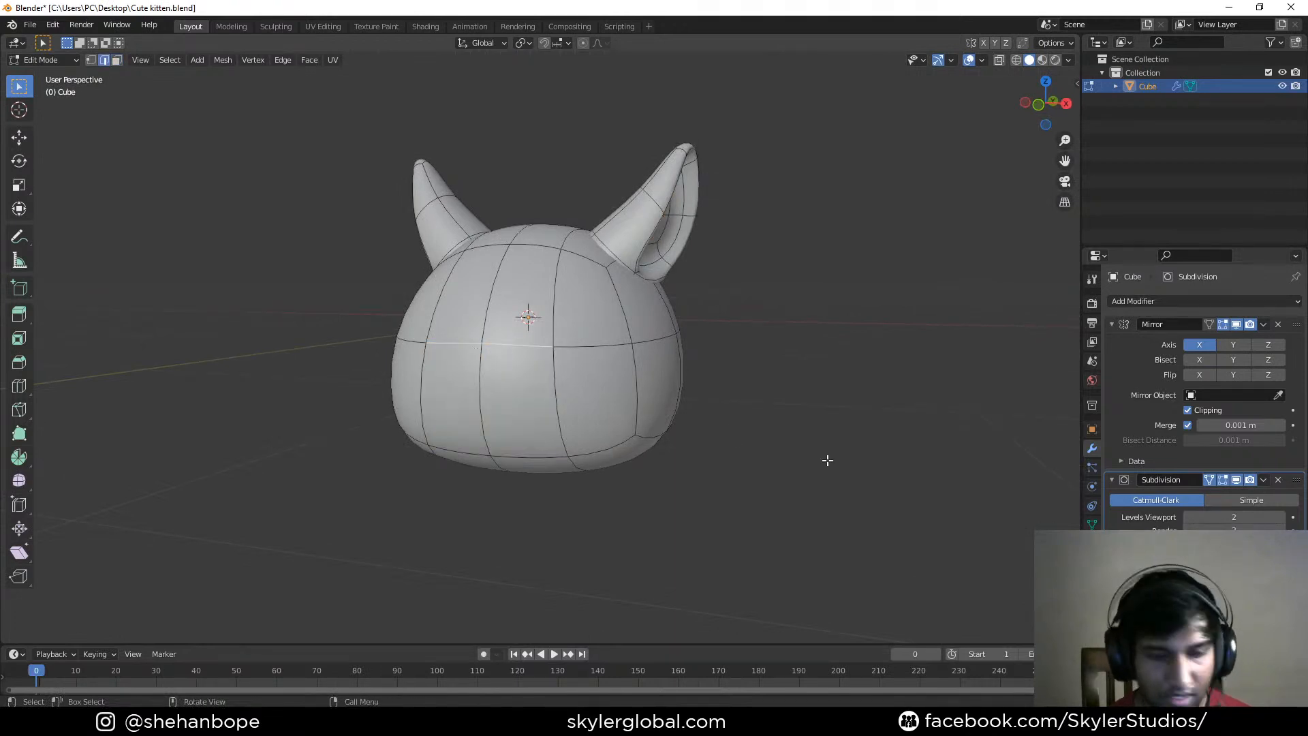
key("ctrl+v")
key("ctrl+b")
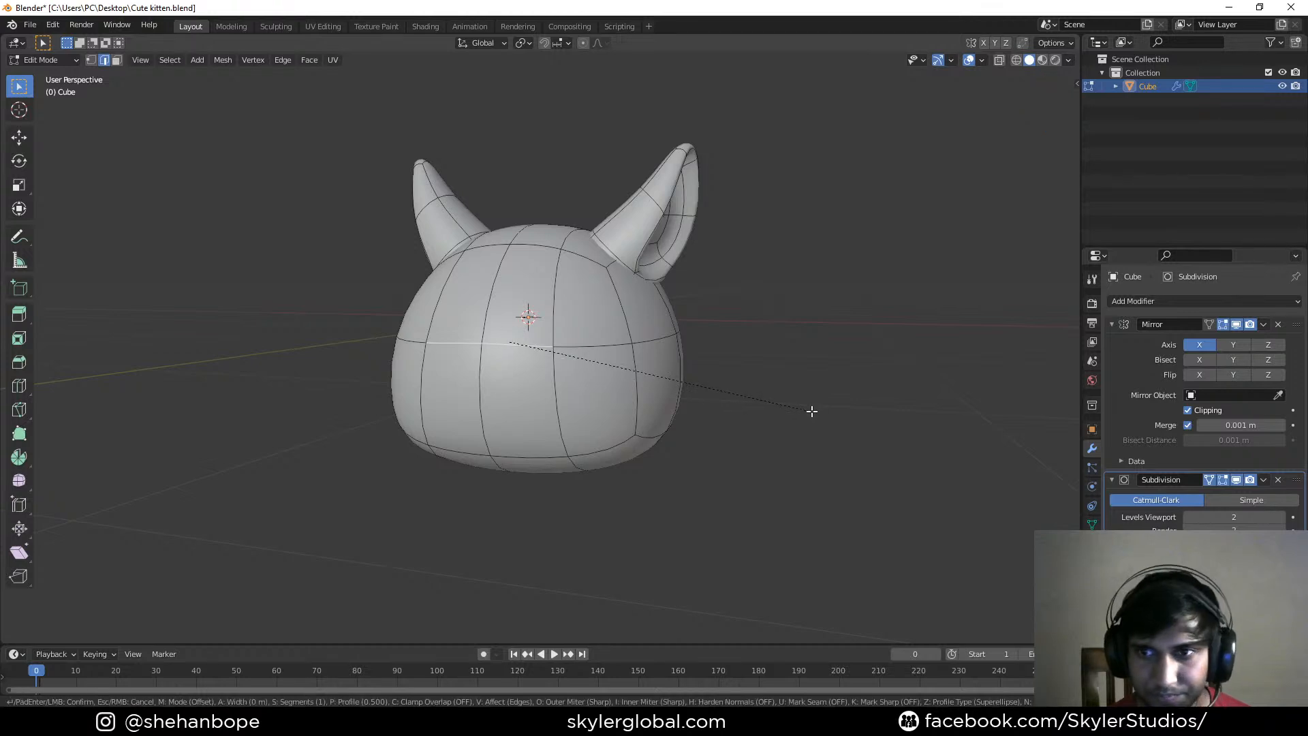
key("Escape")
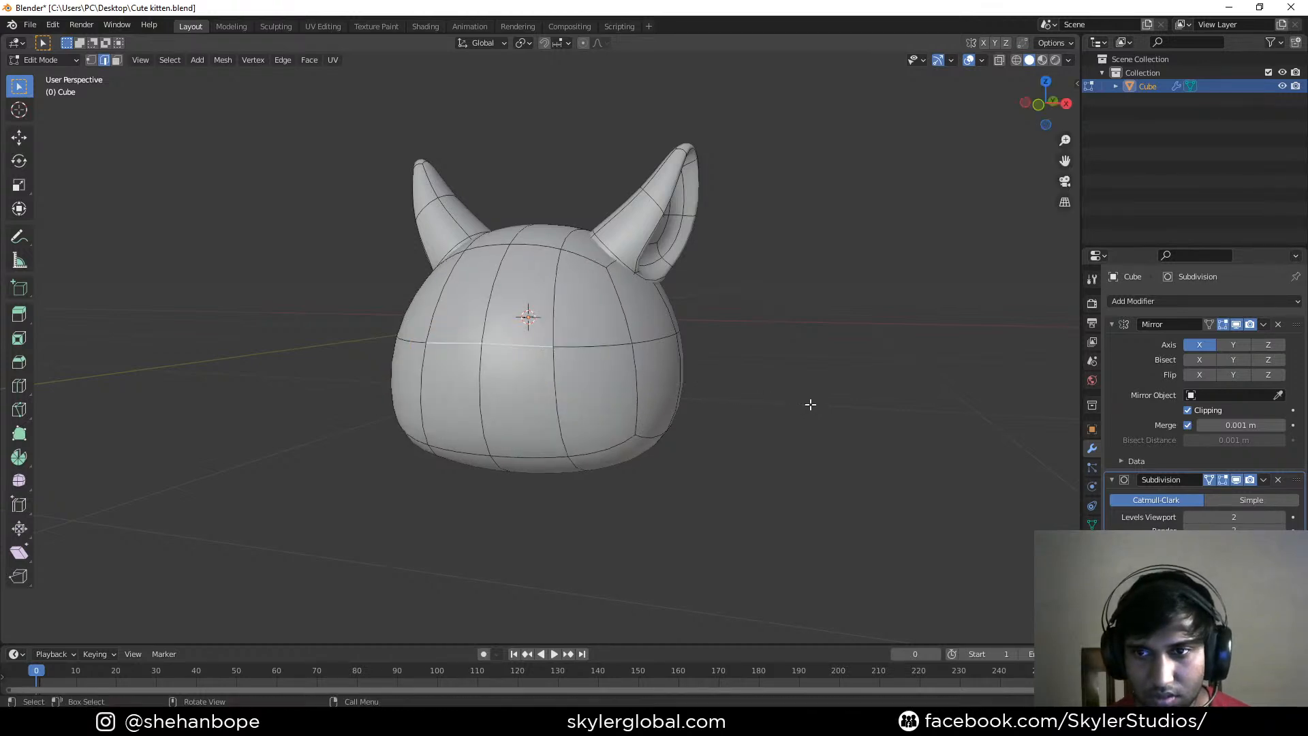
Extrude the lower front face of the head about 0.14 m forward along Y to form the muzzle
scroll(668, 403, "down", 2)
middle_click_drag(669, 402, 603, 381)
scroll(617, 370, "up", 3)
key("KP_3")
key("3")
left_click(585, 336)
middle_click_drag(585, 336, 640, 368)
key("KP_3")
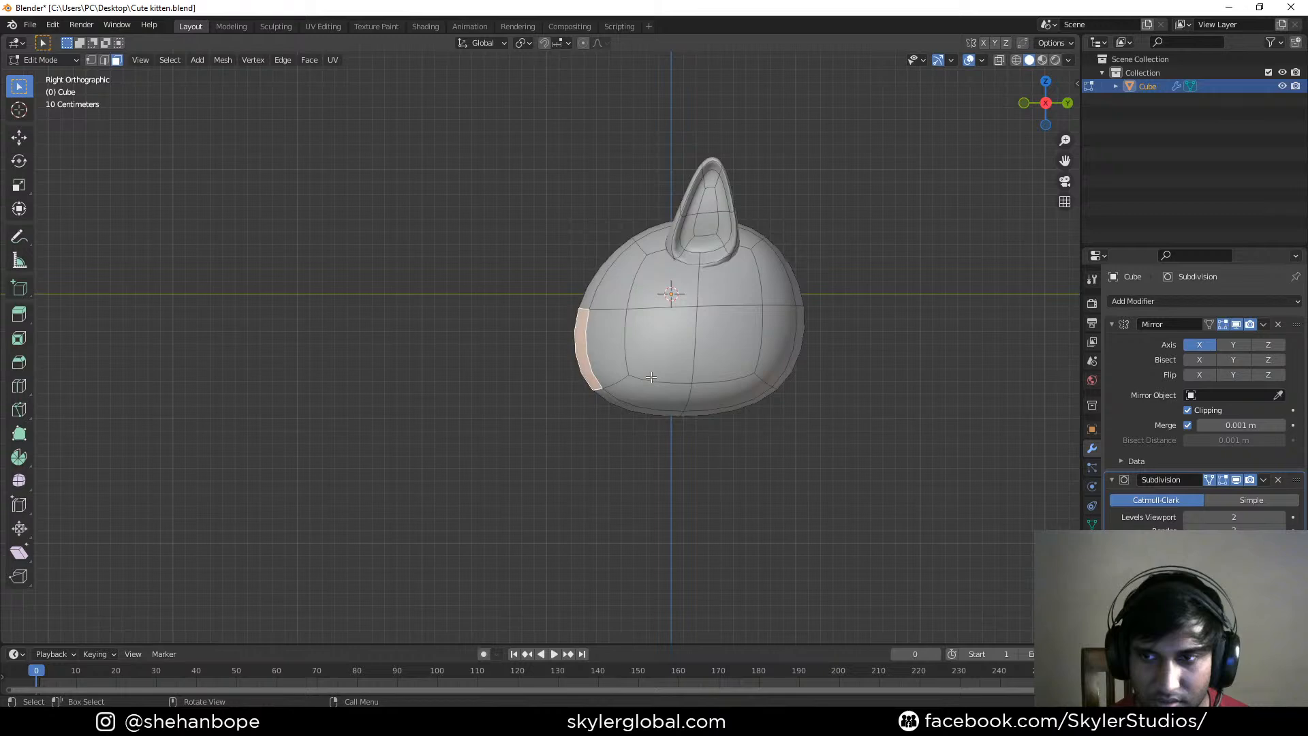
key("e")
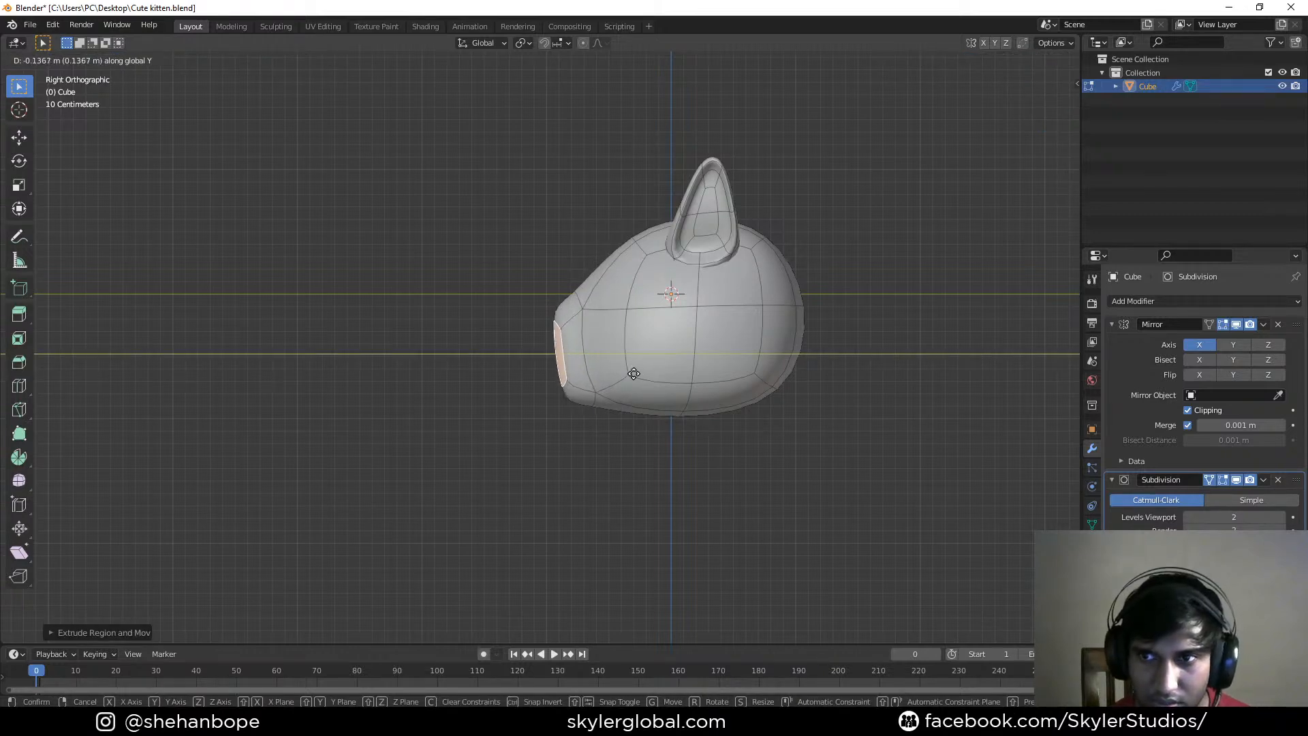
left_click(633, 374)
Move the edges where the top of the muzzle meets the face slightly backward in the side view
middle_click_drag(634, 374, 661, 380)
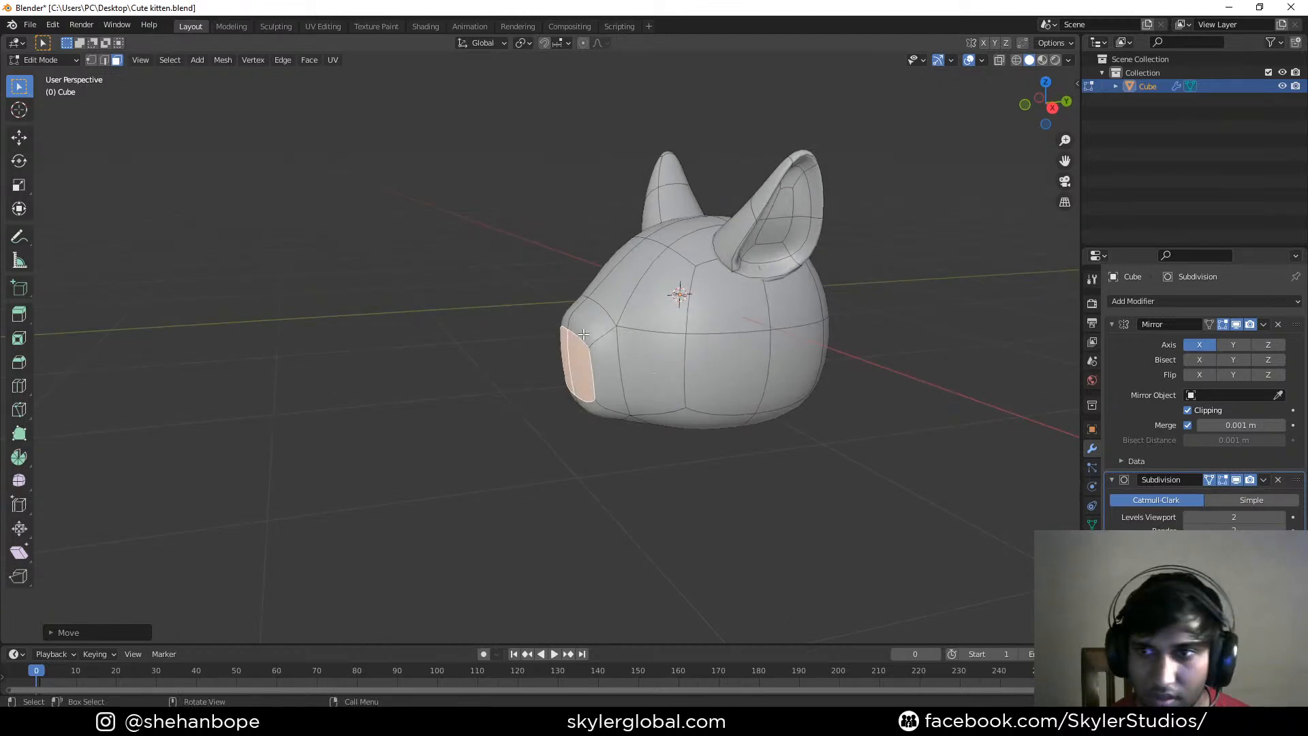
key("2")
left_click(600, 310, "alt")
middle_click_drag(599, 310, 603, 286)
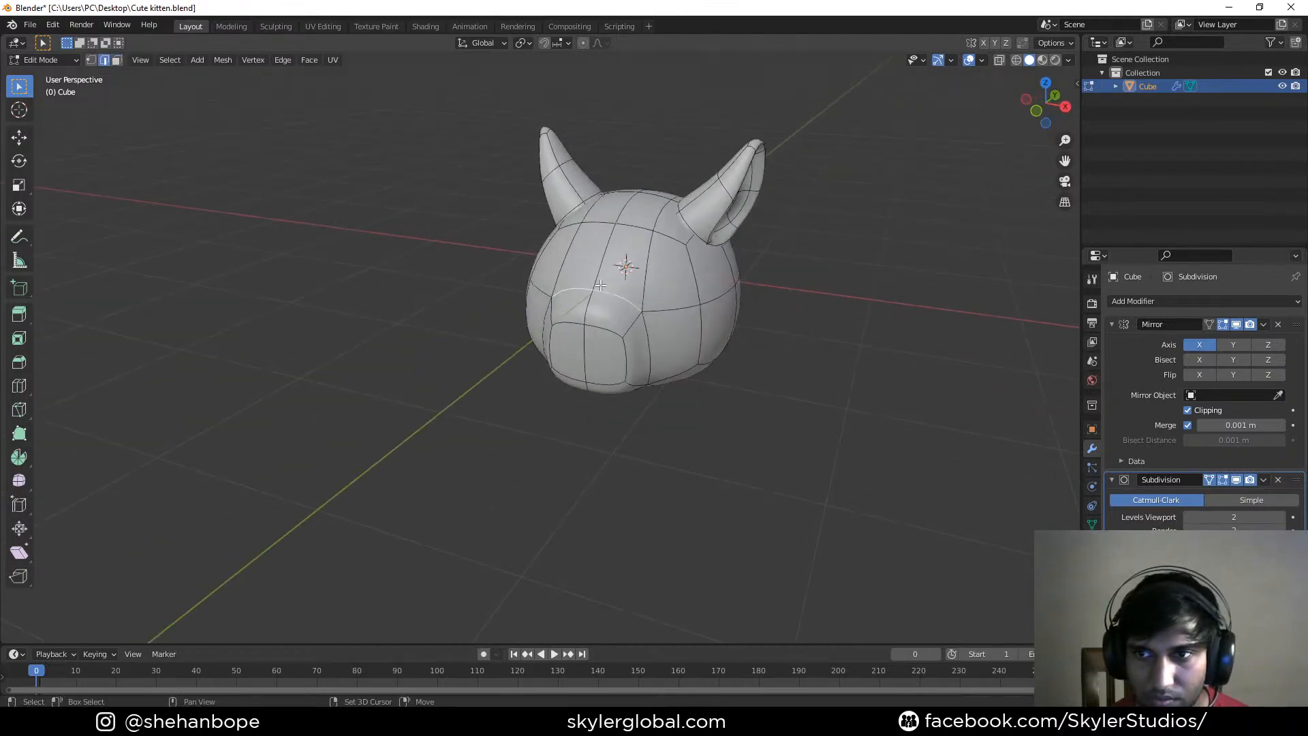
key("KP_3")
key("g")
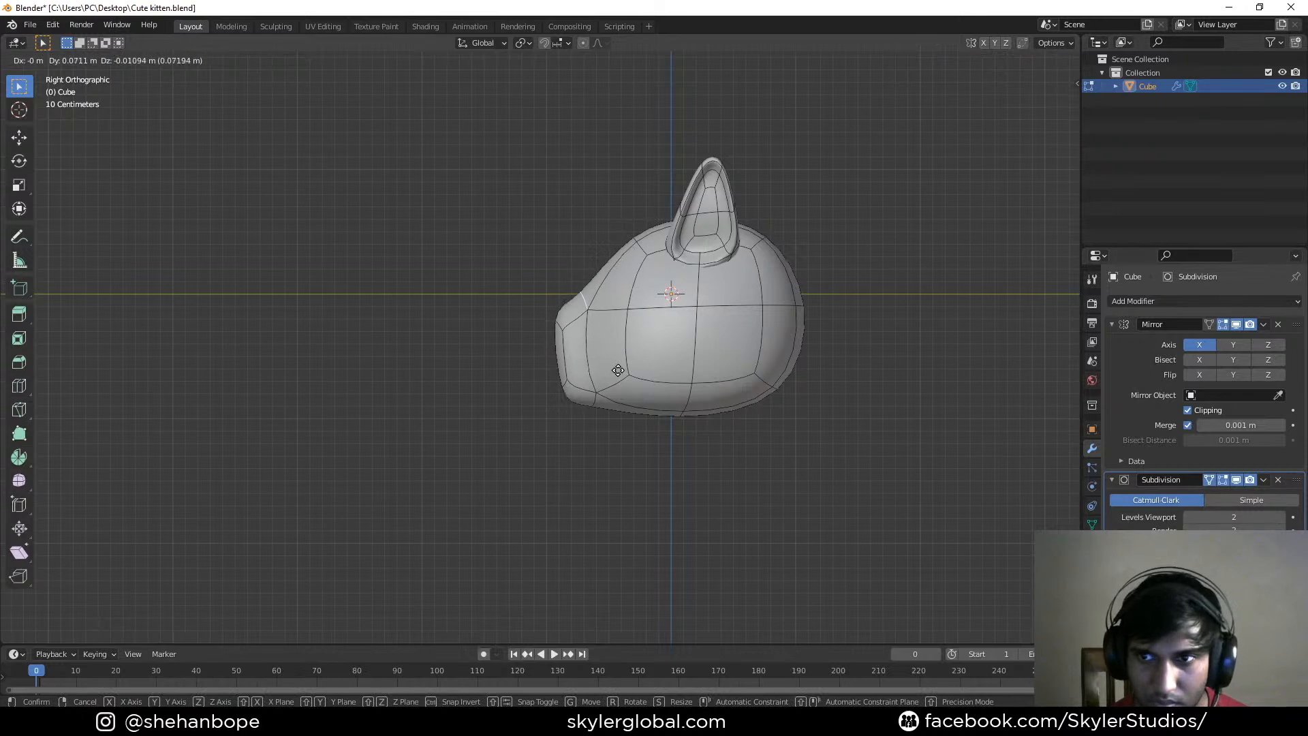
left_click(626, 373)
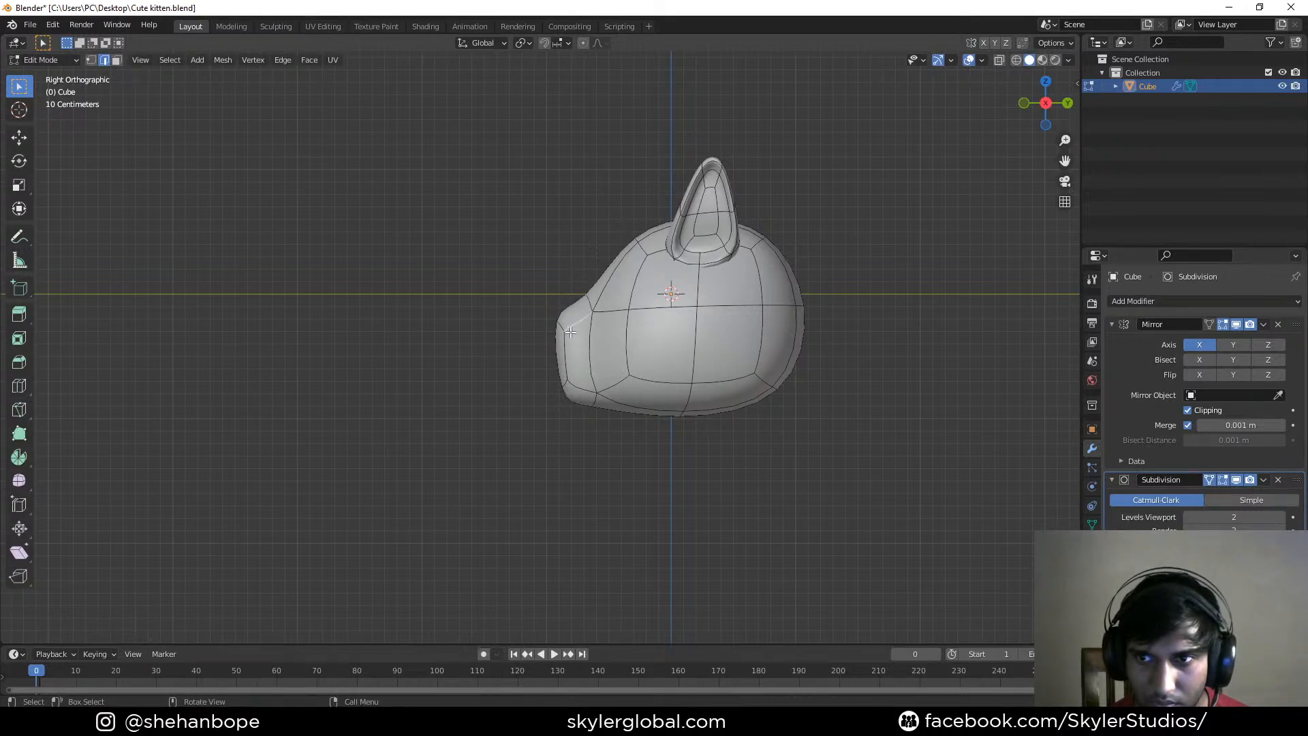
Lower the muzzle's upper front edge about 0.13 m, and shift its lower front and upper base edges to round the profile
key("g")
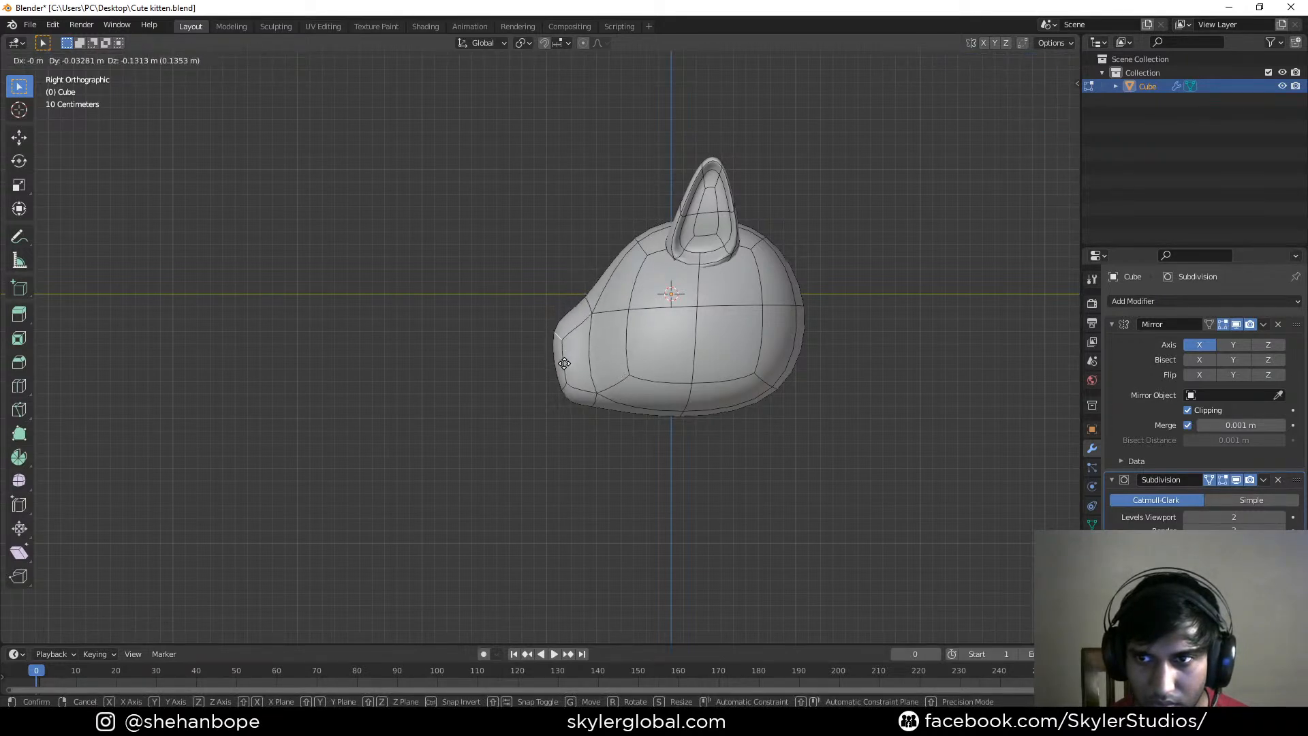
left_click(573, 363)
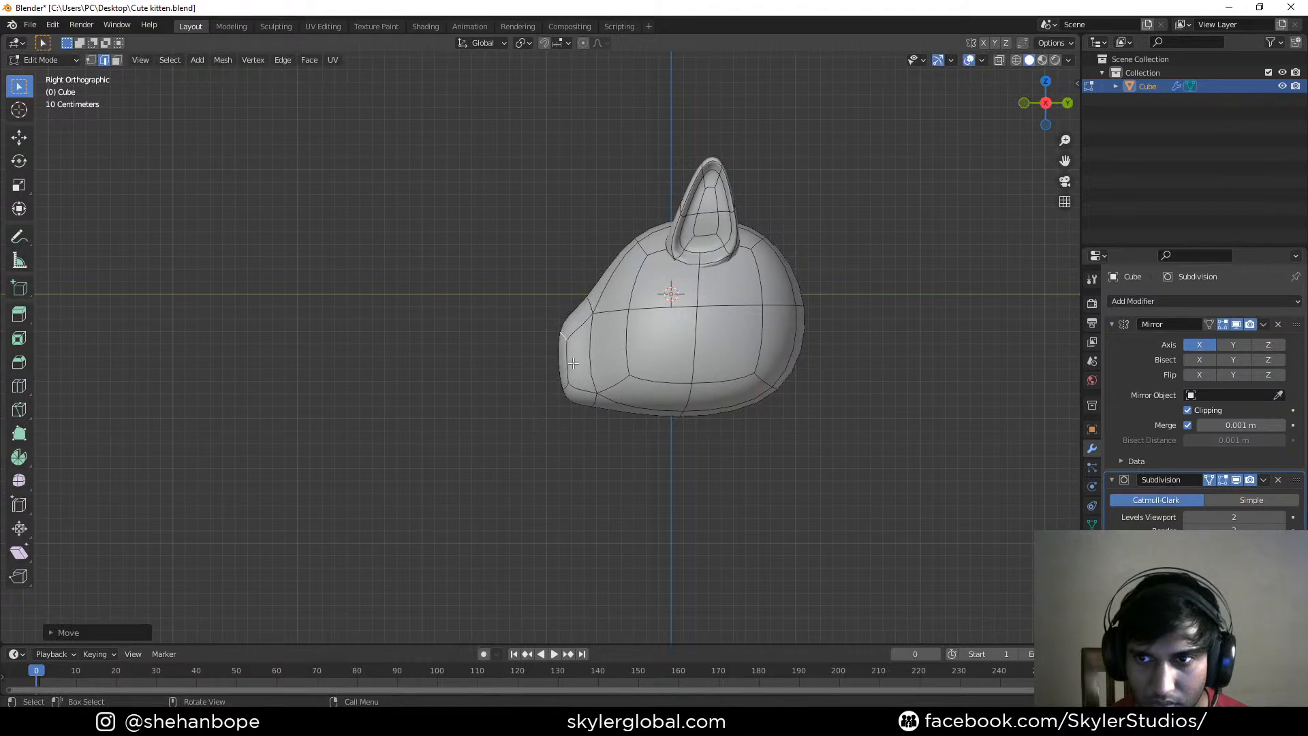
key("g")
left_click(604, 310)
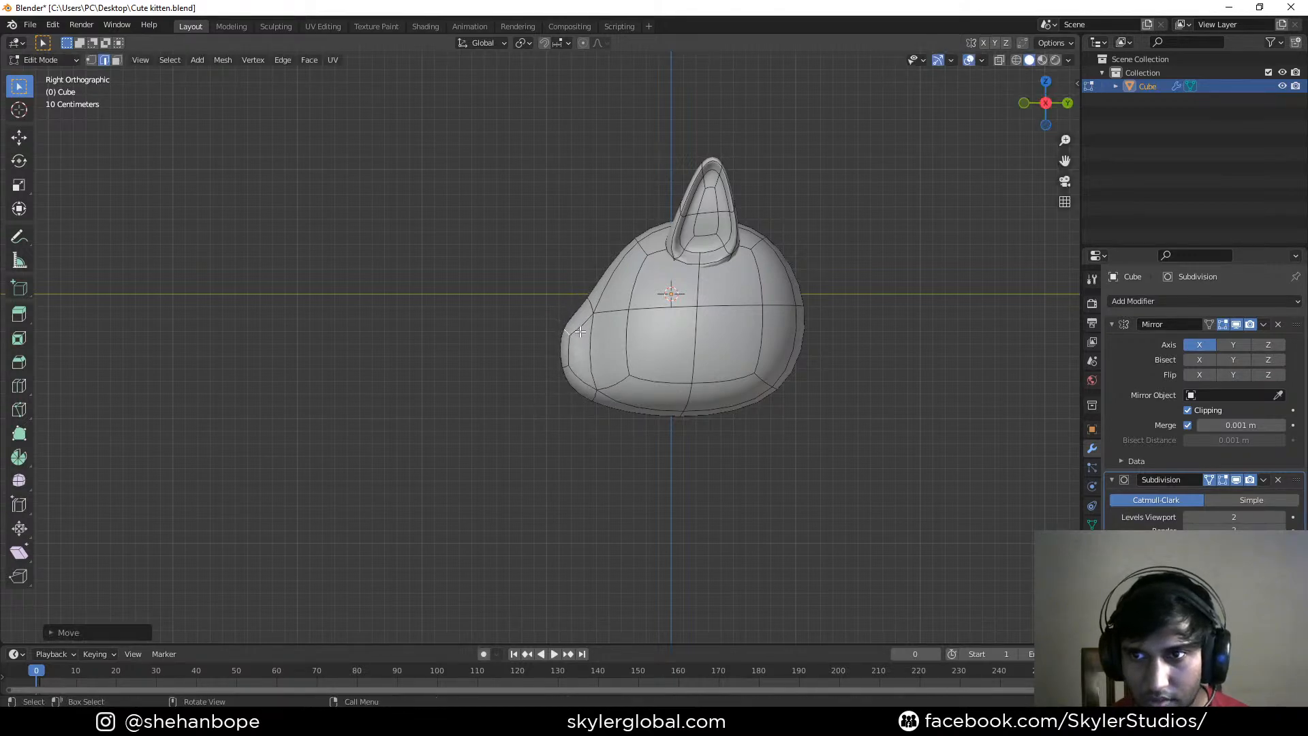
key("g")
left_click(619, 312)
Raise the muzzle's upper front edge and nudge its upper base edge slightly down and back
left_click(574, 333)
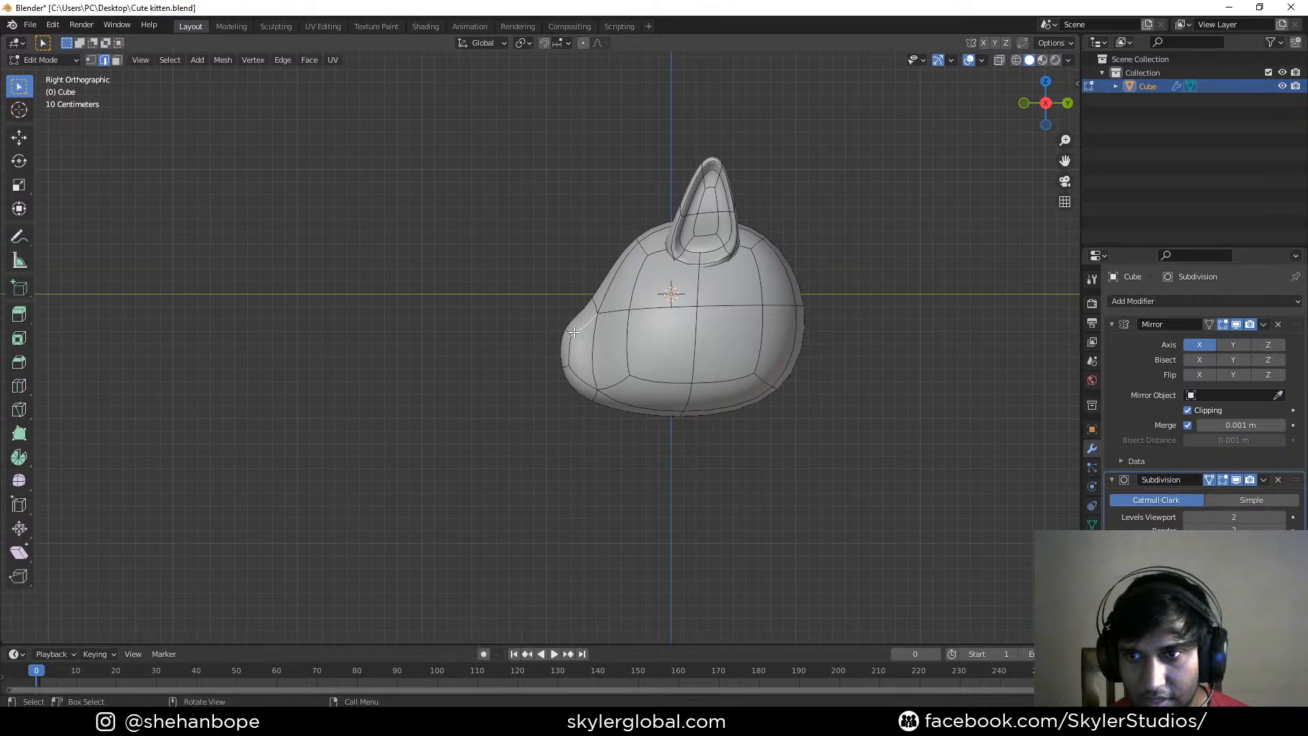
left_click(568, 331)
key("g")
left_click(581, 318)
left_click(594, 308)
key("g")
left_click(600, 322)
Nudge the muzzle's lower front edge back and adjust the lower edge at its base
left_click(570, 366)
key("g")
left_click(575, 370)
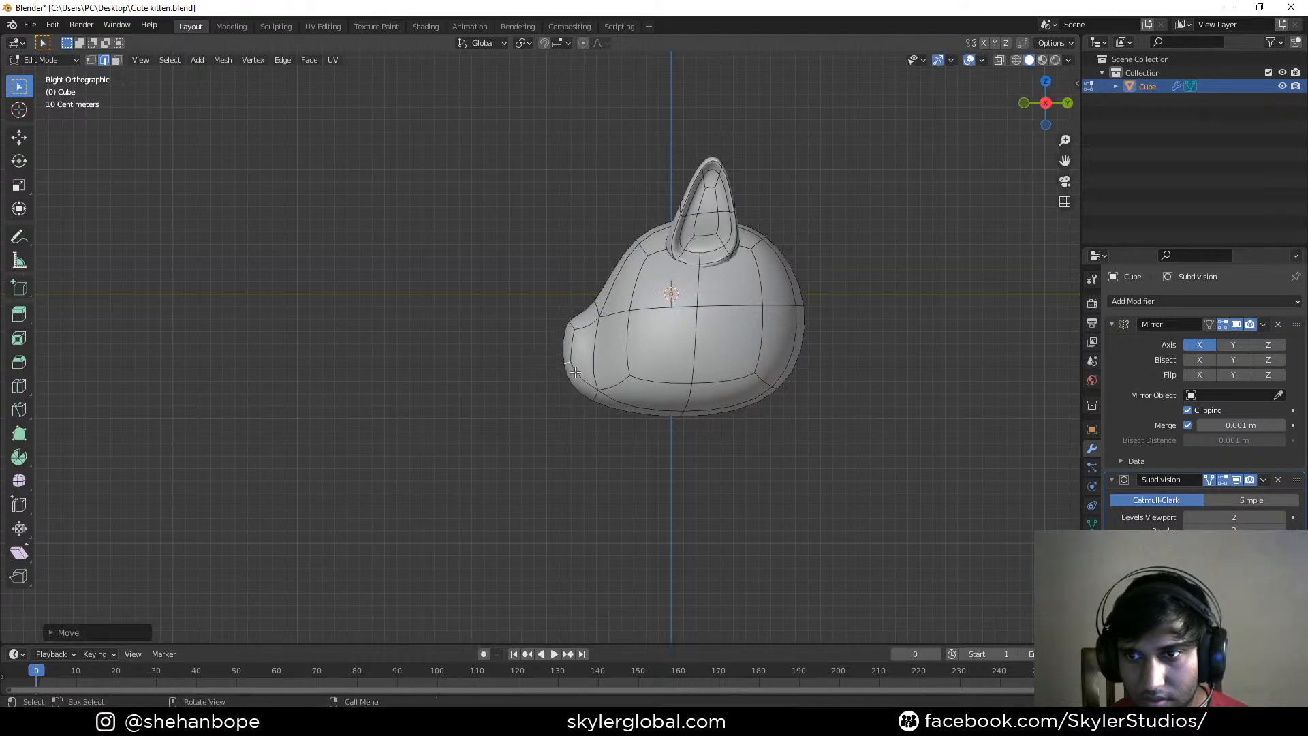
left_click(590, 391)
key("g")
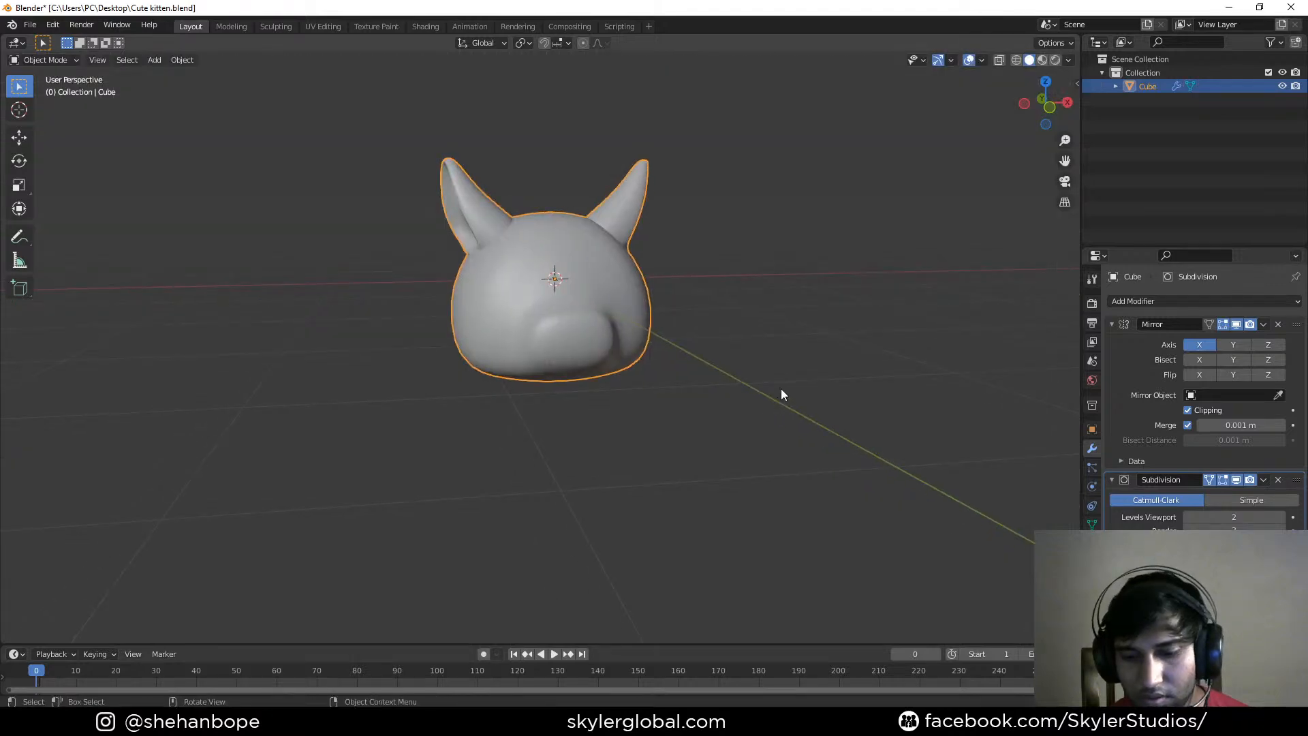
Move the muzzle's upper front corner vertex about 0.08 m inward in the front view
key("KP_1")
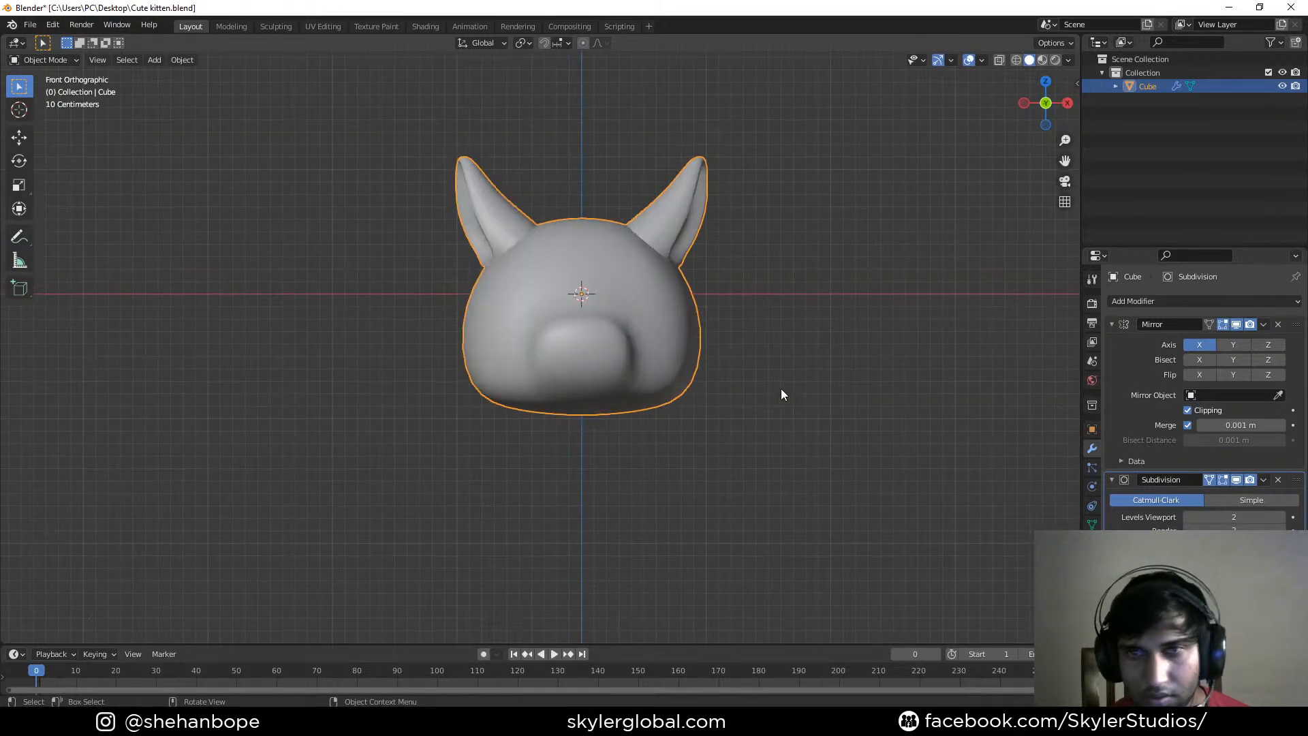
key("Tab")
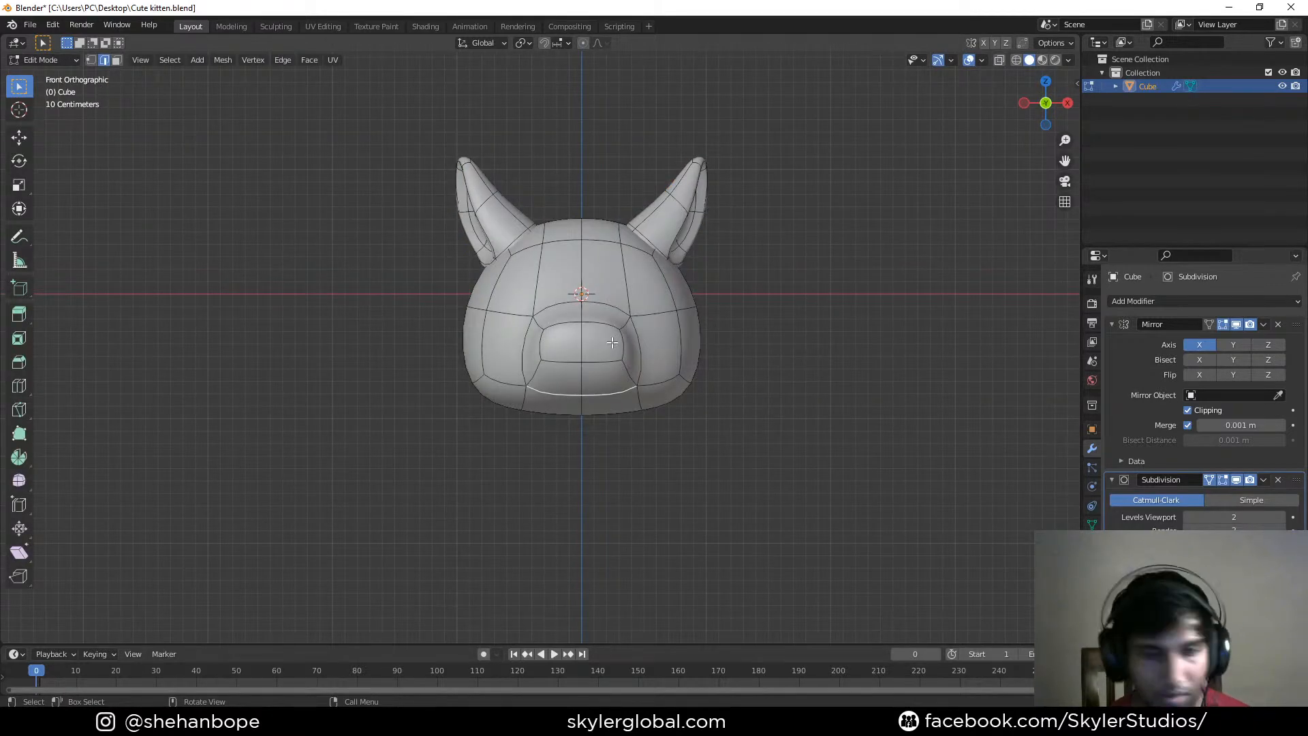
key("1")
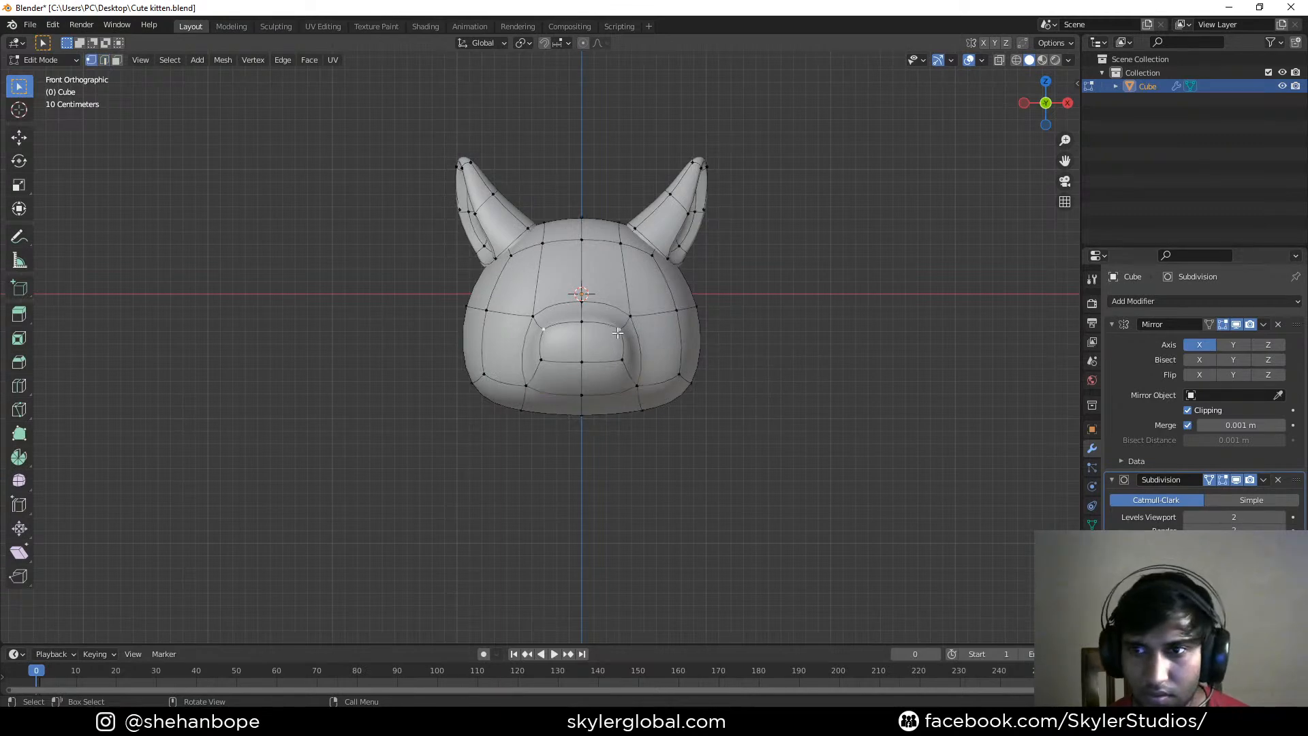
key("g")
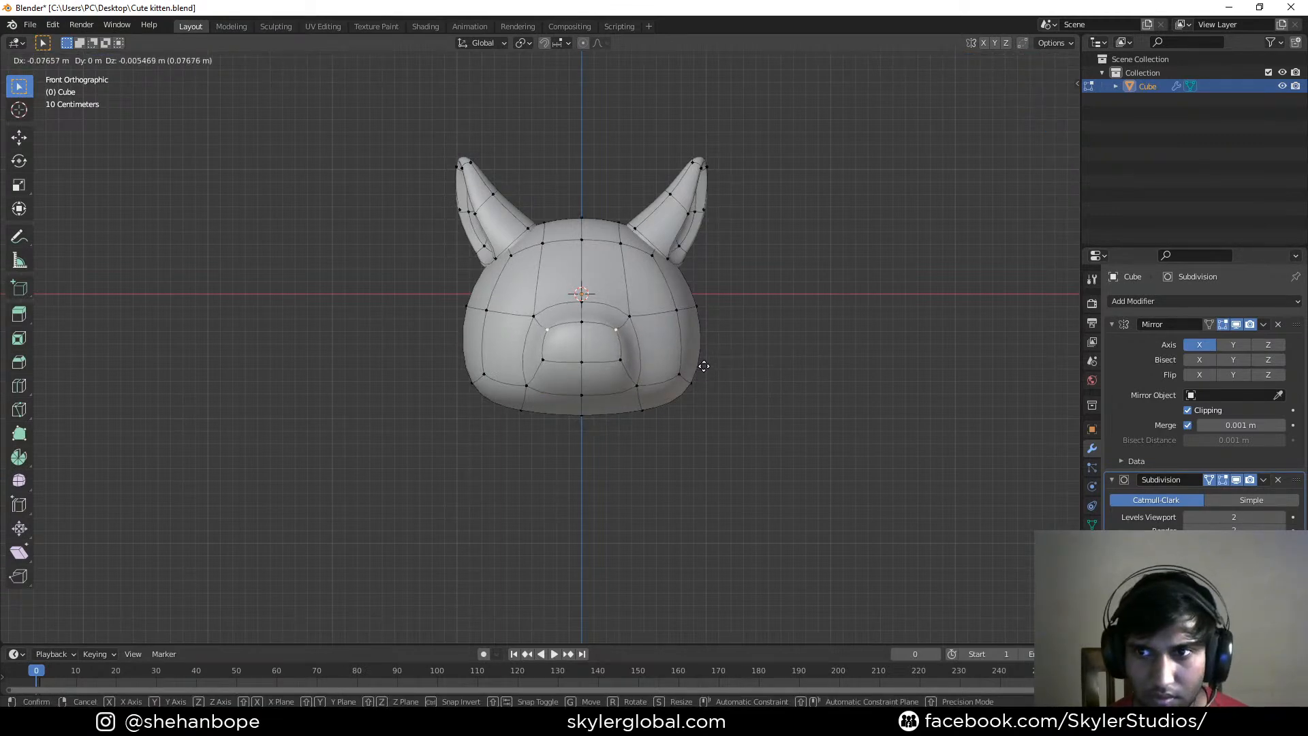
left_click(704, 366)
Nudge the upper corner vertex at the muzzle's base and move the lower one about 0.05 m outward
left_click(638, 317)
key("g")
left_click(648, 358)
left_click(641, 391)
key("g")
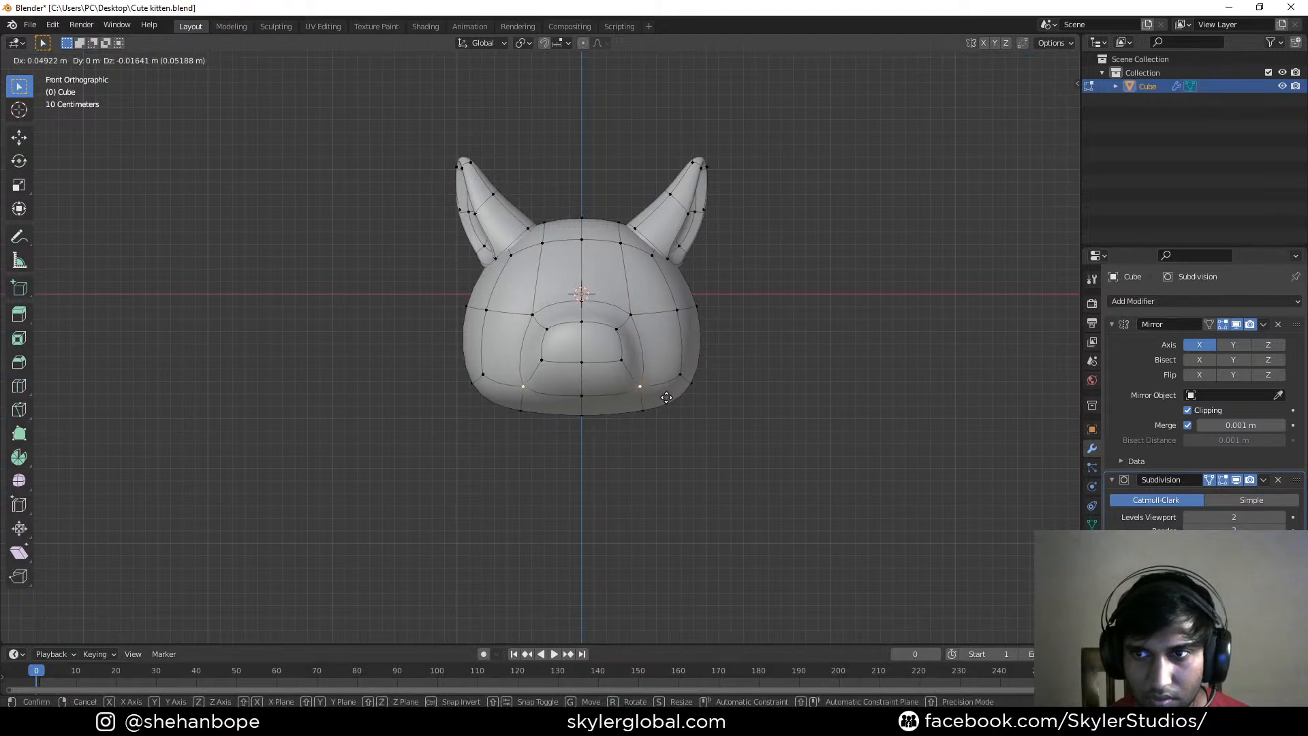
left_click(666, 397)
Select the muzzle's lower front edges and lower them about 0.15 m
left_click(567, 363, "alt")
key("g")
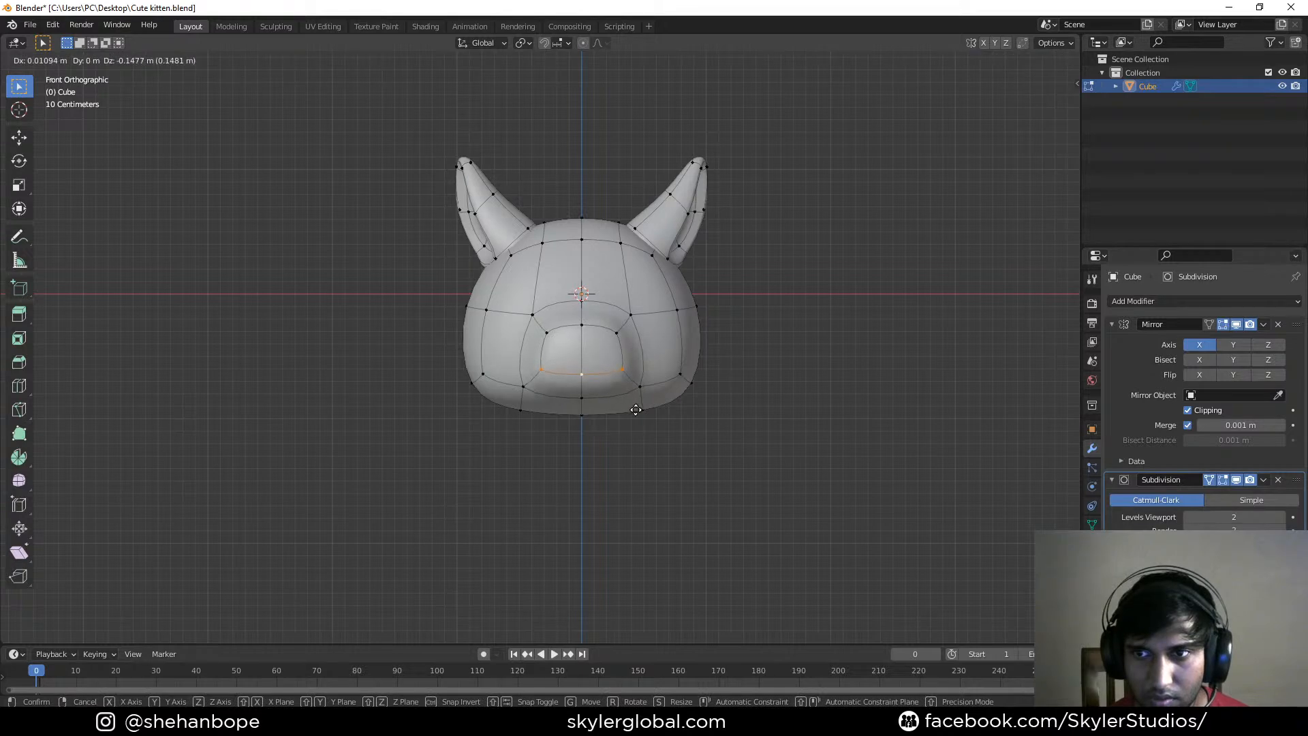
left_click(609, 406)
Lower the centre vertex below the muzzle and raise the chin vertex beside it about 0.08 m in the front view
left_click(587, 401)
key("g")
left_click(602, 436)
left_click(642, 414)
key("g")
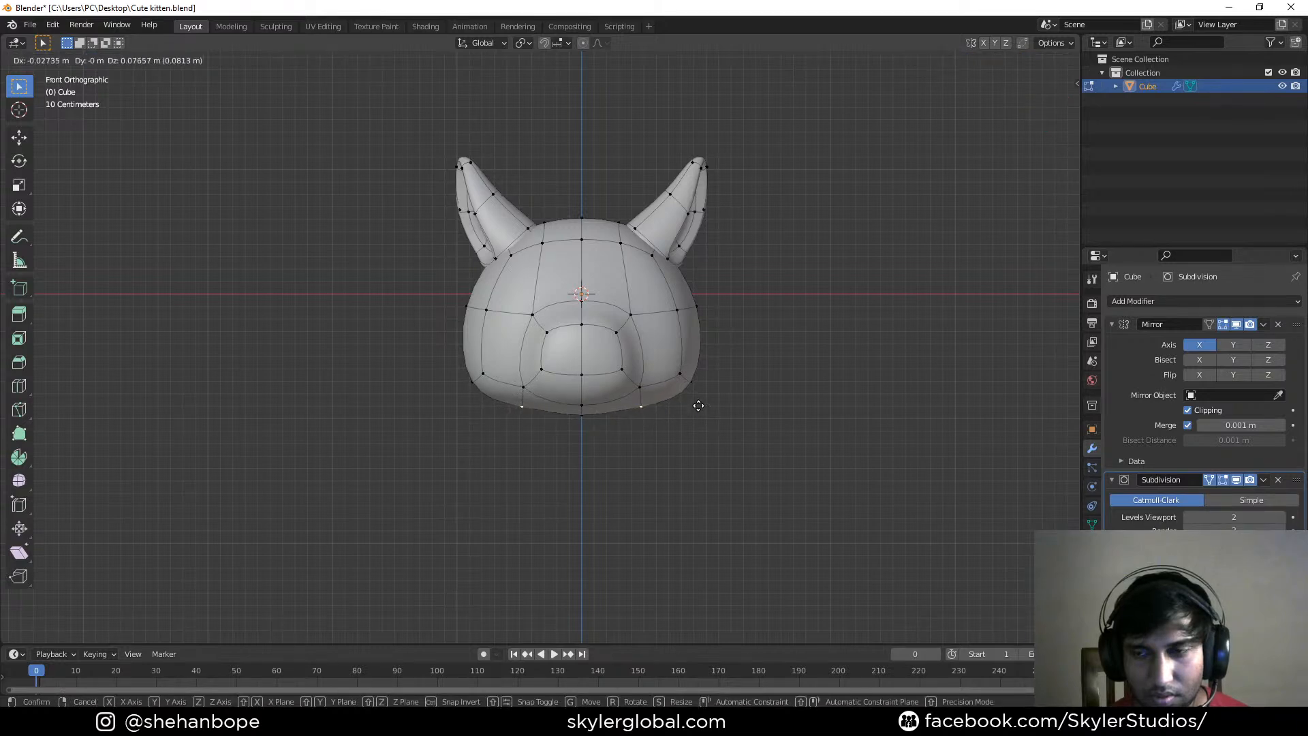
left_click(694, 406)
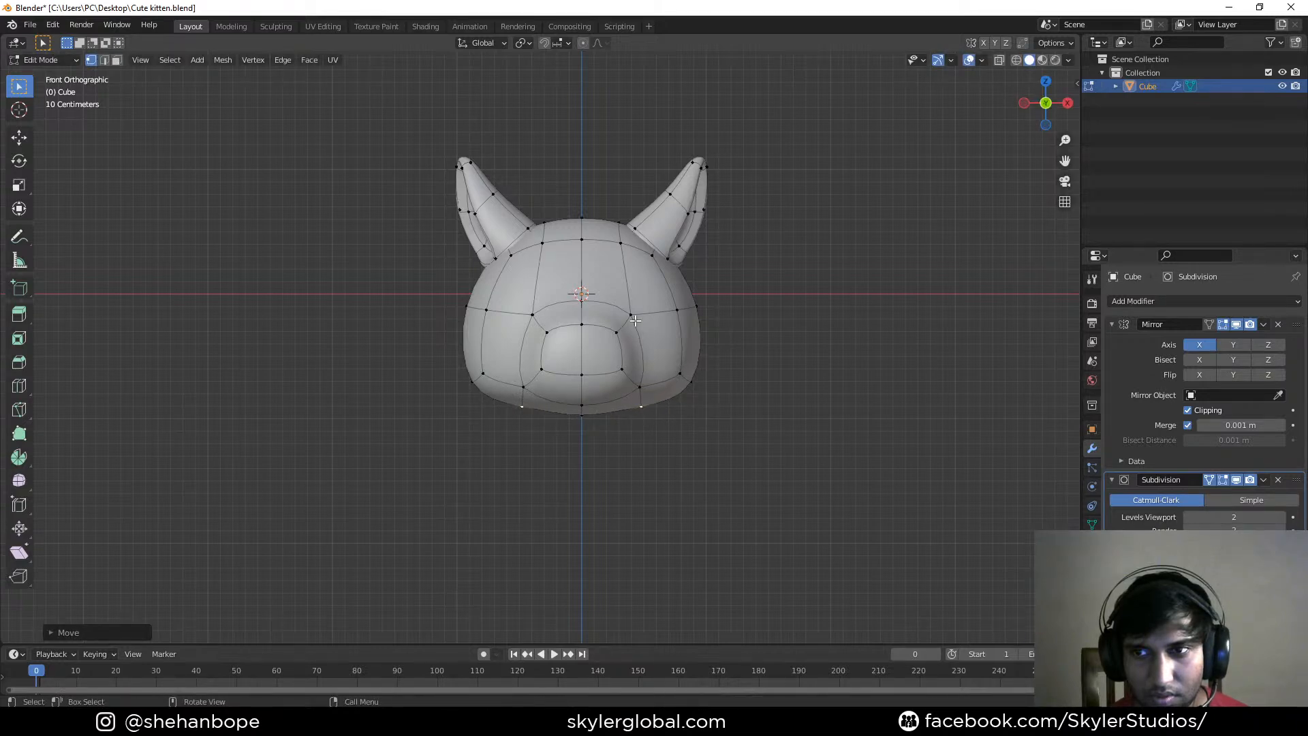
Move the muzzle's lower corner vertices at the front and base about 0.05 m outward and up
left_click(623, 370)
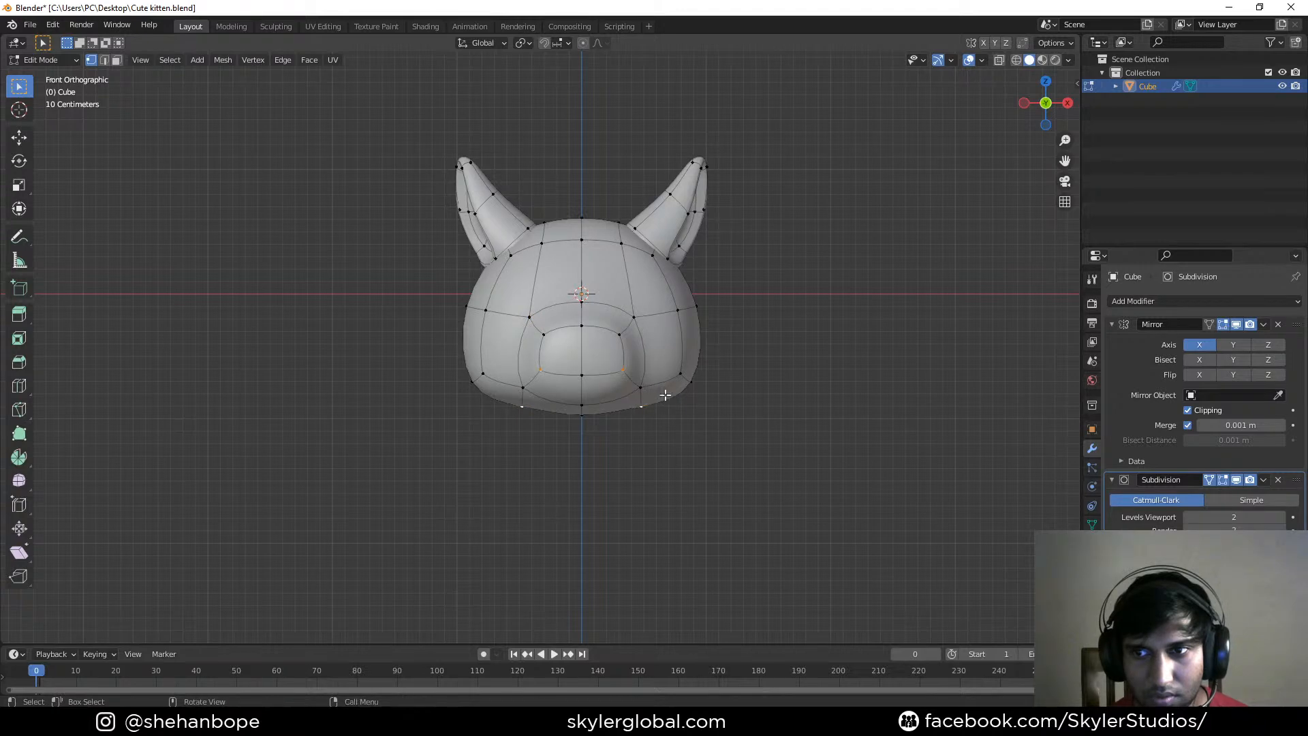
key("g")
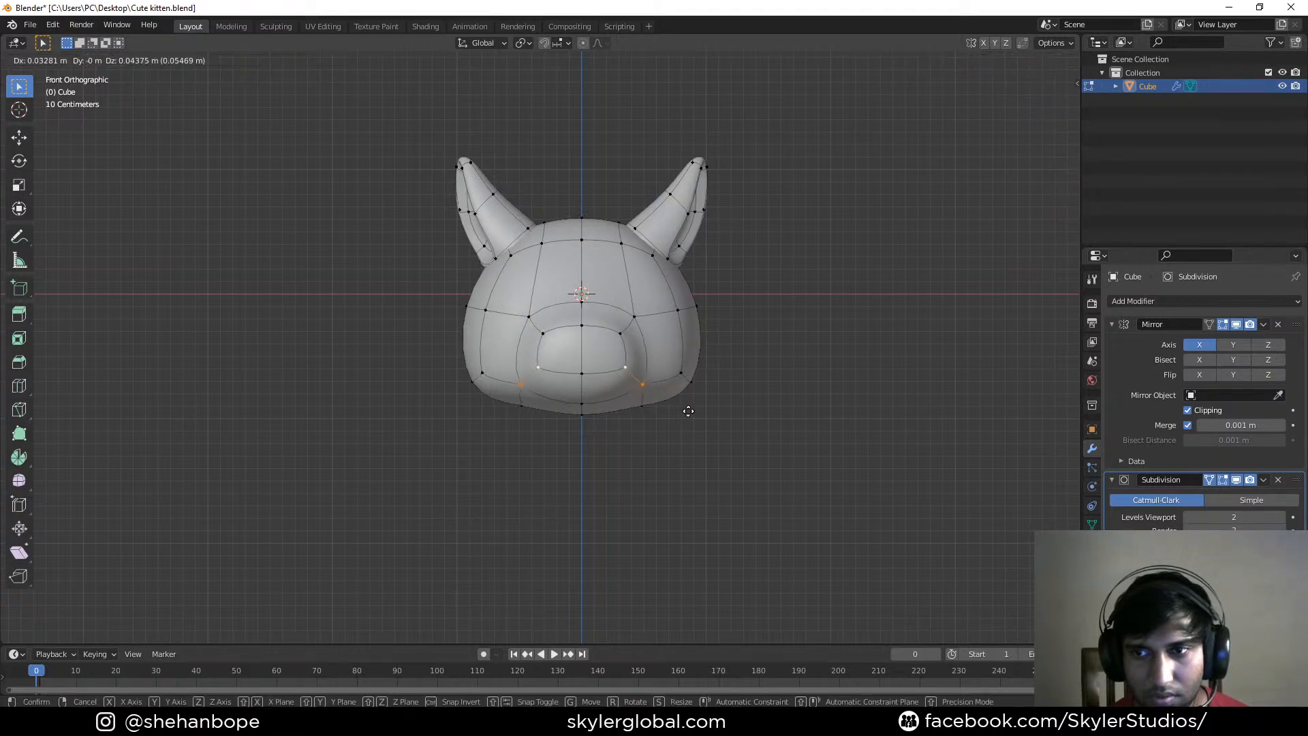
left_click(686, 411)
key("g")
left_click(682, 412)
Lower the bottom cheek vertices together with the adjoining chin vertices slightly, and nudge the bottom centre vertices of the chin
left_click(682, 372)
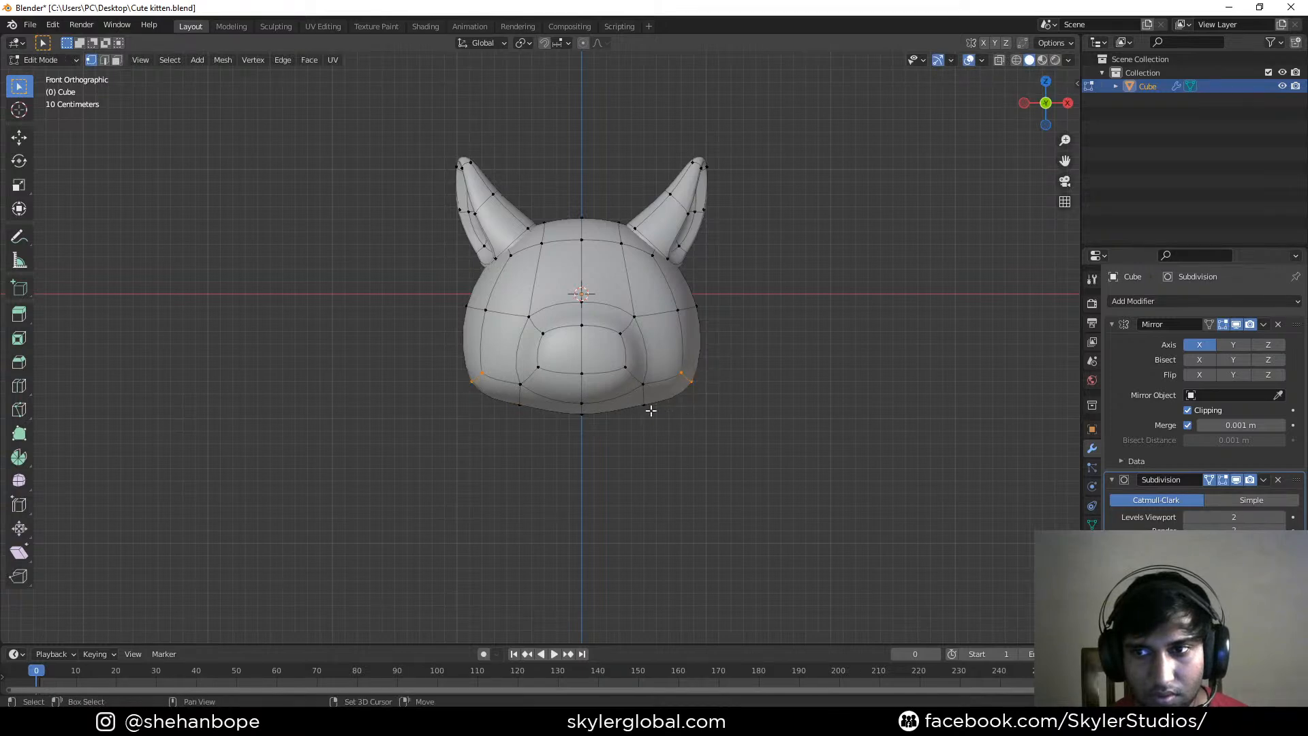
left_click(643, 407, "shift")
key("g")
left_click(627, 406)
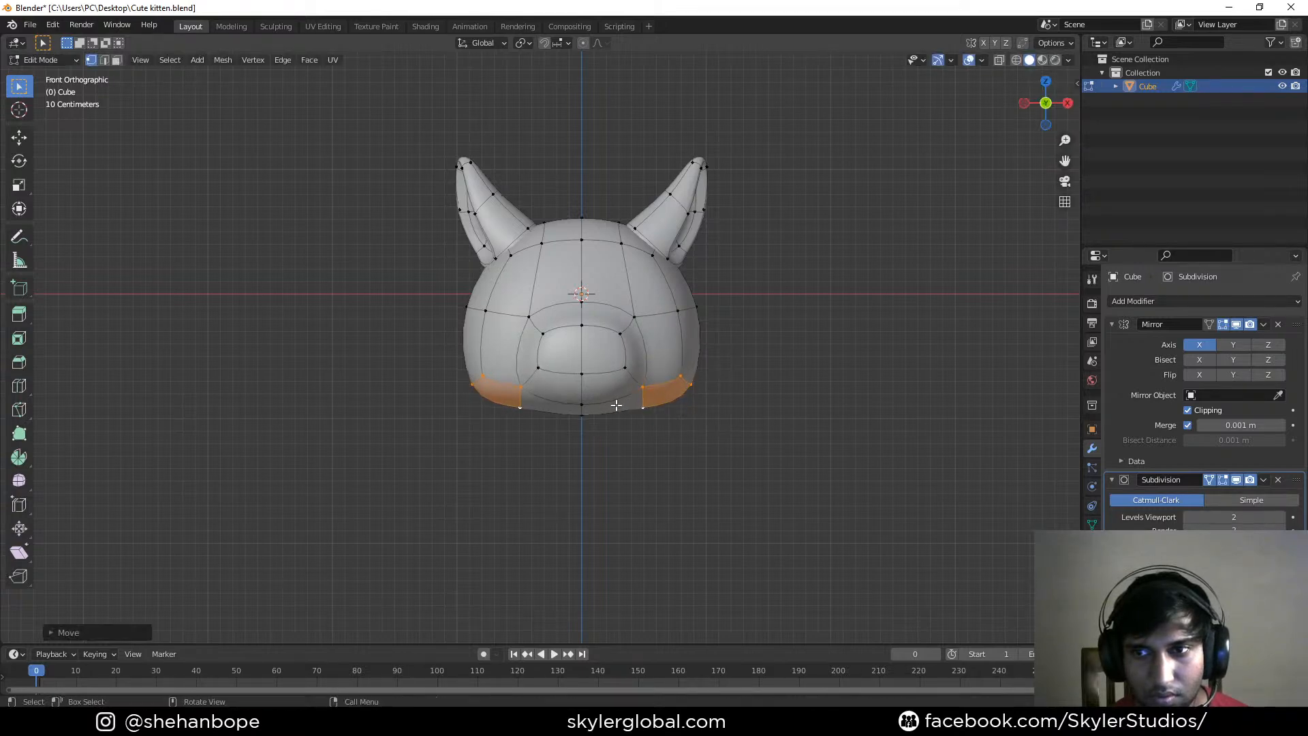
left_click(582, 410)
key("g")
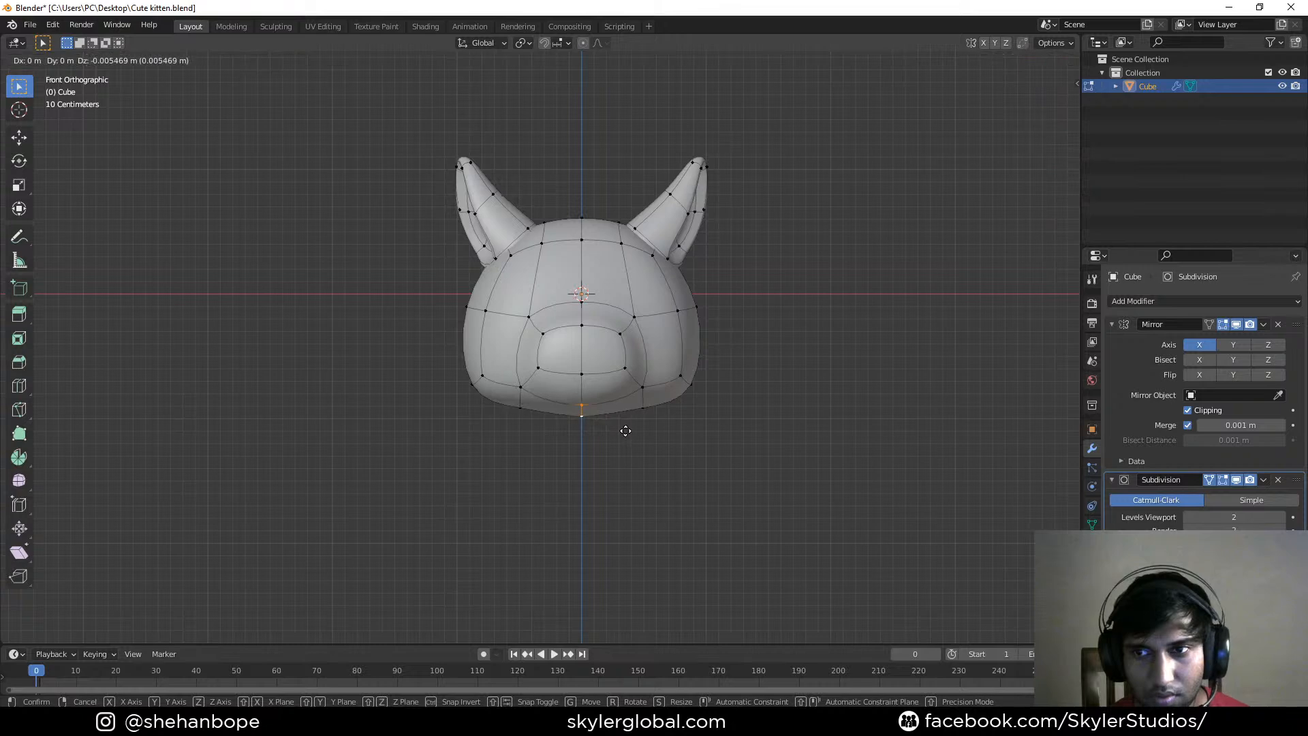
left_click(632, 423)
Select the off-centre vertex on the head's underside and nudge it in the side view
middle_click_drag(633, 423, 630, 335)
left_click(496, 299)
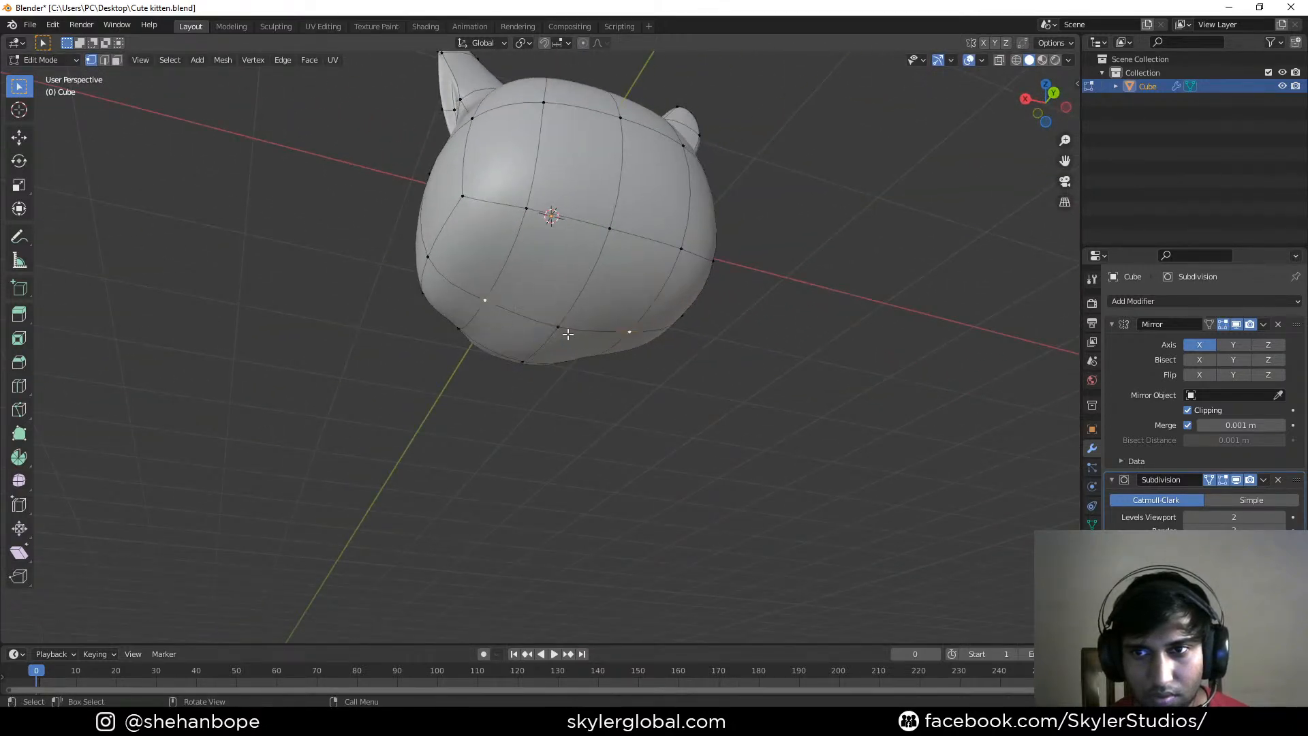
key("KP_3")
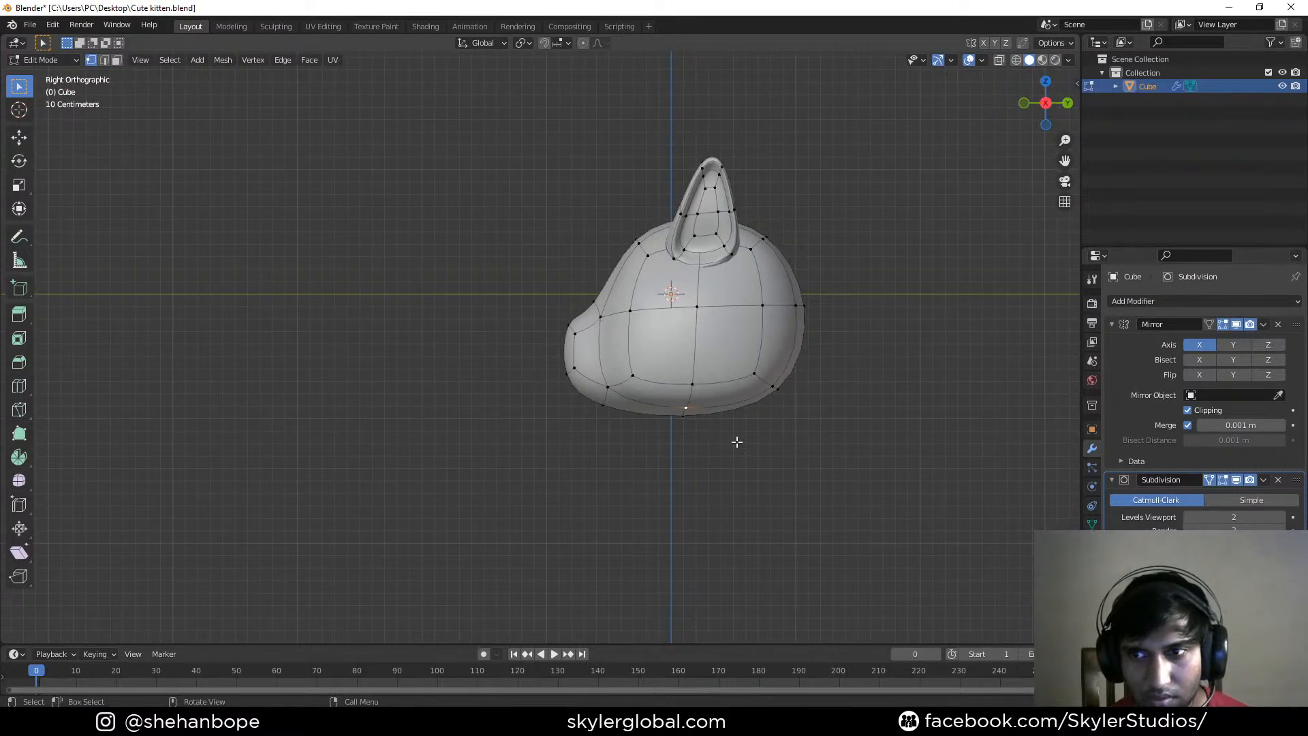
key("g")
left_click(739, 446)
Move the muzzle's front corner vertices about 0.12 m back and inward in the top view
key("Tab")
middle_click_drag(603, 337, 549, 393)
key("KP_7")
key("Tab")
left_click(553, 387)
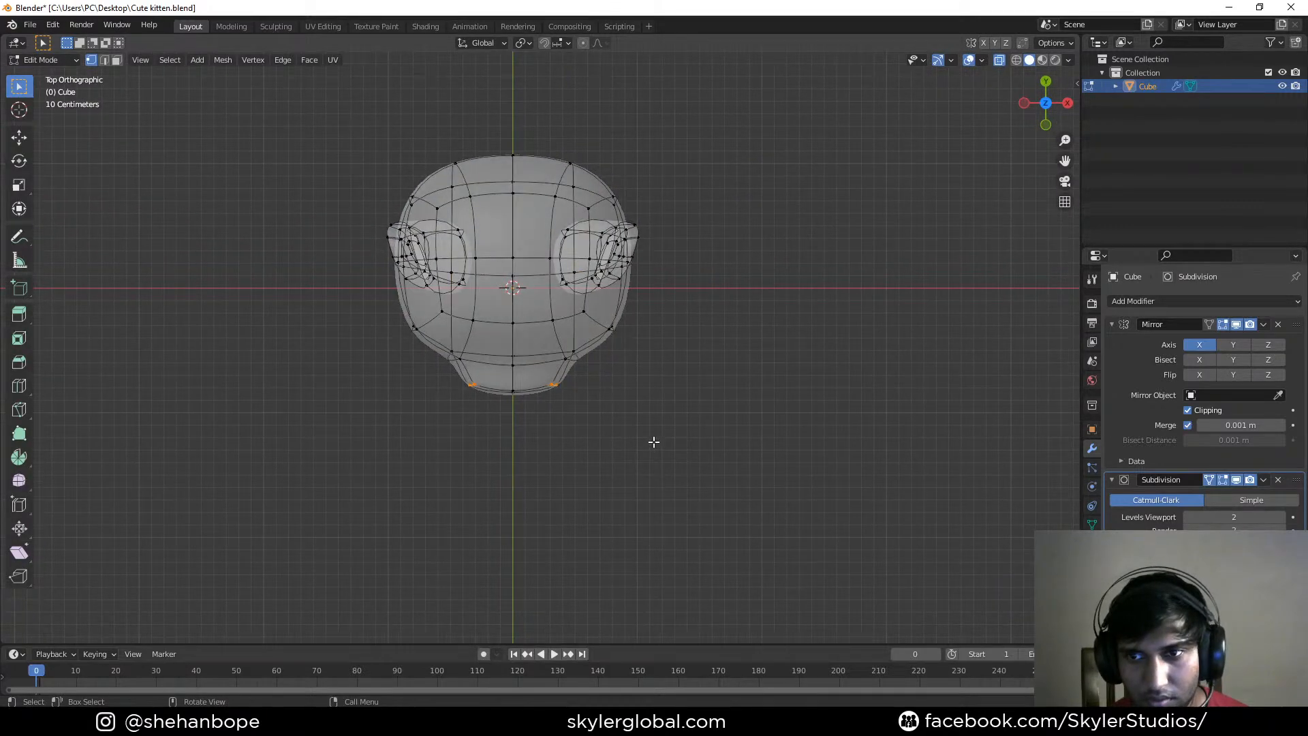
key("g")
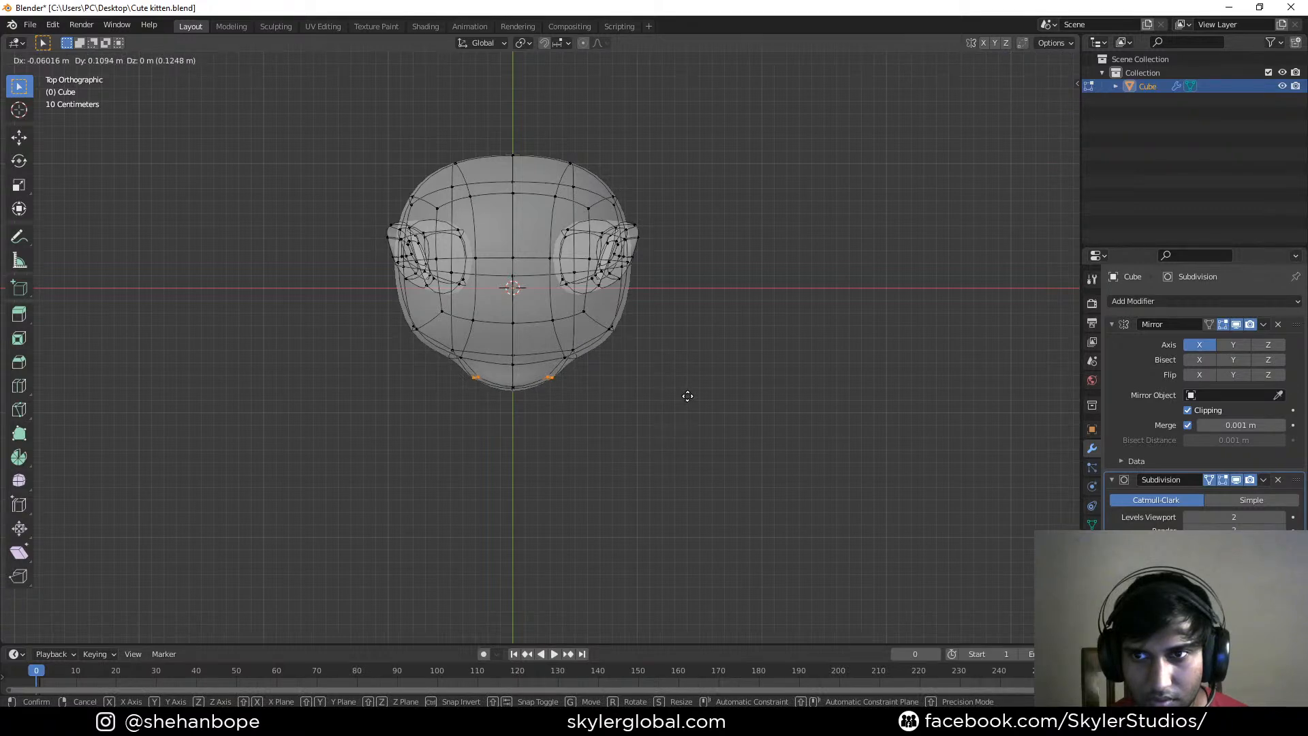
left_click(689, 396)
Nudge the muzzle's front centre vertices forward in the top view and save the file
left_click_drag(507, 378, 532, 415)
key("g")
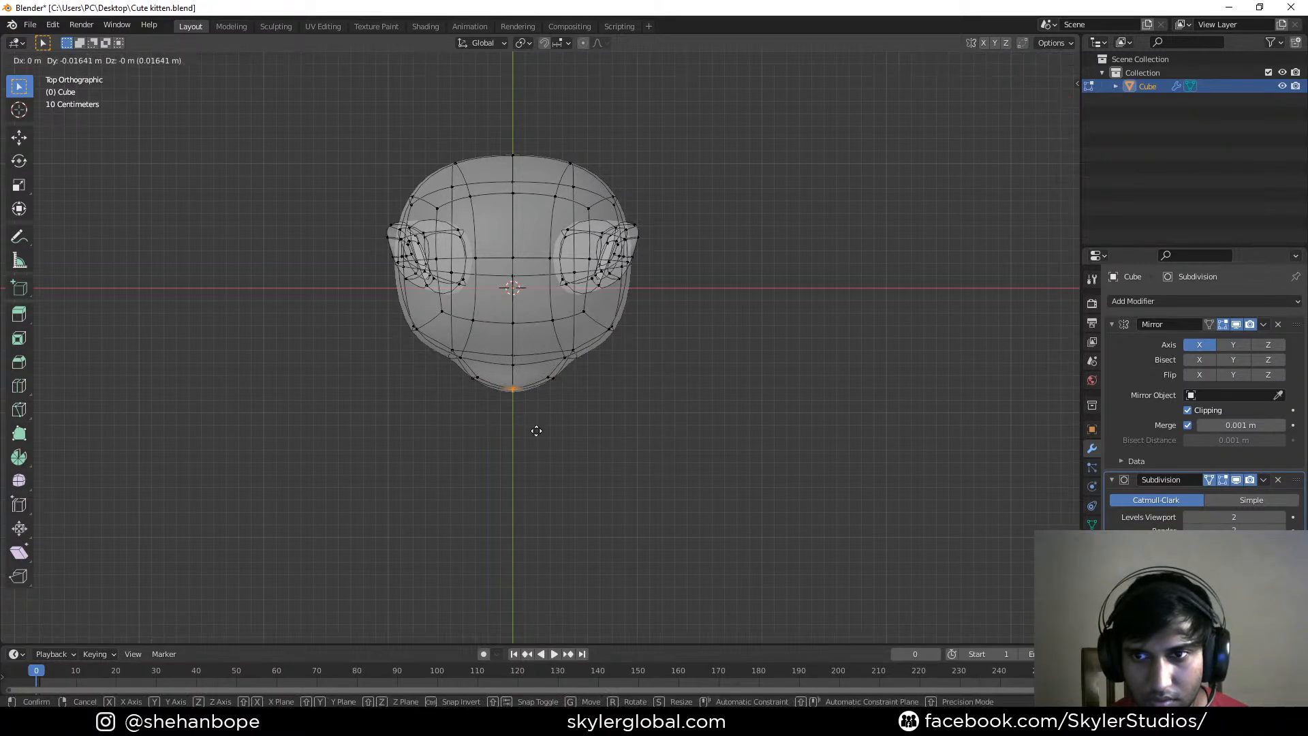
left_click(535, 432)
key("Tab")
key("ctrl+s")
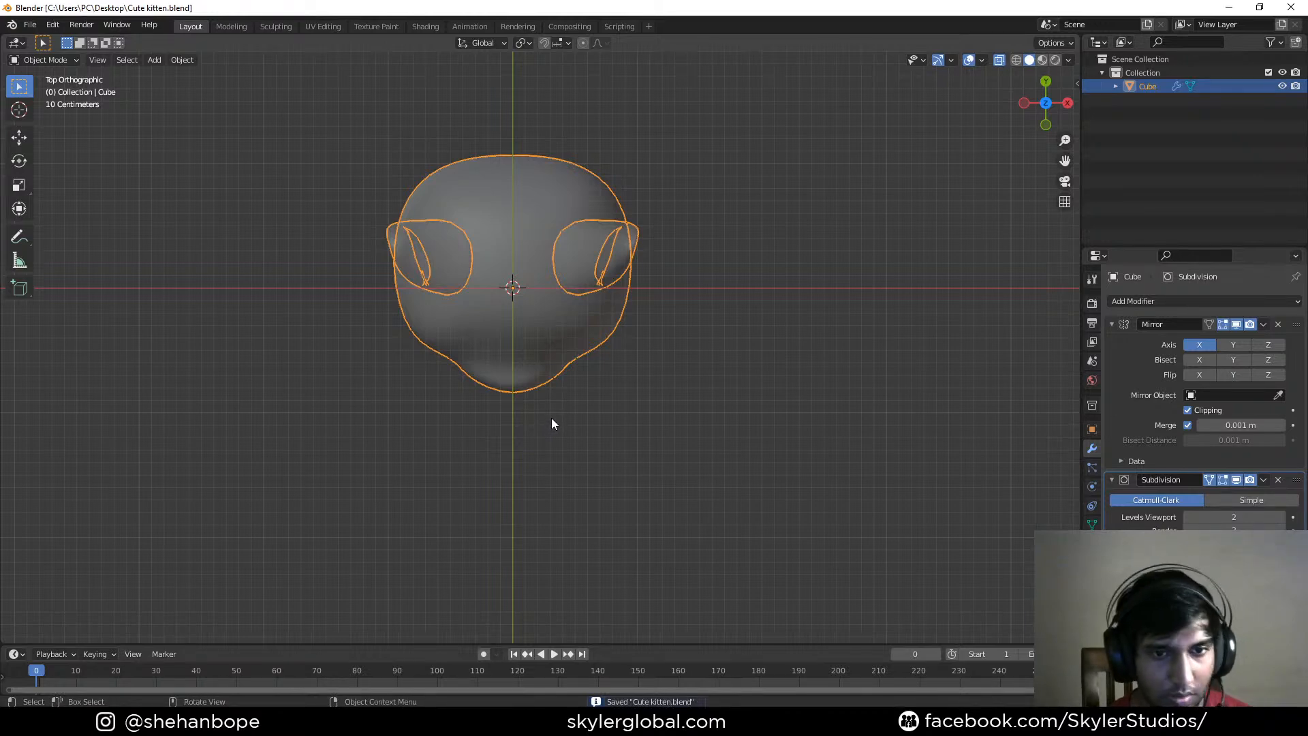
Select the muzzle's front face and extrude it forward in the top view to lengthen the snout
middle_click_drag(532, 426, 577, 340)
key("KP_1")
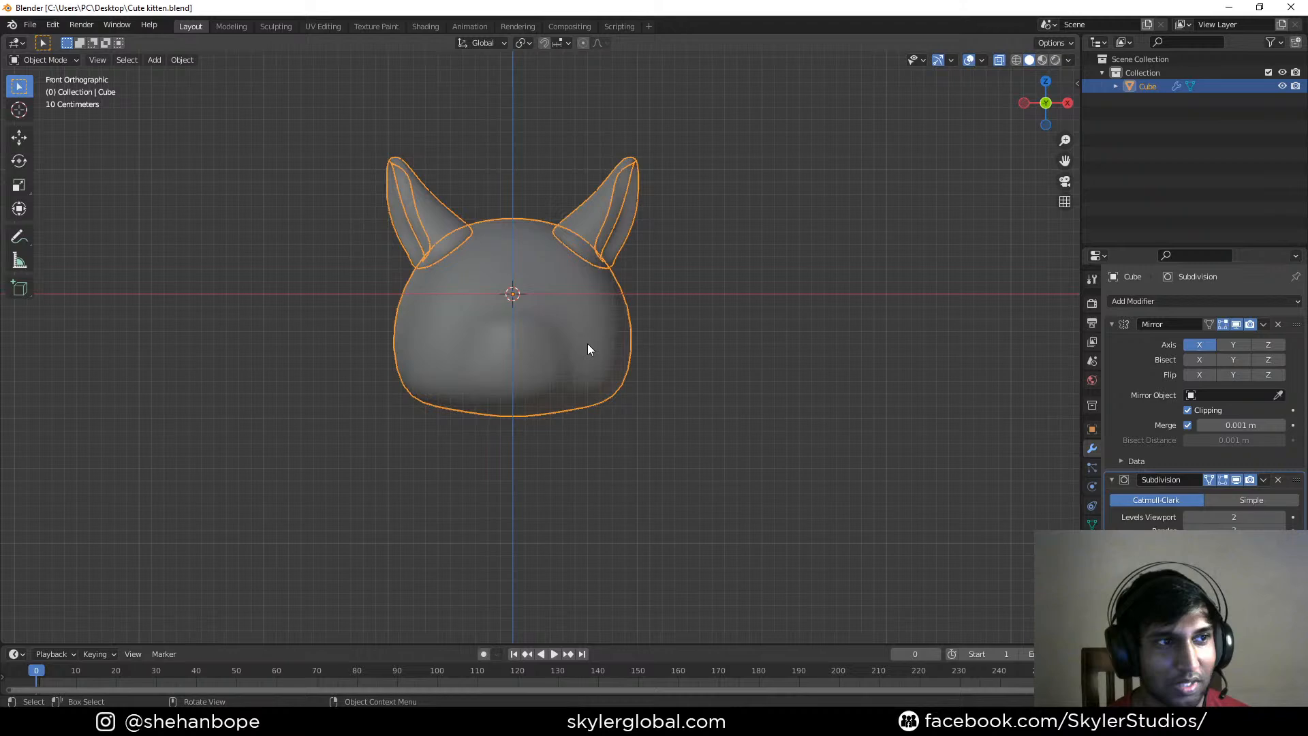
key("Tab")
middle_click_drag(587, 343, 499, 315)
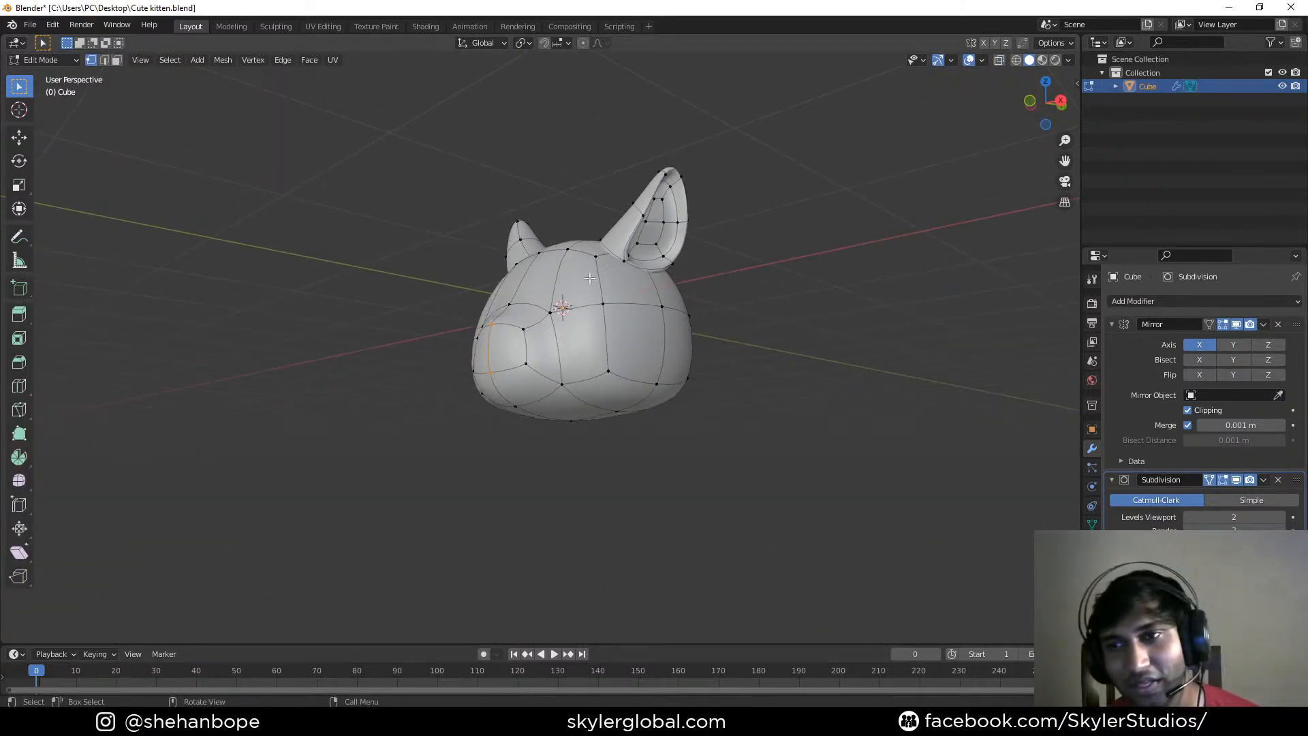
middle_click_drag(606, 257, 519, 339)
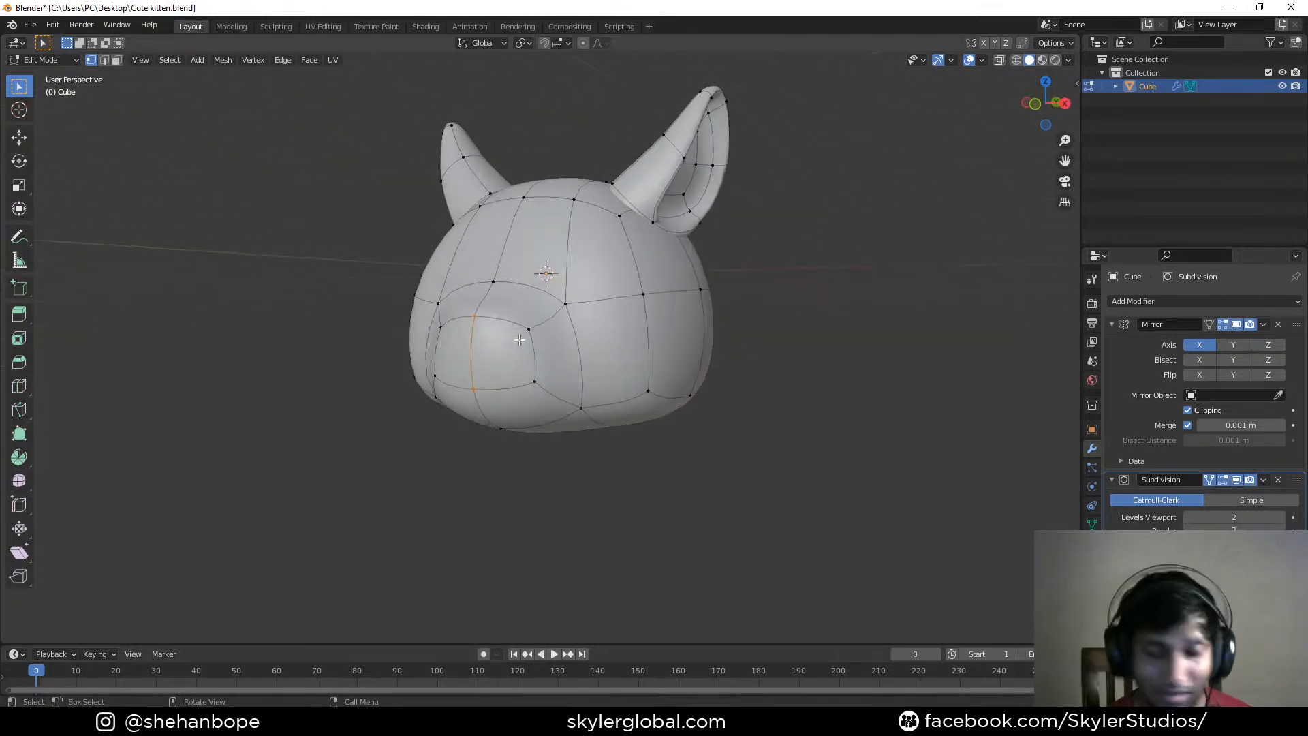
left_click(498, 347)
middle_click_drag(650, 352, 632, 372)
key("KP_7")
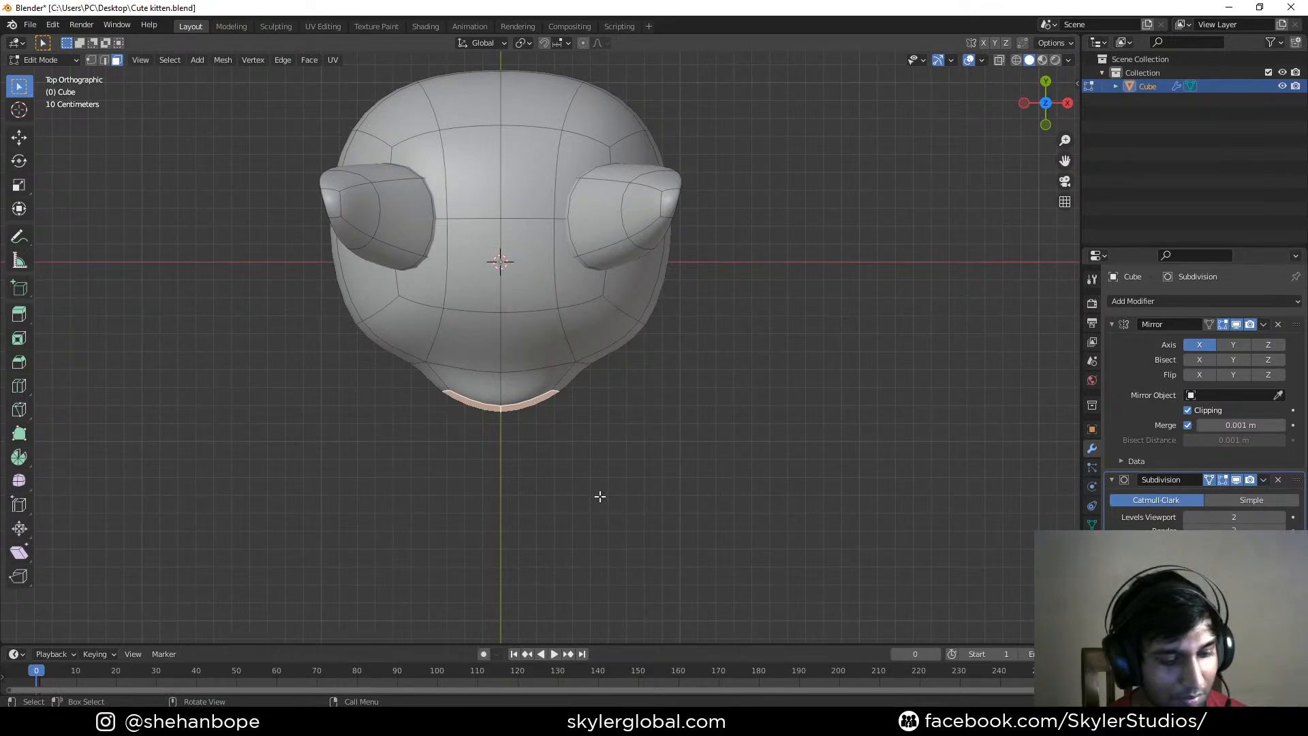
key("e")
left_click(570, 466)
Add the ring of faces around the snout's end to the selection and flatten it by scaling to 0 along Y
middle_click_drag(571, 467, 522, 307)
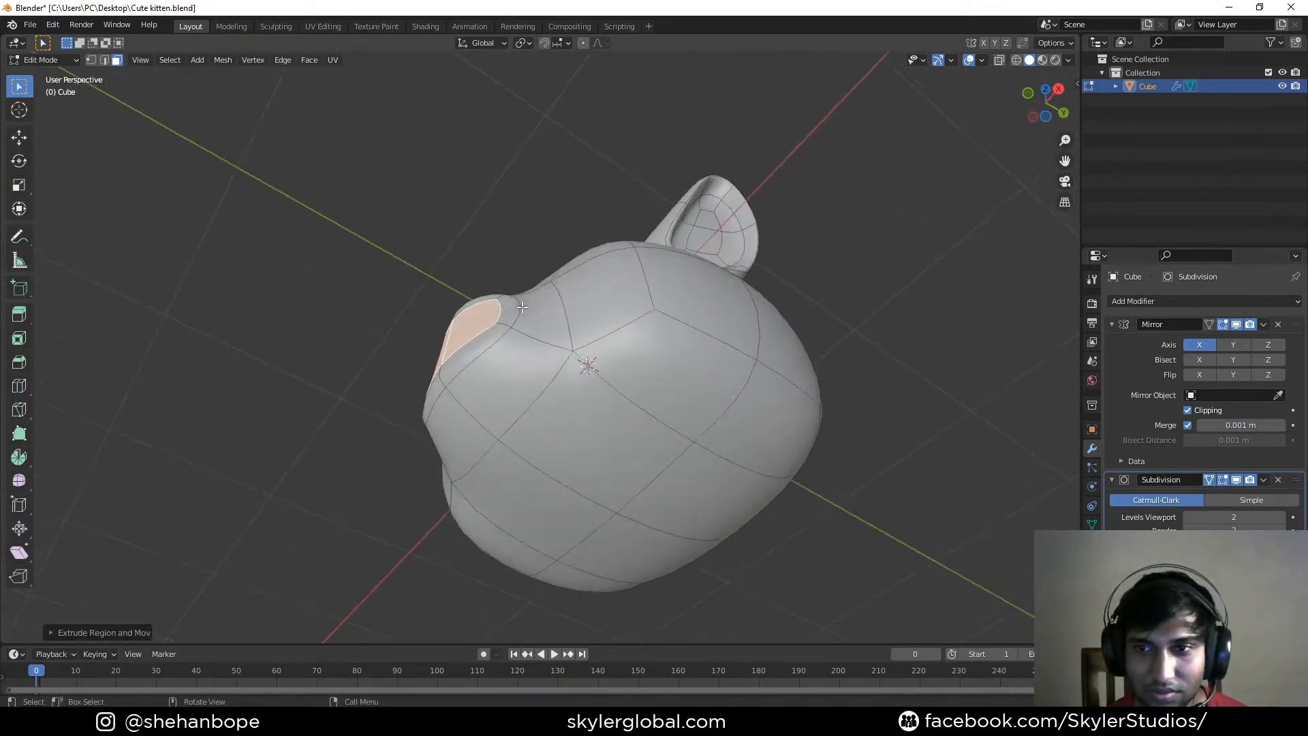
left_click(492, 327, "alt")
left_click(502, 323, "alt")
middle_click_drag(502, 323, 577, 306)
scroll(572, 344, "down", 3)
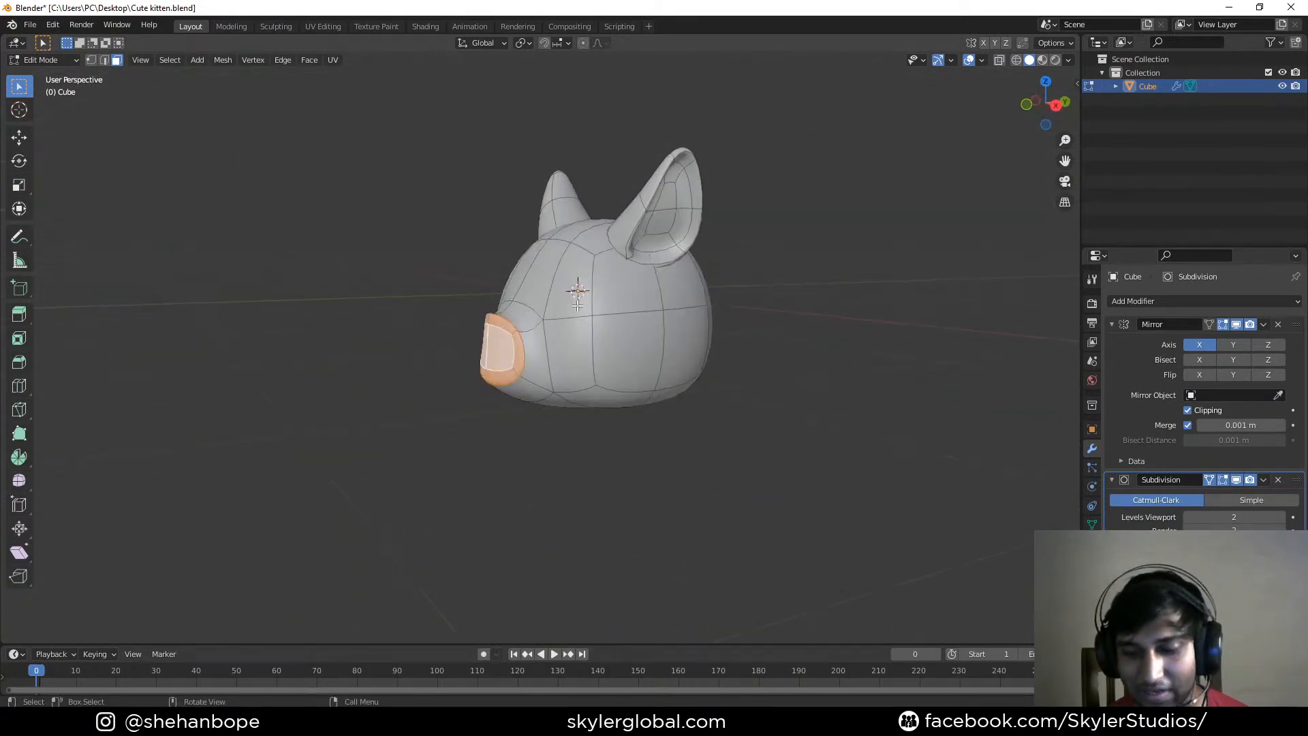
key("KP_3")
key("s")
key("y")
key("0")
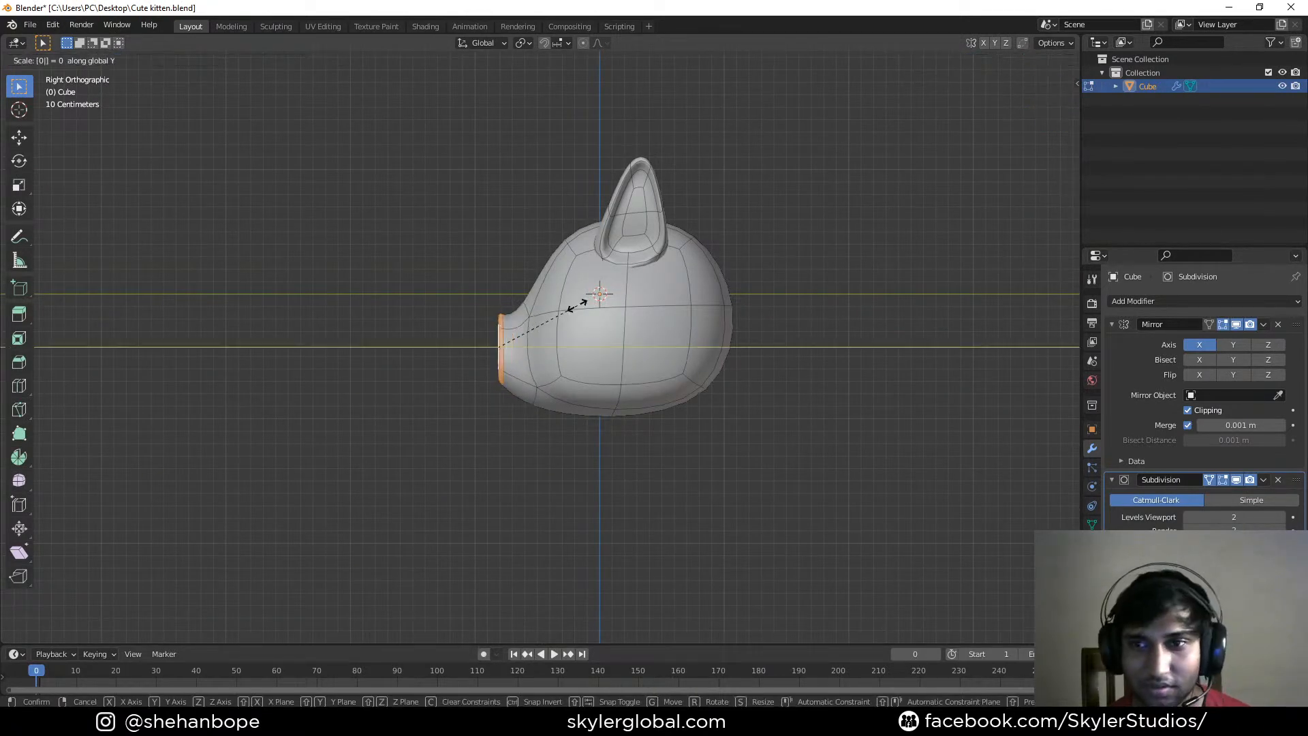
key("Return")
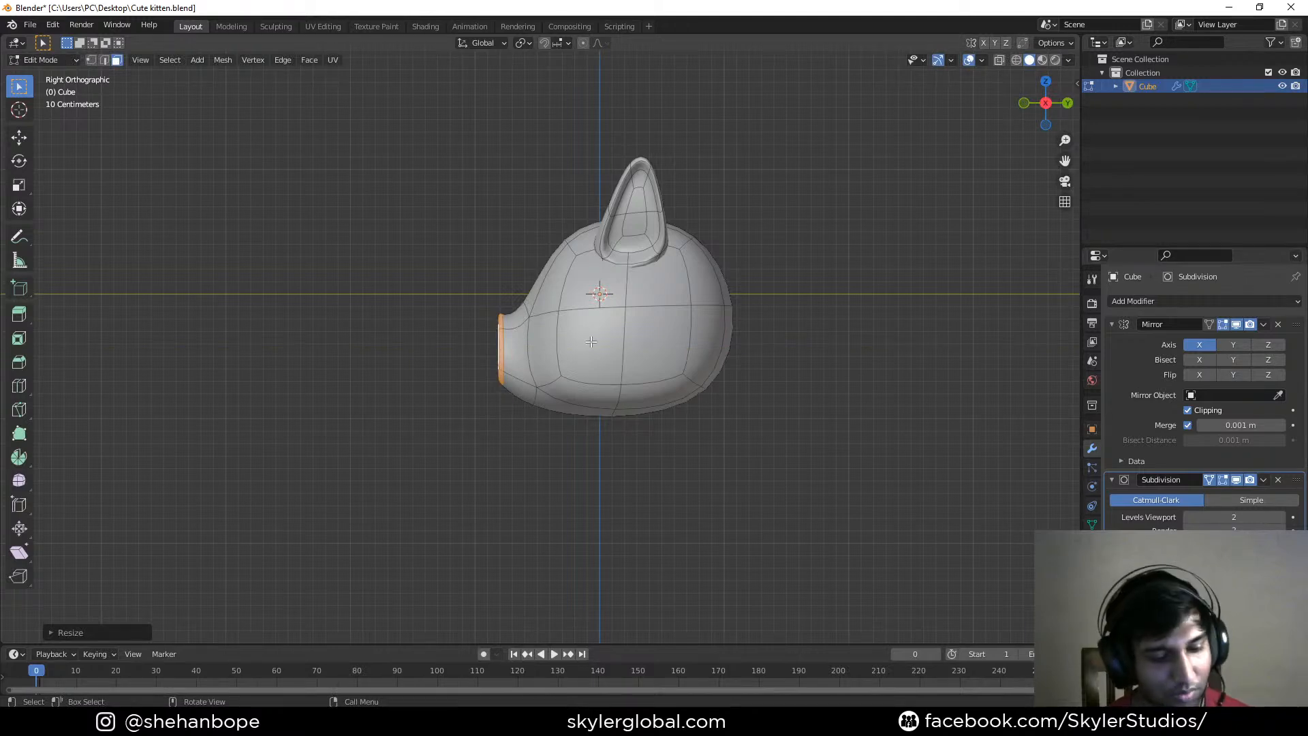
key("g")
key("y")
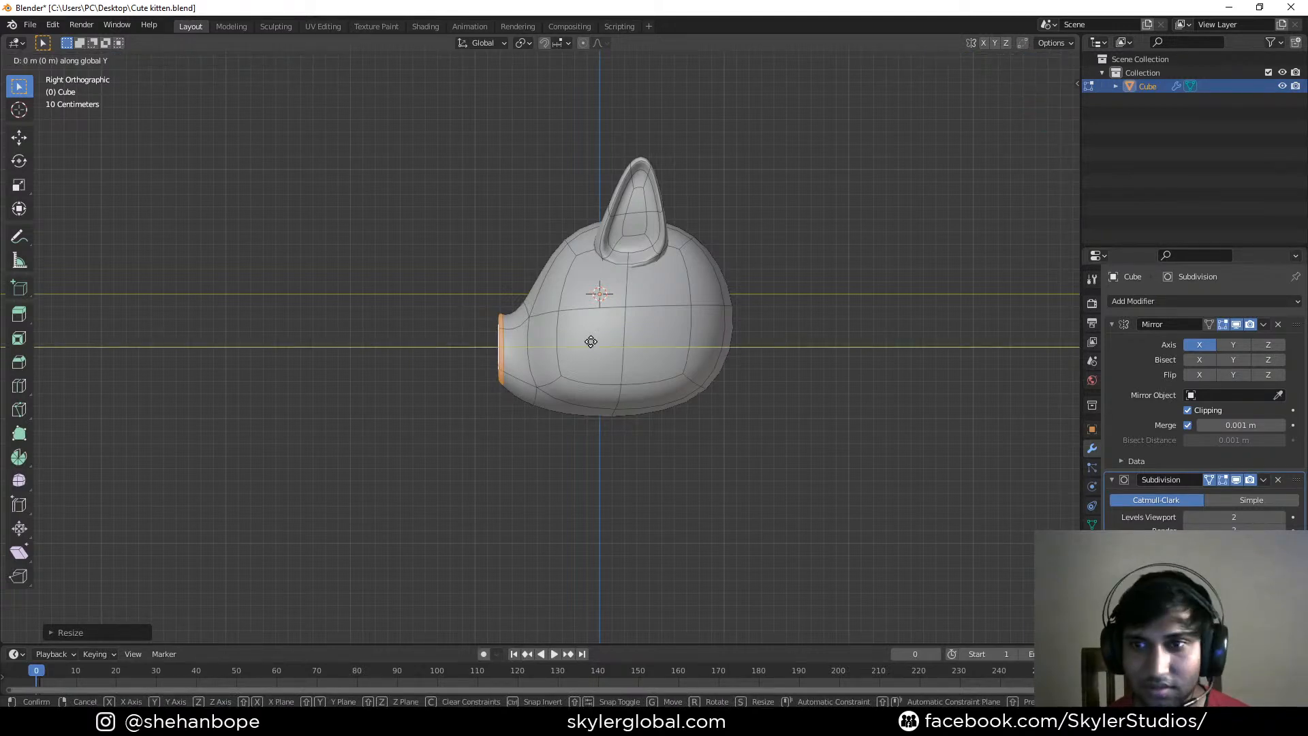
left_click(591, 342)
Select only the snout's flat front face and turn off Clipping in the Mirror modifier
middle_click_drag(590, 341, 688, 417)
left_click(578, 447)
scroll(578, 447, "up", 3)
left_click(523, 362)
mouse_move(691, 486)
middle_mouse_down()
mouse_move(684, 467)
mouse_move(684, 484)
middle_mouse_up()
left_click(1188, 409)
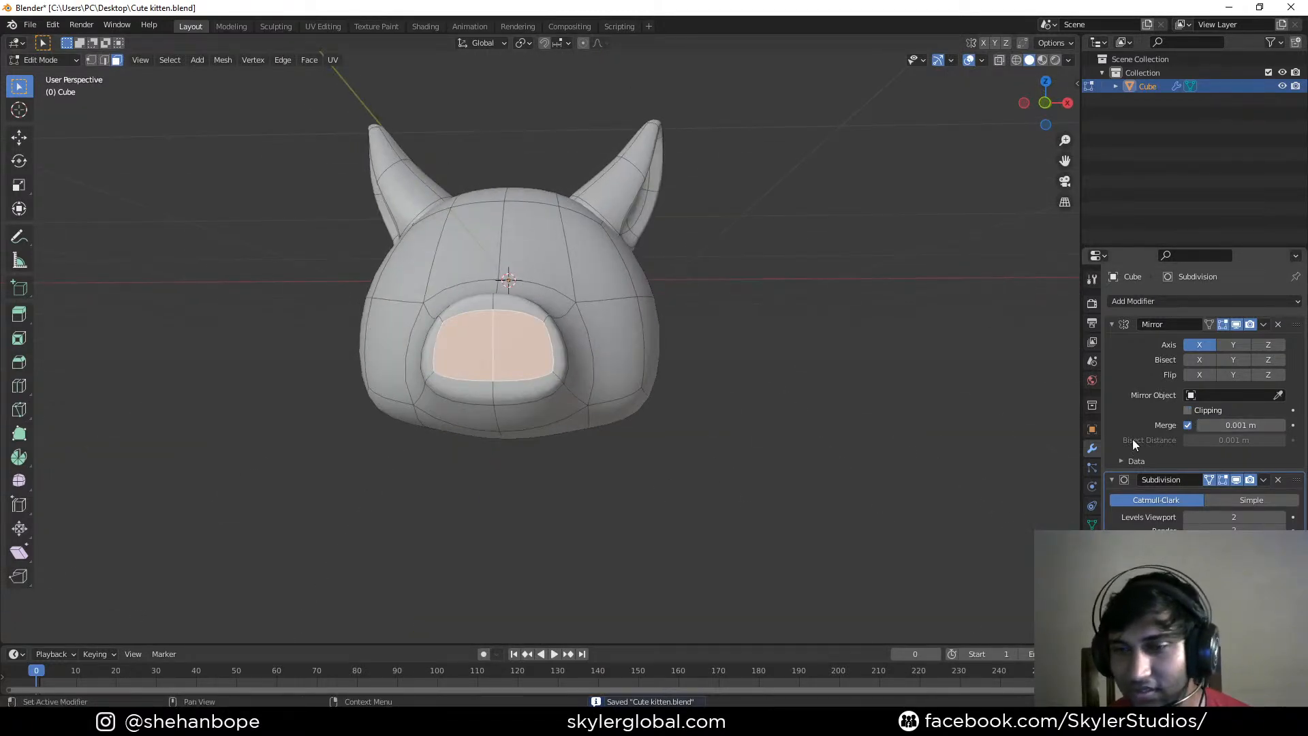
scroll(526, 355, "up", 1)
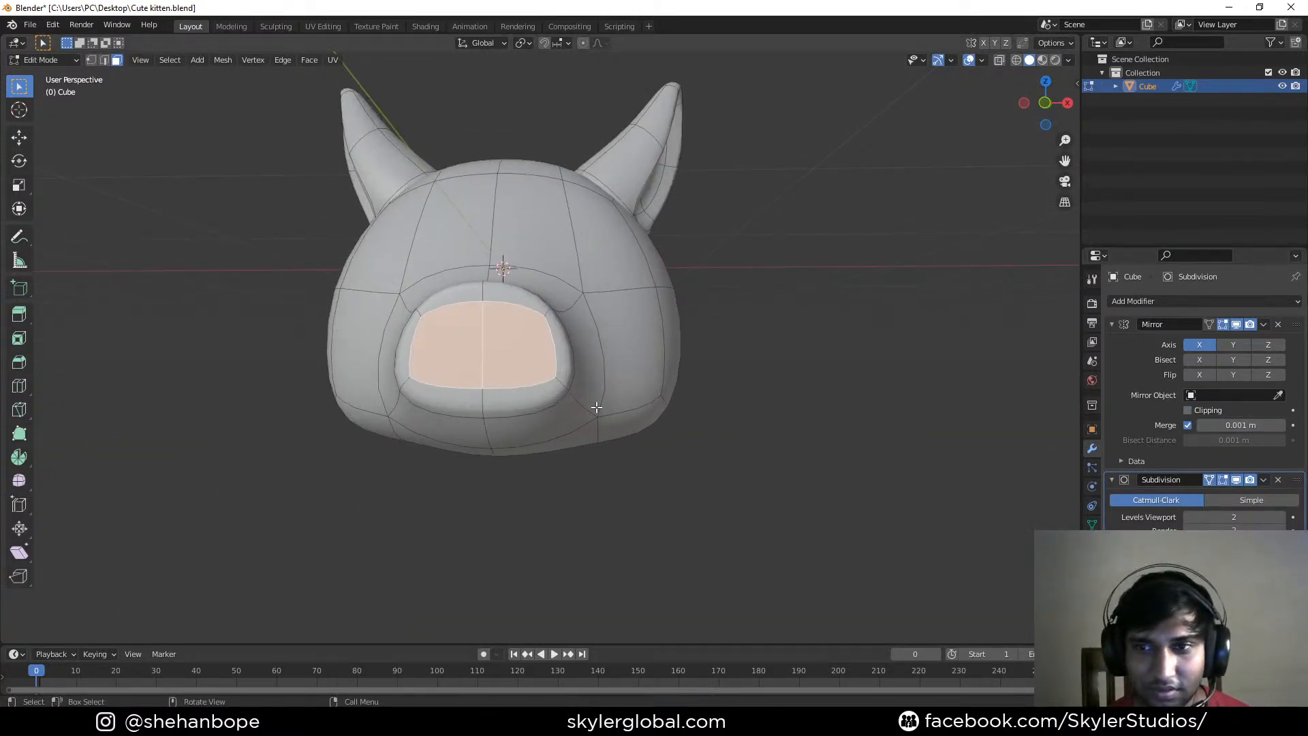
Extrude the snout's front face in place, scale it down into two separate nostril faces, and extrude them inward
key("e")
right_click(749, 509)
key("s")
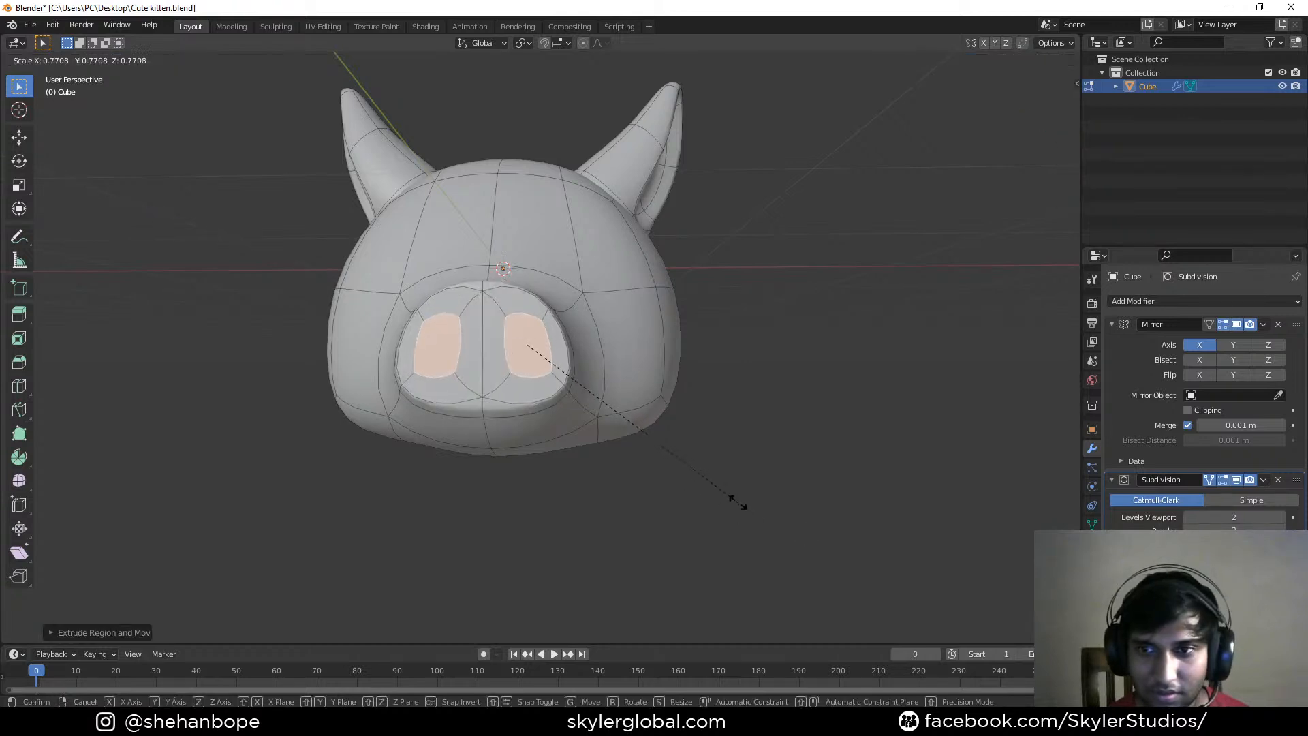
left_click(661, 444)
middle_click_drag(661, 445, 541, 366)
key("e")
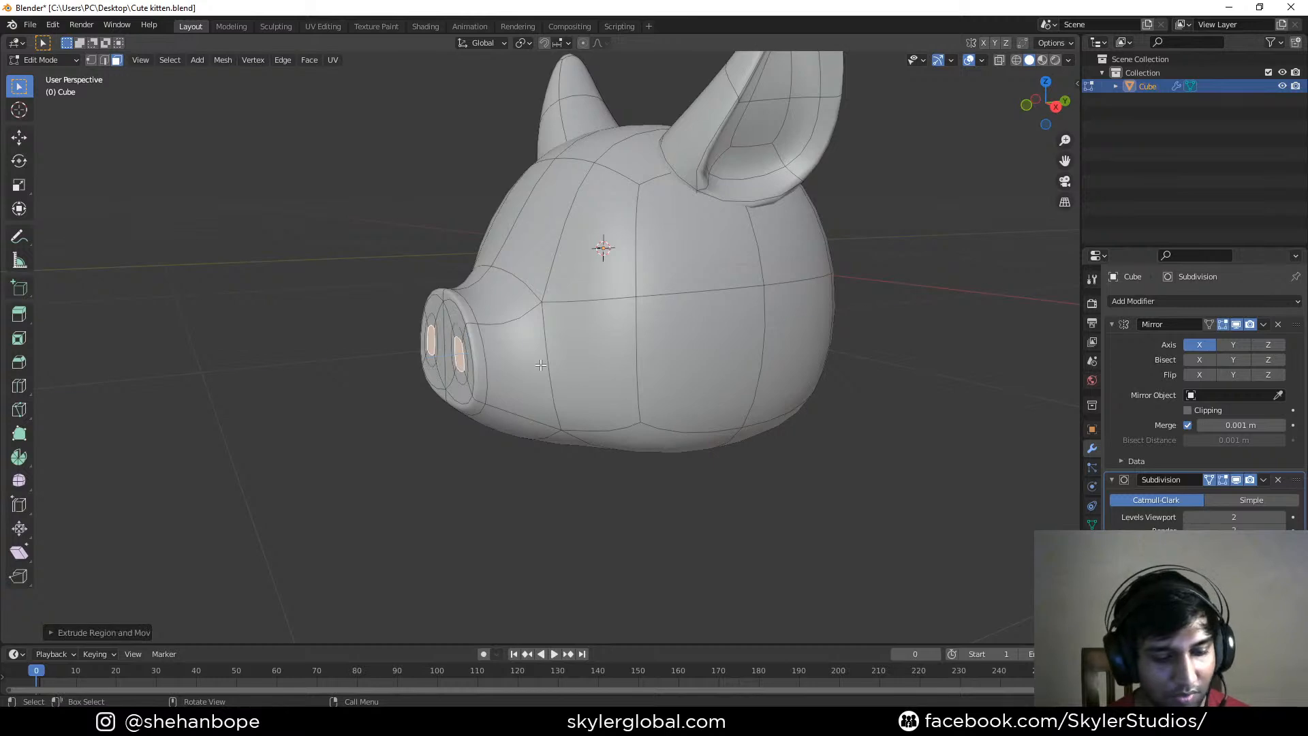
left_click(555, 365)
Examine the head and the new nostrils from several sides in Object Mode
key("Tab")
mouse_move(508, 396)
middle_mouse_down()
mouse_move(646, 376)
mouse_move(745, 401)
mouse_move(618, 410)
mouse_move(484, 393)
middle_mouse_up()
right_click(639, 337)
left_click(639, 337)
scroll(630, 382, "down", 3)
middle_click_drag(752, 393, 539, 327)
middle_click_drag(737, 288, 538, 299)
scroll(571, 317, "up", 1)
Delete the interior face at the base of the ear and save the file
key("Tab")
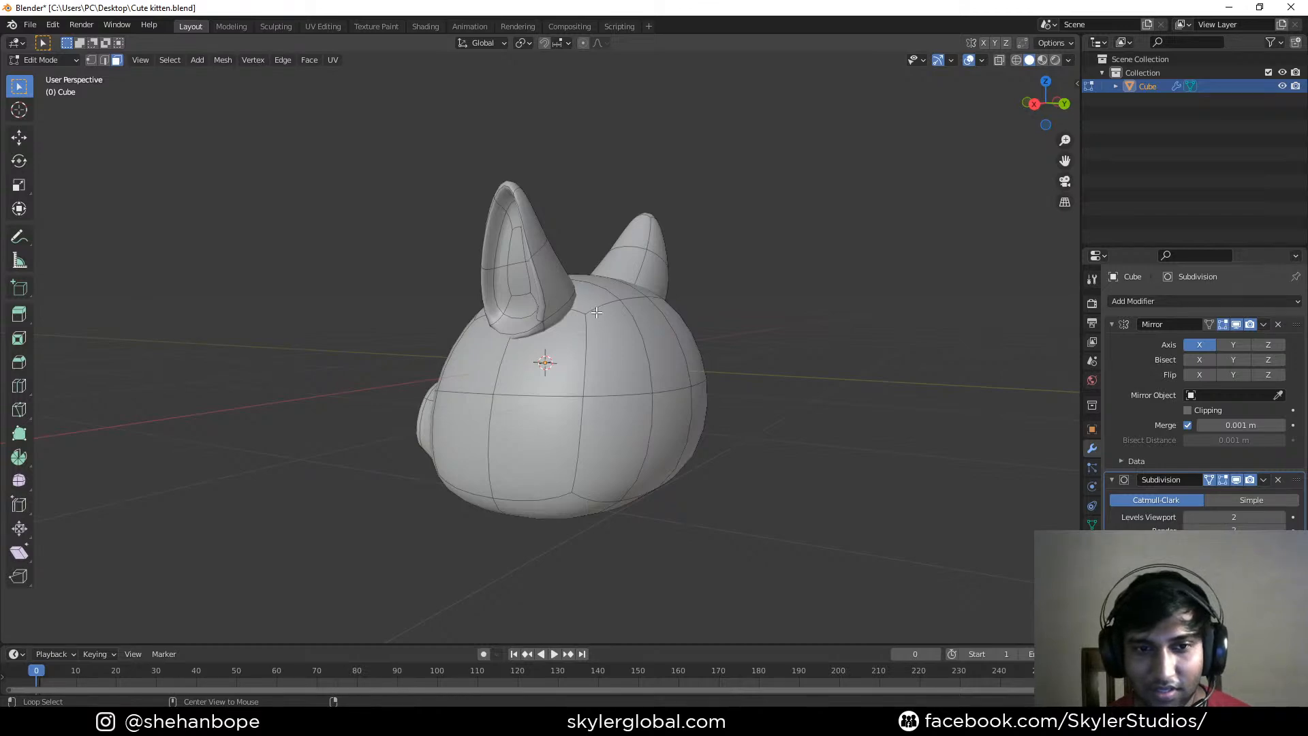
middle_click_drag(597, 312, 490, 332)
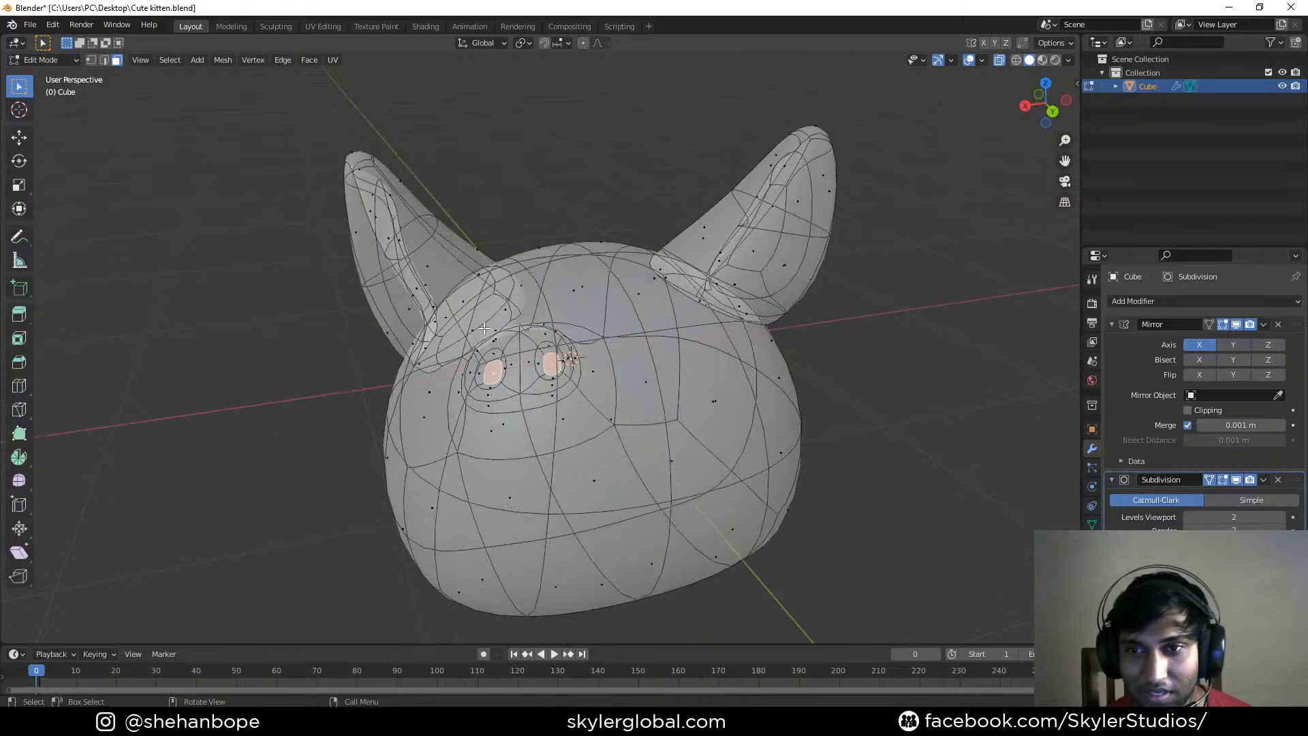
left_click(473, 324)
key("x")
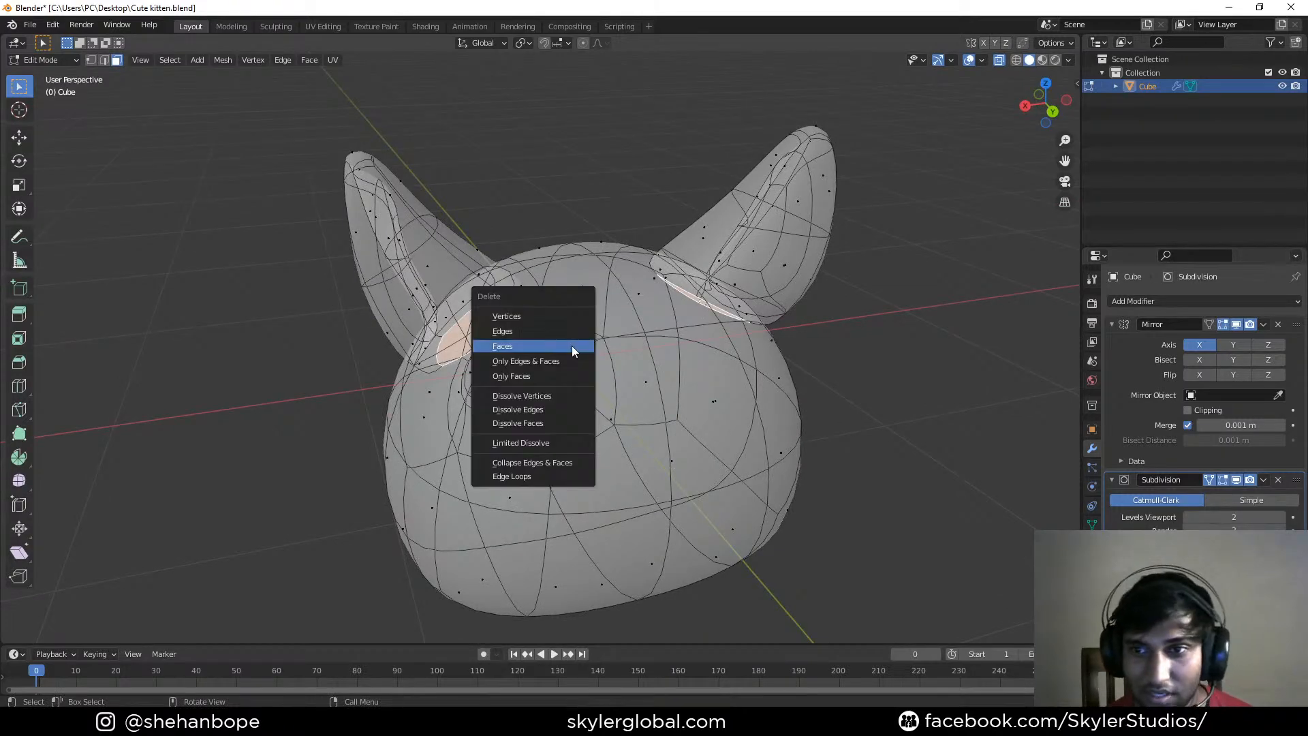
left_click(572, 351)
key("Tab")
middle_click_drag(572, 351, 677, 313)
scroll(657, 330, "down", 2)
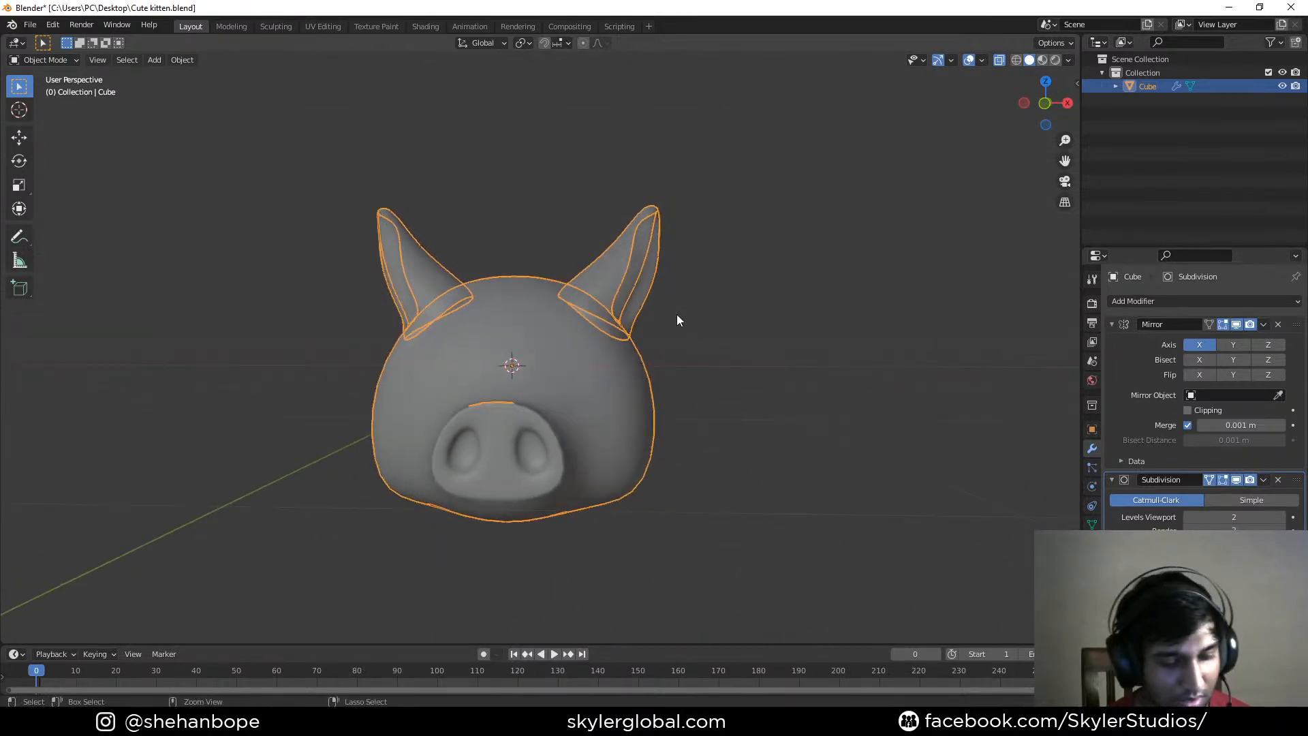
key("ctrl+s")
Examine the head from the front and browse the space pig image search results in the web browser for reference
scroll(677, 314, "down", 3)
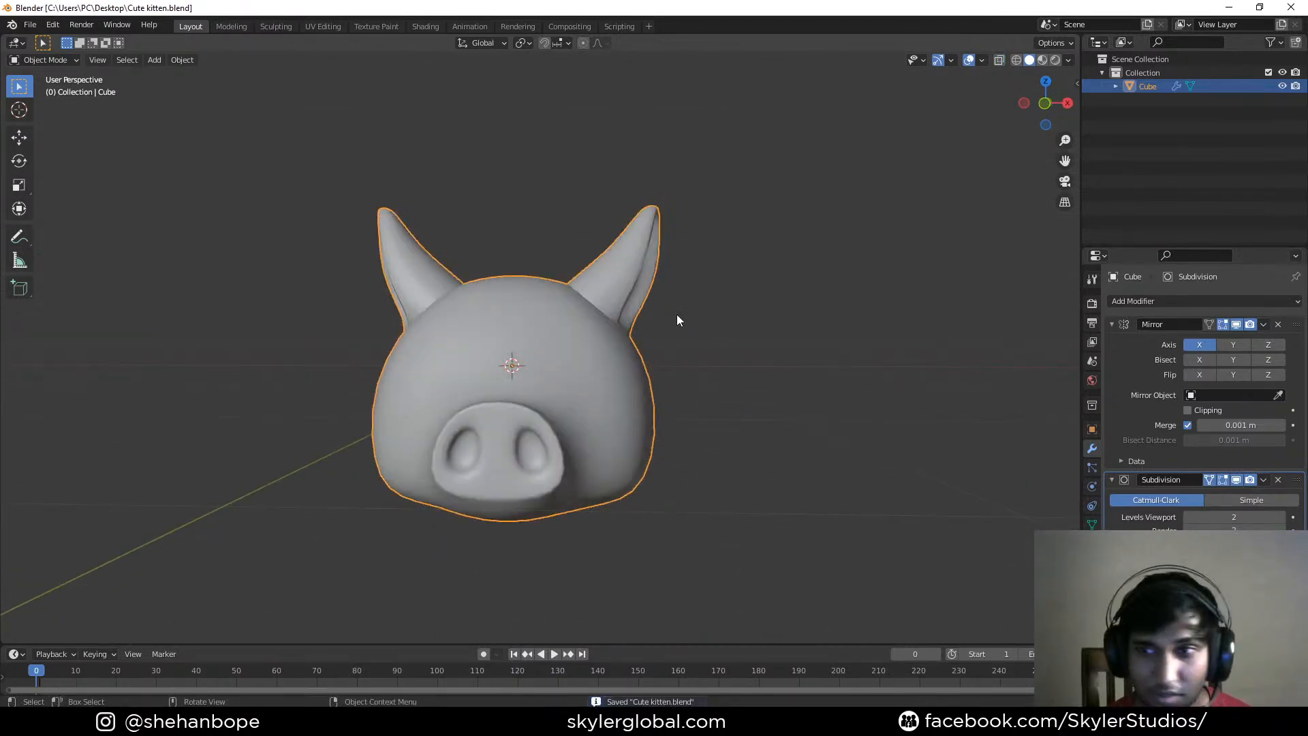
mouse_move(643, 344)
middle_mouse_down()
mouse_move(785, 339)
mouse_move(681, 272)
mouse_move(646, 339)
middle_mouse_up()
key("KP_1")
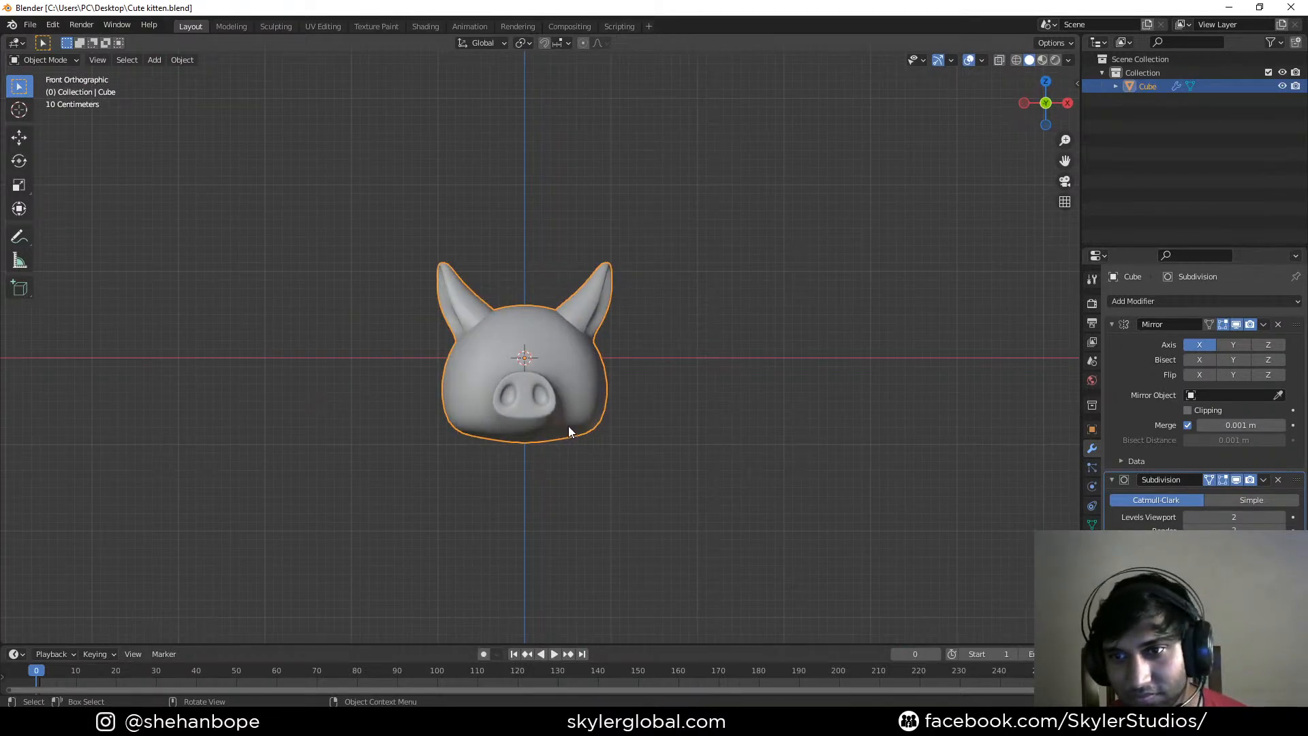
scroll(581, 414, "up", 3)
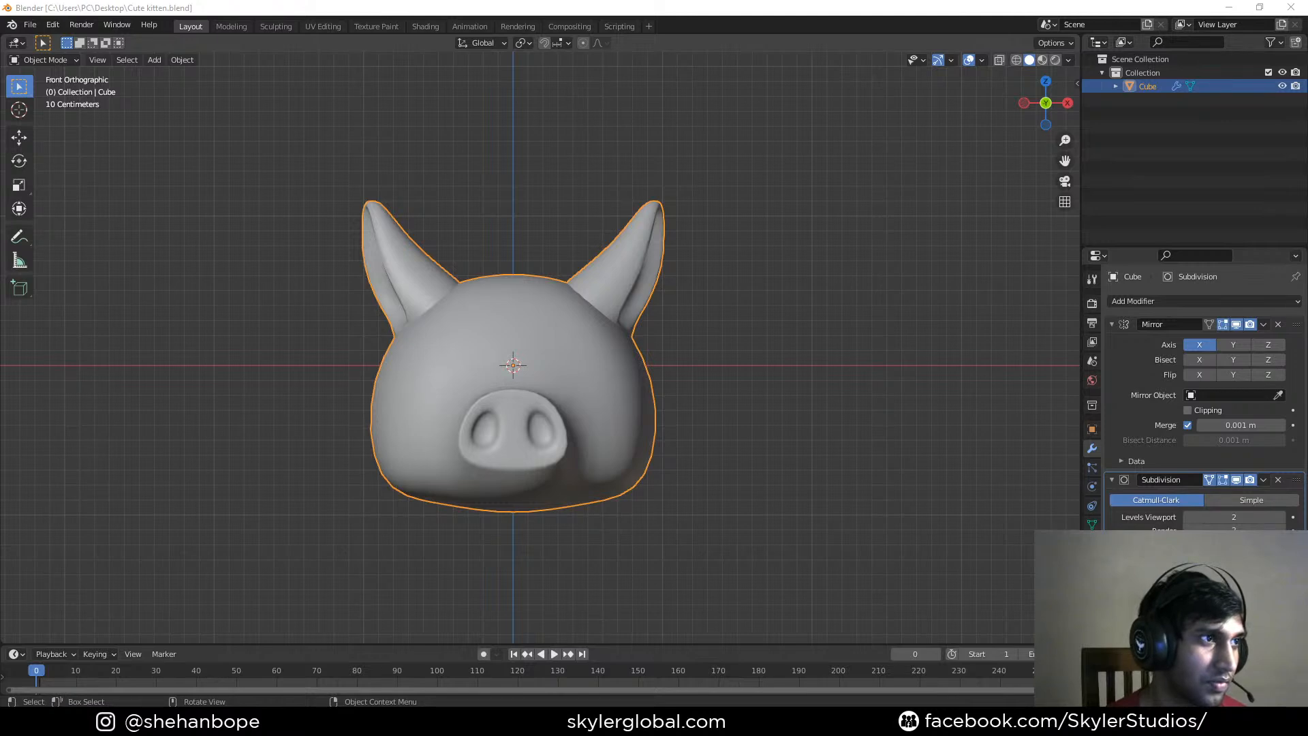
left_click_drag(0, 89, 169, 33)
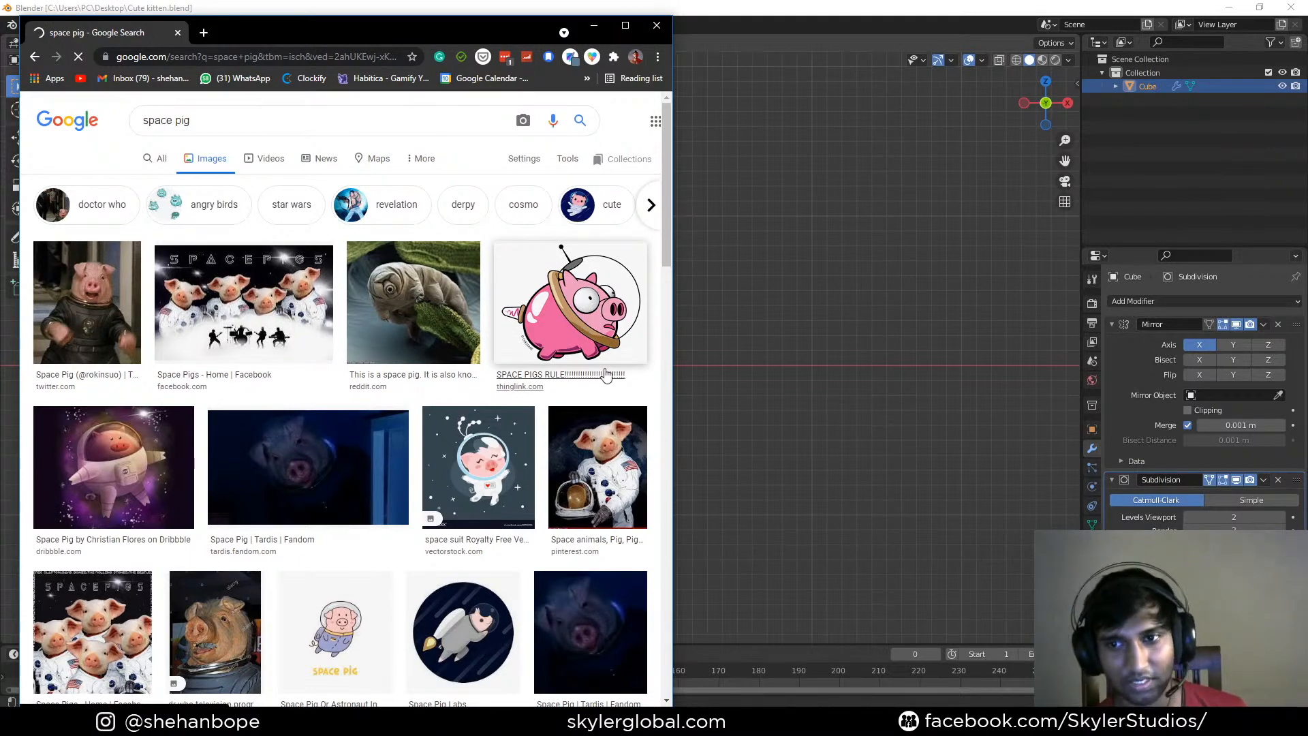
scroll(597, 361, "down", 2)
left_click_drag(353, 29, 0, 139)
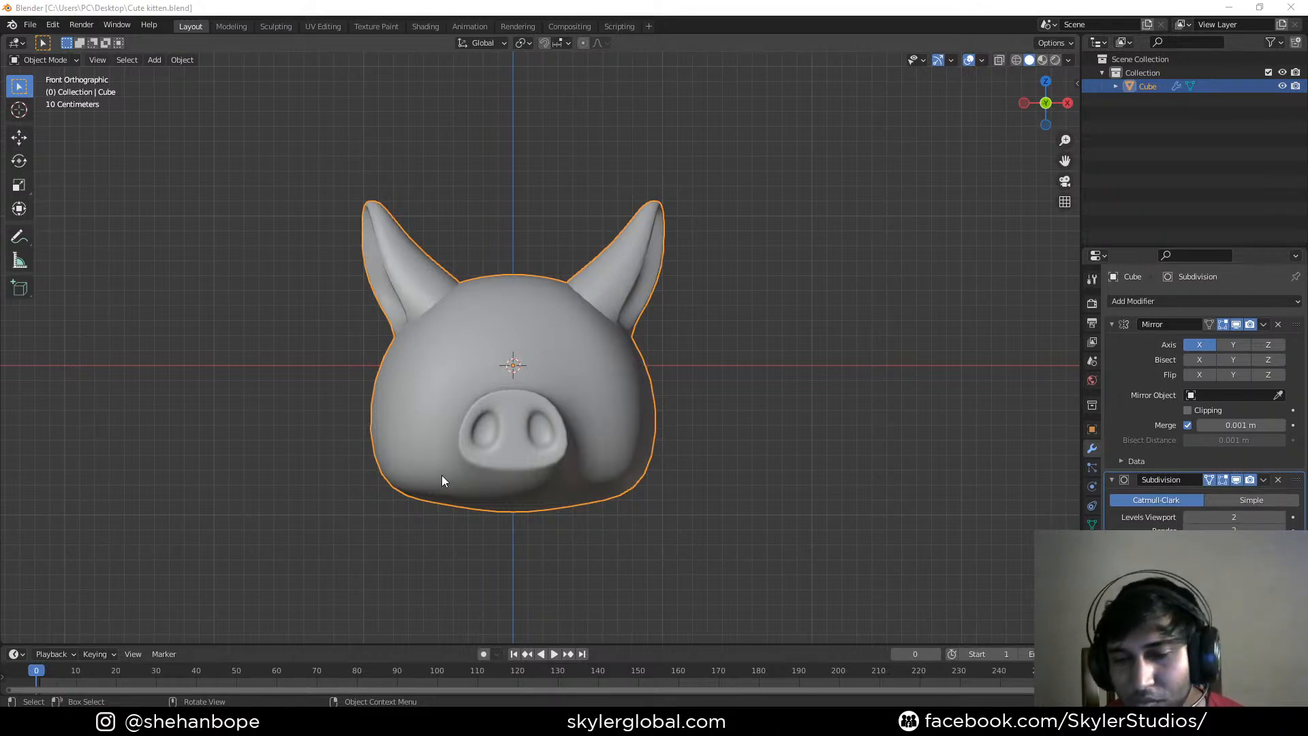
Scale down the upper part of the ears and move it slightly down toward the head
scroll(655, 308, "down", 1)
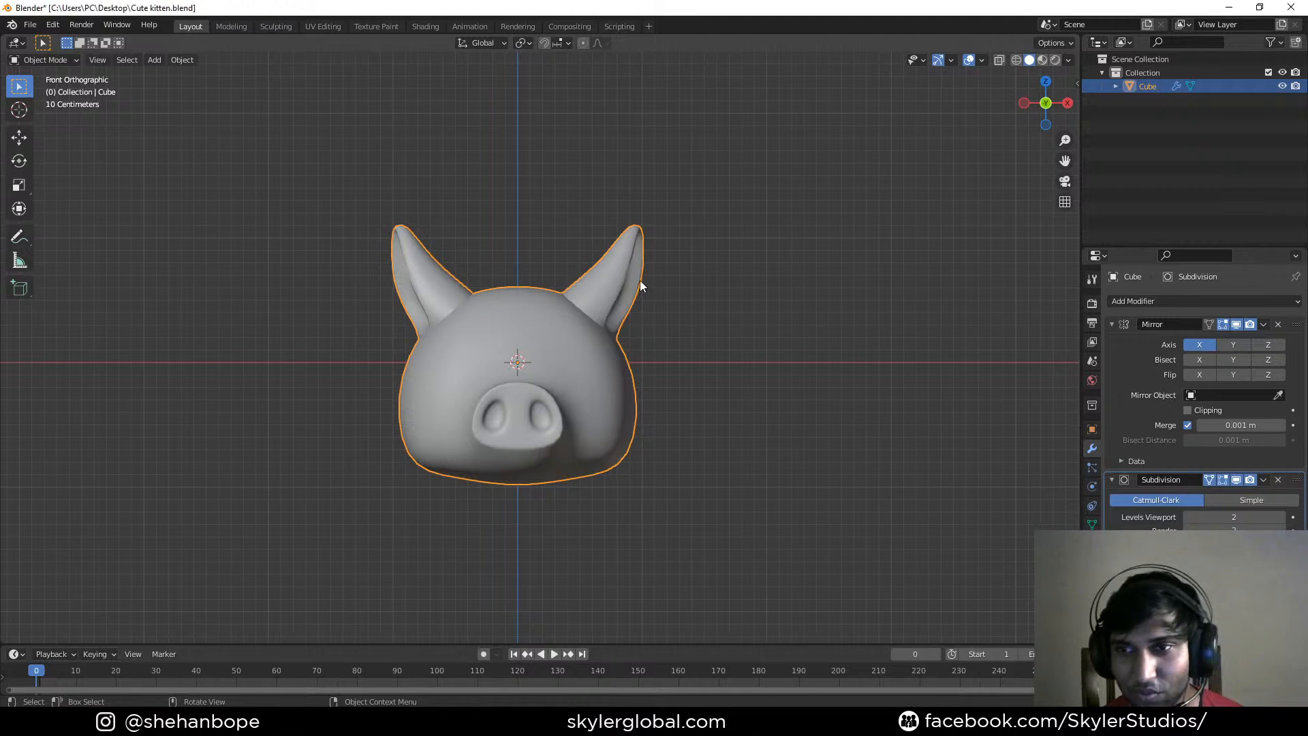
key("Tab")
key("1")
key("alt+z")
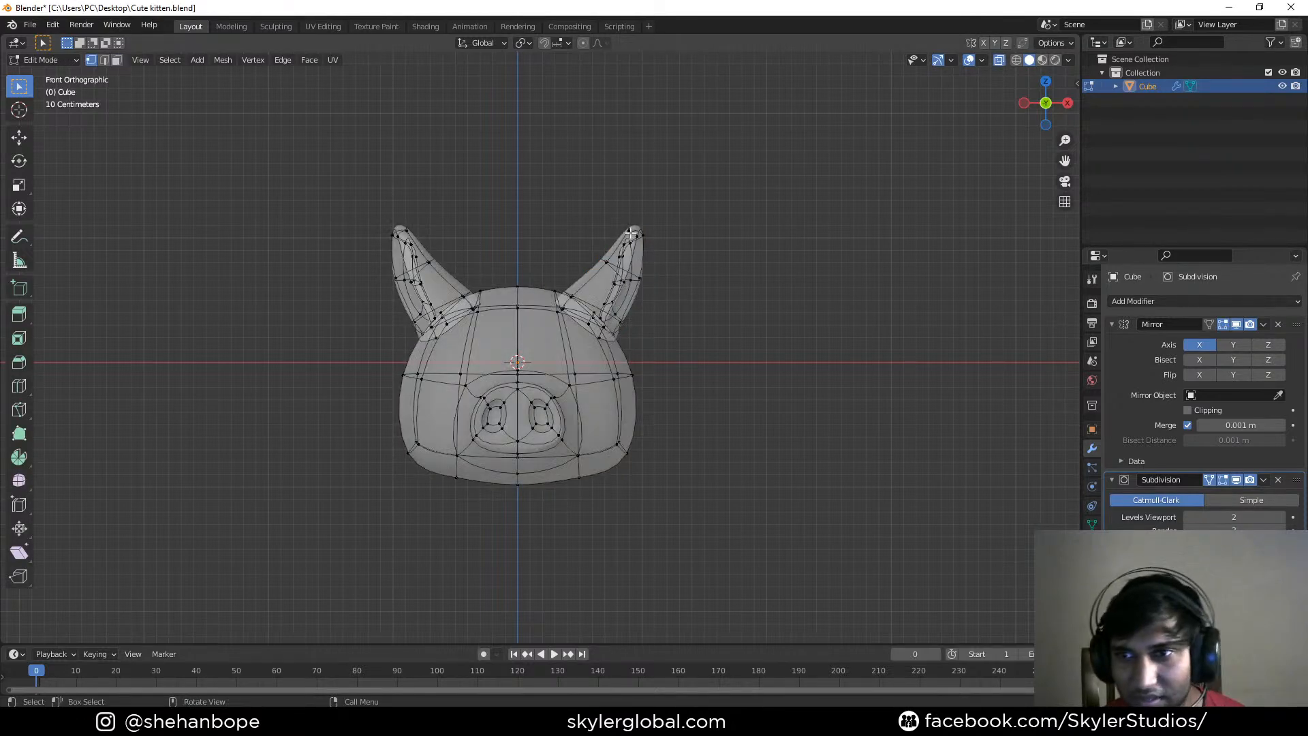
scroll(641, 231, "up", 3)
left_click_drag(590, 200, 657, 286)
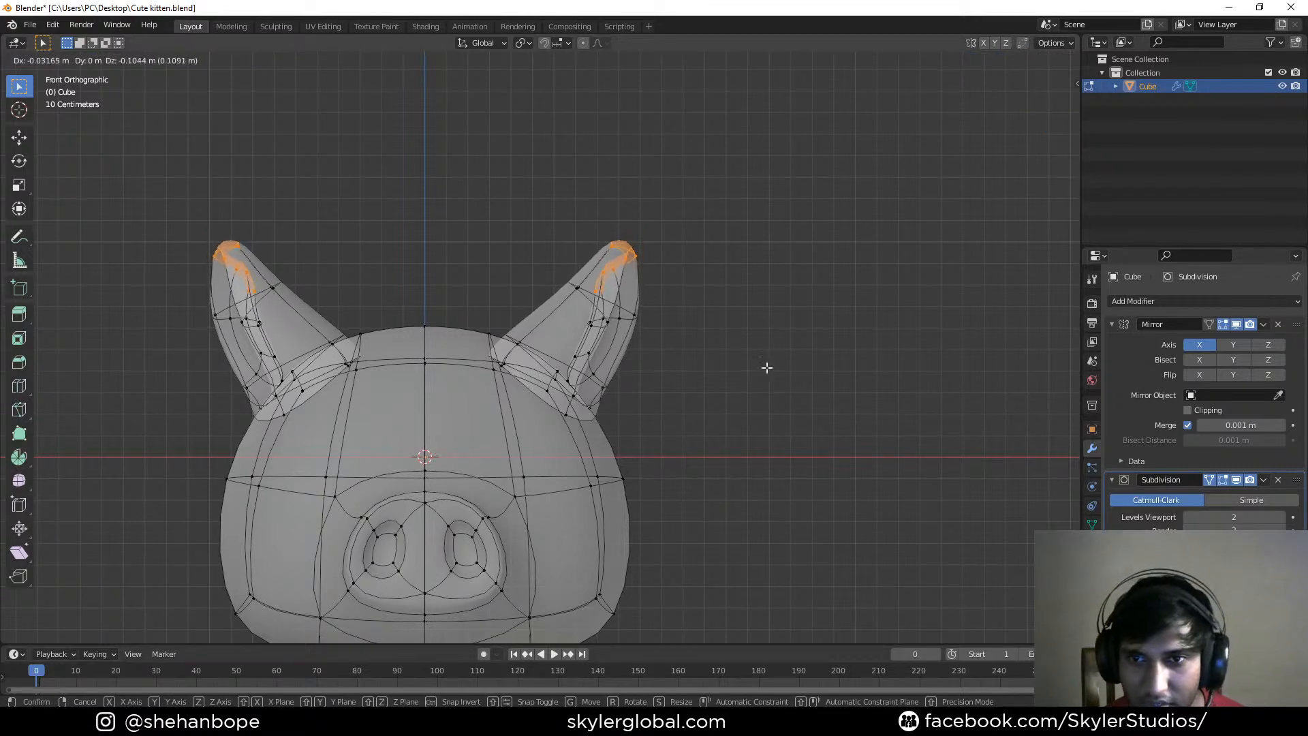
key("alt+z")
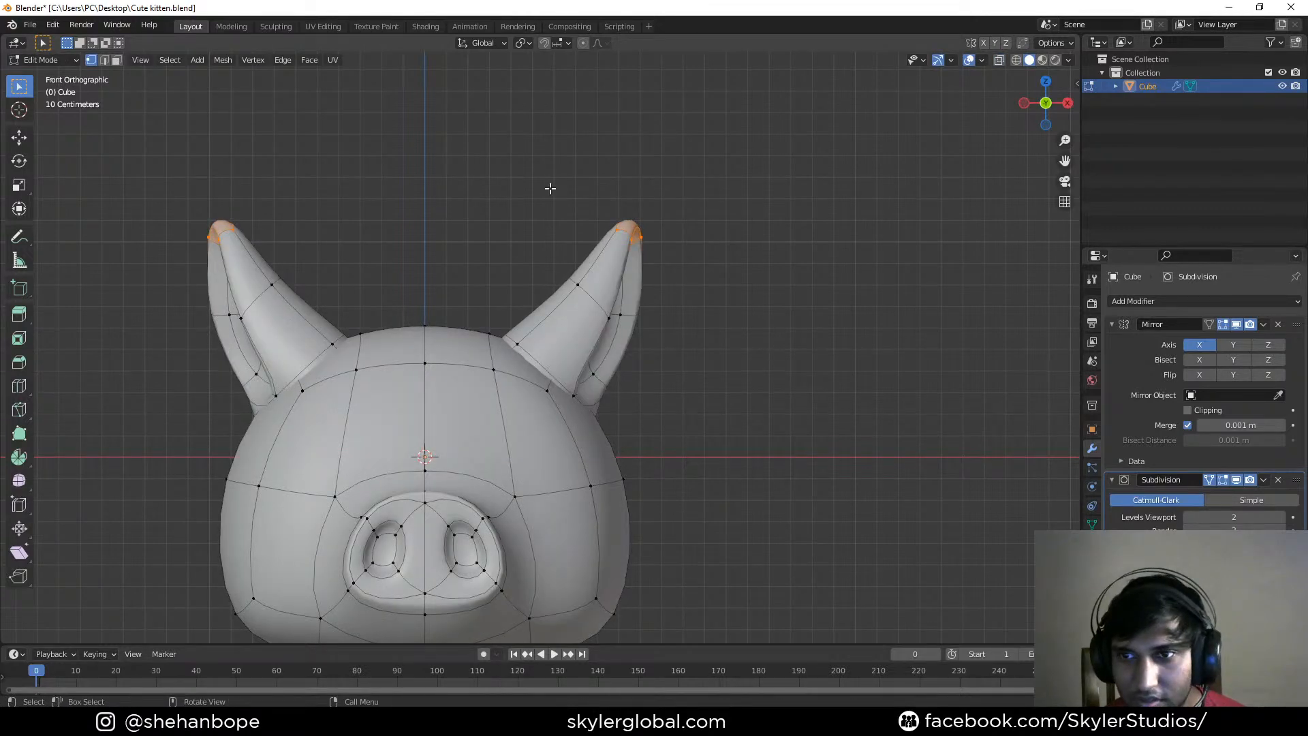
key("s")
left_click(809, 432)
key("g")
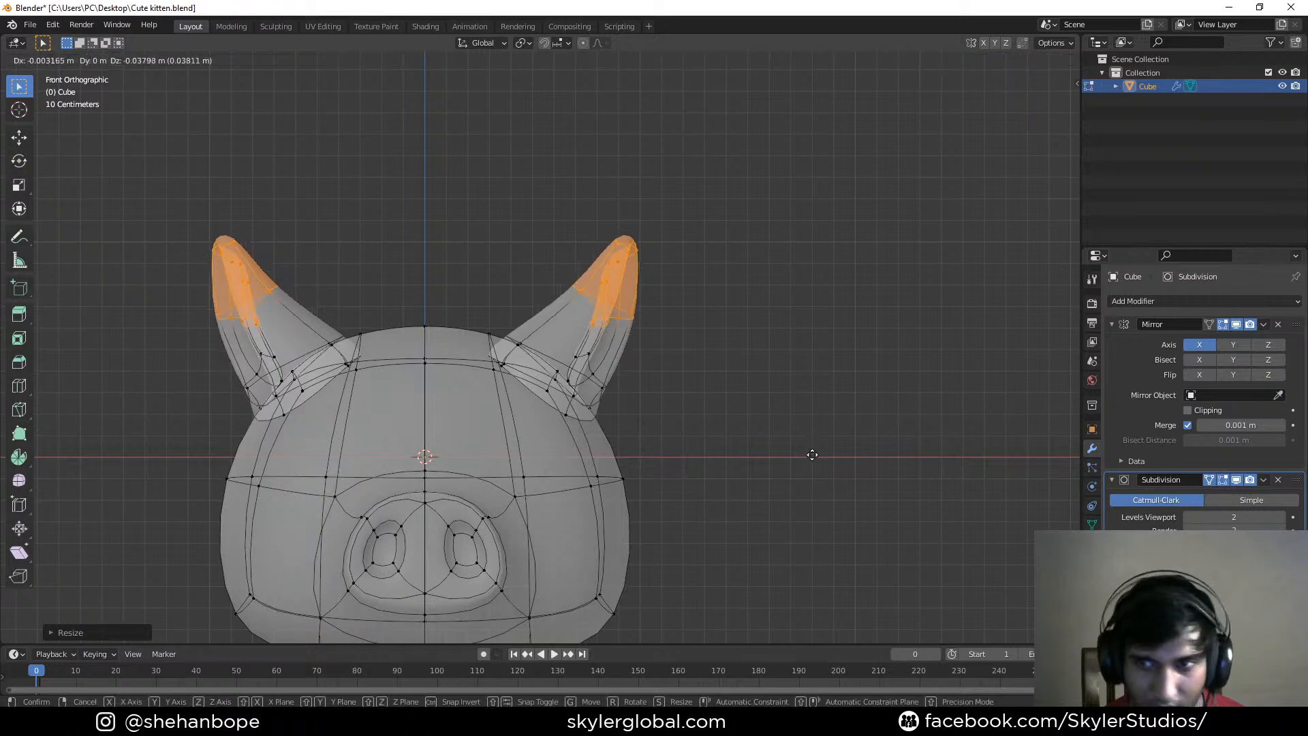
left_click(792, 468)
scroll(783, 464, "down", 3)
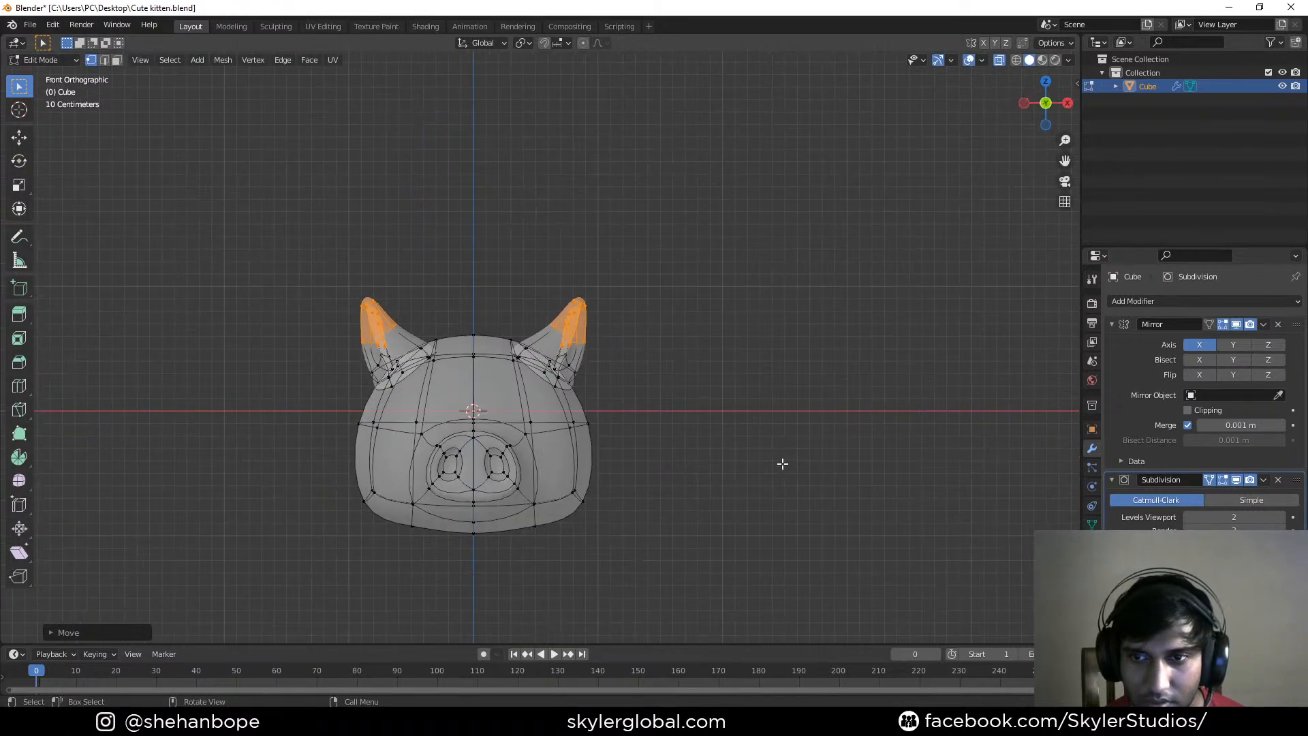
Rotate the upper part of the ears, reposition it and save the file
key("r")
left_click(819, 506)
key("g")
left_click(811, 492)
key("ctrl+s")
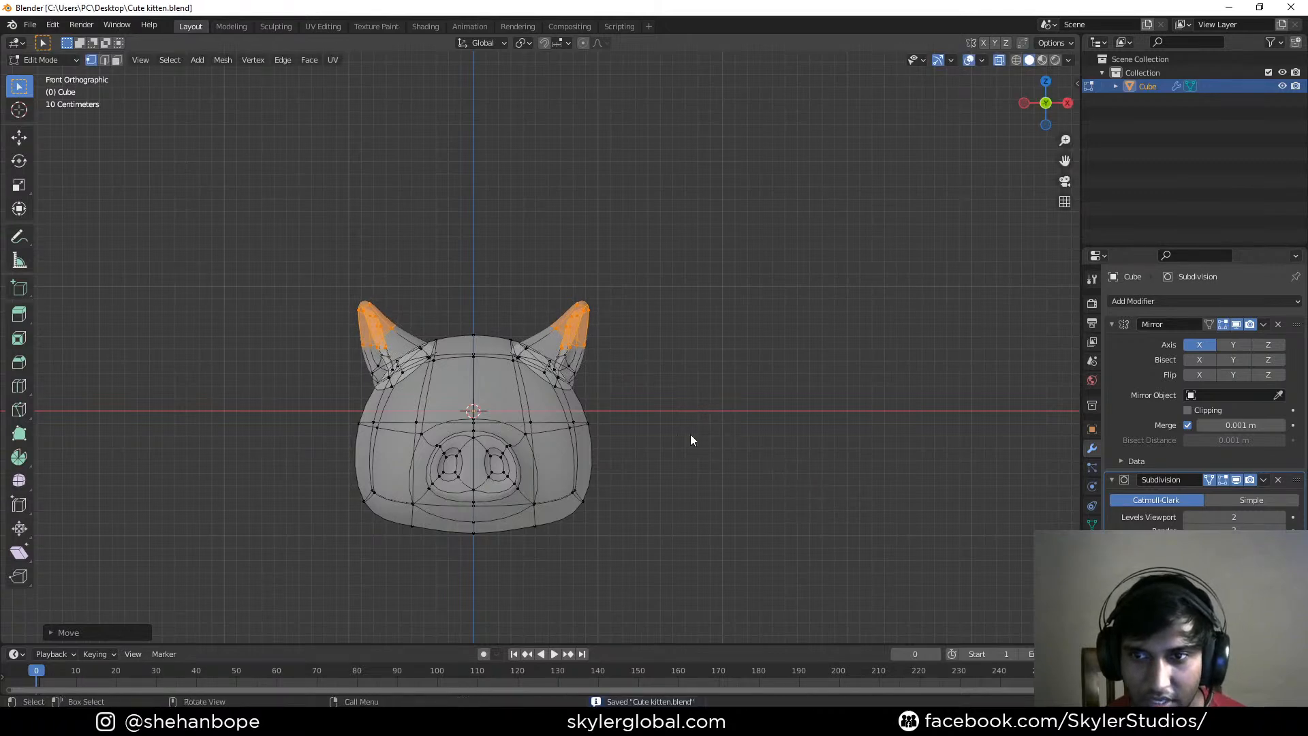
Move the side vertices at the head's mid-height inward in the front view to slim the cheeks
key("Tab")
middle_click_drag(689, 434, 529, 434)
key("Tab")
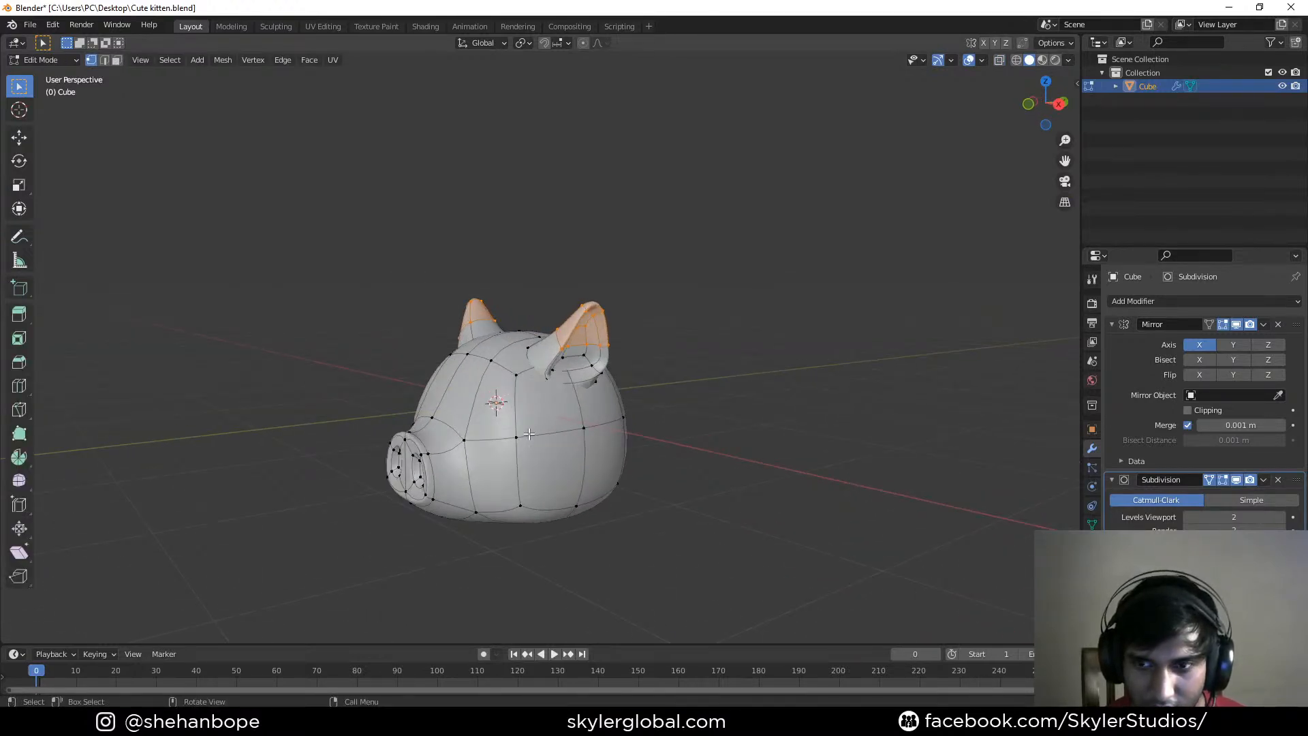
key("alt+a")
key("KP_1")
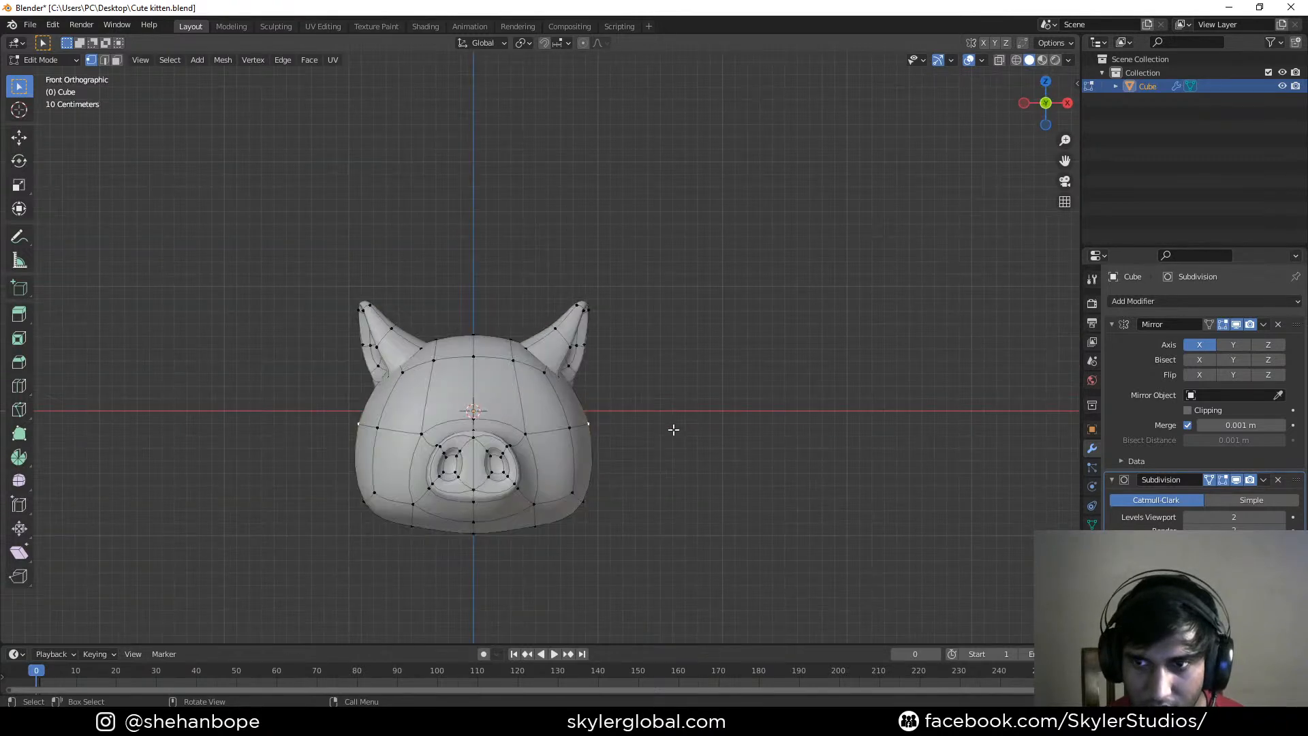
key("g")
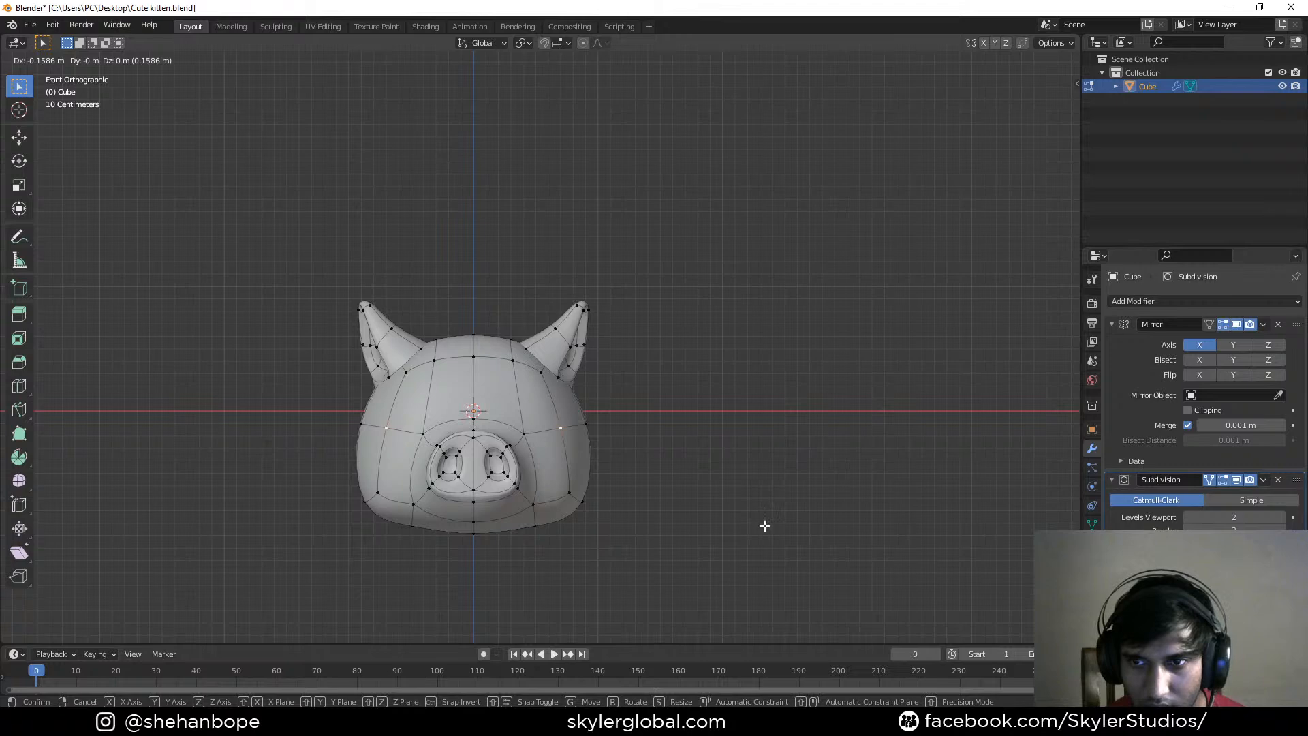
left_click(764, 526)
Raise the lower corner vertices of the jaw slightly in see-through display and save the file
key("alt+z")
left_click(584, 498)
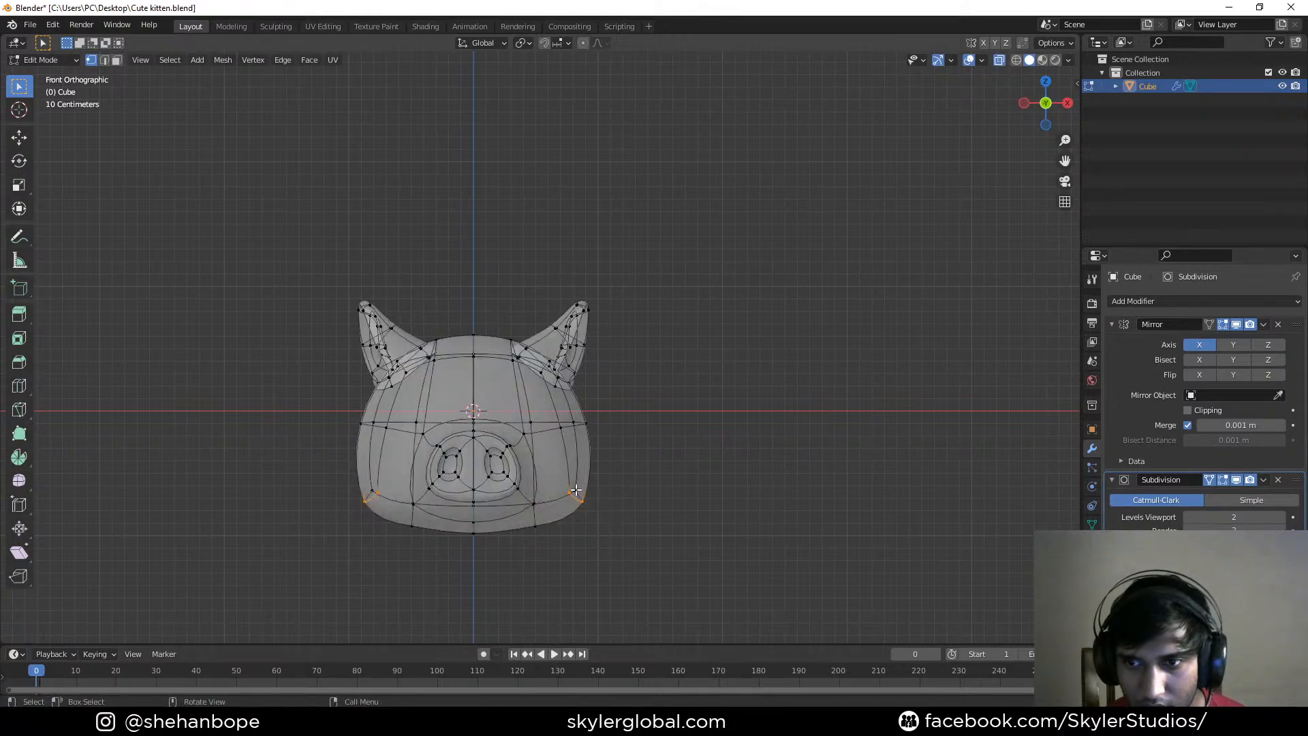
key("g")
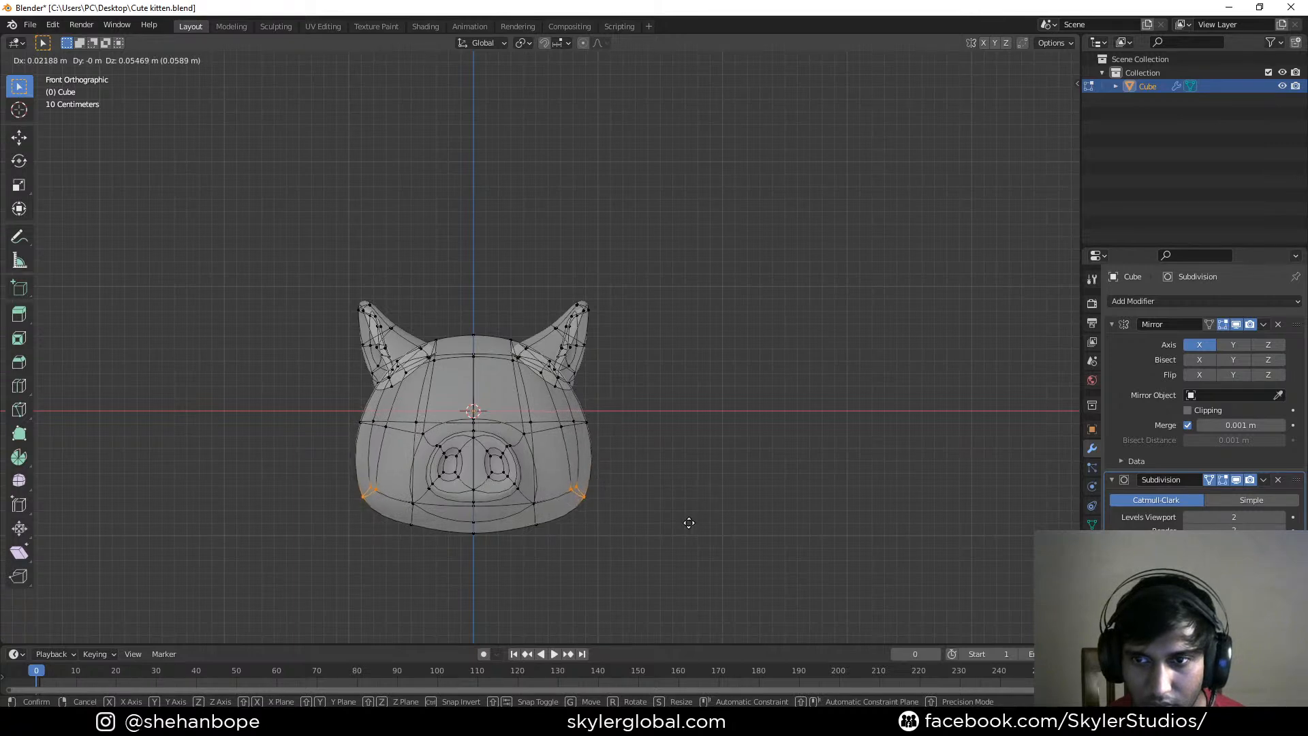
left_click(686, 521)
key("ctrl+s")
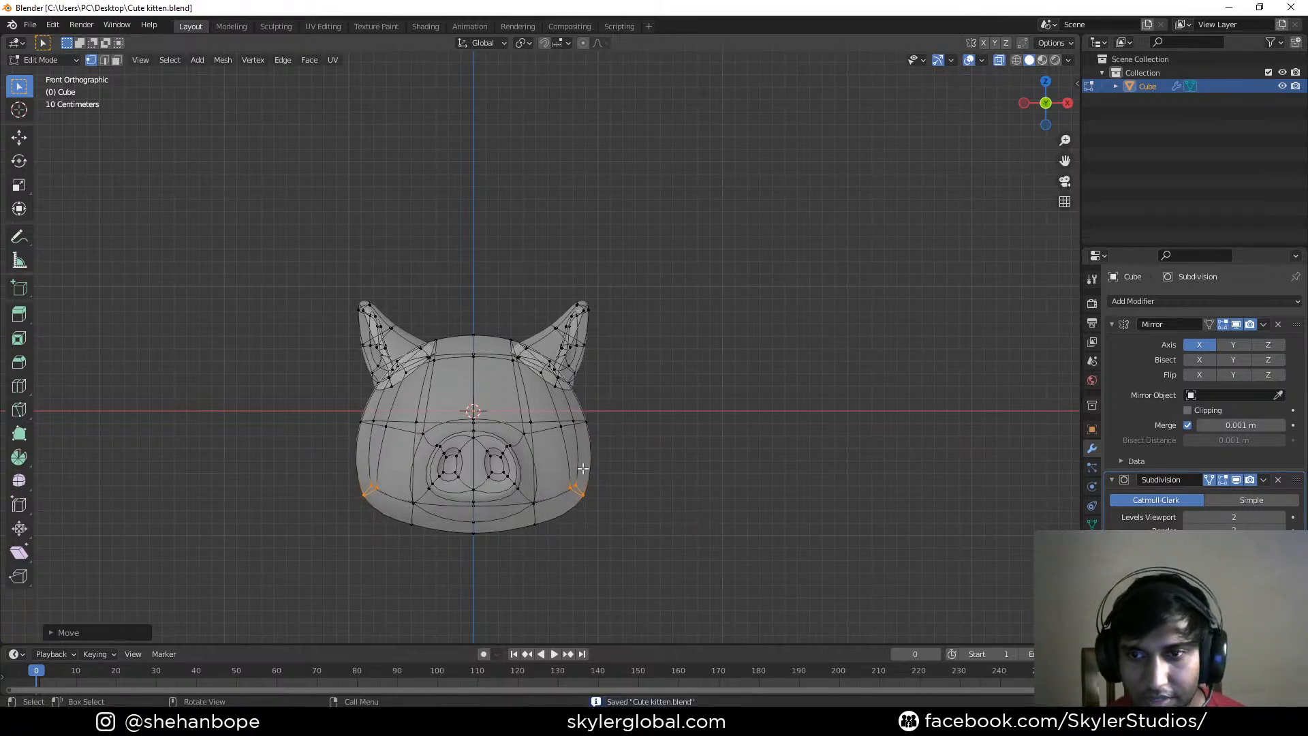
Add a UV sphere in Object Mode and move it straight down along Z to sit below the head
middle_click_drag(567, 449, 628, 452)
key("Tab")
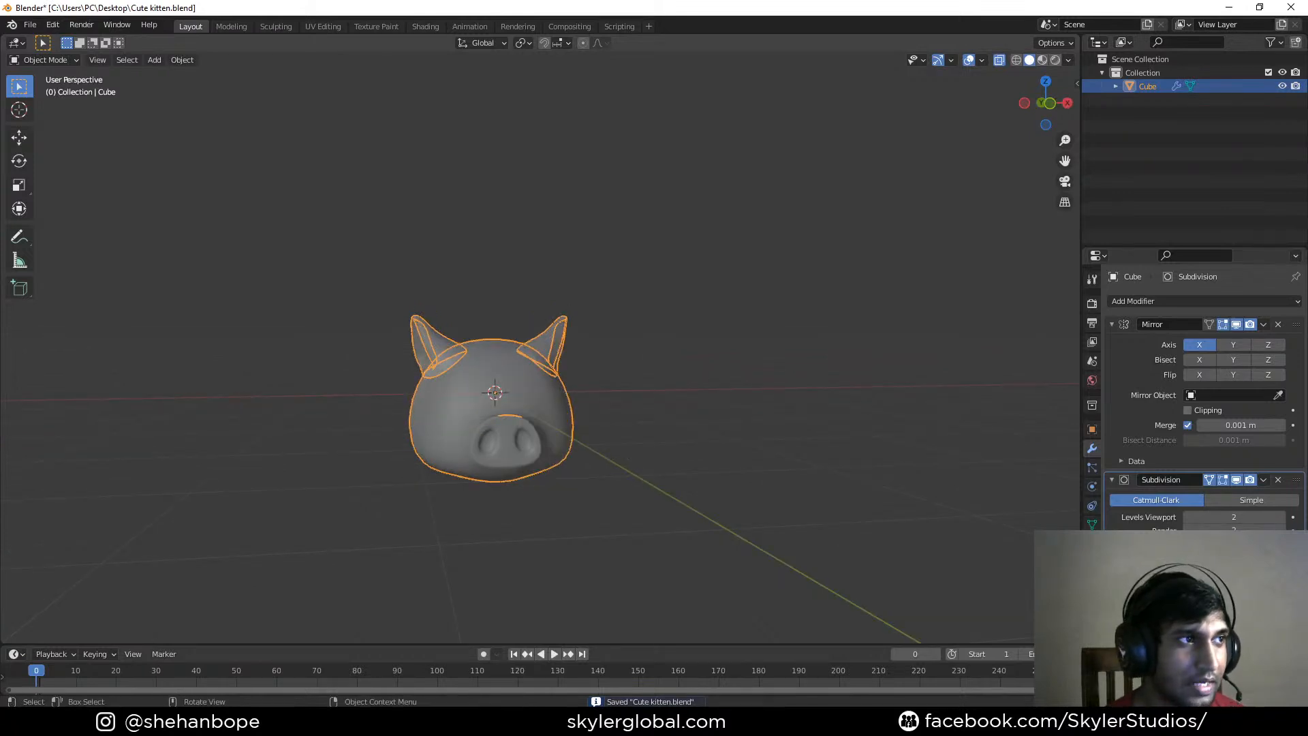
middle_click_drag(496, 473, 532, 322)
key("KP_1")
key("shift+a")
mouse_move(531, 322)
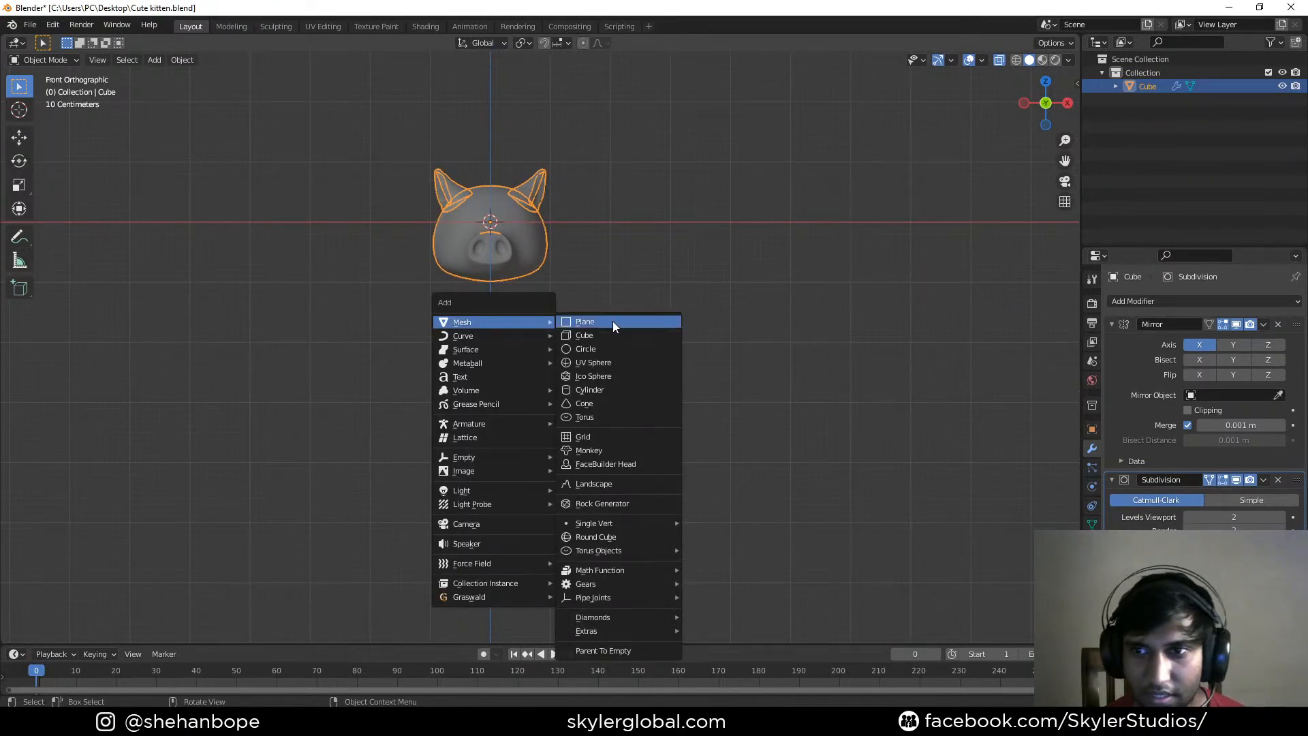
left_click(604, 364)
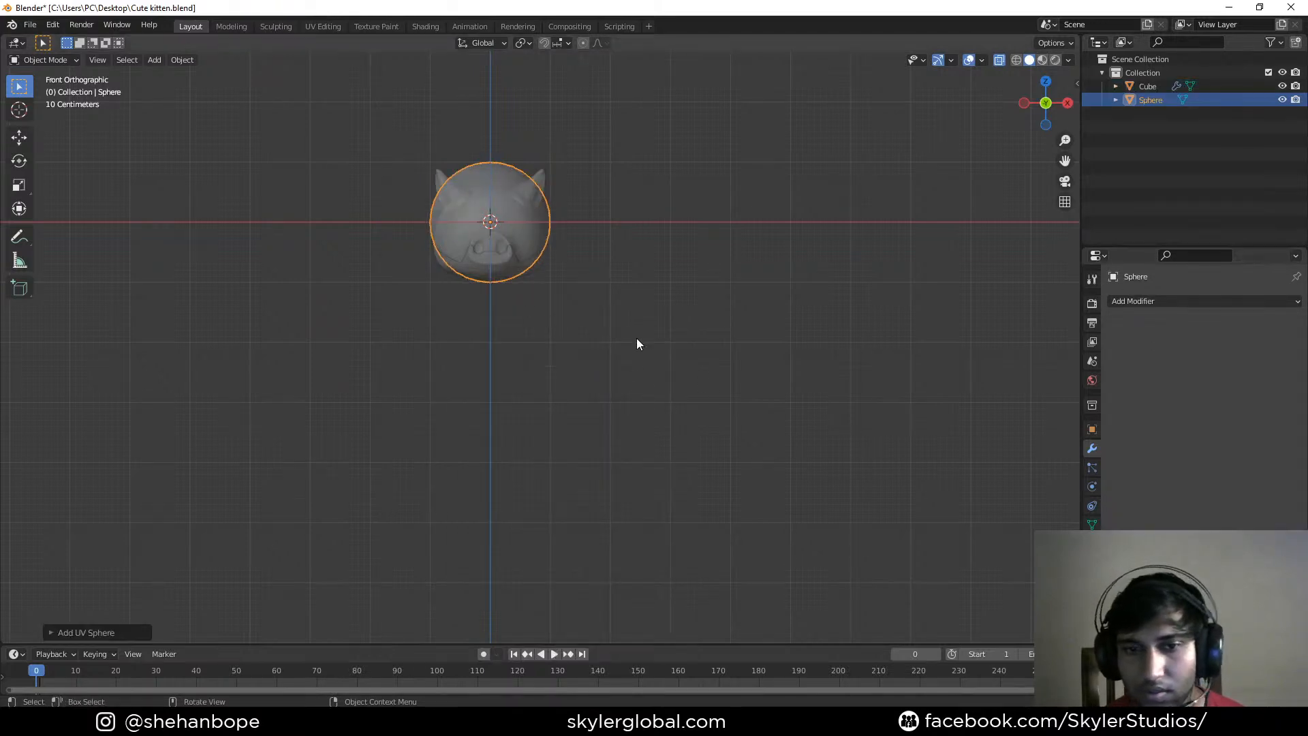
key("g")
key("z")
left_click(631, 471)
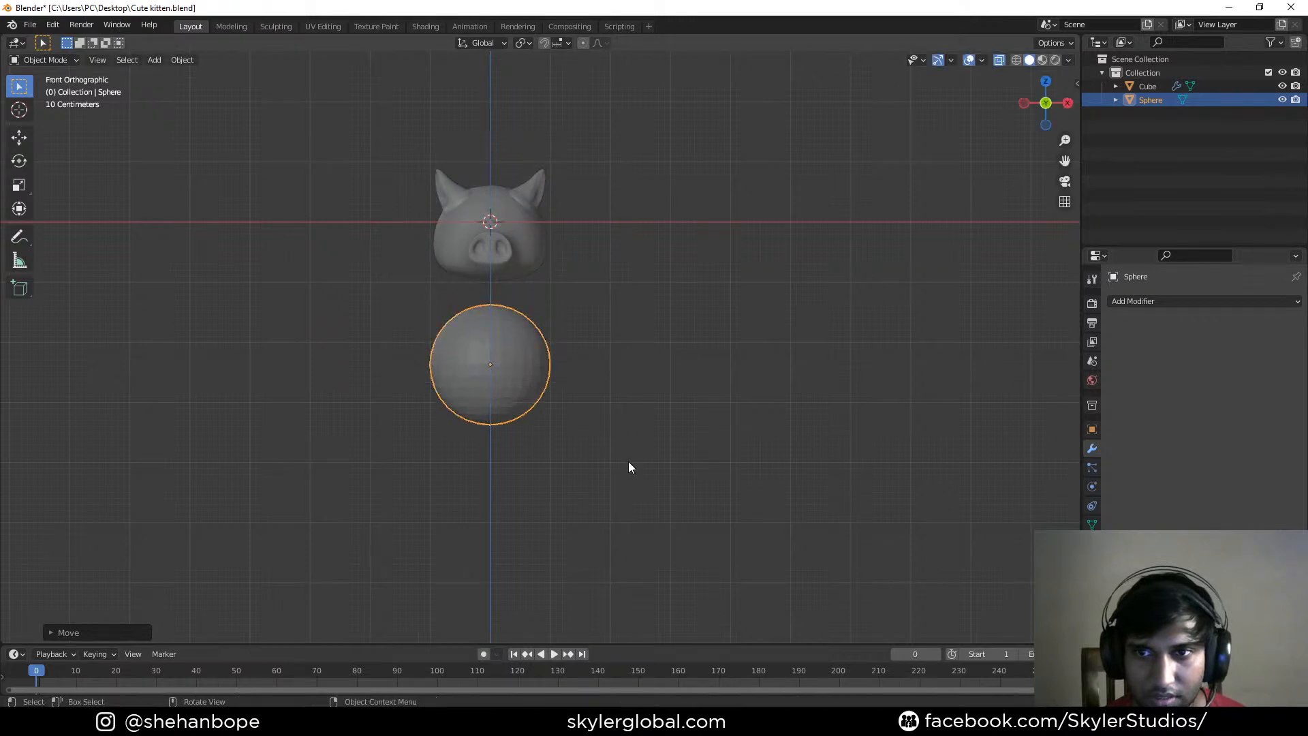
Delete the vertices of the sphere's upper half above its middle ring
key("Tab")
left_click_drag(388, 280, 635, 353)
key("x")
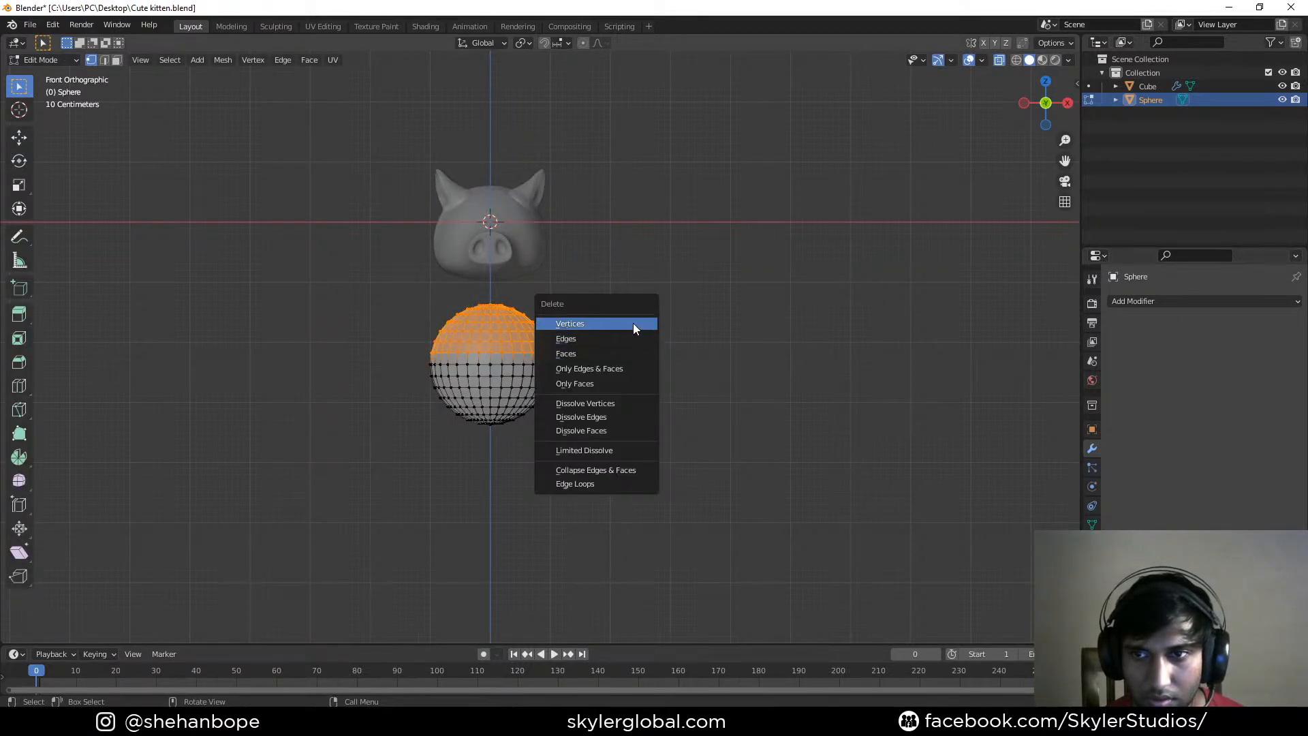
left_click(632, 324)
Extrude the half sphere's open edge loop upward along Z toward the head
left_click(505, 362, "alt")
key("e")
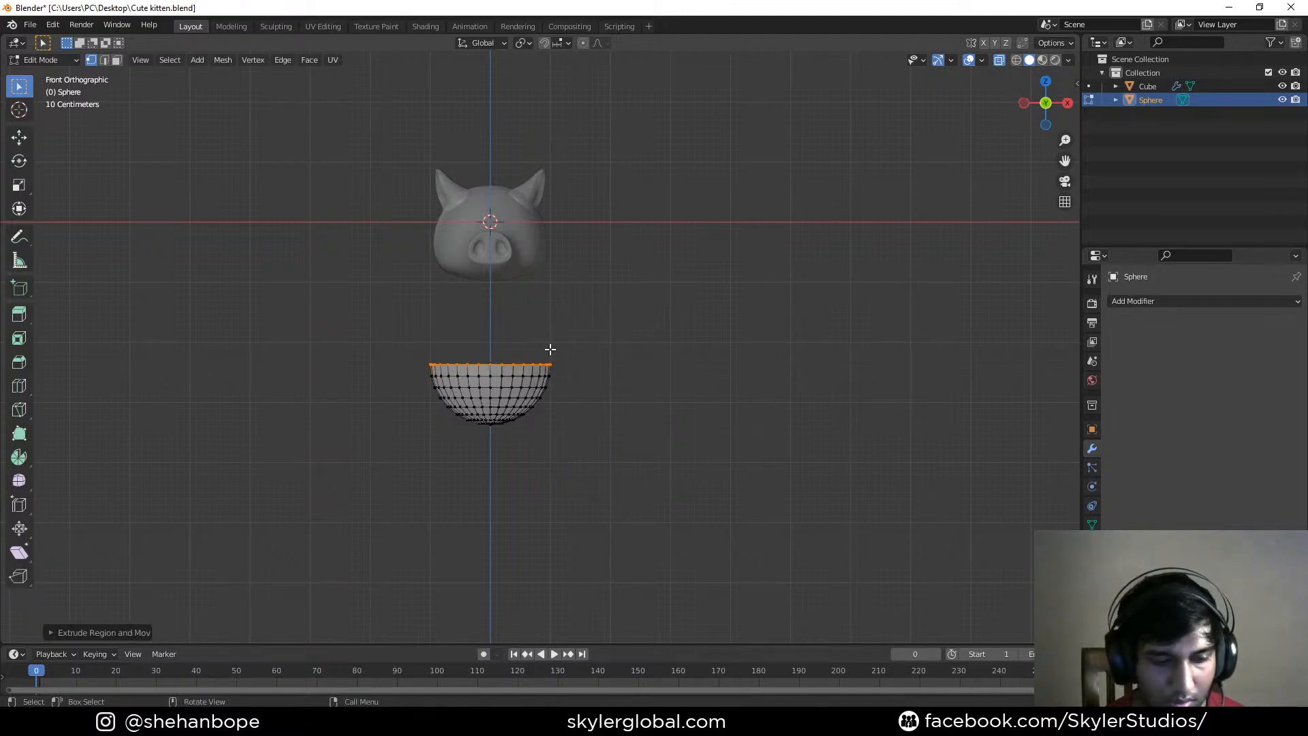
key("z")
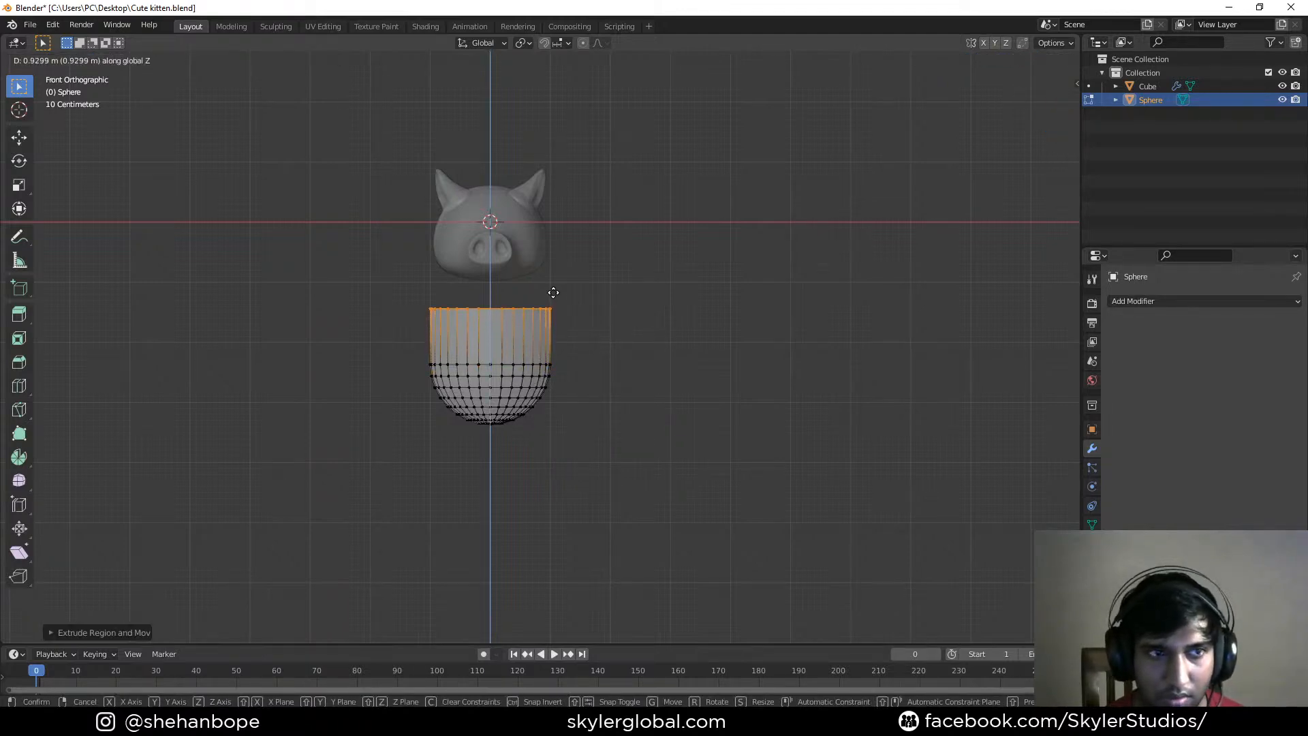
left_click(556, 280)
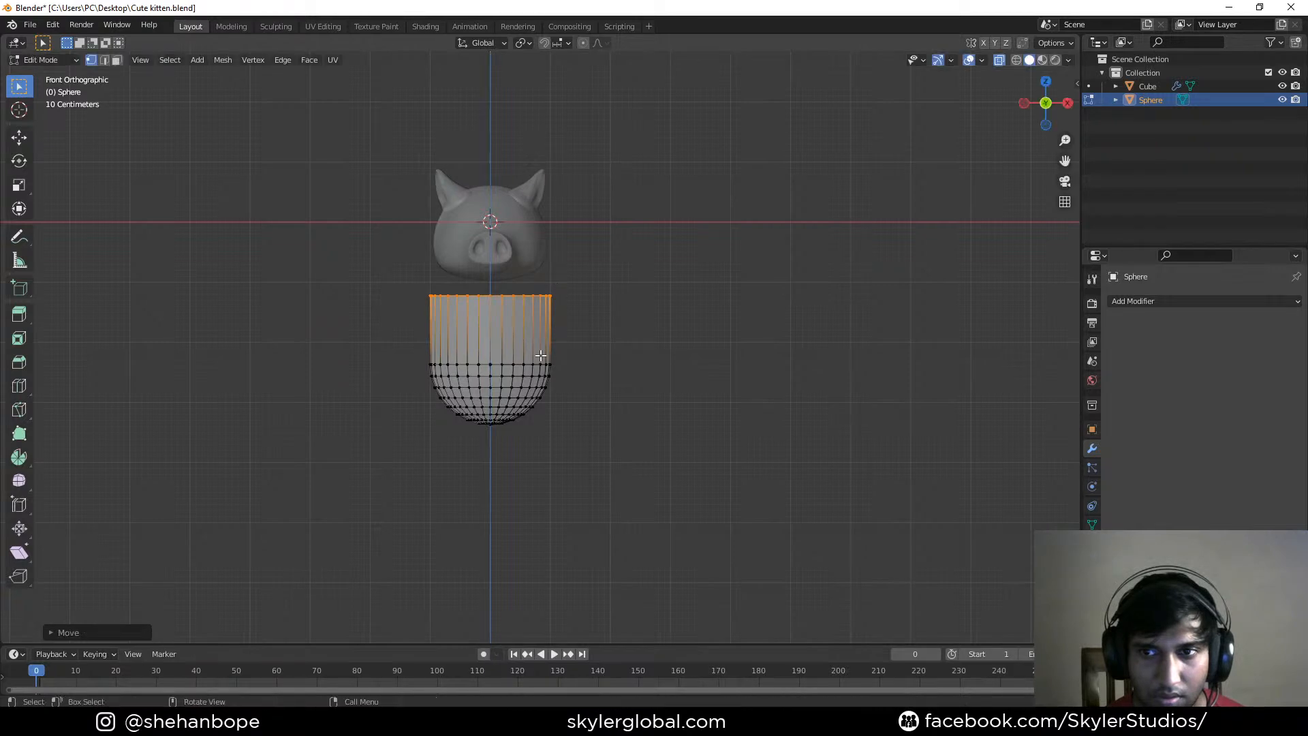
Move the rounded lower part slightly down, and raise the whole cup shape along Z to just beneath the head
left_click_drag(414, 333, 617, 470)
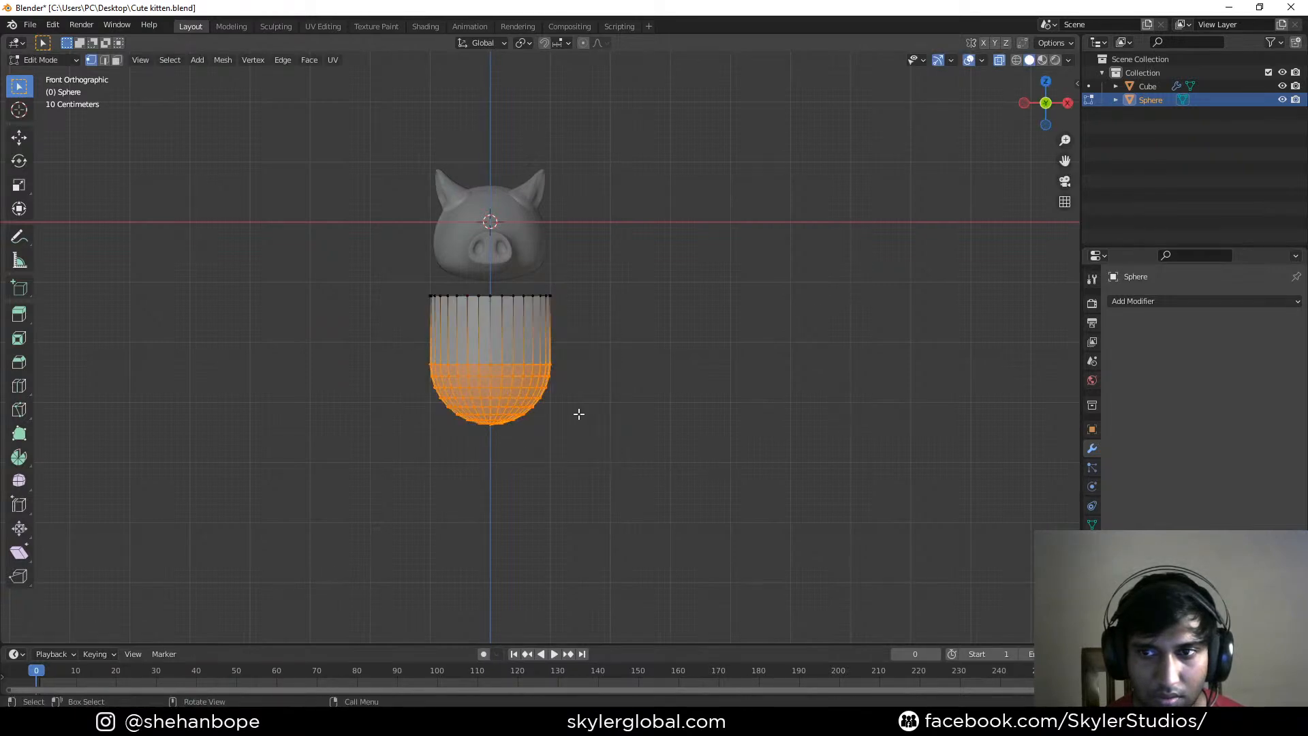
key("g")
left_click(593, 380)
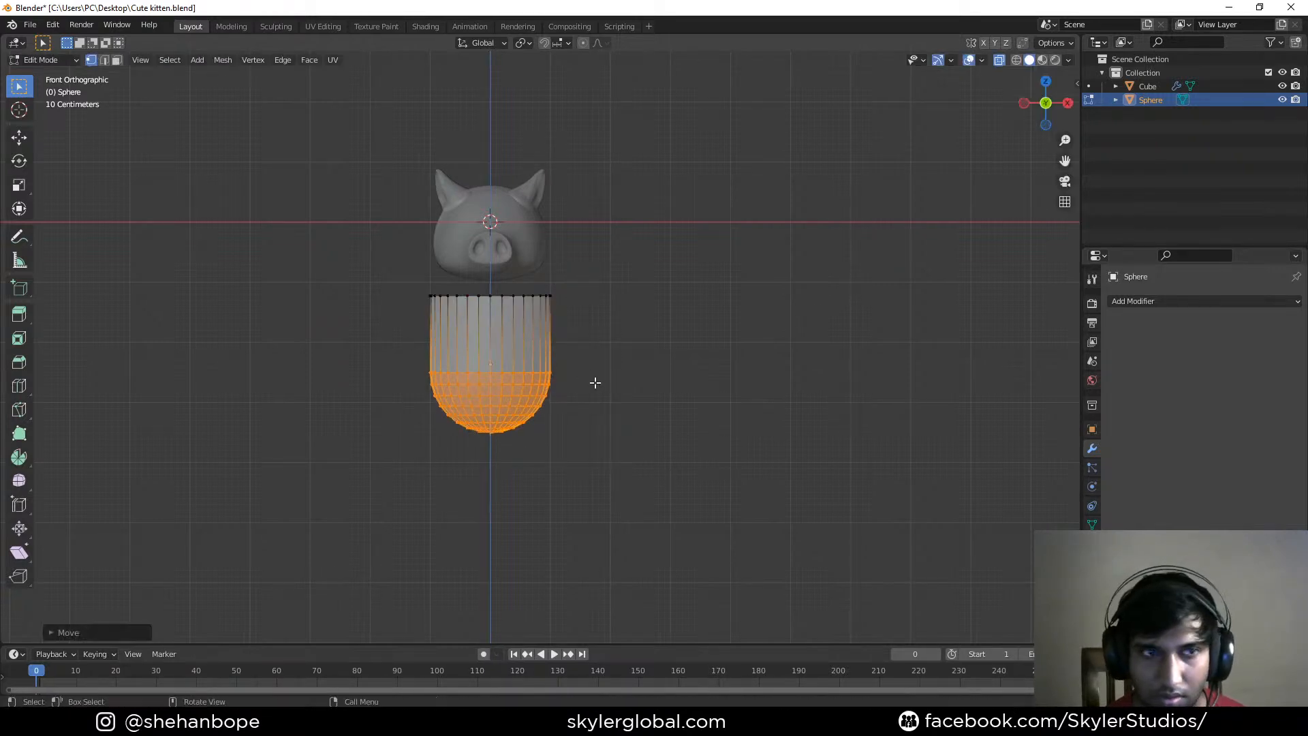
left_click_drag(404, 265, 617, 335)
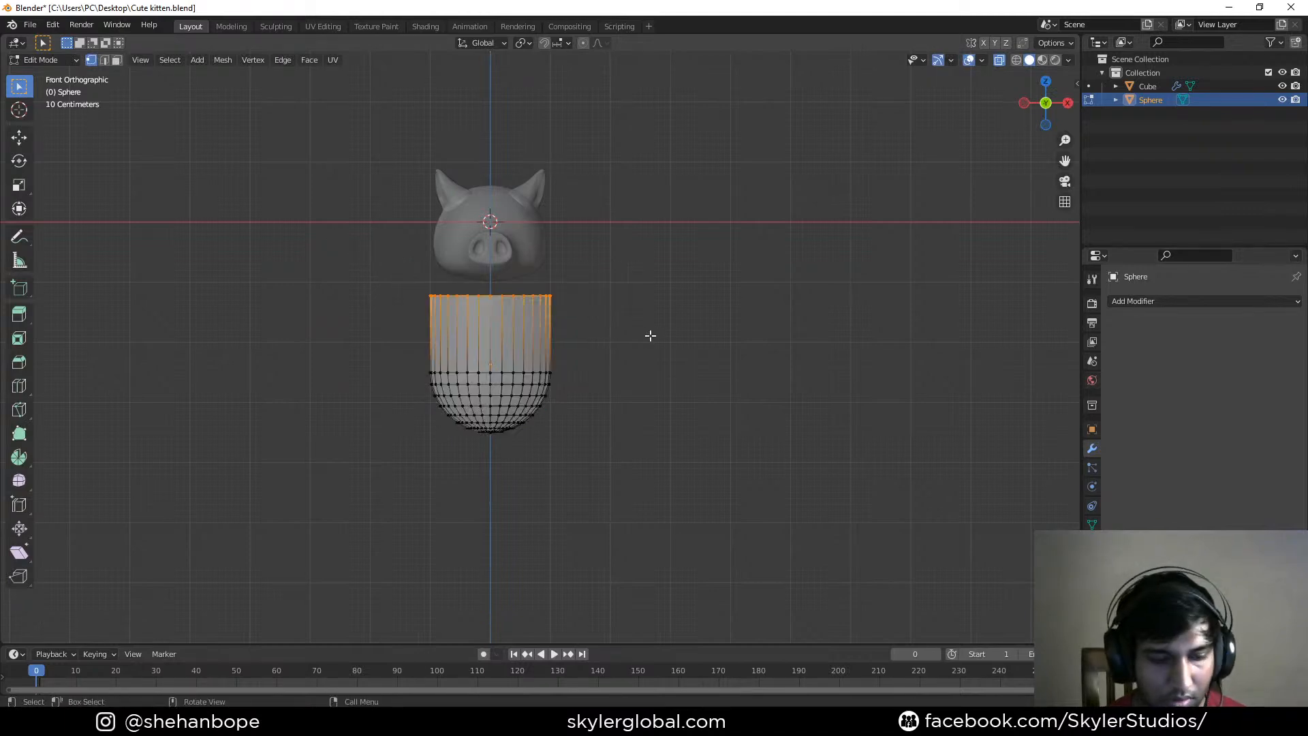
key("a")
key("g")
key("z")
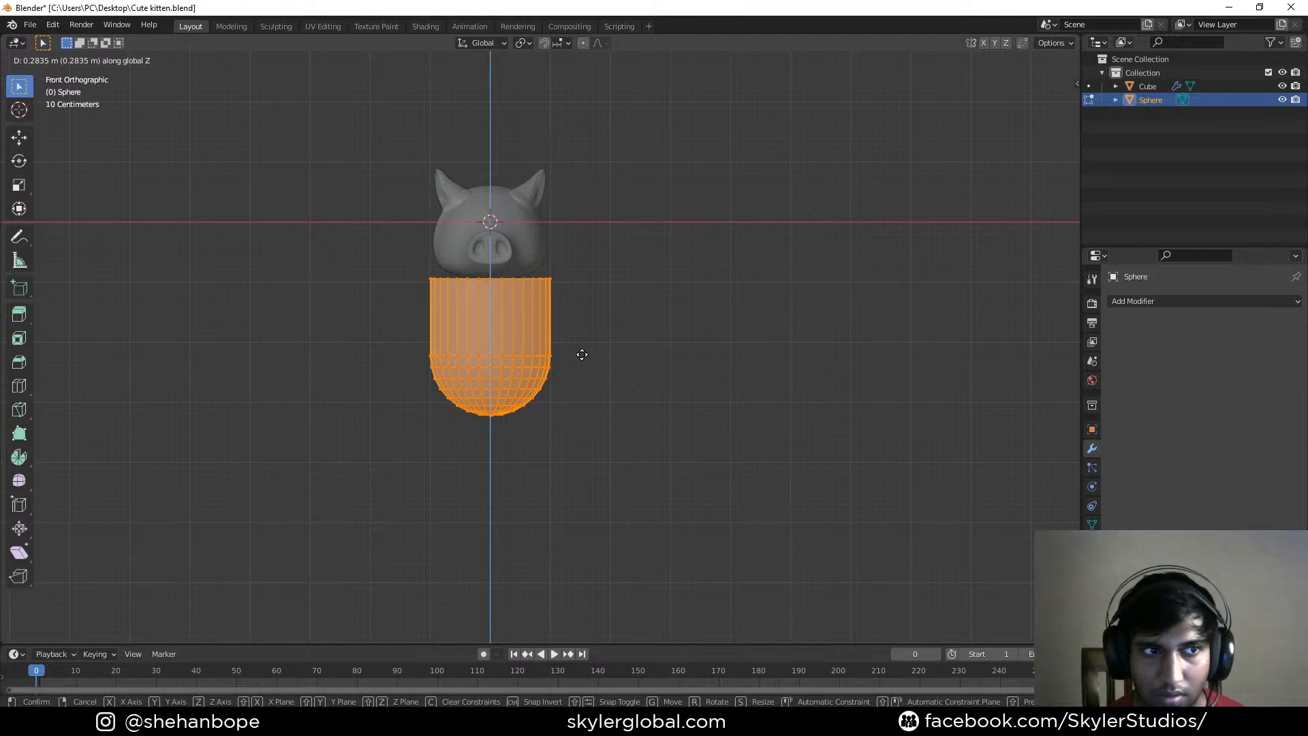
left_click(581, 354)
Extrude the cup's top edge loop in place and scale it outward slightly to start a rim
scroll(557, 342, "up", 3)
middle_click_drag(564, 294, 682, 378, "shift")
left_click(496, 293)
left_click_drag(358, 258, 721, 369)
key("e")
right_click(721, 369)
key("g")
key("x")
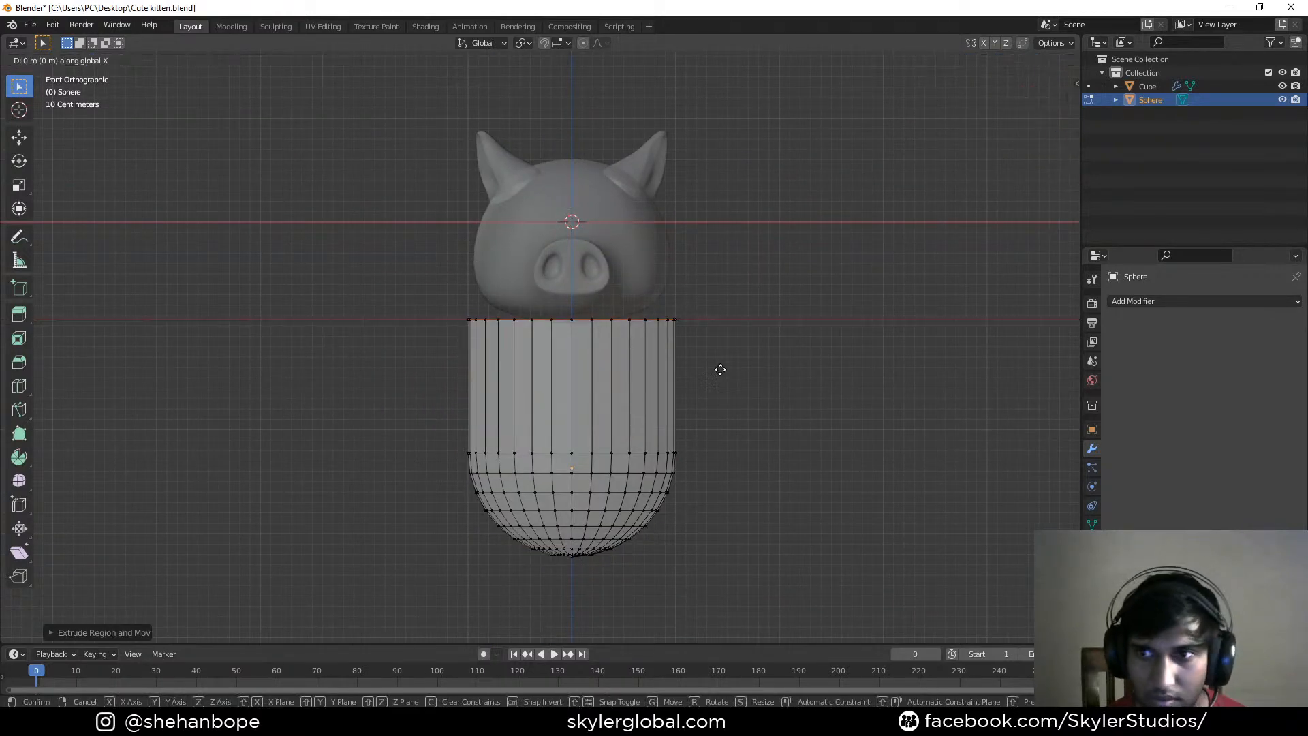
right_click(726, 370)
key("s")
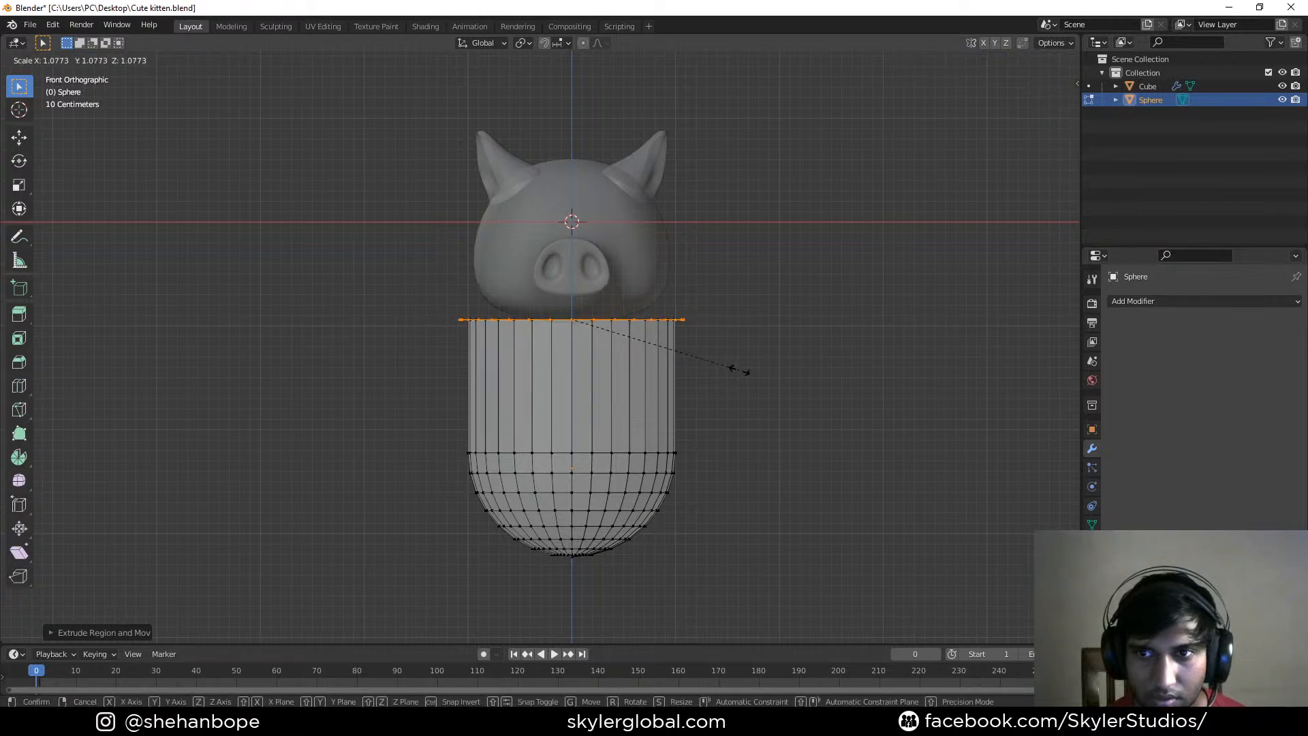
left_click(736, 368)
Extrude the widened edge loop upward along Z by about 0.04 m to give the rim its height
scroll(729, 365, "up", 5)
scroll(665, 363, "down", 1)
scroll(747, 402, "up", 3)
scroll(692, 386, "down", 2)
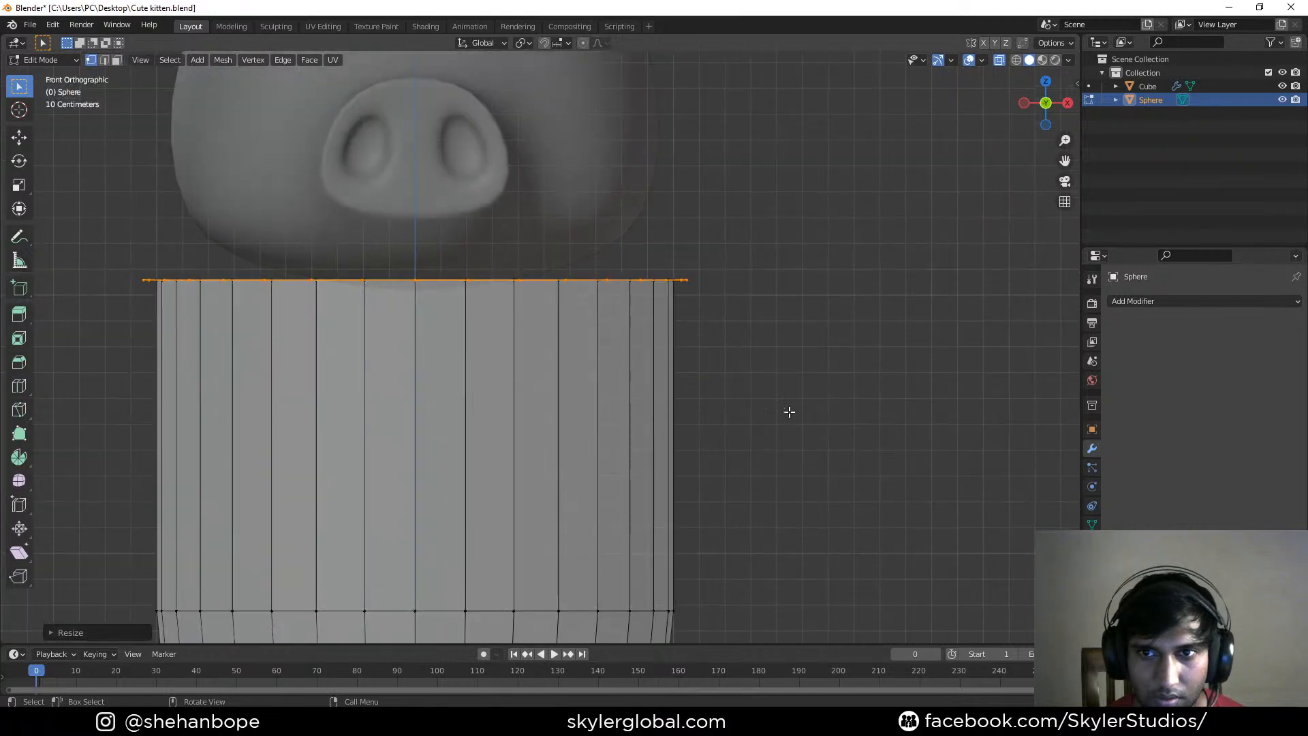
scroll(786, 411, "down", 1)
key("e")
key("z")
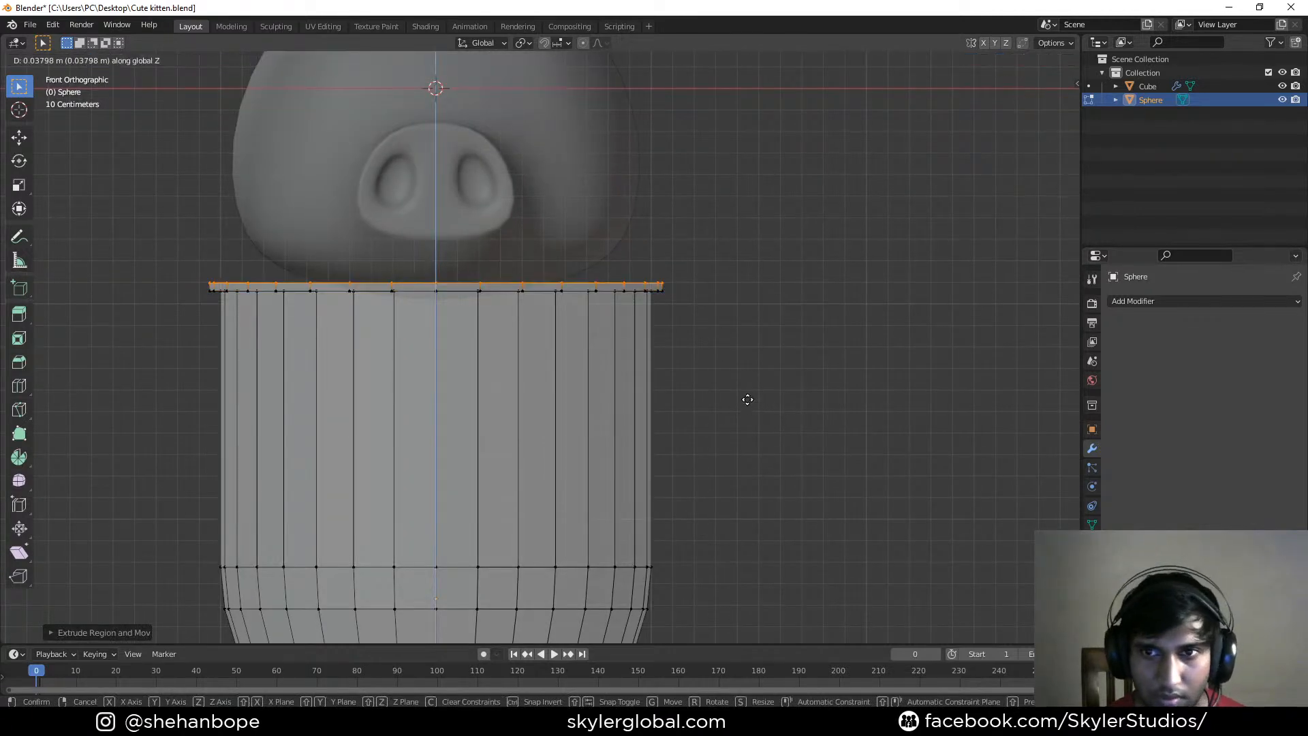
left_click(747, 399)
Extrude the rim's upper edge loop in place and scale it inward to form the rim's flat top
scroll(749, 405, "down", 3)
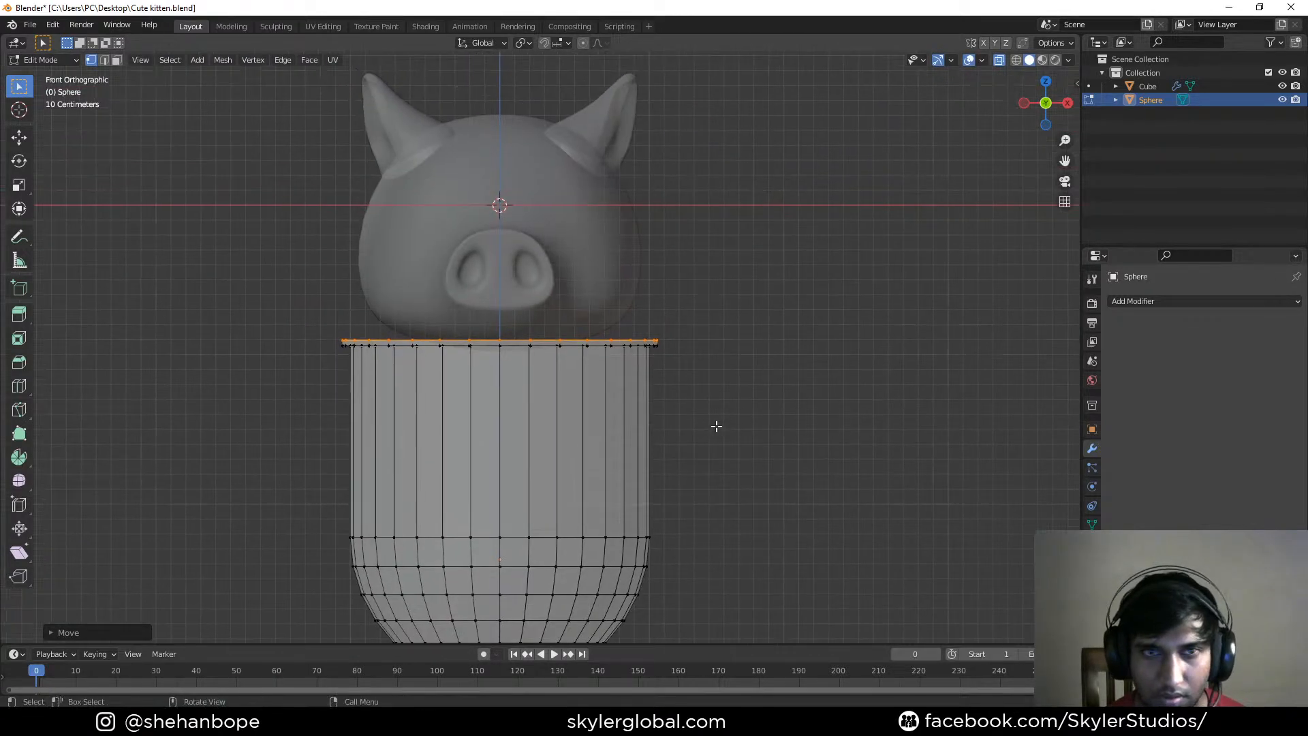
middle_click_drag(771, 397, 686, 399)
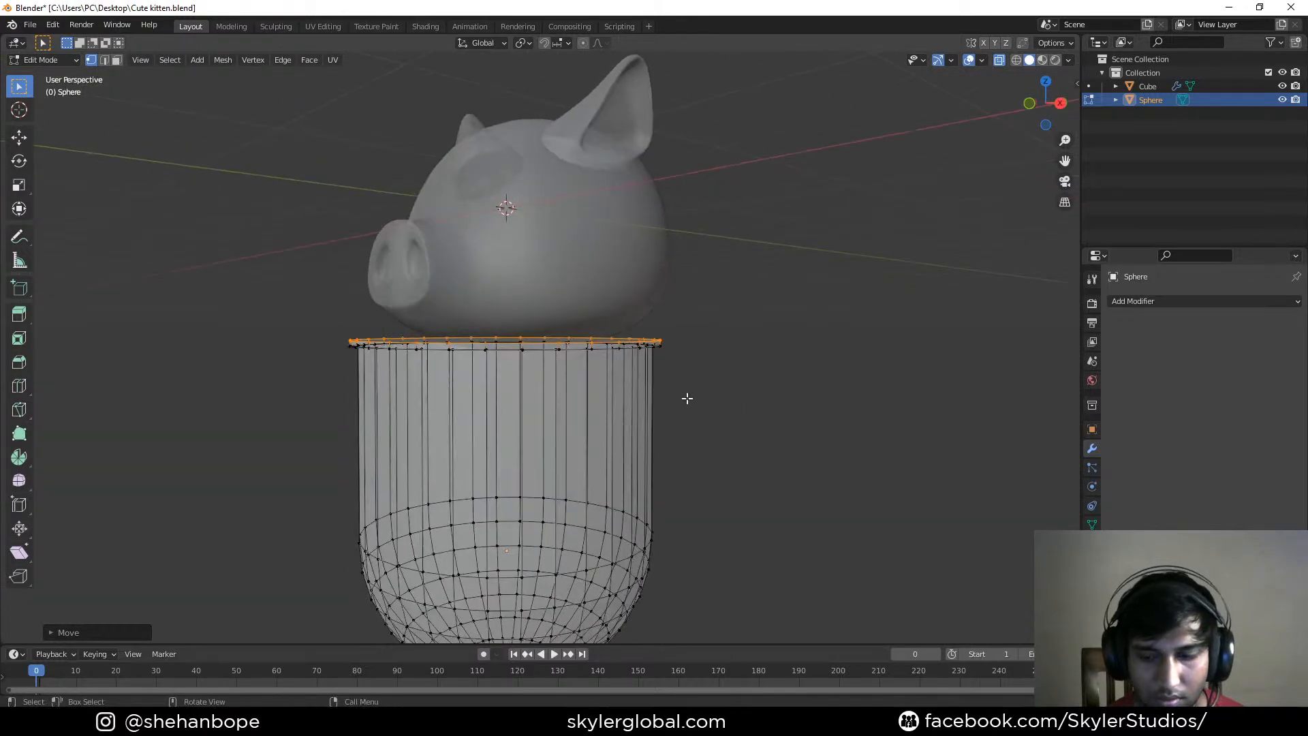
key("KP_3")
scroll(686, 398, "up", 1)
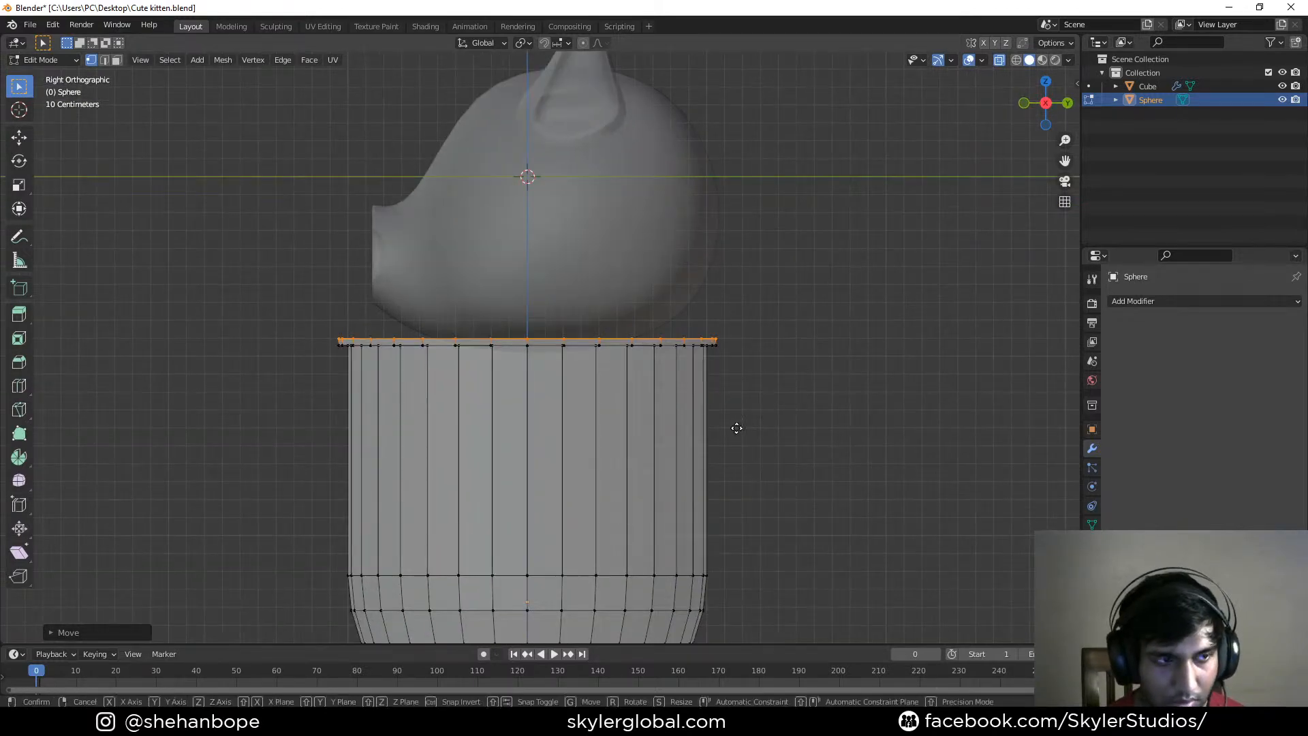
mouse_move(736, 425)
middle_mouse_down()
mouse_move(611, 384)
mouse_move(738, 421)
middle_mouse_up()
key("s")
right_click(724, 414)
key("e")
right_click(758, 426)
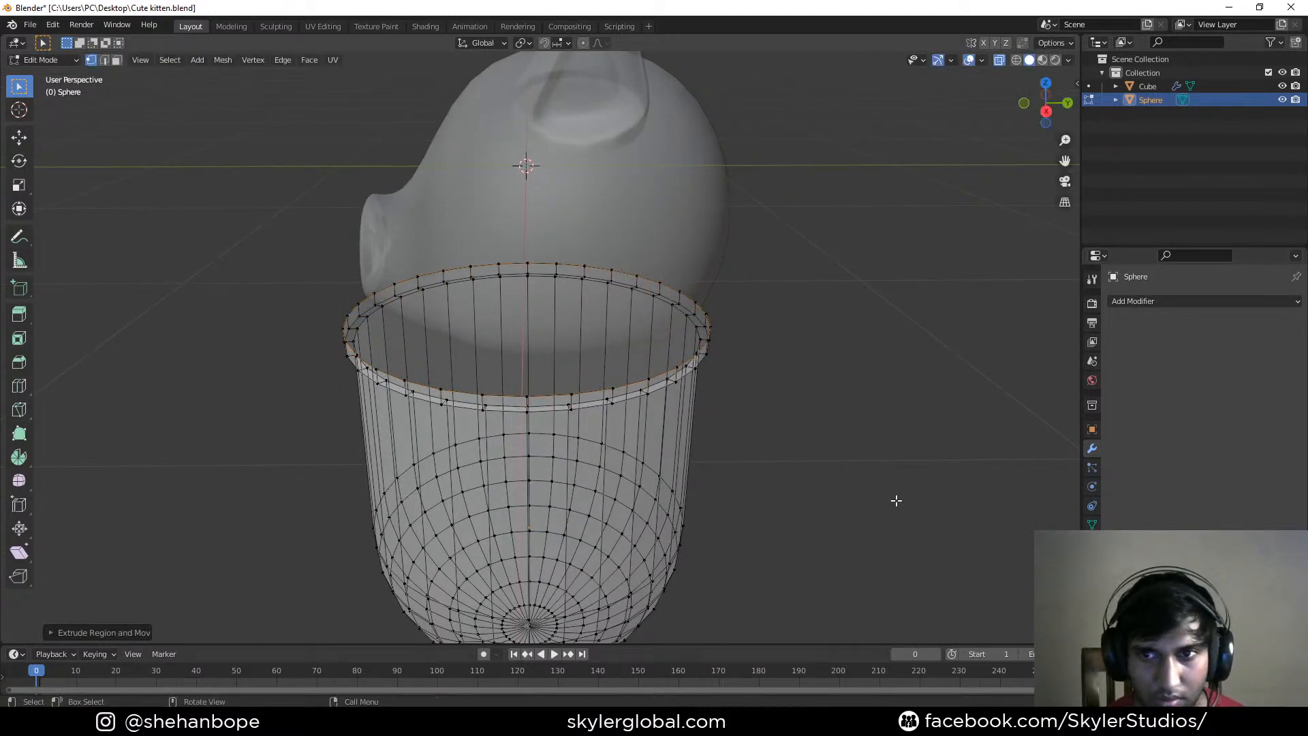
key("s")
left_click(863, 487)
Extrude the rim's inner edge loop along Z and scale the new loop to shape the inner lip
key("e")
key("z")
left_click(863, 493)
key("s")
left_click(884, 488)
Select the inner edge loop on the cup rim's flat top and scale it inward to about 0.97
scroll(377, 267, "up", 2)
left_click(314, 281, "alt")
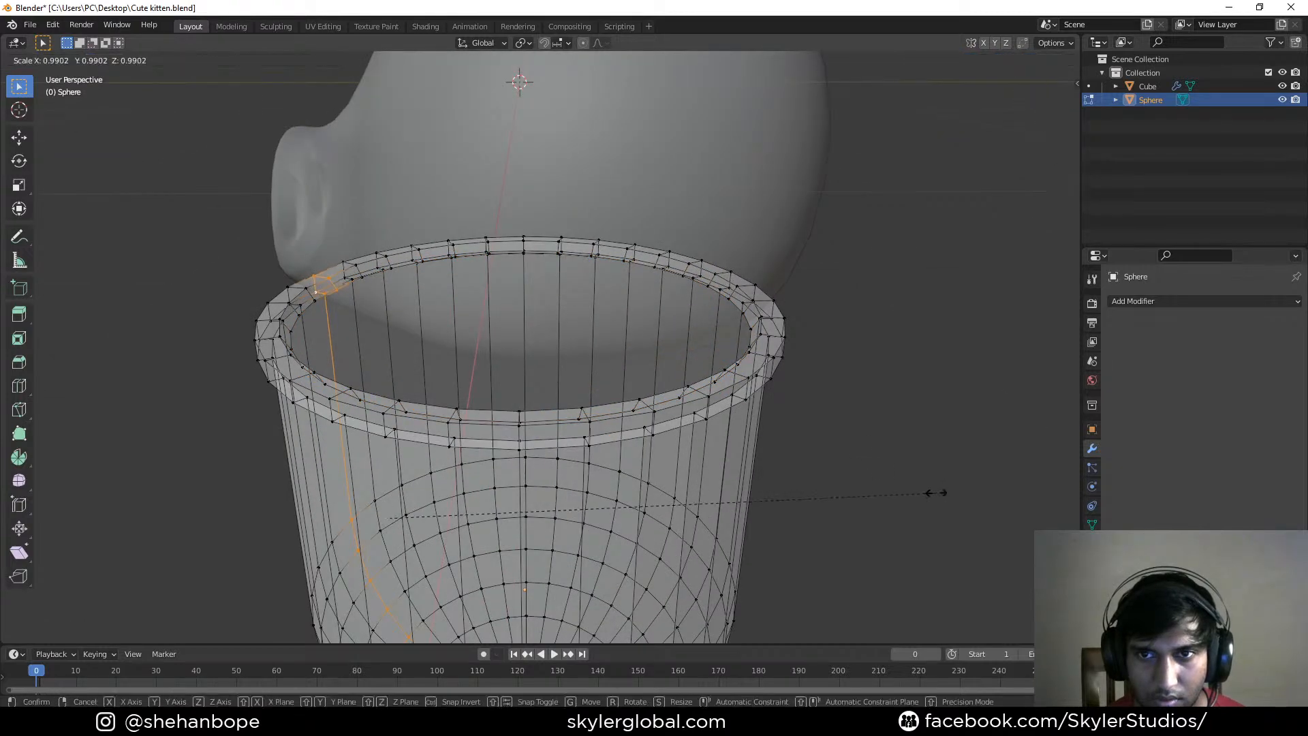
left_click(407, 252, "alt")
key("s")
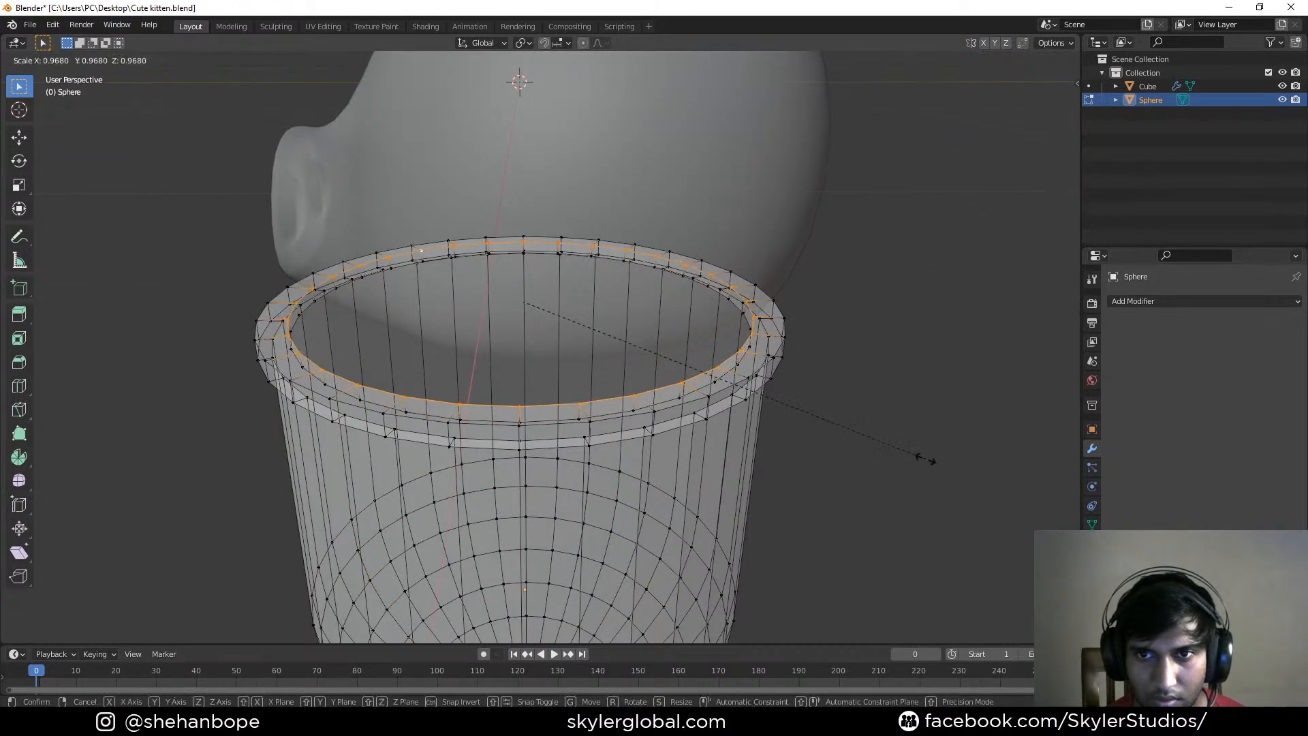
left_click(927, 458)
key("Tab")
scroll(749, 380, "down", 4)
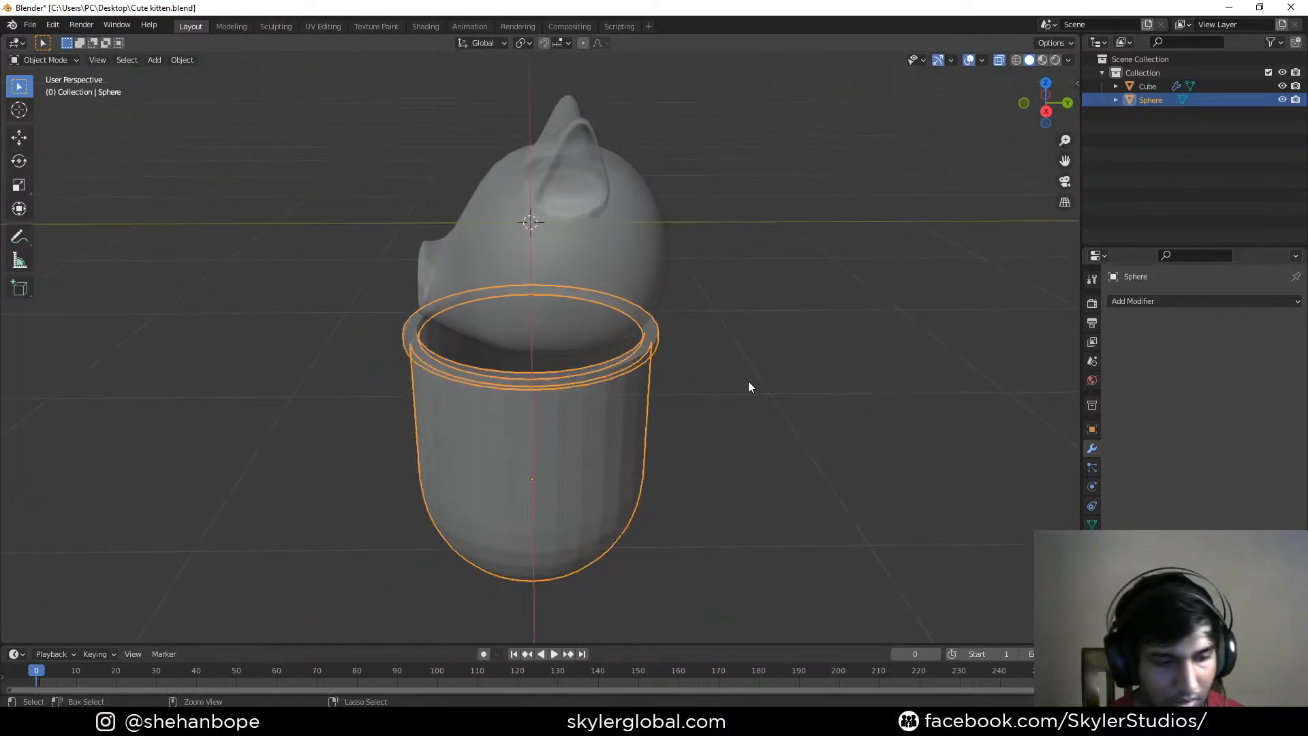
Give the cup a level 2 Subdivision modifier, turn off X-ray, and enable the modifier's on-cage display for editing
key("ctrl+2")
mouse_move(742, 381)
middle_mouse_down()
mouse_move(681, 363)
mouse_move(627, 384)
mouse_move(641, 361)
mouse_move(605, 376)
middle_mouse_up()
key("Tab")
key("alt+z")
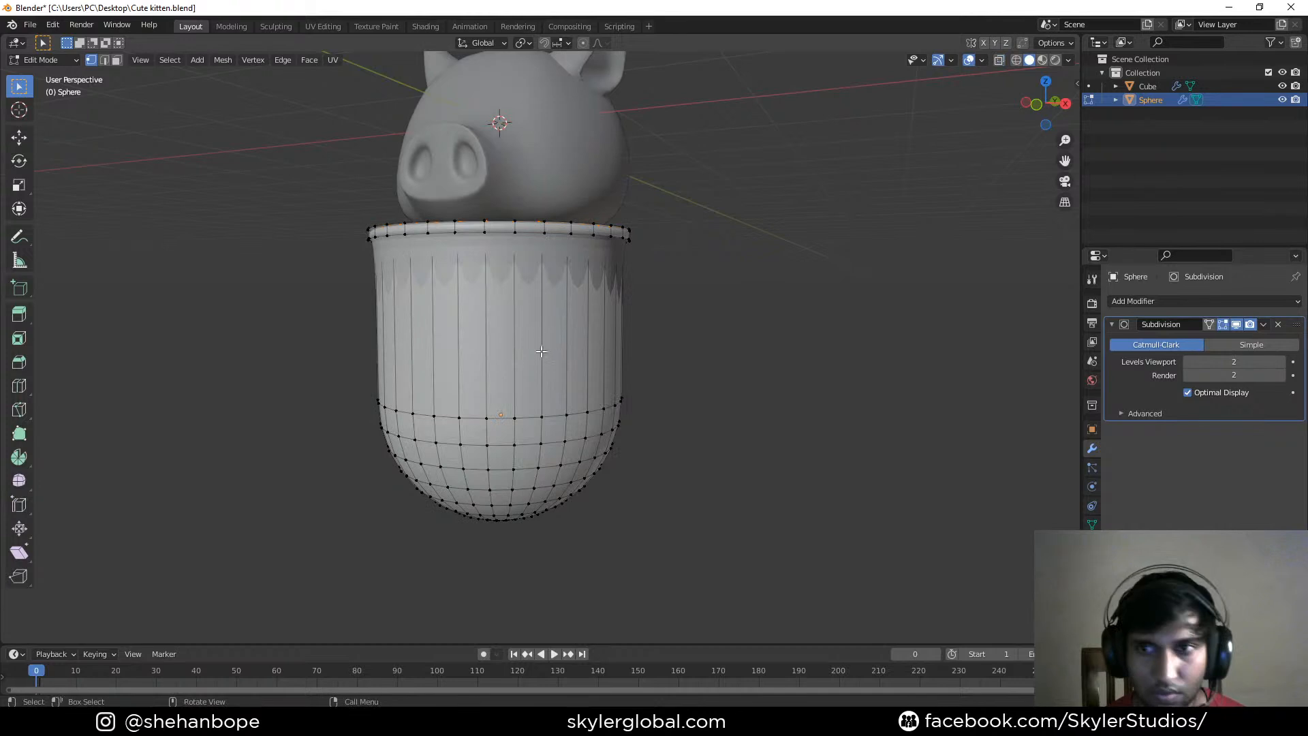
left_click(1209, 324)
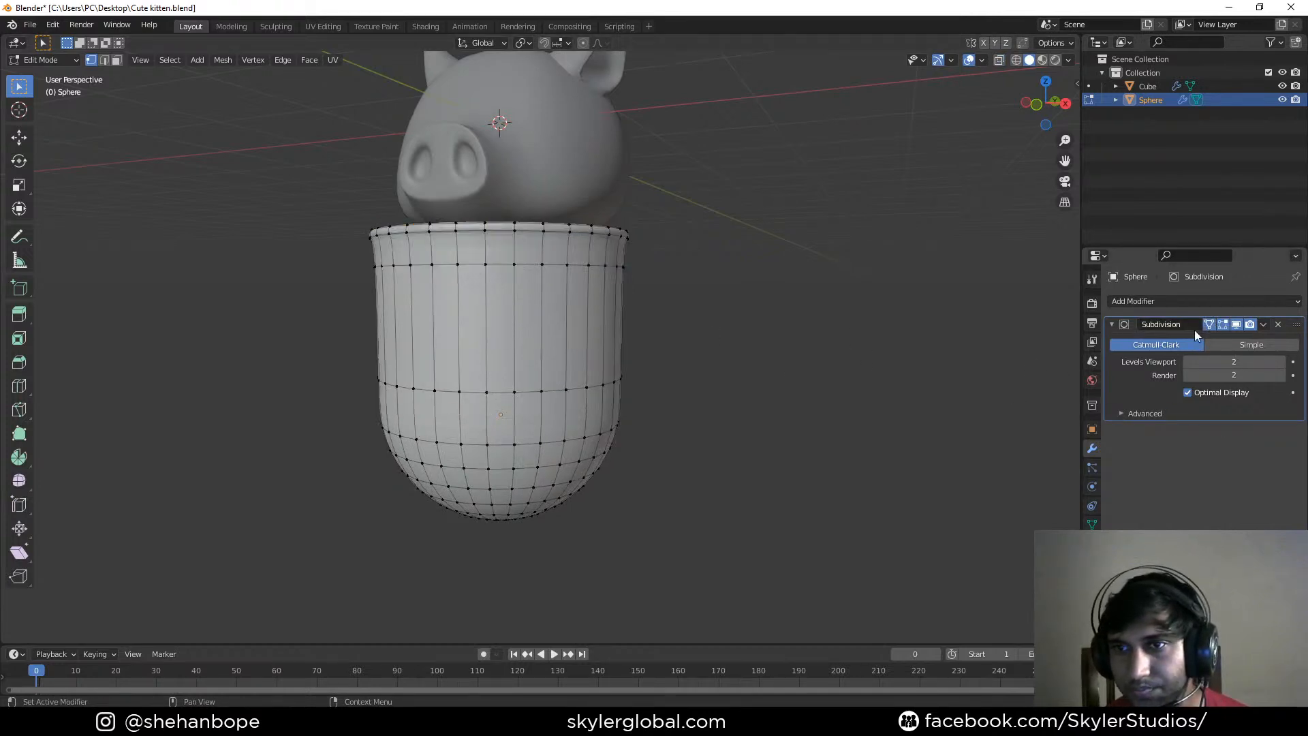
Insert an edge loop around the cup's rim and shade the cup smooth
key("ctrl+r")
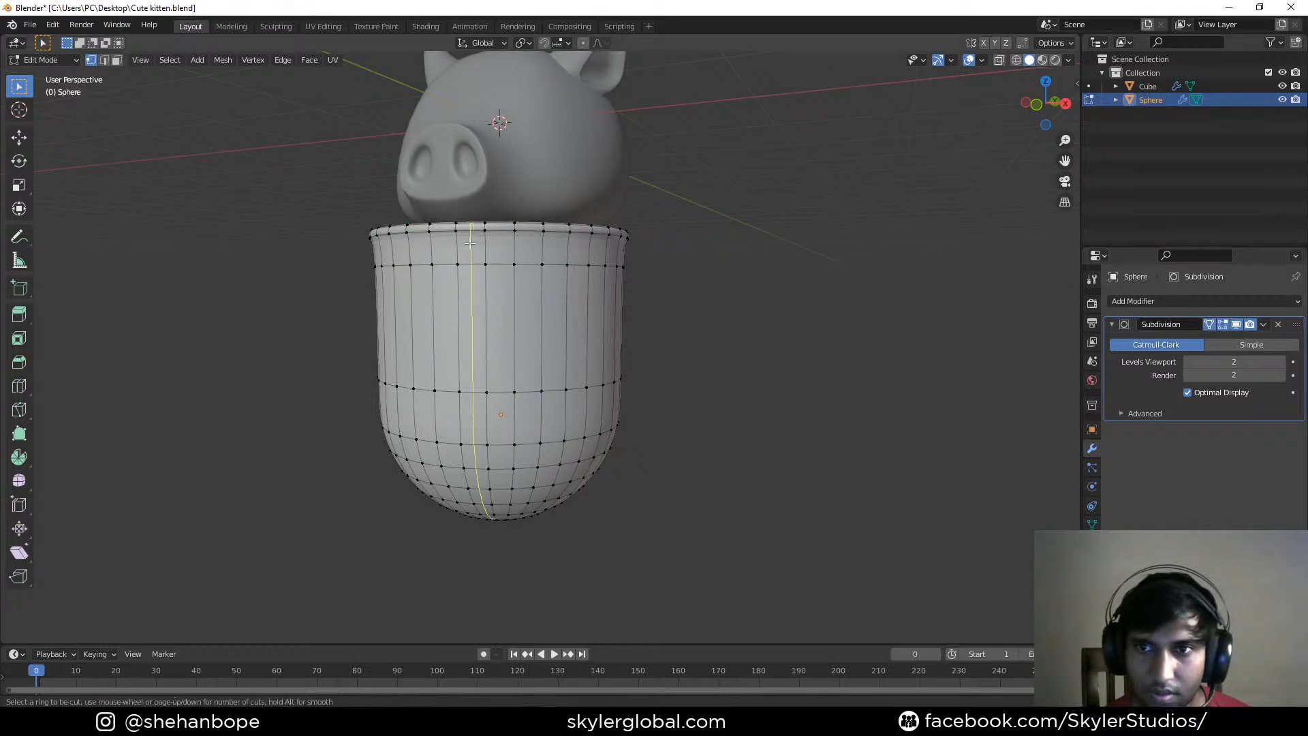
left_click(455, 240)
left_click(463, 237)
middle_click_drag(588, 226, 639, 316)
key("Tab")
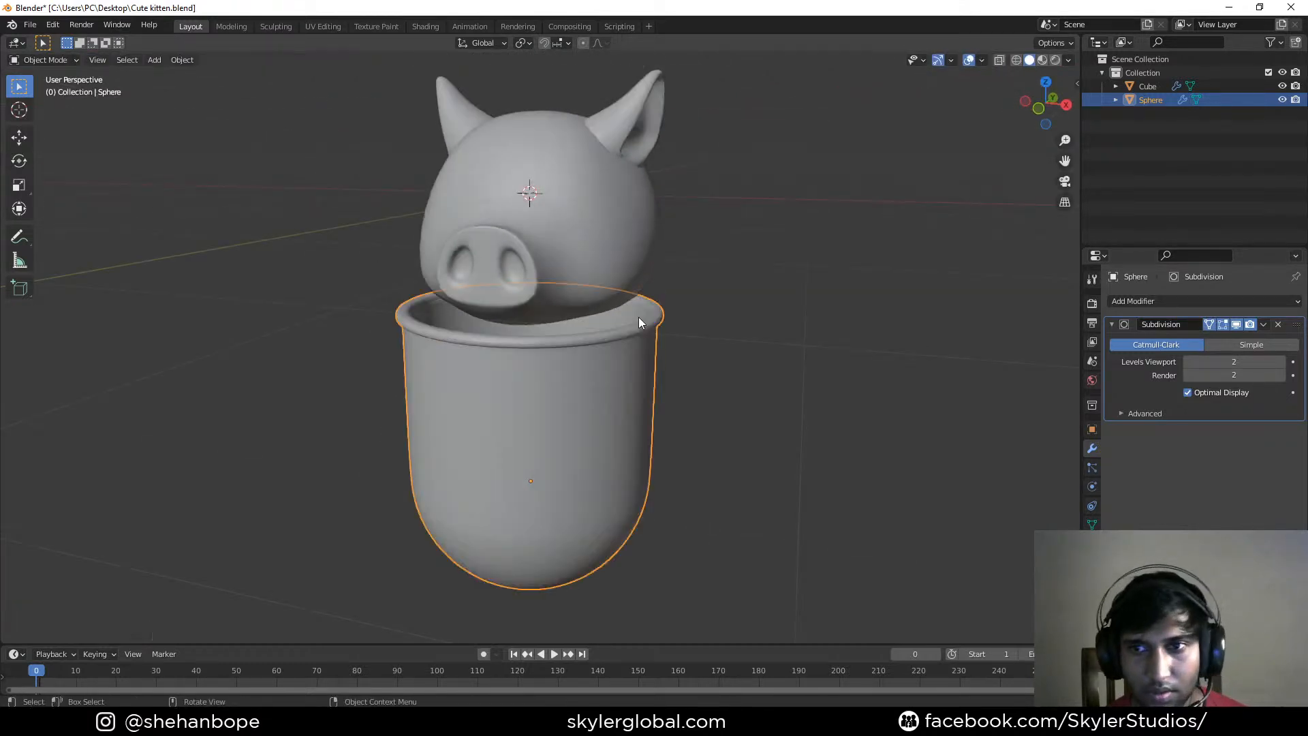
right_click(613, 334)
left_click(612, 337)
Scale the edge loop just inside the cup's rim inward to about 0.99
middle_click_drag(611, 342, 466, 317)
scroll(484, 333, "up", 3)
key("Tab")
key("s")
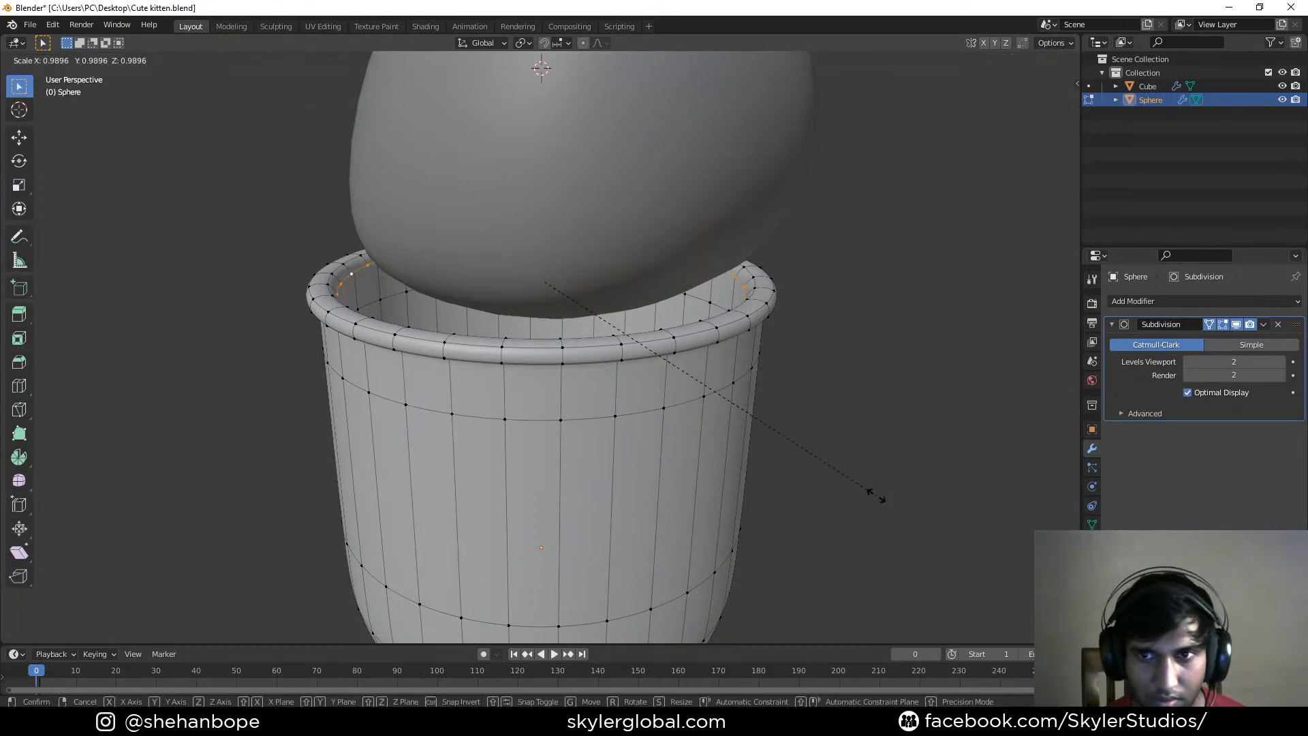
left_click(879, 497)
Lower the selected inner rim loop about 0.14 m along Z and edge-slide it to refine the lip
key("g")
key("z")
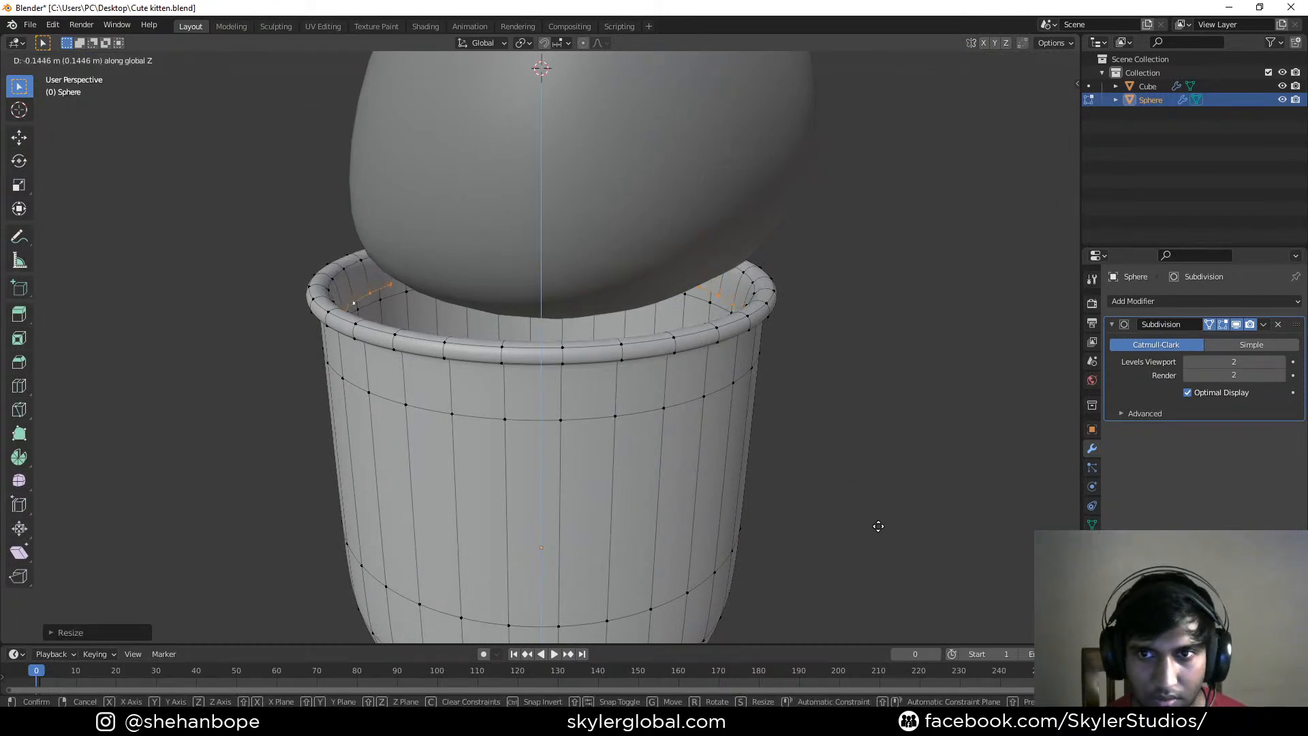
left_click(879, 524)
key("g")
key("g")
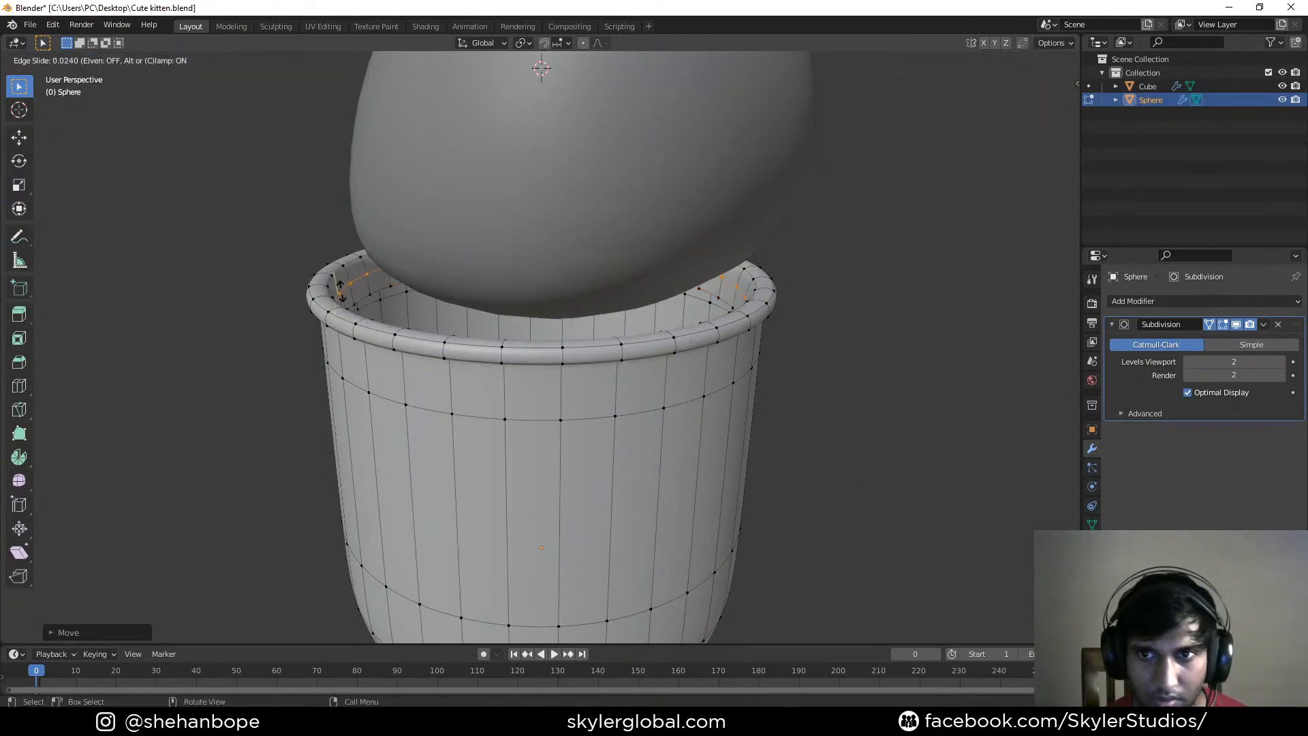
key("Return")
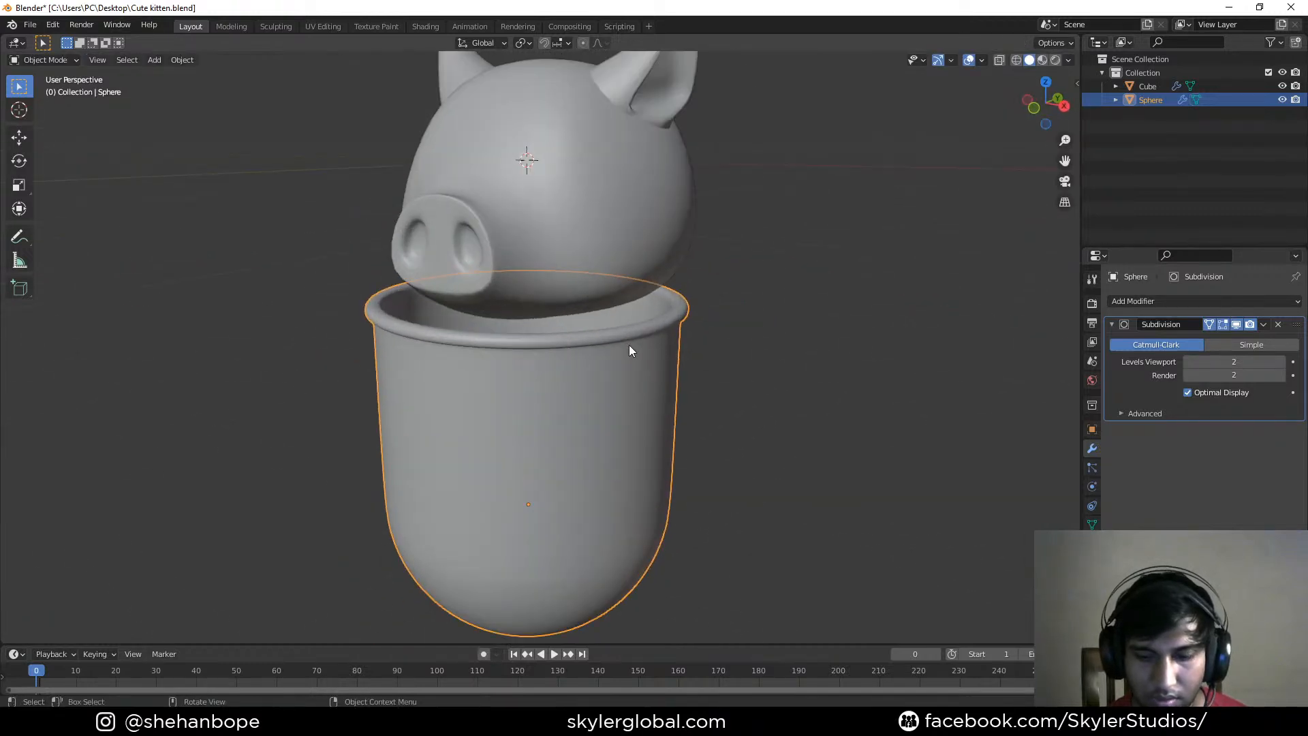
In right side view, scale the whole cup down slightly and reposition it just beneath the pig's head
key("KP_3")
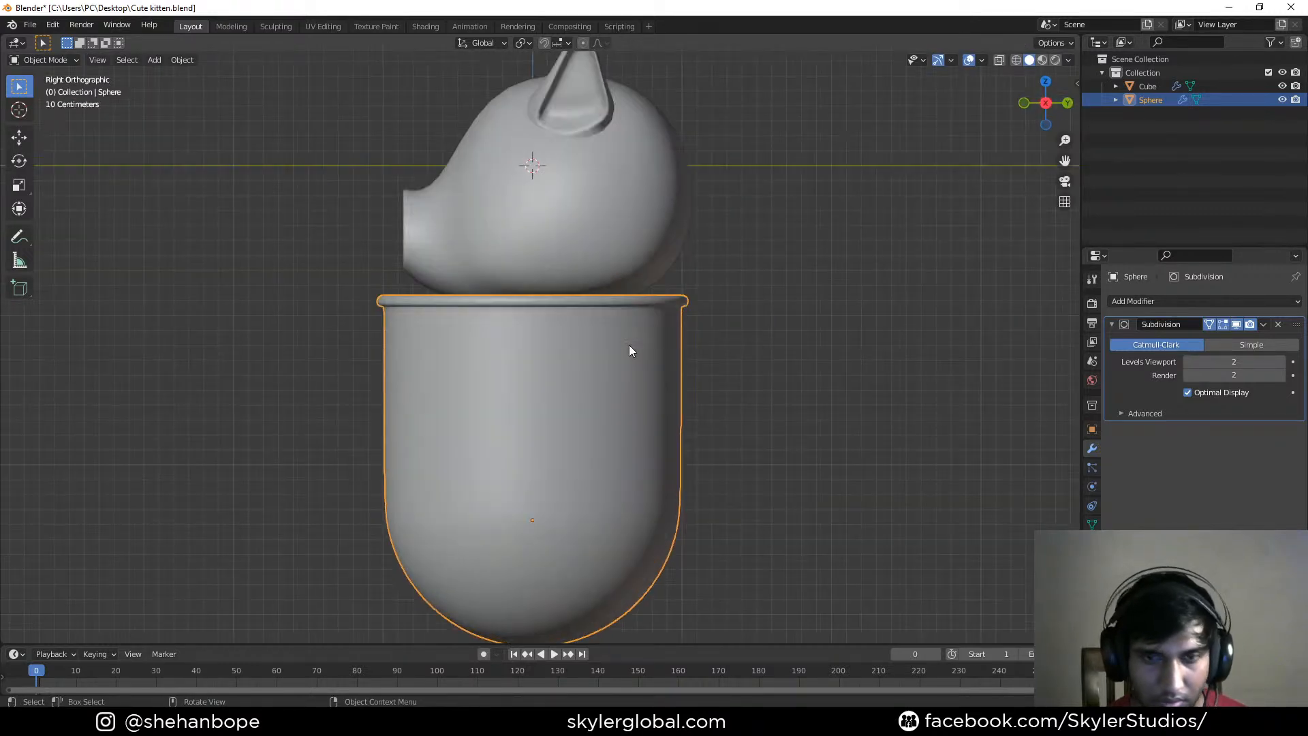
key("g")
left_click(628, 402)
key("s")
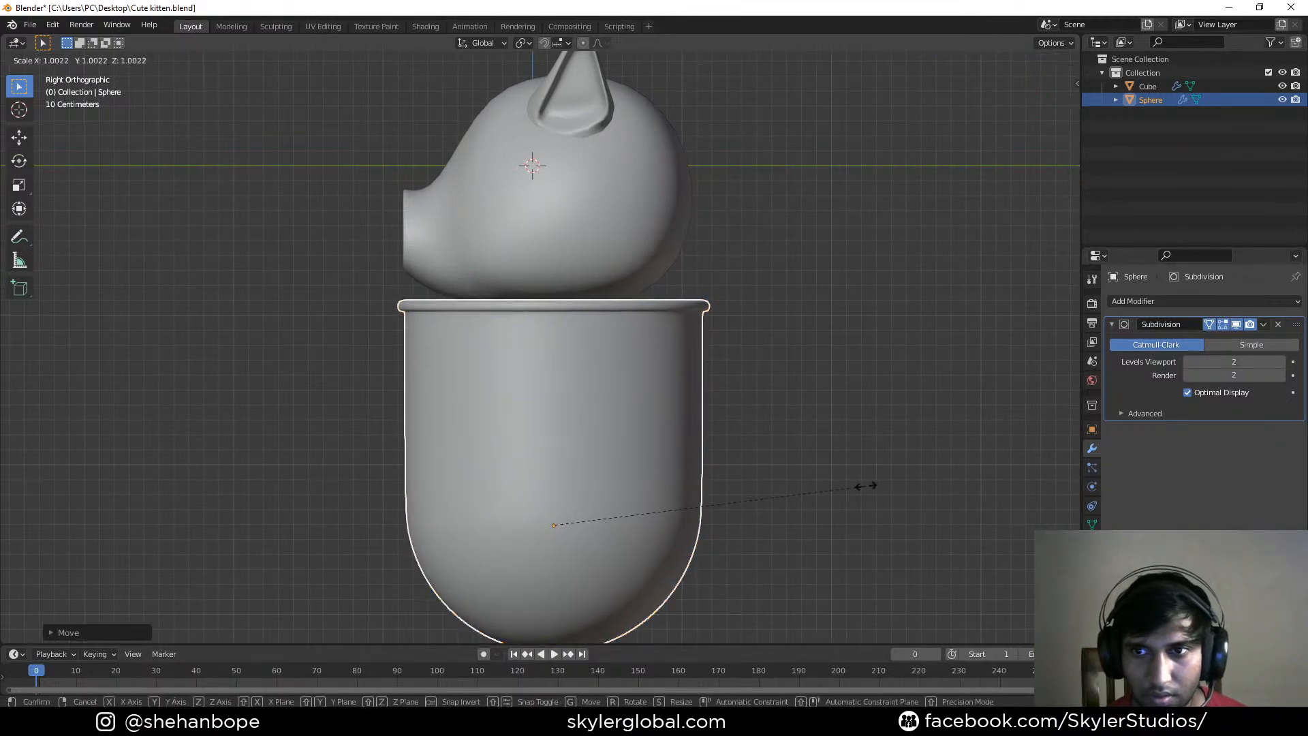
left_click(836, 478)
key("g")
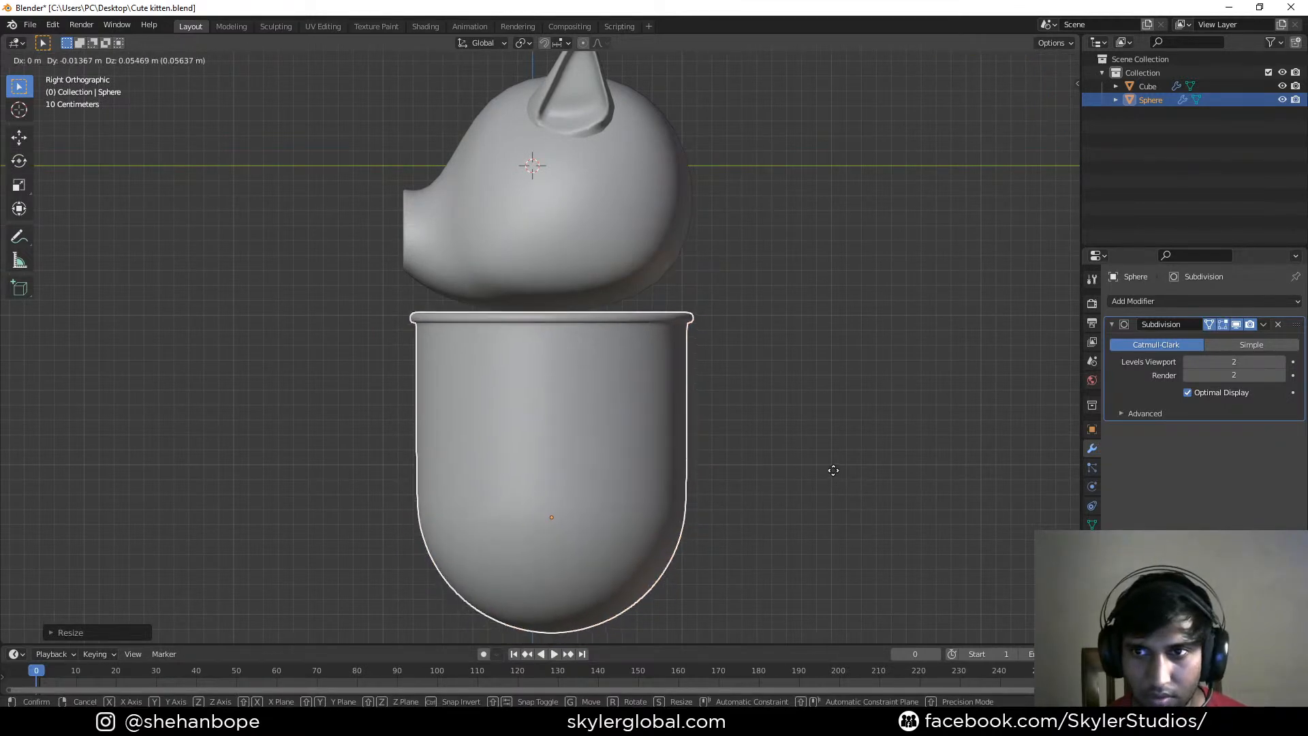
key("s")
left_click(883, 492)
key("g")
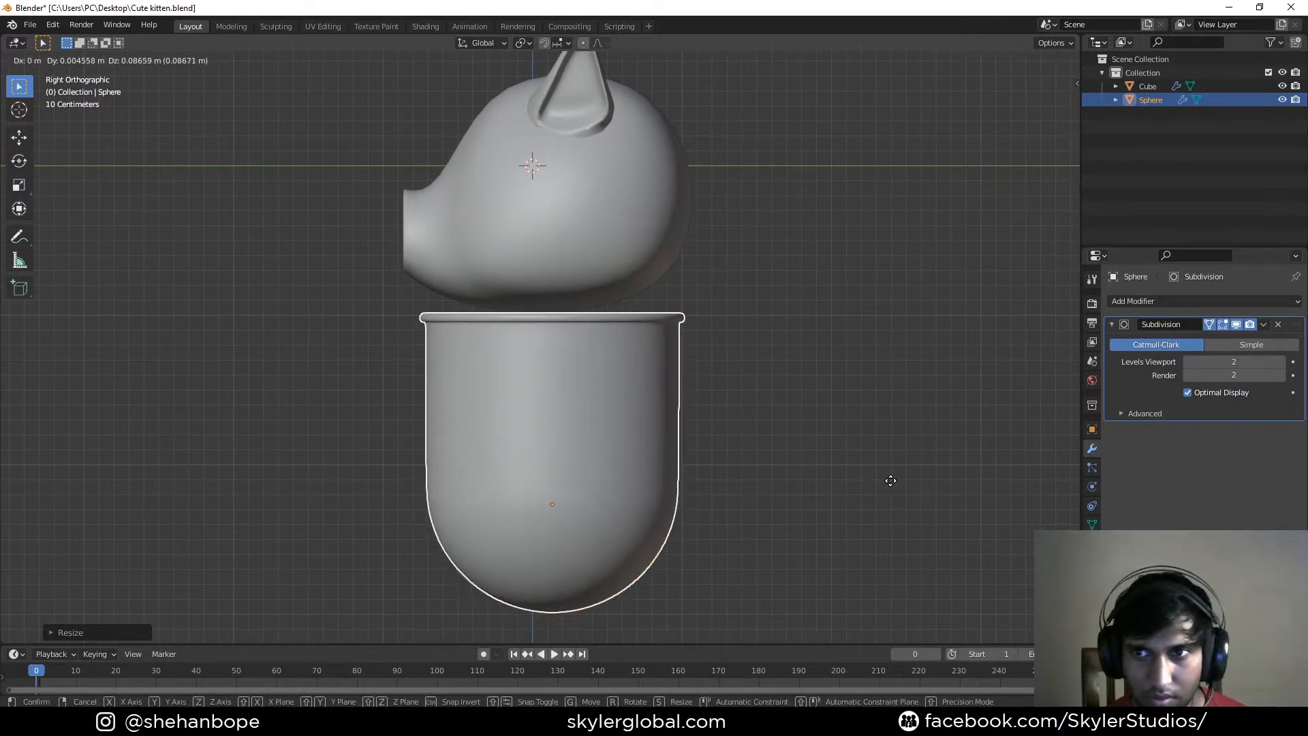
left_click(888, 471)
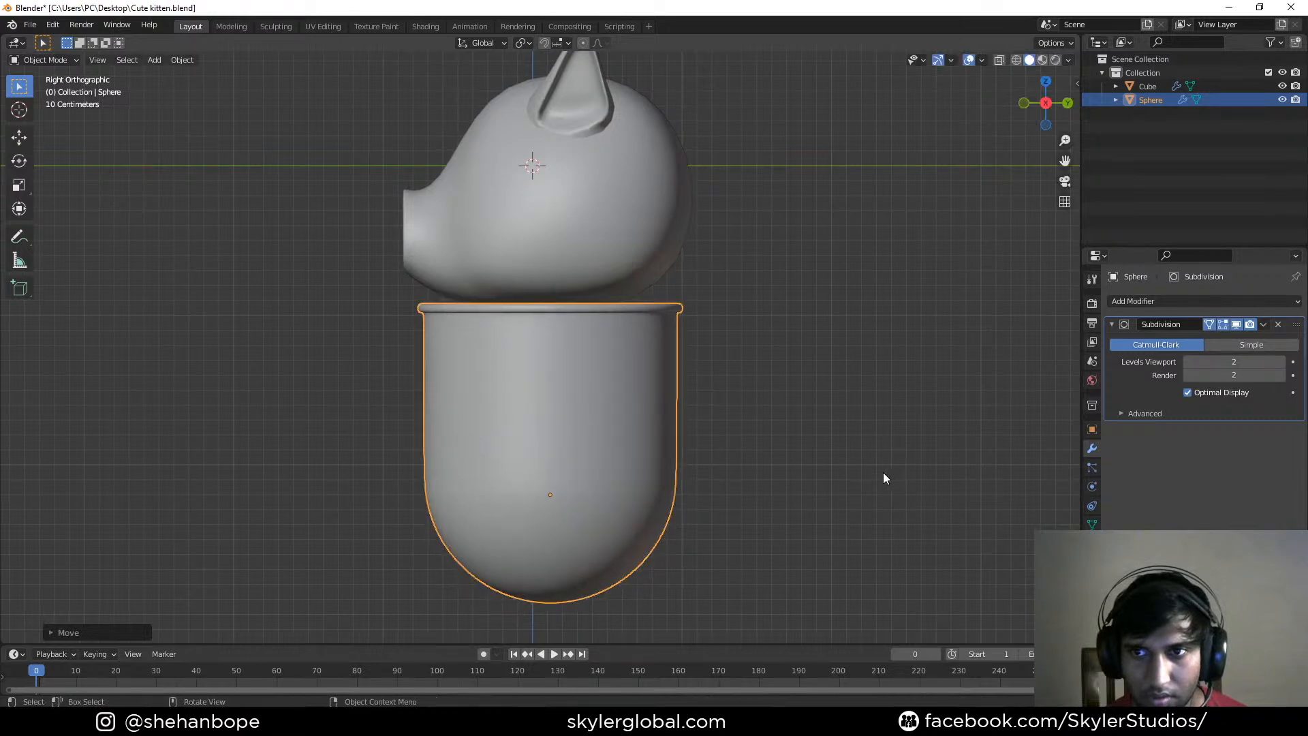
Add a UV sphere at the 3D cursor and scale it up until it encloses the pig's head
scroll(709, 394, "down", 3)
middle_click_drag(696, 401, 865, 418)
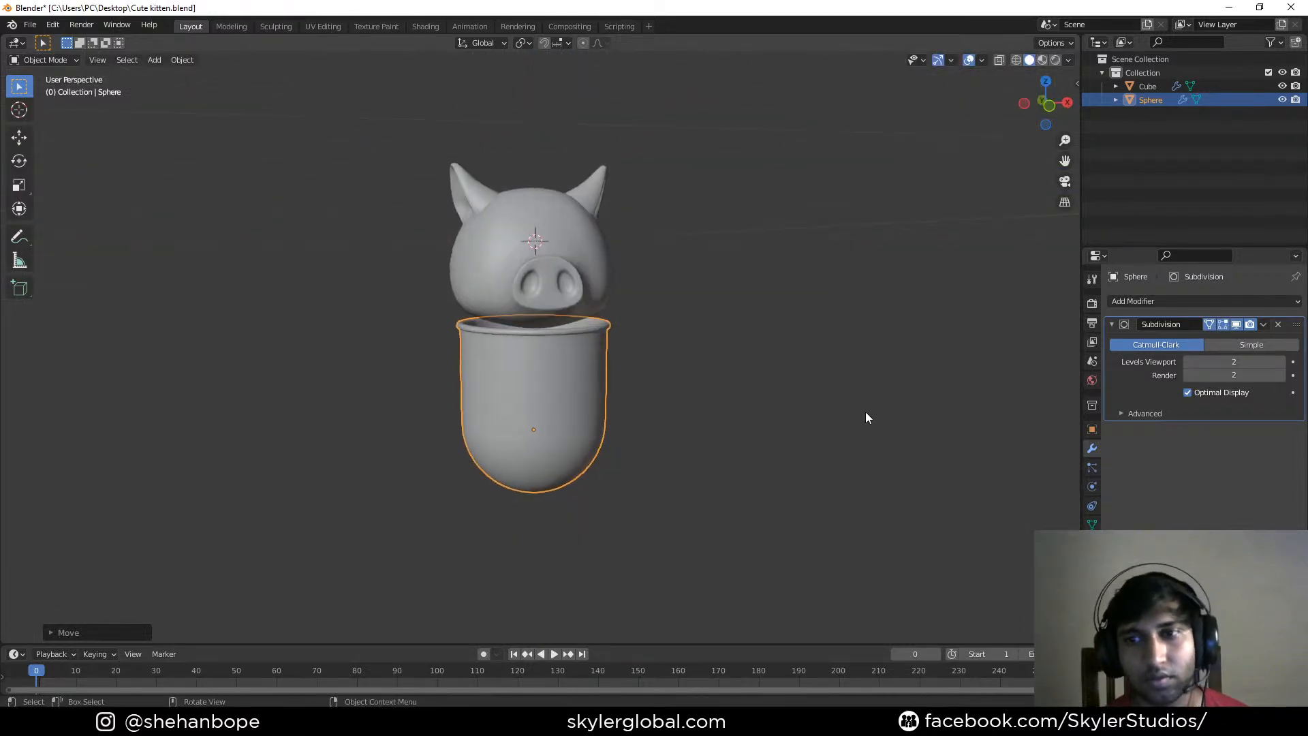
key("KP_1")
scroll(688, 372, "down", 1)
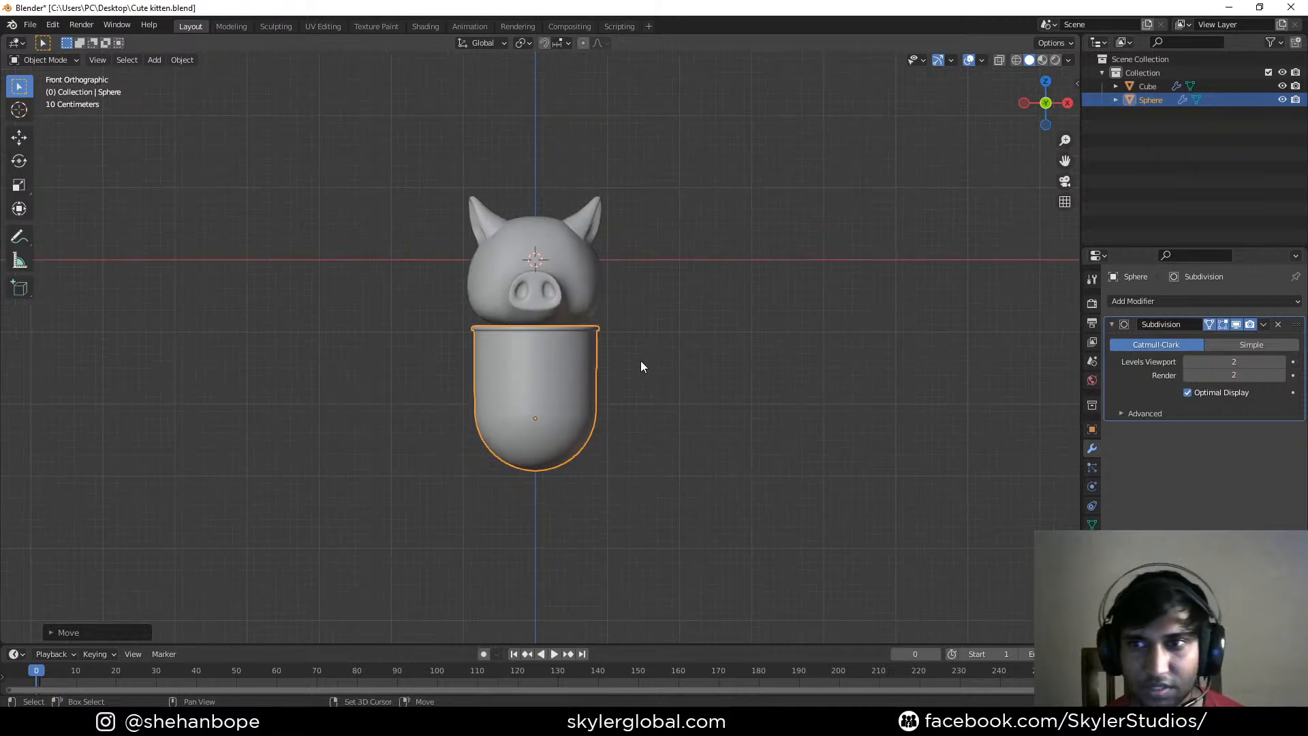
key("shift+a")
mouse_move(637, 362)
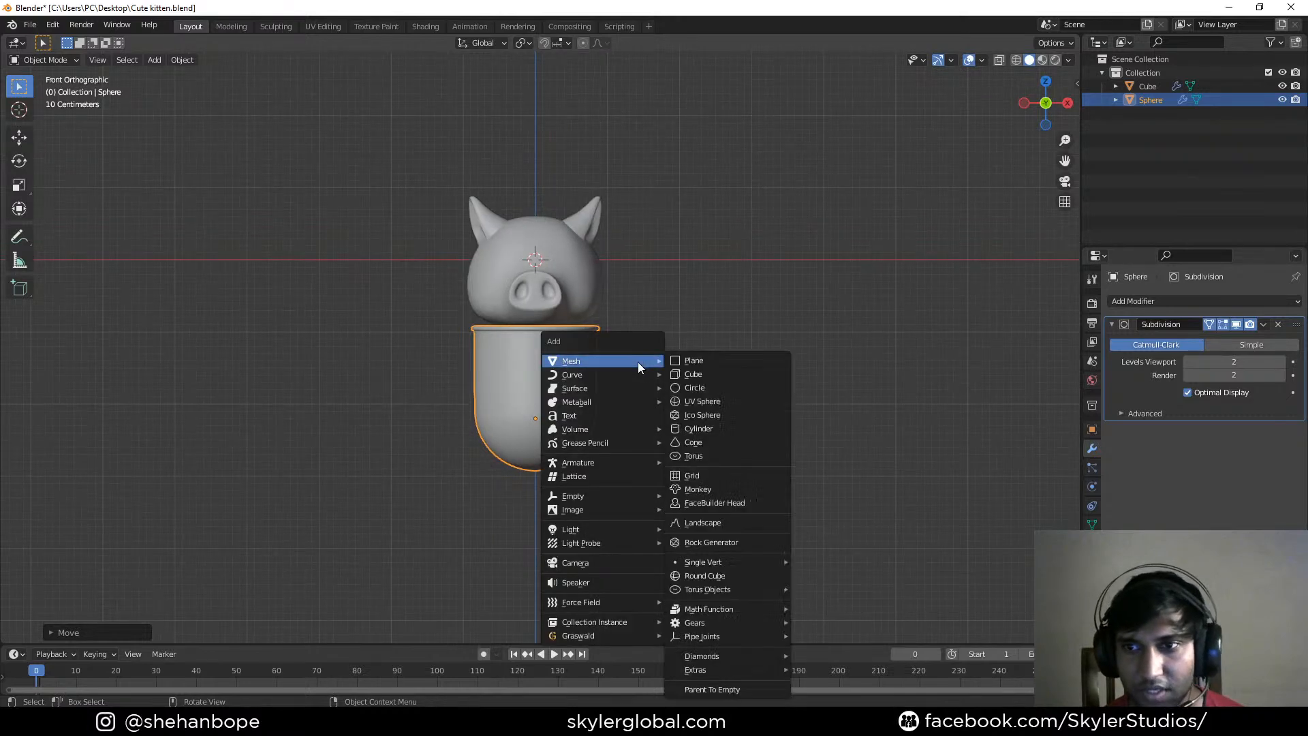
left_click(730, 404)
key("s")
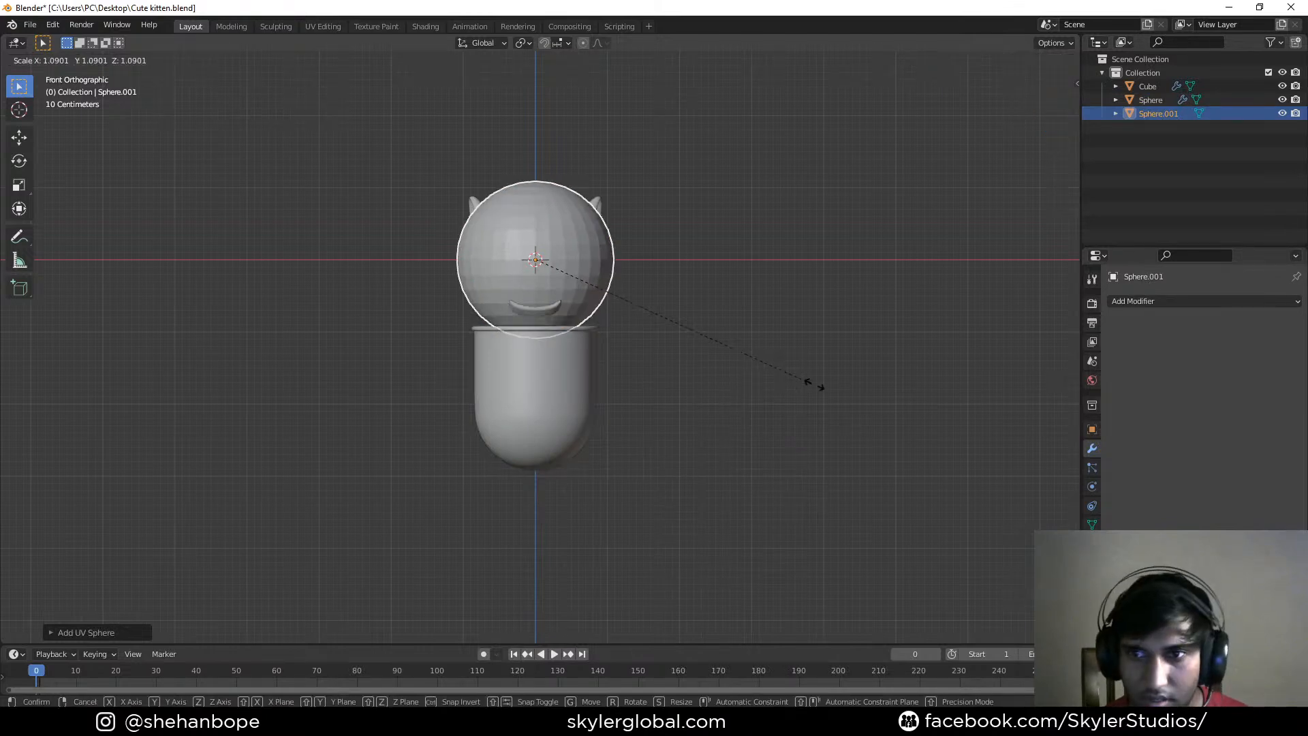
left_click(837, 390)
Widen the sphere in X and Y only, by a factor of about 1.06, leaving its Z scale locked
key("s")
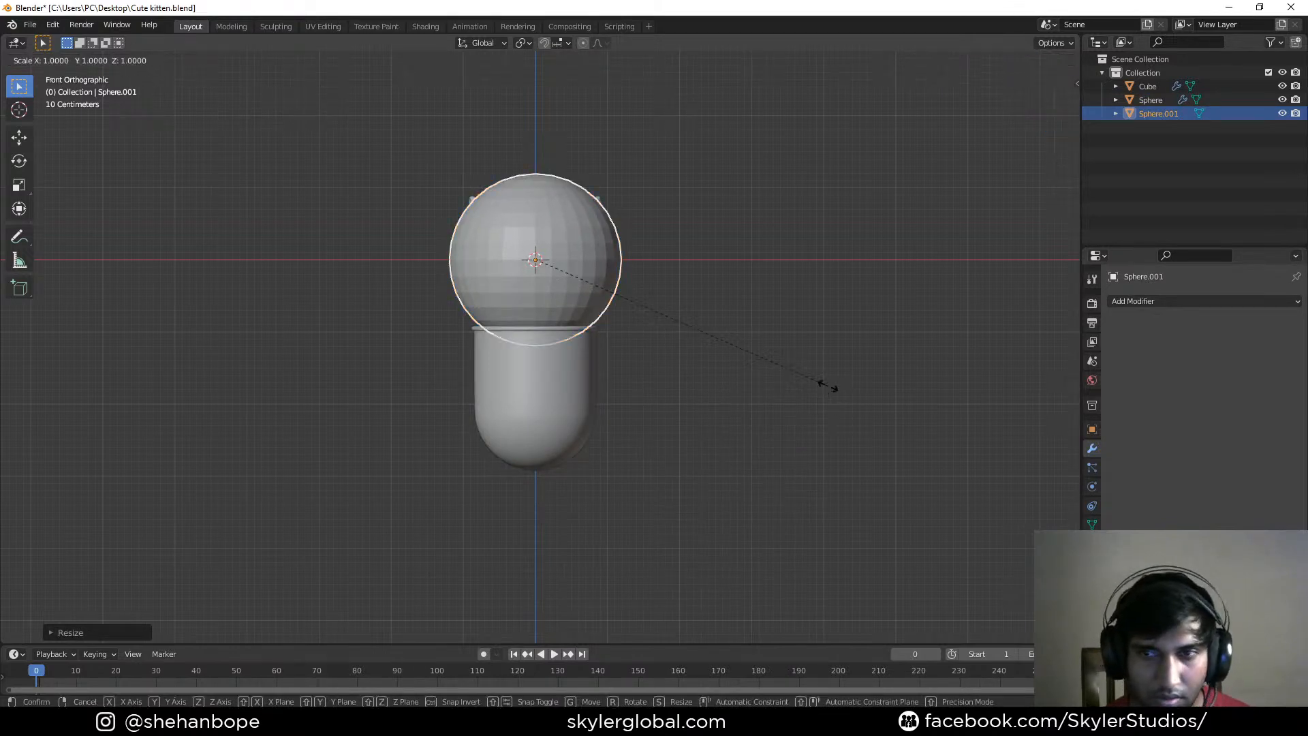
left_click(828, 386)
key("s")
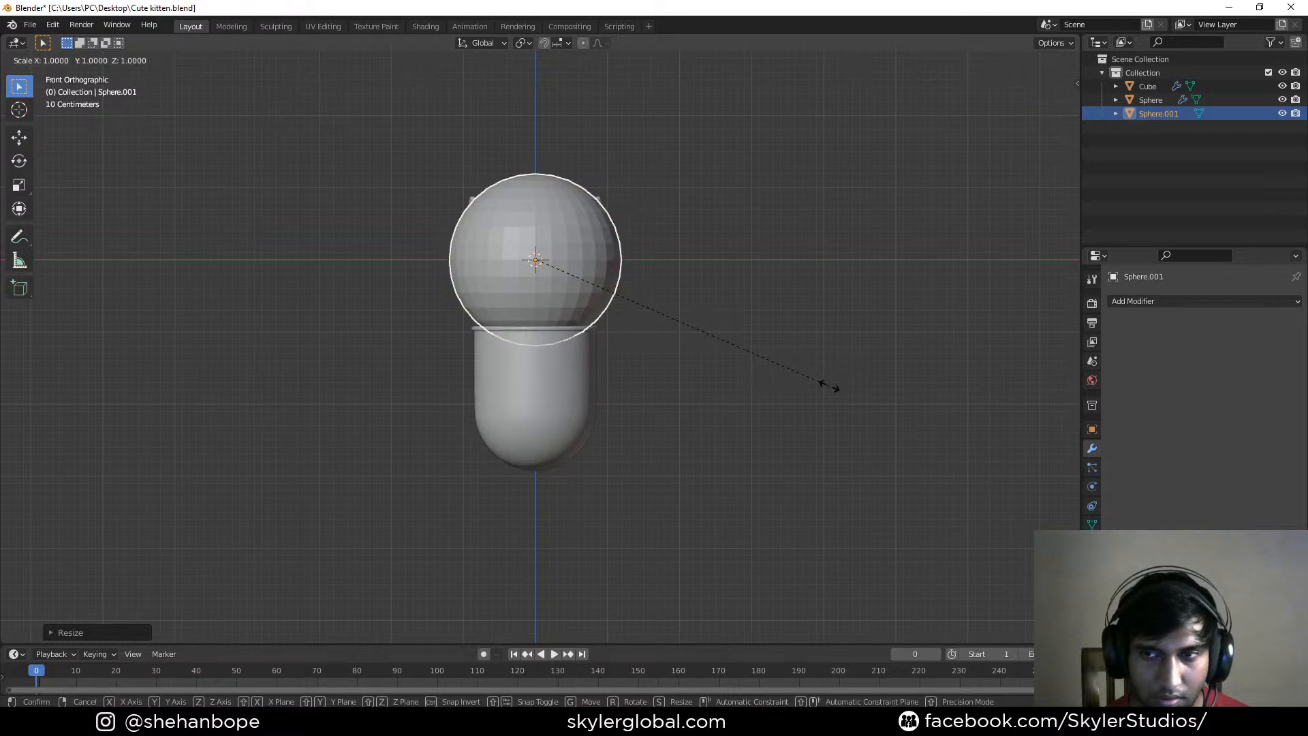
key("shift+z")
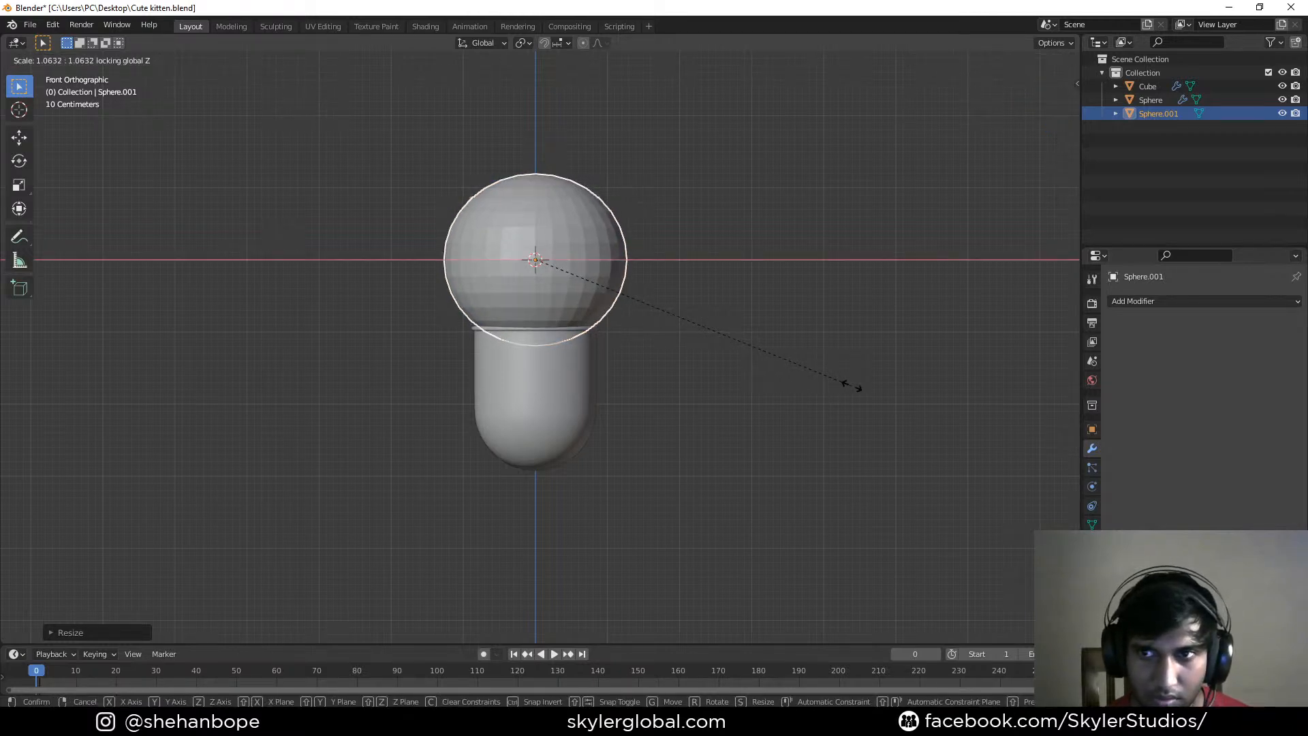
left_click(851, 385)
Enlarge the sphere slightly in right side view and raise it a little along Z above the cup
key("KP_3")
key("s")
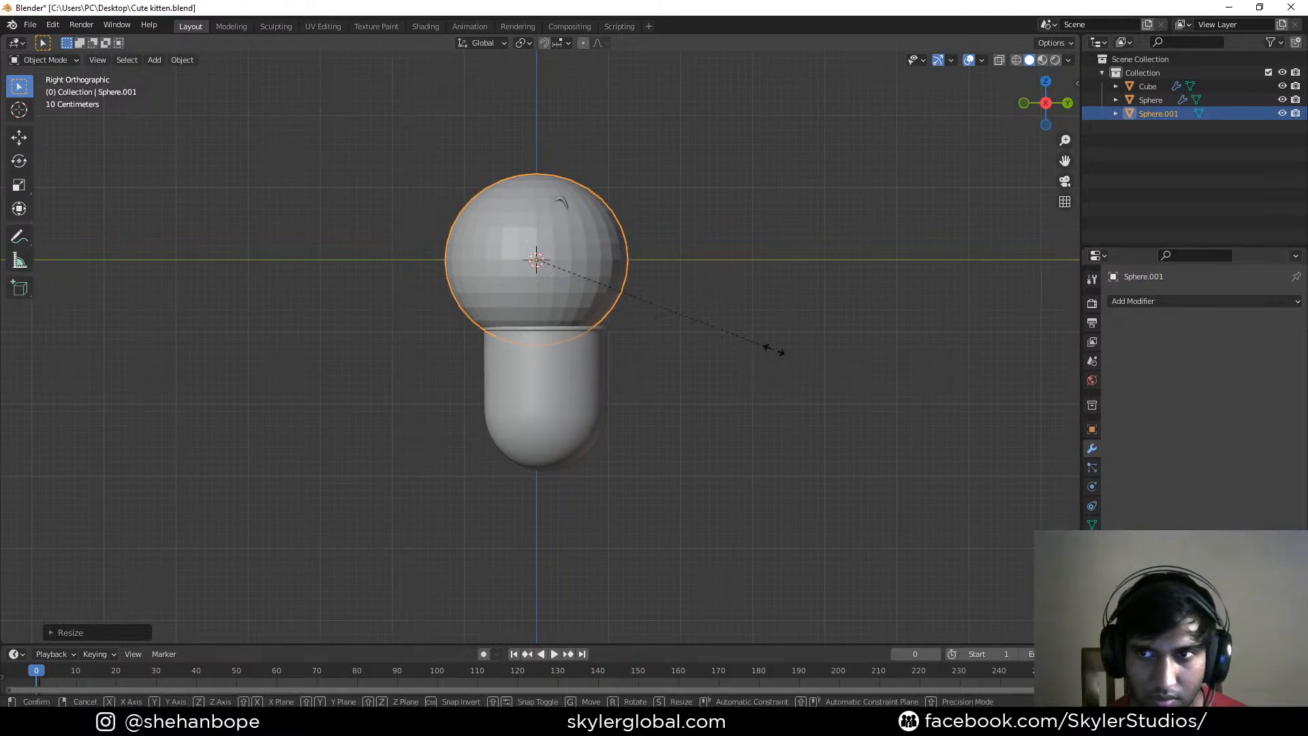
left_click(788, 347)
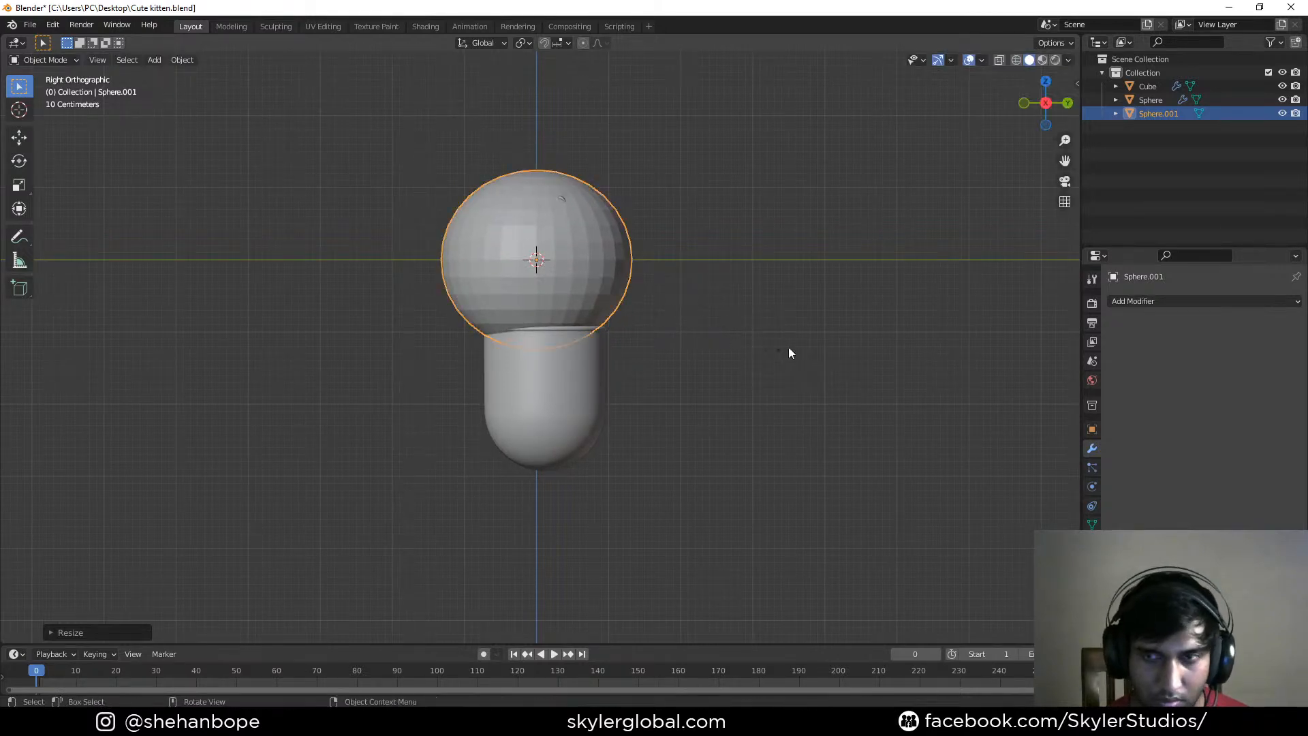
key("g")
key("z")
left_click(784, 349)
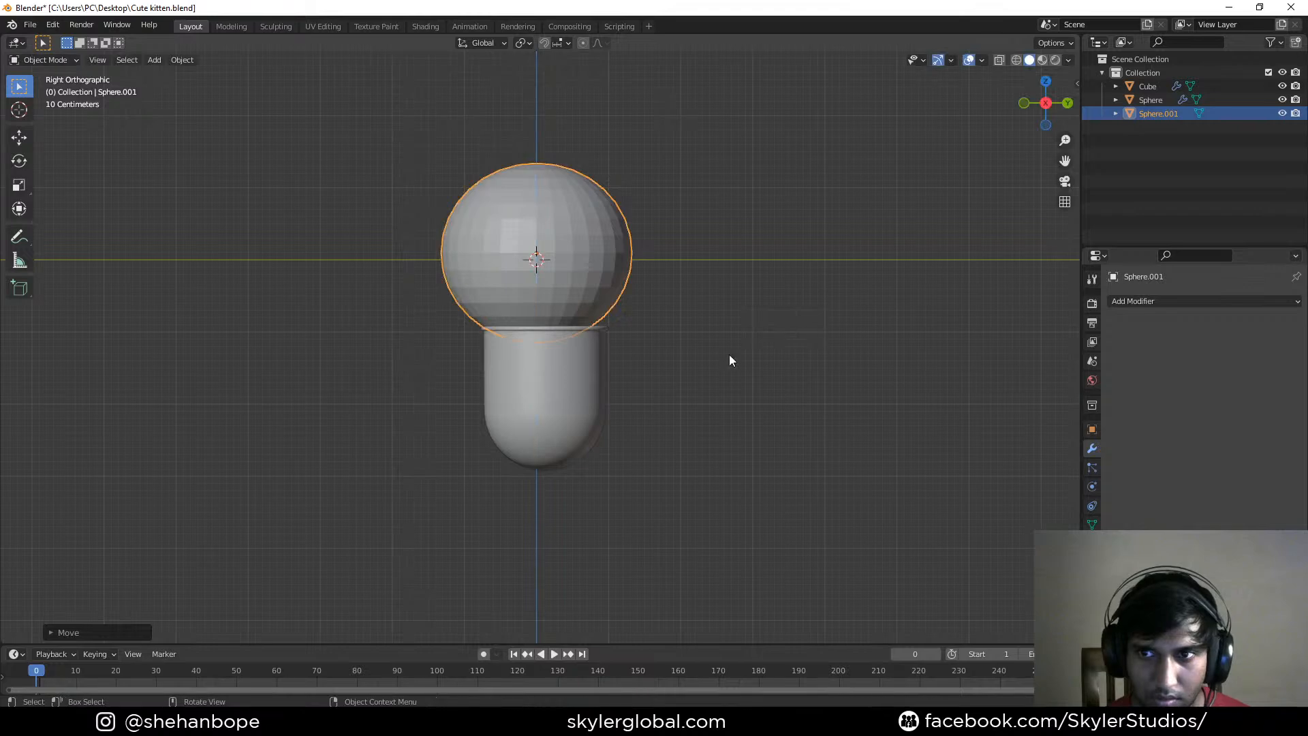
Move the cup along Y to center it beneath the sphere
left_click(580, 380)
key("g")
key("y")
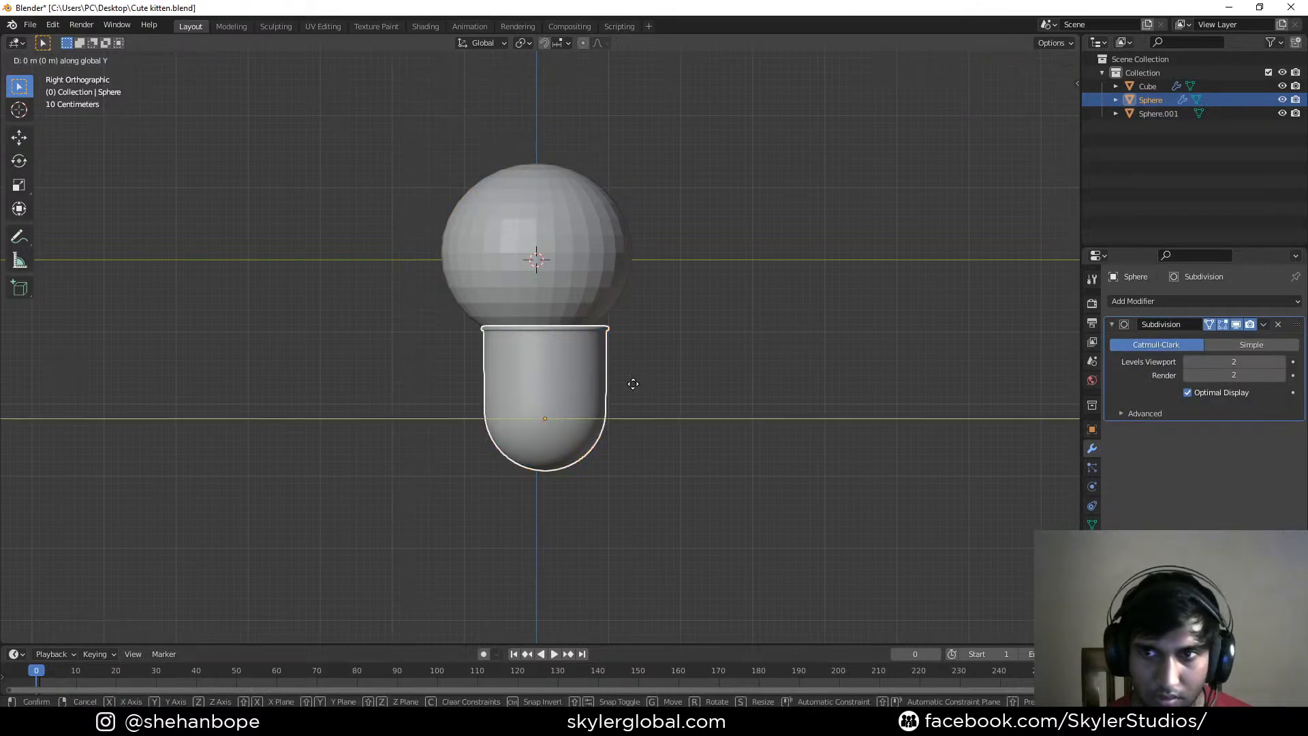
left_click(627, 382)
Give the enclosing sphere a level 2 Subdivision modifier and shade it smooth
middle_click_drag(627, 383, 427, 371)
left_click(639, 244)
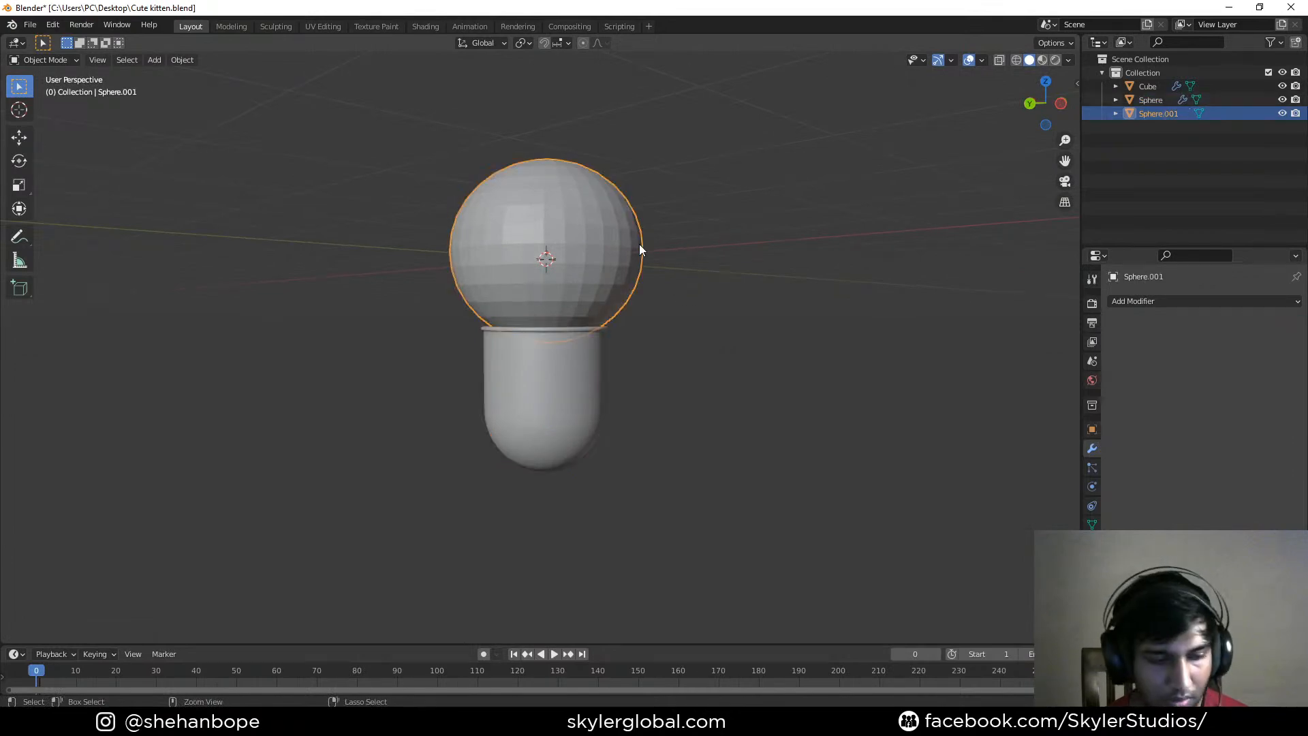
key("ctrl+2")
right_click(639, 244)
left_click(639, 243)
Switch the viewport to wireframe shading and look at the model in front view
middle_click_drag(794, 271, 768, 271)
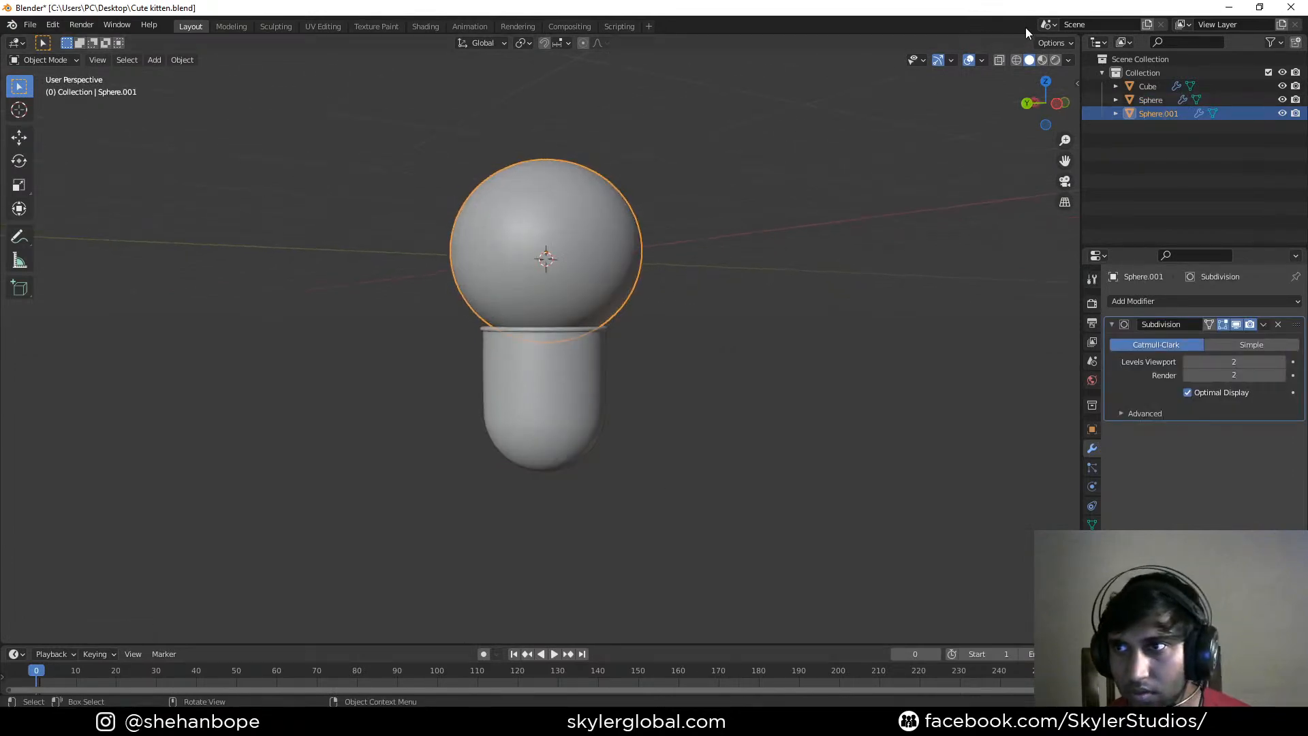
left_click(1014, 59)
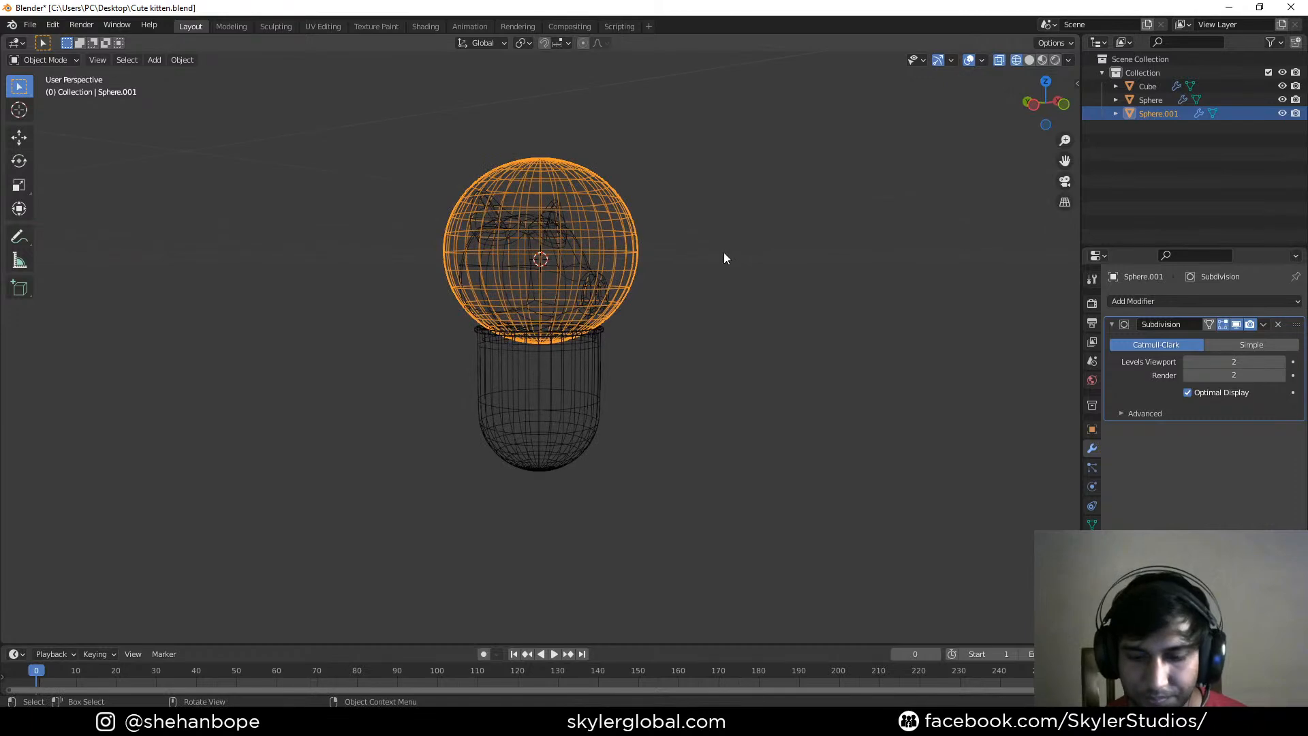
key("KP_1")
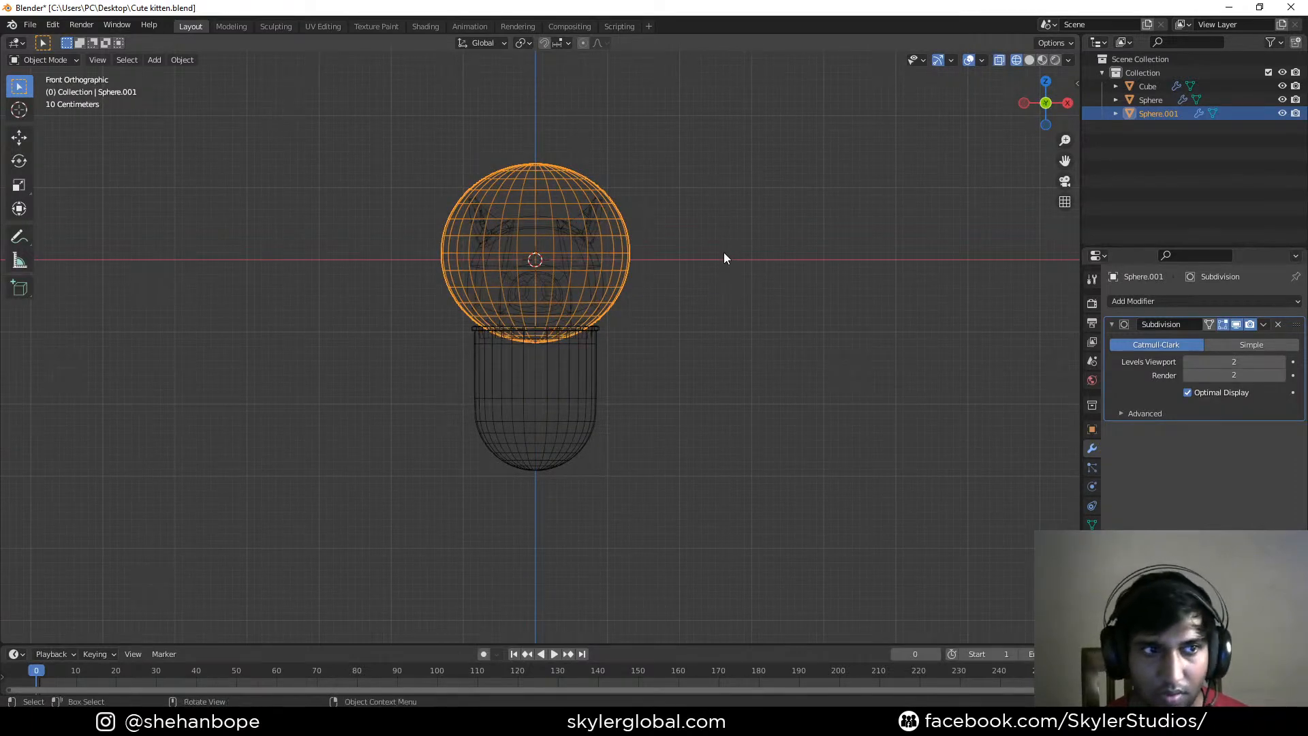
scroll(518, 326, "up", 2)
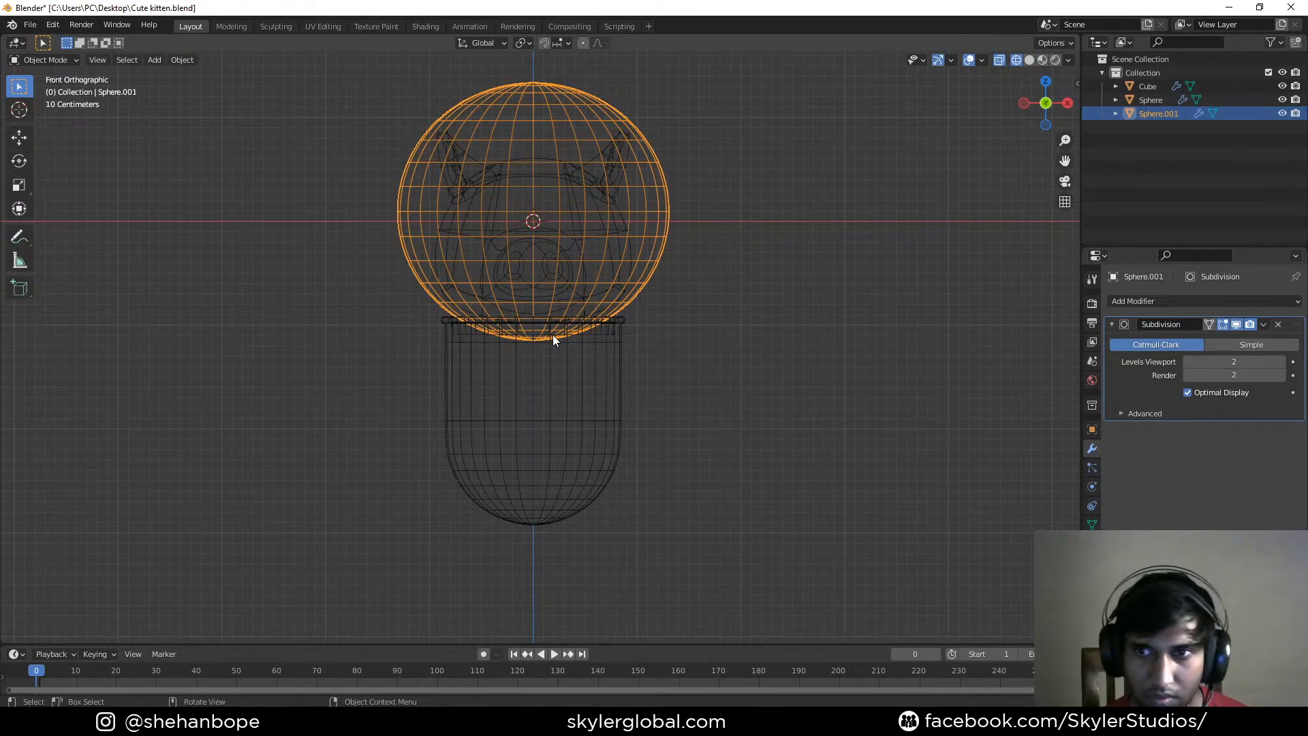
Select the sphere's lower vertices around the cup opening and scale them to reshape its base
key("Tab")
key("b")
left_click_drag(406, 272, 733, 382)
key("s")
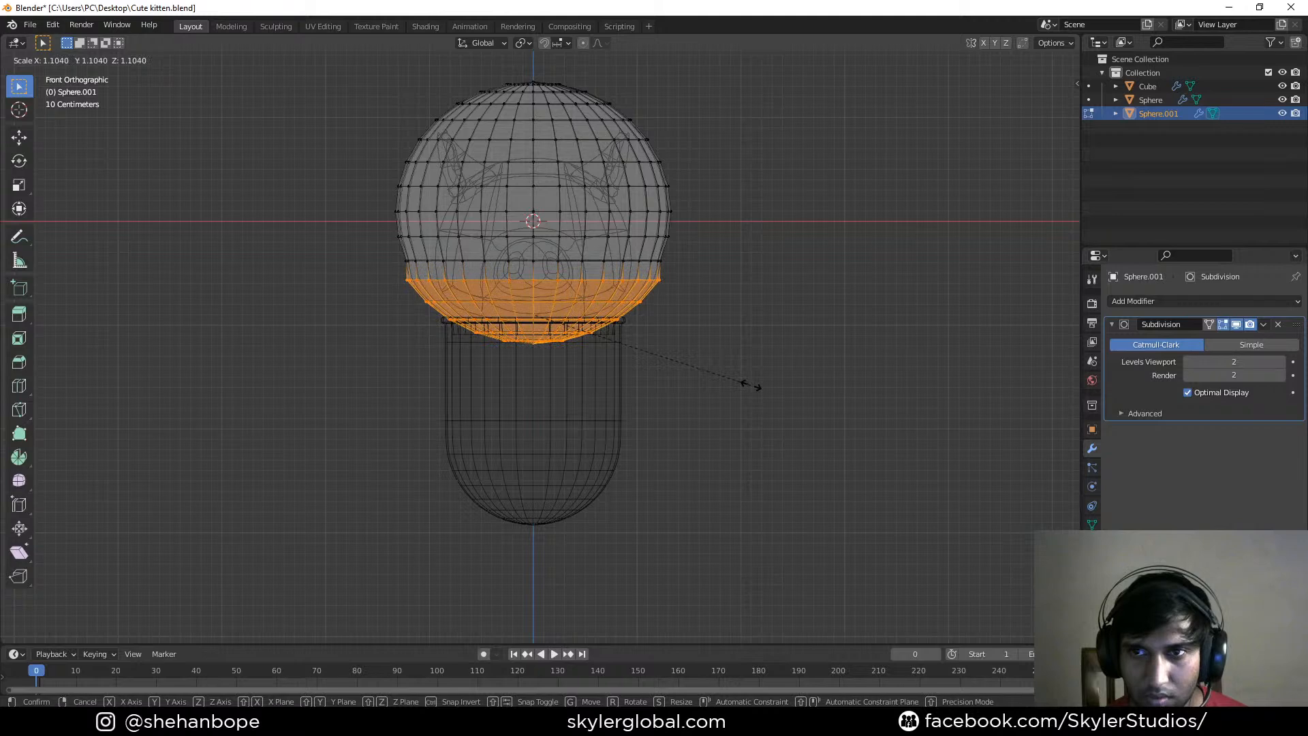
left_click(751, 385)
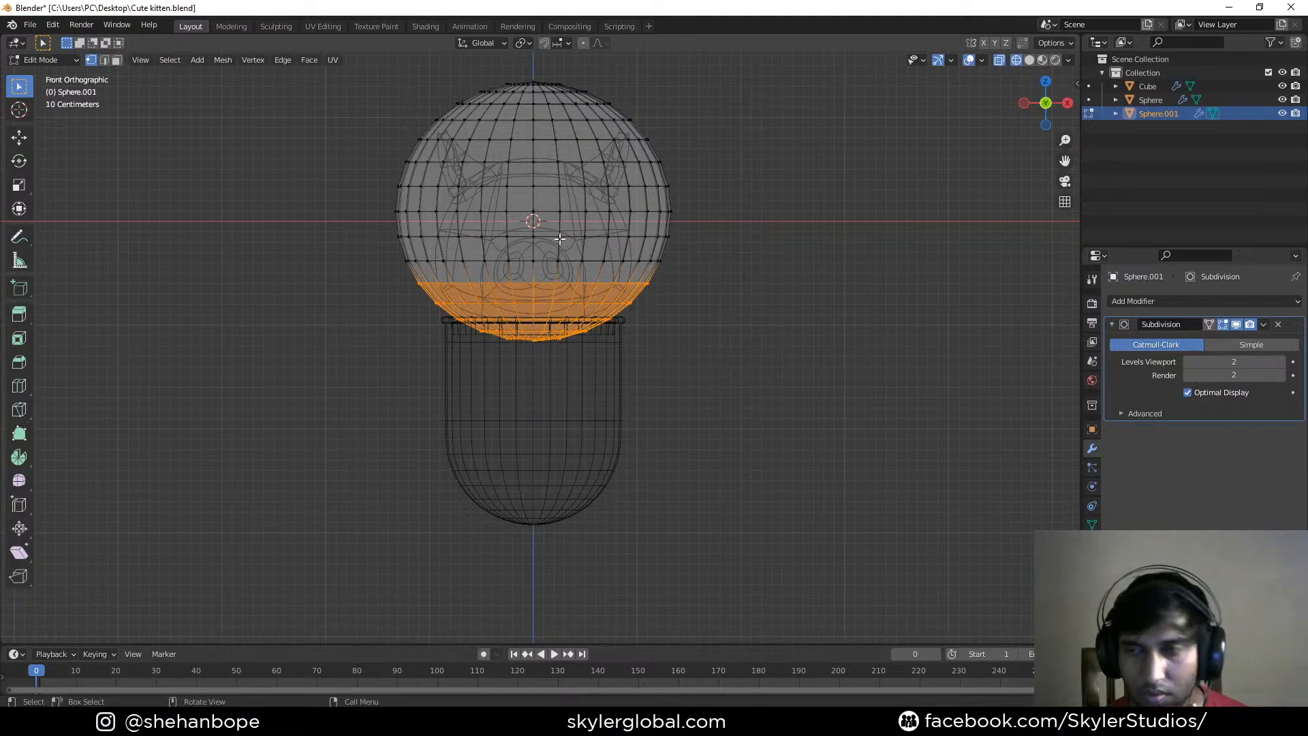
Delete the sphere enclosing the pig's head
key("Tab")
key("Delete")
Add a UV sphere at the pig's head with 16 segments and 8 rings
key("shift+a")
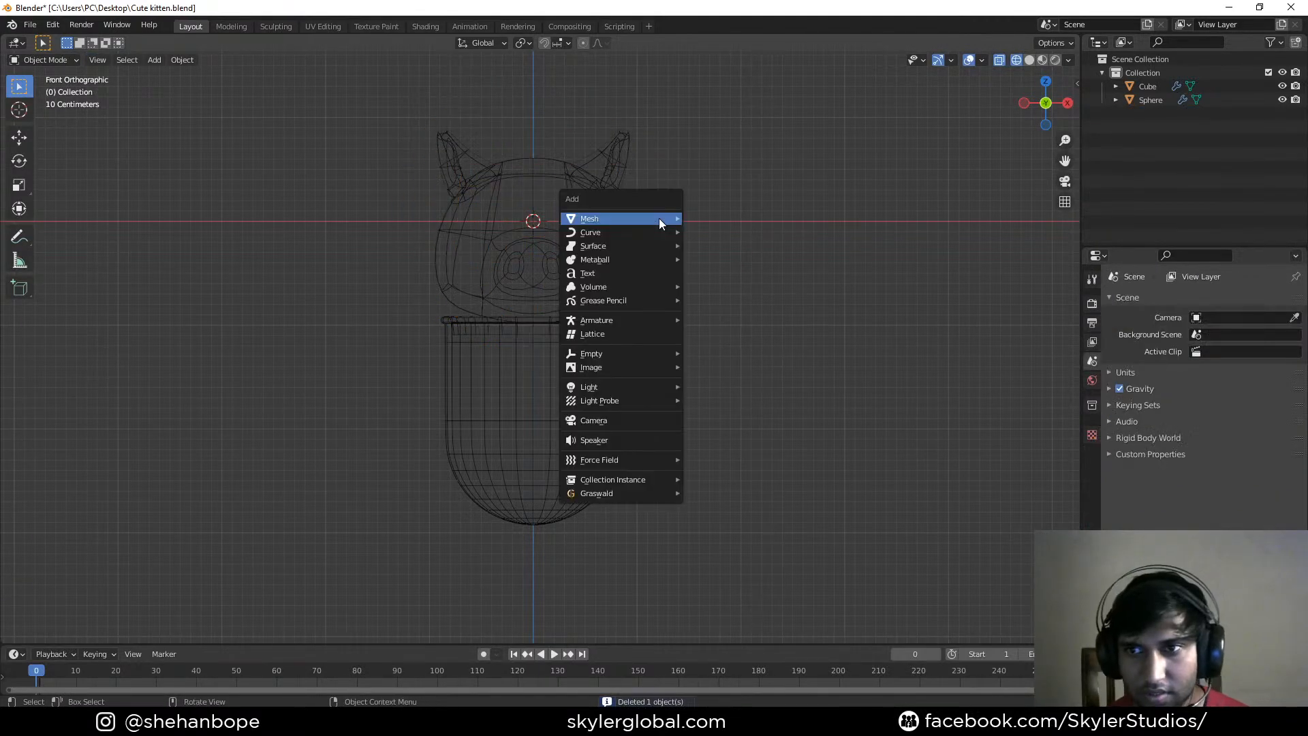
mouse_move(660, 218)
left_click(763, 260)
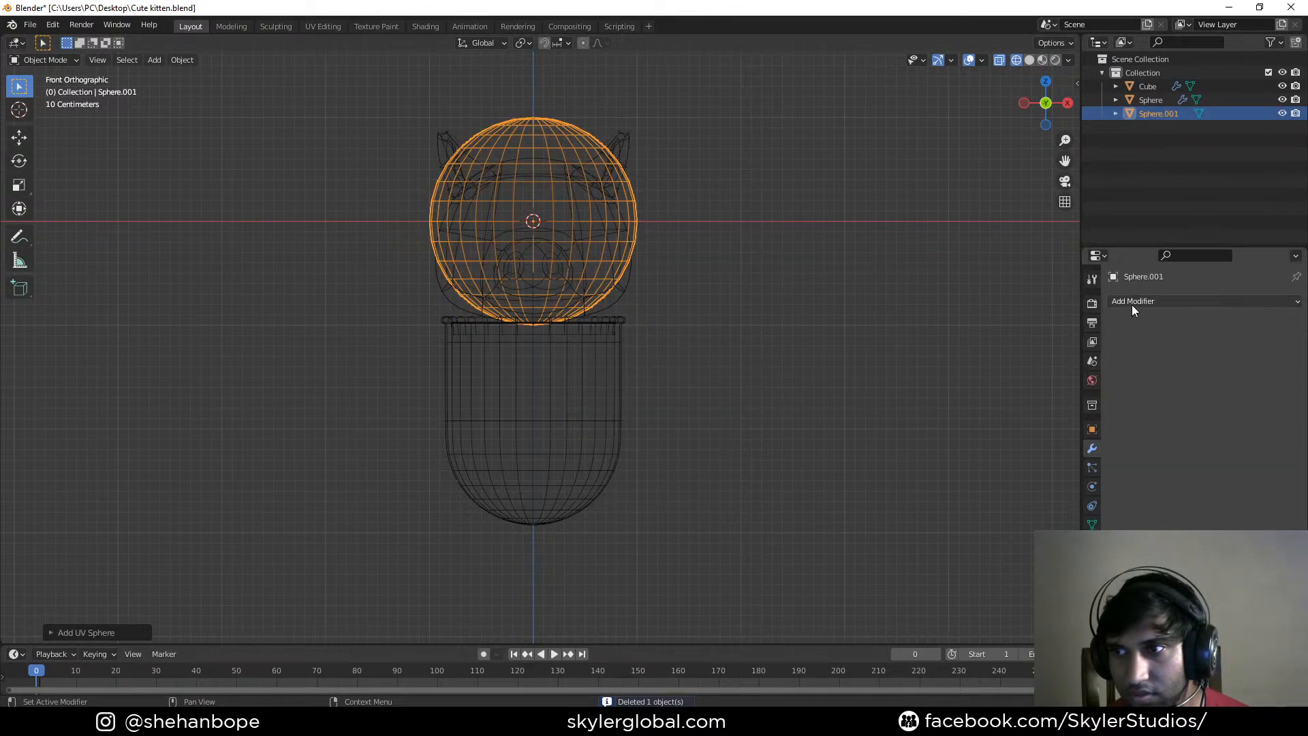
left_click(58, 634)
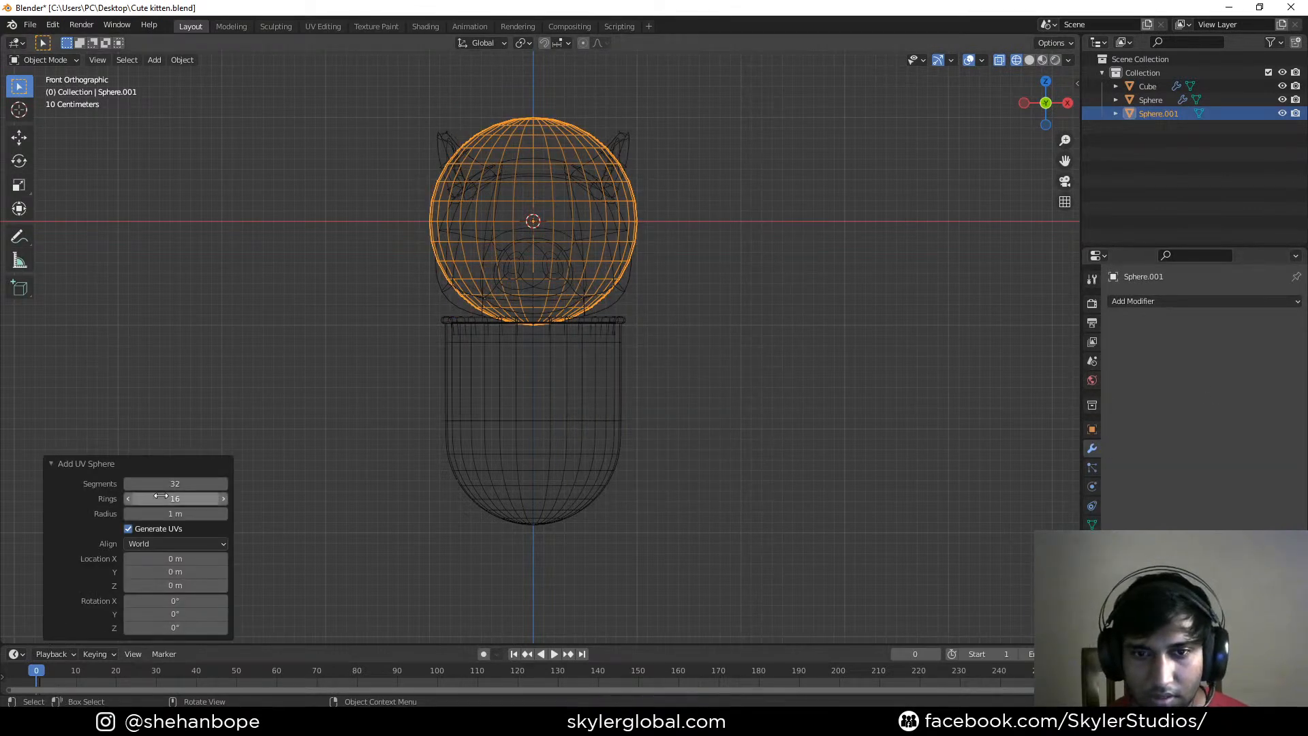
left_click(180, 480)
type("16")
key("Return")
left_click(180, 498)
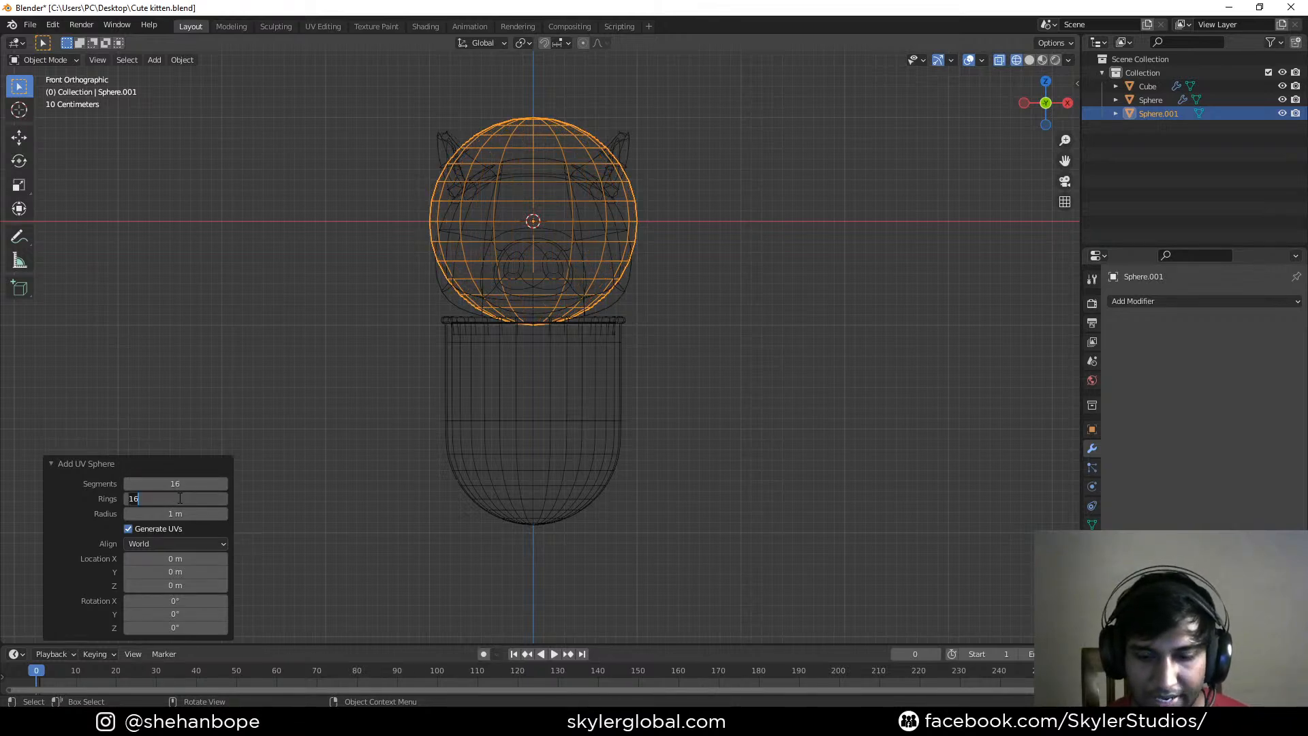
type("8")
key("Return")
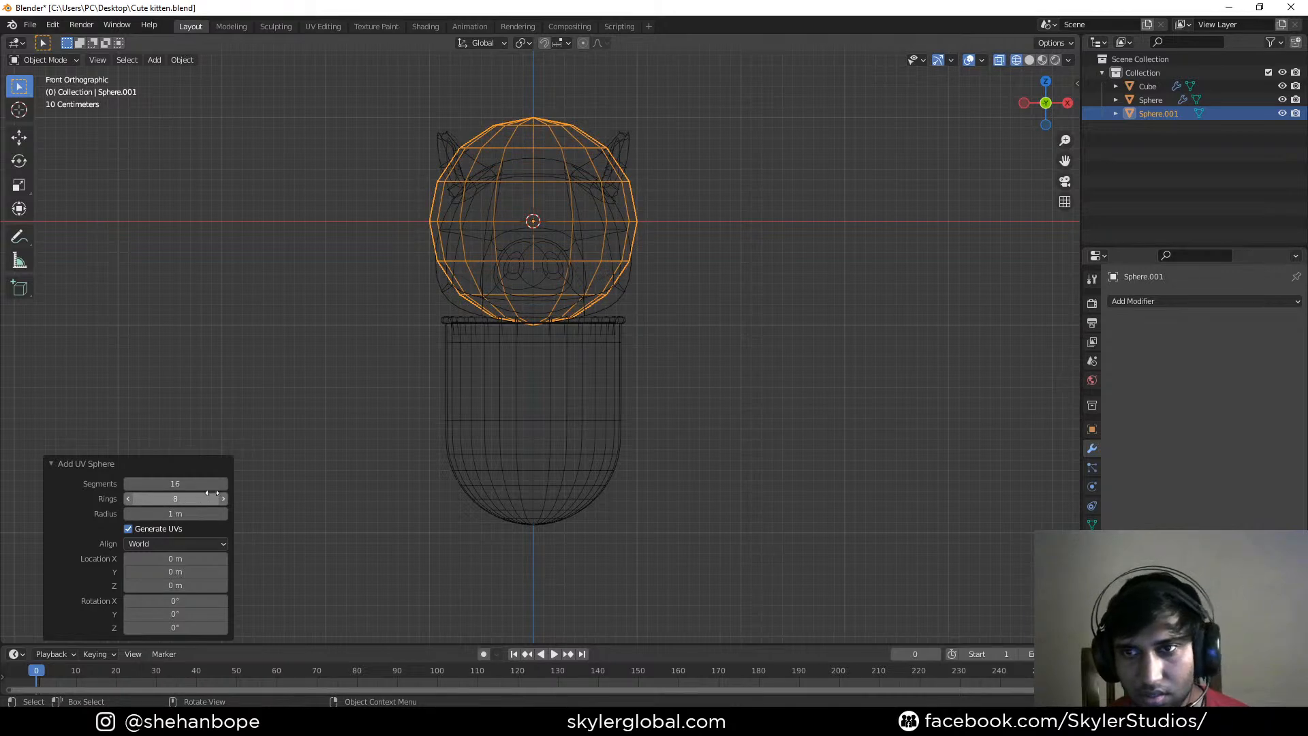
Scale the whole sphere mesh up by about 1.34 in Edit Mode so it encloses the head and ears
scroll(615, 266, "up", 1)
middle_click_drag(656, 232, 647, 272, "shift")
key("Tab")
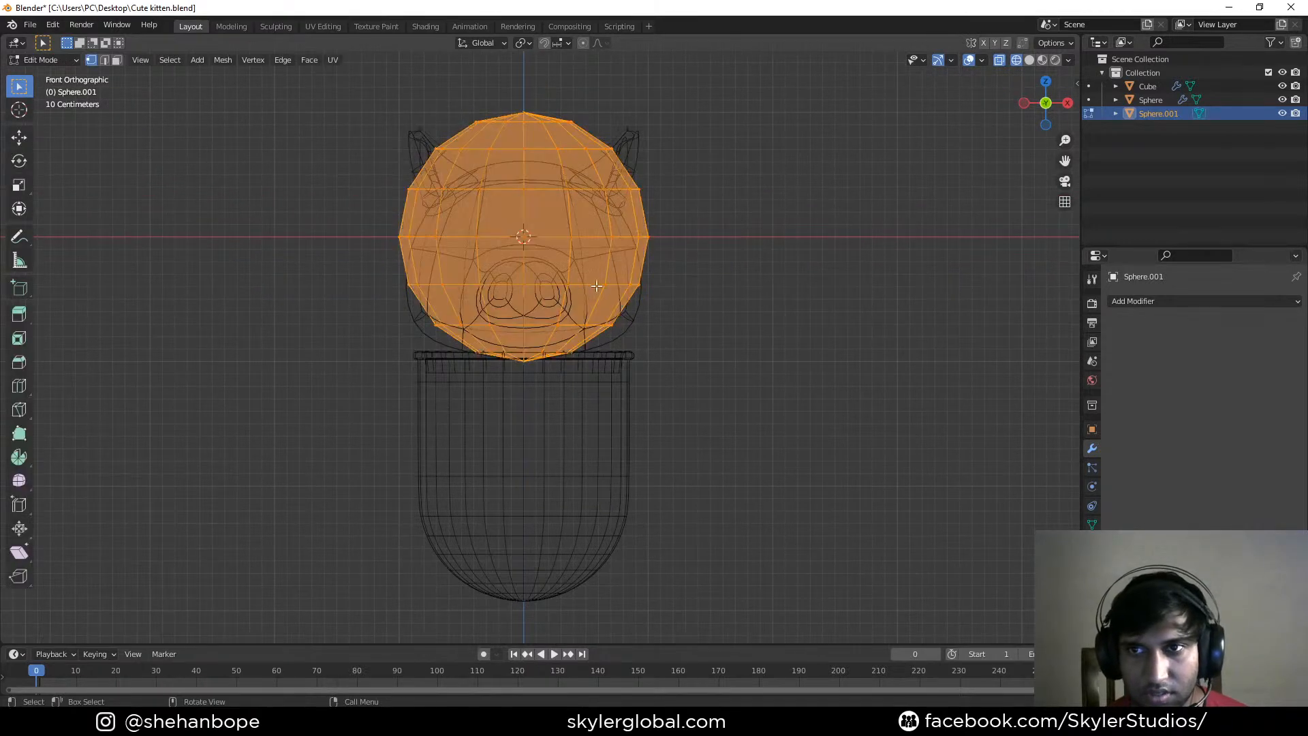
key("s")
left_click(715, 305)
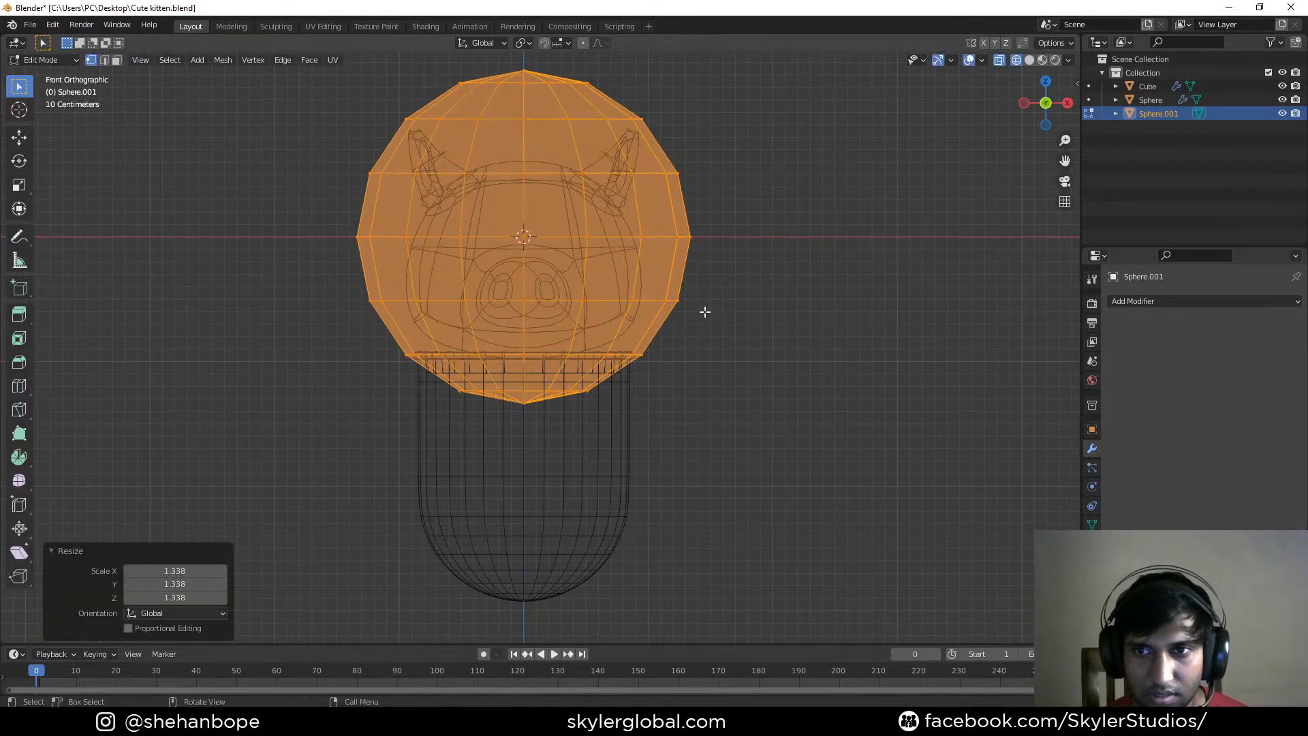
Enlarge the sphere's lower vertices, then its widest ring and the ring above it, to broaden the shape
left_click_drag(345, 274, 711, 451)
key("s")
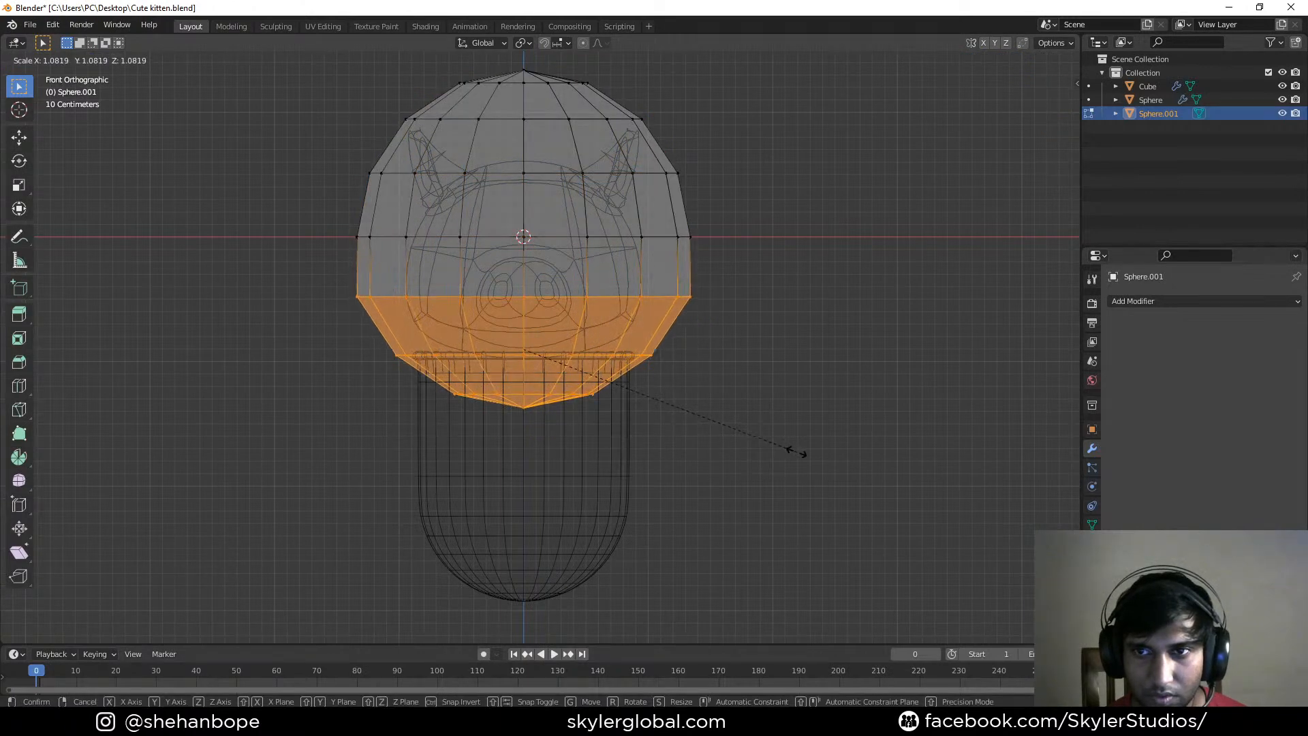
left_click(781, 438)
left_click_drag(312, 204, 705, 279)
key("s")
left_click(753, 275)
left_click_drag(351, 160, 712, 206)
key("s")
left_click(743, 213)
Scale the sphere's two upper rings and its lower middle band to even out the rounded profile
left_click_drag(365, 96, 696, 163)
key("s")
left_click(843, 211)
left_click_drag(320, 137, 741, 222)
key("s")
left_click(742, 221)
left_click_drag(324, 214, 762, 389)
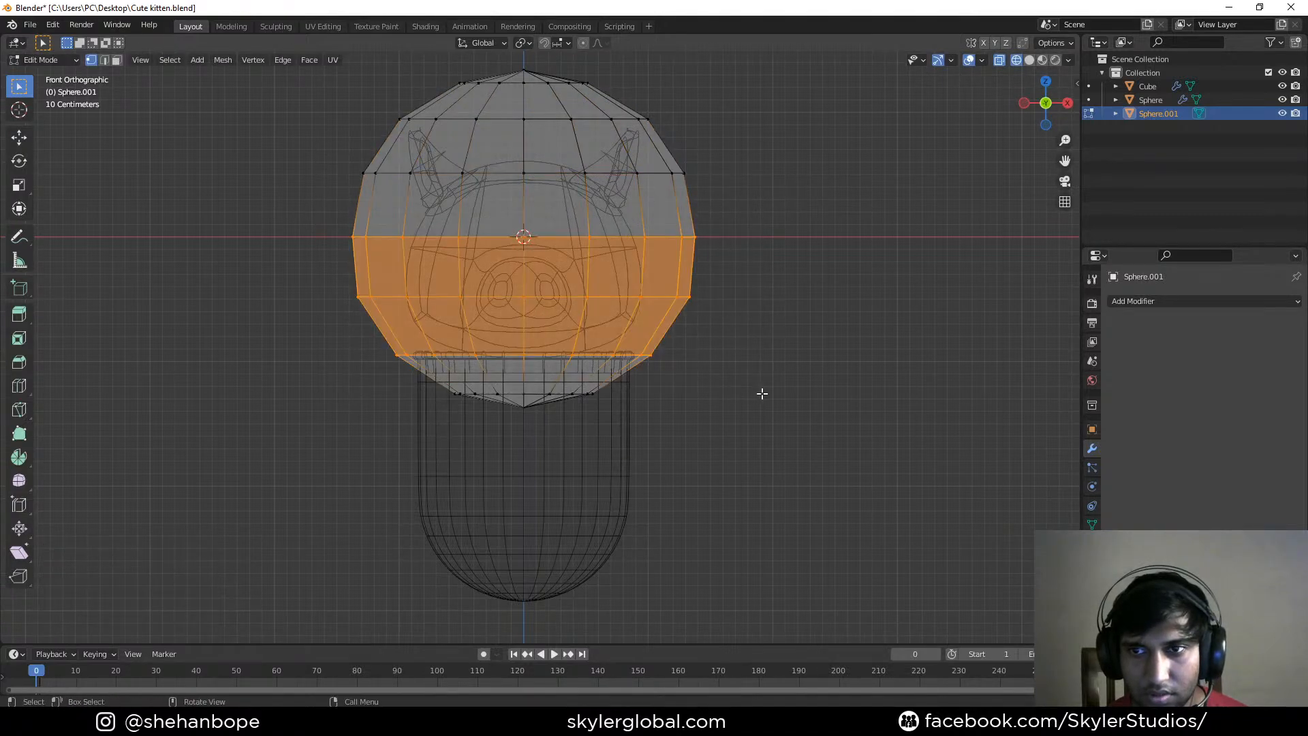
key("s")
left_click(763, 393)
Flatten the sphere's bottom vertices to about 0.65 along Z and raise them toward the cup's rim
left_click_drag(387, 329, 703, 429)
key("s")
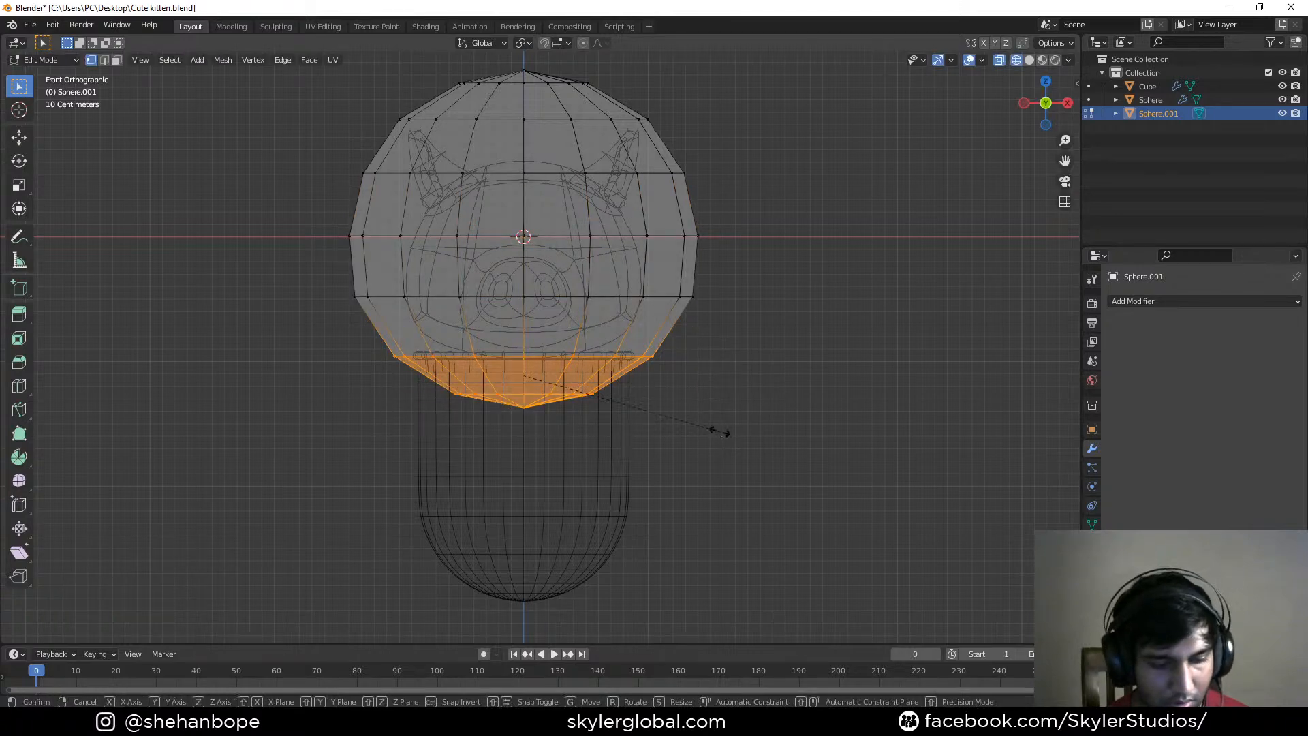
key("z")
left_click(649, 419)
key("g")
key("z")
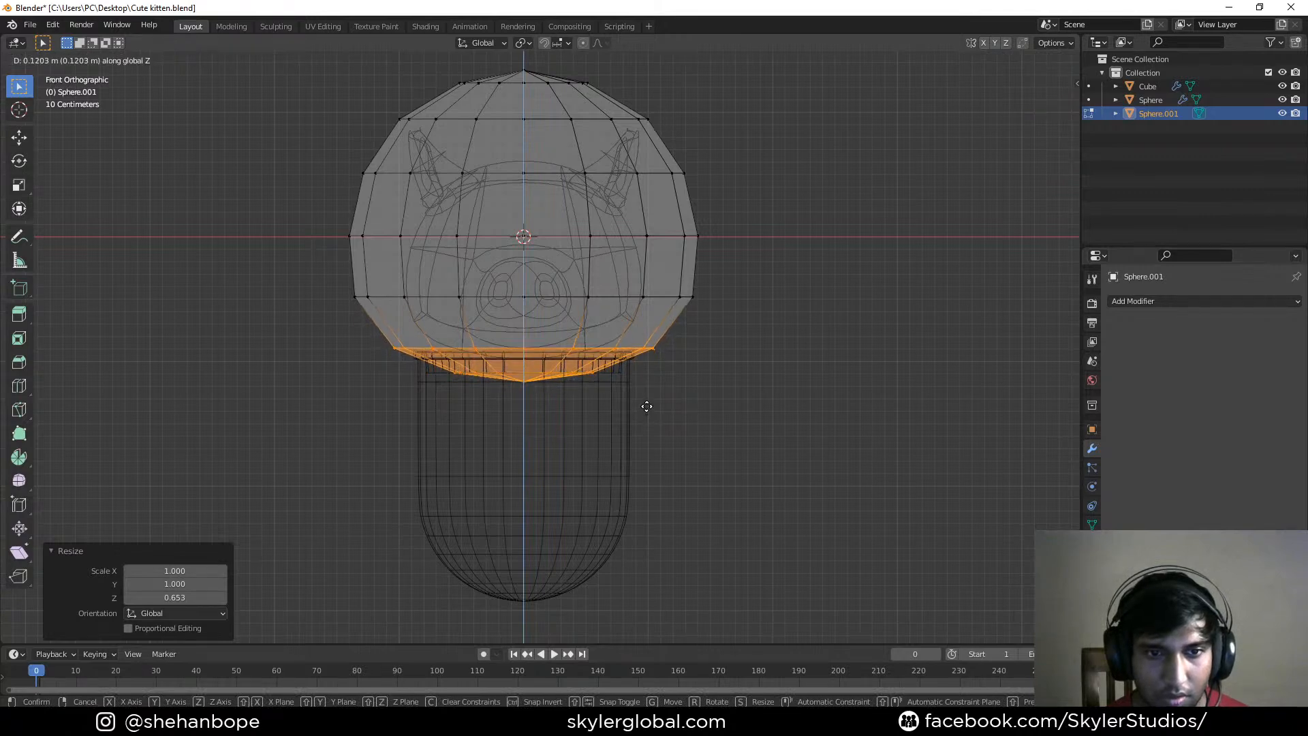
left_click(644, 406)
key("Tab")
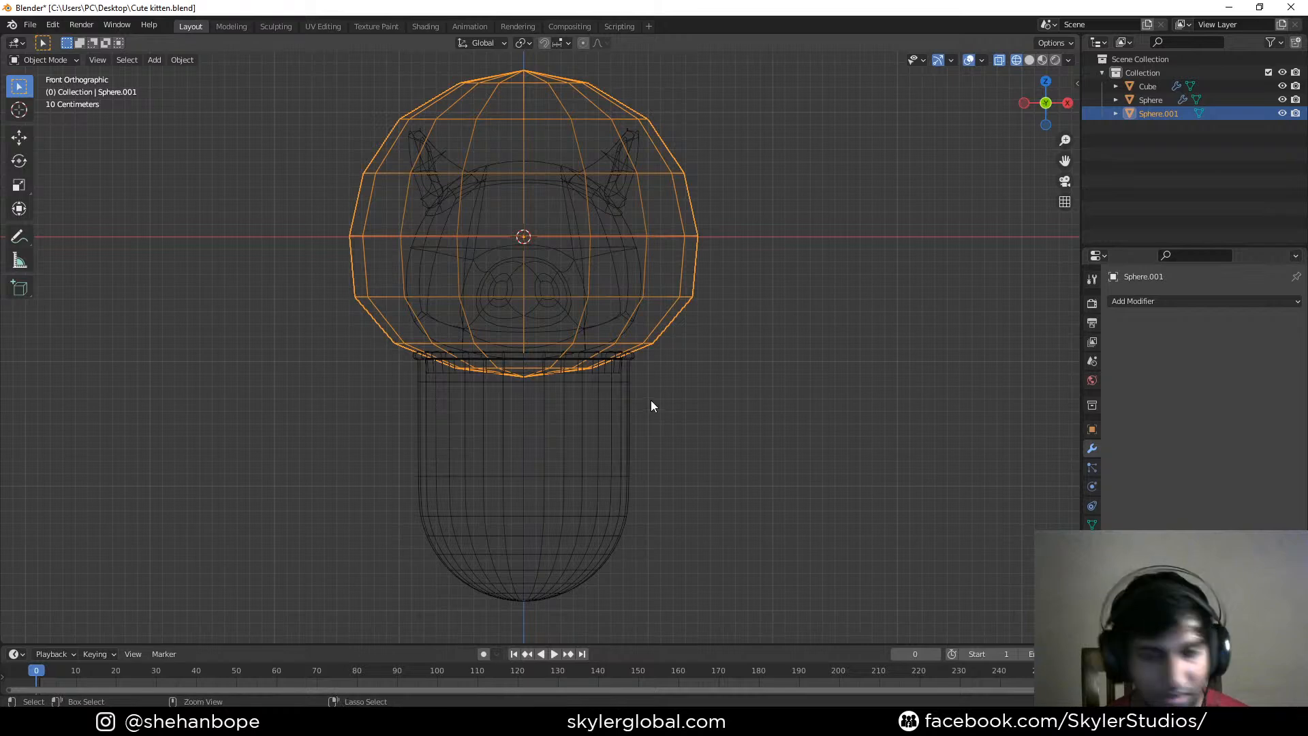
Give the sphere a level 2 Subdivision modifier and check it against the head with X-ray in right side view
key("ctrl+2")
key("Tab")
key("Tab")
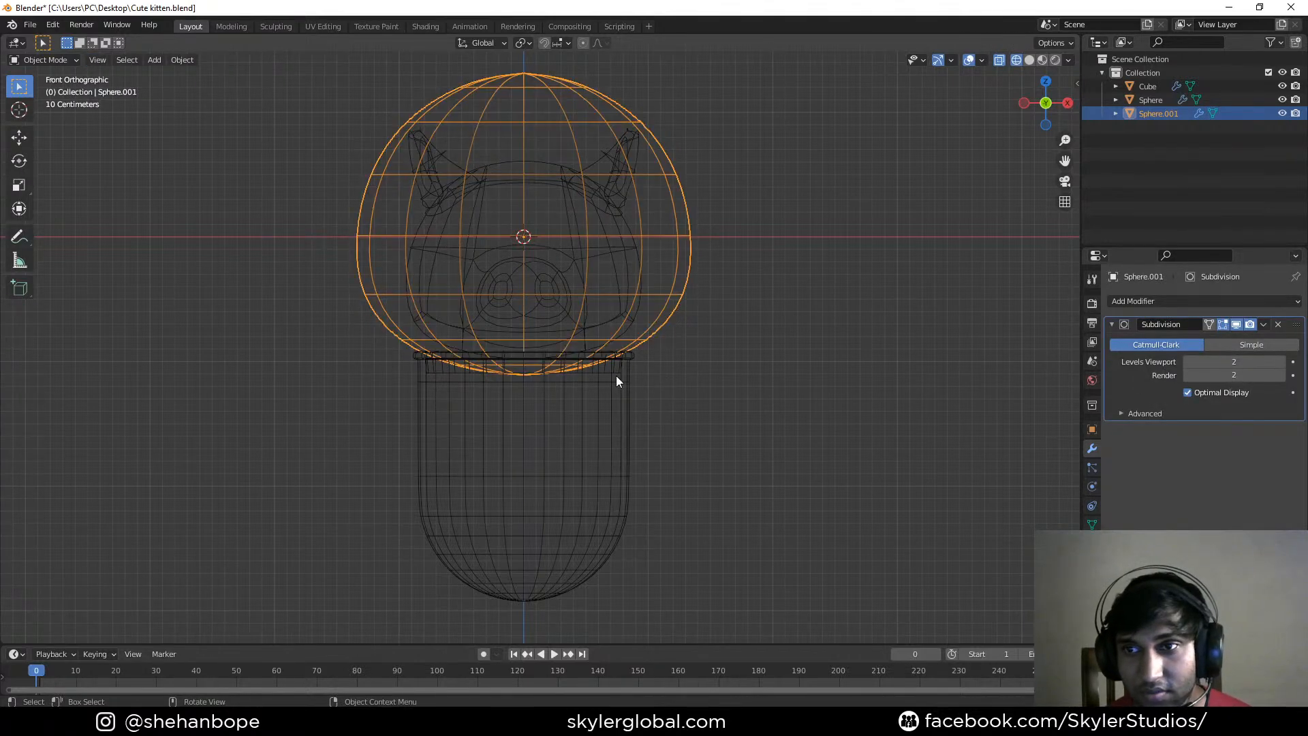
key("alt+z")
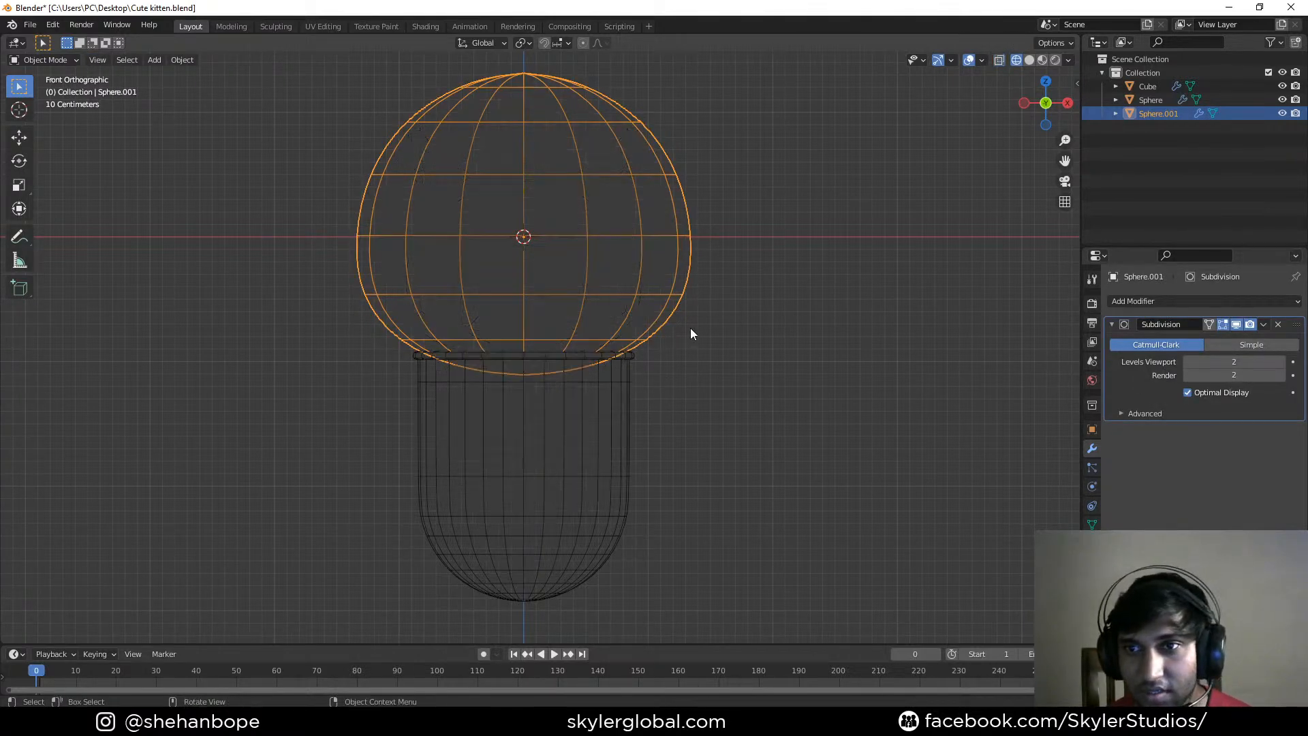
middle_click_drag(747, 339, 721, 379)
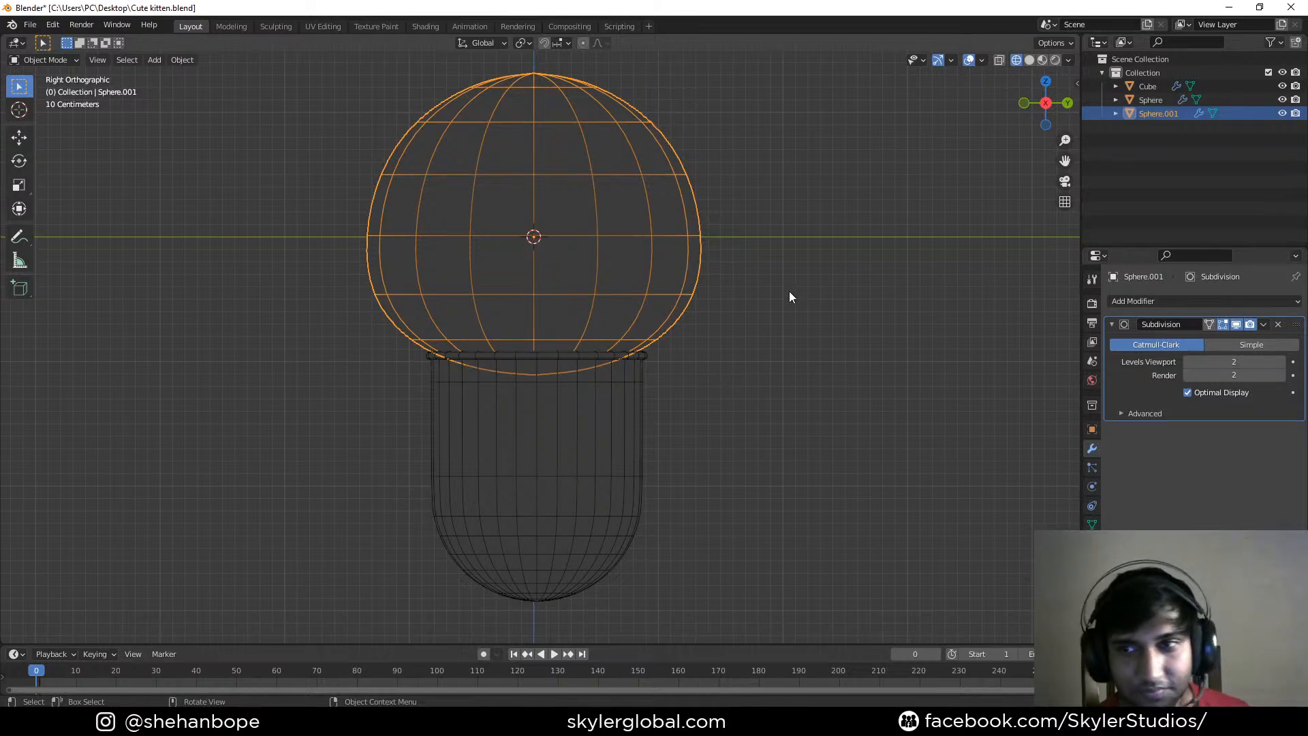
left_click(1001, 60)
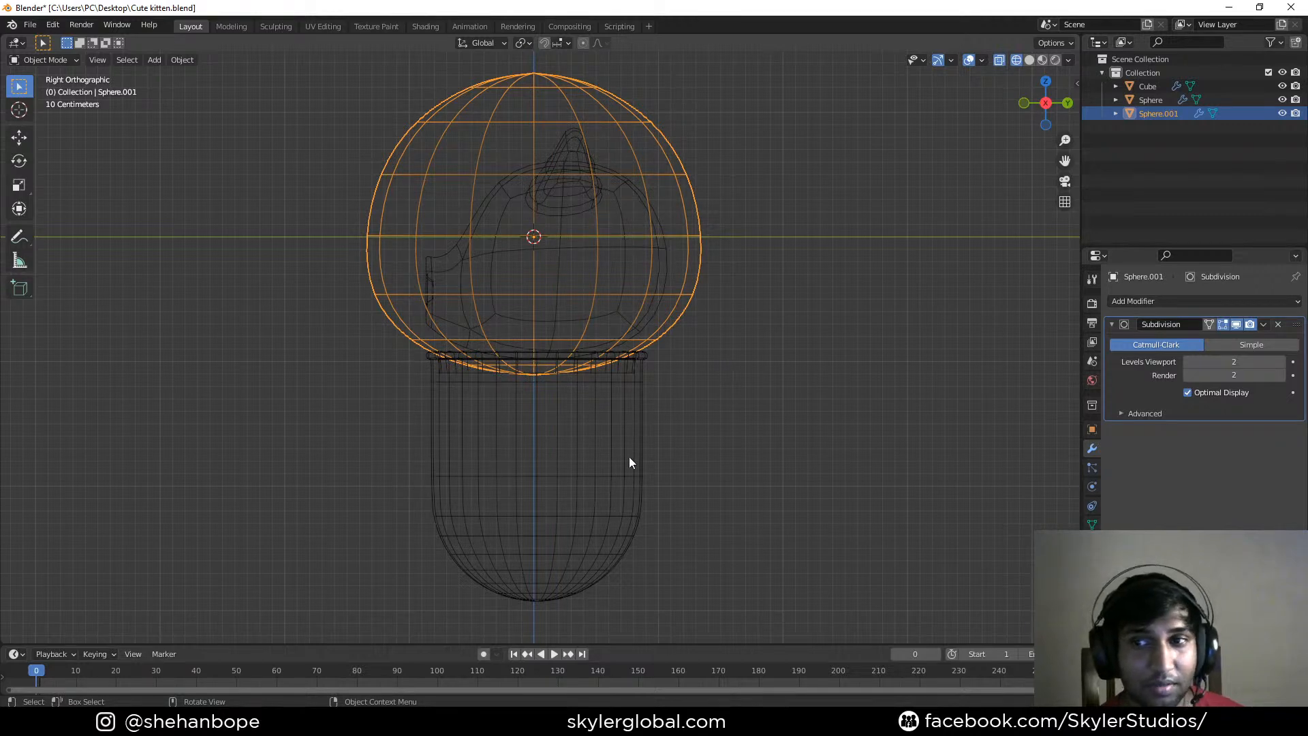
Move the sphere and the cup together about 0.05 m along Y around the head, and save the file
left_click(628, 487, "shift")
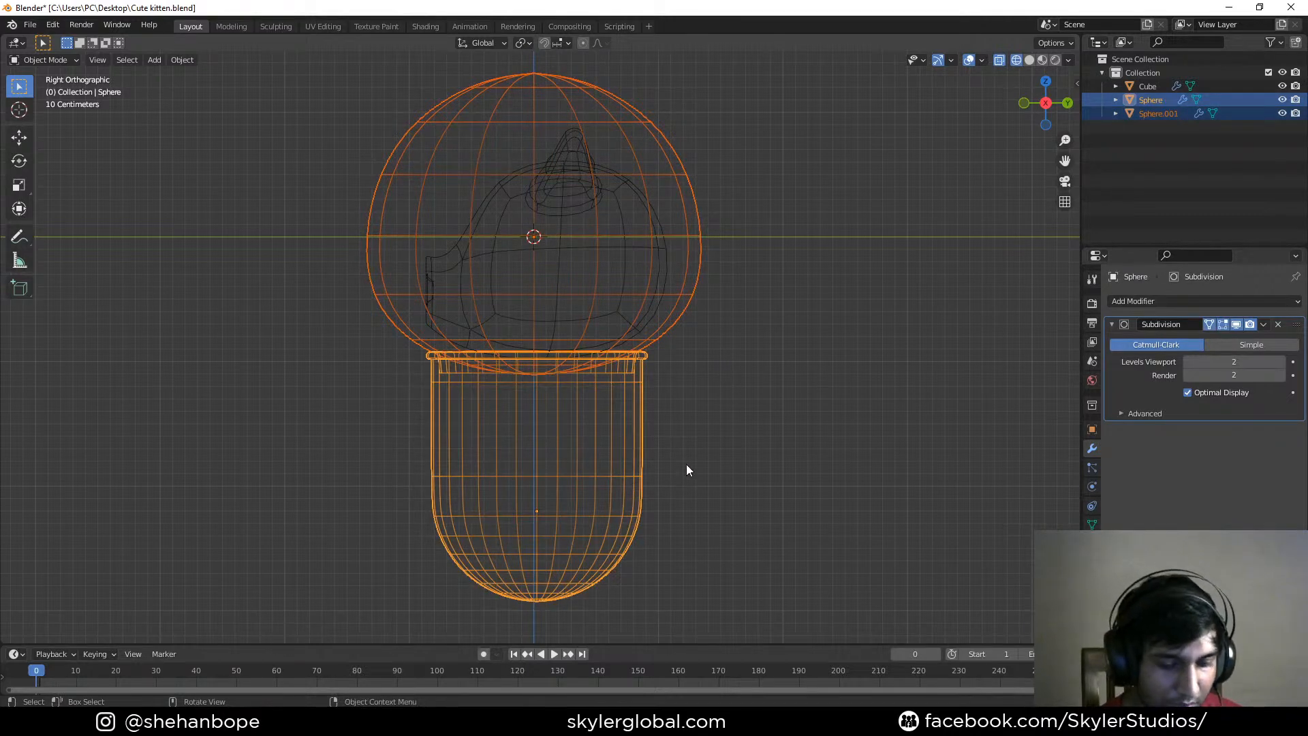
key("g")
key("y")
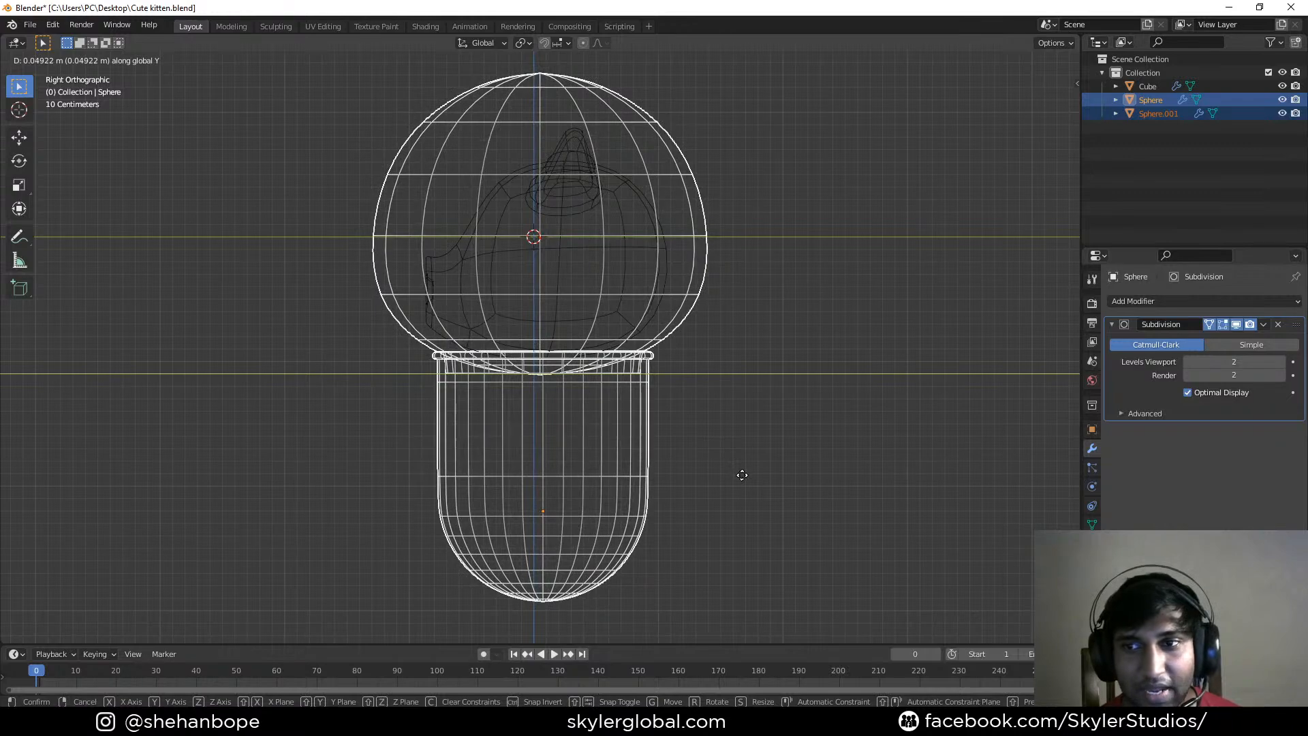
left_click(741, 475)
key("ctrl+s")
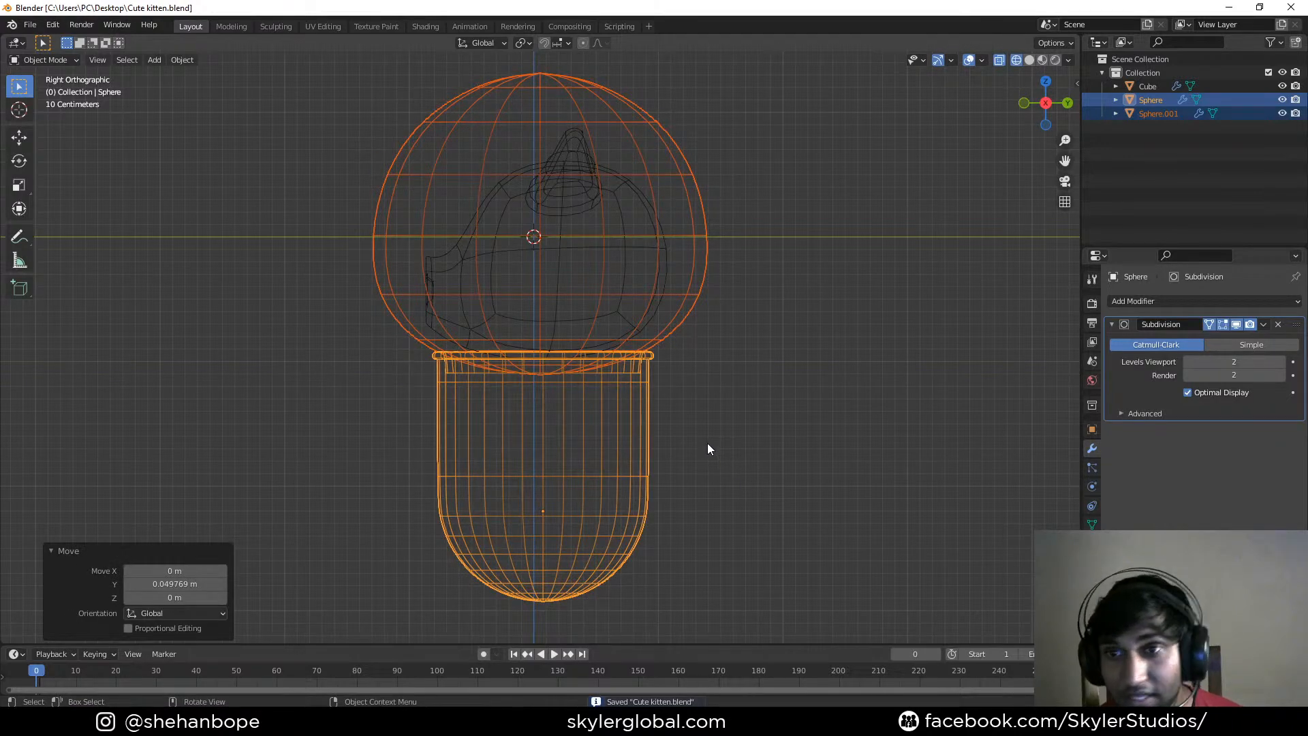
middle_click_drag(562, 368, 759, 344)
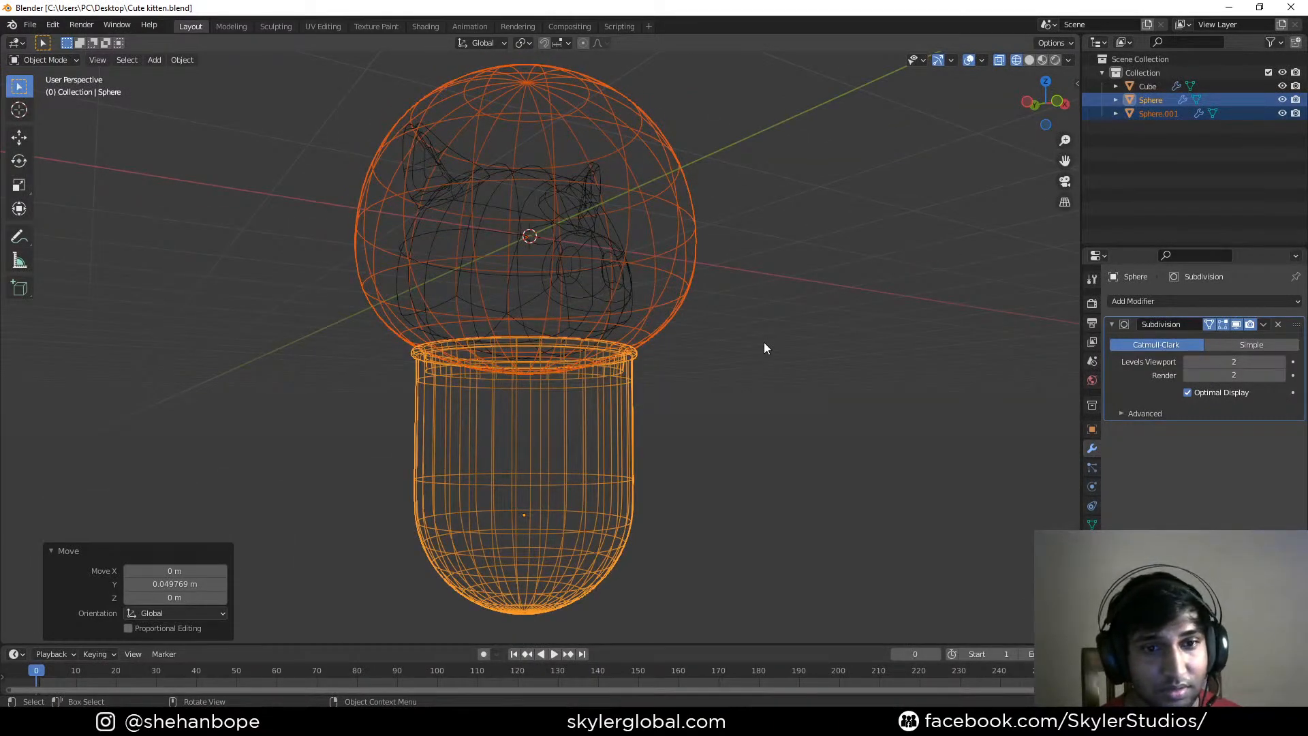
middle_click_drag(765, 347, 764, 357)
key("KP_1")
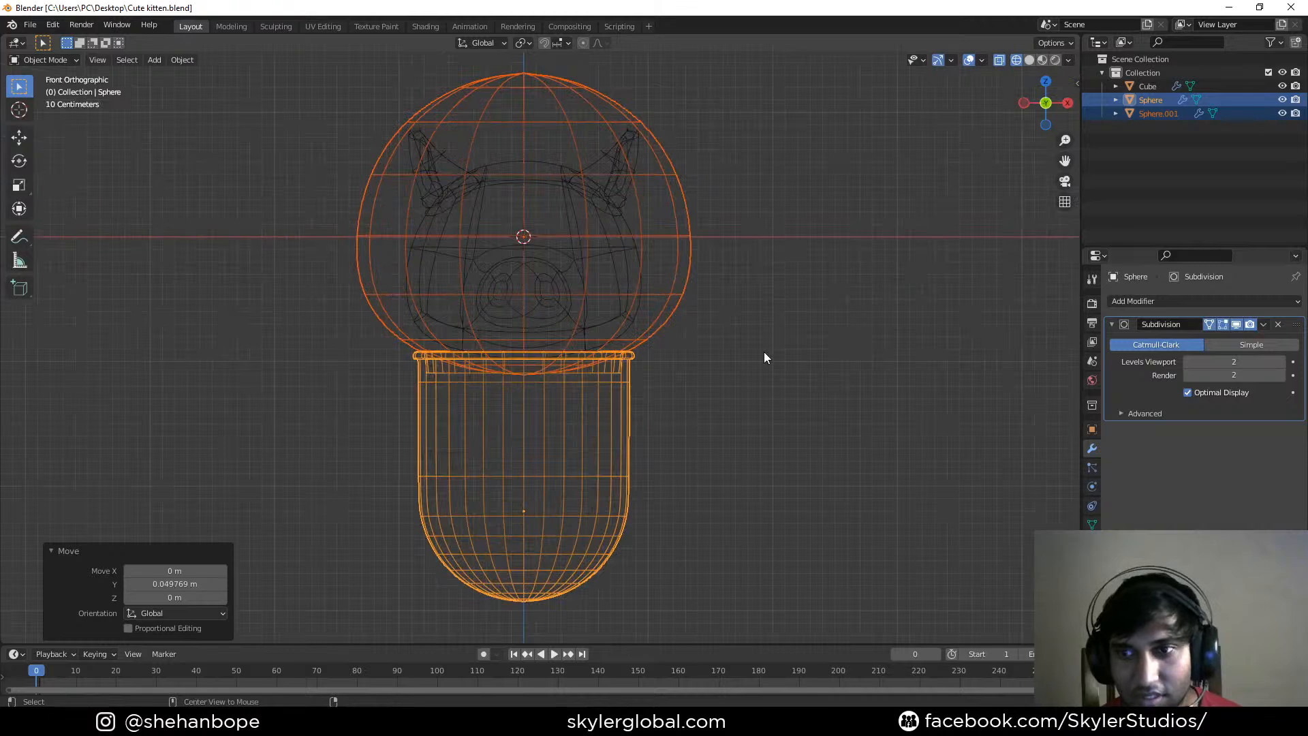
key("alt+z")
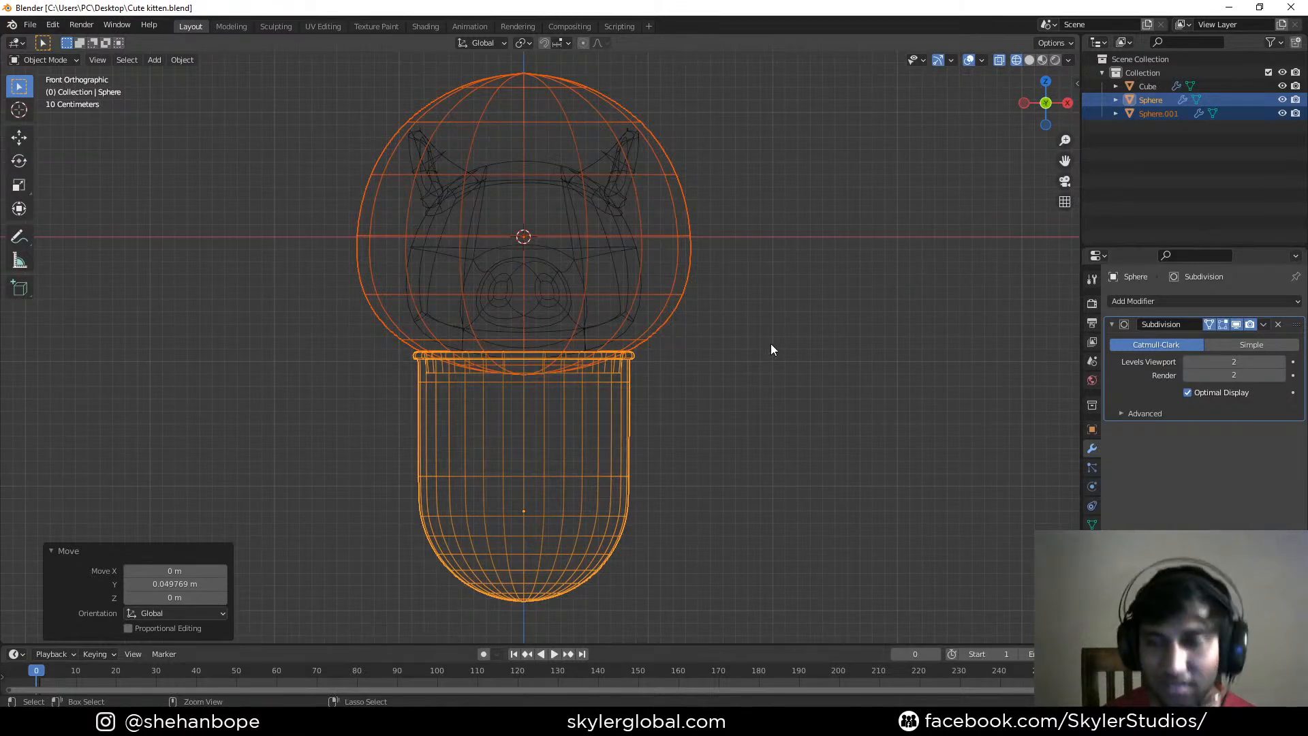
key("ctrl+s")
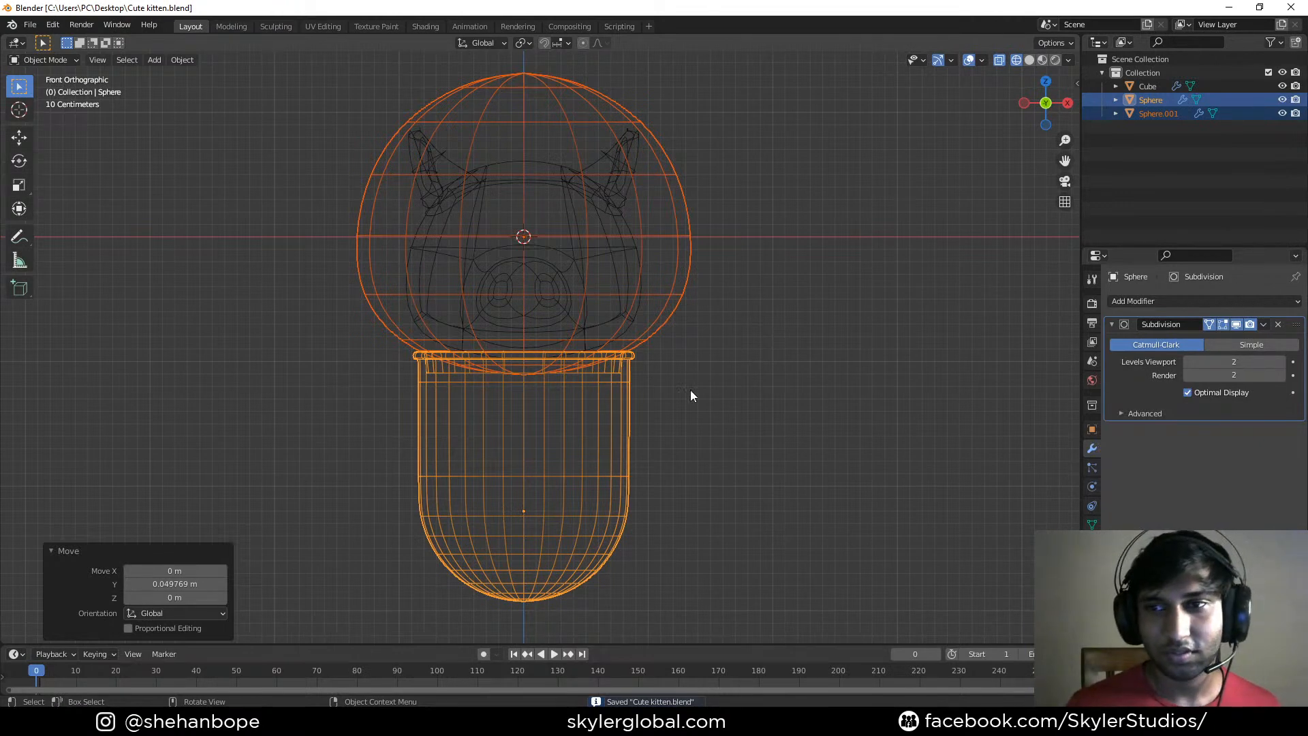
Scale only the cup up by about 1.16 and lower it about 0.29 m along Z
scroll(684, 395, "down", 1)
middle_click_drag(662, 470, 637, 392, "shift")
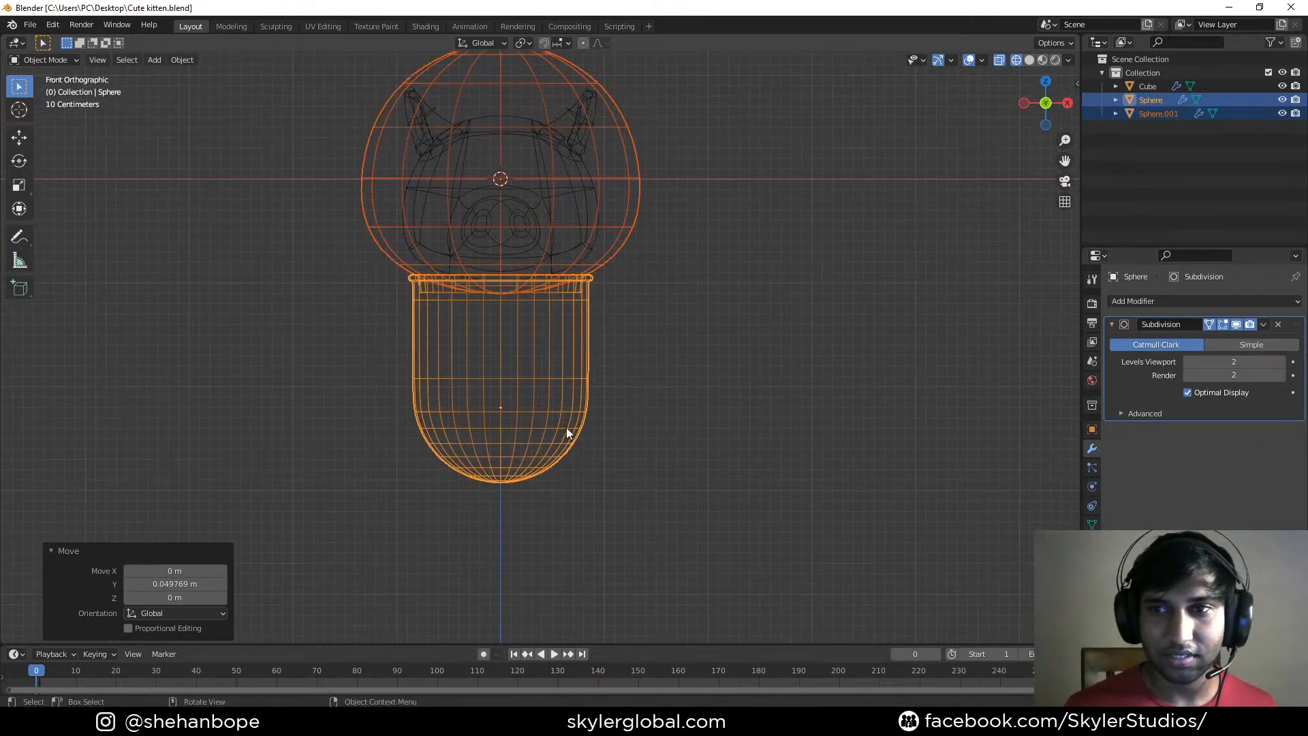
left_click(587, 418)
scroll(608, 472, "down", 1)
key("s")
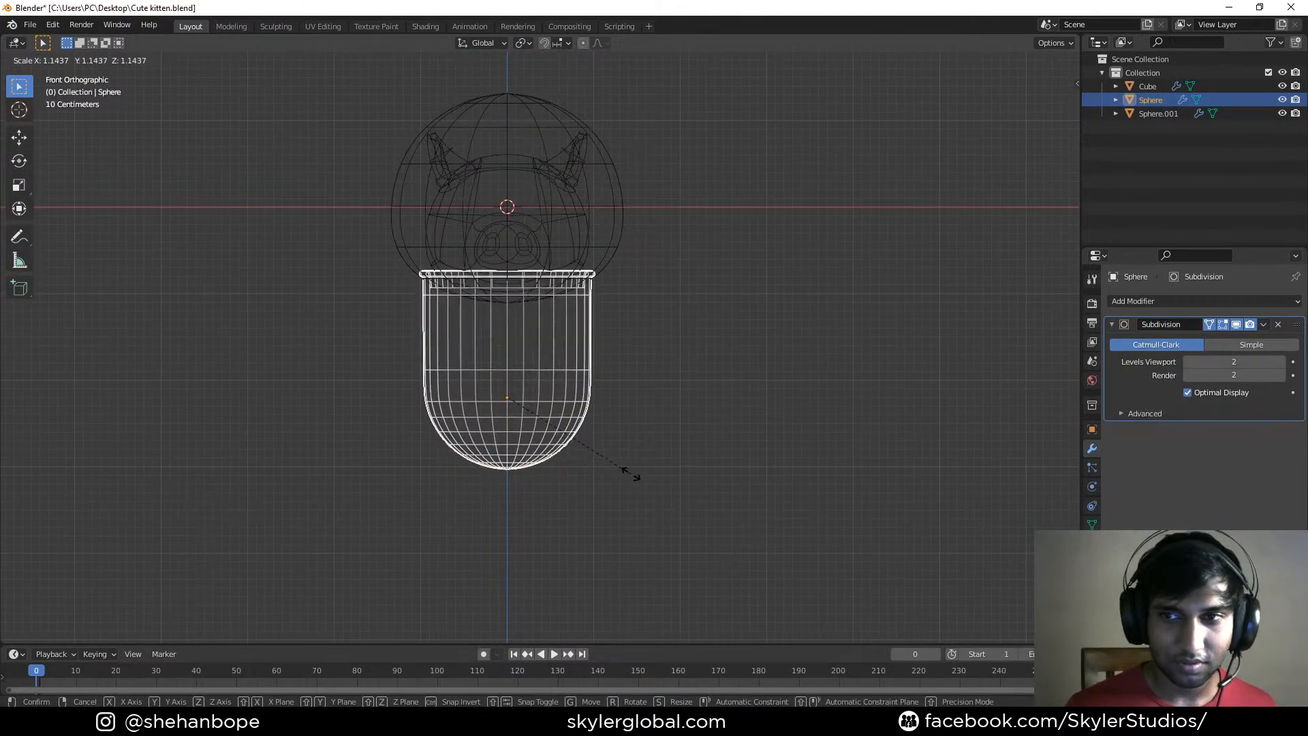
left_click(632, 474)
key("g")
key("z")
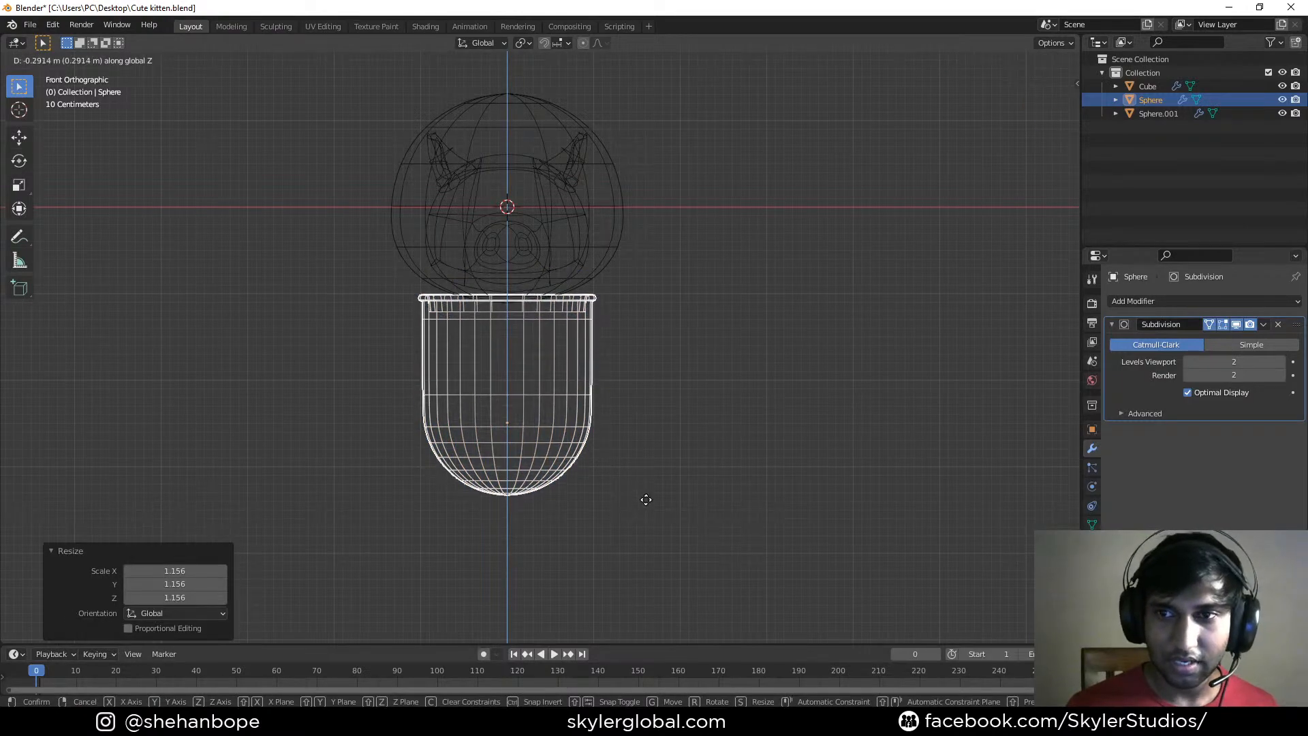
left_click(646, 500)
middle_click_drag(663, 458, 594, 460)
key("KP_3")
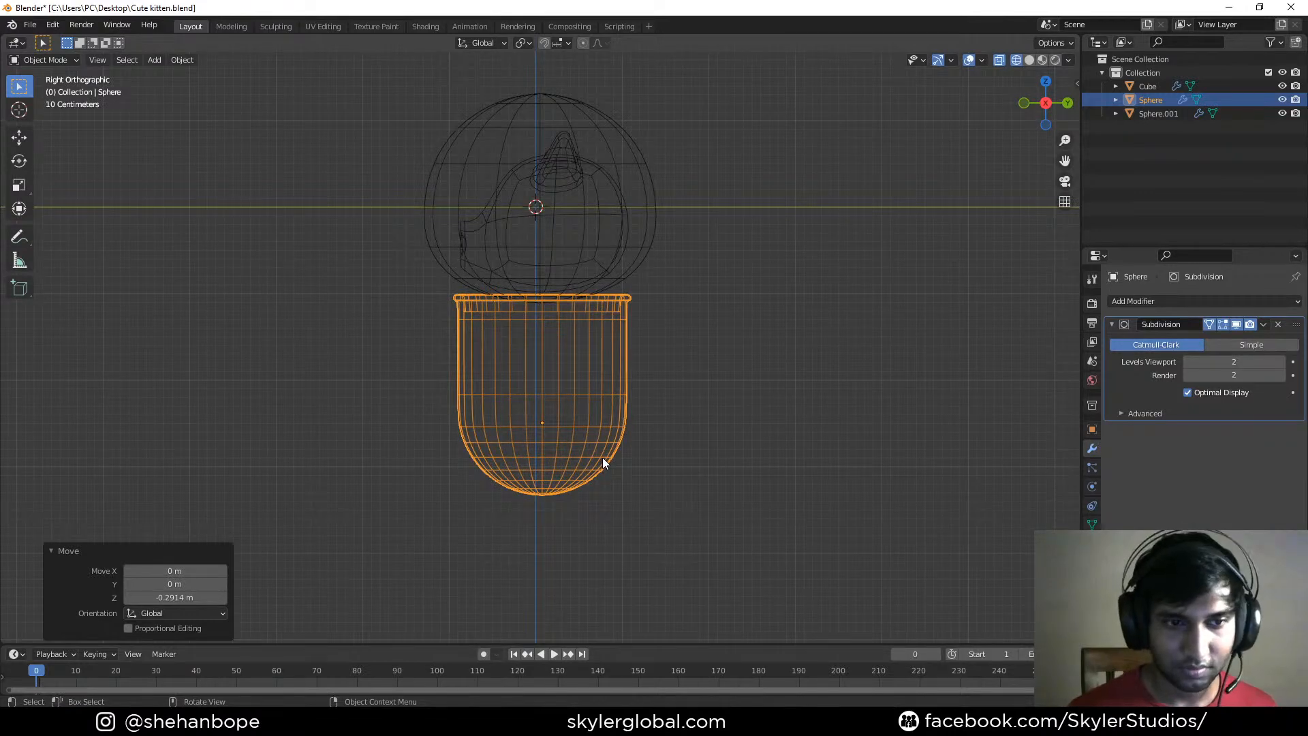
Scale the cup down to about 0.86 in front view and raise it along Z toward the sphere
key("KP_1")
key("s")
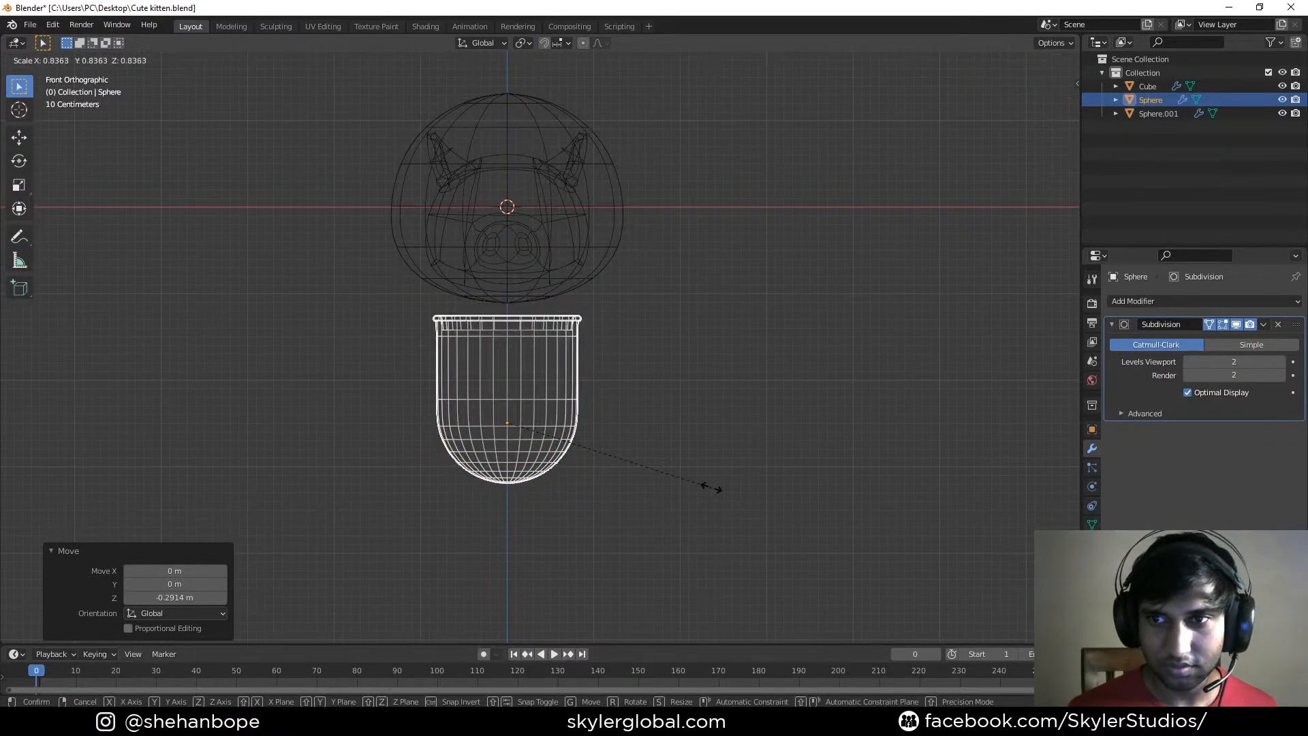
left_click(711, 488)
key("g")
key("z")
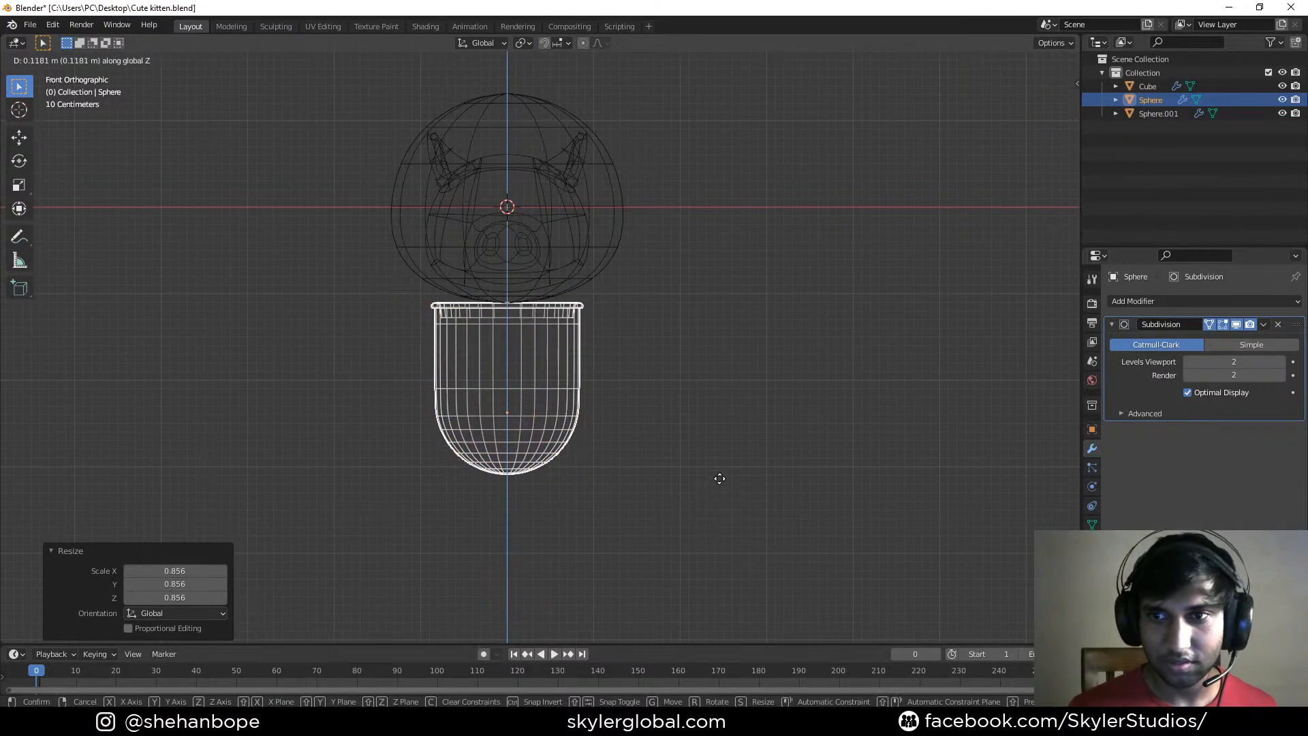
left_click(720, 479)
Enlarge the cup by about 1.02, lower it about 0.03 m along Z, and check it from the right side
key("s")
left_click(727, 486)
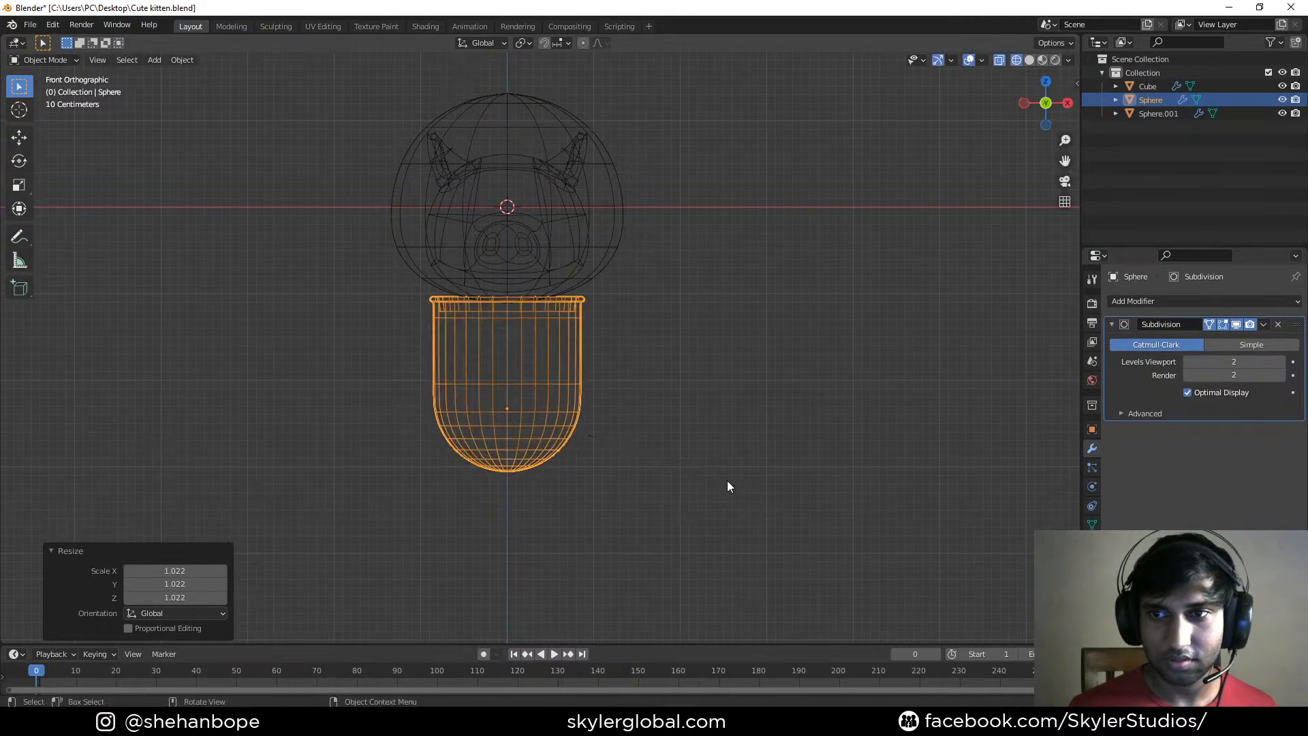
key("g")
key("z")
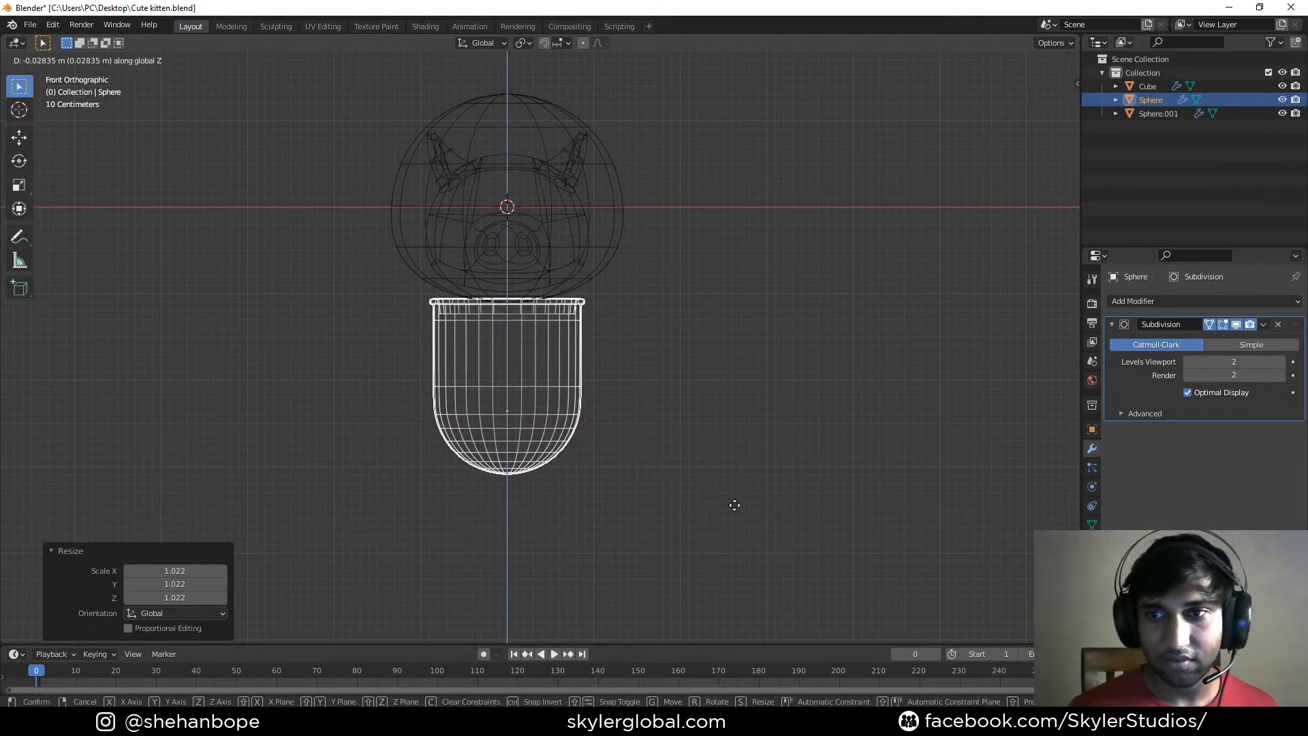
left_click(734, 504)
key("KP_3")
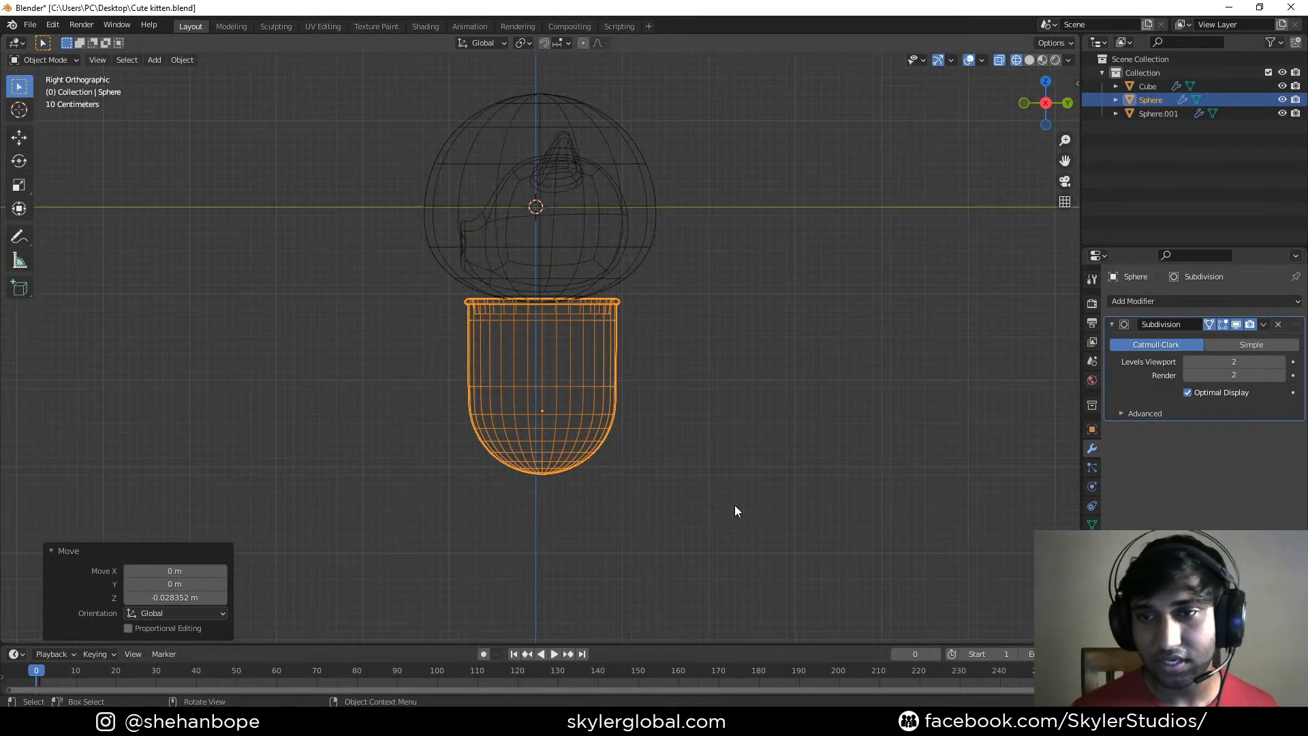
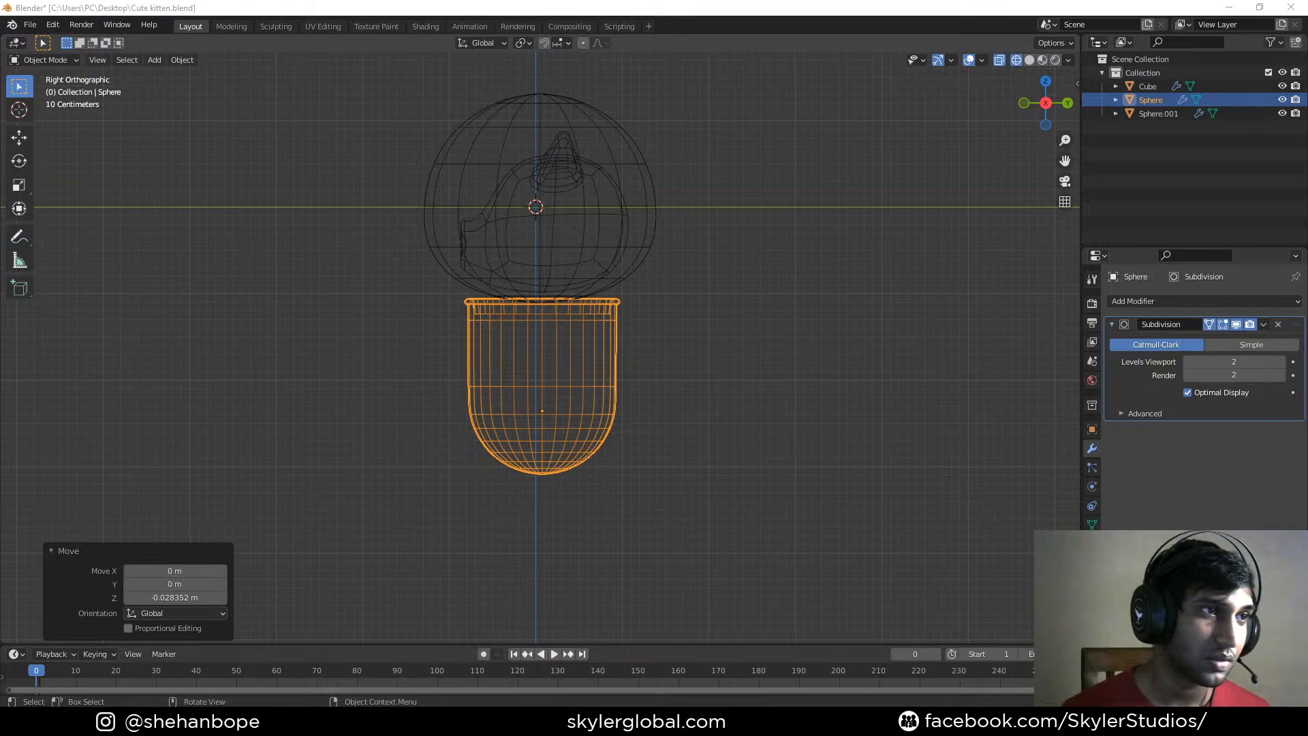
Switch to Notion and look through the YT Projects board on the YouTube page
key("alt+Tab")
scroll(549, 342, "down", 15)
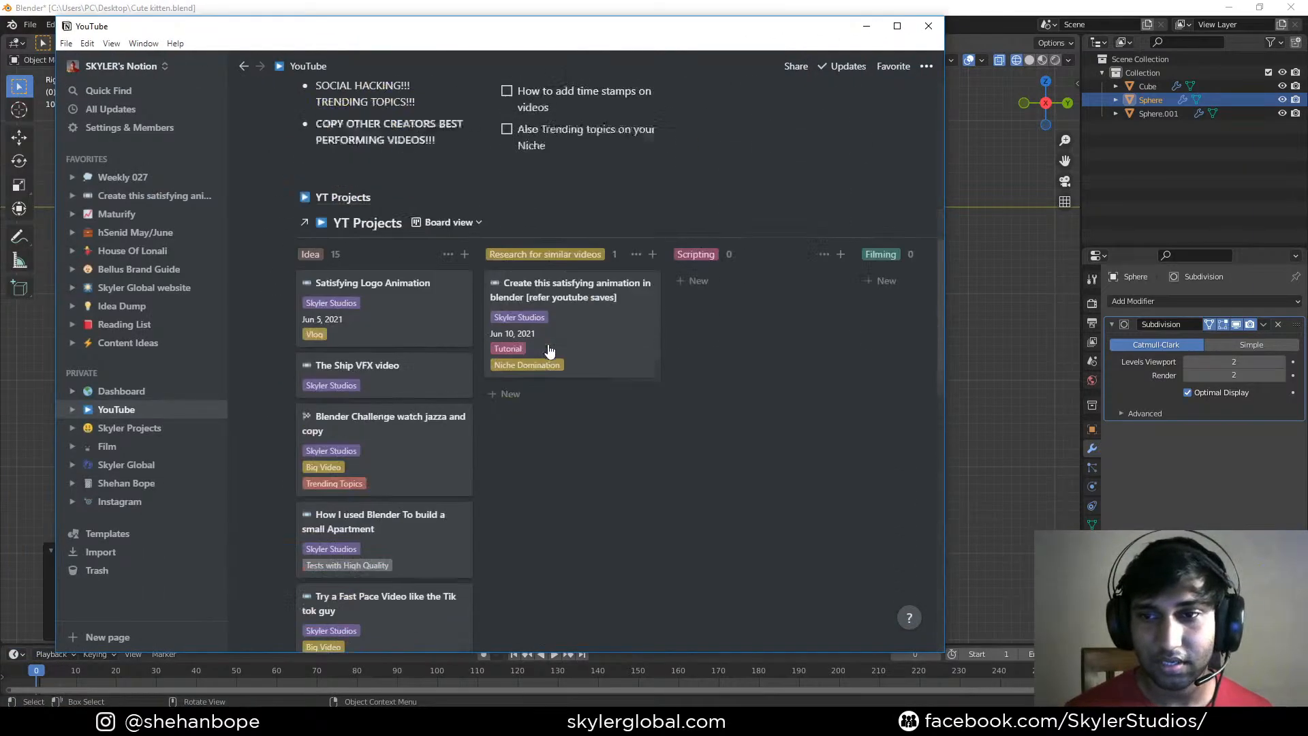
scroll(451, 298, "down", 6)
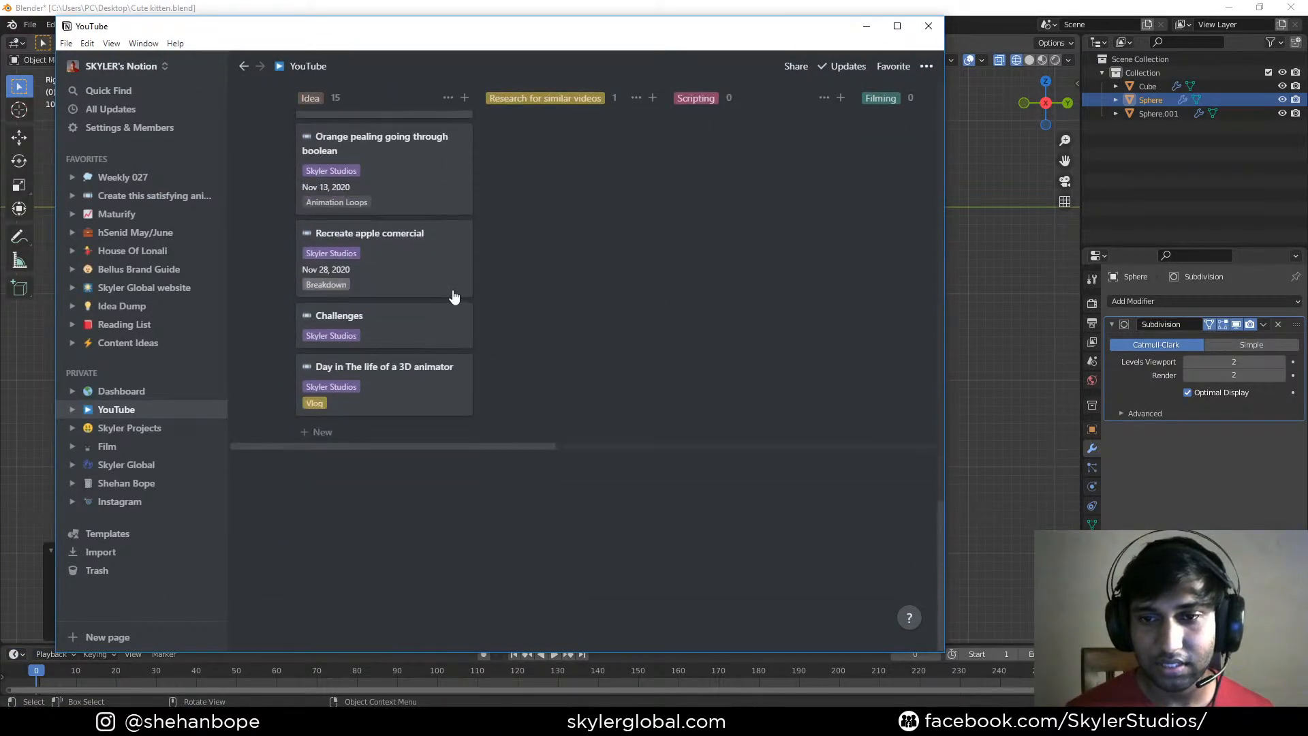
Review the Idea column of the YT Projects board again and close Notion to return to Blender
scroll(450, 298, "up", 9)
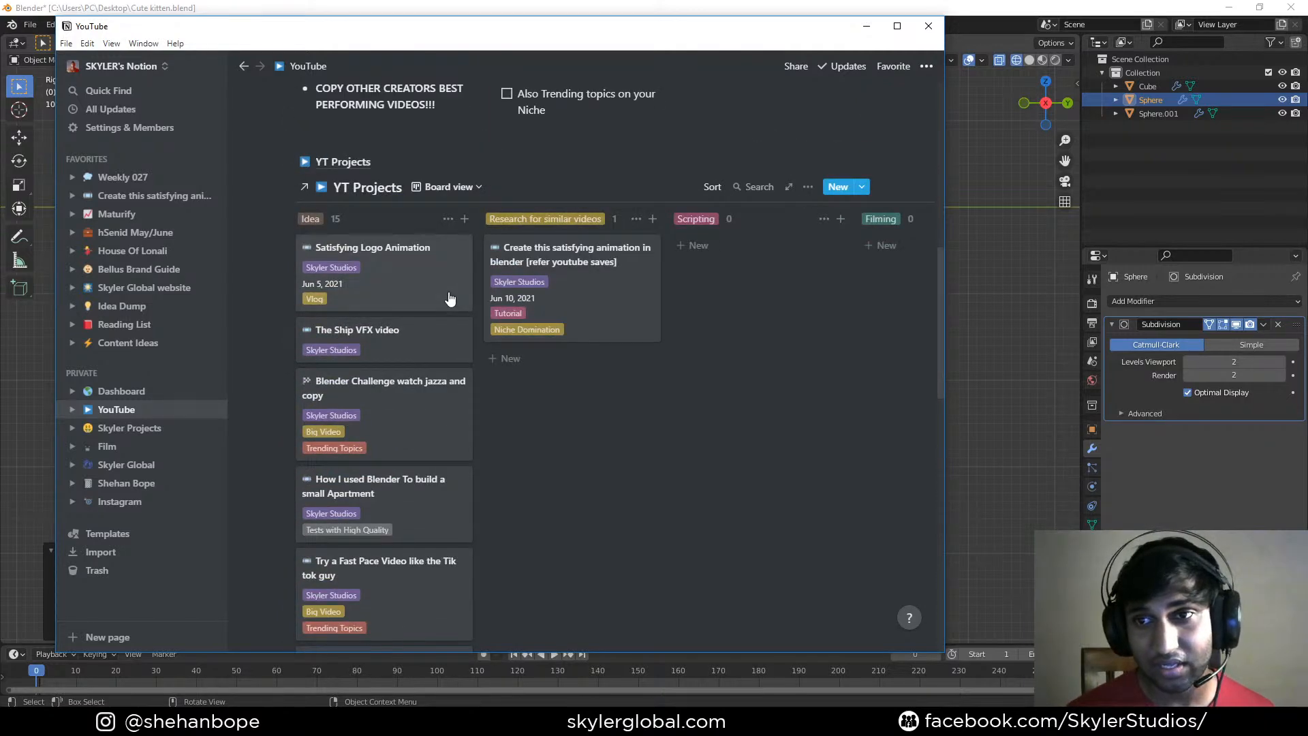
scroll(450, 298, "down", 4)
scroll(450, 298, "down", 3)
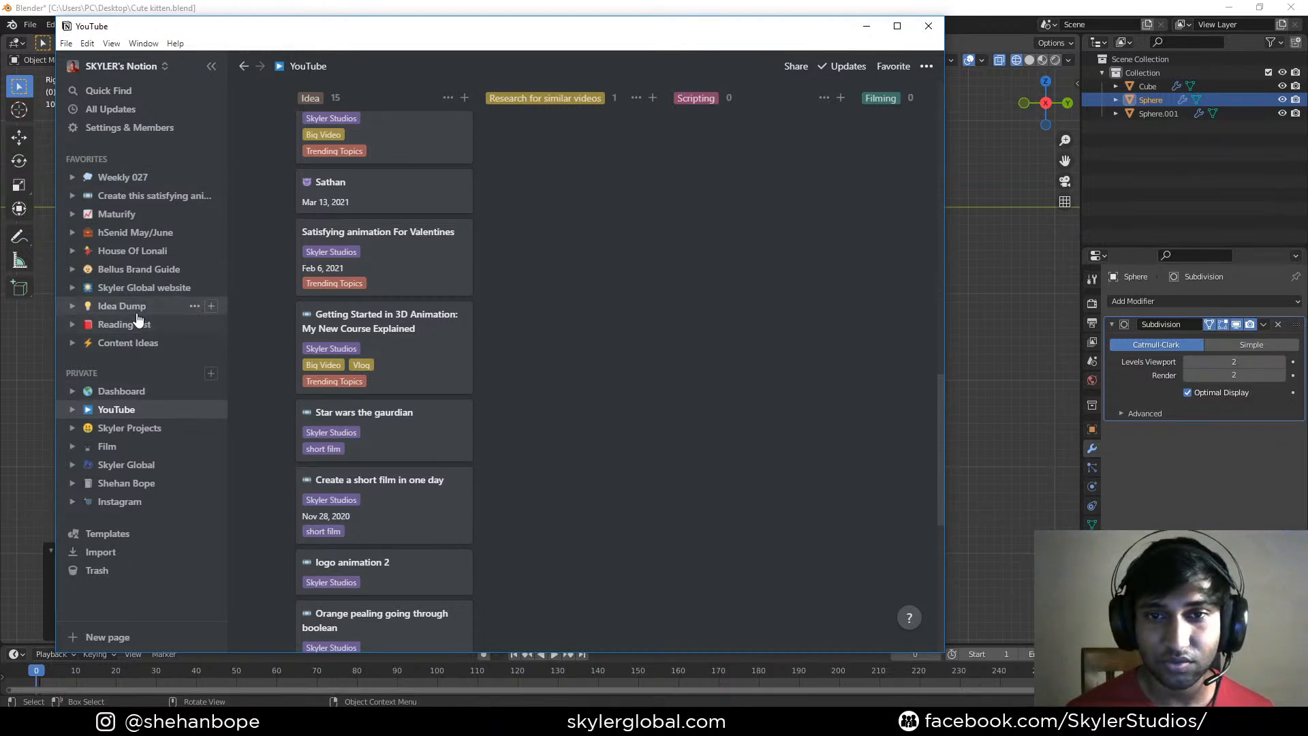
left_click(923, 29)
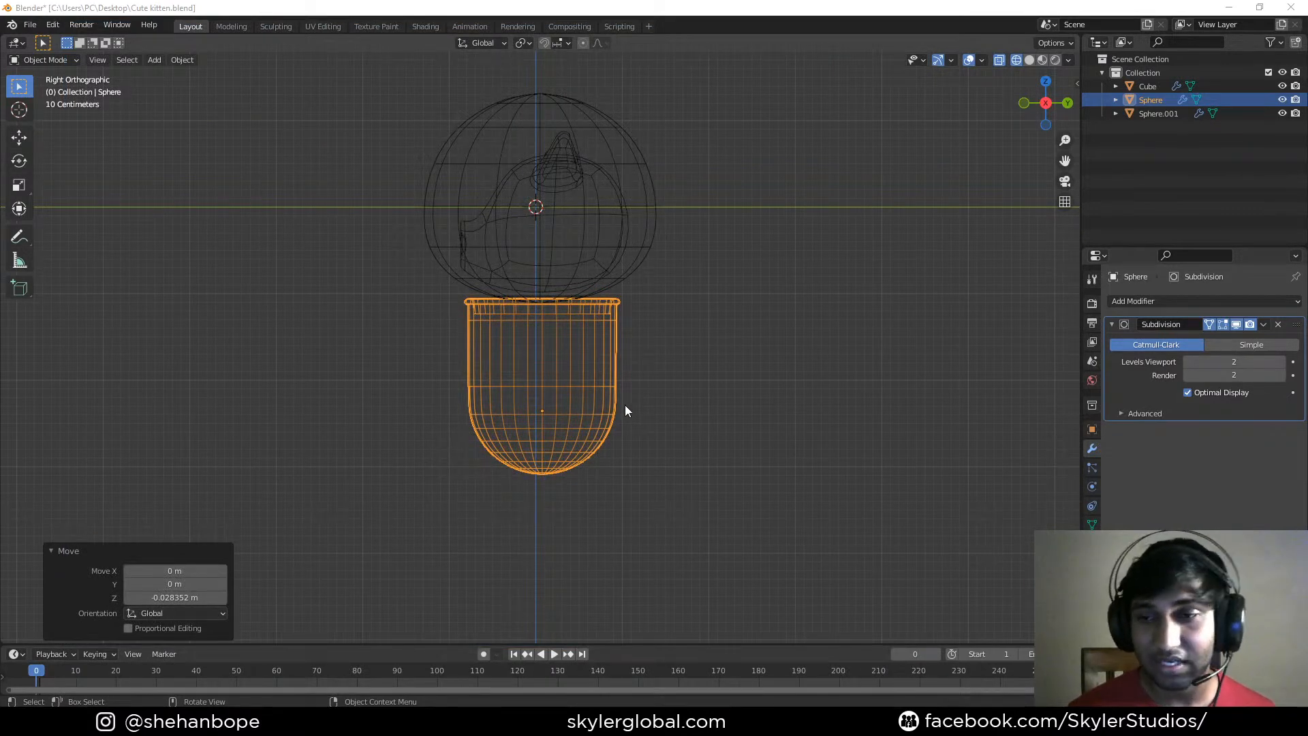
Save the current Blender file and set the scene to front view
middle_click_drag(423, 400, 545, 403)
key("KP_1")
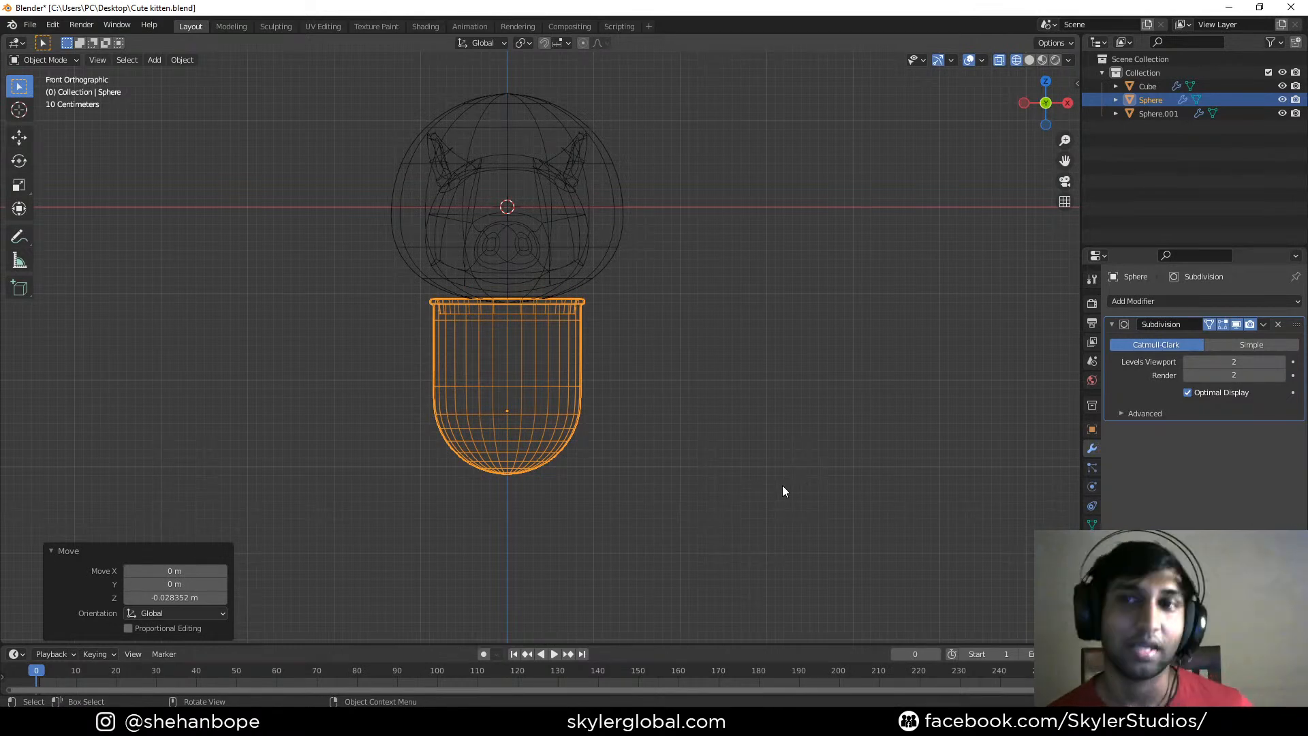
middle_click_drag(782, 485, 676, 429)
key("alt+z")
key("ctrl+s")
key("KP_1")
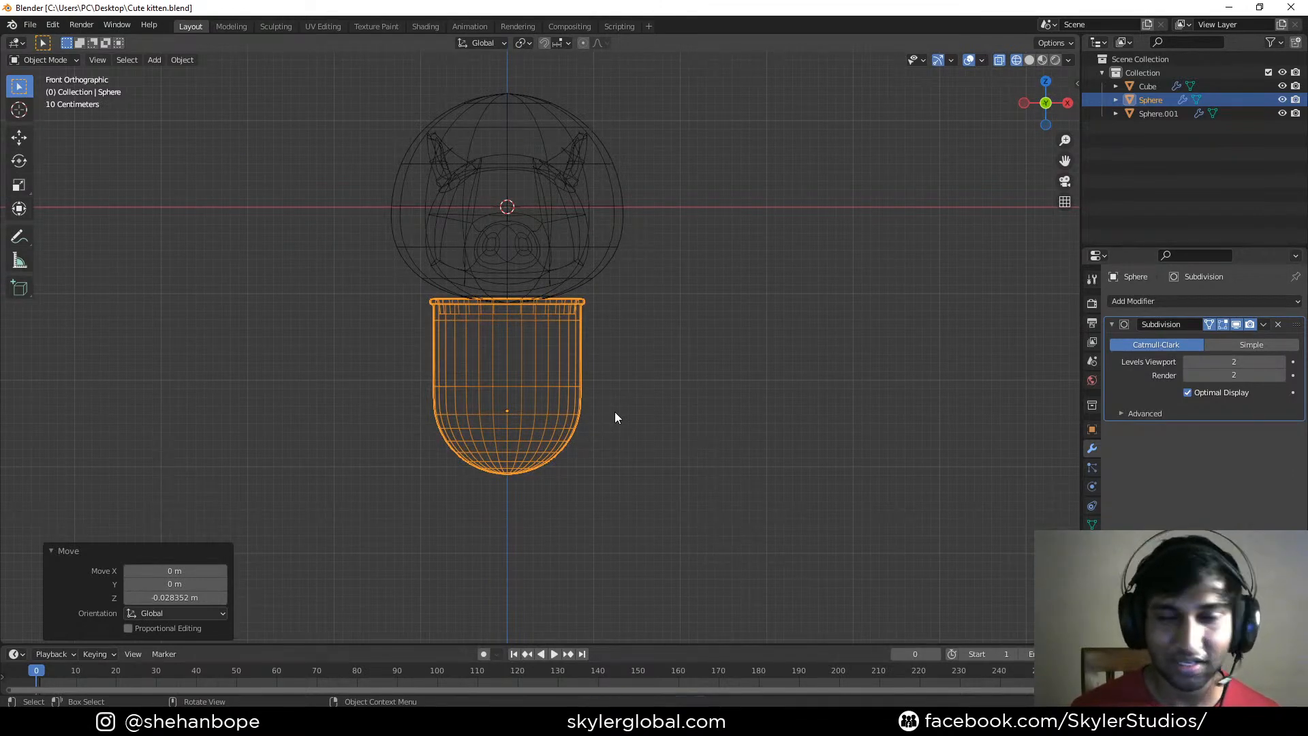
scroll(614, 418, "up", 2)
key("shift+a")
mouse_move(626, 404)
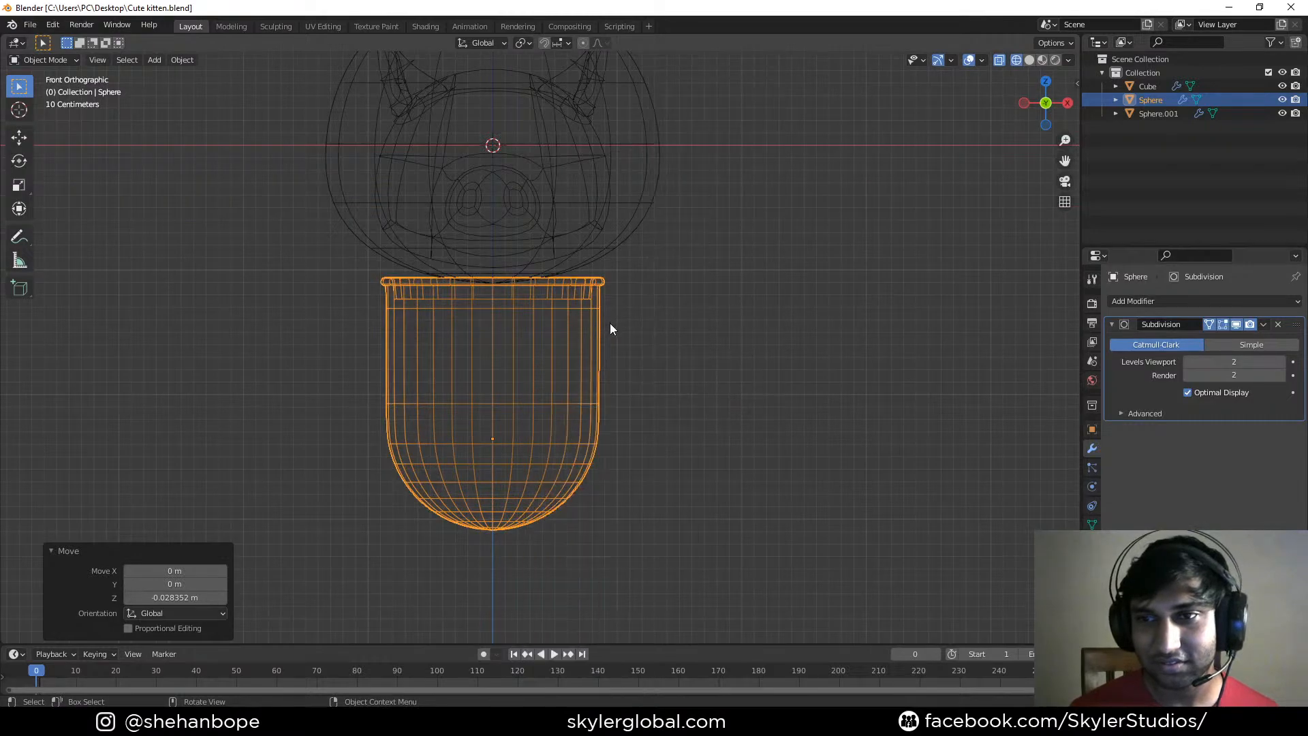
middle_click_drag(659, 310, 585, 324)
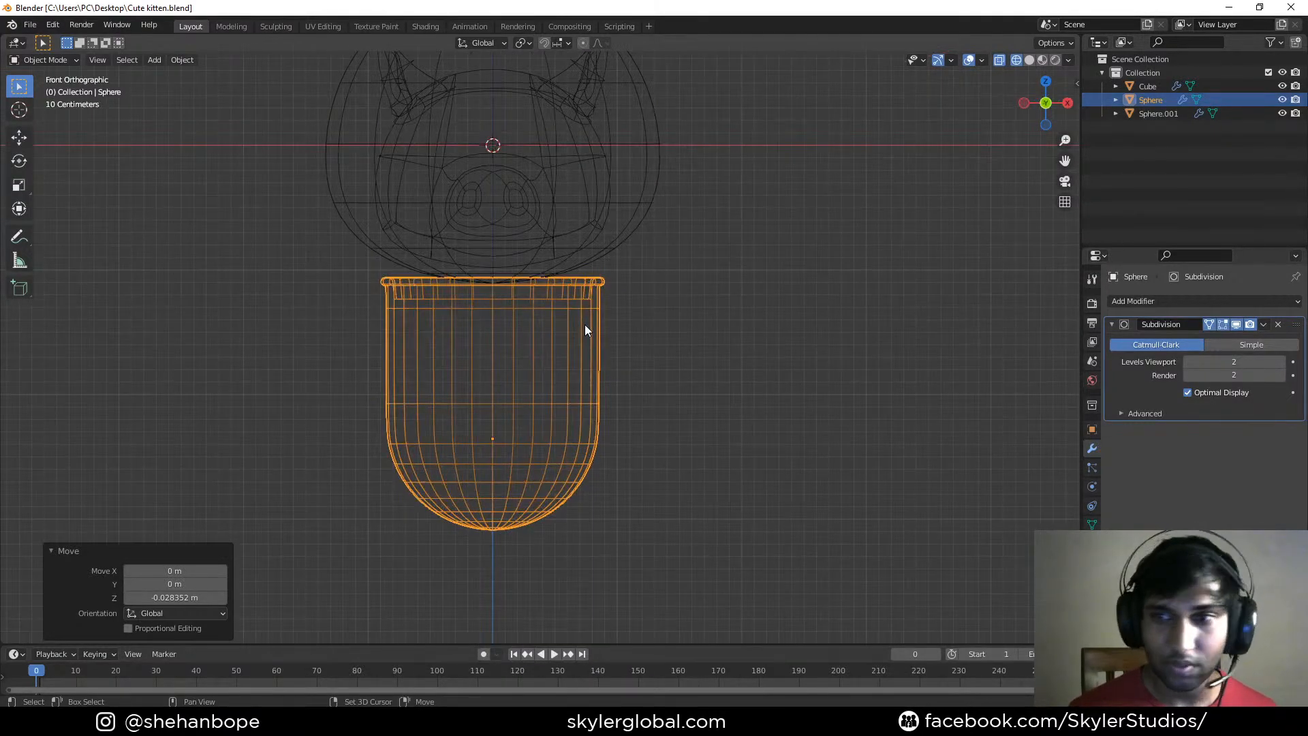
key("shift+a")
mouse_move(599, 324)
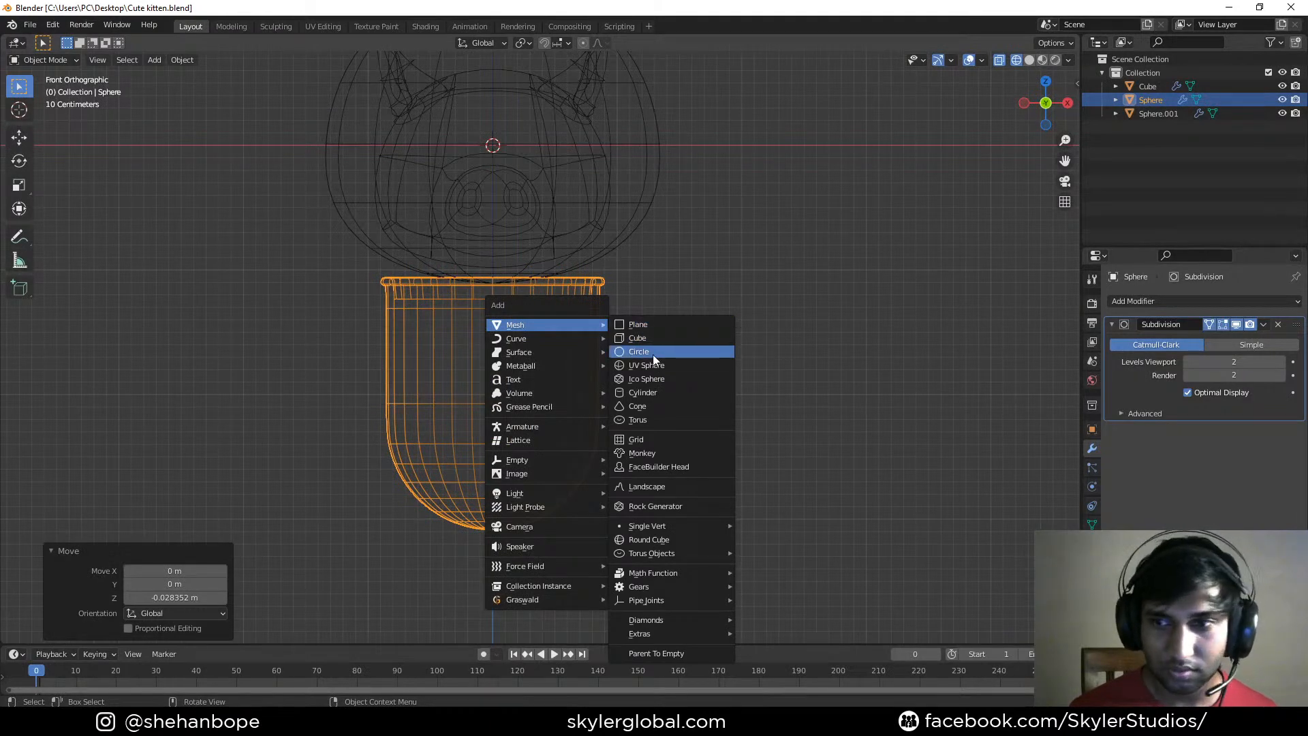
left_click(658, 394)
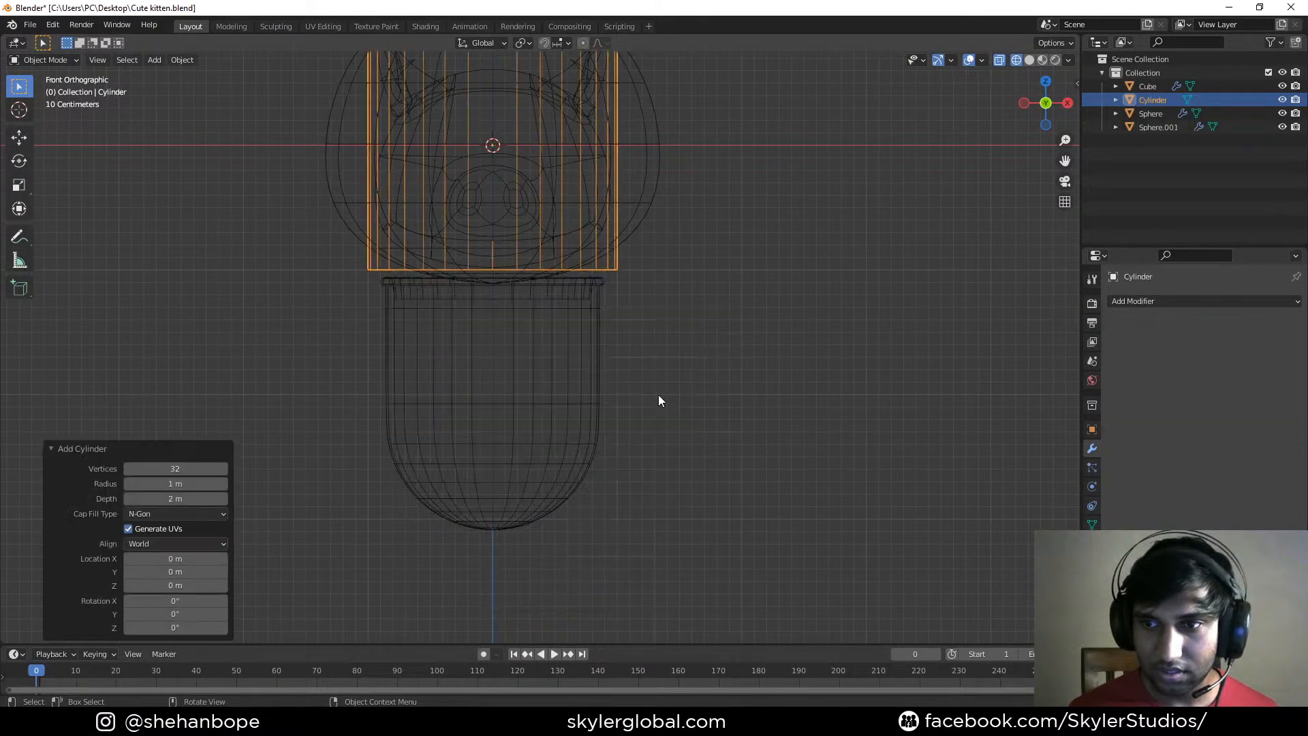
scroll(609, 403, "down", 4)
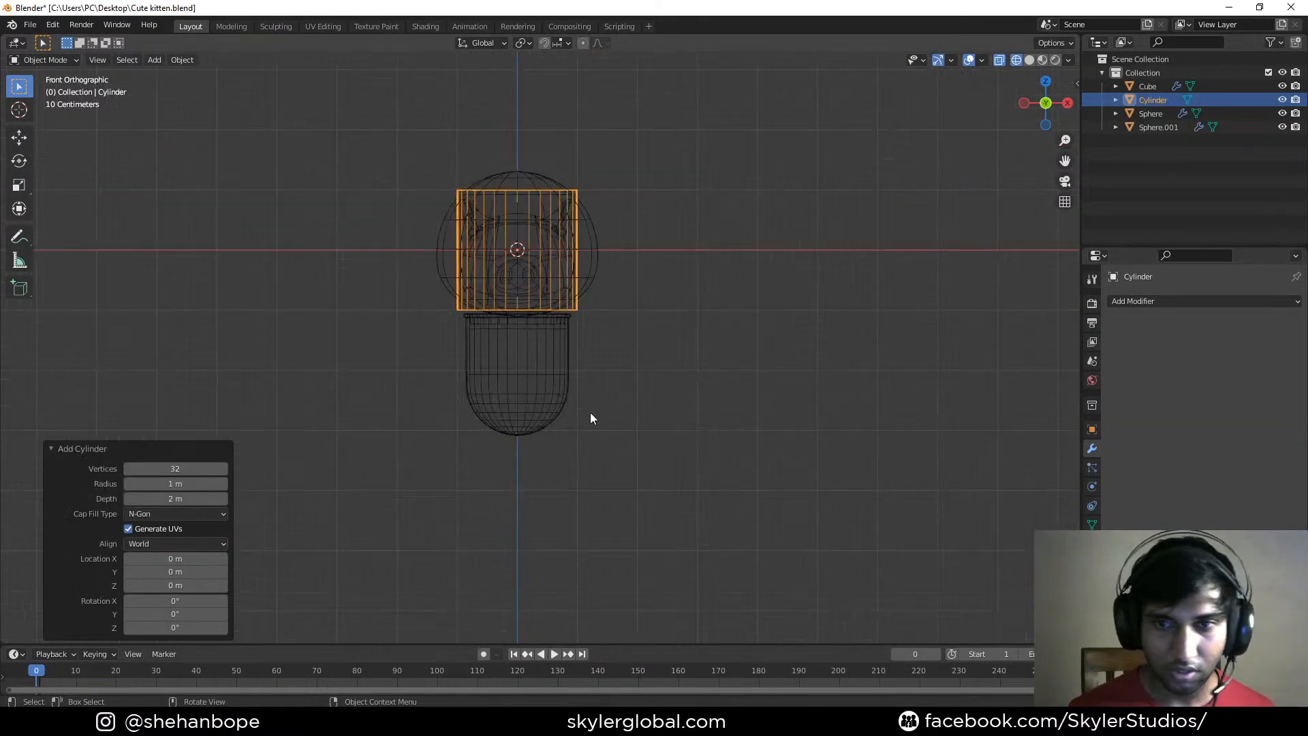
left_click(1131, 302)
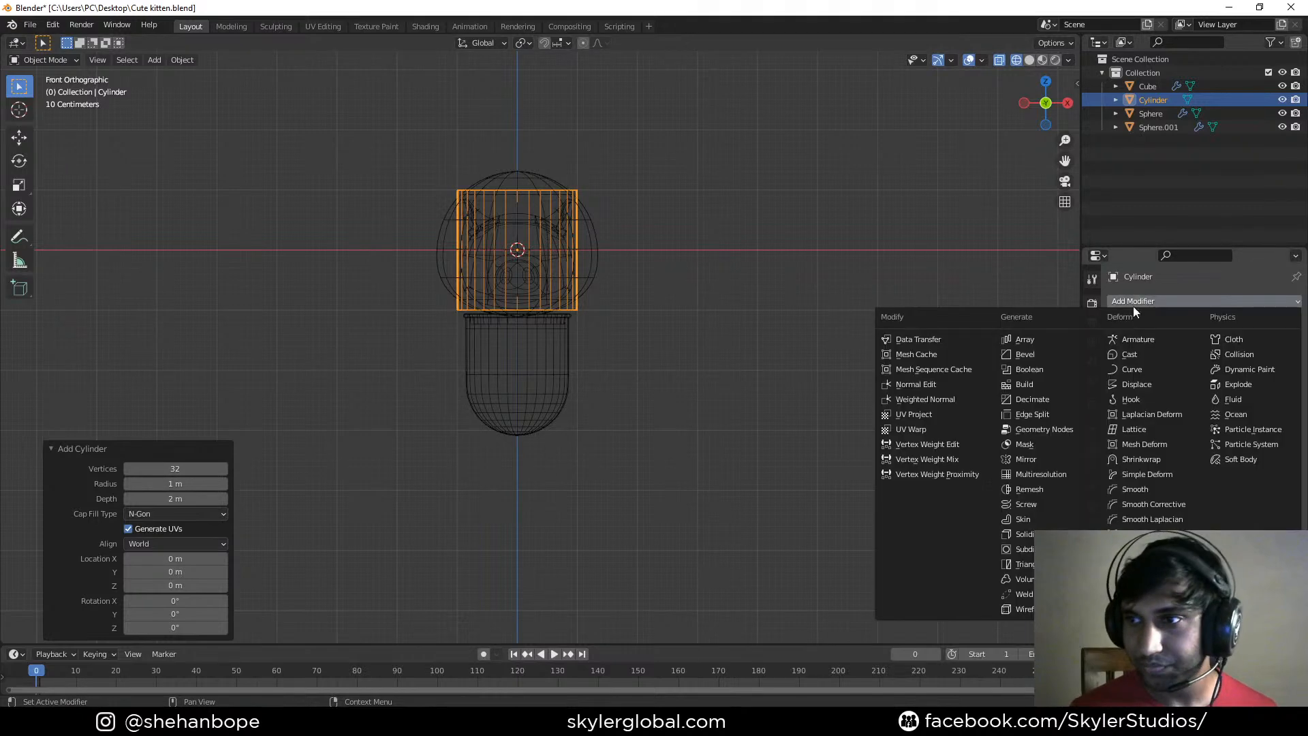
left_click(1043, 458)
key("Tab")
key("Tab")
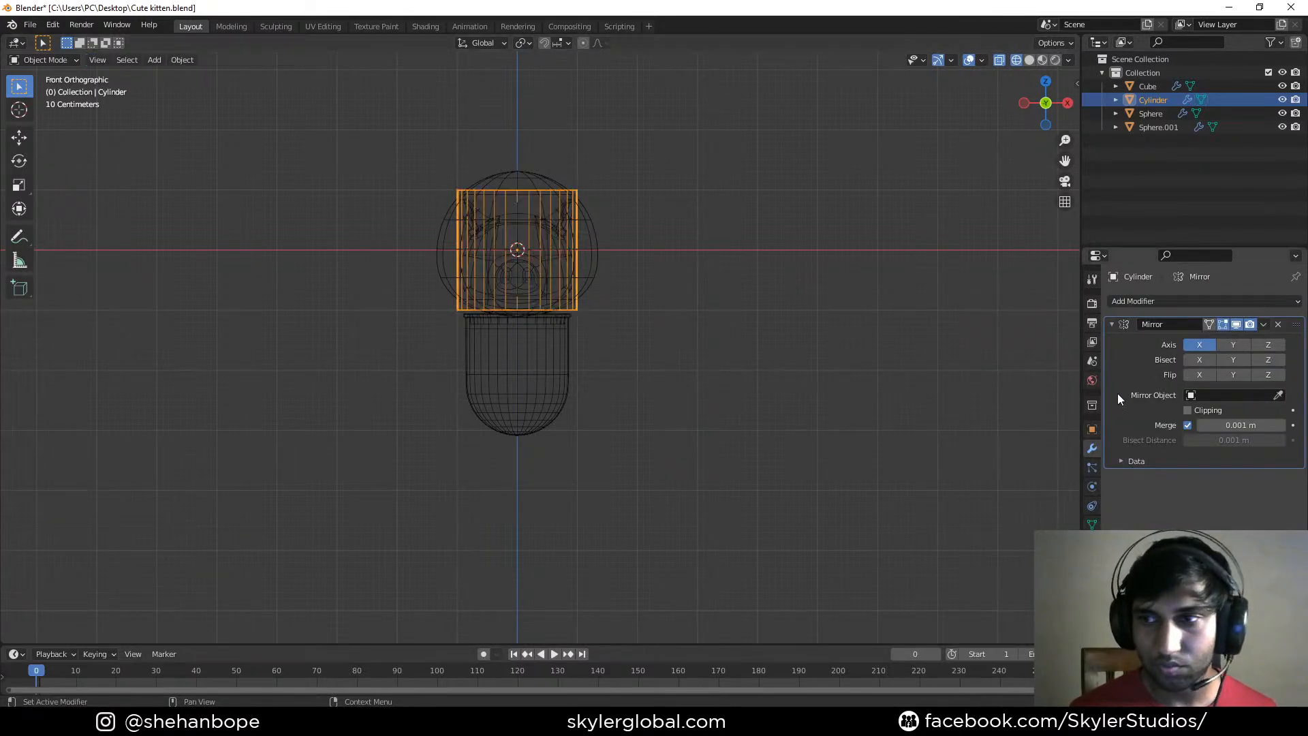
left_click(1278, 324)
key("Delete")
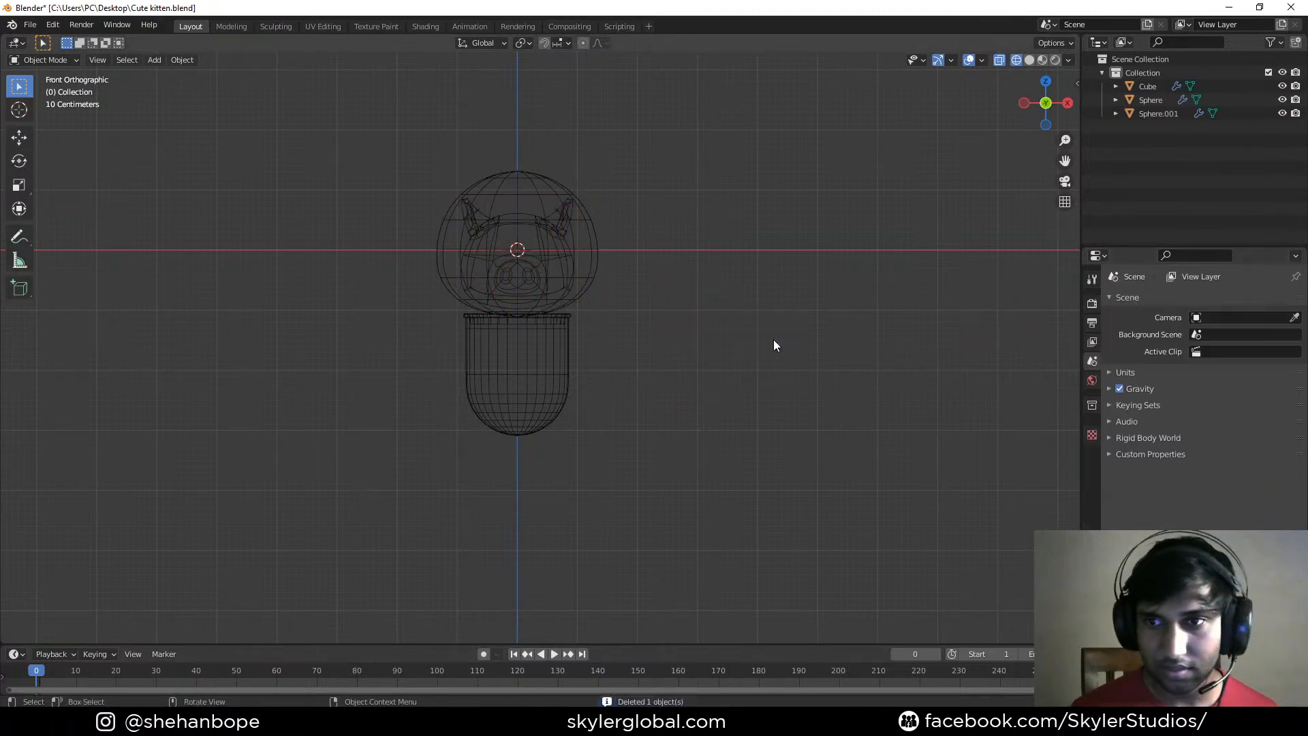
Add a mesh cylinder with 6 vertices at the world origin
key("shift+a")
mouse_move(735, 339)
left_click(788, 407)
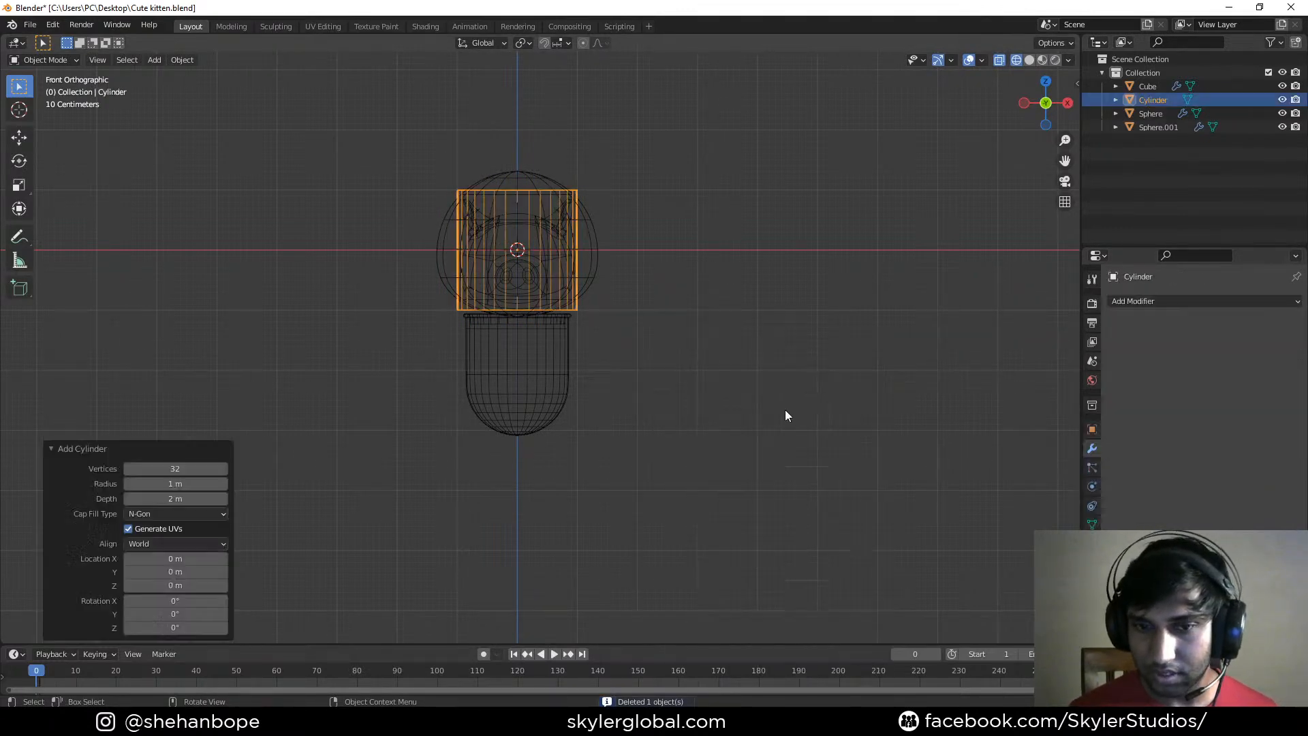
left_click(195, 468)
type("6")
key("Return")
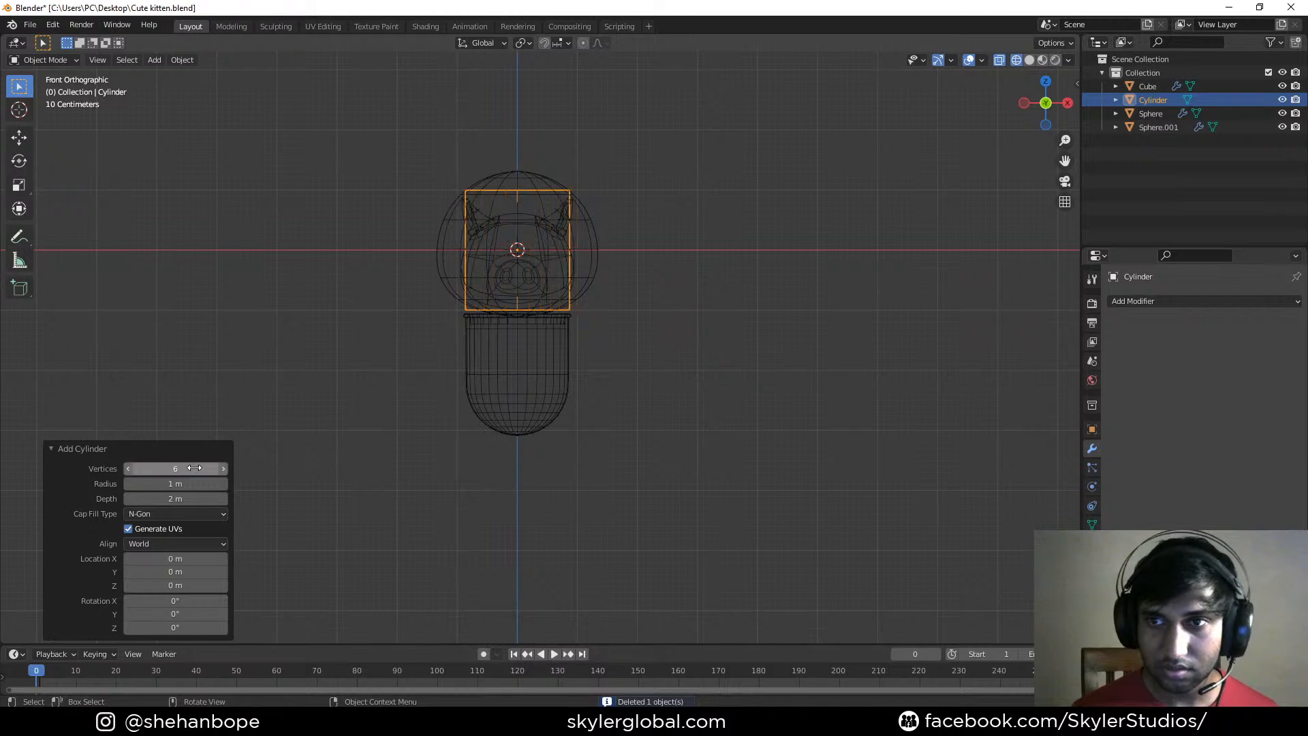
In Edit Mode, move the six-sided cylinder beside the cup, shrink it, and rotate it about -49° in front view
scroll(492, 234, "up", 1)
key("Tab")
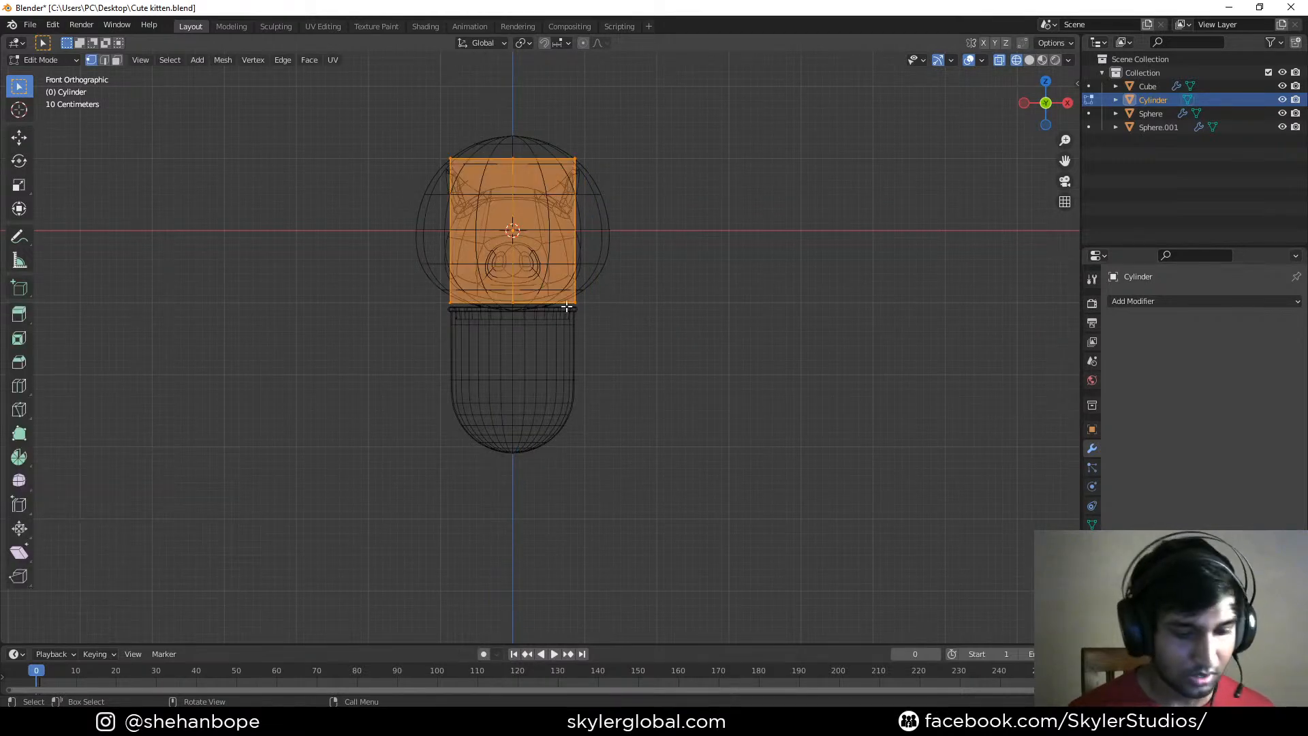
key("g")
left_click(689, 447)
key("s")
left_click(790, 471)
key("r")
left_click(831, 327)
key("g")
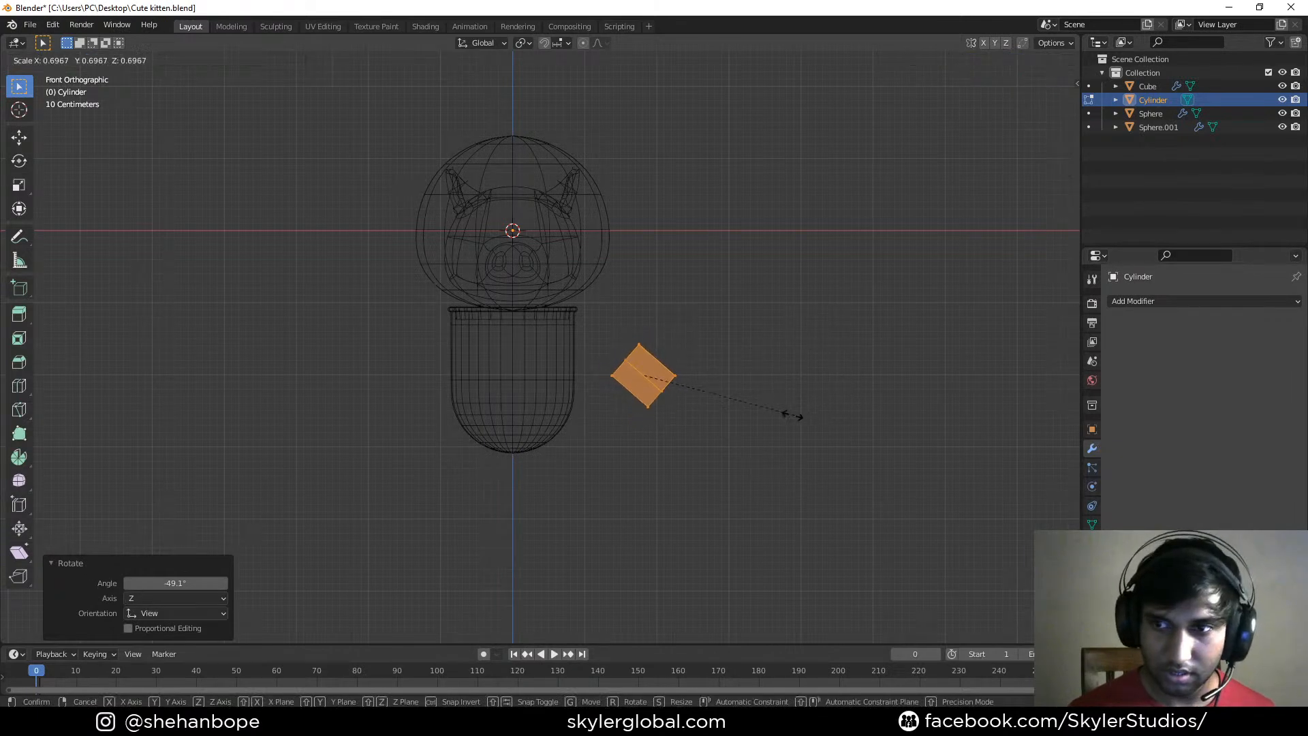
left_click(802, 414)
Place the small cylinder against the cup's upper side wall, resize it, and rotate it by another -23° or so
key("g")
left_click(816, 444)
key("s")
left_click(790, 428)
key("r")
left_click(818, 347)
Scale the arm cylinder down further, finishing with a factor of about 0.82
scroll(800, 374, "up", 4)
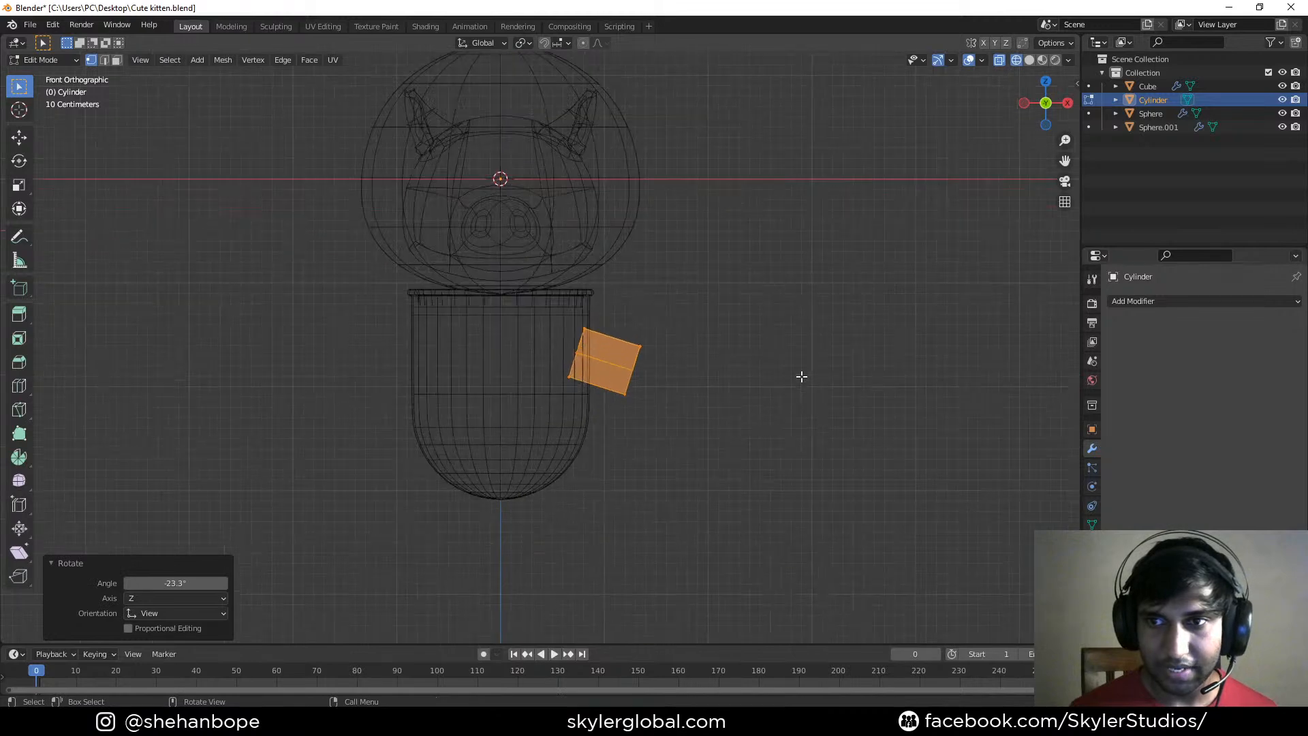
scroll(803, 395, "down", 1)
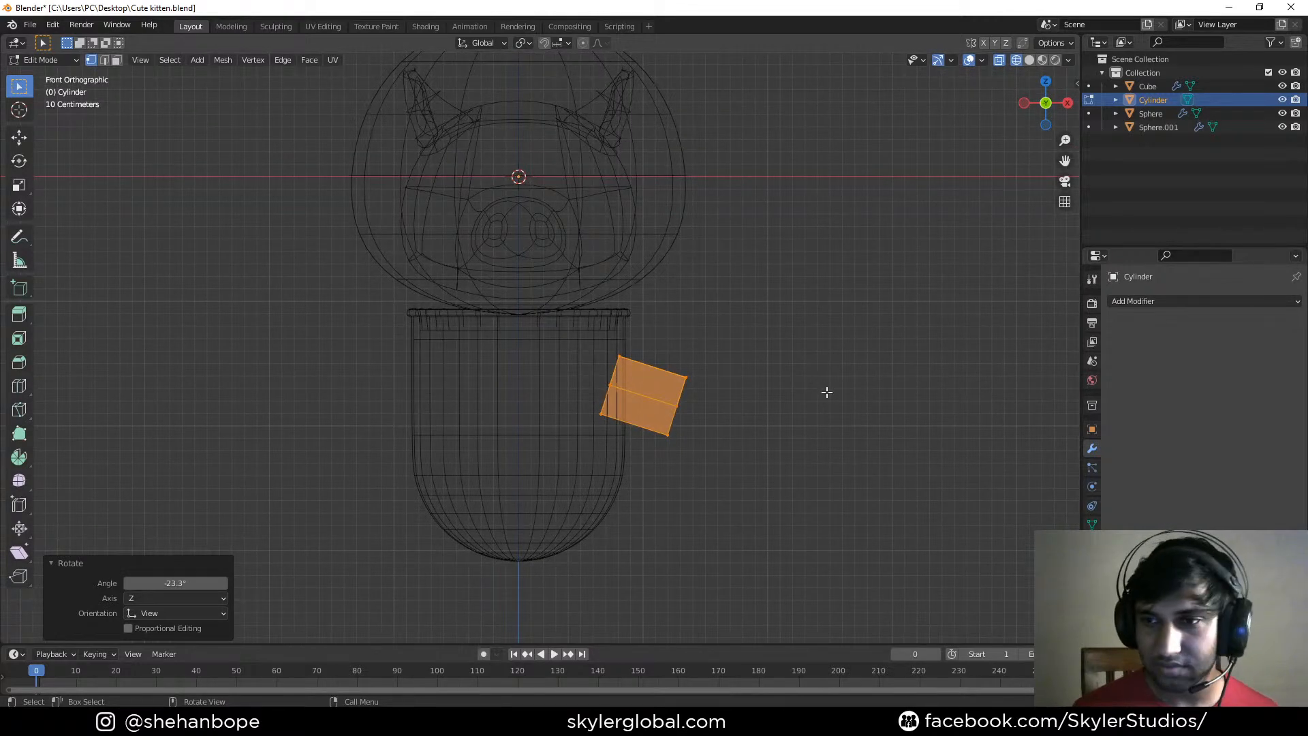
key("s")
left_click(823, 468)
key("s")
left_click(788, 459)
Add a level 2 Subdivision modifier to the arm cylinder and return to Edit Mode
left_click(1180, 302)
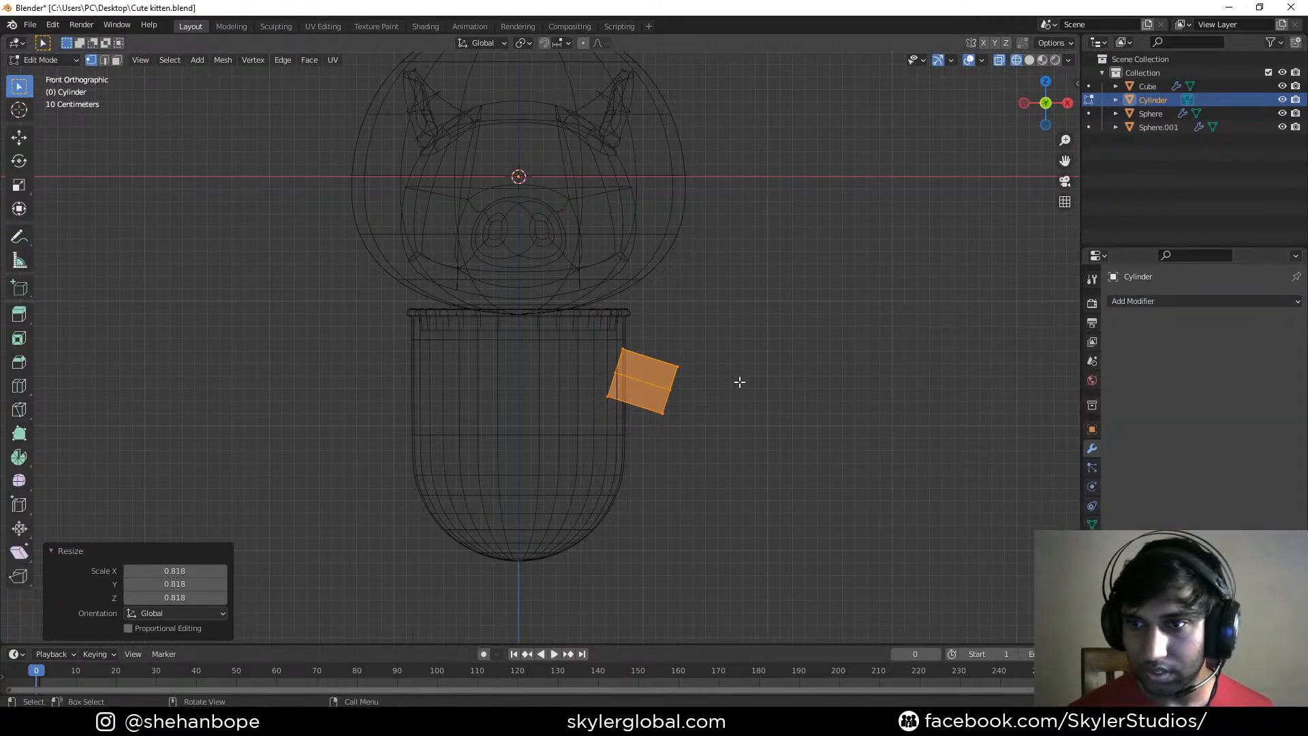
key("Tab")
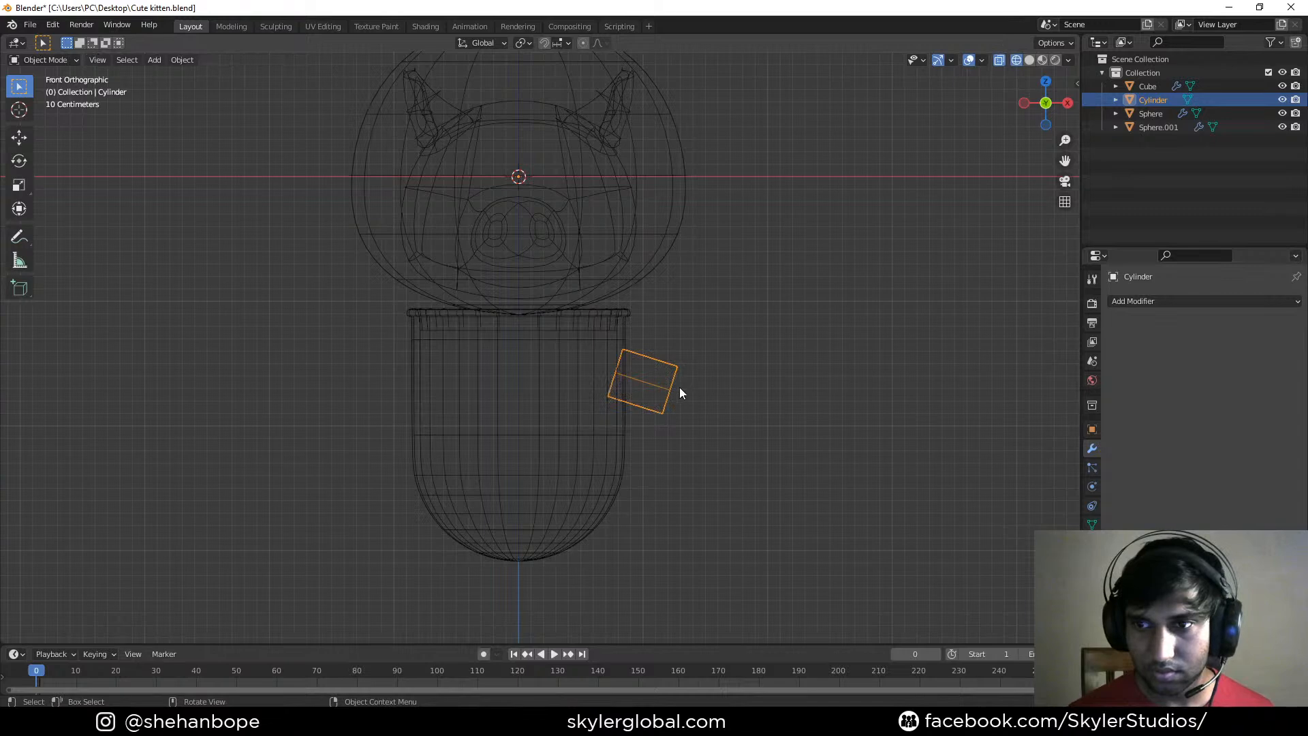
key("ctrl+2")
key("Tab")
Delete the arm cylinder's end face on the side that meets the cup
scroll(657, 384, "up", 2)
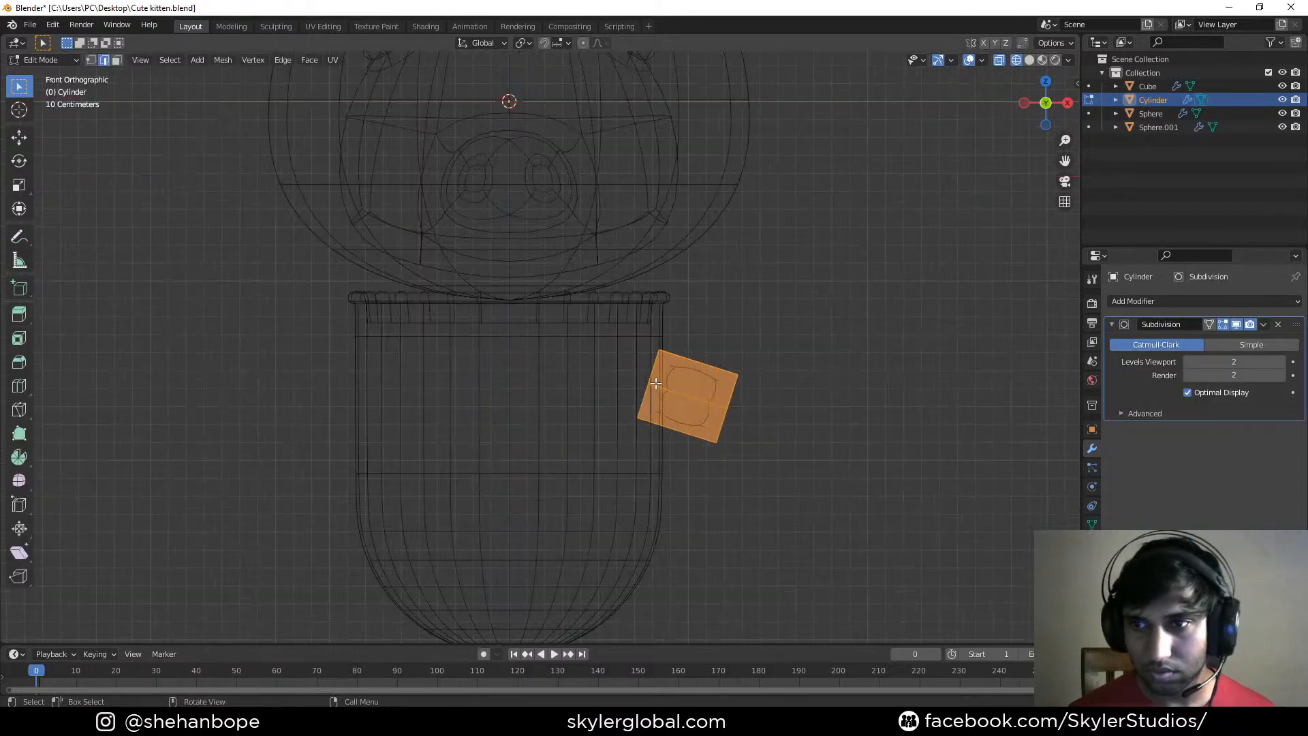
middle_click_drag(664, 382, 779, 412)
key("3")
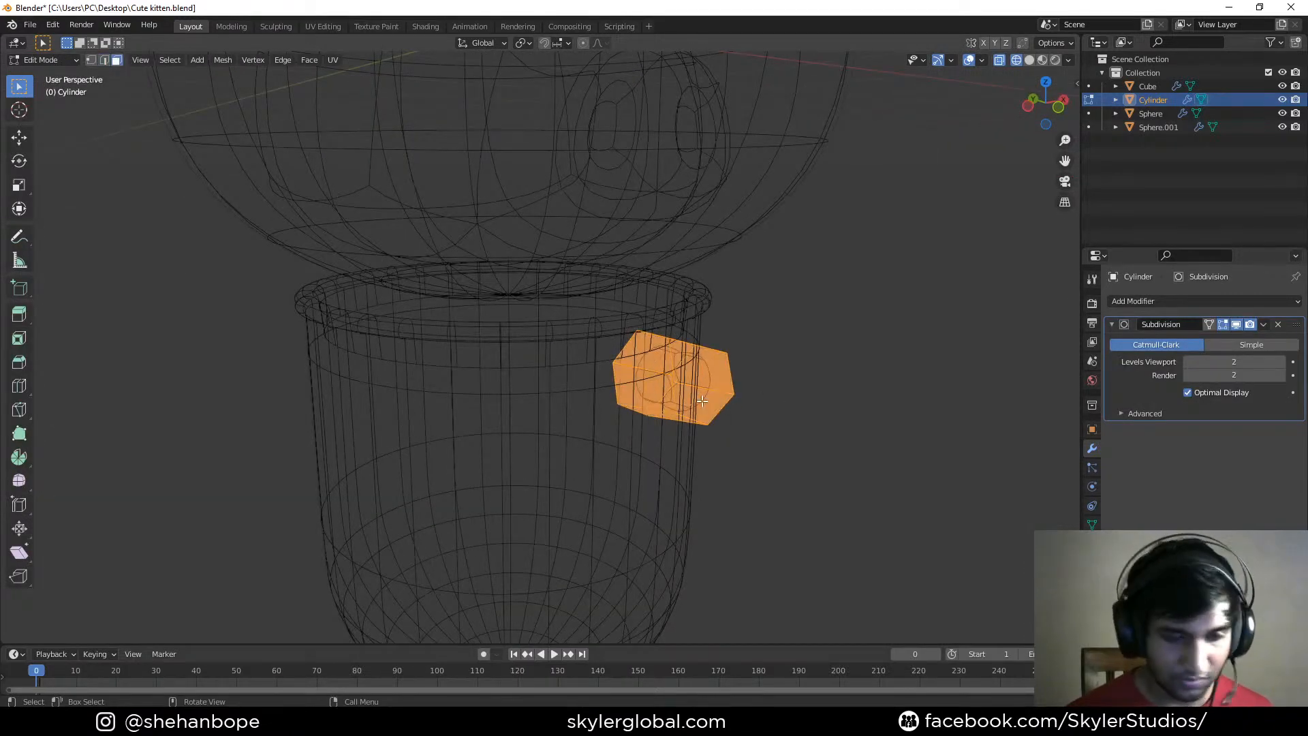
left_click(655, 379)
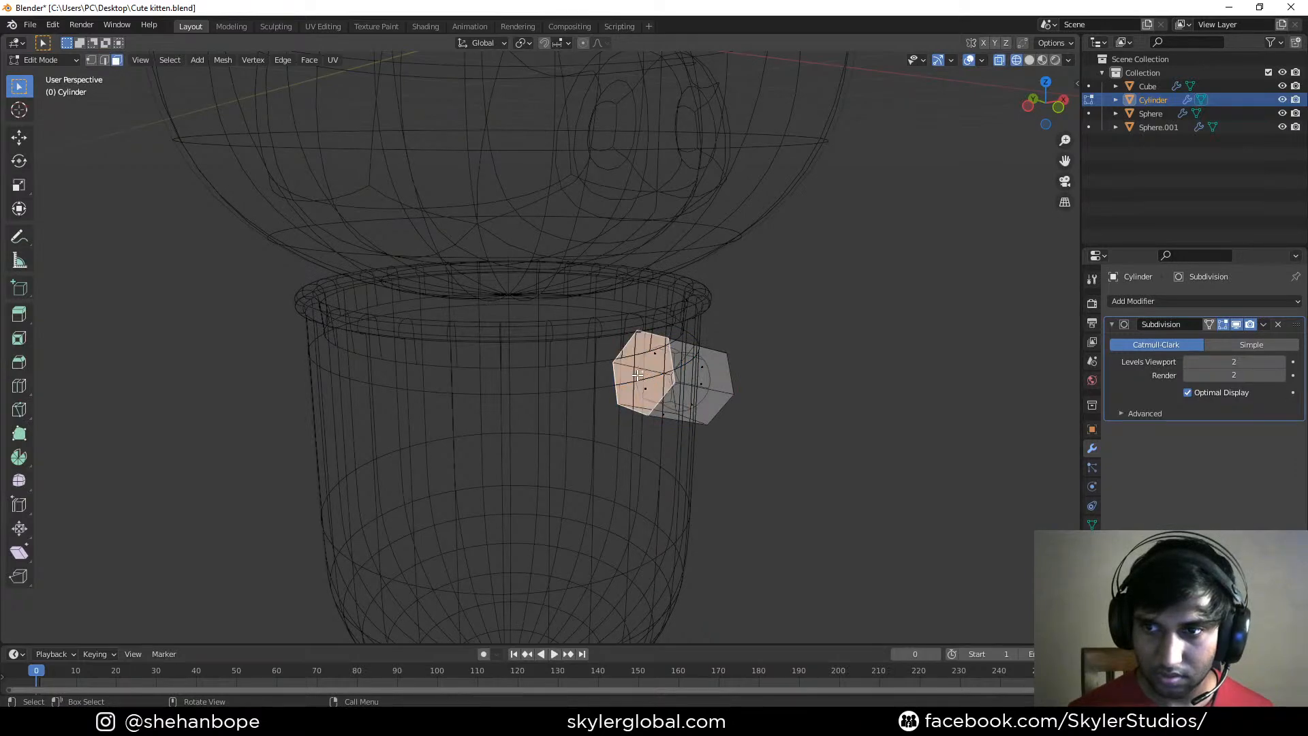
key("x")
left_click(819, 435)
Add a Mirror modifier on the X axis to the arm cylinder, working in front view with vertex selection
middle_click_drag(852, 432, 773, 413)
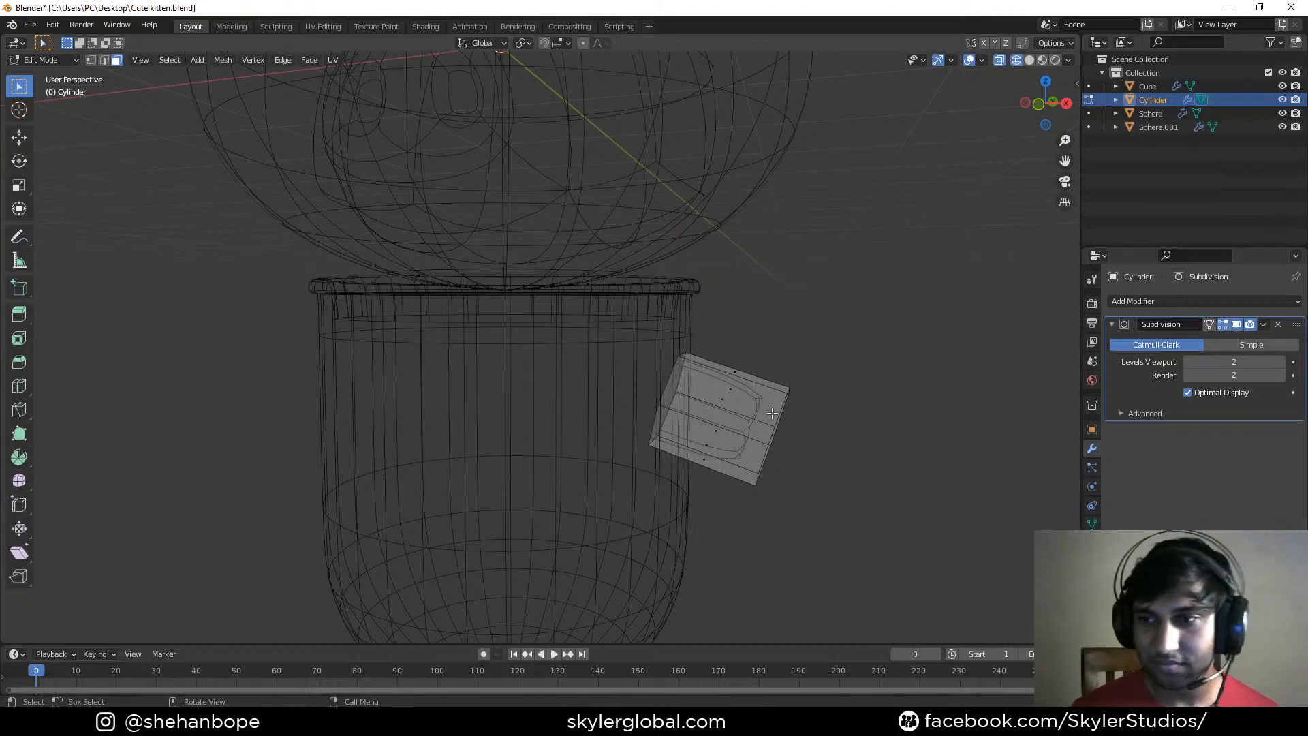
key("KP_1")
middle_click_drag(787, 414, 721, 355)
key("KP_1")
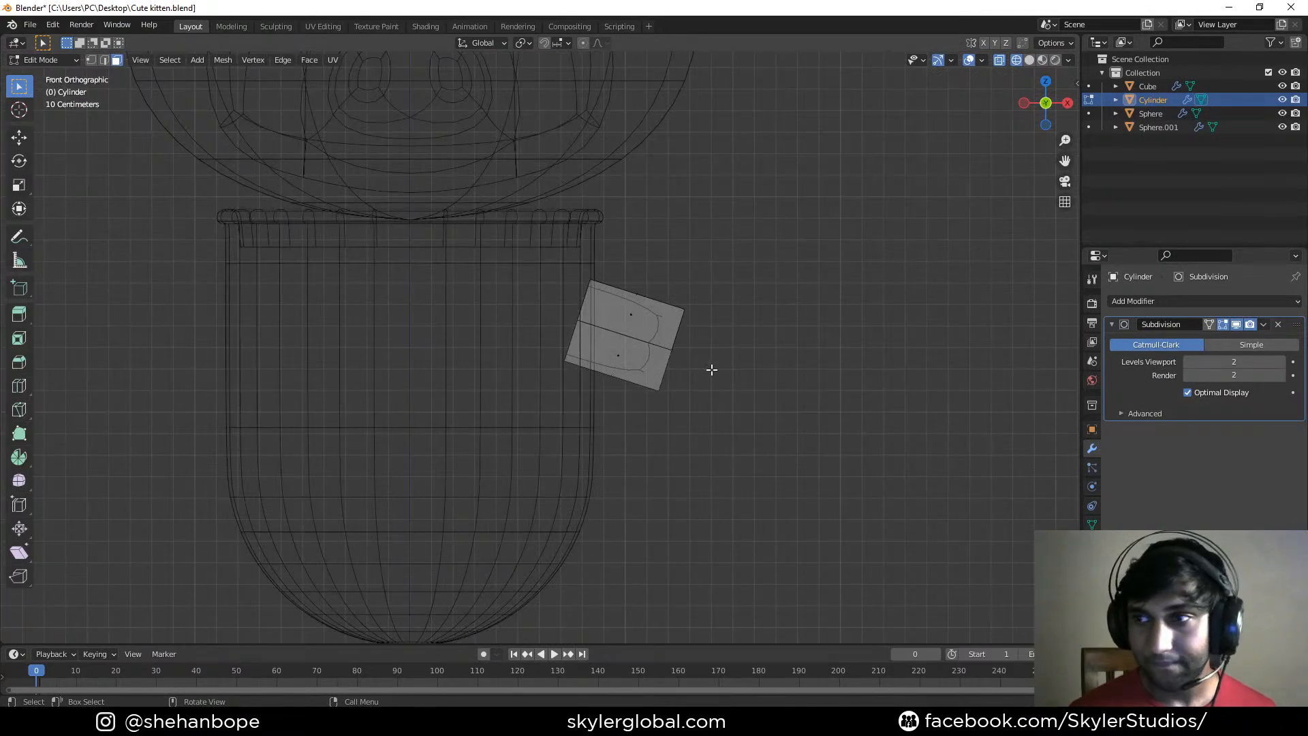
key("1")
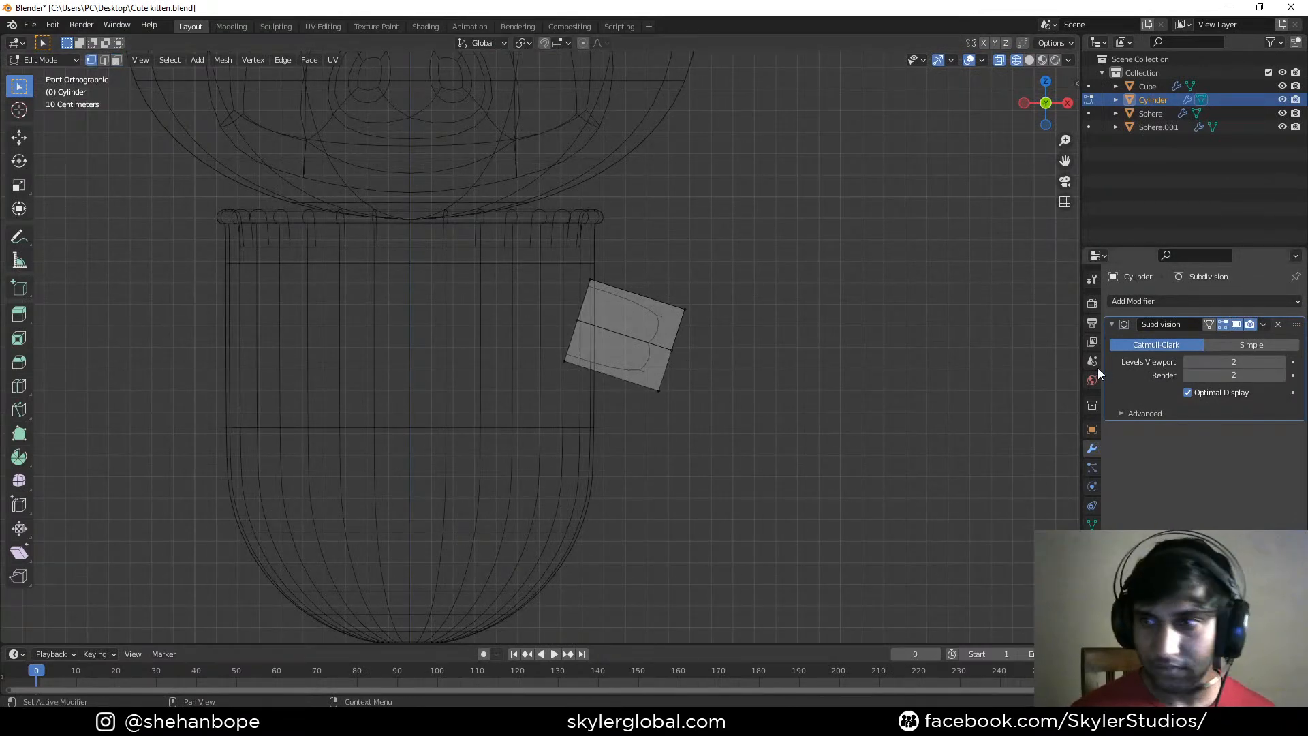
left_click(1191, 301)
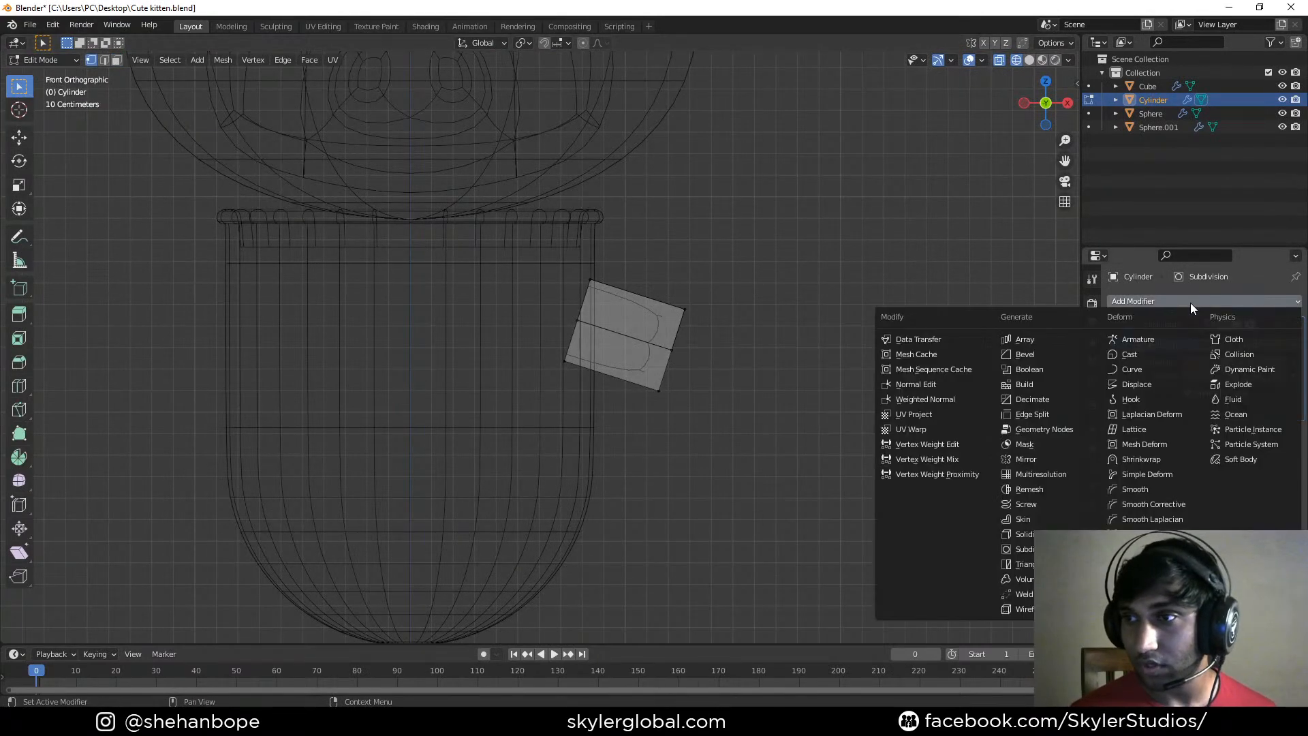
left_click(1042, 459)
Rotate the arm's inner end vertices by about -22° so the open end lines up with the cup wall
scroll(650, 329, "down", 1)
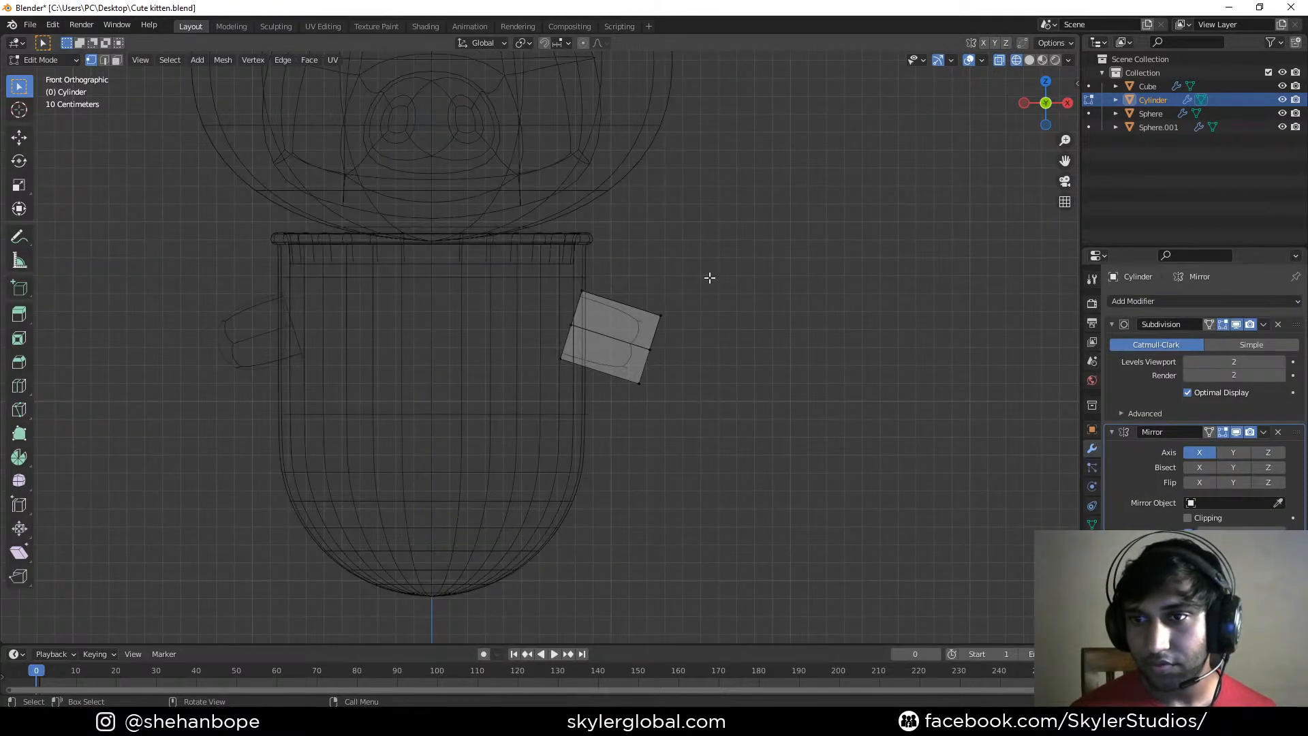
left_click_drag(540, 256, 594, 403)
key("r")
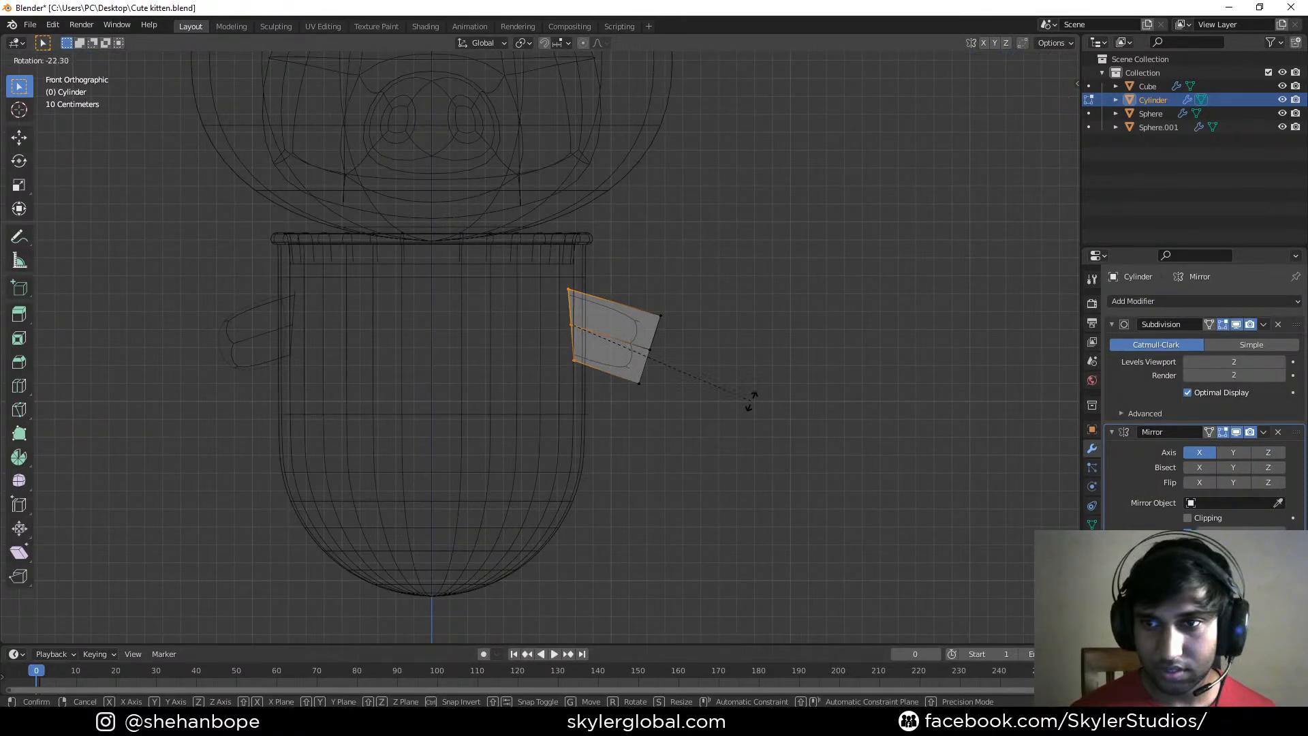
left_click(746, 412)
Extrude the arm's outer end outward by about 0.47 m
middle_click_drag(747, 420, 665, 307, "shift")
left_click_drag(673, 185, 541, 333)
scroll(542, 329, "down", 3)
key("e")
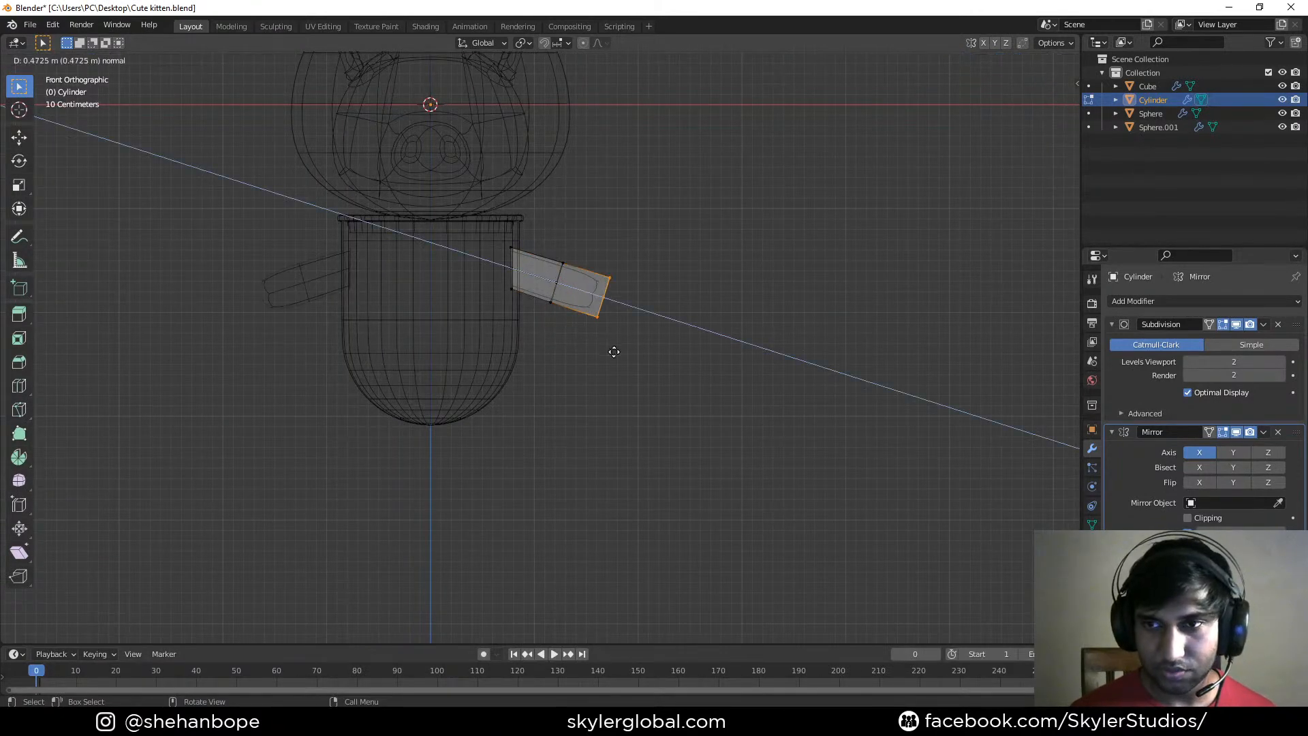
left_click(613, 349)
Move the arm's middle edge loop about 0.11 m toward the outer end
left_click_drag(551, 235, 570, 338)
key("g")
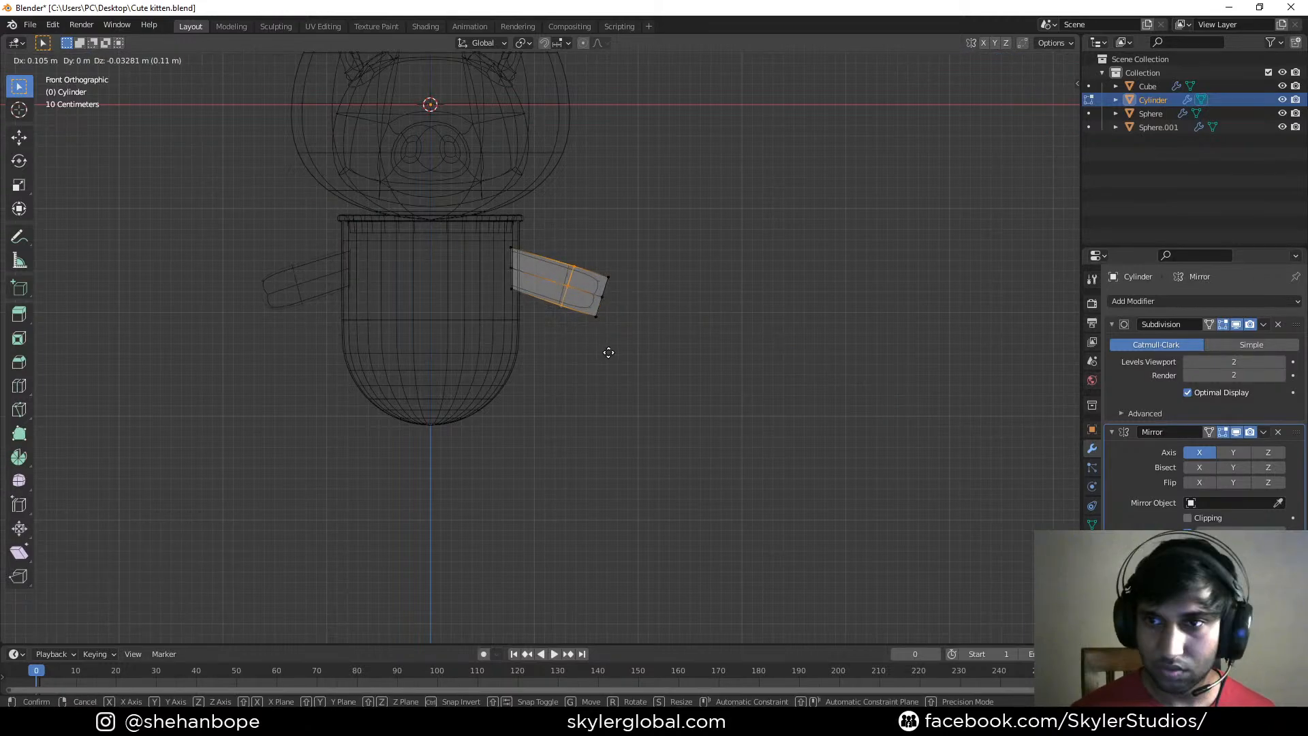
left_click(608, 354)
Scale the arm's outer end vertices up by about 1.33 to flare the tip
scroll(696, 238, "up", 2)
left_click_drag(696, 237, 605, 347)
key("s")
left_click(667, 390)
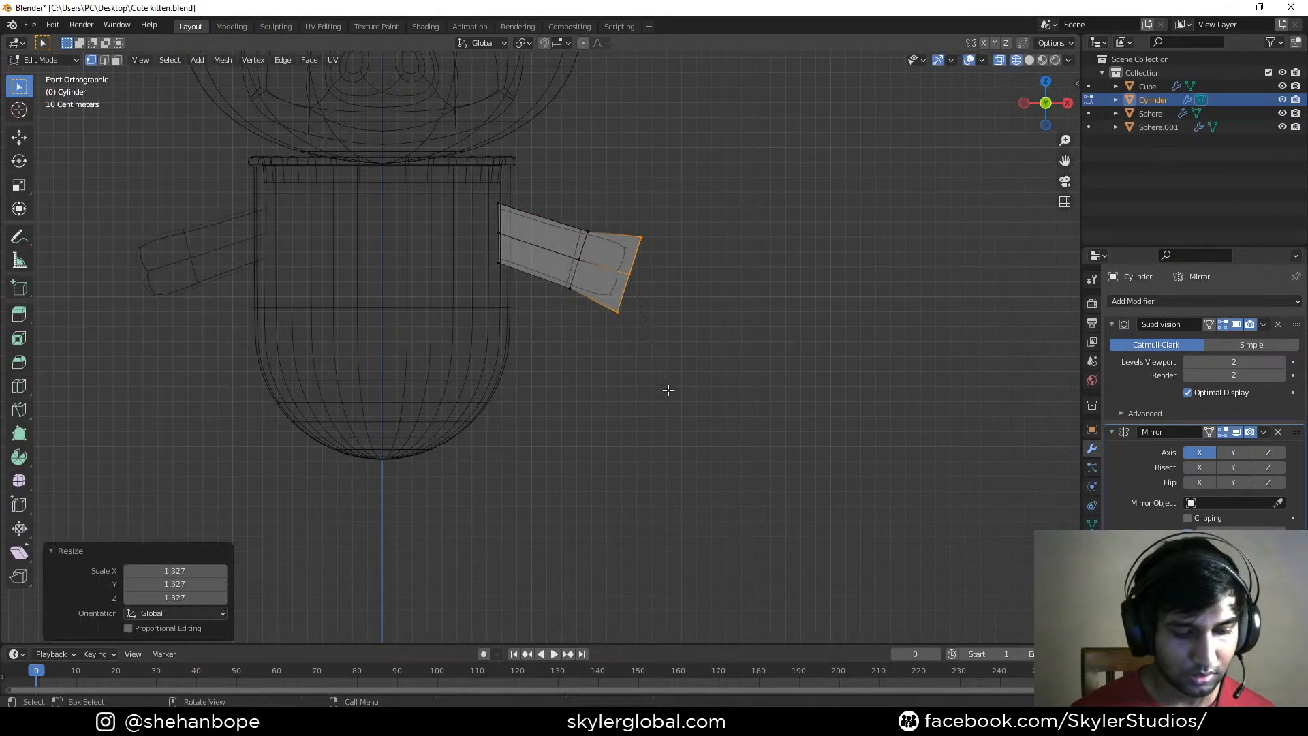
Shift the arm's tip outward, enlarge it by about 1.15, reposition it, and leave Edit Mode
key("s")
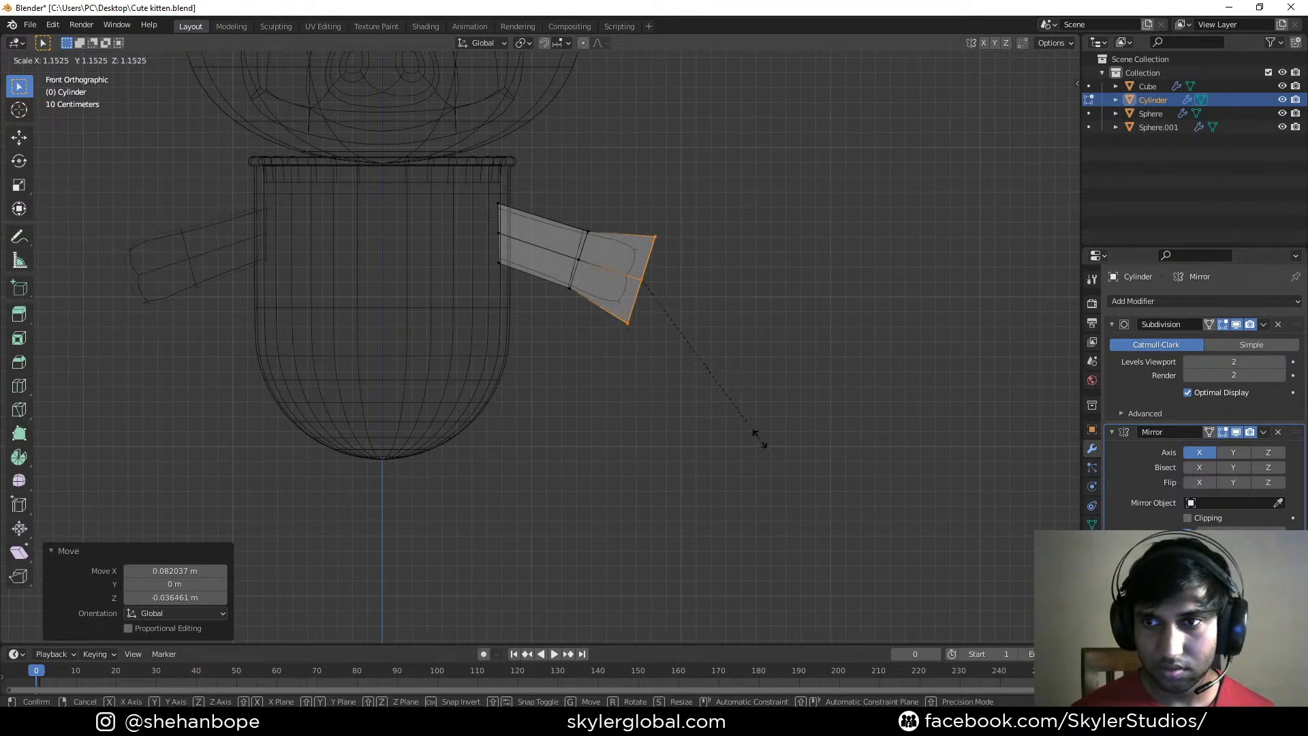
left_click(760, 439)
key("g")
left_click(718, 360)
middle_click_drag(718, 360, 607, 358)
key("Tab")
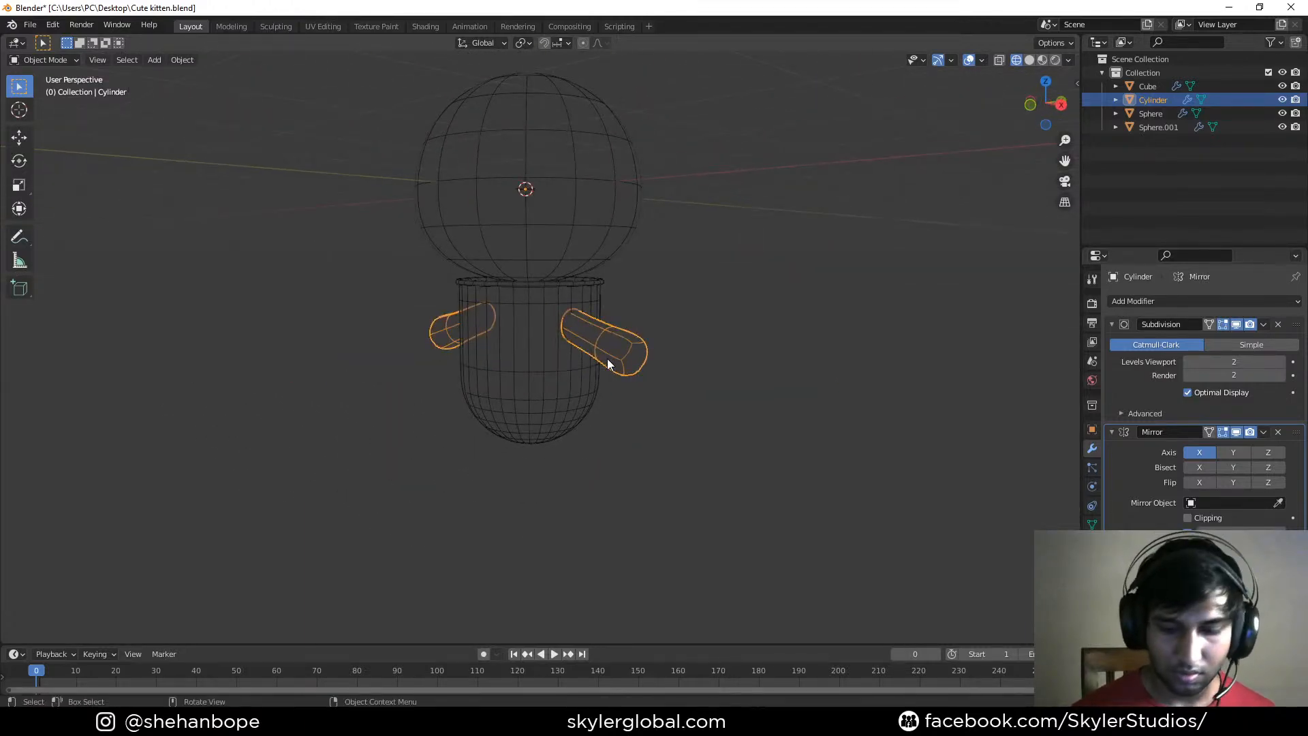
Duplicate the whole arm mesh in Edit Mode and place the copy about 0.41 m inward and 1.19 m lower
key("KP_1")
scroll(607, 358, "down", 1)
middle_click_drag(642, 440, 622, 374, "shift")
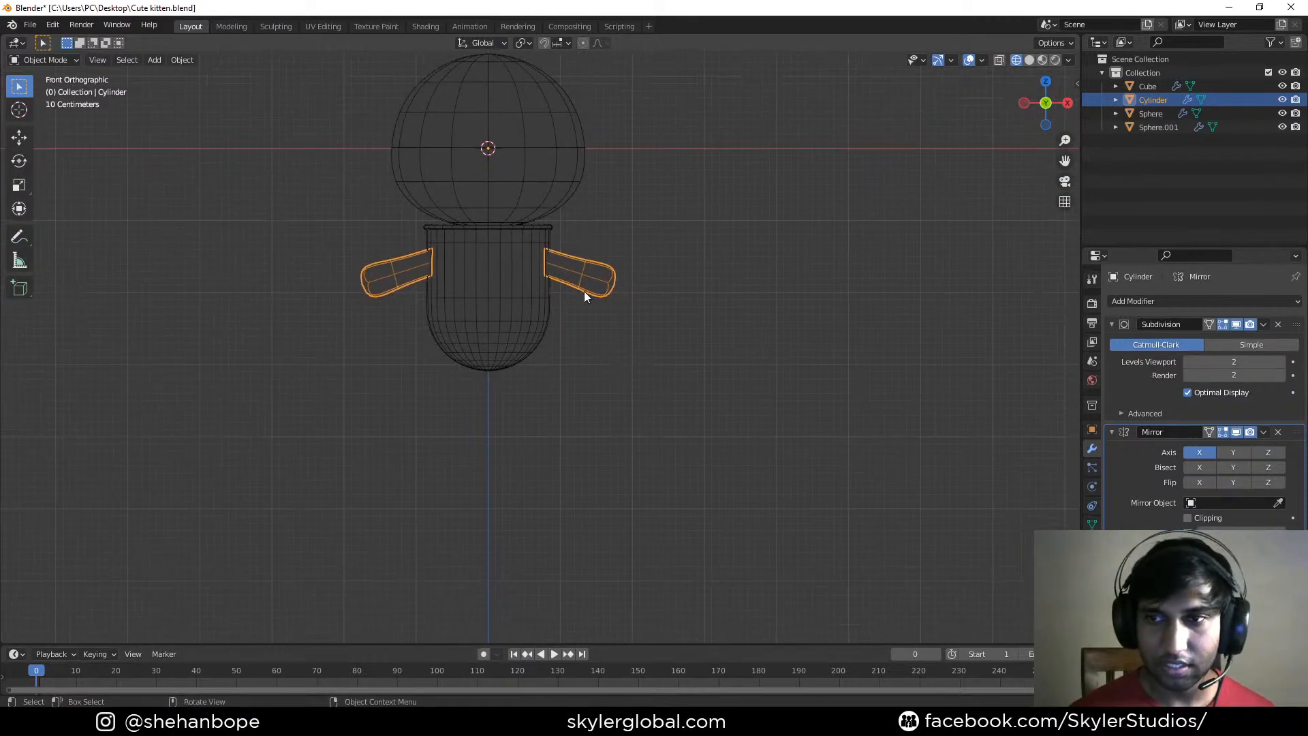
key("Tab")
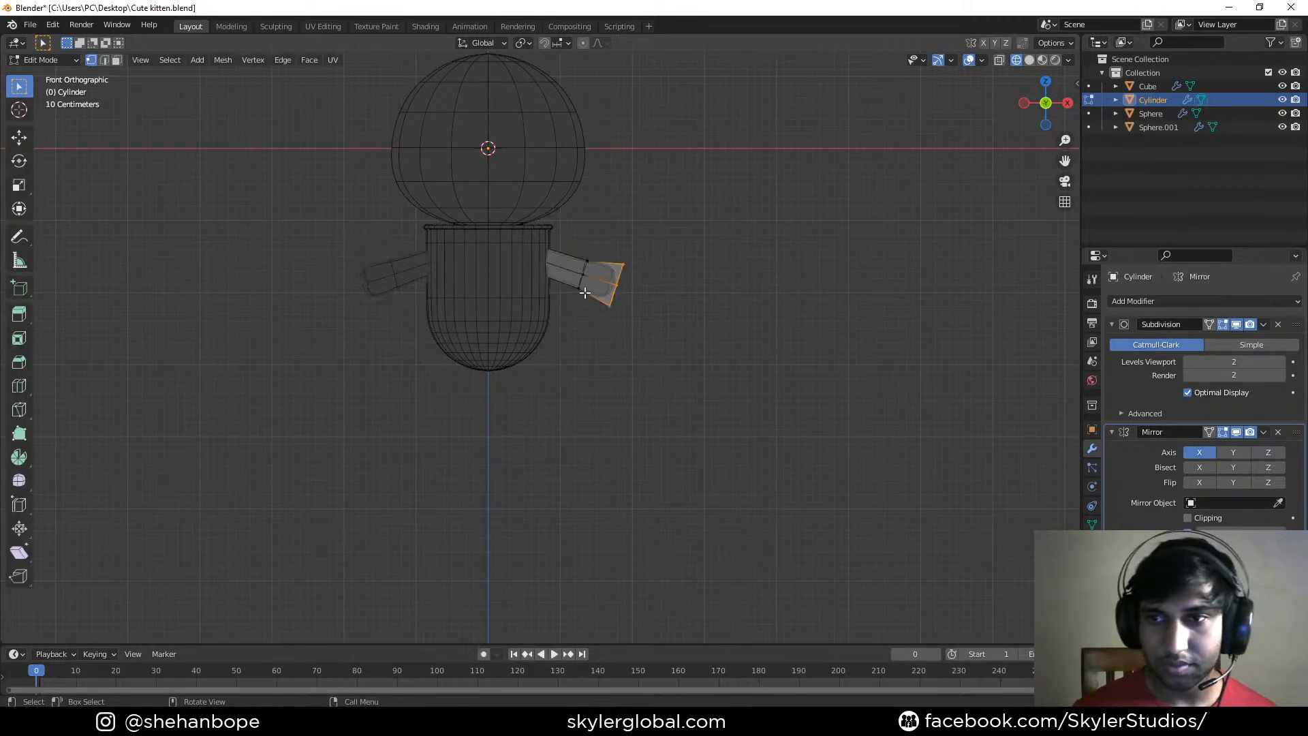
key("a")
key("shift+d")
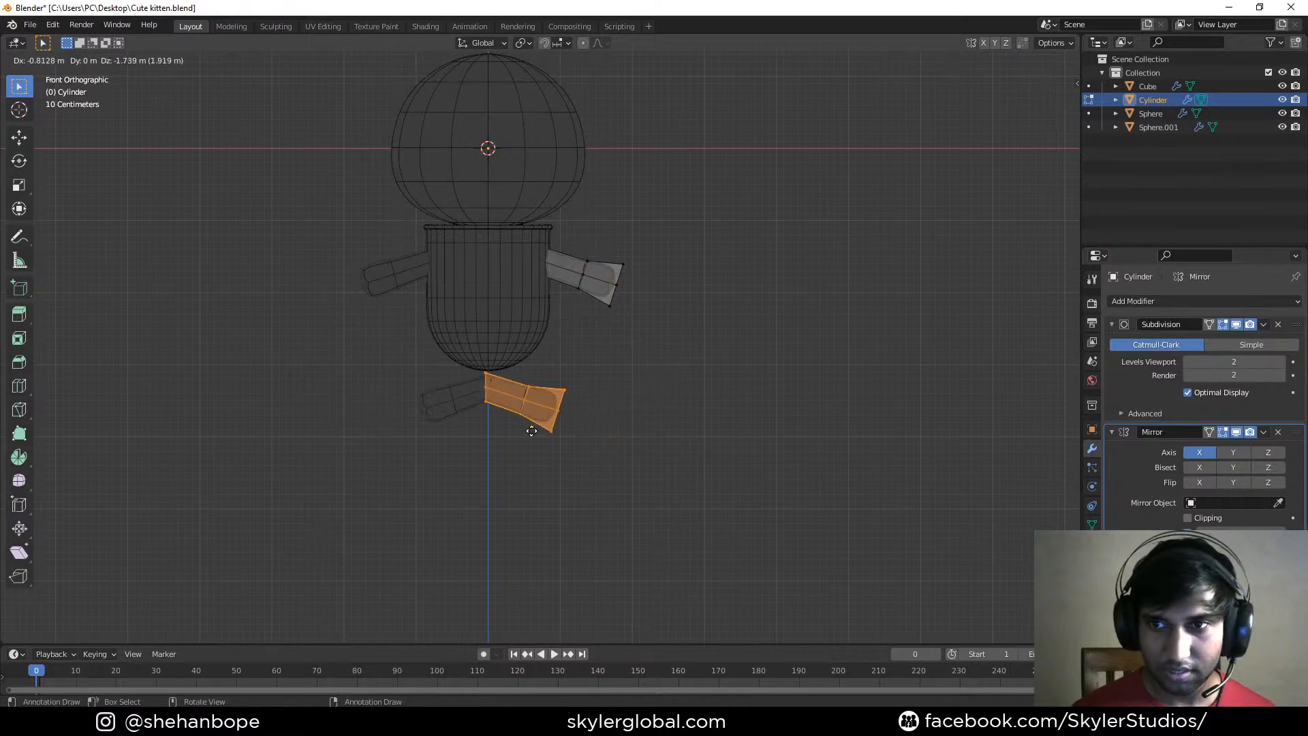
left_click(559, 393)
Rotate the duplicated limb by about 47° and move it about 0.32 m inward and 0.38 m down beneath the body
key("r")
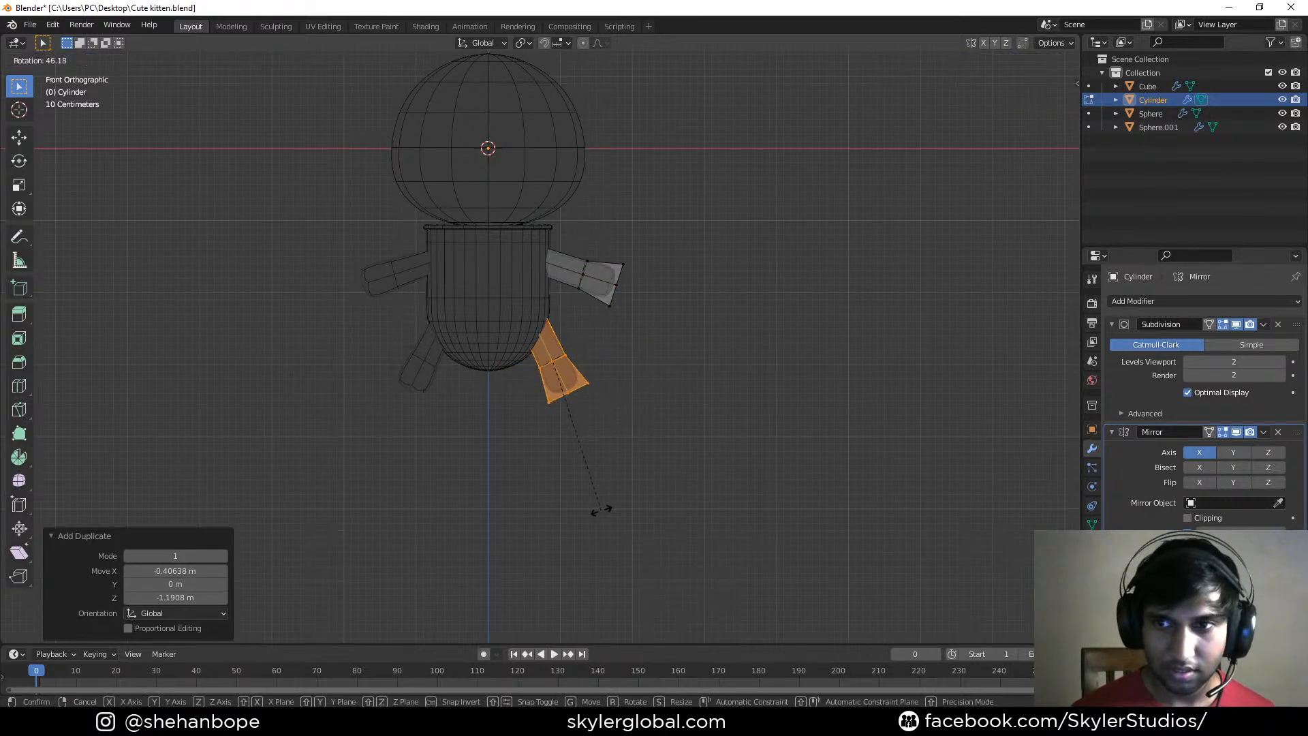
left_click(599, 510)
key("g")
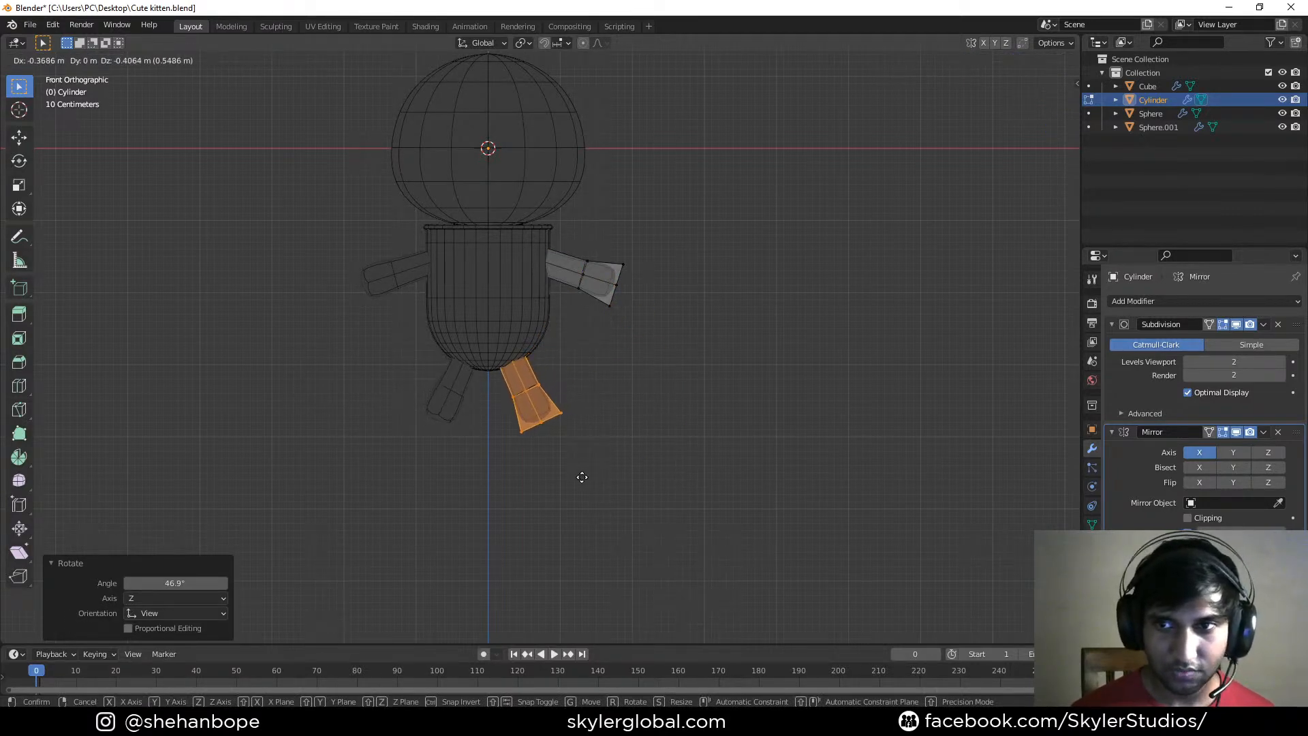
left_click(612, 482)
Rotate the leg by about 13° more, lower it slightly under the body, and leave Edit Mode
key("r")
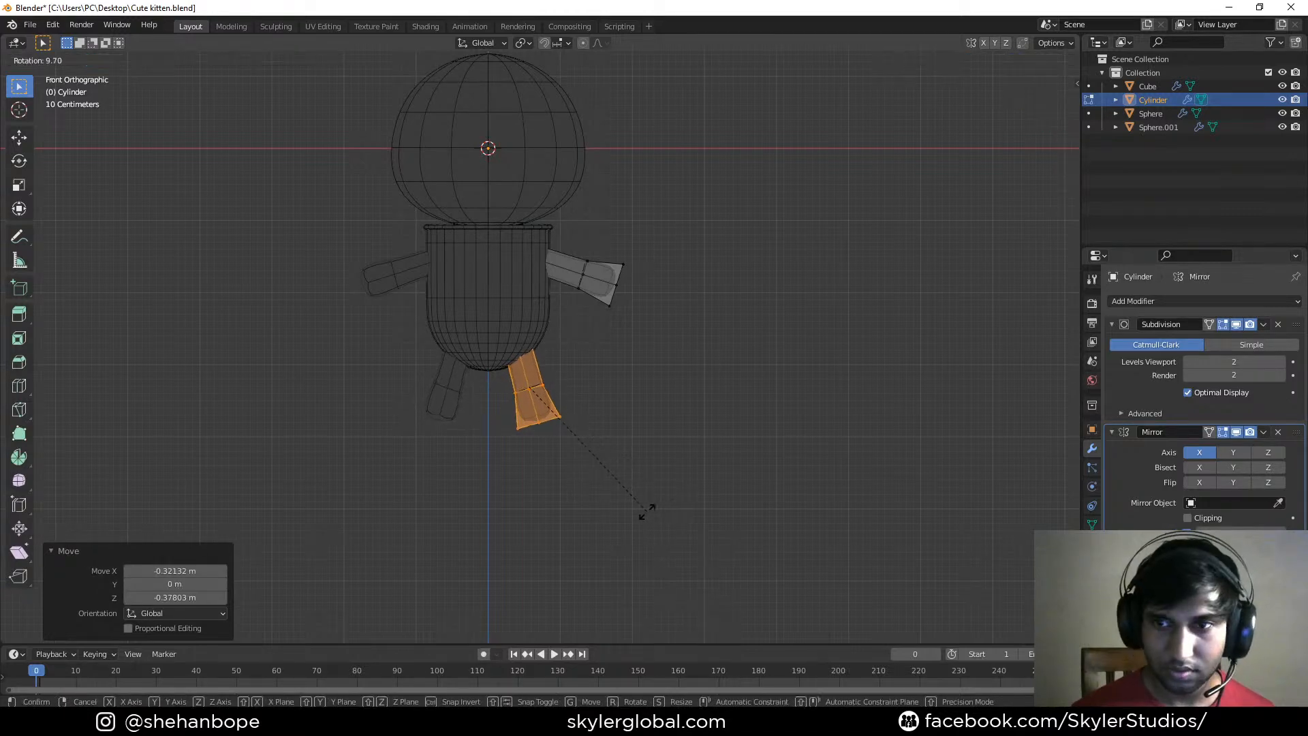
left_click(638, 517)
key("g")
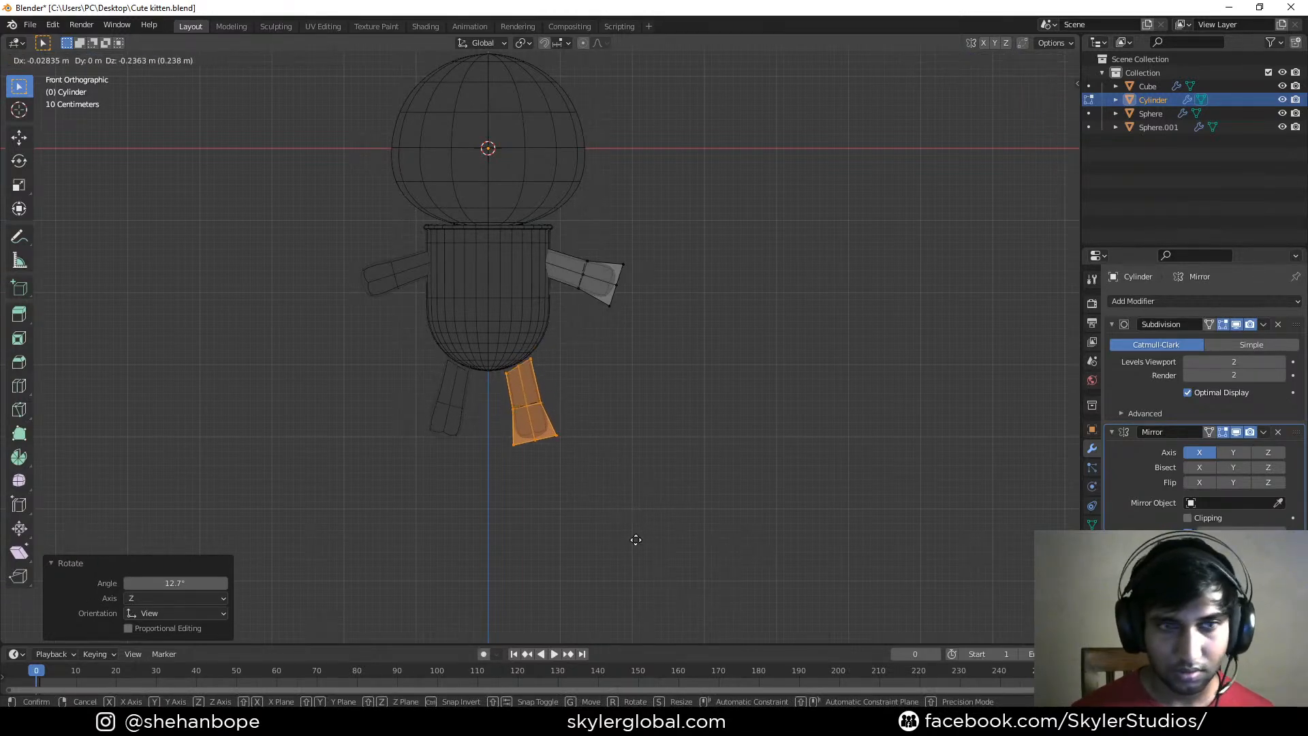
left_click(627, 529)
middle_click_drag(627, 529, 551, 419)
key("KP_1")
key("Tab")
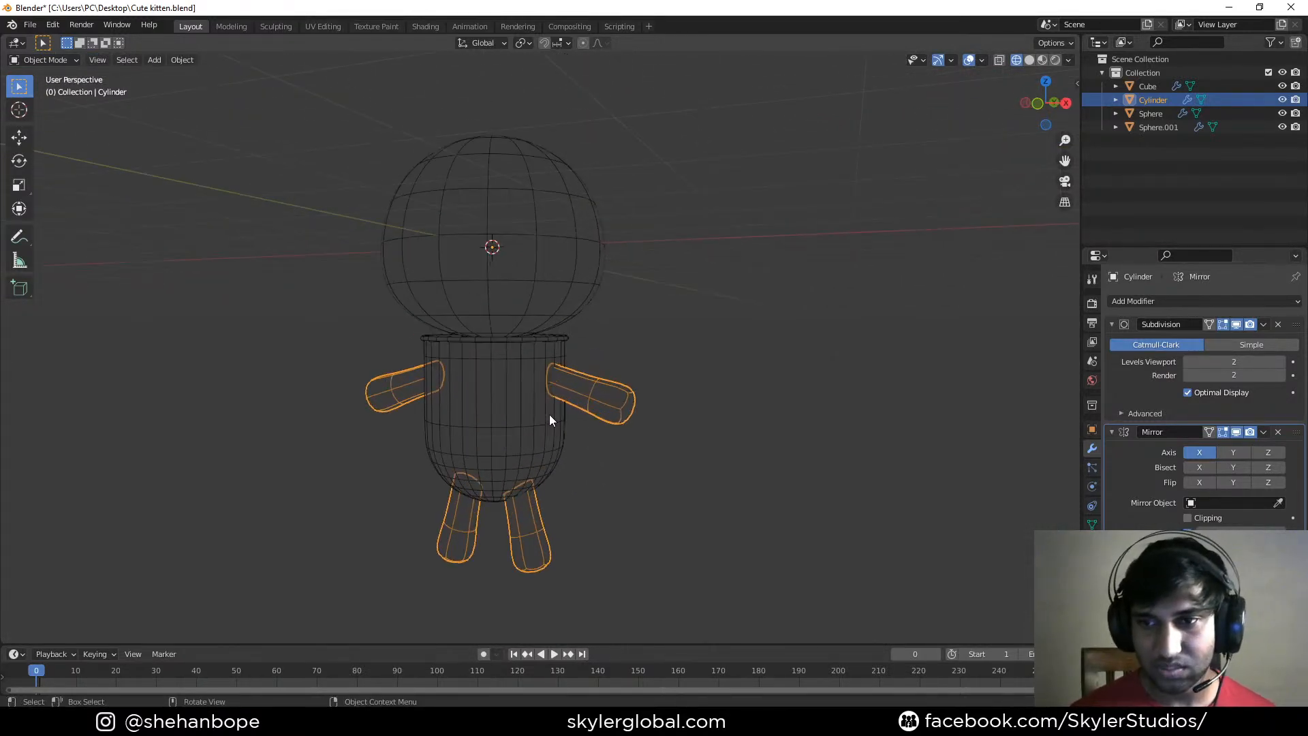
Switch the viewport to solid shading and shade the body smooth
key("KP_1")
scroll(485, 450, "up", 3)
middle_click_drag(484, 451, 544, 387, "shift")
left_click(590, 428)
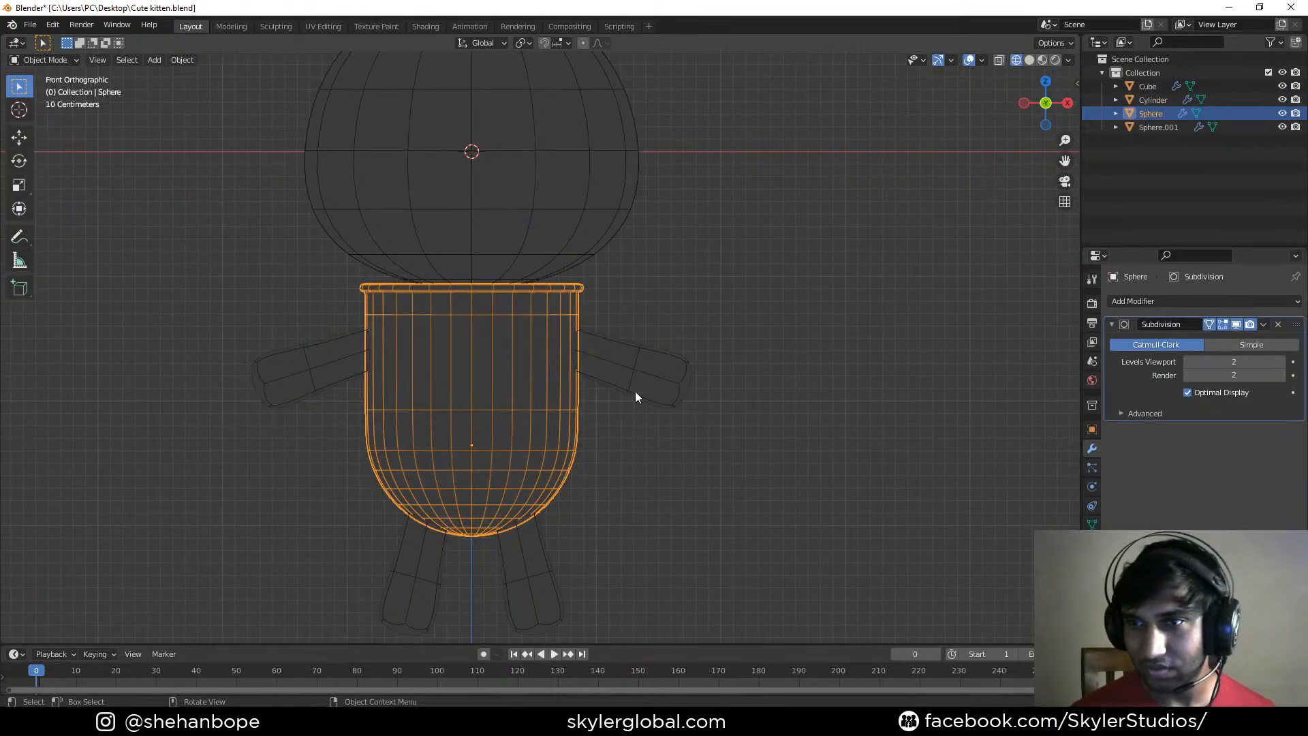
left_click(1027, 61)
middle_click_drag(602, 411, 611, 374, "shift")
right_click(656, 325)
left_click(656, 326)
Shade the head and the arm-and-leg object smooth
scroll(582, 352, "down", 2)
left_click(571, 201)
right_click(571, 201)
left_click(571, 205)
middle_click_drag(603, 306, 601, 267)
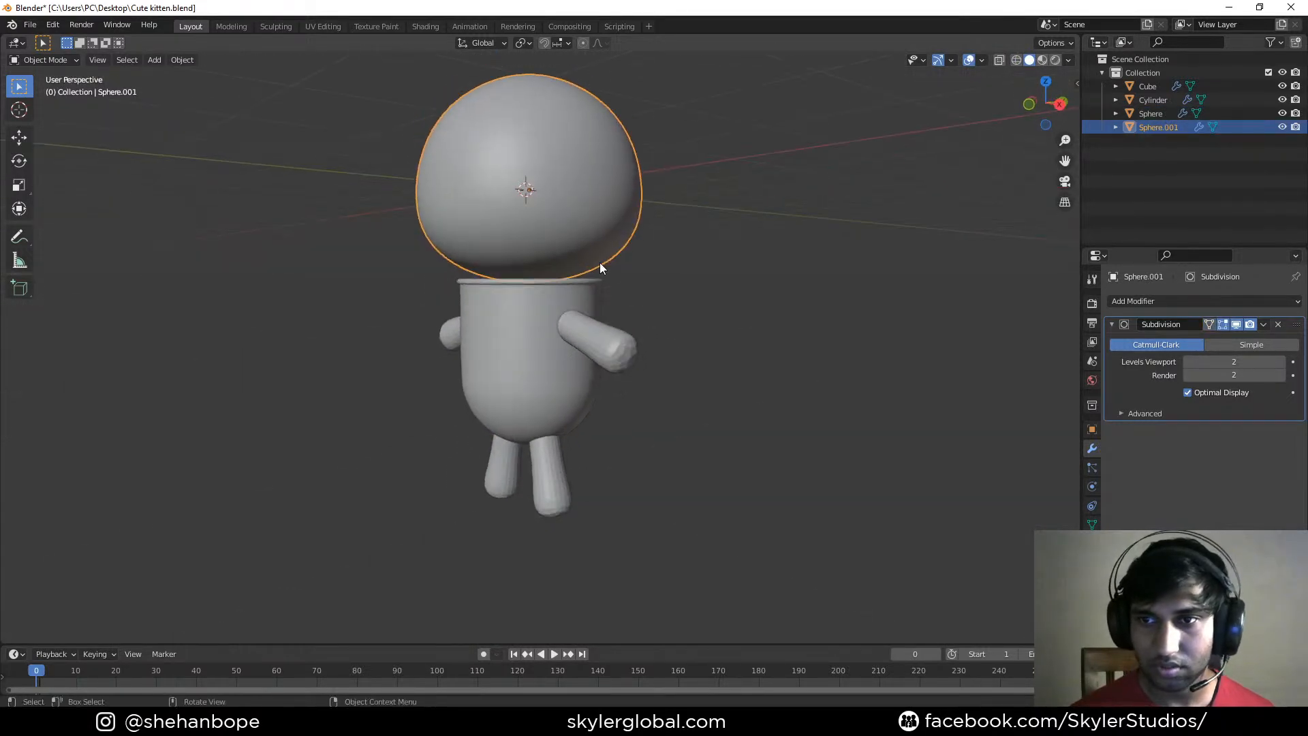
middle_click_drag(571, 344, 610, 356)
left_click(612, 357)
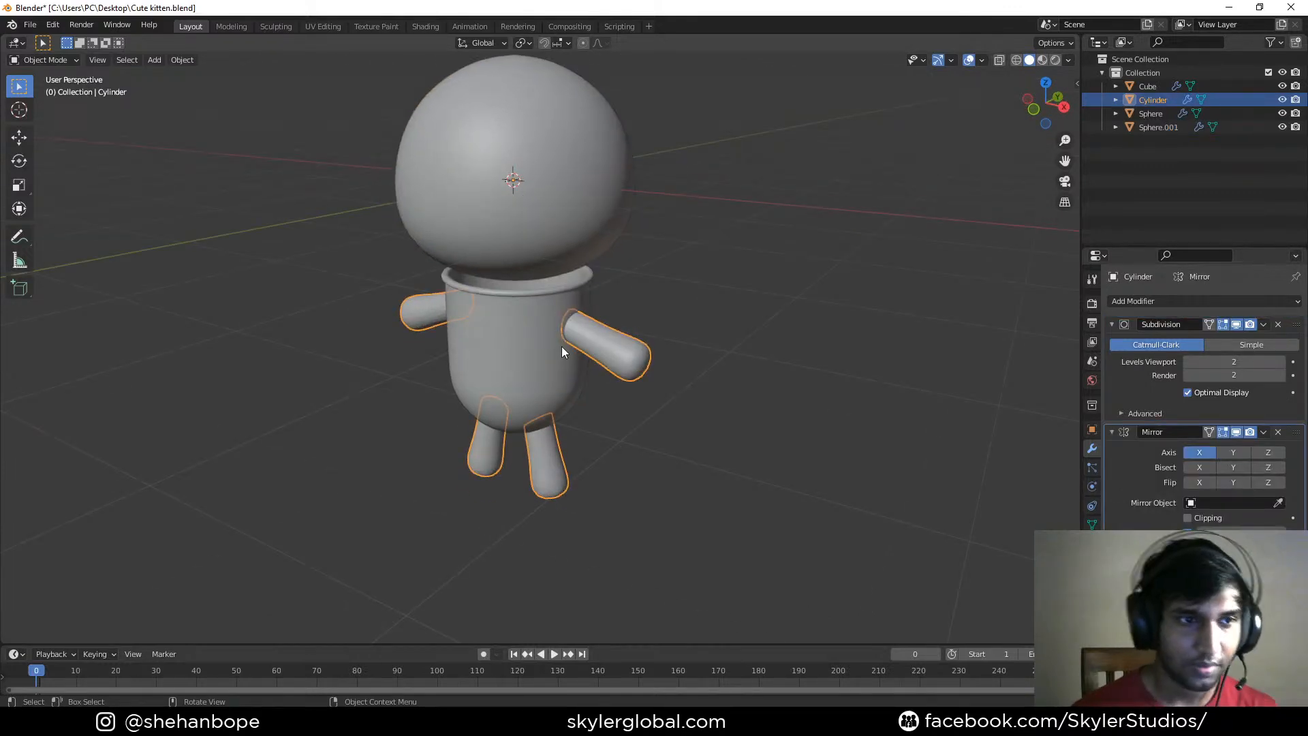
scroll(562, 353, "up", 4)
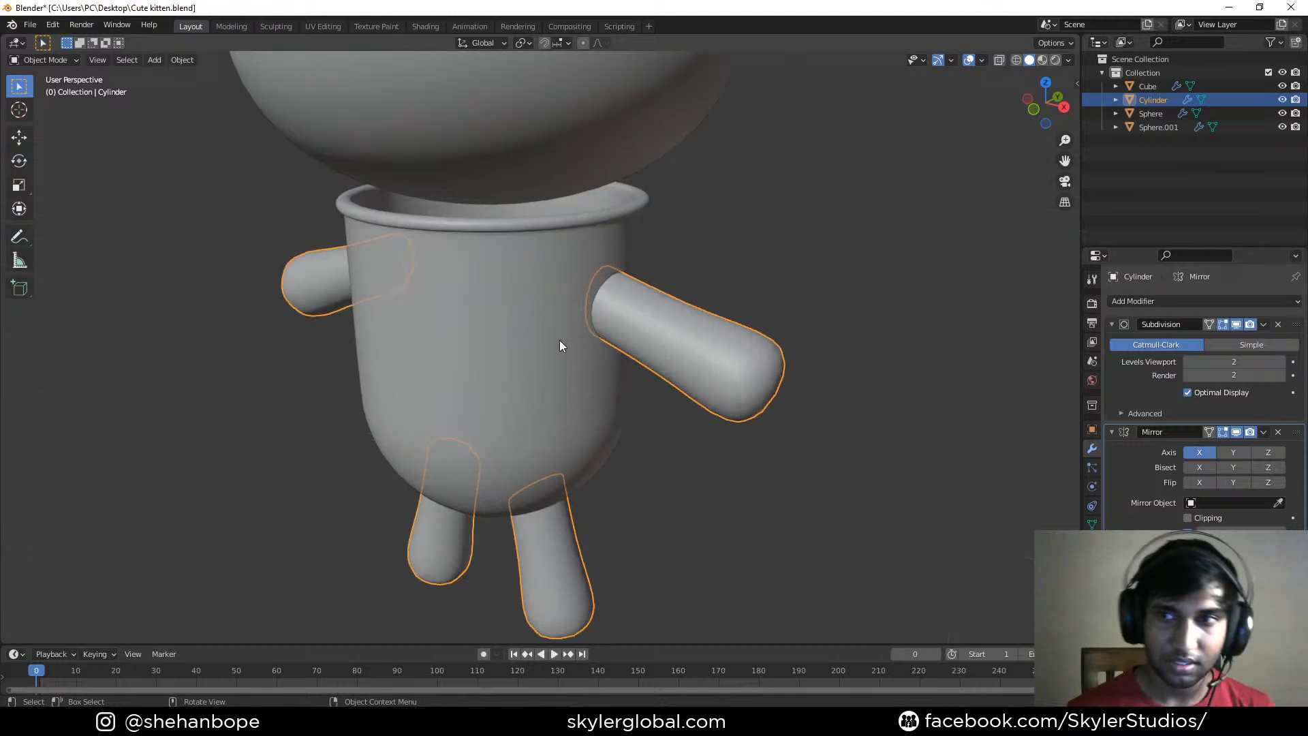
Bevel the horizontal edge loop around the middle of the body with a width of about 0.048 m
left_click(591, 236)
key("Tab")
key("Tab")
middle_click_drag(557, 354, 550, 313)
key("KP_1")
key("Tab")
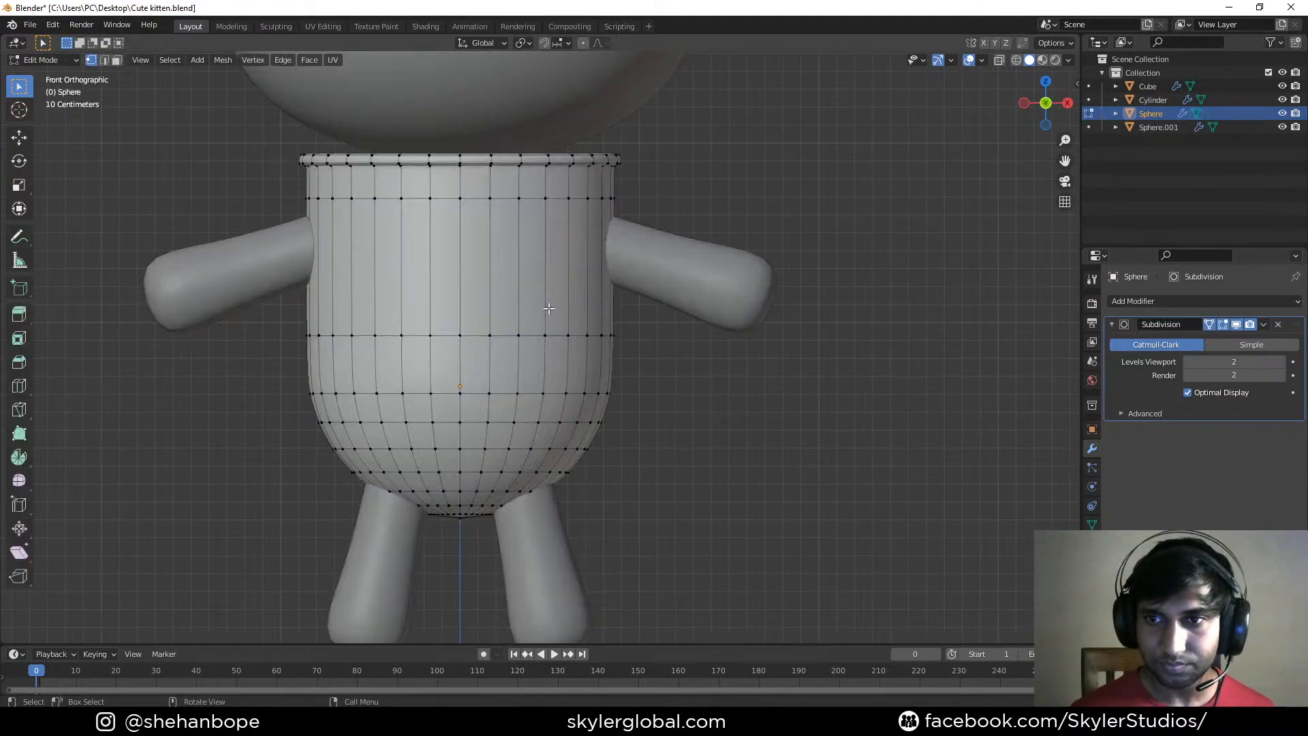
left_click(516, 336, "alt")
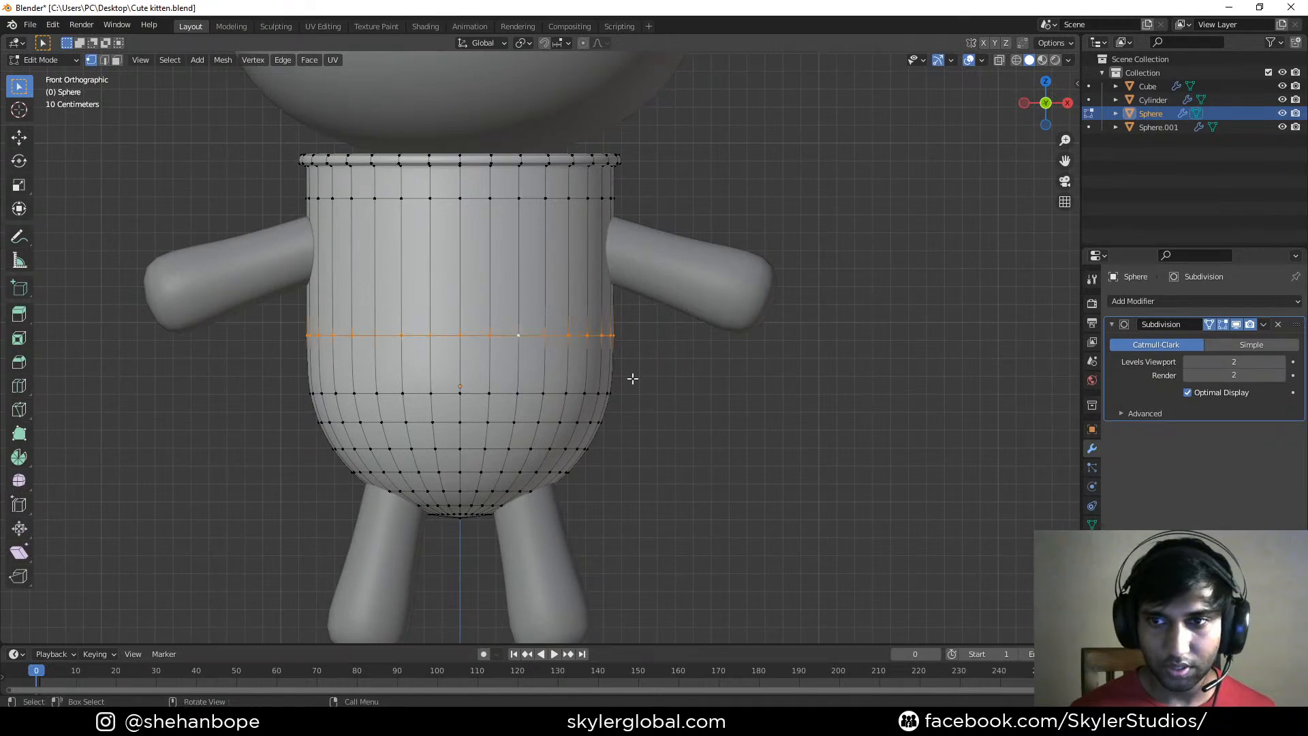
key("ctrl+b")
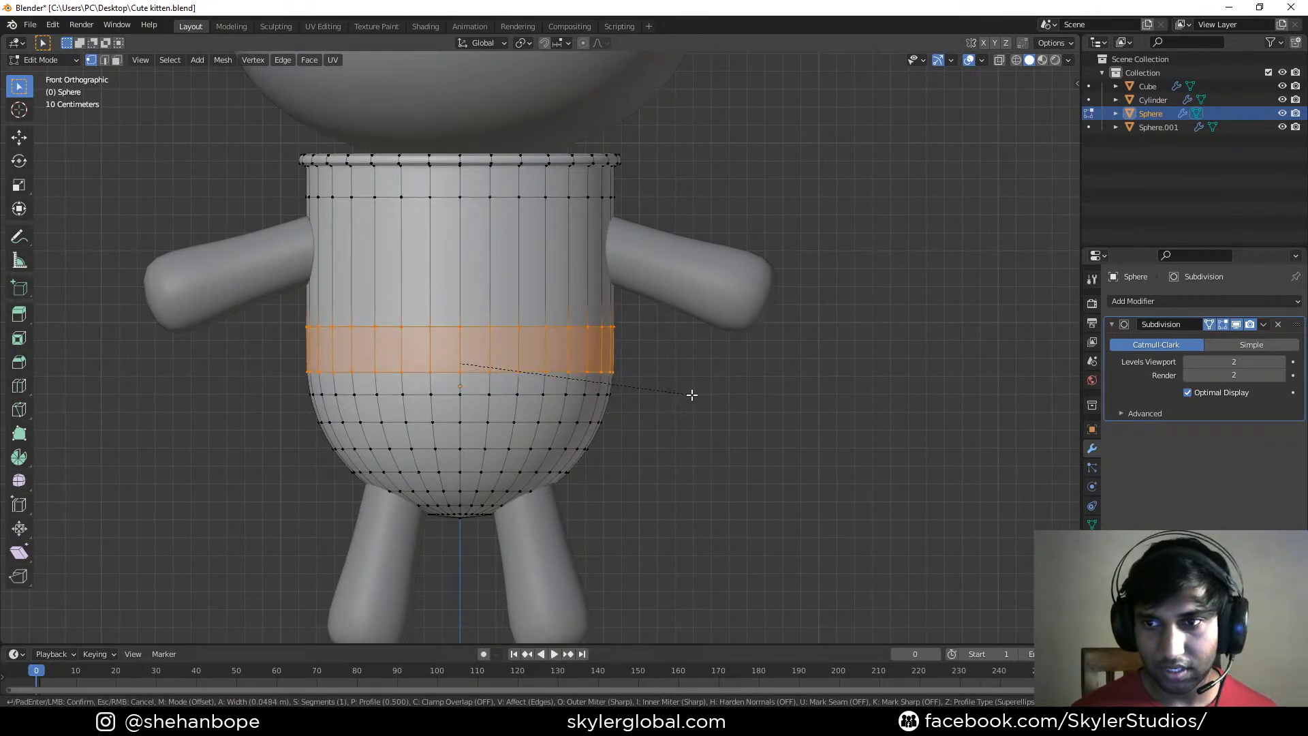
left_click(690, 390)
Slide the beveled loops into a wider band and lower the upper loop by about 0.23 m along Z
key("g")
key("g")
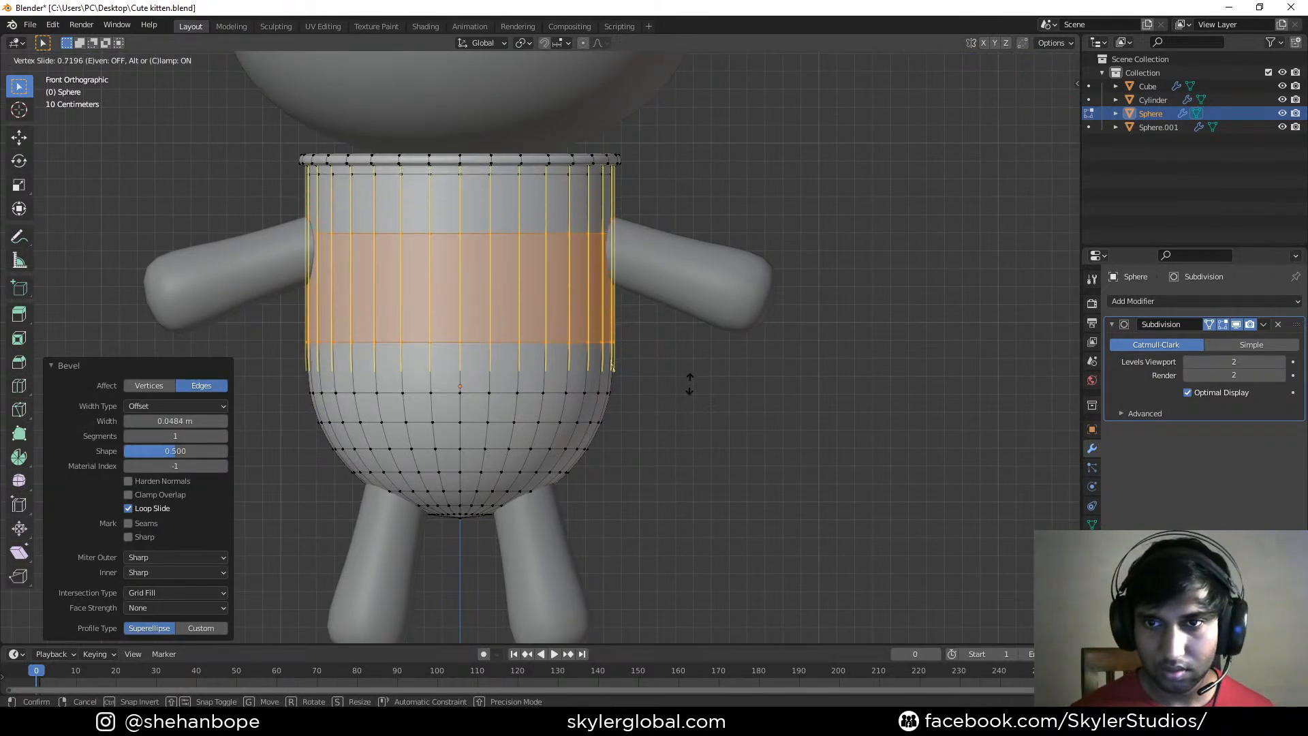
left_click(692, 389)
left_click(500, 268, "alt")
key("g")
key("z")
left_click(558, 322)
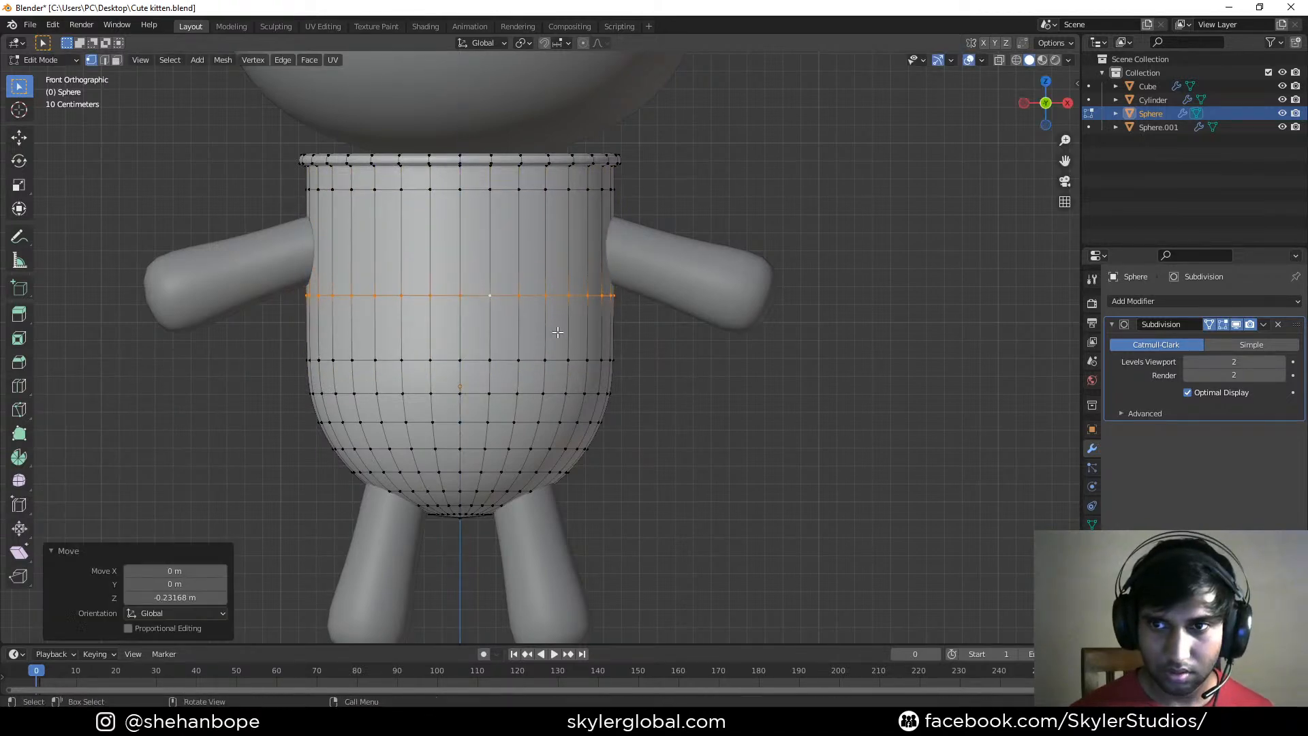
Raise the band's lower edge loop and lower its upper one along Z to narrow the band at the waist
left_click(511, 359, "alt")
key("z")
left_click(508, 341)
left_click(492, 297, "alt")
key("g")
key("z")
left_click(485, 319)
Extrude the waist band's faces in place and scale the new ring narrower along Z
left_click(480, 350, "alt")
left_click(473, 306, "alt+shift")
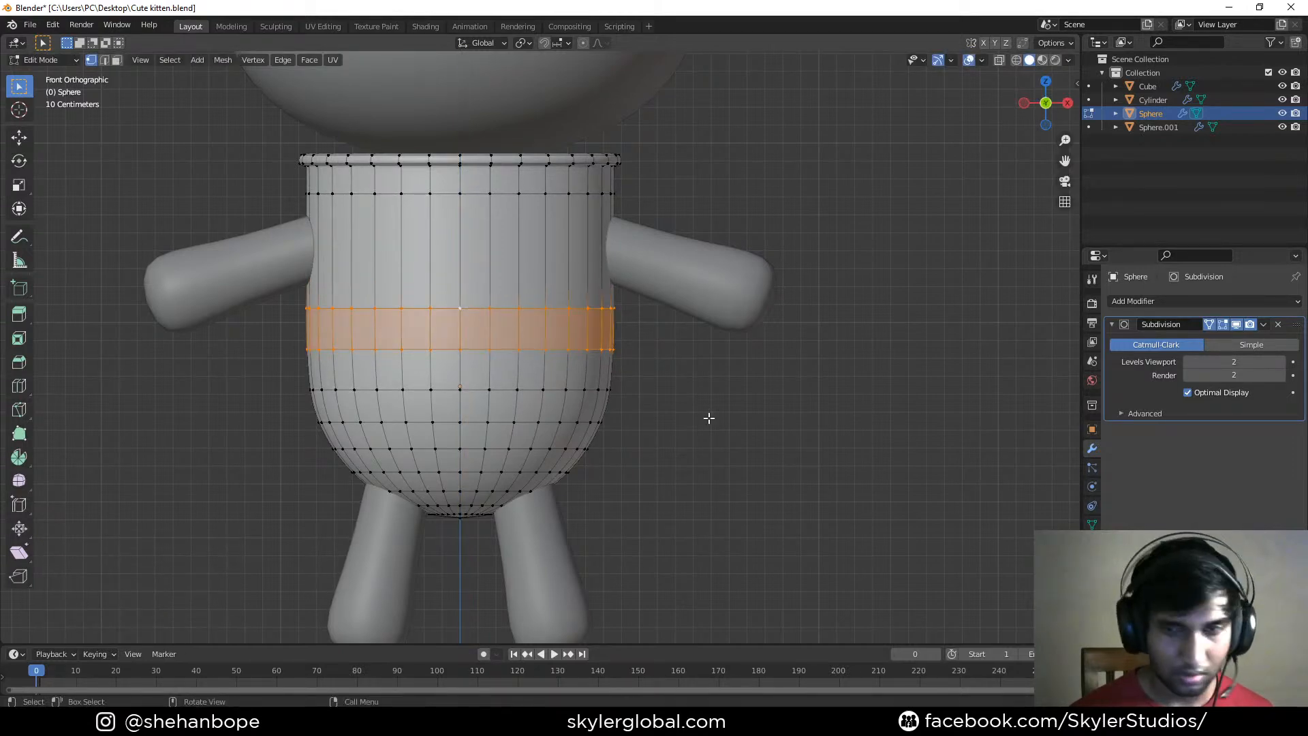
key("e")
key("shift+s")
key("s")
key("z")
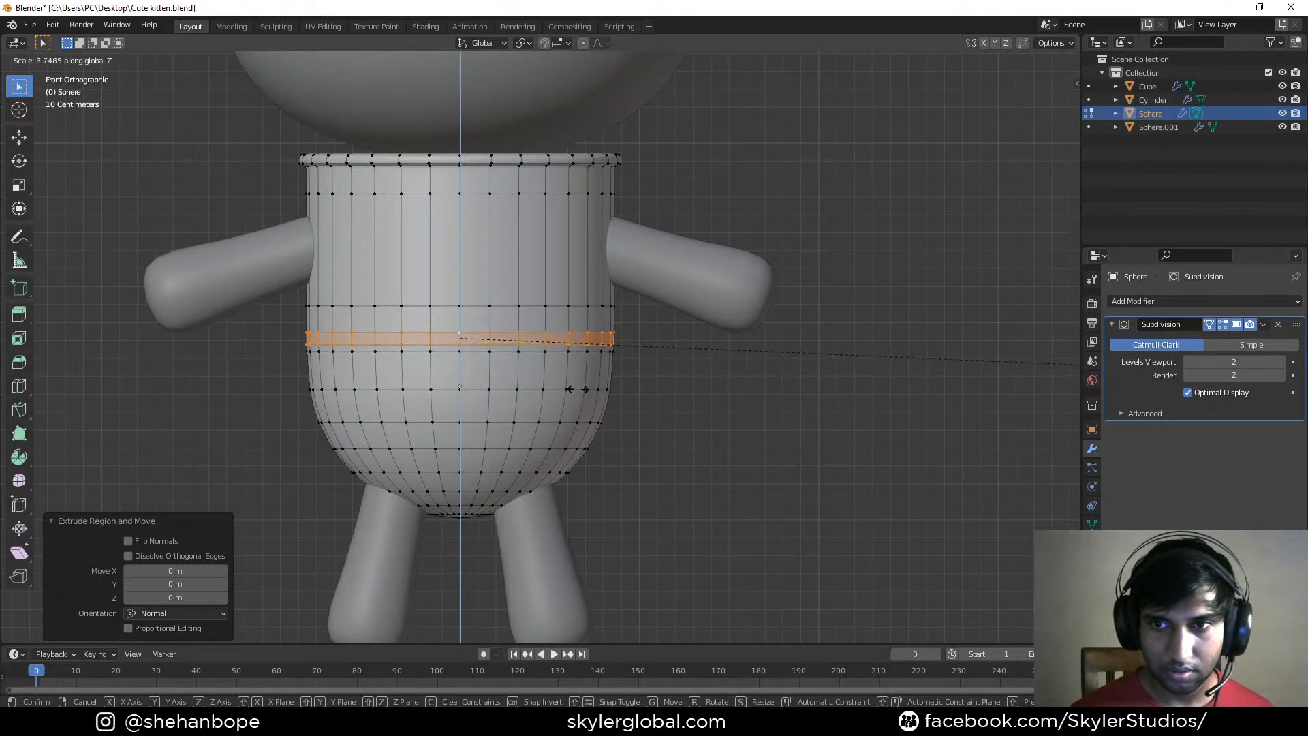
left_click(743, 364)
key("Tab")
key("Tab")
Scale the extruded ring inward to about 0.96 to form a groove around the body
scroll(791, 389, "up", 1)
key("s")
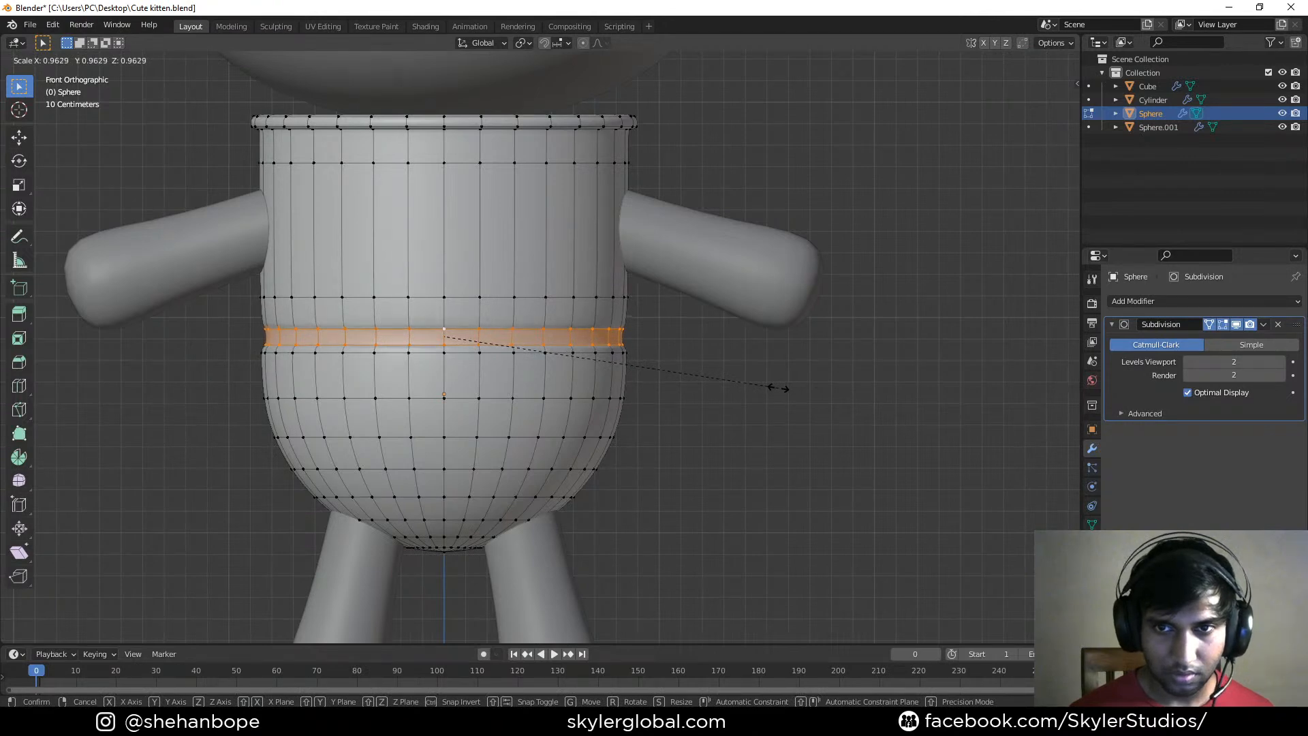
left_click(777, 388)
Bevel the groove's upper inner edge loop with a width of about 0.025 m
scroll(689, 346, "up", 2)
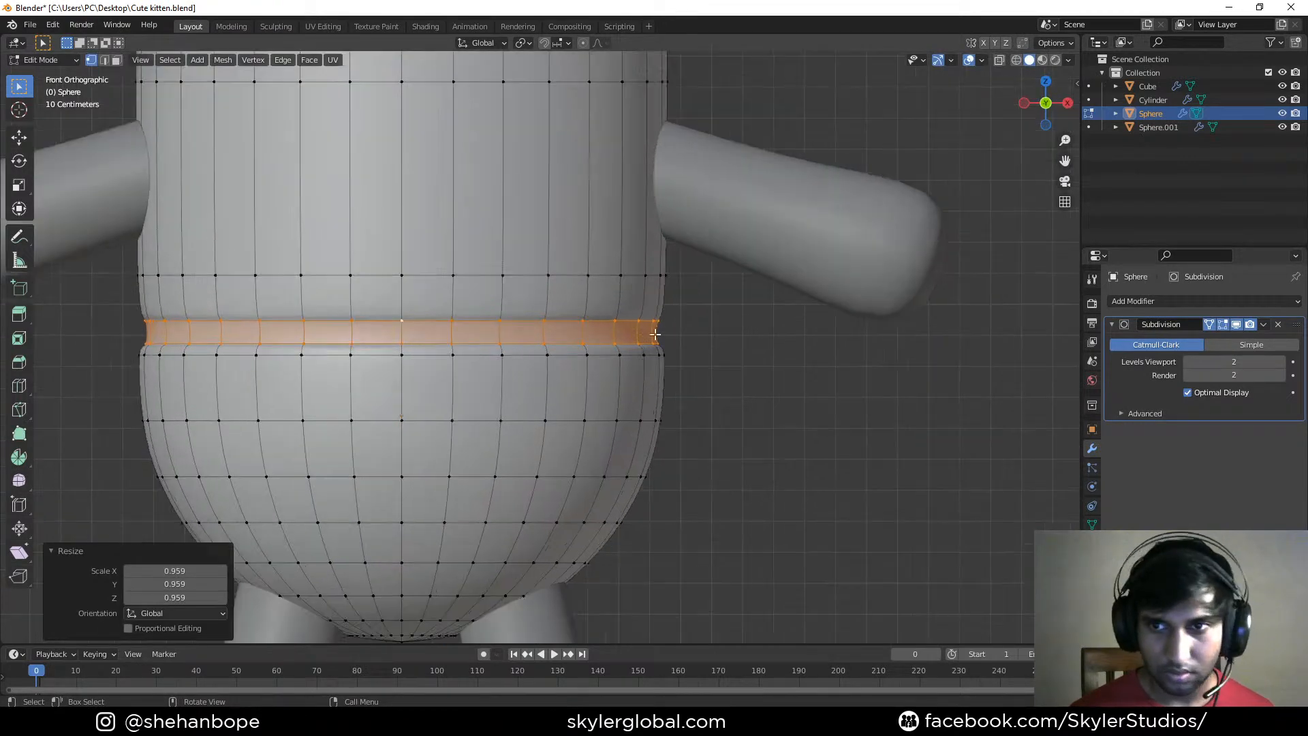
left_click(499, 320, "alt")
key("ctrl+b")
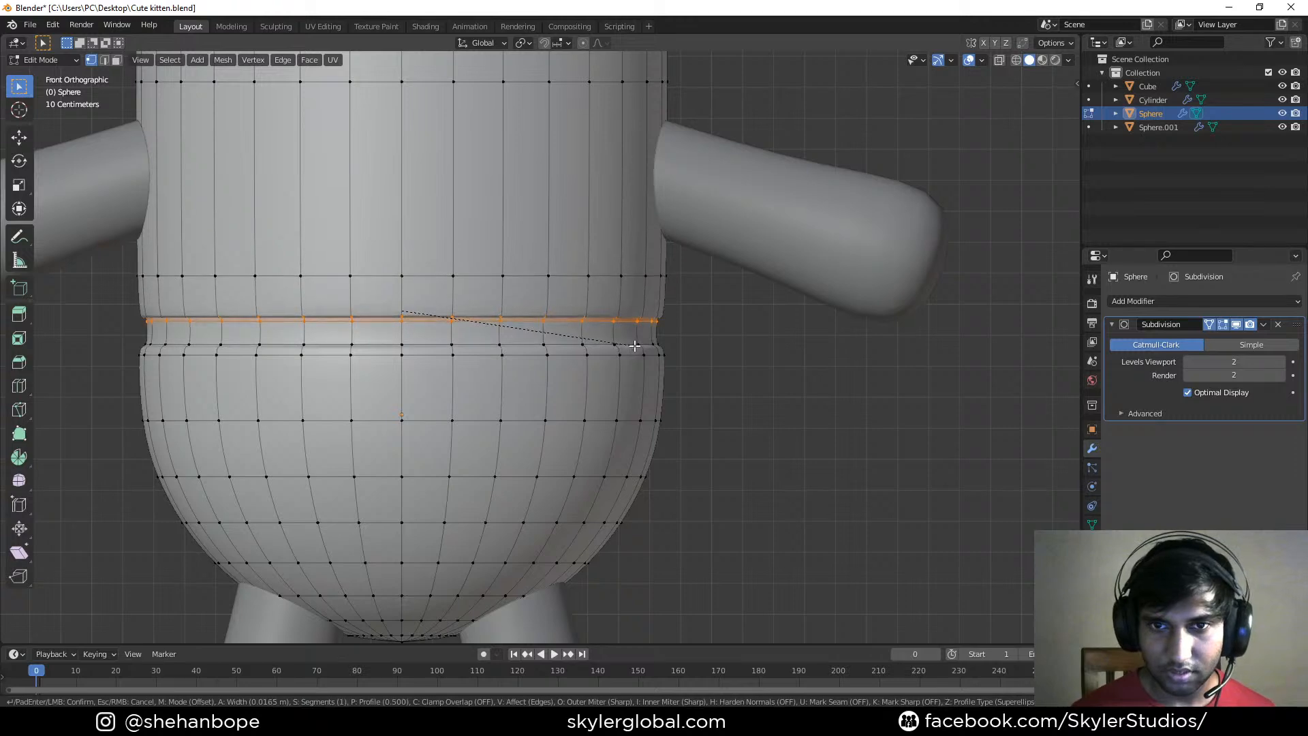
left_click(637, 348)
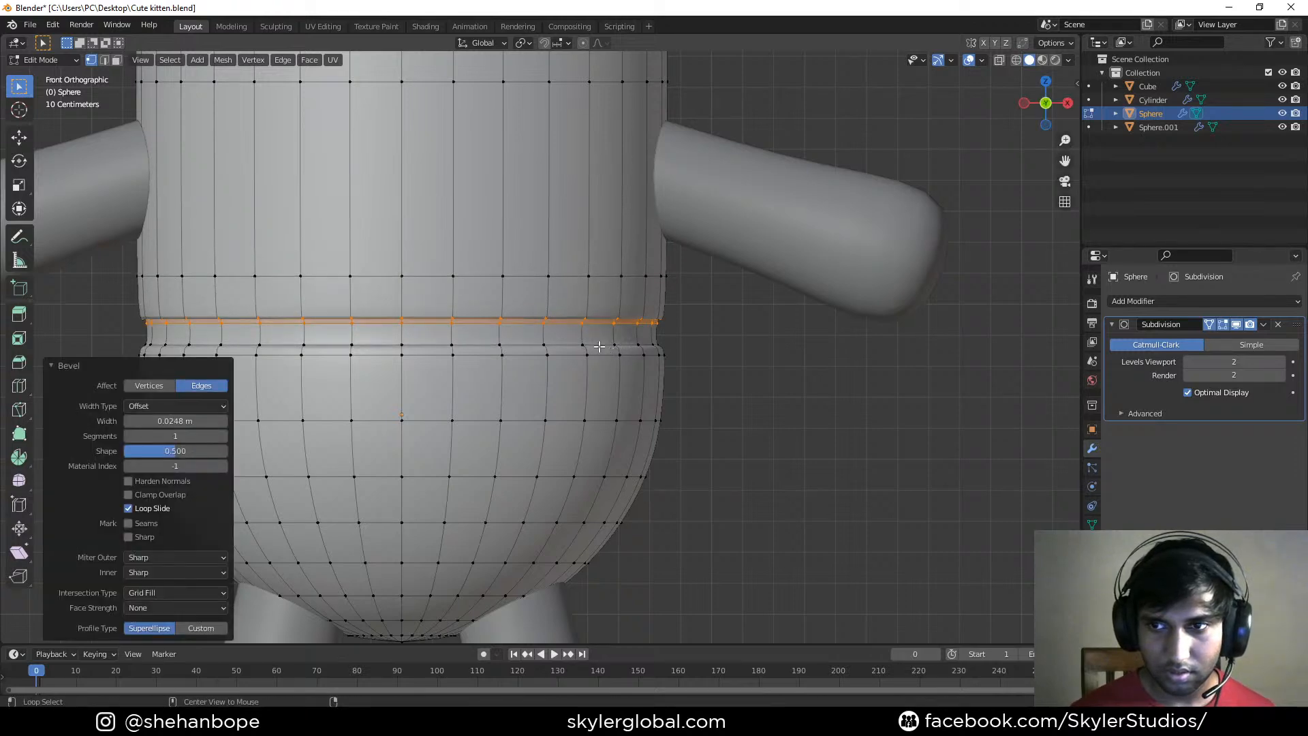
left_click(599, 347, "alt")
left_click(569, 355, "alt")
key("ctrl+b")
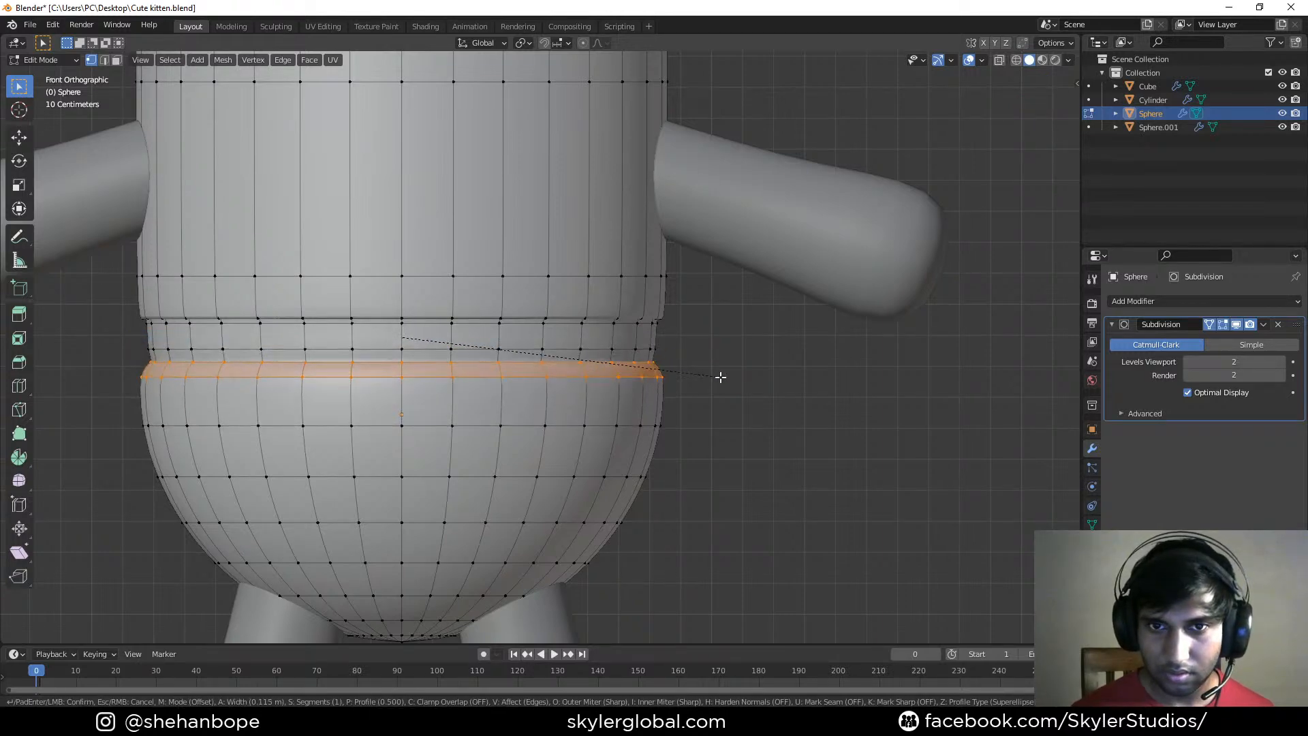
right_click(686, 373)
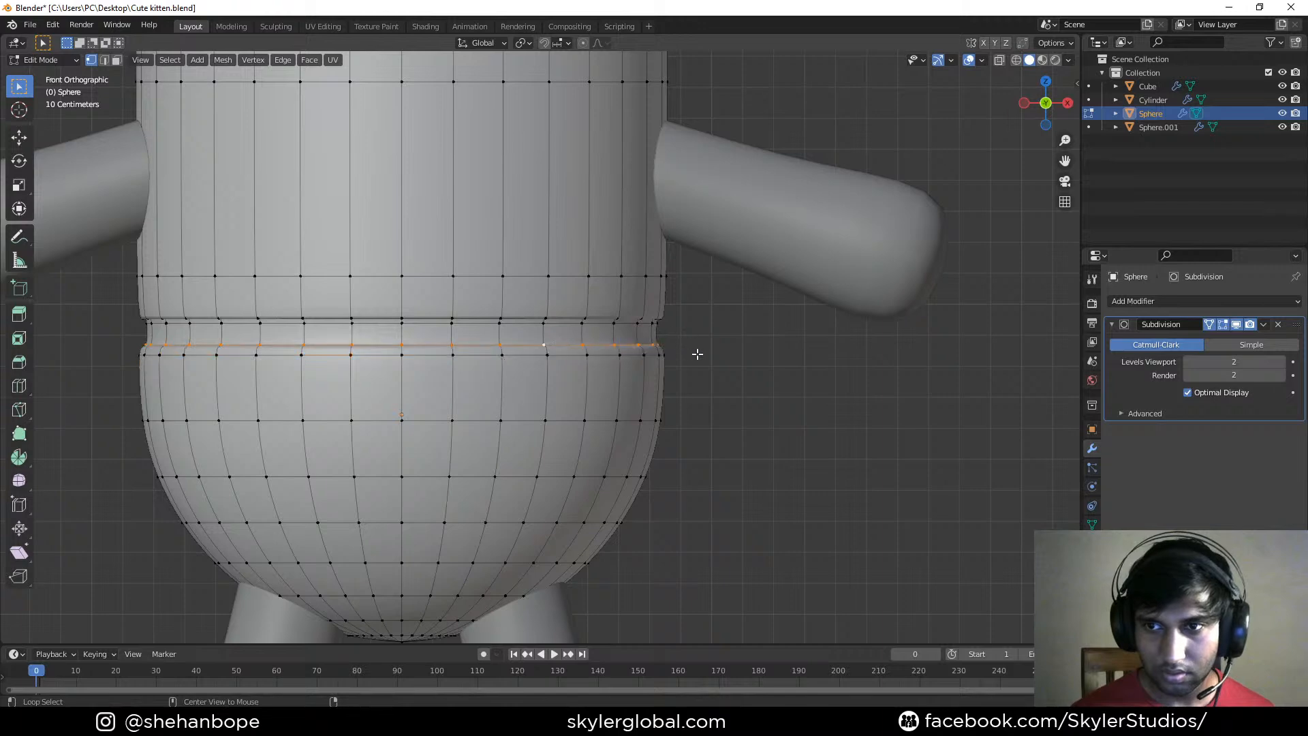
Bevel the groove's lower inner edge loop with a width of about 0.044 m
key("ctrl+b")
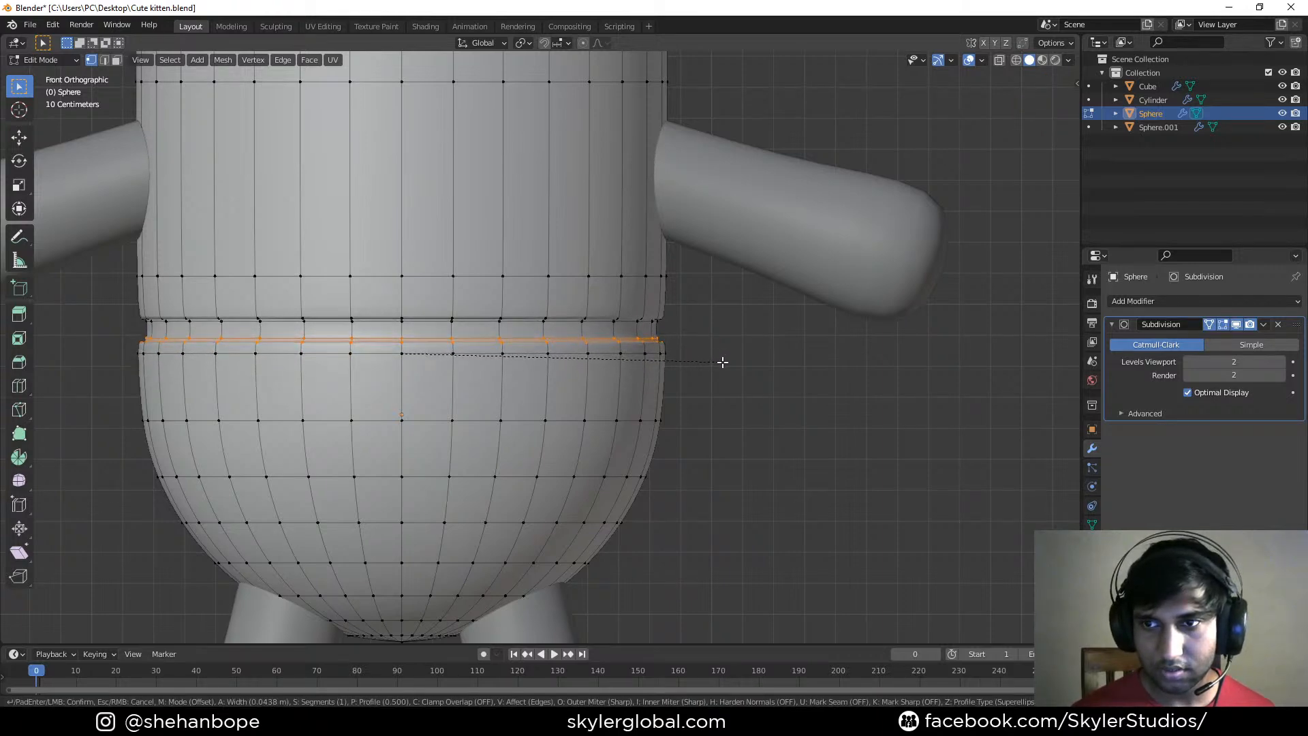
left_click(719, 362)
middle_click_drag(719, 362, 671, 314)
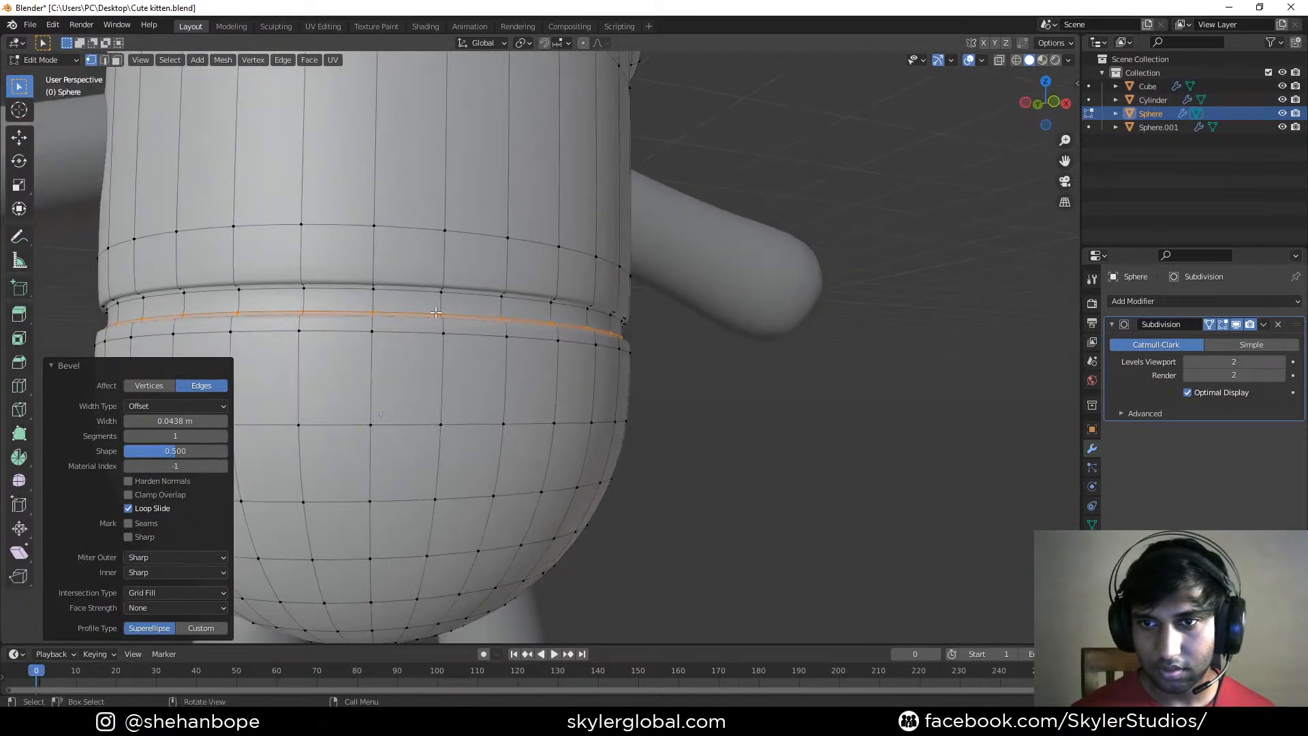
Raise the edge loop at the groove's upper rim by about 0.066 m along Z
left_click(456, 297, "alt")
left_click(473, 289, "alt")
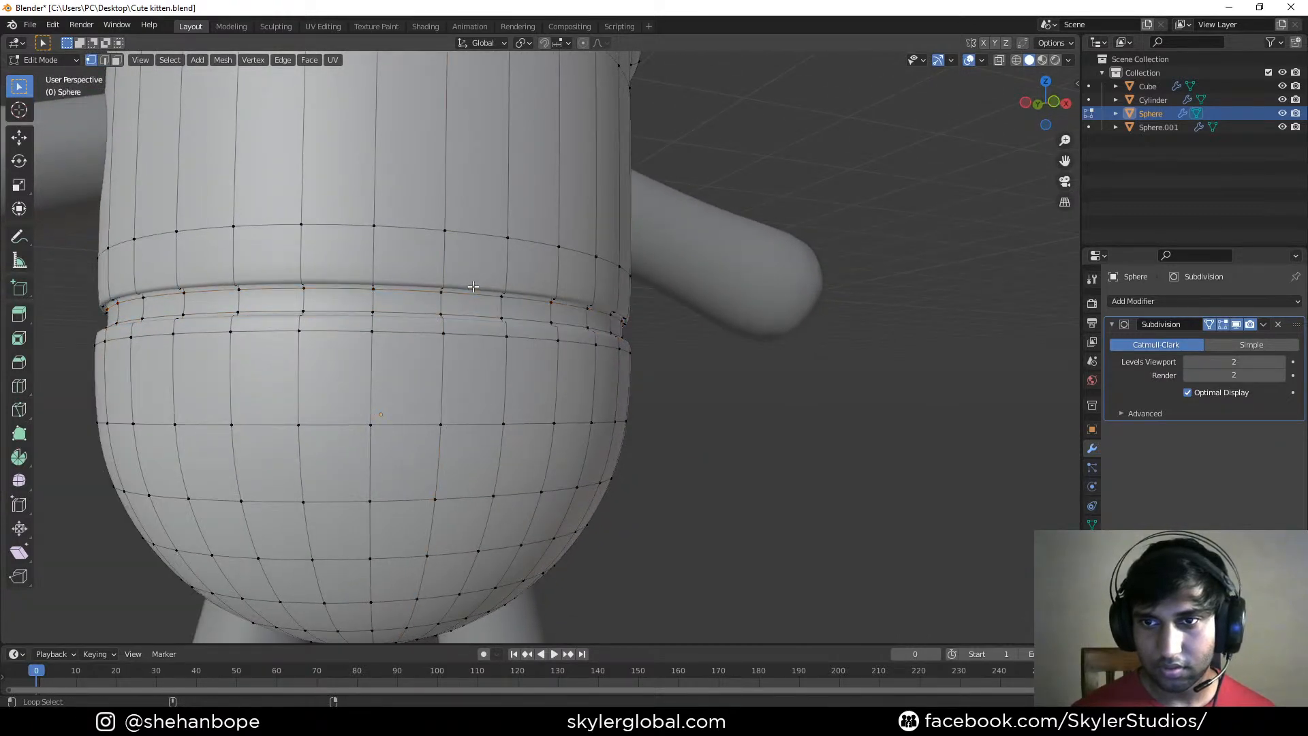
middle_click_drag(477, 320, 450, 284)
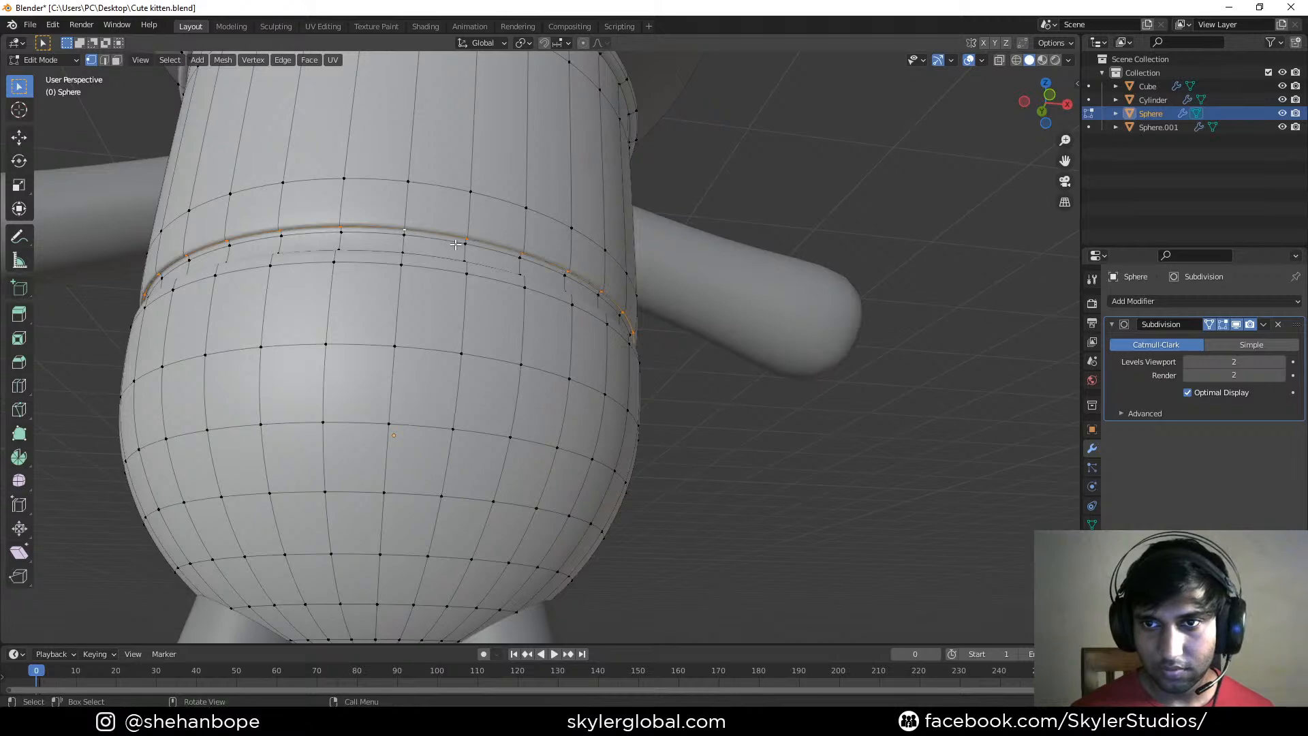
key("KP_1")
key("g")
key("z")
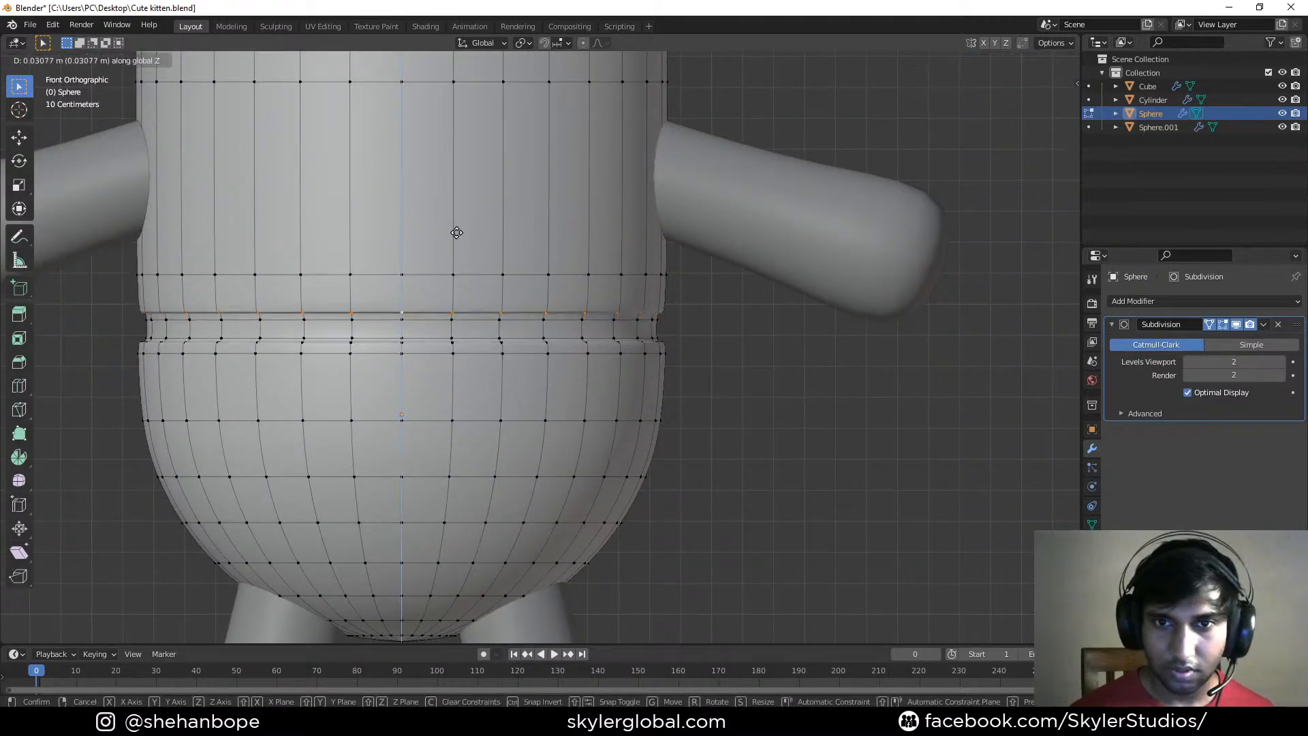
left_click(457, 224)
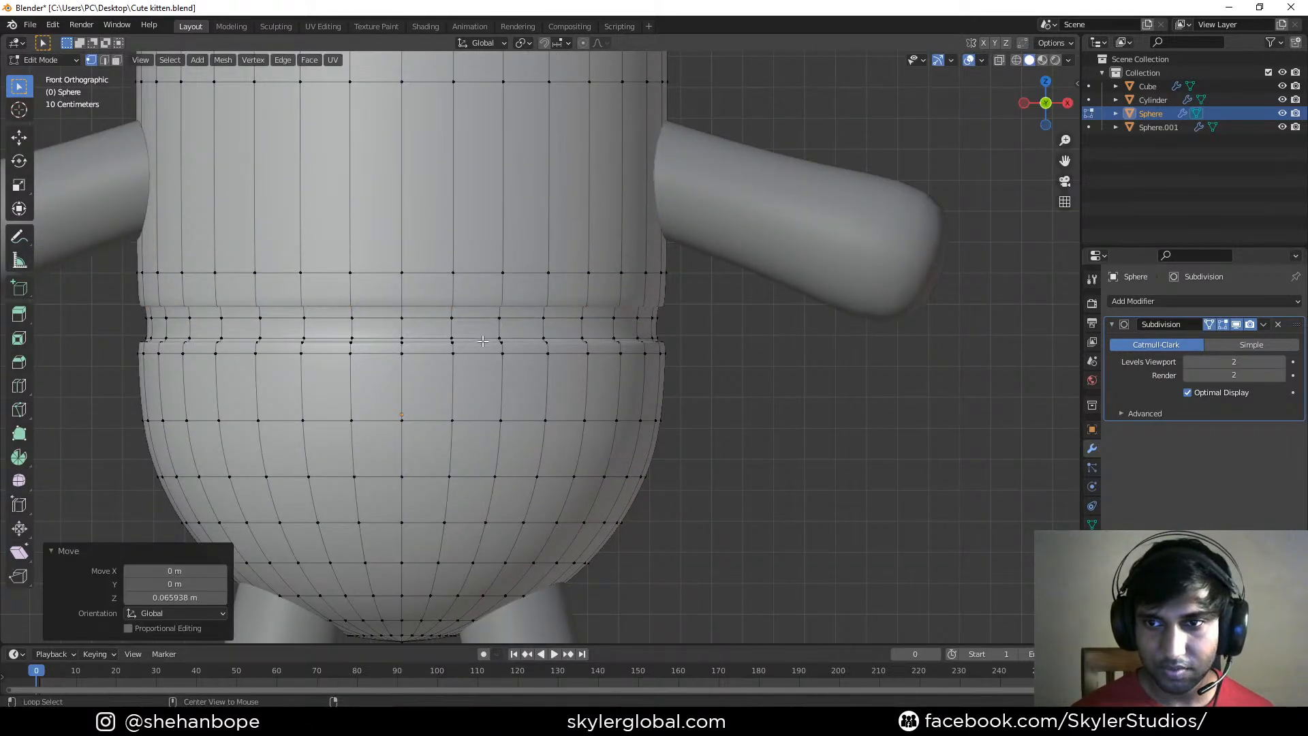
Lower the two edge loops at the groove's lower rim by about 0.046 m along Z
middle_click_drag(475, 345, 530, 392)
left_click(522, 397, "alt")
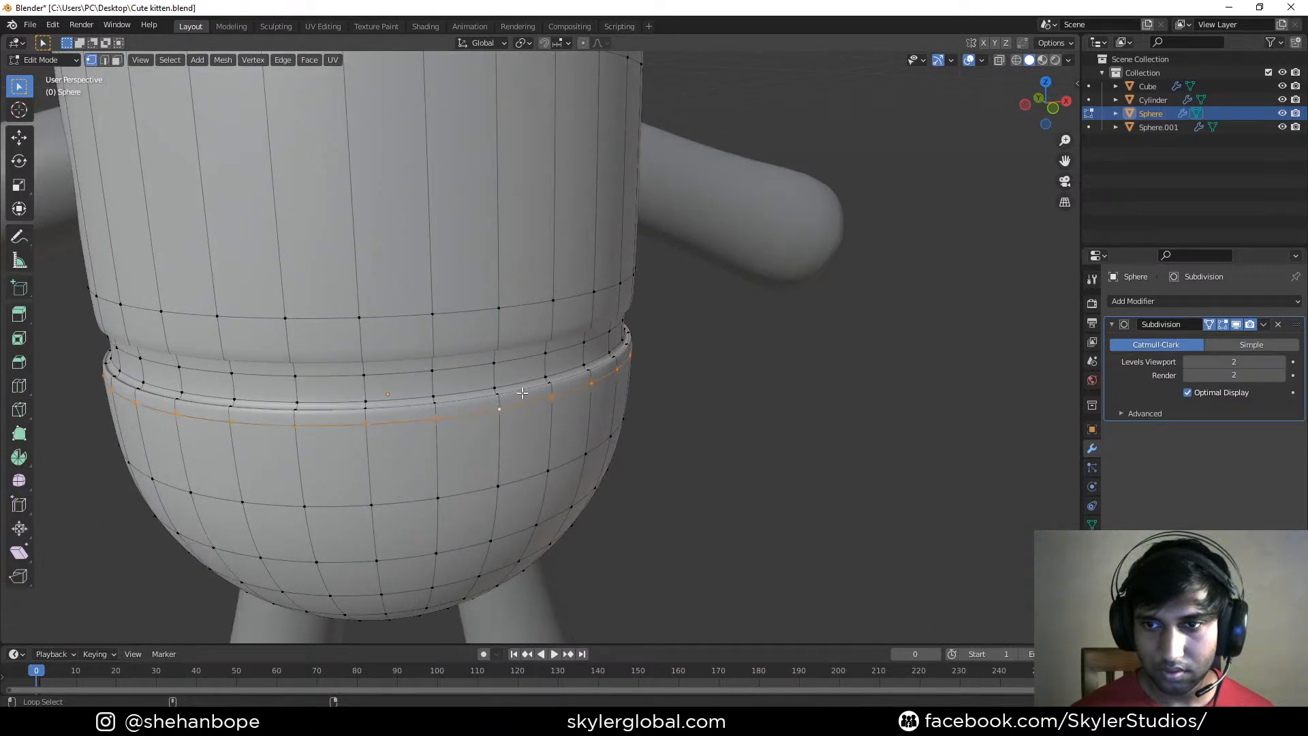
key("KP_1")
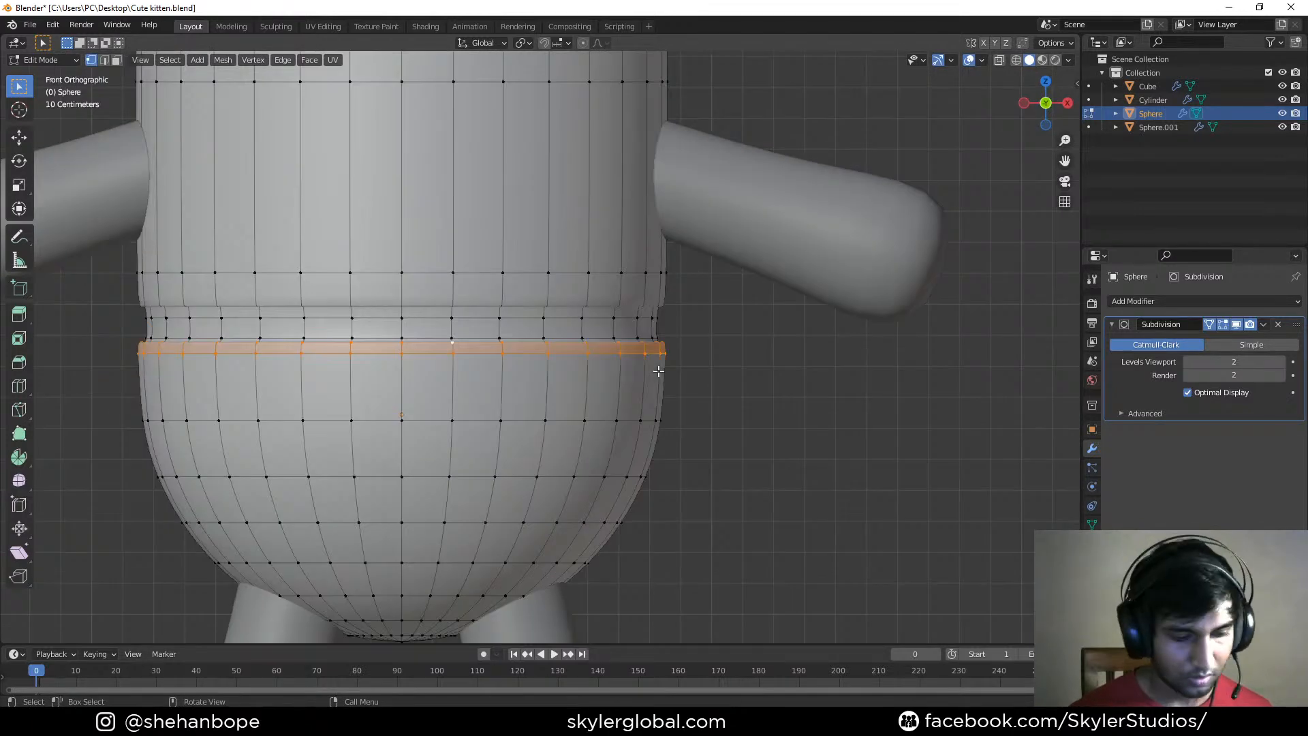
key("g")
key("z")
left_click(663, 385)
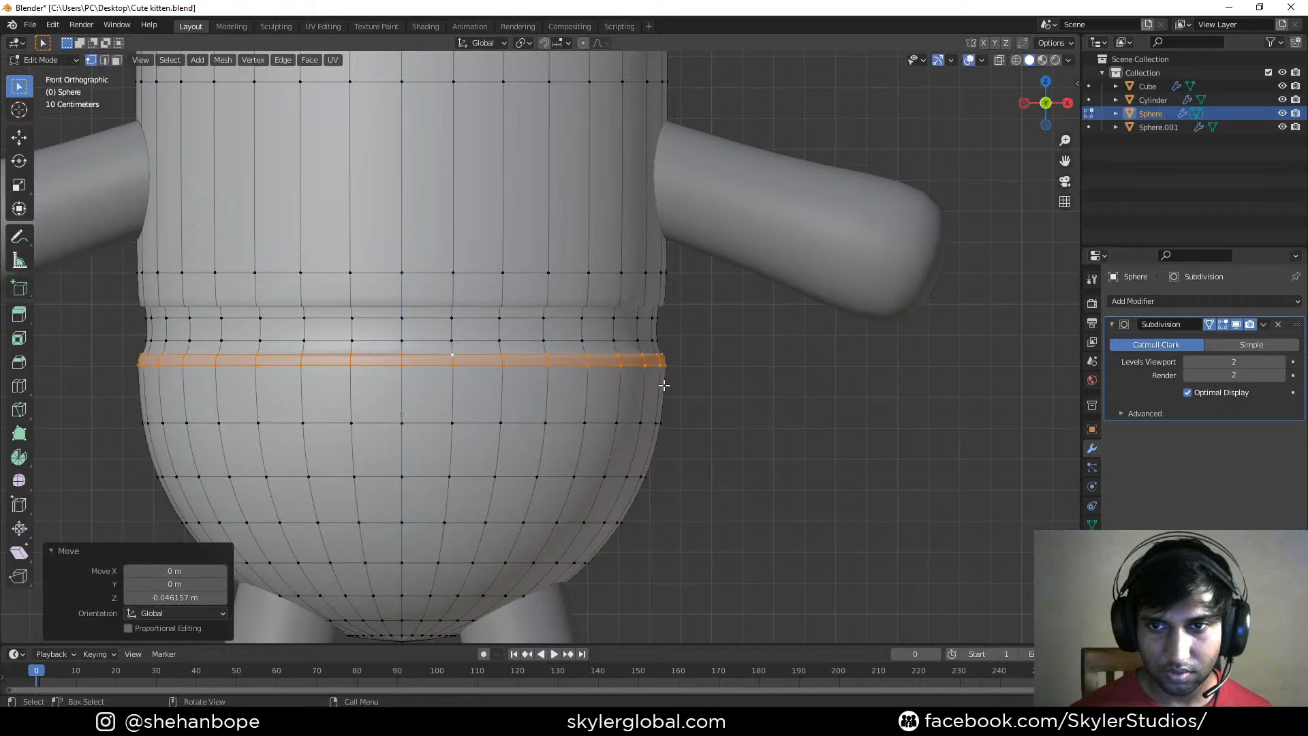
Lower the groove's lower inner edge loop along Z and raise its upper inner edge loop by about 0.027 m along Z
scroll(572, 361, "up", 1)
left_click(480, 338, "alt")
key("g")
key("z")
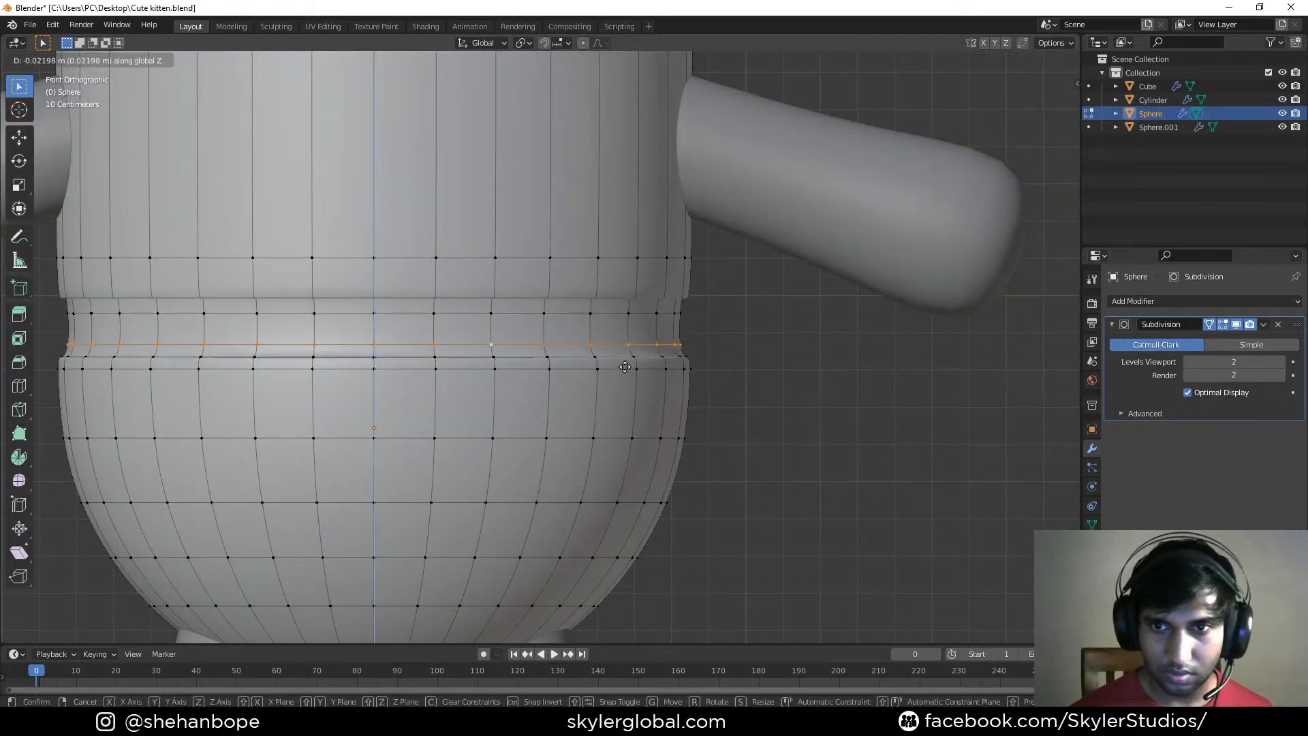
left_click(561, 355)
left_click(423, 318, "alt")
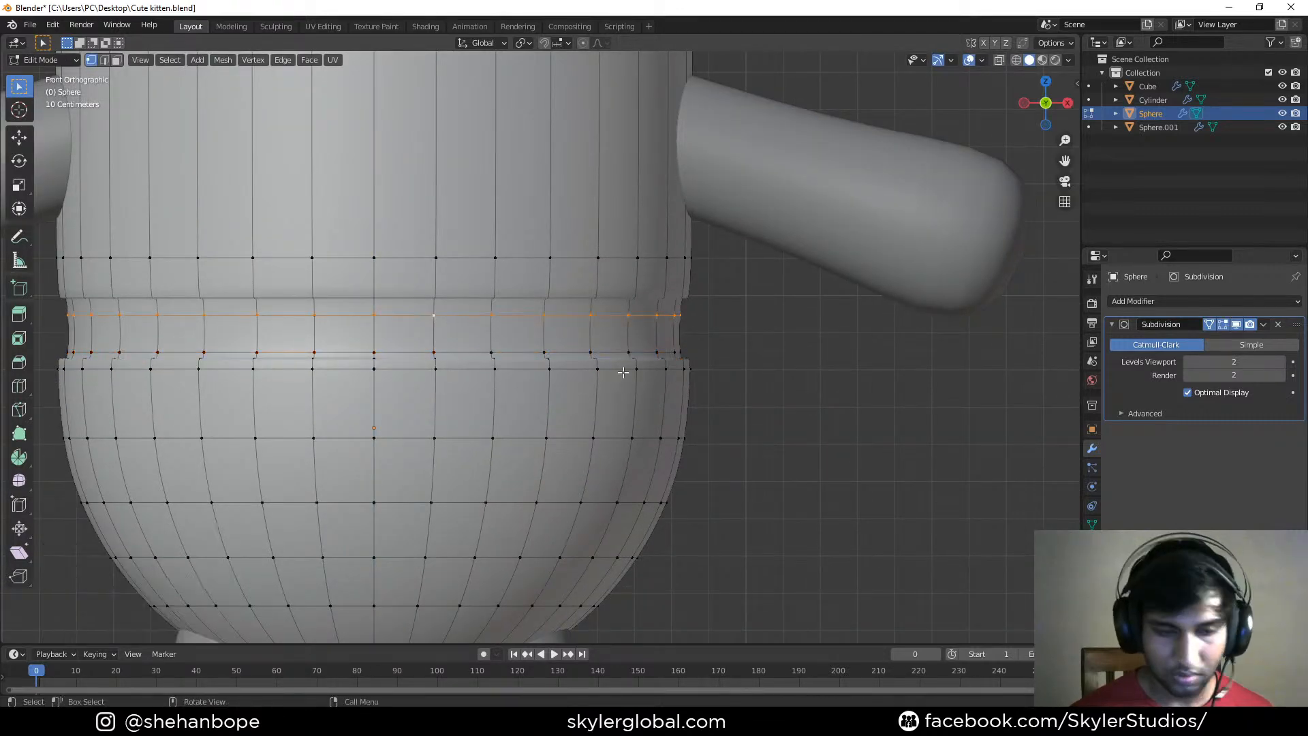
key("g")
key("z")
left_click(623, 361)
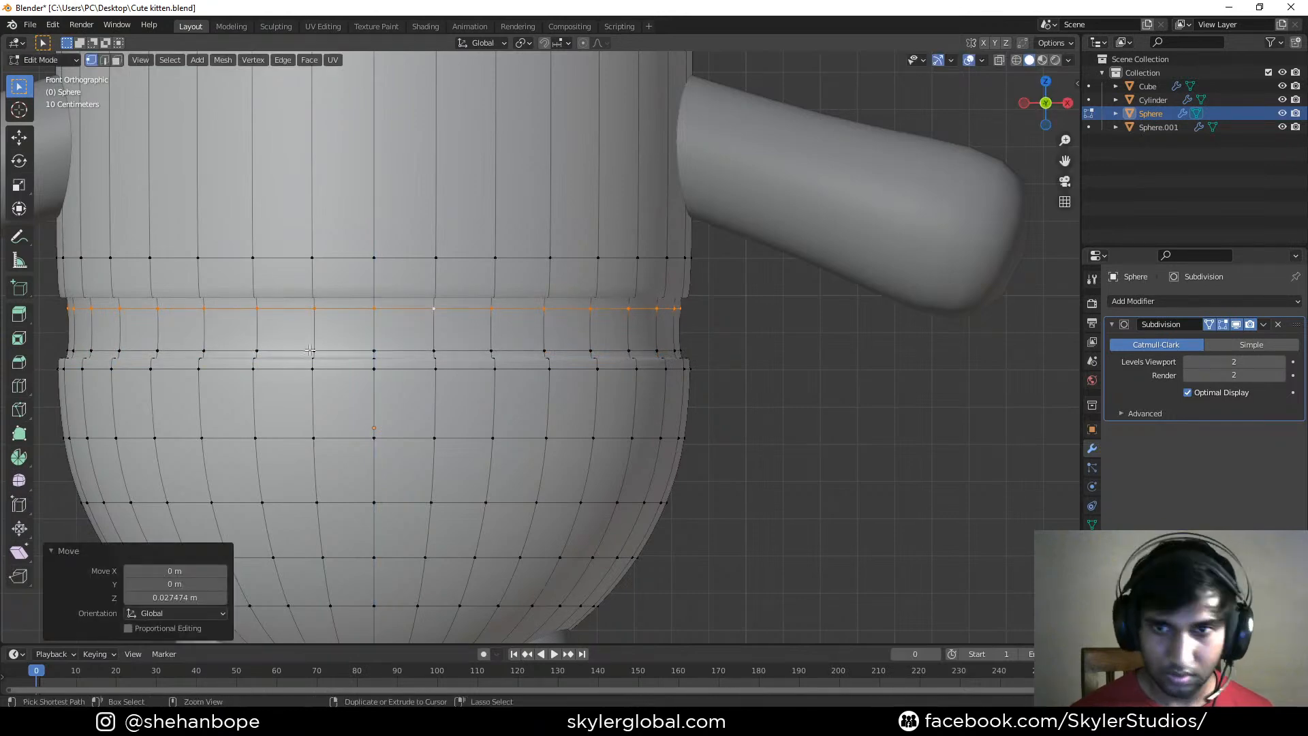
Slide the groove's selected inner edge loop, insert a loop cut around the groove wall, and inspect the body in Object Mode
key("g")
key("g")
left_click(328, 336)
key("ctrl+r")
left_click(308, 319)
left_click(308, 309)
key("Tab")
scroll(308, 309, "down", 6)
middle_click_drag(688, 374, 519, 370)
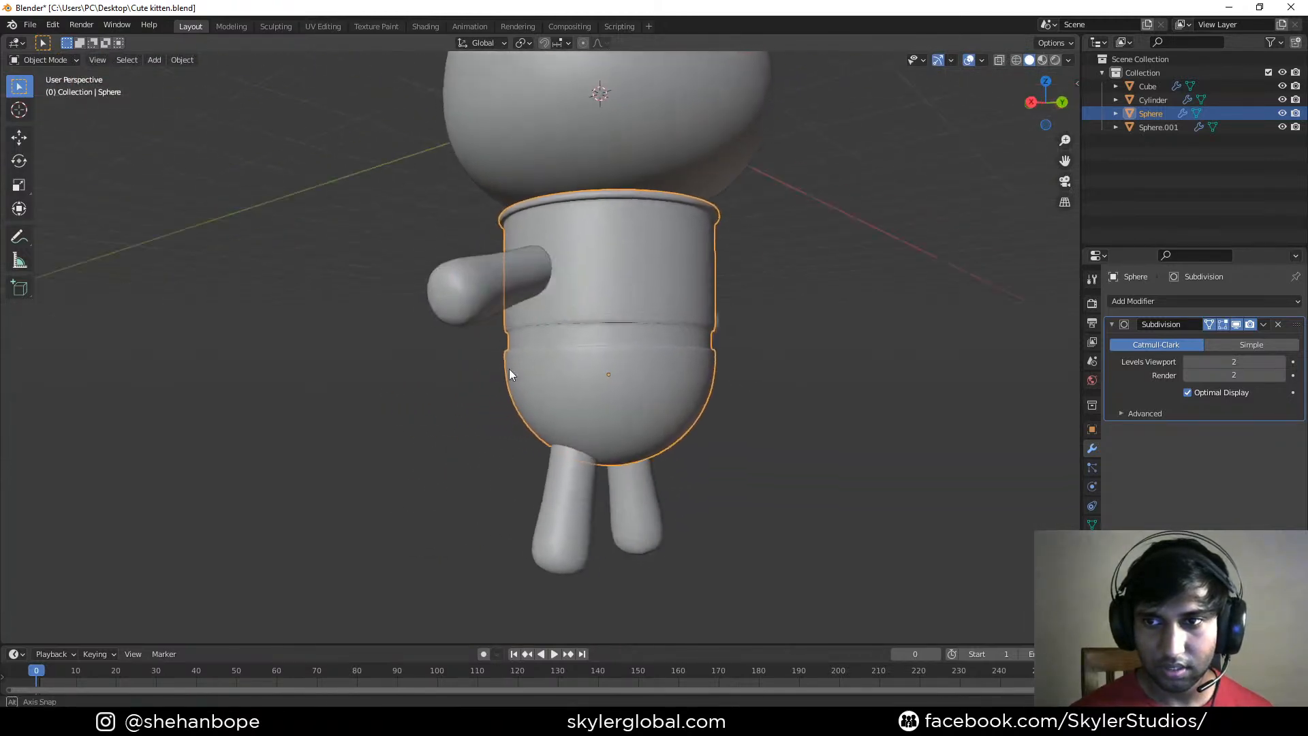
scroll(610, 354, "up", 8)
middle_click_drag(580, 276, 519, 365, "shift")
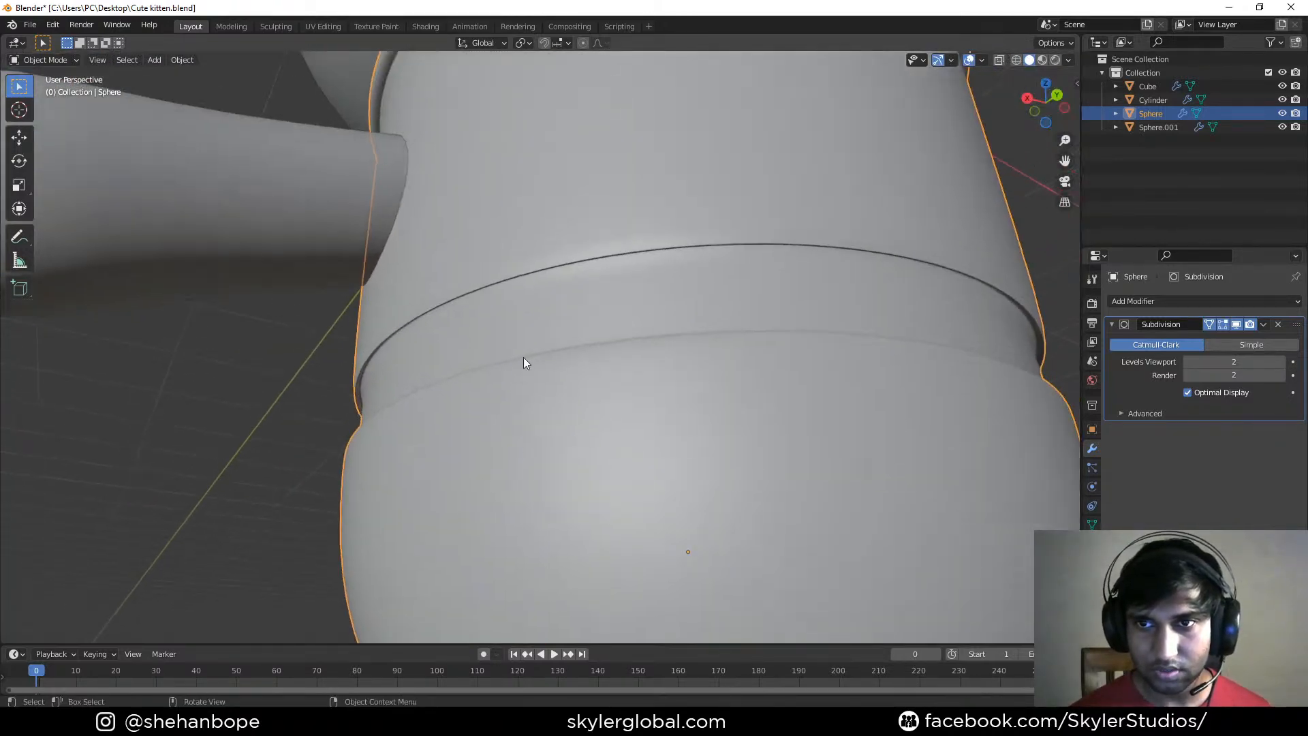
Insert one loop cut around the body wall above the groove with a slide factor of about 0.279
key("Tab")
scroll(558, 279, "down", 2)
middle_click_drag(613, 269, 551, 254)
key("ctrl+r")
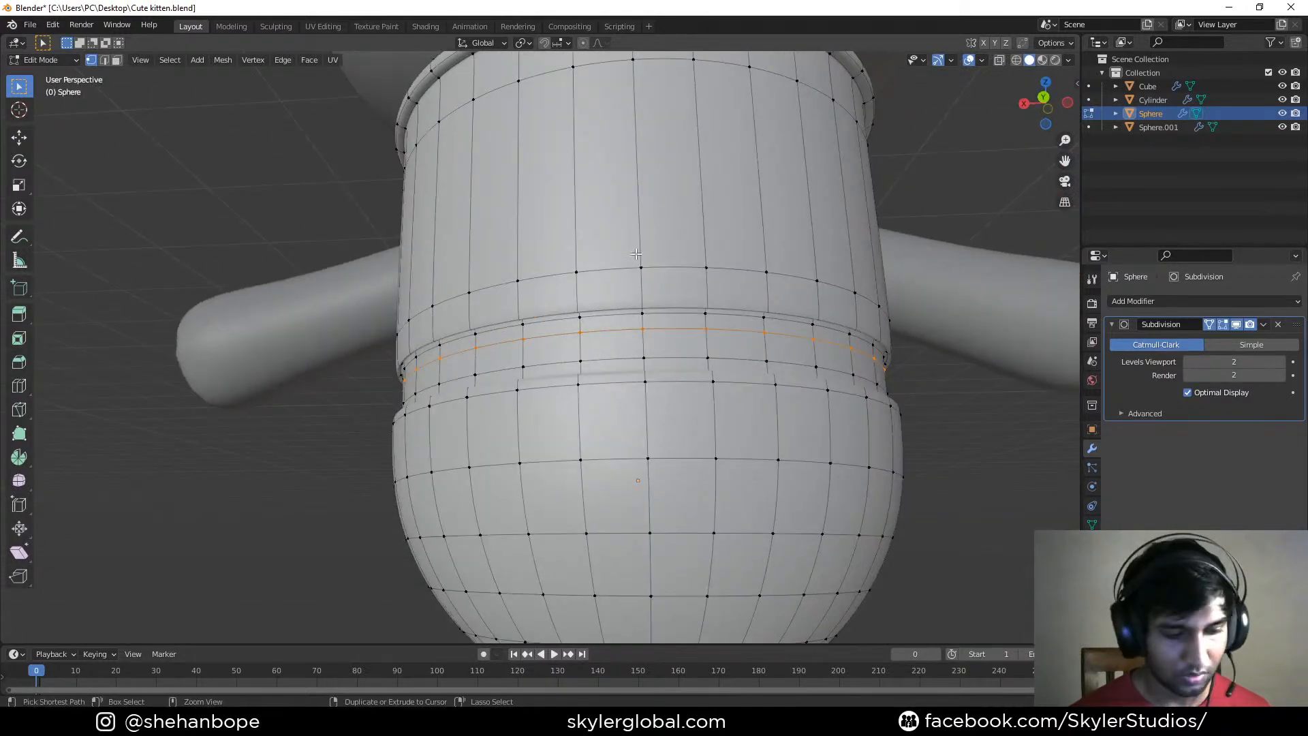
left_click(646, 257)
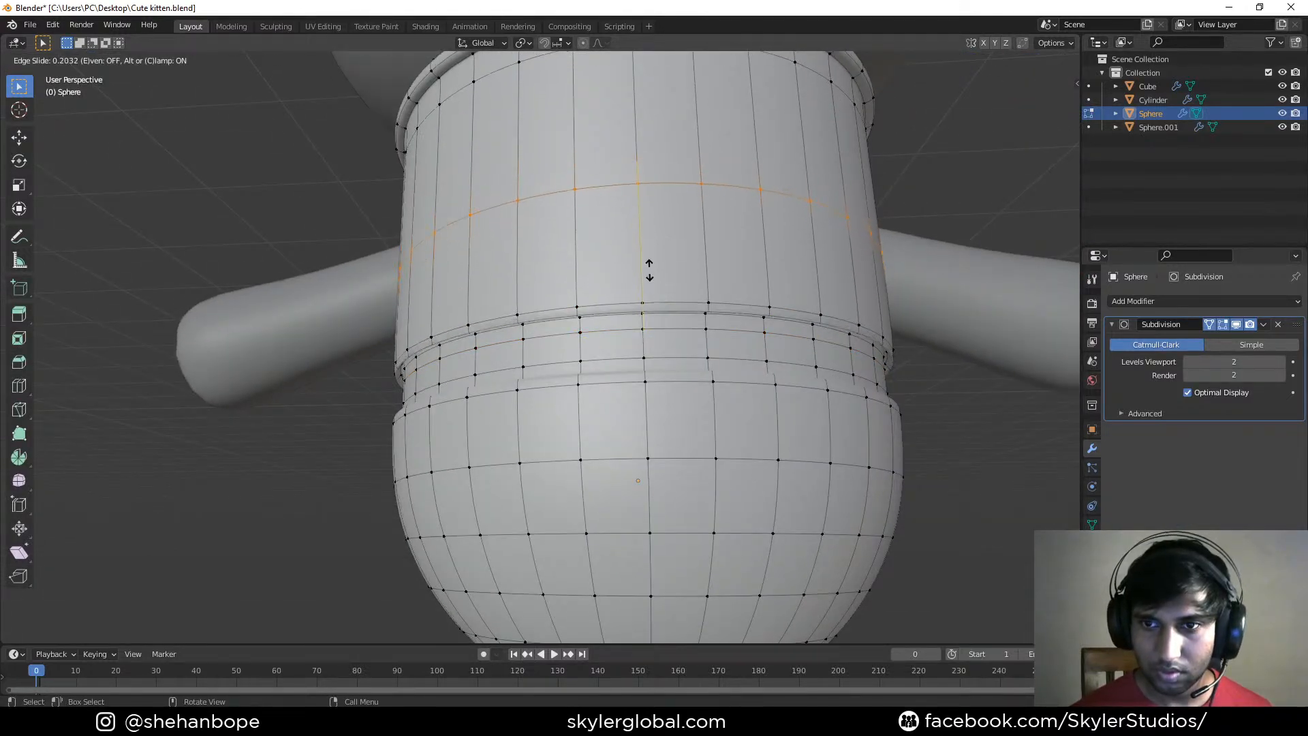
left_click(648, 273)
Turn off the body's on-cage display for the Subdivision modifier in Edit Mode
middle_click_drag(649, 273, 570, 304)
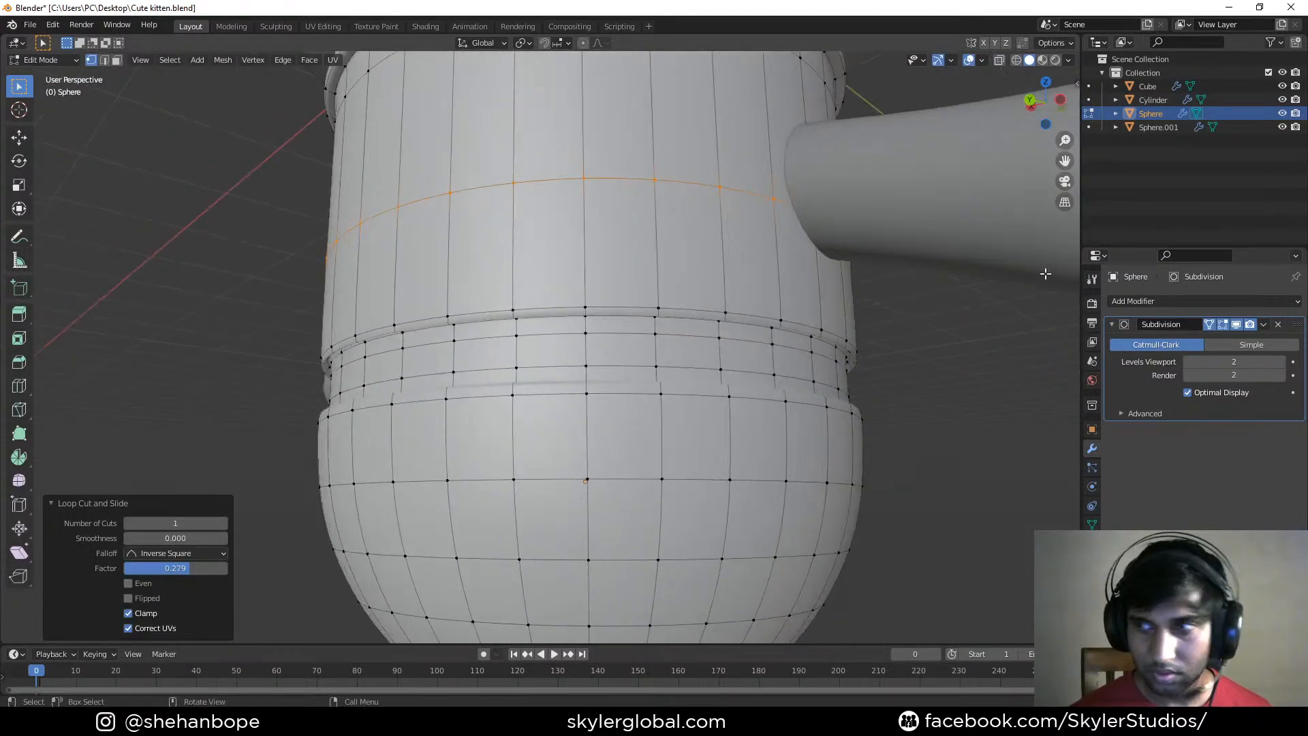
left_click(1209, 327)
middle_click_drag(589, 370, 606, 278)
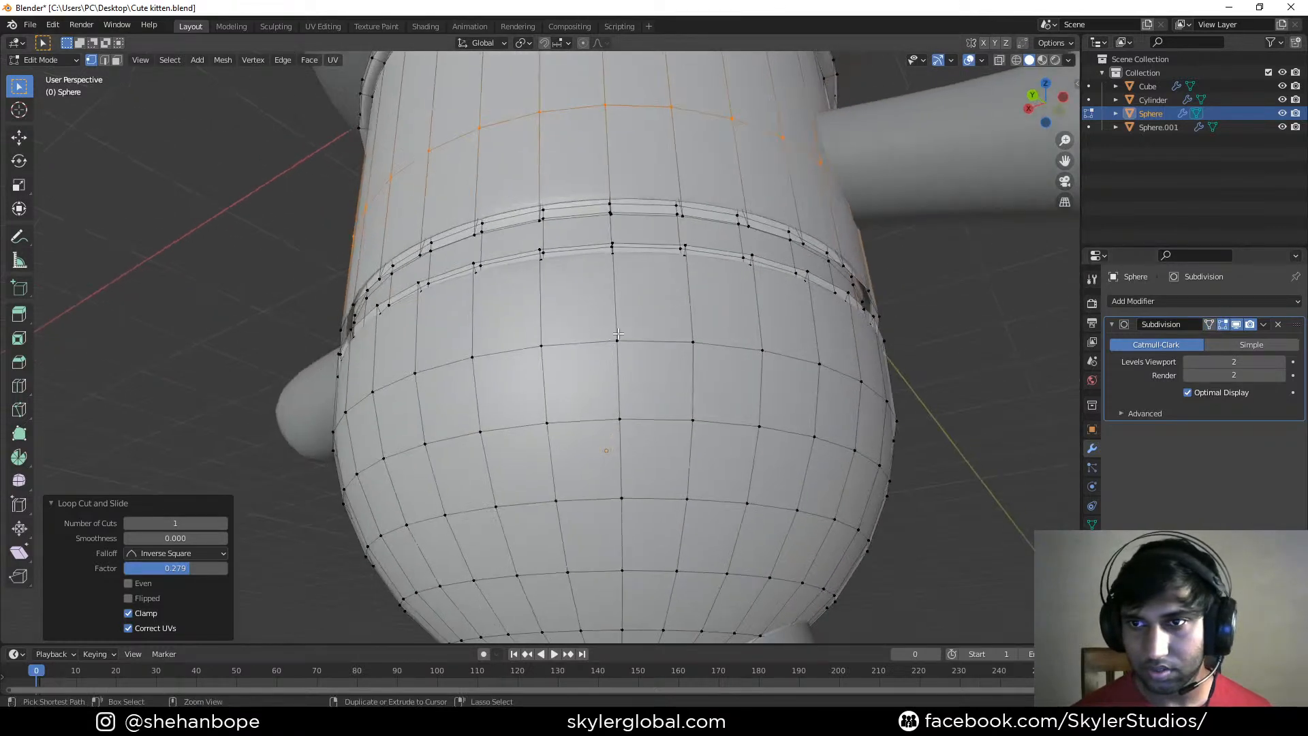
Undo the groove edits back to the flat band of edge loops around the body's waist
key("ctrl+z")
key("ctrl+z")
key("ctrl+z")
key("ctrl+z")
key("ctrl+z")
key("ctrl+z")
key("ctrl+z")
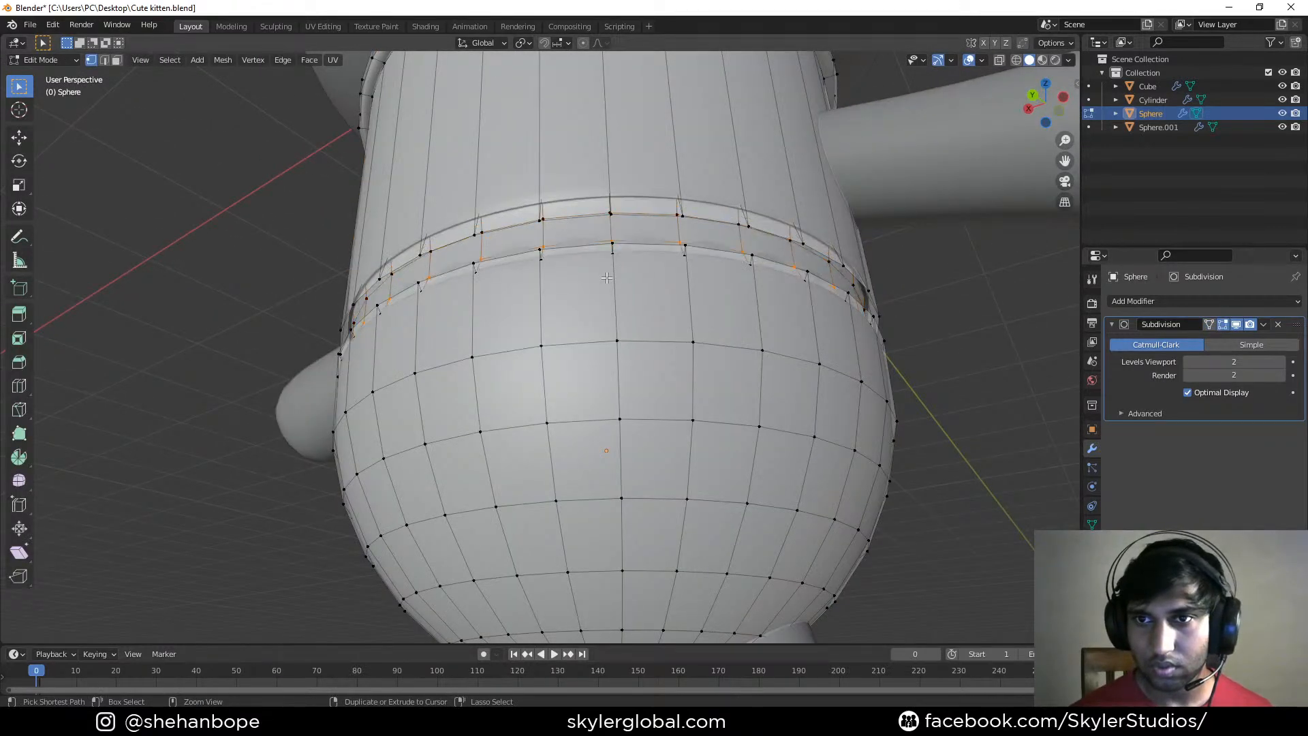
key("ctrl+z")
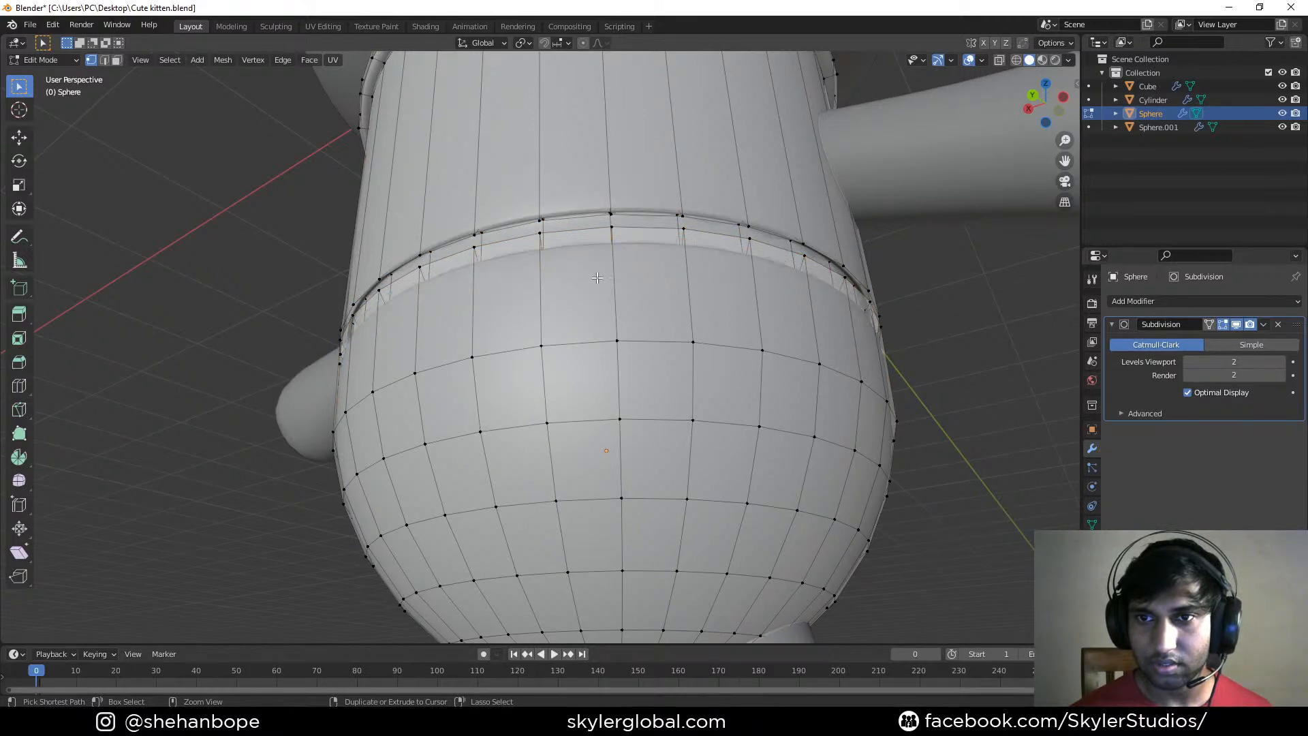
key("ctrl+z")
key("ctrl+z")
middle_click_drag(553, 274, 588, 320)
key("Tab")
middle_click_drag(642, 361, 647, 391)
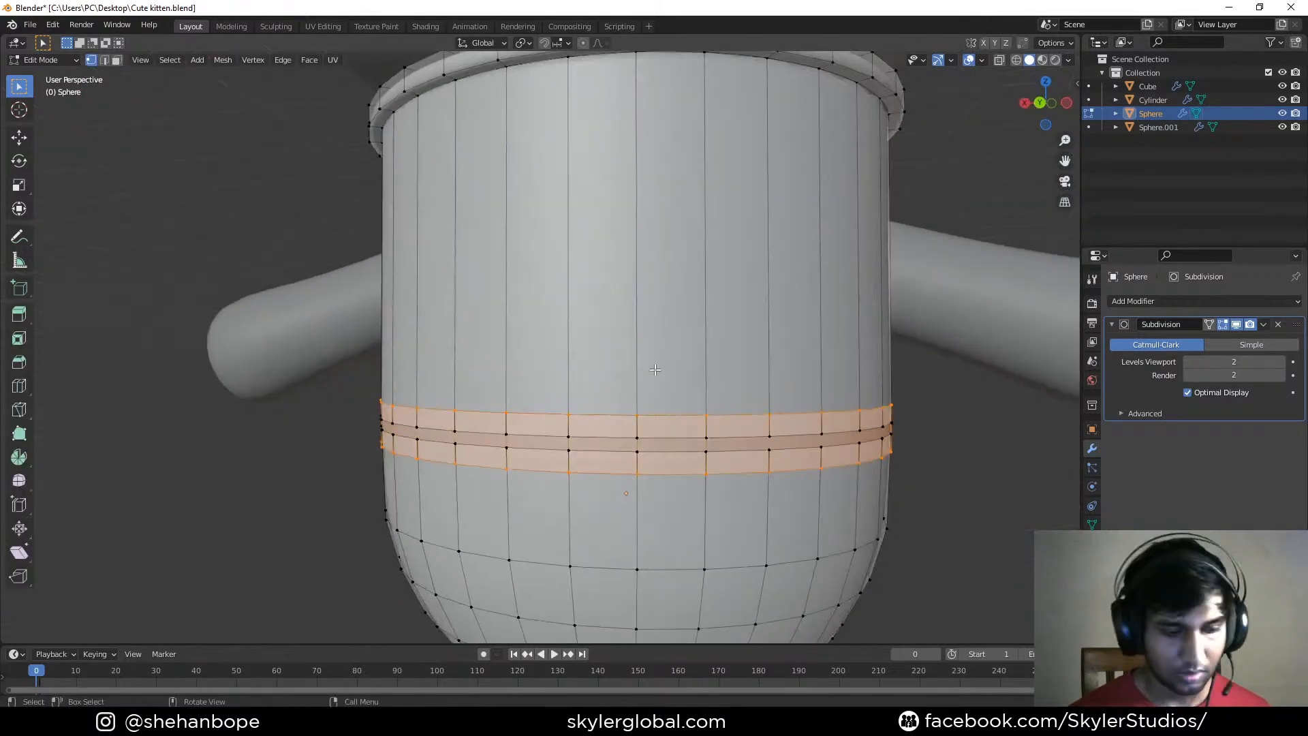
left_click(1209, 325)
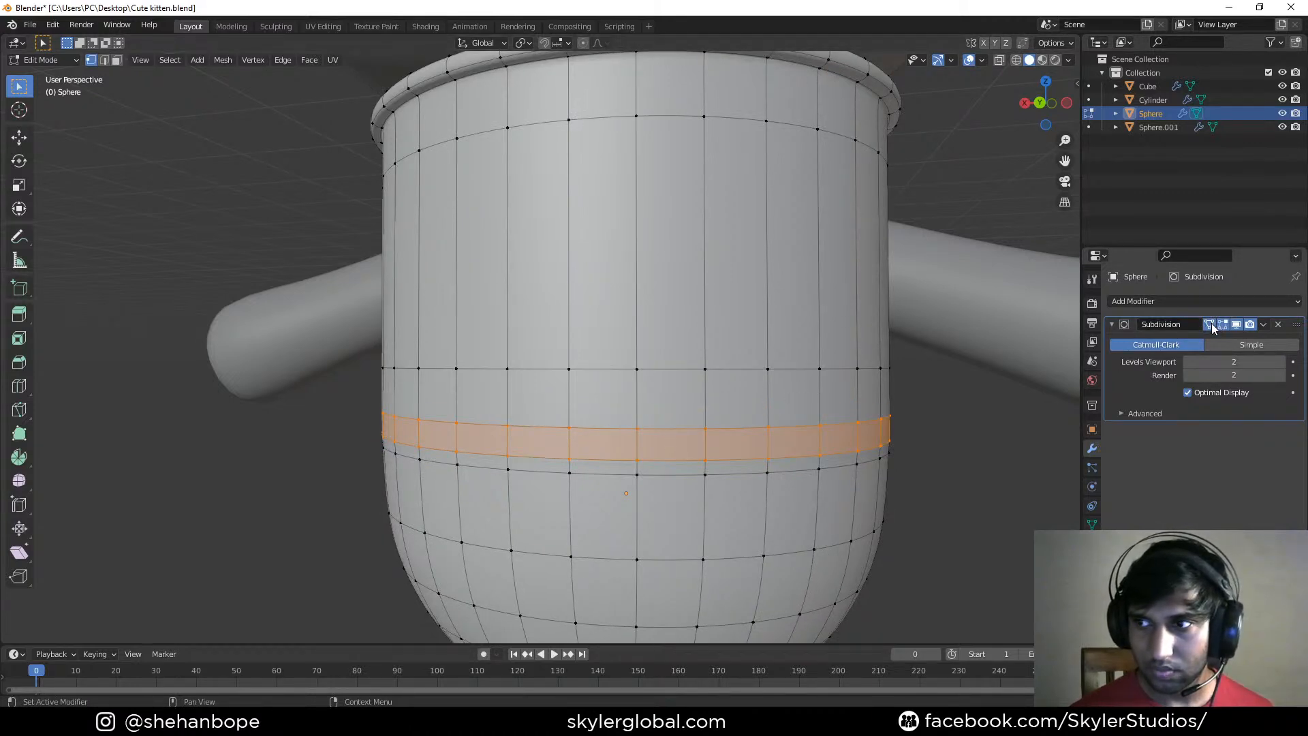
left_click(1210, 325)
key("s")
key("z")
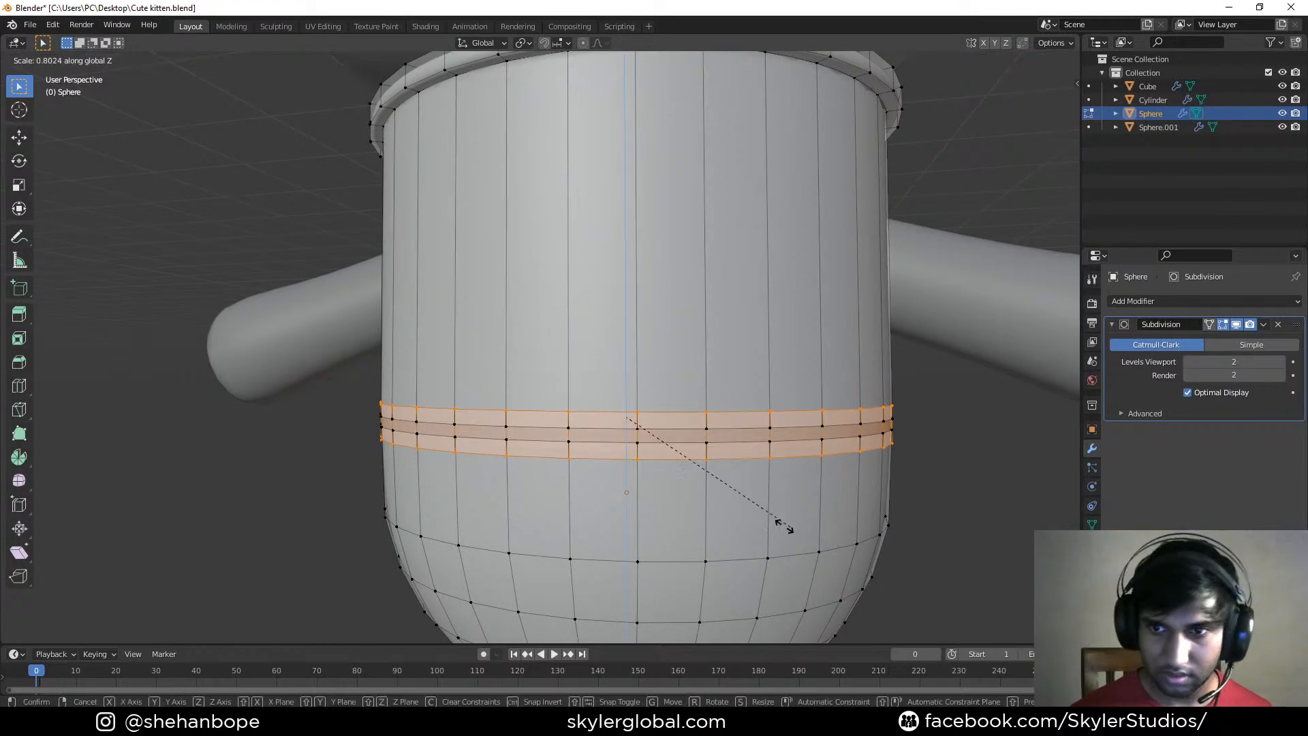
right_click(583, 393)
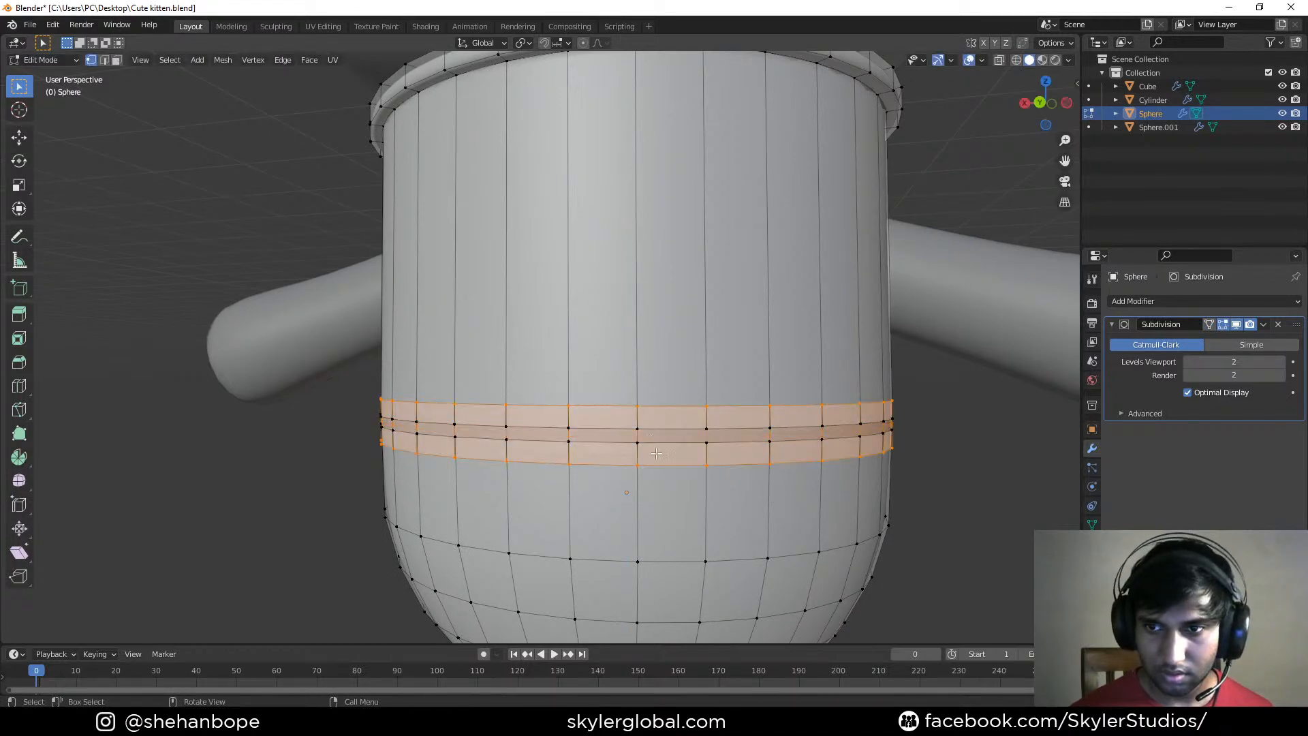
key("x")
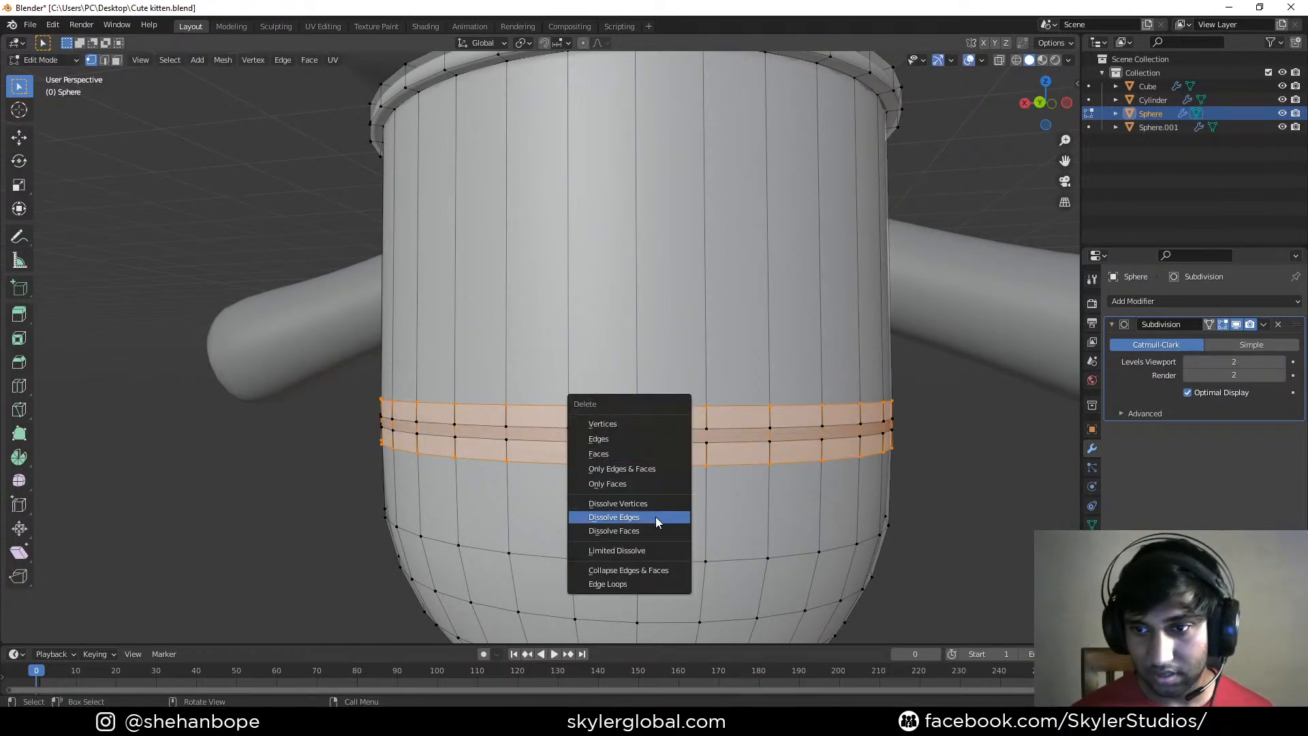
left_click(652, 519)
key("ctrl+z")
Dissolve the lowest and the uppermost edge loops of the waist band, leaving its two middle loops
left_click(597, 466)
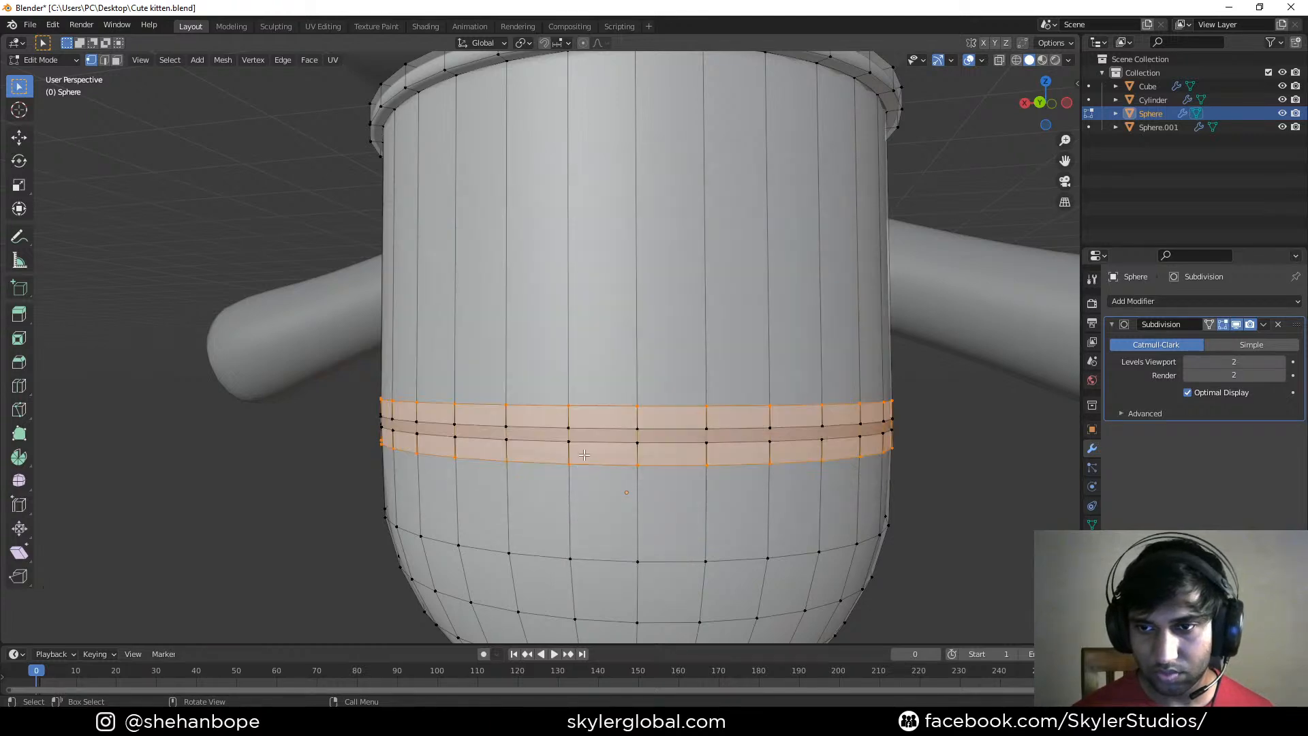
left_click(597, 466, "alt")
key("x")
left_click(599, 468)
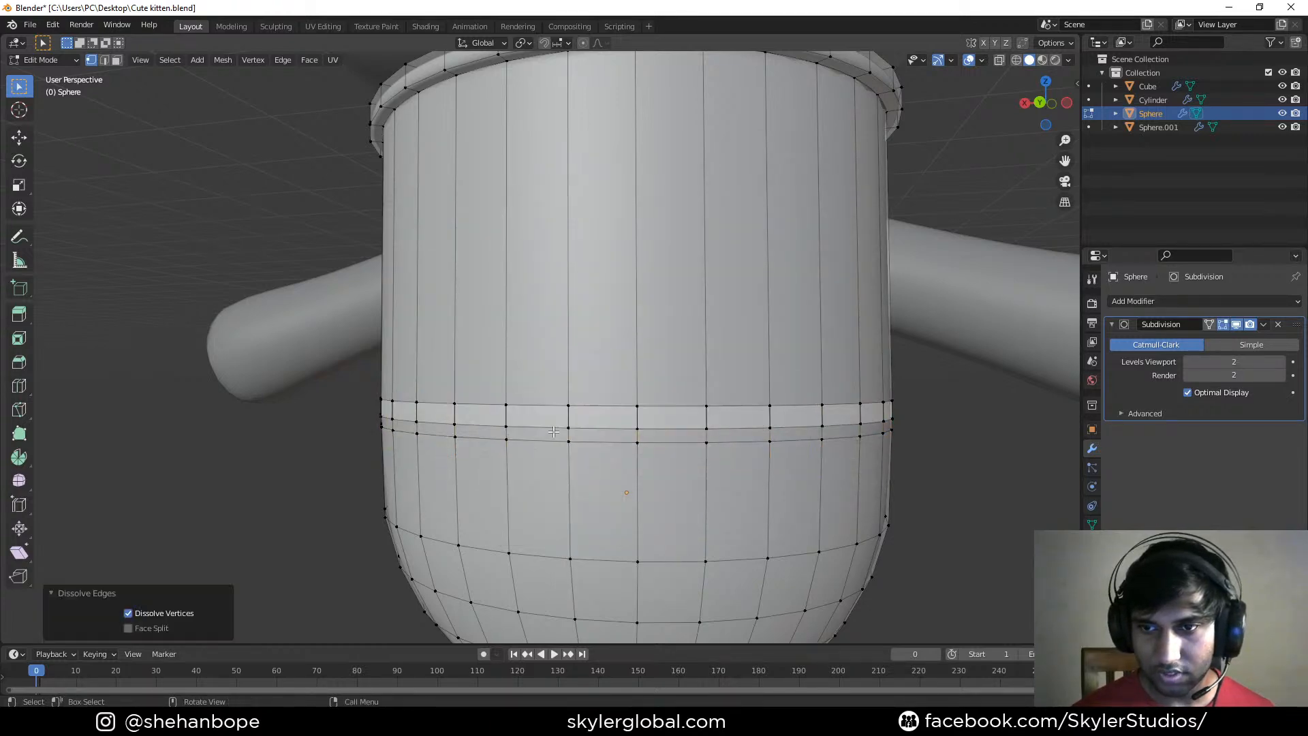
left_click(571, 404, "alt")
key("x")
left_click(587, 404)
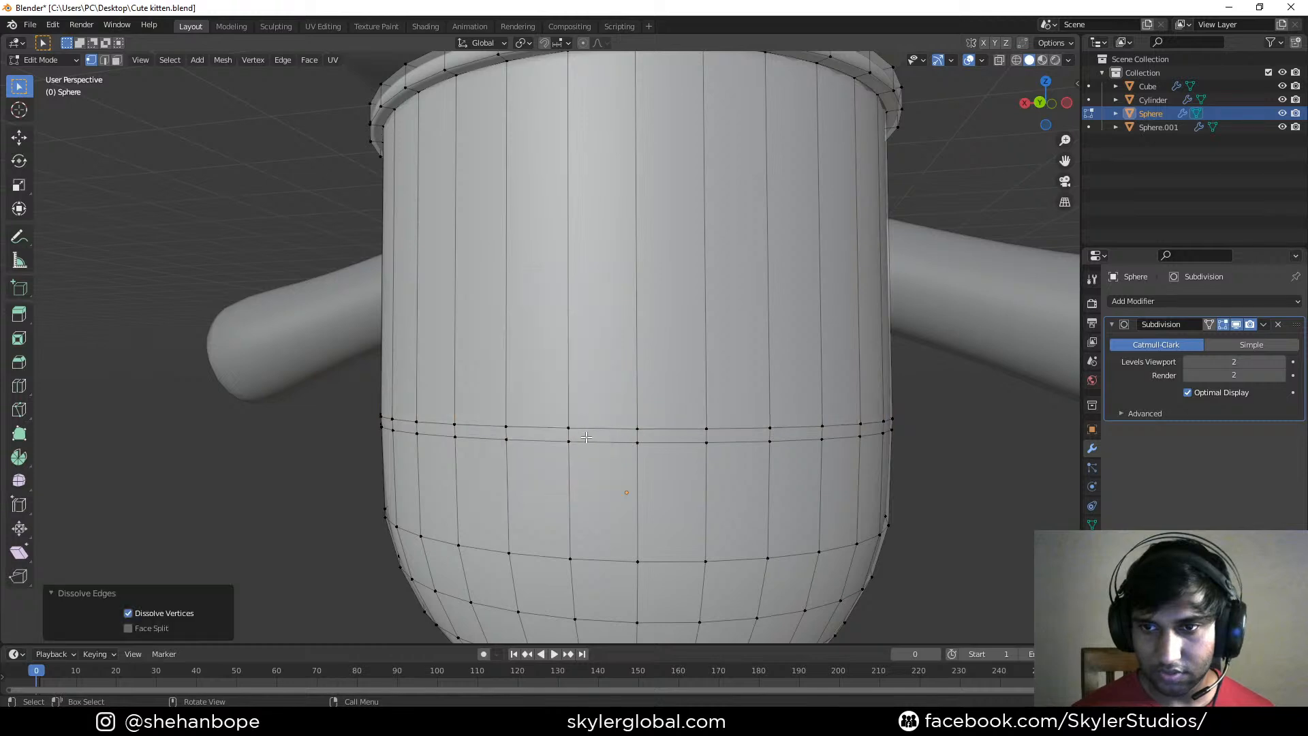
Raise the upper waist edge loop along Z and lower the other waist loop by about 0.068 m along Z
middle_click_drag(587, 404, 597, 407)
left_click(597, 408, "alt")
key("g")
key("z")
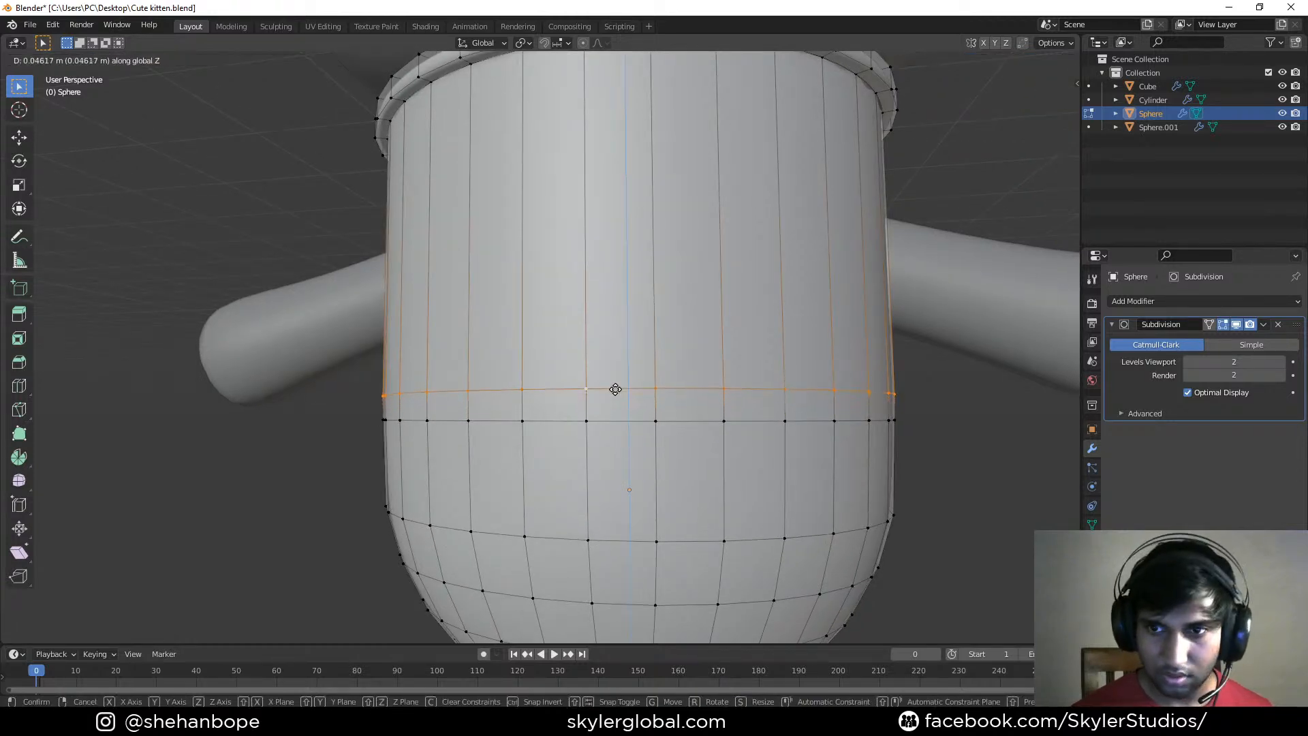
left_click(614, 406)
left_click(613, 423, "alt")
key("g")
key("z")
left_click(613, 435)
middle_click_drag(613, 434, 733, 436)
scroll(733, 436, "down", 1)
middle_click_drag(820, 428, 648, 421, "shift")
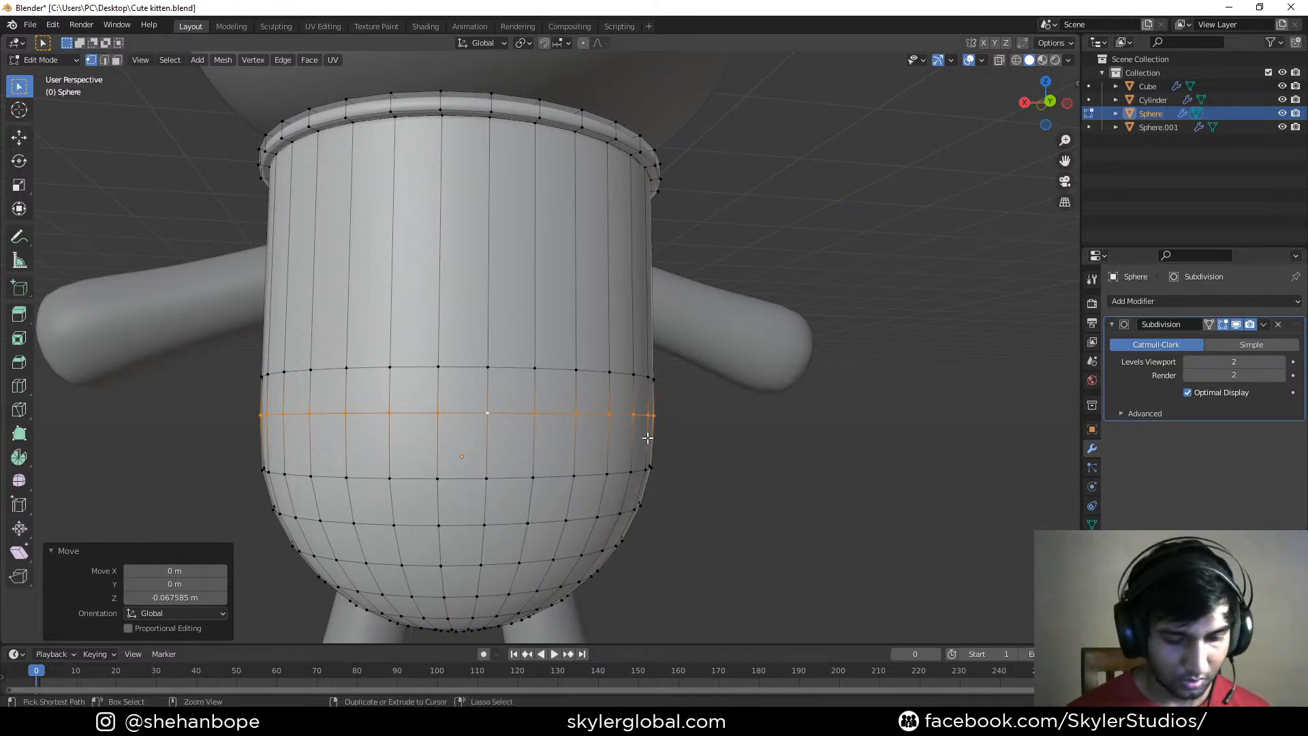
Extrude the waist band in place and scale it inward to 0.967, followed by another 0.967 in X and Y only
left_click(517, 368, "alt+shift")
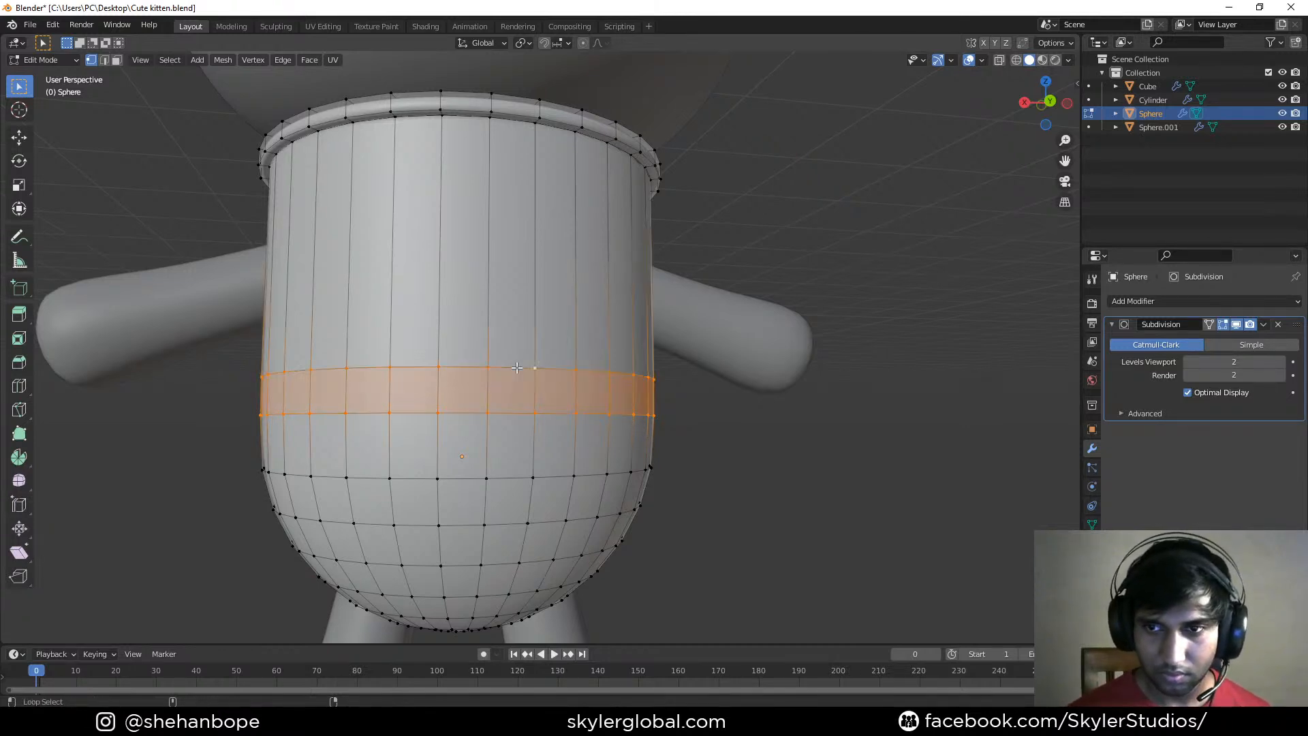
key("e")
right_click(750, 484)
key("s")
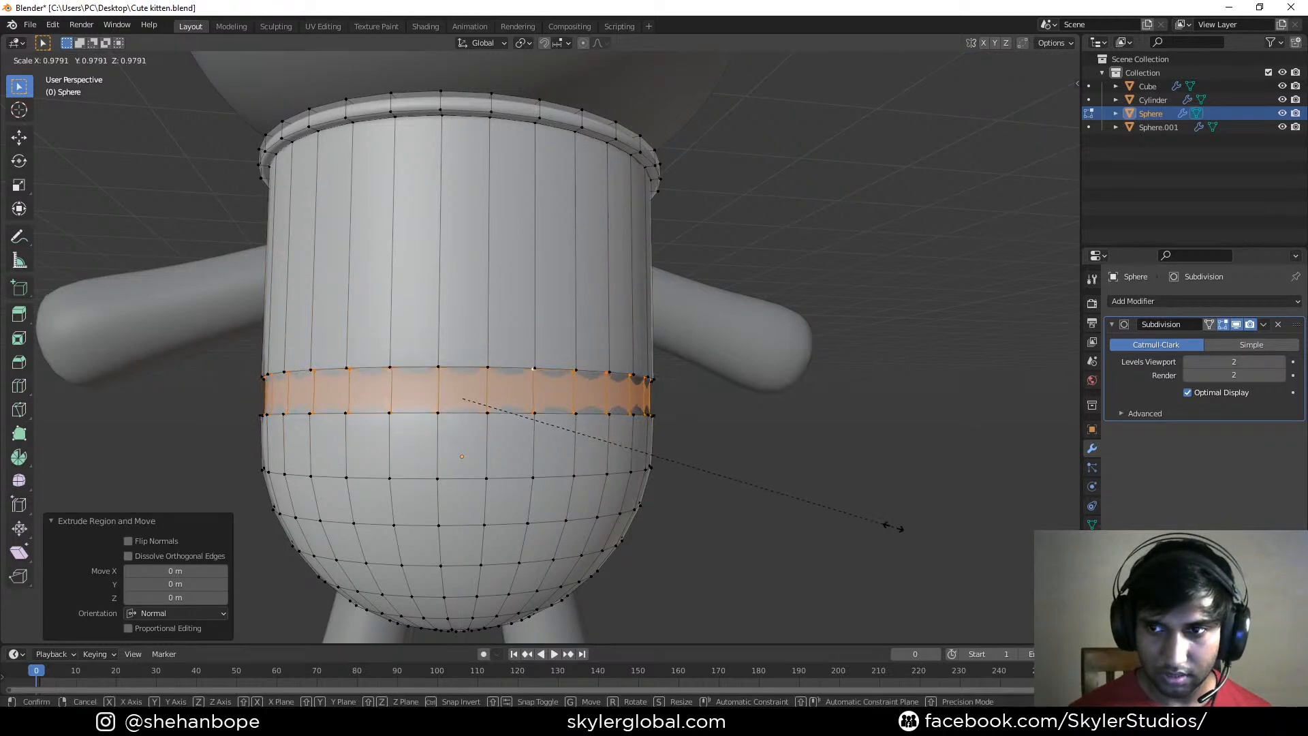
left_click(891, 528)
key("s")
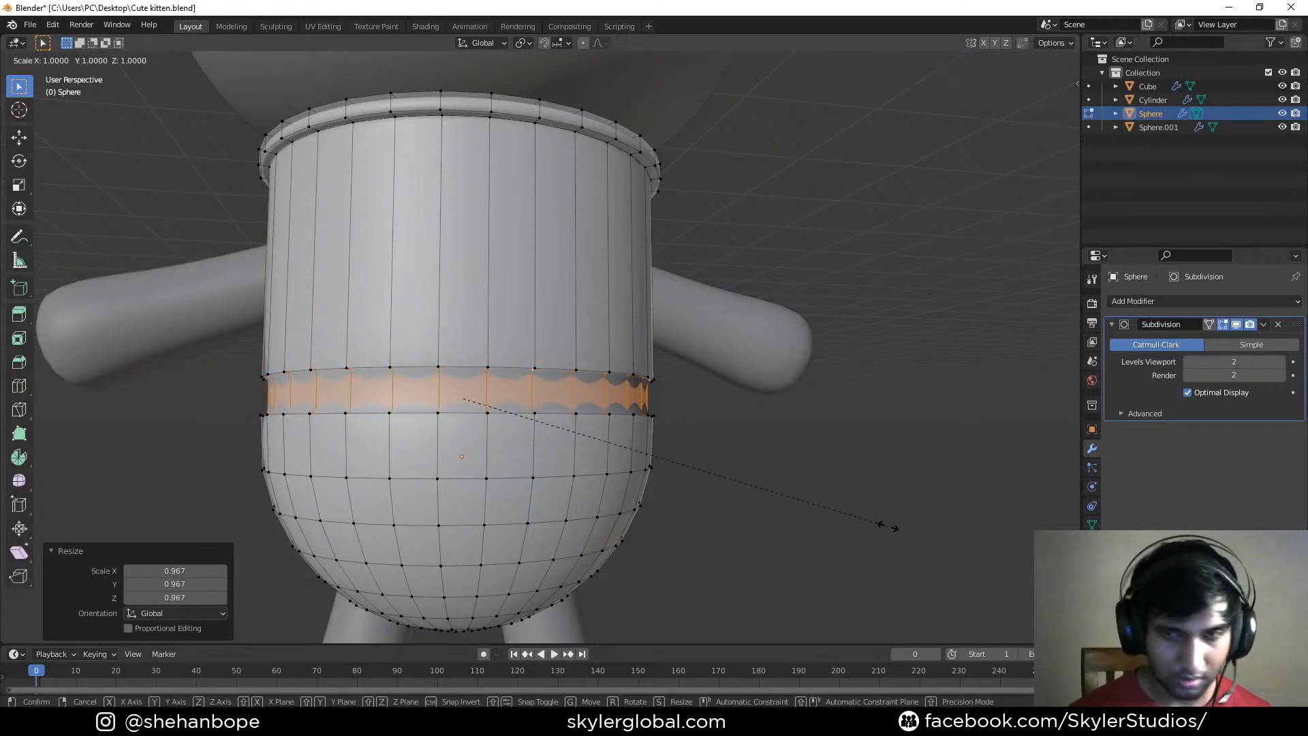
key("shift+z")
left_click(875, 519)
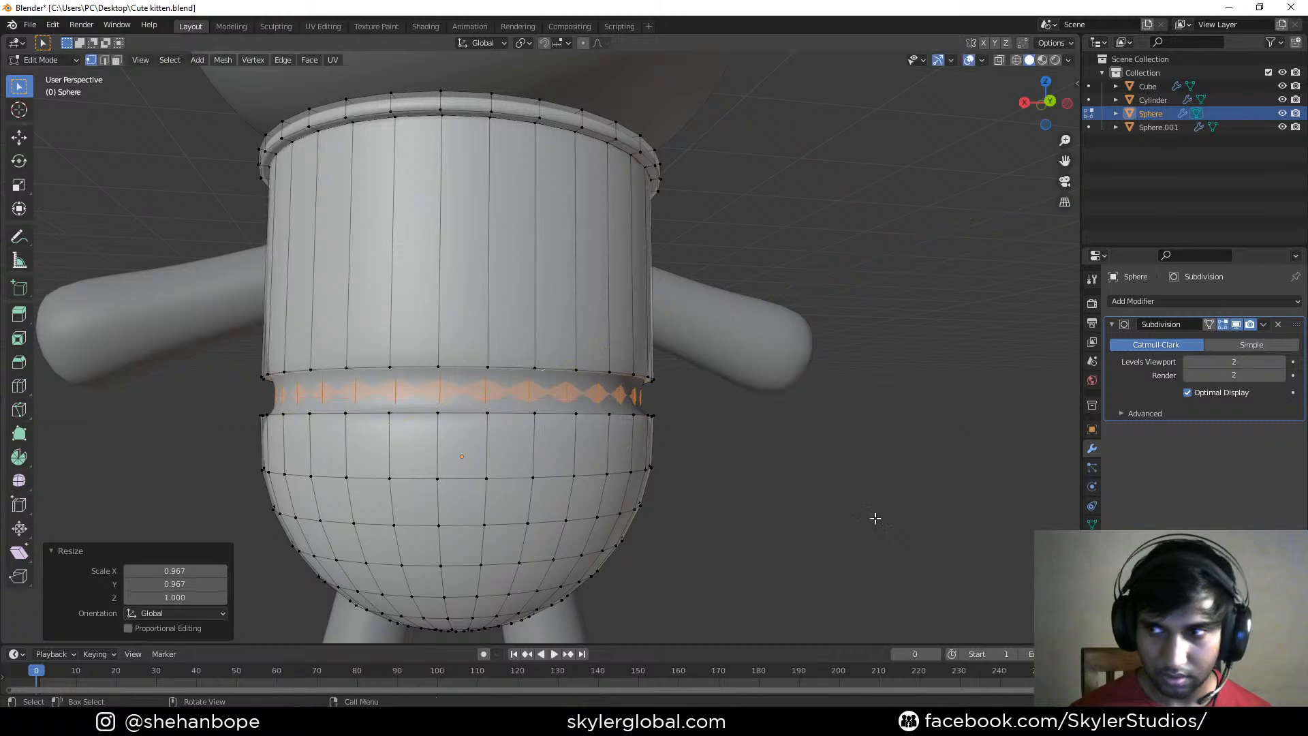
Preview the groove with on-cage display, switch it back off, and remove the body's Subdivision modifier
left_click(1211, 327)
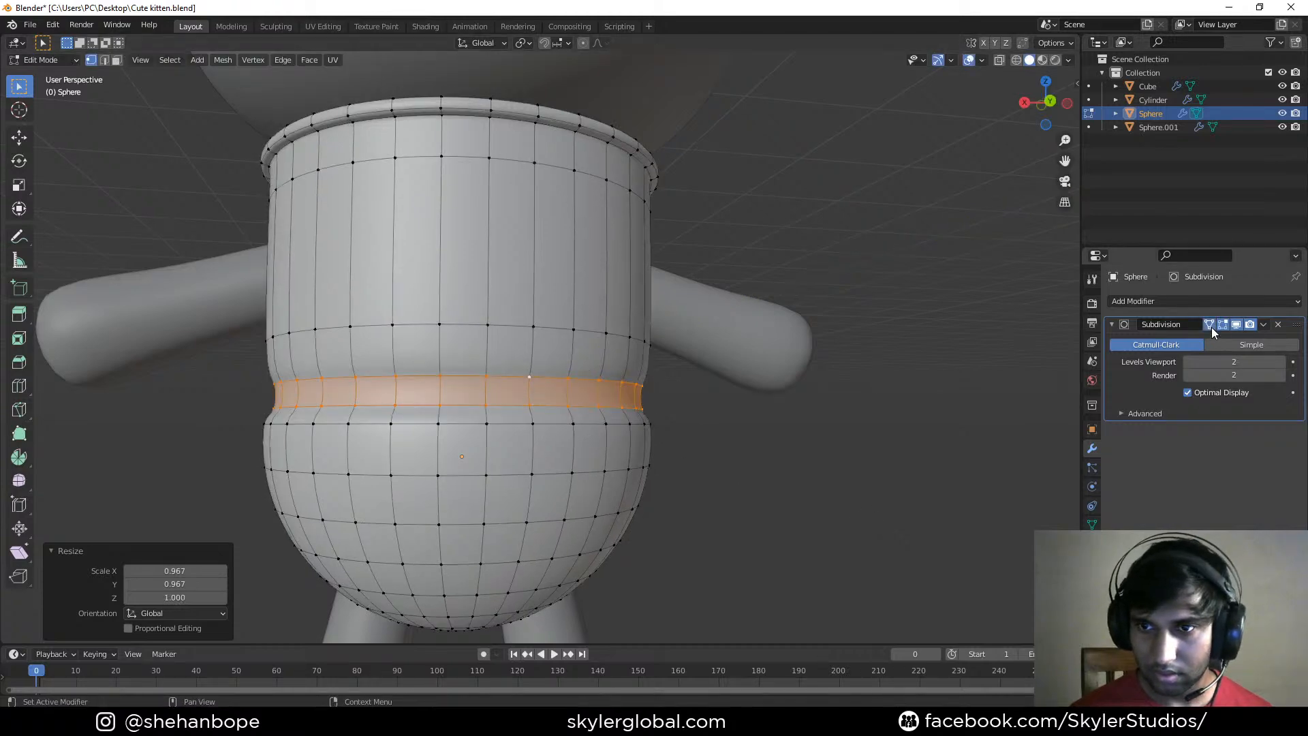
left_click(1211, 327)
left_click(1277, 328)
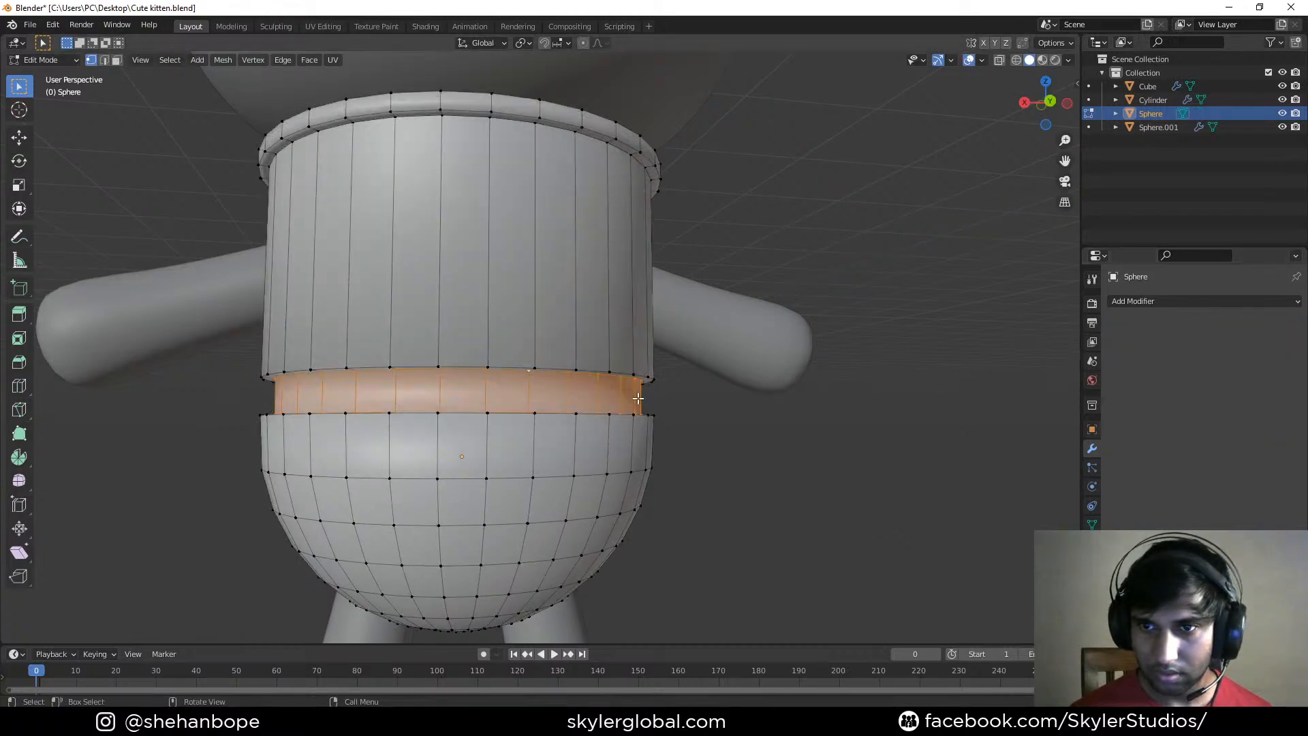
Bevel the groove's lower outer edge loop with two segments and a width of about 0.007 m
scroll(675, 409, "up", 4)
middle_click_drag(584, 507, 572, 422, "shift")
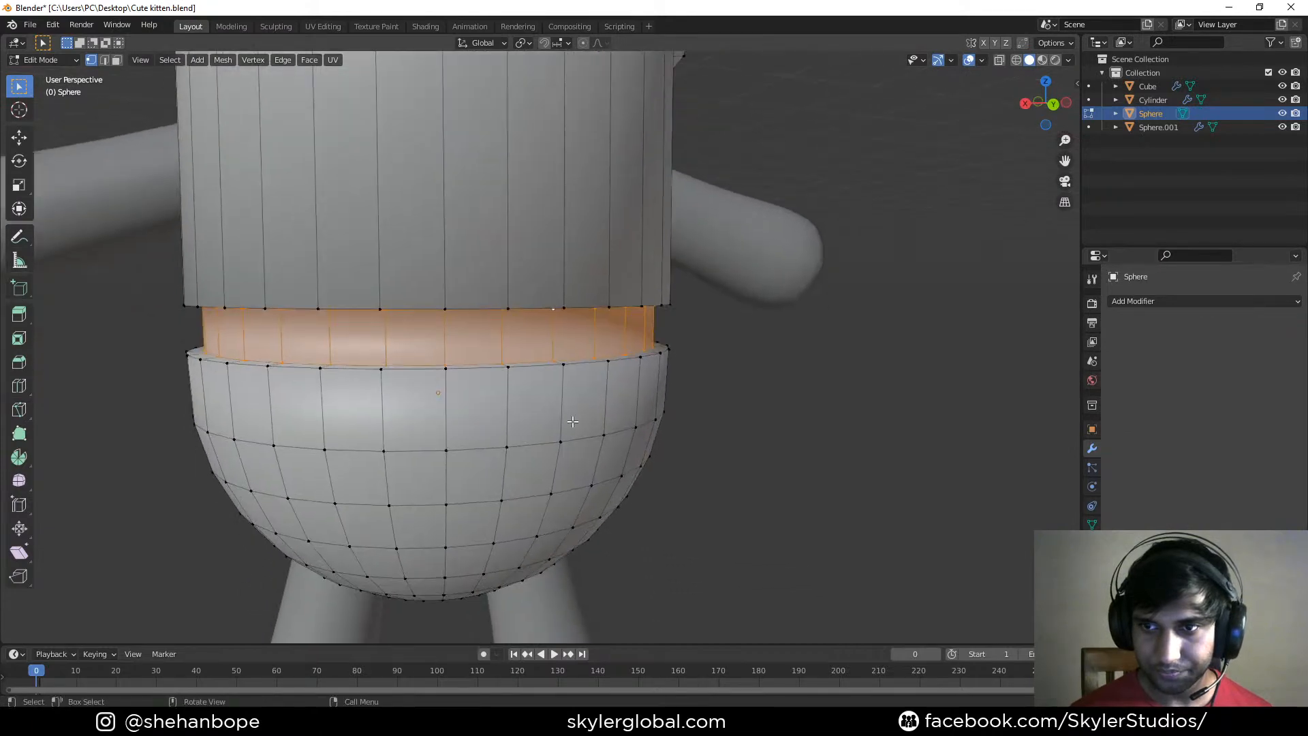
left_click(534, 376, "alt")
middle_click_drag(535, 376, 575, 415)
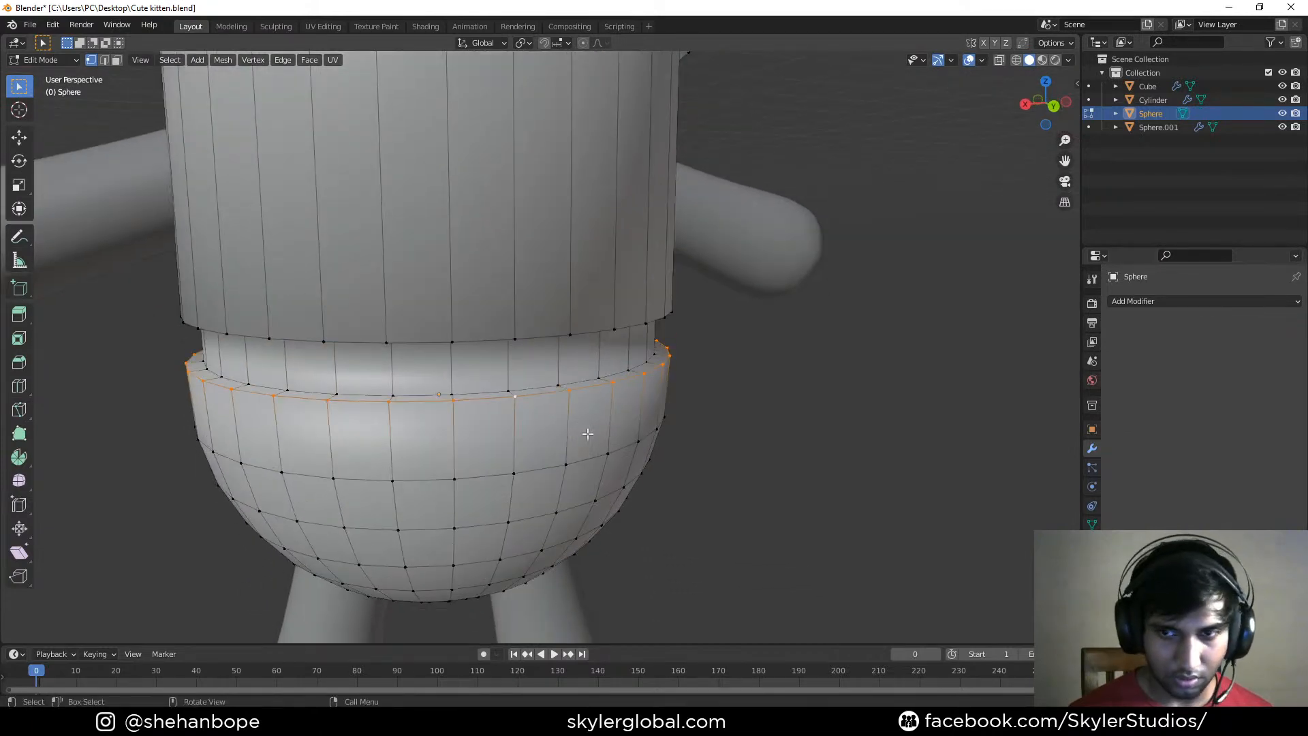
key("ctrl+b")
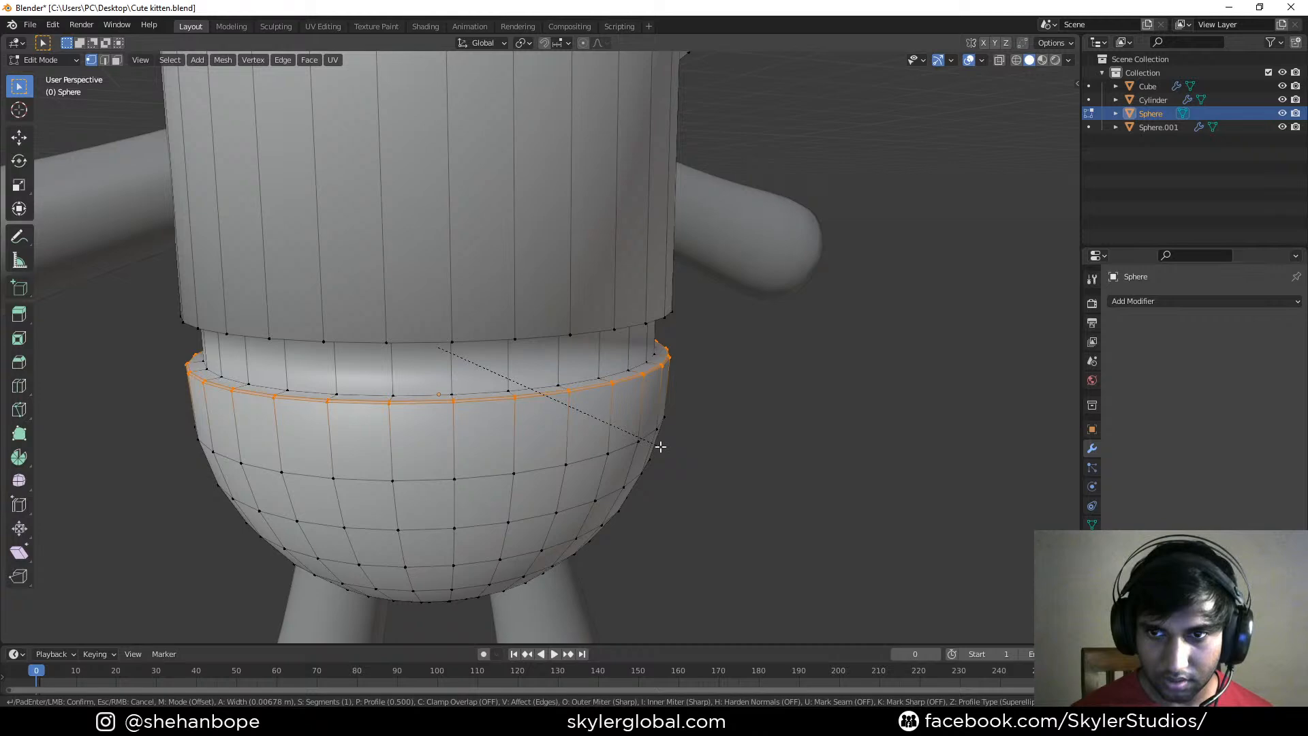
scroll(660, 446, "up", 1)
left_click(657, 445)
Bevel the groove's upper outer edge loop with two segments and a width of about 0.008 m
scroll(657, 444, "up", 3)
middle_click_drag(525, 392, 557, 422)
left_click(547, 340, "alt")
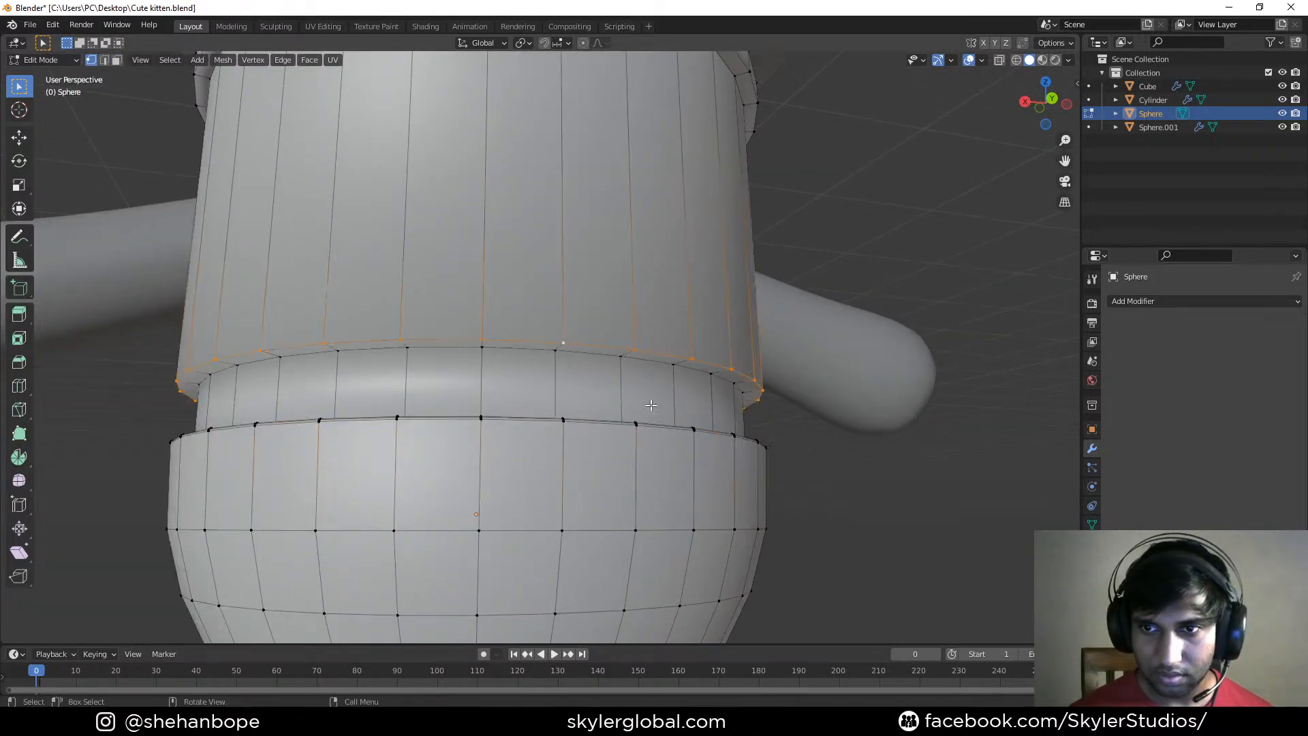
key("ctrl+b")
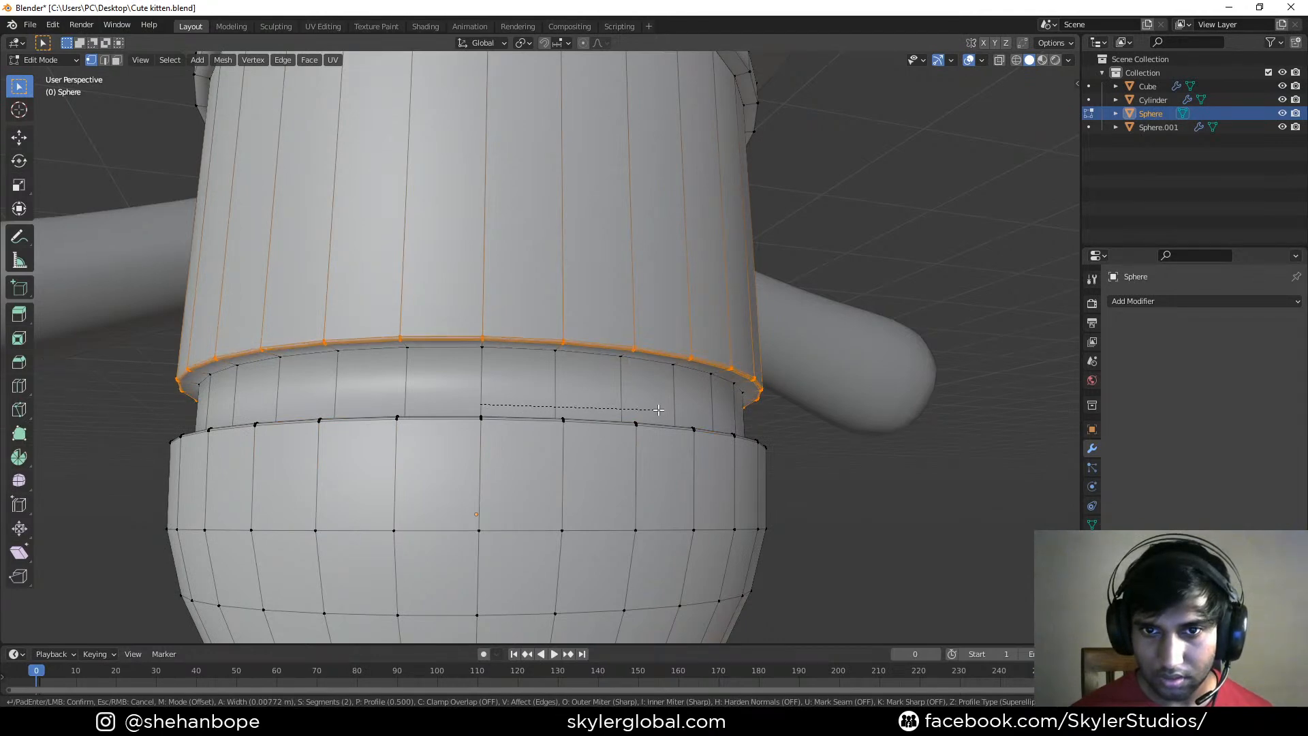
left_click(657, 409)
Bevel the groove's upper inner edge loop with two segments
scroll(575, 384, "up", 2)
scroll(574, 385, "up", 2)
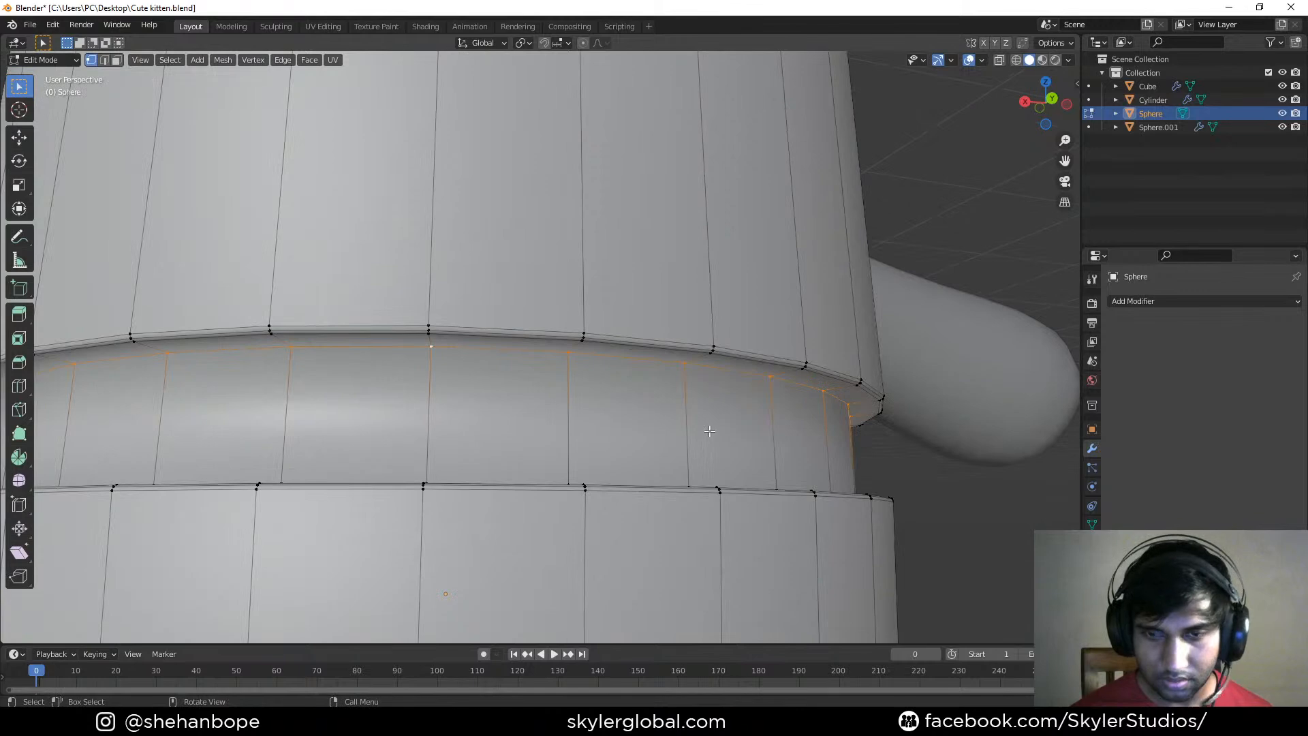
key("ctrl+b")
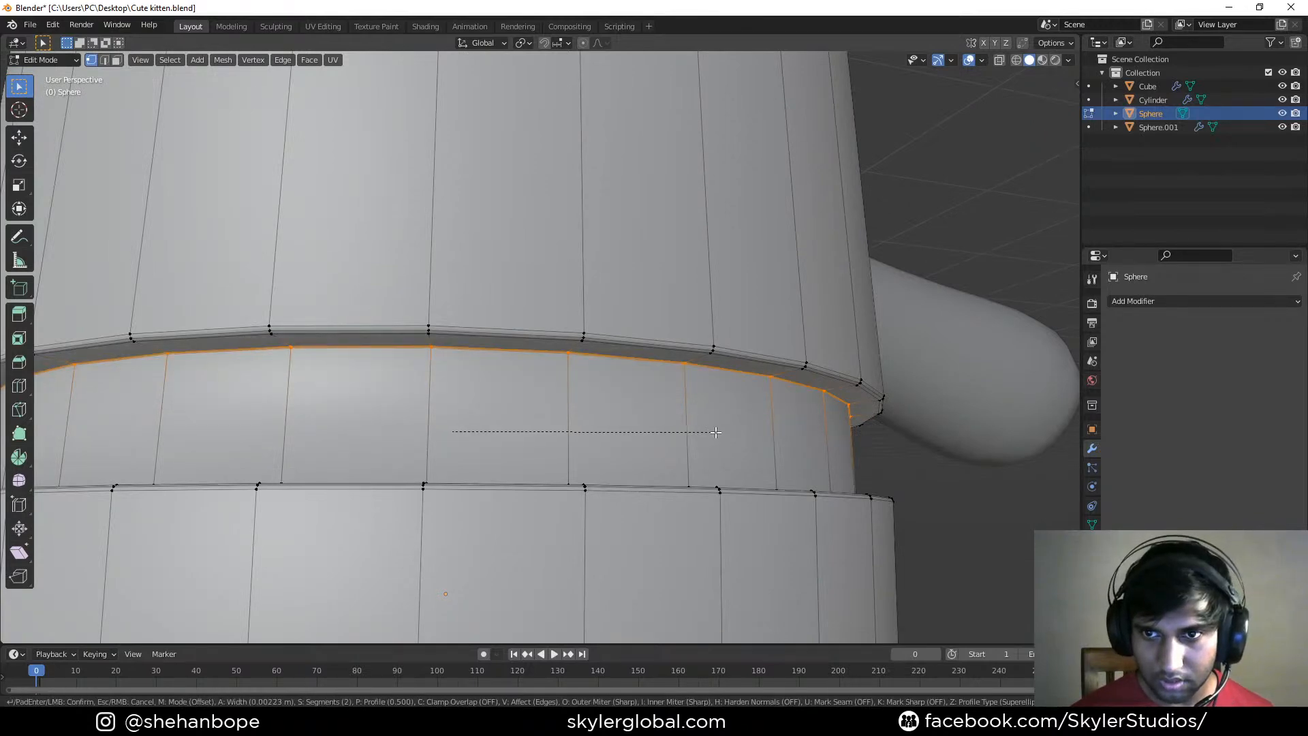
left_click(720, 433)
Bevel the groove's lower inner edge loop, return to Object Mode, and save the file
middle_click_drag(720, 432, 553, 389)
left_click(554, 392, "alt")
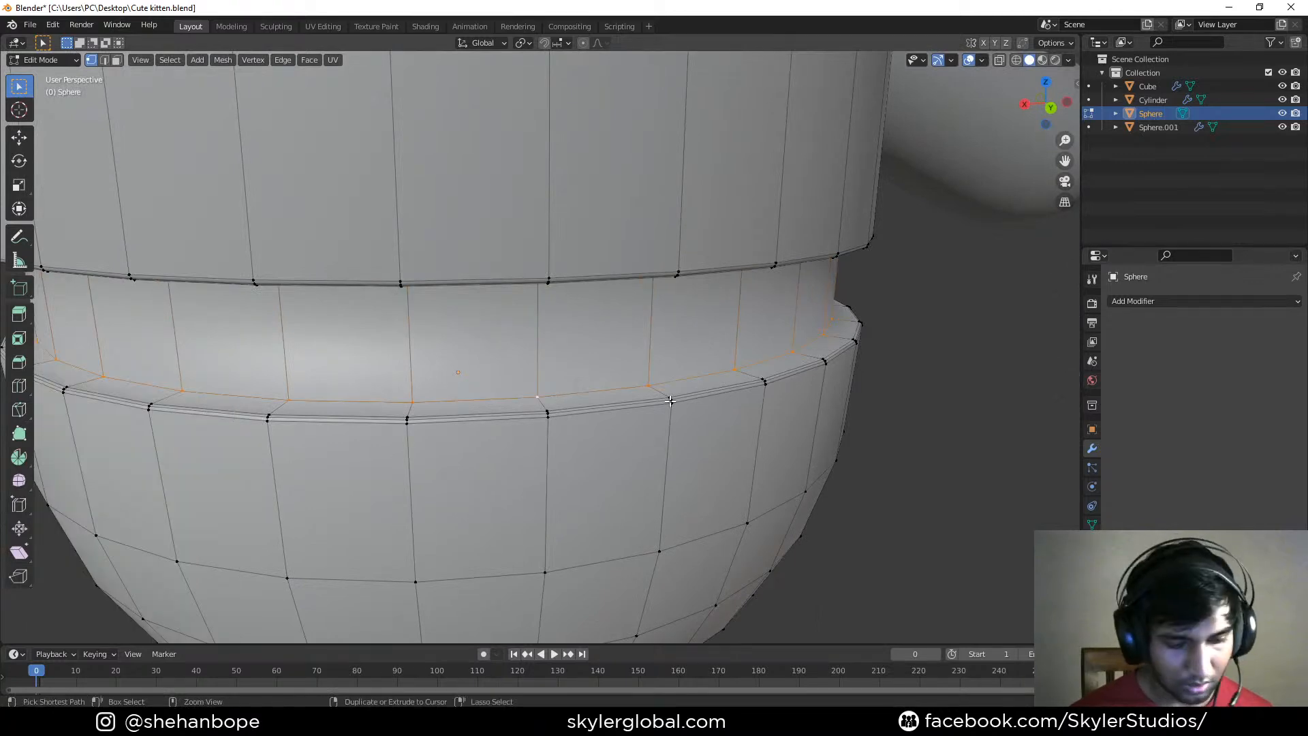
key("ctrl+b")
left_click(674, 402)
key("Tab")
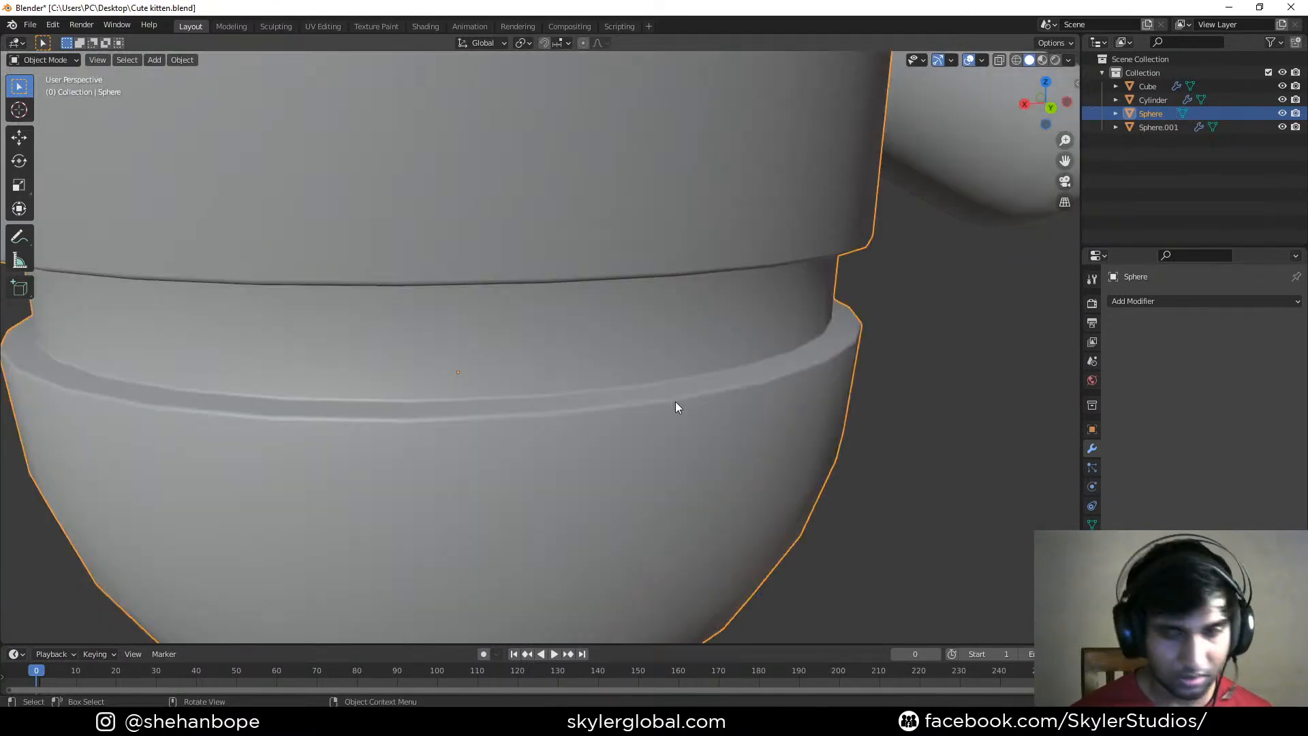
key("ctrl+s")
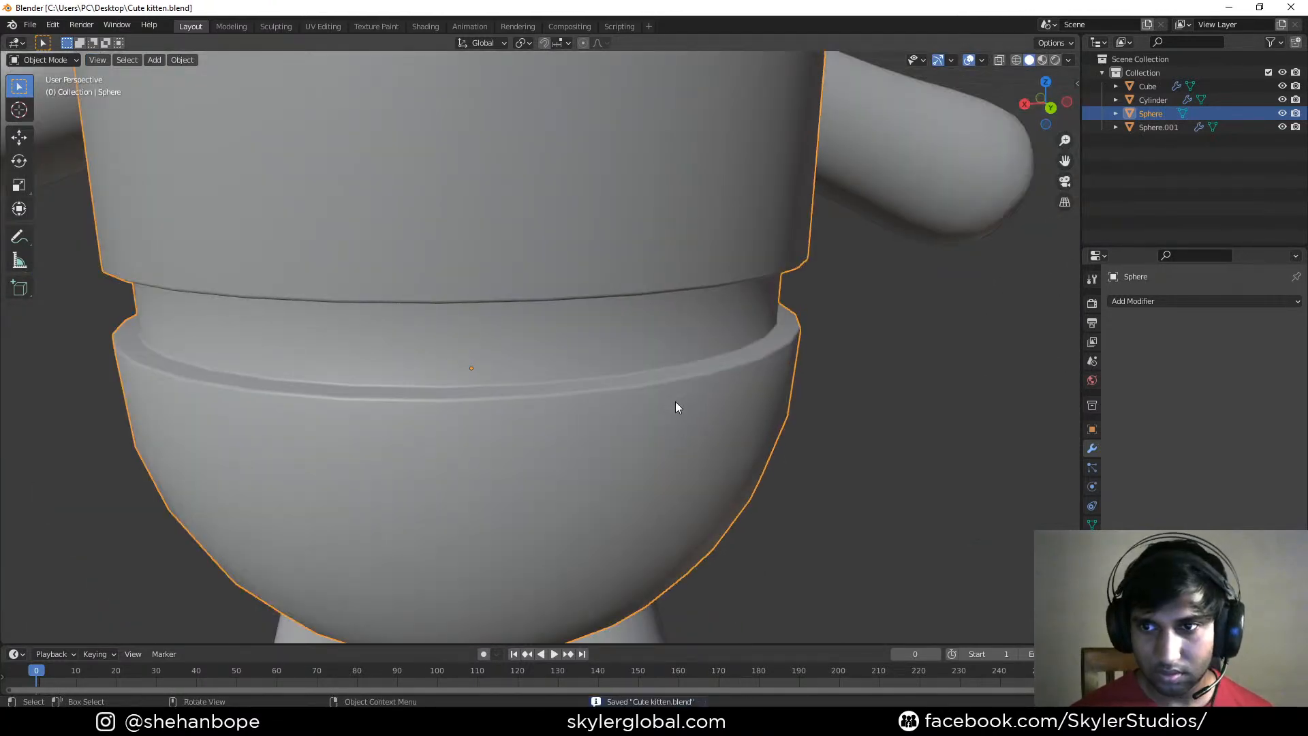
Apply smooth shading to the body, open its mesh data properties, and inspect the groove from below
right_click(675, 407)
left_click(676, 407)
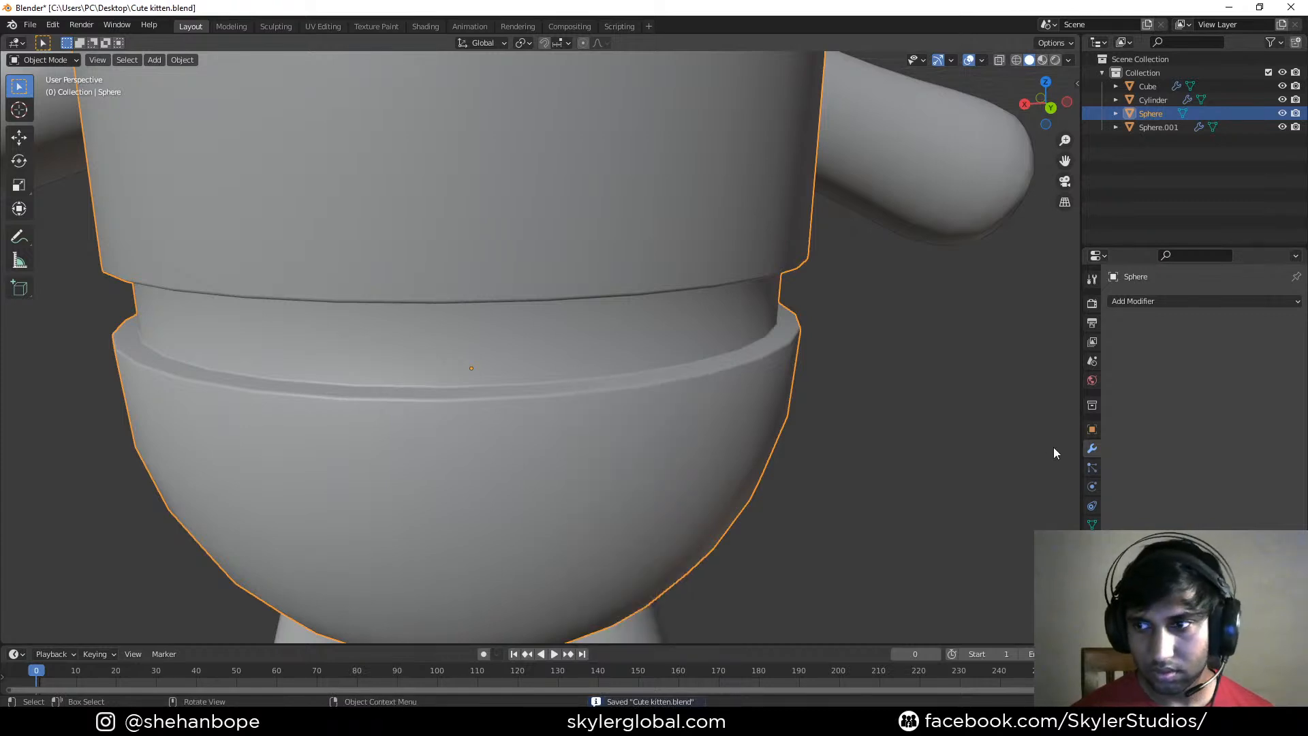
left_click(1092, 524)
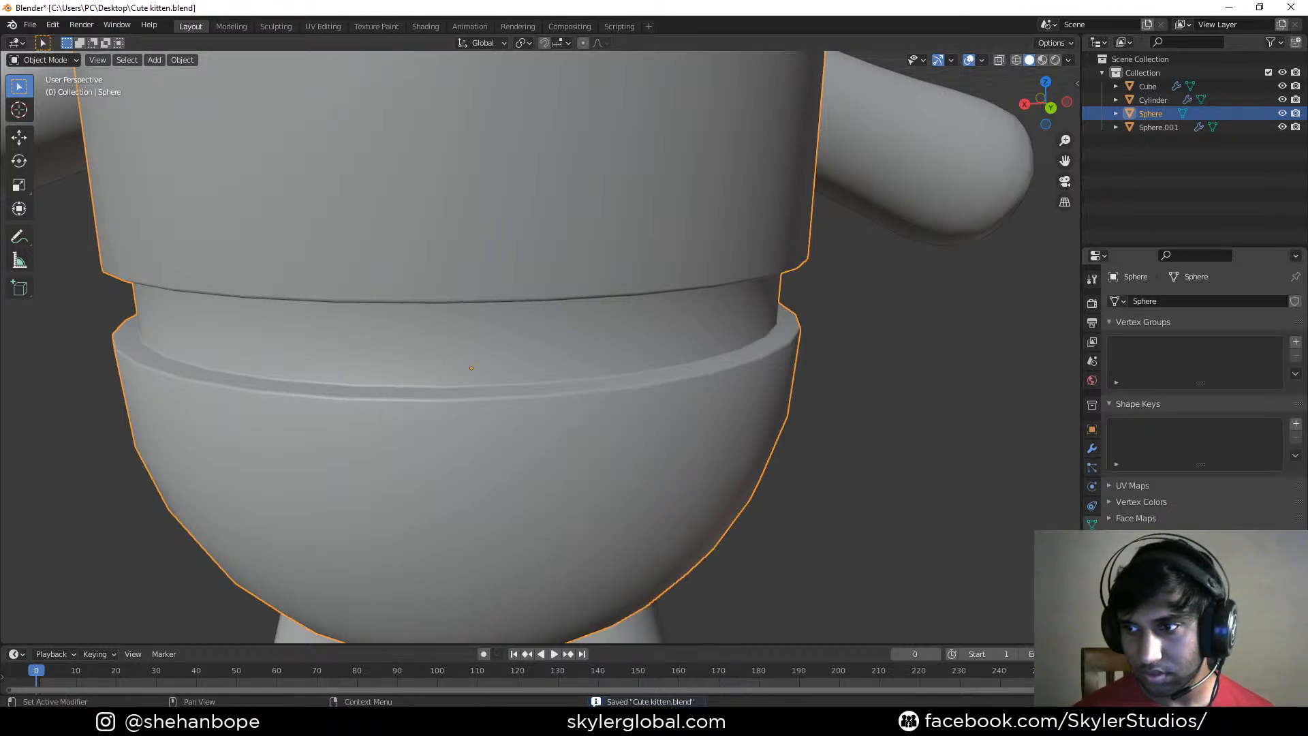
scroll(665, 406, "down", 4)
middle_click_drag(665, 406, 654, 357)
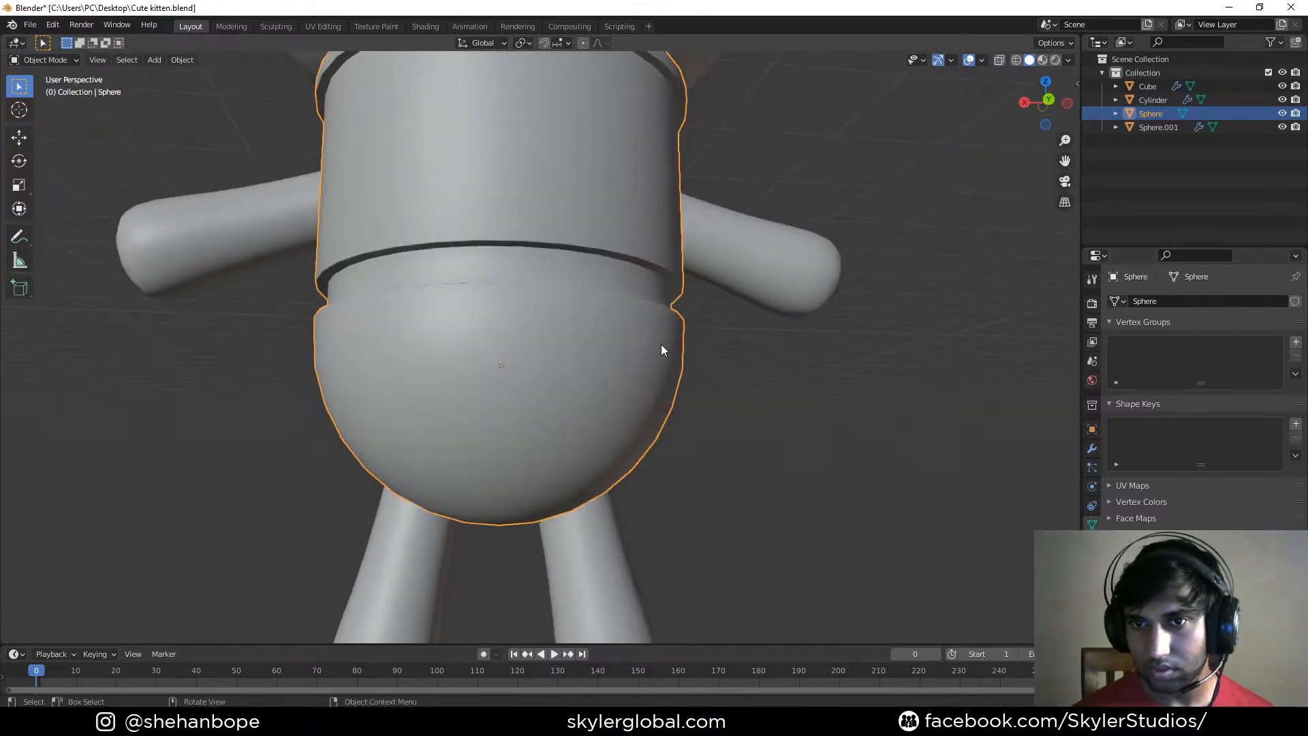
left_click(1092, 448)
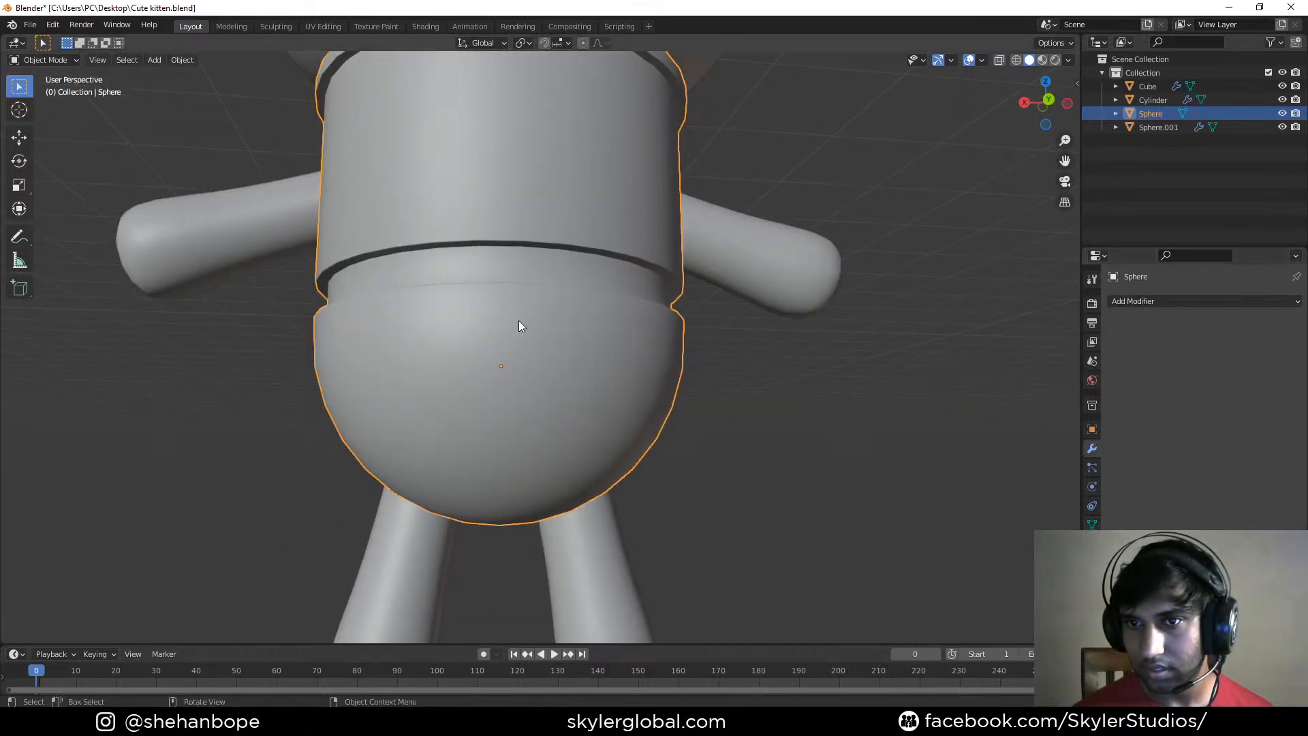
scroll(519, 323, "down", 2)
left_click(1123, 302)
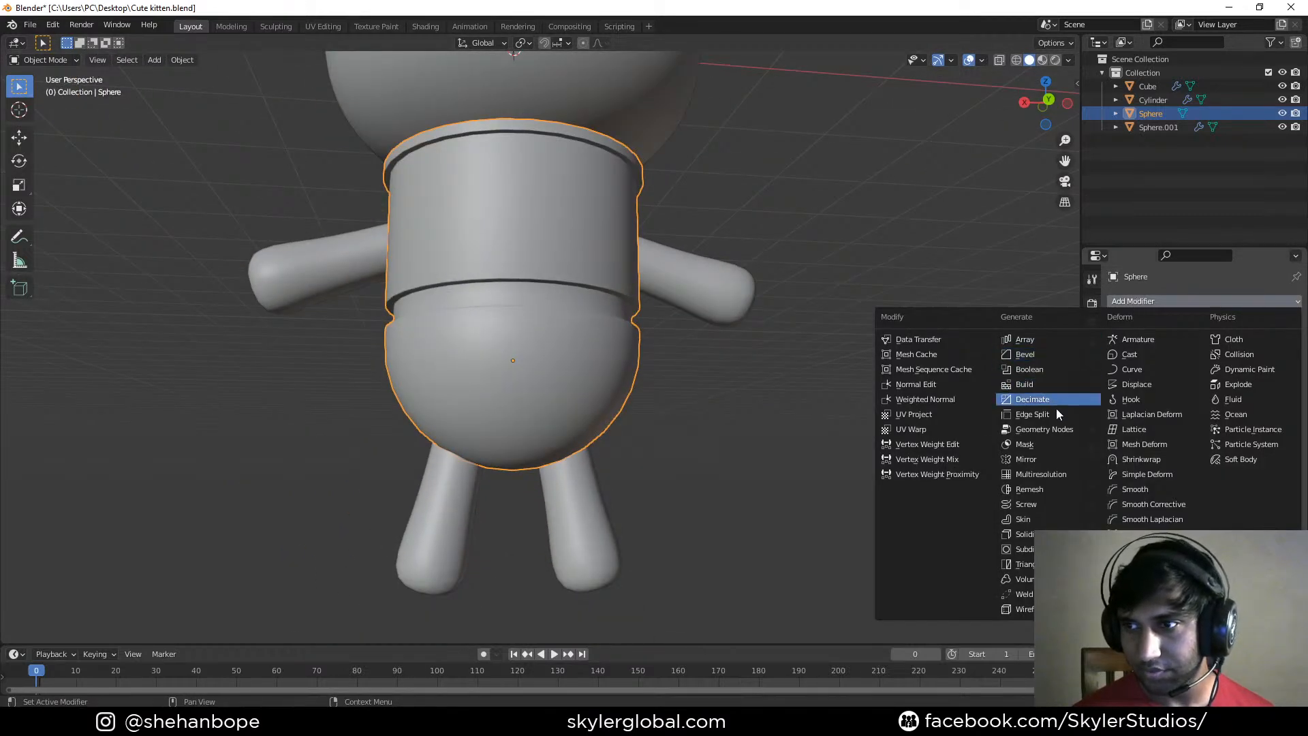
left_click(1057, 532)
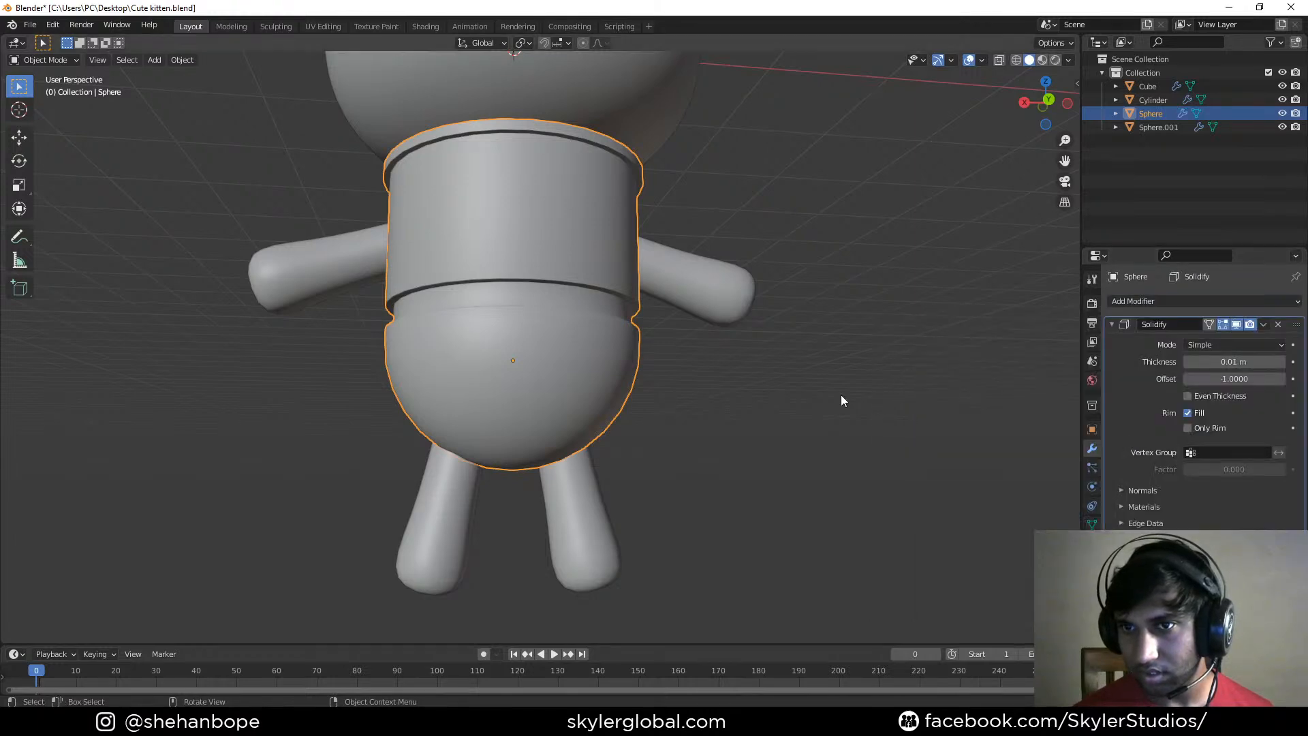
left_click(1274, 325)
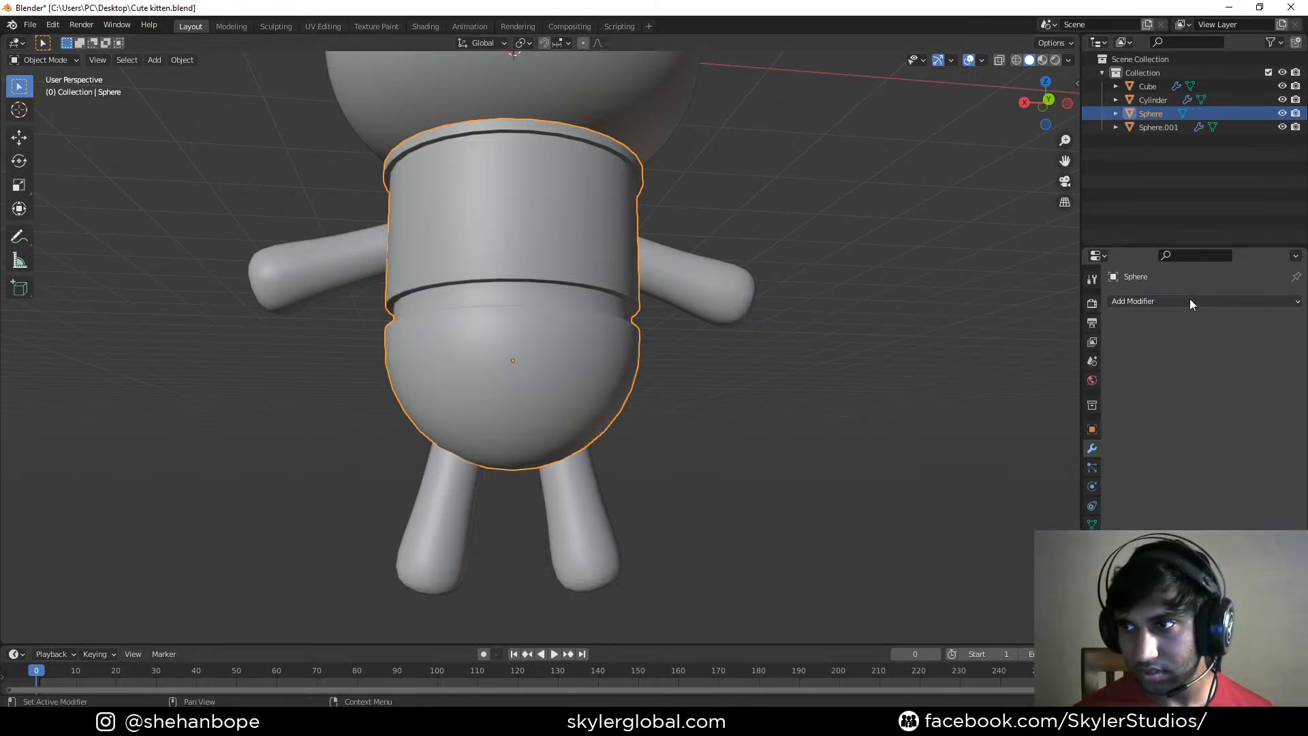
Add a Subdivision Surface modifier to the body with the viewport level set to 2
left_click(1193, 301)
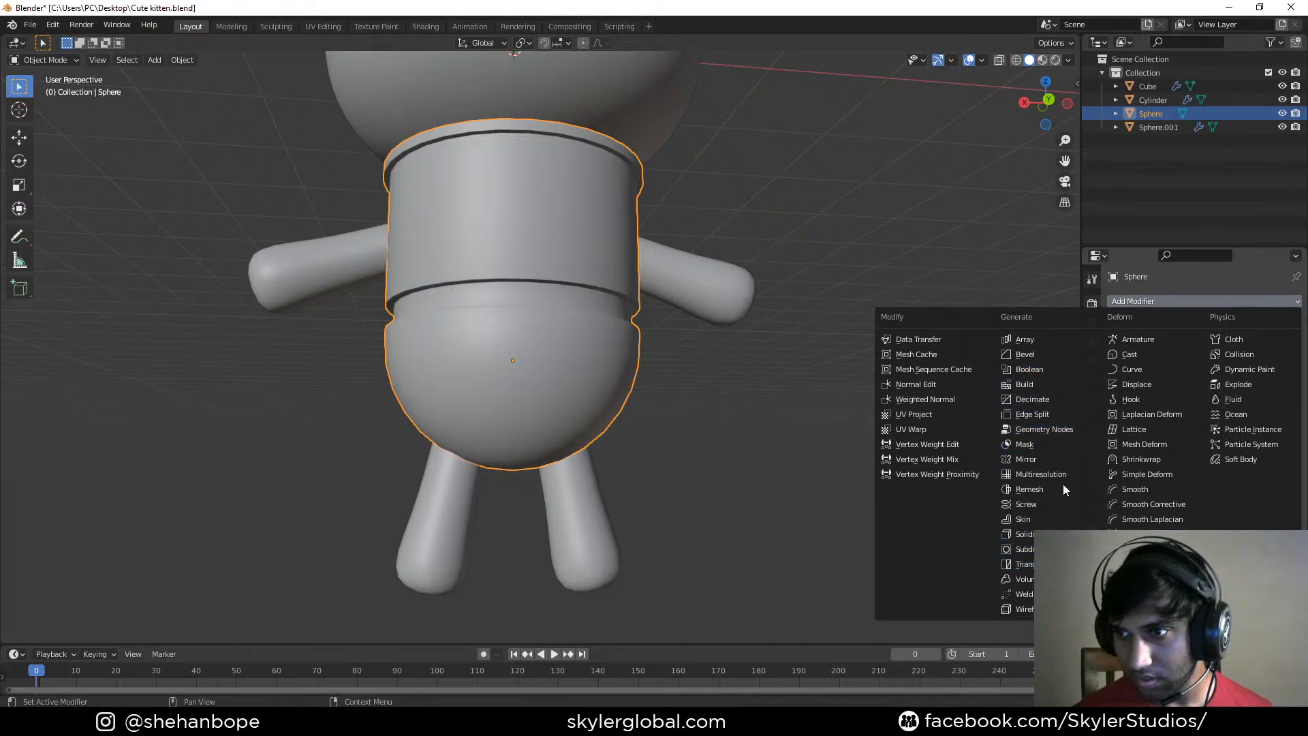
left_click(1022, 548)
scroll(712, 366, "up", 2)
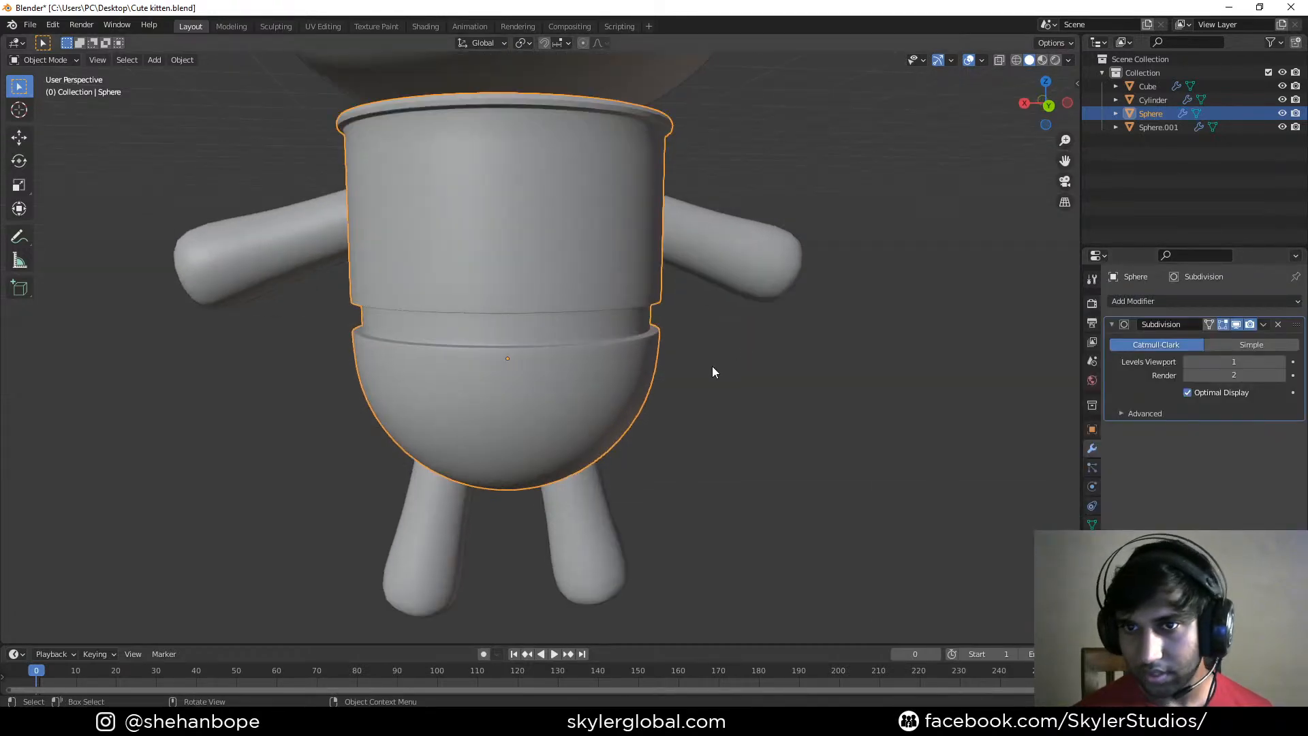
middle_click_drag(712, 366, 611, 338)
scroll(610, 333, "up", 3)
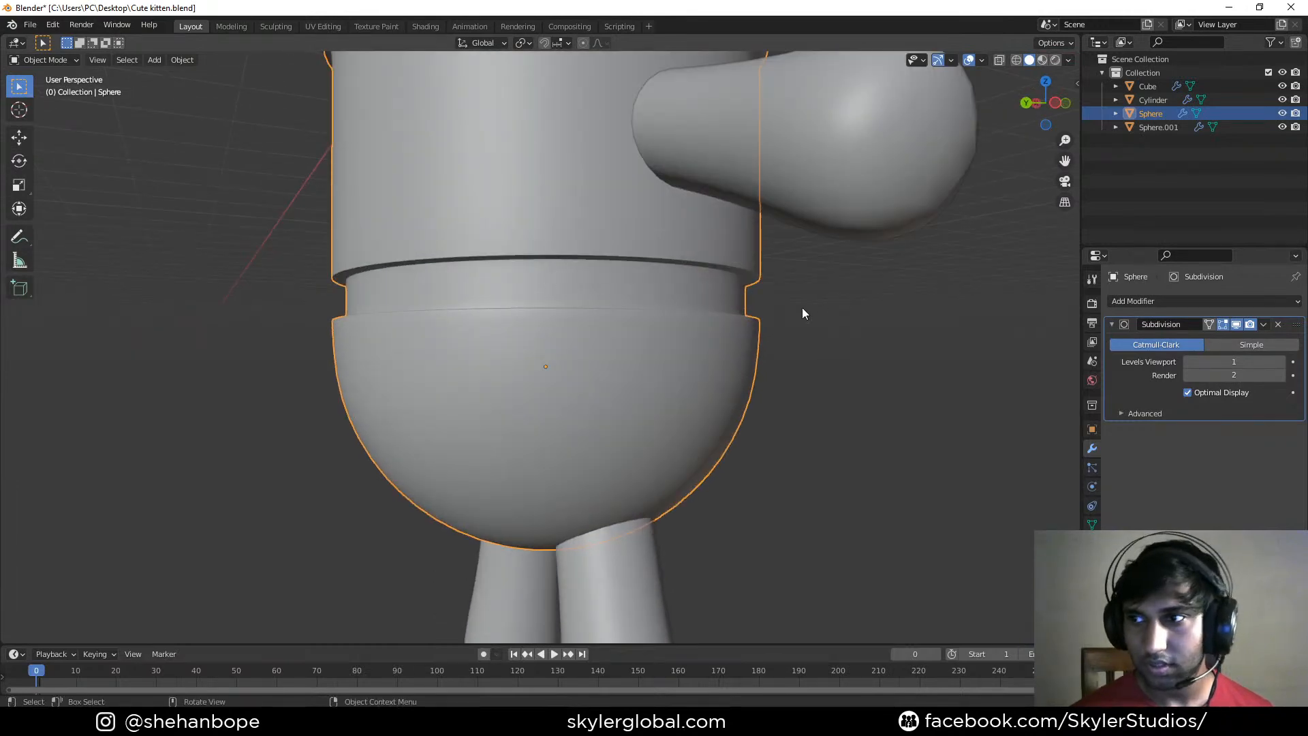
left_click_drag(1269, 356, 1281, 355)
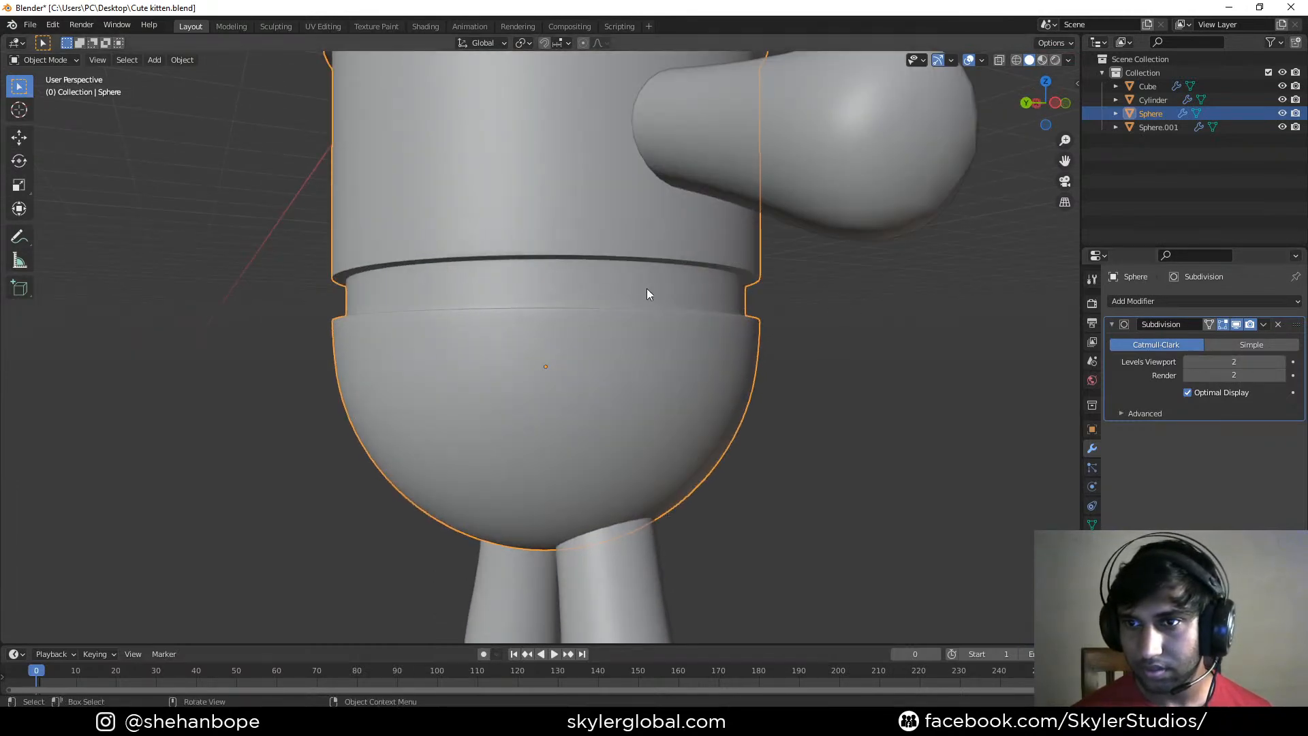
Scale the face ring in the body's waist groove outward to about 1.02, keeping its height locked on Z
key("Tab")
scroll(552, 287, "up", 1)
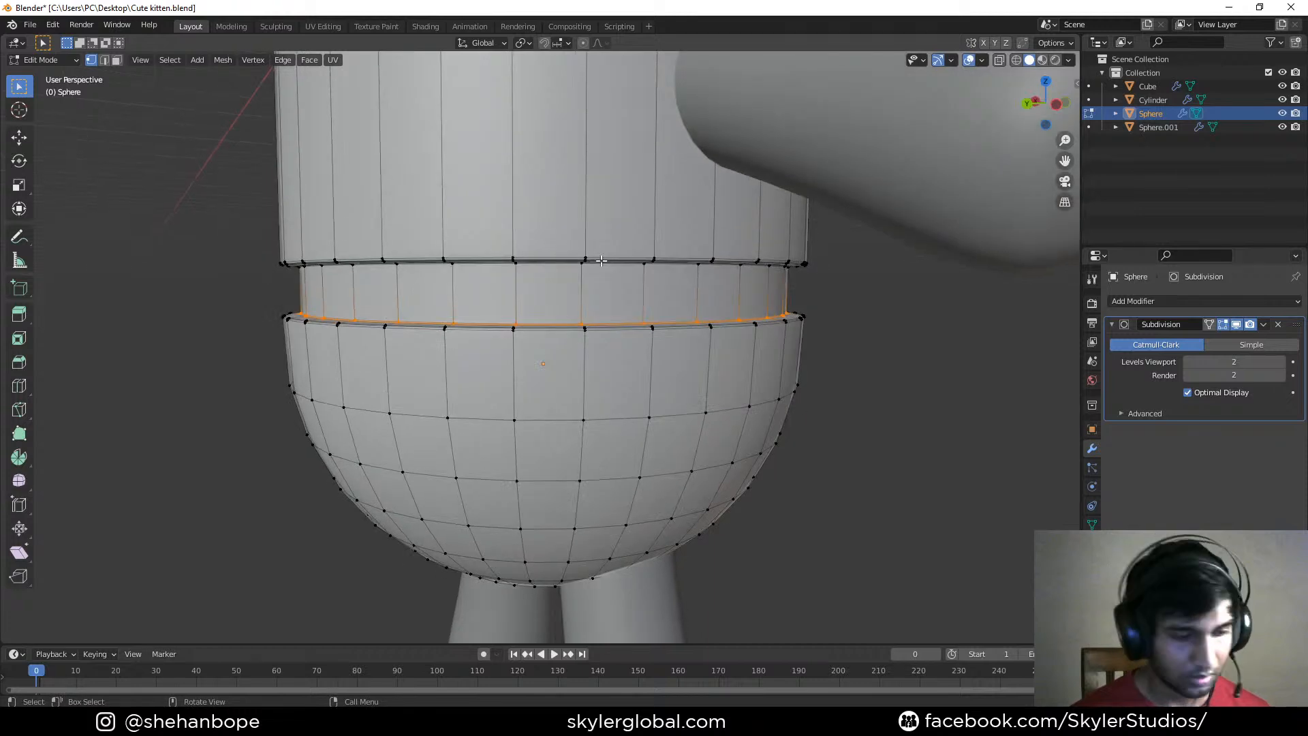
left_click(509, 293, "alt")
key("ctrl+KP_Add")
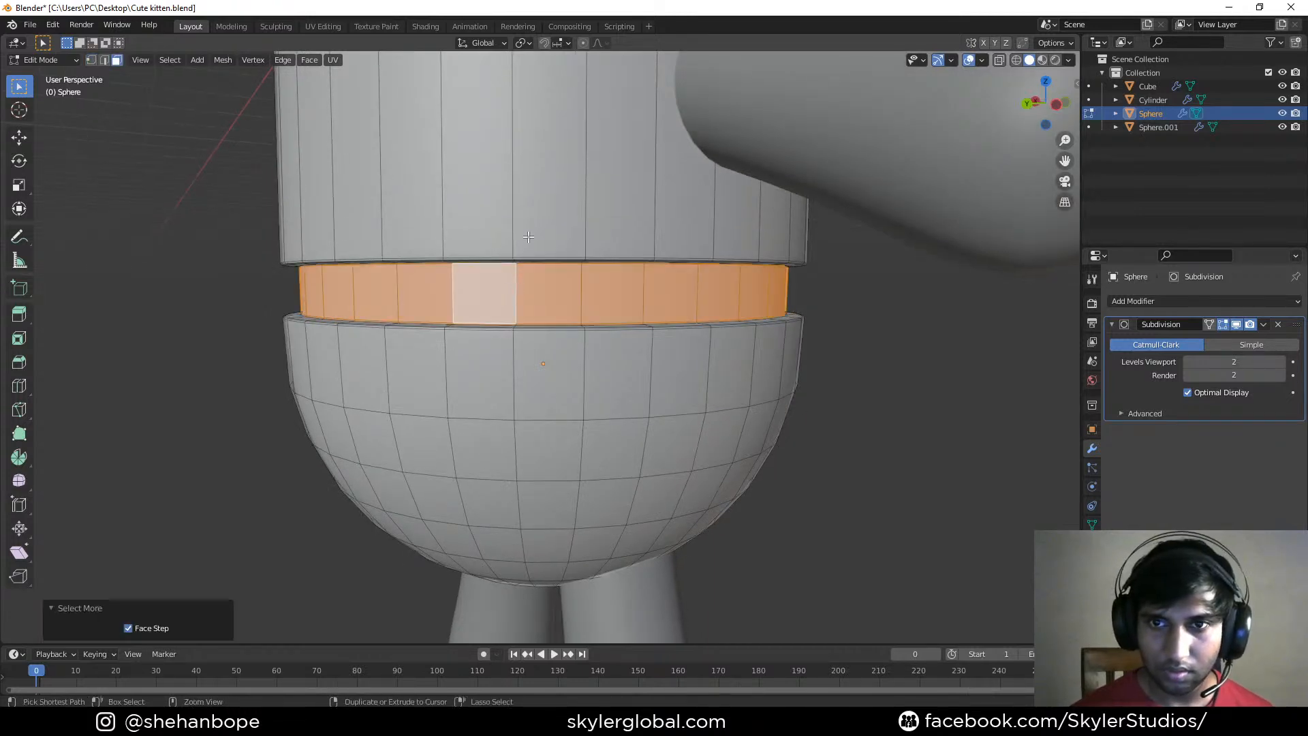
key("ctrl+KP_Add")
key("ctrl+z")
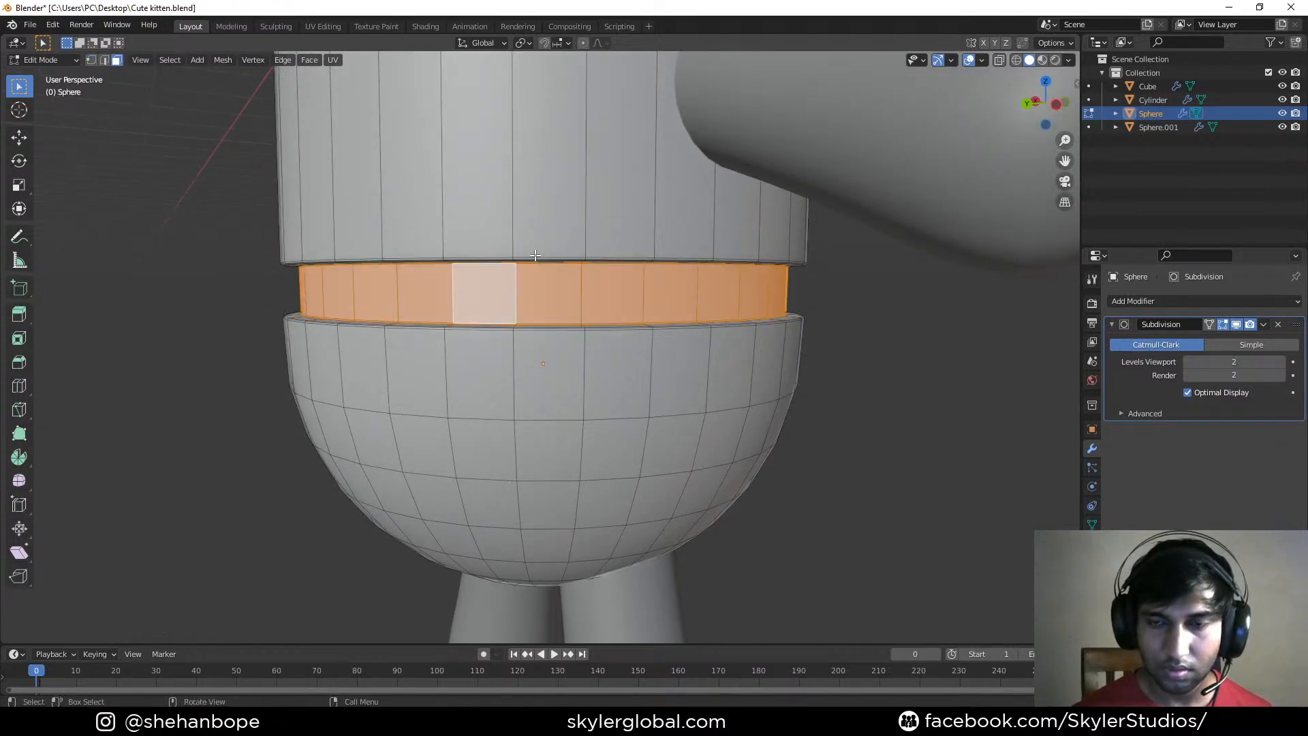
middle_click_drag(672, 312, 735, 301)
key("s")
key("shift+z")
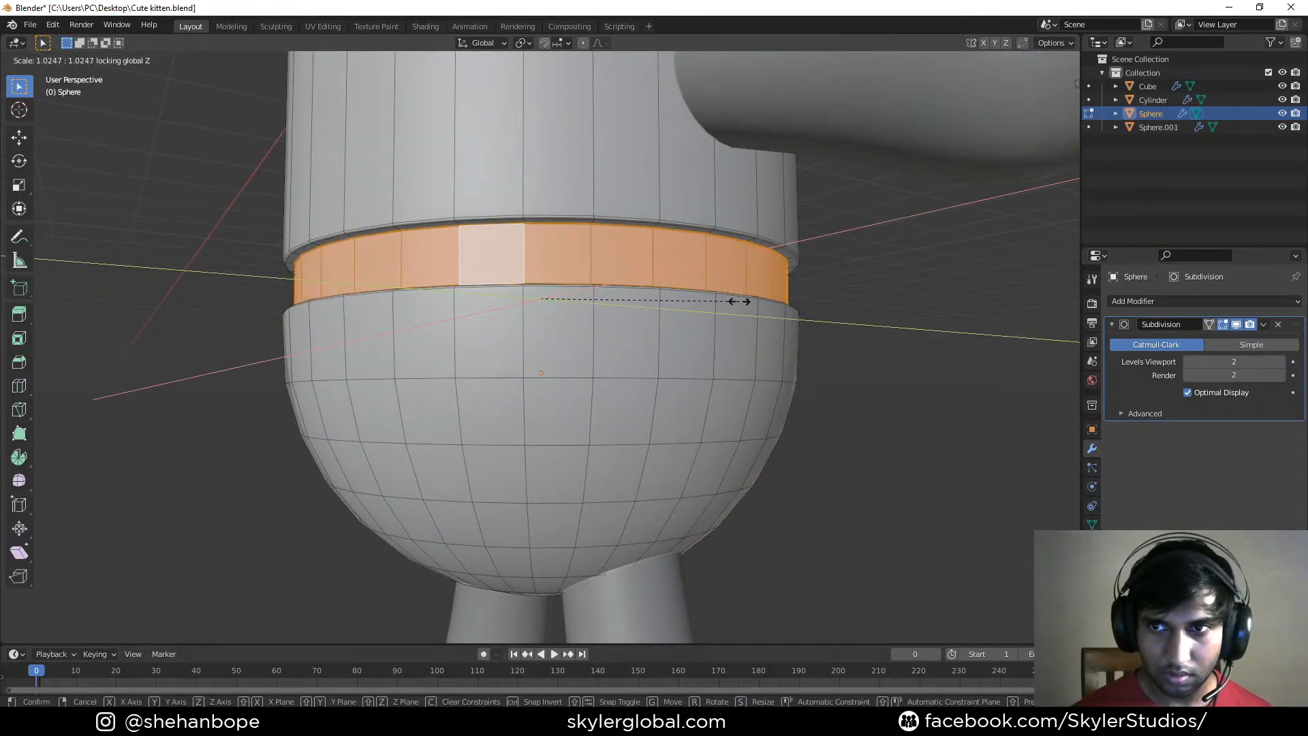
left_click(739, 302)
key("Tab")
scroll(658, 286, "down", 2)
middle_click_drag(658, 286, 771, 300)
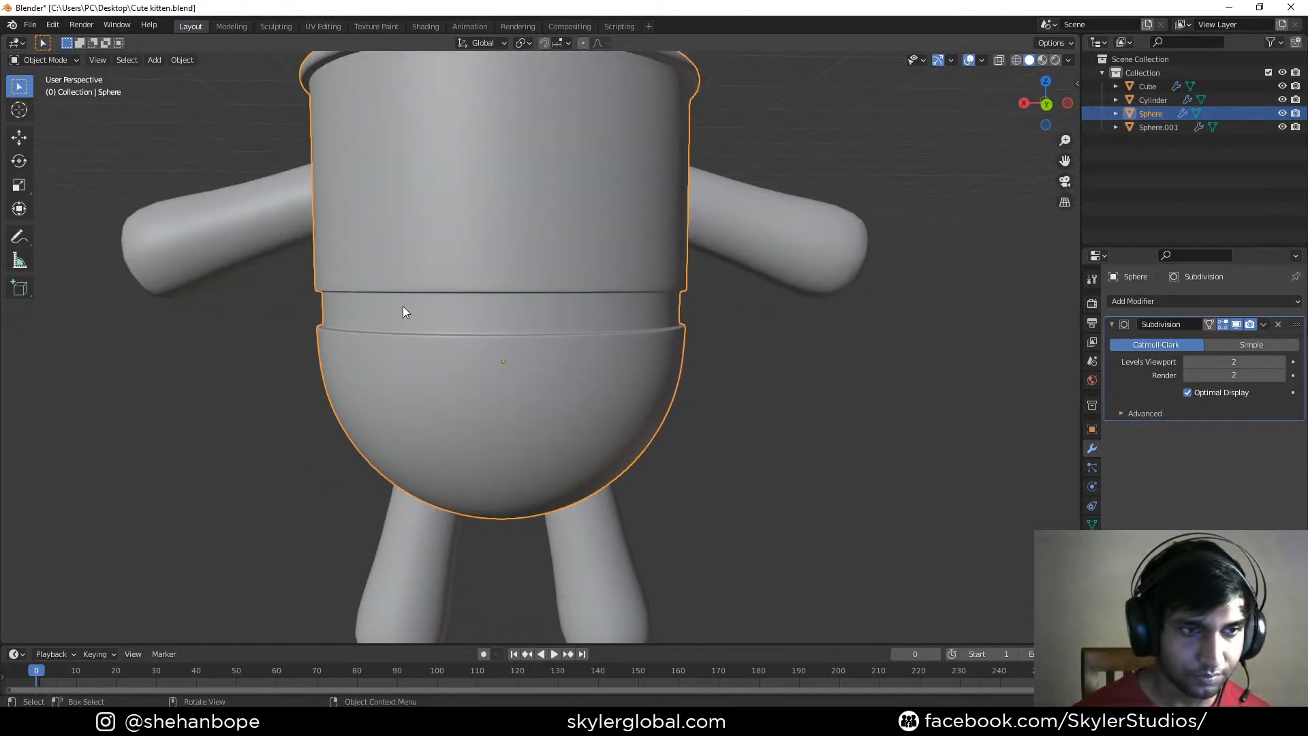
Cut one centred edge loop just below the waist groove and scale it outward to about 1.05
middle_click_drag(406, 349, 462, 311)
scroll(420, 349, "down", 1)
key("KP_1")
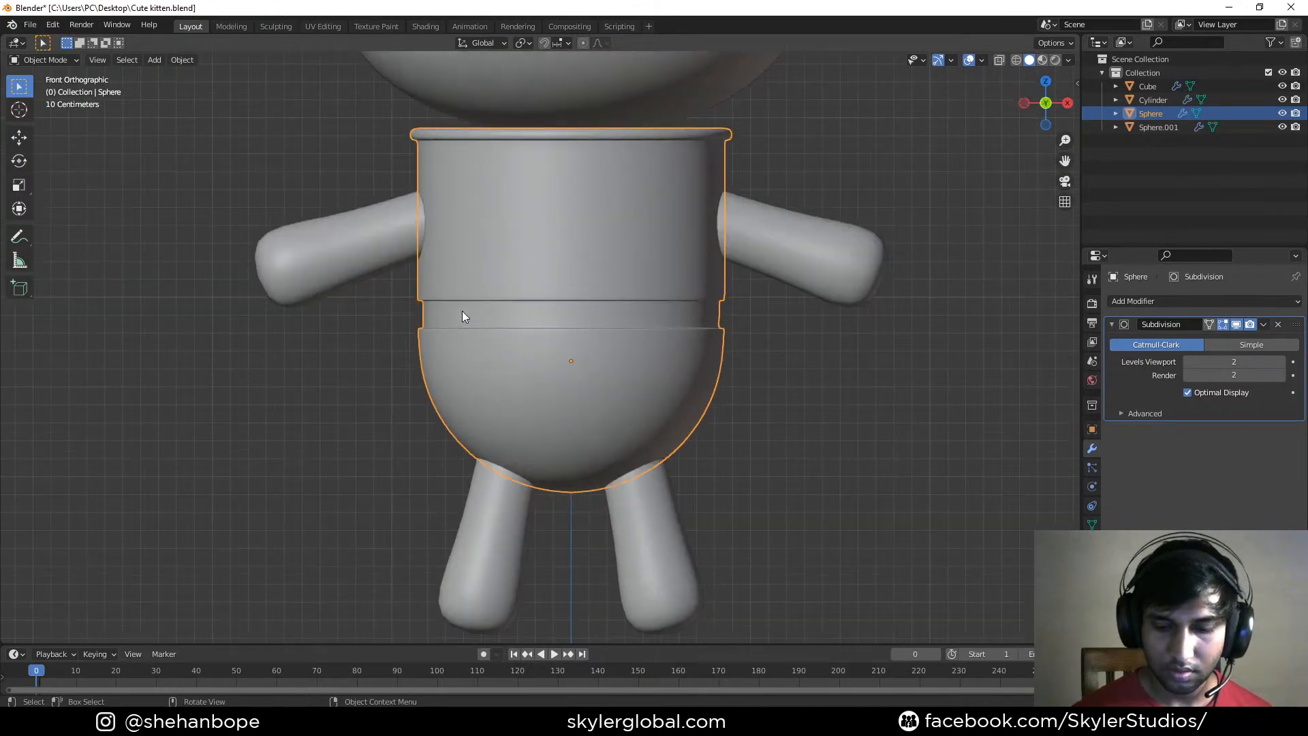
key("Tab")
scroll(518, 355, "up", 1)
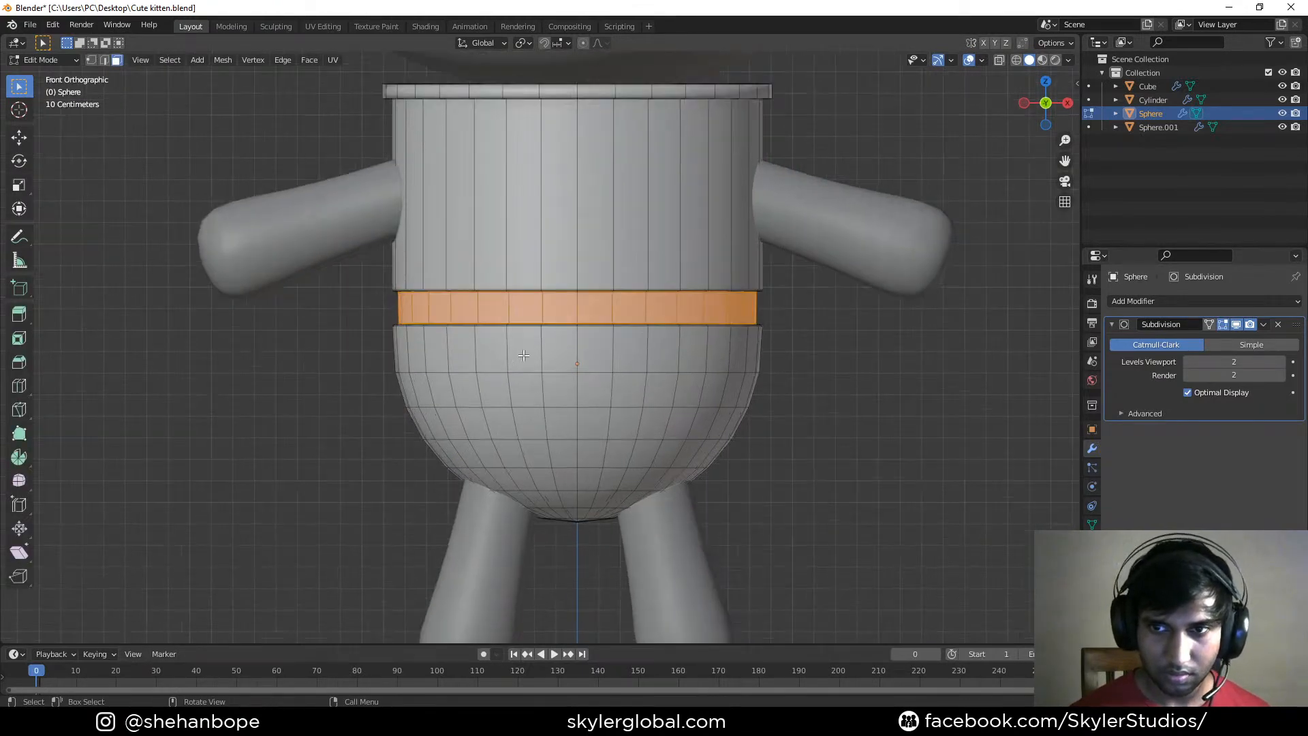
key("ctrl+r")
left_click(549, 357)
right_click(549, 357)
key("s")
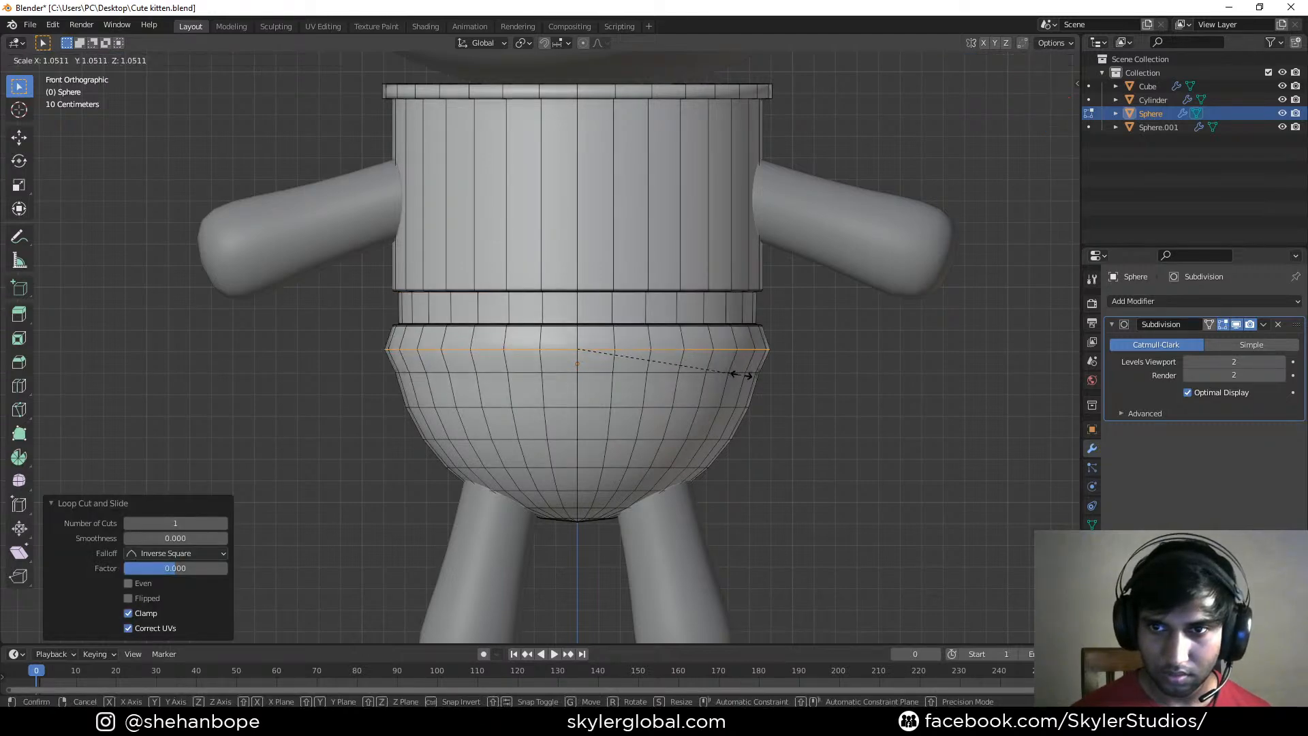
left_click(743, 374)
key("Tab")
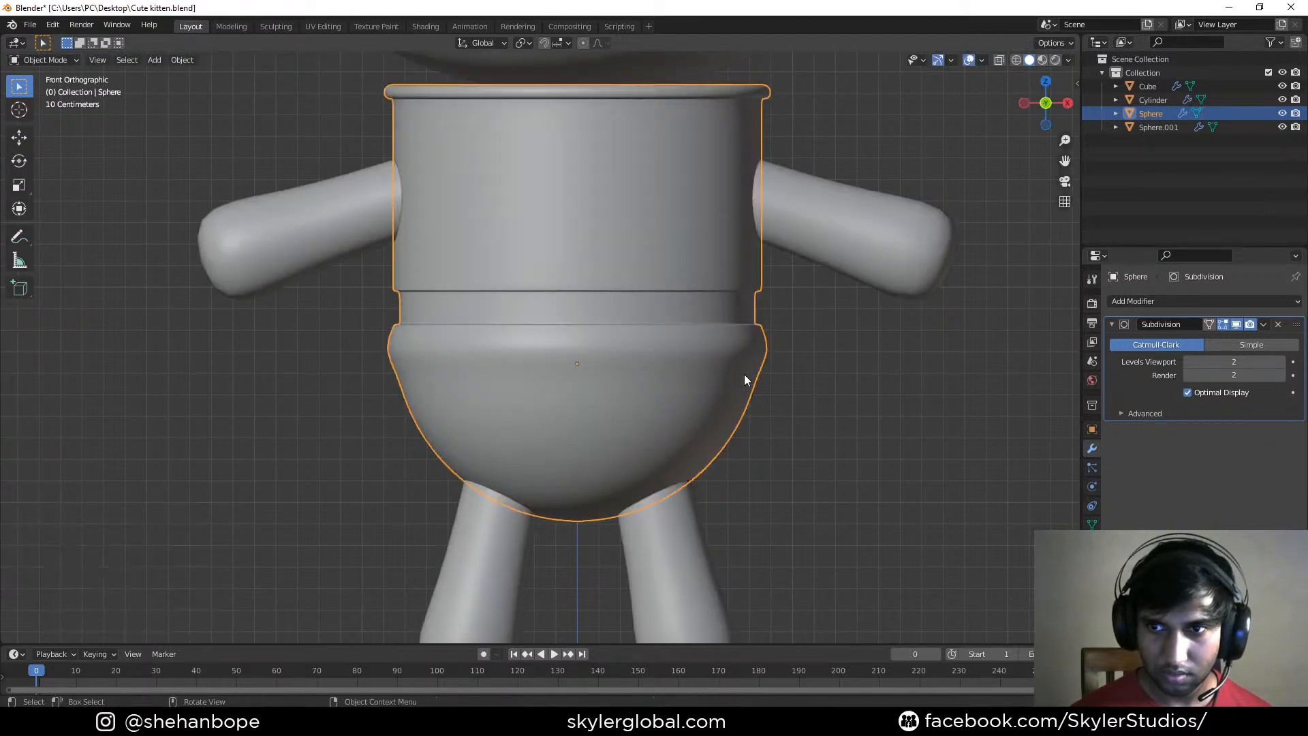
Show the subdivision on the edit cage and move the edge loop beneath the bulge up about 0.044 m along Z
key("Tab")
left_click(642, 374, "alt")
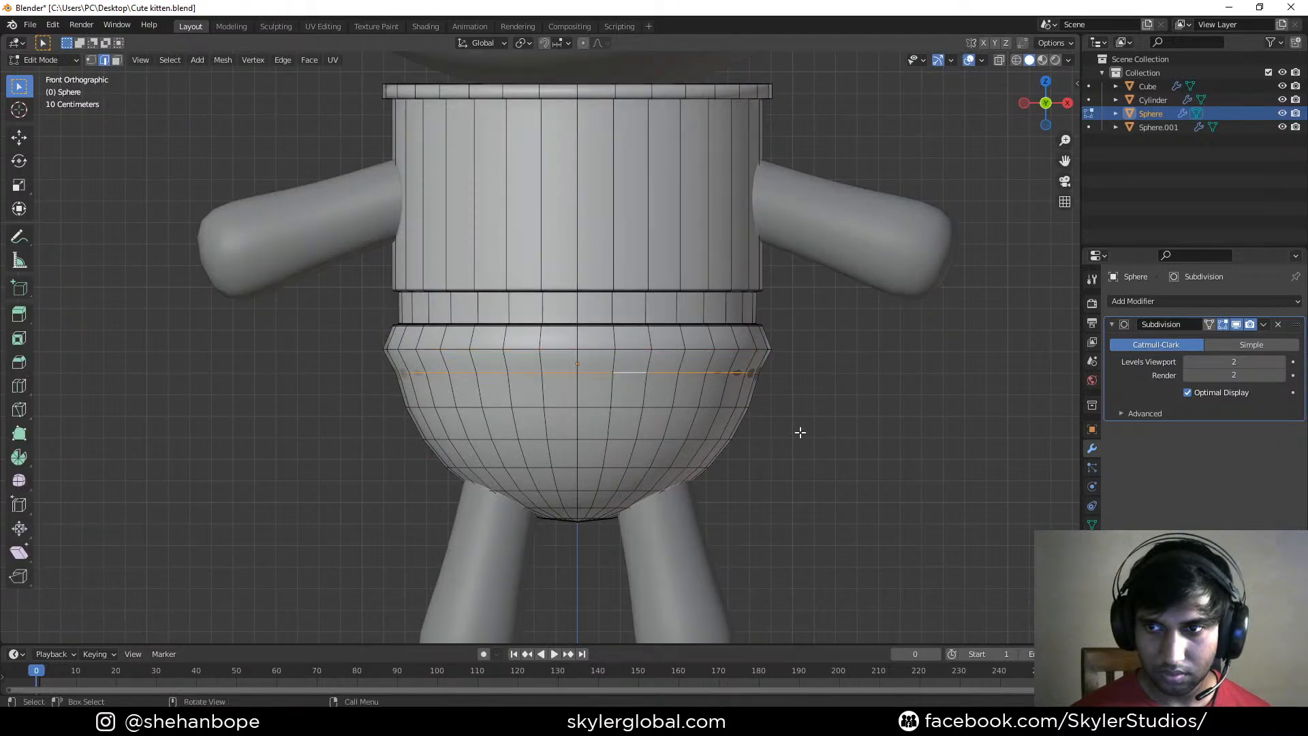
left_click(1208, 324)
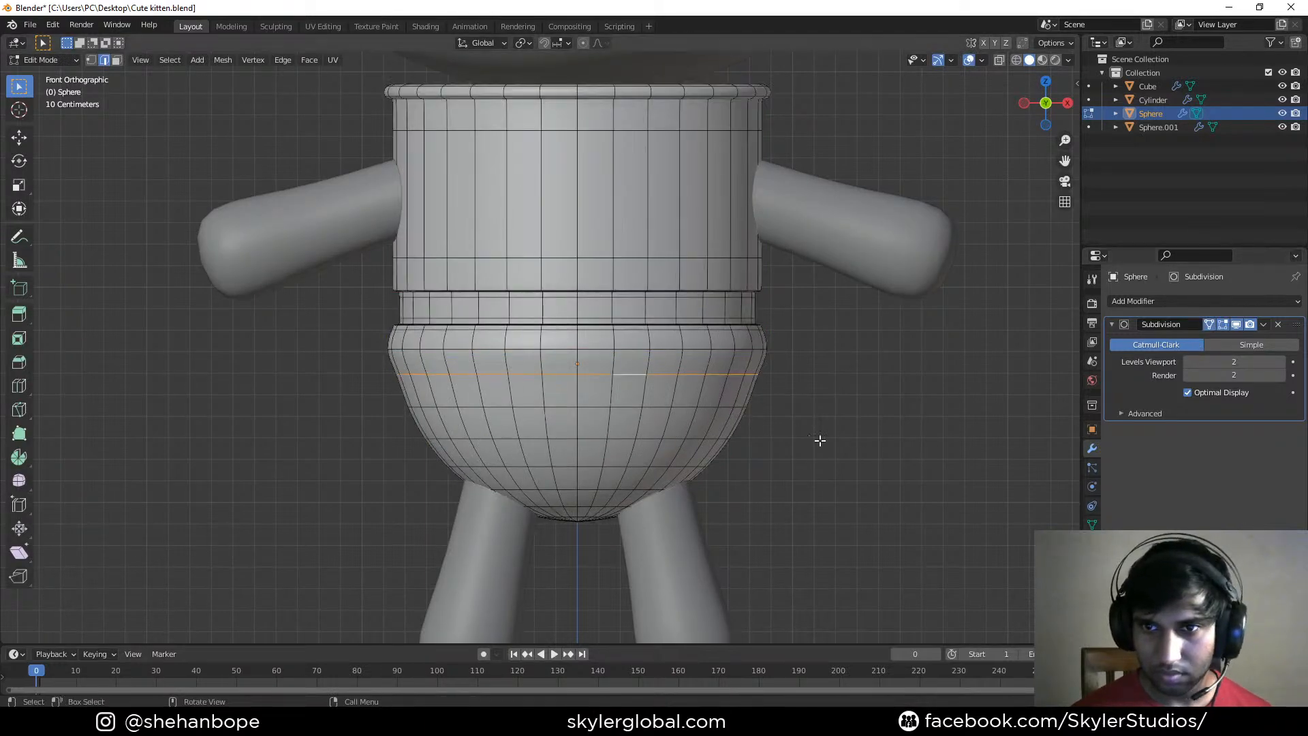
key("g")
key("z")
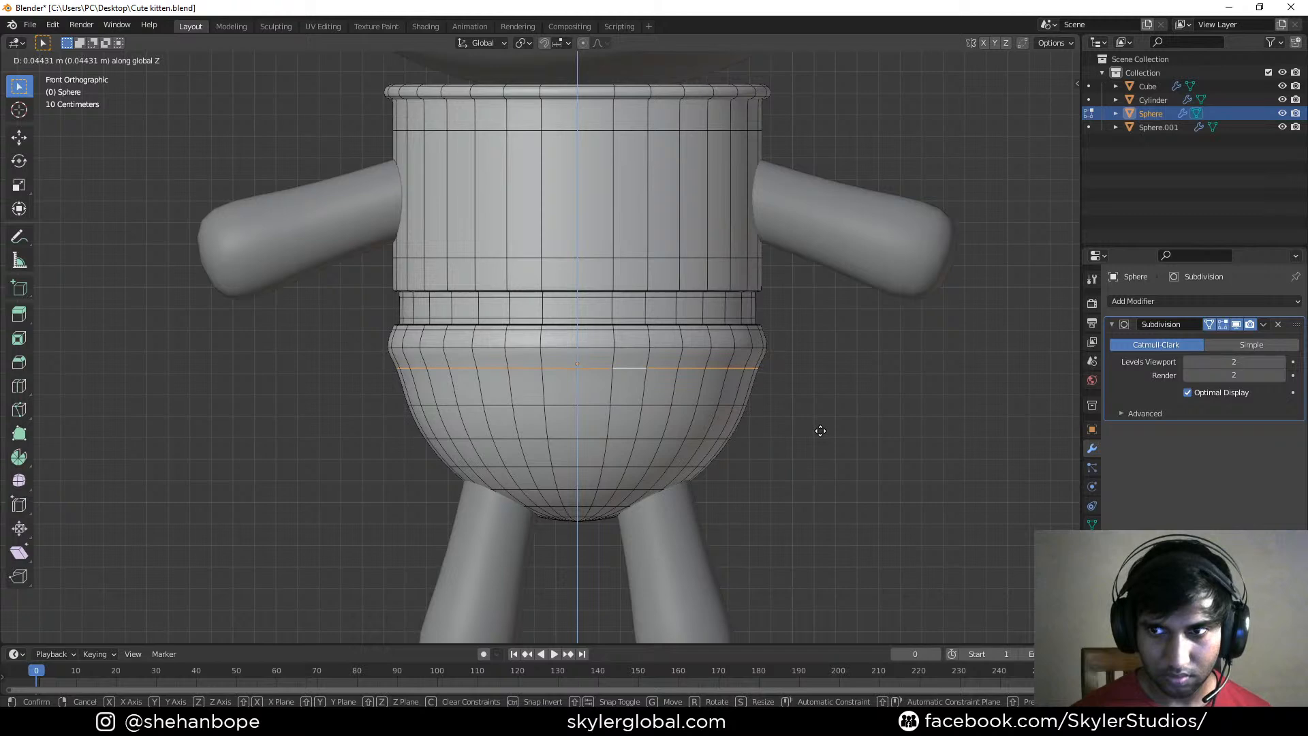
left_click(820, 430)
Move the bulge's widest edge loop slightly up along Z and scale it outward a little
left_click(743, 352, "alt")
left_click(727, 349, "alt")
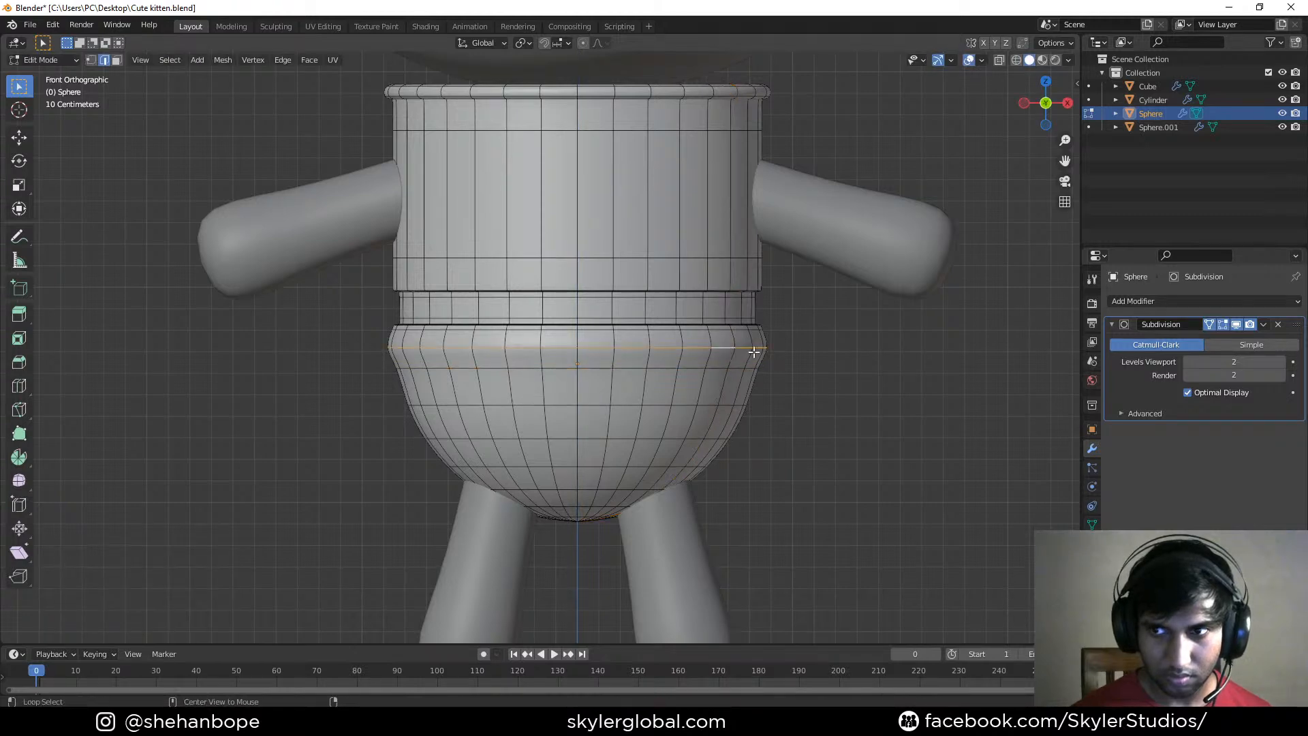
key("g")
key("z")
left_click(817, 359)
key("s")
left_click(827, 357)
Move the edge loop beneath the bulge up about 0.019 m and give it a two-segment bevel about 0.0035 m wide
left_click(647, 368, "alt")
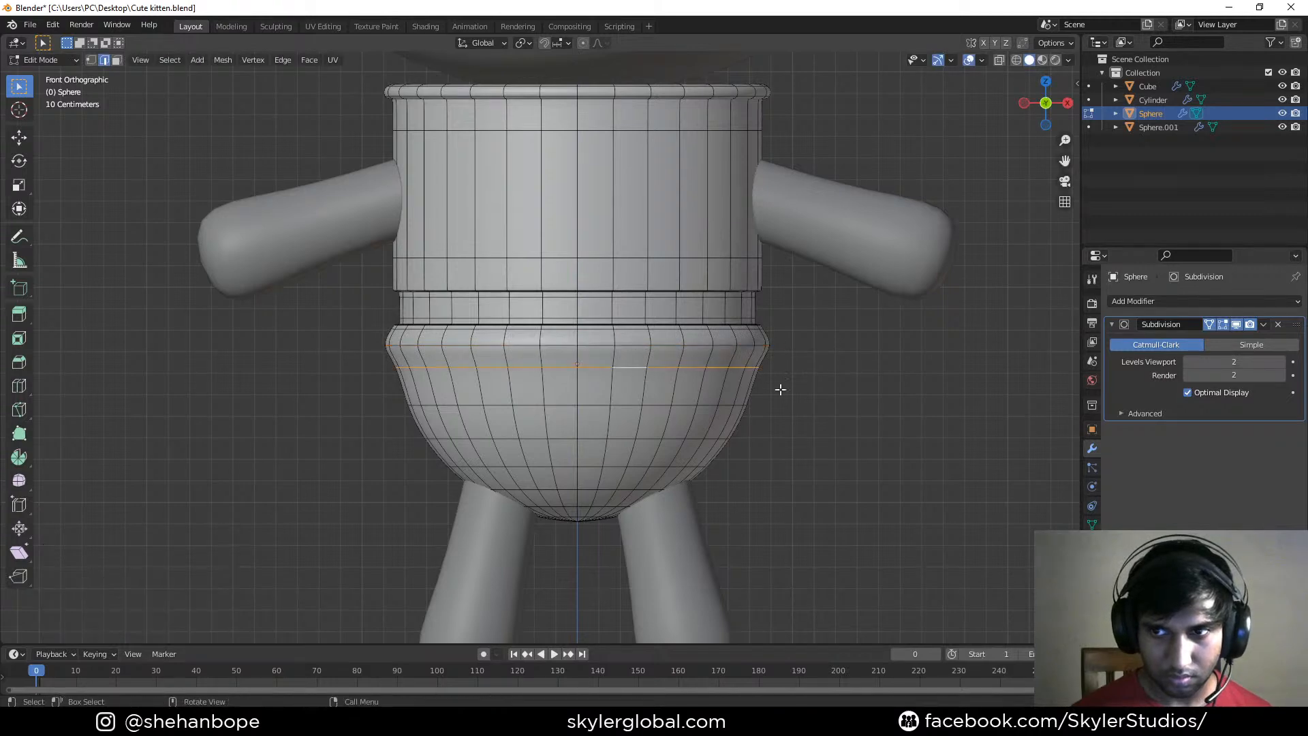
key("g")
key("z")
left_click(781, 383)
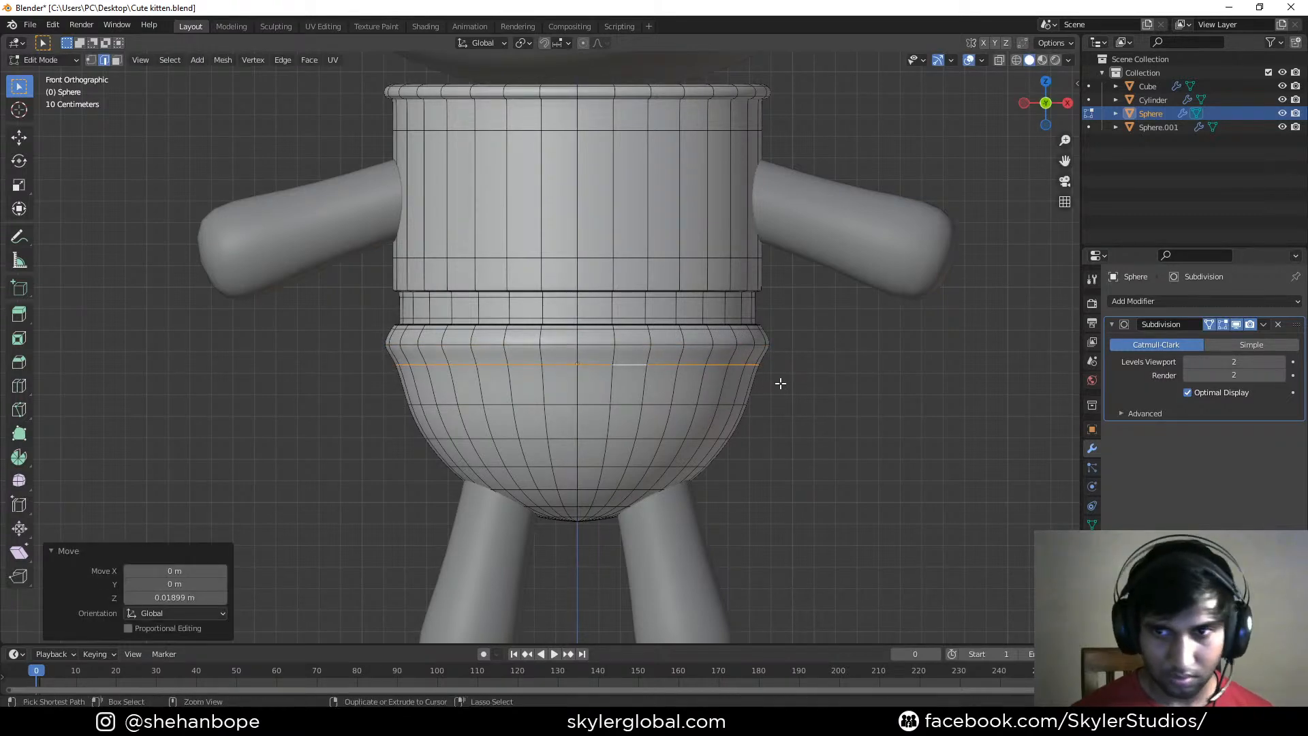
key("ctrl+b")
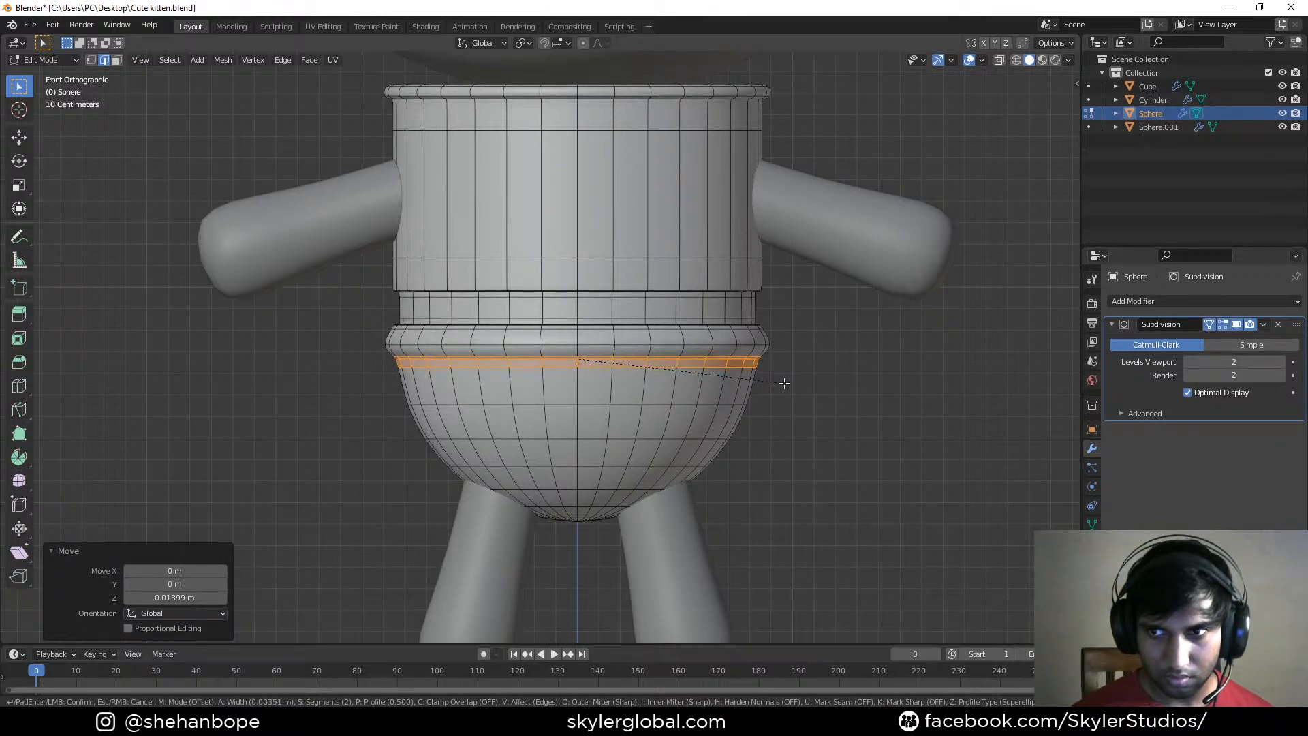
left_click(784, 383)
Raise the bulge's upper edge loop about 0.011 m along Z
scroll(782, 382, "up", 2)
left_click(763, 320, "alt")
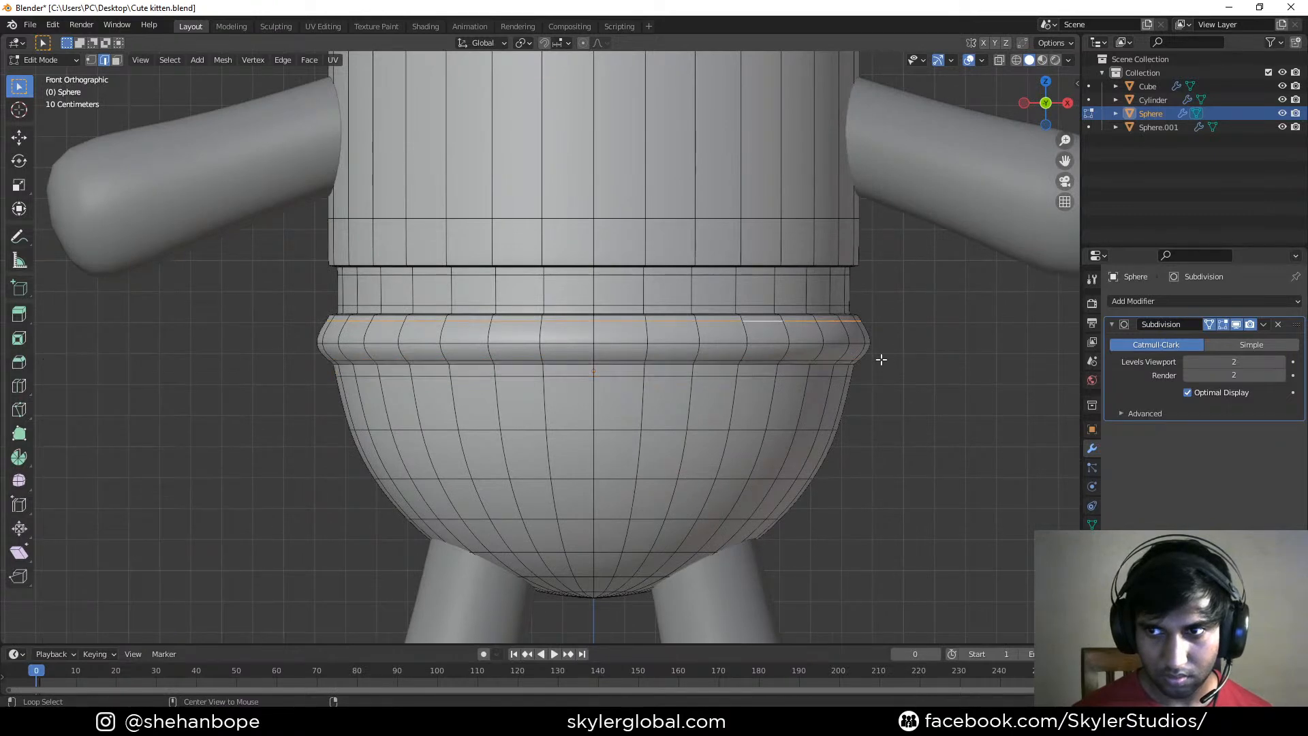
key("g")
key("z")
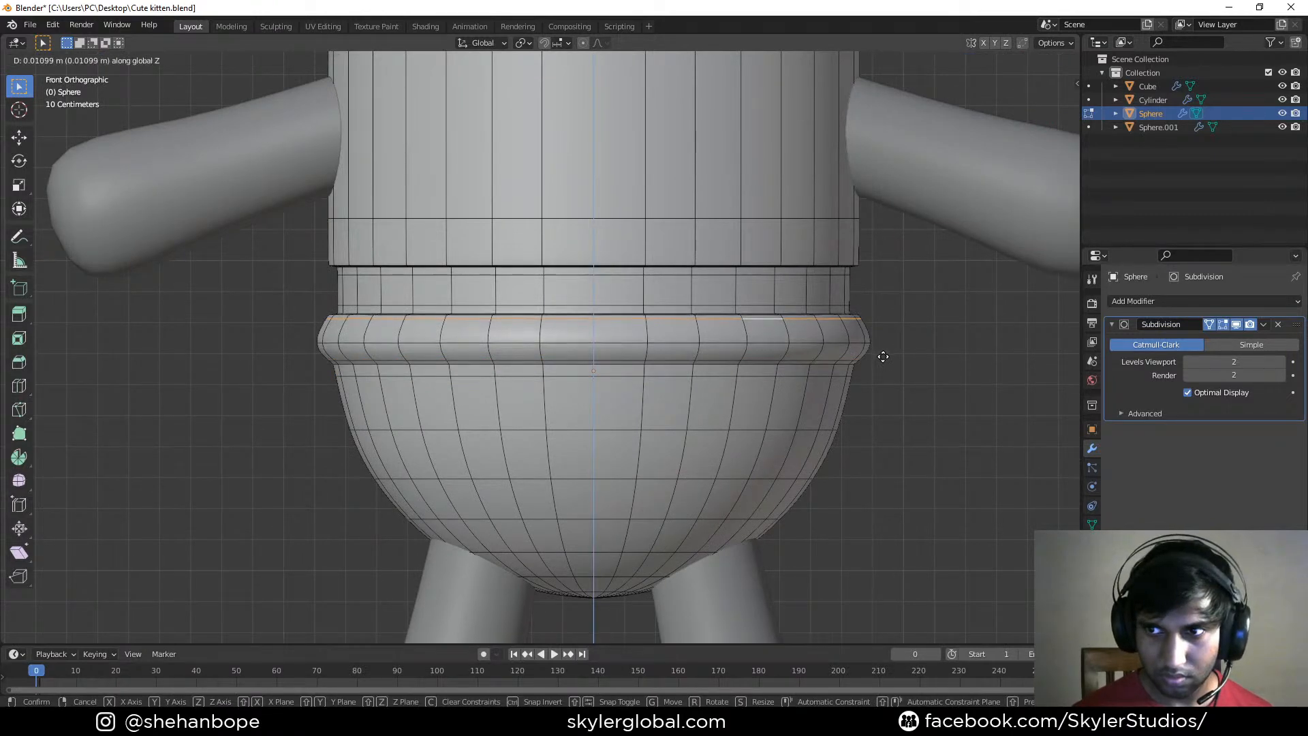
left_click(882, 357)
Move the bulge's middle edge loop up about 0.029 m and scale it outward to about 1.007
left_click(864, 347, "alt")
left_click(860, 339, "alt")
key("g")
key("z")
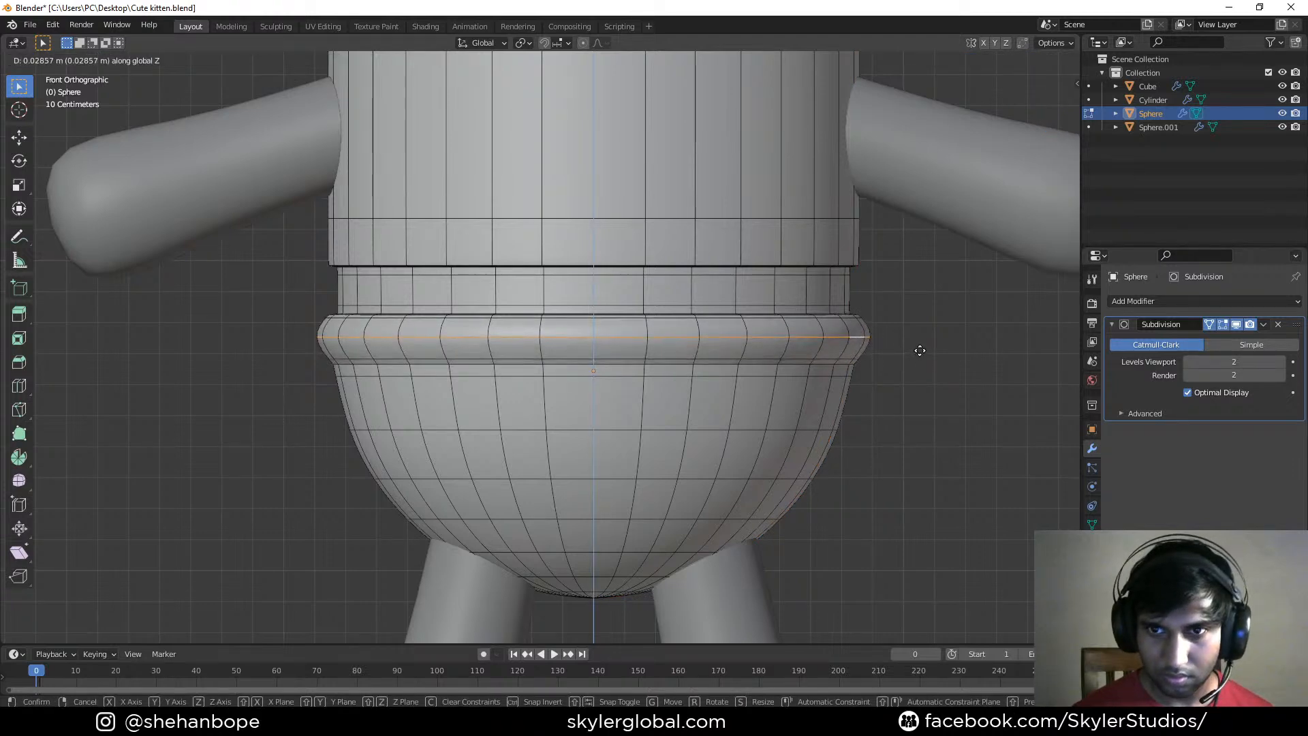
key("s")
left_click(920, 351)
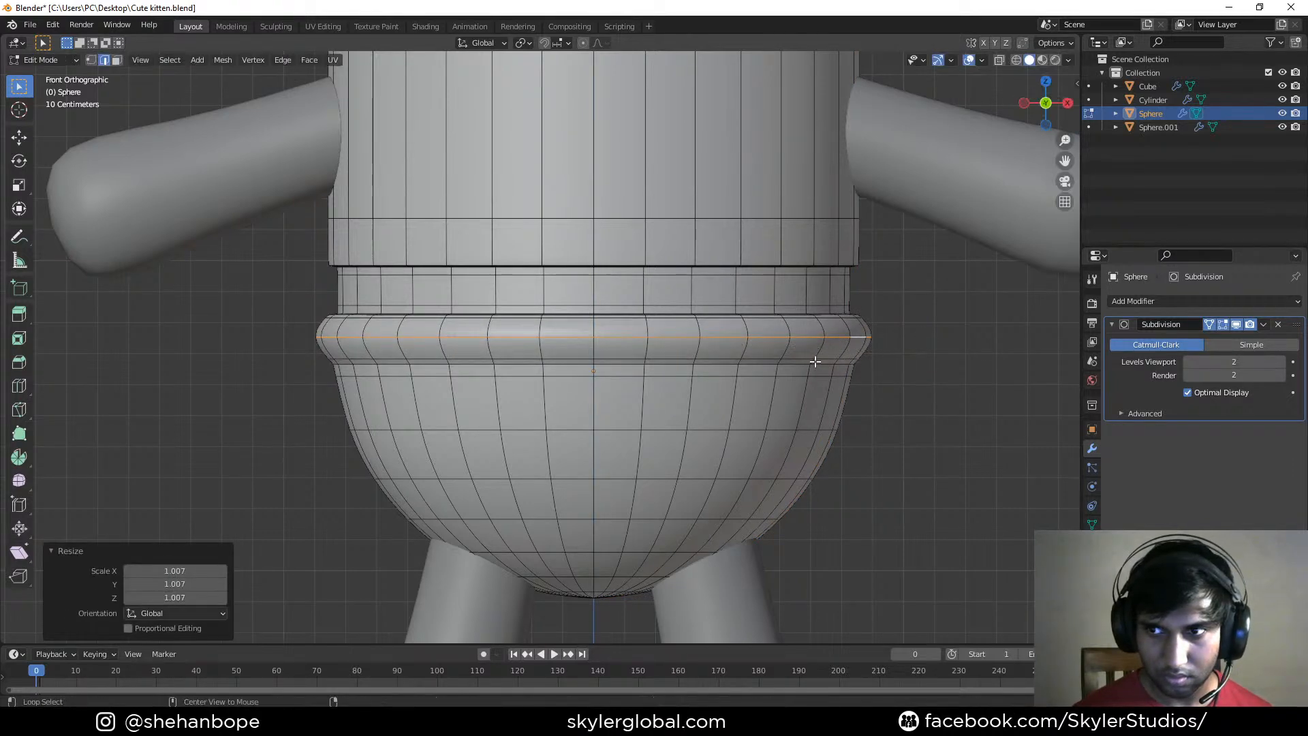
Scale the bulge's lower edge loop outward to about 1.036 and raise it about 0.002 m along Z
left_click(817, 360, "alt")
key("s")
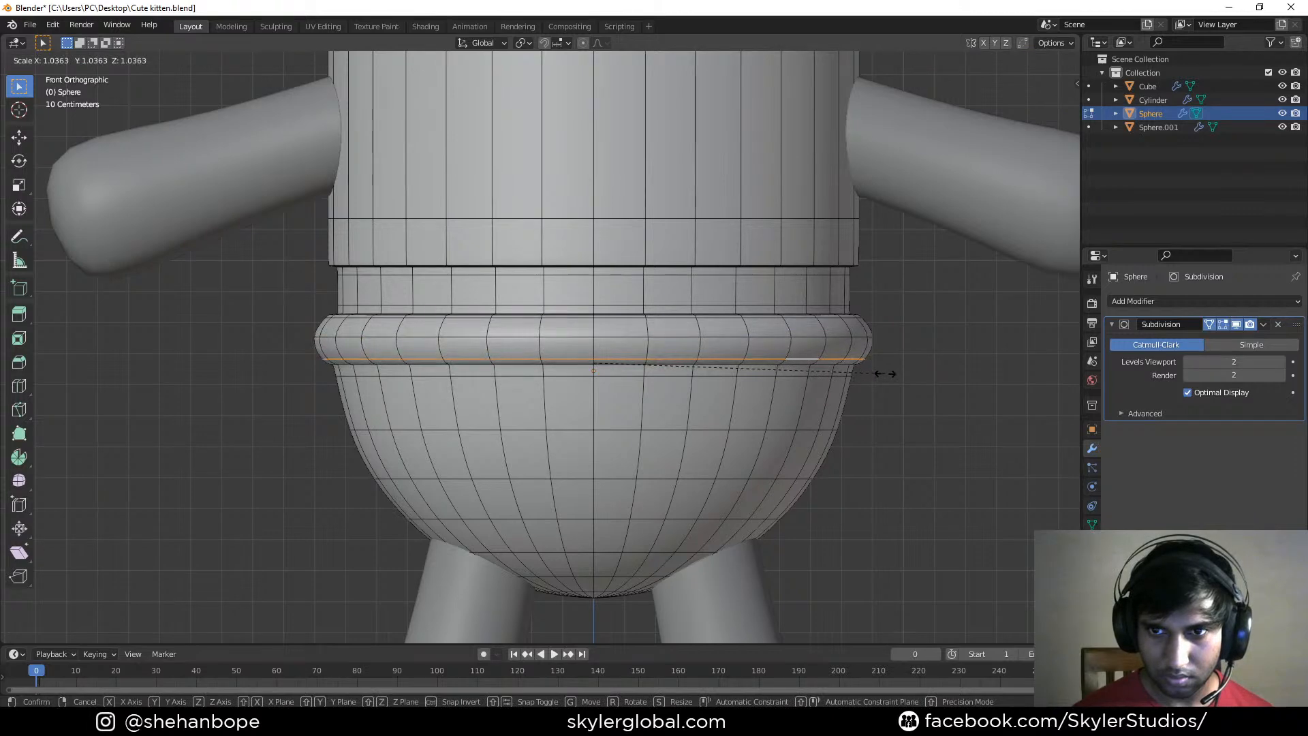
key("g")
key("z")
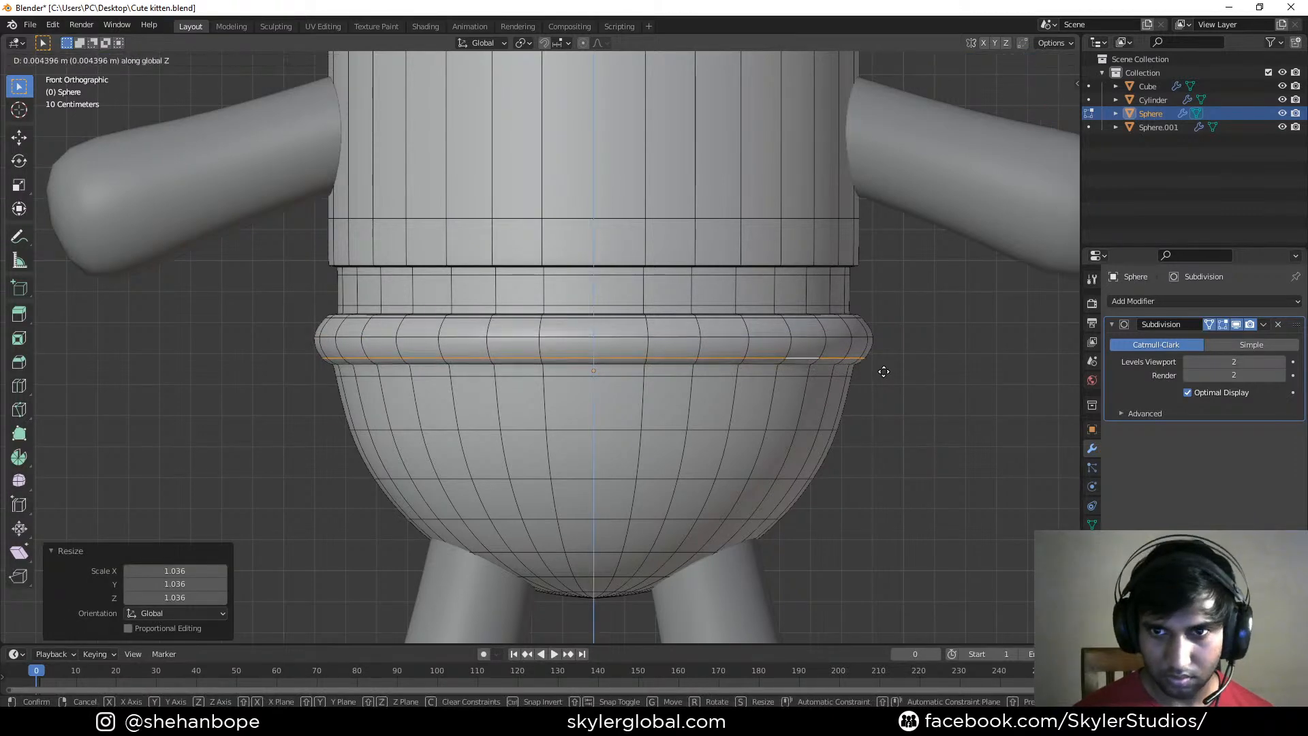
left_click(884, 373)
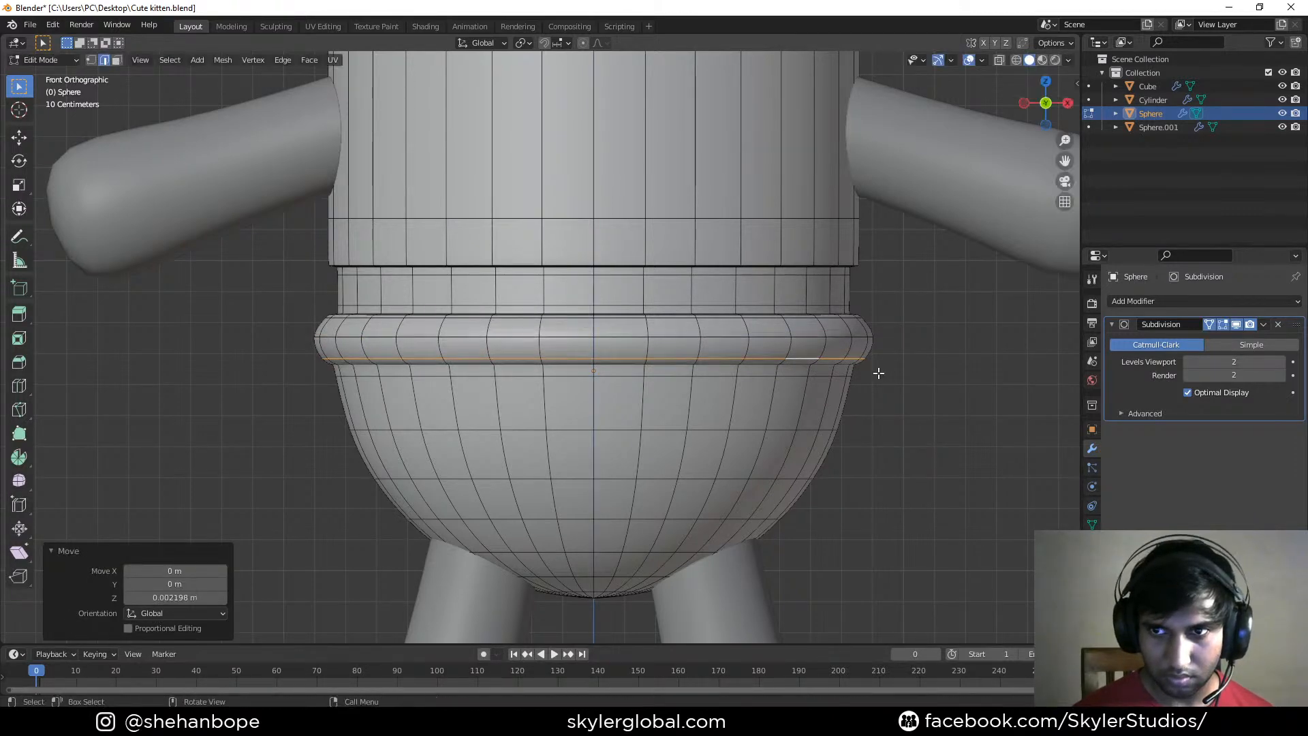
Raise the bulge's upper edge loop about 0.002 m and scale it outward to about 1.03 for a rounded rim
left_click(741, 324, "alt")
key("g")
key("z")
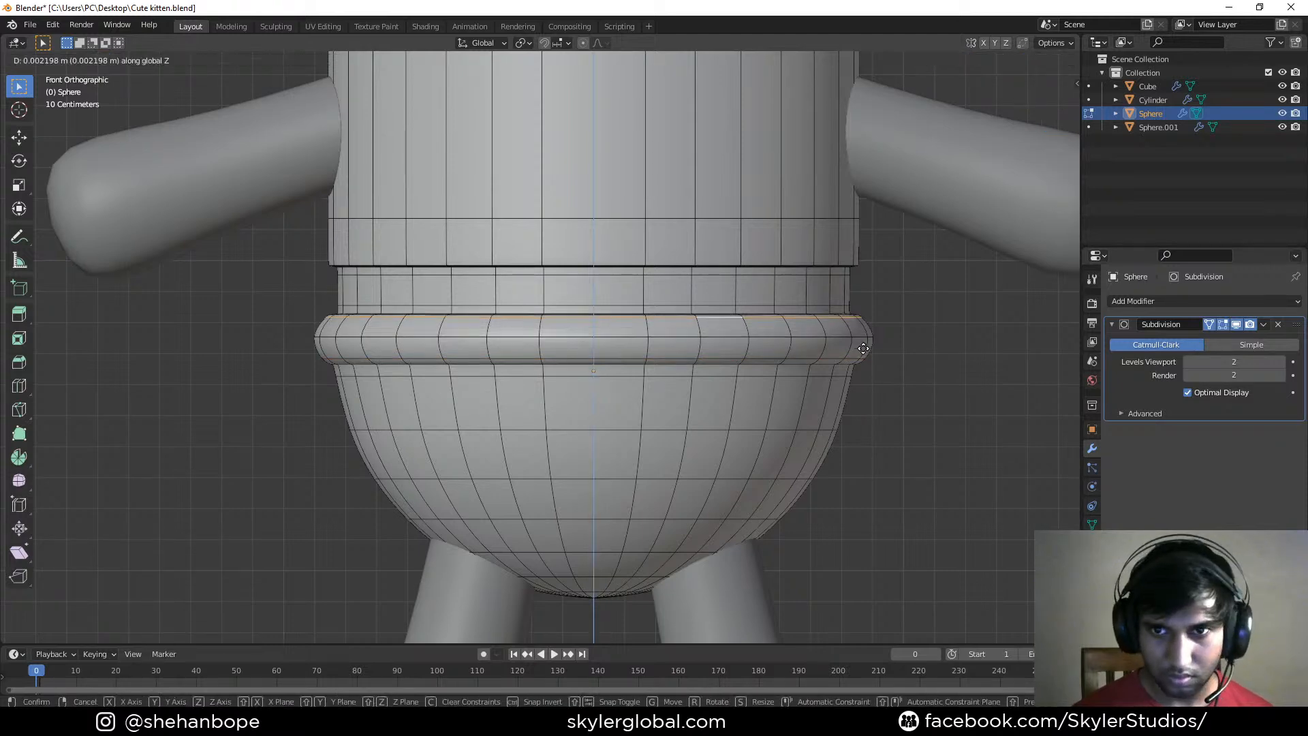
key("s")
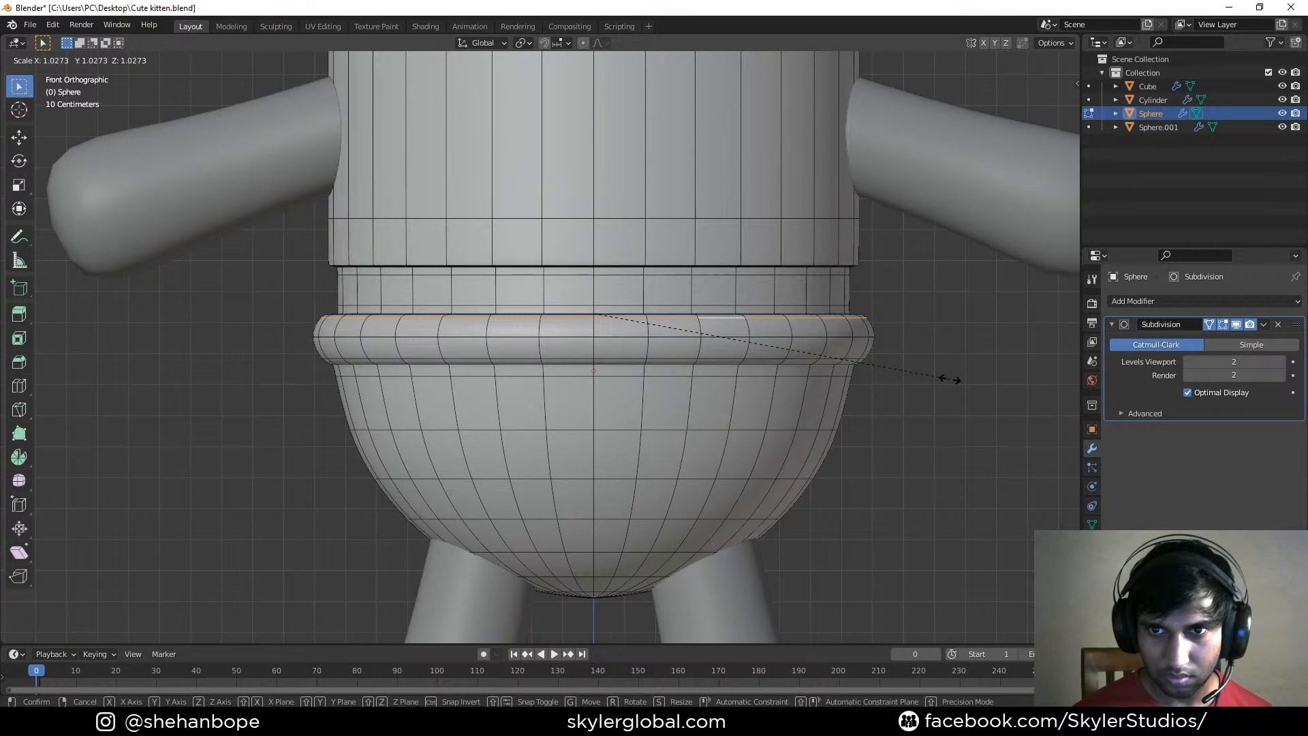
left_click(949, 378)
key("Tab")
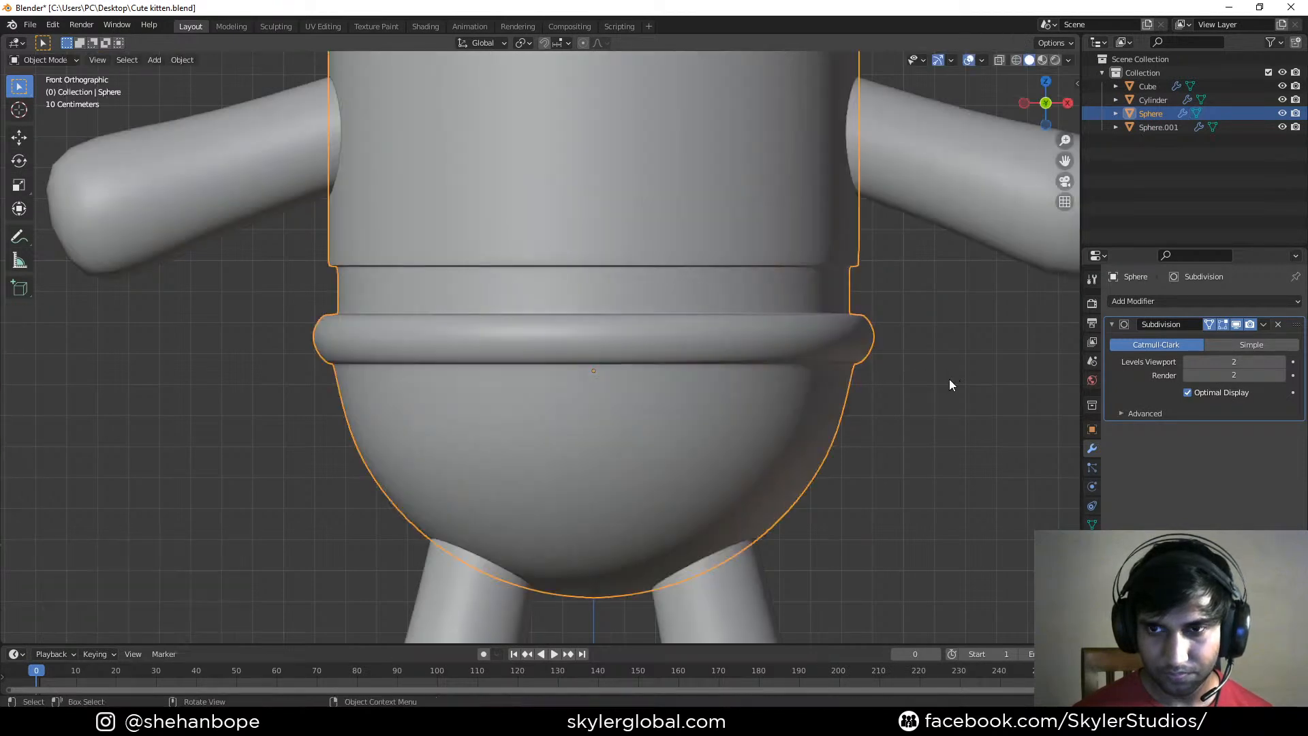
Save the changes to the Cute kitten.blend file
key("ctrl+s")
scroll(898, 378, "down", 3)
middle_click_drag(869, 366, 688, 375)
scroll(877, 404, "down", 4)
scroll(559, 416, "up", 3)
key("Tab")
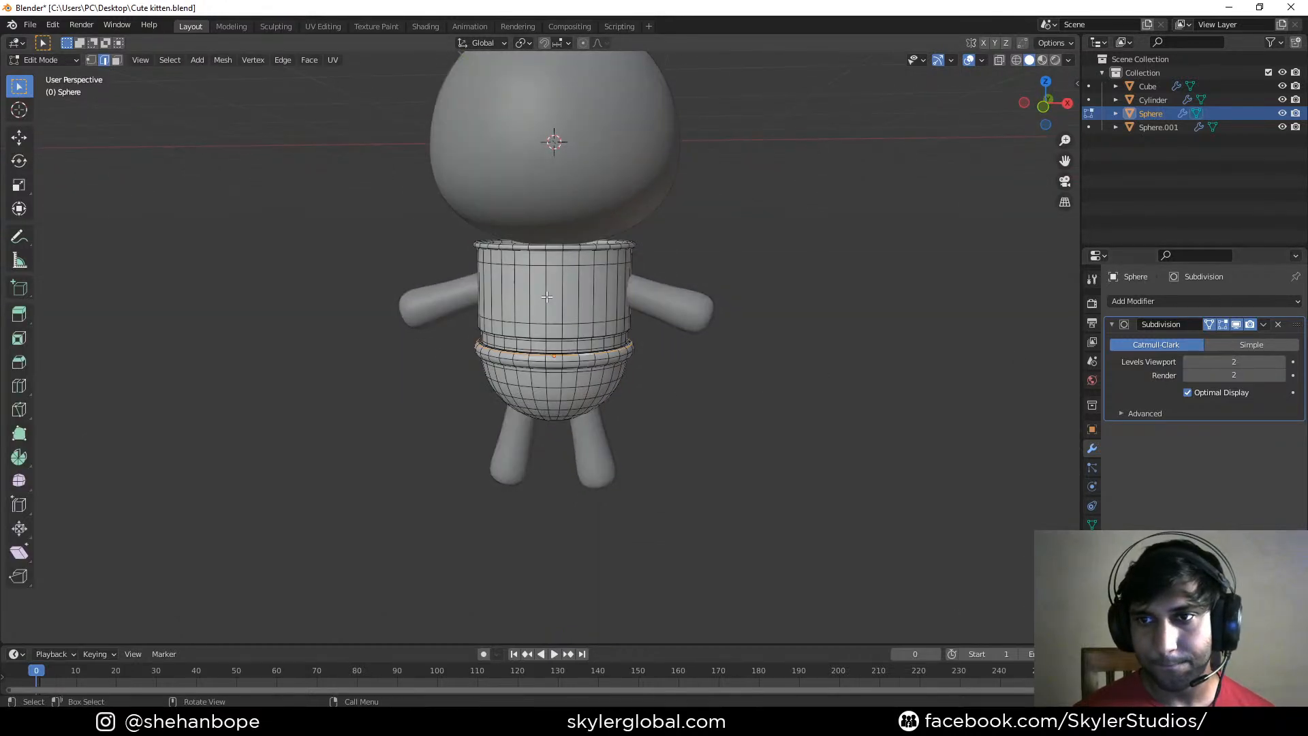
key("KP_1")
scroll(575, 288, "up", 2)
middle_click_drag(580, 338, 586, 312)
key("KP_1")
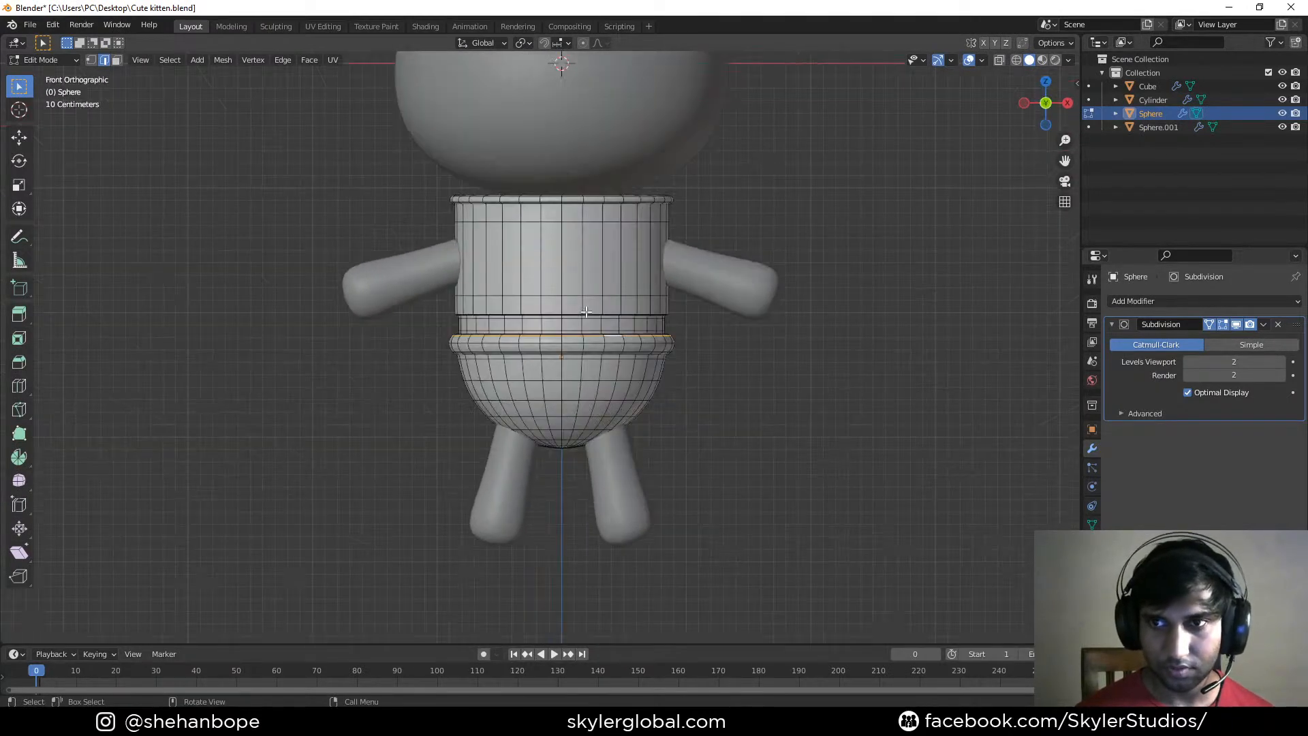
key("shift+a")
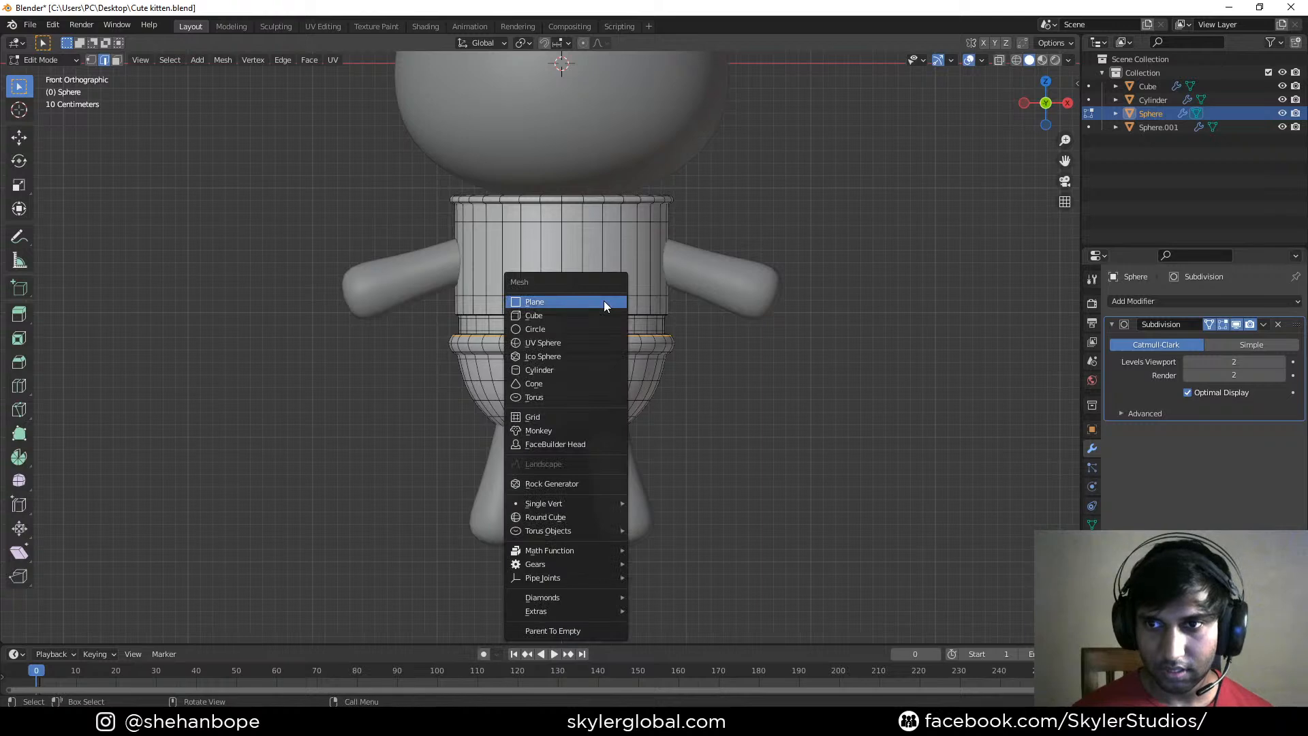
key("Tab")
Add a 2 m cube mesh at the world origin as a separate object
key("shift+a")
mouse_move(720, 342)
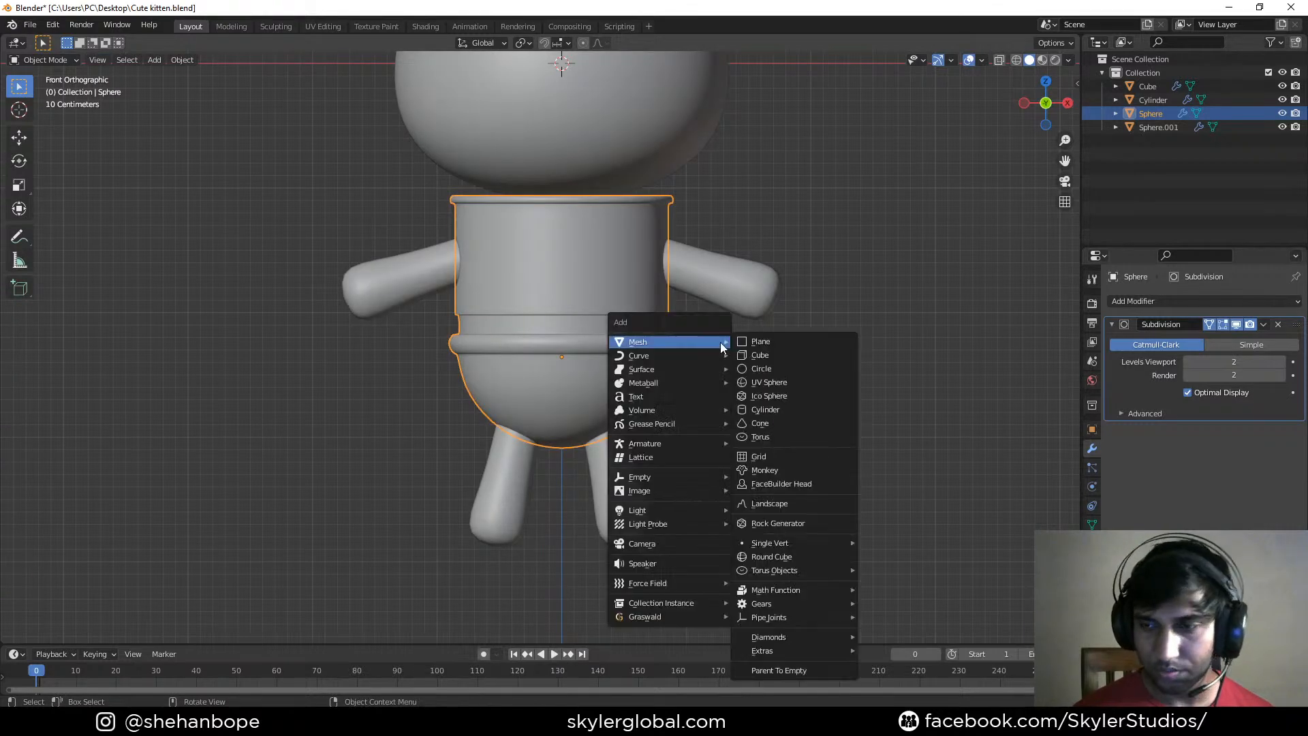
left_click(767, 356)
scroll(680, 359, "down", 3)
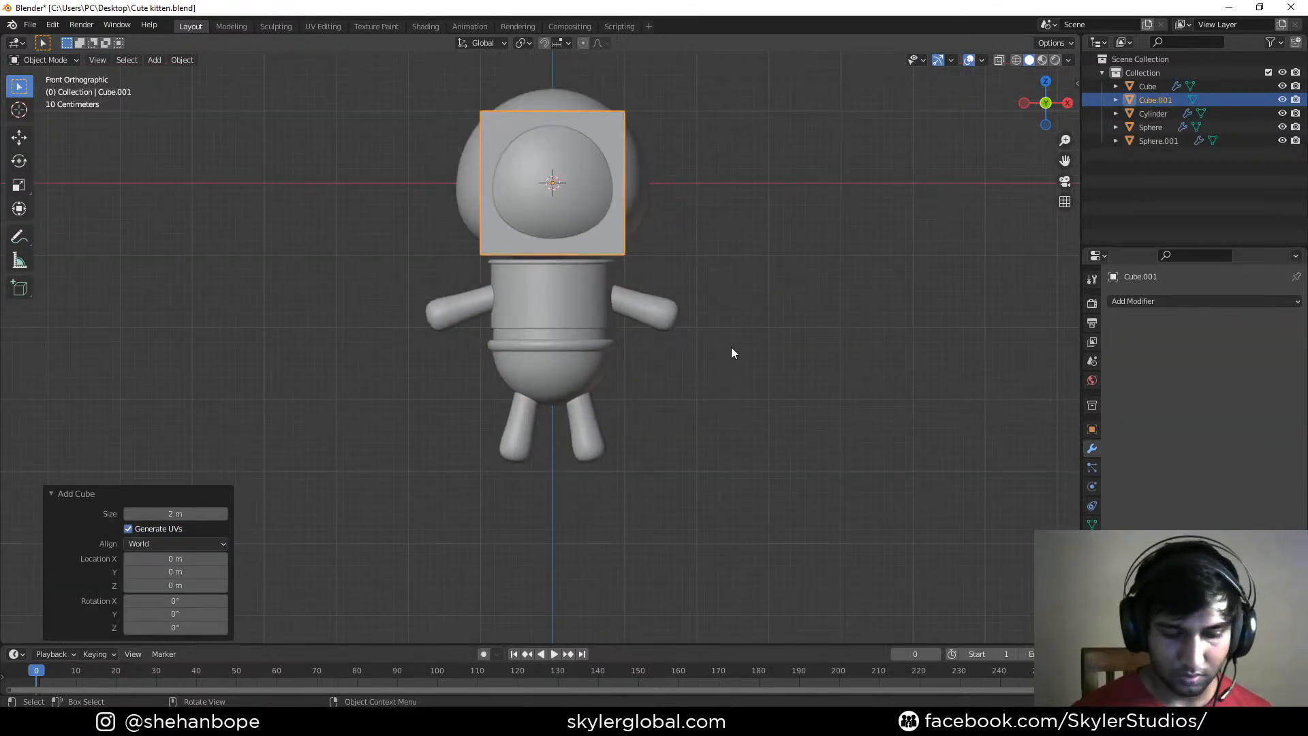
Move the new cube in front of the kitten's torso and scale it uniformly to about 0.192
key("g")
right_click(732, 421)
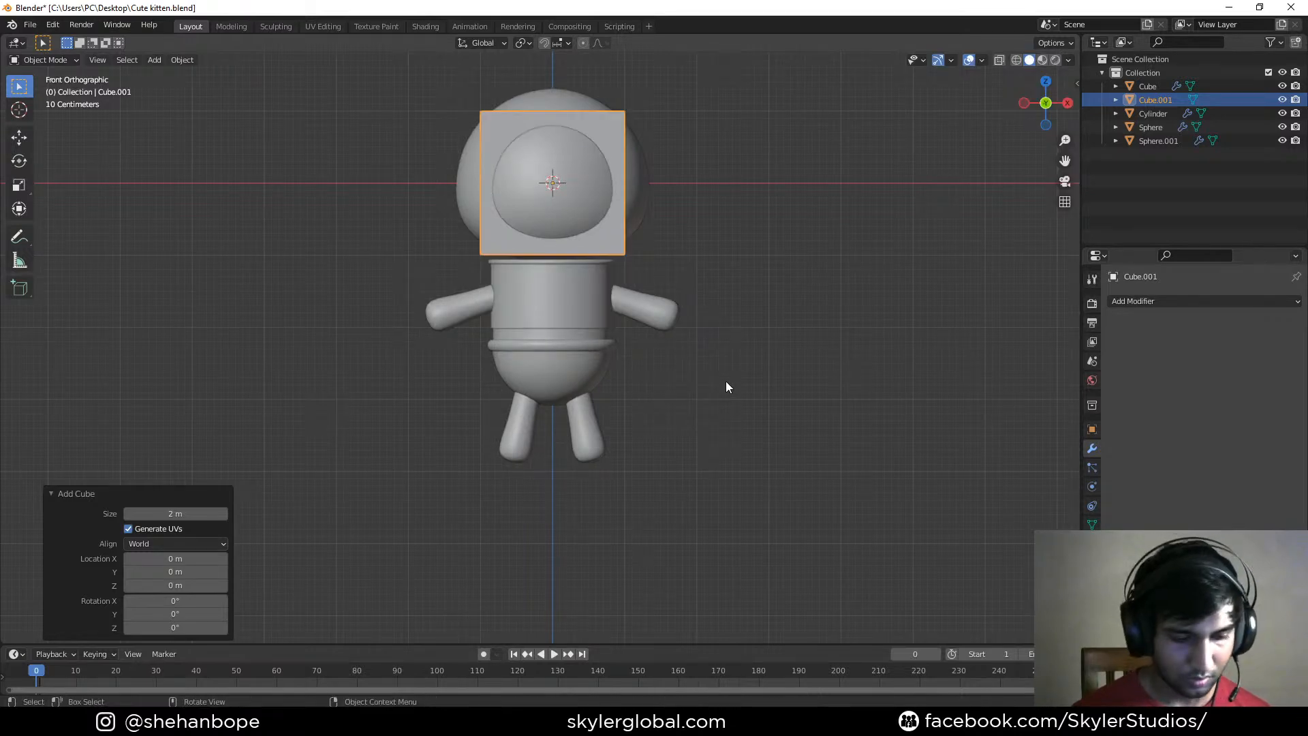
key("KP_3")
key("g")
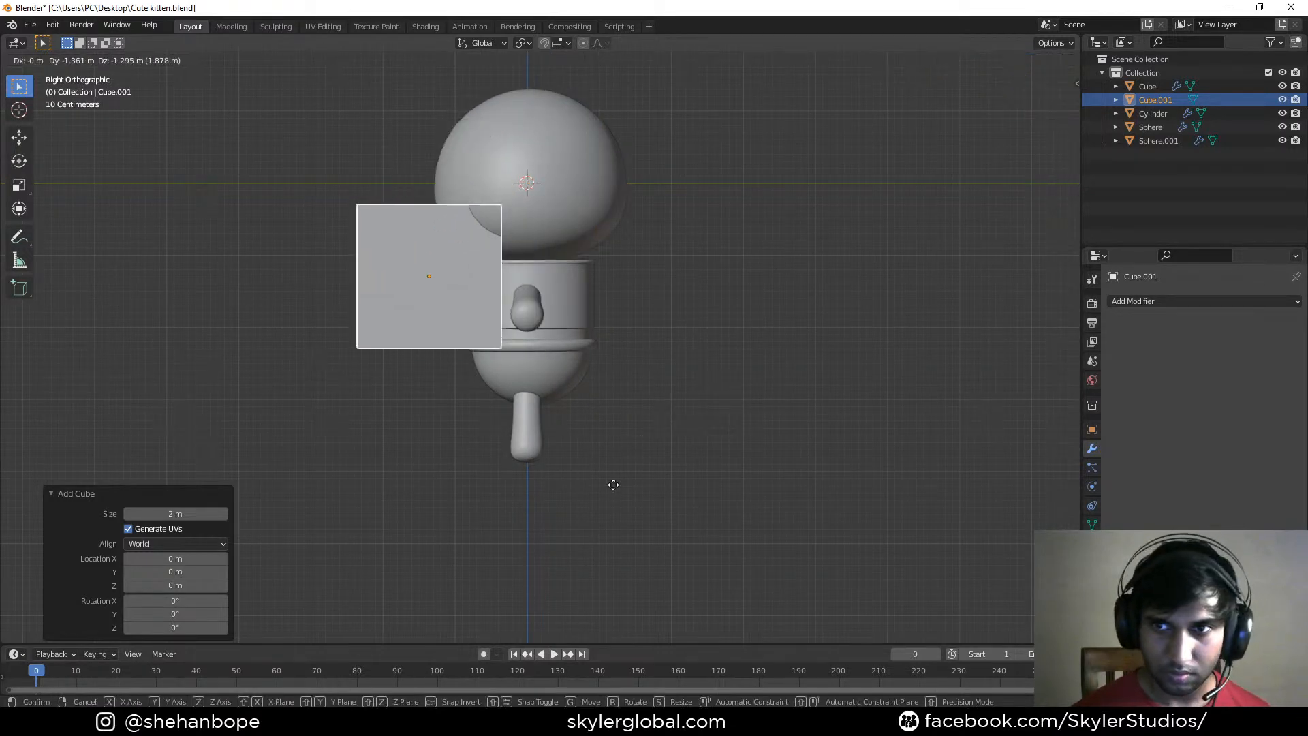
left_click(705, 534)
key("s")
left_click(500, 366)
middle_click_drag(500, 366, 562, 246)
key("KP_7")
scroll(664, 470, "up", 1)
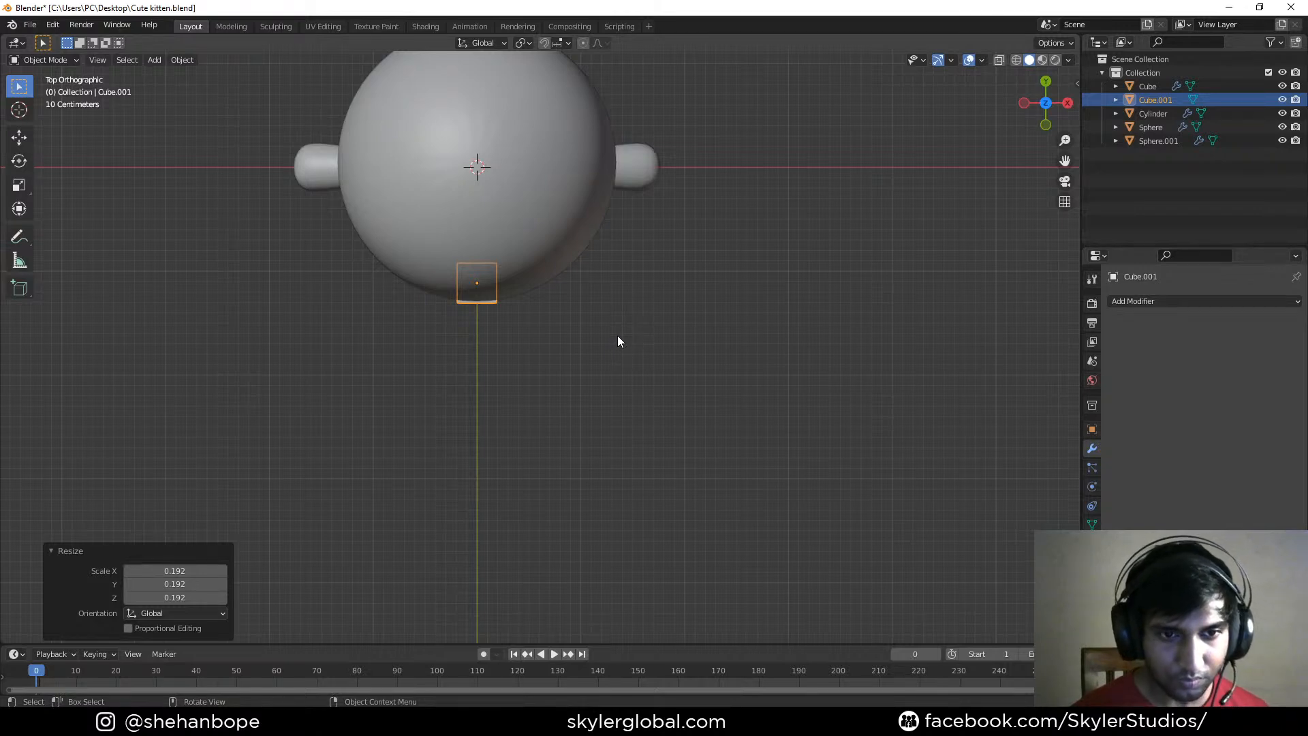
Narrow the cube along global X to about 0.3 of its width, forming an upright bar
middle_click_drag(697, 449, 648, 403)
key("KP_1")
key("s")
key("z")
key("Escape")
key("s")
key("y")
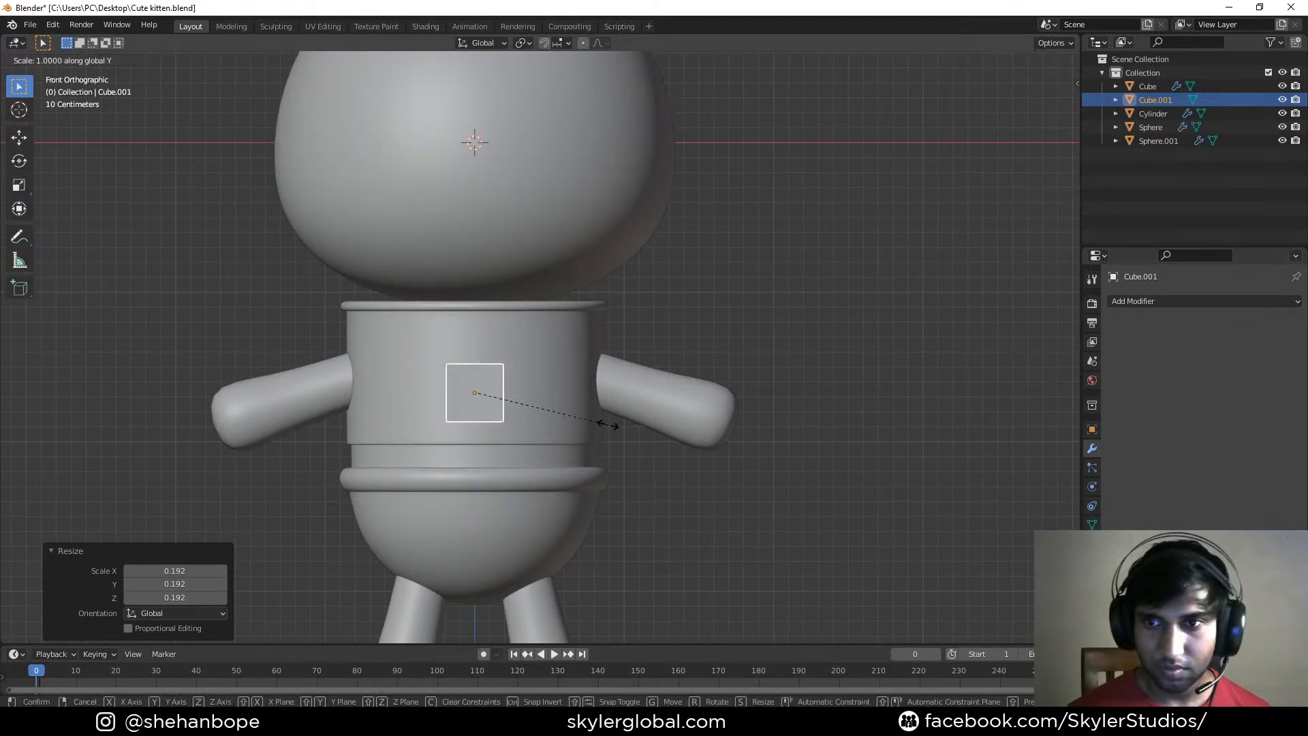
key("x")
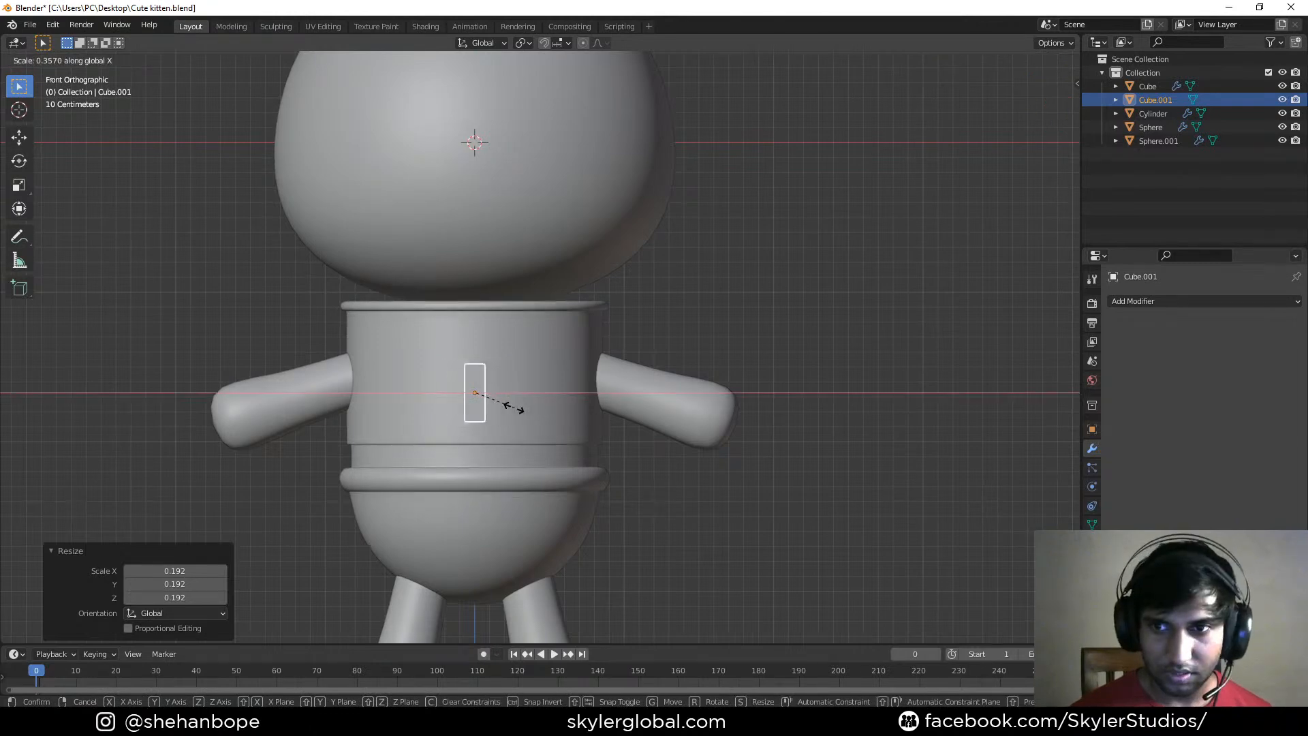
left_click(508, 406)
Scale the bar's mesh to about 0.703 in Edit Mode and move it about 0.256 m along Y into the torso
key("Tab")
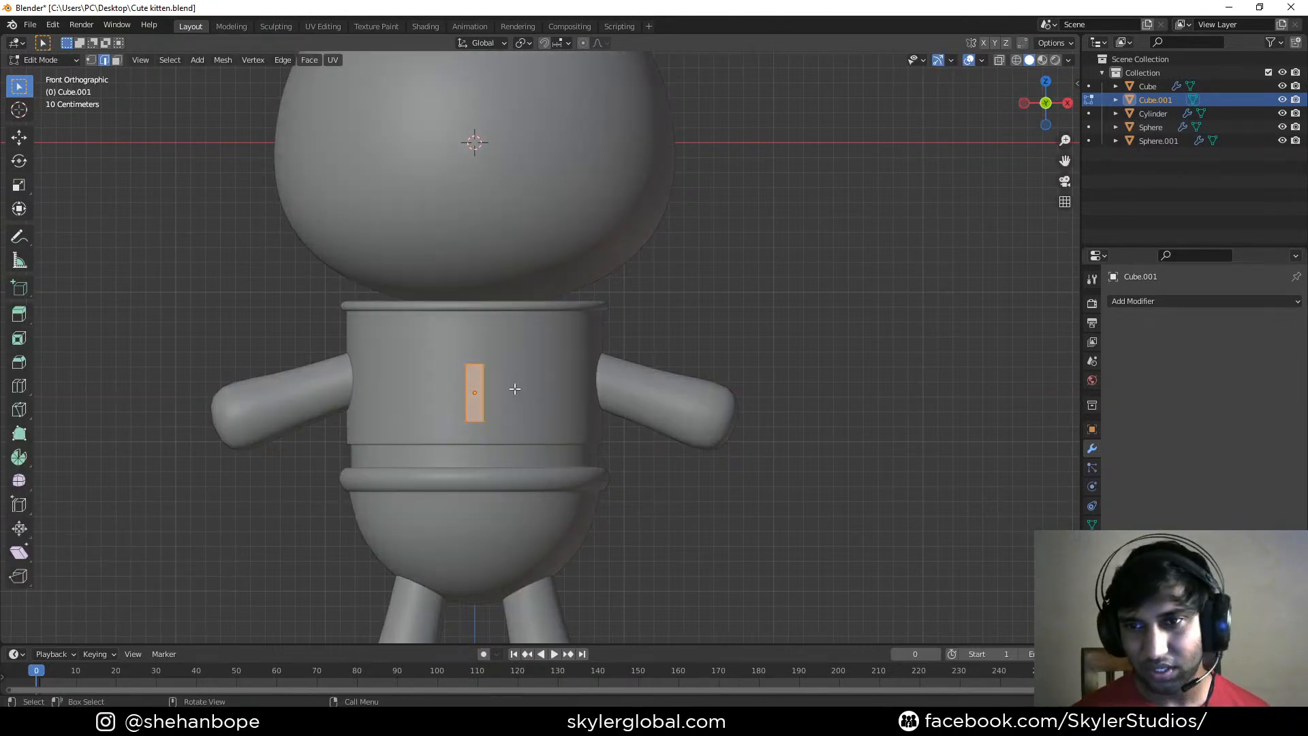
scroll(511, 390, "up", 2)
middle_click_drag(545, 341, 563, 310, "shift")
key("s")
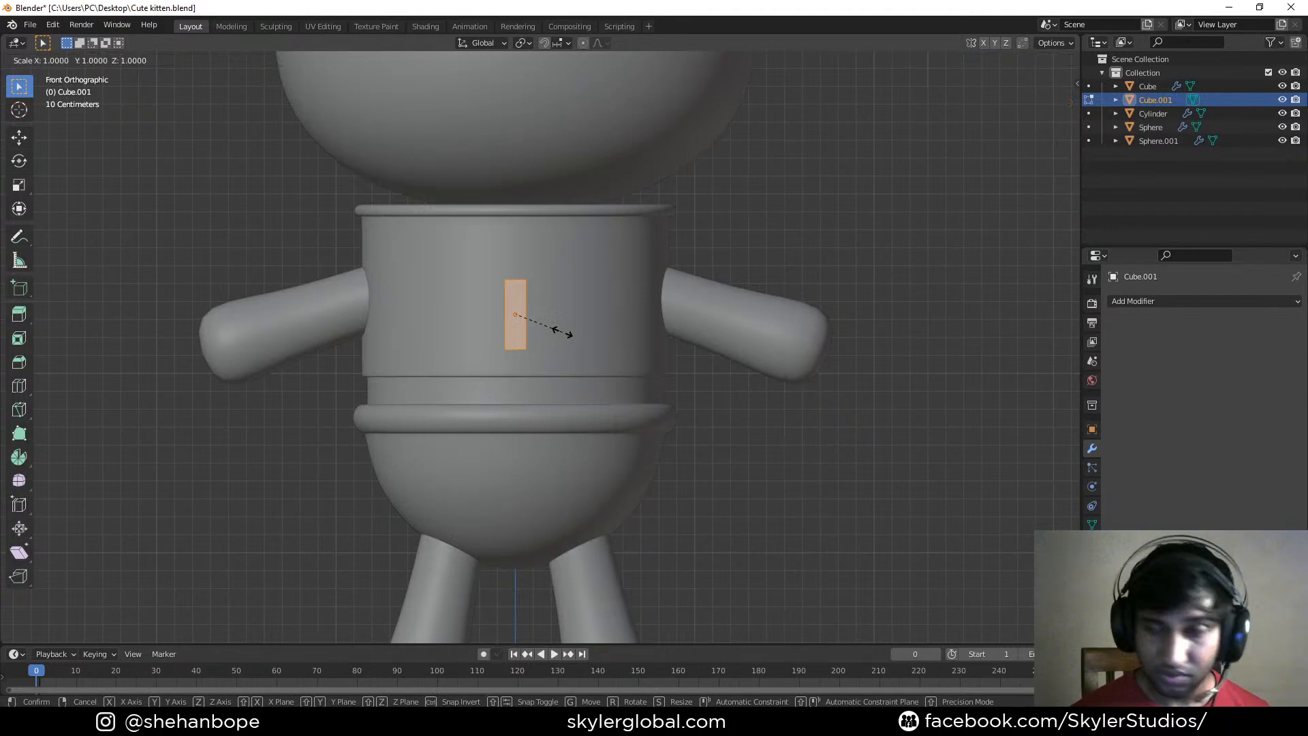
left_click(547, 329)
mouse_move(587, 299)
middle_mouse_down()
mouse_move(491, 313)
mouse_move(589, 319)
middle_mouse_up()
key("g")
key("y")
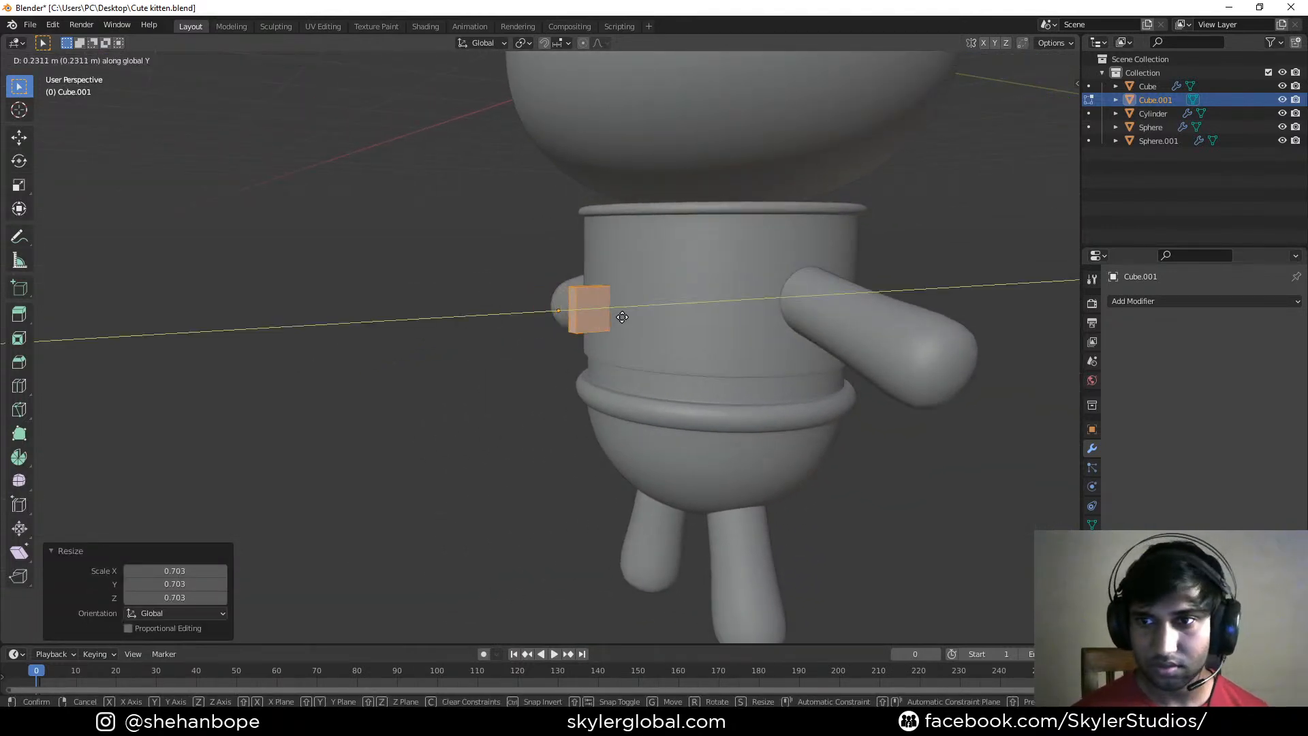
left_click(625, 316)
Add an X-axis Mirror modifier to the bar and move its mesh about 0.065 m along X and 0.144 m along Z
key("KP_1")
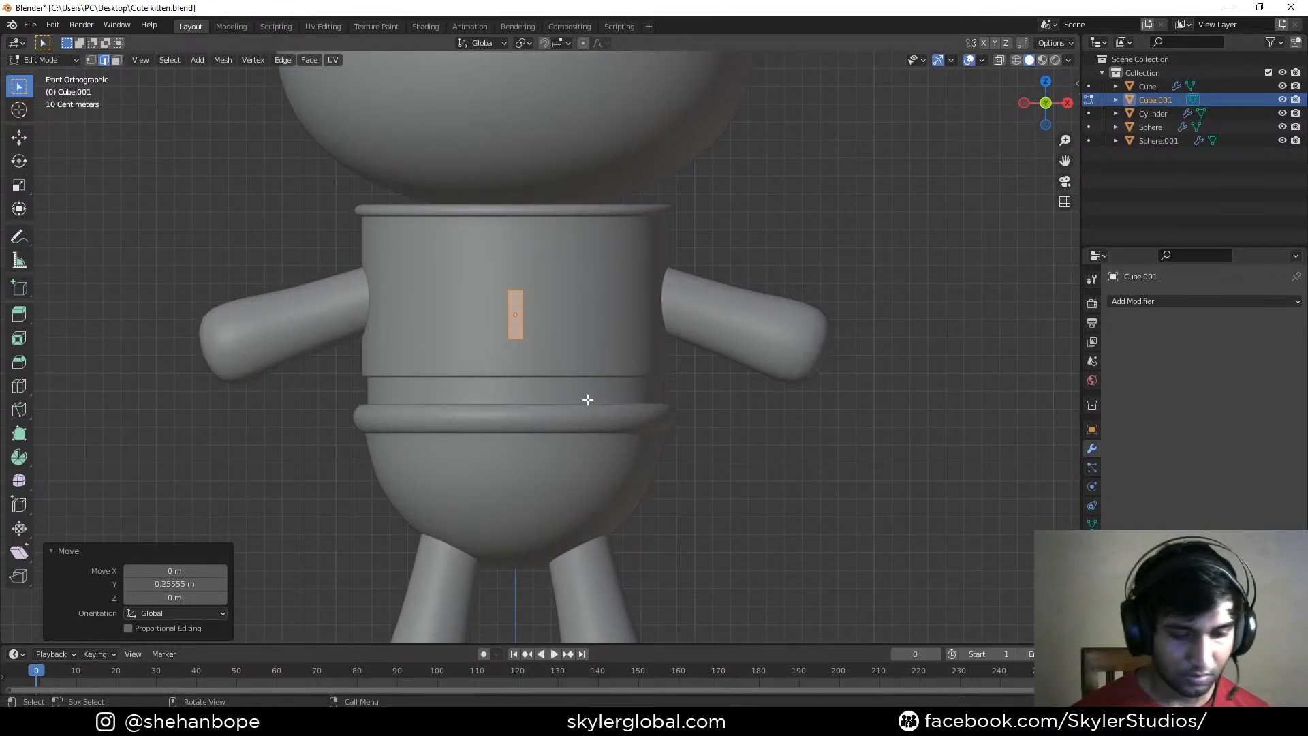
left_click(1151, 301)
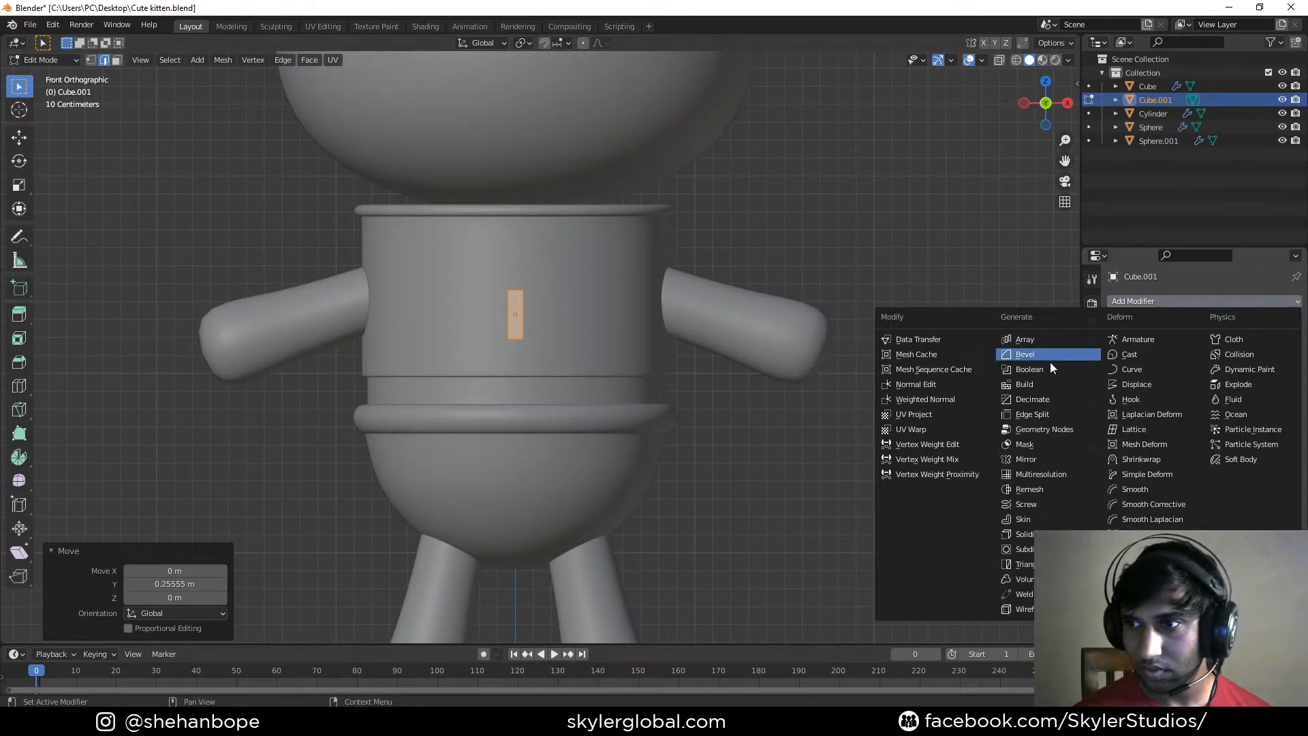
left_click(1026, 460)
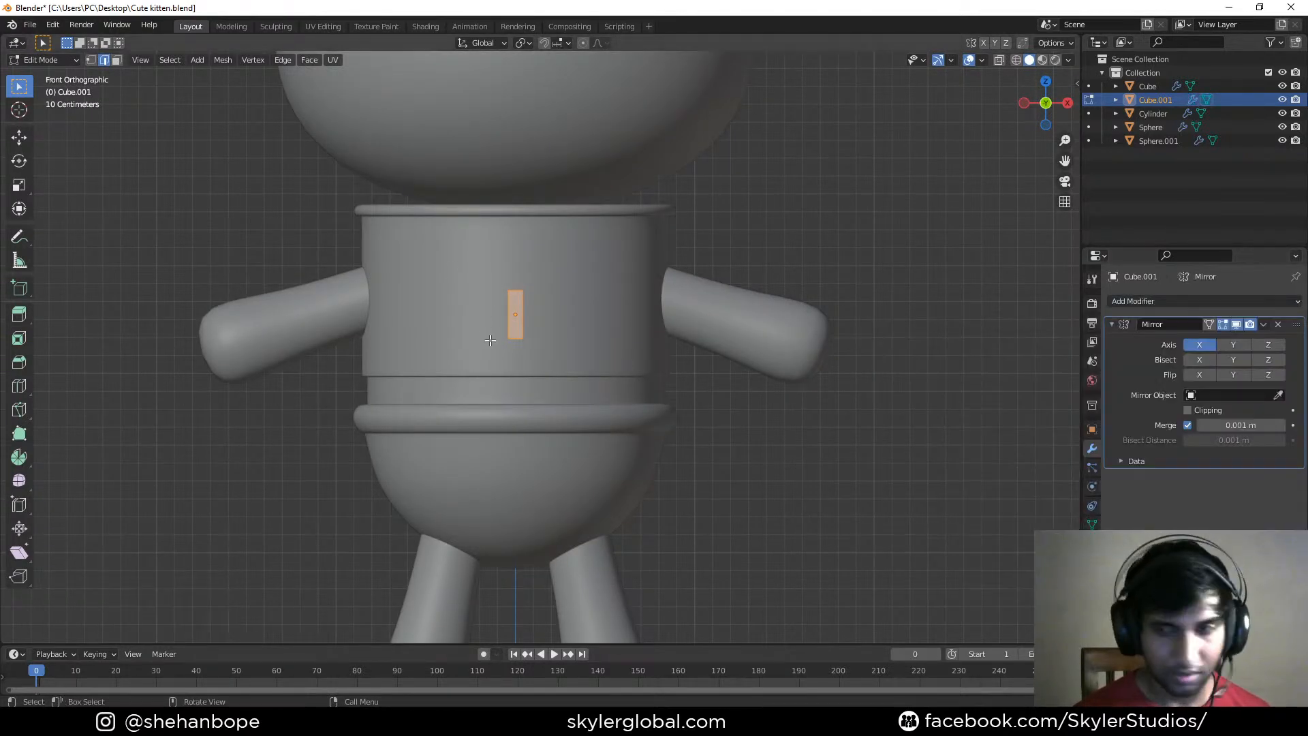
key("g")
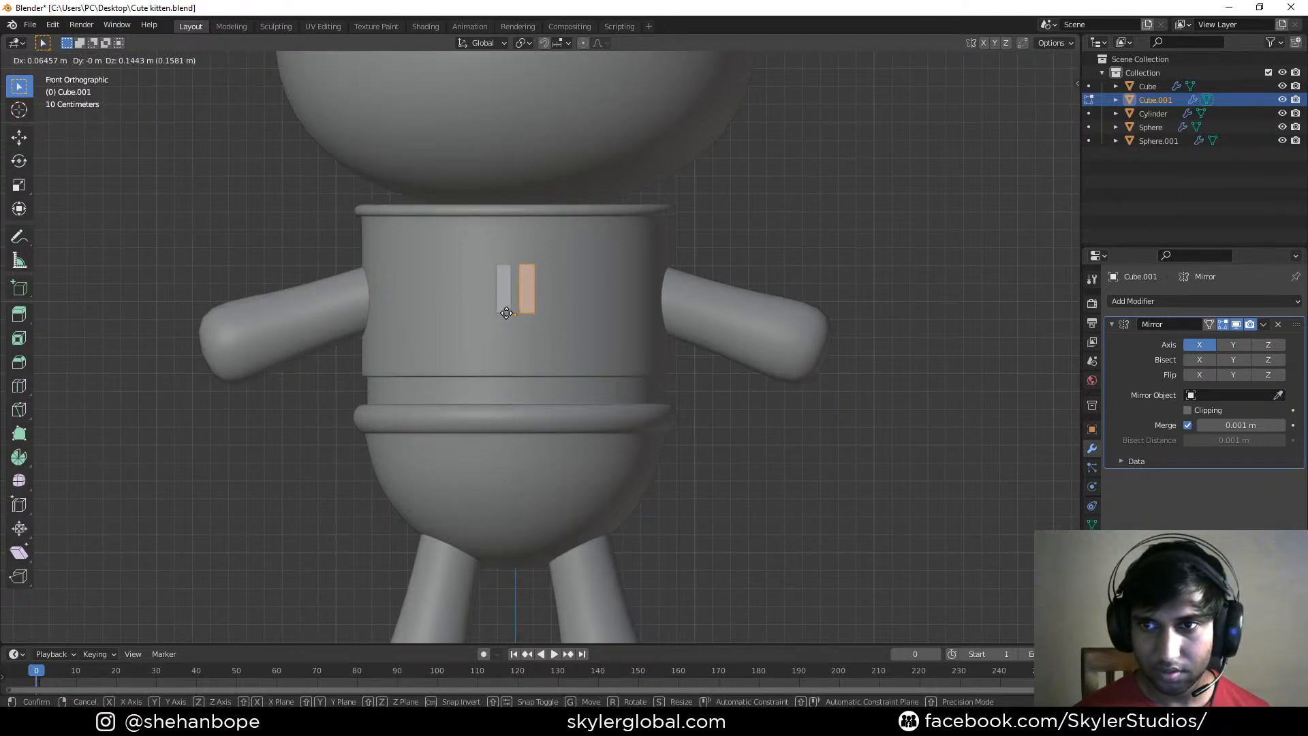
left_click(506, 312)
key("s")
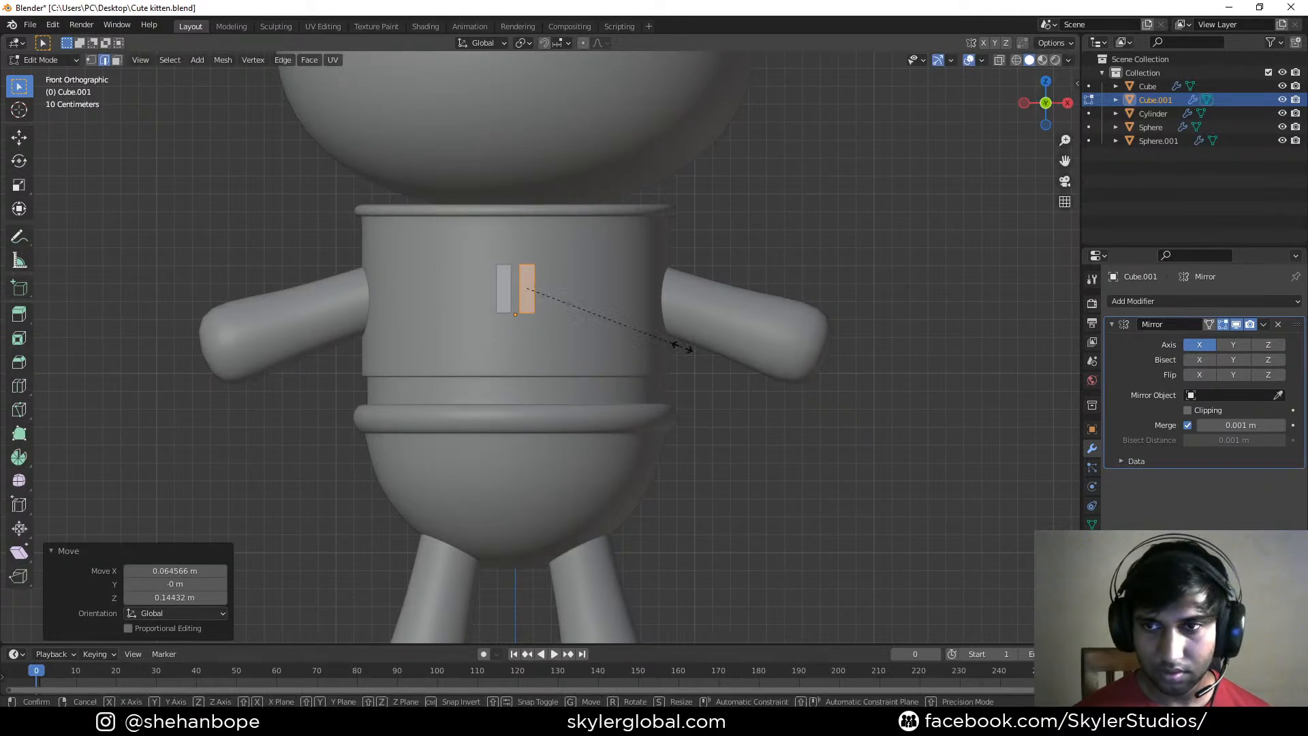
key("z")
right_click(679, 346)
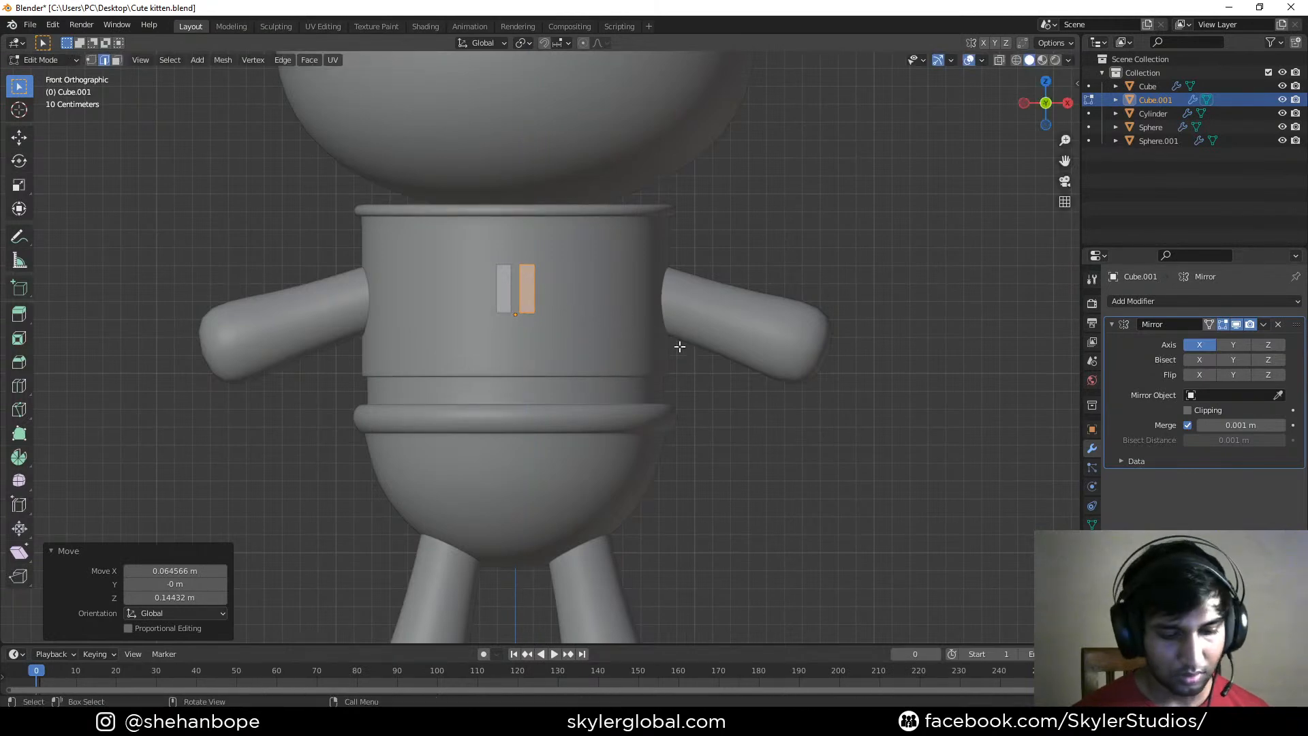
key("s")
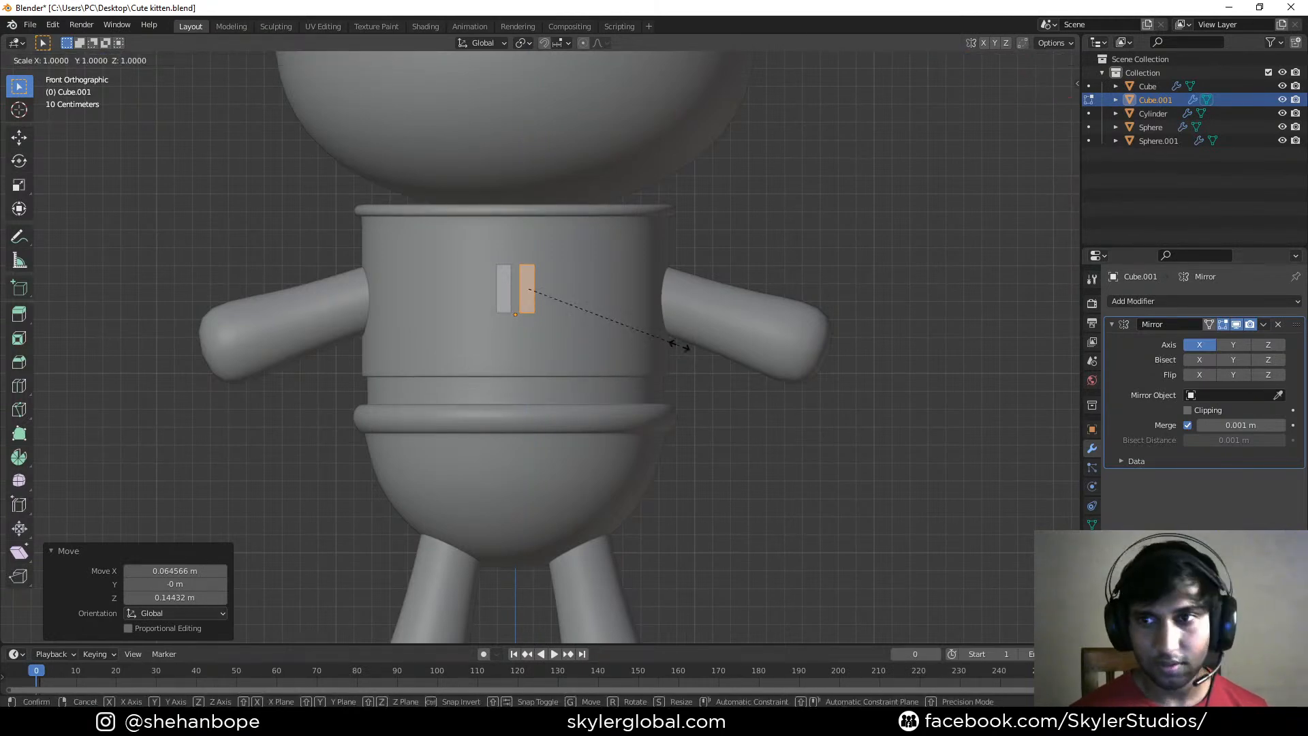
right_click(650, 341)
Slim the mirrored bar slightly along X and move it about 0.058 m along Y, deeper into the torso
middle_click_drag(729, 245, 674, 231)
scroll(640, 287, "up", 2)
middle_click_drag(612, 346, 674, 322)
scroll(653, 350, "up", 3)
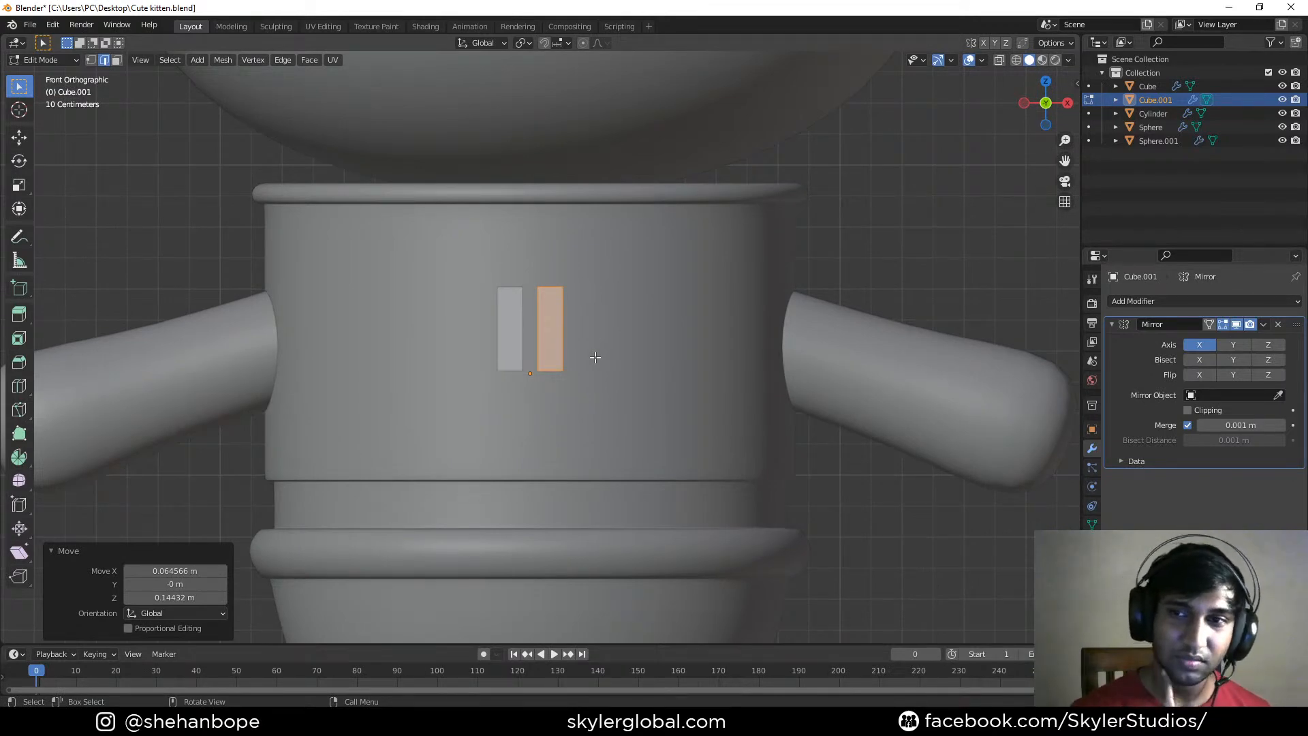
key("s")
key("y")
key("y")
key("x")
left_click(662, 337)
middle_click_drag(662, 336, 739, 329)
key("g")
key("y")
left_click(665, 335)
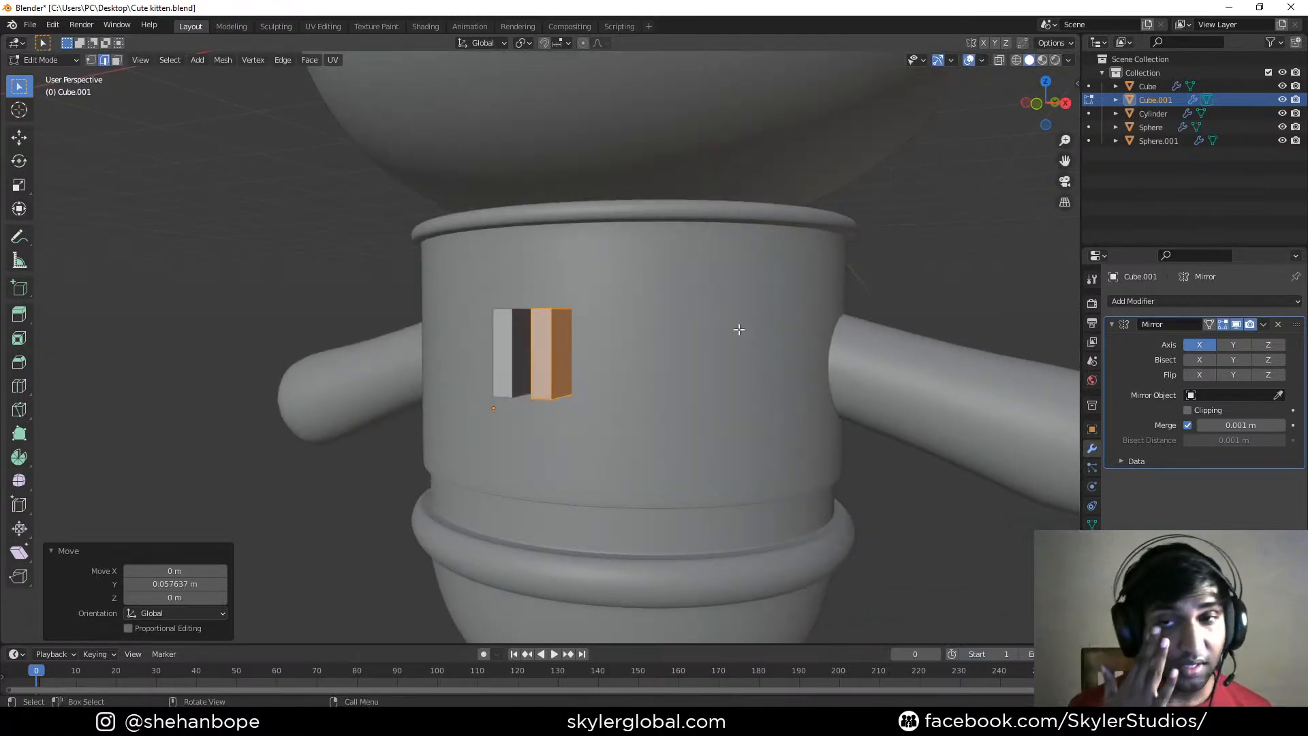
Duplicate the bar and offset the copy outward along X to form four mirrored bars, and save the file
key("KP_1")
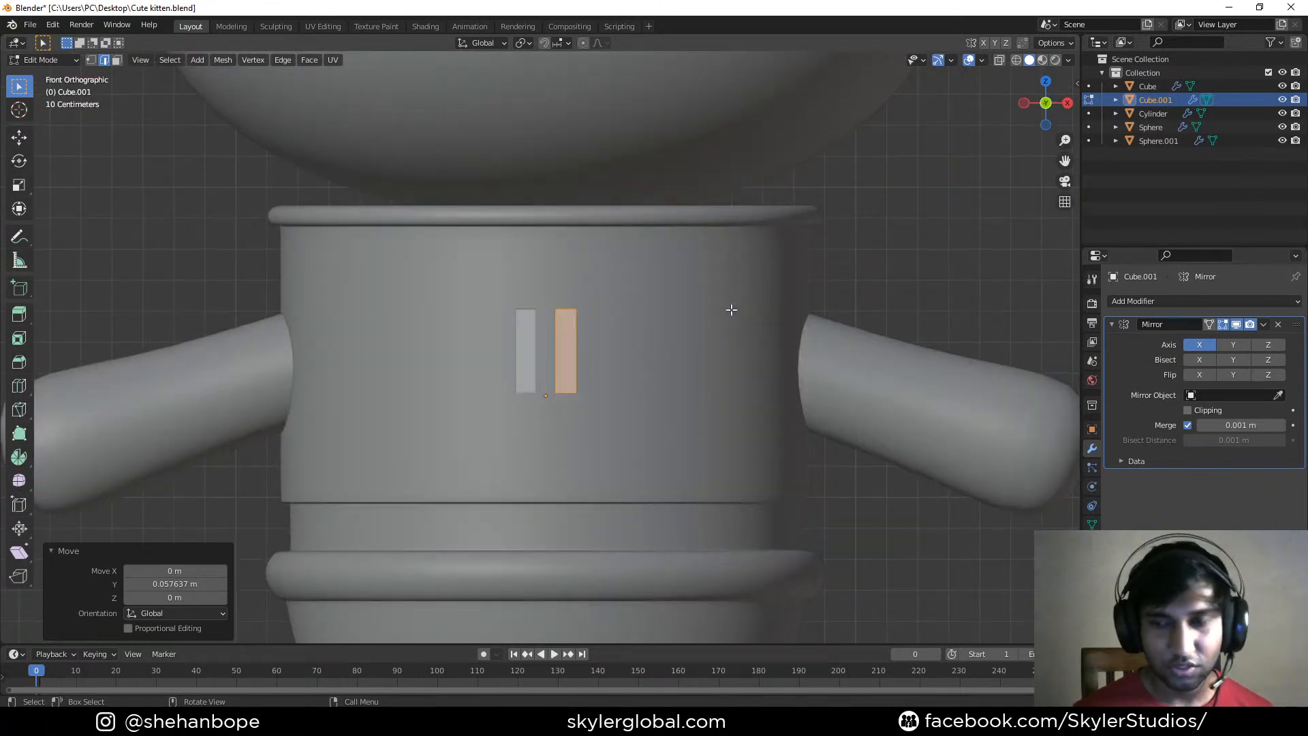
key("shift+d")
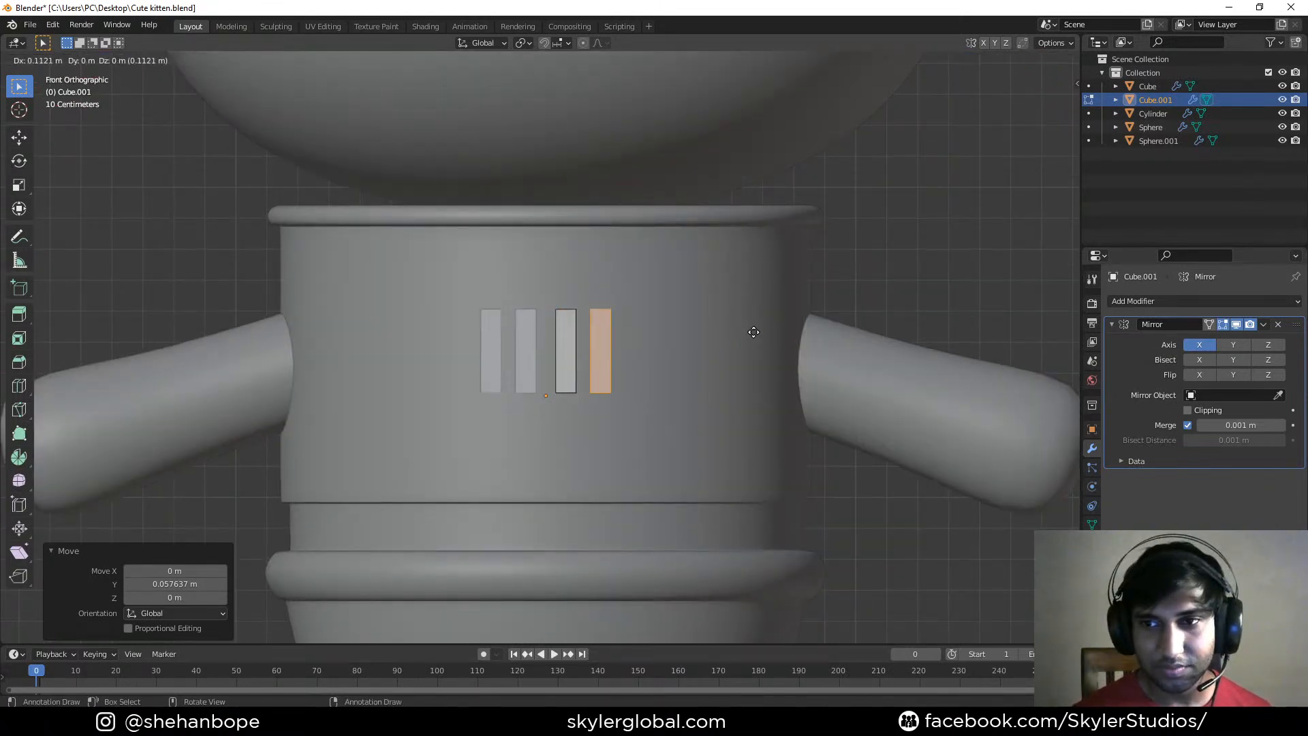
right_click(752, 332)
key("g")
key("x")
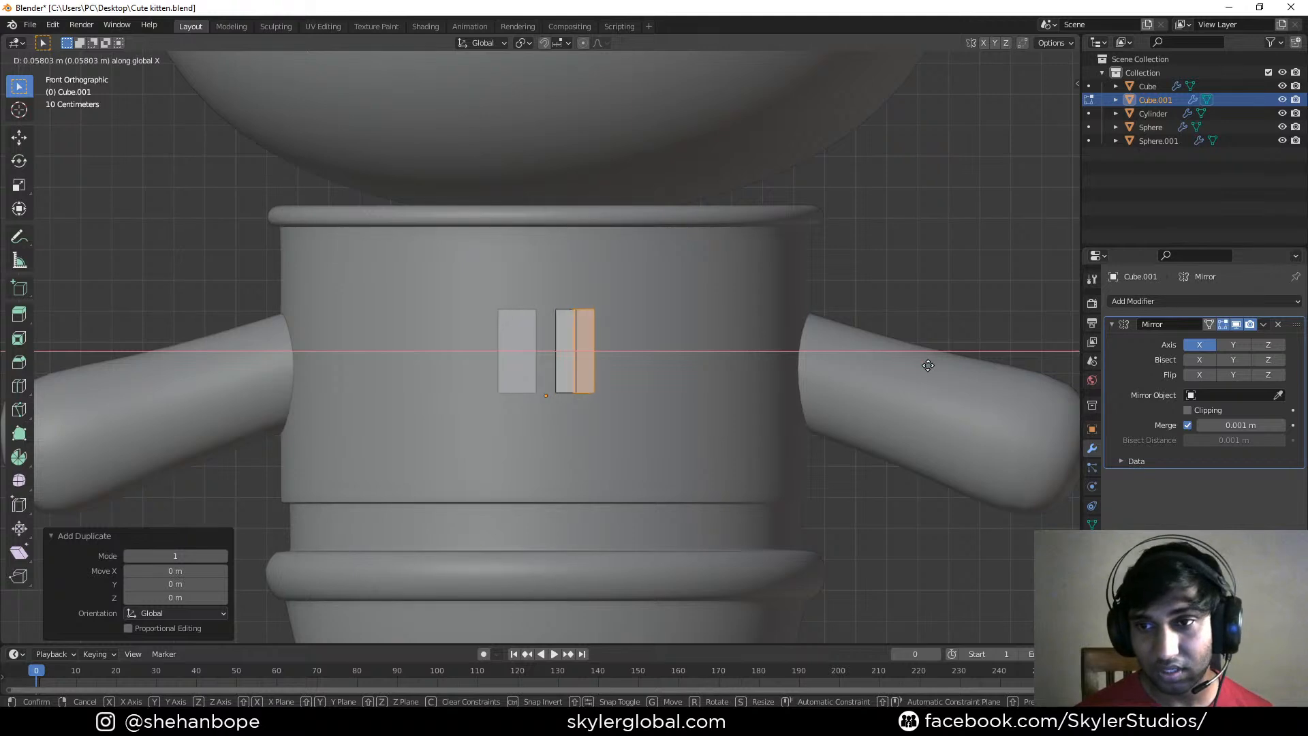
left_click(76, 420)
middle_click_drag(579, 450, 623, 447)
key("ctrl+s")
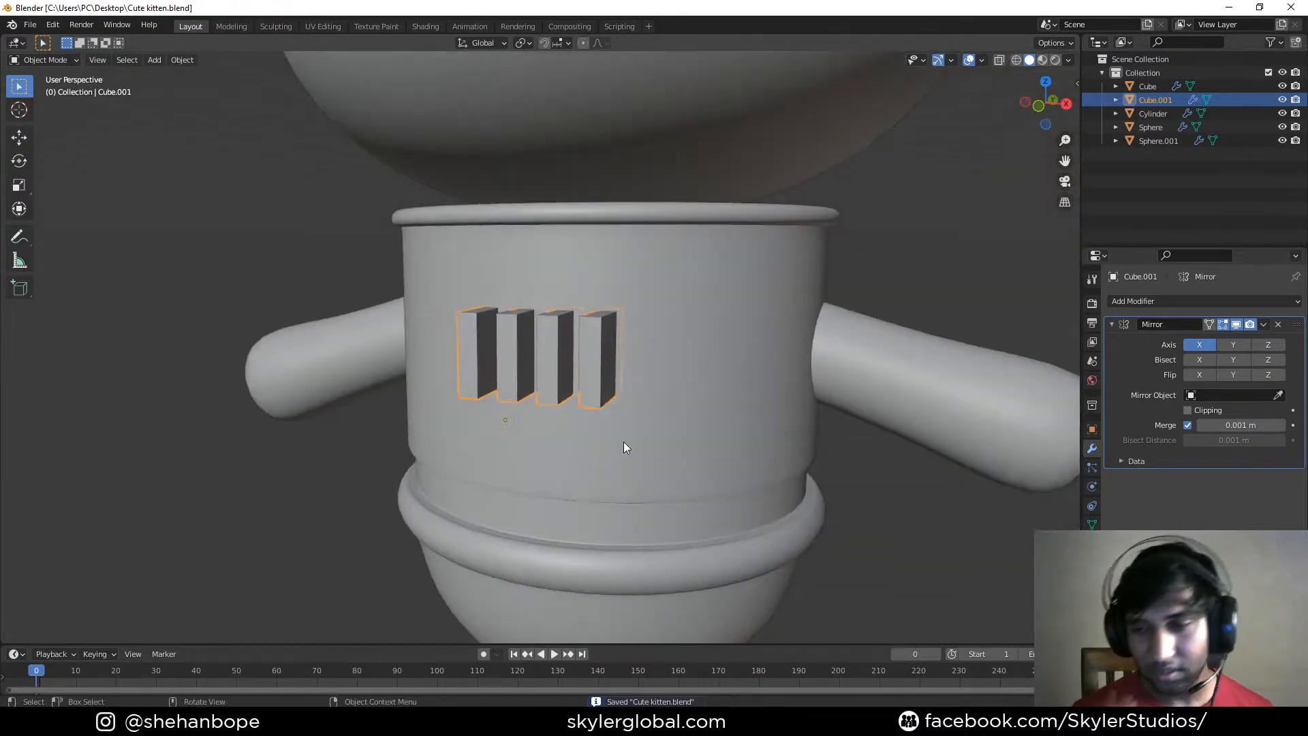
Add a Boolean modifier in Difference mode to the body, with the bars object Cube.001 as the cutter
middle_click_drag(598, 403, 677, 399)
left_click(592, 285)
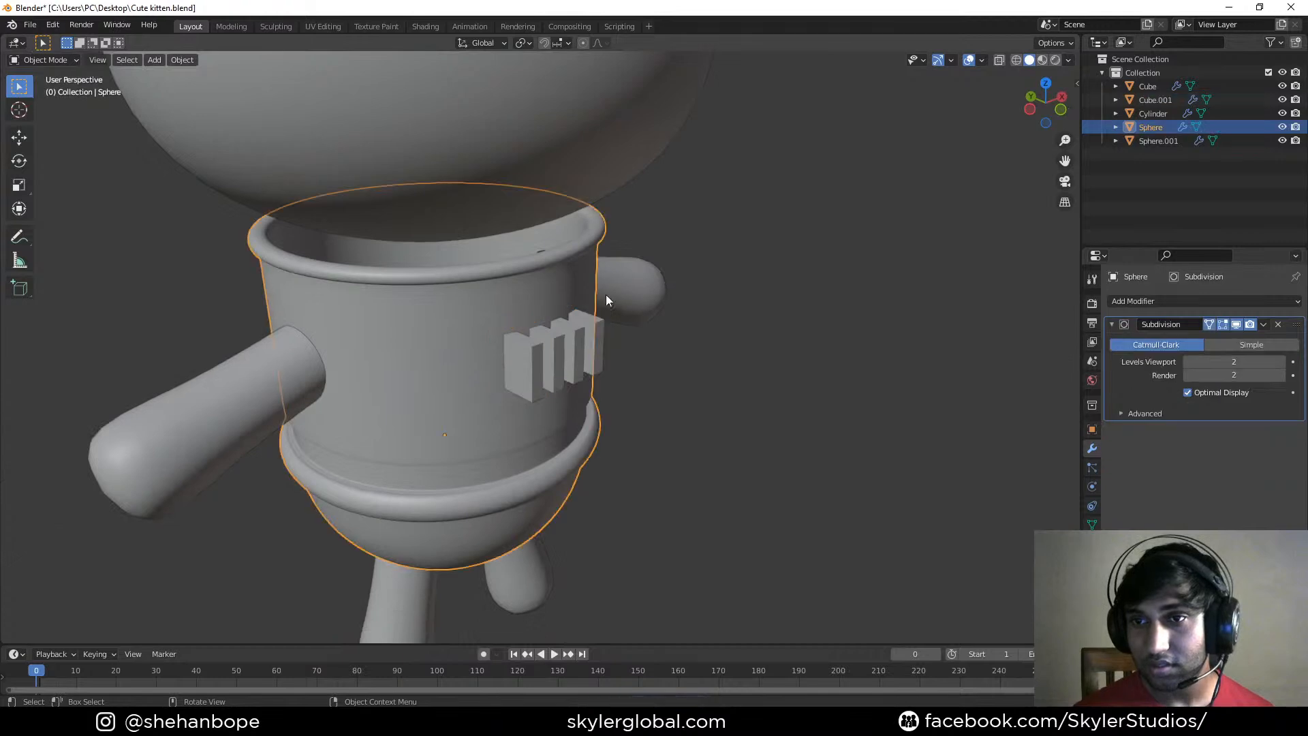
middle_click_drag(592, 284, 929, 399)
left_click(1166, 301)
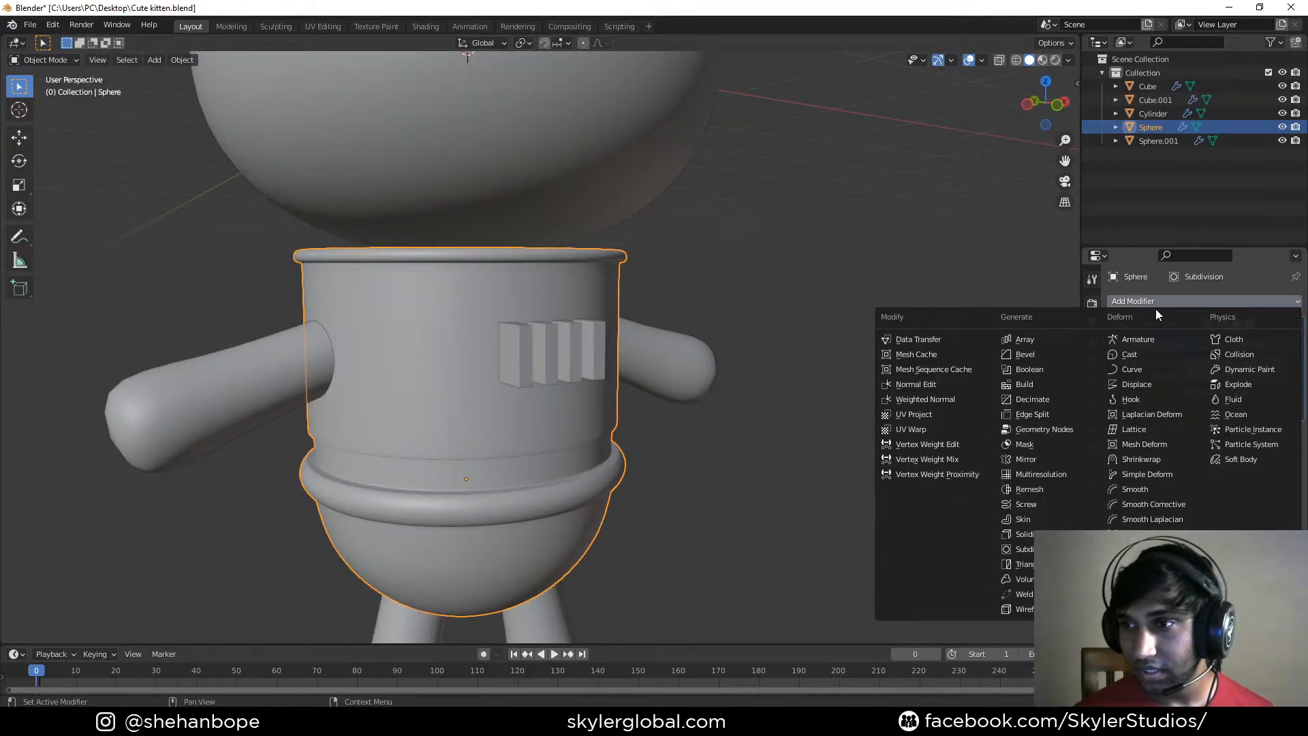
left_click(1071, 374)
middle_click_drag(731, 440, 851, 436)
left_click(1278, 485)
left_click(581, 368)
middle_click_drag(798, 365, 625, 341)
middle_click_drag(1008, 422, 756, 437)
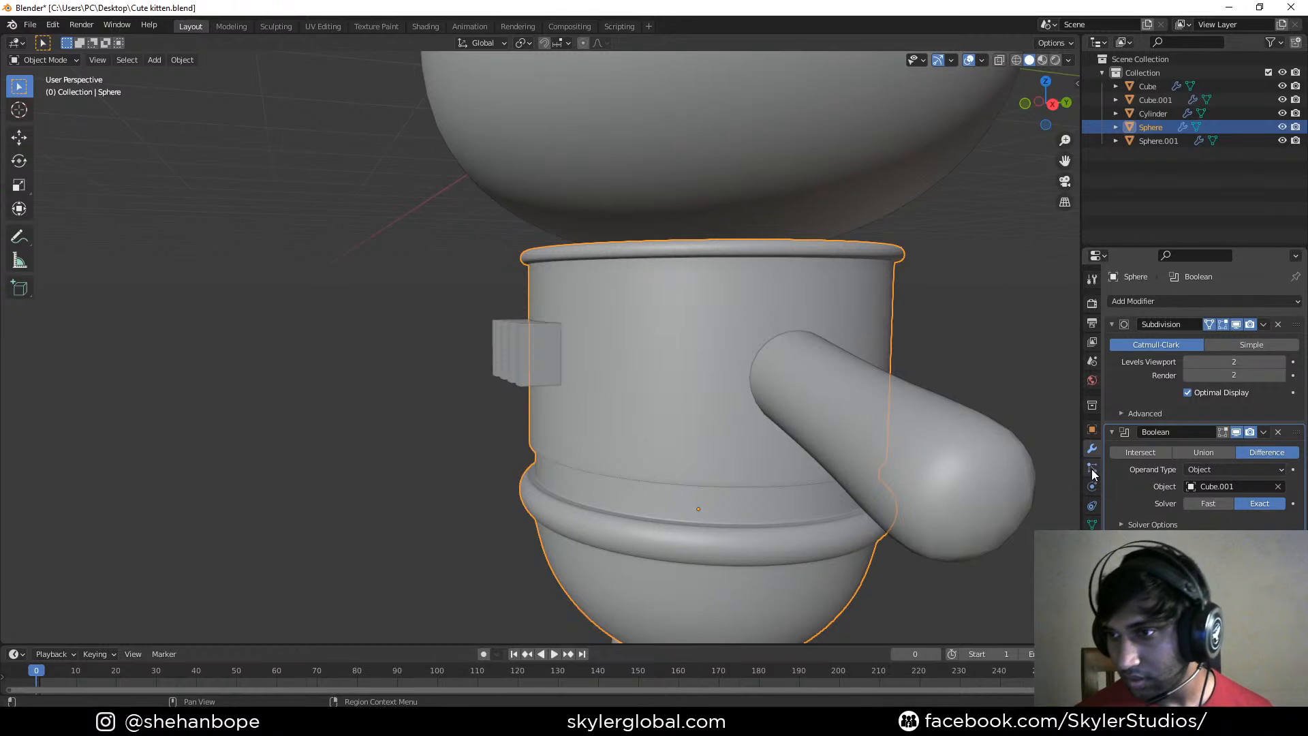
Try to set the body's viewport display to wireframe
left_click(1092, 523)
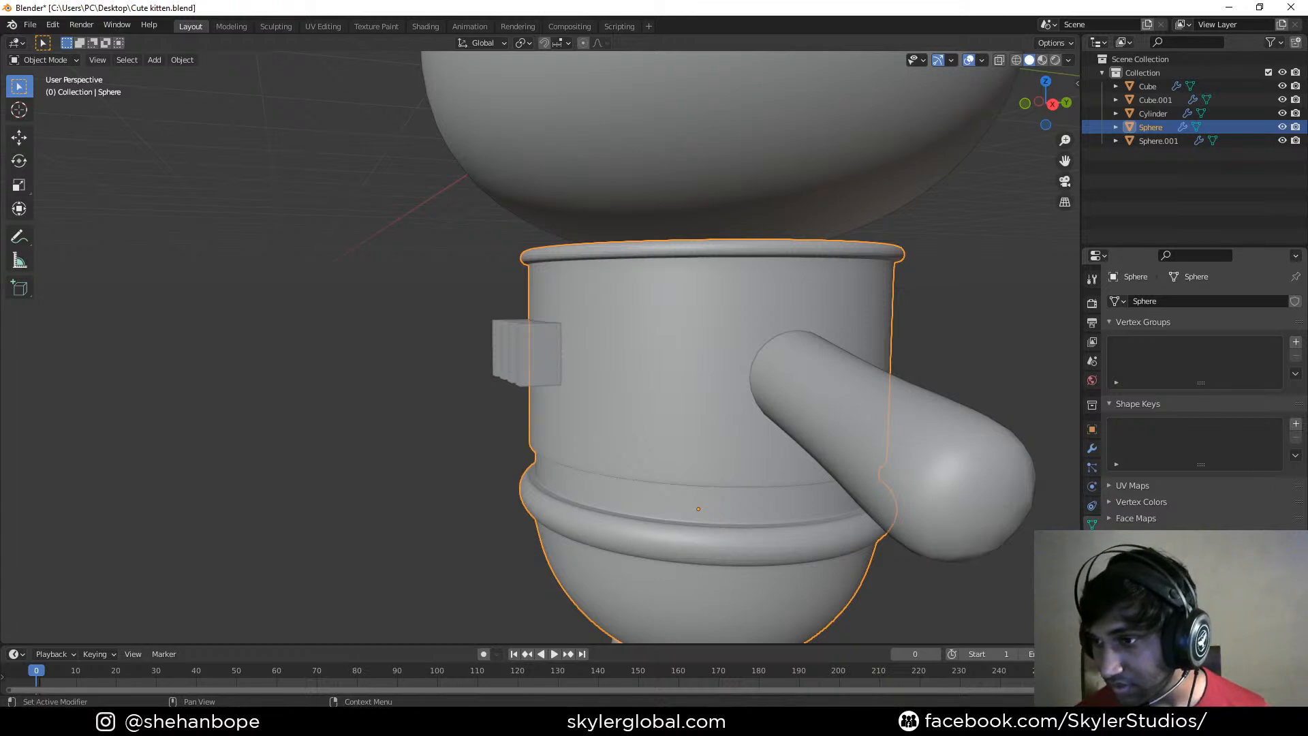
left_click(1092, 429)
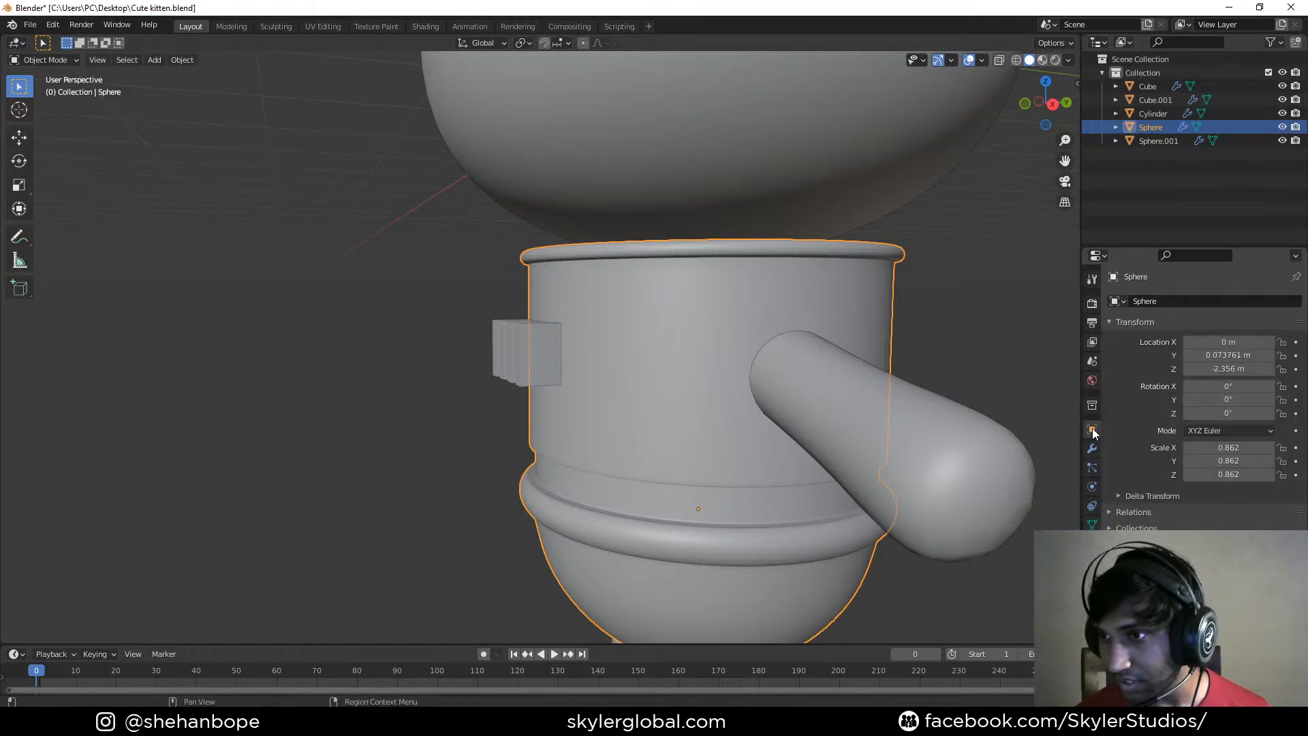
scroll(1199, 395, "down", 3)
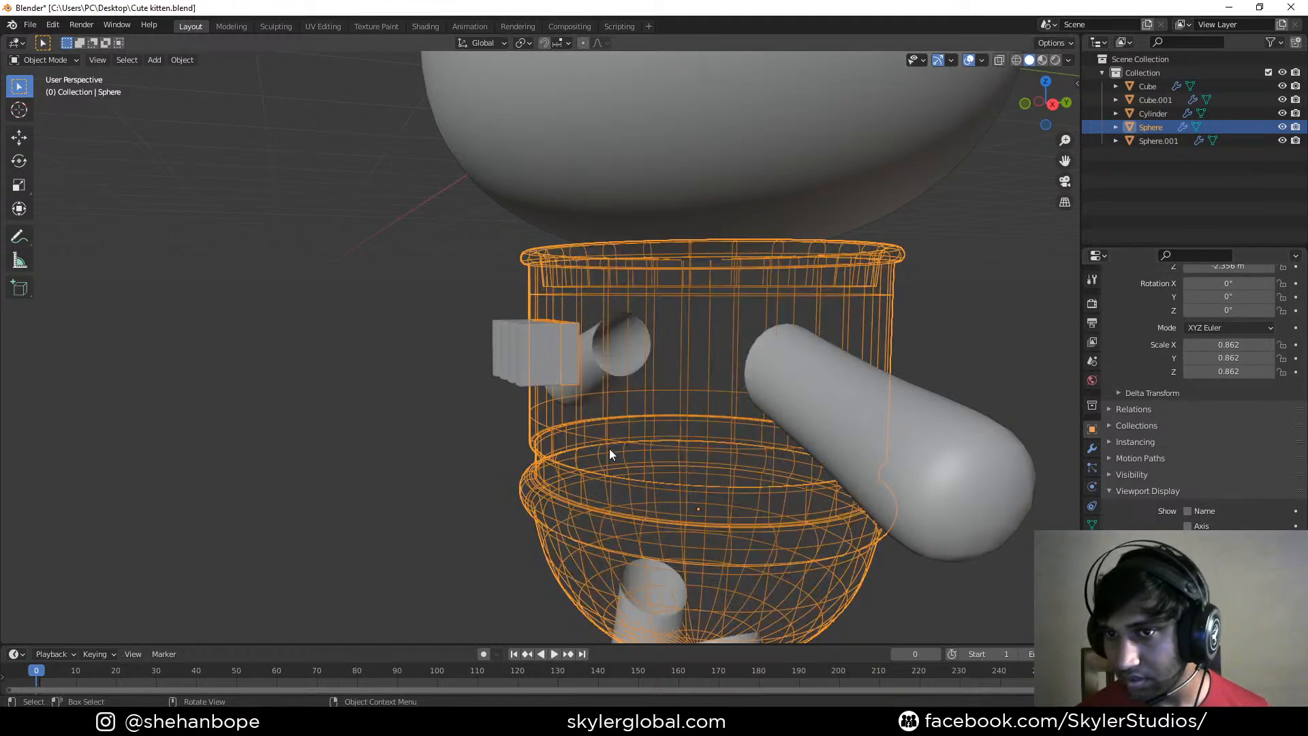
key("ctrl+z")
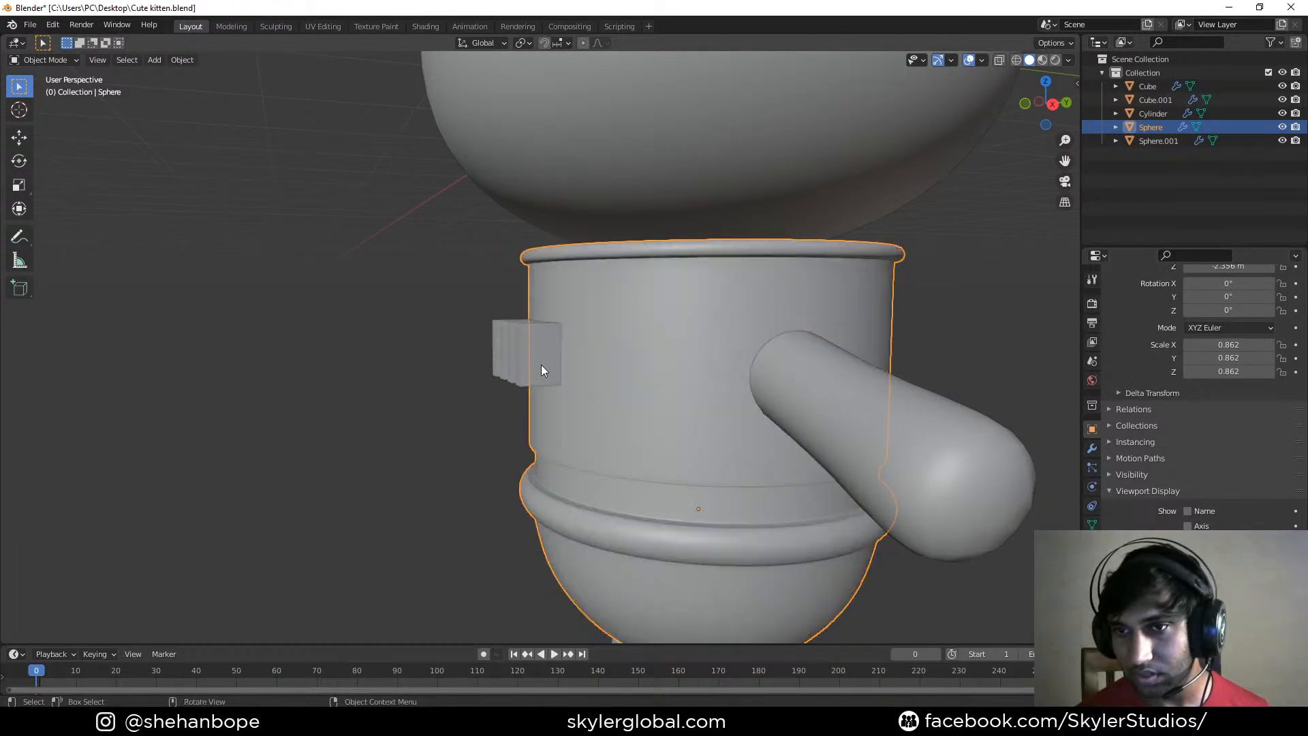
Set the viewport display of the Cube.001 cutter bars to wireframe
left_click(541, 365)
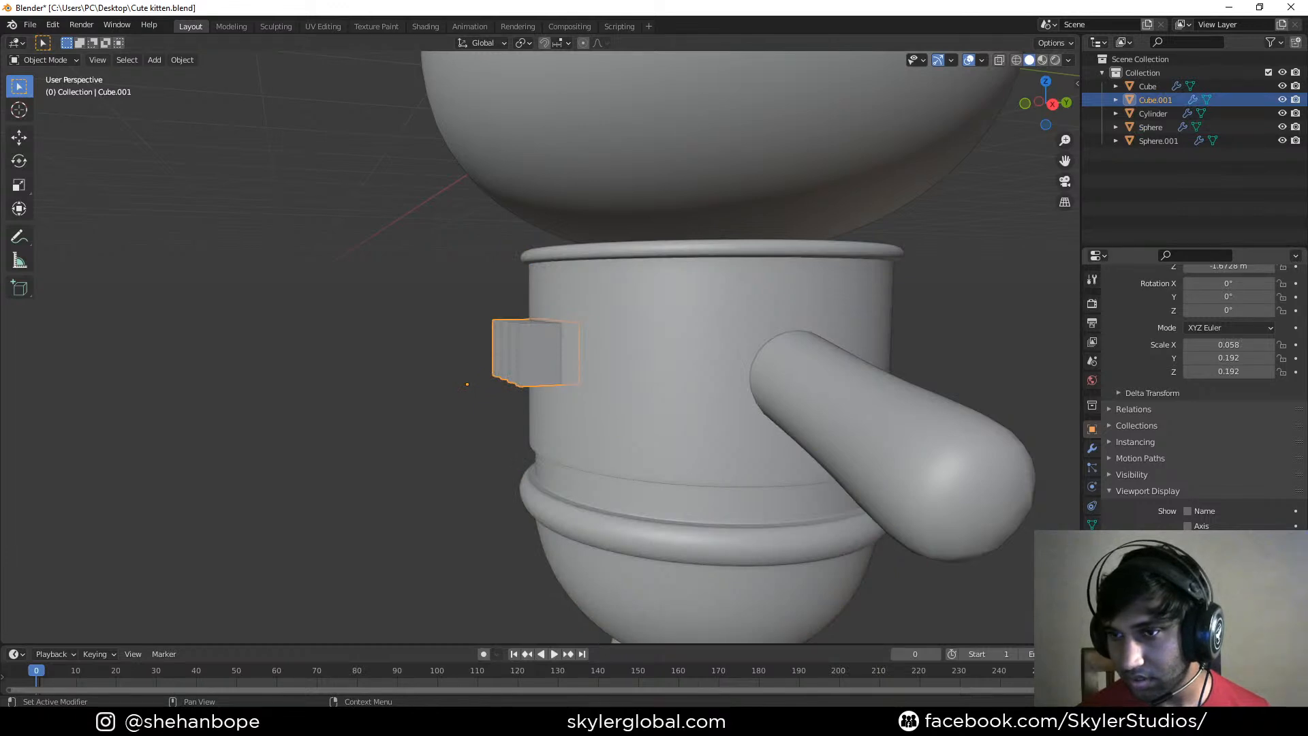
left_click(470, 494)
middle_click_drag(473, 493, 543, 476)
middle_click_drag(544, 414, 518, 395)
Move the cutter bars about -0.052 m along Y for a shallower cut into the torso
left_click(522, 347)
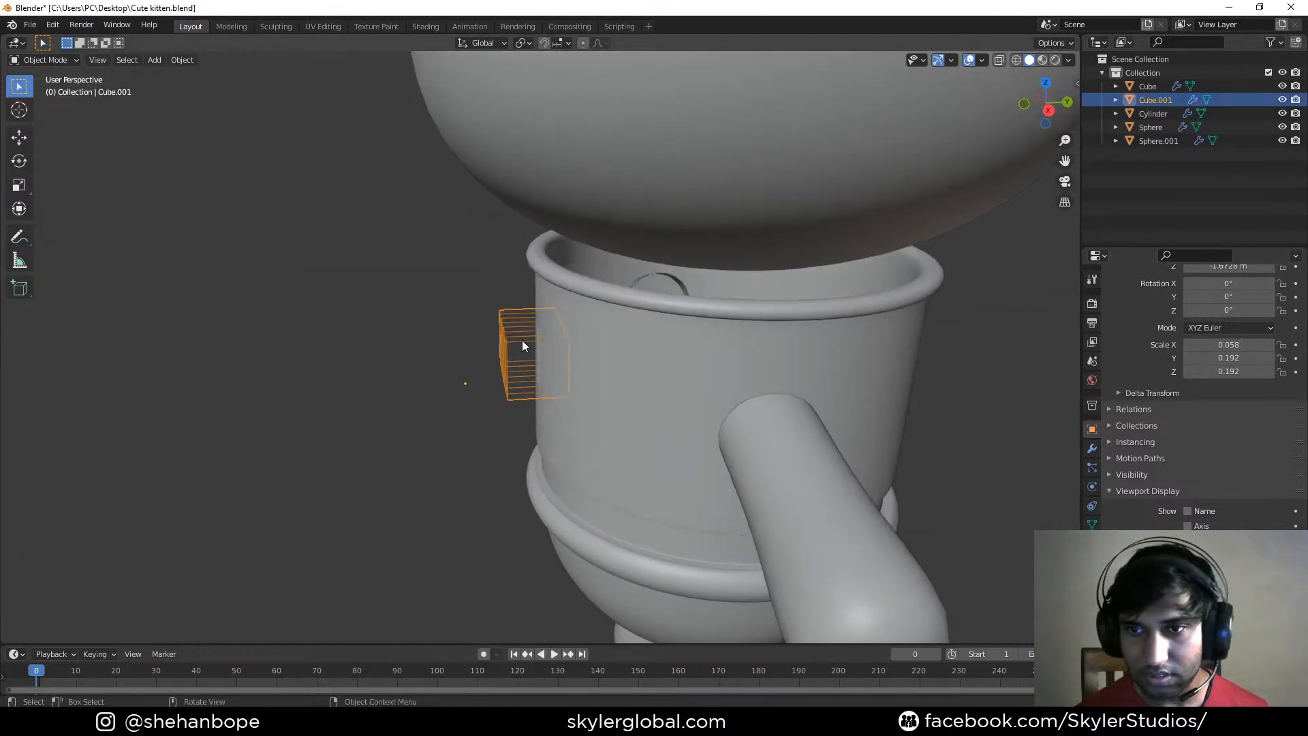
scroll(522, 346, "up", 4)
key("g")
key("y")
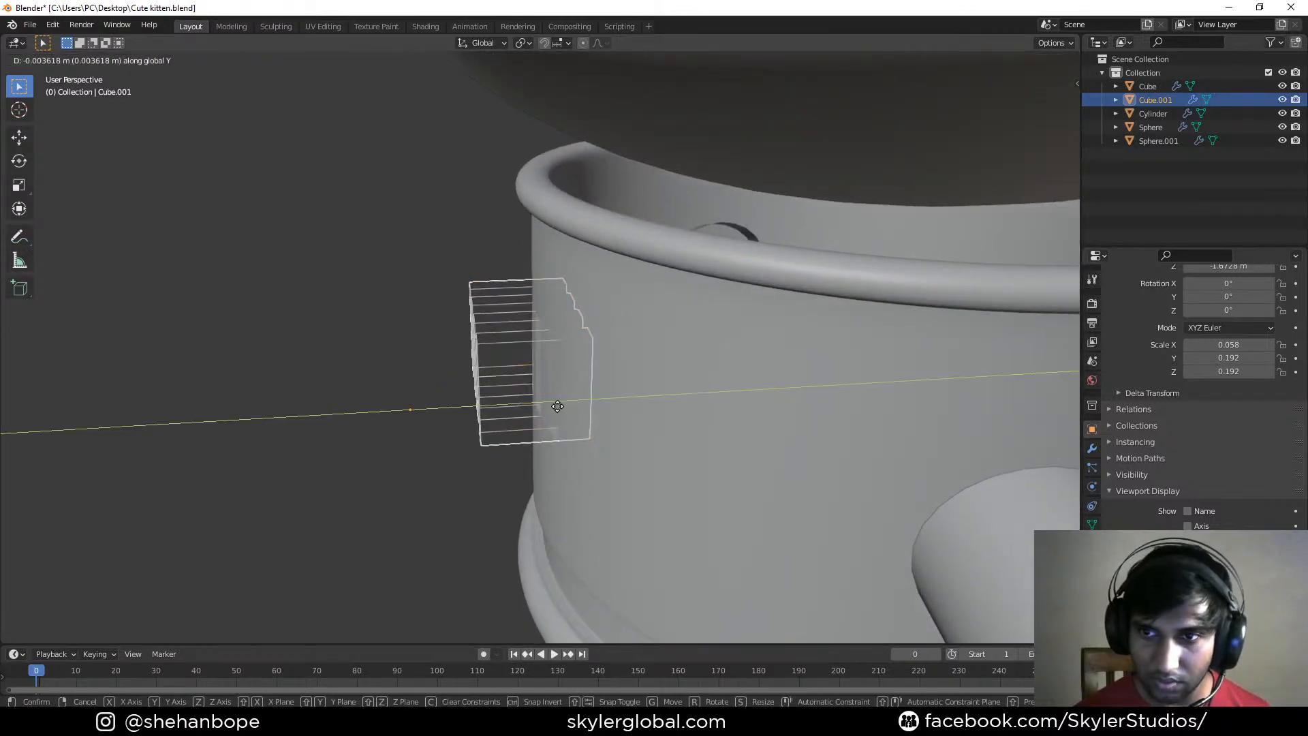
left_click(551, 407)
middle_click_drag(556, 483, 708, 484)
scroll(718, 444, "down", 4)
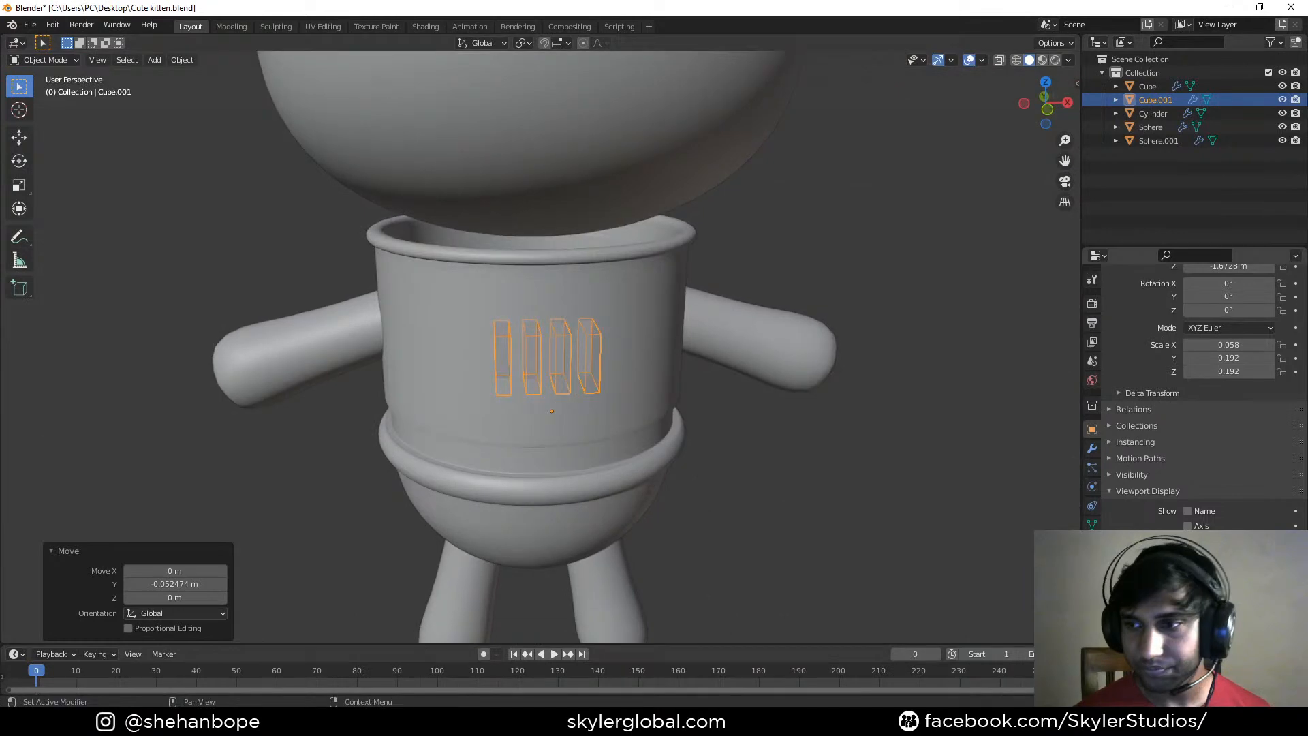
Try to apply the body's Boolean modifier
left_click(1092, 448)
left_click(678, 293)
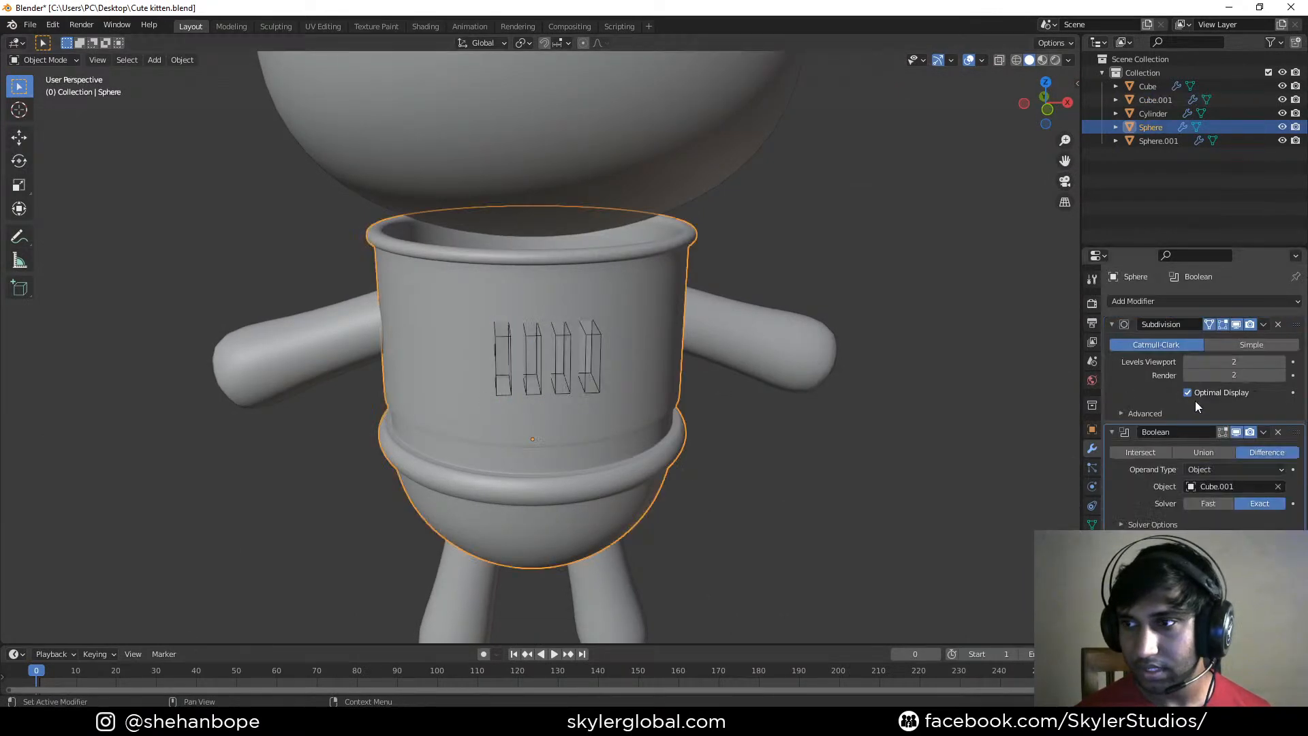
left_click(1262, 432)
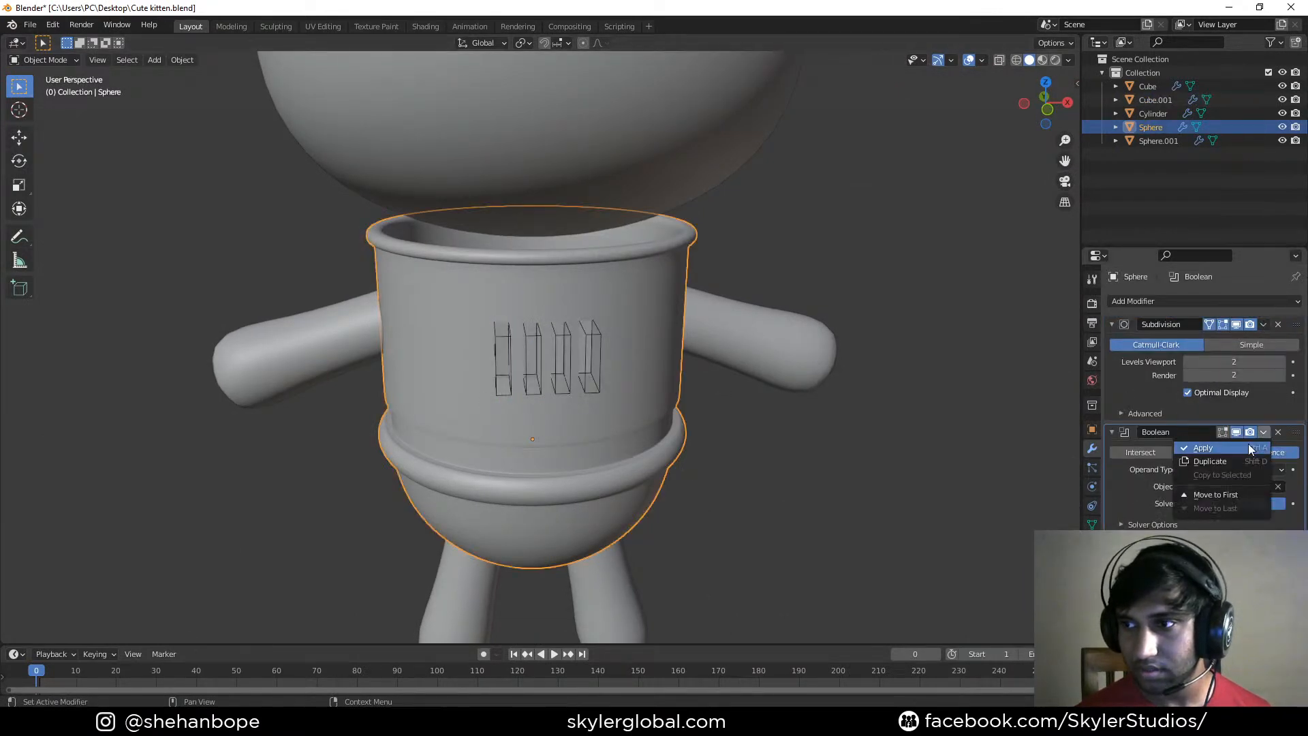
left_click(1252, 441)
middle_click_drag(735, 468, 724, 455, "ctrl")
key("ctrl+z")
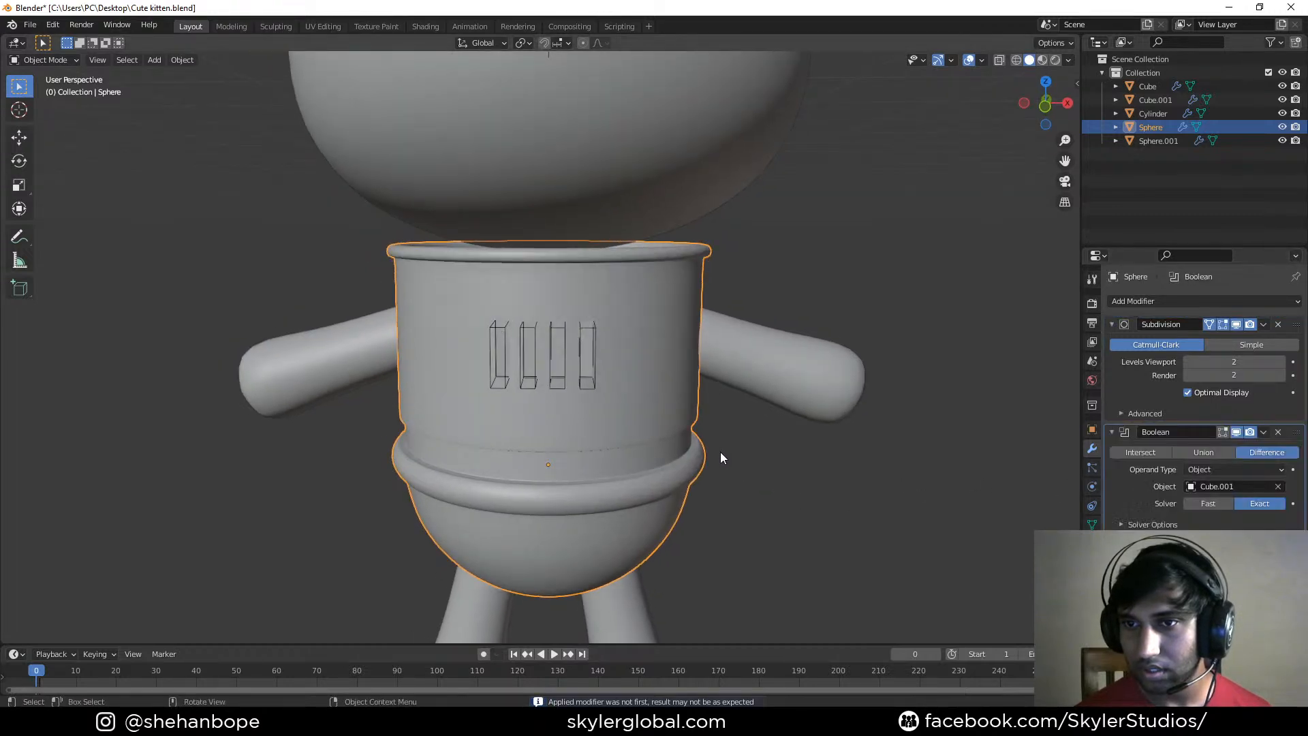
Try placing the torso's Boolean modifier above its Subdivision modifier
left_click_drag(1294, 436, 1294, 325)
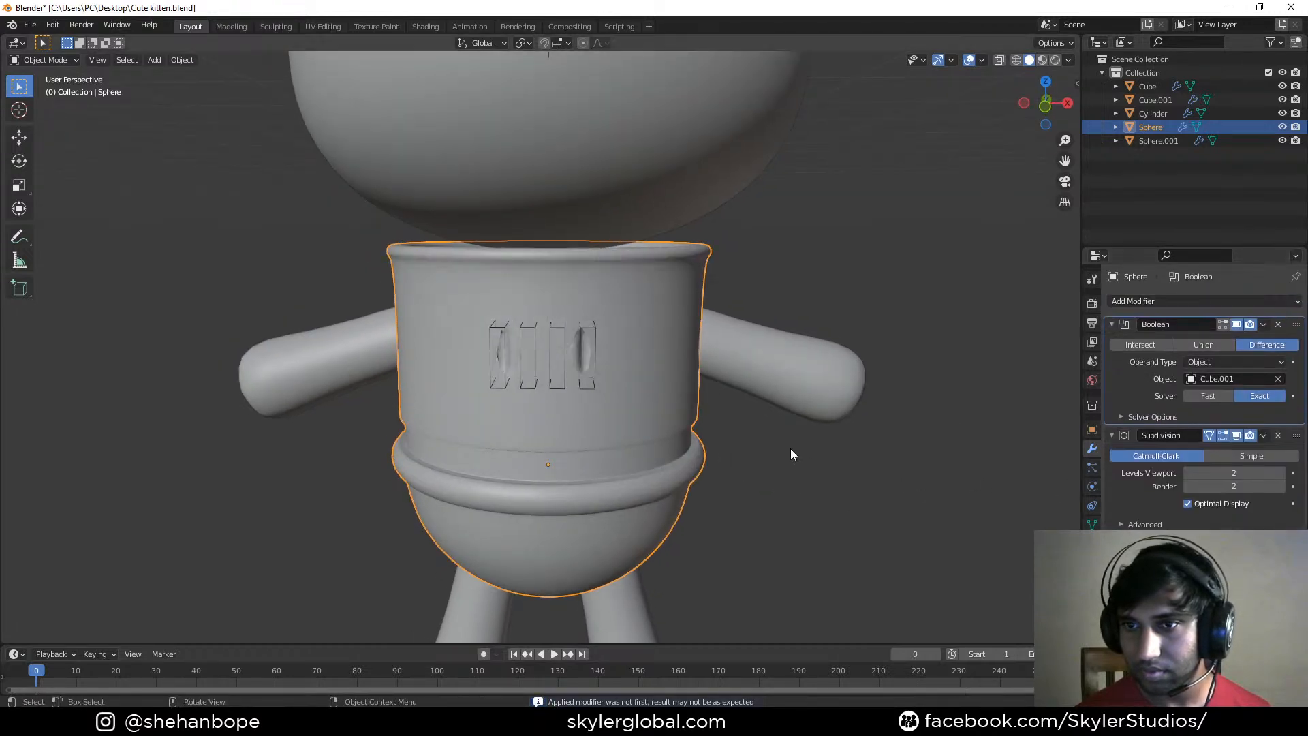
key("ctrl+z")
middle_click_drag(821, 459, 758, 500)
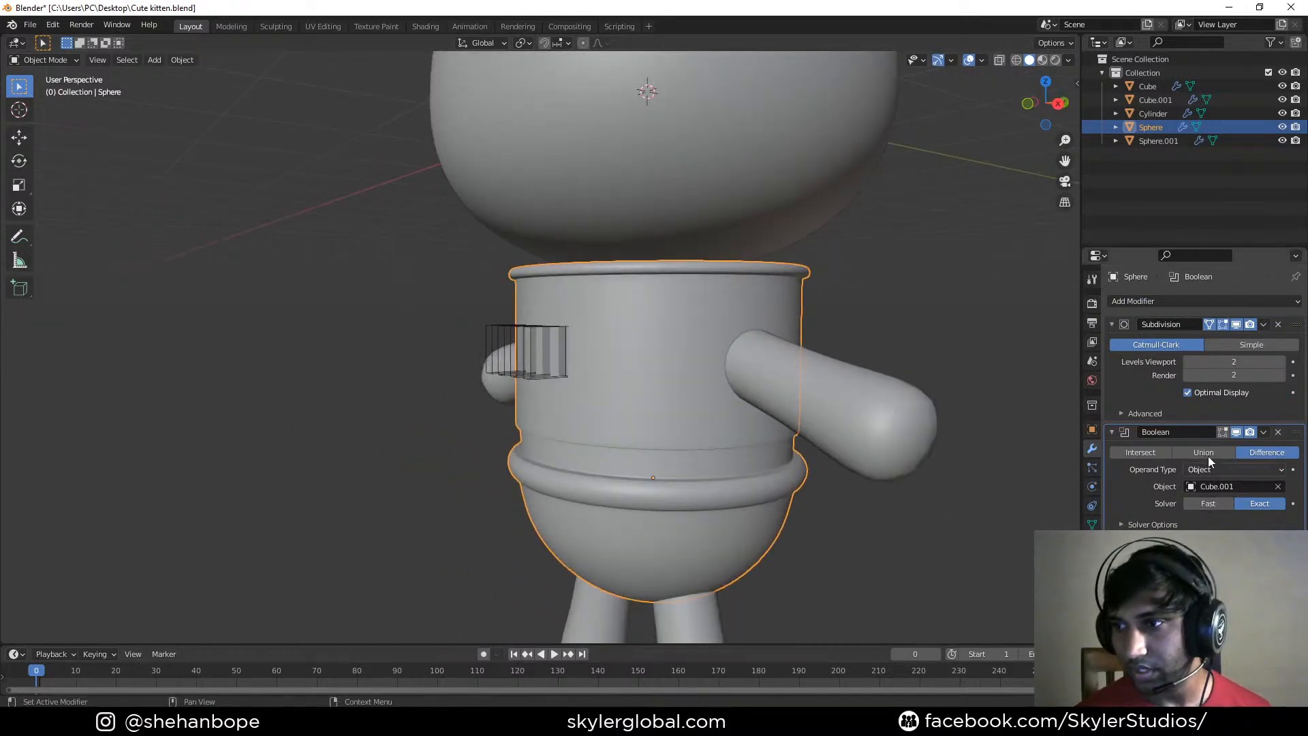
Apply the torso's Subdivision modifier, followed by its Boolean modifier that cuts the slots
left_click(1264, 325)
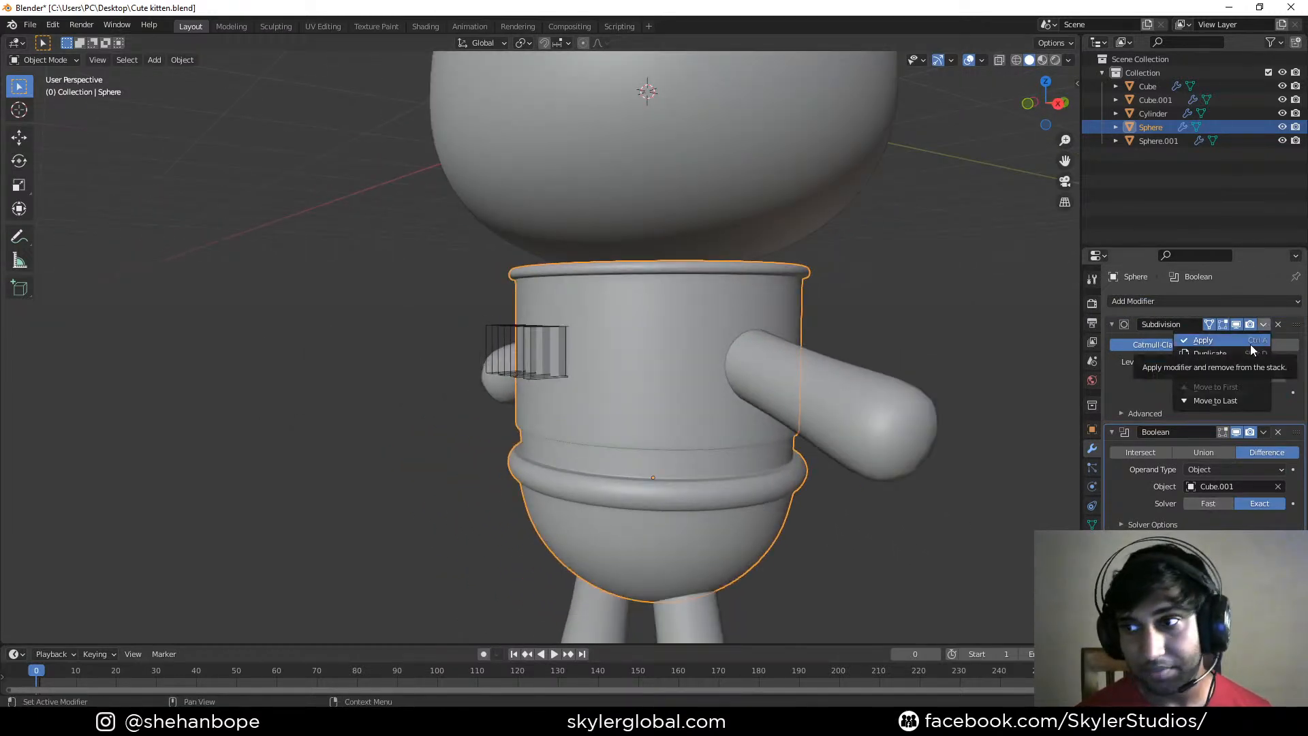
left_click(1249, 345)
middle_click_drag(803, 429, 606, 388)
left_click(615, 323)
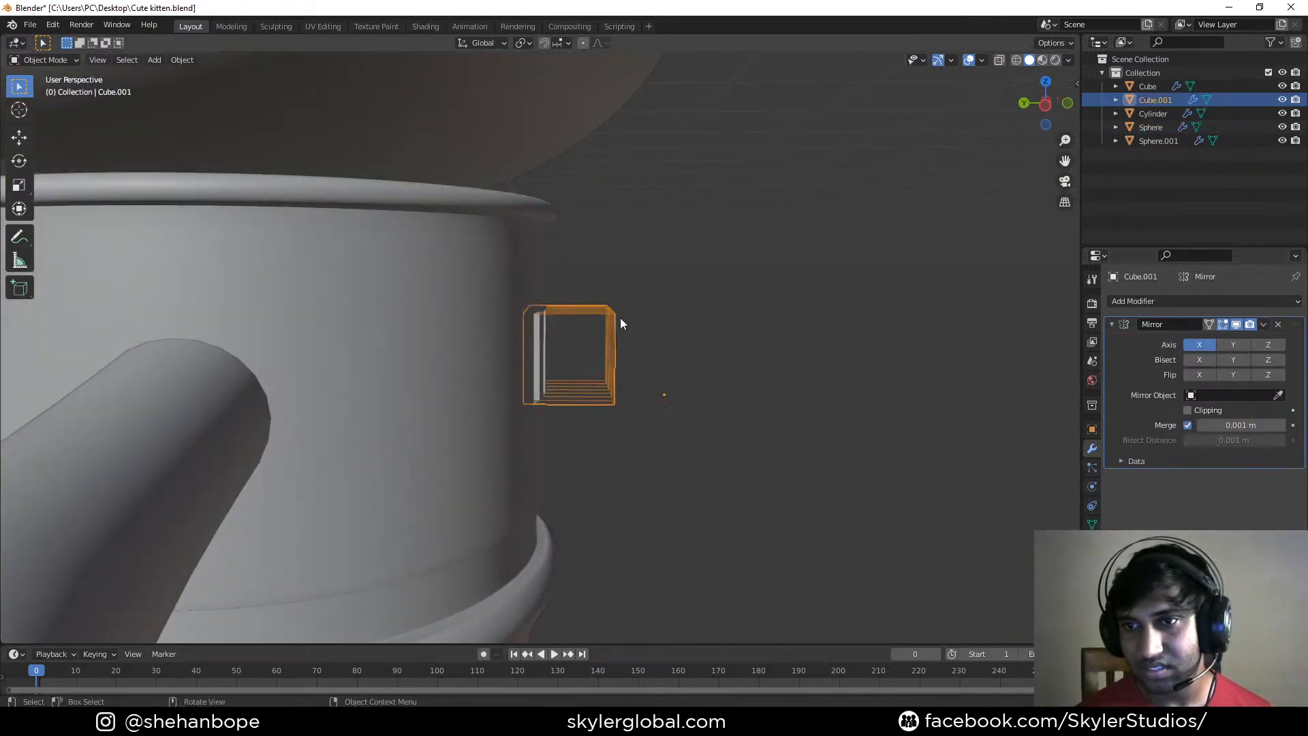
middle_click_drag(807, 363, 783, 359)
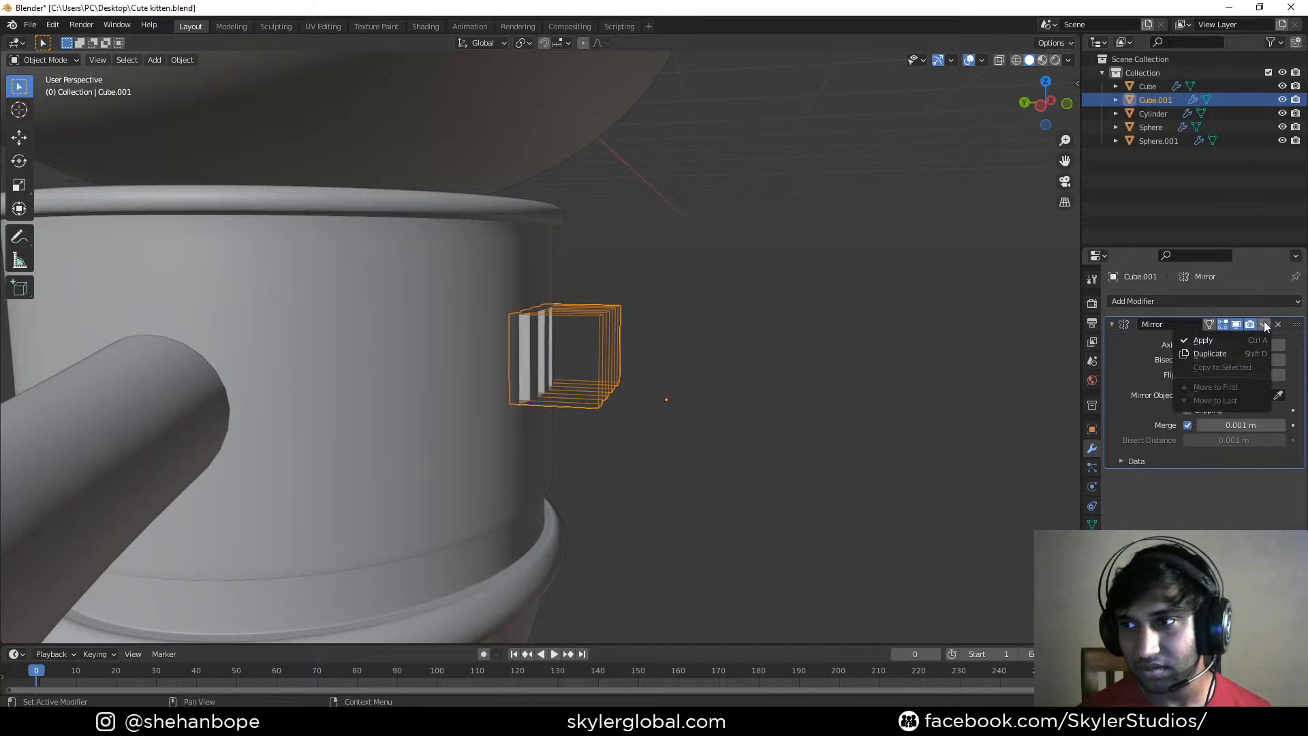
left_click(532, 250)
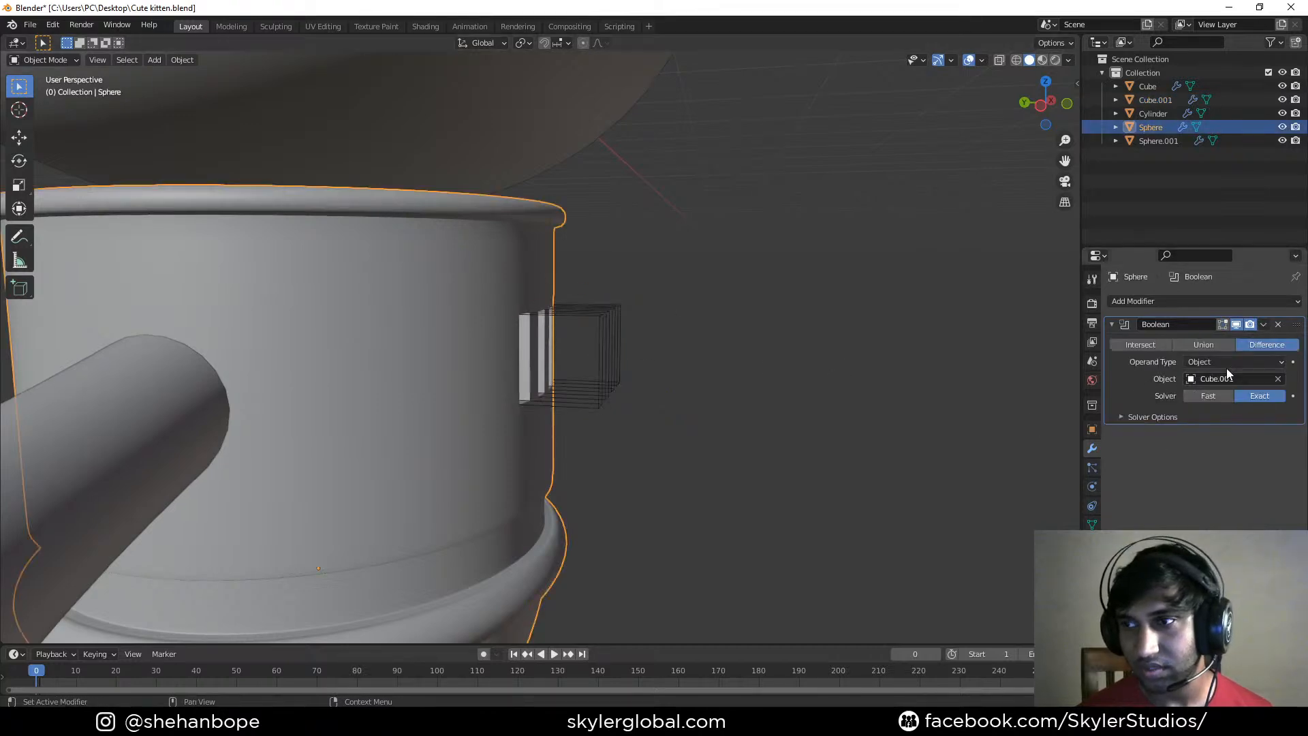
left_click(1263, 324)
left_click(1256, 340)
Delete the wireframe cutter bars in front of the torso
middle_click_drag(943, 407, 553, 402)
left_click(476, 409)
key("Delete")
scroll(553, 402, "up", 2)
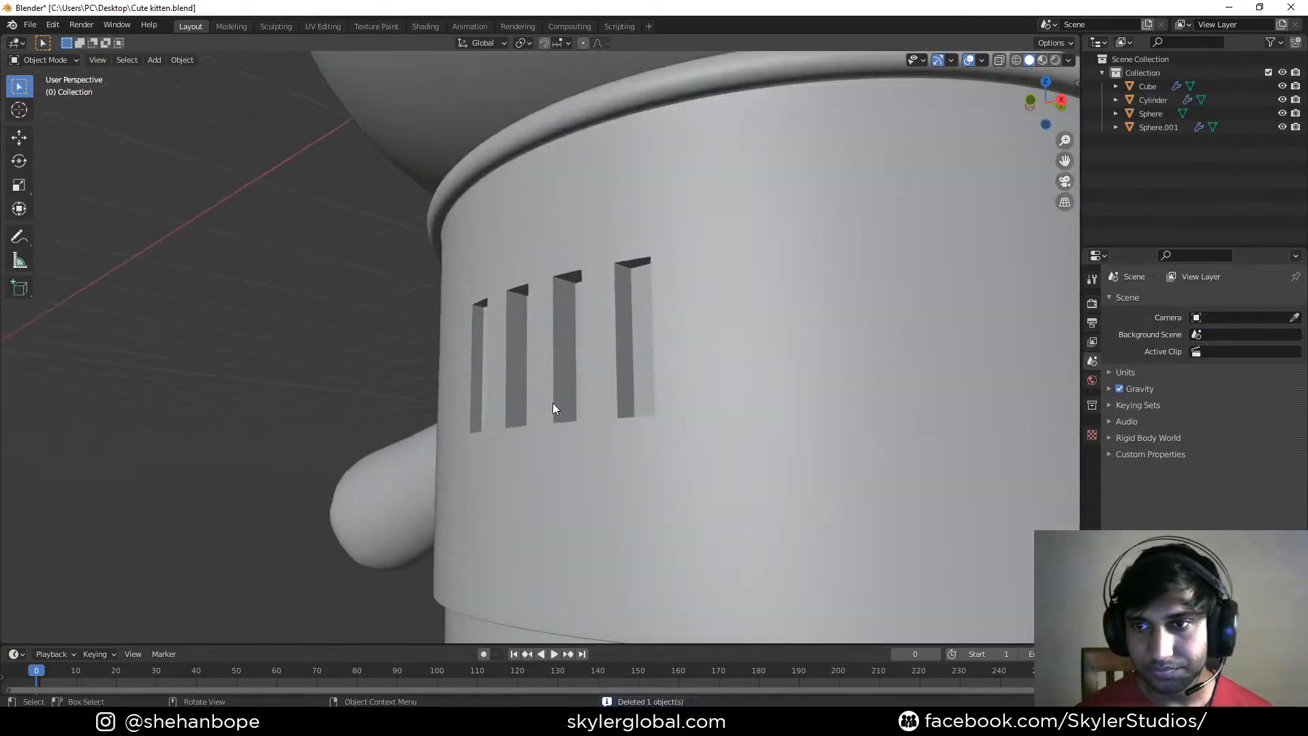
Check the torso's mesh around the cut slots and save the Cute kitten file
left_click(663, 341)
key("Tab")
scroll(681, 340, "down", 3)
middle_click_drag(681, 340, 783, 368)
key("Tab")
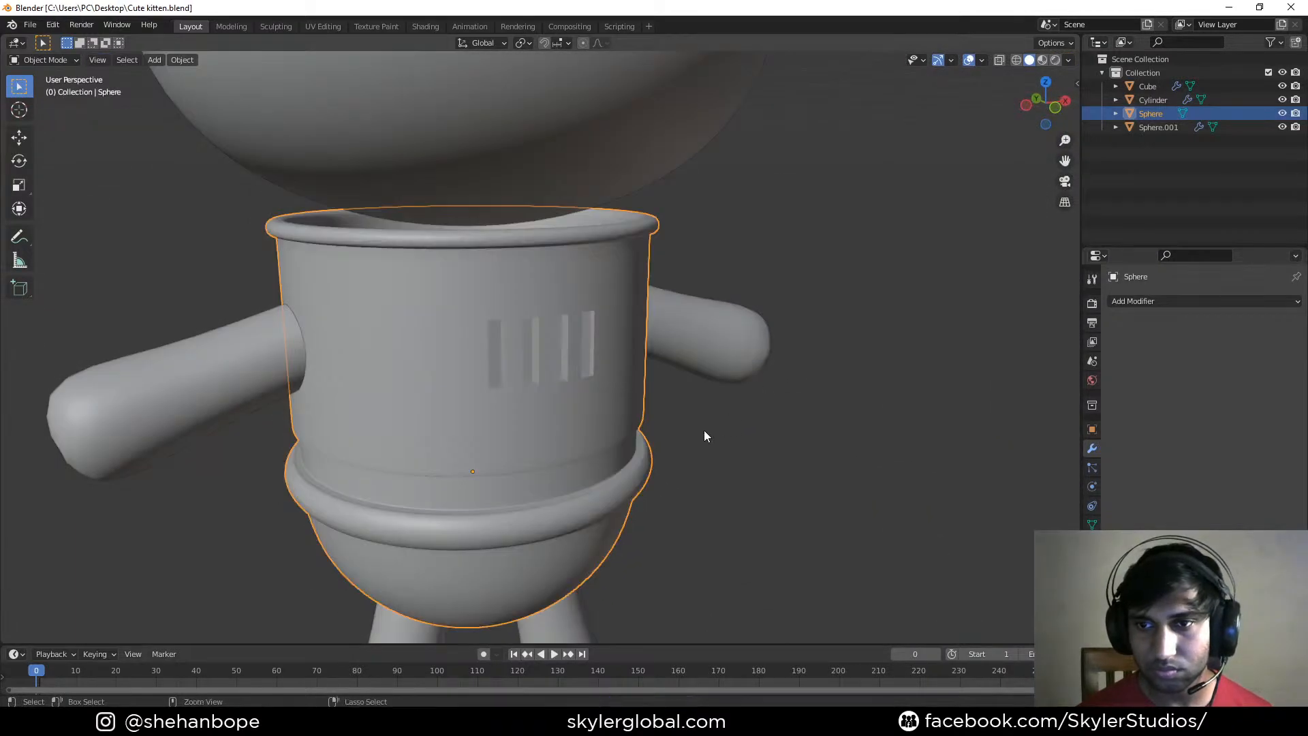
key("ctrl+s")
scroll(704, 436, "down", 3)
middle_click_drag(702, 435, 482, 518)
scroll(559, 514, "up", 2)
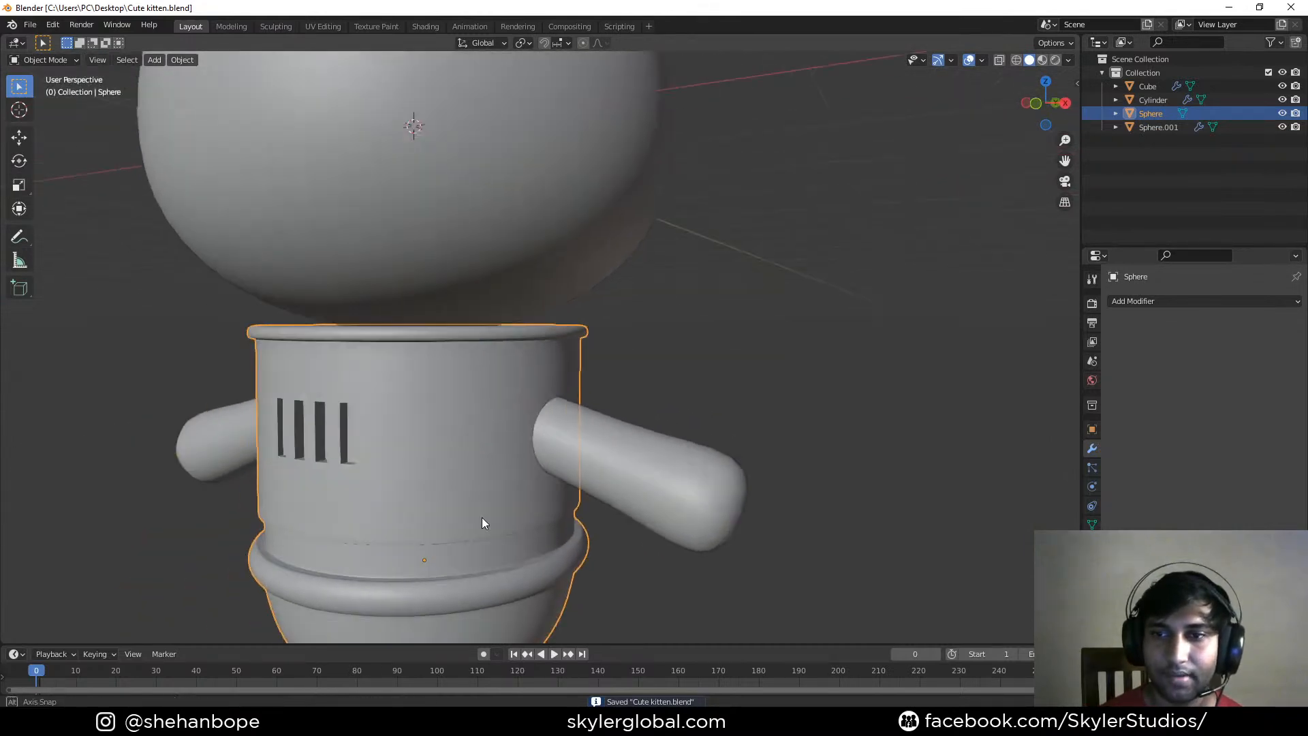
Move the arm's shoulder-end edge loop about 0.020 m along X and -0.015 m along Z in front view
middle_click_drag(566, 496, 639, 420)
left_click(639, 420)
key("KP_1")
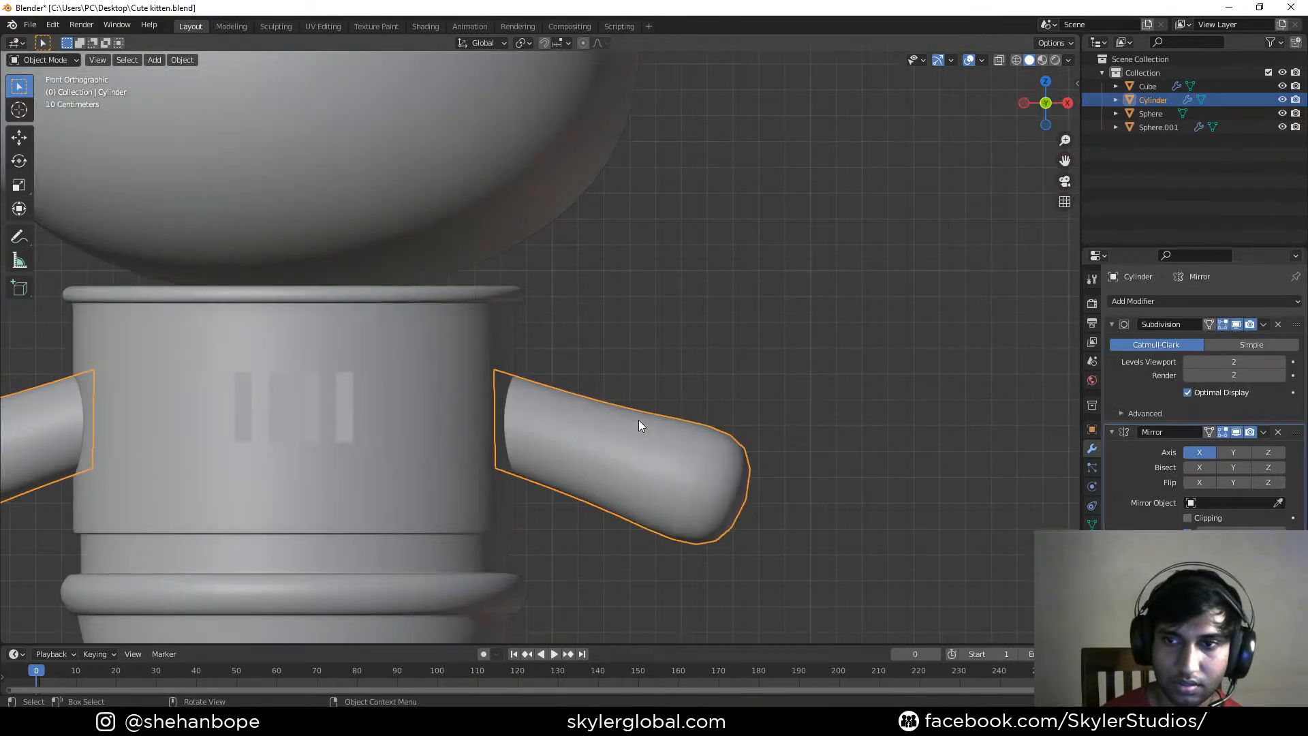
key("Tab")
scroll(536, 406, "up", 2)
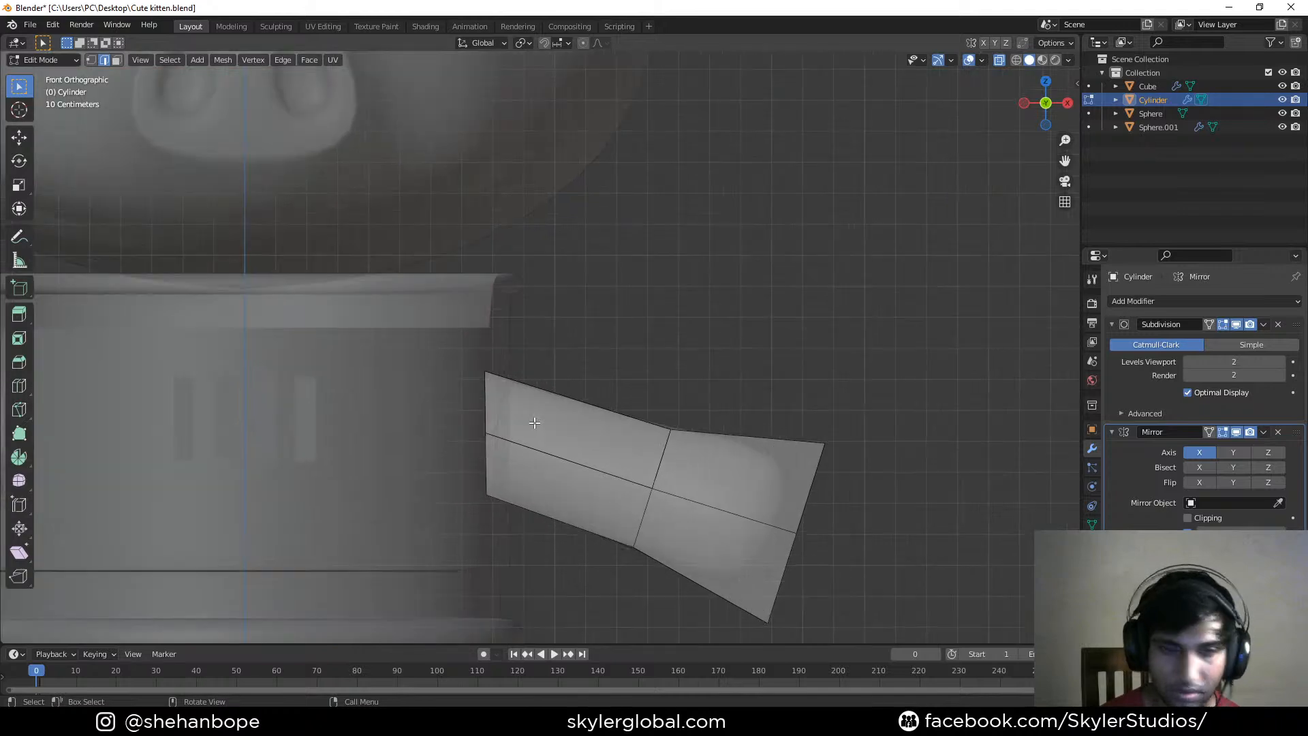
left_click(492, 409, "alt")
middle_click_drag(492, 410, 503, 363, "shift")
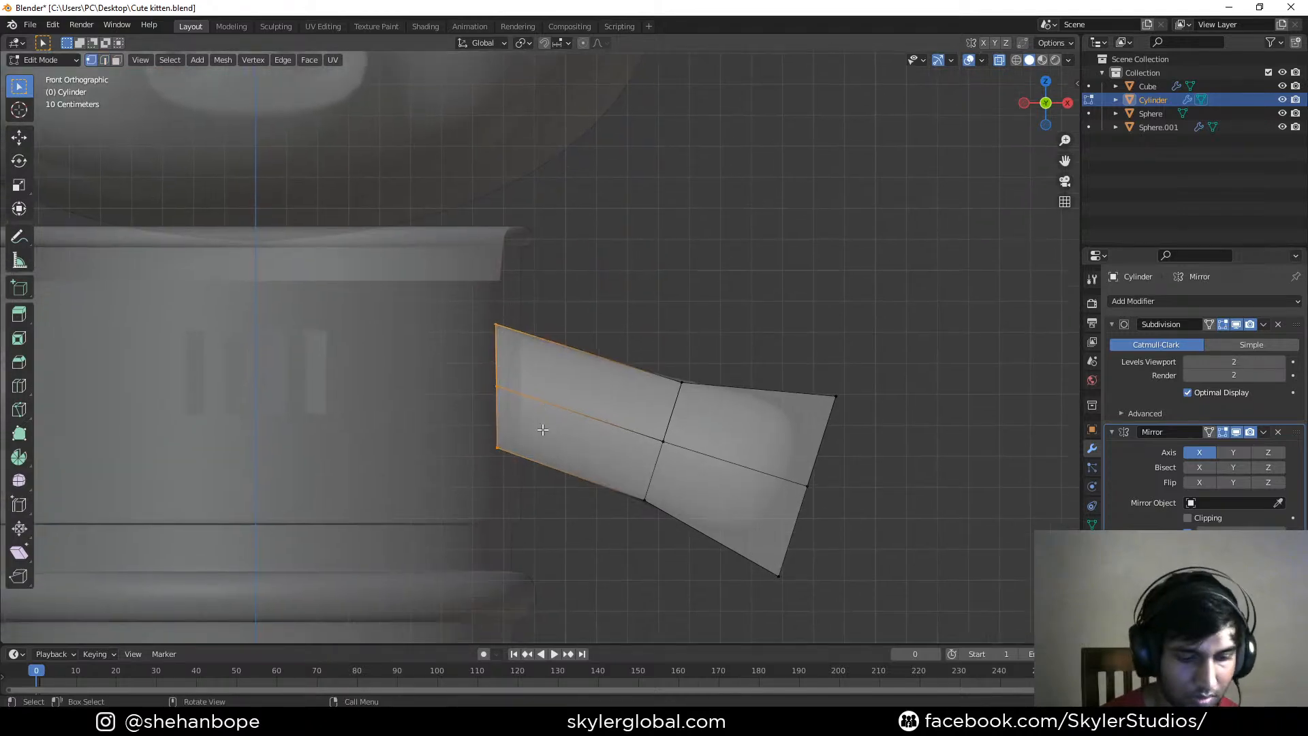
key("g")
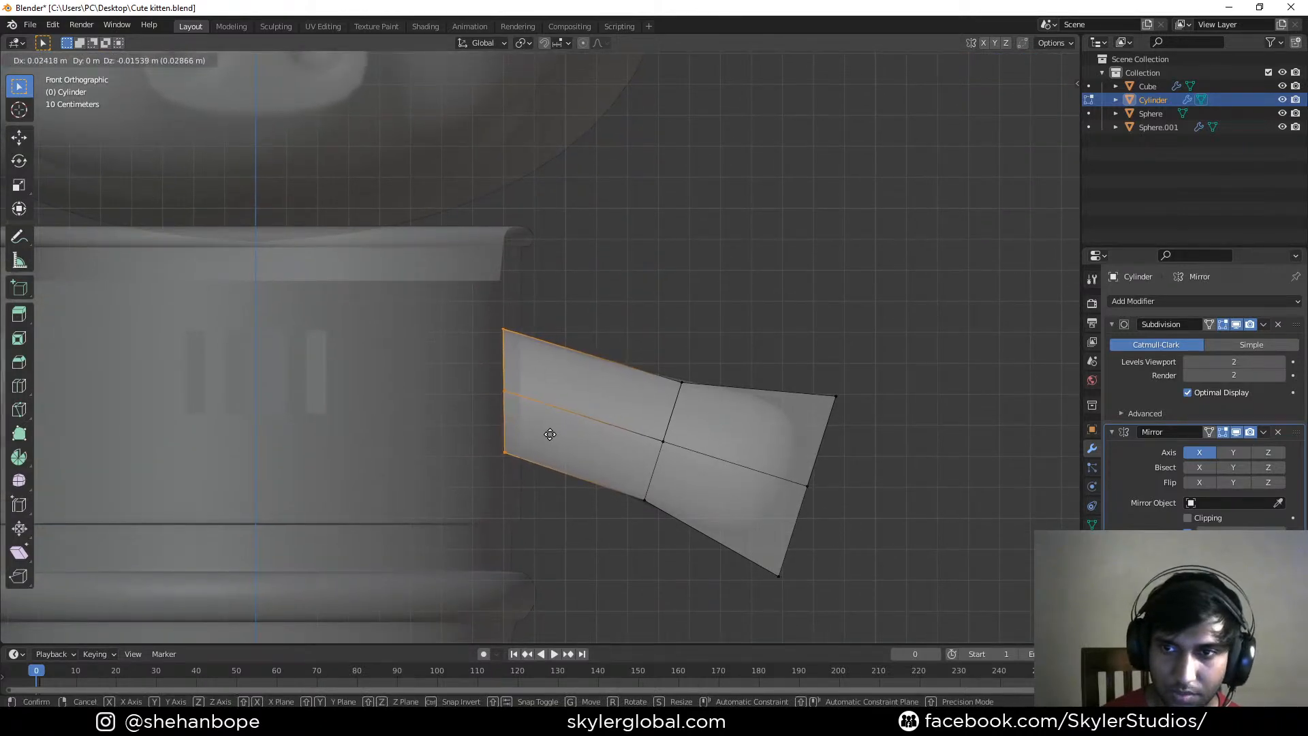
left_click(548, 434)
Add one edge loop to the arm close to the shoulder end, with a slide factor of about -0.701
key("ctrl+r")
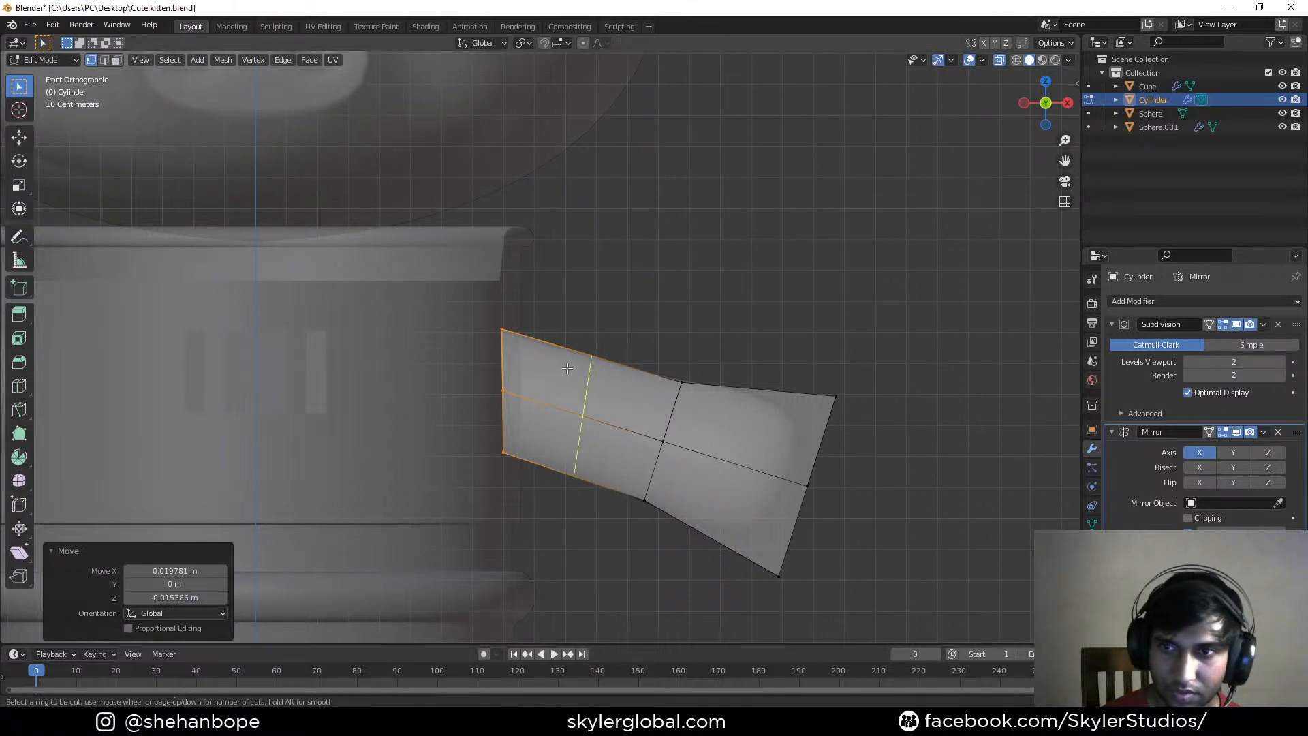
left_click(551, 354)
left_click(506, 340)
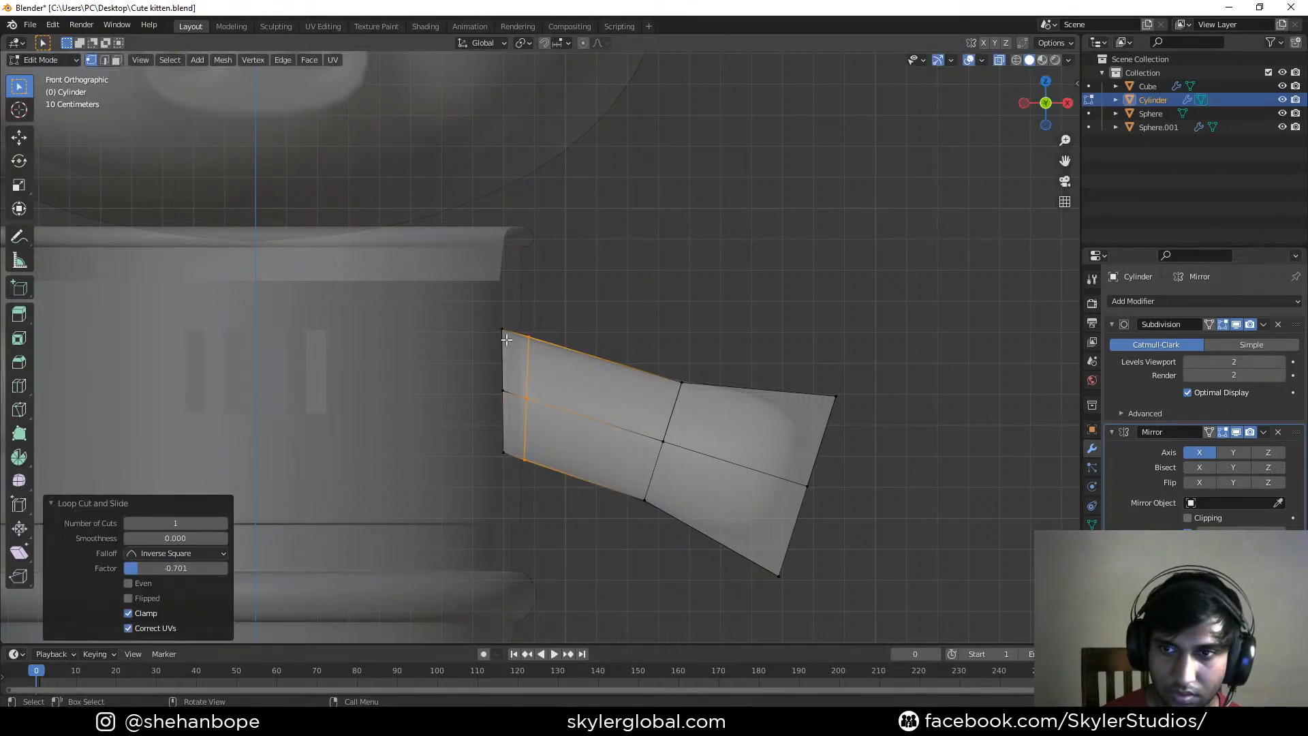
Duplicate the new shoulder edge loop in place, enlarge it slightly and separate it into its own object
key("shift+d")
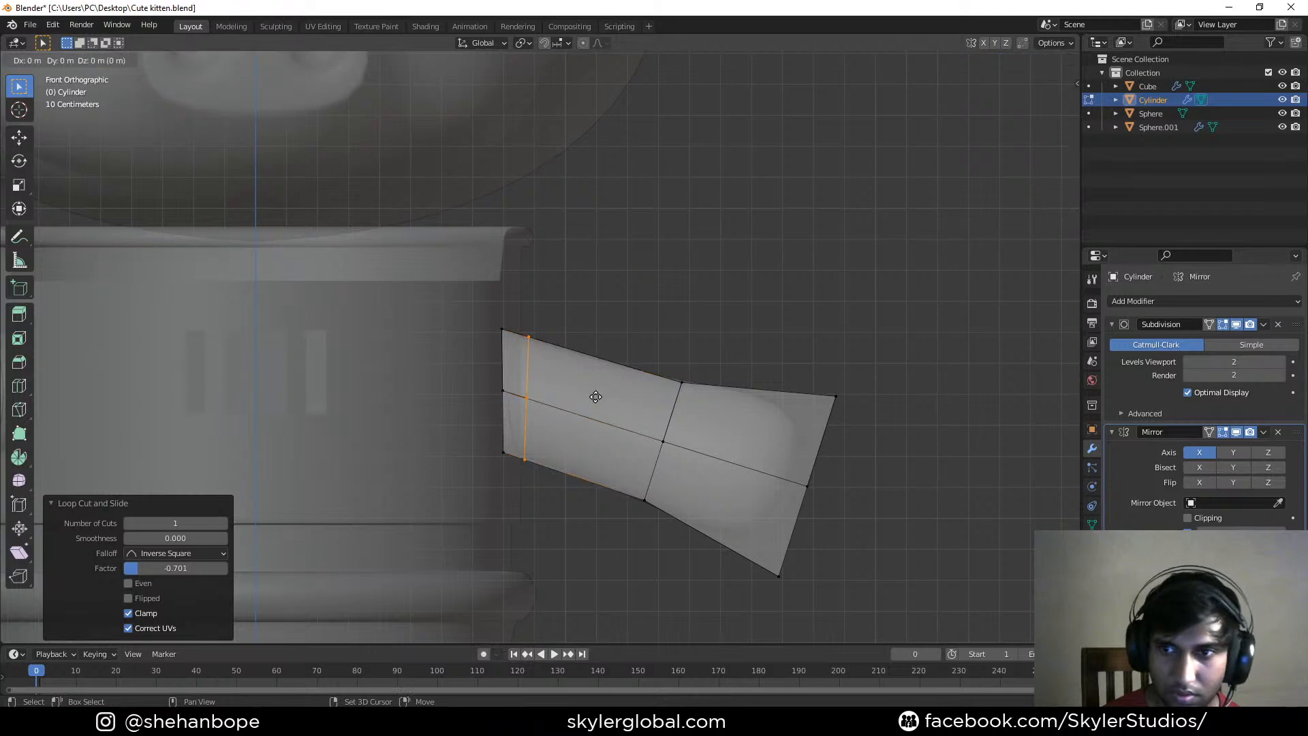
right_click(598, 397)
key("s")
left_click(652, 435)
key("p")
left_click(652, 435)
key("Tab")
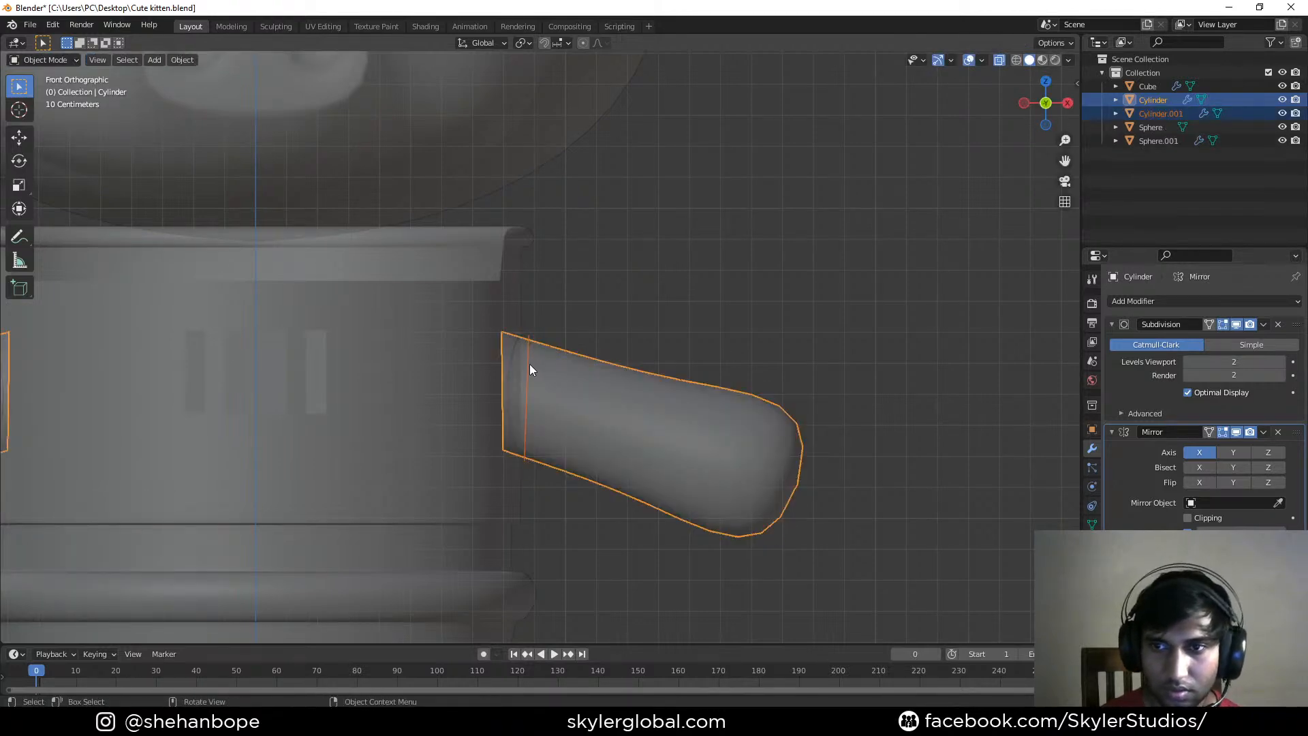
Scale the separated shoulder loop to about 0.921 so it fits the arm closely
left_click(529, 364)
key("Tab")
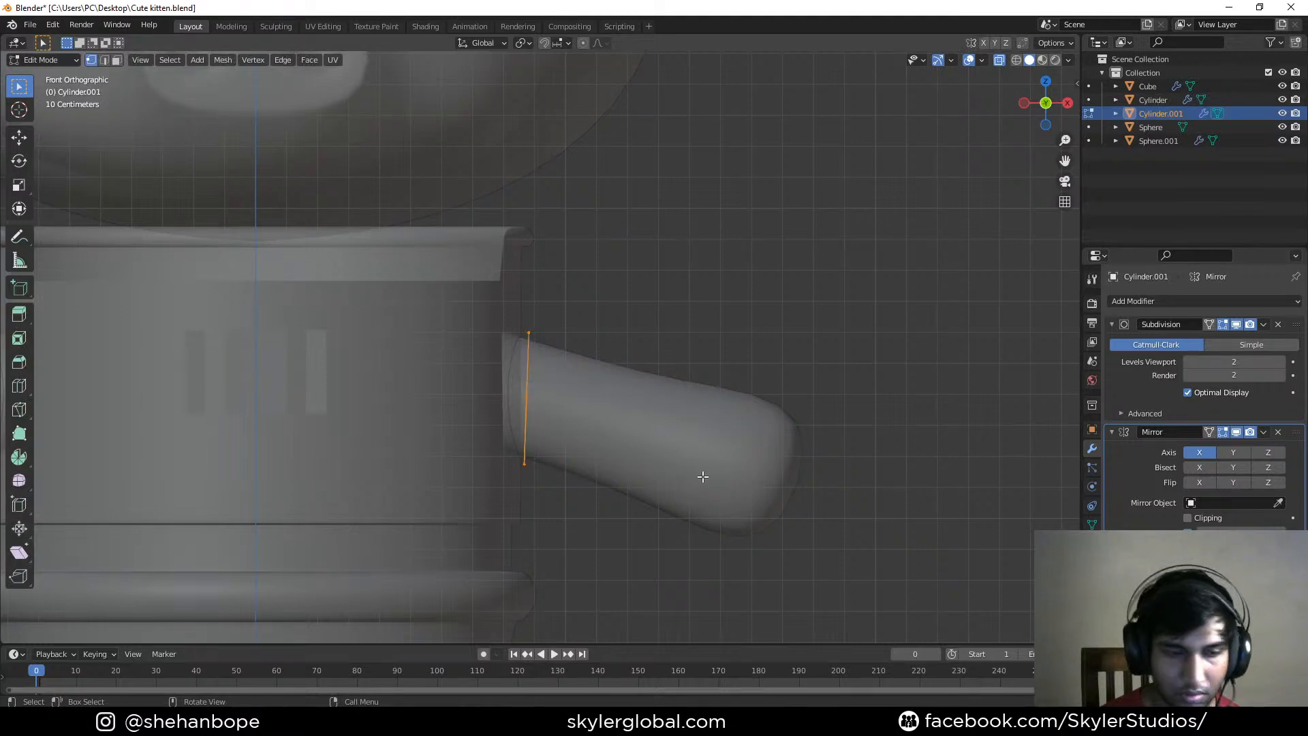
key("s")
left_click(688, 473)
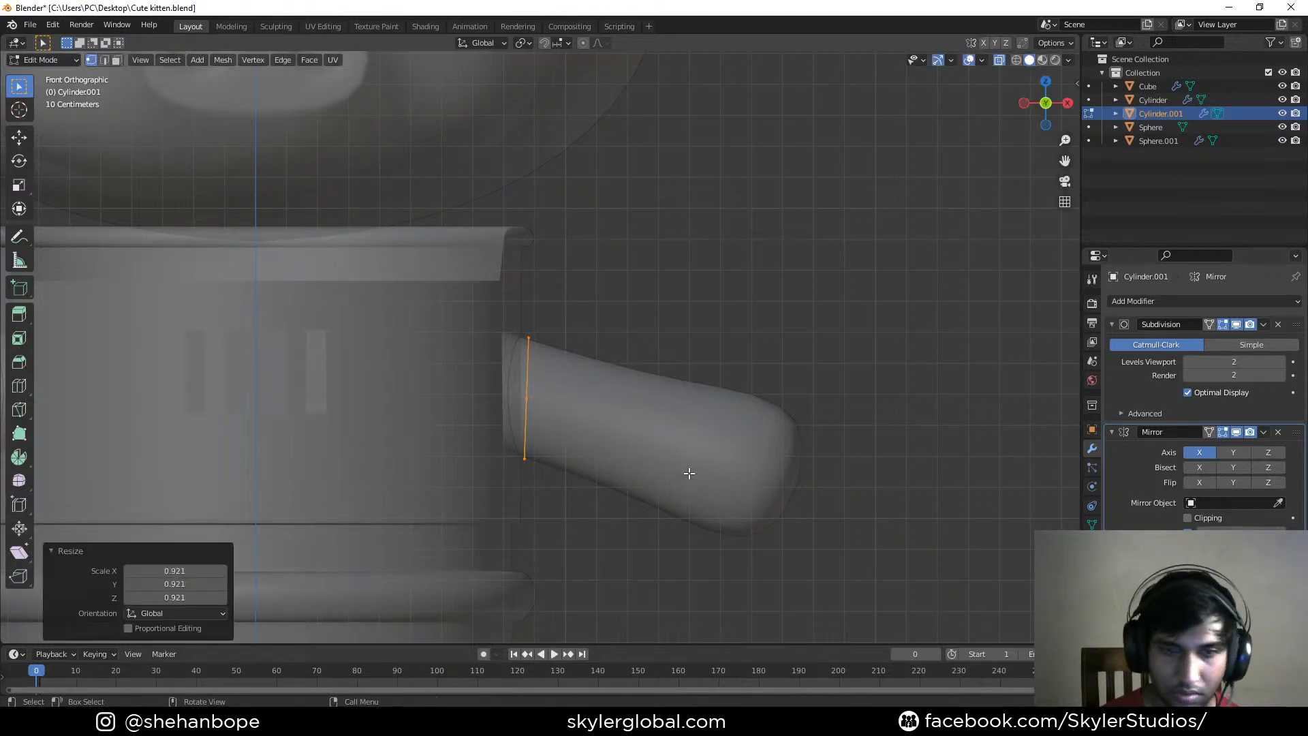
Extrude the shoulder loop in place, scale it to about 1.127 and move it about -0.02 m along X
key("e")
right_click(690, 475)
key("s")
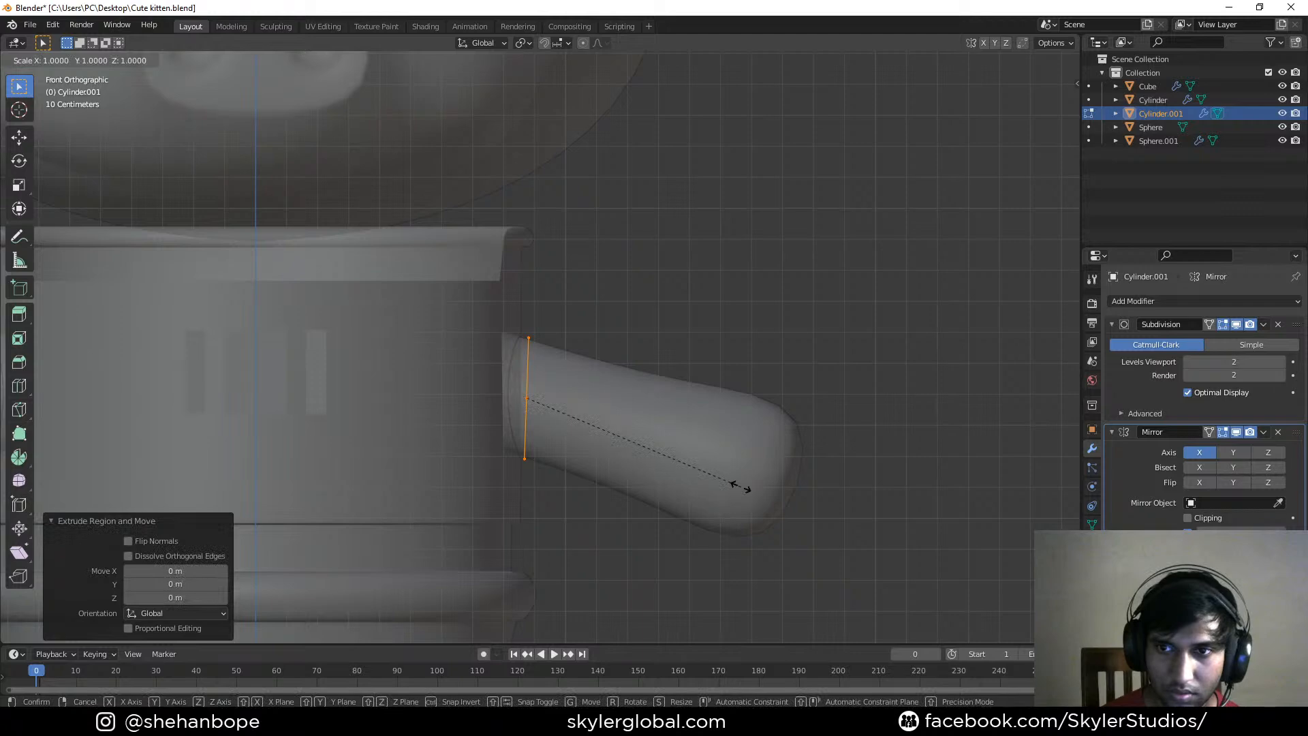
left_click(768, 489)
key("g")
key("x")
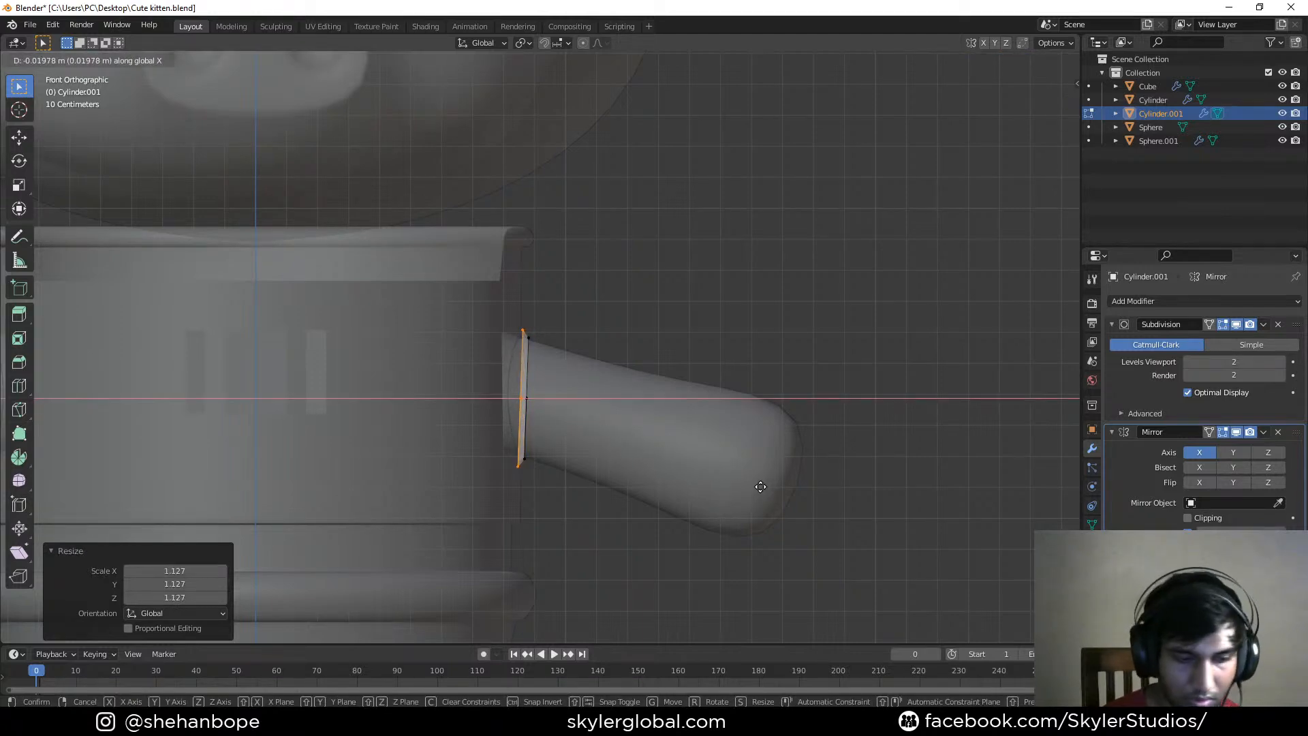
right_click(760, 486)
Extrude the outer loop again, scale it to about 0.930, shift it toward the torso and scale it to about 0.963
key("e")
right_click(760, 486)
key("s")
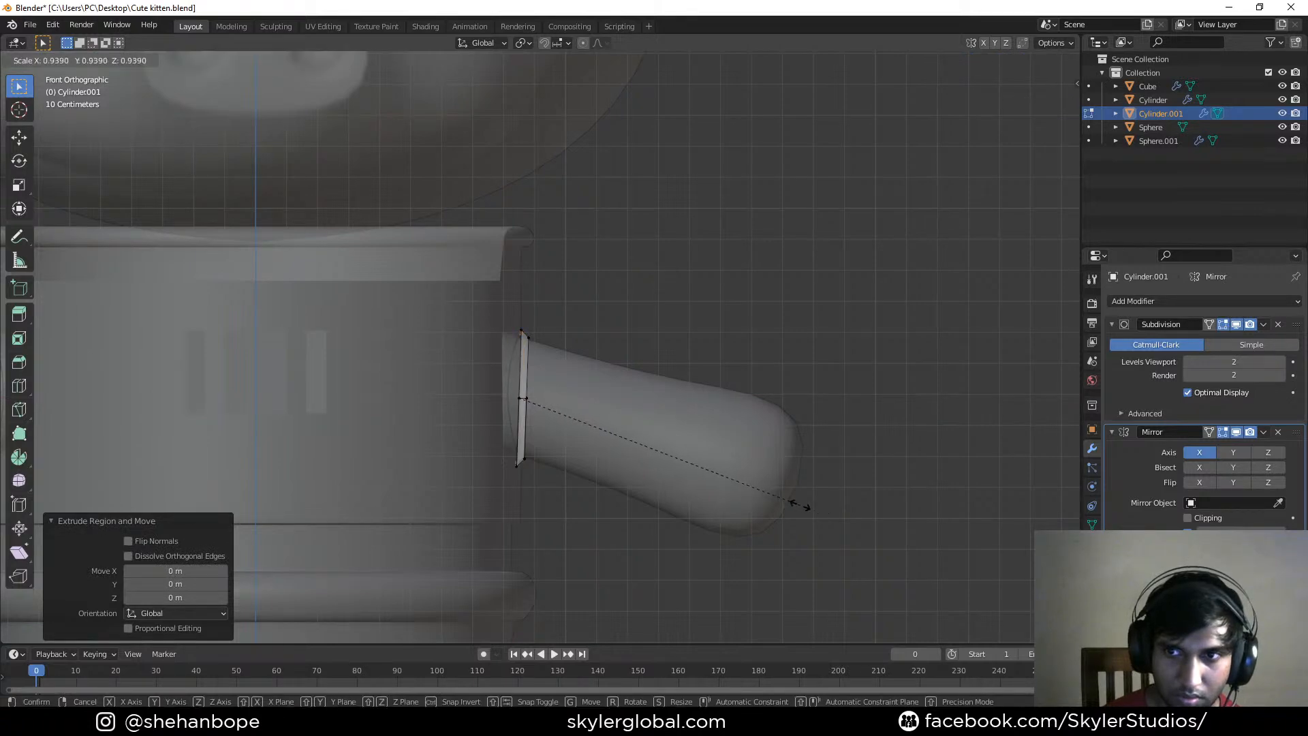
left_click(795, 504)
key("g")
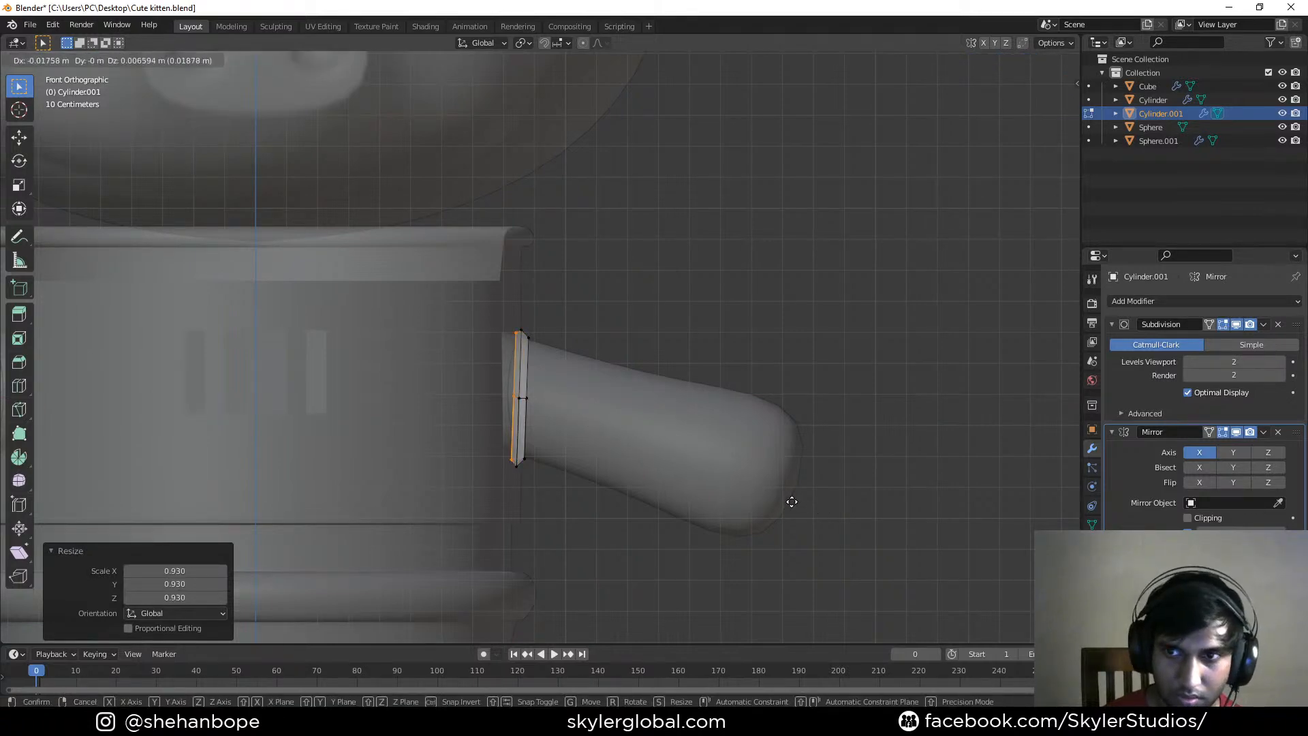
left_click(790, 500)
key("s")
left_click(784, 501)
Close the inner side of the shoulder ring with Bridge Edge Loops
scroll(677, 473, "up", 3)
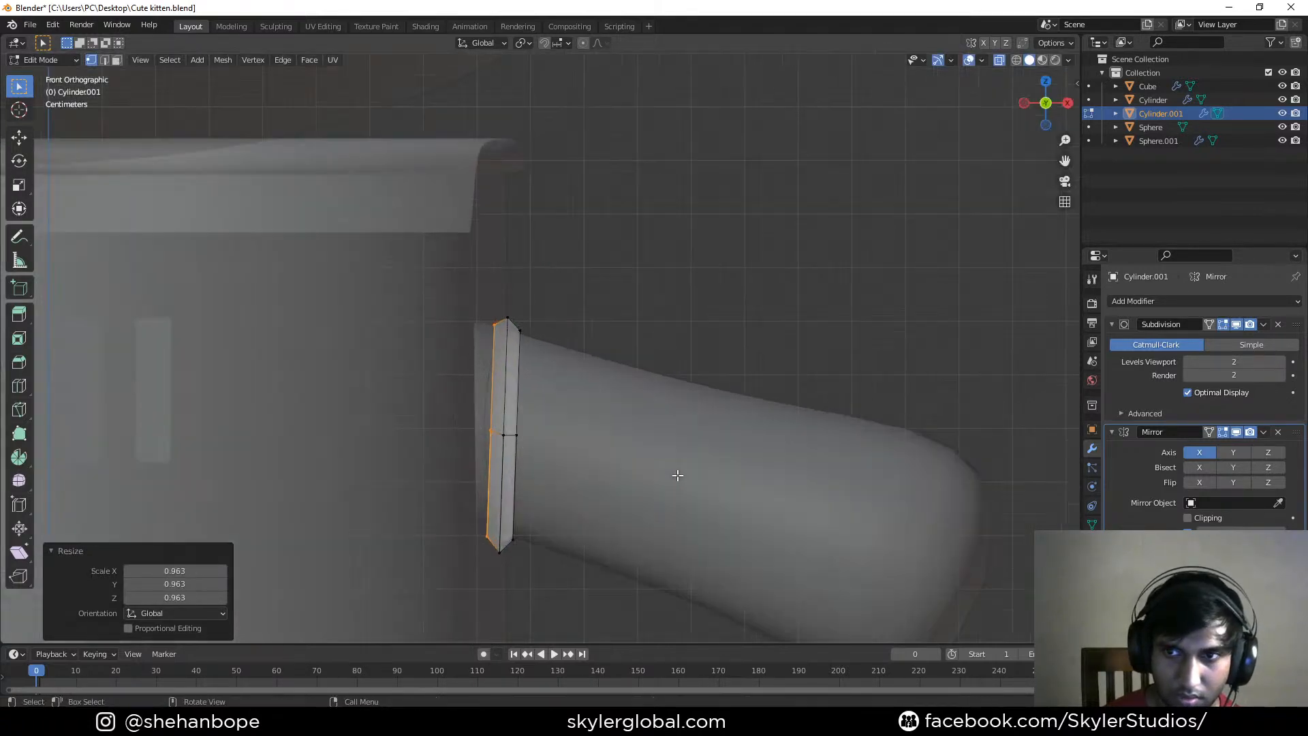
scroll(749, 470, "up", 2)
middle_click_drag(719, 448, 788, 444)
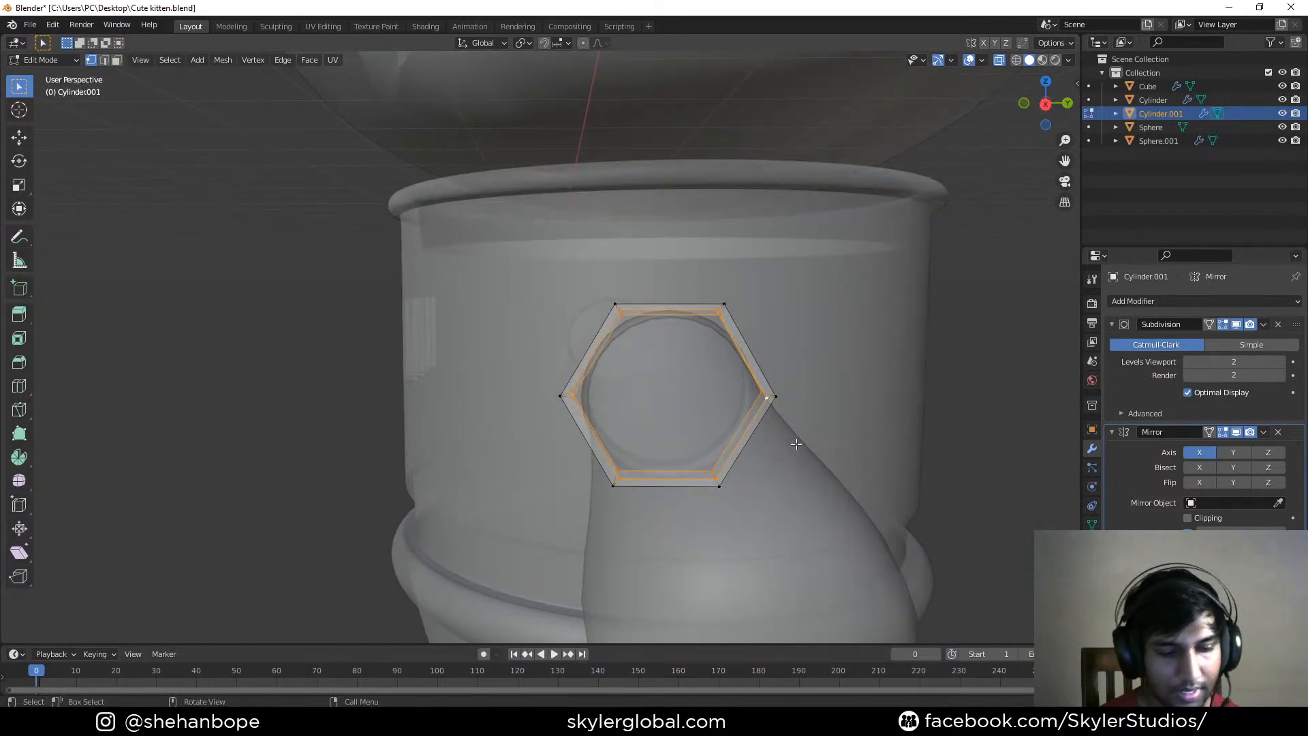
key("F3")
type("lo")
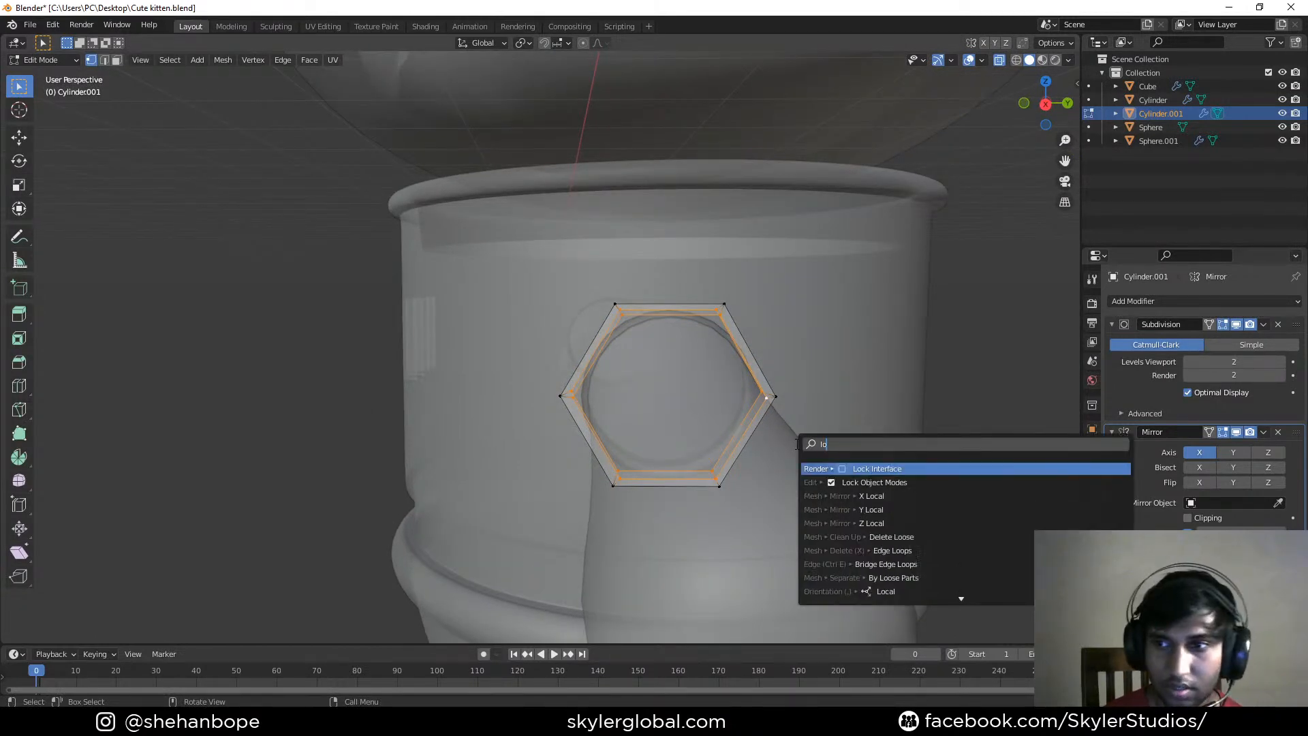
key("BackSpace")
key("BackSpace")
type("bri")
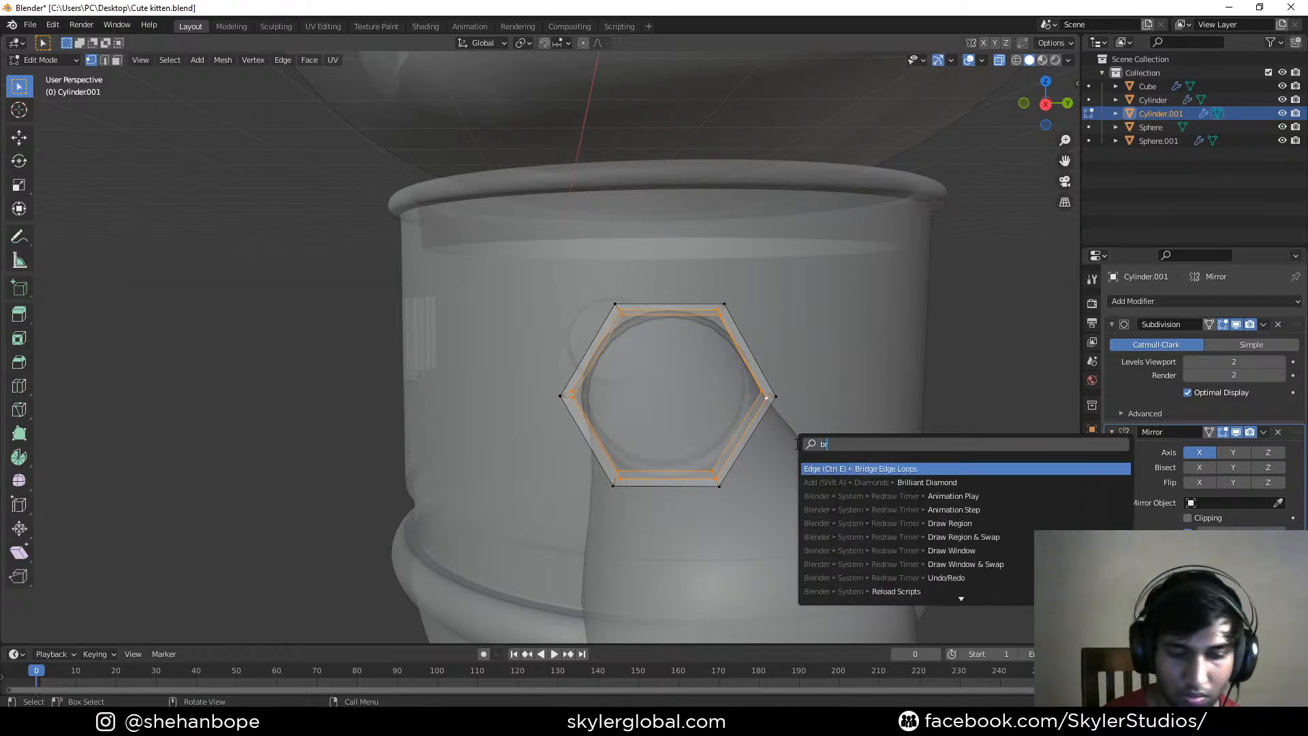
key("Return")
key("Tab")
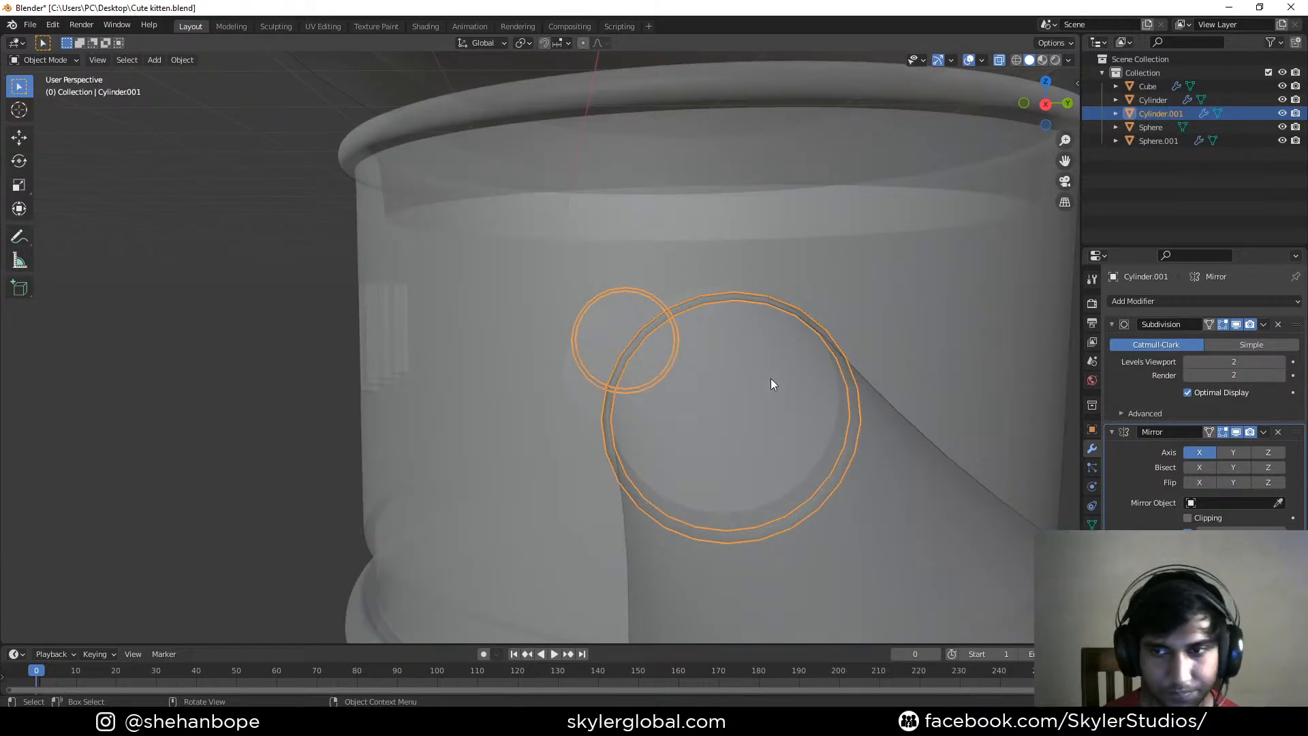
Add a centred edge loop to the ring's bridged inner faces and scale it to about 0.98
key("Tab")
middle_click_drag(770, 382, 647, 368, "shift")
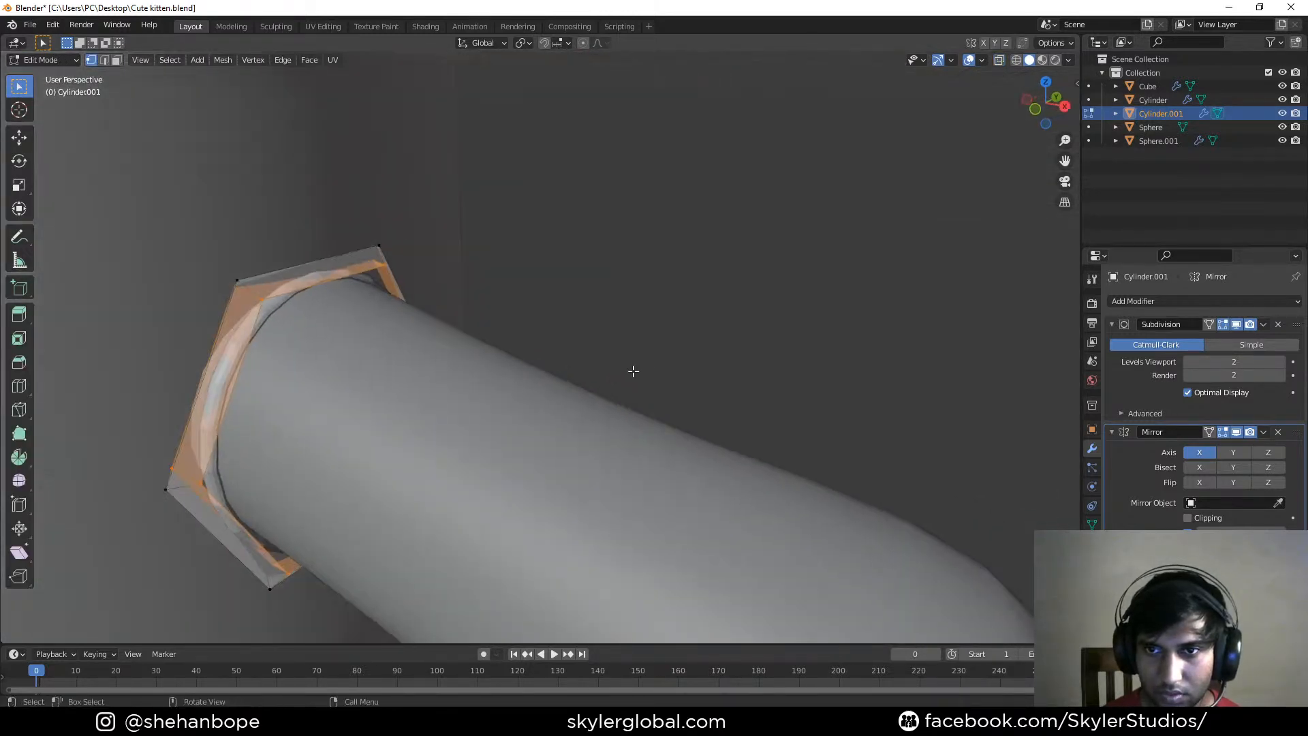
middle_click_drag(213, 314, 426, 310)
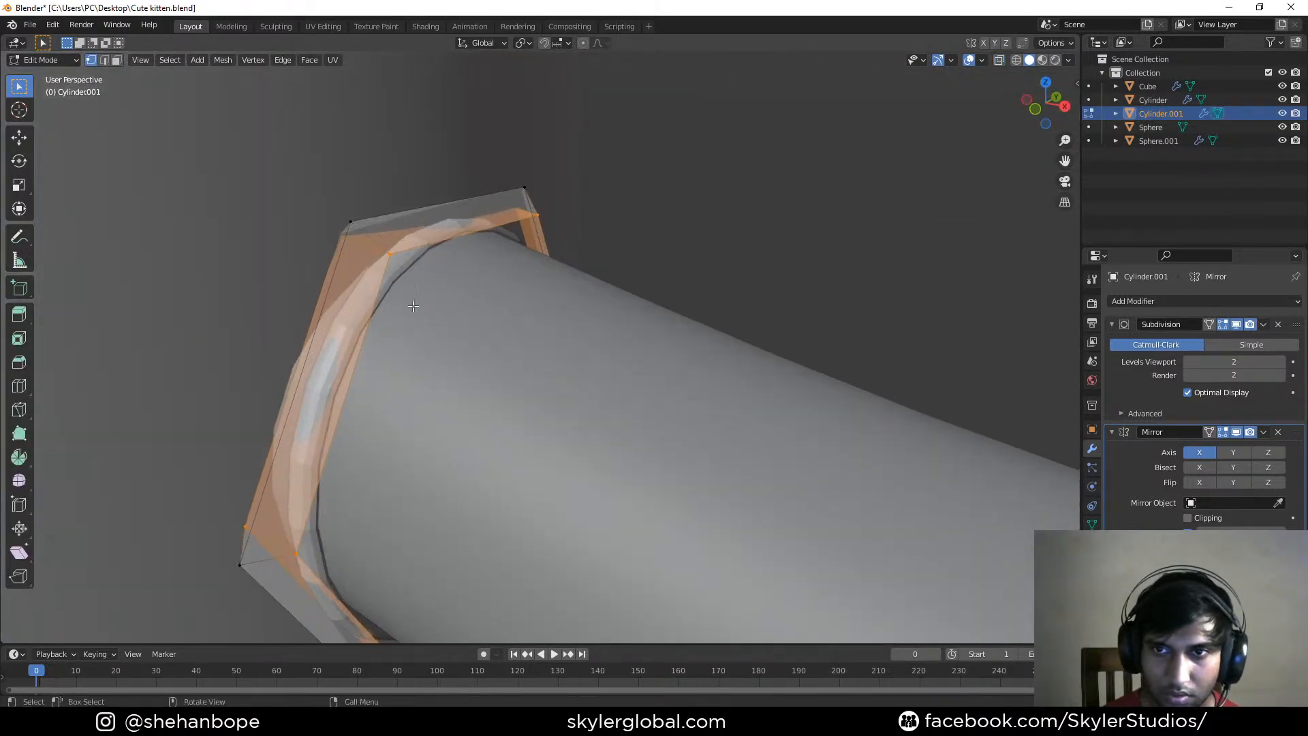
key("ctrl+r")
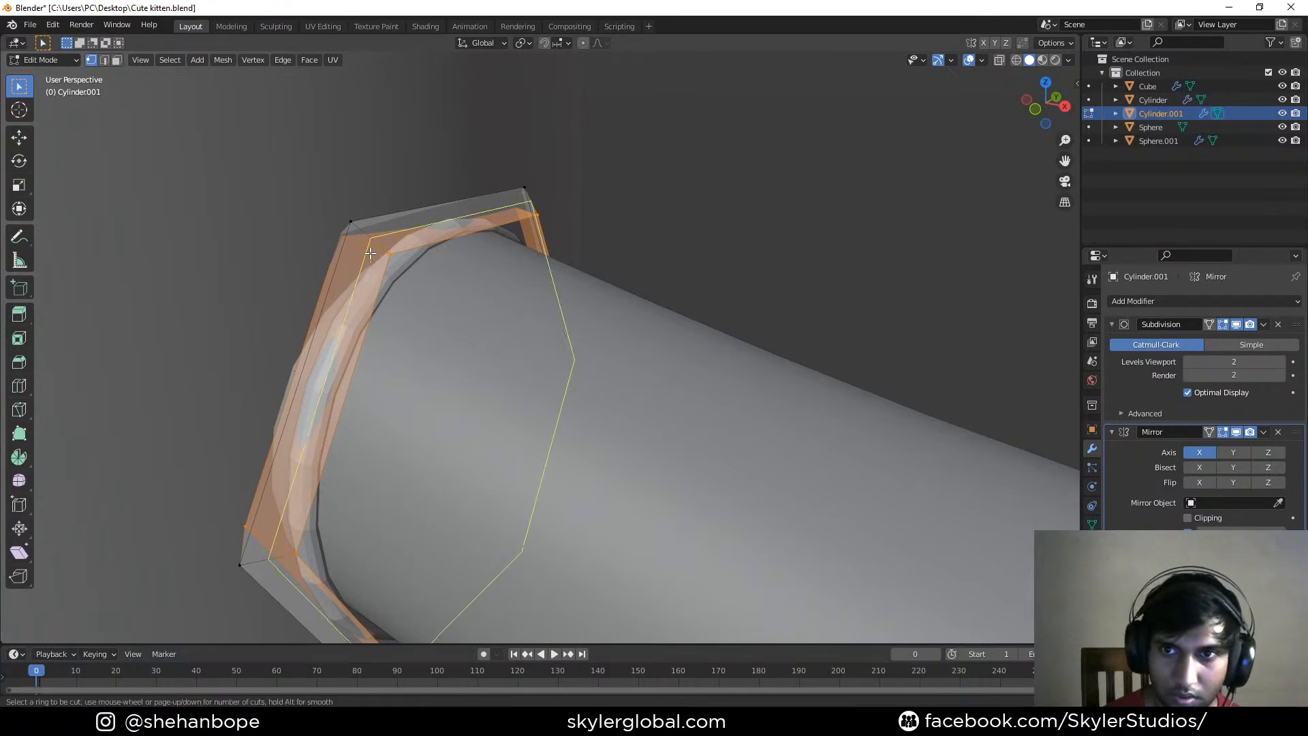
left_click(370, 254)
right_click(370, 253)
key("s")
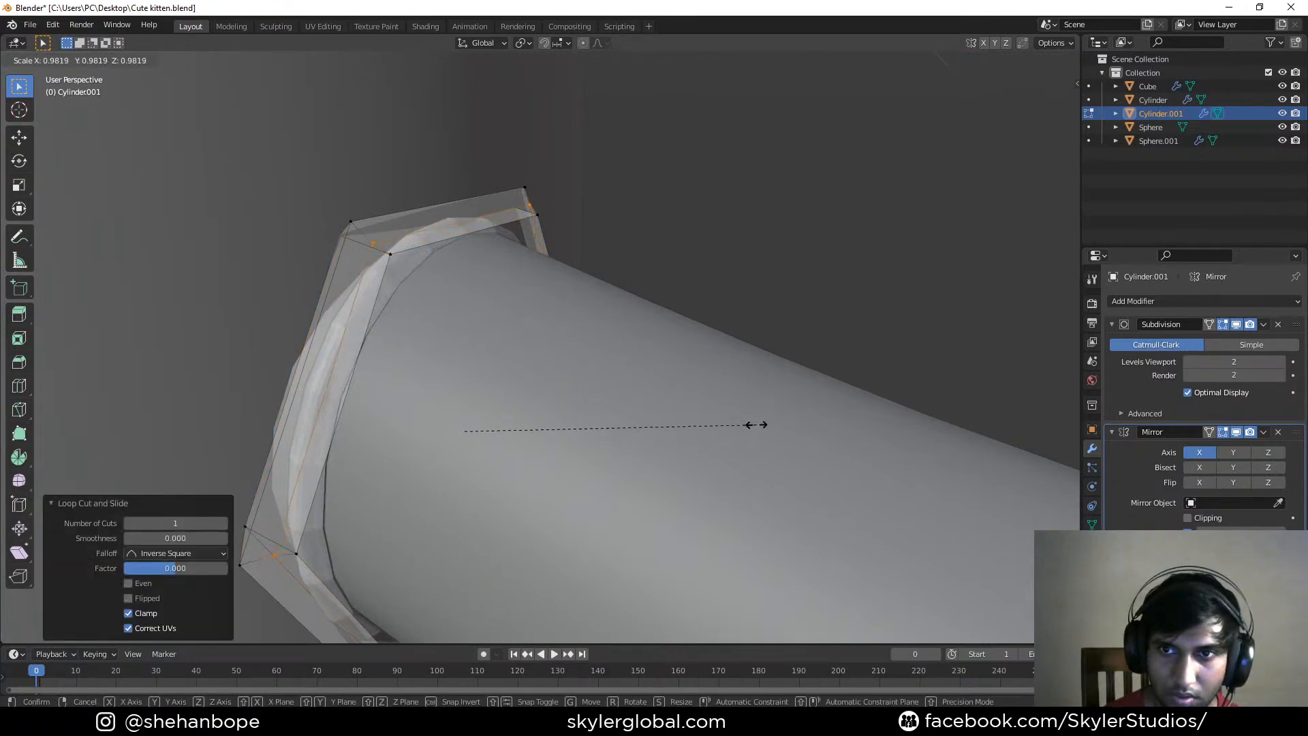
left_click(756, 425)
Scale the whole shoulder ring mesh uniformly to about 1.135
middle_click_drag(715, 420, 458, 344)
scroll(598, 403, "down", 3)
key("alt+z")
scroll(561, 419, "up", 2)
key("a")
scroll(584, 378, "down", 2)
key("s")
key("shift+z")
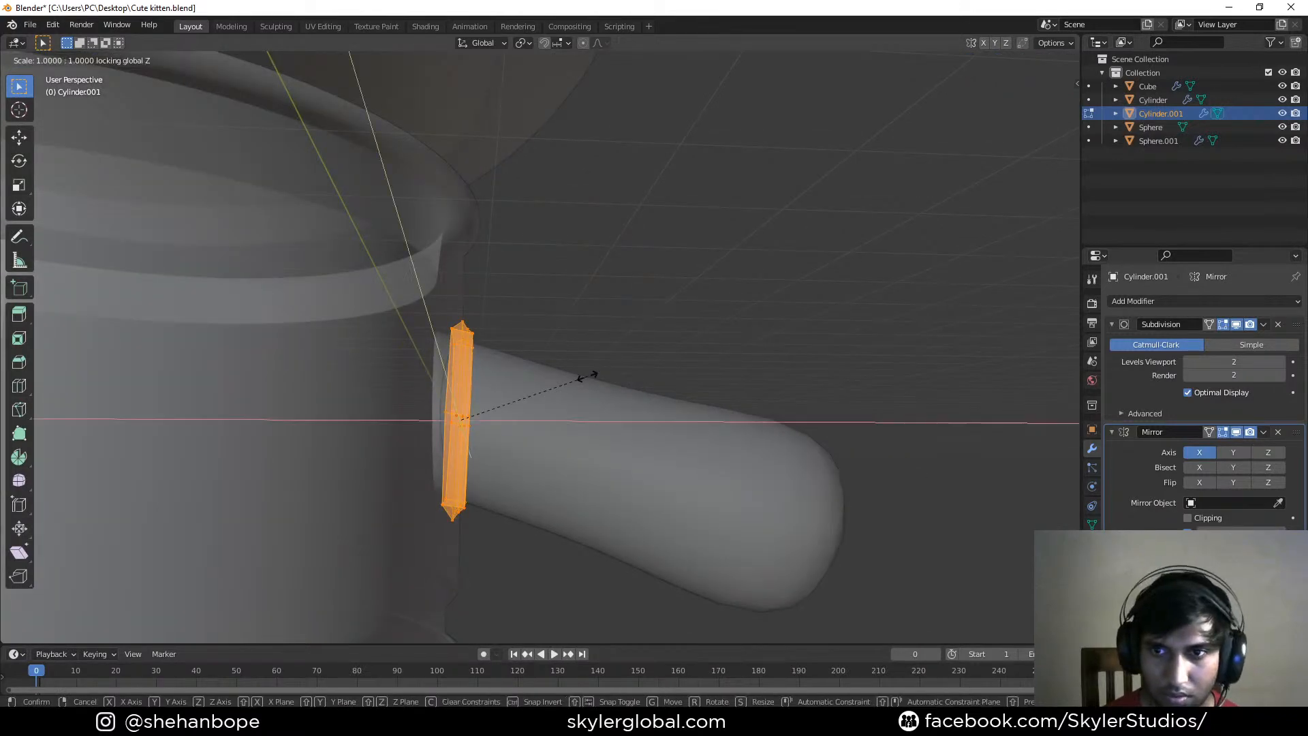
right_click(587, 376)
key("s")
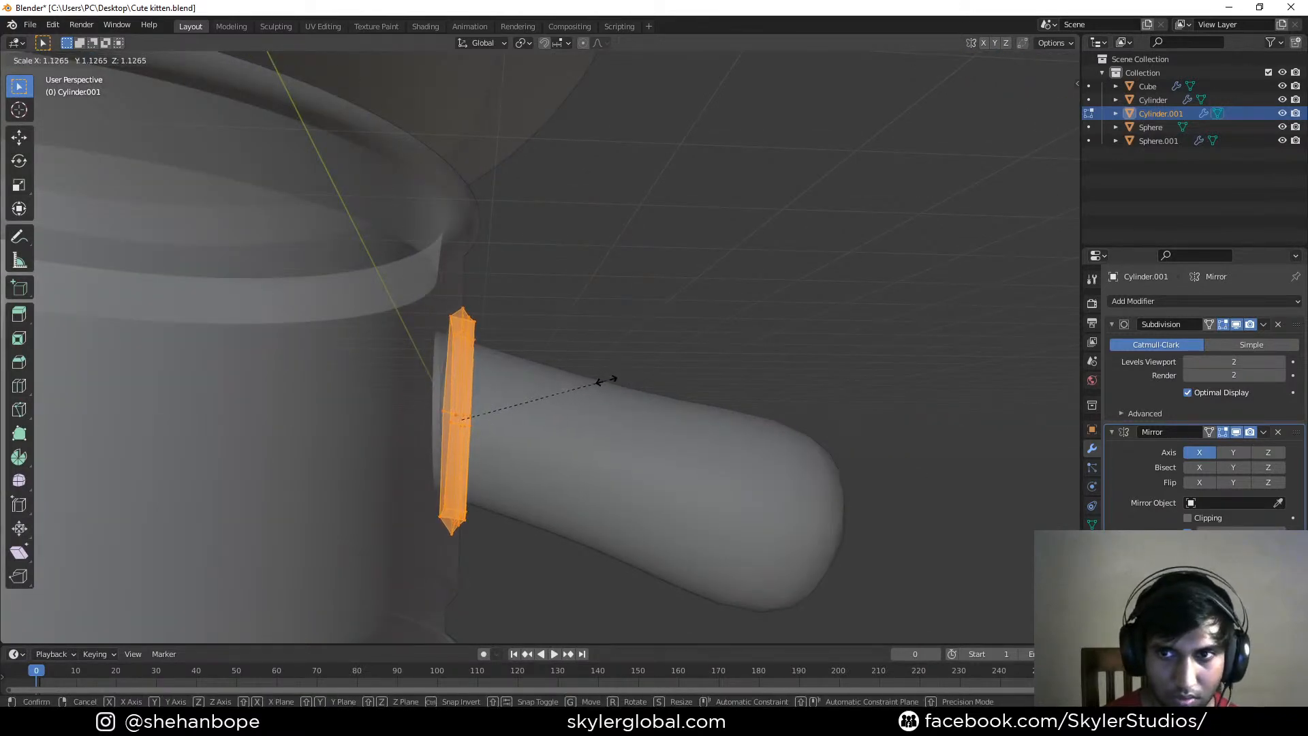
left_click(613, 380)
middle_click_drag(612, 381, 567, 381)
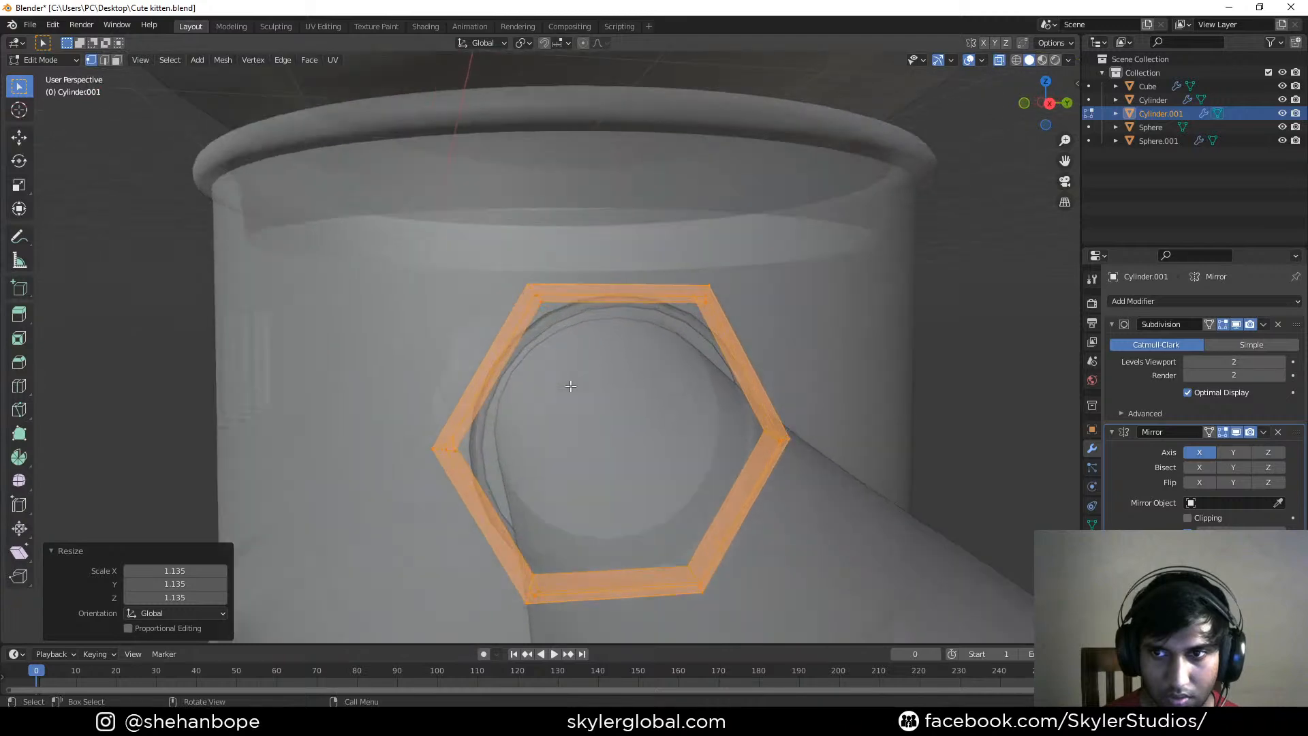
Scale the shoulder ring's inner edge loop to about 0.81 so it closes in around the arm
left_click(522, 304, "alt")
middle_click_drag(513, 320, 474, 315)
key("s")
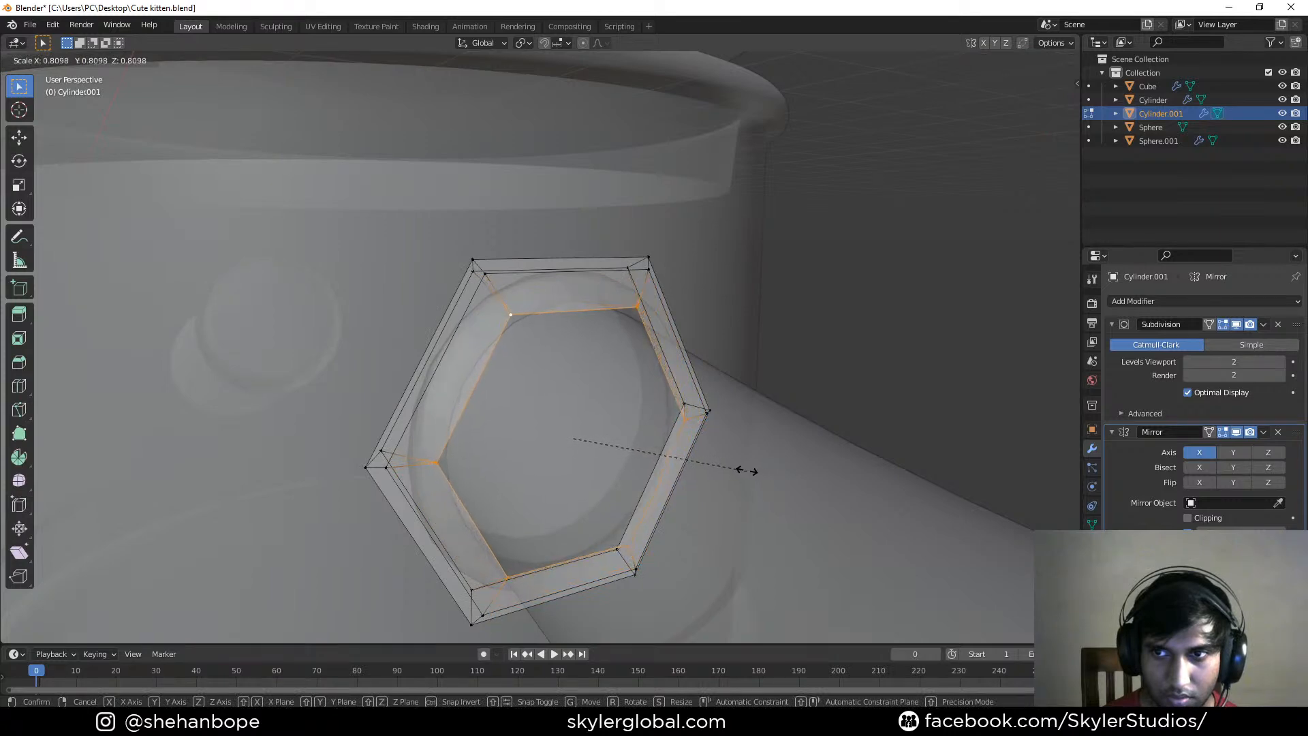
left_click(745, 470)
scroll(649, 471, "down", 2)
middle_click_drag(649, 471, 634, 429)
Move the ring's outer edge loop on the arm side about 0.029 m in X and -0.012 m in Z
left_click(438, 319, "alt")
key("KP_1")
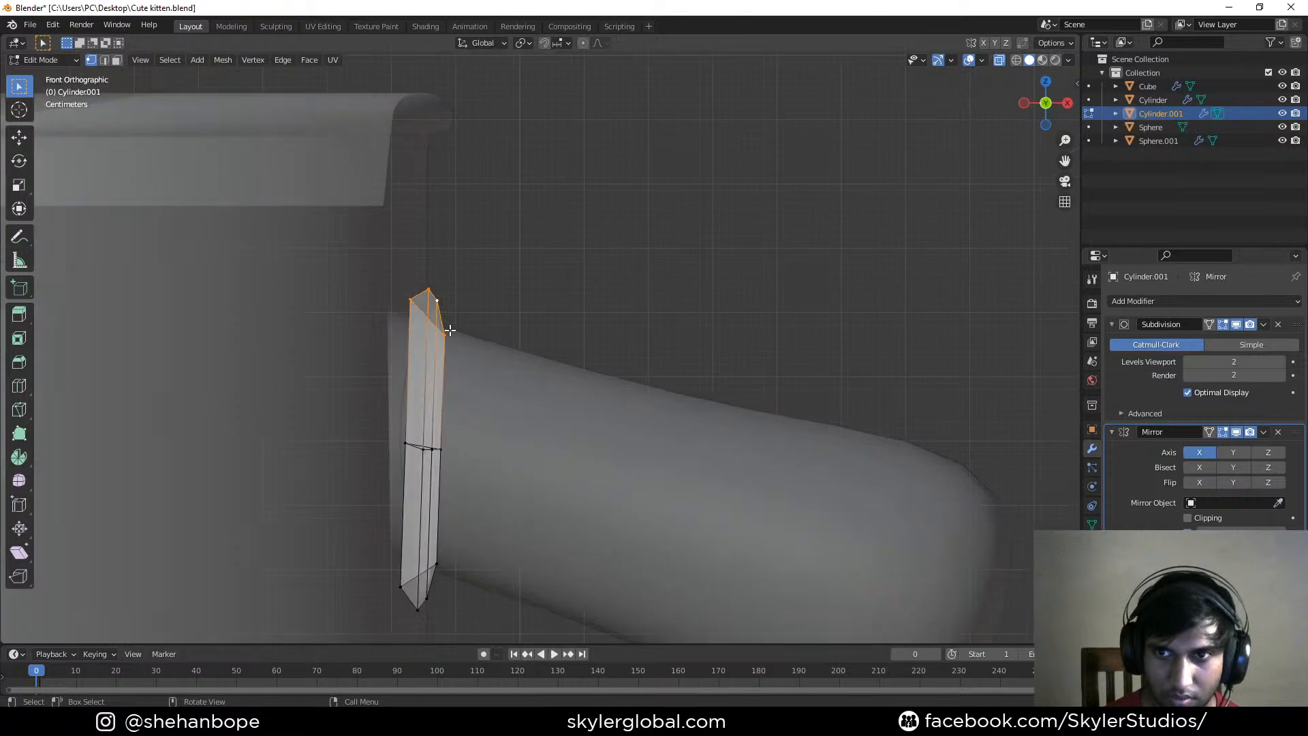
middle_click_drag(503, 368, 428, 394)
left_click(427, 394, "alt")
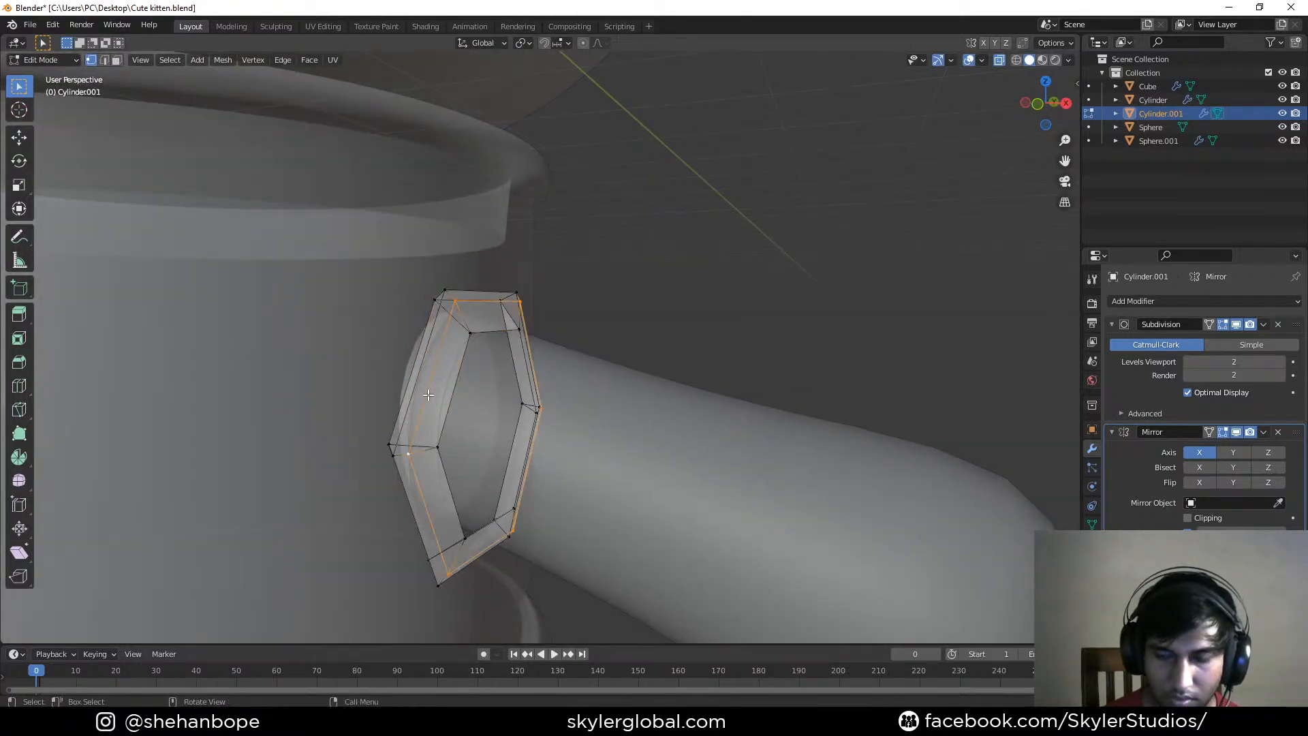
key("KP_1")
key("g")
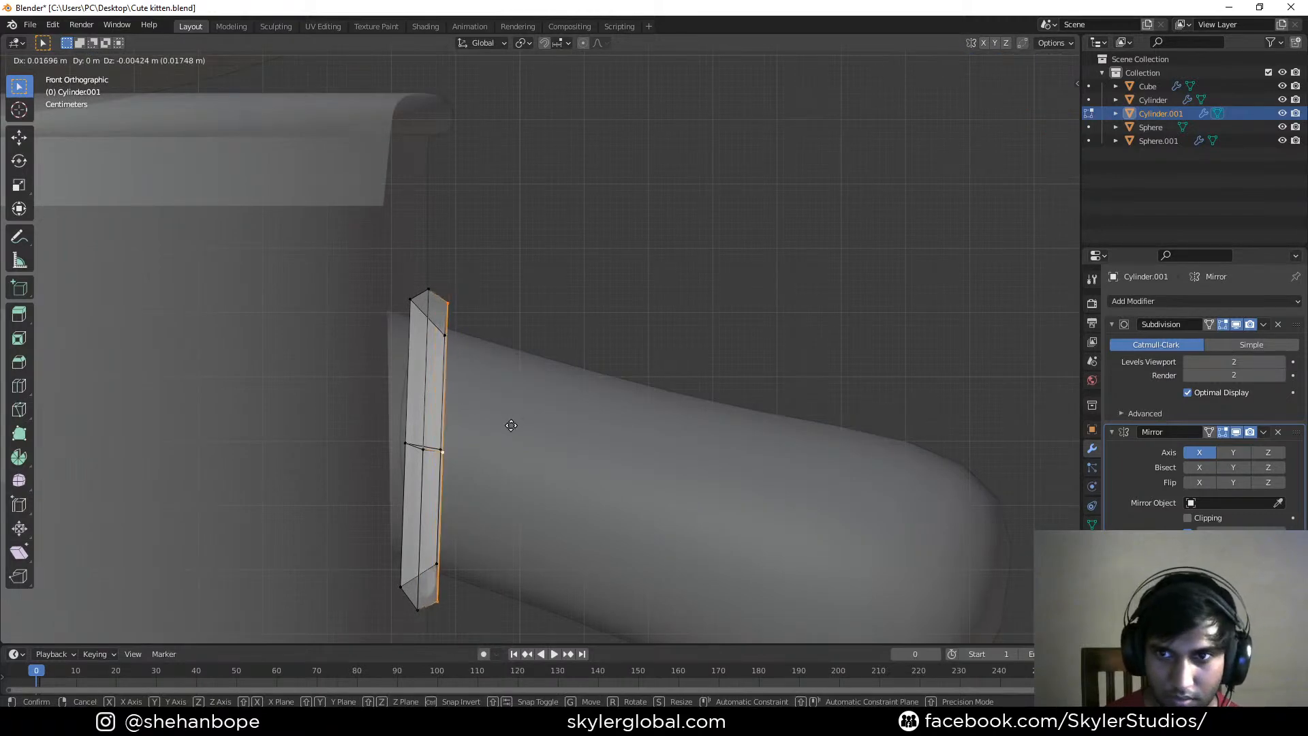
left_click(518, 430)
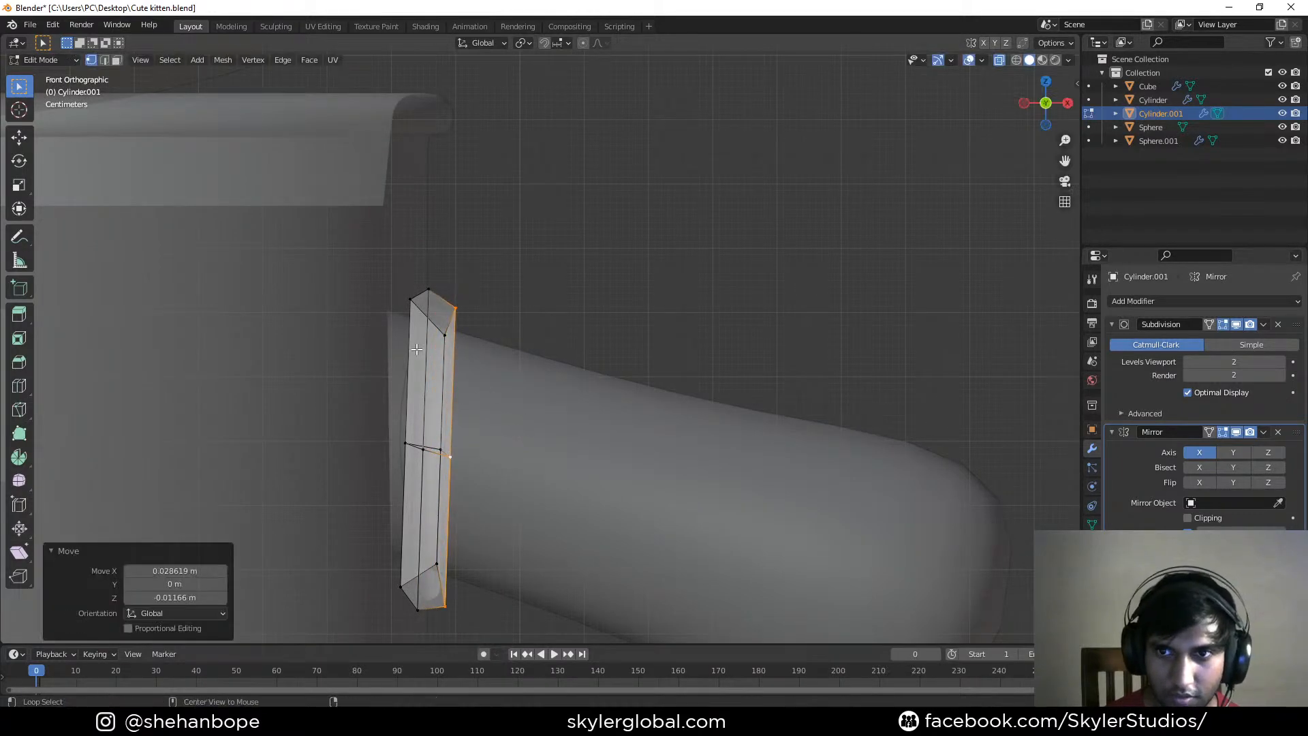
Leave Edit Mode, save the file and apply Shade Smooth to the shoulder rings
key("Tab")
key("ctrl+s")
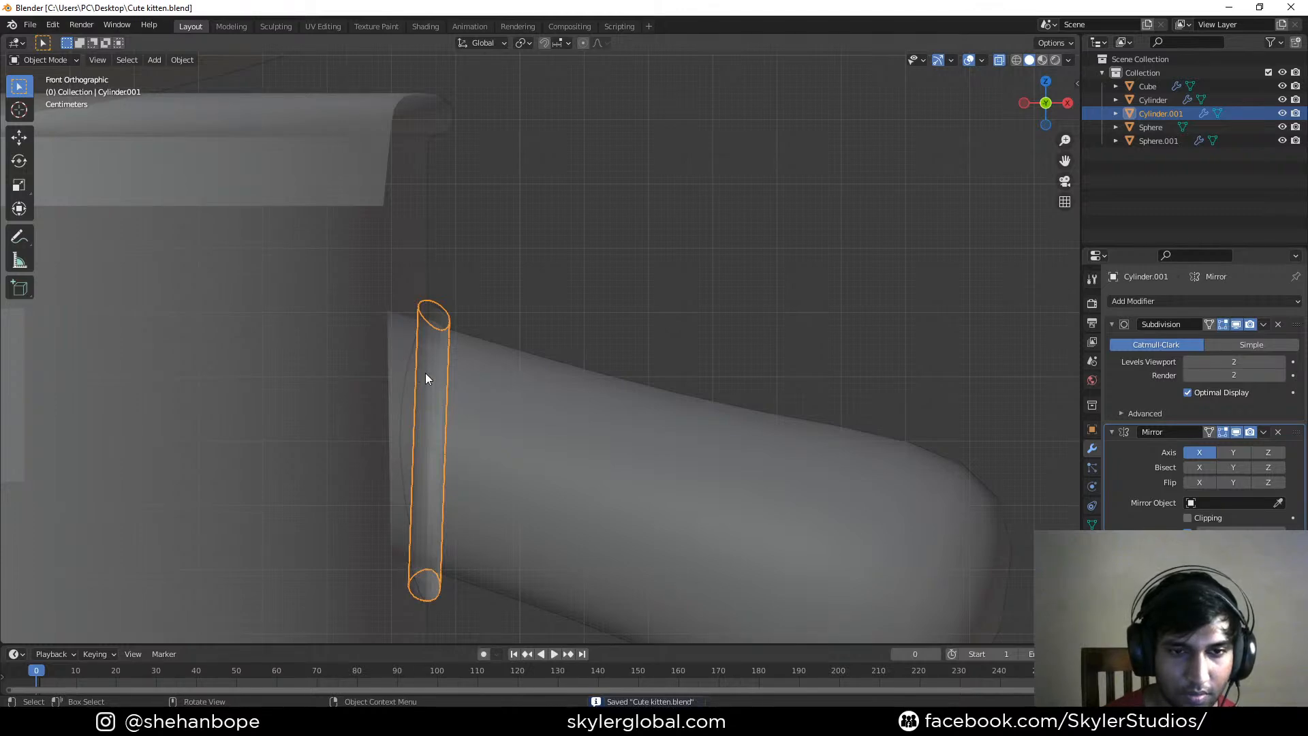
scroll(425, 373, "down", 4)
middle_click_drag(448, 381, 513, 364, "shift")
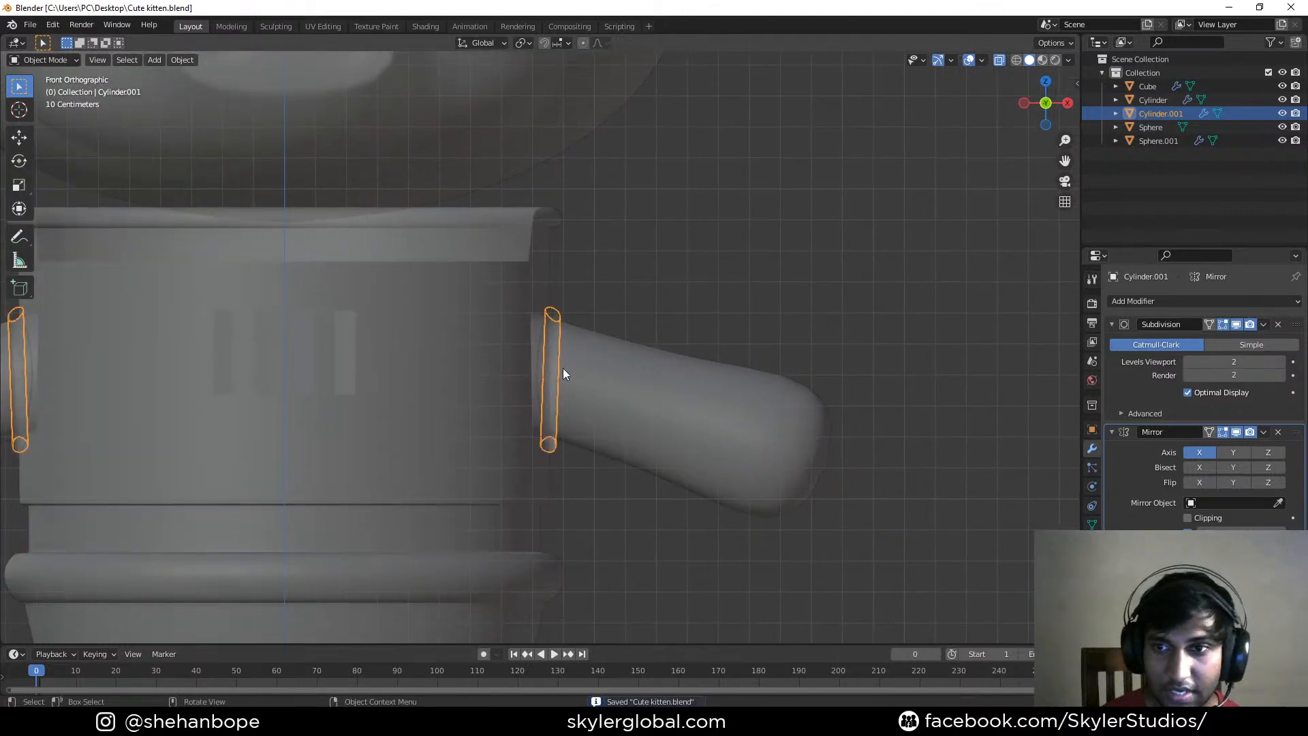
scroll(563, 373, "up", 2)
right_click(568, 317)
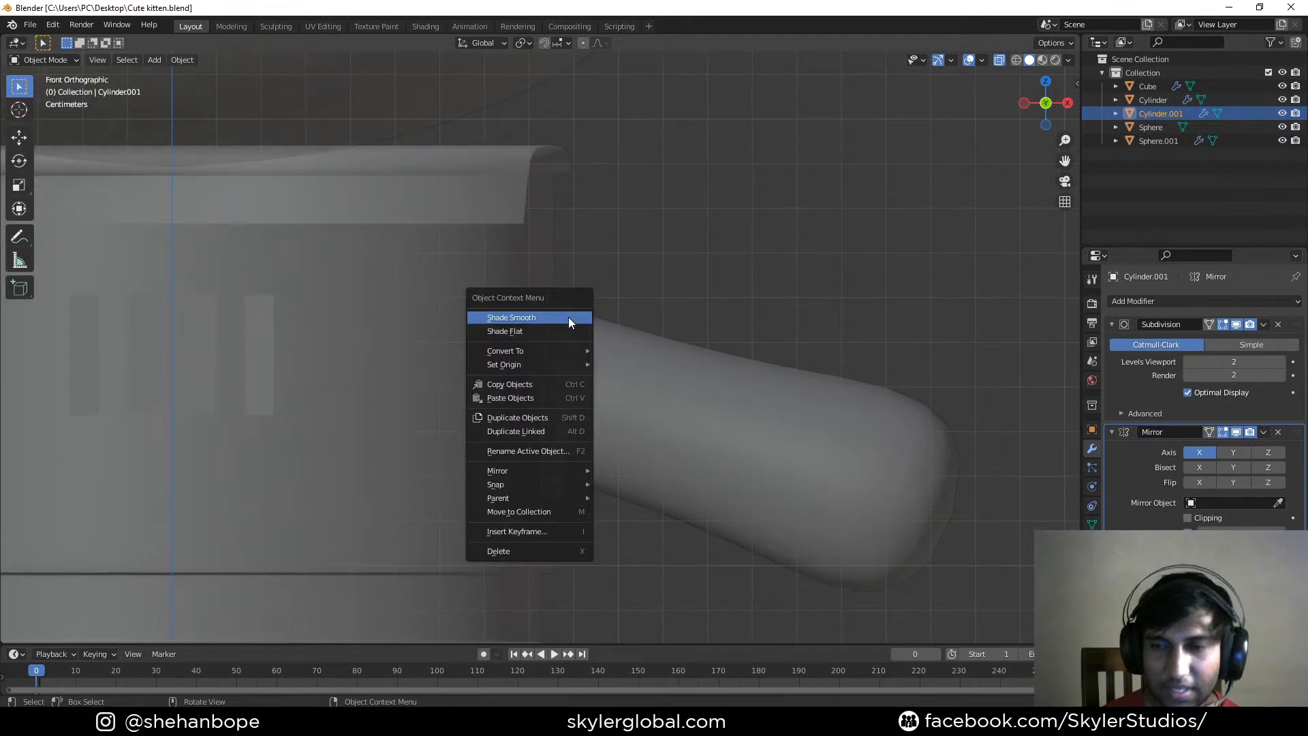
left_click(568, 316)
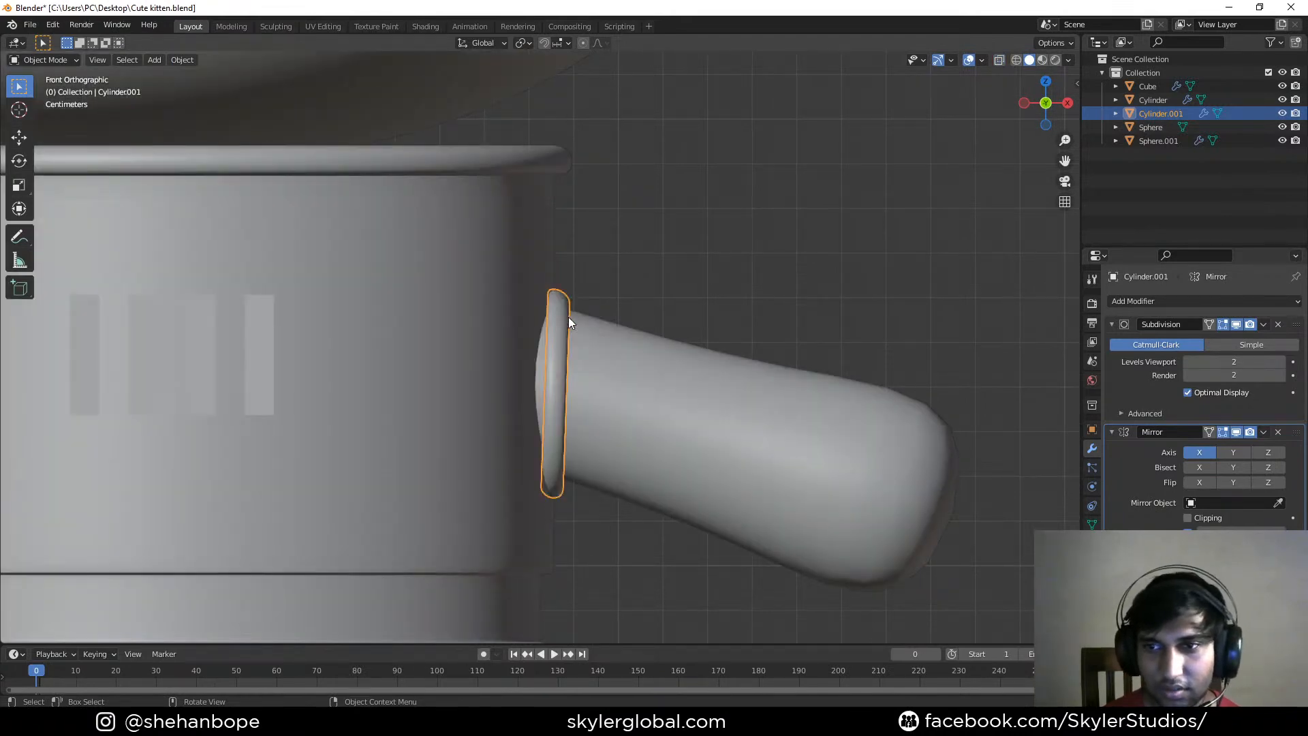
In Edit Mode, try to move the ring's middle vertices toward the torso in front view
middle_click_drag(568, 317, 666, 453)
scroll(553, 384, "up", 3)
key("Tab")
key("KP_1")
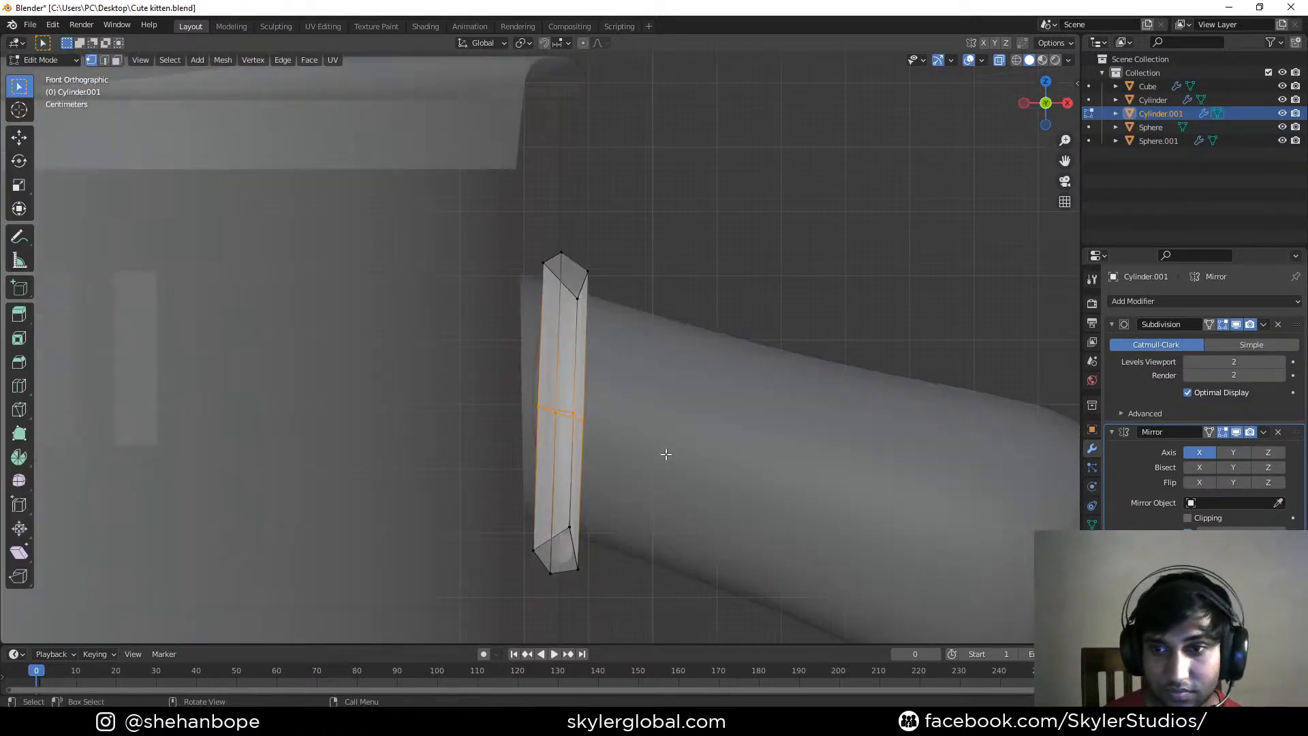
key("g")
left_click(709, 445)
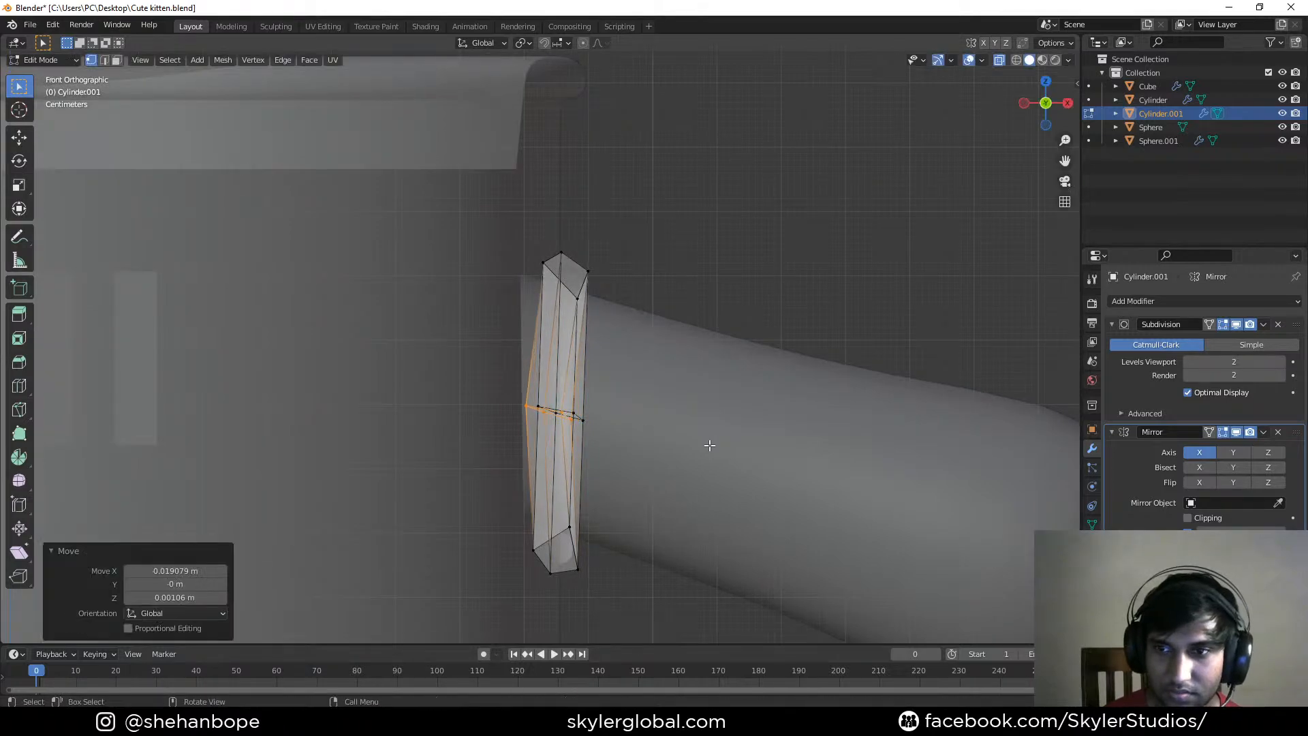
key("ctrl+z")
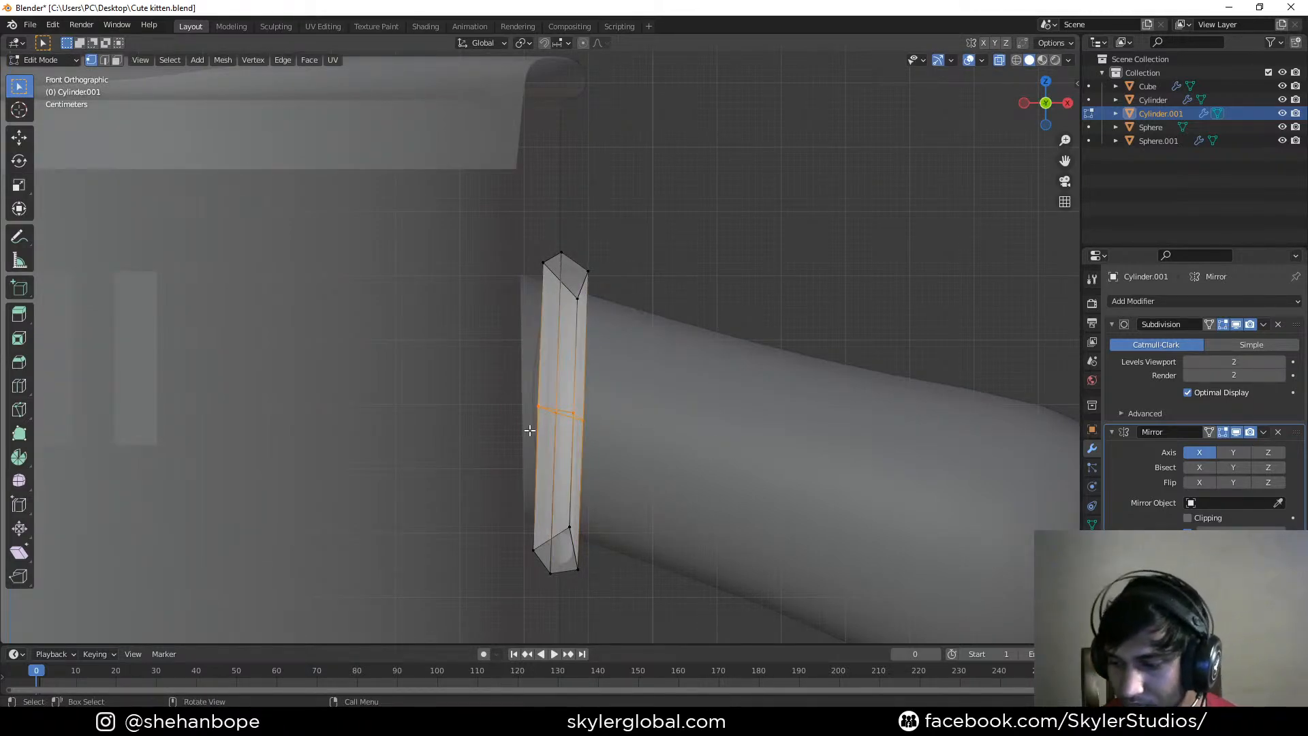
Select all vertices at the ring's mid-height and move them about 0.018 m toward the torso
left_click_drag(506, 373, 646, 436)
key("g")
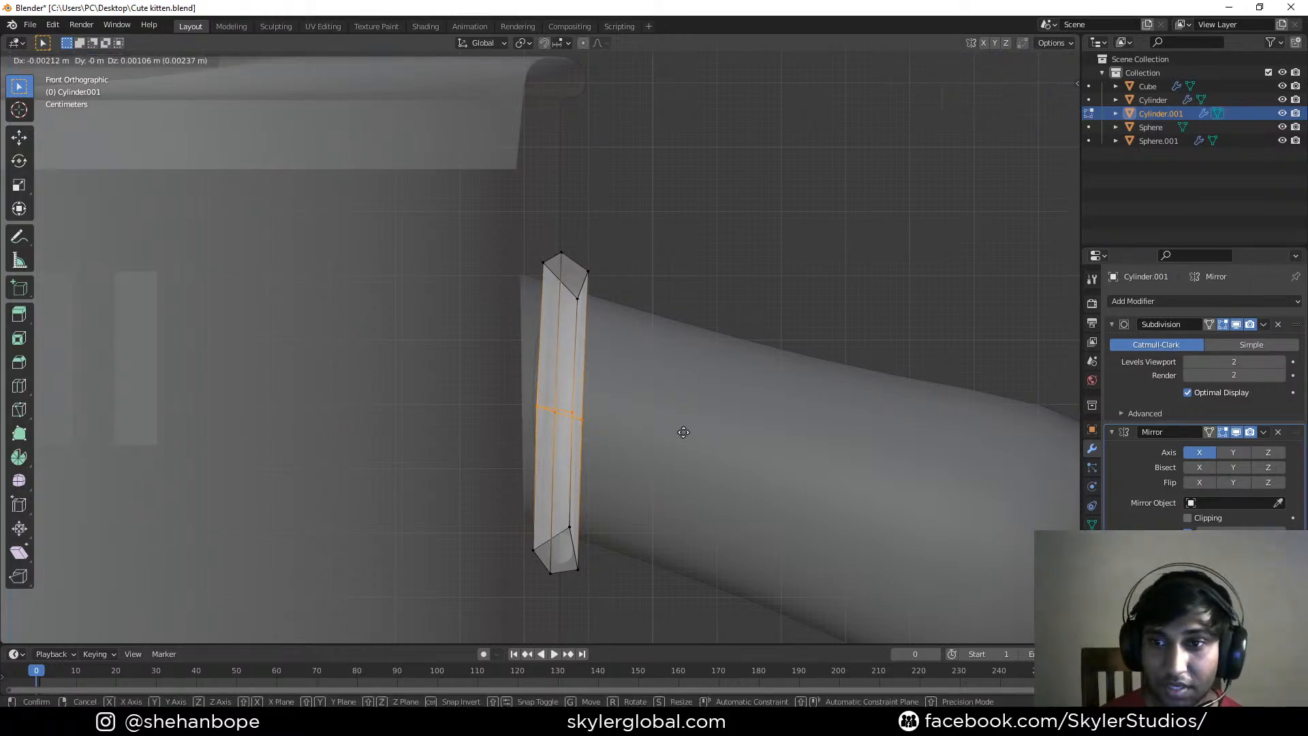
left_click(666, 432)
Switch to Chrome to check the Discord showcase channel's messages, and return to Blender
mouse_move(283, 726)
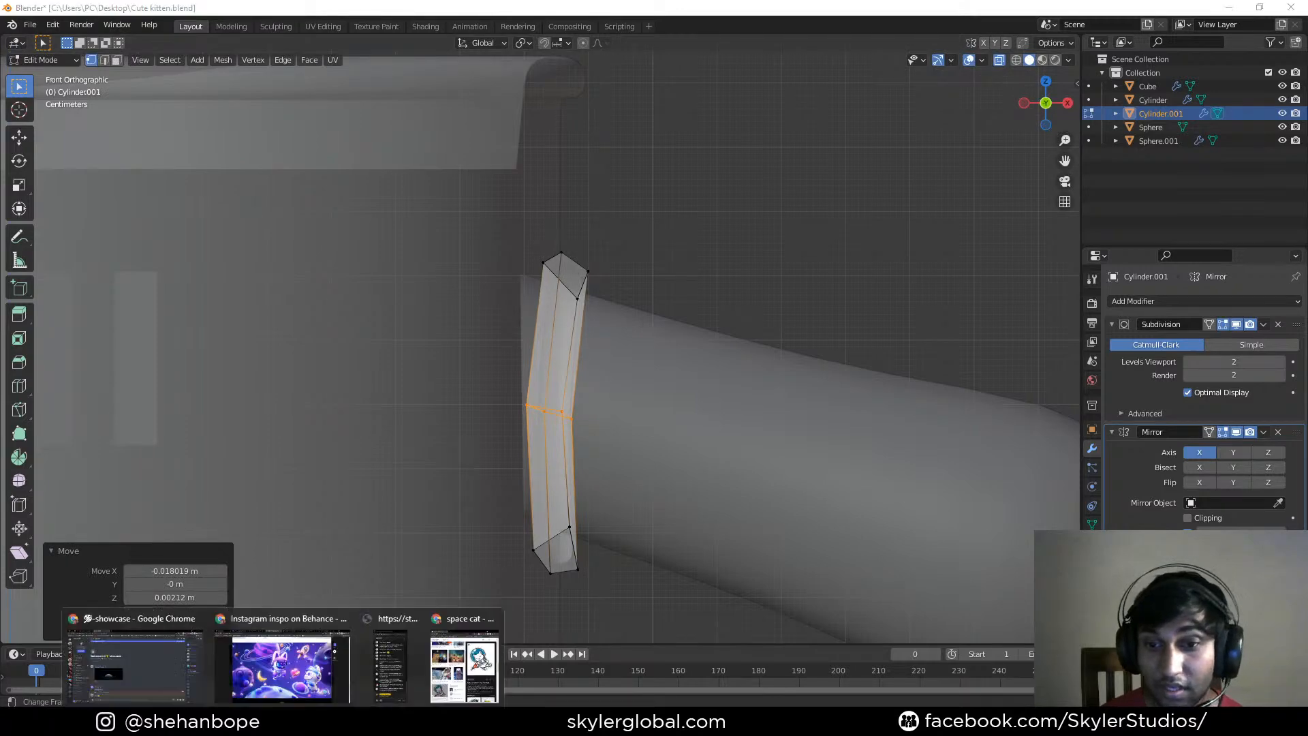
left_click(121, 665)
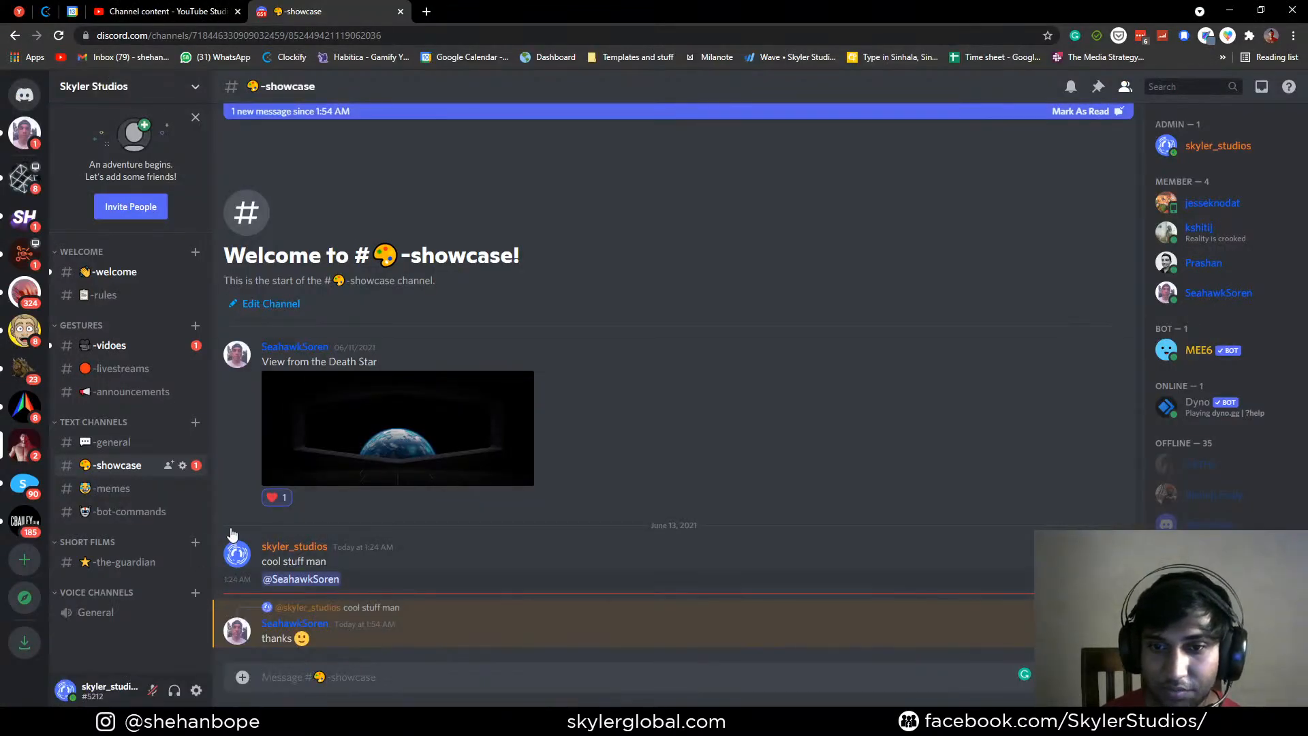
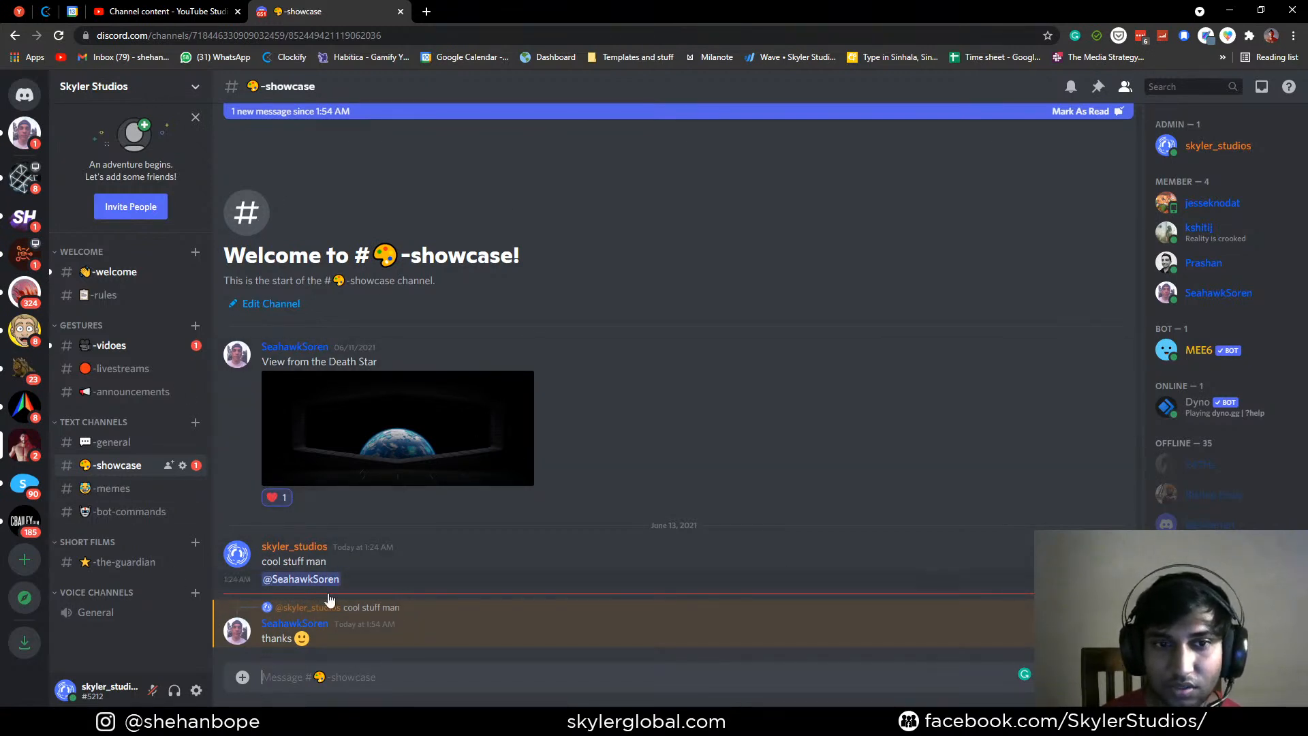
key("alt+Tab")
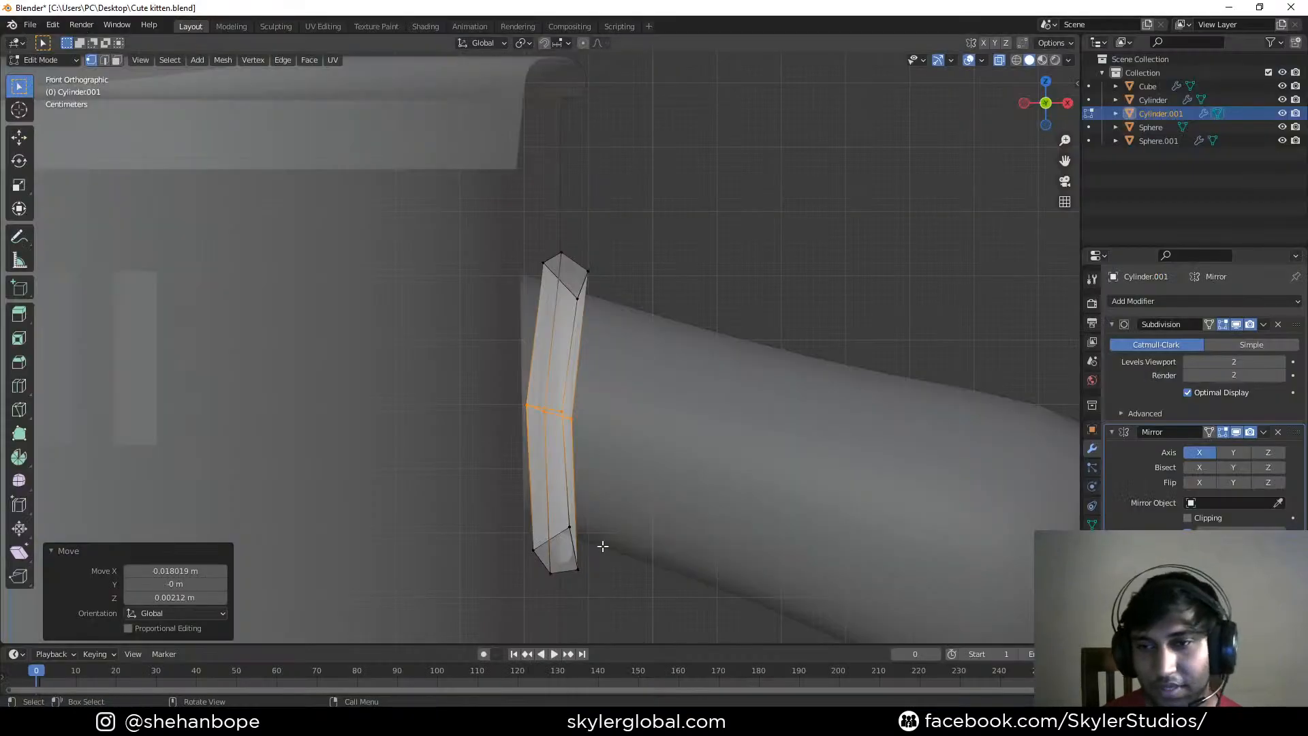
Shift the ring's upper vertices about 0.0095 m and lower vertices about 0.0127 m toward the torso, and save the file
left_click_drag(513, 219, 666, 337)
key("g")
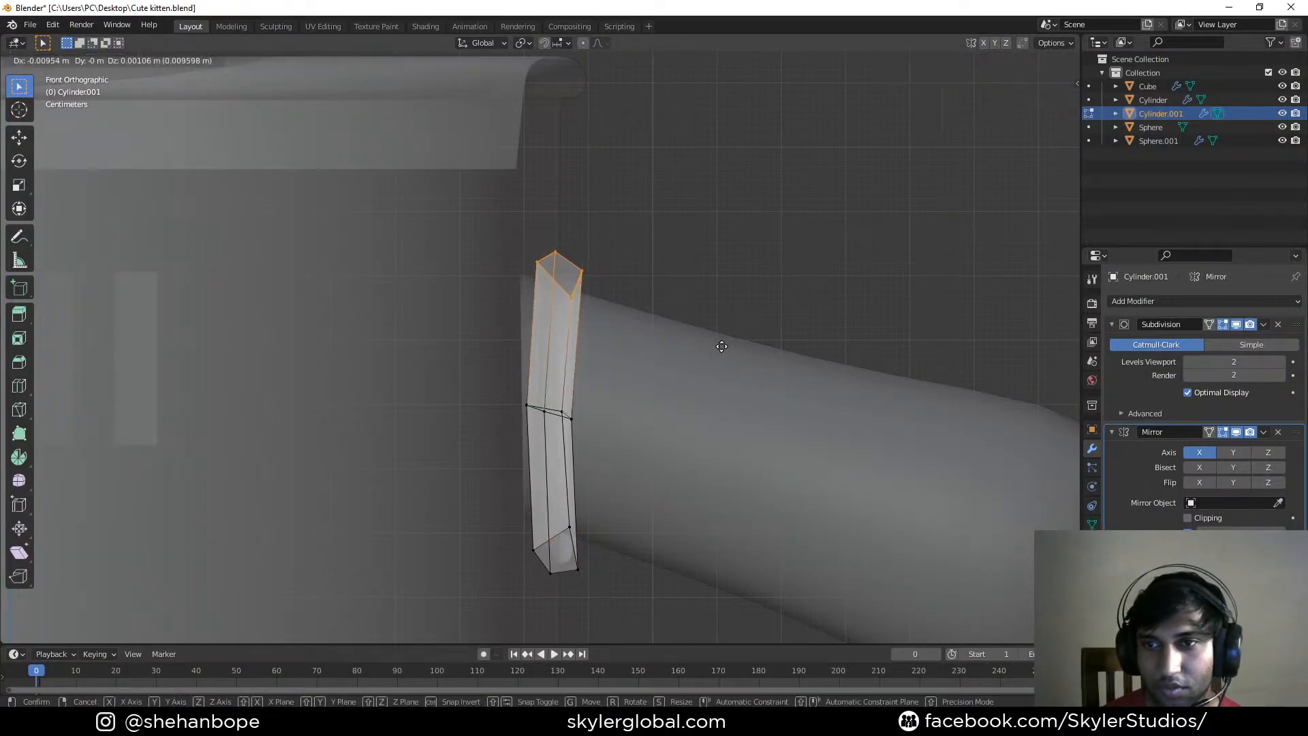
left_click(721, 348)
scroll(597, 521, "down", 1)
left_click_drag(515, 468, 630, 559)
key("g")
left_click(654, 569)
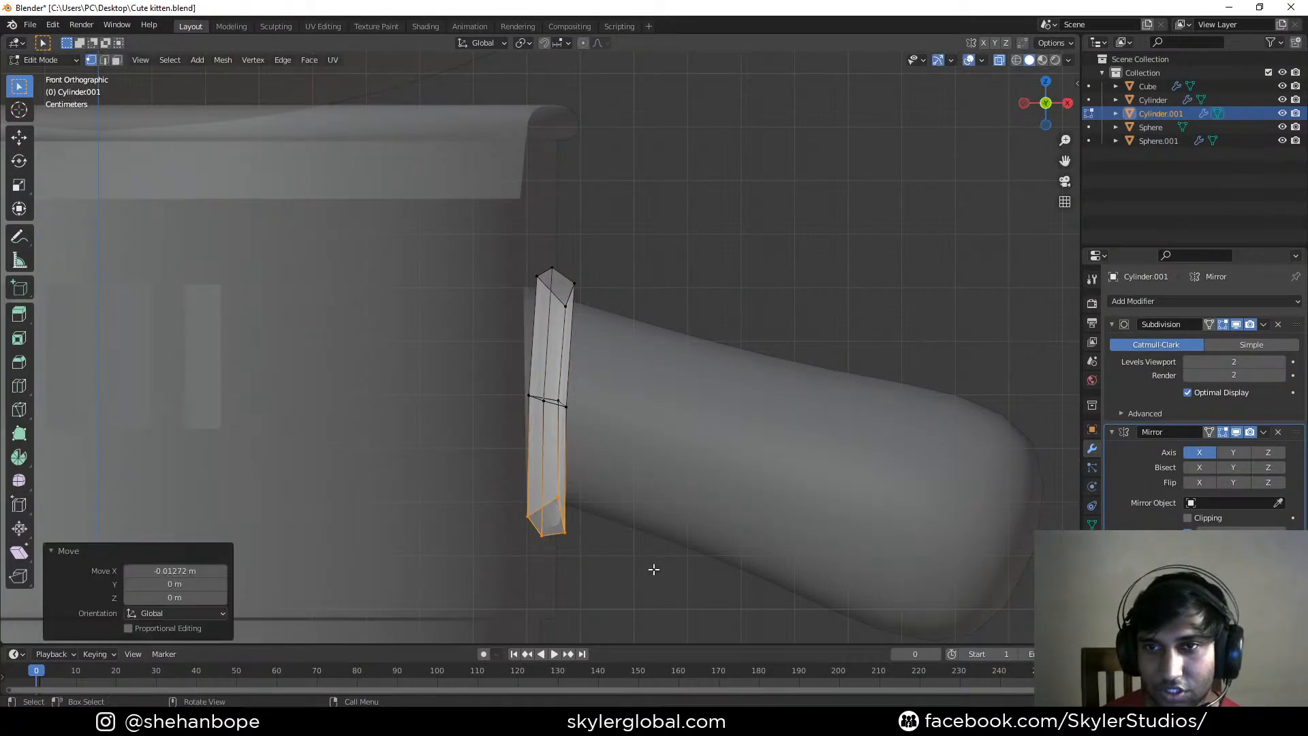
scroll(652, 567, "down", 4)
key("ctrl+s")
Duplicate the whole shoulder ring mesh and place the copy at the top of the leg, about -0.465 m in X and -1.258 m in Z
scroll(605, 466, "down", 2)
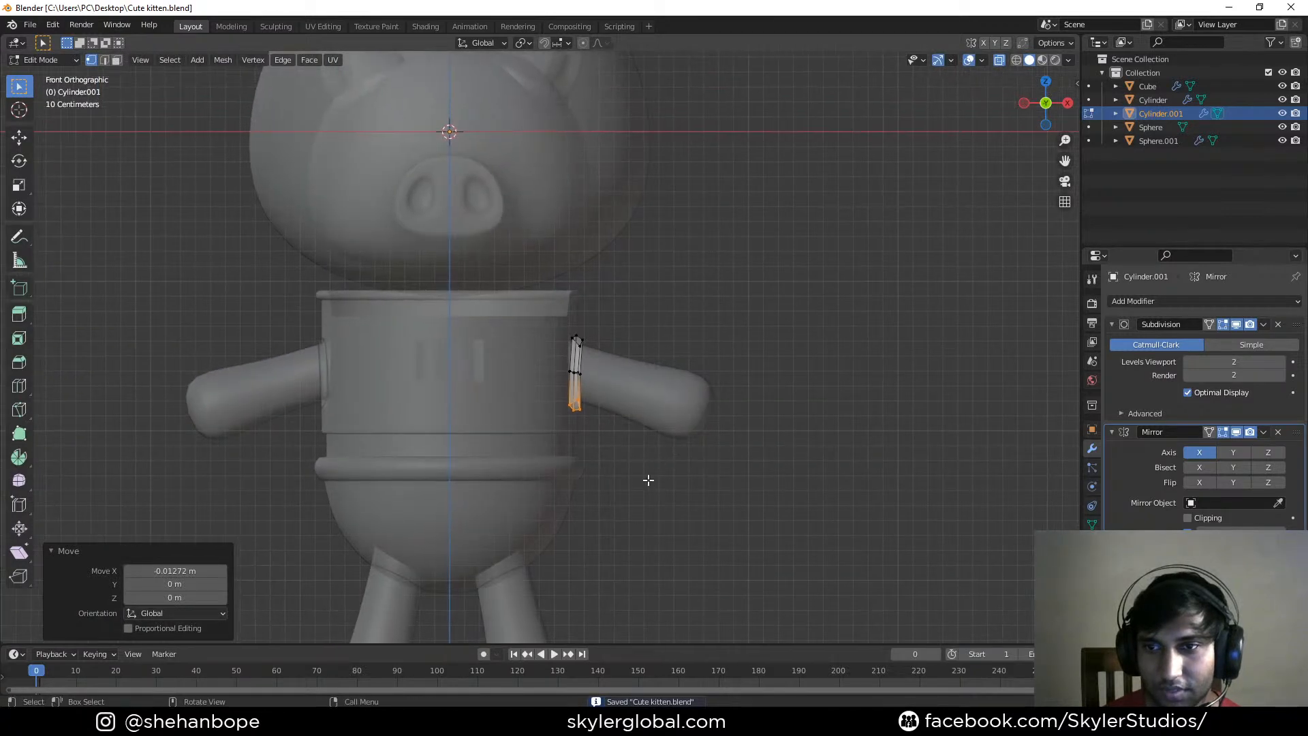
middle_click_drag(648, 475, 604, 388, "shift")
left_click(539, 273)
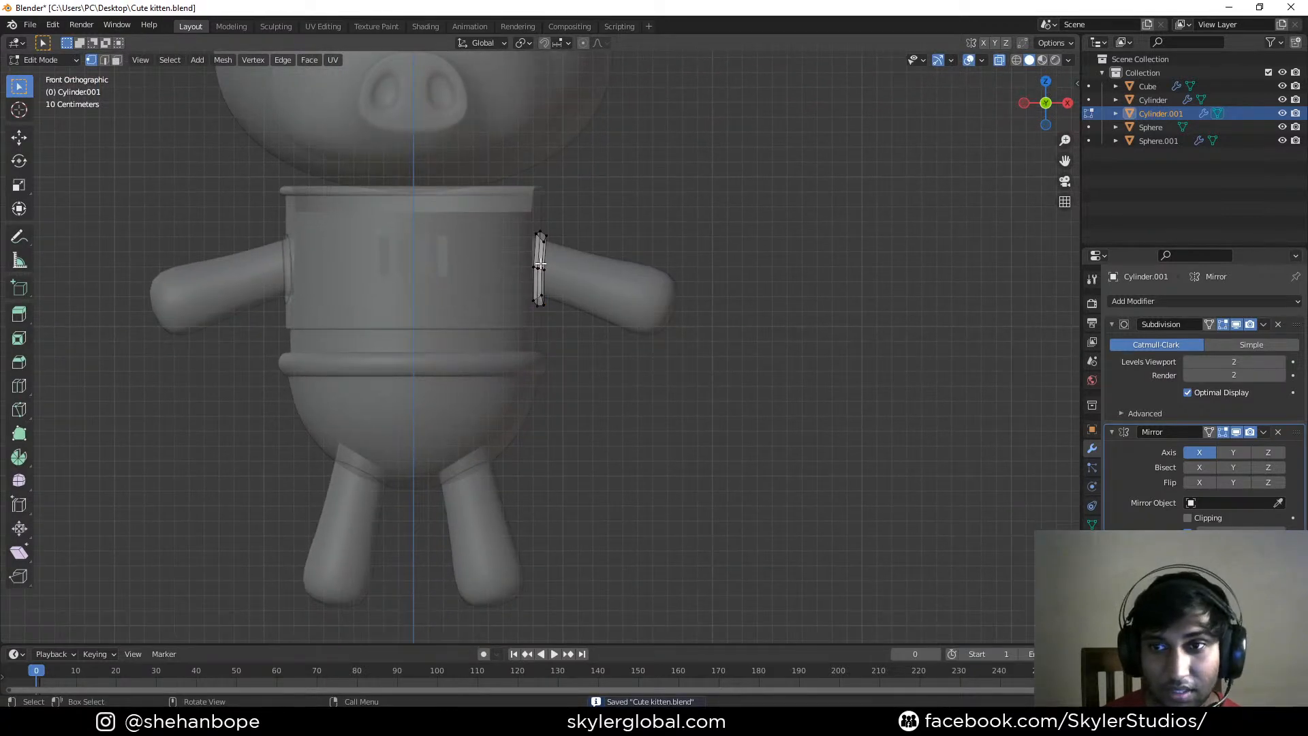
key("a")
key("shift+d")
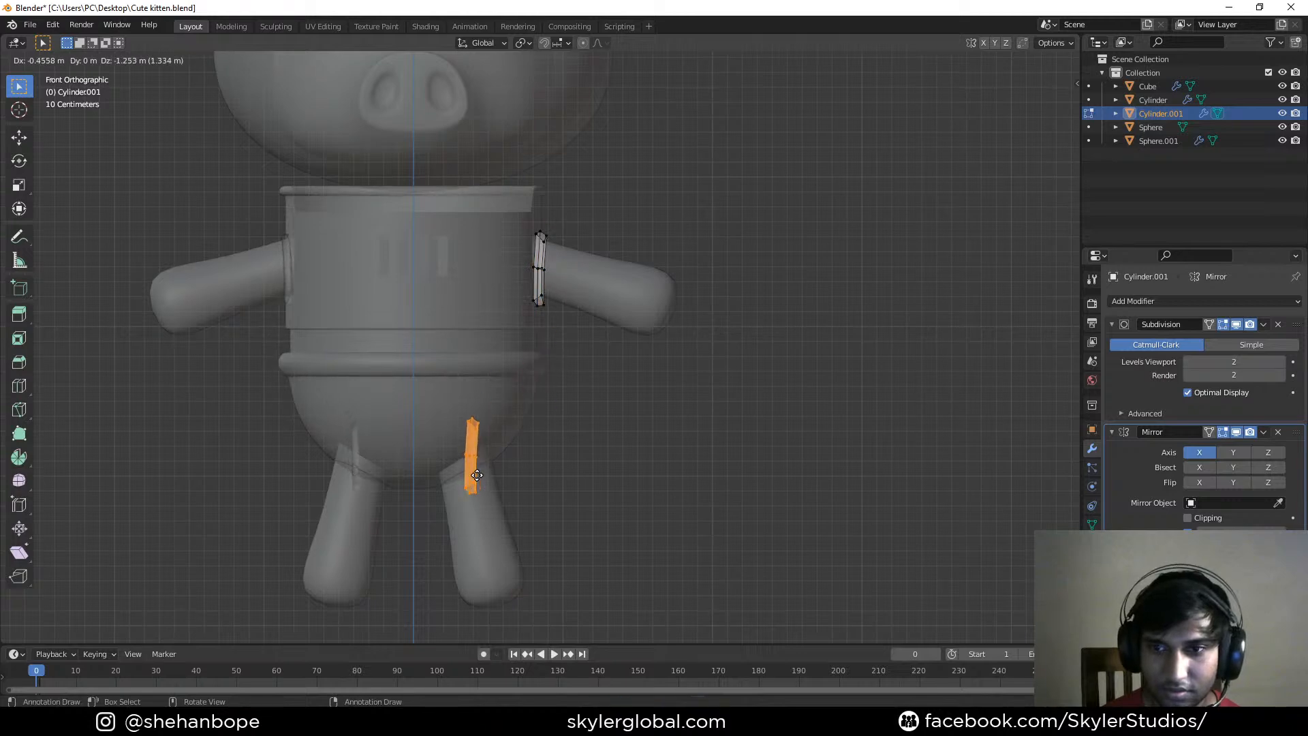
left_click(476, 474)
Rotate the duplicated ring 63.4° and move it about -0.041 m in X and -0.105 m in Z onto the leg joint
key("r")
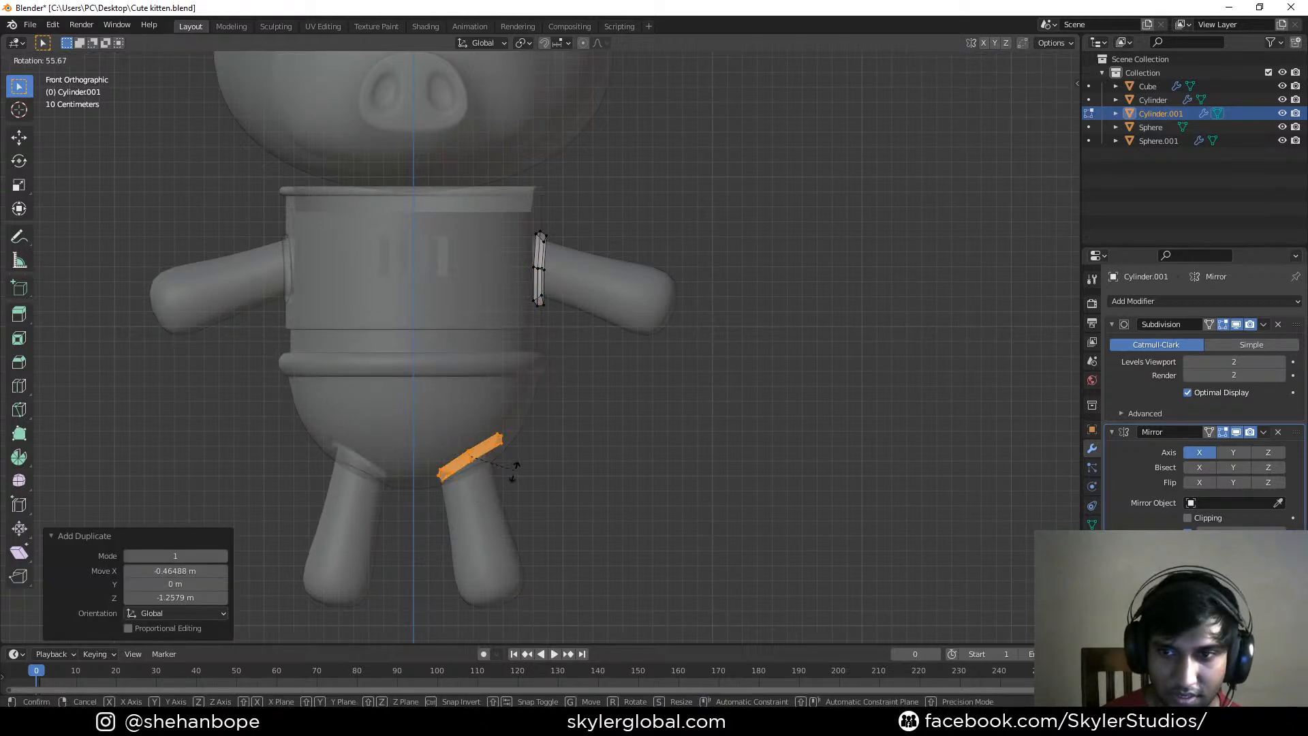
left_click(515, 477)
key("g")
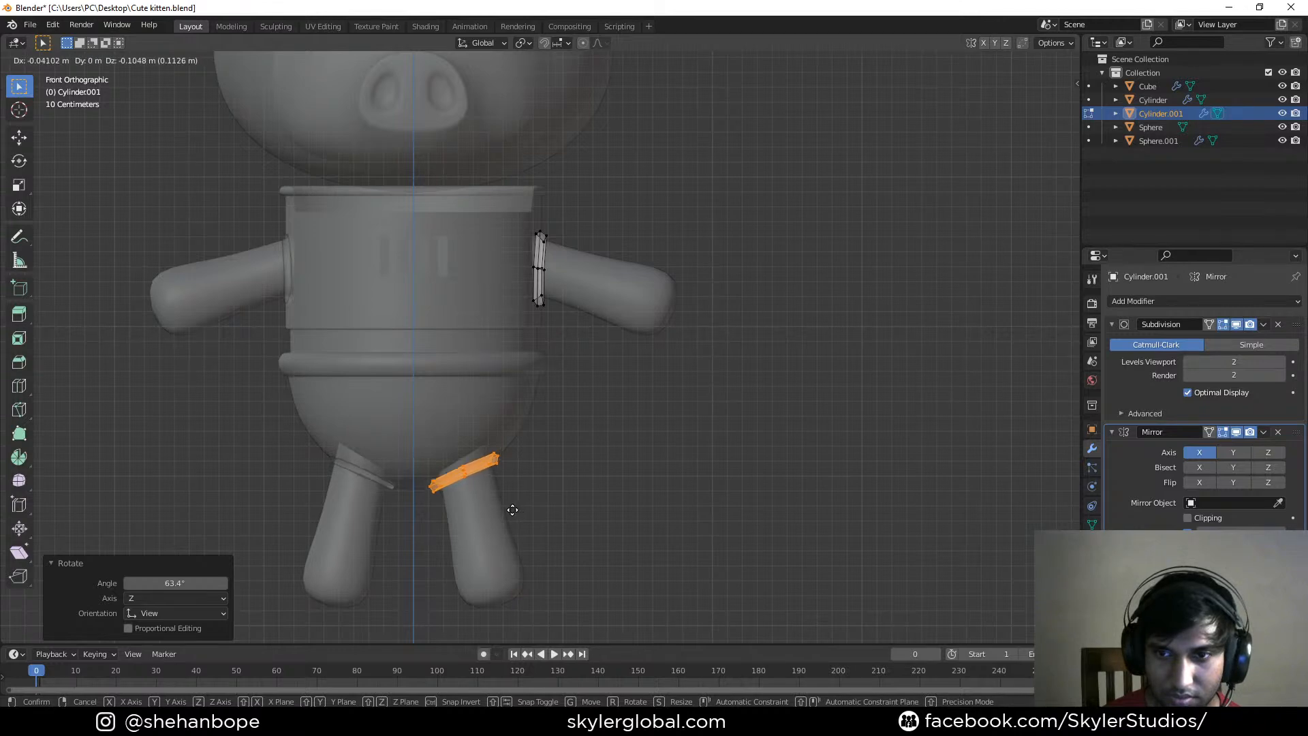
left_click(513, 510)
In side view with X-ray off, rotate the leg ring about 3.3° and lower it about 0.016 m
key("KP_3")
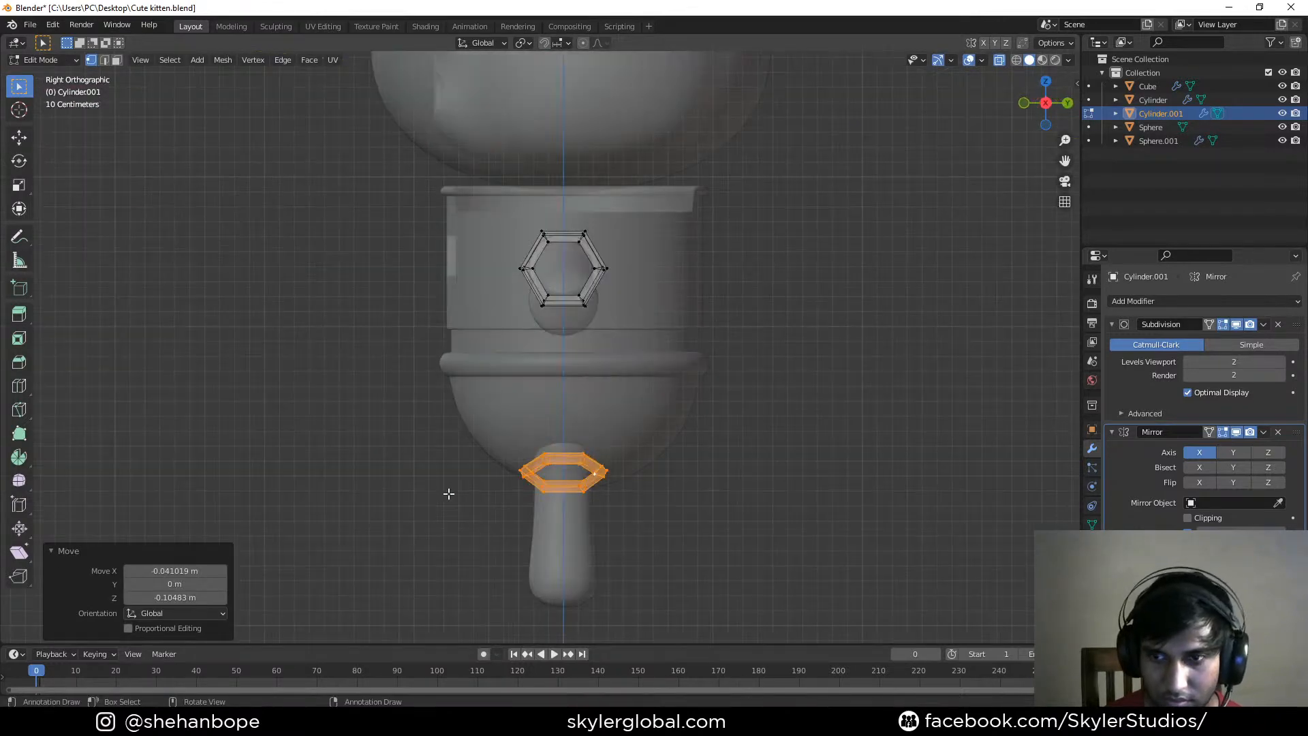
scroll(449, 493, "up", 3)
middle_click_drag(455, 485, 426, 273, "shift")
key("alt+z")
middle_click_drag(463, 368, 487, 359)
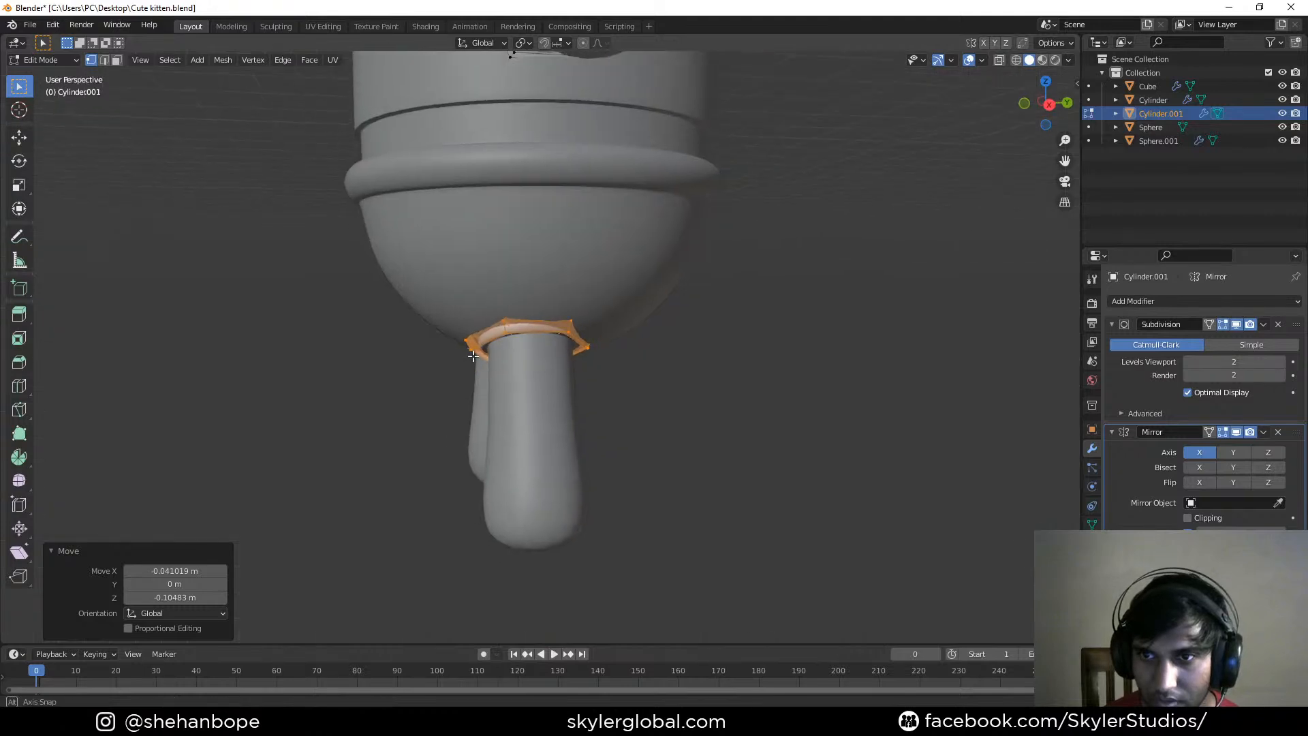
key("KP_3")
key("r")
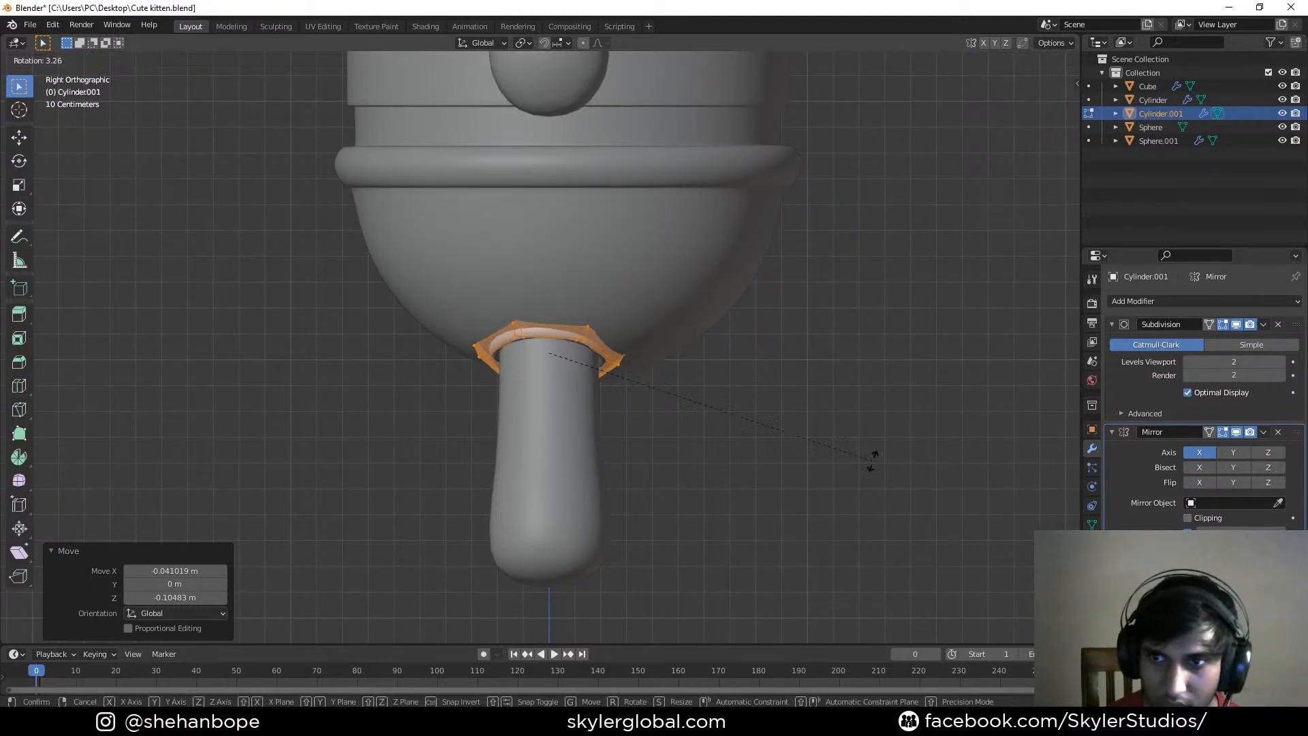
left_click(870, 460)
key("g")
left_click(872, 471)
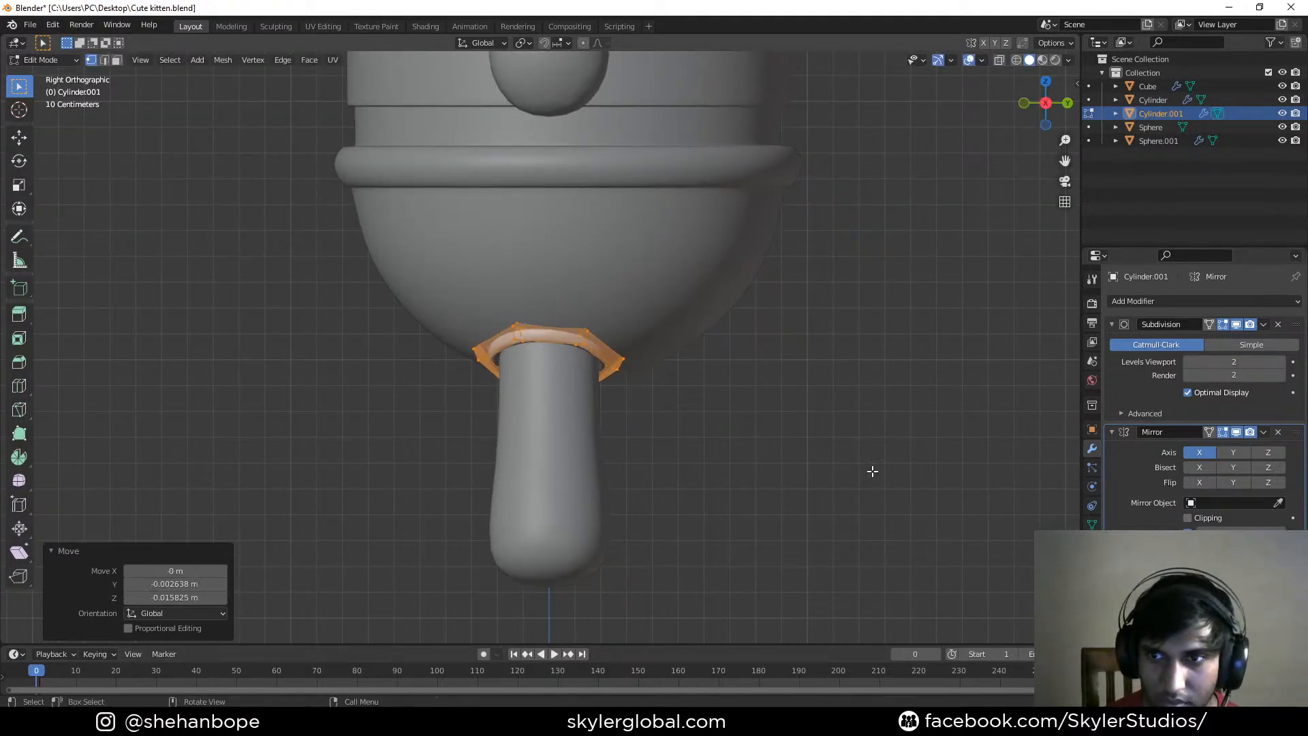
Switch editing from the ring object to the leg mesh and select the face at the leg's lower end
middle_click_drag(782, 476, 675, 459)
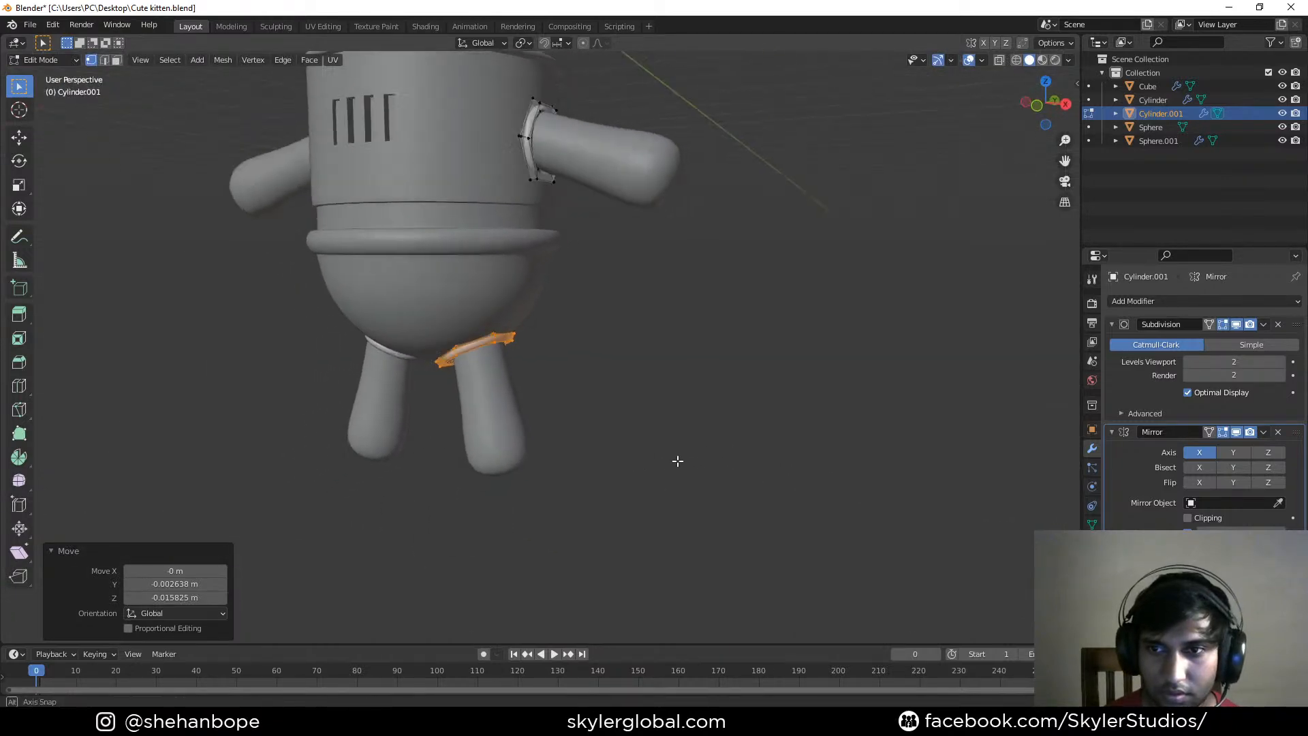
scroll(595, 470, "up", 3)
middle_click_drag(550, 468, 677, 403, "shift")
key("KP_1")
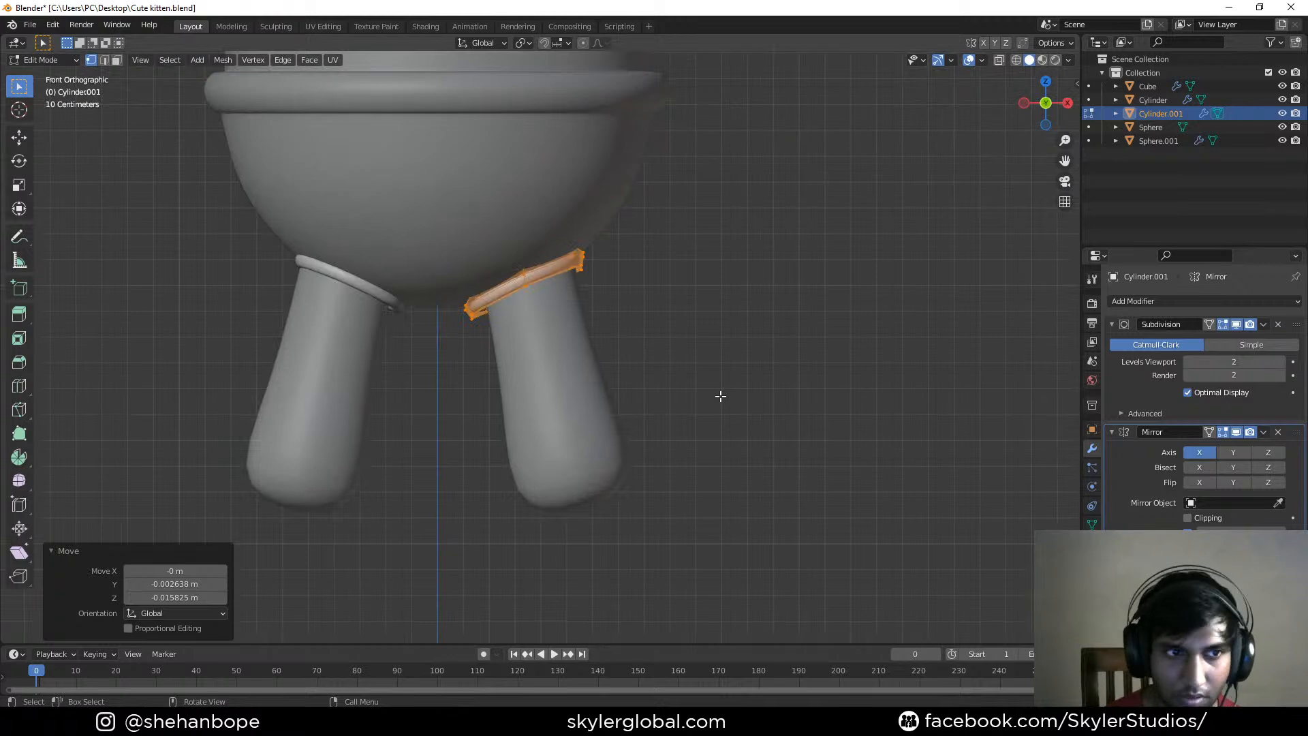
key("KP_3")
middle_click_drag(674, 494, 594, 358, "shift")
key("Tab")
left_click(613, 321)
key("Tab")
left_click(594, 358)
left_click(600, 367)
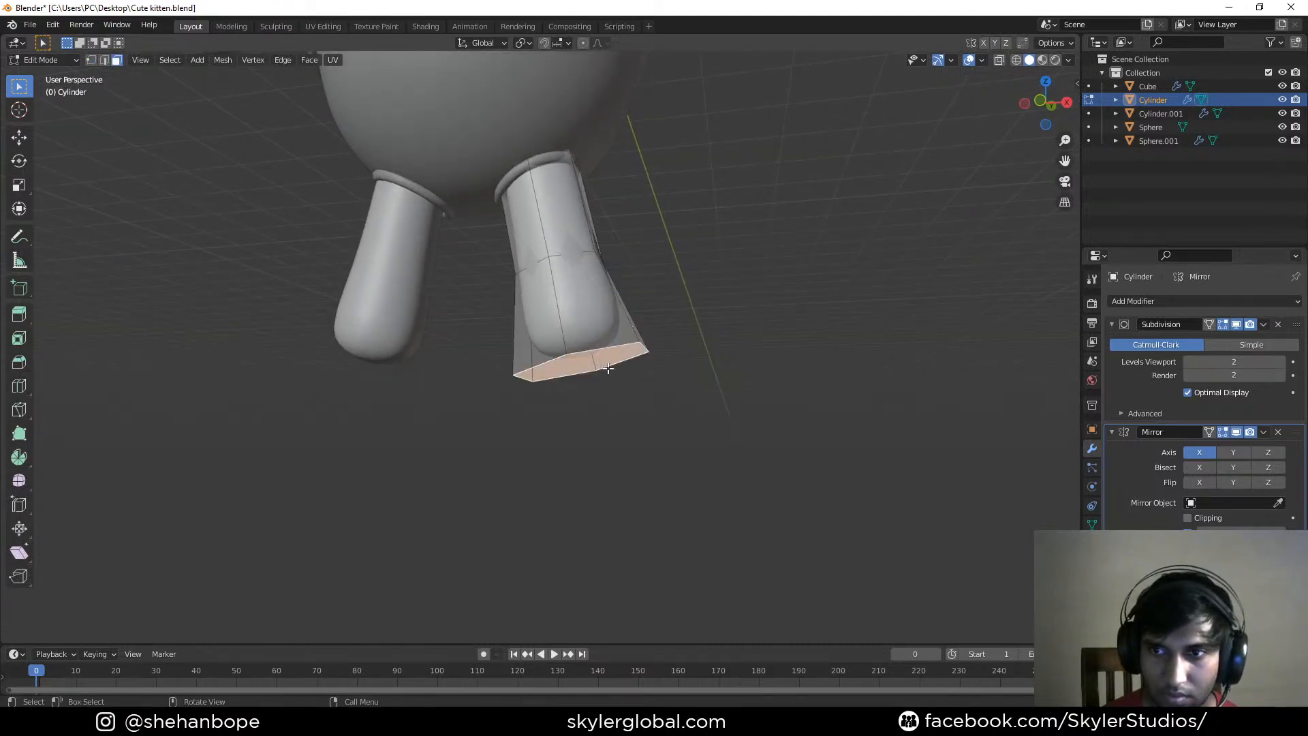
Try to extrude the leg's end face and its two lower front faces, and undo the extrusions
key("e")
right_click(670, 396)
middle_click_drag(701, 352, 607, 371)
left_click(560, 310)
mouse_move(560, 310)
middle_mouse_down()
mouse_move(588, 332)
mouse_move(546, 313)
middle_mouse_up()
left_click(545, 312, "shift")
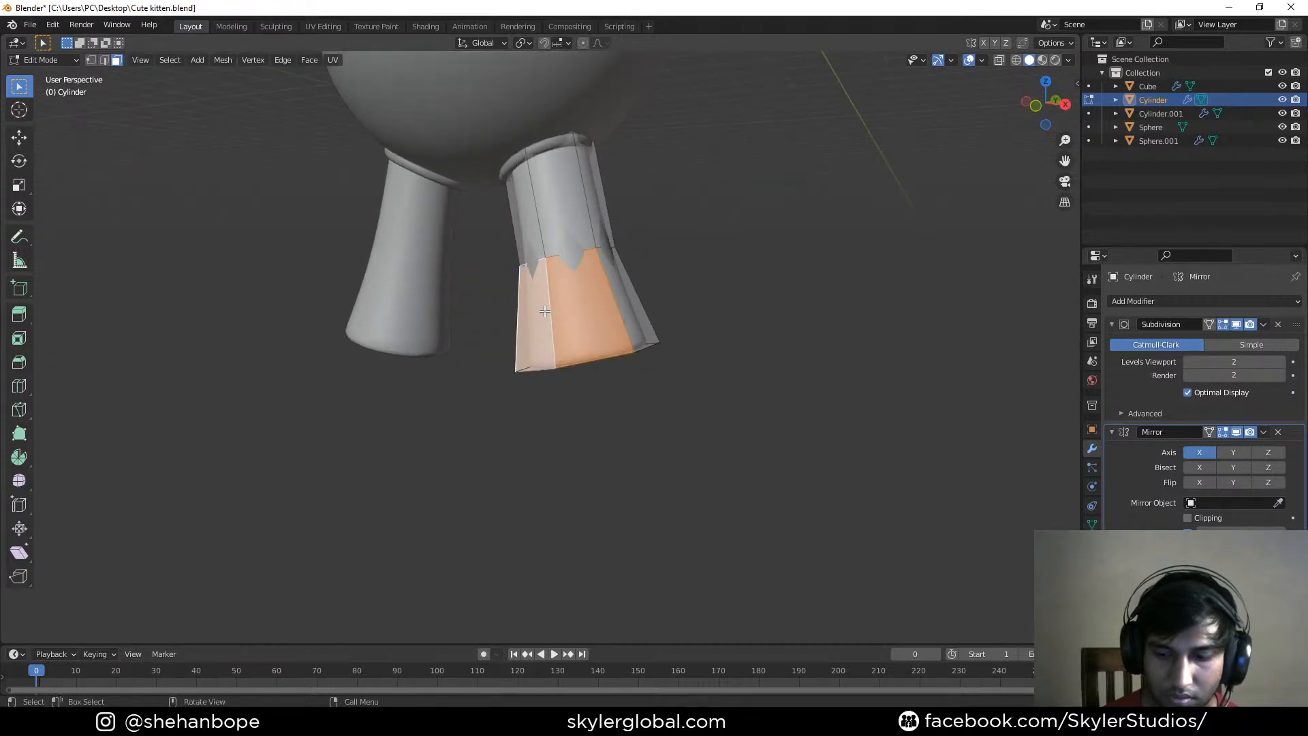
key("KP_3")
key("e")
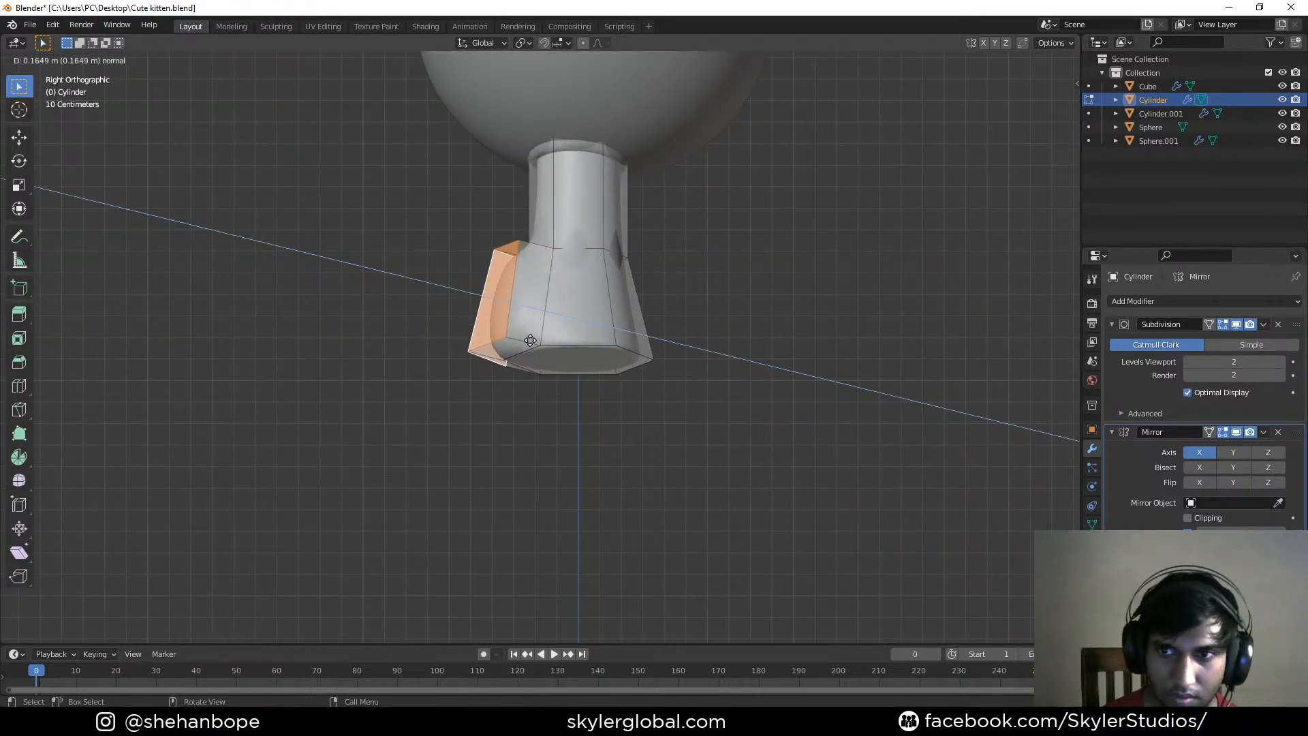
right_click(504, 340)
key("ctrl+z")
key("ctrl+z")
key("ctrl+z")
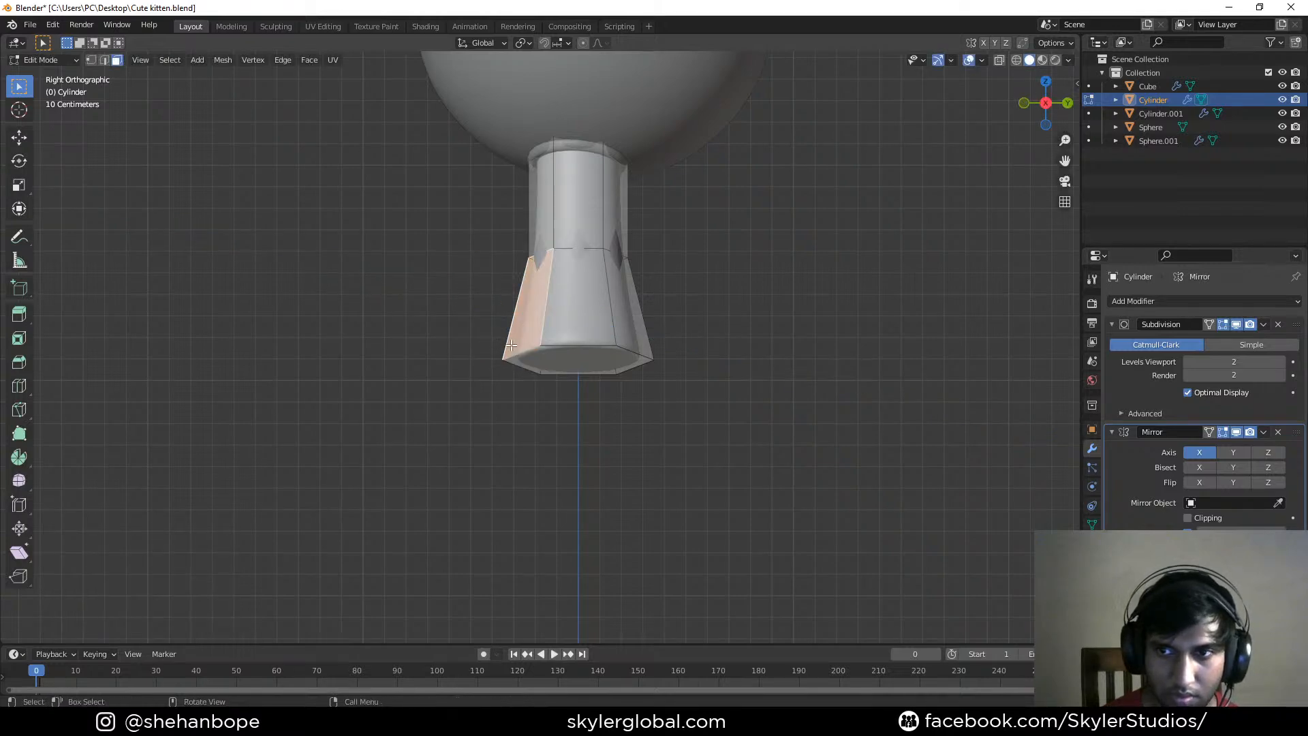
Extrude the leg's lower front faces outward about 0.30 m and scale up the extruded end to form the toe
left_click(526, 338)
middle_click_drag(525, 338, 600, 337)
scroll(570, 361, "up", 1)
left_click(545, 320, "shift")
key("KP_3")
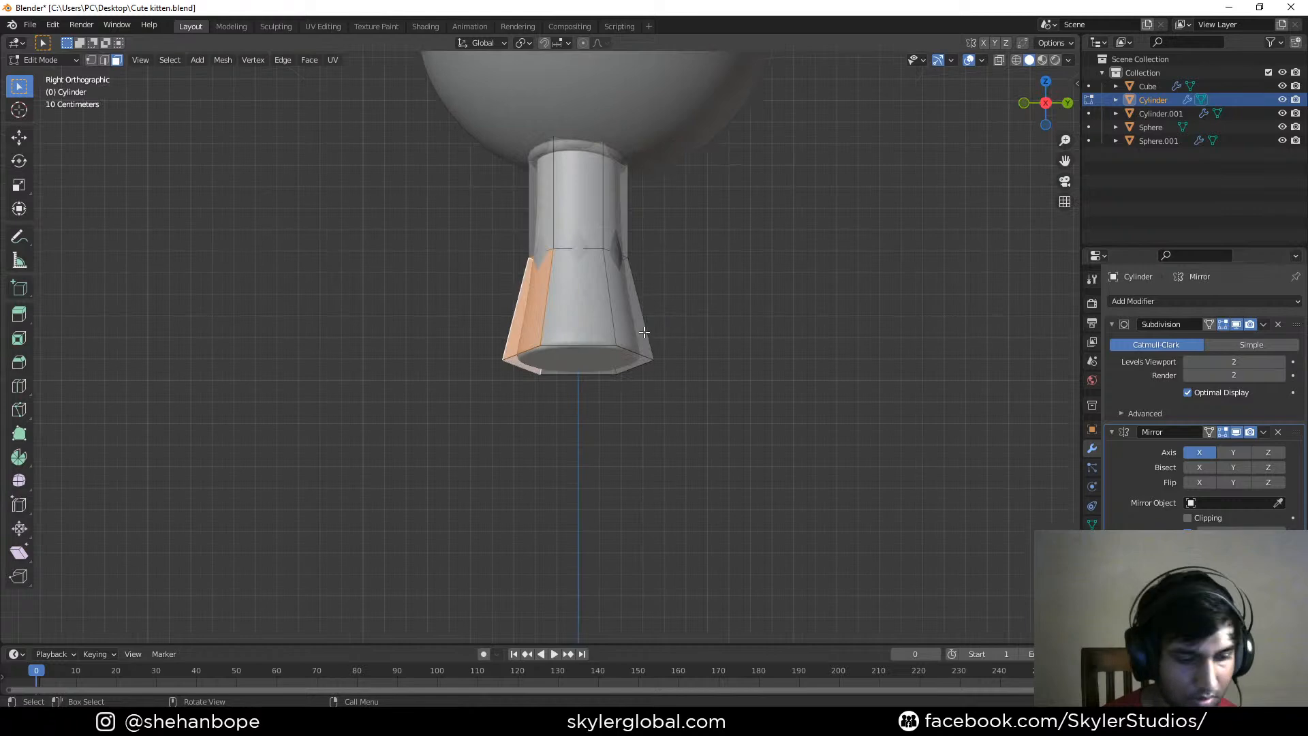
key("e")
left_click(599, 334)
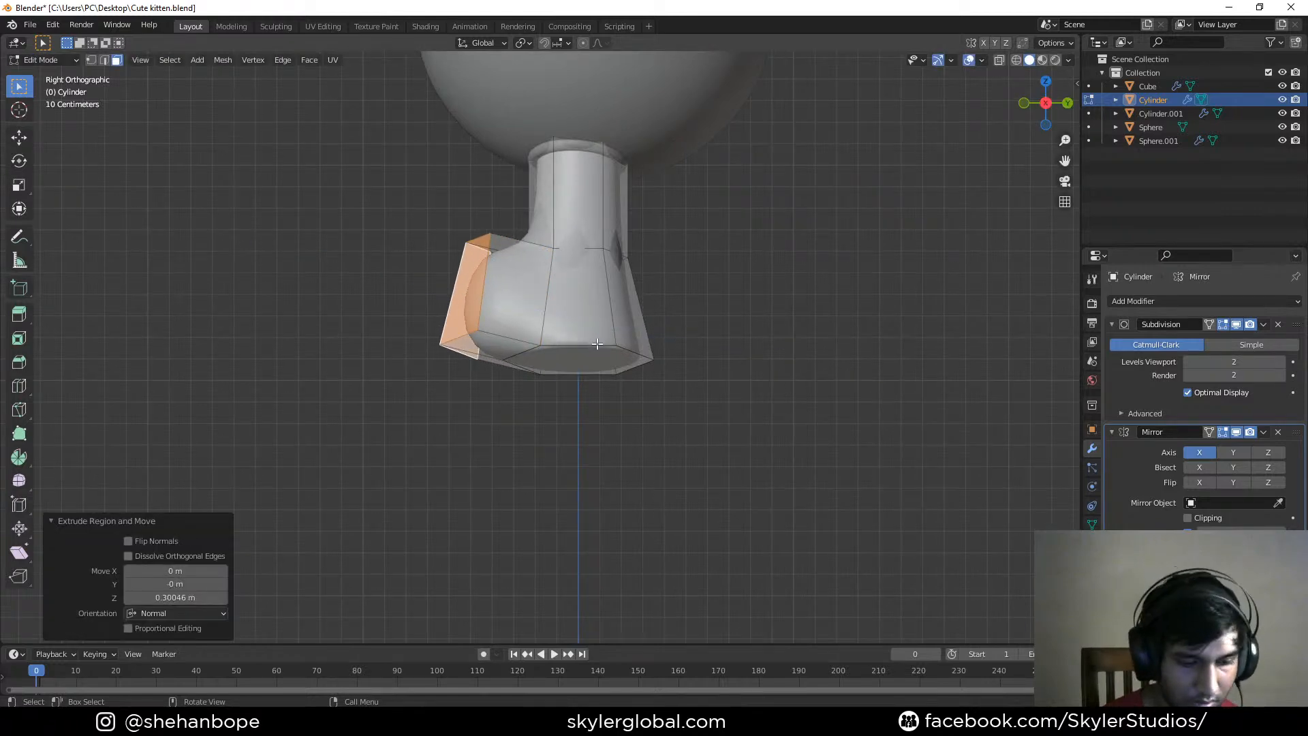
key("s")
left_click(574, 348)
Try extending the leg's end face about 0.066 m in Y and -0.18 m in Z, and delete the extension together with its end face
left_click(567, 368)
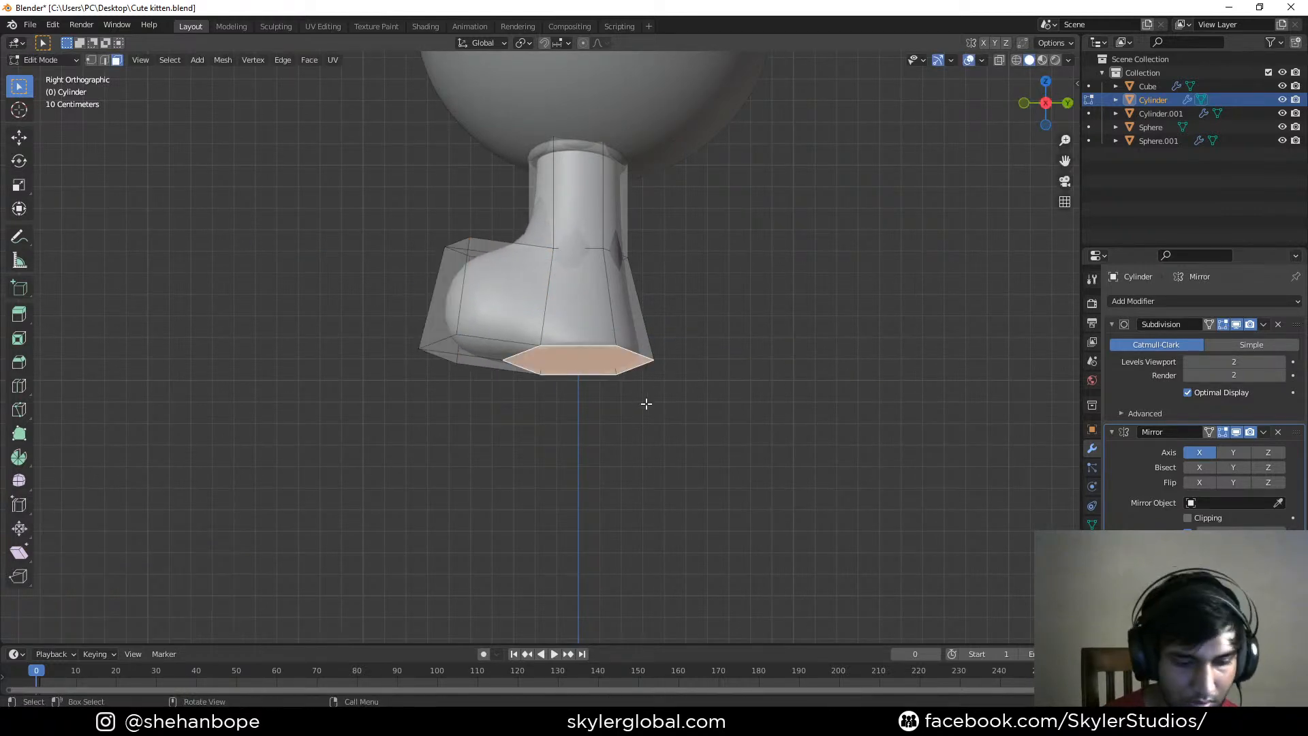
key("g")
left_click(658, 442)
key("x")
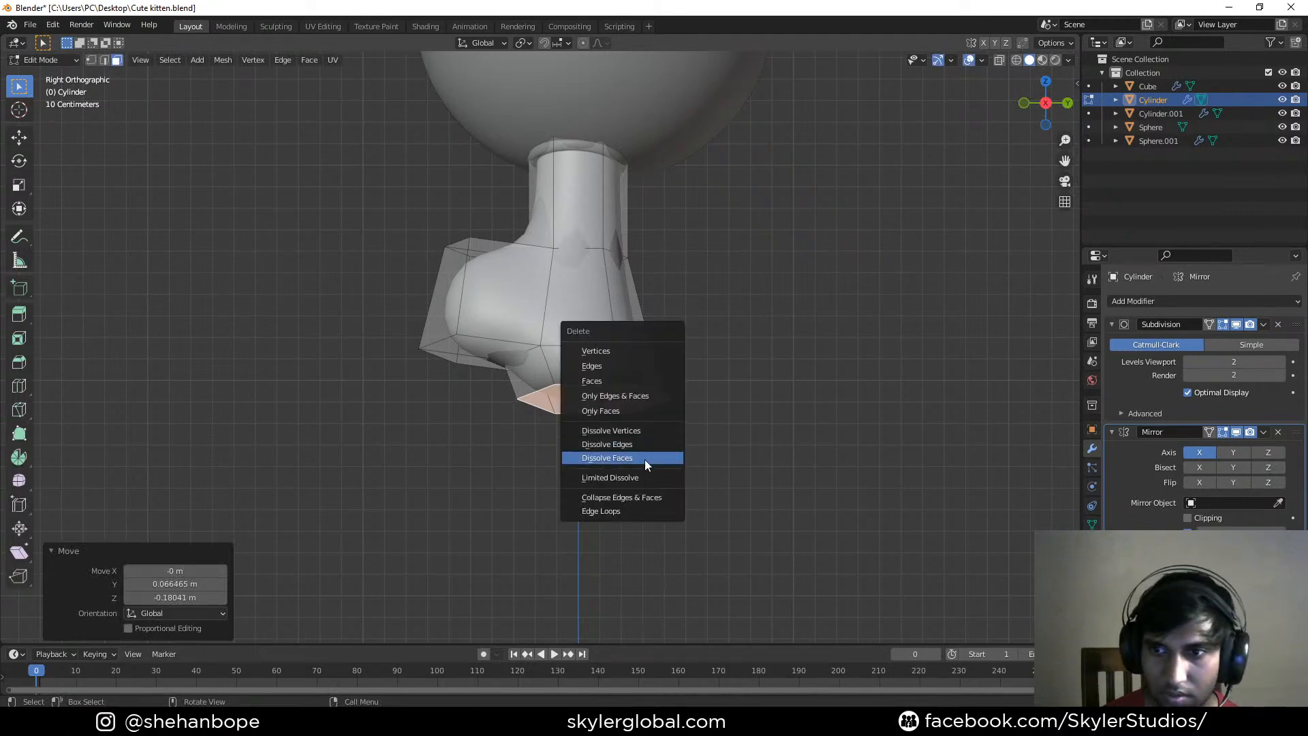
left_click(647, 458)
key("x")
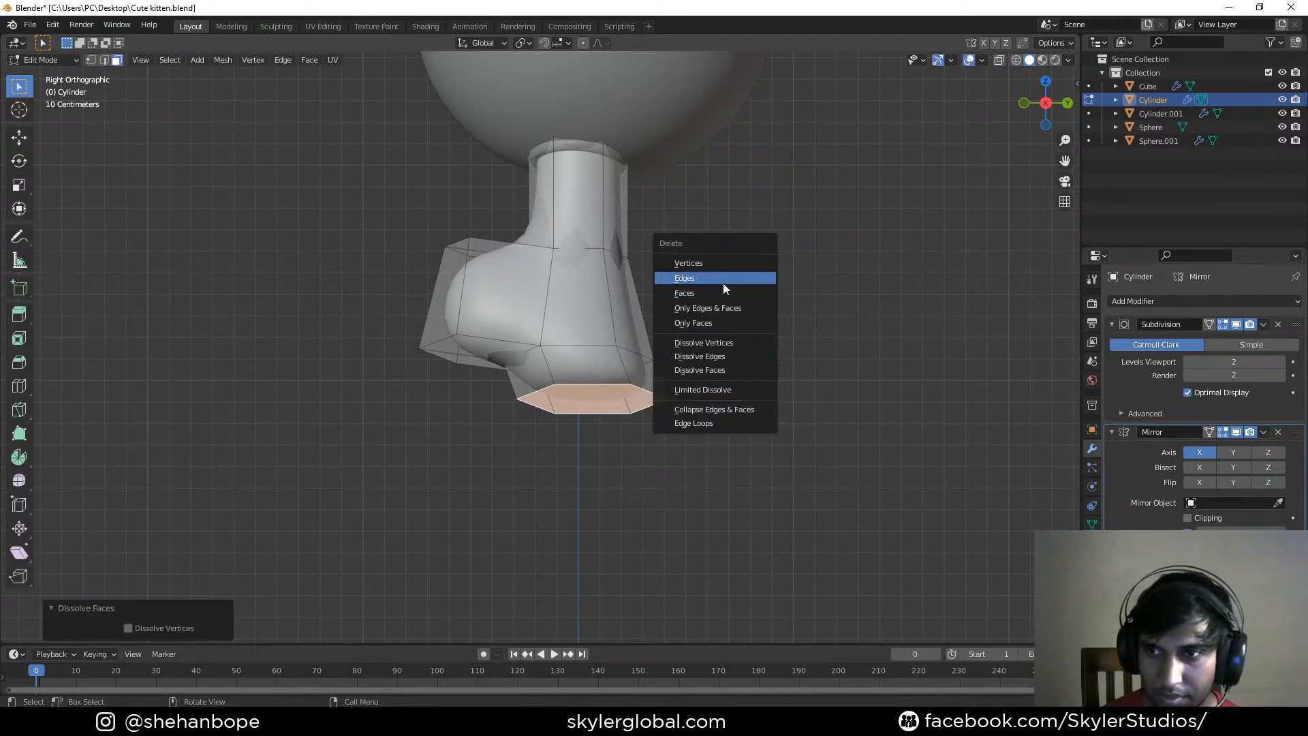
left_click(717, 296)
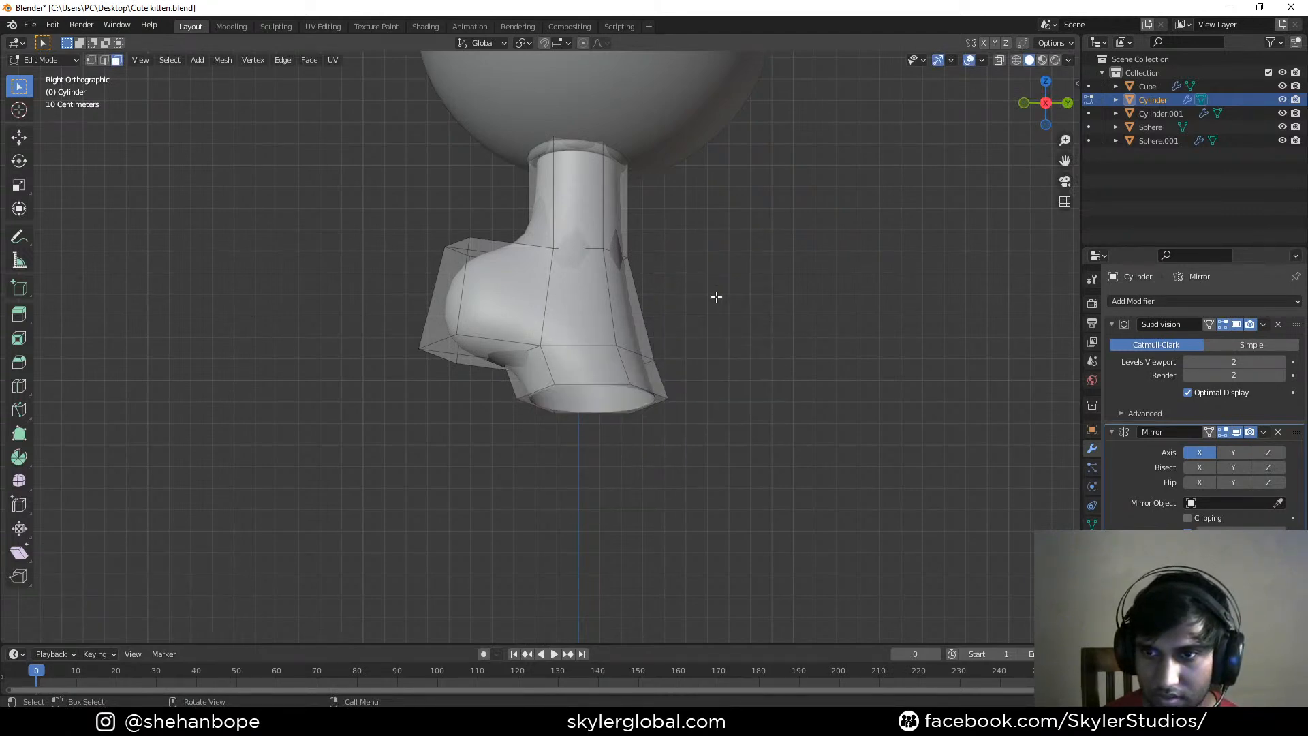
key("1")
left_click(692, 388, "alt")
key("x")
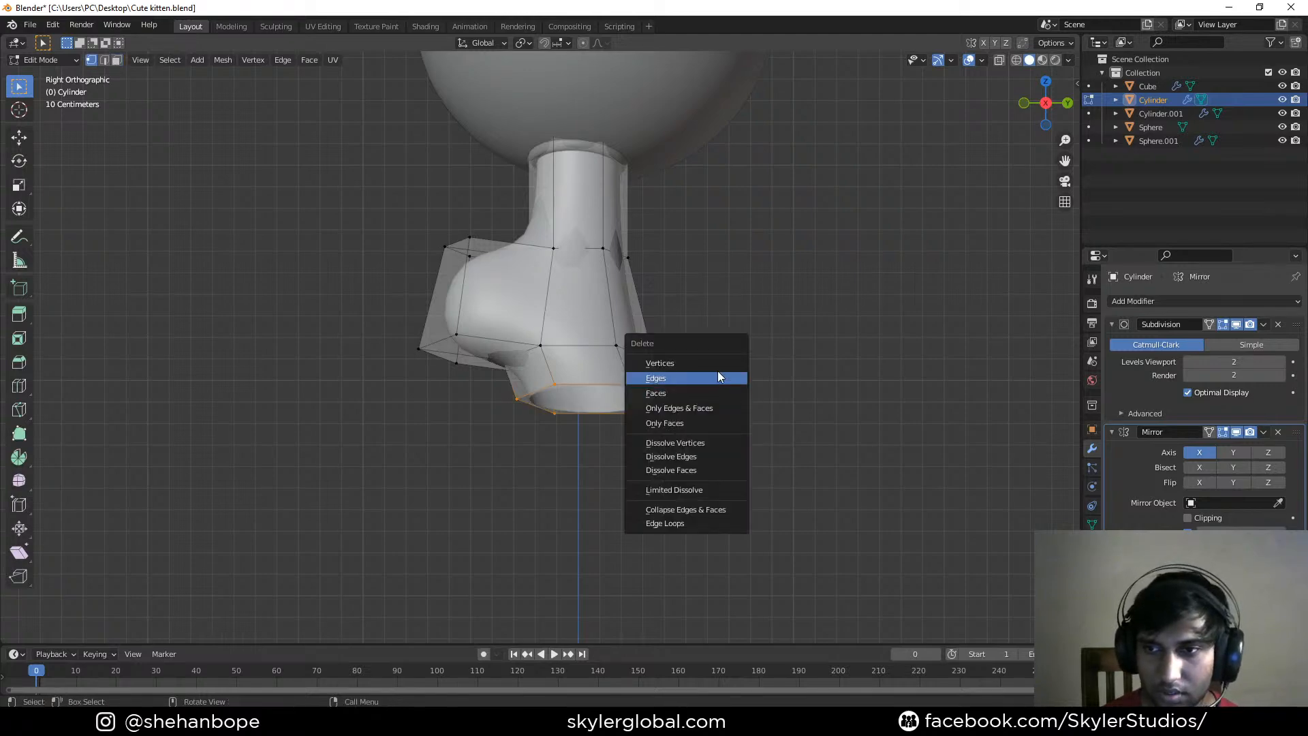
left_click(716, 364)
Try to fill the leg's open lower end with a single face, and delete that face
middle_click_drag(566, 326, 546, 315)
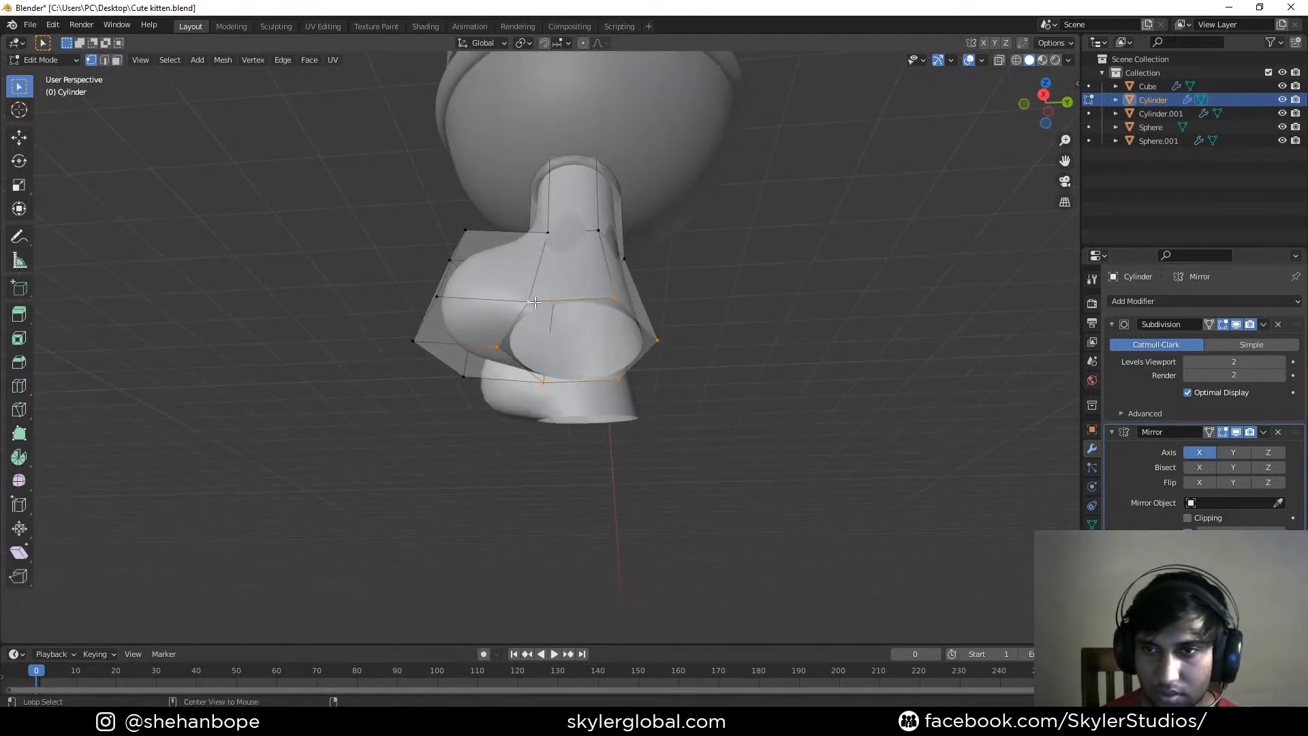
key("f")
middle_click_drag(621, 366, 573, 348)
key("x")
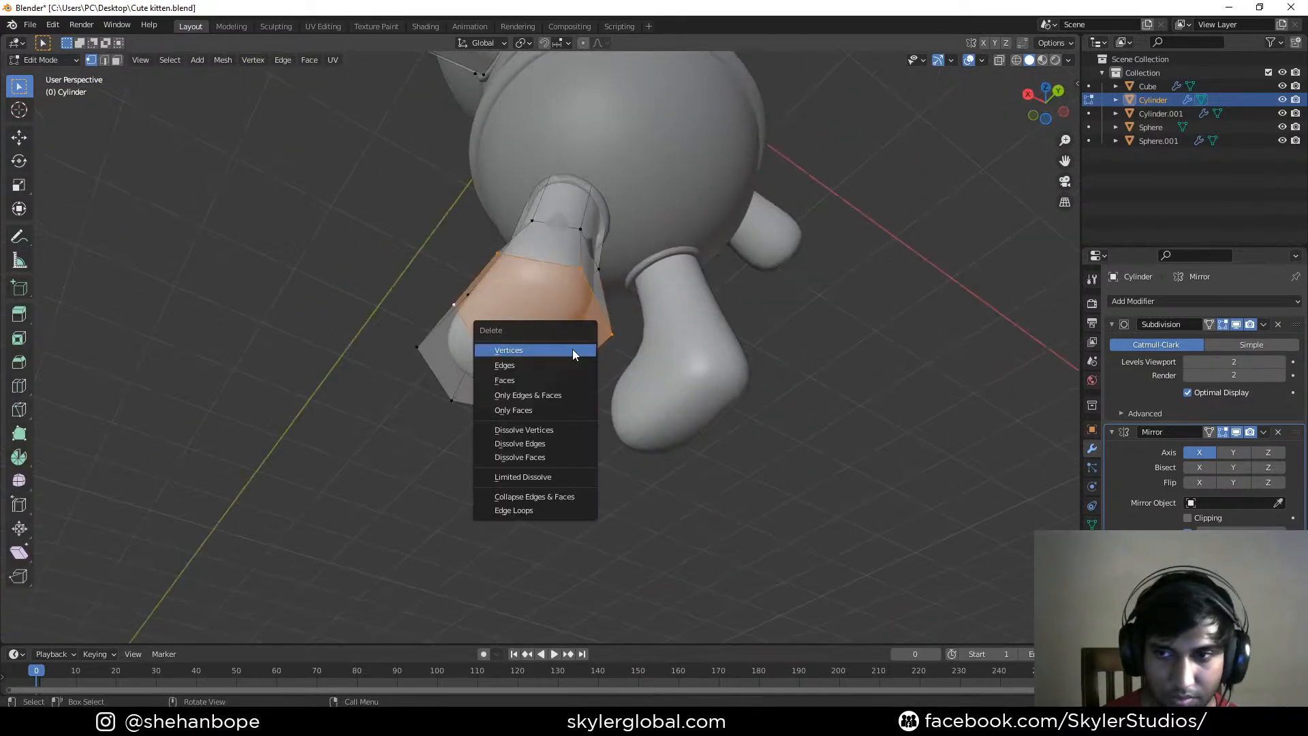
left_click(554, 380)
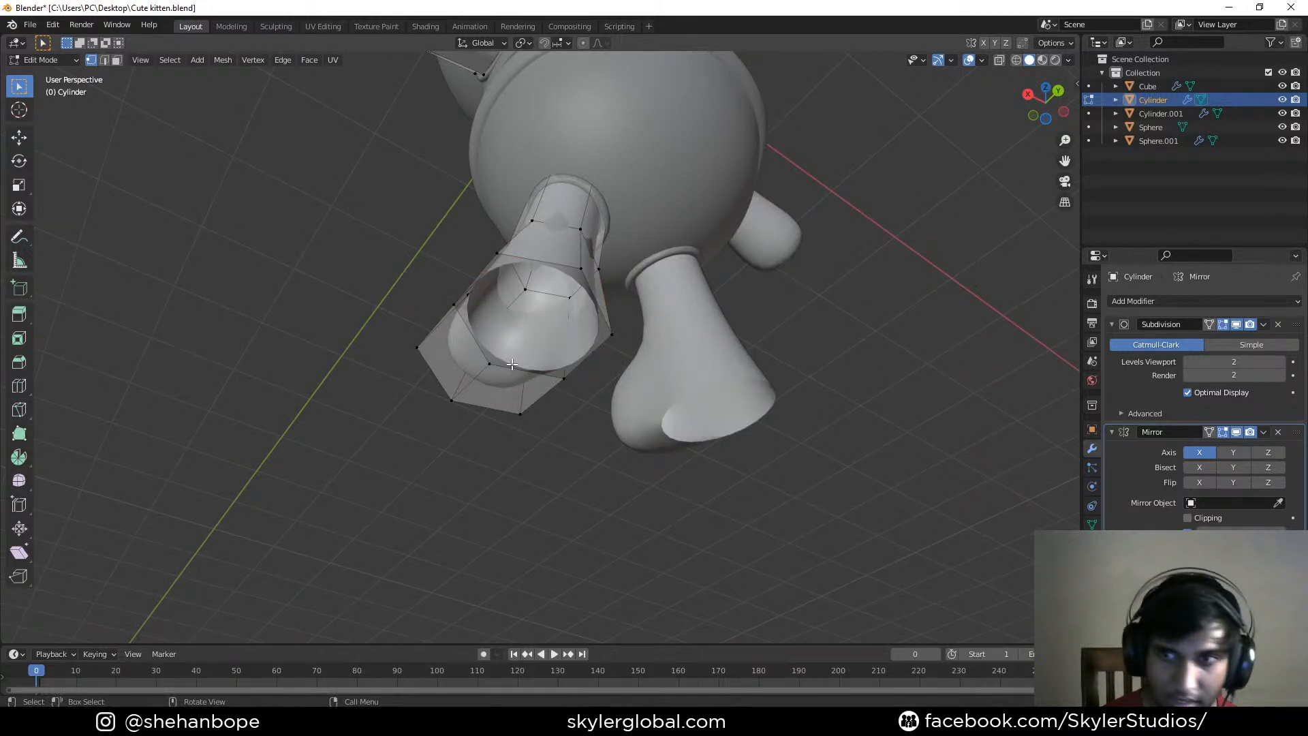
Fill the openings on the underside of the foot with faces built from their border edges
scroll(511, 364, "up", 1)
middle_click_drag(483, 273, 489, 338)
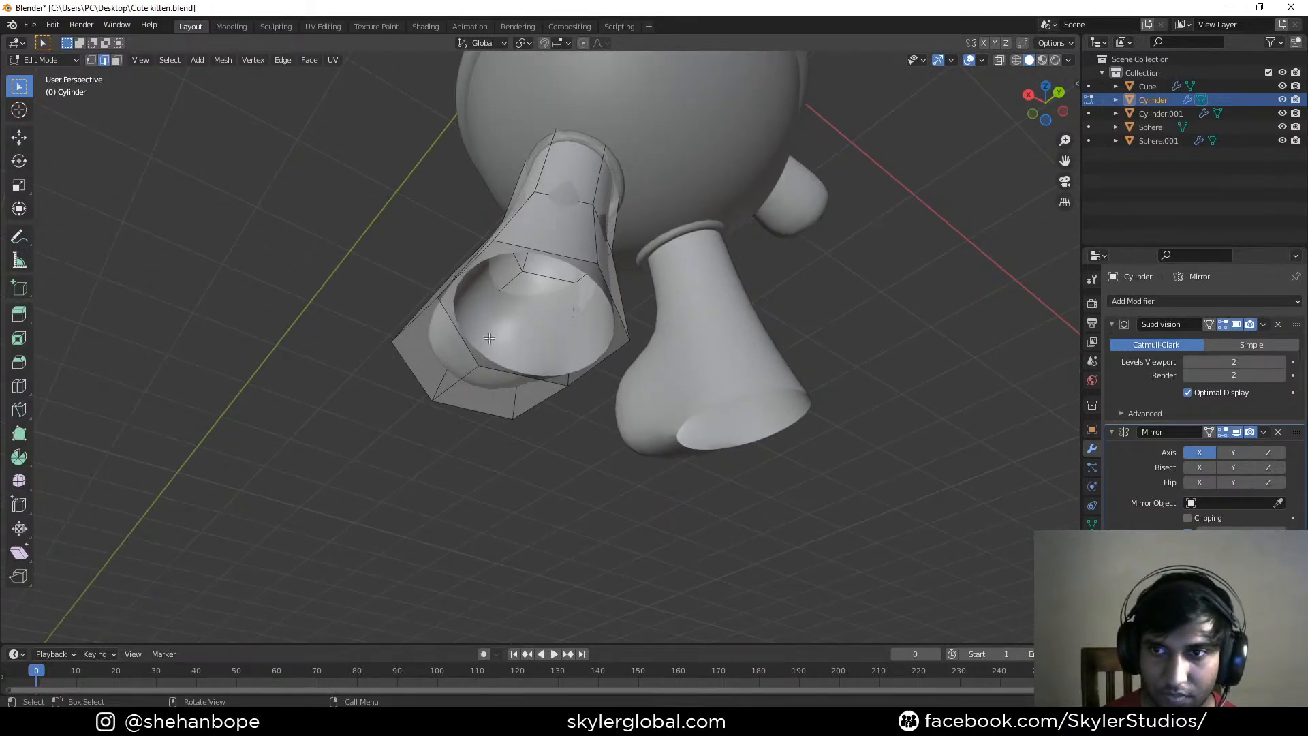
key("f")
middle_click_drag(603, 307, 524, 308)
left_click(525, 298)
key("f")
Select all the sole faces of the foot, extrude them in place, scale the result and leave mesh editing
middle_click_drag(547, 386, 665, 430)
key("3")
left_click(564, 312, "shift")
left_click(448, 331, "shift")
left_click(474, 377, "shift")
left_click(588, 363, "shift")
middle_click_drag(588, 363, 616, 400)
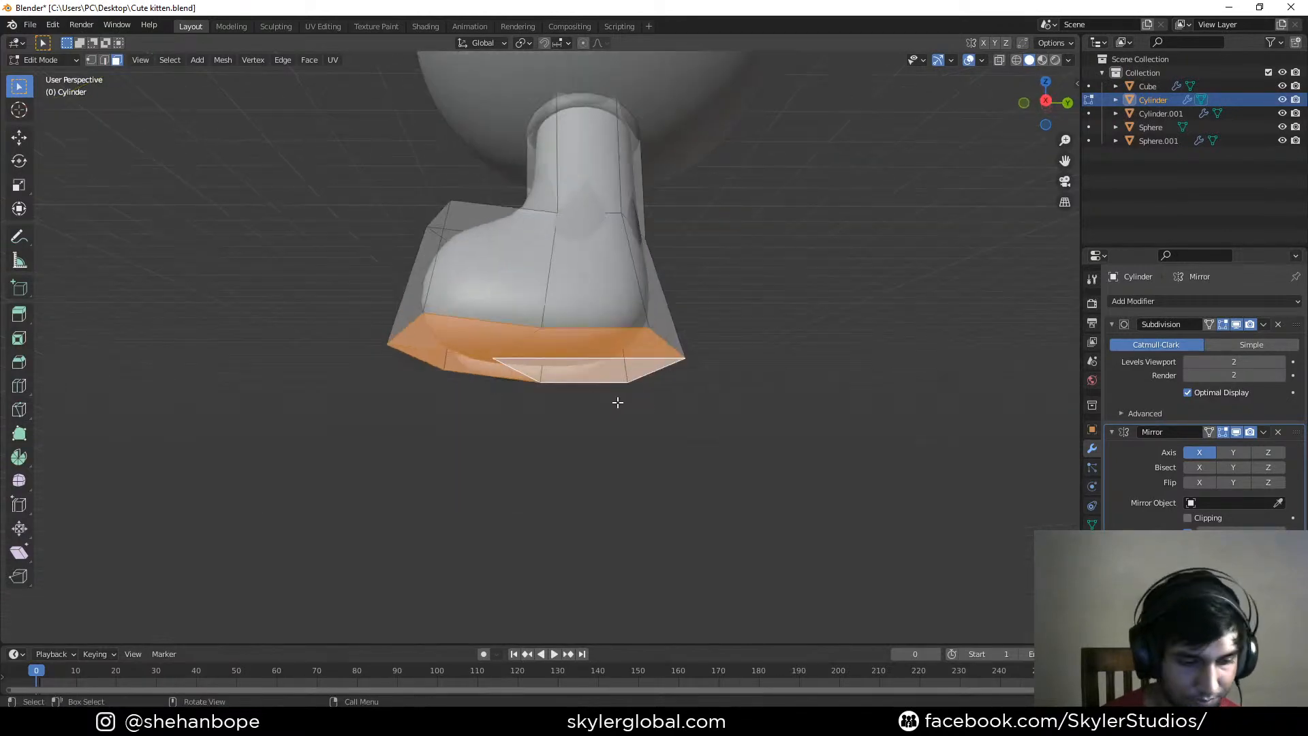
key("e")
right_click(616, 401)
key("s")
left_click(695, 421)
middle_click_drag(692, 423, 586, 379)
key("Tab")
Add a loop cut around the leg and slide it down toward the top of the foot
key("KP_1")
scroll(591, 389, "down", 2)
middle_click_drag(590, 390, 543, 384)
key("KP_3")
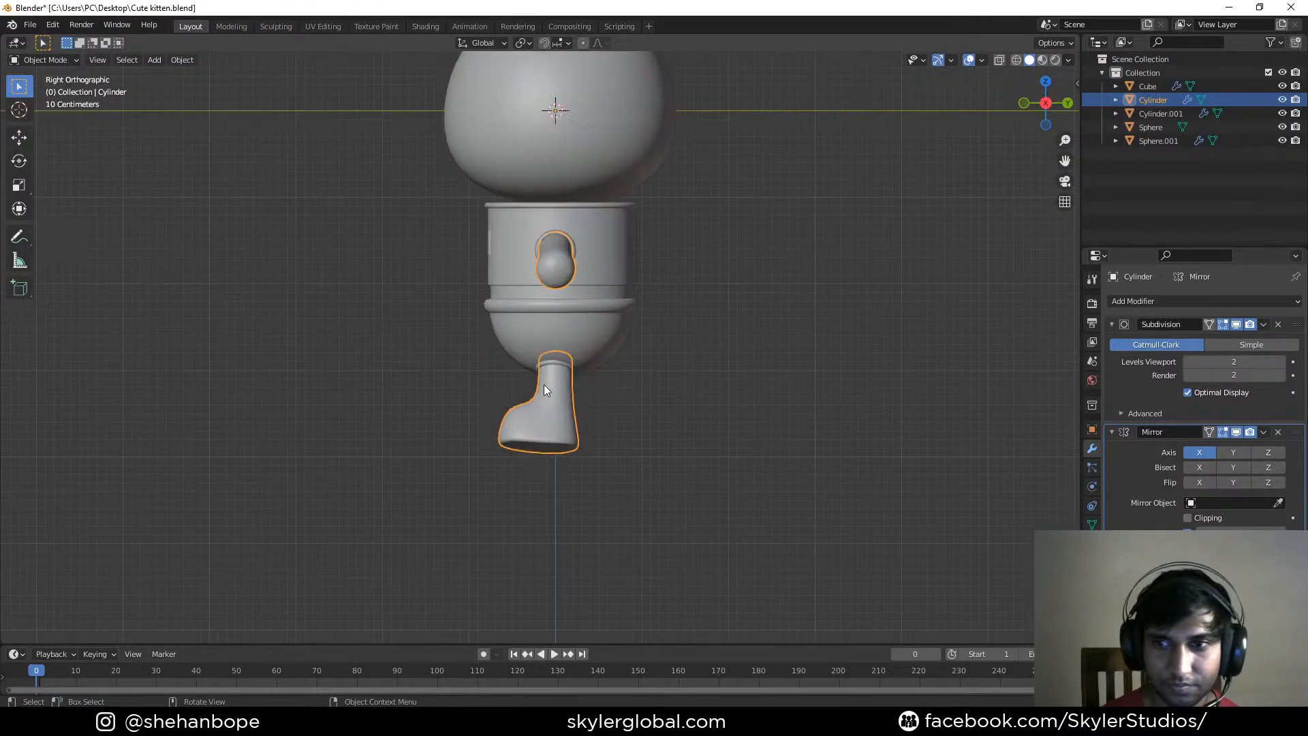
key("Tab")
key("1")
middle_click_drag(552, 365, 564, 400)
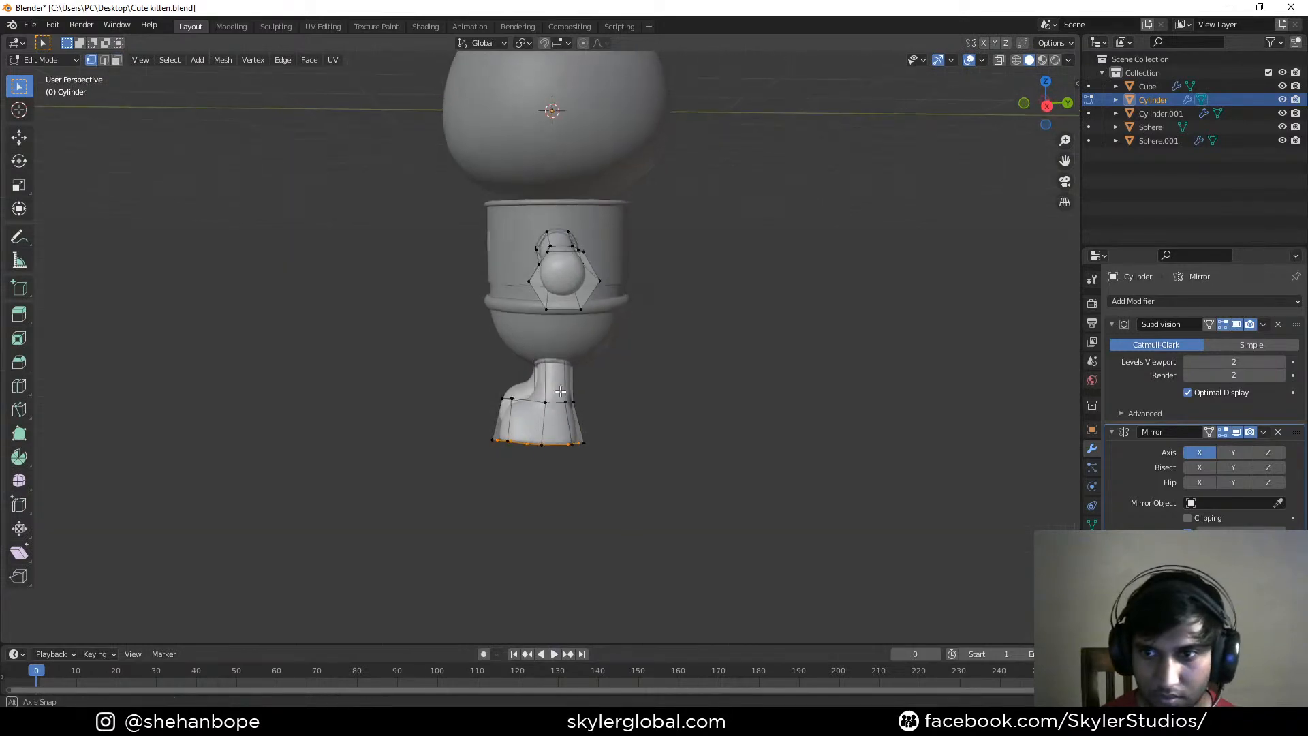
scroll(564, 400, "up", 3)
key("ctrl+r")
left_click(552, 397)
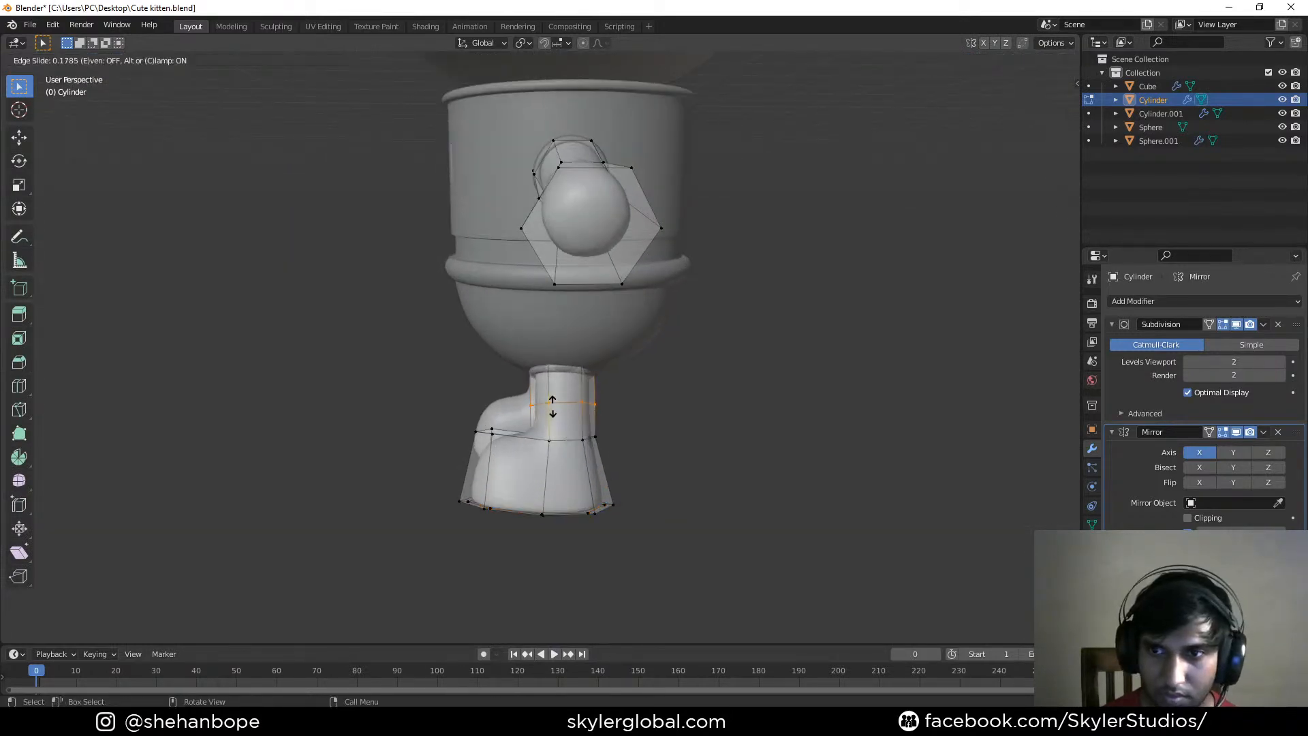
left_click(553, 422)
key("Tab")
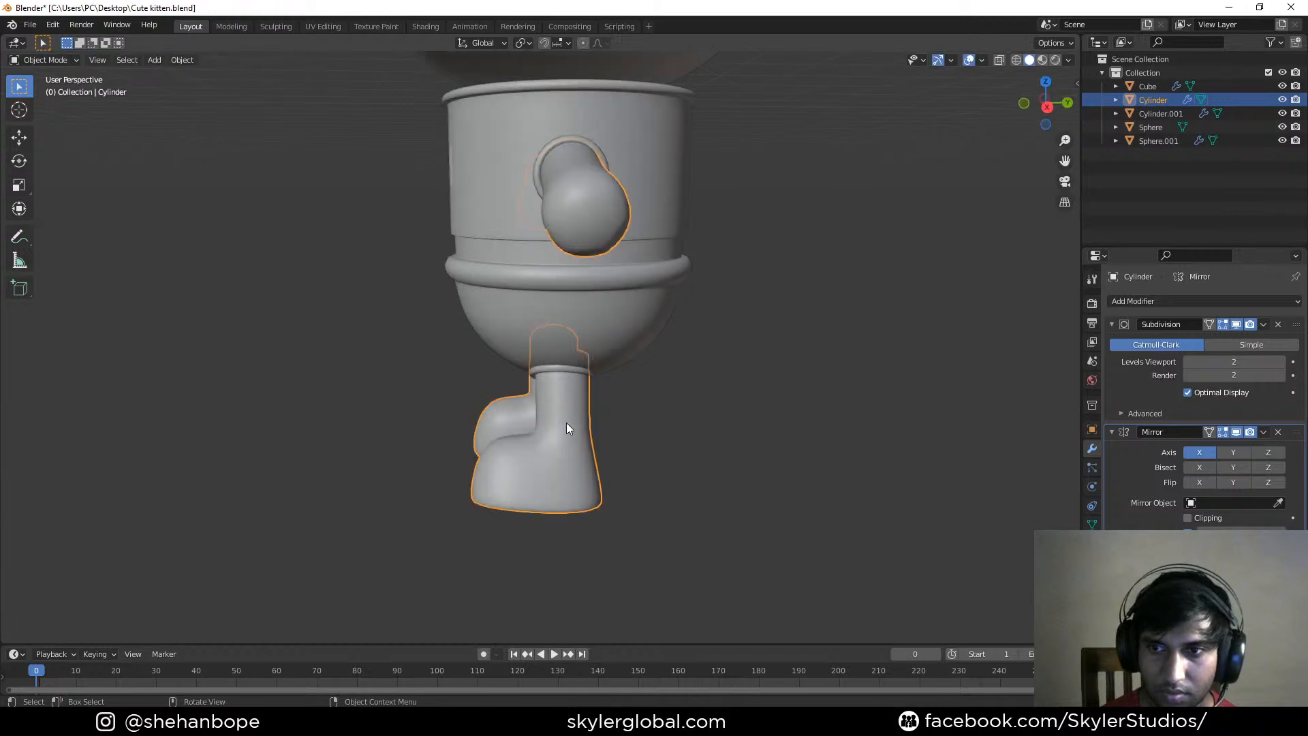
Open the joint ring mesh for editing and scale up the leg ring, using a factor of 1.105 for the final resize
scroll(567, 431, "down", 2)
middle_click_drag(567, 430, 634, 411)
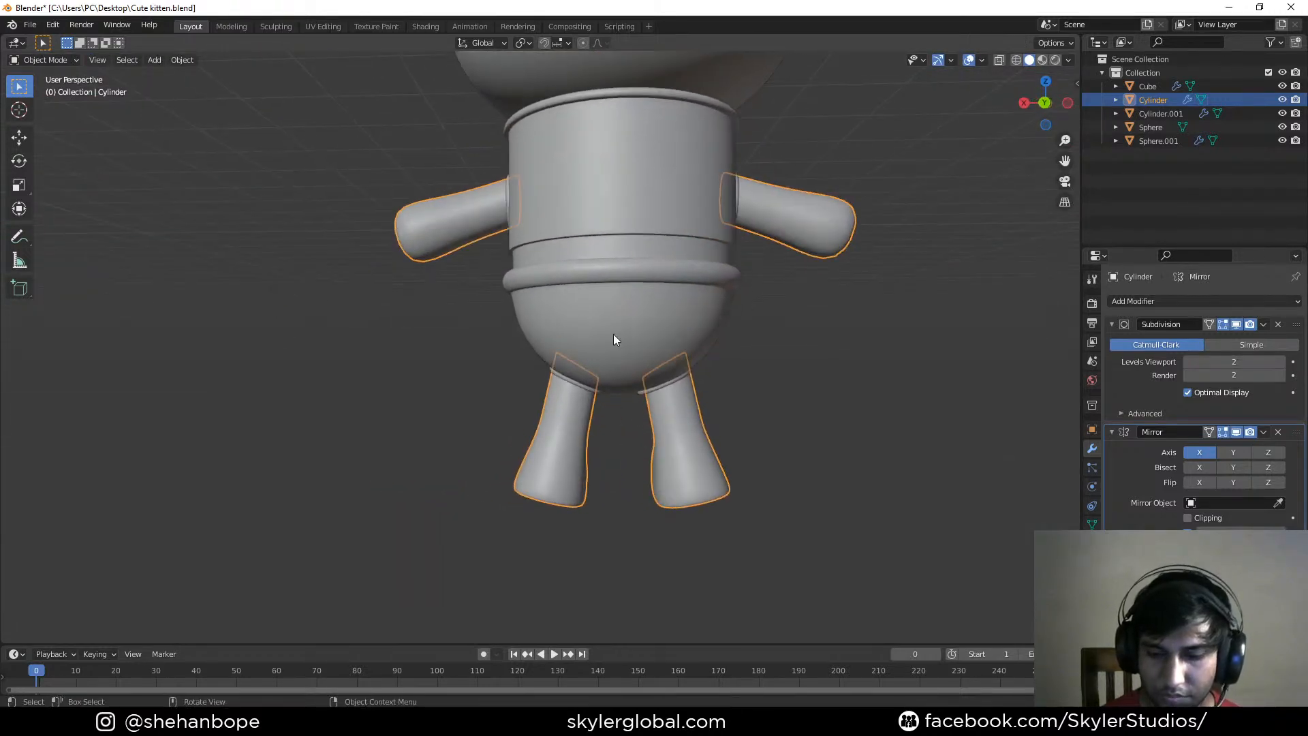
key("KP_1")
key("KP_3")
scroll(588, 411, "up", 1)
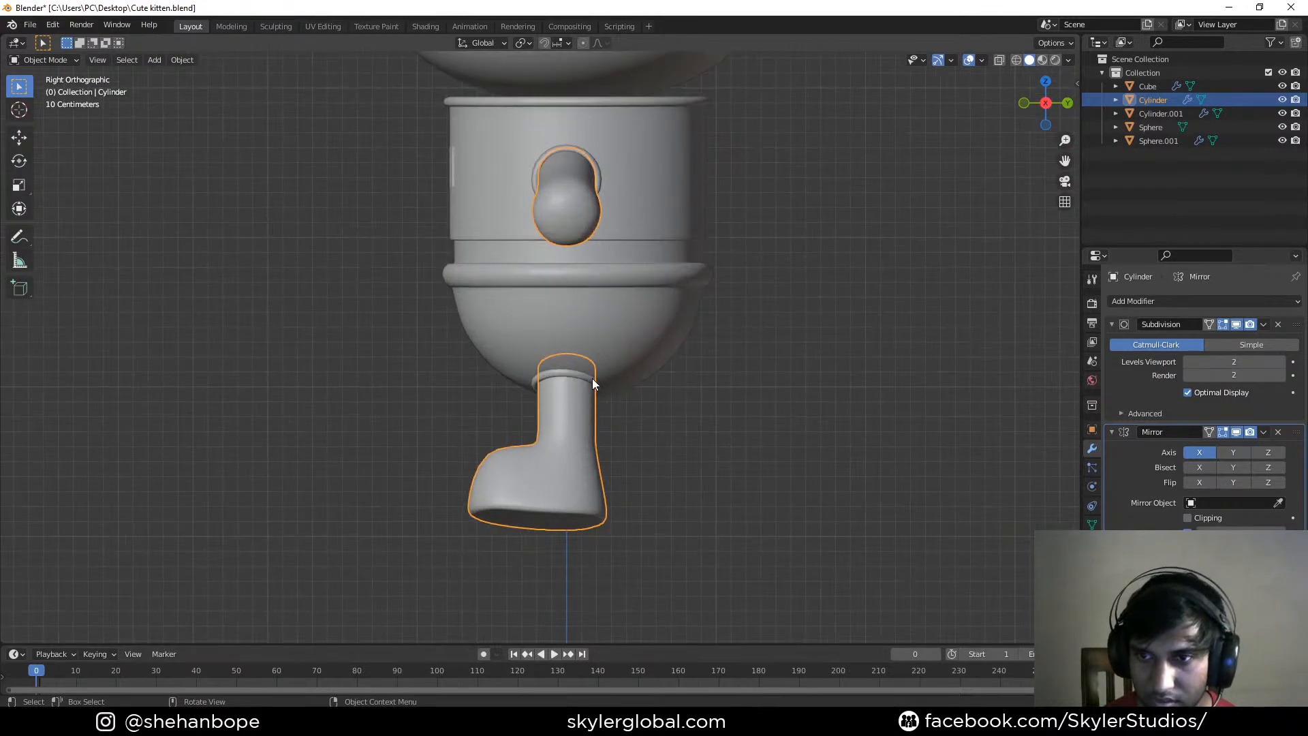
left_click(591, 378)
key("Tab")
middle_click_drag(592, 378, 735, 400)
key("KP_1")
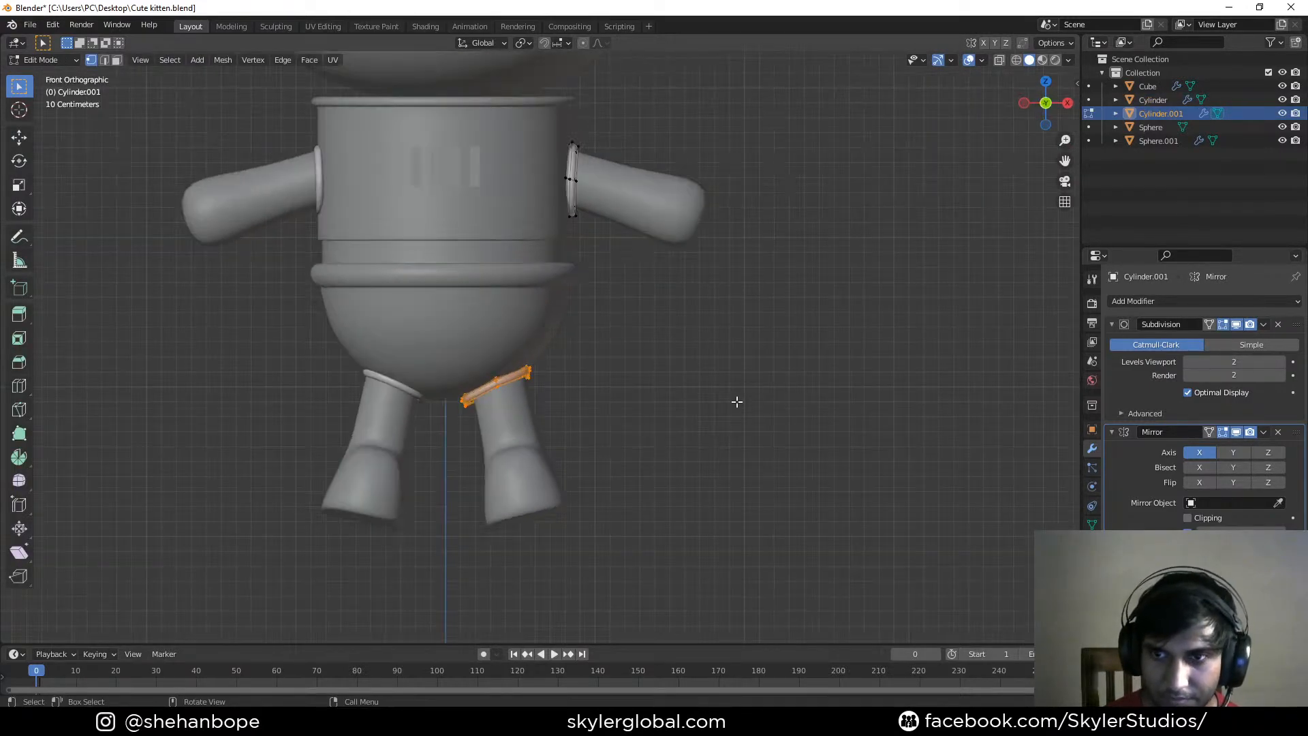
scroll(737, 402, "up", 2)
key("s")
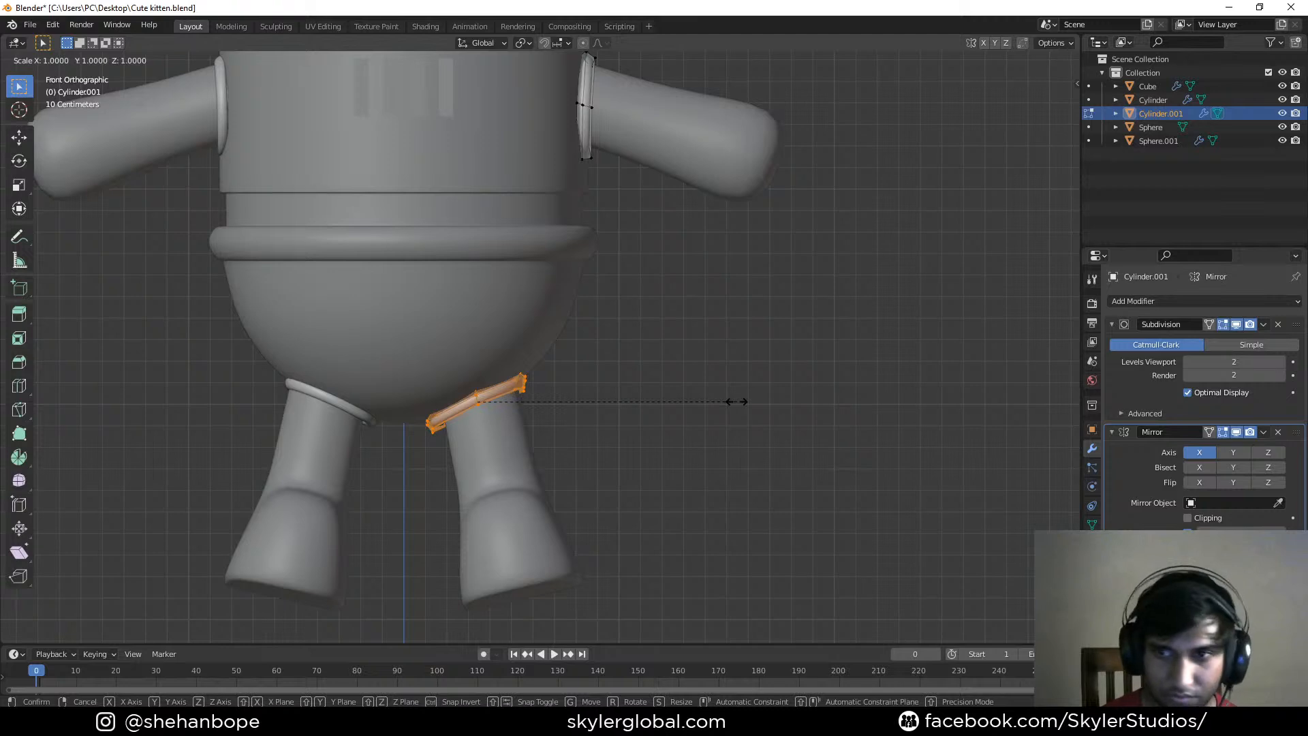
left_click(746, 403)
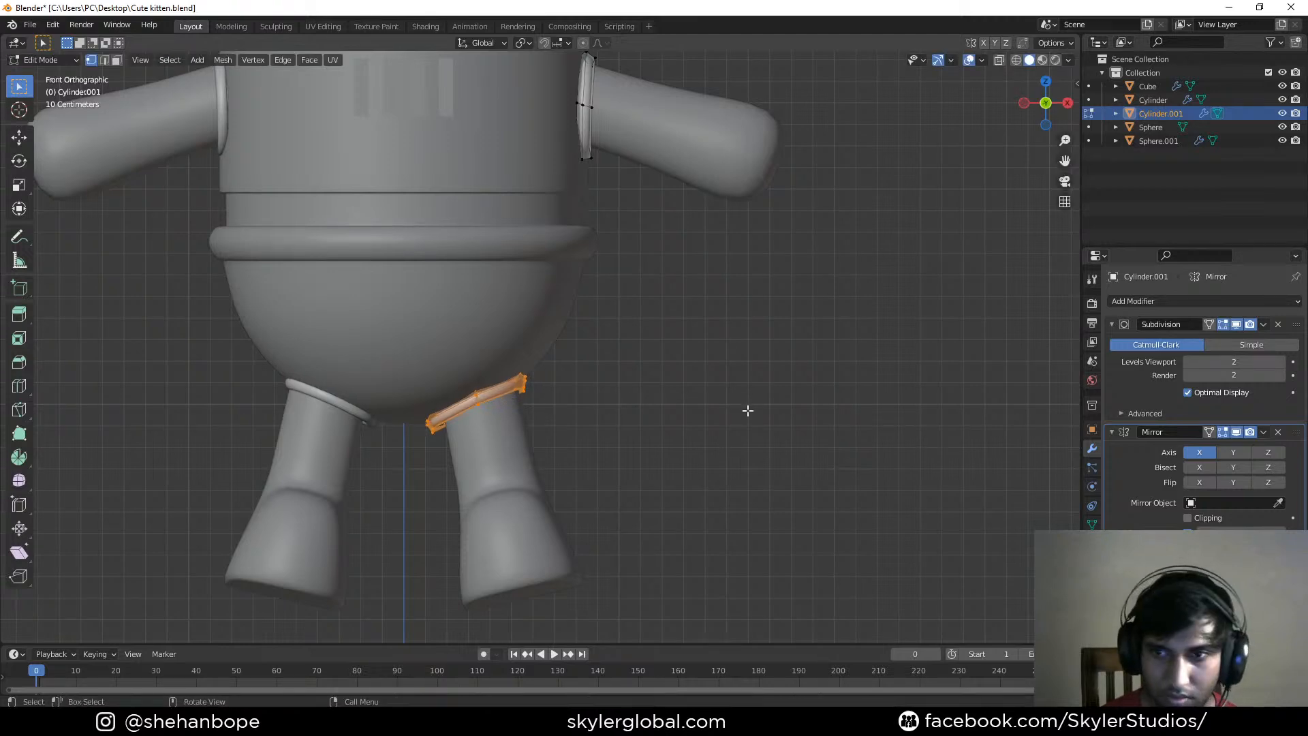
key("s")
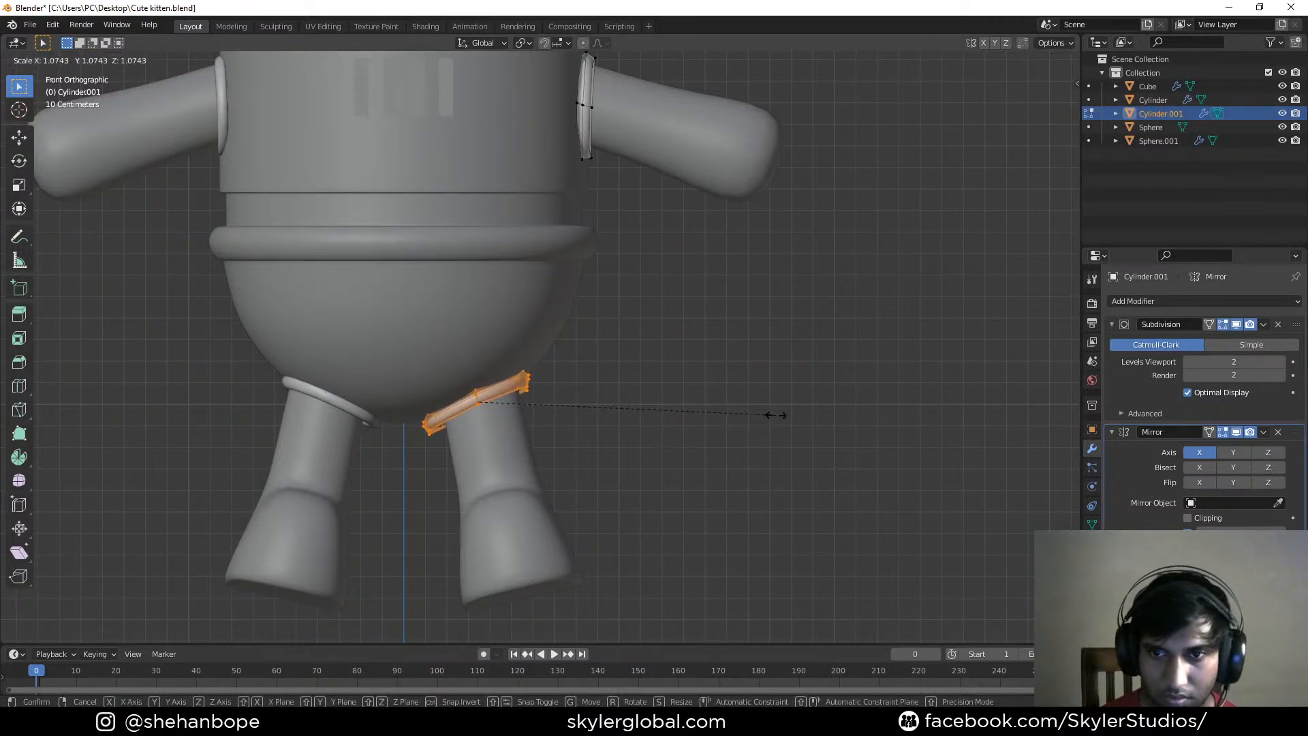
left_click(783, 417)
Scale the leg ring by 0.975 in X and Y only, and shift it slightly outward and up in front view
middle_click_drag(780, 406, 772, 353)
key("s")
key("shift+z")
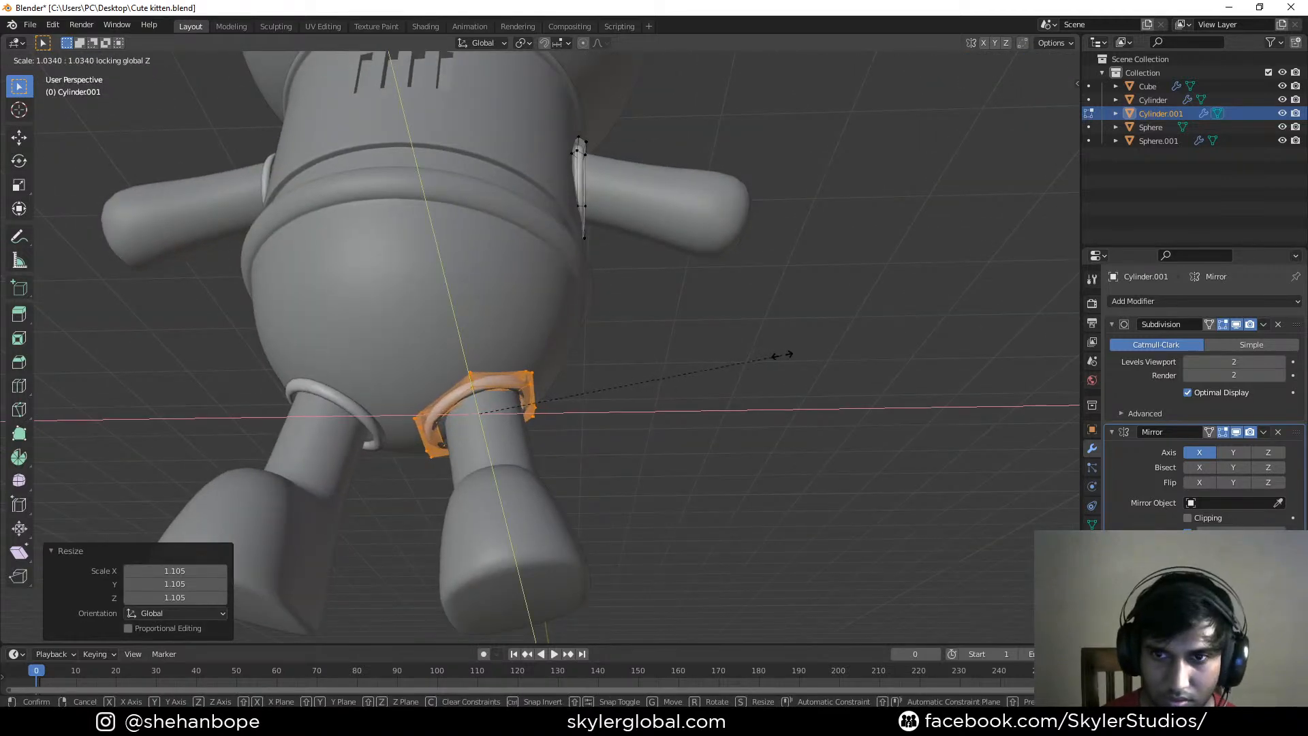
left_click(765, 360)
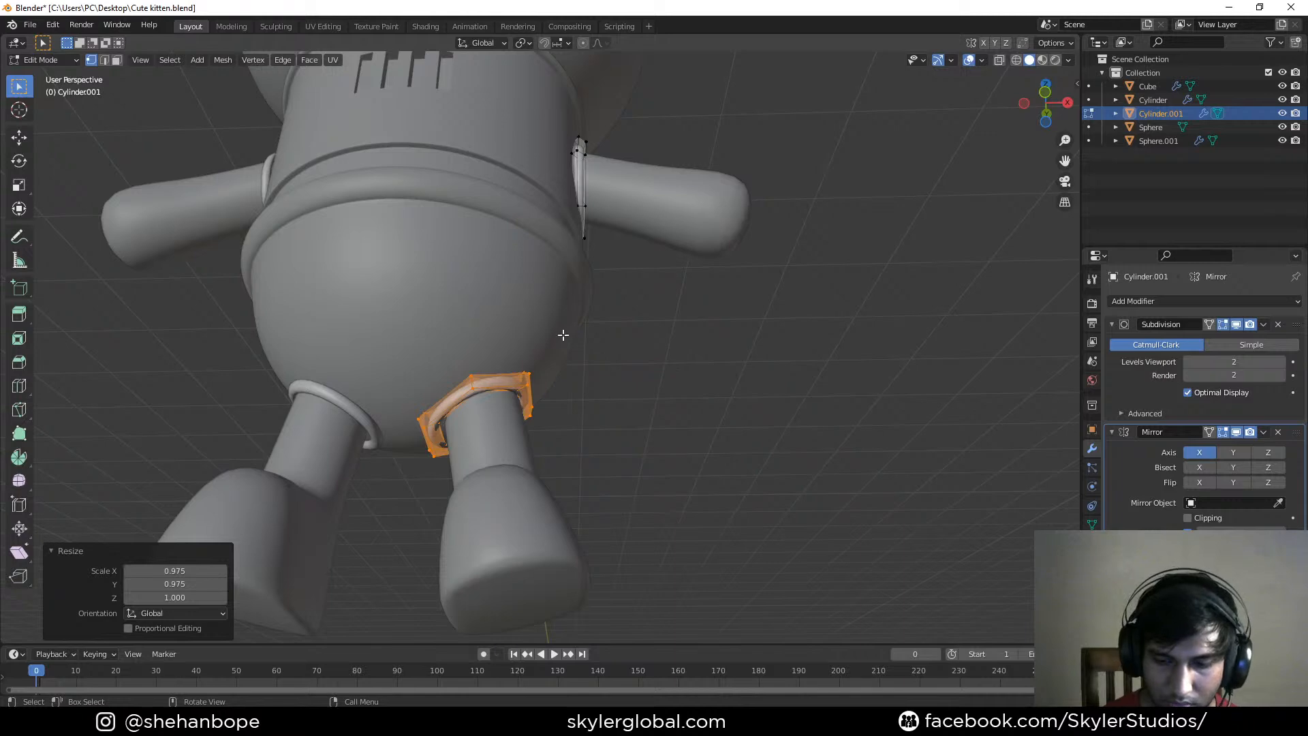
key("KP_1")
key("g")
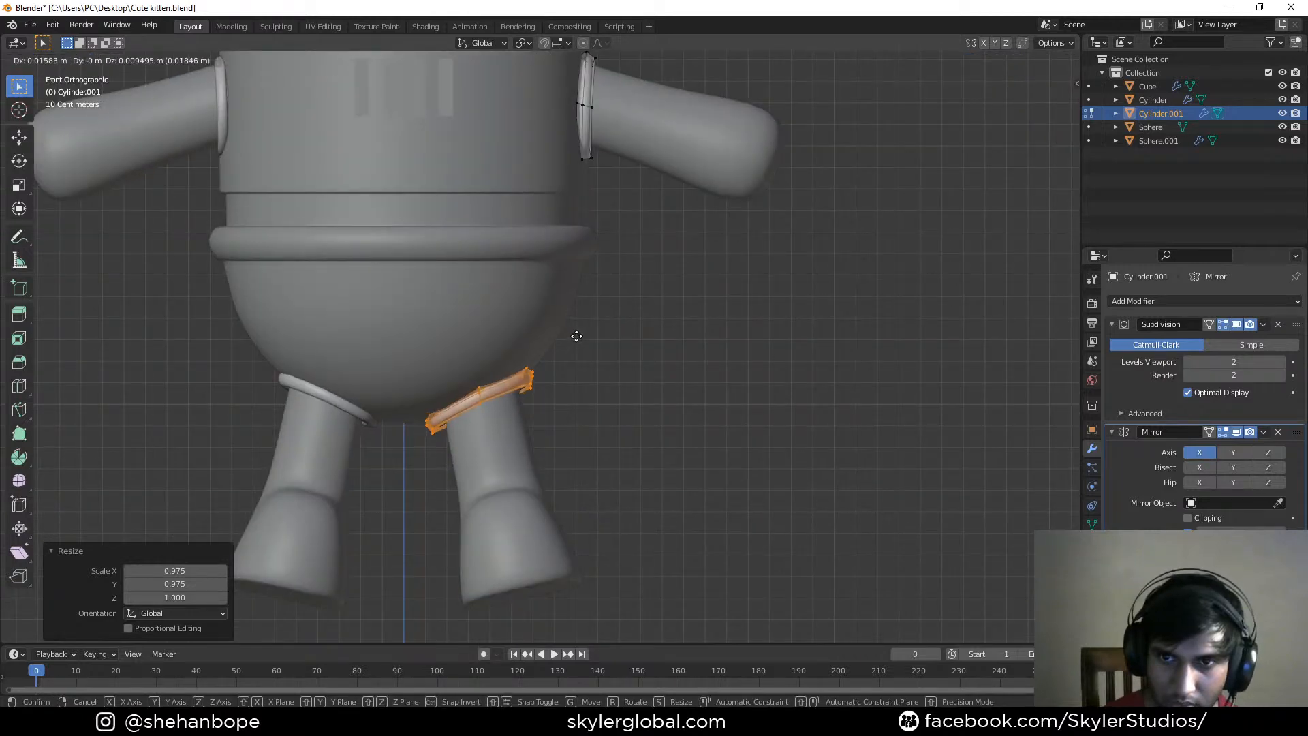
left_click(576, 340)
Select the leg ring's lower face loop, move it to adjust the ring's thickness, and save the file
scroll(563, 371, "up", 2)
key("3")
middle_click_drag(519, 431, 458, 419)
left_click(440, 420)
left_click(429, 421, "alt")
key("KP_1")
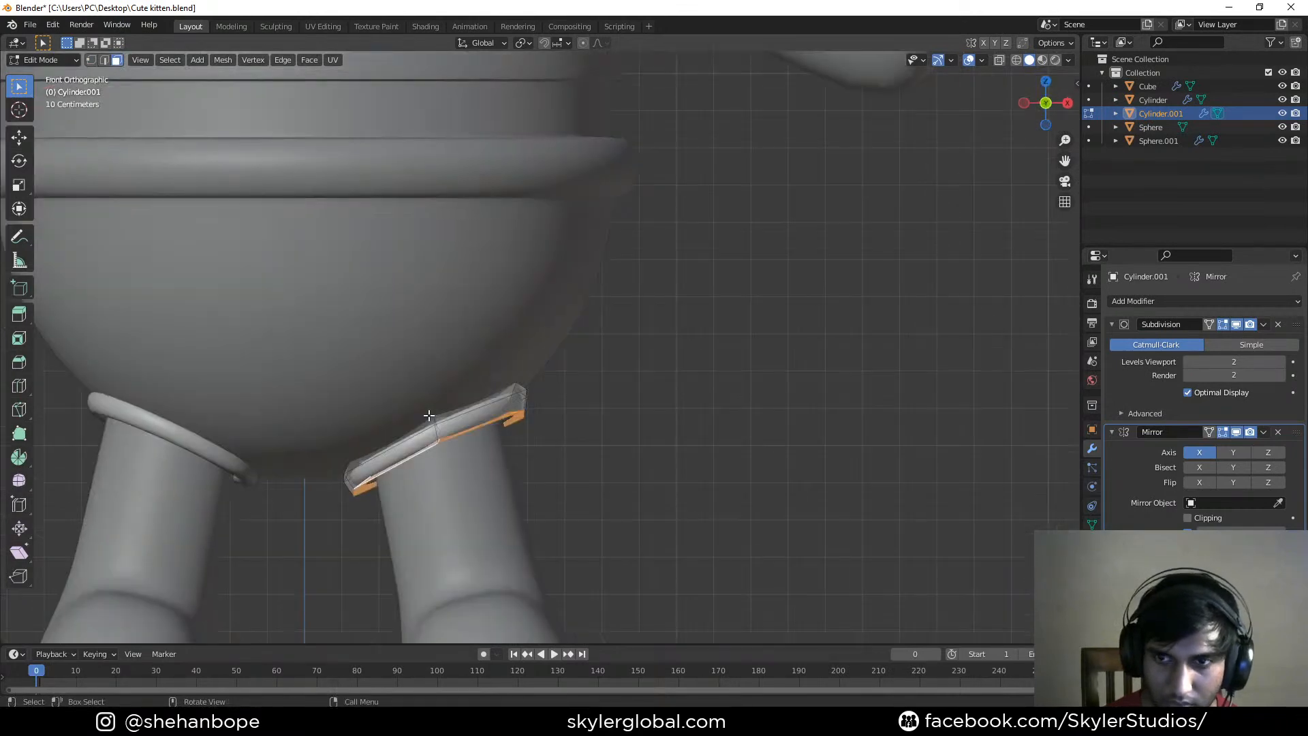
key("g")
left_click(546, 470)
key("Tab")
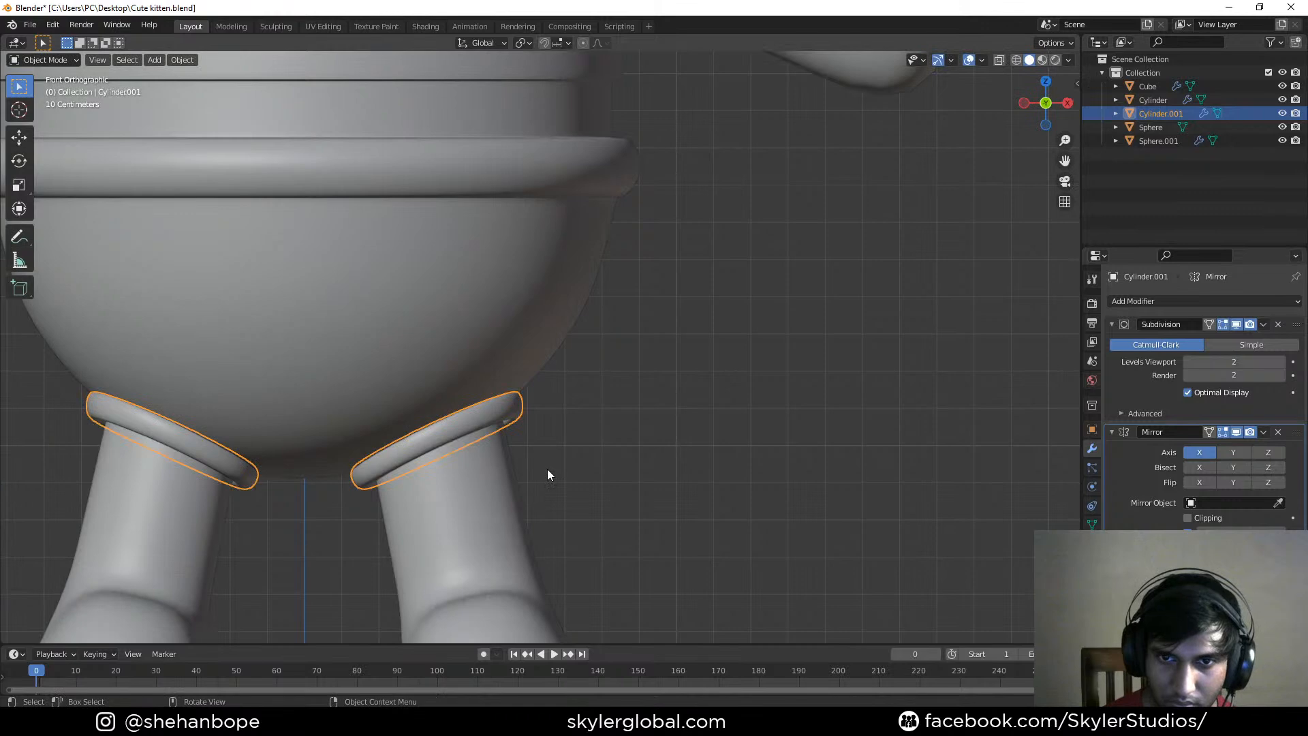
key("ctrl+s")
Examine the leg rings, feet, arms and head from several angles
scroll(541, 464, "down", 4)
scroll(477, 410, "up", 5)
middle_click_drag(477, 410, 596, 402)
scroll(595, 402, "down", 5)
middle_click_drag(622, 322, 635, 399, "shift")
key("KP_1")
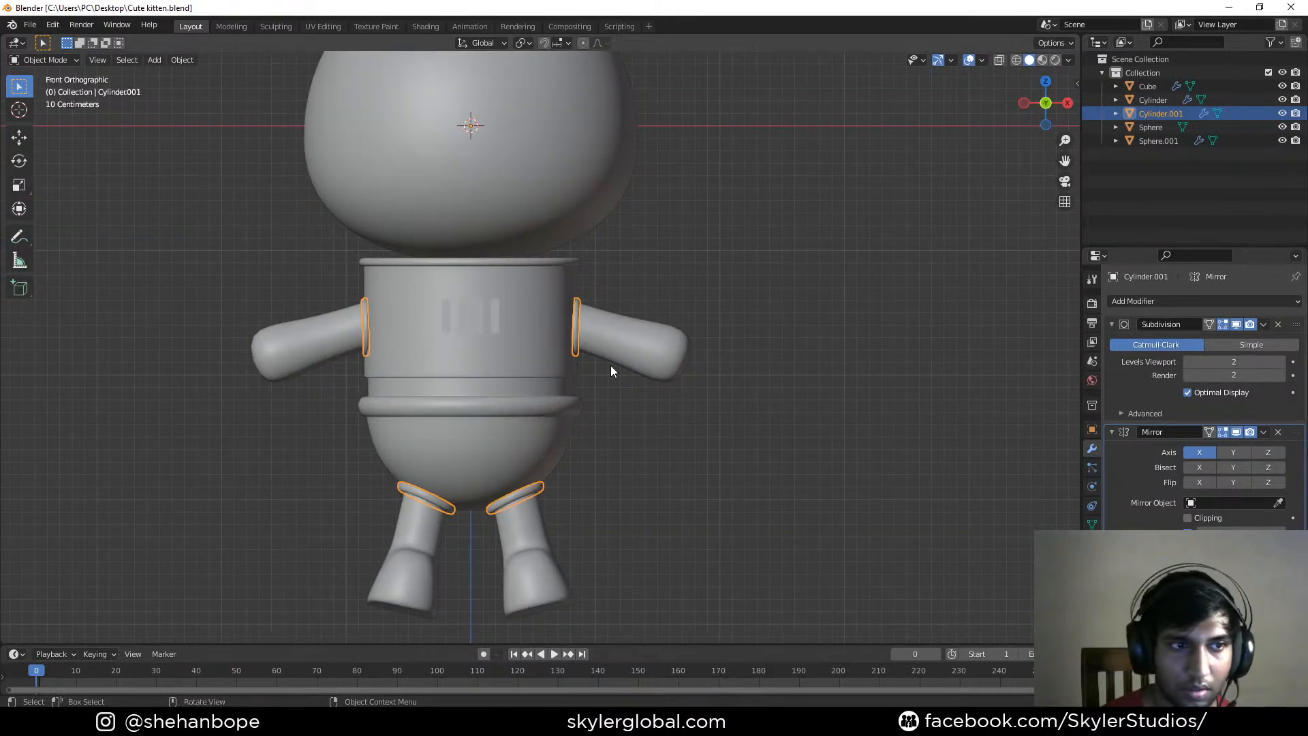
middle_click_drag(640, 462, 605, 354, "shift")
middle_click_drag(632, 254, 652, 432, "shift")
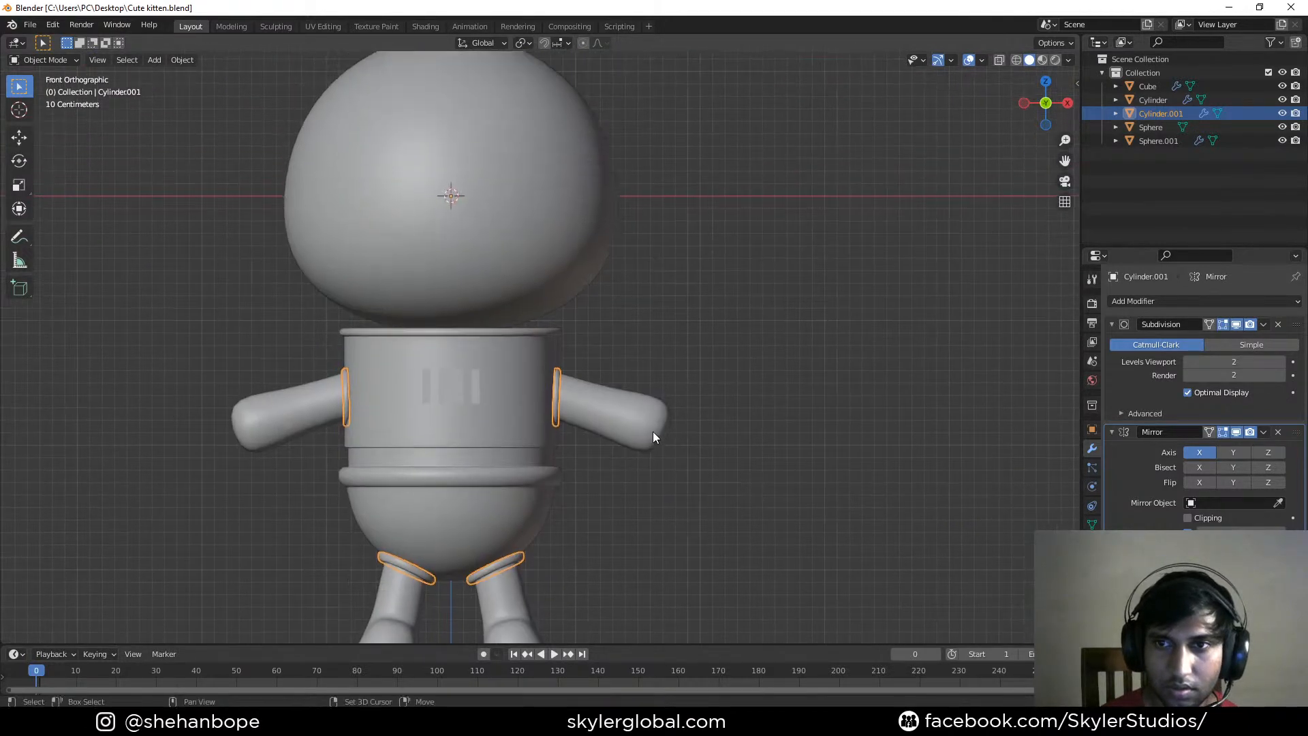
Open the body mesh for editing with X-ray on and select the inner edge loop below its upper rim
middle_click_drag(590, 287, 645, 330)
scroll(582, 345, "up", 4)
left_click(558, 330)
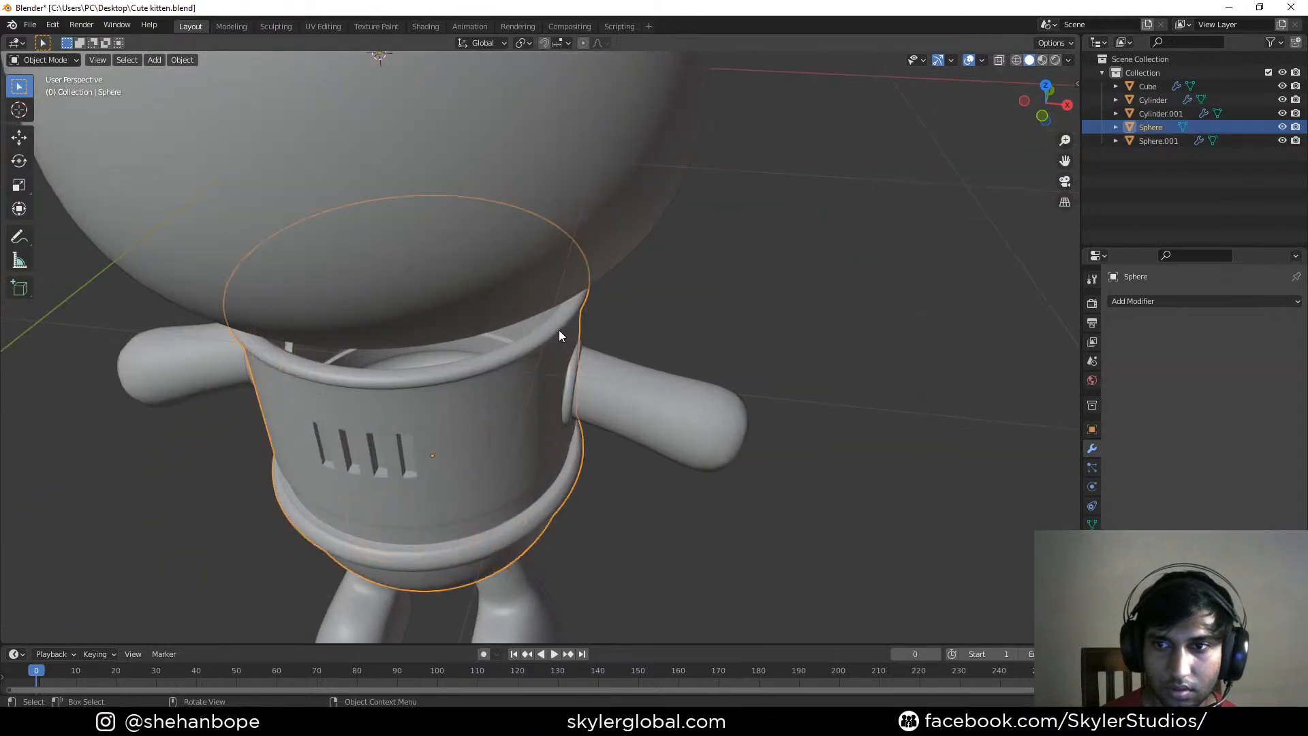
key("Tab")
middle_click_drag(557, 330, 522, 334)
key("alt+z")
key("1")
scroll(522, 335, "up", 3)
left_click(512, 327, "alt")
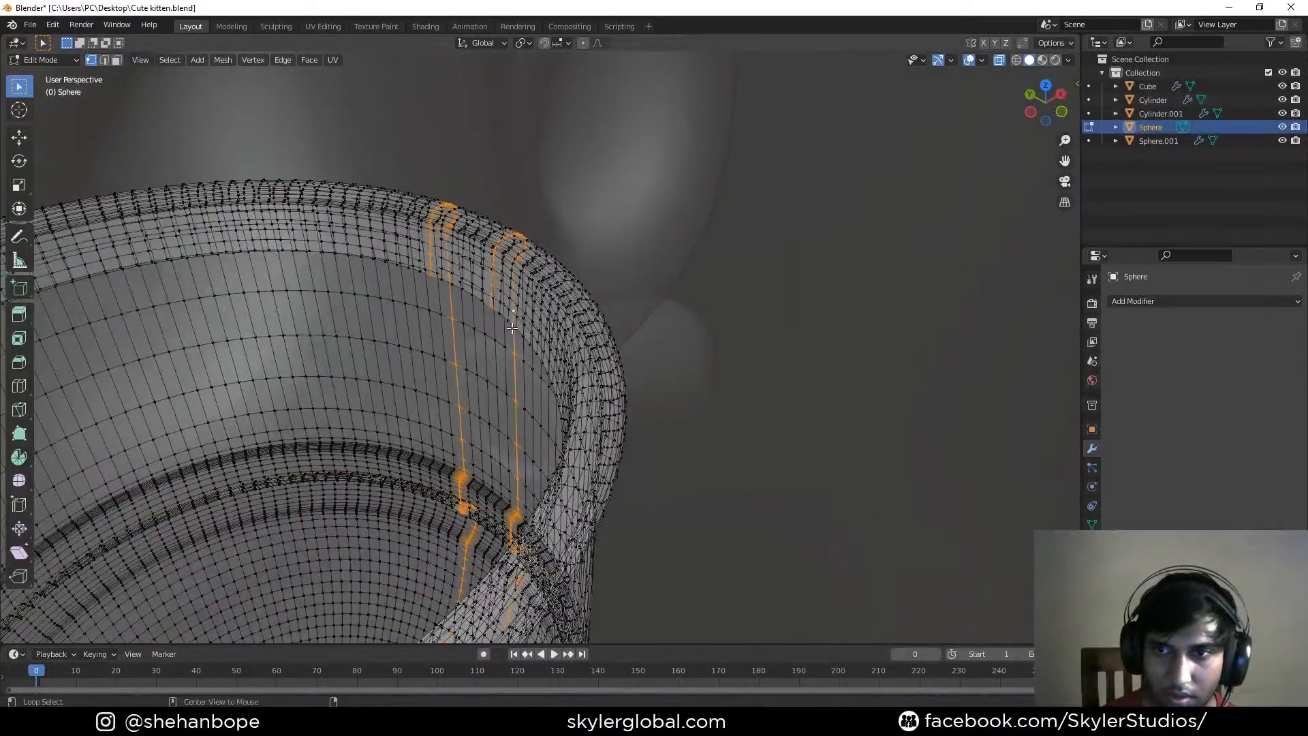
left_click(507, 317, "alt")
Scale the selected inner rim loop to 0.724 and raise it about 0.045 m in Z
key("KP_1")
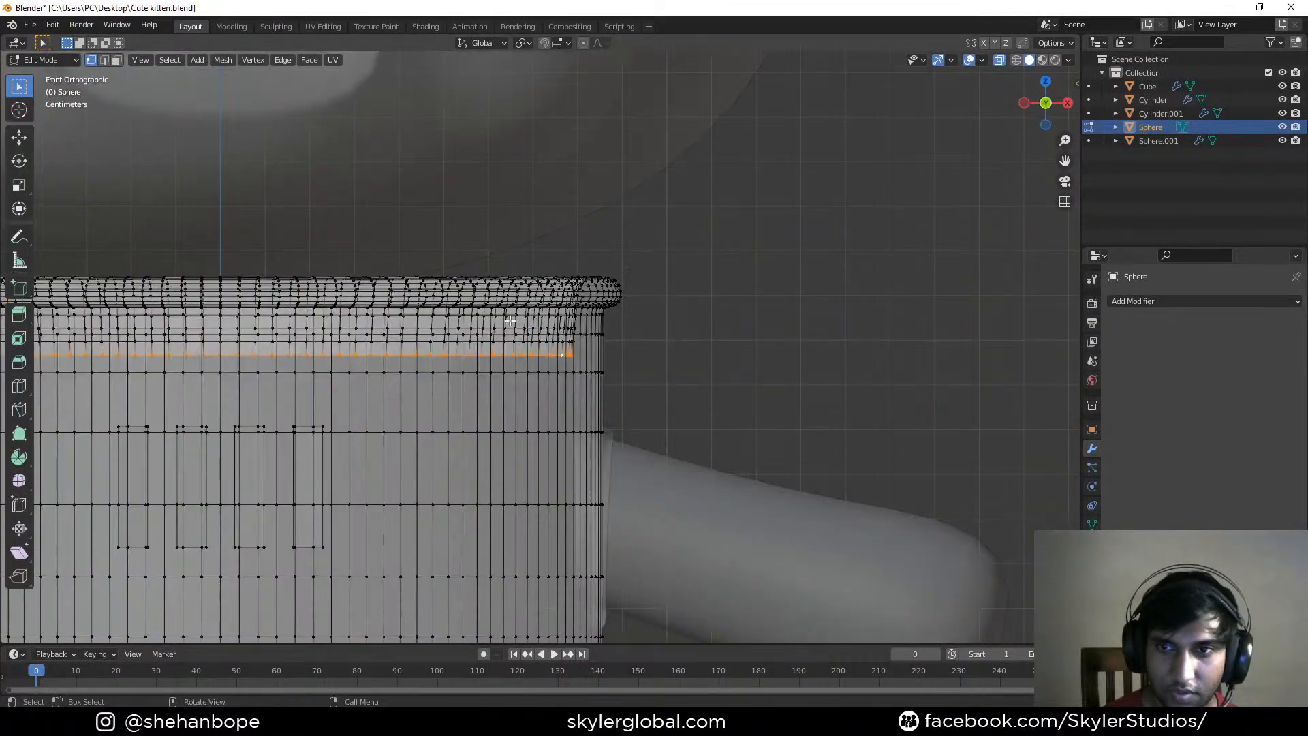
key("s")
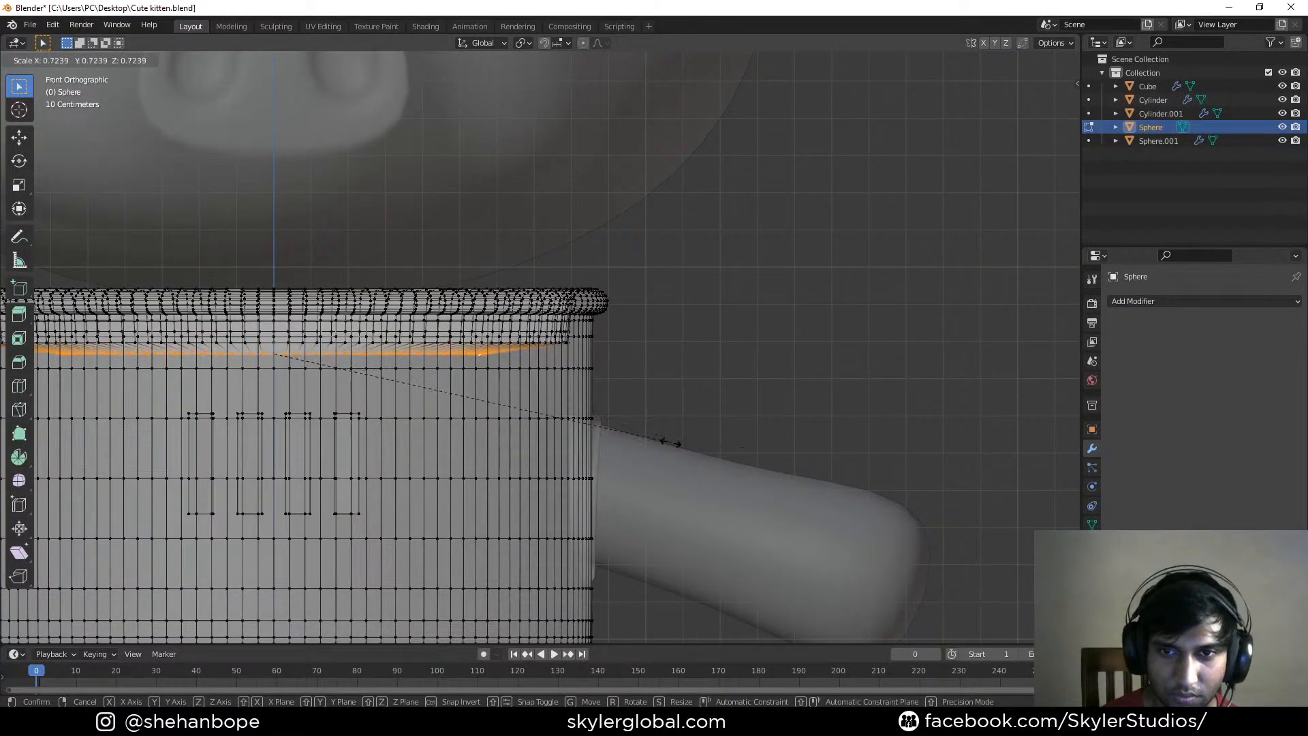
left_click(671, 442)
mouse_move(729, 397)
middle_mouse_down()
mouse_move(750, 443)
mouse_move(752, 402)
middle_mouse_up()
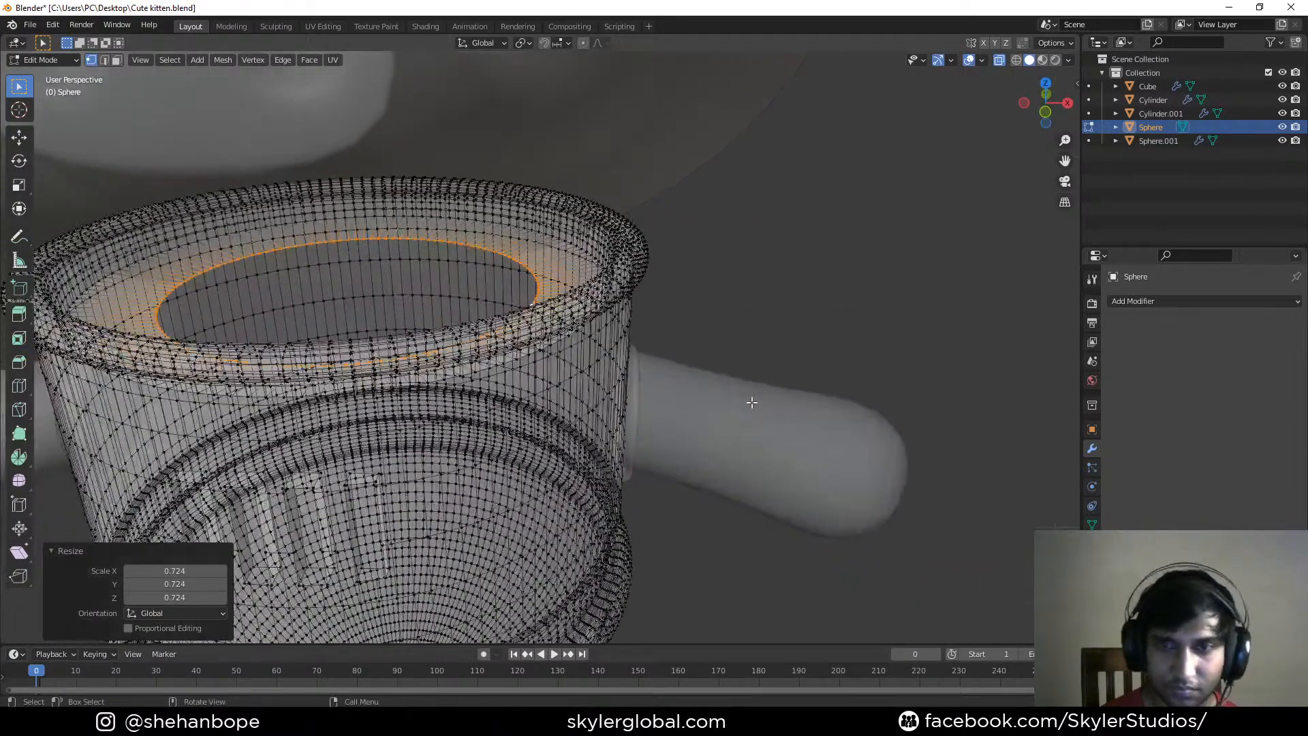
key("e")
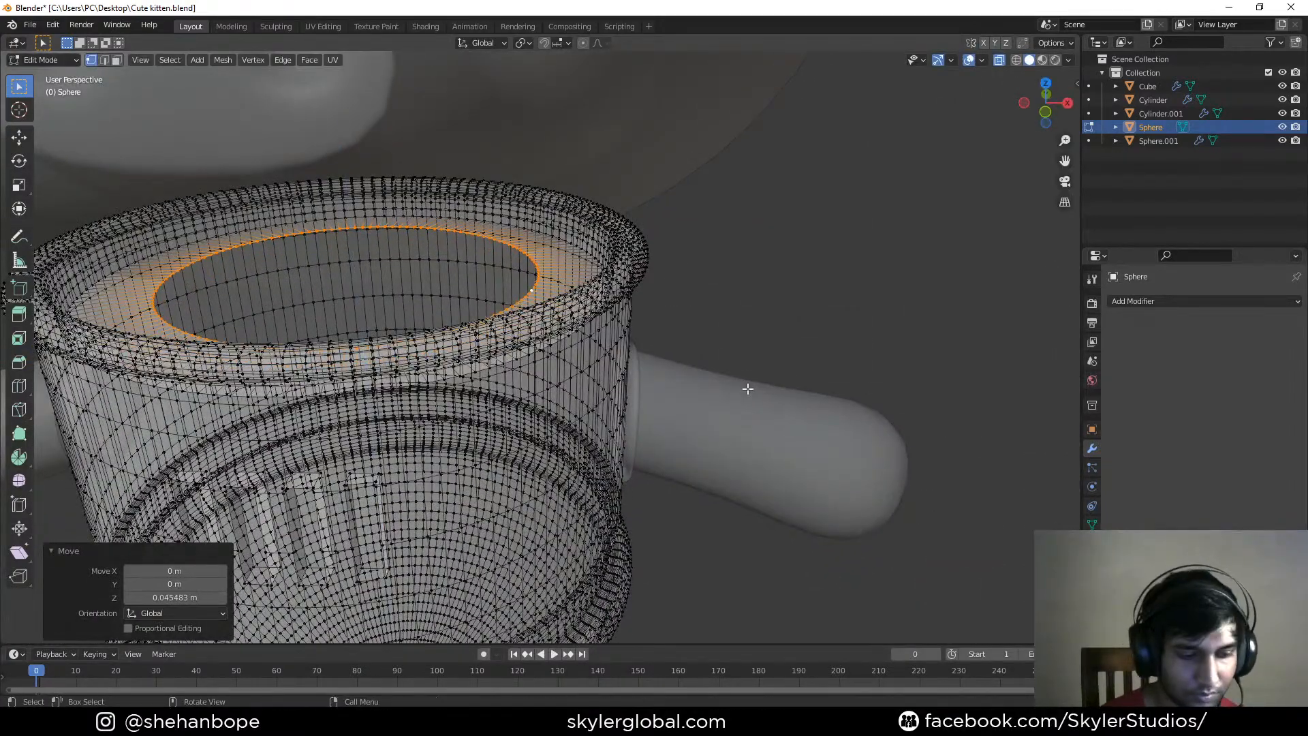
Extrude the body's inner rim loop, scale it to 0.743, raise it about 0.24 m in Z as a neck, and save the file
right_click(814, 401)
key("s")
left_click(825, 410)
key("g")
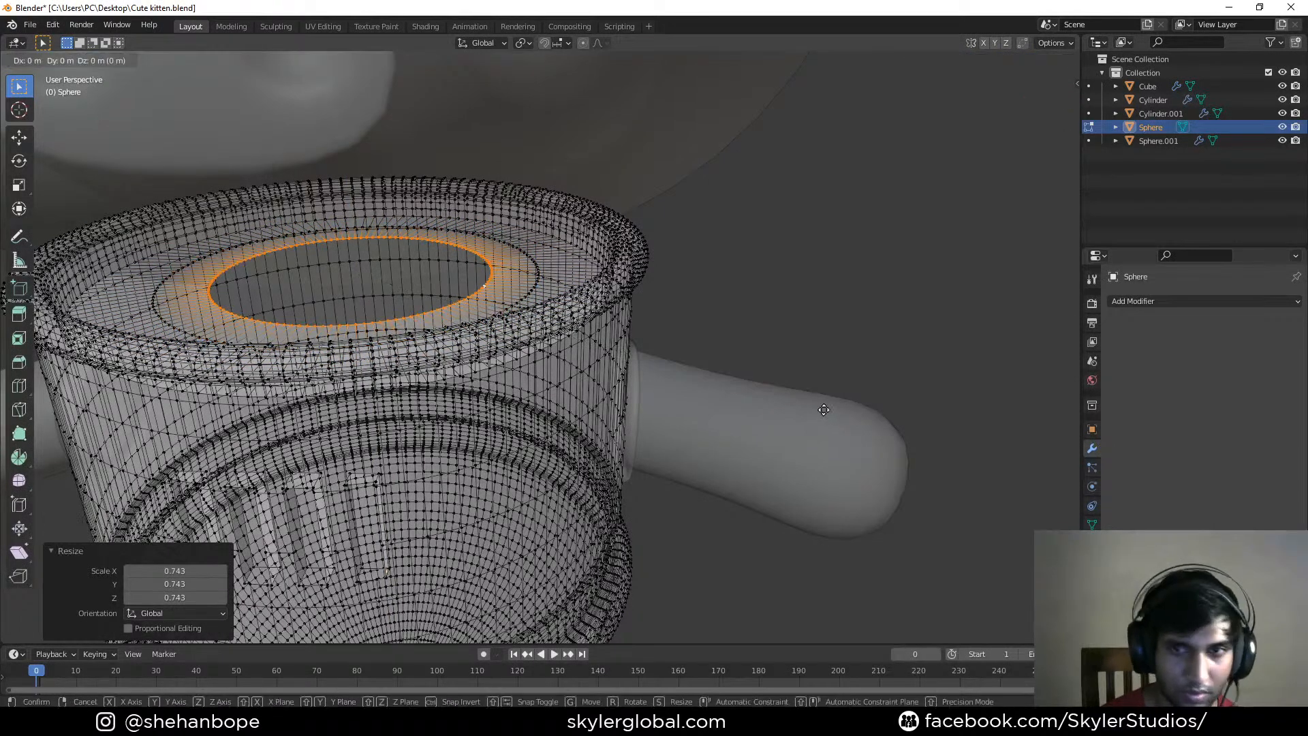
key("z")
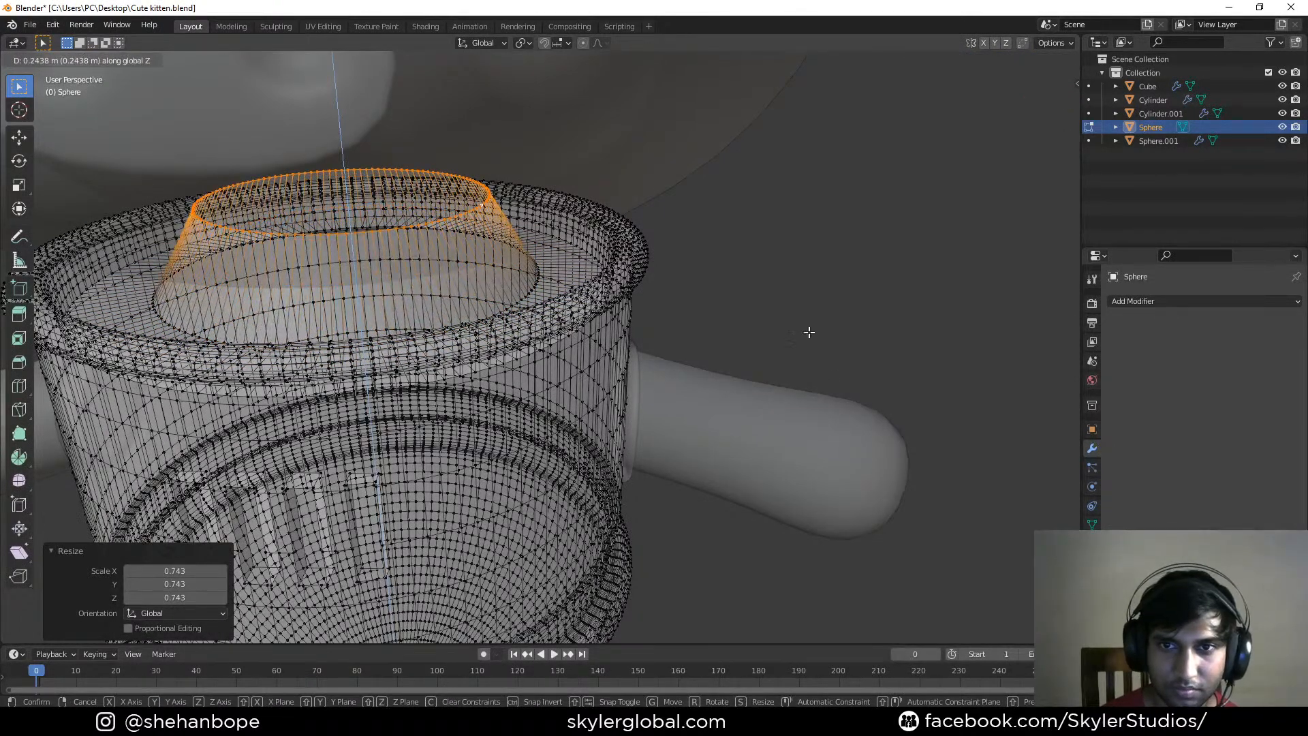
left_click(808, 332)
key("Tab")
middle_click_drag(452, 320, 371, 257)
scroll(370, 271, "down", 5)
scroll(372, 252, "down", 4)
key("ctrl+s")
Select the head together with its surrounding sphere and lower both about 0.066 m in Z onto the body
middle_click_drag(656, 280, 474, 277)
left_click(475, 256)
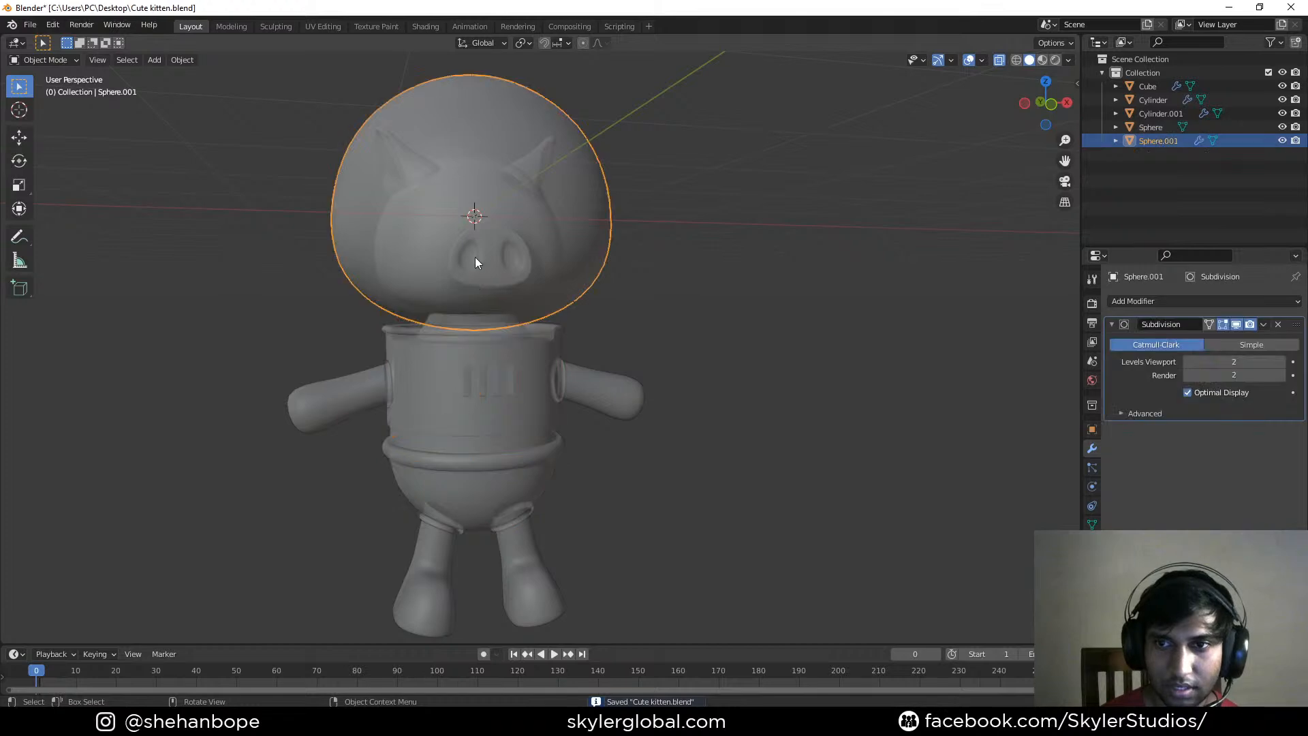
left_click(476, 257)
left_click(606, 167, "shift")
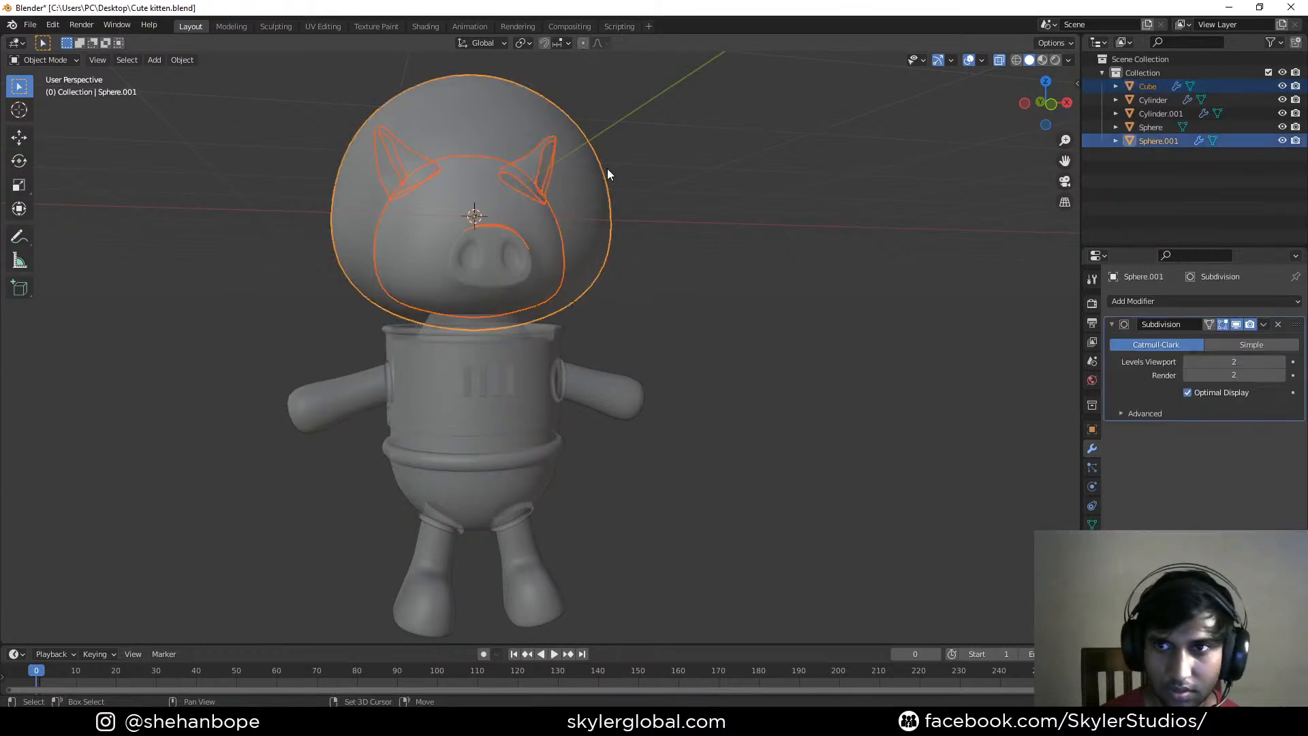
key("z")
key("Escape")
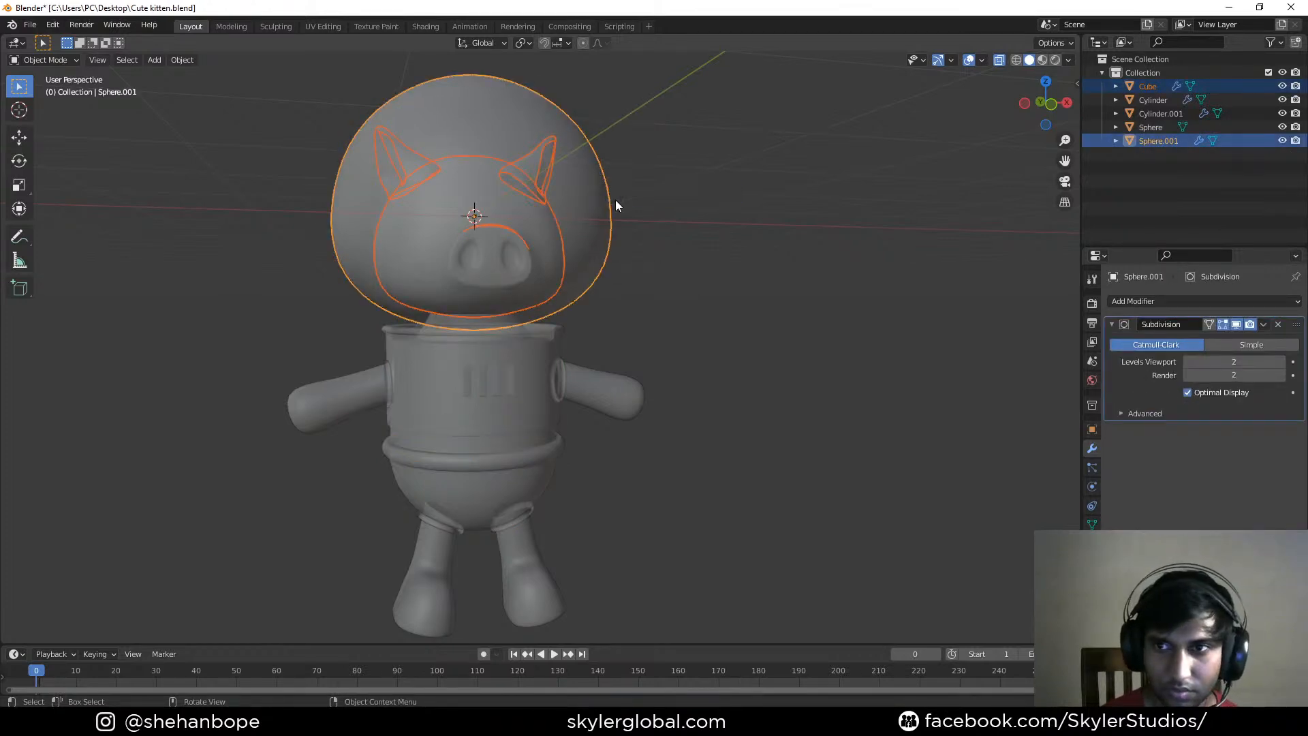
key("g")
key("z")
left_click(619, 208)
key("alt+z")
middle_click_drag(709, 247, 597, 301)
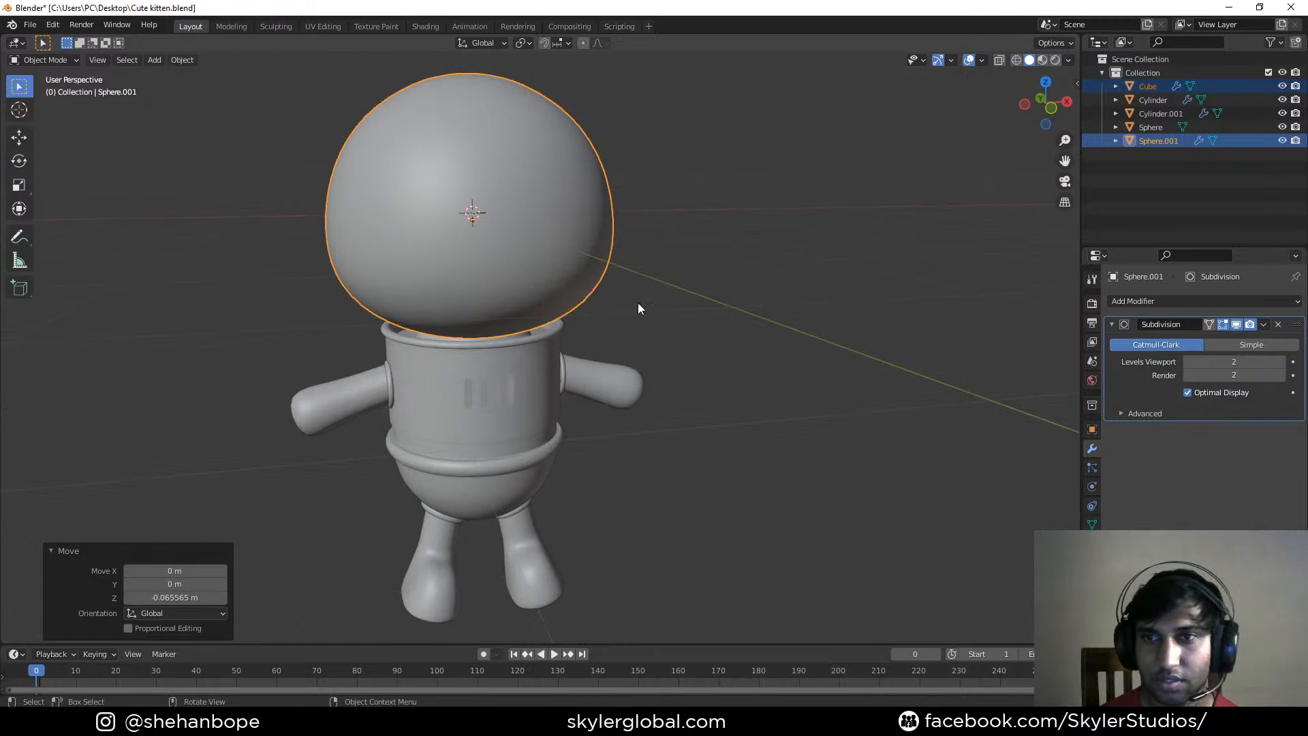
Lower only the head inside the surrounding sphere by about 0.11 m in Z, using wireframe shading in front view
left_click(609, 189)
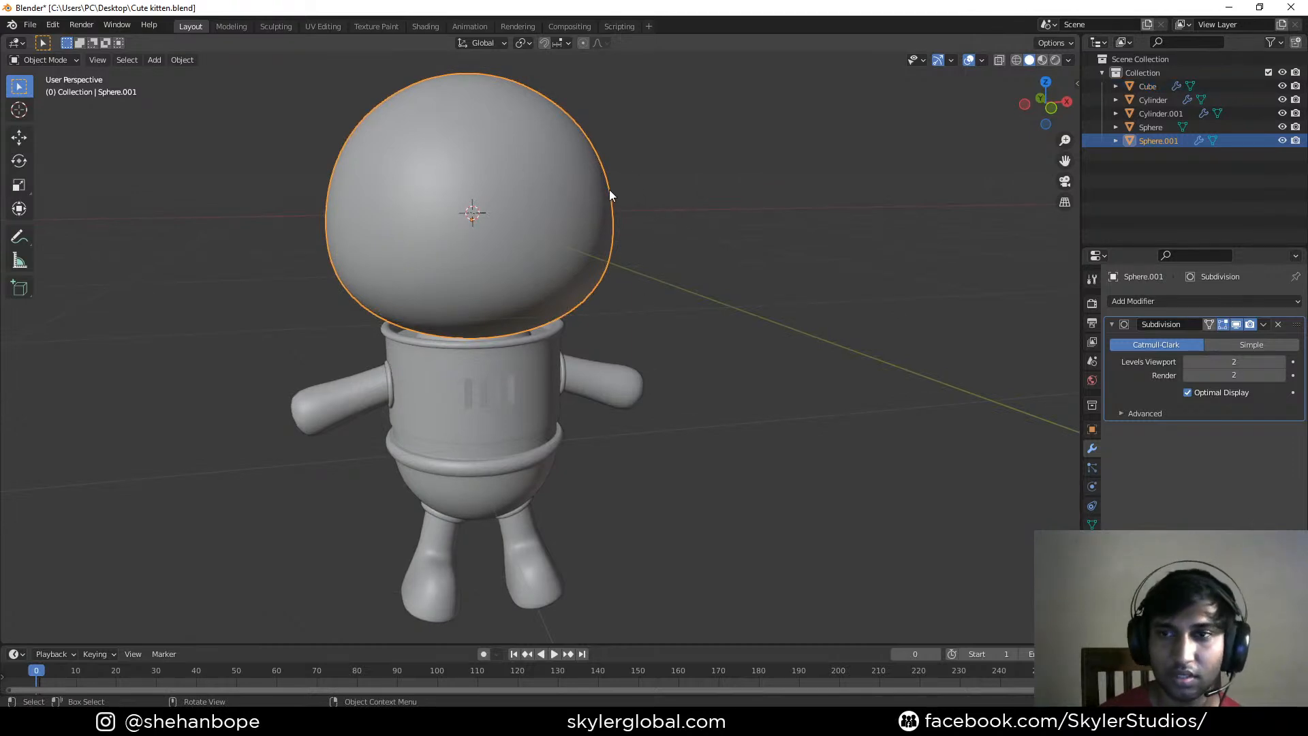
left_click(1281, 141)
key("KP_1")
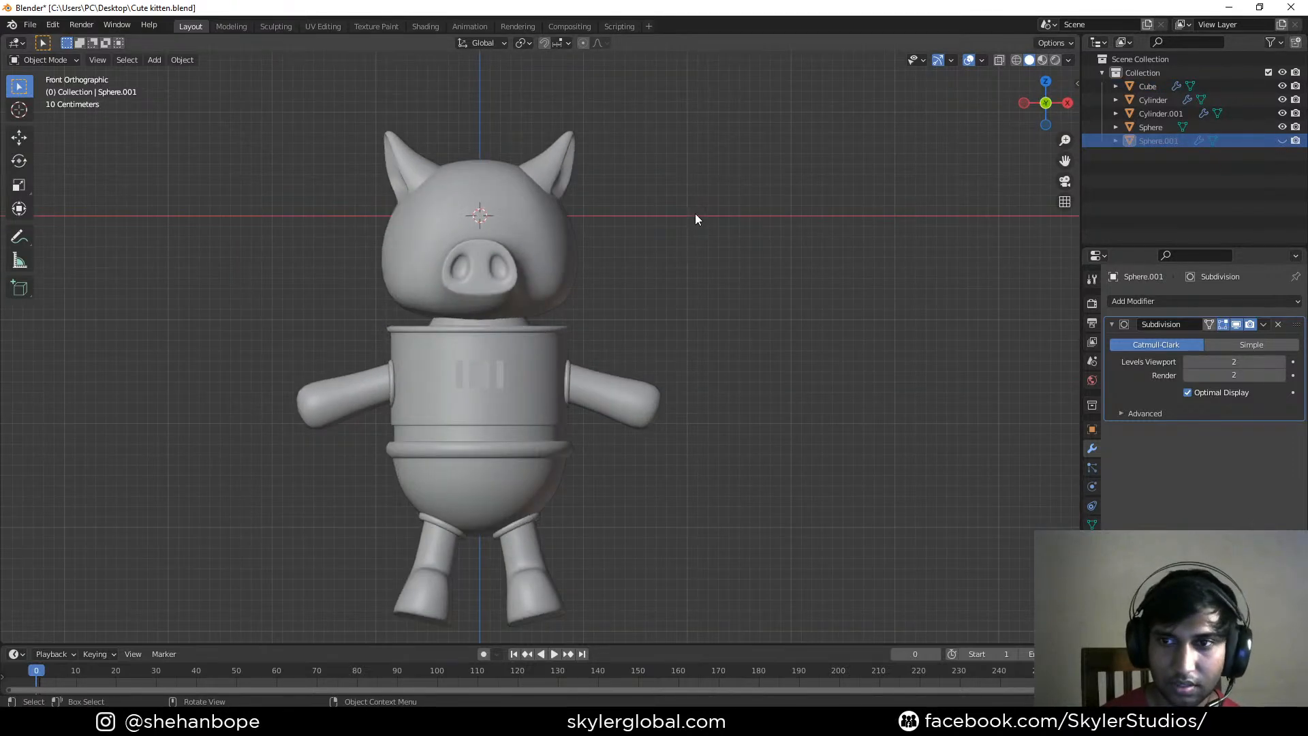
left_click(537, 227)
scroll(620, 203, "up", 1)
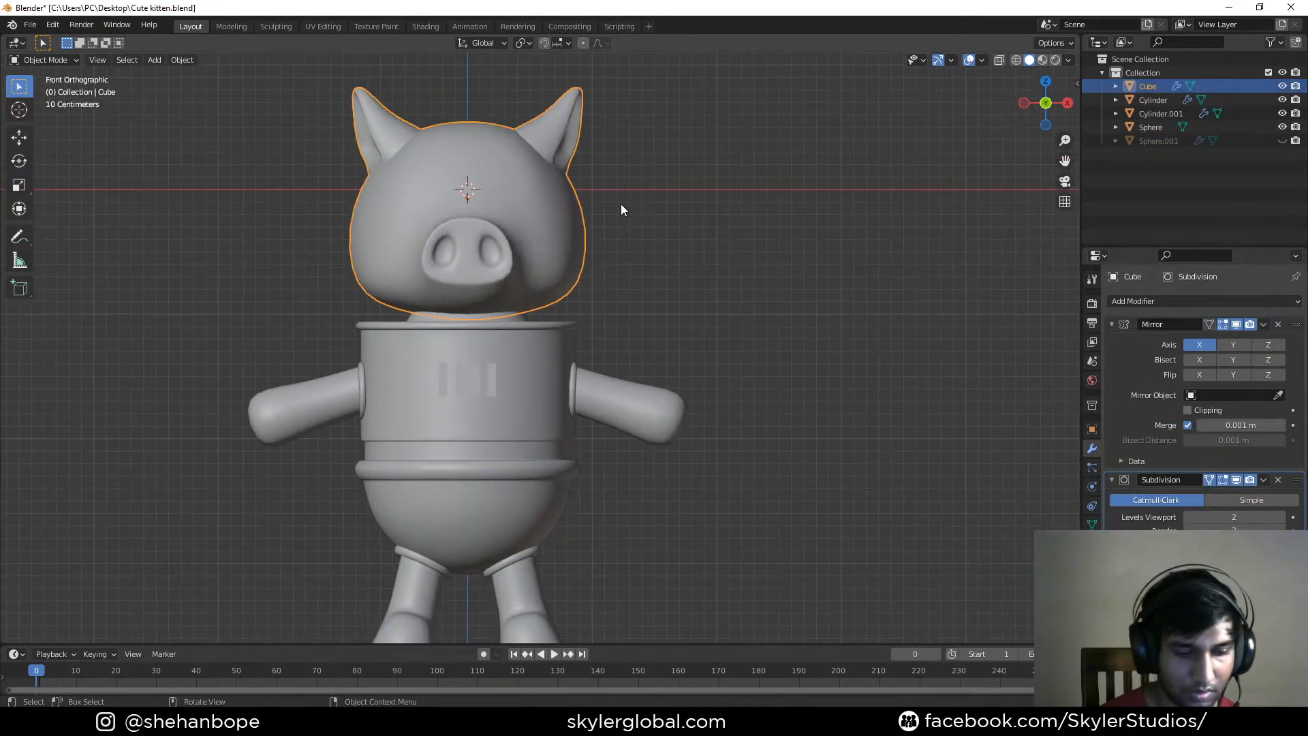
left_click(1281, 140)
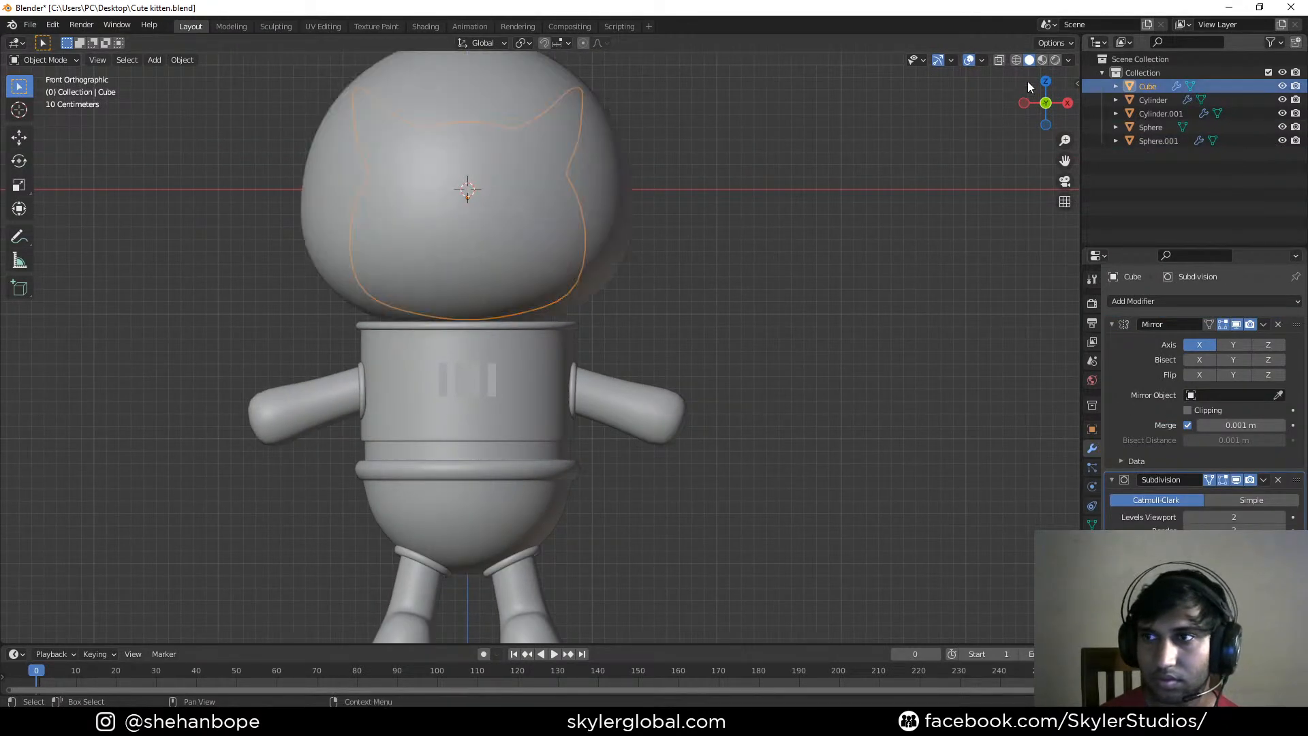
left_click(1015, 61)
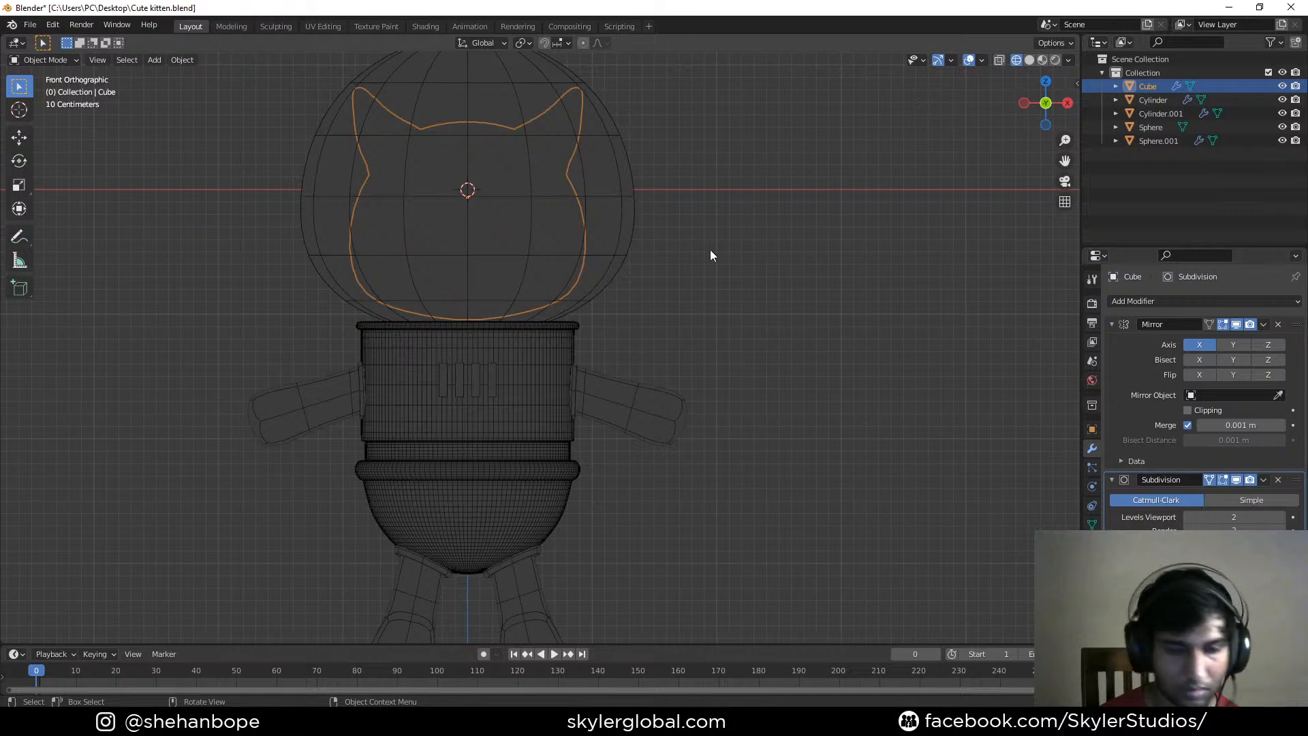
key("g")
key("z")
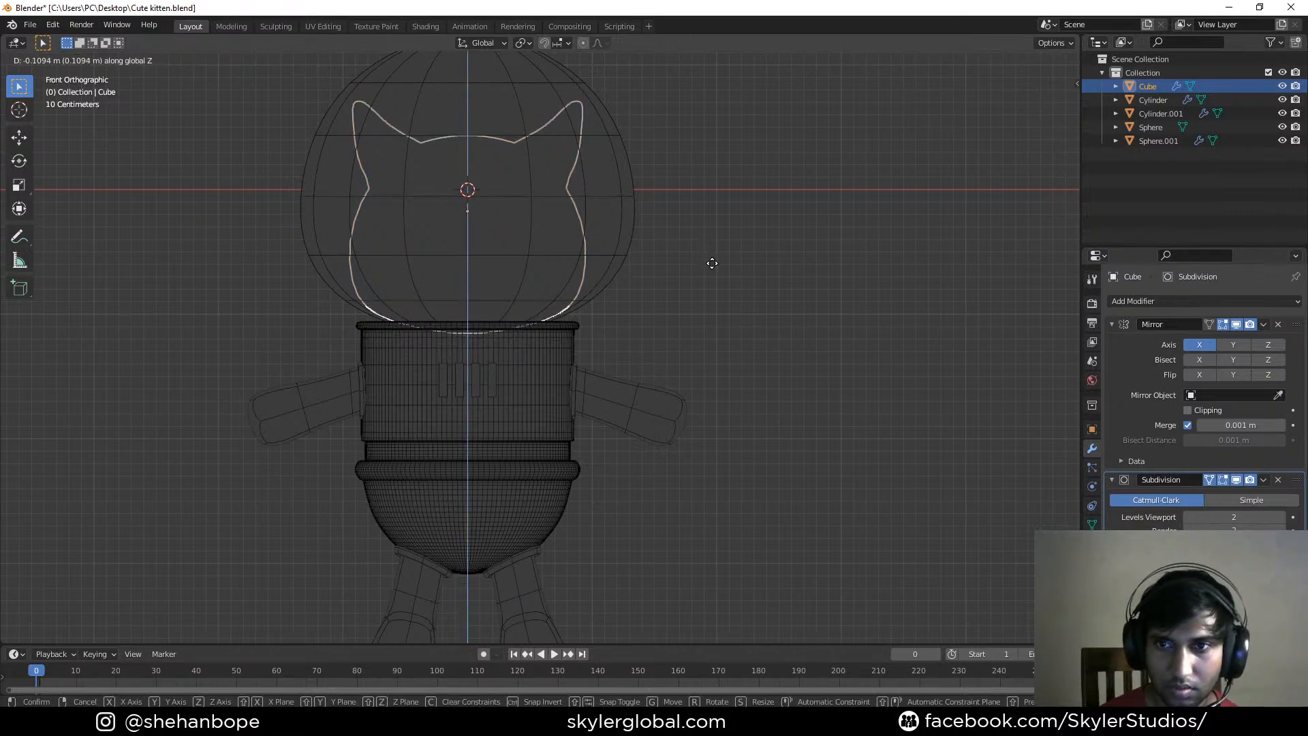
left_click(712, 263)
Lower the sphere around the head about 0.044 m in Z, working in the right side view
middle_click_drag(900, 145, 693, 184)
left_click(695, 185)
key("KP_3")
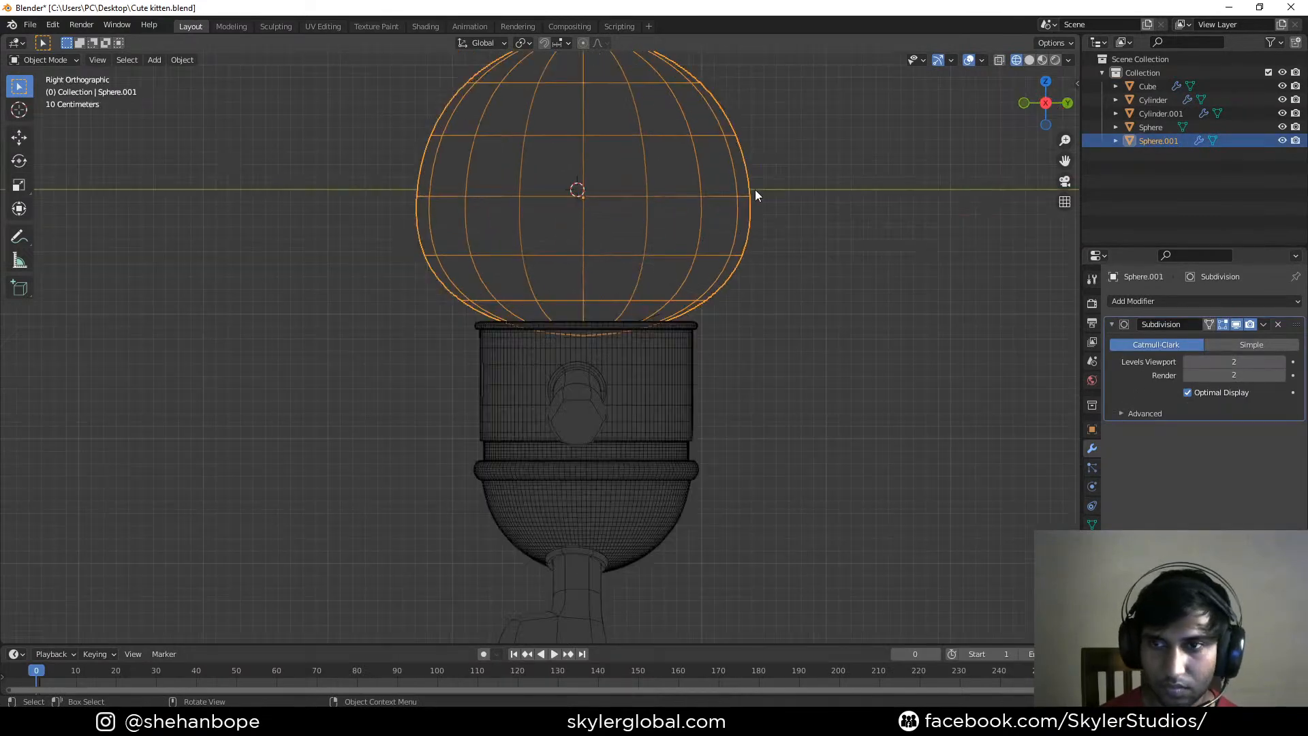
key("g")
key("z")
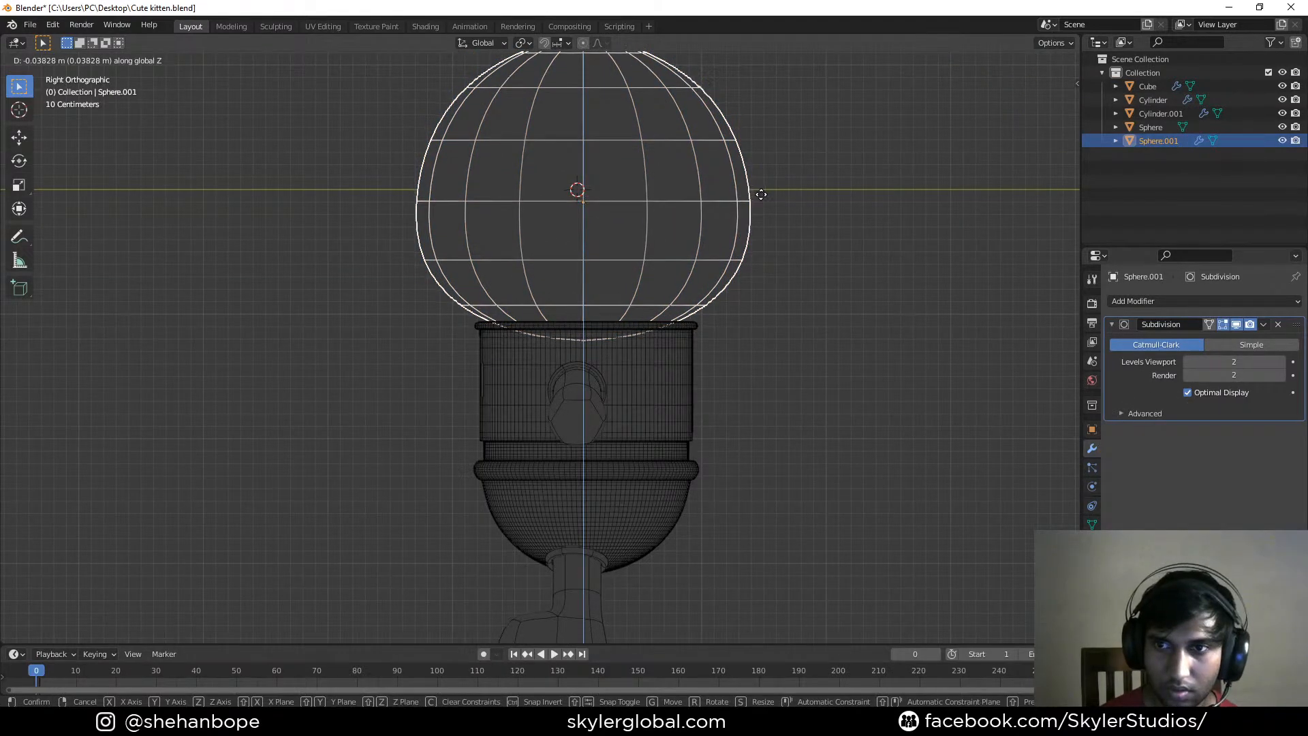
left_click(762, 195)
Check the head's fit with the surrounding sphere hidden, show the sphere again in solid shading, and save the file
left_click(1282, 140)
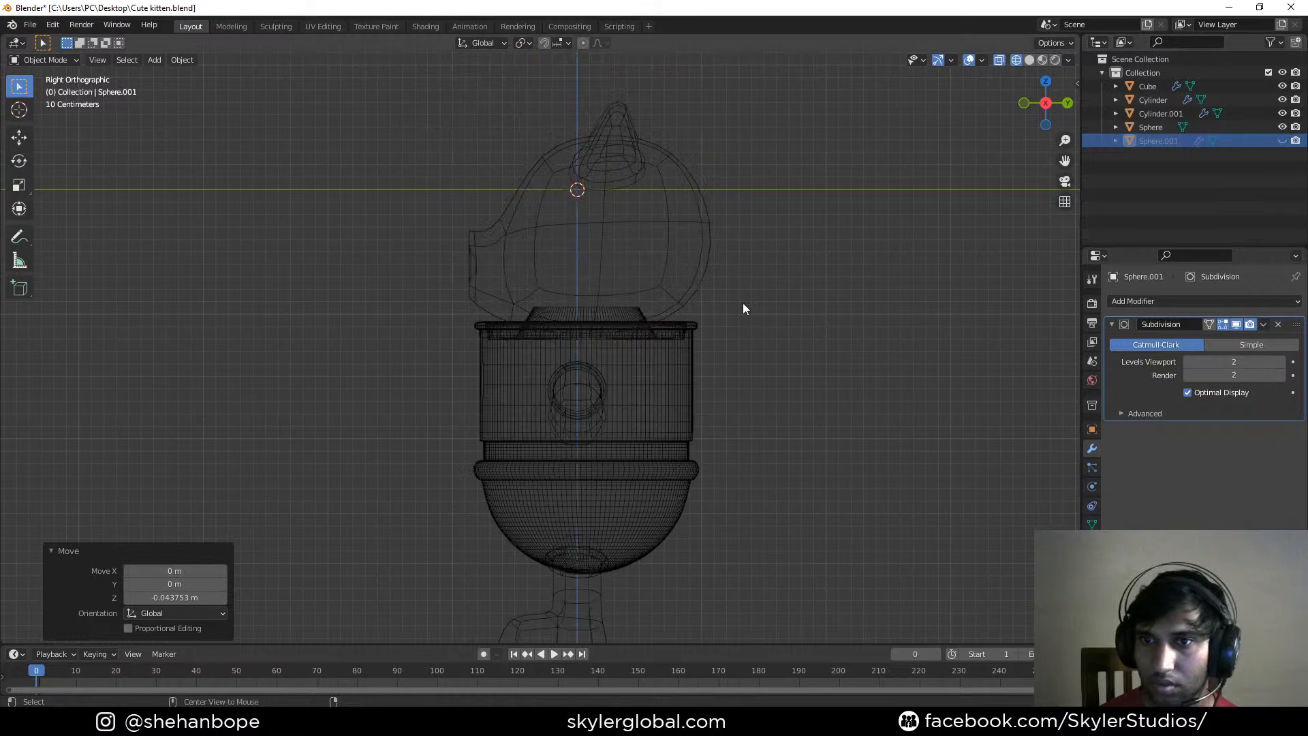
middle_click_drag(709, 306, 1027, 280)
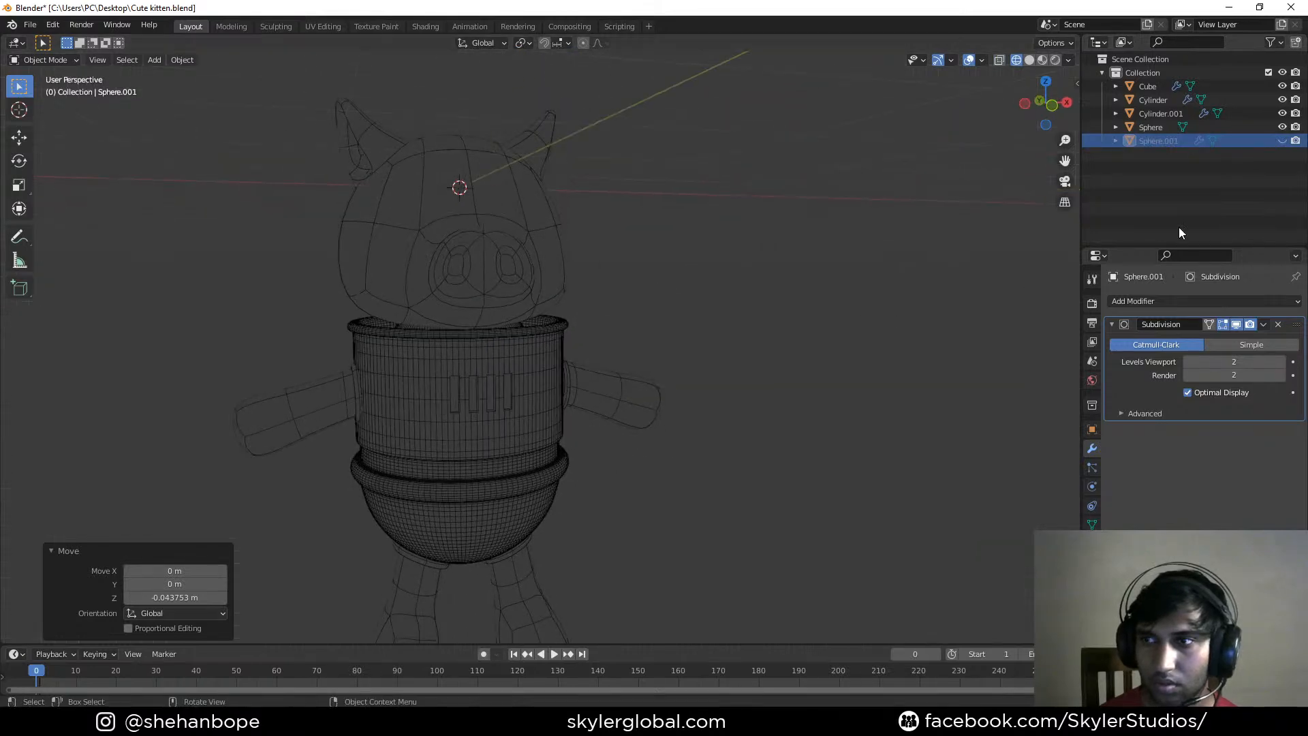
left_click(1282, 141)
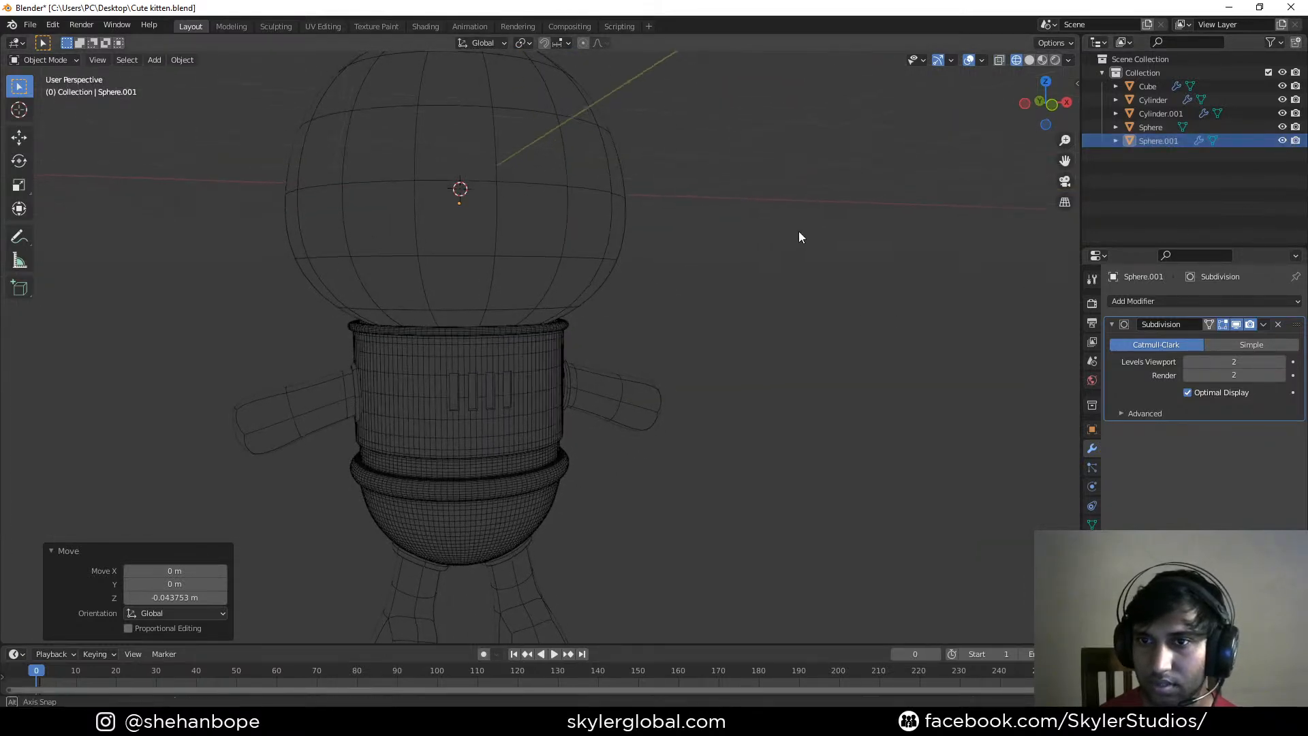
left_click(1030, 60)
mouse_move(818, 205)
middle_mouse_down()
mouse_move(559, 188)
mouse_move(721, 248)
middle_mouse_up()
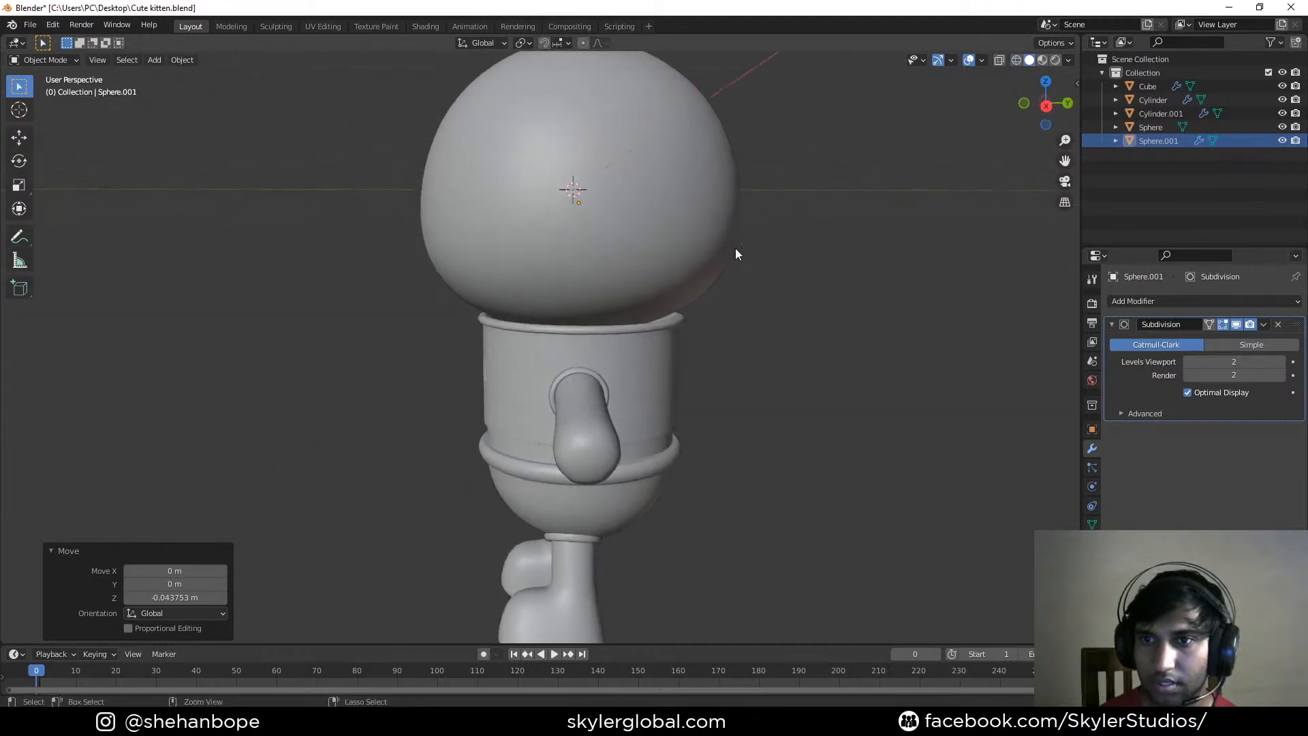
key("ctrl+s")
mouse_move(400, 390)
middle_mouse_down()
mouse_move(362, 393)
mouse_move(388, 383)
middle_mouse_up()
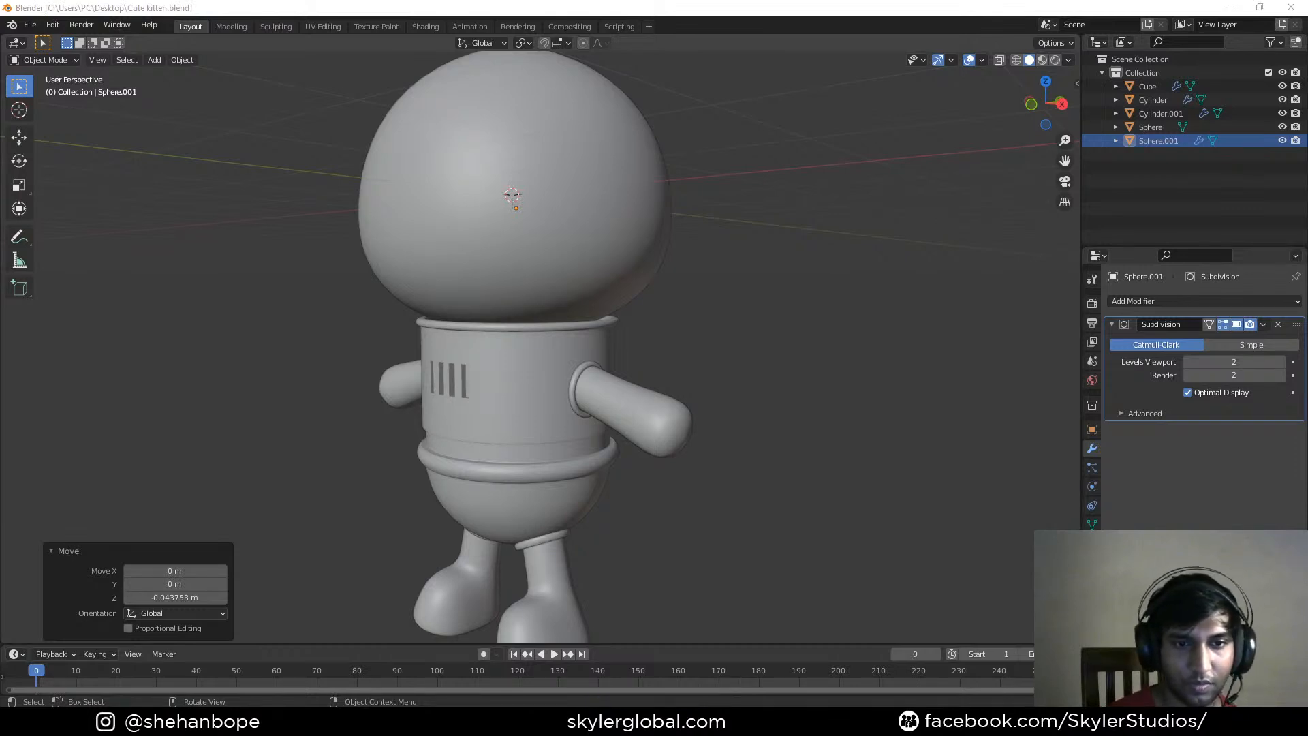
Open the arm and leg mesh for editing and delete the end face of the arm
middle_click_drag(518, 433, 599, 428)
key("KP_1")
scroll(647, 407, "up", 2)
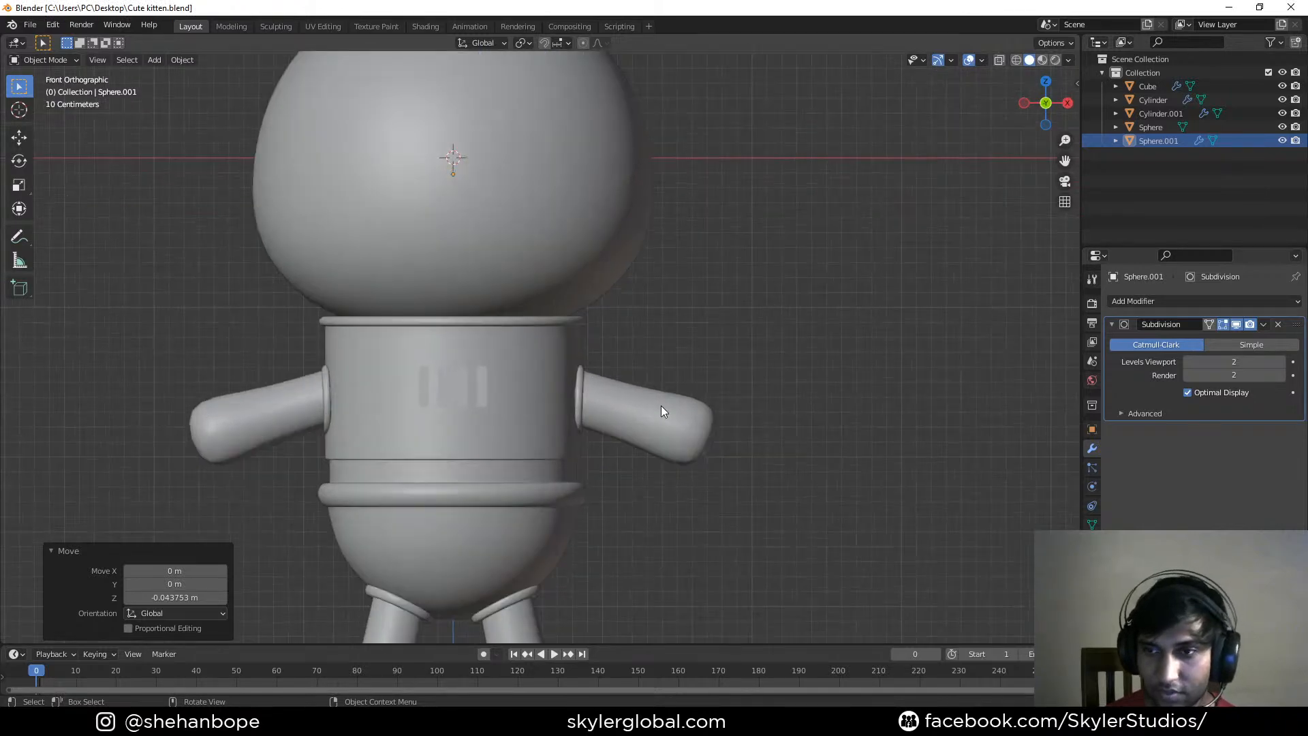
left_click(660, 409)
key("Tab")
middle_click_drag(735, 432, 650, 369, "shift")
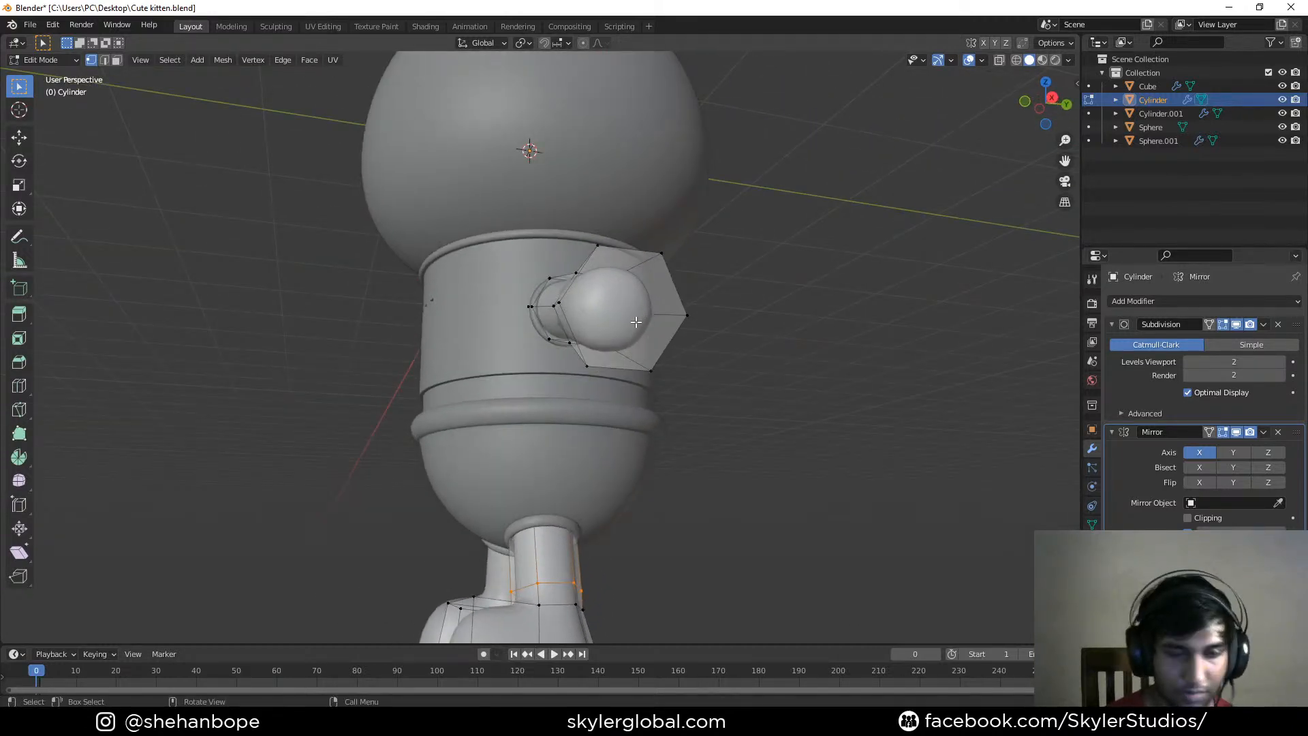
key("3")
left_click(635, 321)
middle_click_drag(635, 321, 625, 383)
key("x")
left_click(730, 348)
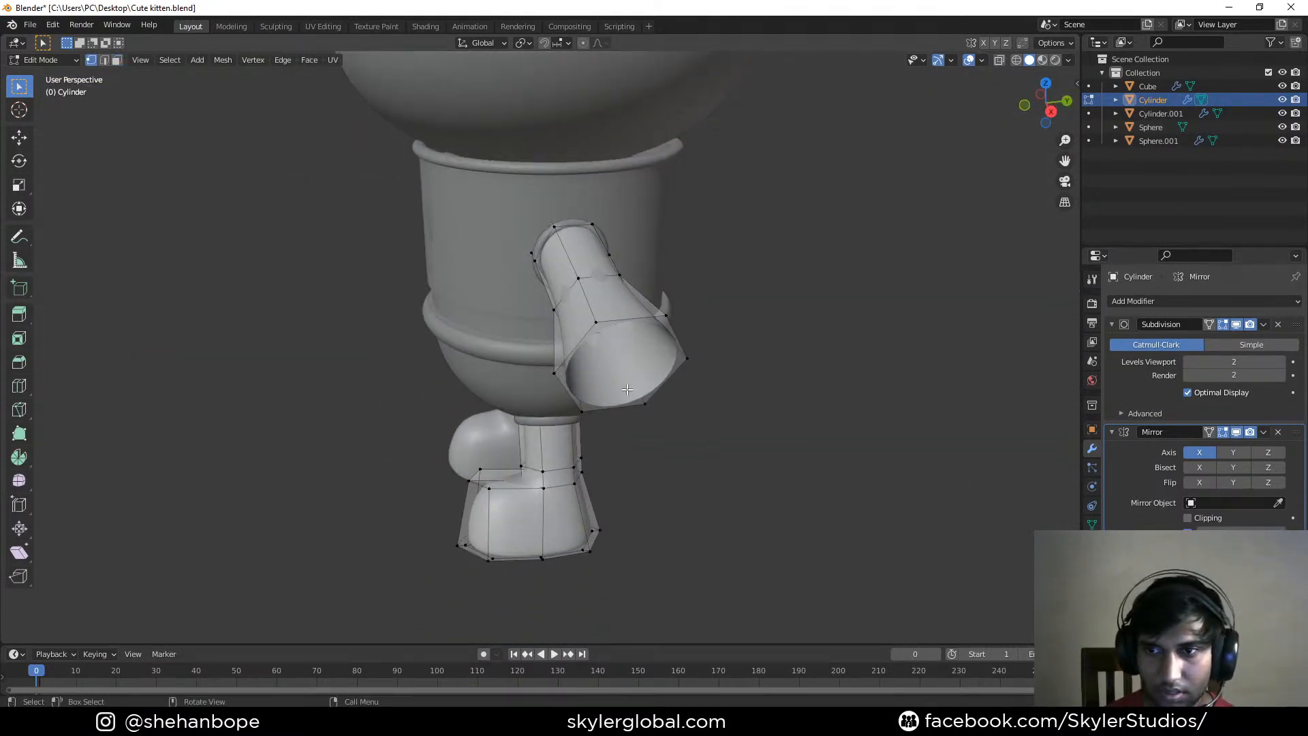
Fill the arm's open end with an upper and a lower four-sided face
key("2")
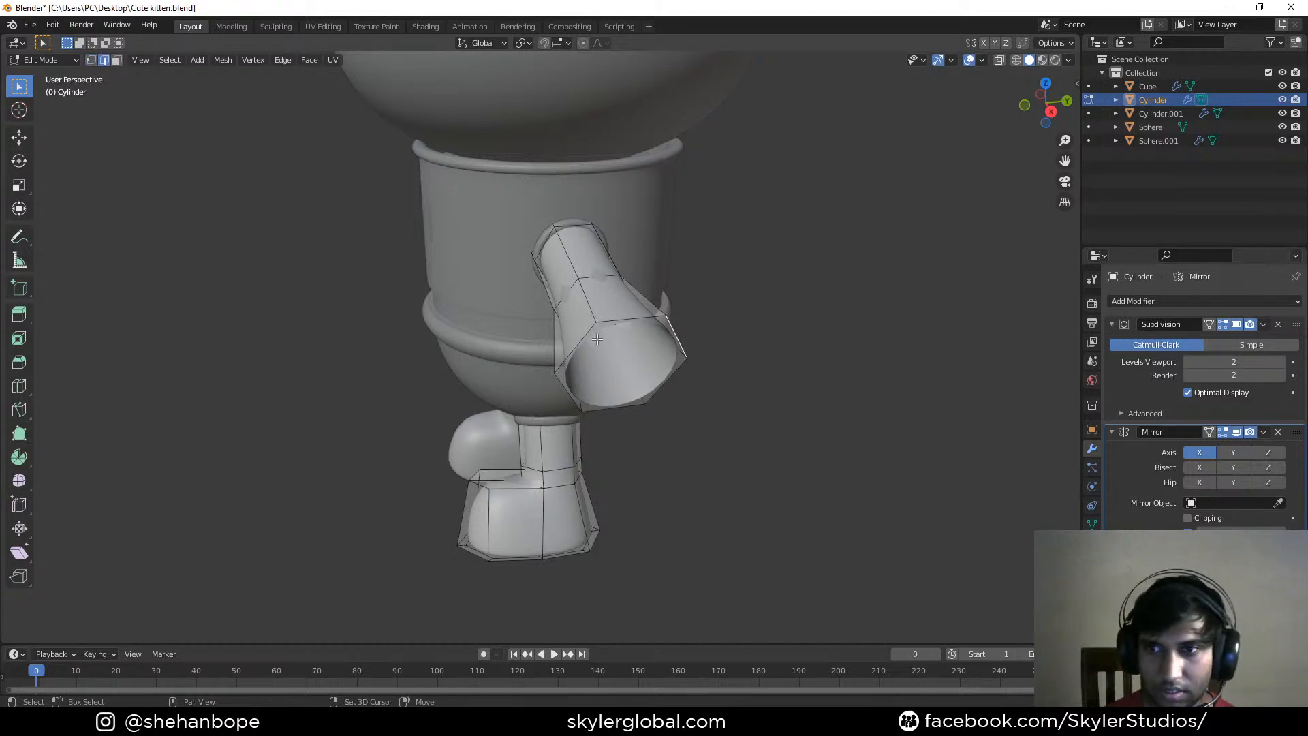
middle_click_drag(673, 332, 644, 361)
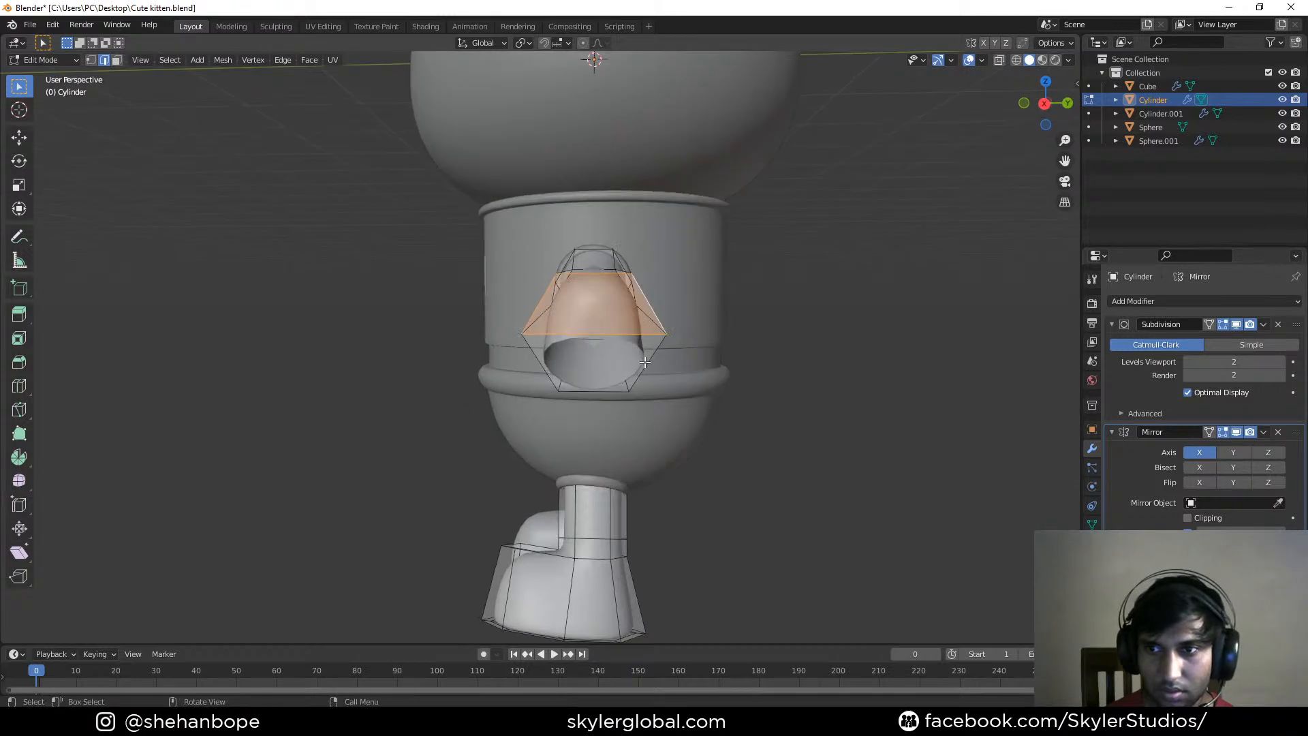
middle_click_drag(549, 375, 620, 382)
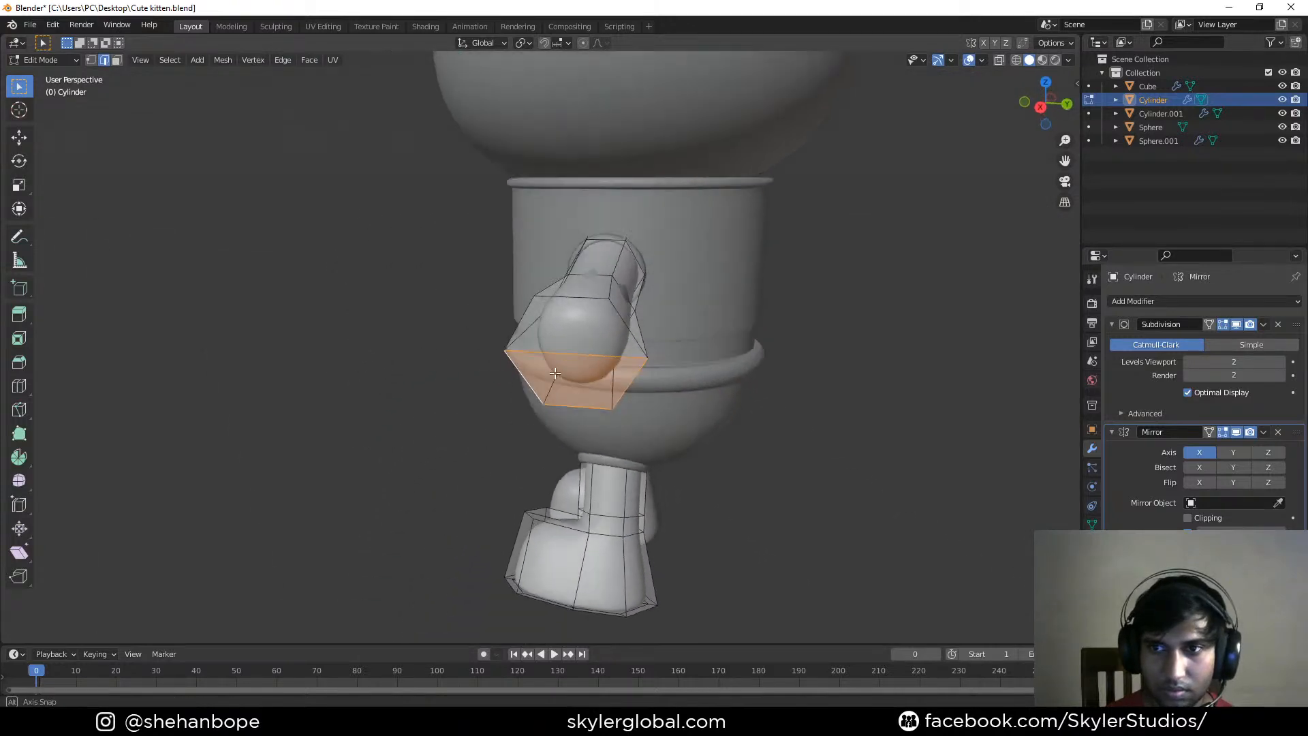
Scale the two middle vertices of the arm's end to 0.558 and move them about 0.209 m in X and -0.046 m in Z
key("1")
left_click(504, 350)
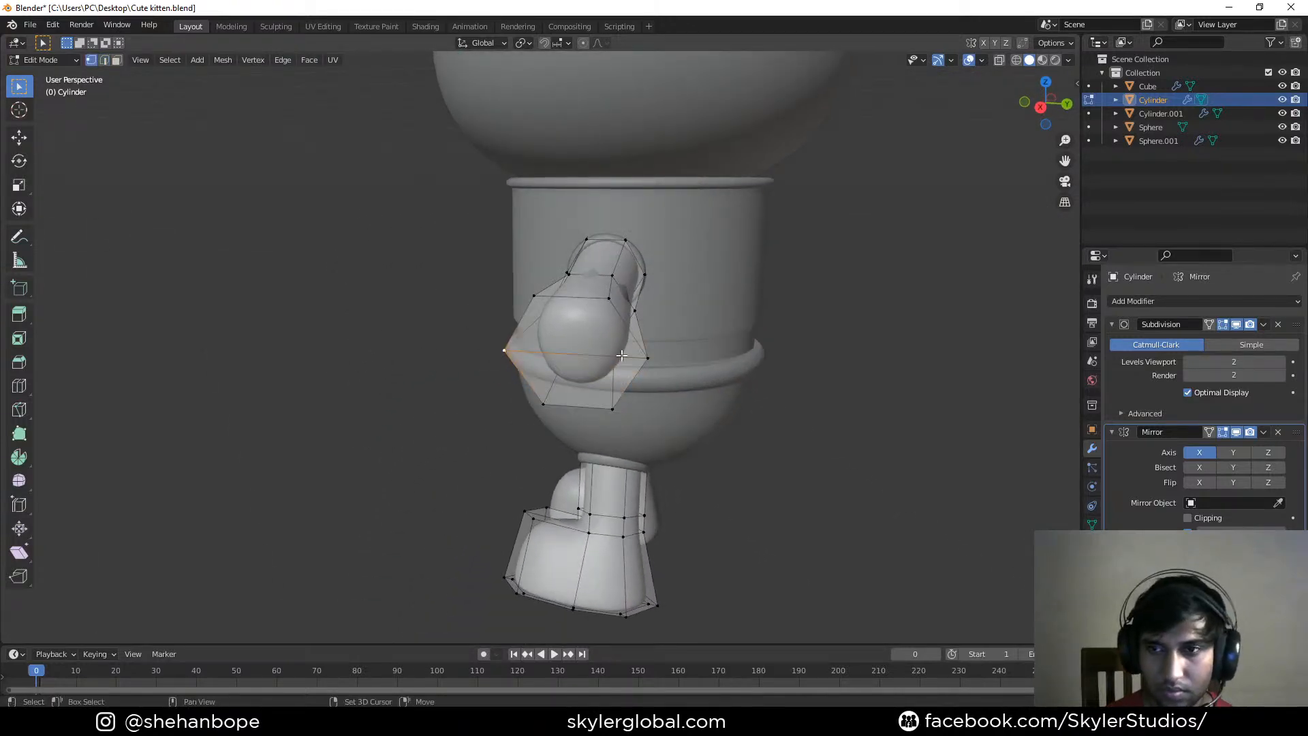
key("s")
left_click(702, 390)
key("KP_1")
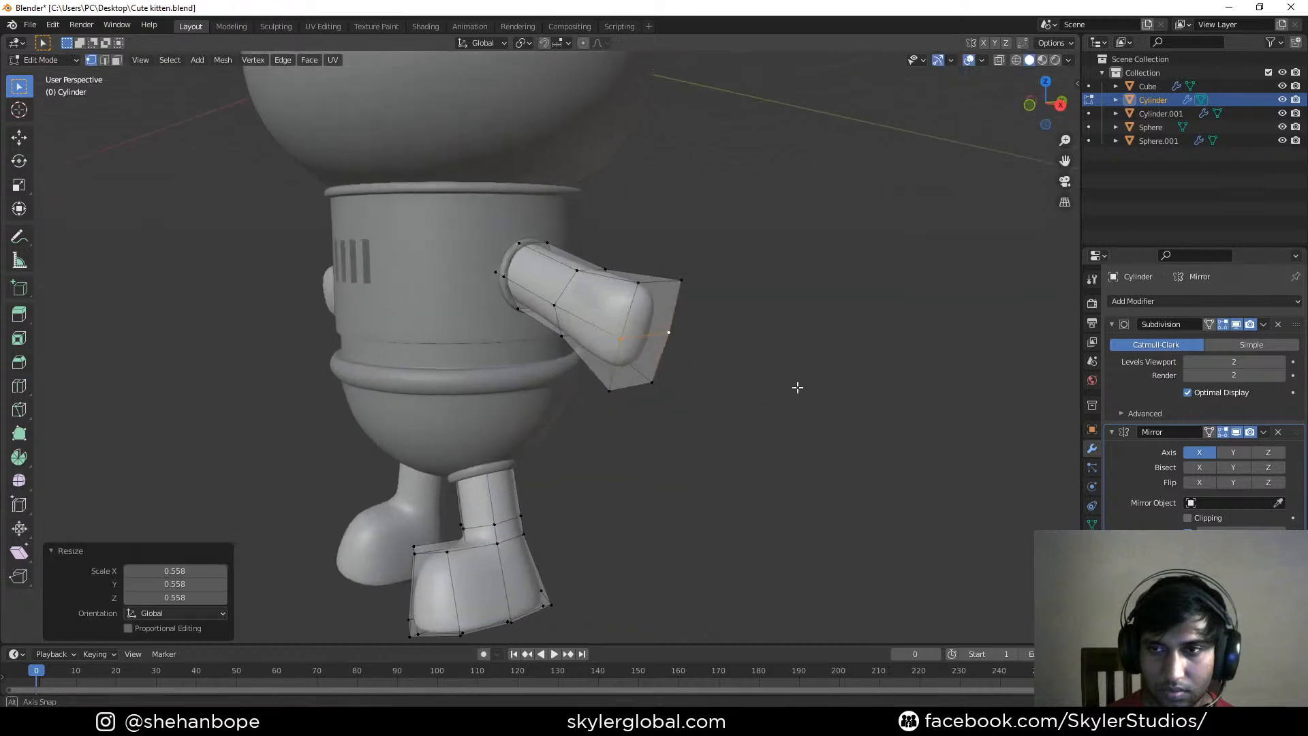
scroll(815, 382, "up", 2)
key("g")
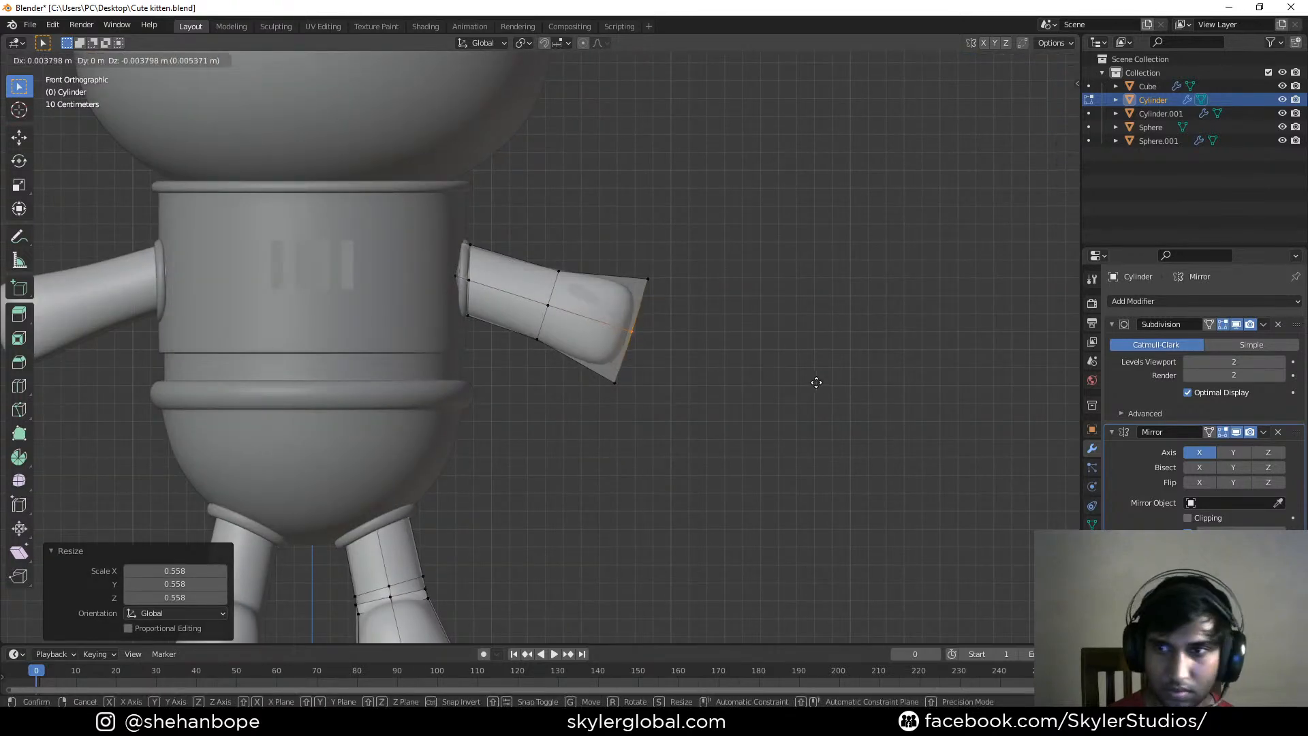
left_click(851, 389)
Select the upper corner vertices of the arm's end with X-ray on and move them slightly outward and down
left_click_drag(597, 246, 694, 300)
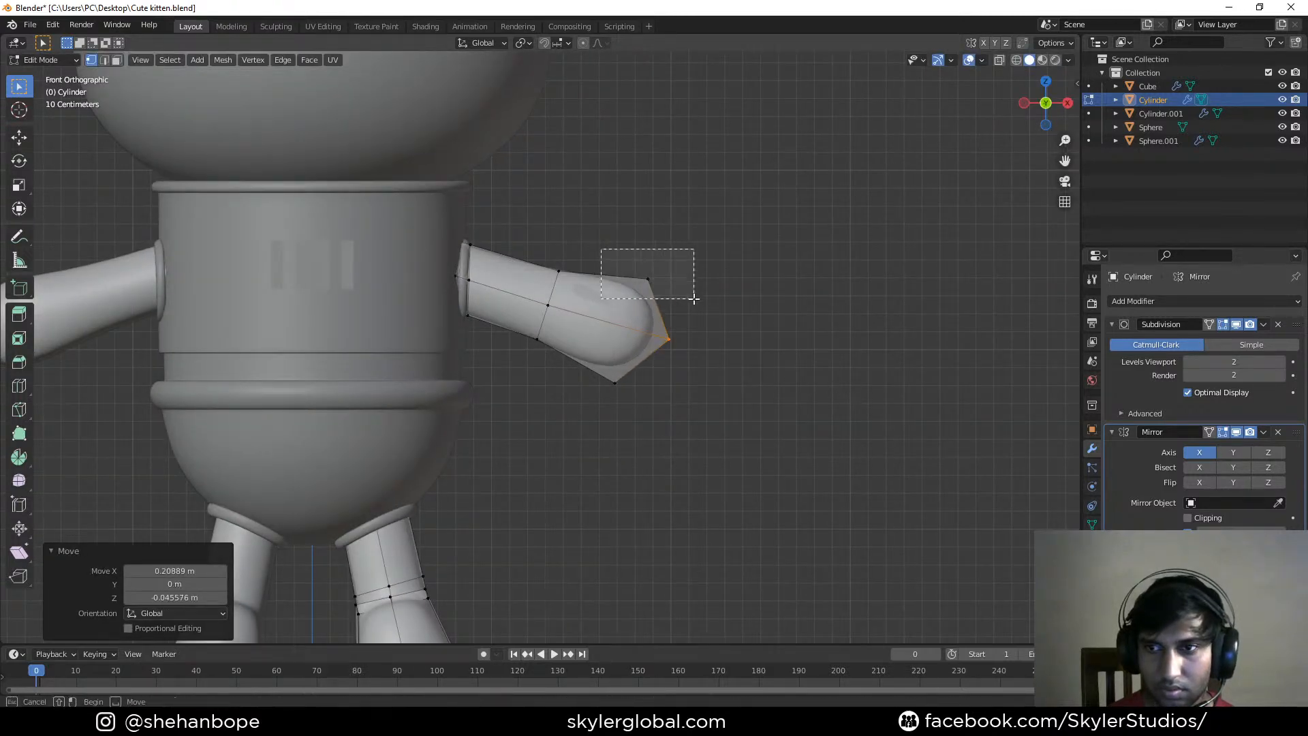
key("g")
left_click(739, 321)
key("alt+z")
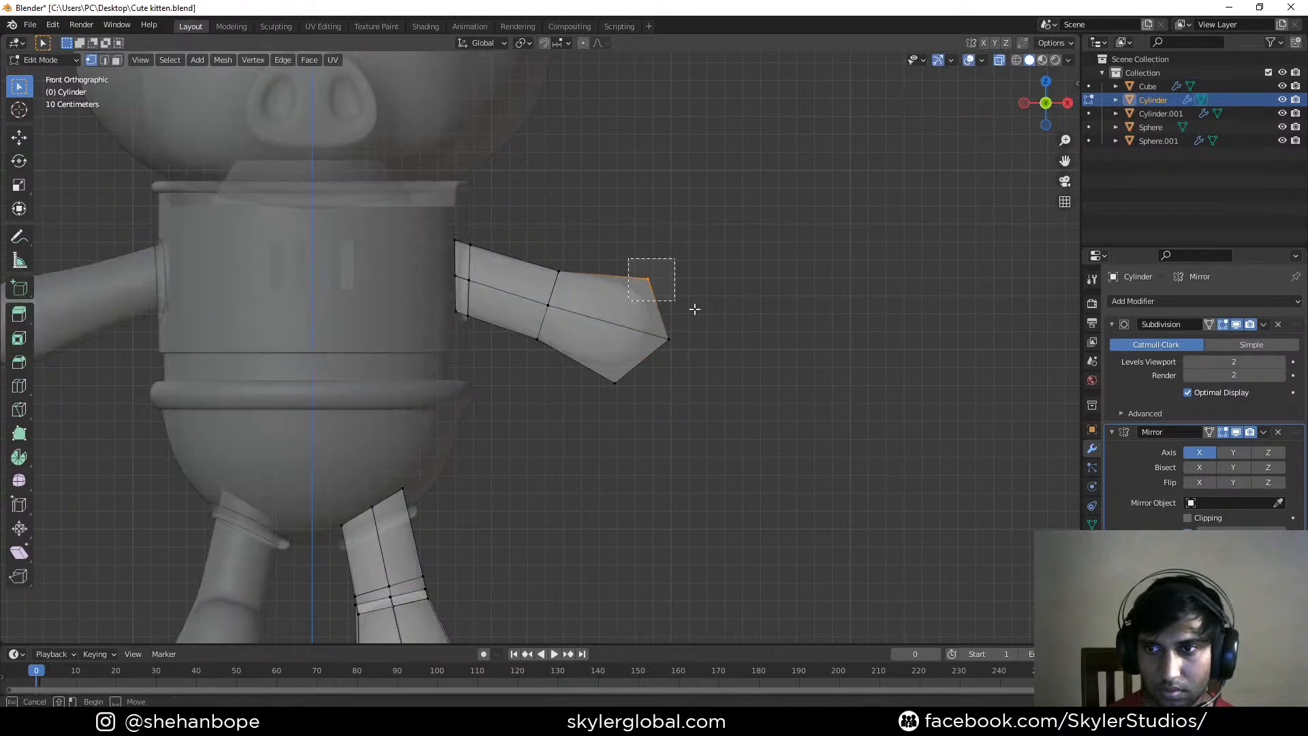
key("g")
left_click(695, 322)
Add a centred loop cut across the hand section of the arm
key("ctrl+r")
left_click(589, 288)
right_click(589, 288)
Extrude the face on top of the hand behind the new loop and move it up and outward as a thumb
middle_click_drag(668, 245, 669, 297)
key("alt+z")
key("3")
left_click(618, 292)
key("KP_1")
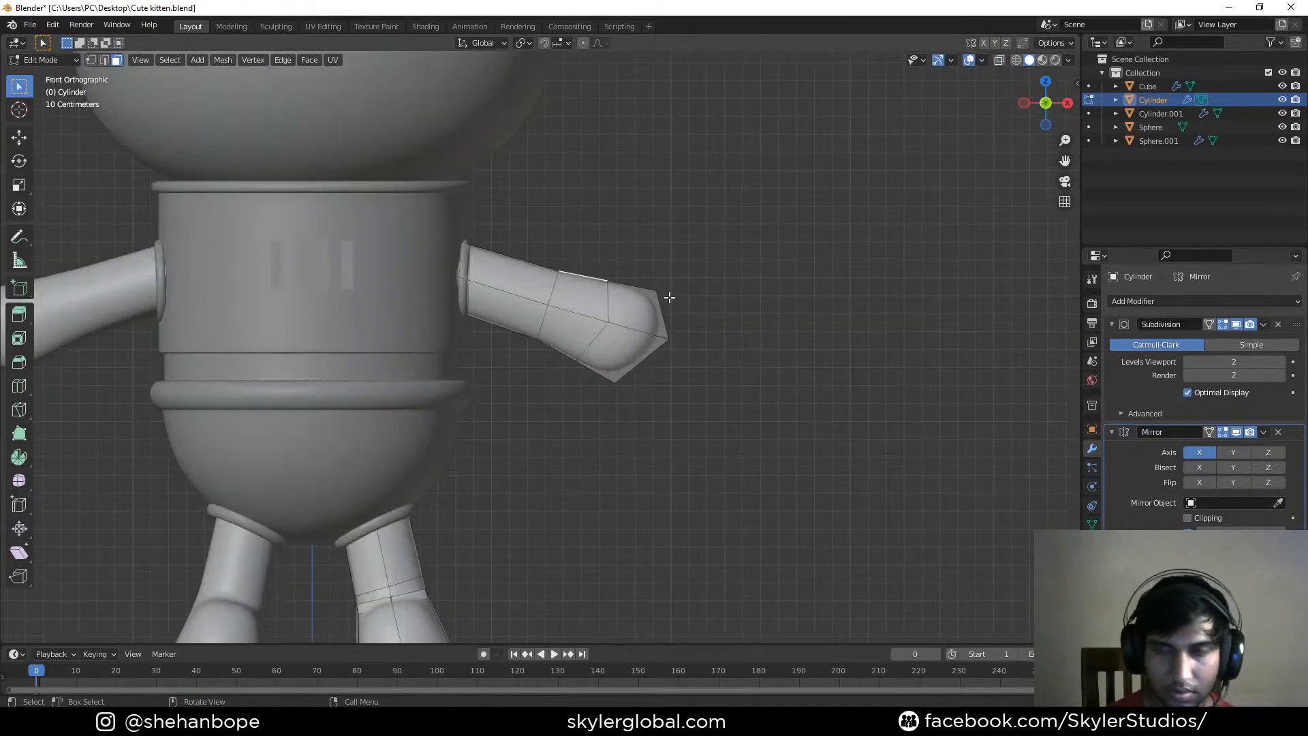
key("e")
right_click(670, 297)
key("g")
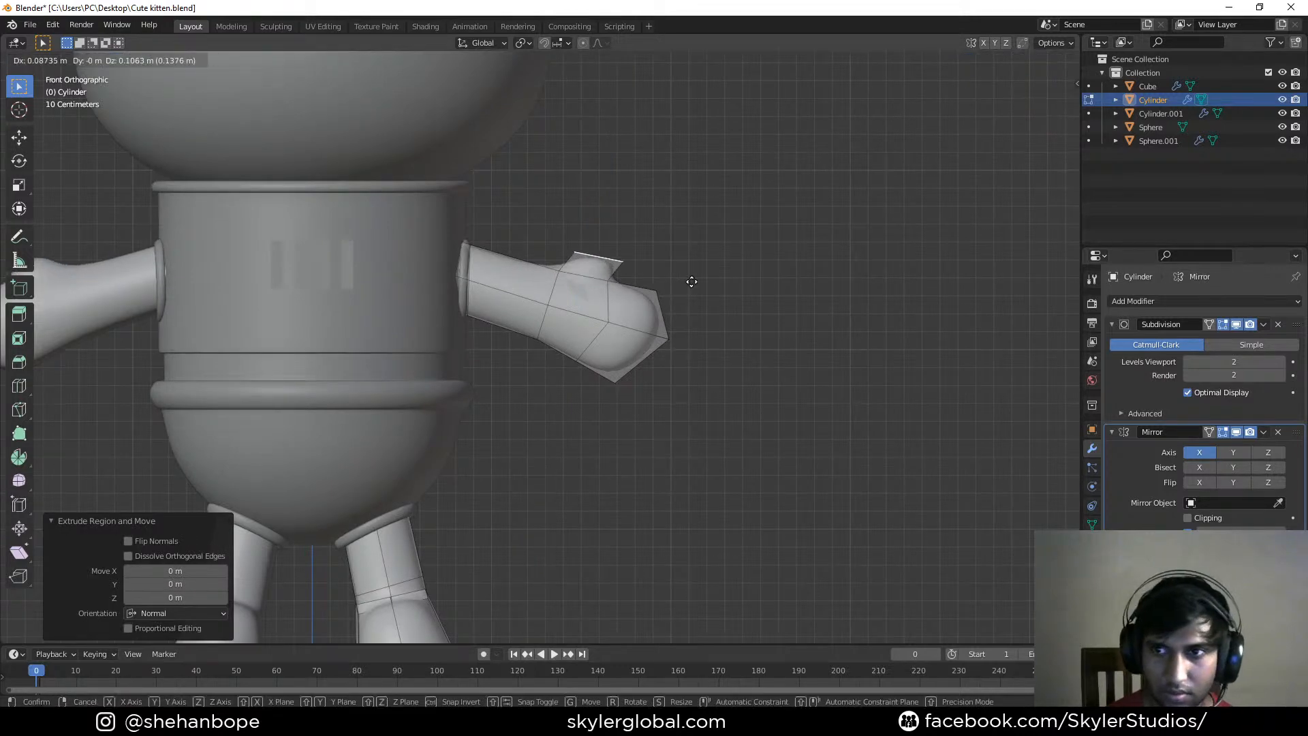
left_click(696, 267)
Scale down the thumb's tip face and move it about 0.057 m in X and 0.011 m in Z
key("s")
left_click(755, 312)
key("g")
left_click(768, 309)
middle_click_drag(673, 370, 652, 352)
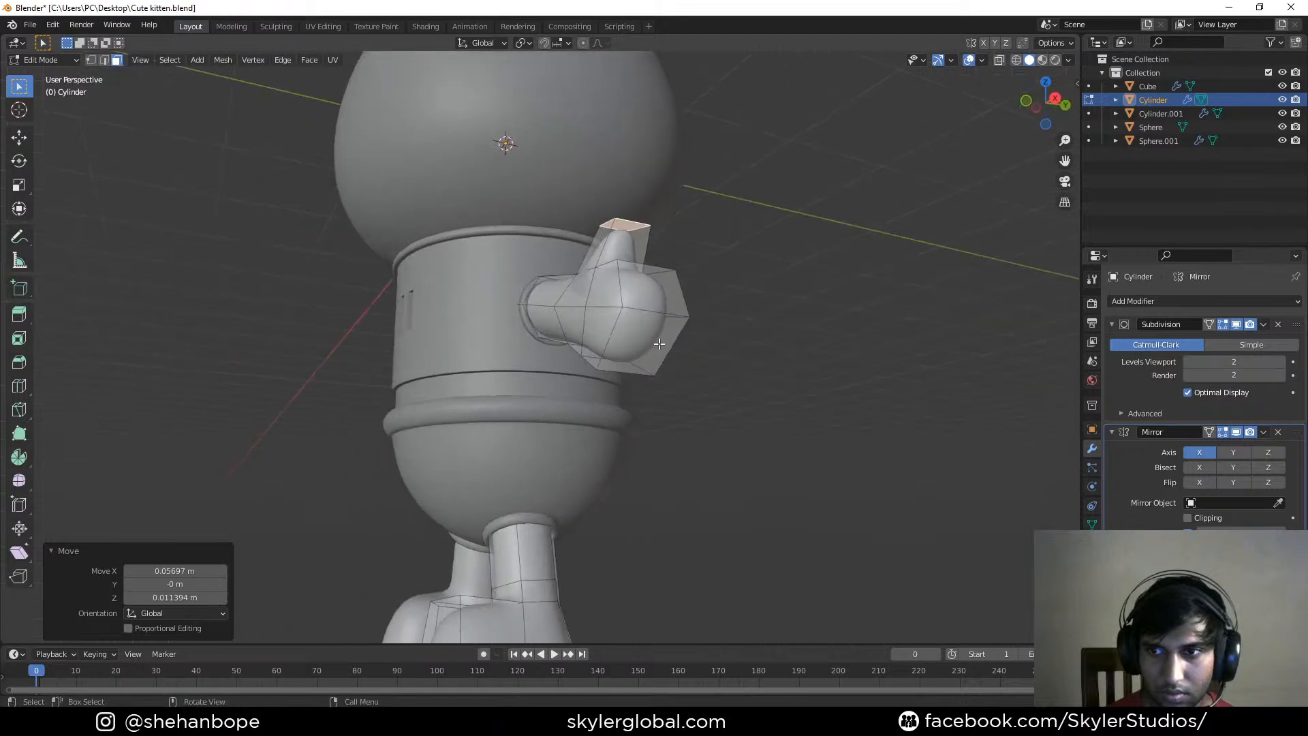
Select the end faces of the hand and move them outward about 0.106 m in X and -0.015 m in Z
left_click(650, 305)
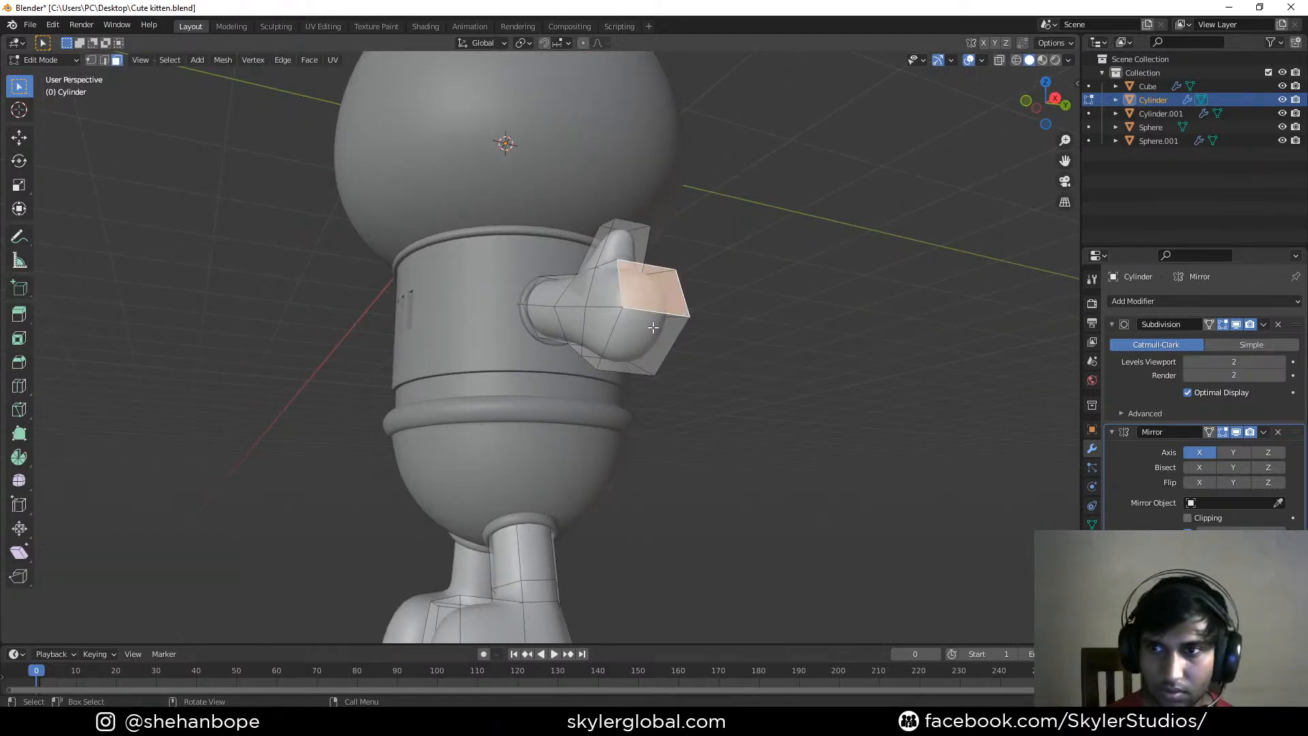
middle_click_drag(650, 305, 706, 337)
key("KP_1")
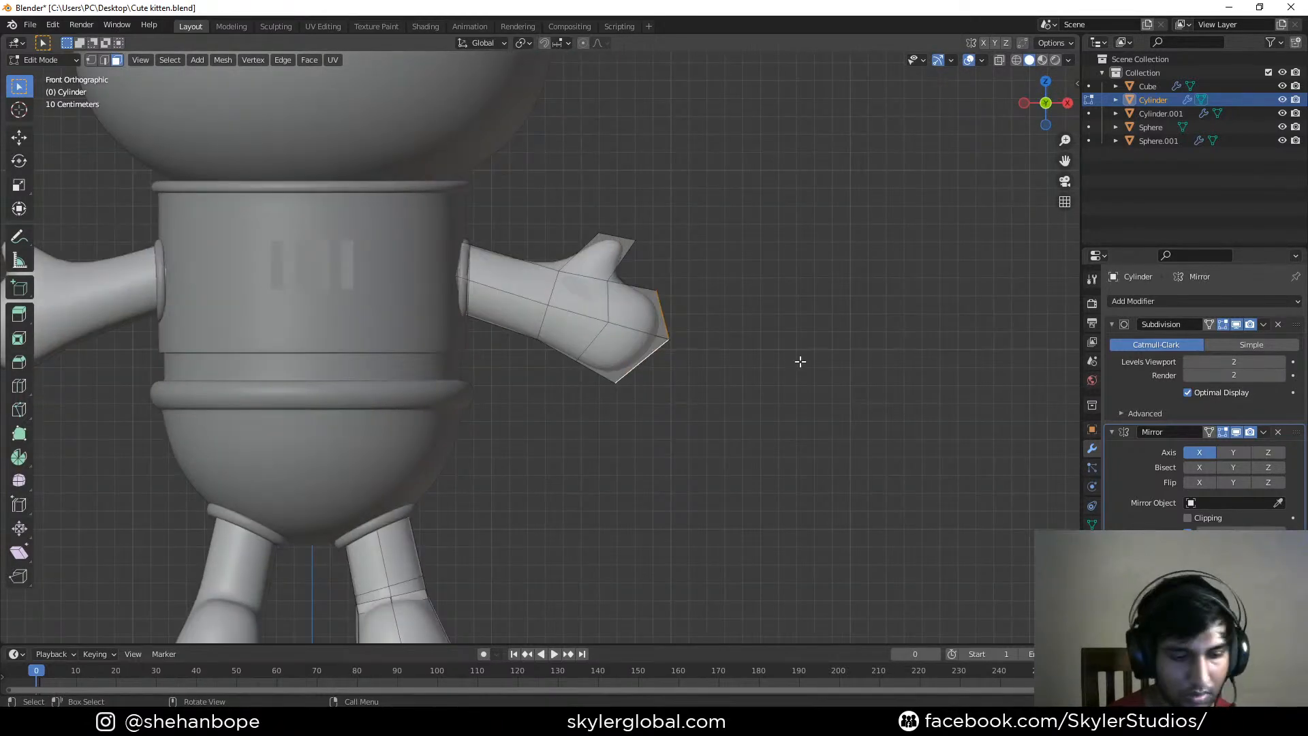
key("g")
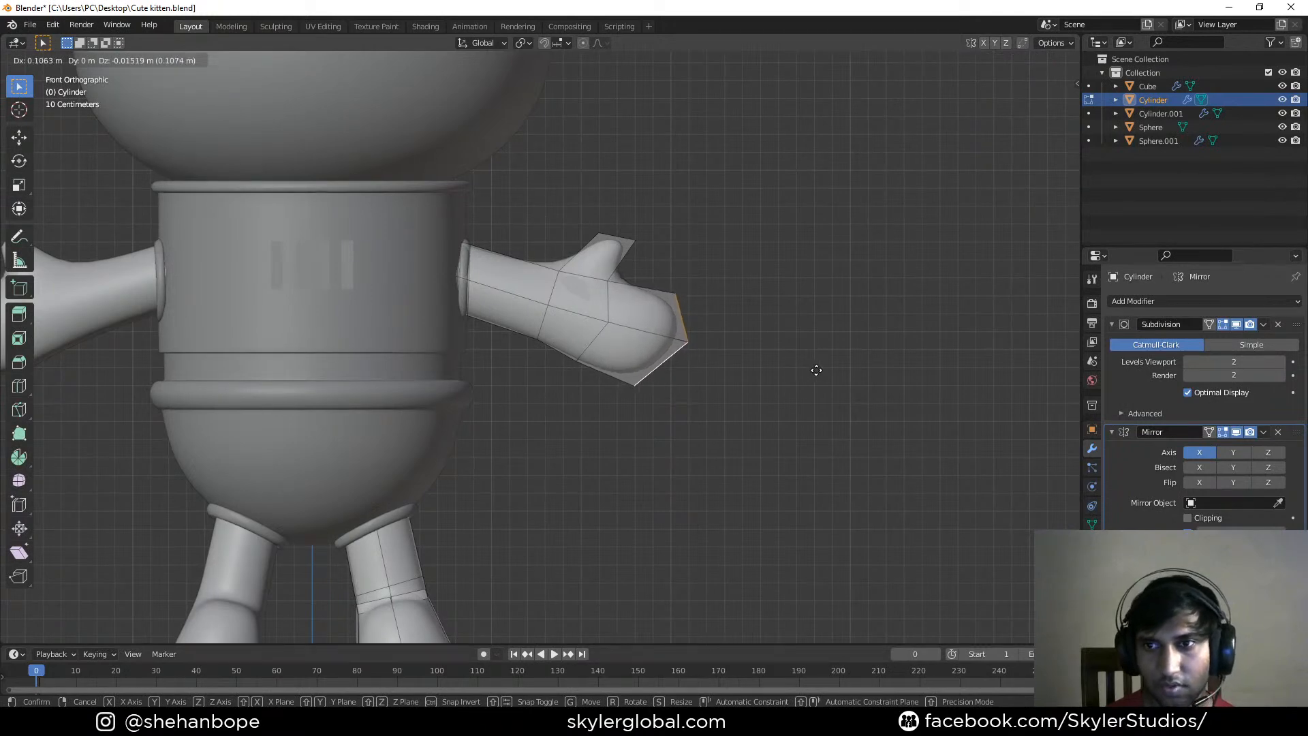
left_click(816, 370)
Add a loop cut across the forearm close to the wrist, slid toward the hand with a factor of 0.766
middle_click_drag(595, 237, 456, 290)
left_click(632, 279)
middle_click_drag(619, 314, 724, 284)
key("KP_1")
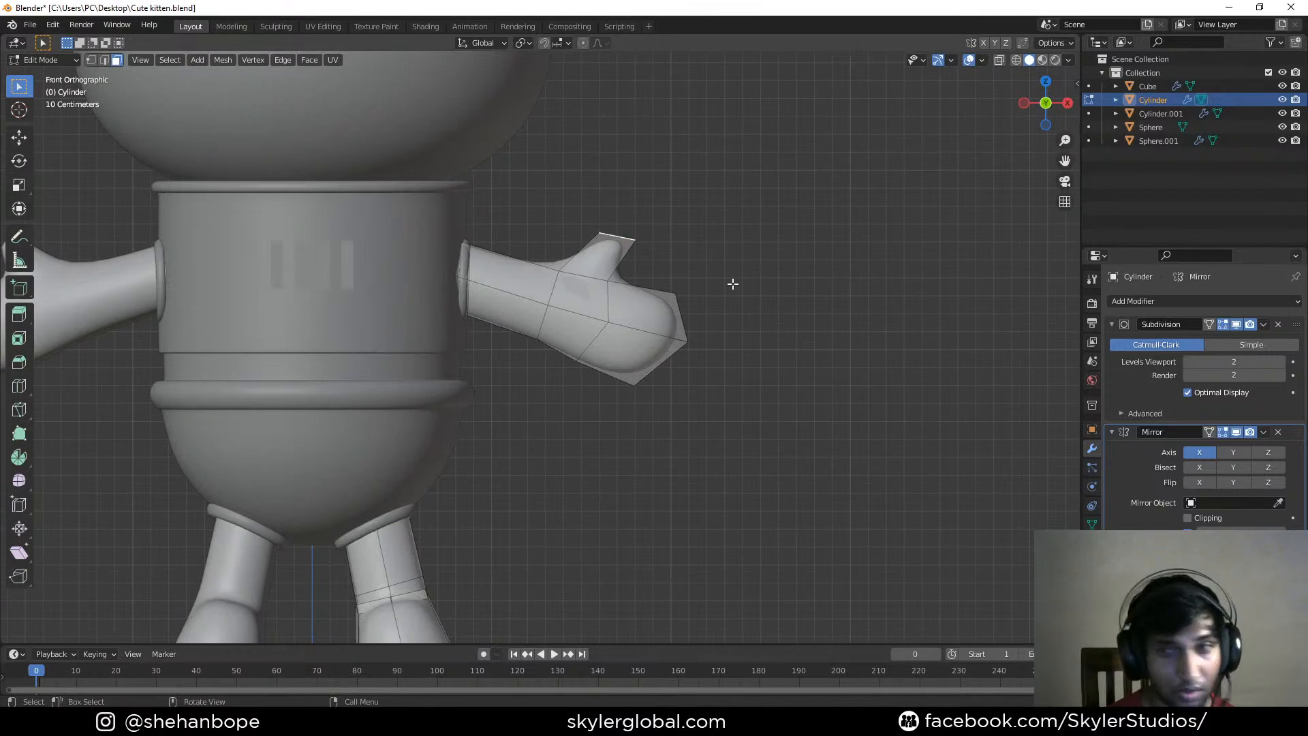
key("ctrl+r")
left_click(531, 254)
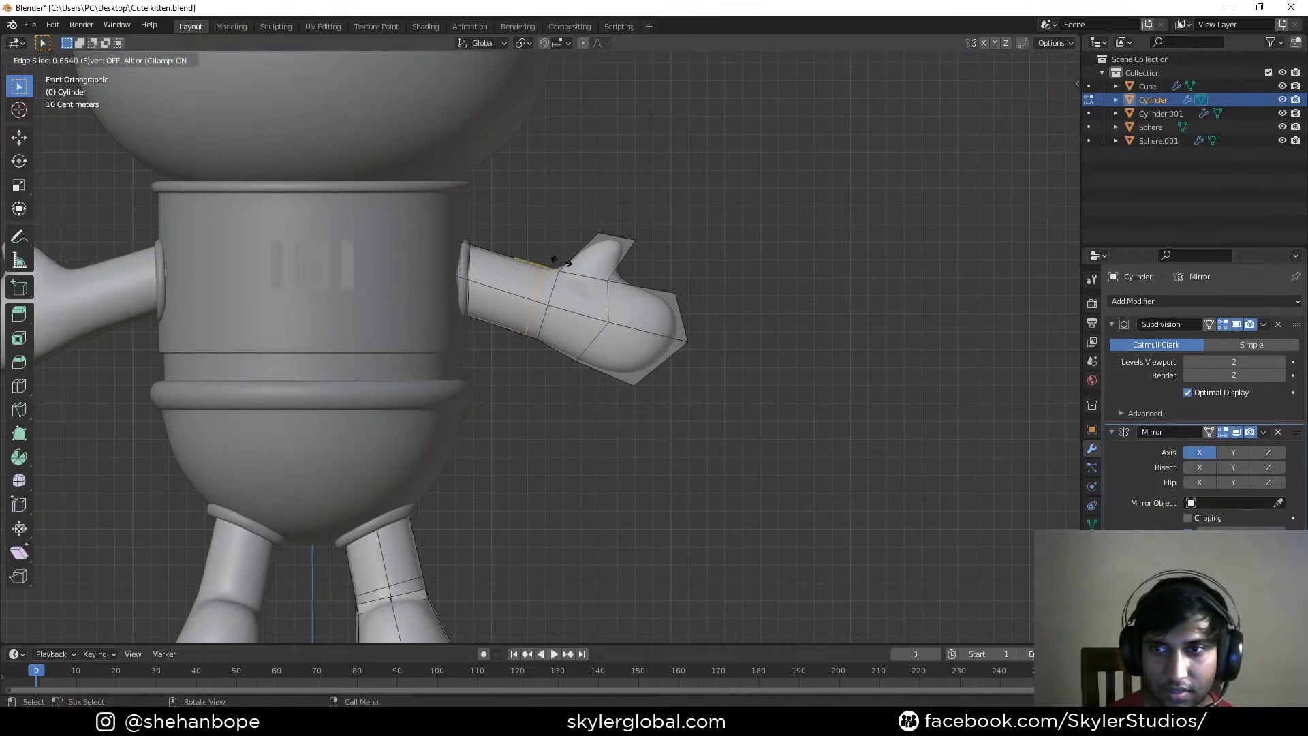
left_click(565, 261)
scroll(567, 263, "down", 3)
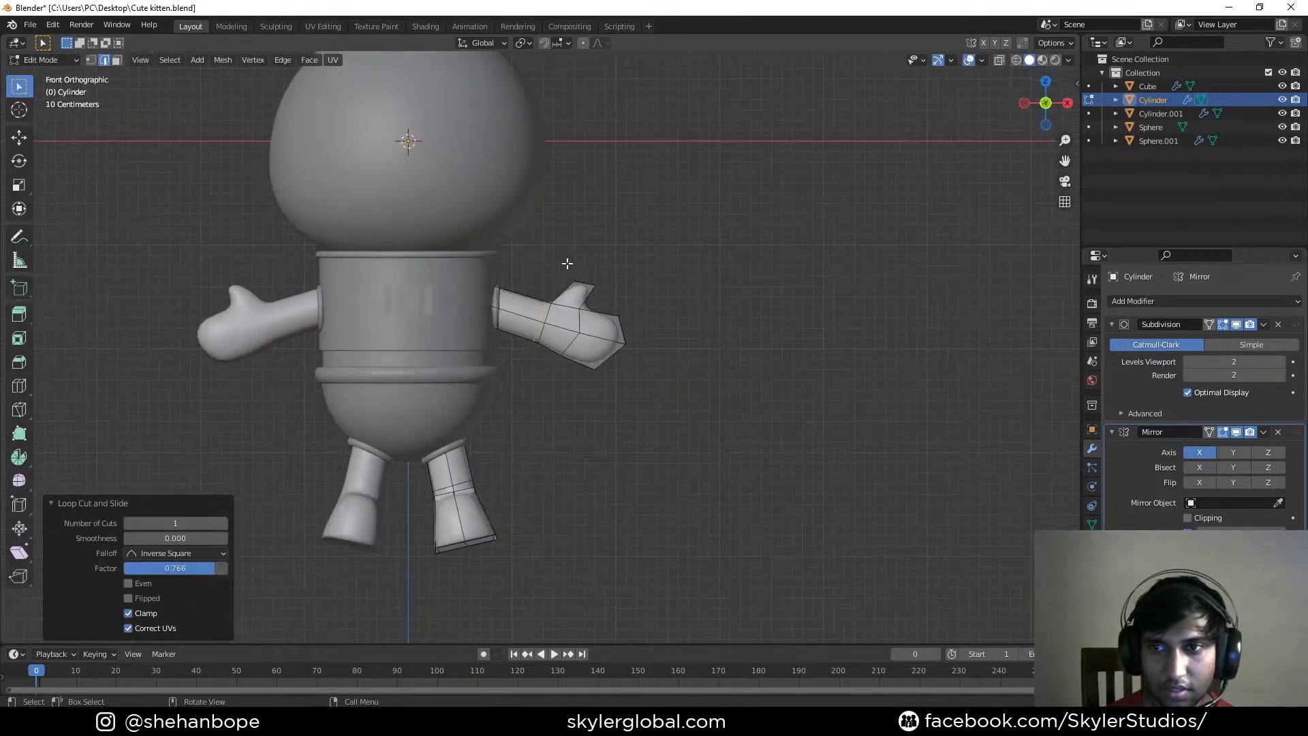
middle_click_drag(668, 278, 344, 243)
key("KP_1")
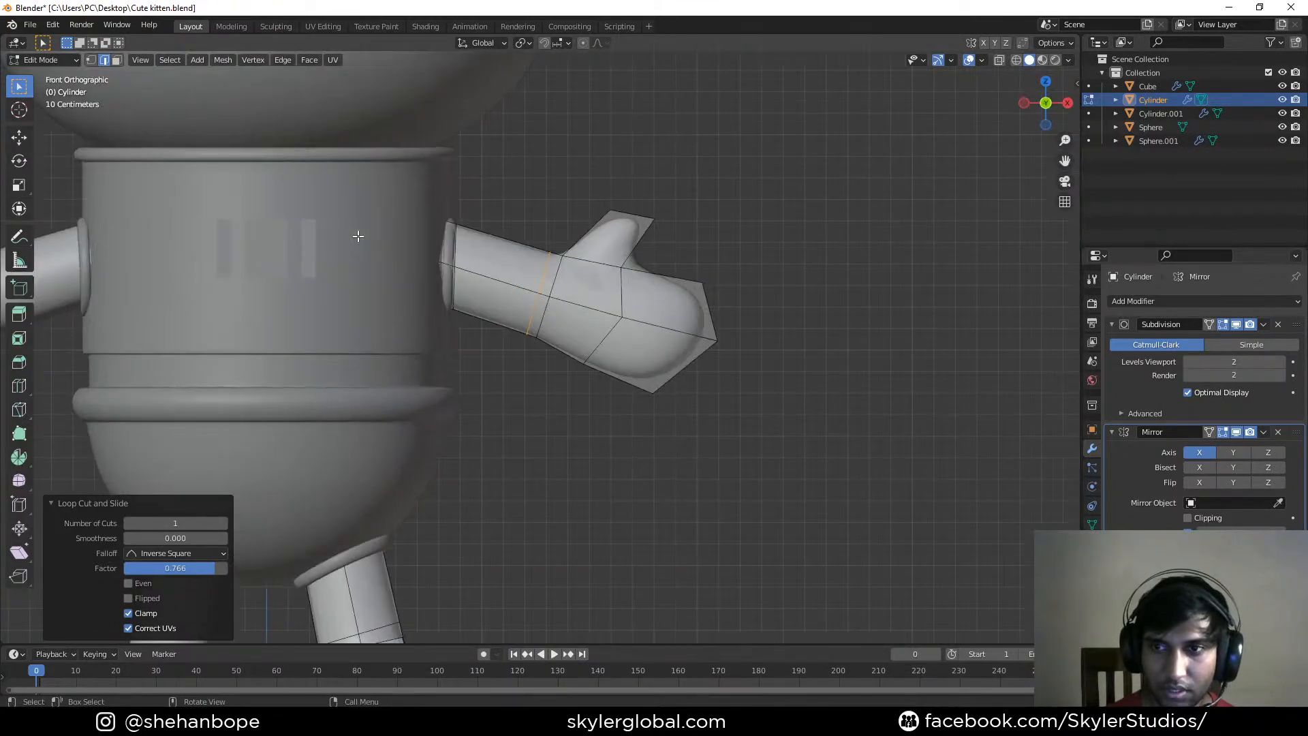
Scale the new wrist loop to about 0.78 and move it about -0.032 m in X and 0.013 m in Z
key("s")
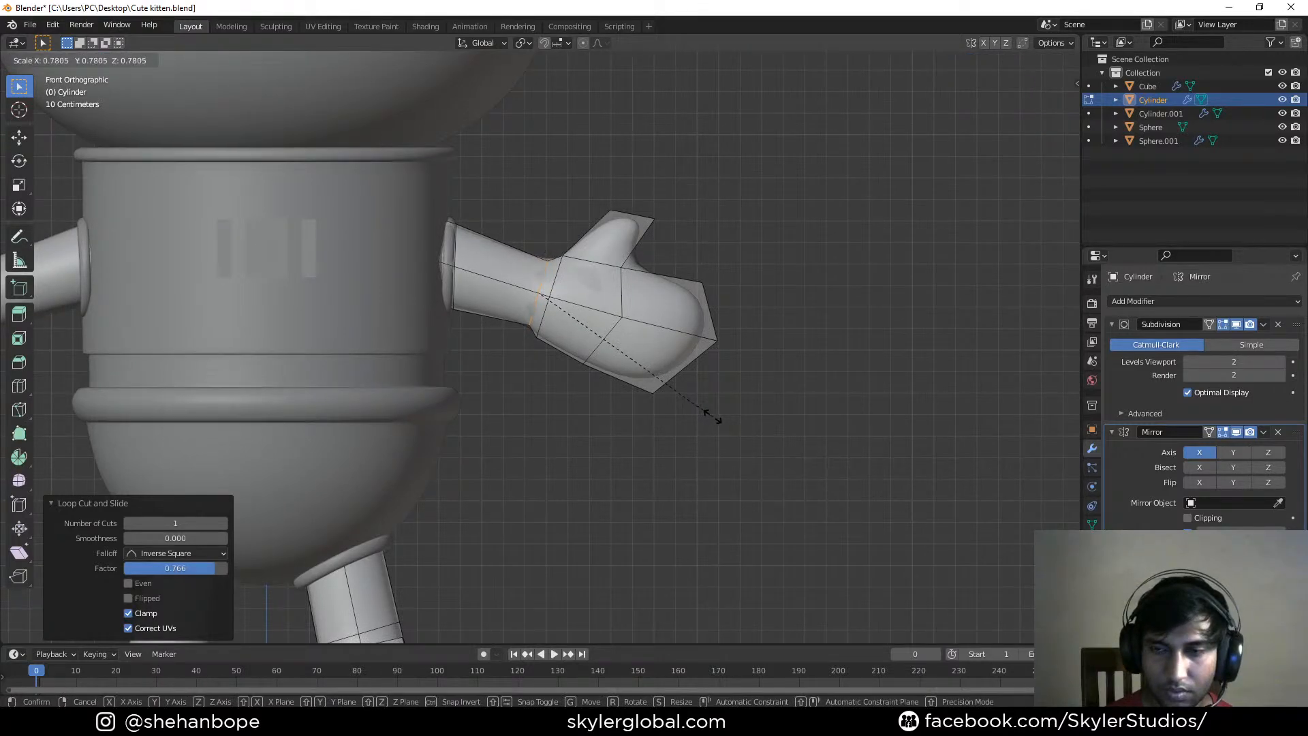
left_click(721, 422)
left_click(713, 419)
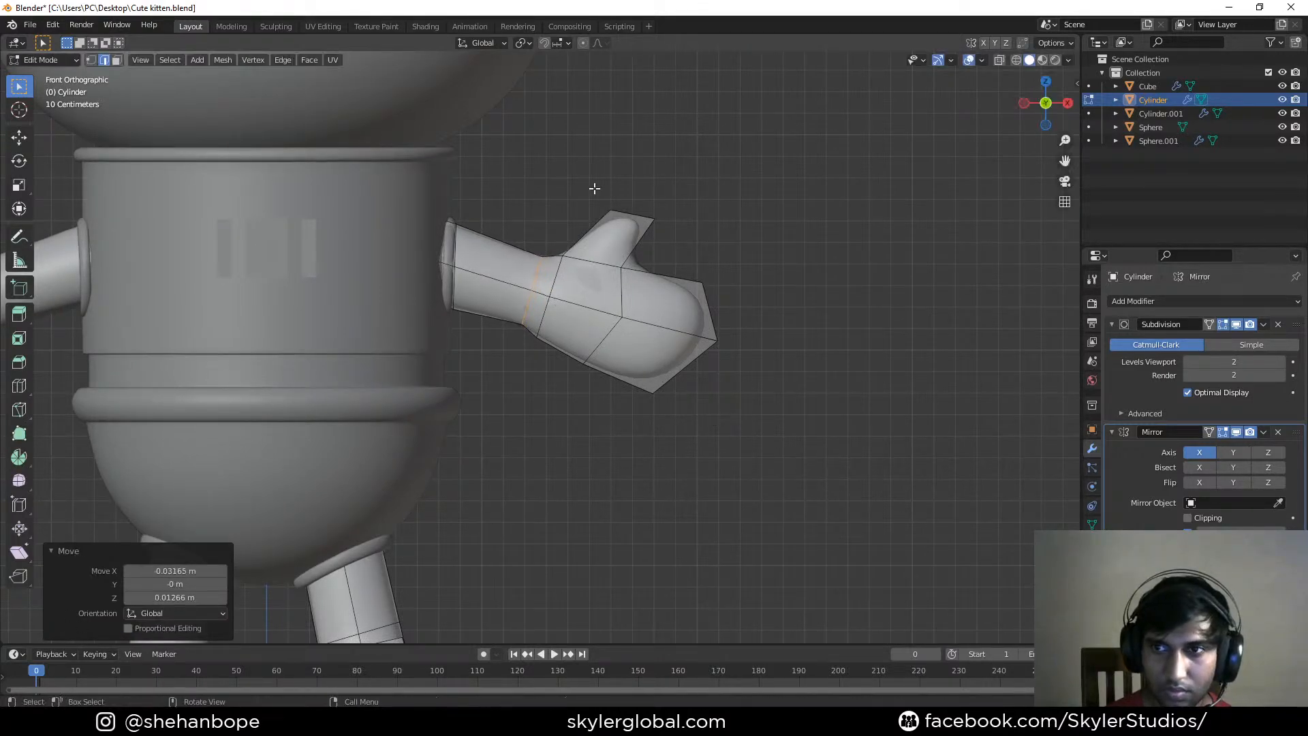
Select the tip face of the thumb and scale it down slightly
middle_click_drag(640, 194, 655, 212)
key("3")
left_click(655, 218)
key("s")
left_click(797, 312)
Select the upper and lower end faces of the hand and scale them narrower along Y
middle_click_drag(797, 312, 631, 307)
left_click(586, 292)
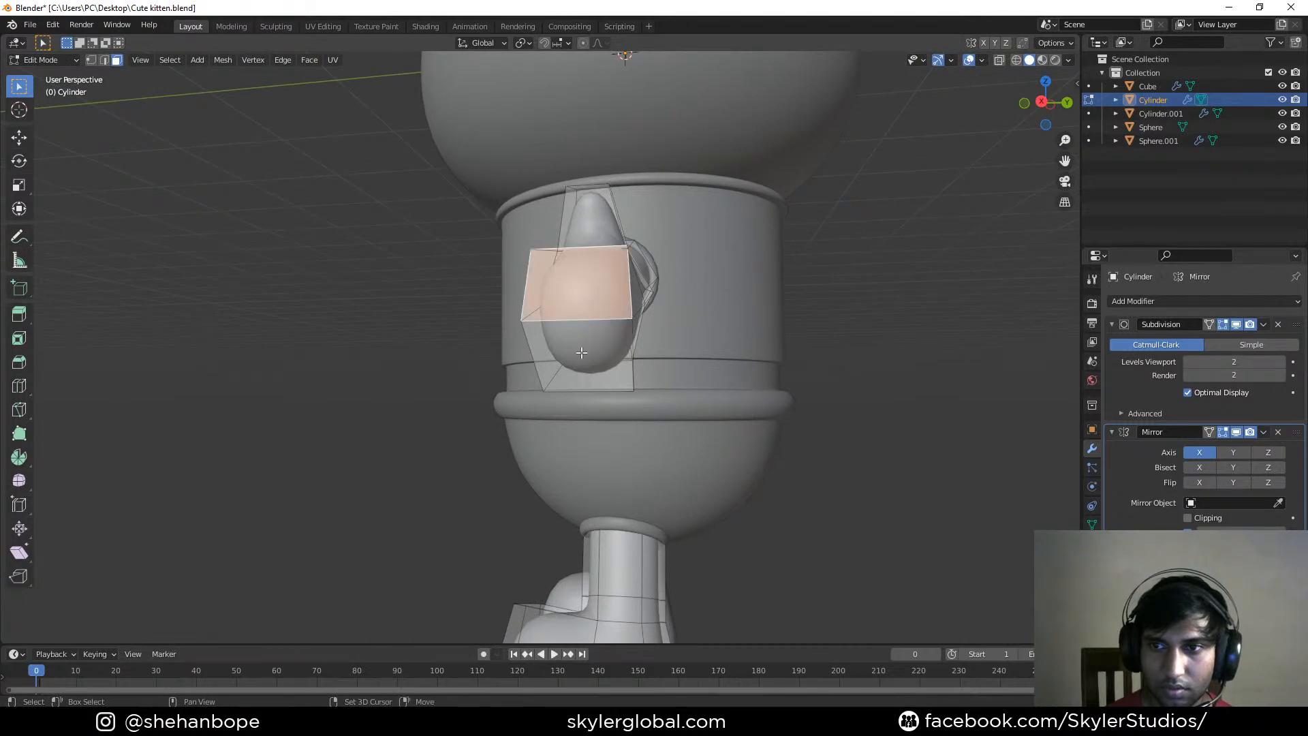
left_click(581, 350, "shift")
key("s")
right_click(800, 394)
key("s")
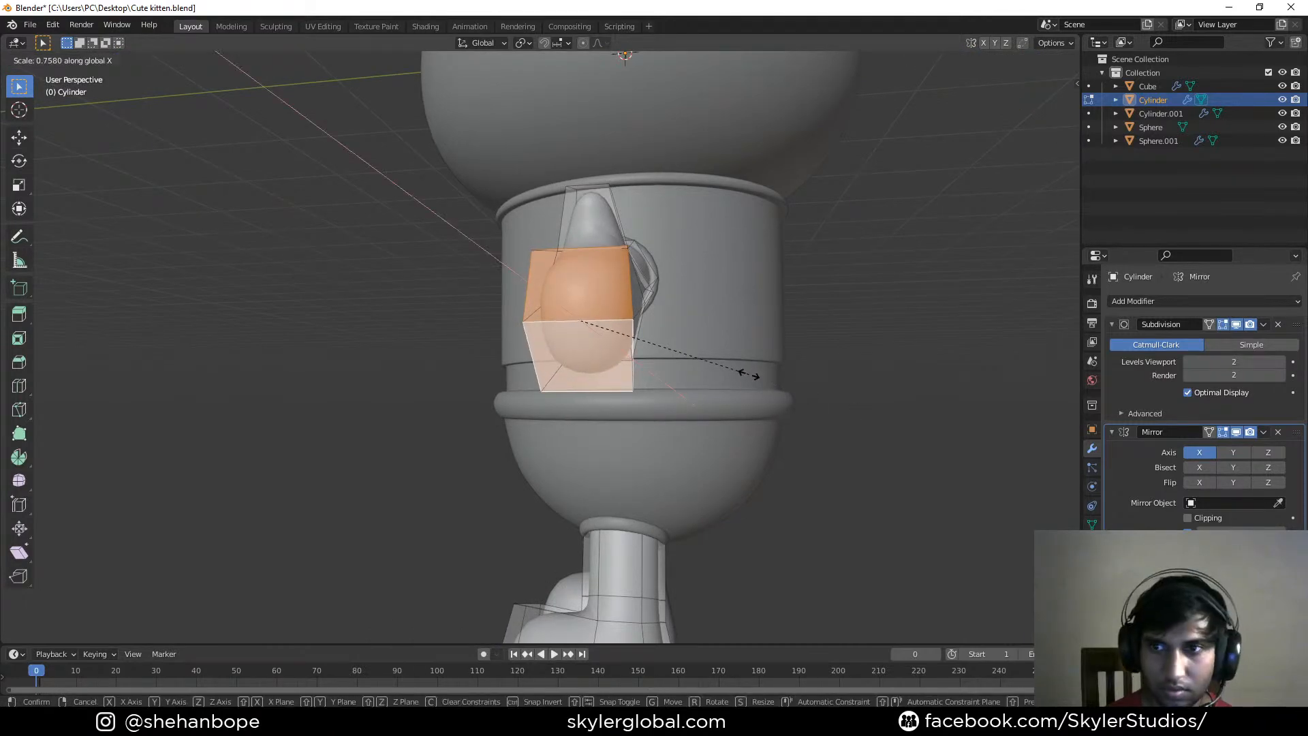
key("y")
left_click(682, 354)
middle_click_drag(682, 354, 870, 371)
key("KP_1")
Grow the selection to the whole hand with X-ray on, scale it to 0.819, nudge it into place and save the file
key("1")
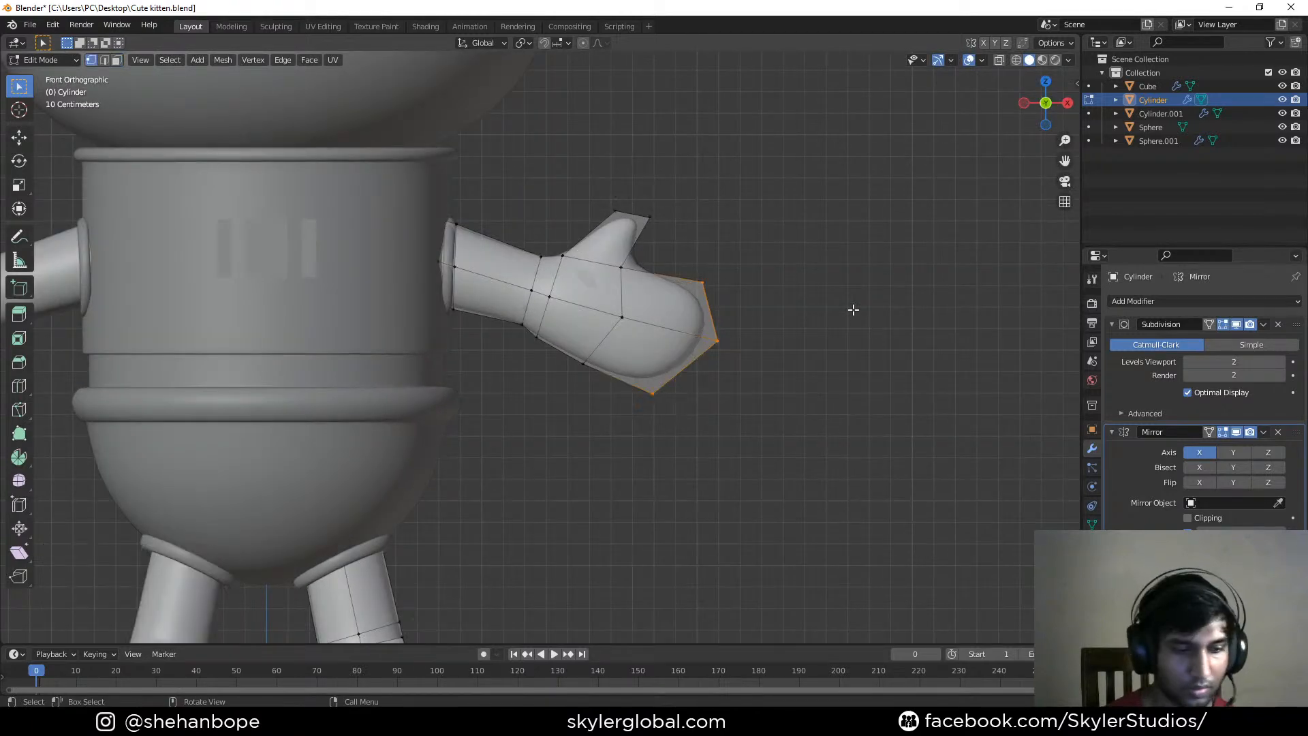
scroll(831, 311, "down", 3)
key("alt+z")
key("ctrl+KP_Add")
key("ctrl+KP_Add")
key("s")
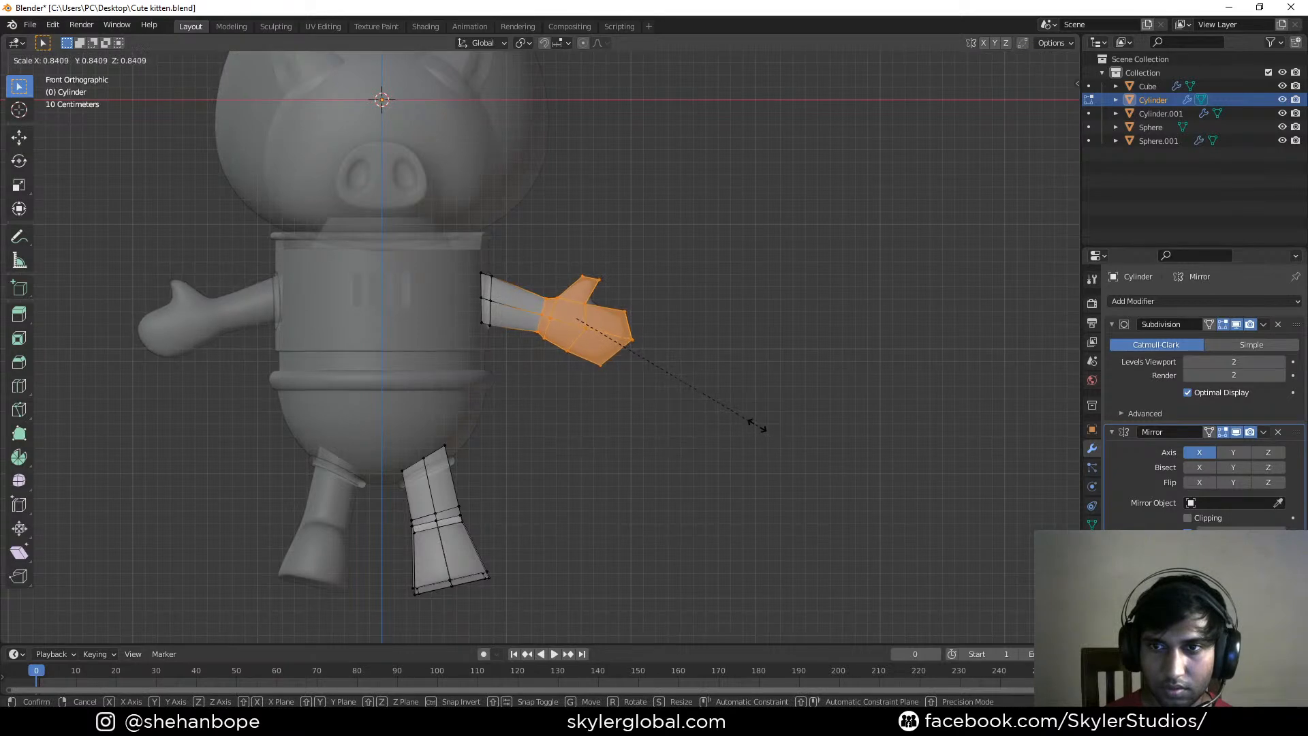
left_click(753, 422)
key("g")
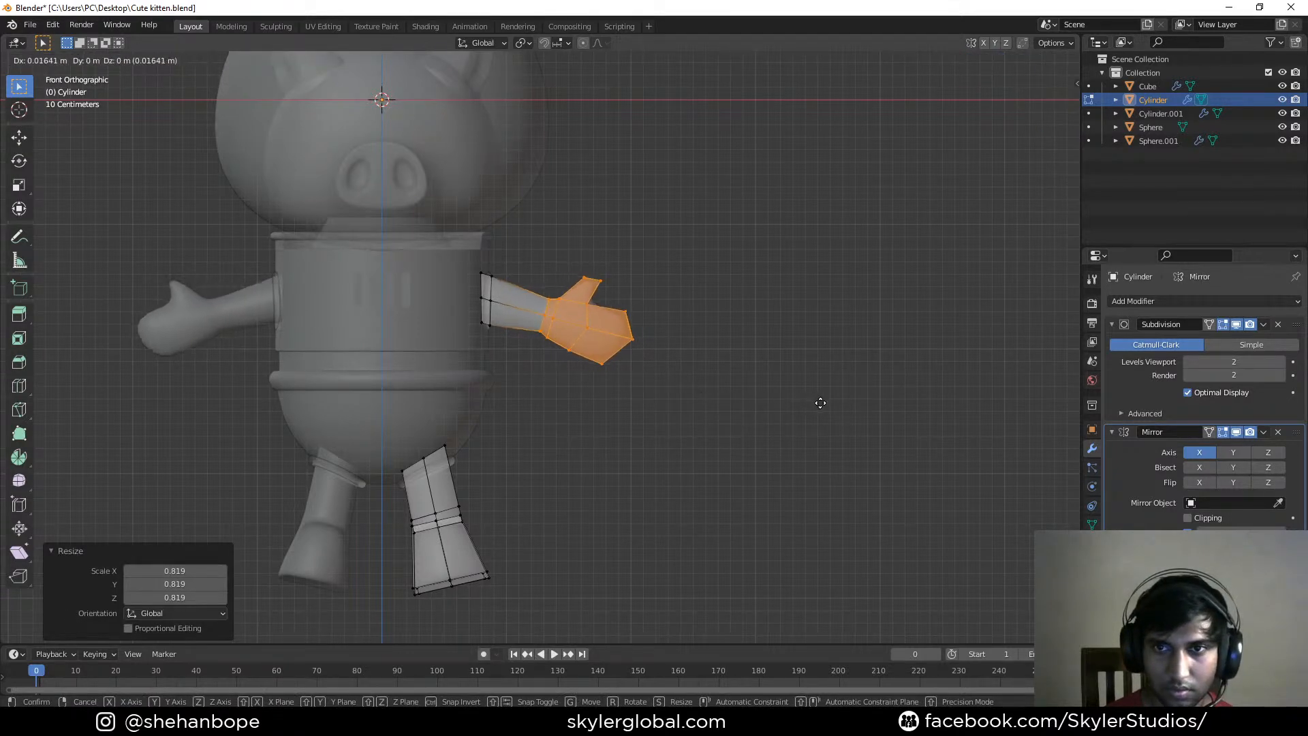
left_click(806, 398)
key("Tab")
key("ctrl+s")
scroll(681, 368, "down", 2)
middle_click_drag(730, 365, 631, 368)
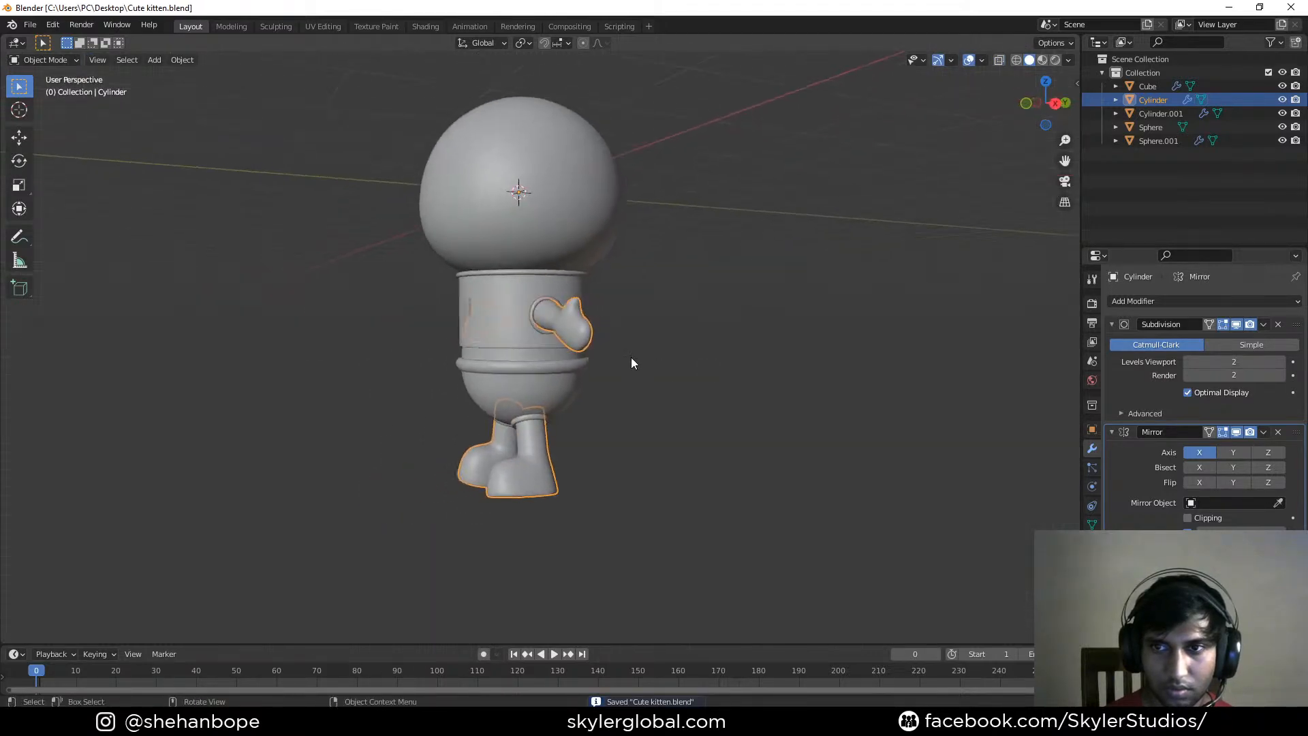
Rotate the selected hand vertices by 4.25° around the view axis from a front perspective angle
key("KP_3")
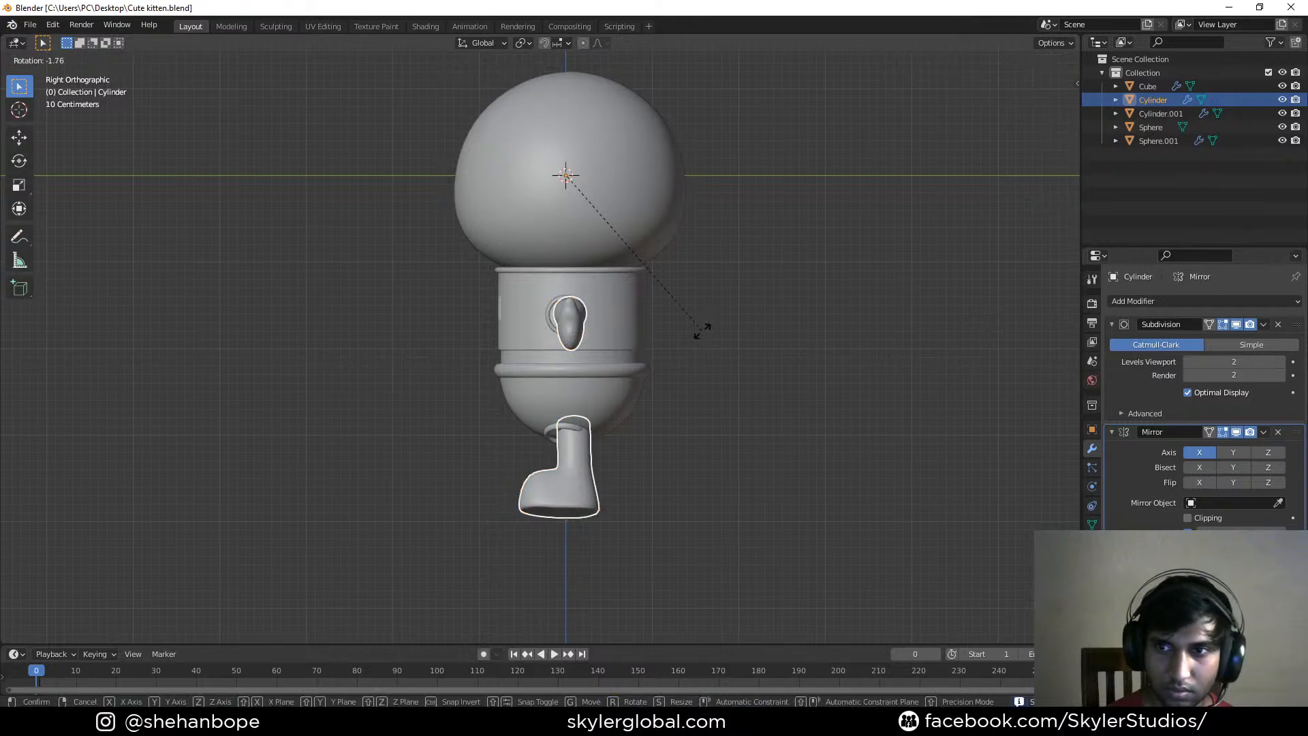
key("Tab")
middle_click_drag(701, 365, 624, 294)
key("KP_7")
scroll(605, 305, "up", 3)
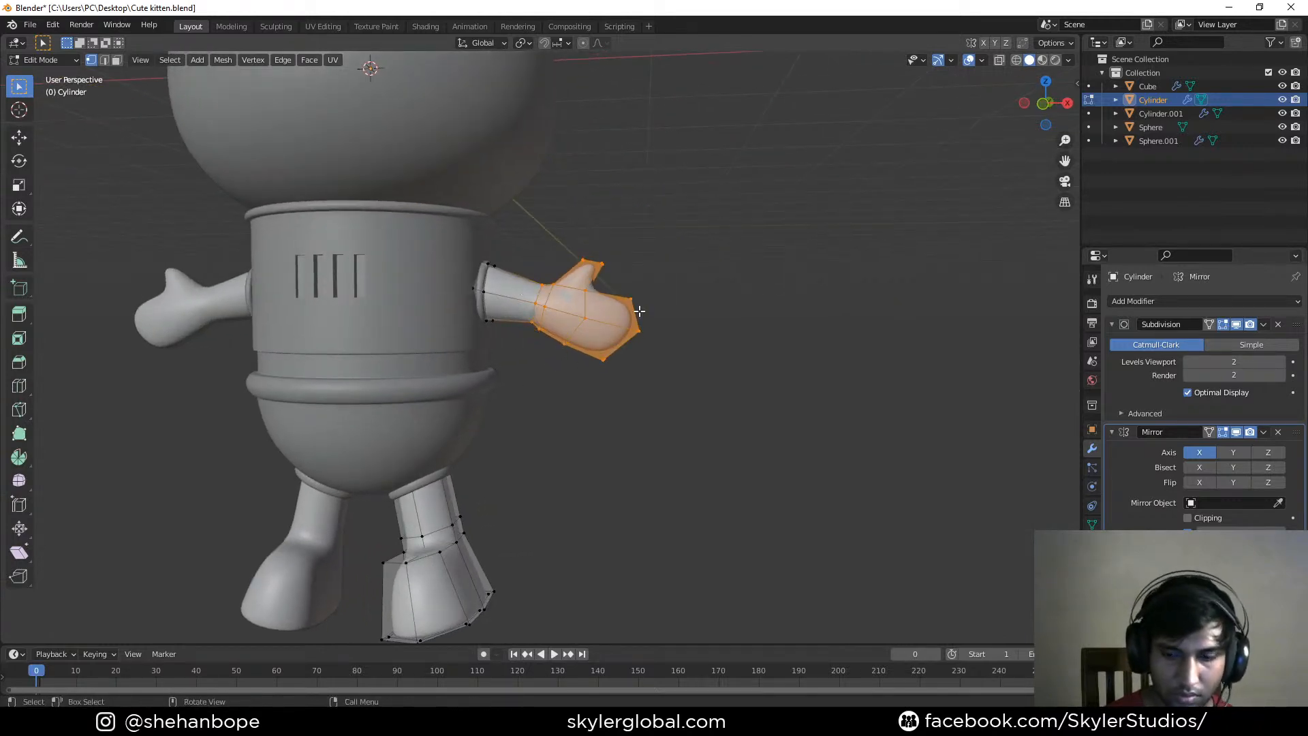
key("r")
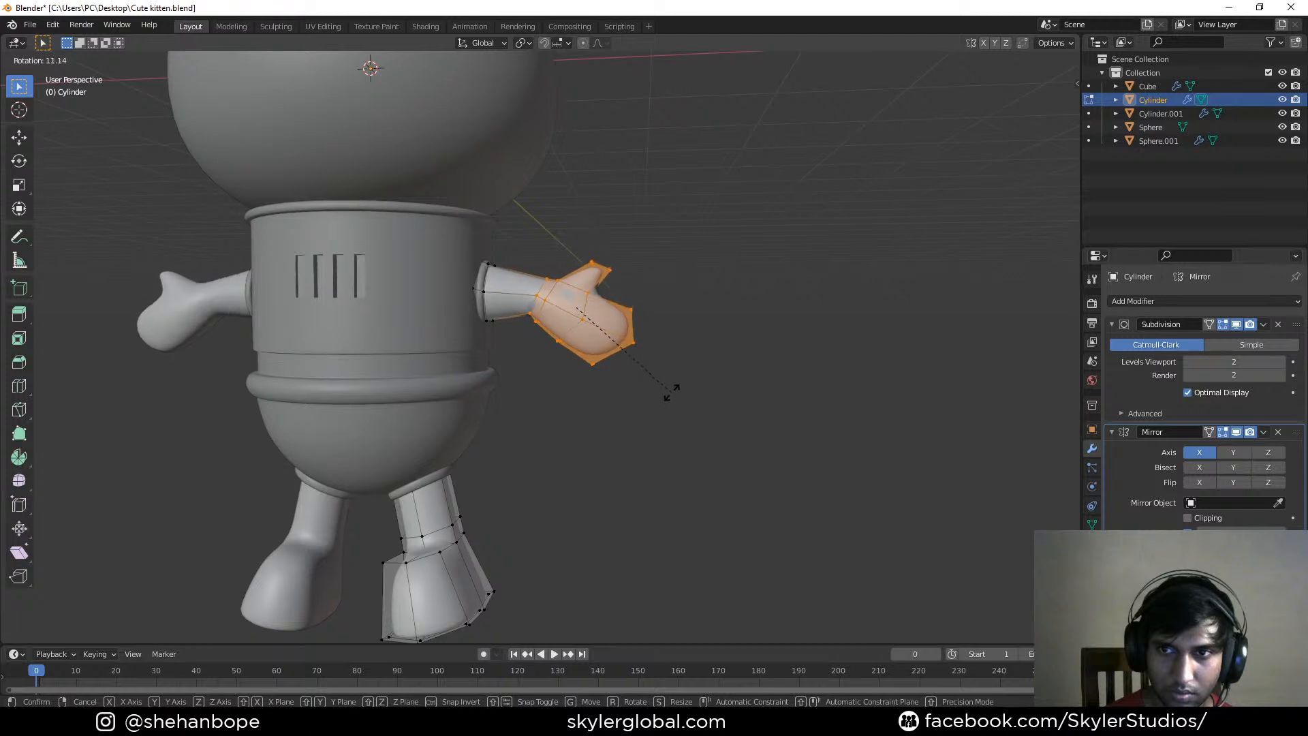
left_click(672, 374)
In top view, move the hand about -0.14 m in Y and rotate it 14.3° toward the front of the body
key("KP_7")
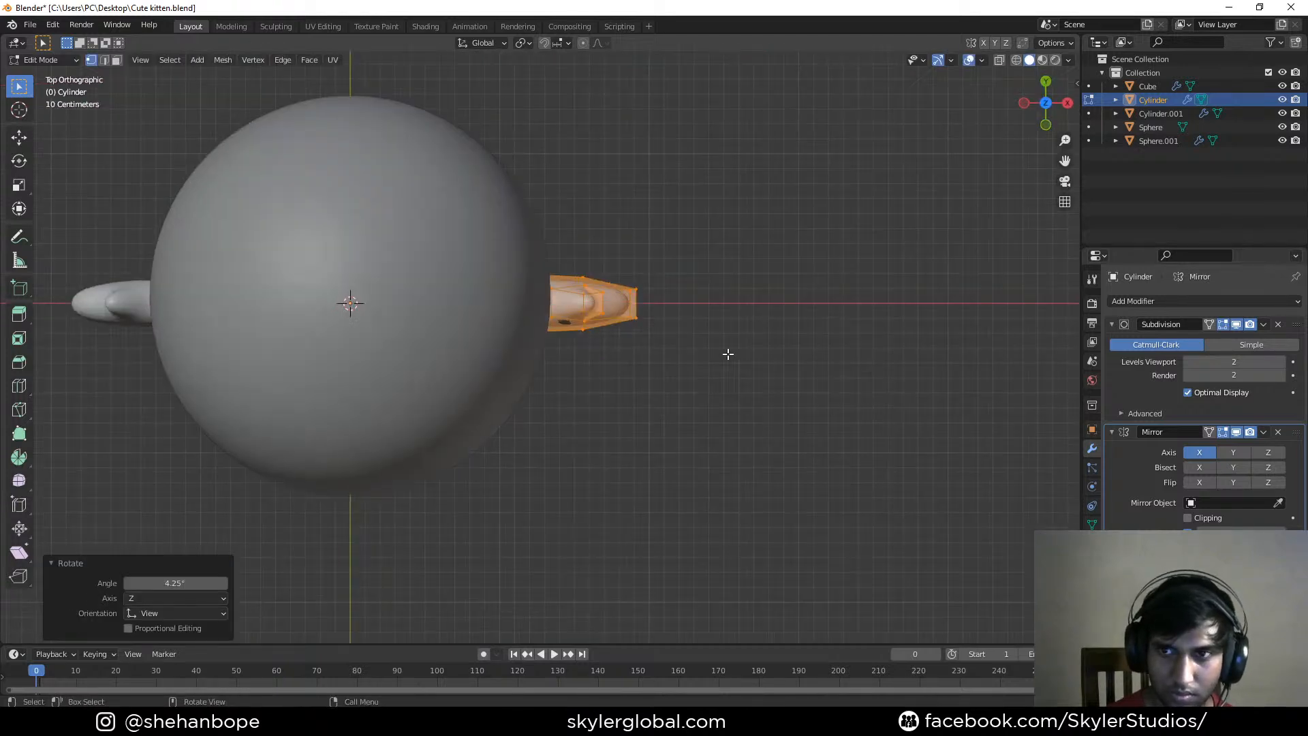
key("g")
left_click(766, 452)
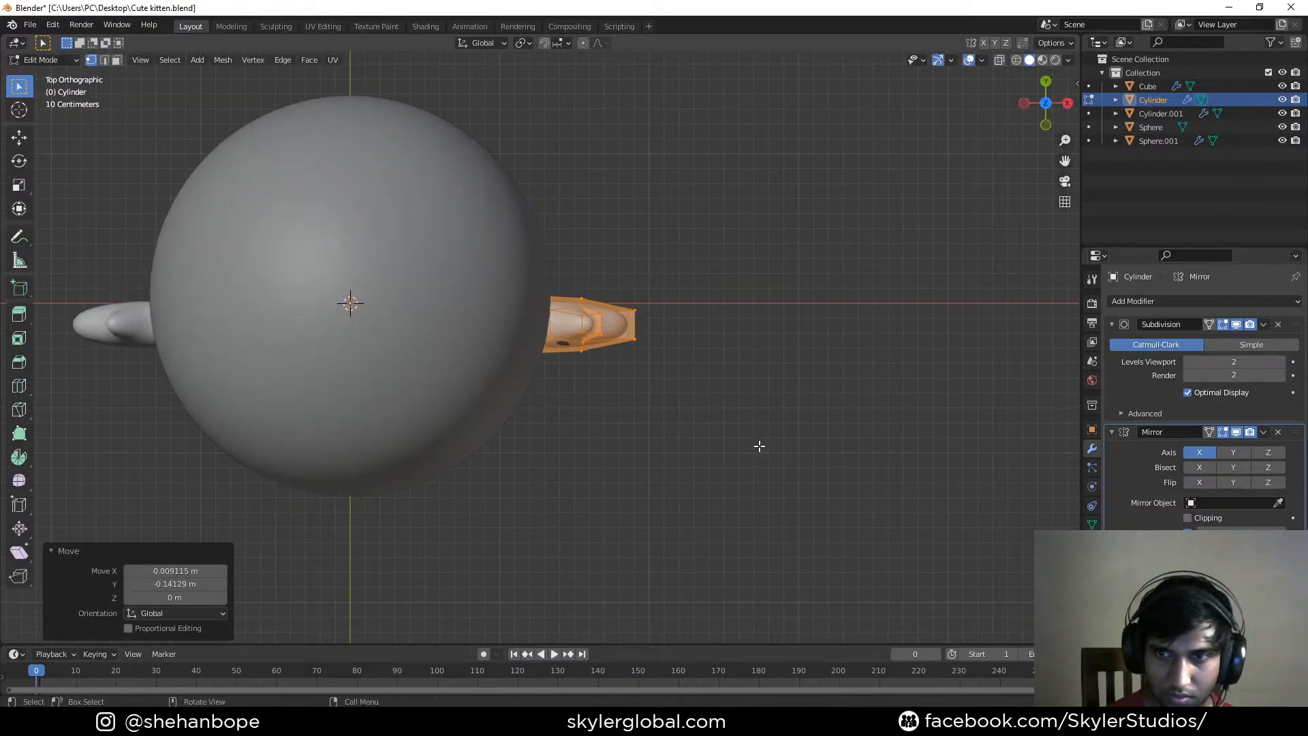
key("r")
left_click(739, 505)
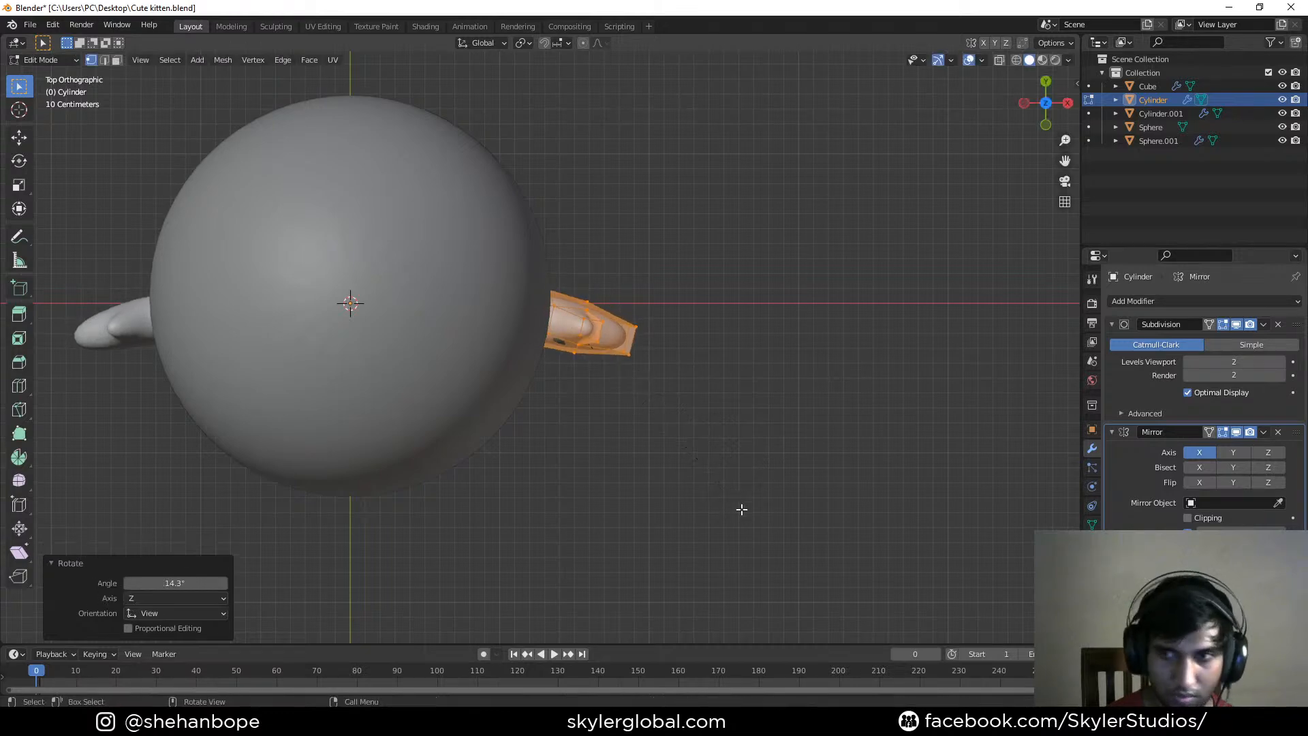
Nudge the hand in top view, rotate it another 5.52°, and fine-tune its rotation against the arm with X-ray on
key("g")
left_click(743, 518)
key("r")
left_click(752, 532)
key("alt+z")
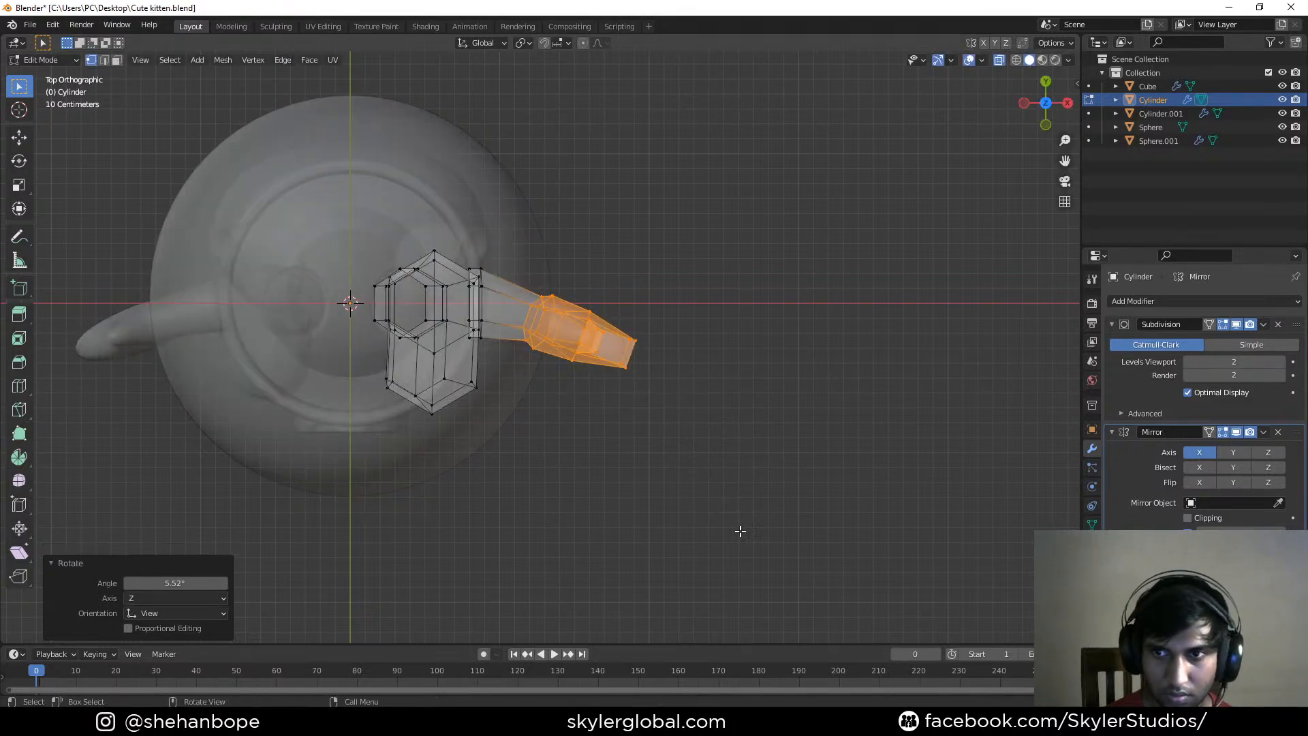
scroll(690, 452, "up", 2)
key("r")
left_click(730, 488)
key("alt+z")
Select the two end faces of the hand and rotate them 36° around Z in top view
middle_click_drag(731, 488, 678, 335)
scroll(712, 322, "up", 2)
left_click(707, 306)
middle_click_drag(752, 318, 683, 328)
key("3")
left_click(728, 323)
left_click(683, 328, "shift")
key("KP_7")
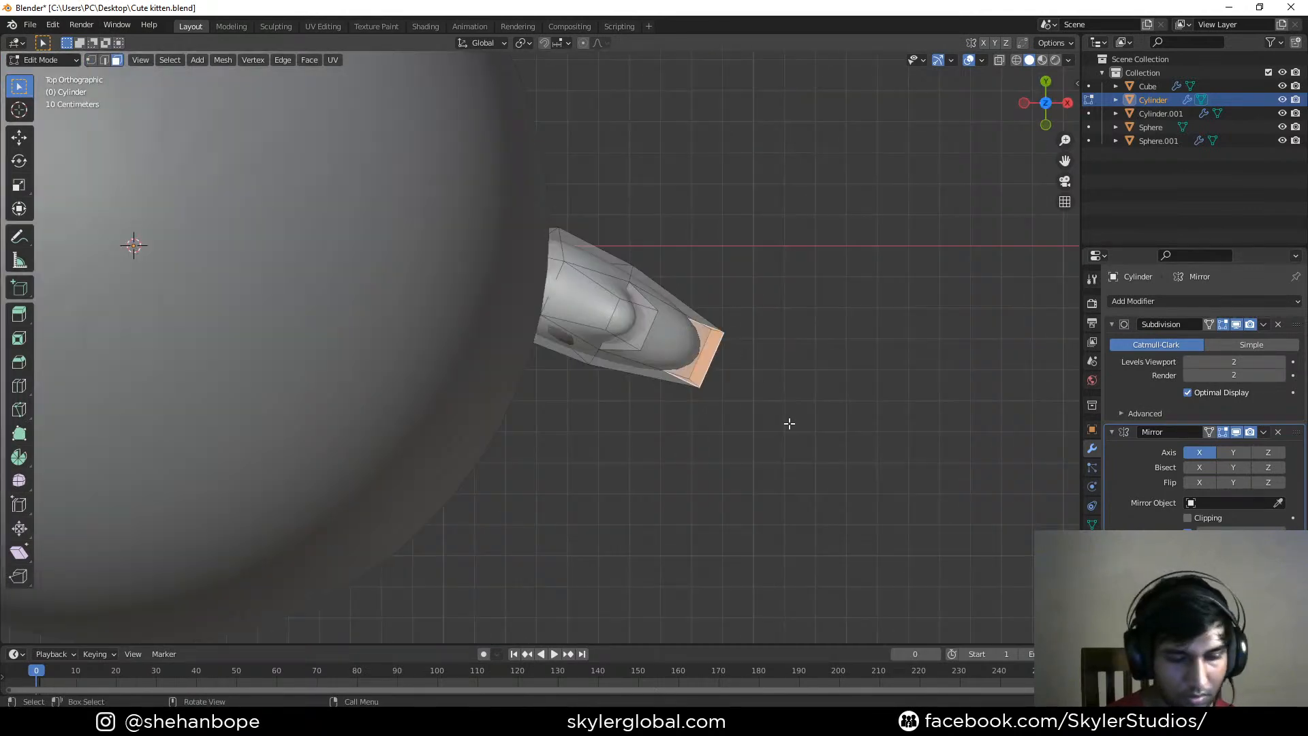
key("r")
left_click(722, 466)
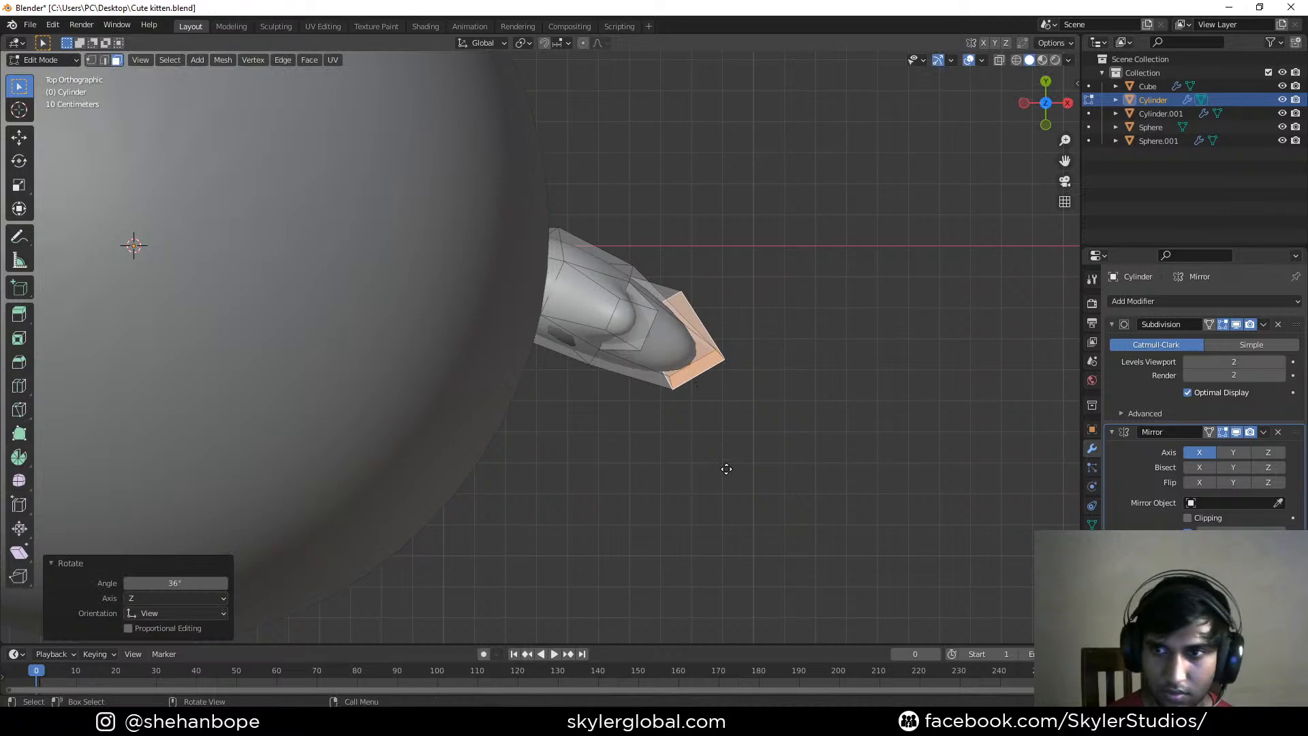
Move the rotated fingertip faces about -0.062 m in X and -0.09 m in Y, and save the file
key("g")
left_click(707, 496)
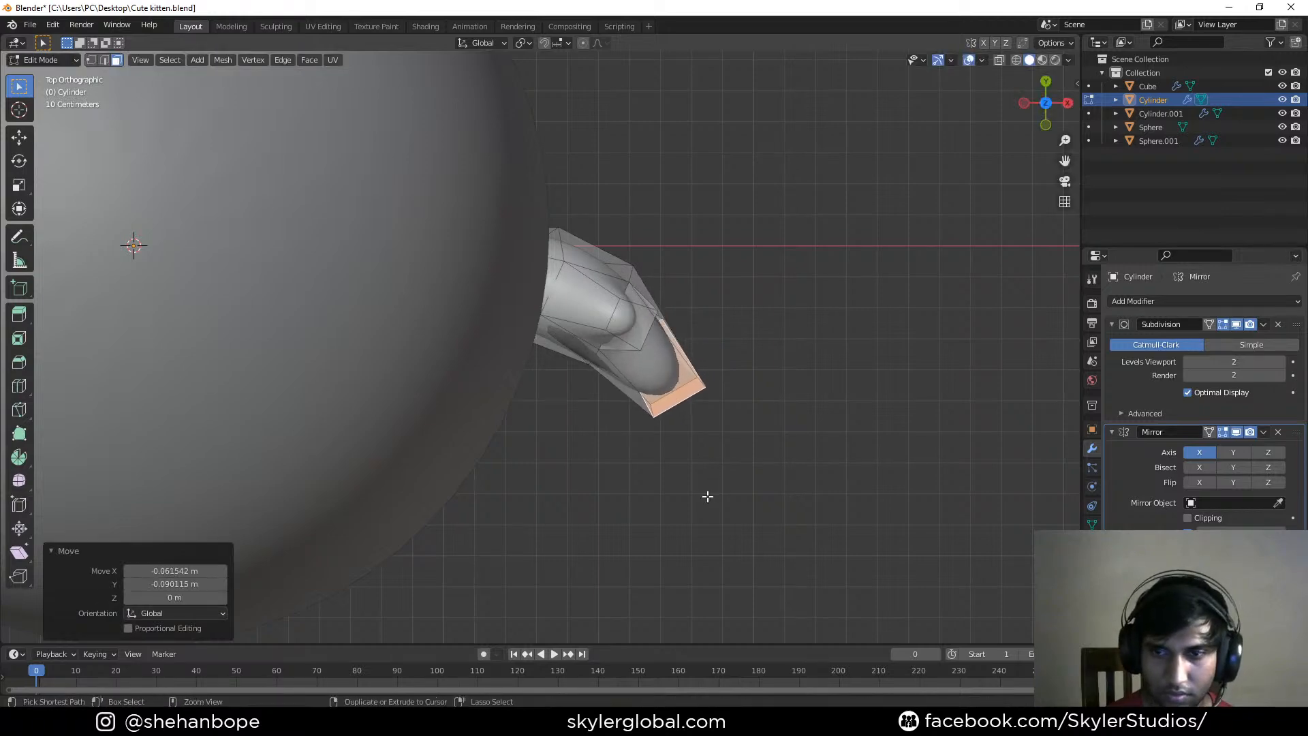
key("ctrl+s")
Move the thumb's tip face about -0.029 m in X, then about -0.108 m in Y, lowering it 0.011 m in Z each time
middle_click_drag(707, 493, 664, 162)
left_click(672, 157)
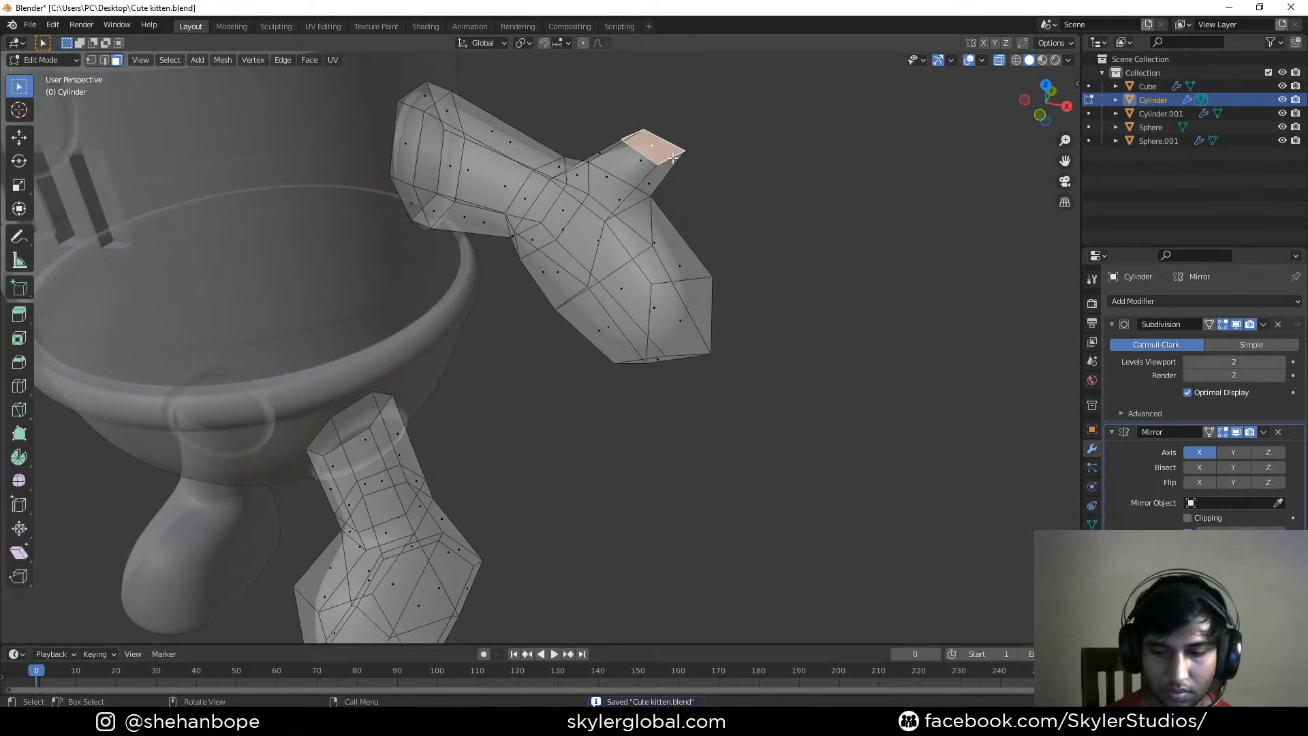
key("KP_1")
key("g")
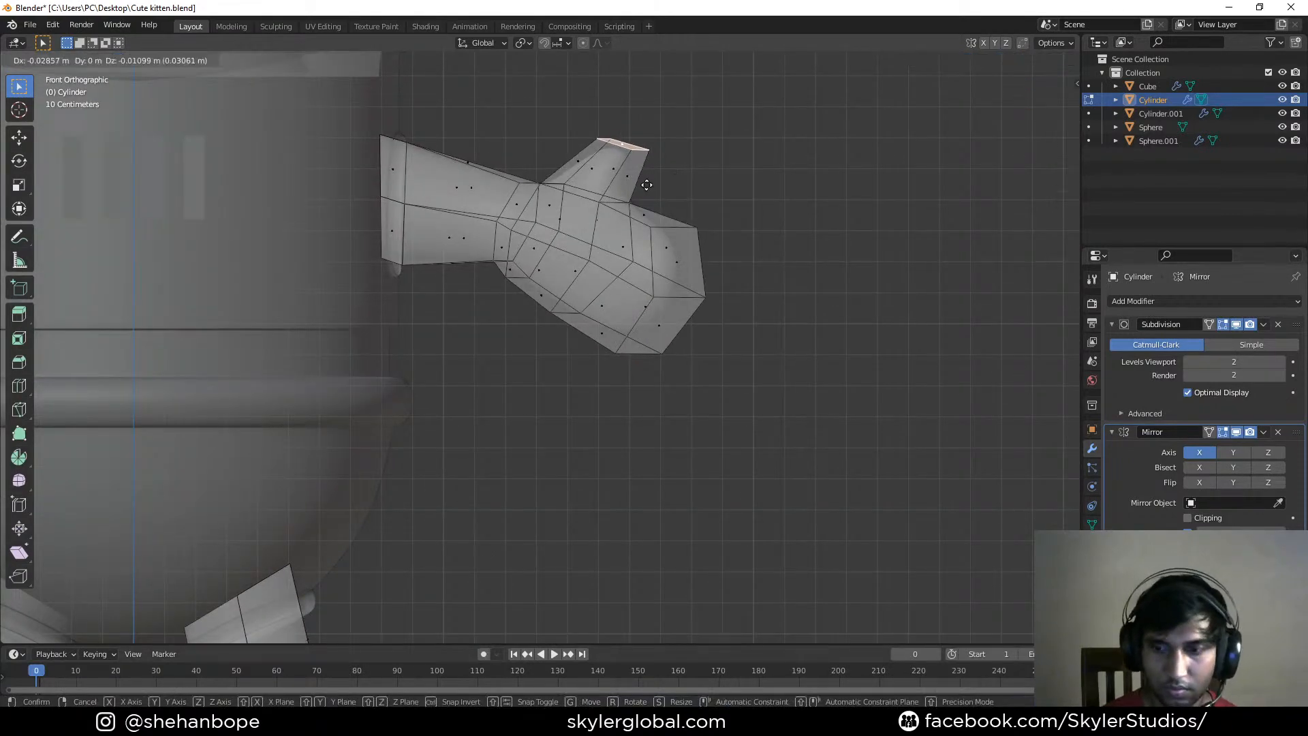
left_click(647, 181)
key("KP_3")
key("g")
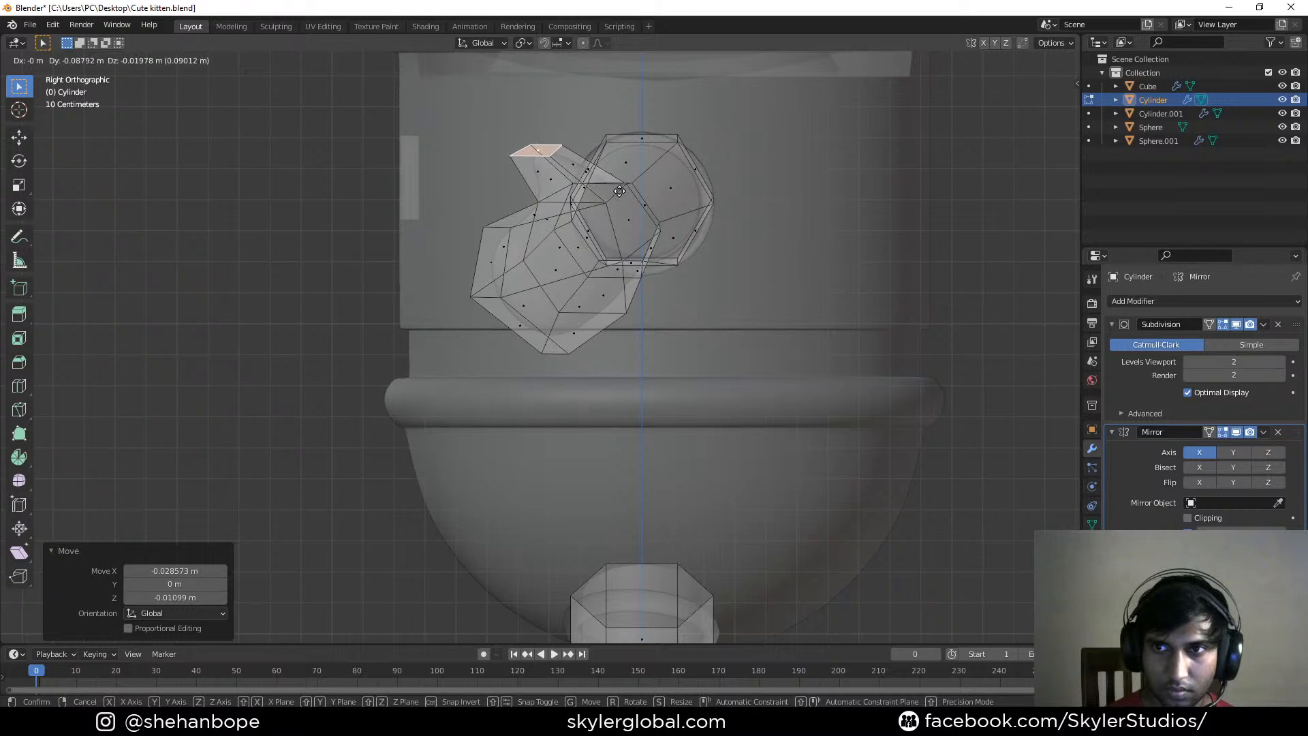
left_click(619, 188)
scroll(615, 192, "down", 1)
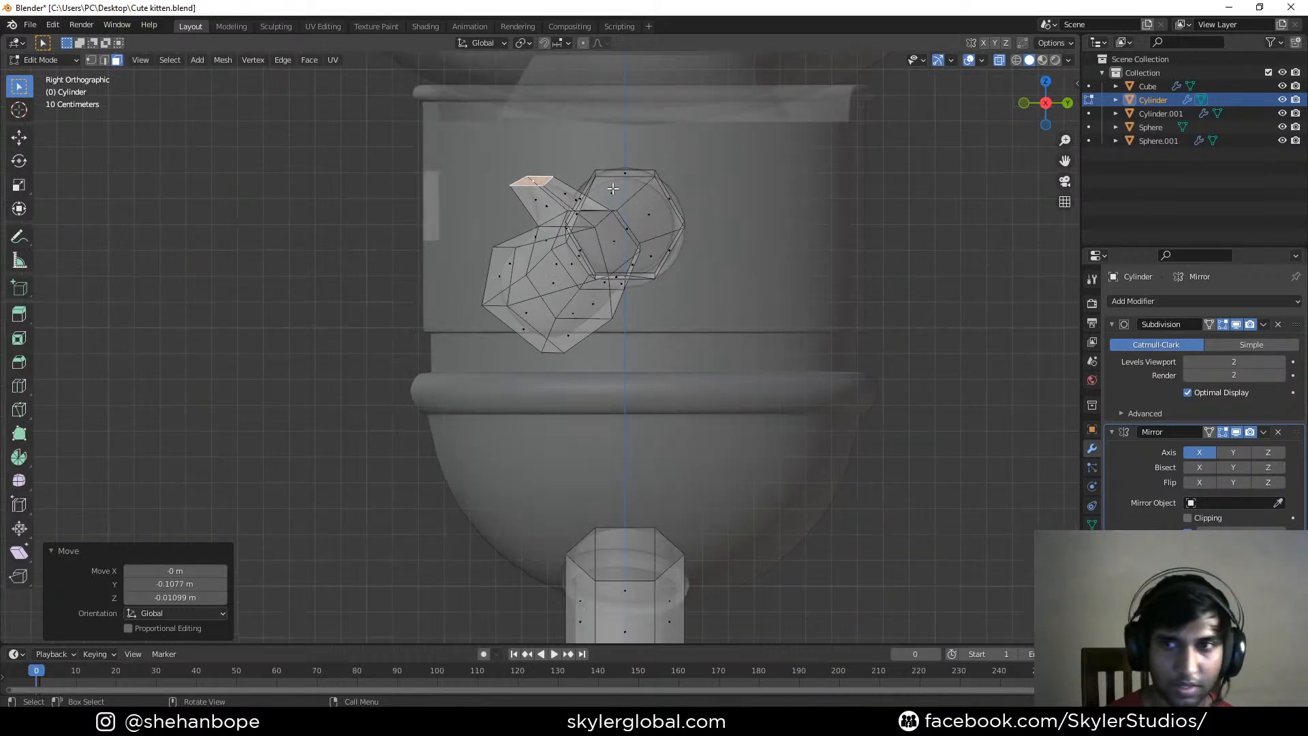
Return the limbs mesh to Object Mode, save the file and check the character from several sides
key("Tab")
scroll(613, 193, "down", 2)
middle_click_drag(619, 204, 574, 273)
key("ctrl+s")
scroll(804, 270, "down", 2)
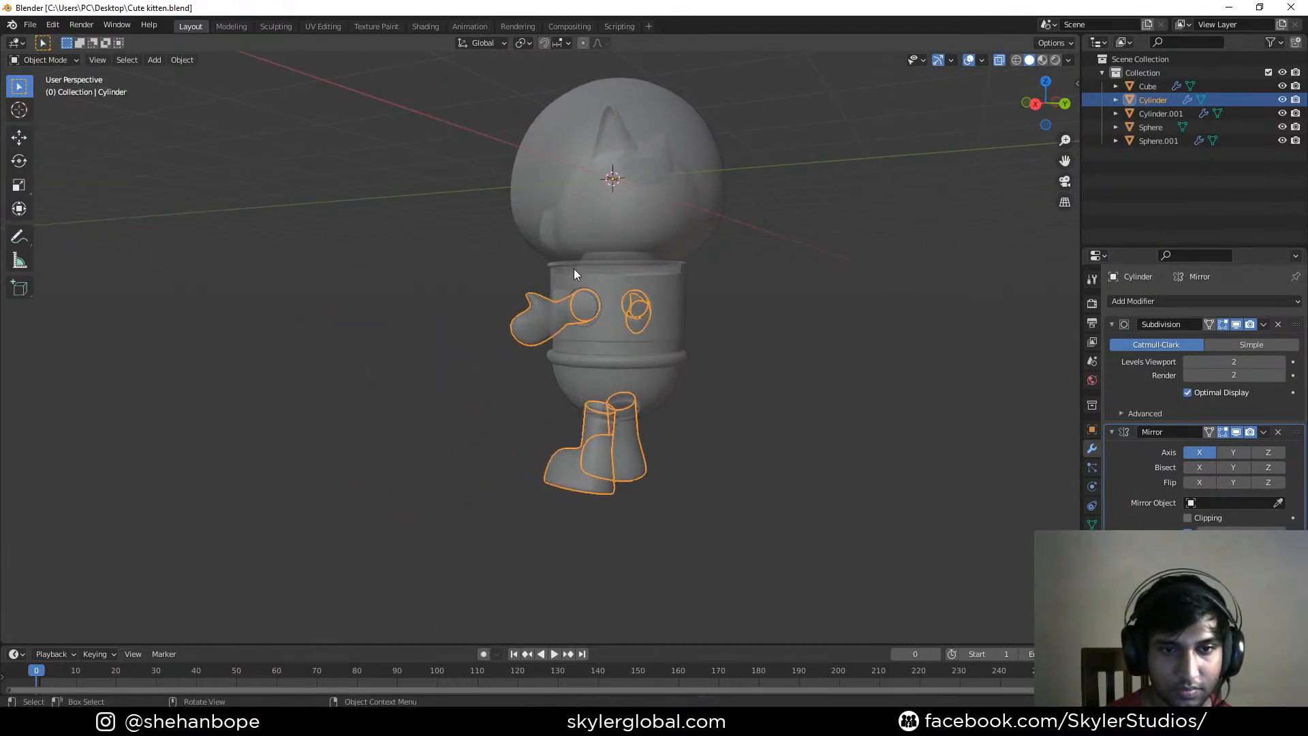
middle_click_drag(573, 273, 691, 250)
middle_click_drag(731, 163, 639, 308)
Hide the large sphere around the head, Sphere.001, and inspect the character's exposed head
left_click(638, 264)
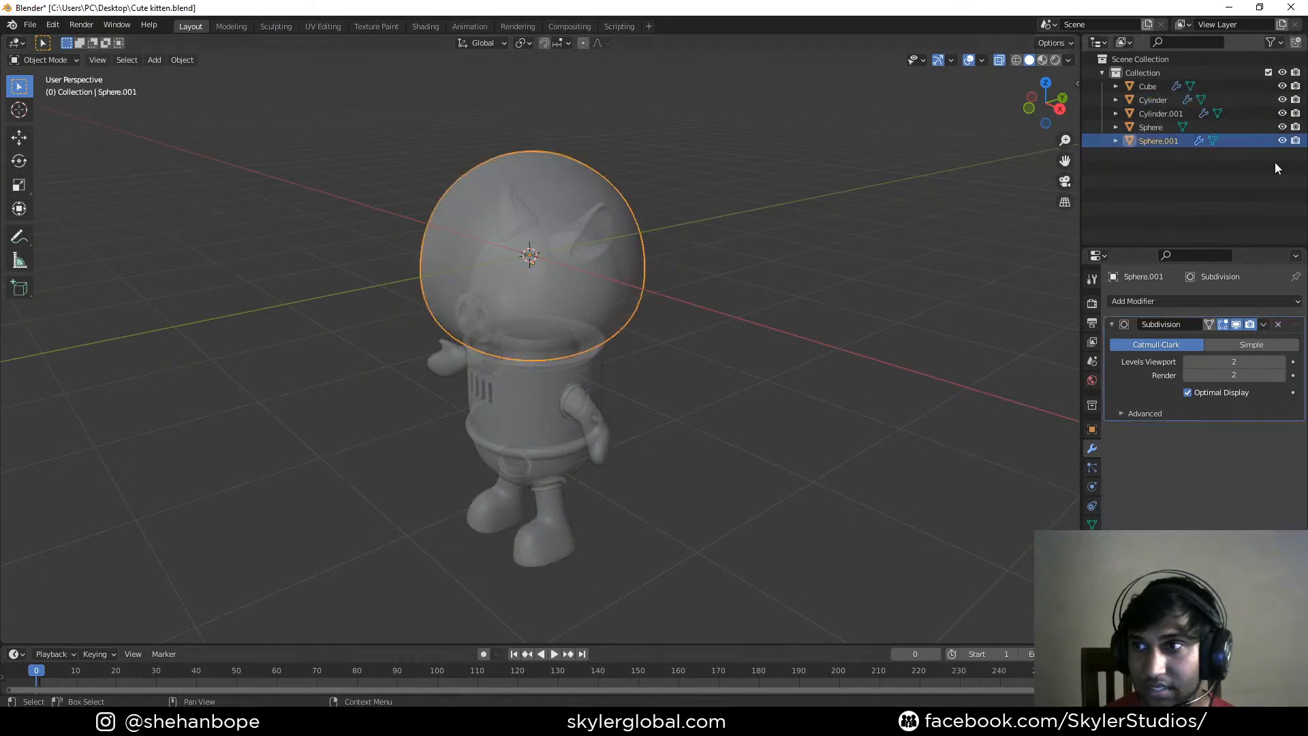
left_click(1280, 141)
middle_click_drag(581, 304, 753, 279)
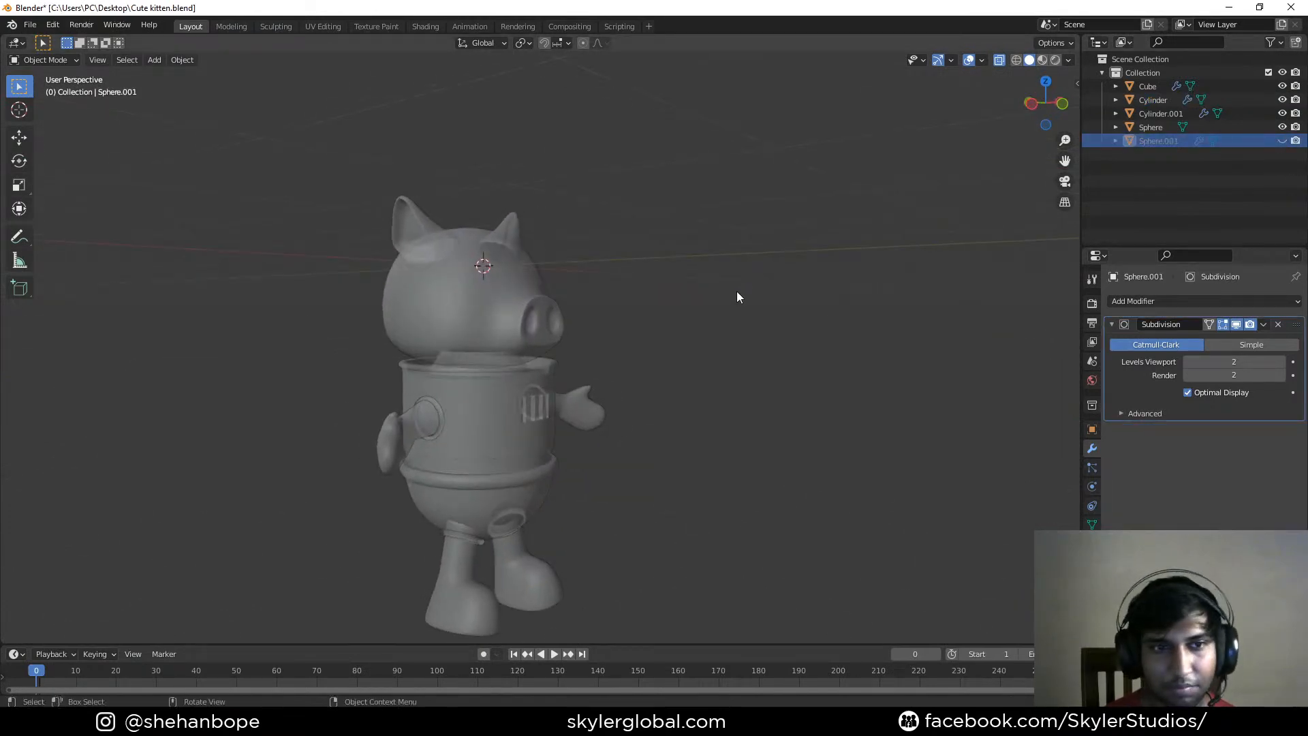
scroll(614, 325, "up", 4)
middle_click_drag(614, 326, 574, 311)
scroll(574, 311, "down", 1)
middle_click_drag(785, 227, 668, 245)
Select the head and set its Subdivision modifier's viewport level to 3, raising the render level as well
left_click(664, 170)
middle_click_drag(724, 205, 695, 302)
scroll(661, 414, "up", 3)
middle_click_drag(661, 414, 678, 308)
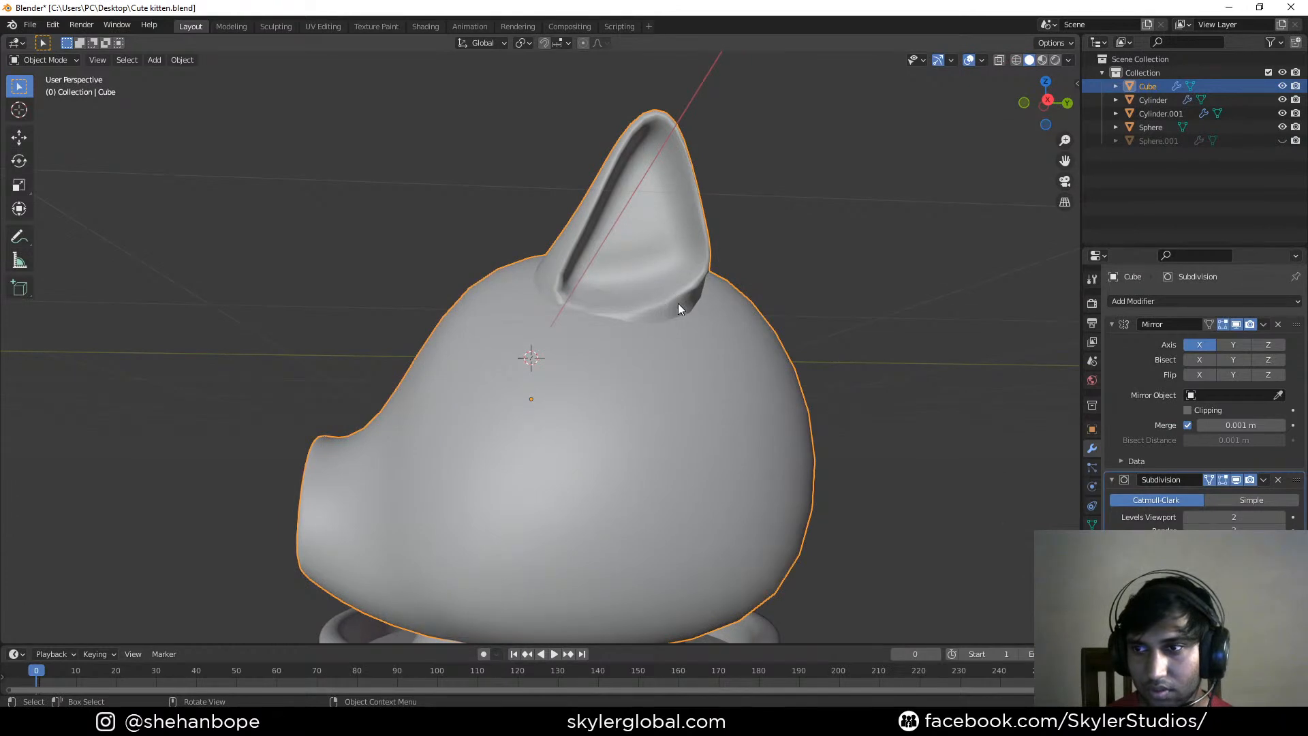
left_click(1277, 517)
left_click(1280, 530)
mouse_move(669, 332)
middle_mouse_down()
mouse_move(659, 375)
mouse_move(676, 355)
middle_mouse_up()
scroll(663, 377, "up", 2)
Move the face strip along the ear opening's lower rim about 0.016 m in Y and 0.053 m in Z, and scale it down slightly
key("Tab")
middle_click_drag(710, 304, 647, 306)
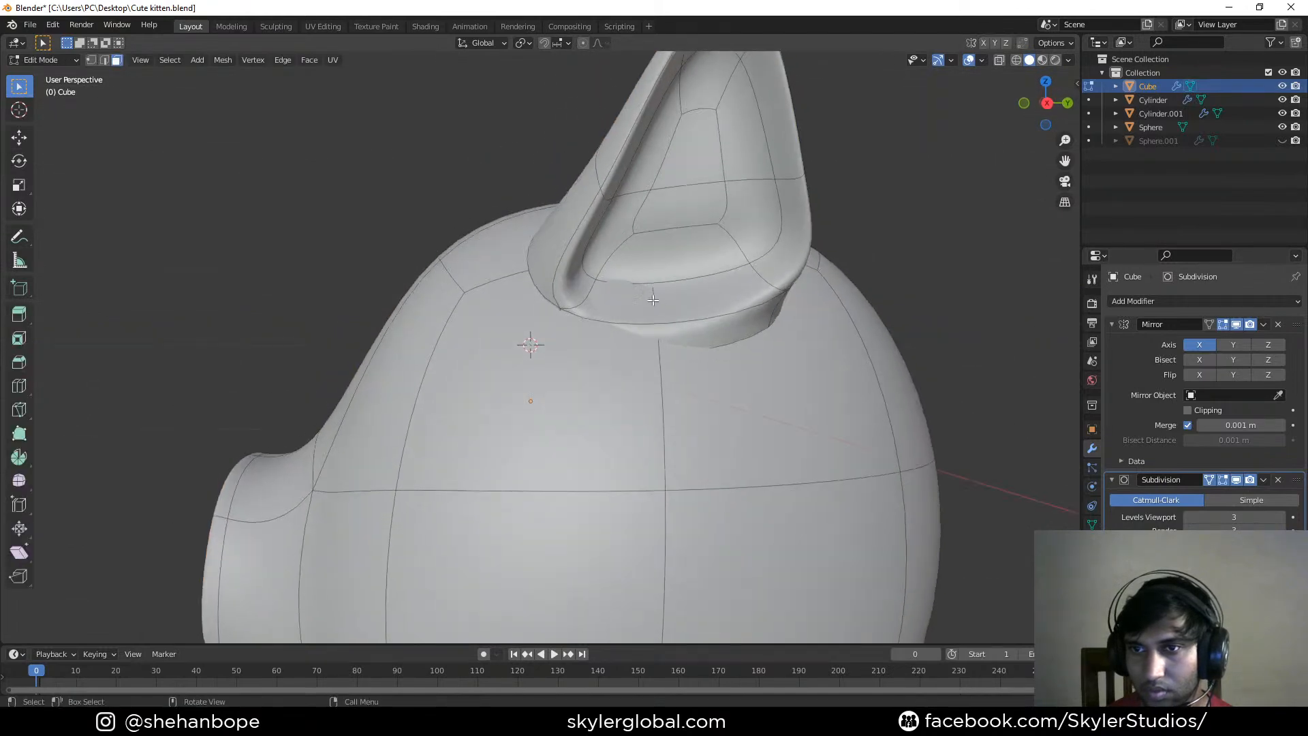
left_click(645, 305, "alt")
key("g")
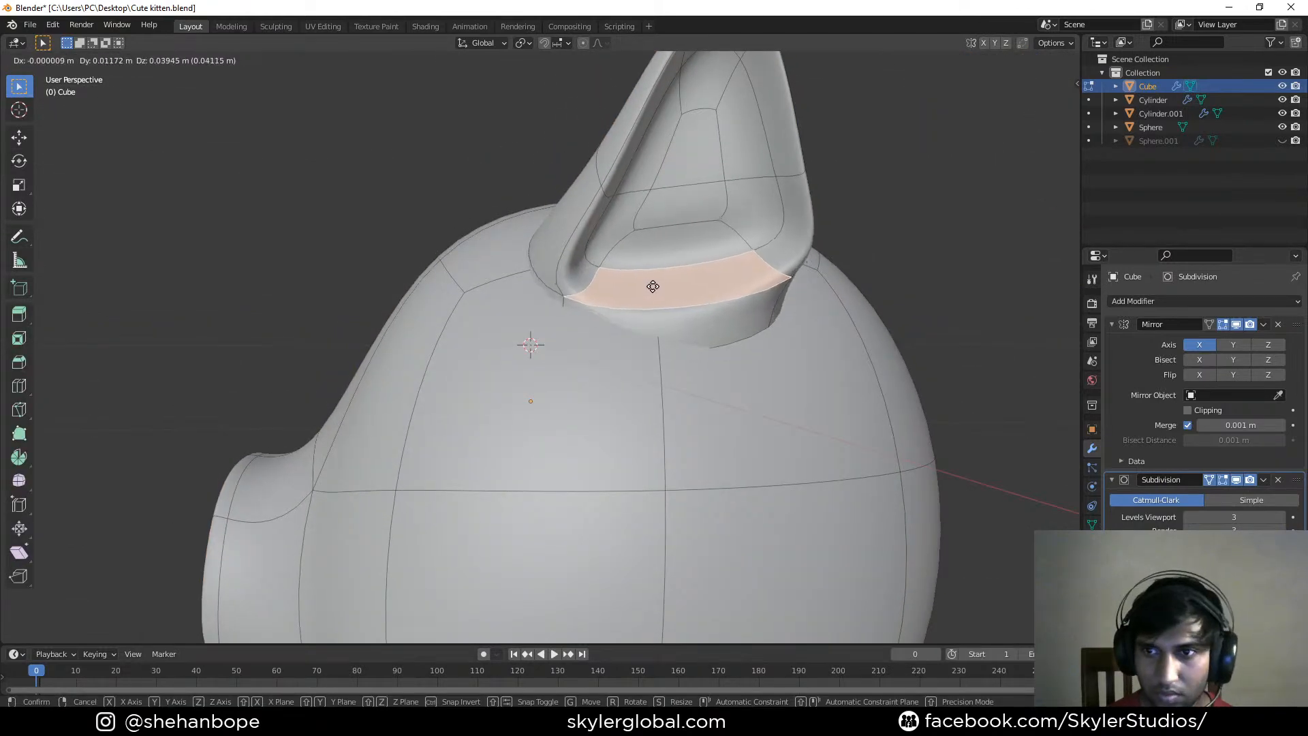
left_click(655, 280)
key("s")
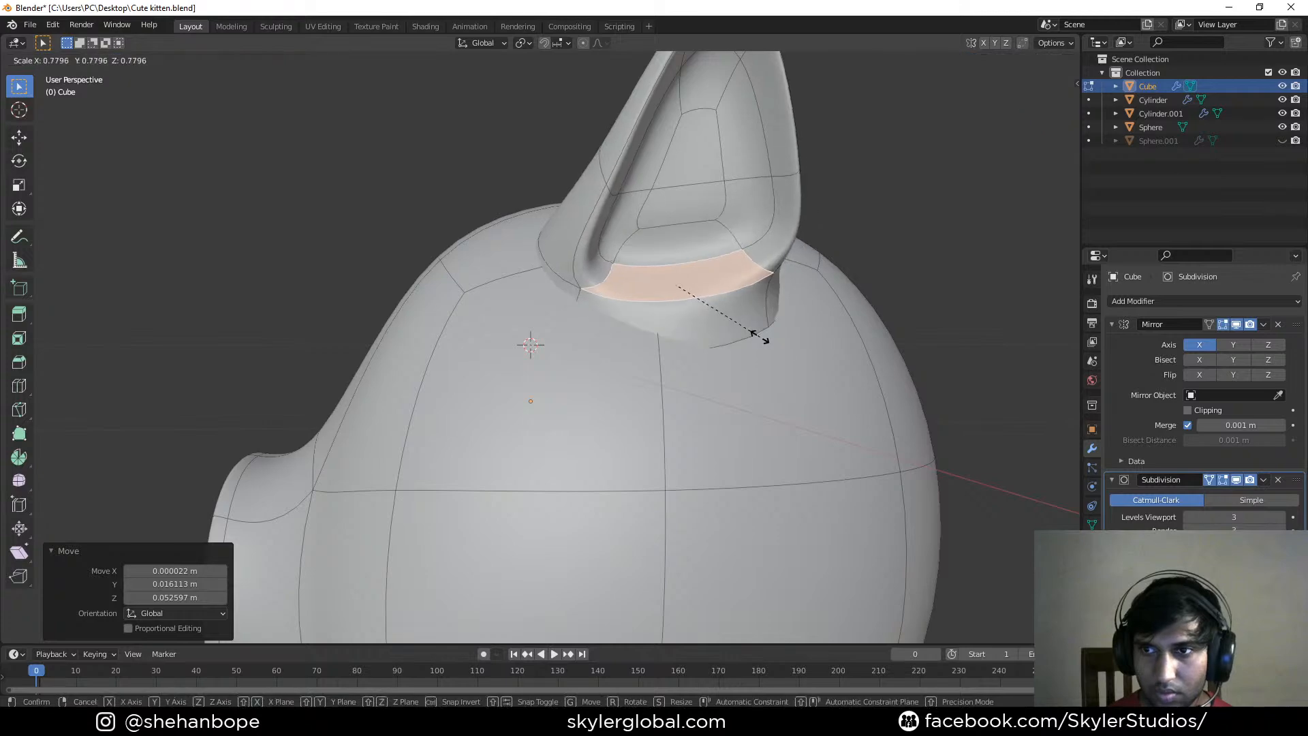
left_click(761, 338)
Select the edge loop around the ear's base and move it about -0.064 m in X and -0.009 m in Z
middle_click_drag(761, 338, 657, 353)
key("alt+z")
key("1")
left_click(553, 331, "alt")
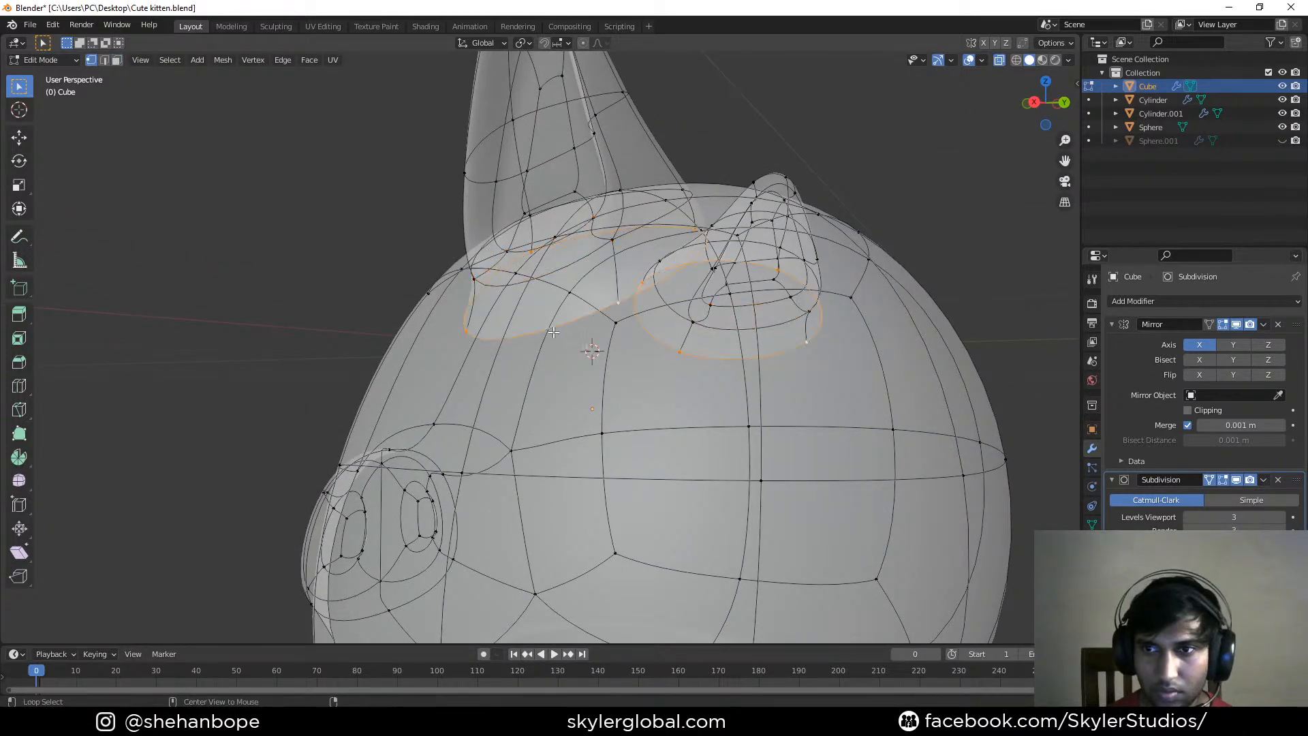
key("KP_1")
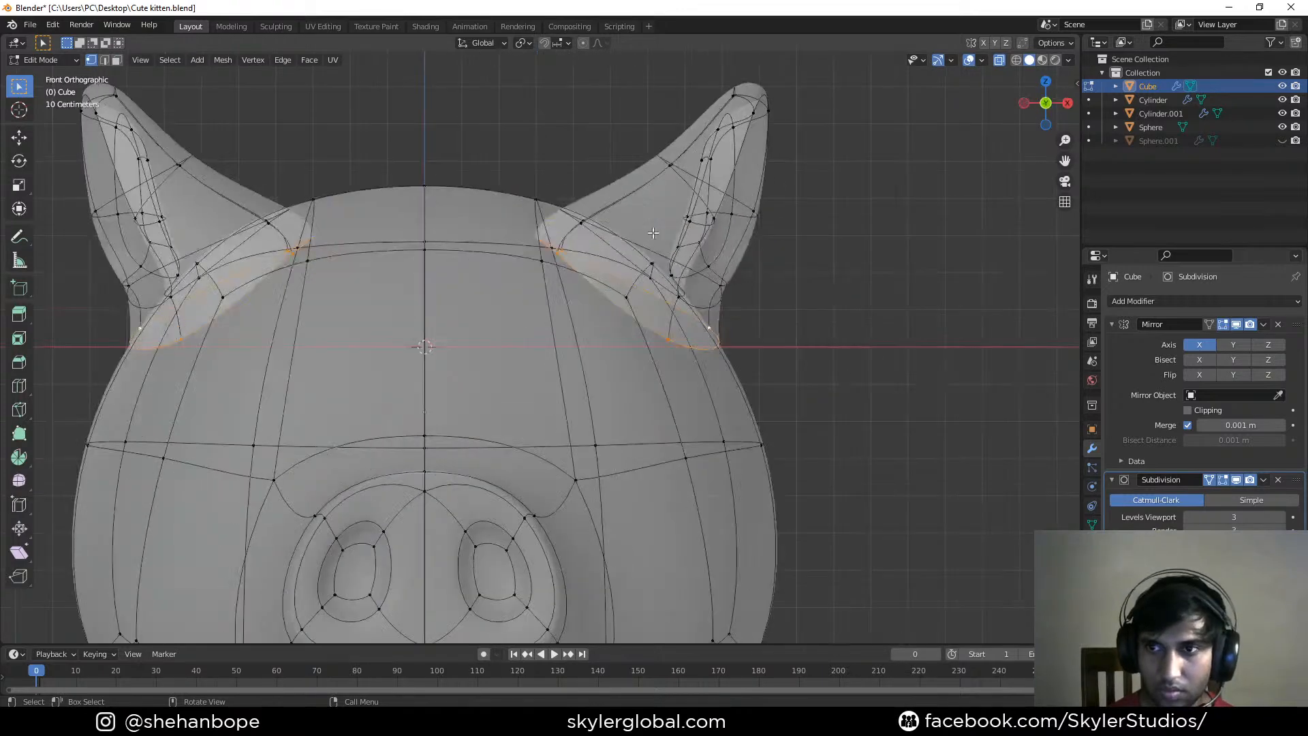
key("g")
left_click(631, 236)
Rotate the ear's base loop about 8.79° in front view and move it another -0.009 m in X
key("r")
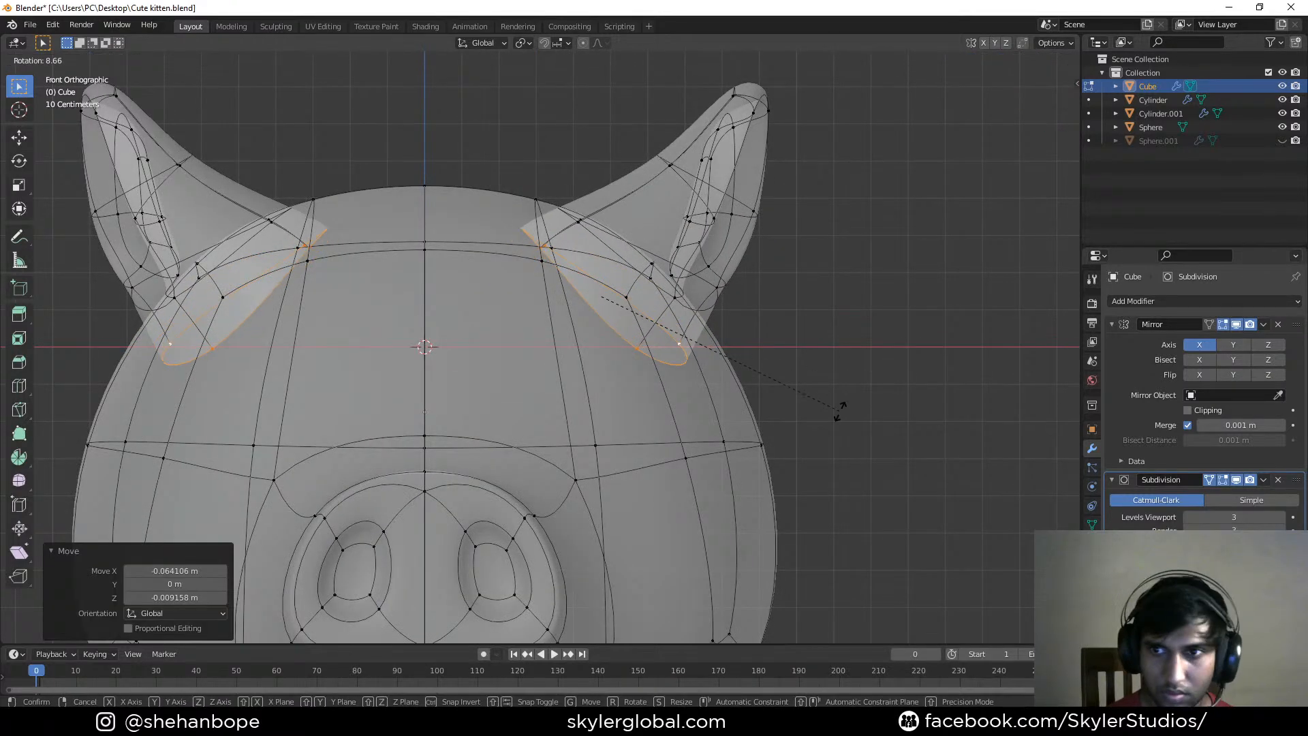
left_click(839, 409)
key("g")
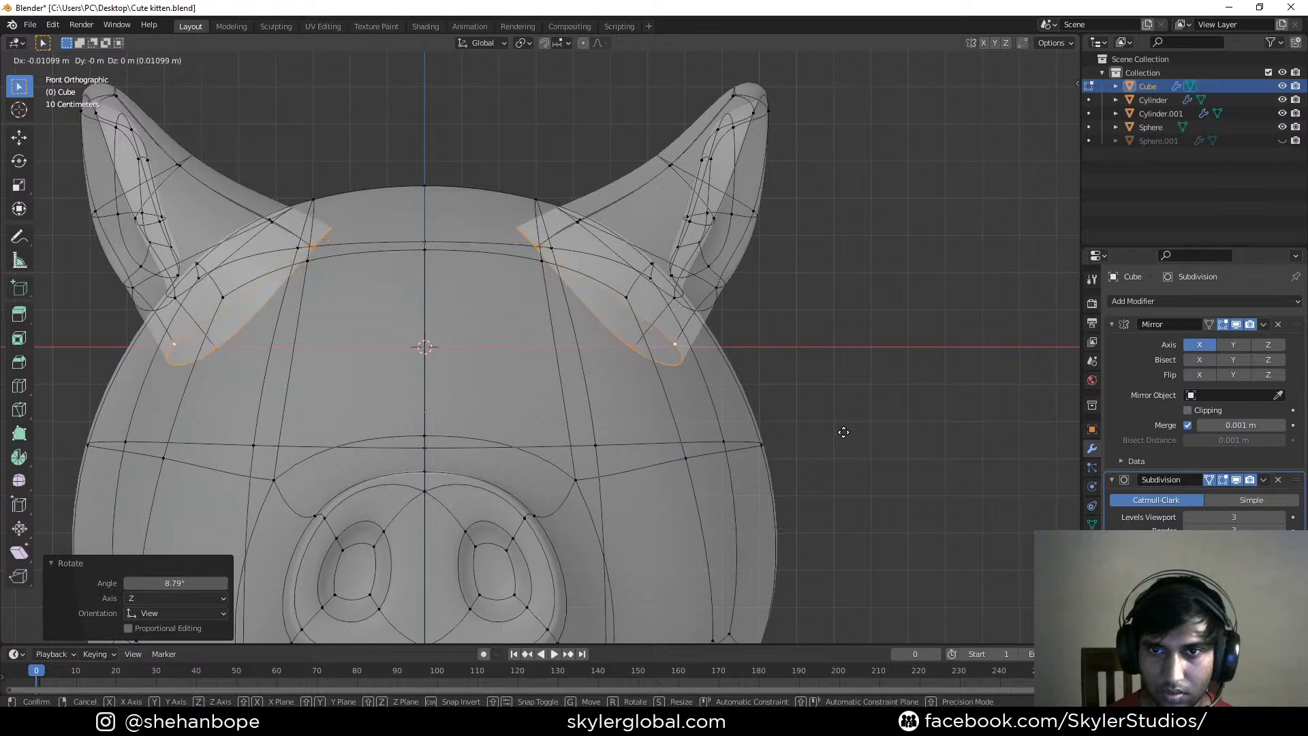
left_click(842, 439)
left_click(848, 417)
middle_click_drag(870, 382, 735, 382)
scroll(634, 380, "down", 3)
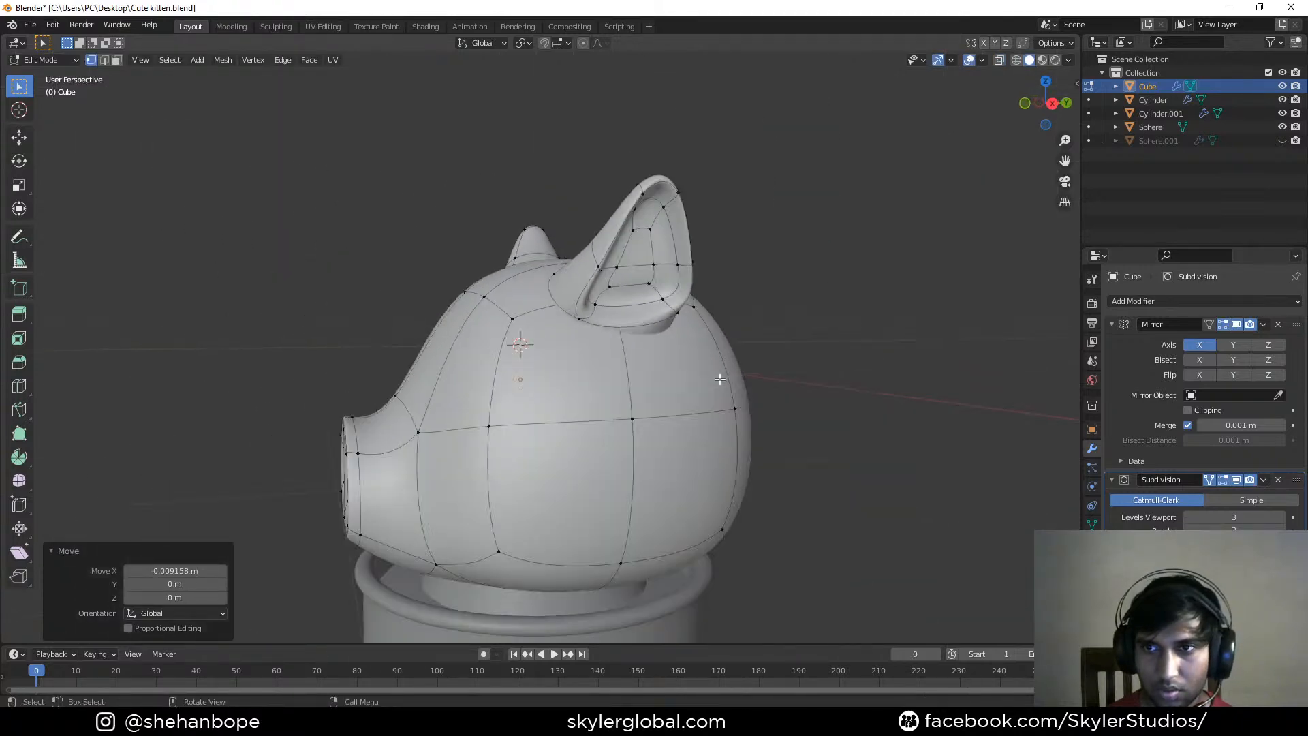
Check the reshaped ears in Object Mode from several sides, and reopen the head mesh for editing in top view
key("Tab")
scroll(633, 380, "down", 3)
middle_click_drag(634, 380, 782, 376)
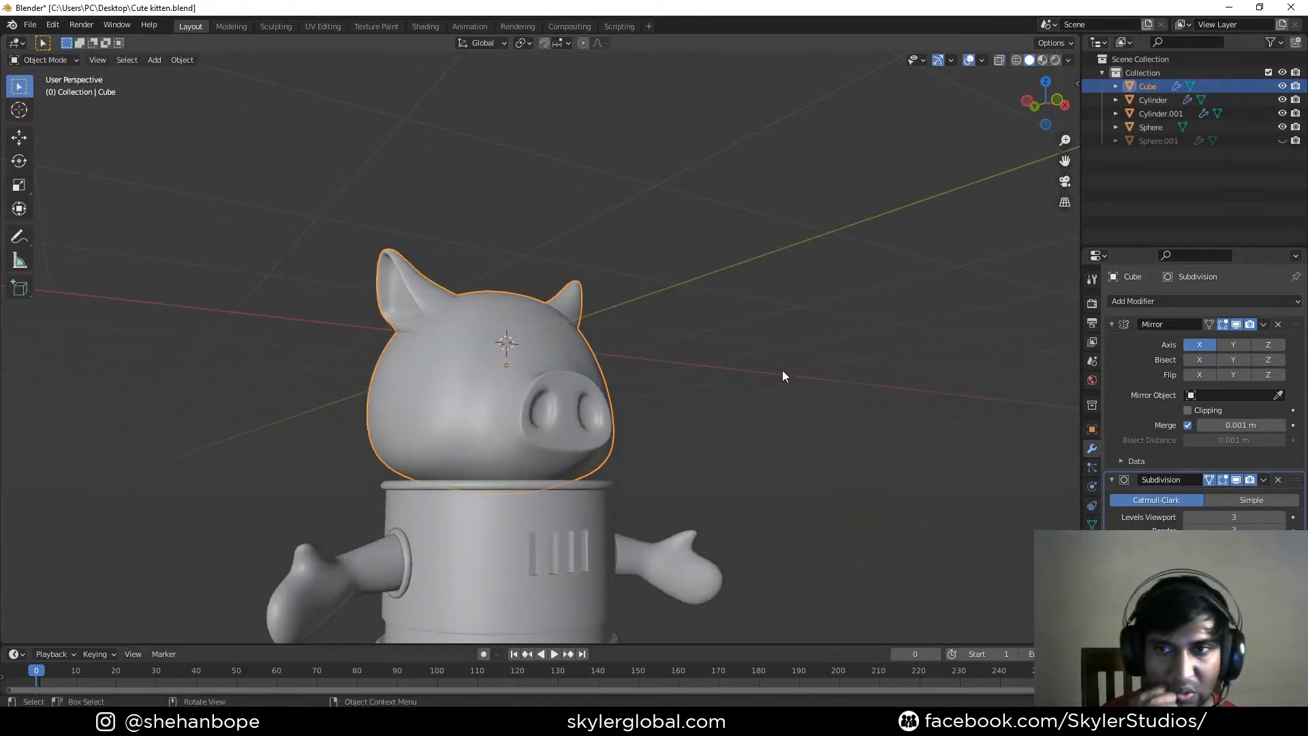
middle_click_drag(599, 233, 481, 419)
key("Tab")
key("KP_7")
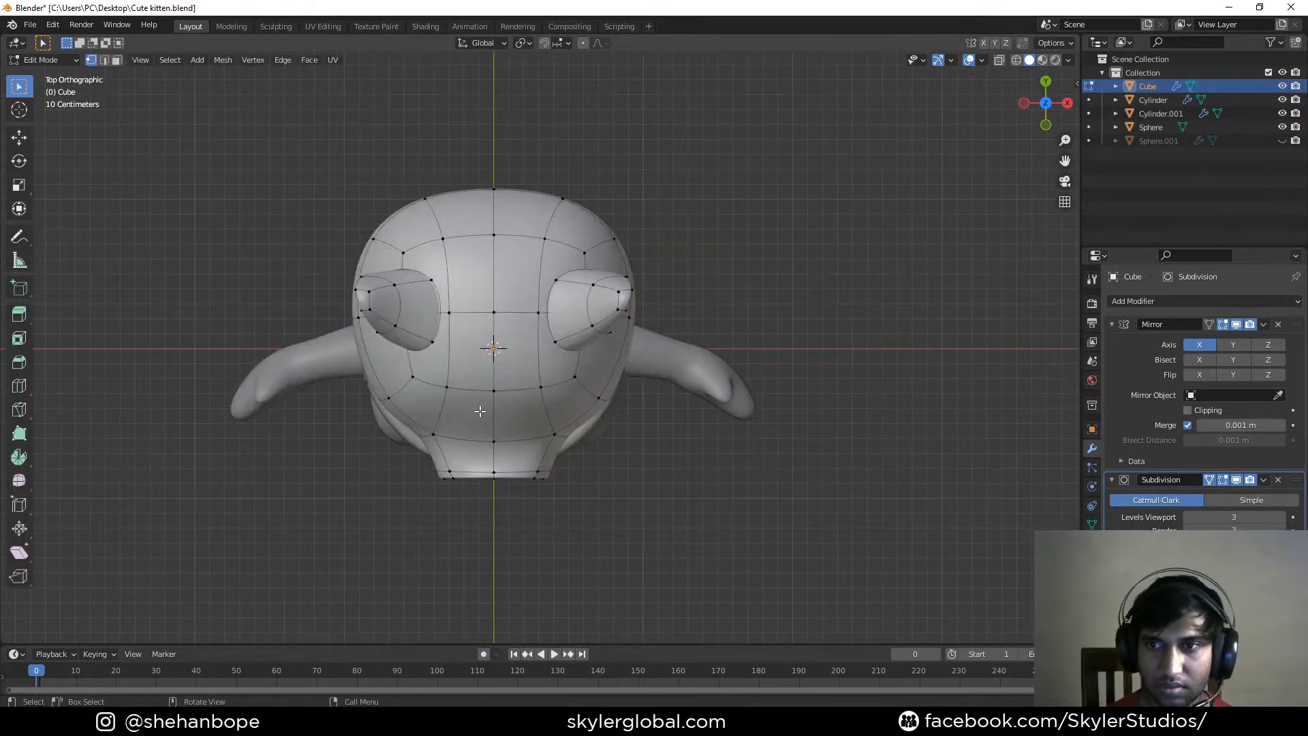
key("g")
key("z")
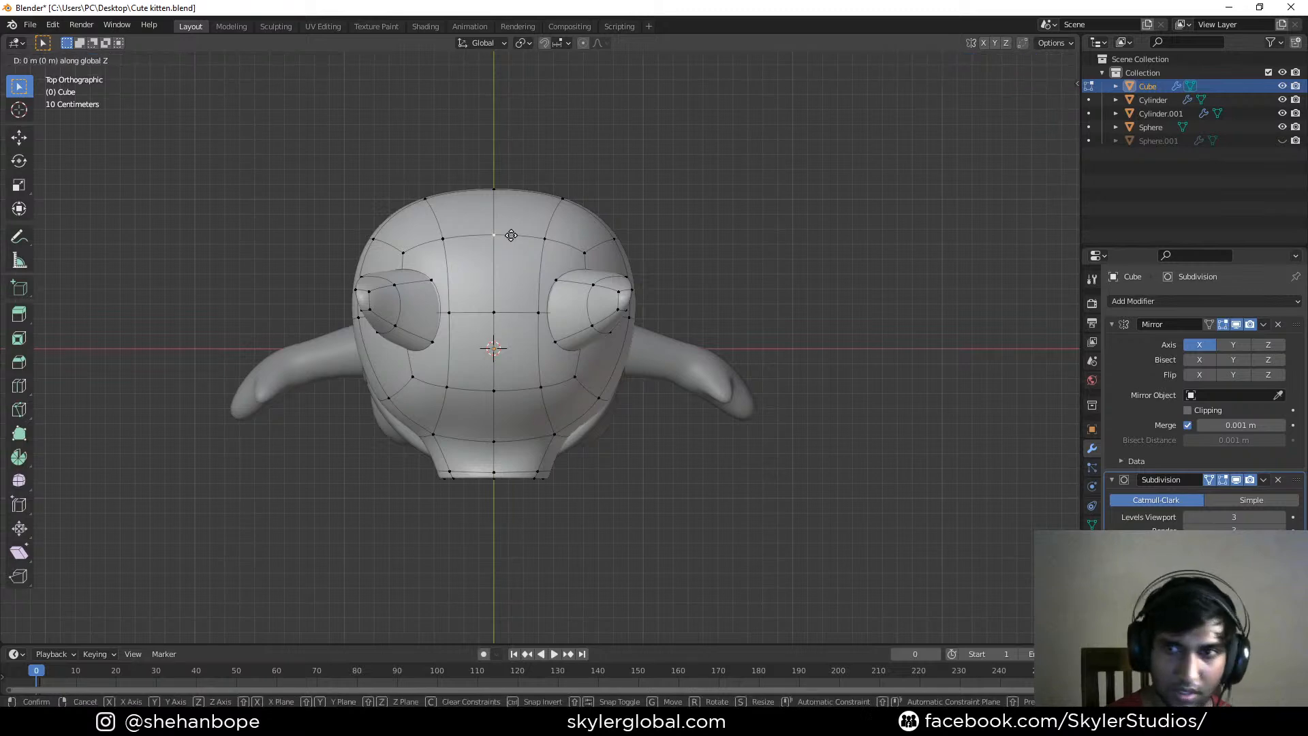
right_click(515, 224)
key("g")
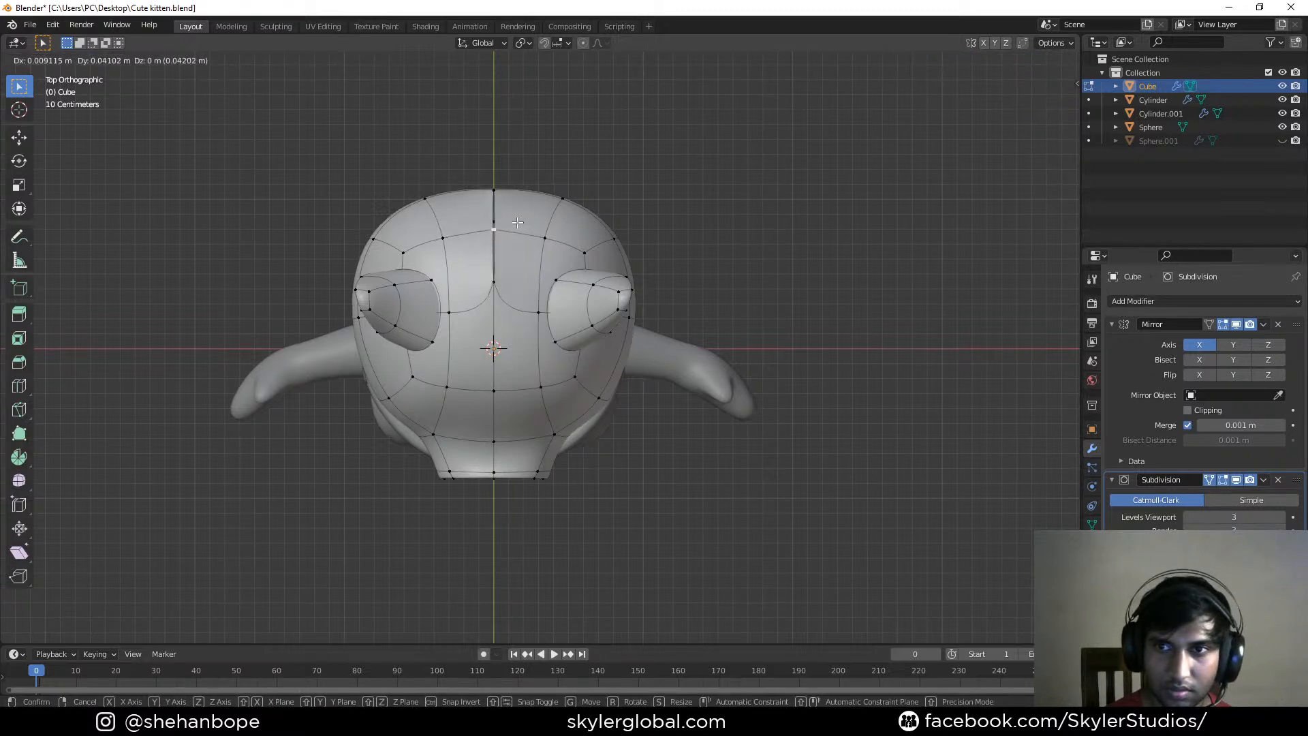
right_click(517, 222)
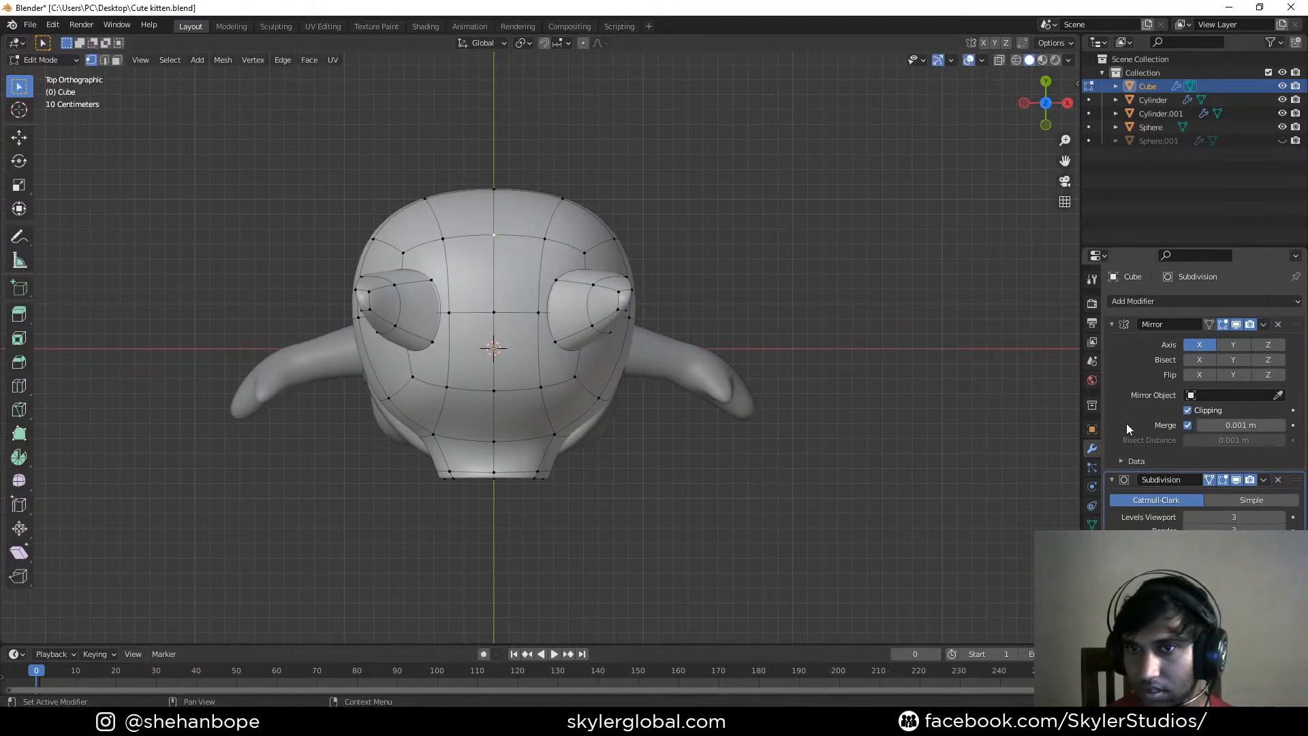
With clipping enabled on the head's Mirror modifier, move the rear centre vertex about 0.091 m in Y, and adjust the vertices selected behind it
key("g")
left_click(594, 312)
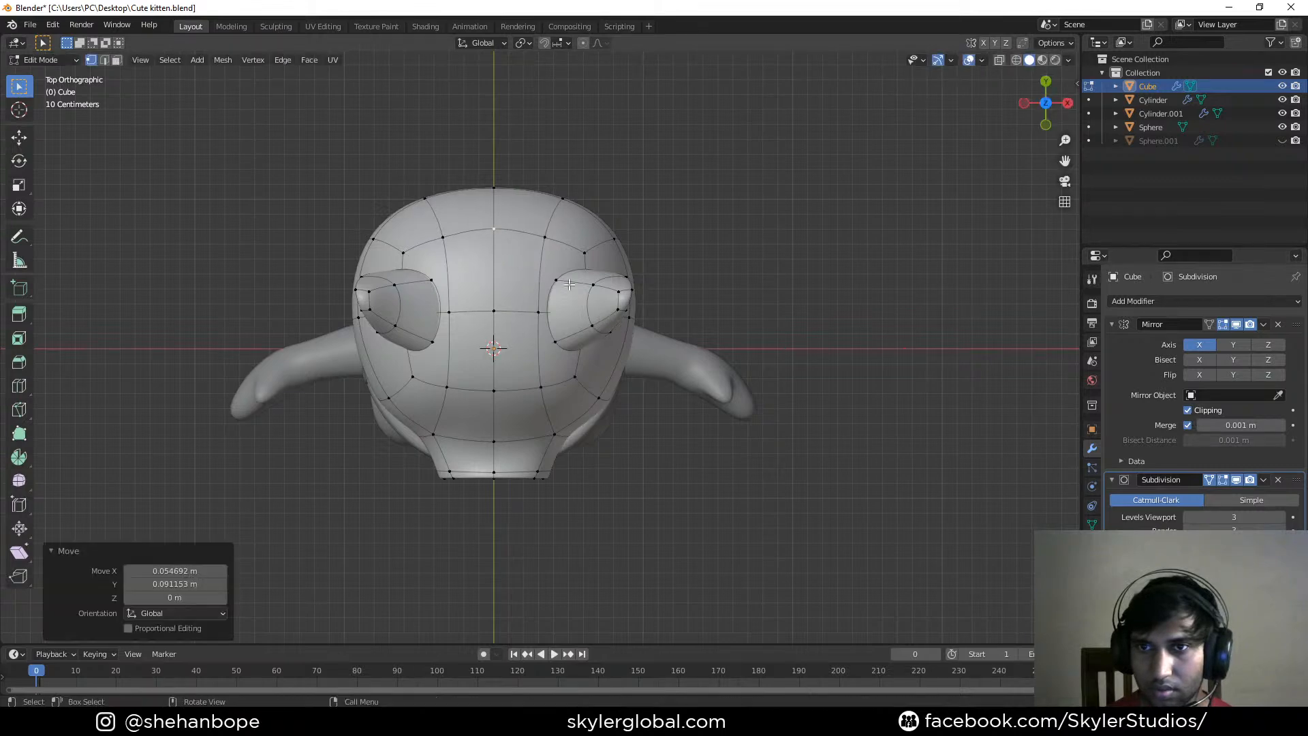
key("alt+z")
left_click_drag(477, 139, 506, 233)
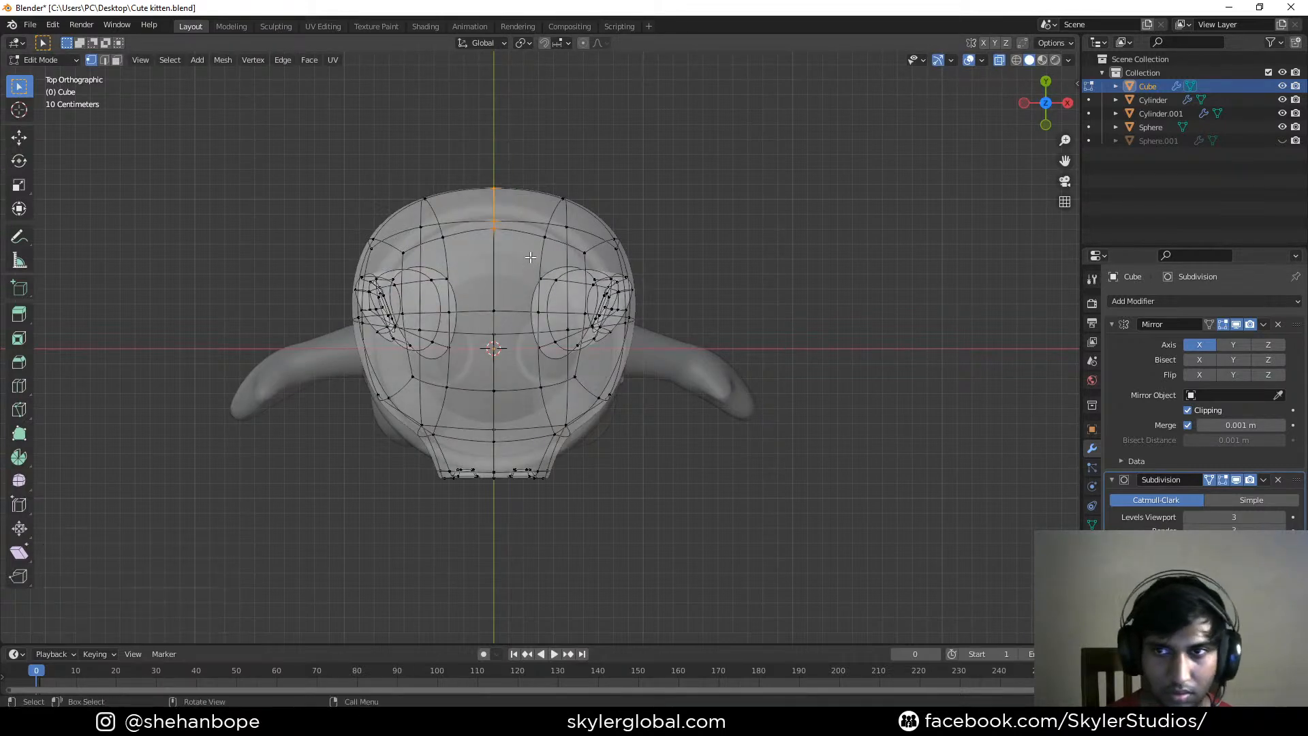
key("g")
left_click(528, 239)
Edit the body mesh, scale the inner edge loop at the neck to about 0.763, and return to Object Mode in front view
key("Tab")
middle_click_drag(528, 240, 554, 422)
key("alt+z")
scroll(521, 398, "up", 4)
left_click(520, 399)
key("Tab")
left_click(554, 423, "alt")
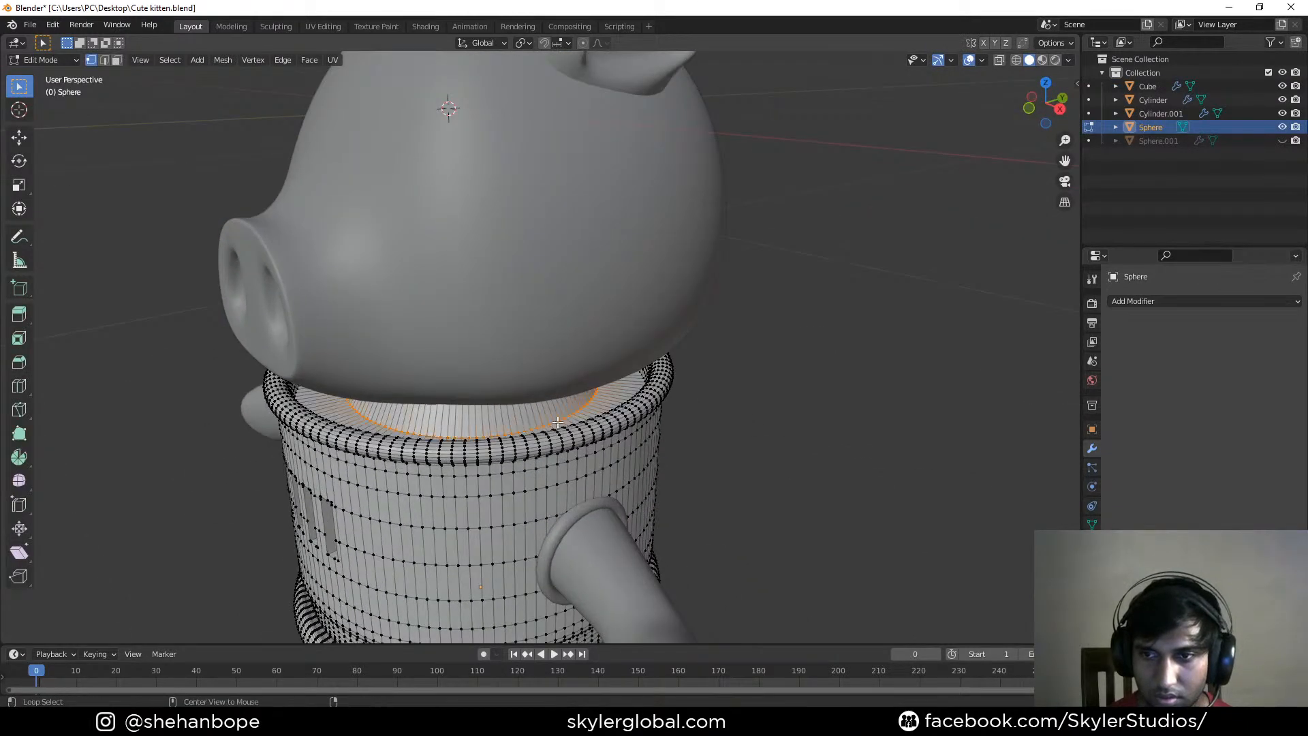
key("s")
left_click(675, 460)
scroll(674, 460, "down", 3)
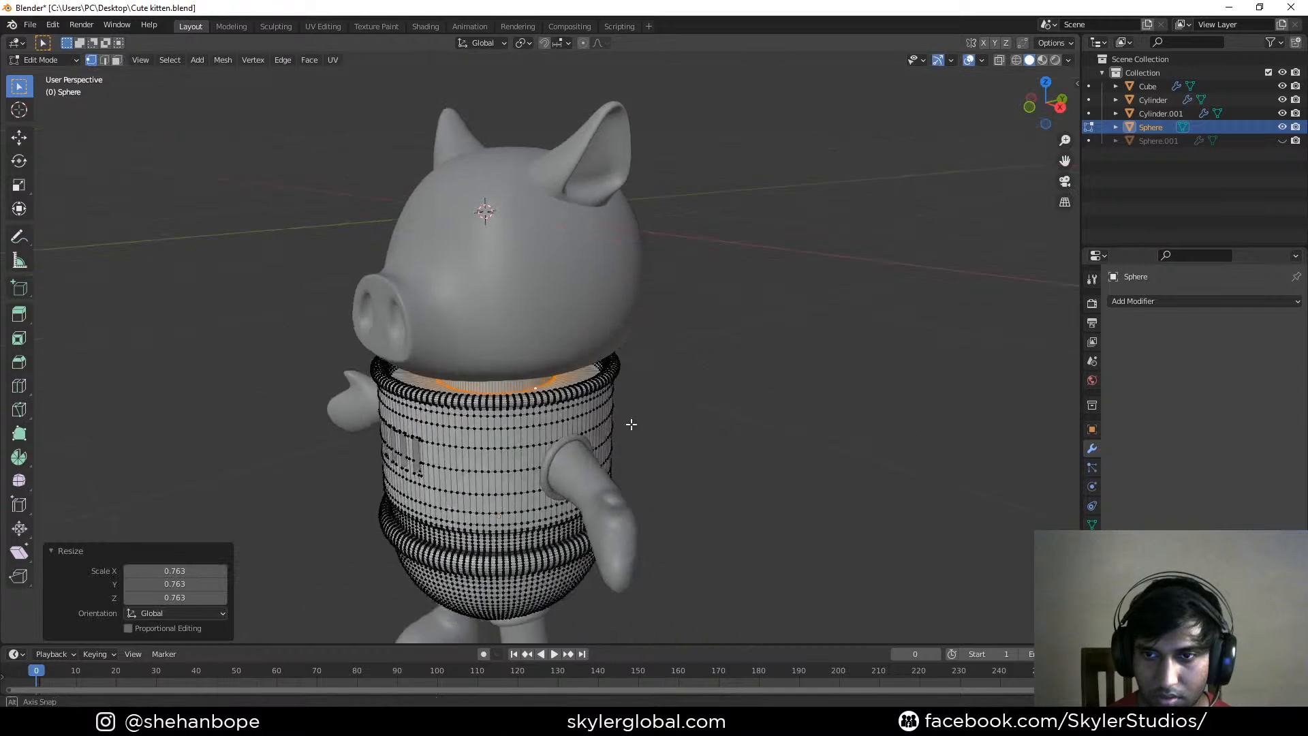
middle_click_drag(615, 444, 675, 418)
key("Tab")
key("KP_1")
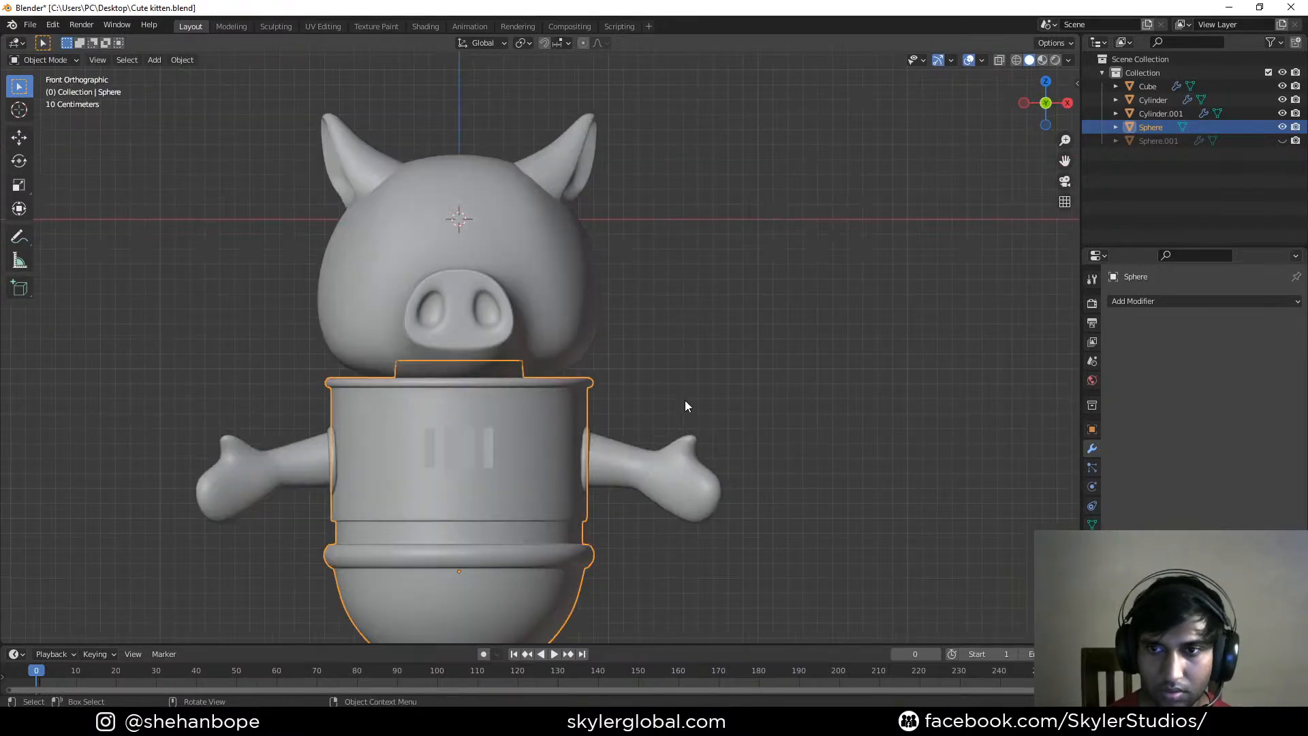
left_click(712, 288)
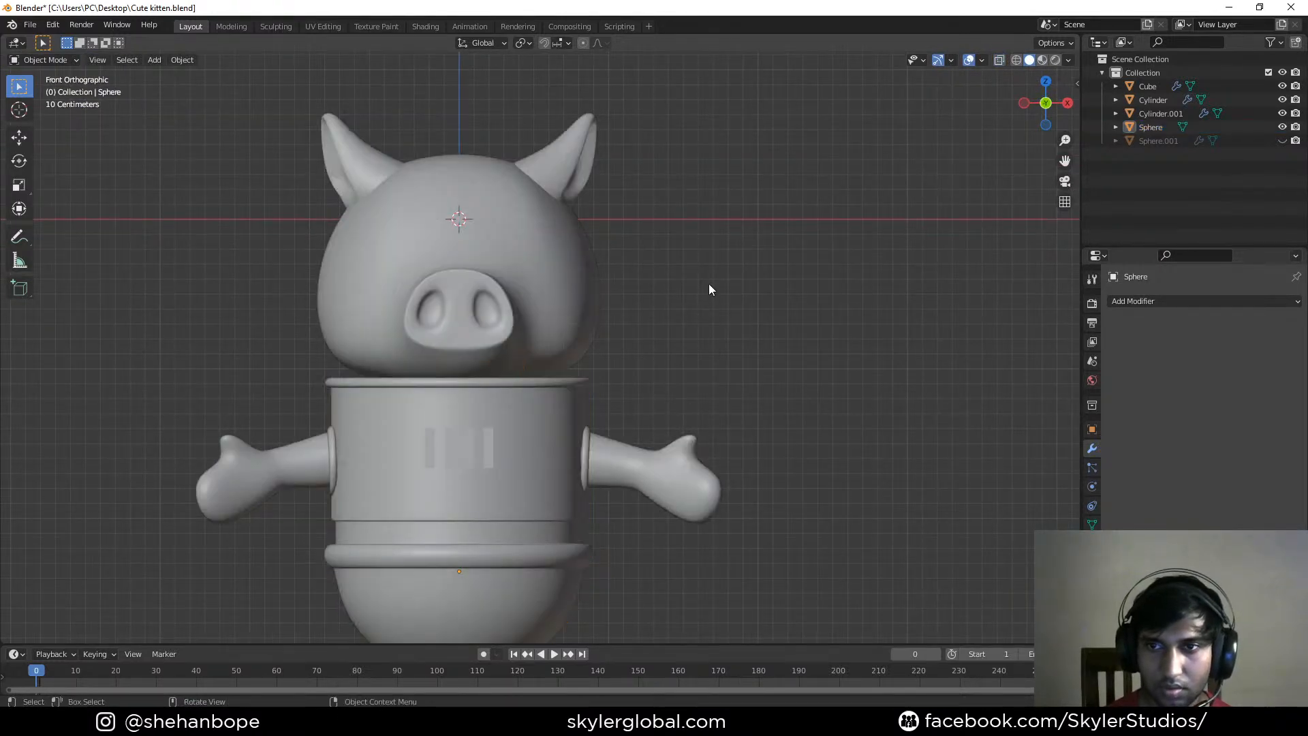
Edit the head mesh and snap the 3D cursor to the selected edge just above the snout
left_click(526, 239)
key("Tab")
middle_click_drag(525, 239, 418, 262)
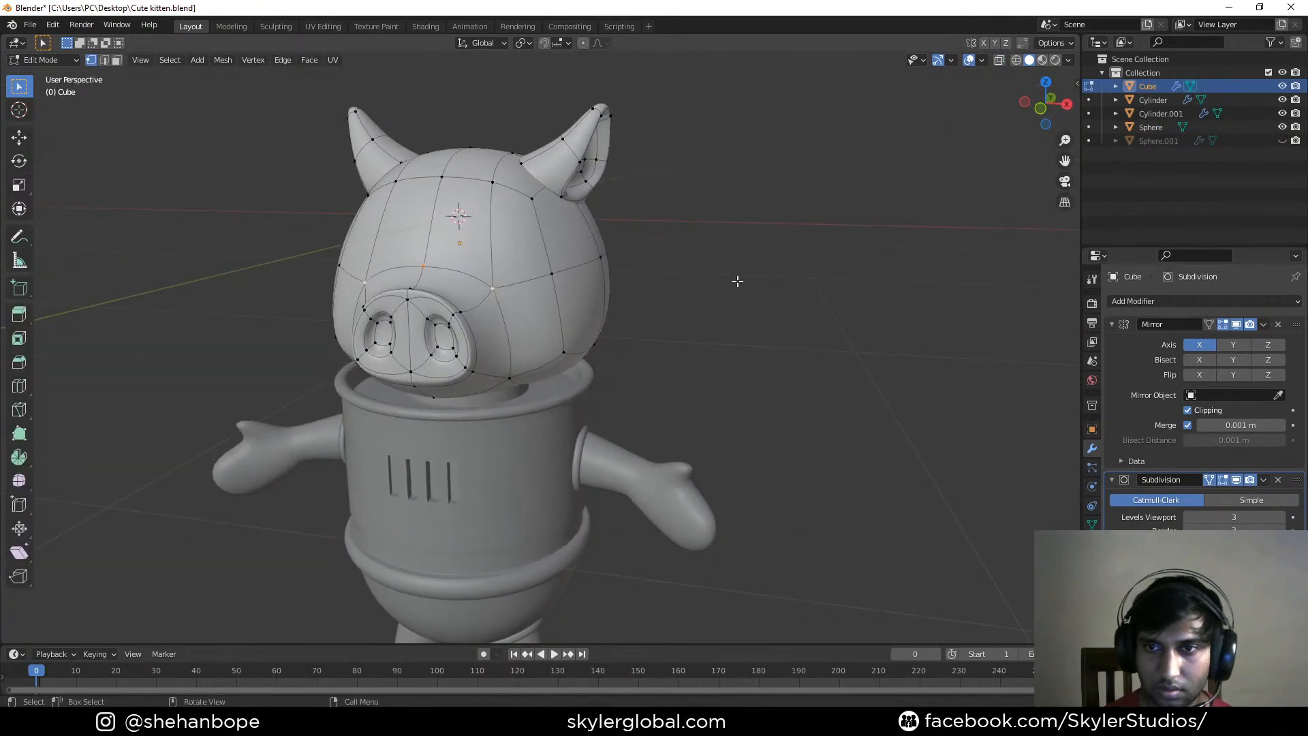
key("grave")
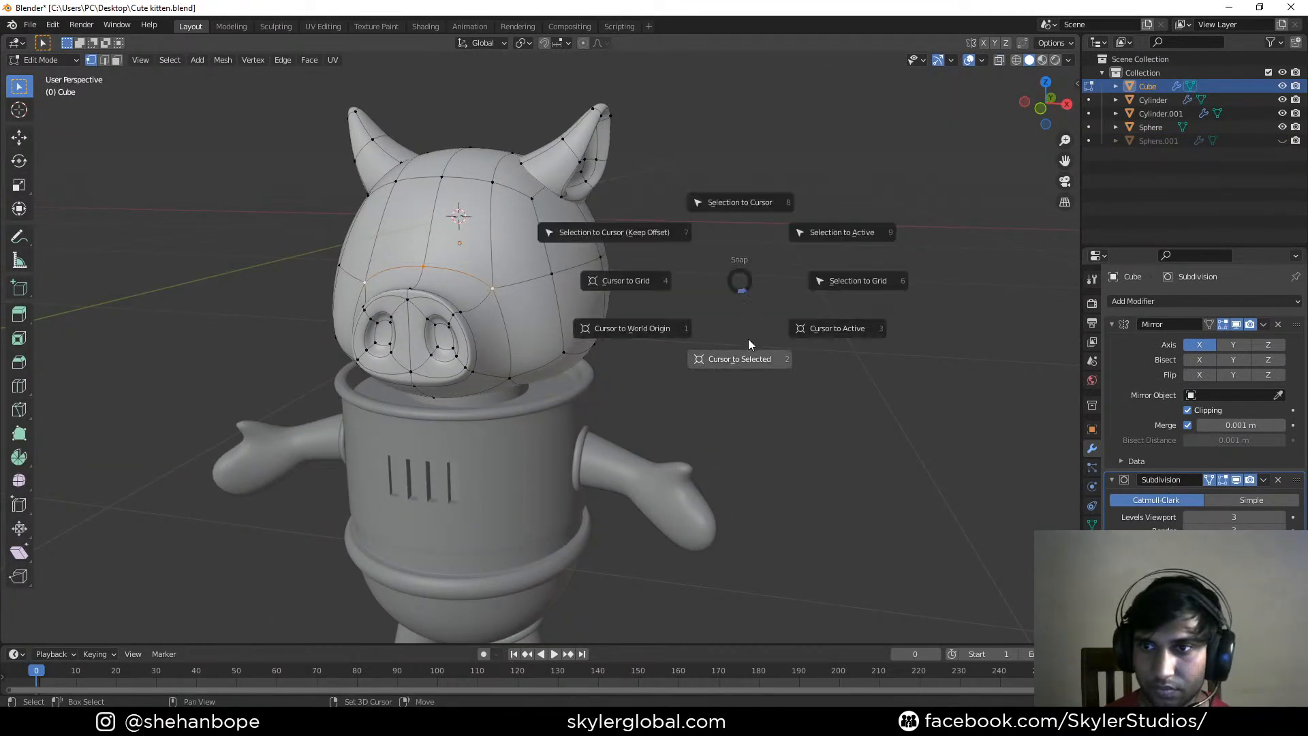
left_click(746, 355)
key("KP_1")
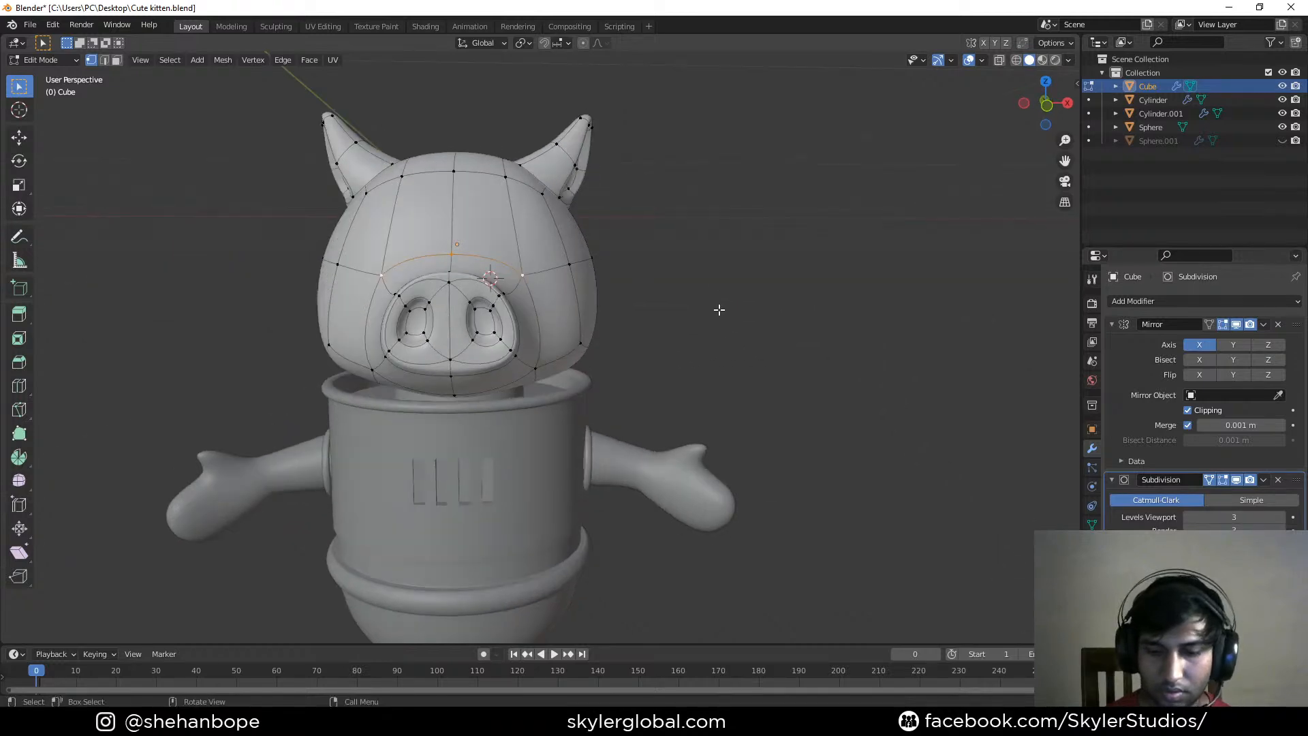
Add a UV sphere with 16 segments and 8 rings at the 3D cursor, and rotate it 90° around X
key("Tab")
key("shift+a")
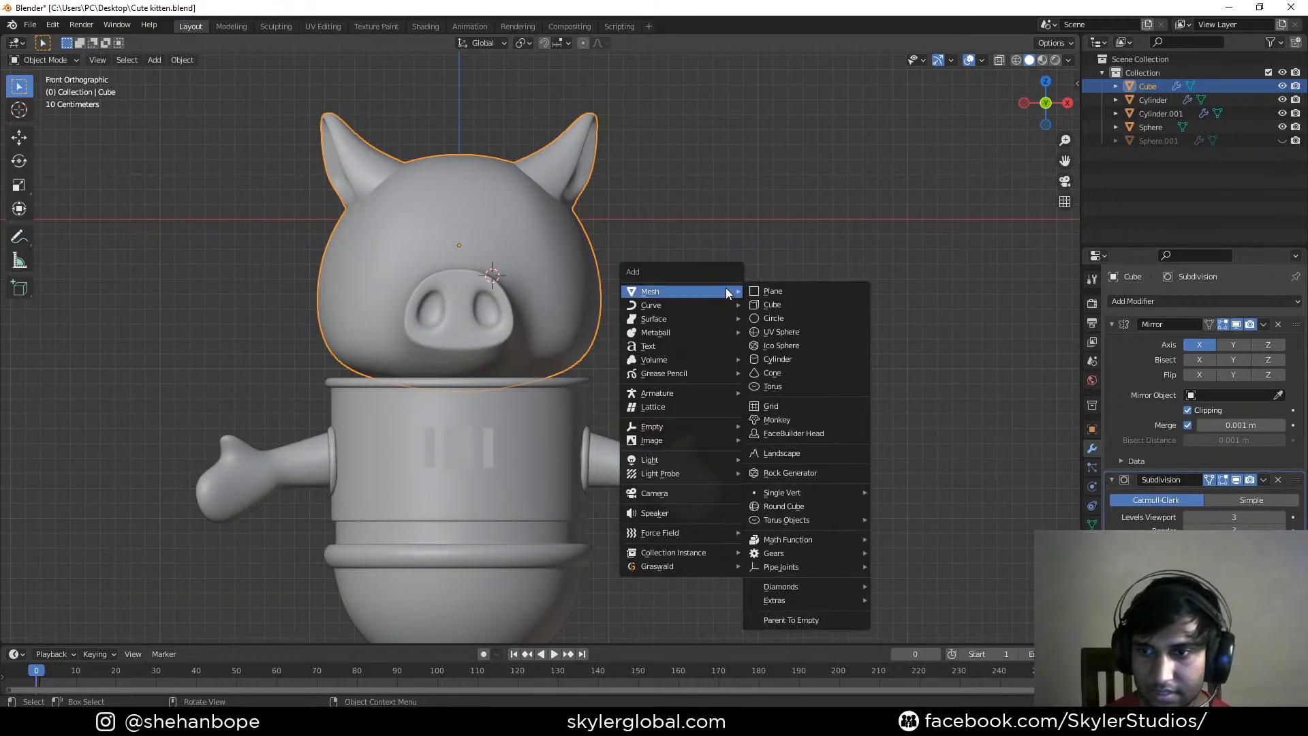
mouse_move(682, 290)
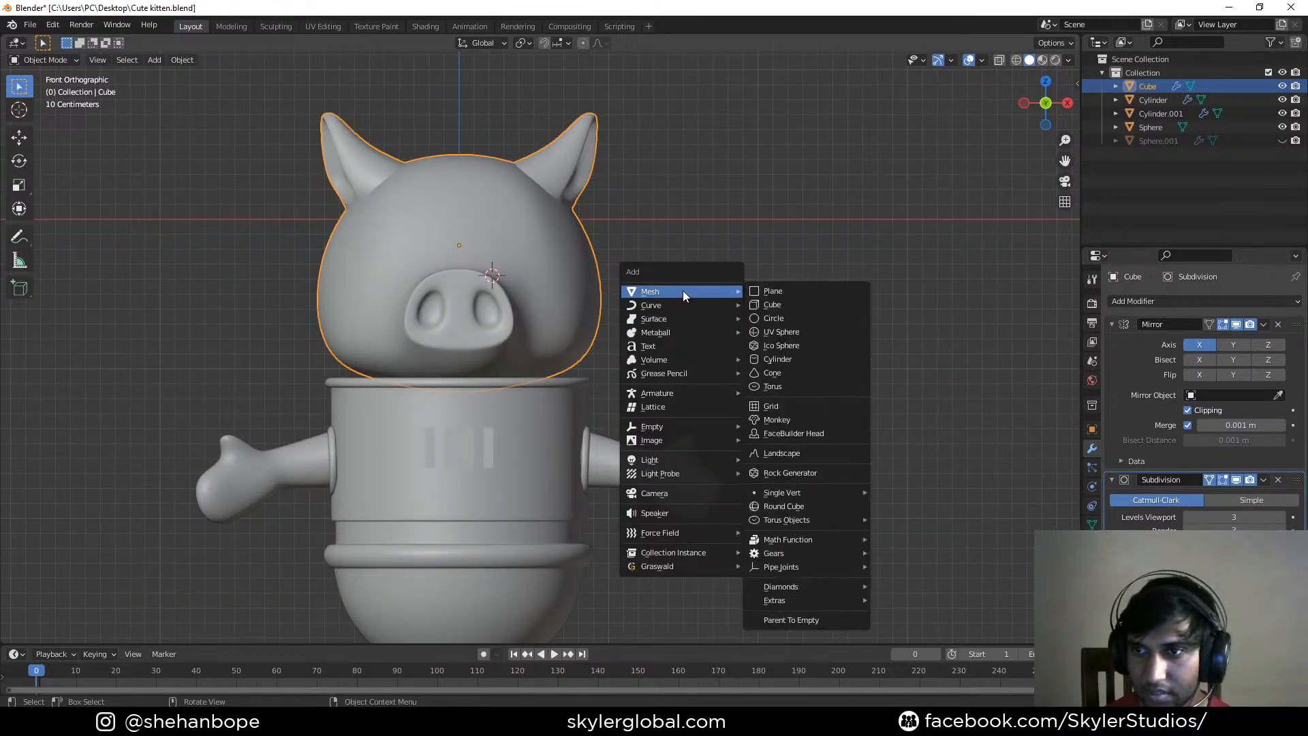
left_click(782, 333)
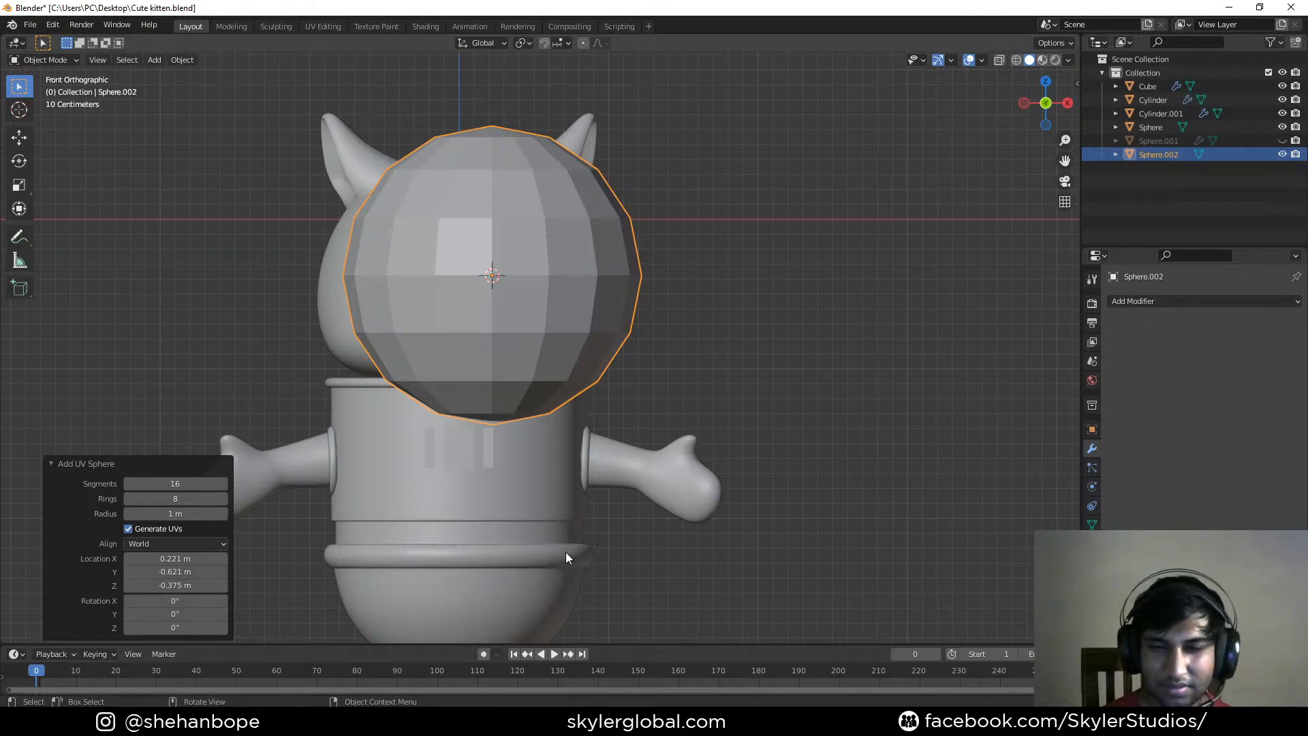
key("r")
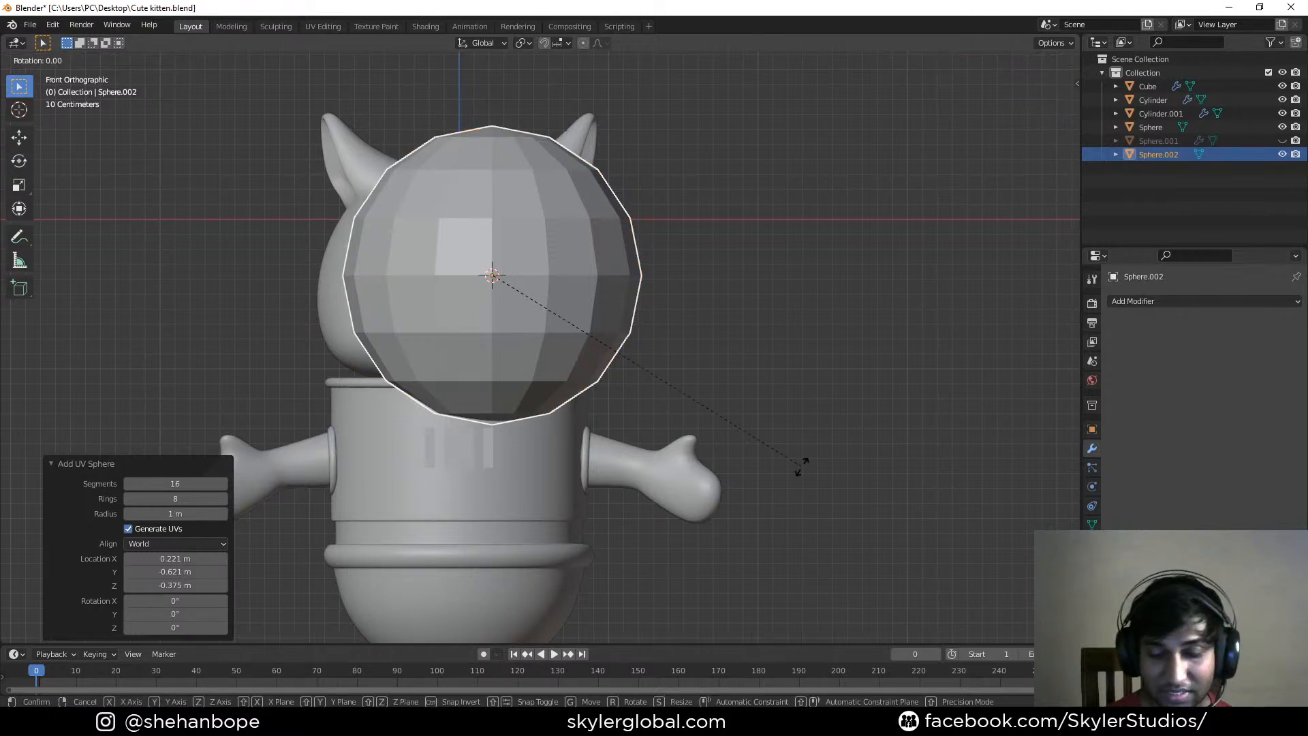
key("x")
key("9")
key("0")
key("Return")
Shrink the sphere to eye size, raise it above the snout, stretch it to 1.276 in Z and scale it to 0.771 overall
key("s")
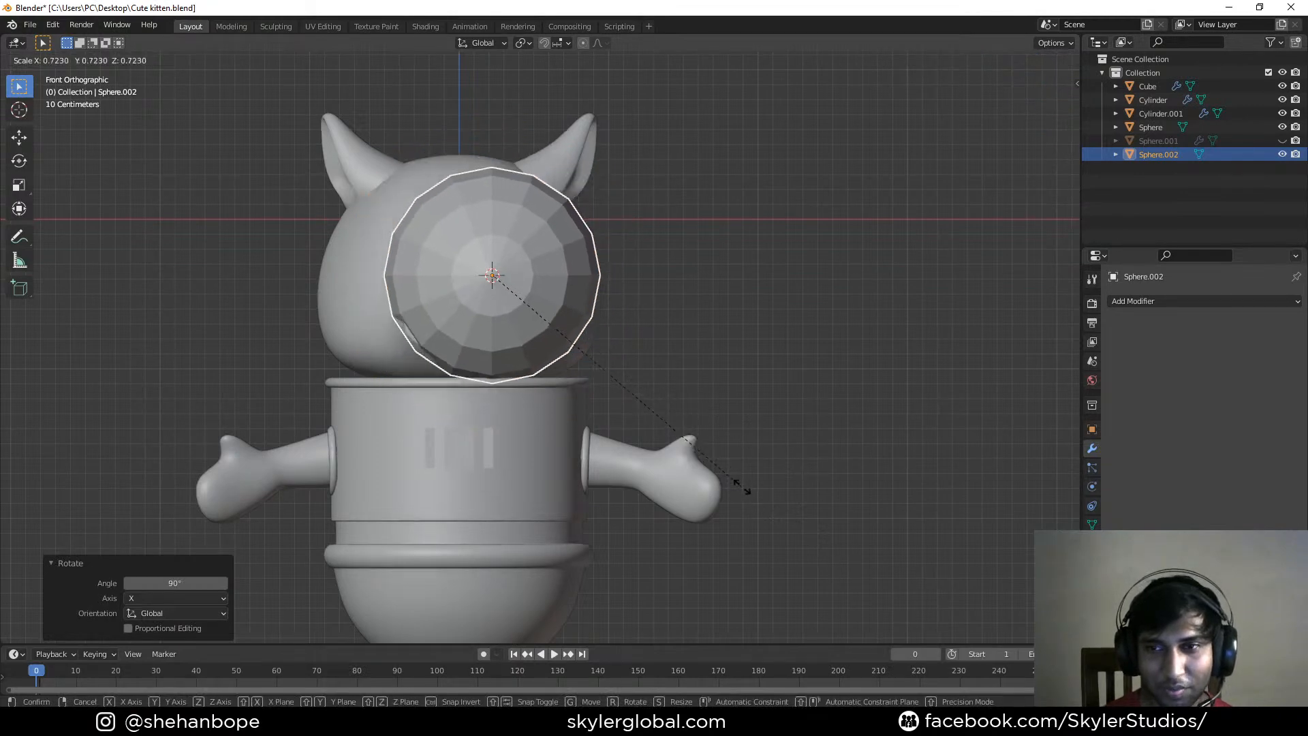
left_click(534, 338)
key("g")
key("z")
left_click(536, 310)
key("s")
key("z")
left_click(572, 313)
key("s")
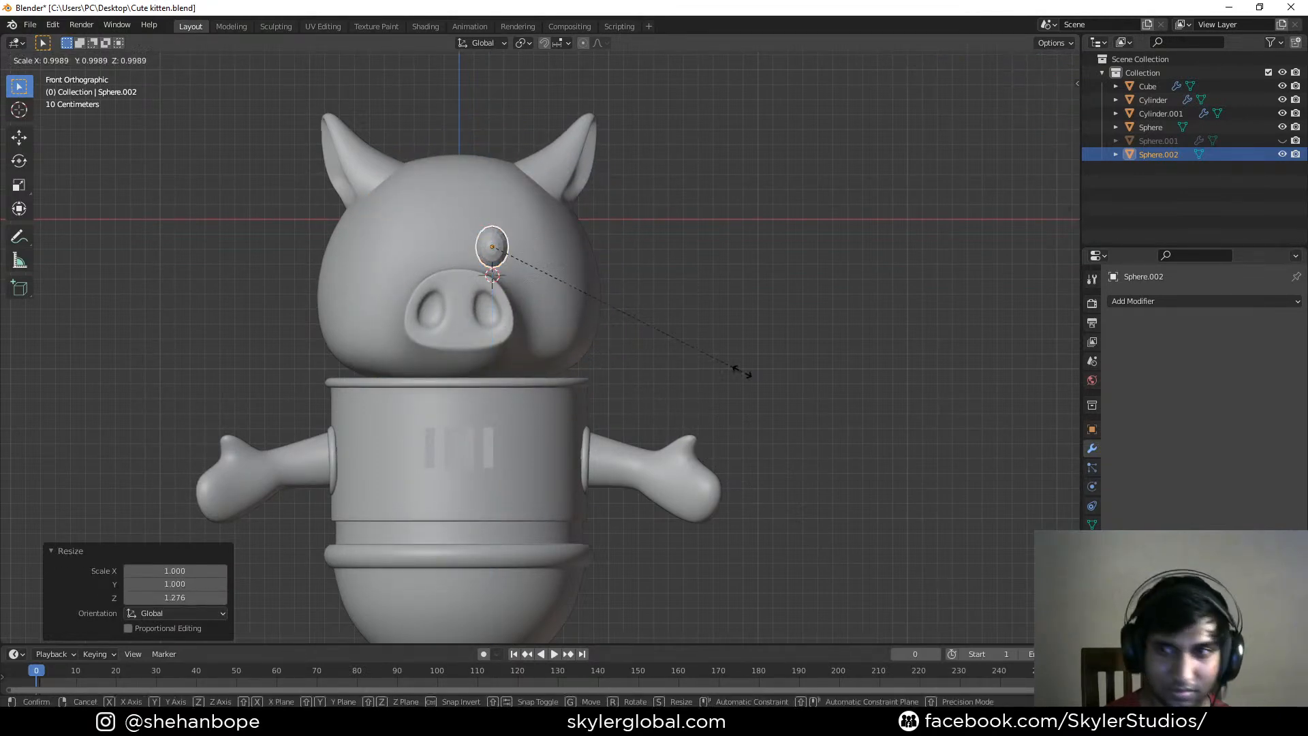
left_click(683, 349)
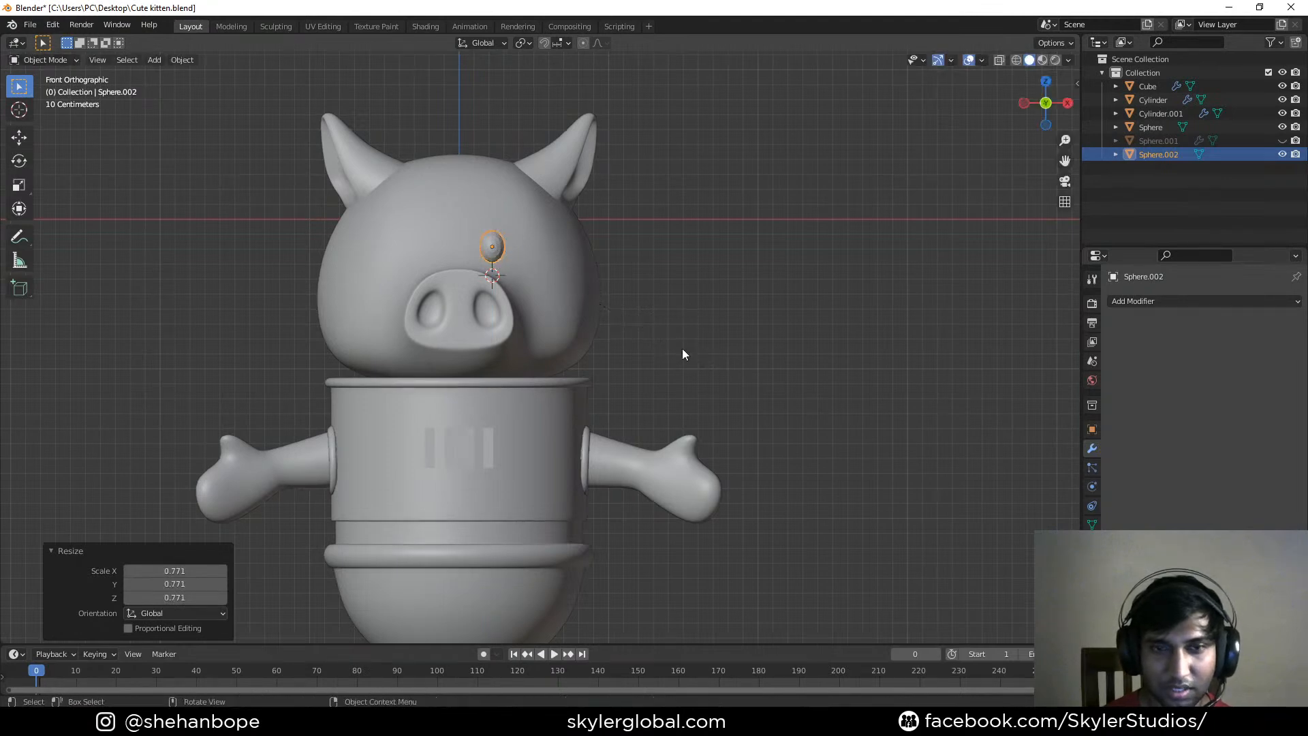
Flatten the eye sphere to 0.638 in Y and give it a Subdivision modifier at level 2
middle_click_drag(685, 349, 723, 344)
key("KP_3")
key("s")
key("y")
left_click(615, 325)
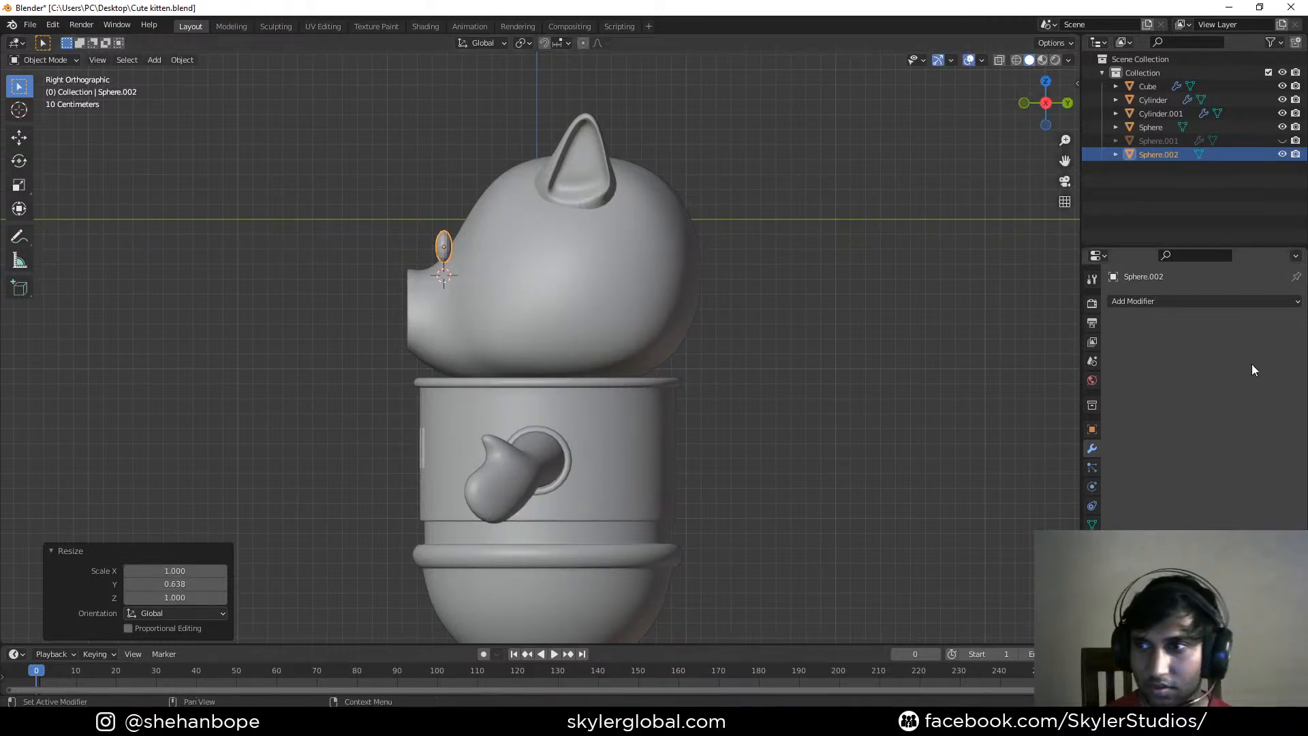
key("ctrl+2")
middle_click_drag(570, 333, 615, 366)
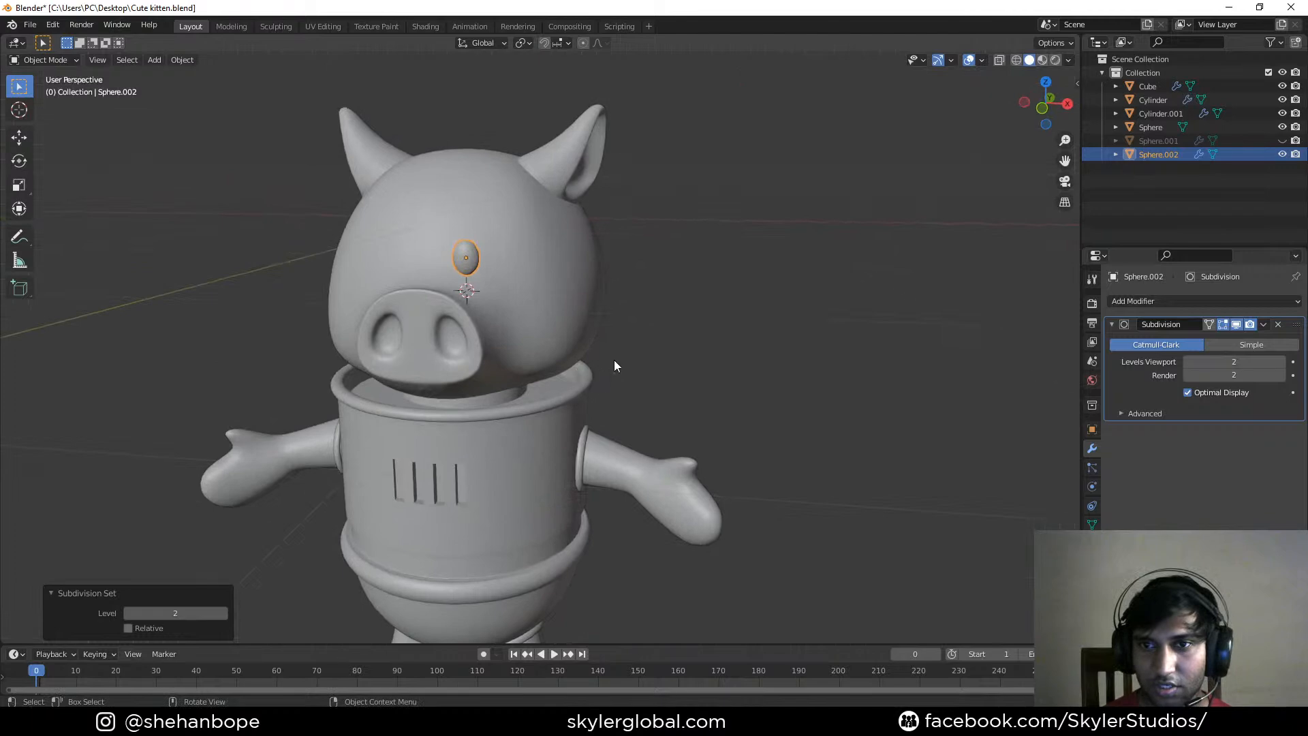
Add a Mirror modifier to the eye sphere and try enabling its Y axis alongside X
left_click(1150, 304)
left_click(1046, 450)
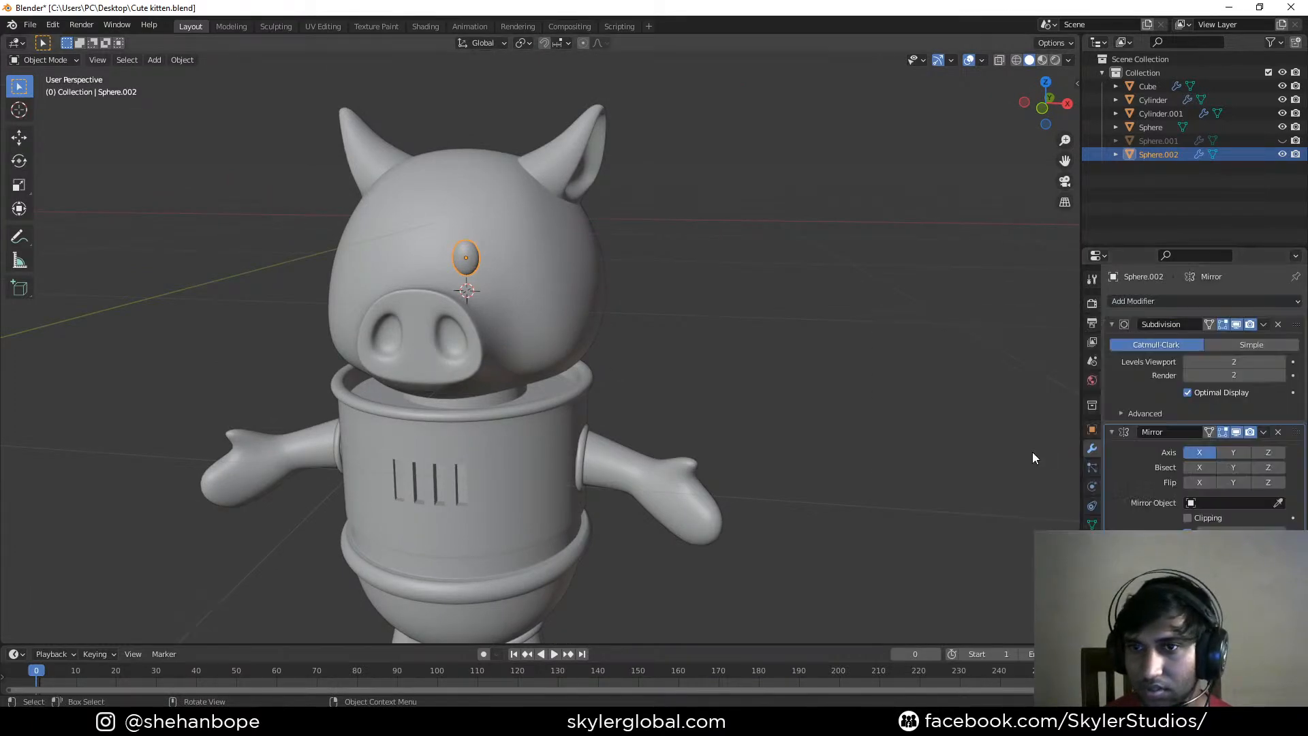
middle_click_drag(765, 364, 765, 348)
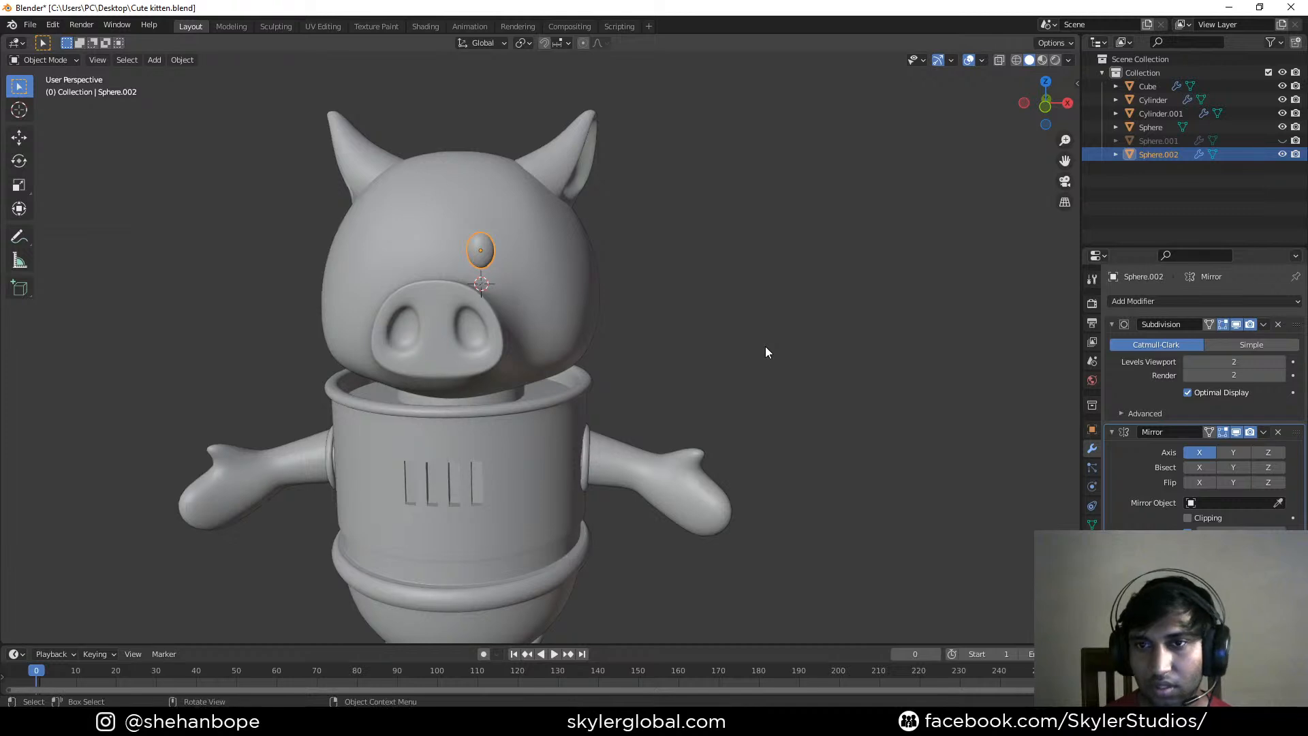
left_click(1230, 452)
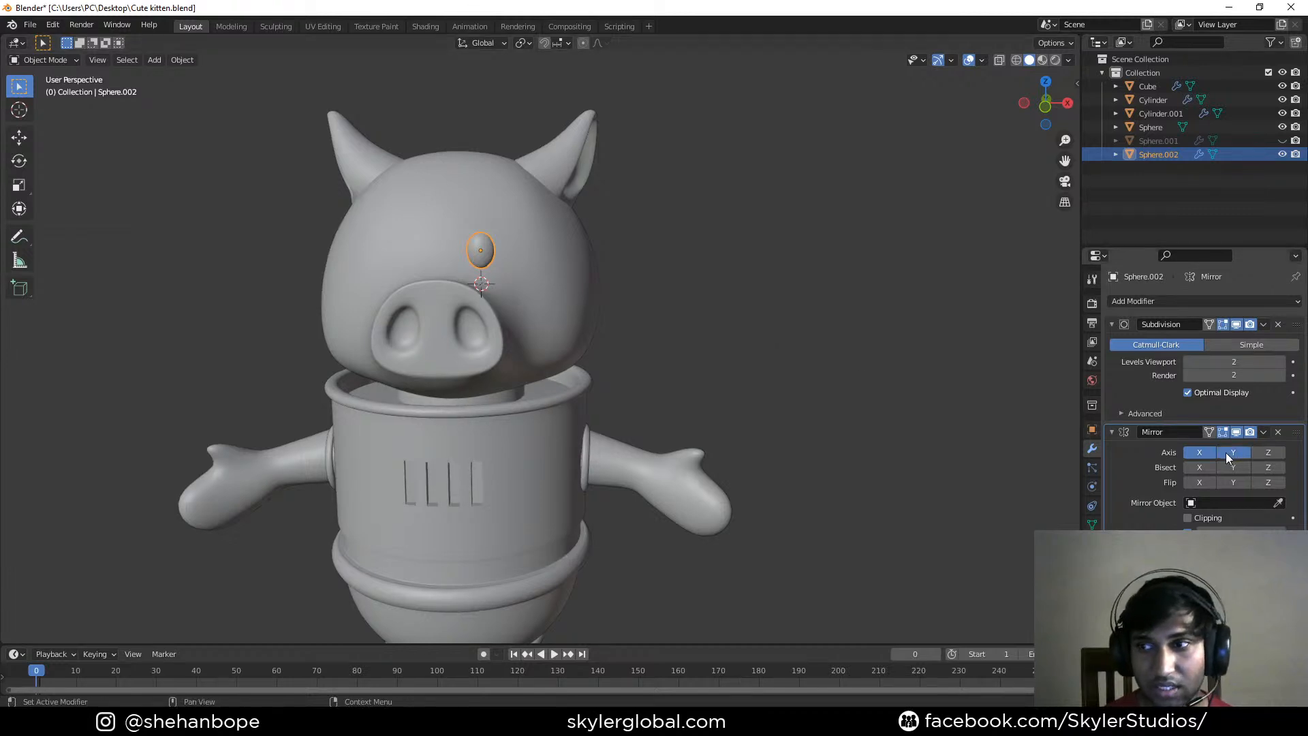
Snap the 3D cursor to the world origin and set the eye sphere's origin to it so the mirrored eye is centred
left_click(182, 61)
mouse_move(205, 88)
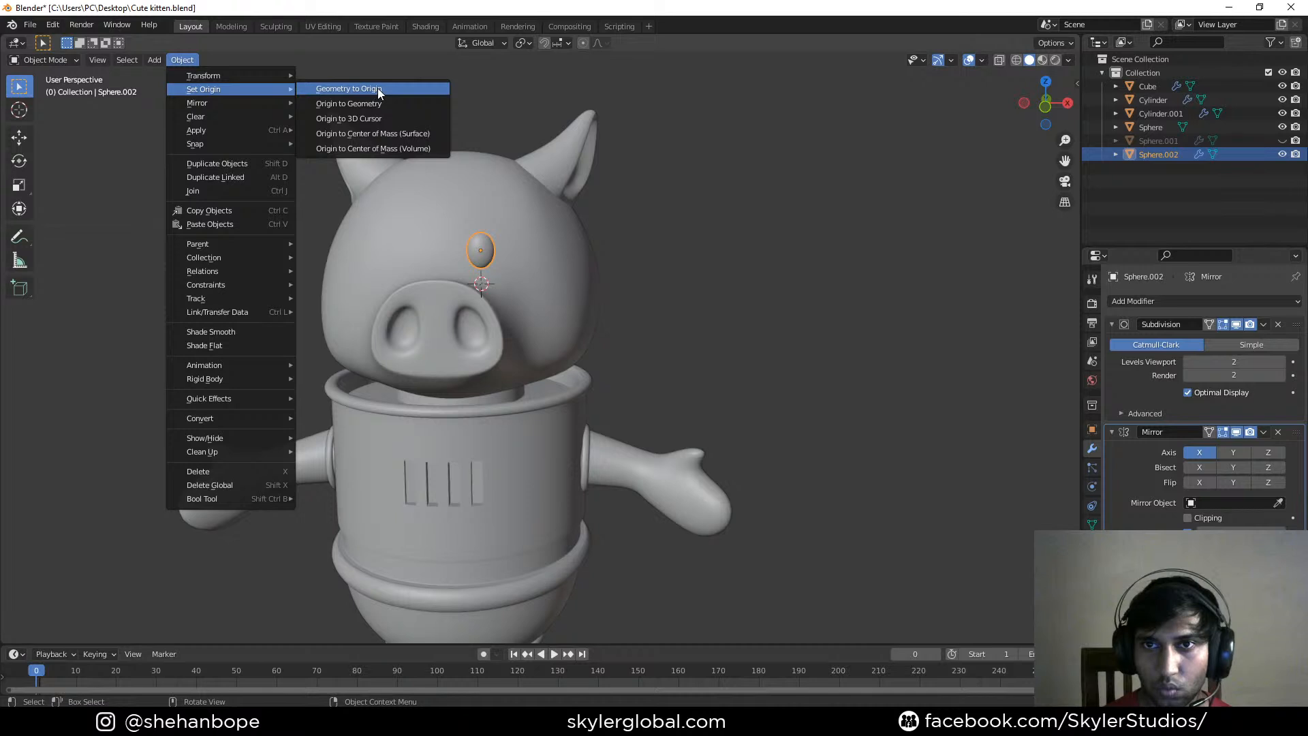
key("shift+s")
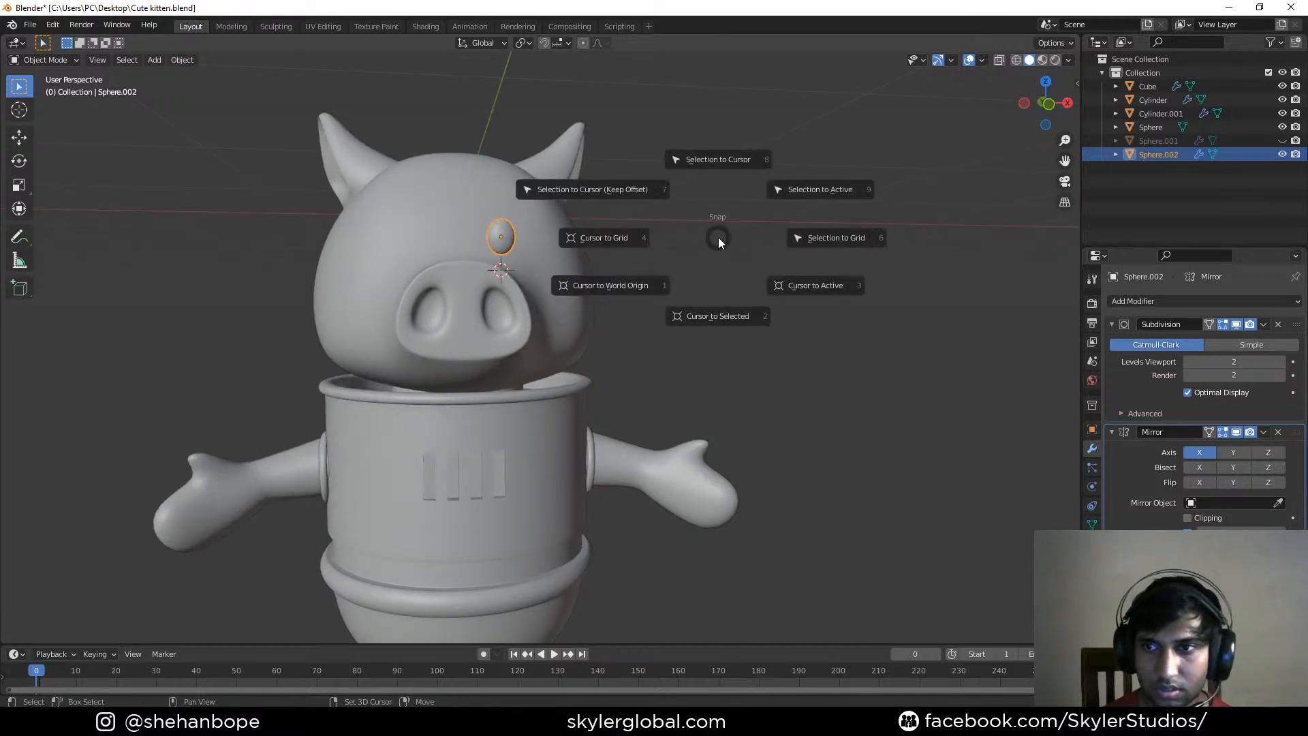
left_click(613, 289)
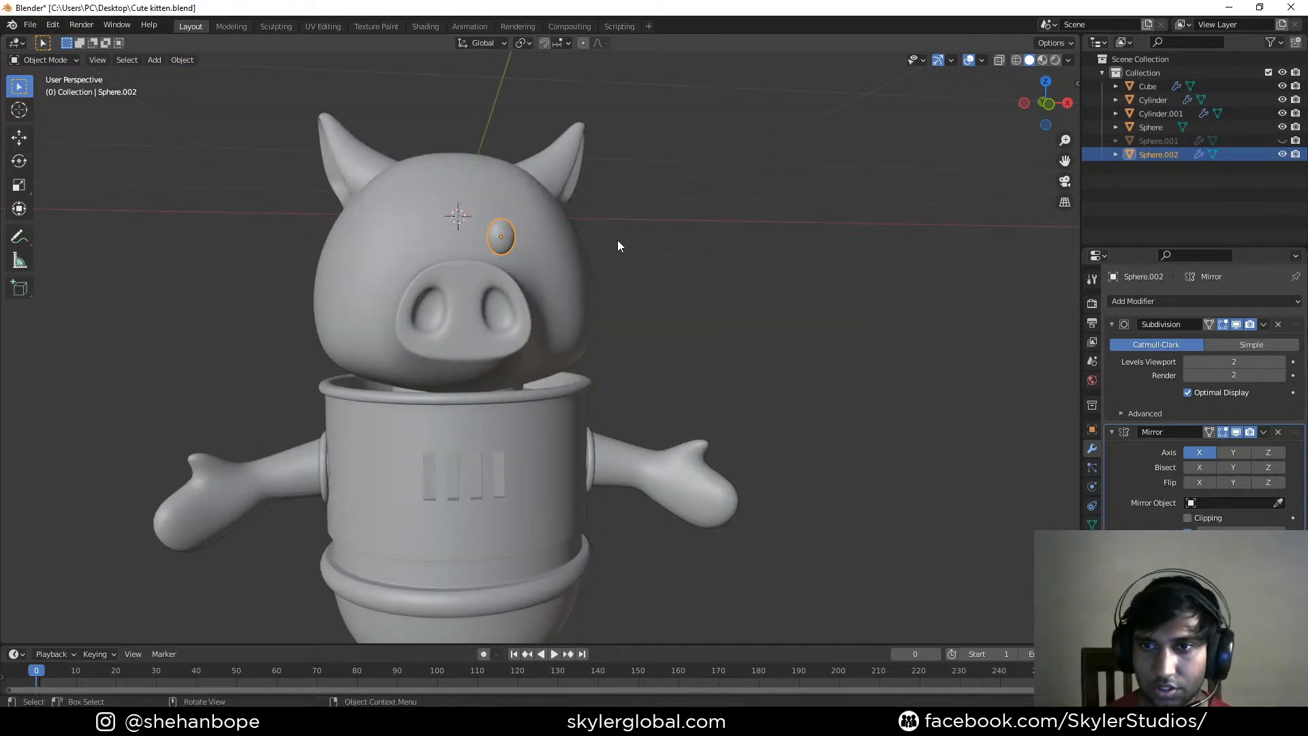
left_click(182, 60)
mouse_move(225, 90)
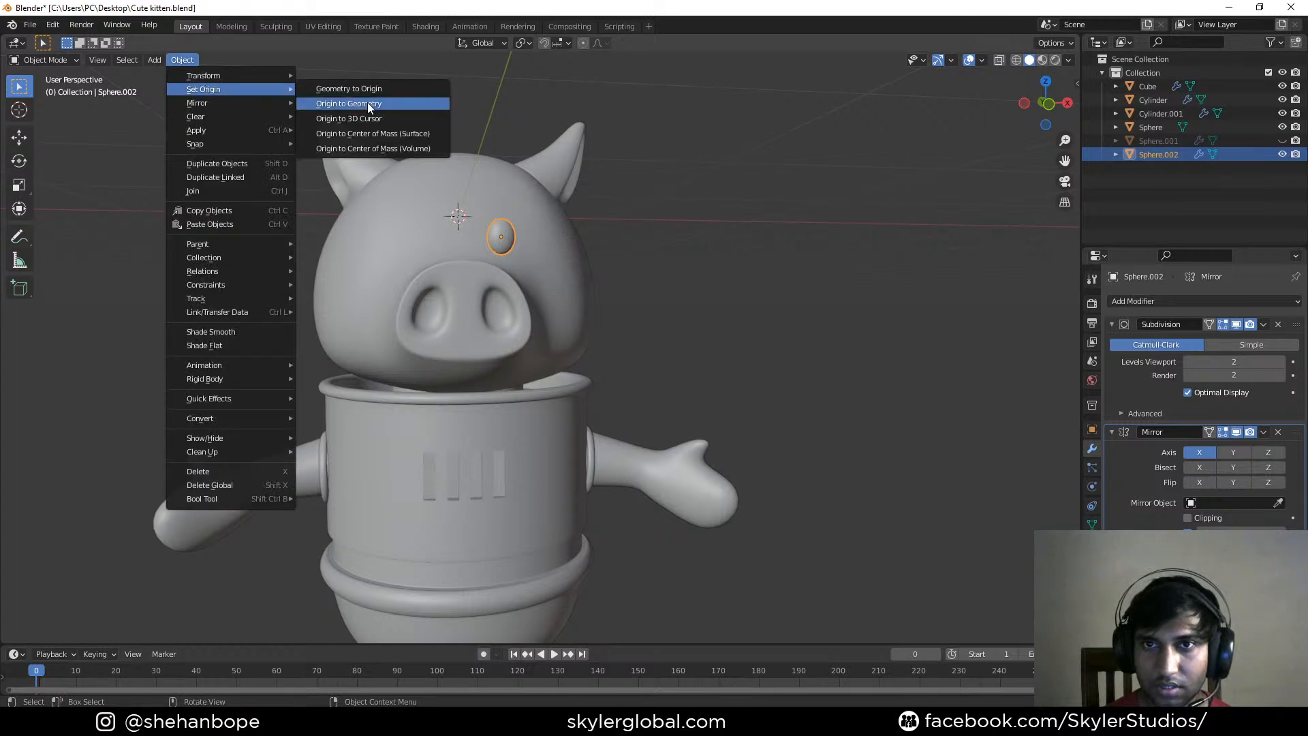
left_click(378, 119)
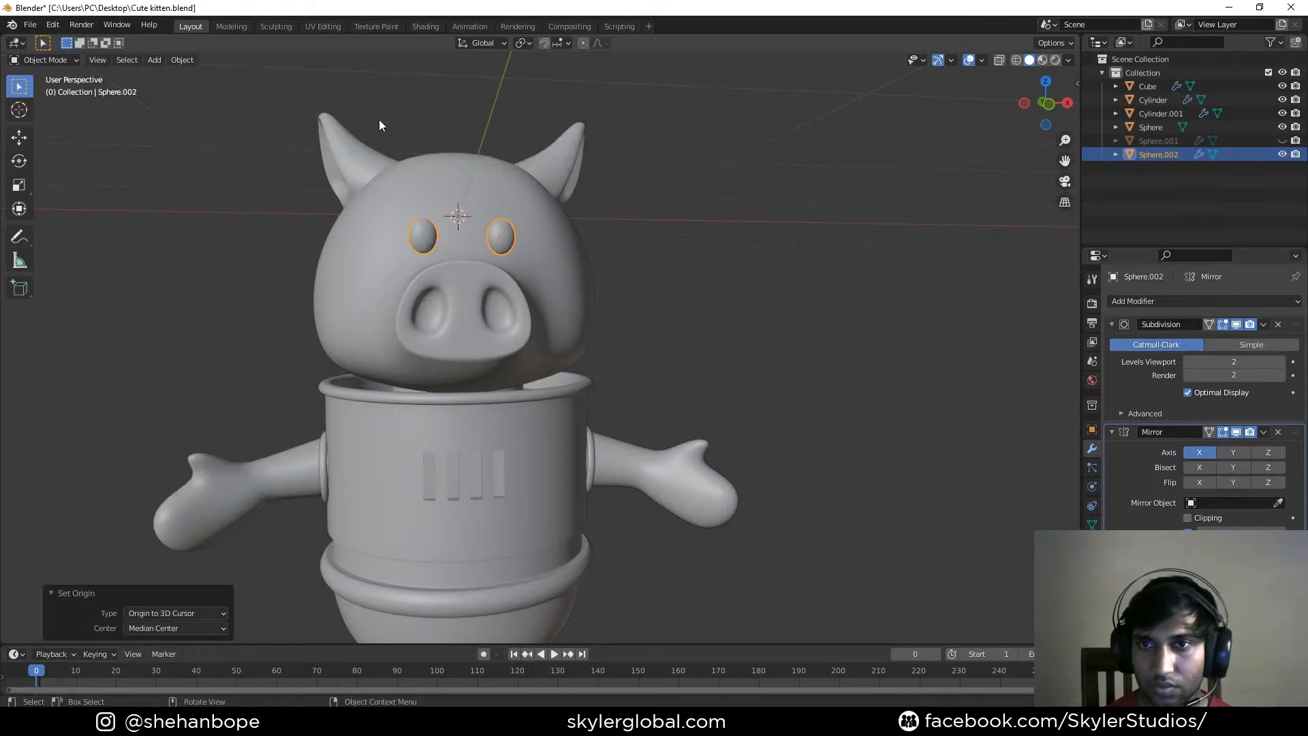
Move the eye mesh up against the face, rotate it 20° in side view, and fine-tune its position above the snout
key("KP_3")
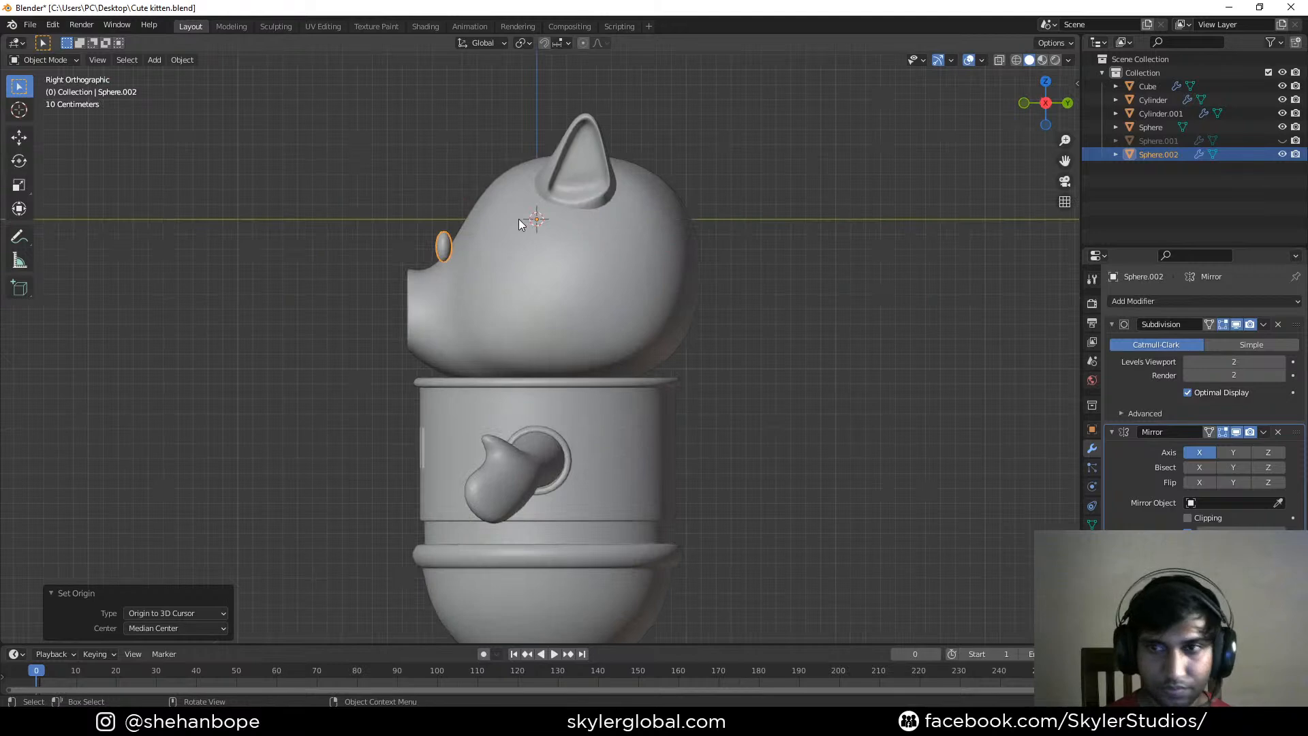
key("Tab")
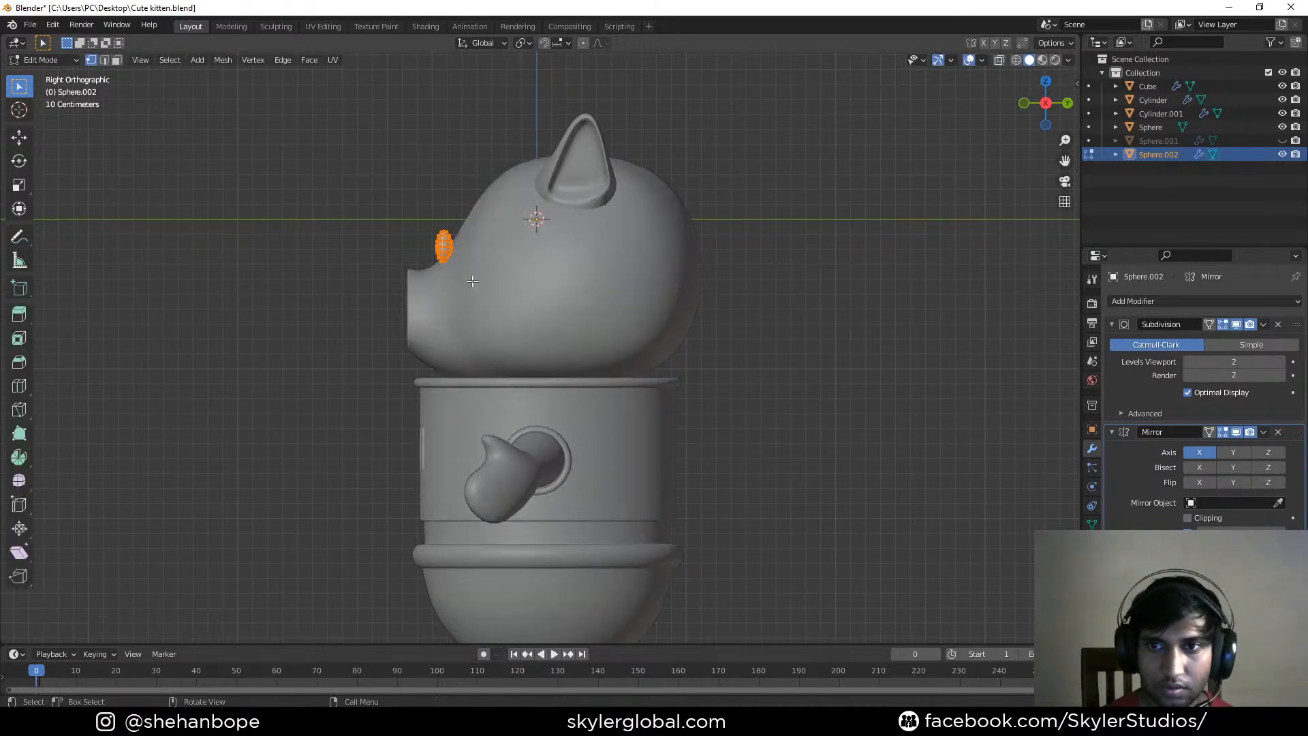
key("g")
left_click(508, 262)
type("r20")
key("Return")
key("g")
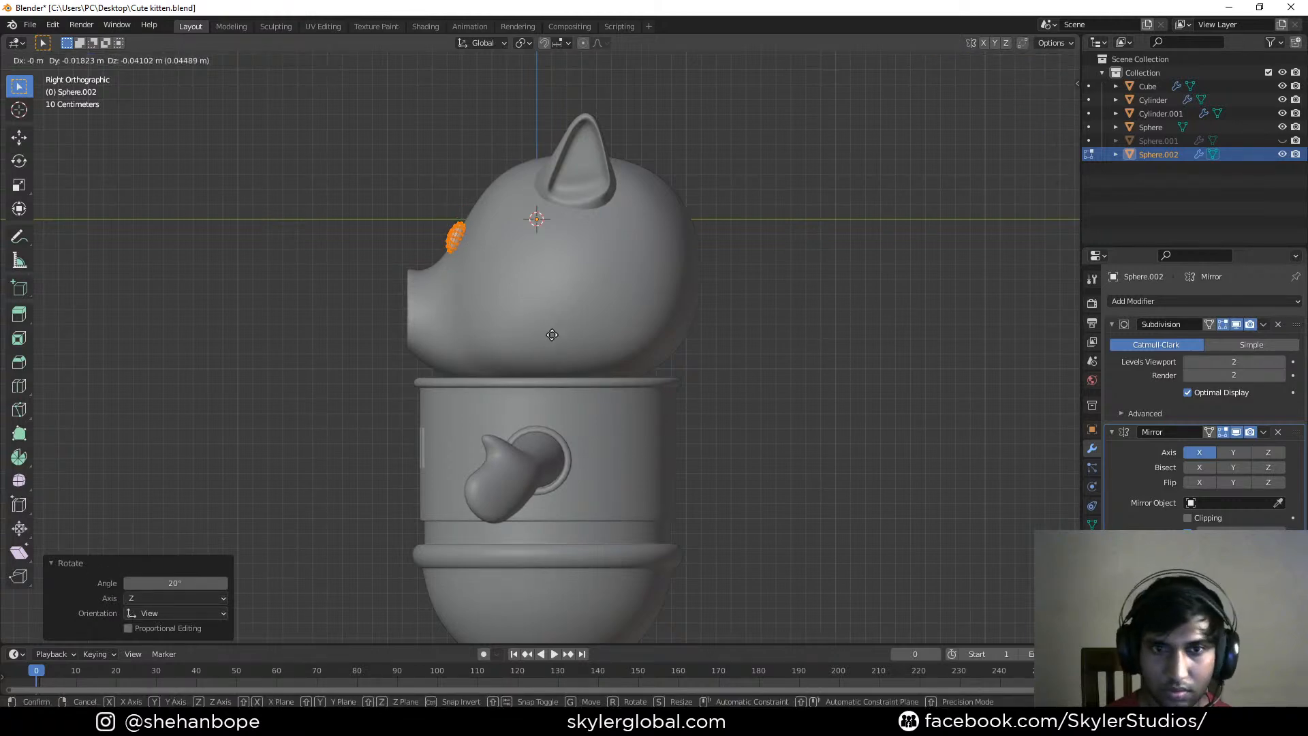
left_click(549, 324)
Narrow the eye mesh to 0.730 in X
key("1")
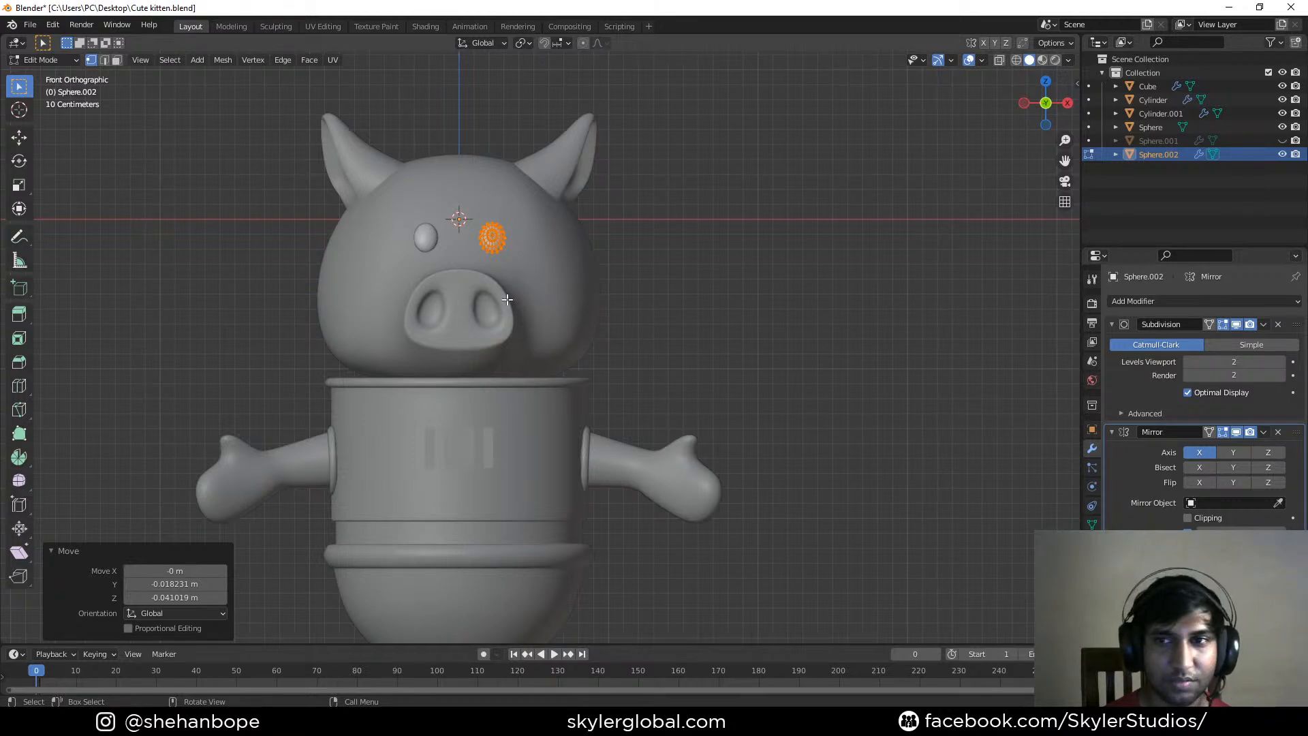
key("s")
key("x")
left_click(650, 330)
middle_click_drag(688, 317, 587, 331)
key("KP_3")
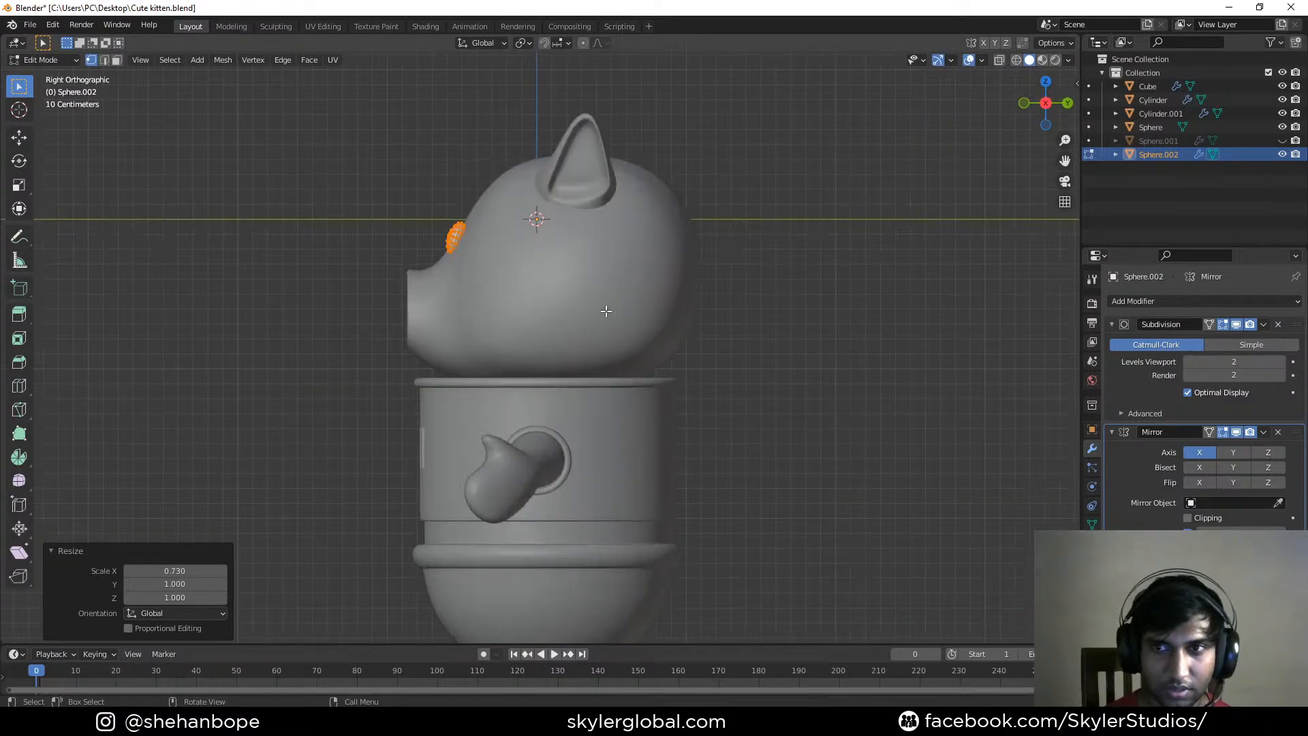
middle_click_drag(440, 275, 565, 277)
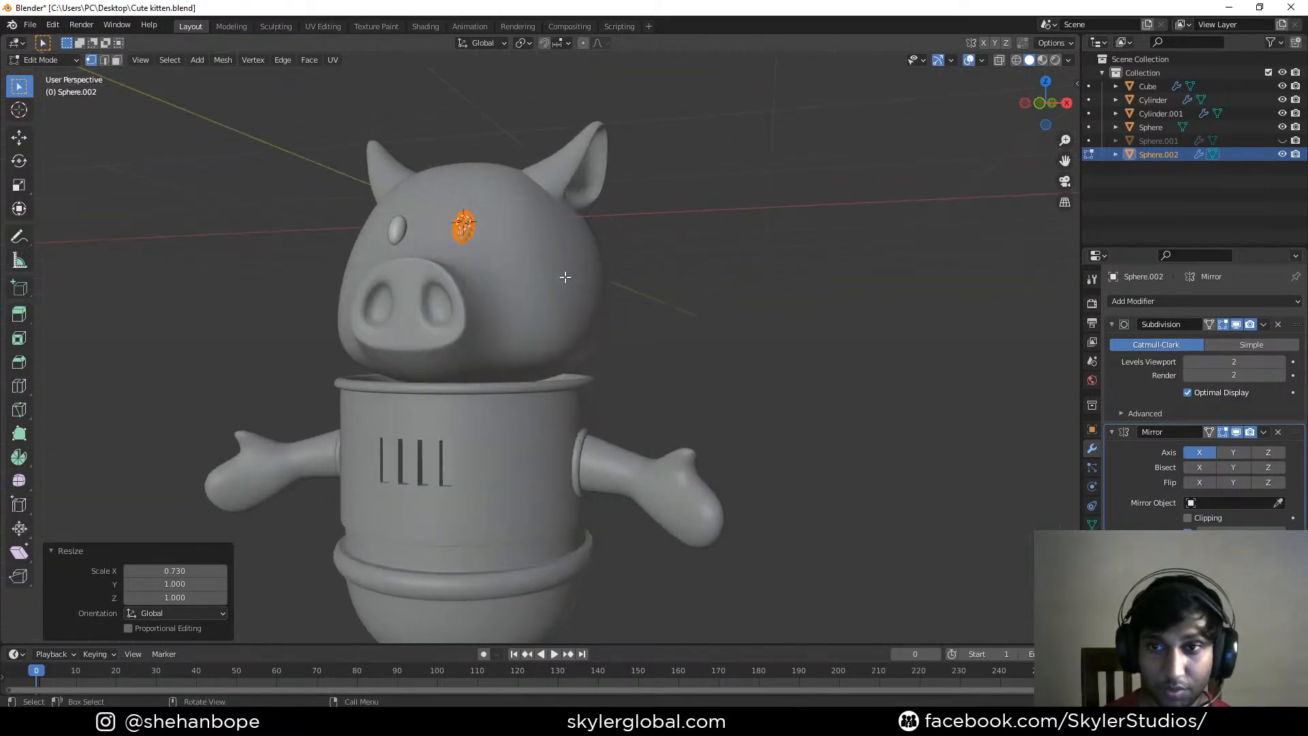
Scale the eye mesh in Y and rotate it in side view to follow the slope of the face
key("KP_3")
key("s")
key("y")
left_click(583, 342)
key("r")
left_click(658, 371)
middle_click_drag(648, 388, 543, 309)
scroll(543, 354, "up", 1)
key("Tab")
scroll(535, 353, "down", 1)
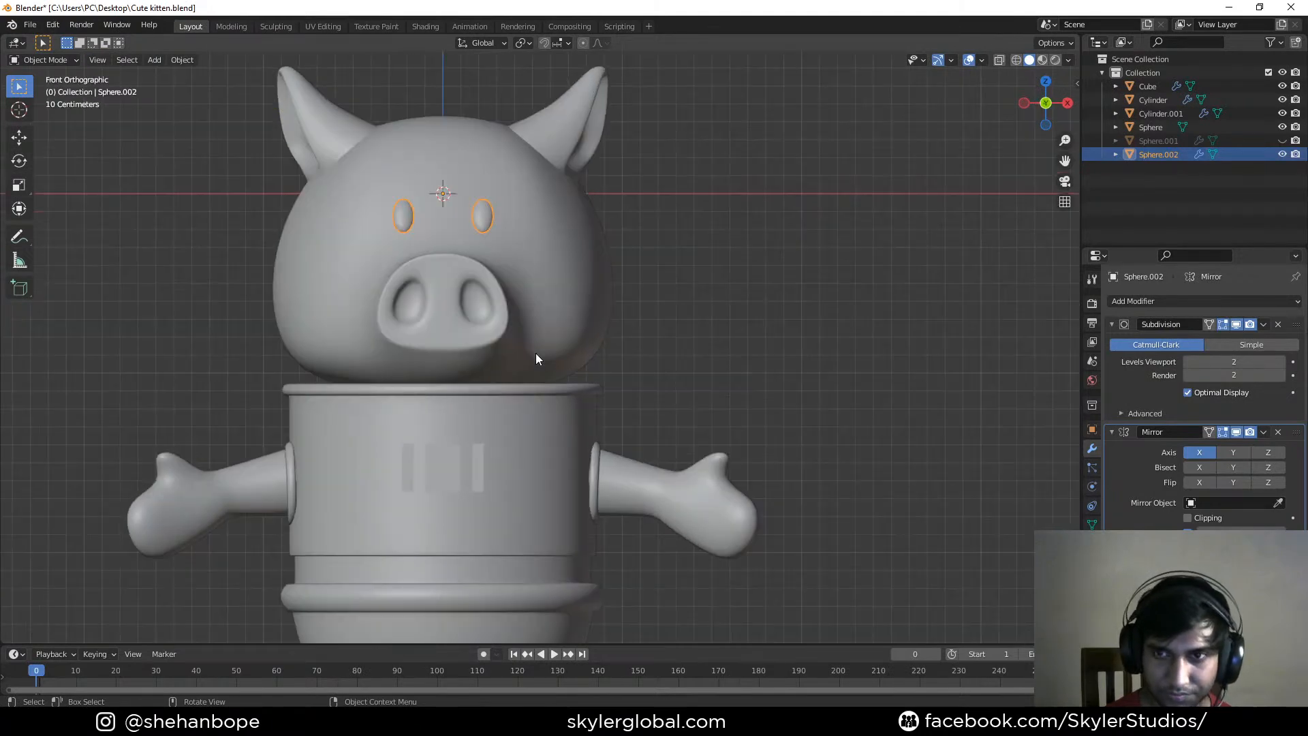
scroll(586, 337, "down", 2)
middle_click_drag(587, 336, 506, 332)
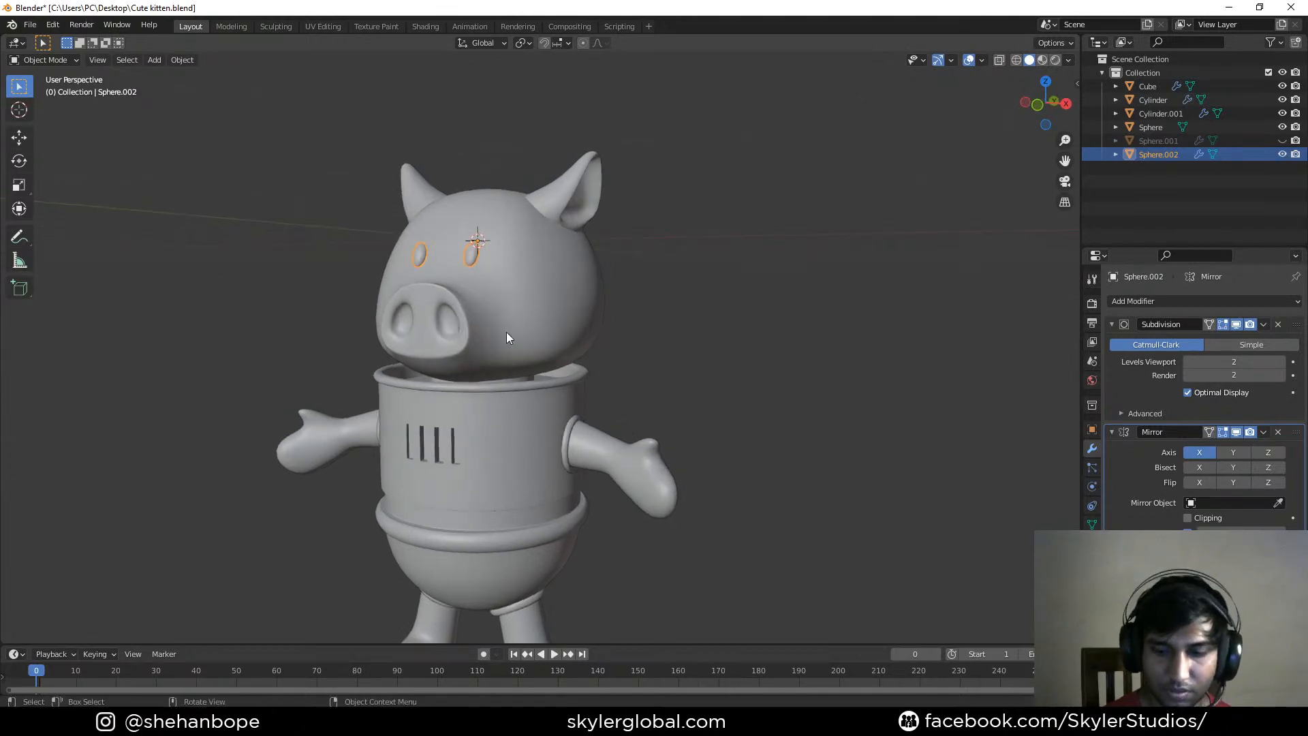
Separate the linked ear mesh from the head into its own object
key("KP_1")
left_click(553, 315)
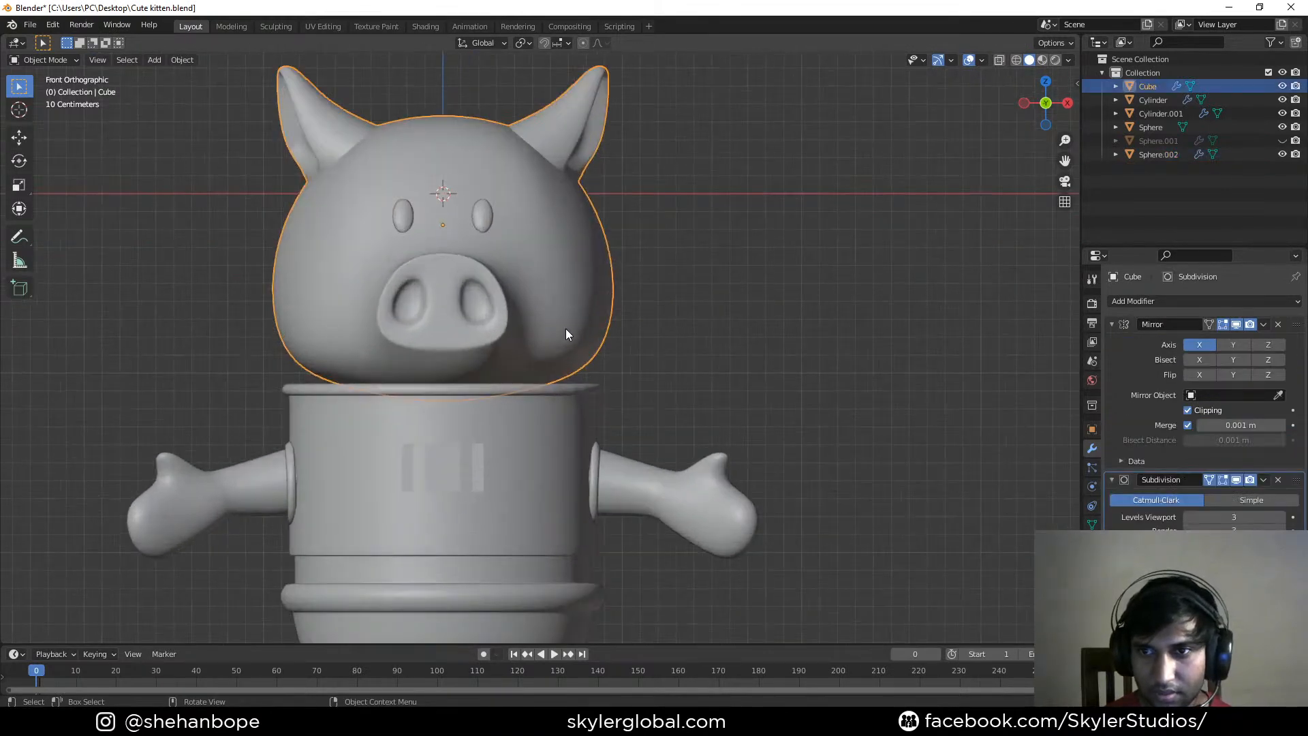
key("Tab")
middle_click_drag(545, 323, 477, 309)
key("KP_1")
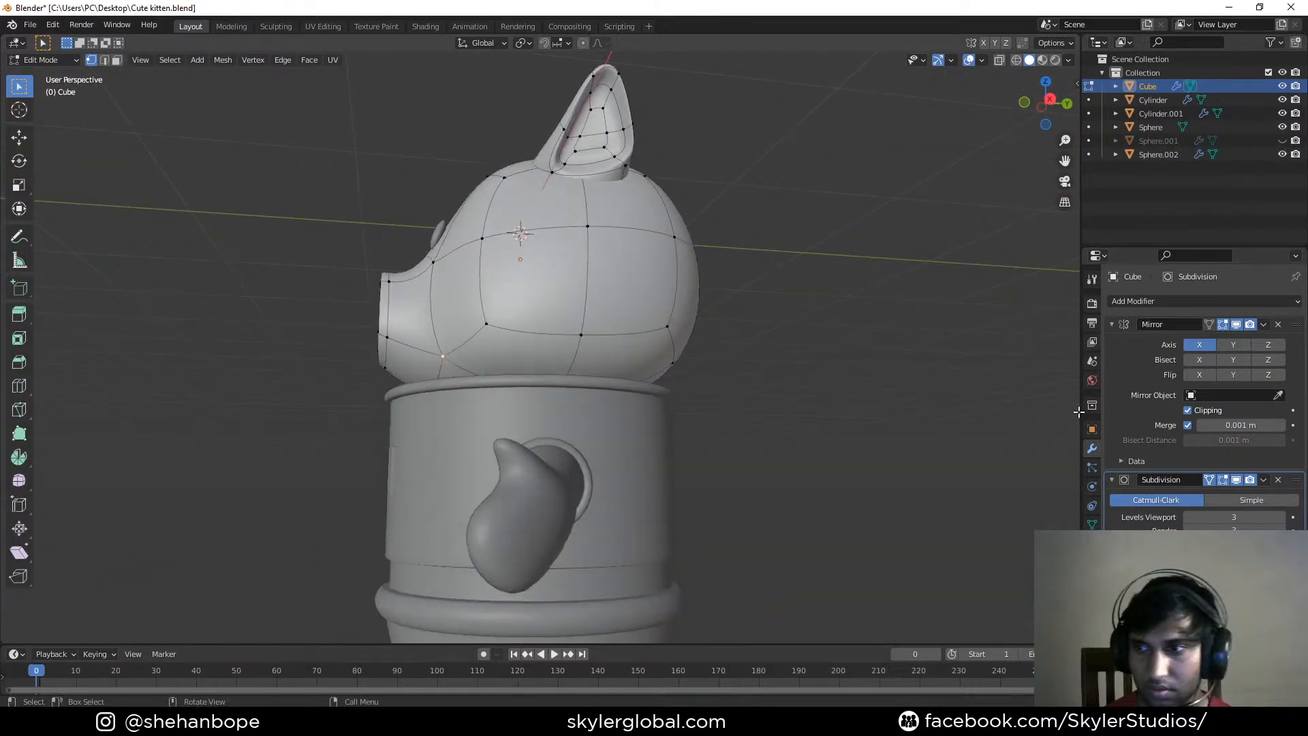
key("Tab")
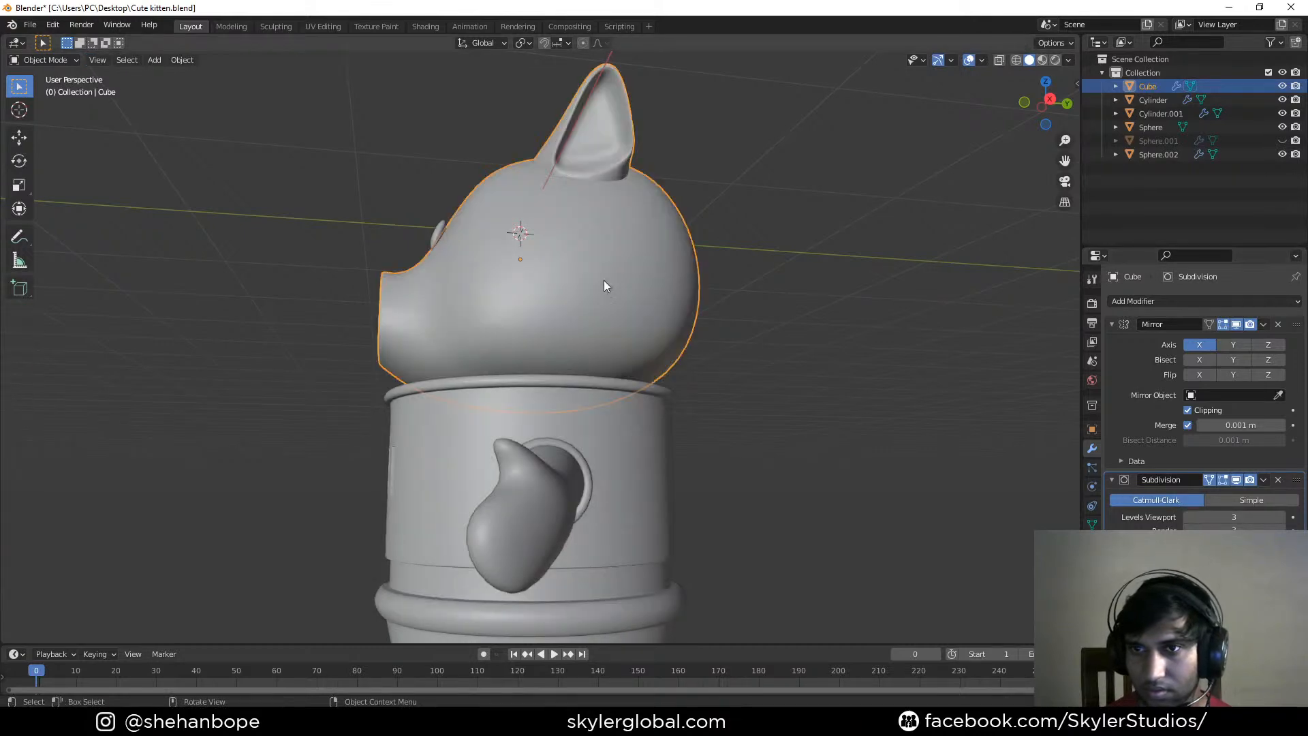
middle_click_drag(612, 137, 627, 124)
key("Tab")
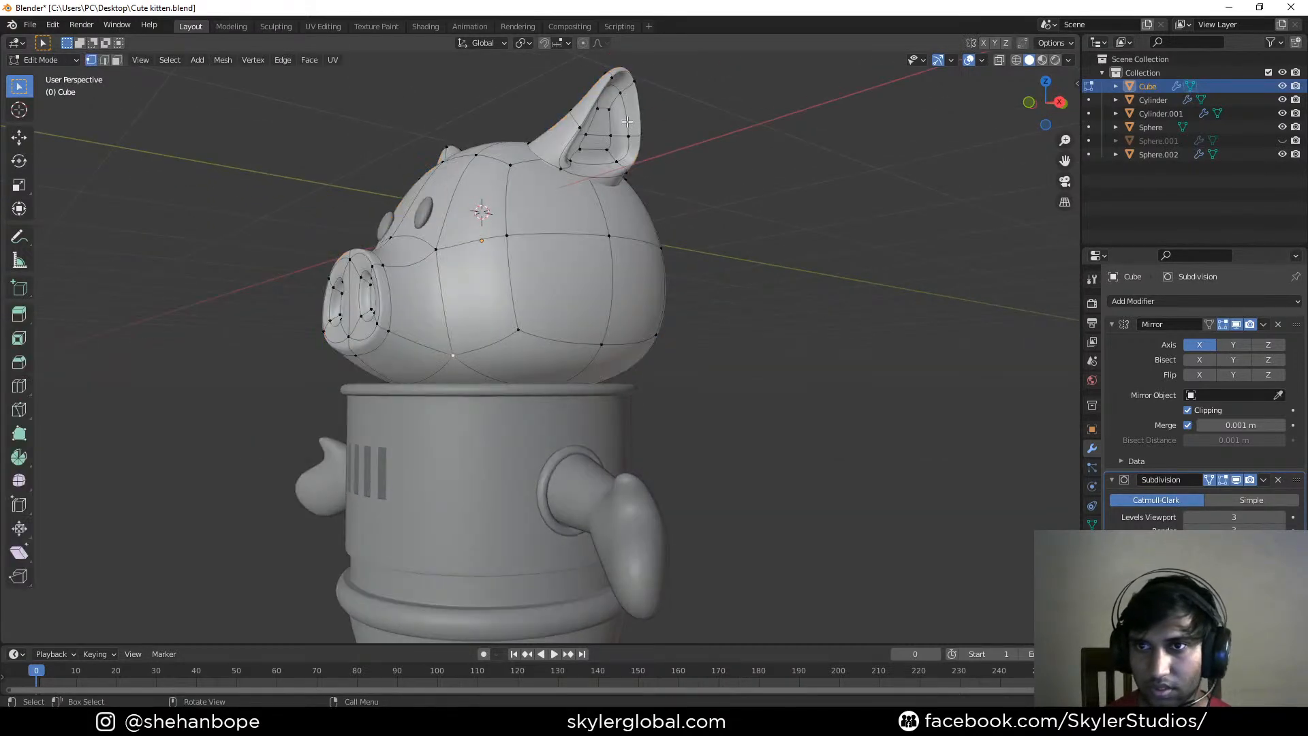
key("ctrl+l")
key("p")
left_click(629, 116)
key("Tab")
Lower the head's Subdivision viewport level to 1 and apply the modifier
left_click(1188, 517)
left_click(1188, 517)
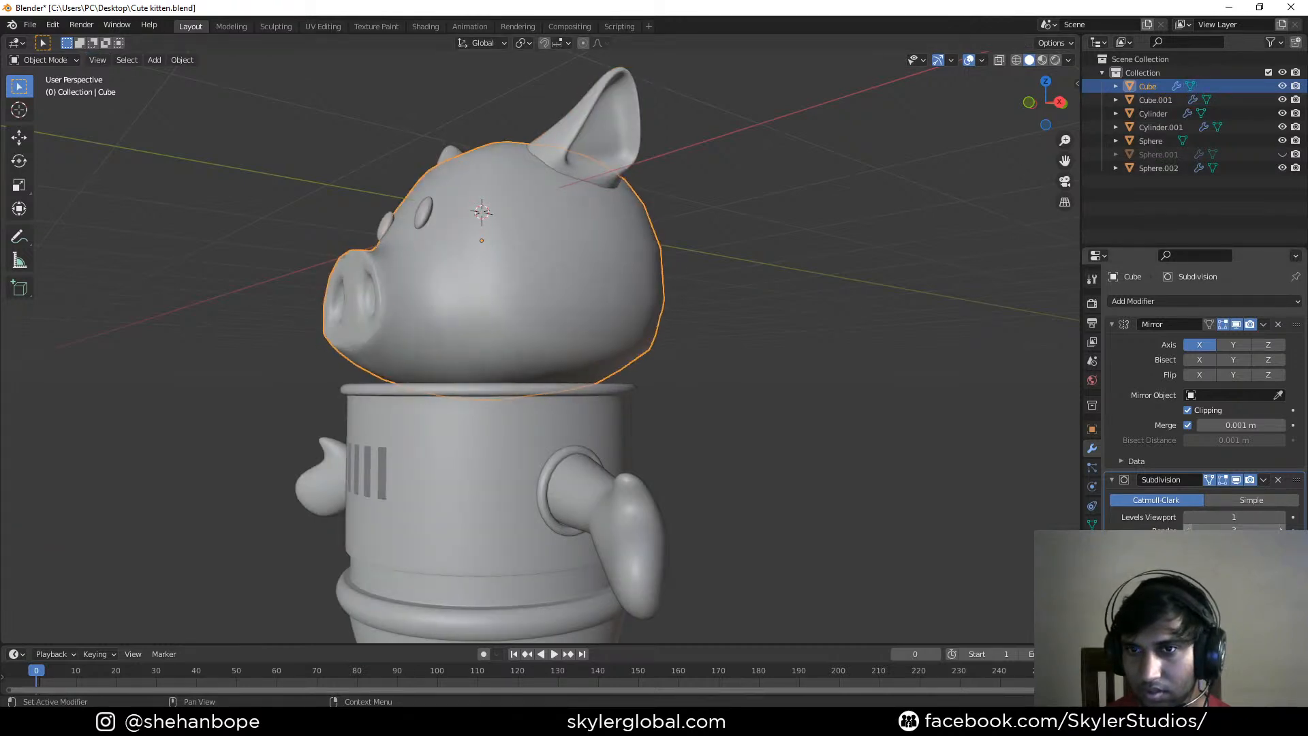
left_click(1262, 479)
left_click(1243, 500)
Move two cheek vertices beside the snout about 0.05 m outward and 0.03 m up, and nudge the neighbouring outer vertex outward and up
key("Tab")
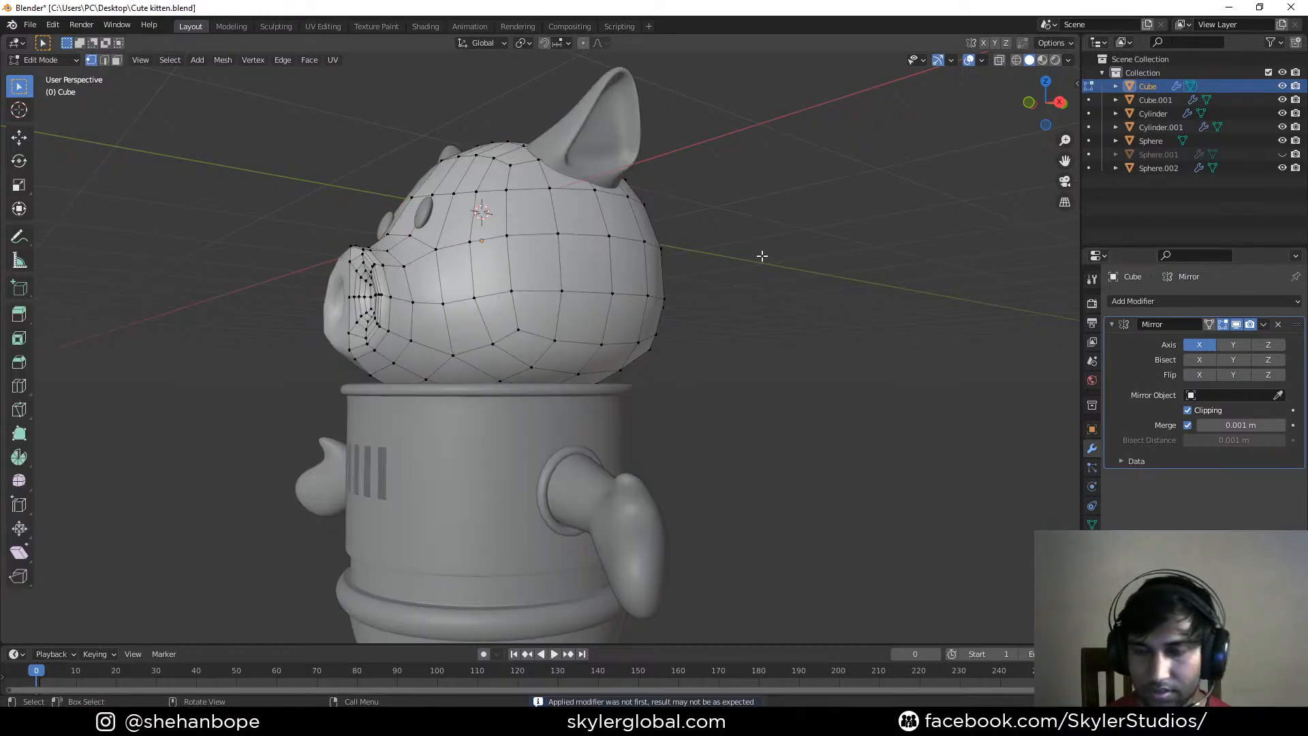
key("KP_1")
scroll(698, 246, "up", 4)
middle_click_drag(607, 347, 473, 371)
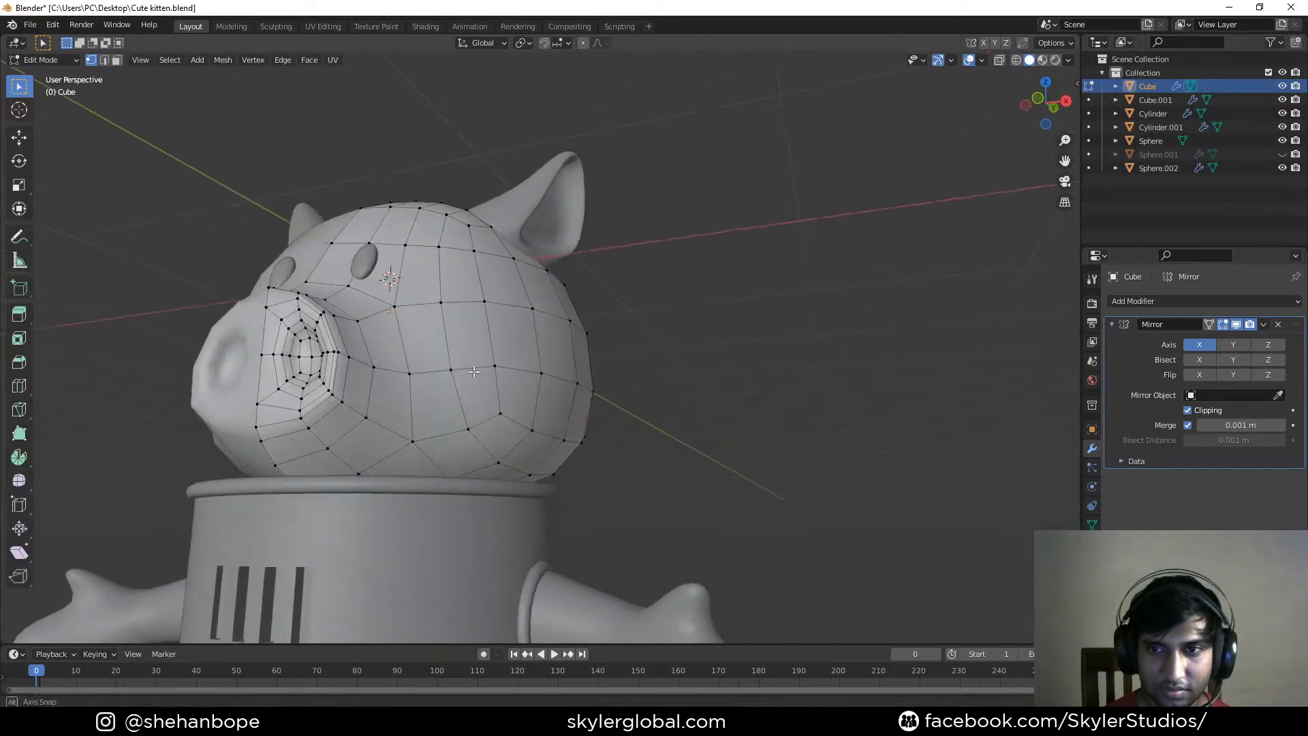
left_click(413, 363)
left_click(458, 374, "shift")
key("KP_1")
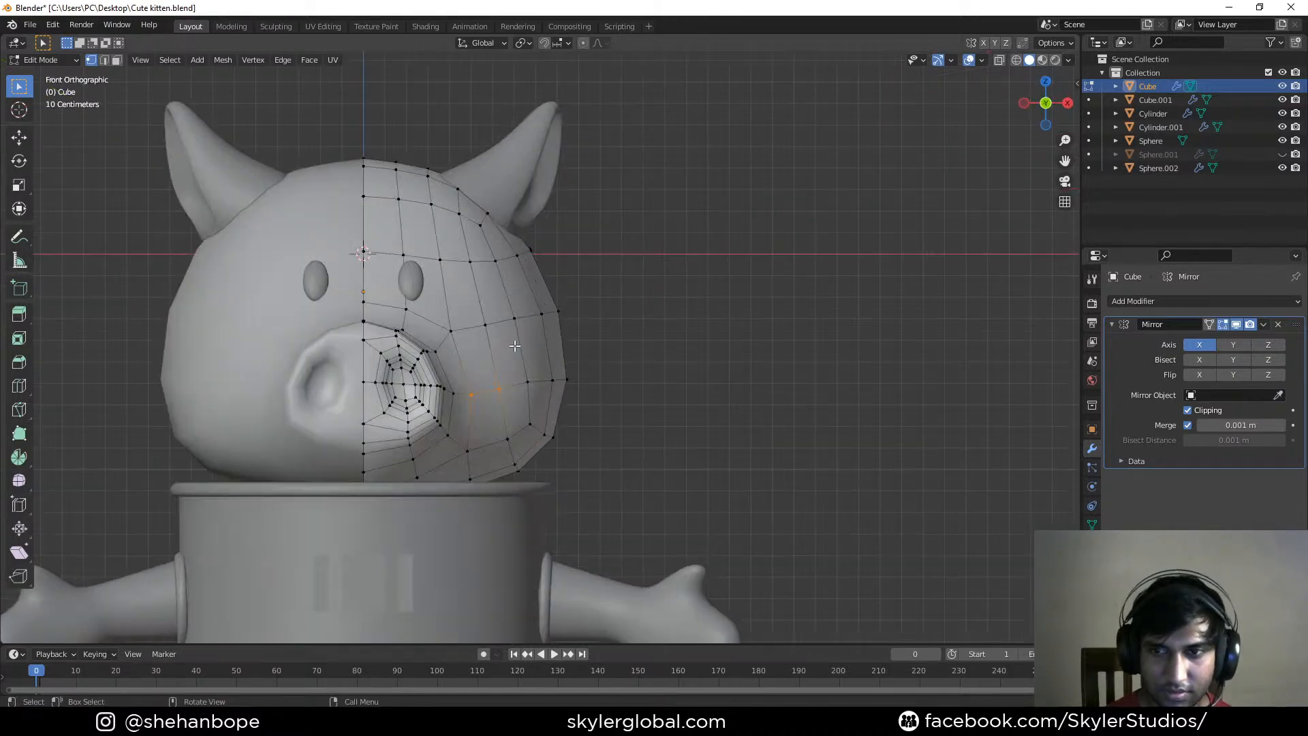
scroll(518, 347, "down", 2)
key("g")
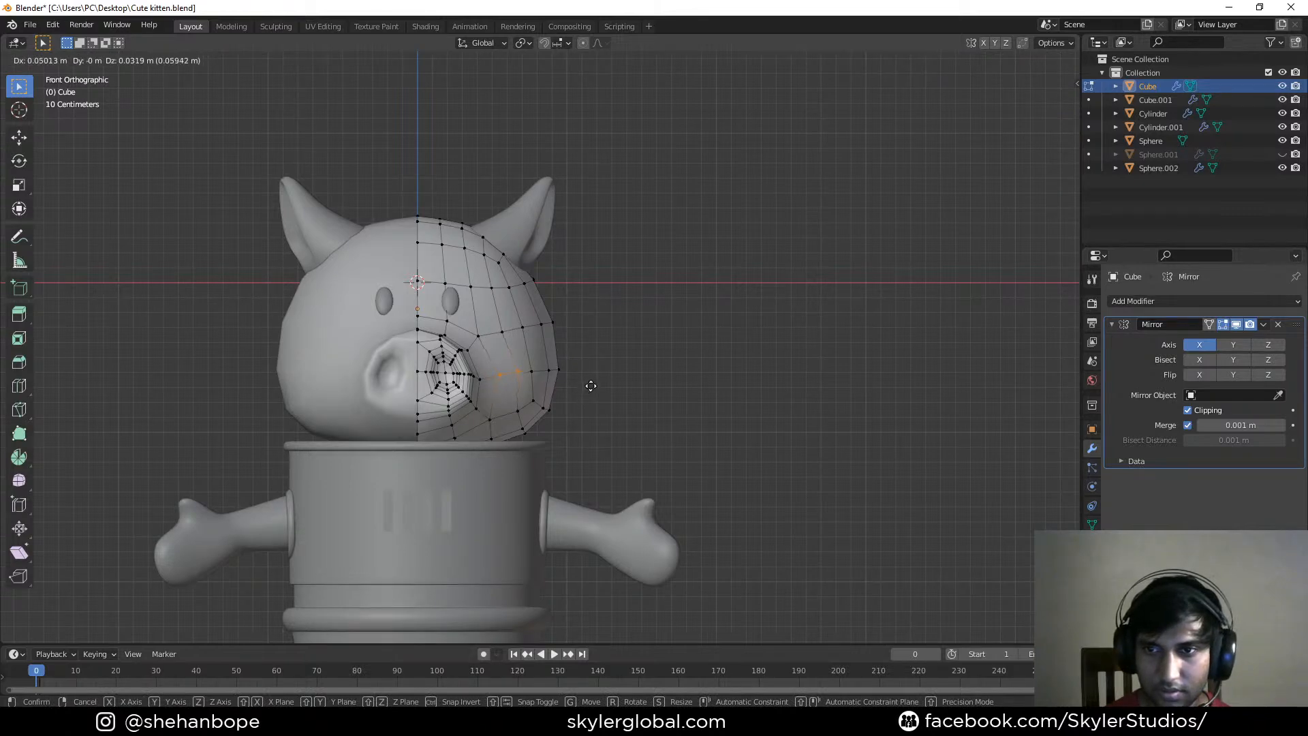
left_click(591, 386)
key("g")
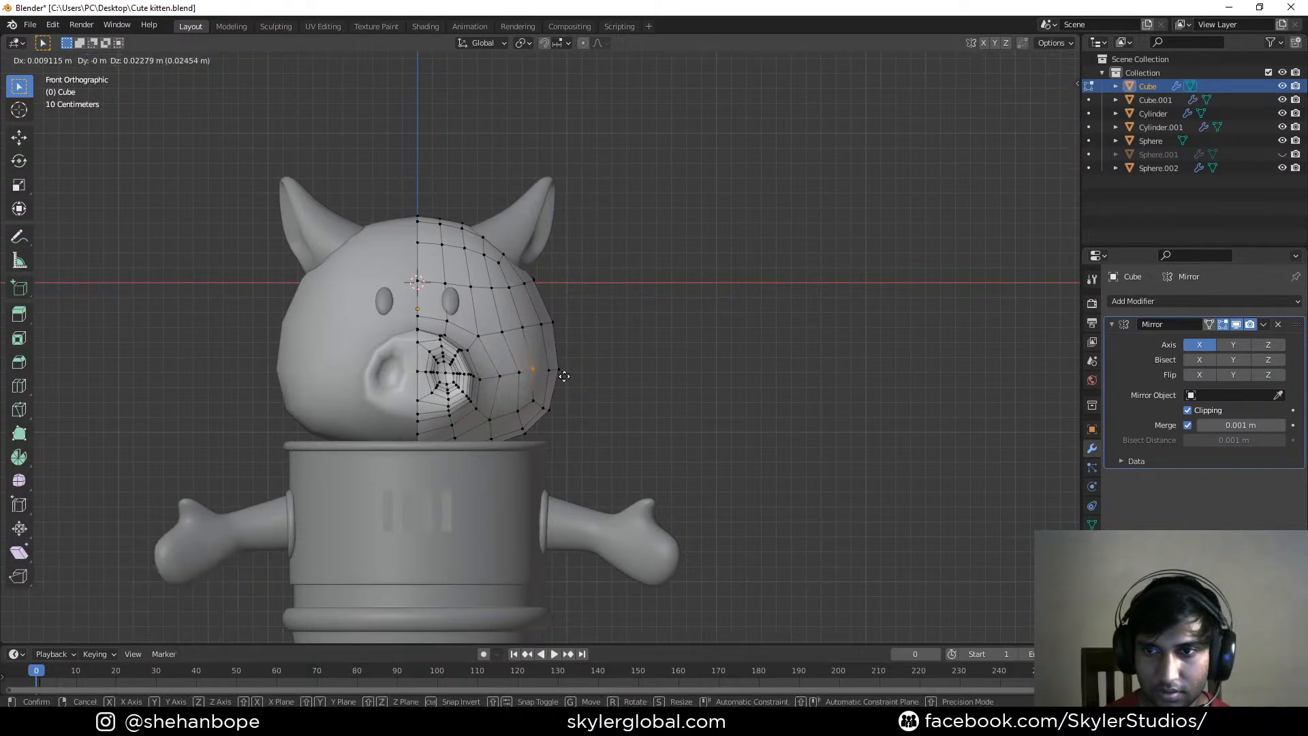
left_click(564, 375)
Add a level 2 Subdivision modifier to the head and show its smoothed result on the edit cage
key("Tab")
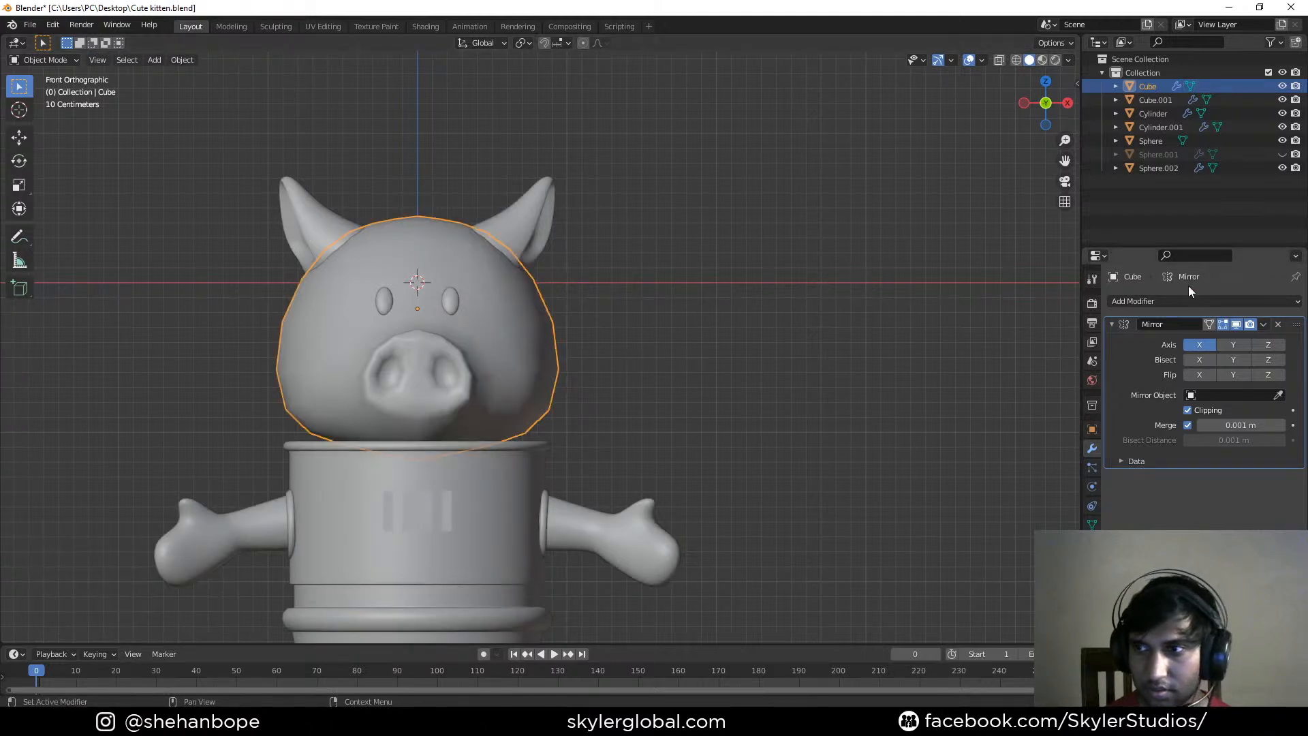
key("ctrl+2")
middle_click_drag(677, 332, 597, 340)
scroll(545, 351, "up", 3)
scroll(594, 340, "down", 2)
key("KP_3")
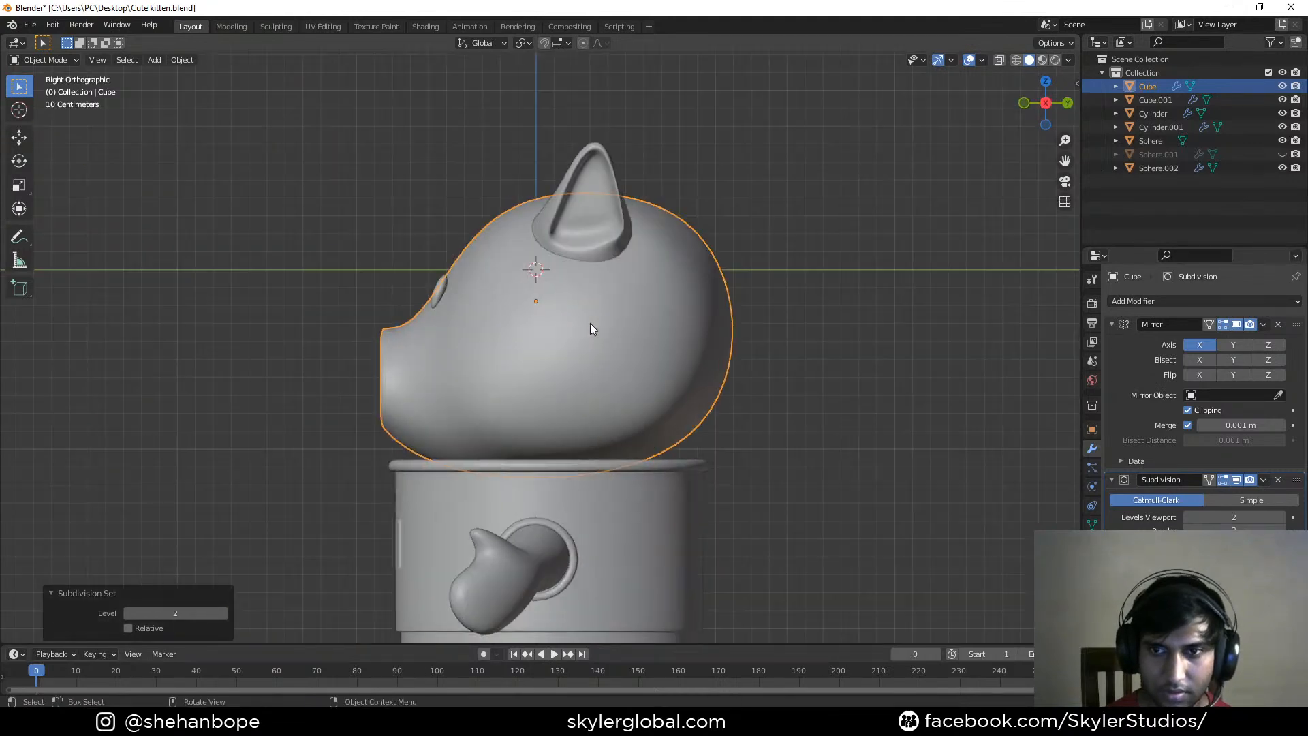
key("Tab")
key("KP_1")
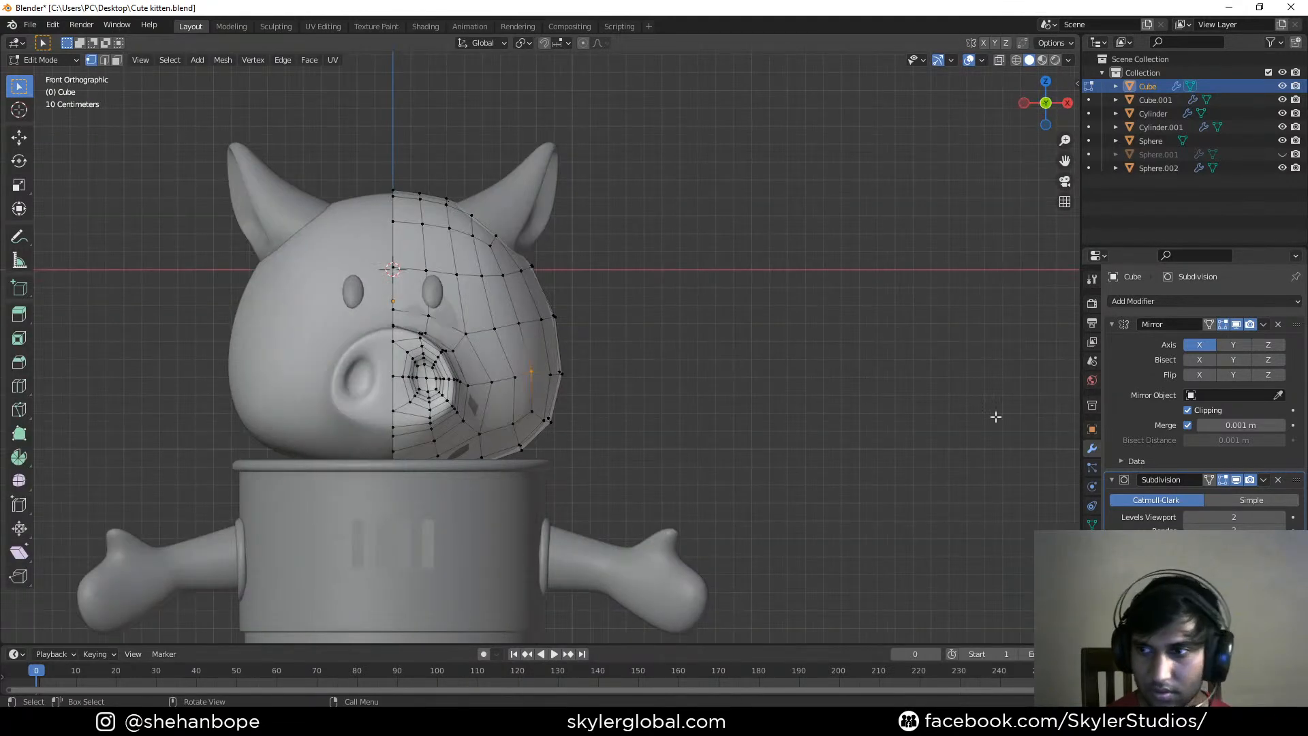
left_click(1211, 480)
Shift two cheek vertices outward, and move the outer cheek vertex about 0.03 m outward and 0.06 m up
scroll(529, 473, "up", 2)
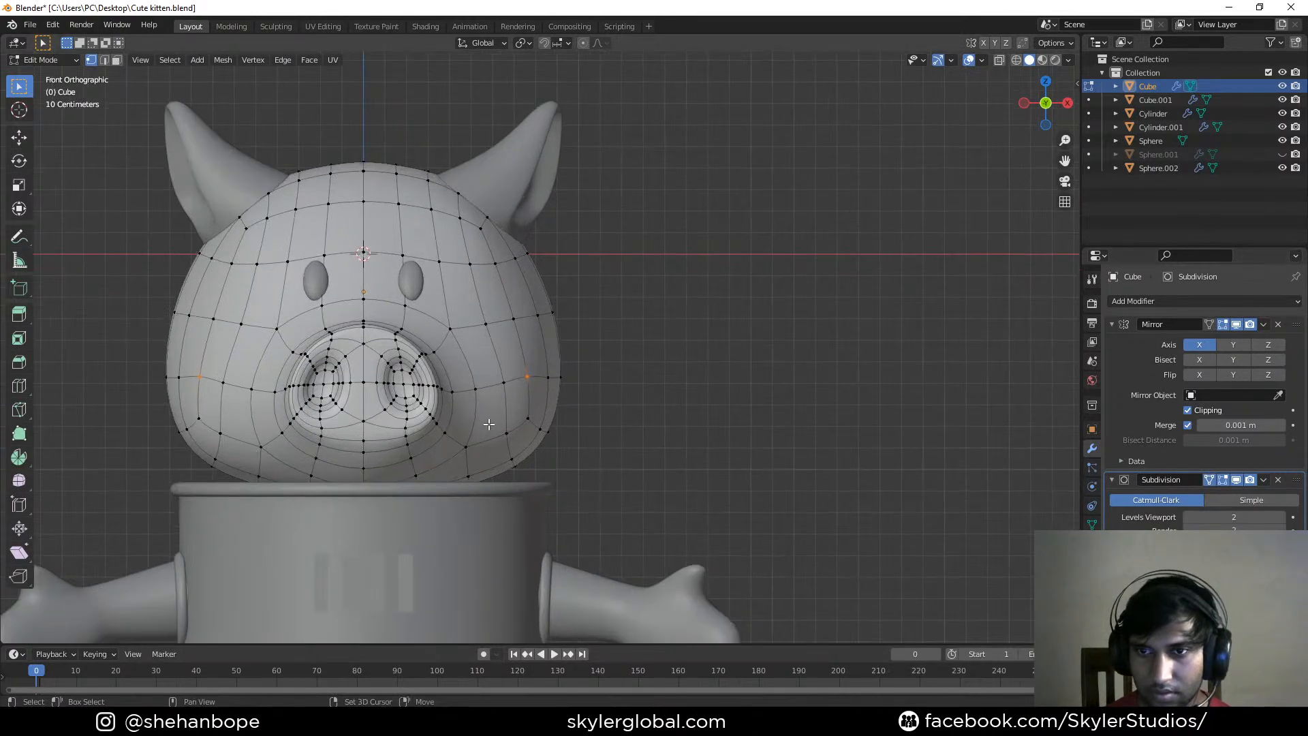
middle_click_drag(489, 434, 514, 425, "shift")
left_click(505, 384)
left_click(532, 390, "shift")
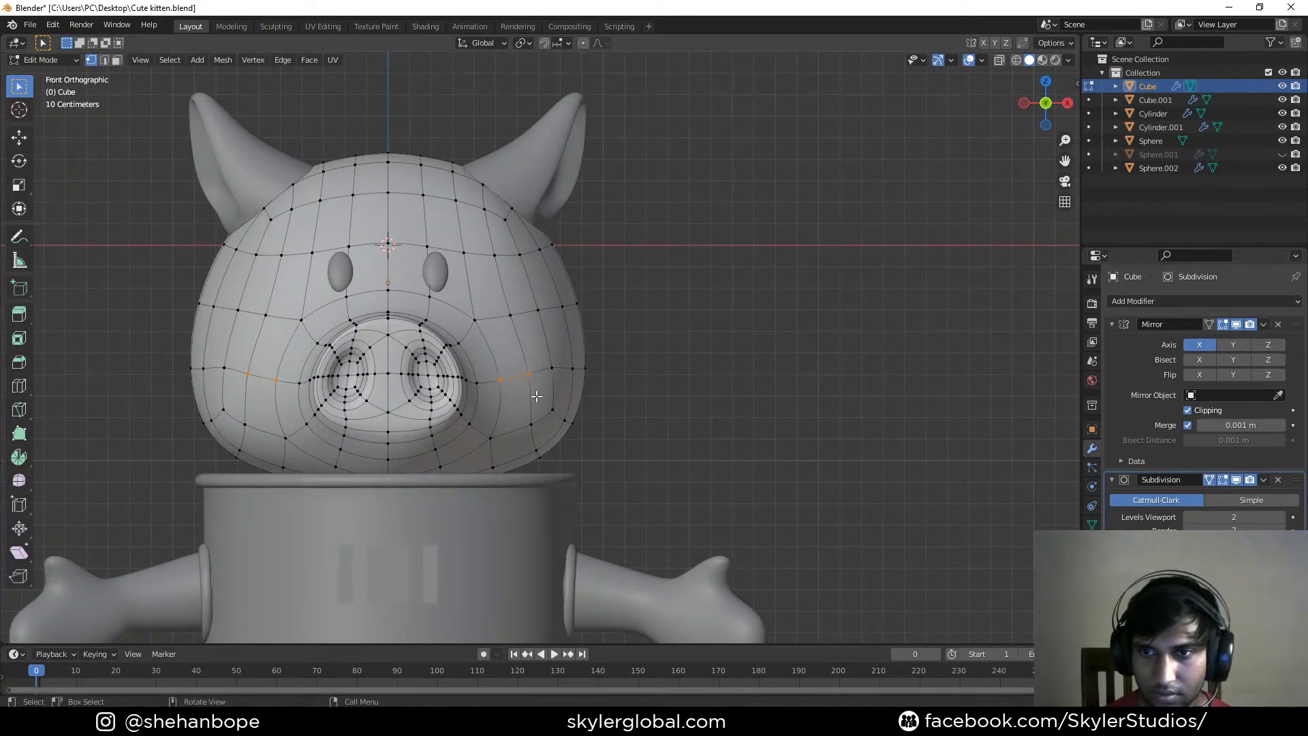
key("g")
left_click(598, 396)
left_click_drag(541, 354, 582, 375)
key("g")
left_click(599, 376)
key("g")
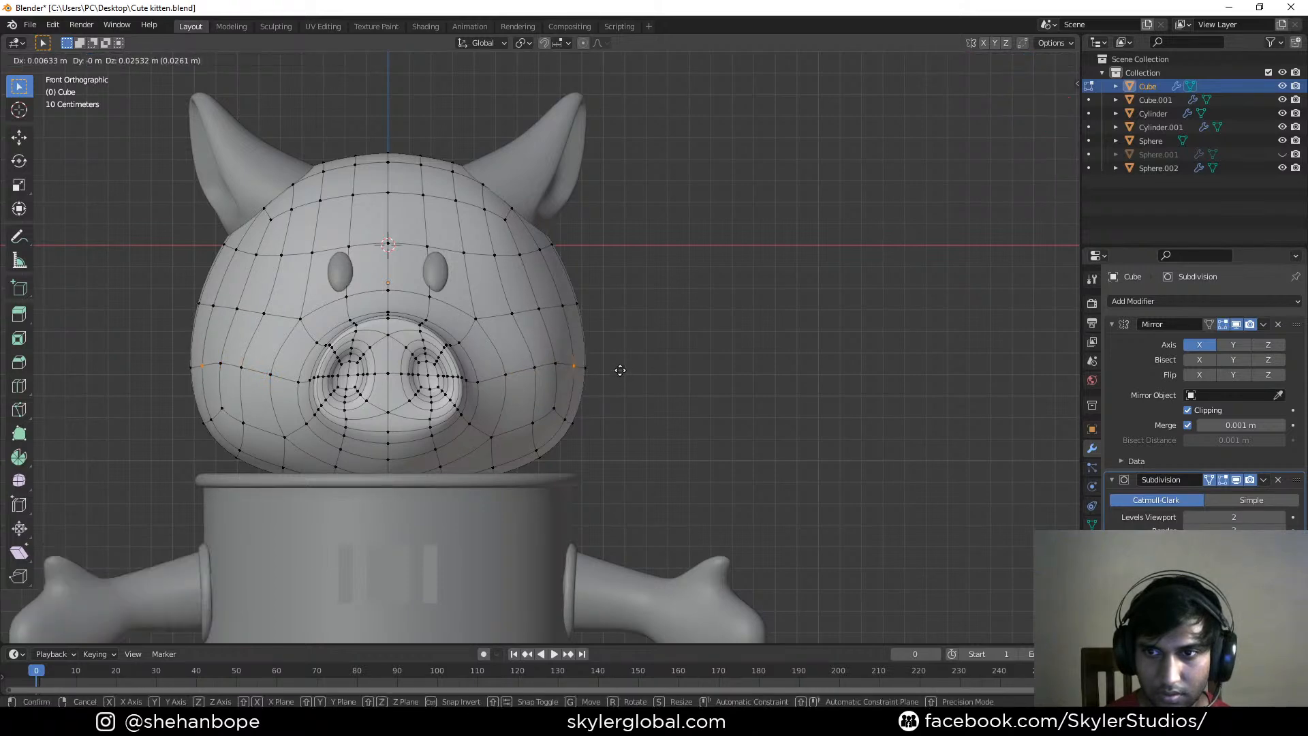
left_click(624, 365)
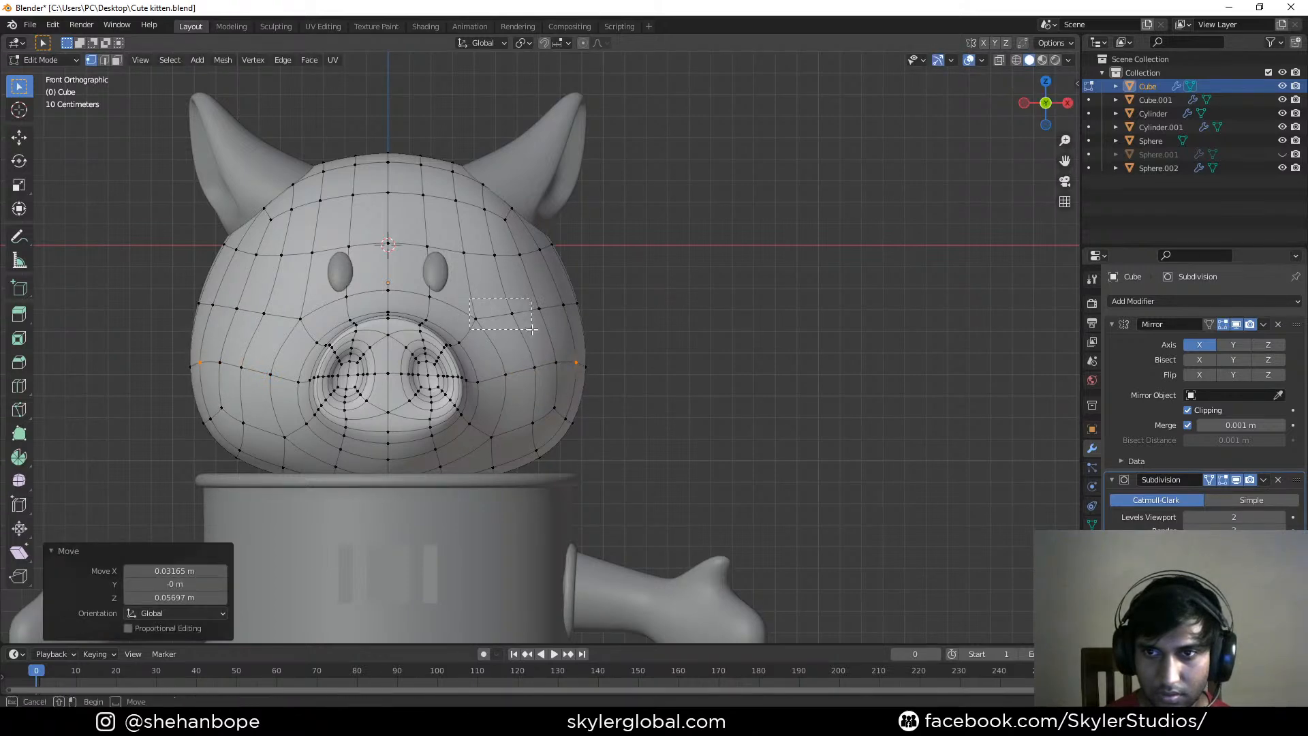
Move the edge vertices above the cheek about 0.08 m toward the snout and 0.03 m down
left_click(518, 315, "alt")
key("g")
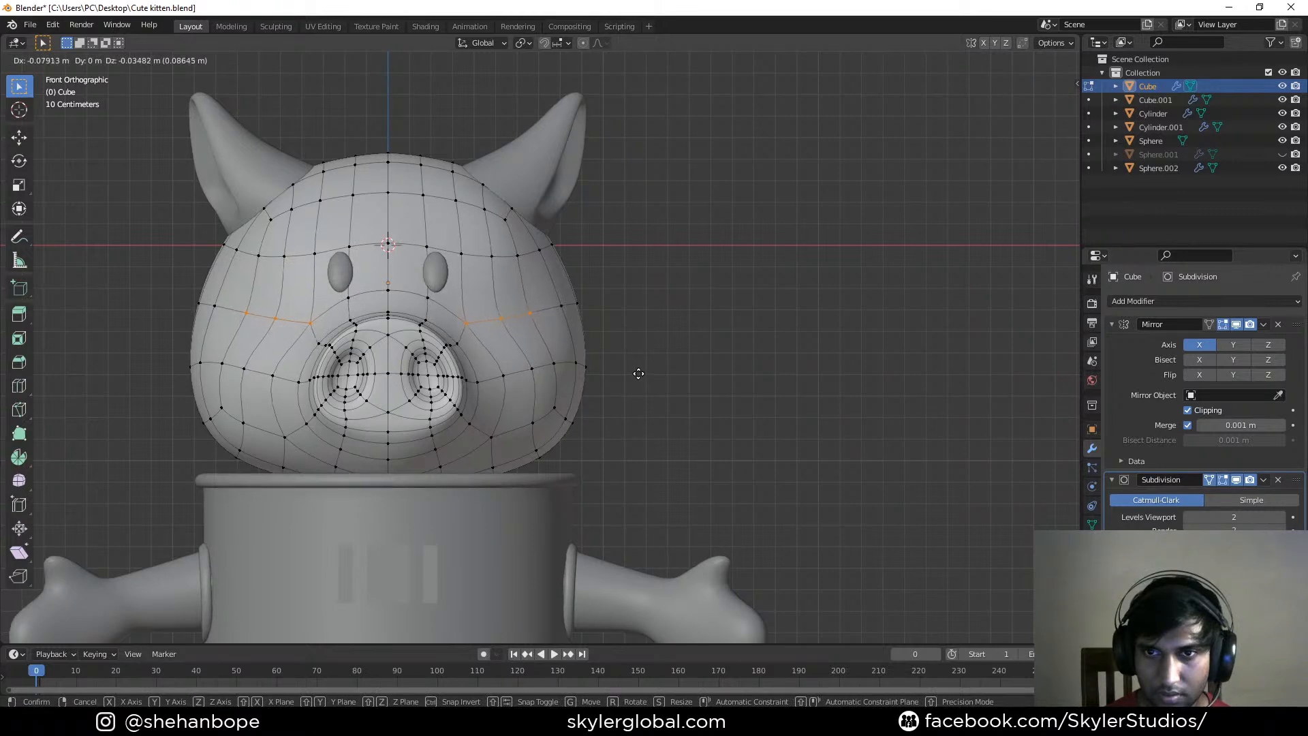
left_click(638, 374)
From the side, move the vertex behind the snout bridge about 0.07 m backward and the one above it about 0.03 m back and 0.07 m down
middle_click_drag(659, 374, 577, 382)
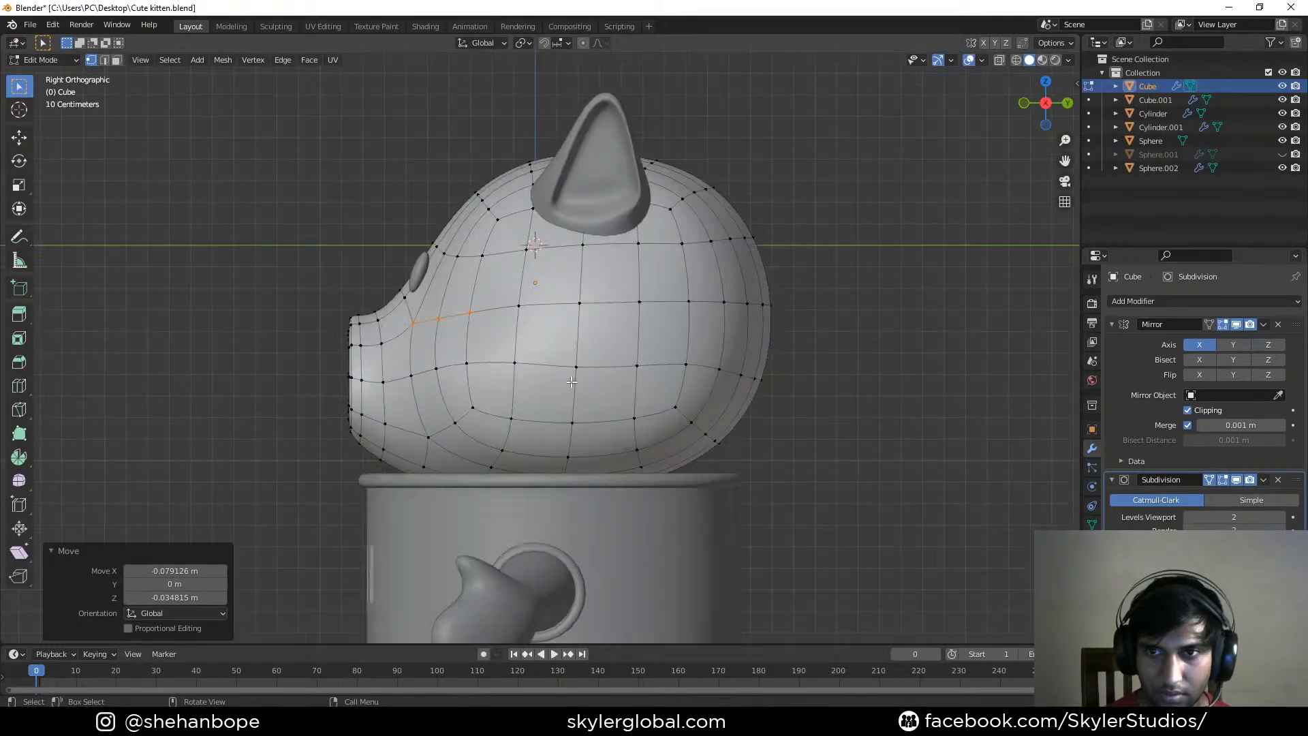
left_click(413, 323)
key("g")
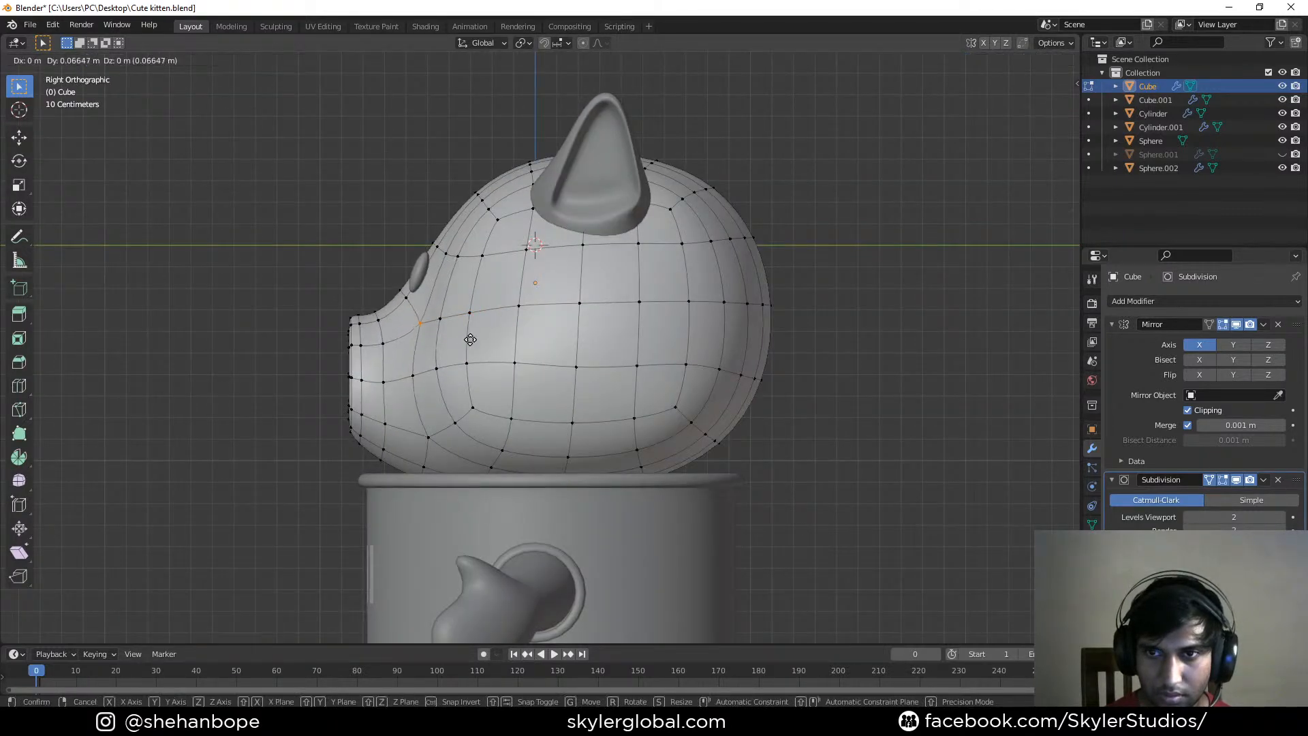
left_click(470, 340)
left_click(407, 299)
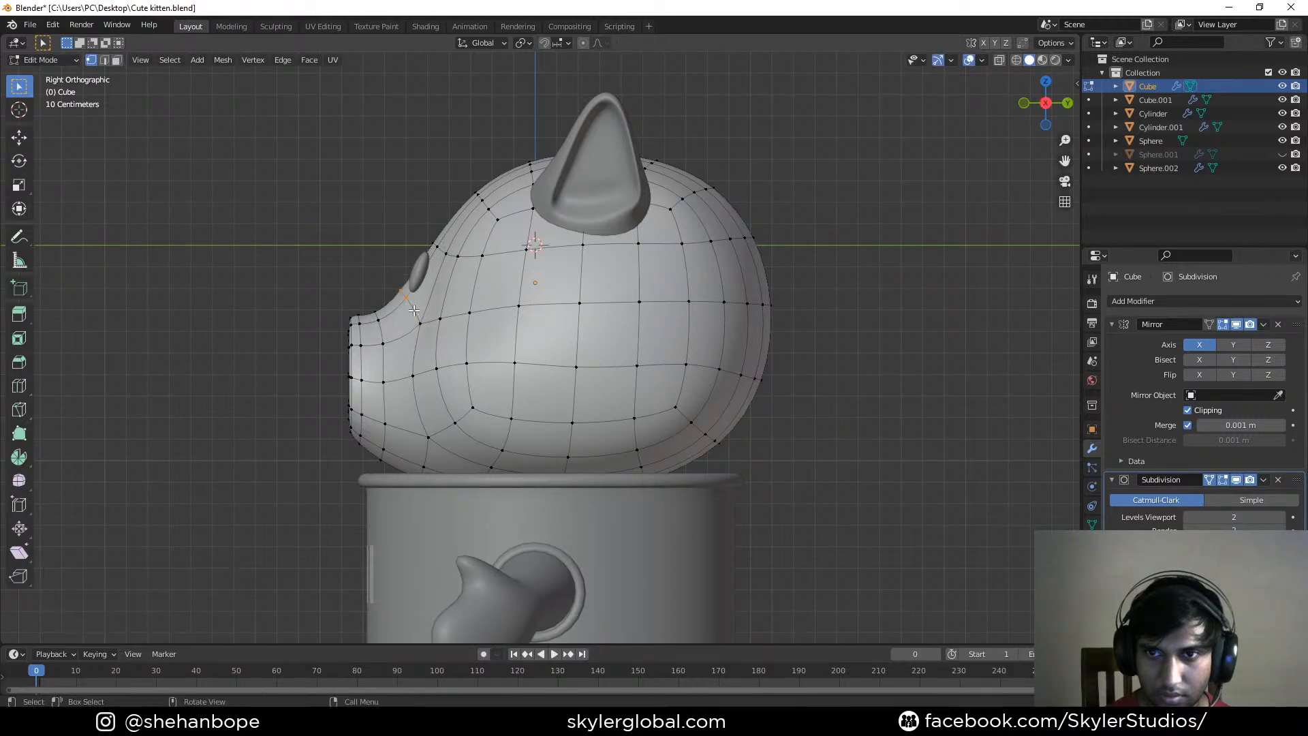
key("g")
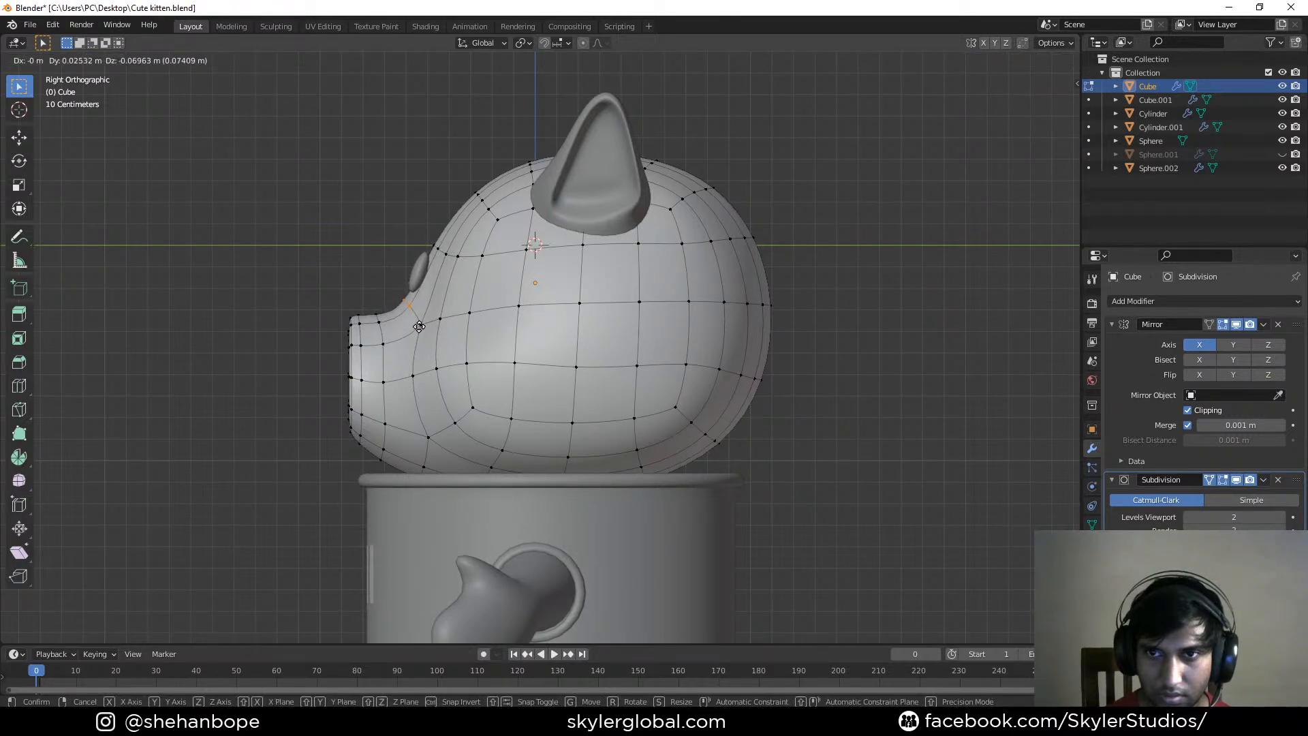
left_click(419, 327)
Nudge the head vertices just behind the top of the eye about 0.01 m forward
left_click(433, 247)
key("g")
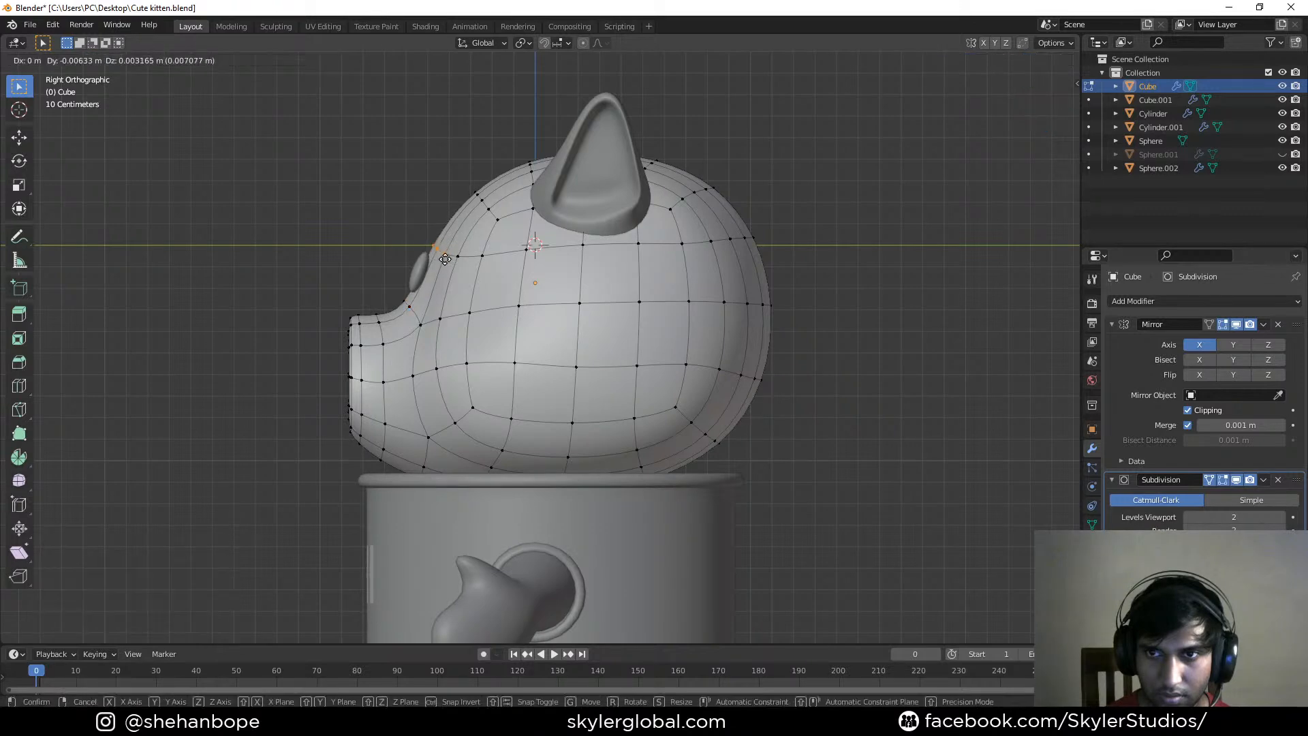
left_click(438, 259)
left_click(443, 258)
key("g")
left_click(440, 259)
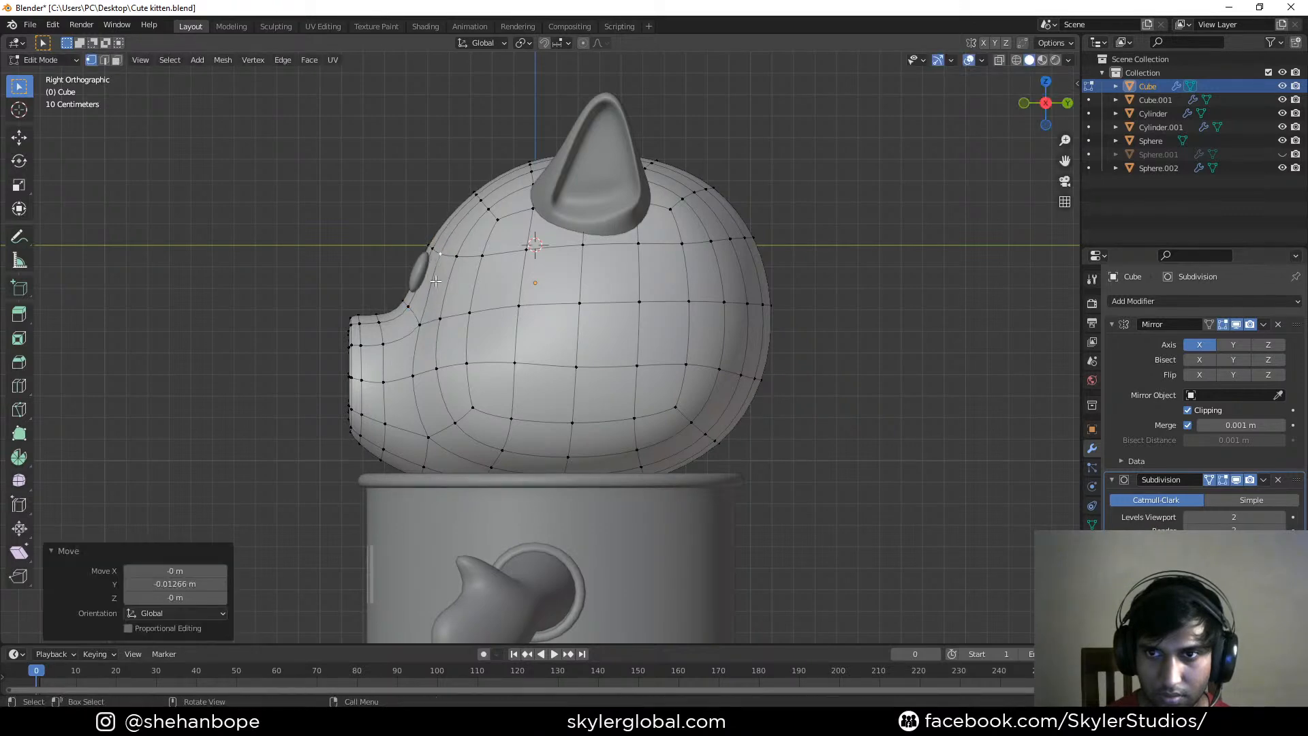
Fine-tune the vertex between the eye and the snout bridge and check the smoothed head without the edit cage
left_click(408, 305)
key("g")
left_click(423, 335)
left_click(421, 327)
key("Tab")
key("Tab")
Nudge the two upper cheek vertices behind the snout slightly forward, raising the front one a little
left_click(473, 314)
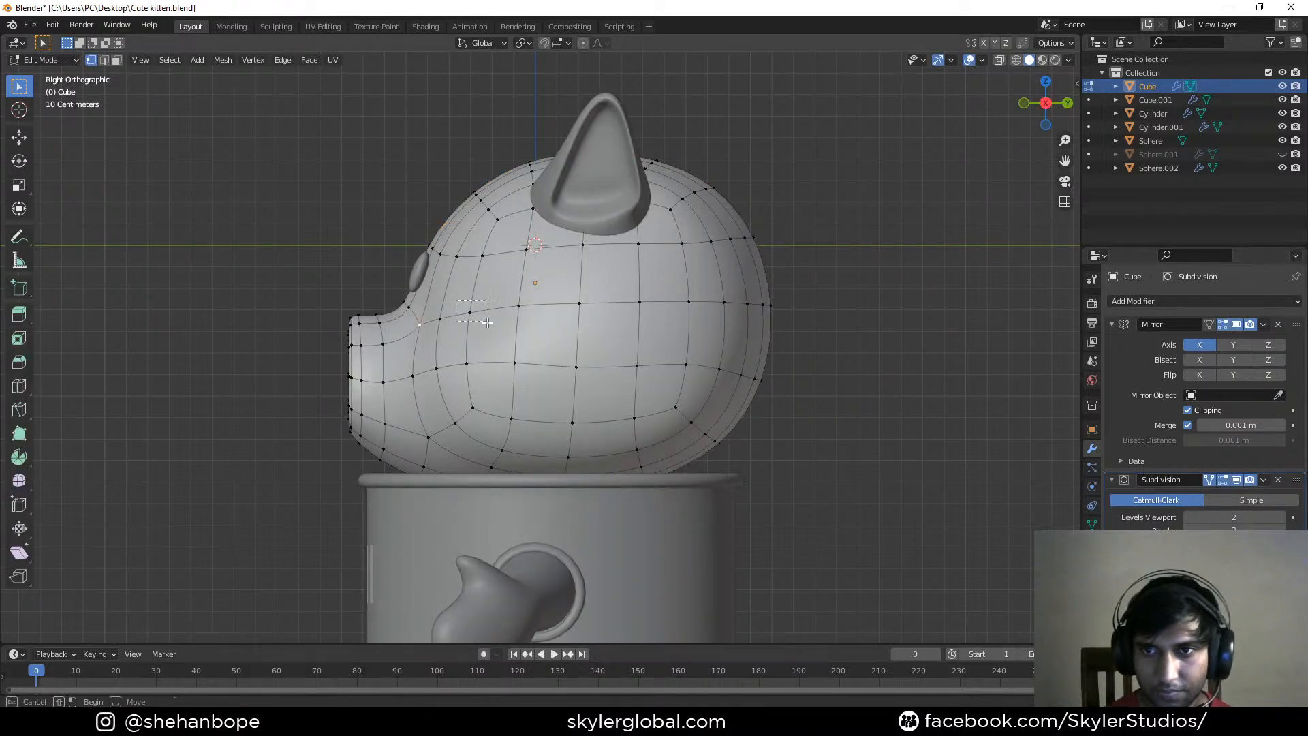
right_click(480, 314)
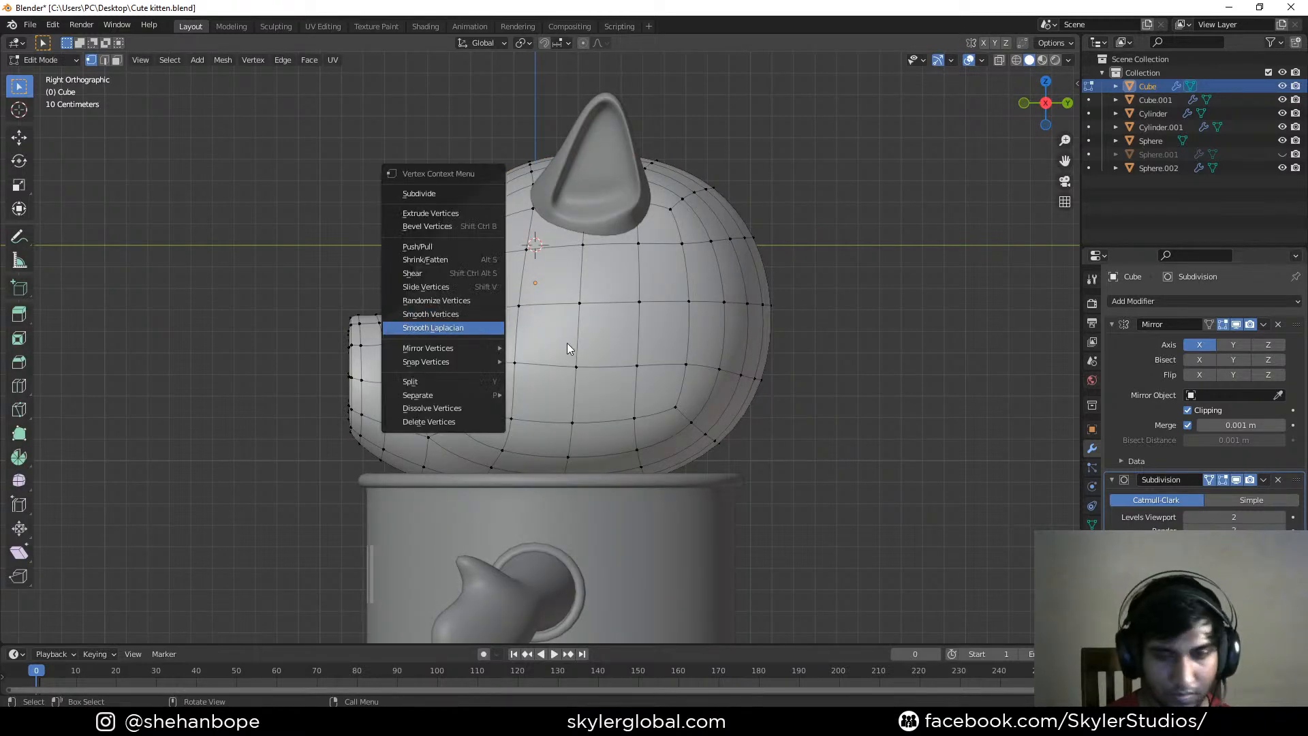
key("g")
left_click(552, 346)
left_click(438, 317)
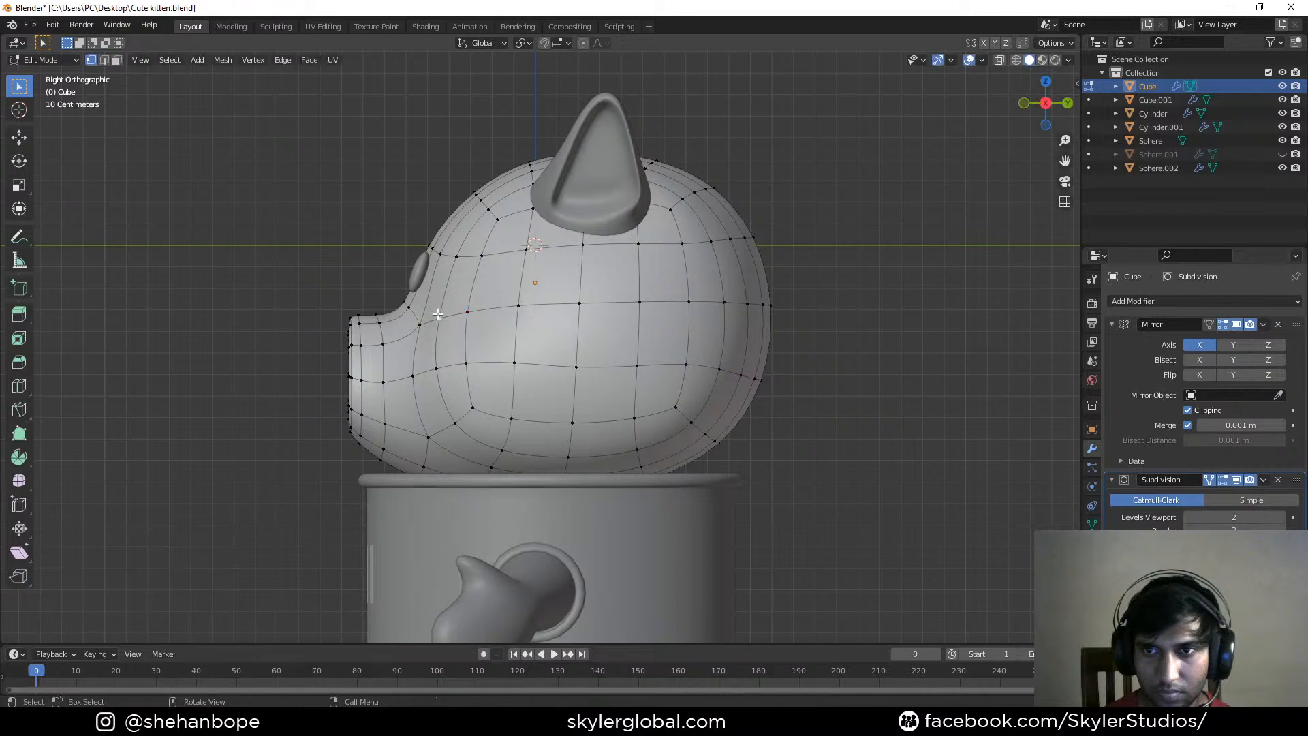
key("g")
left_click(433, 309)
Rotate the whole eye mesh 22.7° around the global Z axis
key("Tab")
middle_click_drag(432, 310, 459, 331)
left_click(382, 277)
key("KP_3")
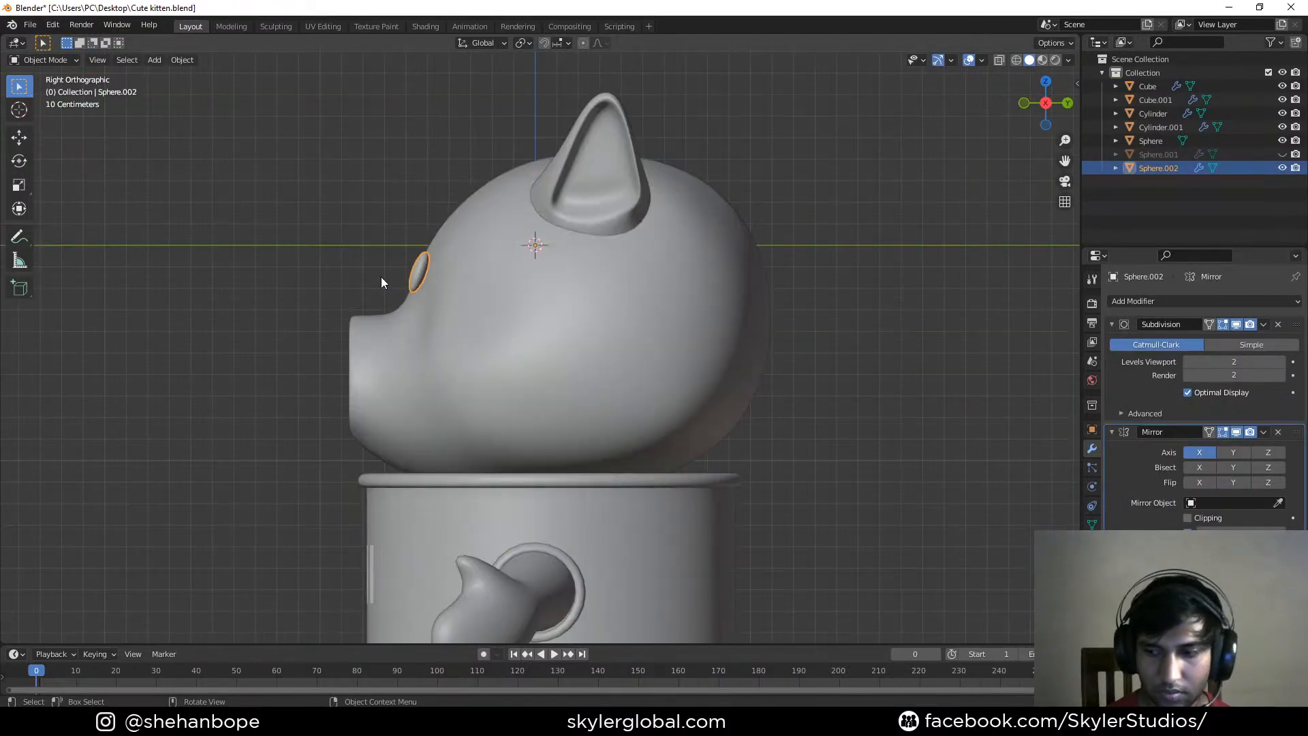
key("Tab")
key("a")
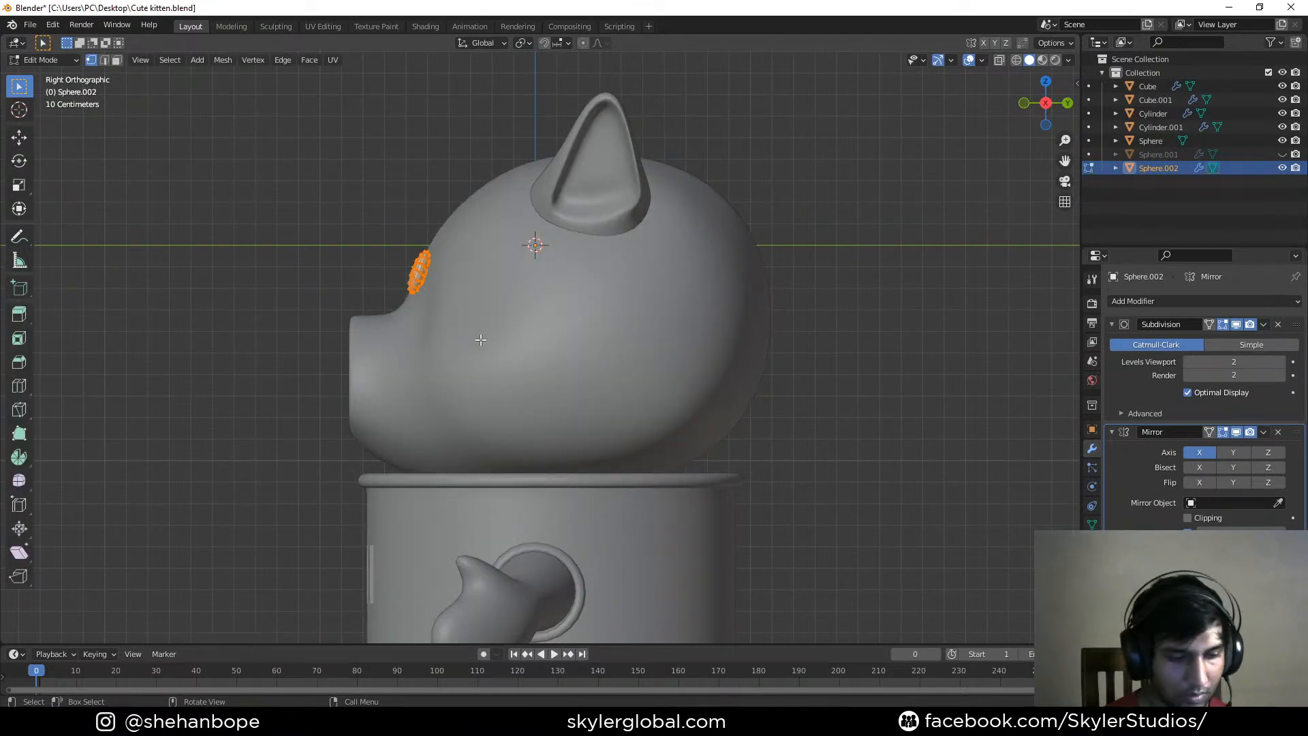
key("r")
left_click(512, 316)
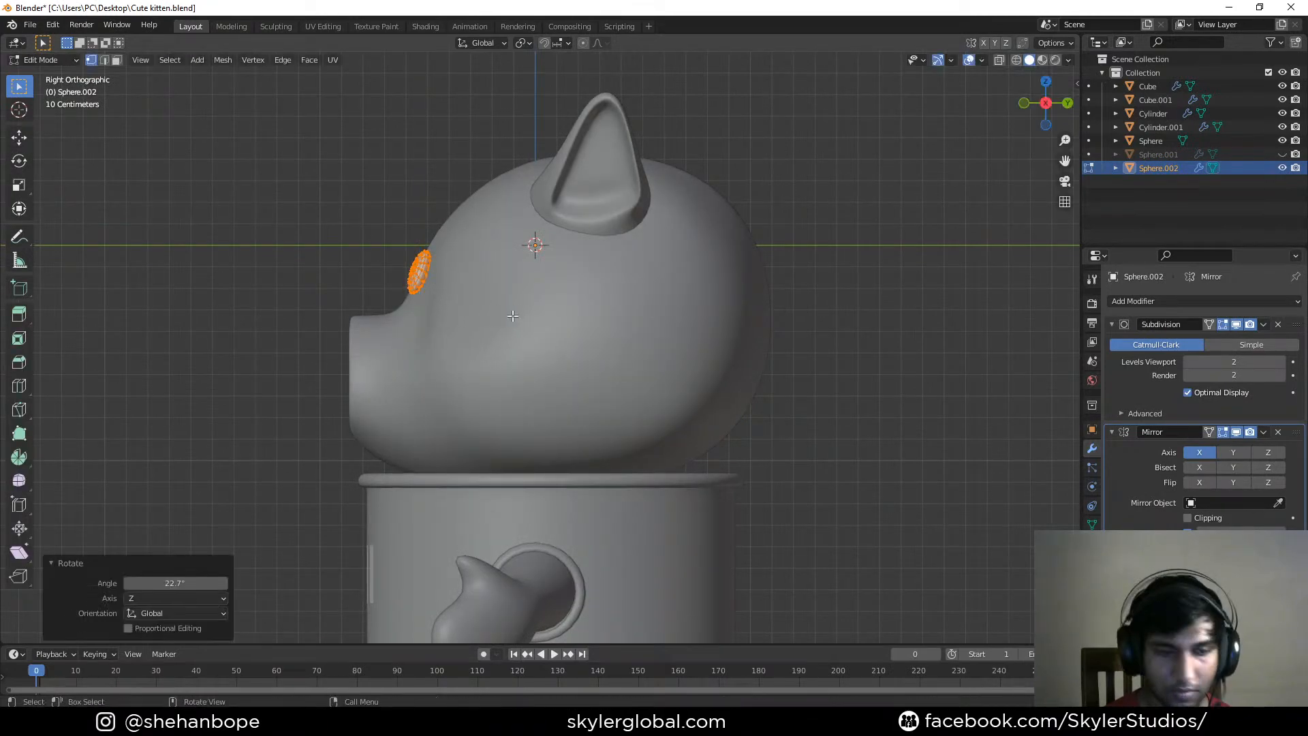
Move the eye mesh about 0.03 m back into the head and rotate it -7.74° in the side view
key("g")
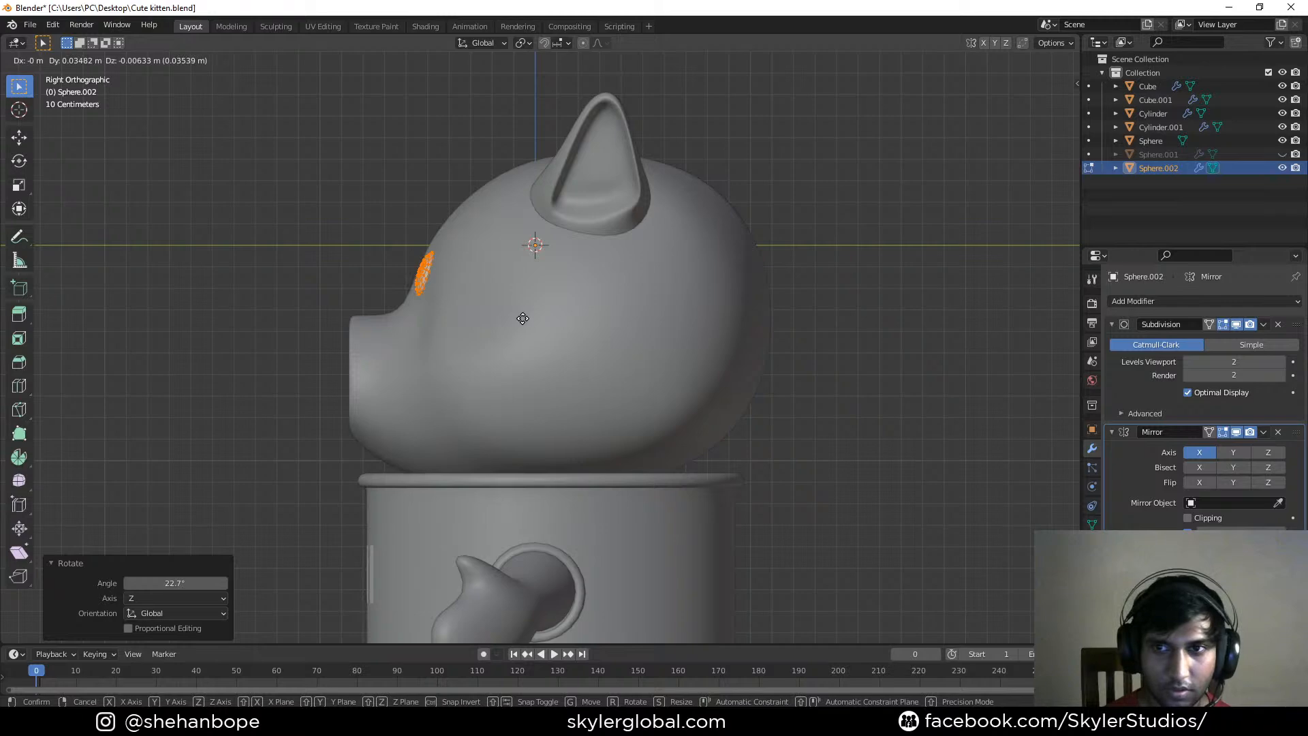
left_click(520, 320)
key("r")
left_click(599, 350)
From the front, rotate the eye mesh -6.31° around the global Z axis and save the file
middle_click_drag(531, 355, 677, 388)
key("KP_1")
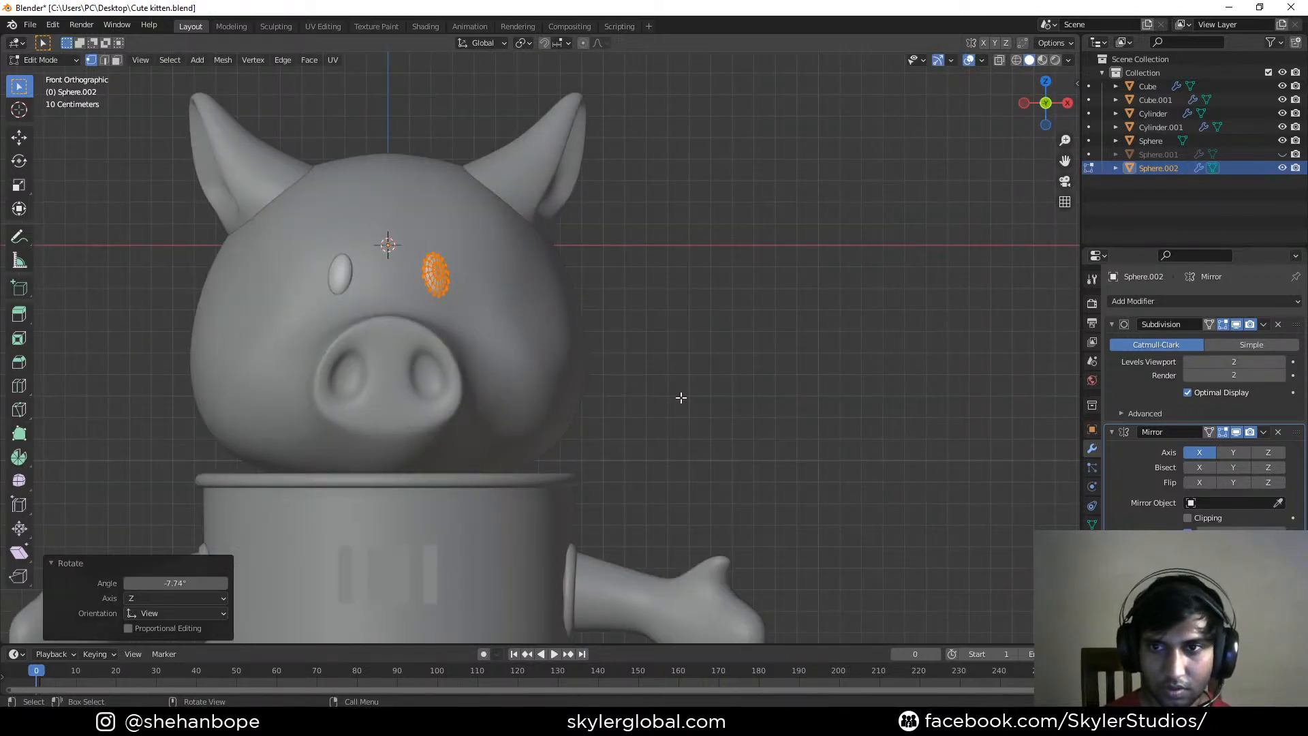
key("r")
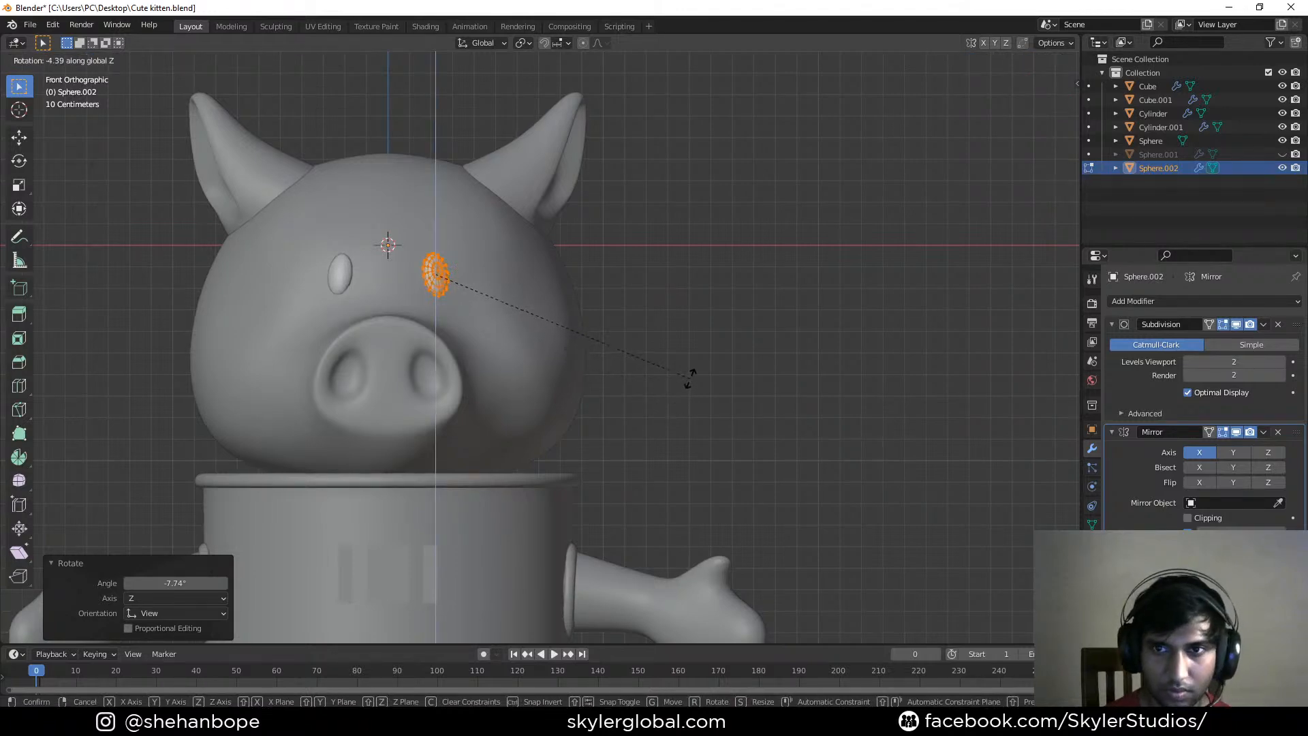
left_click(690, 368)
key("KP_3")
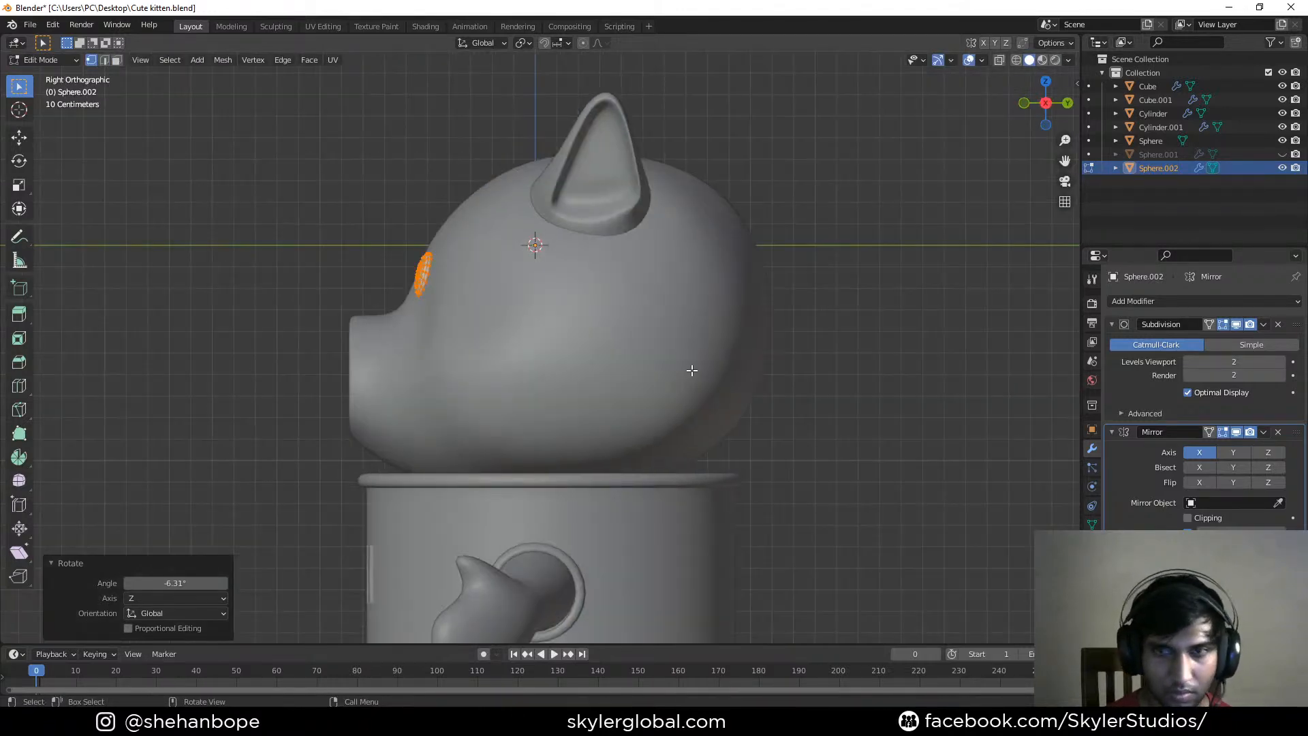
key("ctrl+s")
Examine how the eyes sit against the head from an angle and from the front
key("Tab")
key("alt+z")
middle_click_drag(500, 391, 472, 391)
key("alt+z")
key("KP_1")
scroll(574, 347, "down", 3)
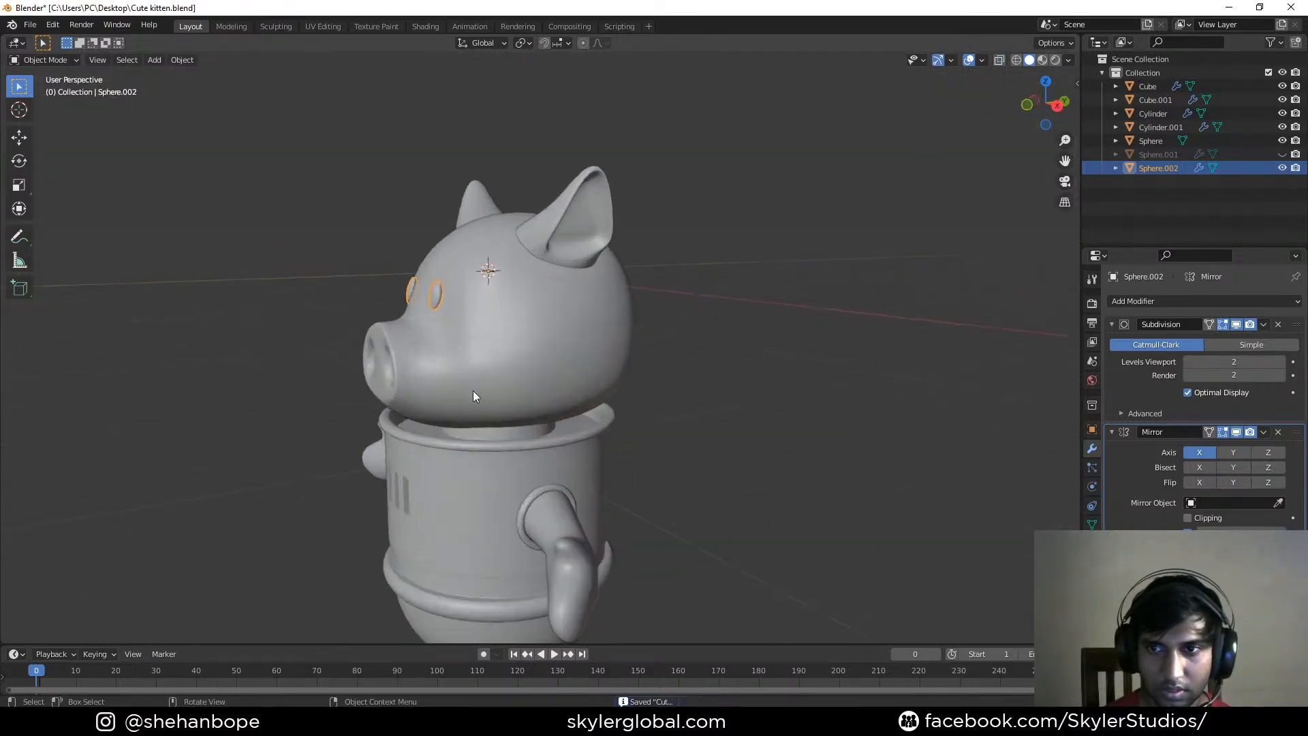
scroll(536, 352, "up", 3)
Apply Smooth Vertices to the row of upper cheek vertices on the head and check the result
left_click(536, 351)
key("Tab")
middle_click_drag(666, 382, 531, 332)
left_click_drag(469, 306, 542, 338)
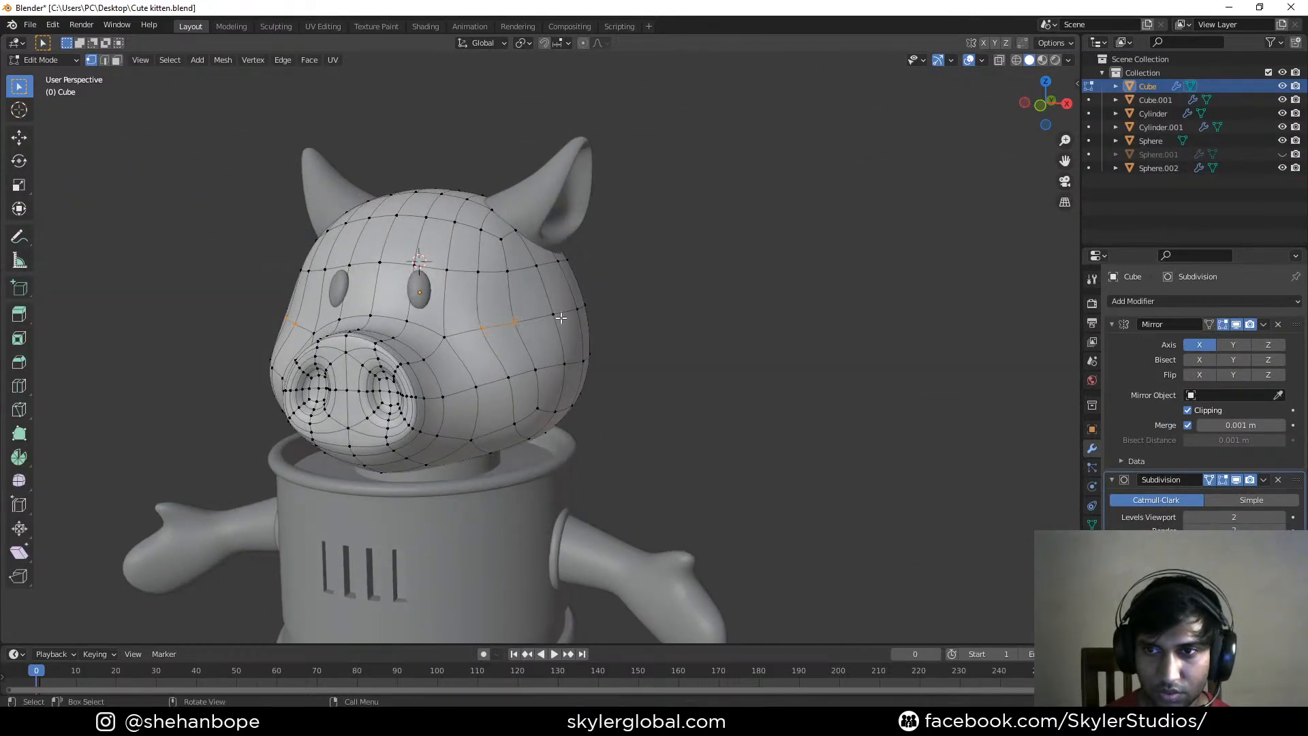
right_click(616, 348)
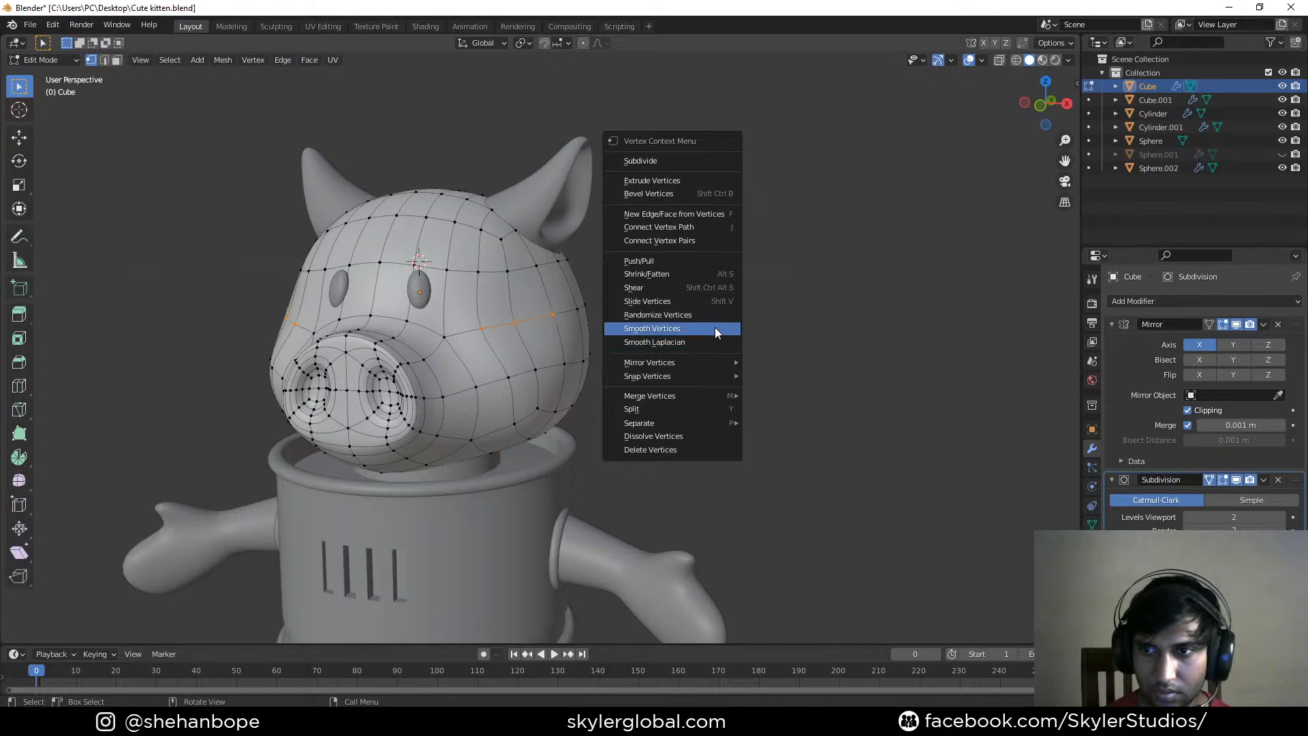
left_click(714, 329)
middle_click_drag(711, 331, 540, 356)
key("Tab")
key("Tab")
Apply Smooth Vertices to the block of cheek vertices beside the snout
left_click_drag(480, 322, 540, 400)
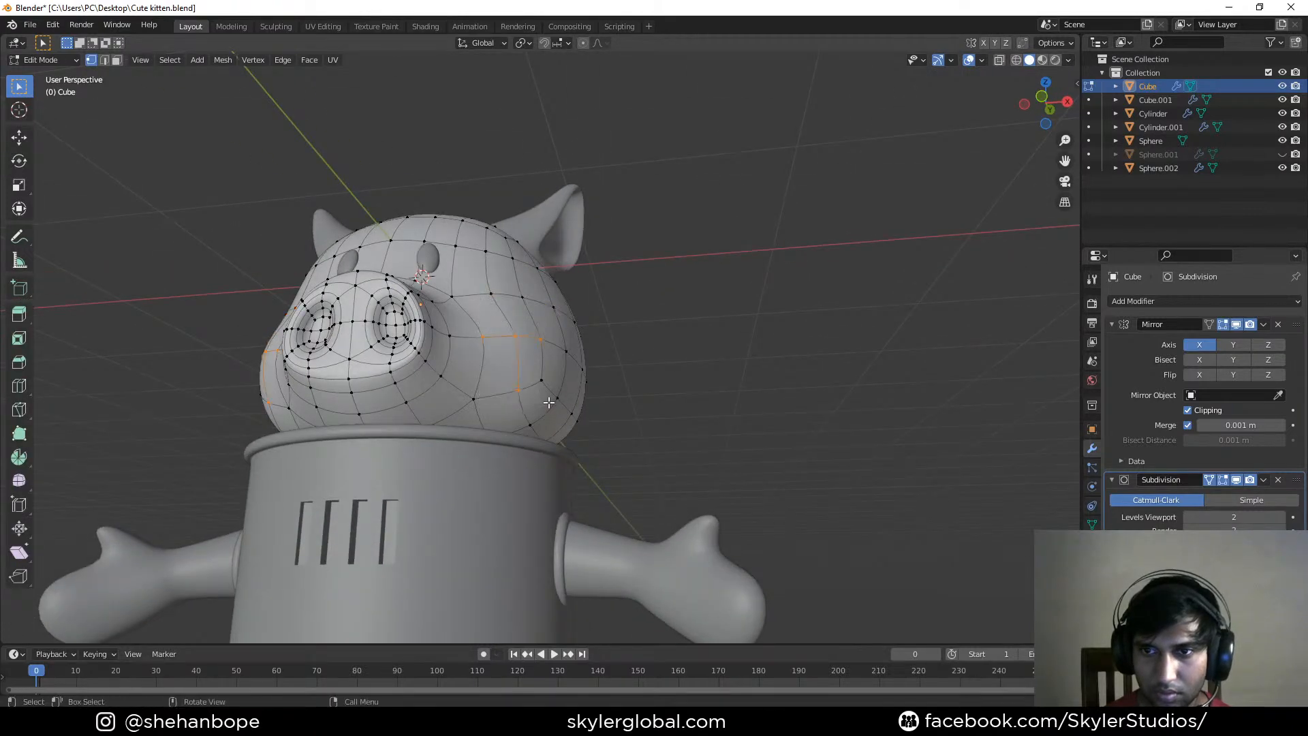
right_click(725, 393)
left_click(726, 391)
key("Tab")
middle_click_drag(672, 365, 556, 337)
key("Tab")
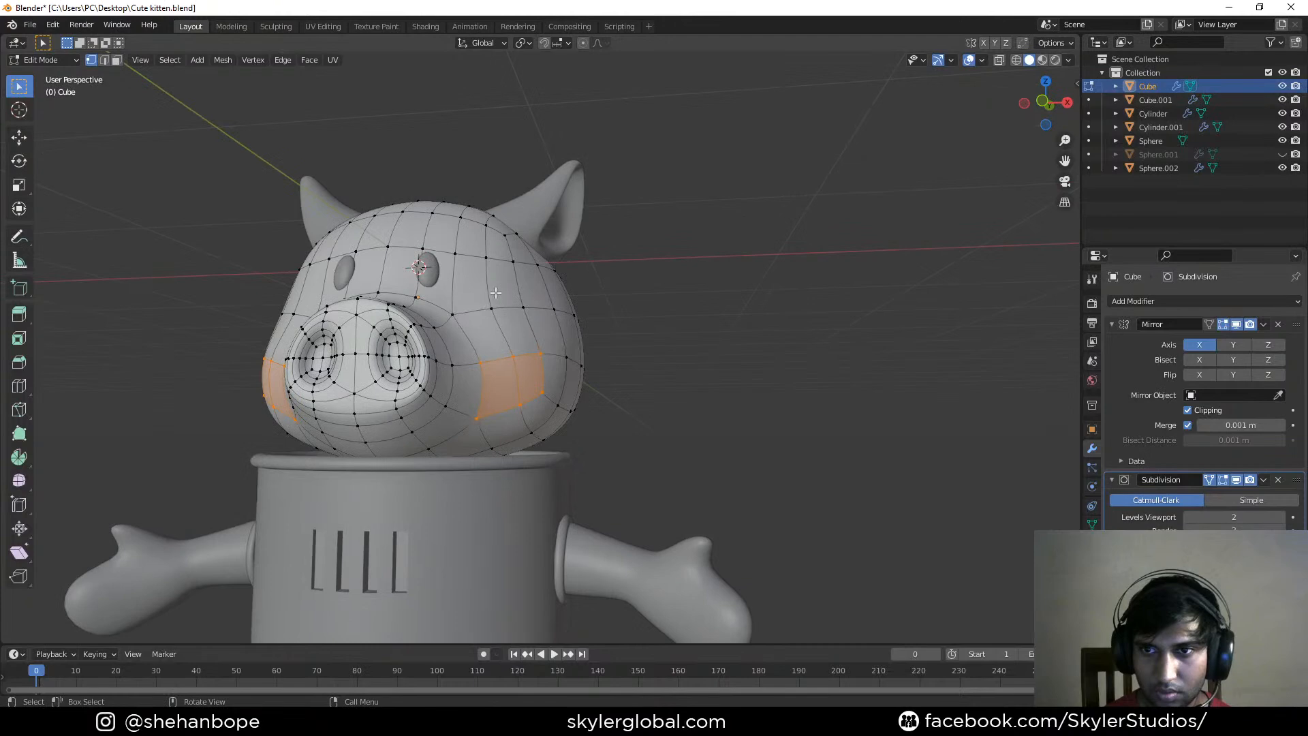
Select the upper cheek edge row below the eye level and apply Smooth Vertices to it twice
left_click(553, 310, "alt")
right_click(740, 336)
left_click(740, 336)
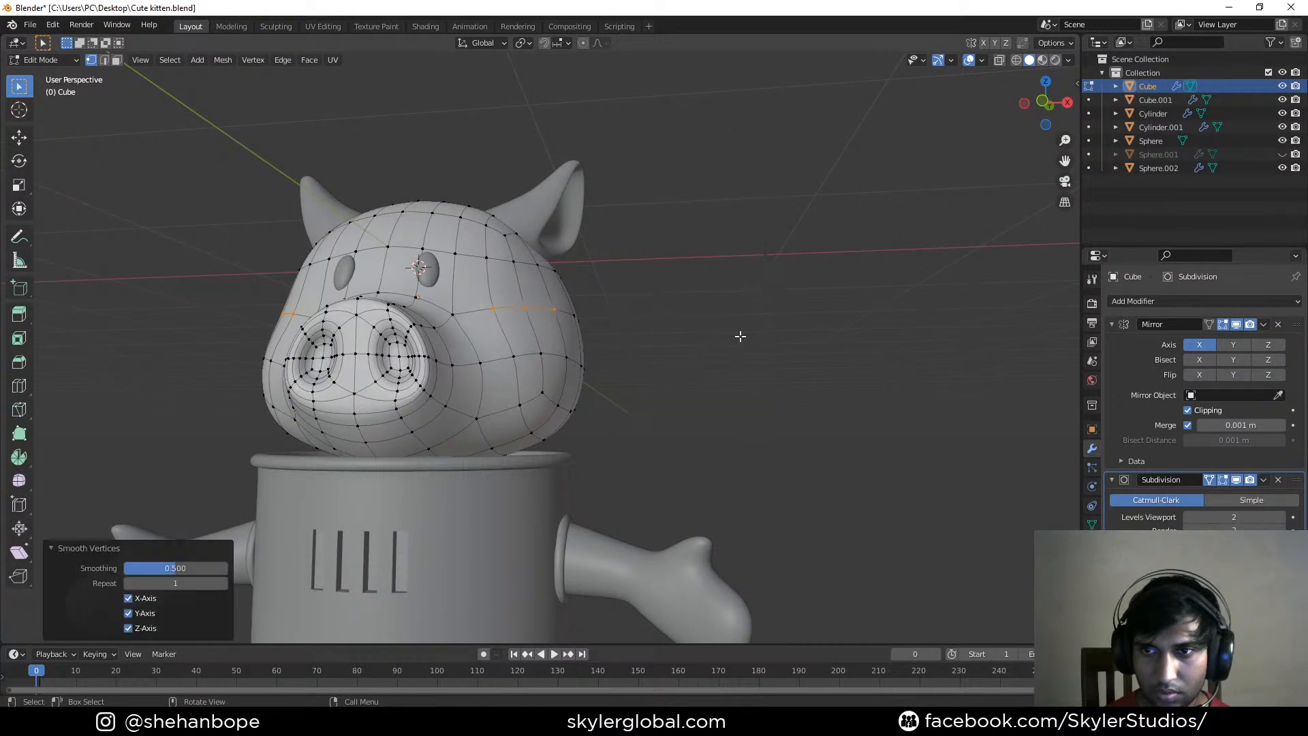
middle_click_drag(740, 337, 807, 350)
right_click(806, 350)
left_click(807, 351)
key("Tab")
middle_click_drag(718, 364, 480, 248)
Apply Smooth Vertices to the forehead vertices near the base of the ears and save the file
key("Tab")
left_click_drag(475, 219, 526, 274)
right_click(763, 249)
left_click(763, 249)
key("Tab")
middle_click_drag(761, 258, 622, 402)
key("Tab")
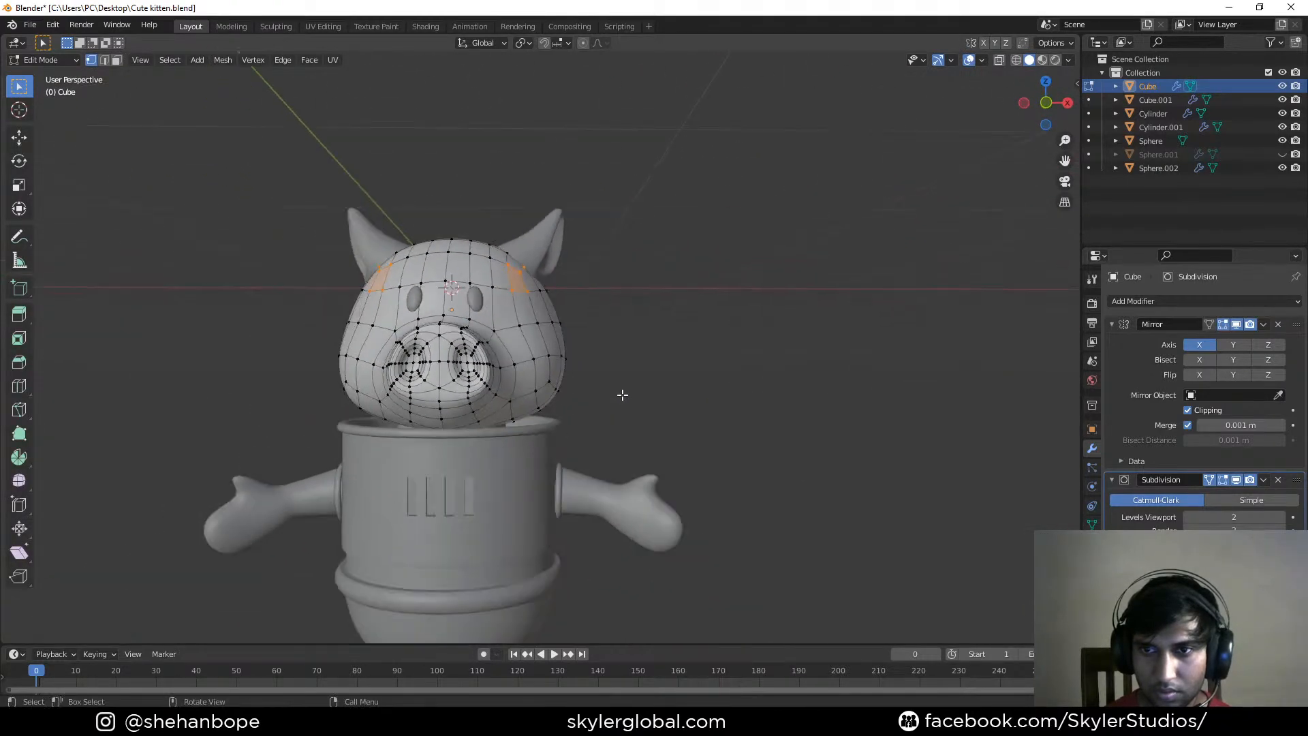
key("KP_1")
key("Tab")
key("ctrl+s")
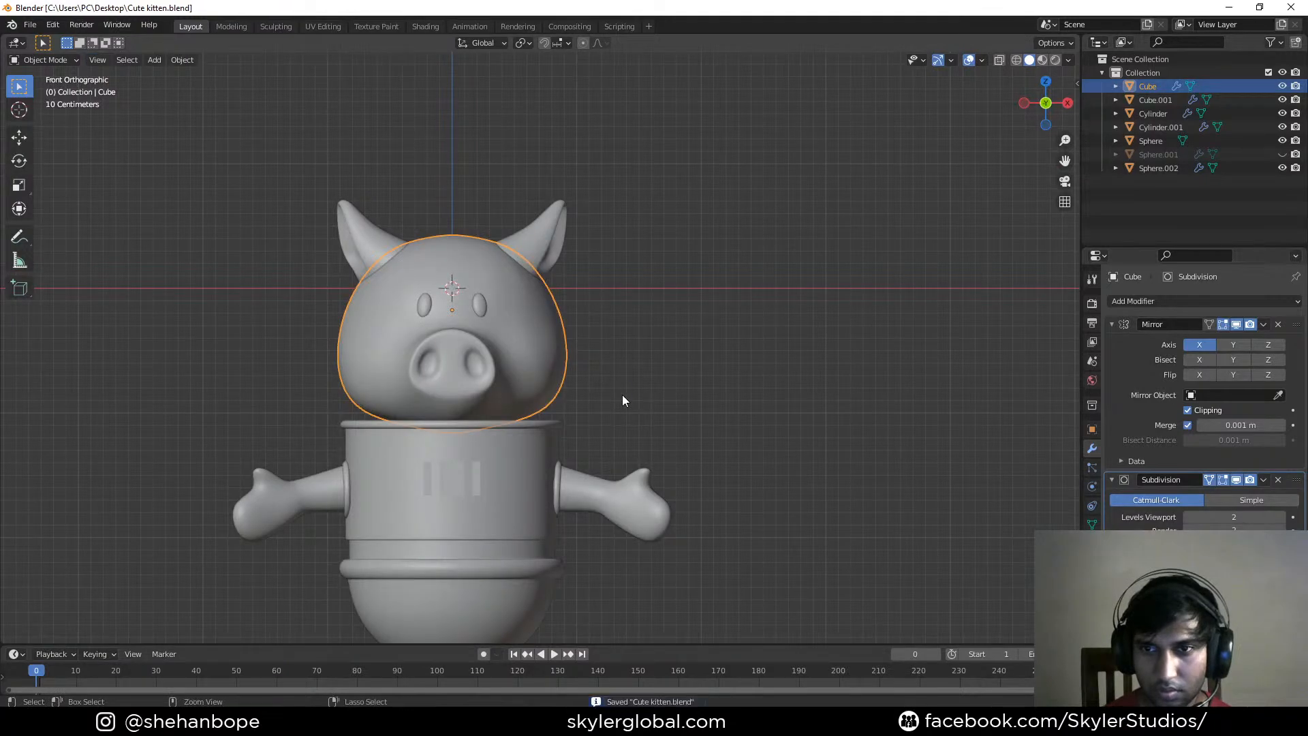
Inspect the edges and corners of the four vent slots in the body mesh
middle_click_drag(622, 401, 562, 356)
scroll(563, 356, "up", 8)
left_click(717, 353)
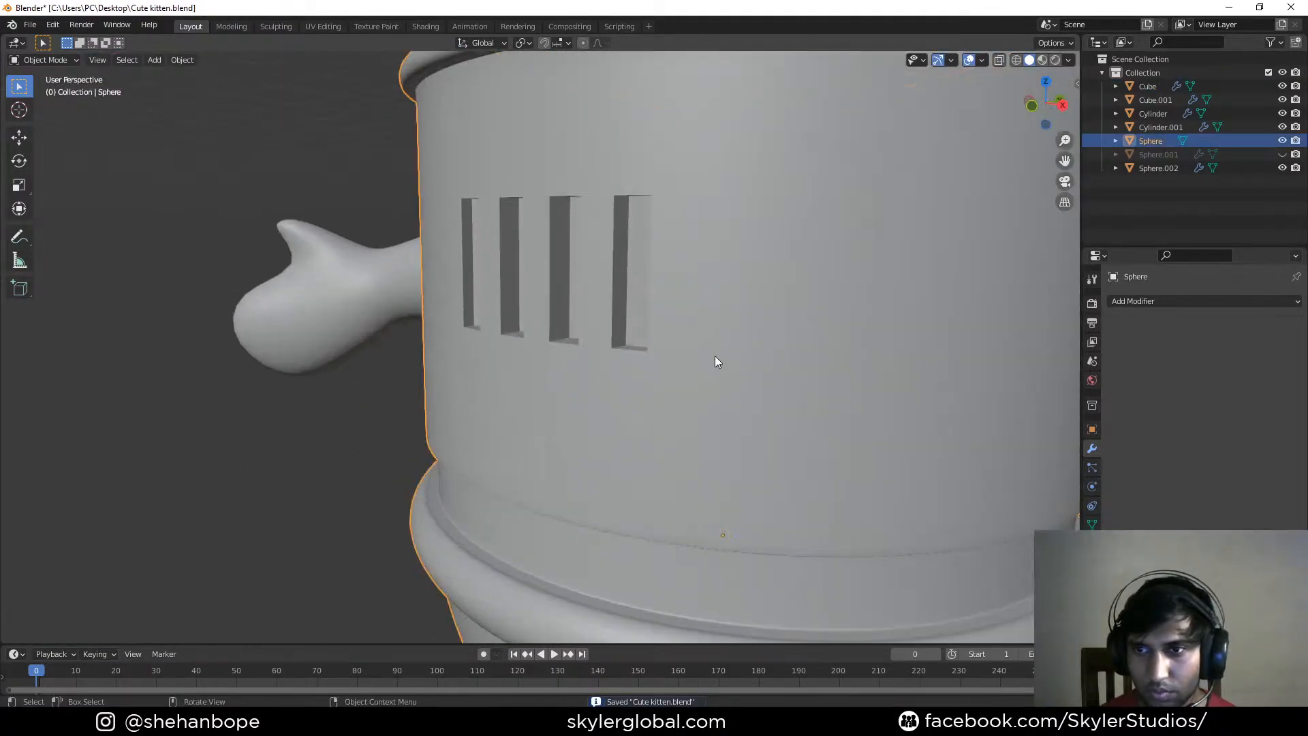
key("Tab")
middle_click_drag(677, 375, 588, 436)
scroll(701, 378, "up", 2)
scroll(572, 439, "up", 3)
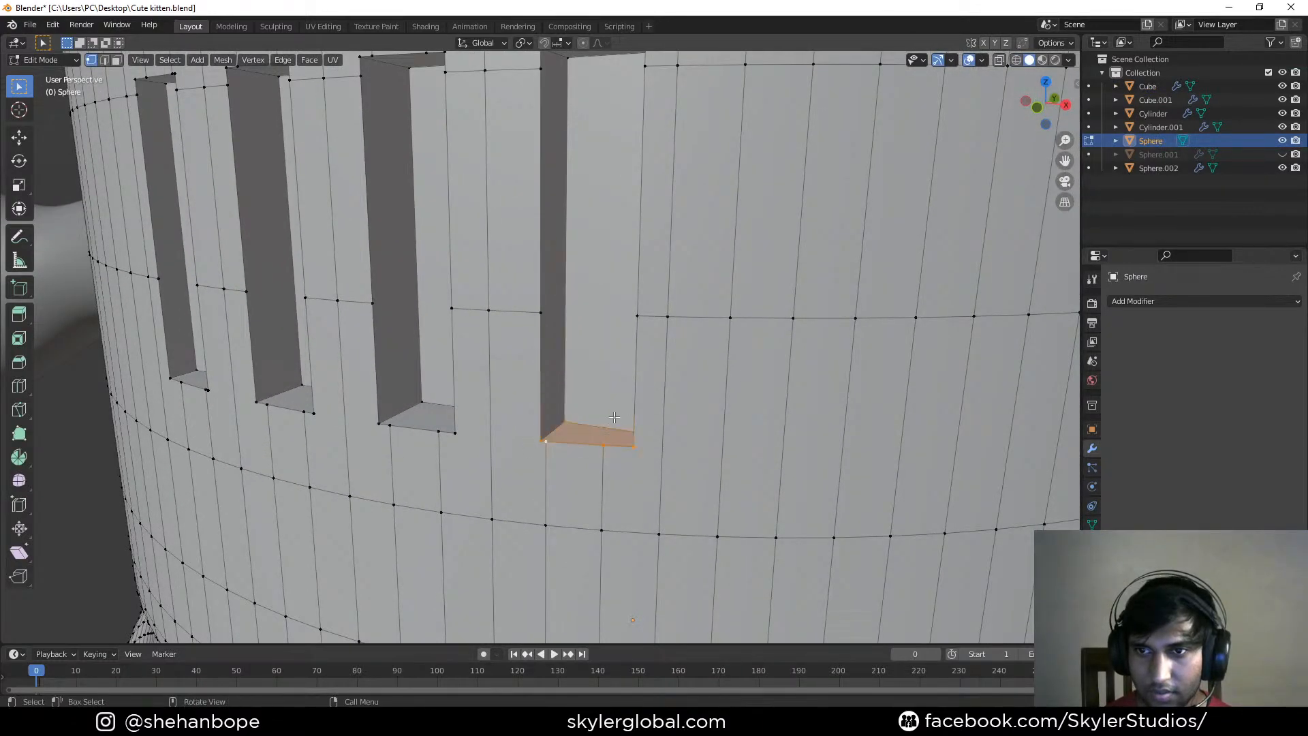
scroll(615, 416, "down", 3)
scroll(591, 415, "up", 1)
middle_click_drag(574, 194, 561, 320, "shift")
key("2")
left_click(504, 318, "alt")
key("alt+a")
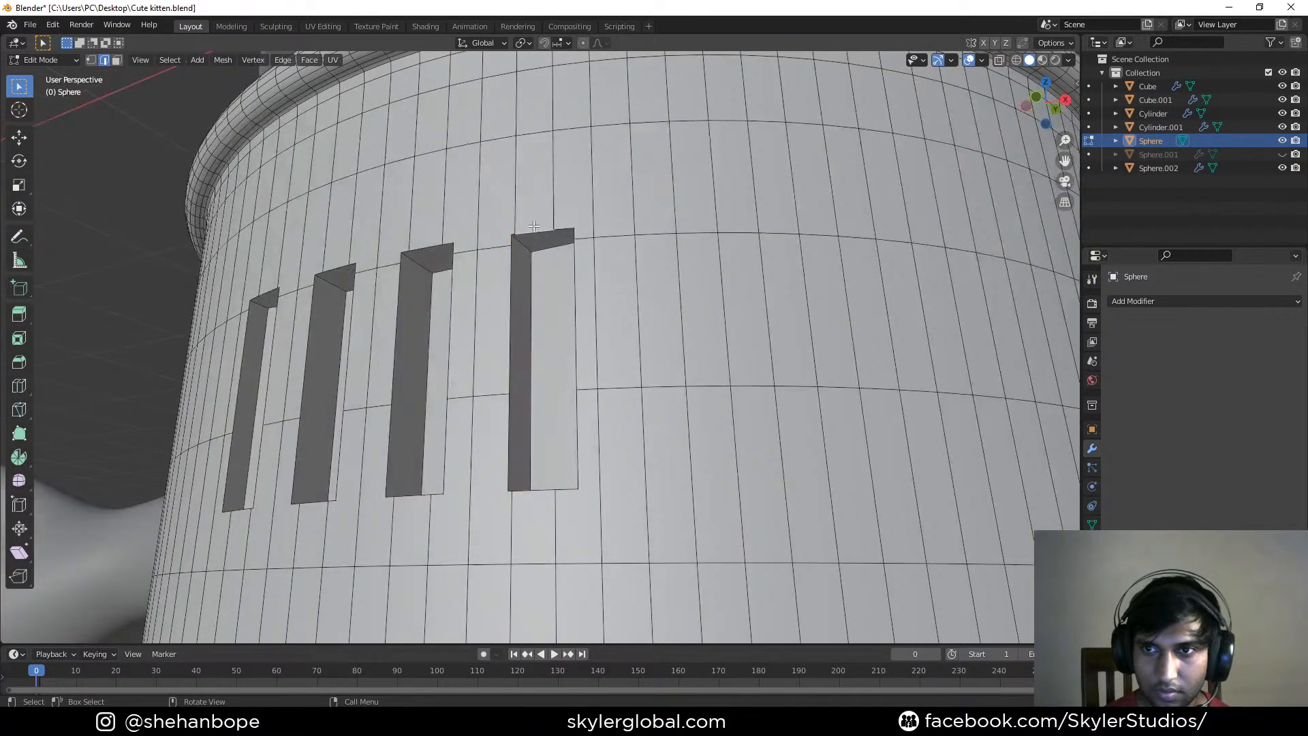
middle_click_drag(586, 245, 502, 283)
left_click(501, 325)
key("alt+a")
key("Tab")
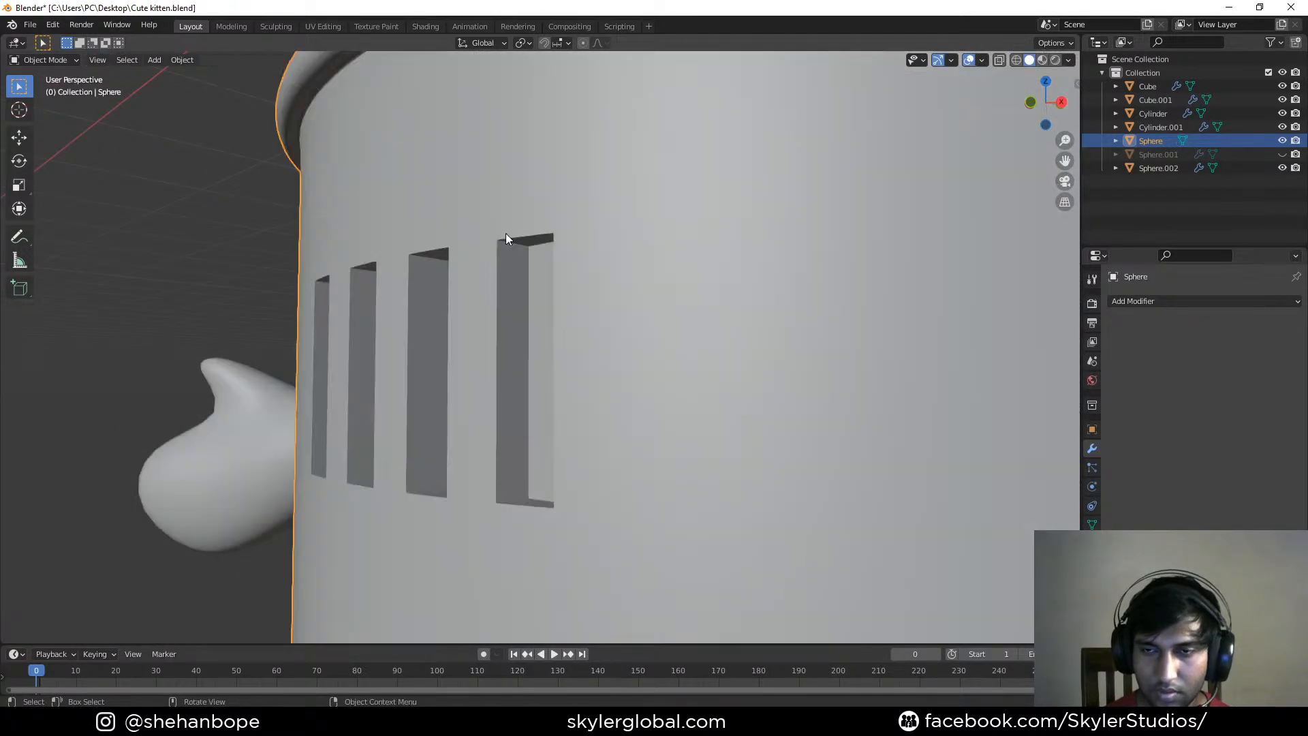
Set the render engine to Cycles and show the whole character in rendered viewport shading
scroll(504, 232, "down", 4)
middle_click_drag(502, 232, 671, 331)
scroll(617, 255, "down", 6)
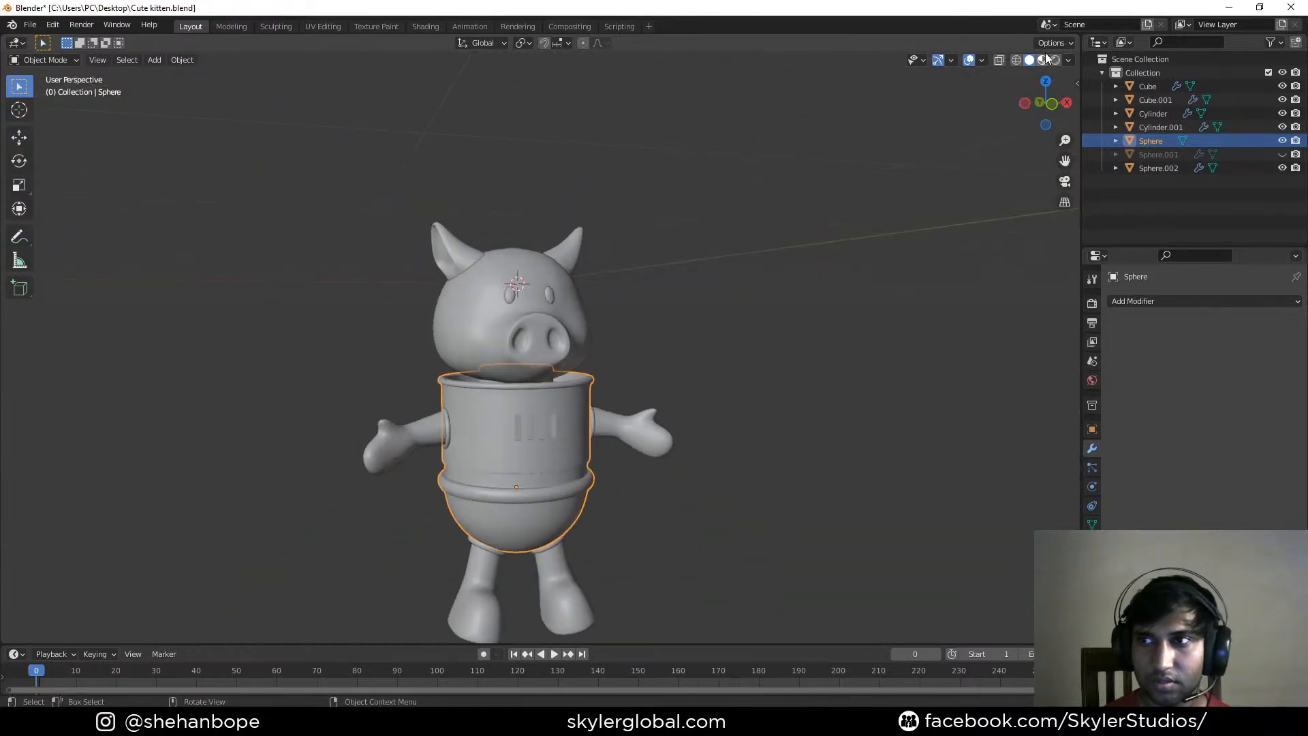
left_click(1092, 302)
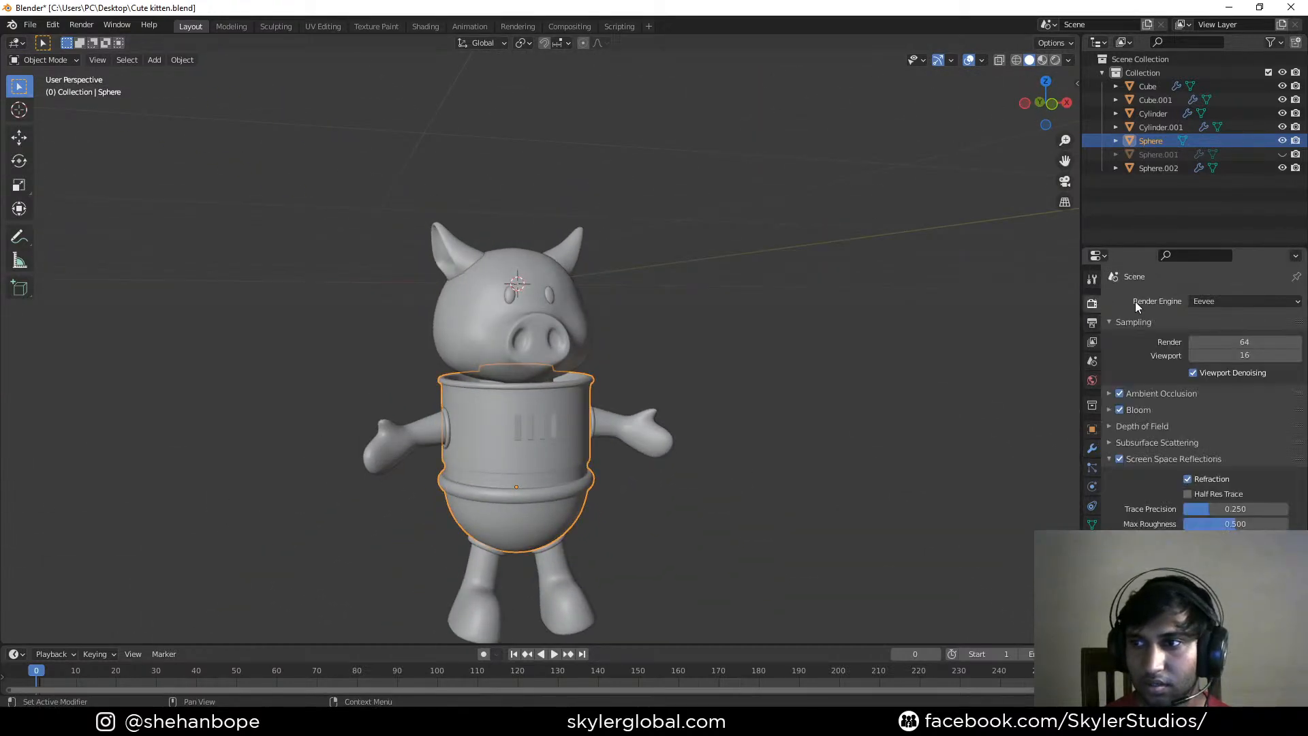
left_click(1208, 301)
left_click(1211, 345)
scroll(734, 346, "down", 2)
left_click(1055, 60)
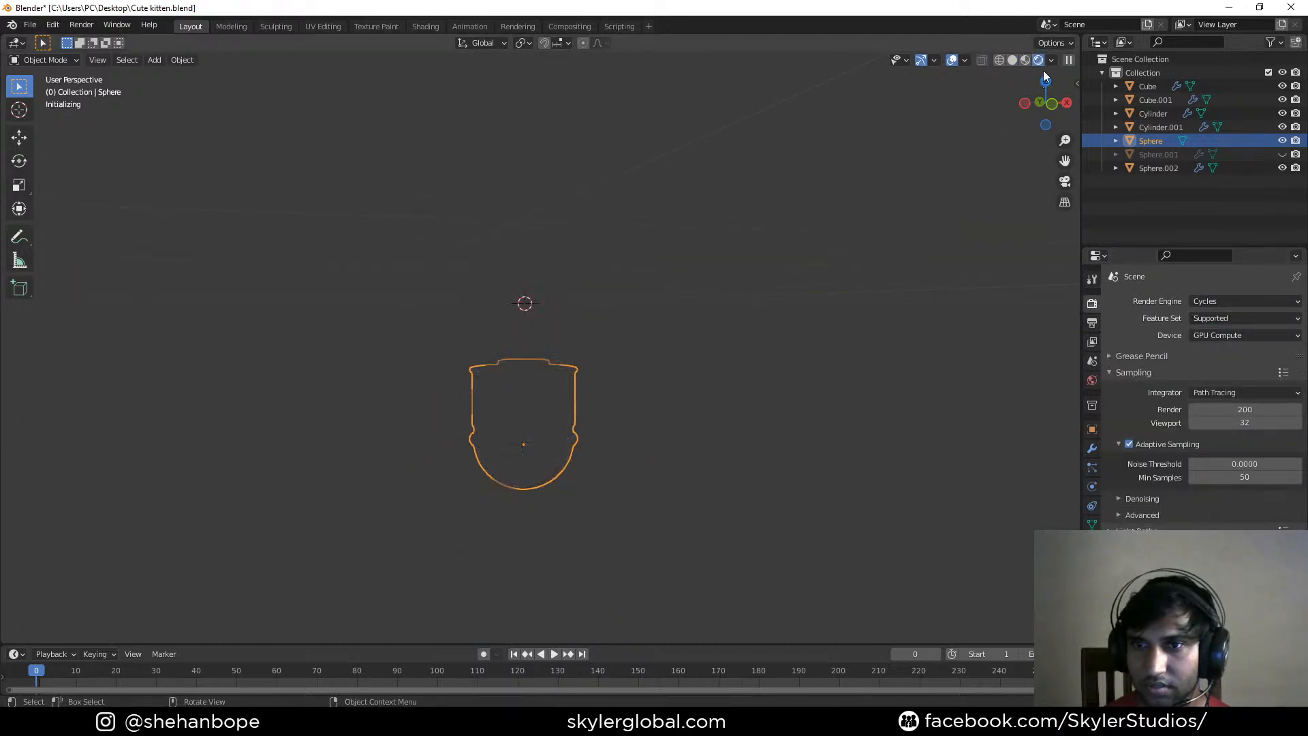
Use an Environment Texture as the world background color
left_click(1092, 382)
left_click(1190, 383)
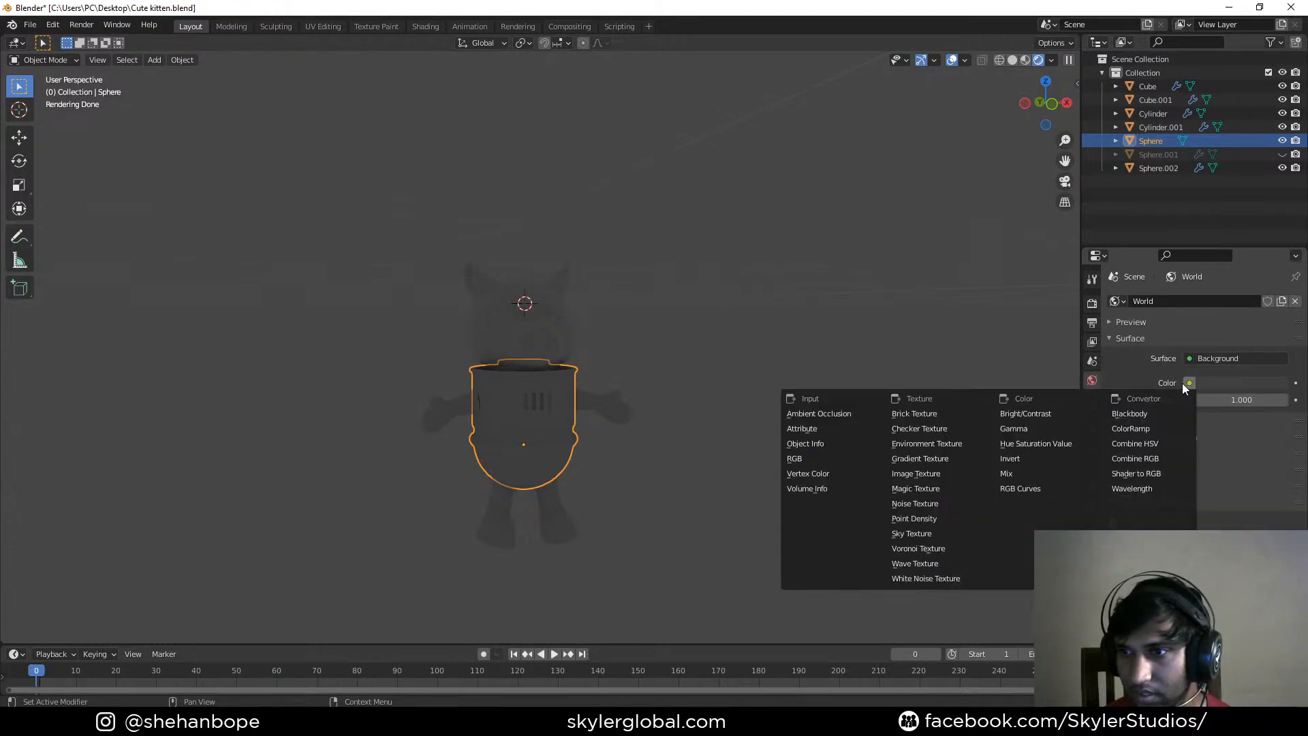
left_click(958, 441)
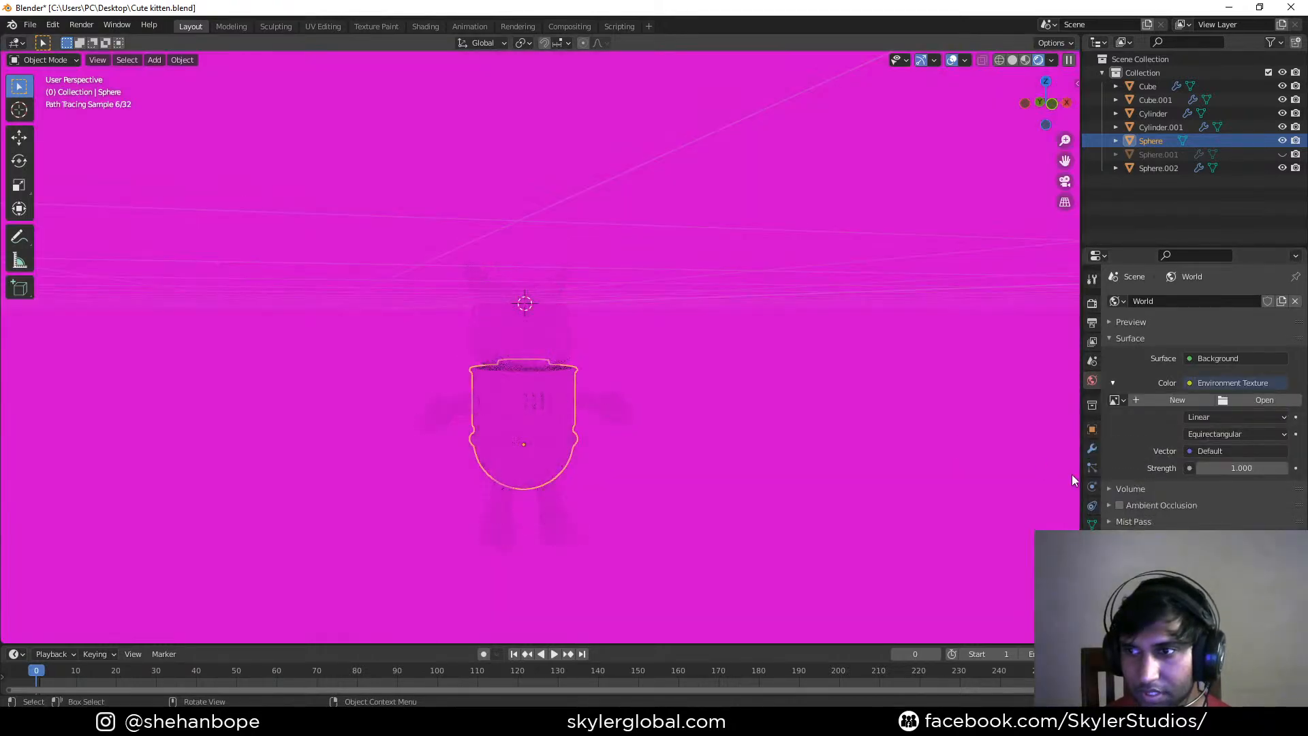
Load the book-town-halls exchange interior JPG from the E:\textures folder as the world's environment texture
left_click(1244, 399)
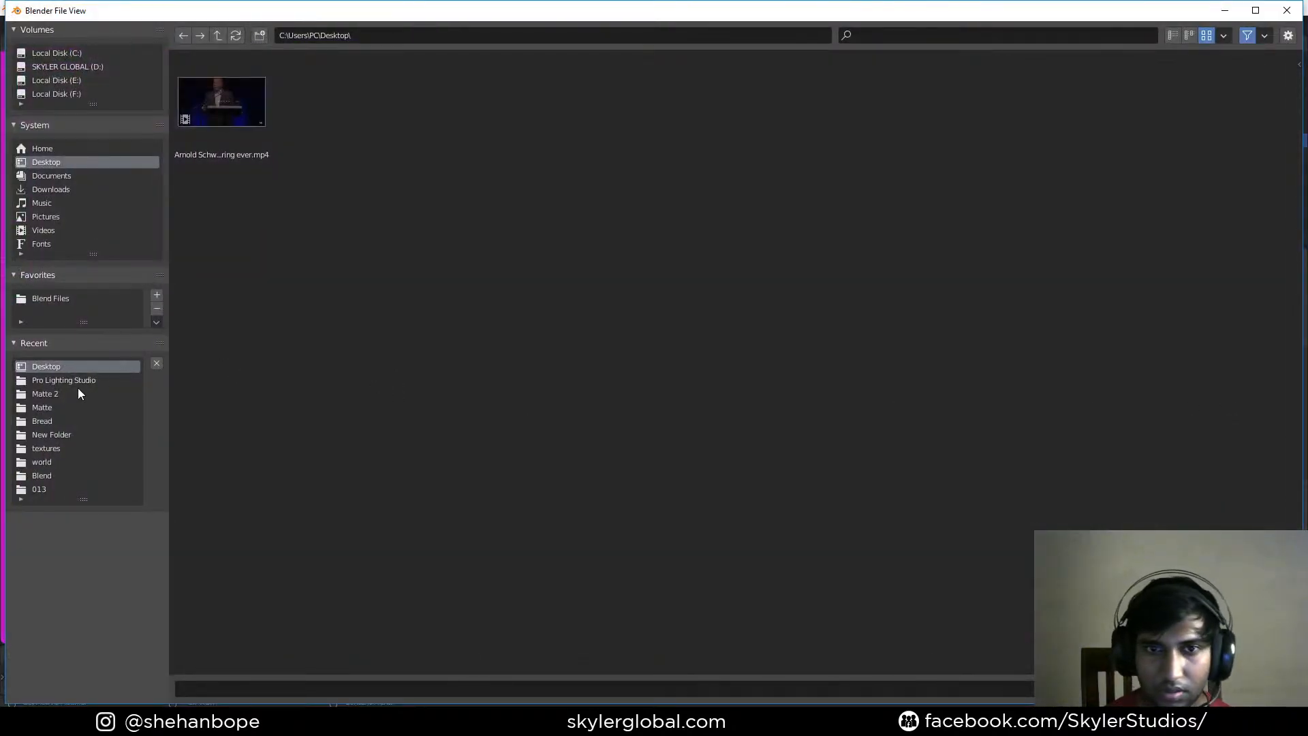
left_click(45, 448)
scroll(432, 451, "down", 5)
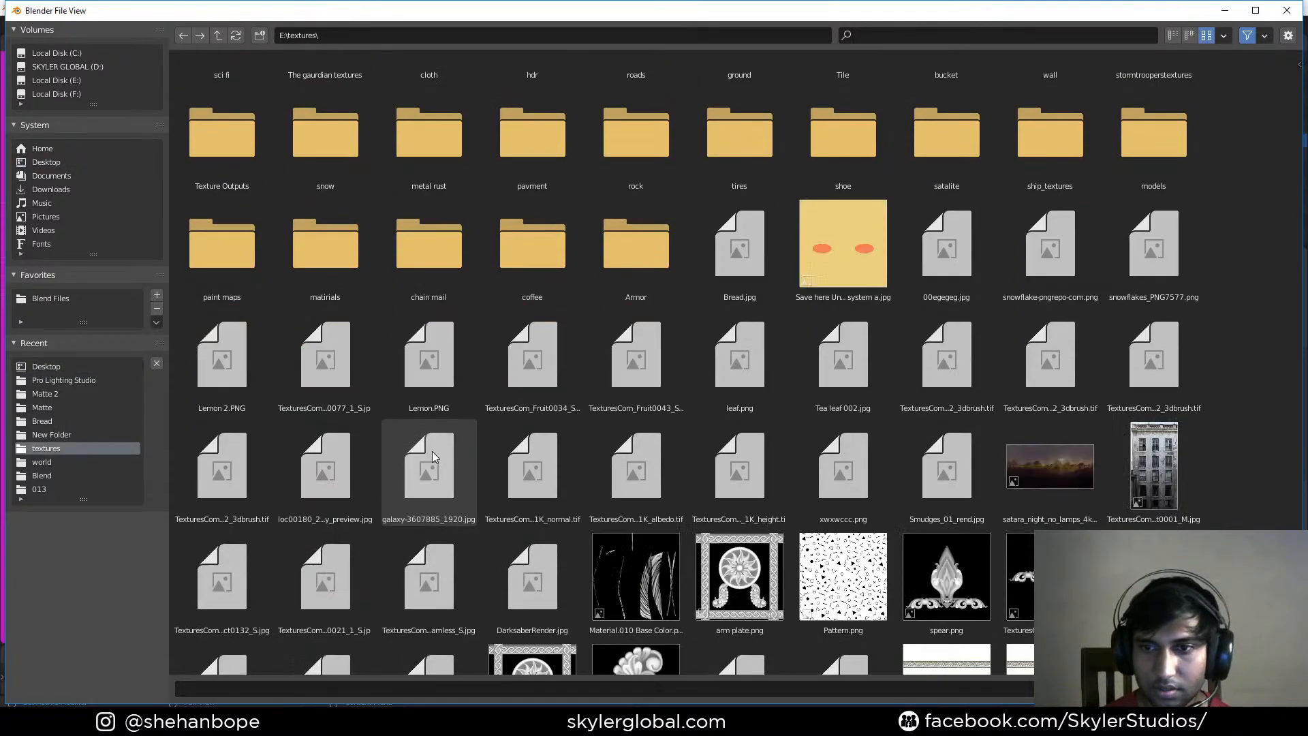
scroll(432, 451, "down", 4)
scroll(426, 430, "down", 8)
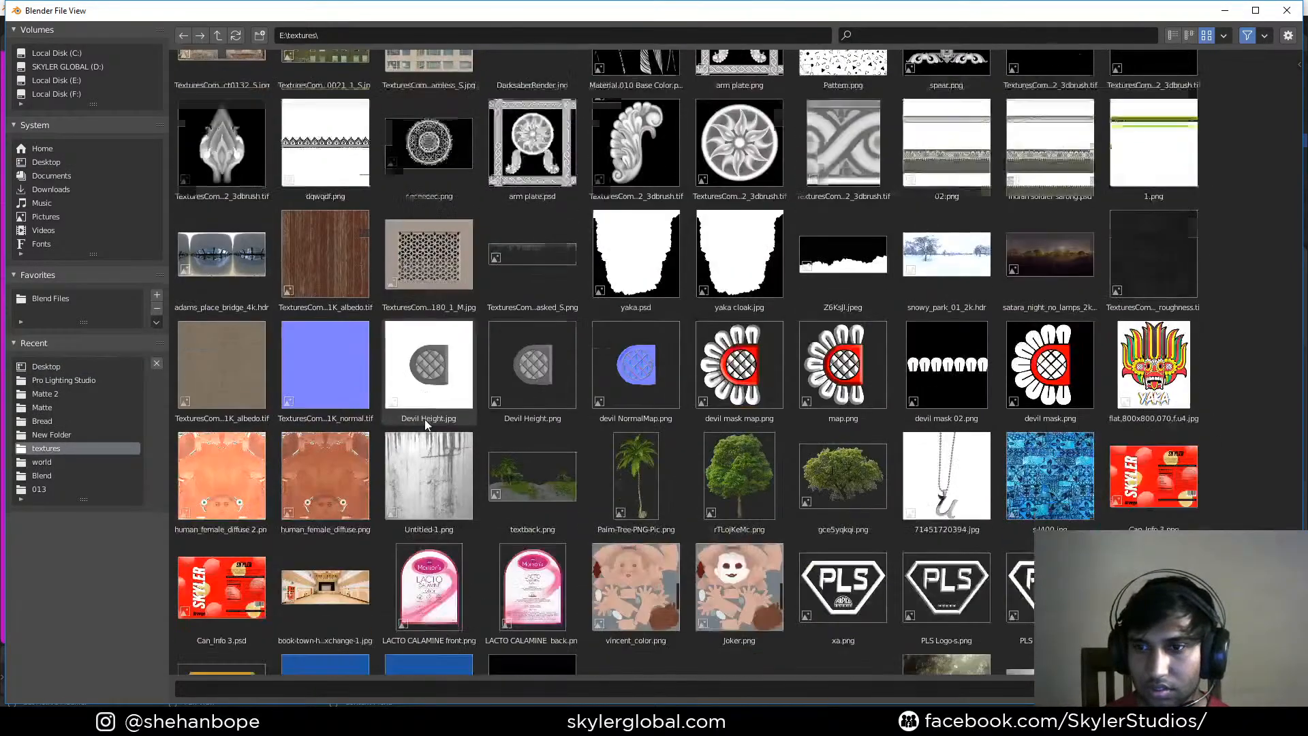
scroll(426, 429, "down", 3)
scroll(737, 426, "down", 1)
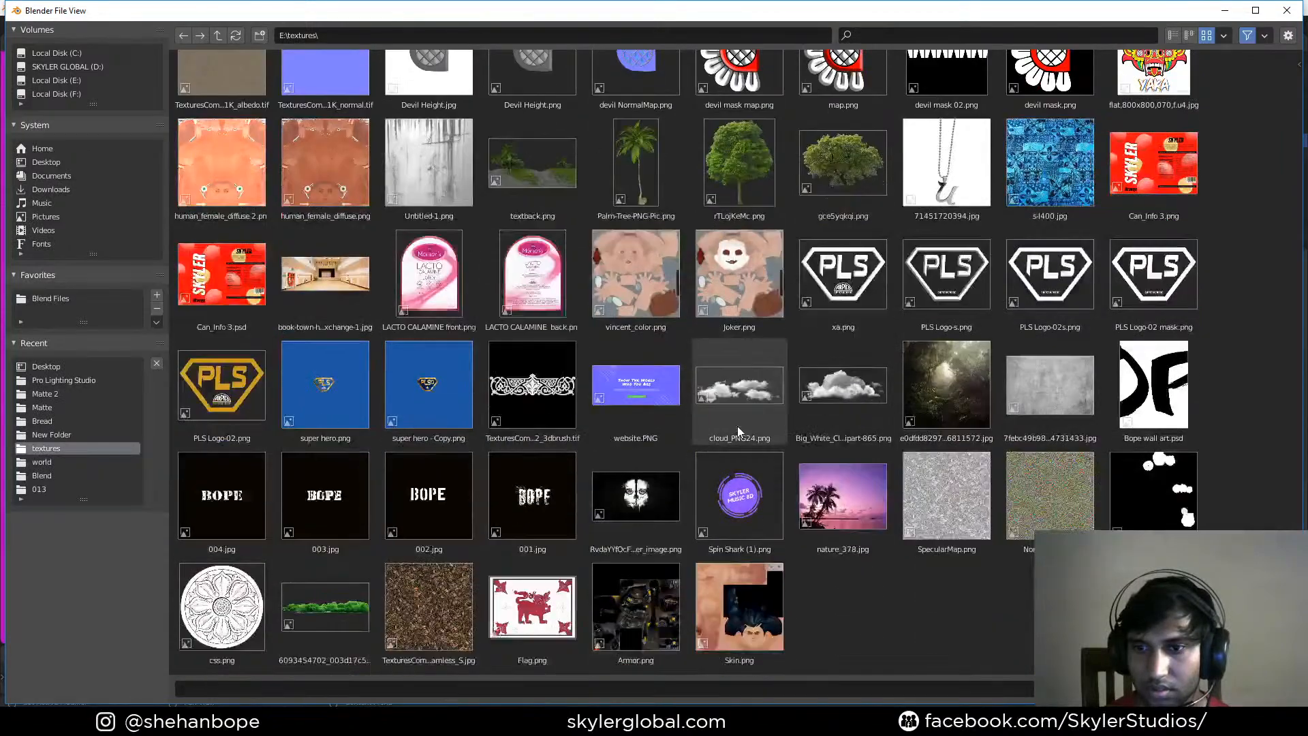
scroll(681, 477, "up", 2)
double_click(342, 453)
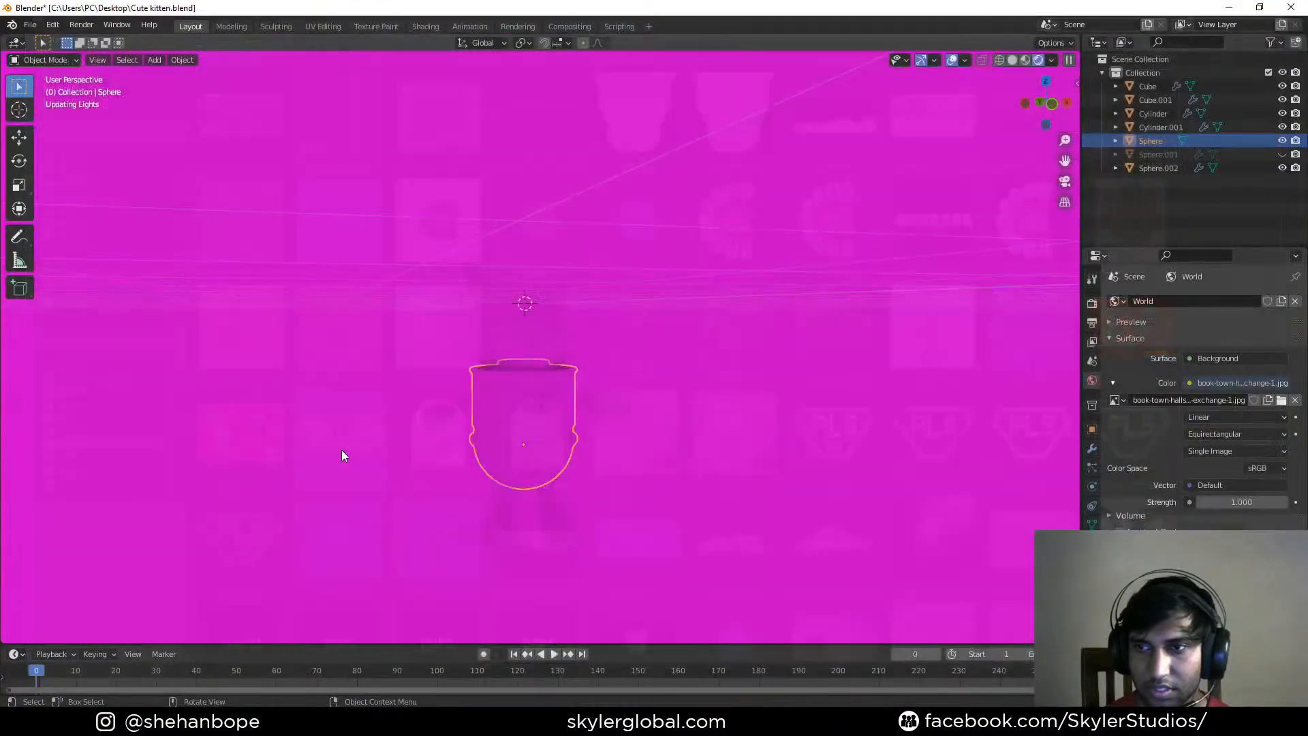
middle_click_drag(737, 450, 677, 459)
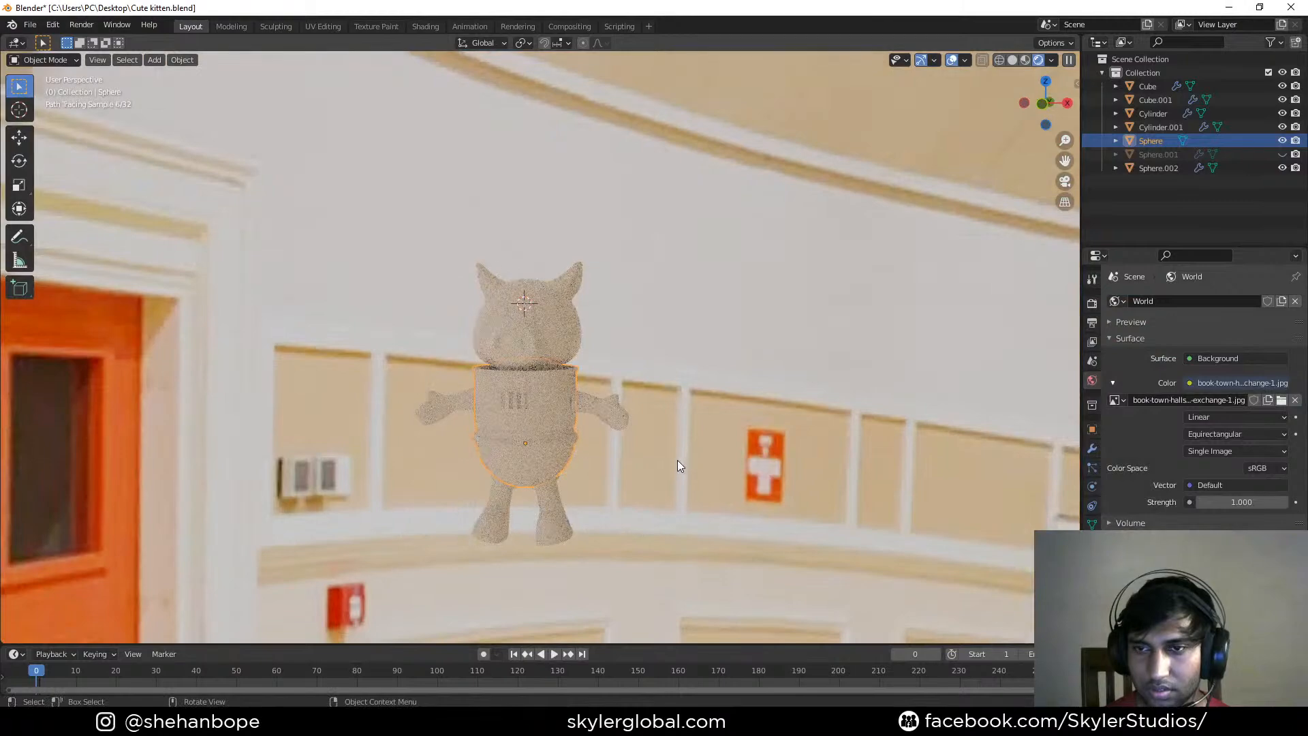
Give the kitten's eyes a new material with a black base color
scroll(623, 408, "up", 2)
scroll(622, 409, "up", 3)
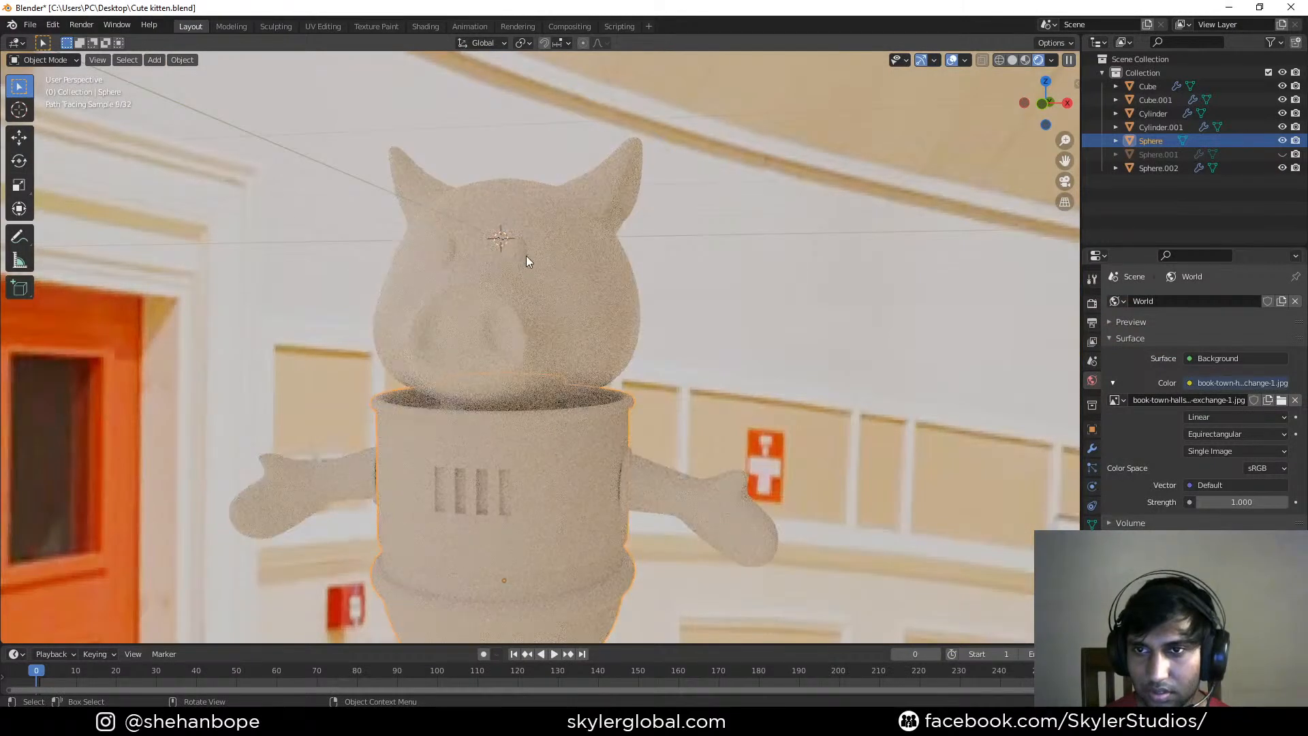
left_click(526, 256)
left_click(1091, 543)
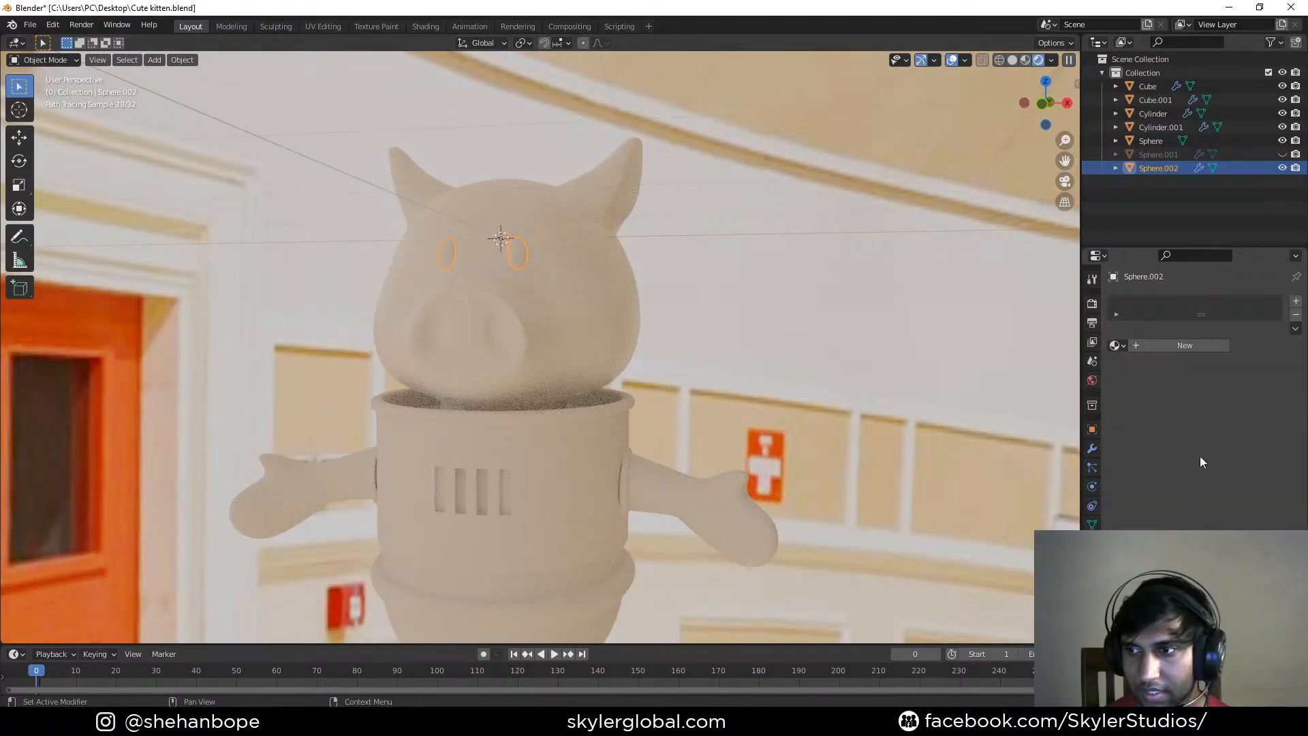
left_click(1193, 346)
left_click(1250, 461)
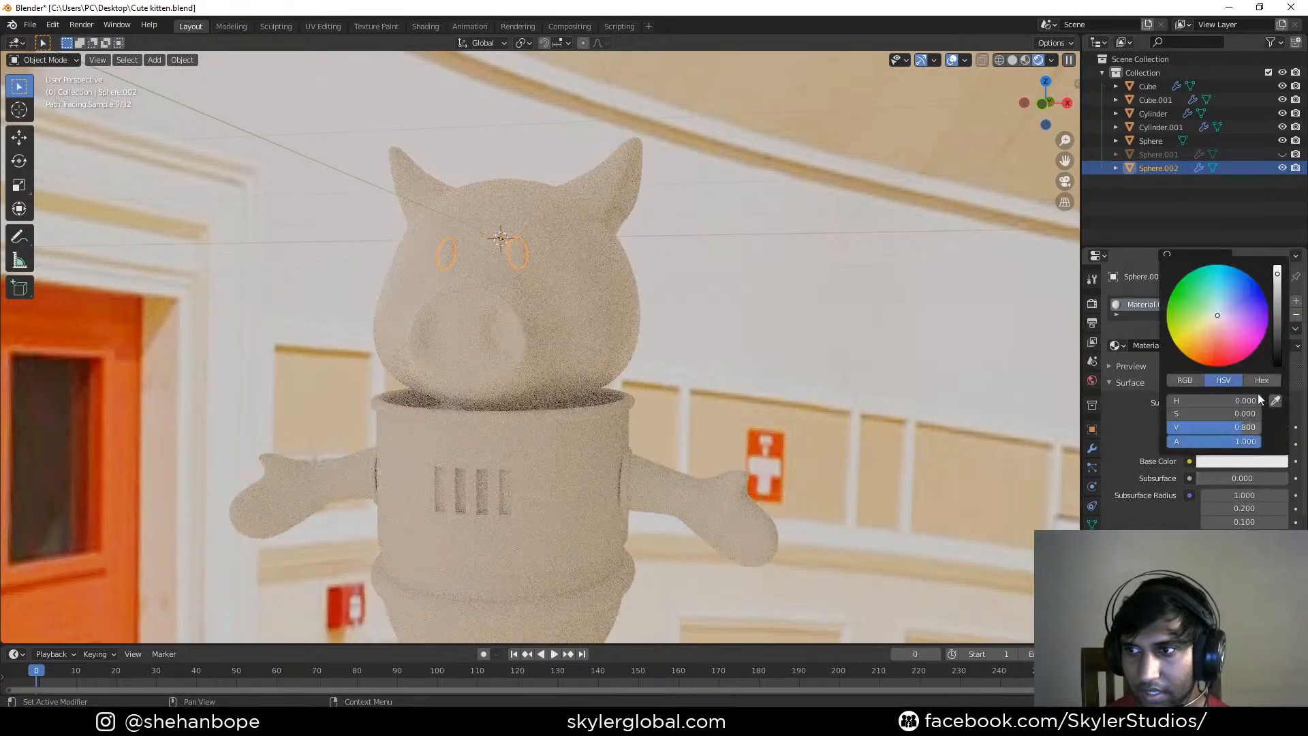
left_click(1278, 361)
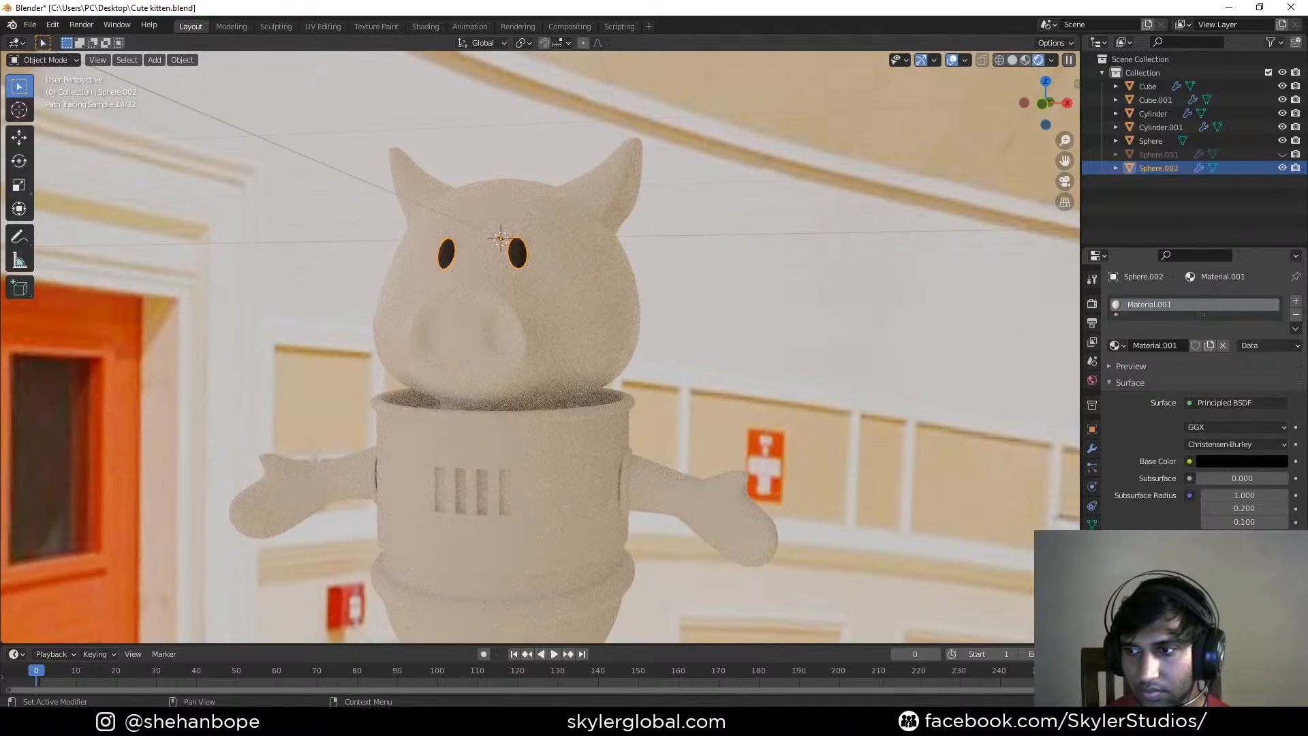
left_click(849, 412)
Give the kitten's body a new material with a pure white base color, value 1.000
middle_click_drag(844, 430, 917, 411)
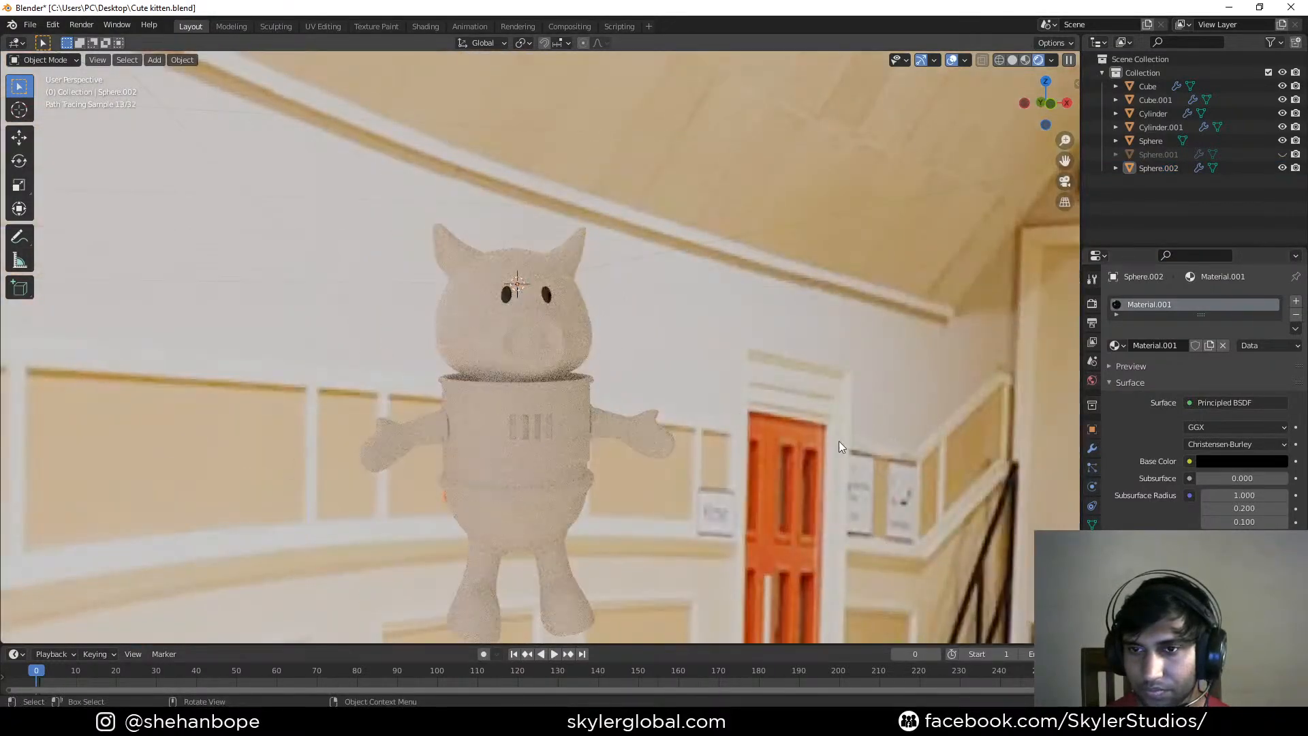
left_click(541, 451)
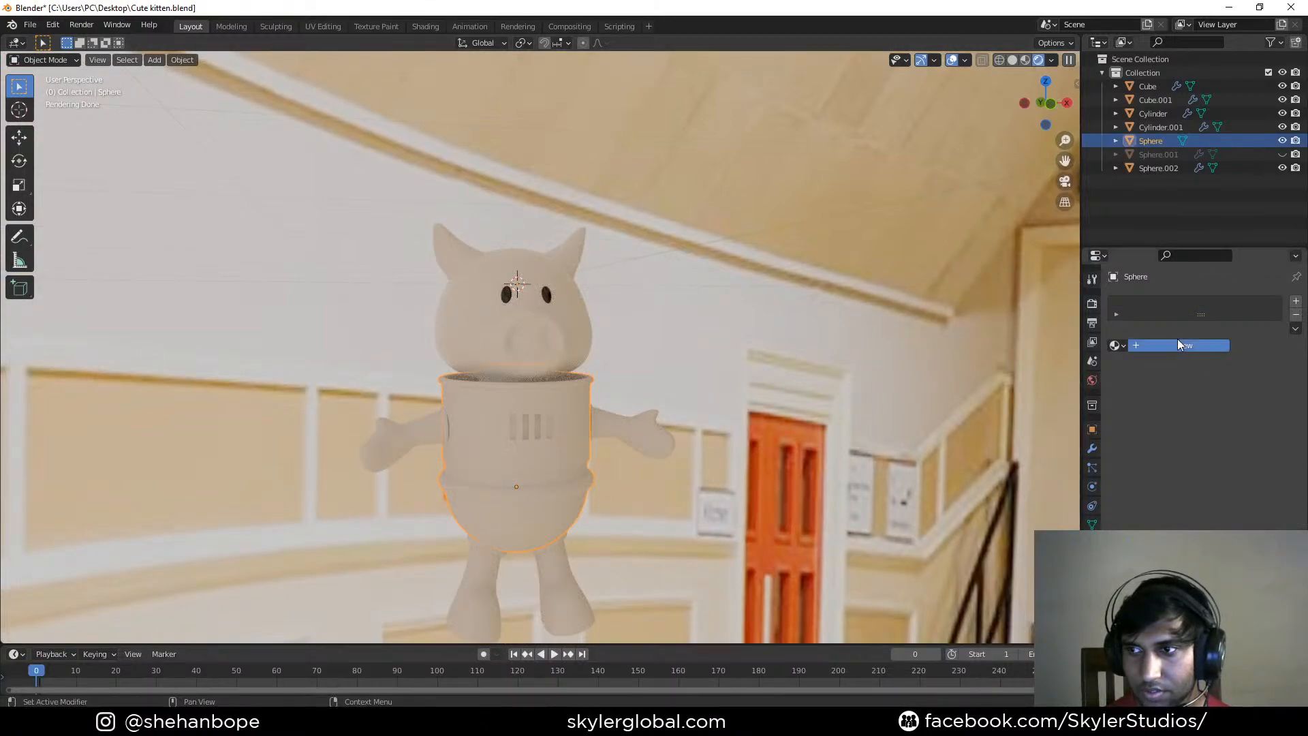
left_click(1178, 345)
left_click(1242, 461)
left_click_drag(1277, 273, 1277, 265)
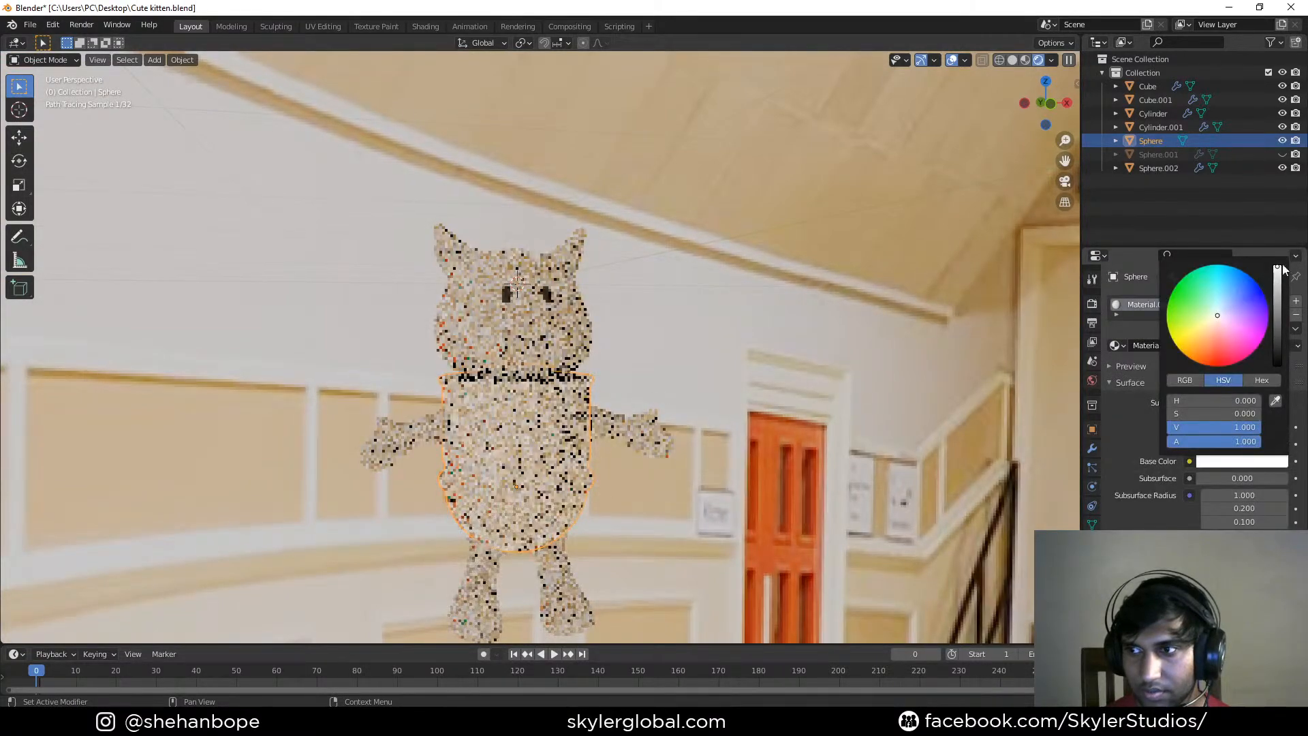
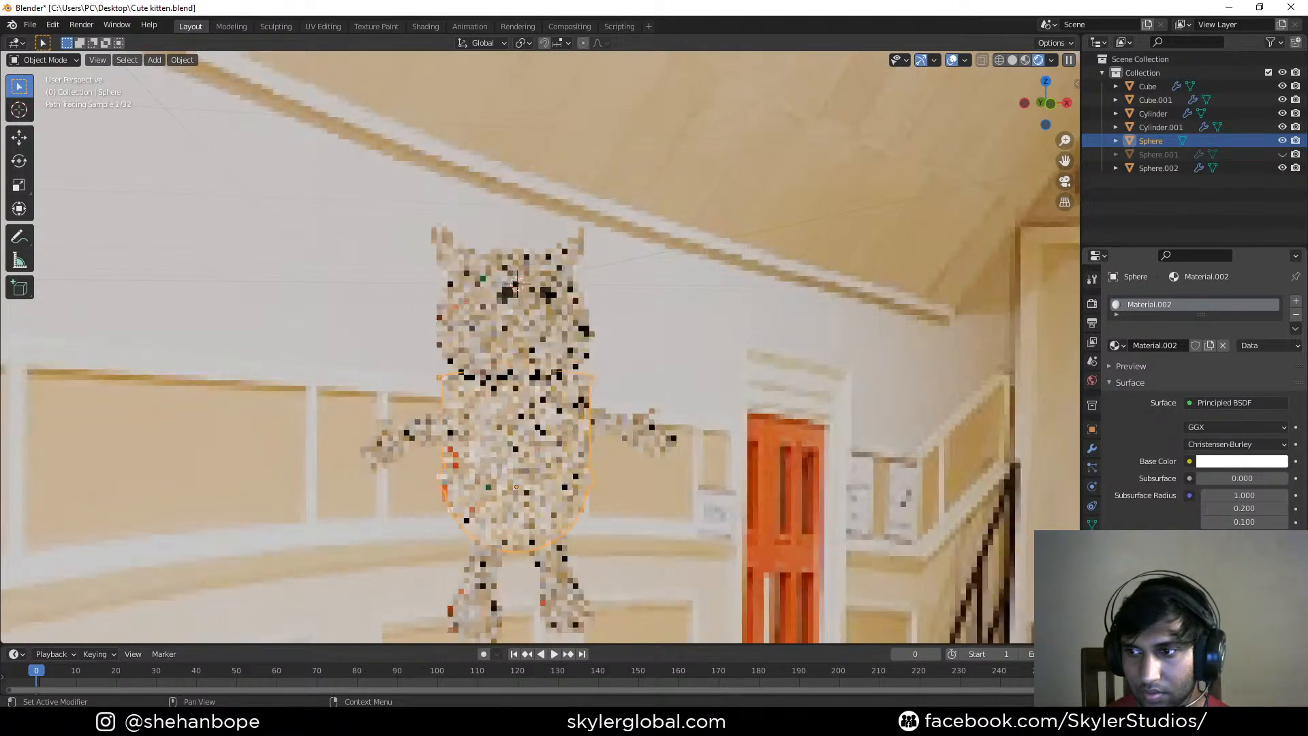
middle_click_drag(932, 496, 827, 504)
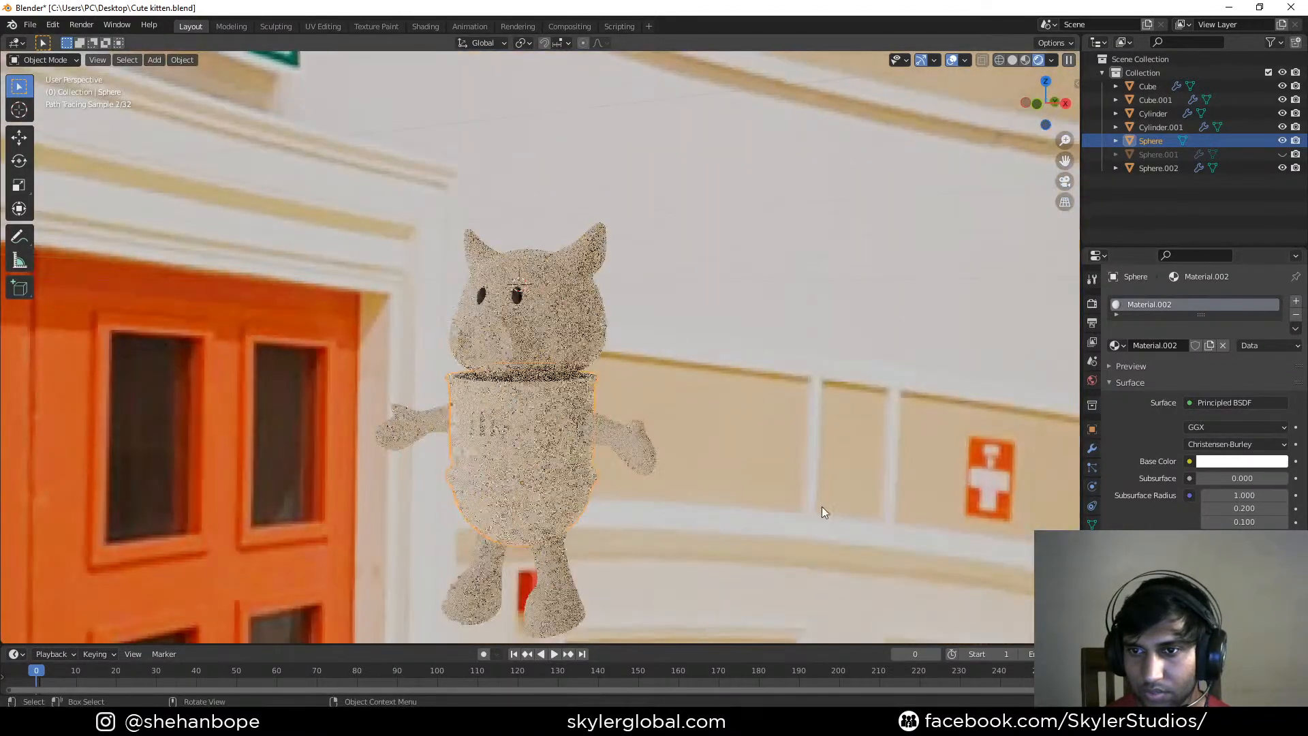
Save the file and inspect the character from several angles in rendered and solid shading
key("ctrl+s")
middle_click_drag(619, 496, 729, 403)
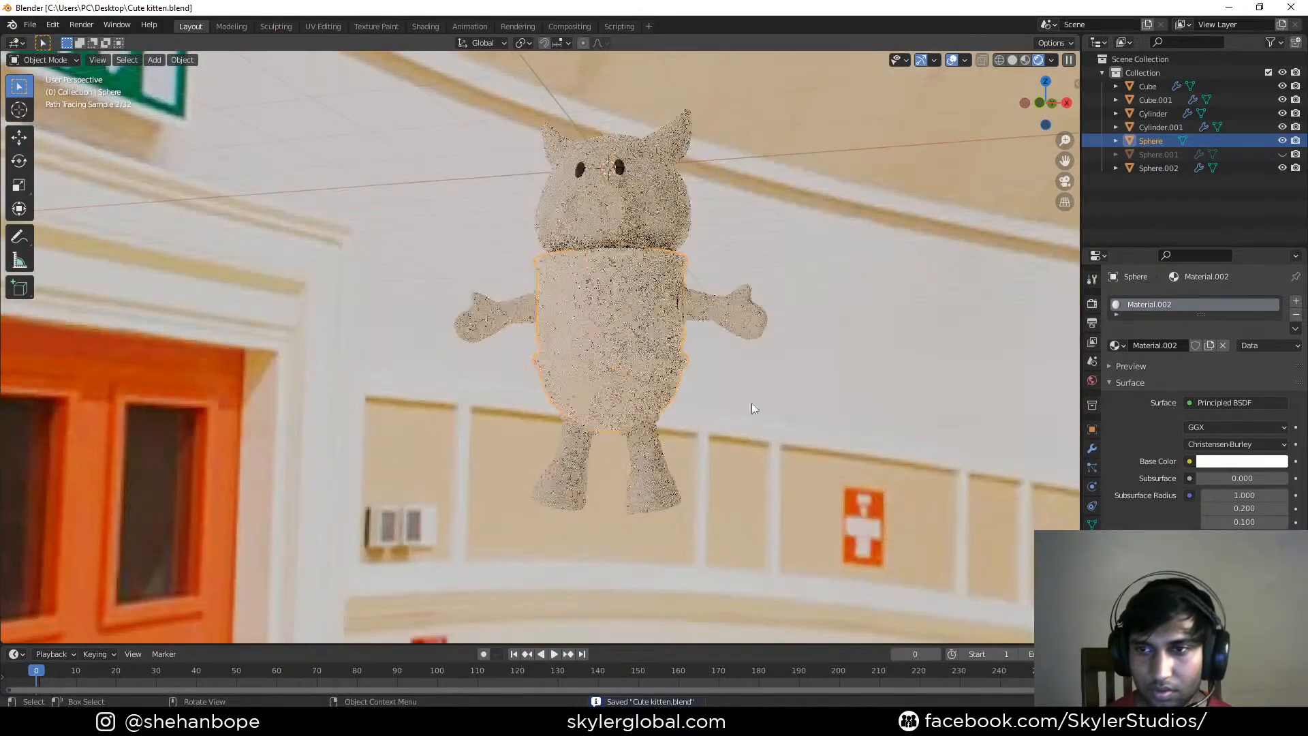
scroll(671, 353, "up", 3)
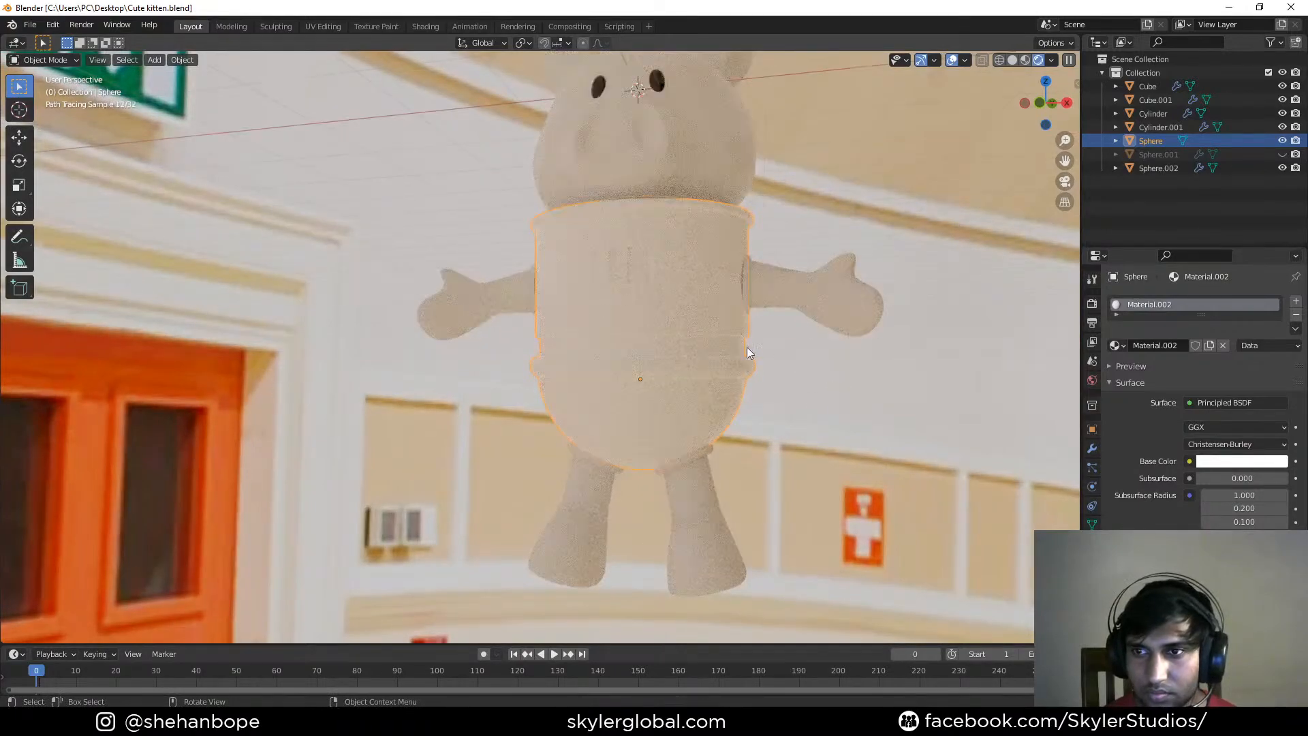
middle_click_drag(741, 344, 794, 358)
mouse_move(827, 256)
middle_mouse_down()
mouse_move(835, 307)
mouse_move(879, 328)
mouse_move(726, 345)
middle_mouse_up()
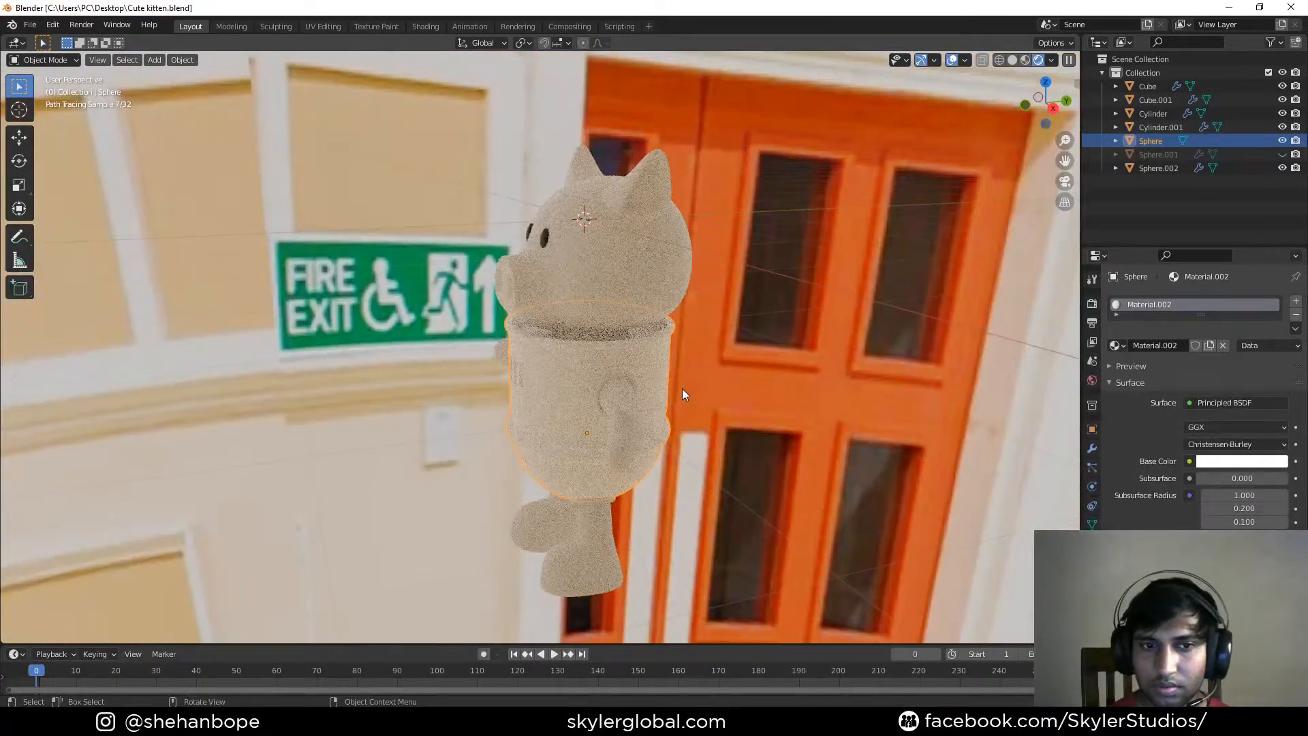
middle_click_drag(681, 388, 734, 366)
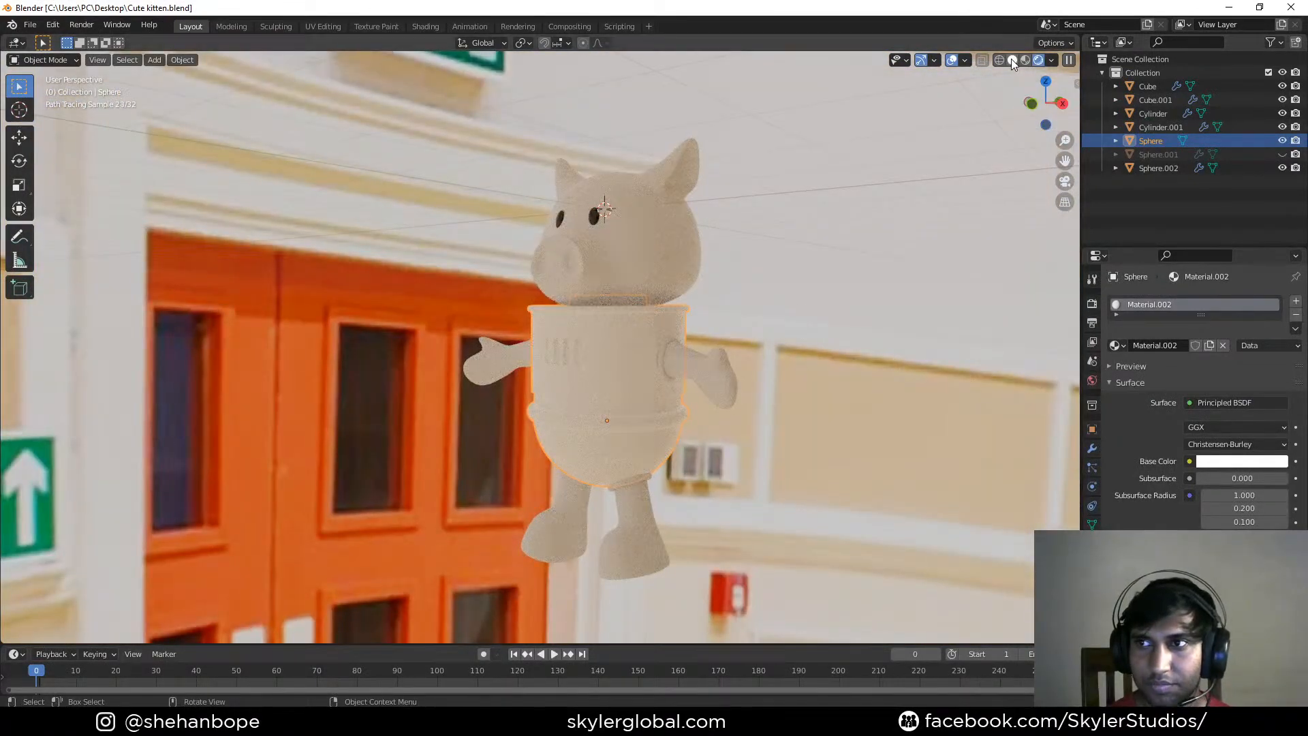
left_click(1013, 60)
mouse_move(746, 212)
middle_mouse_down()
mouse_move(1076, 244)
mouse_move(802, 235)
mouse_move(564, 272)
middle_mouse_up()
middle_click_drag(718, 273, 629, 309, "shift")
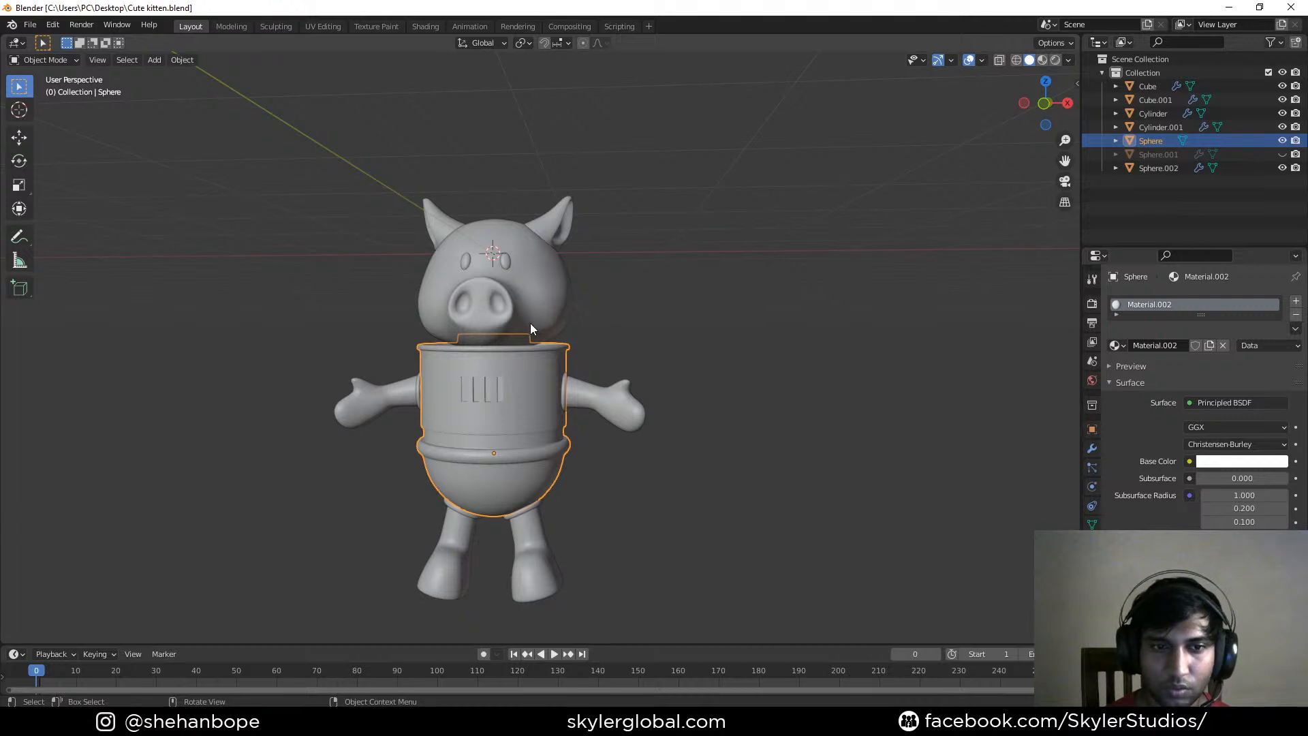
middle_click_drag(496, 304, 554, 300)
middle_click_drag(738, 336, 772, 344)
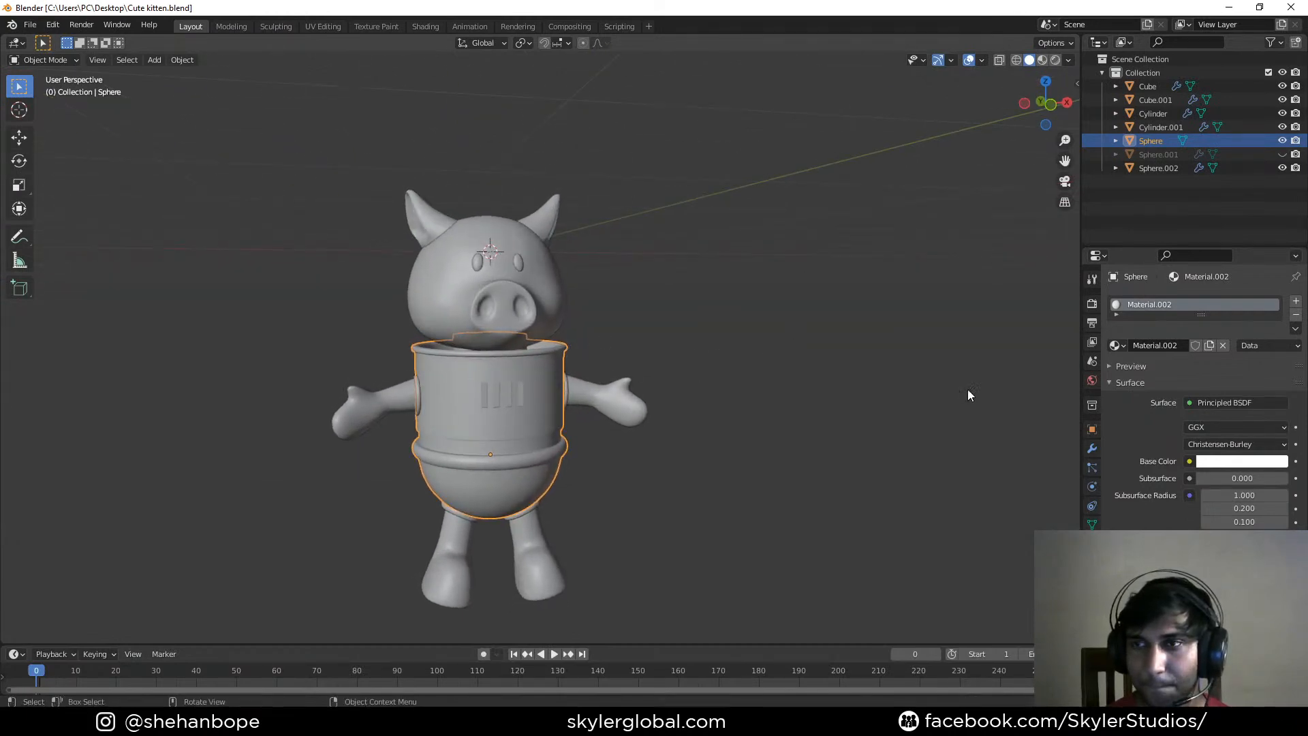
Return the viewport to rendered shading, unhide the helmet sphere Sphere.001 and select it
left_click(1055, 60)
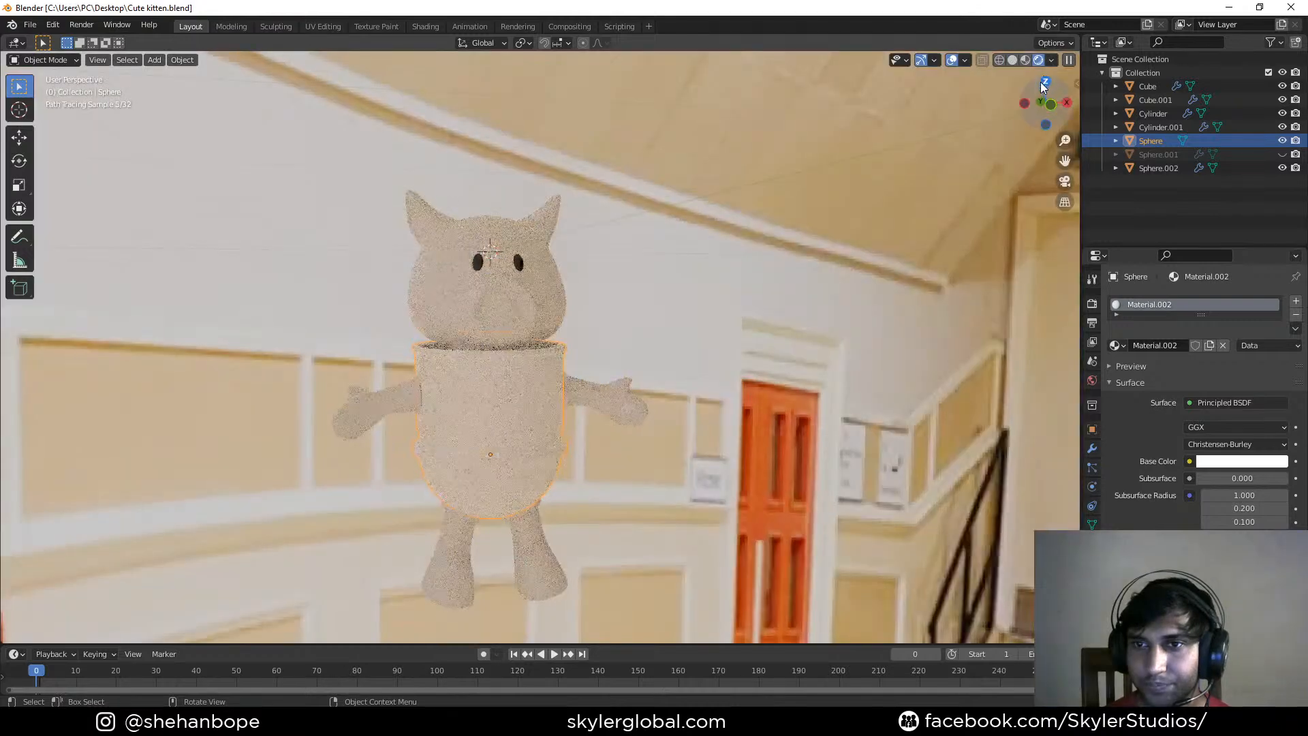
left_click(1282, 154)
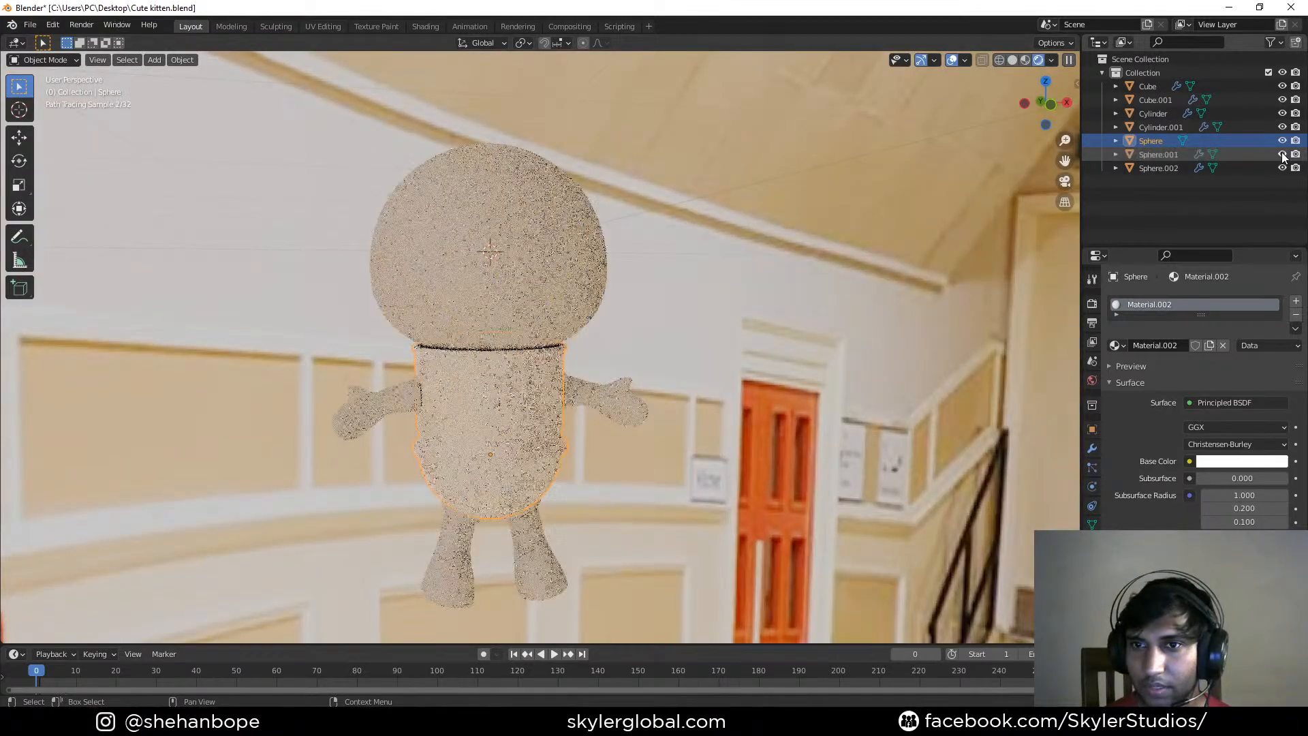
left_click(555, 243)
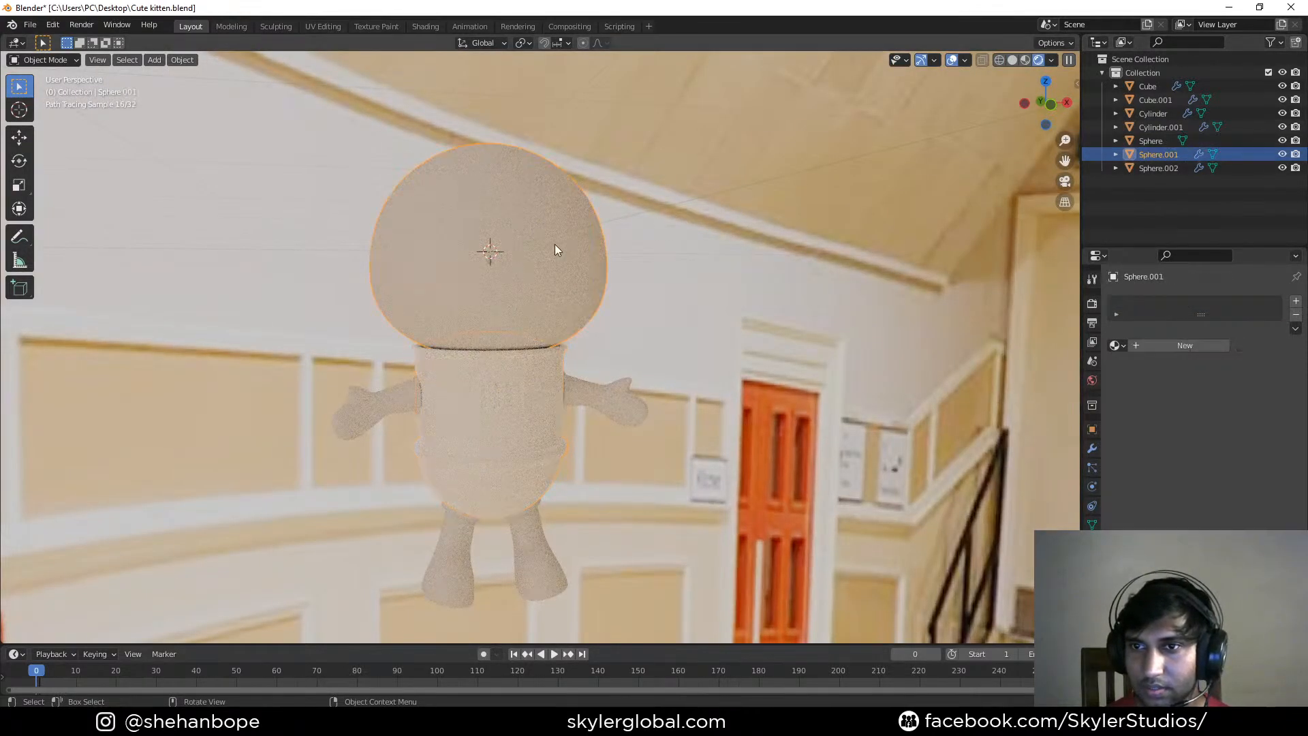
Give the helmet sphere a new material with a Glass BSDF surface and a roughness of 0
left_click(1162, 346)
left_click(1219, 401)
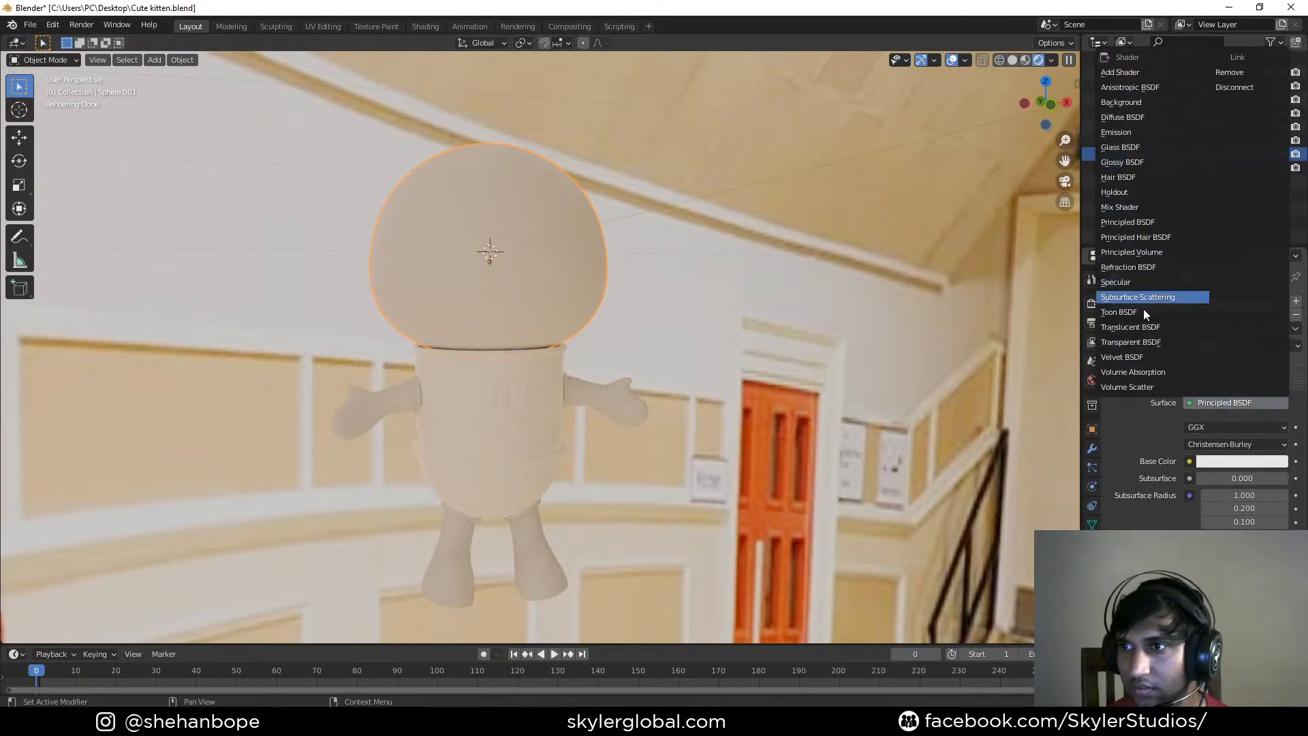
left_click(1124, 147)
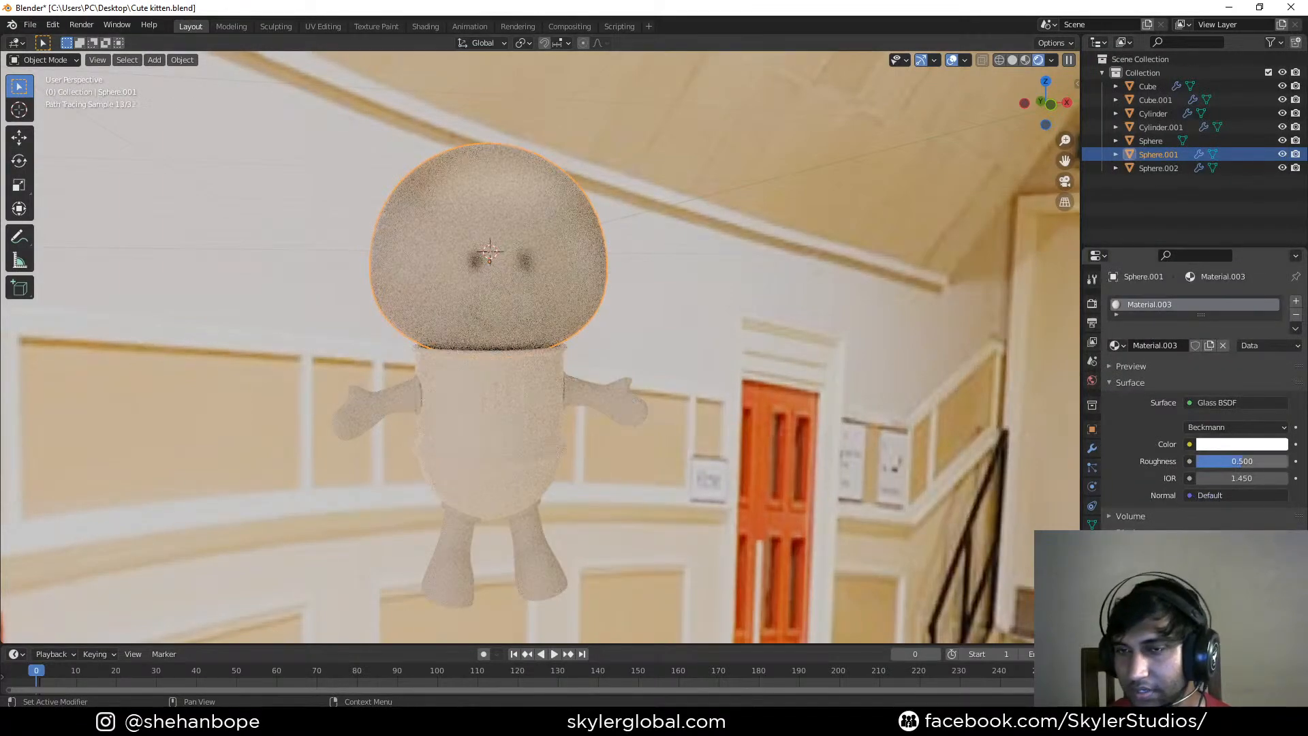
left_click_drag(1241, 461, 1197, 461)
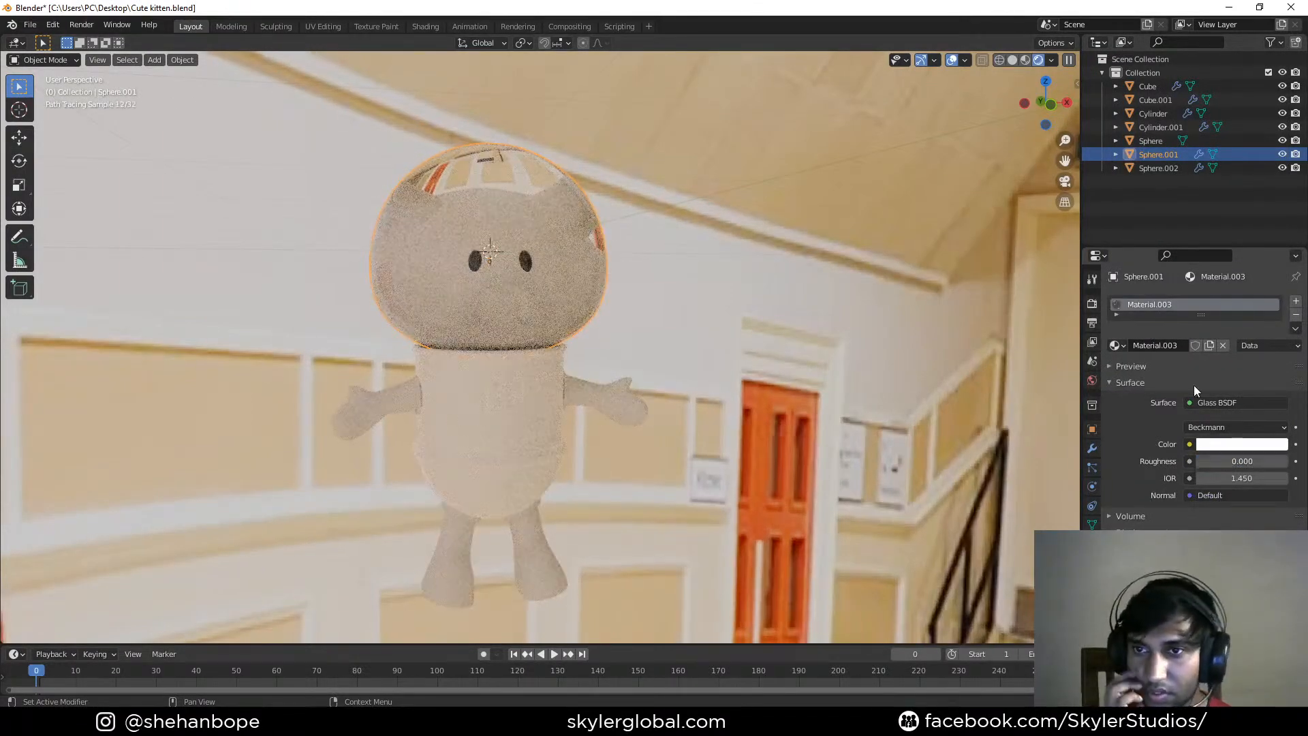
middle_click_drag(932, 387, 799, 345)
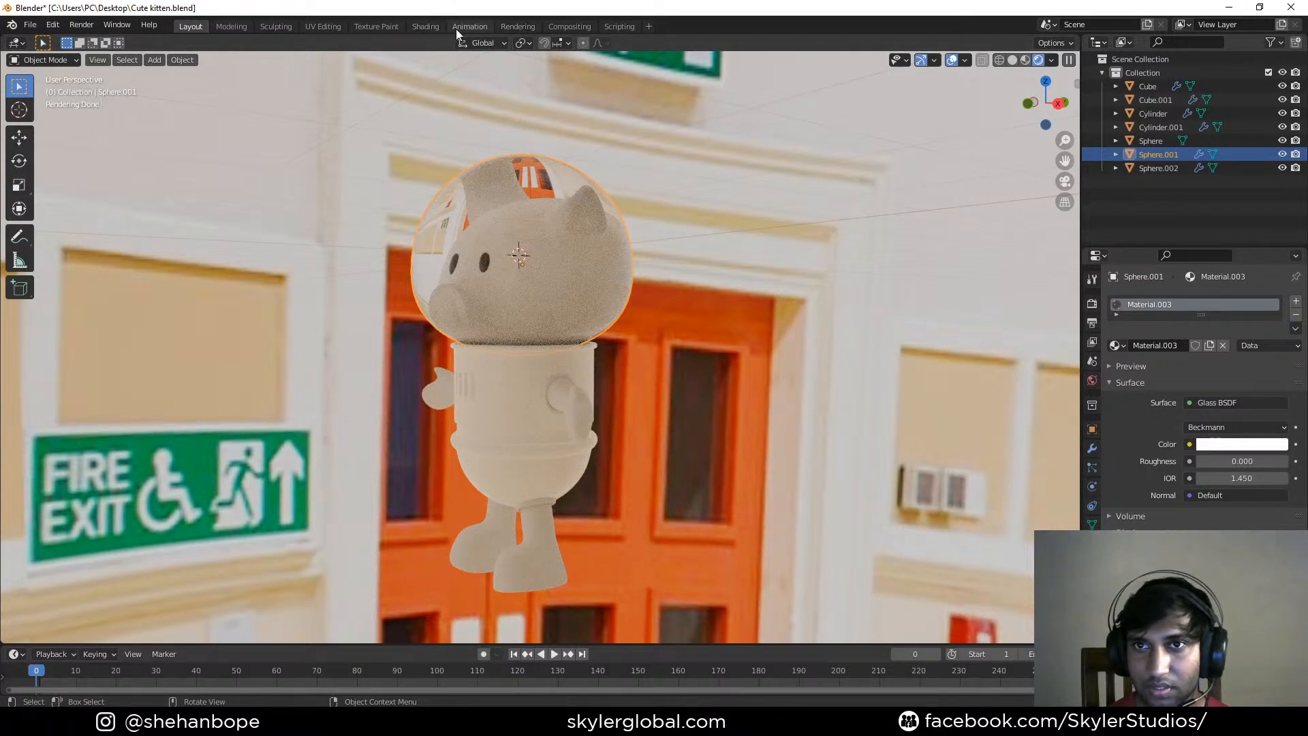
Open the Shading workspace and show its 3D viewport in rendered shading, framed on the character's head
left_click(425, 27)
mouse_move(691, 324)
middle_mouse_down()
mouse_move(734, 326)
mouse_move(737, 252)
middle_mouse_up()
scroll(733, 327, "up", 2)
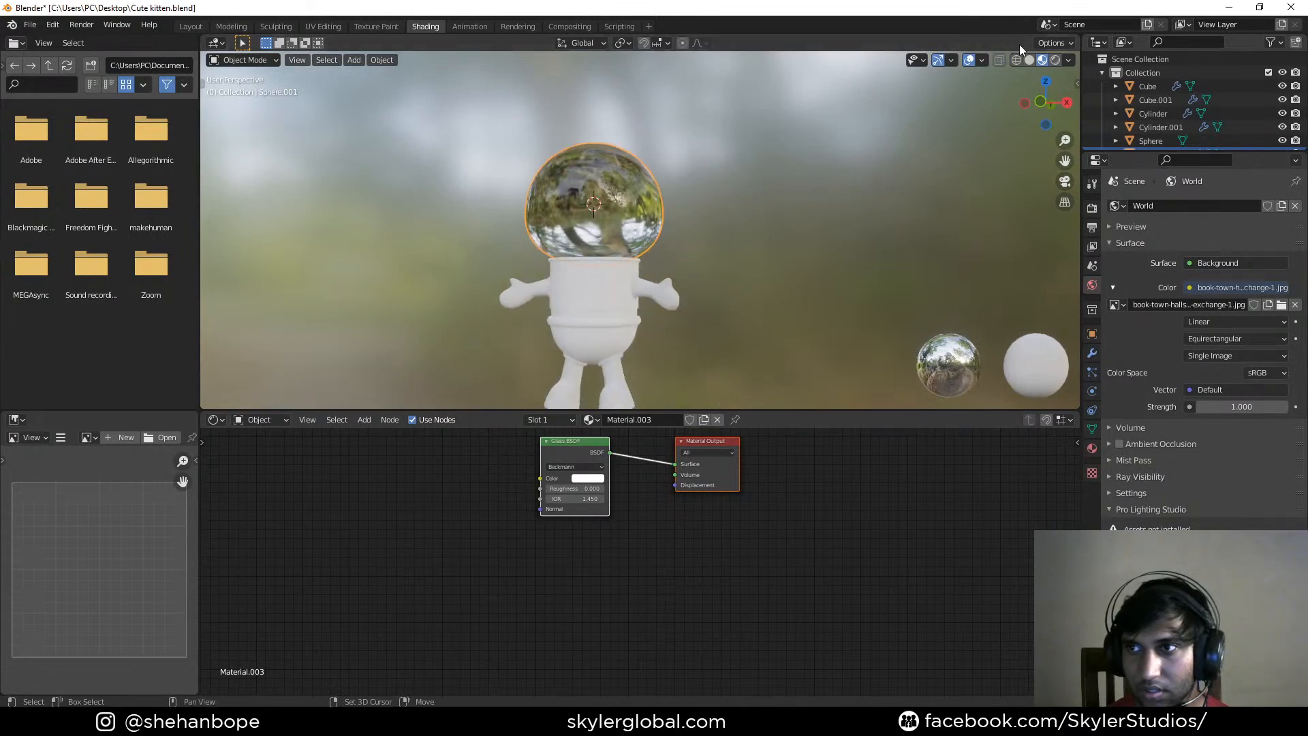
left_click(1057, 59)
scroll(583, 557, "up", 2)
scroll(583, 557, "up", 1)
Try lower IOR values on the helmet's Glass BSDF node, including 1.150 and 0
middle_click_drag(583, 557, 626, 633)
scroll(606, 606, "up", 5)
left_click_drag(597, 589, 569, 589)
mouse_move(660, 268)
middle_mouse_down()
mouse_move(774, 326)
mouse_move(737, 312)
mouse_move(746, 299)
middle_mouse_up()
left_click(622, 586)
left_click(622, 587)
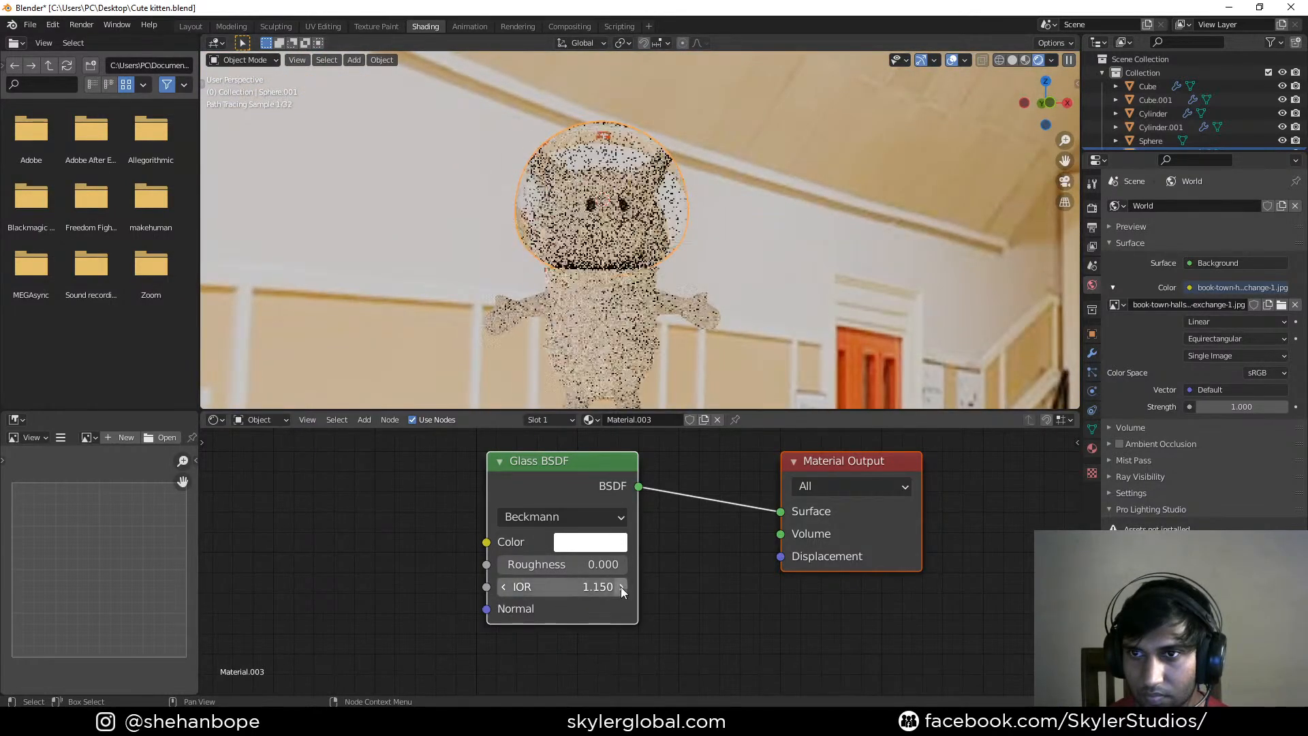
left_click(506, 587)
middle_click_drag(763, 215, 687, 274)
left_click(580, 585)
type("0")
key("Return")
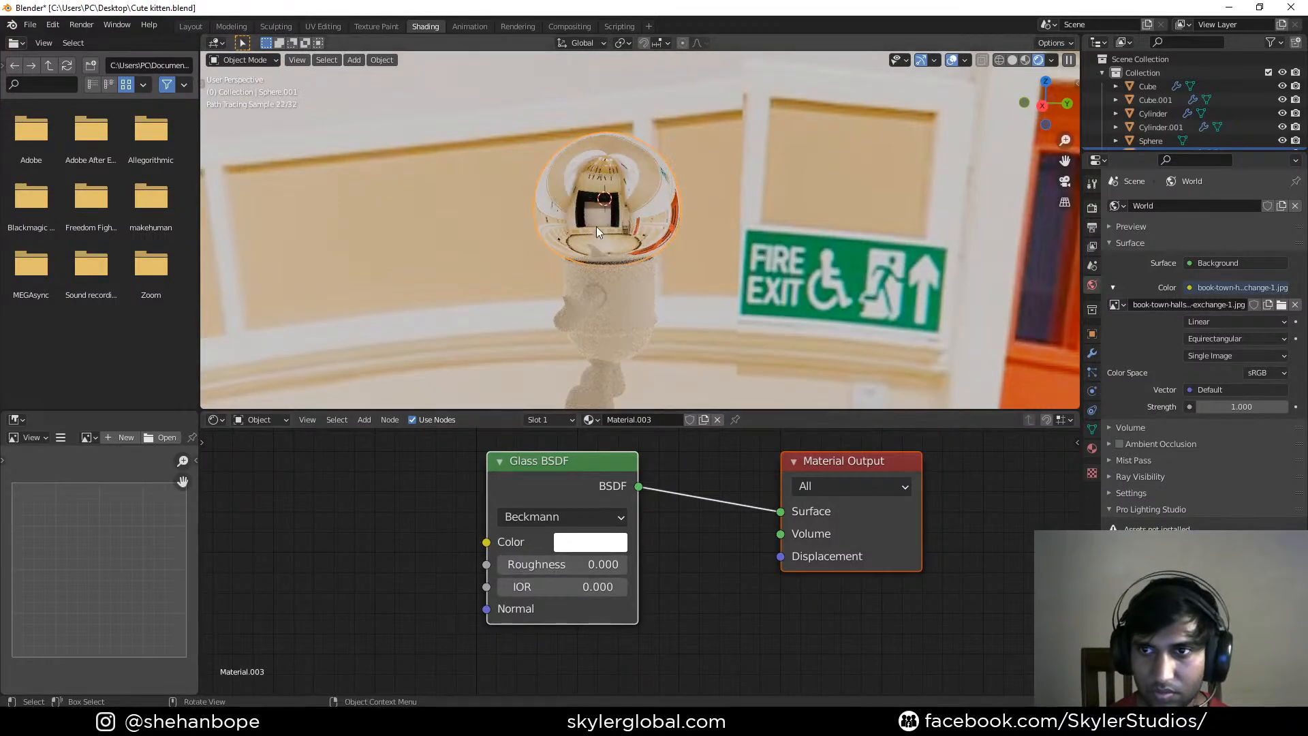
Raise the Glass BSDF node's IOR in increments to 1.000 and check the helmet in the render
middle_click_drag(595, 226, 730, 235)
left_click(618, 586)
left_click(618, 586)
left_click(618, 586)
left_click(618, 586)
left_click(619, 586)
left_click(619, 586)
left_click(618, 587)
left_click(619, 587)
left_click(618, 587)
left_click(618, 586)
left_click(618, 586)
left_click(619, 586)
left_click(503, 586)
left_click(504, 586)
middle_click_drag(640, 228, 774, 238)
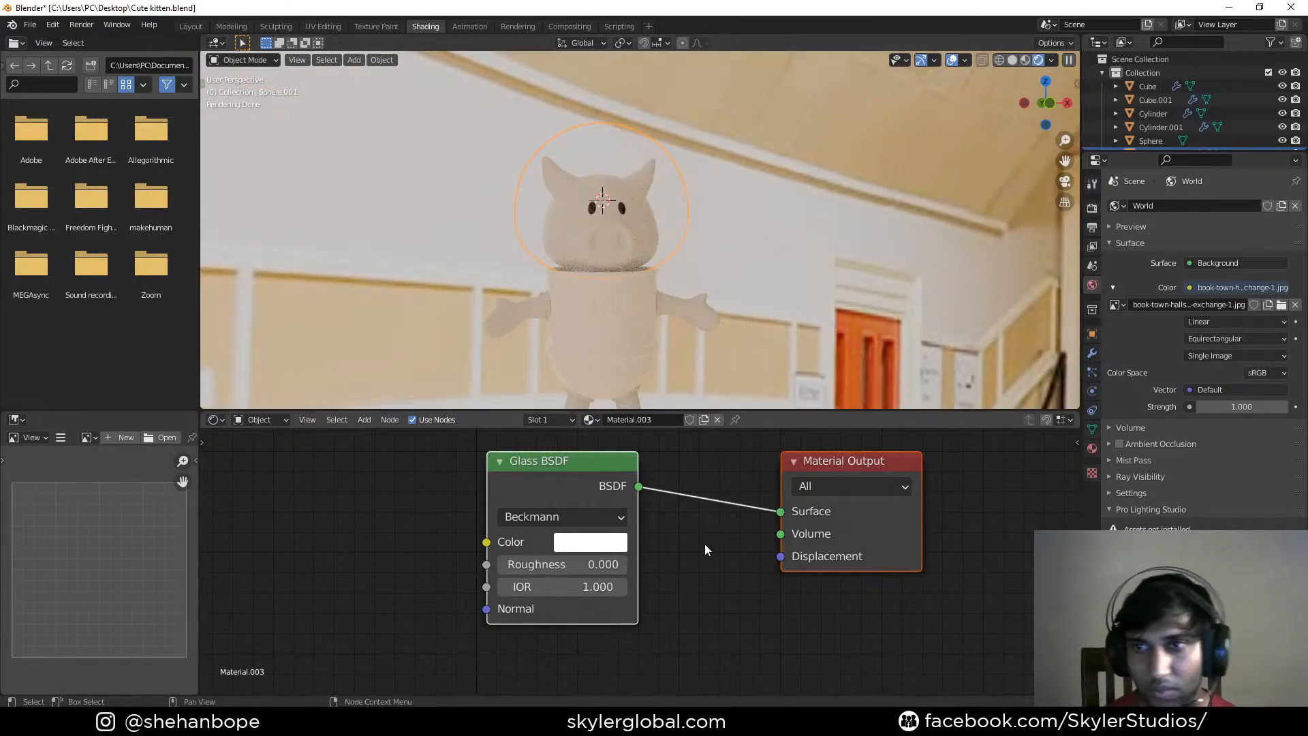
Set the IOR of the helmet's Glass BSDF node to 1.010
left_click(594, 583)
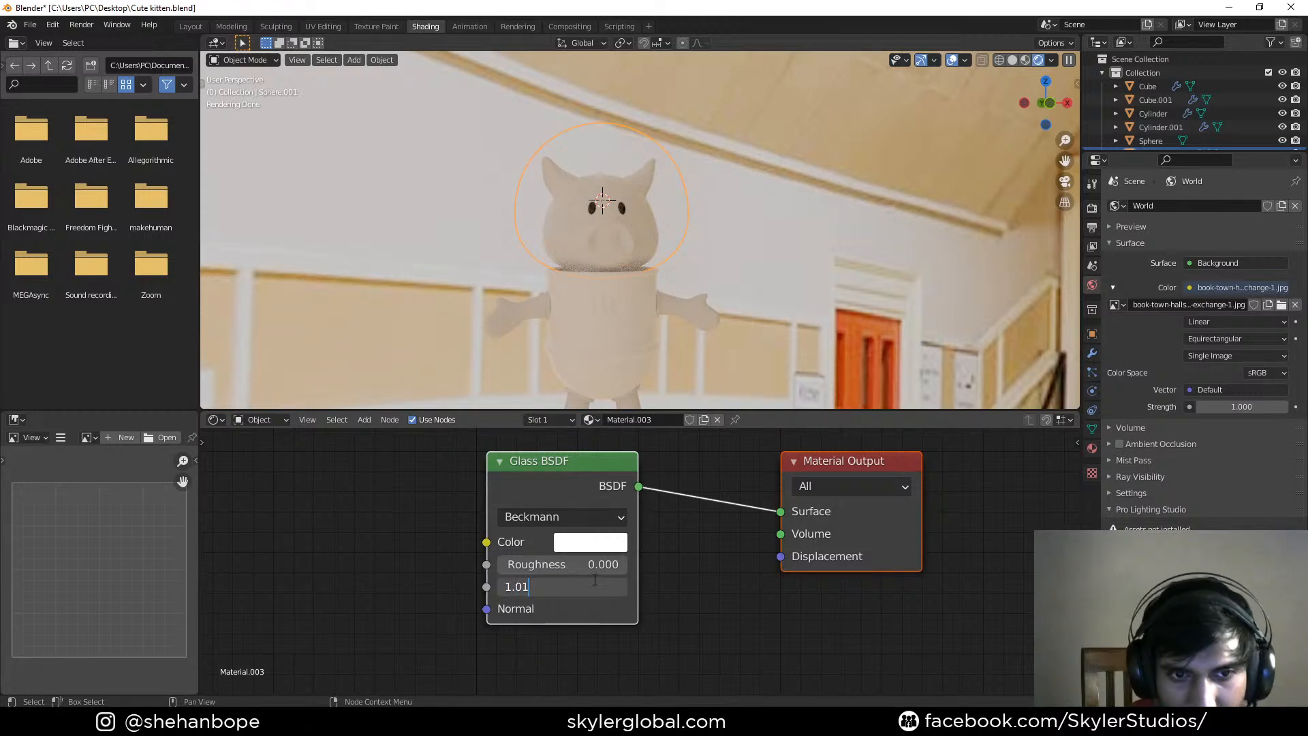
type("1")
key("Return")
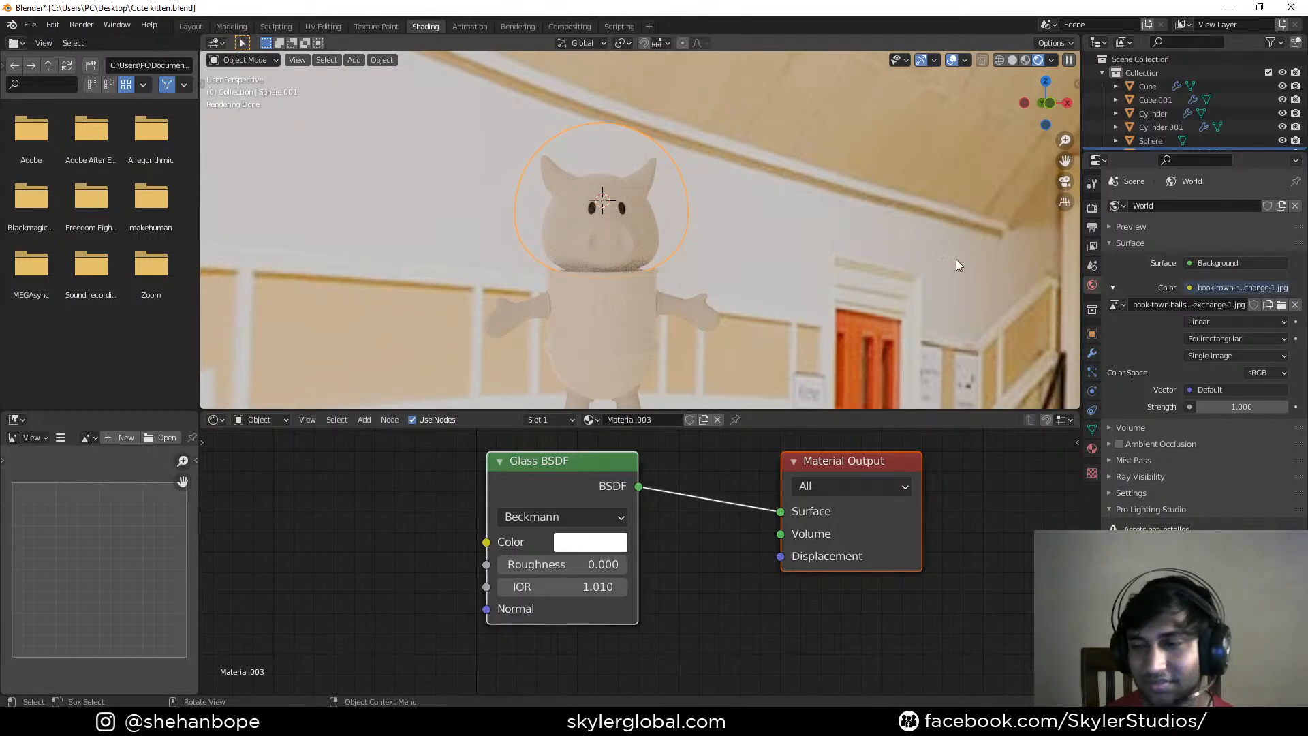
Move the Glass BSDF node away from the Material Output and add a Translucent BSDF node below it
scroll(739, 585, "down", 3)
key("g")
left_click(373, 485)
scroll(512, 461, "down", 1)
key("shift+a")
left_click(571, 548)
type("tra")
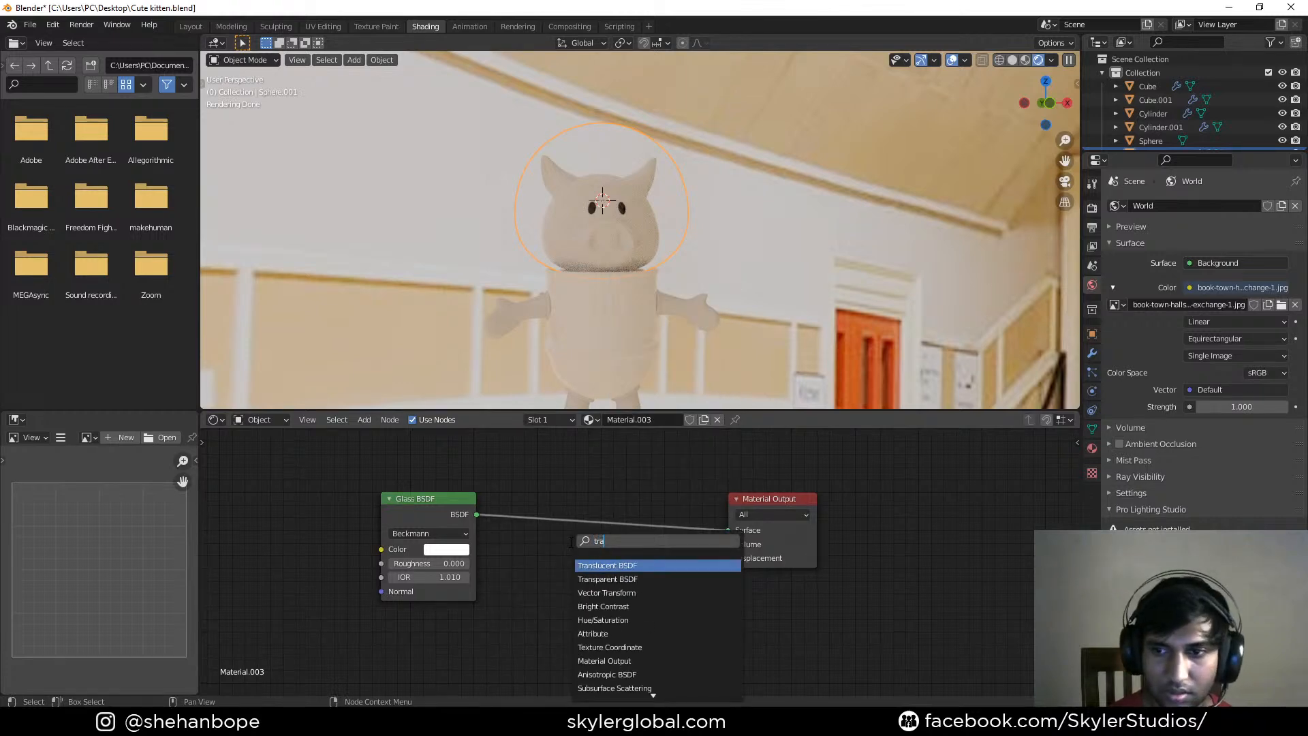
key("Return")
left_click(436, 637)
scroll(634, 616, "down", 1)
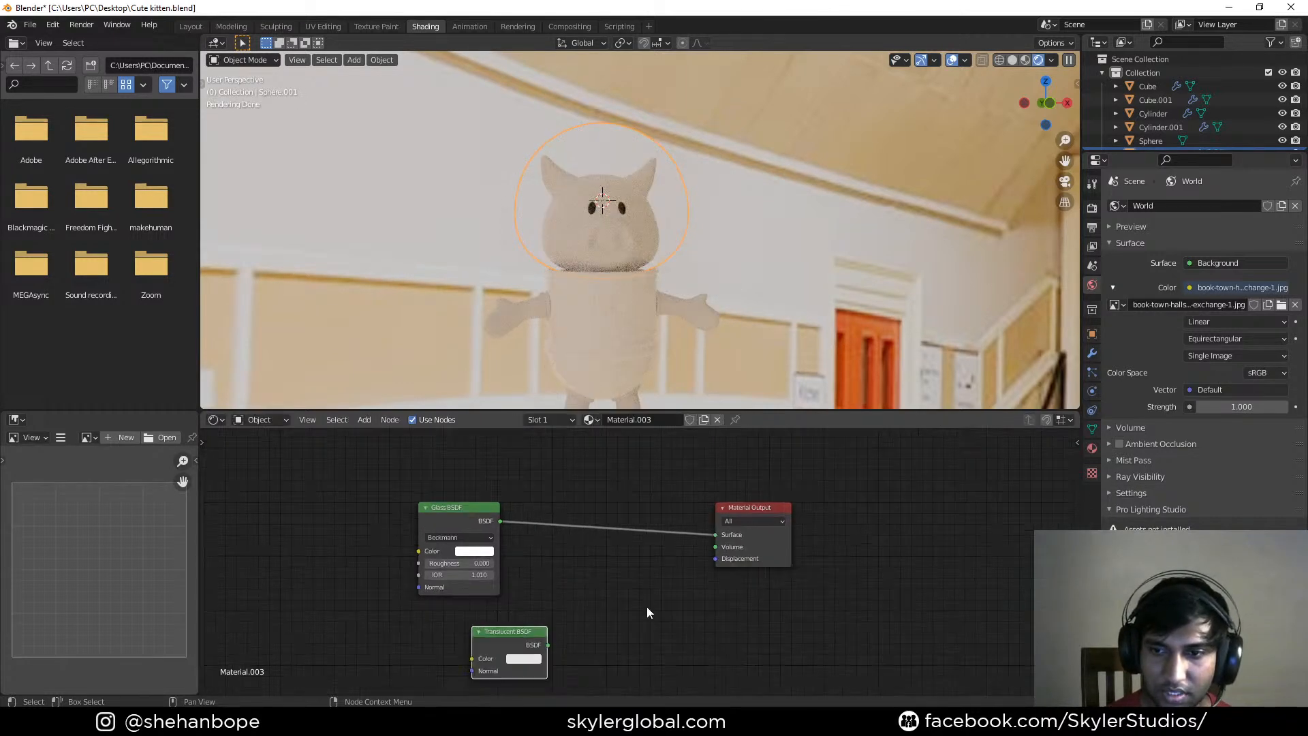
Insert a Mix Shader between the Glass BSDF and Material Output, and connect the Translucent BSDF to its second shader input
middle_click_drag(634, 616, 590, 568)
key("shift+a")
left_click(587, 552)
type("mi")
key("Down")
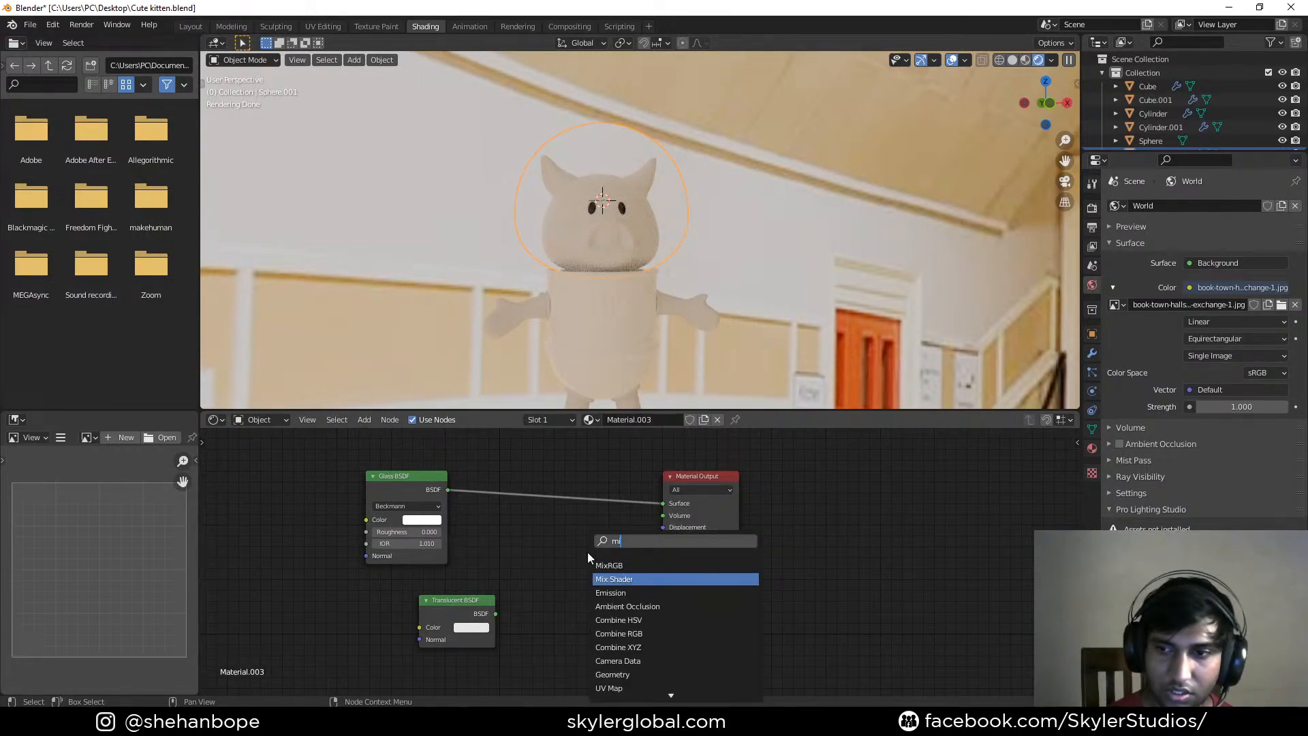
key("Return")
left_click(543, 460)
scroll(533, 566, "up", 1)
middle_click_drag(532, 567, 597, 585)
left_click_drag(547, 635, 598, 529)
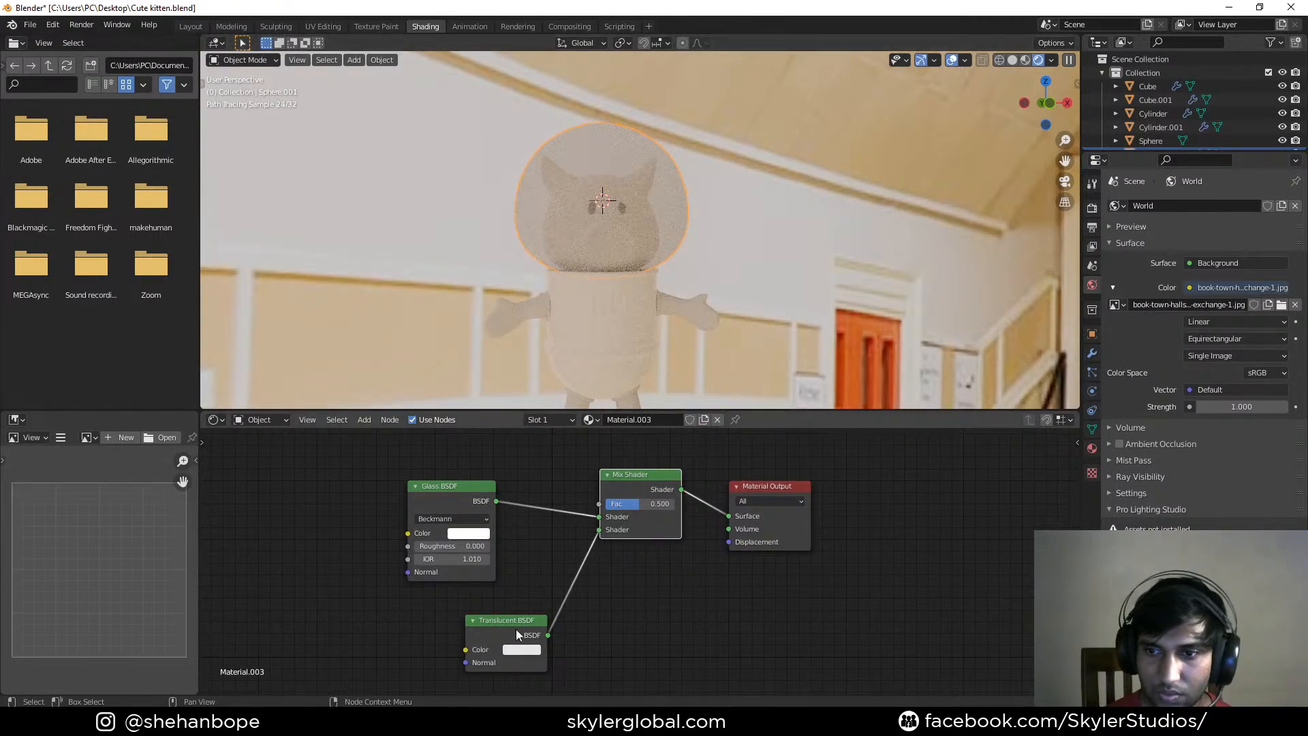
Space the Glass BSDF and Translucent BSDF nodes farther away from the Mix Shader
left_click_drag(516, 628, 477, 625)
left_click_drag(469, 519, 440, 526)
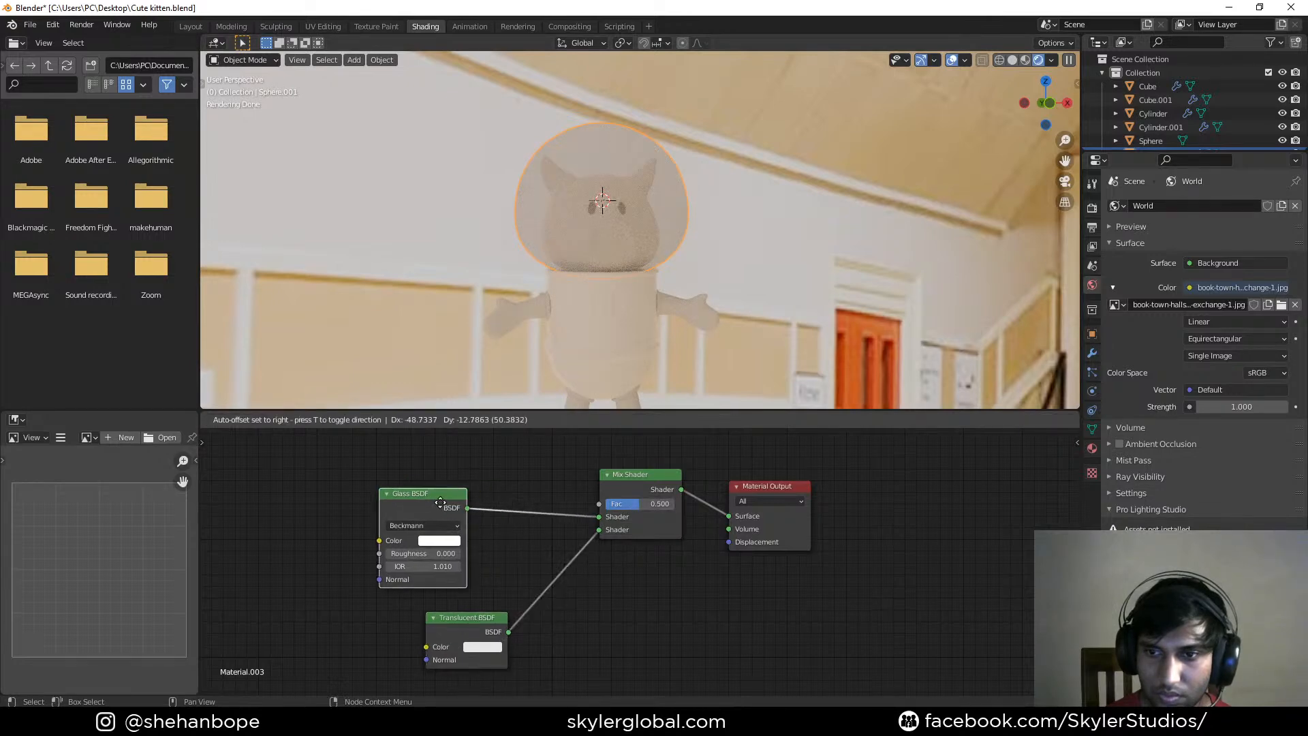
left_click_drag(475, 616, 435, 619)
scroll(524, 486, "down", 2)
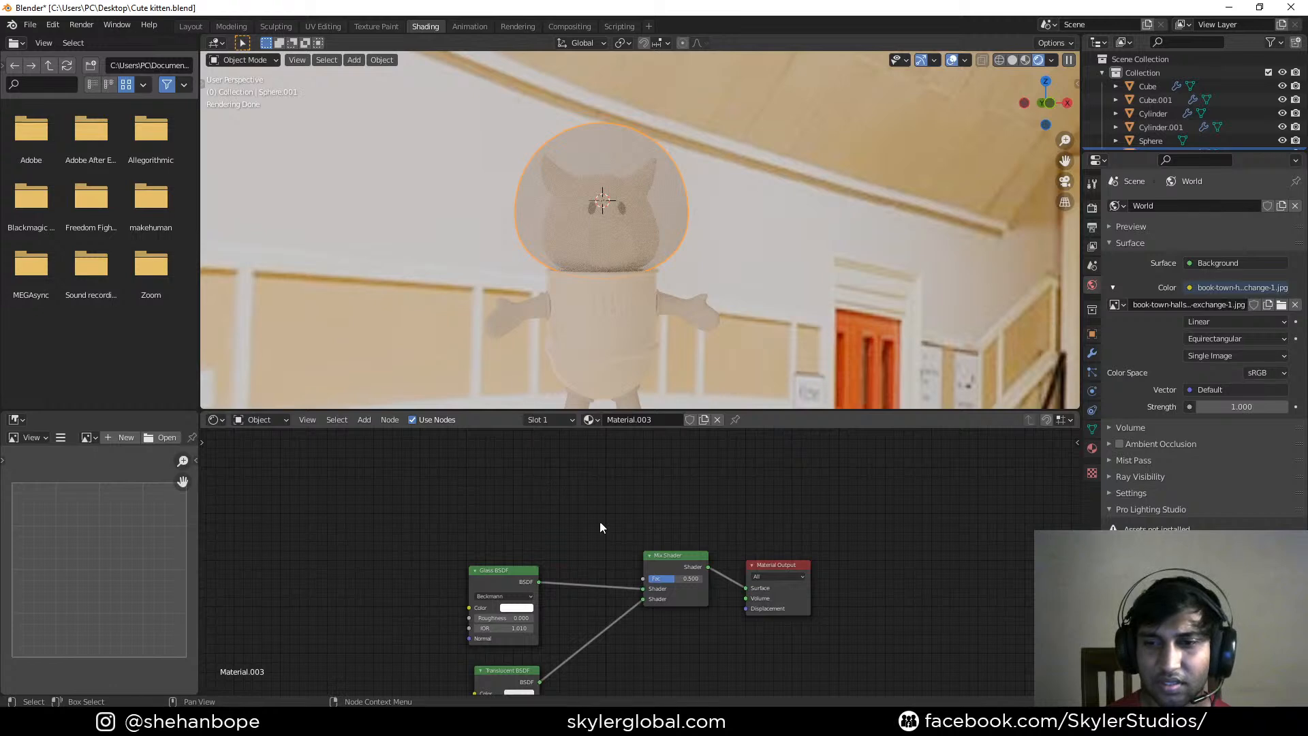
scroll(525, 603, "up", 3)
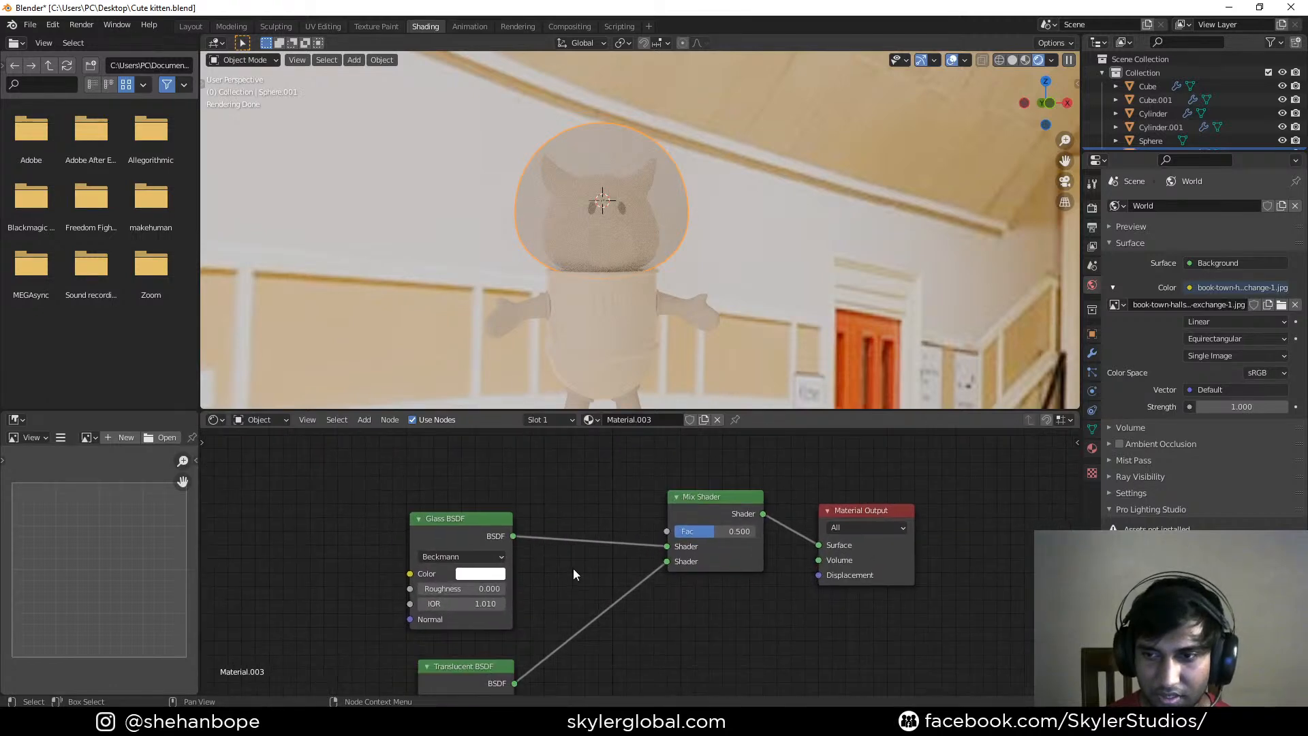
middle_click_drag(671, 612, 581, 572)
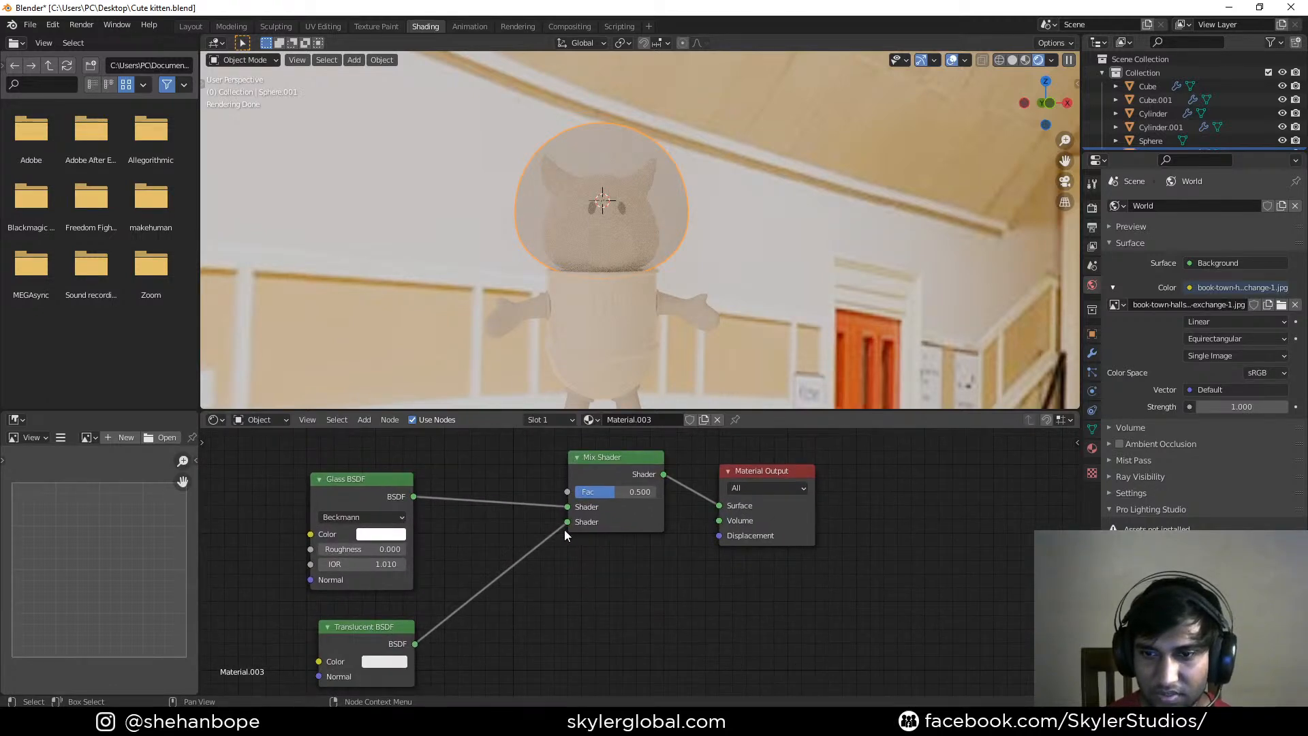
Delete the Mix Shader and Translucent BSDF nodes and reconnect the Glass BSDF to the Material Output's Surface input
left_click_drag(567, 523, 612, 511)
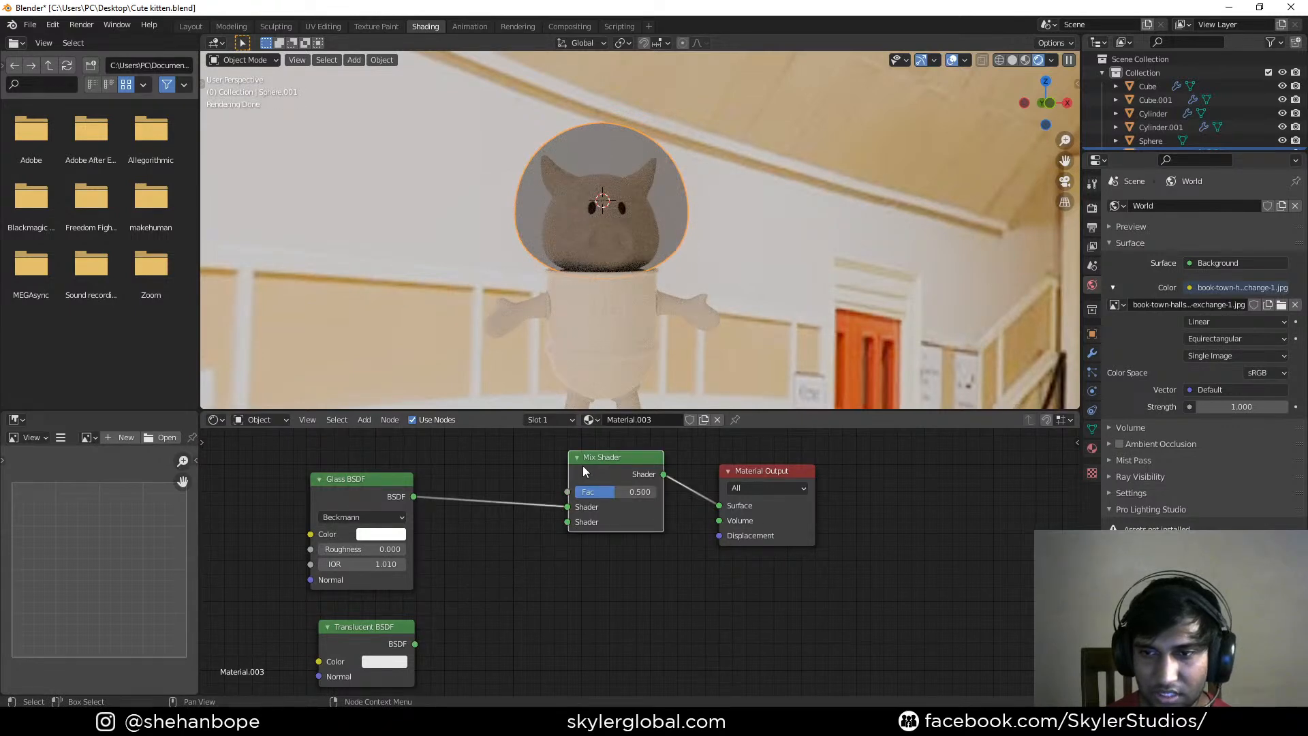
key("x")
left_click(368, 626)
key("x")
left_click_drag(413, 497, 723, 505)
Save the file and inspect the glass helmet from other angles
key("ctrl+s")
middle_click_drag(651, 562, 671, 570)
mouse_move(688, 382)
middle_mouse_down()
mouse_move(702, 308)
mouse_move(780, 319)
middle_mouse_up()
middle_click_drag(782, 318, 708, 287)
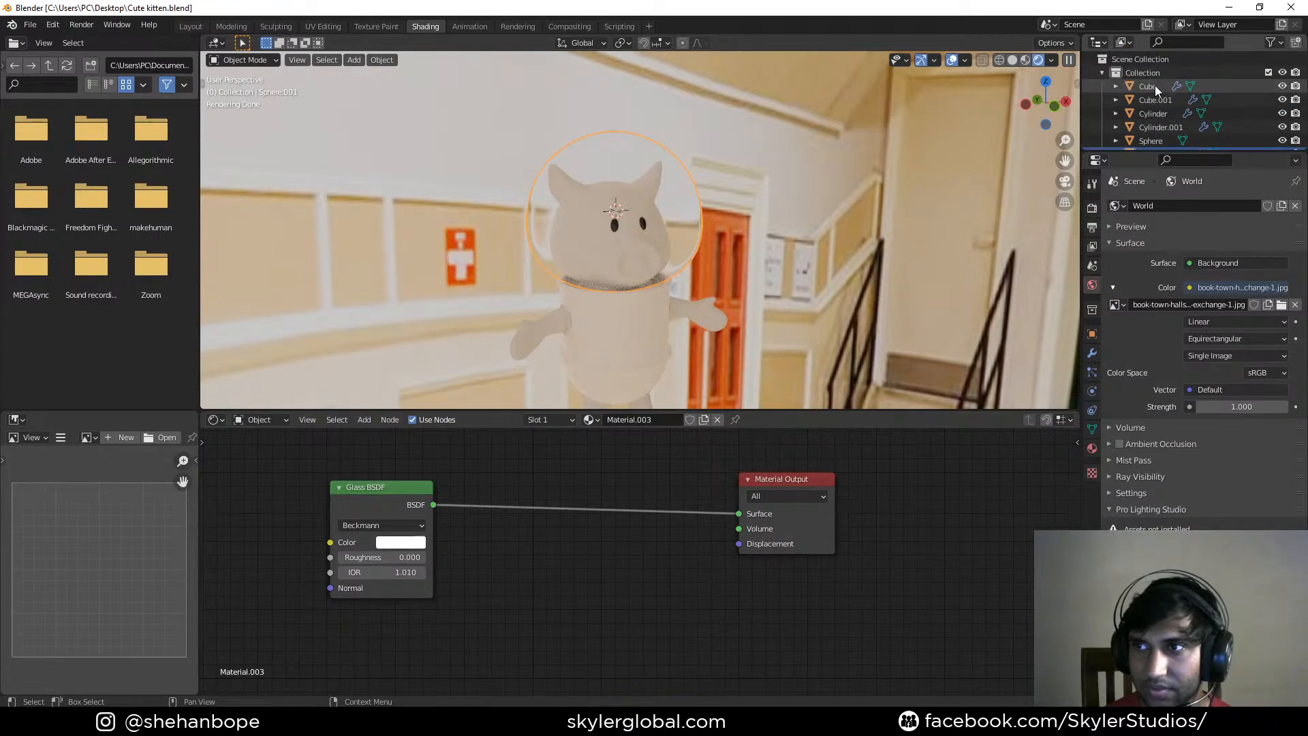
Rename the collection containing the character parts to Piggy and save the file
left_click(1154, 86)
scroll(1153, 94, "down", 2)
left_click(1147, 138, "shift")
scroll(1148, 116, "up", 2)
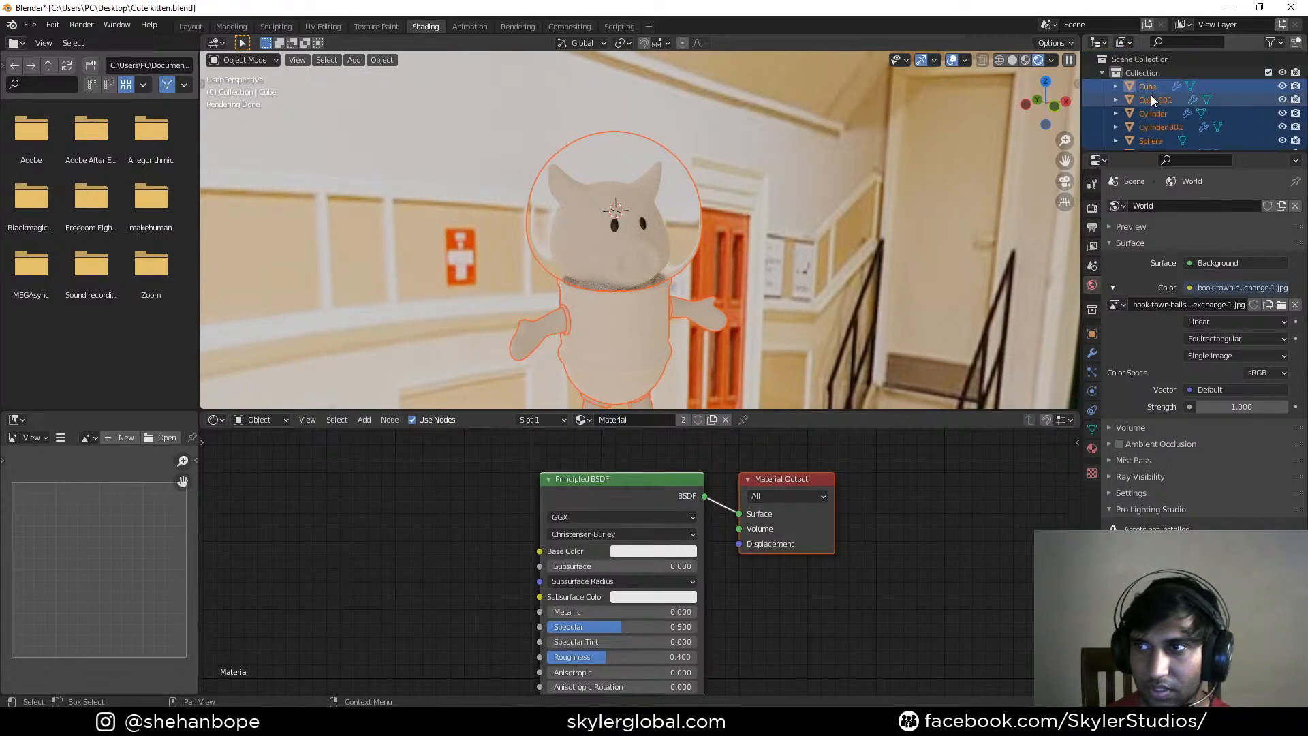
double_click(1145, 73)
type("Pl")
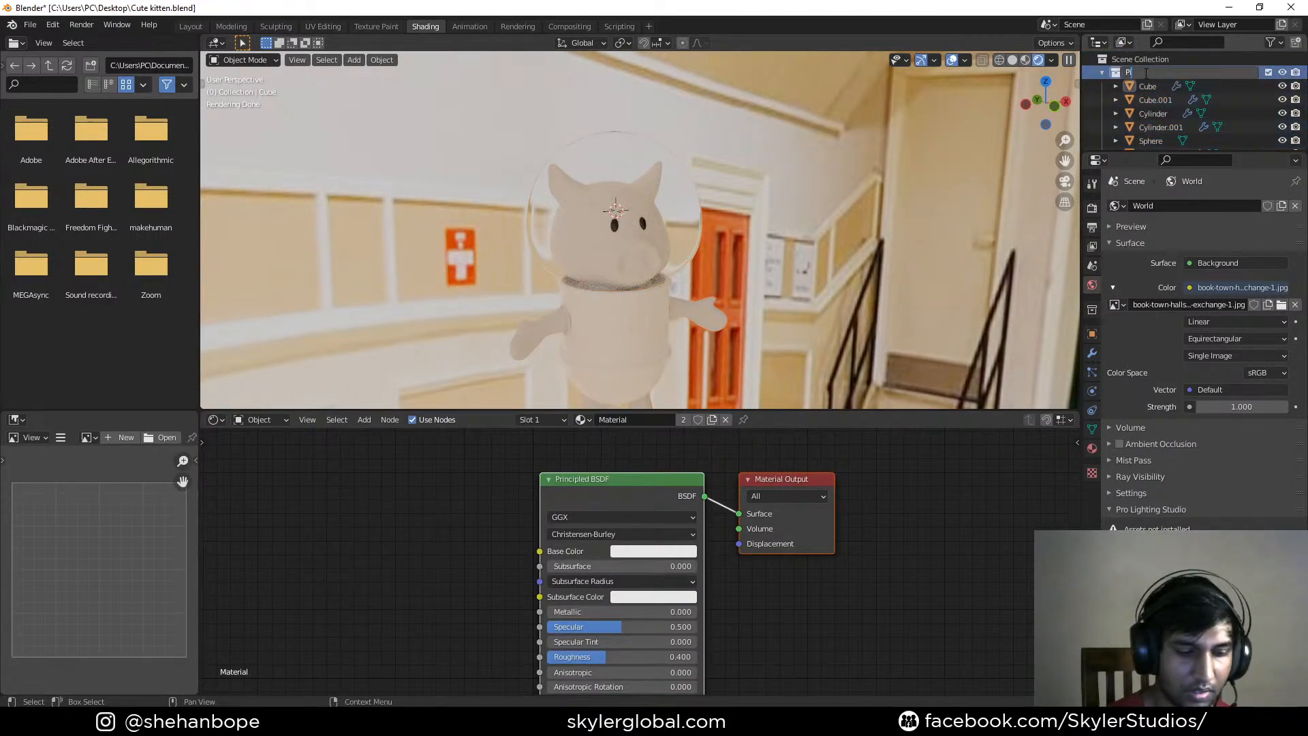
key("Return")
key("ctrl+s")
Switch the viewport to material preview, select the barrel-shaped body and display its material settings
middle_click_drag(704, 182, 633, 229)
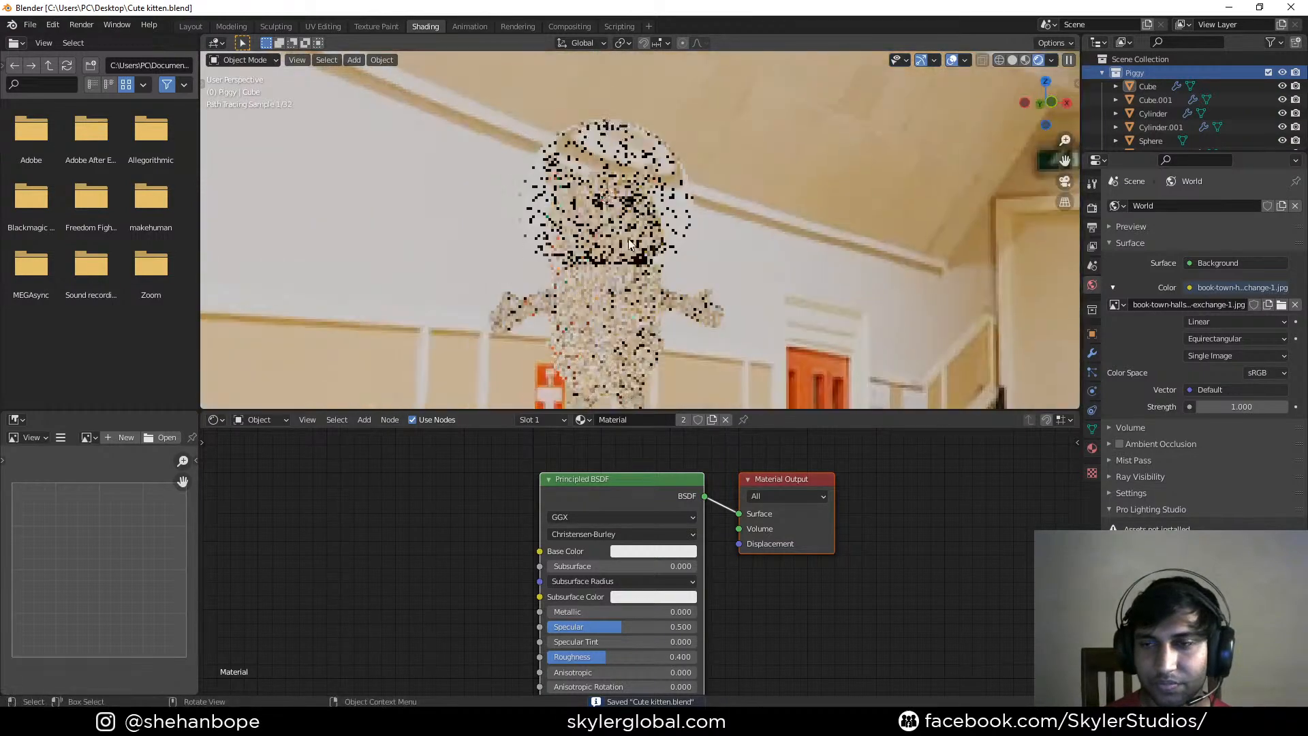
left_click(1023, 60)
left_click(583, 276)
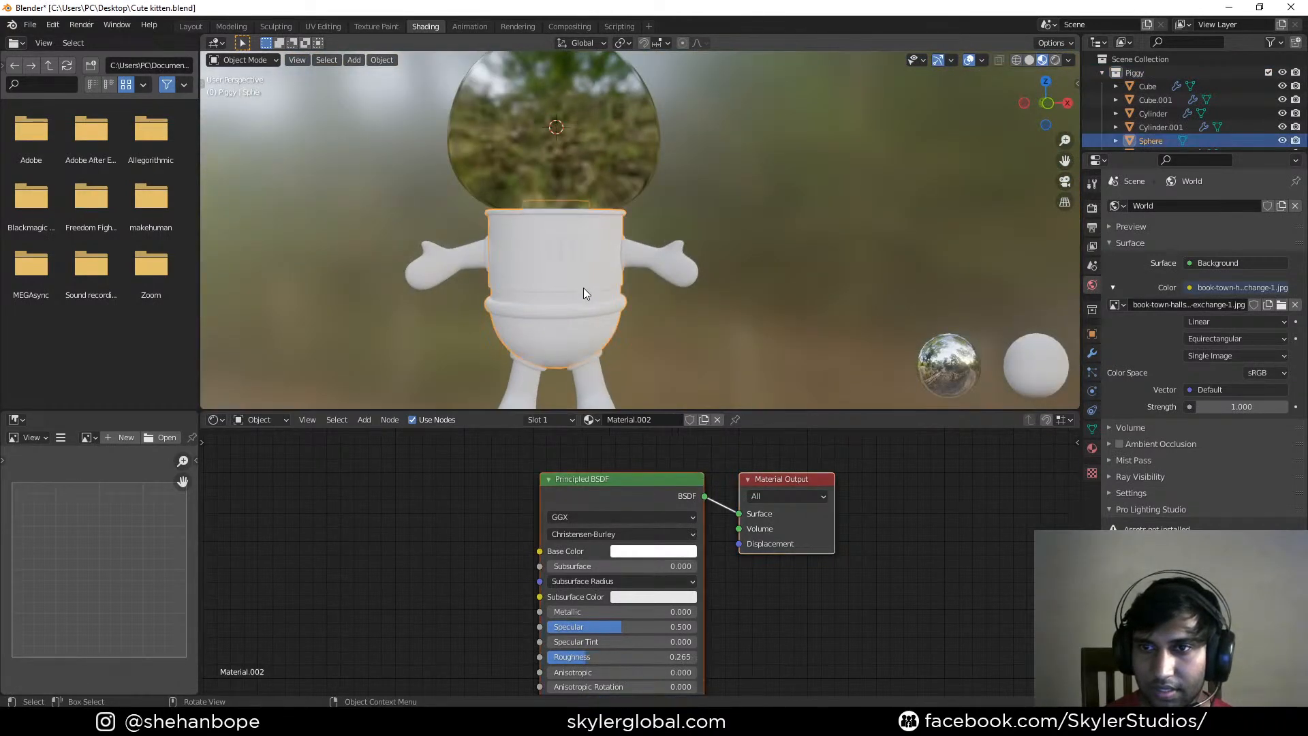
middle_click_drag(600, 326, 659, 229, "shift")
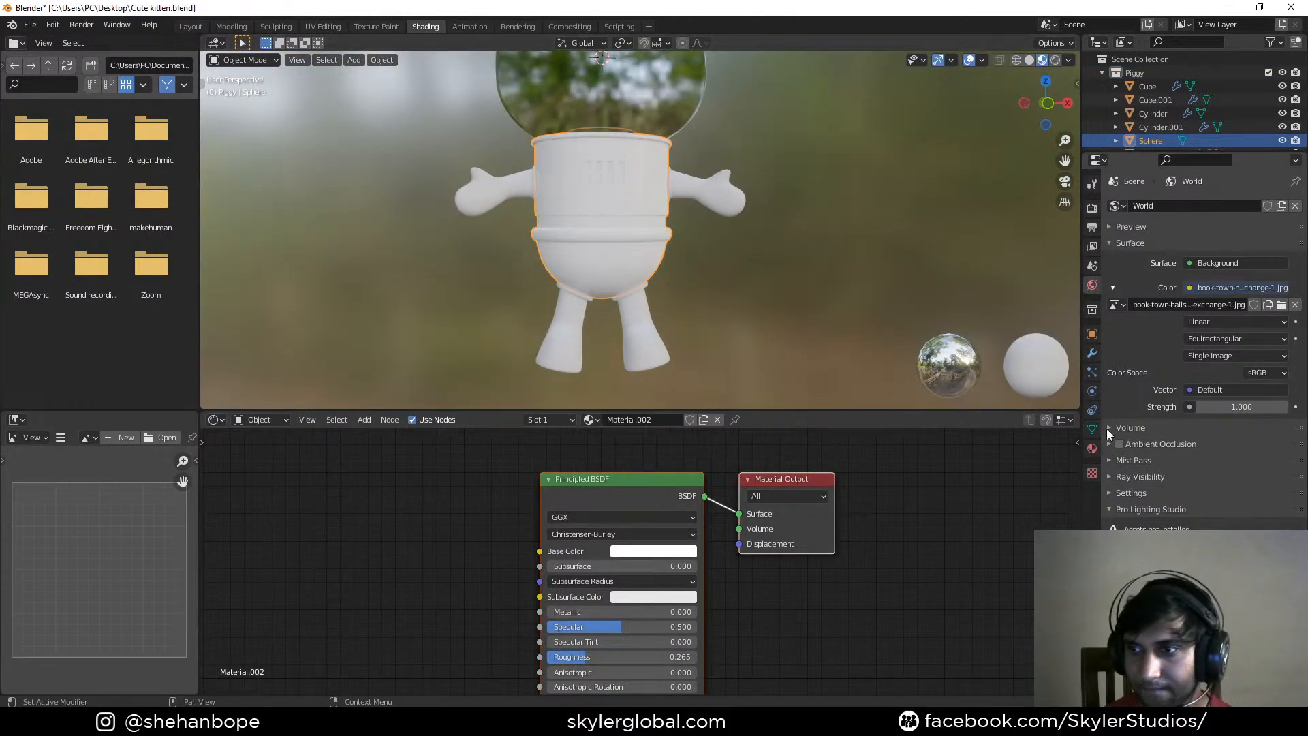
left_click(1092, 448)
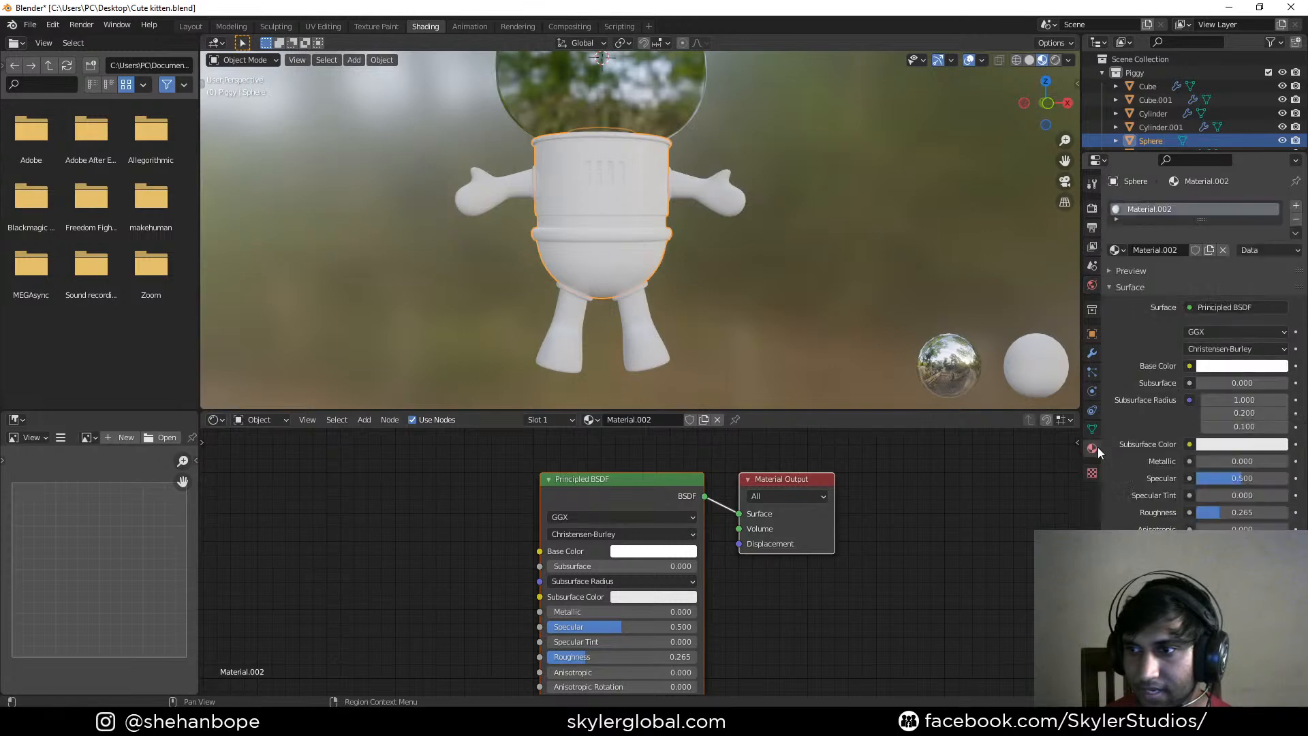
Add a second material slot to the body with a new material named Metal
left_click(1298, 207)
left_click(1155, 278)
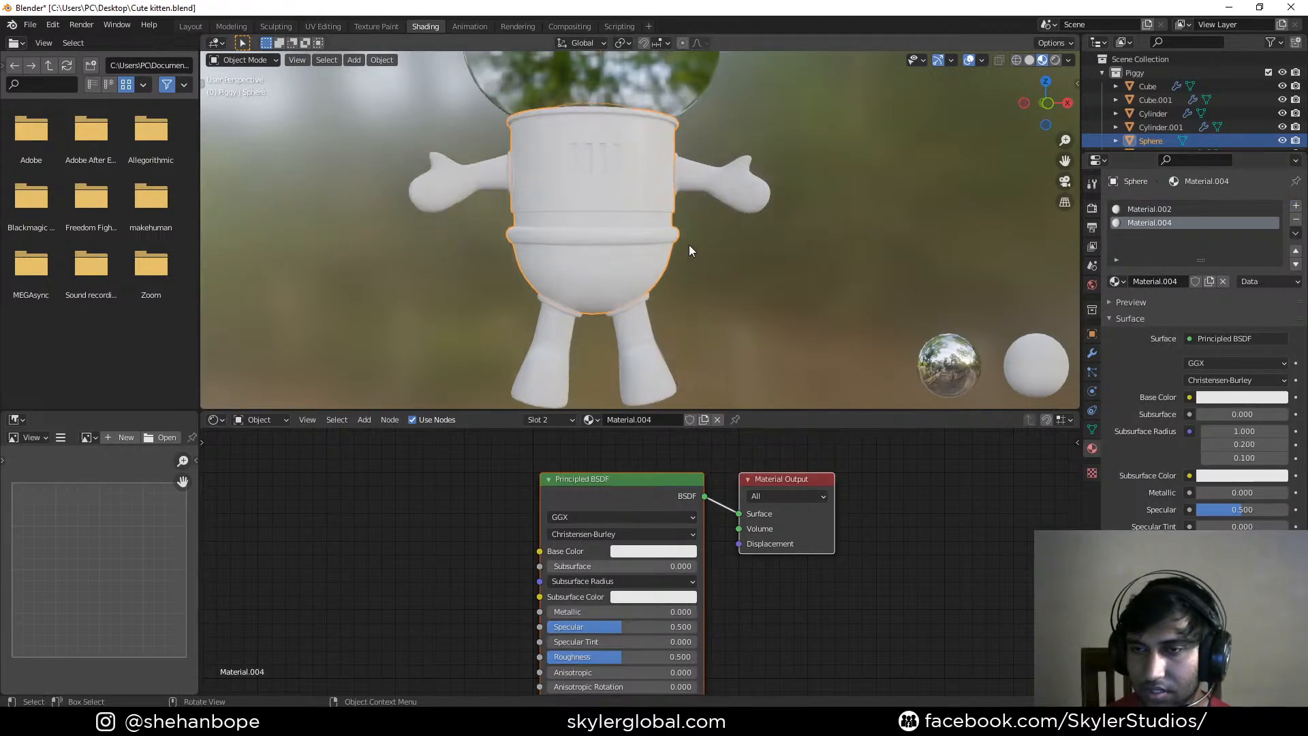
double_click(1176, 226)
type("Metal")
key("Return")
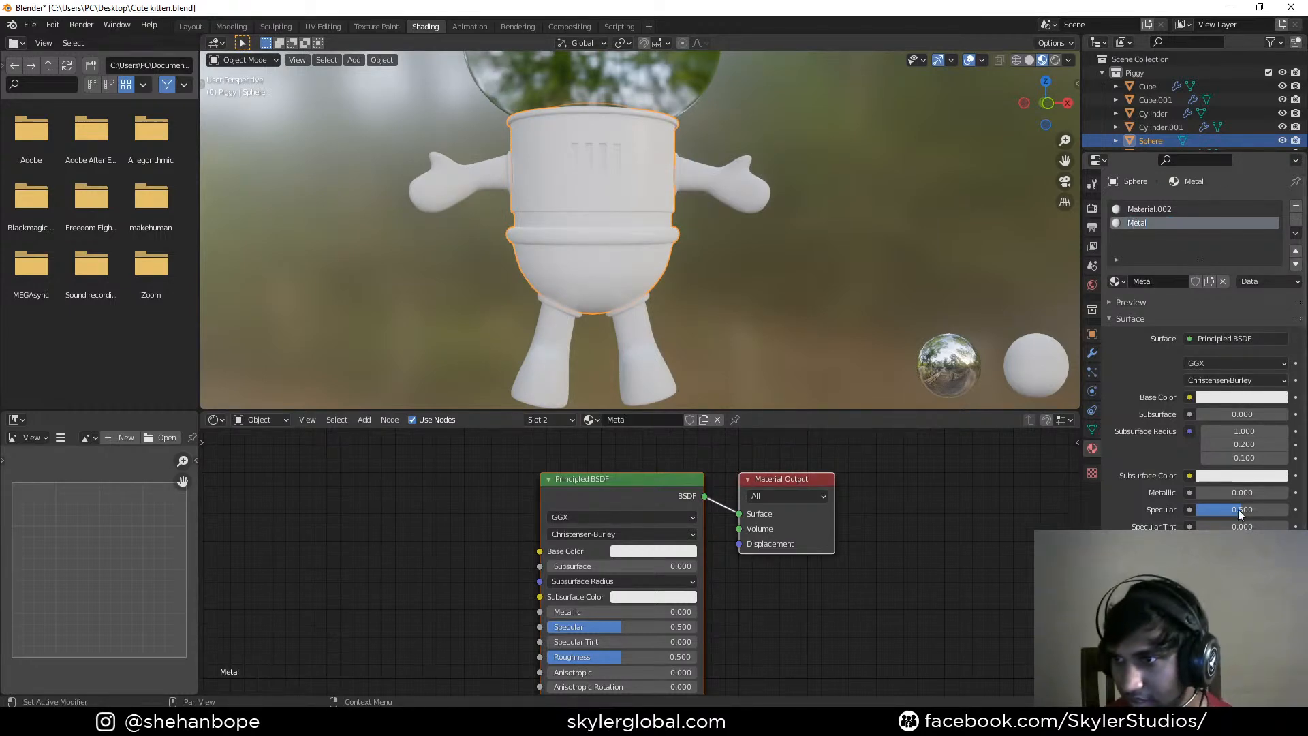
Set the Metal material's Metallic to 1.0 and Roughness to 0.2, with the material preview shown
left_click_drag(1207, 493, 1287, 493)
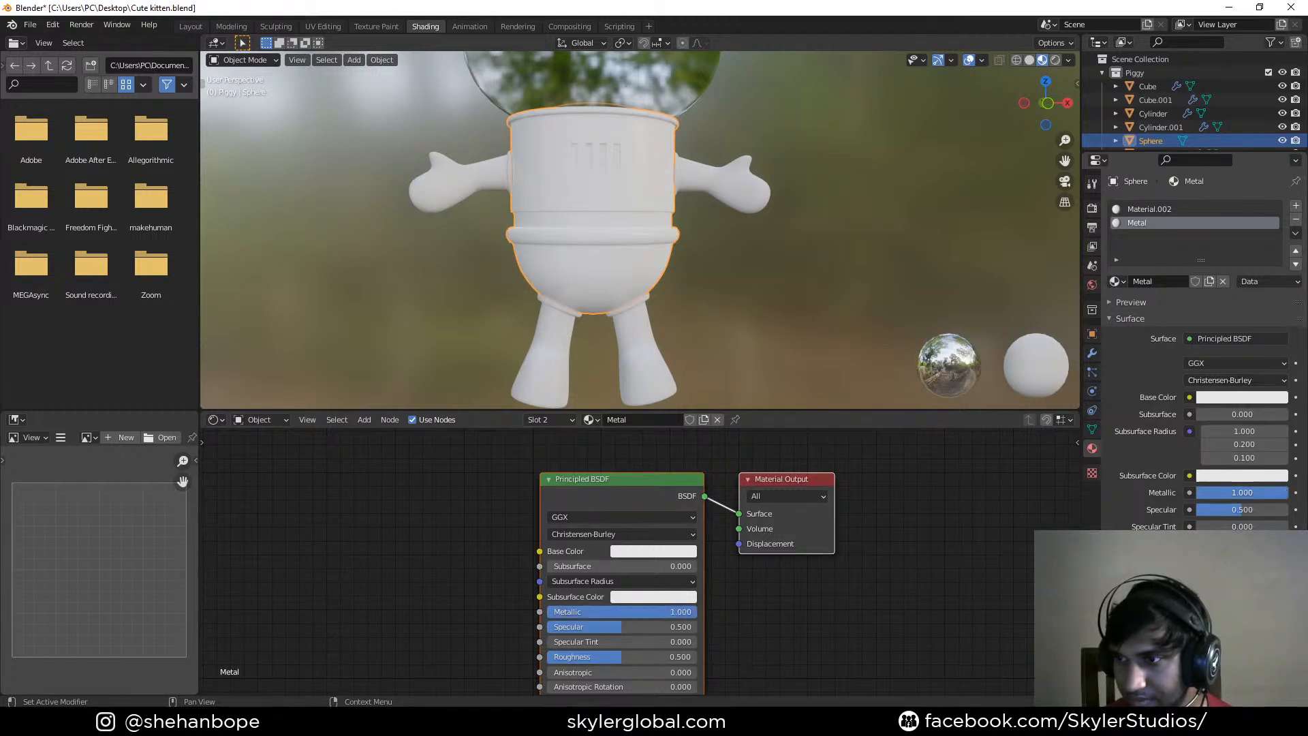
left_click(1157, 302)
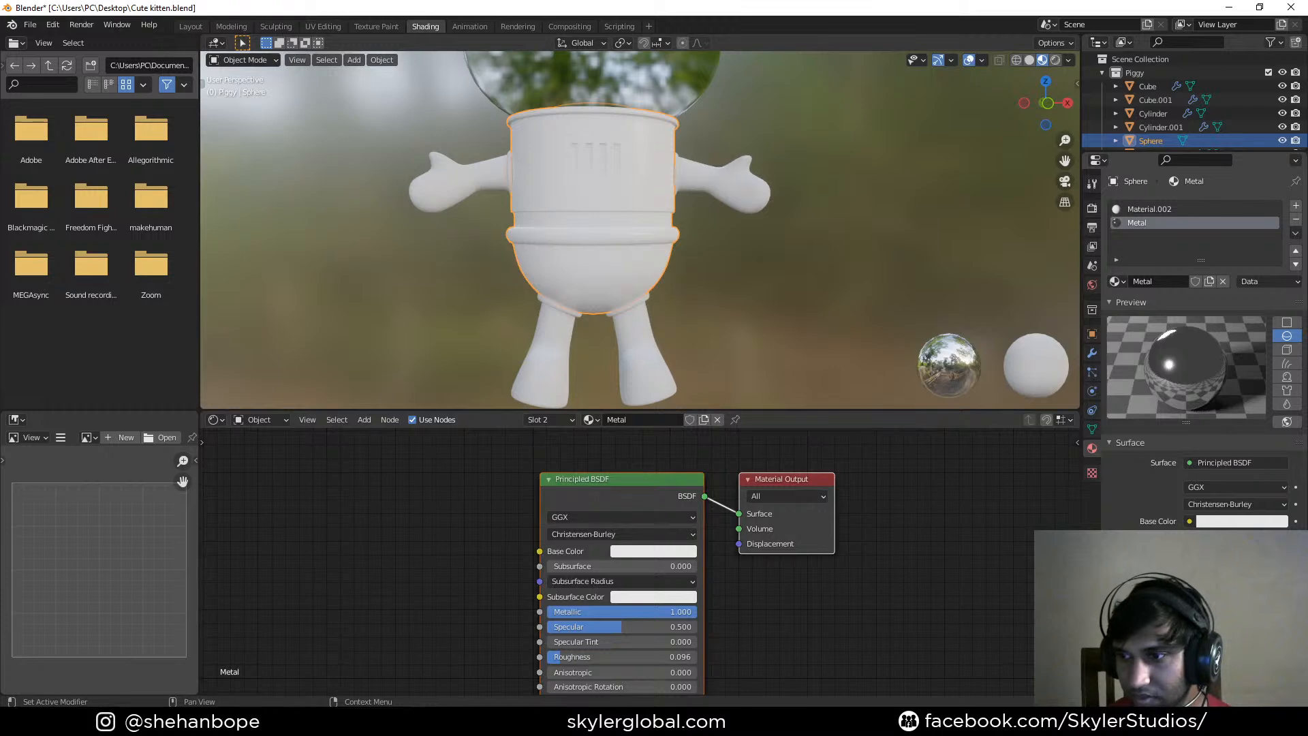
type("0.2")
key("Return")
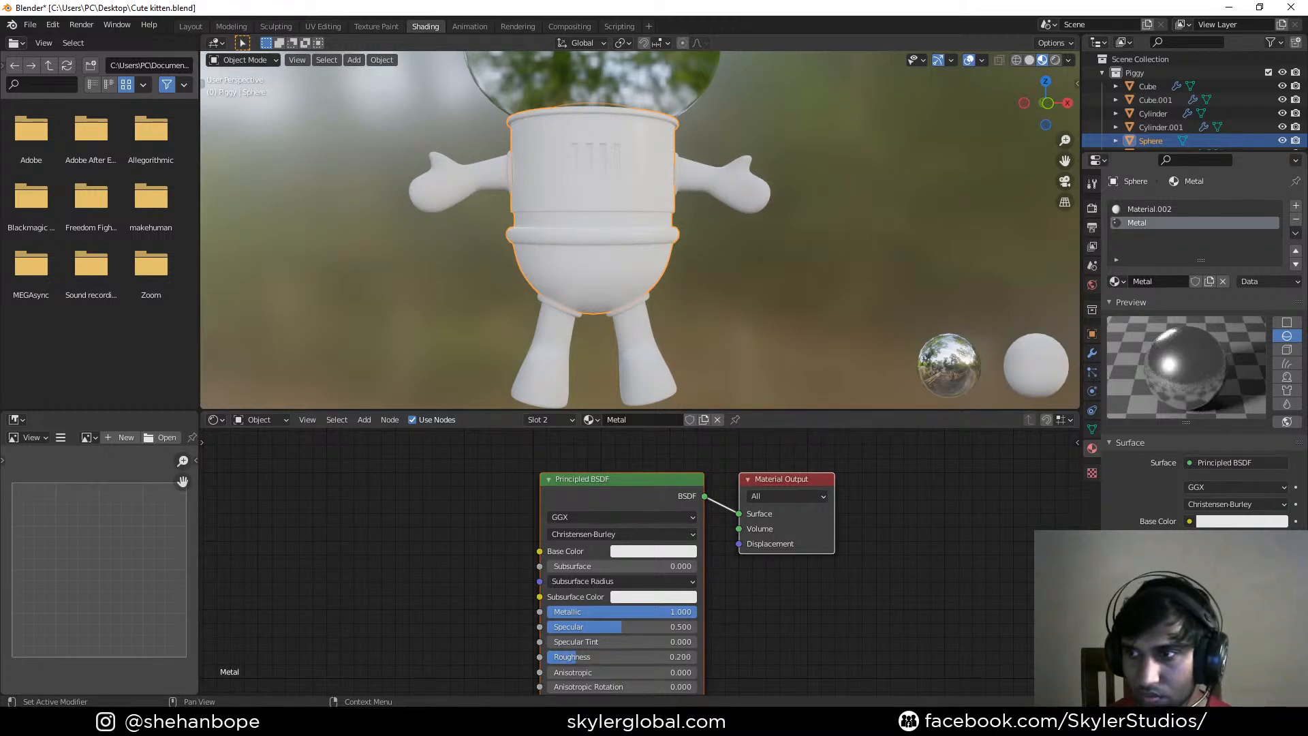
Assign the Metal material to all faces of the recessed band just above the body's protruding ring
scroll(542, 251, "up", 3)
key("Tab")
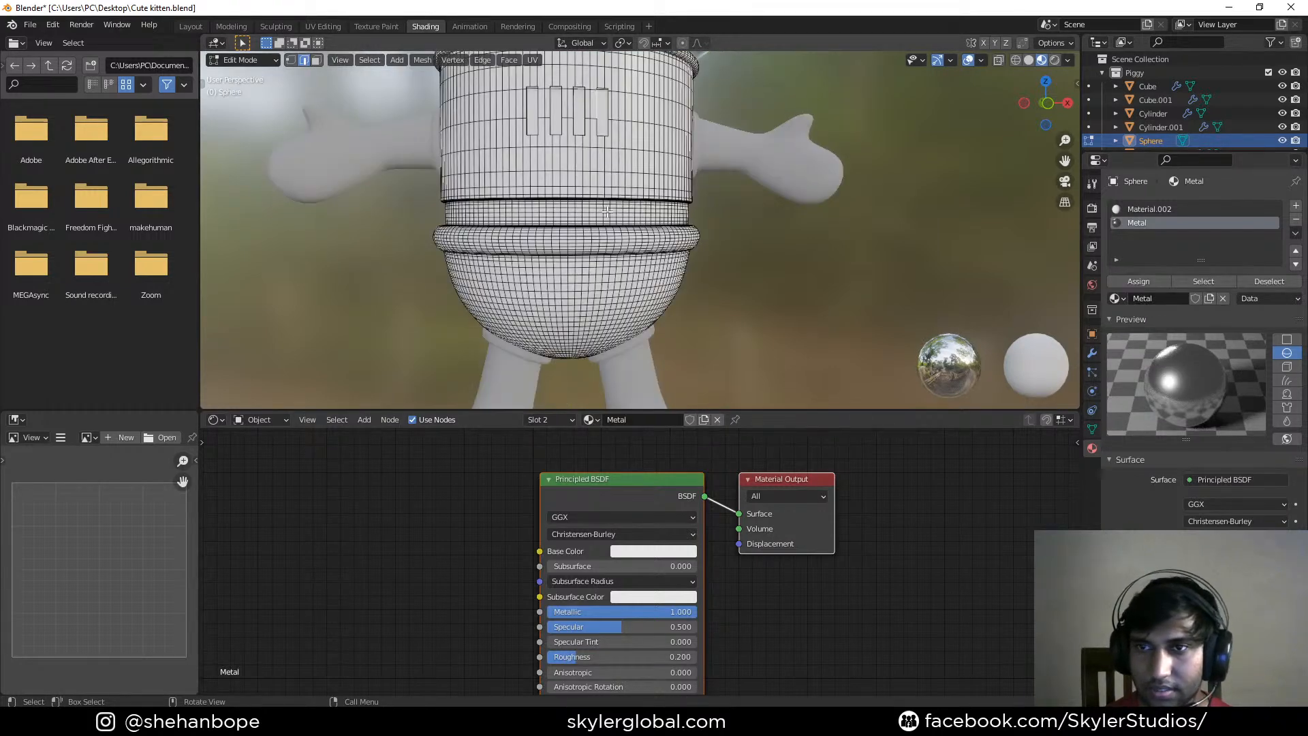
scroll(606, 211, "up", 3)
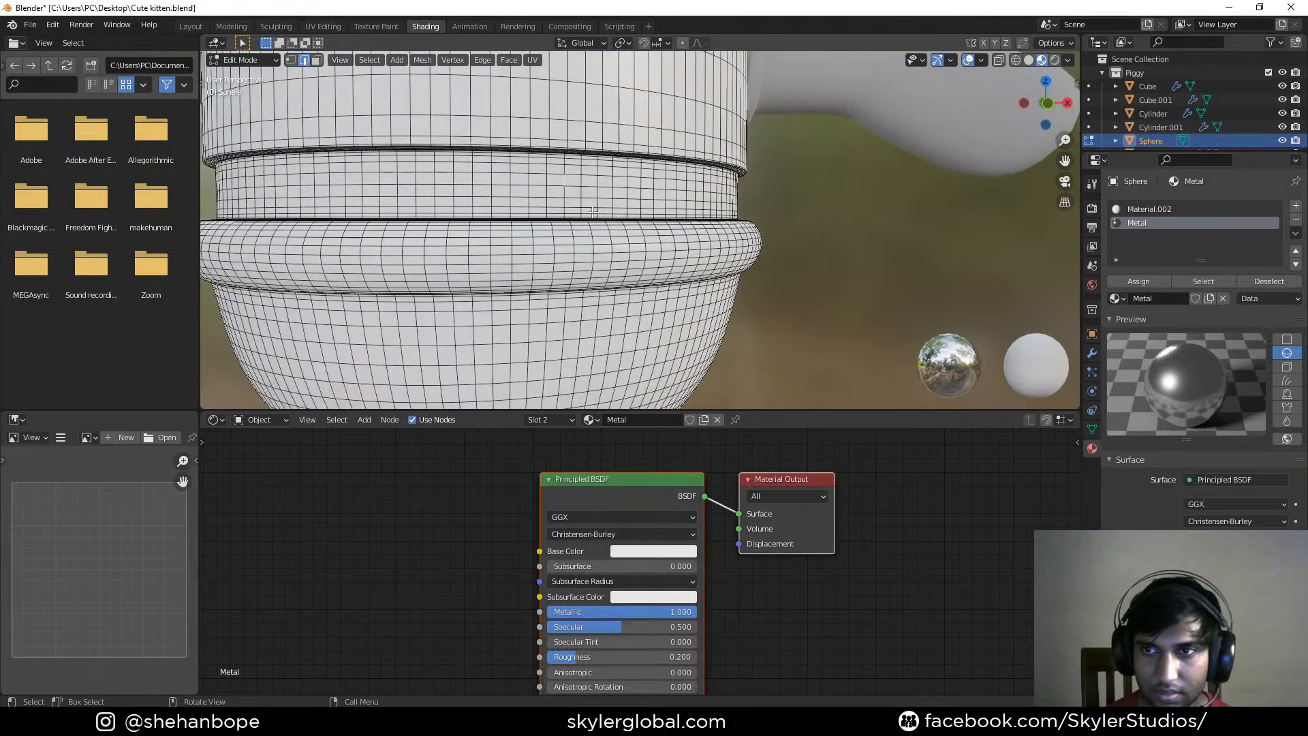
key("3")
left_click(574, 179, "alt")
scroll(575, 194, "down", 2)
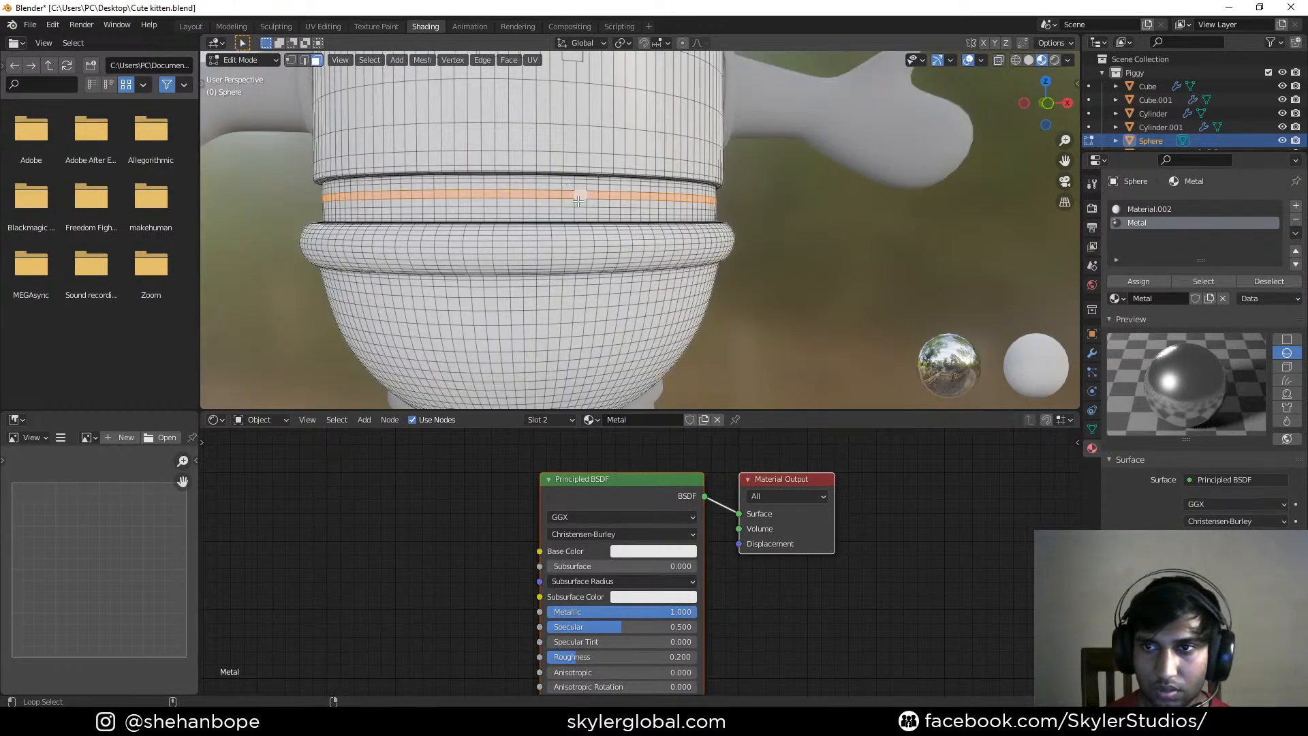
left_click(574, 203, "alt")
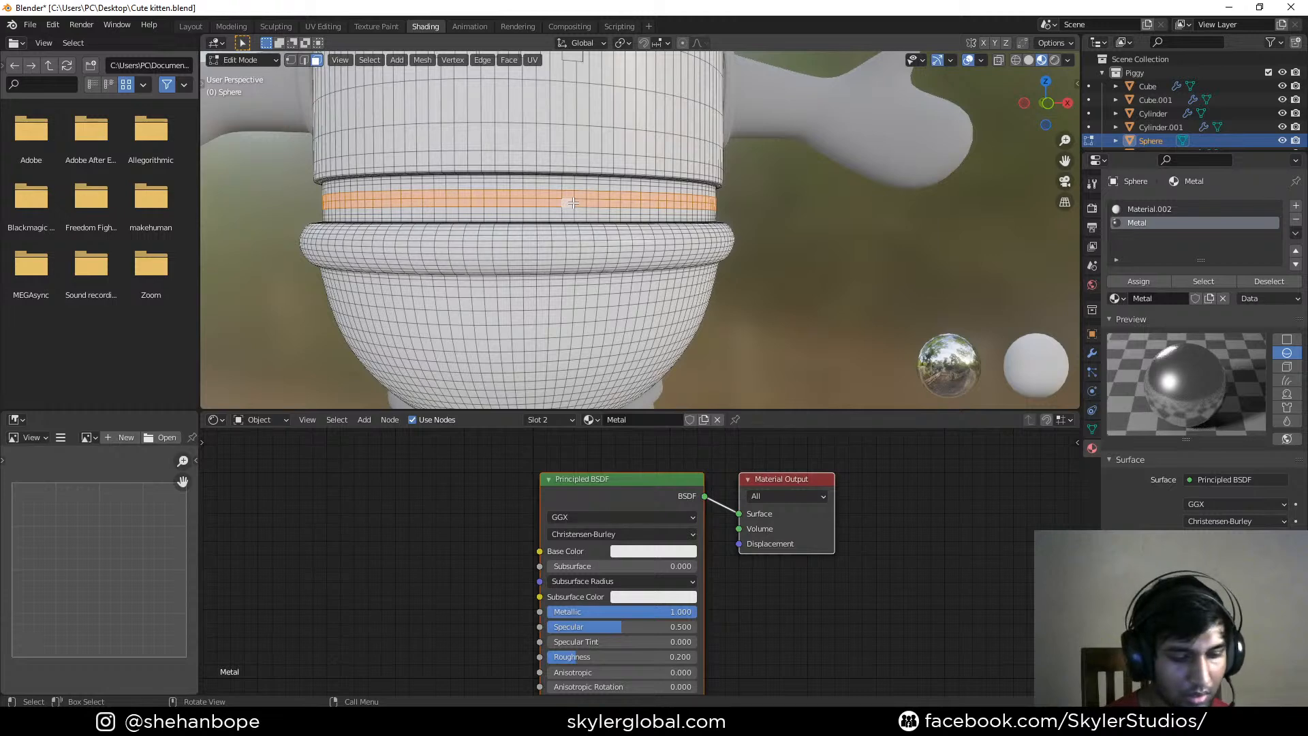
key("ctrl+KP_Add")
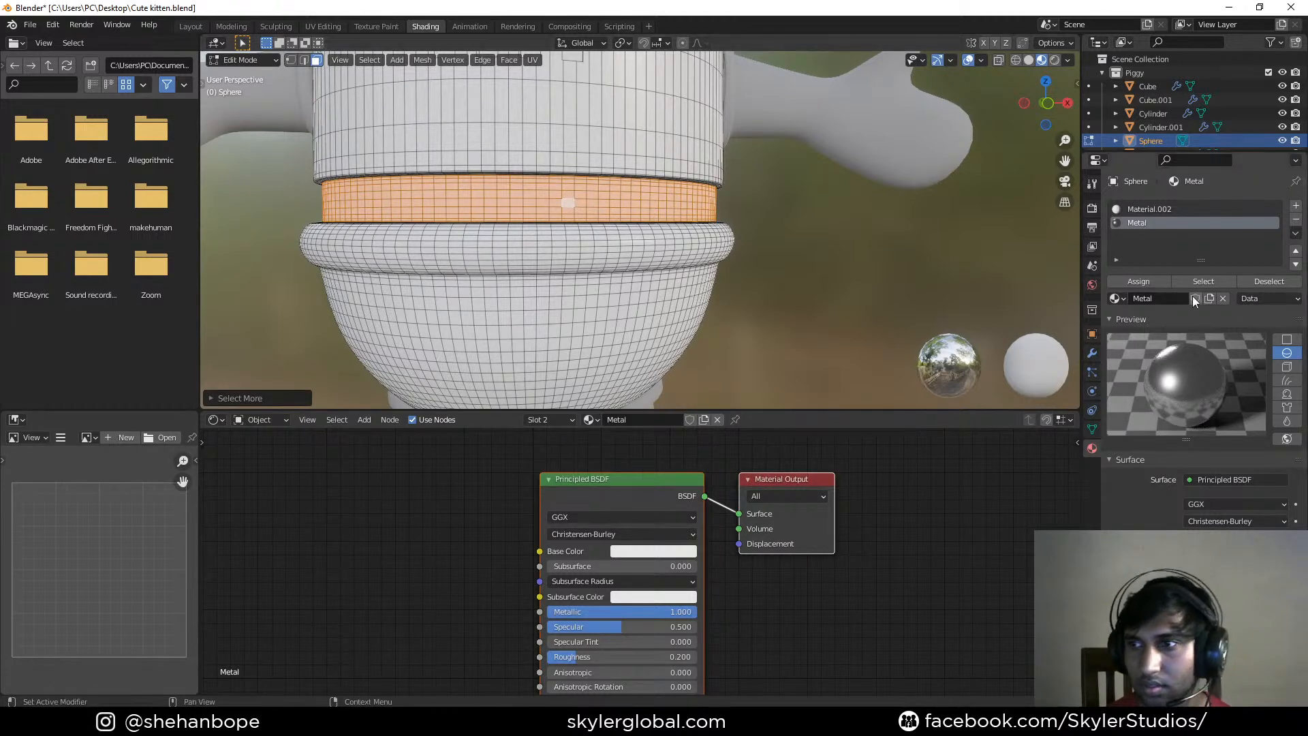
left_click(1138, 281)
key("Tab")
scroll(581, 238, "down", 4)
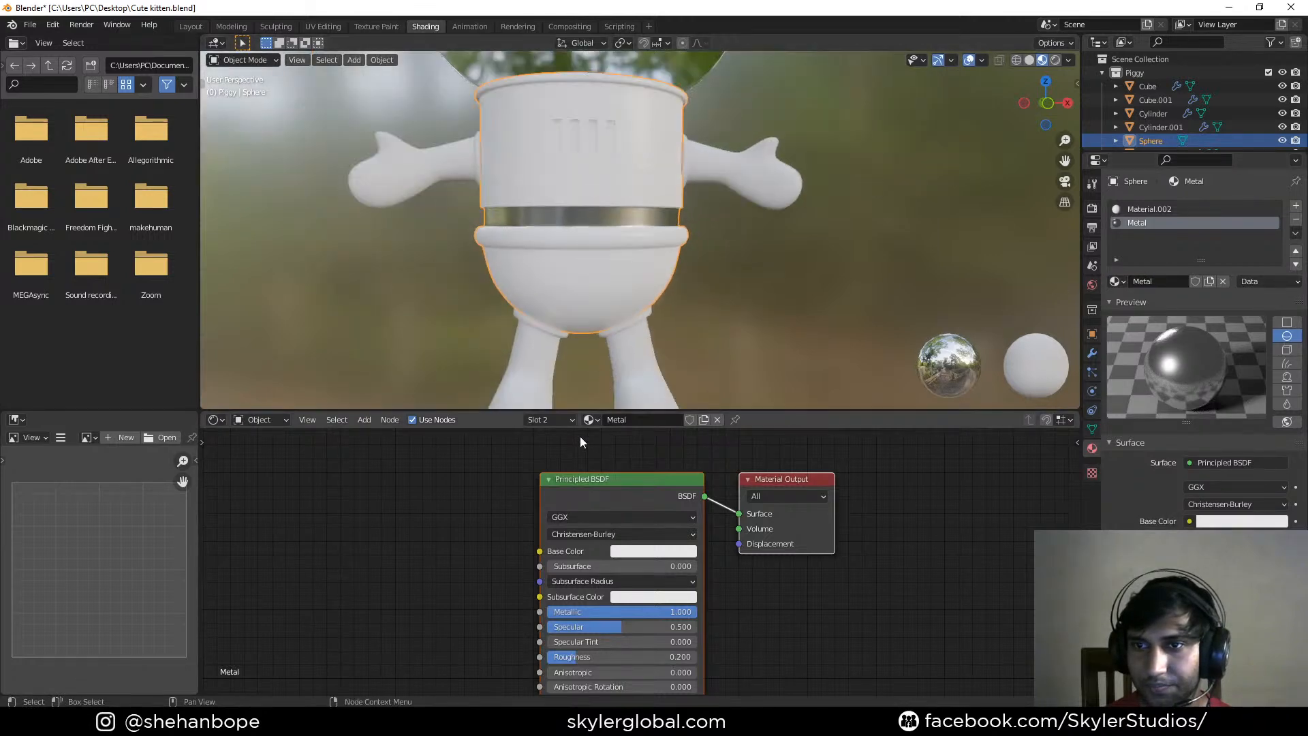
Add a Wave Texture node to the Metal material and preview its colour output directly on the band
left_click(410, 527)
scroll(405, 526, "down", 2)
middle_click_drag(389, 523, 436, 517)
key("shift+a")
left_click(424, 496)
type("wave")
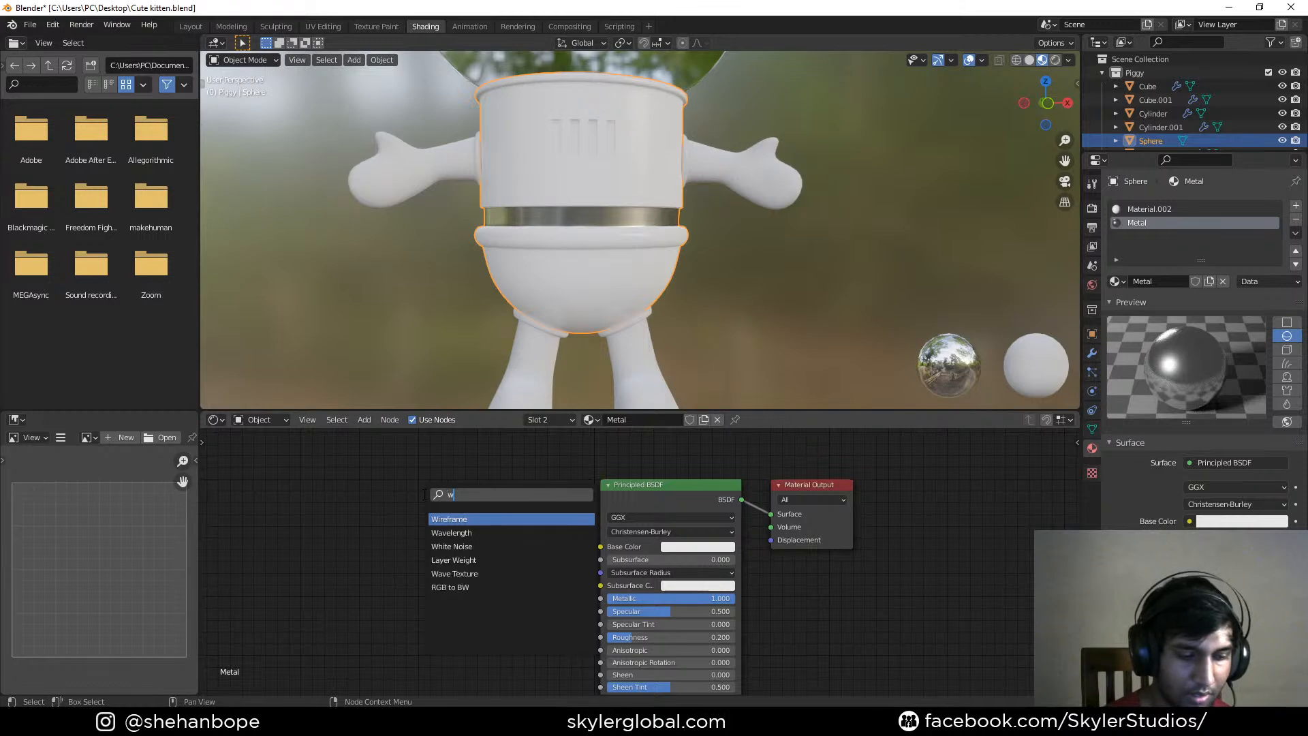
key("Down")
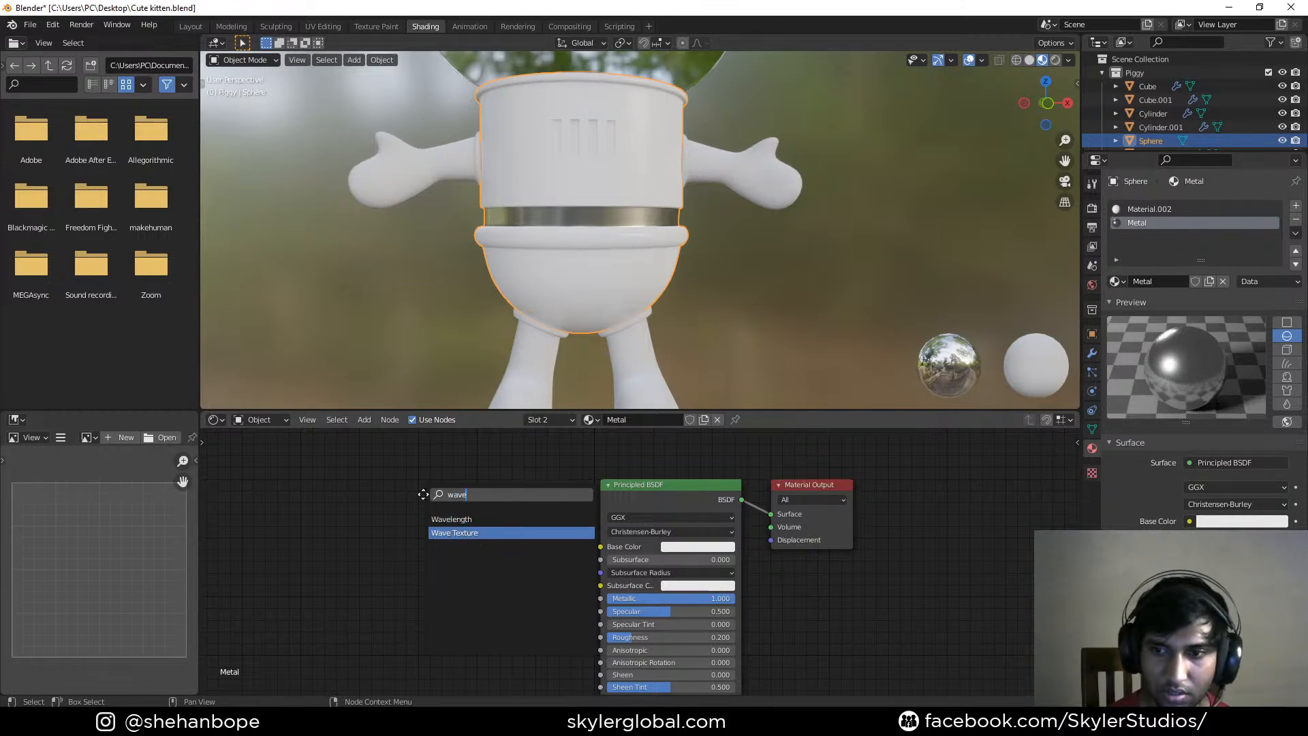
key("Return")
left_click(431, 504)
left_click(431, 504, "ctrl+shift")
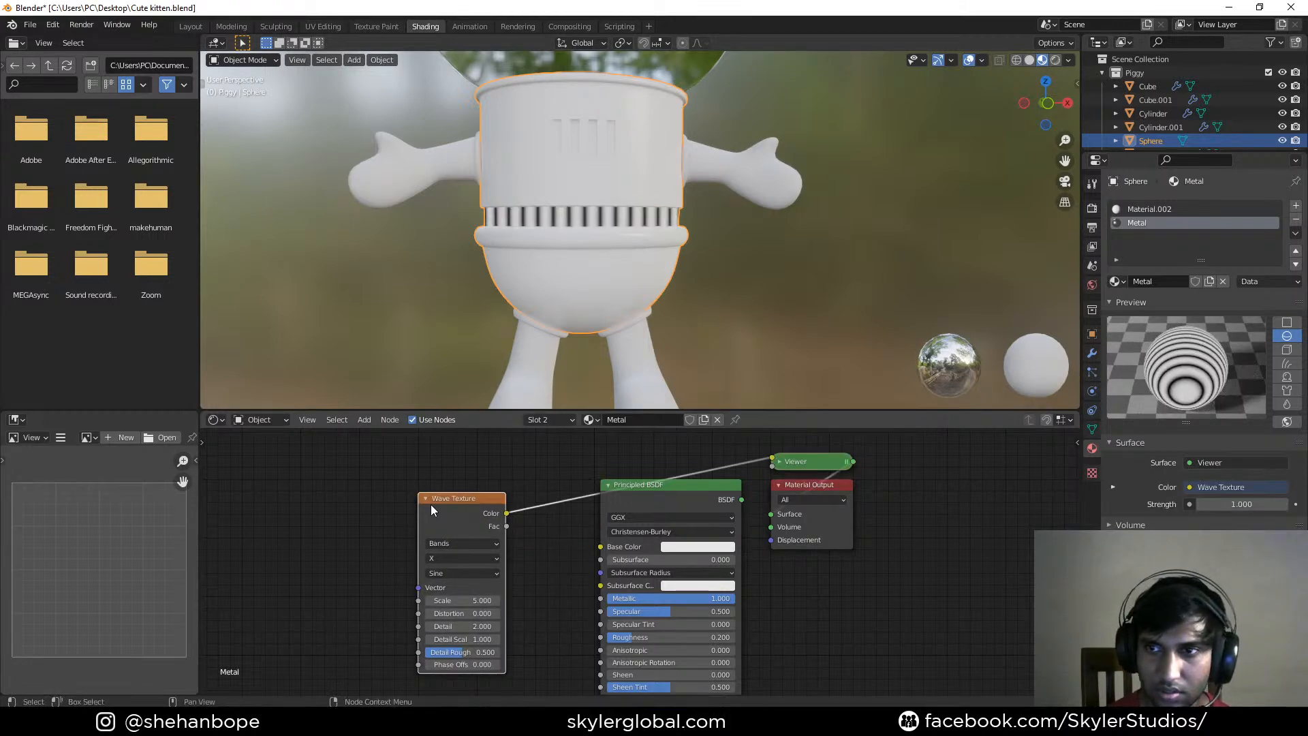
Move the Principled BSDF aside and insert a ColorRamp node between the Wave Texture and the Viewer
left_click_drag(648, 495, 678, 550)
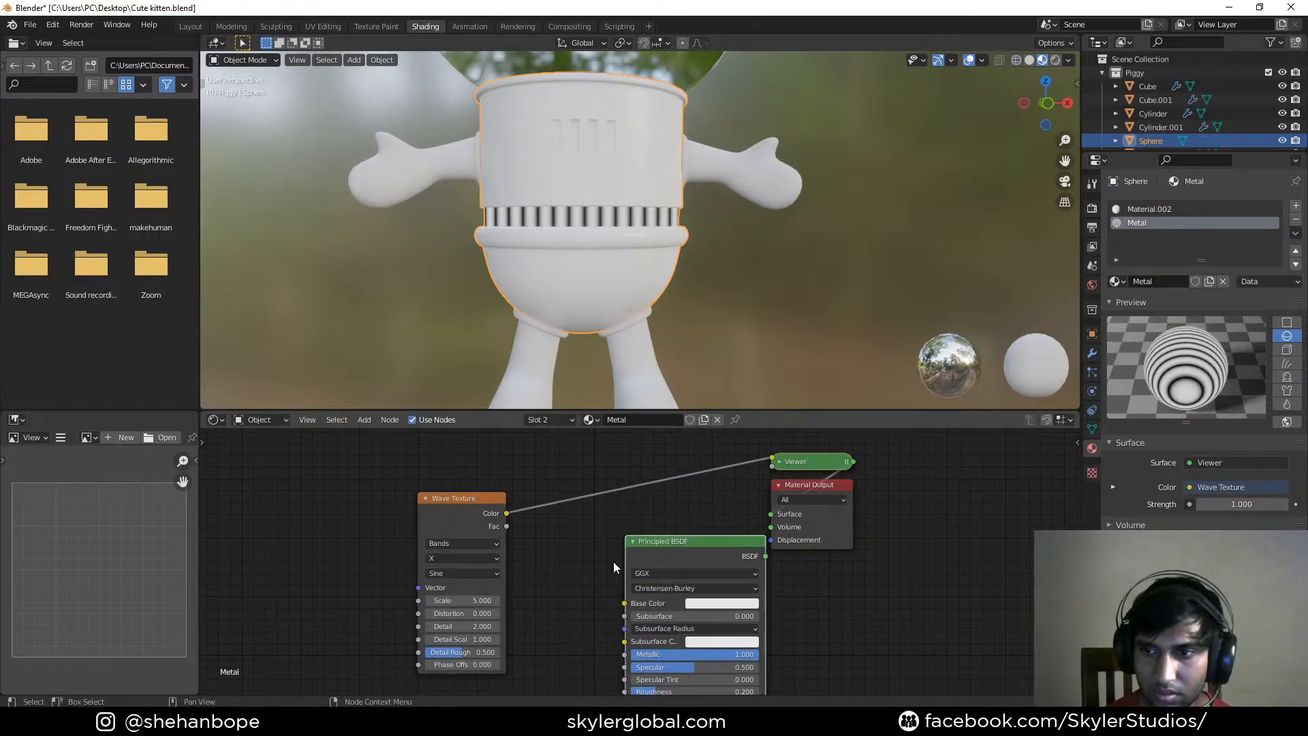
middle_click_drag(610, 297, 493, 303)
key("shift+a")
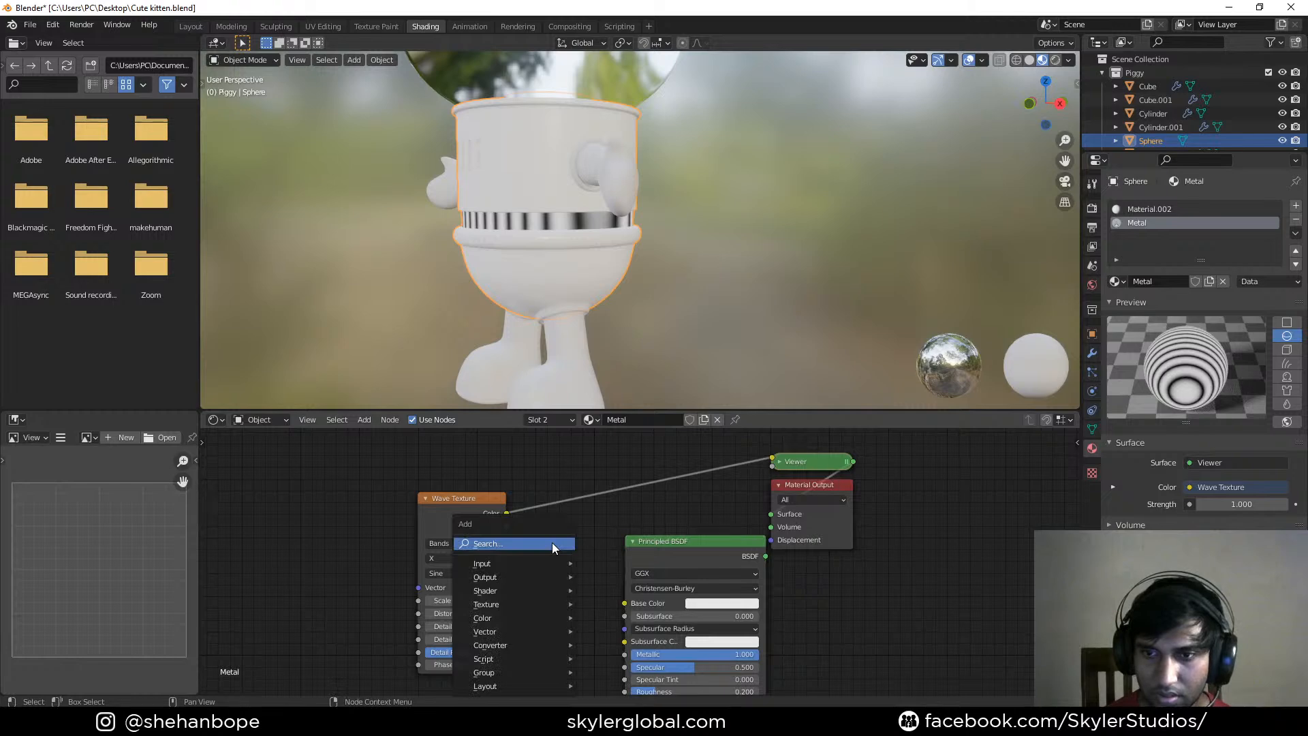
left_click(551, 543)
type("colo")
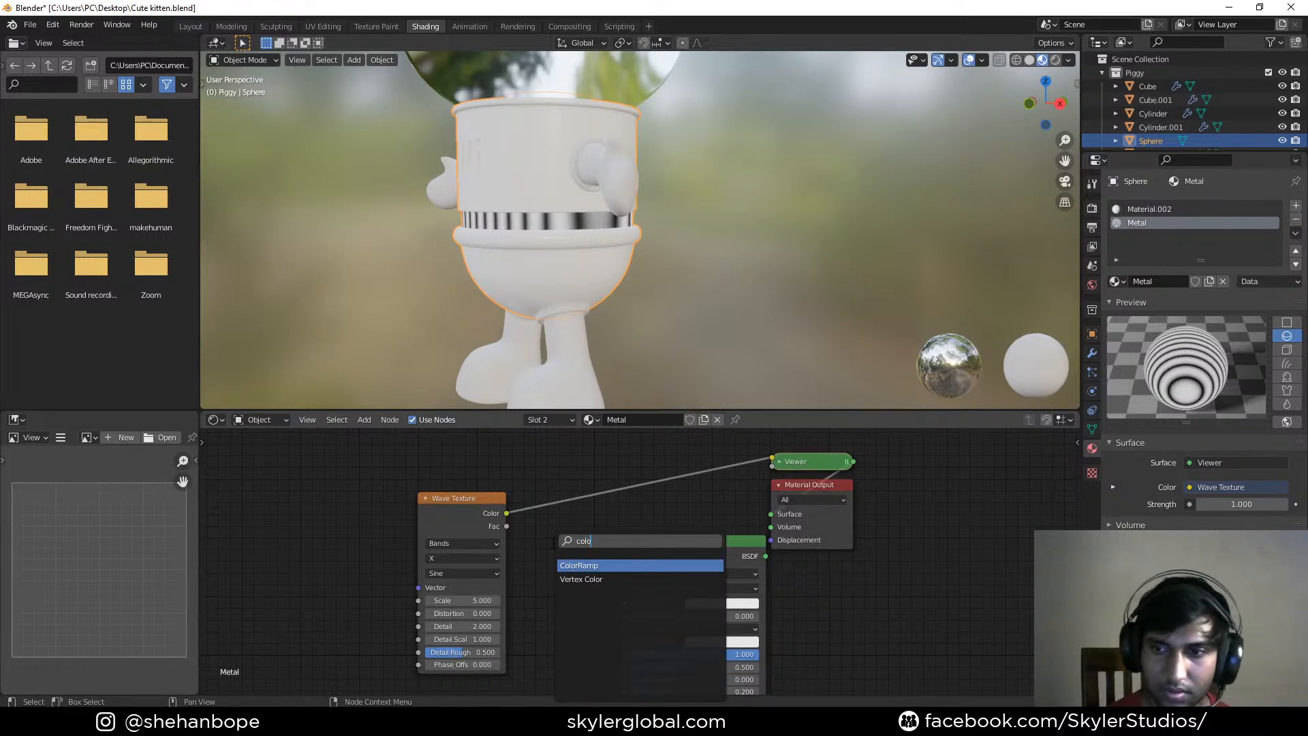
key("Return")
left_click(548, 488)
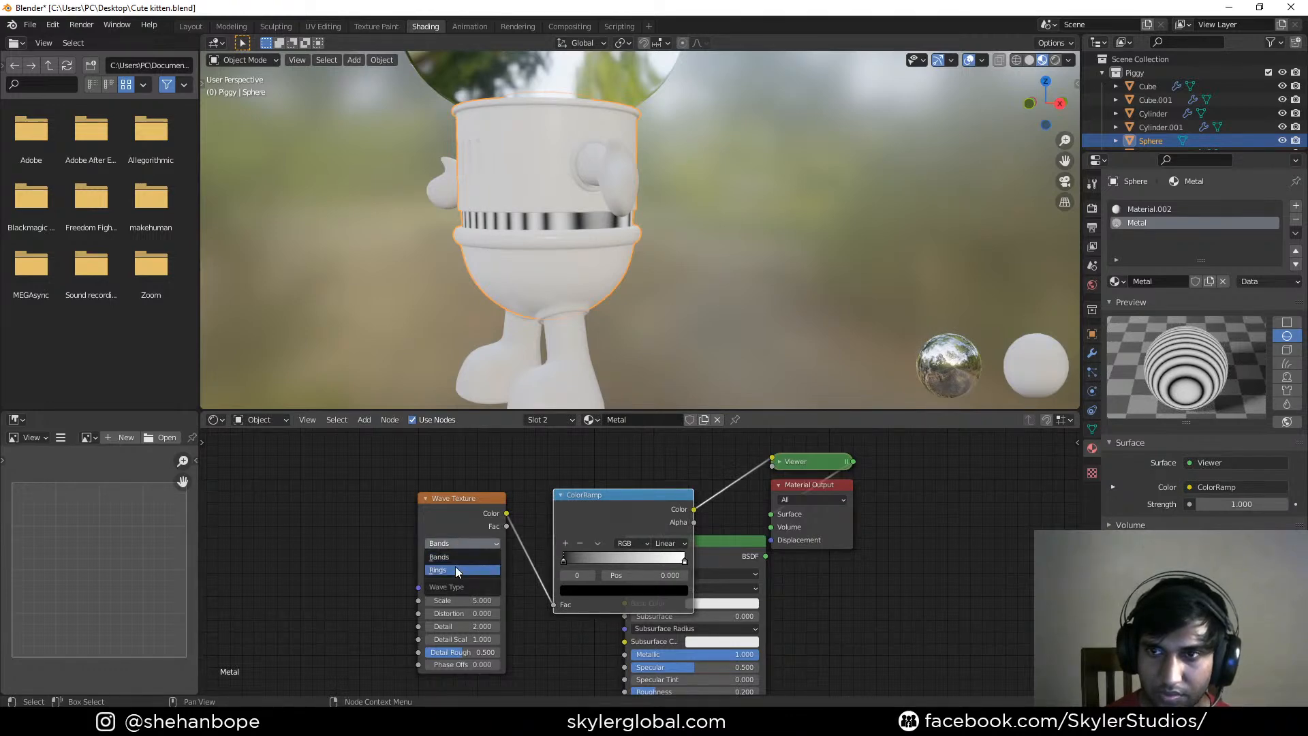
Try the Rings wave type, switch the material preview to a flat plane, and return the Wave Texture to Bands
left_click(455, 570)
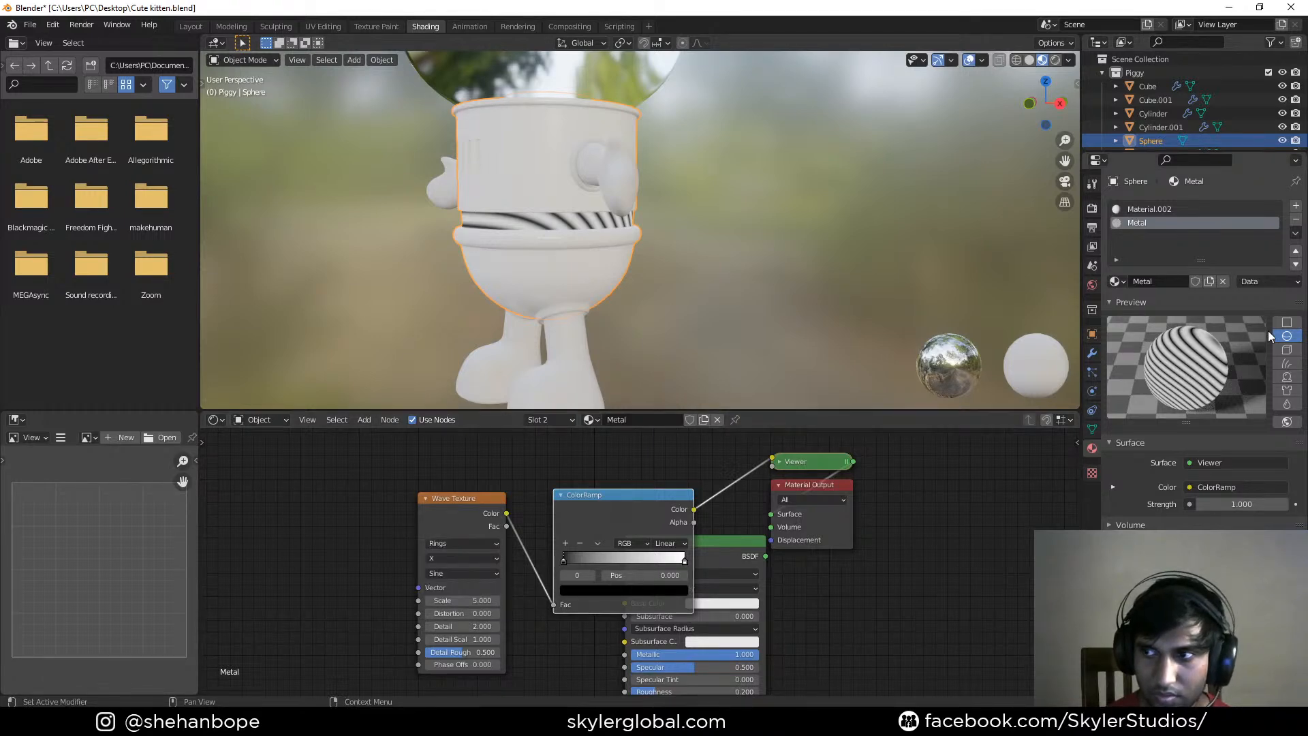
left_click(1286, 323)
left_click(458, 542)
left_click(459, 557)
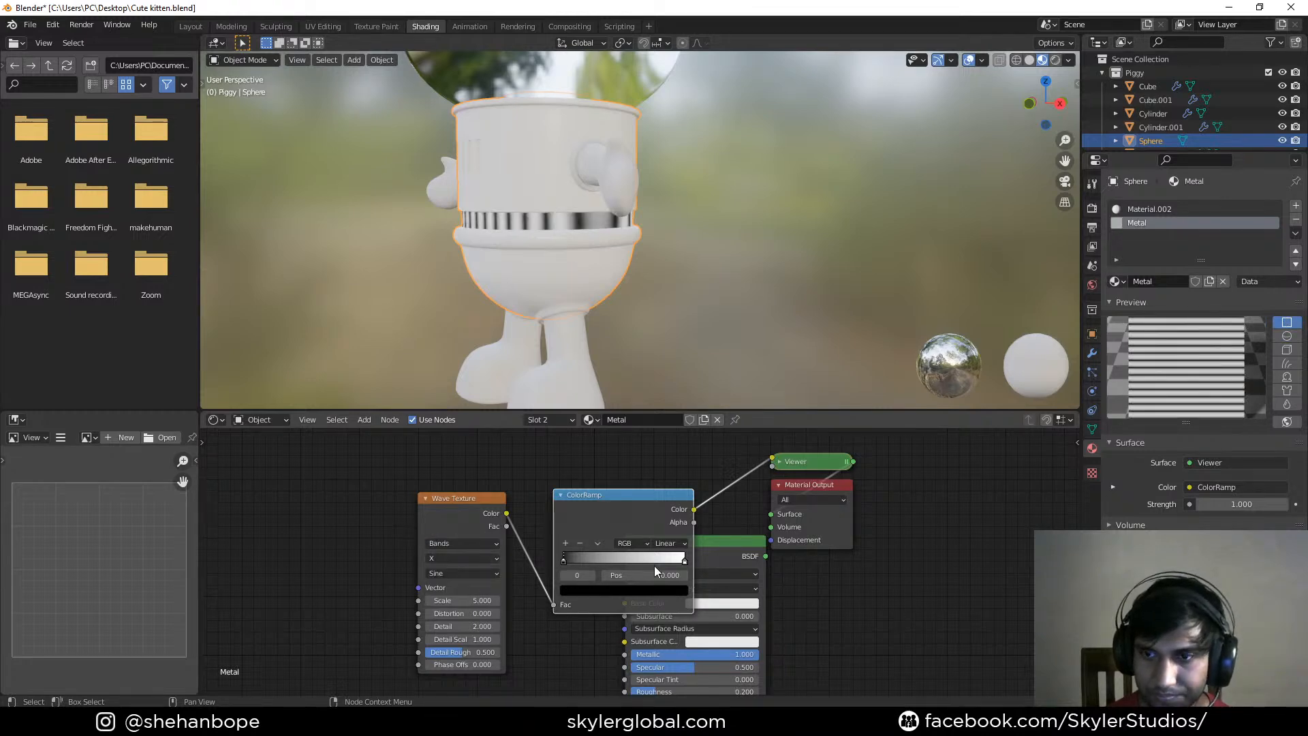
Set the ColorRamp interpolation to Constant and move its white stop to position 0.036 for thin dark stripes
left_click_drag(683, 566, 578, 566)
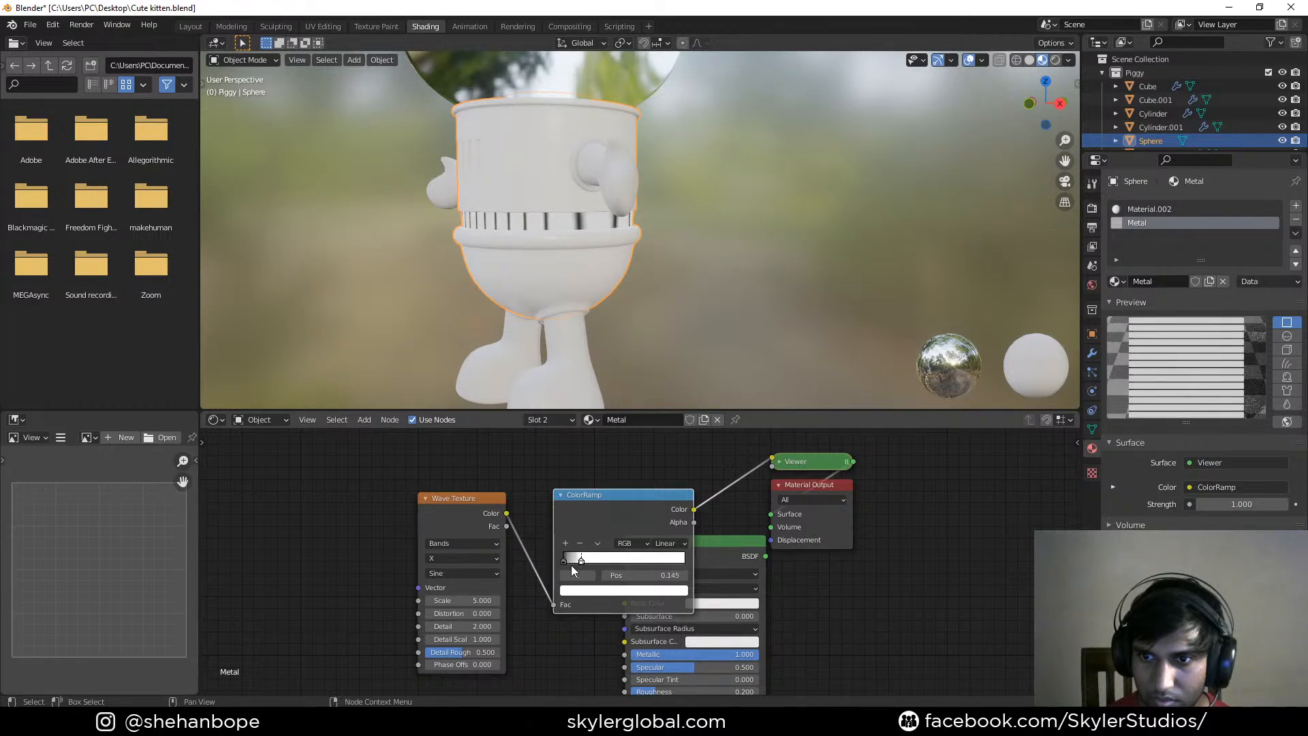
key("Escape")
left_click(669, 543)
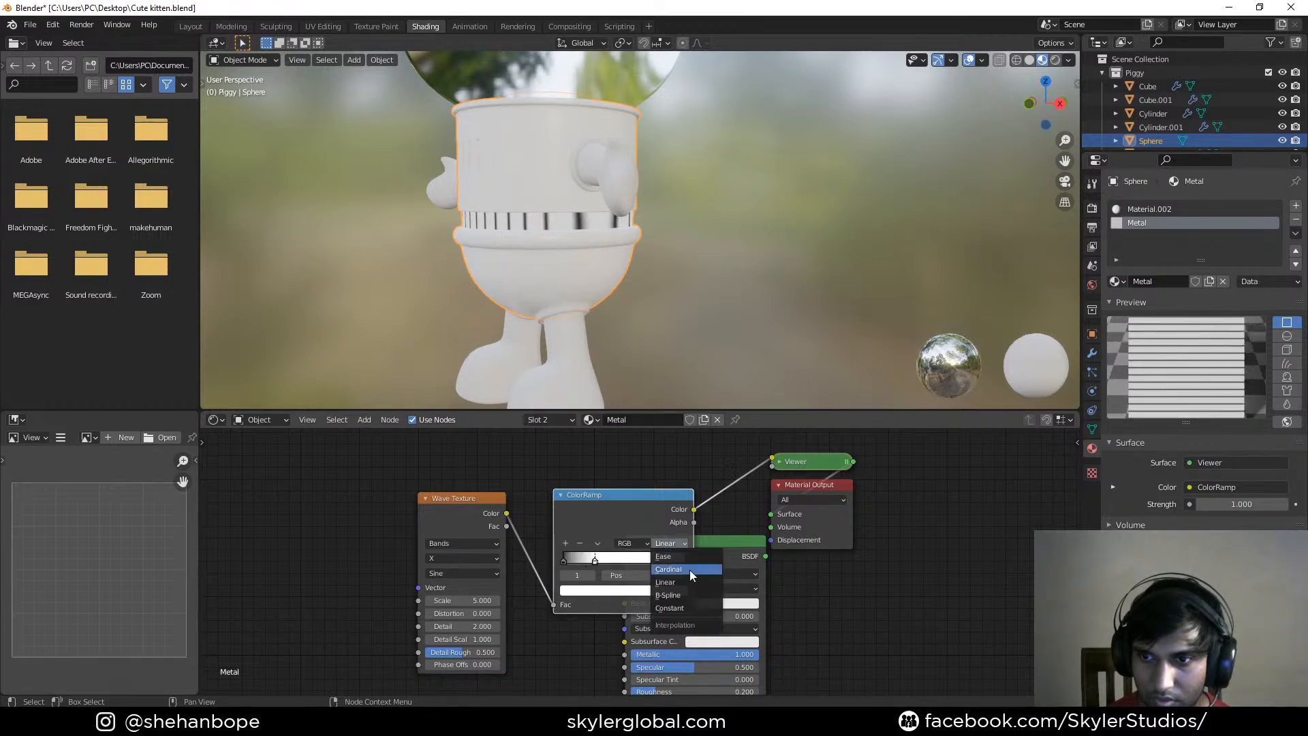
left_click(692, 608)
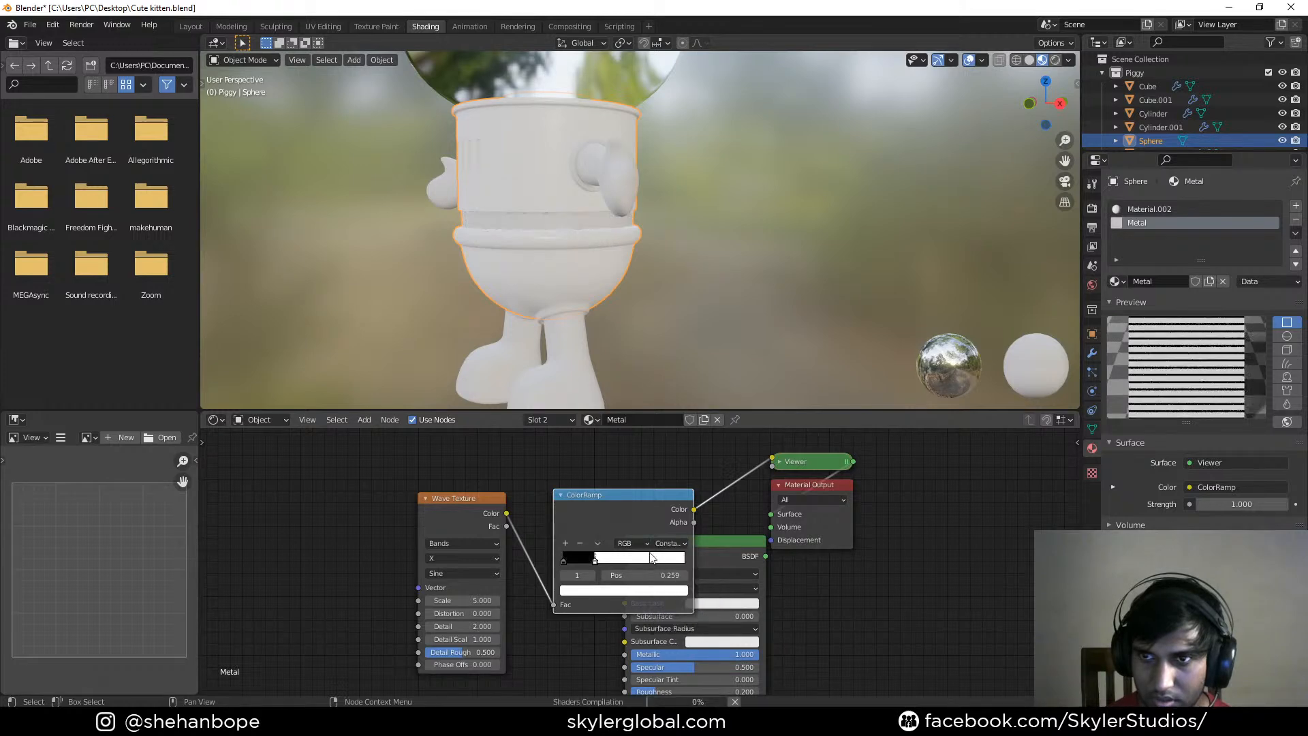
left_click_drag(595, 561, 566, 562)
middle_click_drag(566, 201, 629, 197)
scroll(602, 500, "down", 1)
Route the ColorRamp colour through the Principled BSDF's Base Color into the Material Output's Surface, and save the file
mouse_move(435, 484)
left_mouse_down()
mouse_move(617, 532)
mouse_move(451, 501)
left_mouse_up()
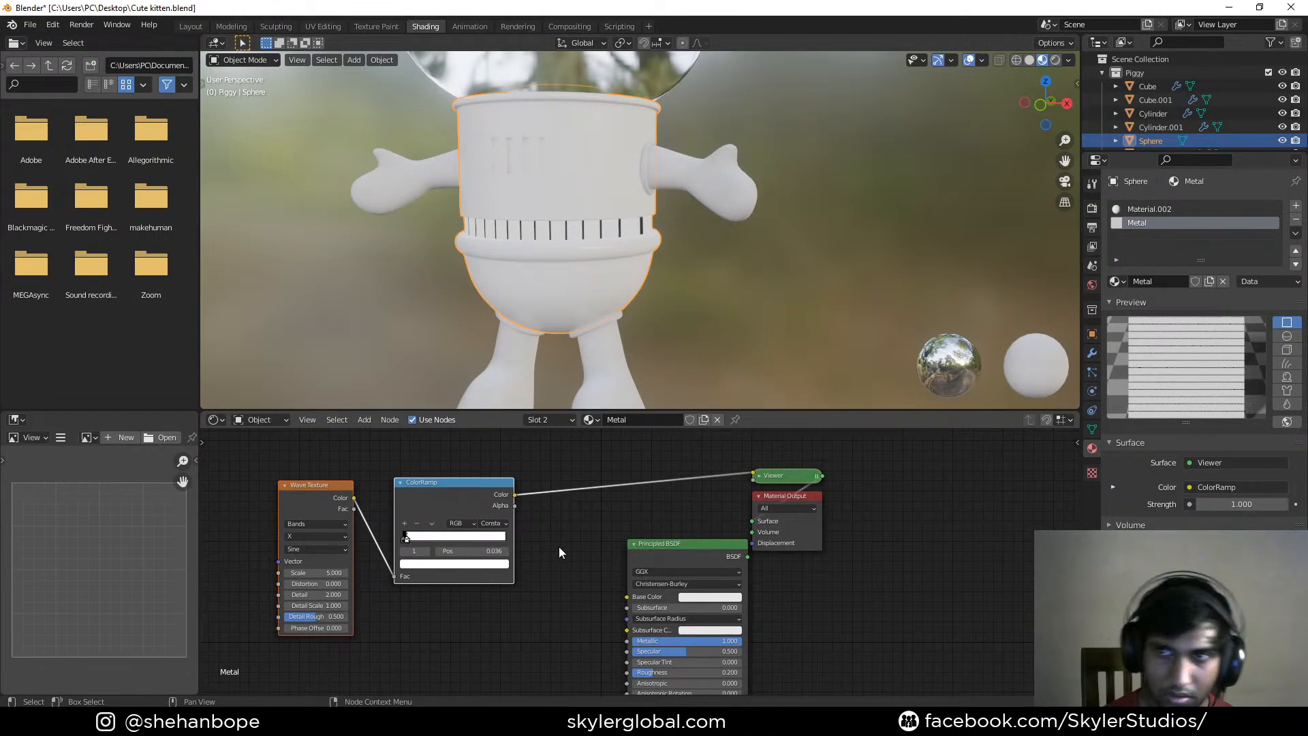
middle_click_drag(566, 530, 560, 518)
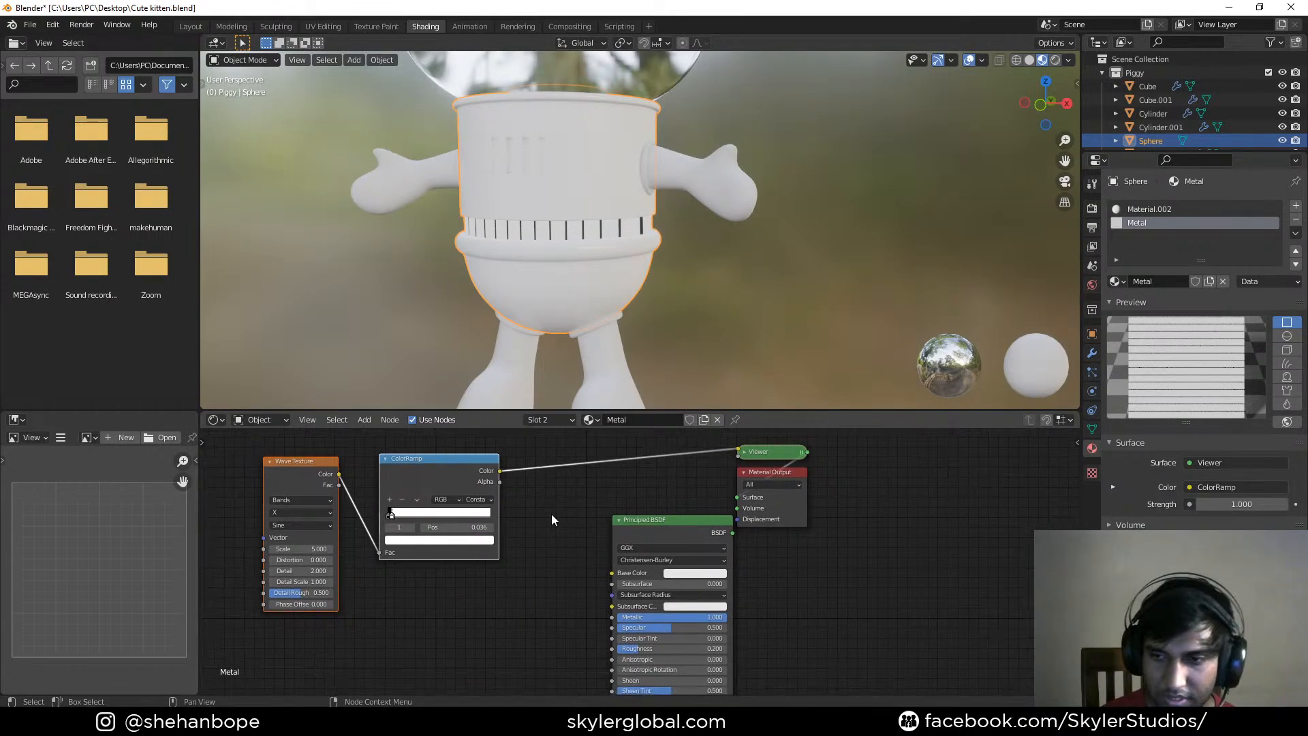
left_click_drag(500, 470, 612, 573)
left_click_drag(695, 519, 737, 497)
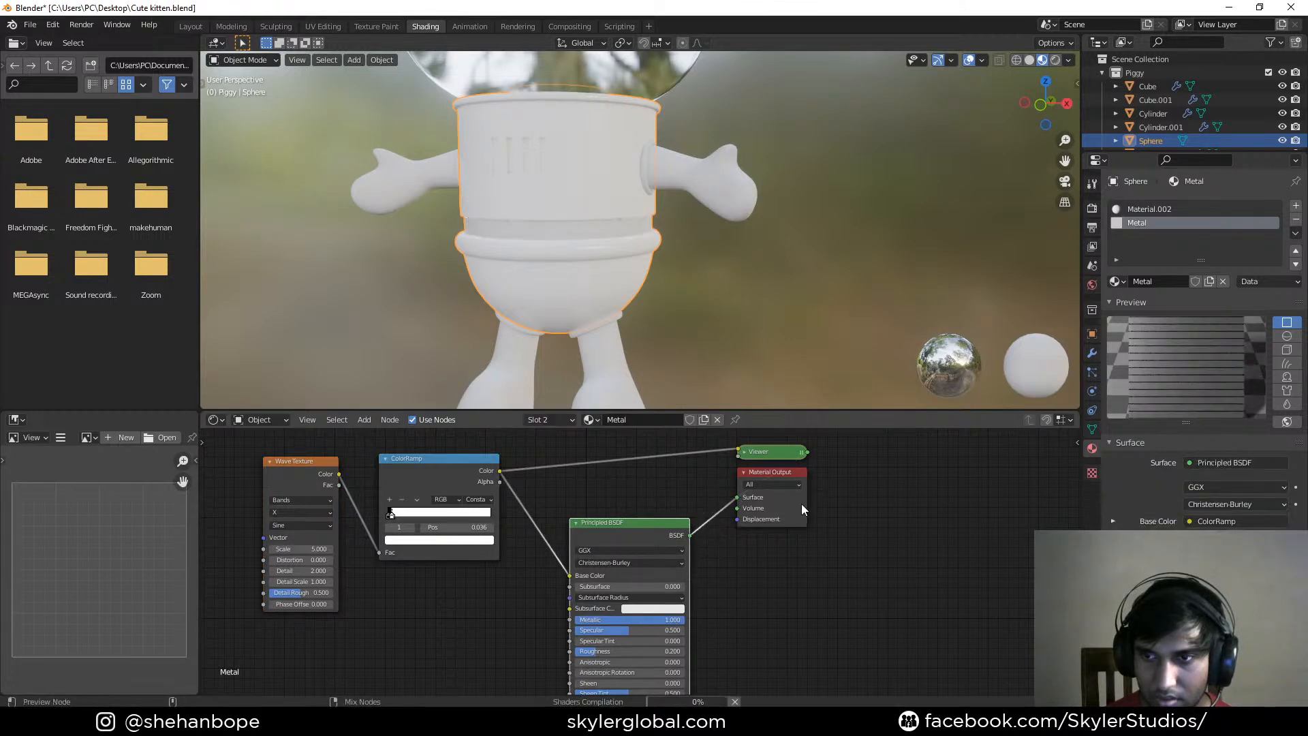
key("ctrl+s")
middle_click_drag(596, 318, 586, 382)
scroll(621, 321, "up", 5)
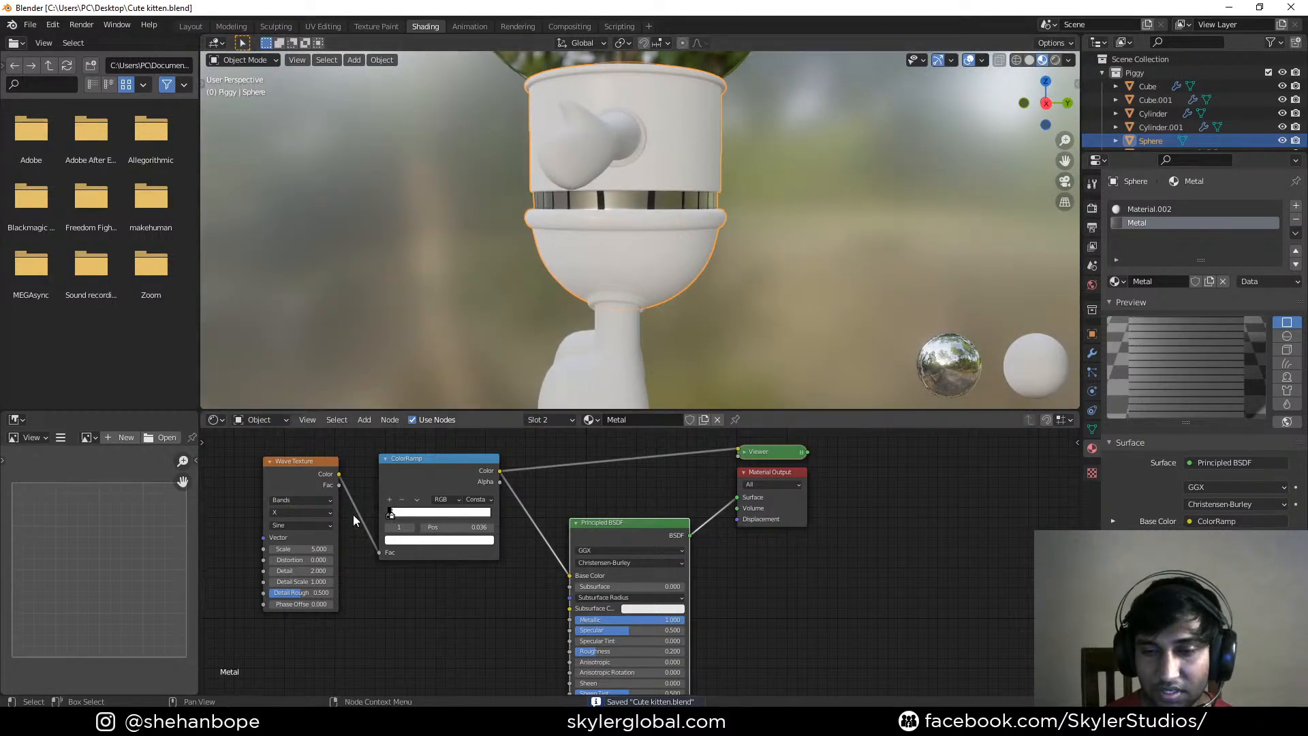
Compare the striped metal on the sphere and flat material previews and examine the band around the body
scroll(403, 599, "down", 1)
middle_click_drag(403, 599, 509, 580)
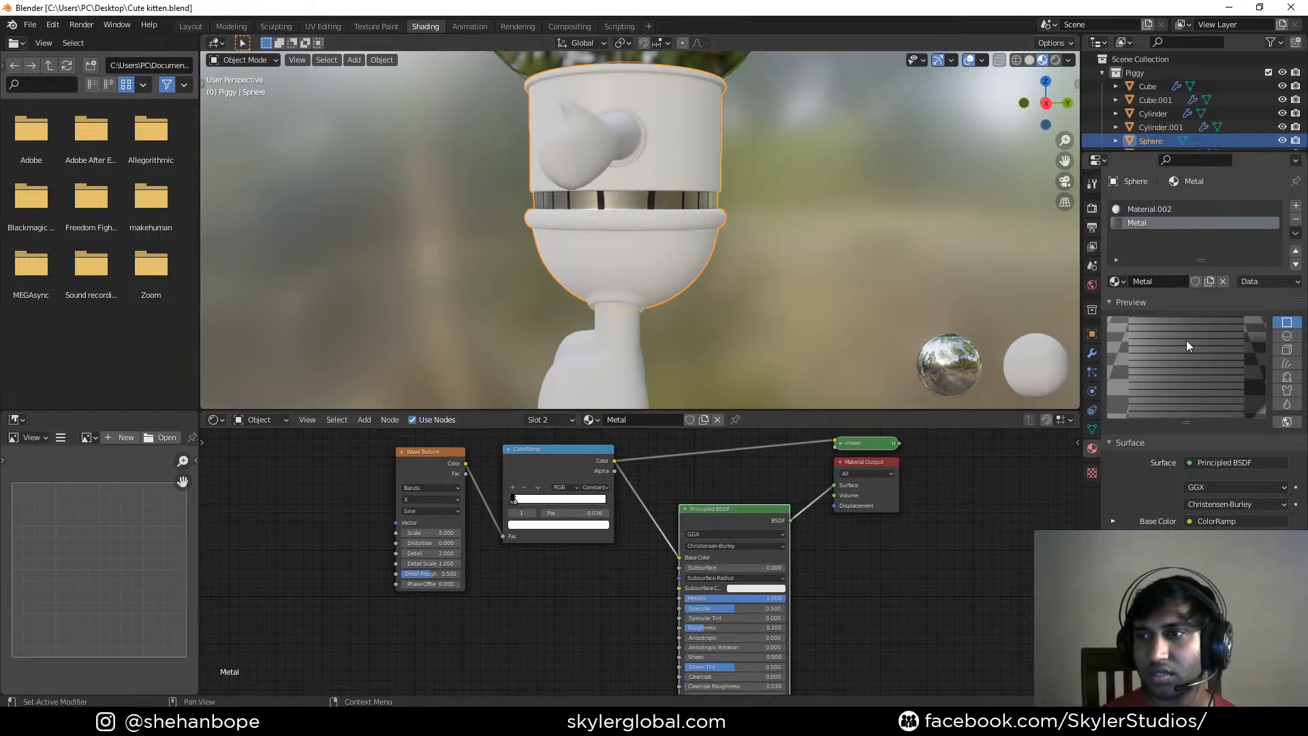
left_click(1288, 336)
left_click(1288, 325)
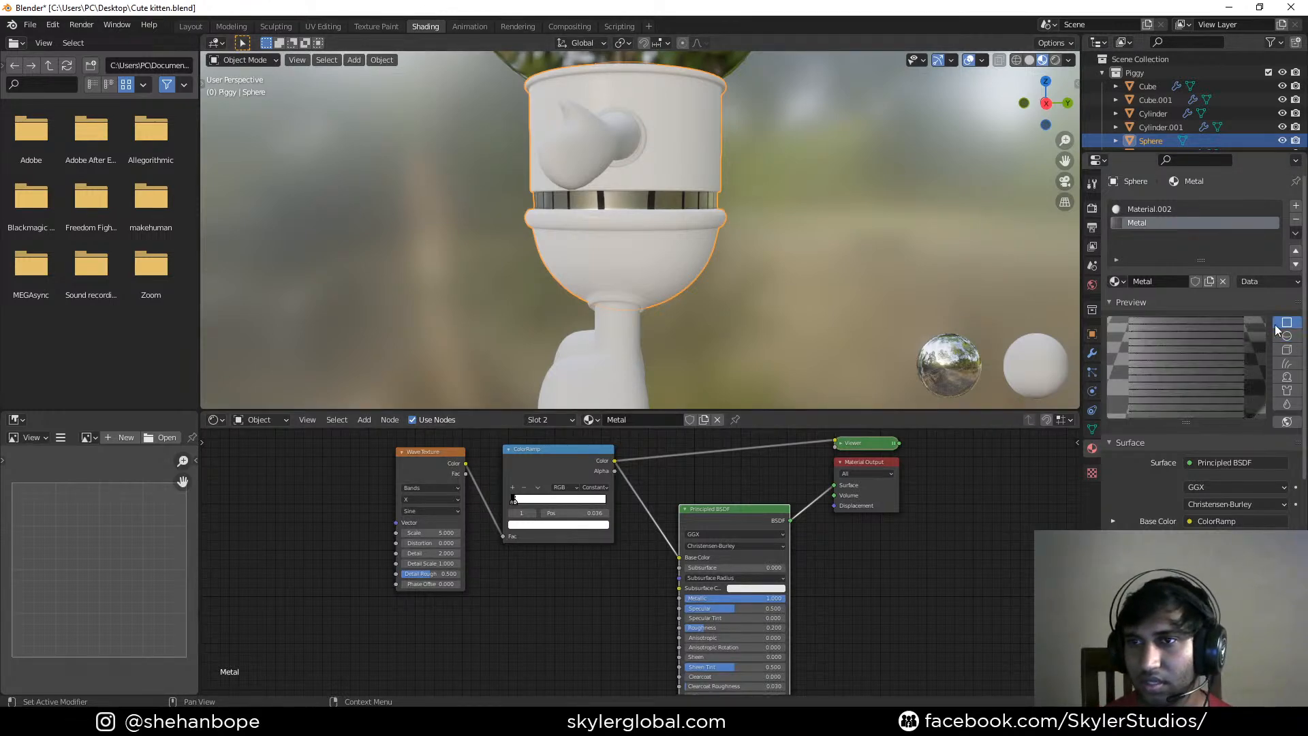
scroll(338, 541, "up", 2)
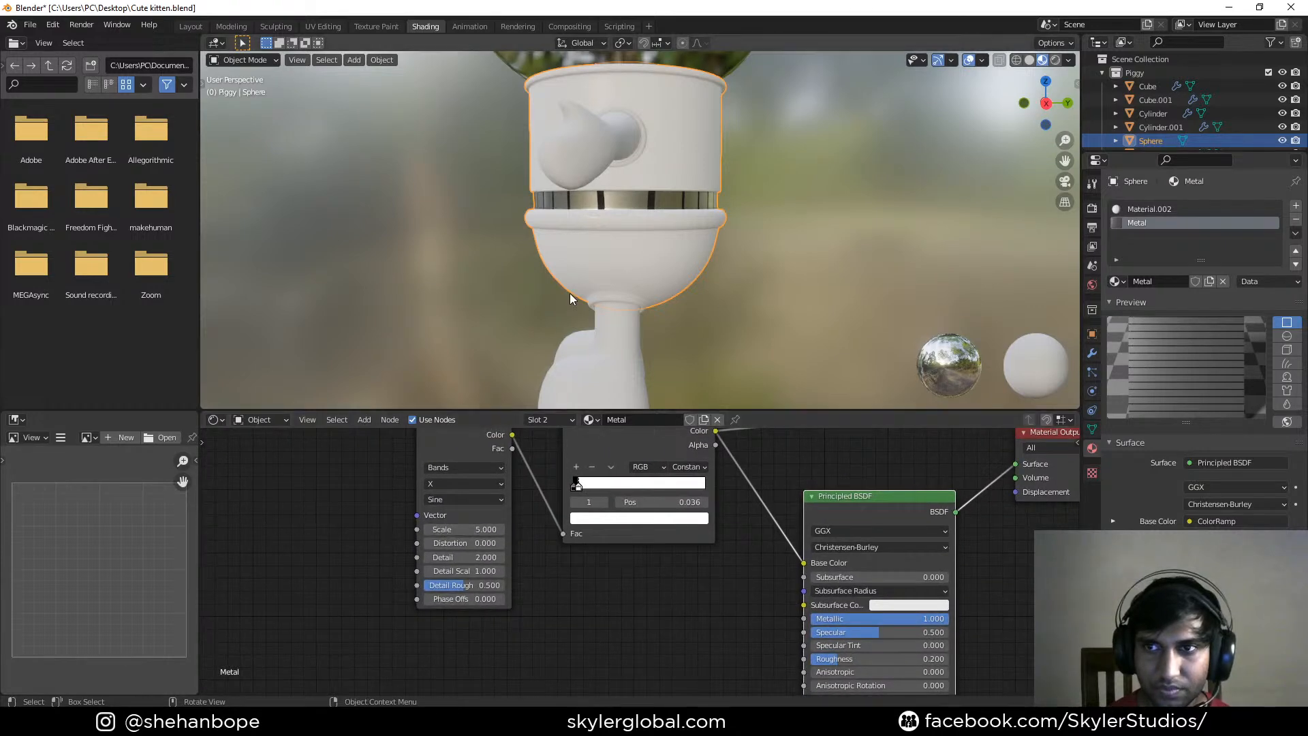
scroll(570, 292, "down", 2)
middle_click_drag(571, 291, 677, 303)
scroll(590, 635, "down", 2)
Add Texture Coordinate and Mapping nodes feeding the Wave Texture's Vector input from the Generated coordinates
middle_click_drag(589, 635, 505, 555)
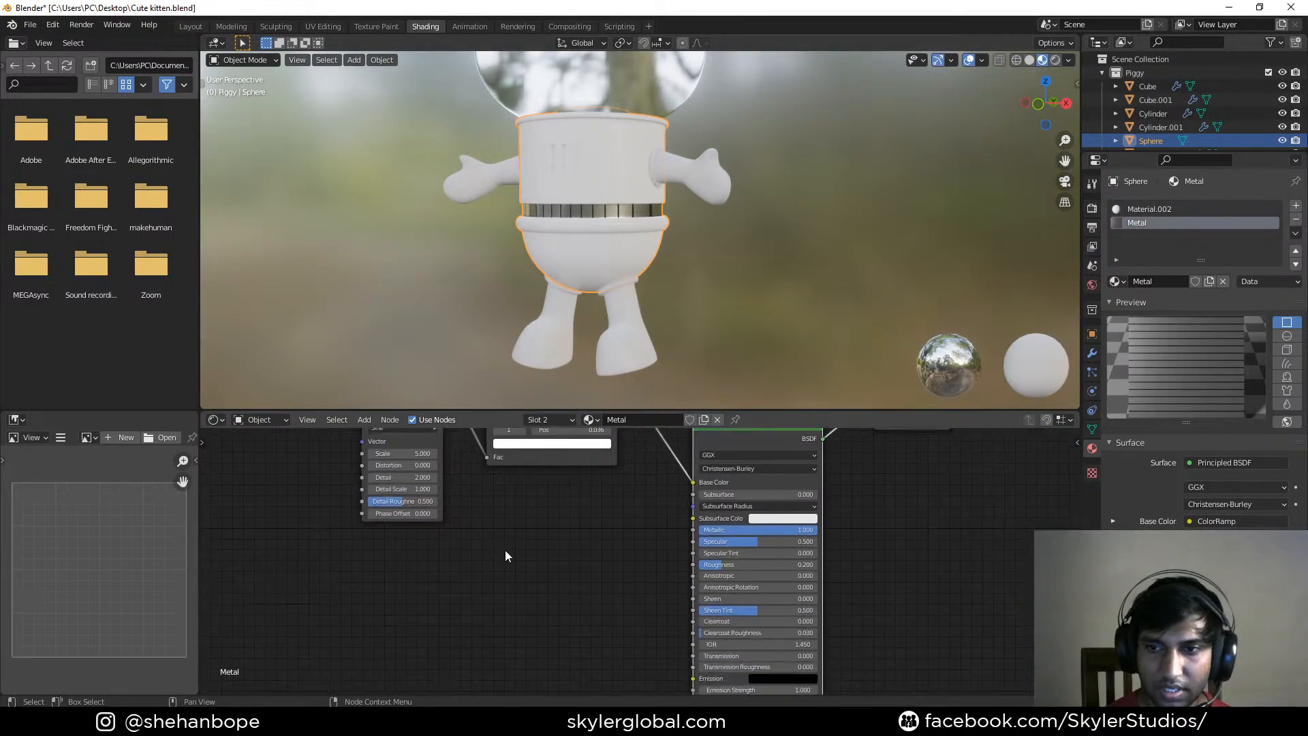
key("shift+a")
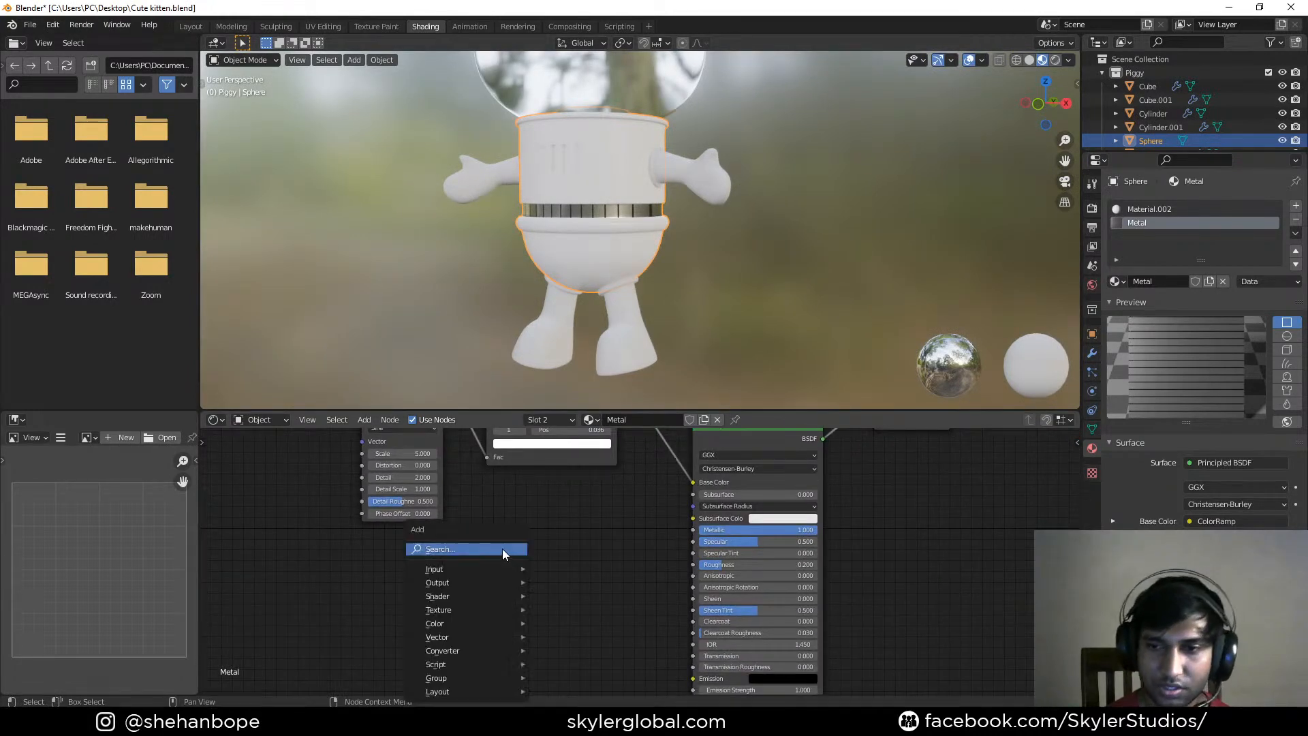
middle_click_drag(385, 606, 442, 729)
key("ctrl+t")
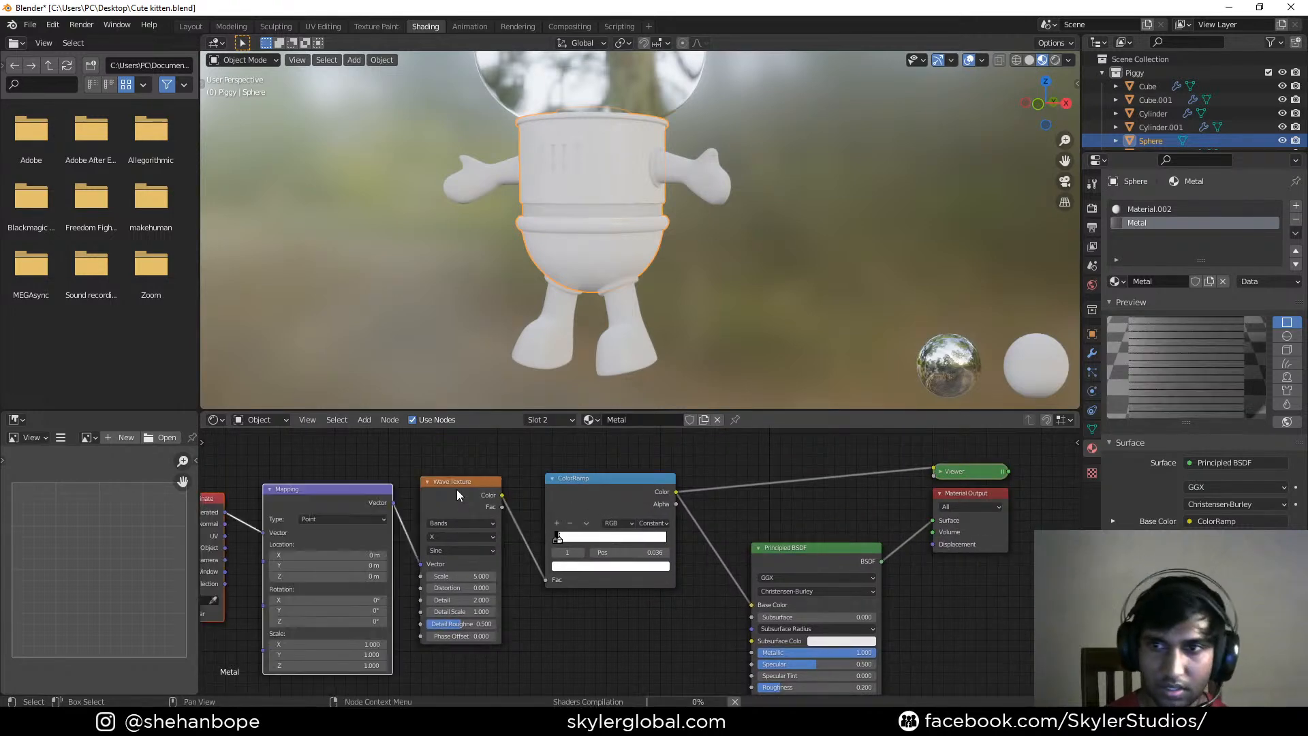
scroll(546, 615, "up", 5, "ctrl")
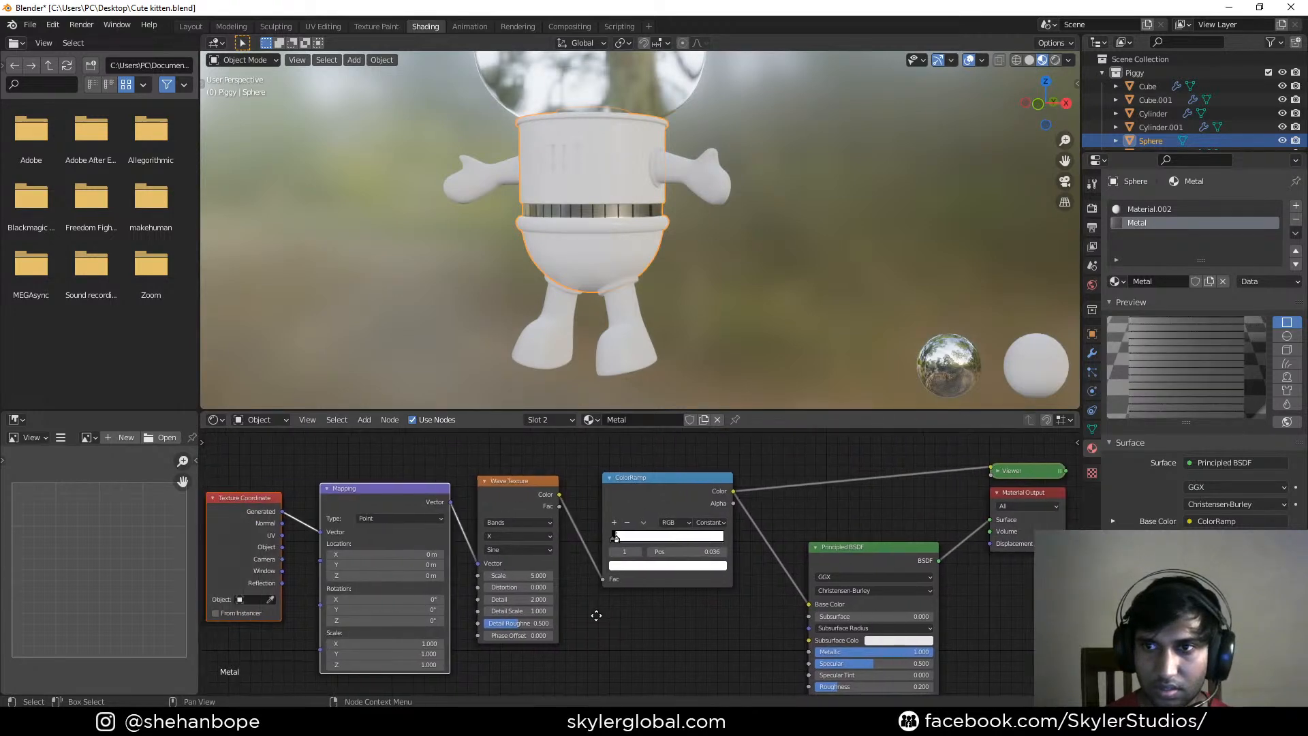
middle_click_drag(586, 262, 688, 271)
scroll(688, 271, "up", 5)
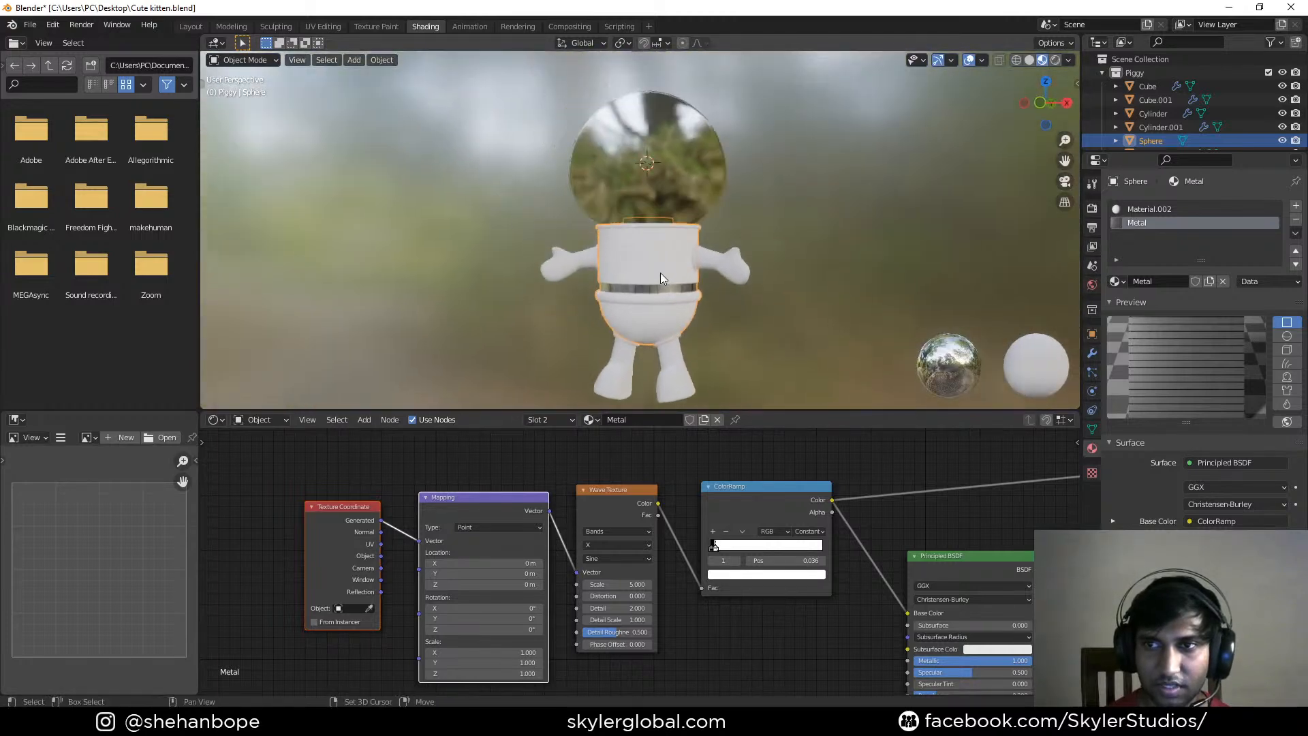
Add a third material slot to the body and fill it with an independent copy of the Metal material
key("Tab")
key("Tab")
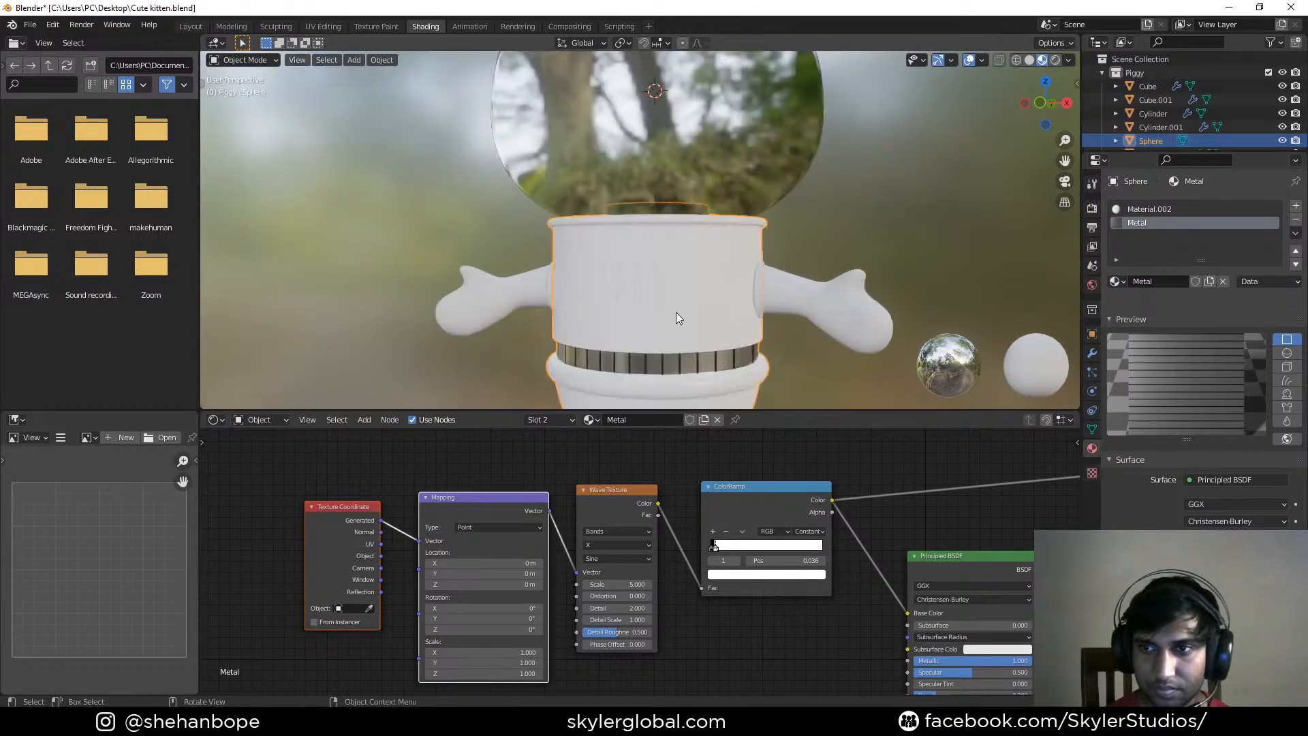
left_click(1296, 207)
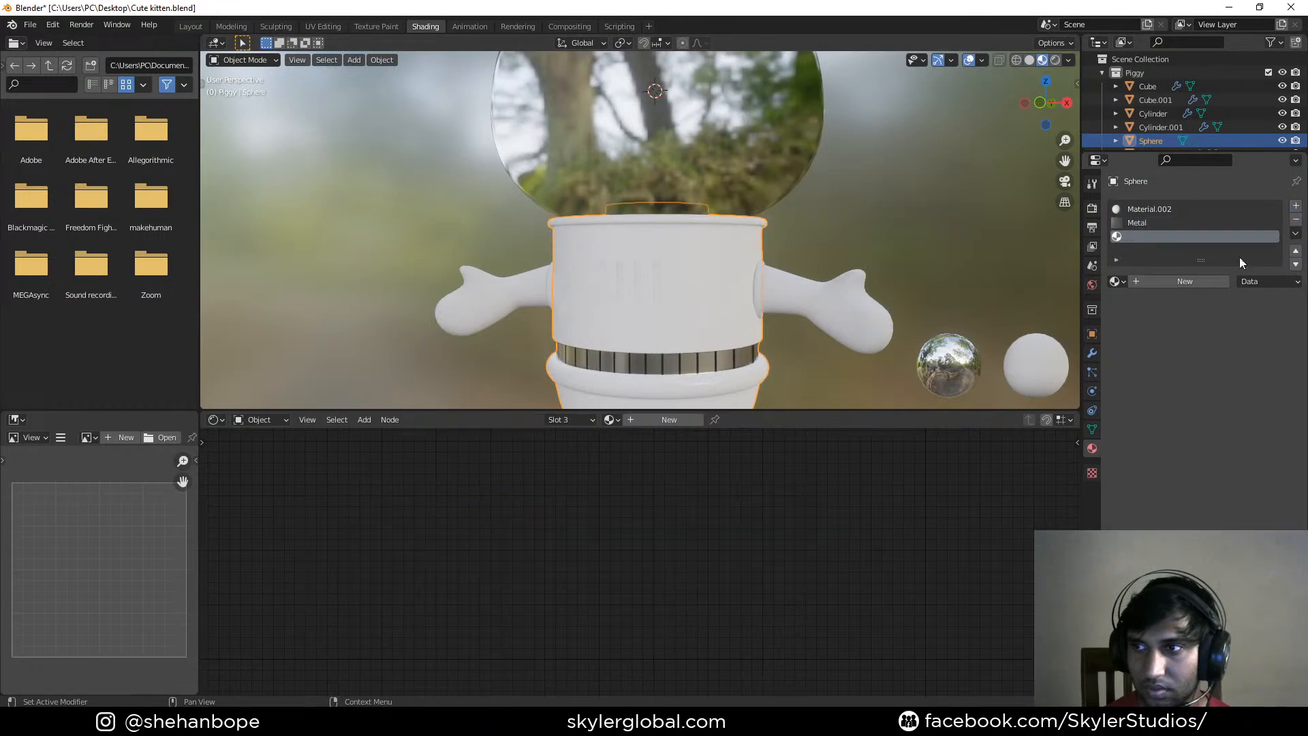
left_click(1189, 282)
left_click(1117, 281)
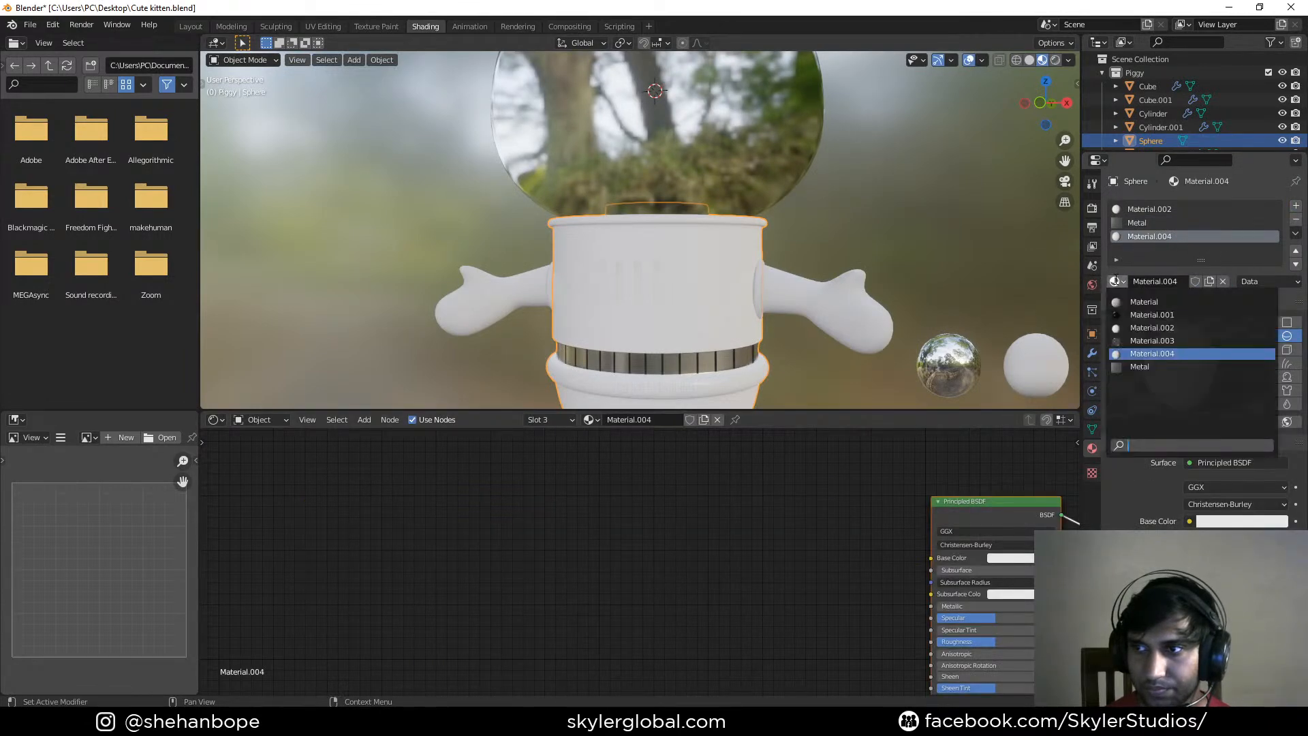
left_click(1147, 369)
left_click(1181, 281)
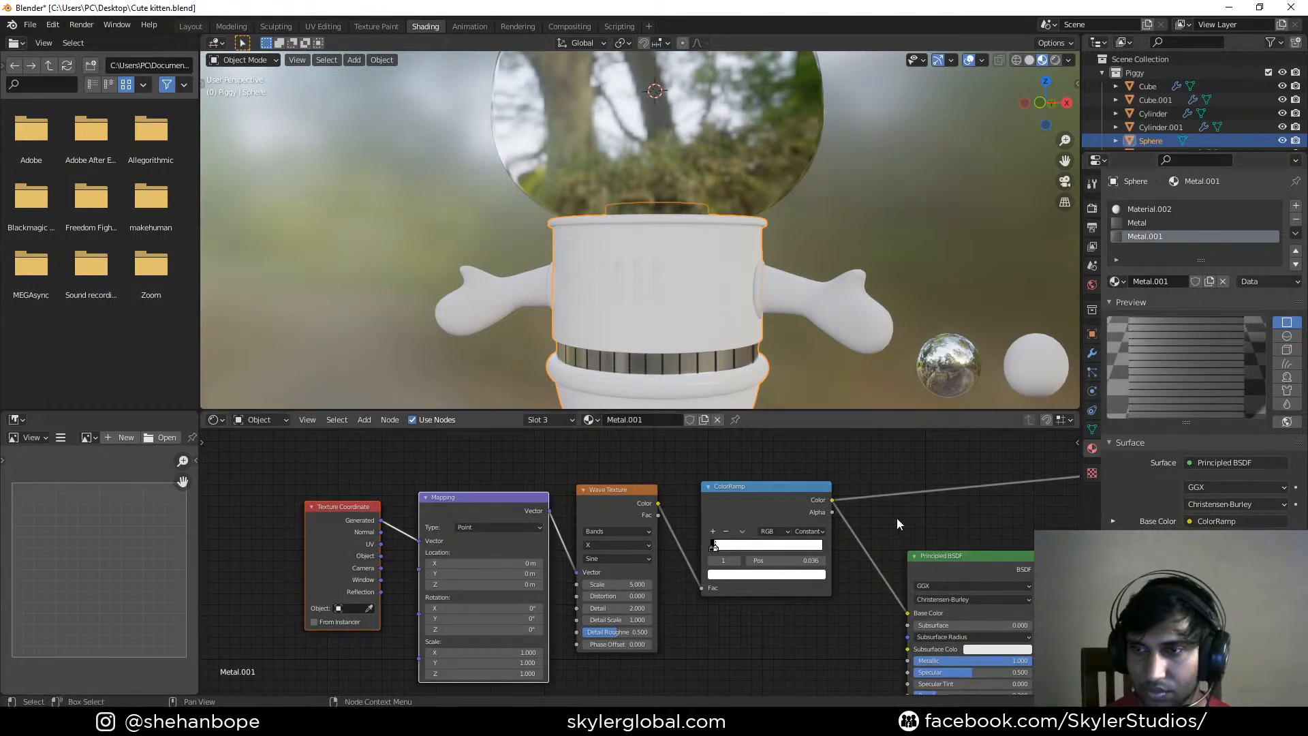
Delete the Texture Coordinate, Mapping, Wave Texture and ColorRamp nodes from the Metal.001 material
left_click_drag(334, 504, 678, 556)
left_click(799, 476)
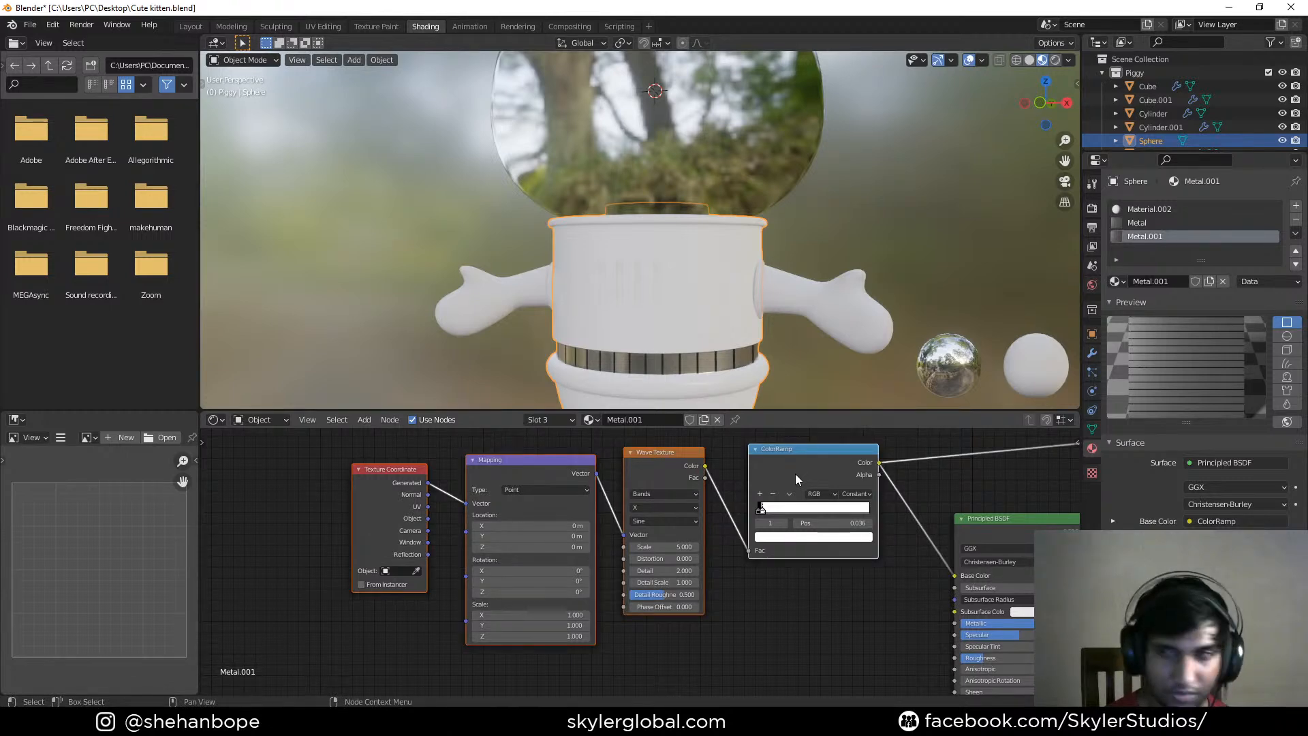
key("x")
Assign Metal.001 to the faces of the four recessed vertical slots on the chest and save the file
key("Tab")
scroll(647, 300, "up", 3)
middle_click_drag(668, 335, 745, 271, "shift")
scroll(598, 267, "up", 2)
left_click(598, 261)
left_click(717, 265, "shift")
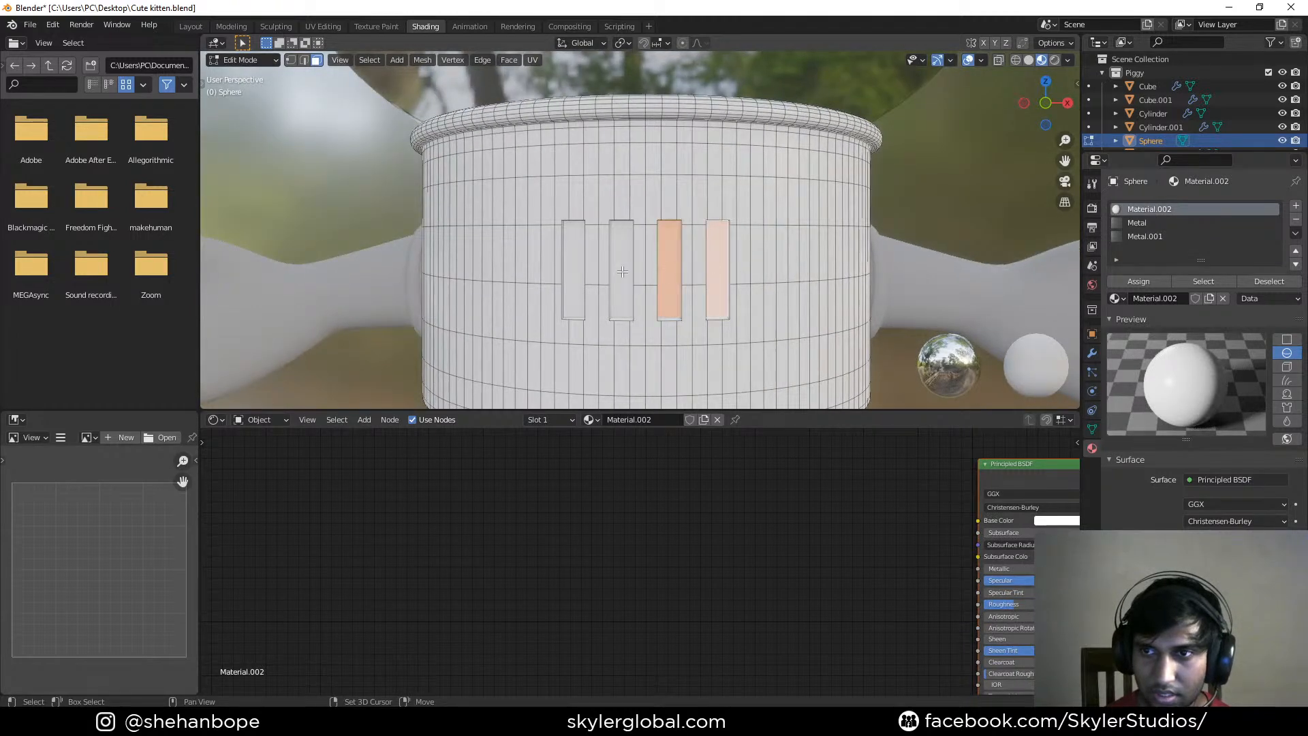
left_click(614, 276, "shift")
left_click(575, 280, "shift")
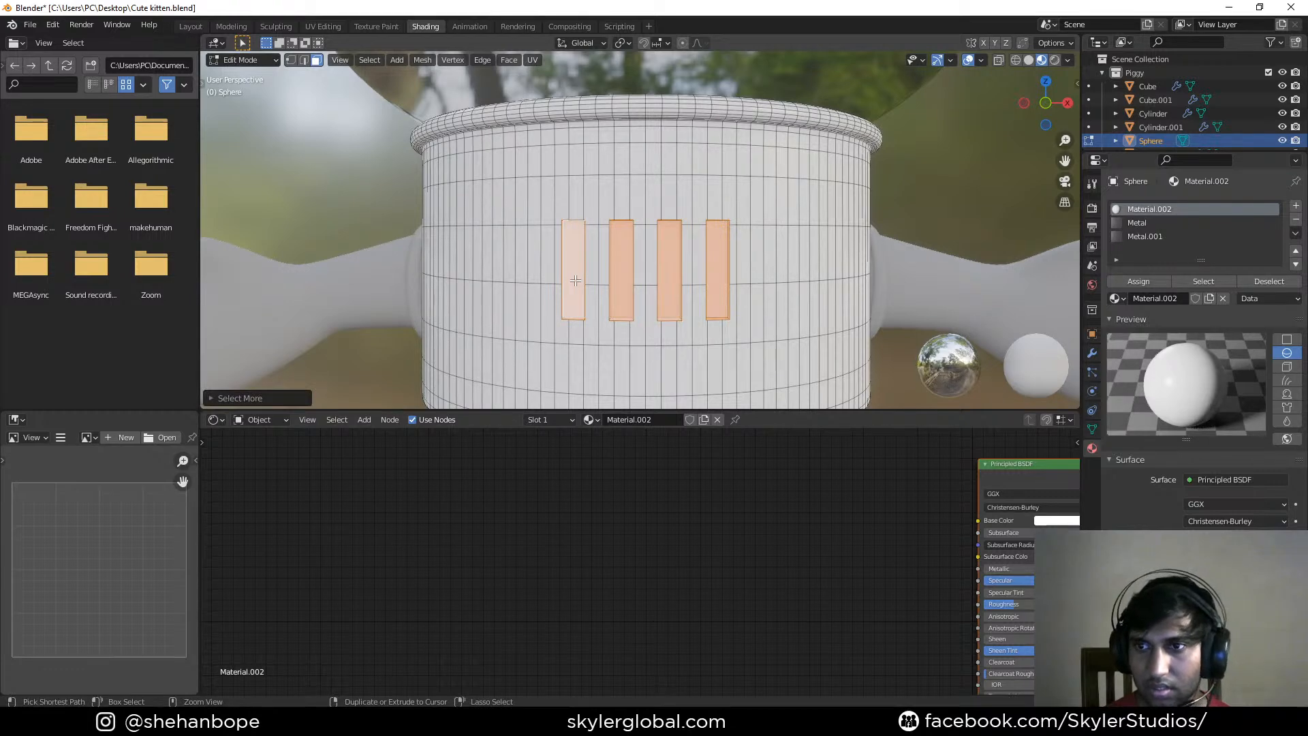
left_click(1145, 235)
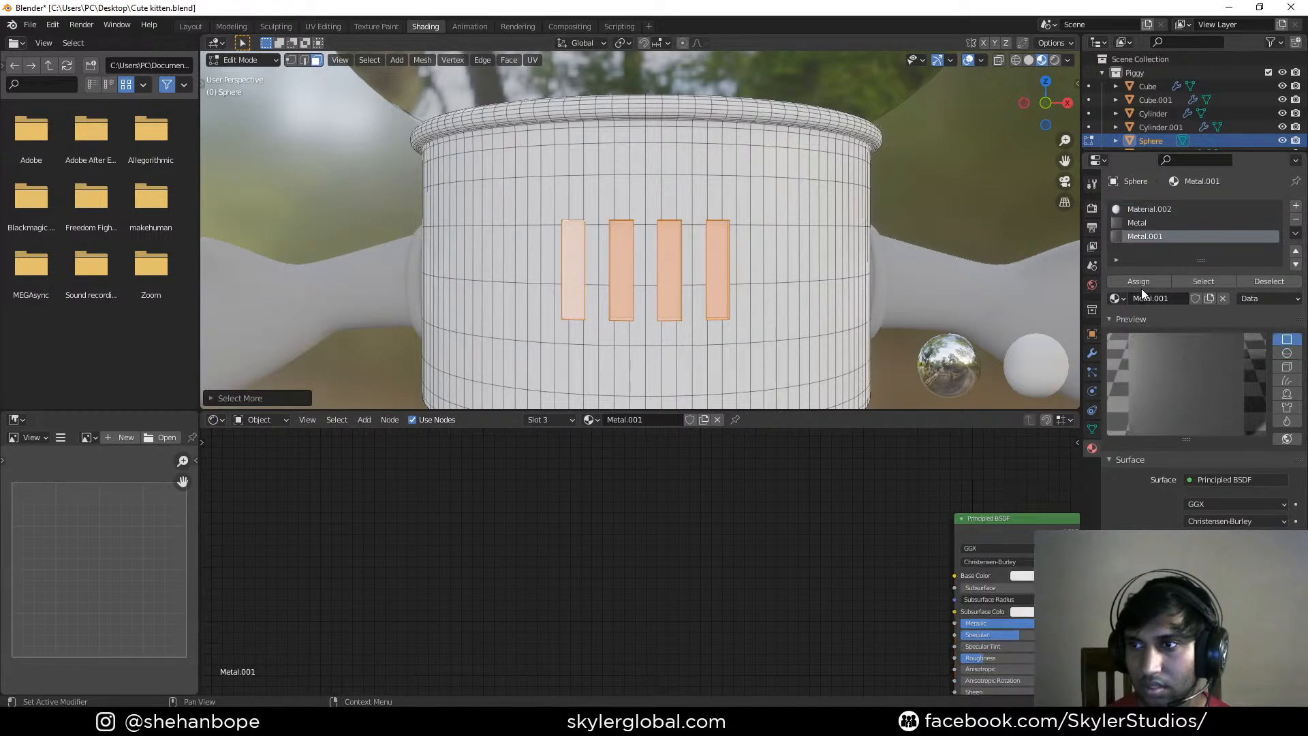
left_click(1138, 281)
key("Tab")
scroll(668, 227, "down", 5)
scroll(669, 227, "down", 3)
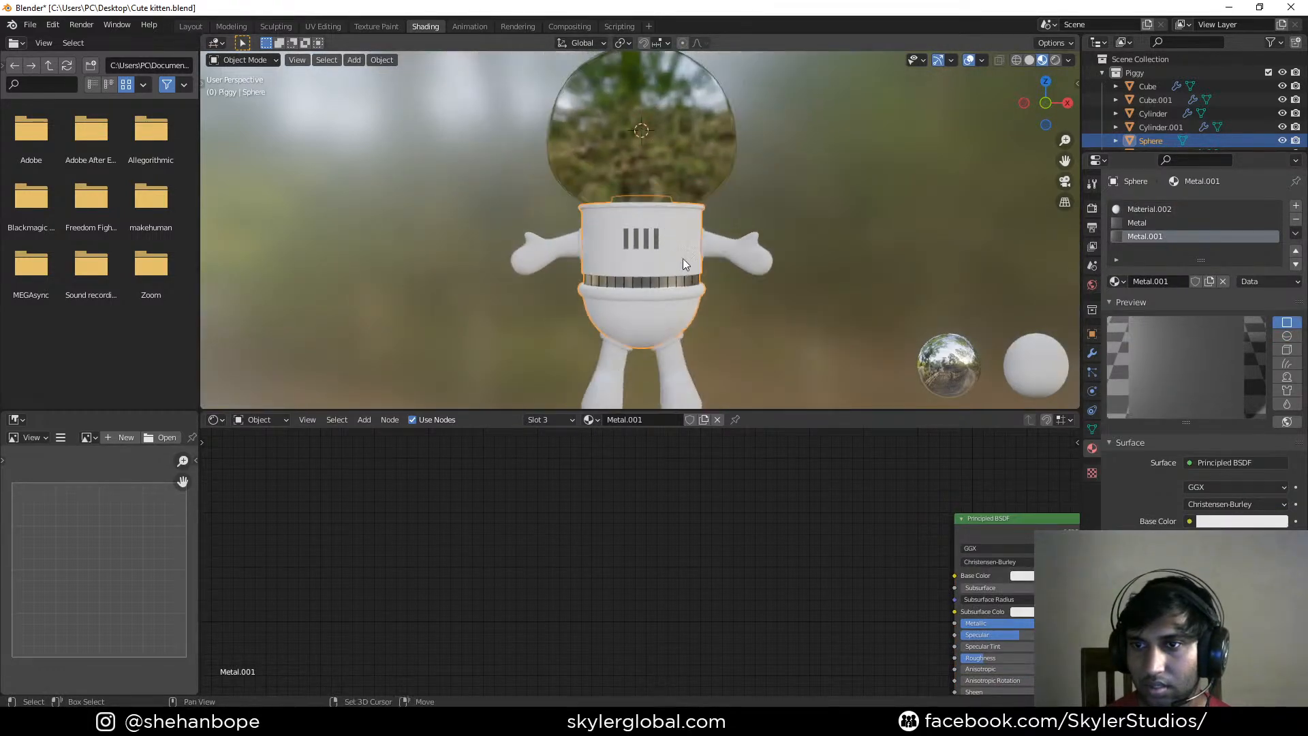
key("ctrl+s")
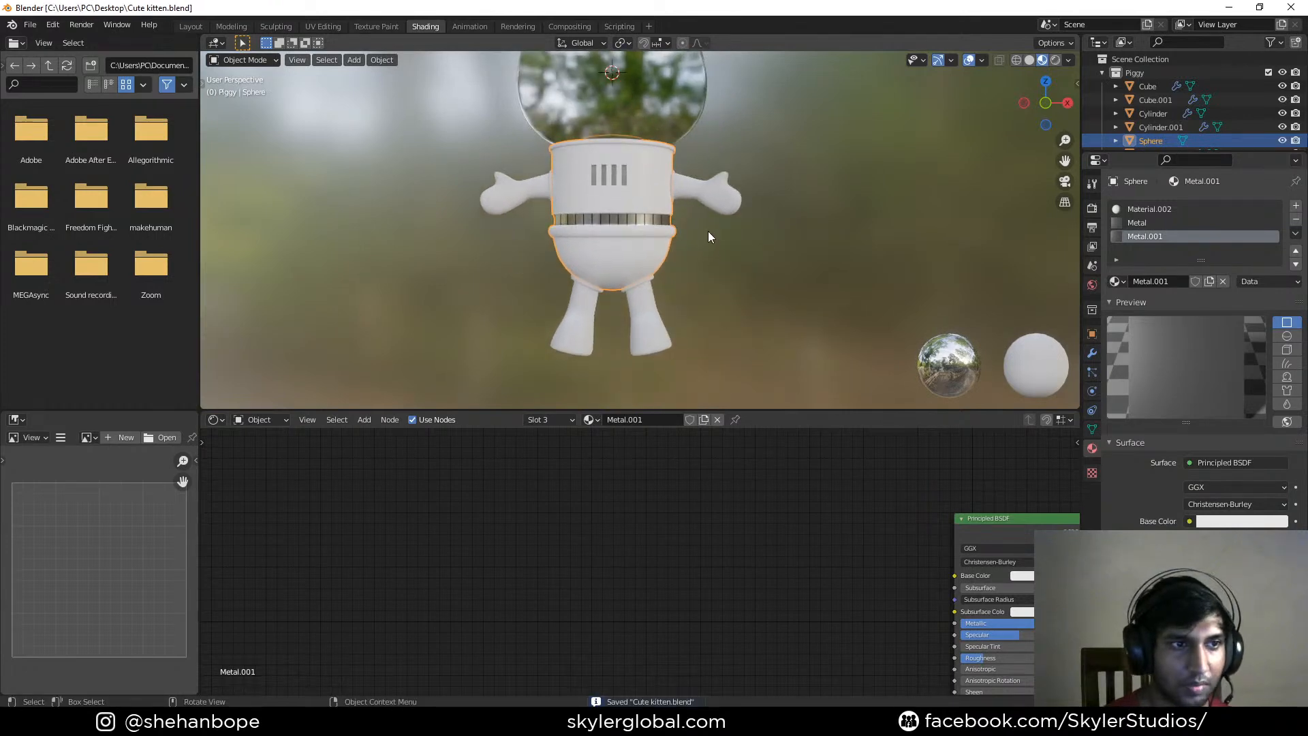
Examine the metal slots and striped band on the body from several angles and distances
middle_click_drag(703, 256, 664, 271)
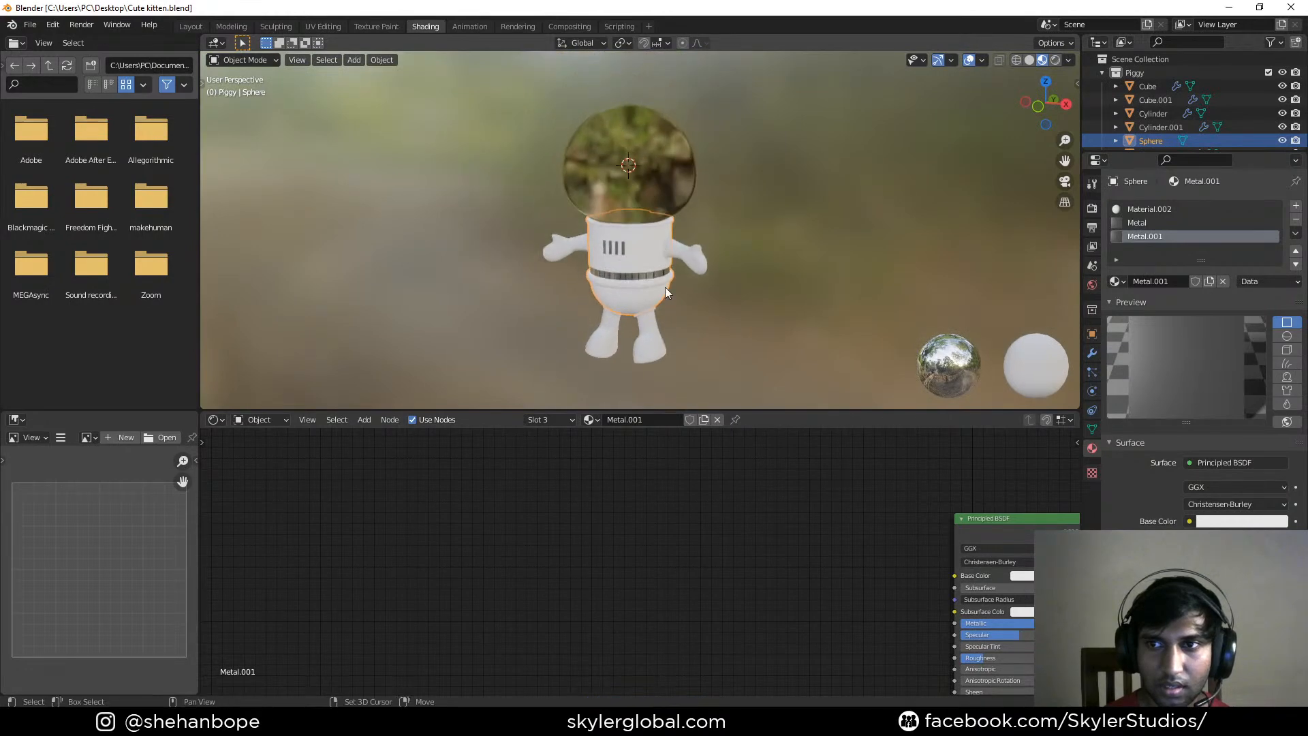
scroll(664, 278, "up", 3)
middle_click_drag(737, 310, 639, 263)
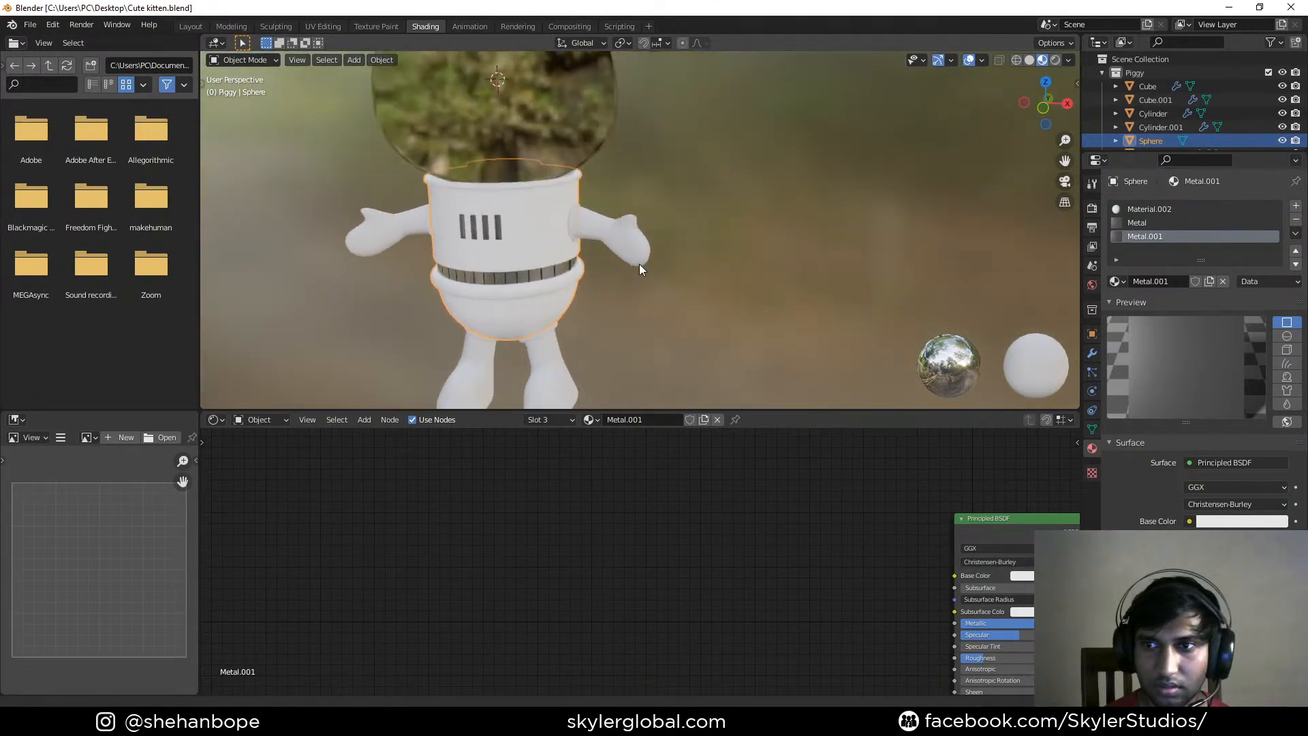
scroll(582, 252, "up", 4)
middle_click_drag(537, 278, 627, 256, "shift")
scroll(559, 229, "down", 4)
scroll(609, 284, "down", 2)
middle_click_drag(606, 208, 623, 297, "shift")
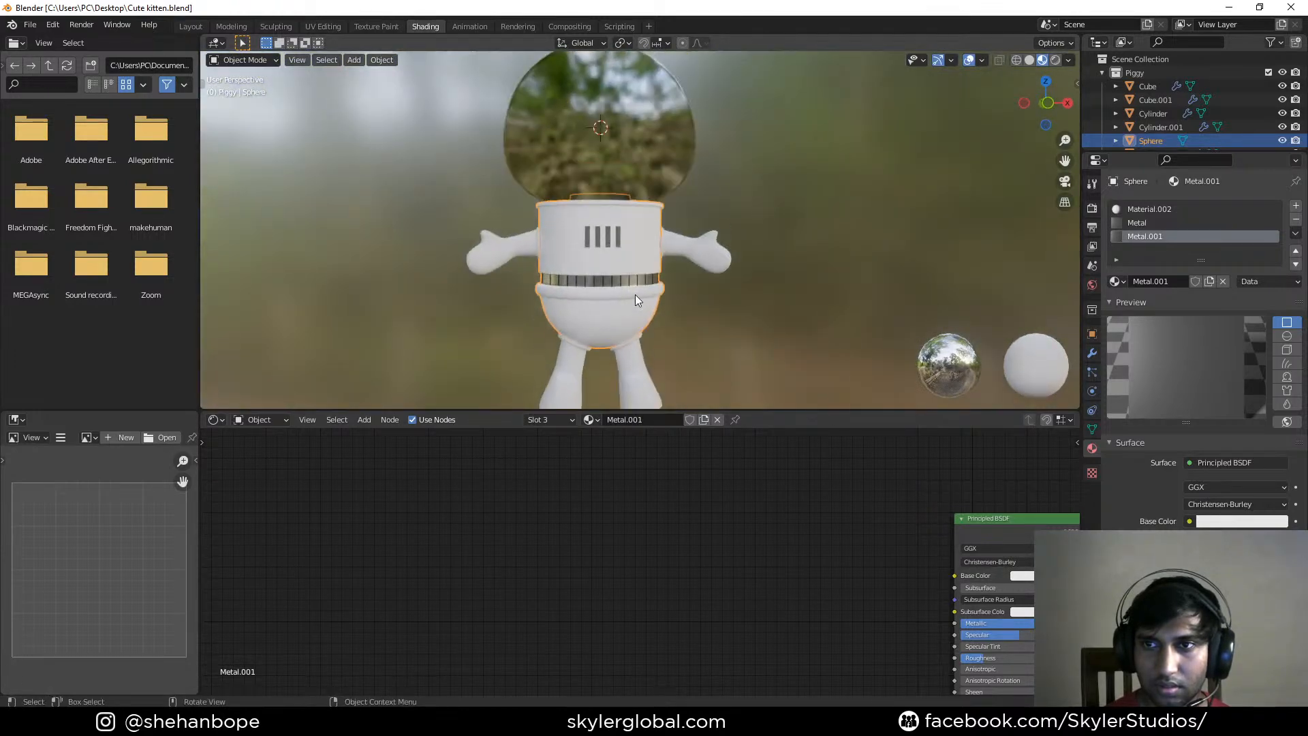
middle_click_drag(680, 242, 626, 272)
Rename the material of the pig's head inside the helmet to "Pig colour"
left_click(654, 216)
left_click(654, 216)
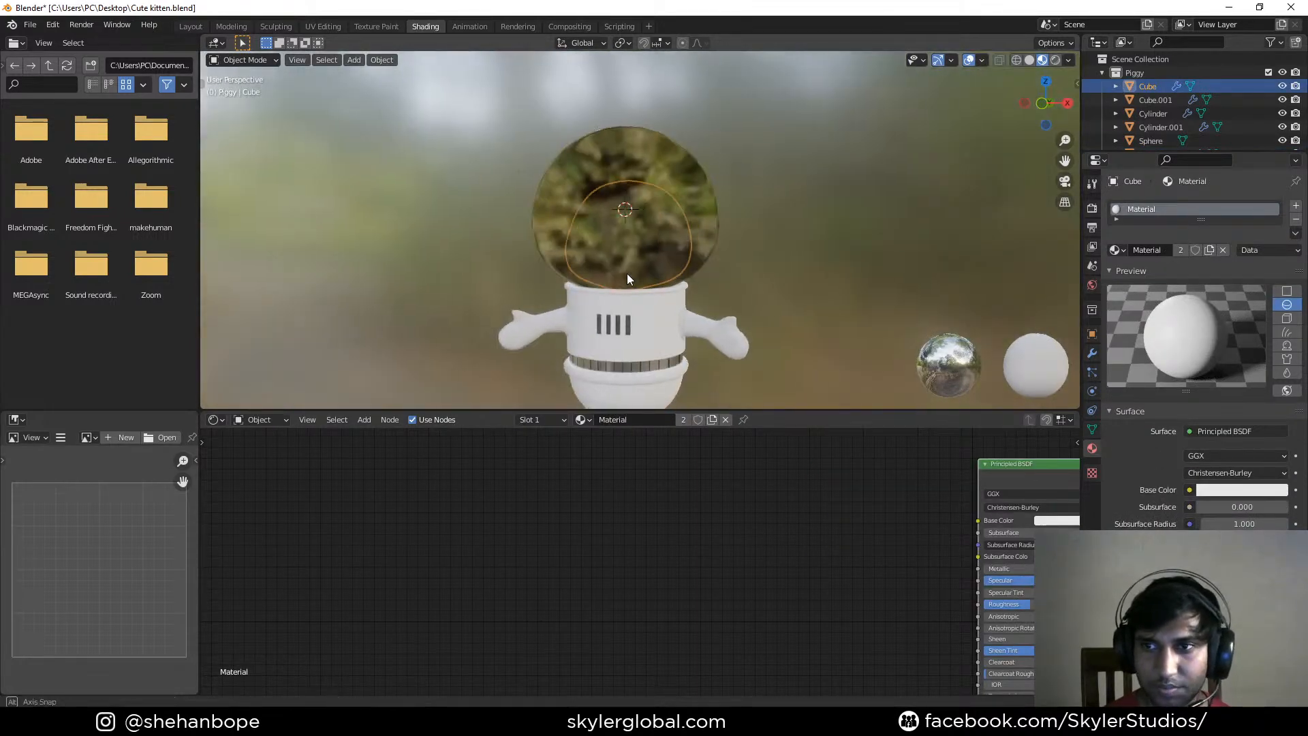
key("alt+z")
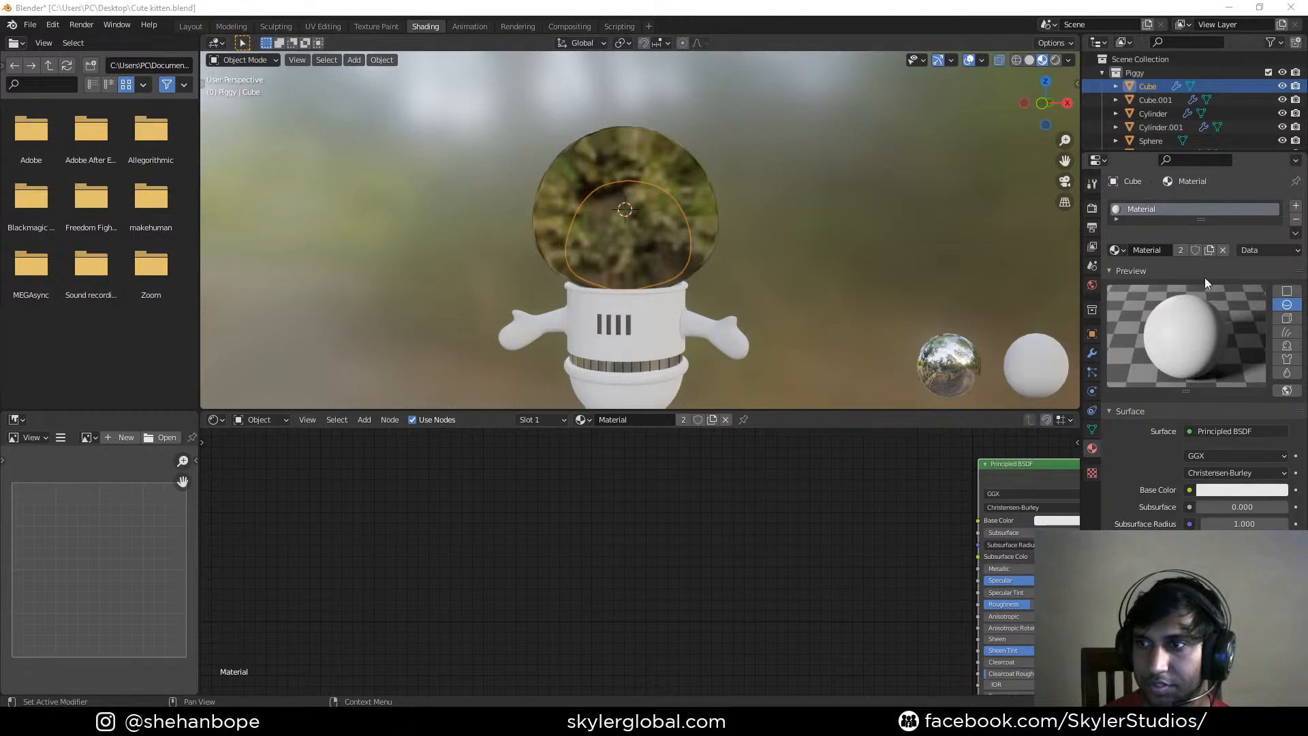
double_click(1154, 210)
type("Pi")
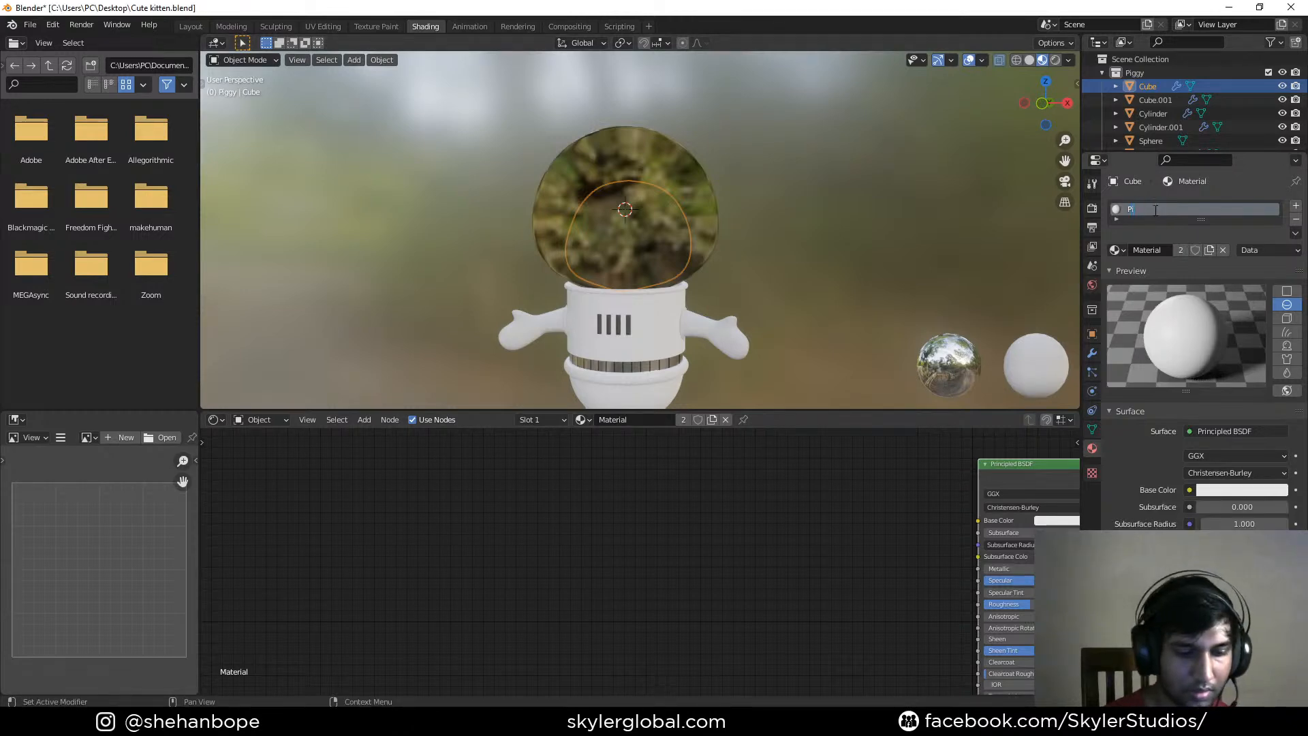
type("g colour")
key("Return")
Switch to Rendered shading and set the Pig colour material's Base Color to hex FFC4D8
left_click(657, 324)
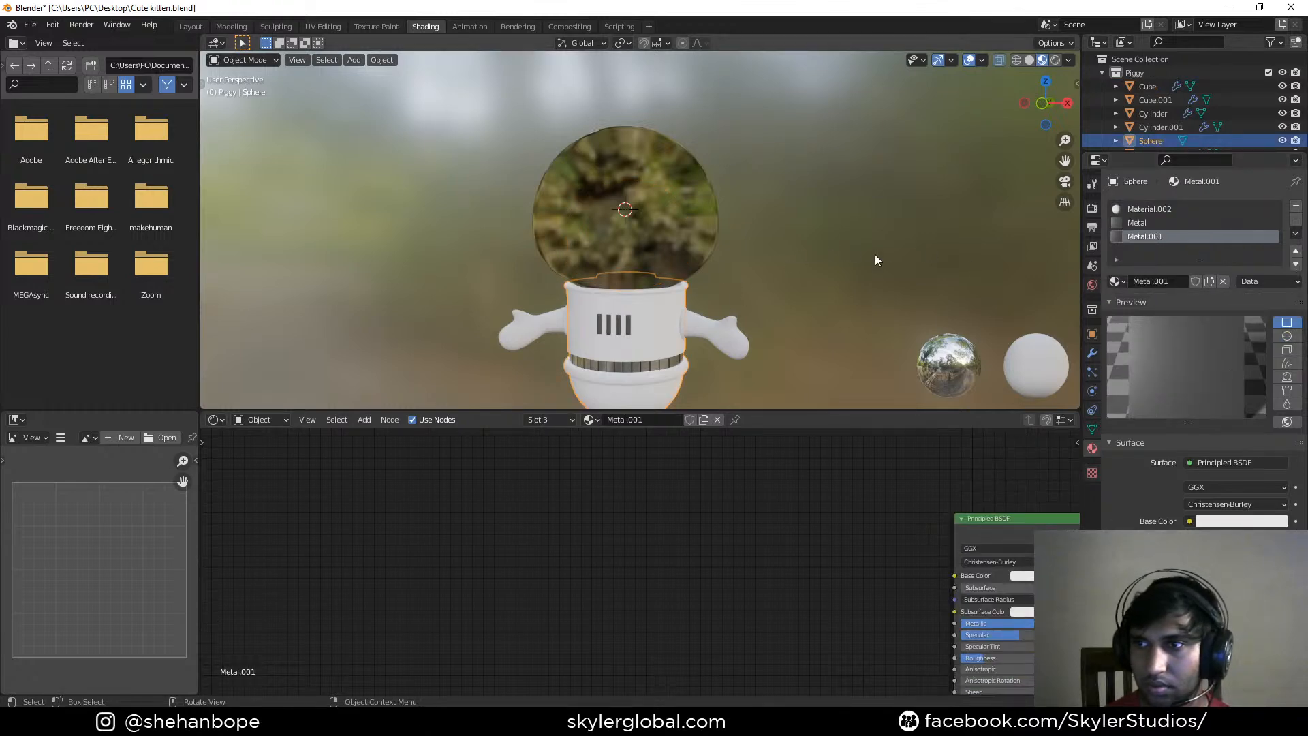
left_click(664, 221)
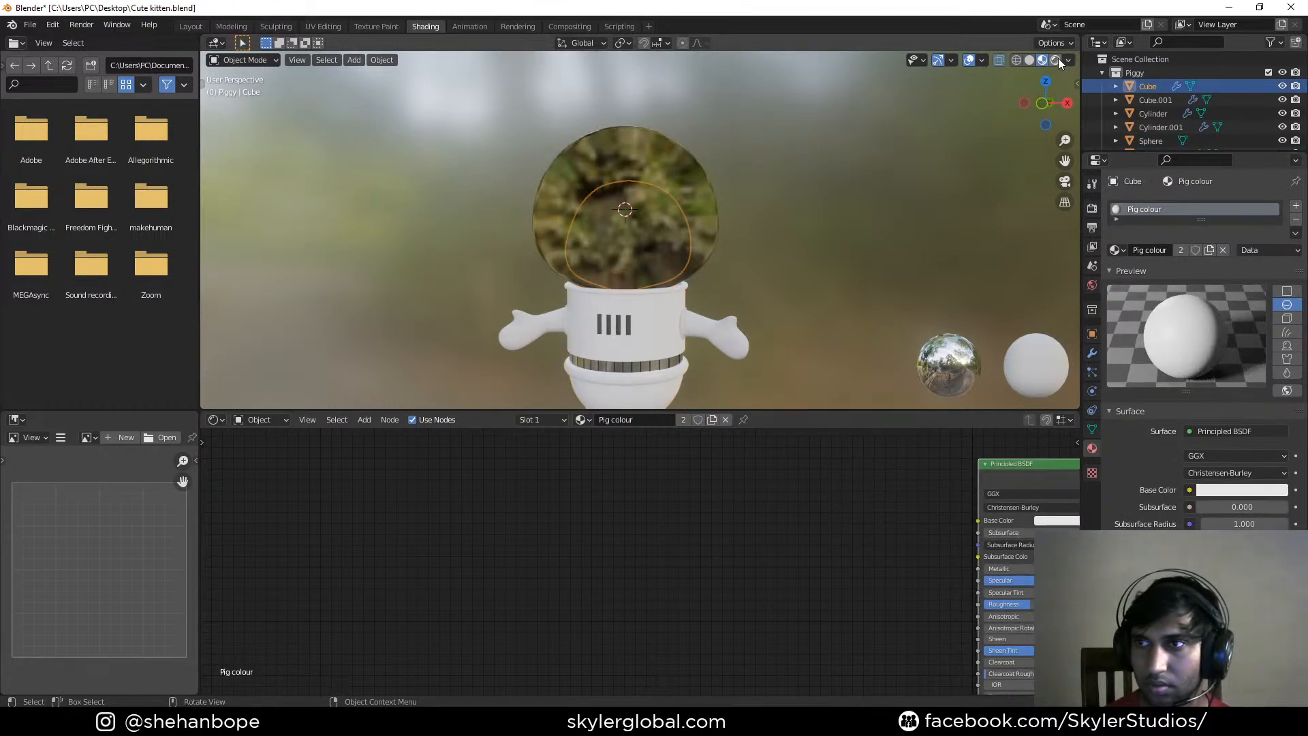
left_click(1056, 60)
left_click(1216, 490)
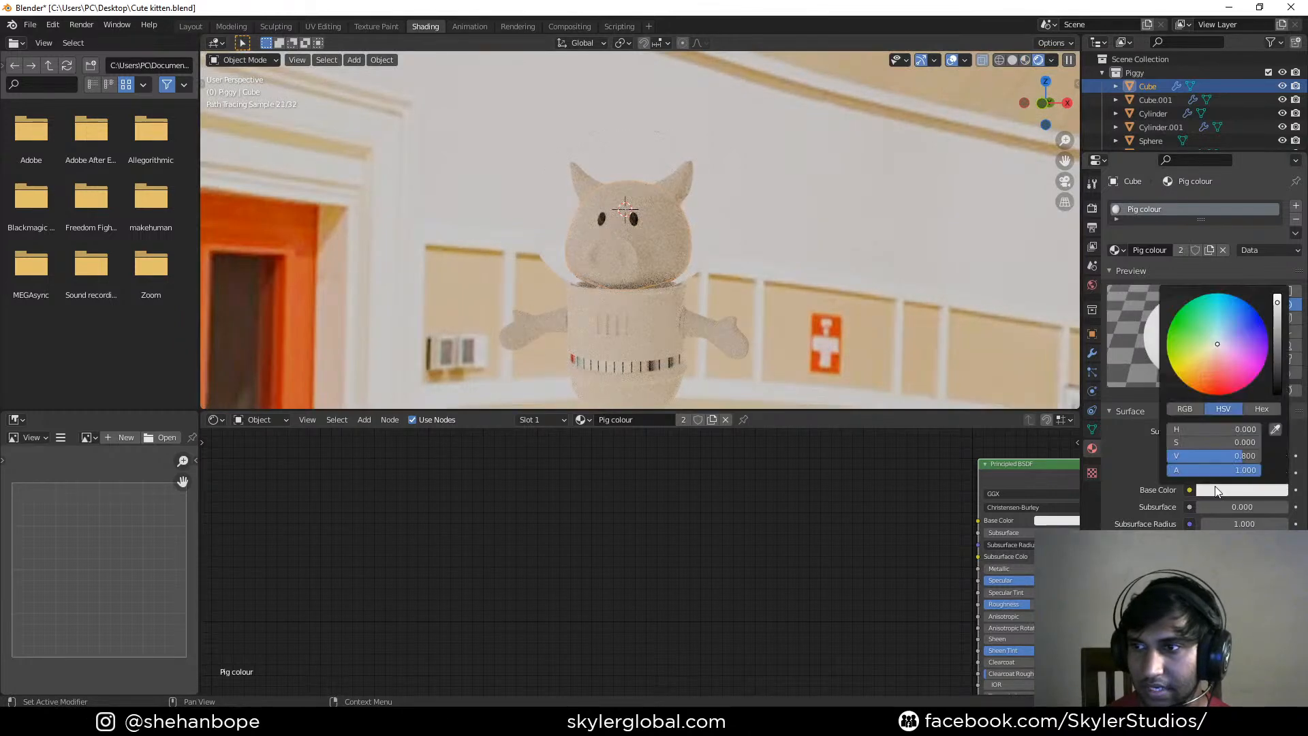
left_click(1260, 409)
left_click(1237, 431)
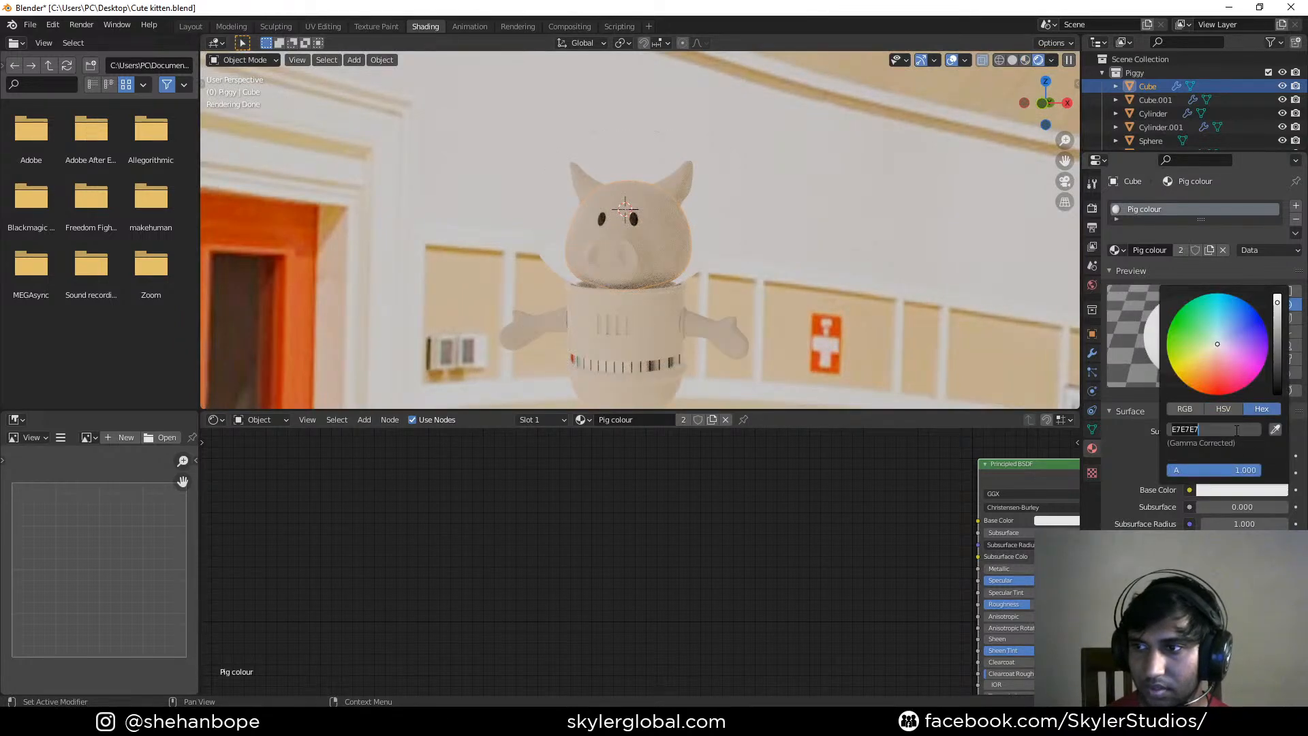
type("#ffc4d8")
key("Return")
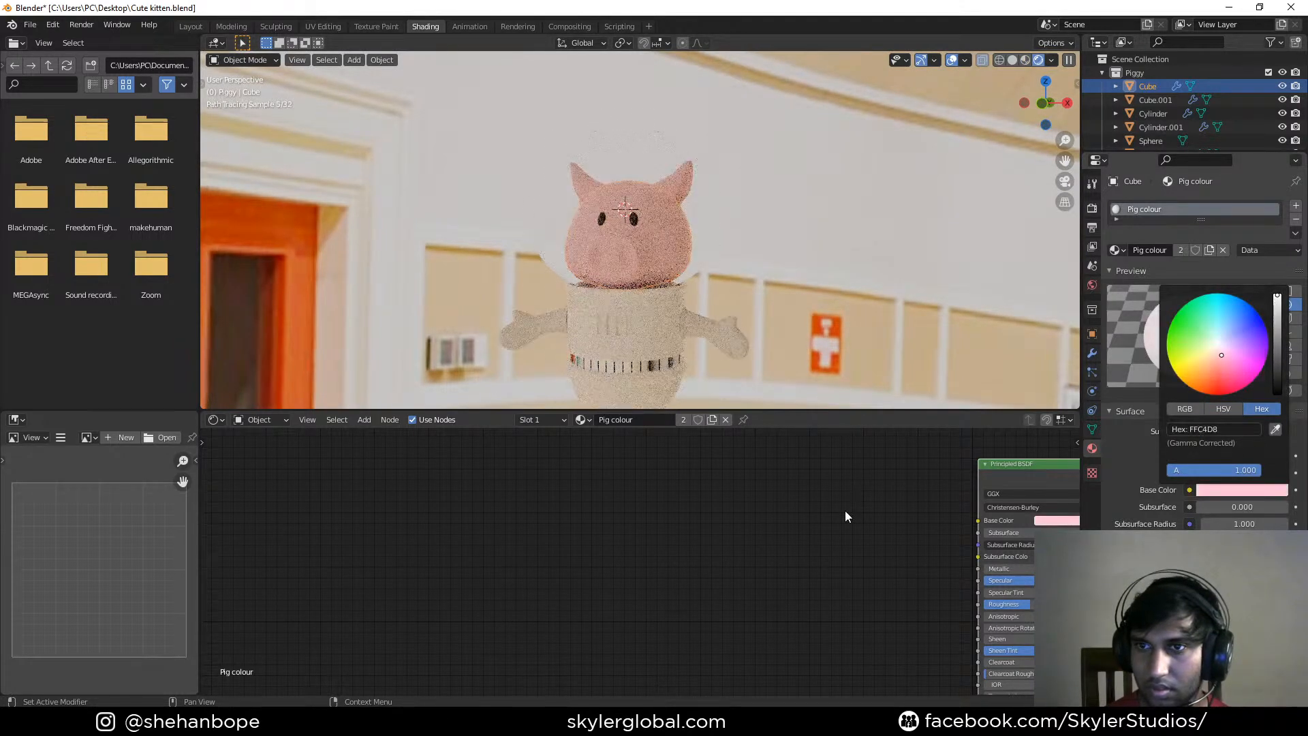
Add a second material to the pig's head and set its Base Color to hex FFC4D8
scroll(668, 313, "up", 3)
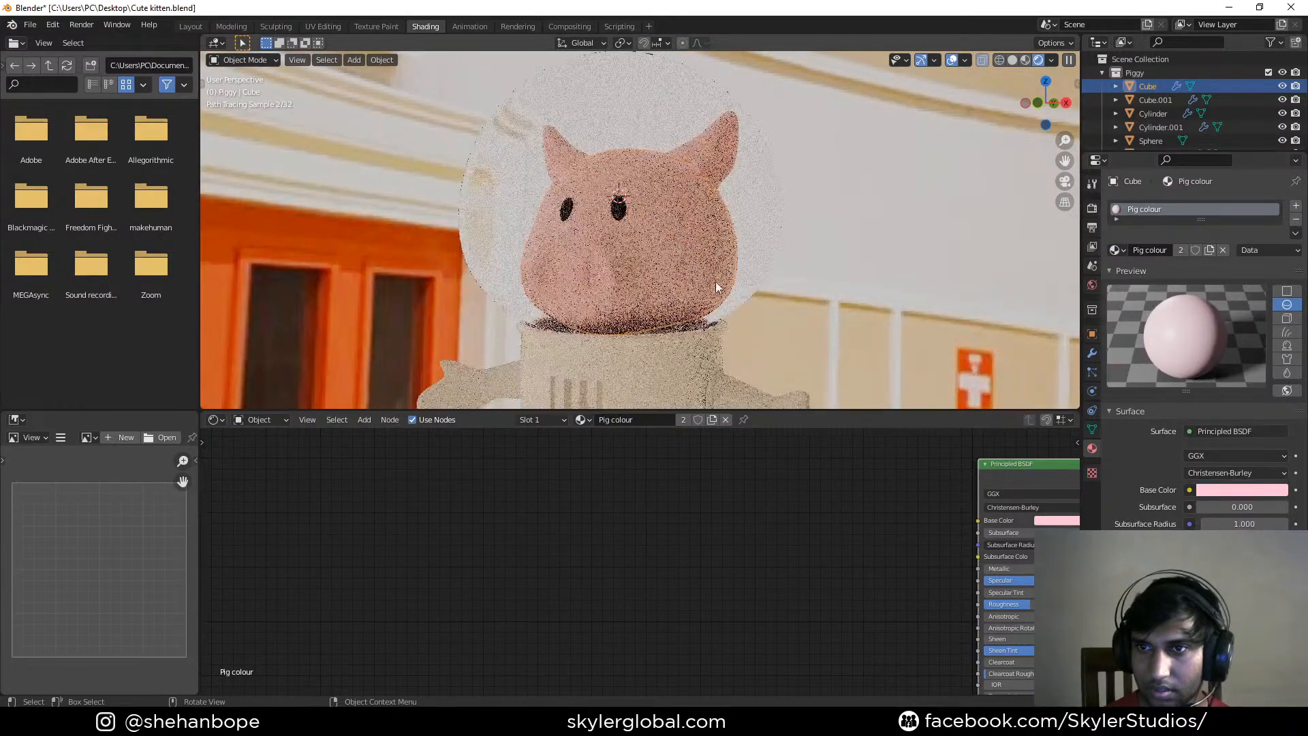
middle_click_drag(647, 296, 599, 296)
scroll(598, 297, "up", 1)
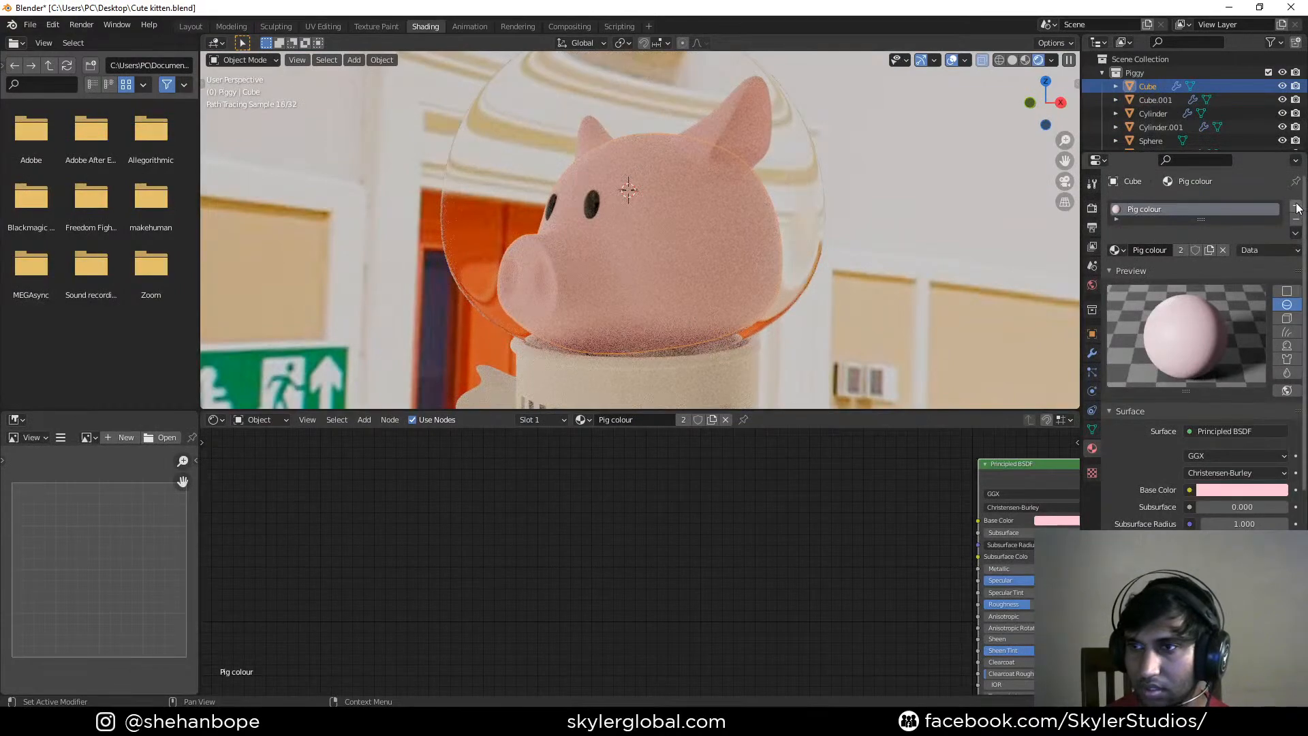
left_click(1295, 206)
left_click(1168, 281)
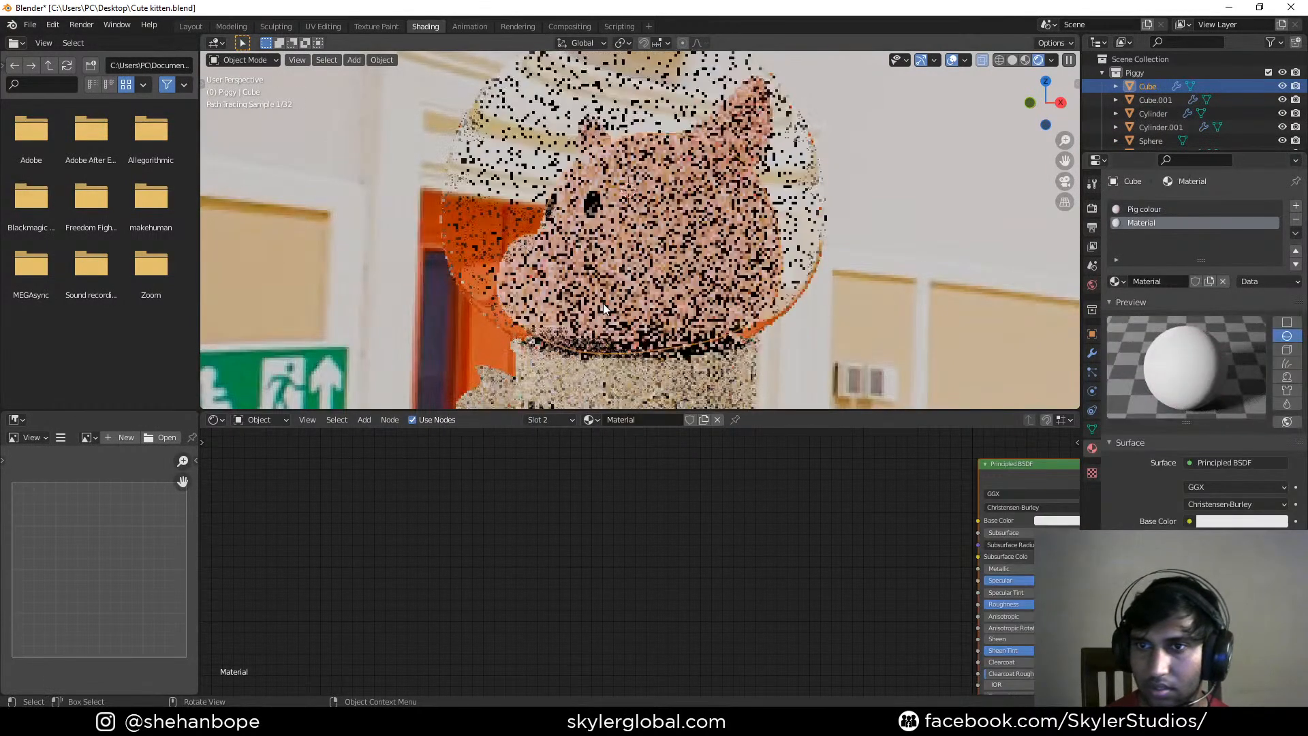
middle_click_drag(506, 278, 567, 237, "shift")
left_click(1231, 522)
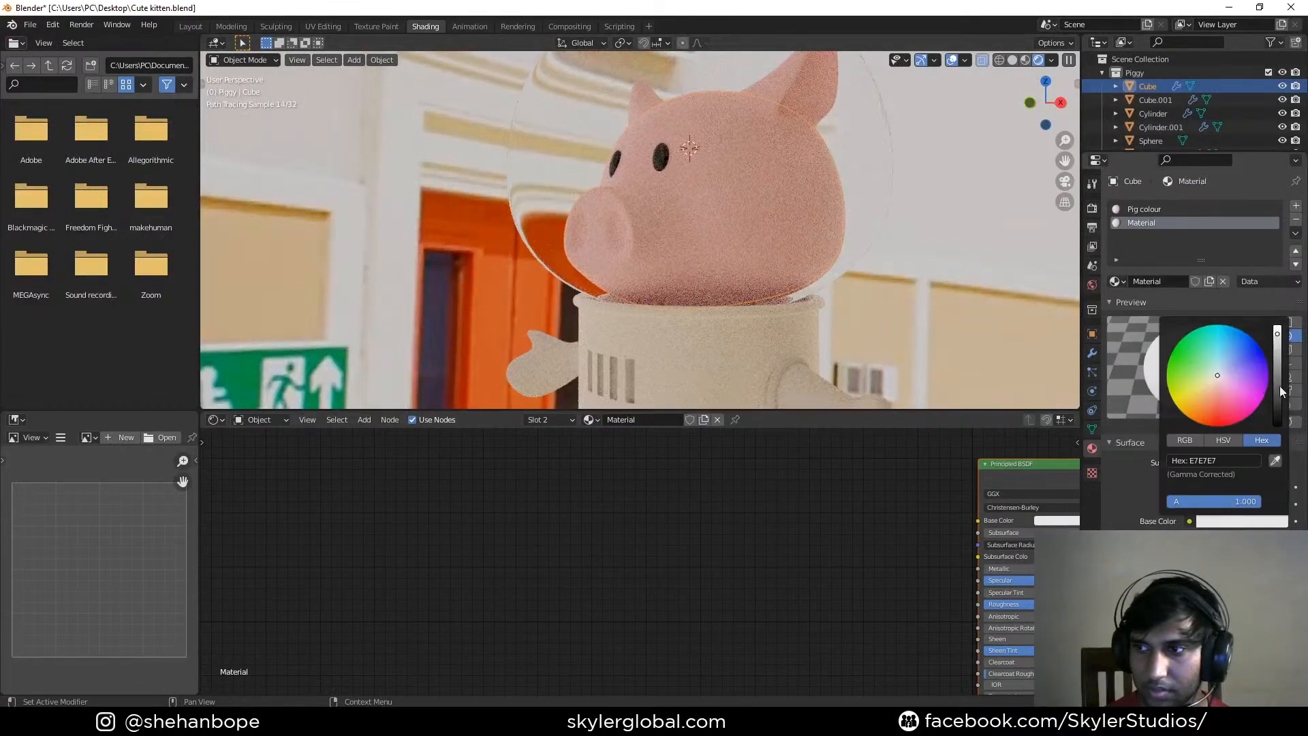
left_click(1235, 461)
type("FFC0CB")
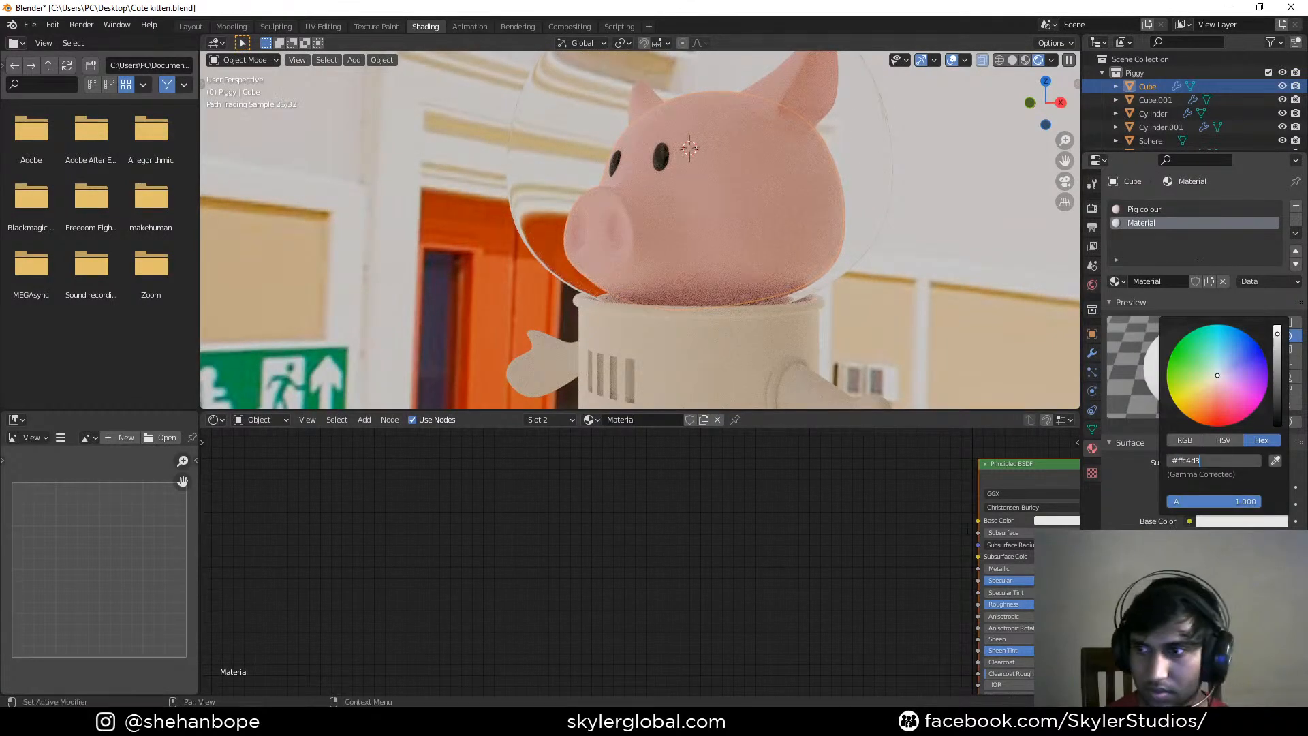
key("Return")
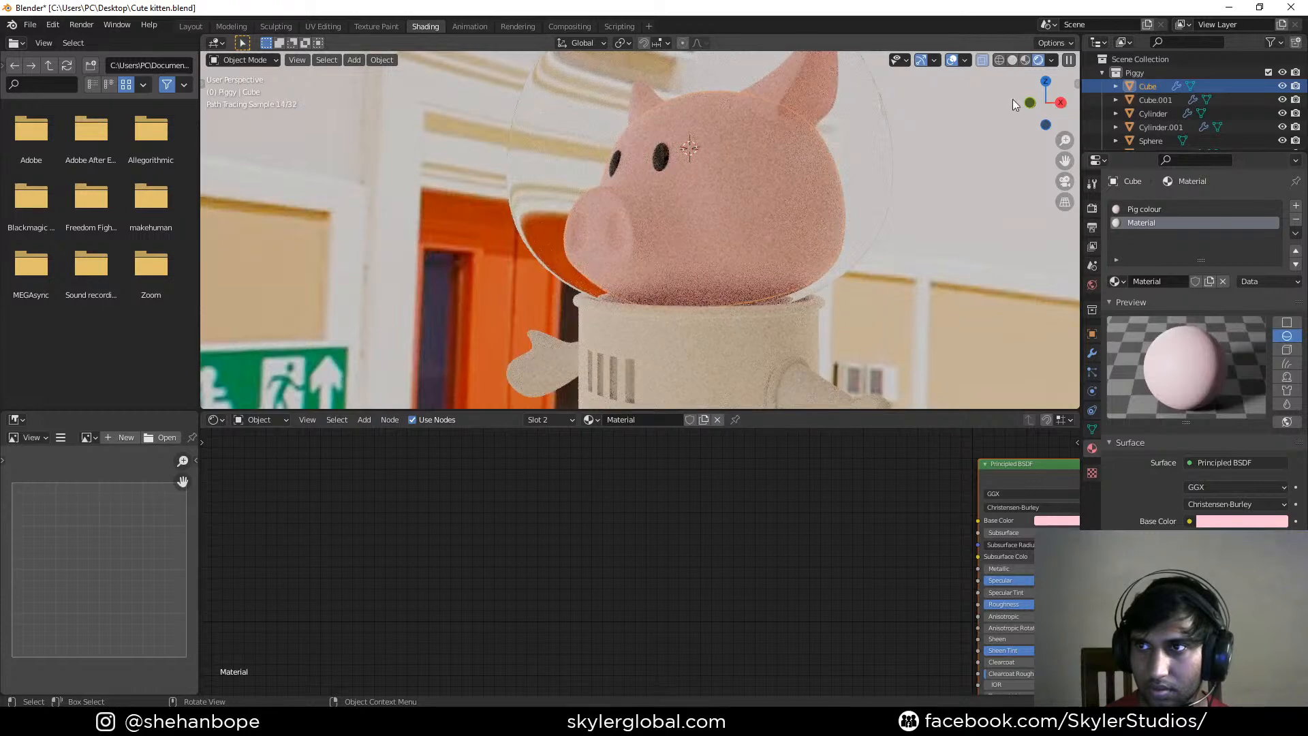
Hide the glass helmet and open the pig's head for mesh editing in Material Preview shading
left_click(569, 162)
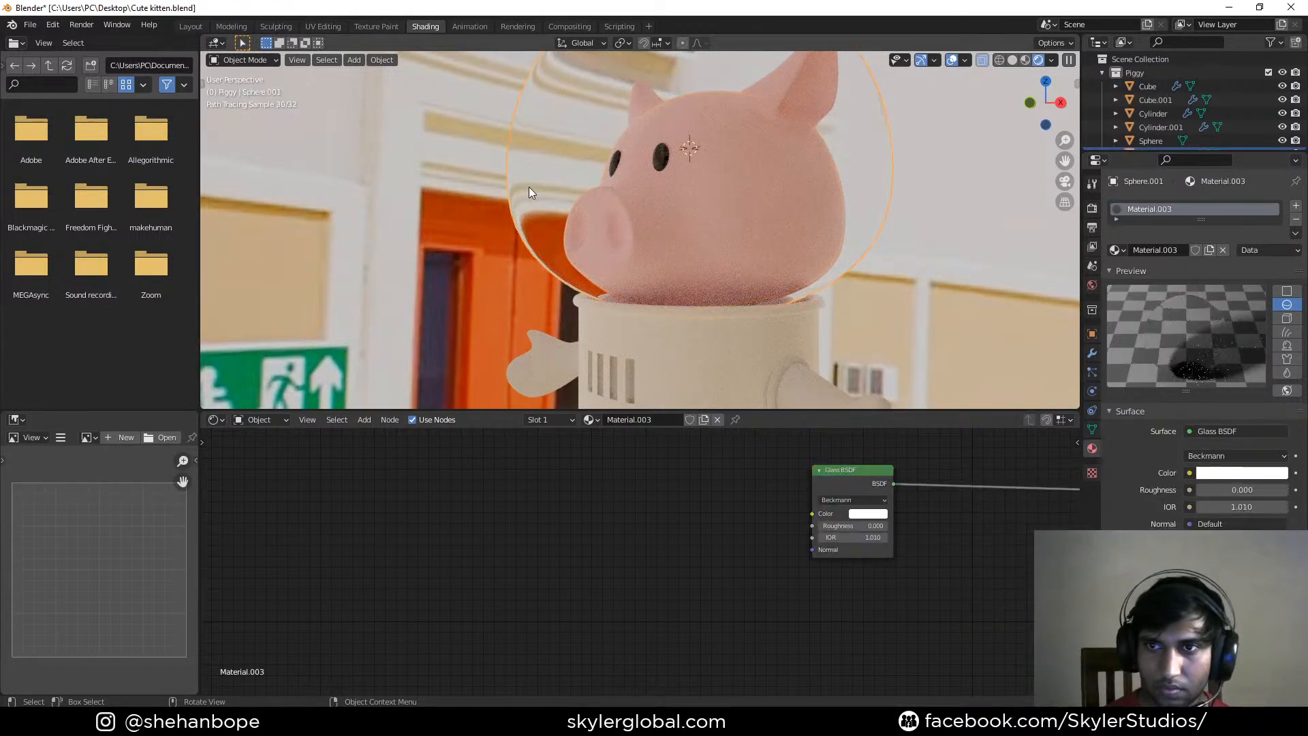
left_click(1026, 60)
left_click(636, 227)
key("Tab")
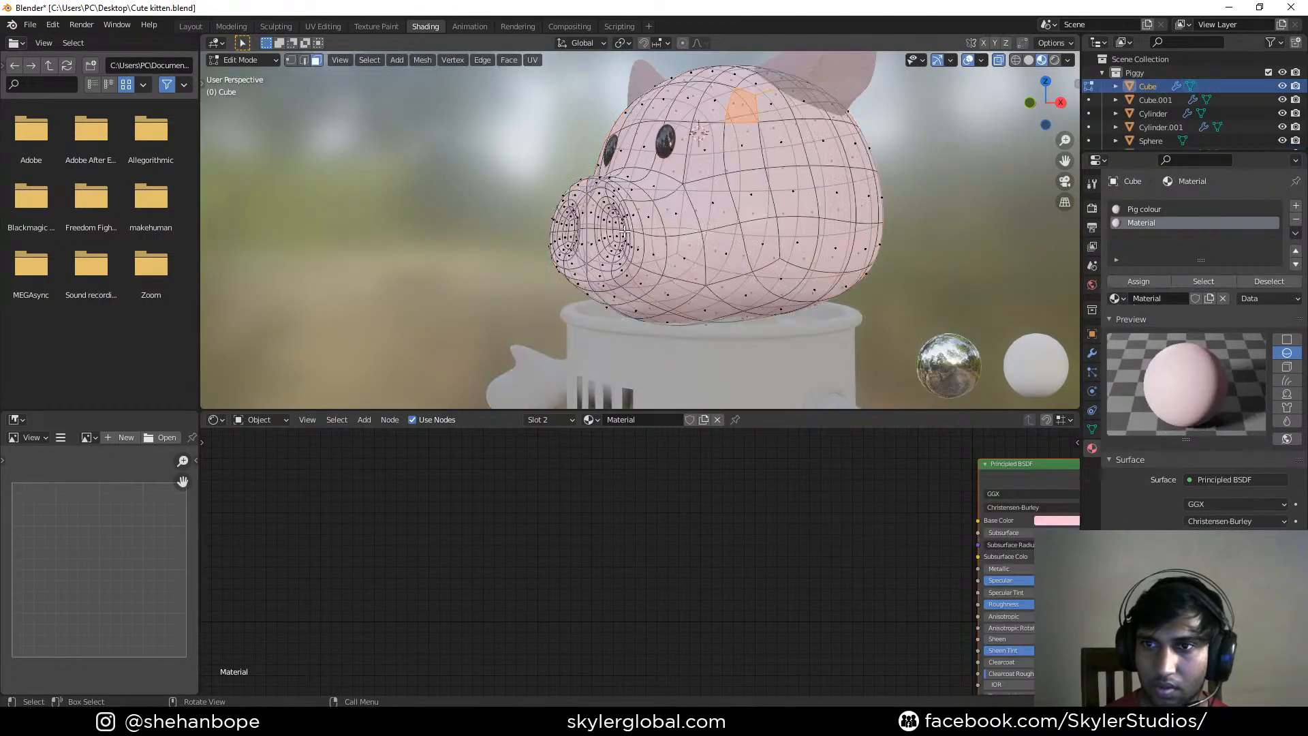
middle_click_drag(640, 232, 652, 238)
scroll(652, 239, "up", 5)
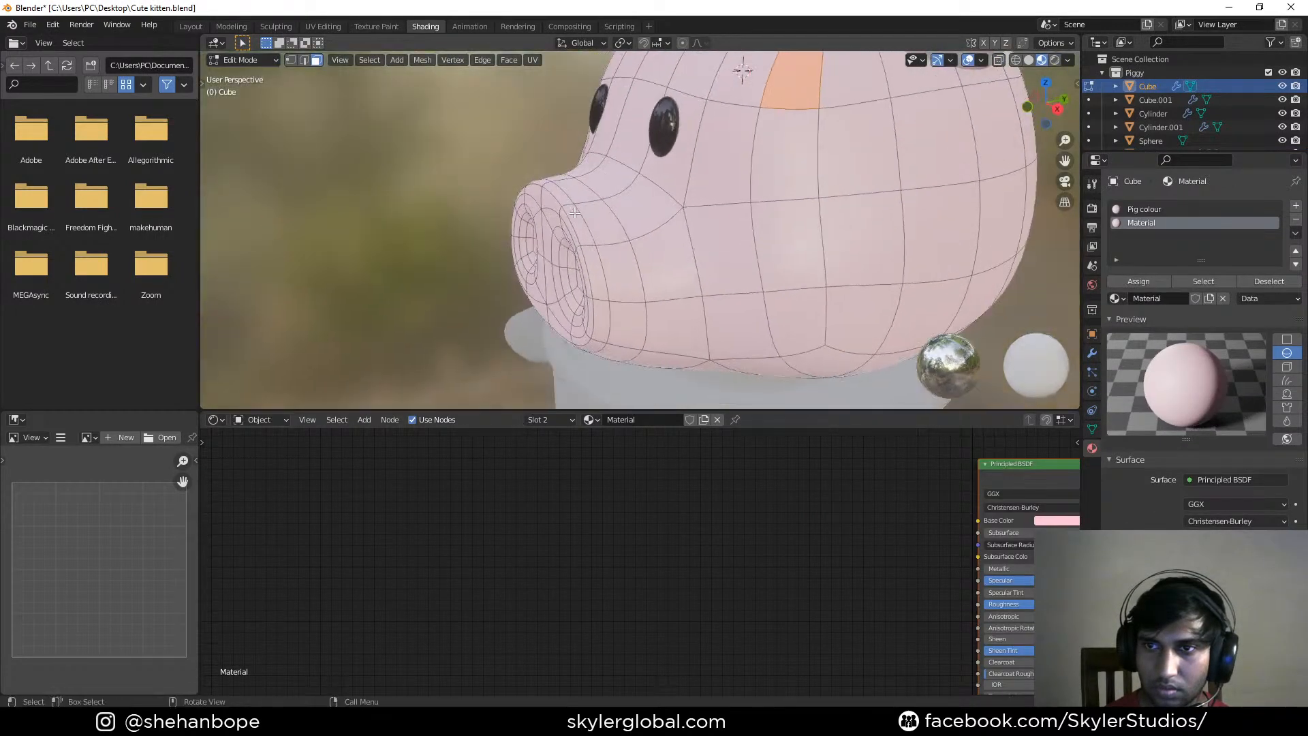
Select all faces on the front of the snout, including the nostrils, and assign the second material to them
left_click(537, 199, "alt")
left_click(545, 211, "alt")
left_click(541, 206, "alt")
middle_click_drag(542, 206, 568, 204)
left_click(568, 179, "alt")
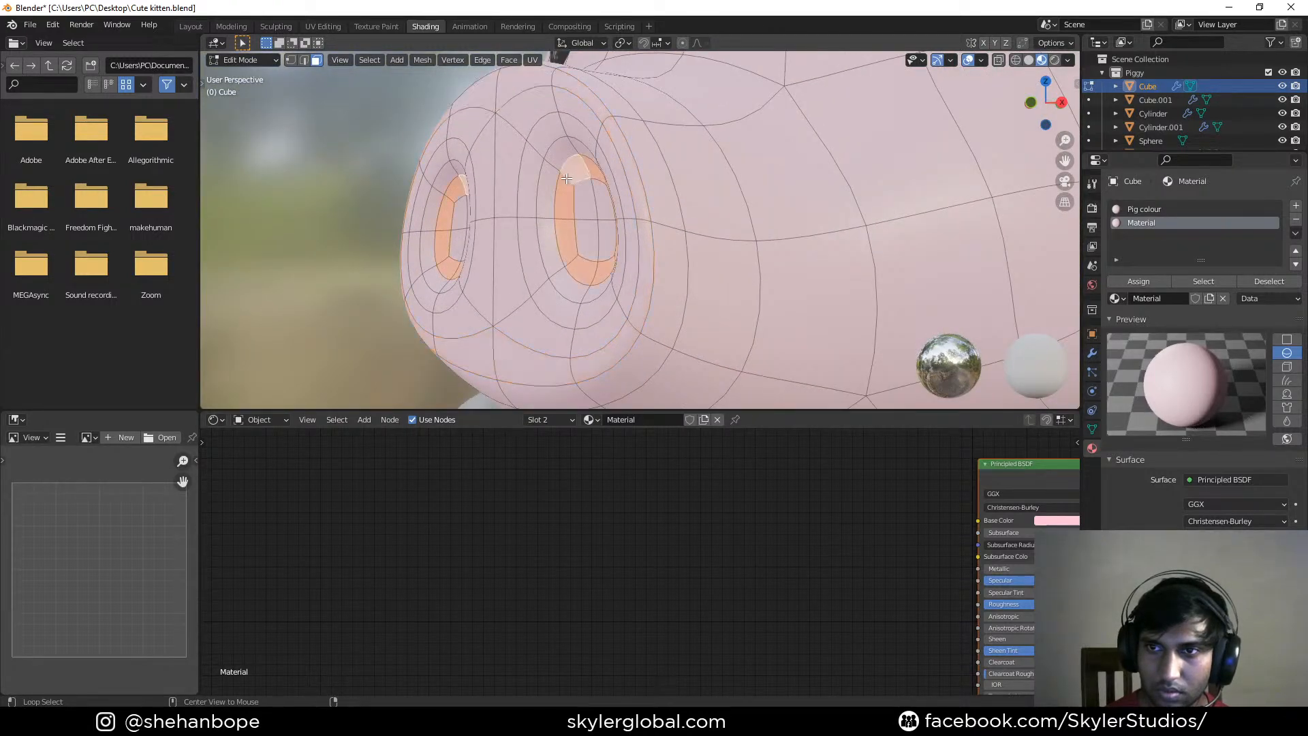
key("ctrl+KP_Add")
key("ctrl+KP_Add")
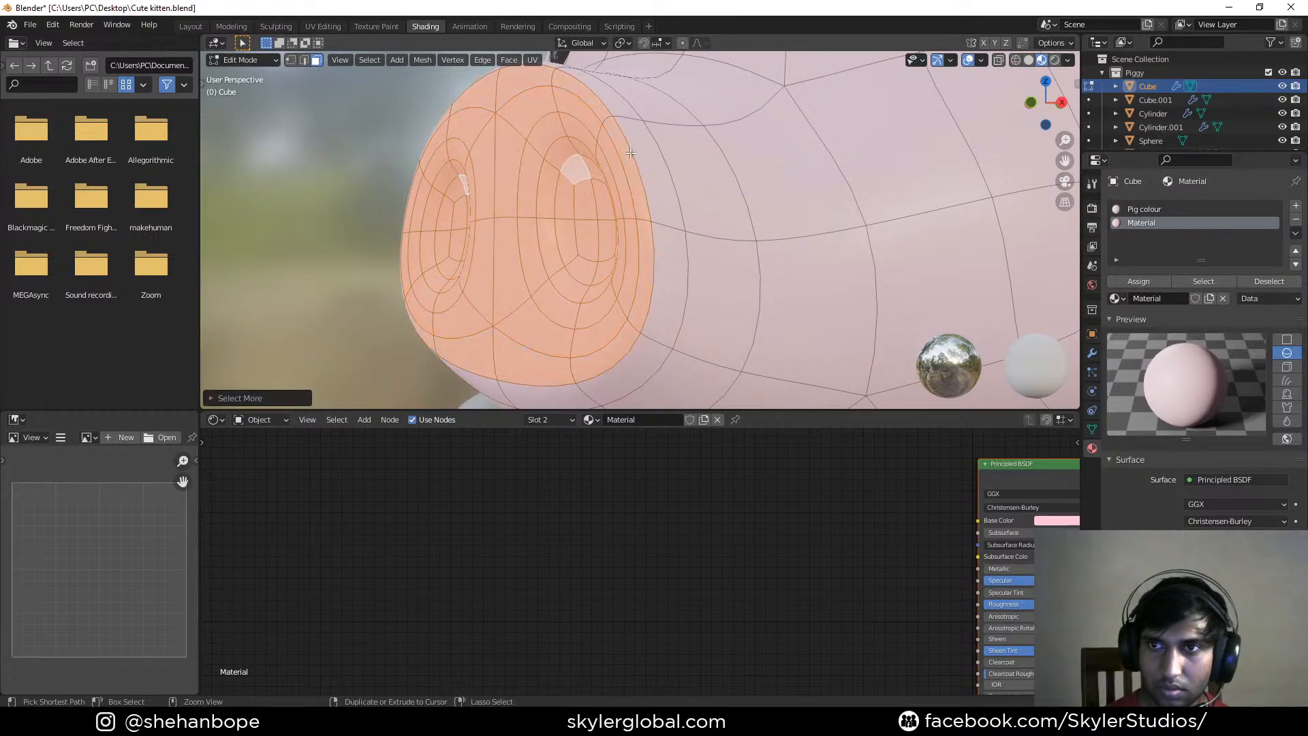
left_click(1139, 282)
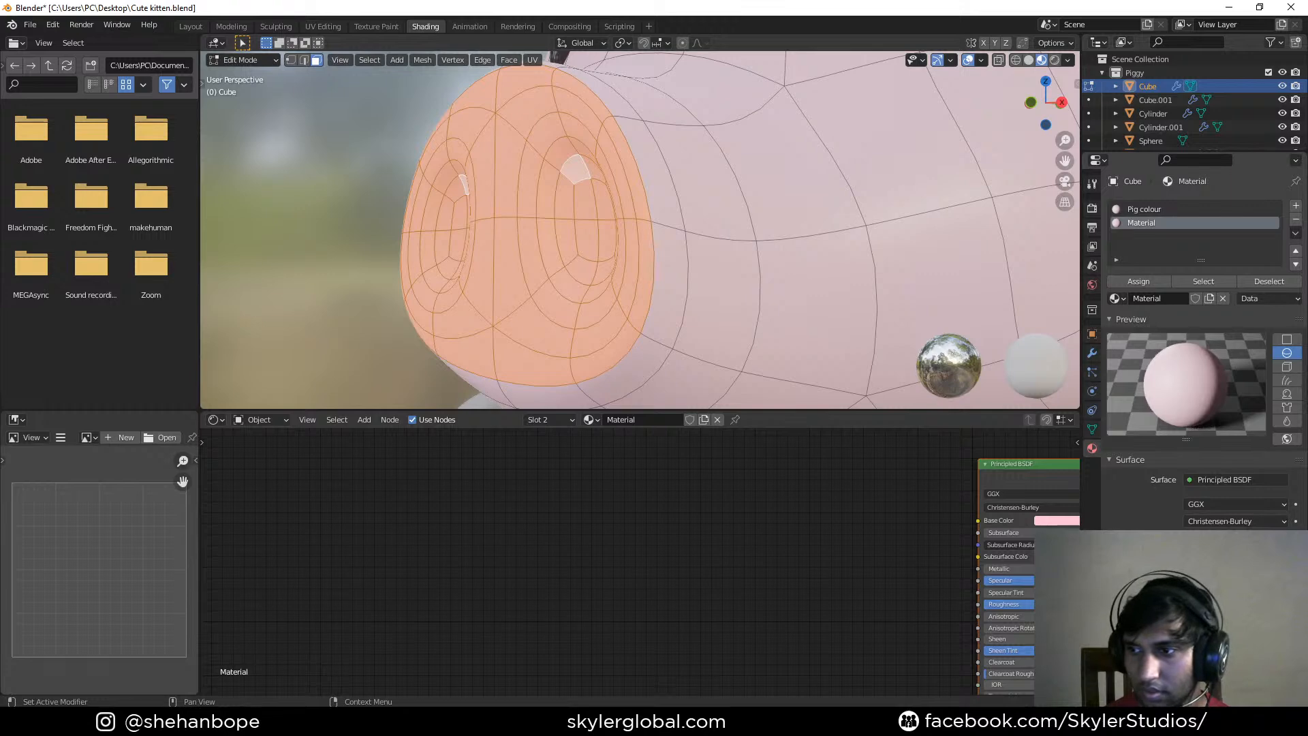
Darken the snout material's Base Color to about hex 9C7884 and deselect all faces
left_click(1235, 538)
left_click_drag(1278, 344, 1278, 380)
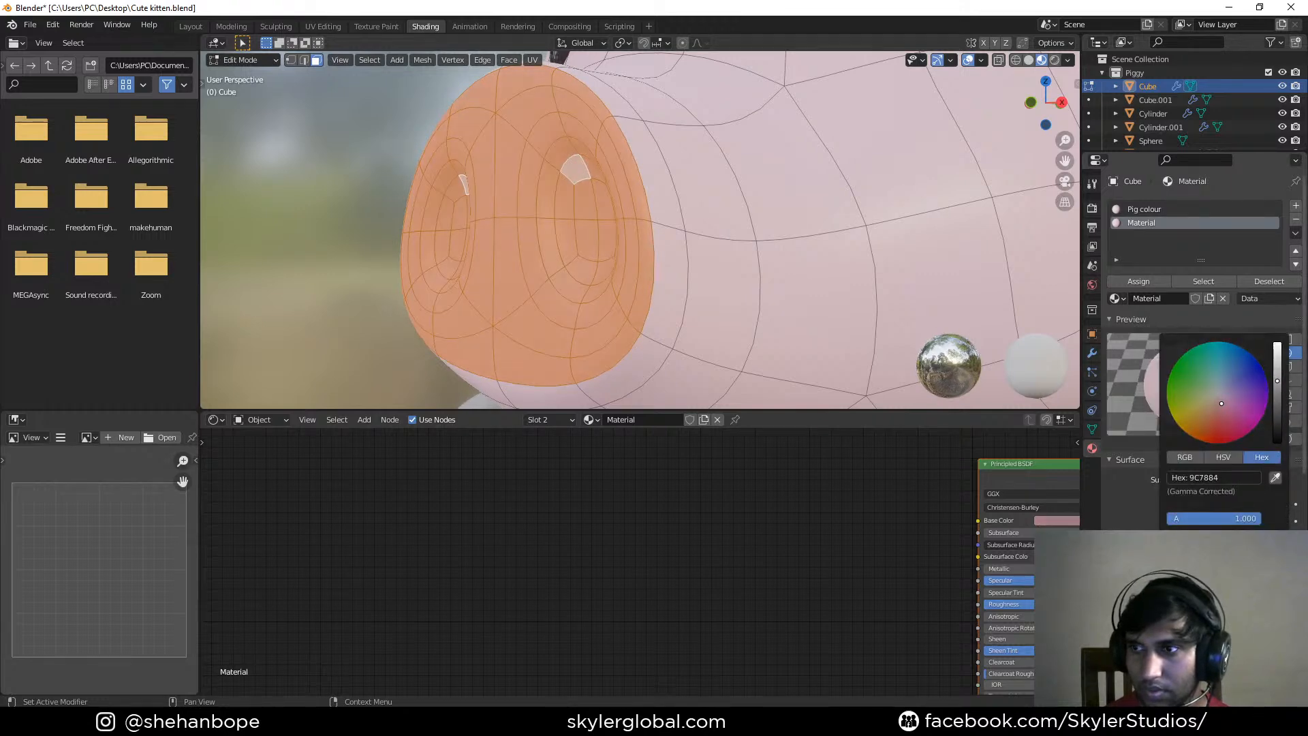
scroll(662, 241, "down", 5)
key("alt+a")
Select the innermost faces of both nostrils and move them about 0.116 m deeper into the snout along global Y
scroll(659, 250, "up", 4)
left_click(660, 278, "shift")
left_click(679, 282, "shift")
left_click(680, 260, "shift")
middle_click_drag(692, 260, 681, 262)
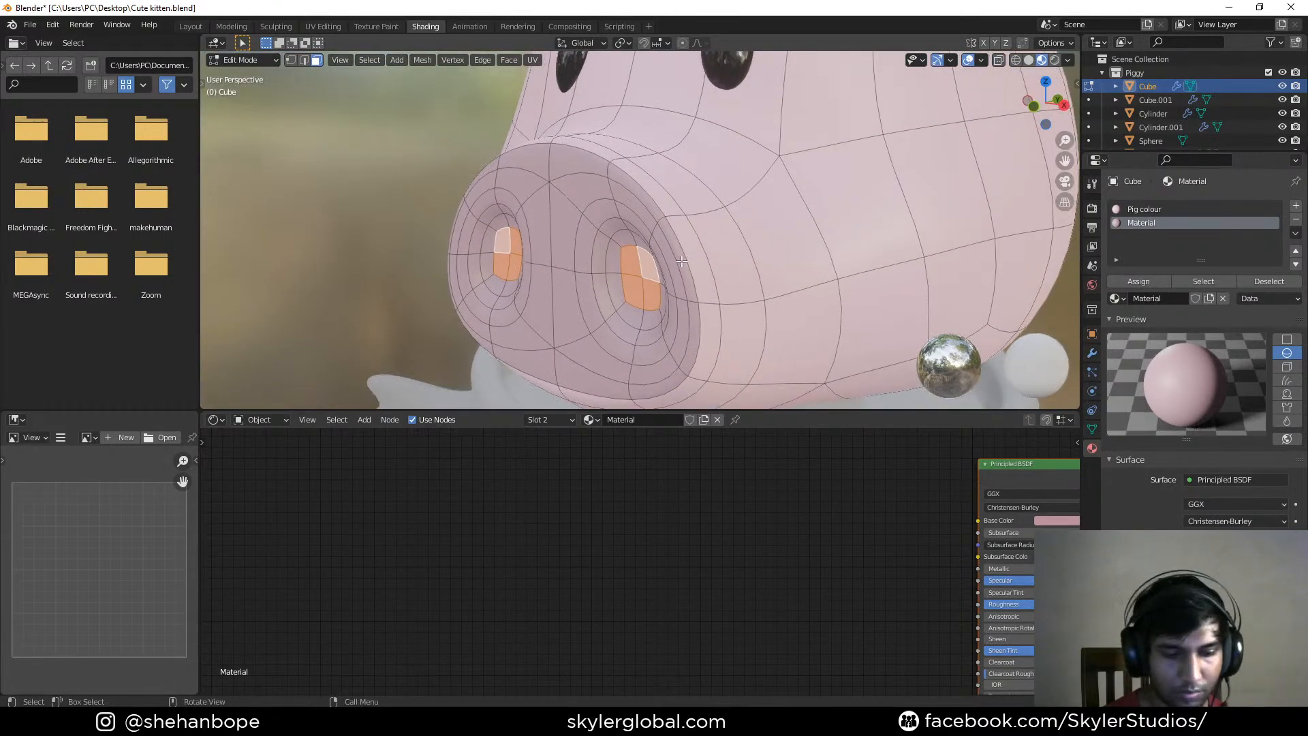
key("g")
key("y")
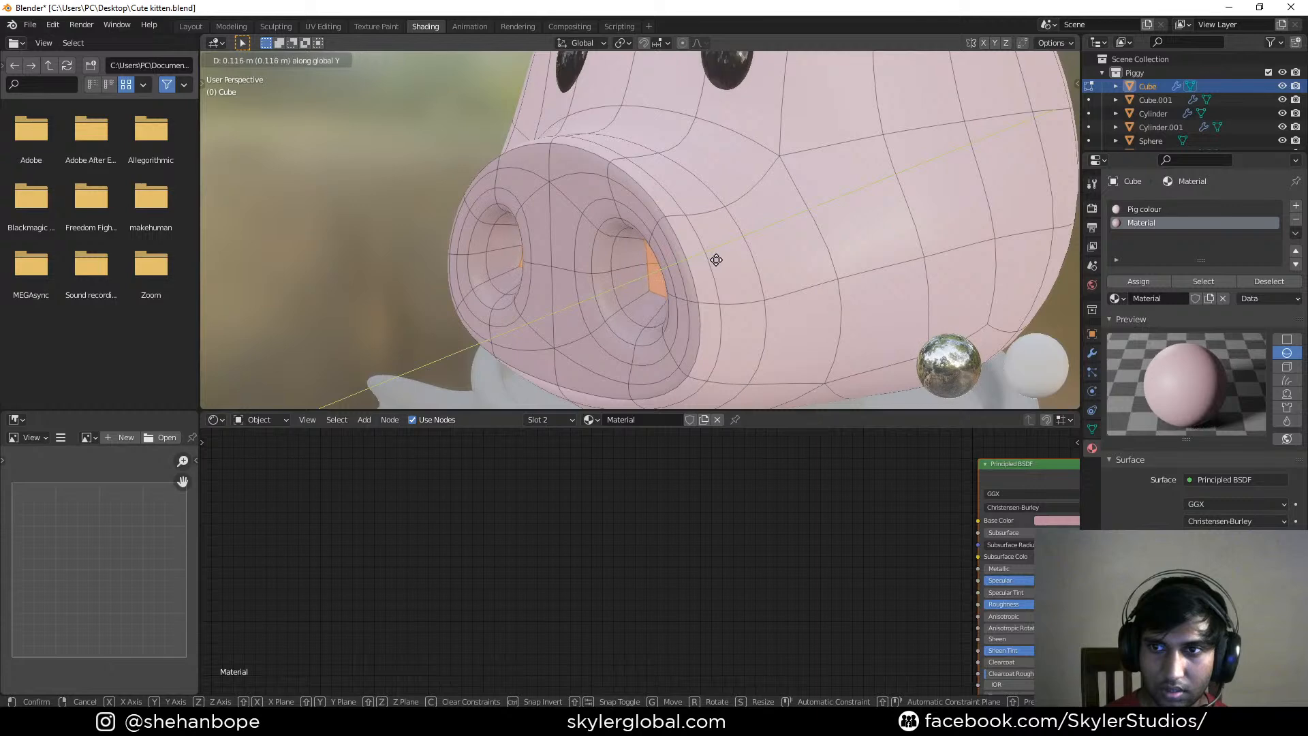
left_click(716, 260)
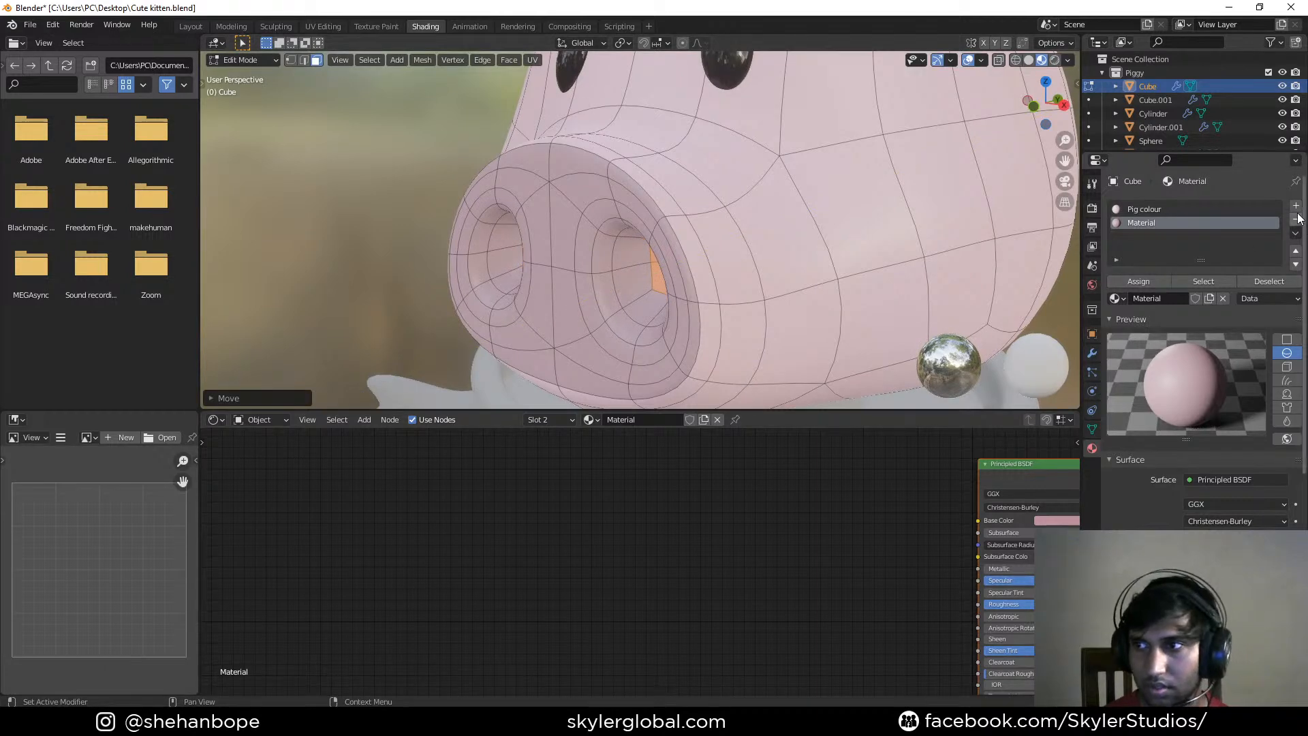
Add a third material slot with an independent copy of the snout material and assign it to the selected nostril faces
left_click(1295, 206)
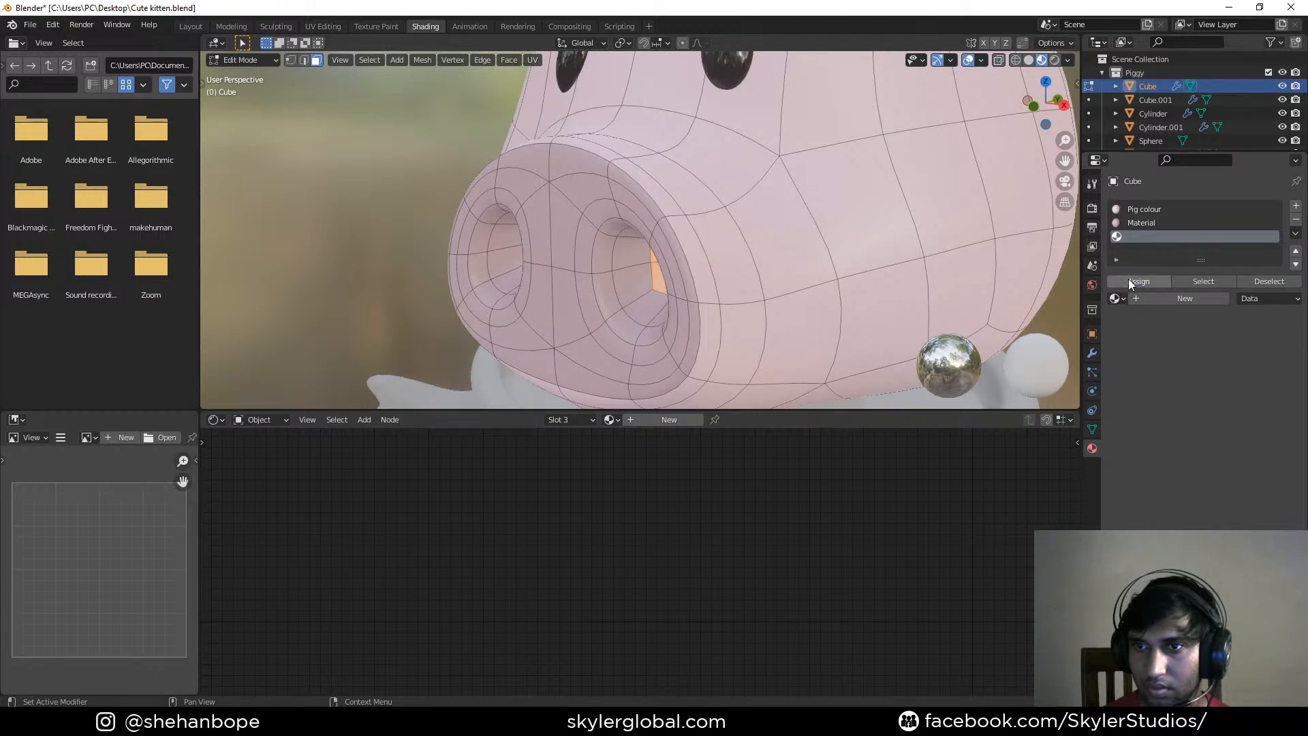
left_click(1121, 298)
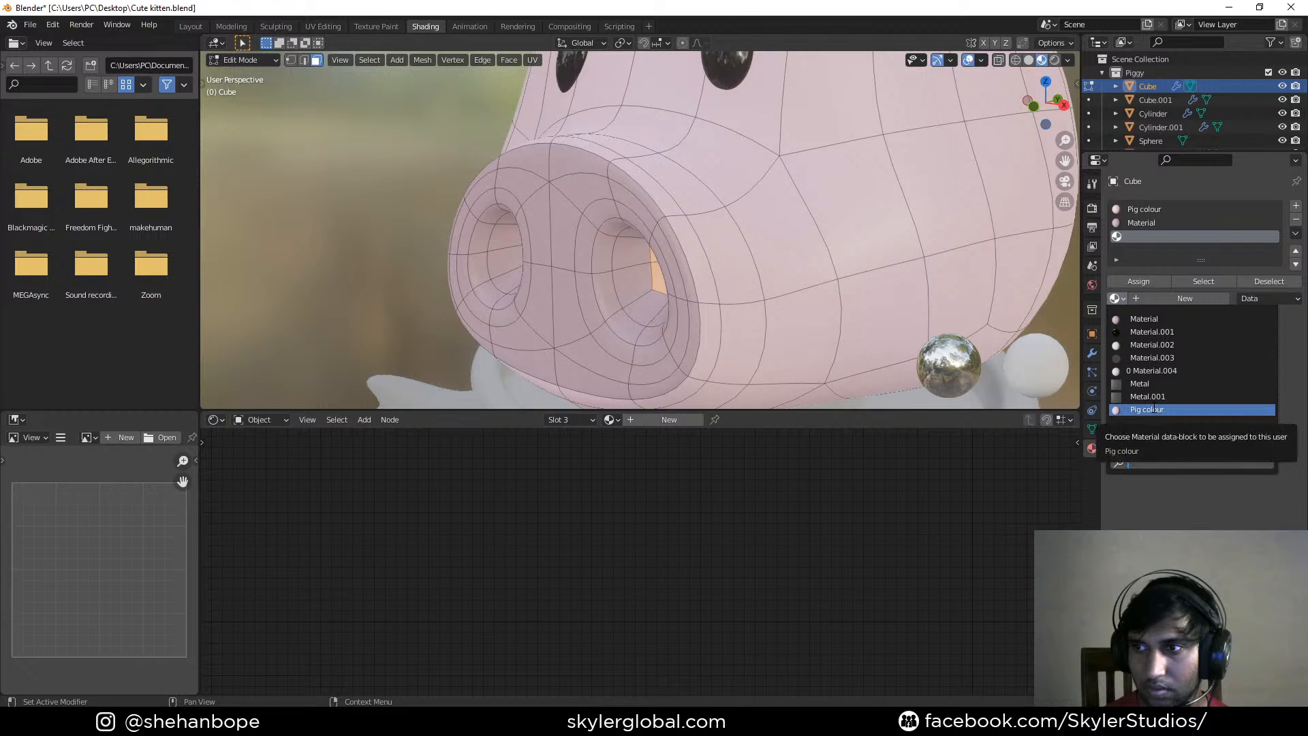
left_click(1148, 320)
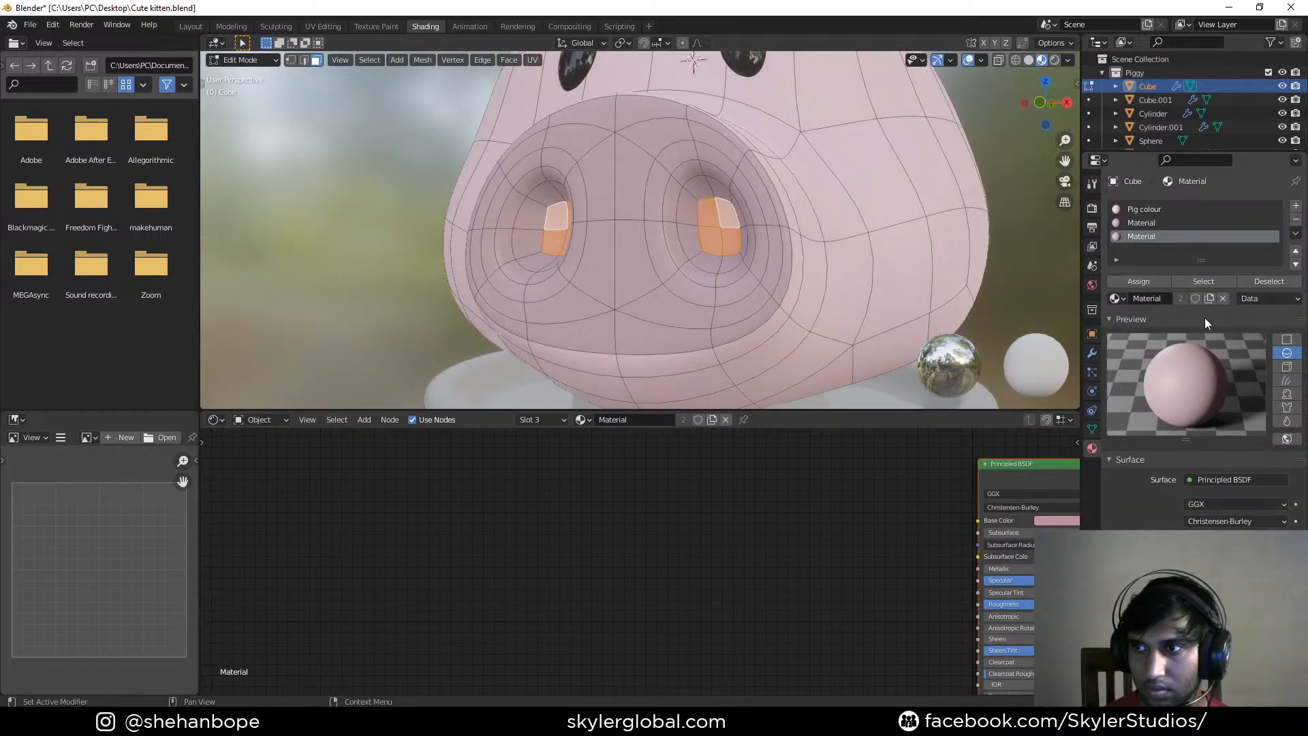
key("Tab")
left_click(1180, 281)
key("Tab")
Darken the Base Color of the nostril material below the snout's shade
left_click(1241, 536)
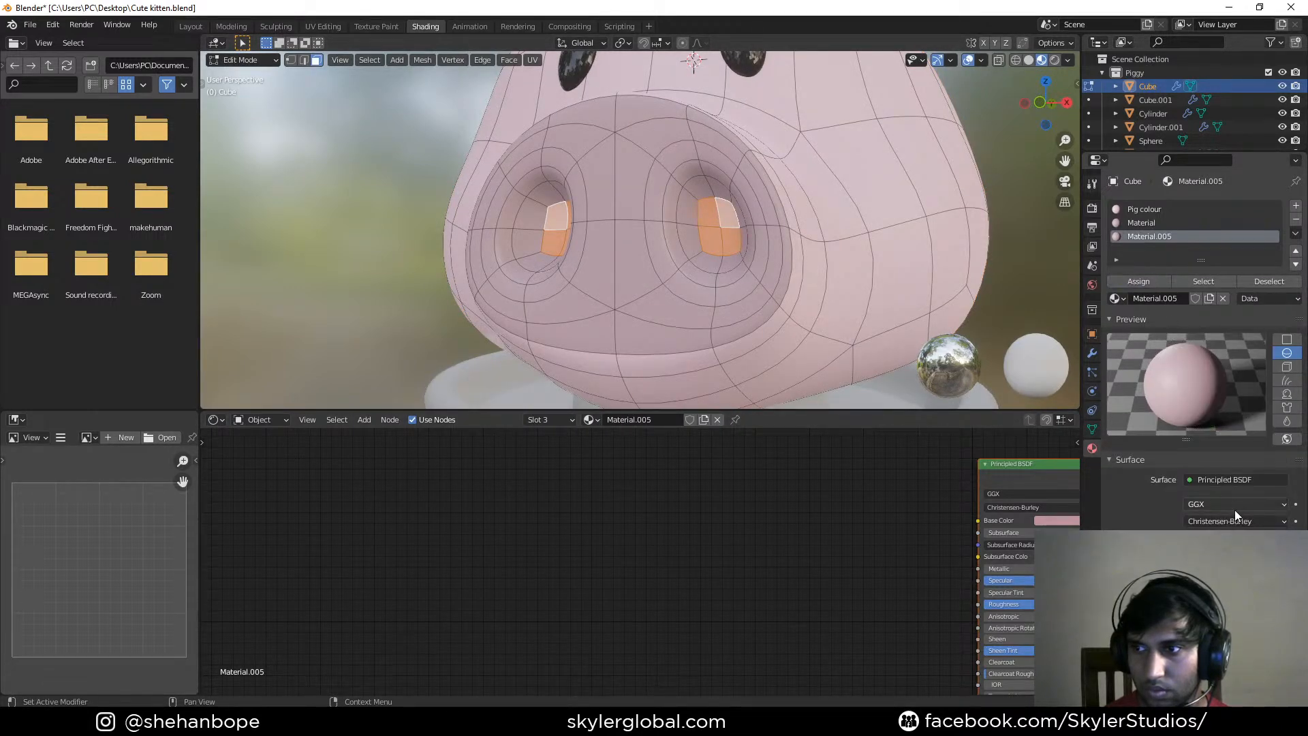
left_click(1237, 537)
left_click_drag(1277, 370, 1277, 391)
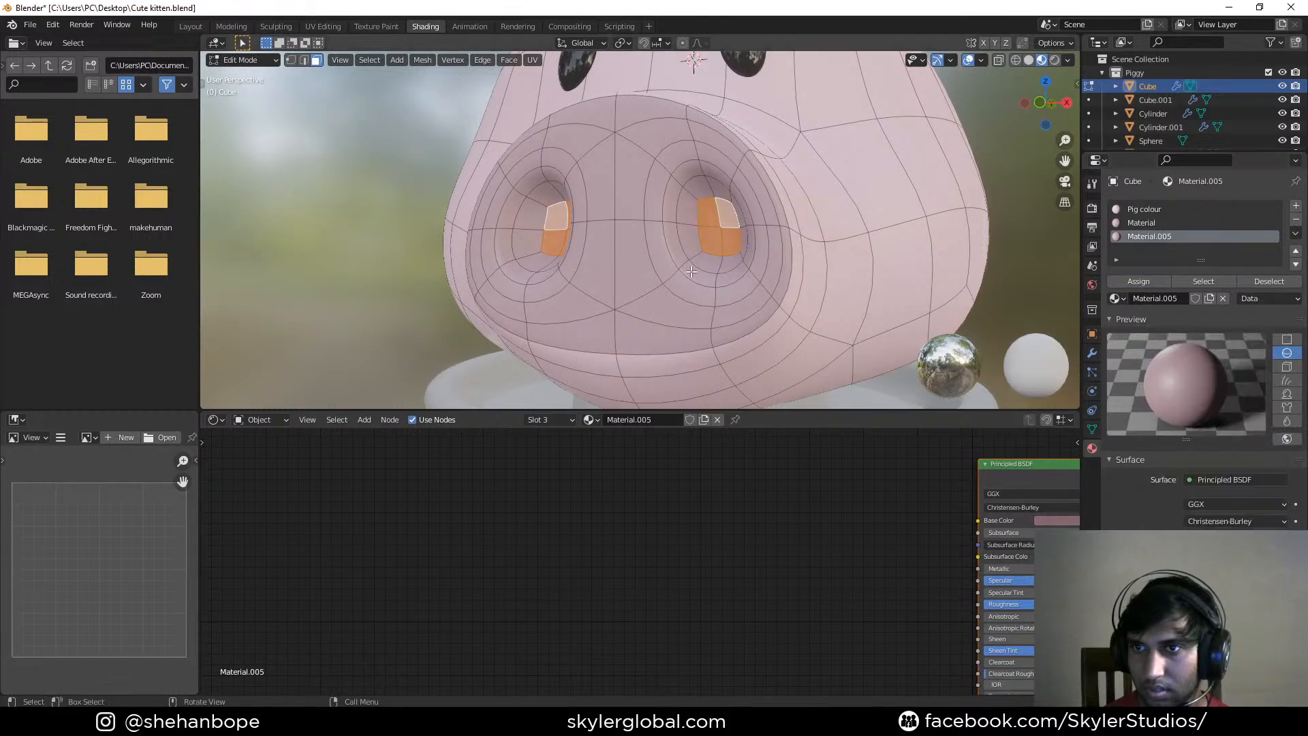
key("Tab")
scroll(690, 271, "down", 4)
scroll(690, 275, "up", 5)
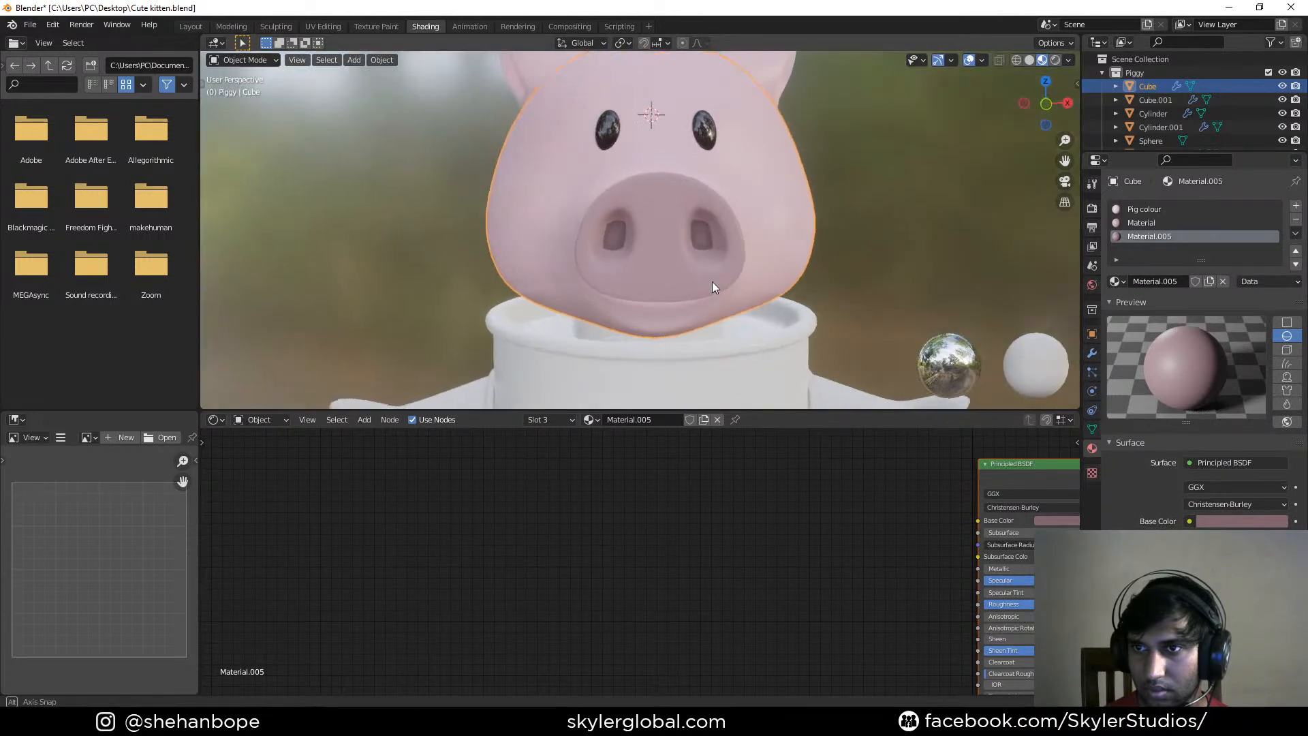
Grow the nostril face selection by one ring, assign the darker nostril material to it, and return to Object Mode in front view
key("Tab")
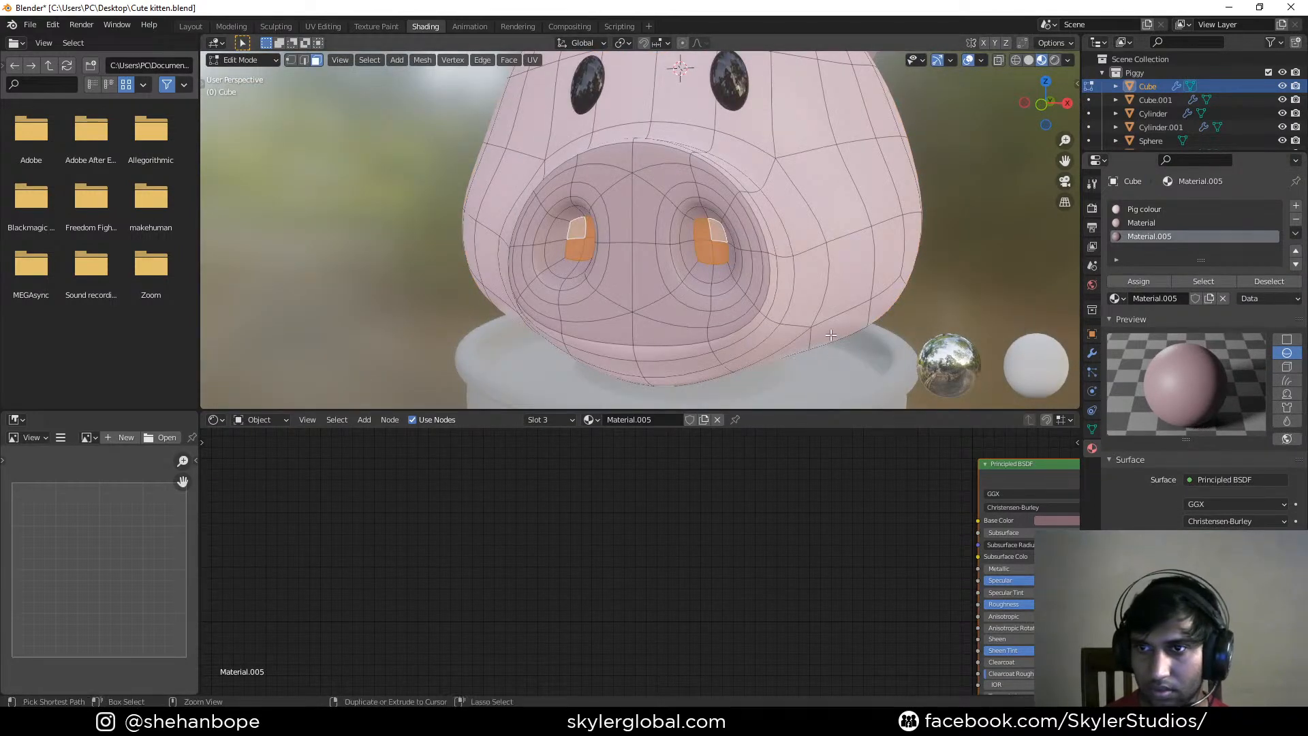
key("ctrl+KP_Add")
left_click(1138, 281)
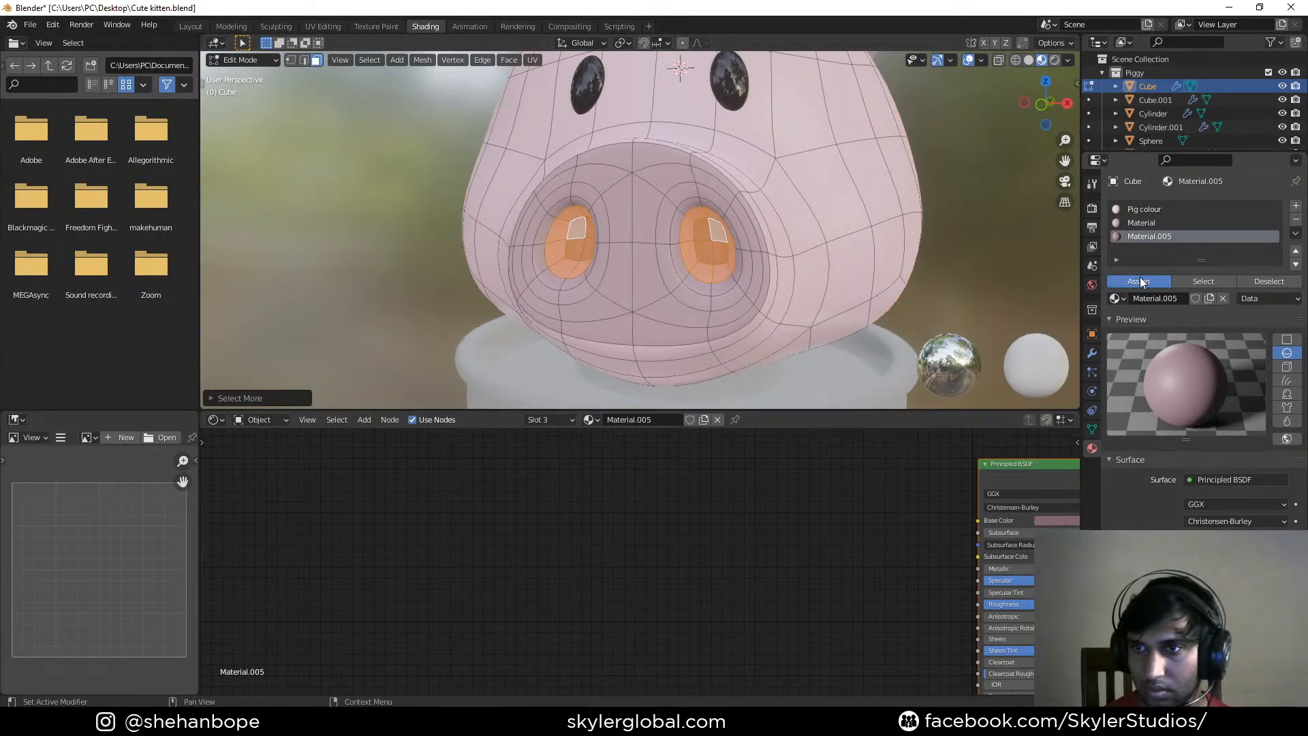
key("Tab")
scroll(582, 287, "down", 4)
scroll(688, 267, "down", 4)
middle_click_drag(819, 293, 705, 188)
scroll(721, 262, "up", 3)
key("KP_1")
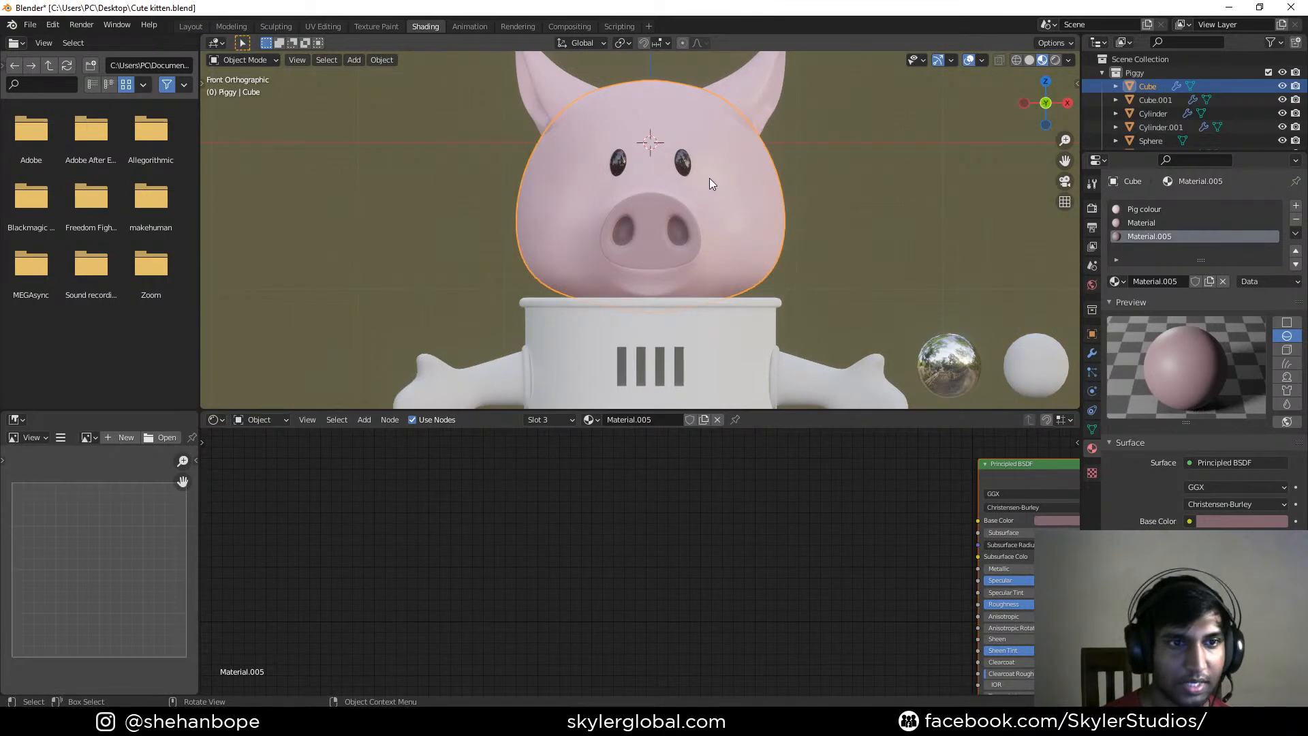
key("KP_Decimal")
left_click(657, 248)
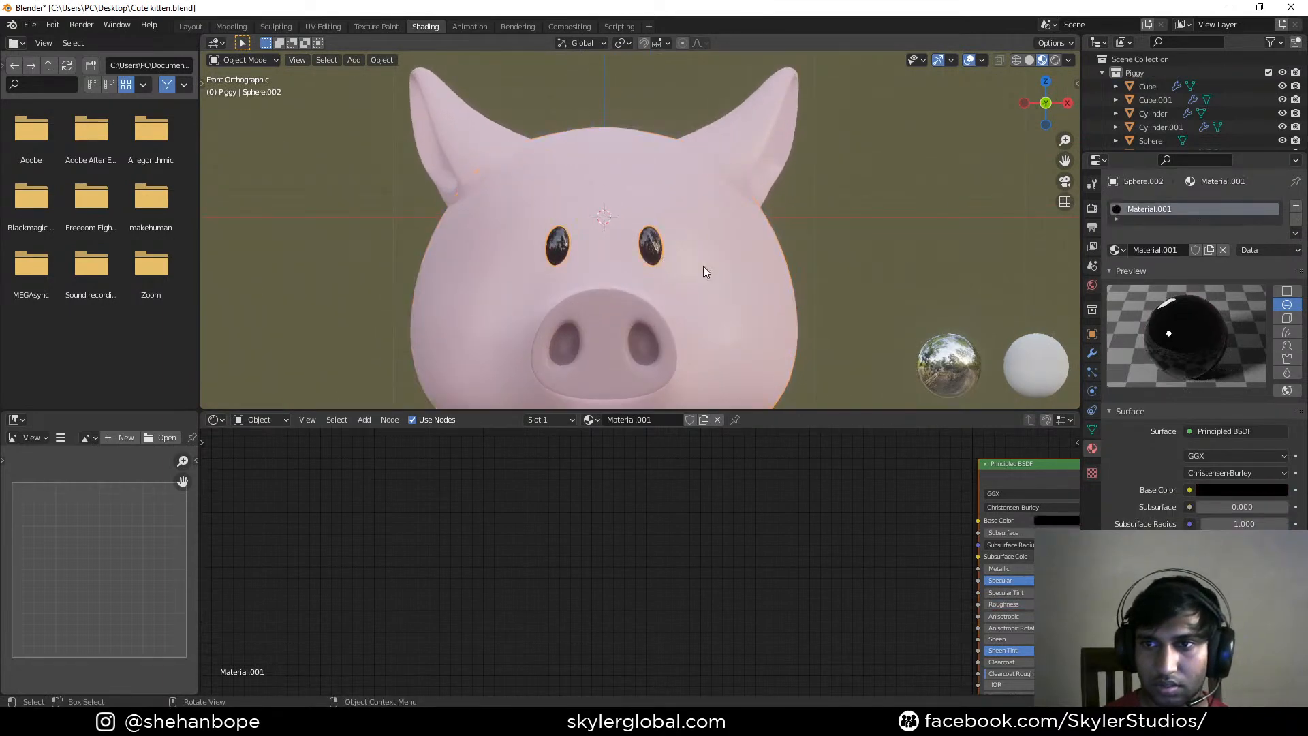
key("s")
key("x")
right_click(774, 283)
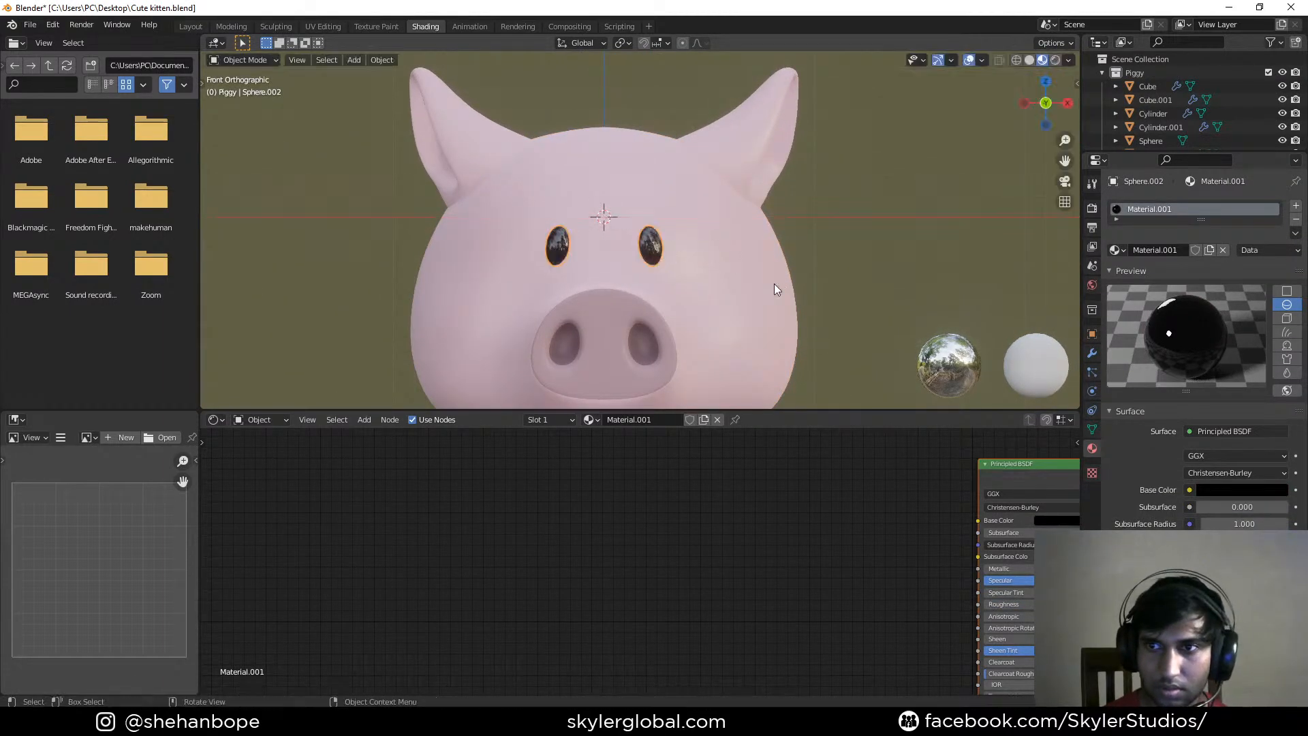
scroll(752, 282, "up", 2)
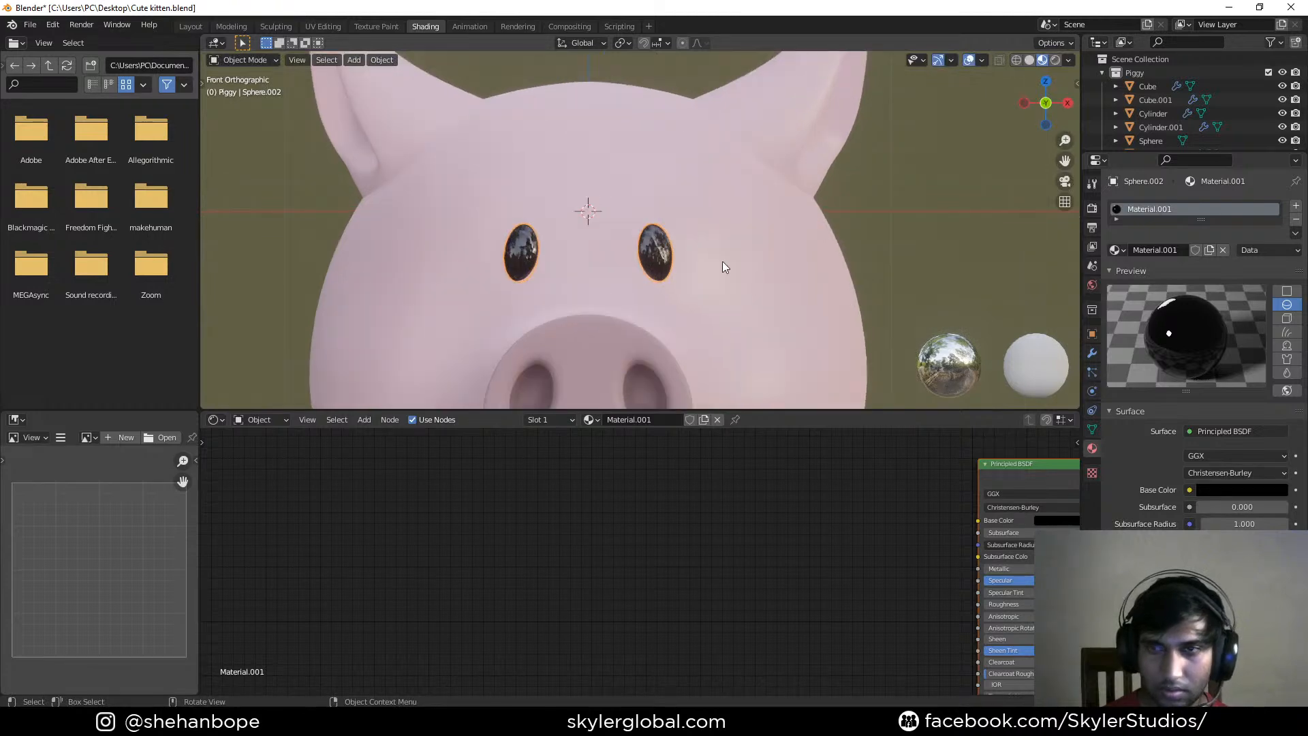
Open the eye mesh for vertex editing with X-ray enabled, select its topmost vertices and try scaling them
key("Tab")
scroll(643, 232, "up", 4)
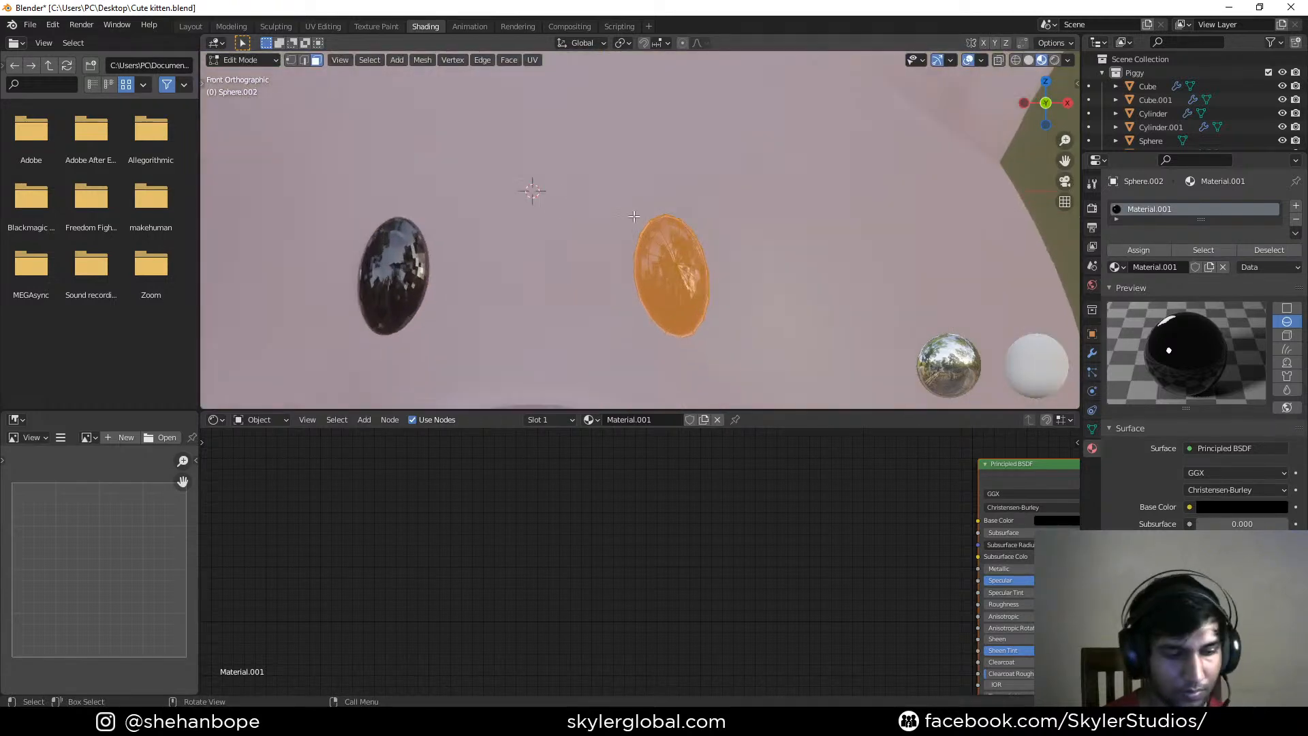
key("1")
key("alt+z")
key("alt+a")
left_click_drag(625, 203, 724, 248)
key("s")
right_click(812, 244)
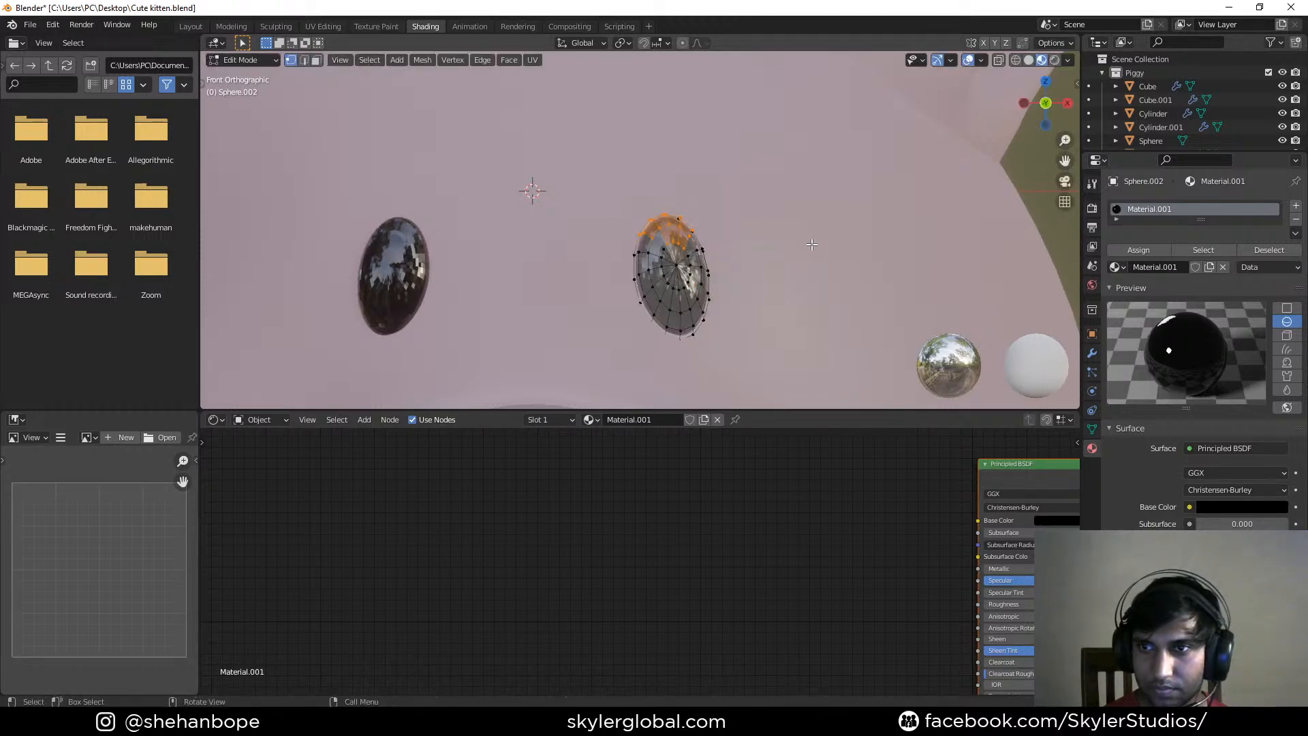
Leave mesh editing and enable Auto Smooth at 30° on the pig's head mesh
key("Tab")
left_click(684, 277)
right_click(679, 279)
left_click(680, 280)
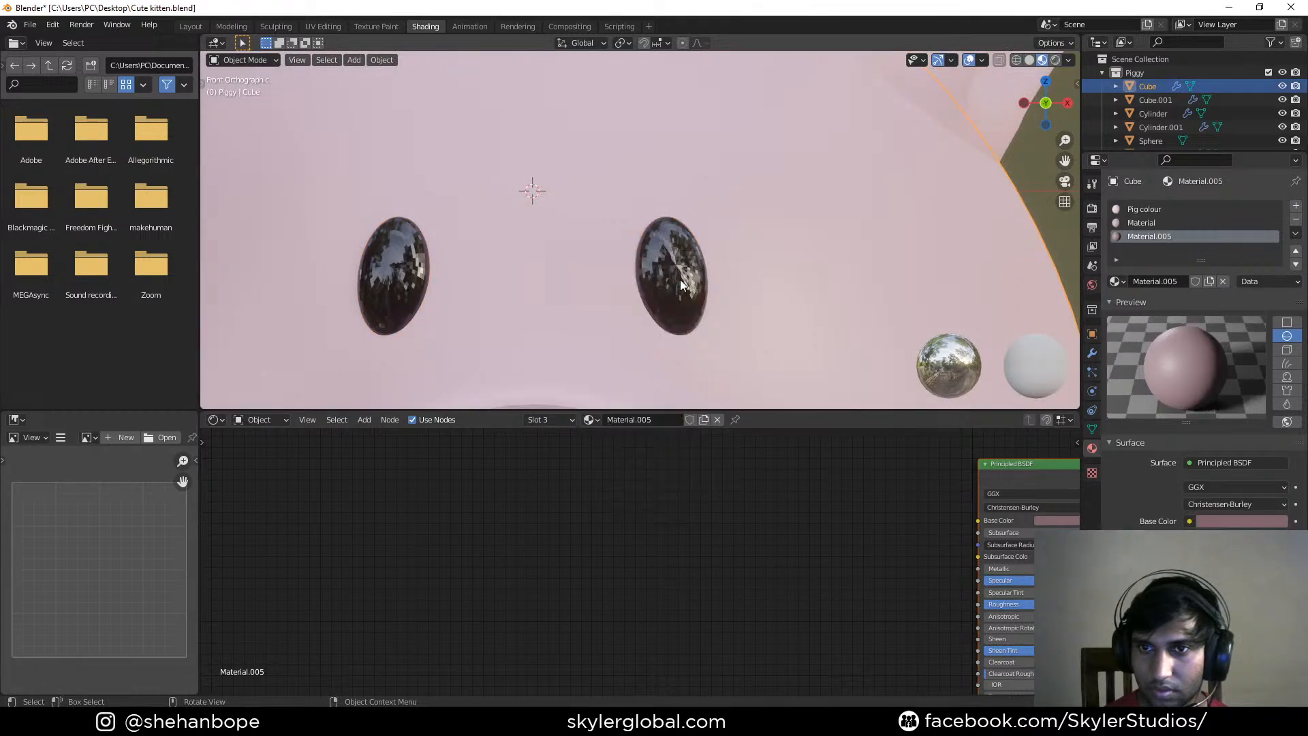
left_click(1092, 429)
left_click(1127, 440)
left_click(1188, 458)
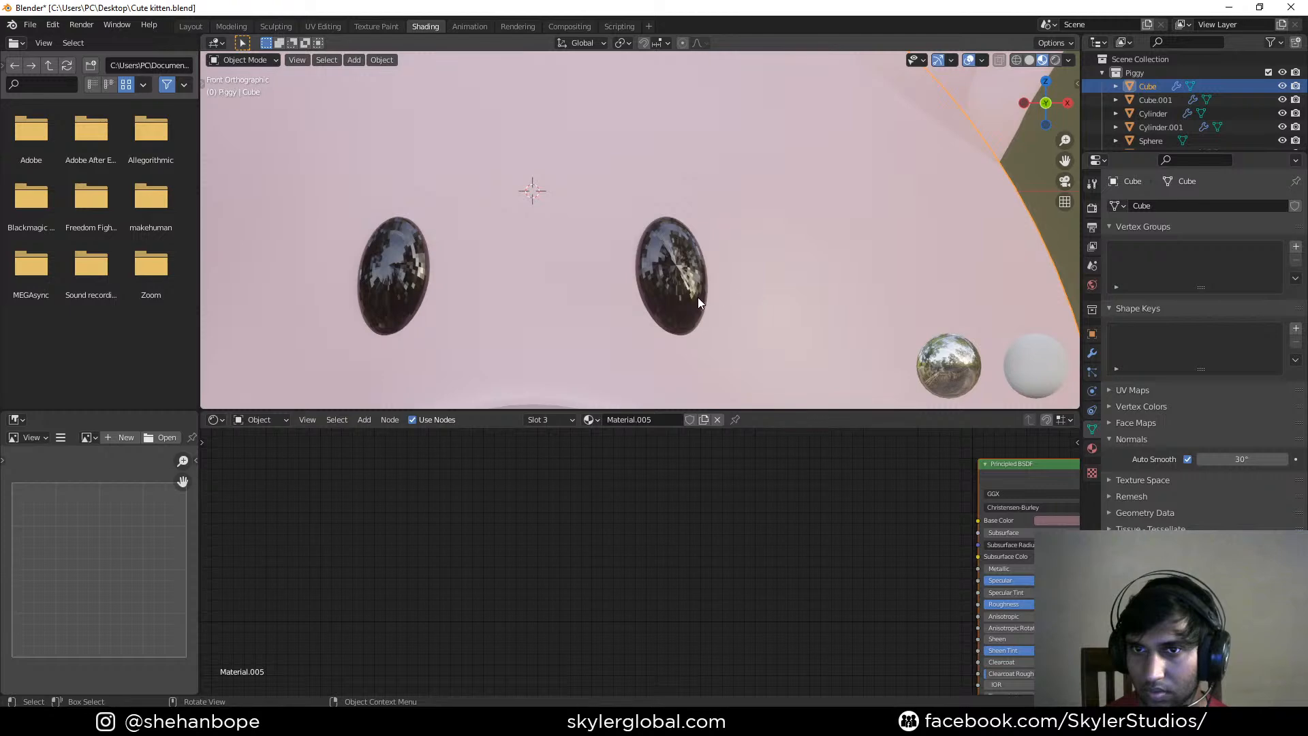
Select the pig's eyes and enable Auto Smooth at 30° on their mesh
left_click(685, 275)
right_click(685, 275)
left_click(686, 275)
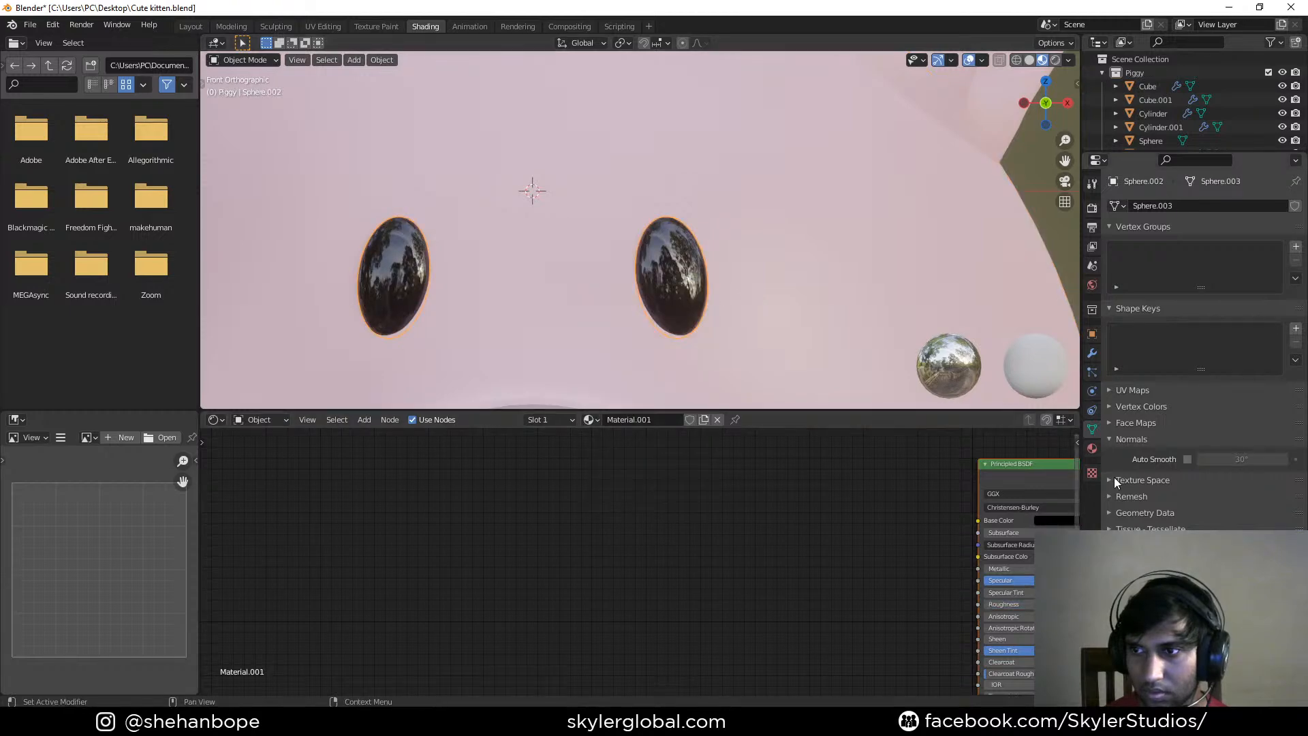
left_click(1187, 460)
scroll(643, 263, "up", 6)
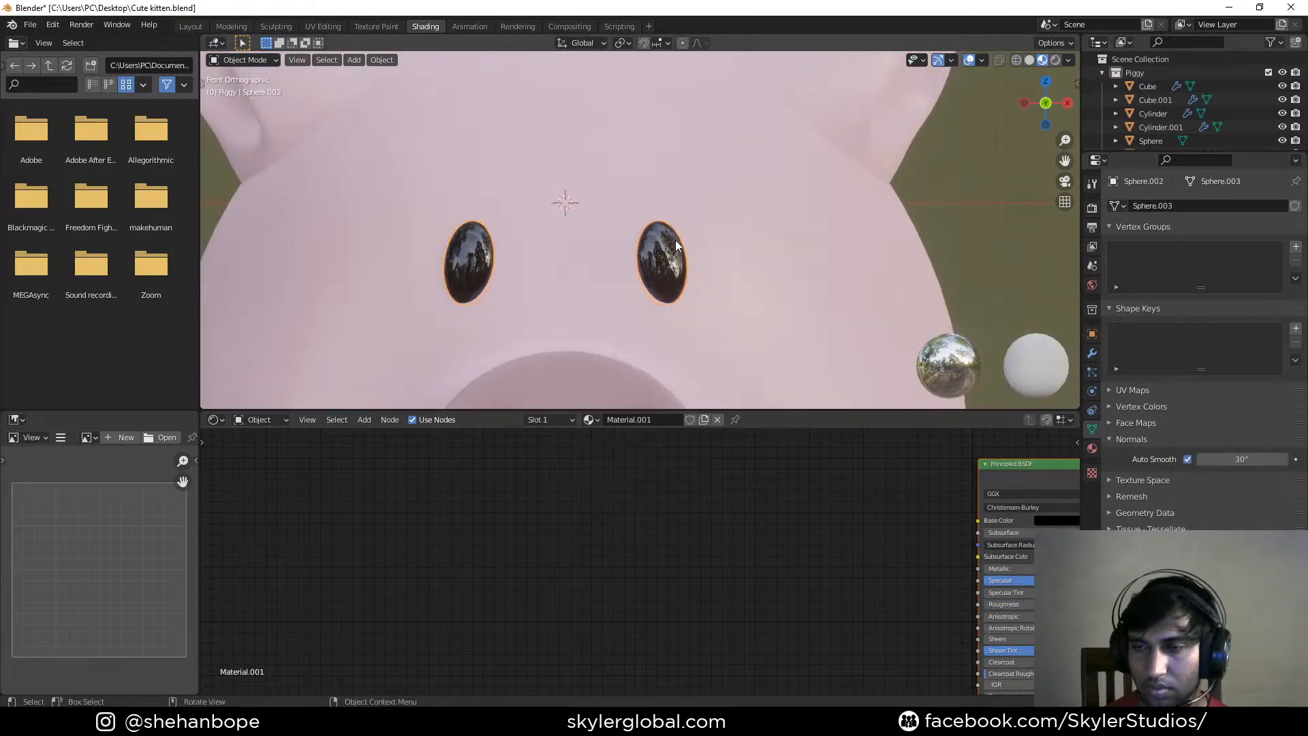
Select the upper half of the eye's vertices, scale them up slightly, and leave mesh editing
key("Tab")
scroll(671, 223, "up", 2)
key("s")
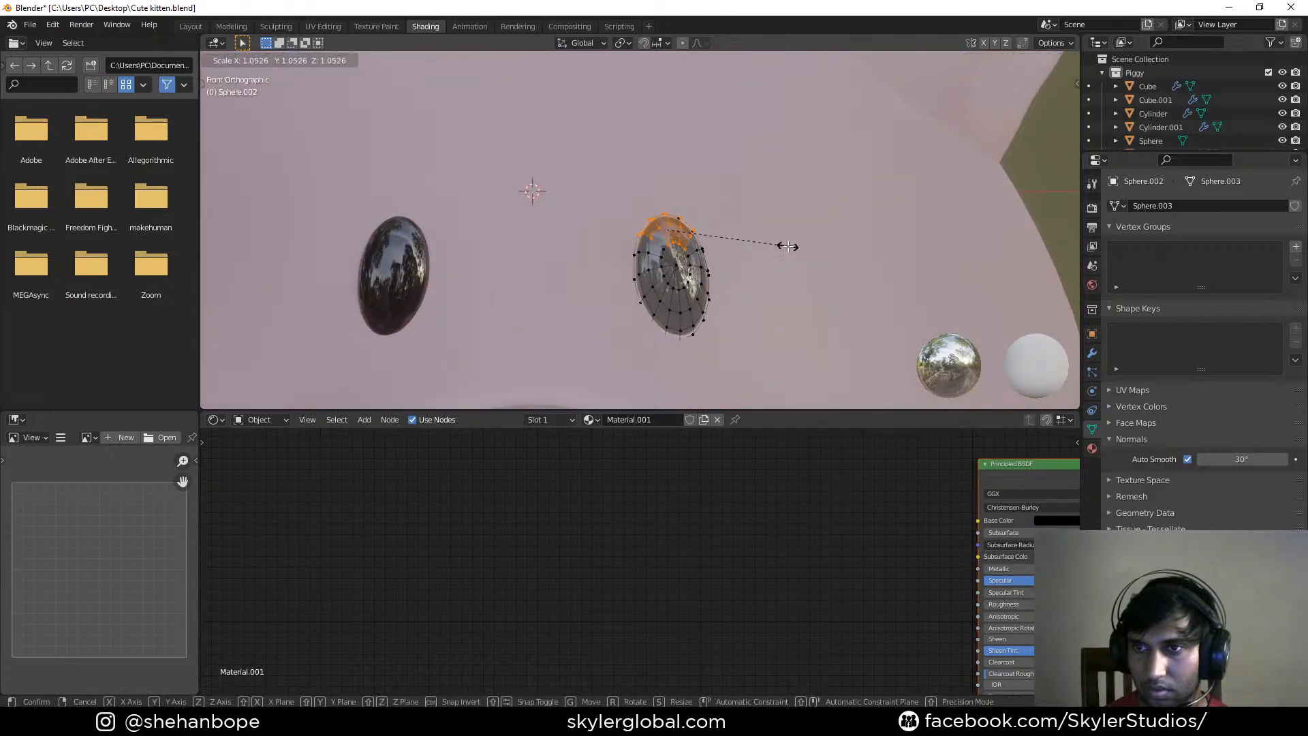
right_click(787, 246)
left_click_drag(619, 197, 725, 262)
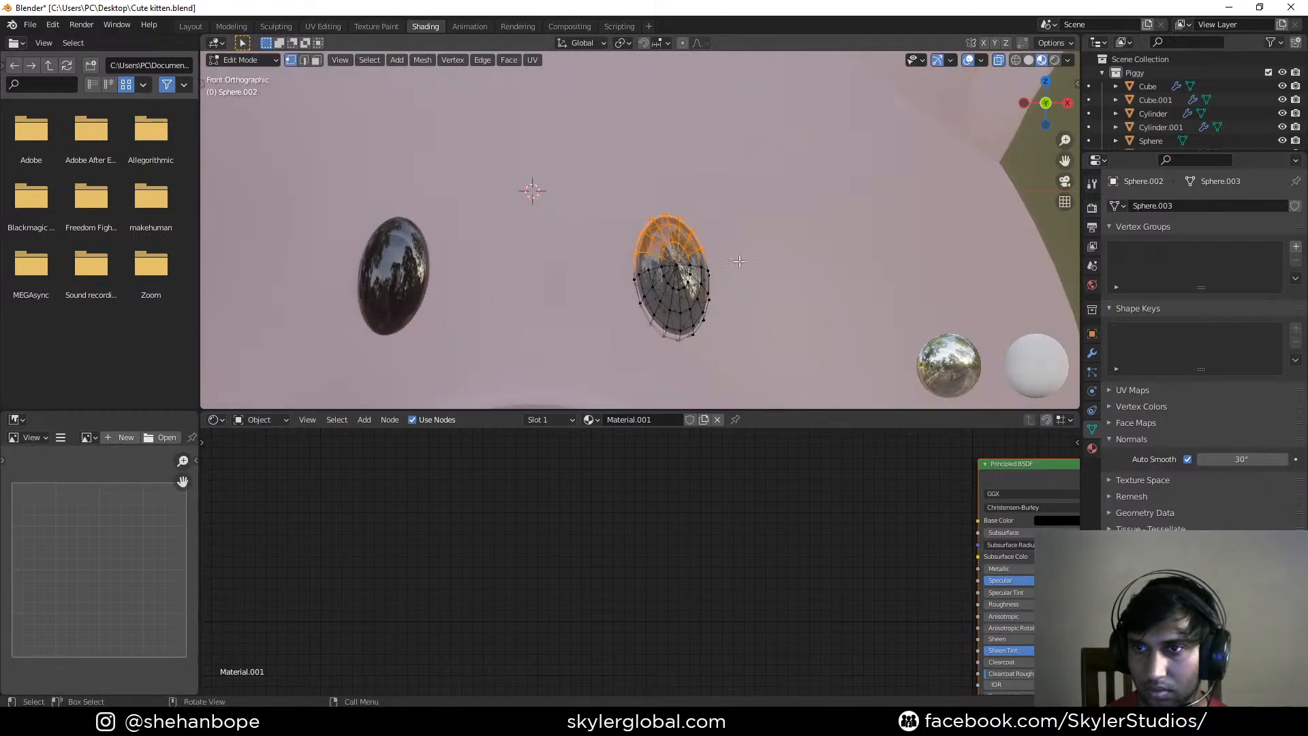
key("s")
left_click(835, 261)
key("Tab")
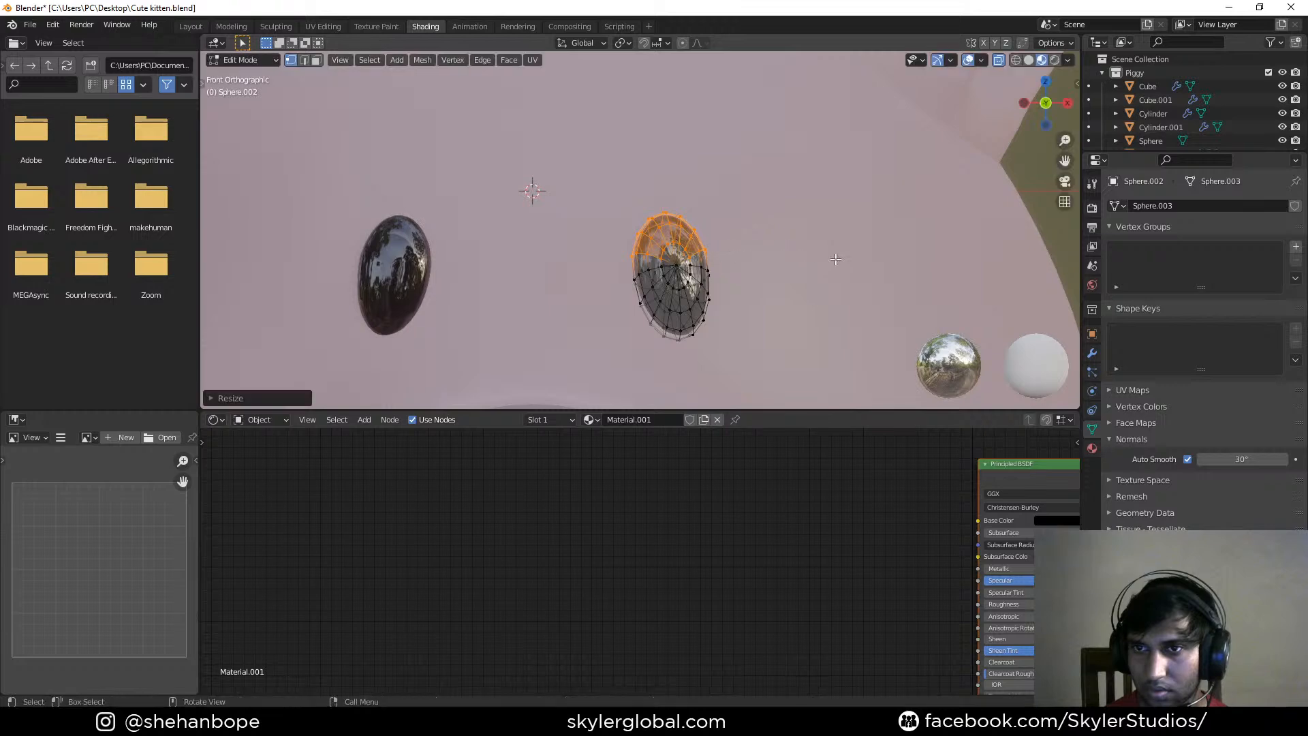
scroll(810, 248, "down", 6)
middle_click_drag(791, 248, 713, 309)
key("Tab")
key("Tab")
left_click(722, 292)
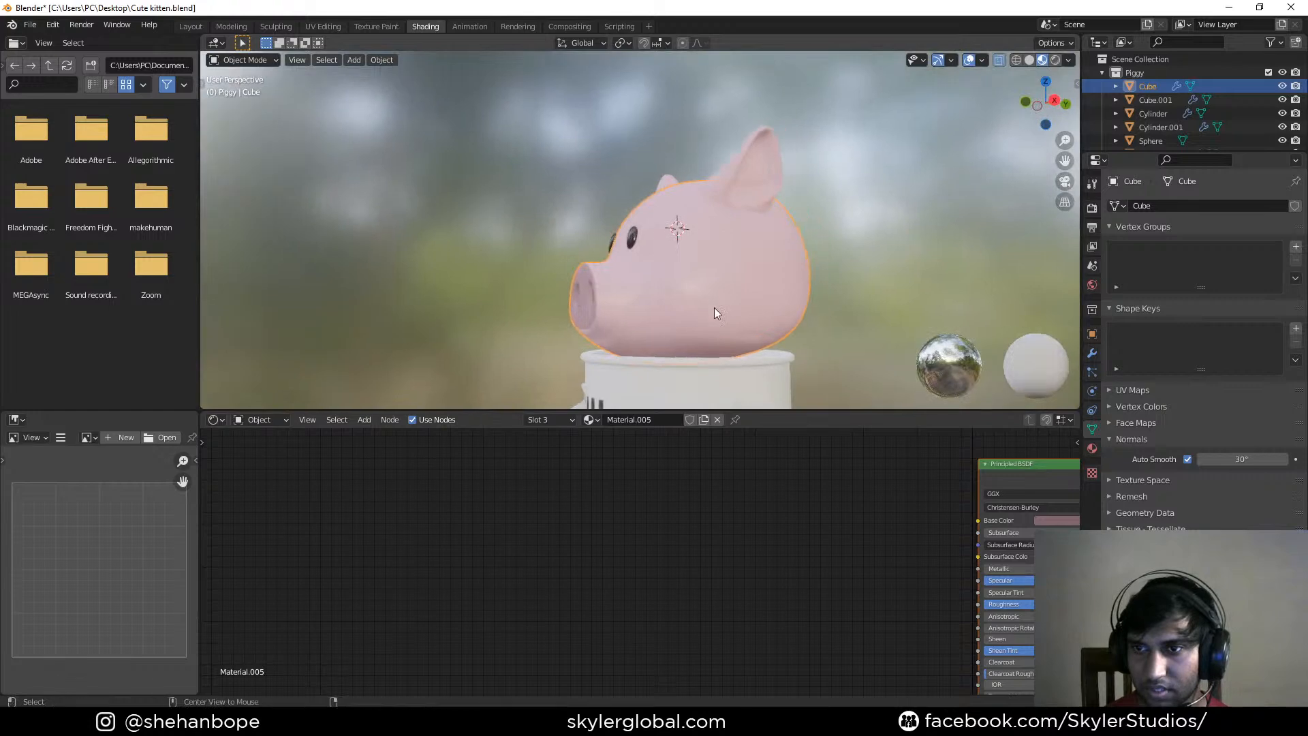
middle_click_drag(869, 317, 723, 229)
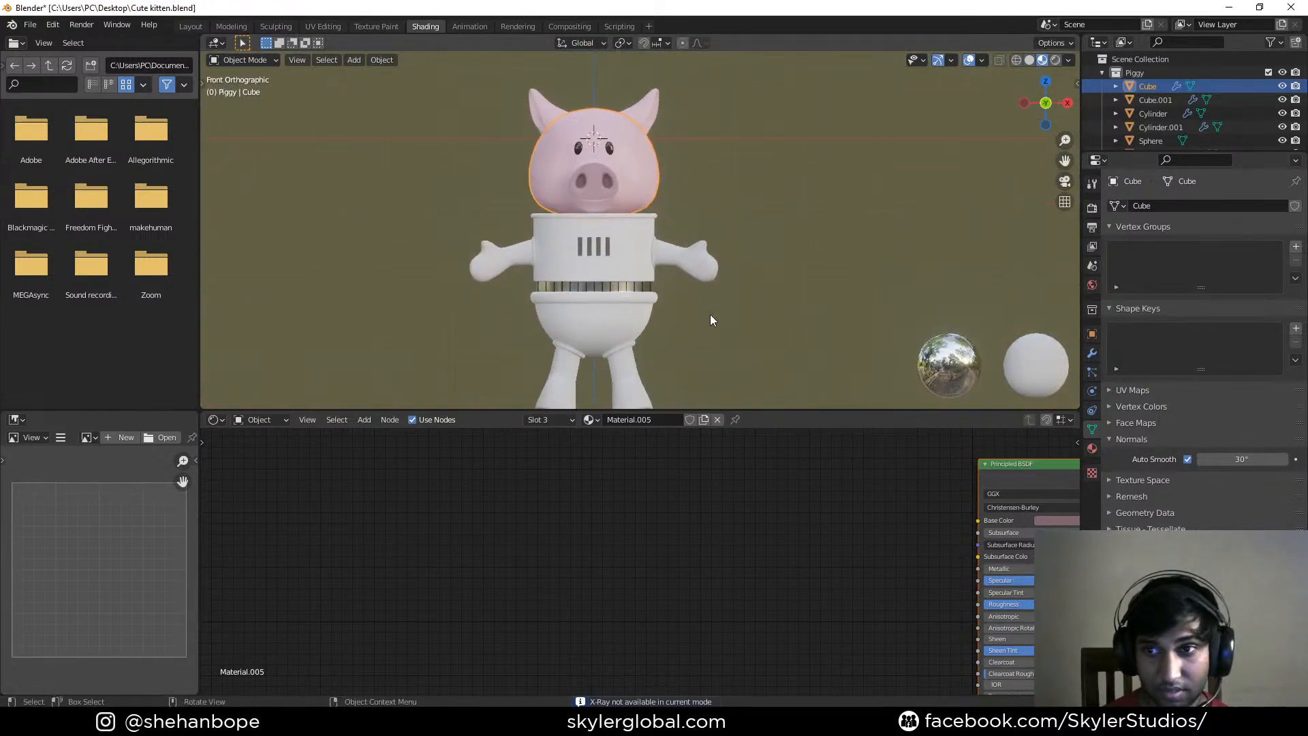
Apply the existing Metal.001 material to the rings where the arms join the body, and save the file
middle_click_drag(709, 300, 590, 223, "shift")
scroll(590, 223, "up", 3)
left_click(632, 252)
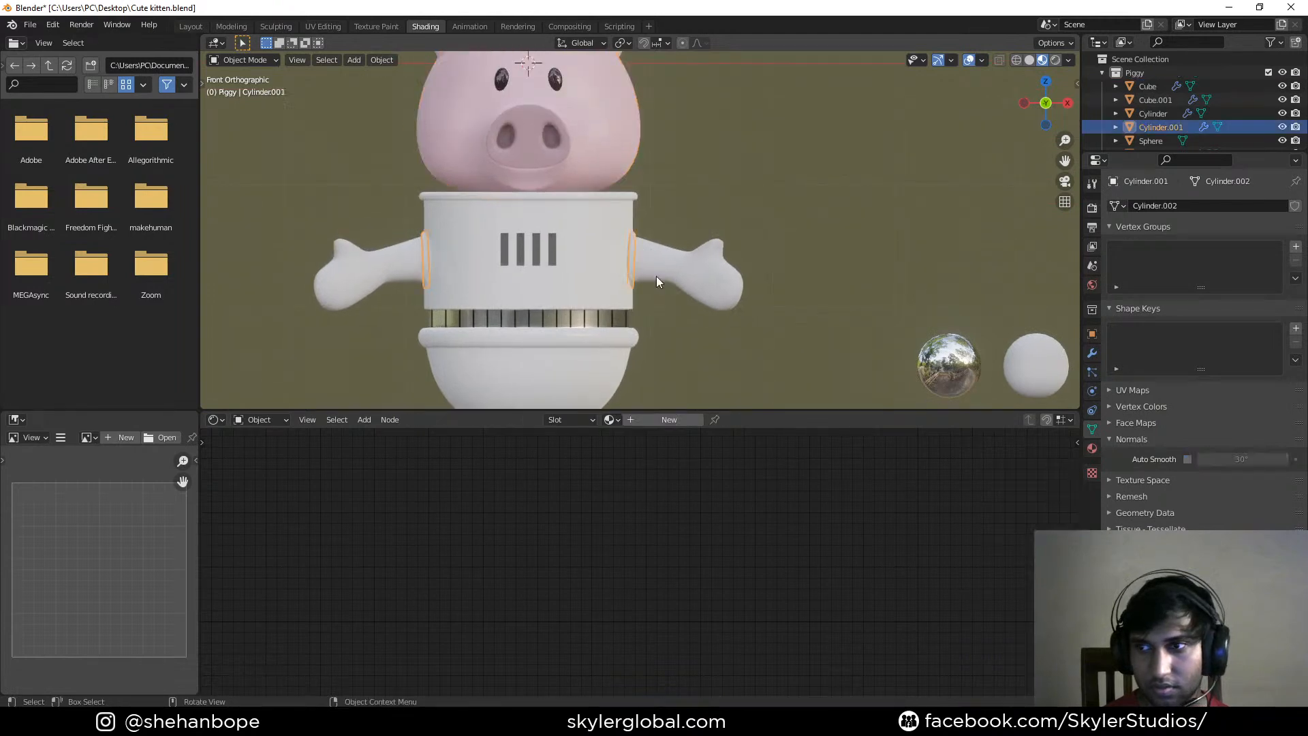
left_click(1091, 449)
left_click(1117, 250)
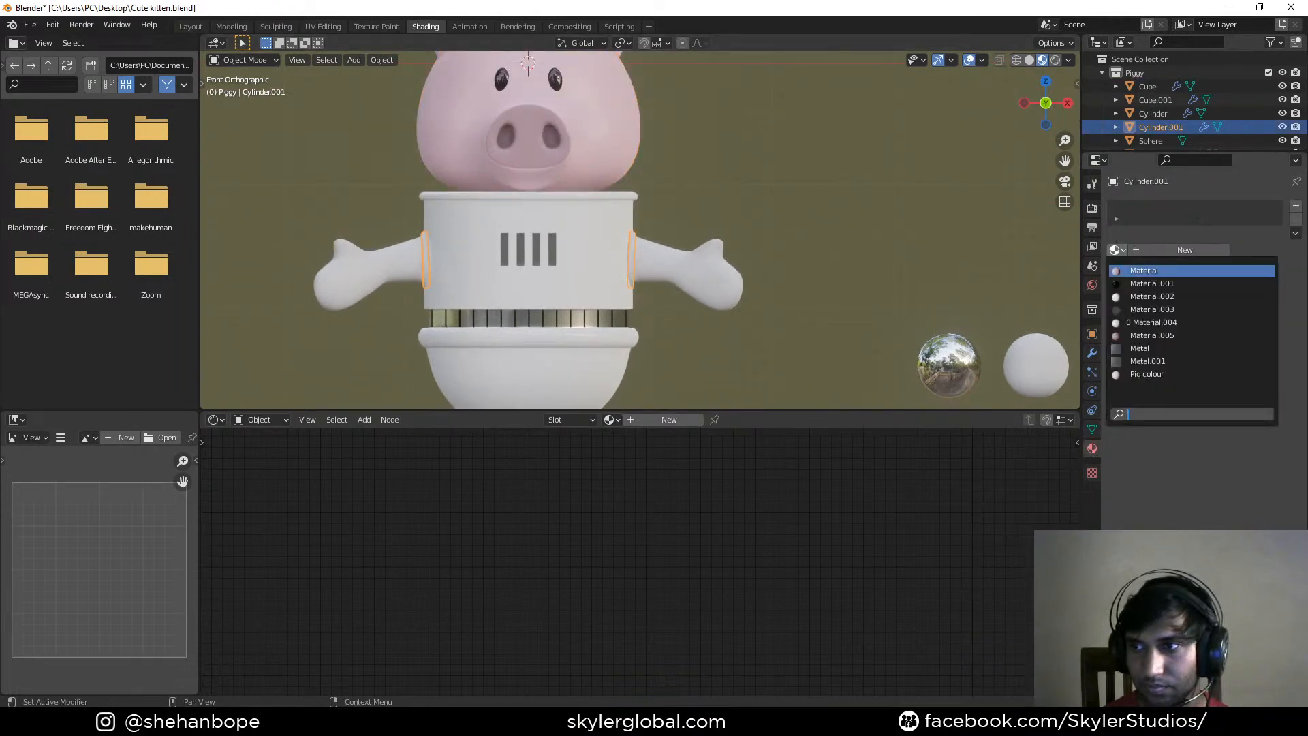
left_click(1147, 361)
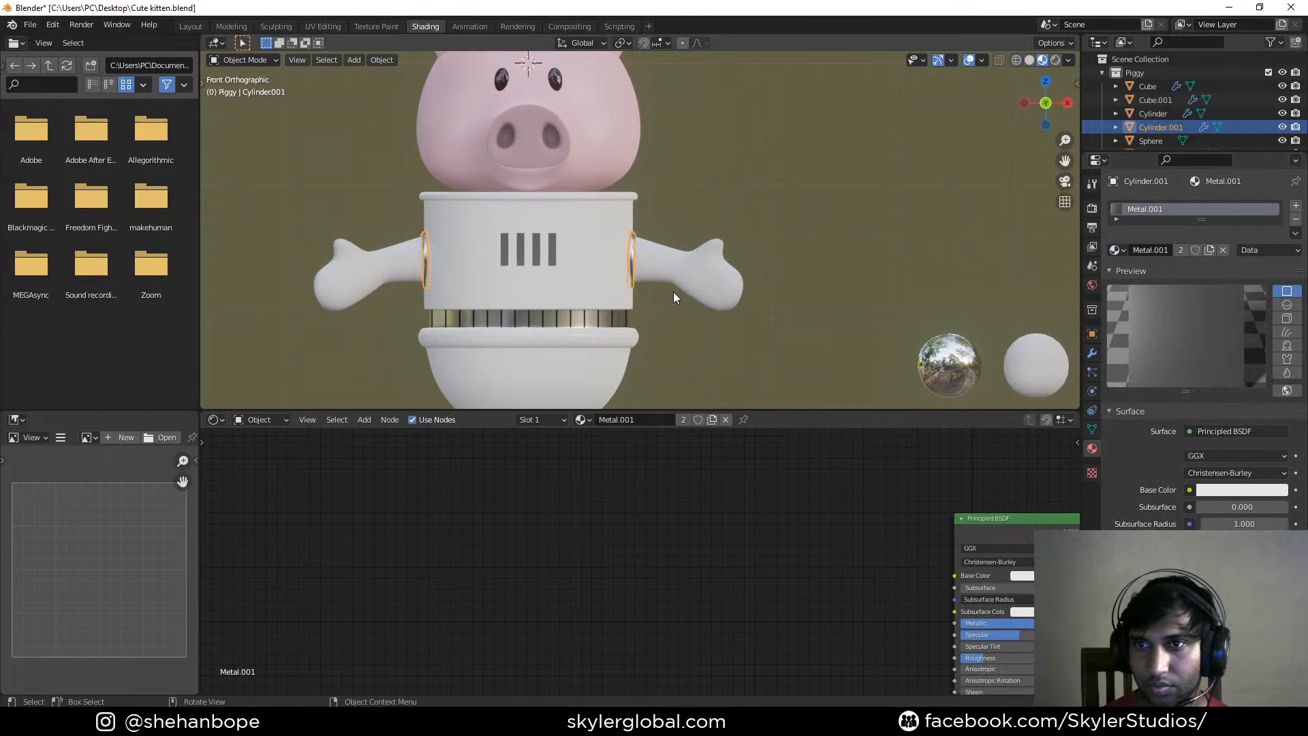
scroll(673, 291, "down", 3)
key("ctrl+s")
middle_click_drag(717, 239, 677, 221)
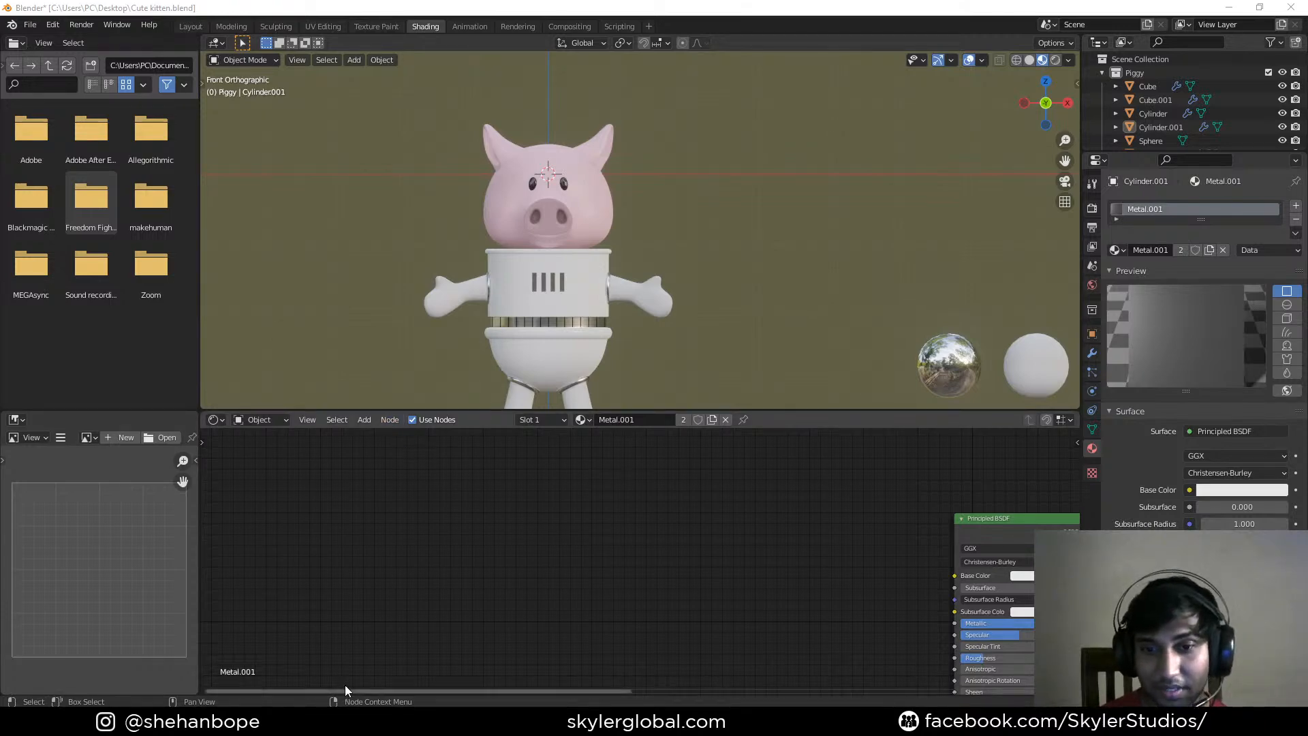
Switch to the Discord showcase channel in the browser and add a thumbs-up reaction to the sword model post
mouse_move(293, 691)
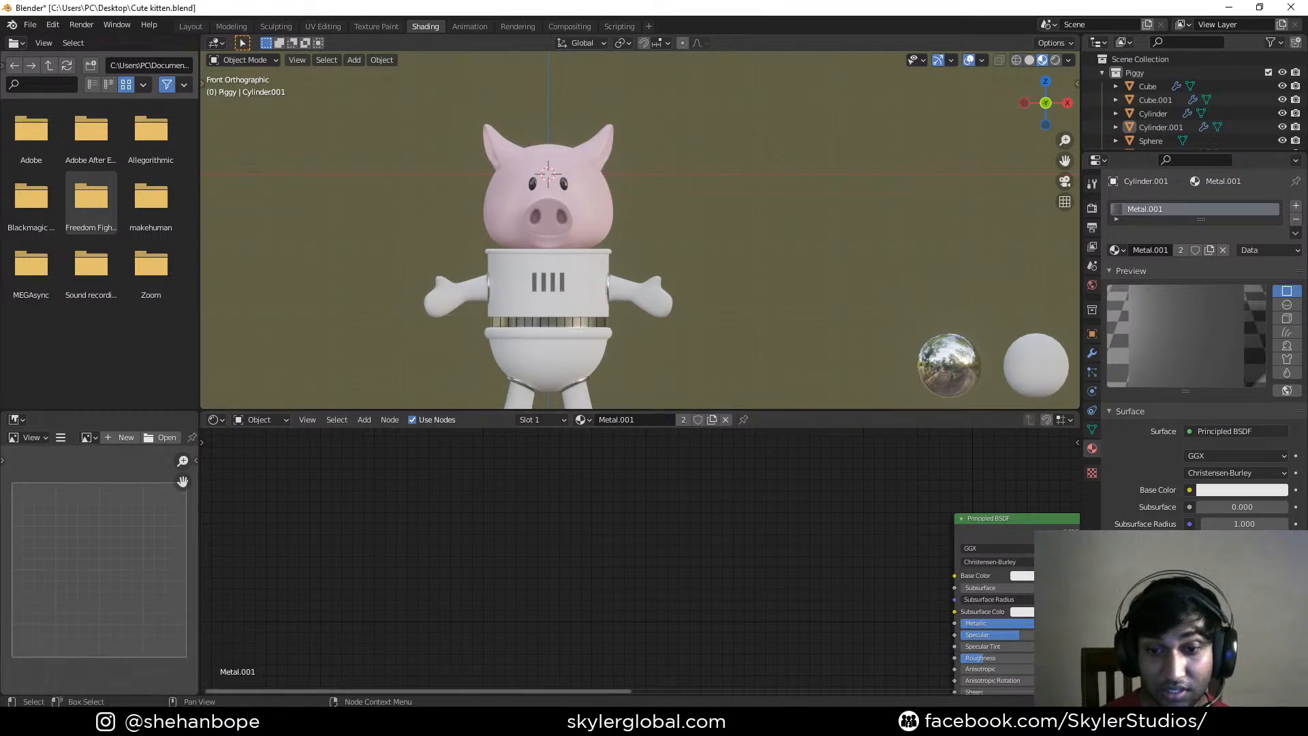
mouse_move(320, 668)
left_click(189, 663)
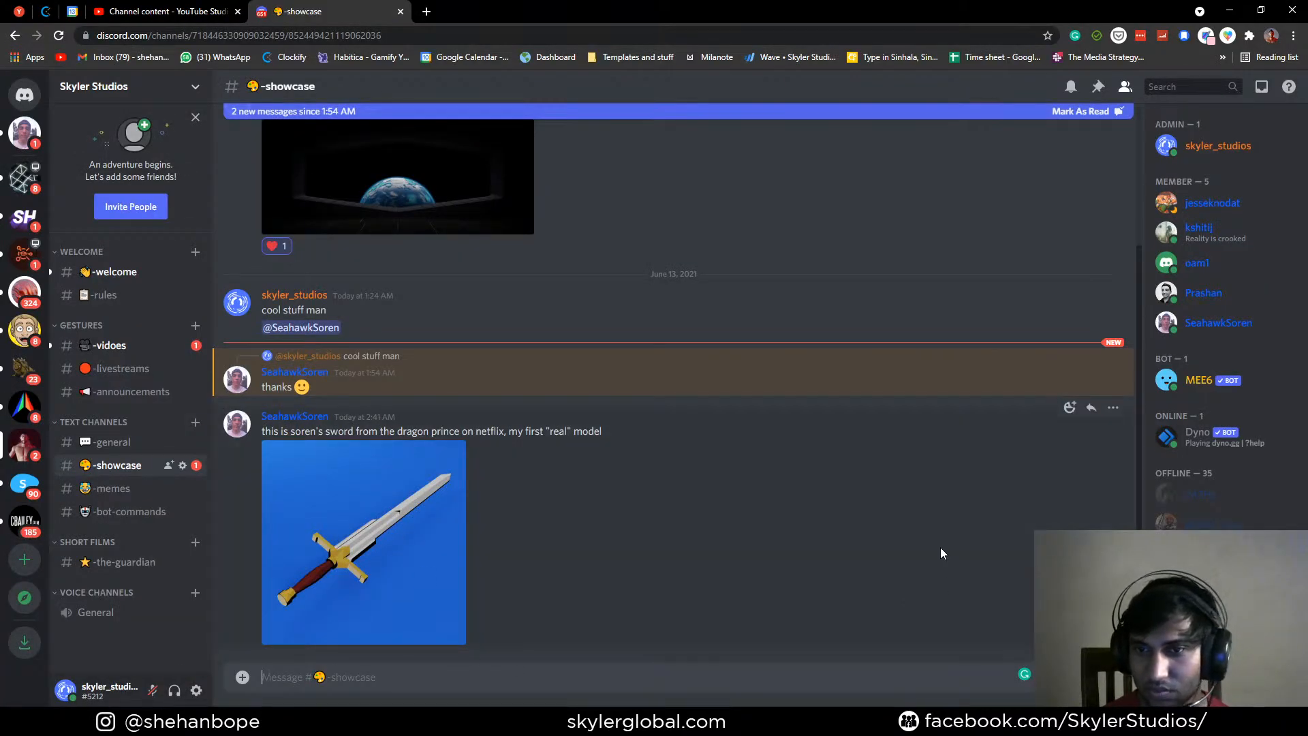
left_click(1069, 407)
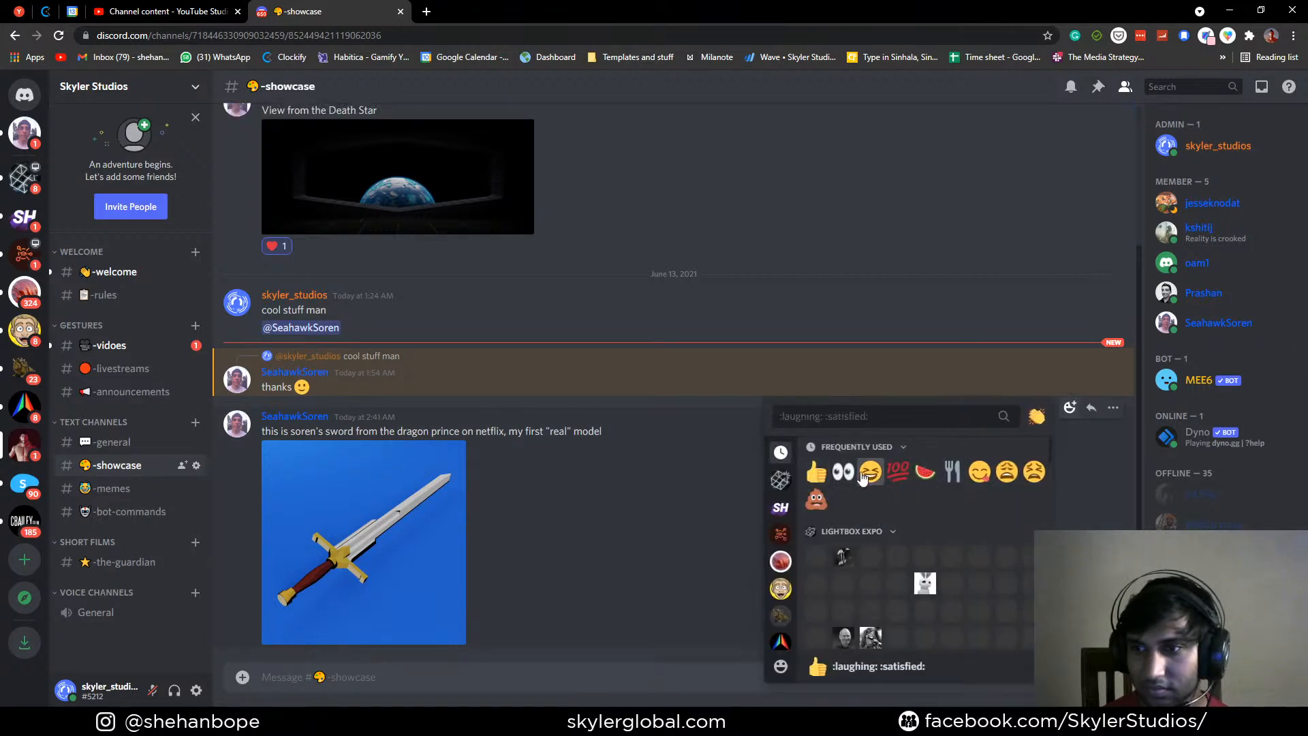
left_click(815, 472)
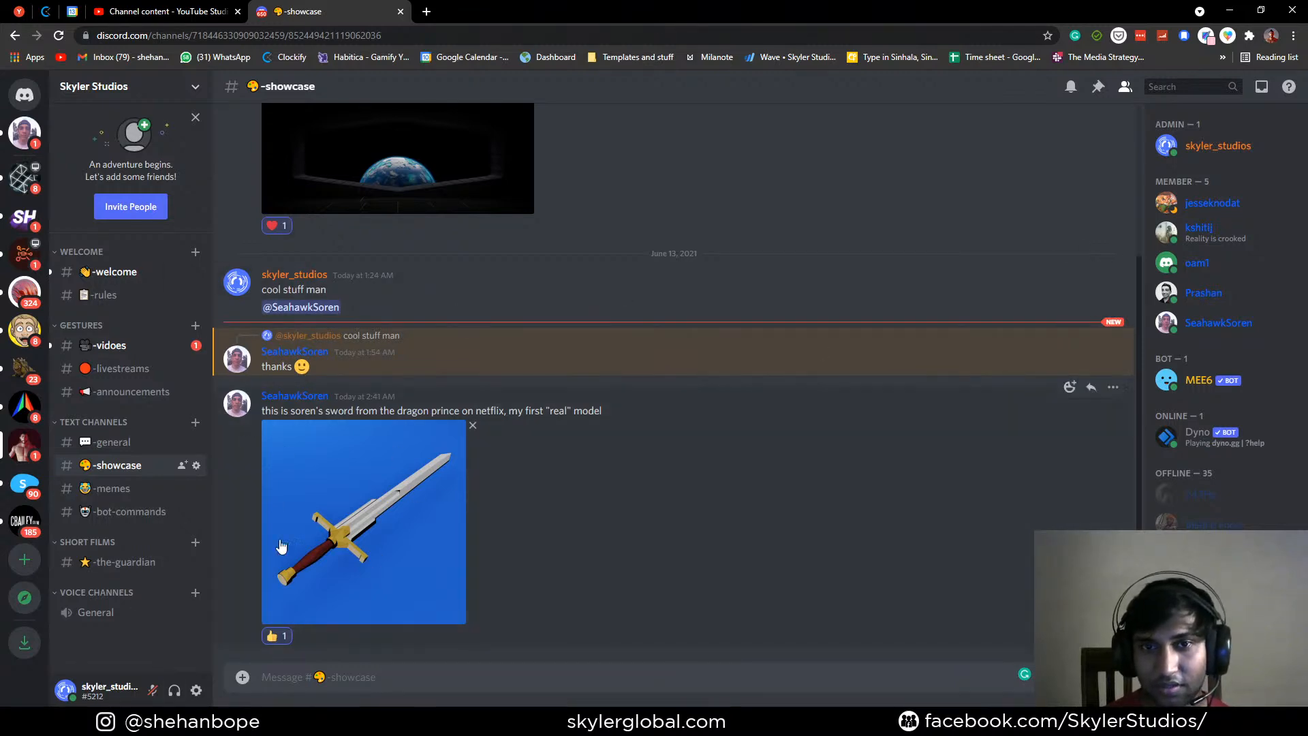
Switch to the live streams list of the channel content in YouTube Studio
left_click(184, 6)
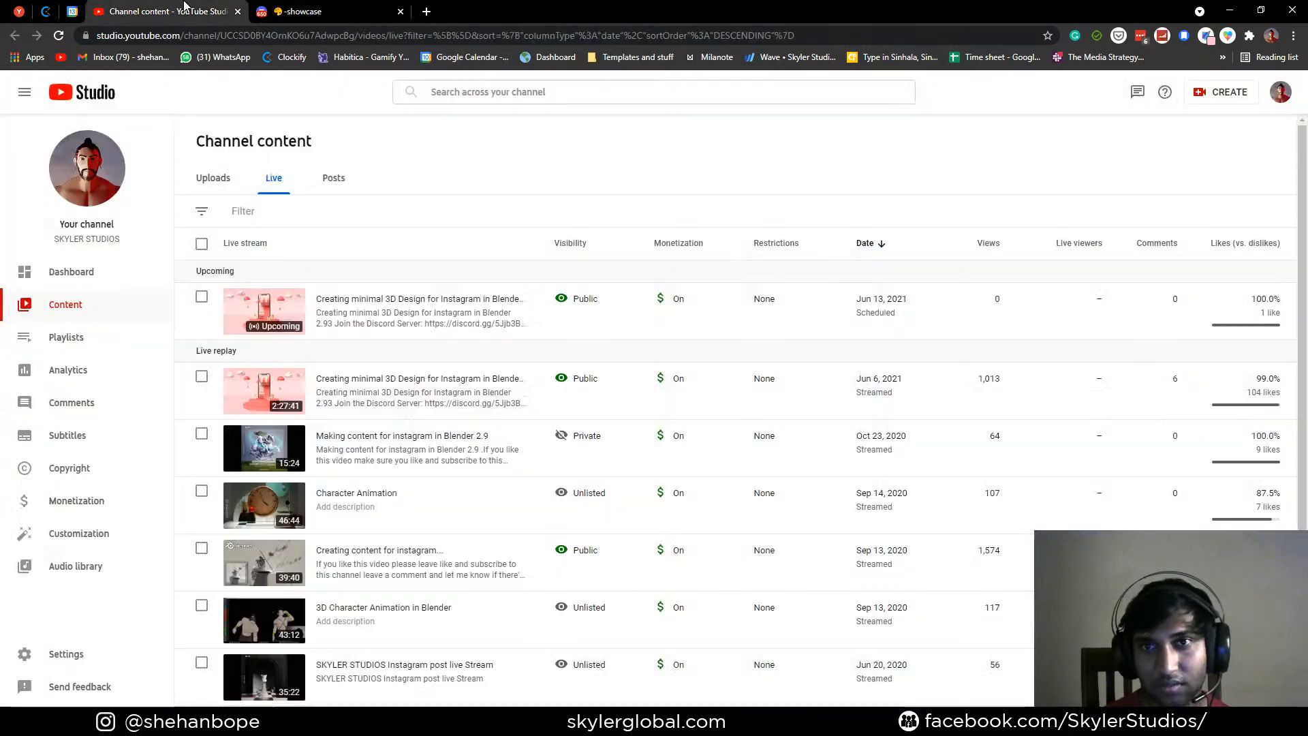
Switch back to the pig model in Blender, show the hidden glass helmet sphere again, and save the file
left_click(349, 7)
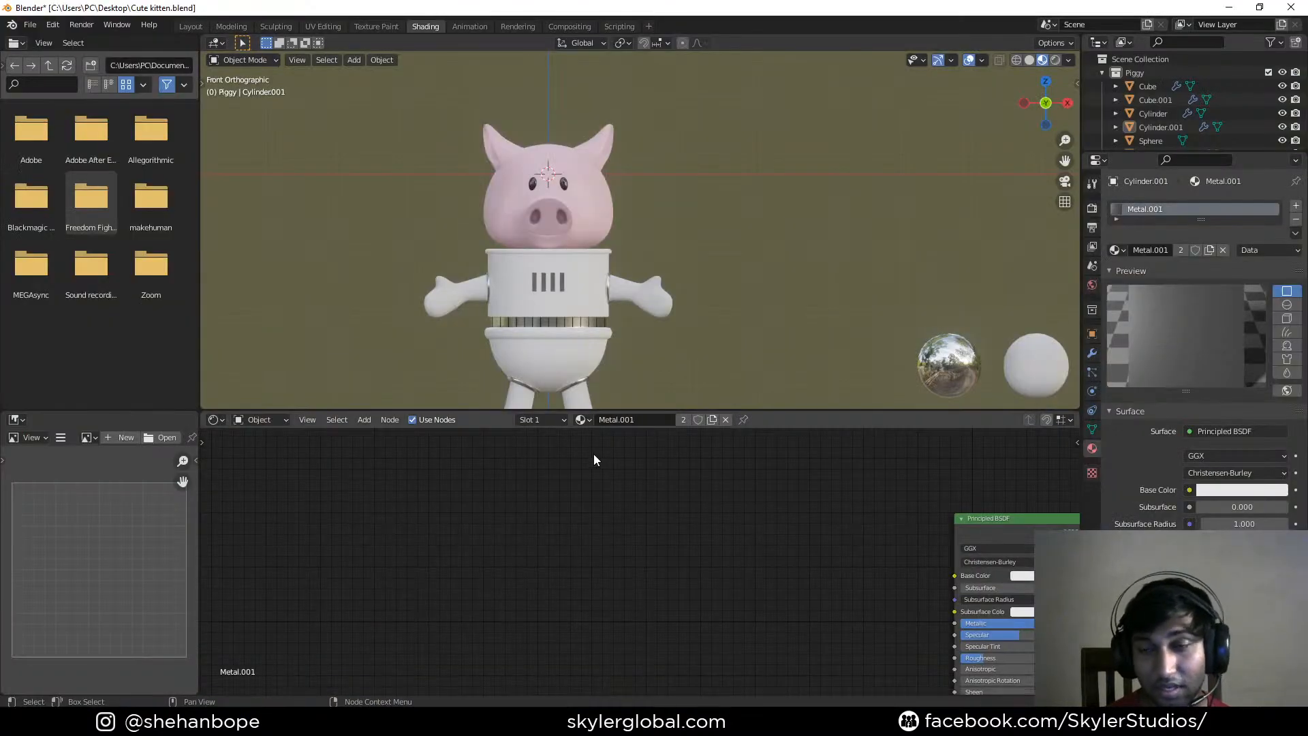
scroll(1162, 133, "down", 3)
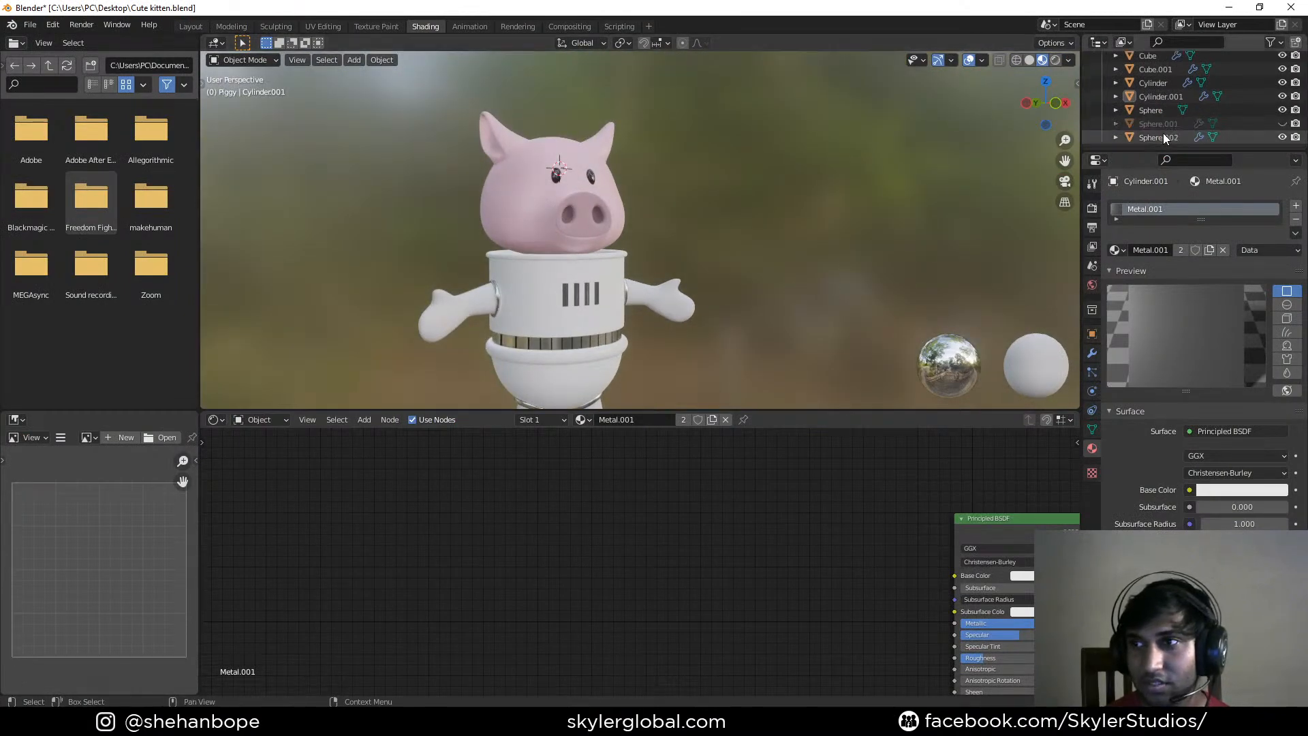
left_click(1282, 123)
key("ctrl+s")
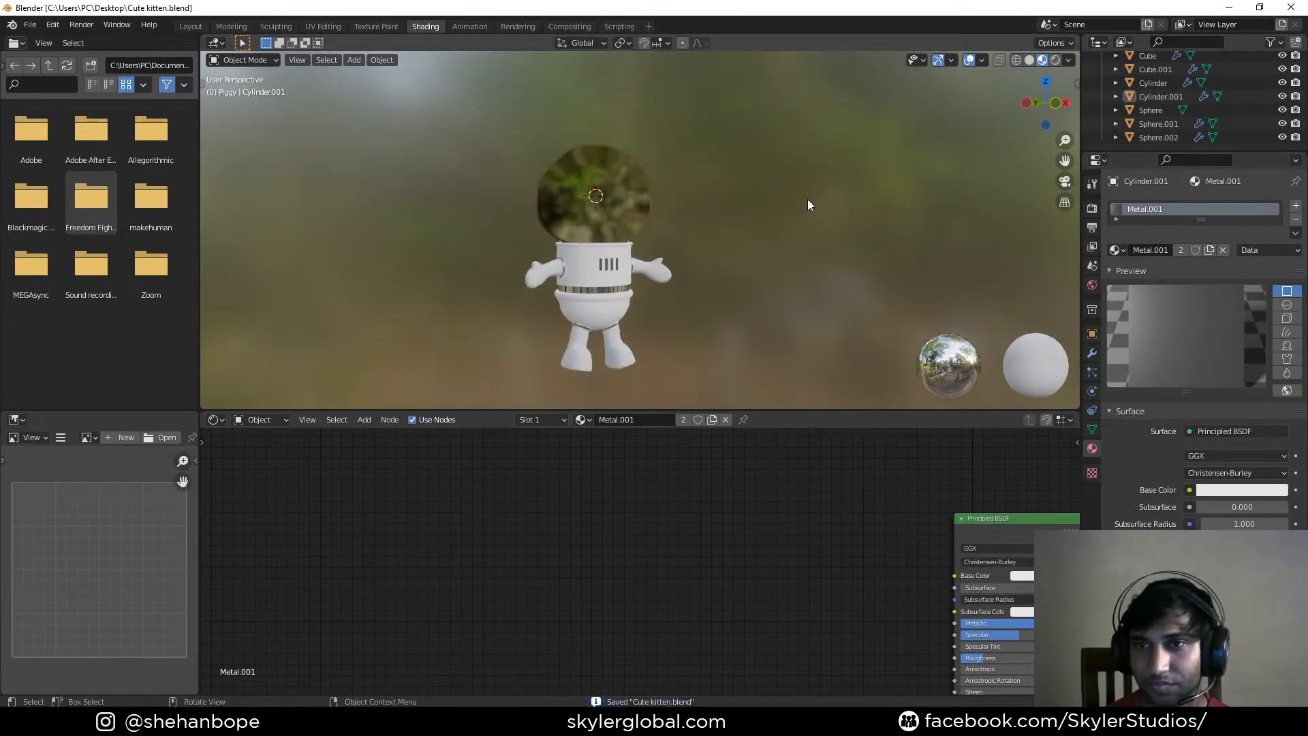
scroll(807, 198, "down", 3)
mouse_move(681, 251)
middle_mouse_down()
mouse_move(692, 226)
mouse_move(756, 243)
mouse_move(663, 245)
middle_mouse_up()
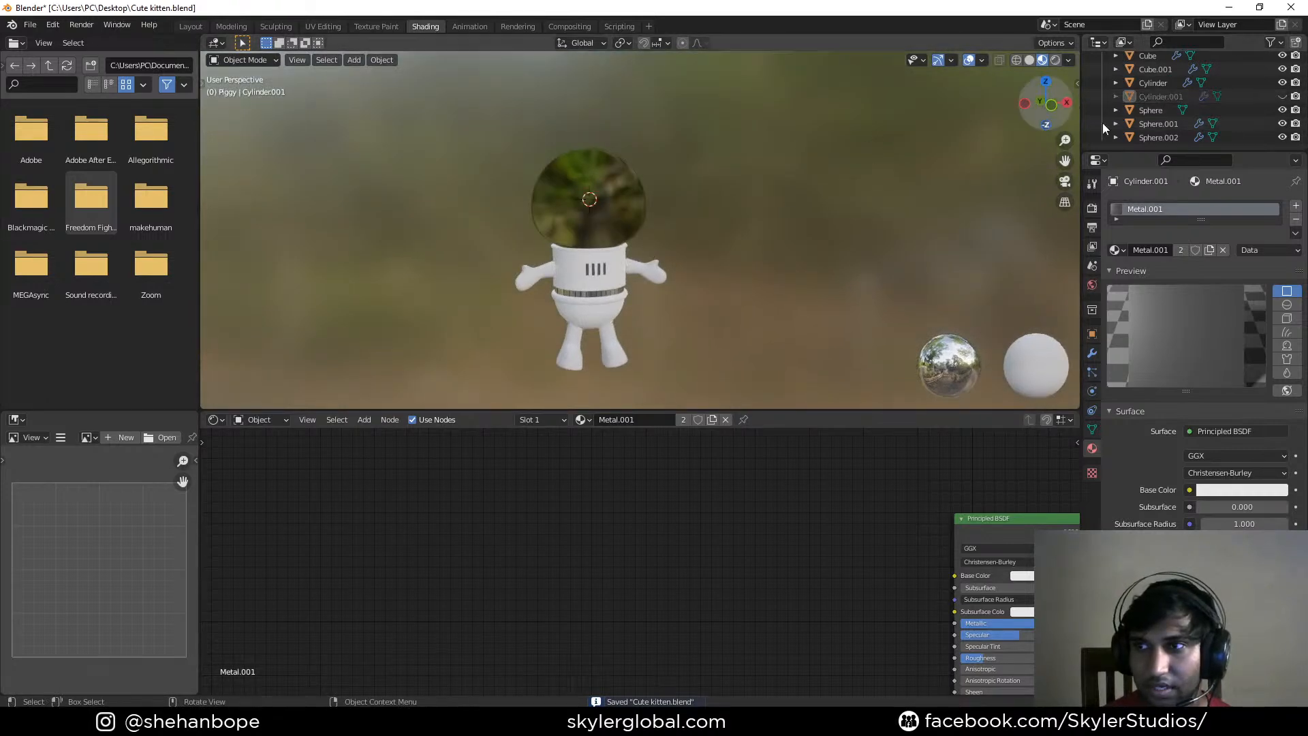
Toggle the metal ring object's visibility off and on, then hide the glass helmet to expose the pig's face
left_click(1280, 97)
left_click(1280, 97)
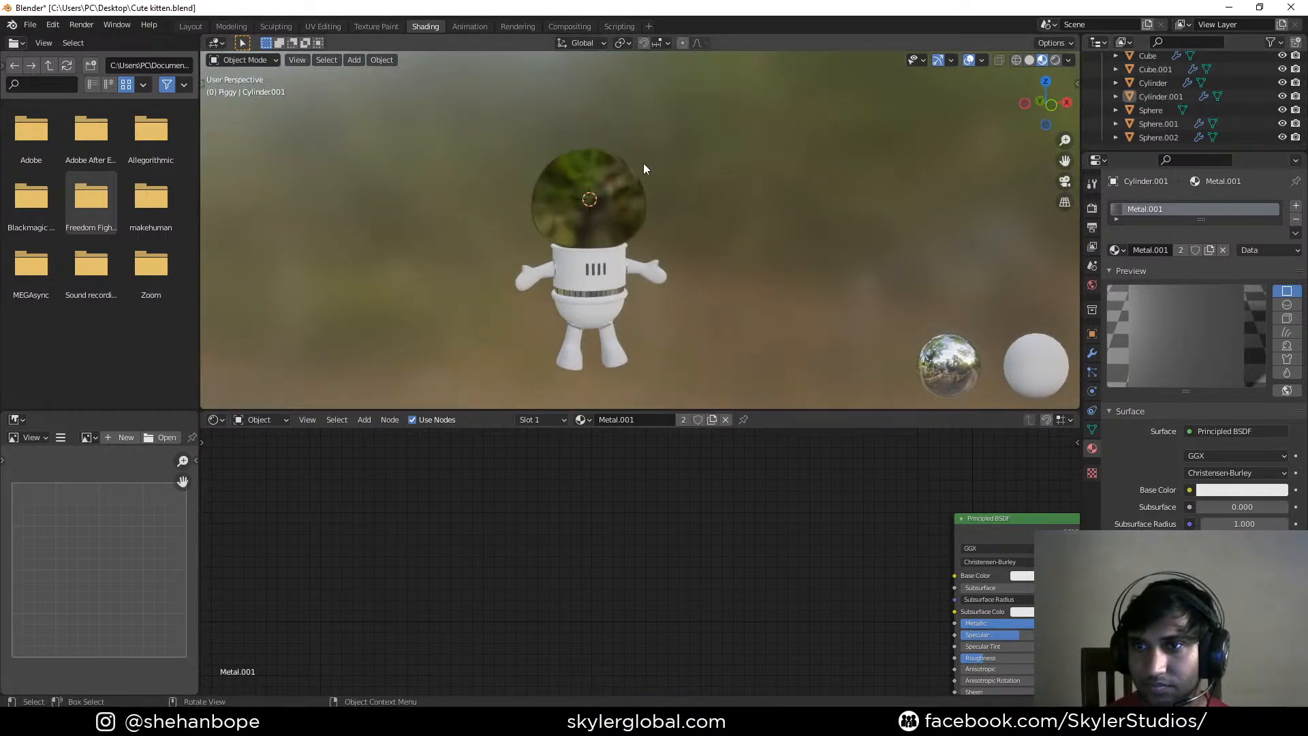
left_click(651, 164)
key("h")
scroll(660, 166, "up", 2)
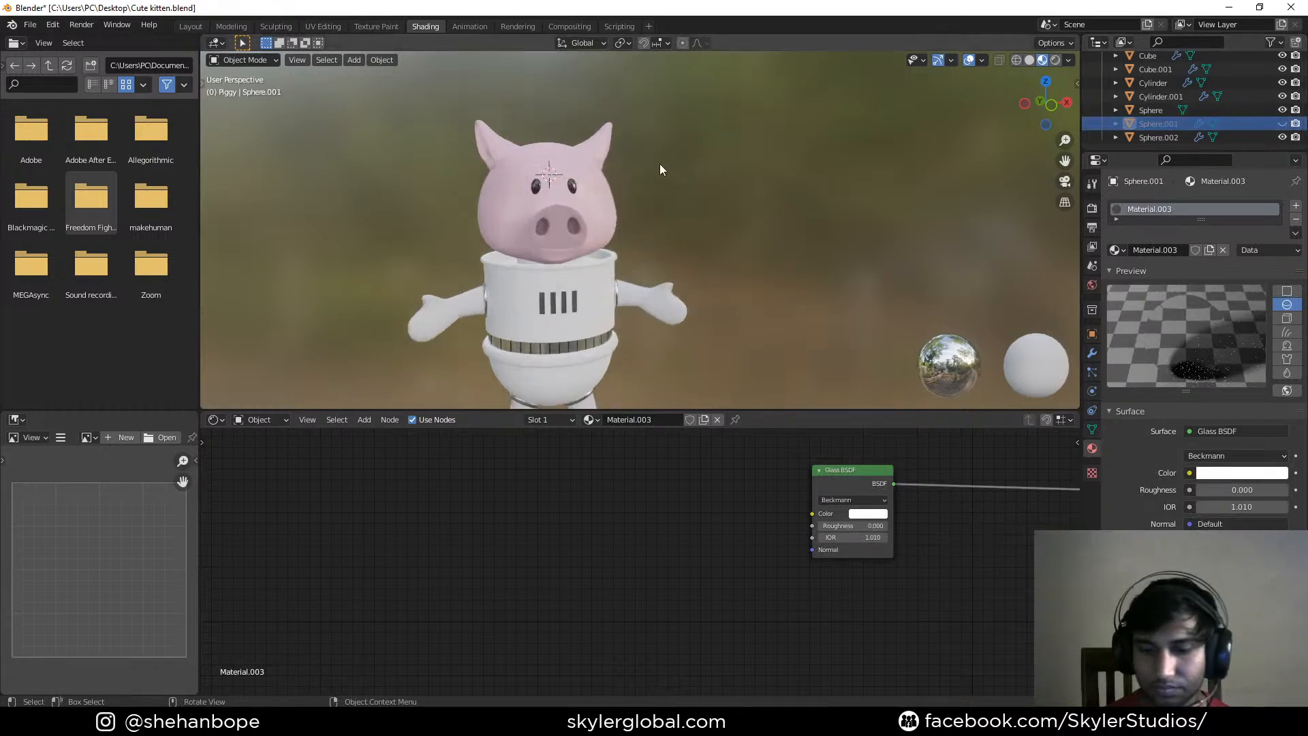
key("KP_1")
scroll(587, 163, "up", 5)
scroll(741, 250, "up", 2)
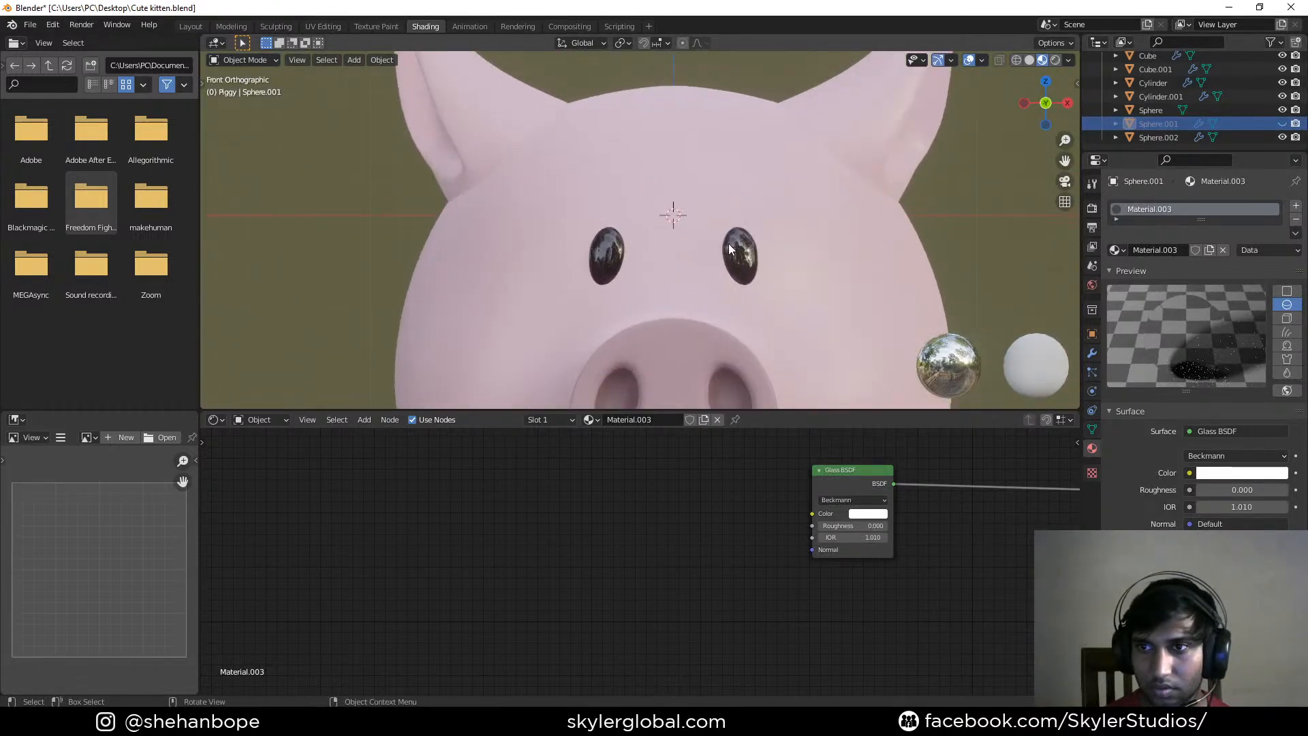
left_click(727, 245)
key("Tab")
scroll(780, 208, "up", 3)
key("Tab")
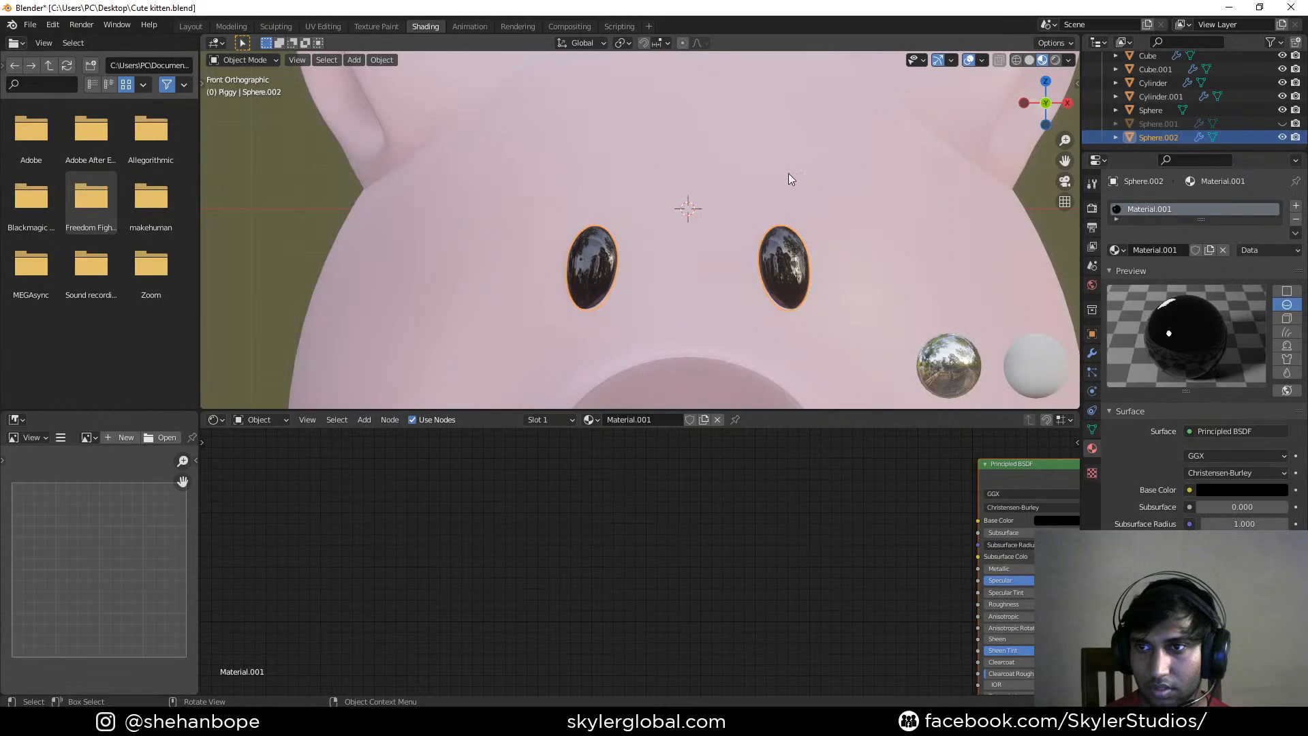
Edit the pig's head mesh, select the two adjacent faces above the eye, and duplicate them in place
scroll(790, 168, "down", 3)
left_click(790, 168)
key("Tab")
scroll(782, 213, "up", 2)
middle_click_drag(782, 214, 719, 203, "shift")
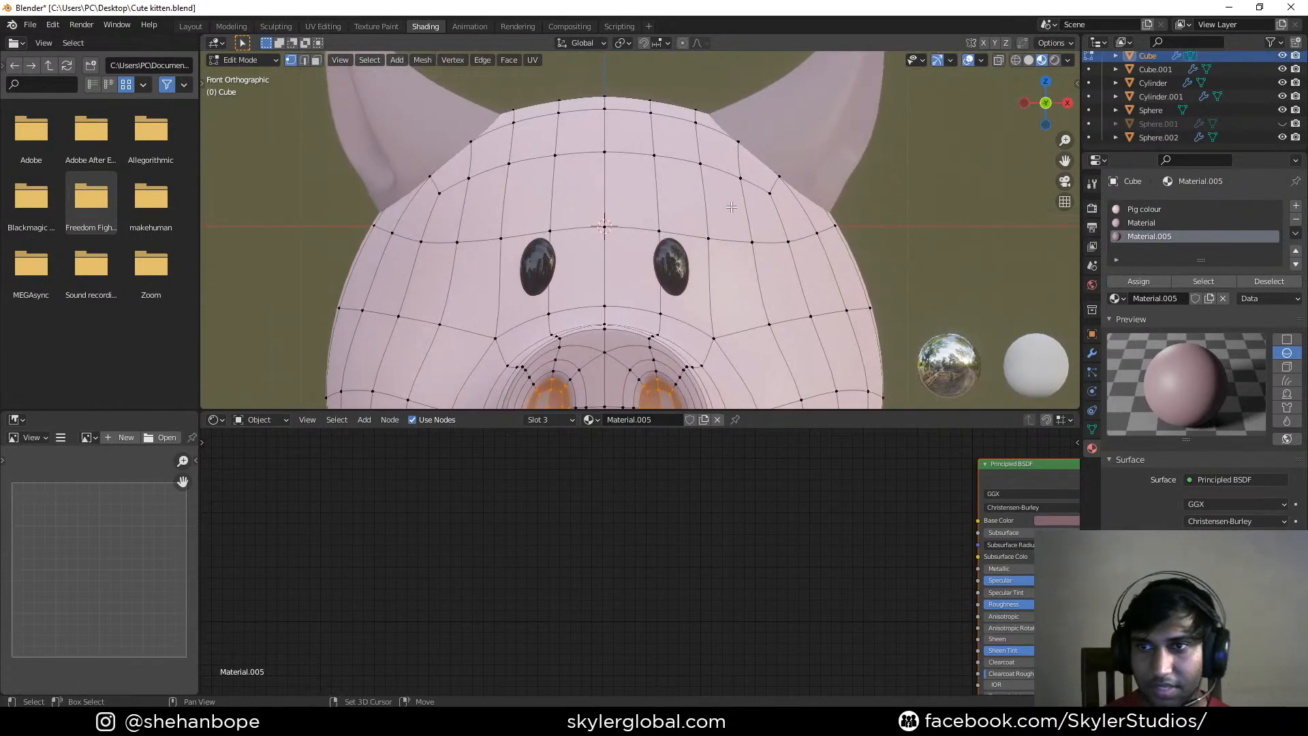
key("3")
left_click(633, 188)
left_click(683, 199)
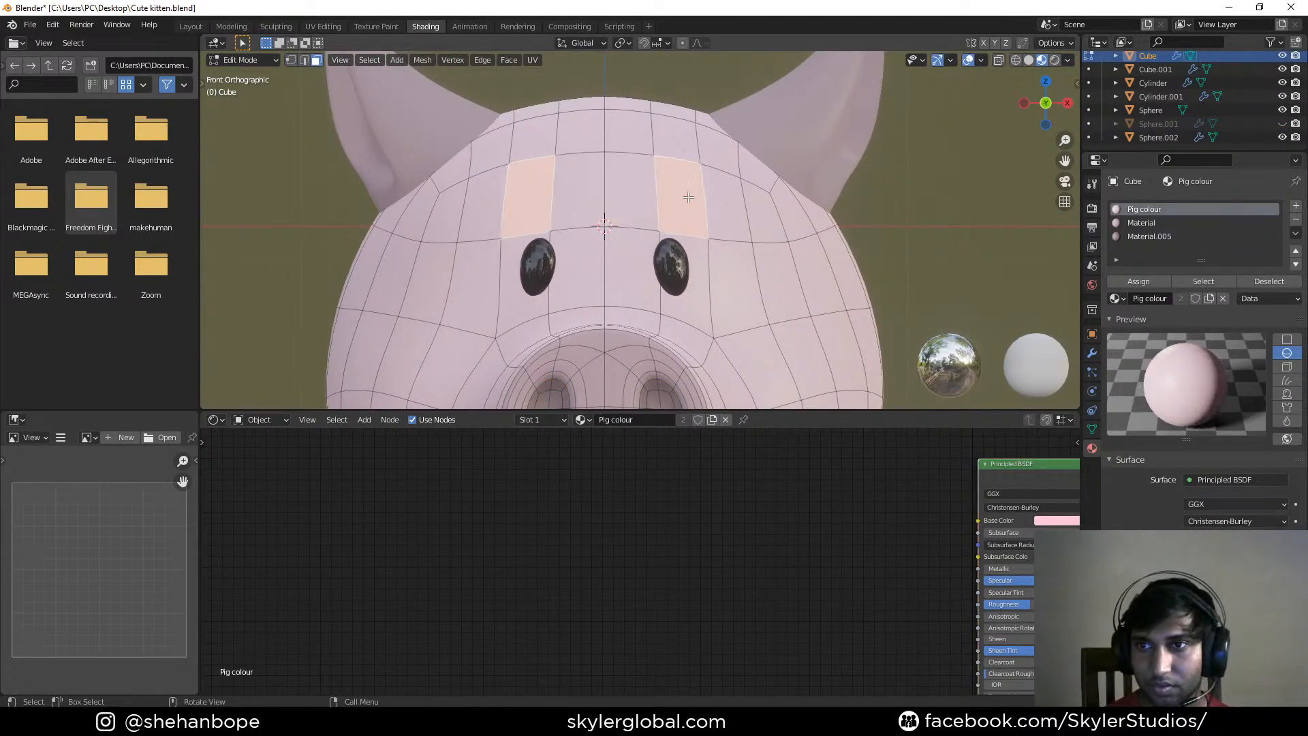
left_click(723, 203, "shift")
key("shift+d")
right_click(734, 217)
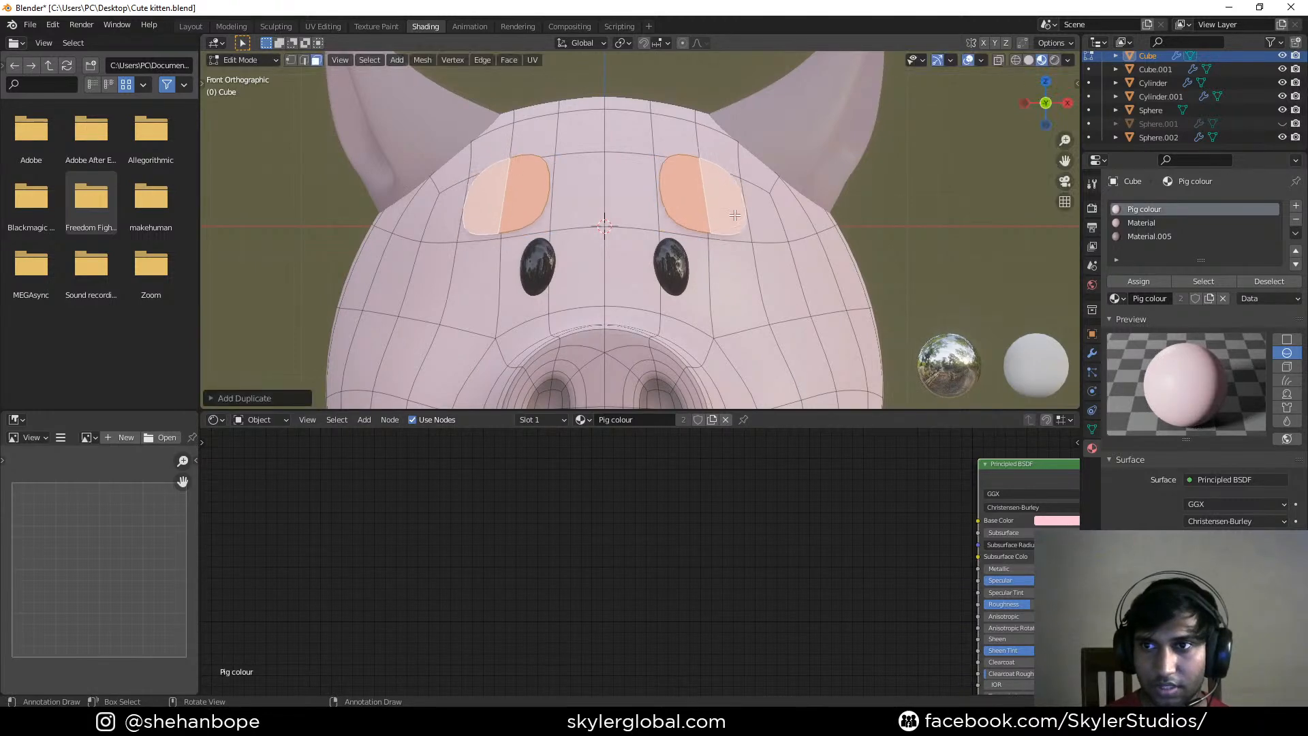
scroll(785, 225, "down", 2)
scroll(785, 226, "down", 1)
key("s")
key("z")
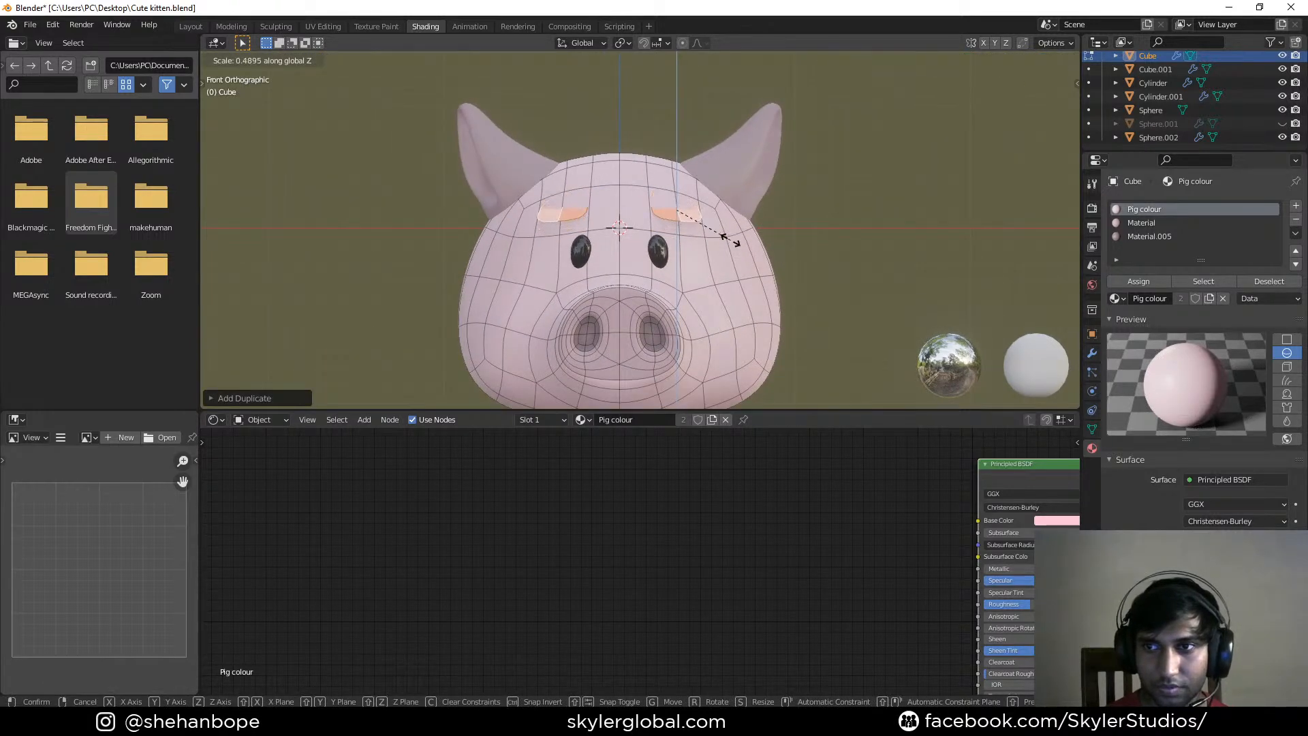
left_click(741, 245)
Extrude the duplicated faces above the eyes along the Y axis to give them thickness
middle_click_drag(741, 245, 629, 259)
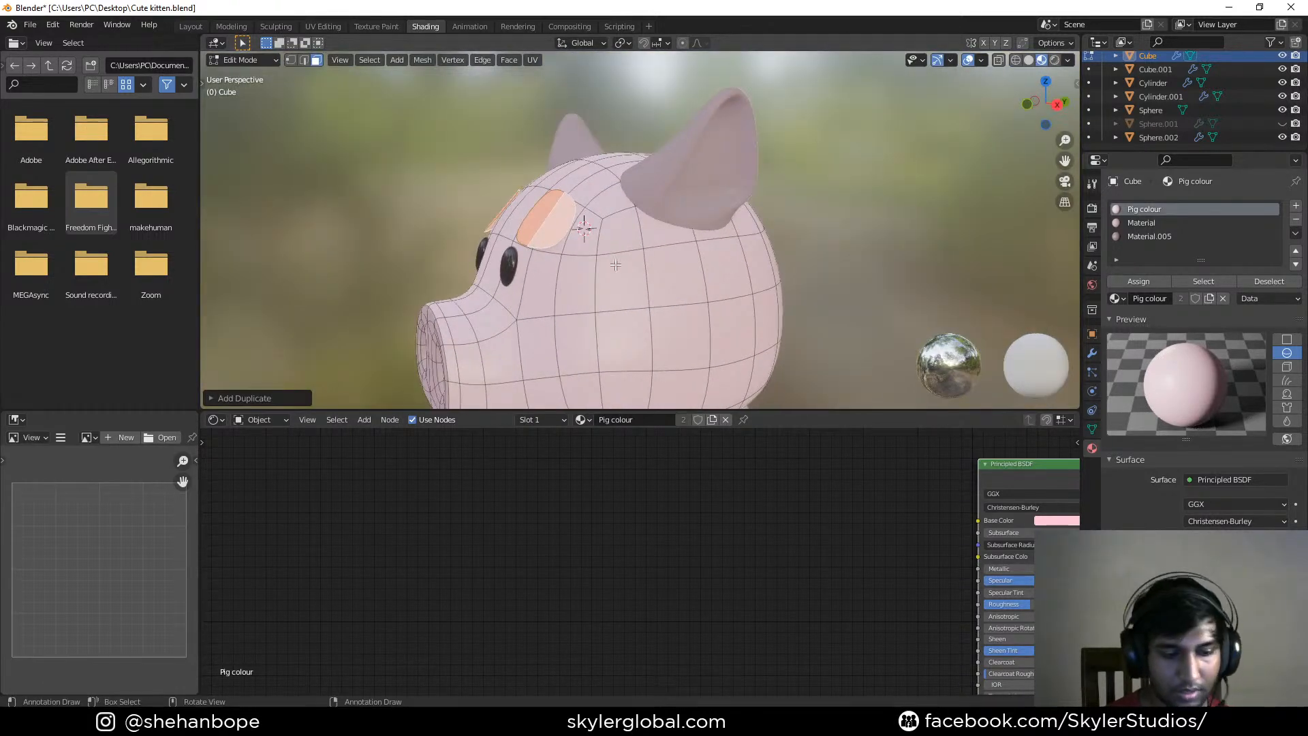
key("e")
key("y")
left_click(633, 266)
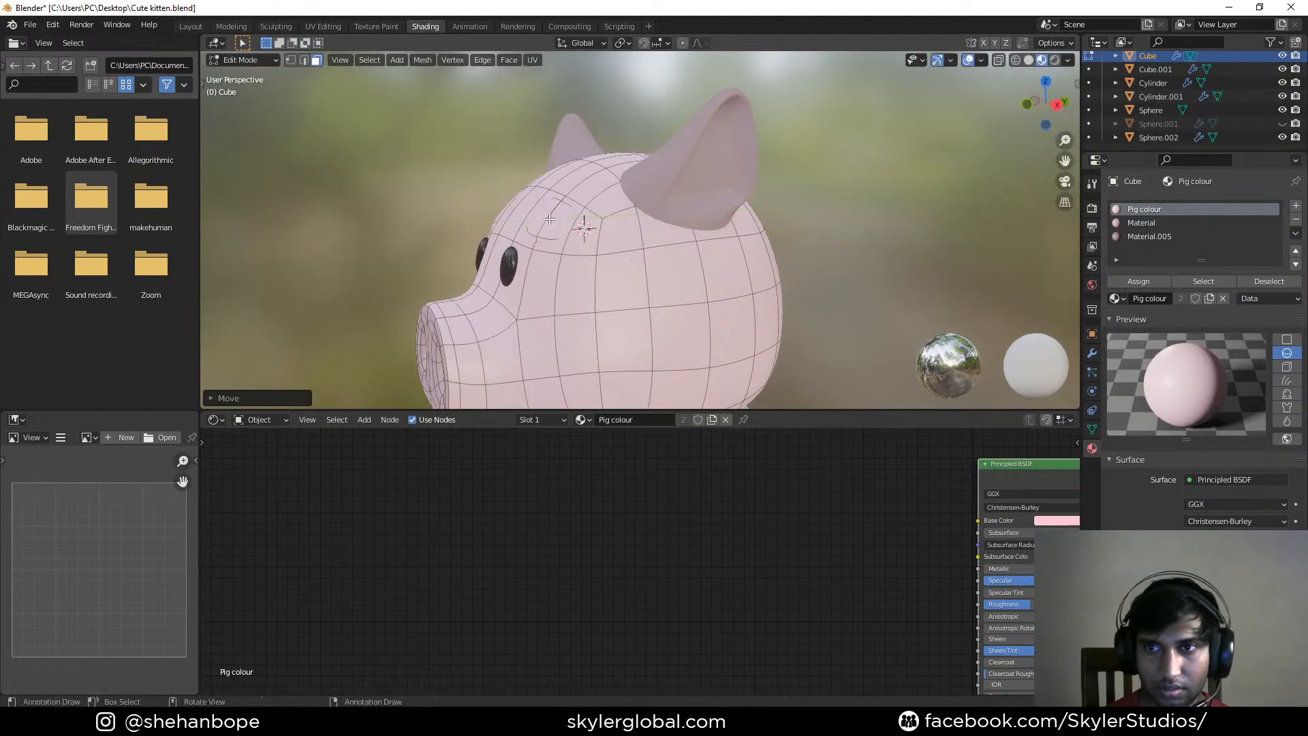
Select all geometry linked to the duplicated patch, separate it from the head as its own object, and leave mesh editing
key("ctrl+l")
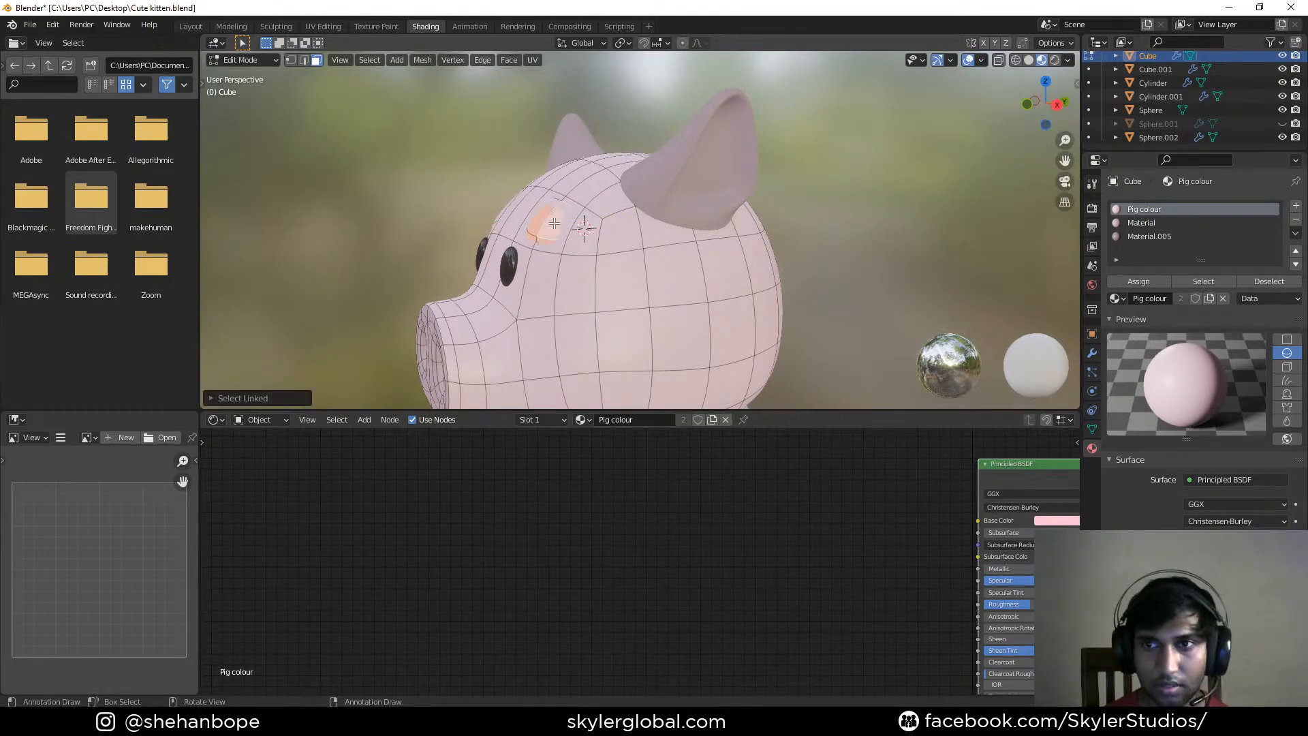
key("p")
left_click(556, 225)
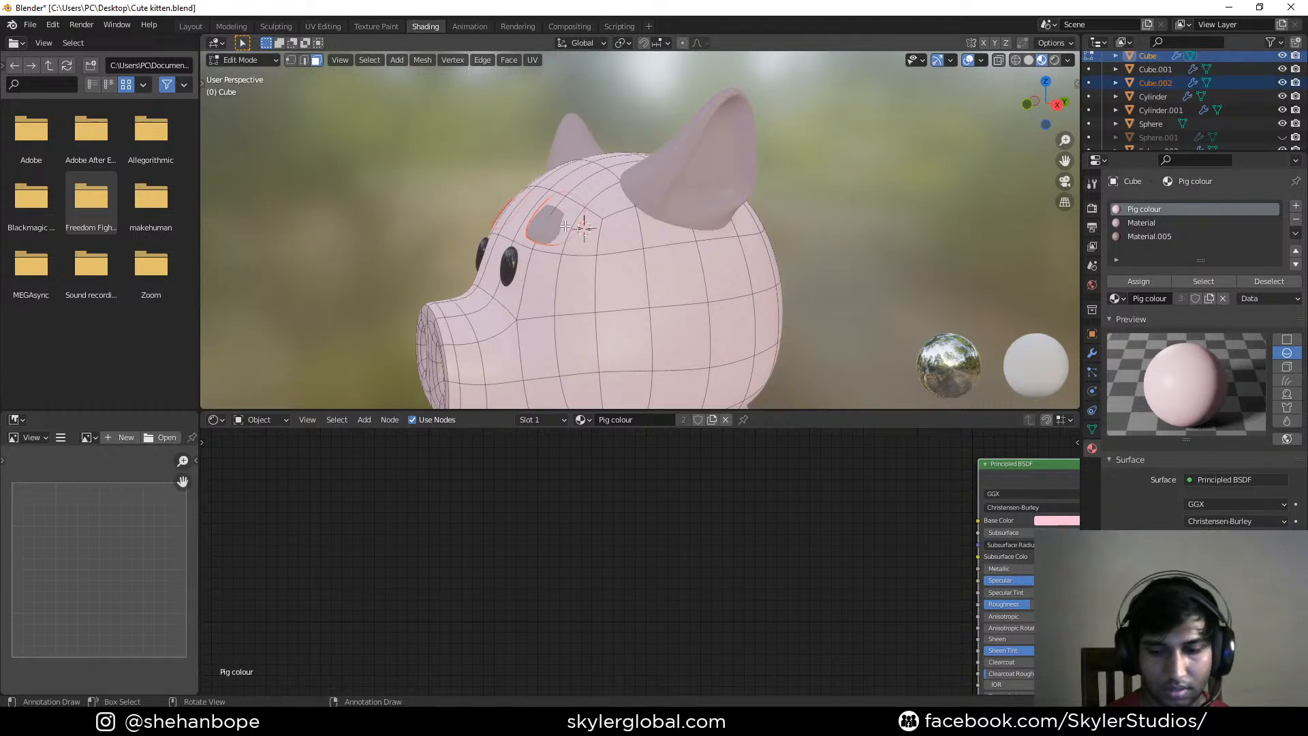
key("KP_3")
key("Tab")
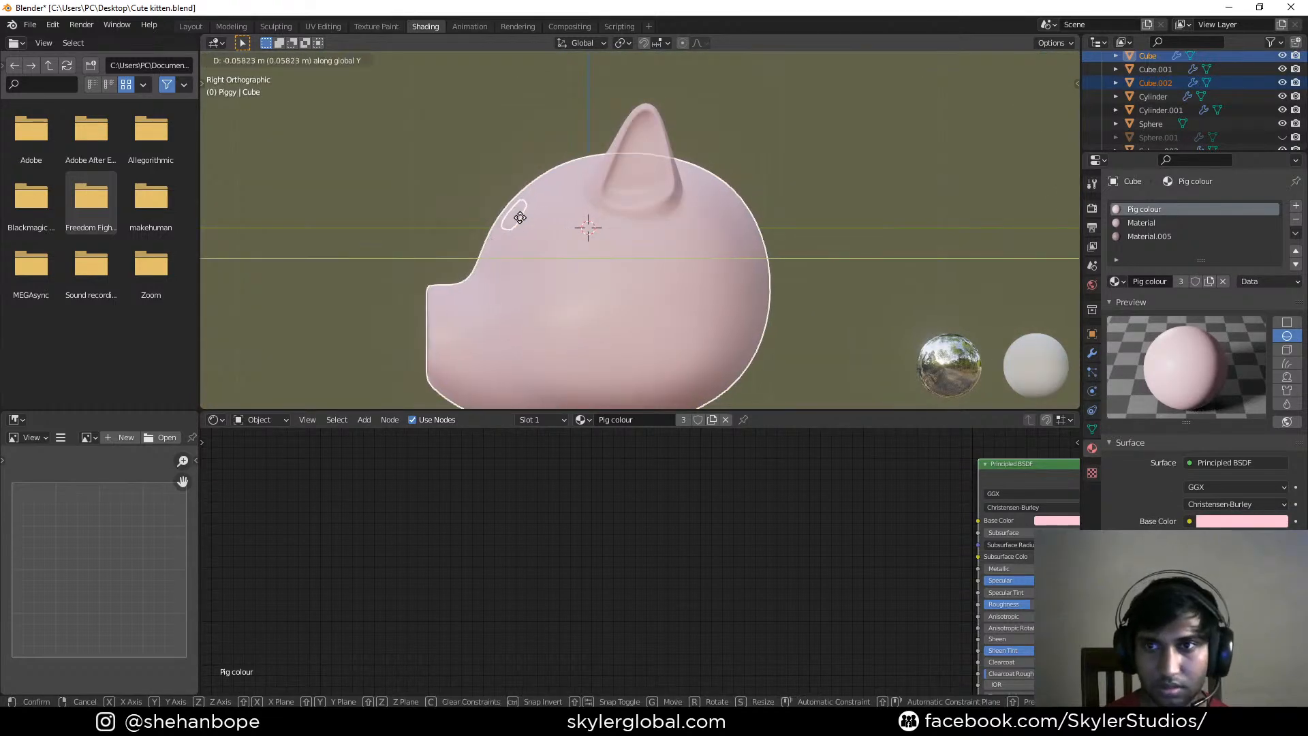
Move the separated eyebrow object about 0.04 m forward along the Y axis
left_click(530, 215)
key("g")
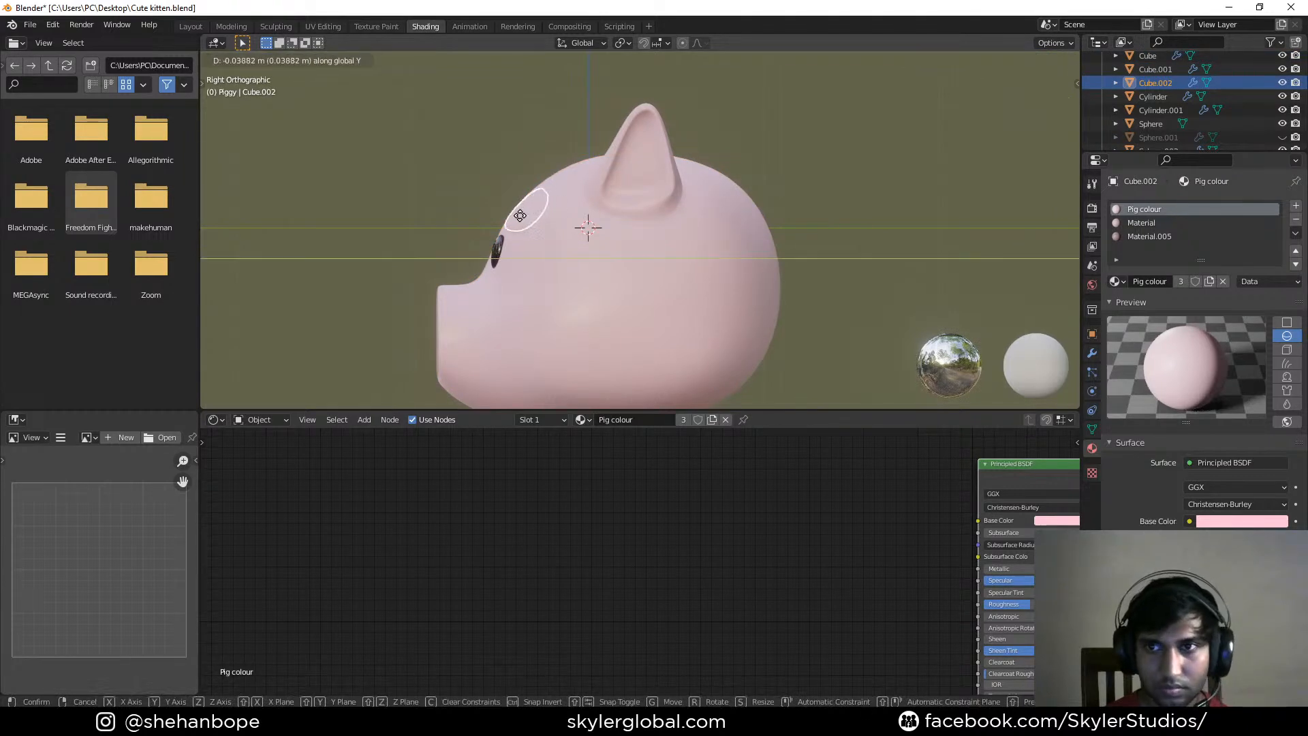
left_click(518, 219)
Add a centred loop cut through the thickness of the eyebrow mesh
key("Tab")
scroll(518, 220, "up", 4)
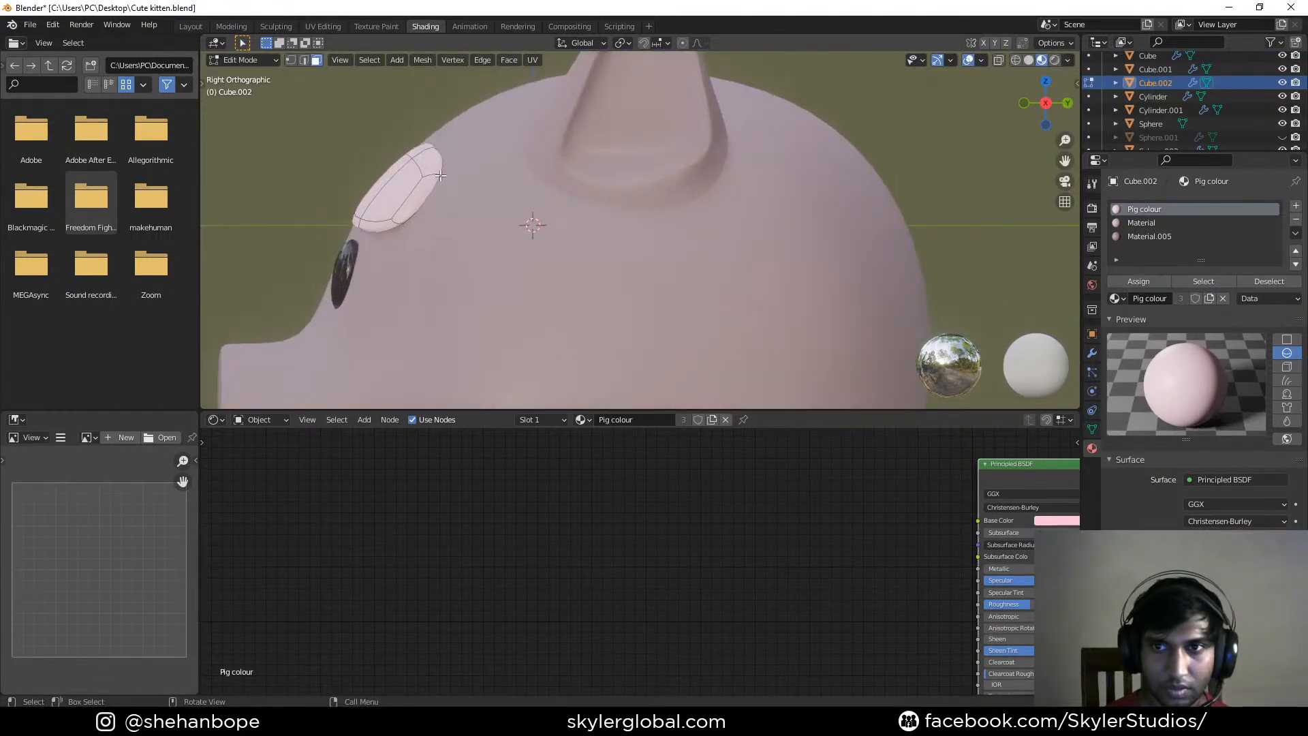
key("ctrl+r")
left_click(433, 176)
right_click(434, 177)
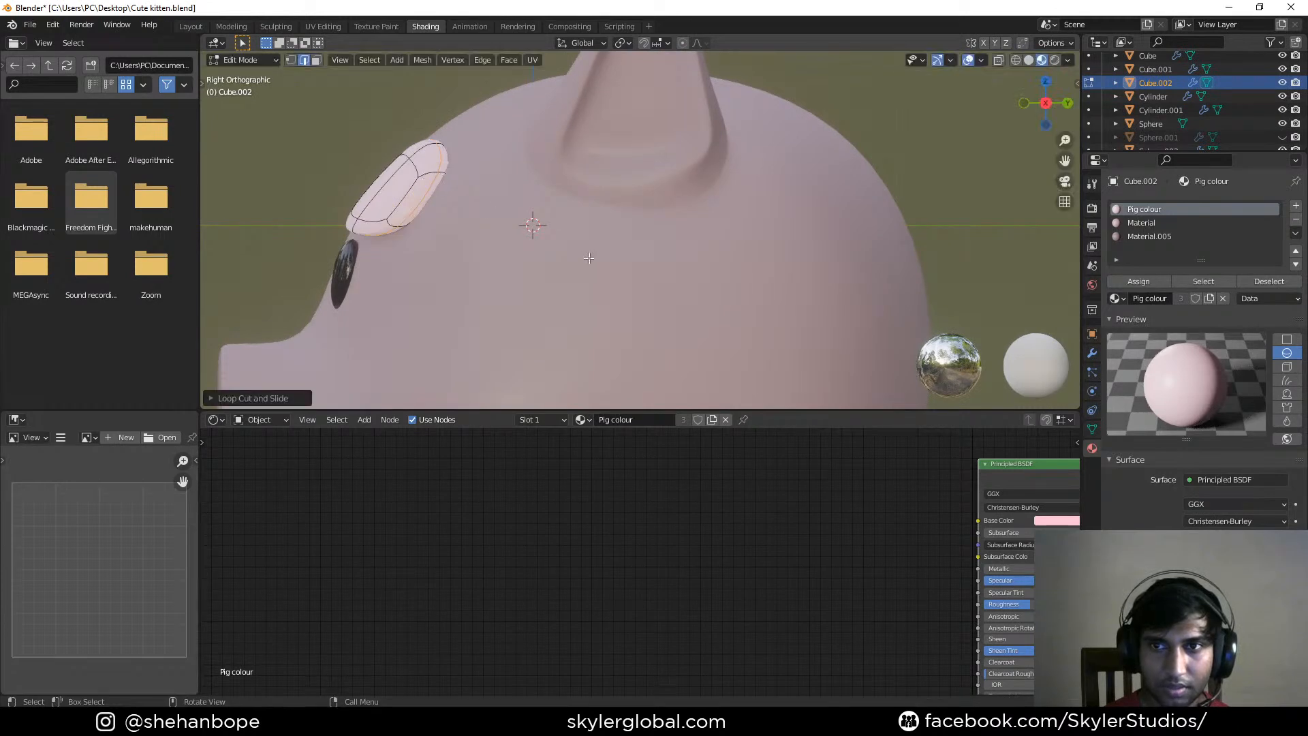
Extrude the eyebrows' inner ends toward the middle of the face and scale their outer ends down
key("KP_1")
scroll(704, 233, "down", 3)
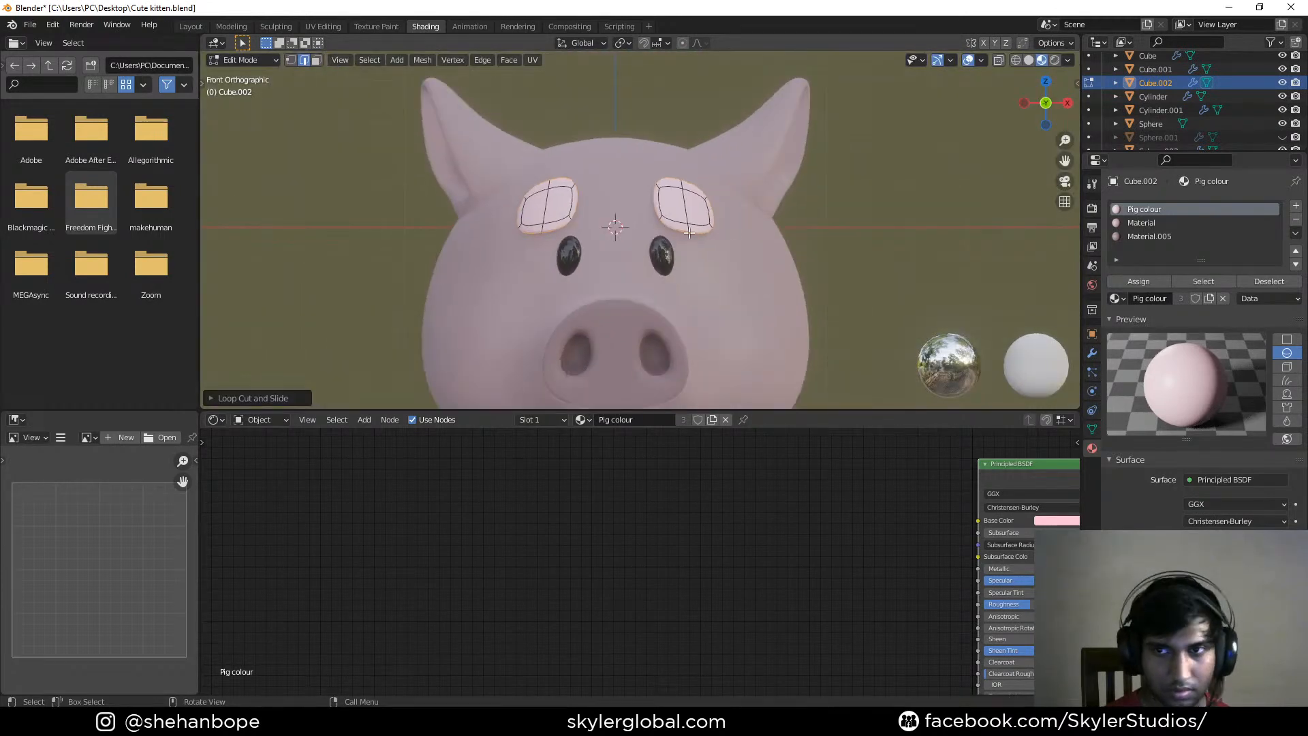
key("3")
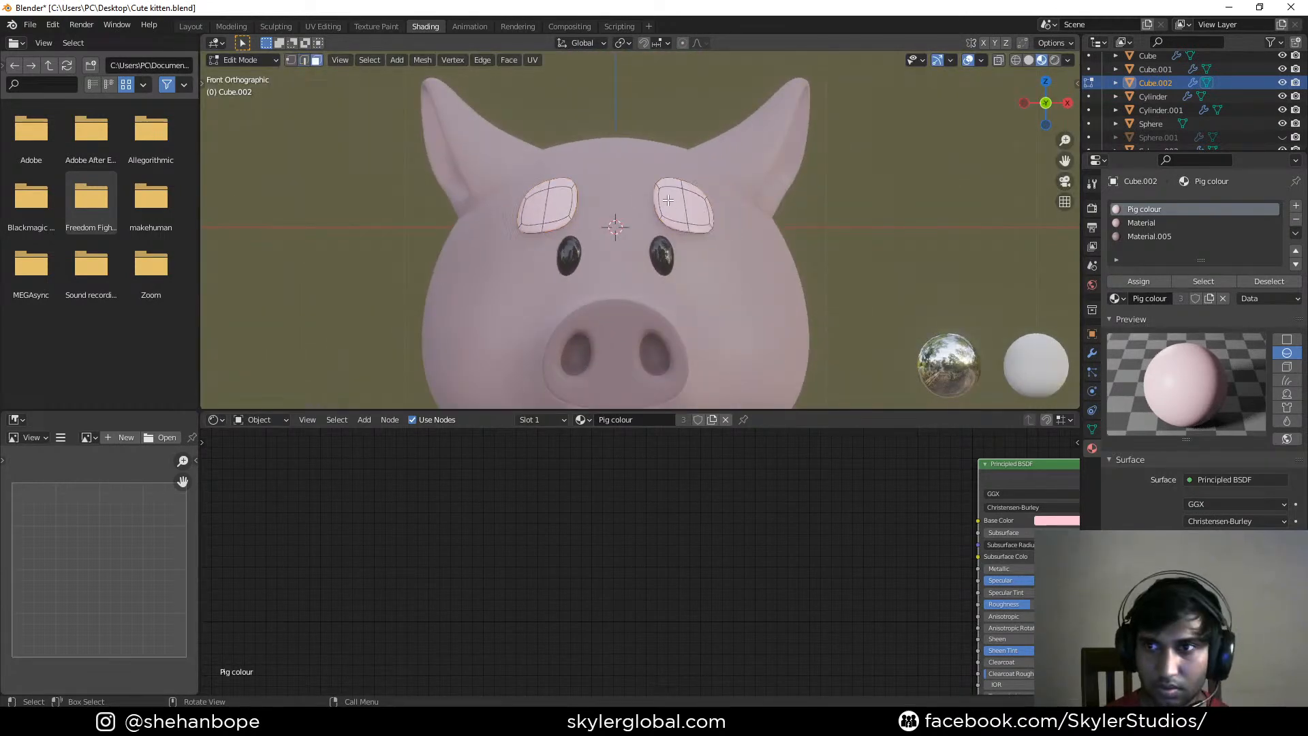
key("e")
right_click(692, 213)
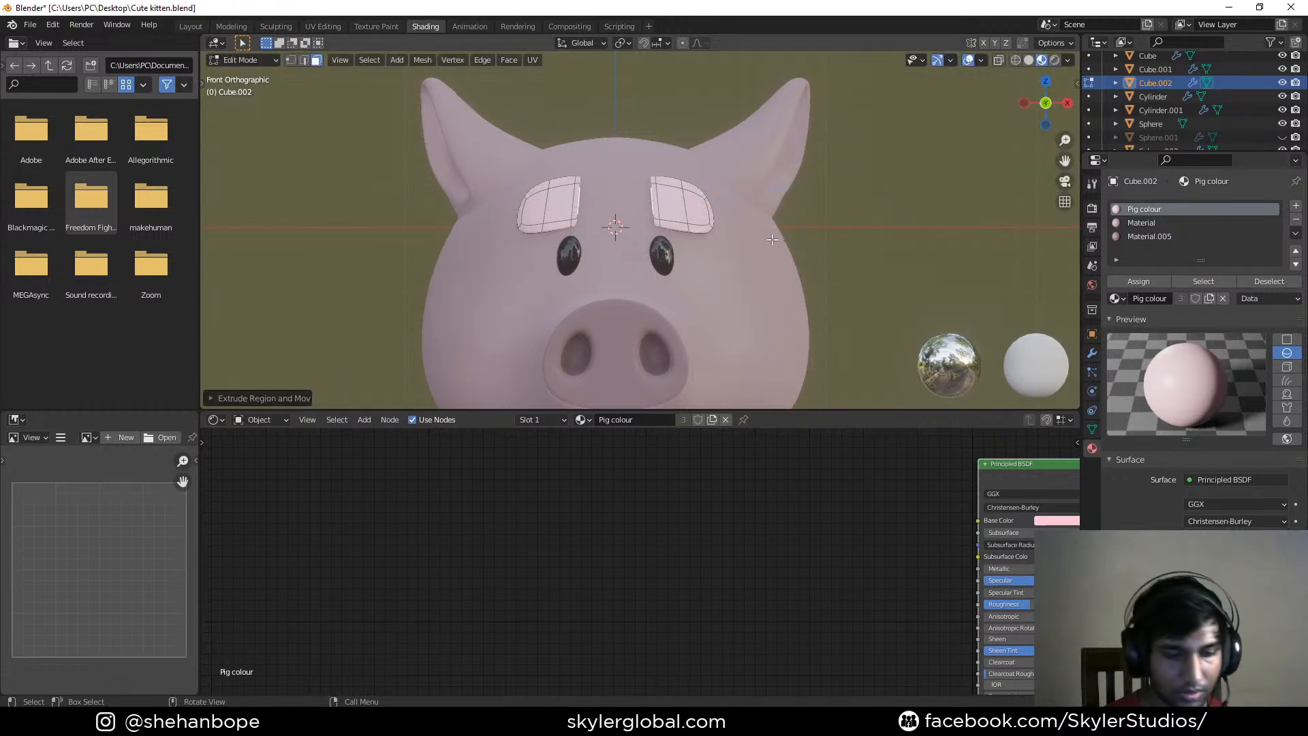
key("g")
left_click(761, 239)
key("s")
left_click(750, 250)
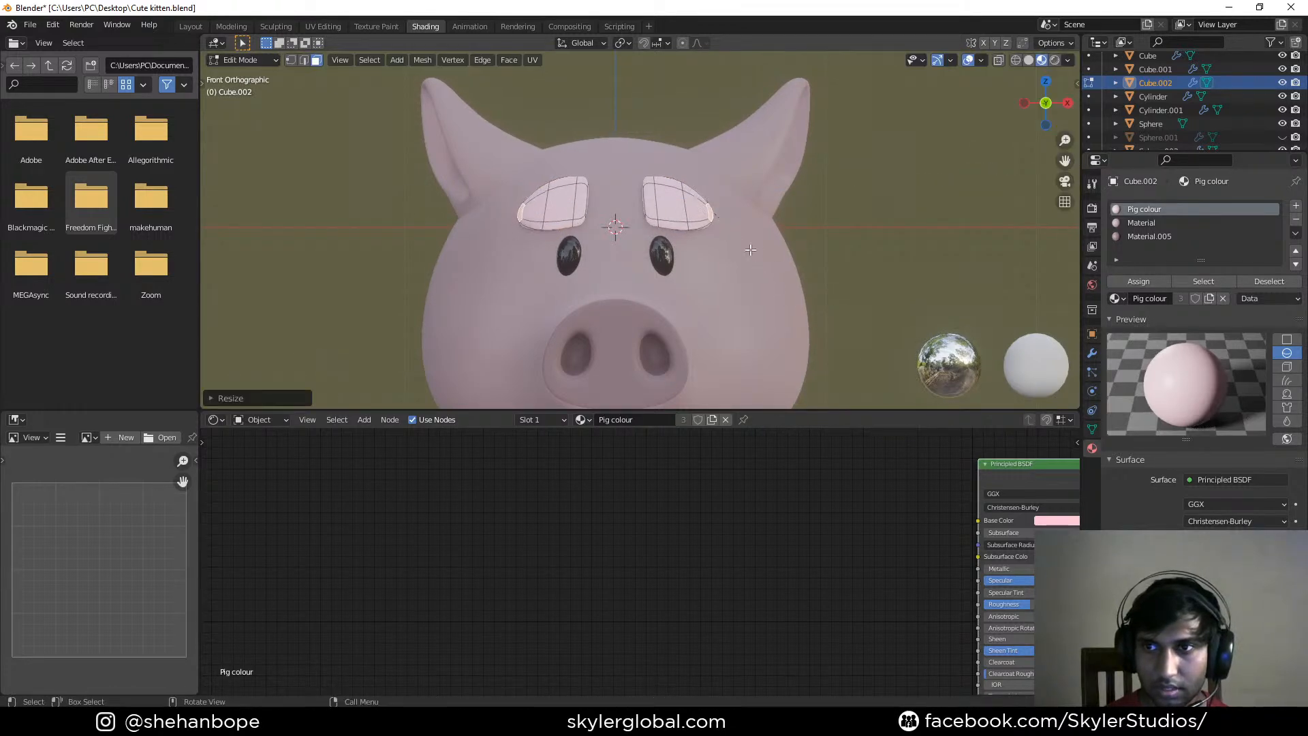
Select the faces of the eyebrows' inner portion and scale them down uniformly
left_click(670, 190)
key("s")
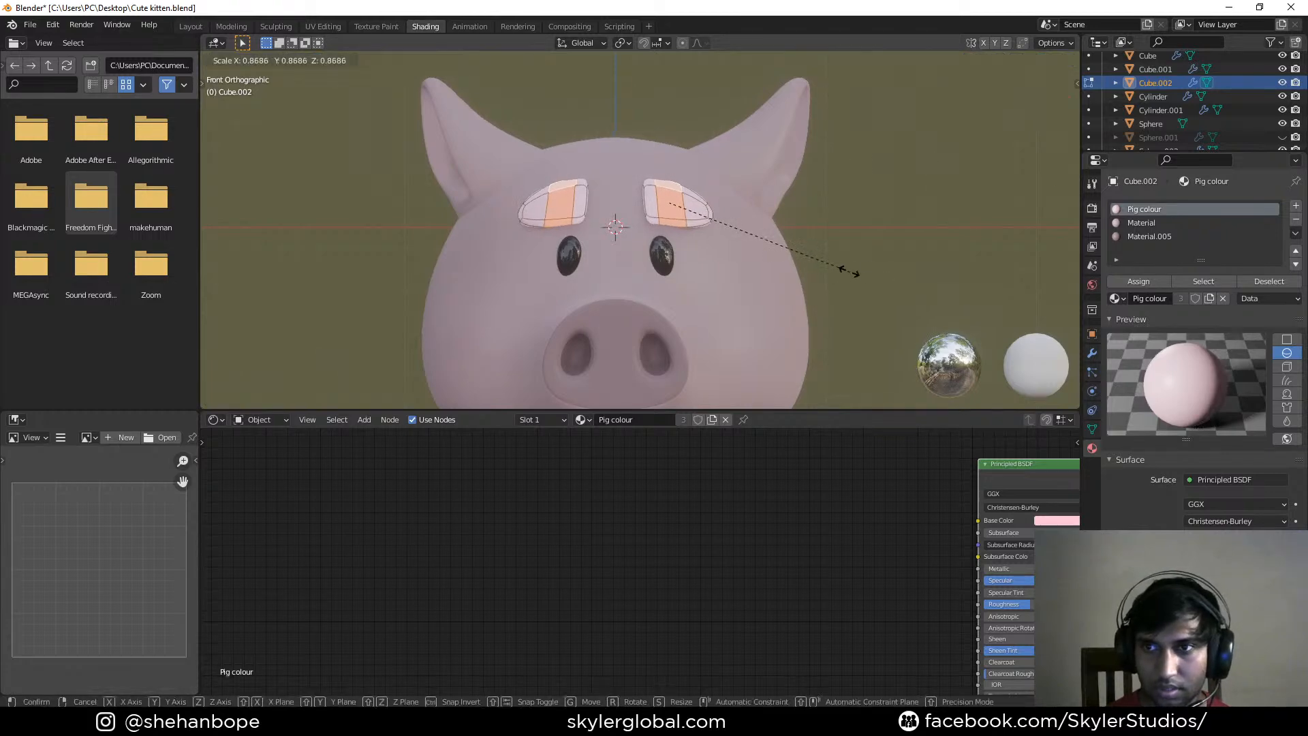
scroll(800, 252, "up", 2)
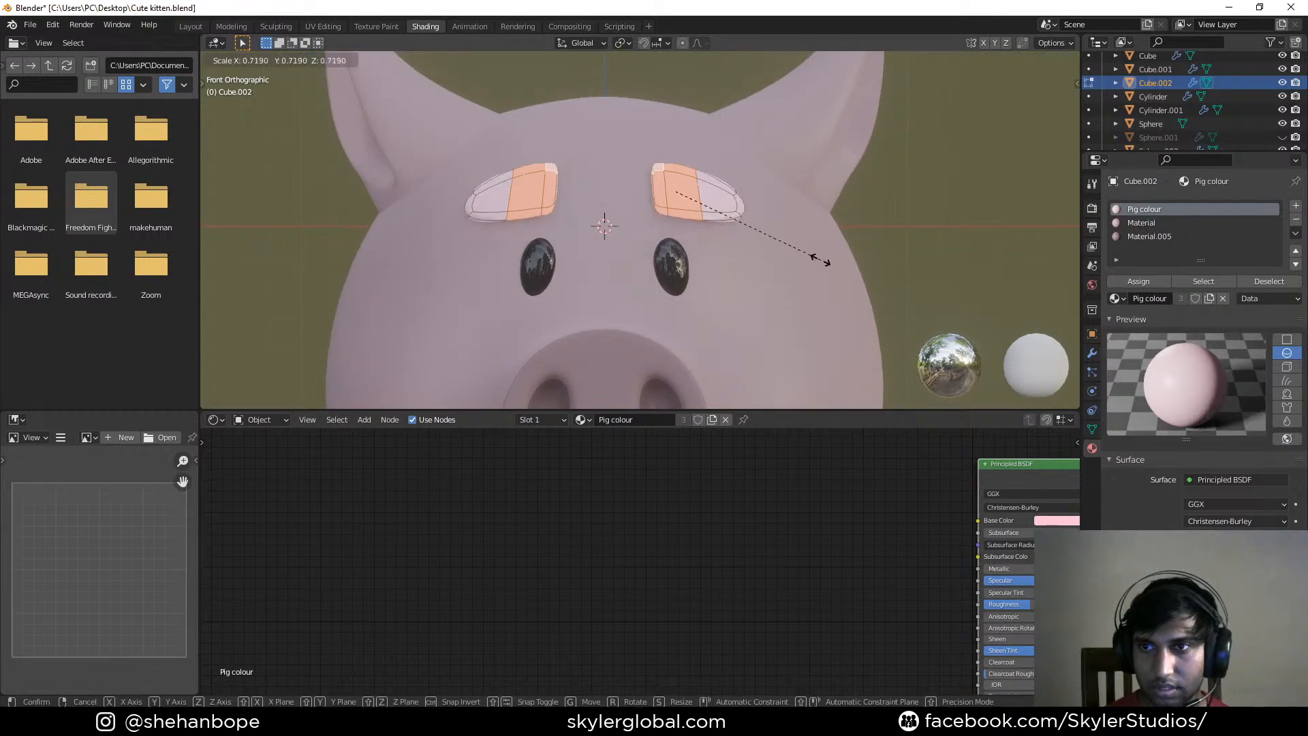
left_click(771, 239)
scroll(779, 248, "down", 3)
Select the eyebrow's front inner faces and move them outward from the forehead by about 0.03 m in side view
middle_click_drag(827, 253, 791, 256)
scroll(599, 282, "up", 3)
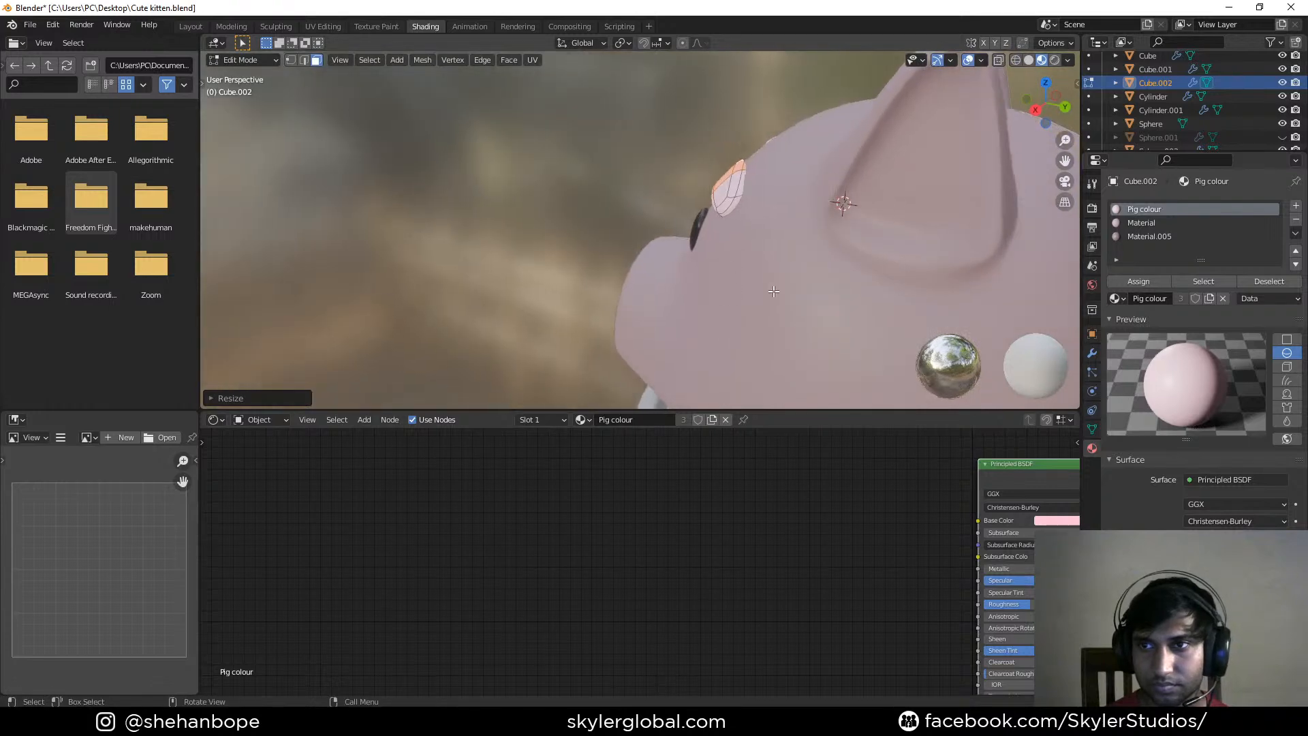
scroll(783, 231, "up", 2)
left_click(758, 171)
middle_click_drag(770, 139, 742, 163)
key("KP_3")
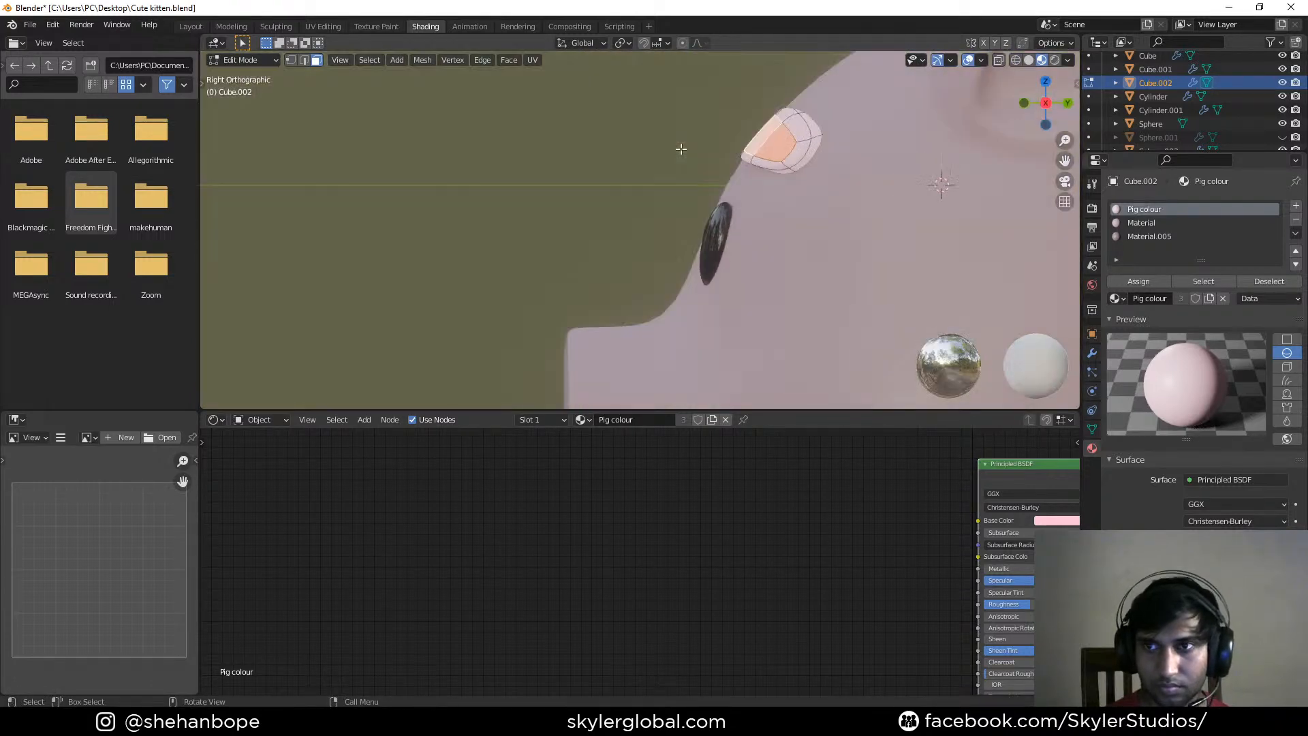
key("g")
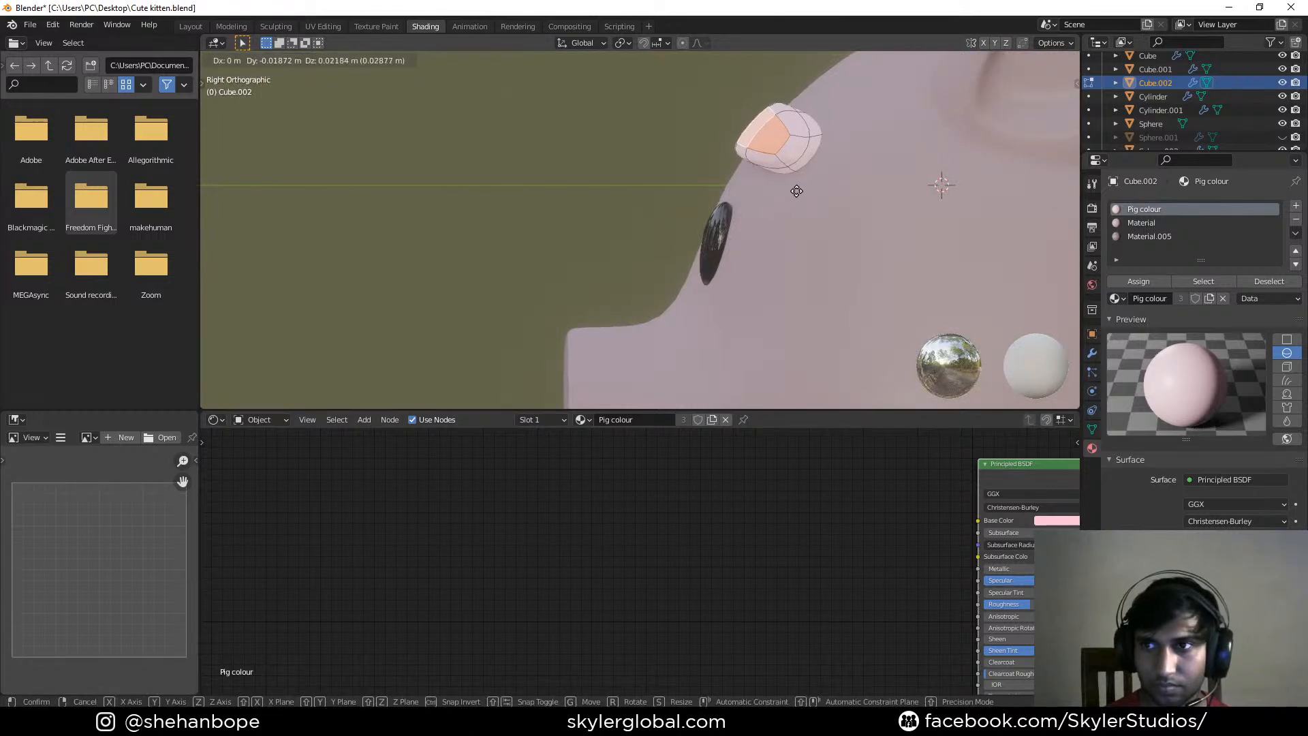
left_click(795, 192)
Delete a loop of faces and one further face from the eyebrow mesh
middle_click_drag(898, 178, 553, 239)
left_click(660, 154, "alt")
key("x")
left_click(671, 191)
left_click(596, 158)
key("x")
left_click(613, 176)
Select a vertex loop on the eyebrow mesh and resize it
scroll(586, 242, "up", 3)
key("1")
left_click(455, 196, "alt")
key("s")
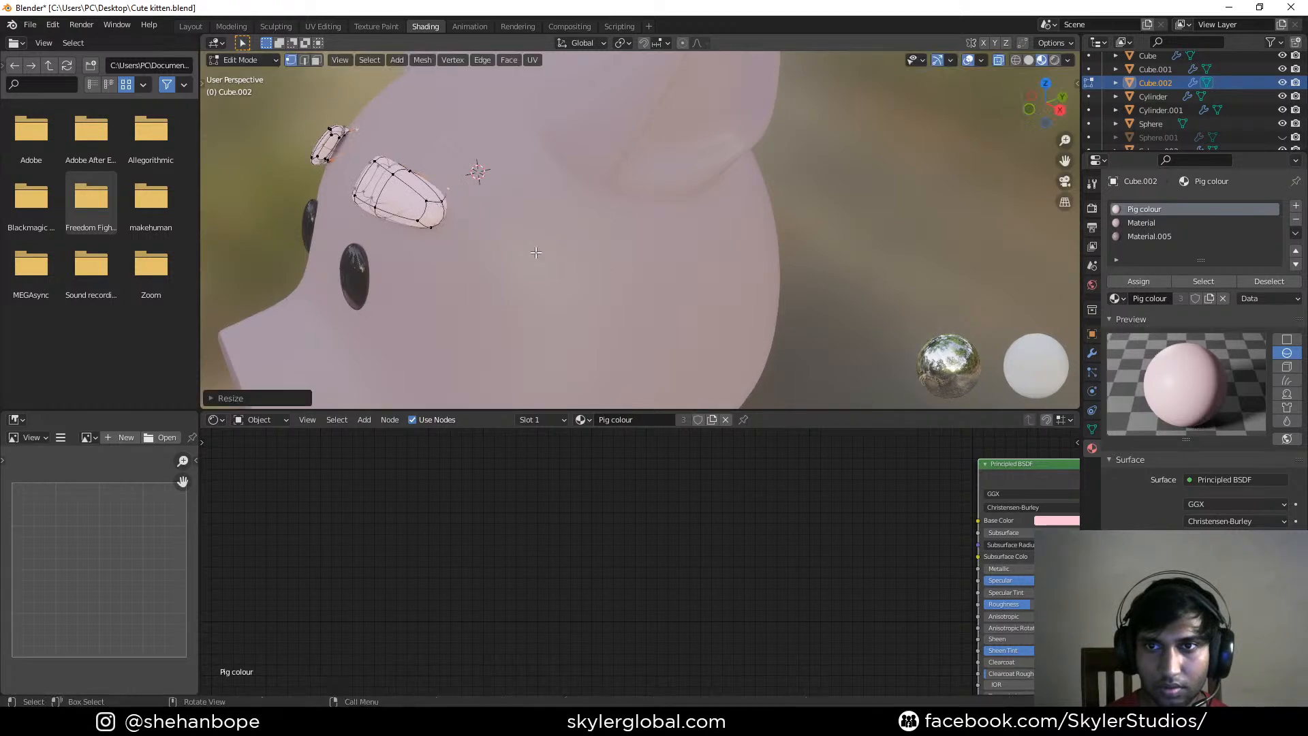
left_click(536, 252)
Scale the eyebrow vertices again from the front to slim the shape, and leave mesh editing
key("KP_1")
key("s")
left_click(455, 239)
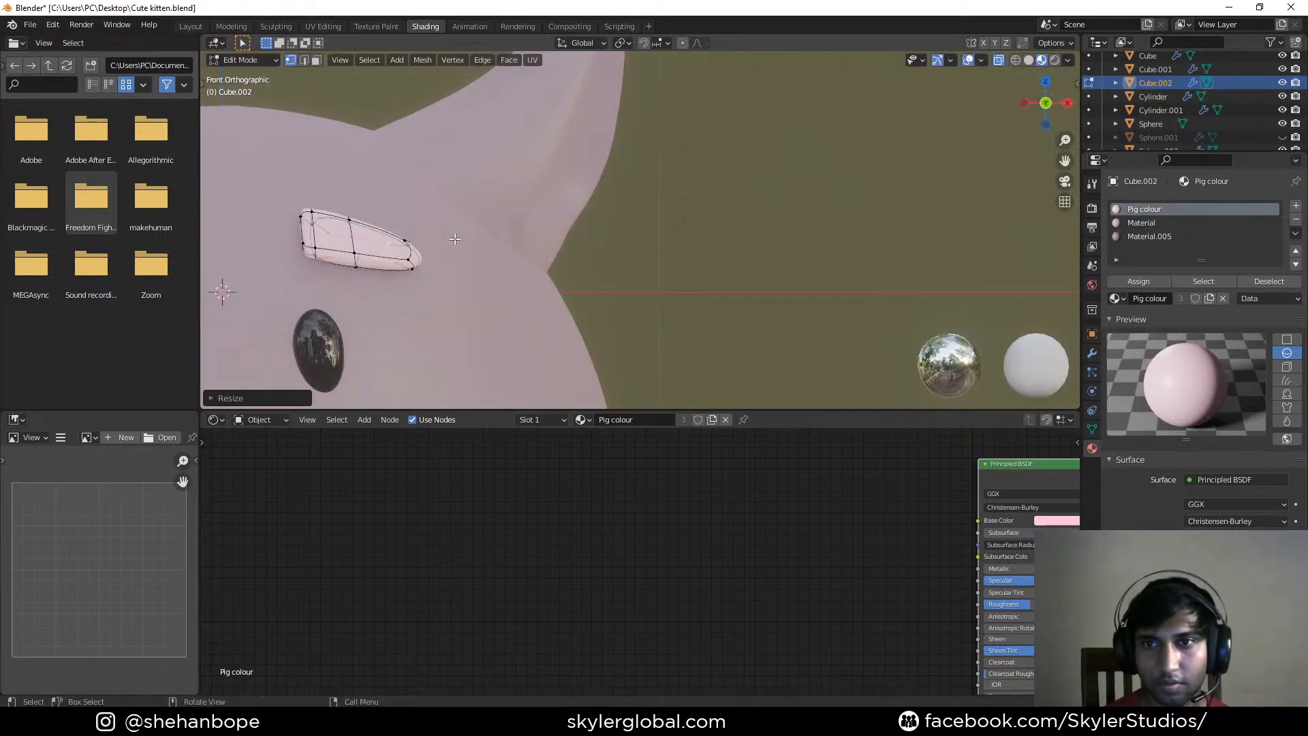
scroll(455, 238, "down", 4)
scroll(526, 249, "up", 2)
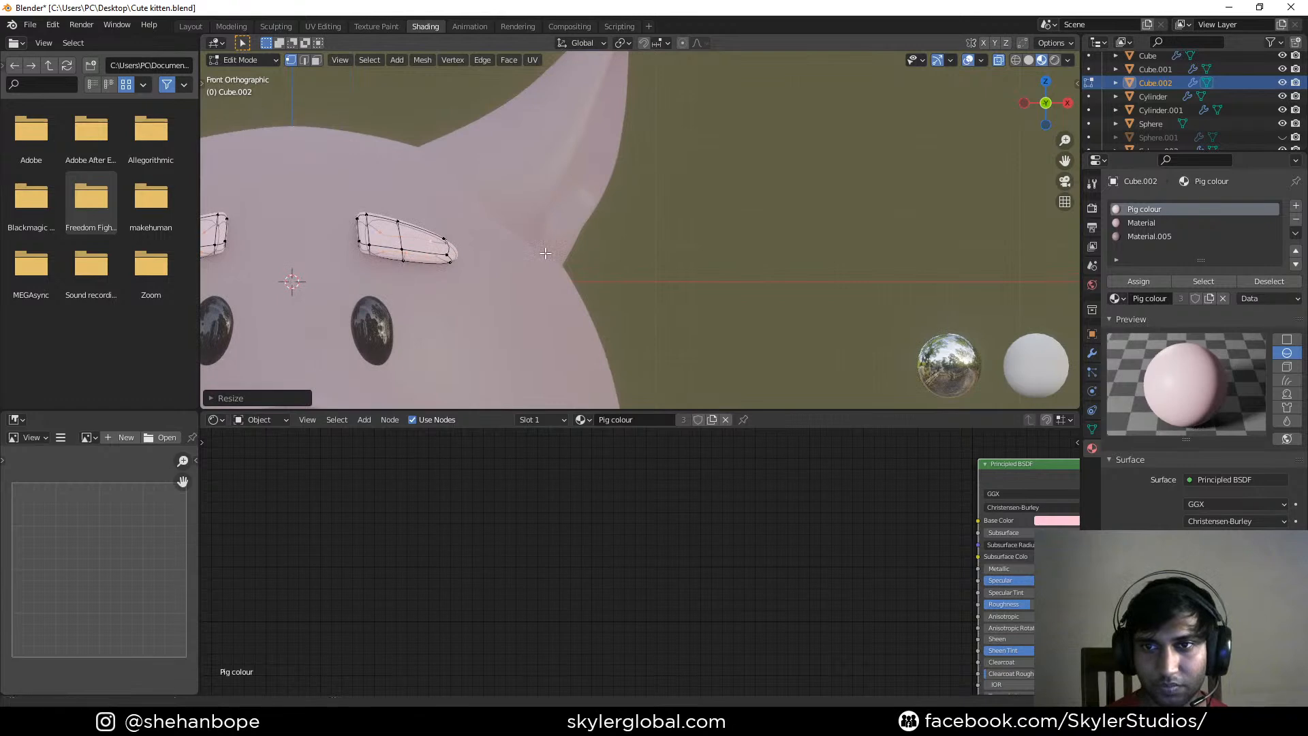
scroll(505, 261, "down", 2)
scroll(585, 252, "down", 2)
key("Tab")
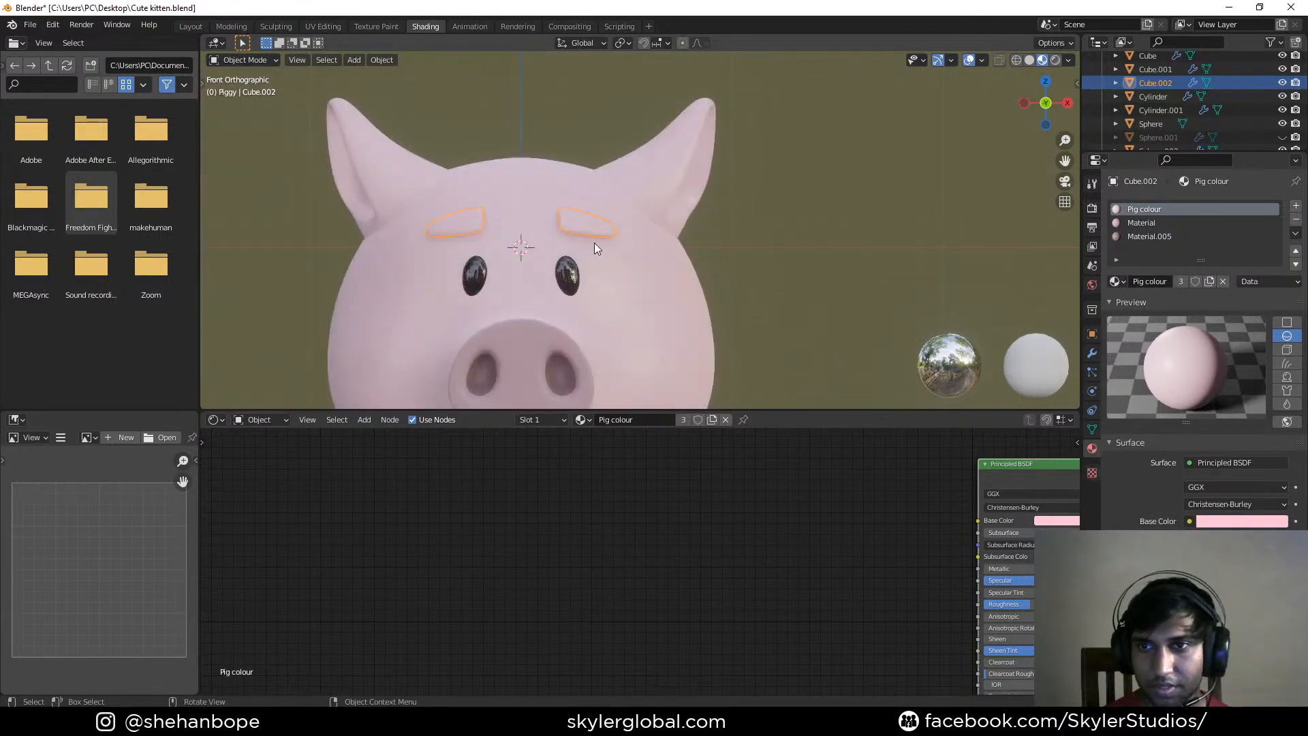
Select the eyebrow mesh's middle vertex loop and nudge it in front view
key("Tab")
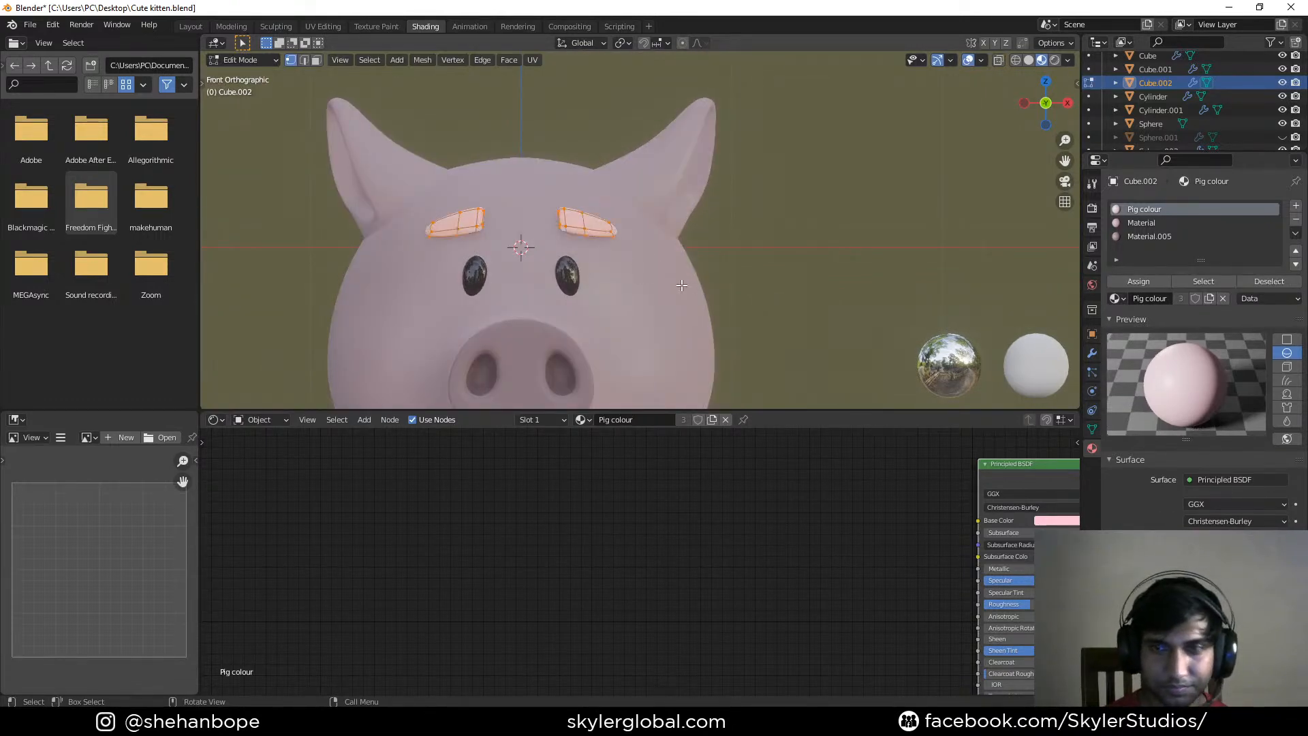
left_click(584, 225, "alt")
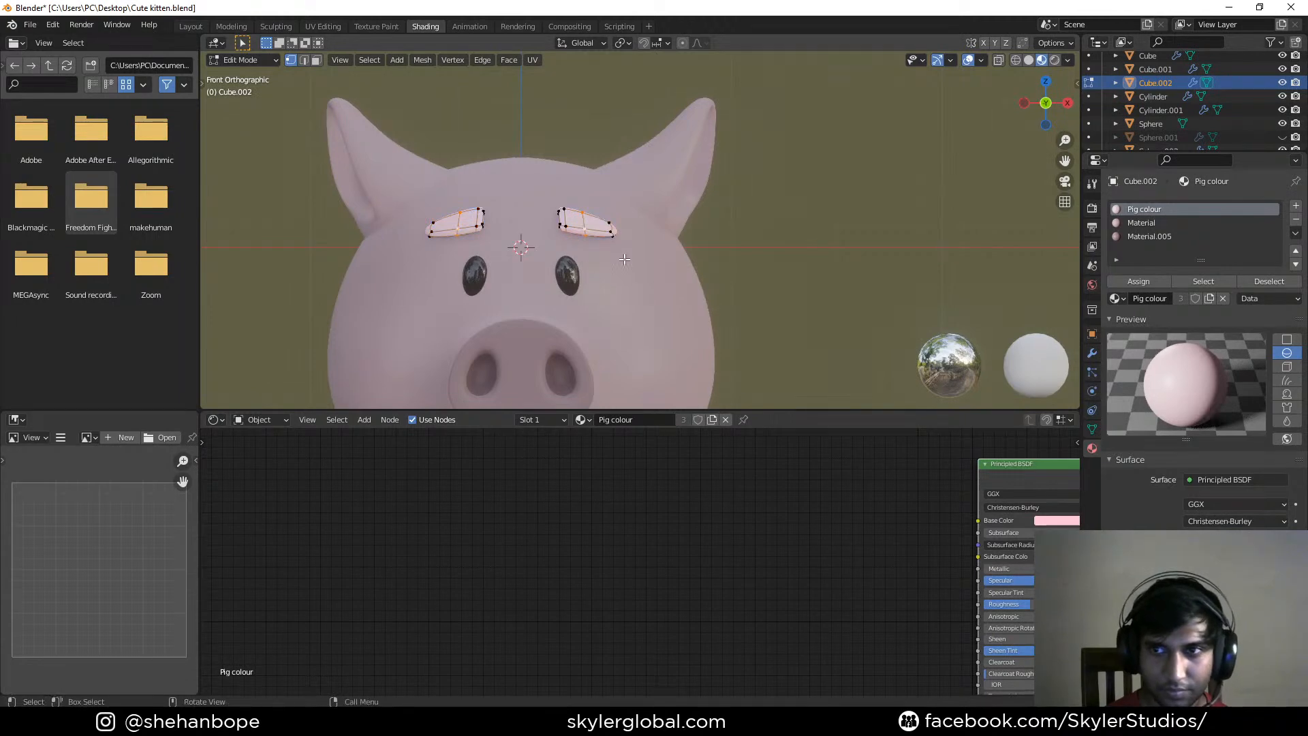
key("g")
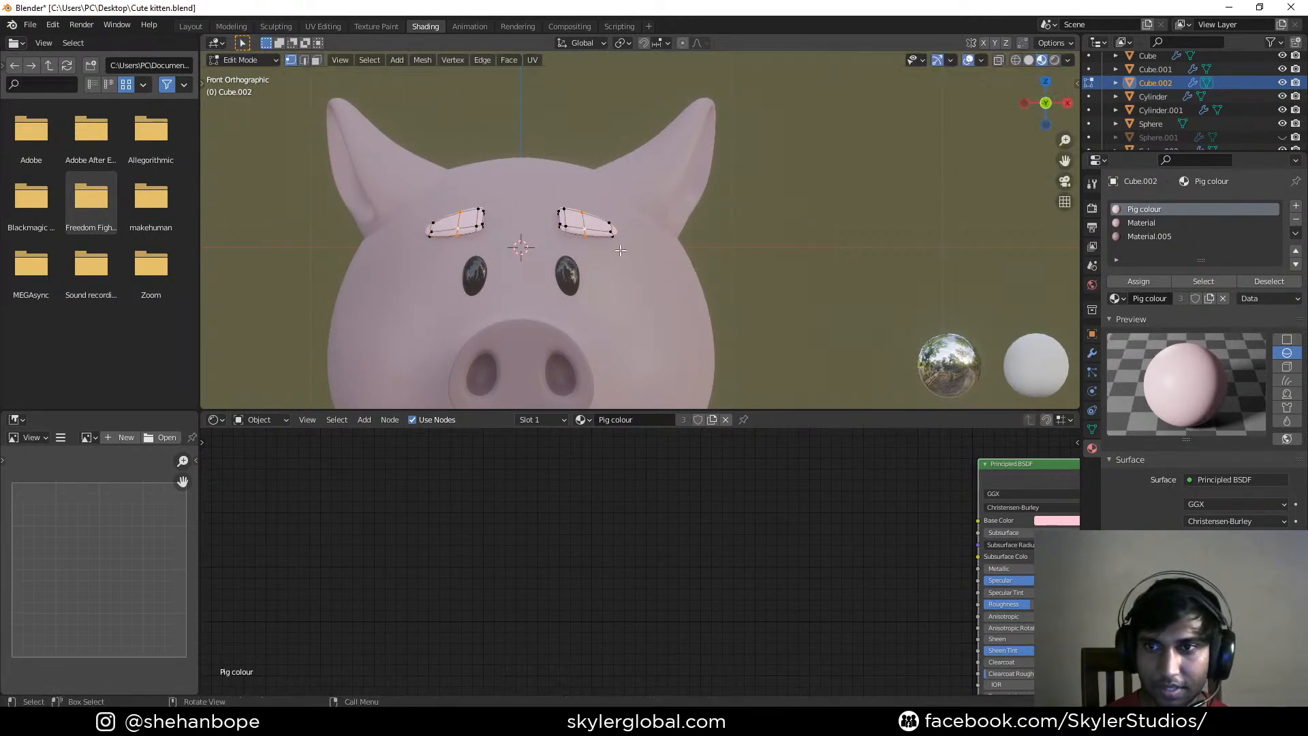
left_click(620, 250)
With see-through selection enabled, select the eyebrow's inner end vertices and move them slightly down and toward the centre of the face
scroll(587, 250, "up", 2)
scroll(506, 192, "up", 3)
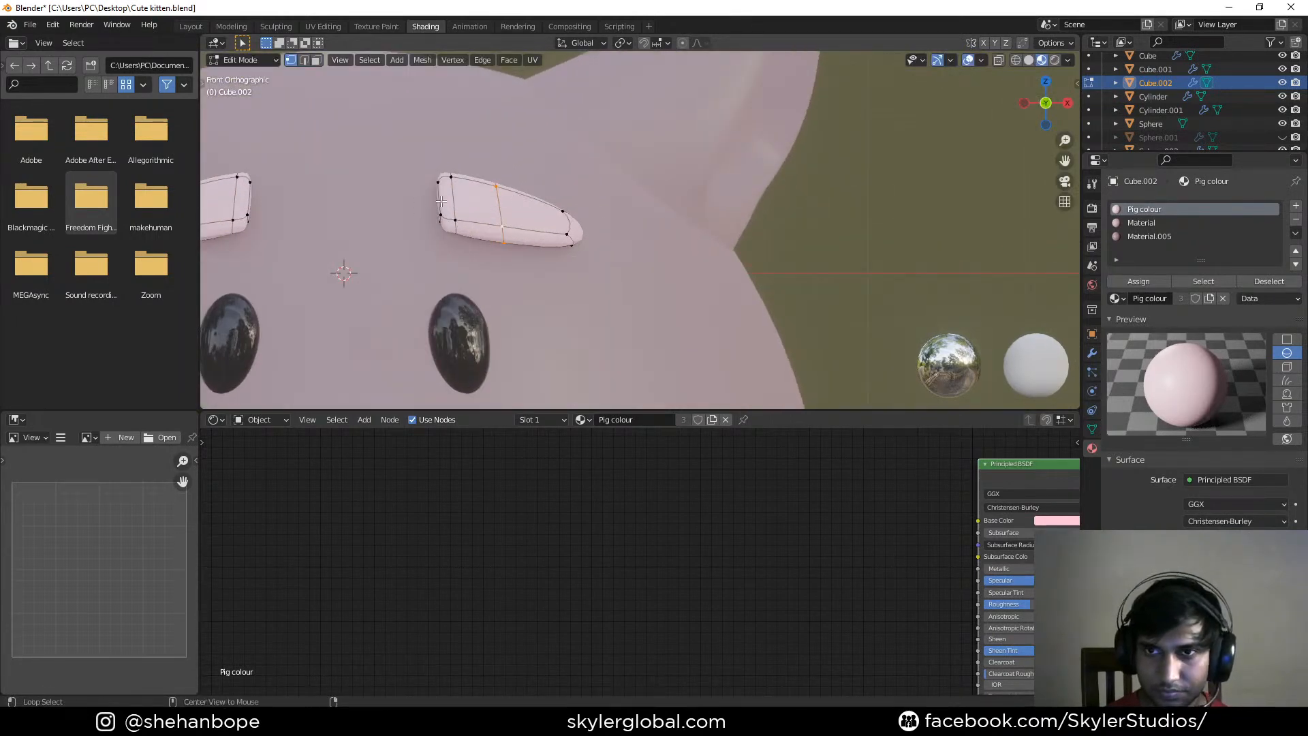
key("alt+z")
left_click_drag(422, 161, 445, 250)
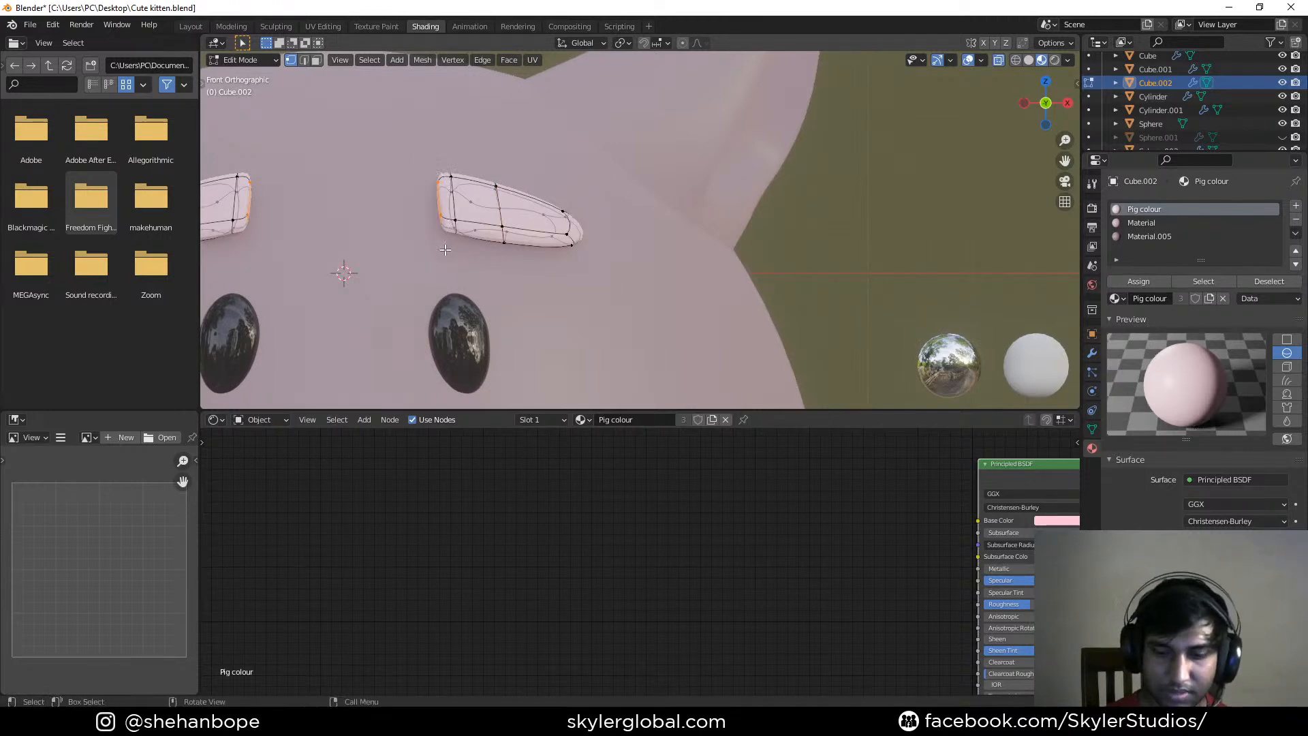
scroll(445, 250, "down", 7)
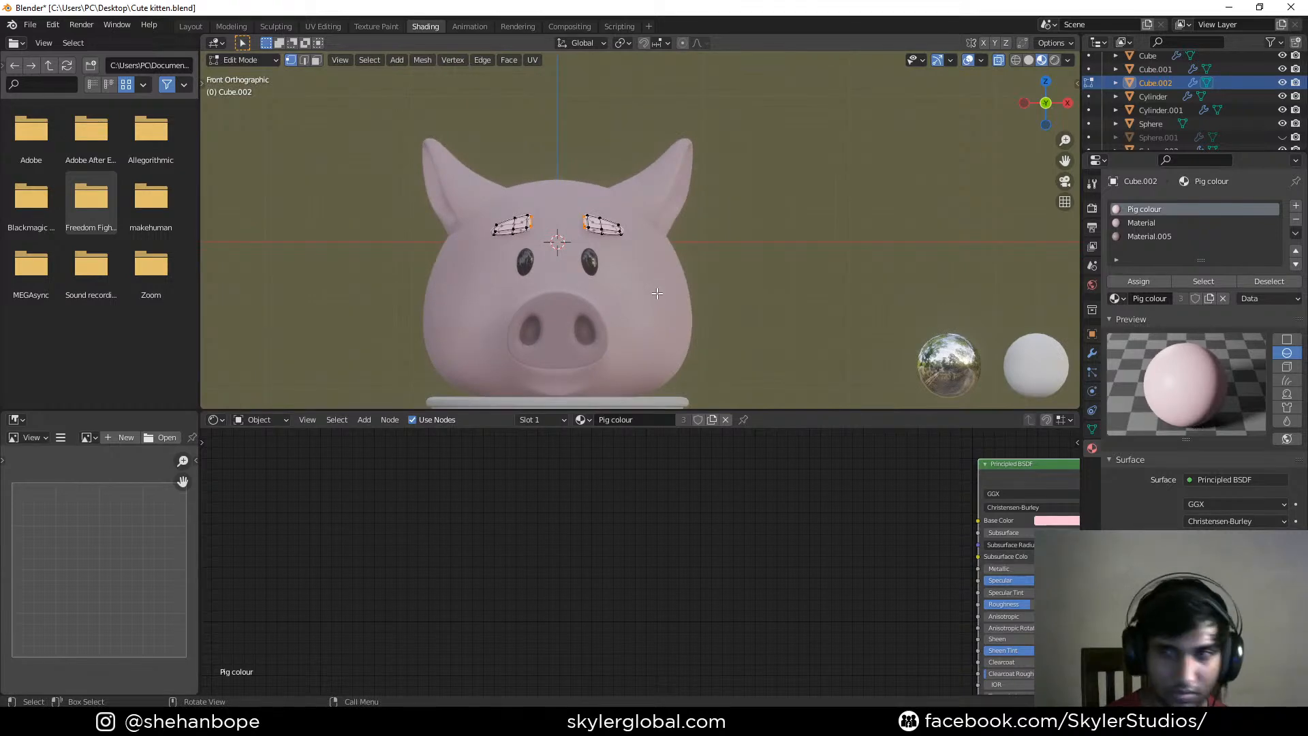
key("g")
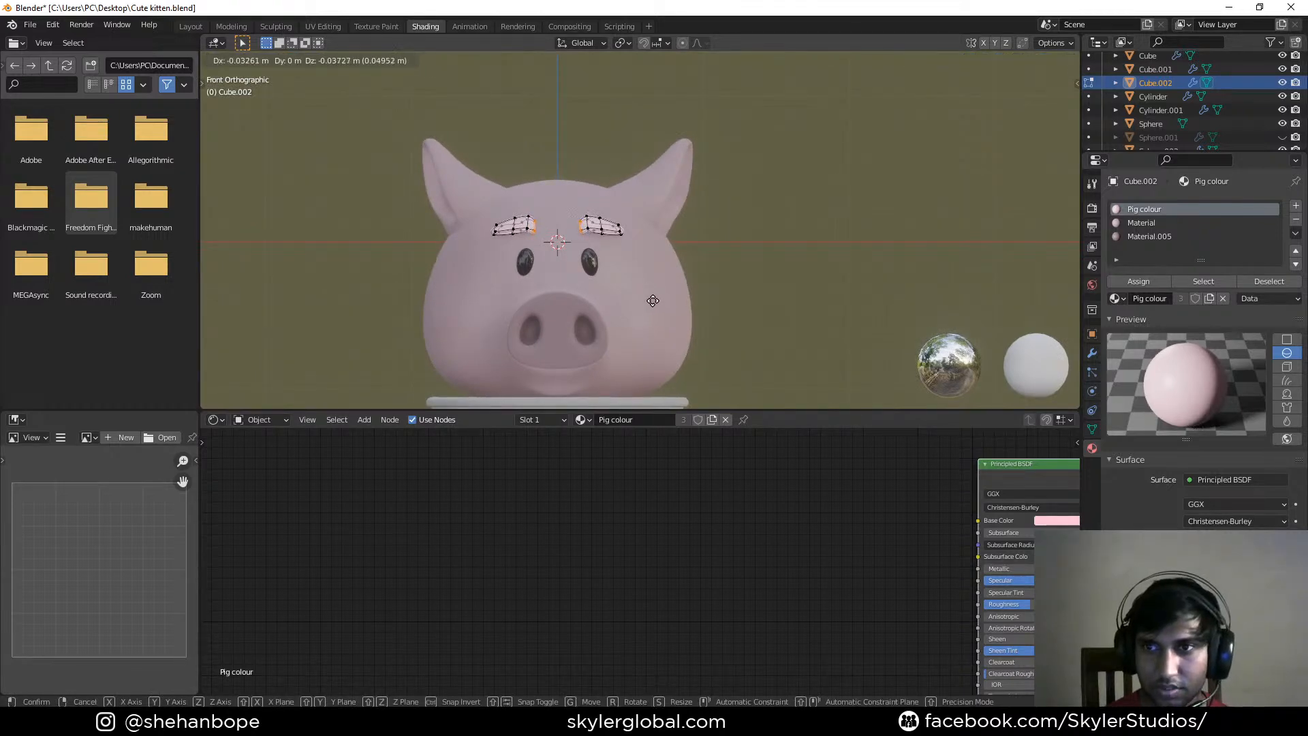
left_click(652, 297)
Select the two vertex columns at the eyebrow's inner end and lower them slightly
scroll(565, 147, "up", 4)
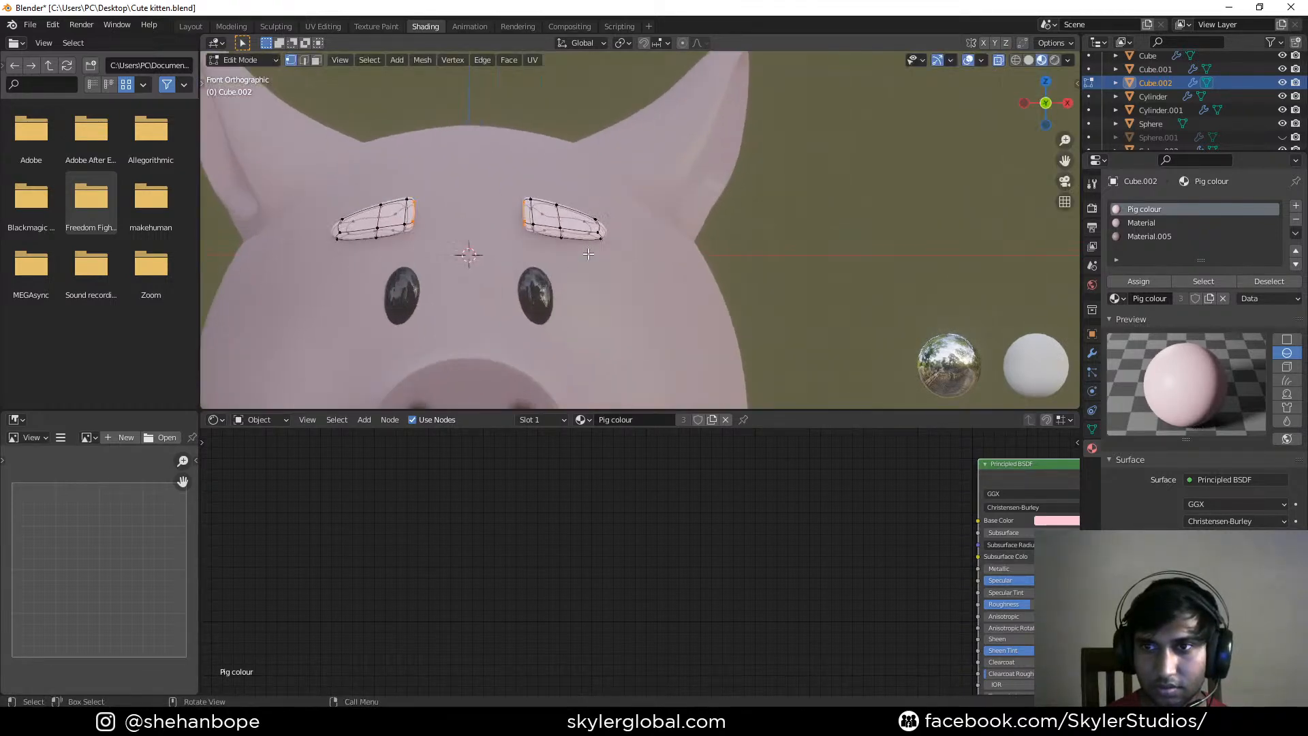
left_click_drag(565, 148, 601, 244)
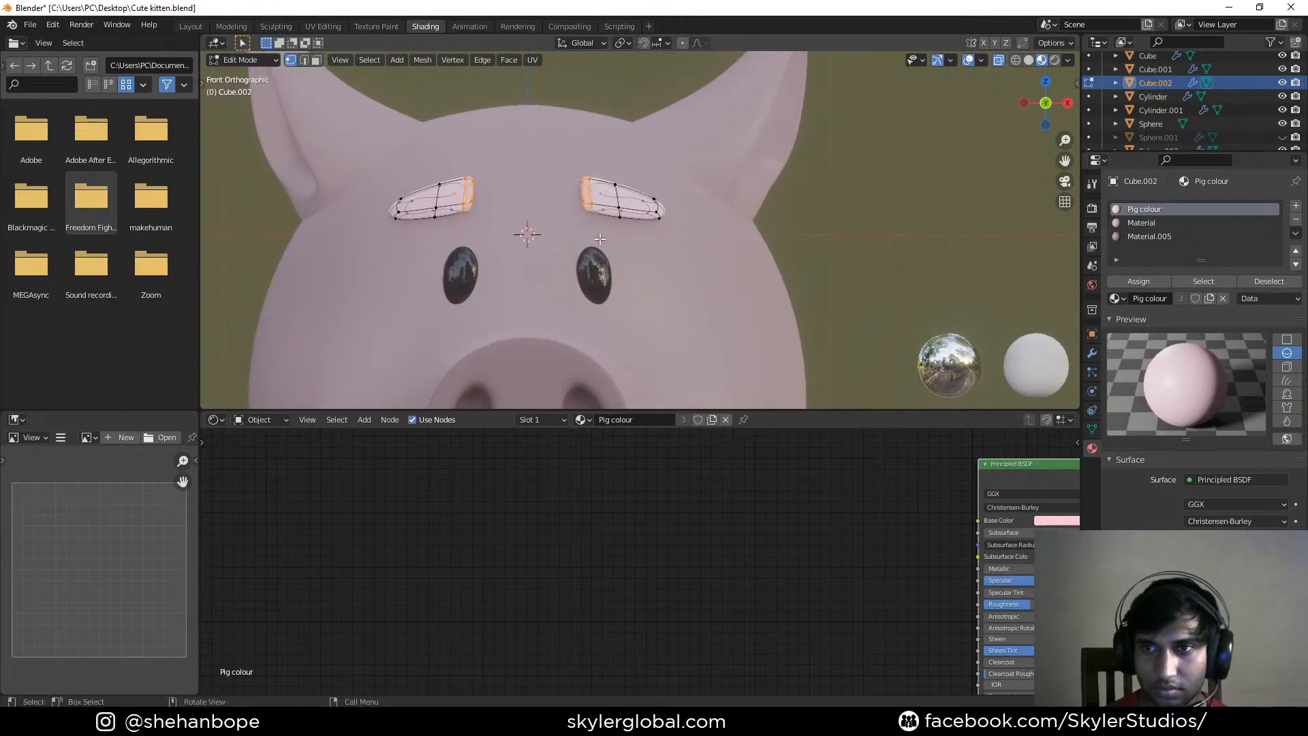
key("g")
left_click(597, 254)
Lower the eyebrow's outer tip, then raise and rotate its middle loop to arch the brow
left_click_drag(639, 162, 670, 251)
left_click_drag(607, 167, 624, 236)
key("g")
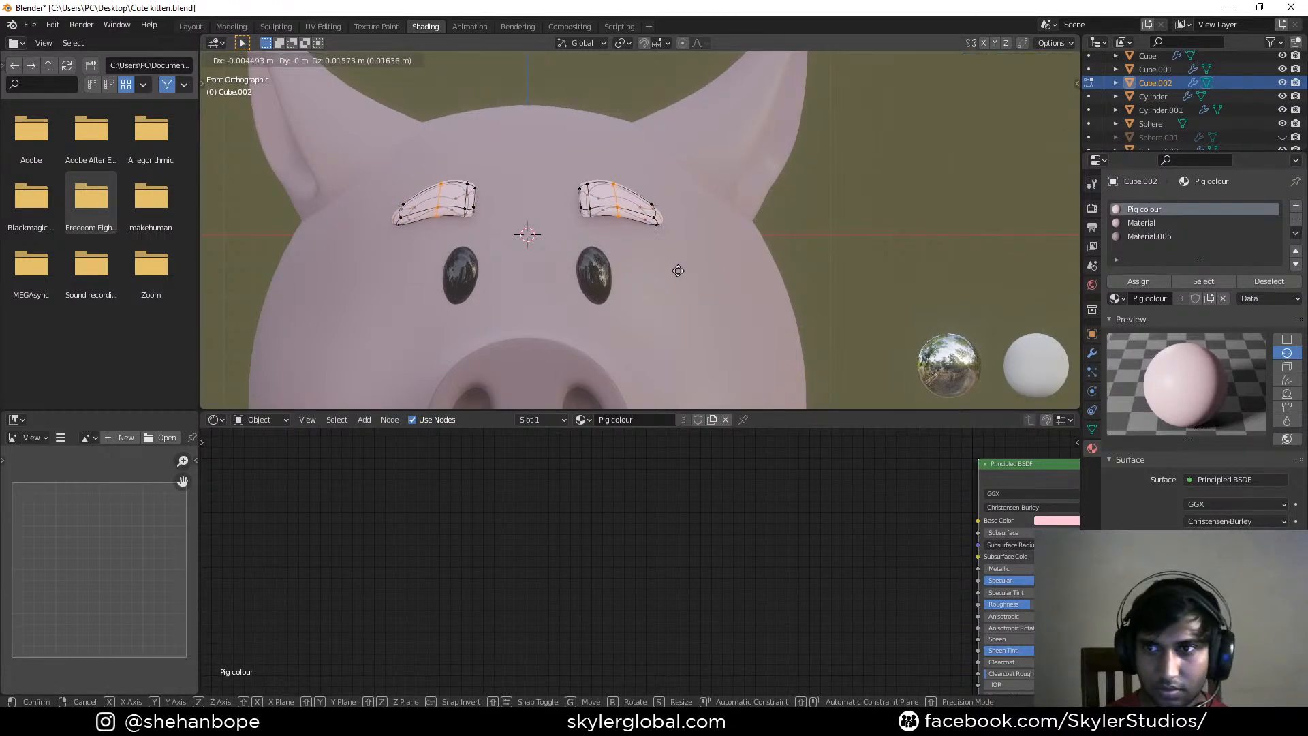
left_click(676, 270)
key("r")
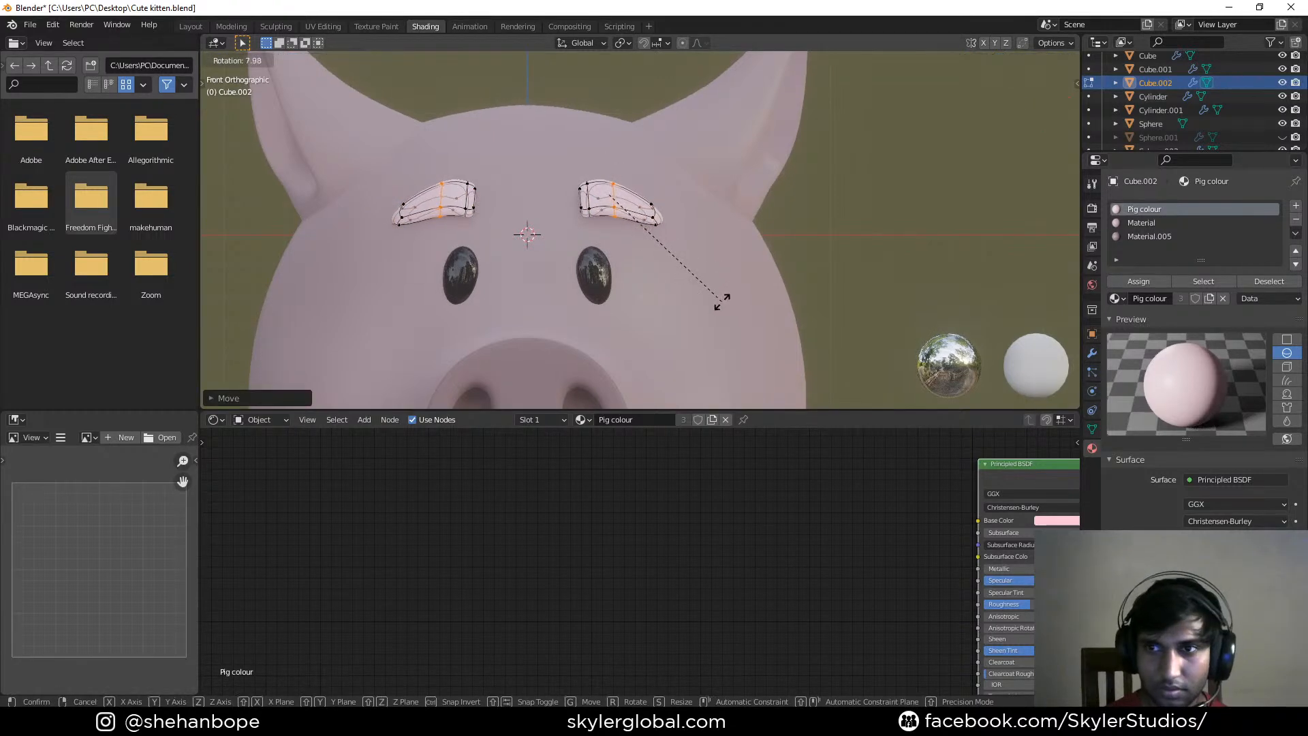
left_click(717, 286)
Add a loop cut across the outer half of the eyebrow and move it to smooth the arch
key("ctrl+r")
left_click(637, 191)
left_click(629, 193)
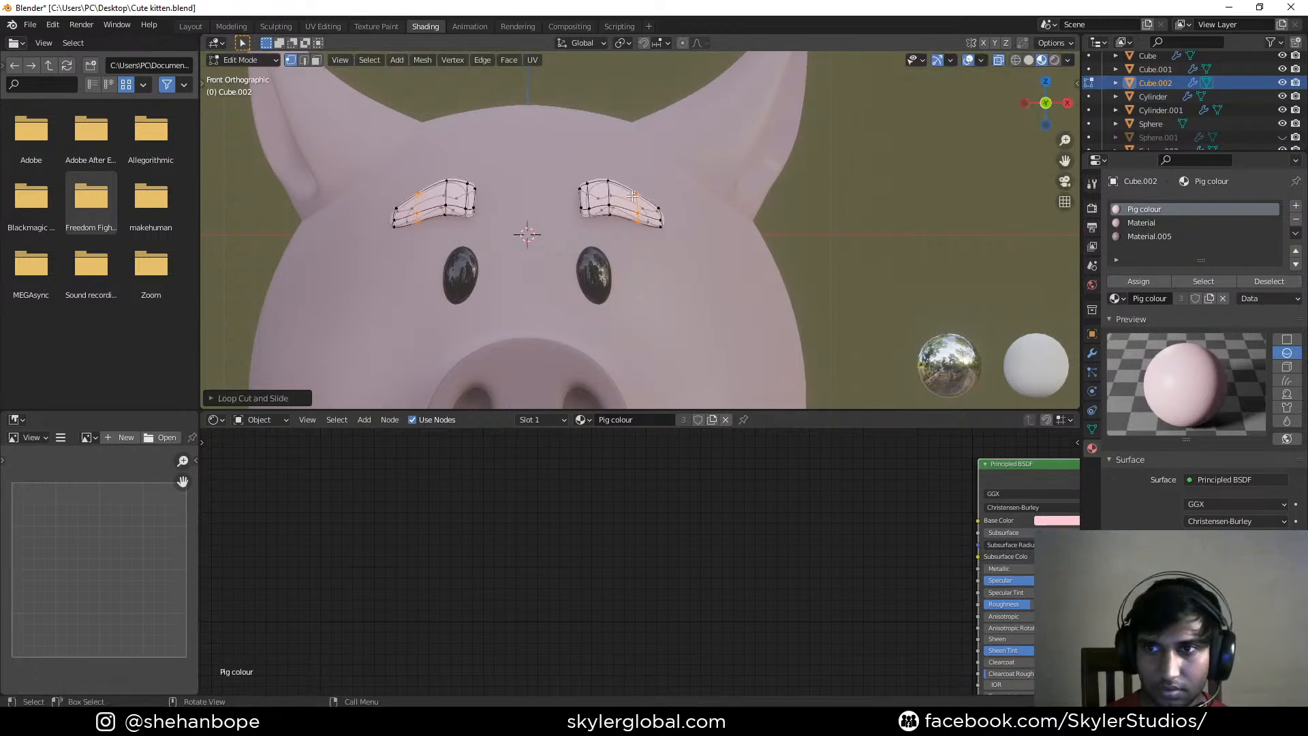
key("g")
left_click(702, 230)
Select the eyebrow's outer tip vertices, then move, rotate and scale them to follow the curve
left_click_drag(679, 181, 648, 248)
key("g")
left_click(696, 255)
key("r")
left_click(712, 300)
key("s")
left_click(717, 298)
Move the eyebrow's inner end vertices closer to the centre of the face, leave mesh editing and save the file
left_click_drag(557, 168, 601, 227)
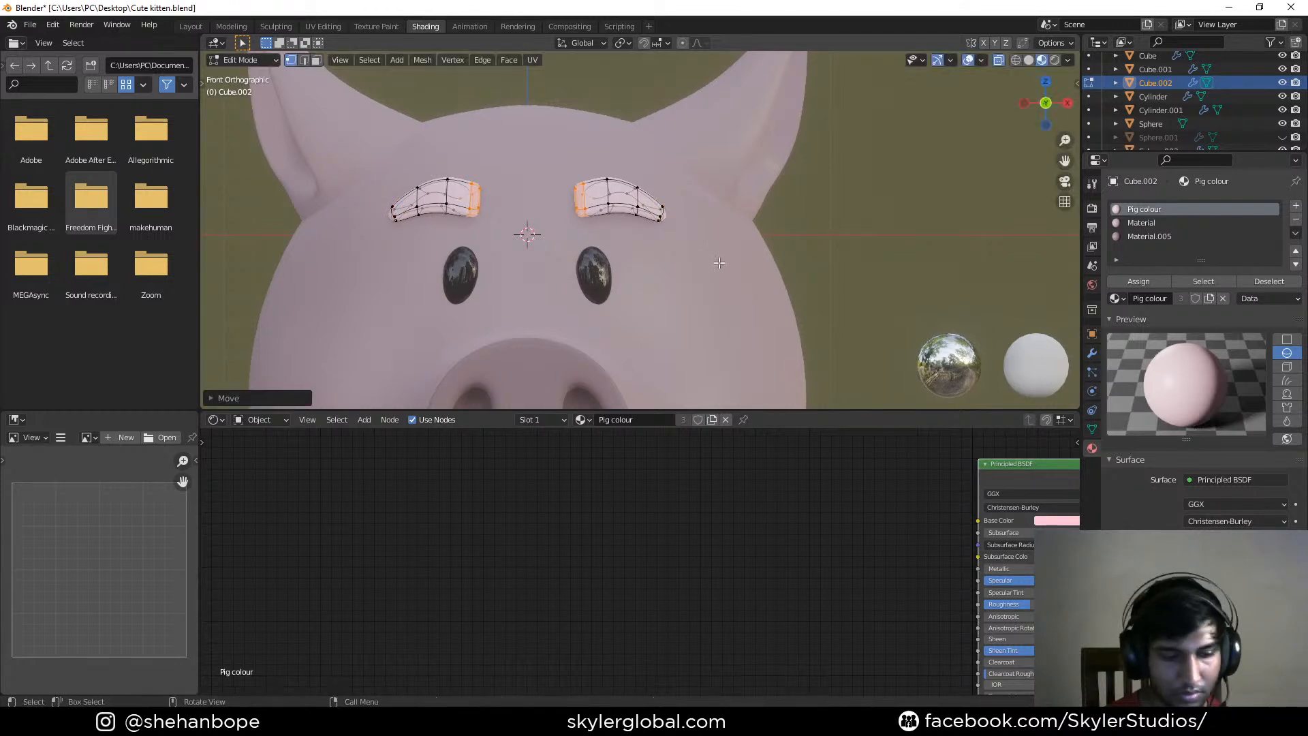
key("Tab")
key("ctrl+s")
Remove all inherited materials from the eyebrows and give them a new material with the dark base colour 181818
scroll(677, 236, "down", 1)
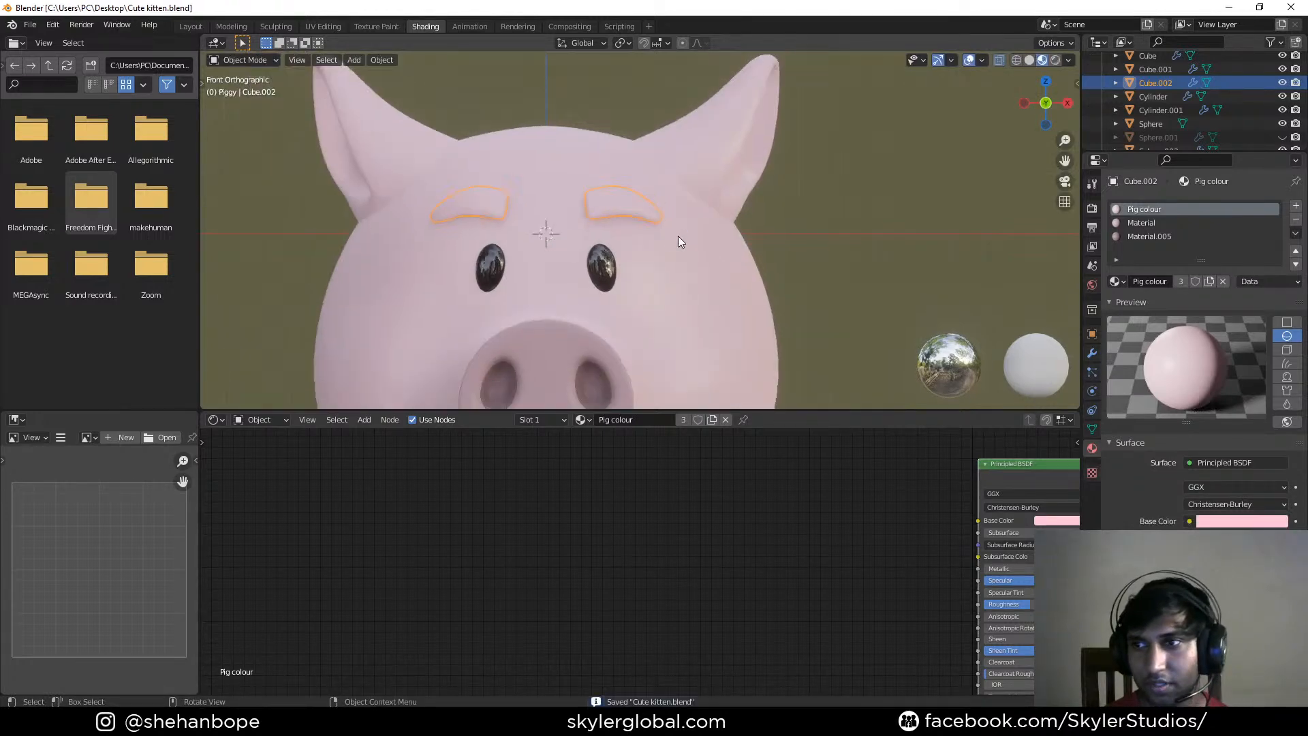
left_click(1296, 219)
left_click(1296, 219)
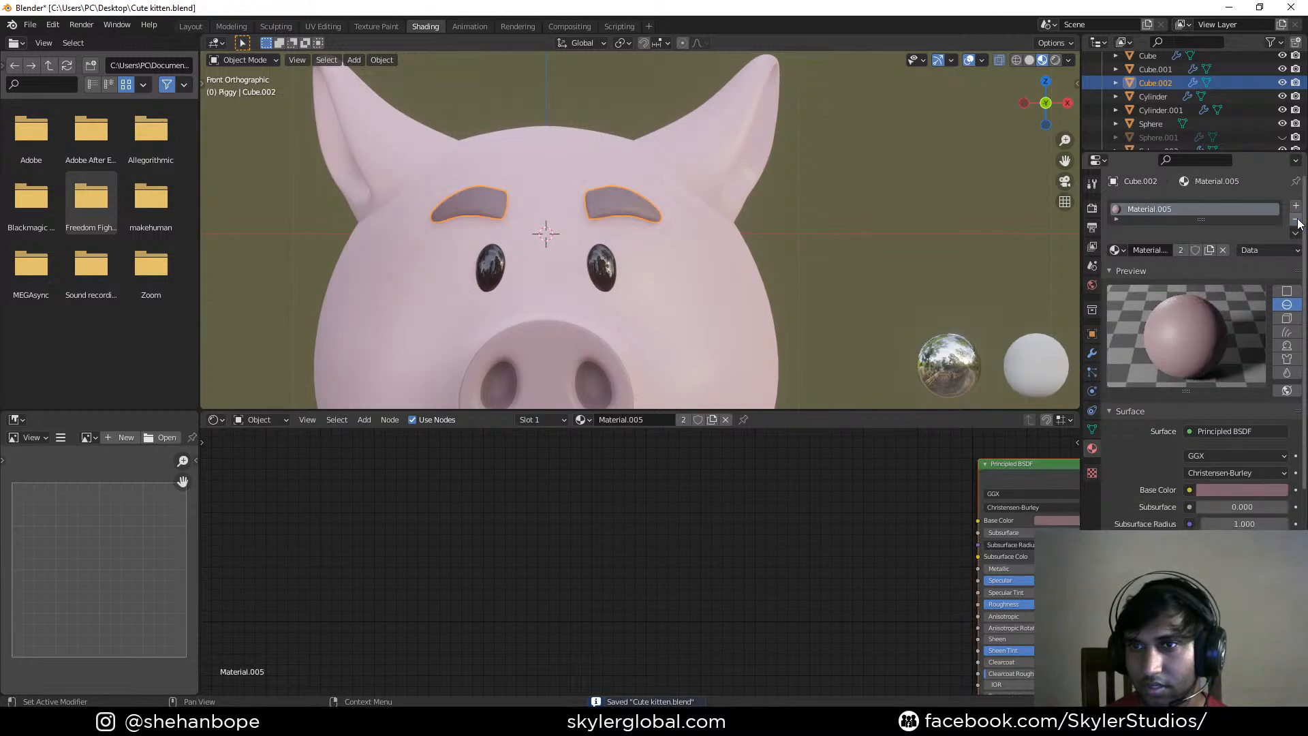
left_click(1297, 219)
left_click(1152, 249)
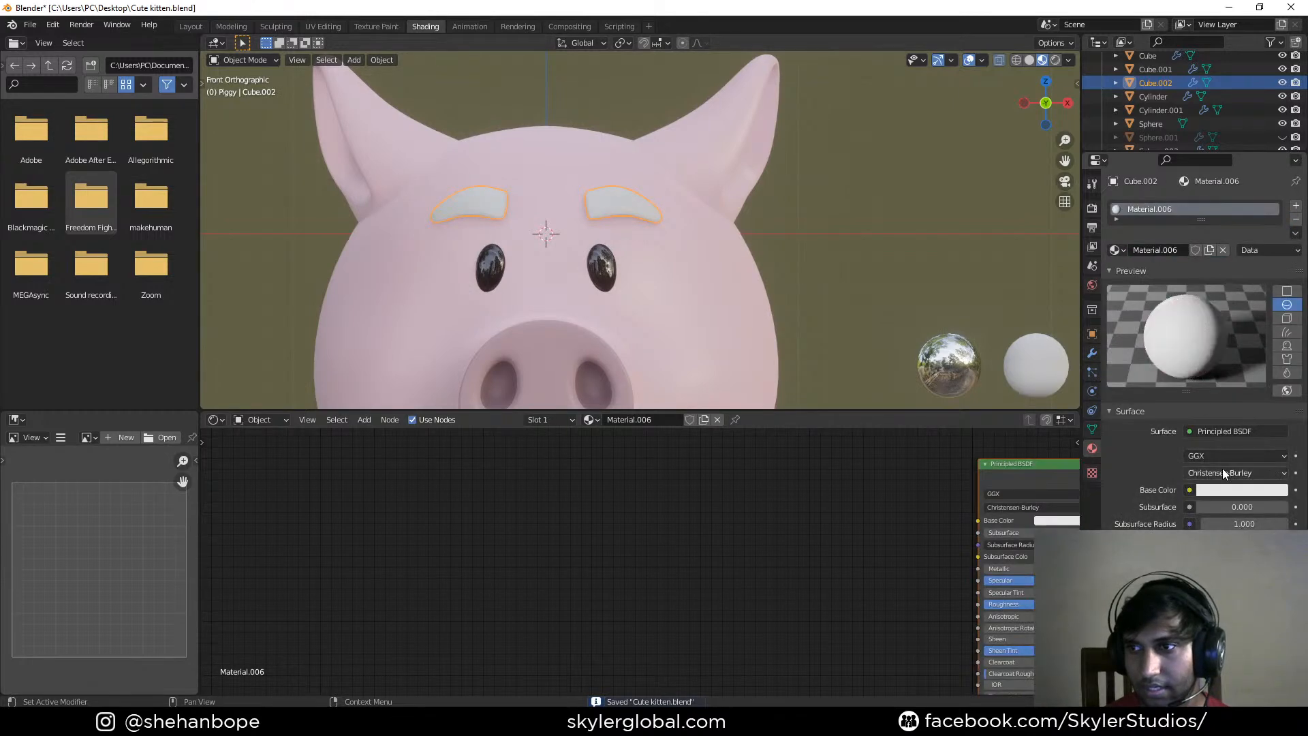
left_click(1242, 490)
left_click_drag(1277, 298, 1278, 387)
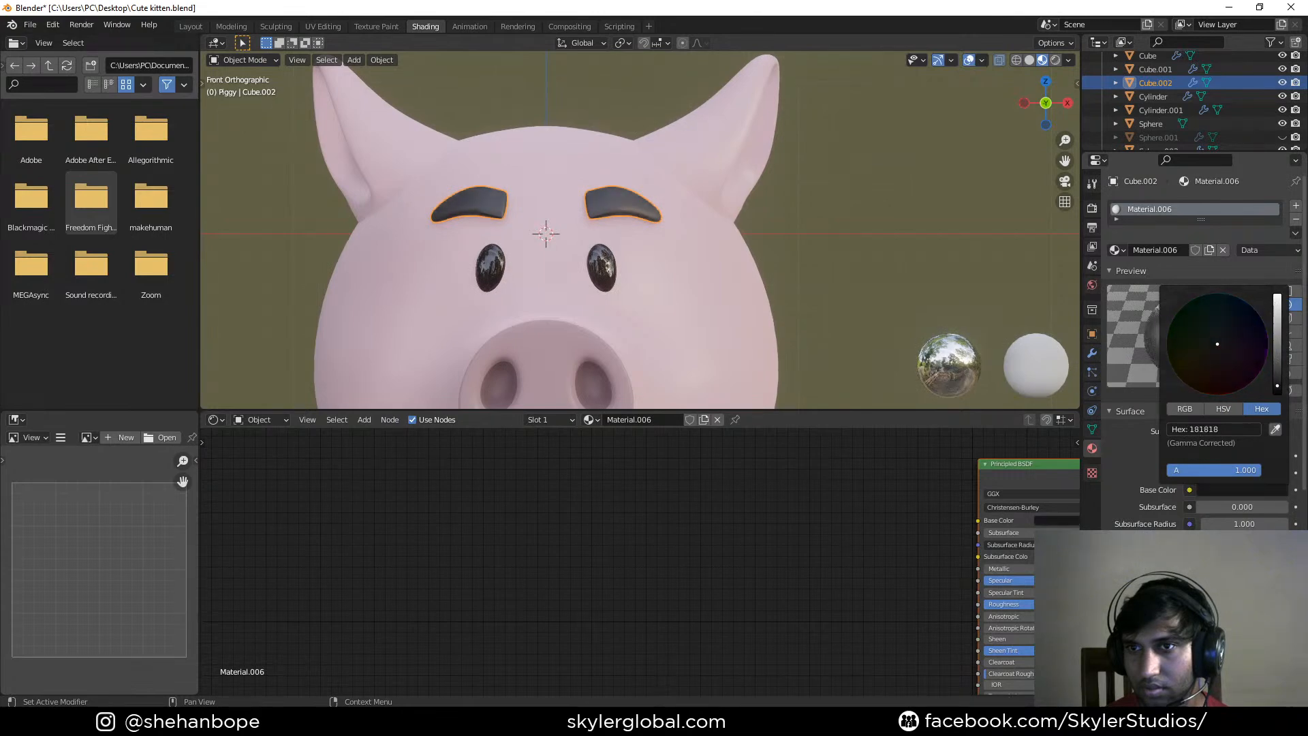
scroll(741, 157, "down", 4)
left_click(825, 202)
middle_click_drag(825, 202, 738, 211)
key("KP_1")
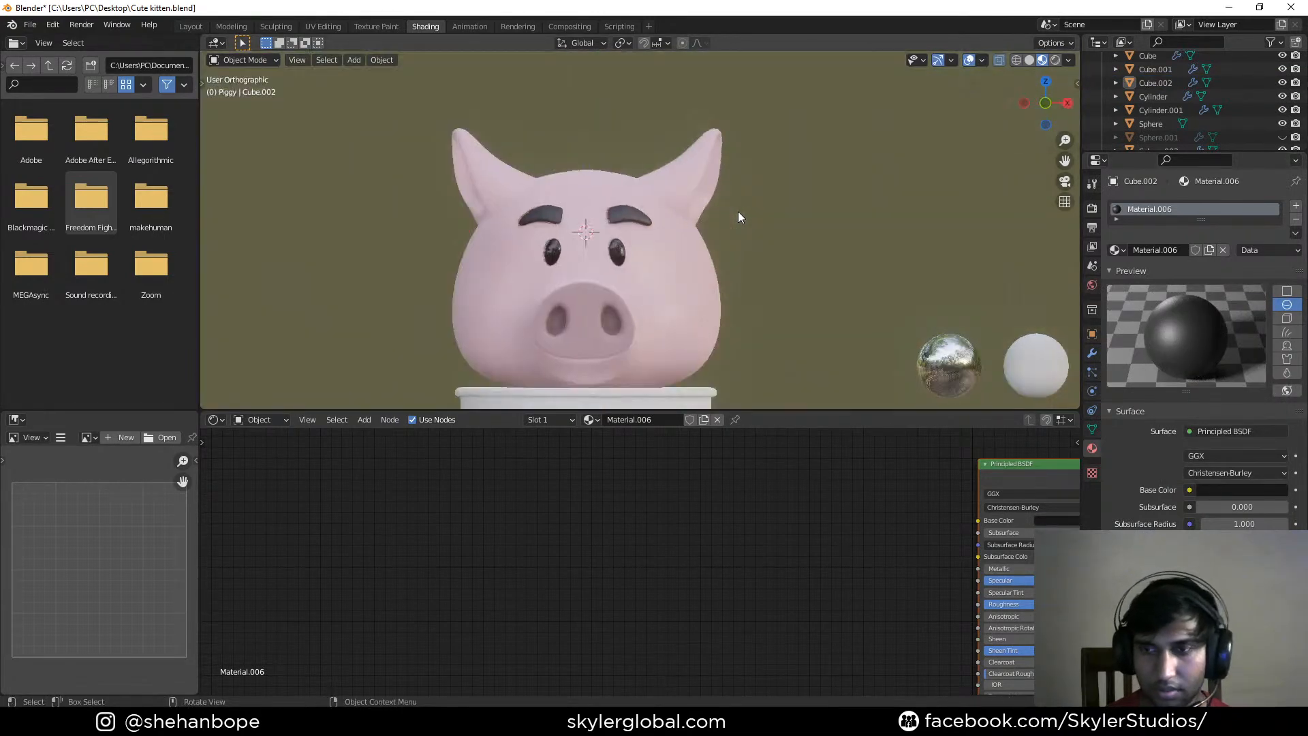
Select the vertices along the eyebrow's lower edge in front view and raise them along Z to slim the brow
scroll(631, 205, "up", 4)
left_click(630, 205)
key("Tab")
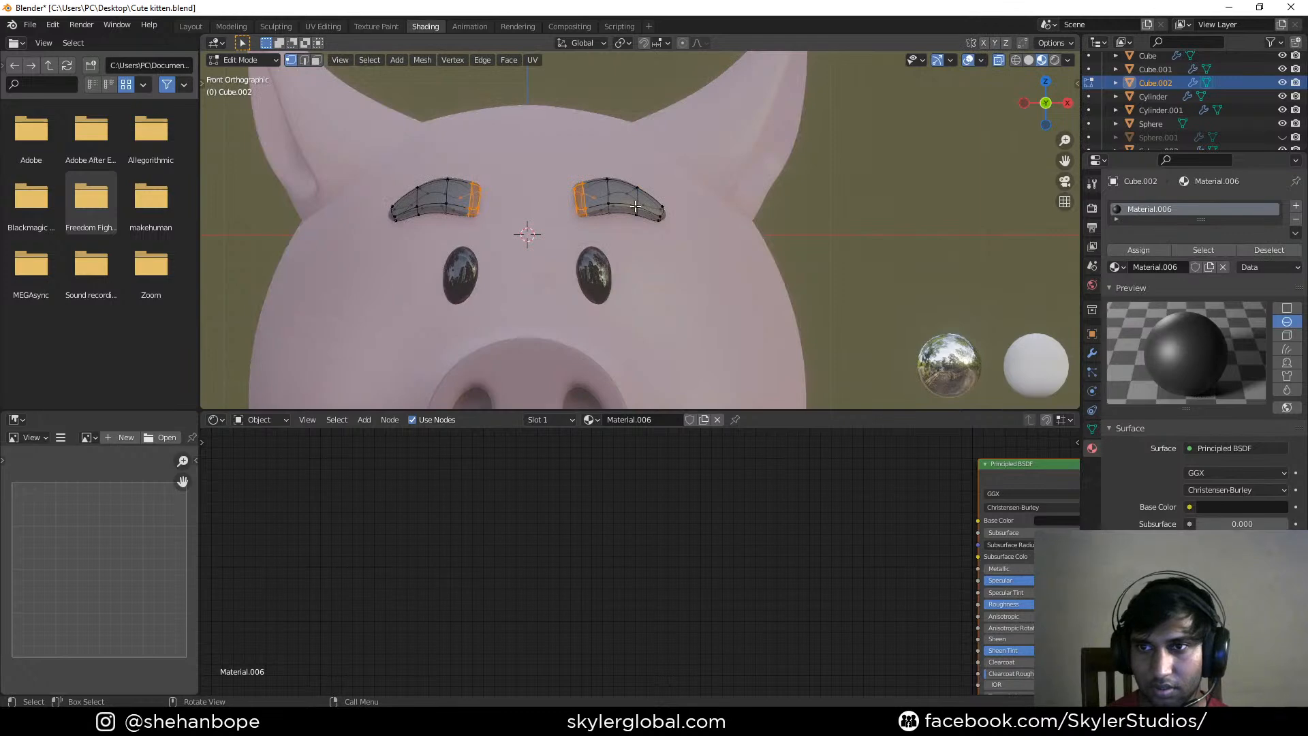
scroll(635, 205, "up", 1)
key("b")
left_click_drag(677, 255, 630, 254)
scroll(633, 239, "up", 1)
scroll(576, 216, "up", 1)
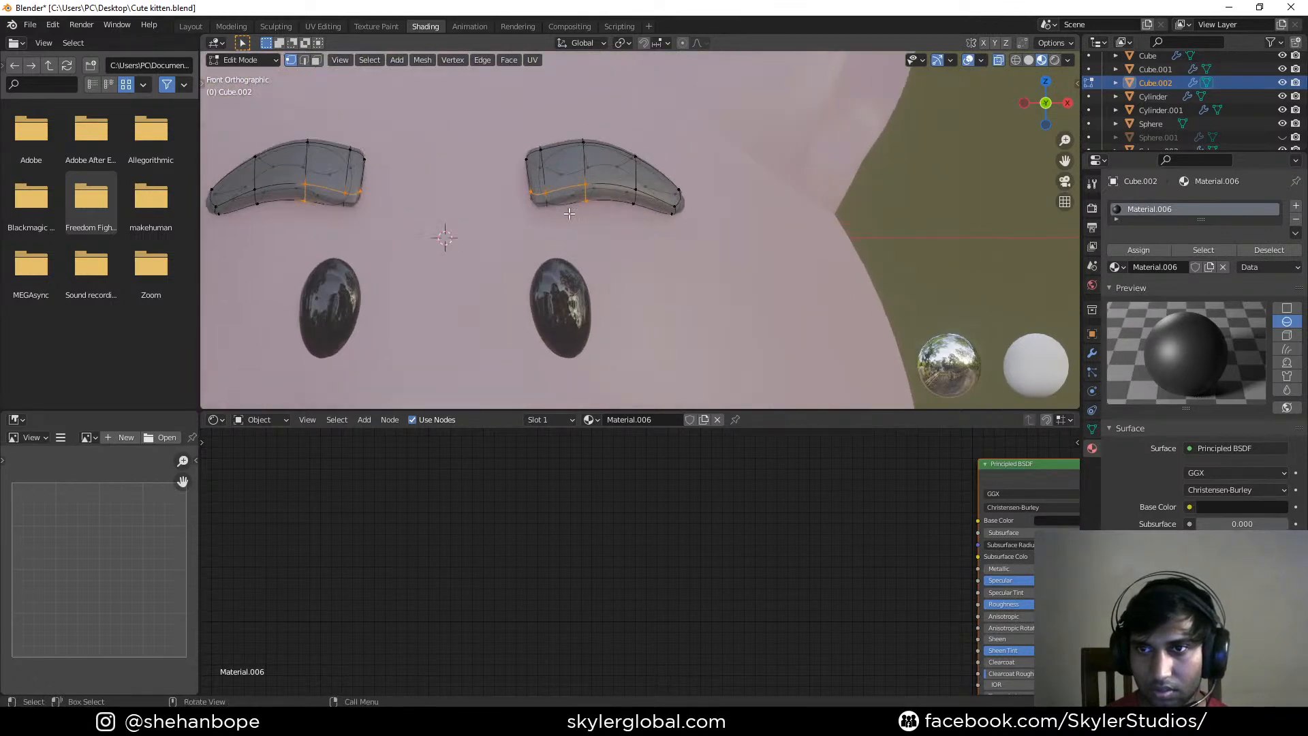
left_click_drag(524, 184, 685, 229)
key("g")
key("z")
left_click(667, 220)
Leave mesh editing and save the file with the slimmed eyebrows
key("Tab")
scroll(665, 220, "down", 6)
scroll(668, 234, "down", 2)
key("ctrl+s")
In side view, move the whole eyebrow mesh about 0.023 m along Y into the forehead and save the file
middle_click_drag(762, 242, 741, 183)
left_click(809, 193)
scroll(593, 205, "up", 5)
left_click(569, 203)
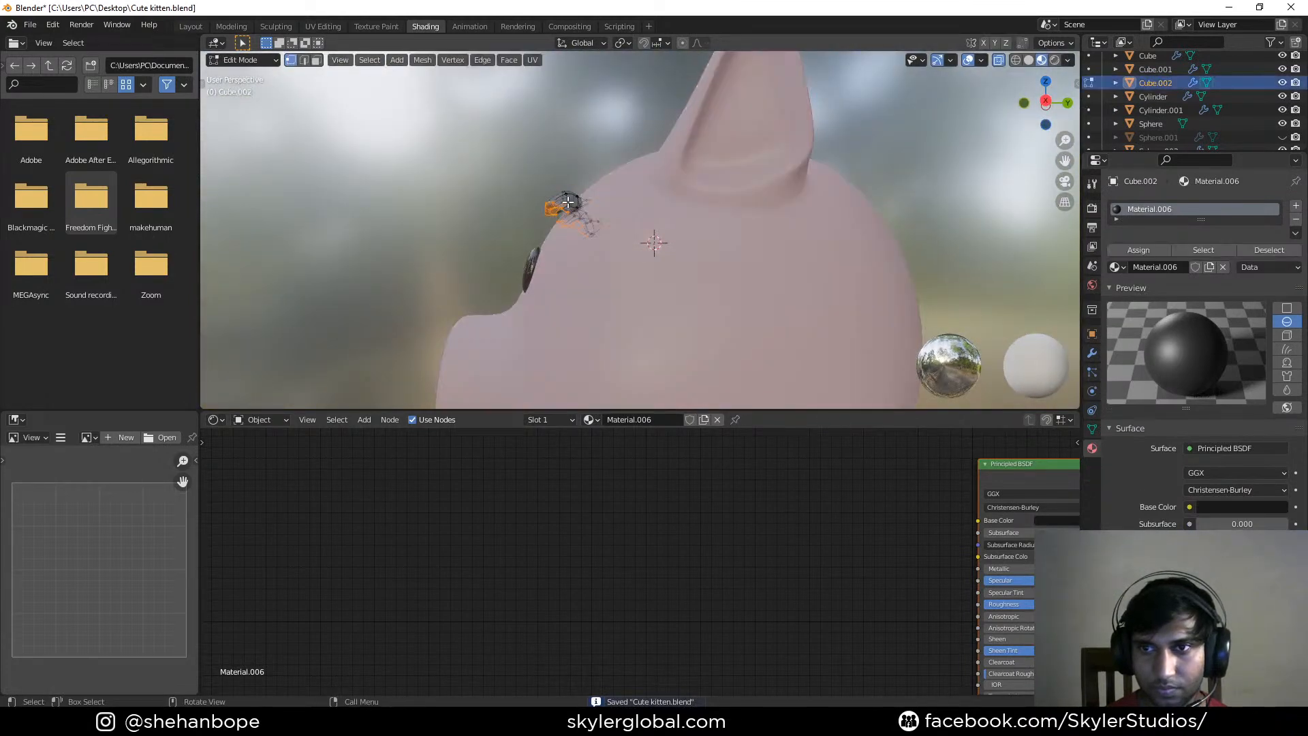
key("Tab")
key("KP_3")
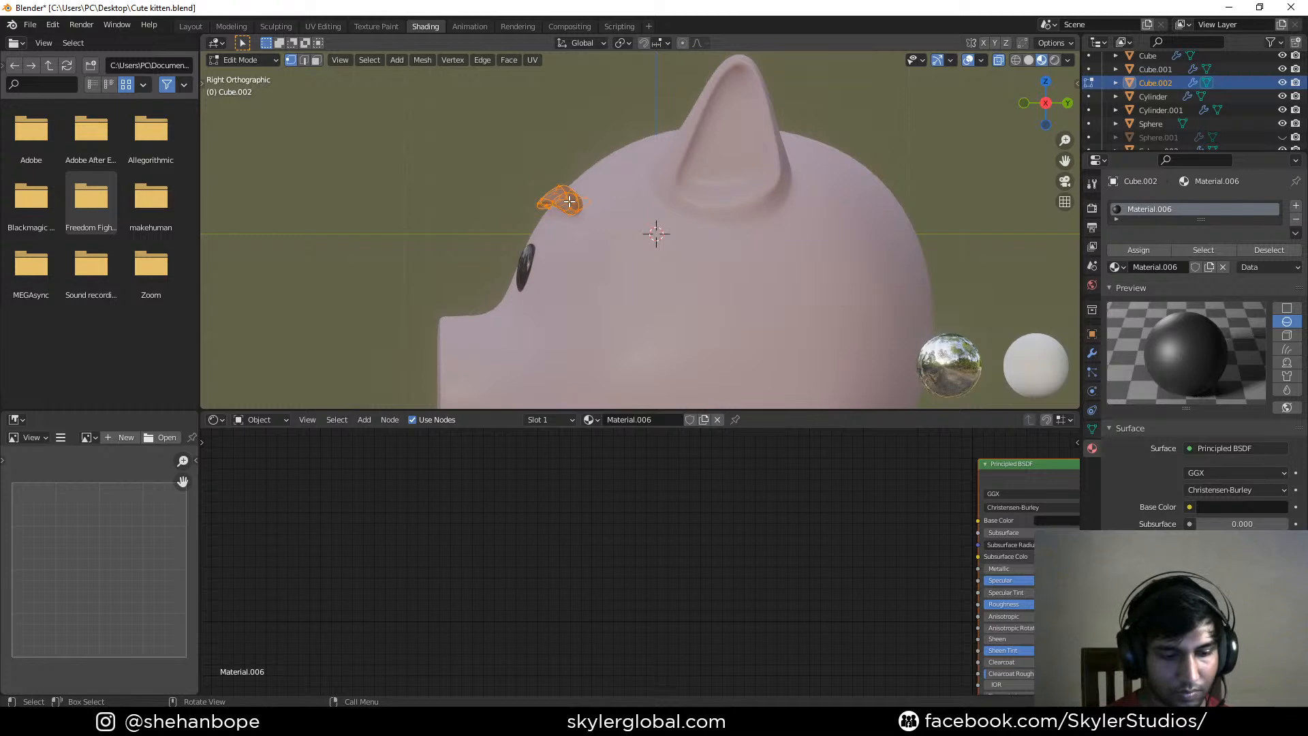
key("g")
key("y")
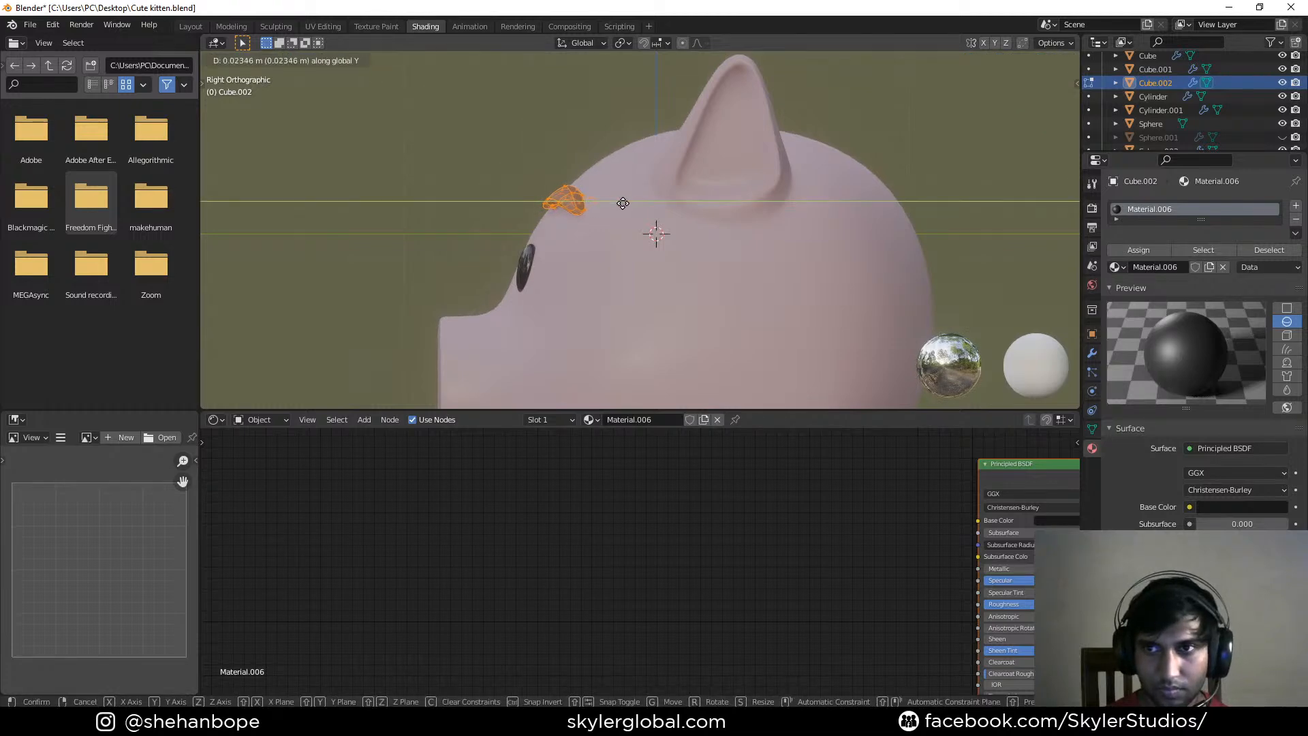
left_click(622, 203)
key("ctrl+s")
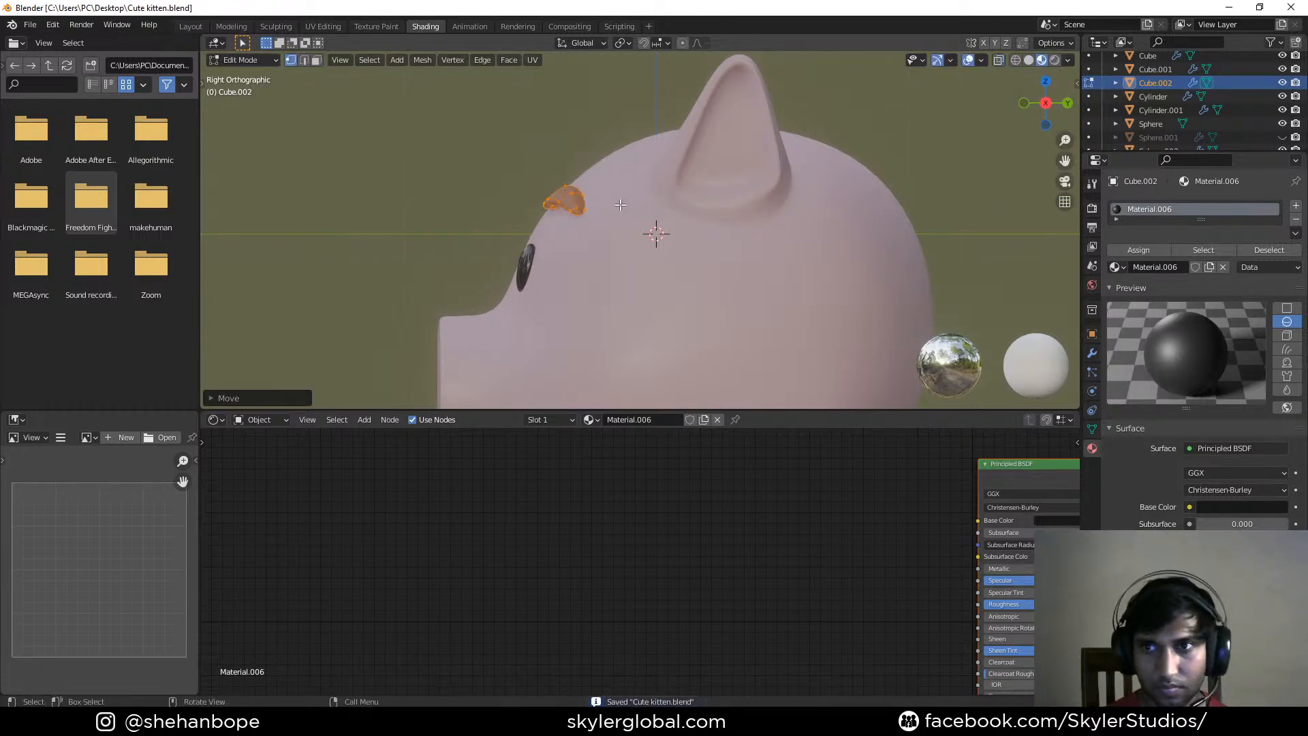
In side view, select the vertex loop across the eyebrow's arch and move it slightly forward, away from the forehead
scroll(545, 211, "down", 3)
key("Tab")
middle_click_drag(529, 215, 672, 237)
scroll(708, 231, "down", 2)
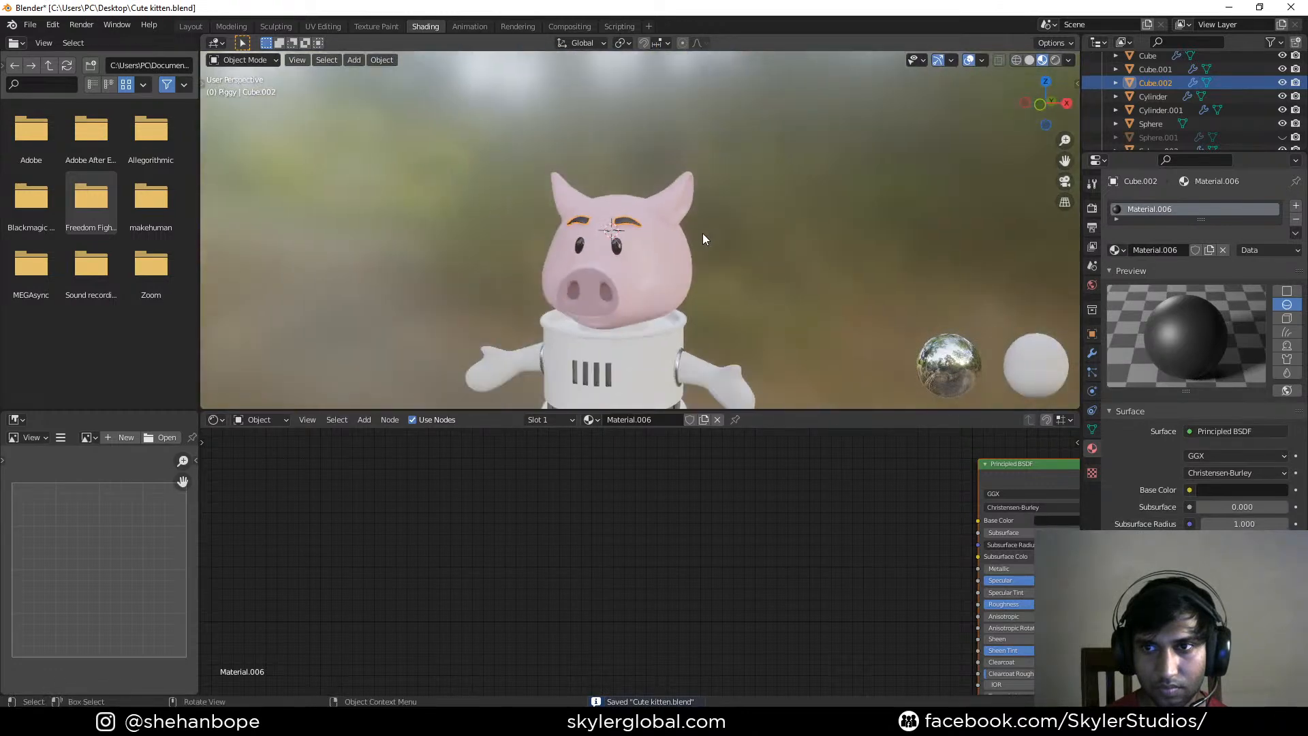
scroll(662, 253, "up", 5)
scroll(663, 259, "down", 3)
key("KP_3")
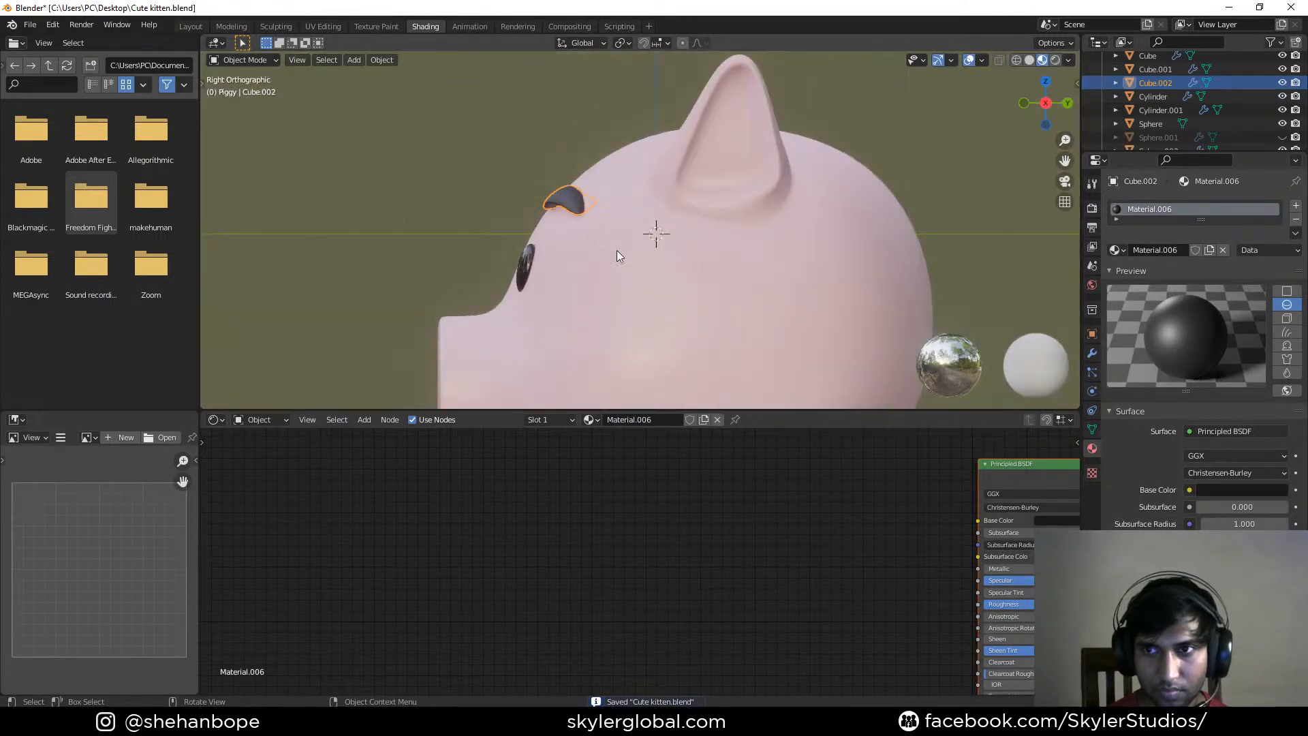
key("Tab")
scroll(565, 189, "up", 4)
left_click(509, 164, "alt")
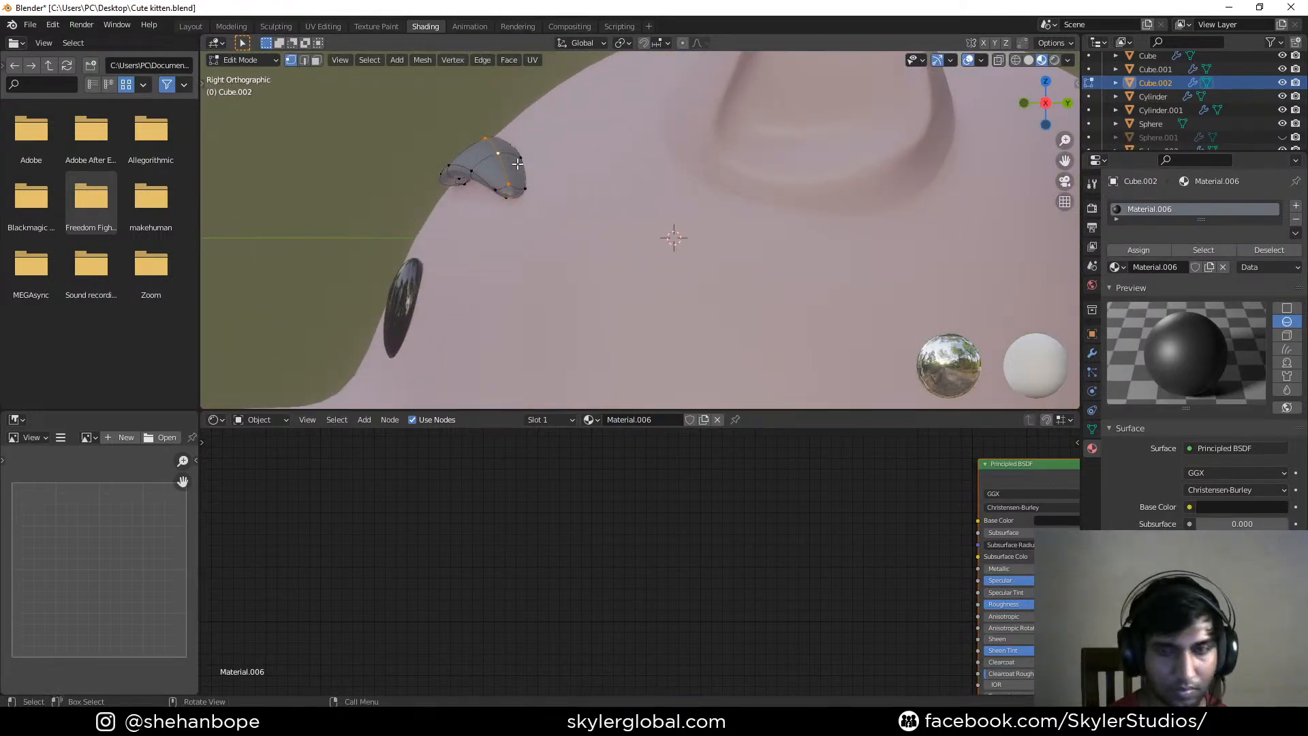
key("g")
left_click(497, 161)
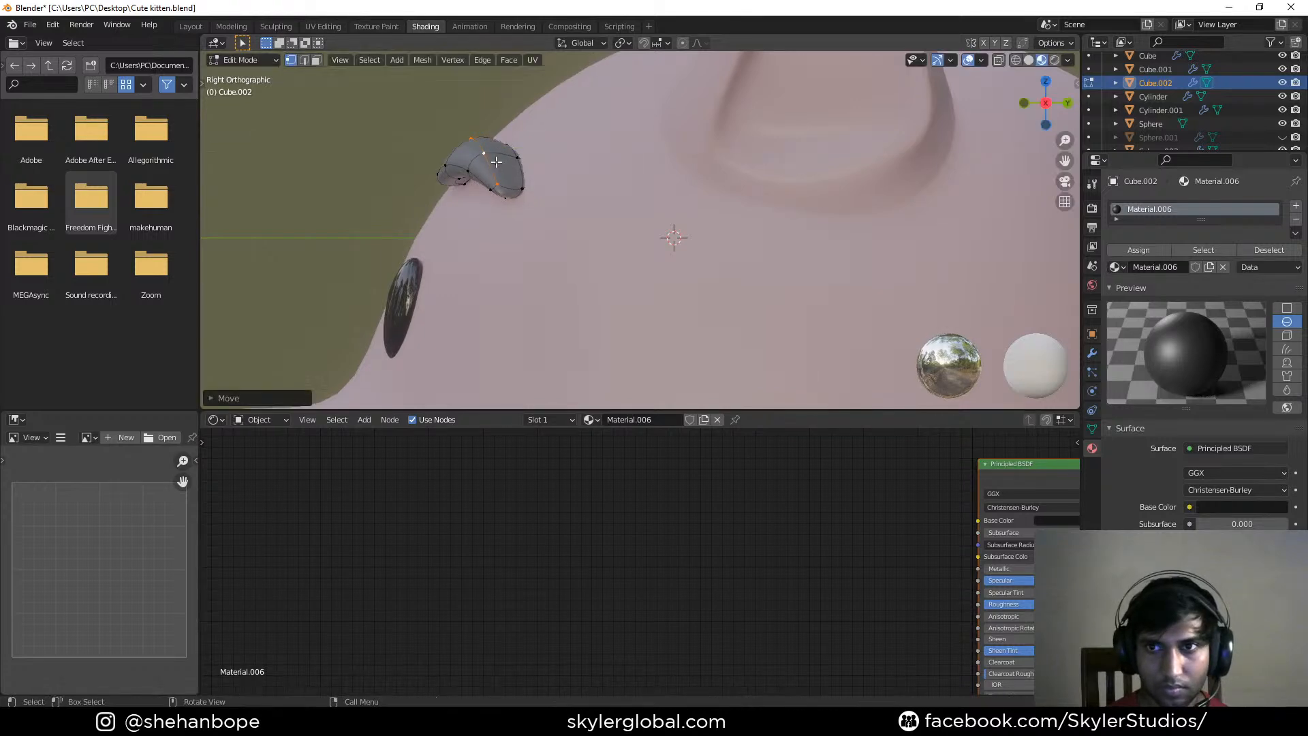
Select the lengthwise vertex loop on the eyebrow, move it along Y toward the forehead, and save the file outside mesh editing
left_click(454, 167, "alt")
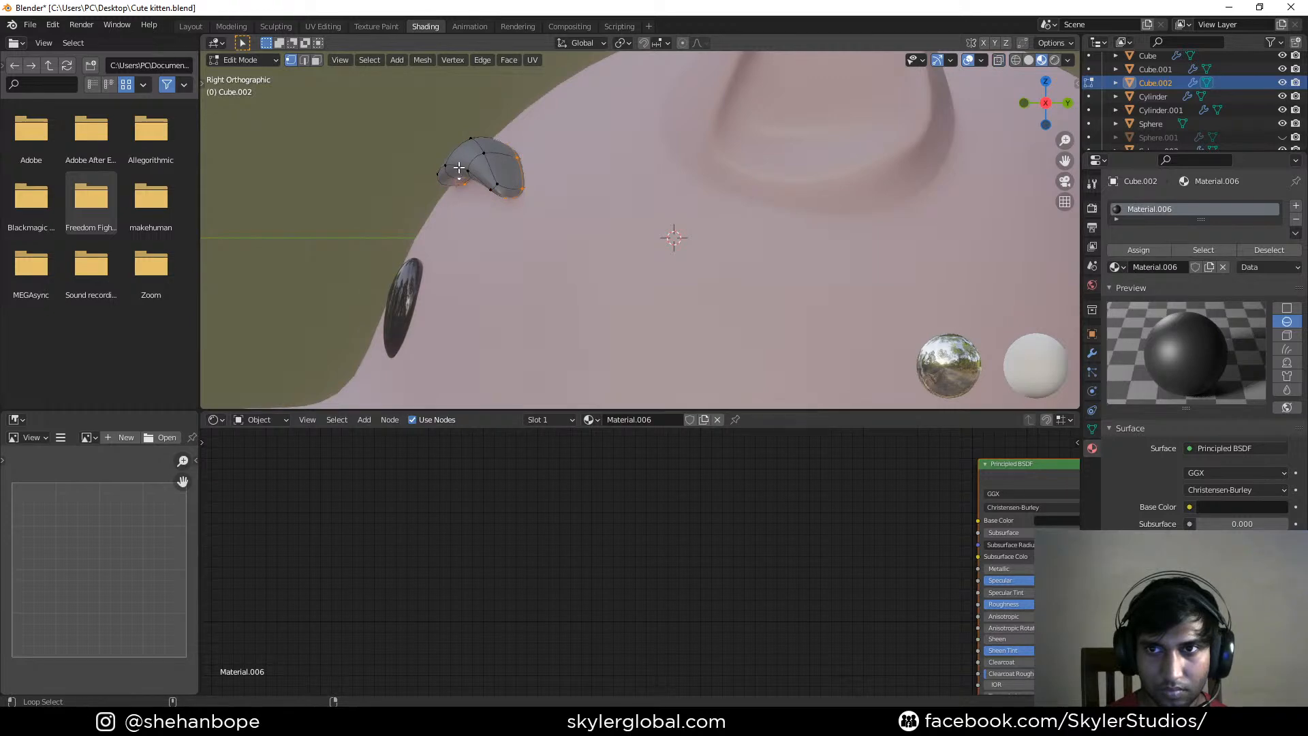
key("g")
key("y")
left_click(514, 182)
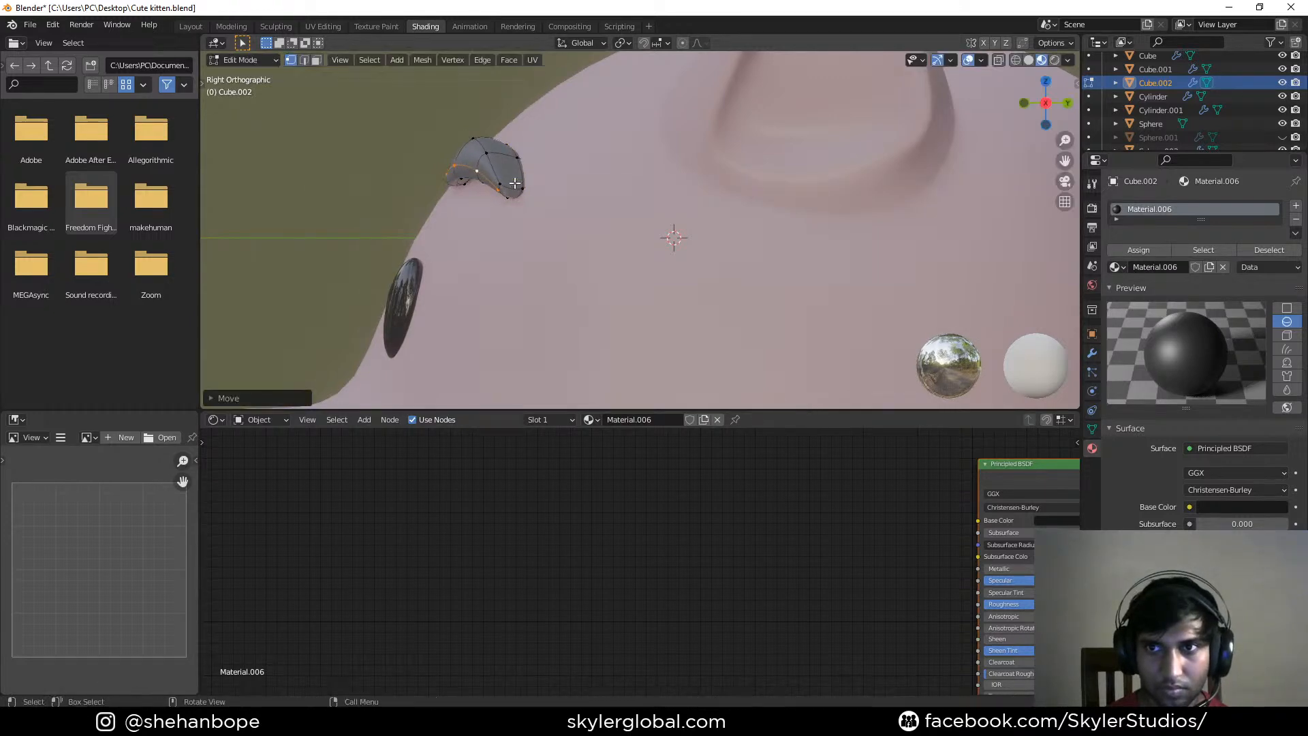
key("Tab")
key("KP_1")
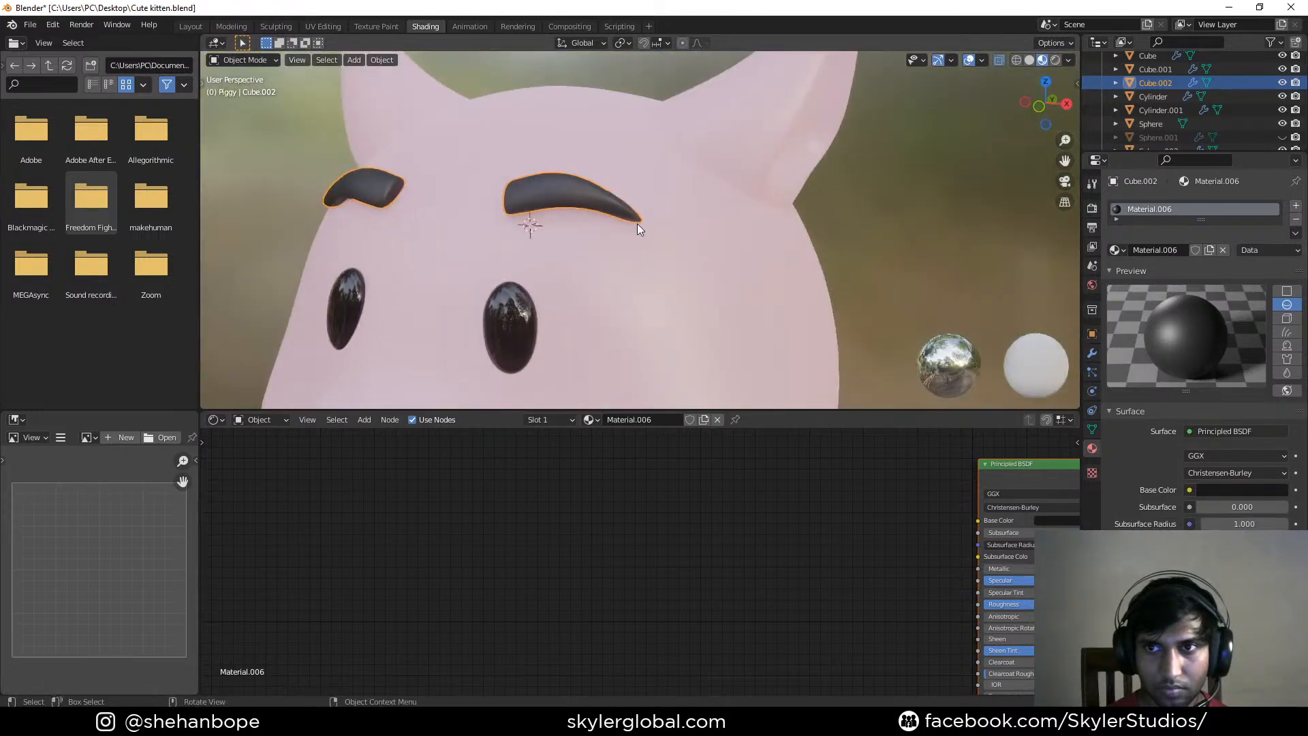
key("ctrl+s")
In side view, select the two vertex loops just behind the snout's front edge and move them about 0.027 m back along Y
scroll(637, 223, "down", 4)
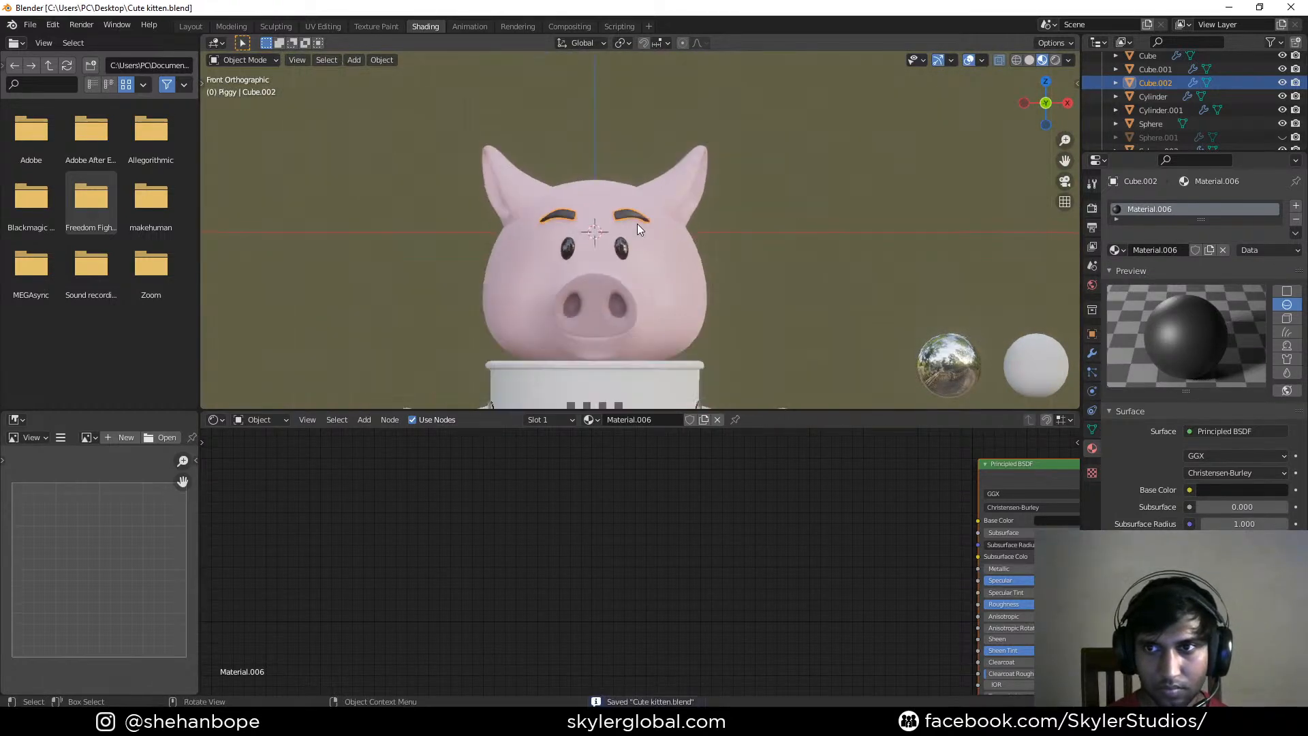
left_click(723, 195)
middle_click_drag(724, 196, 541, 227)
scroll(541, 228, "up", 5)
key("KP_3")
left_click(542, 226)
key("Tab")
key("alt+z")
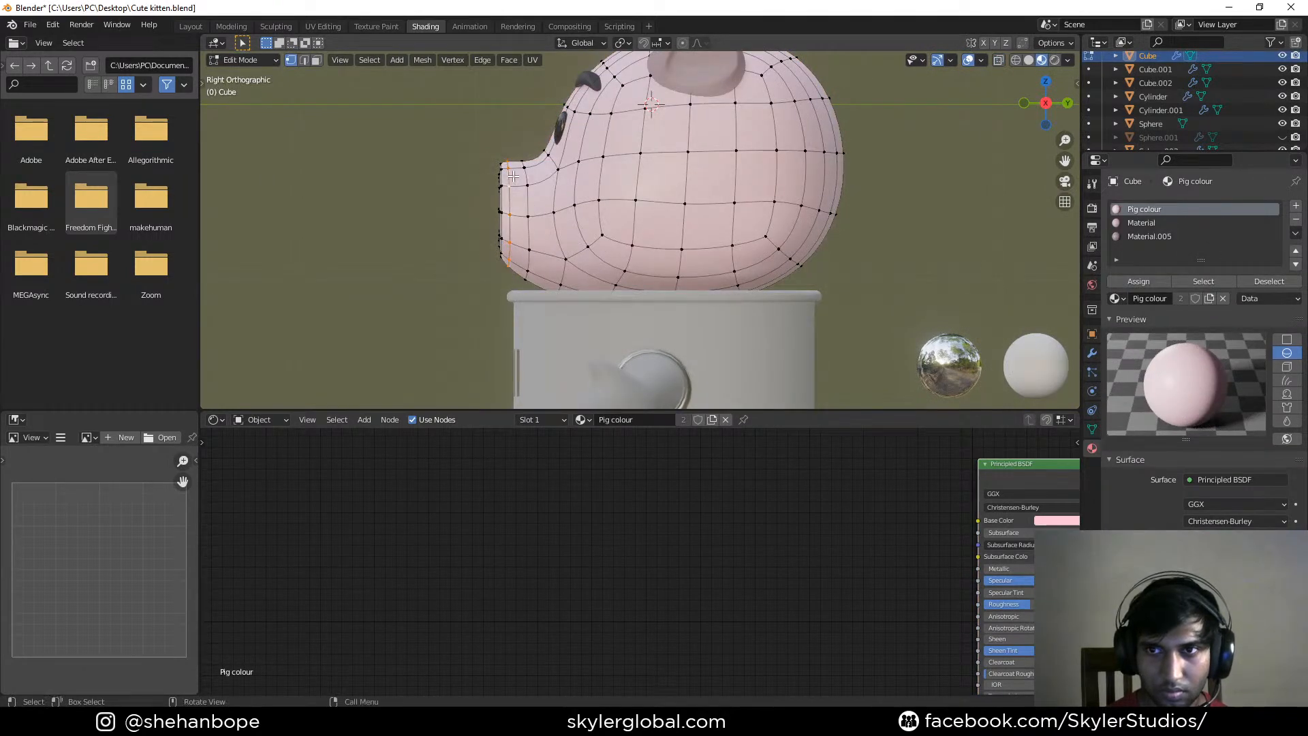
left_click(530, 192, "alt+shift")
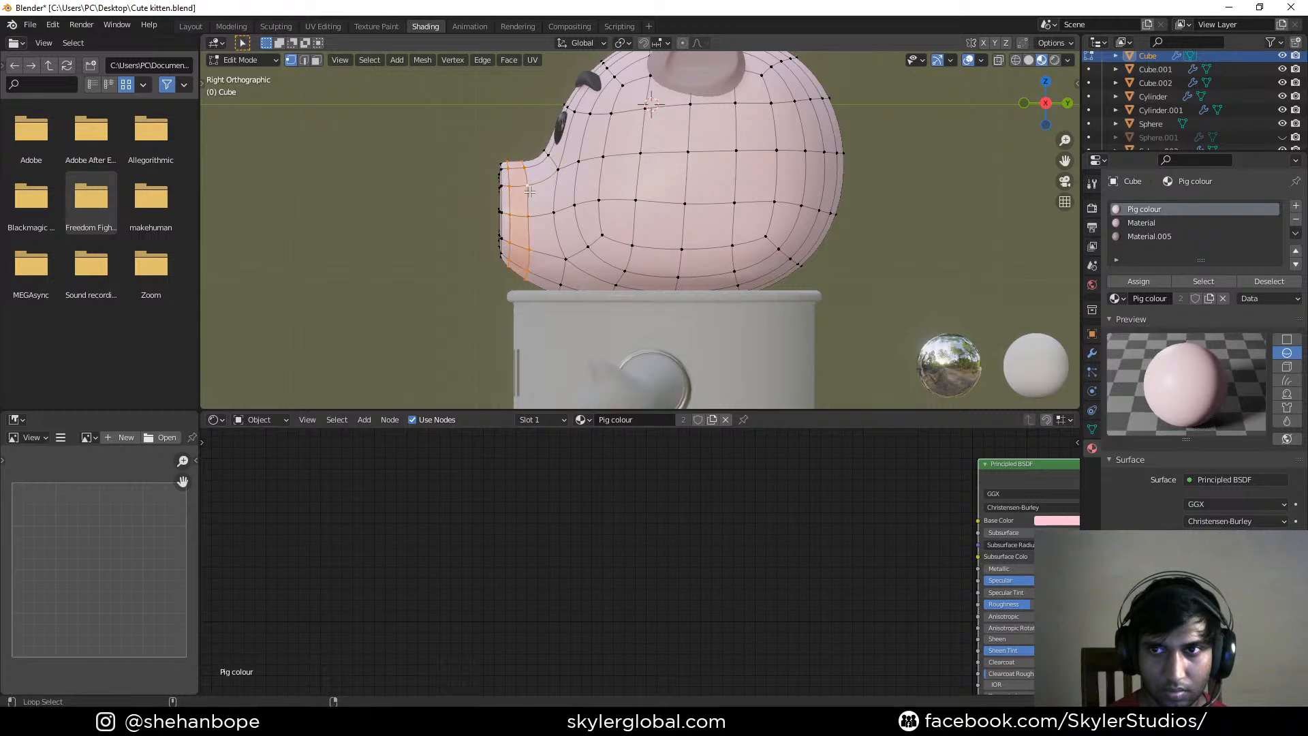
key("g")
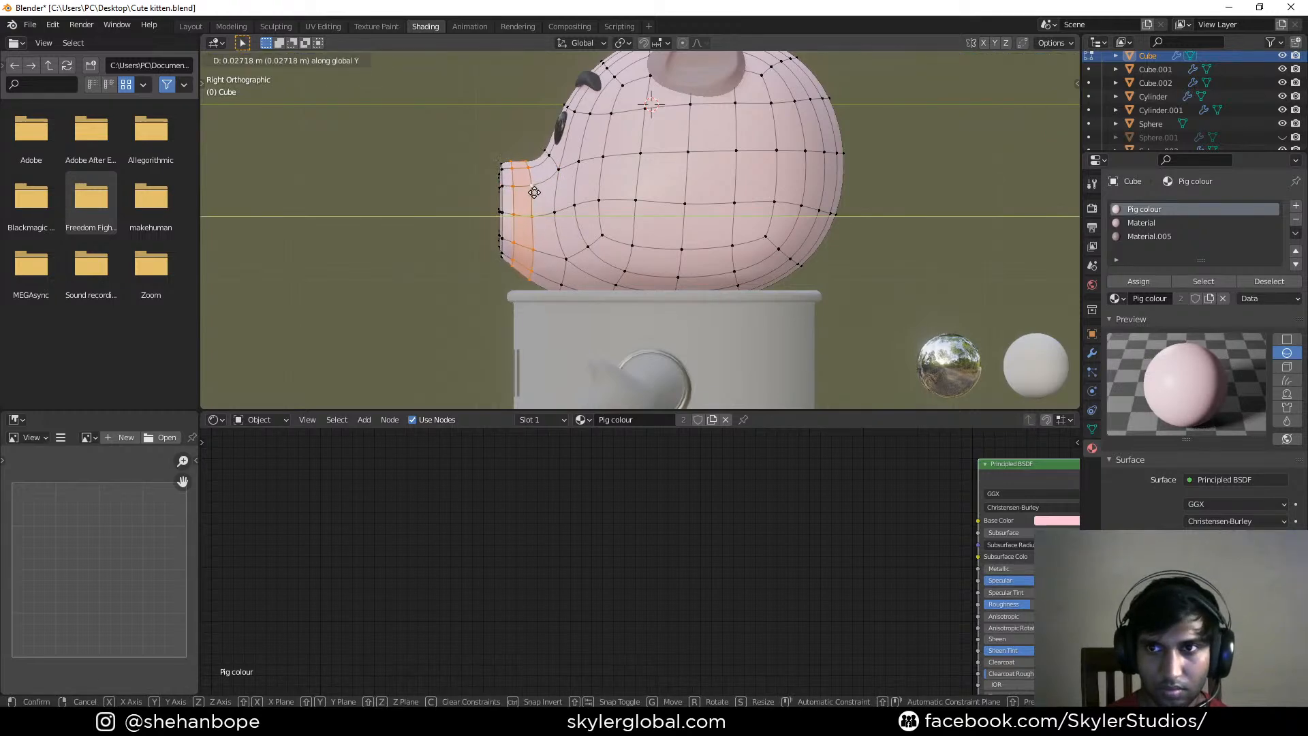
left_click(533, 193)
Move the snout's front rim loop slightly back along Y, save the file, and leave mesh editing
middle_click_drag(504, 192, 583, 197)
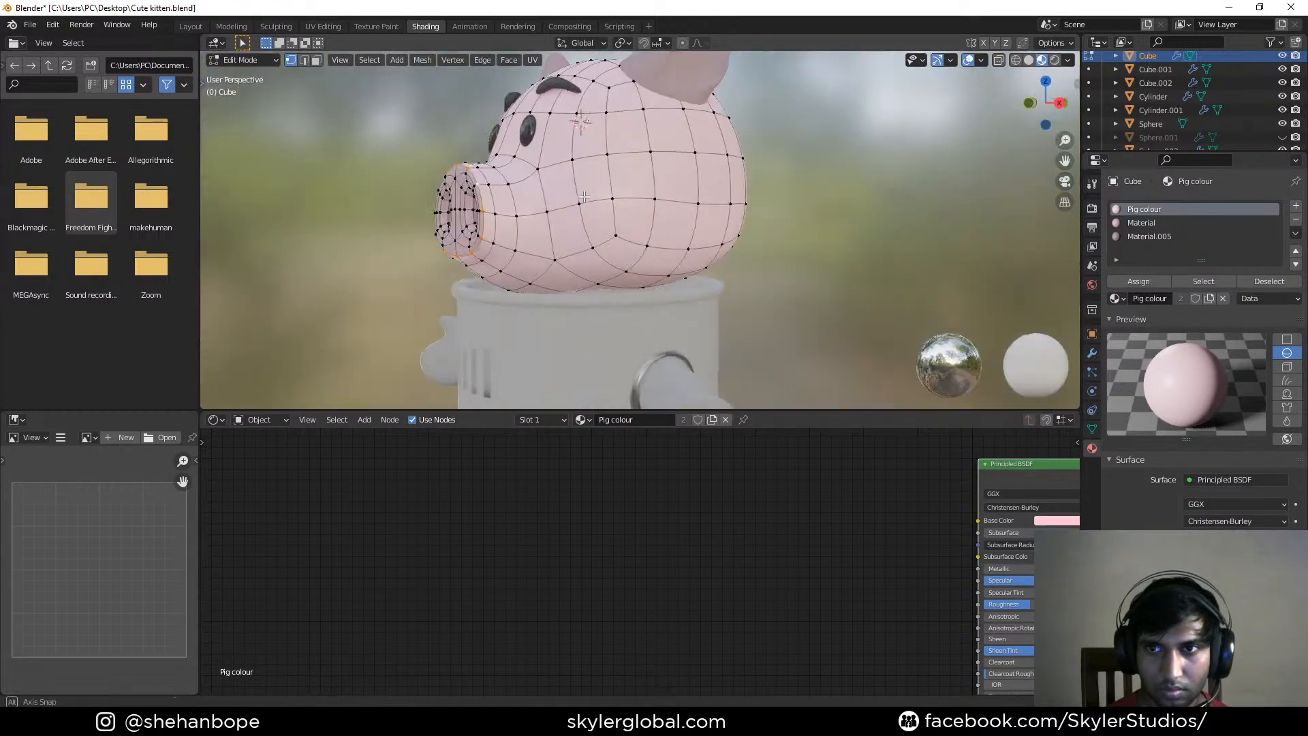
key("KP_3")
key("g")
key("y")
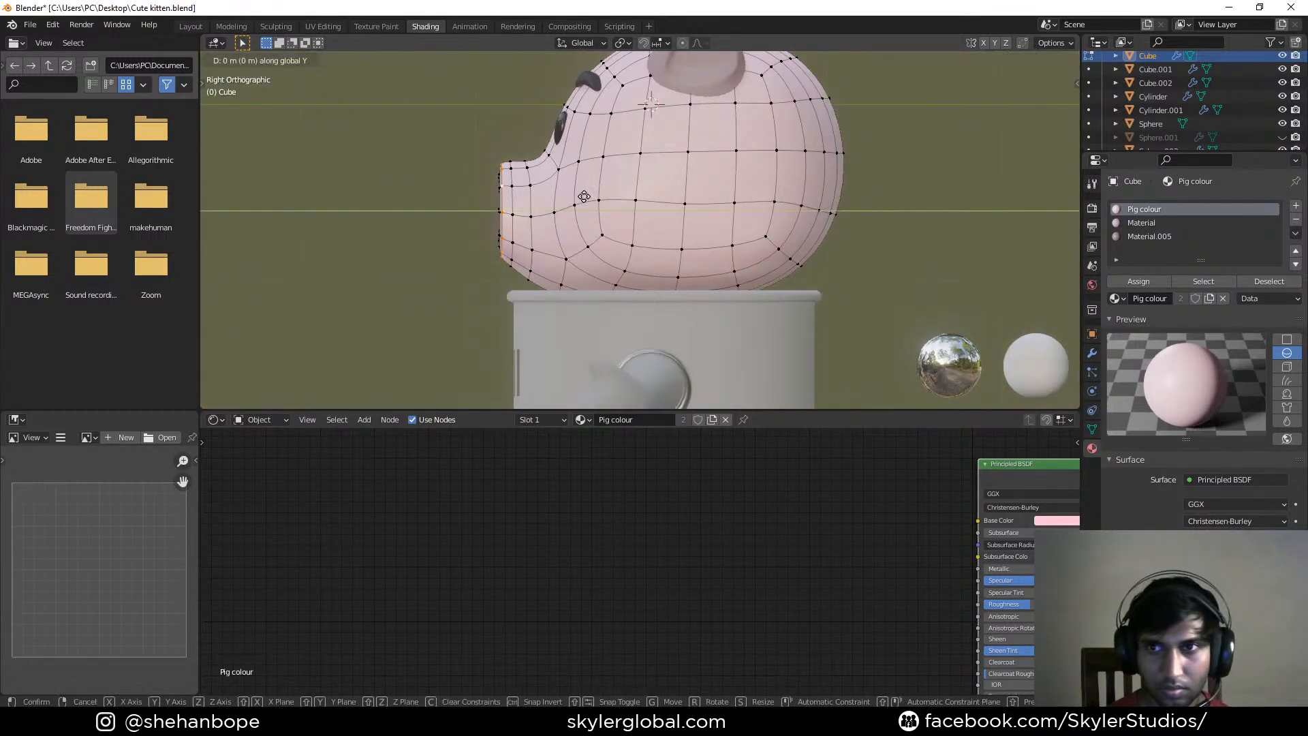
left_click(603, 201)
key("ctrl+s")
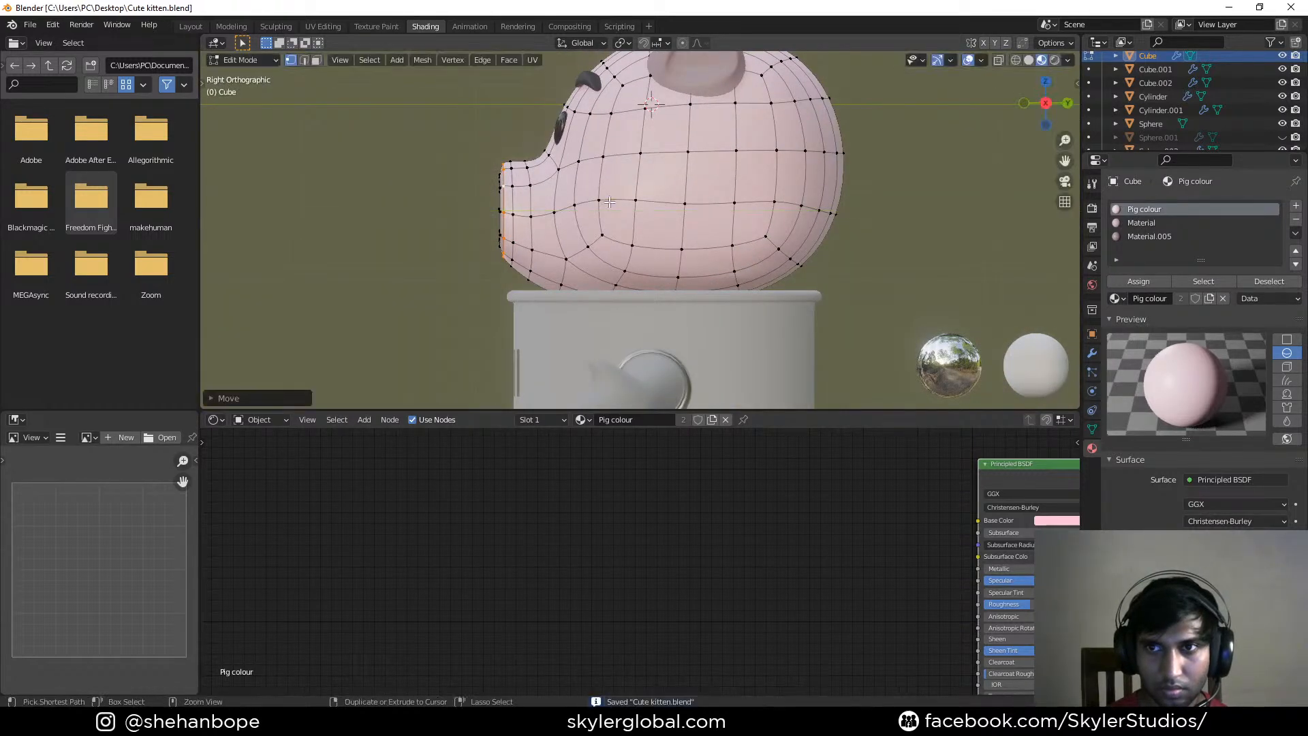
key("Tab")
middle_click_drag(599, 202, 684, 232)
scroll(755, 210, "down", 2)
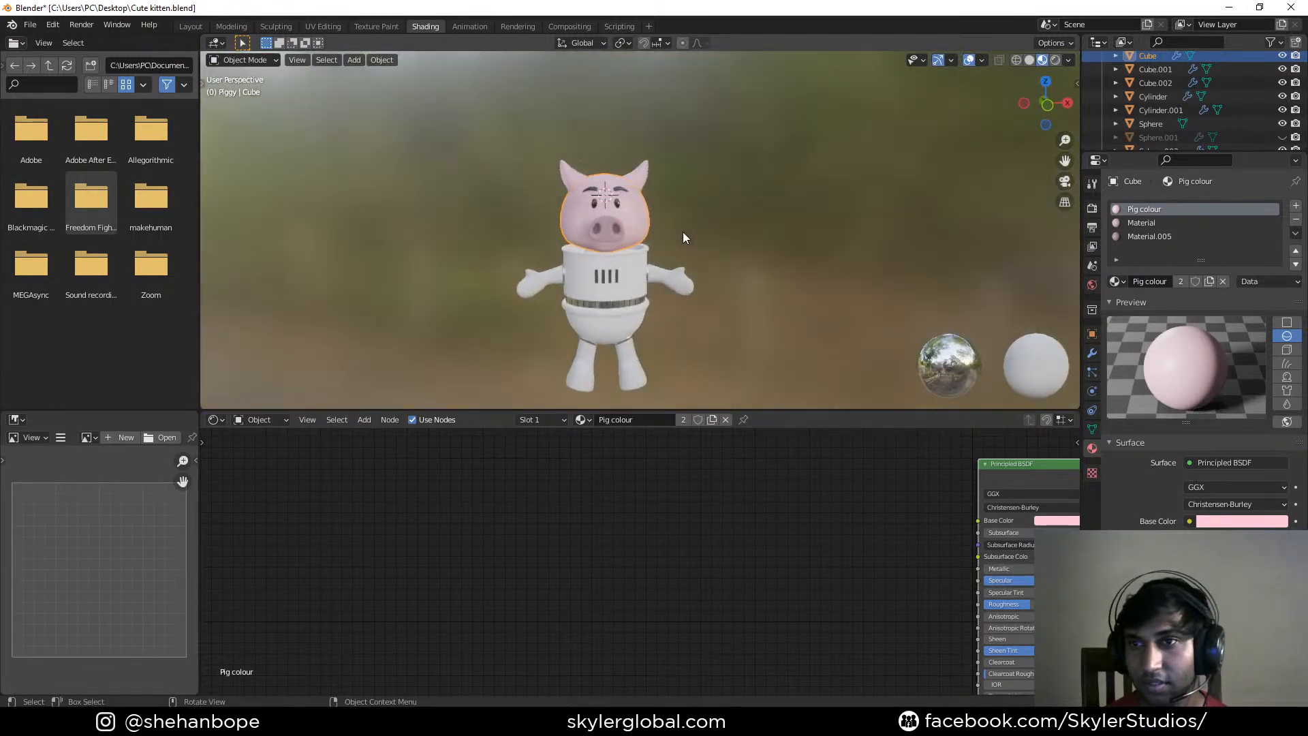
In front view, box-select the eyebrow's inner end vertices and scale them down
scroll(606, 204, "up", 3)
key("KP_1")
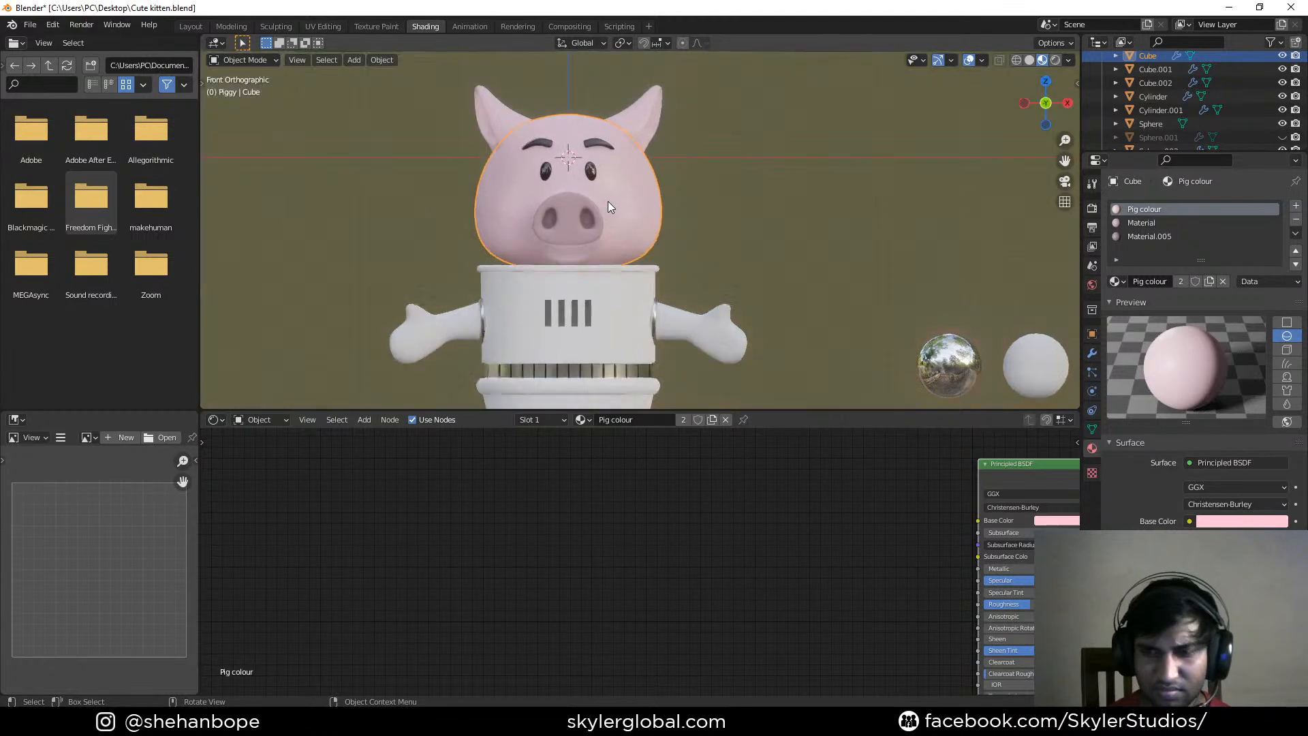
scroll(591, 201, "up", 5)
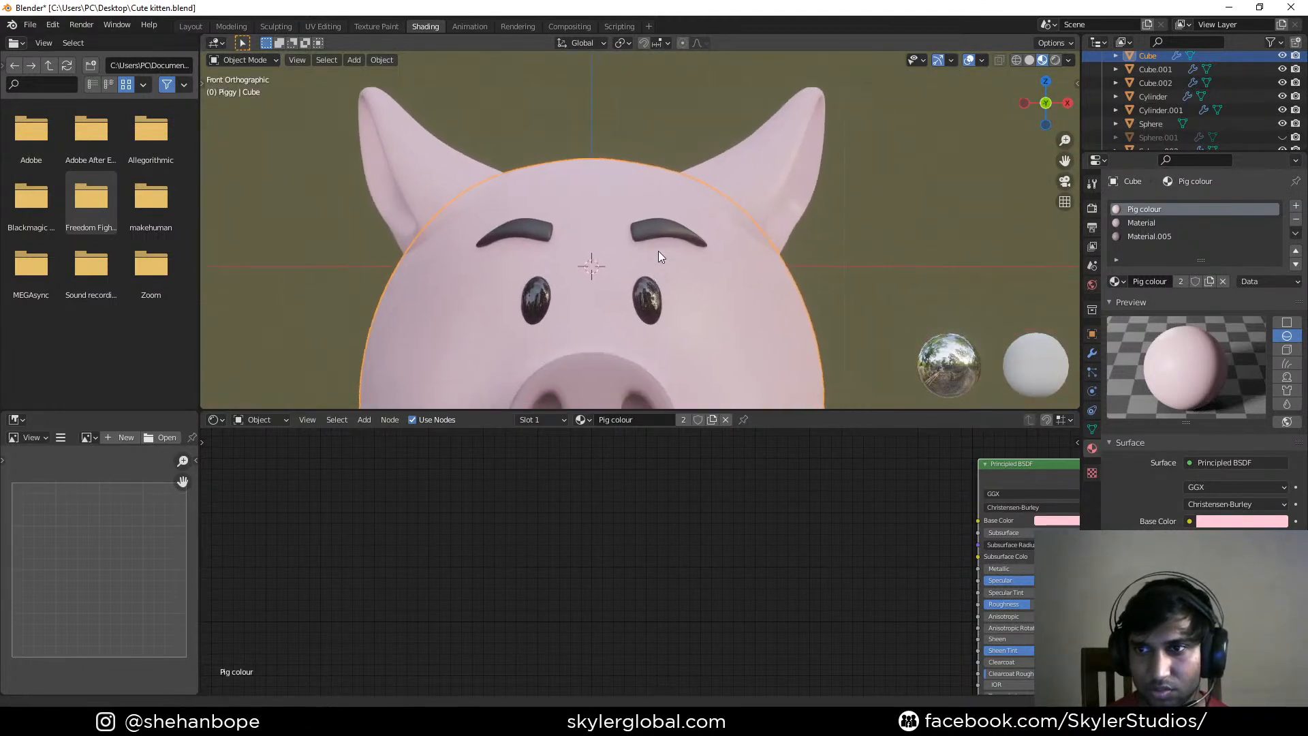
left_click(635, 204)
key("Tab")
scroll(635, 204, "up", 3)
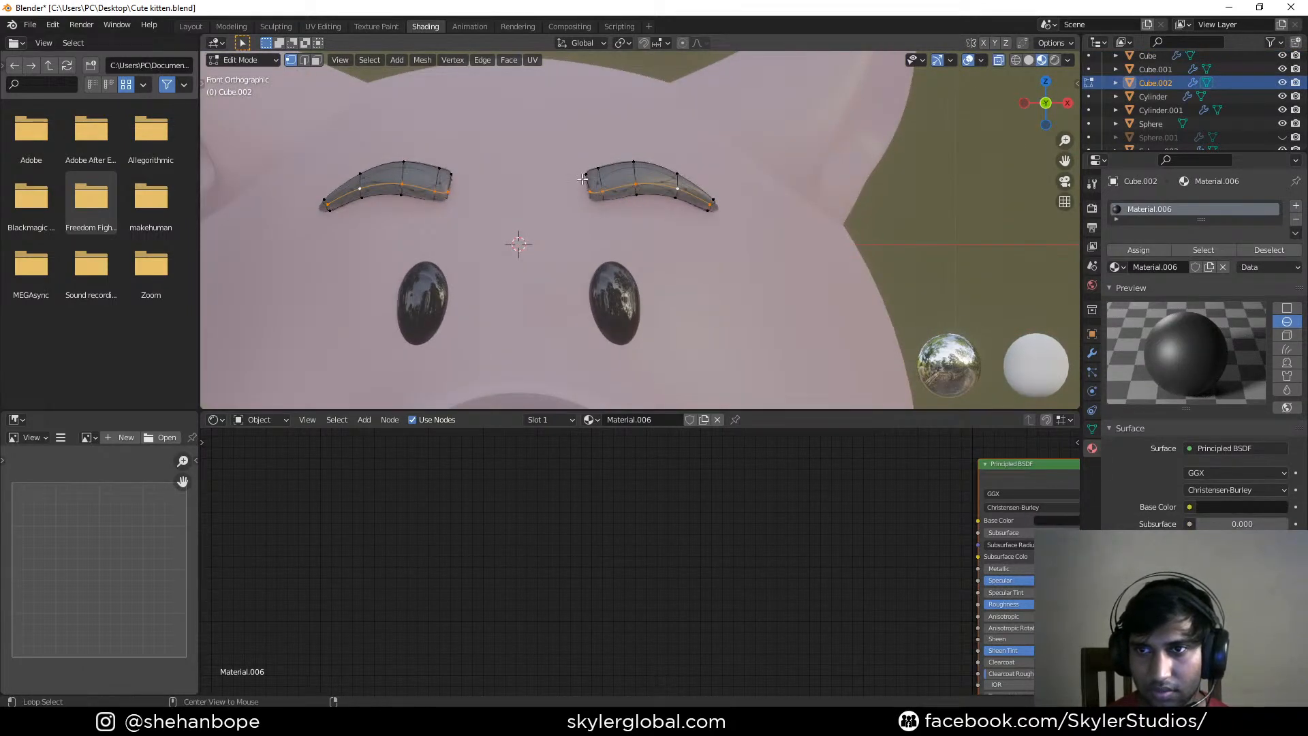
scroll(587, 184, "up", 1)
scroll(587, 184, "up", 1)
left_click(569, 167, "alt")
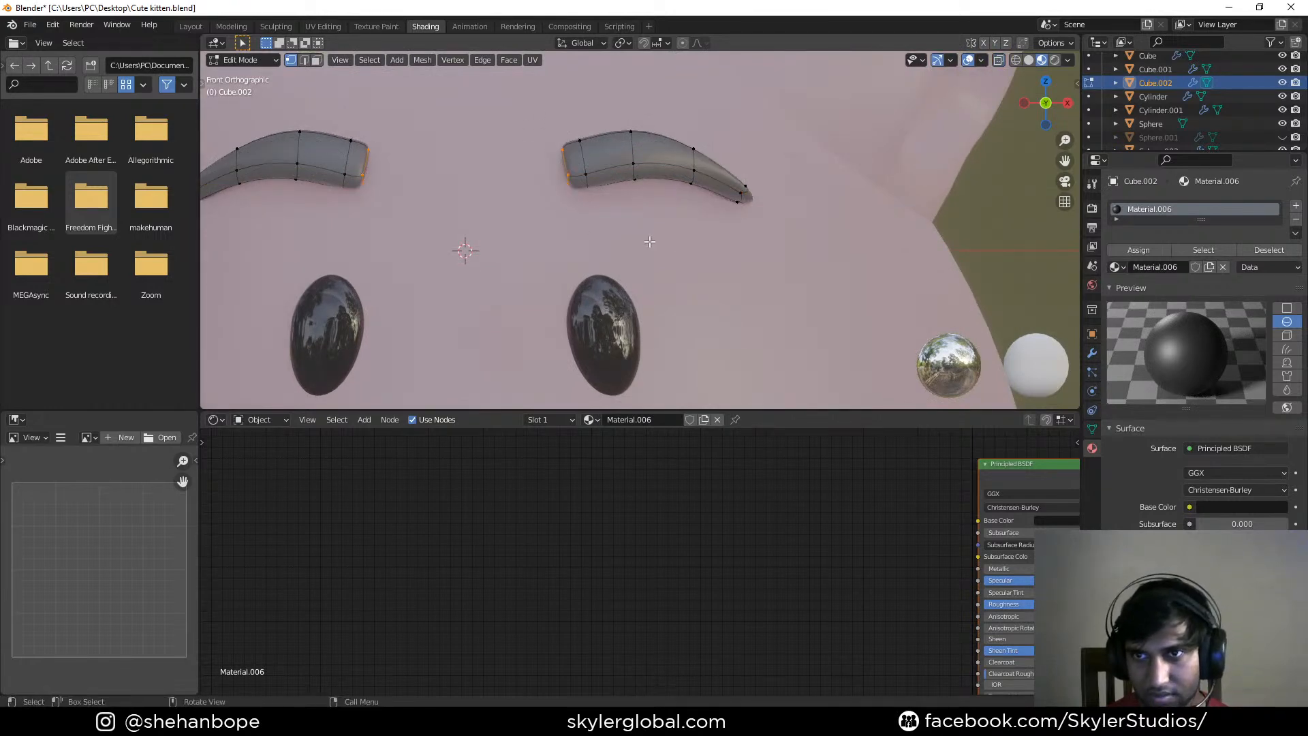
key("s")
right_click(707, 283)
left_click_drag(549, 130, 573, 202)
key("s")
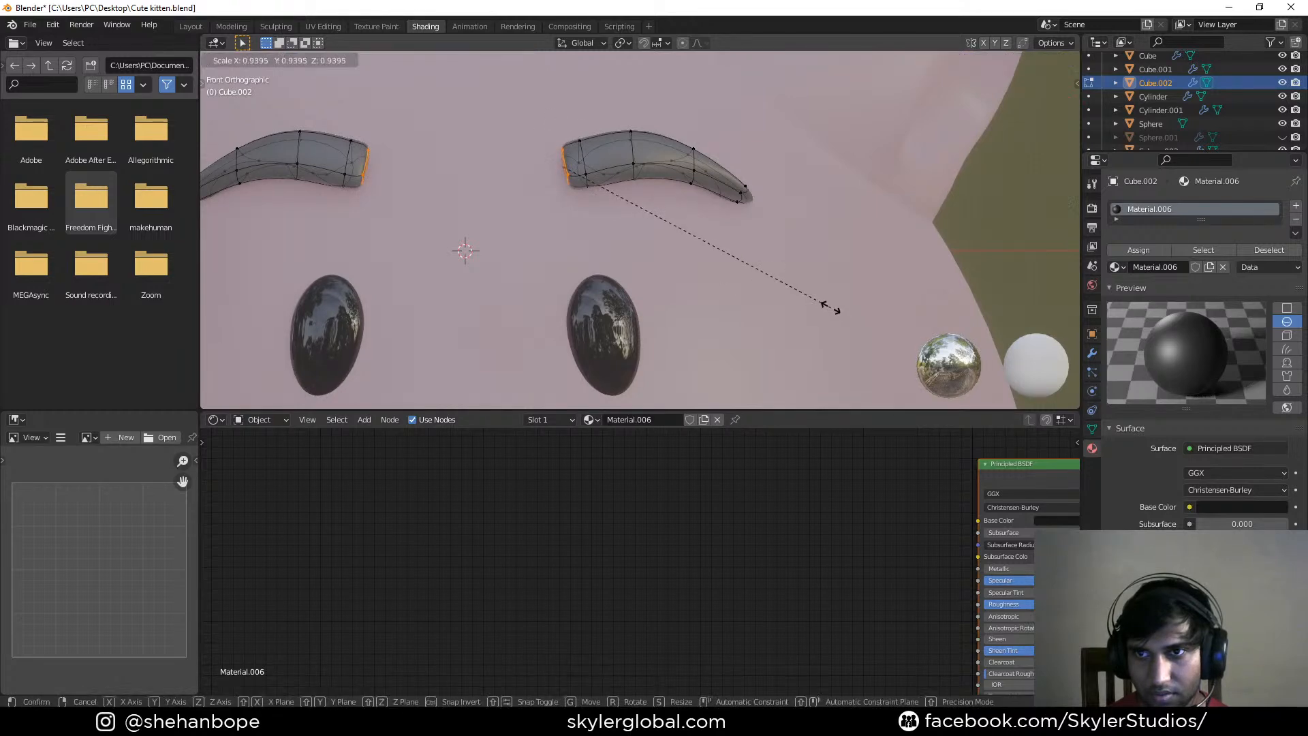
left_click(720, 259)
Scale down the vertex loop beside the eyebrow's inner end and the loop across its middle
left_click(584, 173, "alt")
key("s")
left_click(696, 254)
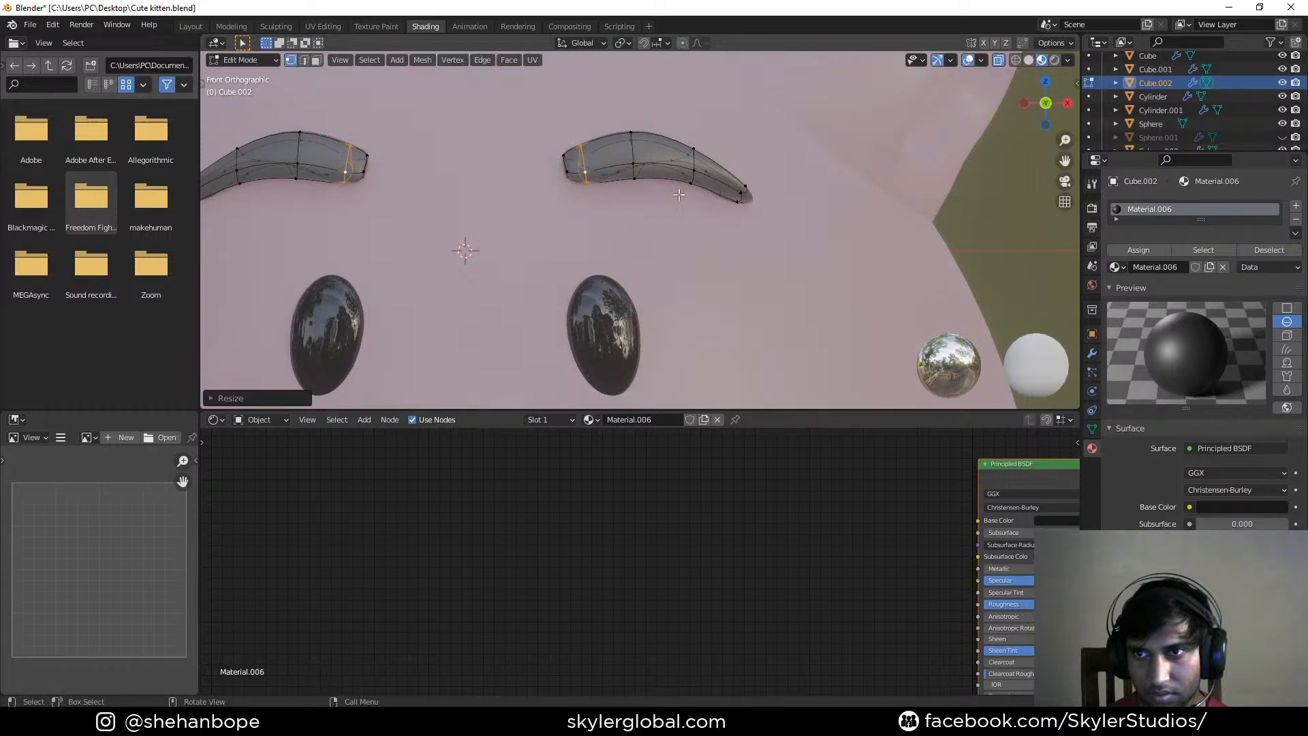
left_click(640, 157, "alt")
key("s")
left_click(738, 269)
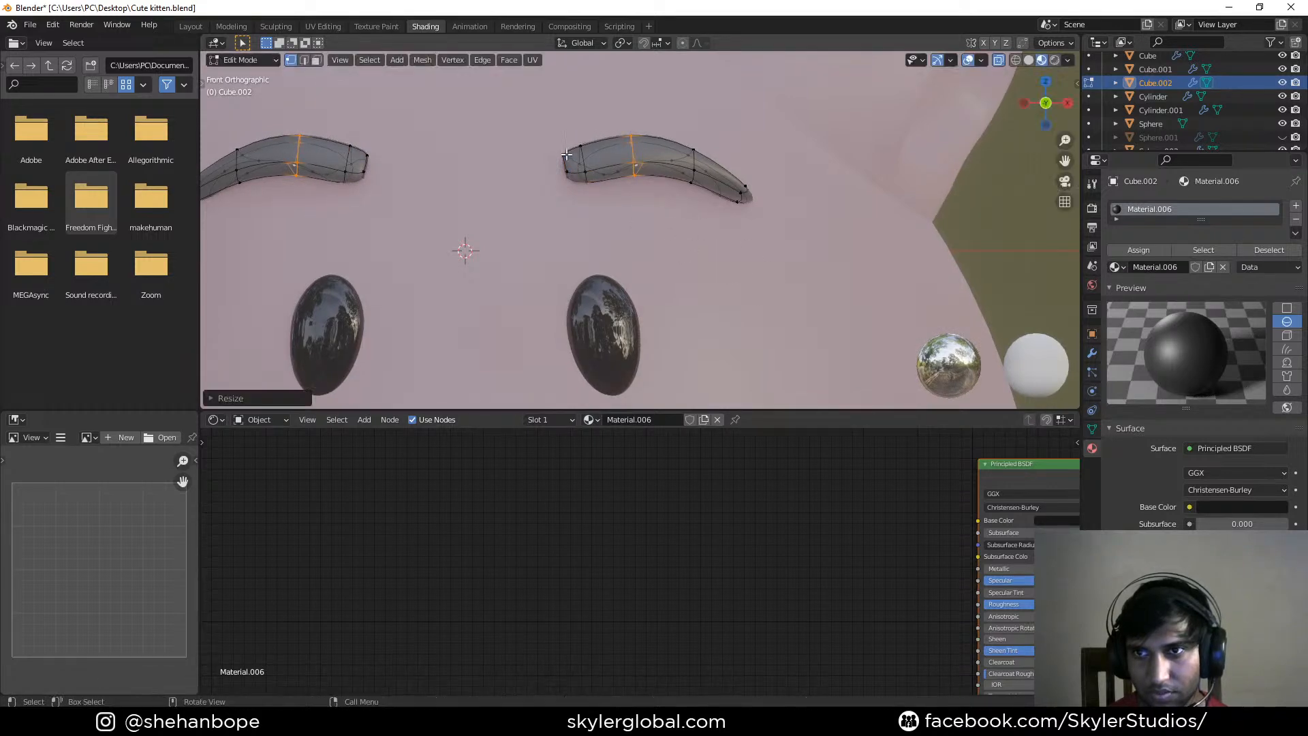
Scale the eyebrow's inner end section slightly smaller, leave mesh editing, and save the file
left_click(573, 169, "alt")
key("s")
left_click(651, 204)
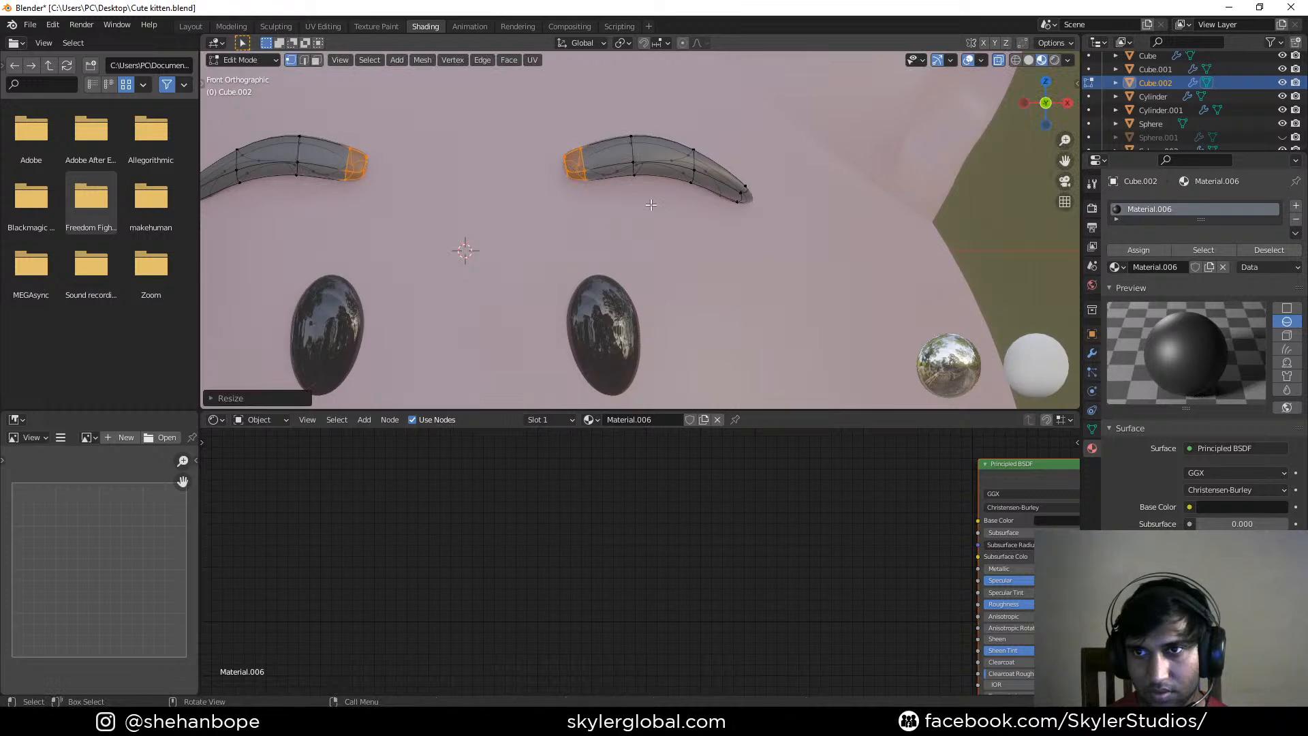
key("Tab")
scroll(652, 204, "down", 8)
key("ctrl+s")
middle_click_drag(652, 215, 856, 260)
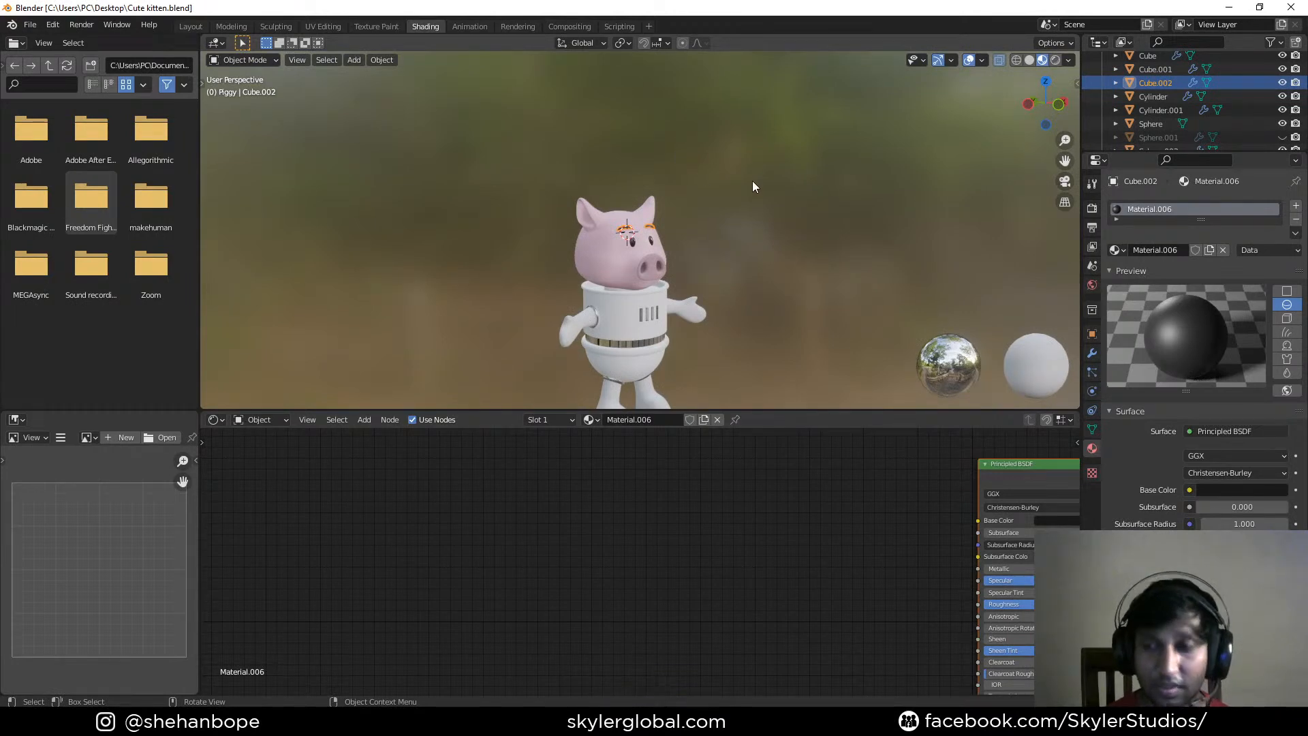
Inspect the arm and hand mesh in front view, leave mesh editing, and save the file
scroll(733, 277, "up", 2)
middle_click_drag(806, 256, 695, 231)
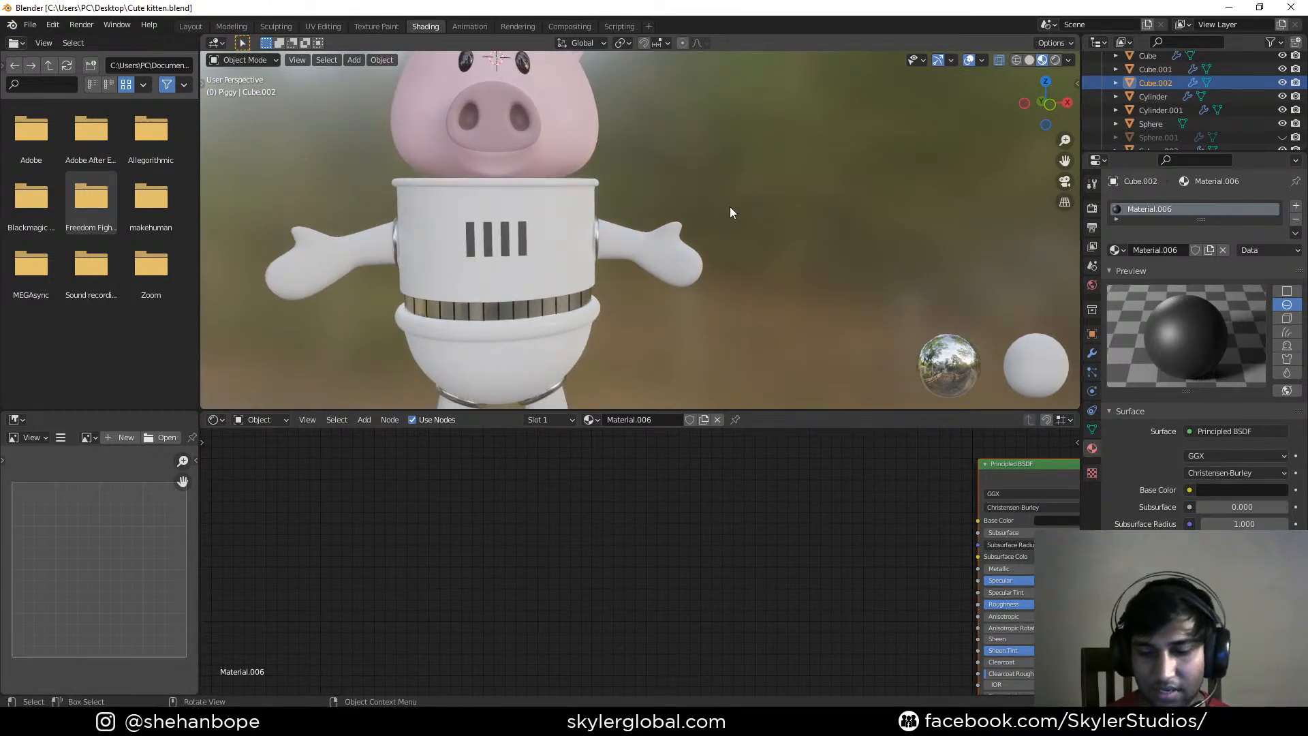
key("KP_1")
scroll(643, 258, "up", 2)
left_click(643, 257)
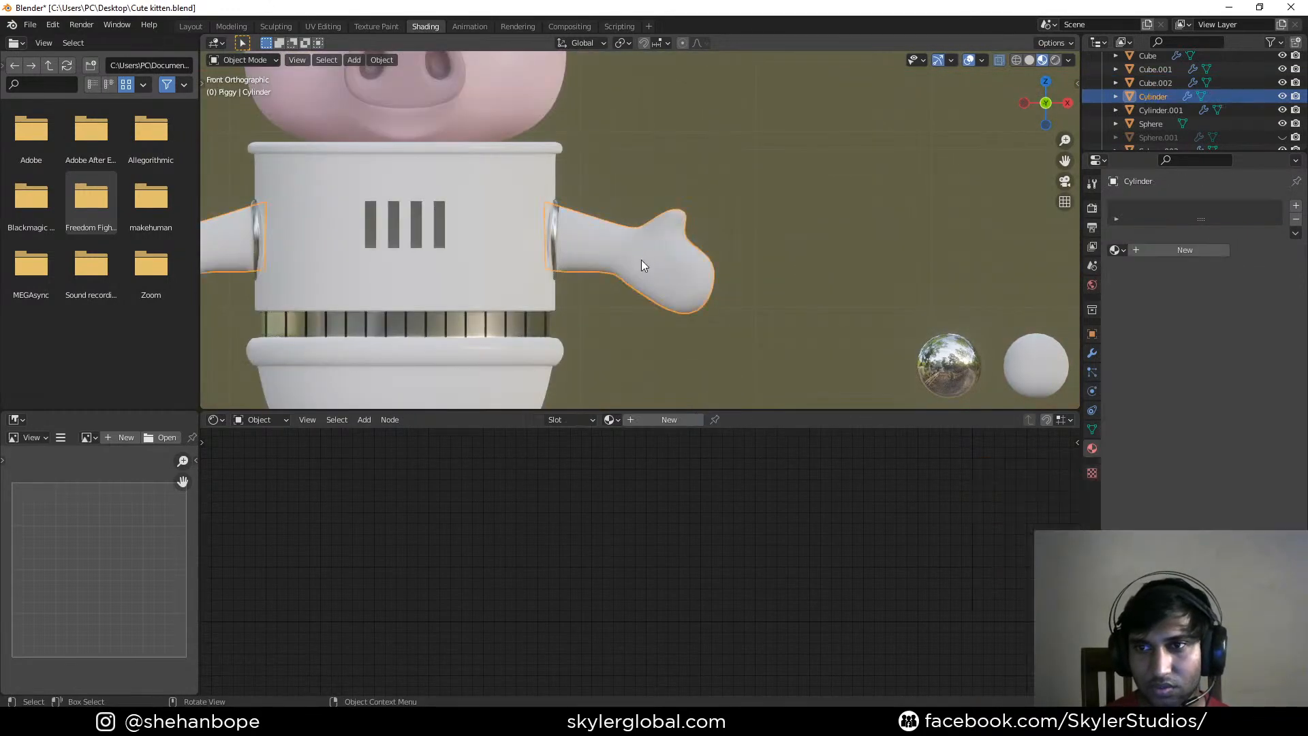
key("Tab")
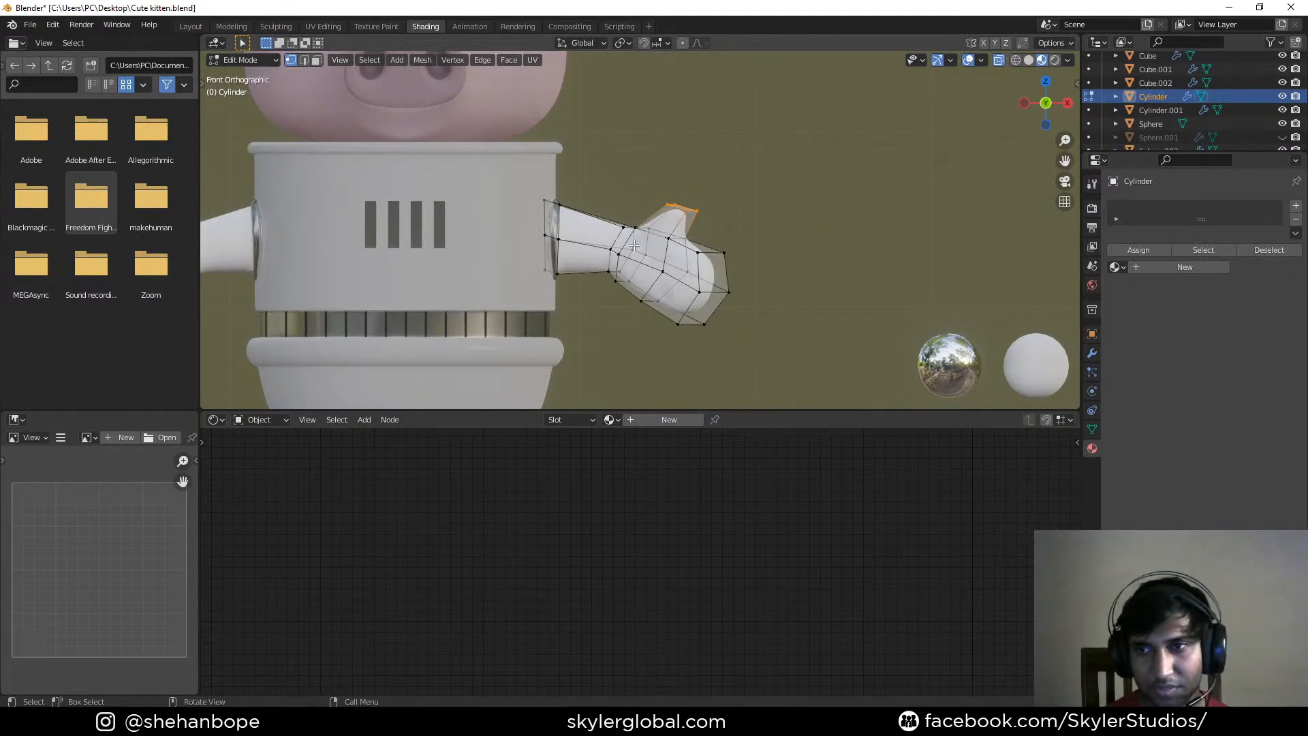
scroll(637, 245, "down", 5)
key("Tab")
key("ctrl+s")
Show the glass helmet sphere to check it over the pig's head, and hide it again
left_click(1282, 137)
middle_click_drag(722, 153, 739, 203)
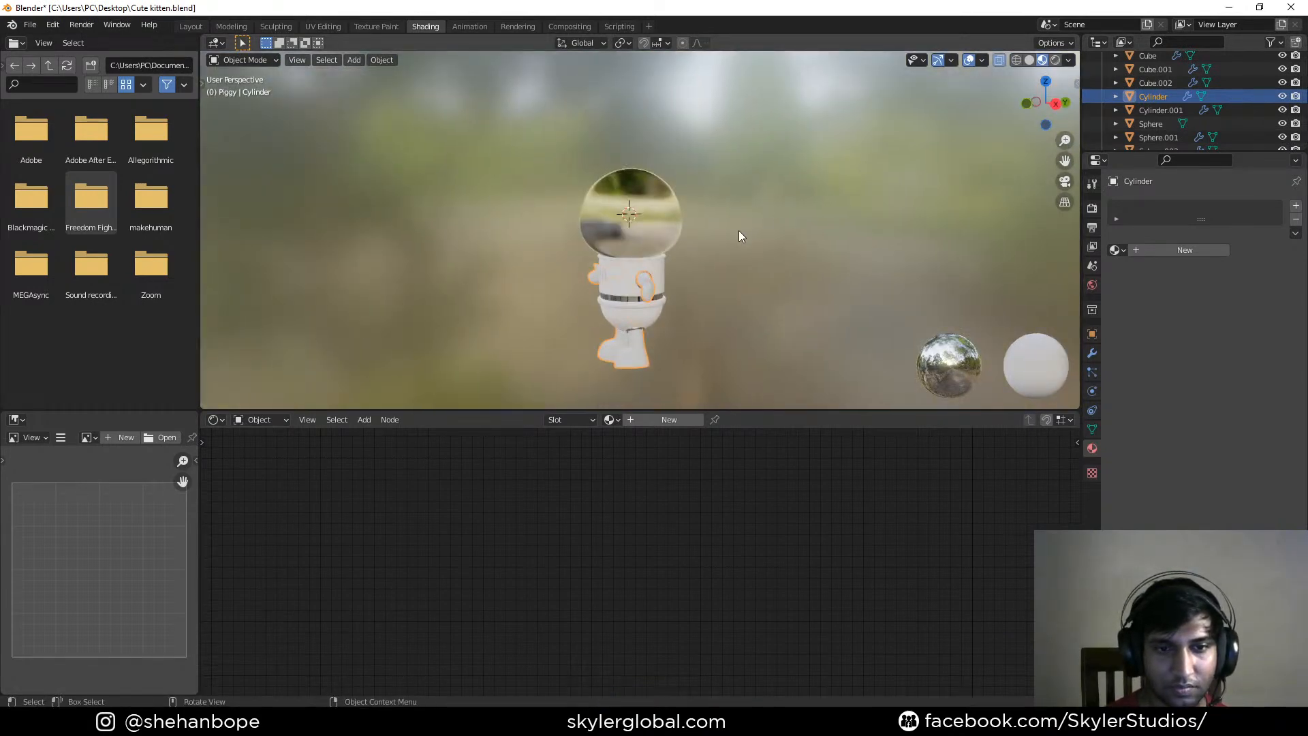
left_click(1017, 143)
left_click(1158, 136)
left_click(1282, 137)
scroll(698, 162, "up", 2)
middle_click_drag(698, 162, 729, 200)
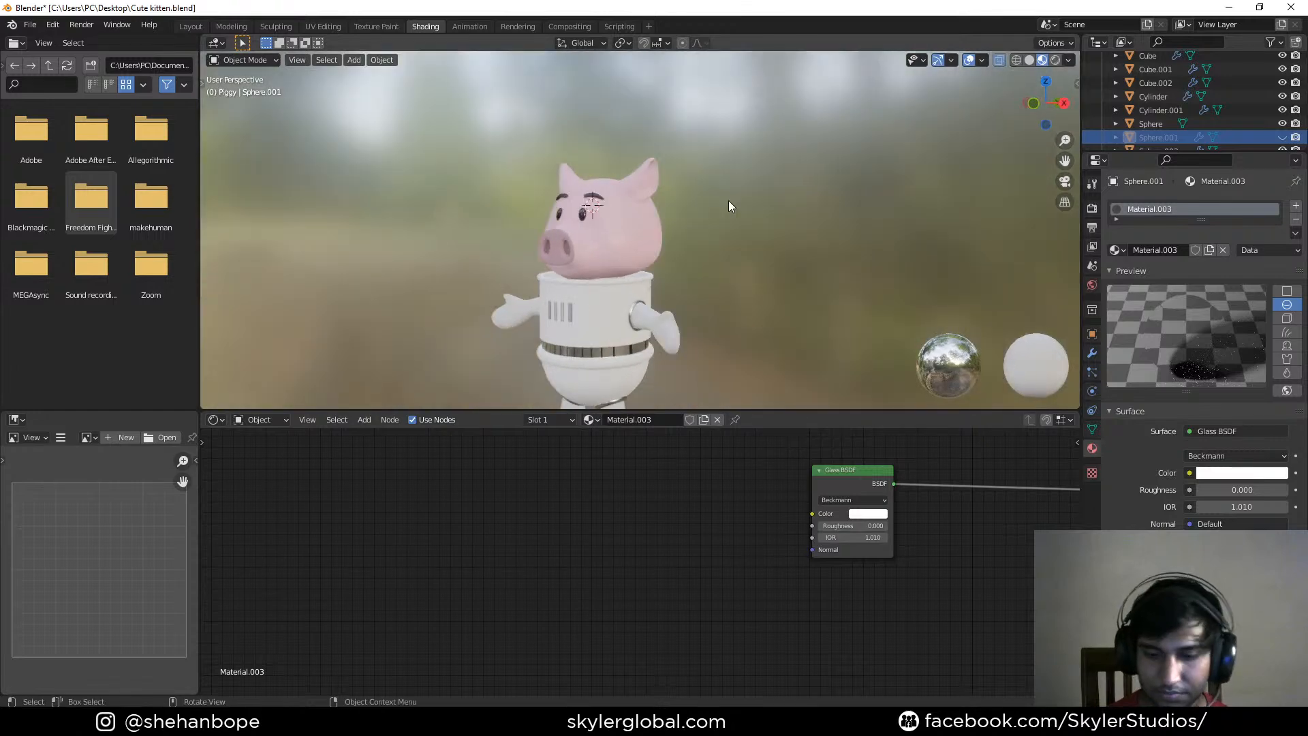
In front view, rotate the whole eyebrow mesh about 11° so its outer end tilts down, and save the file
key("KP_1")
scroll(728, 199, "up", 4)
middle_click_drag(564, 179, 598, 174, "shift")
left_click(566, 163)
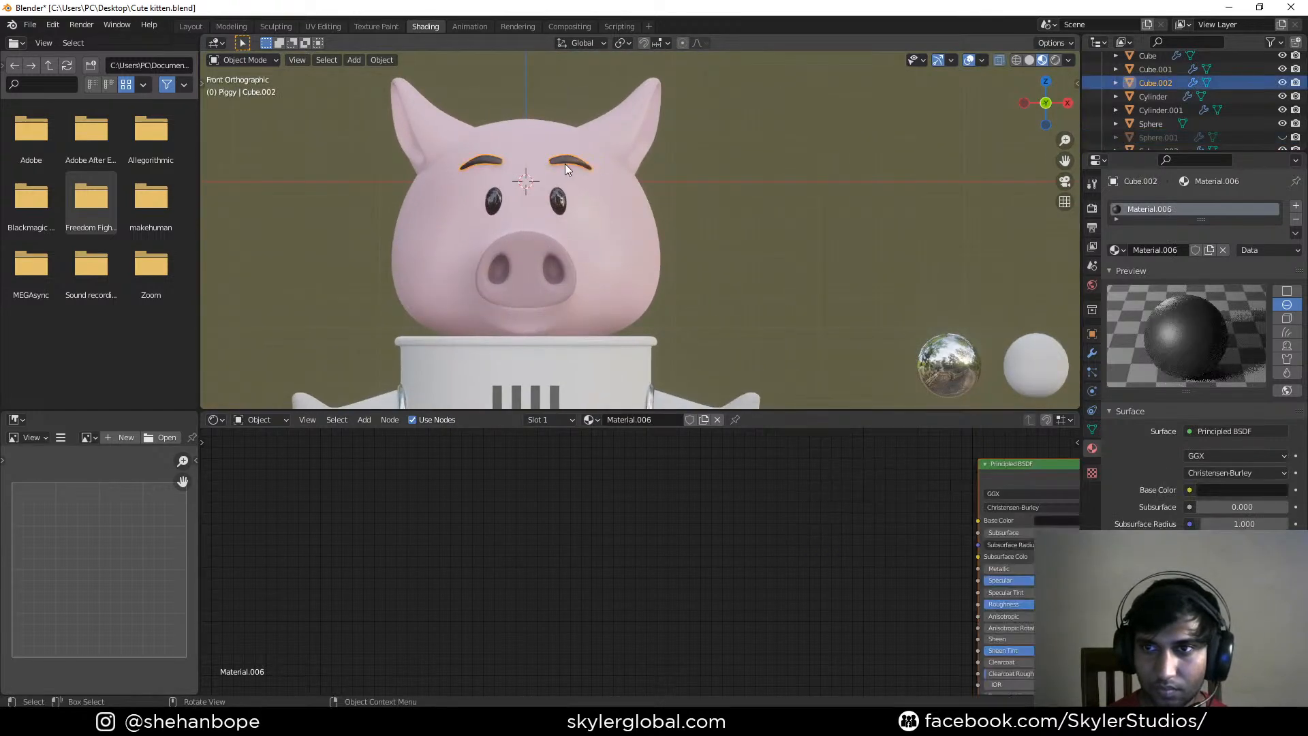
key("Tab")
key("r")
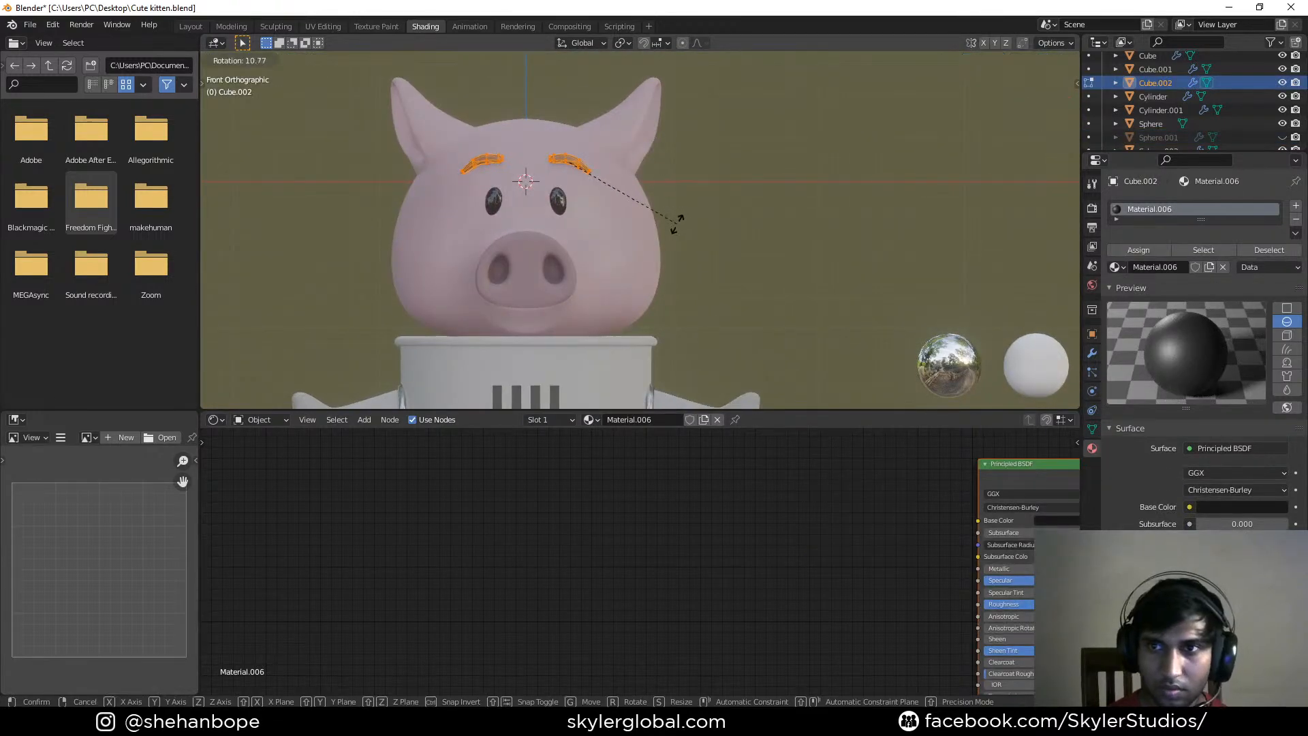
left_click(673, 227)
key("Tab")
scroll(671, 227, "down", 3)
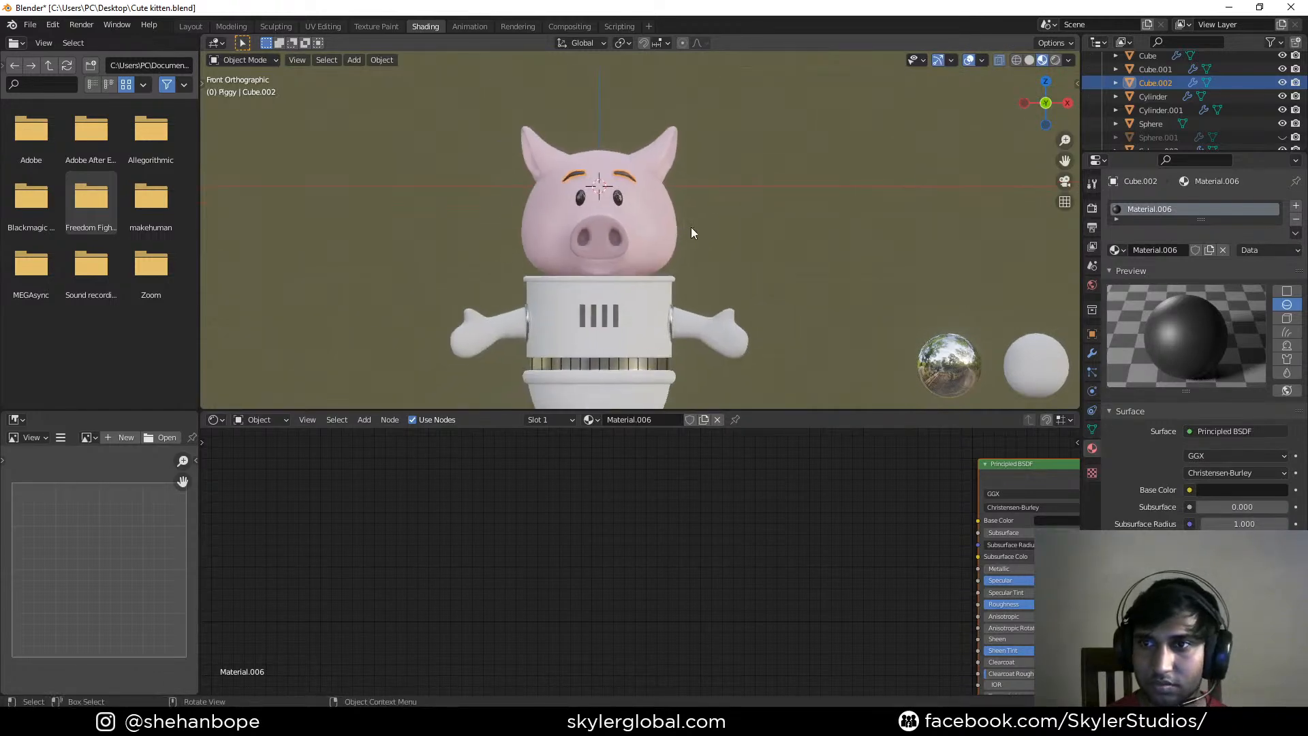
key("ctrl+s")
Show the glass helmet sphere again and collapse the Piggy collection
mouse_move(672, 244)
middle_mouse_down()
mouse_move(751, 250)
mouse_move(740, 267)
mouse_move(660, 253)
middle_mouse_up()
left_click(1282, 138)
scroll(1199, 109, "up", 3)
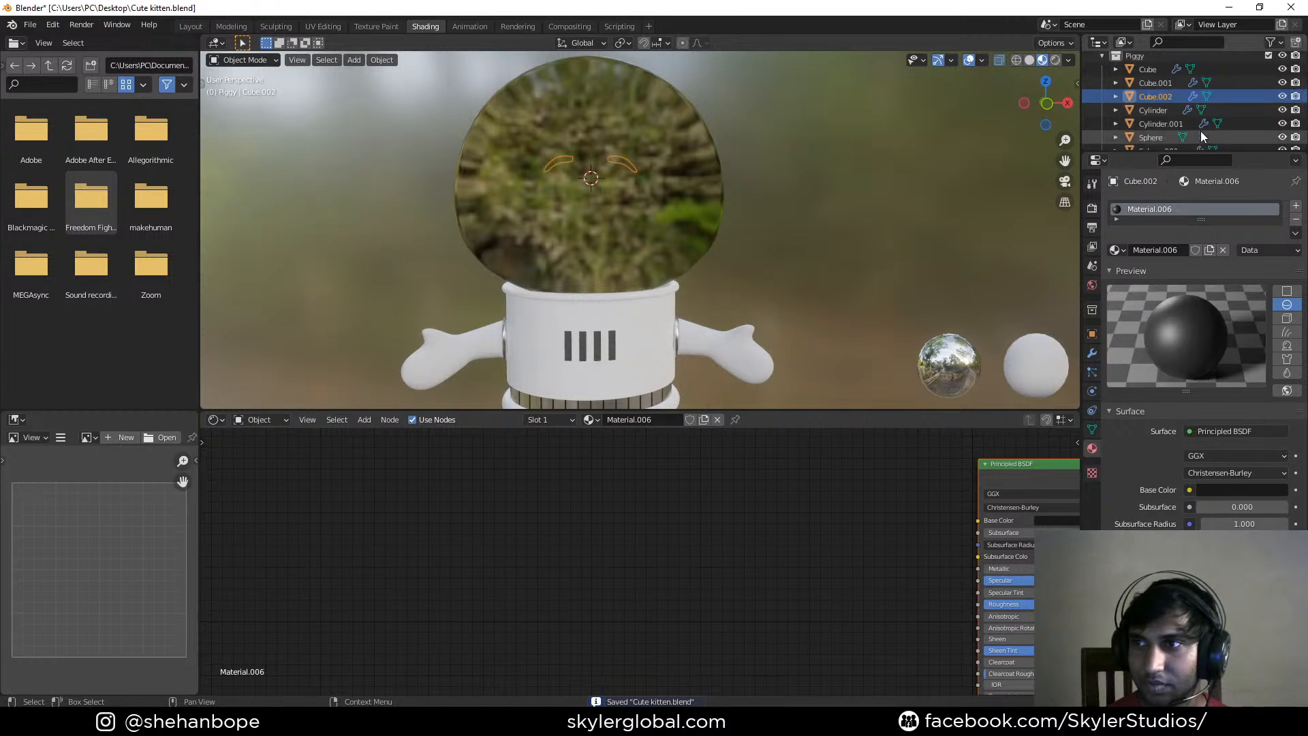
left_click(1101, 73)
scroll(933, 186, "down", 4)
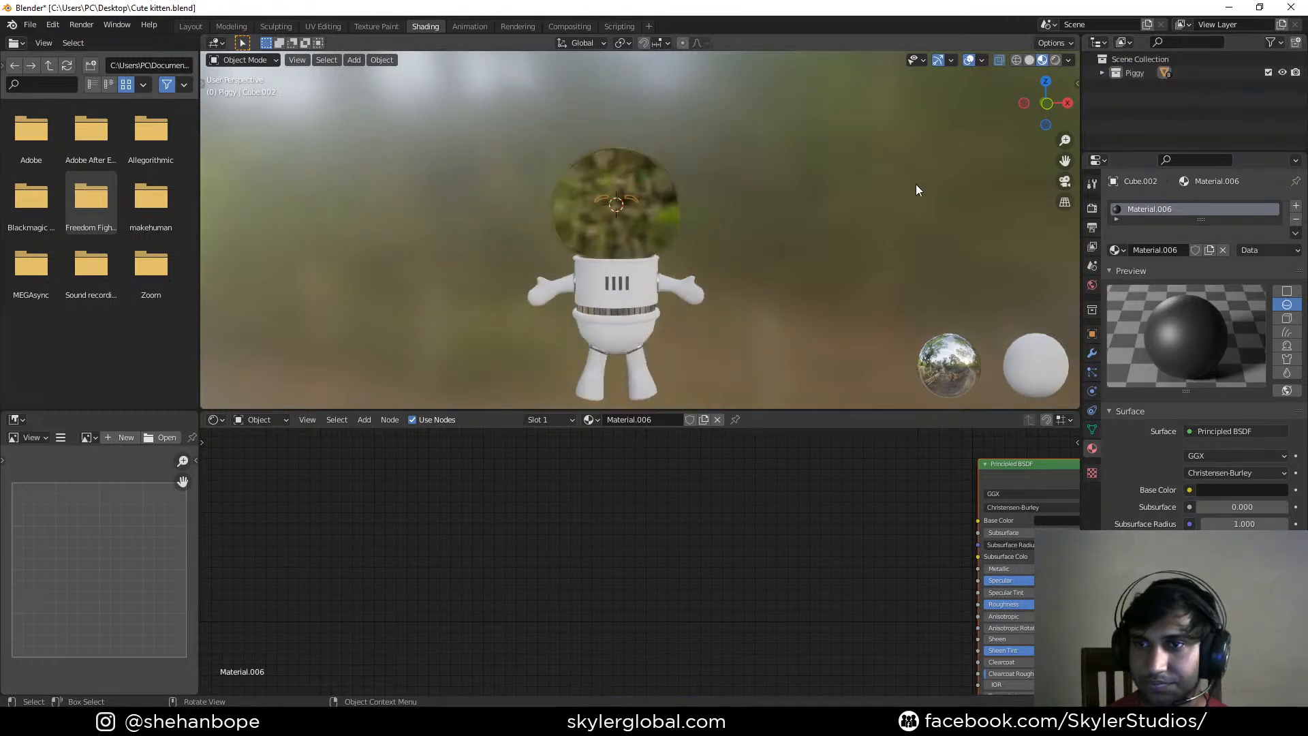
In front view, add a cube-shaped empty, scale it up, and move it down to enclose the whole pig
key("KP_1")
scroll(839, 163, "down", 2)
key("shift+a")
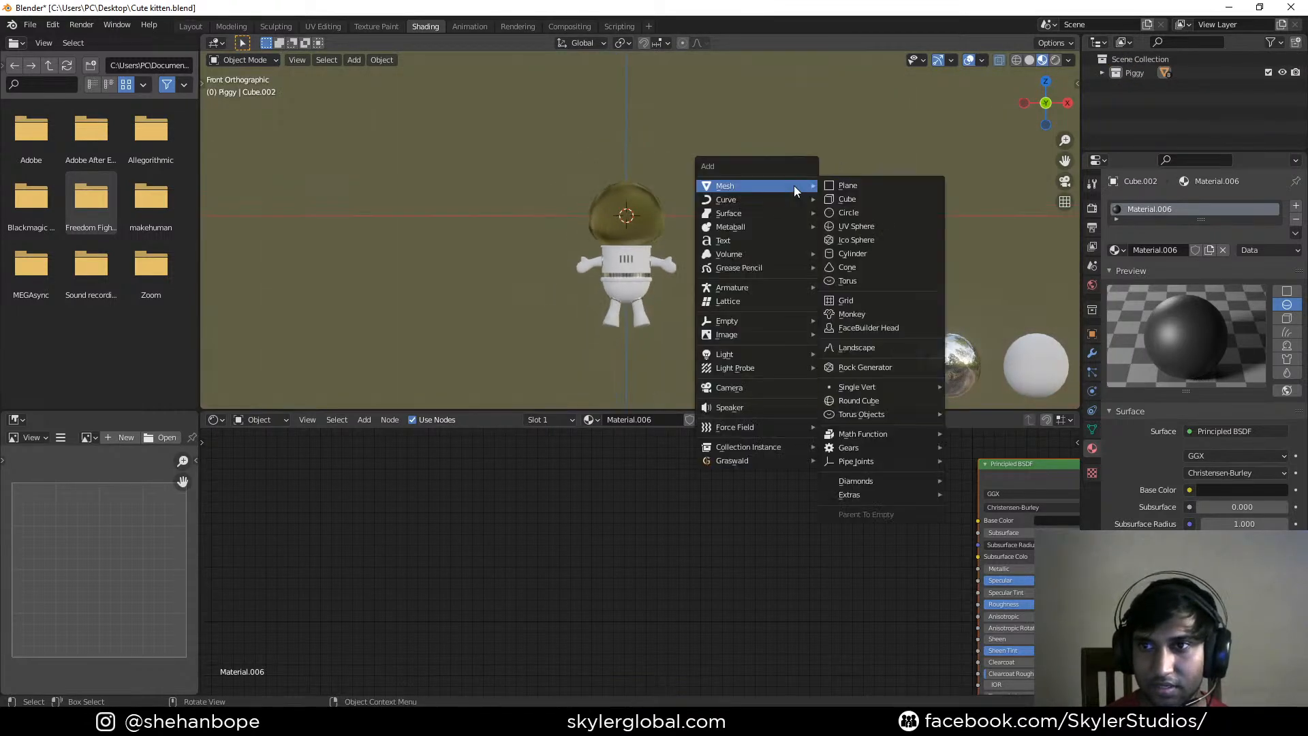
mouse_move(764, 320)
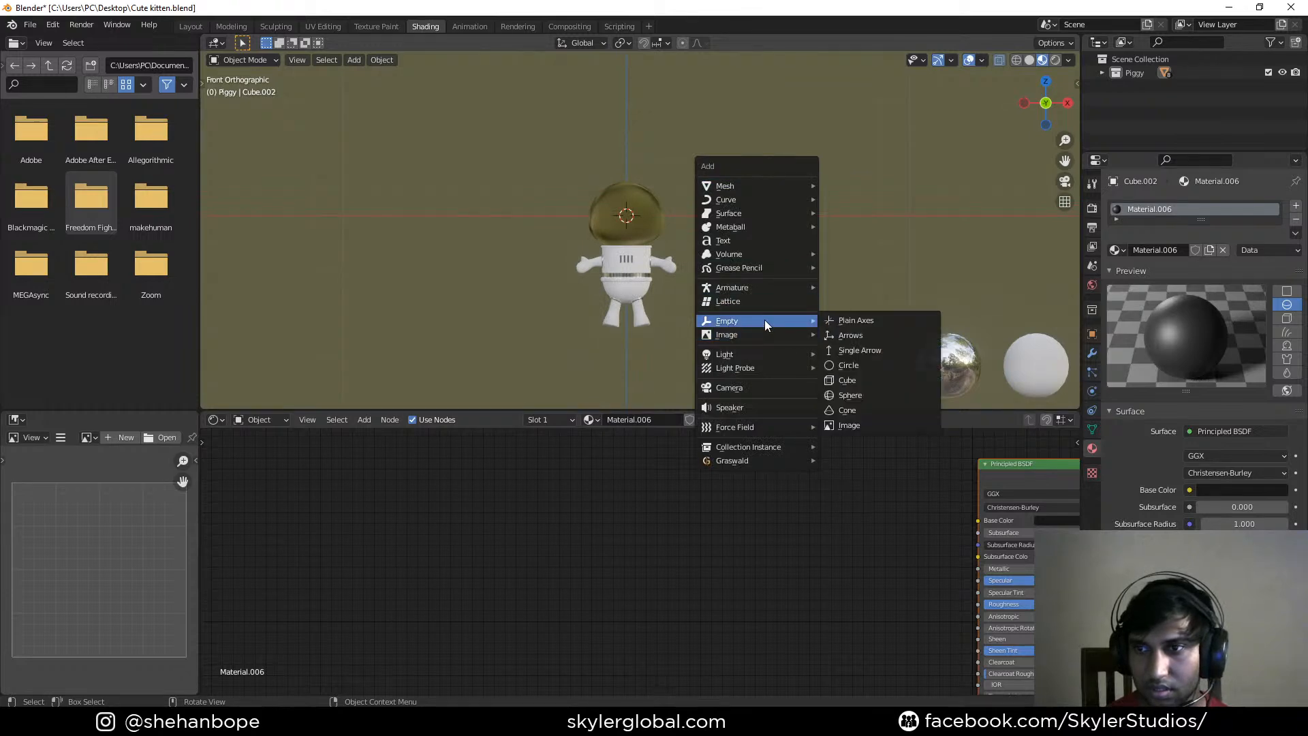
left_click(849, 380)
key("s")
left_click(806, 317)
key("g")
left_click(807, 344)
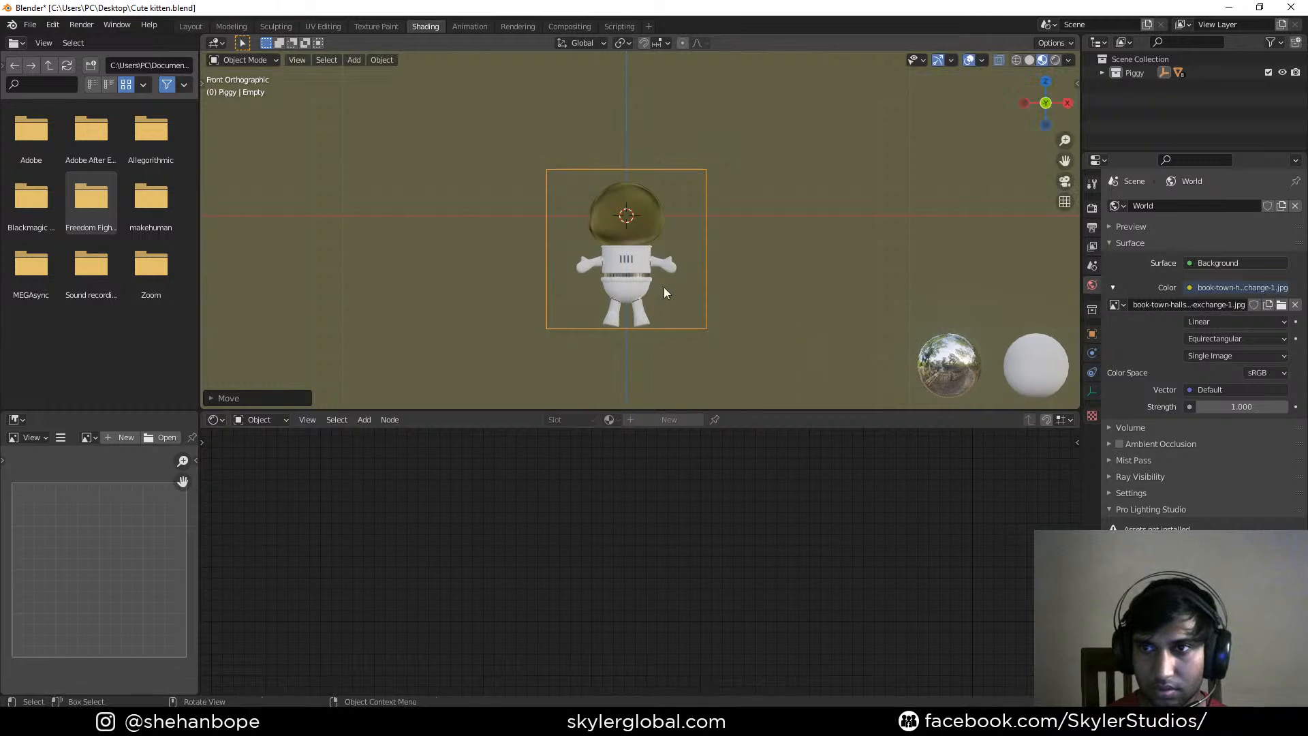
Parent all the pig's parts to the cube empty with the Object option and save the file
left_click_drag(575, 197, 673, 327)
left_click(695, 205, "shift")
key("ctrl+p")
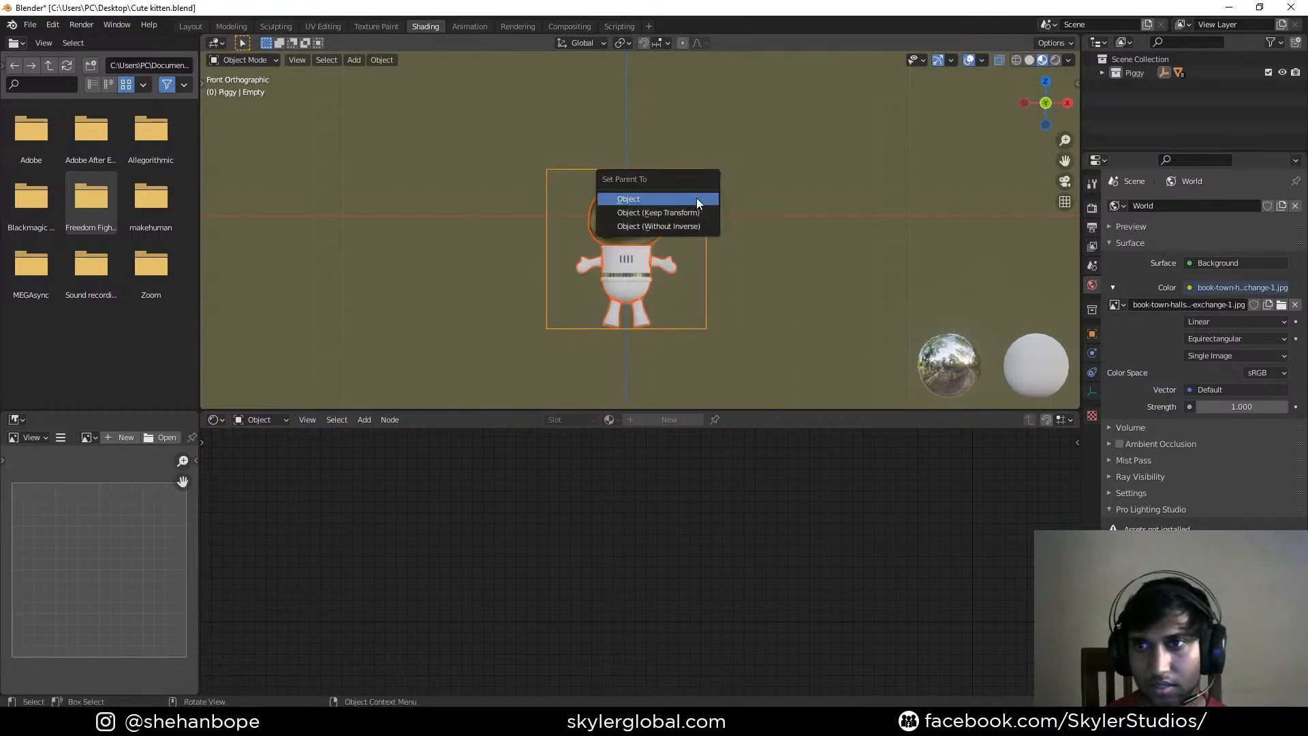
left_click(696, 198)
key("ctrl+s")
left_click(708, 201)
left_click(708, 202)
middle_click_drag(721, 220, 689, 264)
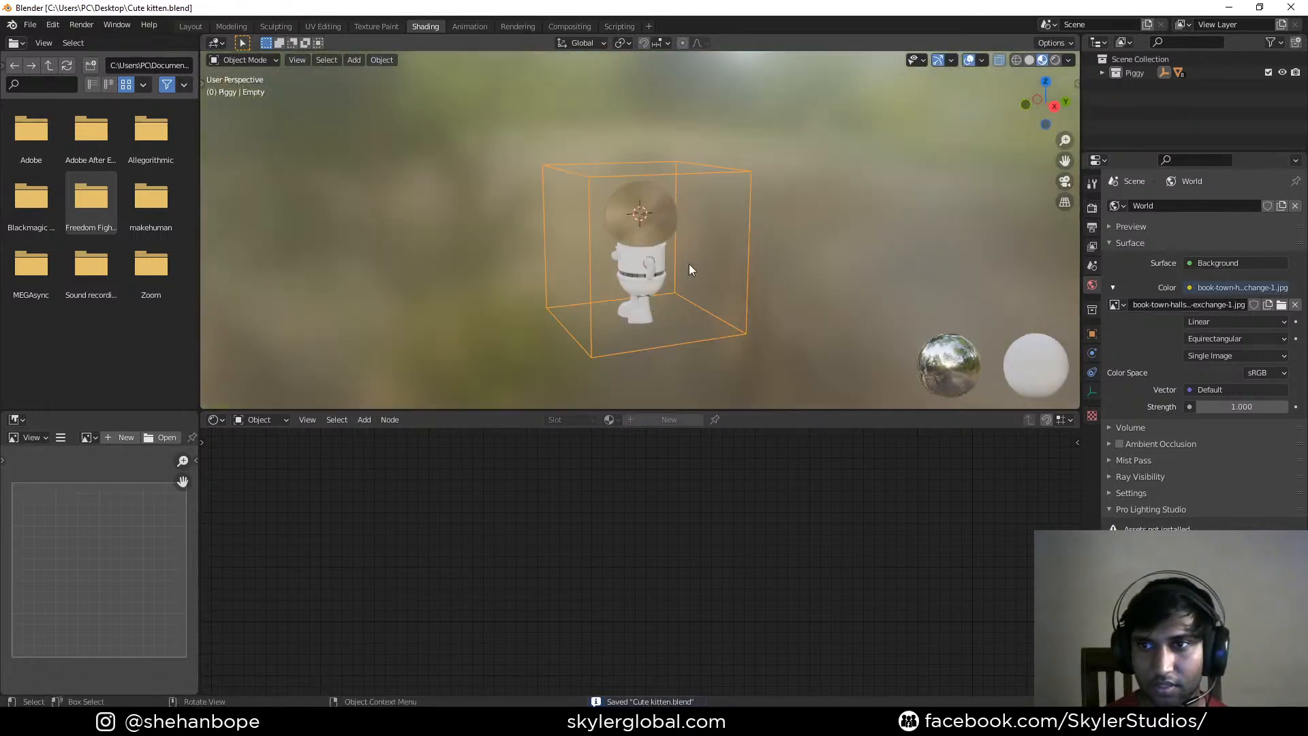
Close the pig file and open the recent file Space.blend in a fresh session
left_click(1290, 9)
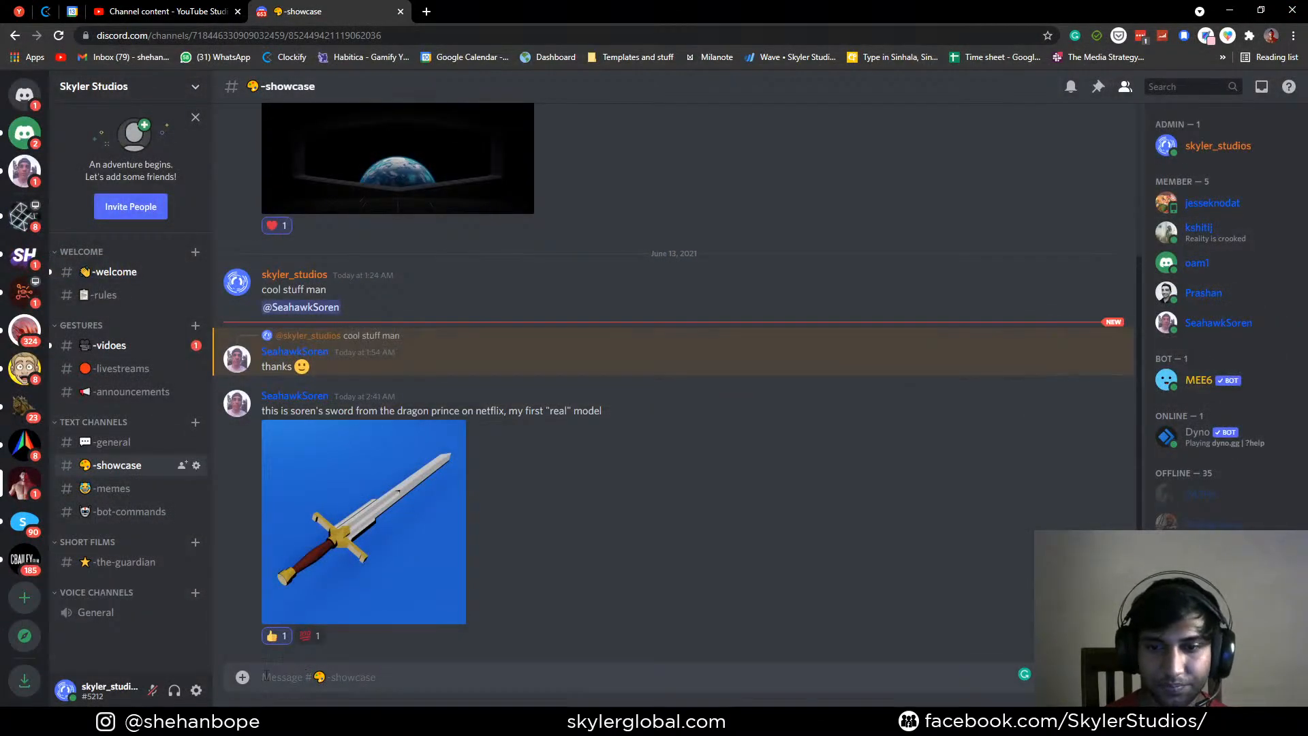
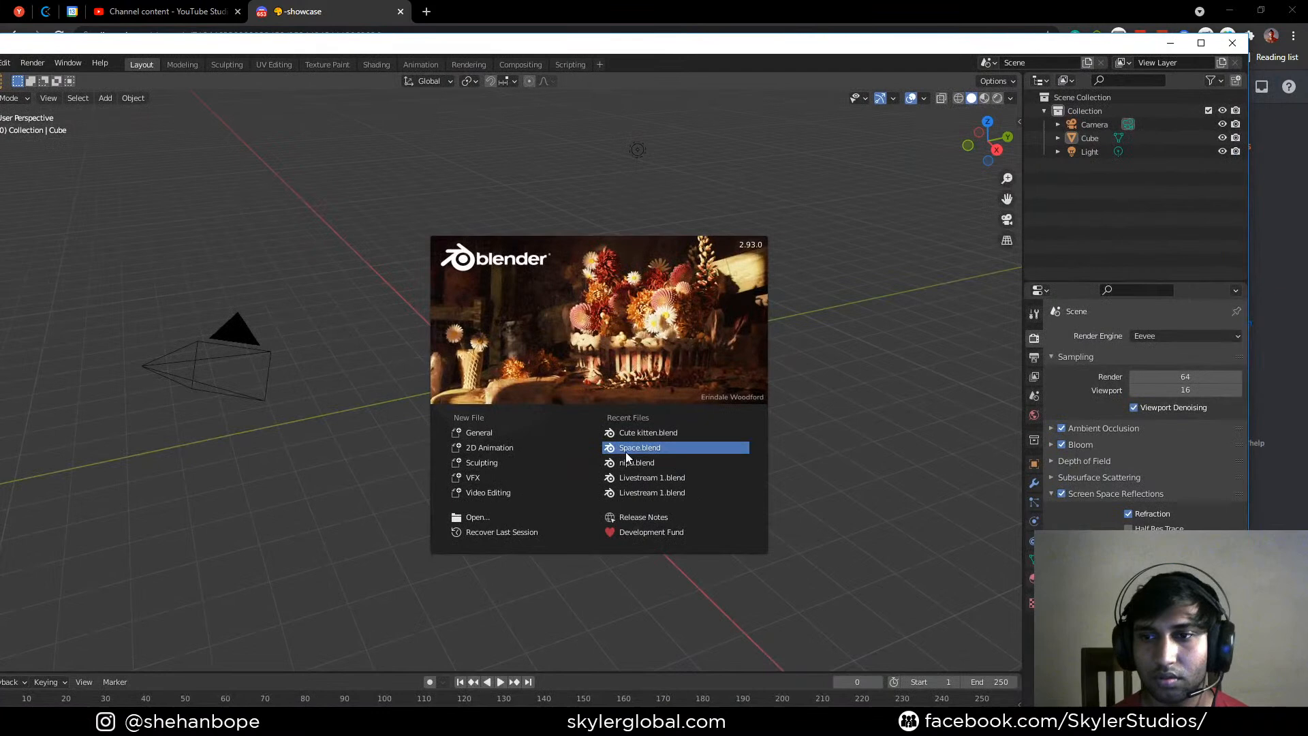
left_click(625, 449)
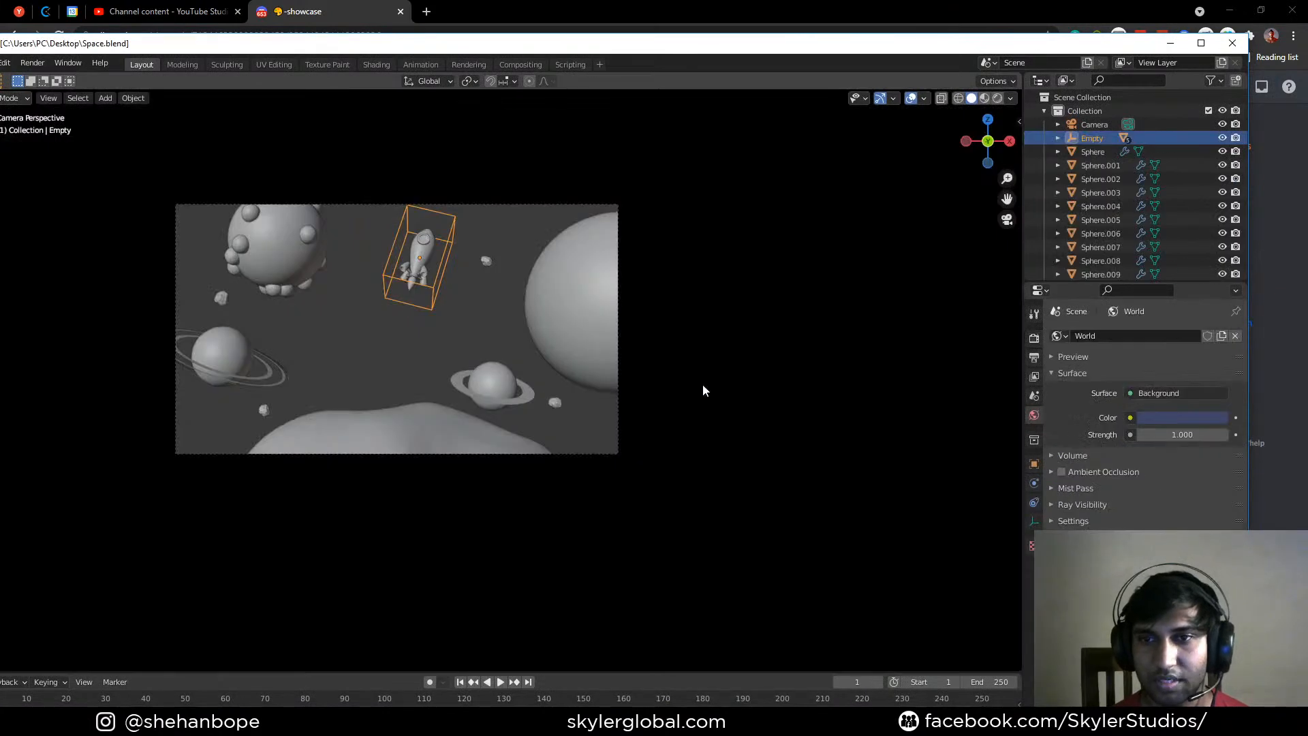
Append the Piggy collection from Cute kitten.blend and rescale the imported pig in the scene
middle_click_drag(607, 357, 680, 340, "shift")
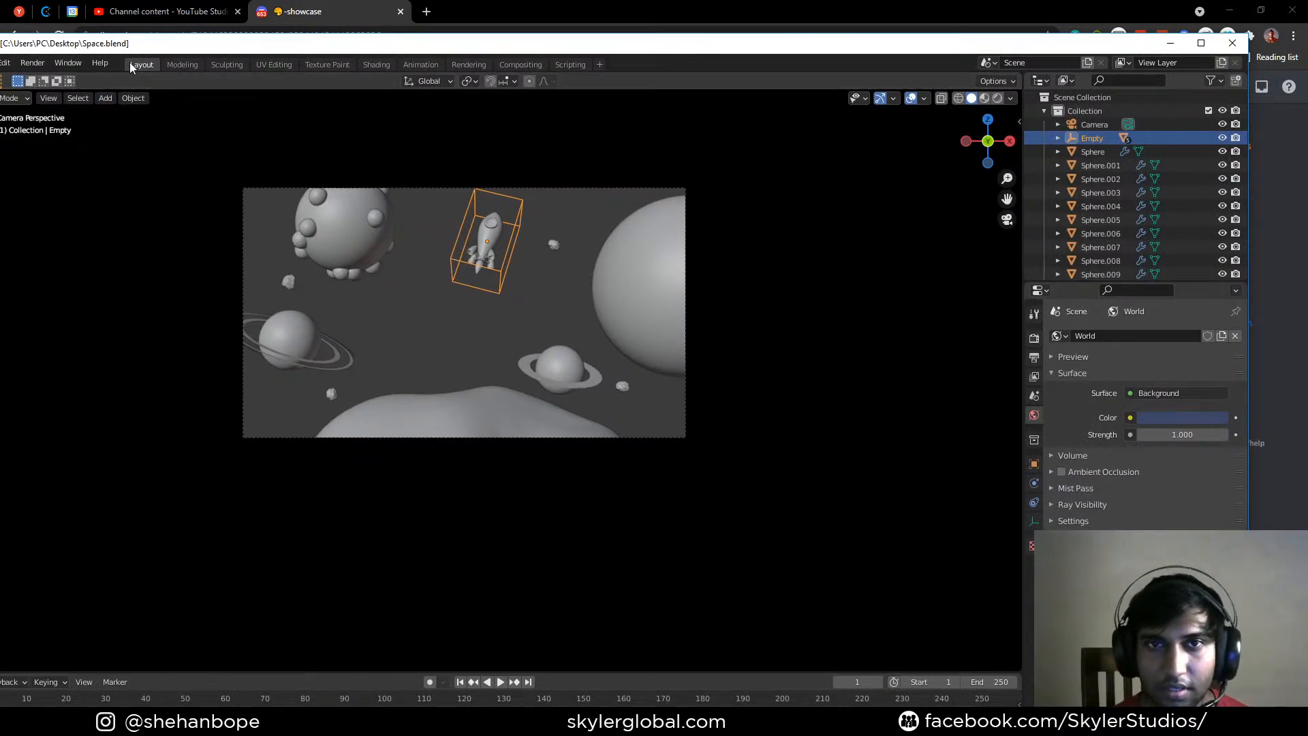
left_click_drag(135, 45, 199, 45)
left_click(46, 62)
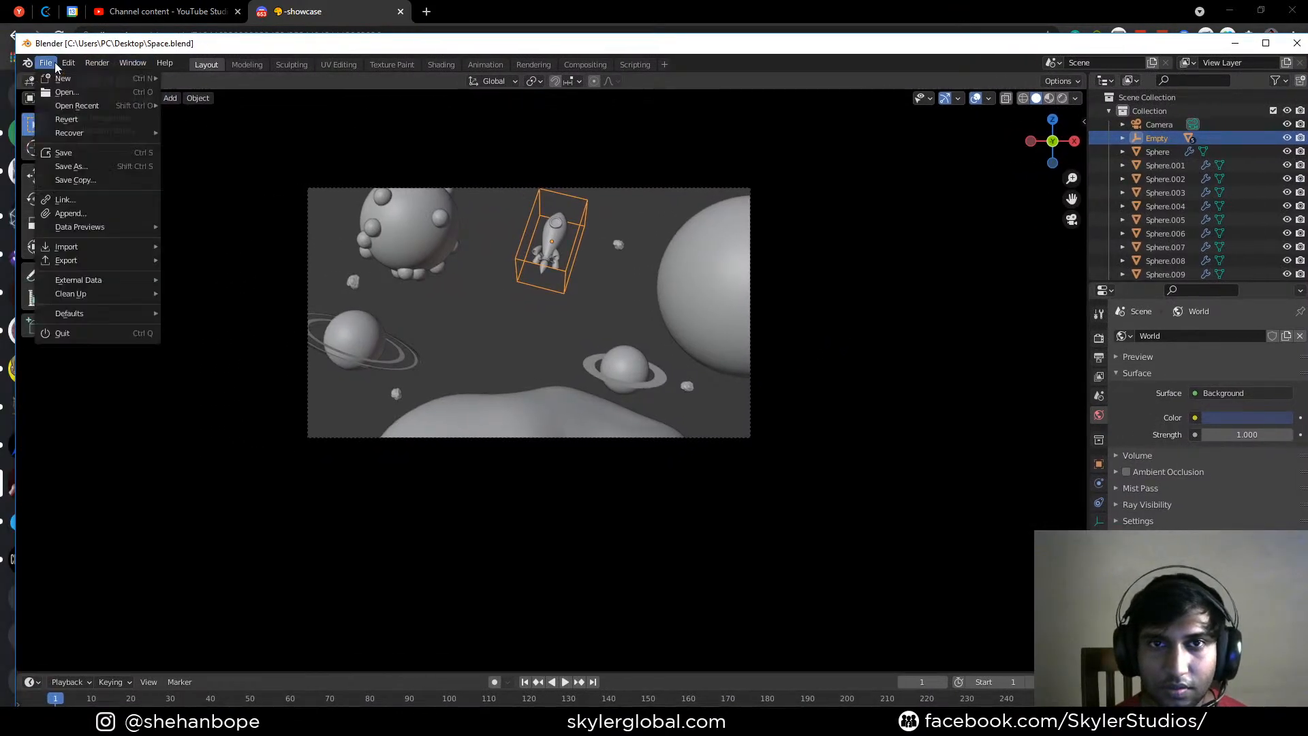
left_click(76, 214)
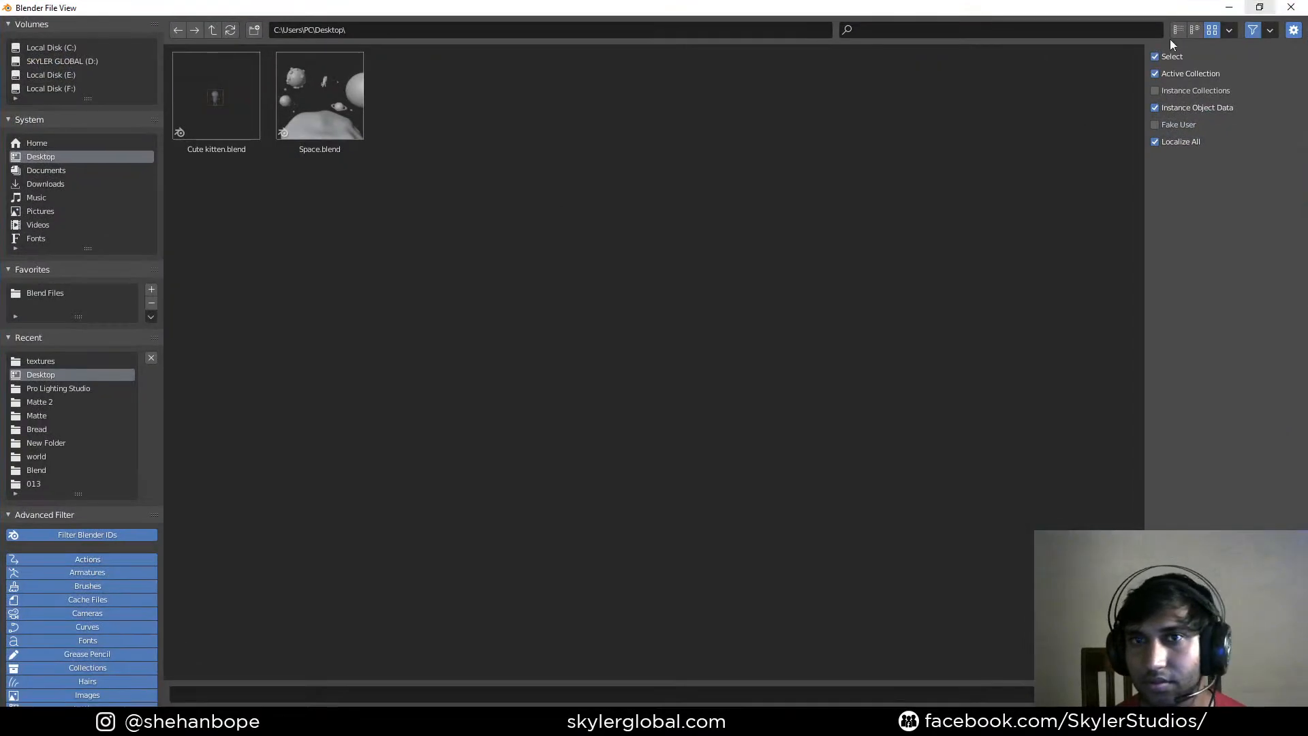
double_click(236, 87)
double_click(381, 113)
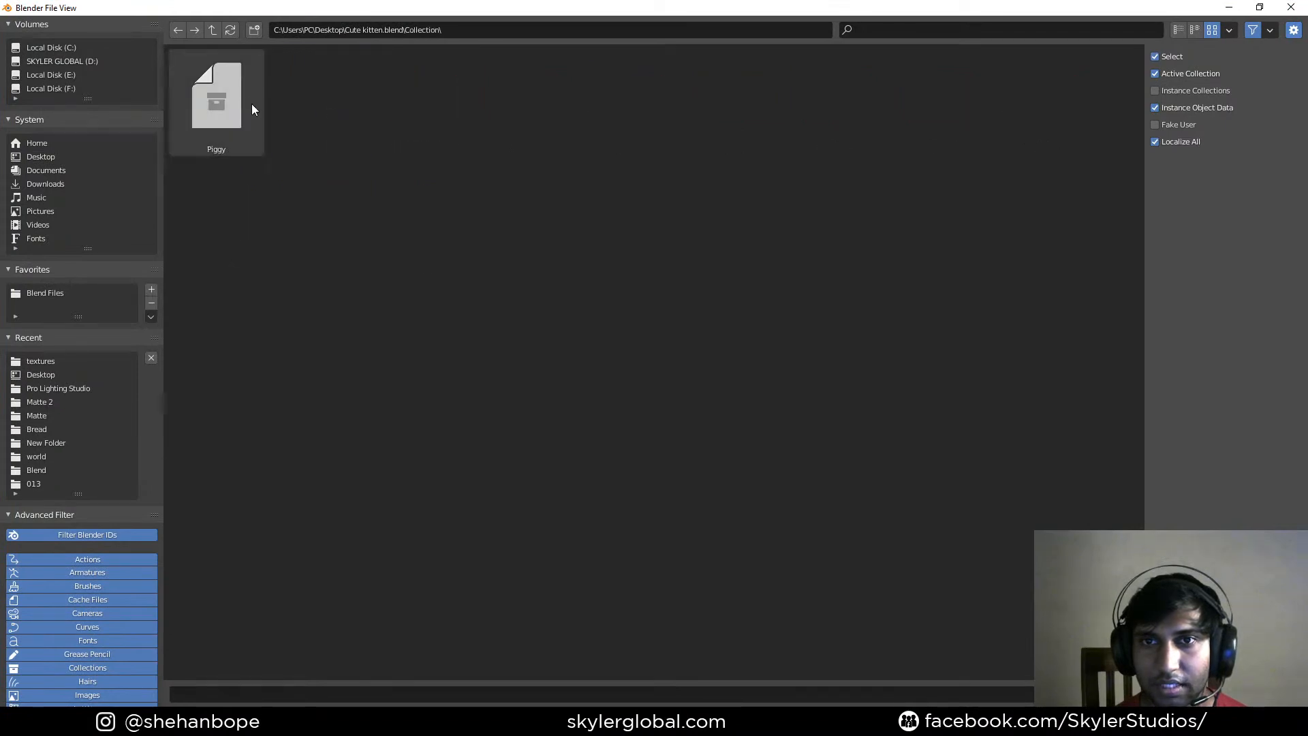
double_click(225, 100)
key("s")
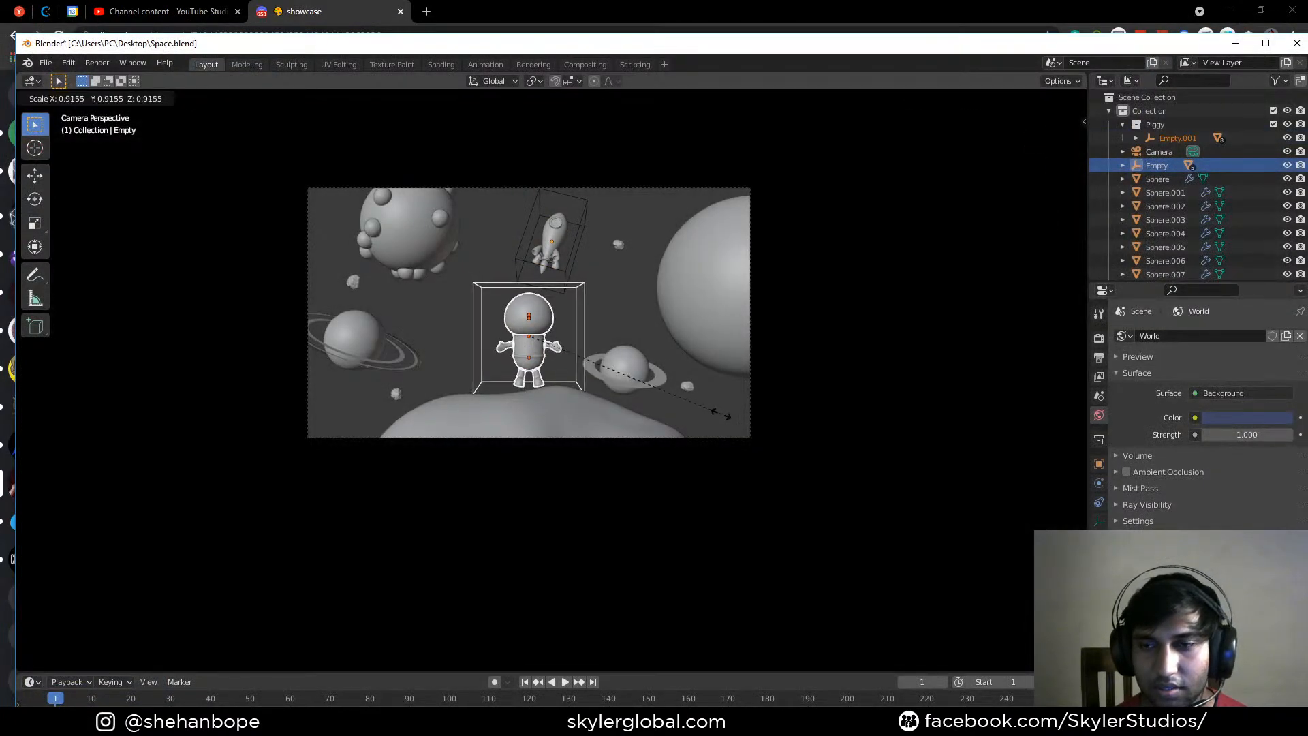
left_click(773, 383)
Select only the pig's cube empty and, in camera view, rotate it about -14.2° freely and about -21.8° around global X
middle_click_drag(547, 304, 574, 291)
key("KP_1")
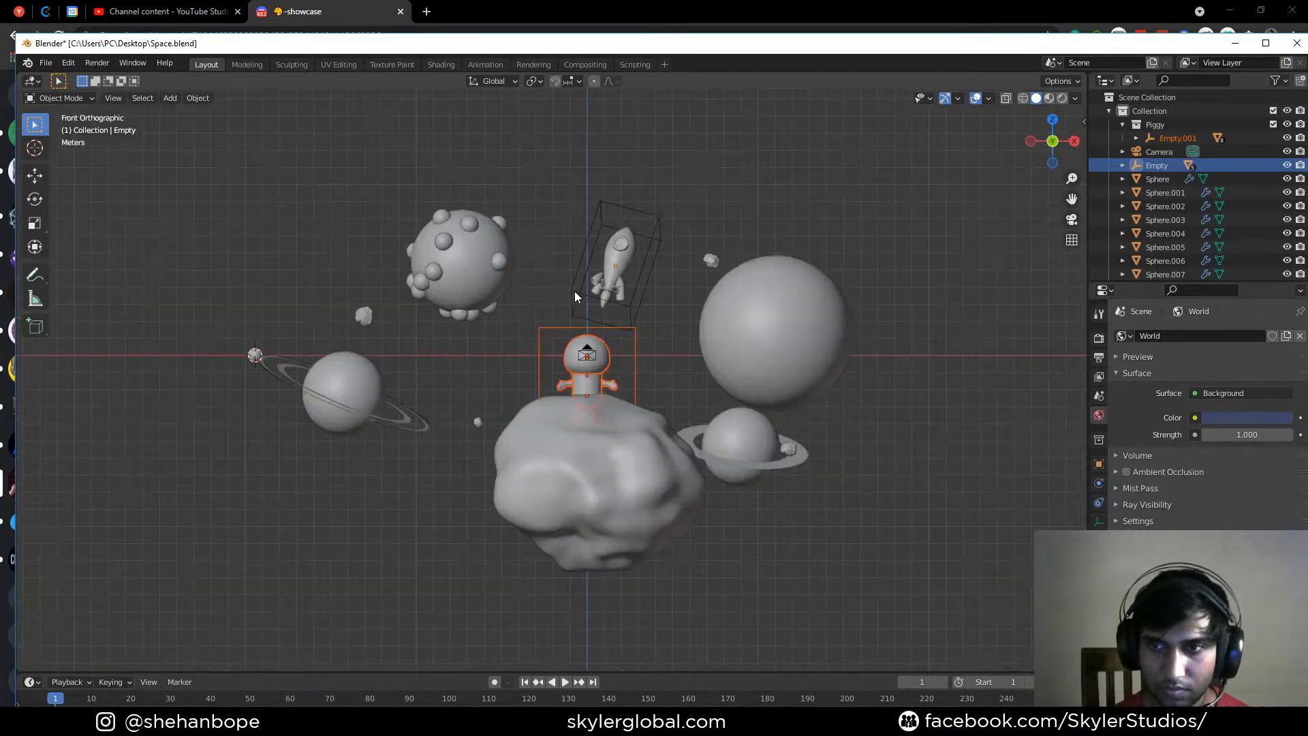
left_click(632, 367)
key("KP_0")
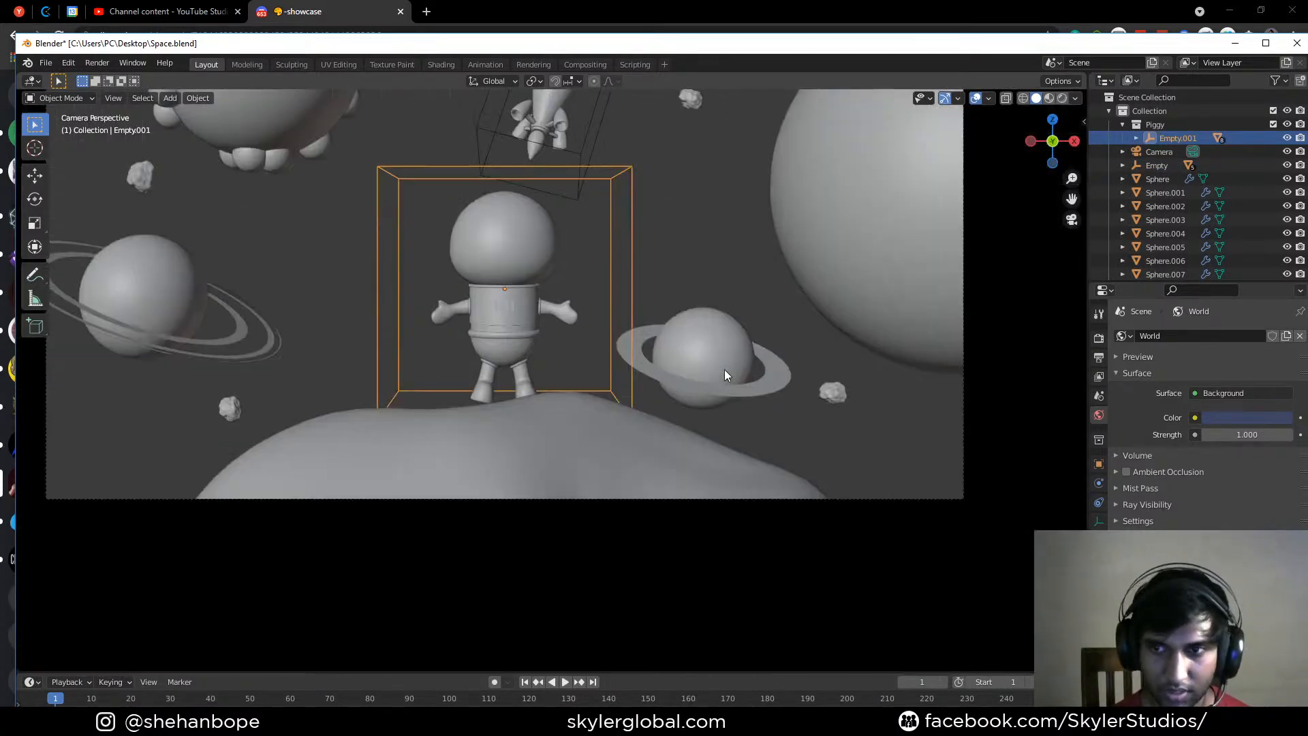
key("r")
left_click(795, 378)
key("r")
key("x")
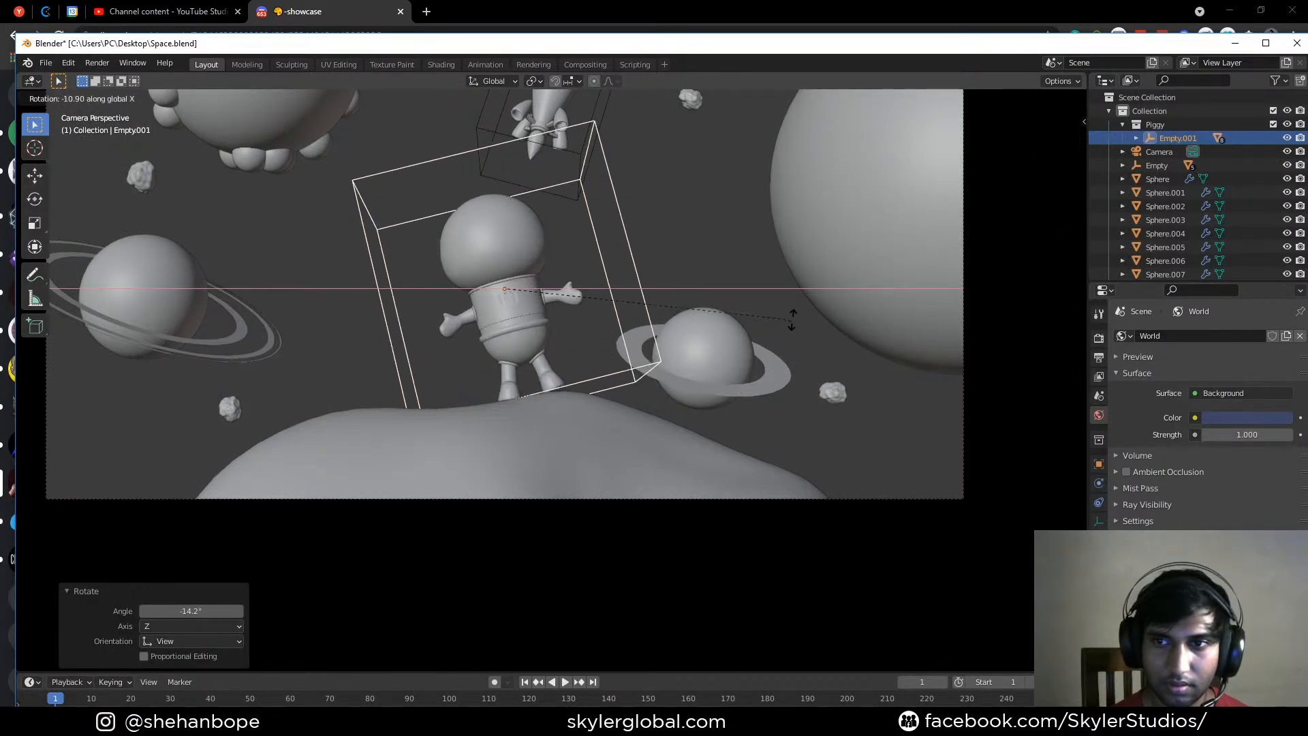
left_click(795, 270)
scroll(795, 270, "down", 3)
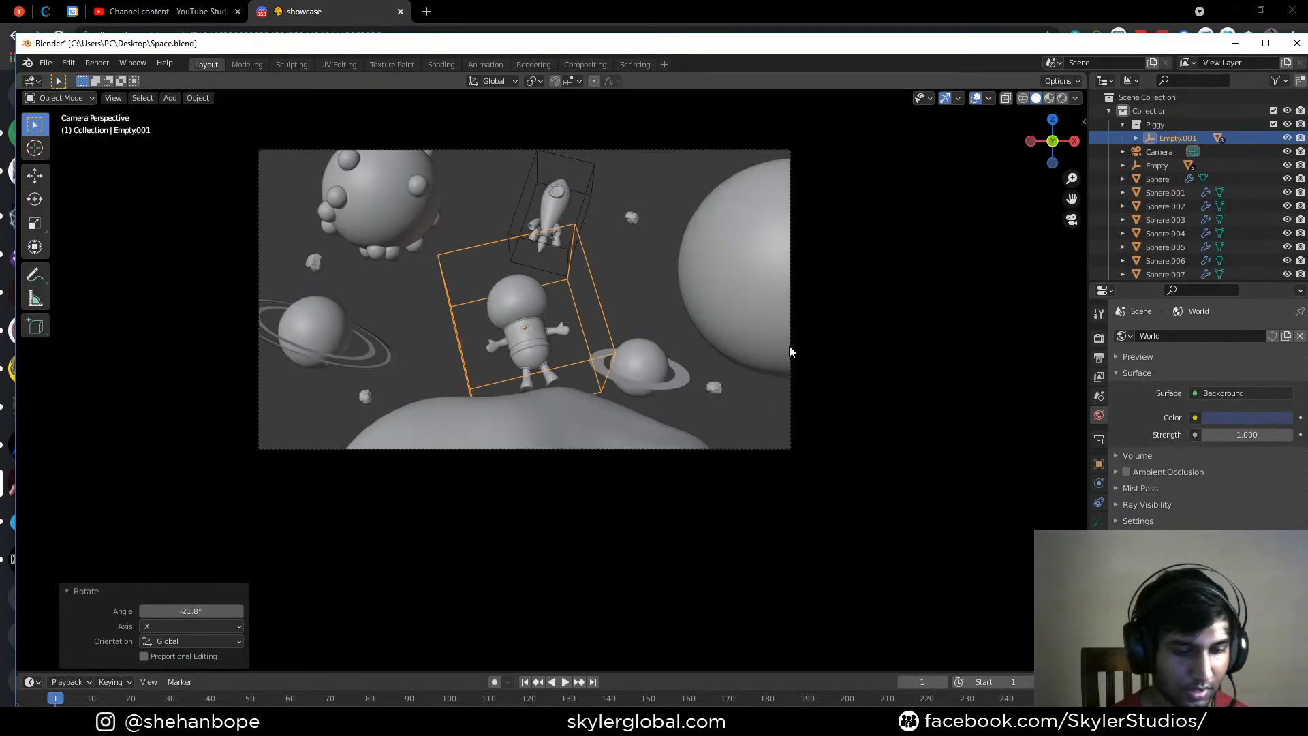
Rotate the pig's empty about -7.9° around global Y, then trackball-rotate it about 37.2° and -26.9°
key("r")
key("y")
left_click(804, 320)
key("r")
key("x")
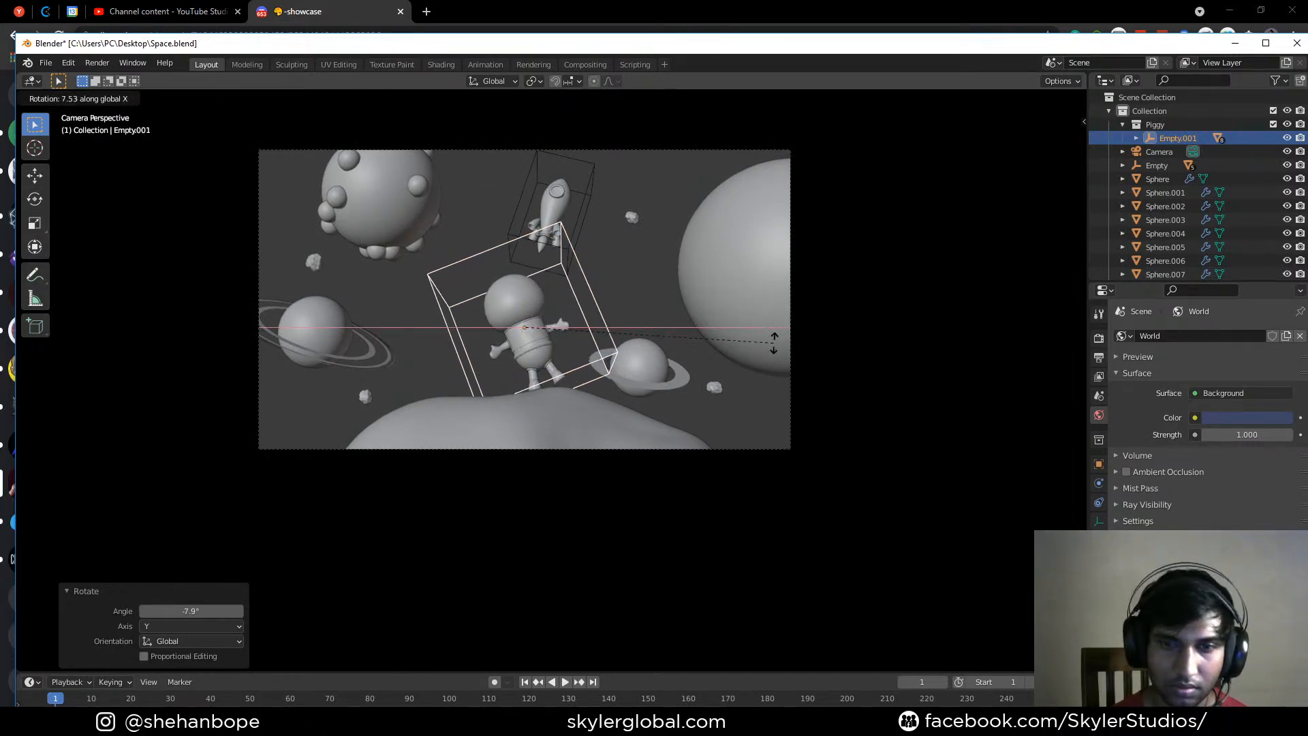
right_click(777, 343)
key("r")
key("r")
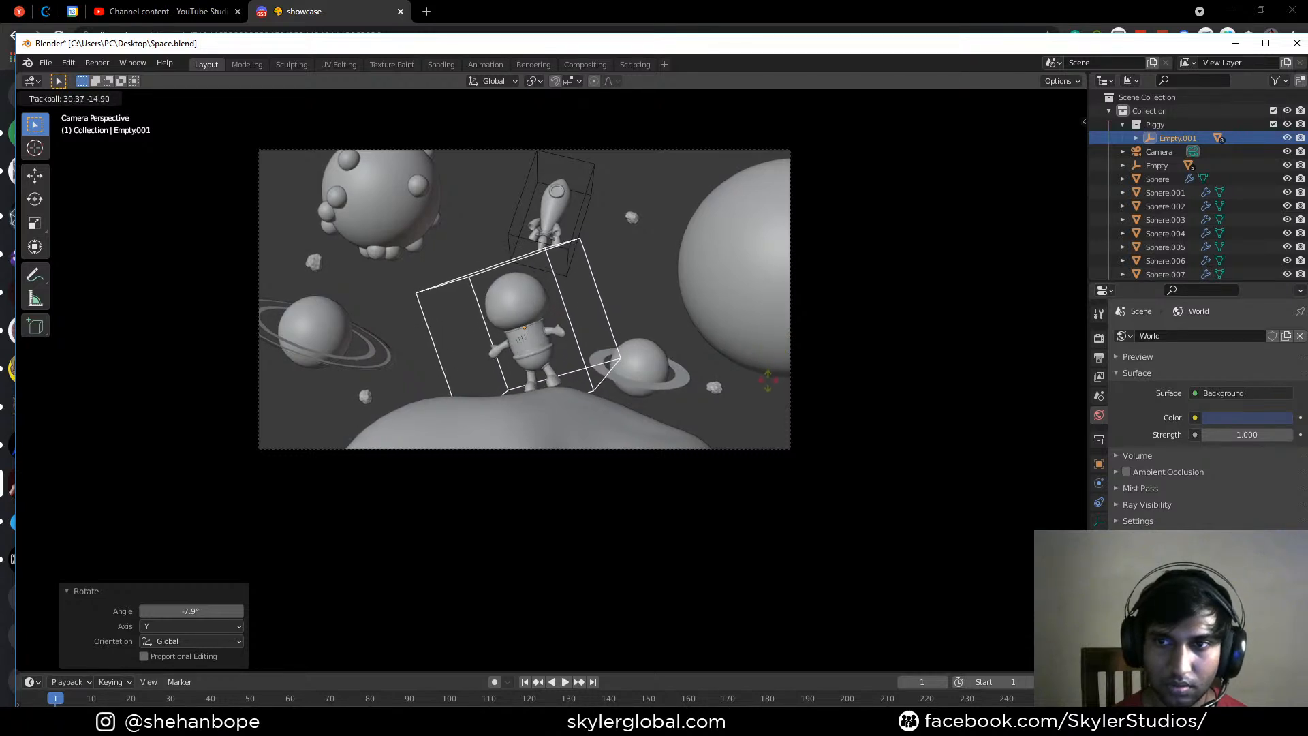
left_click(753, 388)
scroll(754, 388, "down", 2)
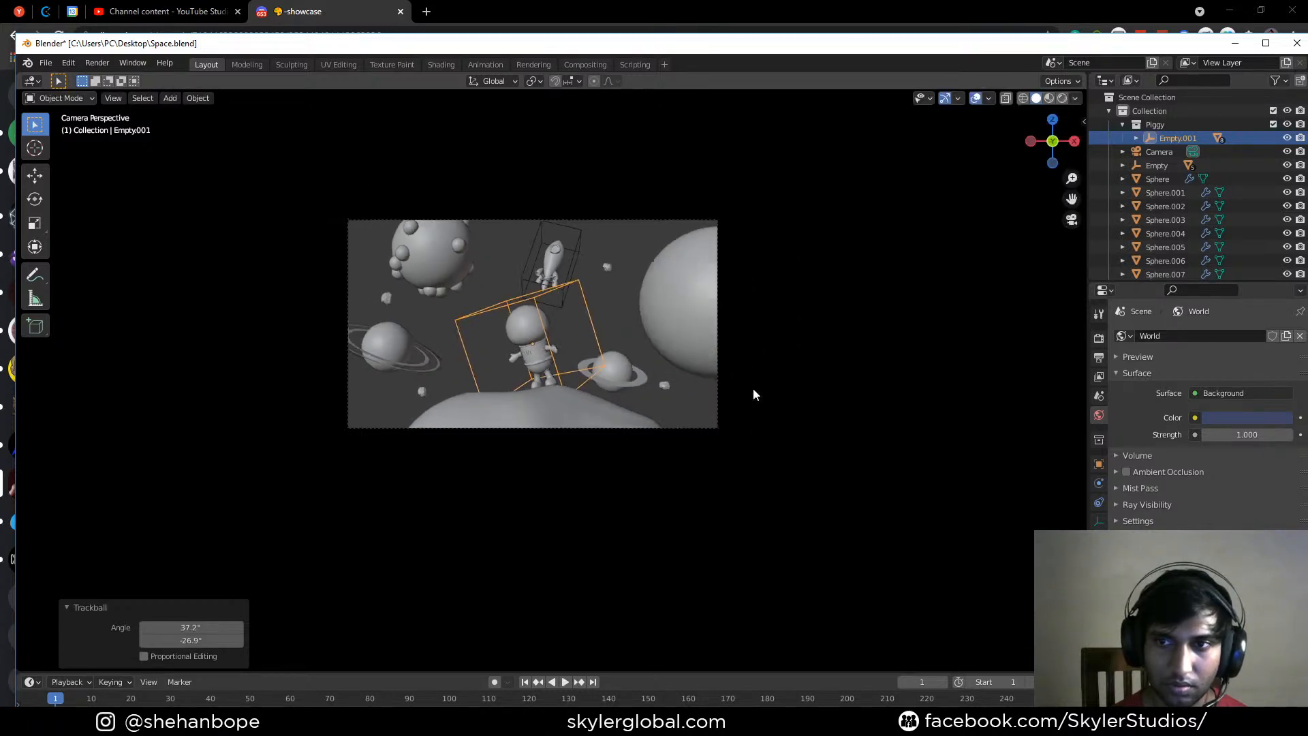
Move the pig about 3.3 m along X and 1.1 m up, and shift the rocket's empty about -2.0 m along X
key("g")
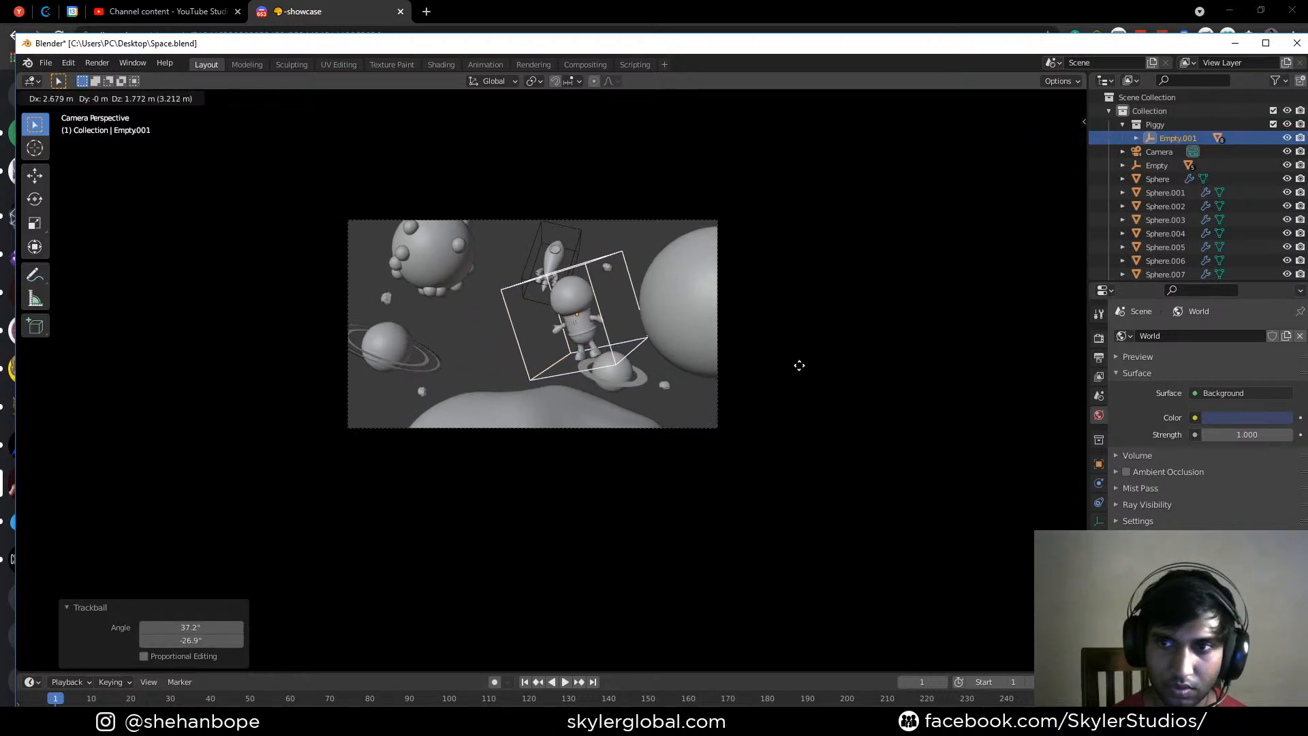
left_click(809, 382)
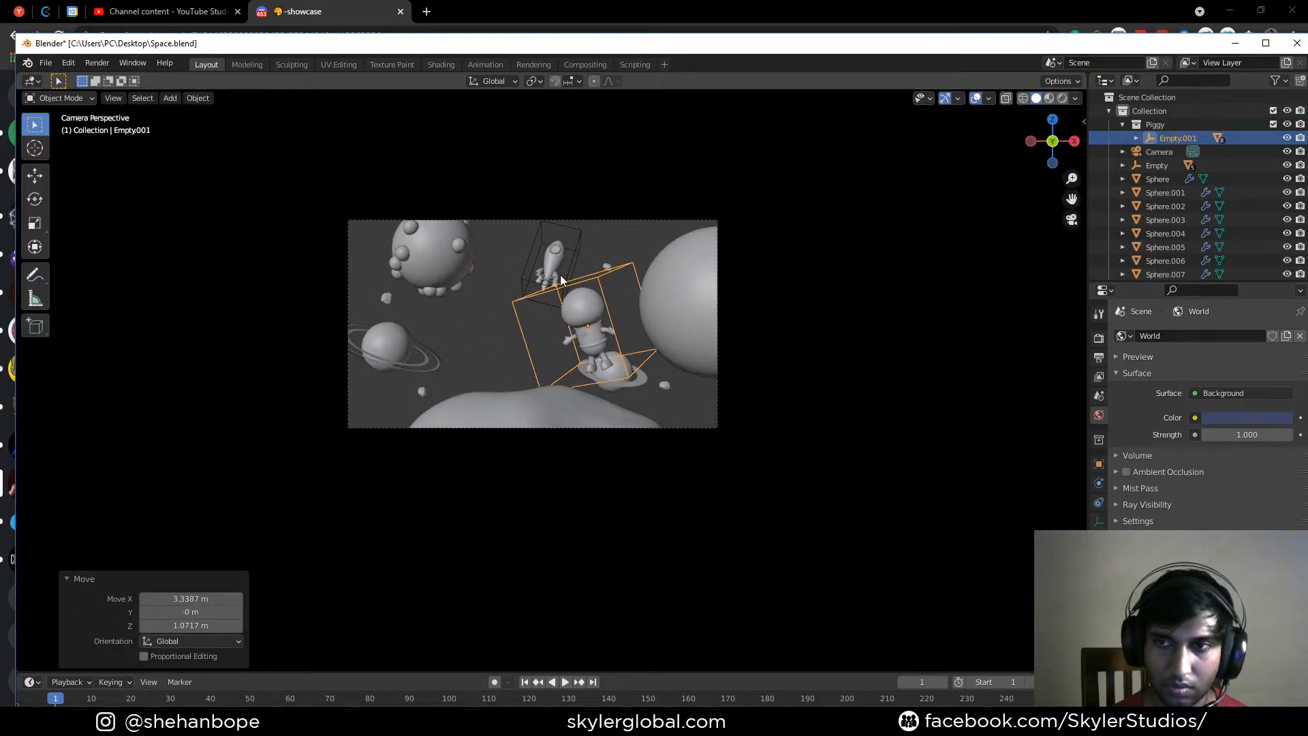
left_click(534, 273)
left_click(522, 293)
key("g")
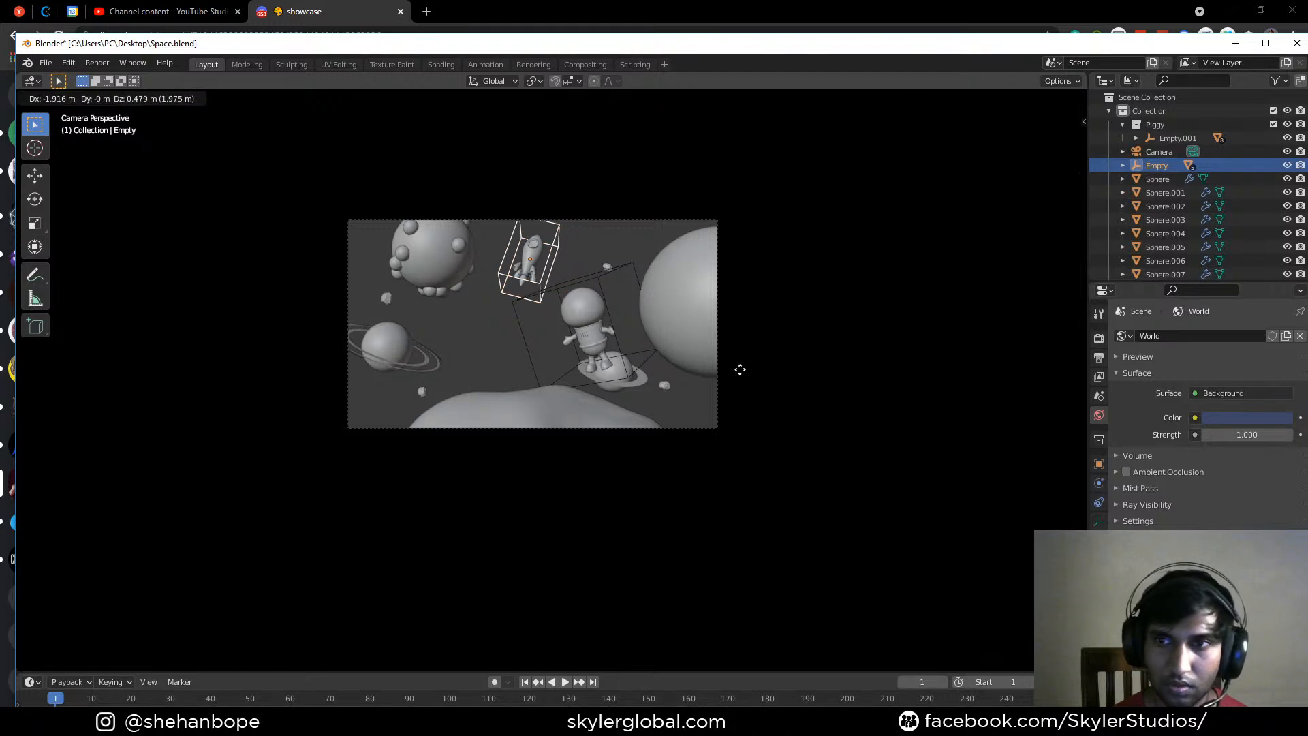
left_click(738, 372)
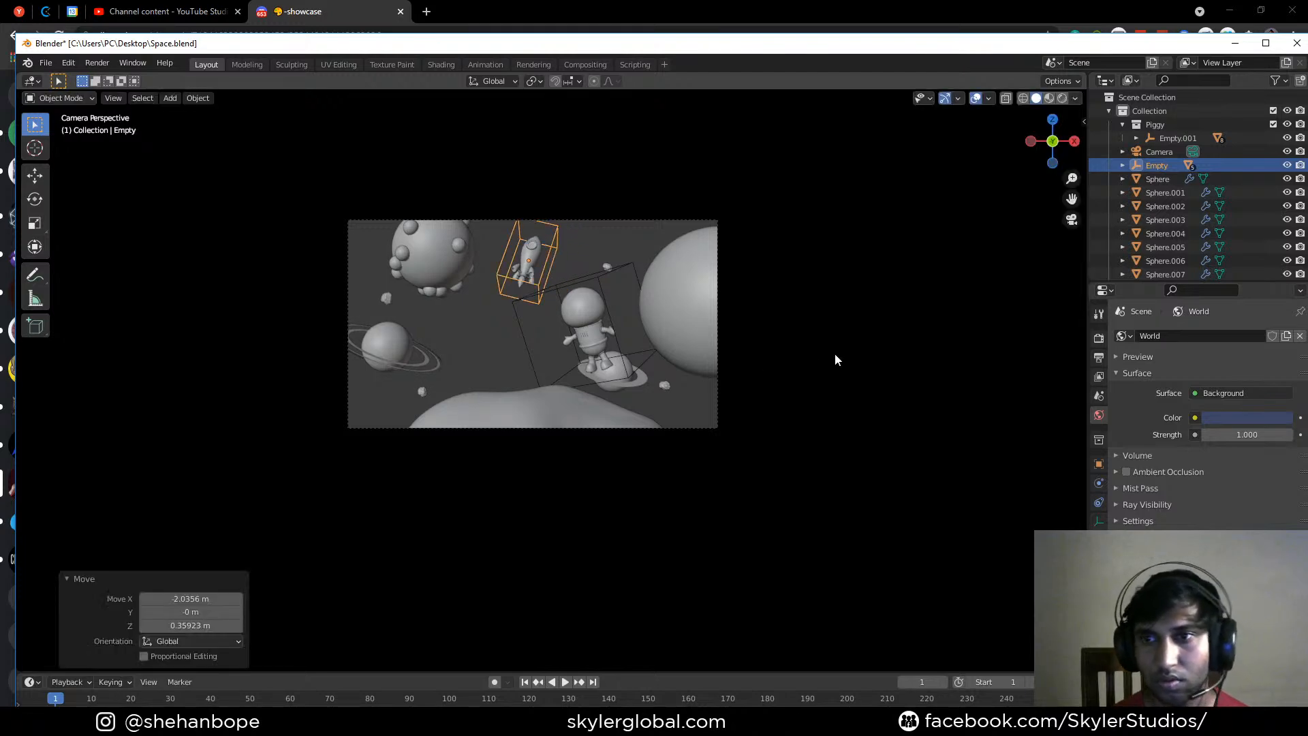
In top view, enlarge the big planet beside the pig slightly and move it farther back, clear of the pig's empty
left_click(611, 308)
middle_click_drag(828, 325, 769, 345)
key("KP_7")
scroll(769, 345, "down", 2)
middle_click_drag(775, 502, 670, 388, "shift")
left_click(614, 391)
scroll(614, 391, "down", 2)
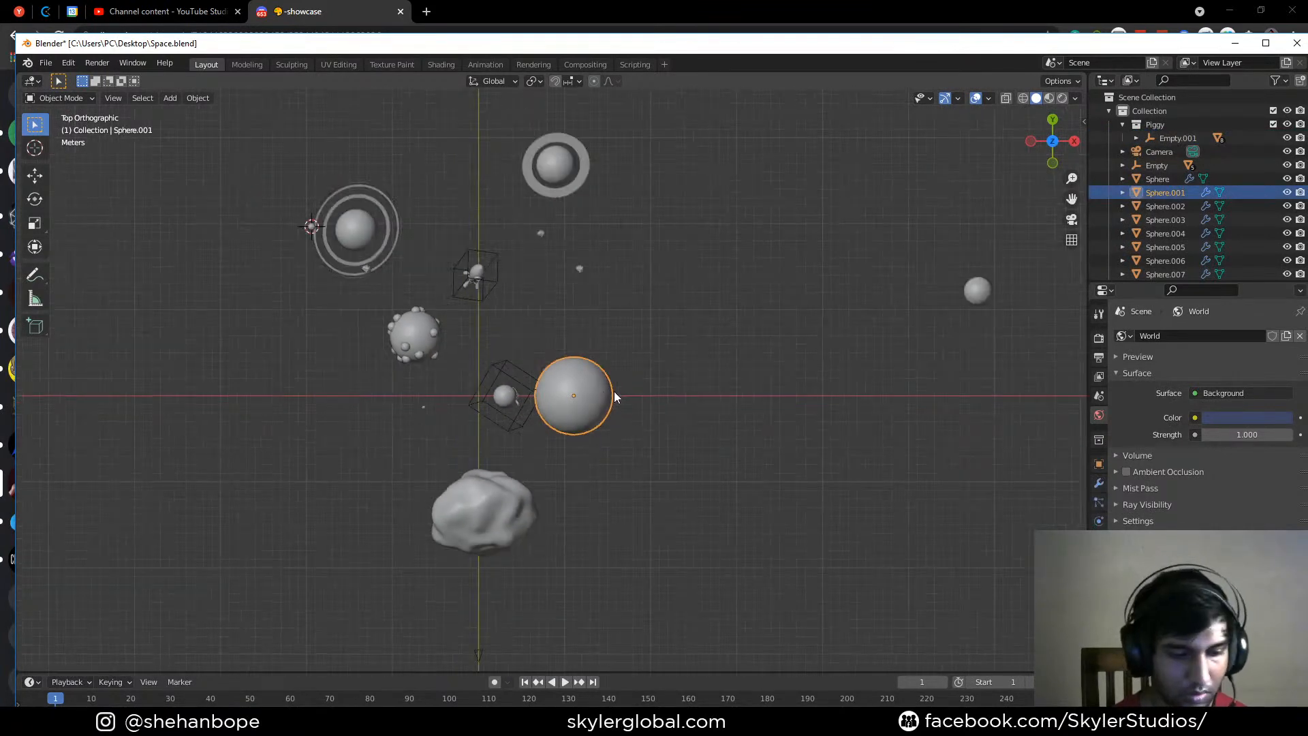
key("g")
left_click(652, 358)
key("s")
left_click(669, 362)
key("g")
left_click(662, 357)
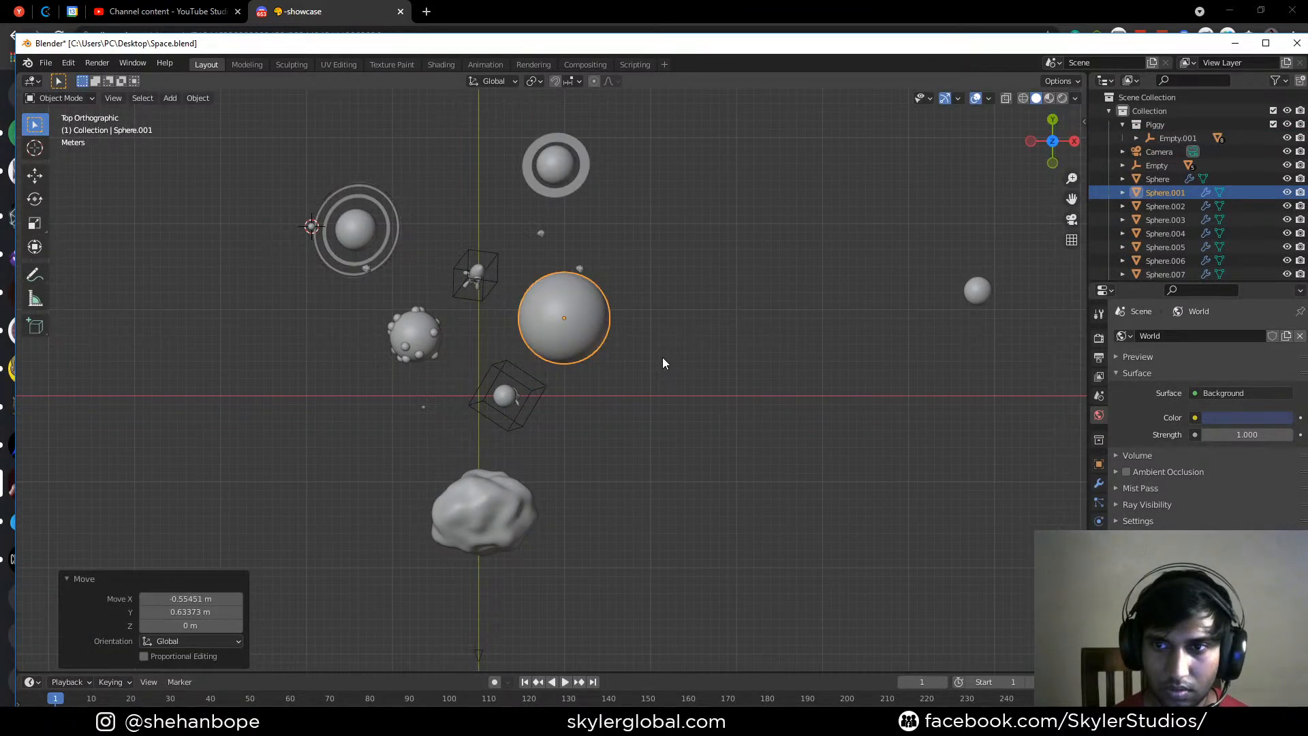
Move the pig's empty toward the rocky asteroid in top view, then about -0.34 m in X and 0.27 m up in camera view
left_click(549, 407)
key("g")
left_click(547, 430)
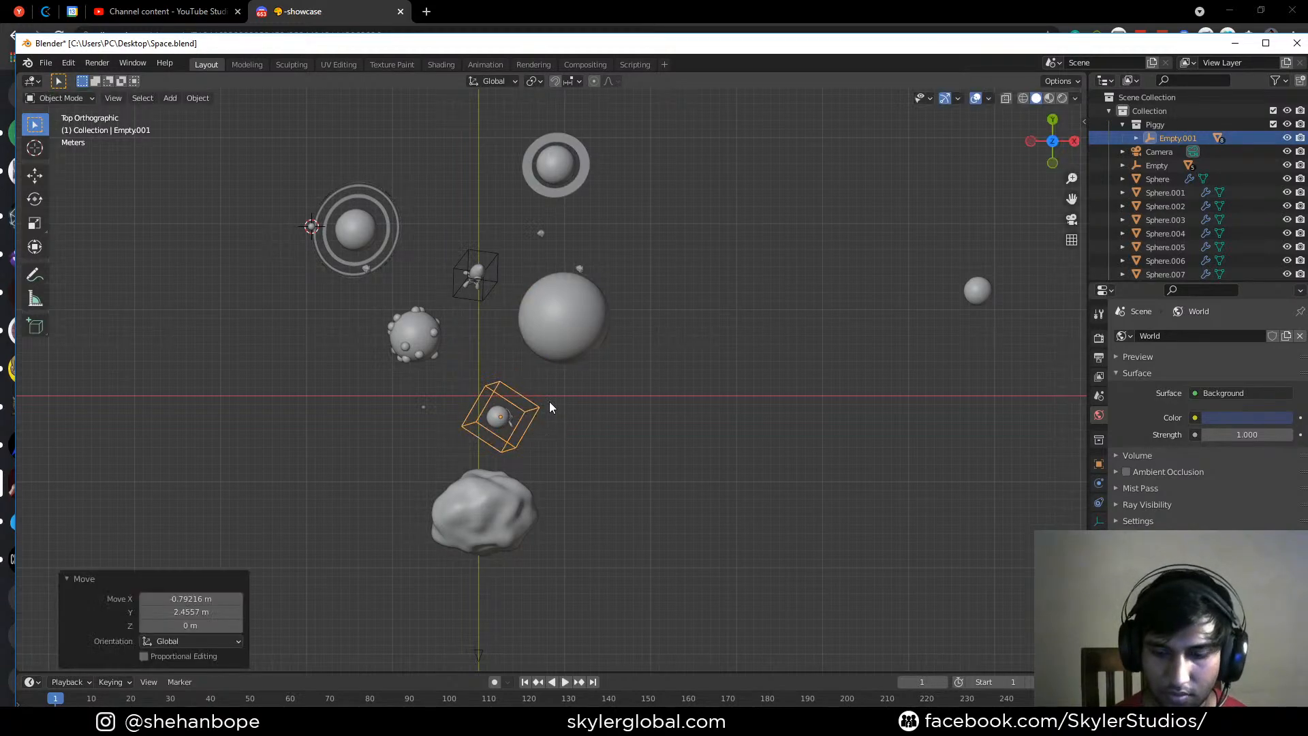
key("KP_0")
key("g")
left_click(620, 424)
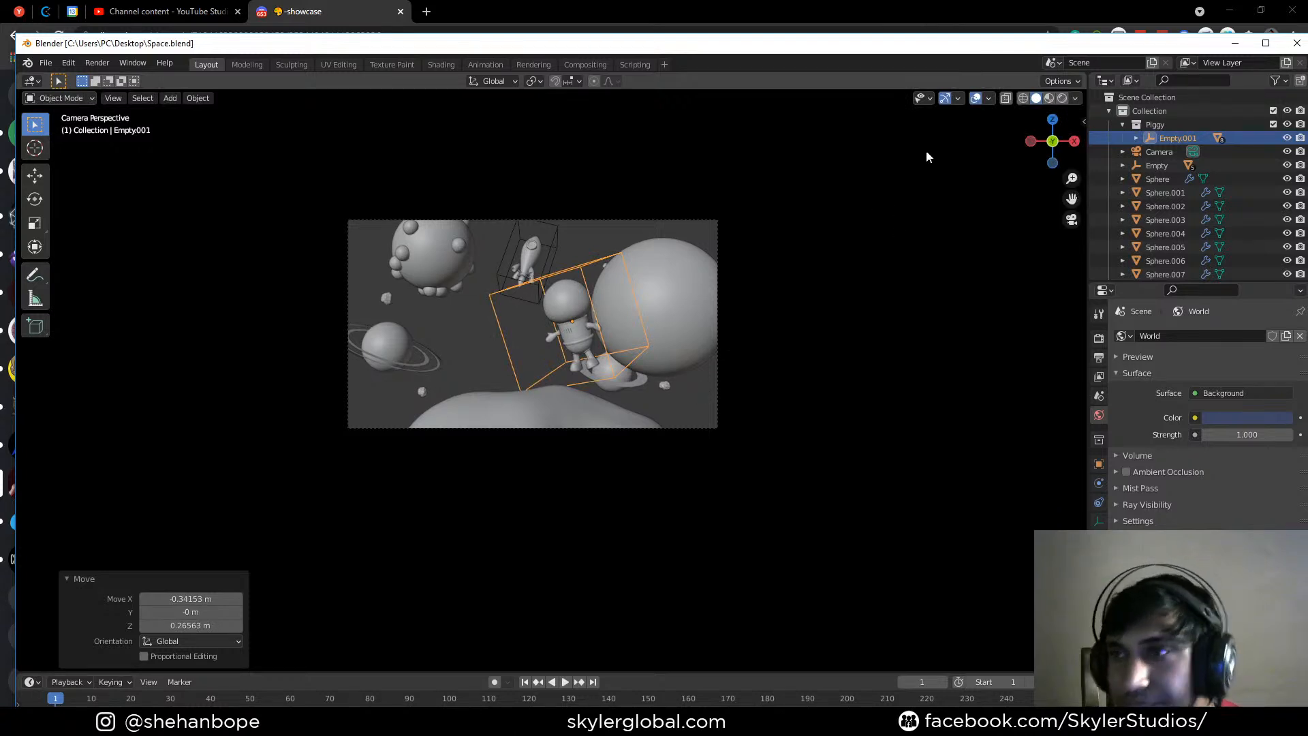
Preview the scene in rendered shading, deselect everything, and change the world background color to a deep saturated blue
left_click(1065, 98)
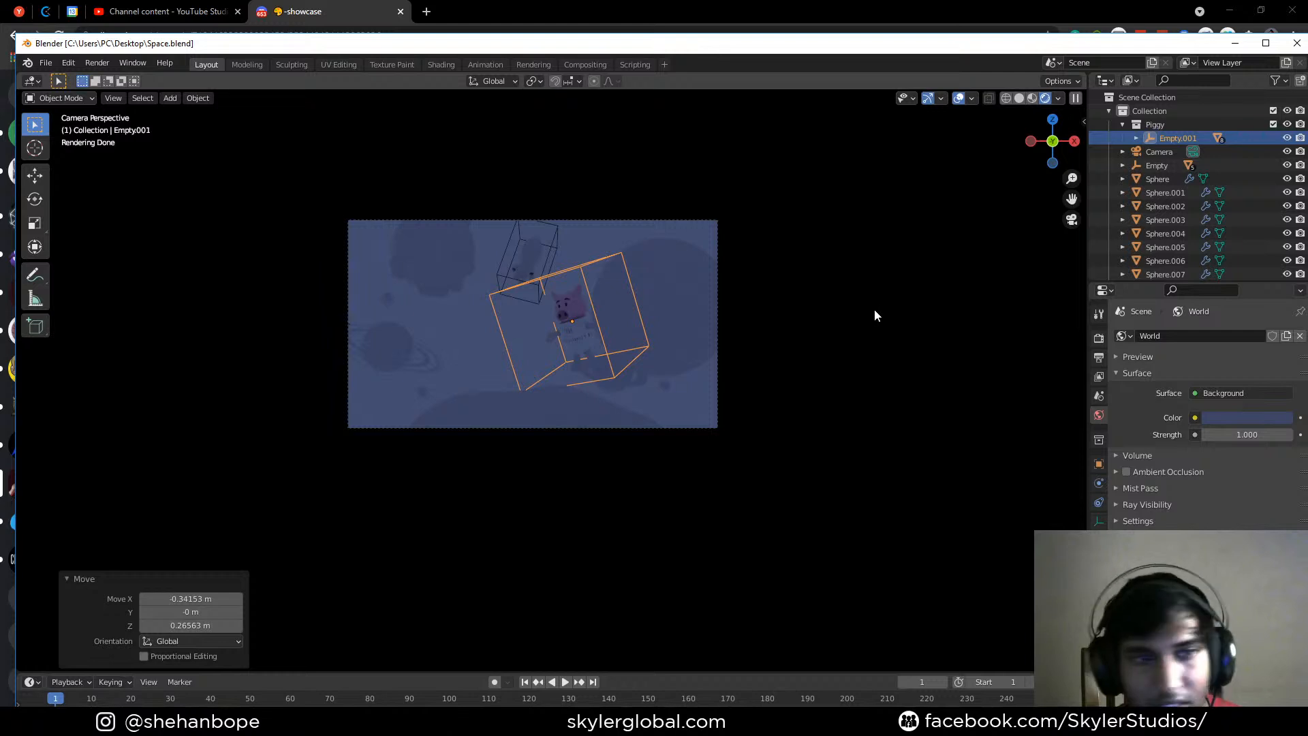
left_click(865, 328)
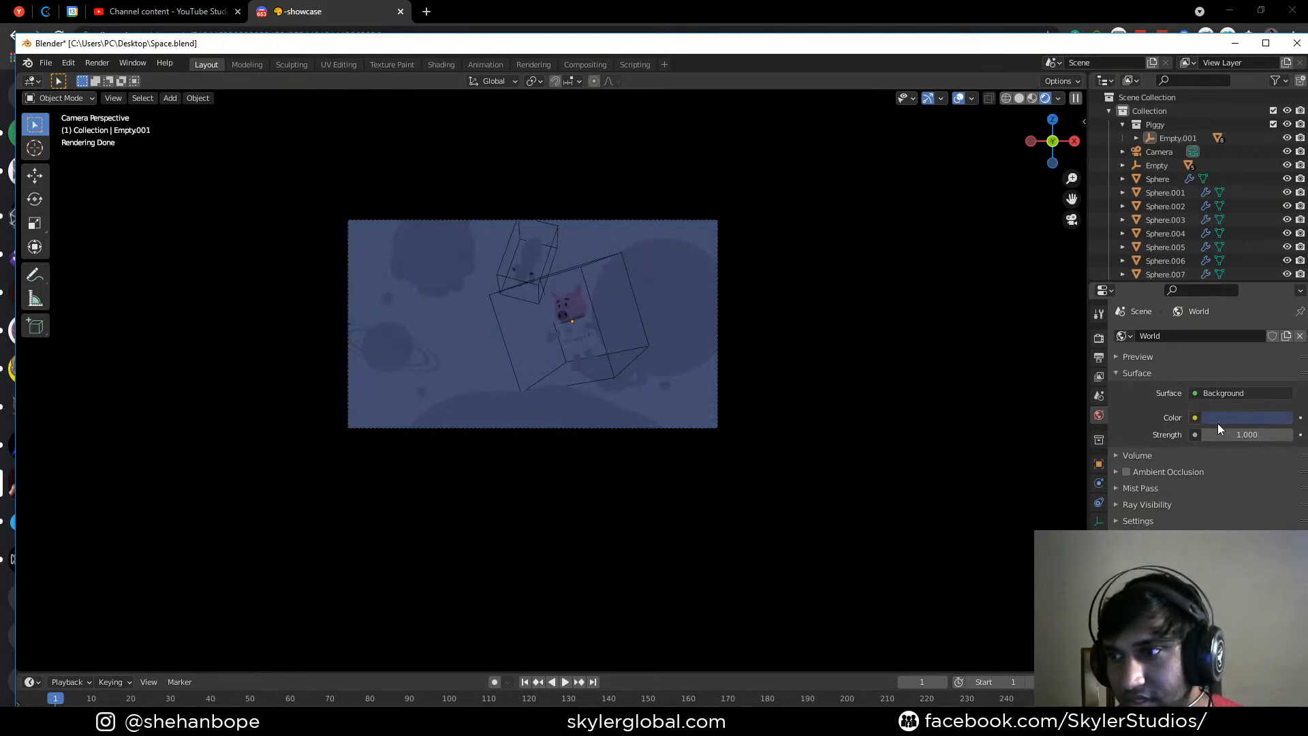
left_click(1255, 416)
left_click_drag(1237, 260, 1282, 297)
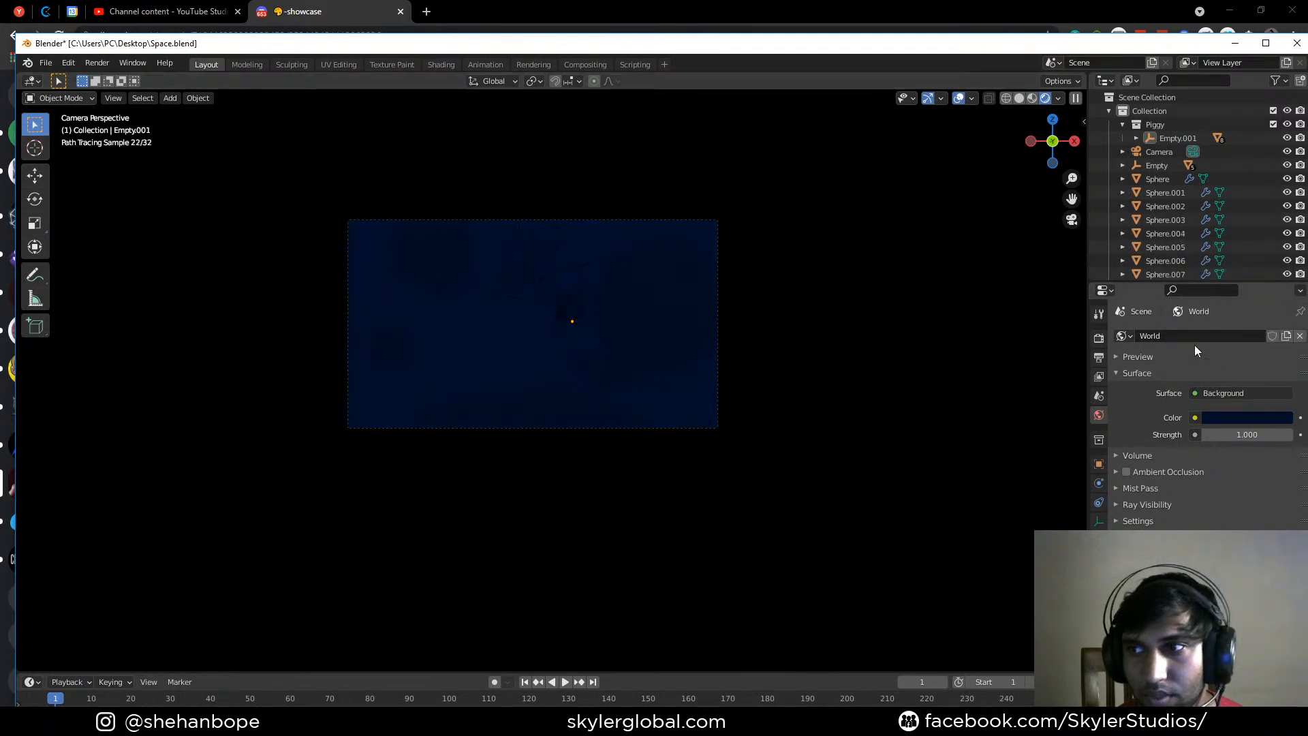
left_click(1232, 415)
mouse_move(1284, 276)
left_mouse_down()
mouse_move(1282, 257)
mouse_move(1282, 283)
left_mouse_up()
Add a sun light to the scene
key("shift+a")
key("Escape")
key("shift+a")
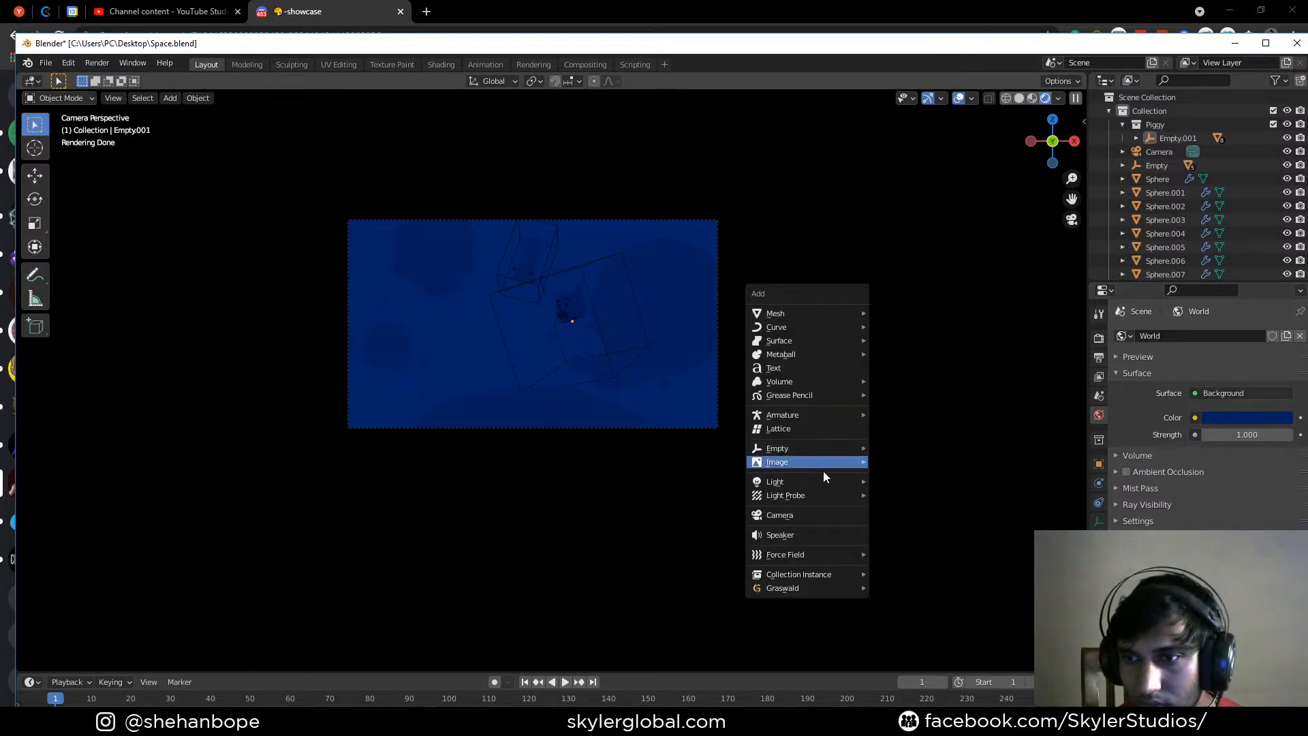
mouse_move(820, 480)
left_click(925, 489)
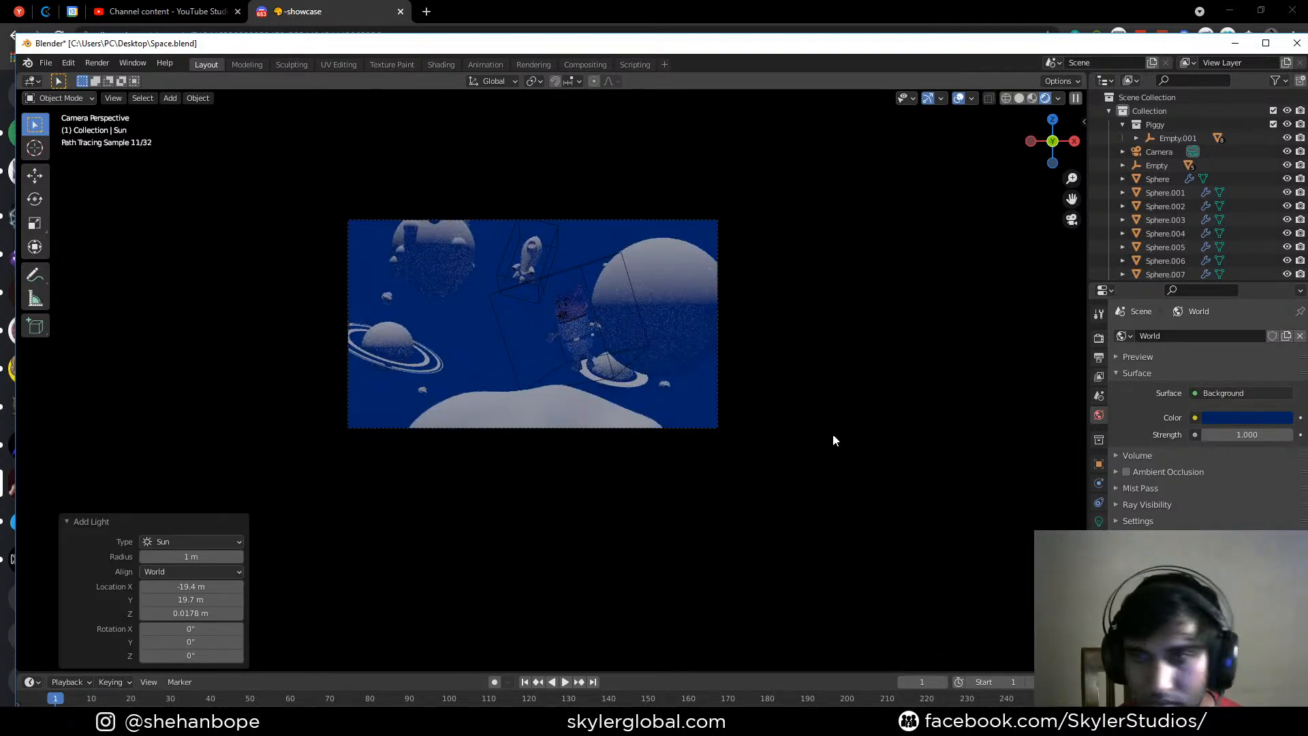
In camera view, move the sun about 16.2 m along X and 12.4 m up, and rotate it about 37.2°
key("g")
left_click(976, 327)
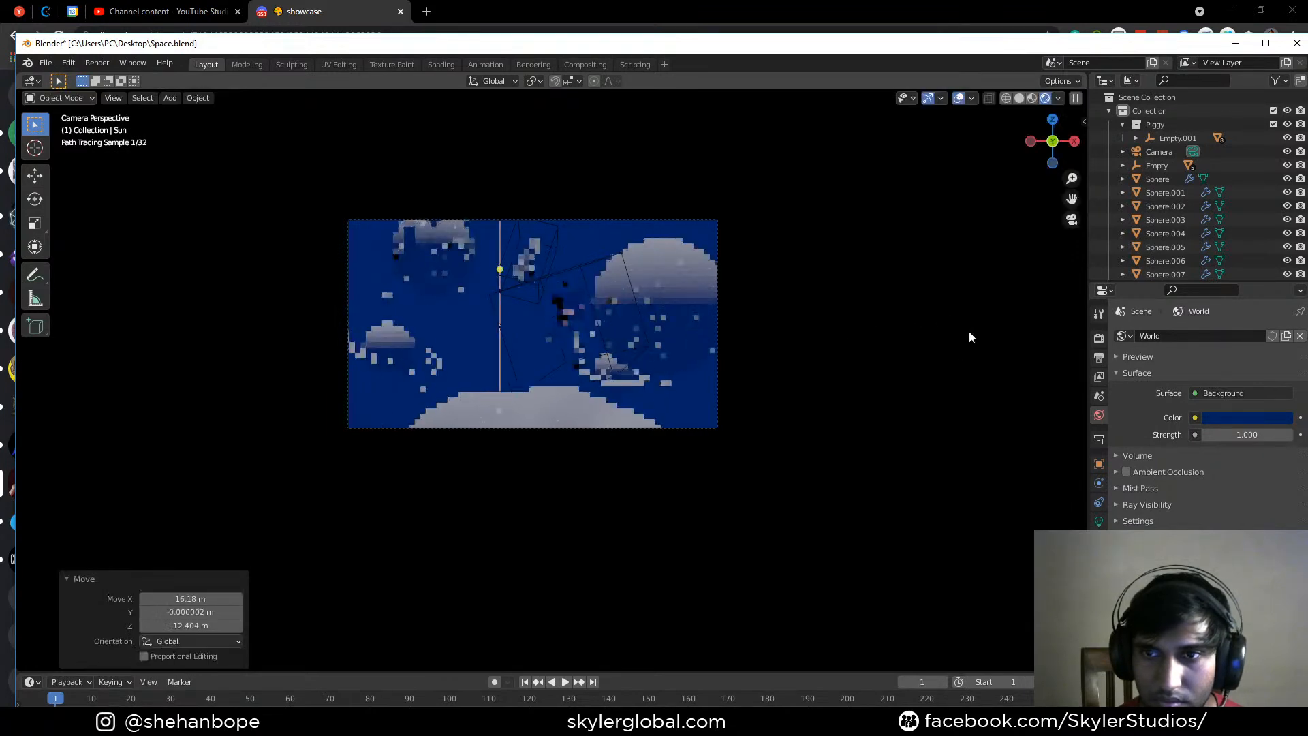
key("r")
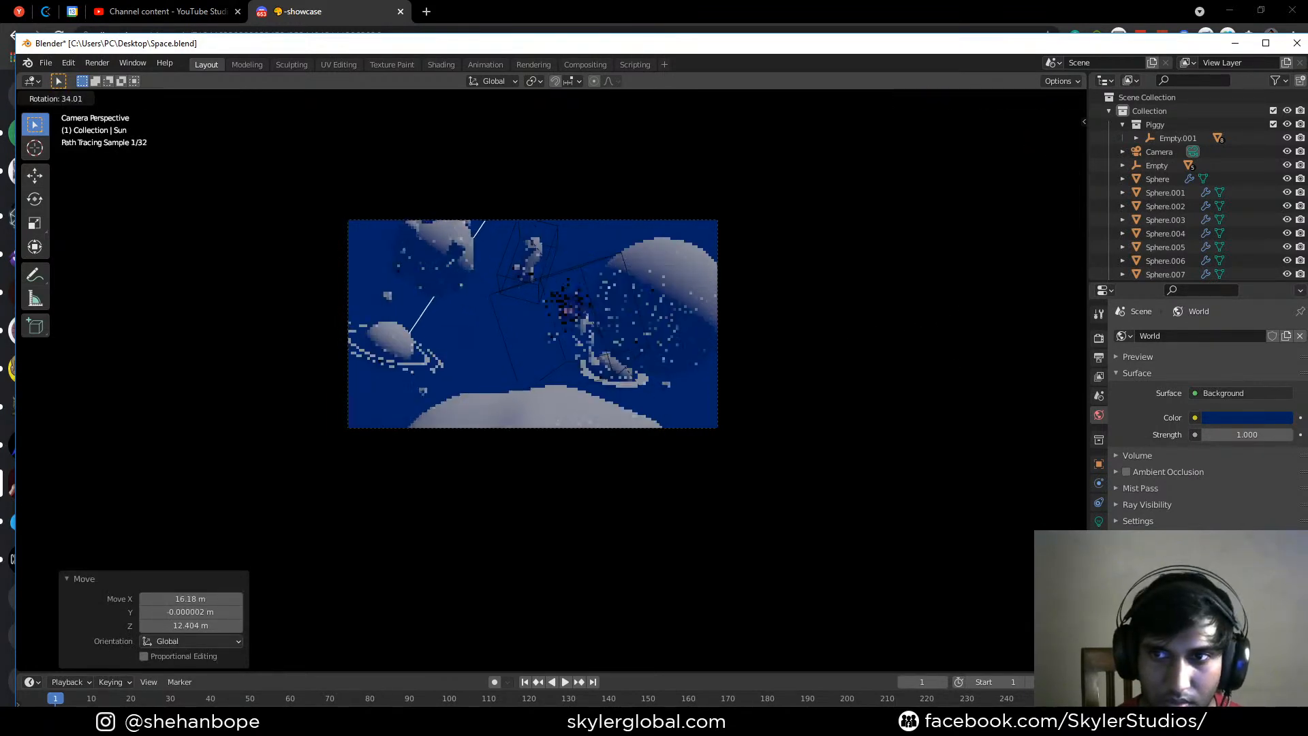
left_click(682, 415)
In top view, move the sun in front of the planets beside the asteroid and rotate it about 50.9°
key("KP_7")
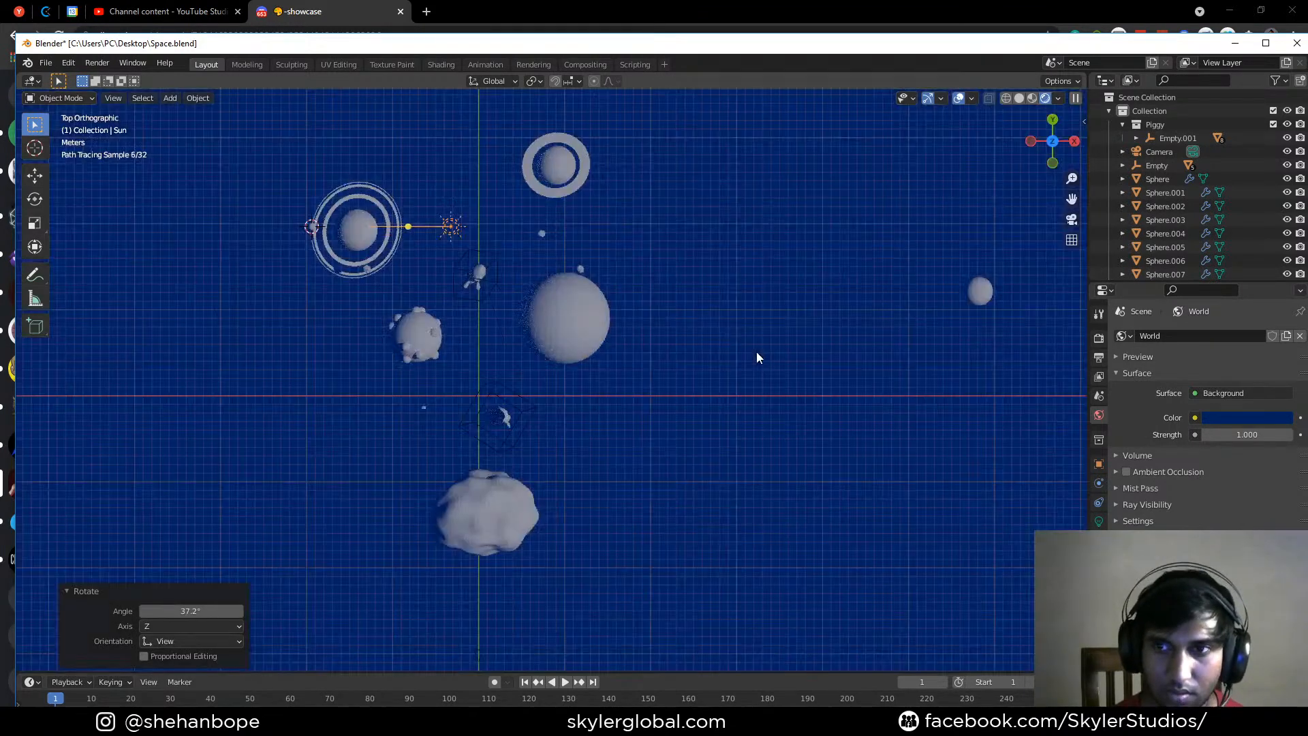
scroll(758, 347, "down", 3)
key("g")
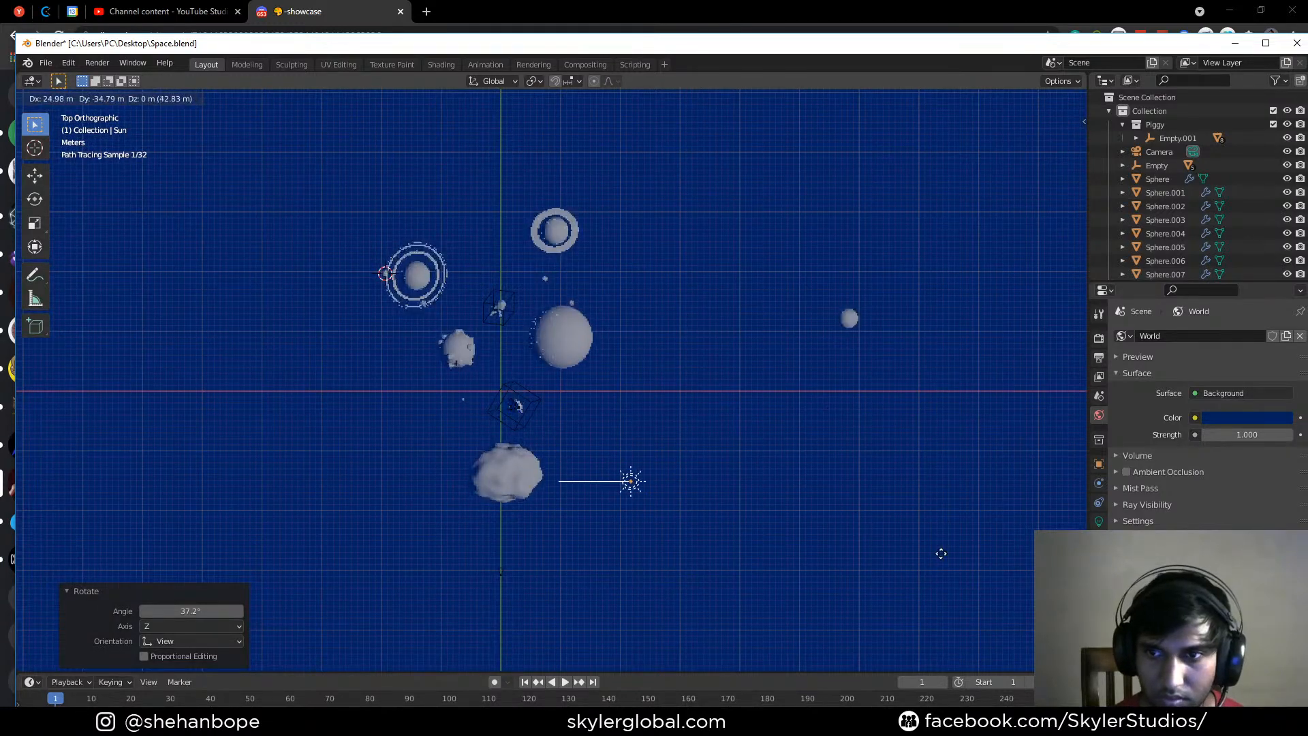
left_click(939, 554)
key("r")
left_click(678, 185)
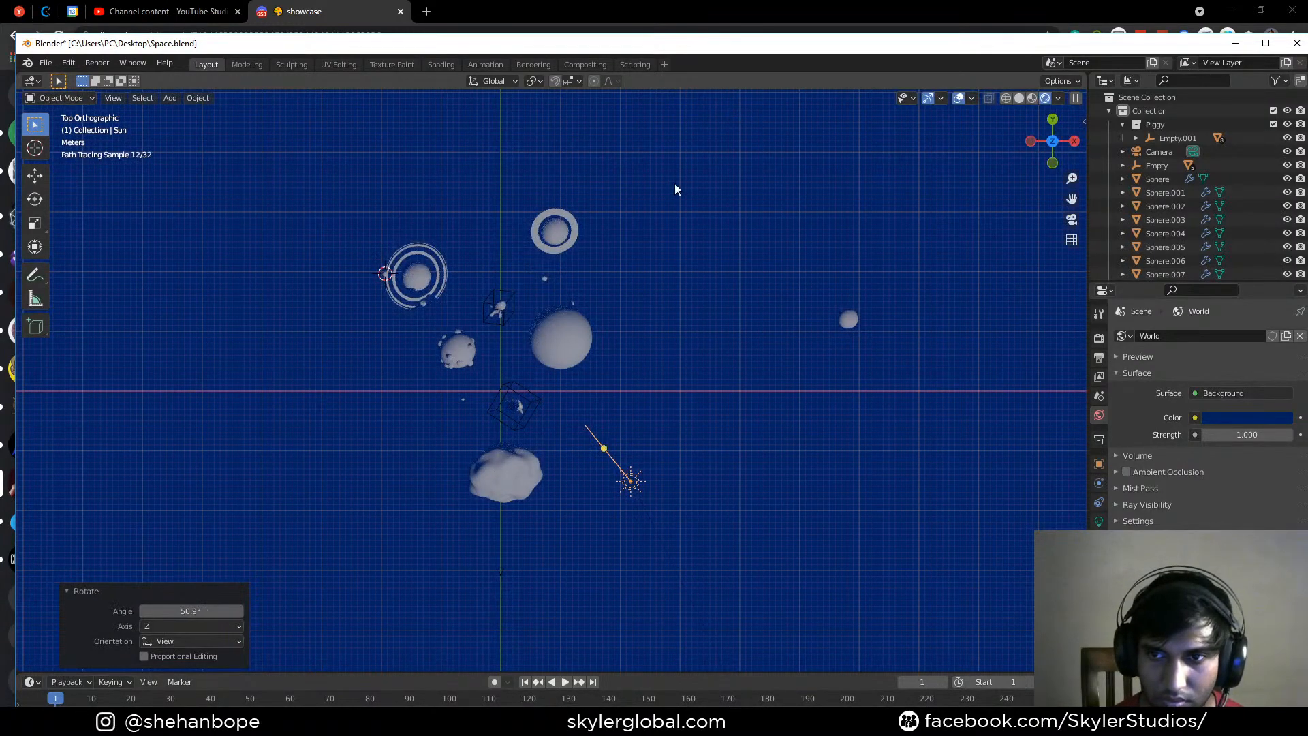
In camera view, move the sun about -27.3 m along X to the opposite side of the scene
key("KP_0")
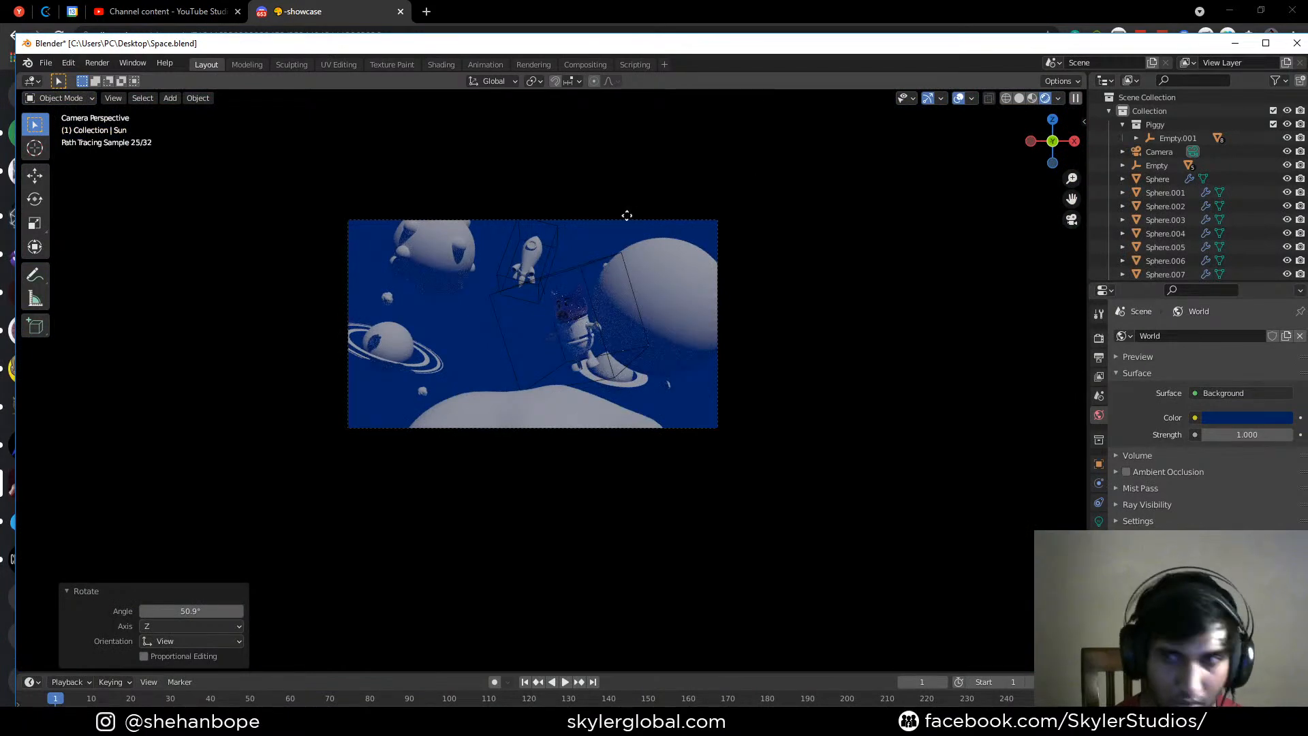
key("g")
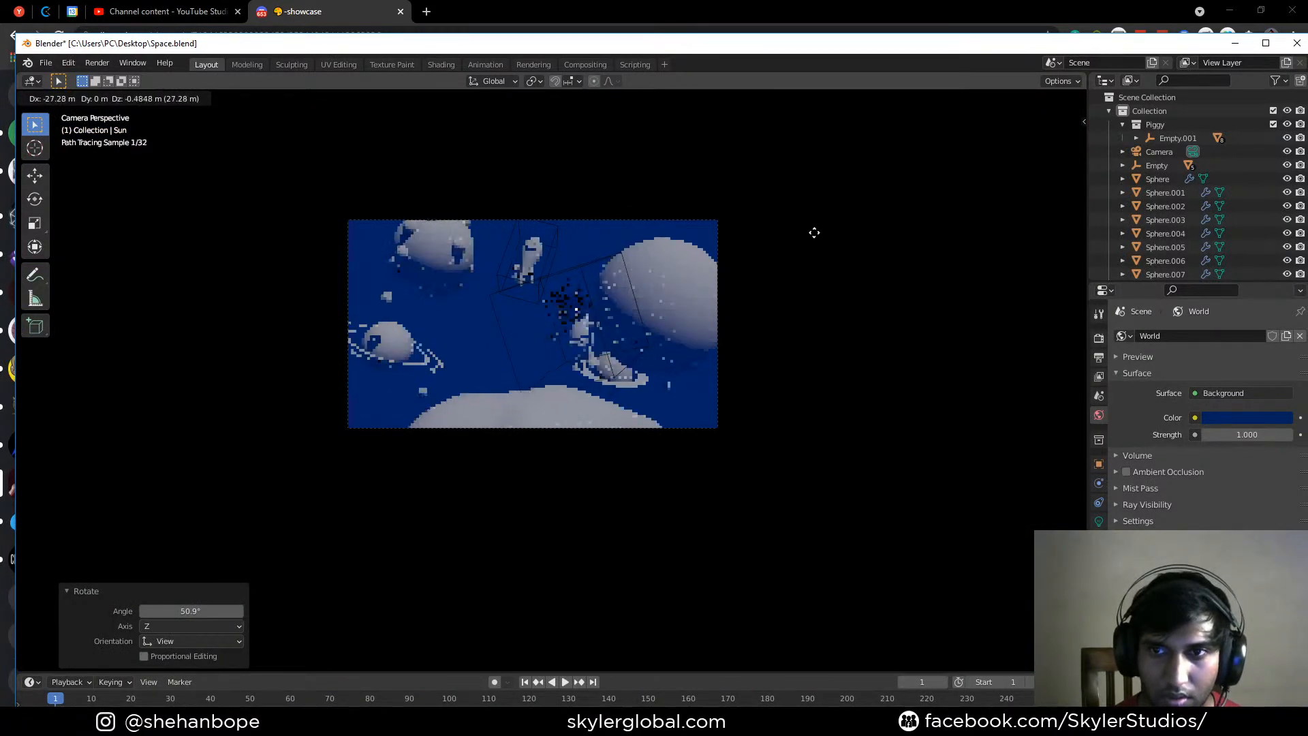
left_click(816, 230)
In top view, move the sun away from the asteroid on its -X side and turn it toward the planets, finishing with a -12.3° rotation
key("KP_7")
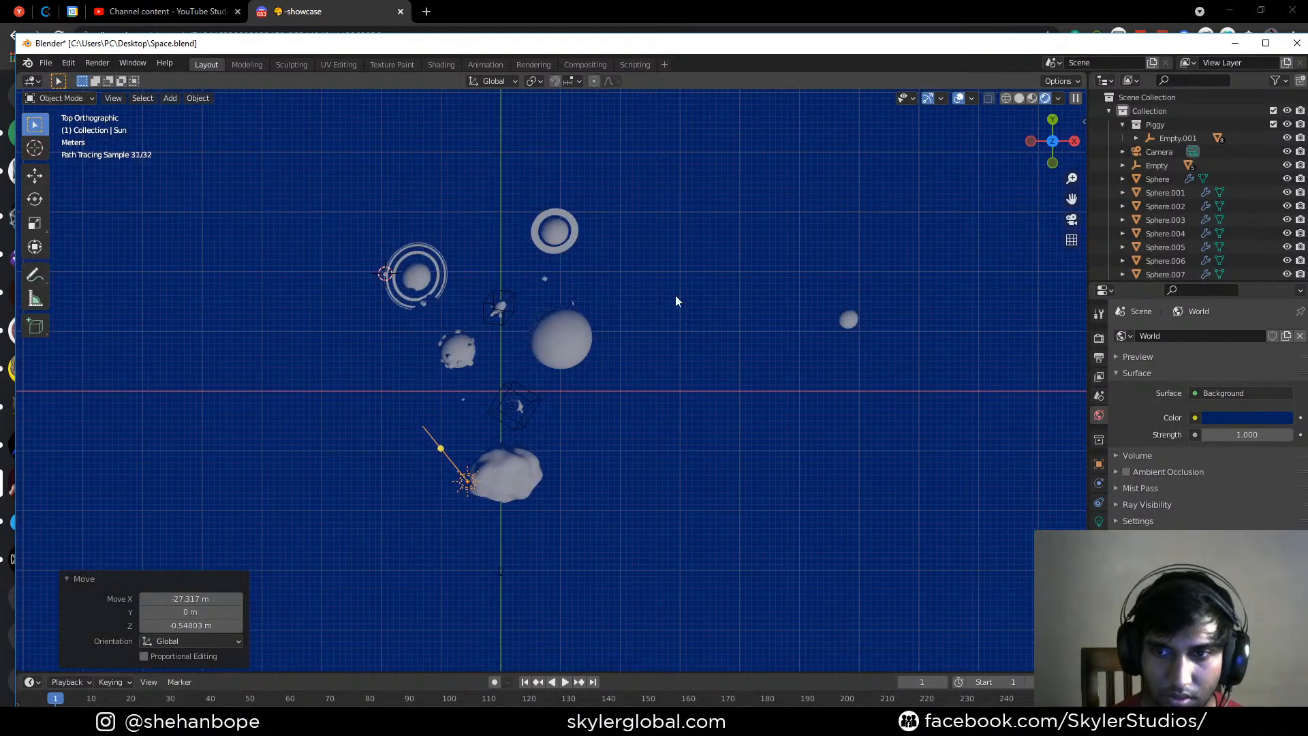
key("r")
left_click(494, 559)
key("g")
left_click(476, 550)
key("r")
left_click(693, 509)
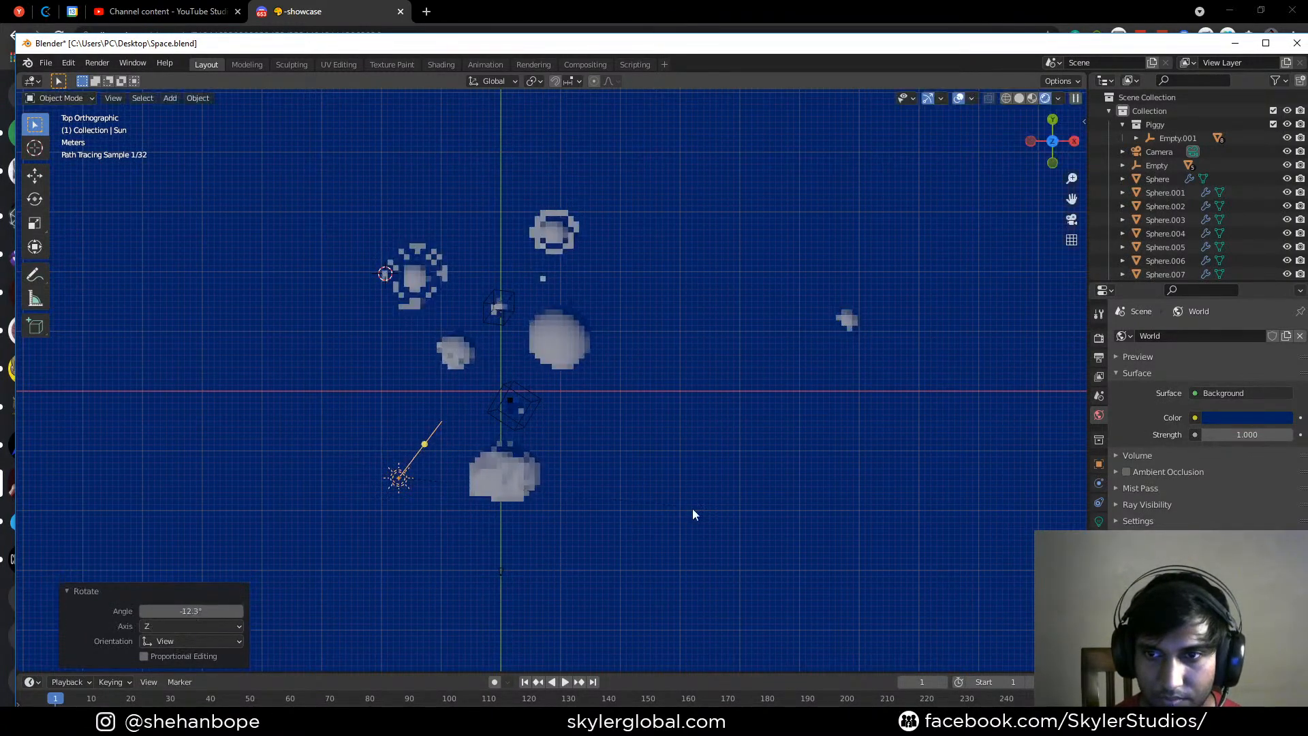
In camera view, rotate the sun about -25.9° and save the file
key("KP_0")
key("r")
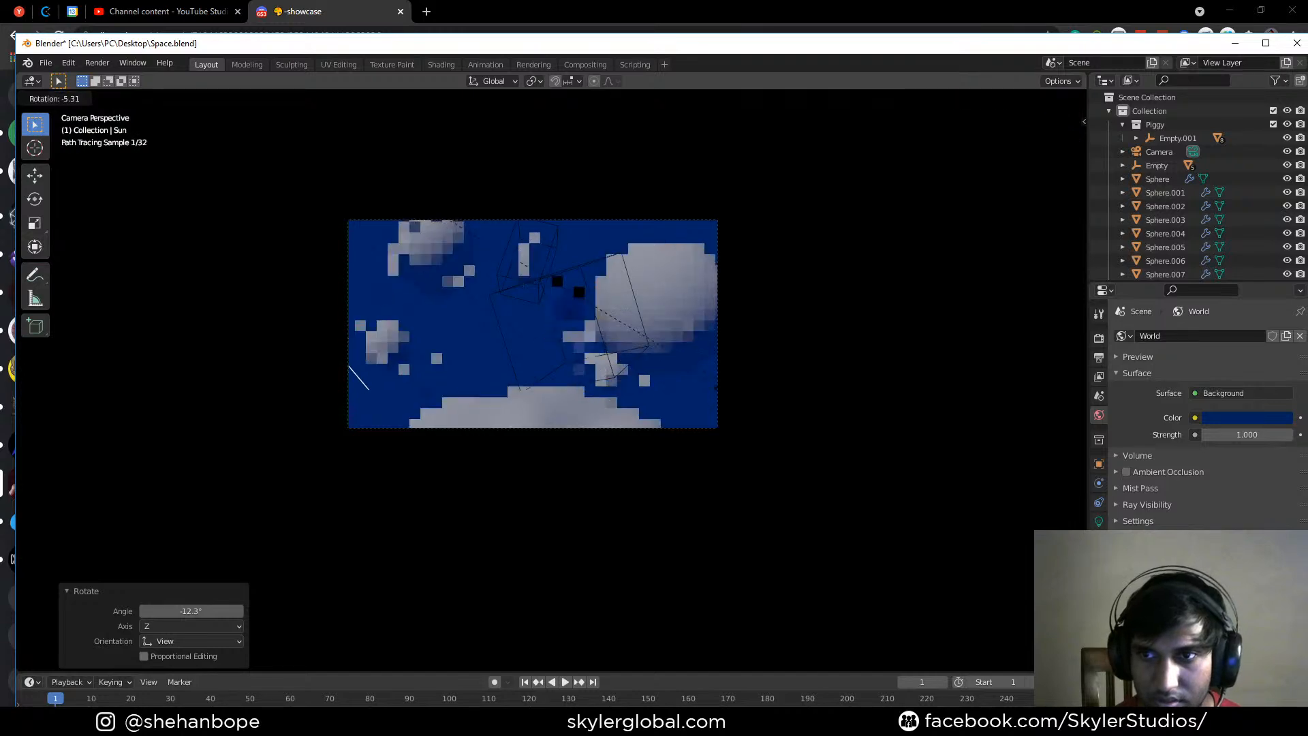
left_click(814, 103)
scroll(592, 359, "up", 5)
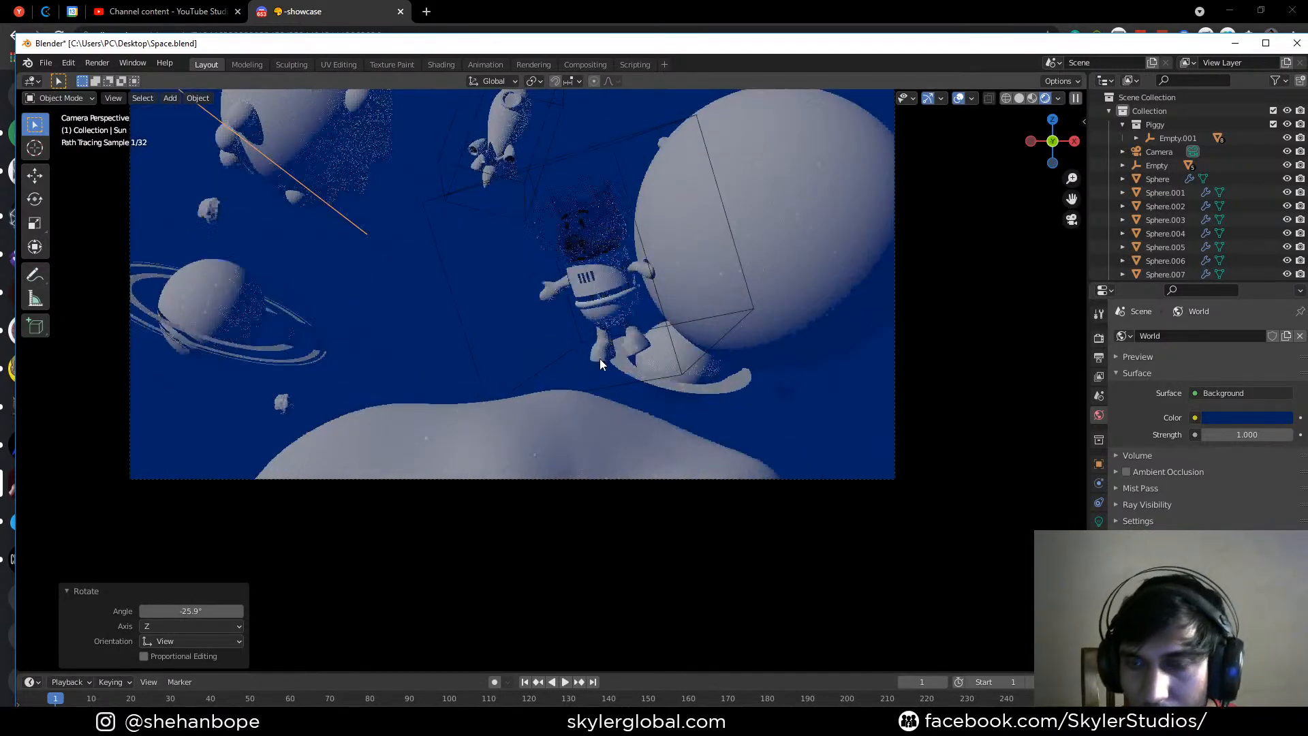
key("ctrl+s")
scroll(689, 325, "down", 1)
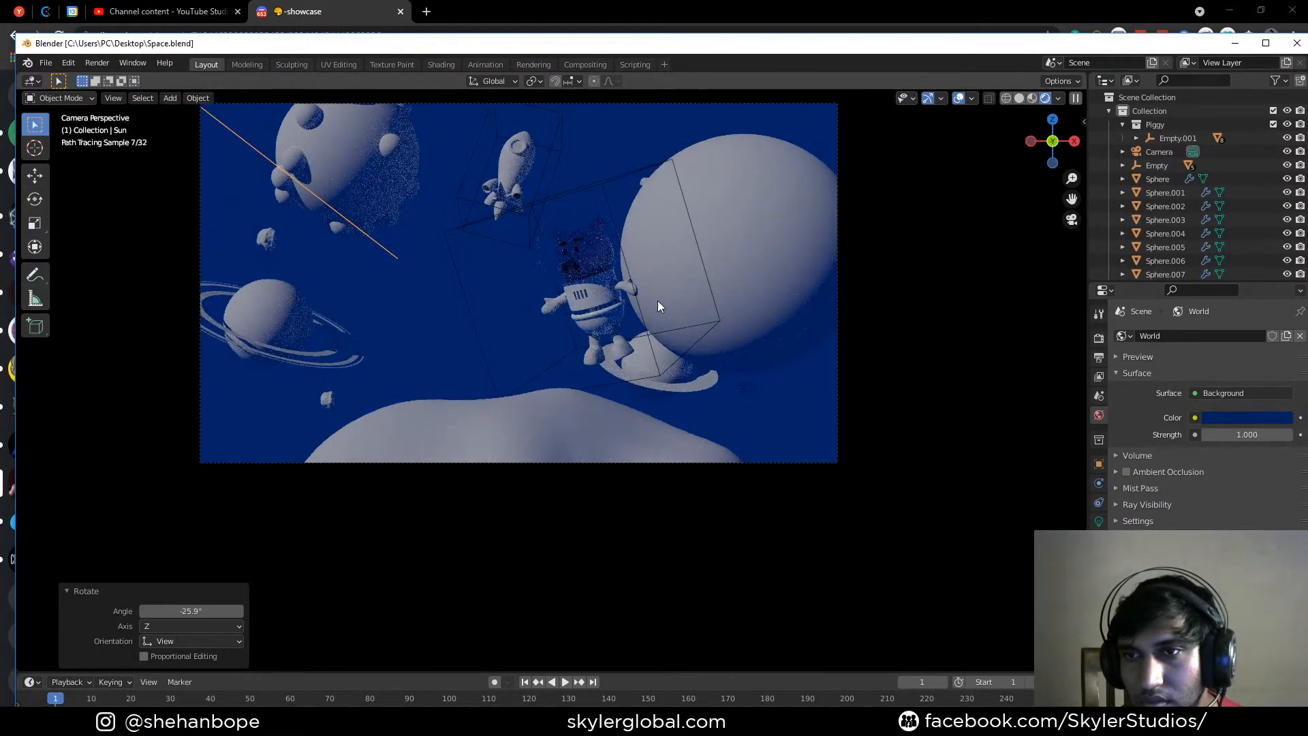
Raise the IOR of the pig's helmet glass material, Material.003, to 1.410
left_click(549, 252)
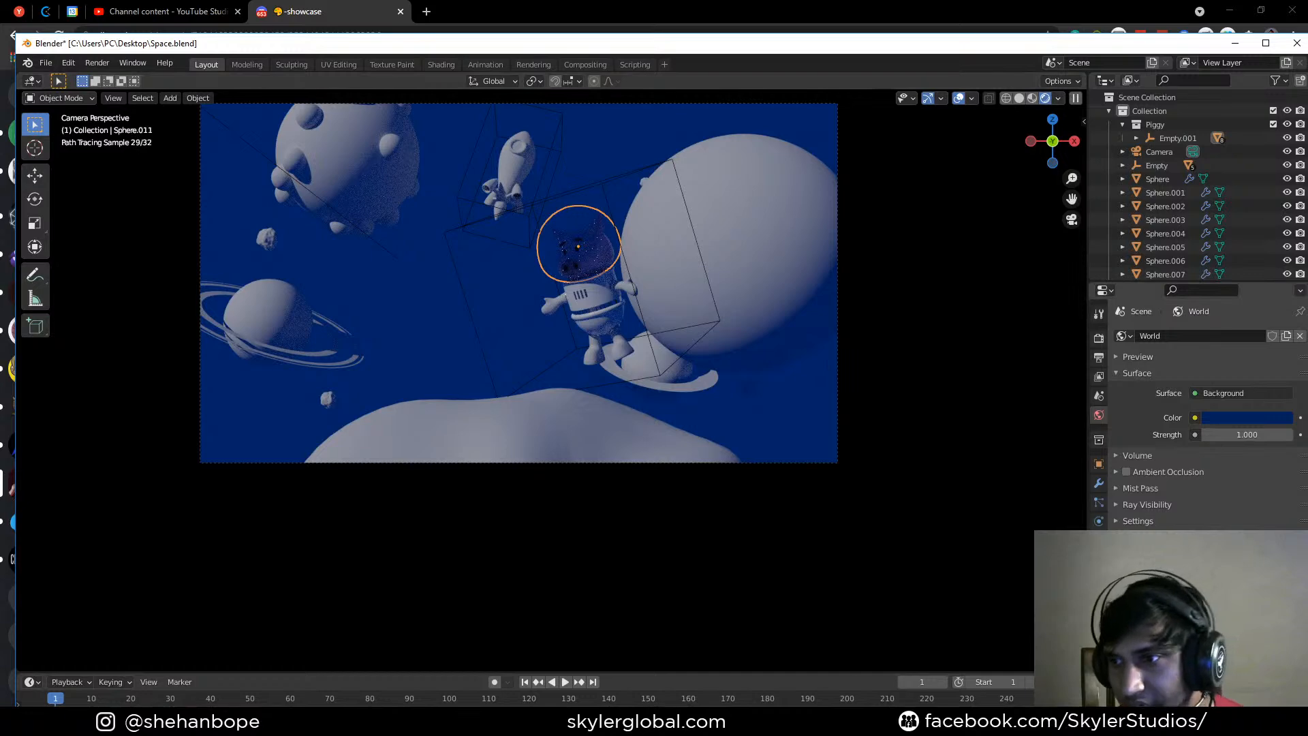
left_click(1098, 579)
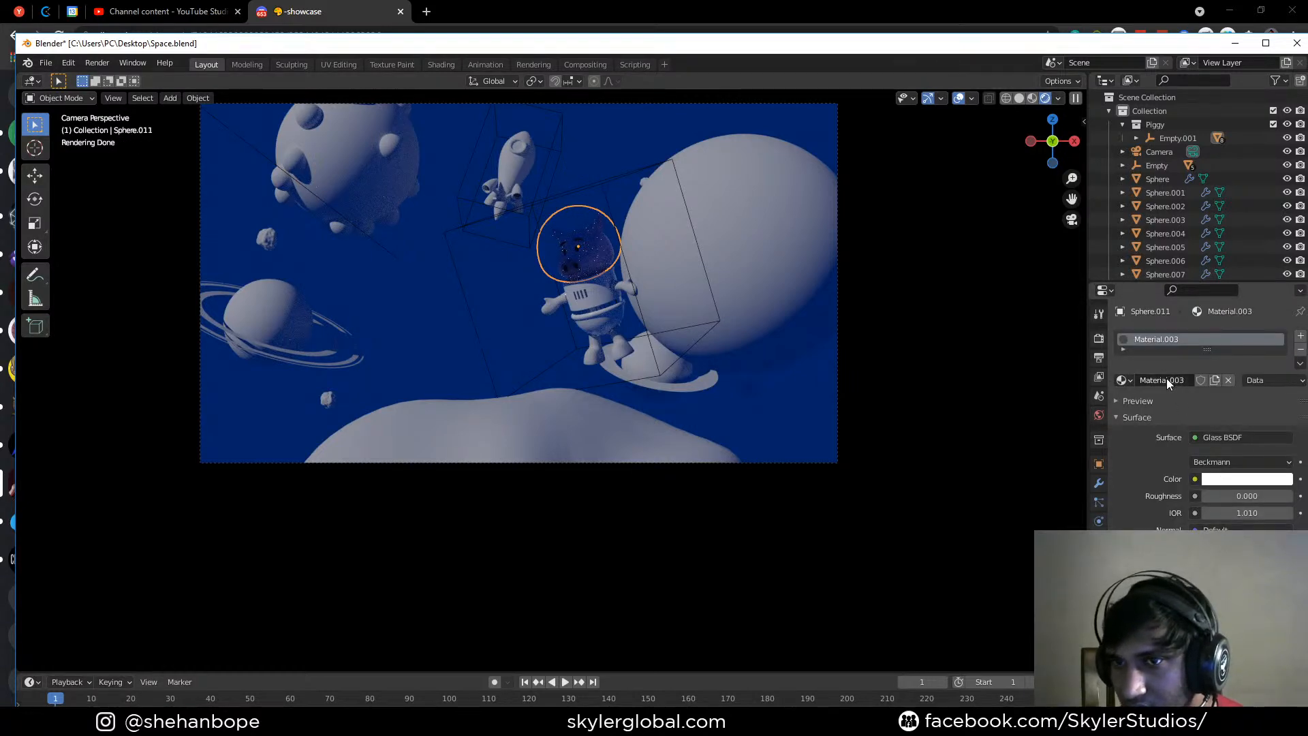
left_click_drag(1246, 512, 1267, 512)
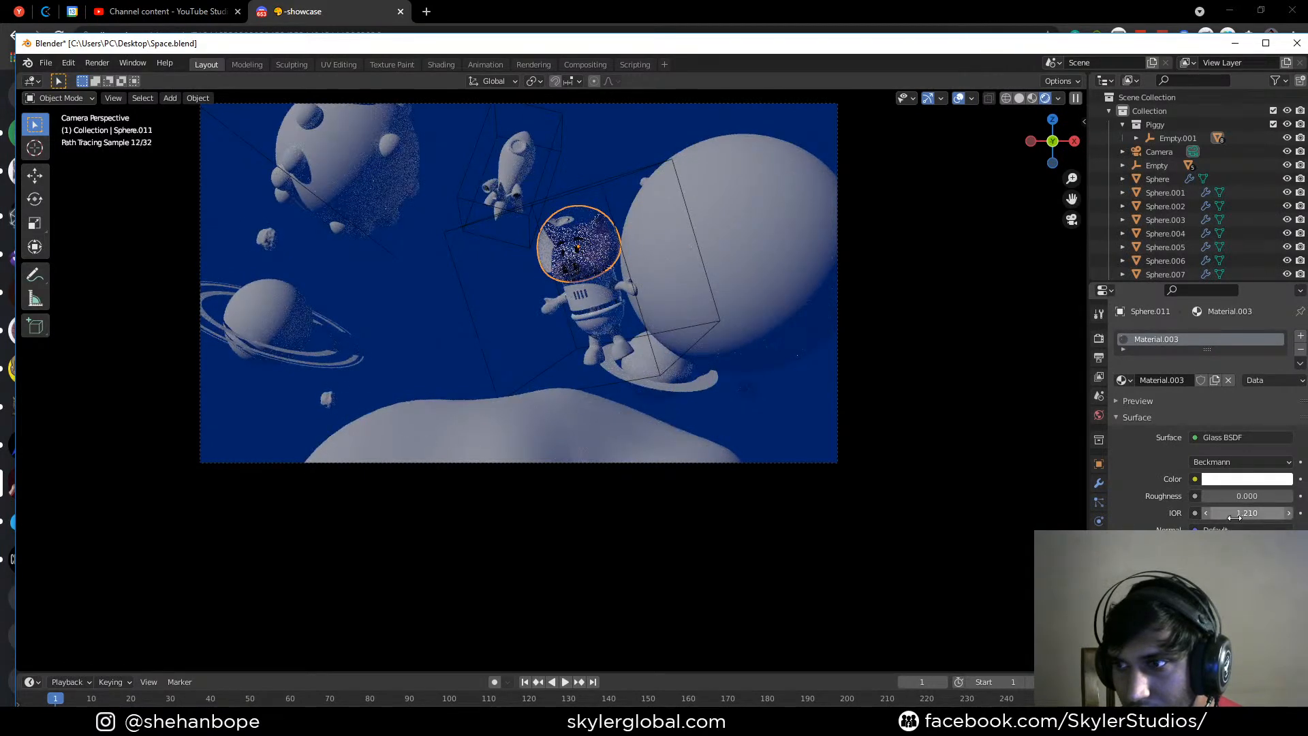
right_click(1192, 512)
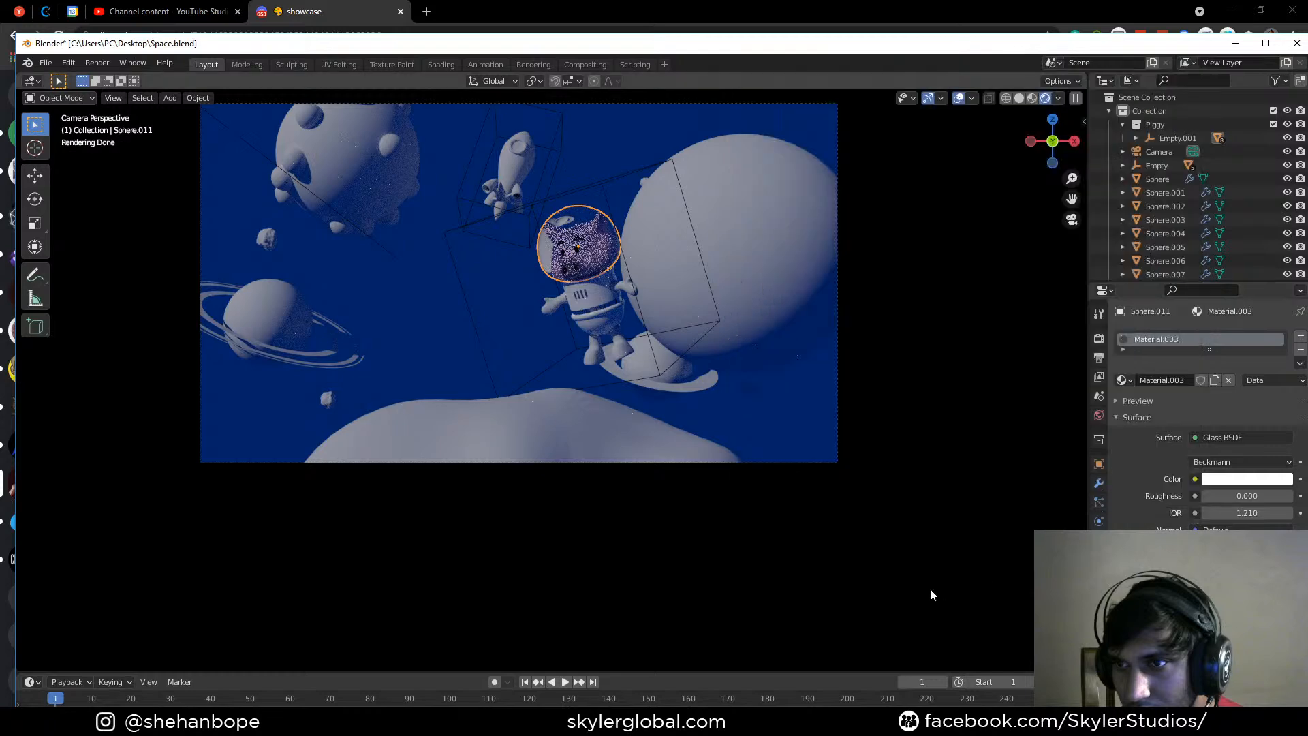
left_click(1289, 513)
left_click(1289, 513)
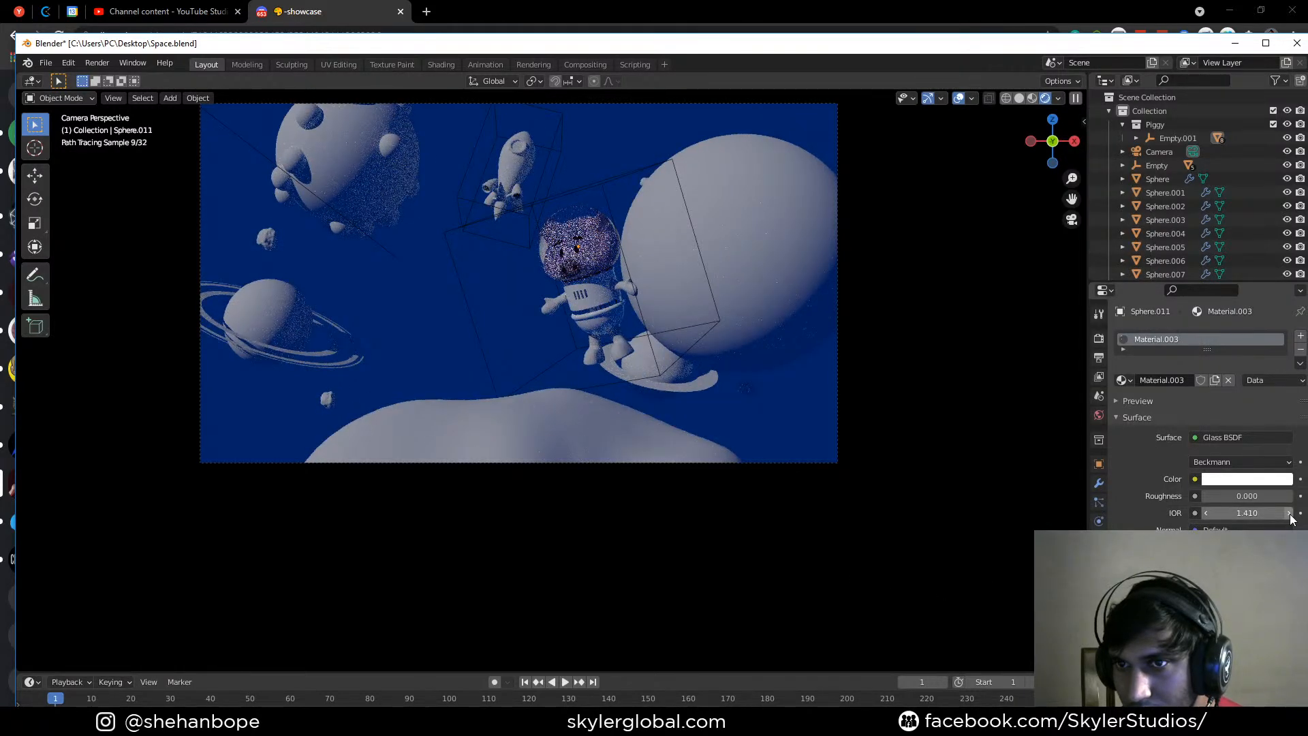
Open the Shading workspace and show the pig astronaut through the camera in rendered shading
left_click(444, 64)
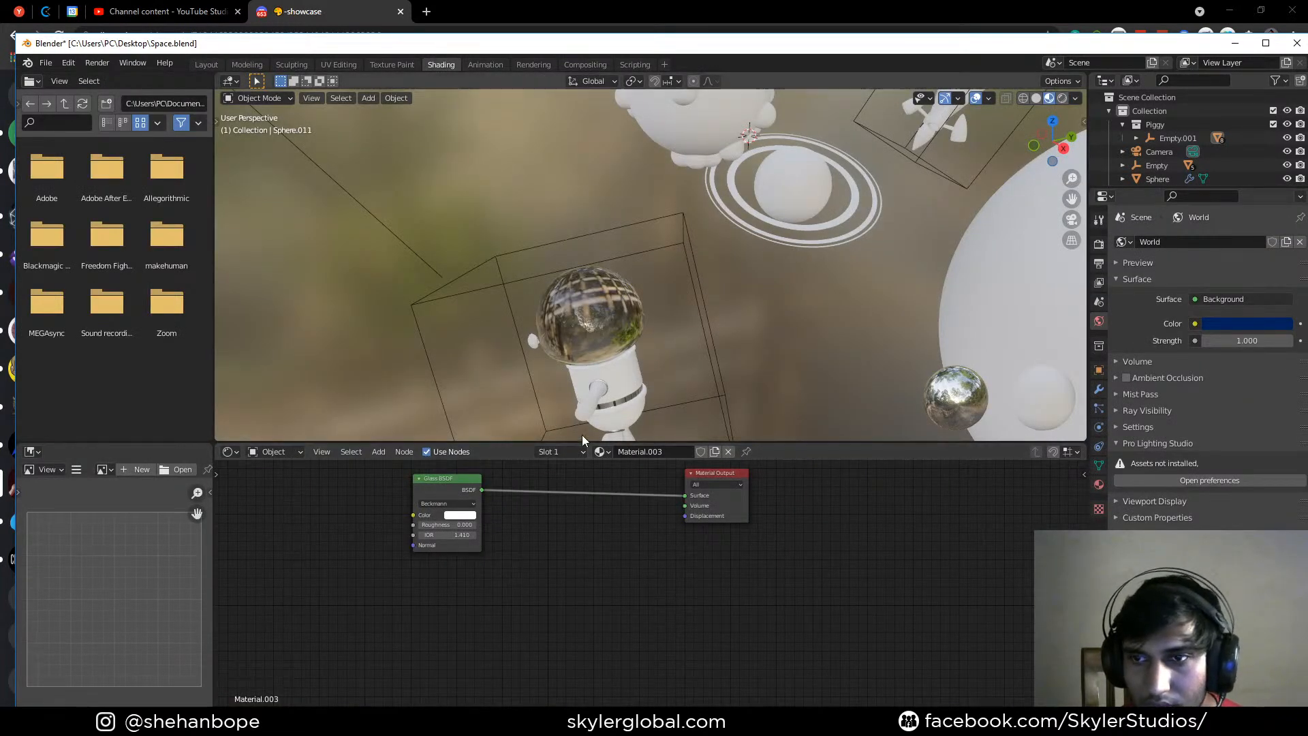
left_click(1062, 98)
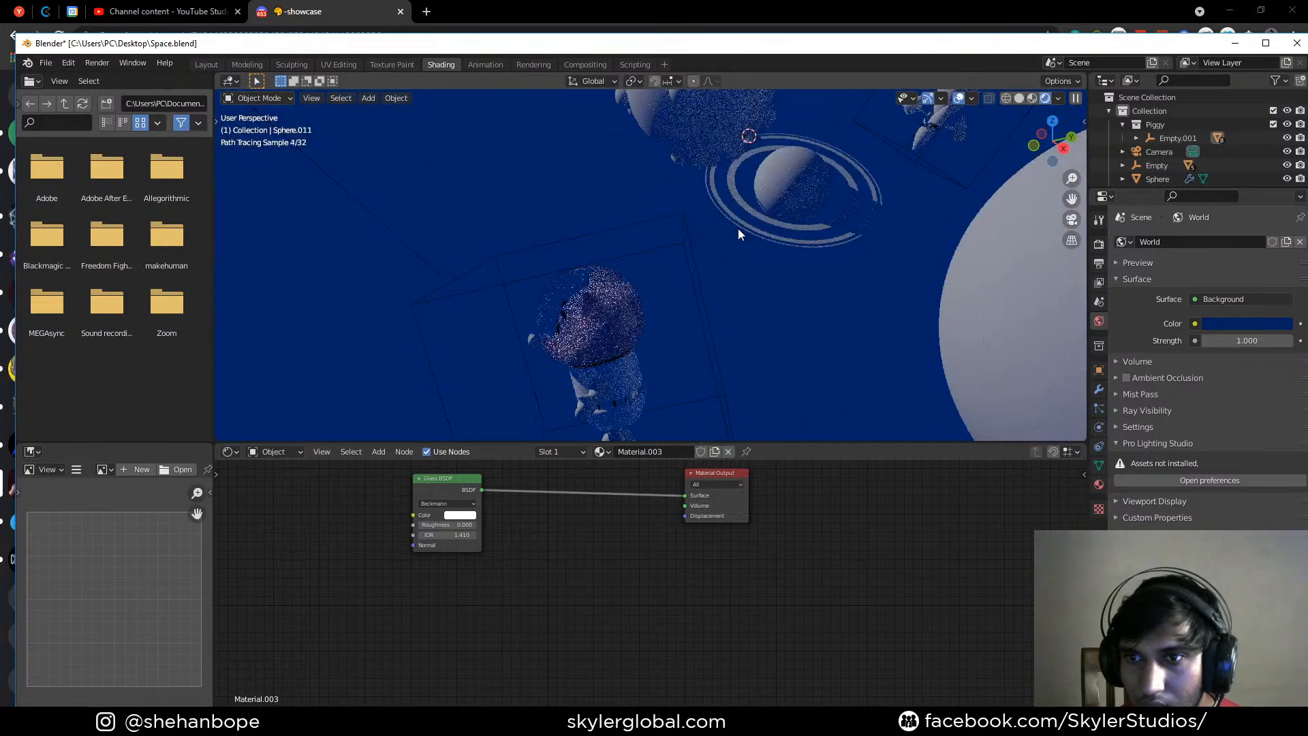
key("KP_0")
scroll(743, 286, "up", 5)
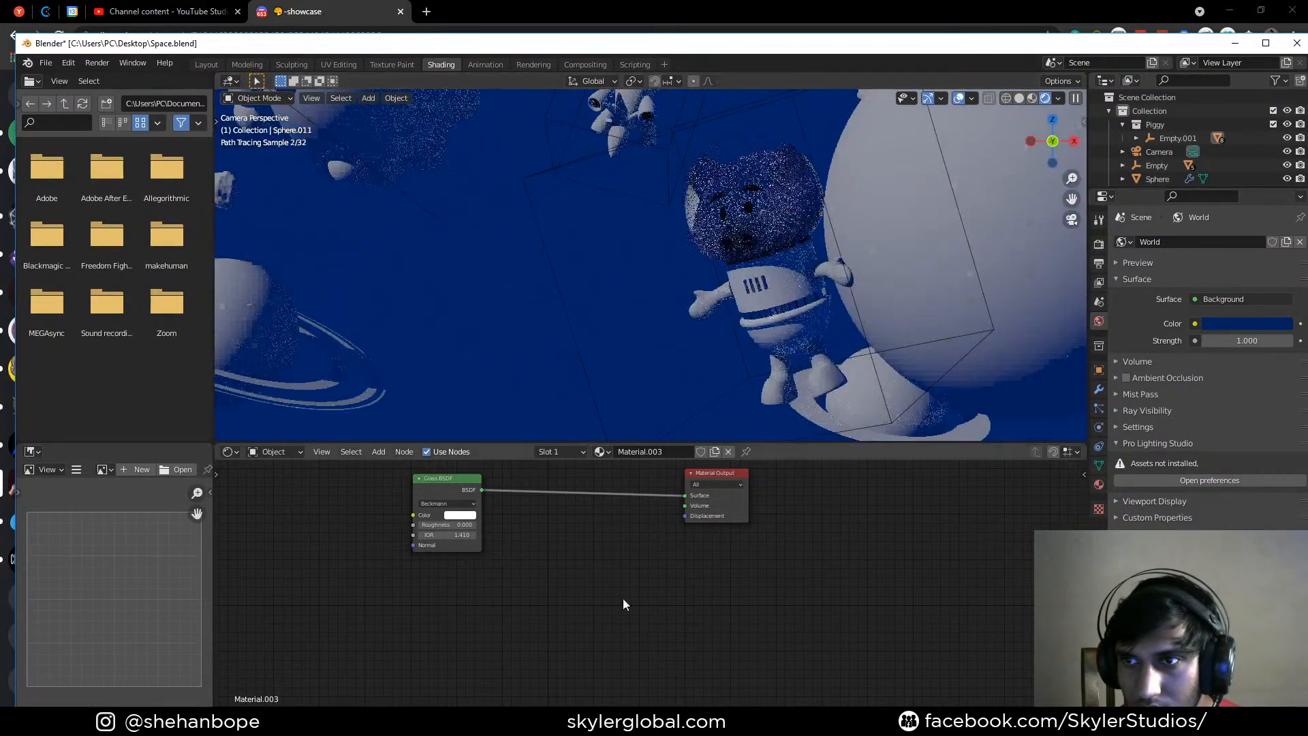
Replace the helmet material's Glass BSDF with a new Glass BSDF node connected to the Material Output's Surface
scroll(596, 579, "down", 1)
key("shift+a")
left_click(582, 571)
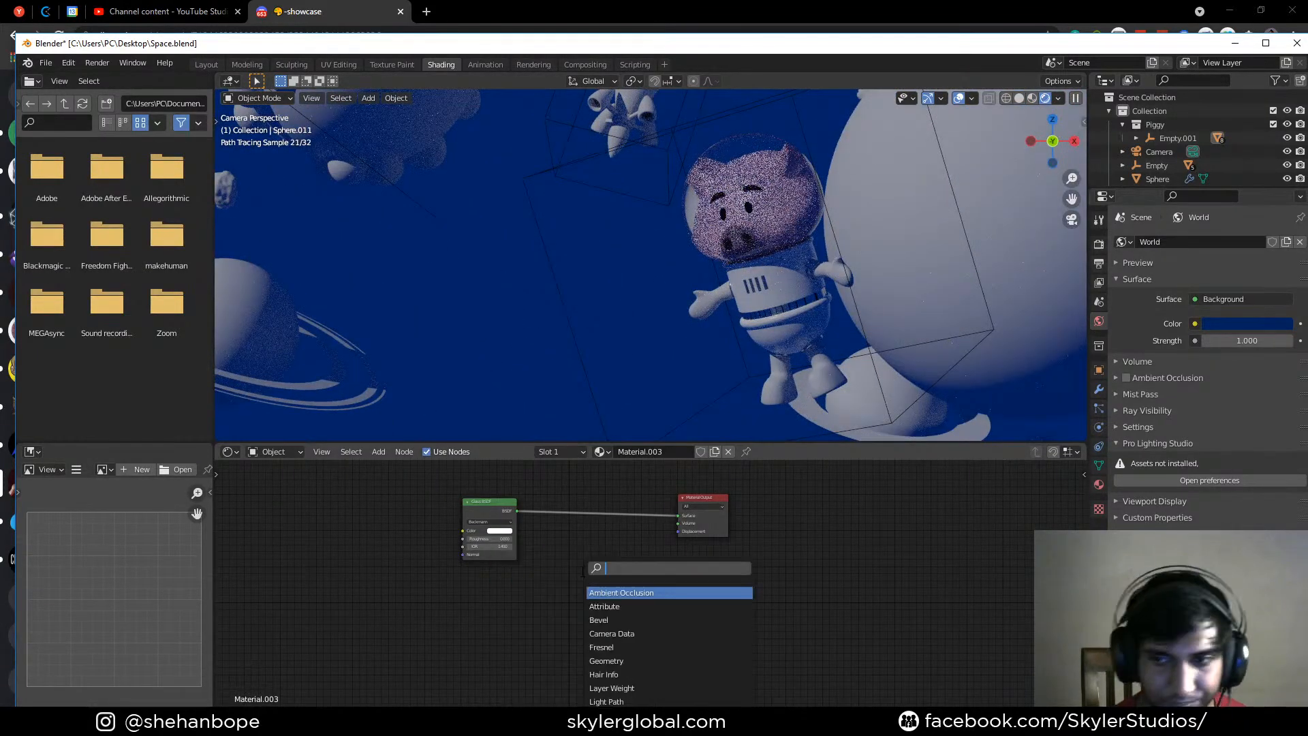
type("glas")
key("Return")
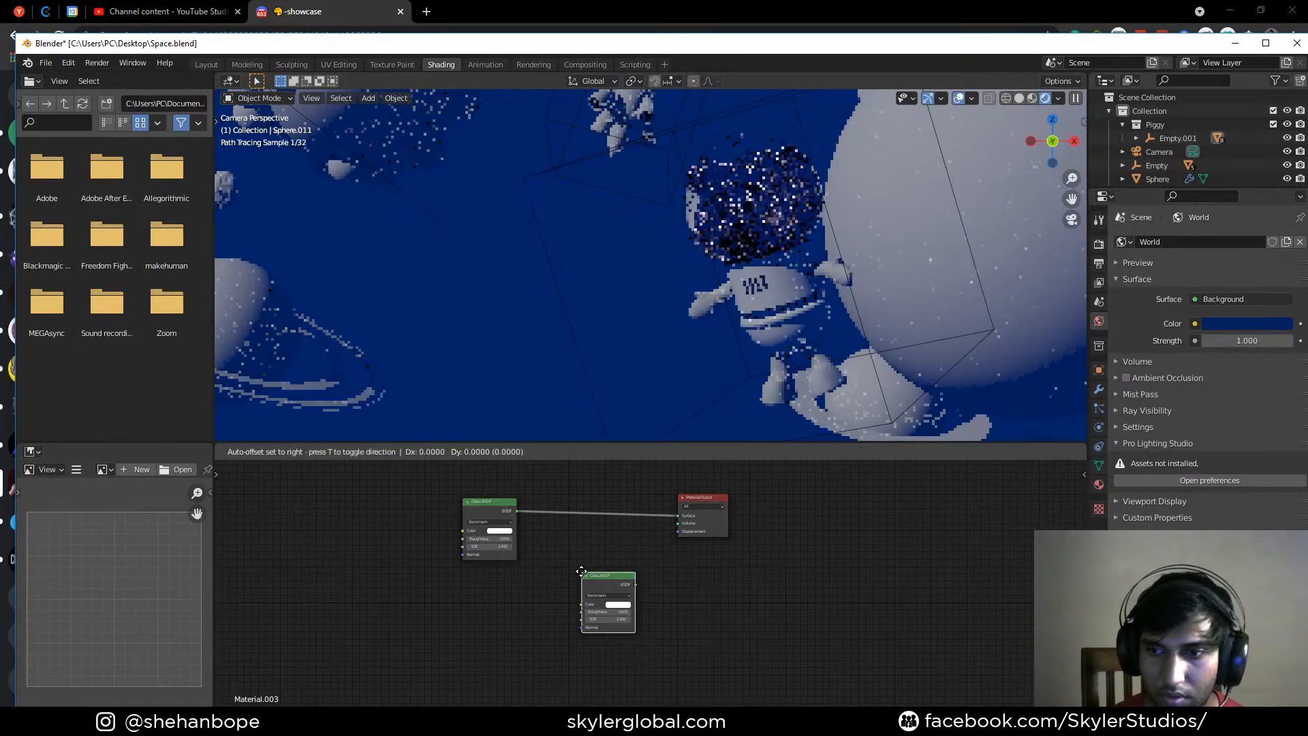
left_click(511, 615)
left_click(473, 515)
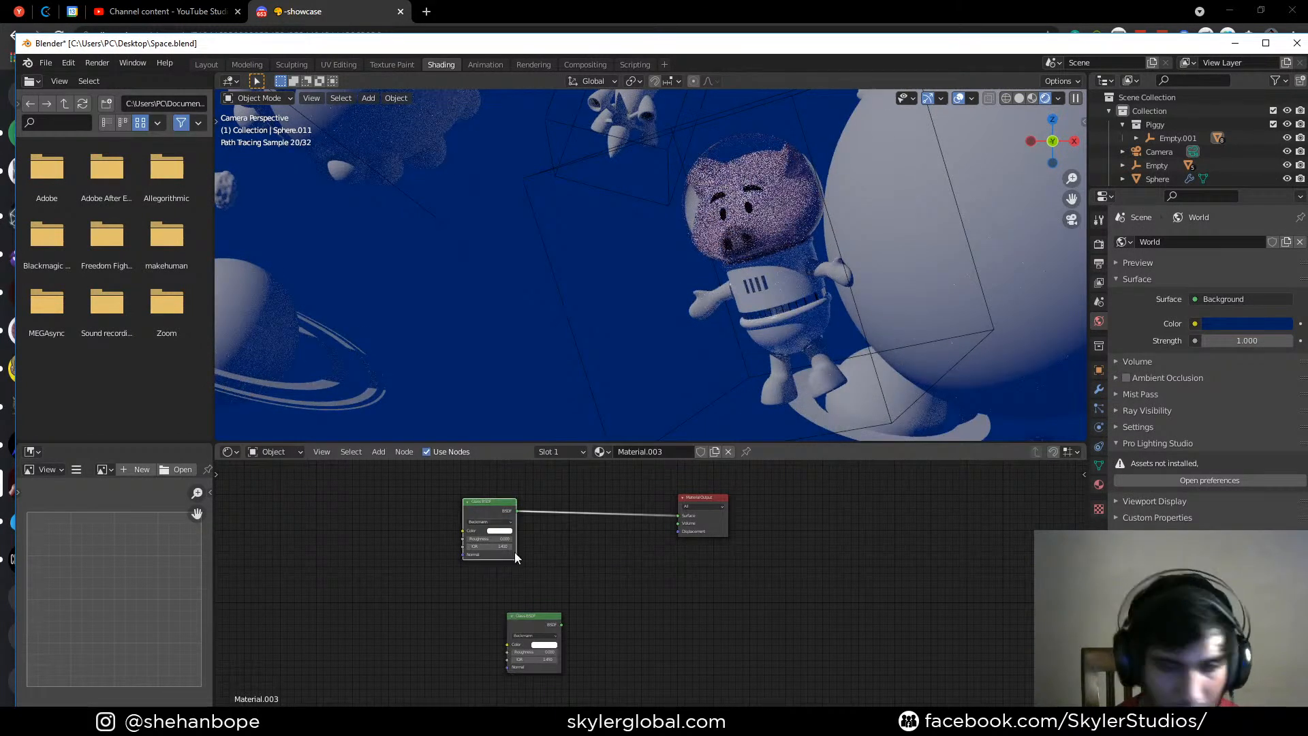
key("x")
left_click_drag(539, 635, 678, 516)
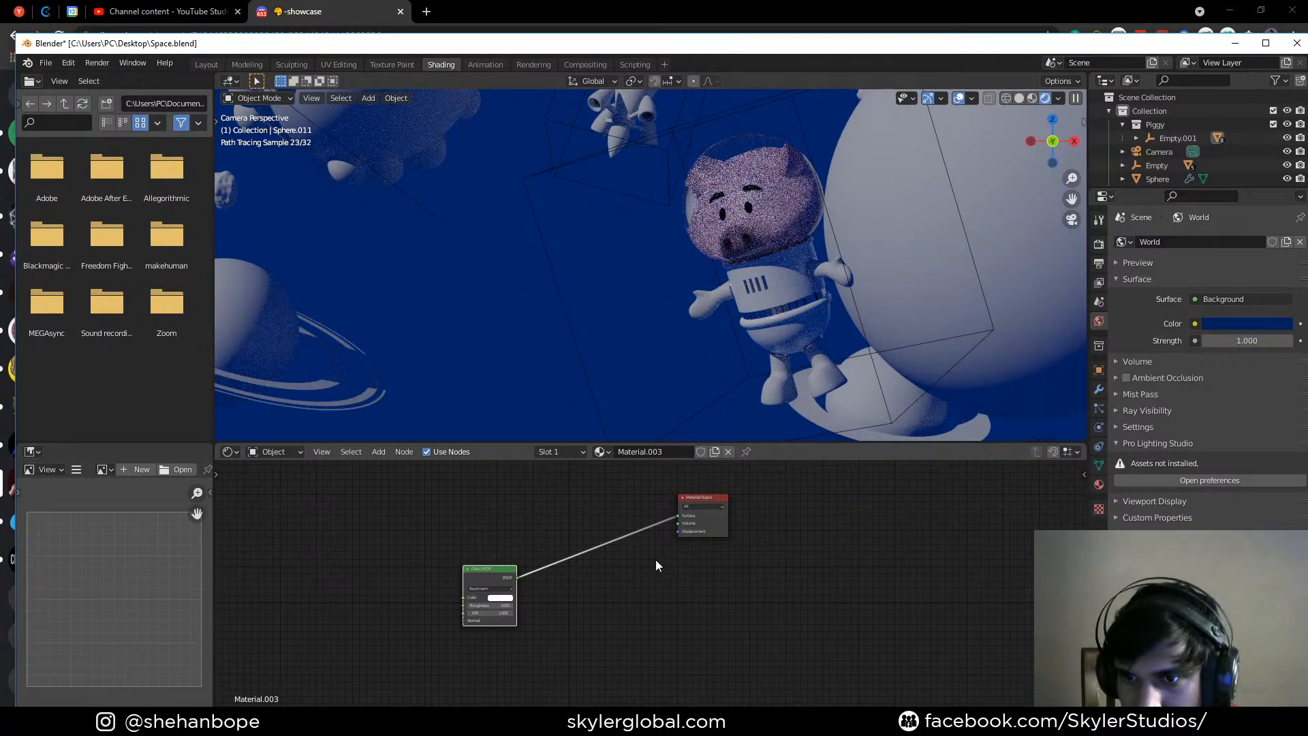
Rescale the pig astronaut slightly using its parent empty and save the file
key("KP_0")
key("KP_0")
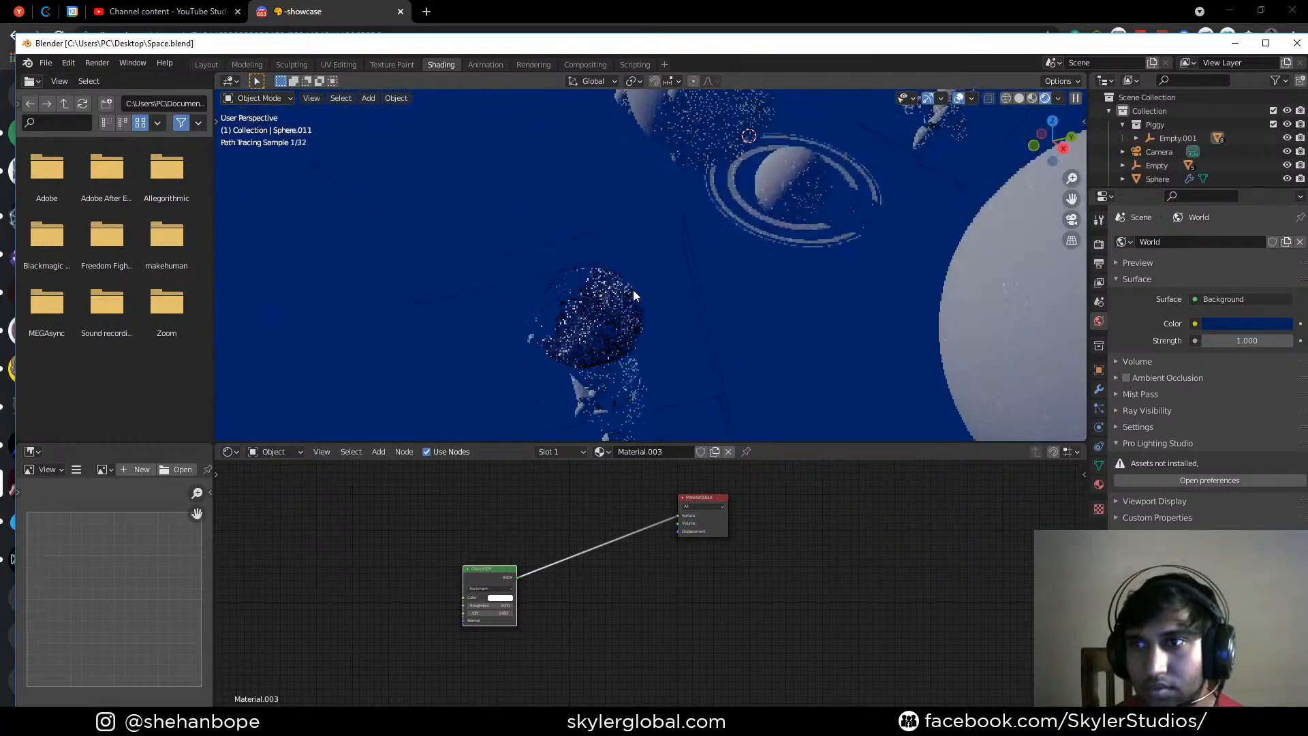
scroll(631, 289, "down", 5)
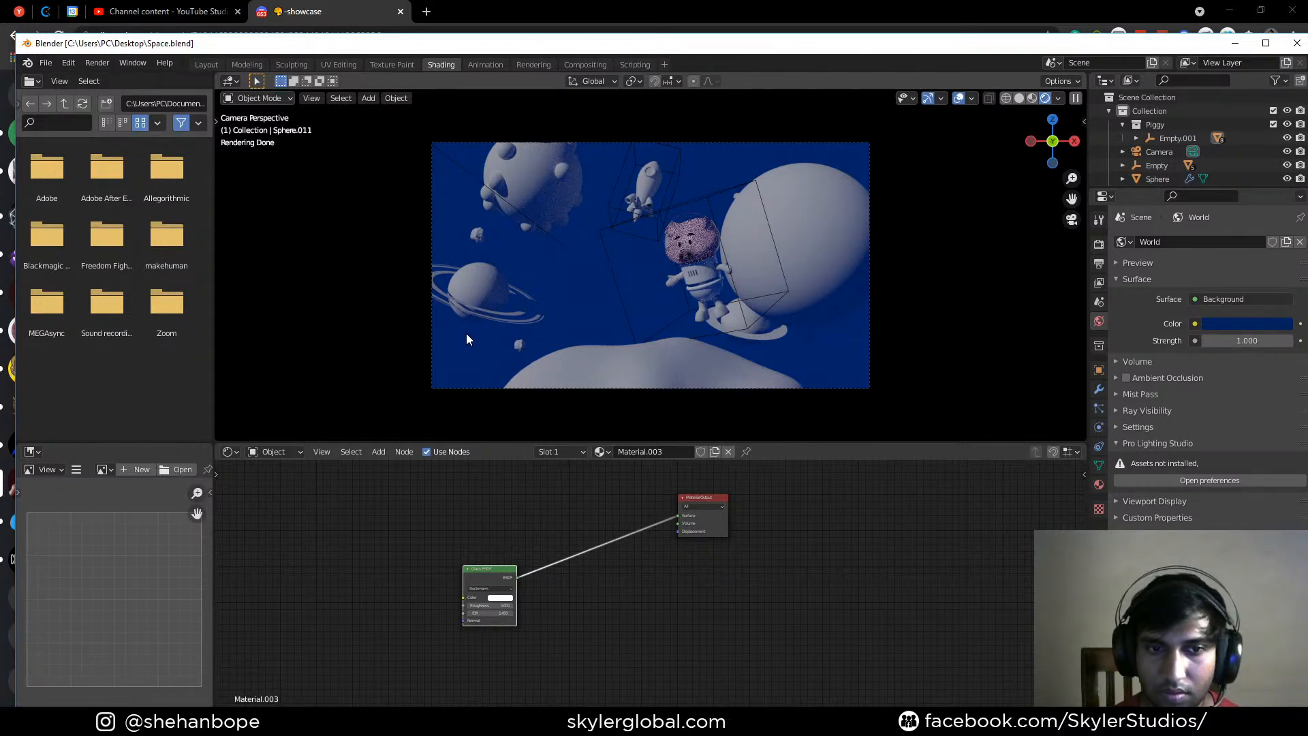
left_click(737, 296)
key("s")
left_click(814, 329)
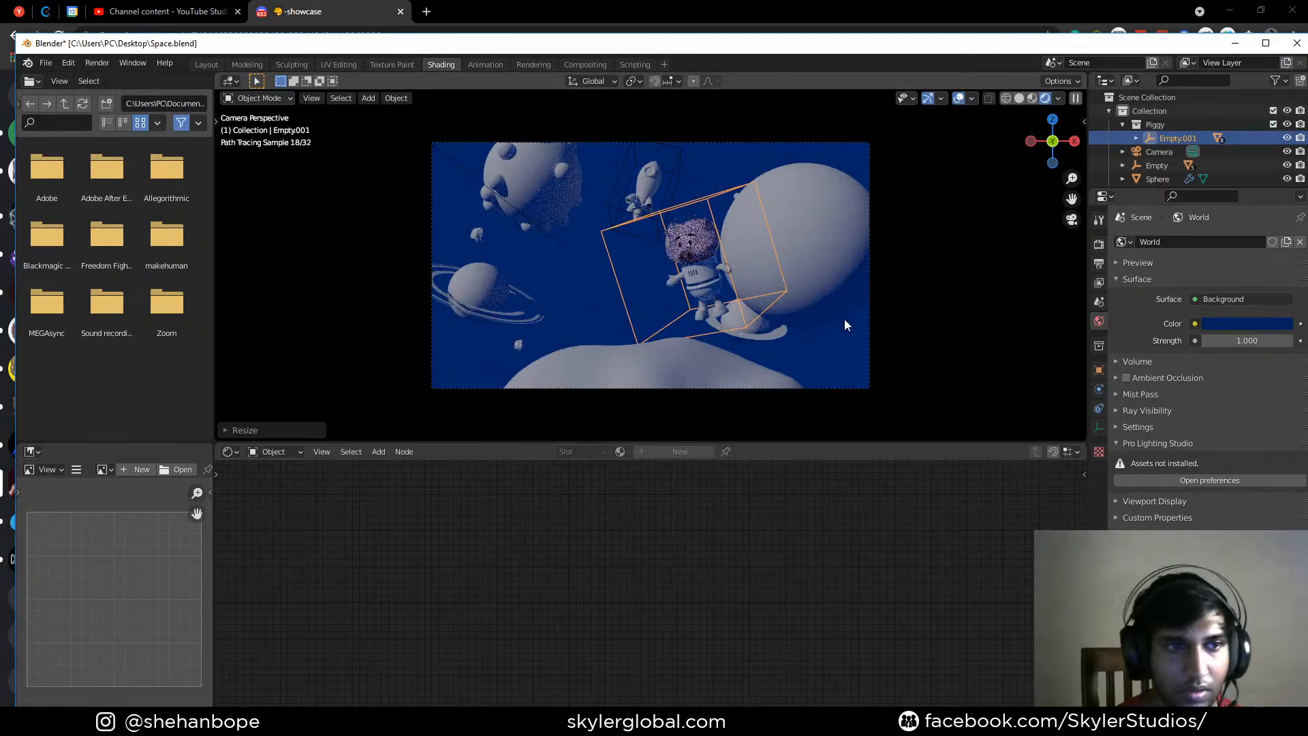
key("ctrl+s")
Create a new material on the ringed planet
left_click(485, 283)
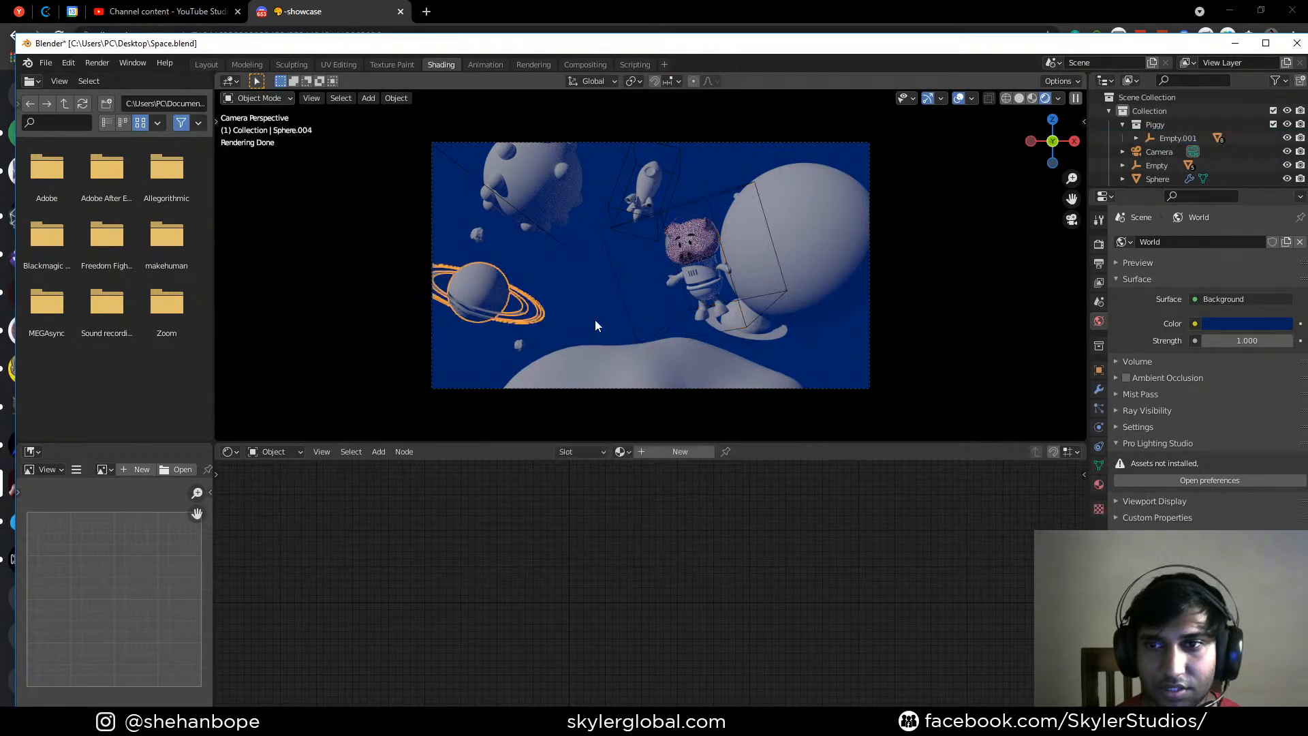
left_click(679, 452)
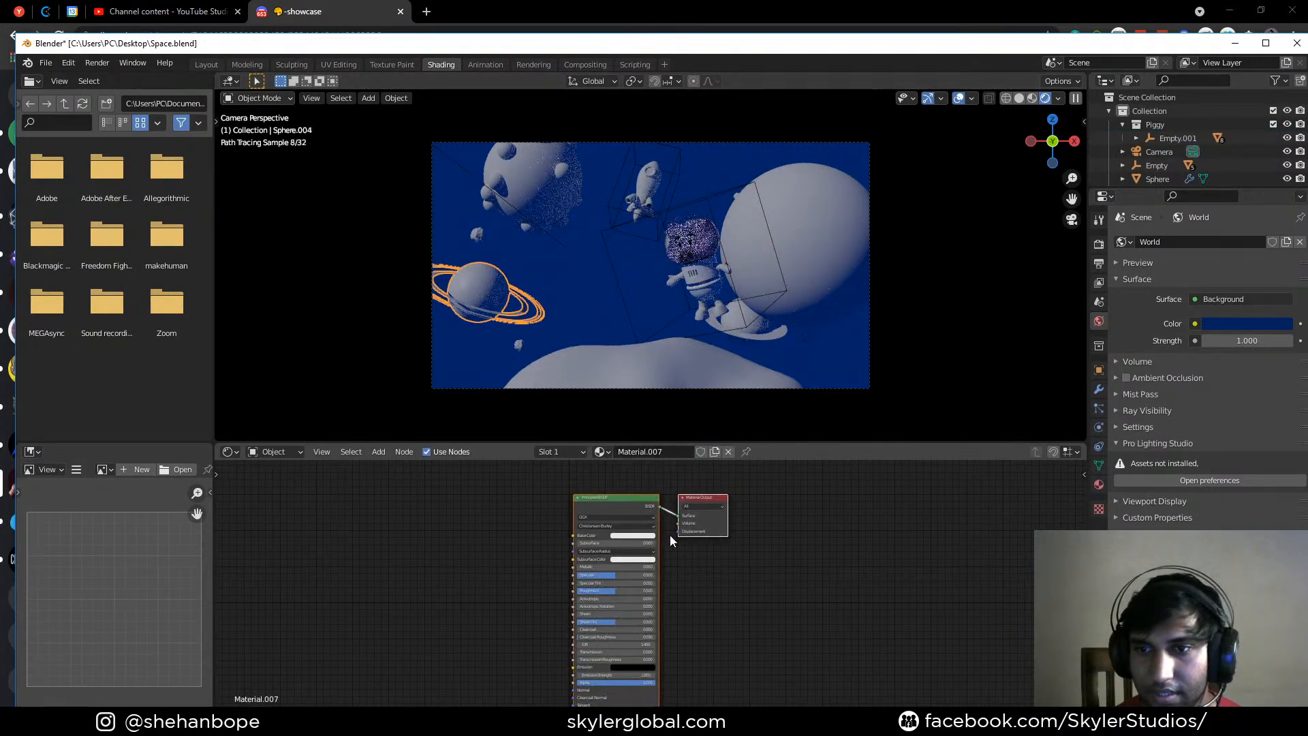
key("shift+a")
left_click(434, 514)
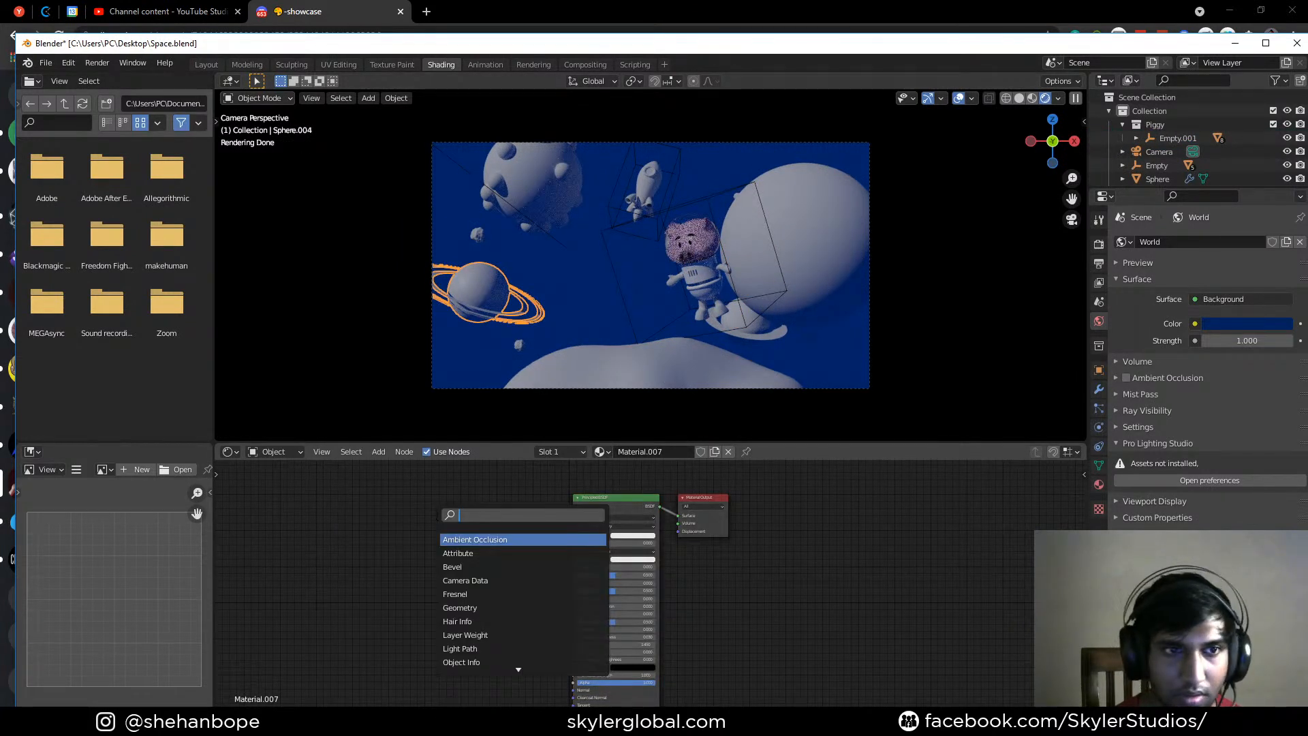
left_click(367, 493)
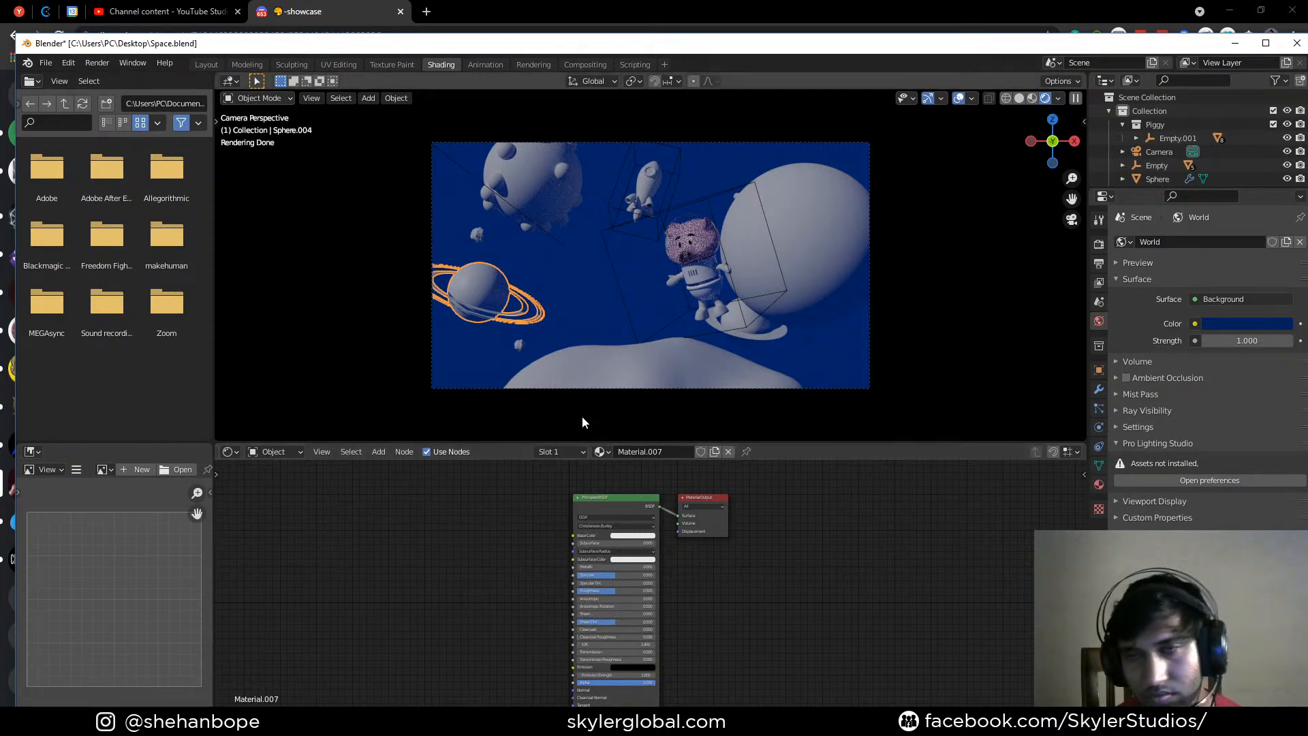
Add a Noise Texture node beside the Principled BSDF in the ringed planet's material
key("shift+a")
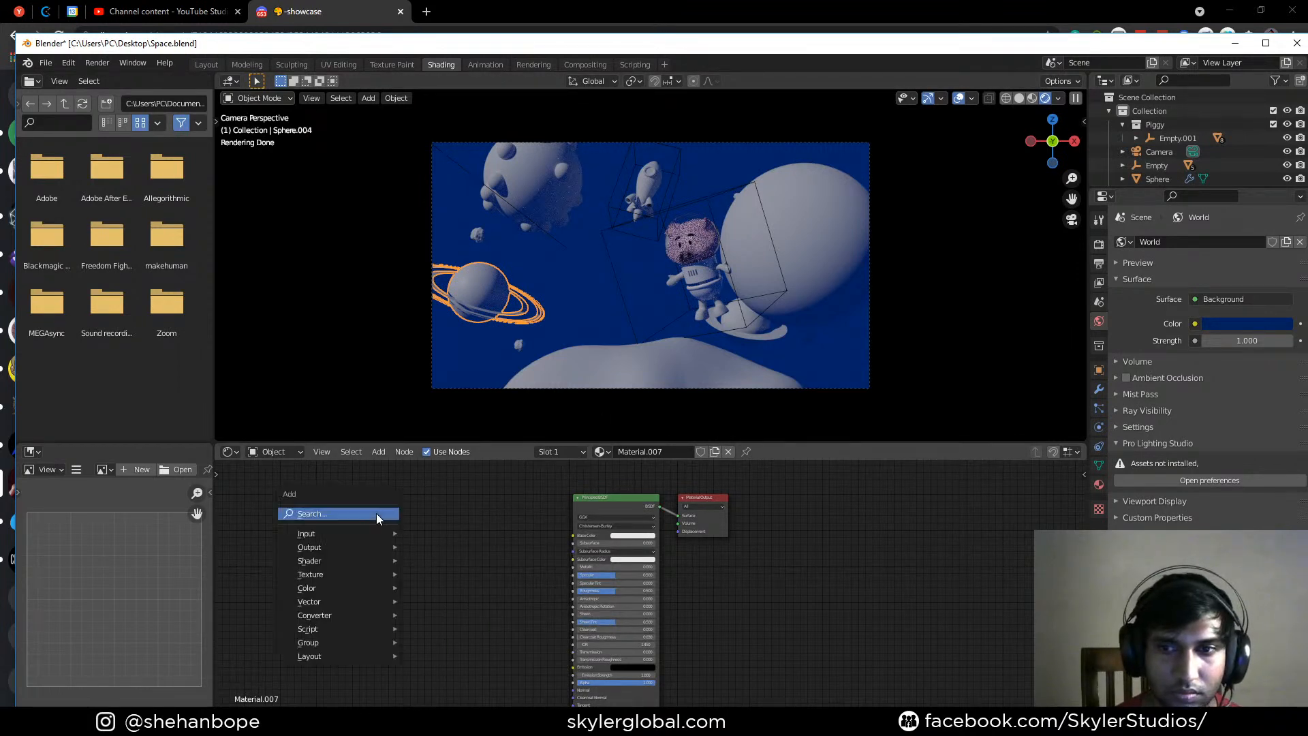
left_click(376, 513)
type("noi")
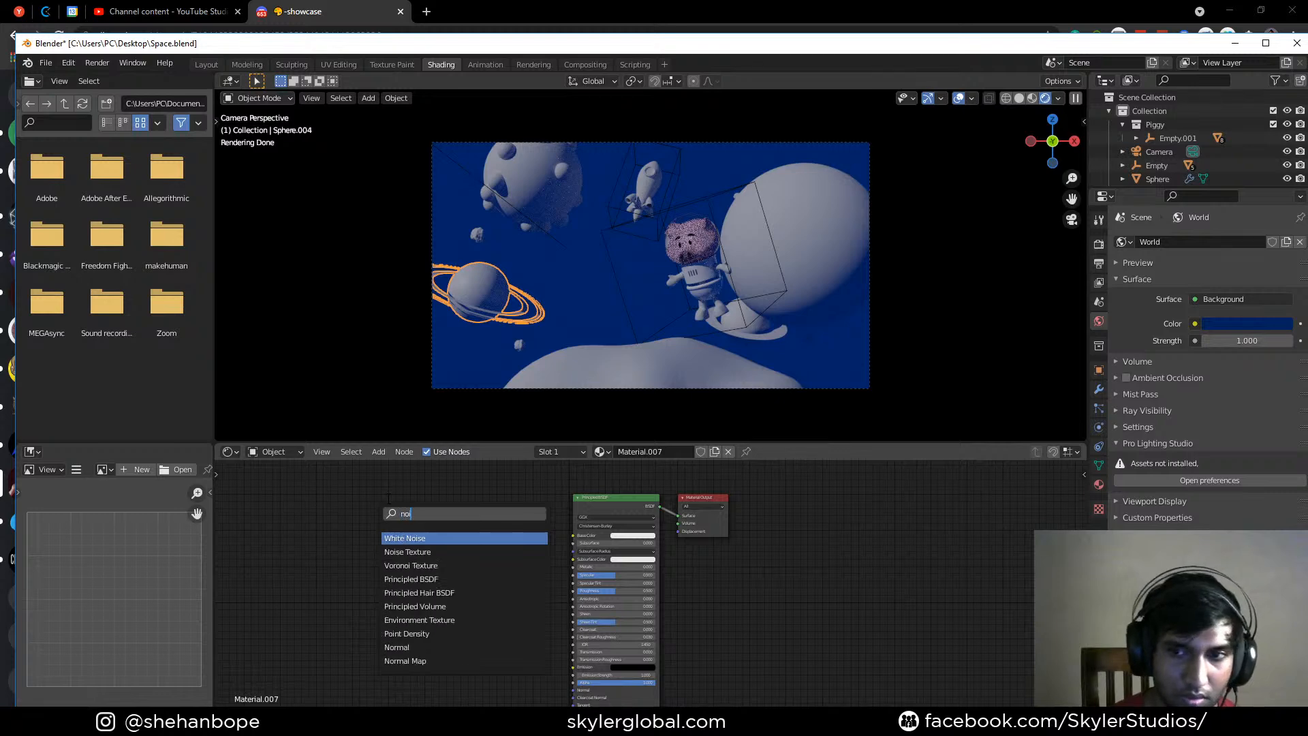
key("Down")
key("Down")
key("Down")
key("Up")
key("Up")
key("Return")
left_click(387, 497)
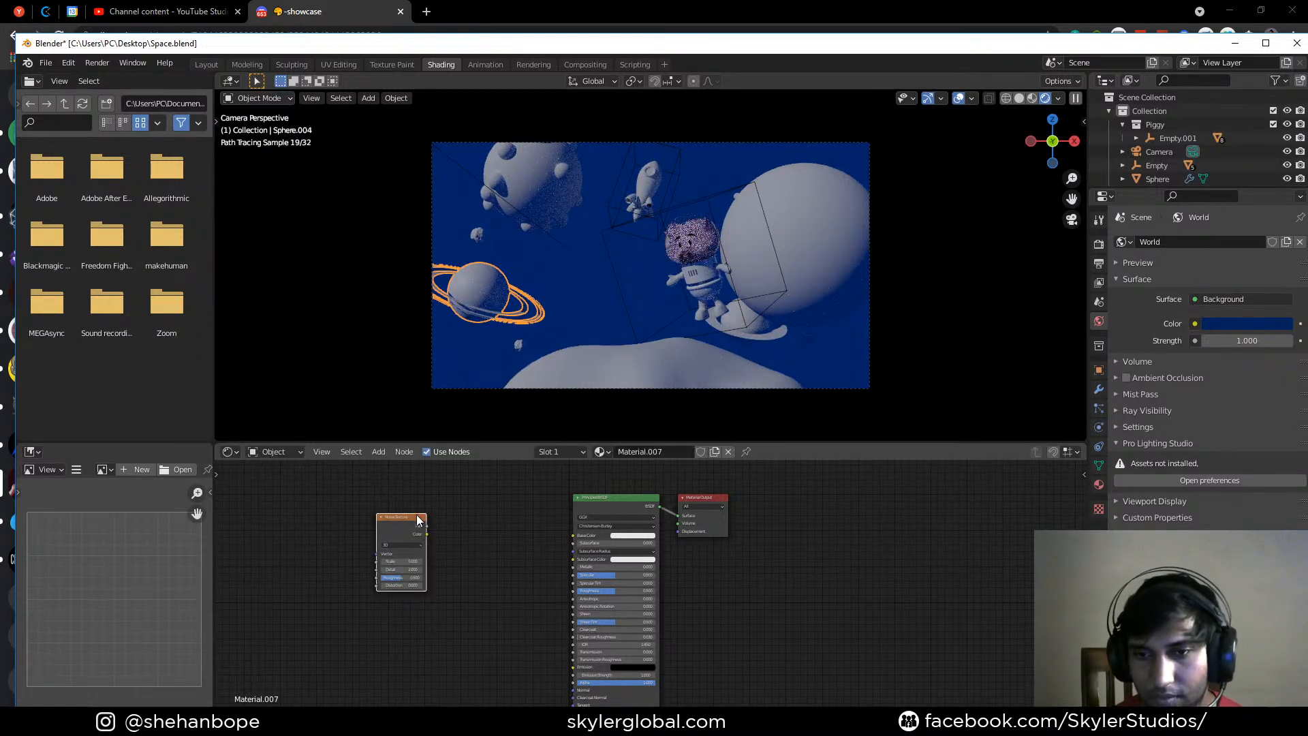
Attach a Viewer node to the Noise Texture's Fac output and position it between the texture and the Principled BSDF
left_click(407, 523, "ctrl+shift")
left_click_drag(705, 483, 508, 521)
mouse_move(594, 499)
left_mouse_down()
mouse_move(595, 524)
mouse_move(583, 496)
left_mouse_up()
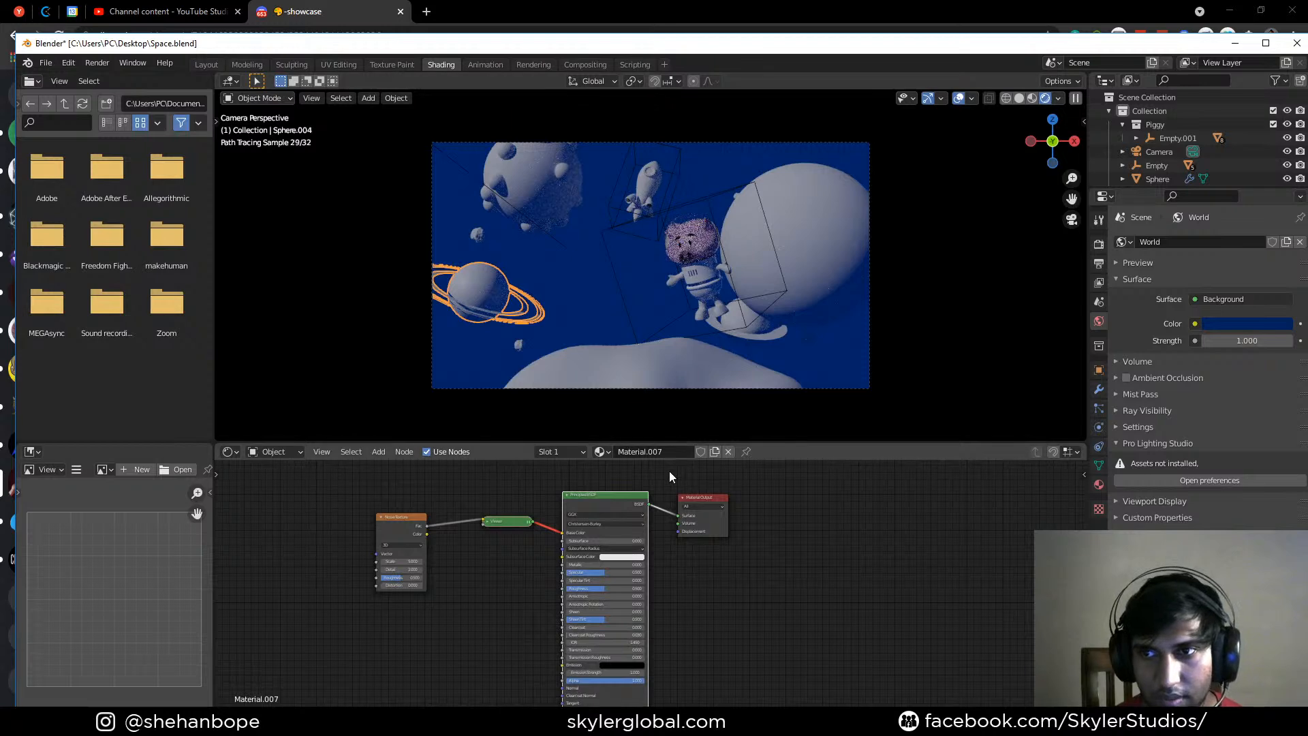
scroll(648, 369, "up", 2)
scroll(443, 630, "up", 3)
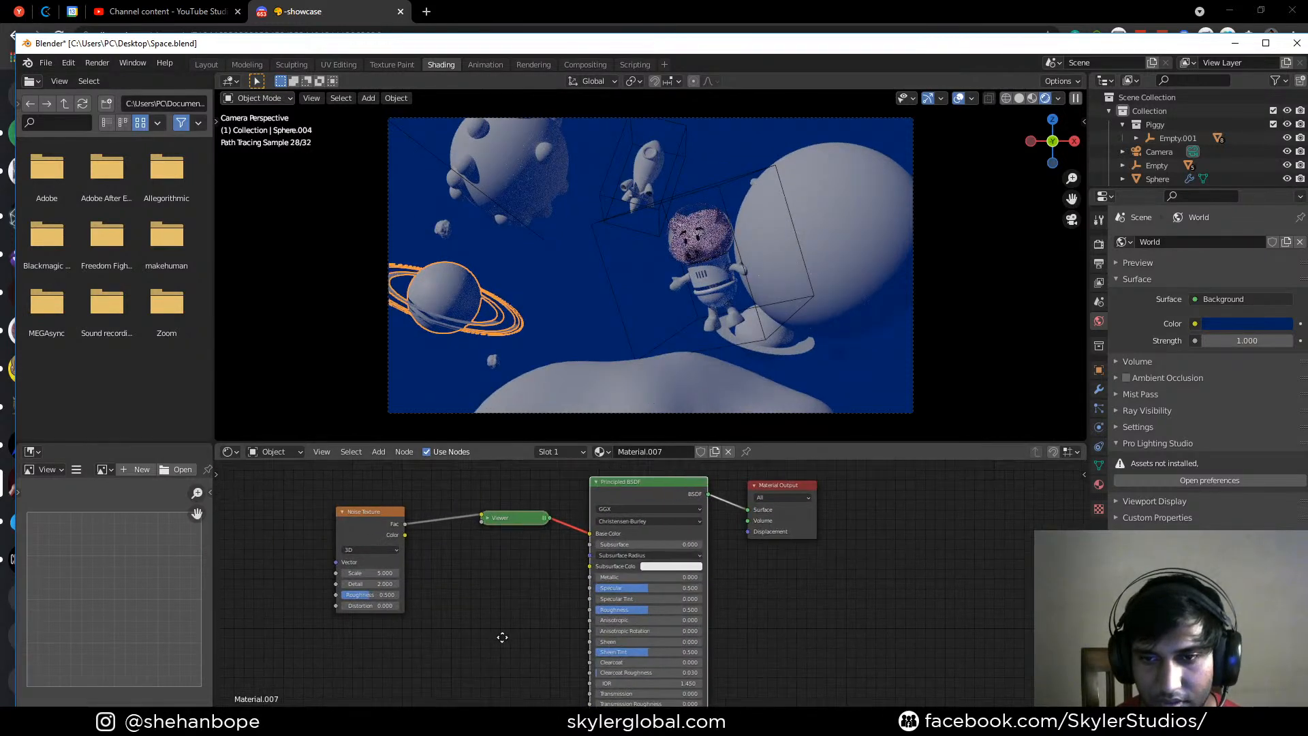
left_click(425, 522)
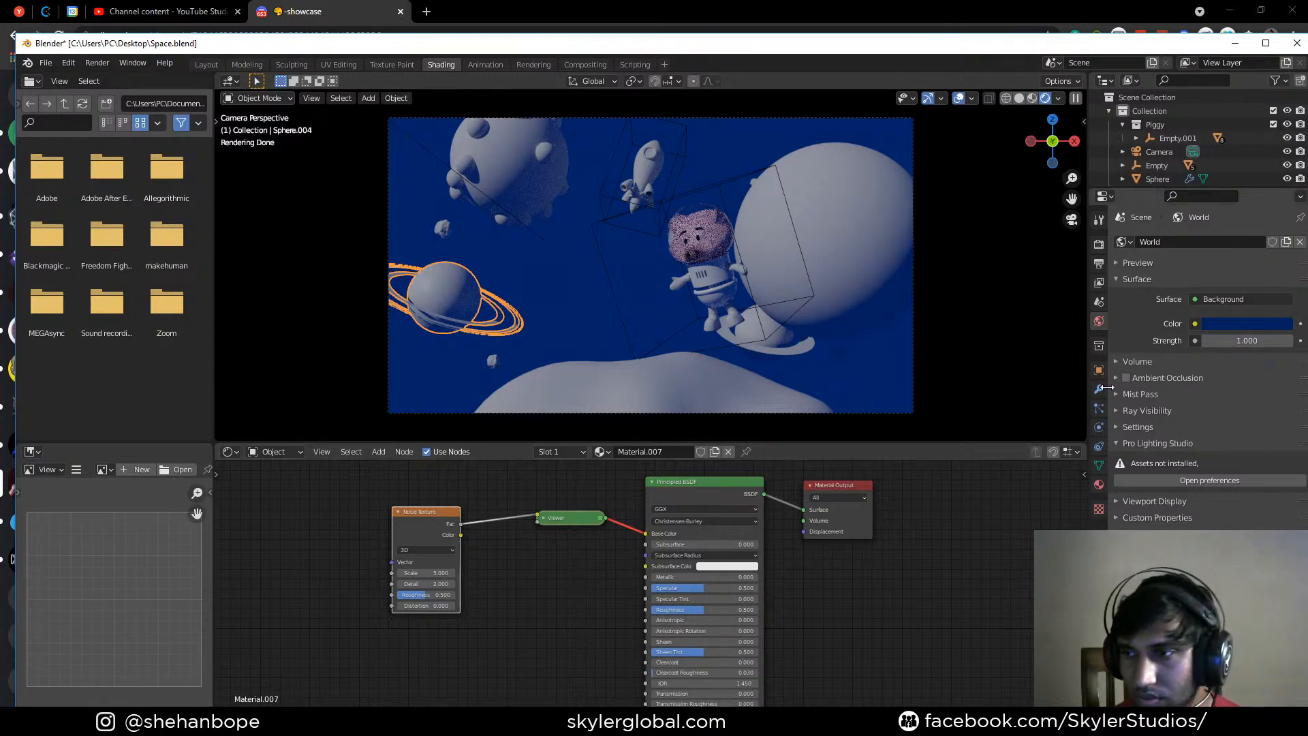
Brighten the world background's blue color
left_click(1250, 325)
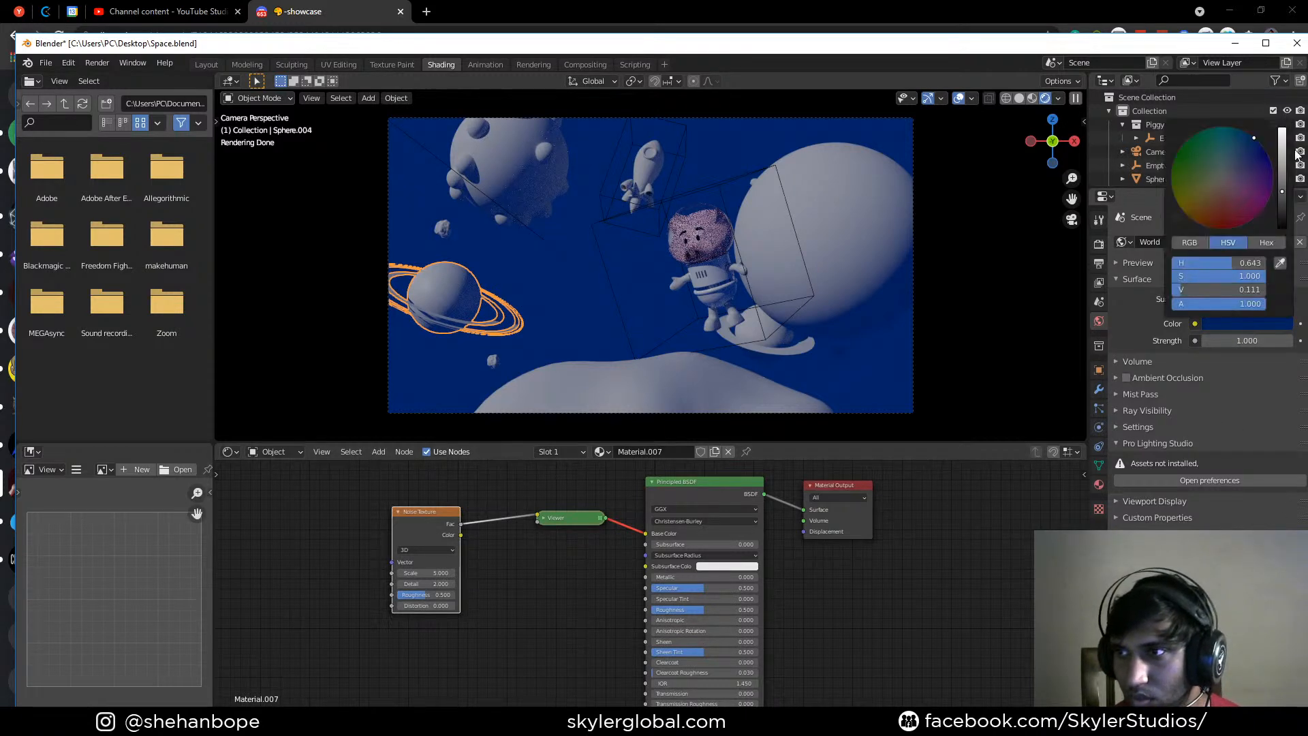
left_click_drag(1284, 181, 1282, 172)
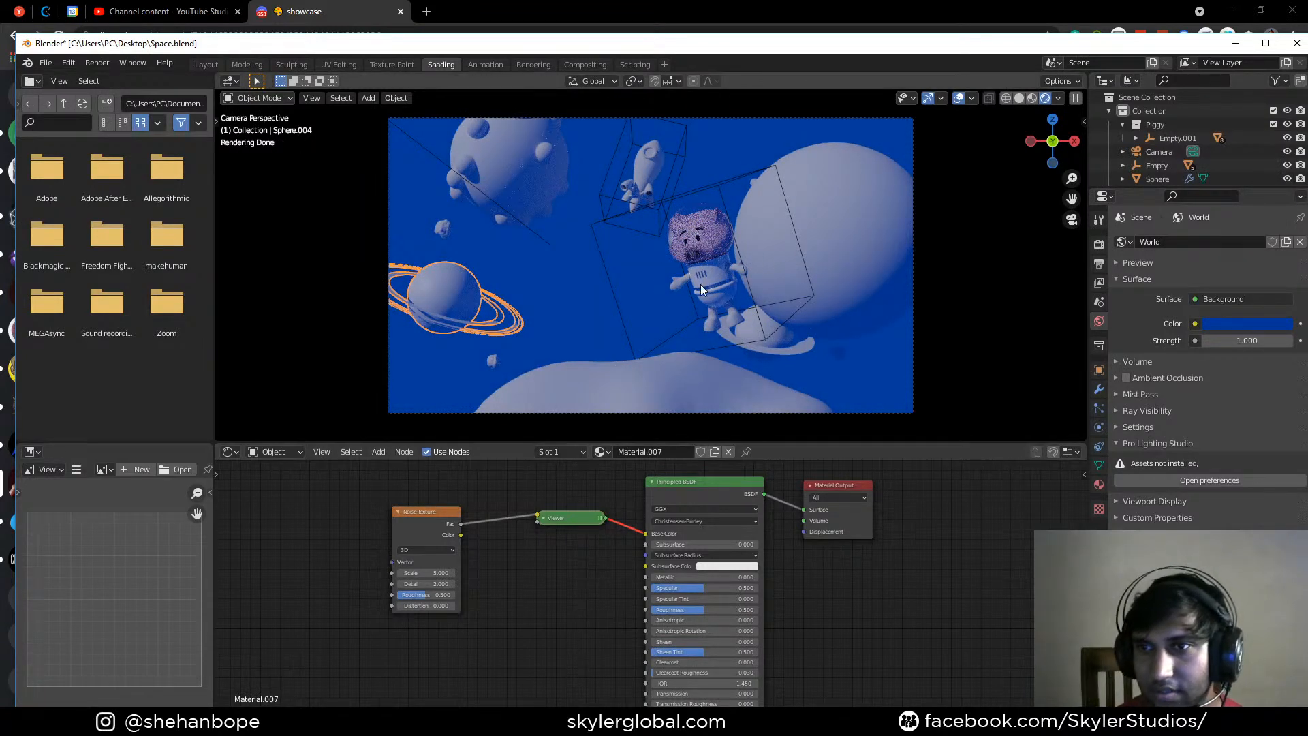
Set the IOR of the pig helmet's Glass BSDF to 1.150
left_click(697, 216)
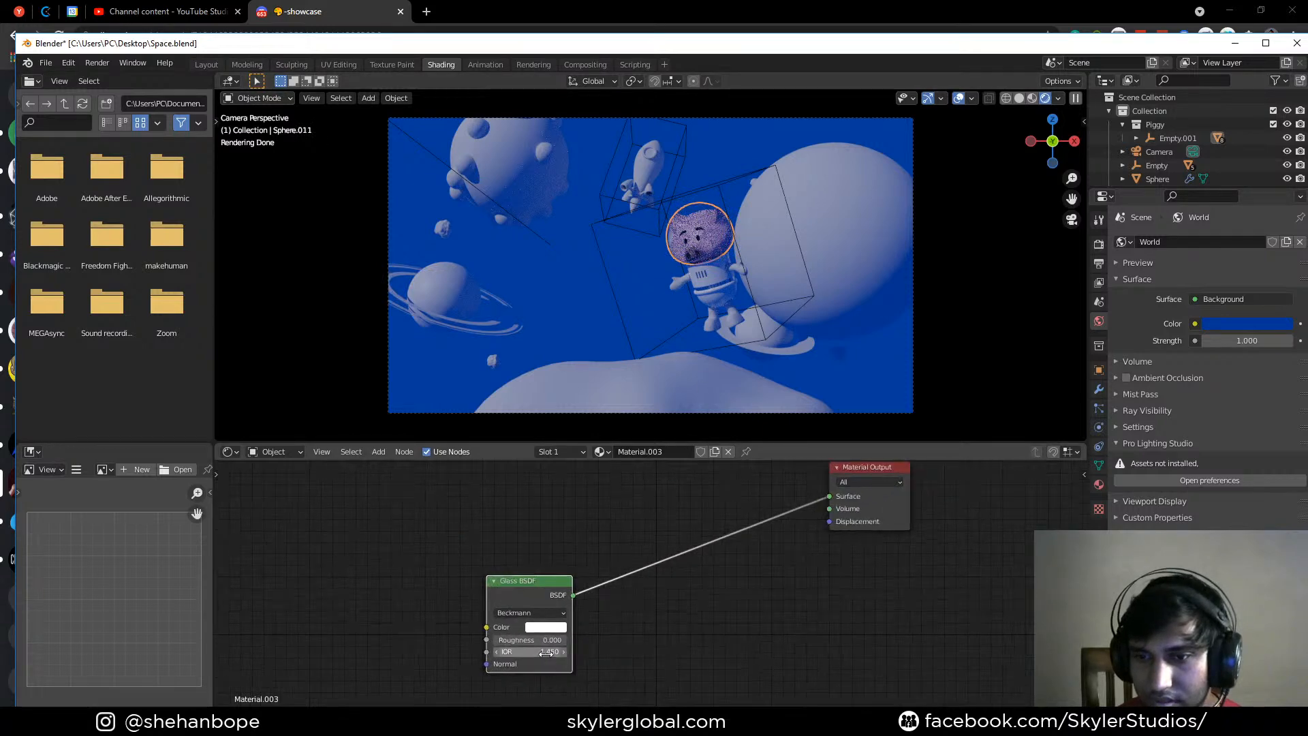
left_click_drag(530, 651, 494, 662)
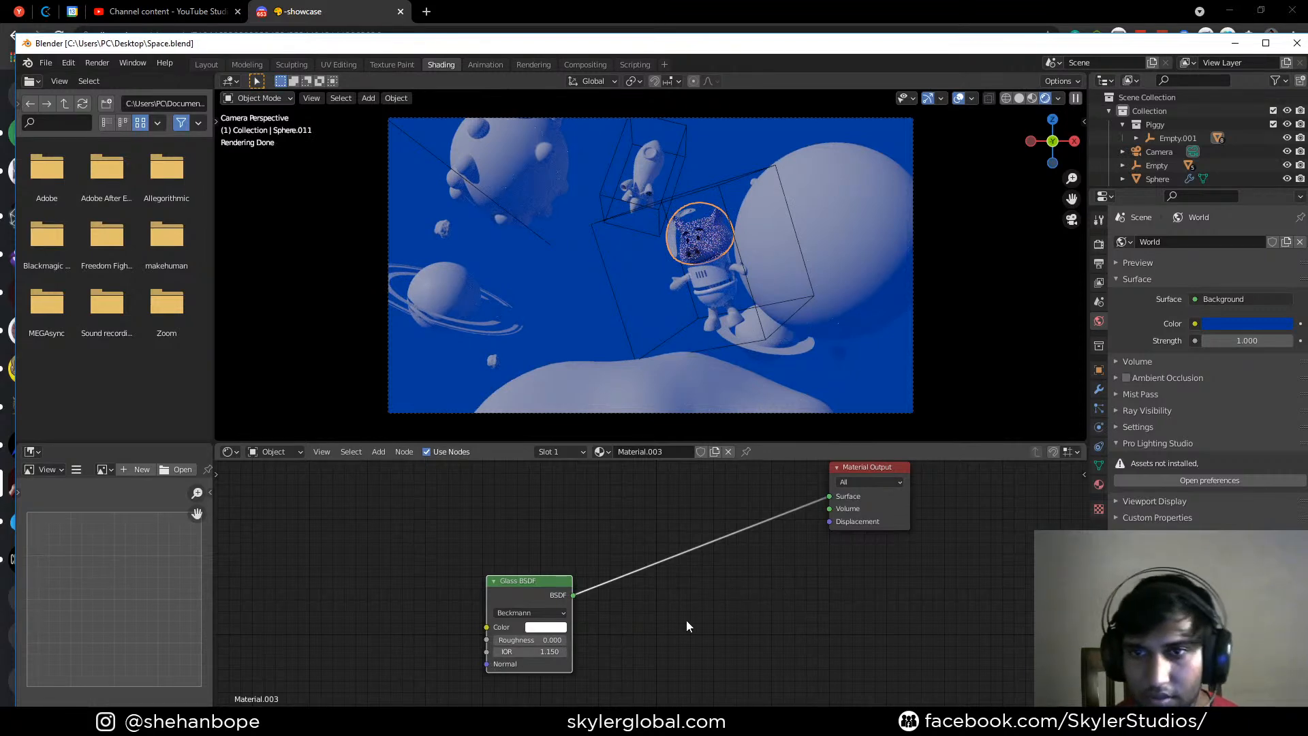
middle_click_drag(689, 627, 673, 583)
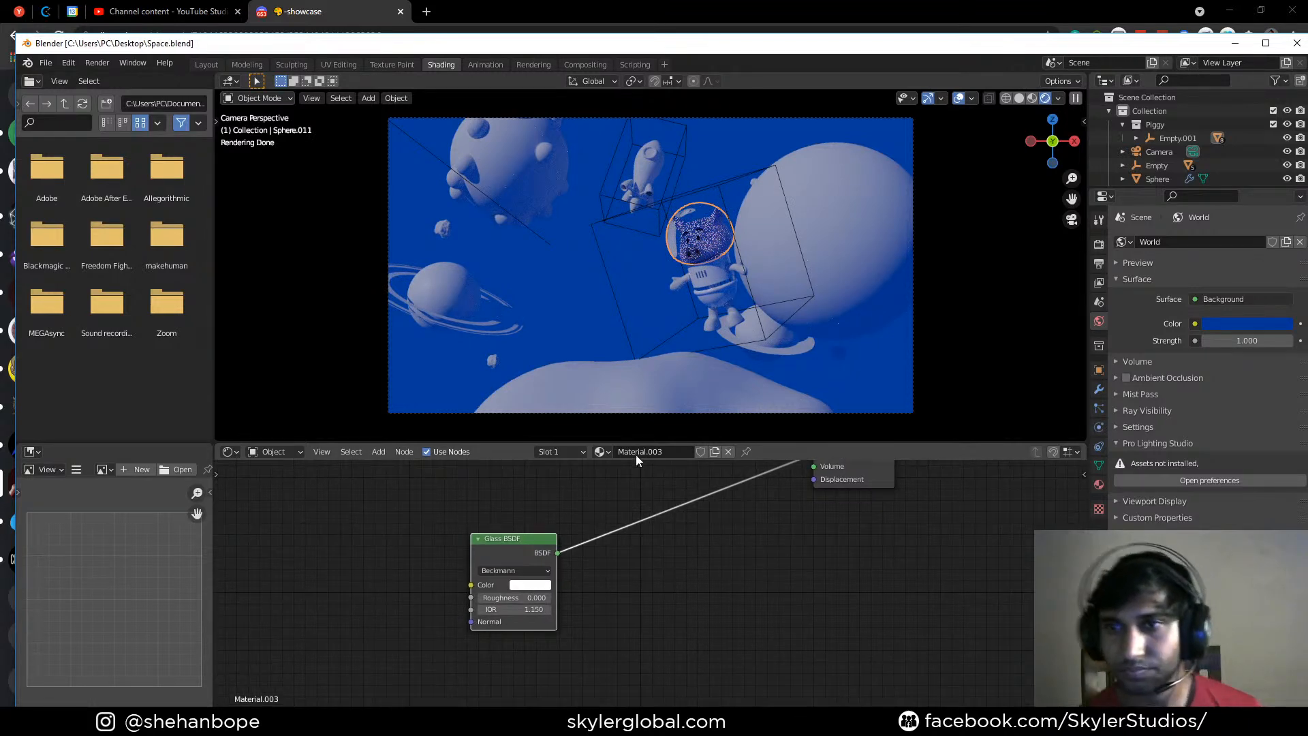
Preview the ringed planet's Noise Texture color output and insert a ColorRamp between the texture and the Viewer
left_click(475, 270)
middle_click_drag(453, 569, 459, 631)
scroll(476, 598, "up", 3)
middle_click_drag(476, 586, 529, 596)
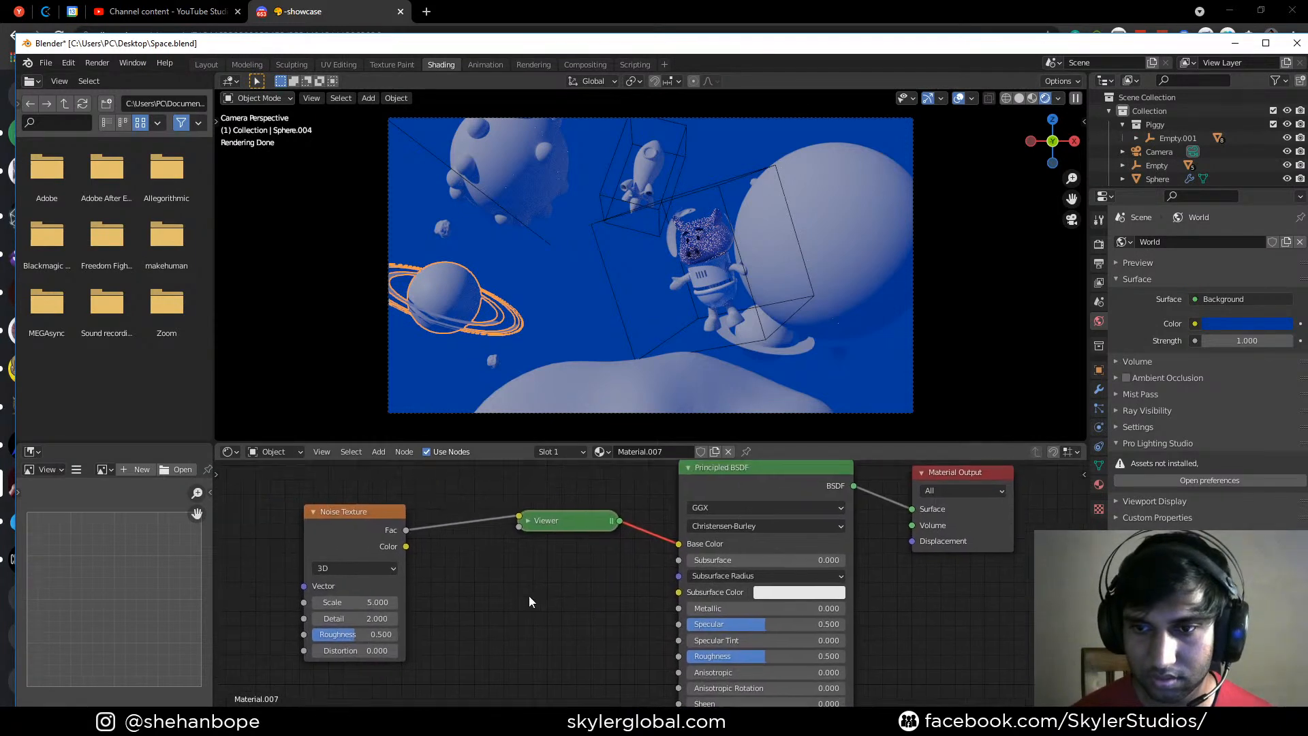
left_click(350, 526, "ctrl+shift")
key("shift+a")
type("colo")
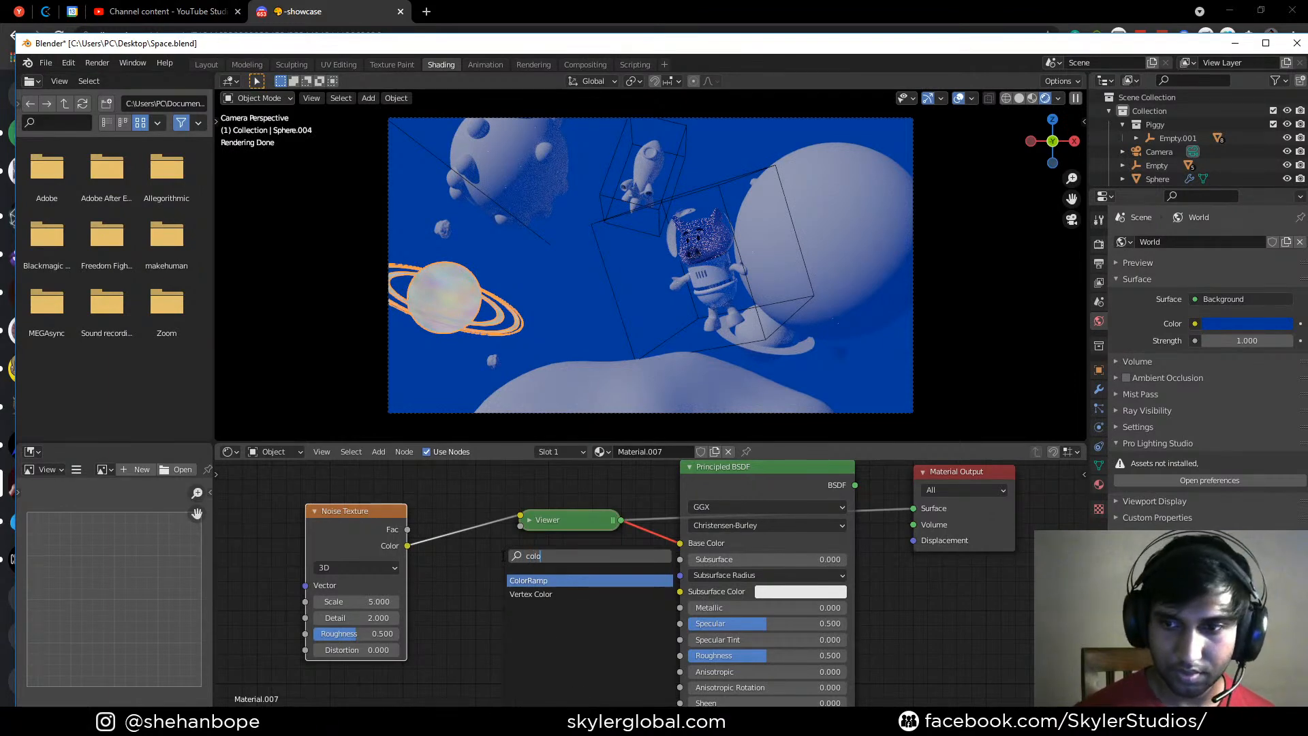
key("Return")
left_click(463, 530)
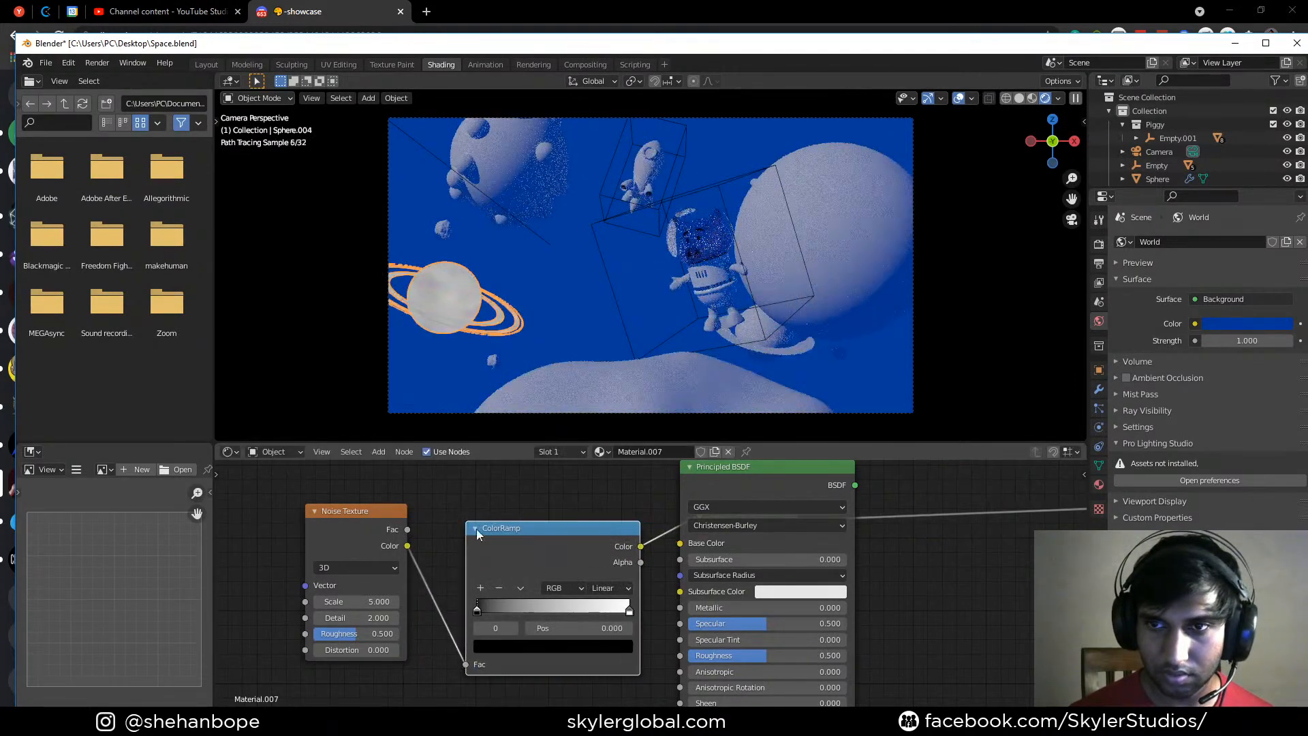
Move the ColorRamp's black and white stops closer together and set the Noise Texture's scale to 8.6
scroll(545, 623, "up", 2)
left_click_drag(431, 616, 503, 620)
left_click_drag(623, 618, 518, 618)
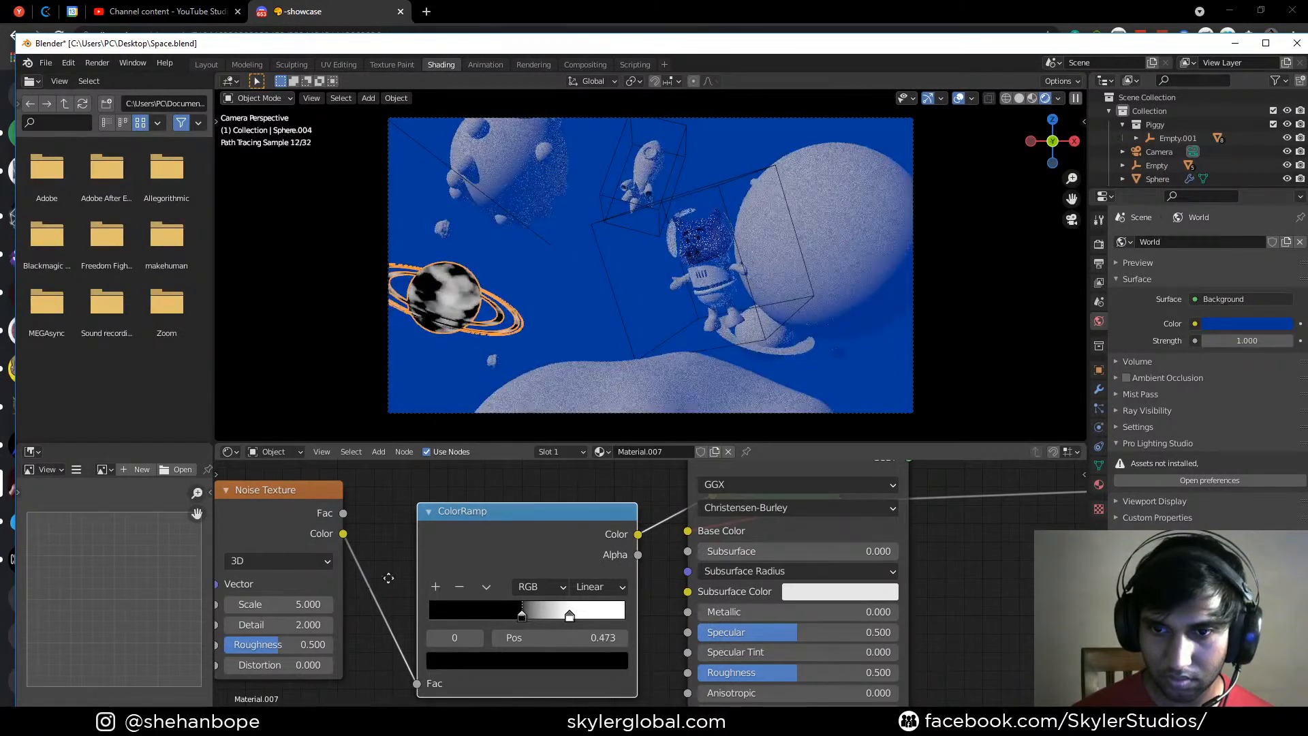
middle_click_drag(368, 586, 495, 535)
left_click_drag(409, 554, 470, 554)
Switch the ColorRamp to Constant interpolation with the black stop at 0 and the white stop at 0.473
left_click(731, 535)
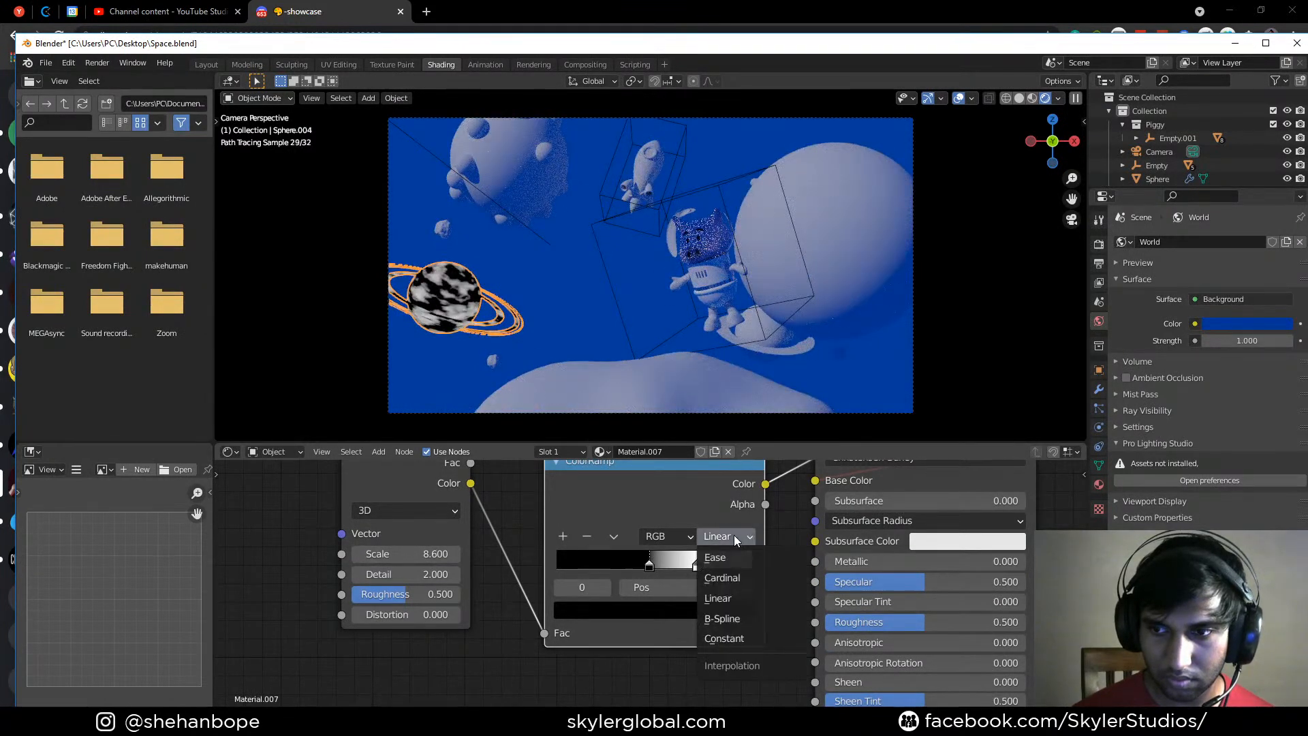
left_click(722, 638)
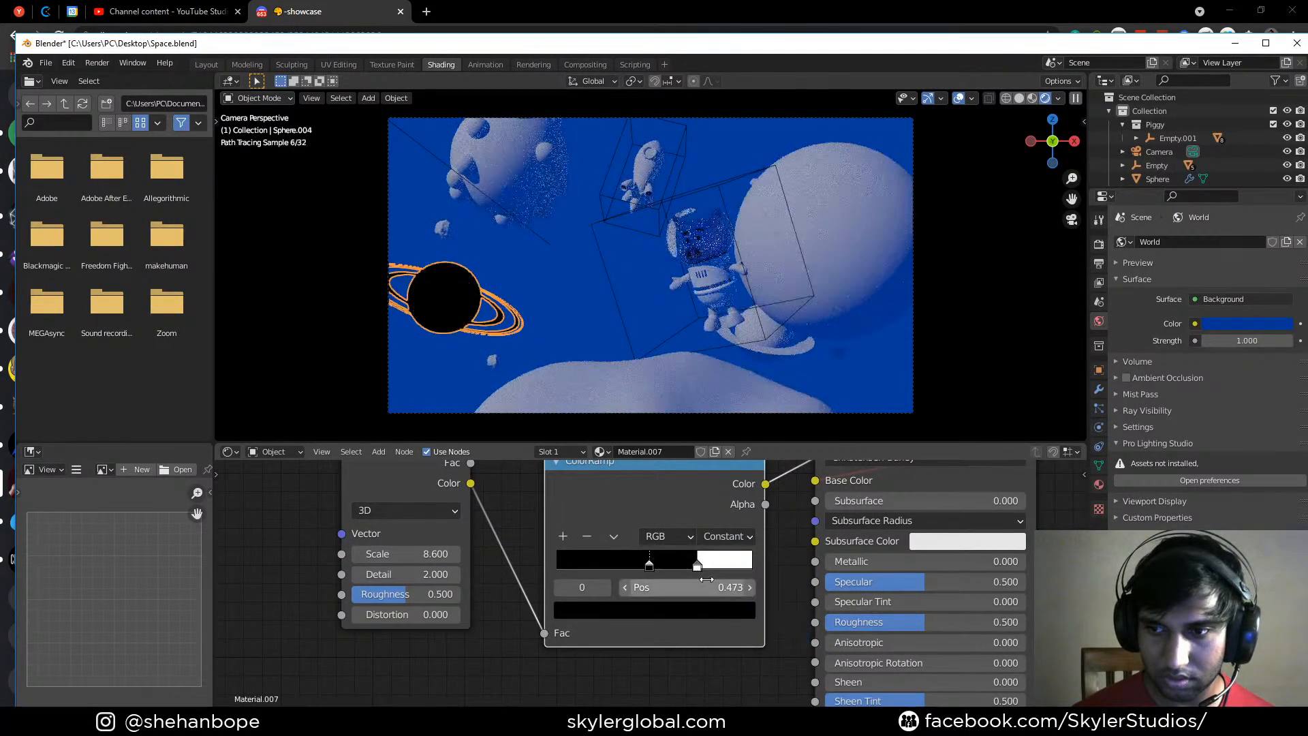
left_click_drag(699, 566, 529, 564)
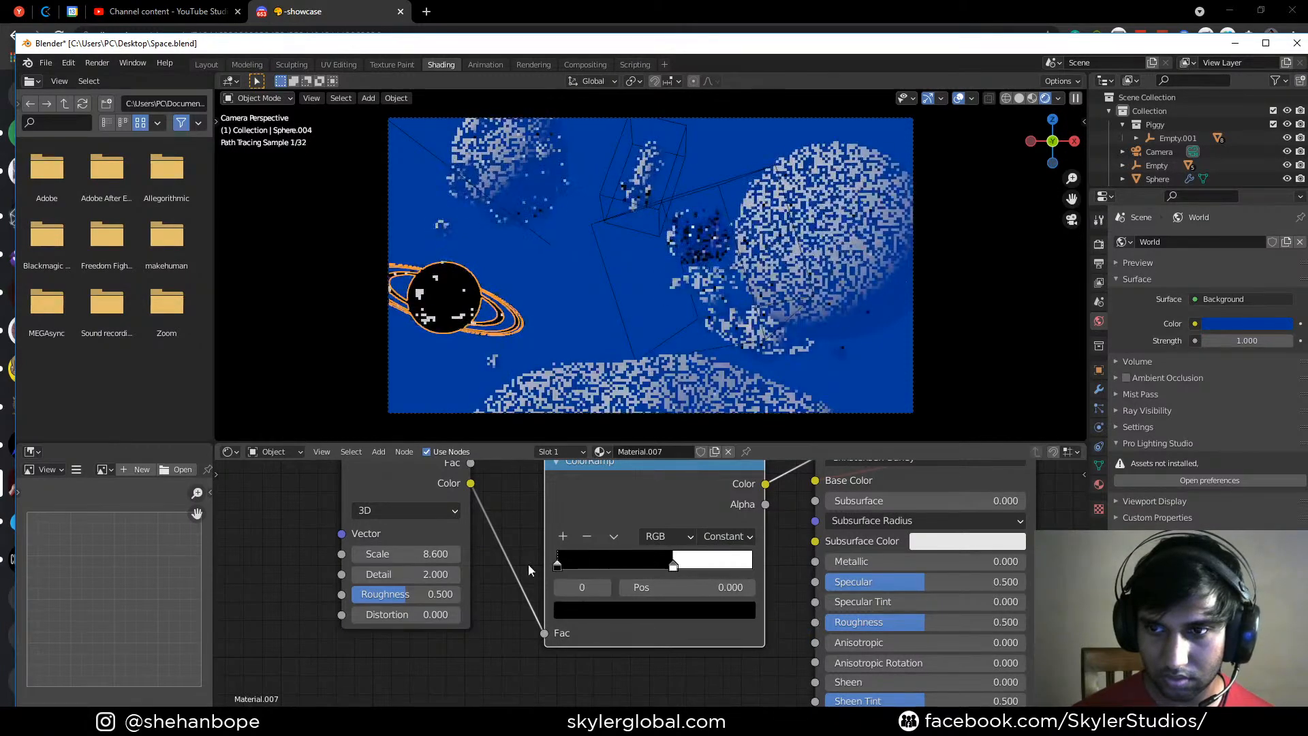
left_click_drag(672, 567, 650, 568)
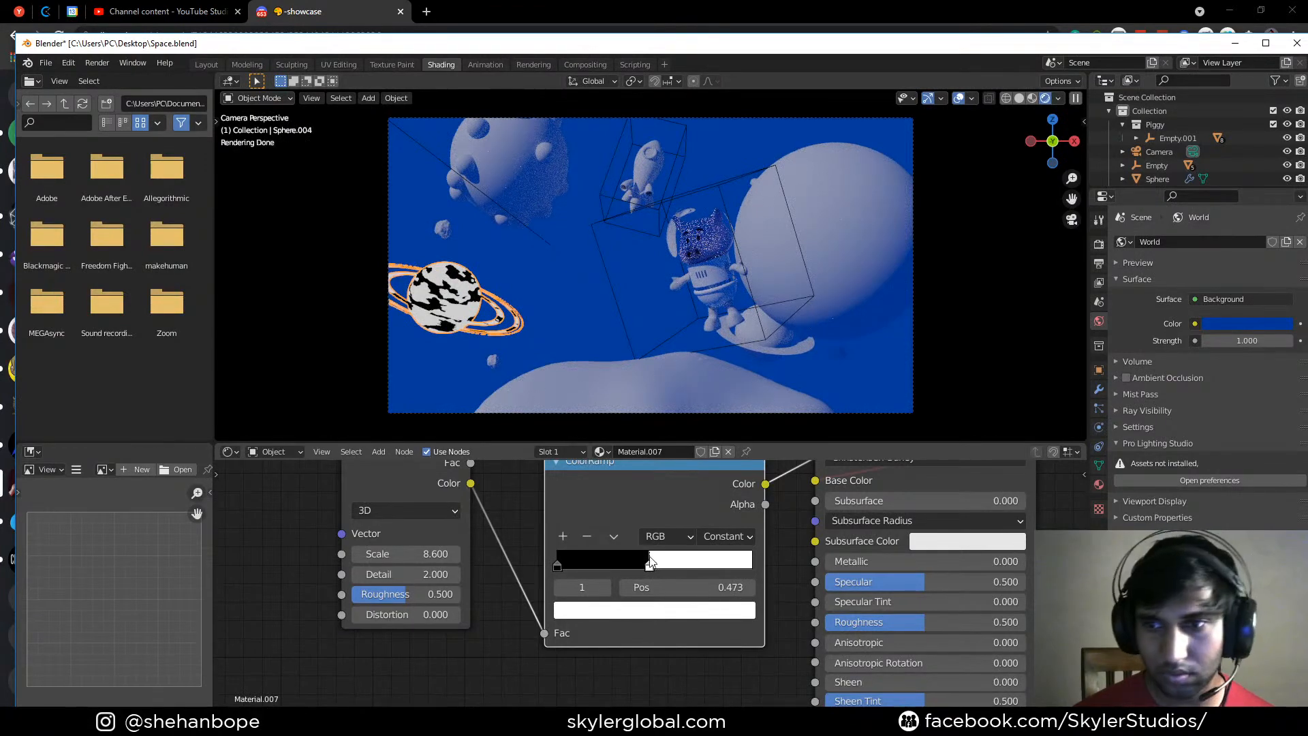
Color the ColorRamp's first stop blue with value 0.749 and its second stop a brighter blue with value 1
left_click(557, 565)
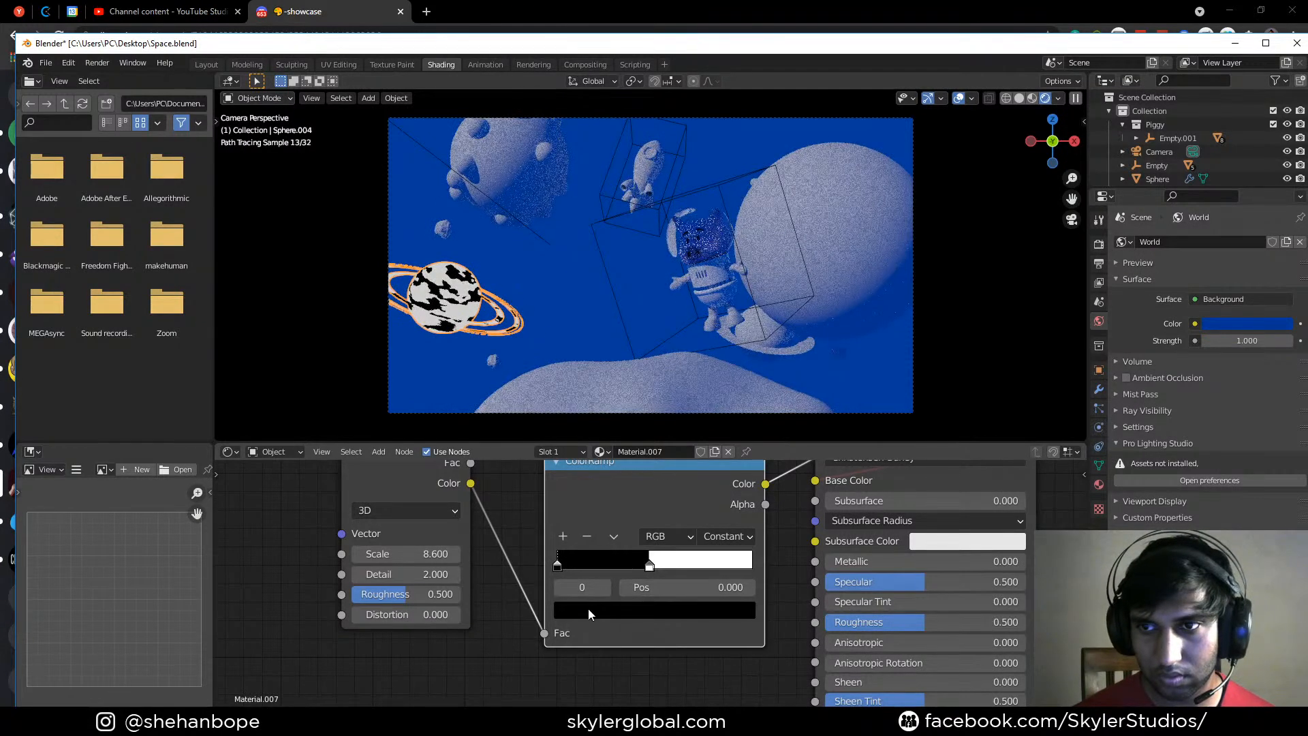
left_click(586, 609)
left_click_drag(713, 445, 713, 359)
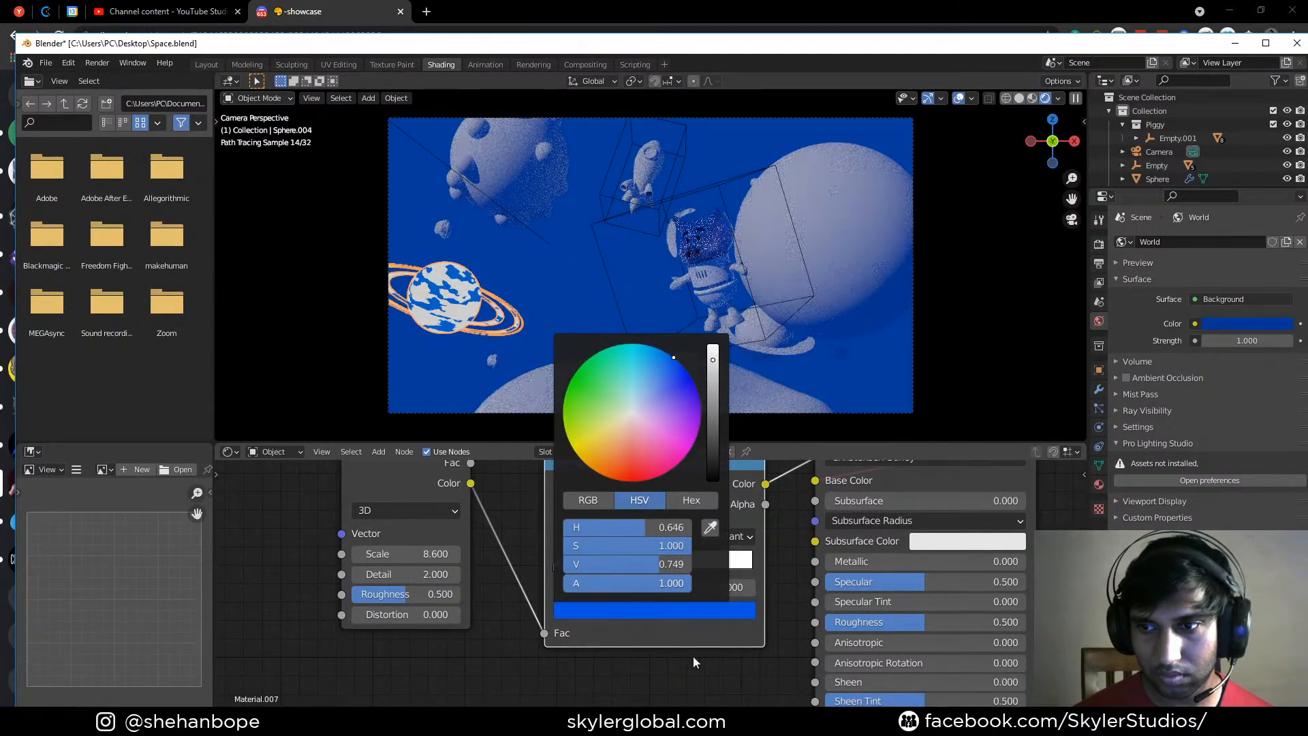
left_click(653, 571)
left_click(655, 606)
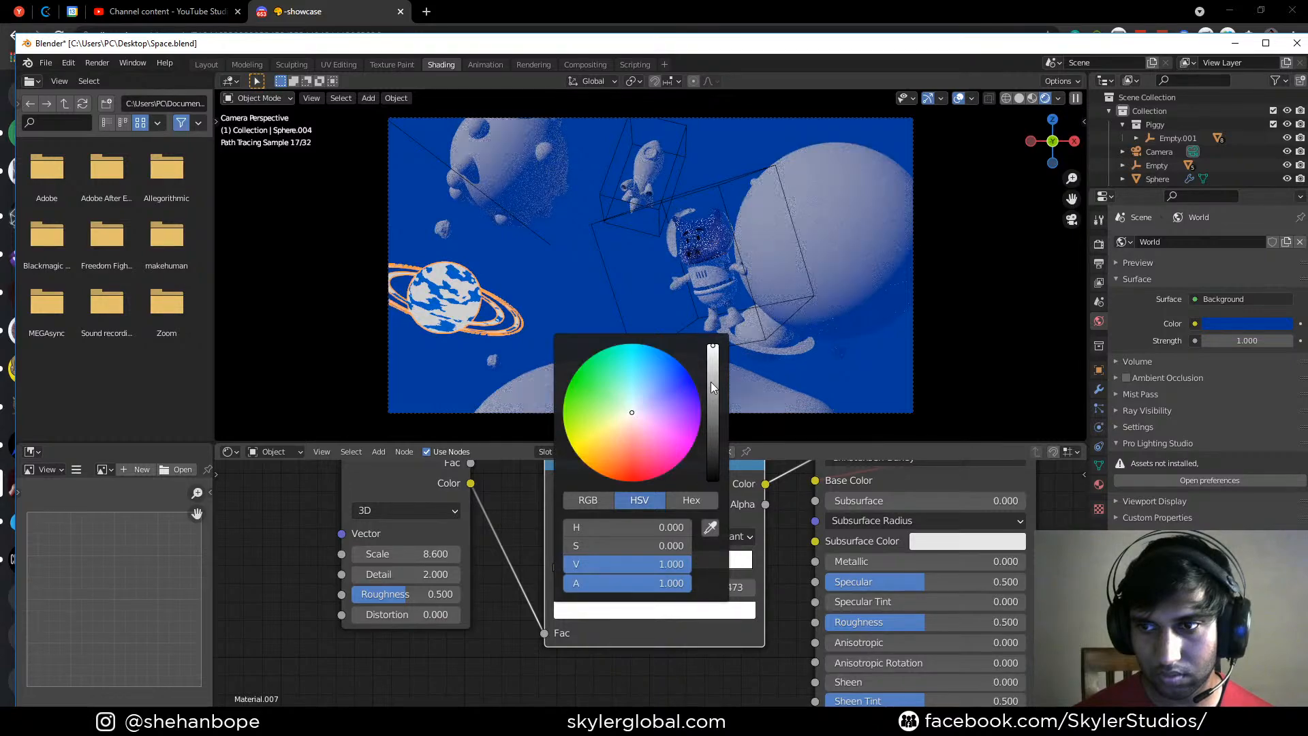
left_click_drag(673, 397, 673, 378)
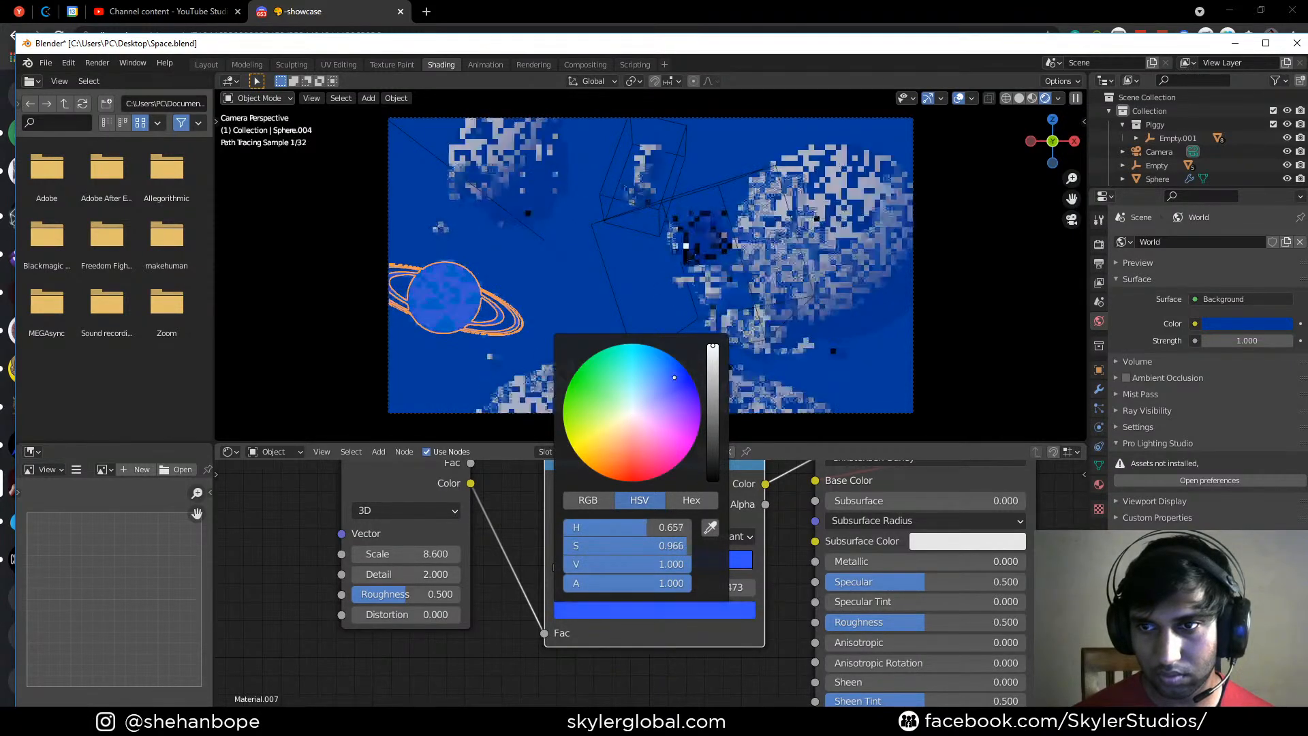
Connect the ColorRamp's color to the Principled BSDF's Base Color, with the BSDF feeding the Material Output's Surface
scroll(692, 662, "down", 3)
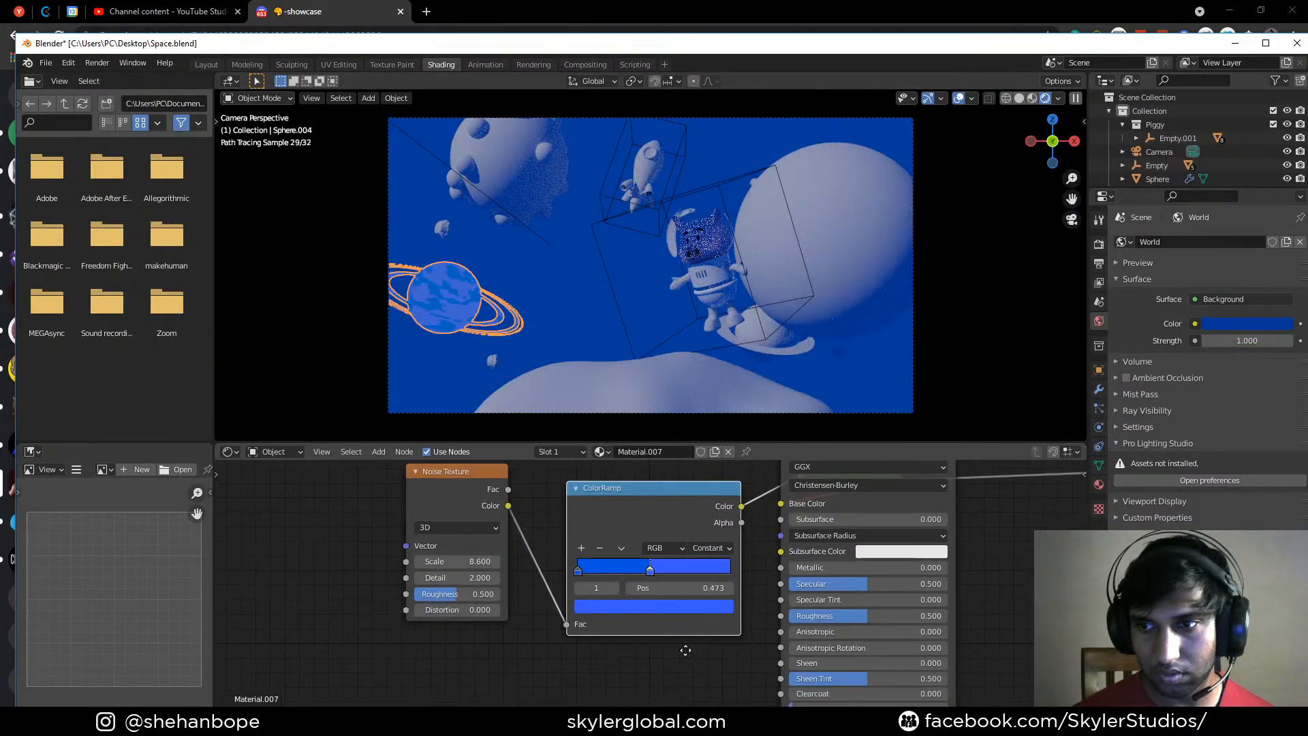
middle_click_drag(713, 609, 455, 633)
left_click_drag(511, 534, 522, 525)
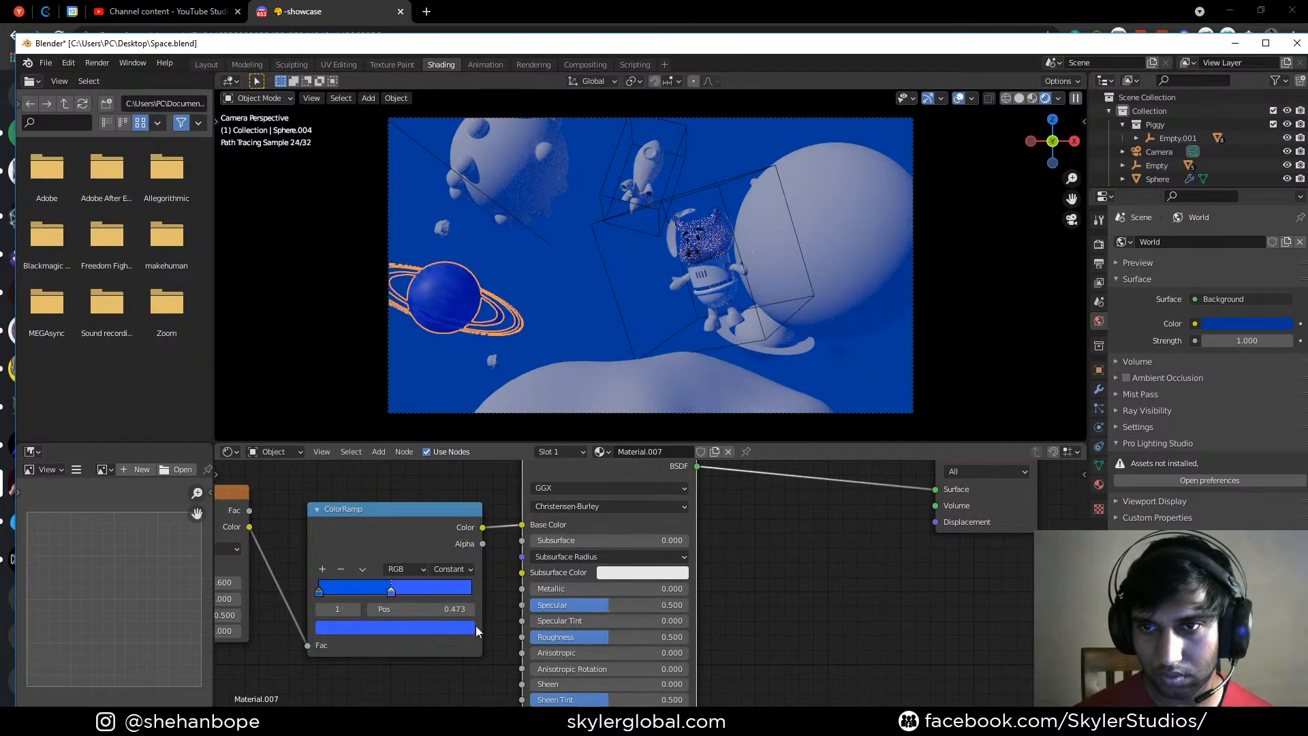
Darken the blue of the ColorRamp's first stop
scroll(406, 676, "up", 1)
middle_click_drag(406, 676, 577, 605)
scroll(532, 547, "up", 1)
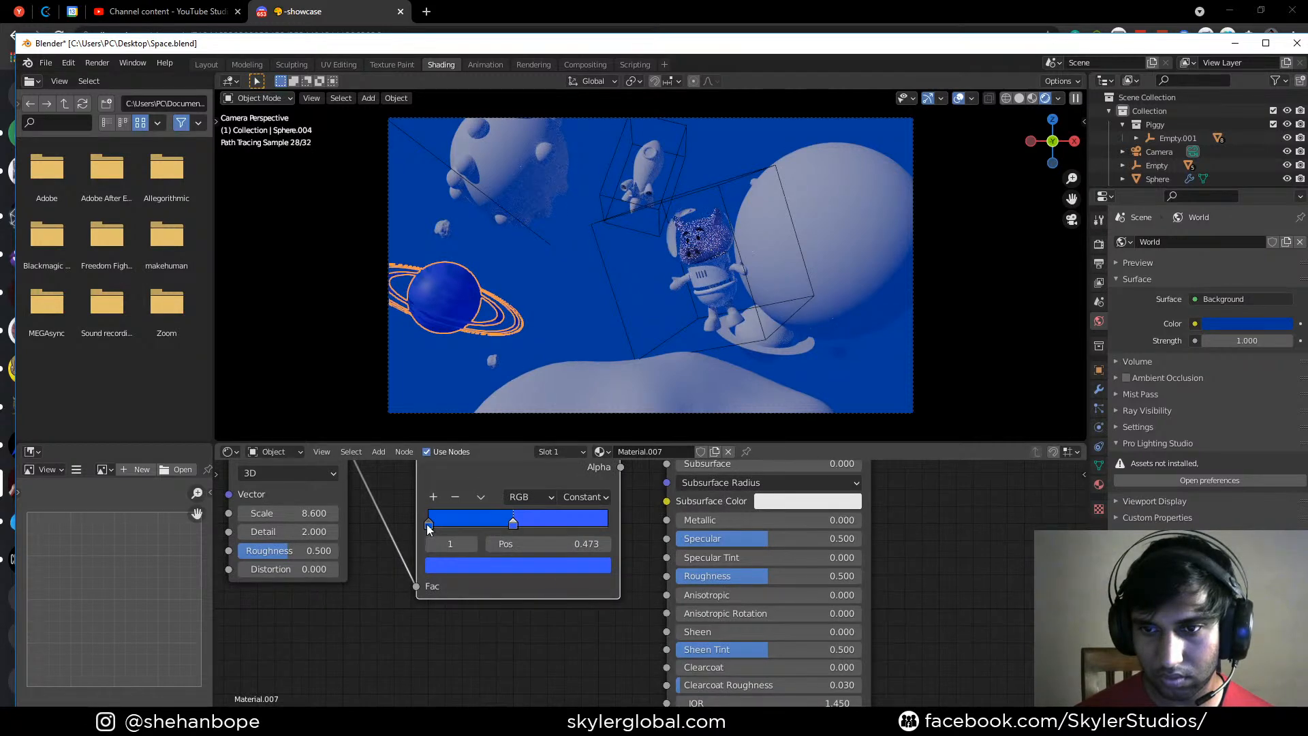
left_click(429, 523)
left_click(531, 565)
left_click_drag(574, 352, 573, 365)
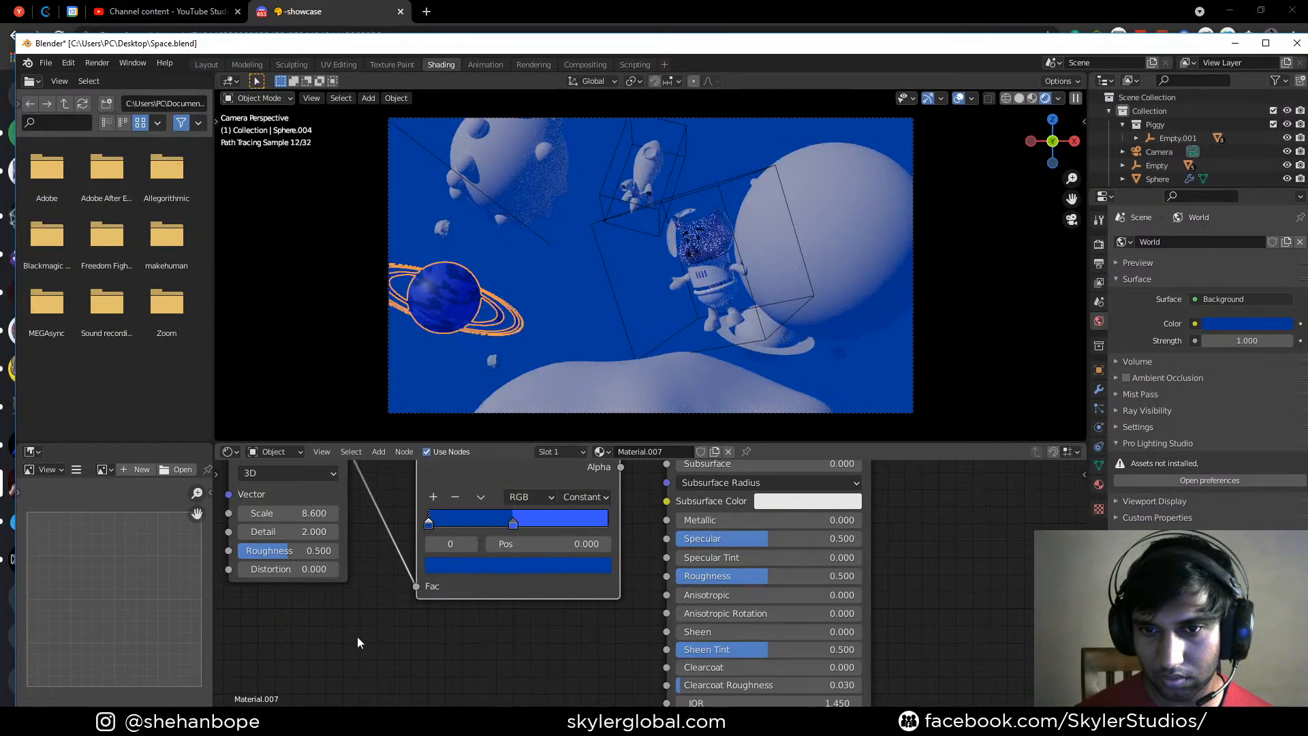
Set the Noise Texture's scale to 10.7 and deselect the planet to check its pattern
middle_click_drag(408, 648, 511, 674)
left_click_drag(416, 539, 489, 539)
scroll(592, 667, "down", 1)
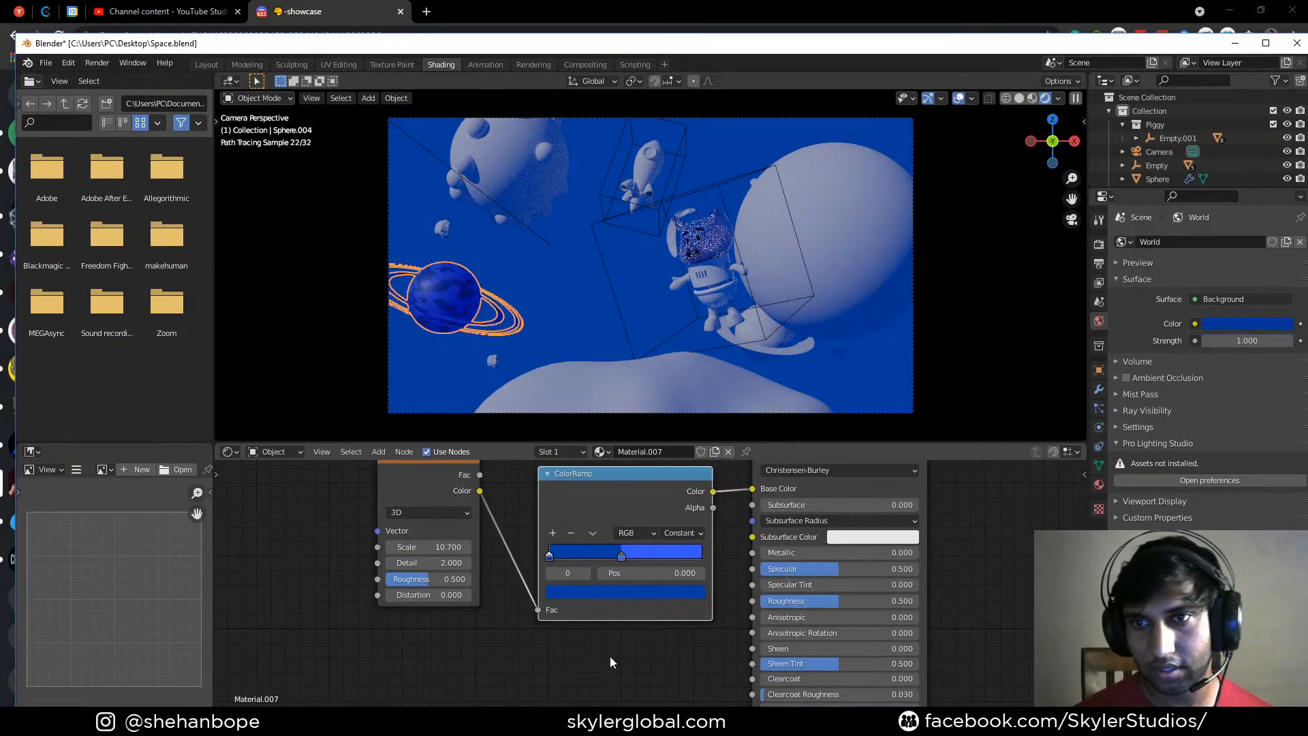
middle_click_drag(599, 662, 485, 655)
scroll(485, 660, "down", 1)
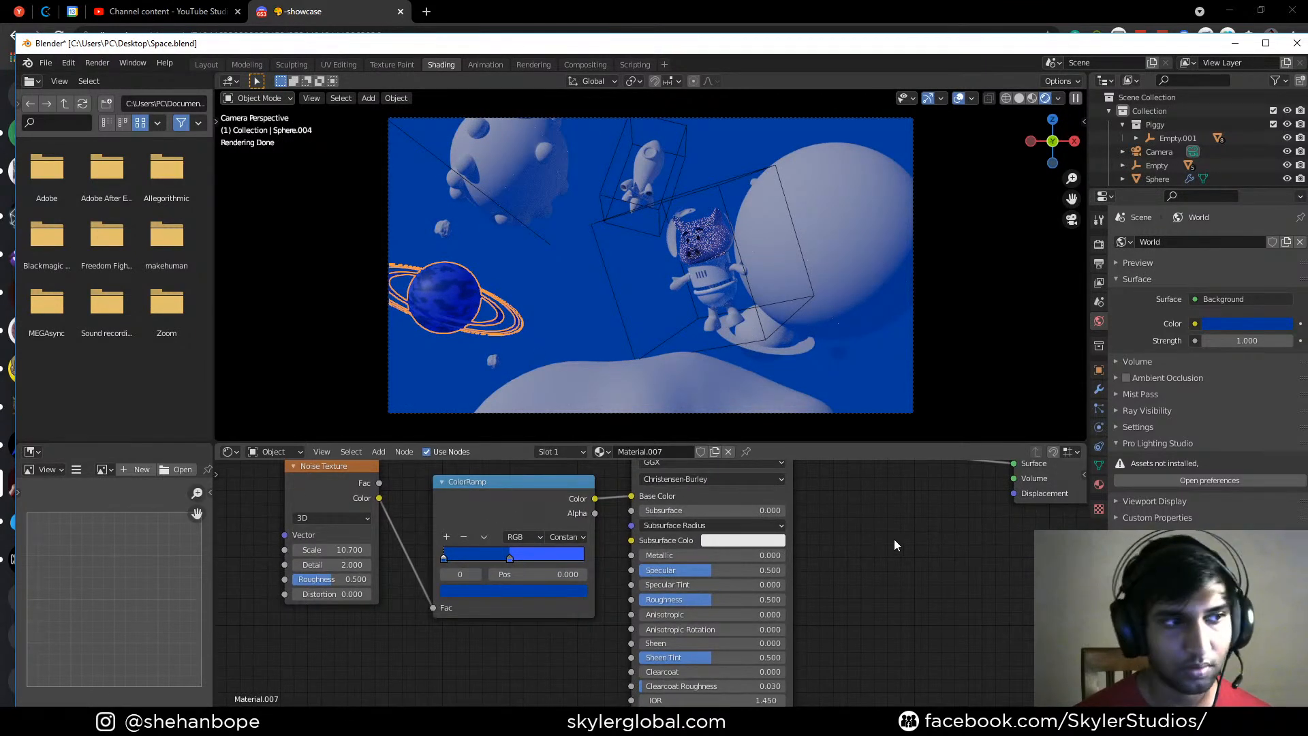
left_click(598, 315)
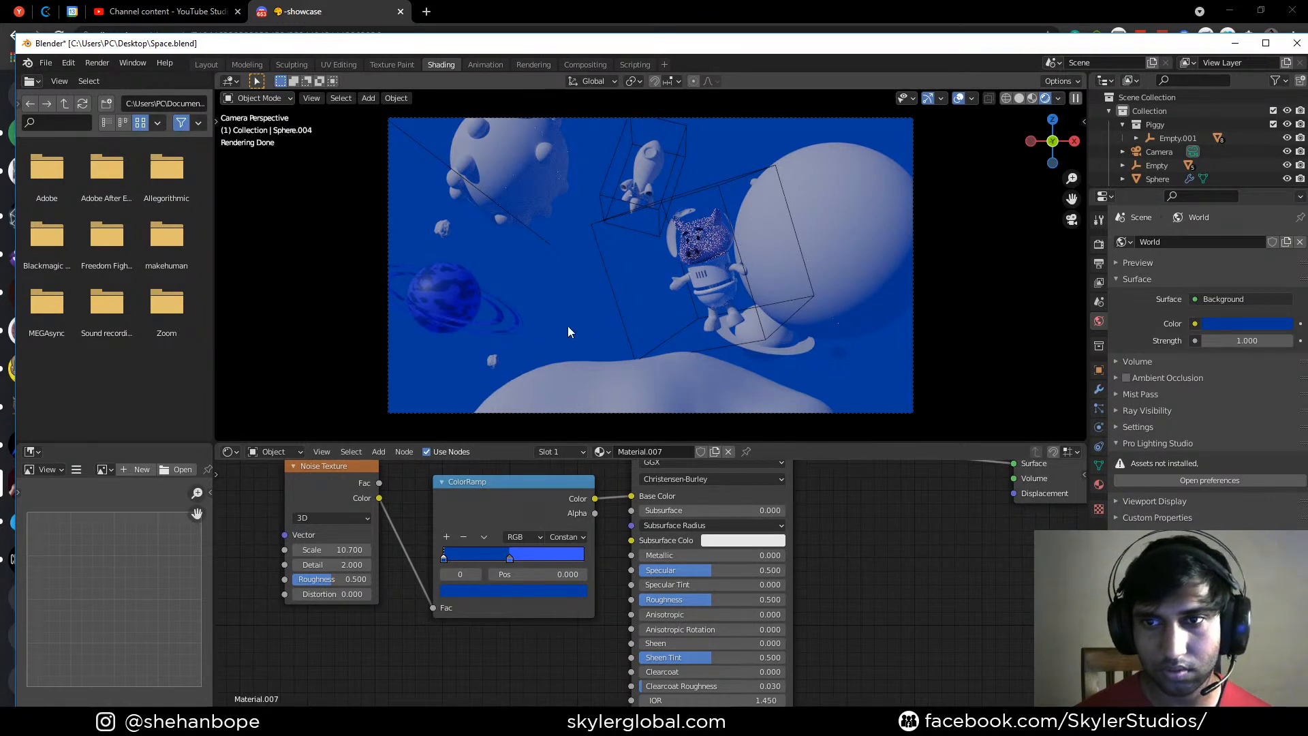
Add a second material slot to the ringed planet and create a new material in it with an Emission surface
left_click(510, 330)
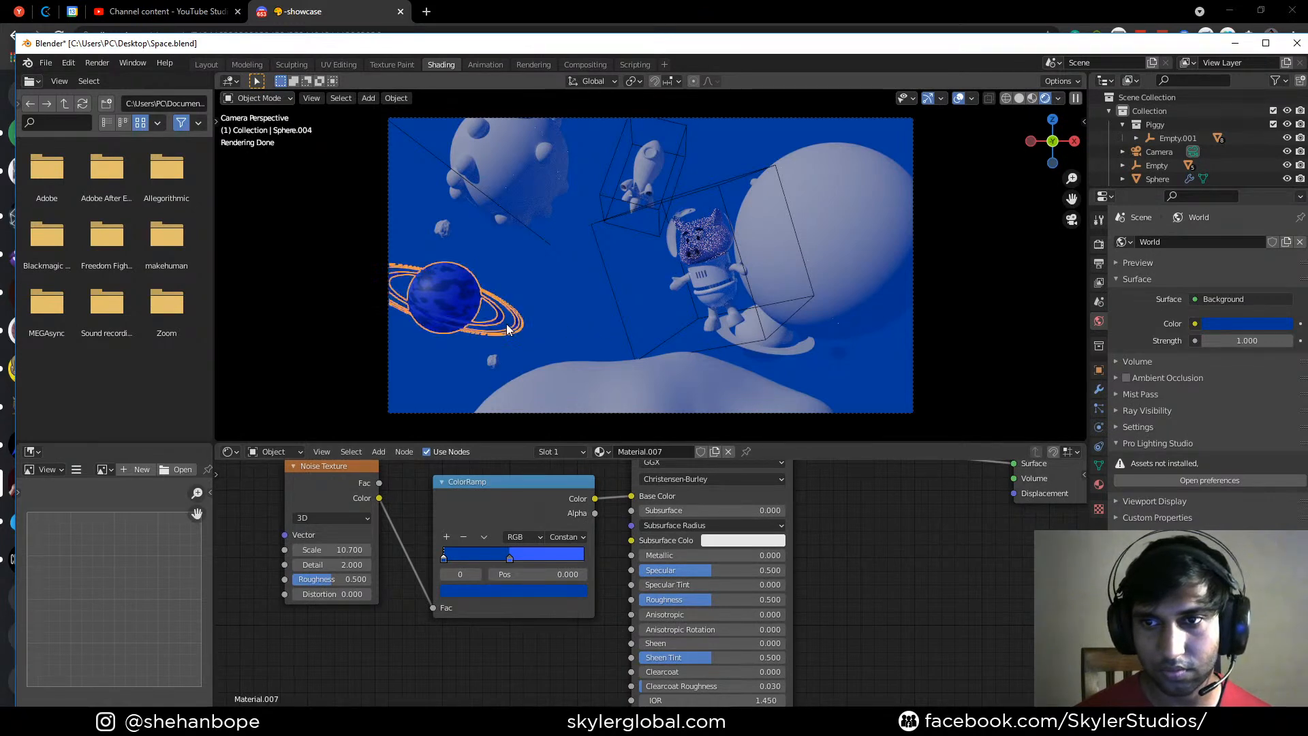
left_click(1099, 485)
left_click(1299, 242)
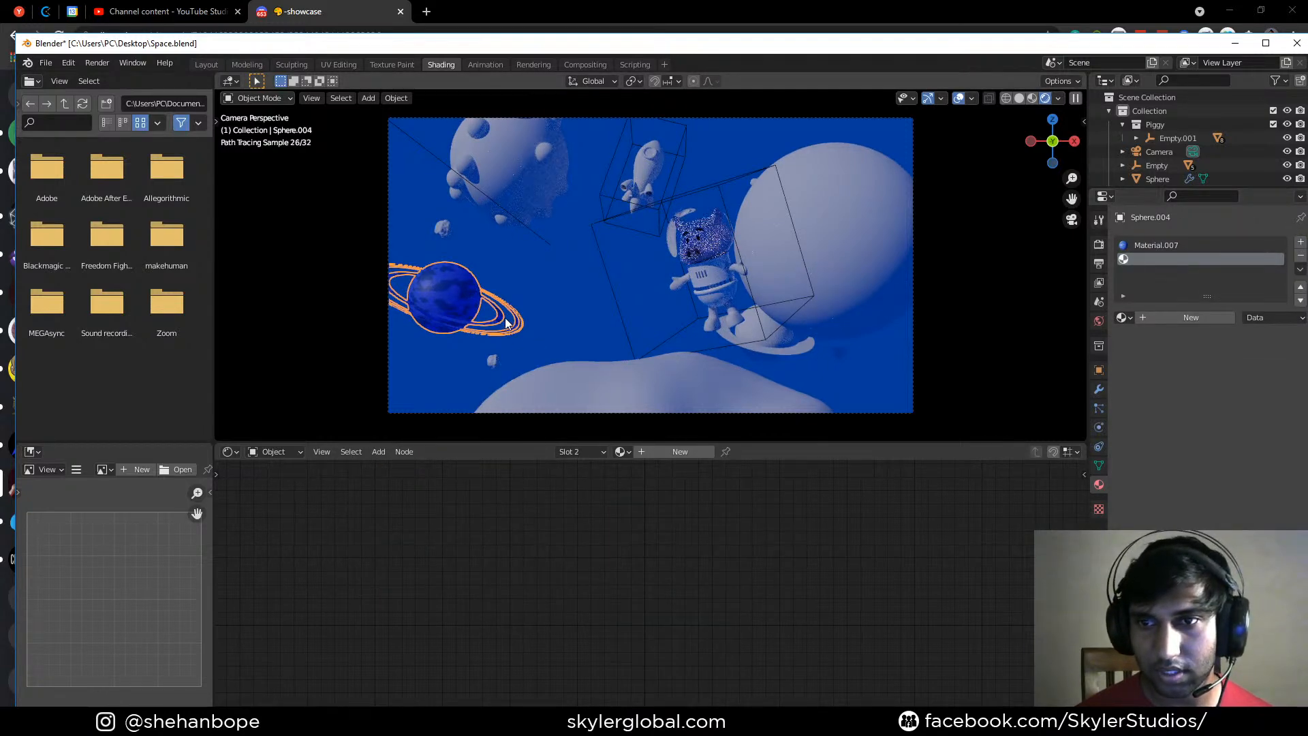
key("Tab")
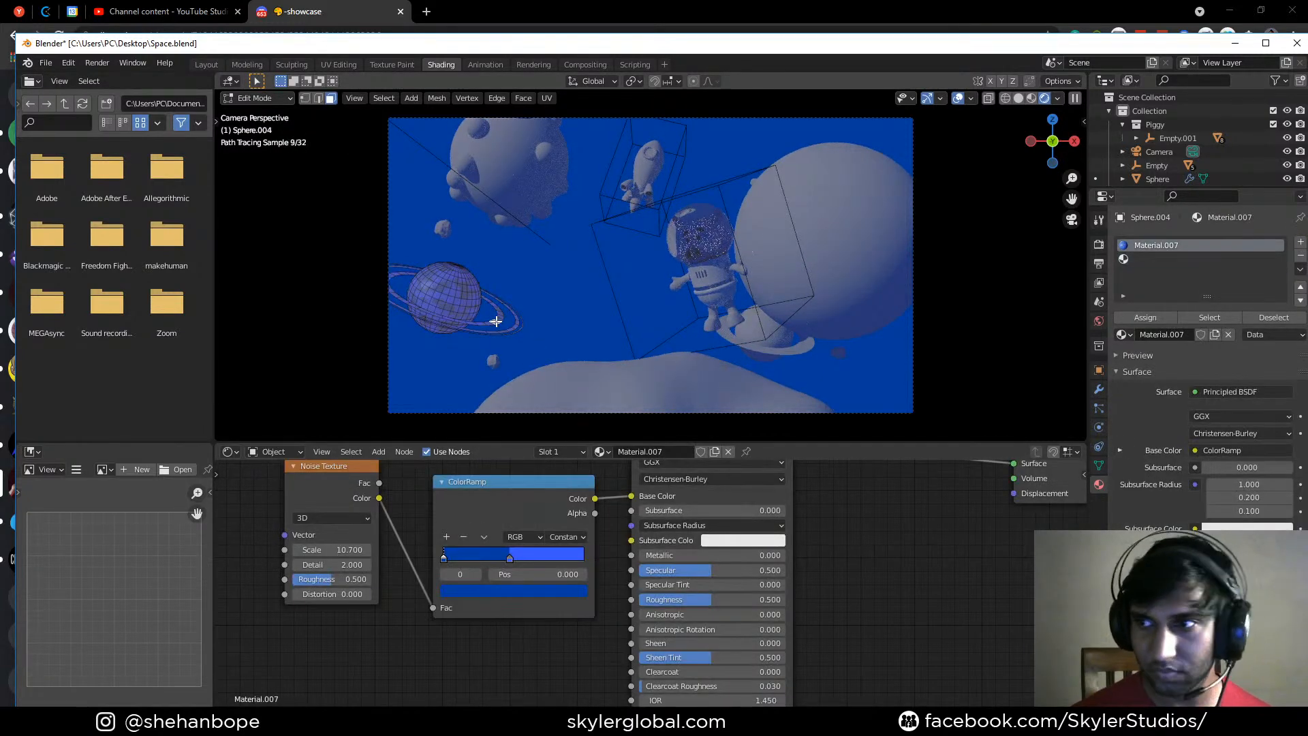
left_click(1158, 258)
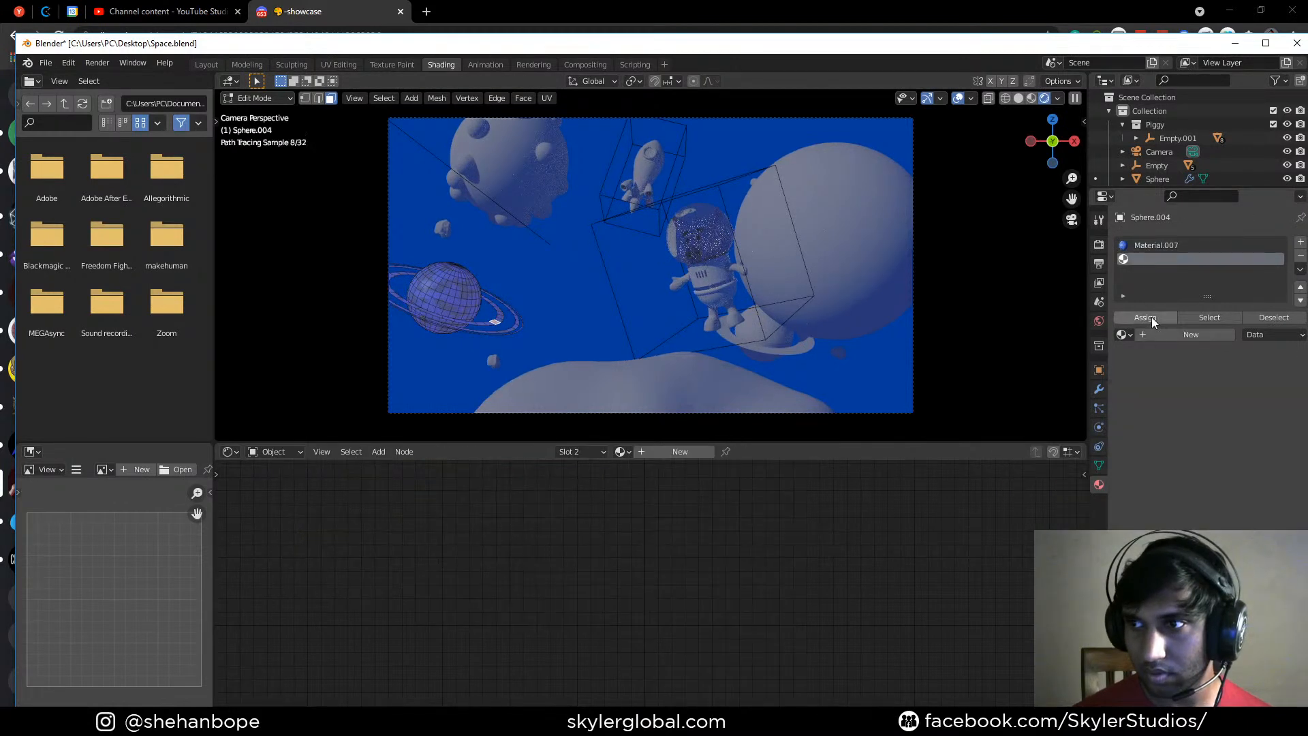
left_click(1173, 334)
left_click(1230, 392)
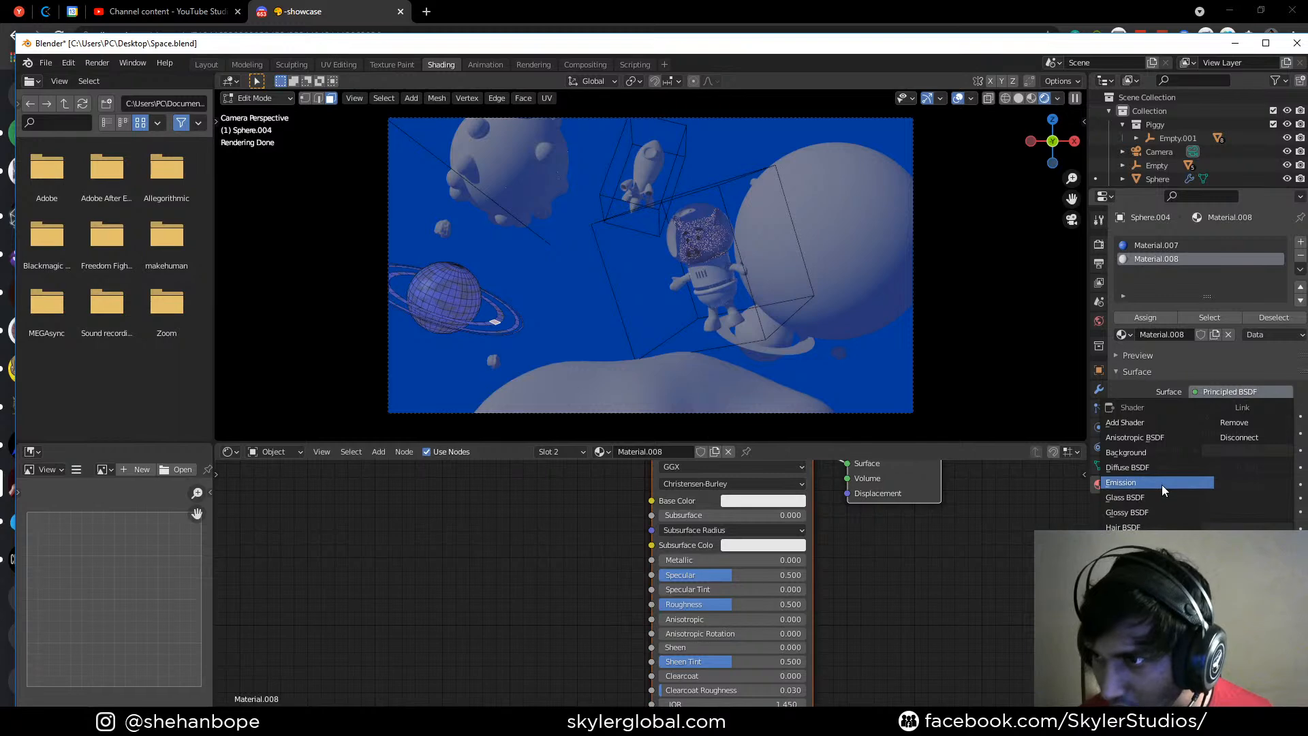
left_click(1122, 482)
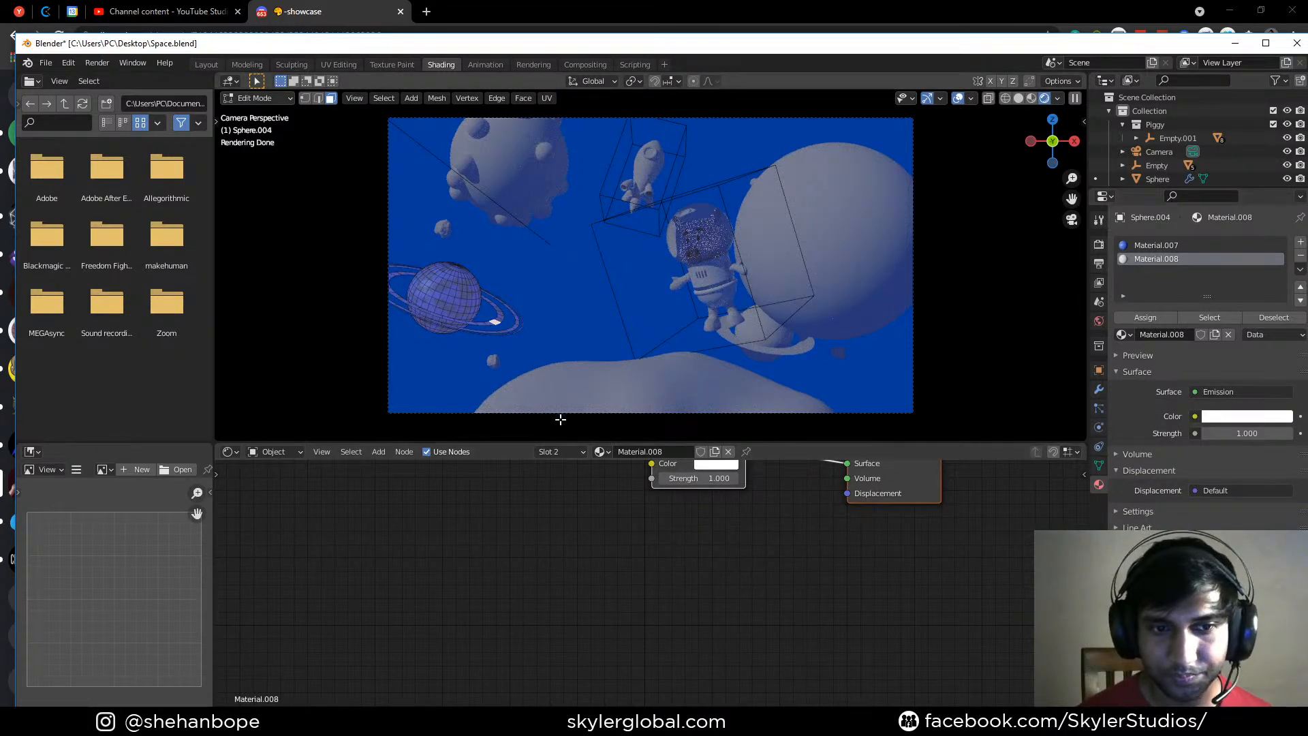
Select both linked rings of the planet in Edit Mode, assign them the white Emission material, and return to Object Mode
left_click(493, 322)
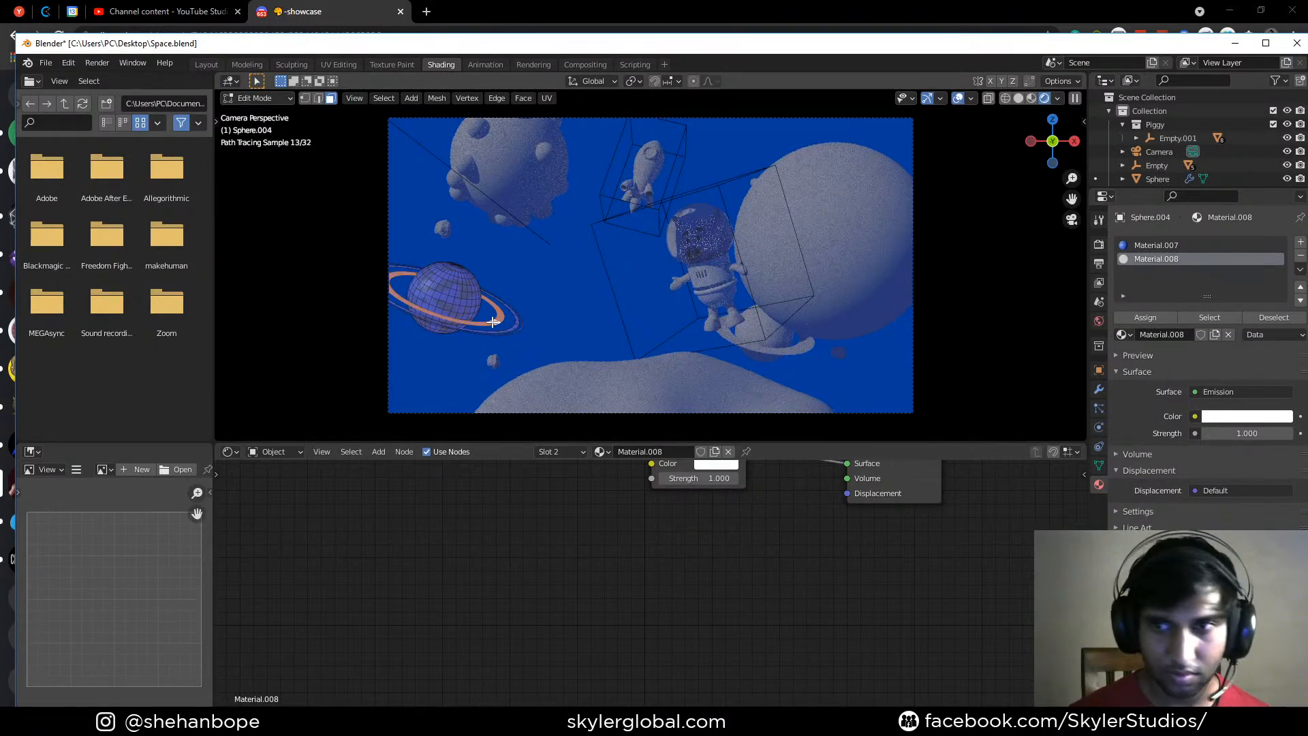
scroll(511, 323, "up", 5)
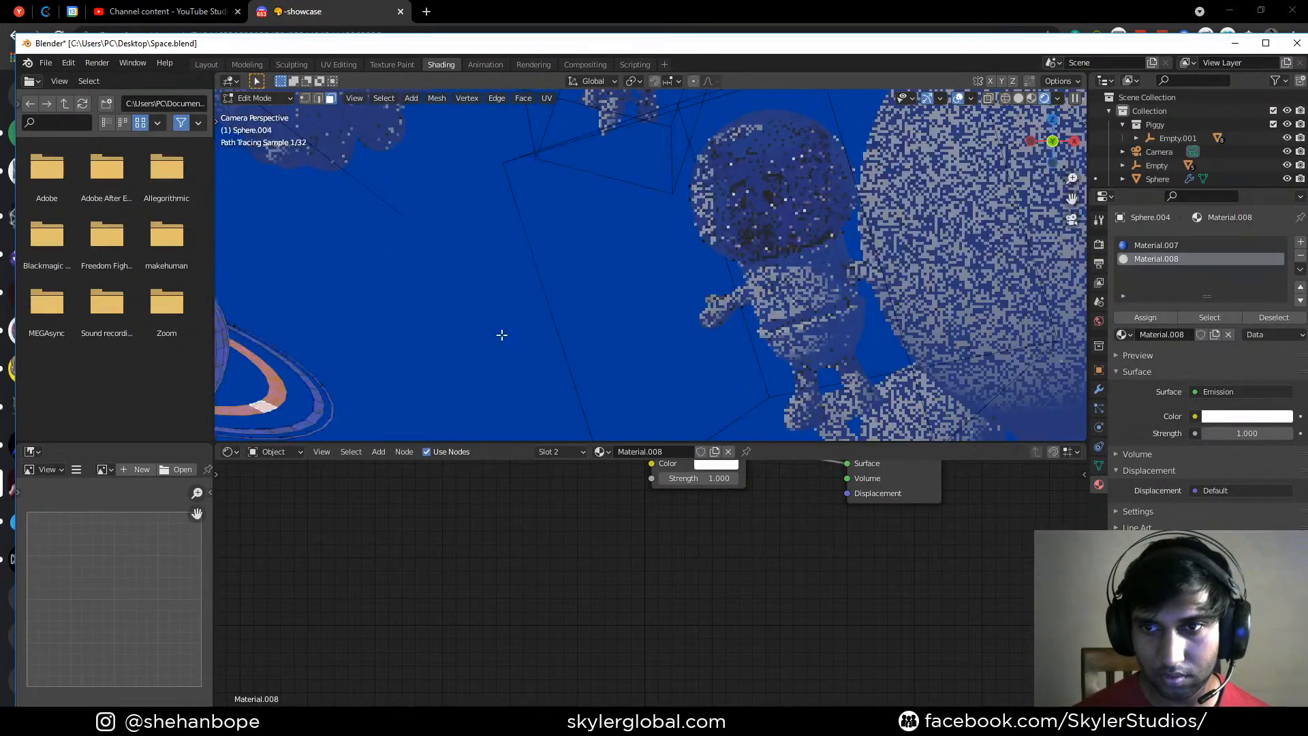
scroll(393, 375, "down", 2)
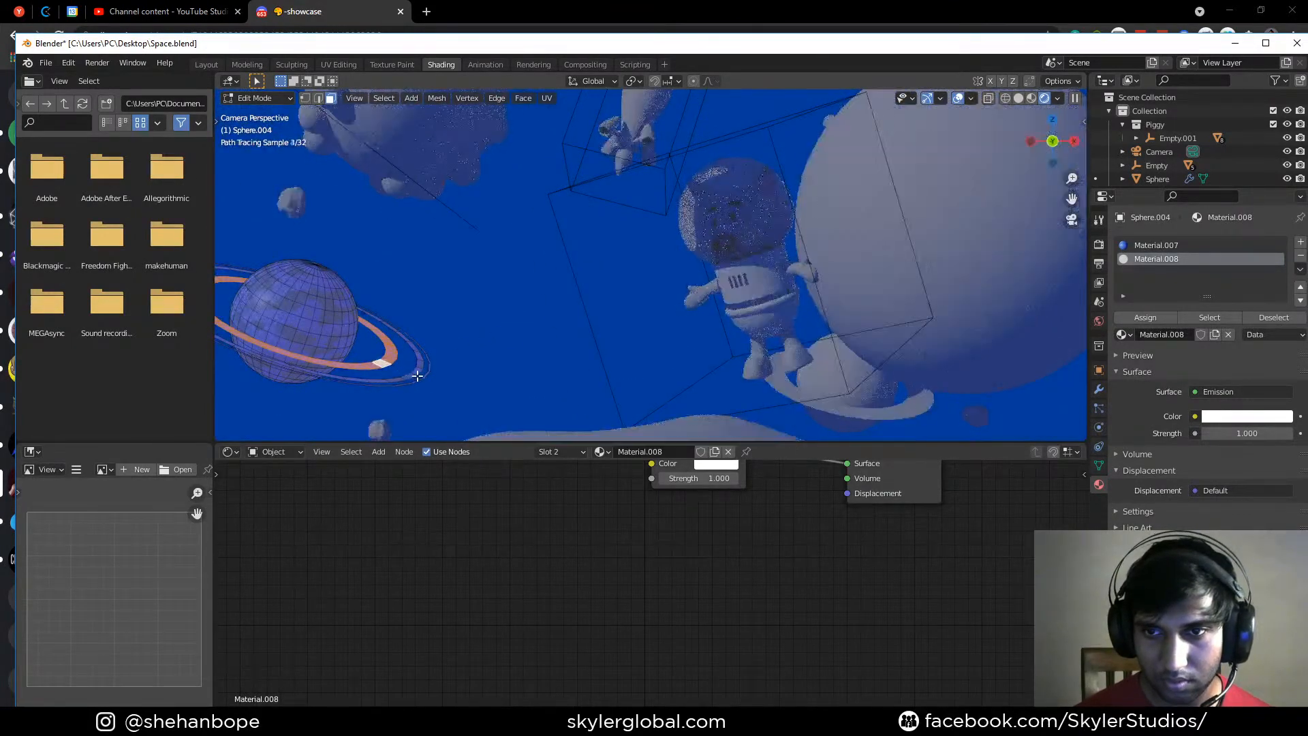
left_click(415, 371)
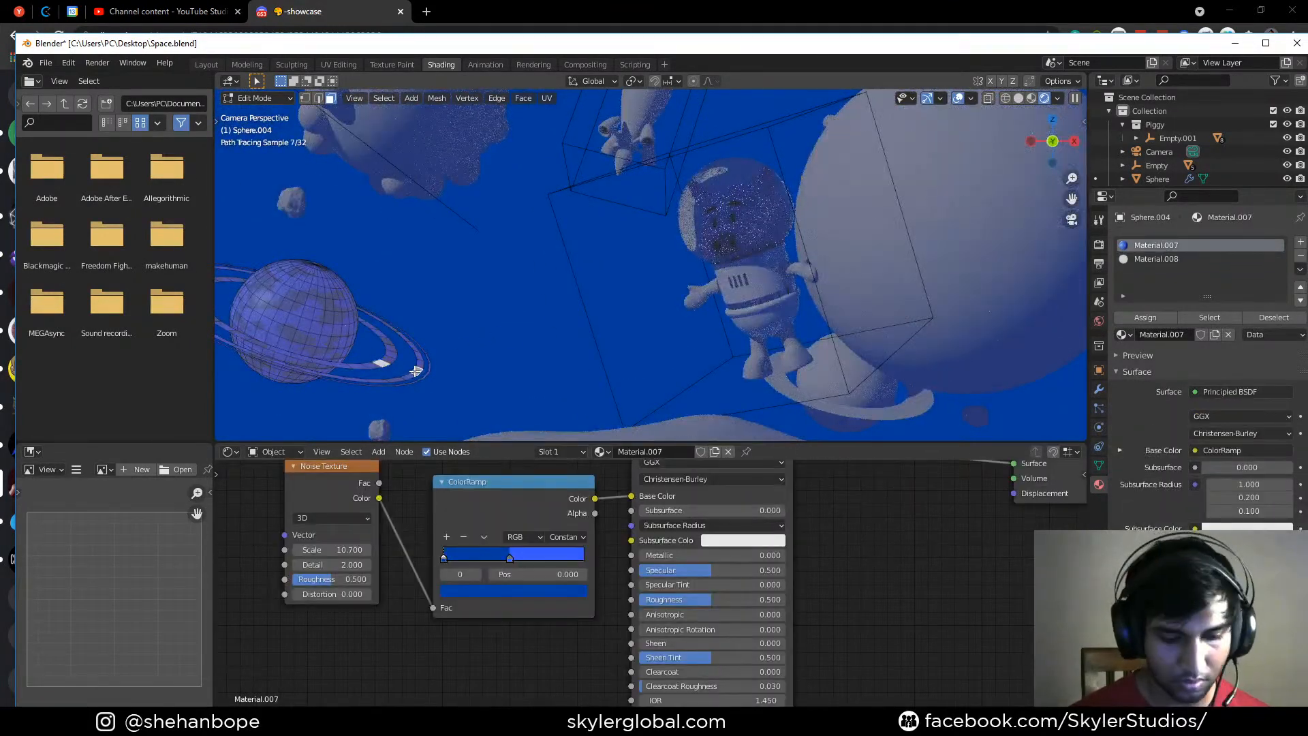
key("l")
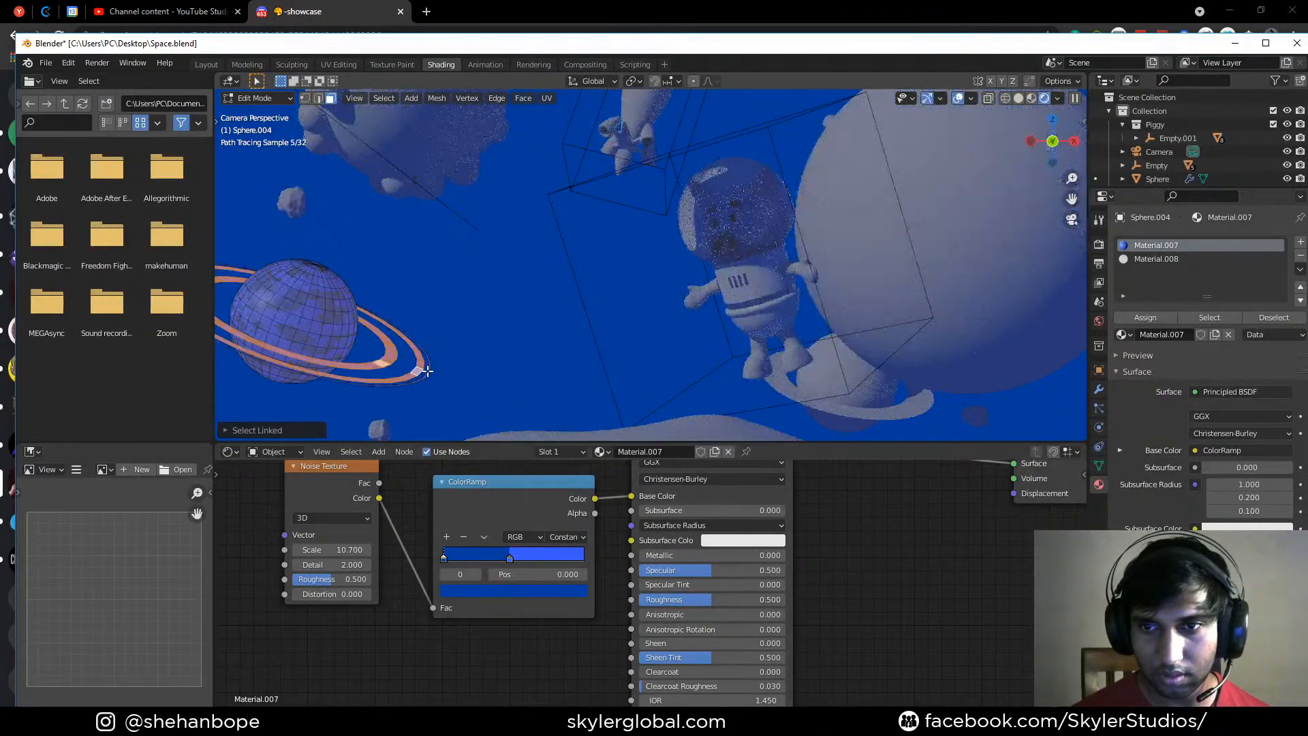
left_click(1156, 258)
key("Tab")
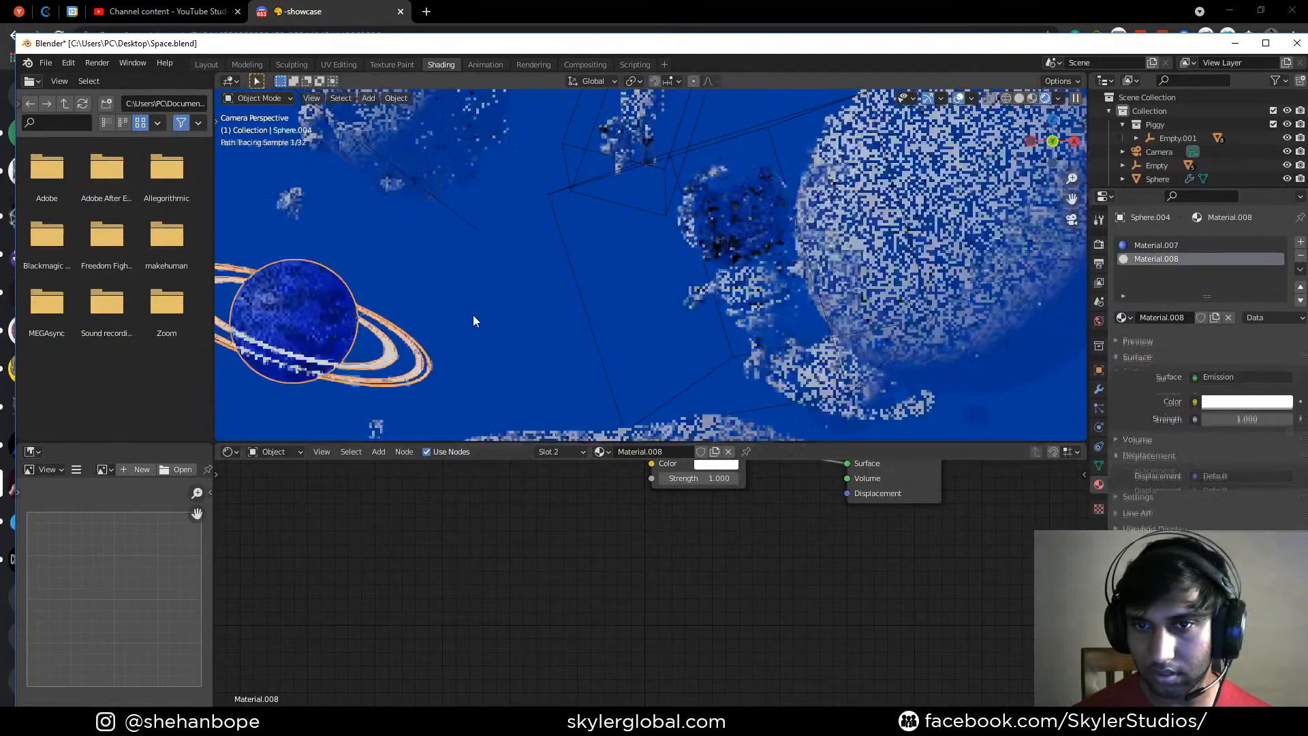
Frame the whole camera view and save the scene file
scroll(473, 321, "down", 2)
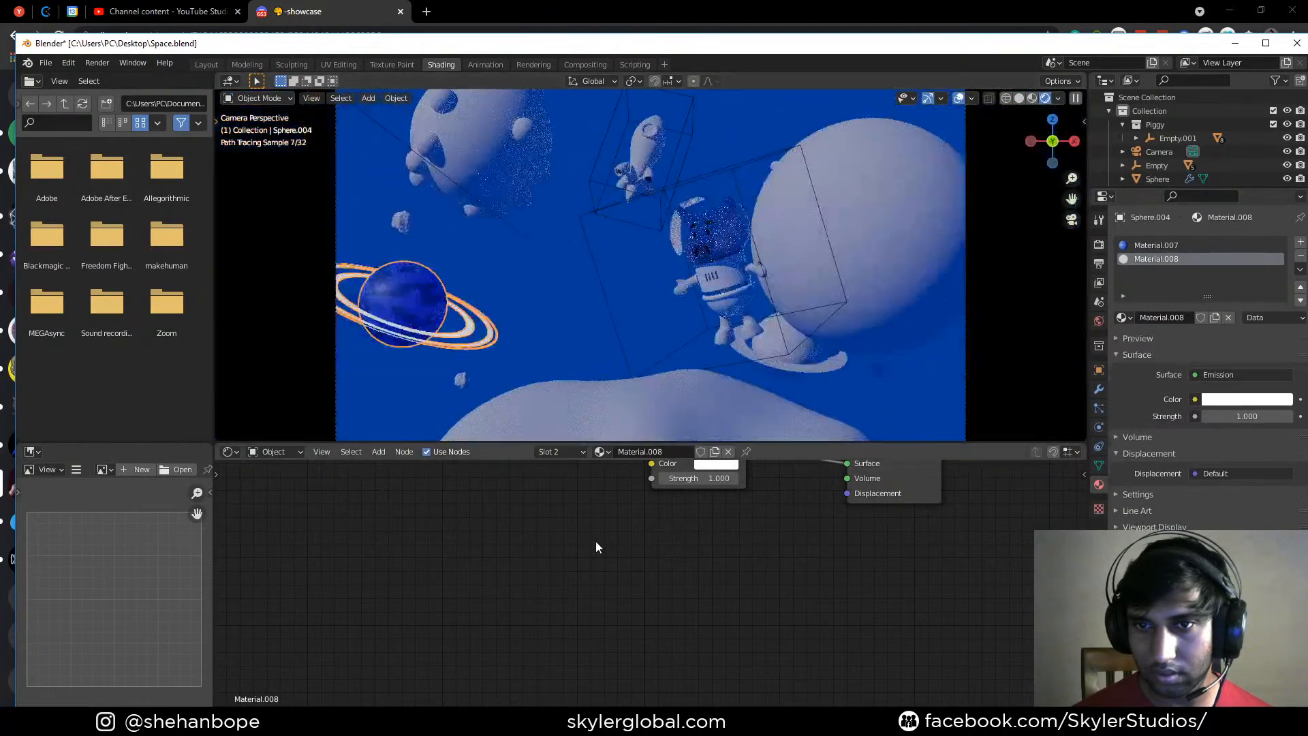
scroll(636, 320, "down", 2)
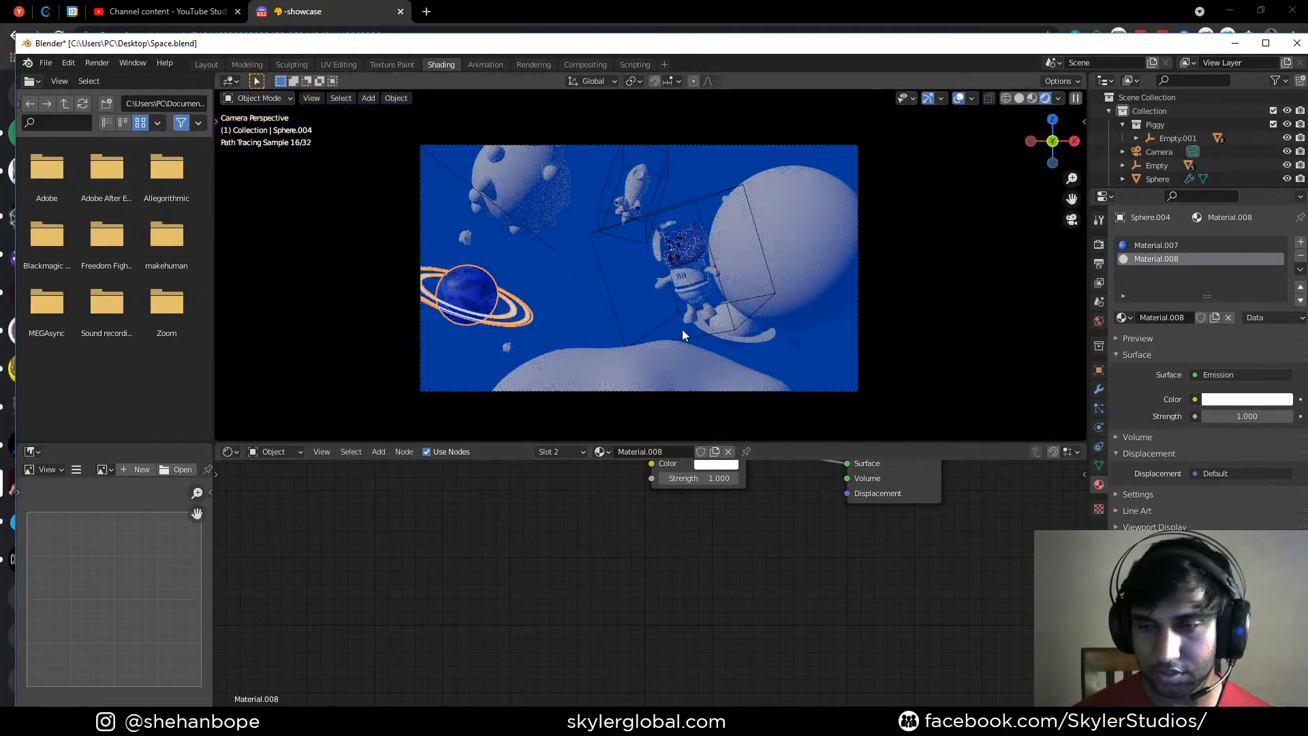
key("ctrl+s")
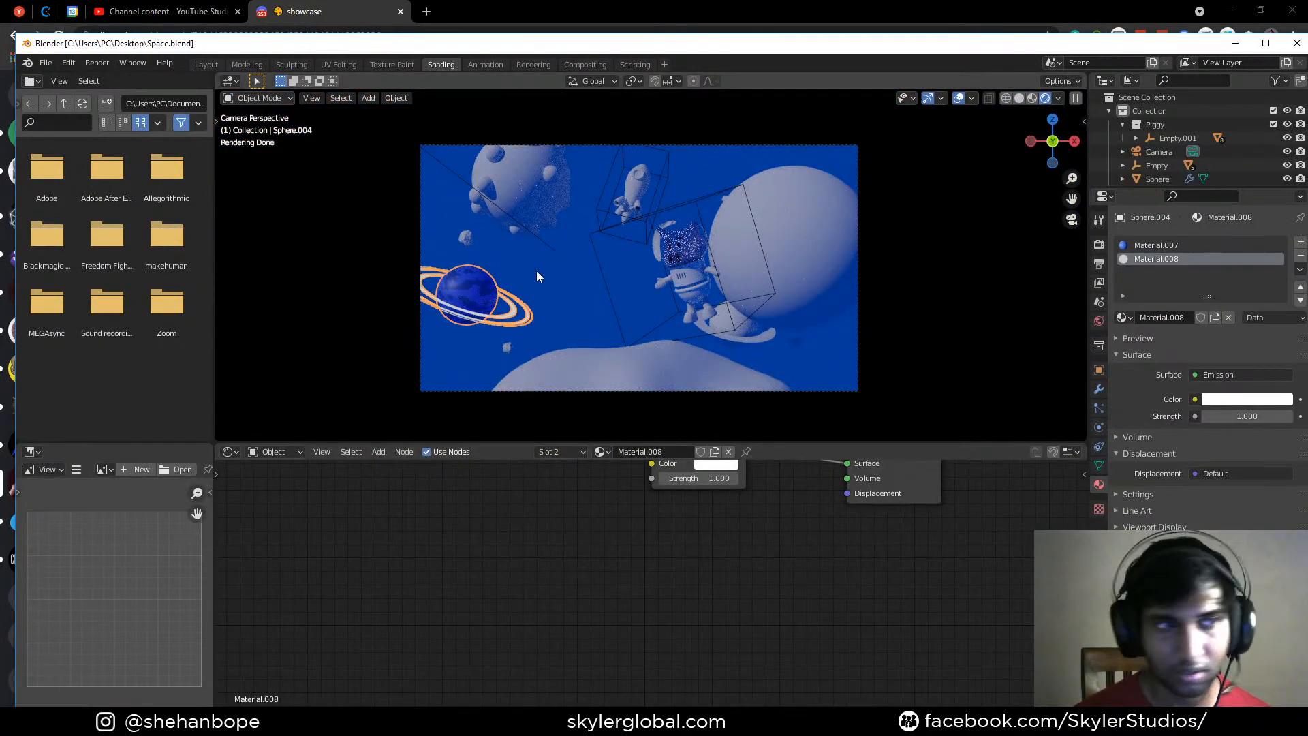
scroll(575, 274, "down", 1)
middle_click_drag(824, 243, 765, 244, "shift")
scroll(677, 293, "up", 1)
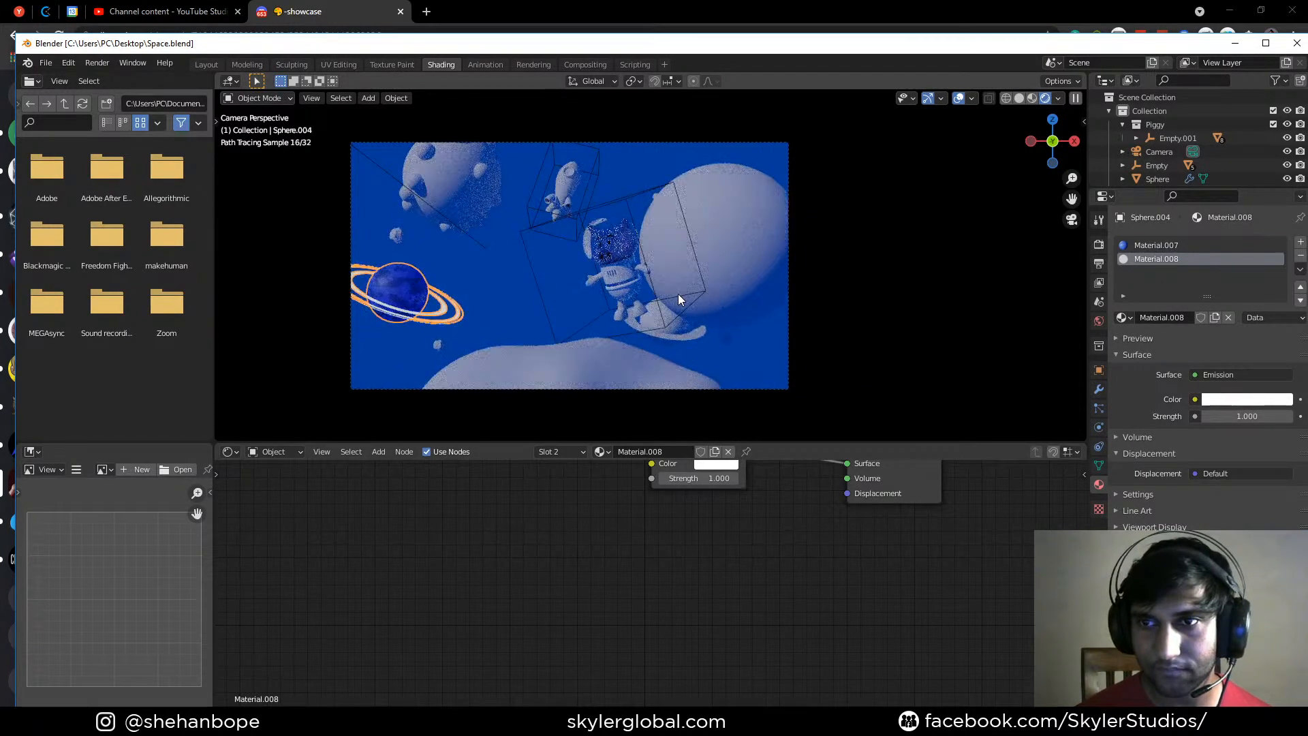
Compare the camera view of the space scene in Material Preview and Rendered shading, ending in Rendered
scroll(677, 292, "up", 1)
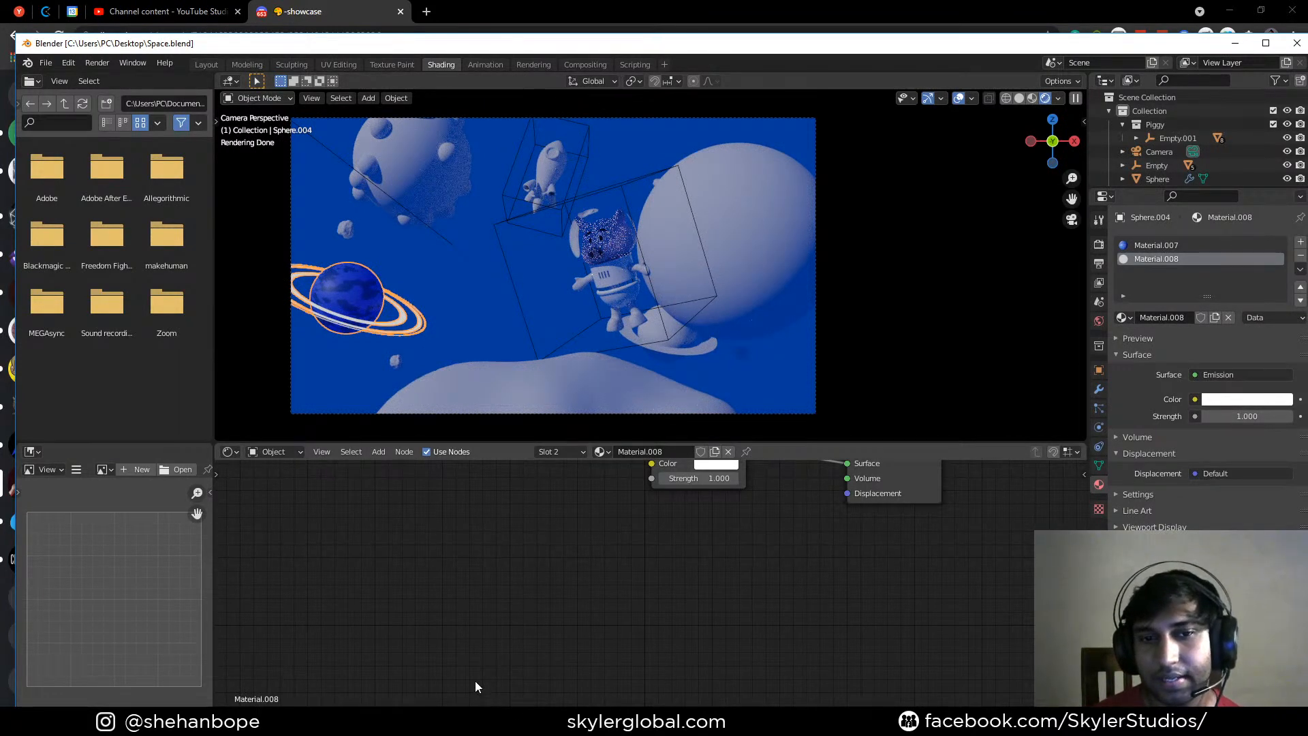
left_click(1021, 98)
left_click(1049, 99)
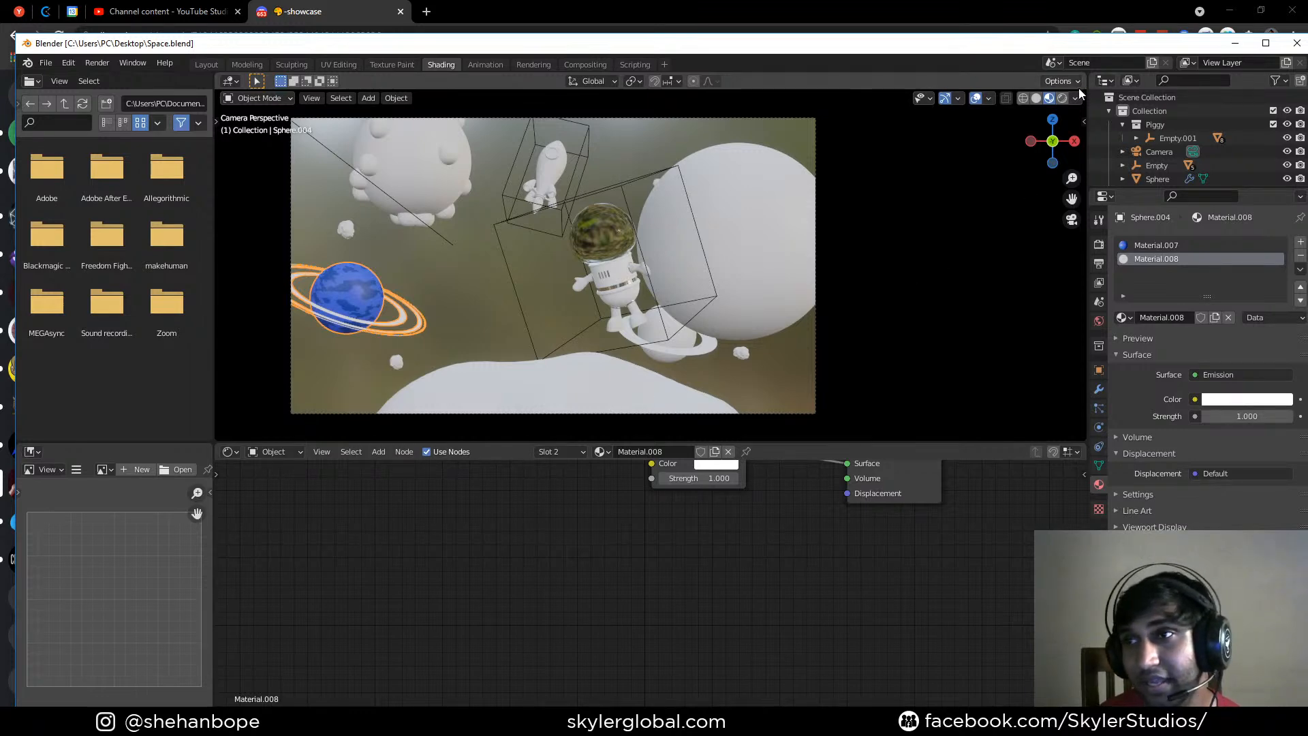
left_click(1062, 98)
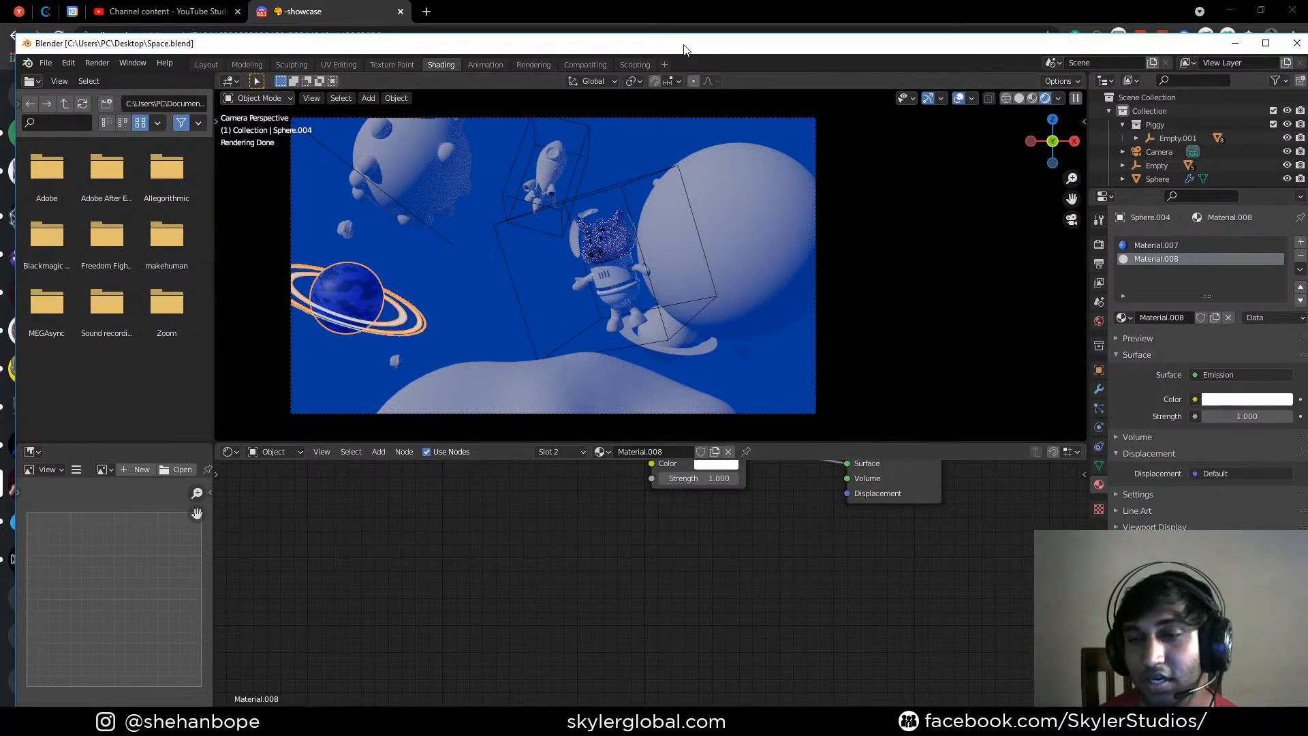
mouse_move(685, 49)
left_mouse_down()
mouse_move(697, 108)
mouse_move(808, 141)
mouse_move(886, 141)
mouse_move(714, 153)
mouse_move(350, 136)
mouse_move(673, 95)
mouse_move(665, 67)
mouse_move(693, 57)
mouse_move(685, 64)
left_mouse_up()
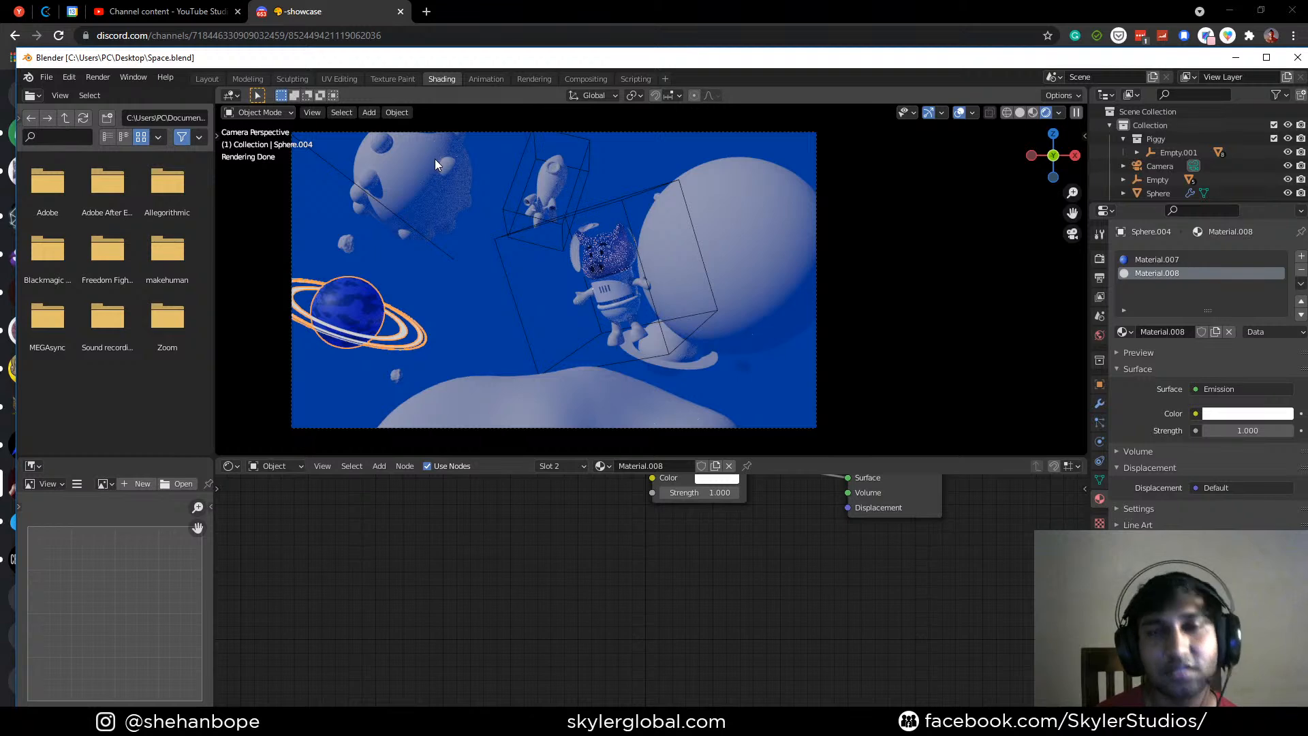
left_click_drag(708, 64, 695, 42)
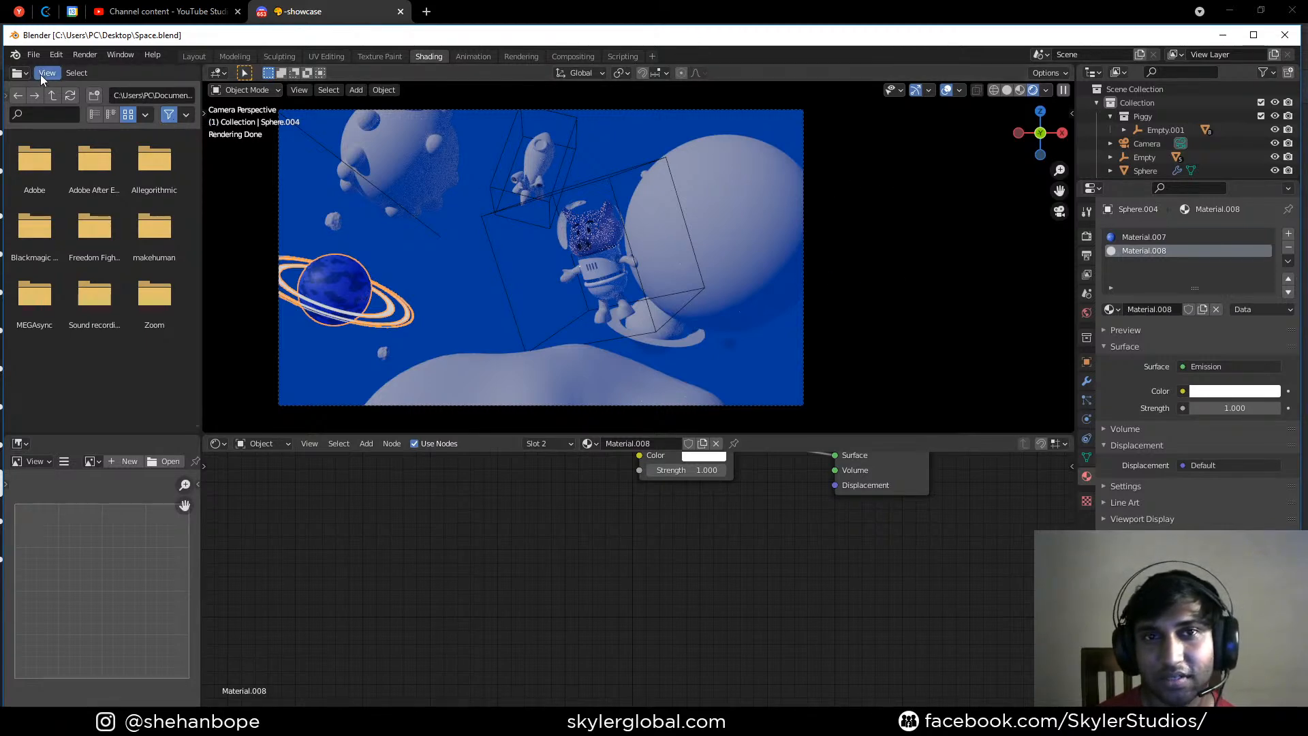
Save the scene as Space.blend on the Desktop, overwriting the existing file, and close Blender
left_click(42, 57)
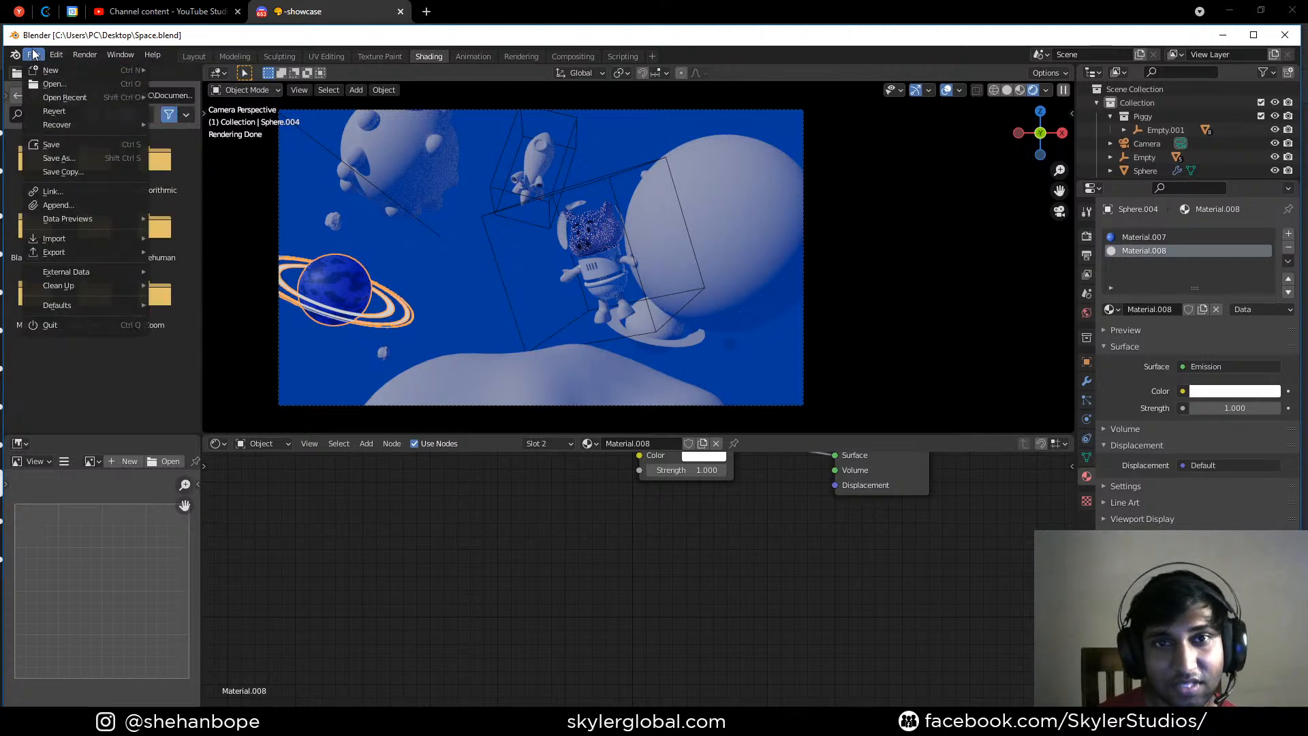
left_click(87, 160)
left_click(247, 112)
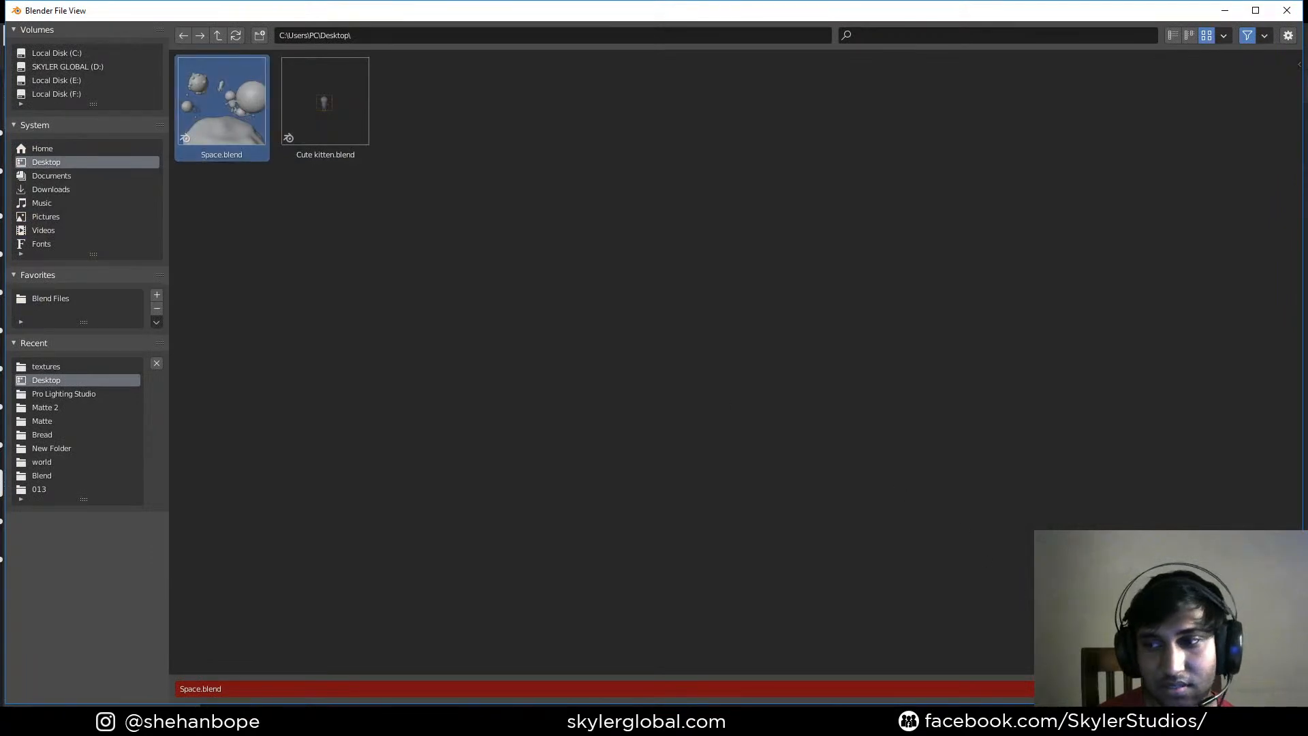
left_click(1157, 688)
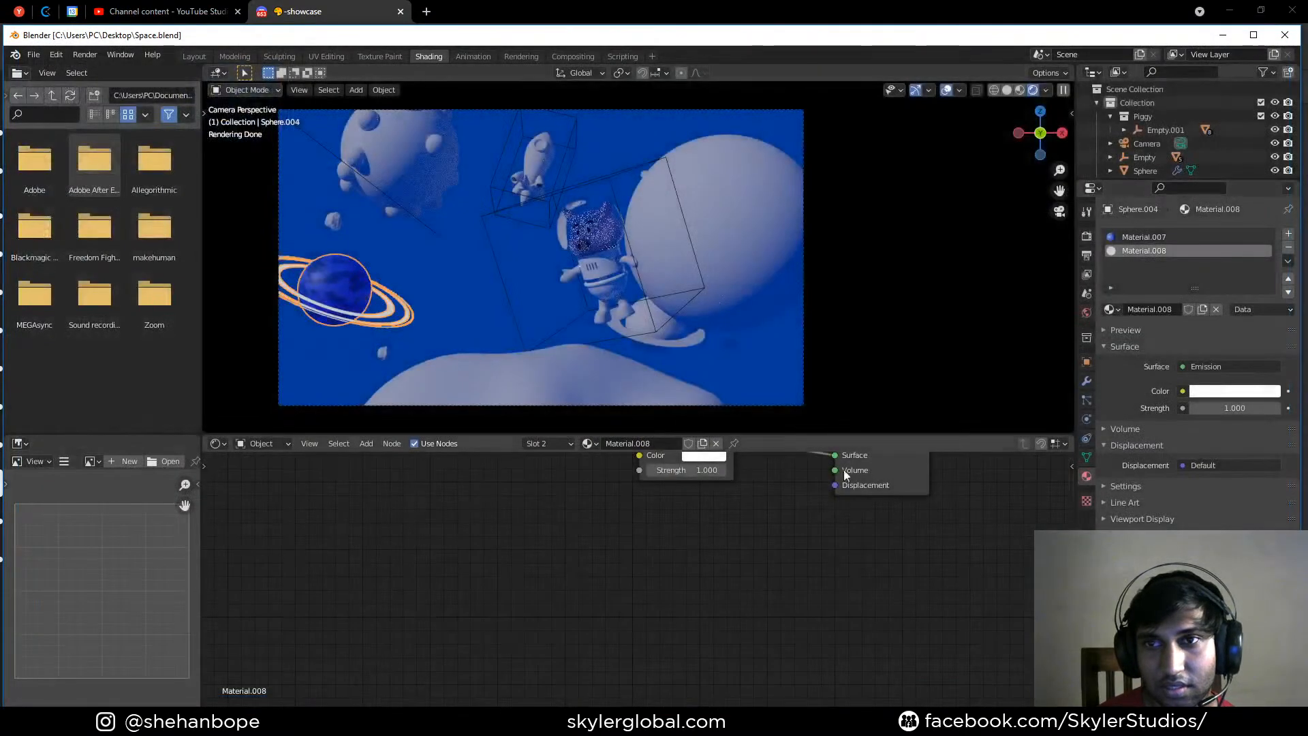
left_click(1285, 35)
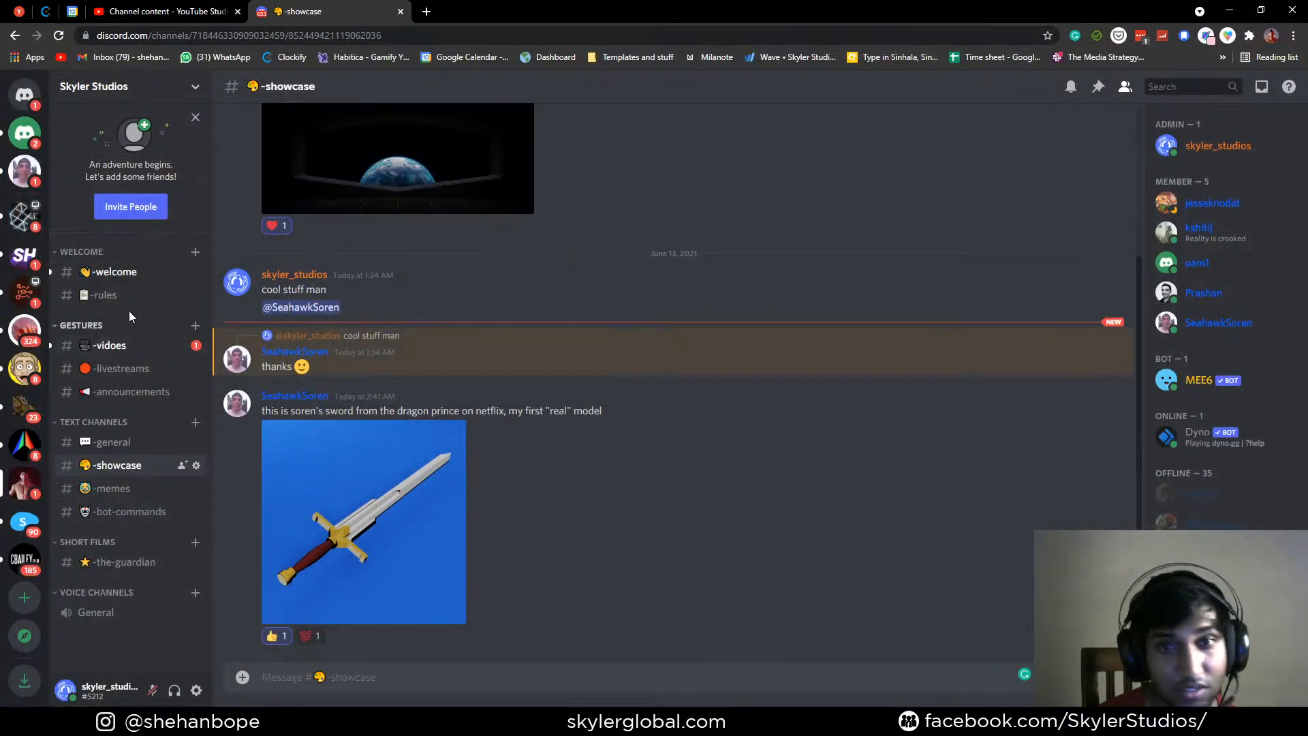
Upload Space.blend to the Skyler Studios general channel on Discord, view the showcase channel, and return to general
left_click(129, 443)
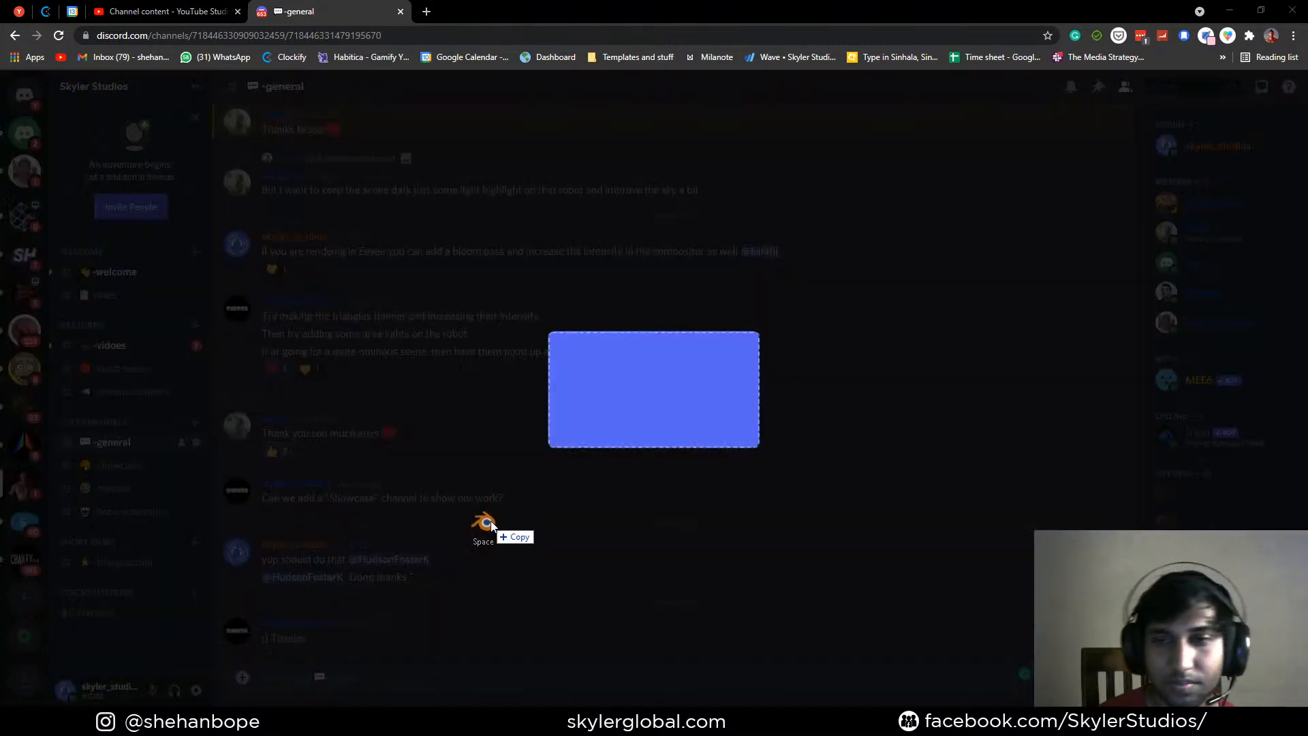
left_click_drag(482, 525, 604, 460)
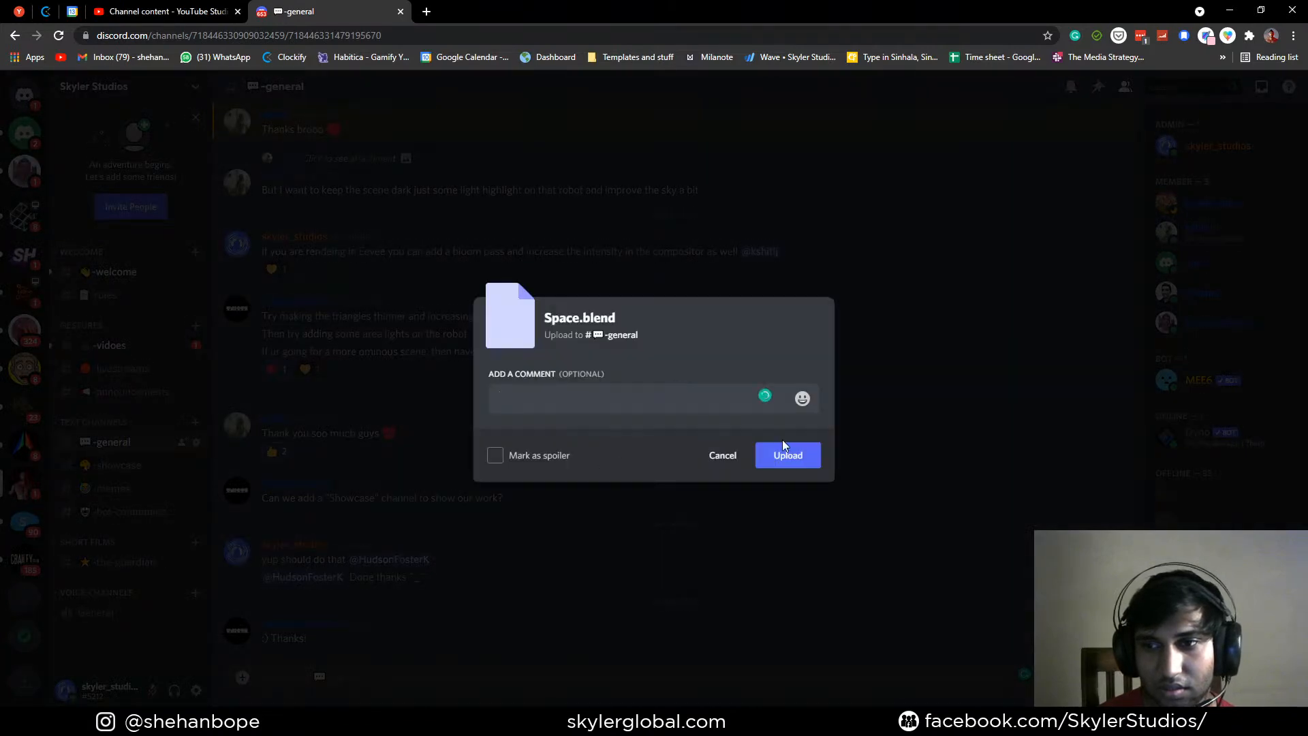
left_click(803, 463)
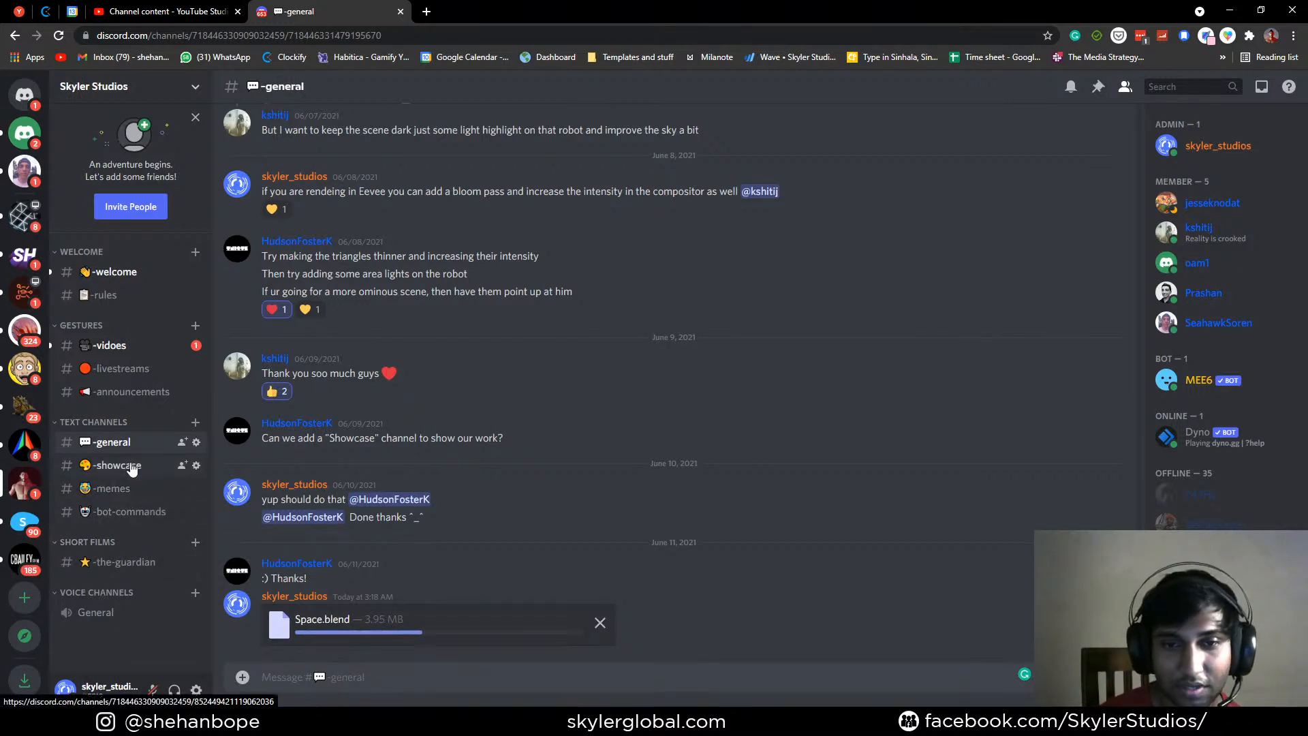
left_click(128, 469)
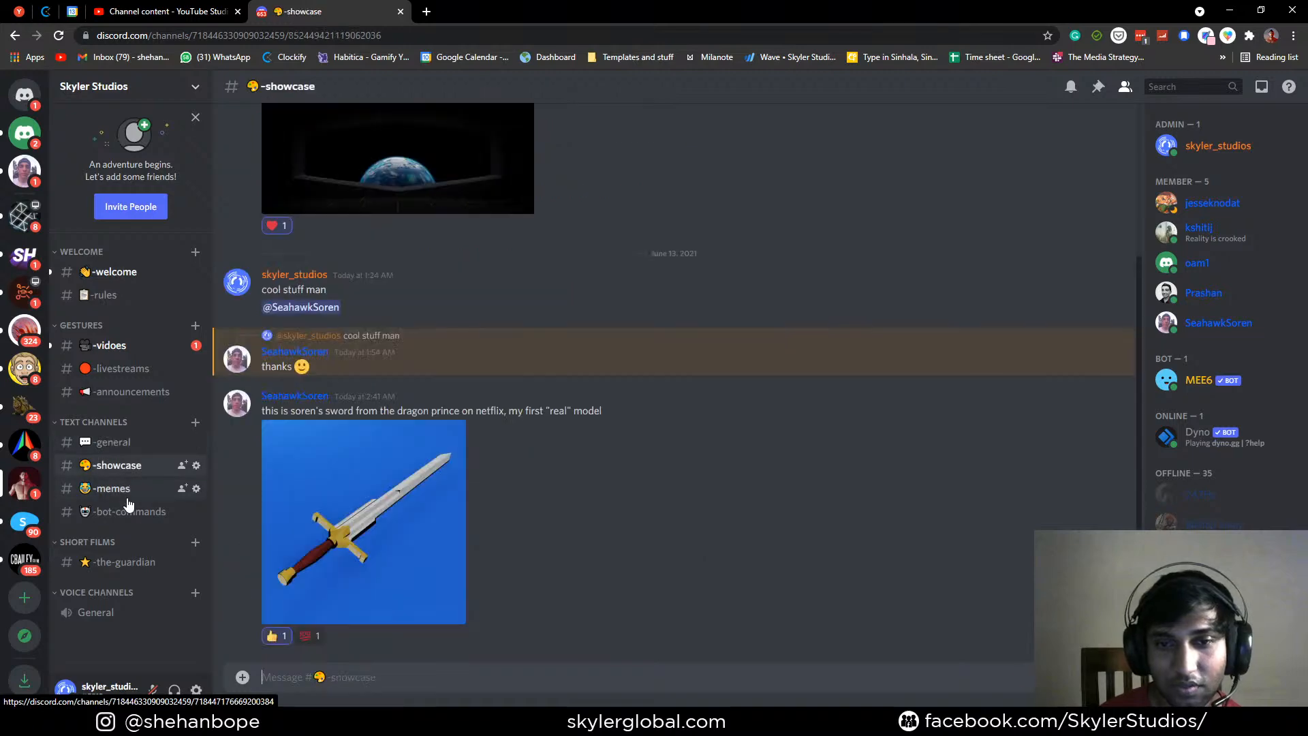
left_click(137, 444)
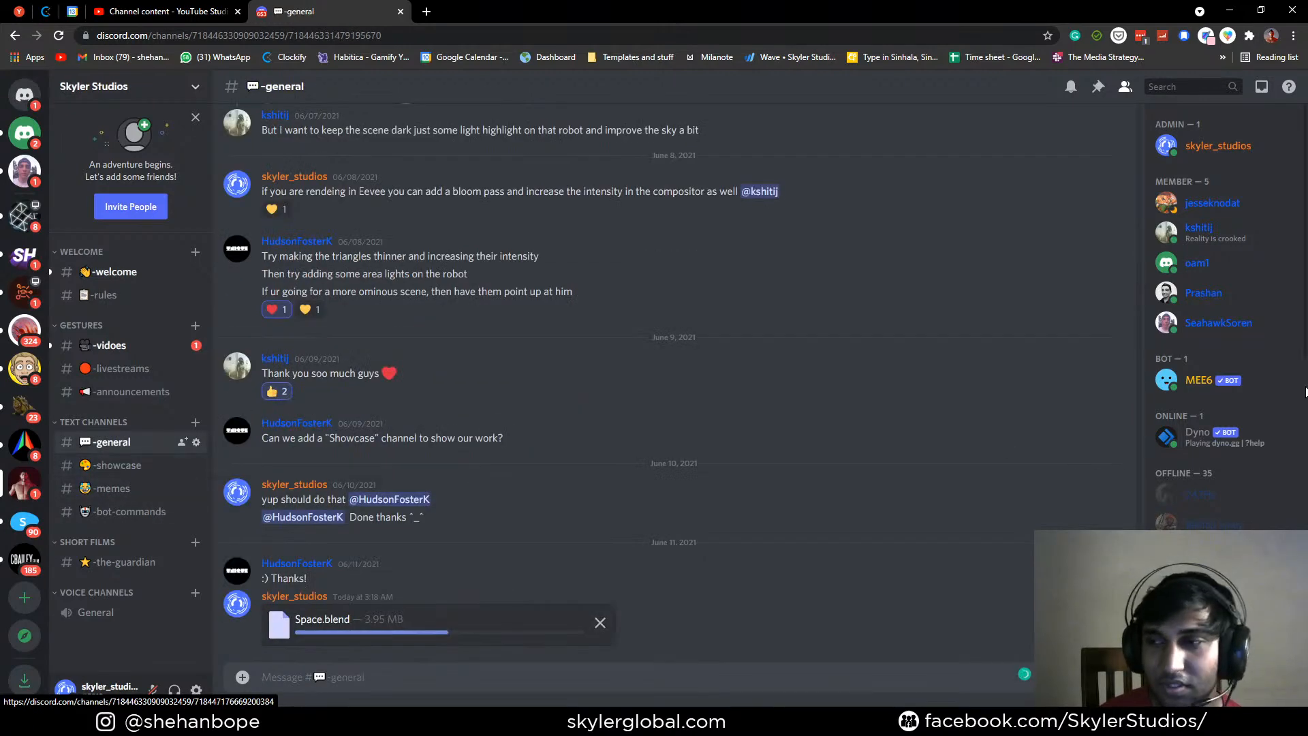